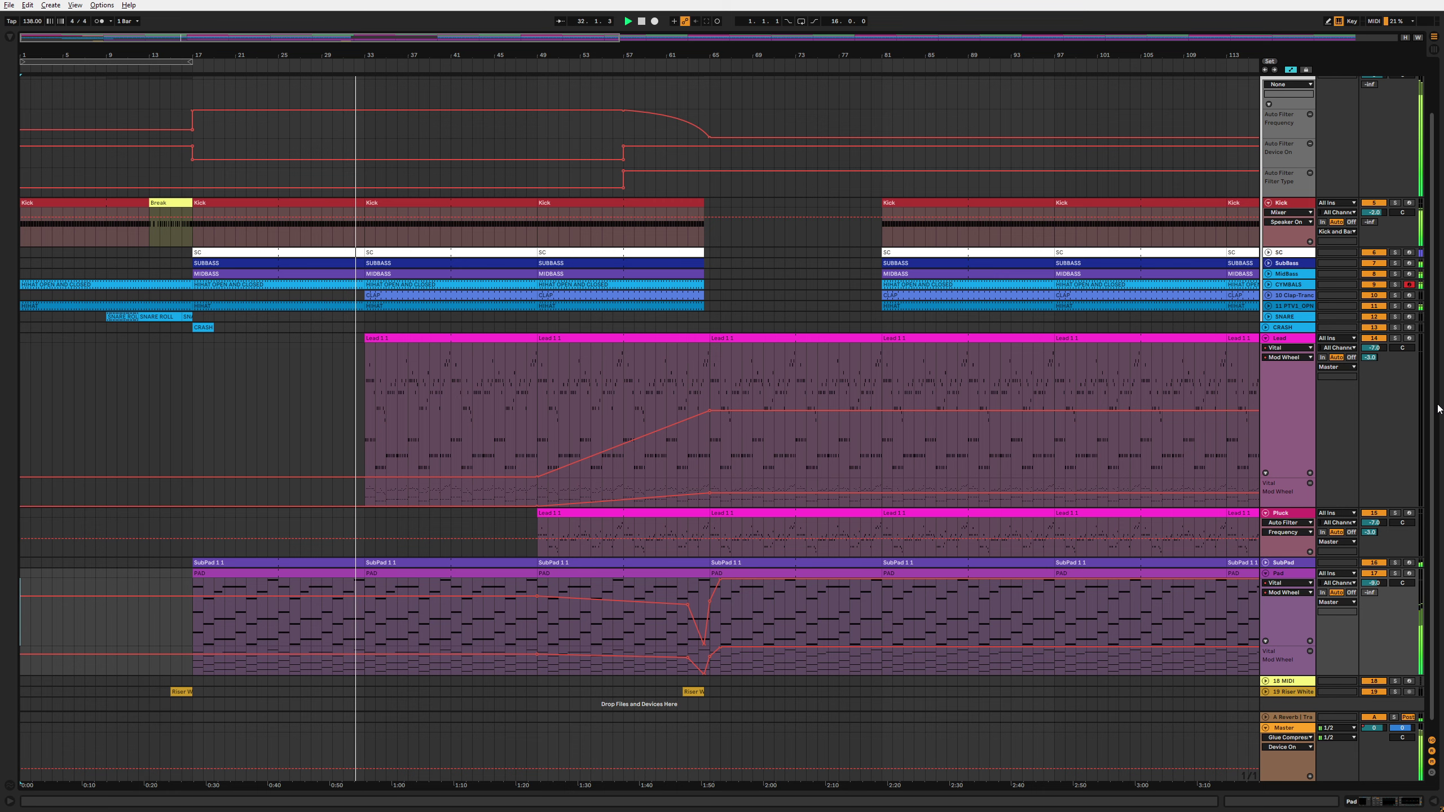
Switch to full screen and look through the tracks of the arrangement during playback
{"action": "key", "text": "ctrl+shift+f"}
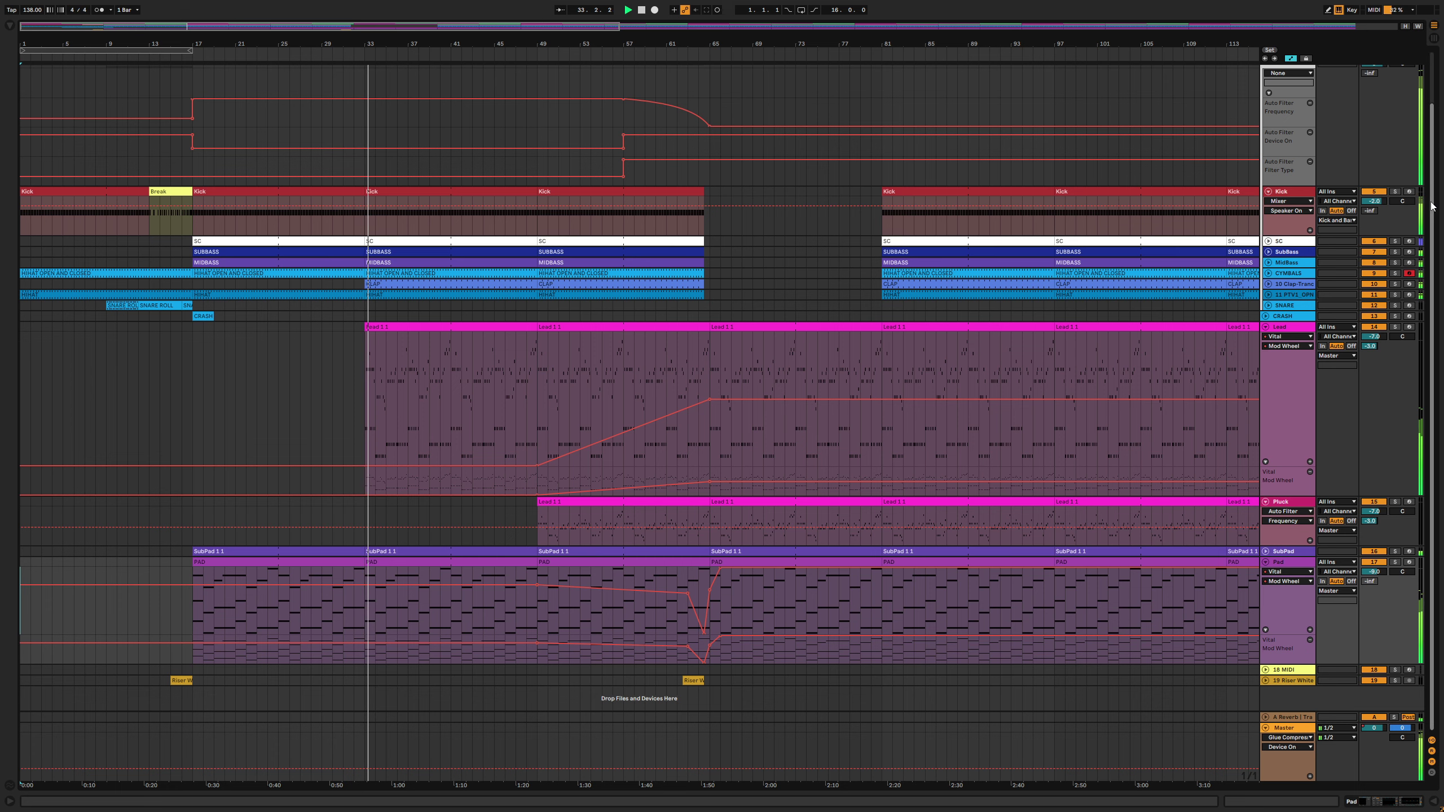
{"action": "scroll", "coordinate": [1426, 199], "scroll_direction": "up", "scroll_amount": 2}
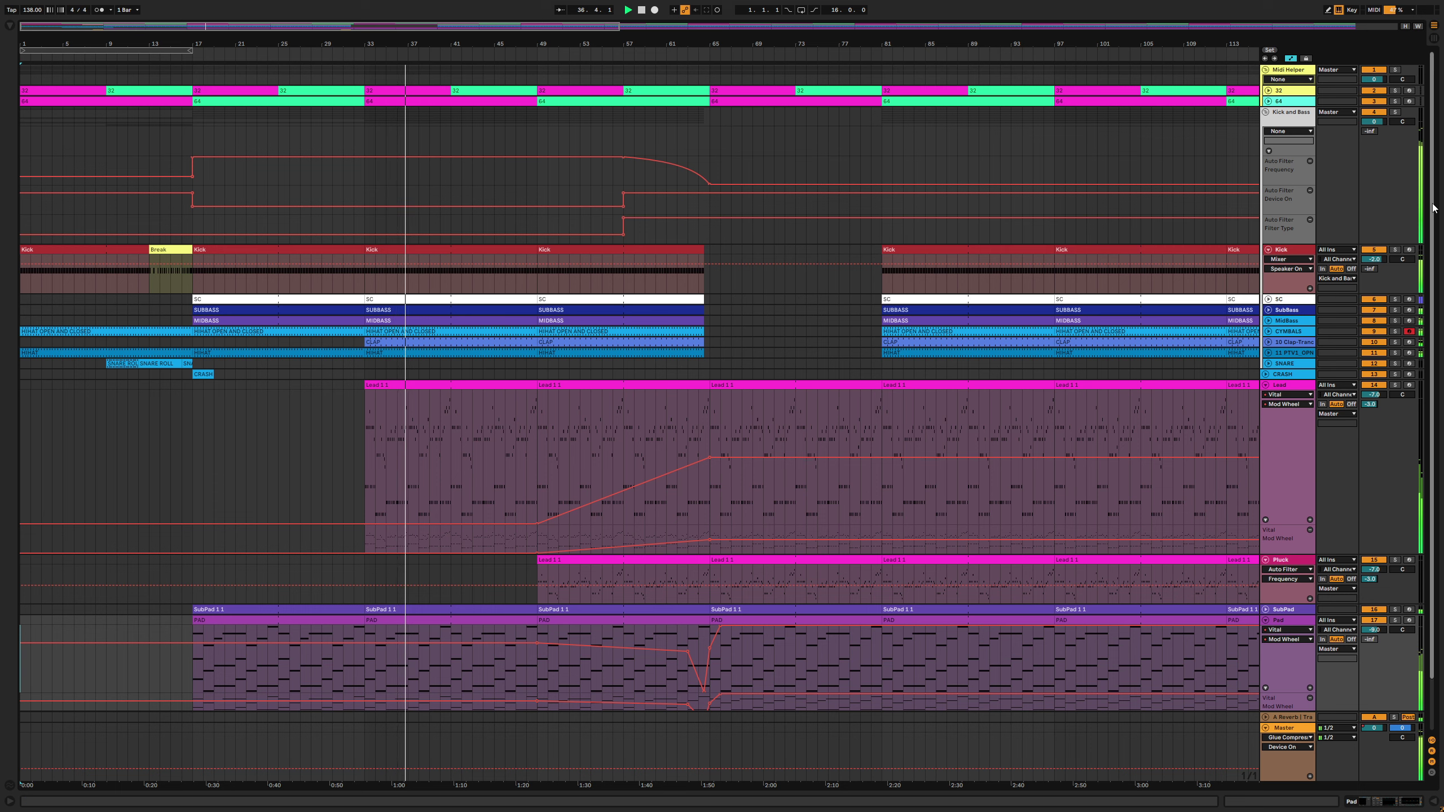
{"action": "scroll", "coordinate": [1418, 213], "scroll_direction": "down", "scroll_amount": 2}
{"action": "scroll", "coordinate": [1418, 213], "scroll_direction": "up", "scroll_amount": 2}
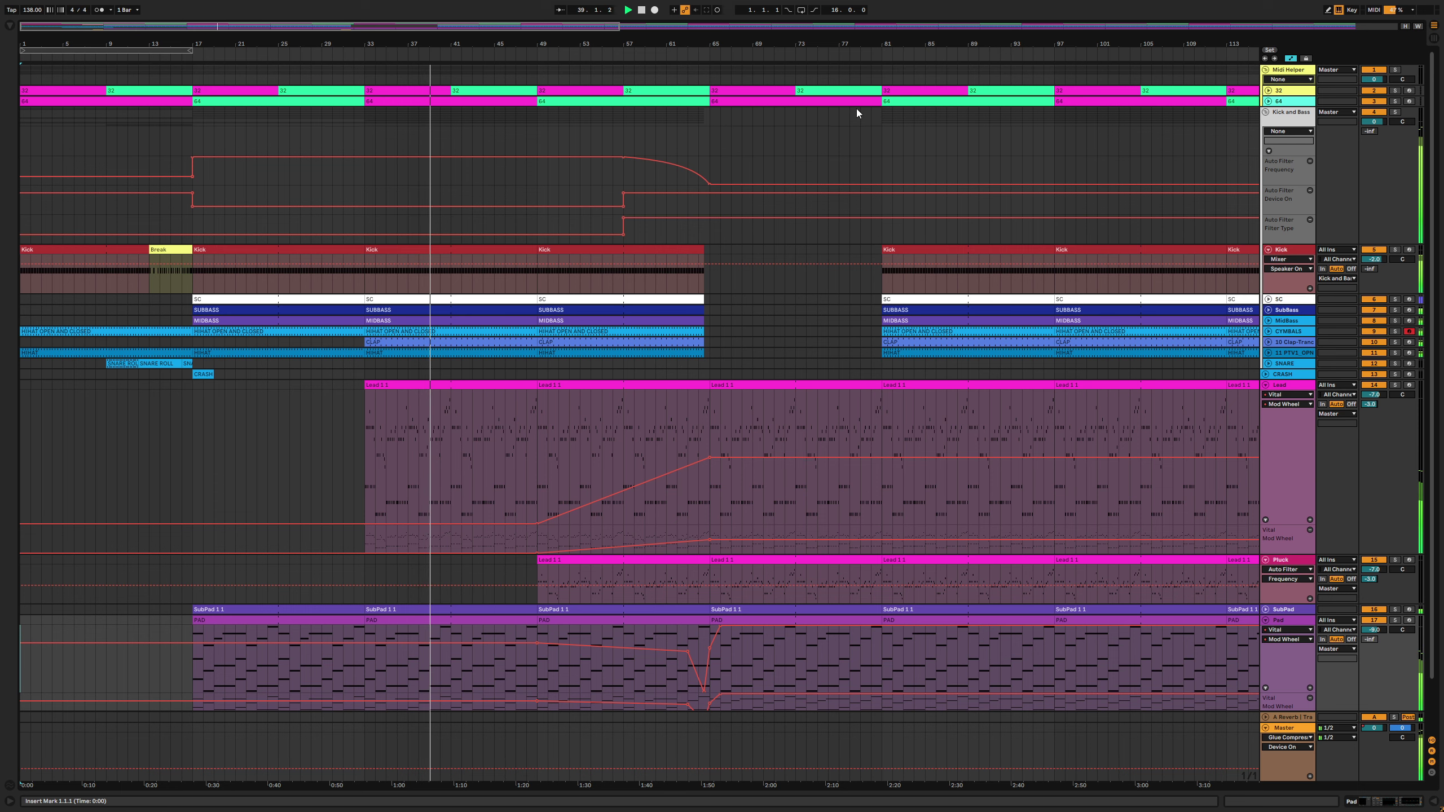
{"action": "scroll", "coordinate": [1434, 145], "scroll_direction": "down", "scroll_amount": 2}
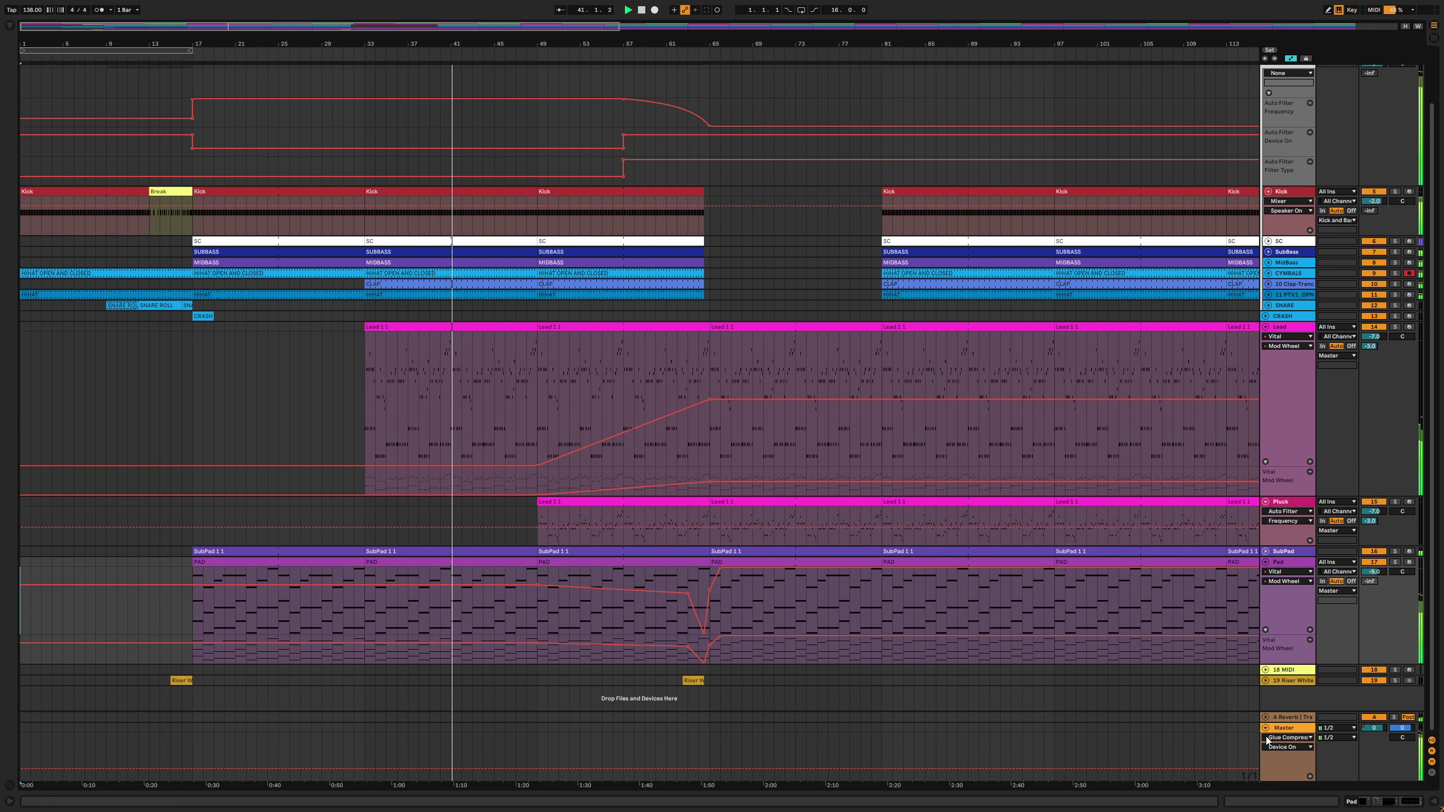
Open the Master track's device chain and switch off the Master Full Chain rack
{"action": "double_click", "coordinate": [1267, 738]}
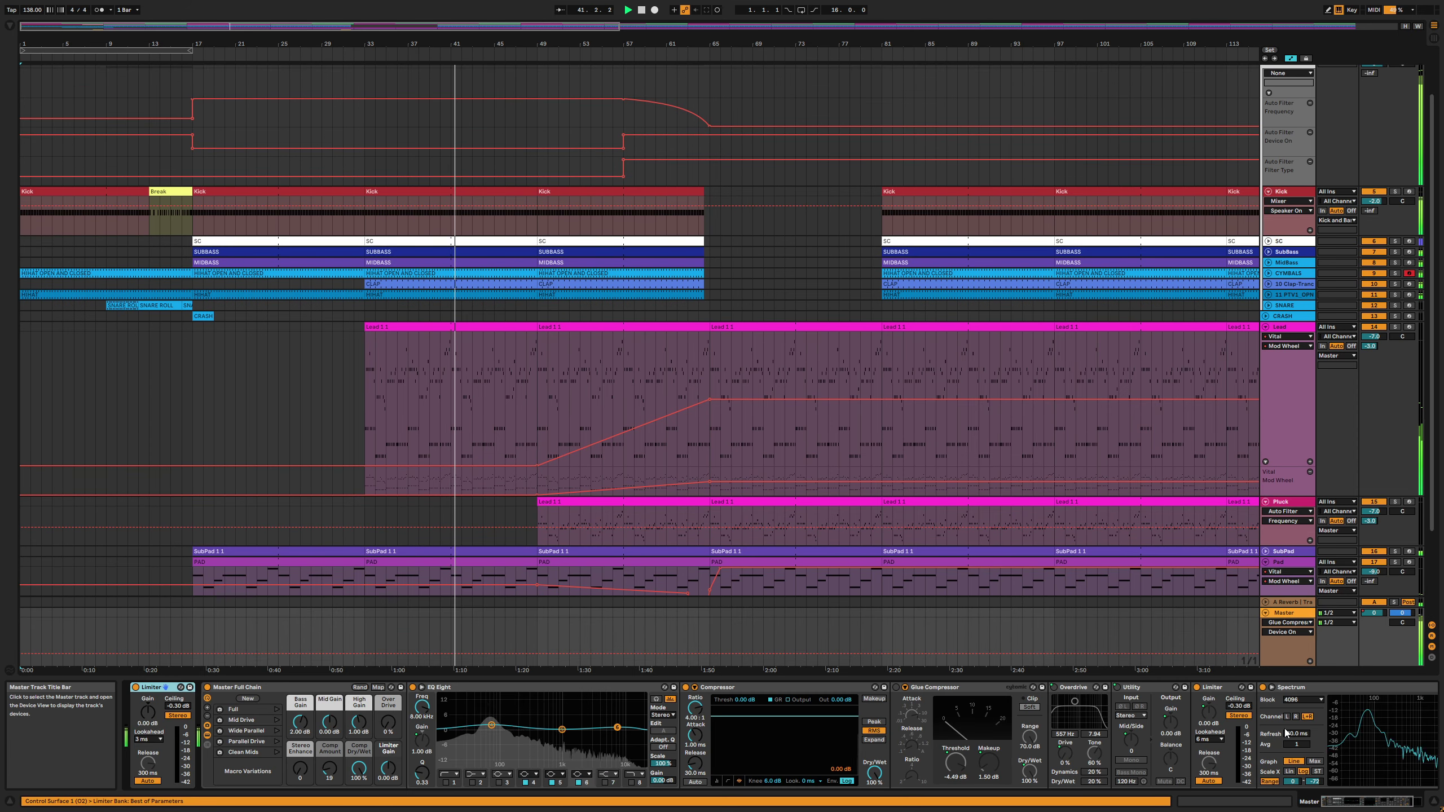
{"action": "left_click", "coordinate": [268, 686]}
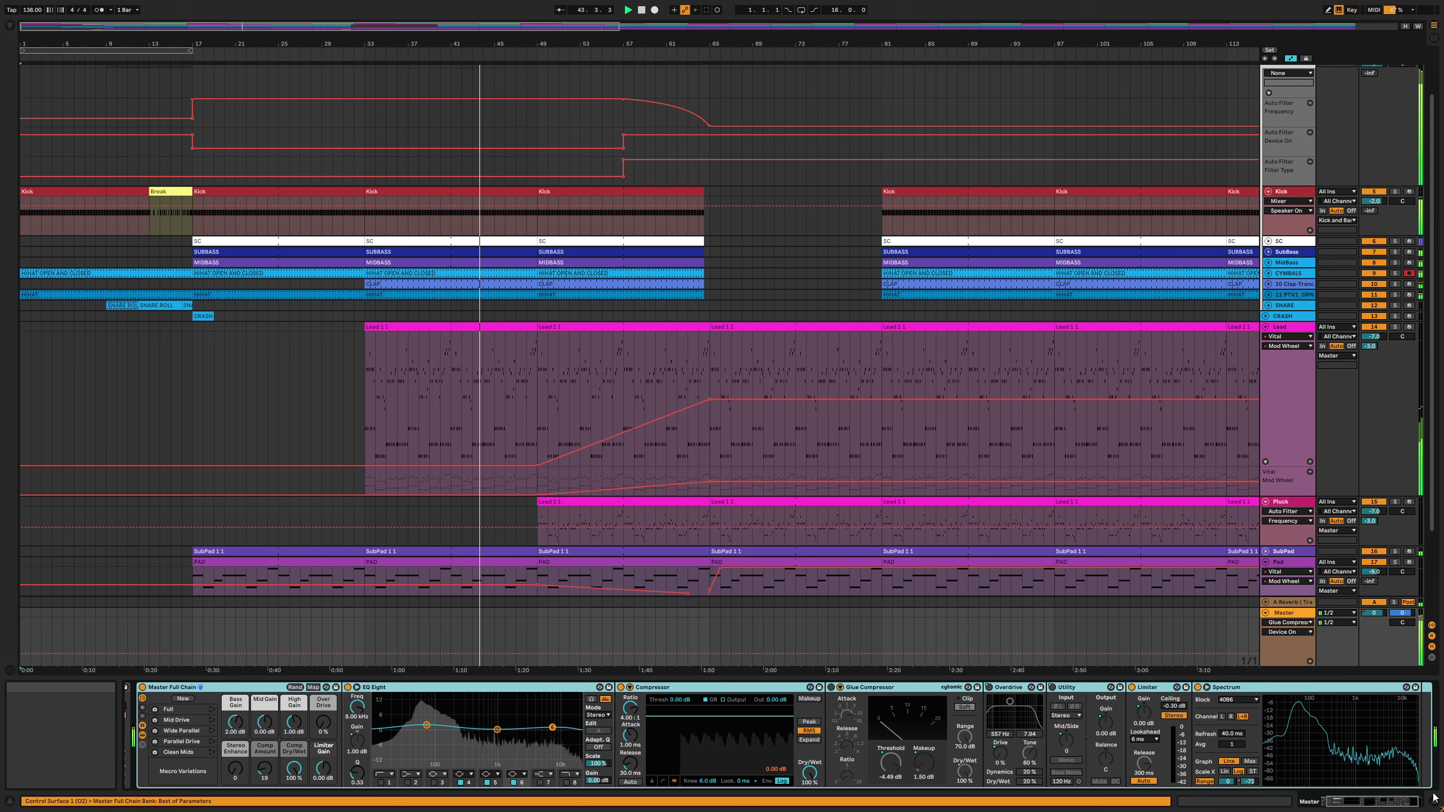
{"action": "left_click", "coordinate": [1211, 705]}
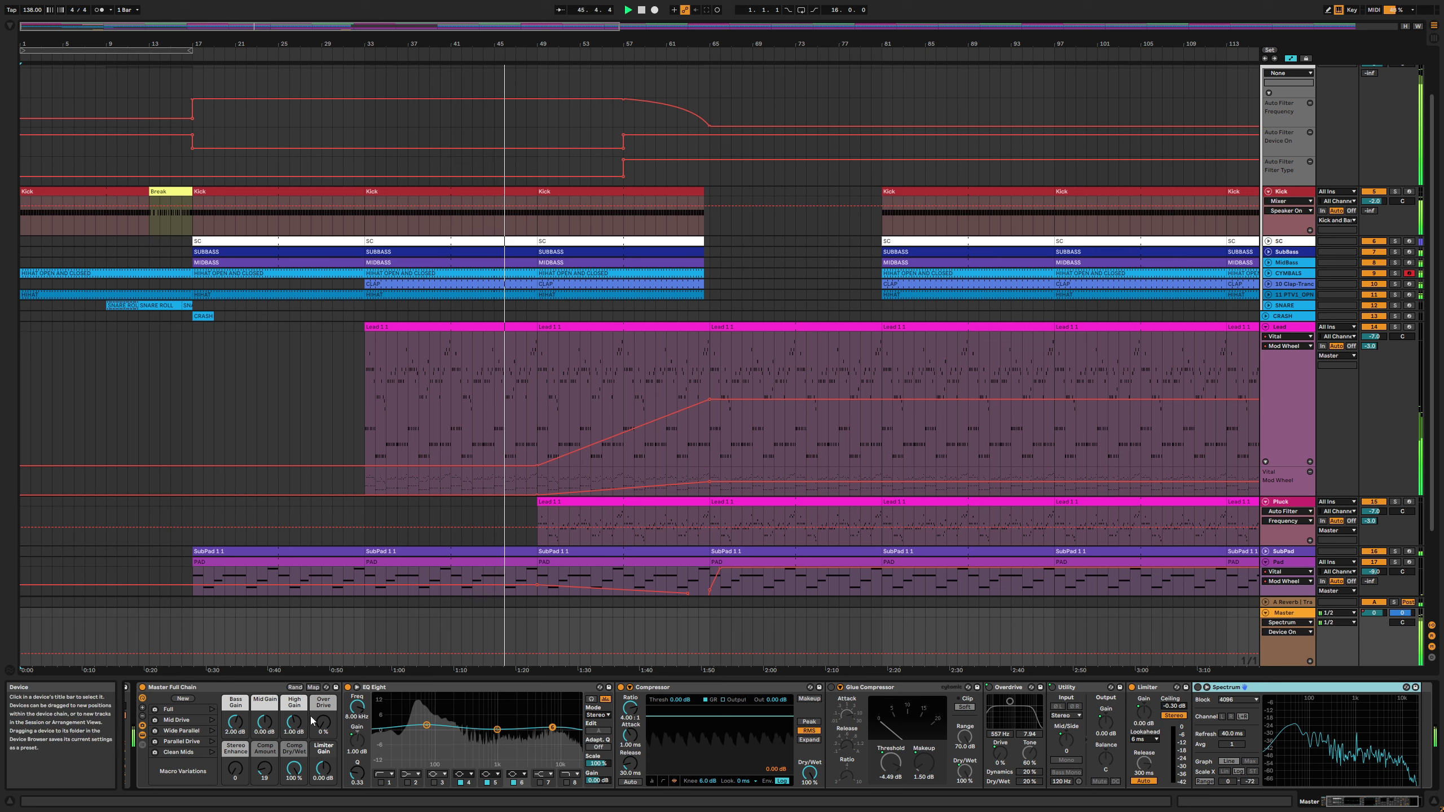
{"action": "key", "text": "shift+question"}
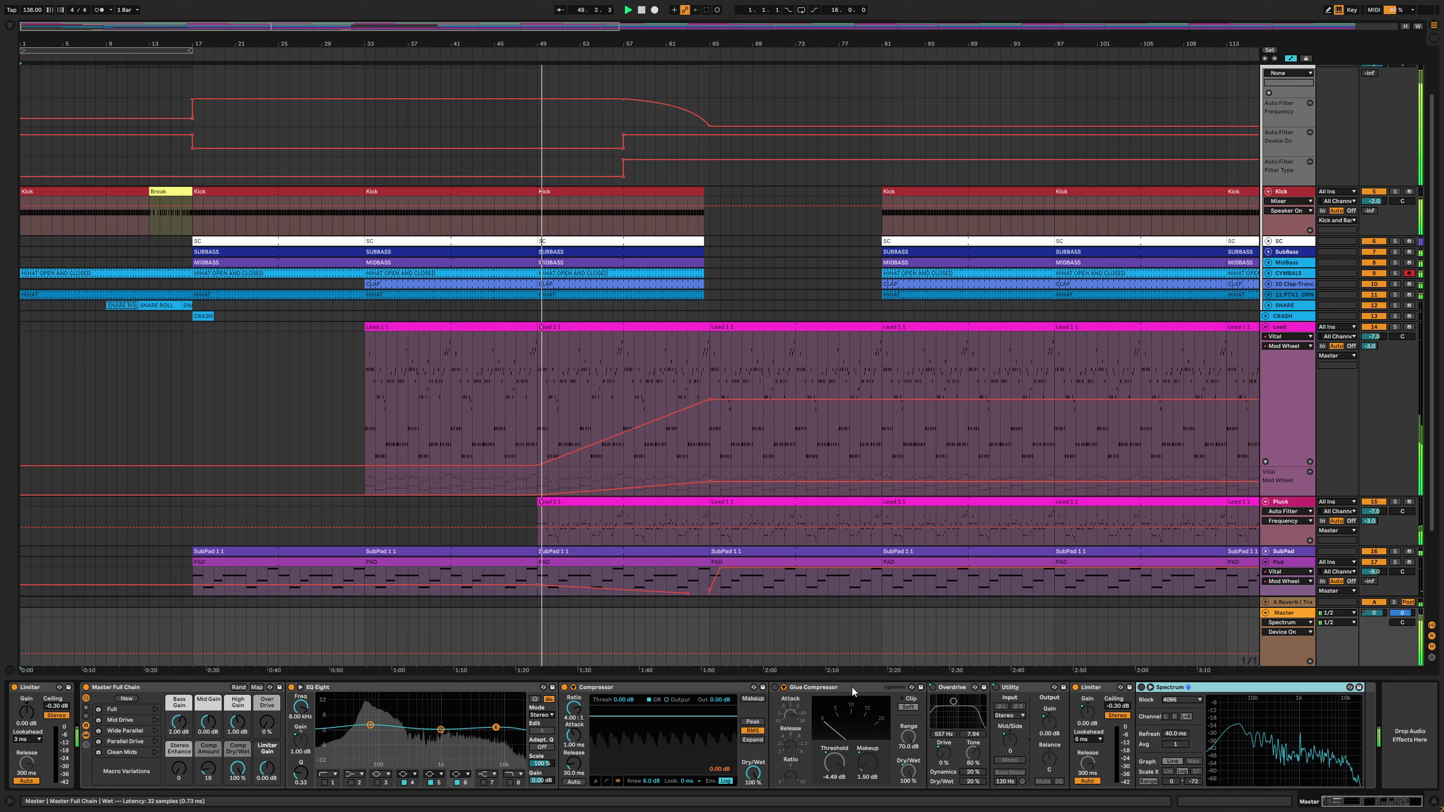
{"action": "left_click", "coordinate": [87, 687]}
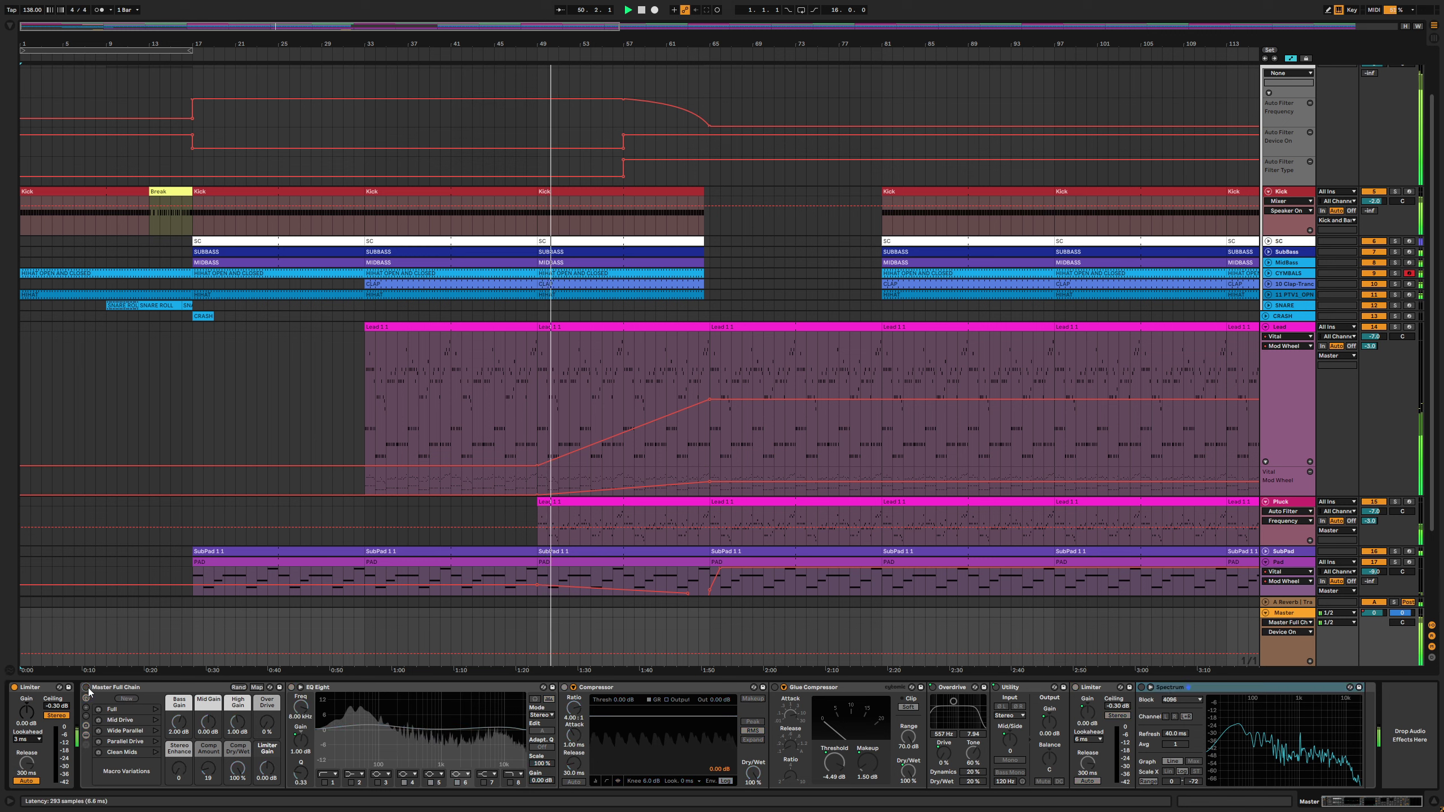
Collapse the Master Full Chain rack to hide its macros and devices, and select the Limiter
{"action": "left_click", "coordinate": [137, 689]}
{"action": "left_click", "coordinate": [29, 688]}
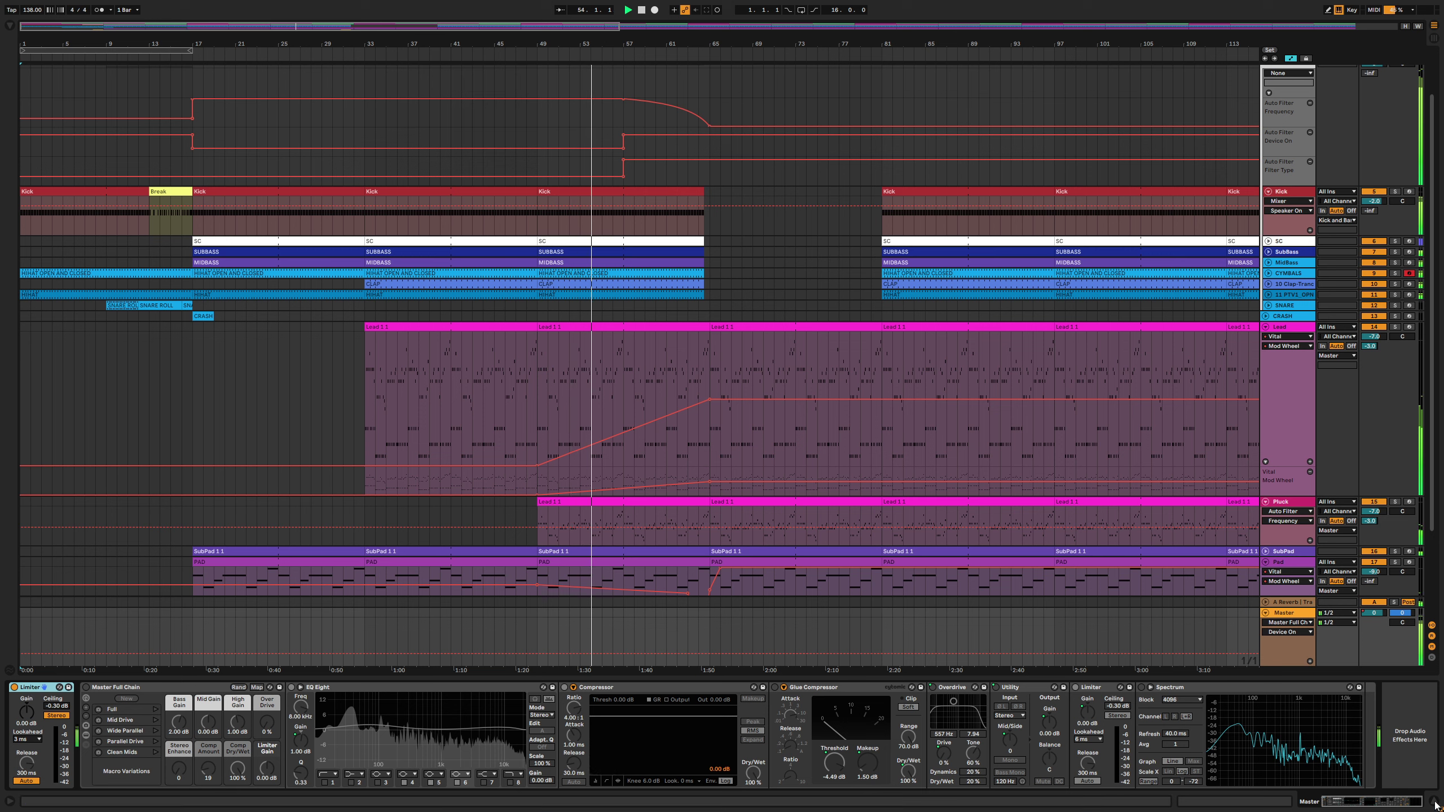
{"action": "left_click", "coordinate": [142, 686]}
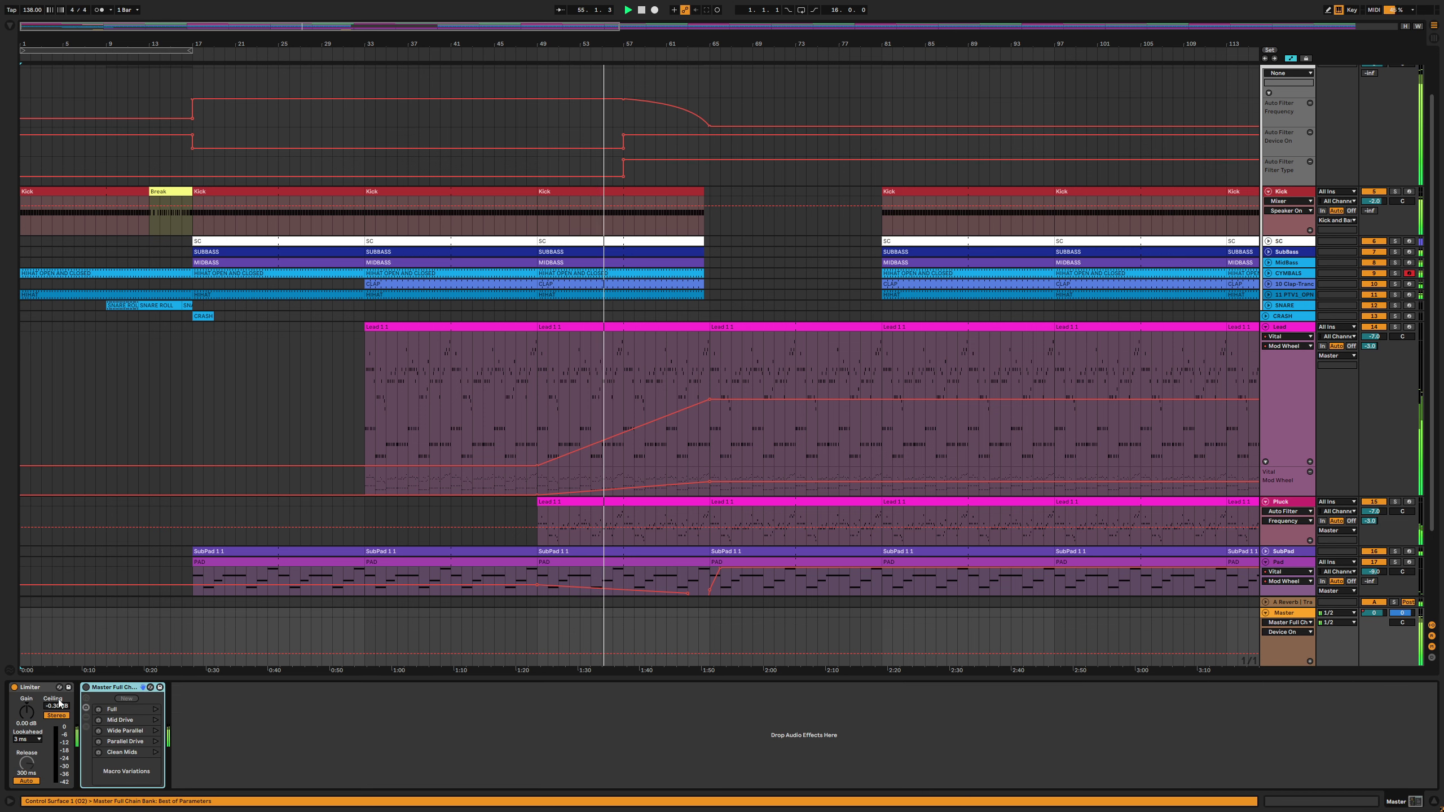
{"action": "left_click", "coordinate": [510, 738]}
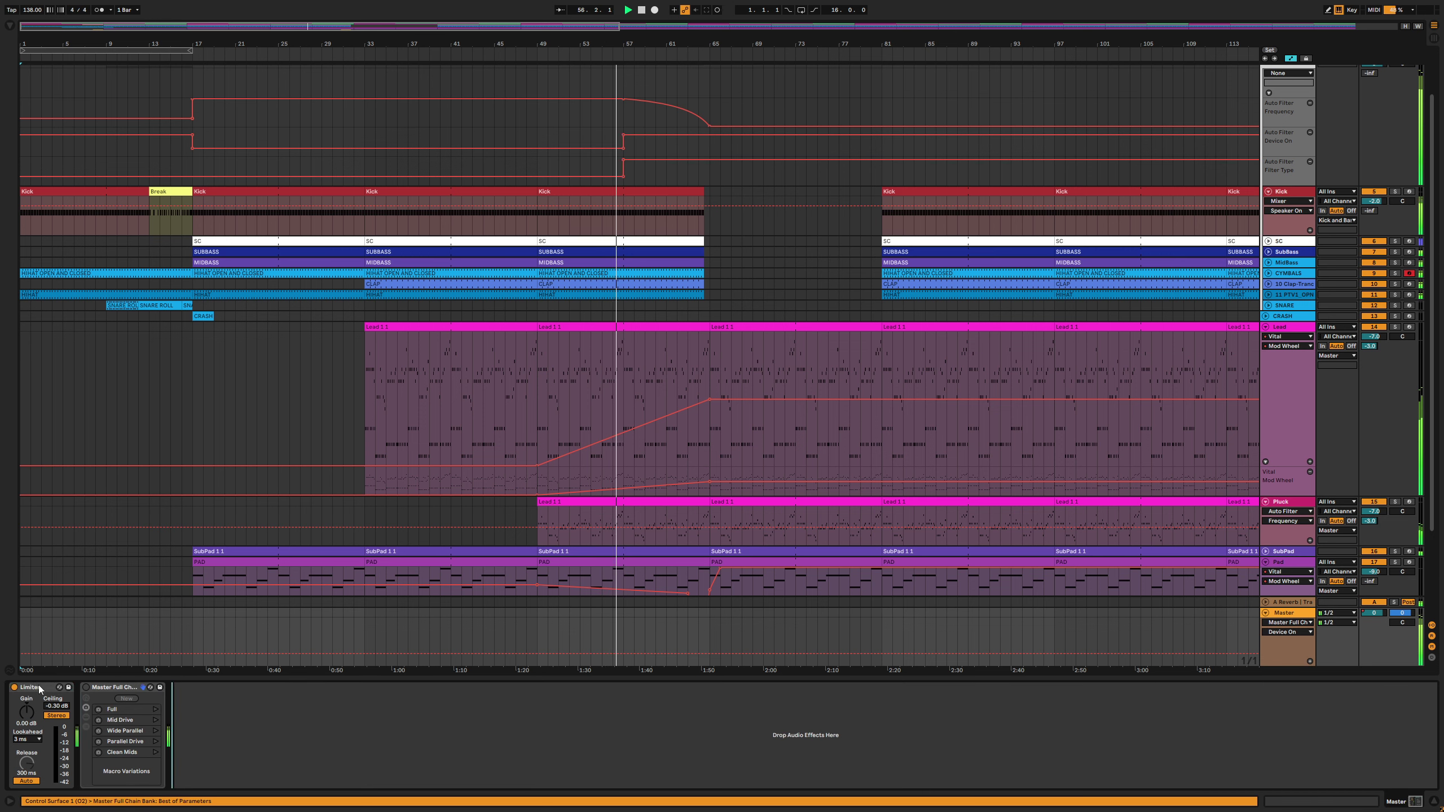
{"action": "left_click", "coordinate": [31, 687]}
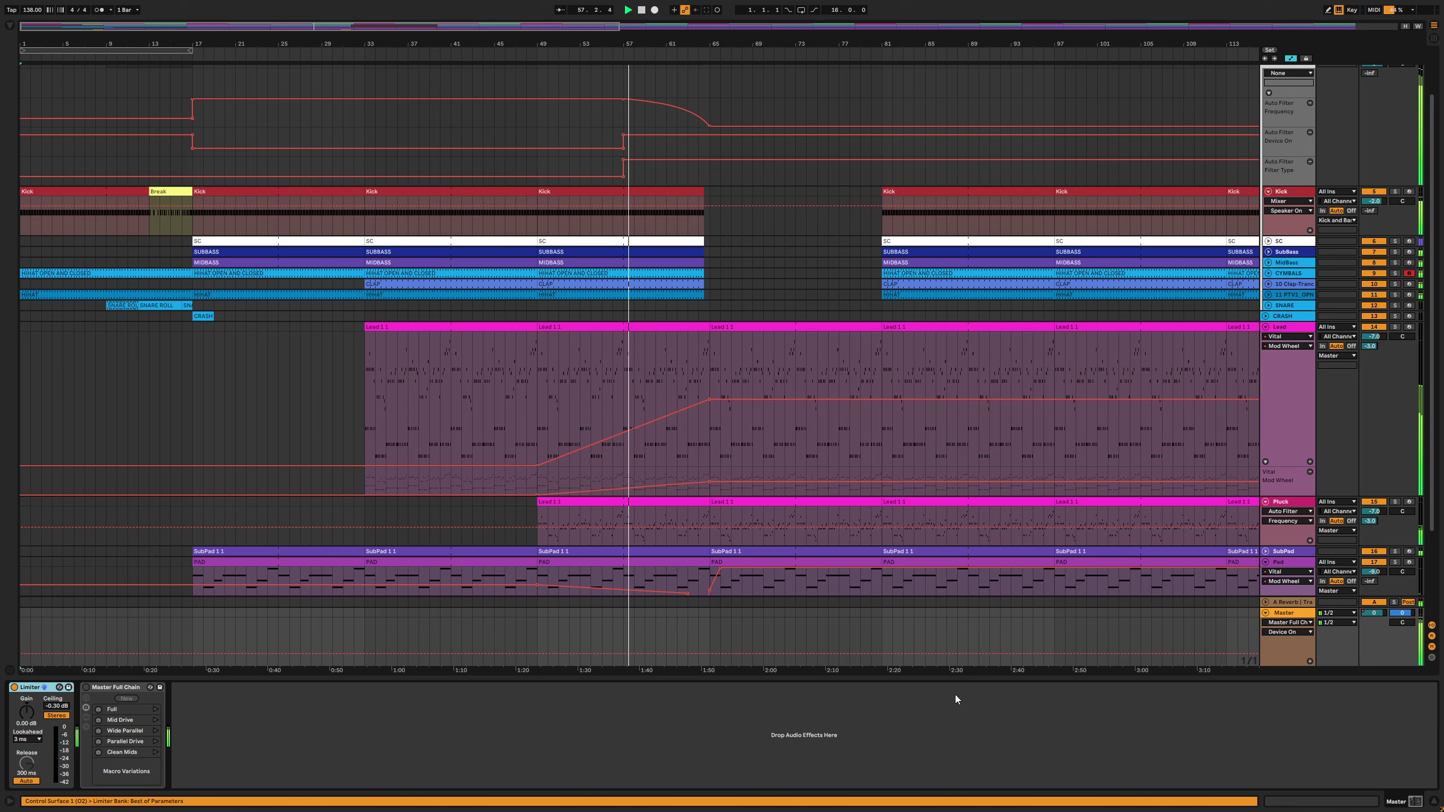
Check the track levels in the Session mixer and return to the arrangement with the device view hidden
{"action": "key", "text": "Tab"}
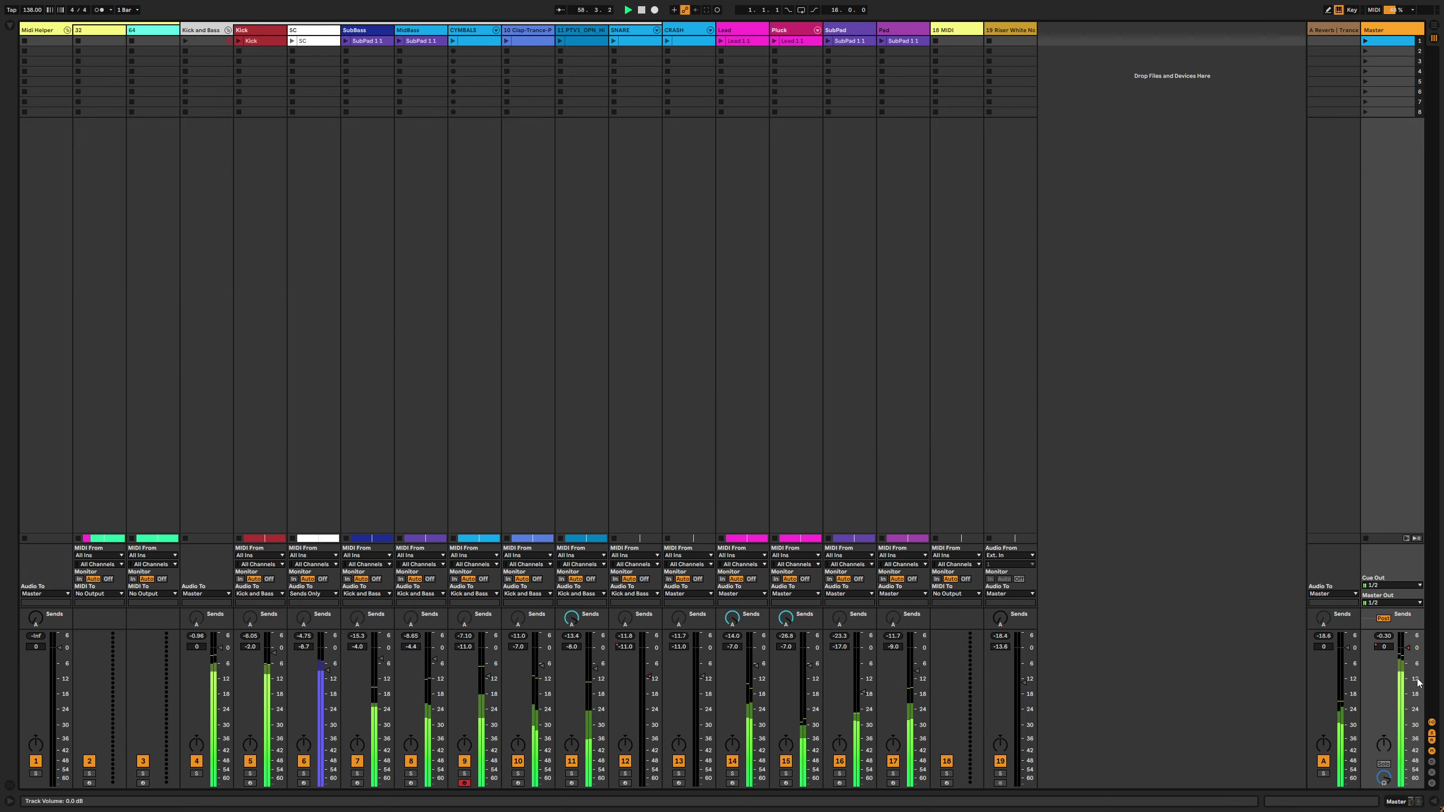
{"action": "key", "text": "Tab"}
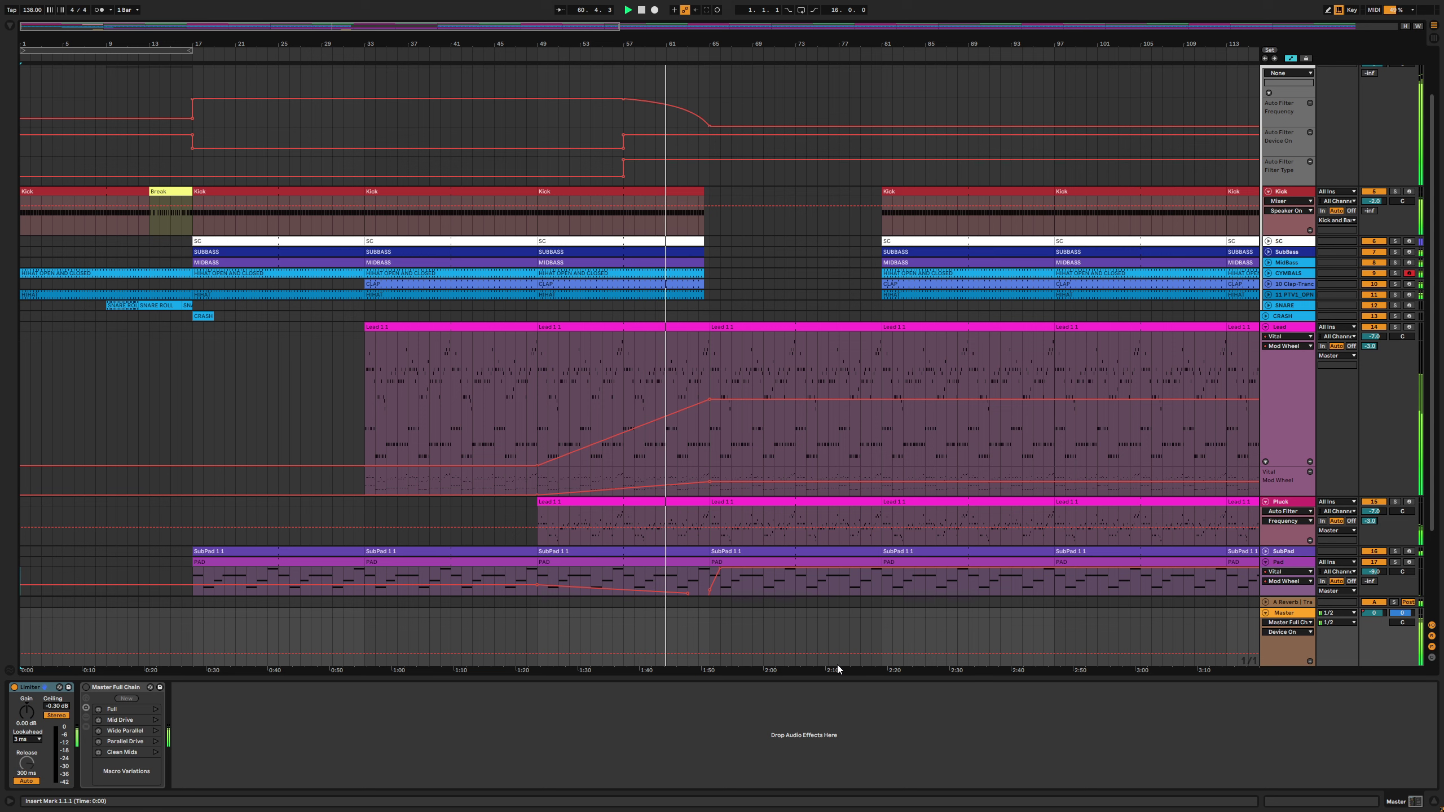
{"action": "key", "text": "ctrl+alt+l"}
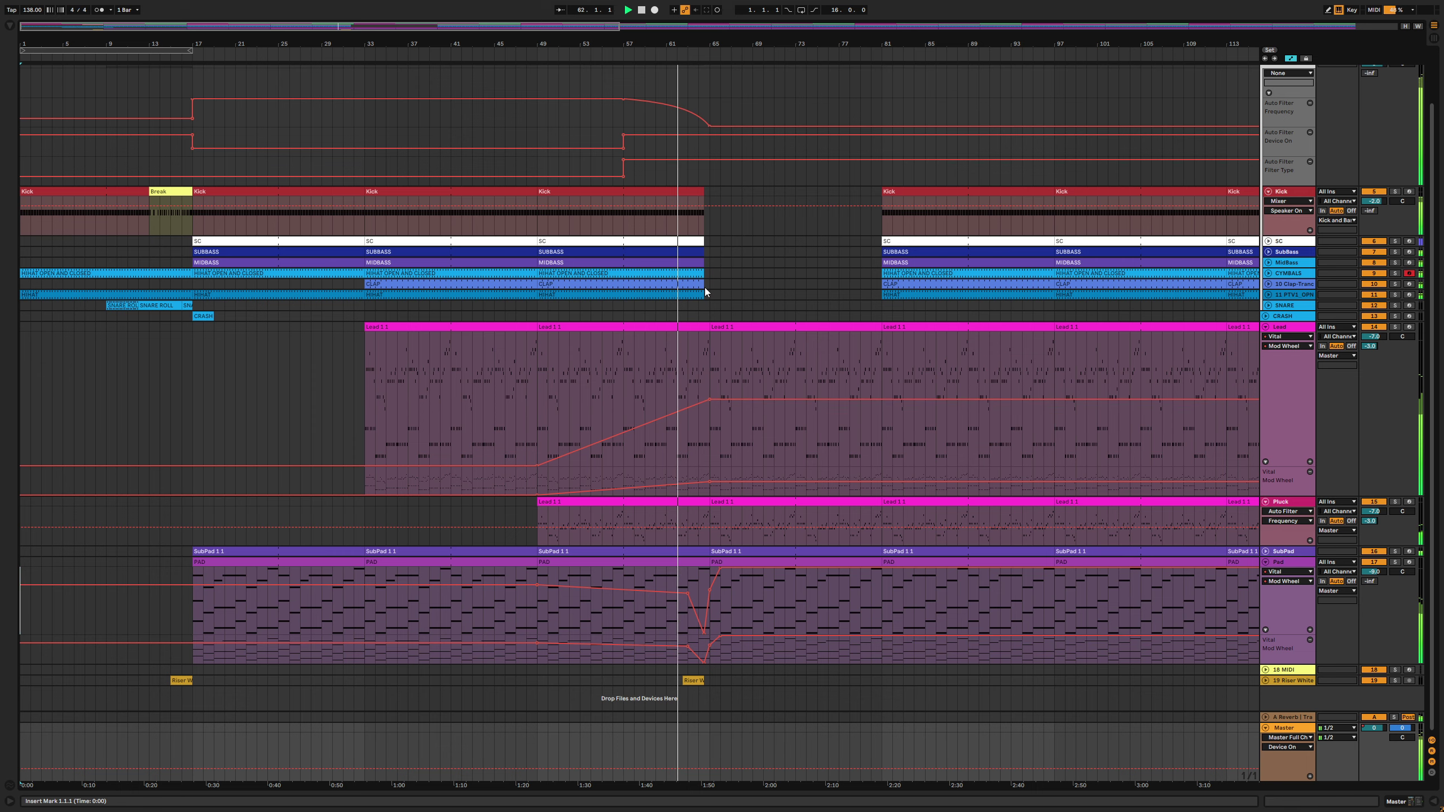
Stop playback and examine the Pad clip and riser around the breakdown at bar 65
{"action": "left_click_drag", "start_coordinate": [734, 45], "coordinate": [736, 51]}
{"action": "scroll", "coordinate": [791, 280], "scroll_direction": "up", "scroll_amount": 3}
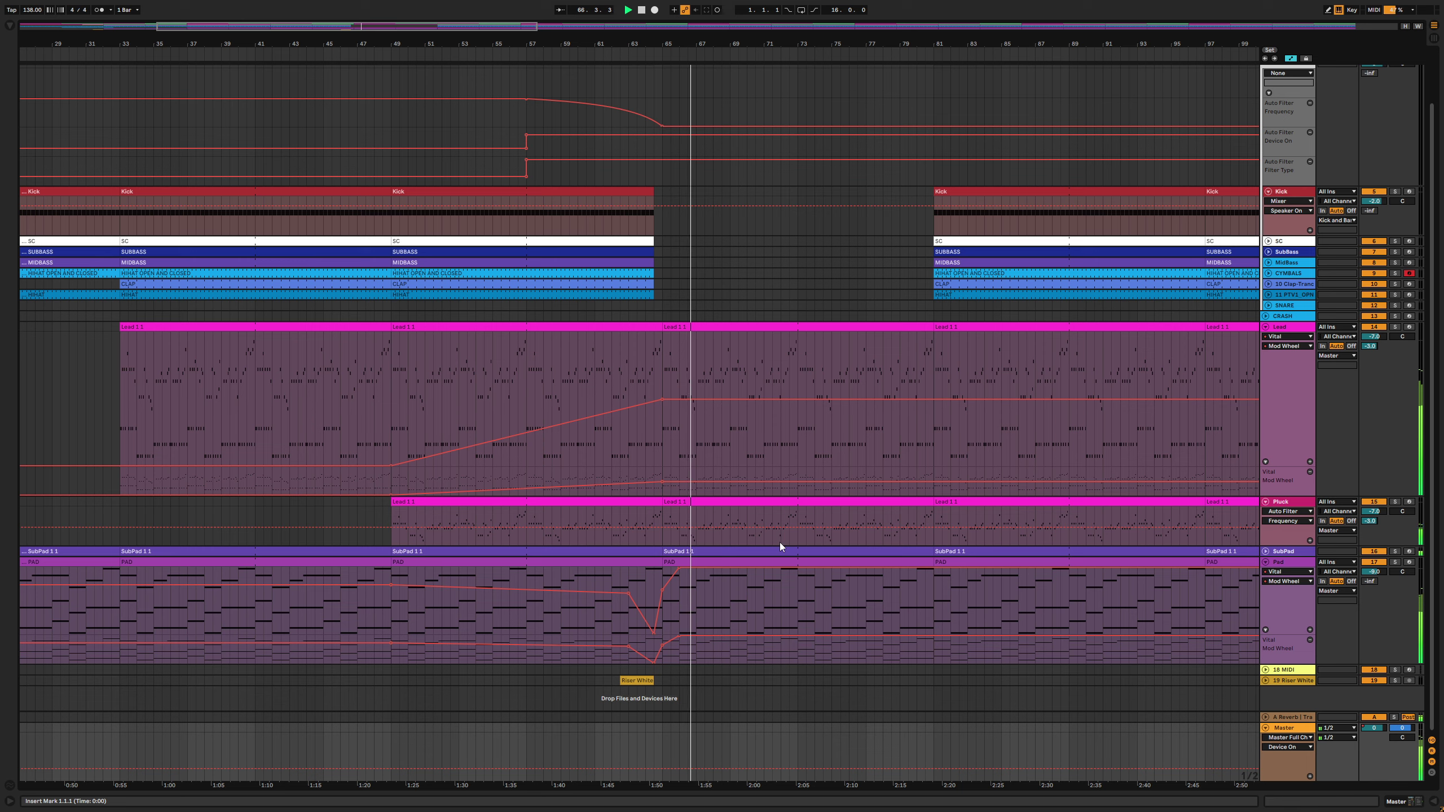
{"action": "key", "text": "space"}
{"action": "left_click", "coordinate": [680, 563]}
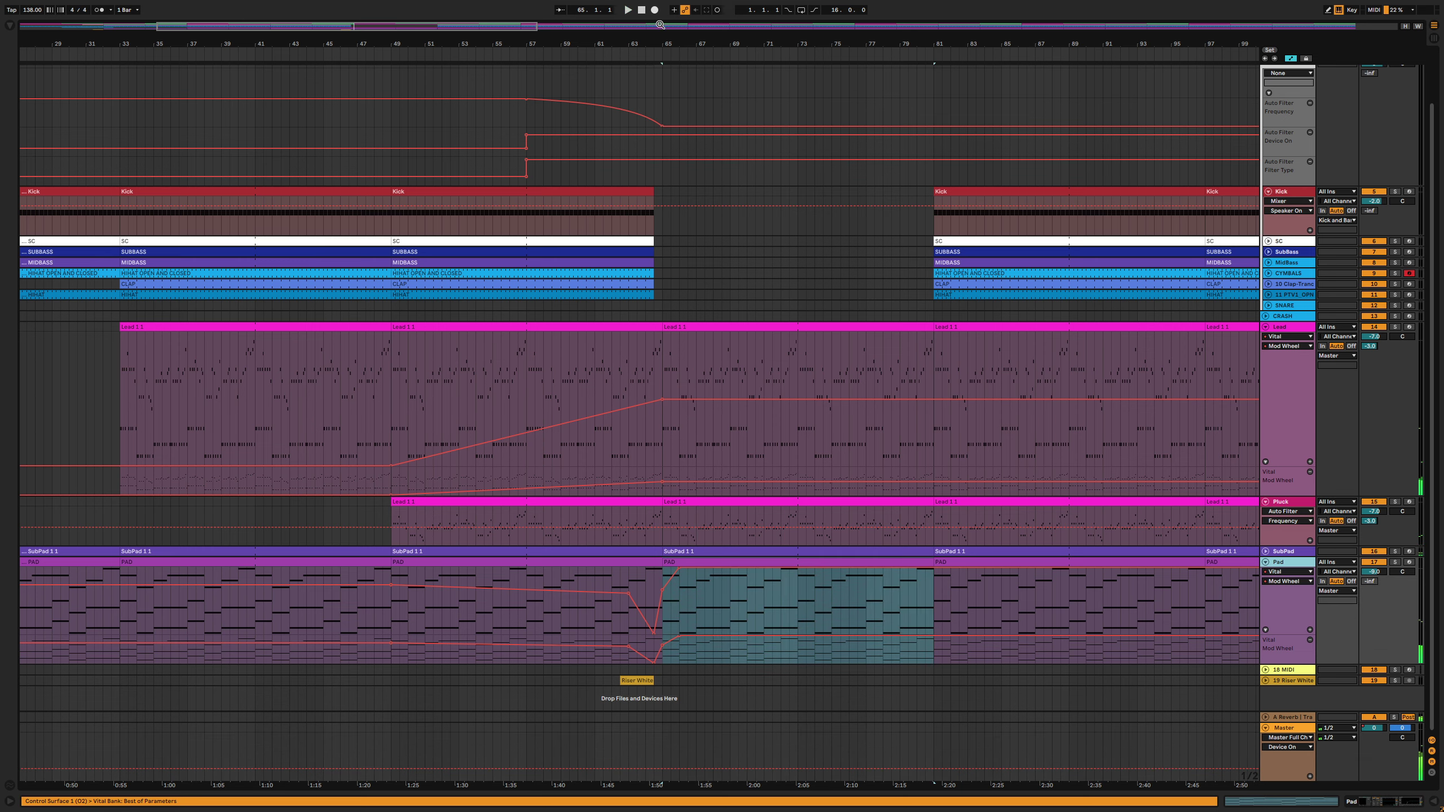
{"action": "scroll", "coordinate": [665, 99], "scroll_direction": "down", "scroll_amount": 2, "text": "ctrl"}
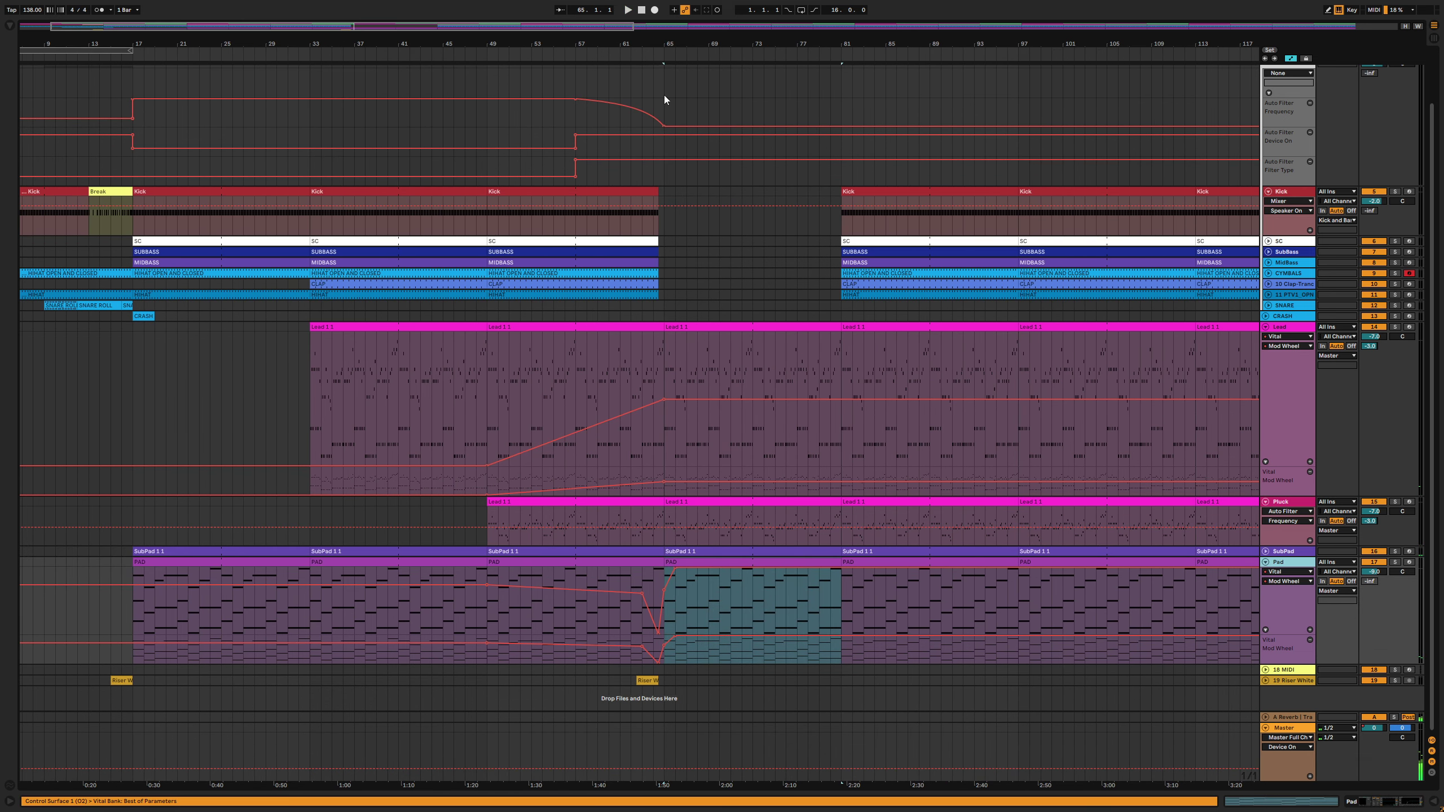
{"action": "left_click", "coordinate": [669, 681]}
{"action": "scroll", "coordinate": [769, 531], "scroll_direction": "up", "scroll_amount": 3}
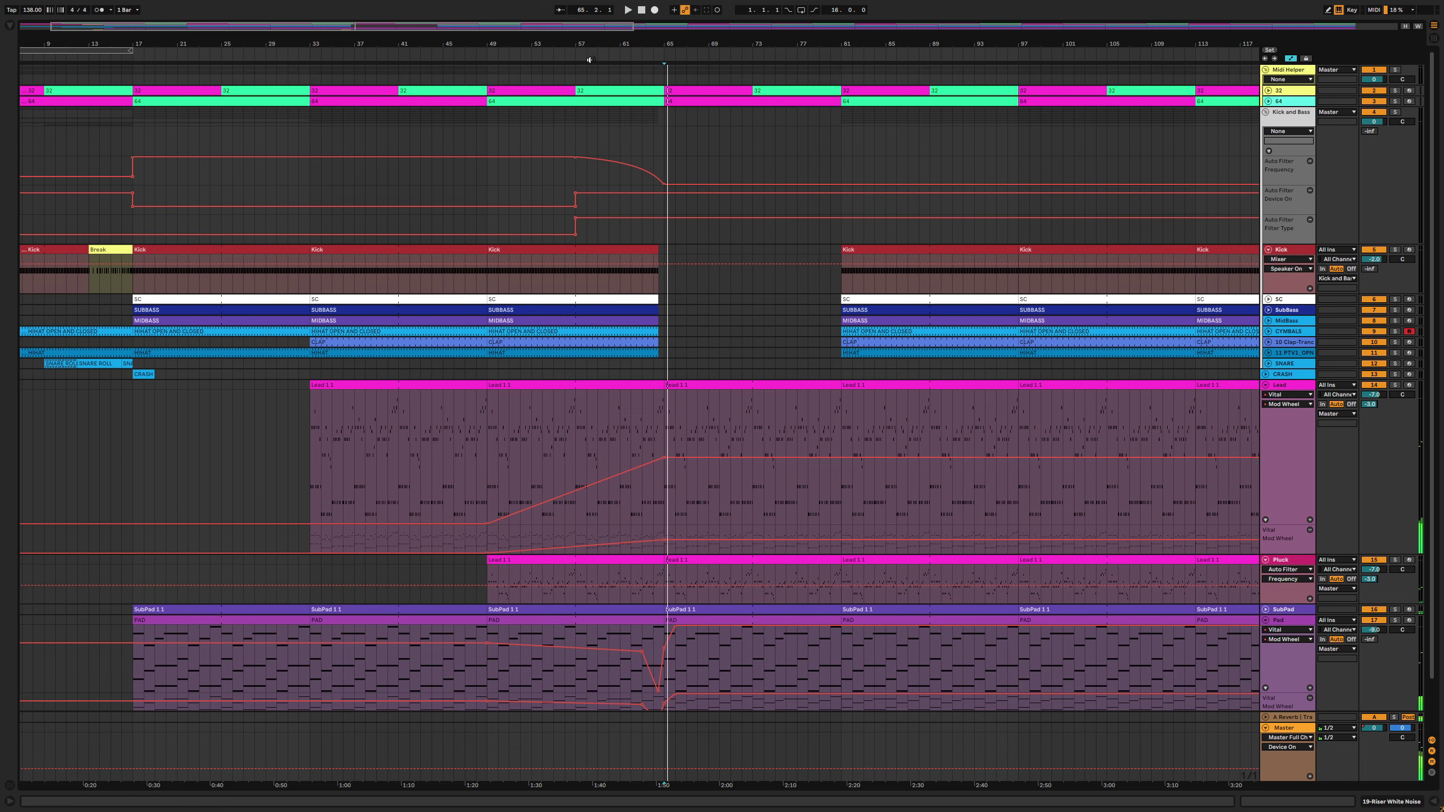
Play the arrangement from bar 1 and jump playback to the 64 marker clips at bars 33, 49 and 65
{"action": "scroll", "coordinate": [74, 105], "scroll_direction": "down", "scroll_amount": 3, "text": "ctrl"}
{"action": "left_click", "coordinate": [47, 101]}
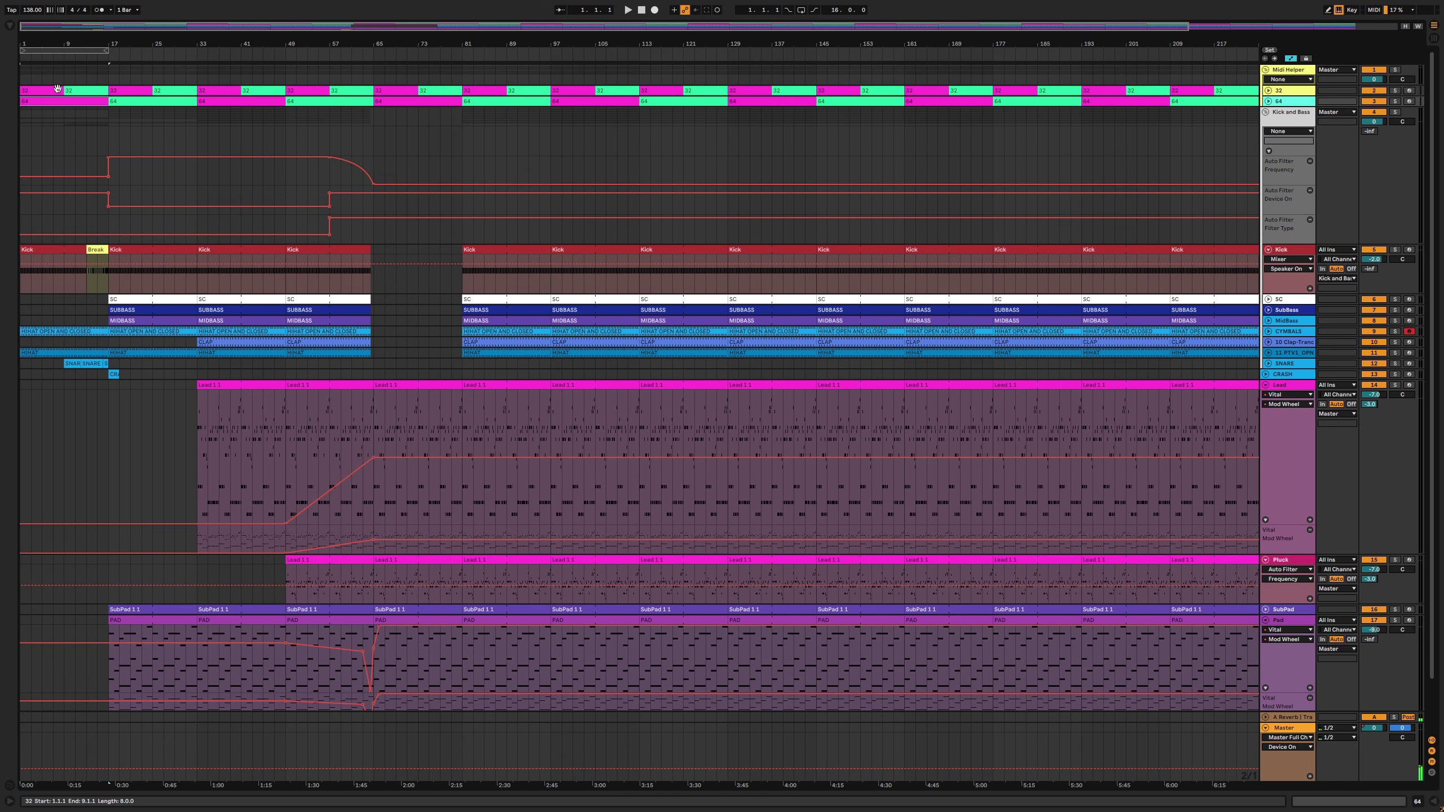
{"action": "left_click_drag", "start_coordinate": [32, 37], "coordinate": [171, 102]}
{"action": "key", "text": "space"}
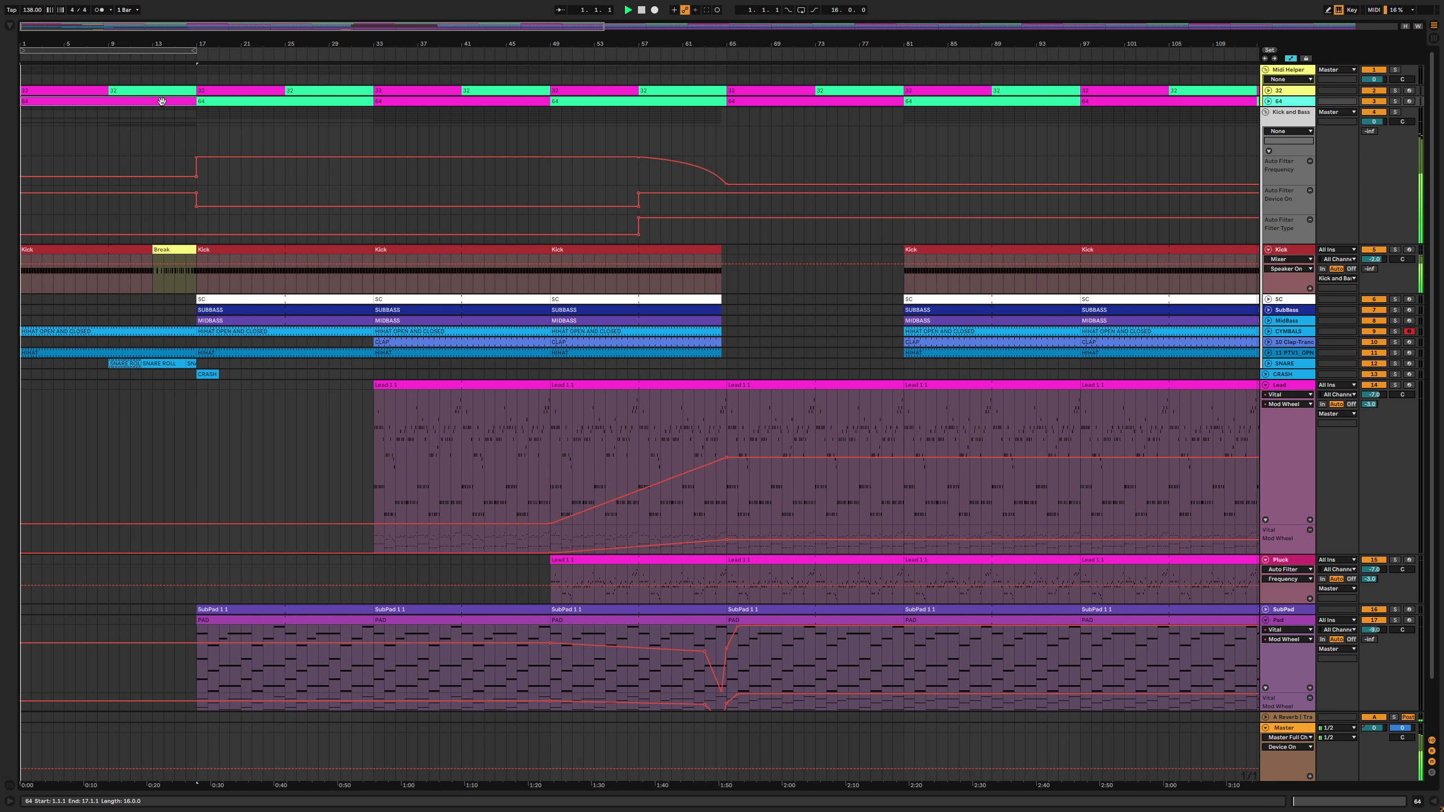
{"action": "left_click", "coordinate": [429, 103]}
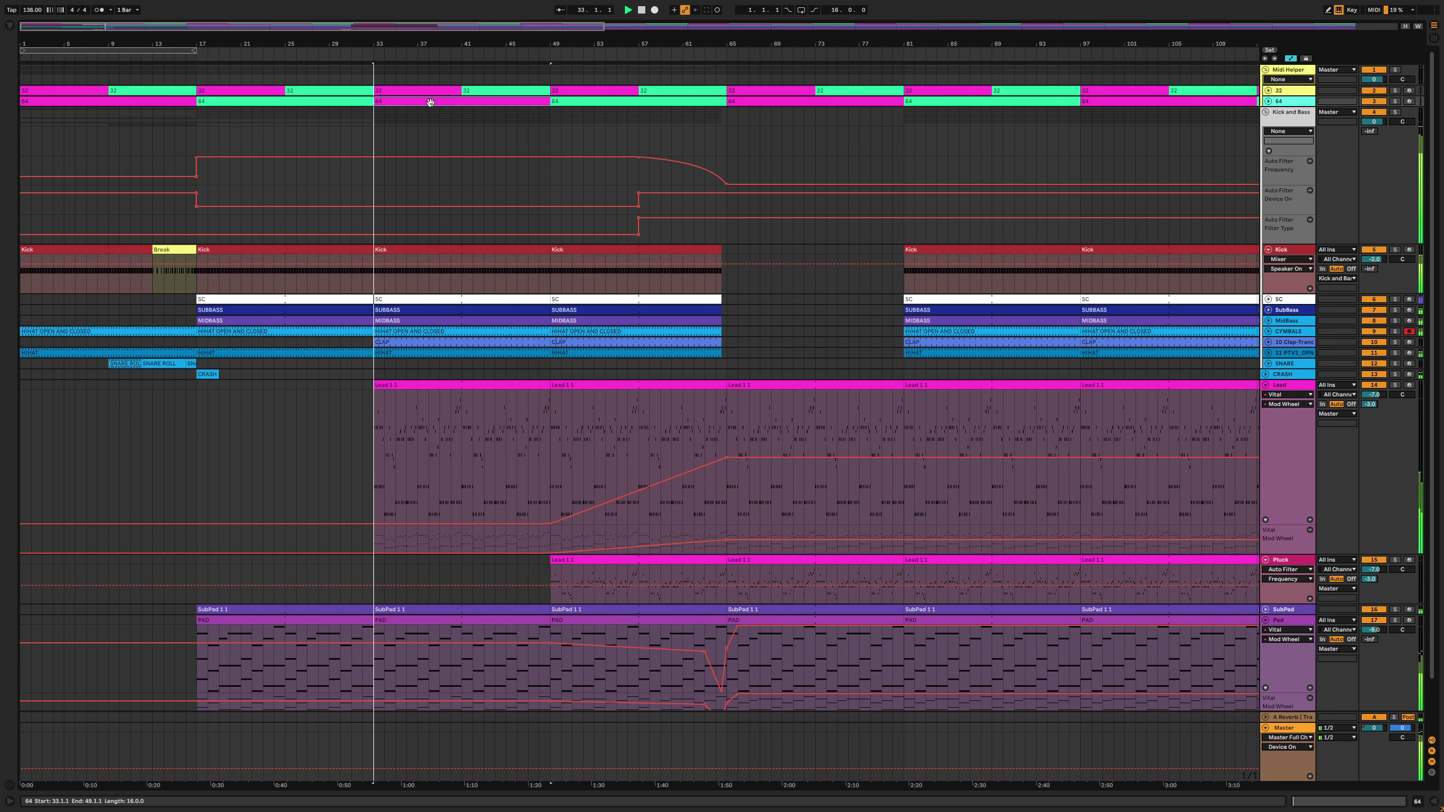
{"action": "left_click", "coordinate": [620, 101]}
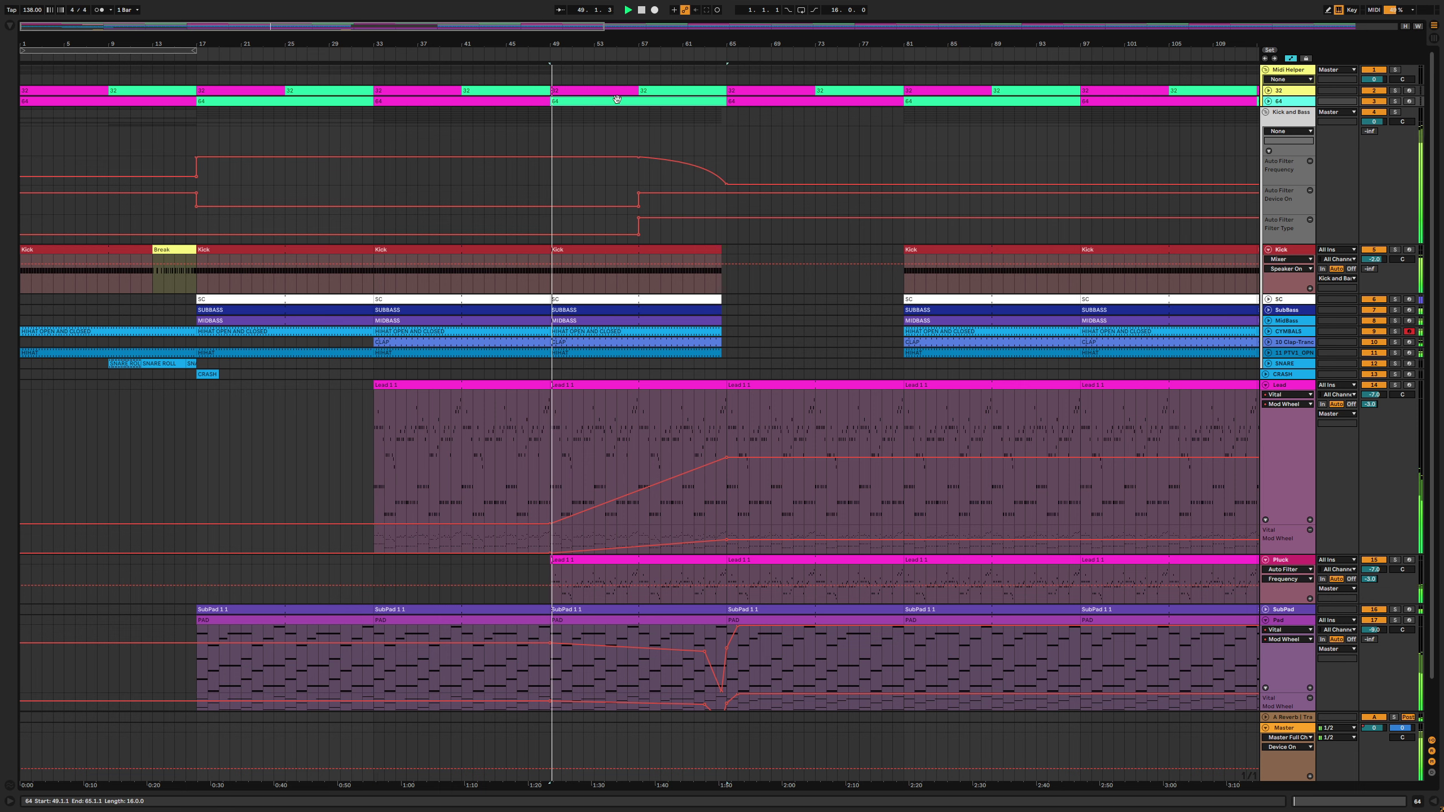
{"action": "left_click", "coordinate": [802, 101]}
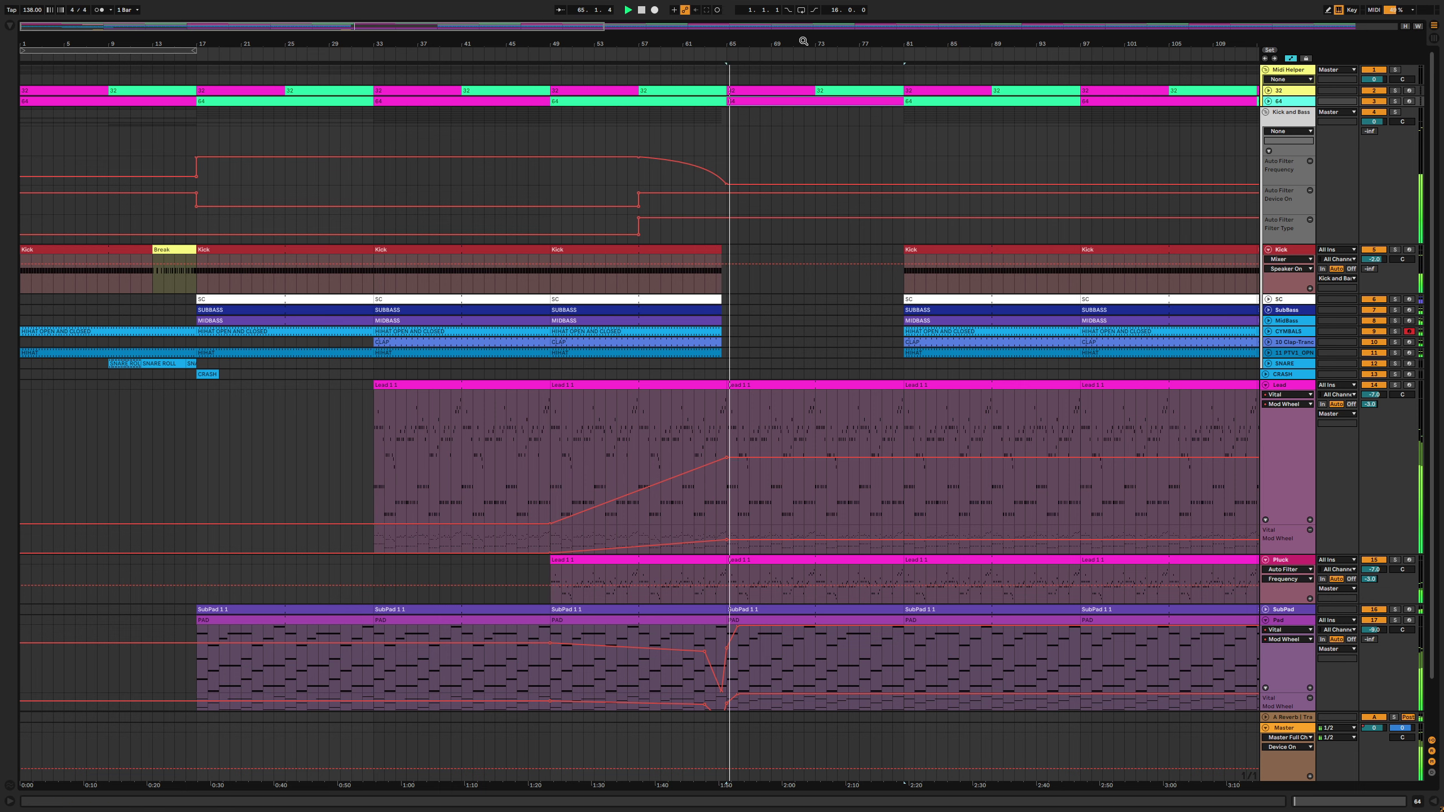
{"action": "left_click", "coordinate": [451, 108]}
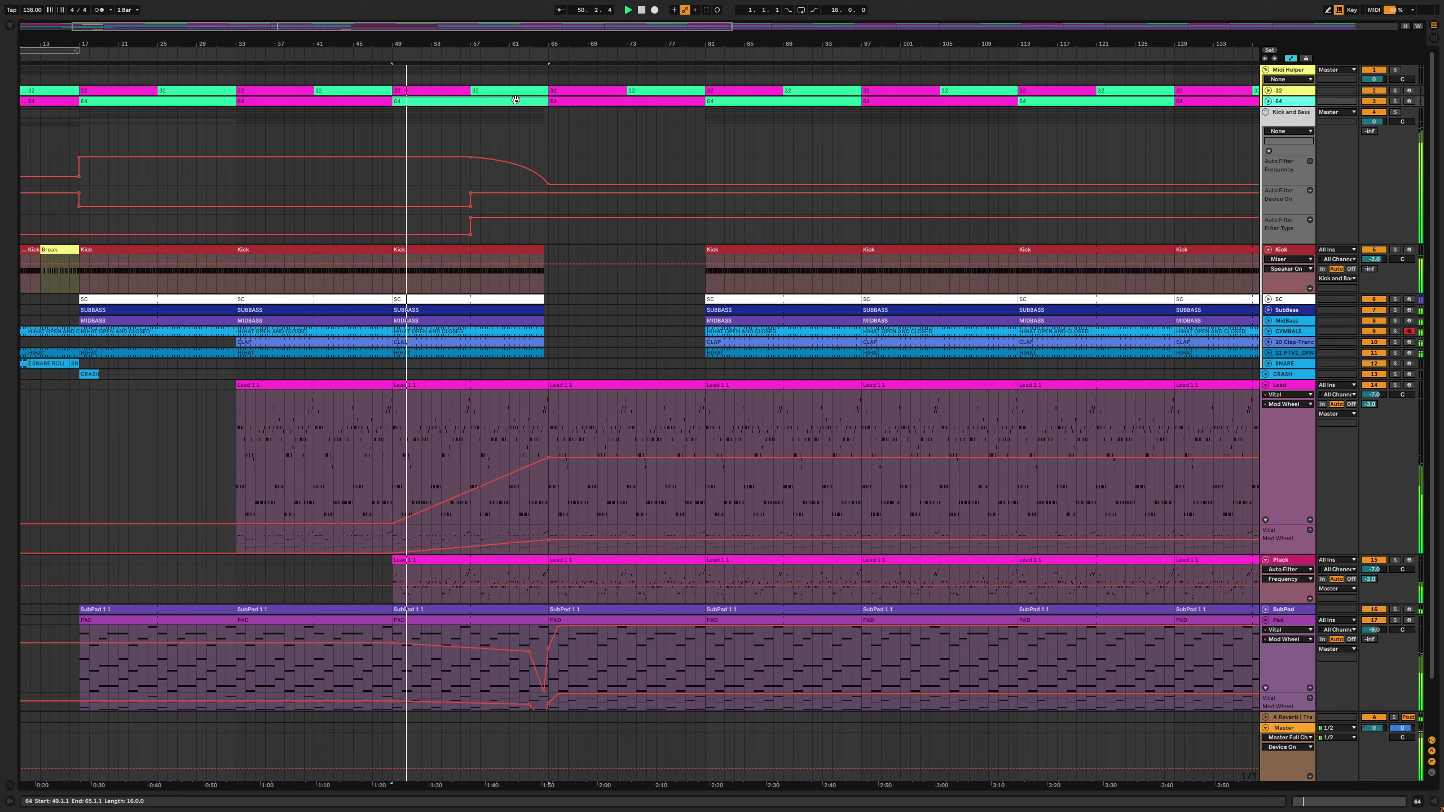
{"action": "left_click", "coordinate": [571, 100]}
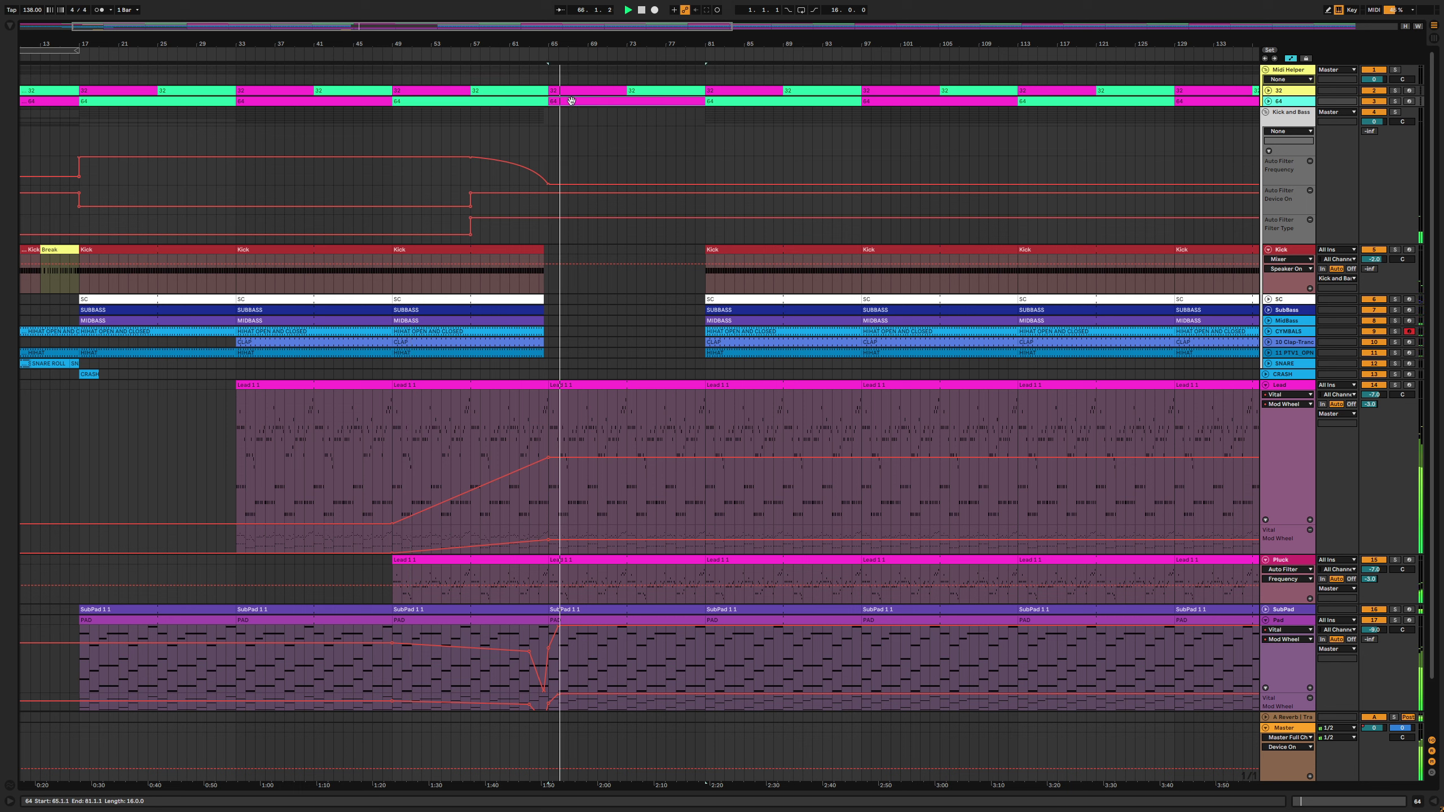
Open the Lead track's devices and group the EQ Eight into an Audio Effect Rack with its macro controls shown
{"action": "scroll", "coordinate": [596, 315], "scroll_direction": "down", "scroll_amount": 2}
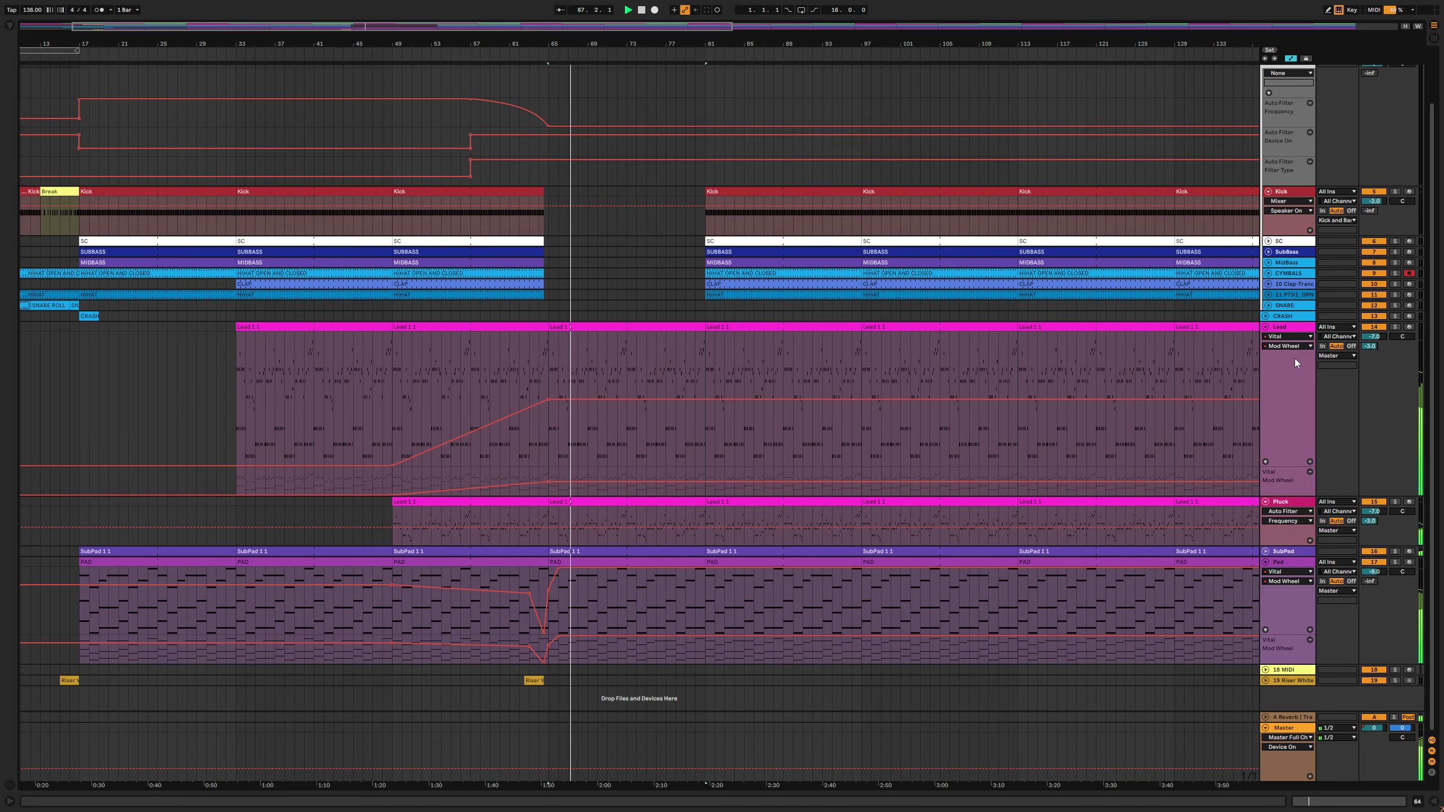
{"action": "double_click", "coordinate": [1287, 333]}
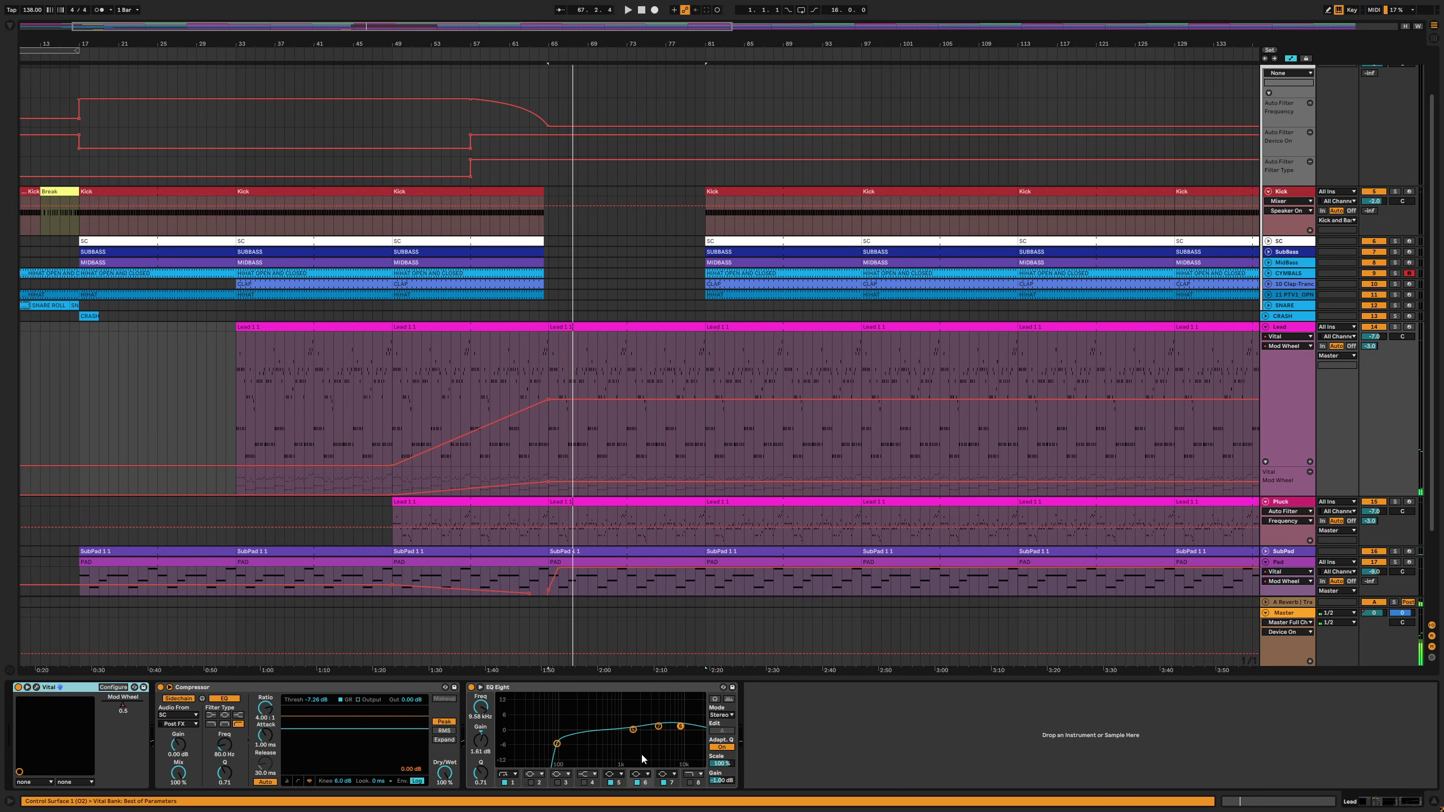
{"action": "left_click", "coordinate": [538, 719]}
{"action": "left_click", "coordinate": [557, 745]}
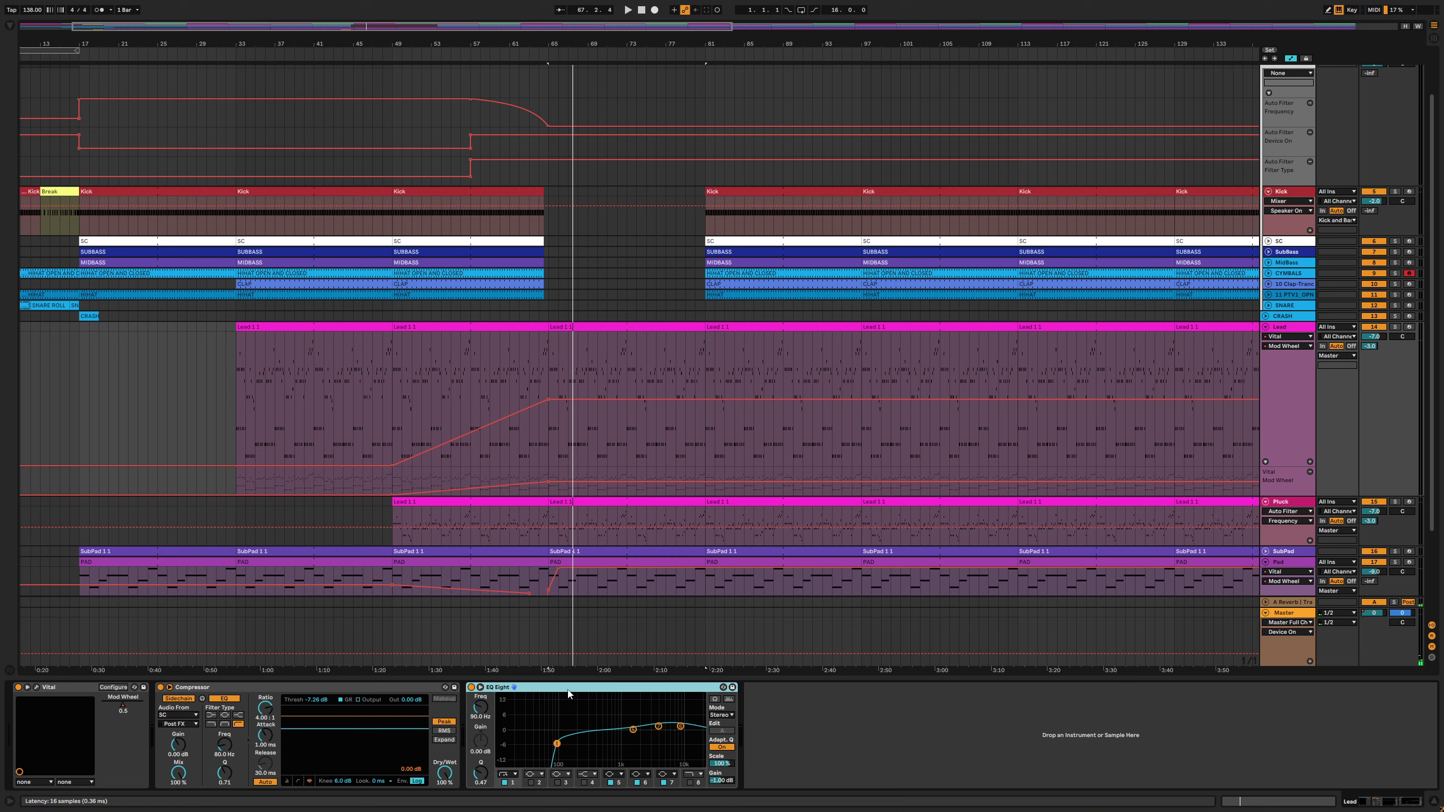
{"action": "key", "text": "ctrl+g"}
{"action": "left_click", "coordinate": [472, 699]}
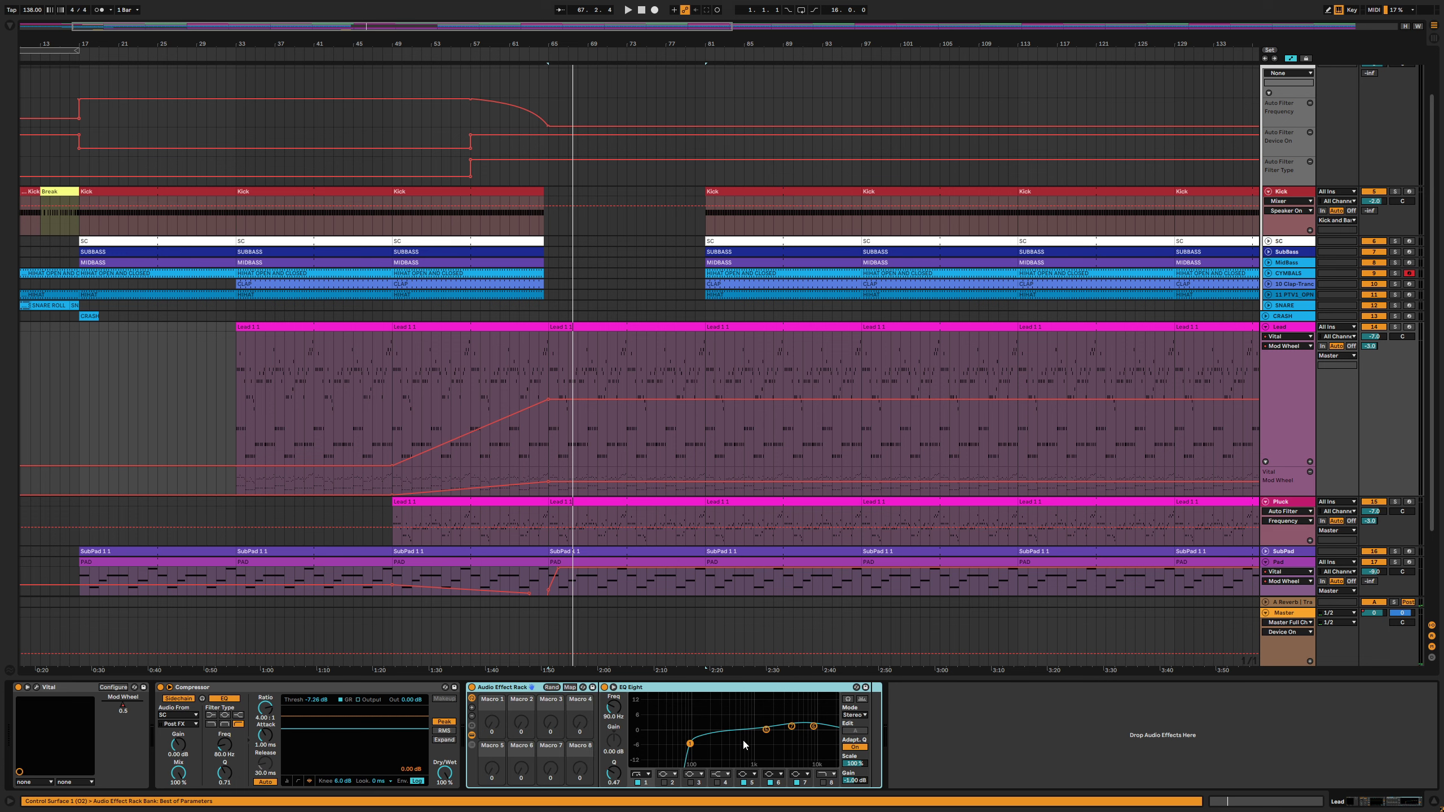
Map the frequency of EQ Eight's band 1 to Macro 1 of the Audio Effect Rack
{"action": "left_click", "coordinate": [570, 688]}
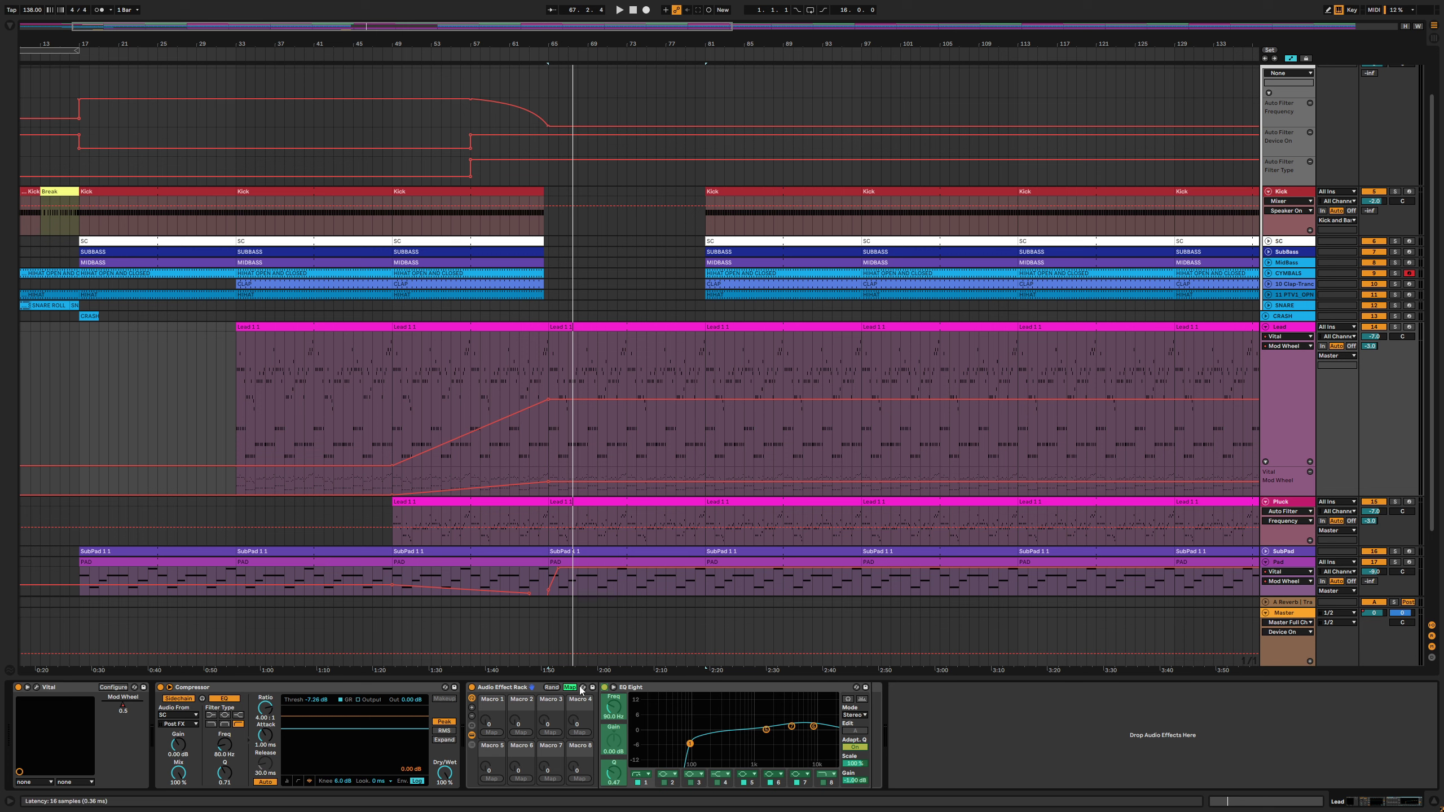
{"action": "left_click", "coordinate": [616, 715]}
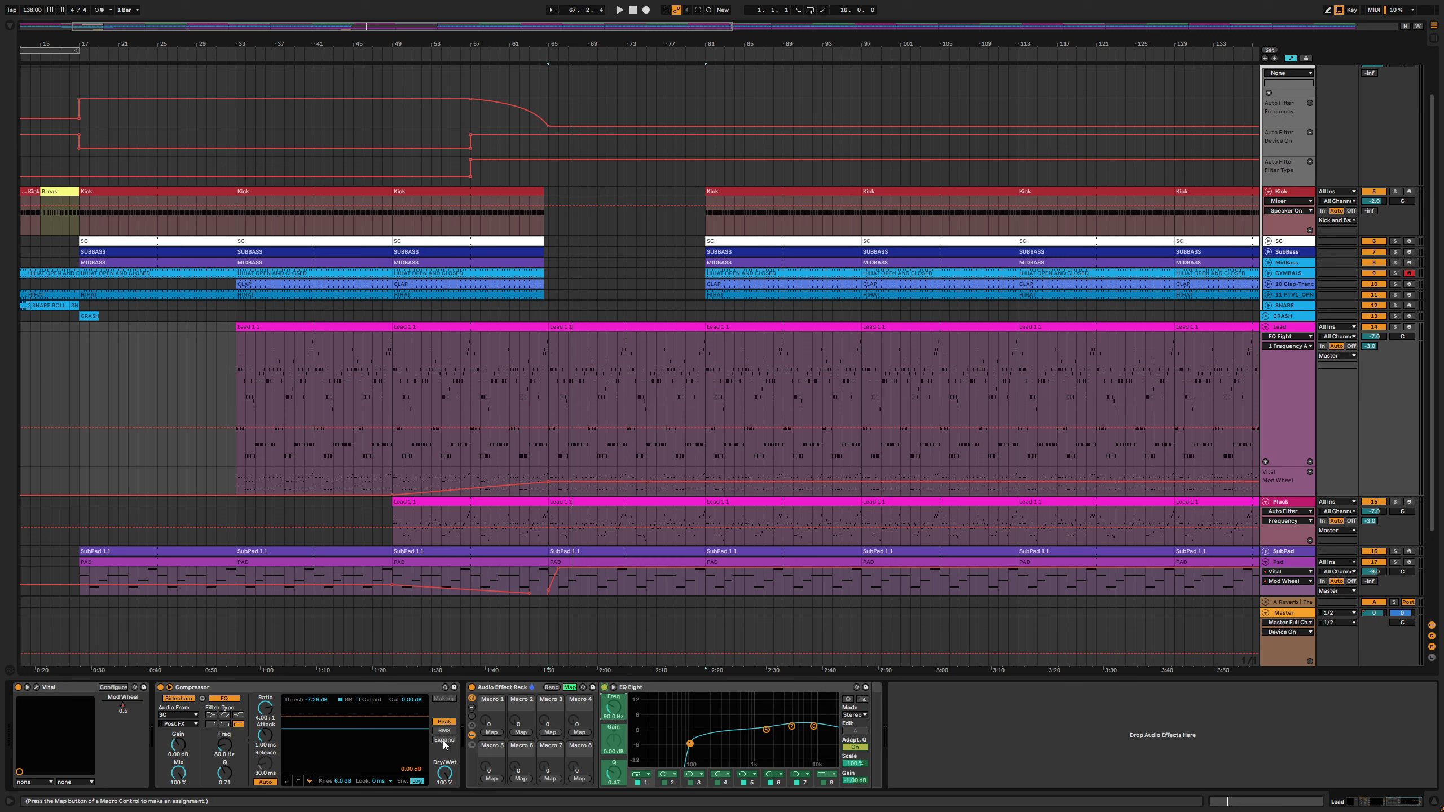
{"action": "left_click", "coordinate": [570, 688]}
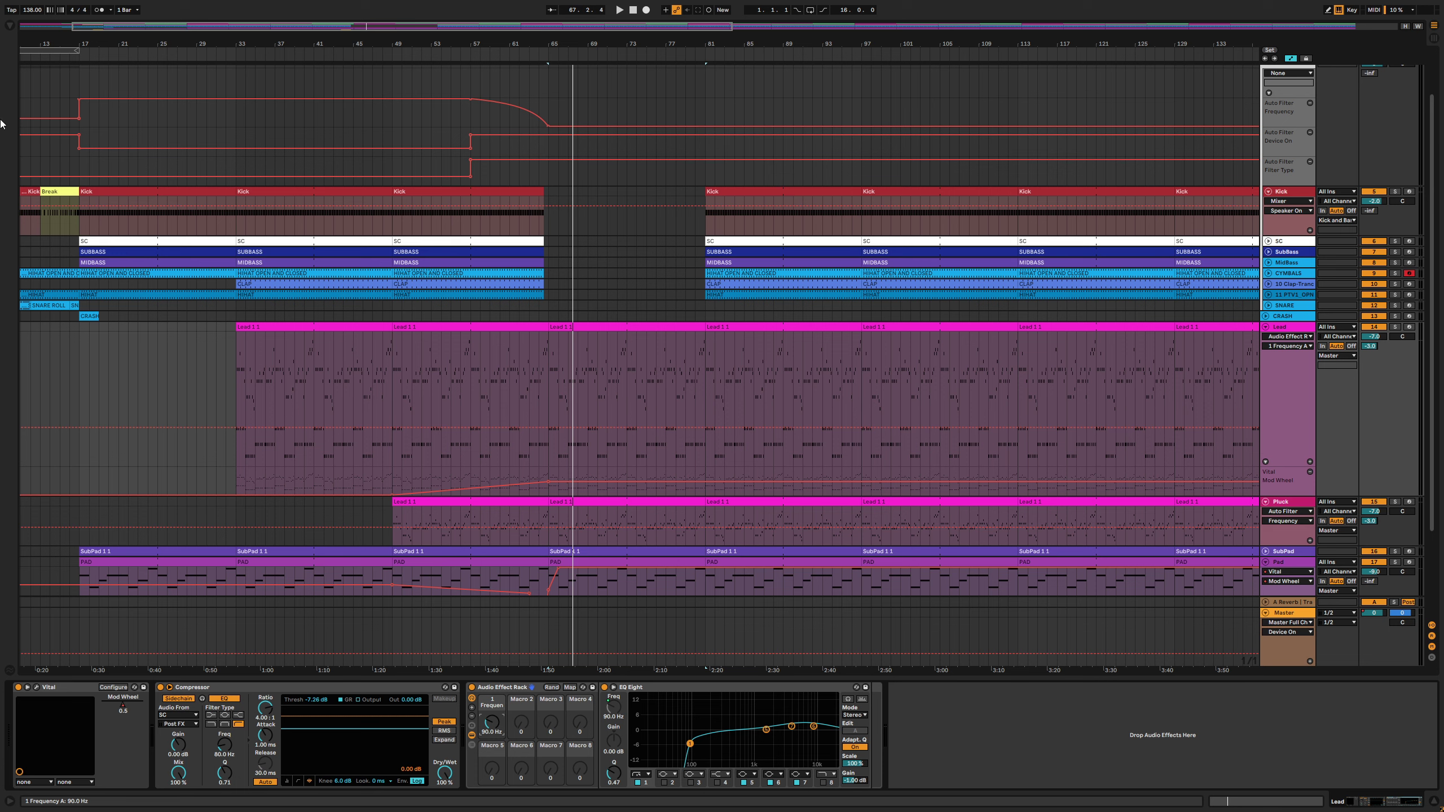
Lower the maximum of the frequency mapping for Macro 1 in the Lead track's rack and hide the mapping list
{"action": "left_click", "coordinate": [11, 26]}
{"action": "left_click", "coordinate": [569, 688]}
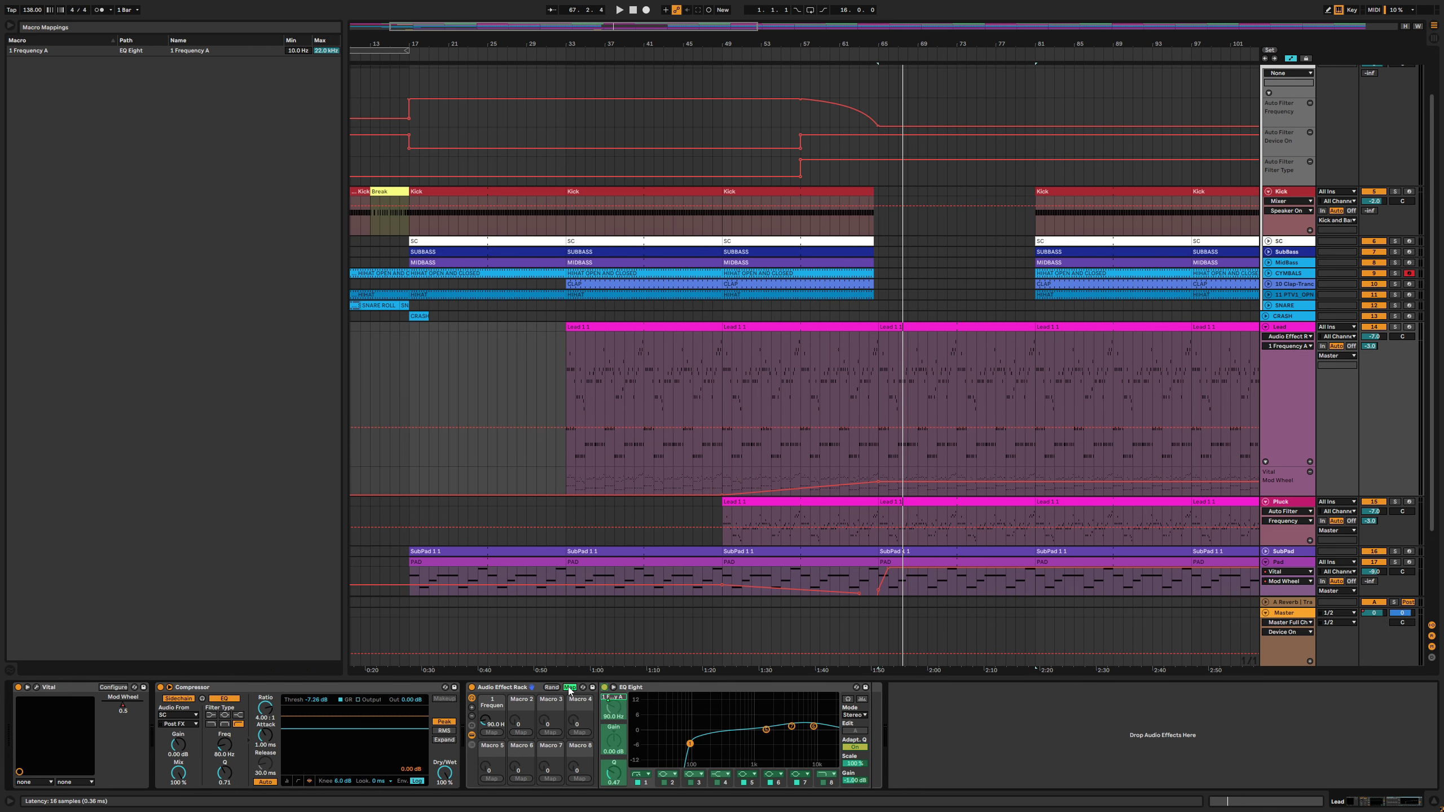
{"action": "left_click", "coordinate": [300, 50]}
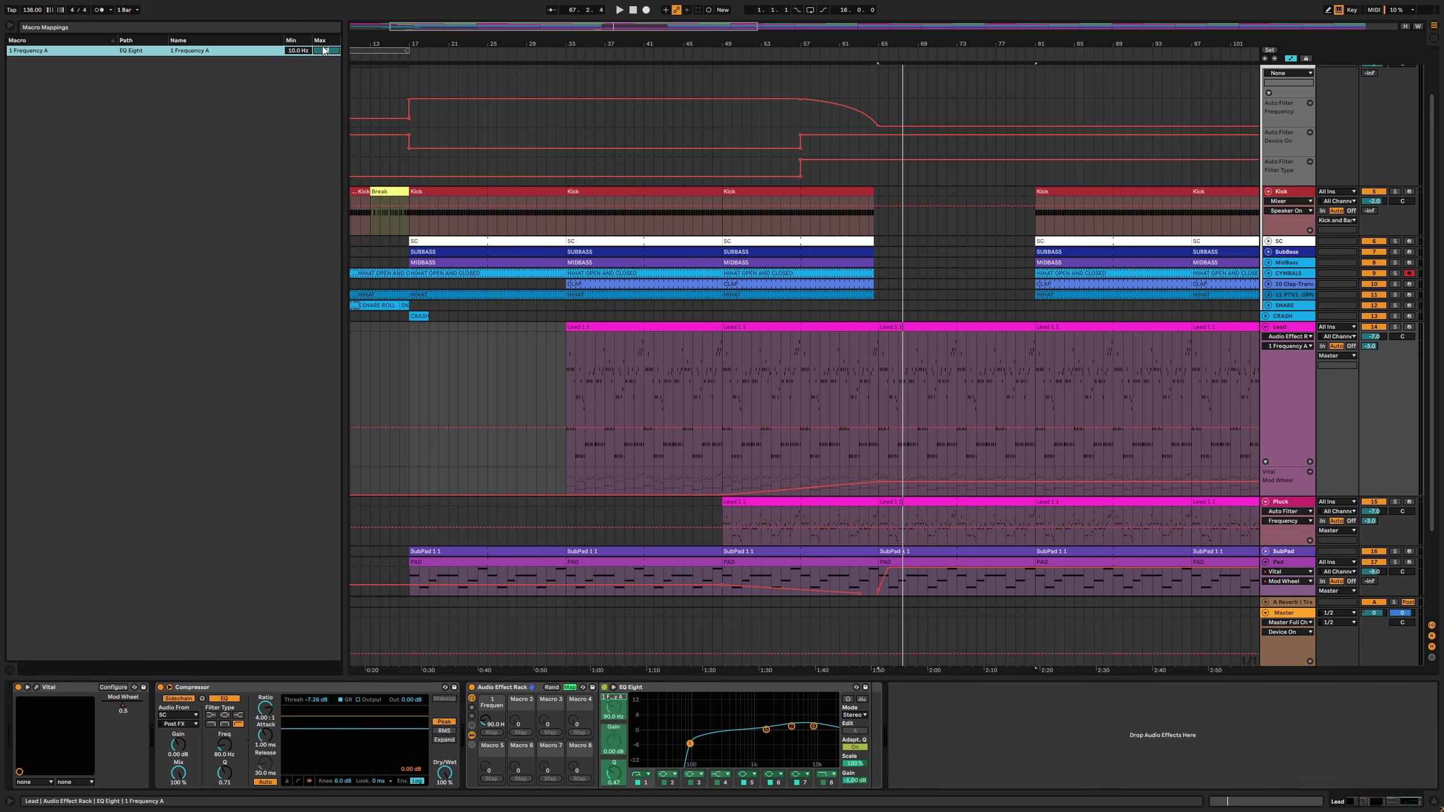
{"action": "left_click", "coordinate": [12, 29]}
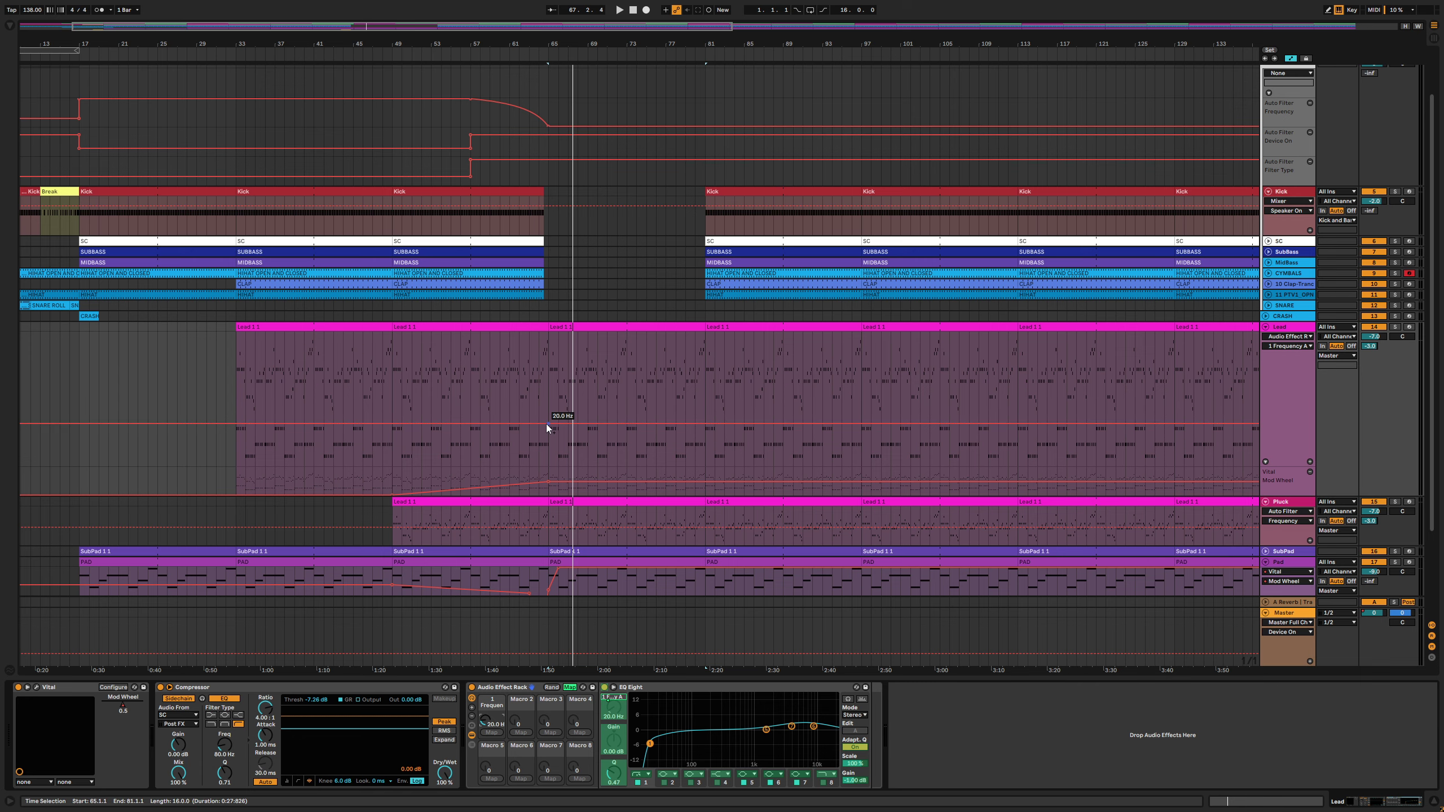
Automate the Lead's Macro 1 frequency to fall from its maximum half a bar before bar 65 to 10 Hz at bar 66
{"action": "left_click", "coordinate": [546, 424]}
{"action": "left_click_drag", "start_coordinate": [536, 52], "coordinate": [571, 130]}
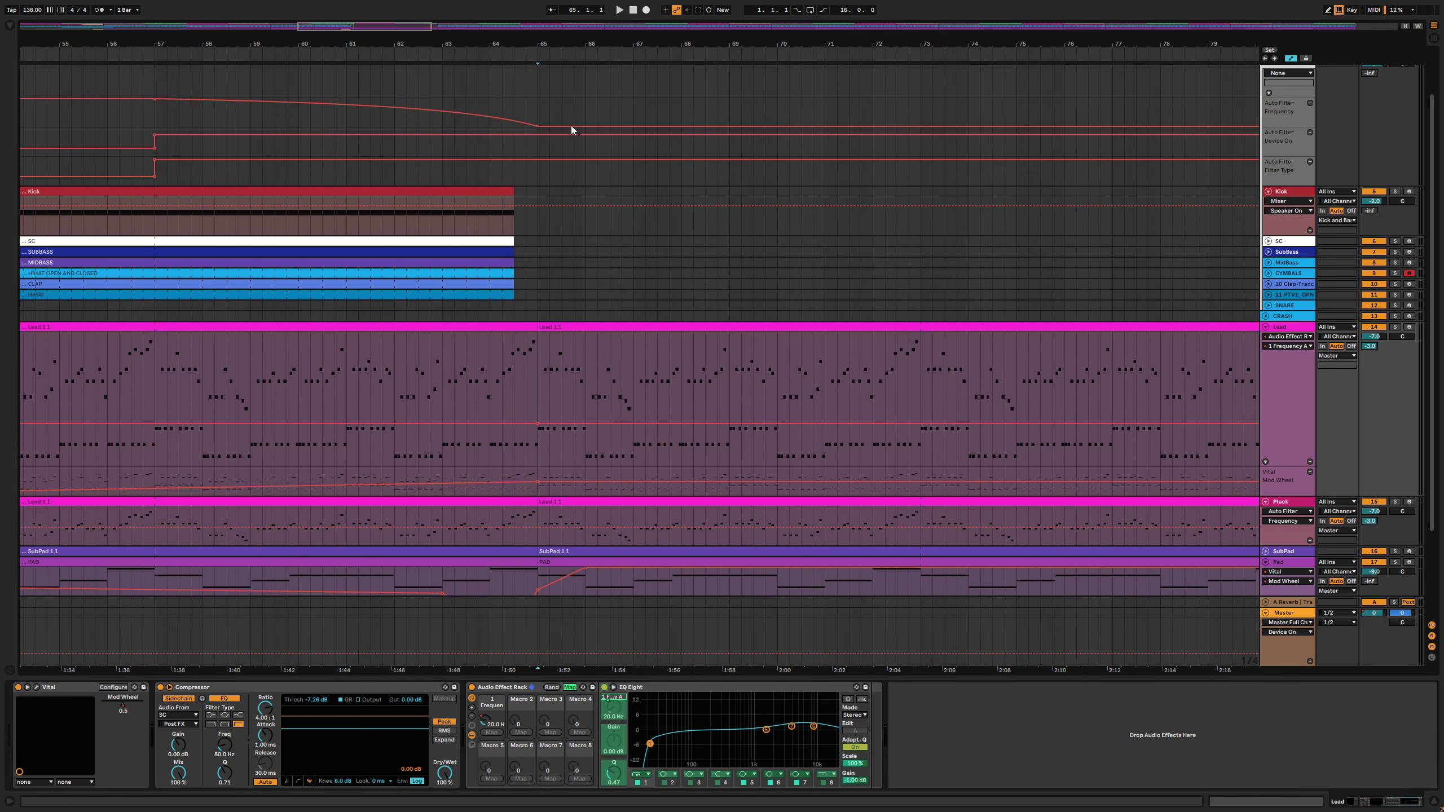
{"action": "left_click", "coordinate": [477, 438]}
{"action": "key", "text": "space"}
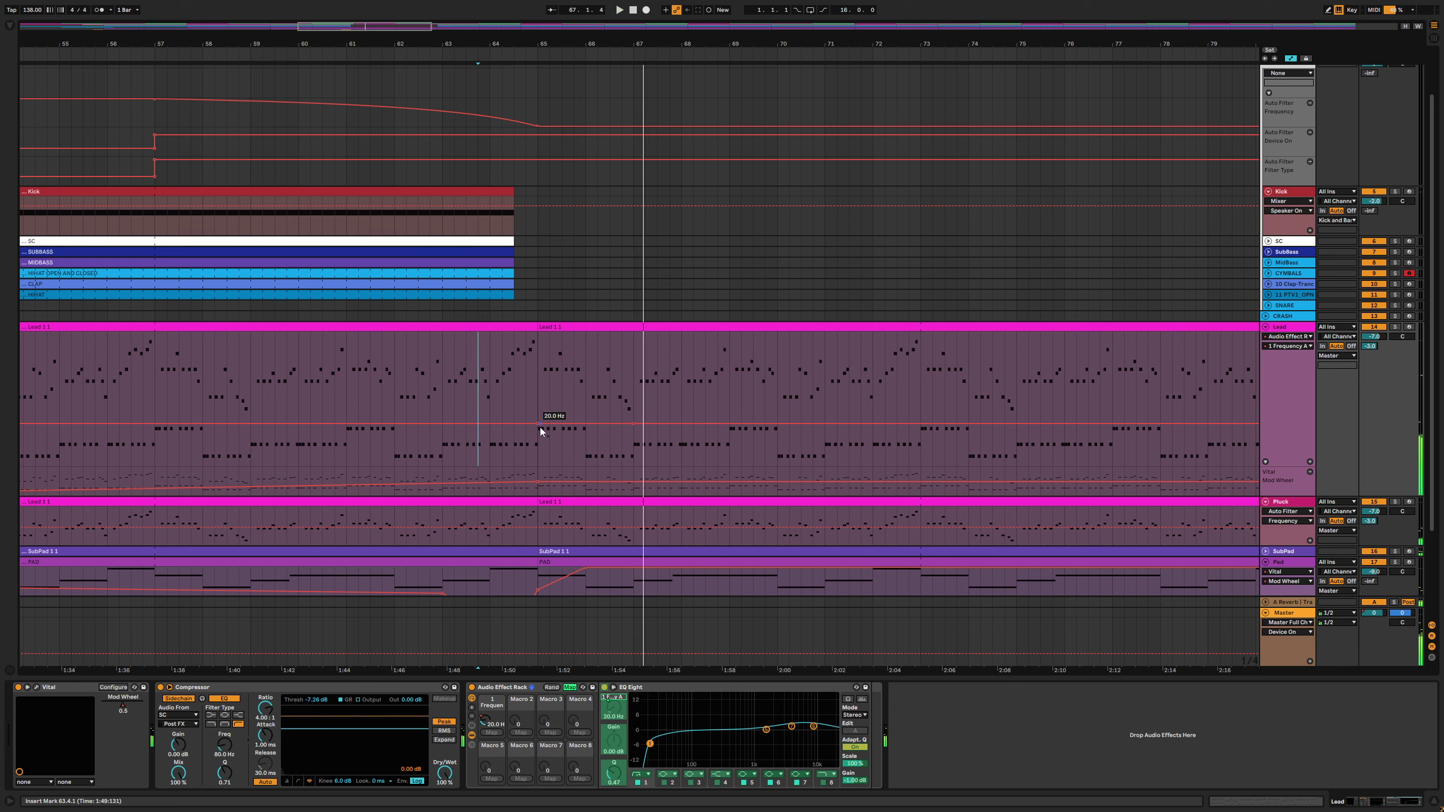
{"action": "left_click_drag", "start_coordinate": [538, 425], "coordinate": [628, 427]}
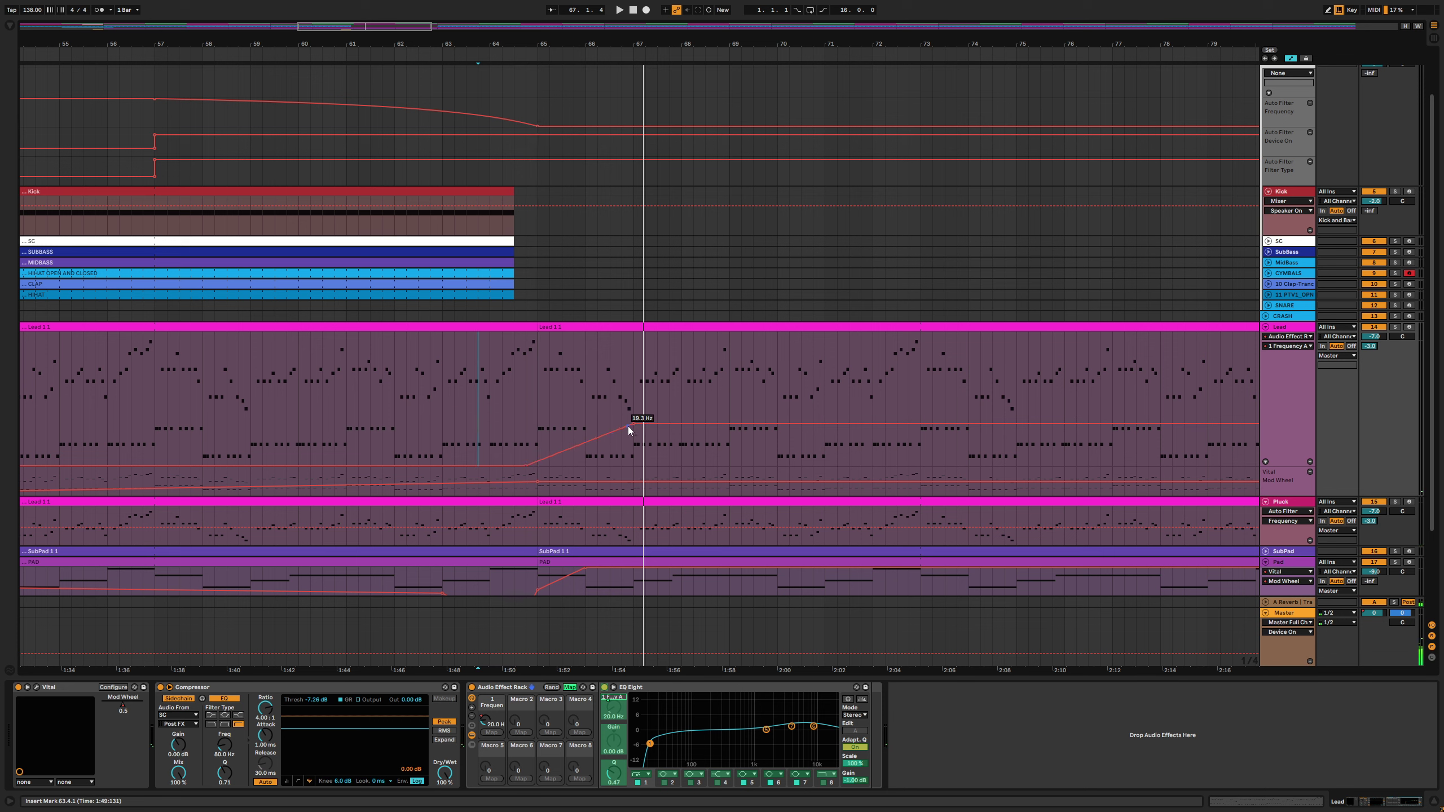
{"action": "left_click_drag", "start_coordinate": [526, 468], "coordinate": [513, 337]}
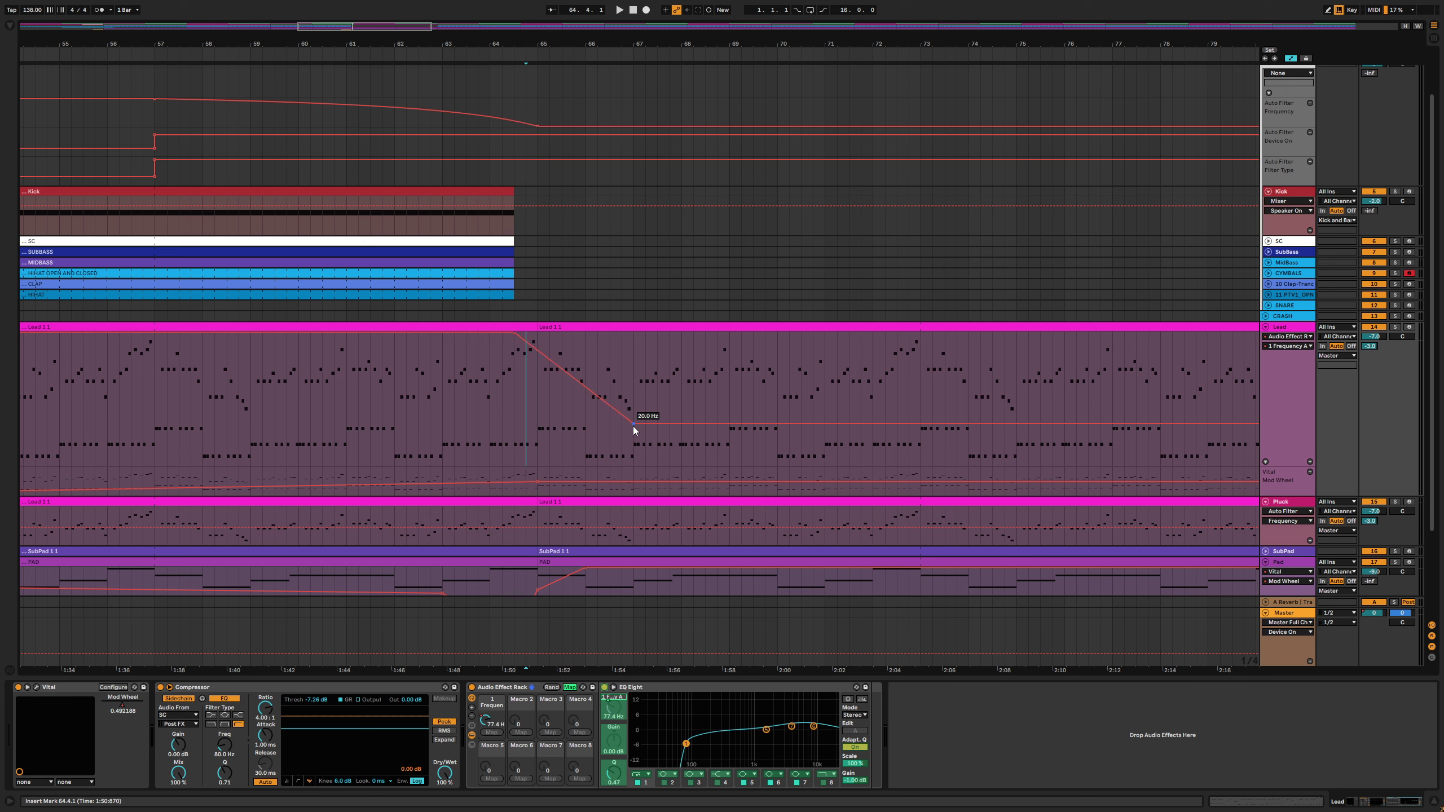
{"action": "left_click_drag", "start_coordinate": [635, 430], "coordinate": [586, 465]}
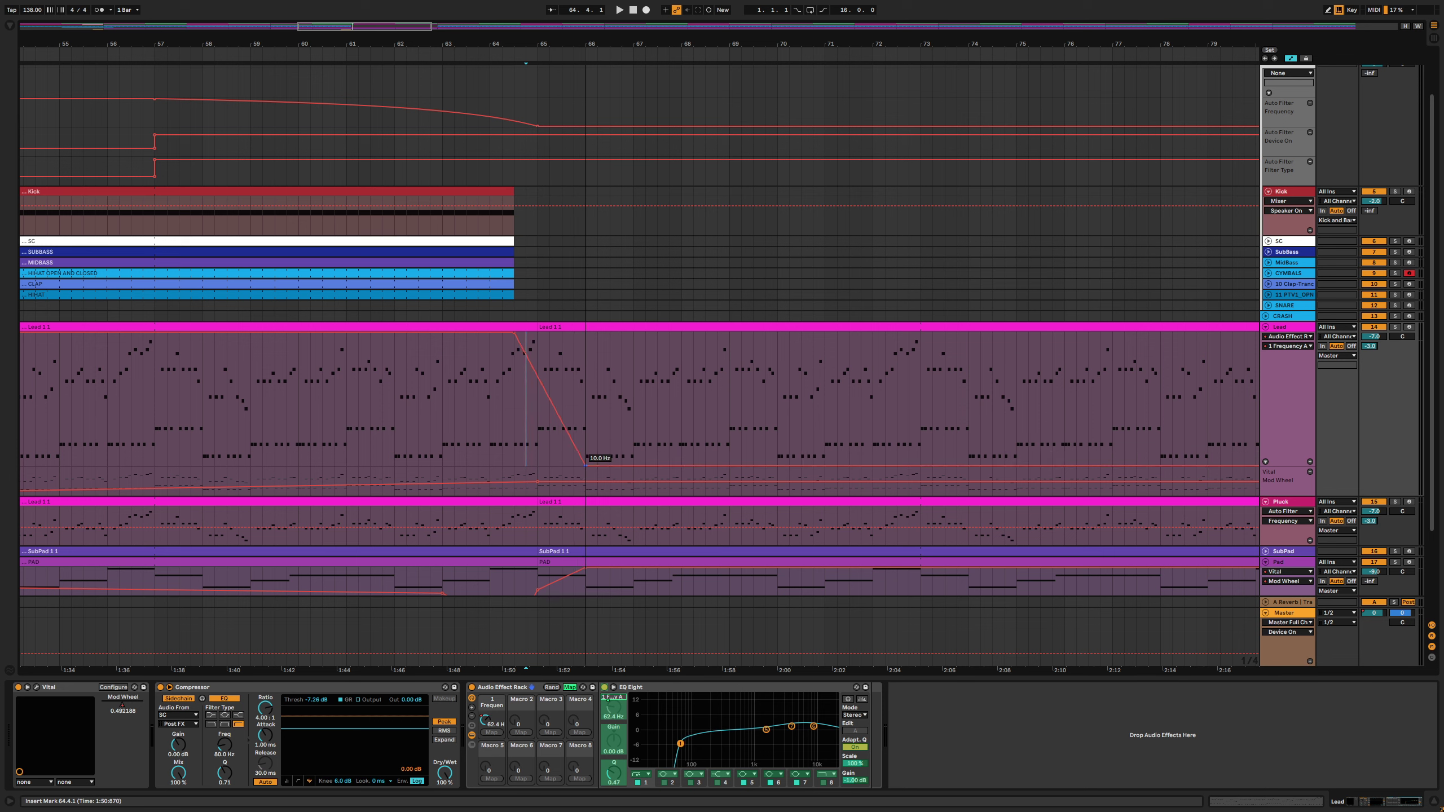
Shift the start of the Lead's filter sweep to bar 65 and play the transition from 63.4.1
{"action": "left_click", "coordinate": [478, 424]}
{"action": "key", "text": "space"}
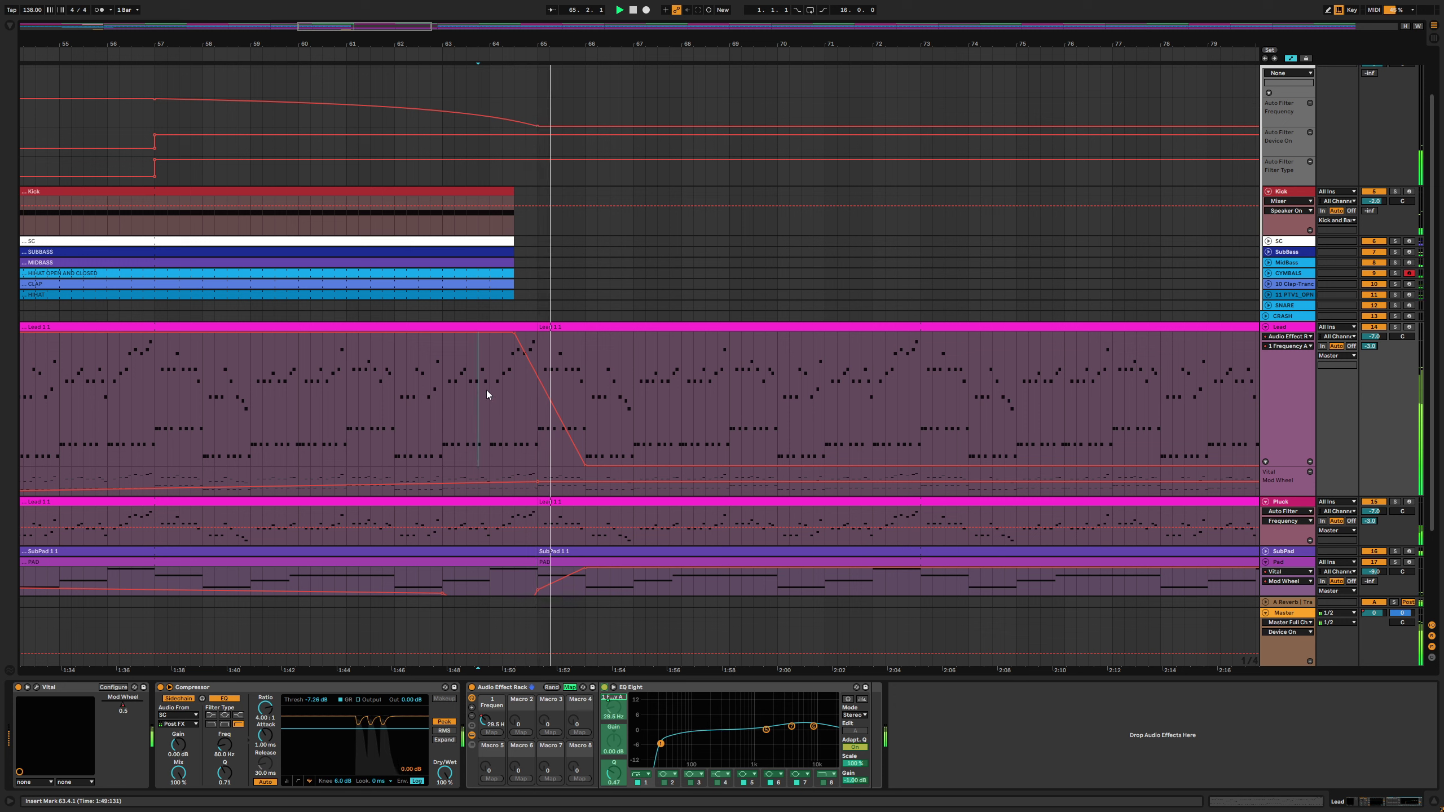
{"action": "mouse_move", "coordinate": [514, 336]}
{"action": "left_click_drag", "start_coordinate": [515, 337], "coordinate": [537, 335]}
{"action": "left_click", "coordinate": [1293, 387]}
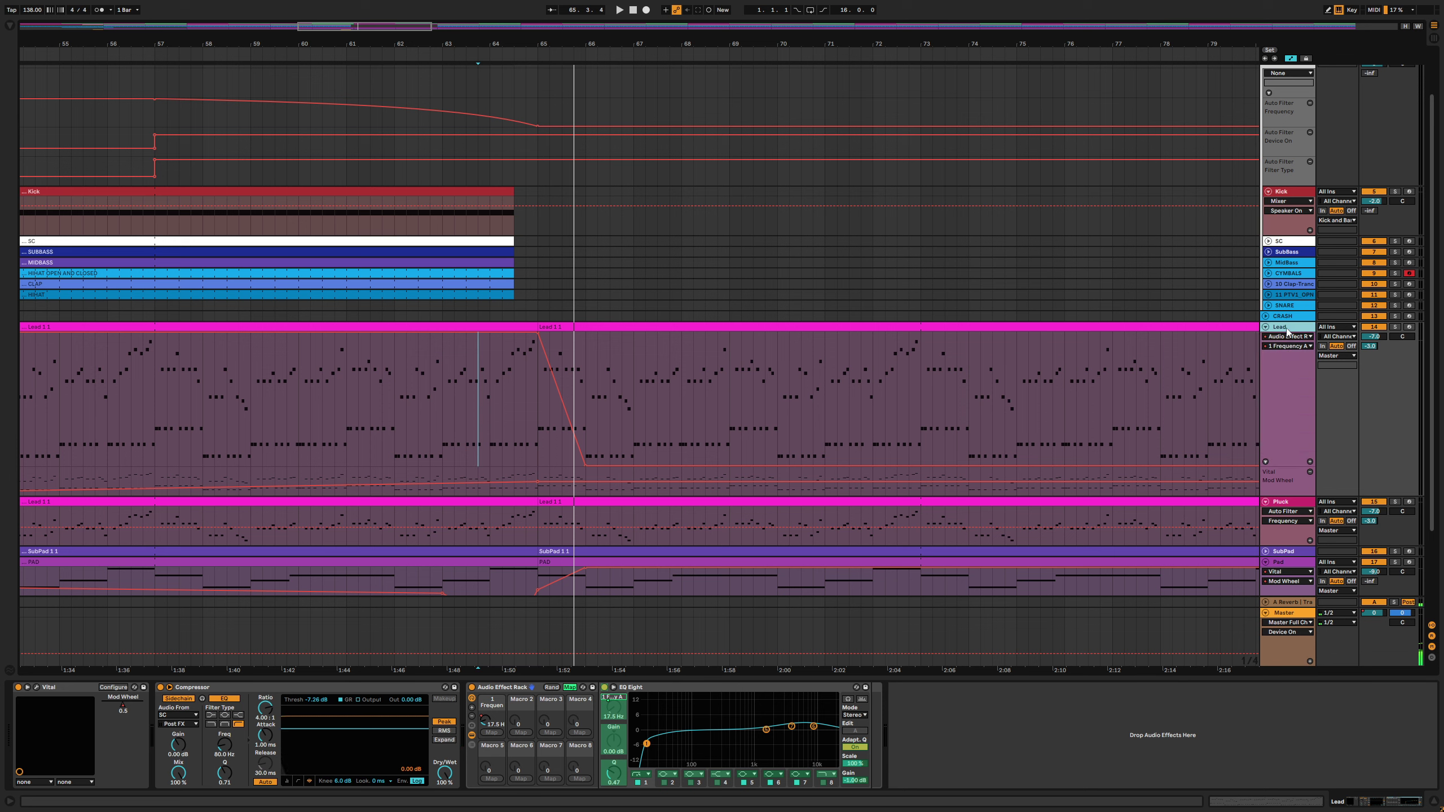
{"action": "key", "text": "space"}
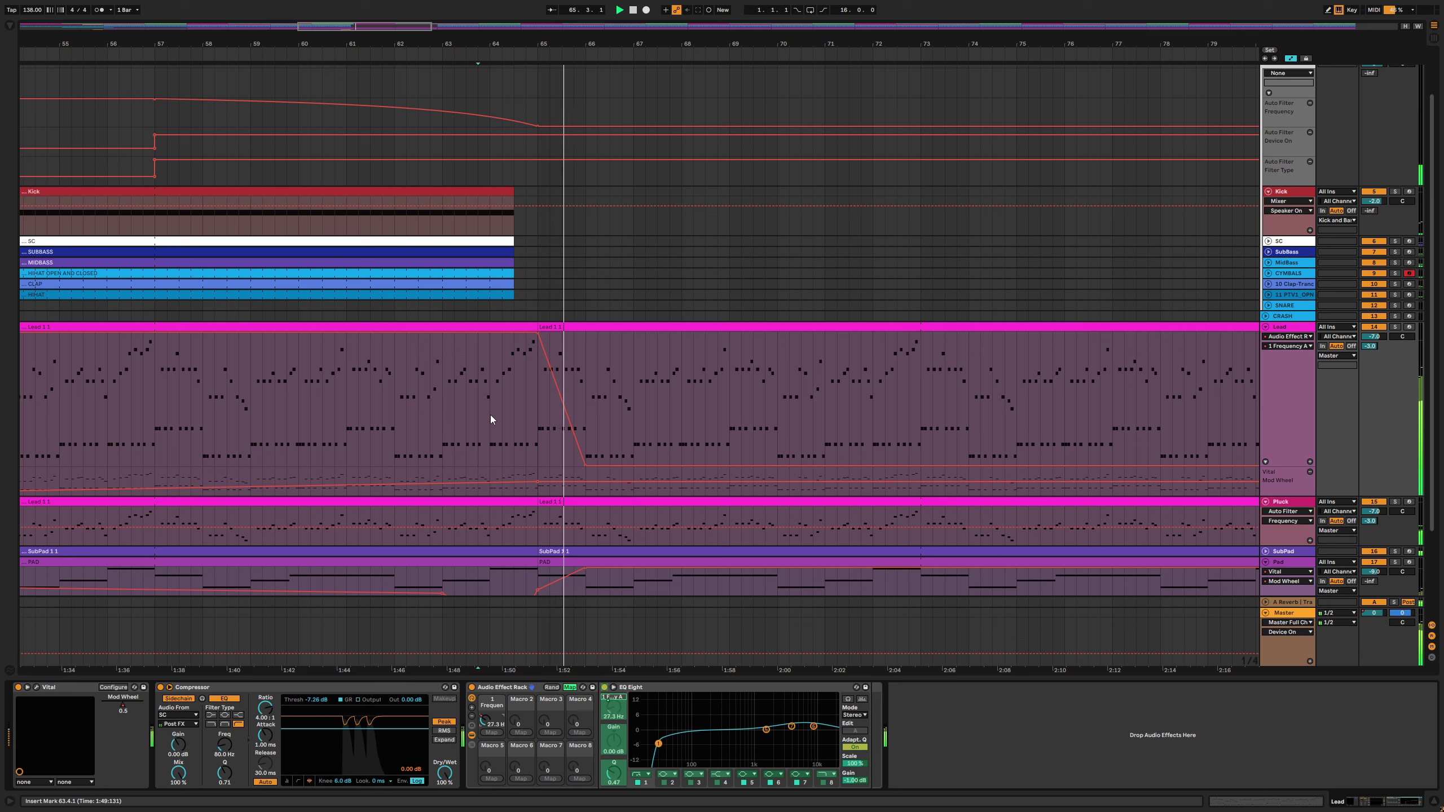
{"action": "left_click", "coordinate": [863, 700]}
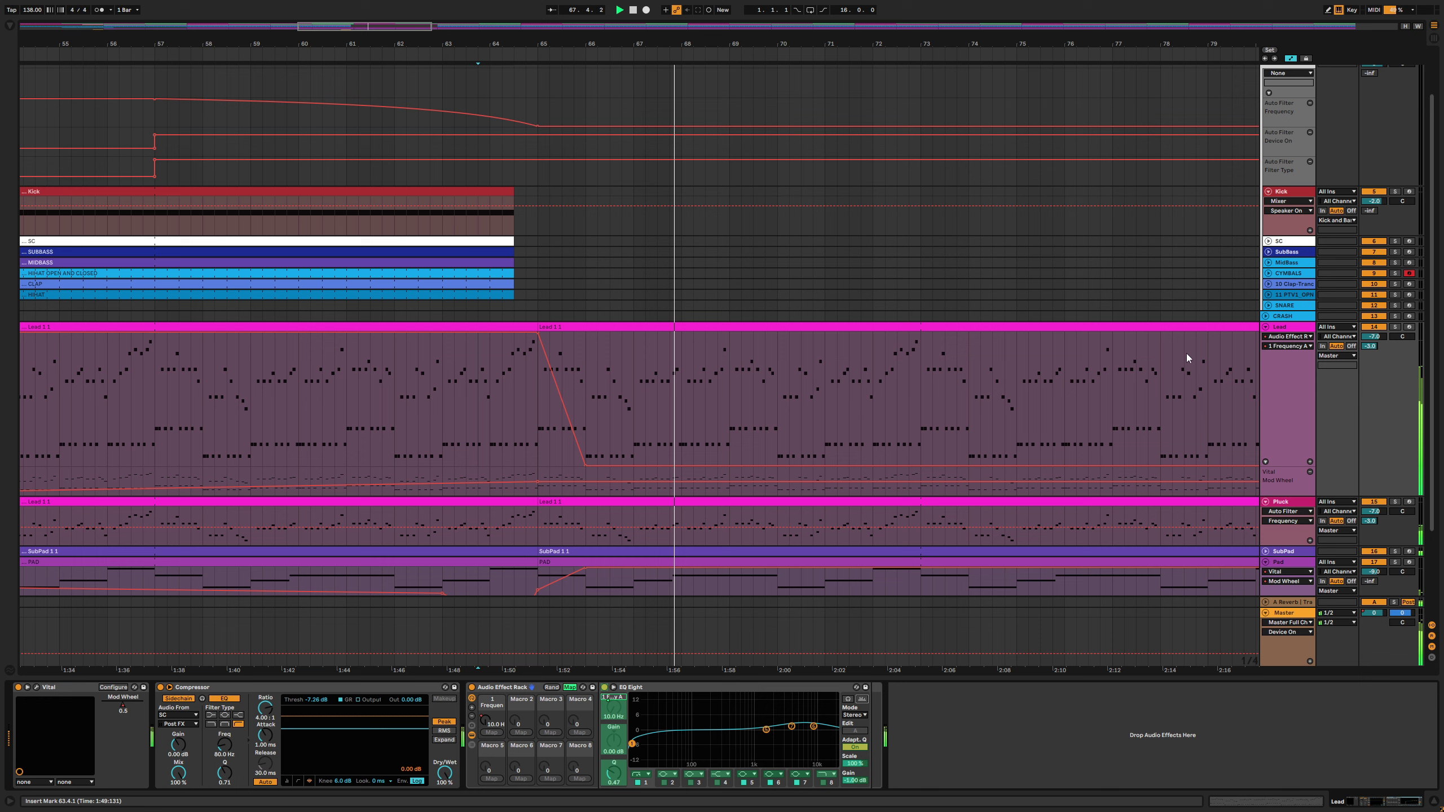
Solo the Pad track and play it from bar 63 through the breakdown transition
{"action": "scroll", "coordinate": [545, 462], "scroll_direction": "down", "scroll_amount": 5}
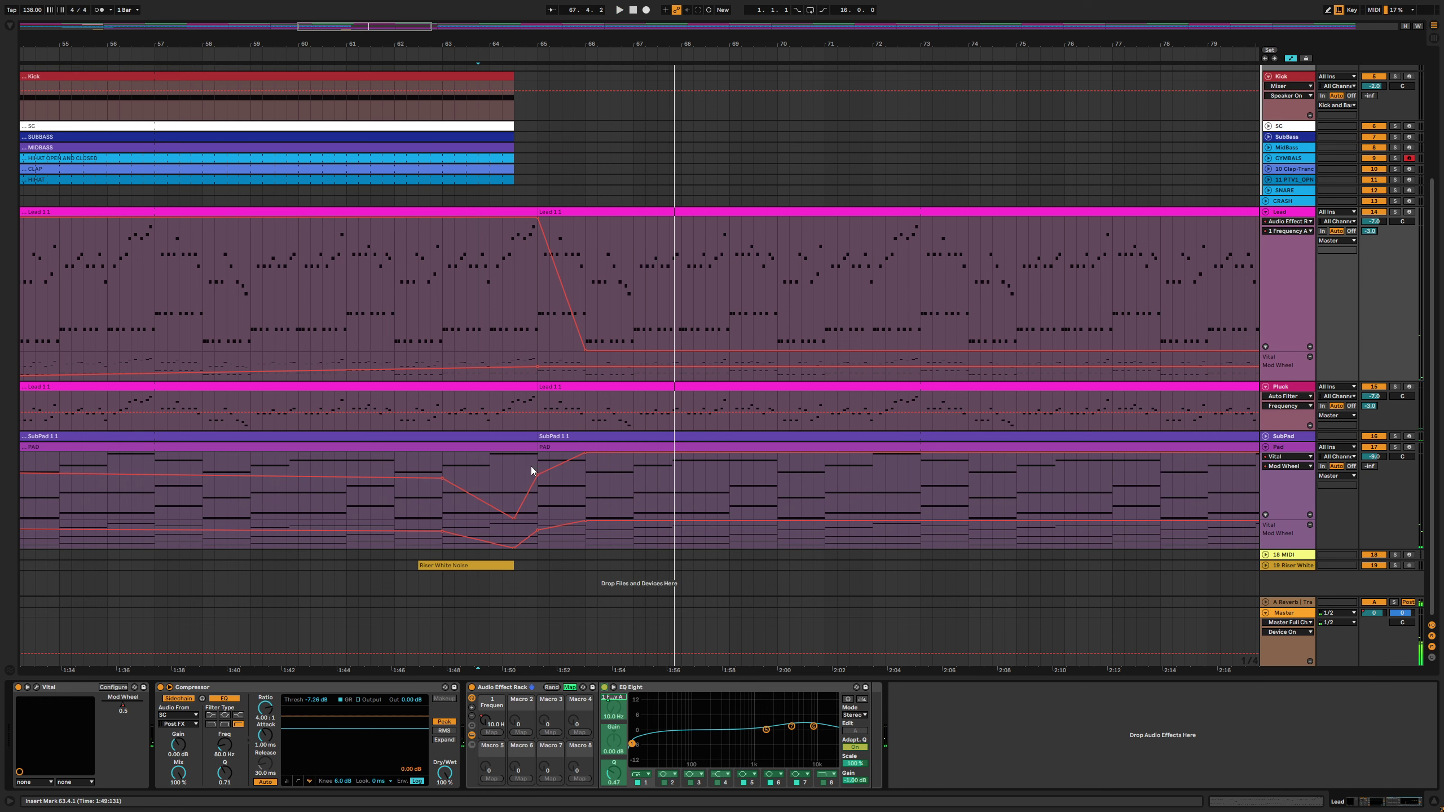
{"action": "left_click", "coordinate": [443, 456]}
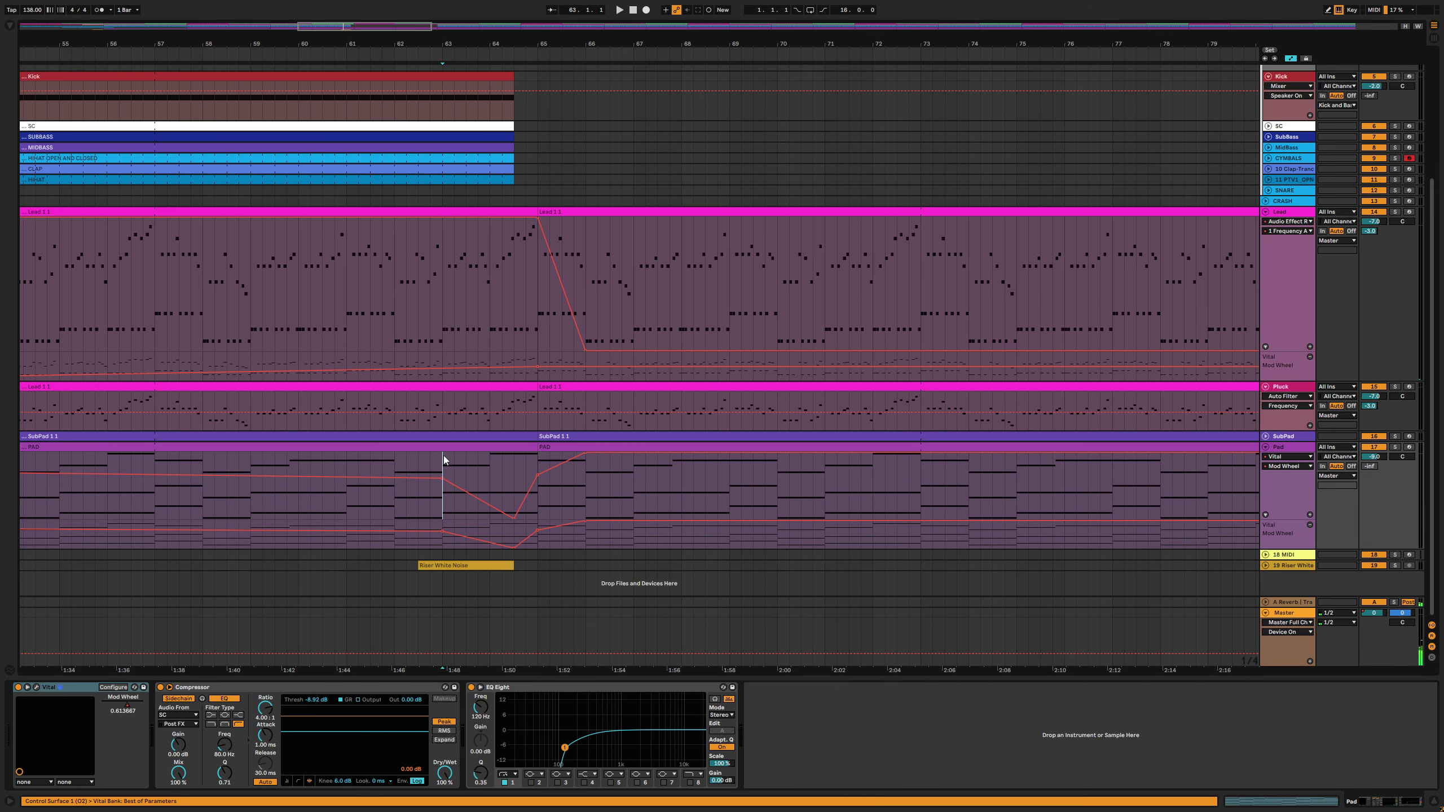
{"action": "left_click", "coordinate": [1394, 446]}
{"action": "key", "text": "space"}
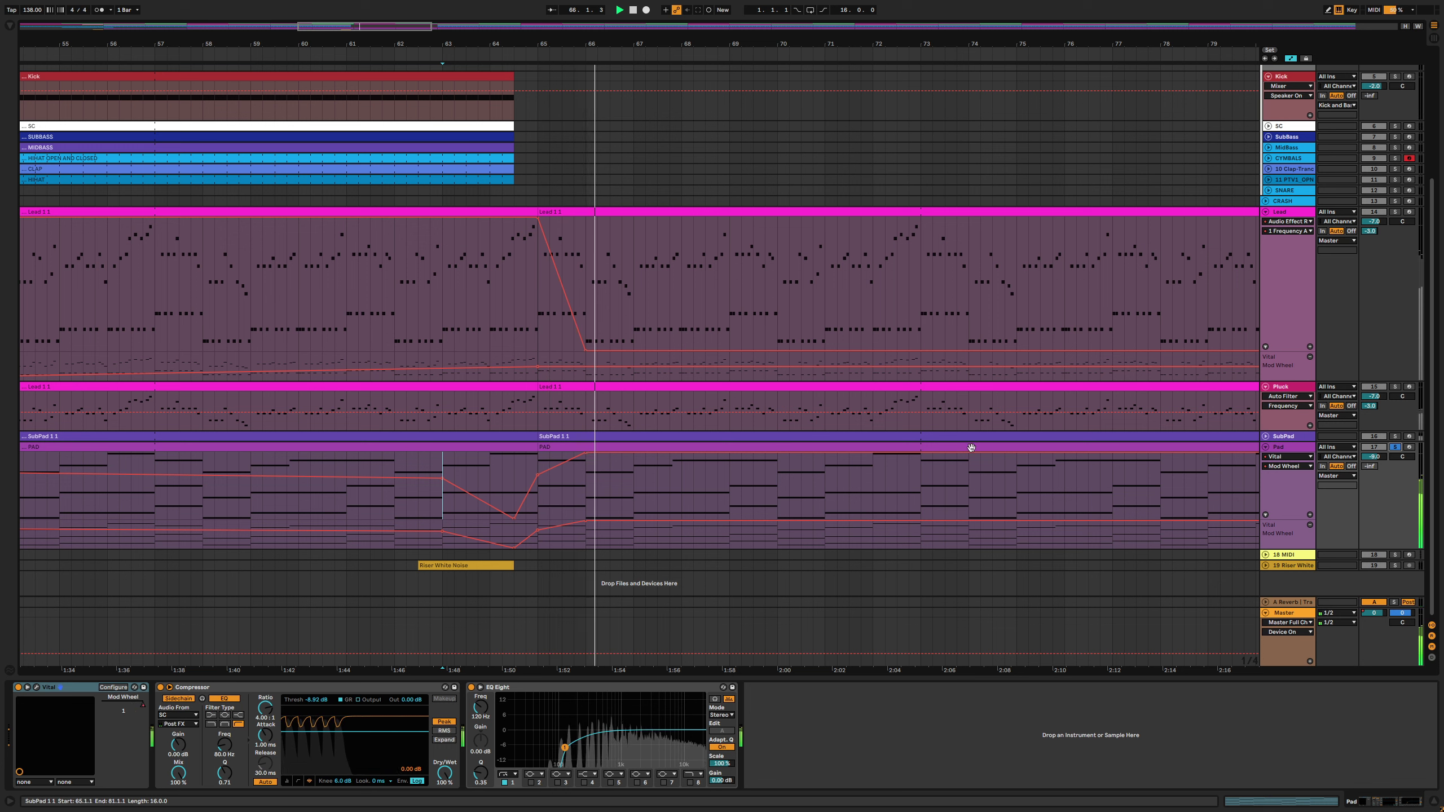
Group the Pad's EQ Eight into an Audio Effect Rack and map its band 1 frequency to Macro 1
{"action": "left_click", "coordinate": [526, 690]}
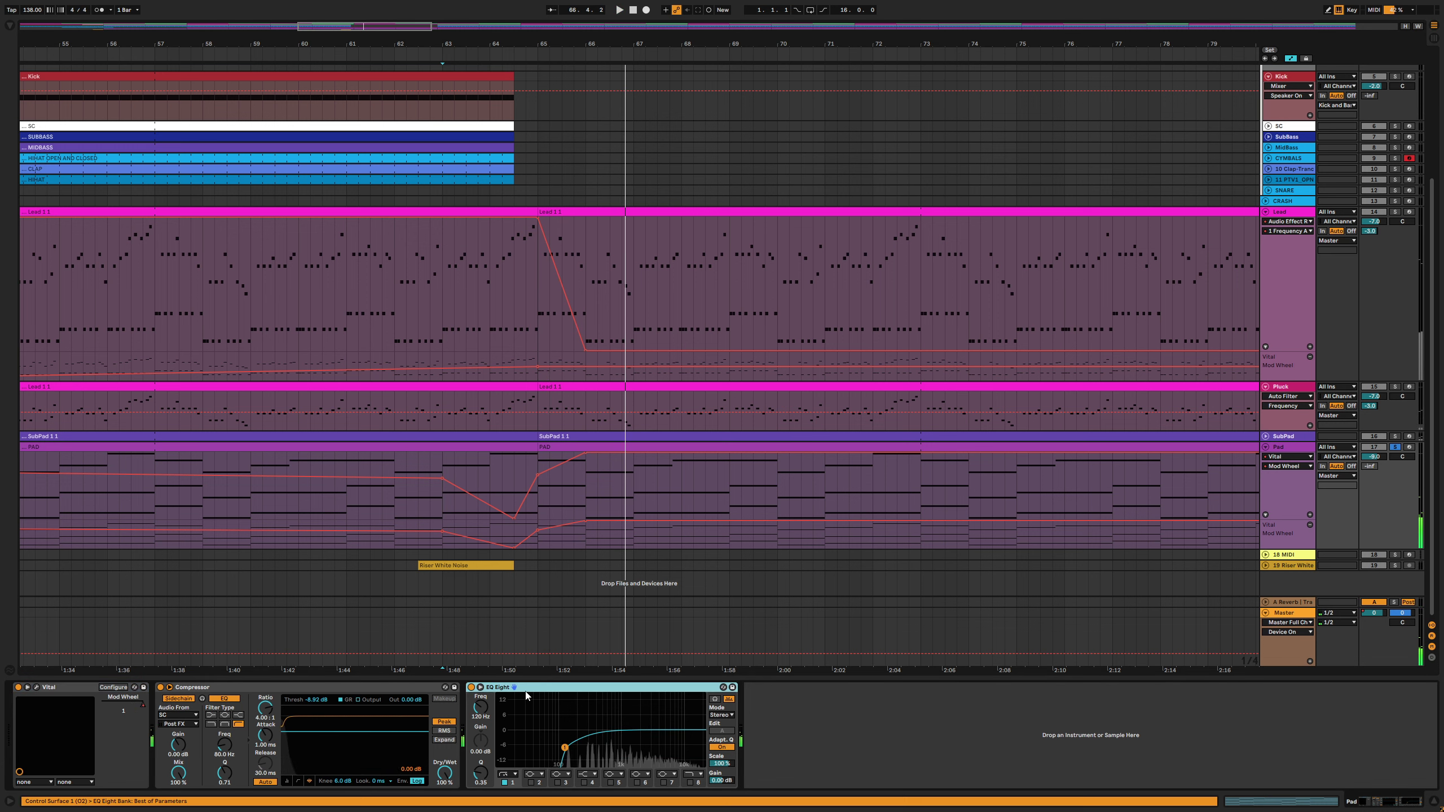
{"action": "key", "text": "ctrl+g"}
{"action": "left_click", "coordinate": [472, 701]}
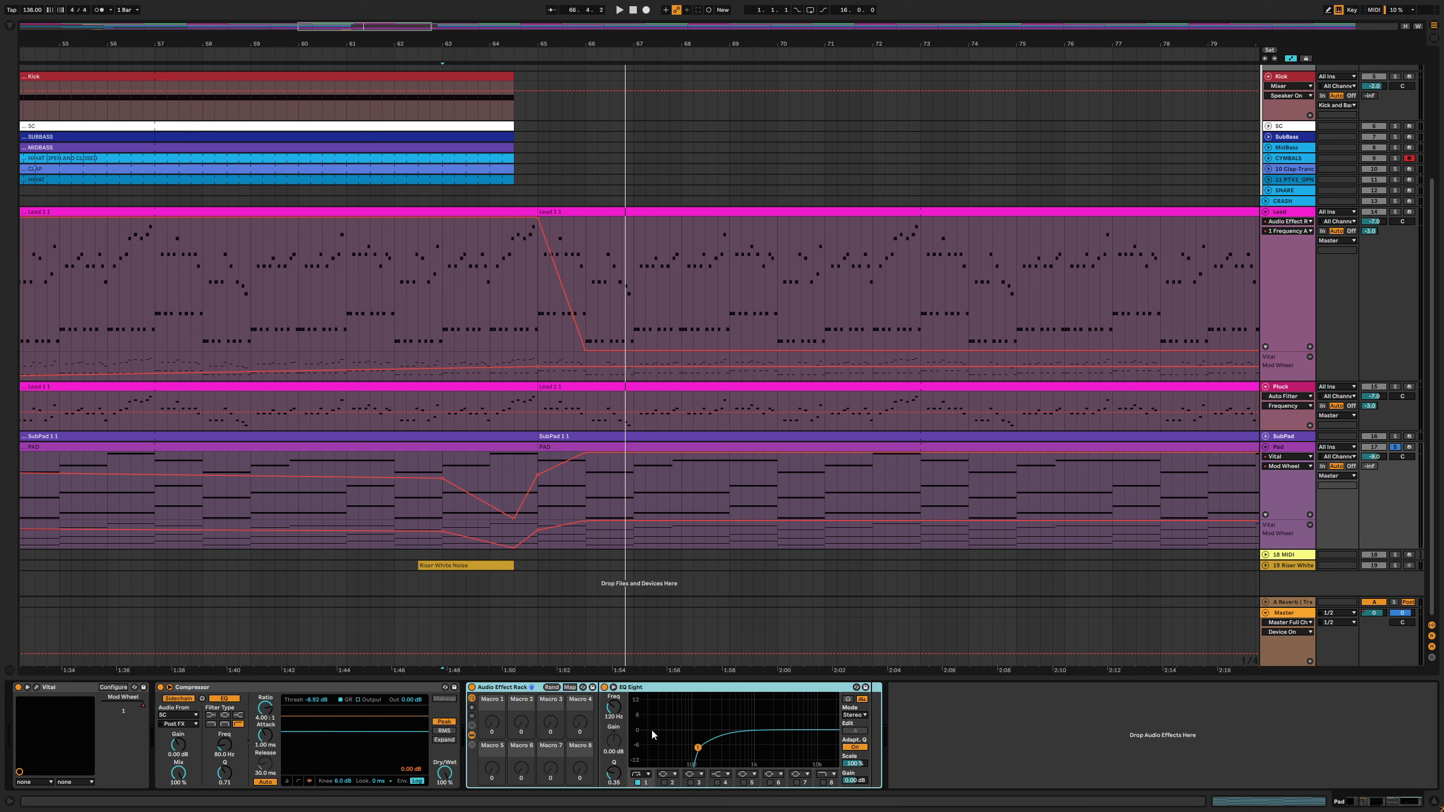
{"action": "left_click", "coordinate": [574, 688]}
{"action": "left_click", "coordinate": [698, 749]}
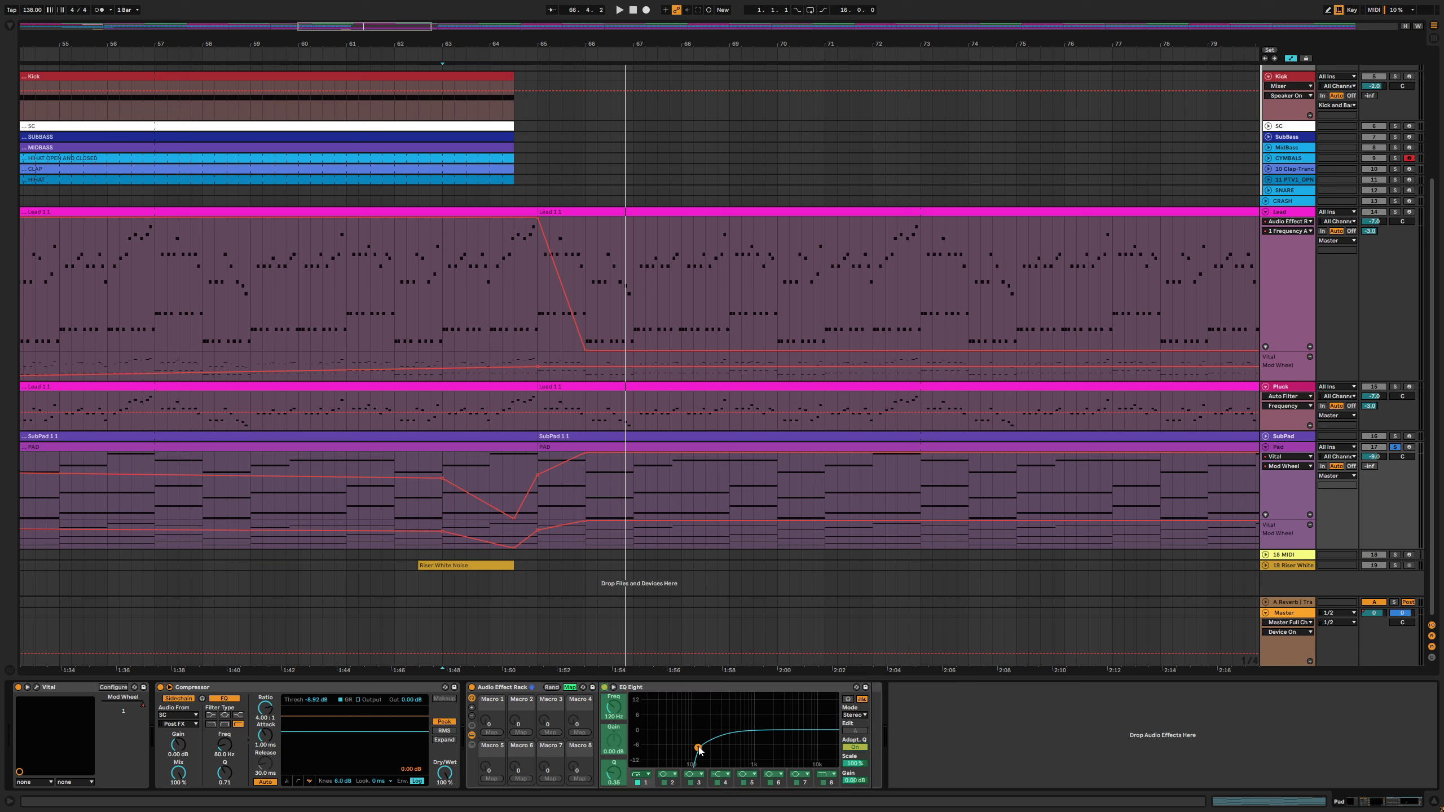
{"action": "left_click", "coordinate": [492, 732]}
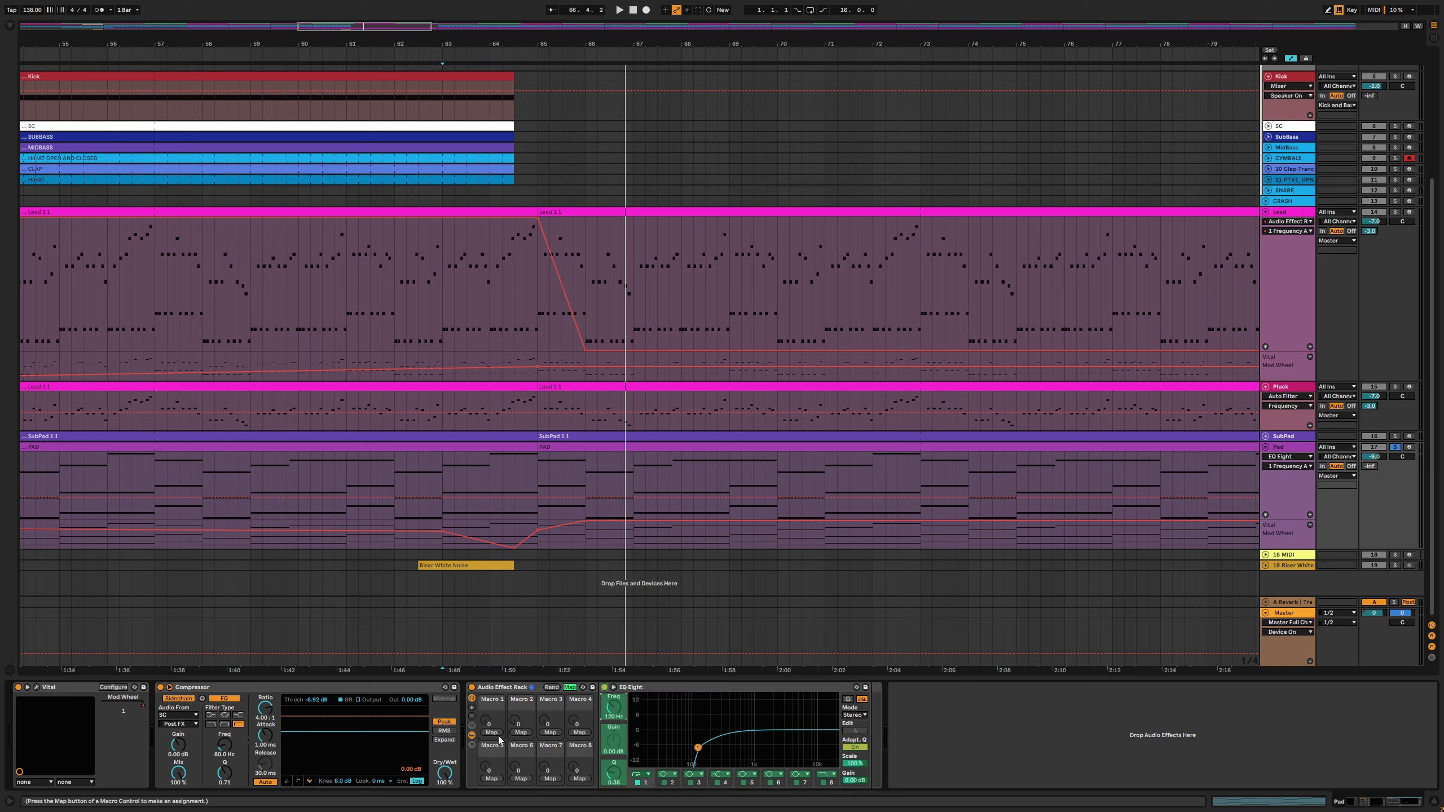
Set the maximum of the Pad's Macro 1 frequency mapping to 120 Hz and reduce the rack's visible macros
{"action": "left_click", "coordinate": [9, 26]}
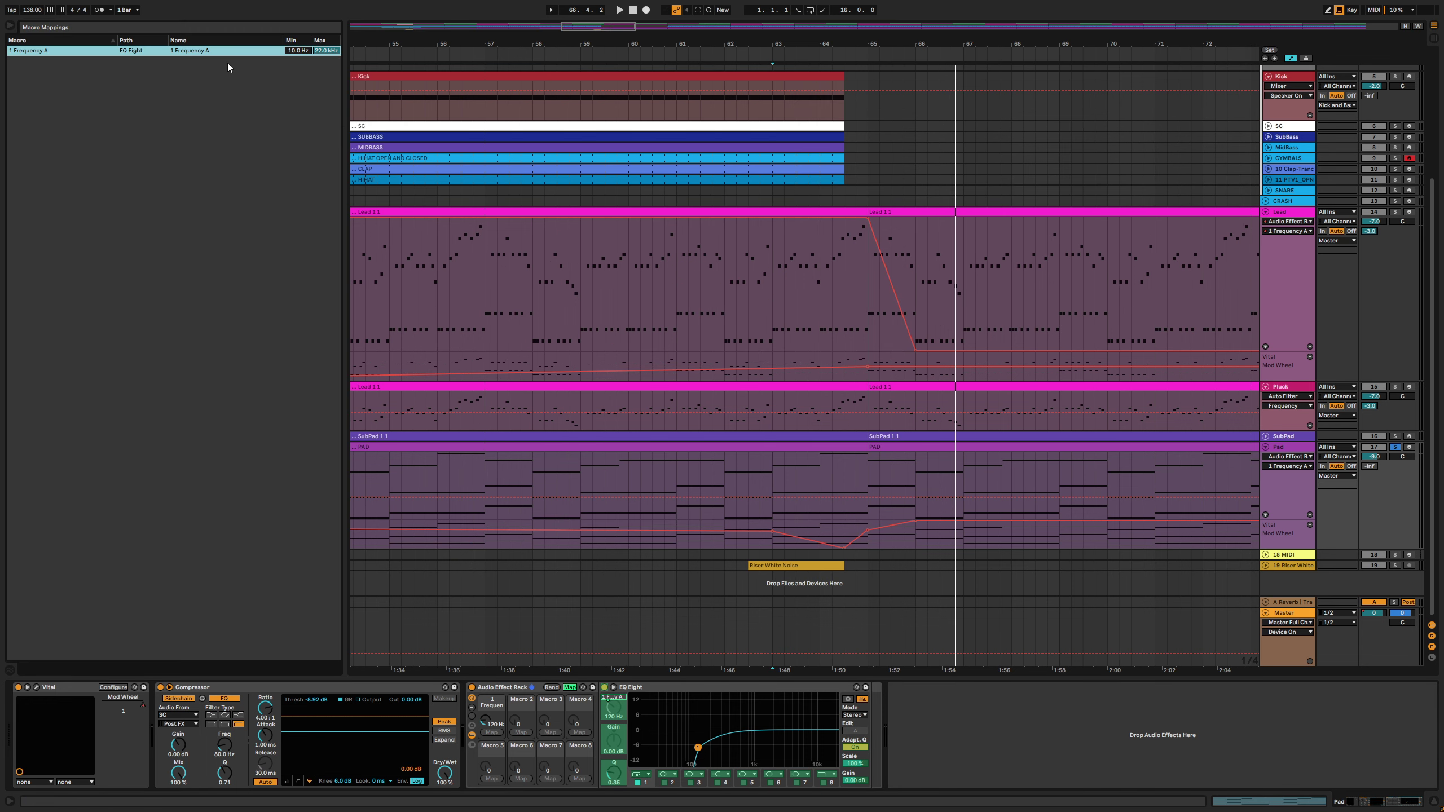
{"action": "left_click", "coordinate": [327, 50]}
{"action": "type", "text": "120"}
{"action": "key", "text": "Return"}
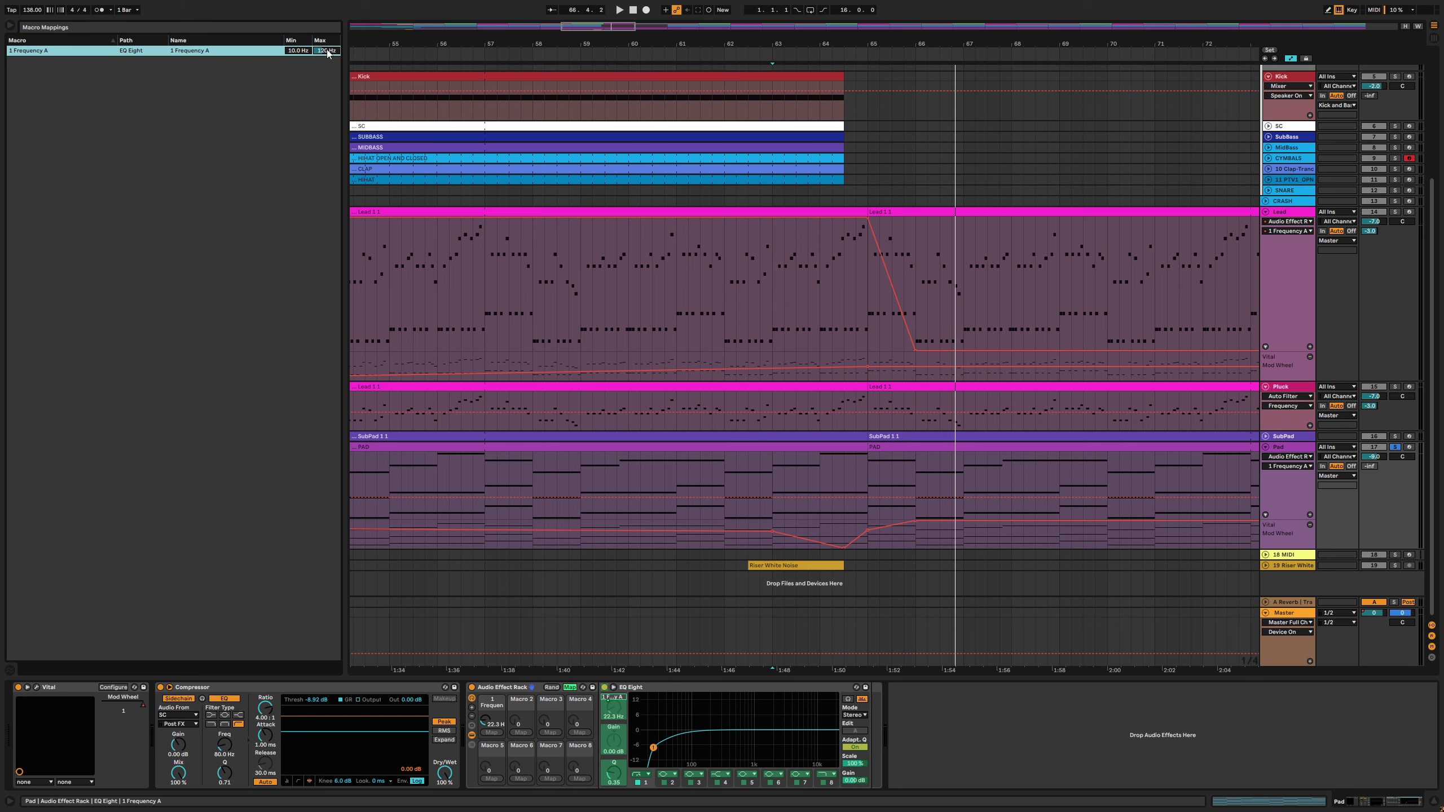
{"action": "left_click", "coordinate": [569, 688]}
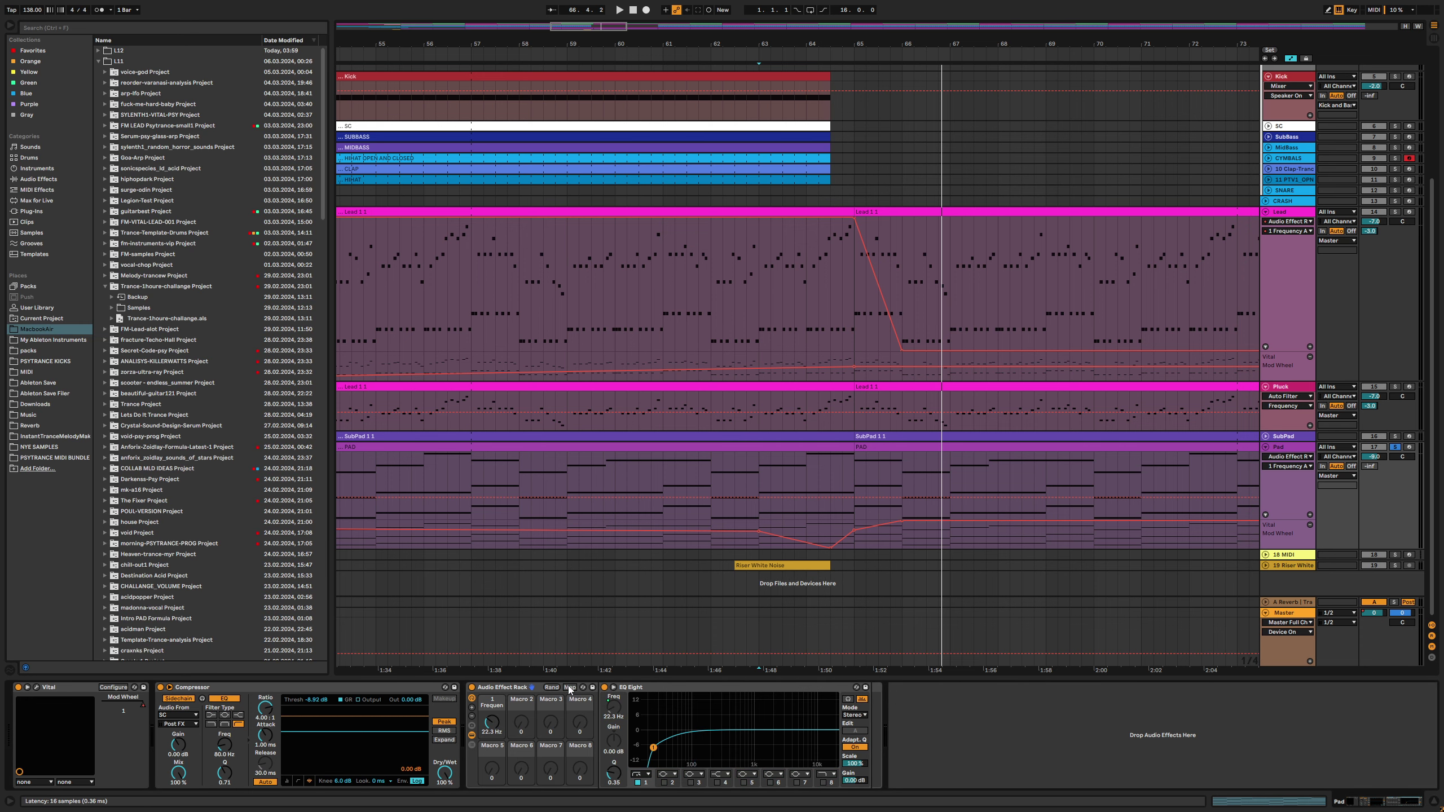
{"action": "left_click", "coordinate": [472, 718]}
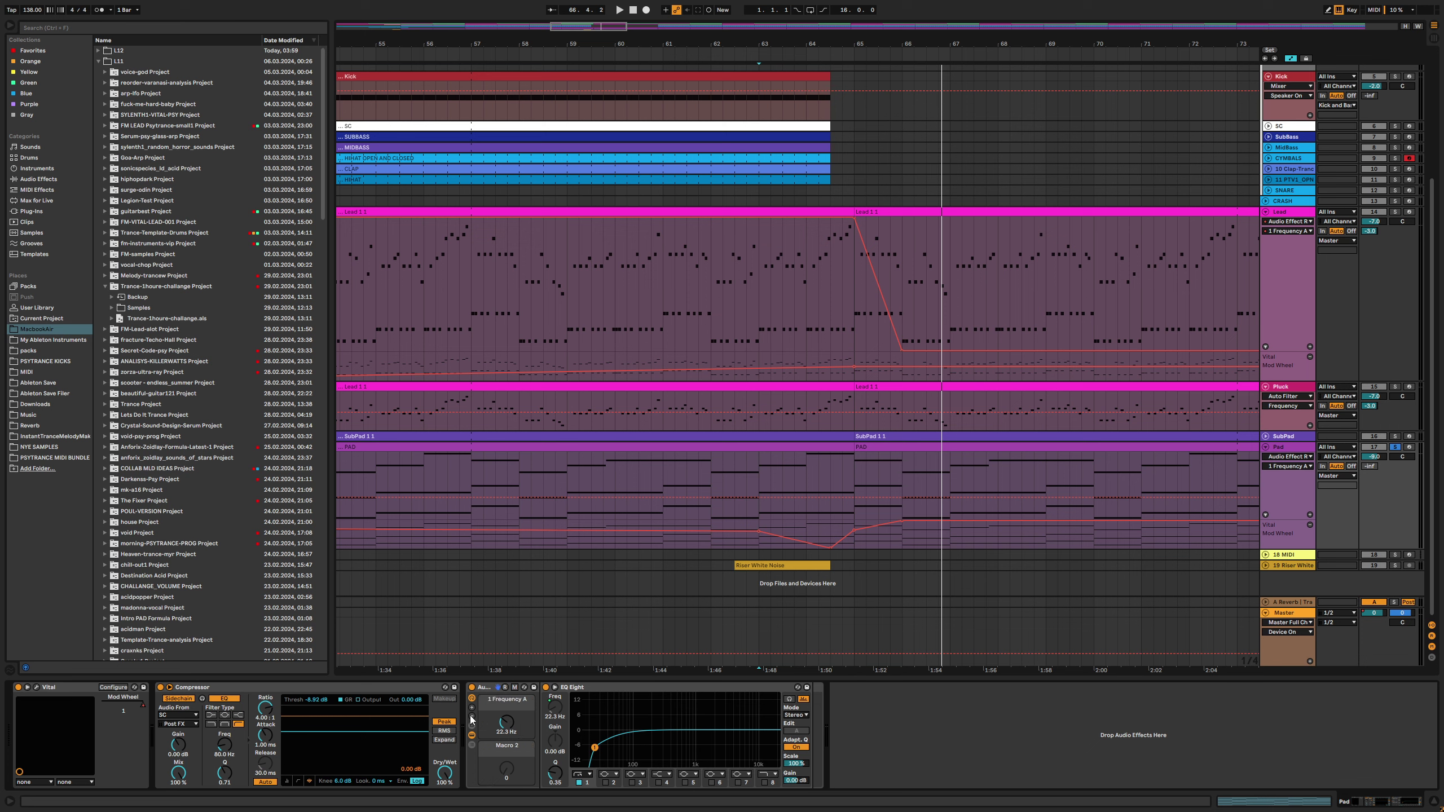
Automate the Pad's Macro 1 frequency from 120 Hz at bar 65 down to 10 Hz at bar 66 and play it
{"action": "left_click_drag", "start_coordinate": [506, 754], "coordinate": [506, 731]}
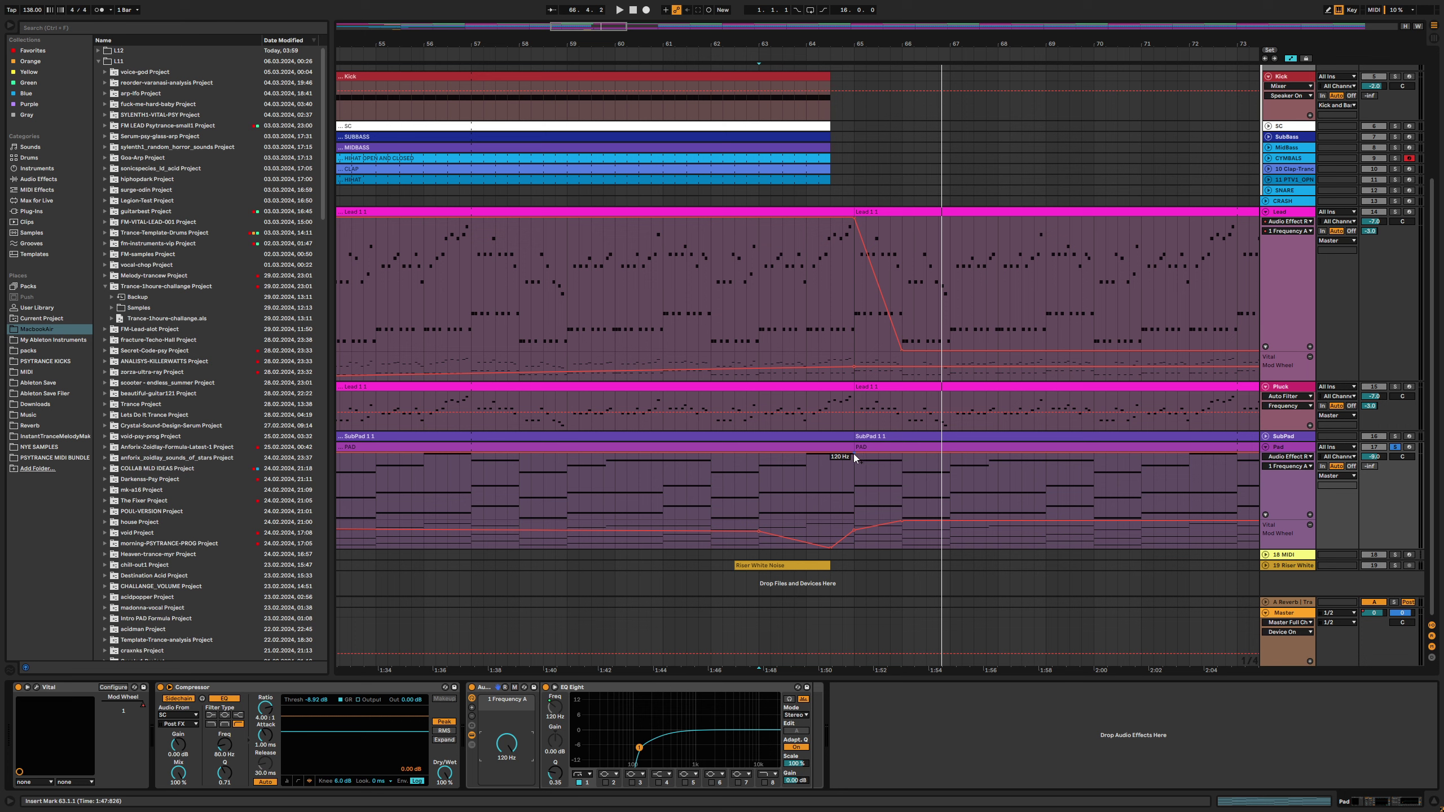
{"action": "left_click_drag", "start_coordinate": [899, 454], "coordinate": [901, 519]}
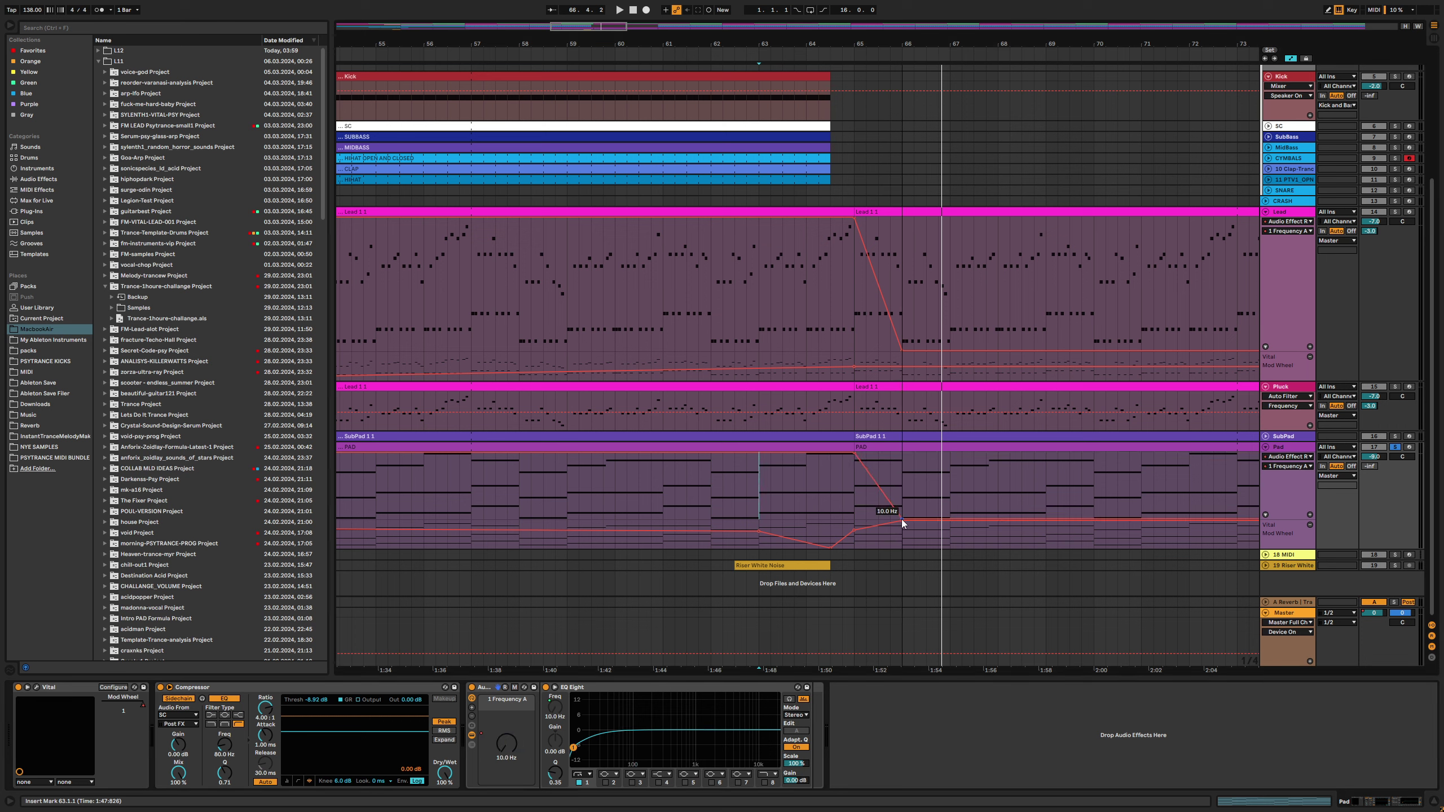
{"action": "key", "text": "space"}
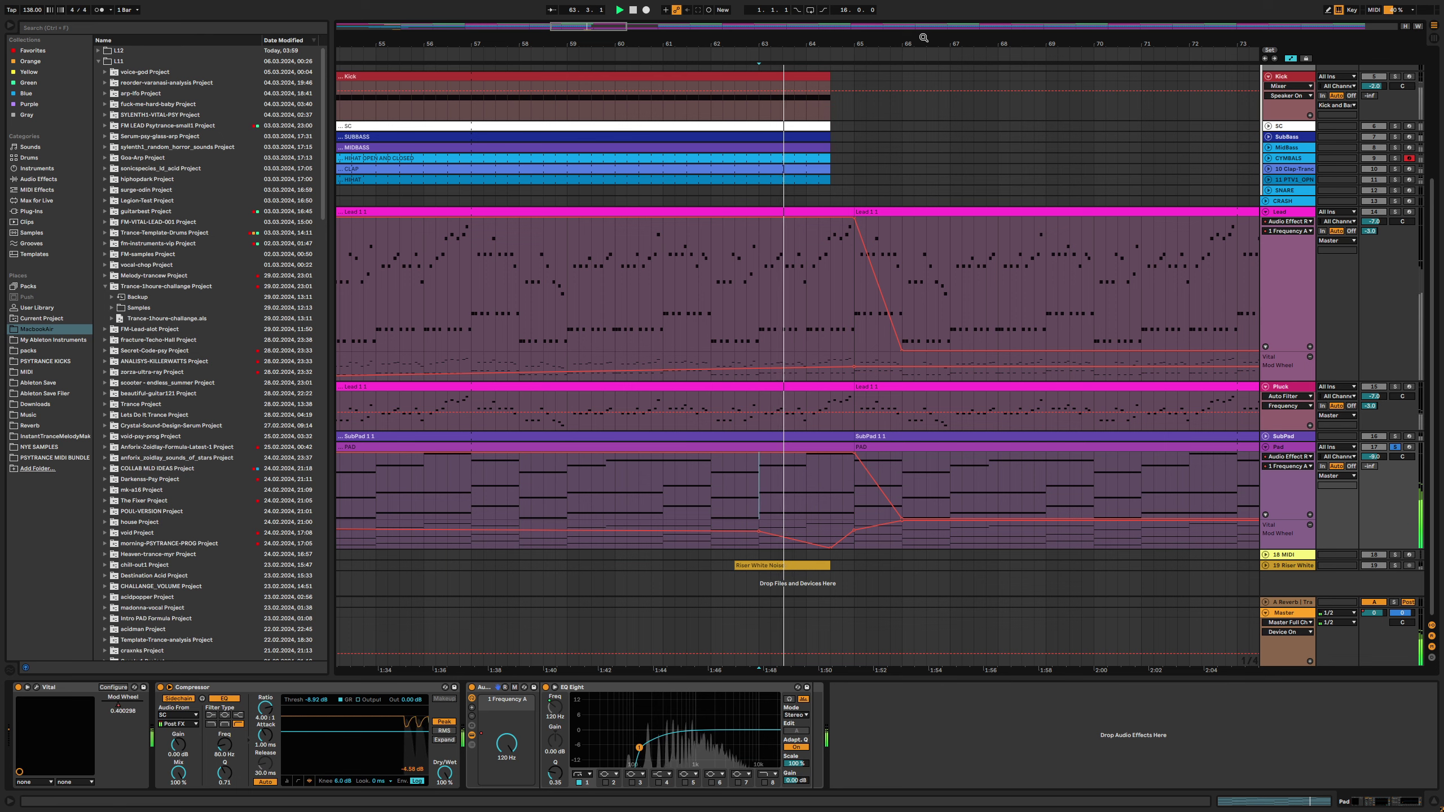
{"action": "left_click_drag", "start_coordinate": [727, 36], "coordinate": [702, 39]}
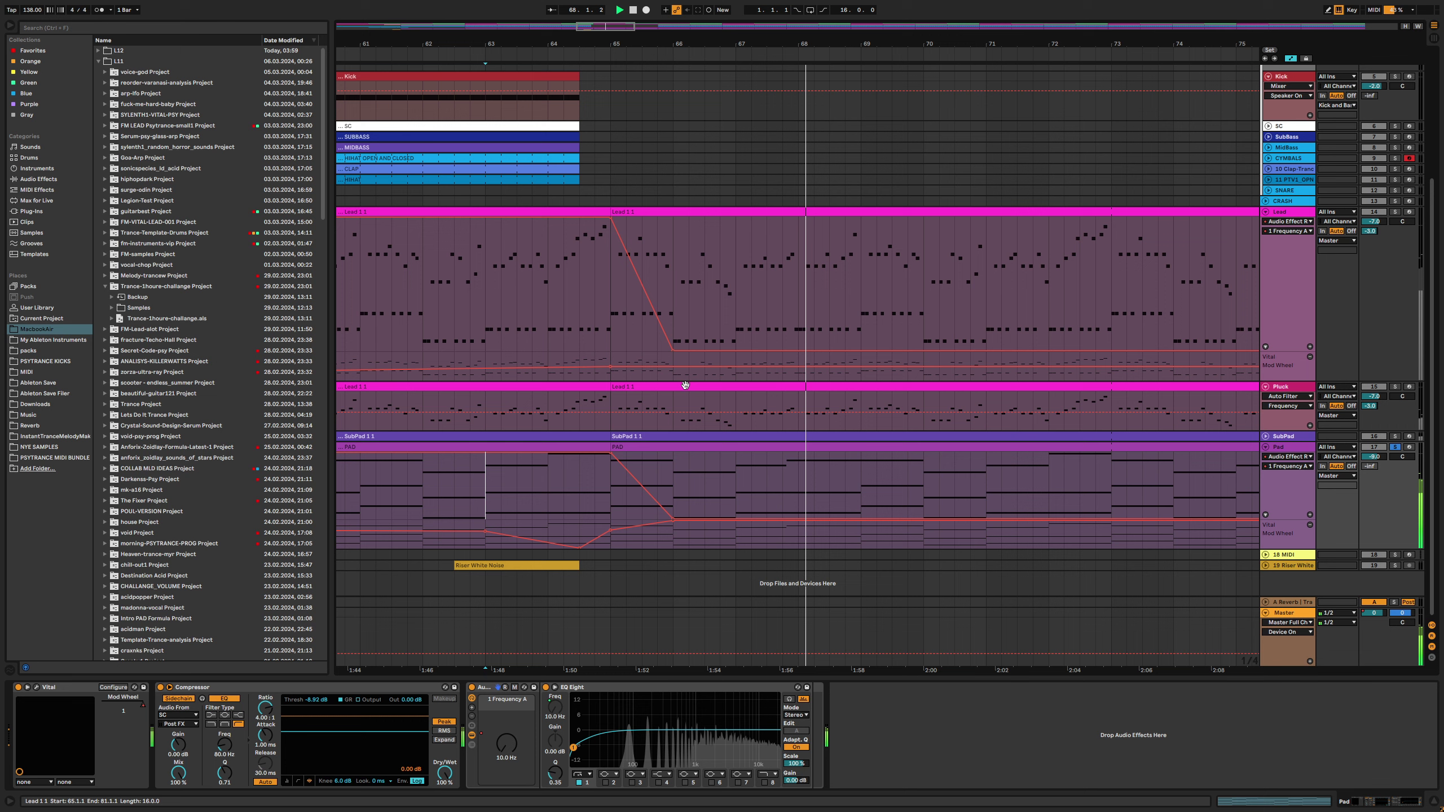
Expand the spectrum display of the Pad's EQ Eight and play the filter sweep from bar 63
{"action": "left_click", "coordinate": [1289, 457]}
{"action": "left_click", "coordinate": [715, 689]}
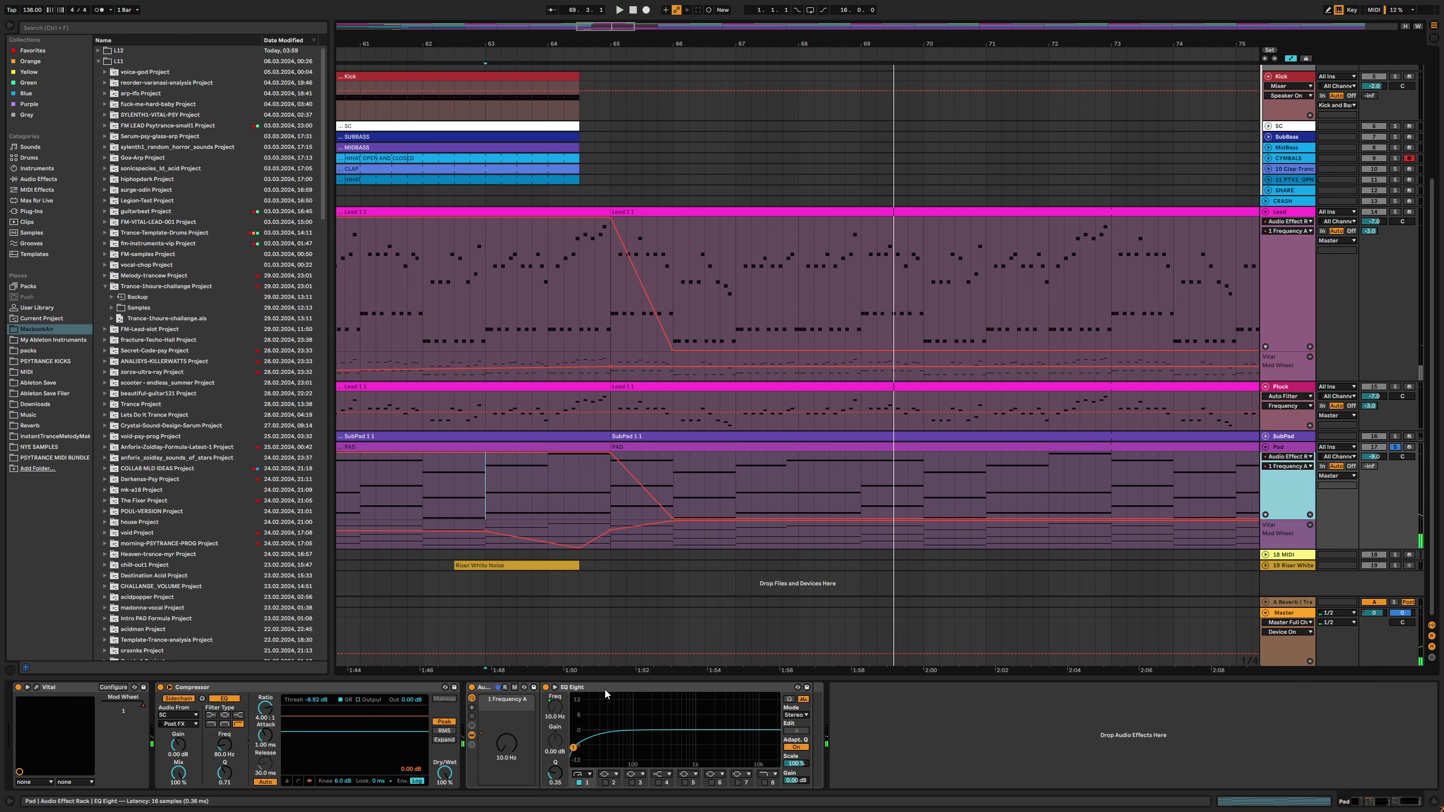
{"action": "left_click", "coordinate": [555, 687]}
{"action": "key", "text": "space"}
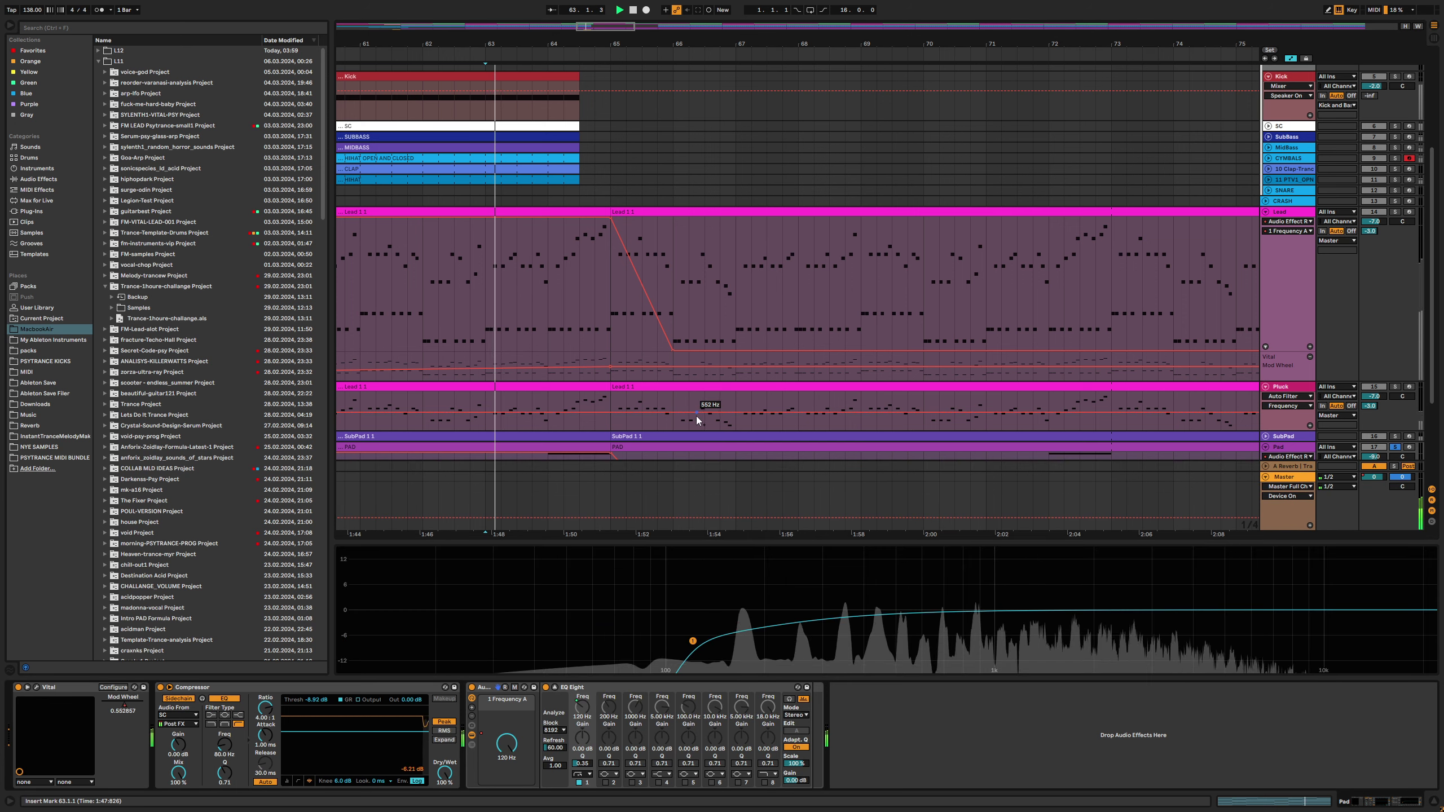
Play the Pad from bar 66 and examine its low end in an enlarged EQ Eight spectrum, then shrink the display
{"action": "left_click", "coordinate": [612, 425]}
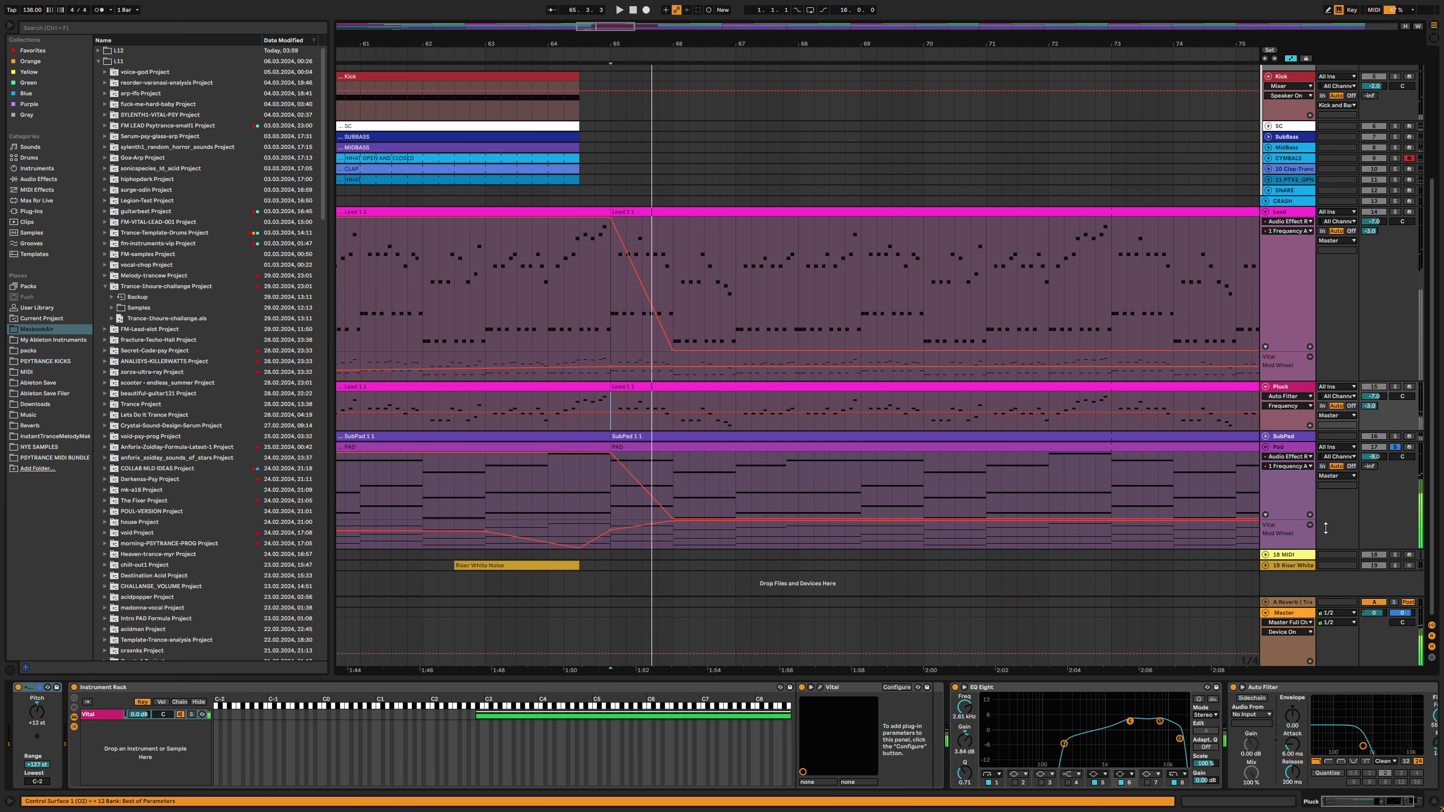
{"action": "left_click", "coordinate": [678, 490]}
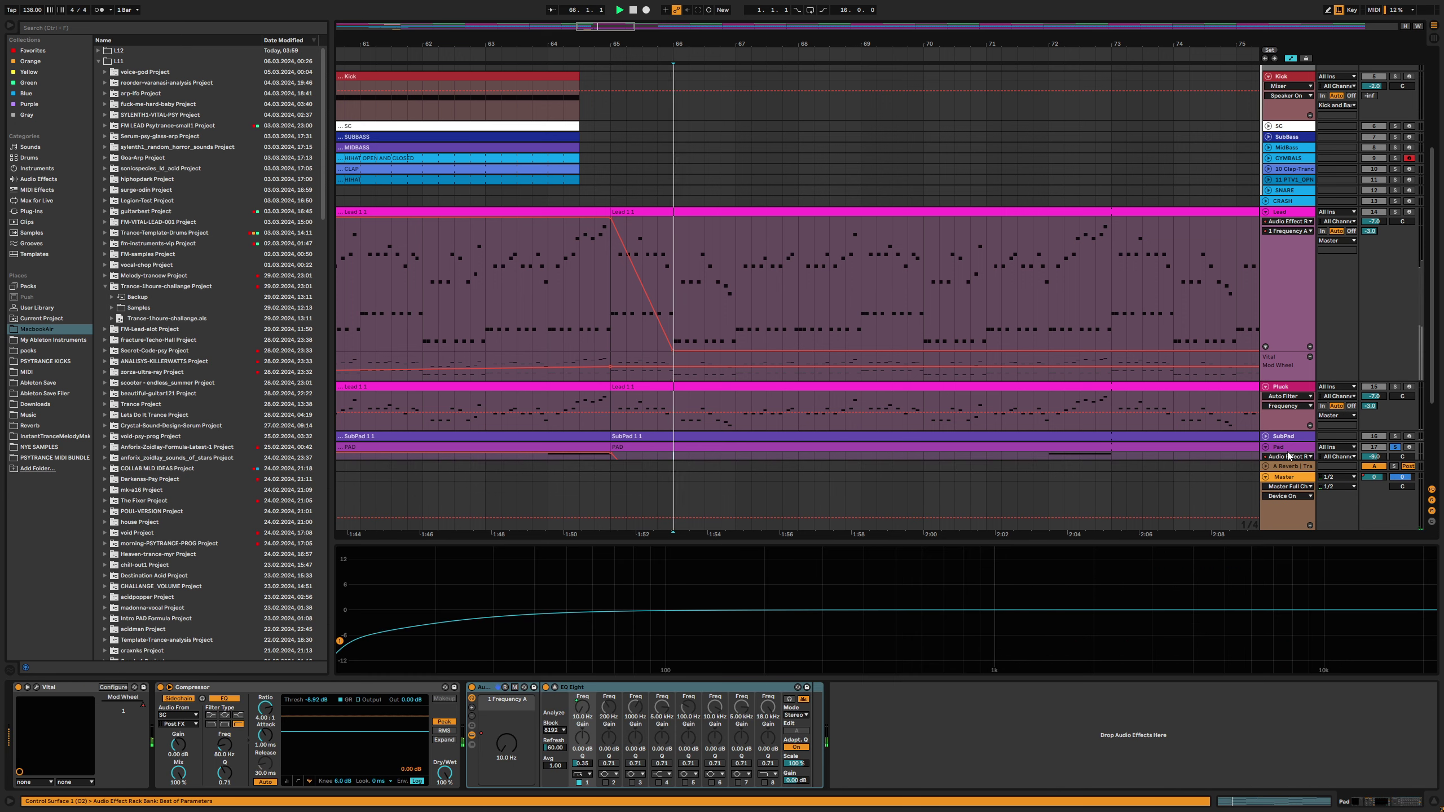
{"action": "key", "text": "space"}
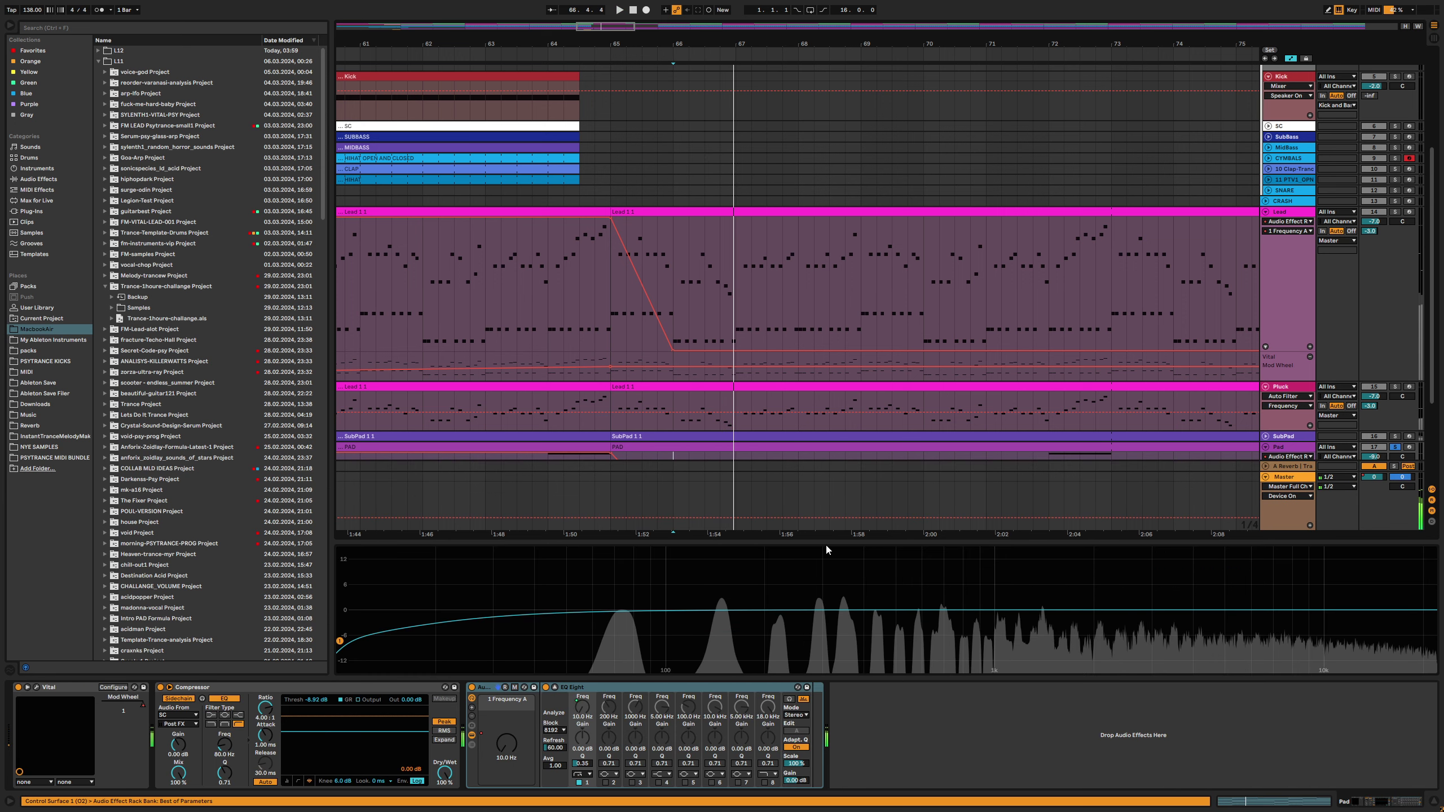
{"action": "left_click_drag", "start_coordinate": [827, 540], "coordinate": [786, 13]}
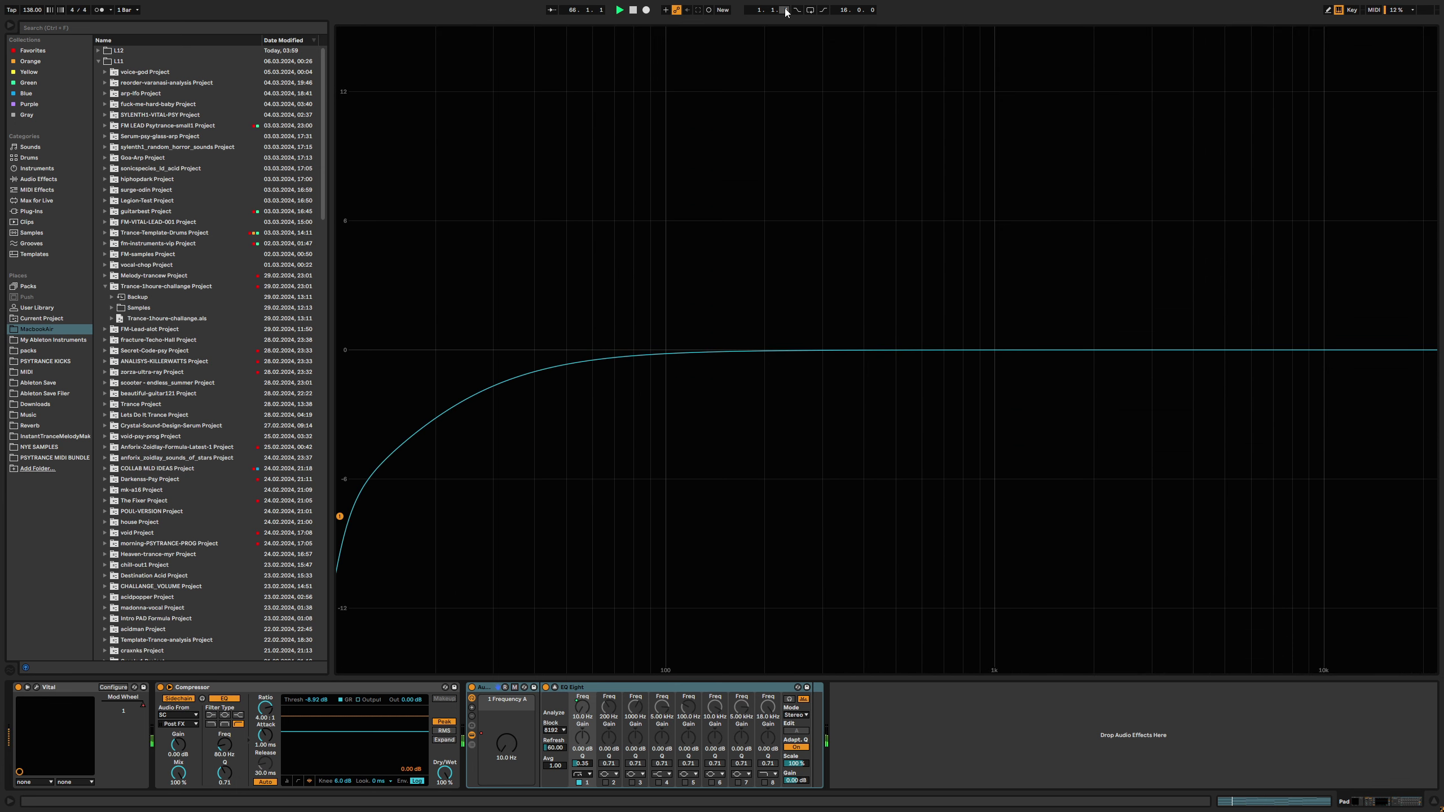
{"action": "key", "text": "space"}
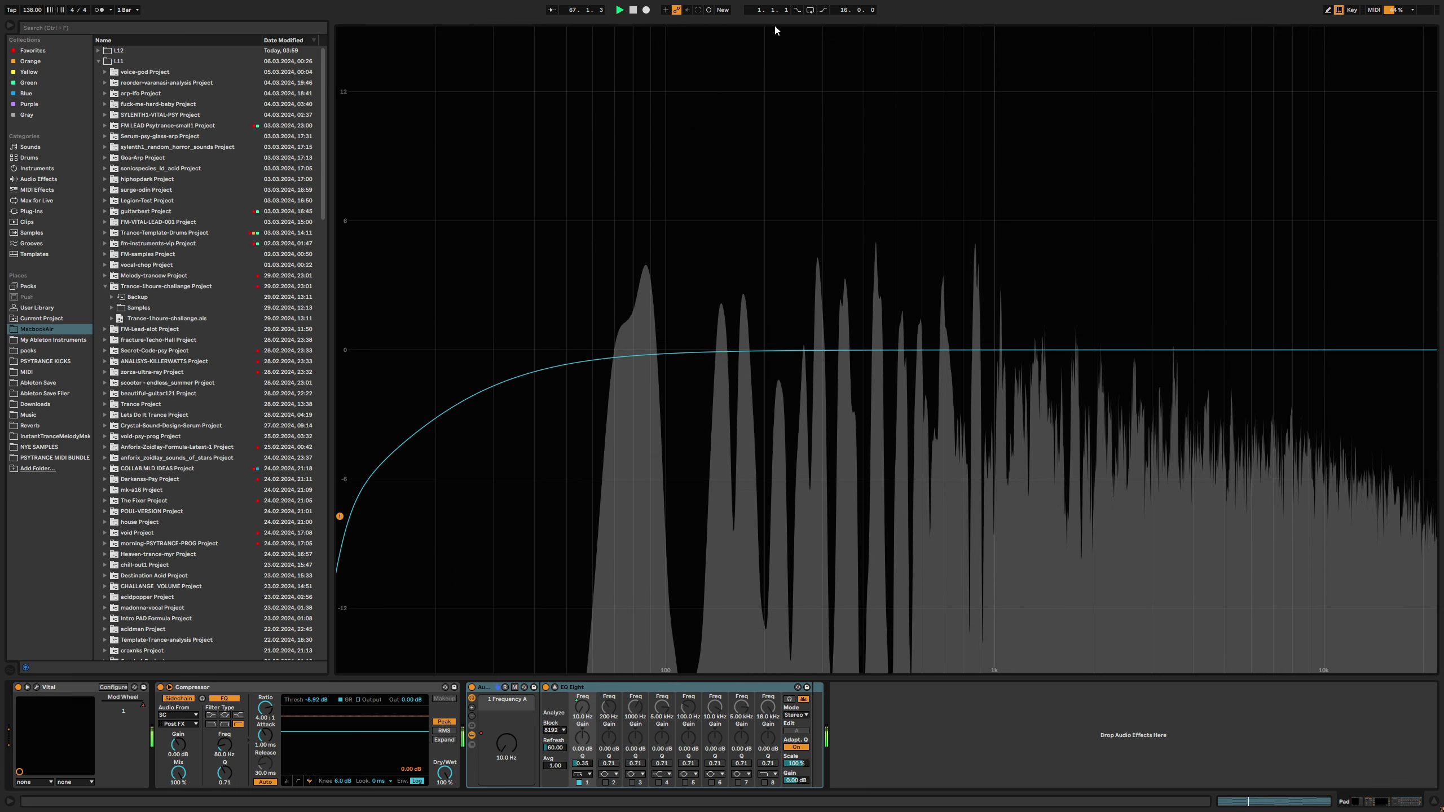
{"action": "left_click_drag", "start_coordinate": [777, 23], "coordinate": [744, 622]}
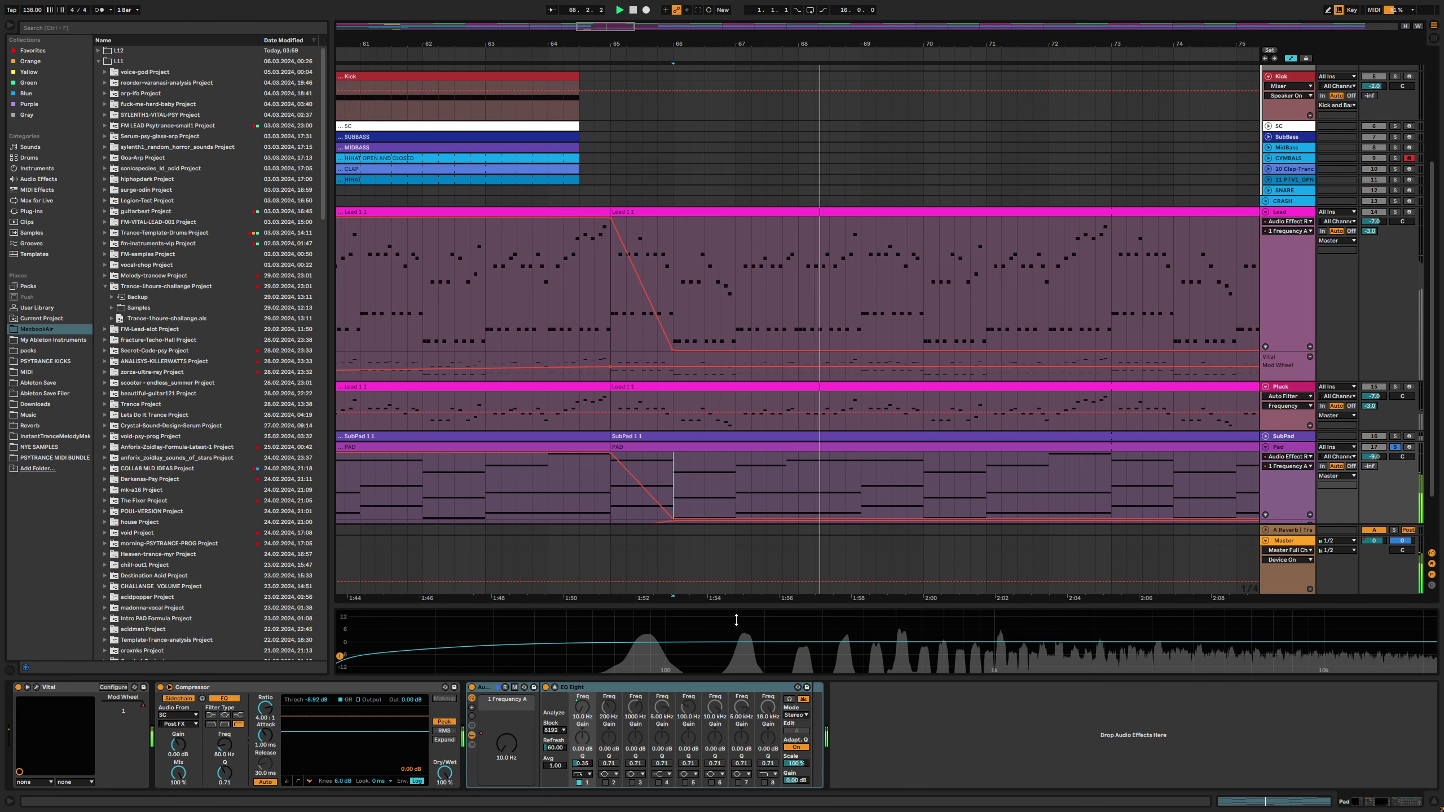
Inspect the effects used in the Pad's Vital synth while playing the Pad from bar 66, then hide the plug-in window
{"action": "key", "text": "space"}
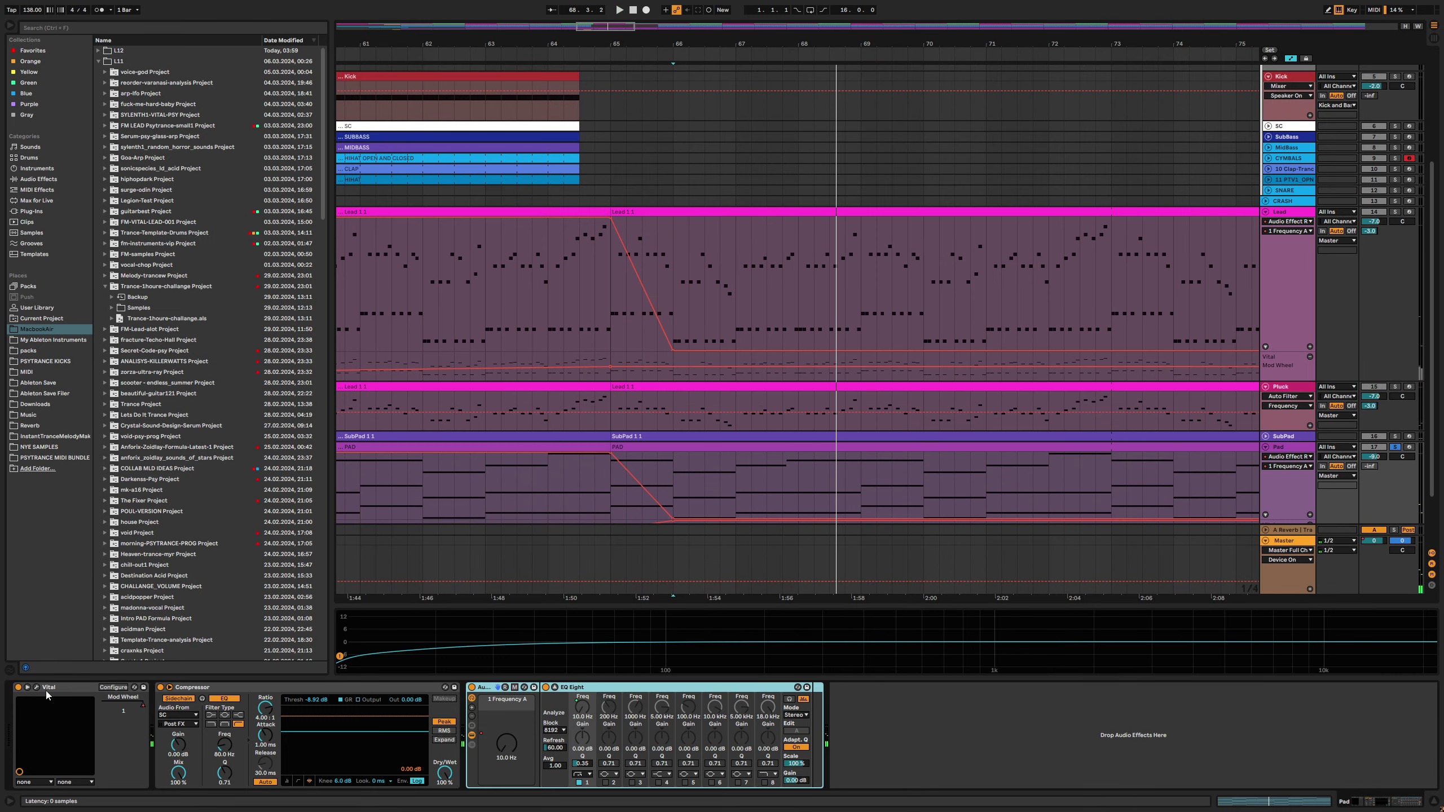
{"action": "left_click", "coordinate": [37, 688]}
{"action": "left_click_drag", "start_coordinate": [564, 81], "coordinate": [664, 130]}
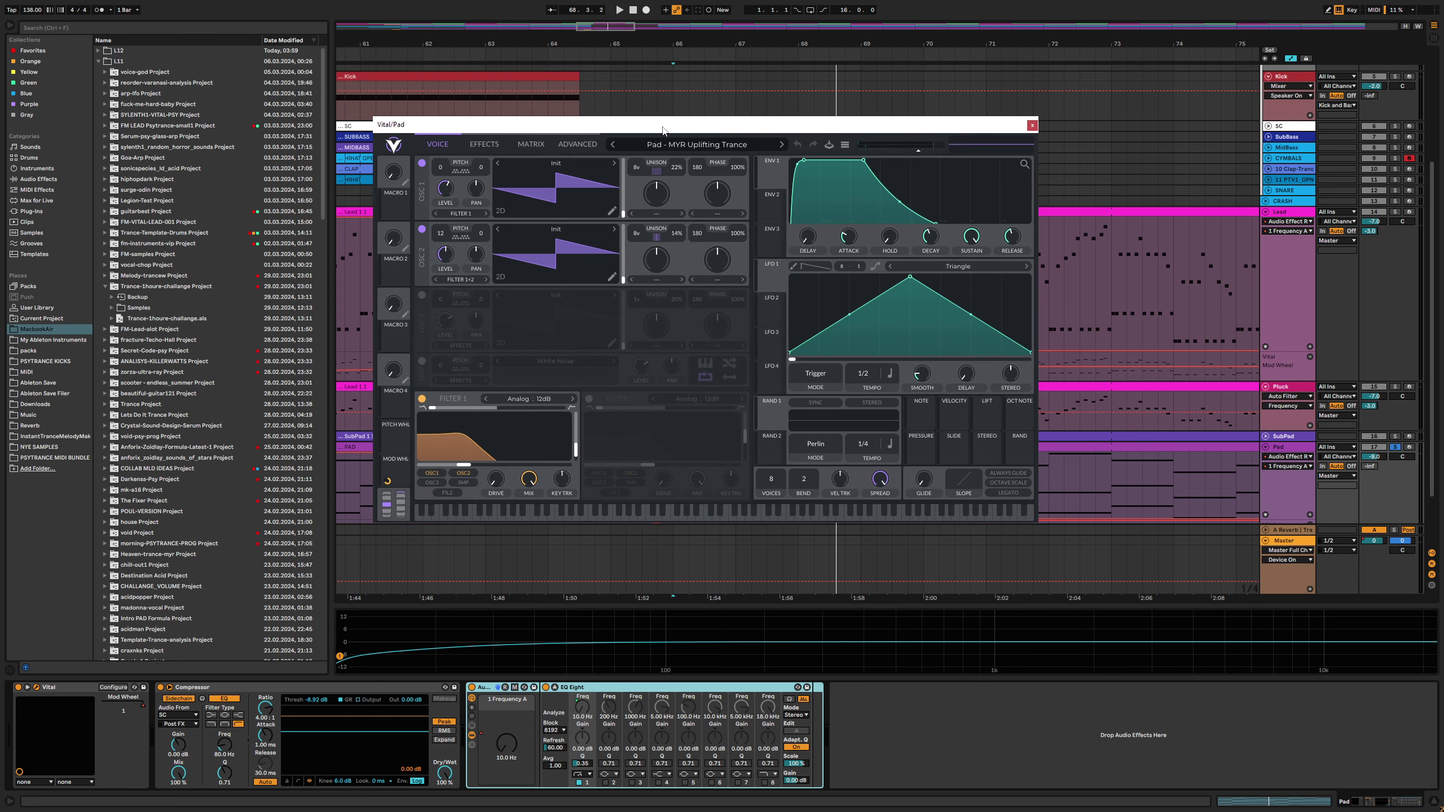
{"action": "left_click", "coordinate": [484, 144]}
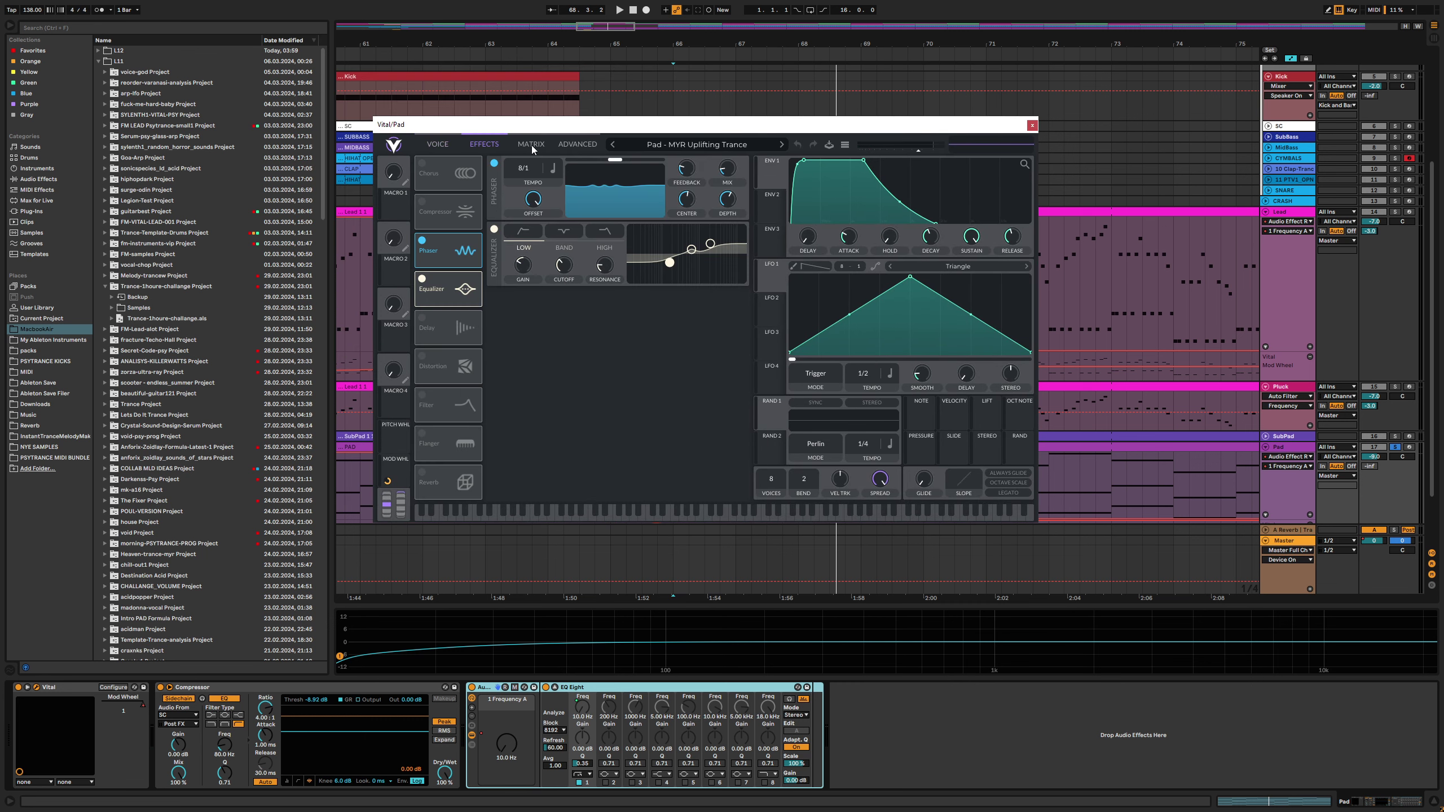
{"action": "key", "text": "space"}
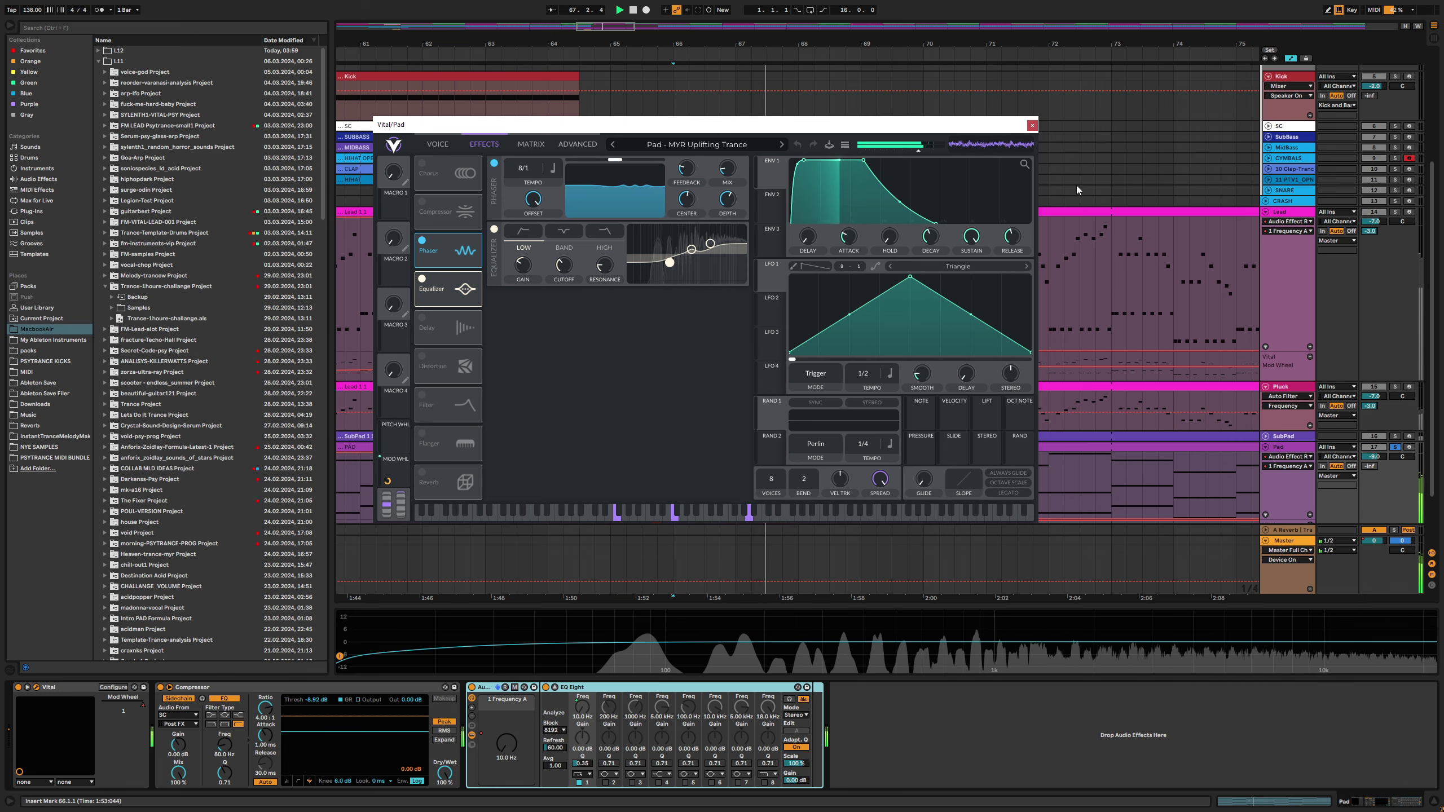
{"action": "key", "text": "ctrl+alt+p"}
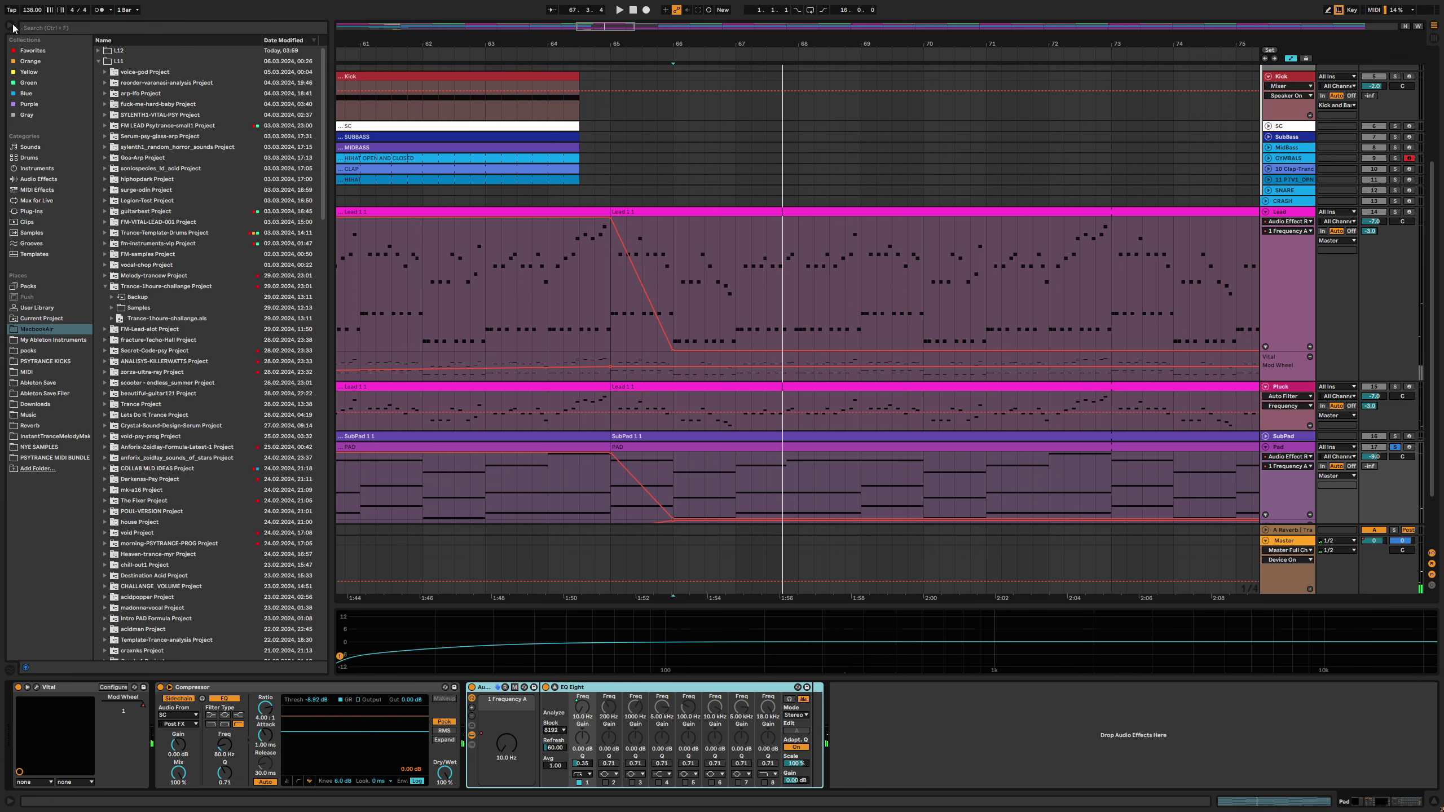
Return the EQ Eight display to the device with the browser hidden, and unsolo the Pad while playing from bar 65
{"action": "key", "text": "ctrl+alt+b"}
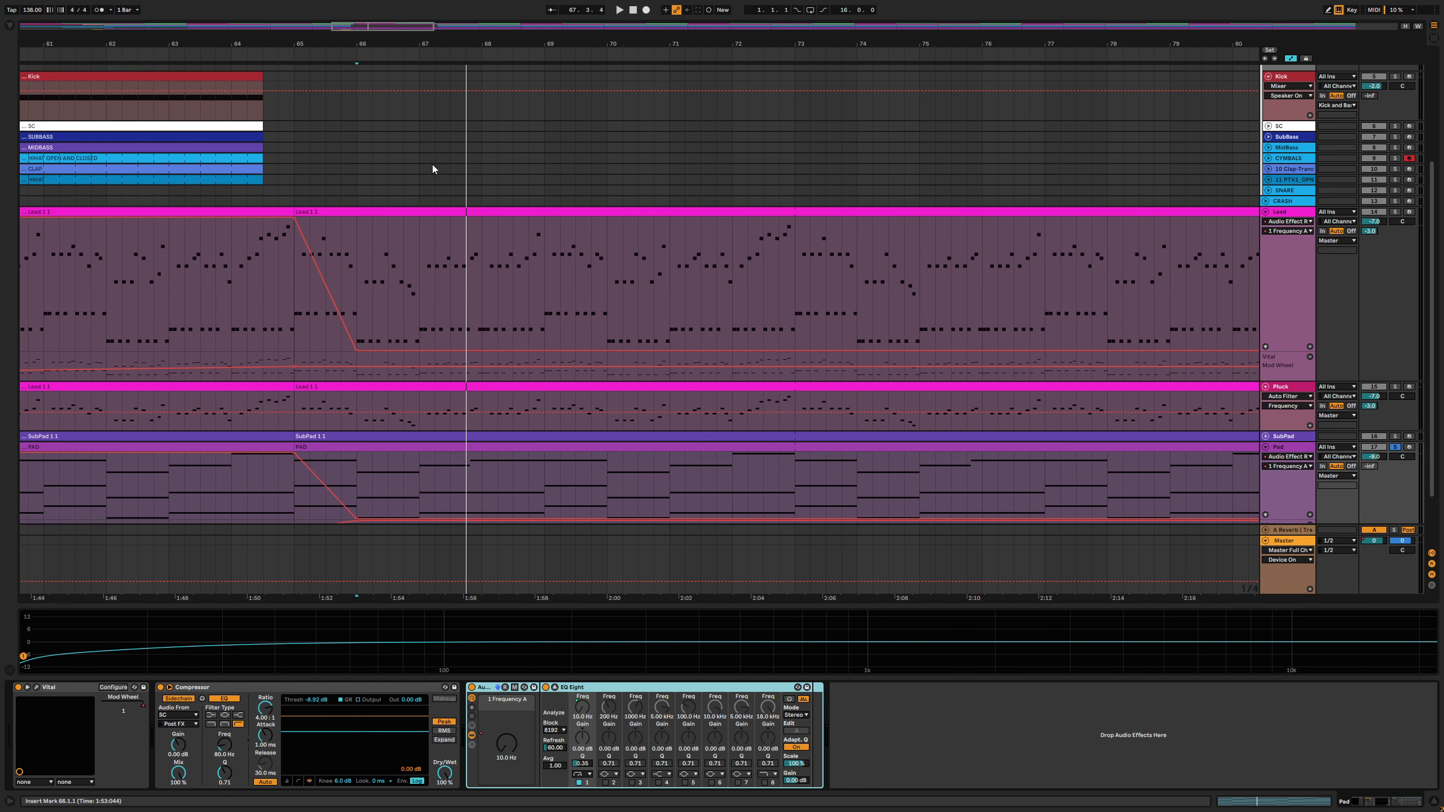
{"action": "left_click", "coordinate": [554, 687]}
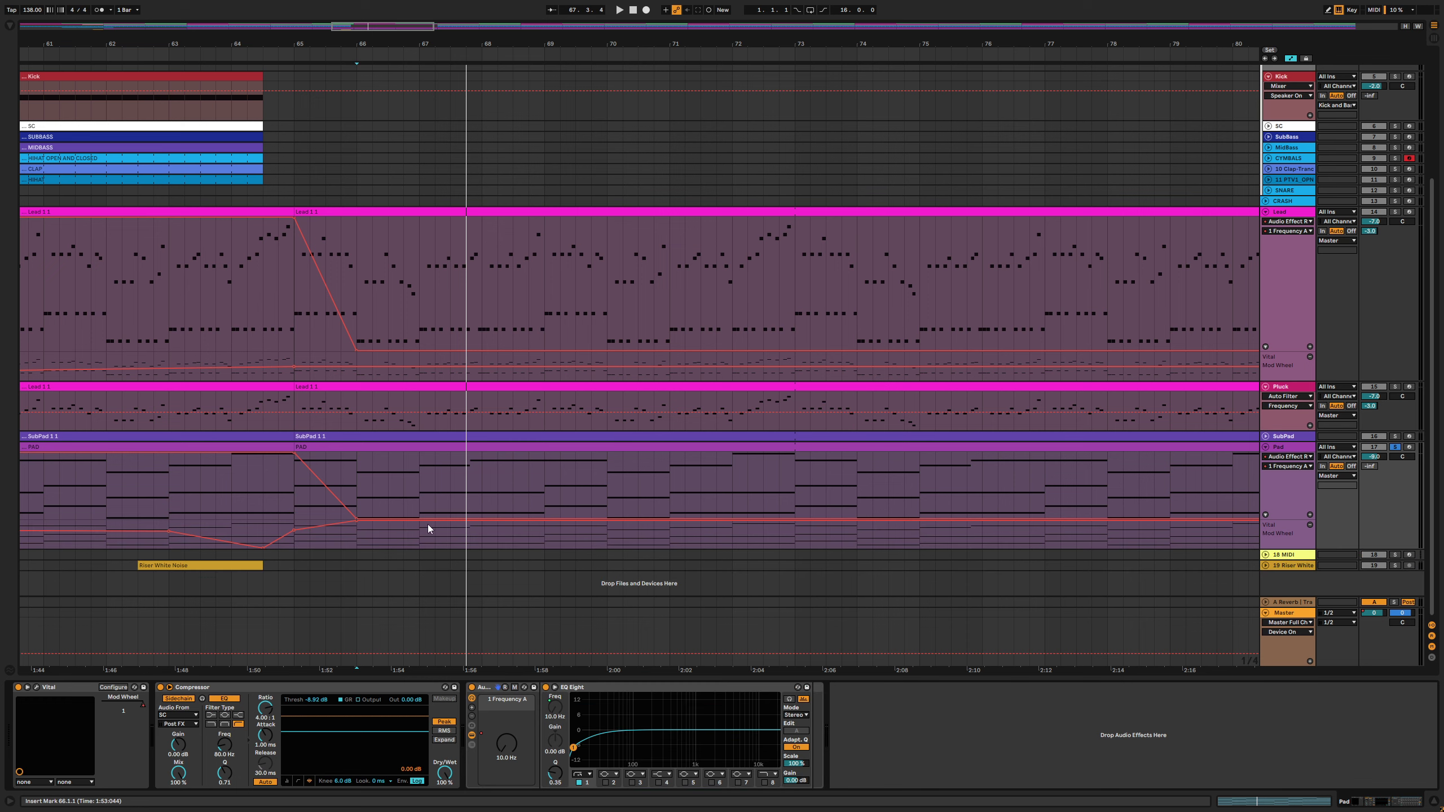
{"action": "scroll", "coordinate": [590, 307], "scroll_direction": "left", "scroll_amount": 5}
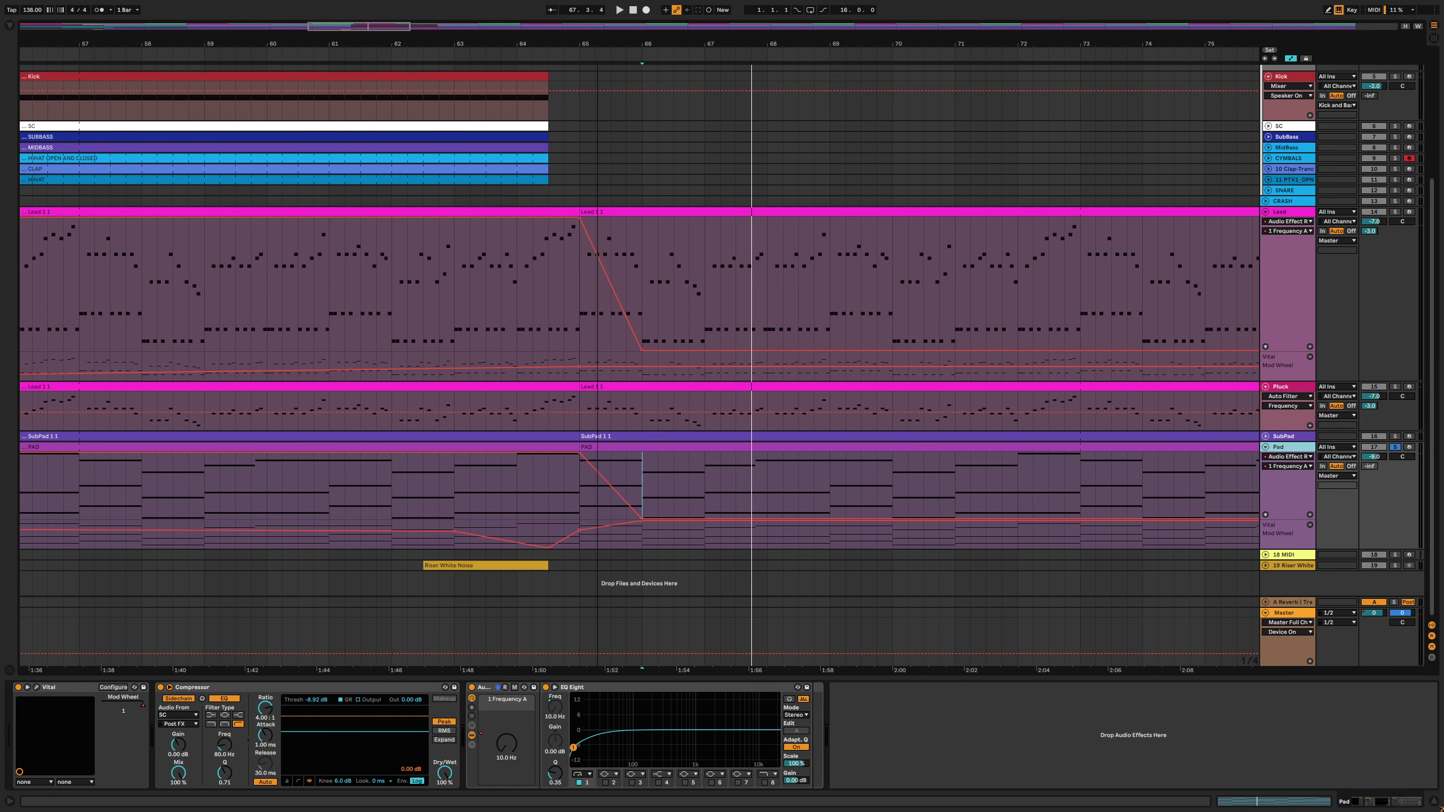
{"action": "left_click", "coordinate": [579, 305]}
{"action": "key", "text": "space"}
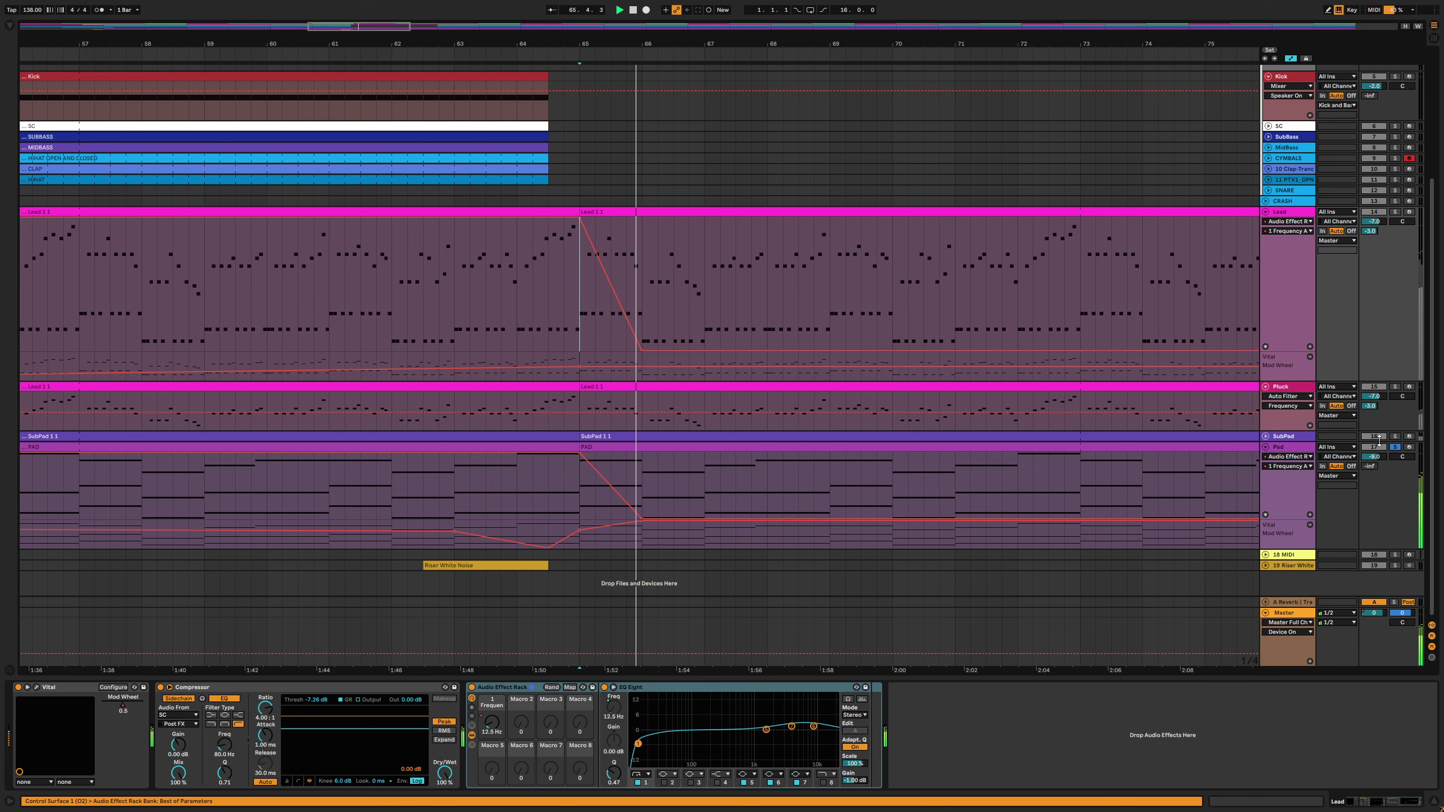
{"action": "left_click", "coordinate": [1395, 447]}
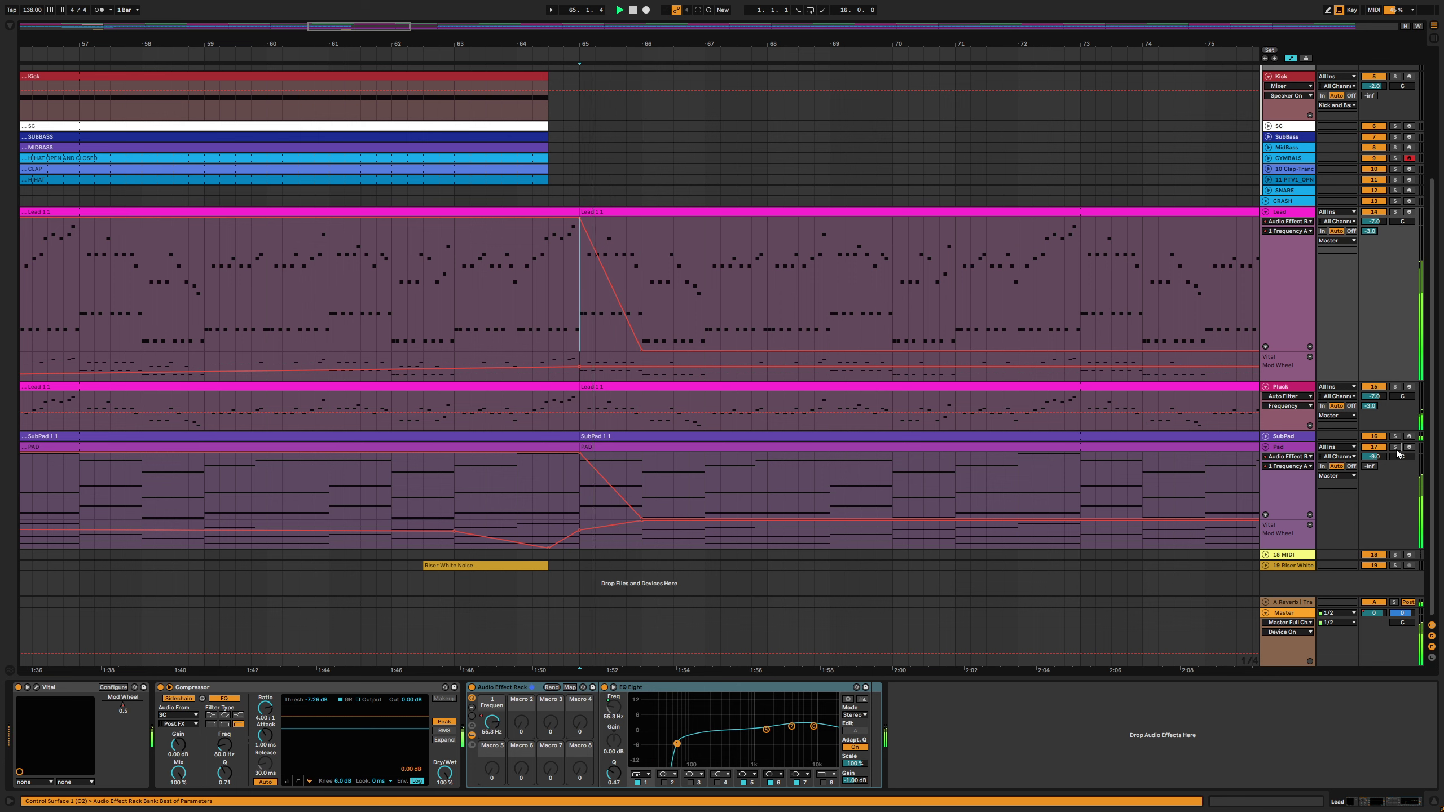
Unfold the SubPad track and group its EQ Eight into an Audio Effect Rack with the macro controls shown
{"action": "left_click", "coordinate": [1266, 436]}
{"action": "scroll", "coordinate": [1268, 436], "scroll_direction": "down", "scroll_amount": 2}
{"action": "left_click", "coordinate": [1292, 401]}
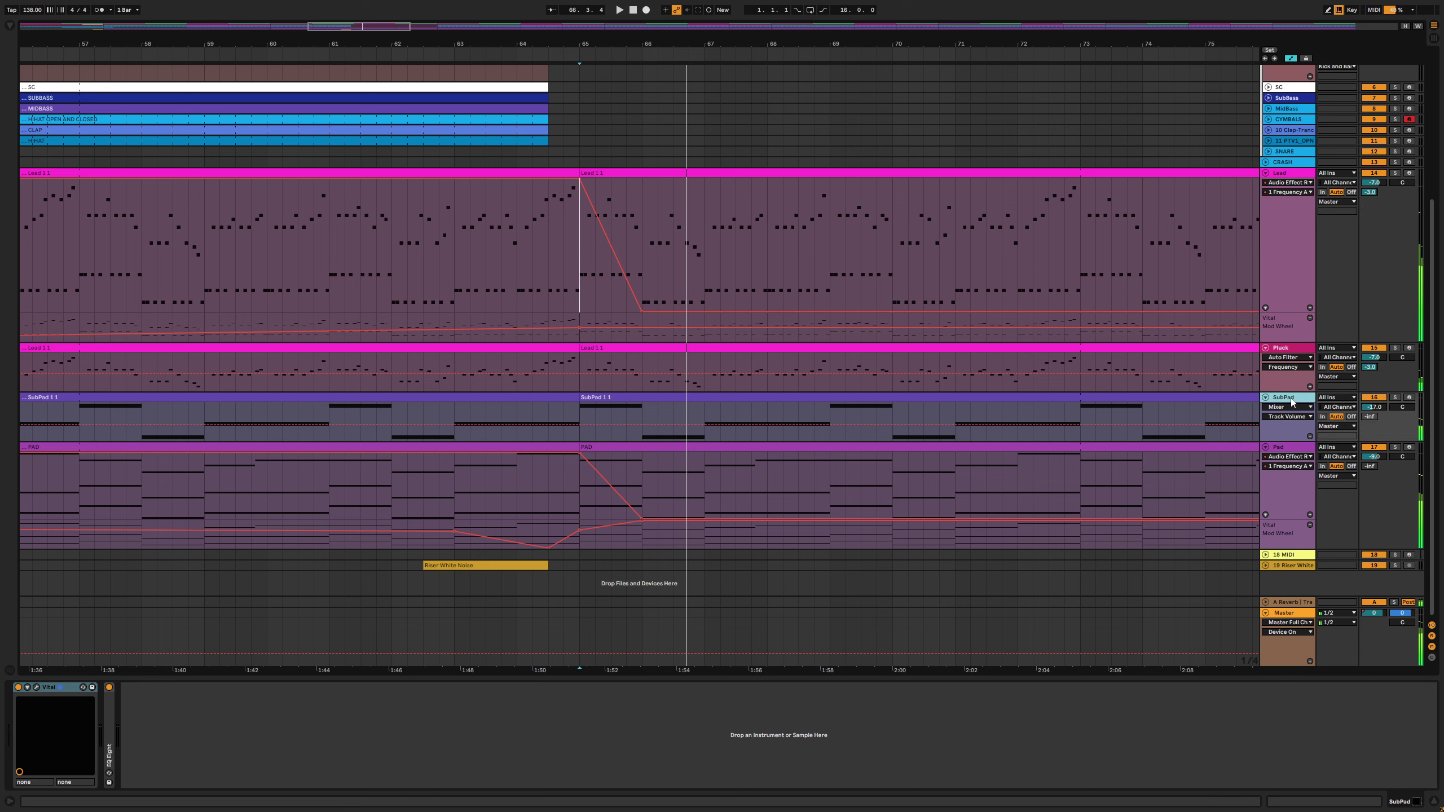
{"action": "key", "text": "space"}
{"action": "double_click", "coordinate": [109, 750]}
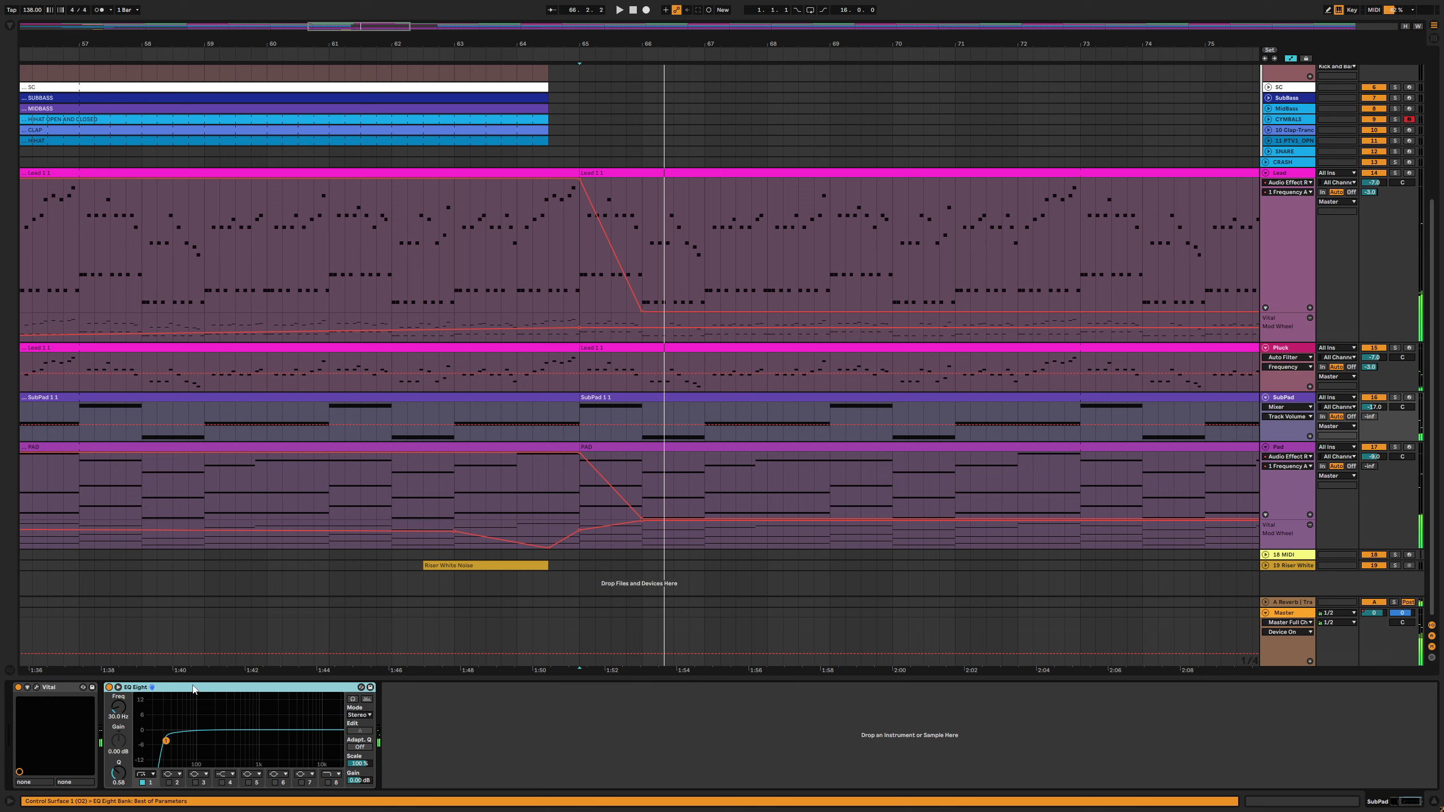
{"action": "key", "text": "ctrl+g"}
{"action": "left_click", "coordinate": [111, 699]}
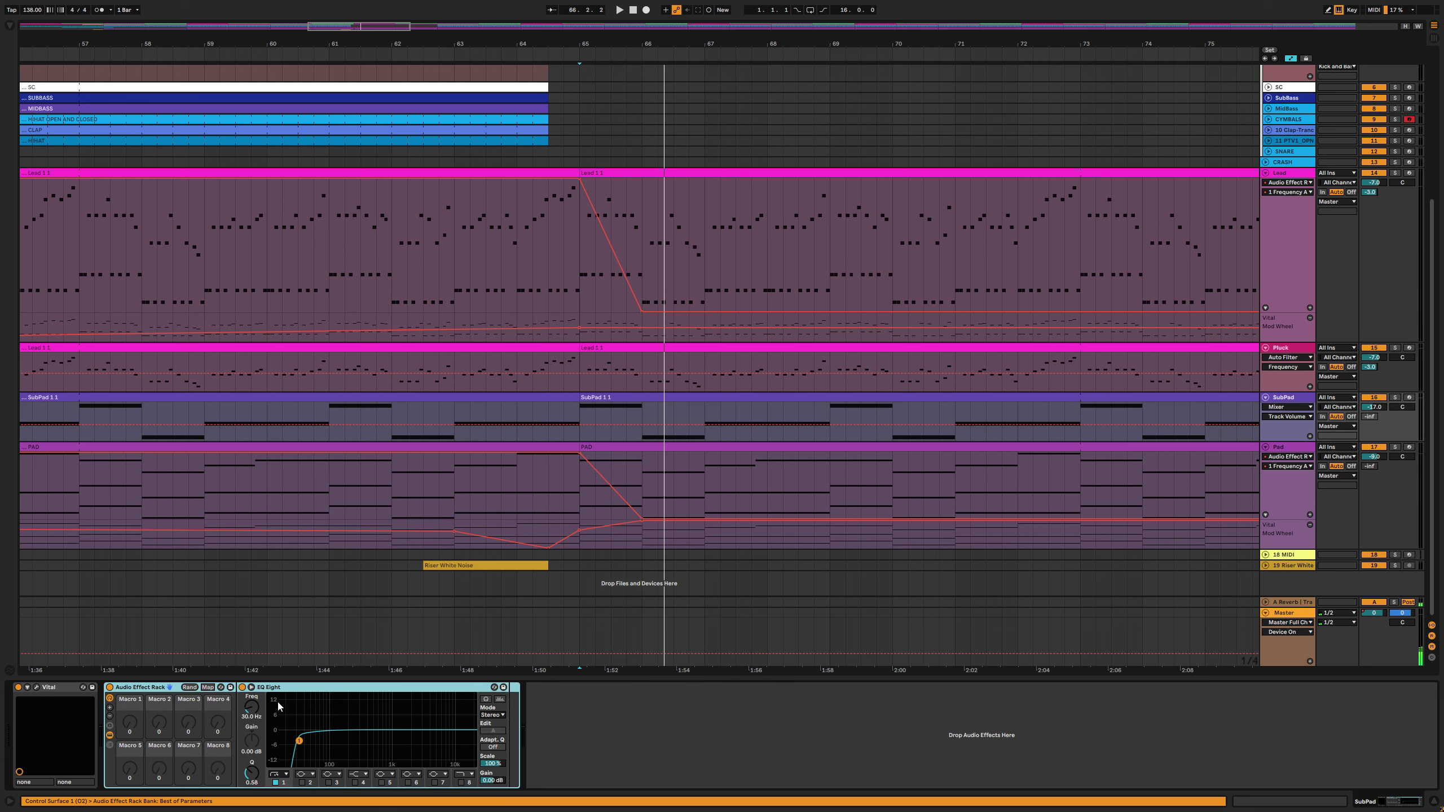
Map the SubPad's EQ Eight band 1 frequency to Macro 1 with a maximum of 30 Hz
{"action": "left_click", "coordinate": [209, 688]}
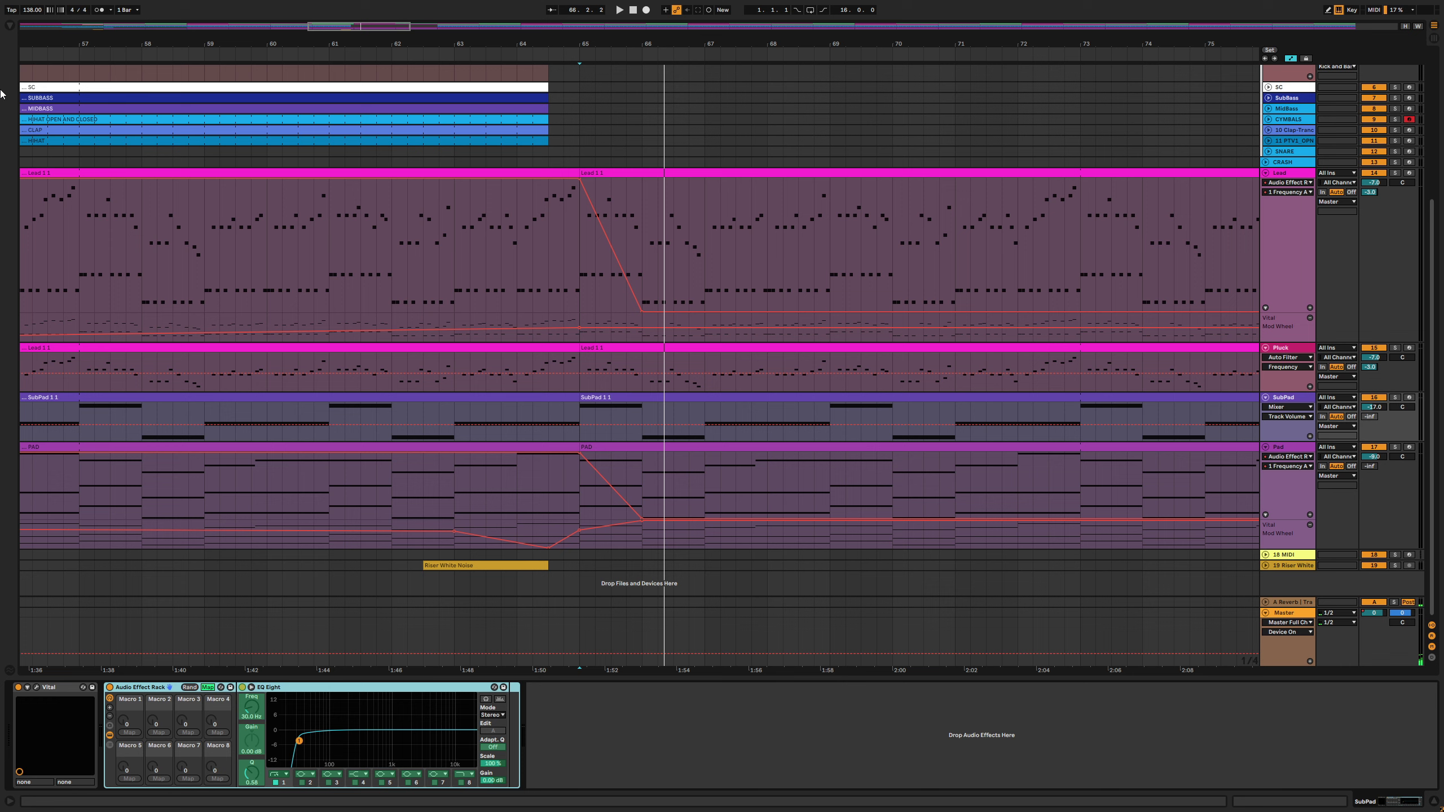
{"action": "left_click", "coordinate": [9, 25]}
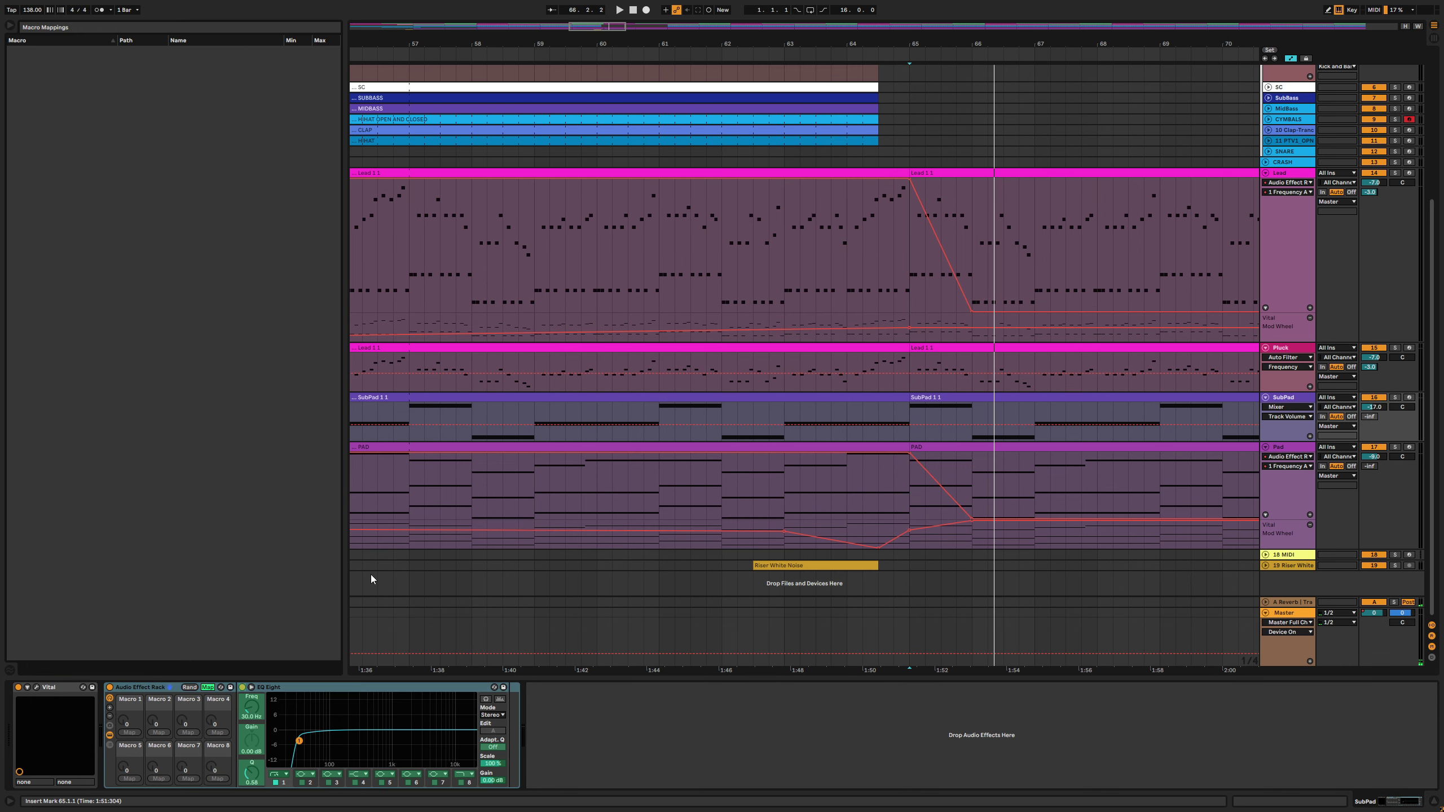
{"action": "left_click", "coordinate": [248, 708]}
{"action": "left_click", "coordinate": [129, 733]}
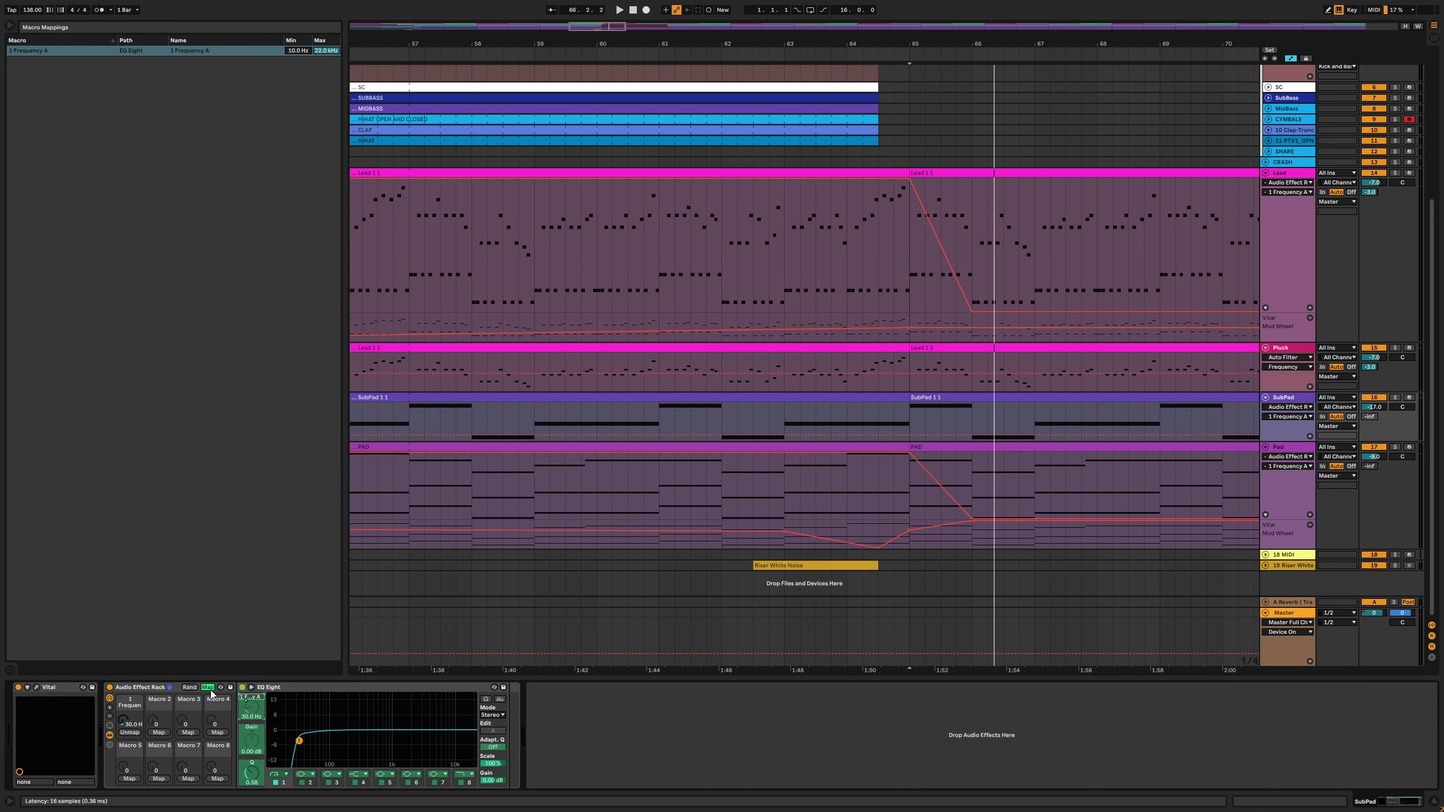
{"action": "left_click", "coordinate": [325, 56]}
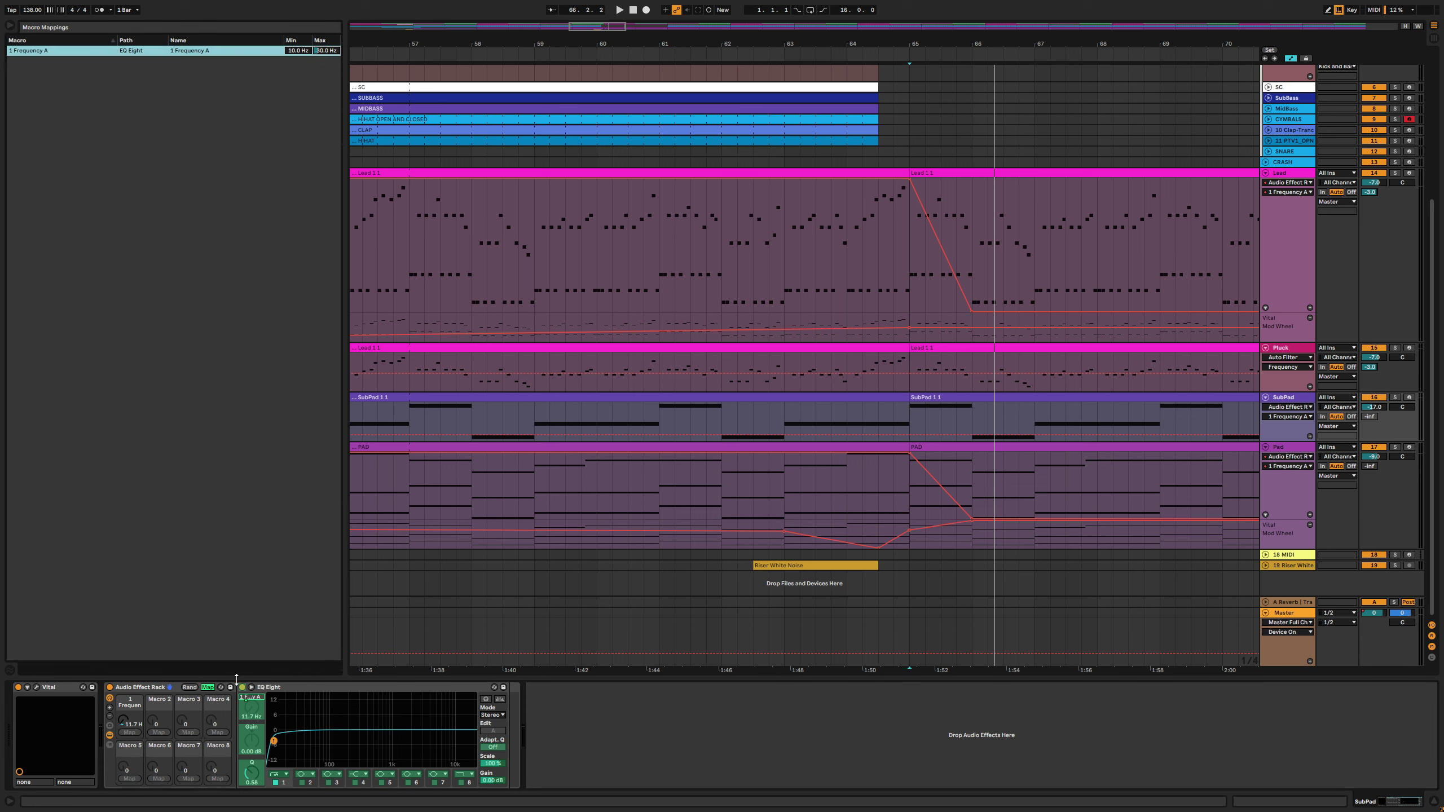
{"action": "left_click", "coordinate": [208, 687]}
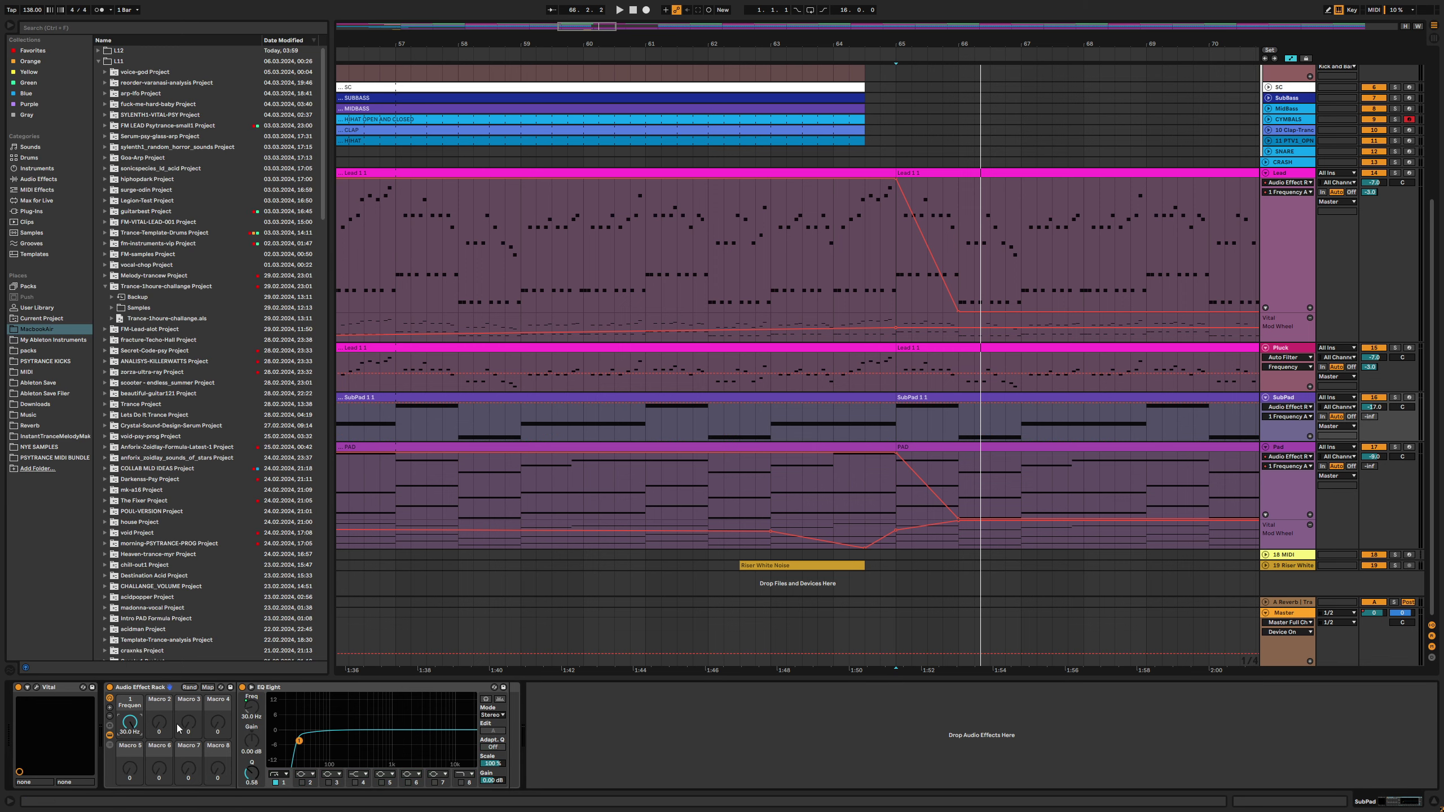
Automate the SubPad's Macro 1 frequency from 30 Hz at bar 65 down to 10 Hz at bar 66
{"action": "right_click", "coordinate": [130, 723]}
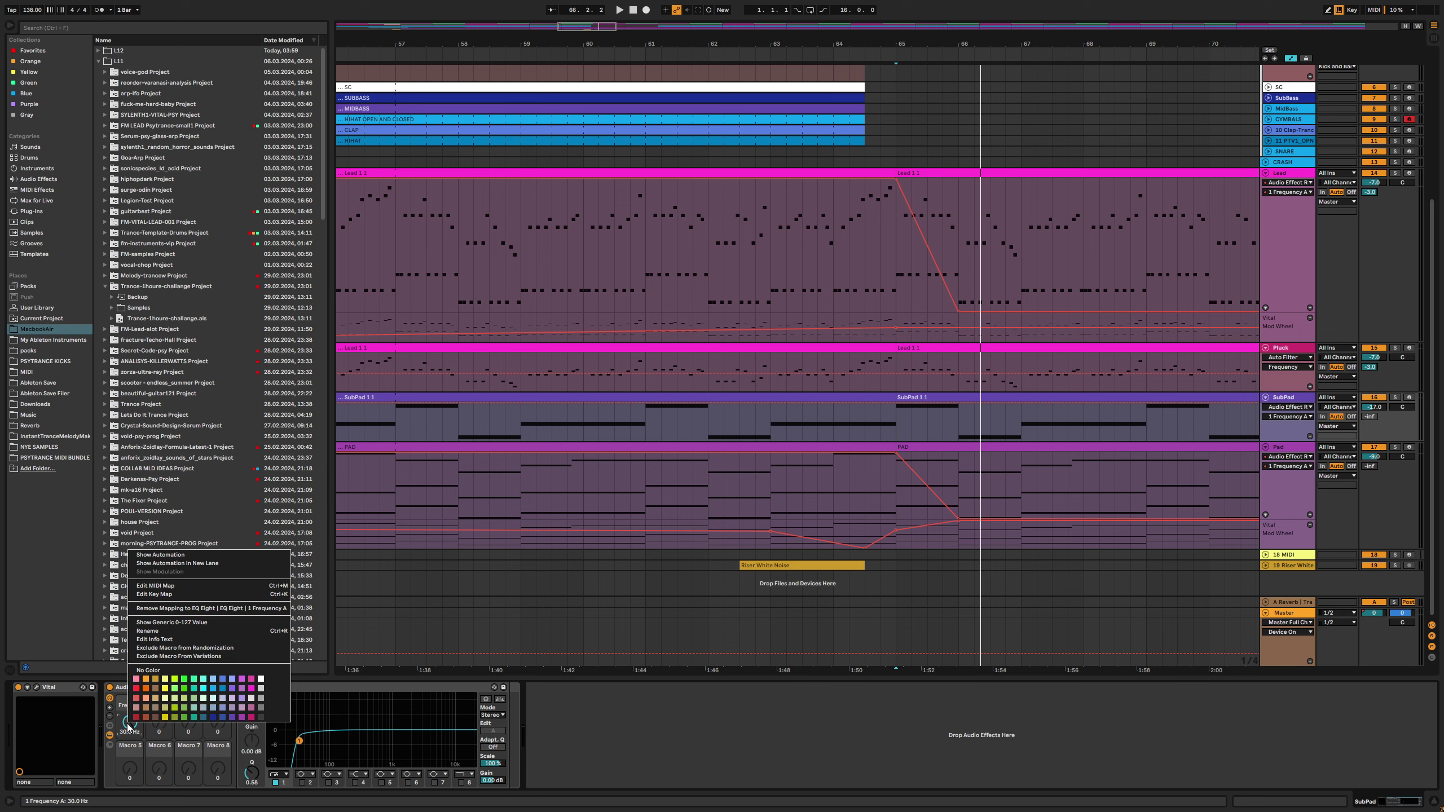
{"action": "left_click", "coordinate": [185, 555]}
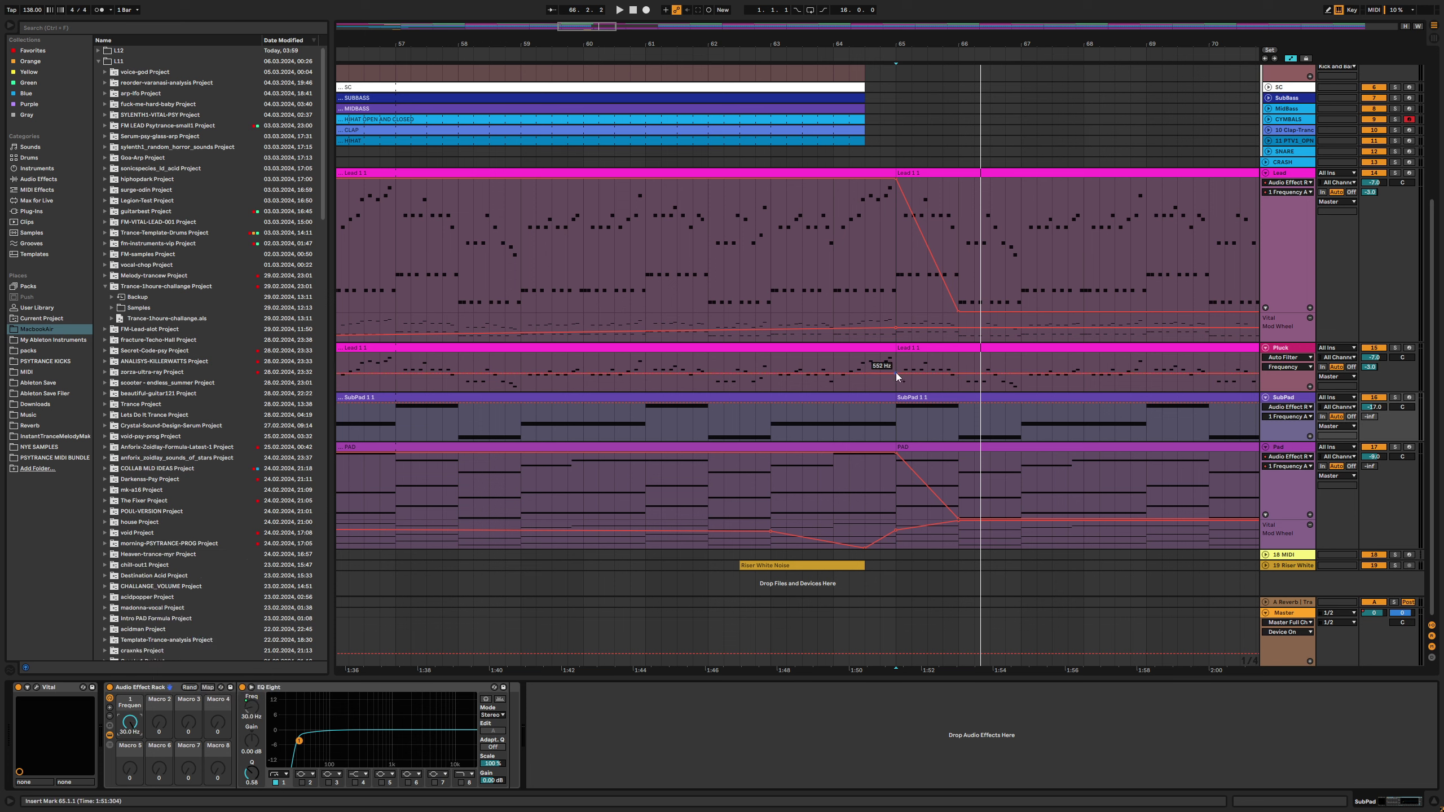
{"action": "left_click", "coordinate": [1284, 398]}
{"action": "left_click_drag", "start_coordinate": [959, 404], "coordinate": [959, 438]}
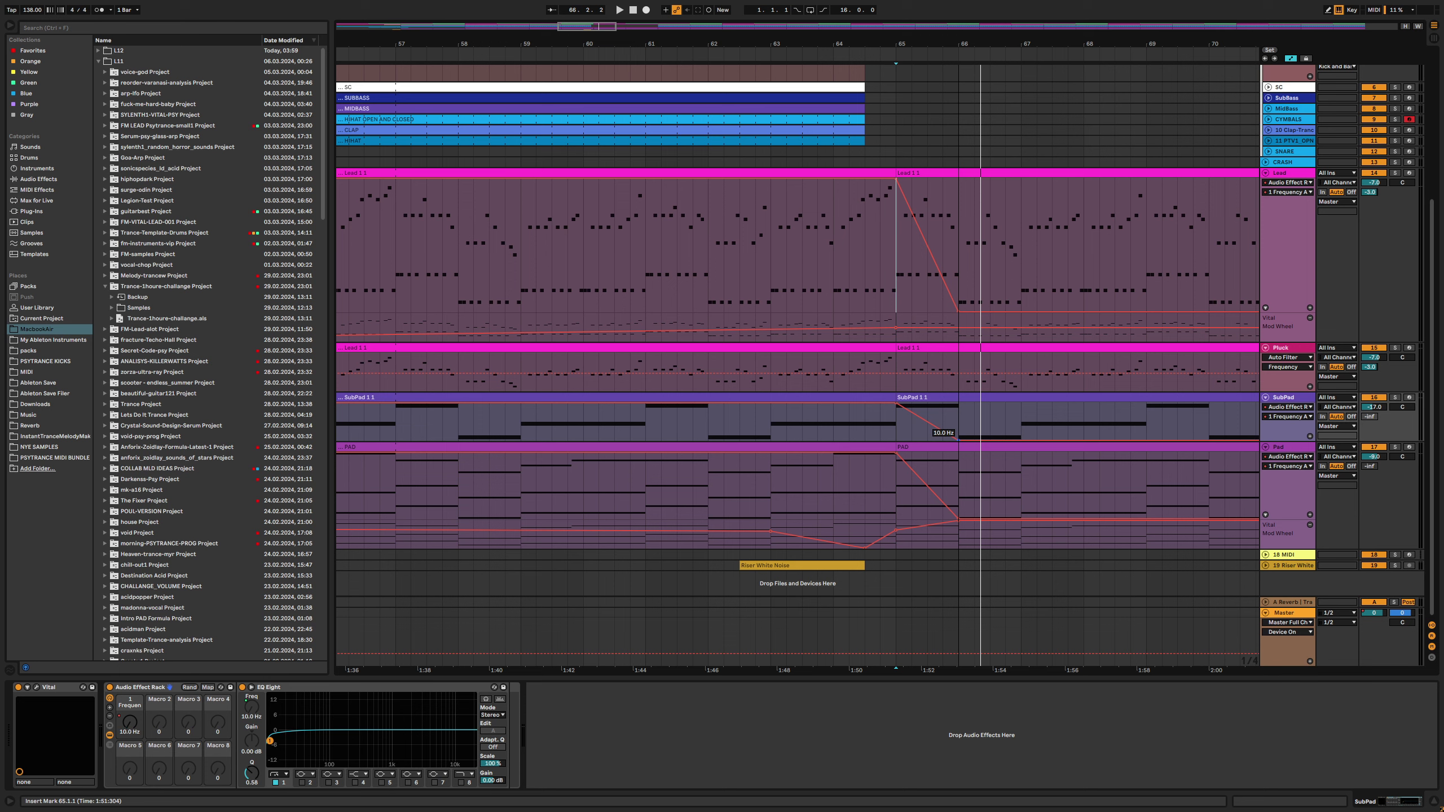
Play the arrangement from bar 63, then zoom out and play the whole breakdown from bar 65
{"action": "left_click", "coordinate": [769, 431]}
{"action": "key", "text": "space"}
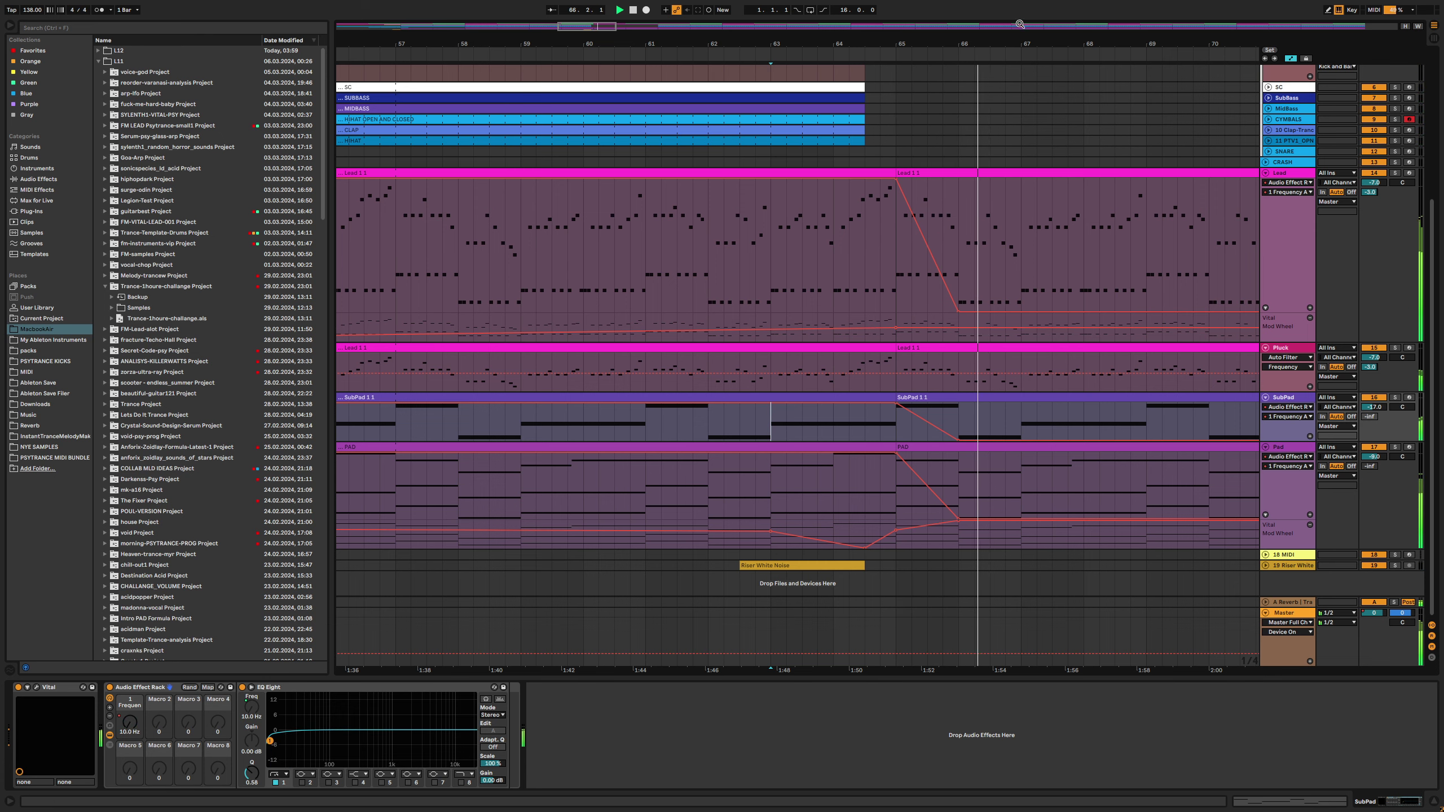
{"action": "key", "text": "space"}
{"action": "left_click_drag", "start_coordinate": [1020, 24], "coordinate": [625, 40]}
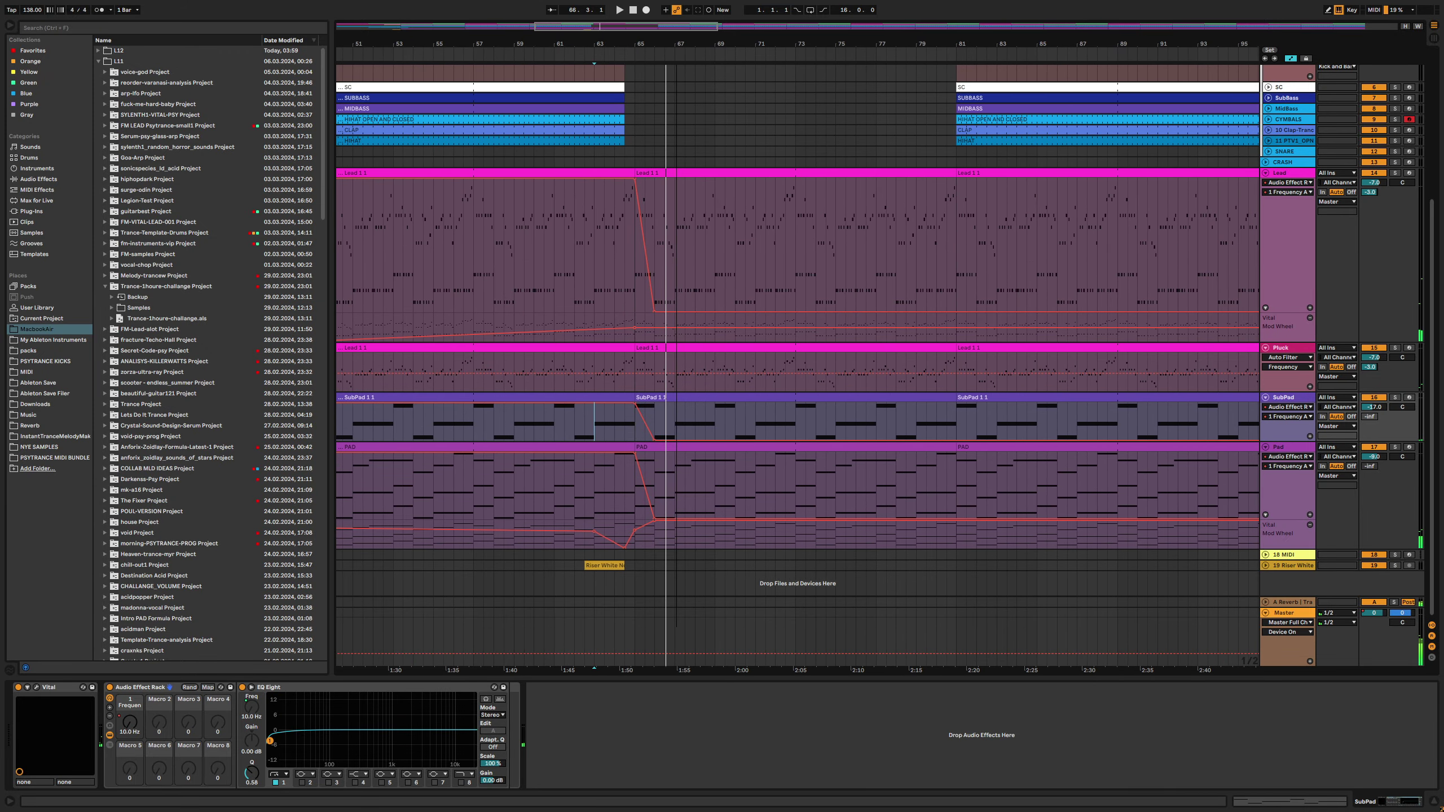
{"action": "left_click", "coordinate": [636, 255]}
{"action": "key", "text": "space"}
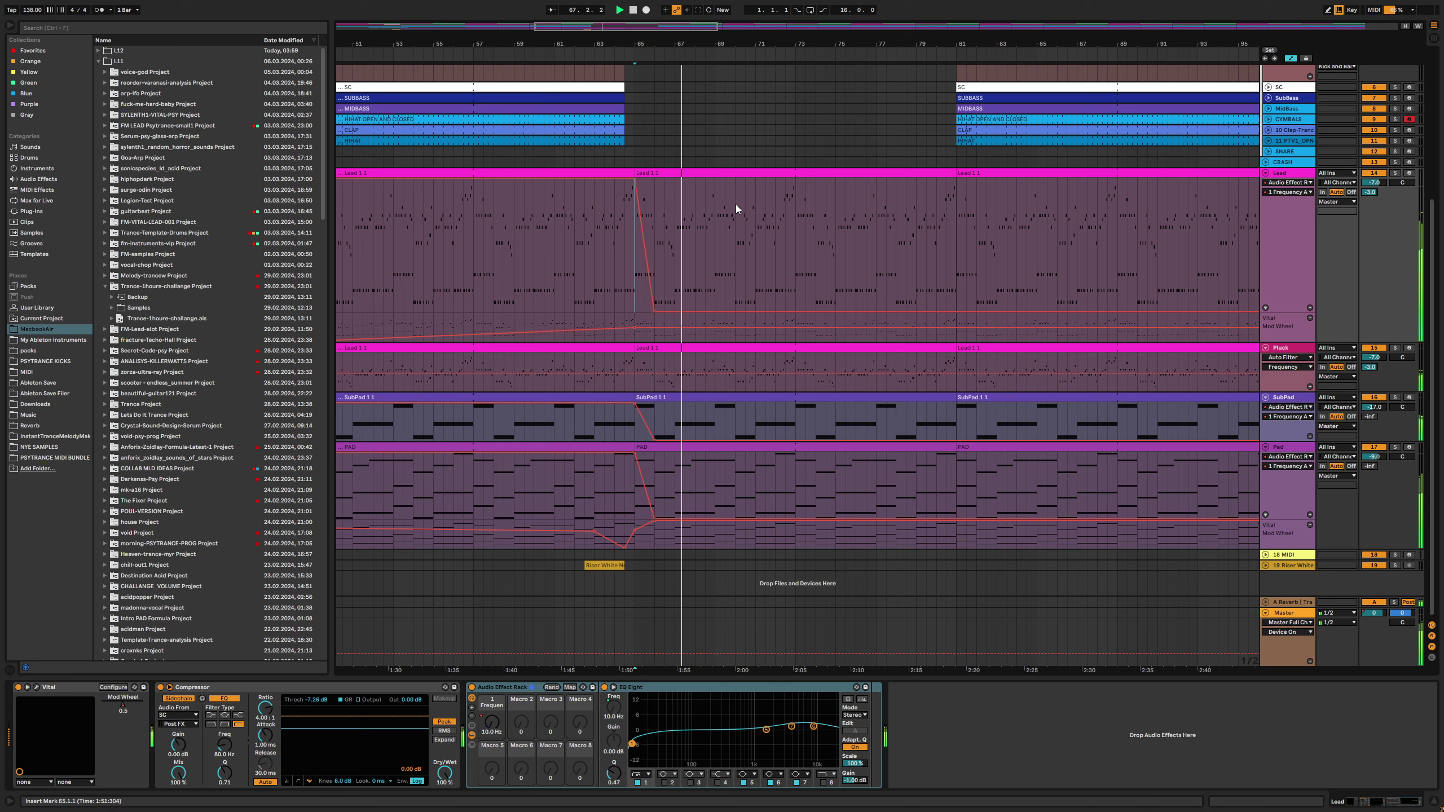
Check the A-Reverb return track's device chain and its level in the mixer during playback
{"action": "left_click", "coordinate": [1289, 604]}
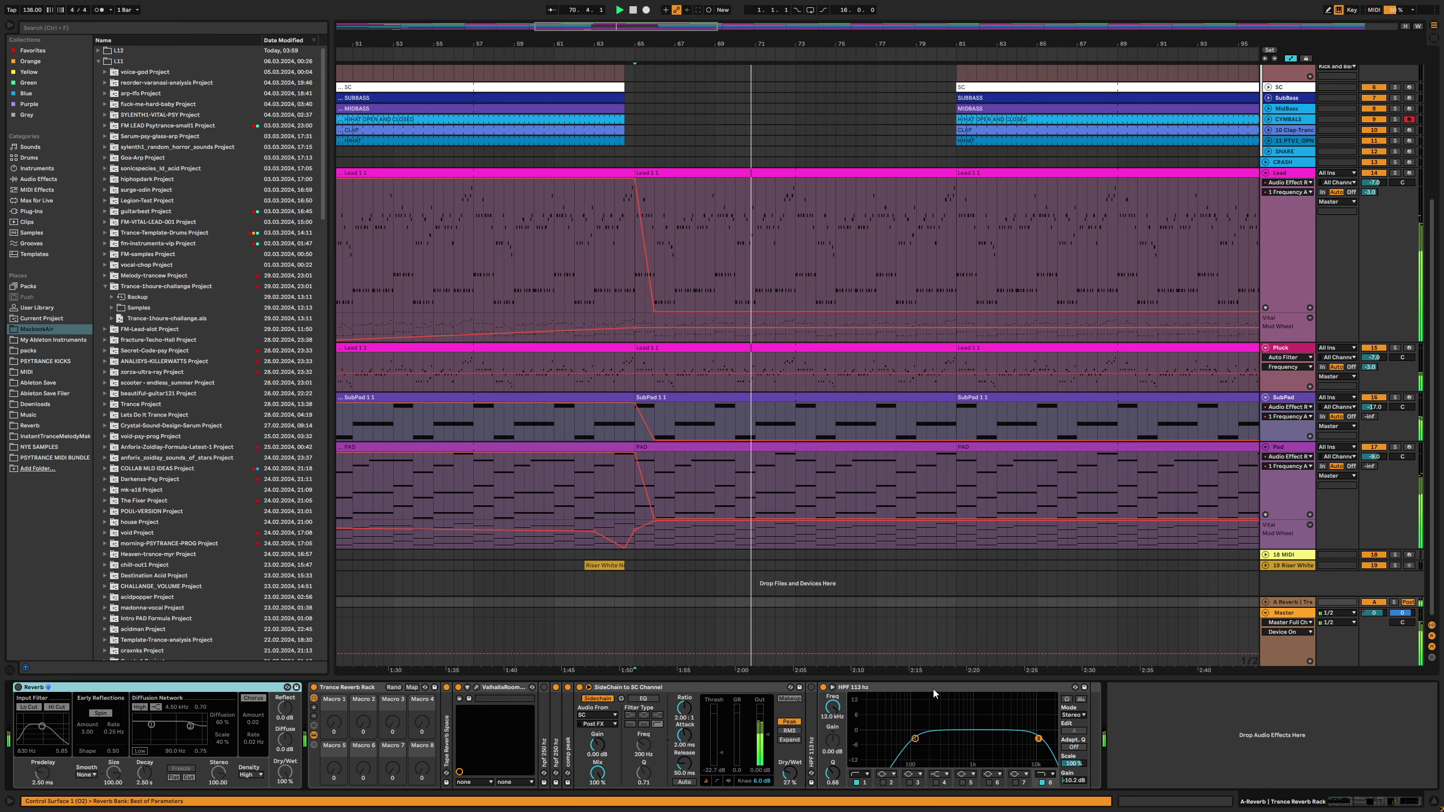
{"action": "key", "text": "Tab"}
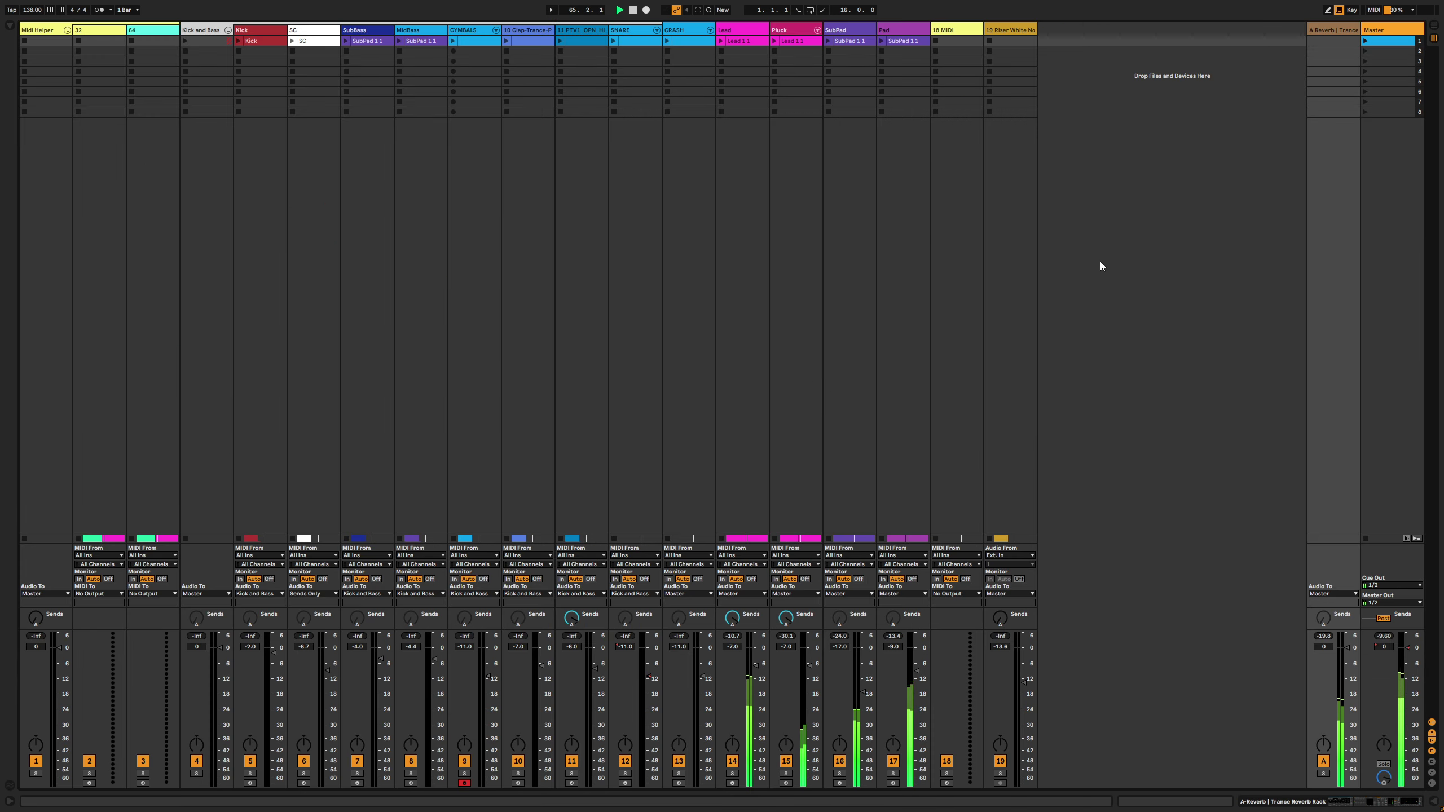
{"action": "left_click", "coordinate": [1337, 30]}
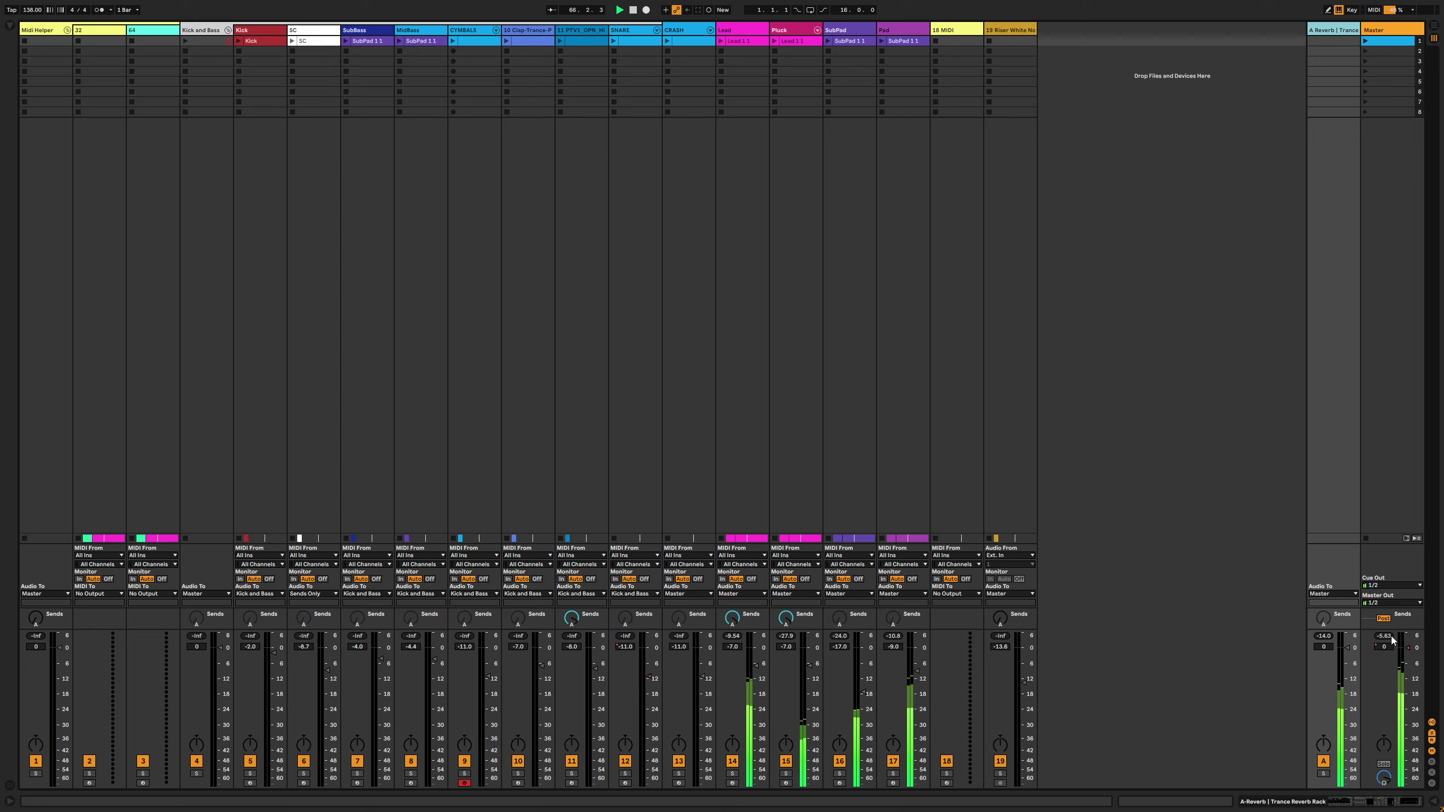
{"action": "key", "text": "Tab"}
Group the A-Reverb return's "HPF 113 hz" EQ into an Audio Effect Rack and show its macro controls
{"action": "left_click", "coordinate": [926, 687]}
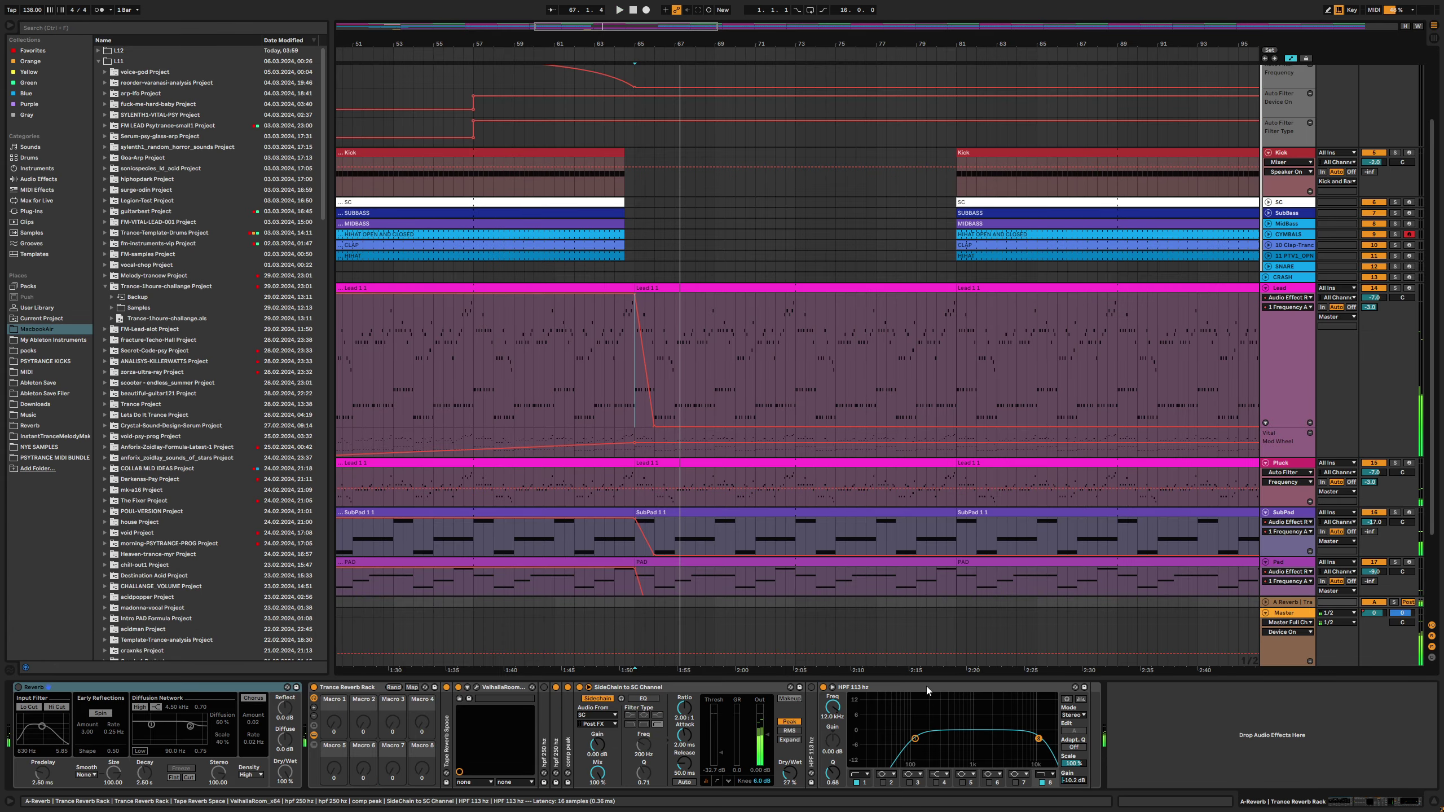
{"action": "key", "text": "super+g"}
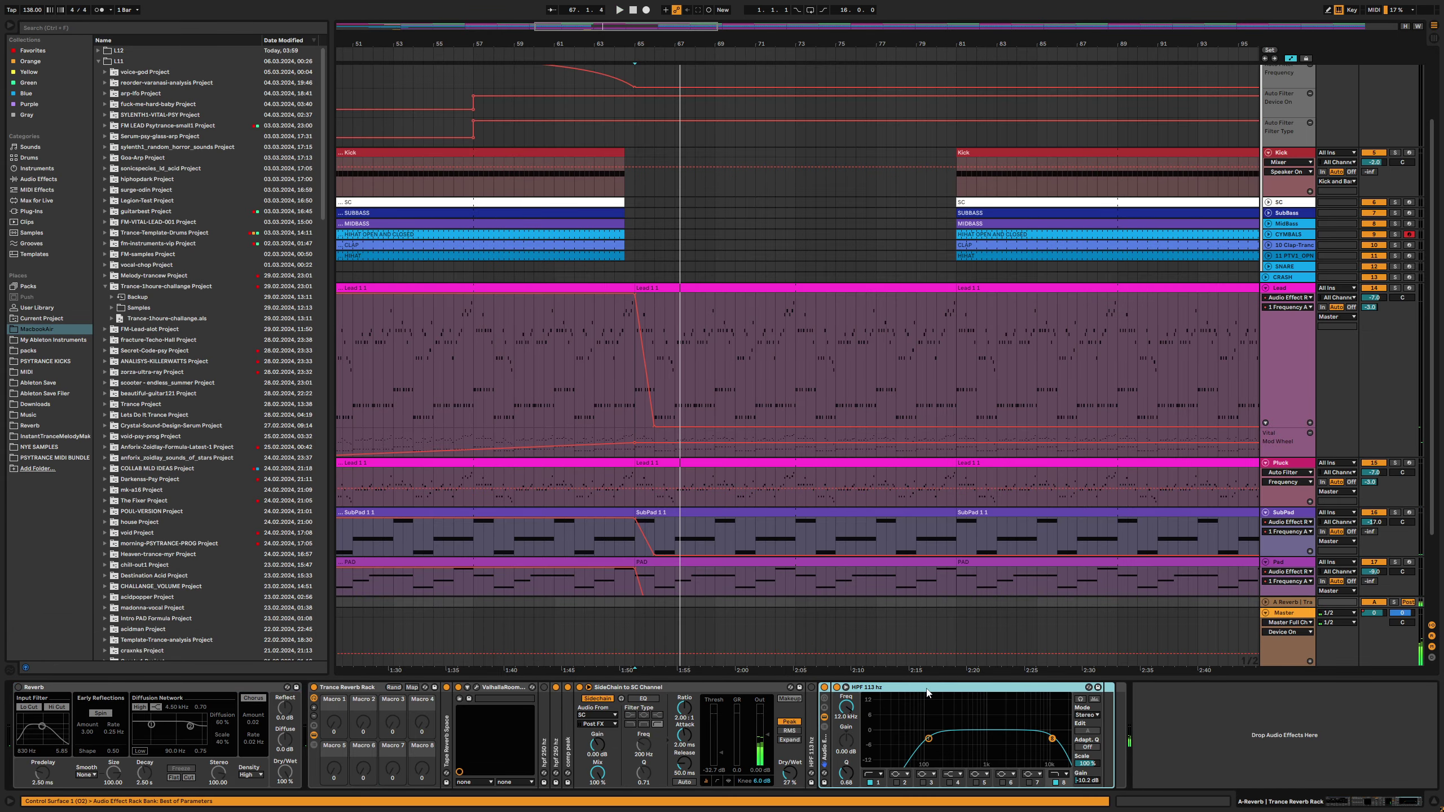
{"action": "left_click", "coordinate": [825, 701]}
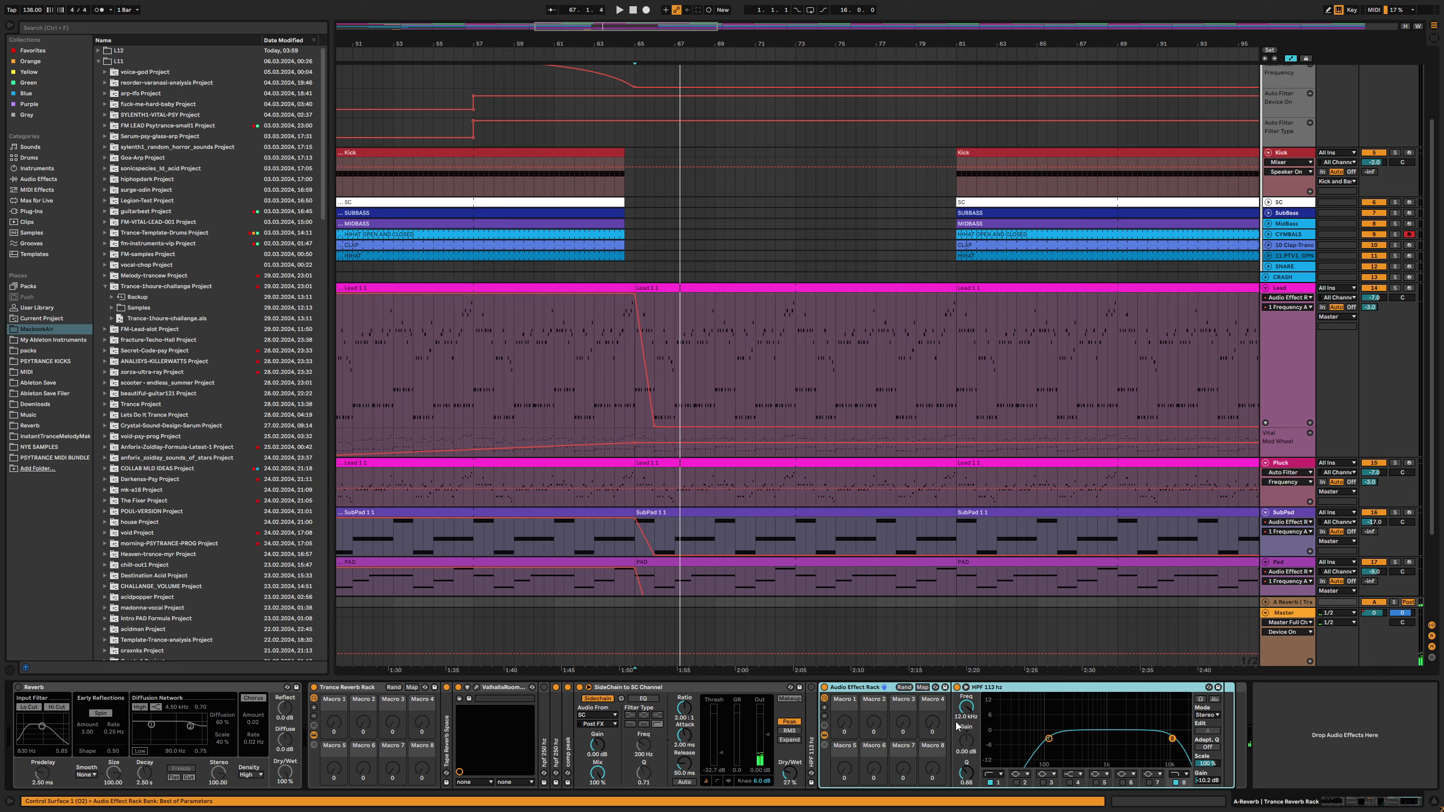
Map the low-cut frequency of the A-Reverb's "HPF 113 hz" EQ to Macro 1 with a maximum of 113 Hz
{"action": "left_click", "coordinate": [922, 687]}
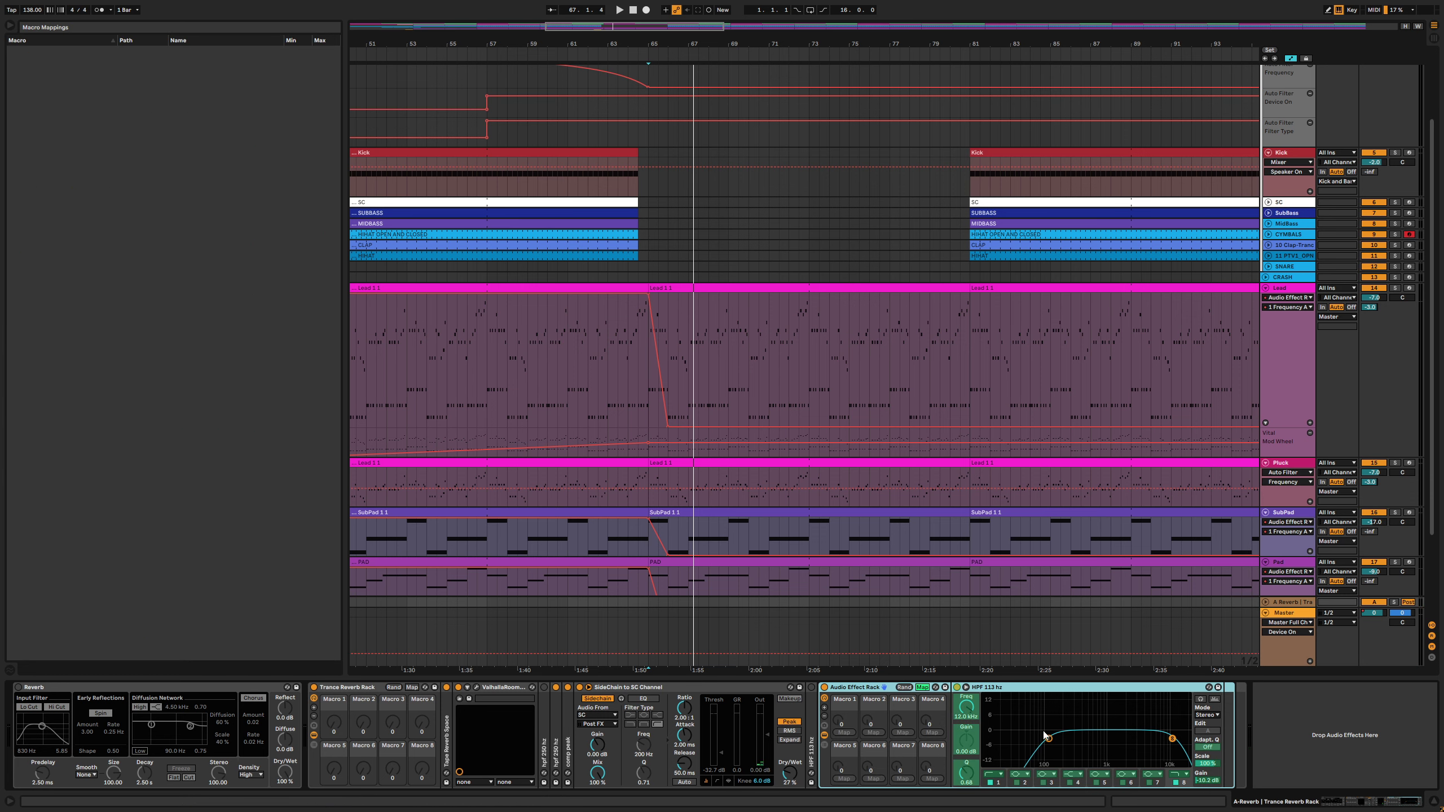
{"action": "left_click", "coordinate": [1049, 739]}
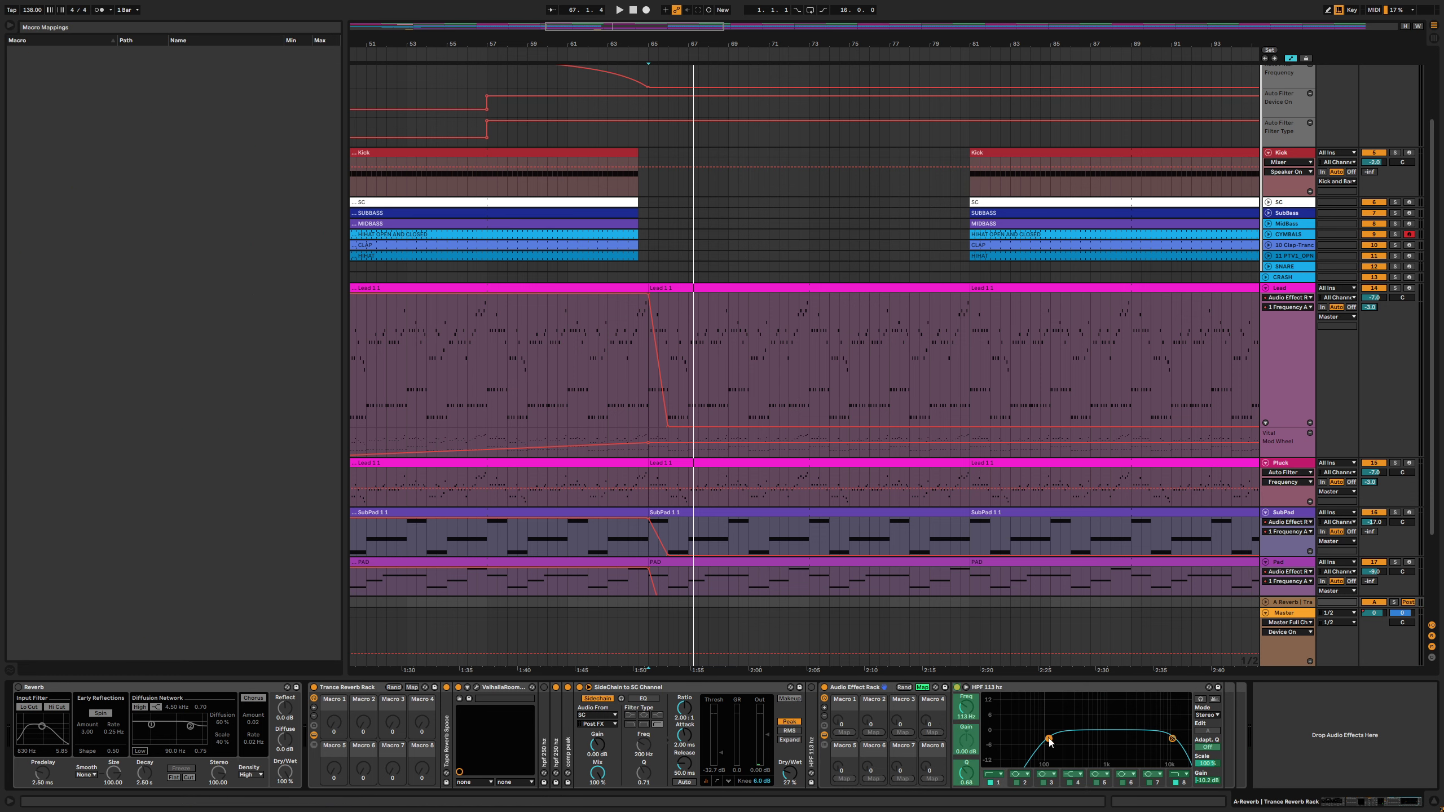
{"action": "left_click", "coordinate": [965, 716]}
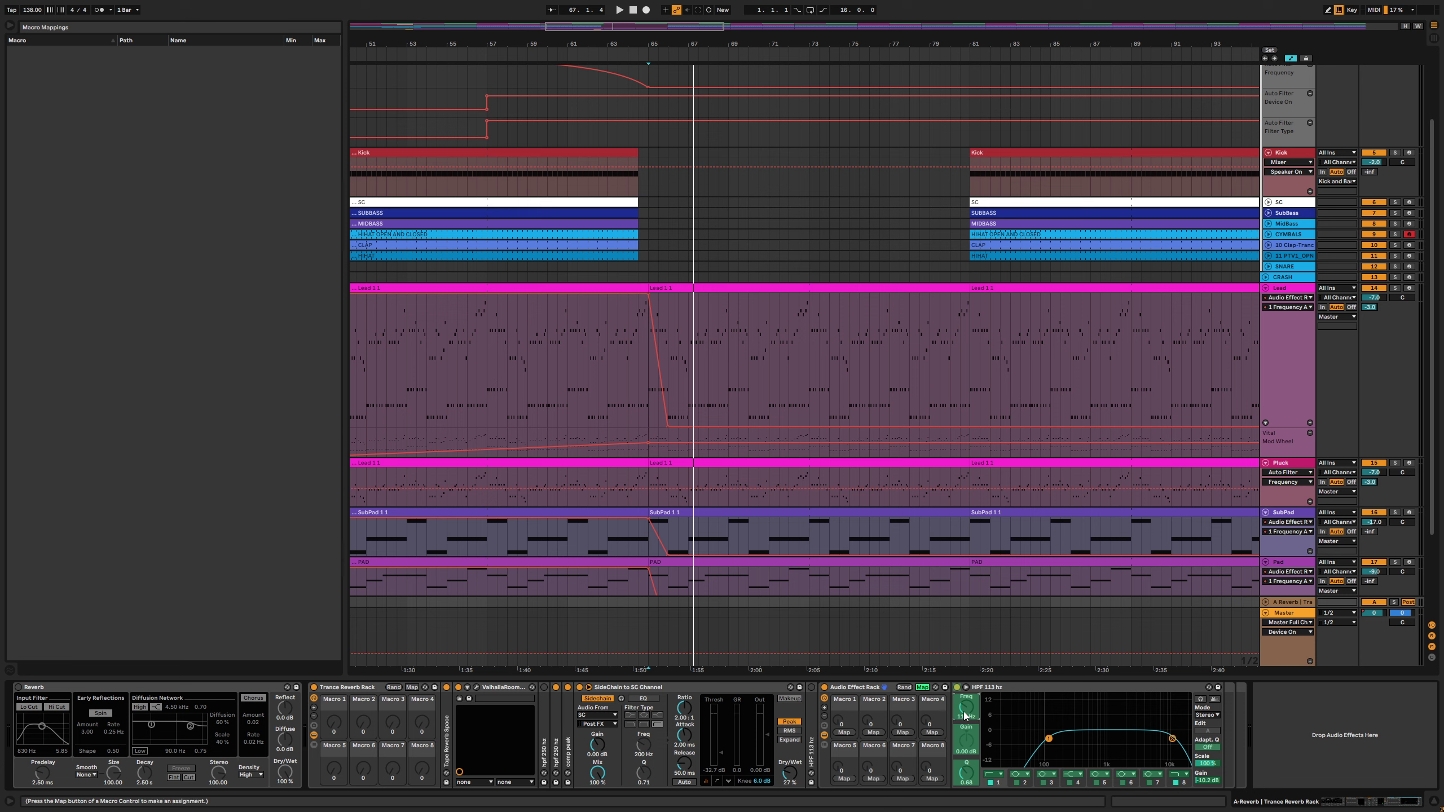
{"action": "left_click", "coordinate": [844, 732]}
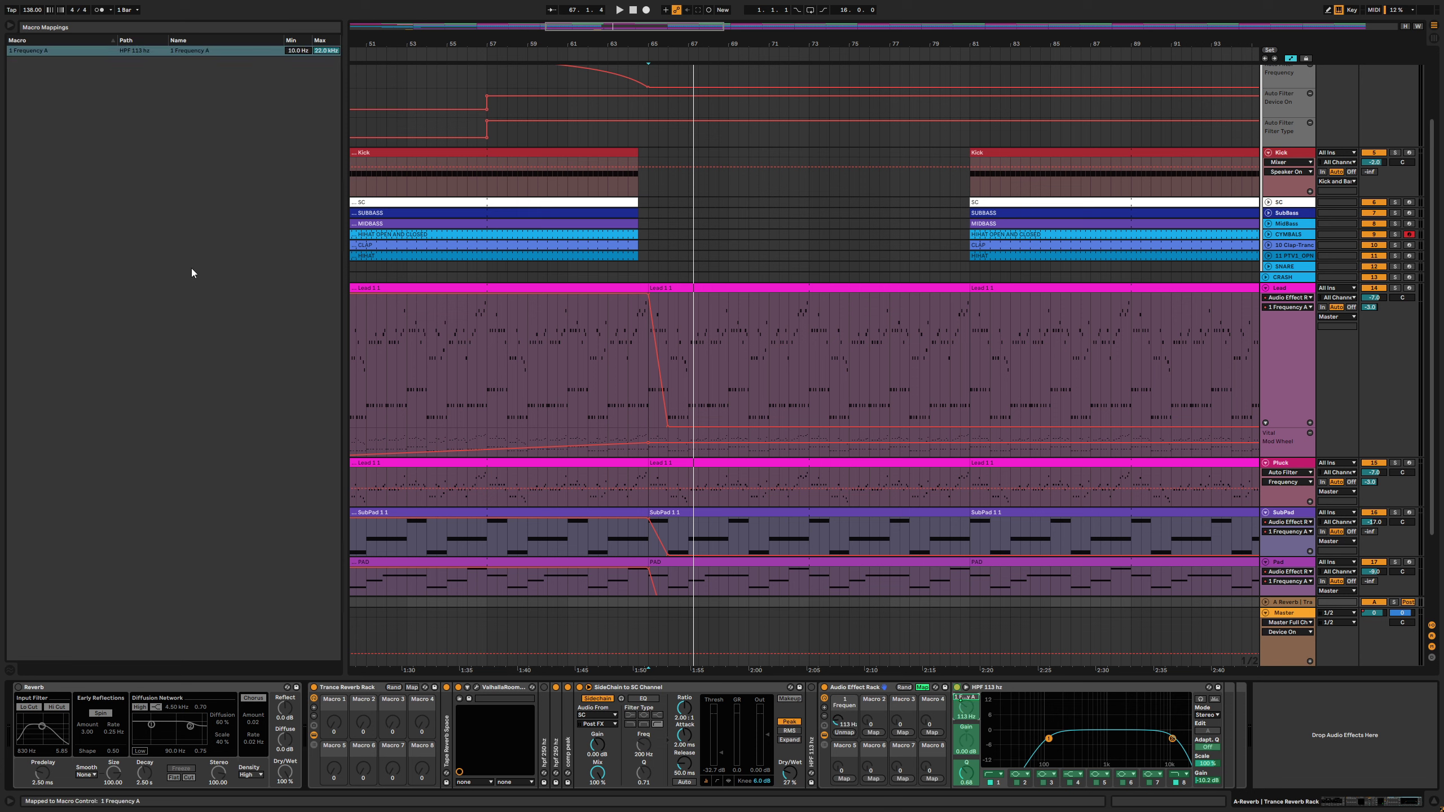
{"action": "left_click", "coordinate": [330, 51]}
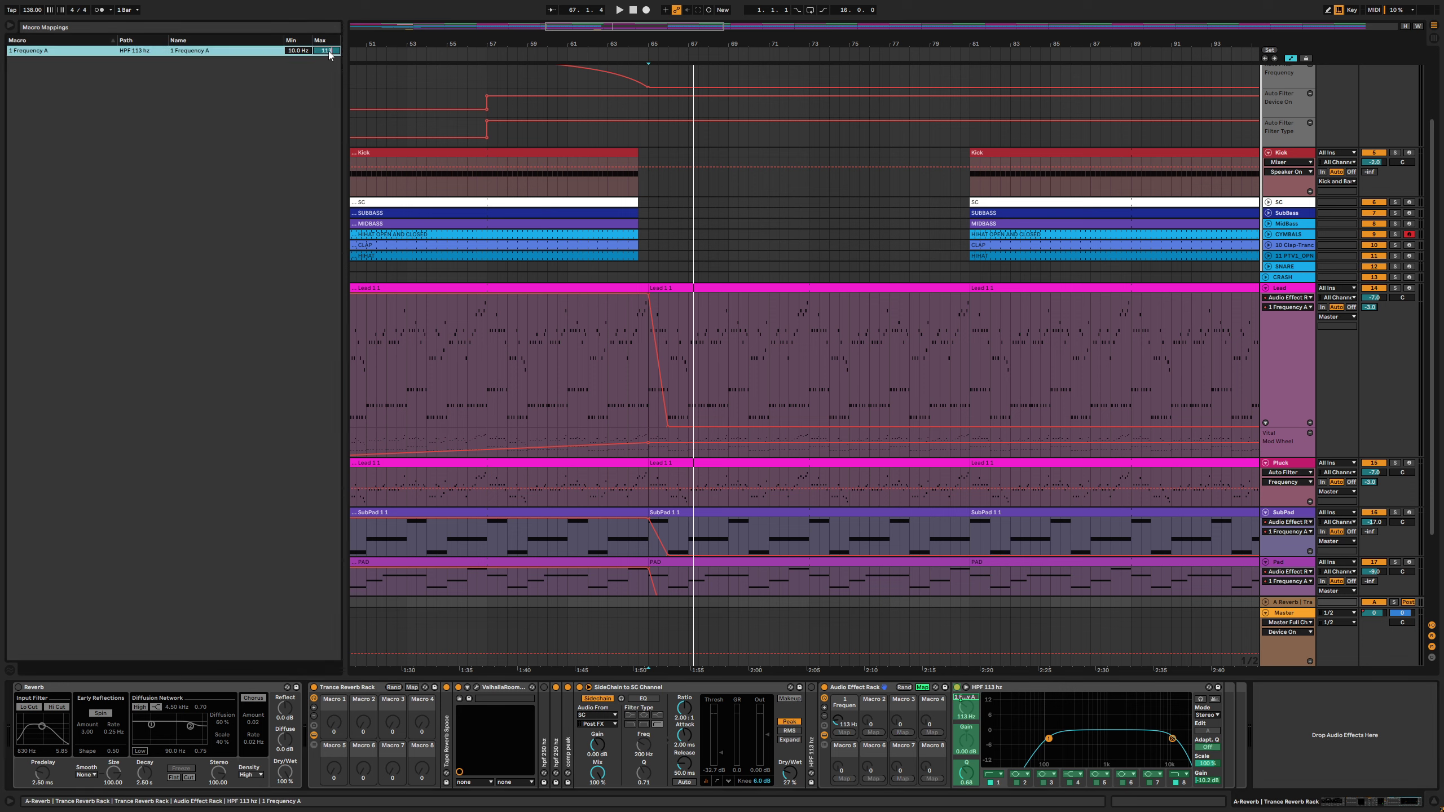
{"action": "key", "text": "Return"}
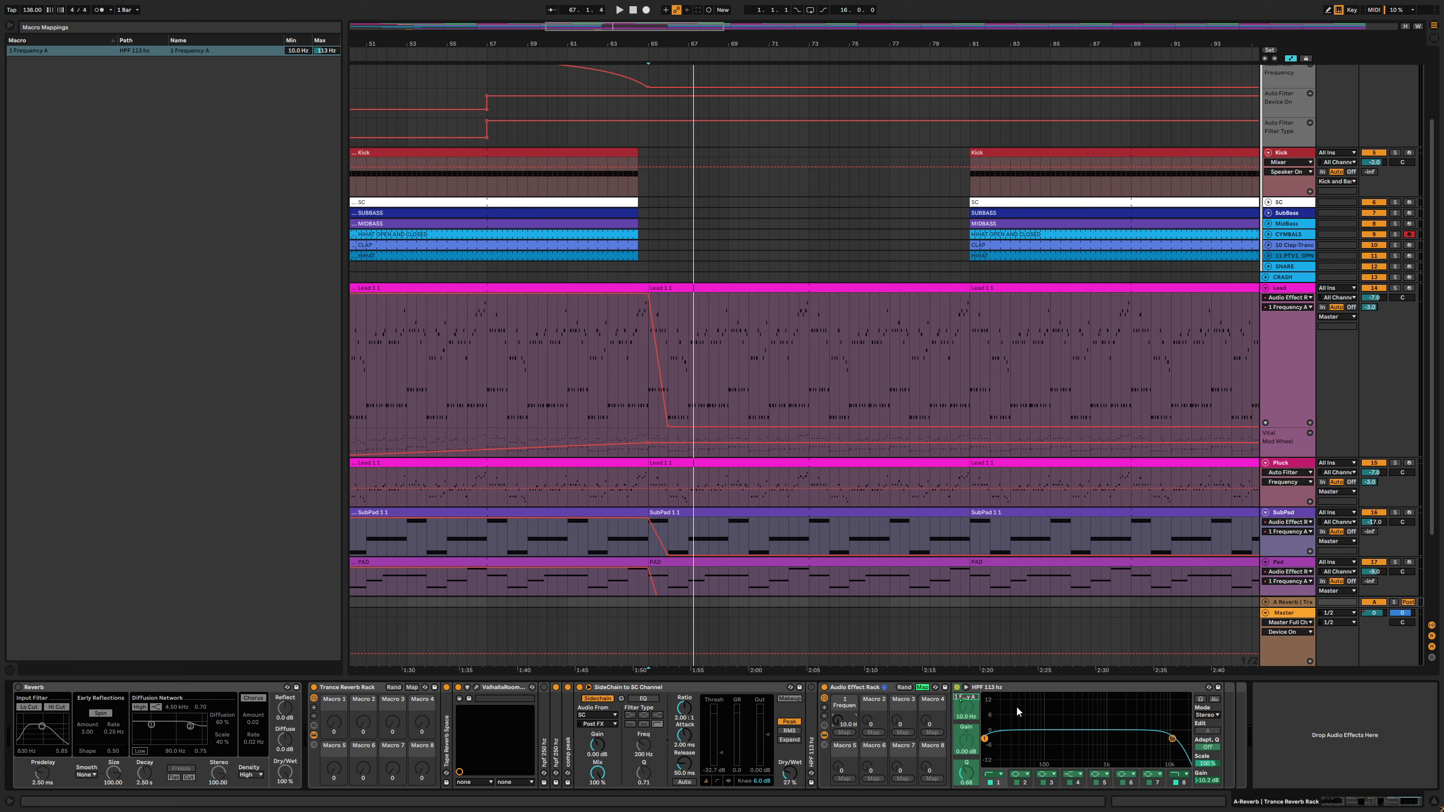
{"action": "left_click", "coordinate": [923, 688]}
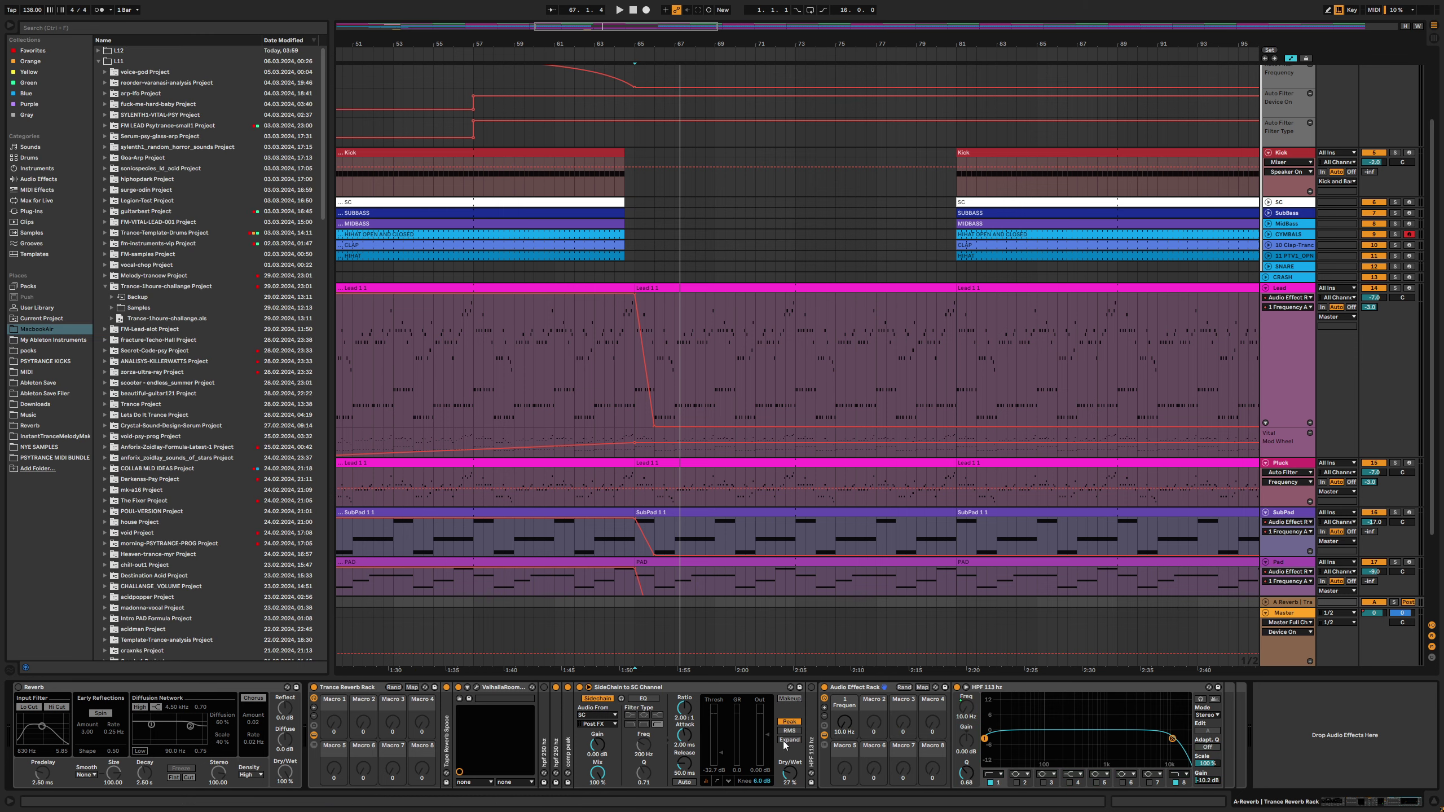
Reduce the A-Reverb rack to one macro and automate its frequency from 113 Hz at bar 65 down to 10 Hz at bar 66
{"action": "left_click", "coordinate": [827, 724]}
{"action": "left_click", "coordinate": [826, 724]}
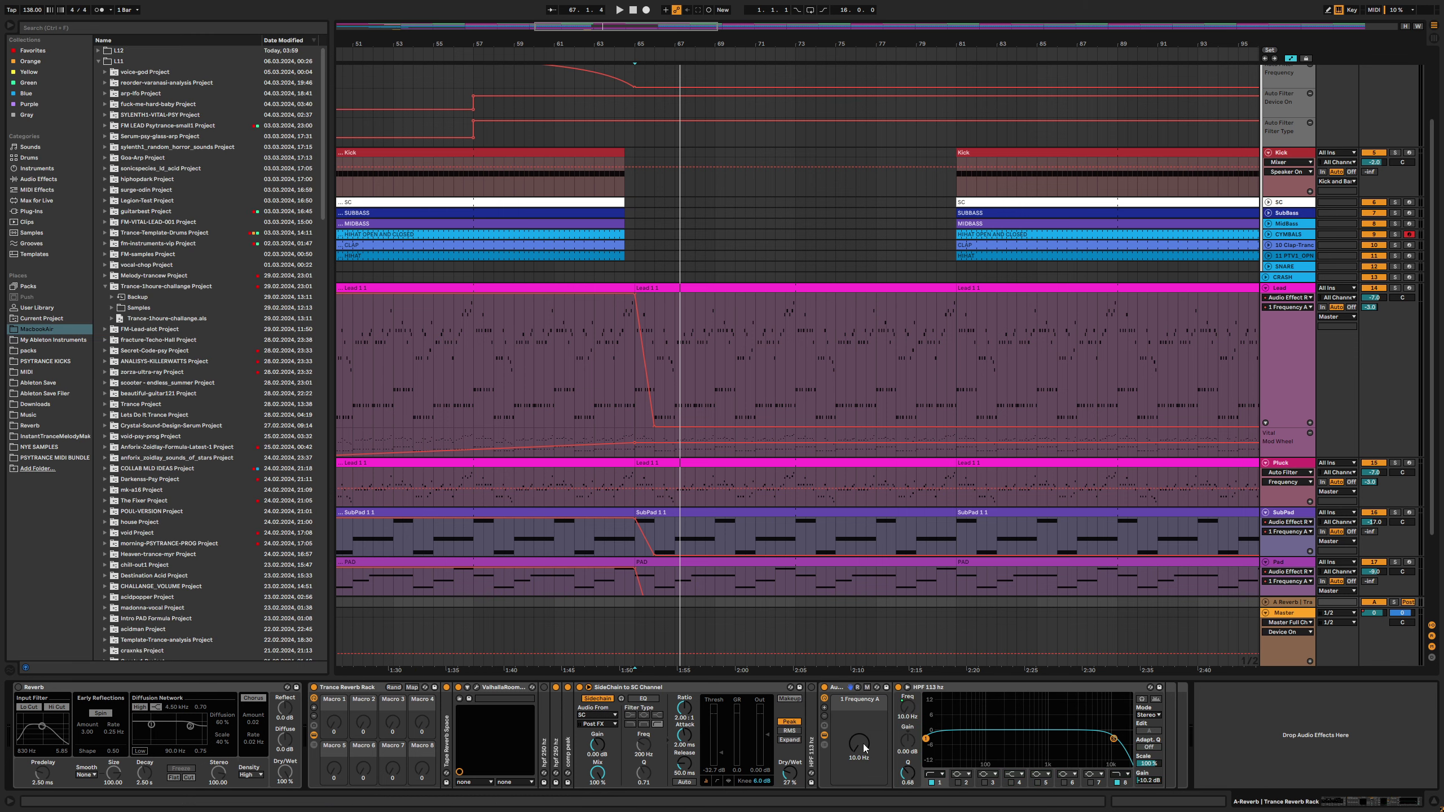
{"action": "right_click", "coordinate": [864, 748]}
{"action": "left_click", "coordinate": [898, 427]}
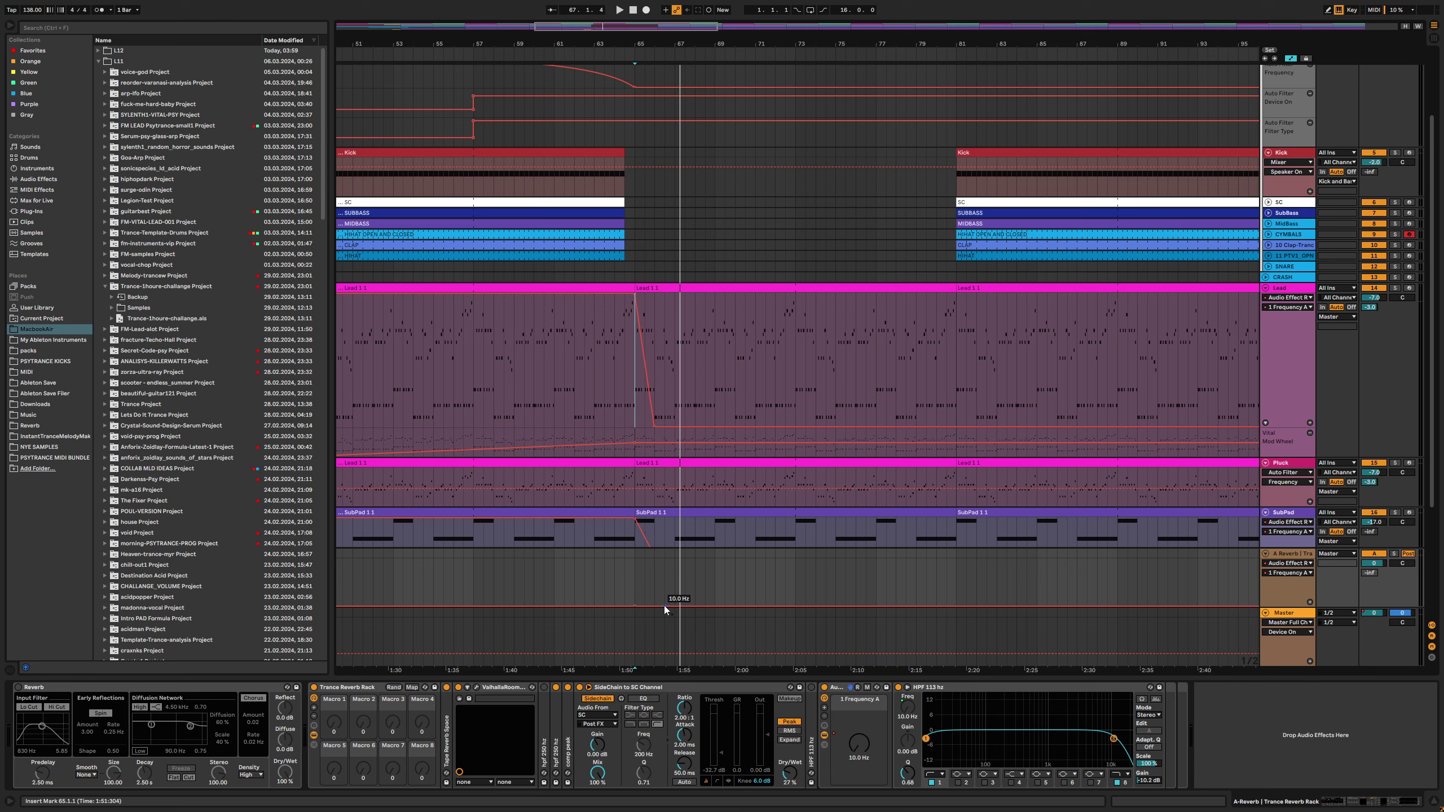
{"action": "mouse_move", "coordinate": [632, 607]}
{"action": "left_mouse_down"}
{"action": "mouse_move", "coordinate": [648, 559]}
{"action": "mouse_move", "coordinate": [654, 606]}
{"action": "left_mouse_up"}
Play the arrangement from bar 63 and turn on the spectrum analyzer in the A-Reverb's "HPF 113 hz" EQ
{"action": "left_click", "coordinate": [594, 593]}
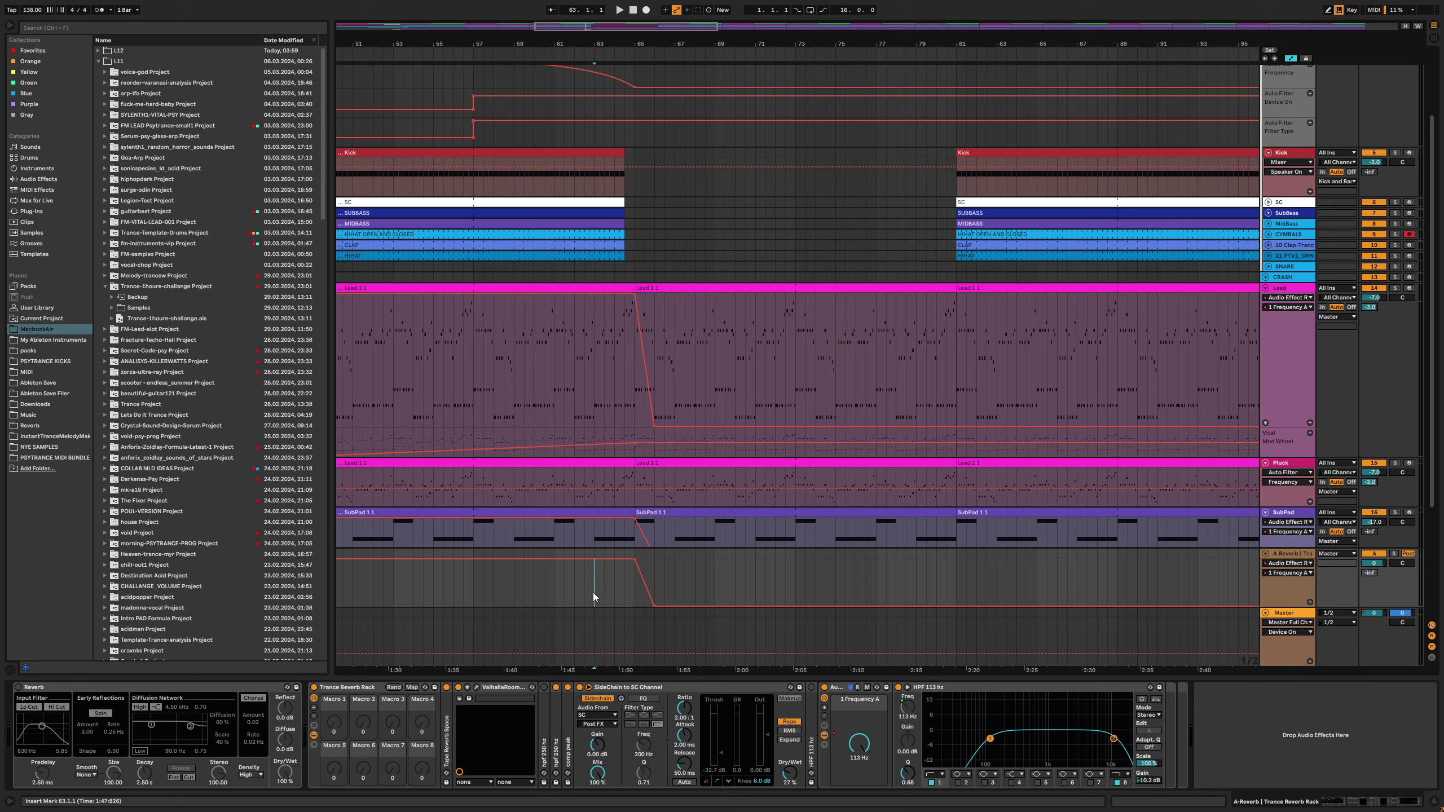
{"action": "key", "text": "space"}
{"action": "left_click", "coordinate": [1157, 699]}
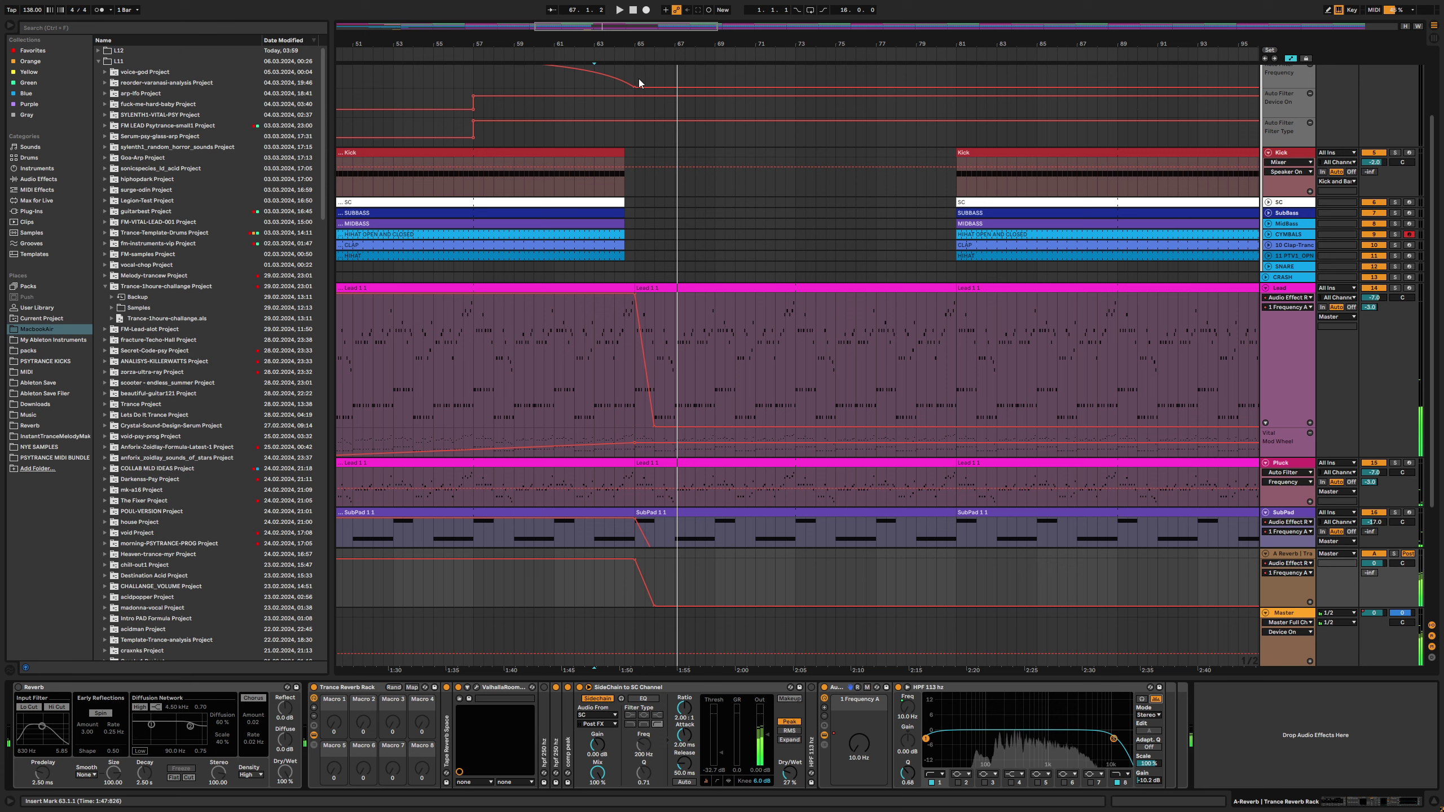
Inspect the A-Reverb's "SideChain to SC Channel" compressor and the Kick clip, and play the section from bar 60
{"action": "left_click", "coordinate": [667, 689]}
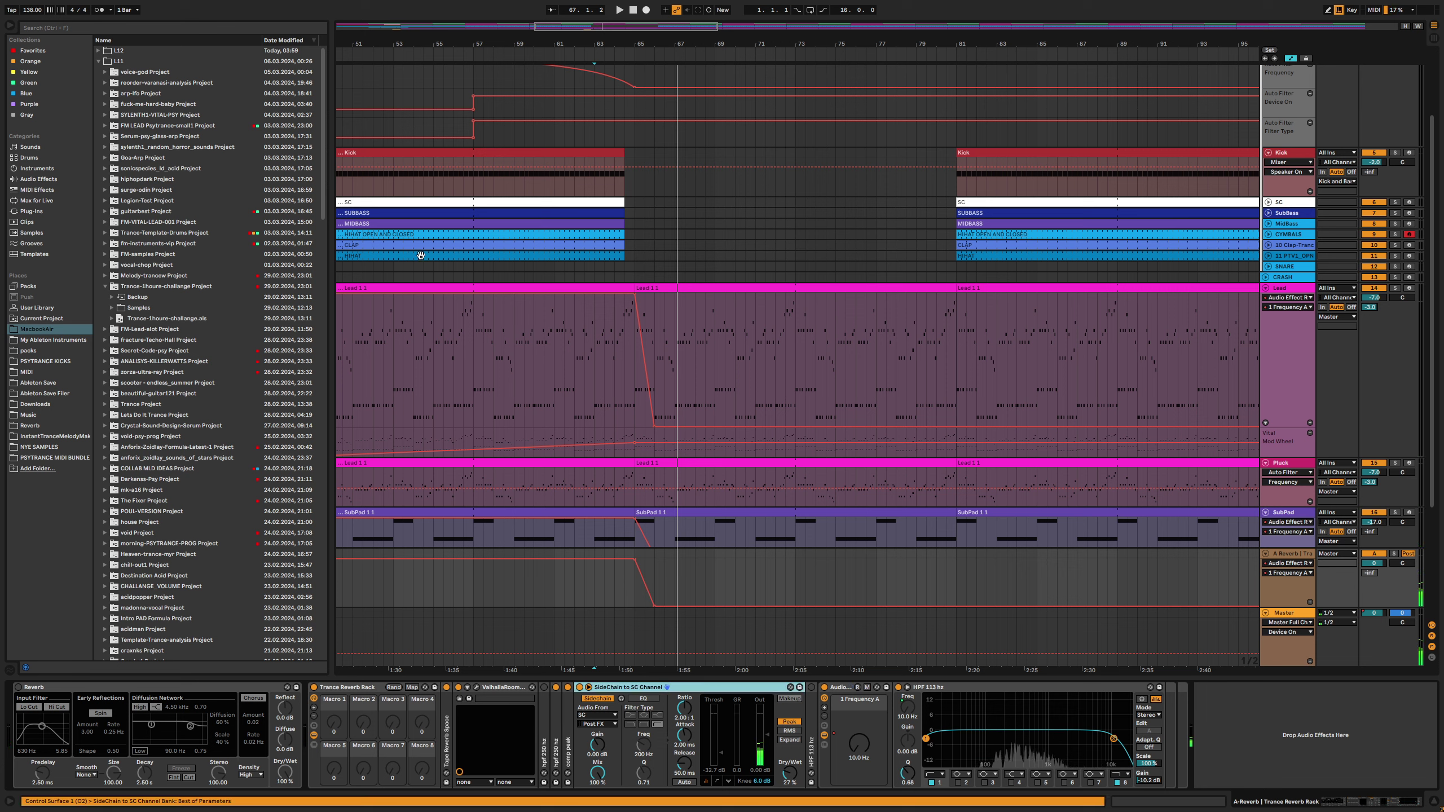
{"action": "left_click", "coordinate": [471, 151]}
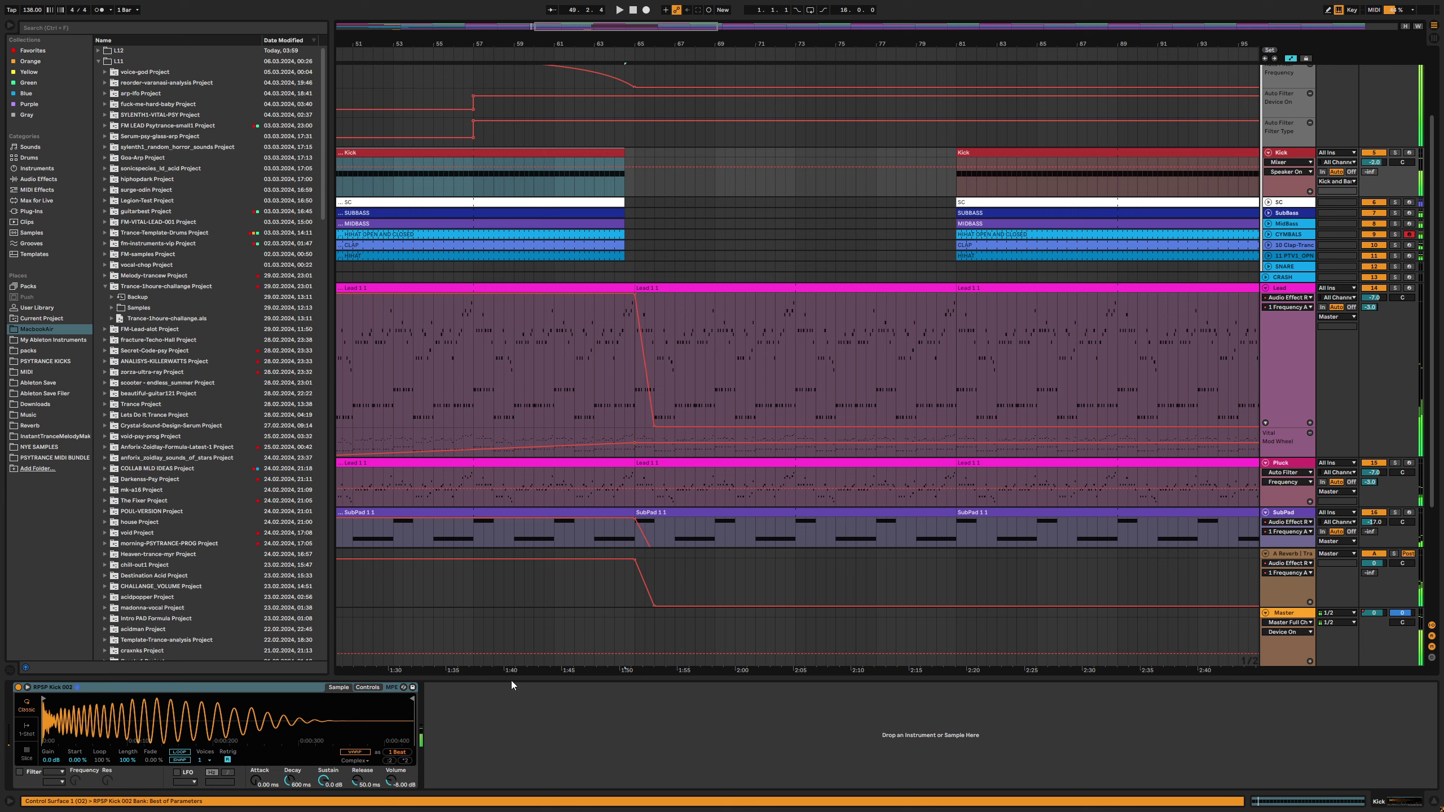
{"action": "left_click", "coordinate": [525, 630]}
{"action": "left_click", "coordinate": [531, 583]}
{"action": "key", "text": "space"}
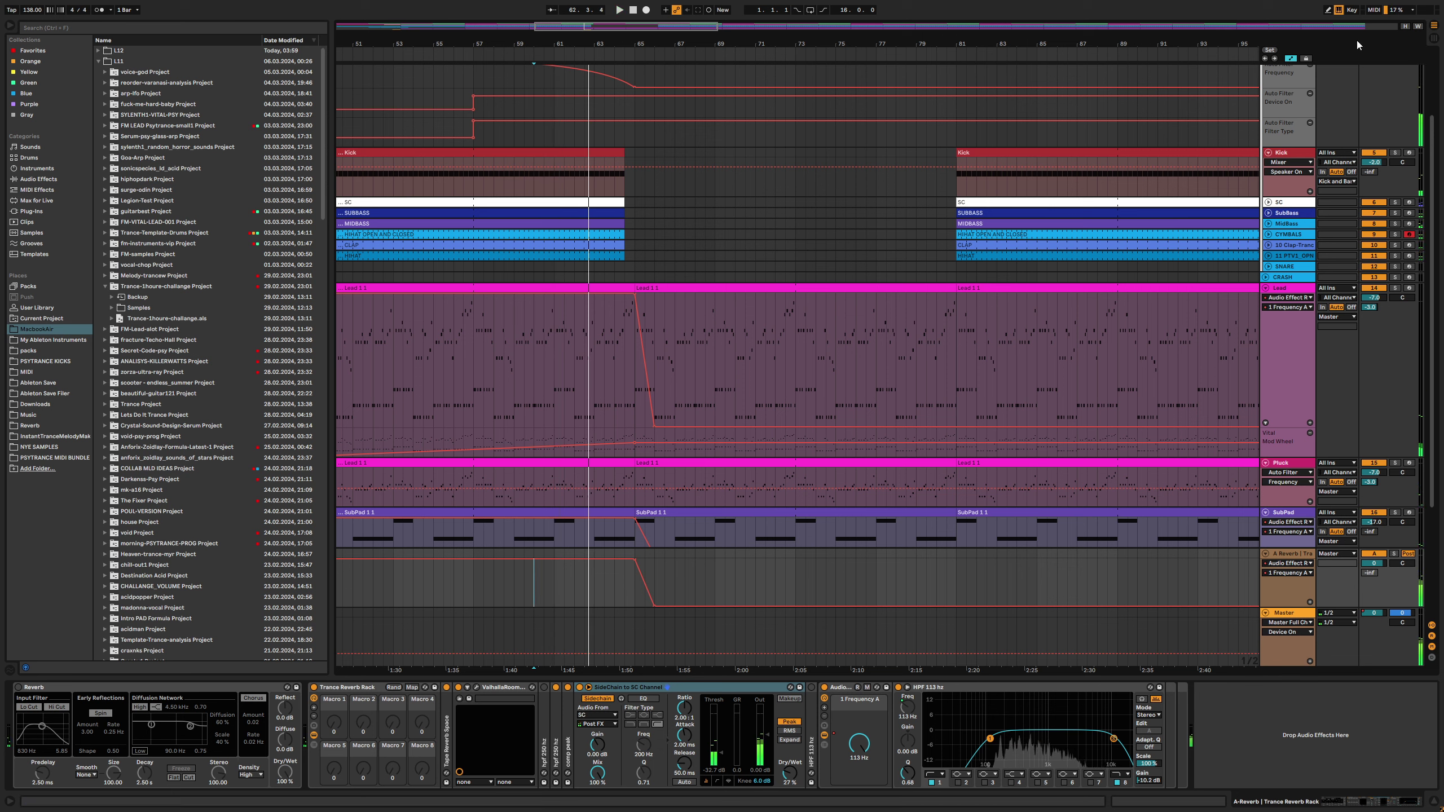
Hide the automation lanes and fold the Lead, Pluck, SubPad and Kick tracks
{"action": "left_click", "coordinate": [1290, 59]}
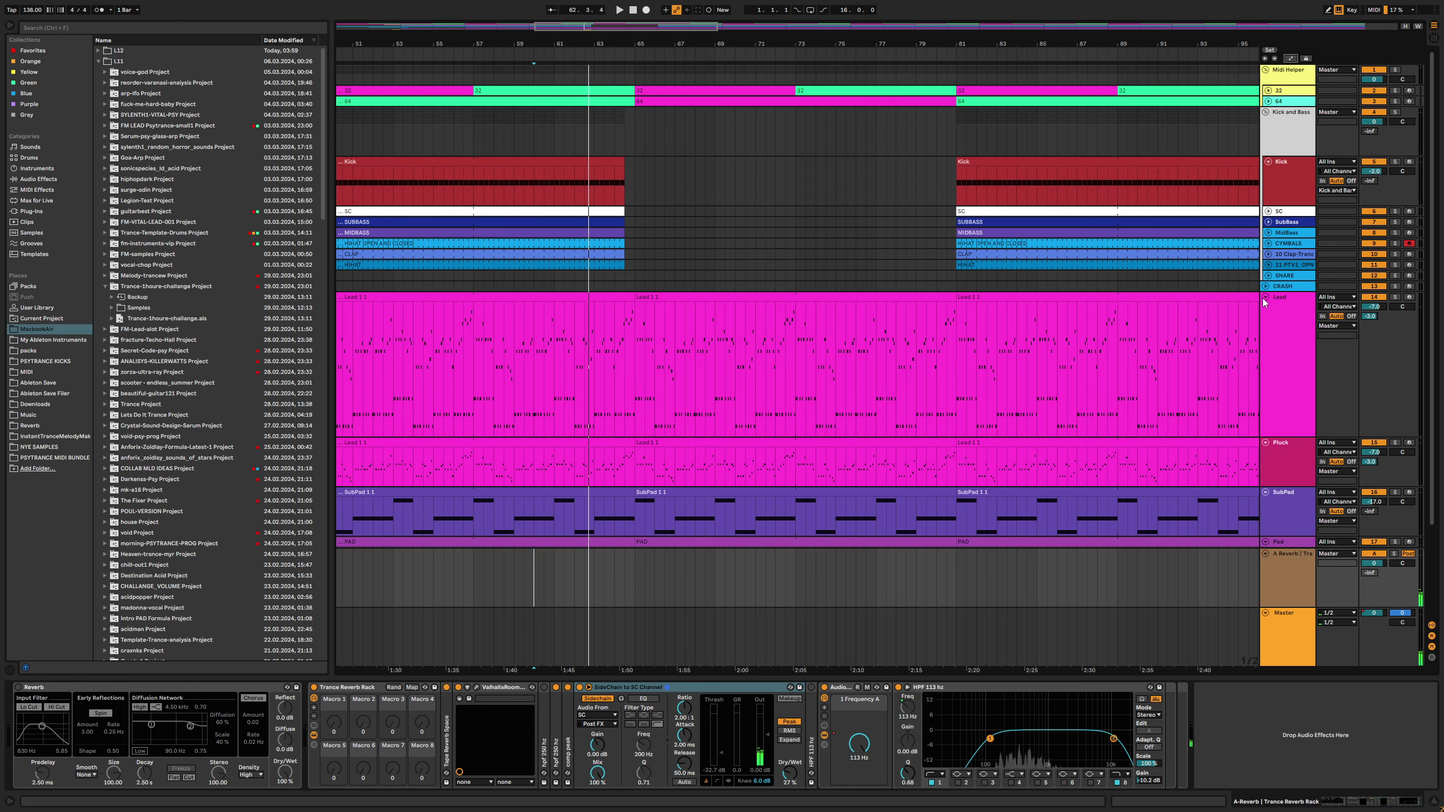
{"action": "left_click", "coordinate": [1265, 297]}
{"action": "left_click", "coordinate": [1266, 407]}
{"action": "left_click", "coordinate": [1266, 358]}
{"action": "left_click", "coordinate": [1266, 308]}
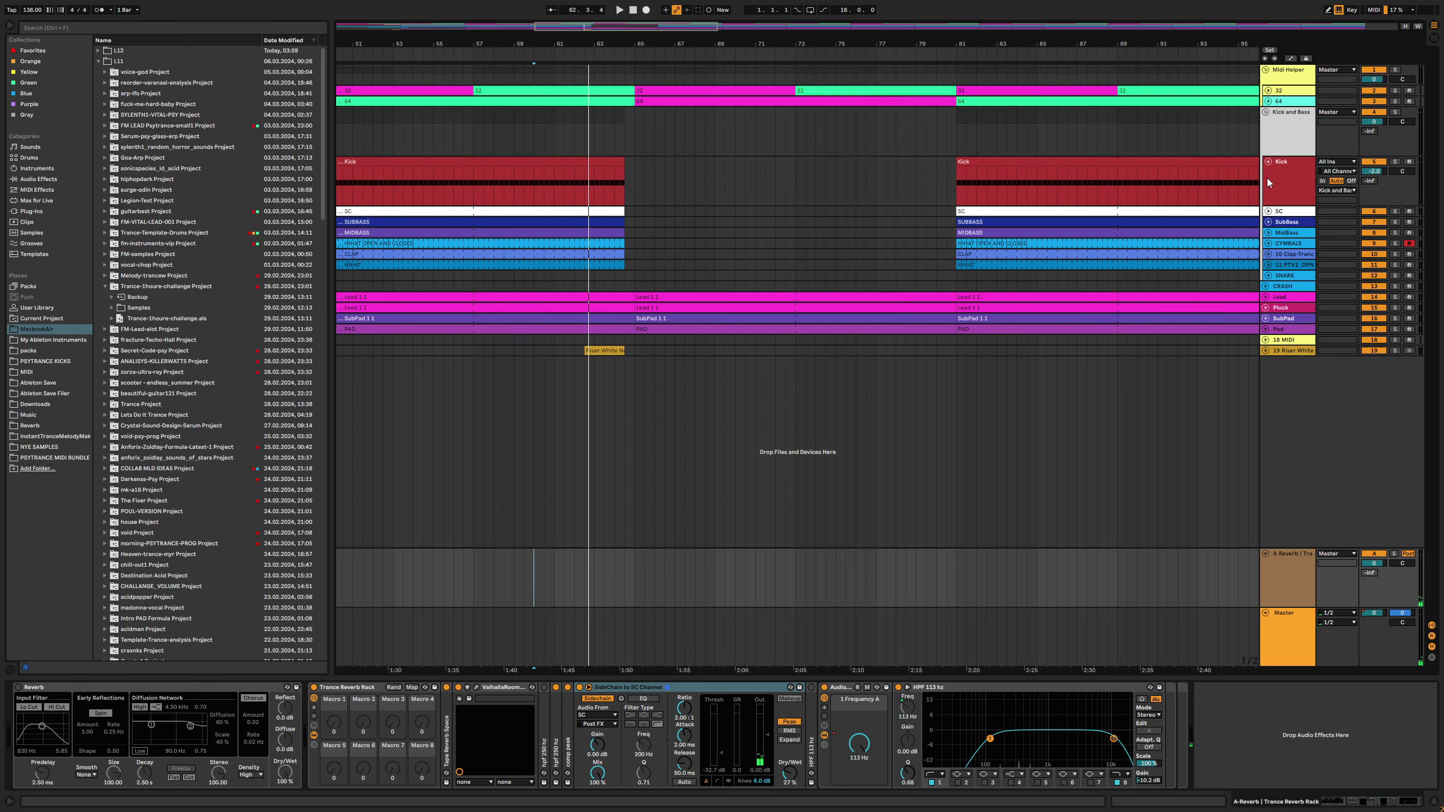
{"action": "left_click", "coordinate": [1268, 161]}
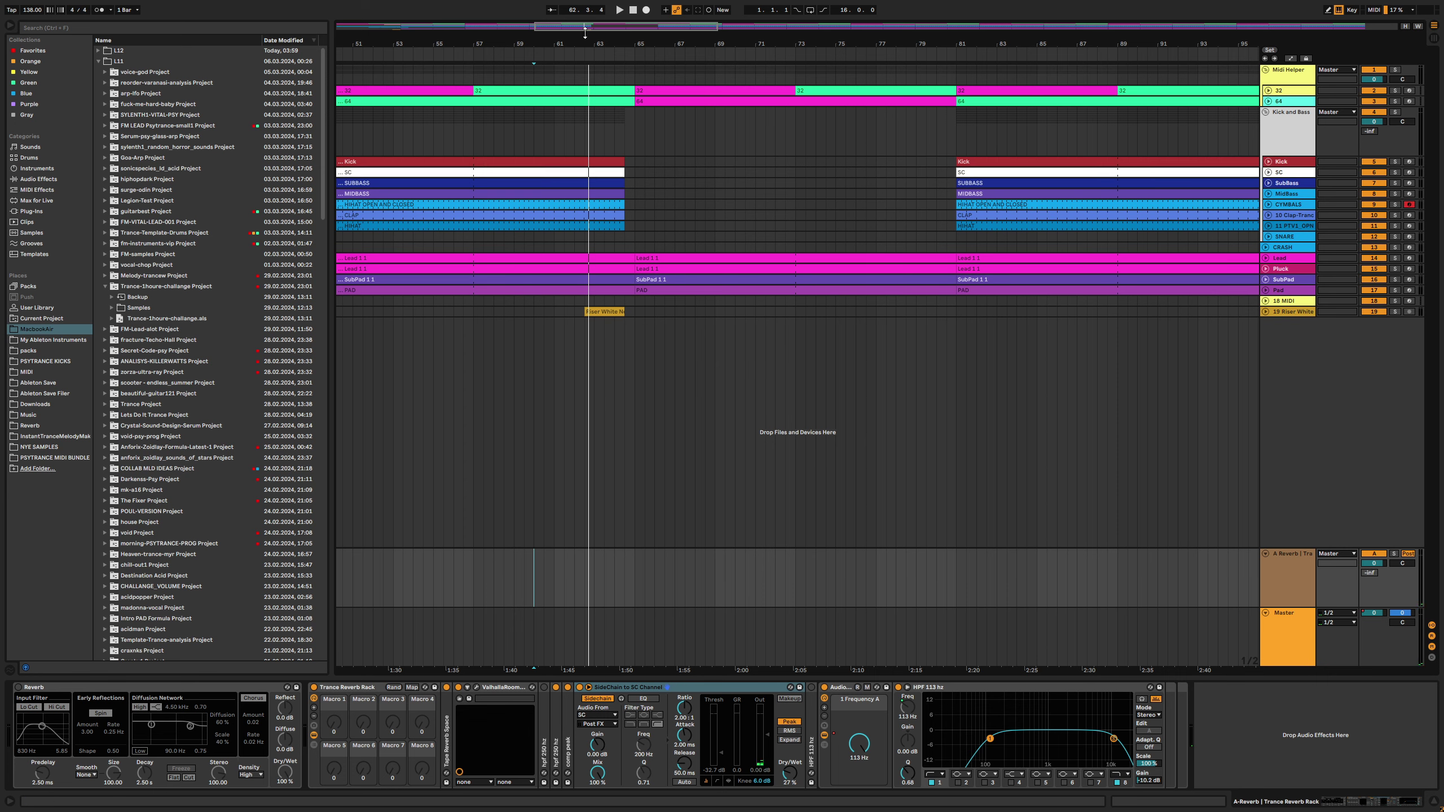
Extend the SC clip through the breakdown up to bar 81 and play the transition from bar 62
{"action": "left_click", "coordinate": [395, 174]}
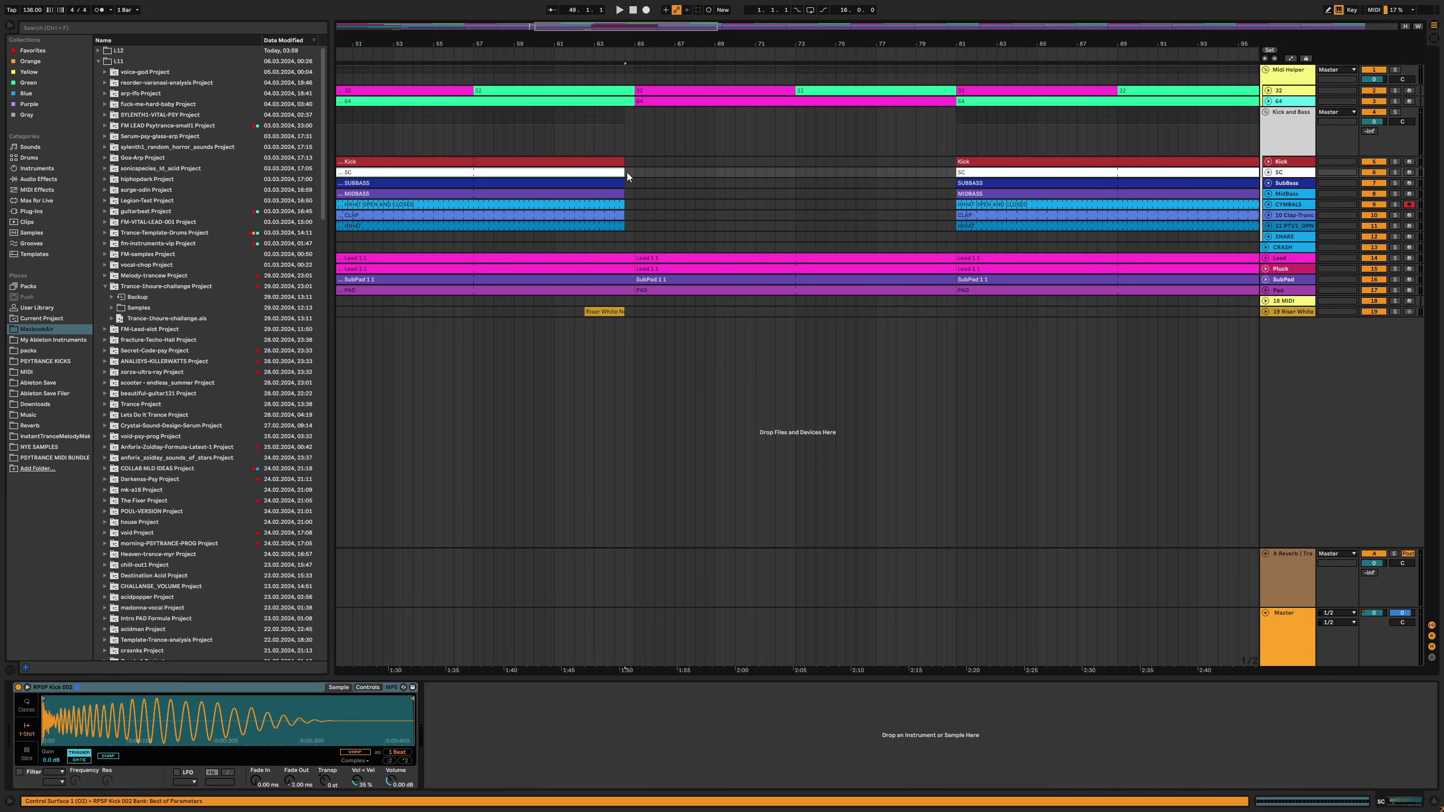
{"action": "left_click_drag", "start_coordinate": [621, 170], "coordinate": [956, 171]}
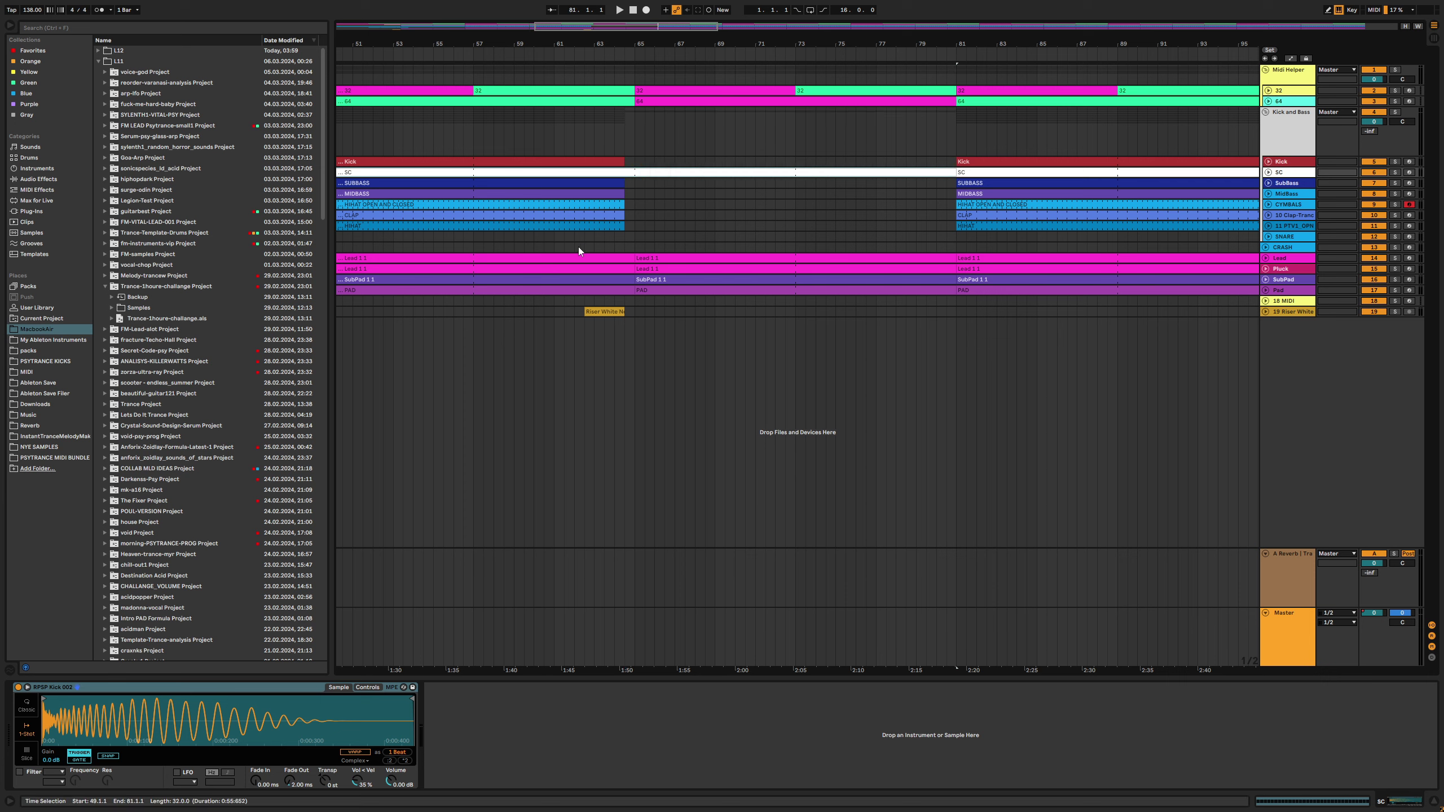
{"action": "left_click", "coordinate": [574, 395]}
{"action": "key", "text": "space"}
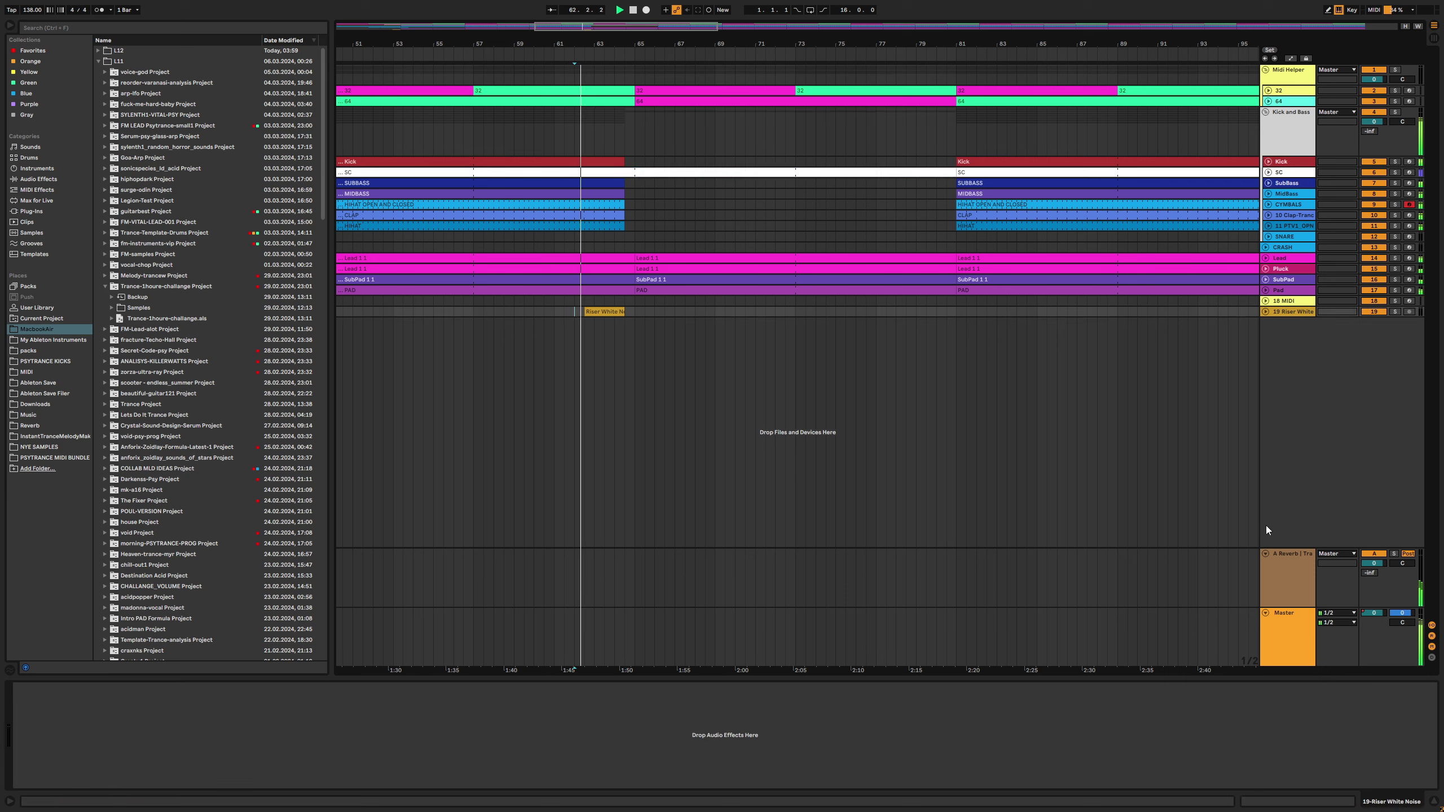
Check the A-Reverb return's devices and the mixer levels of all tracks while the breakdown plays
{"action": "left_click", "coordinate": [1284, 571]}
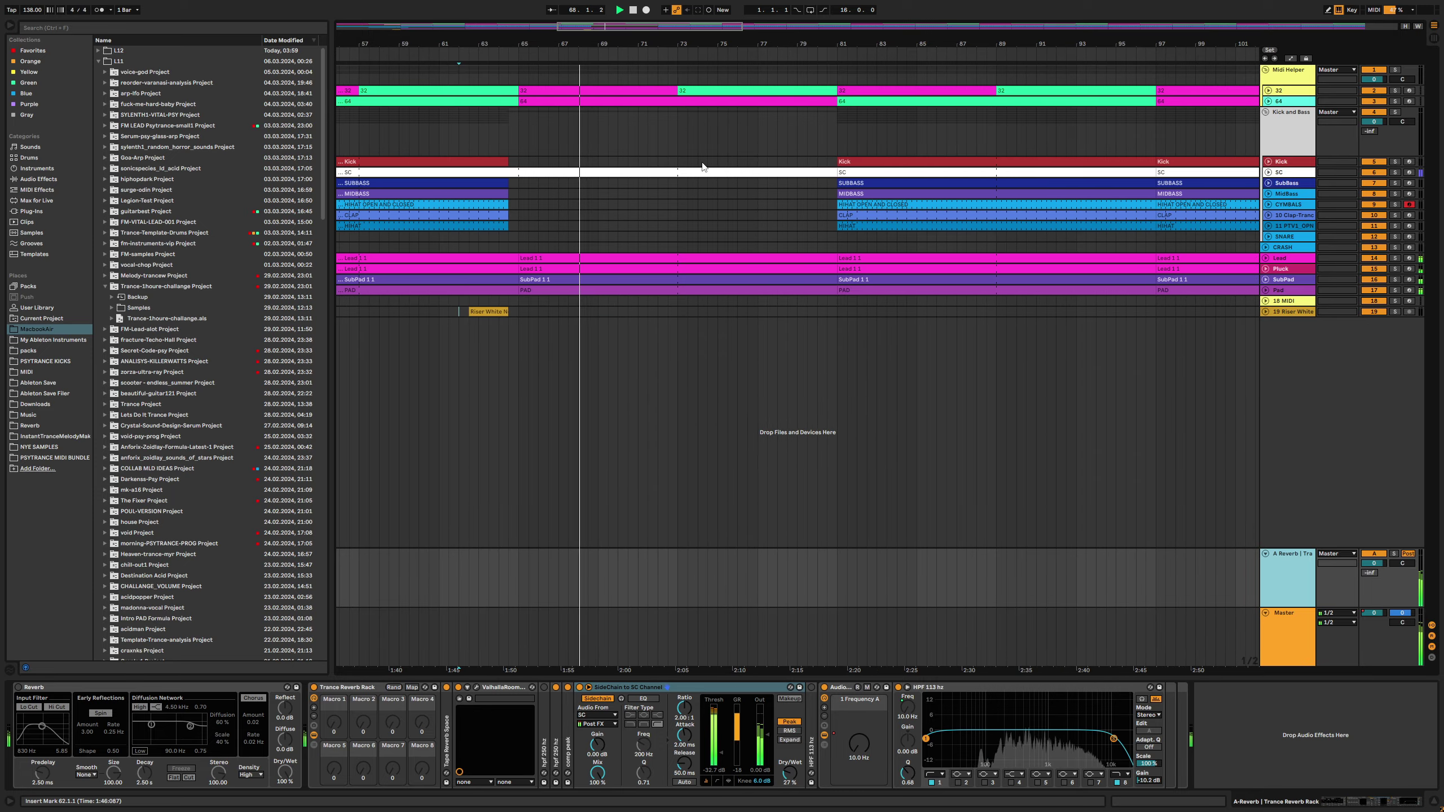
{"action": "key", "text": "Tab"}
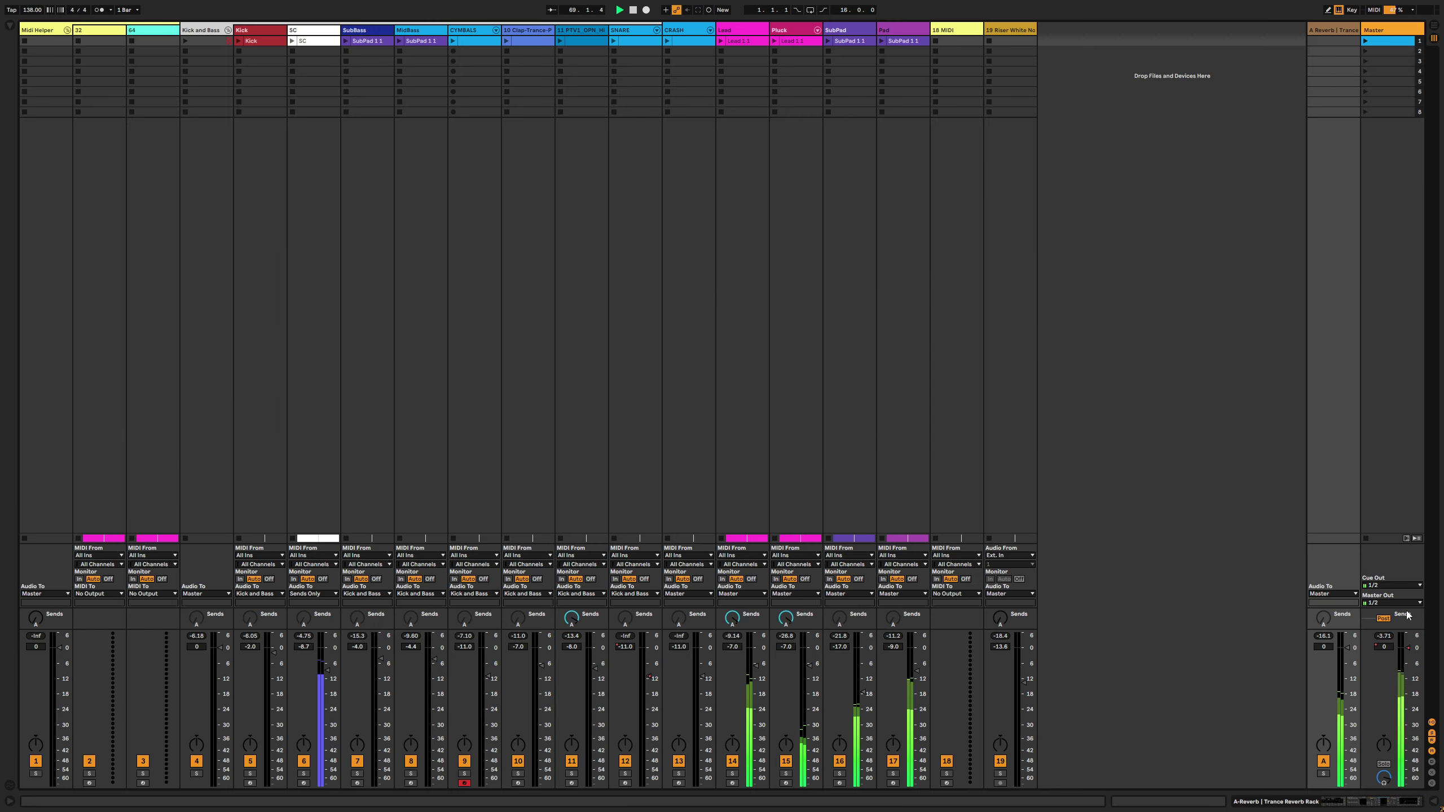
{"action": "key", "text": "Tab"}
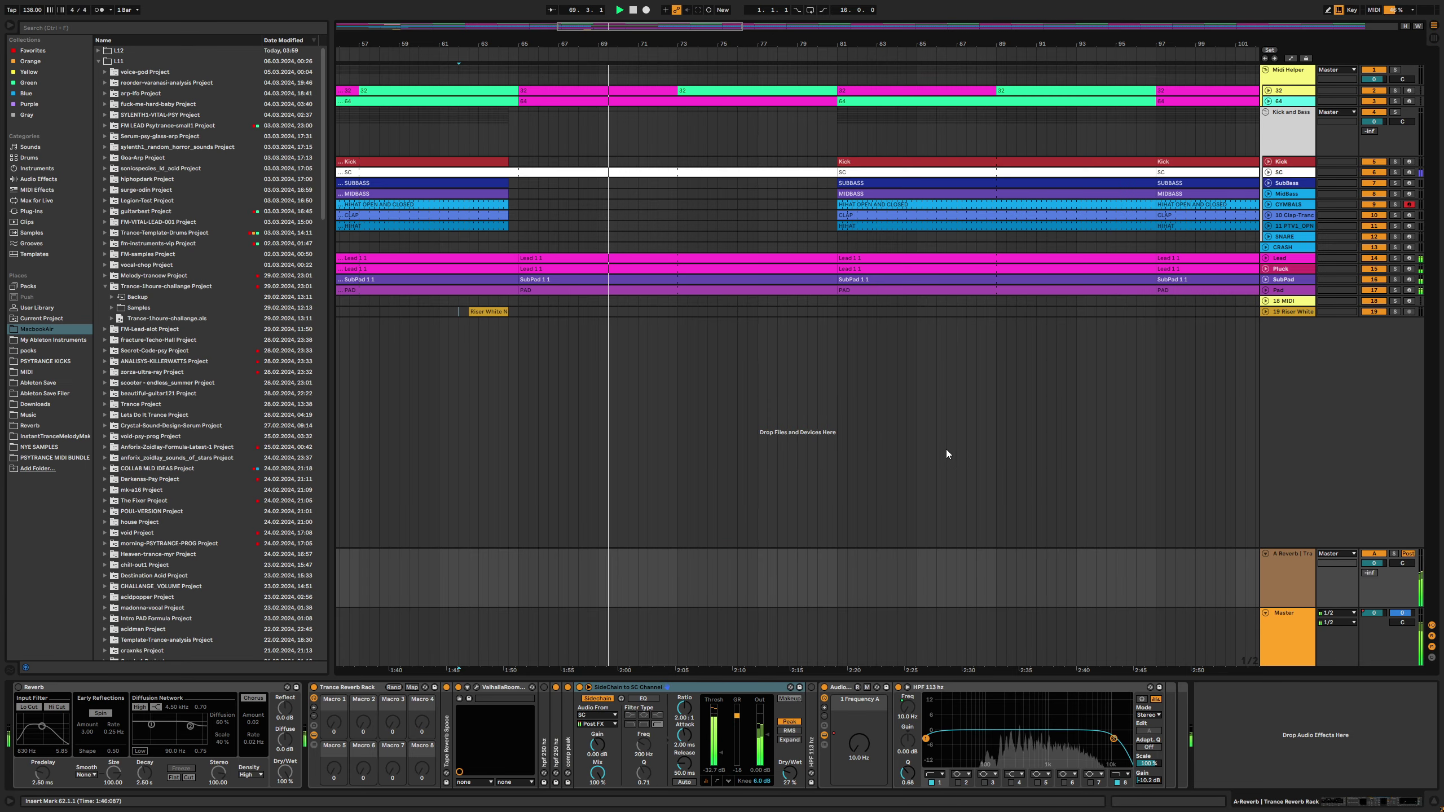
Hide the browser and examine the SC trigger track and the A-Reverb's sidechain compression during playback
{"action": "left_click", "coordinate": [10, 27]}
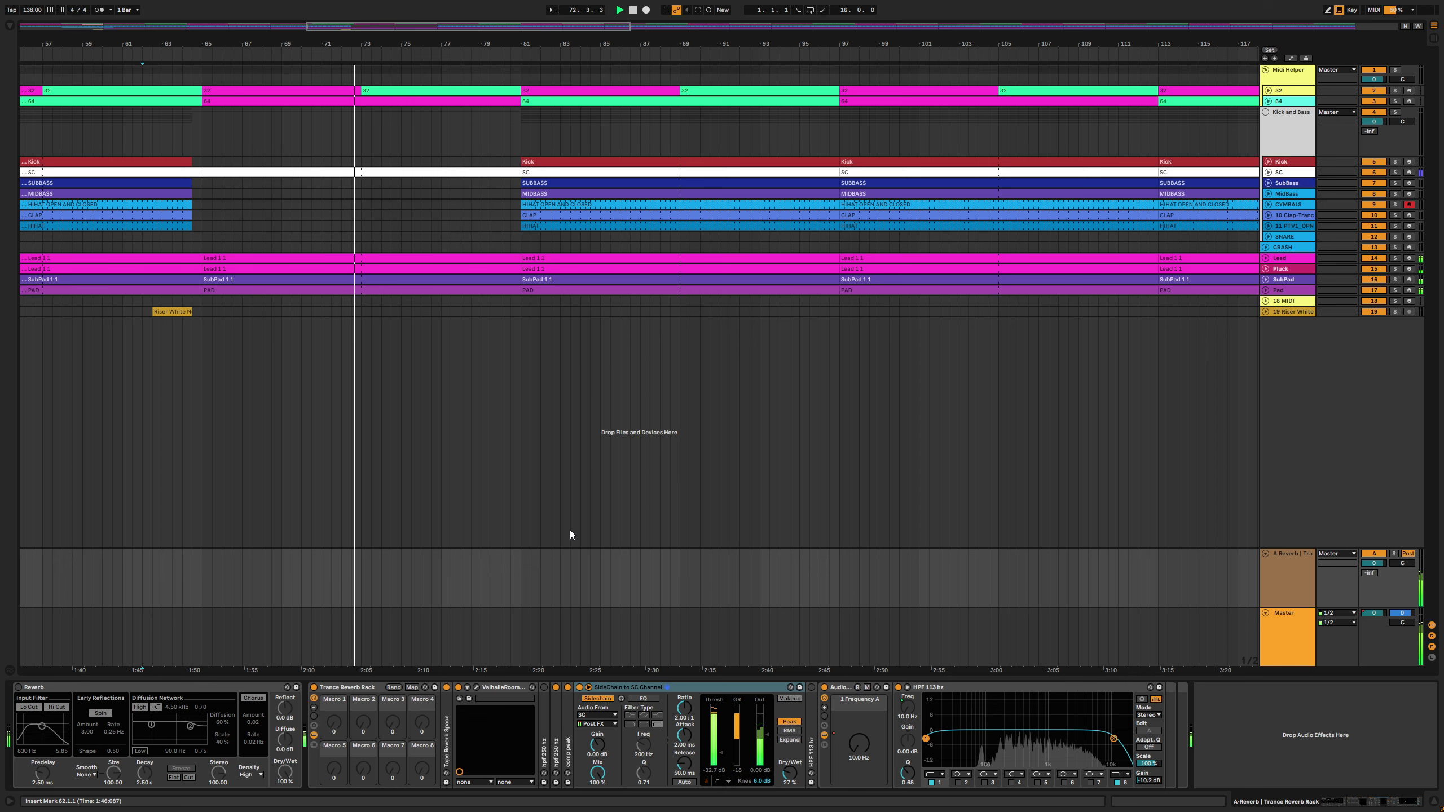
{"action": "left_click", "coordinate": [1288, 176]}
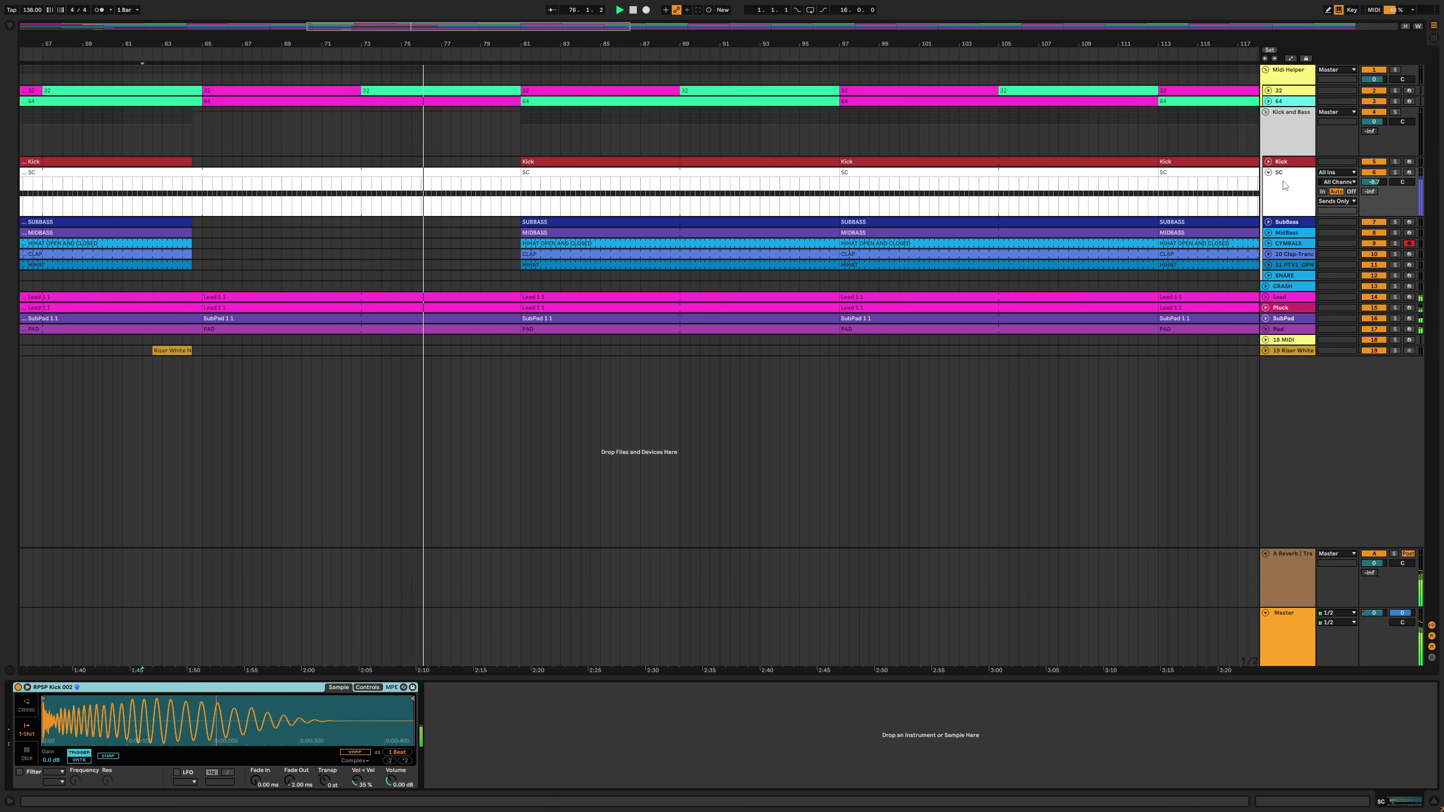
{"action": "left_click", "coordinate": [1269, 173]}
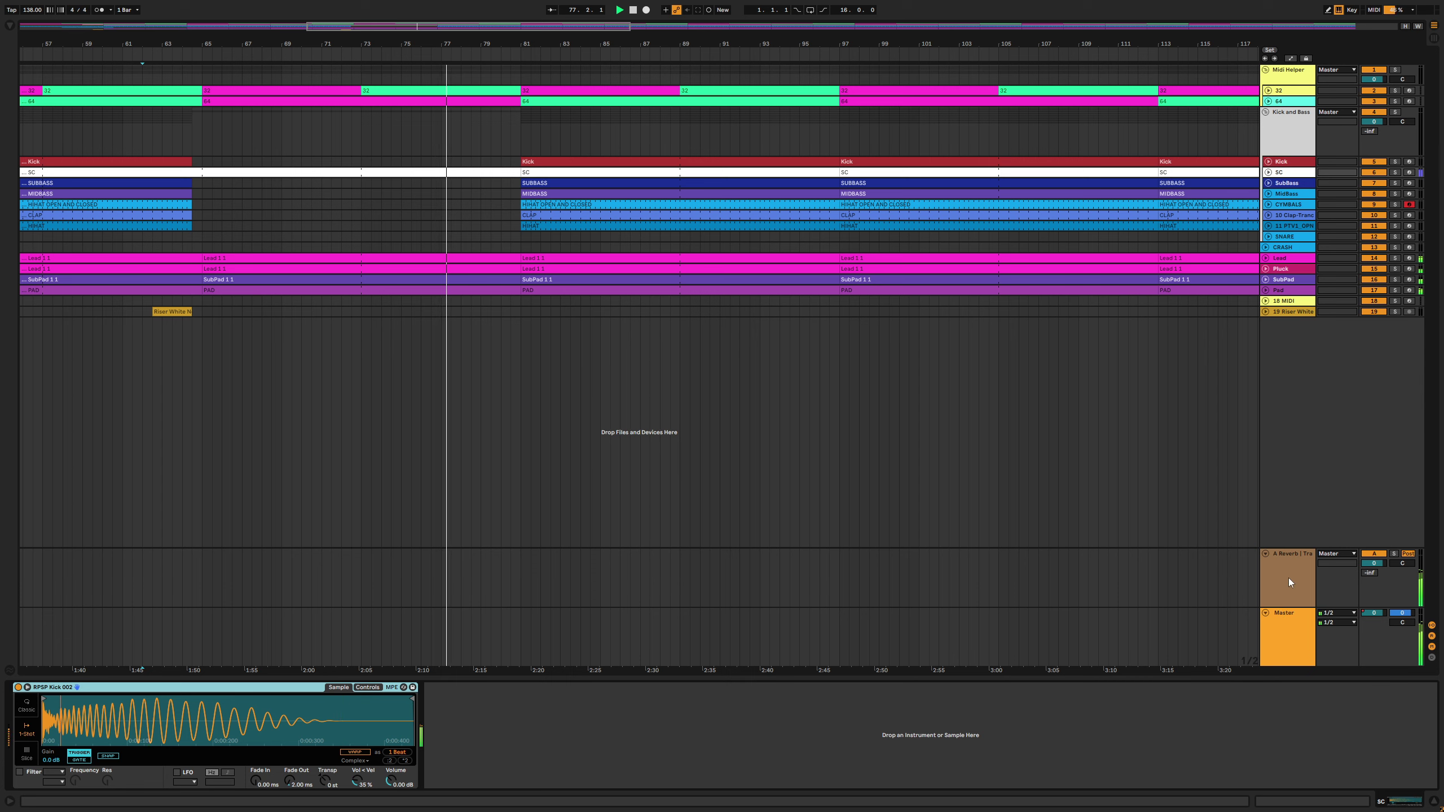
{"action": "left_click", "coordinate": [1288, 578]}
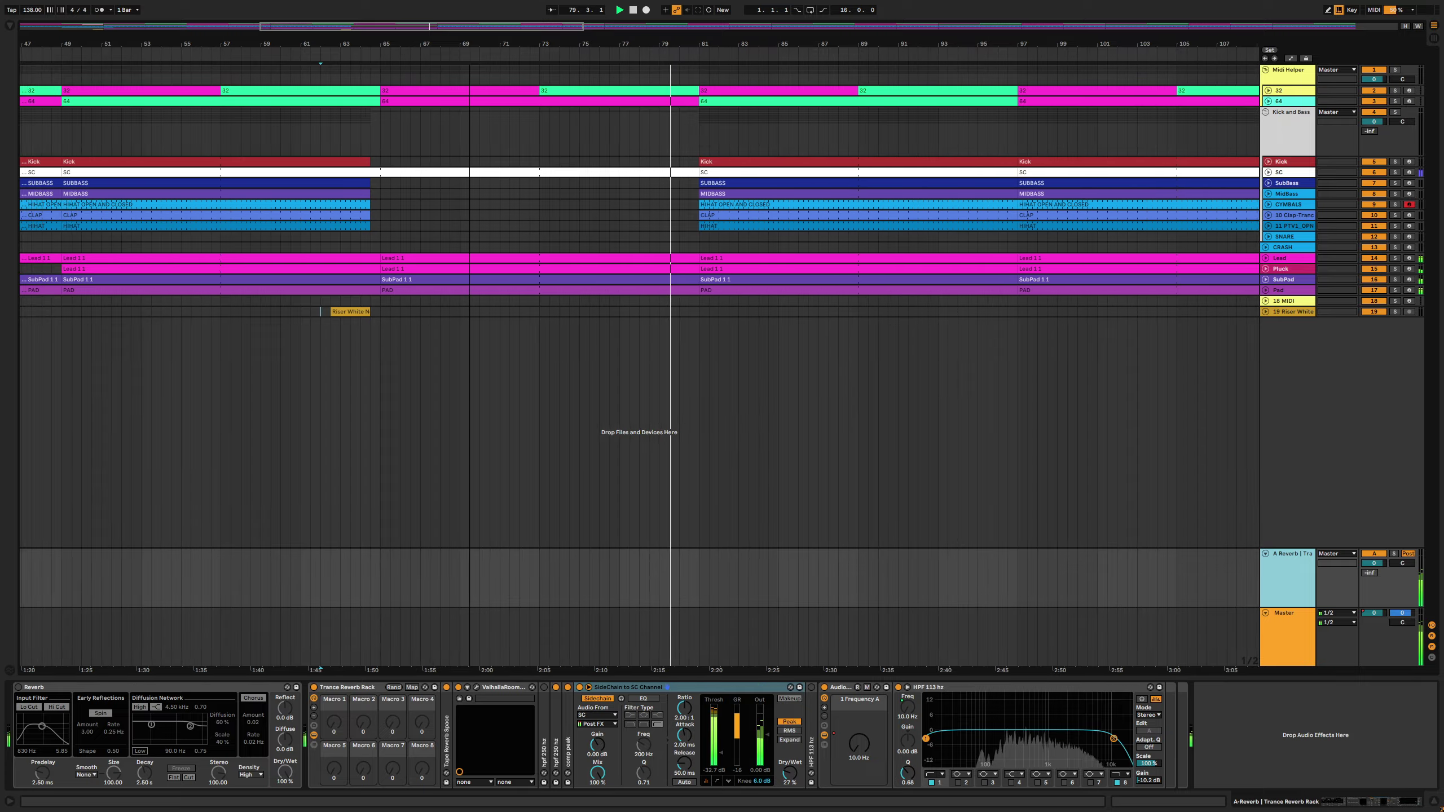
{"action": "scroll", "coordinate": [625, 307], "scroll_direction": "left", "scroll_amount": 2}
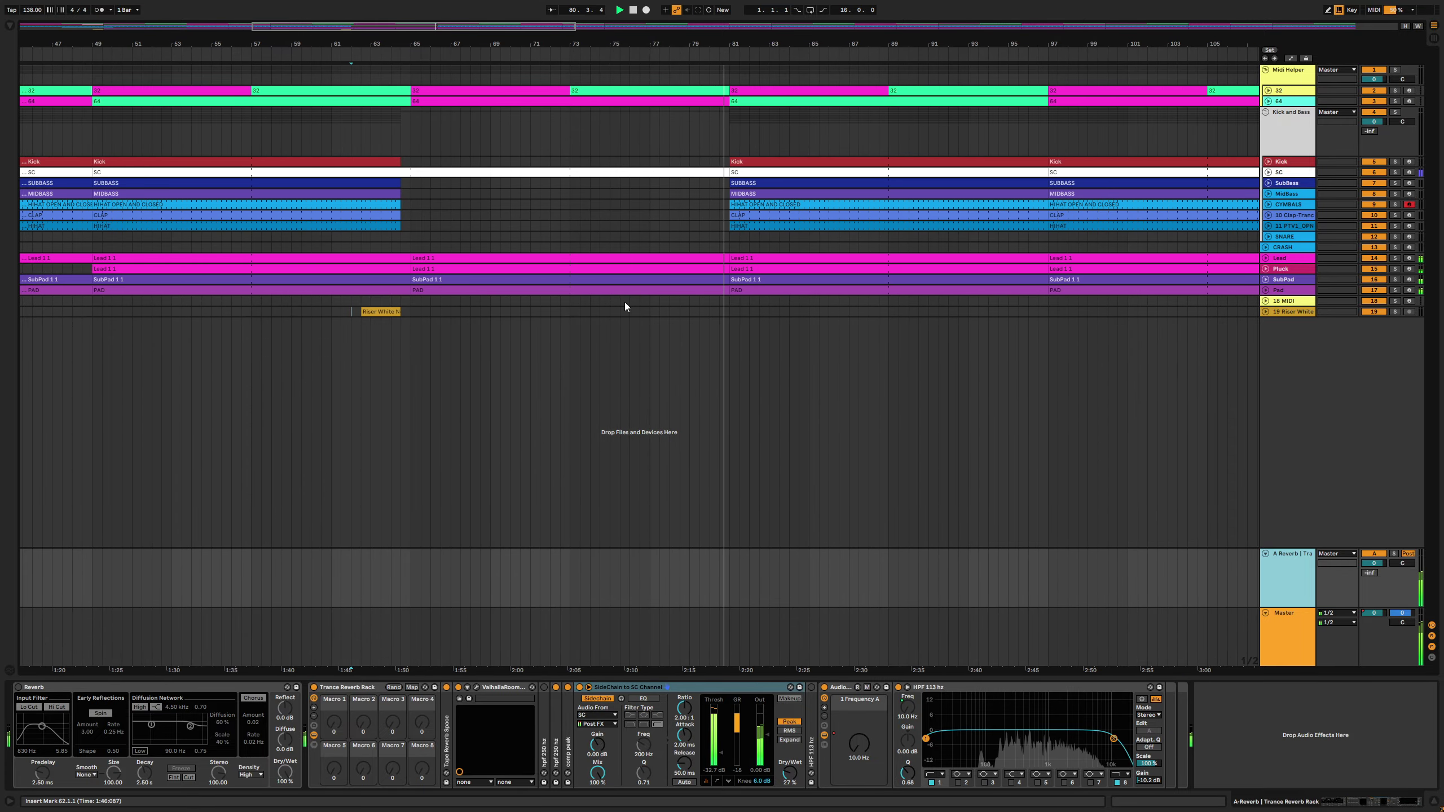
Delete the Kick, SubBass, MidBass, Cymbals, Clap and open hi-hat clips between bars 81 and 97 to lengthen the breakdown
{"action": "key", "text": "w"}
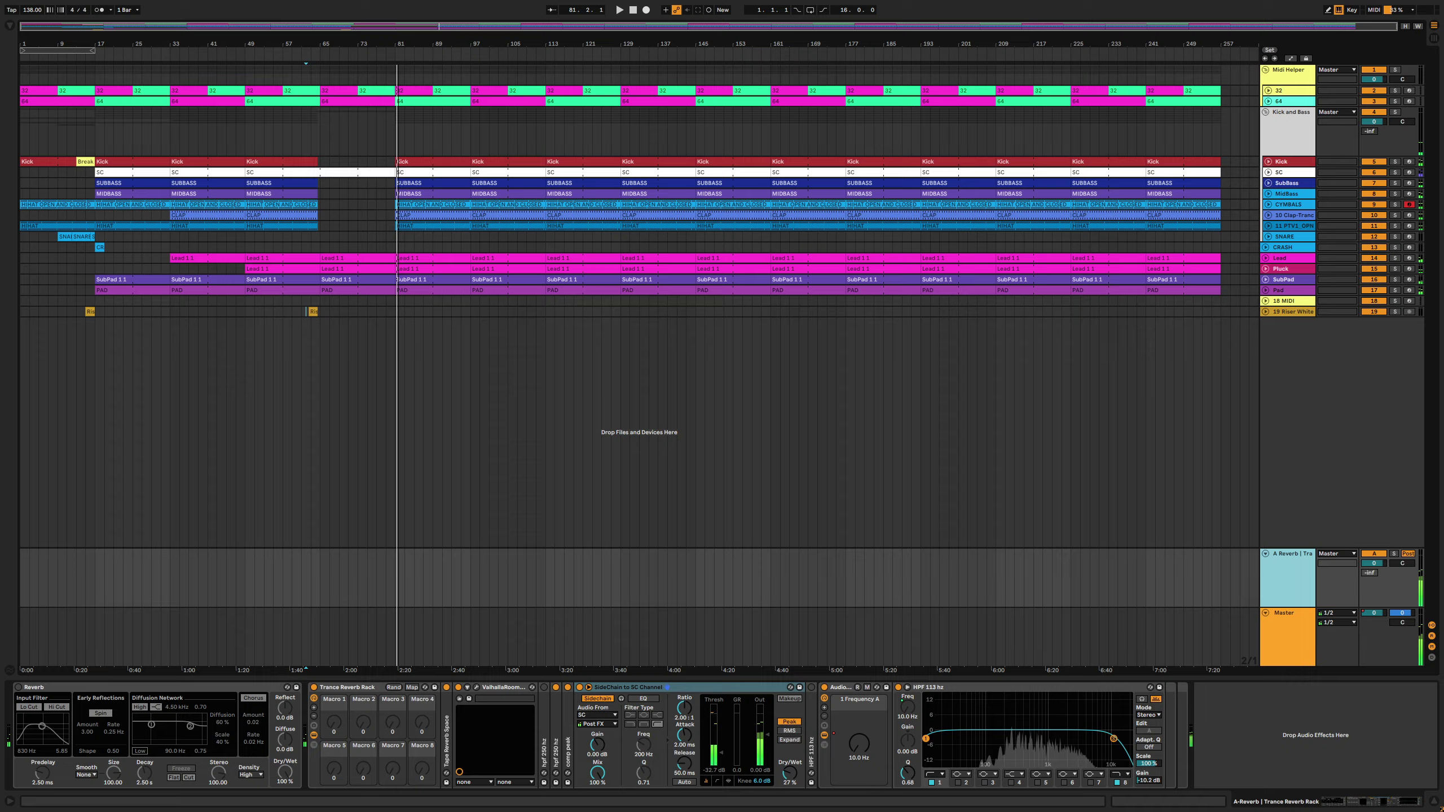
{"action": "scroll", "coordinate": [502, 160], "scroll_direction": "up", "scroll_amount": 3}
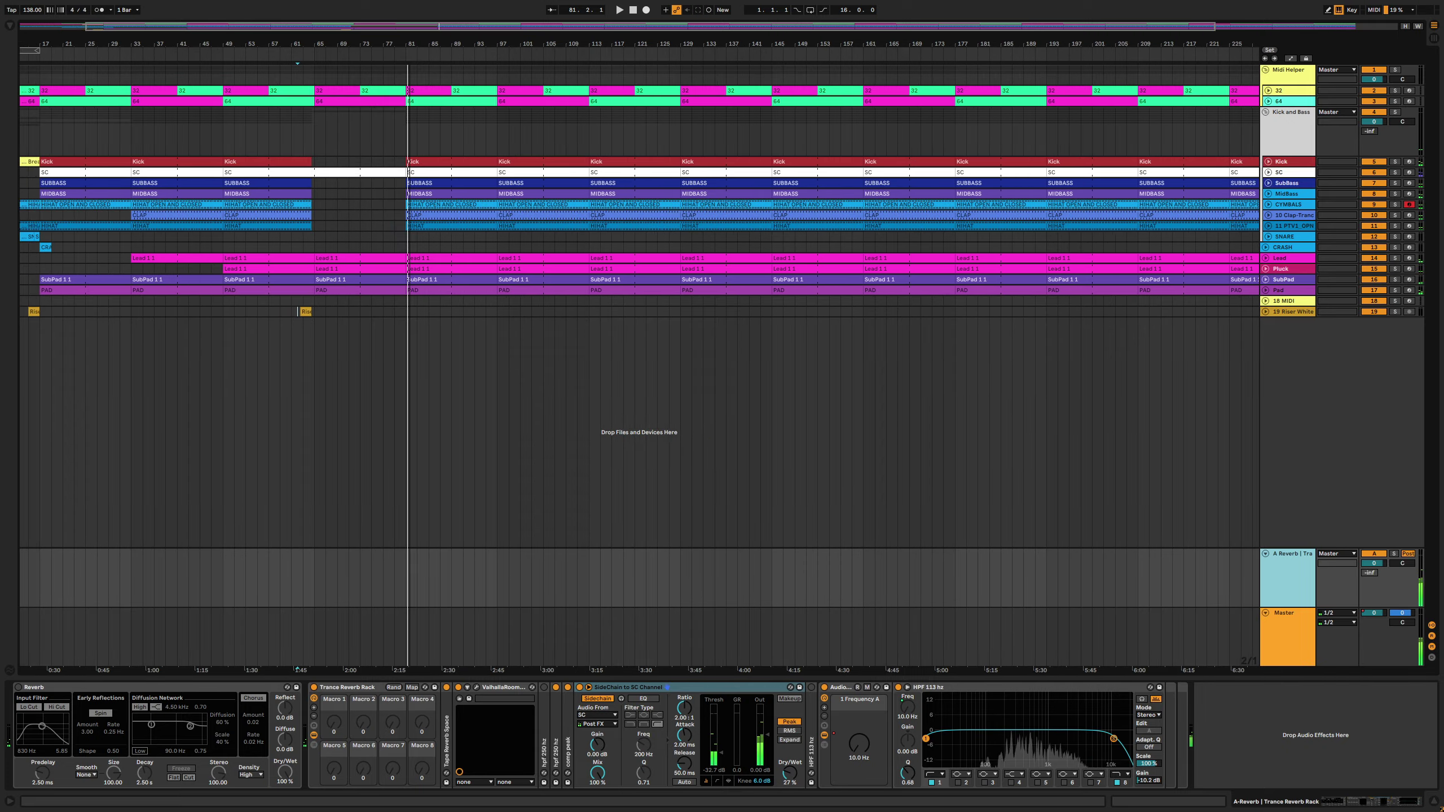
{"action": "left_click", "coordinate": [503, 156]}
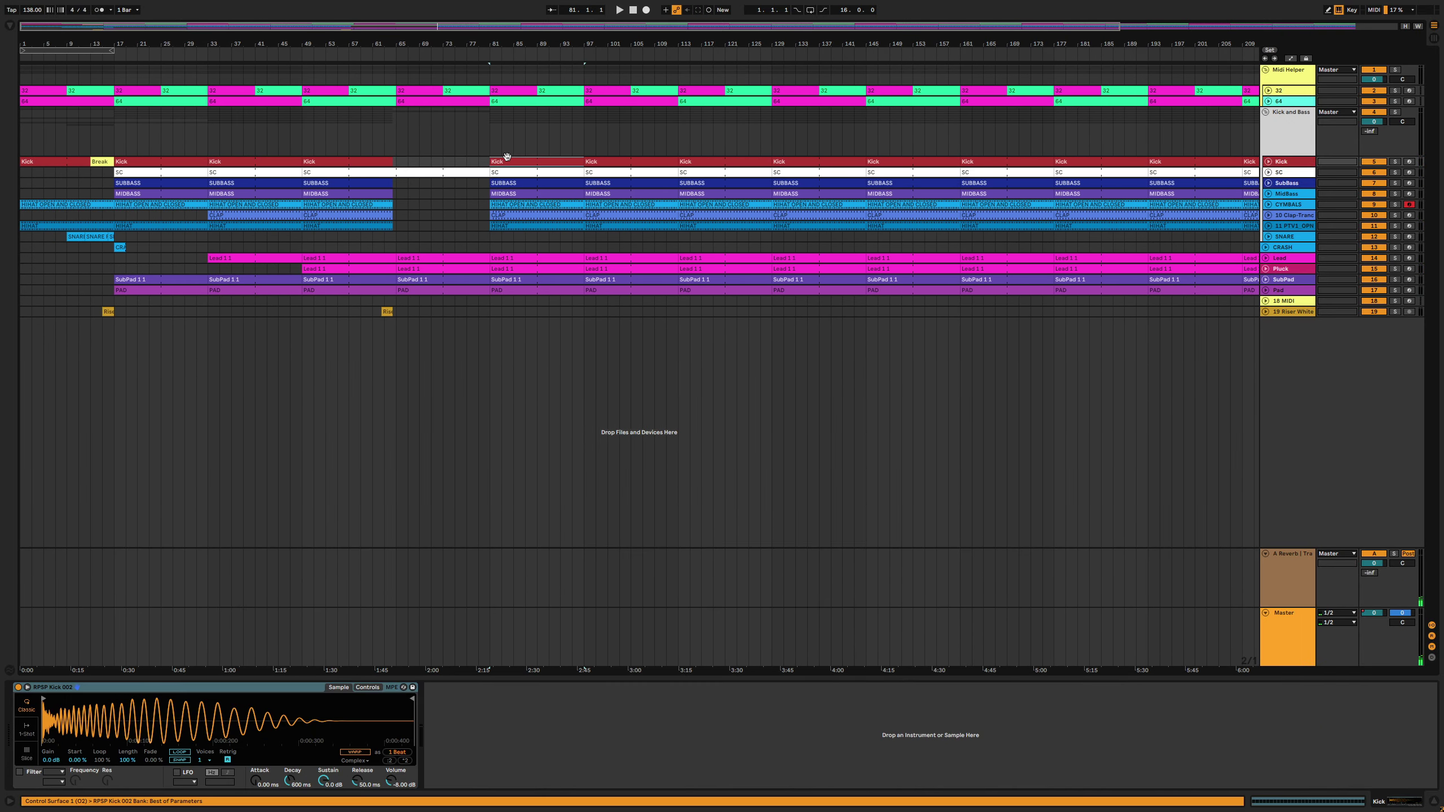
{"action": "key", "text": "Delete"}
{"action": "left_click", "coordinate": [525, 227], "text": "shift"}
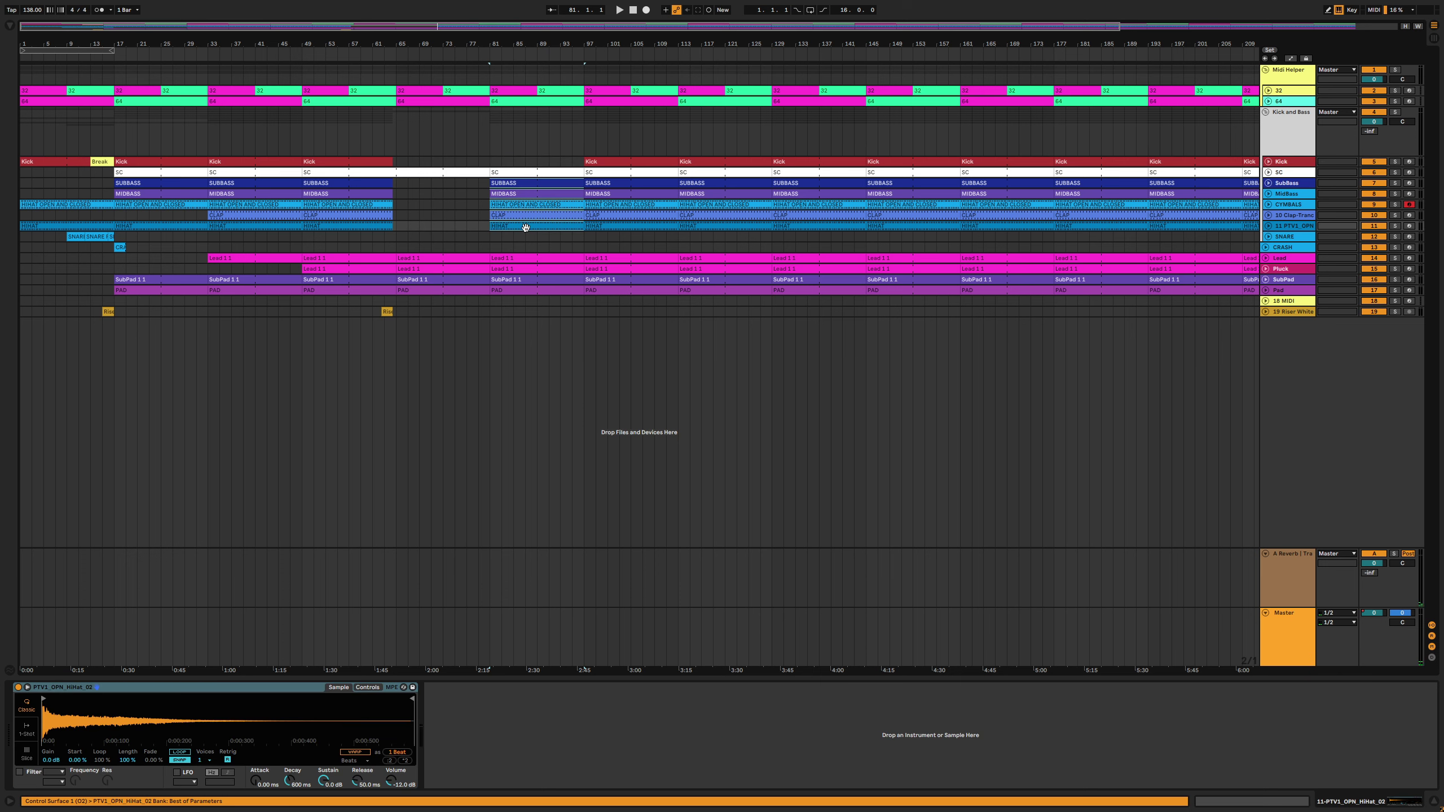
{"action": "key", "text": "Delete"}
Play the lengthened breakdown from bar 65 and show the automation lanes across the whole arrangement
{"action": "left_click", "coordinate": [396, 215]}
{"action": "key", "text": "space"}
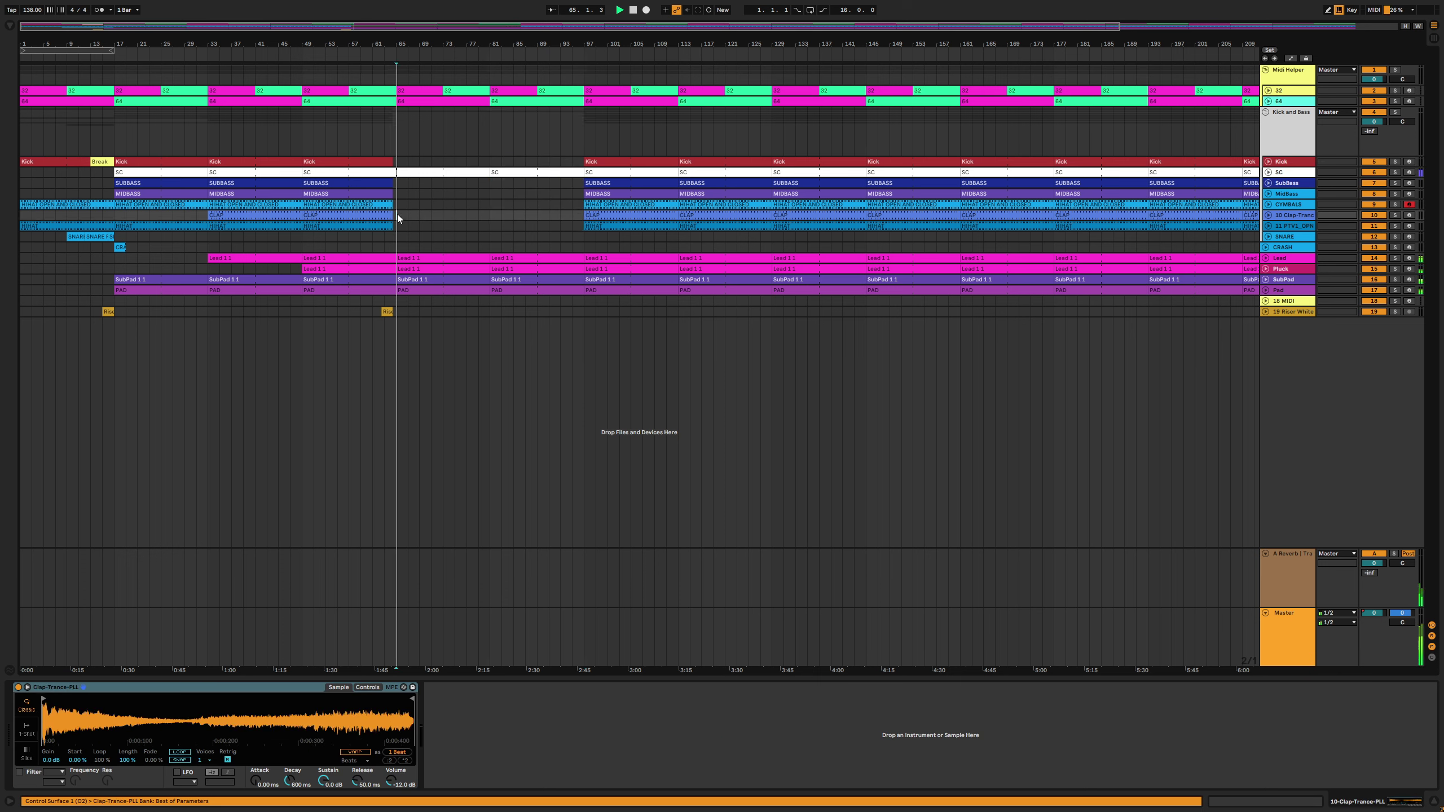
{"action": "left_click_drag", "start_coordinate": [472, 38], "coordinate": [380, 39]}
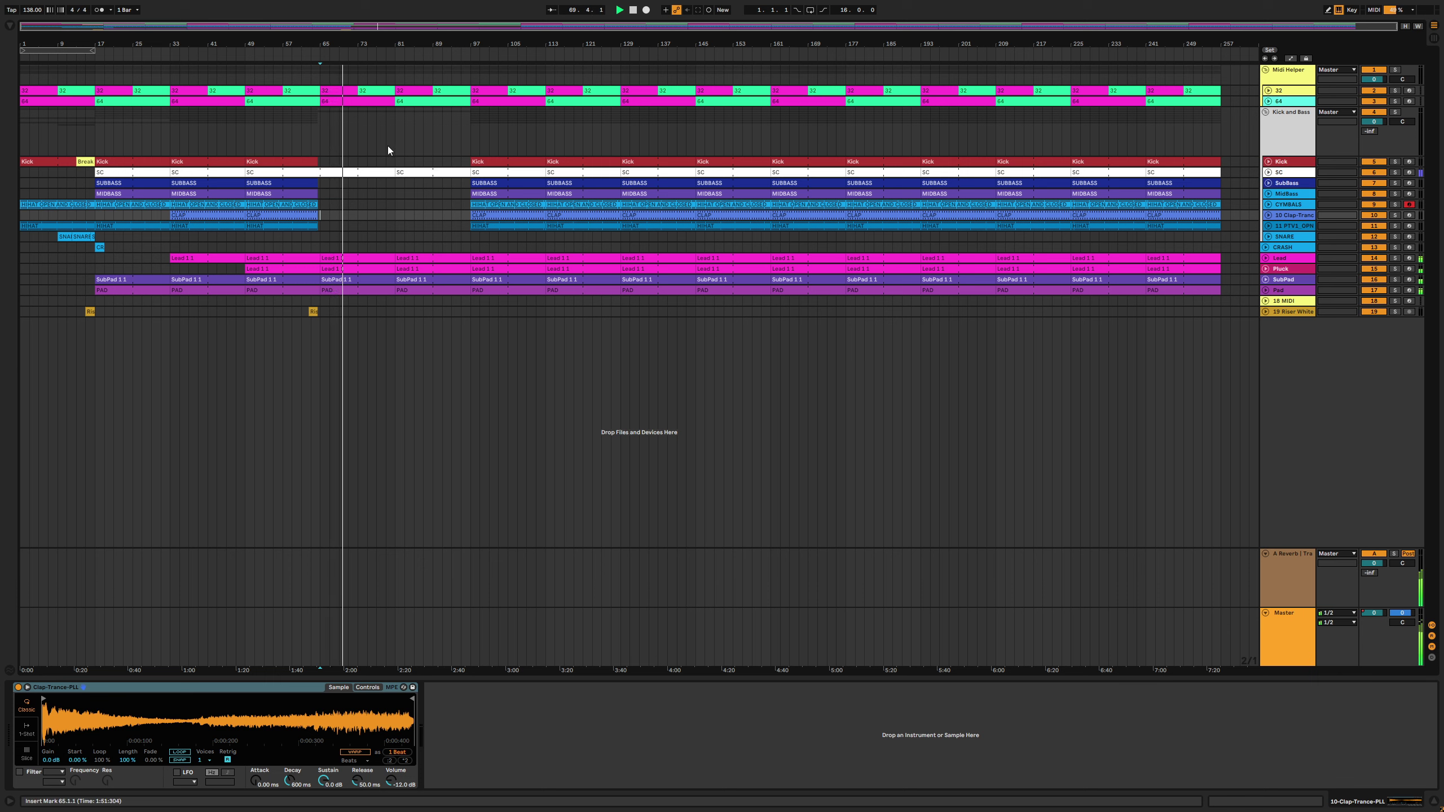
{"action": "left_click", "coordinate": [1290, 58]}
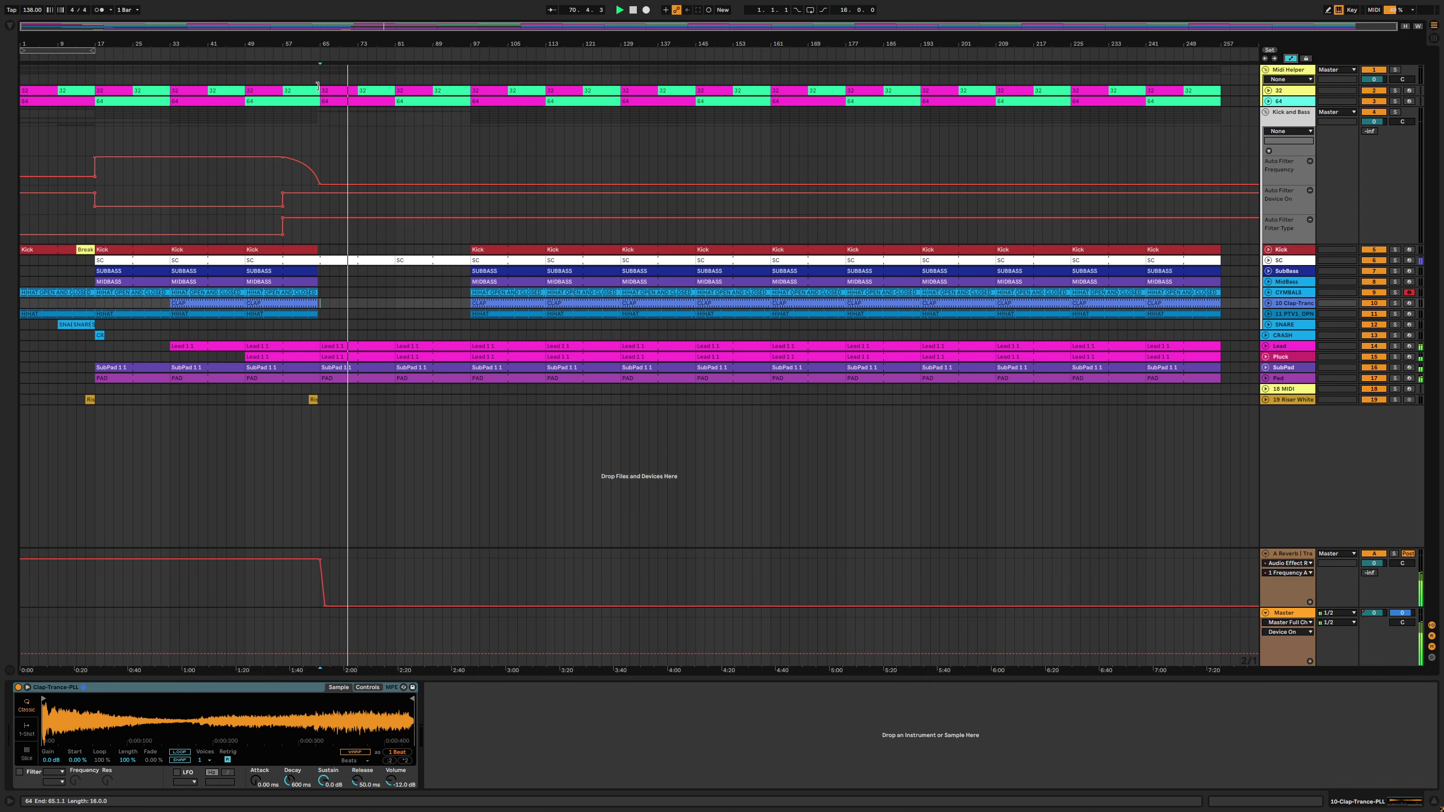
Play the transition into the breakdown repeatedly, starting from bars 49, 57, 63 and 61
{"action": "left_click_drag", "start_coordinate": [339, 43], "coordinate": [340, 52]}
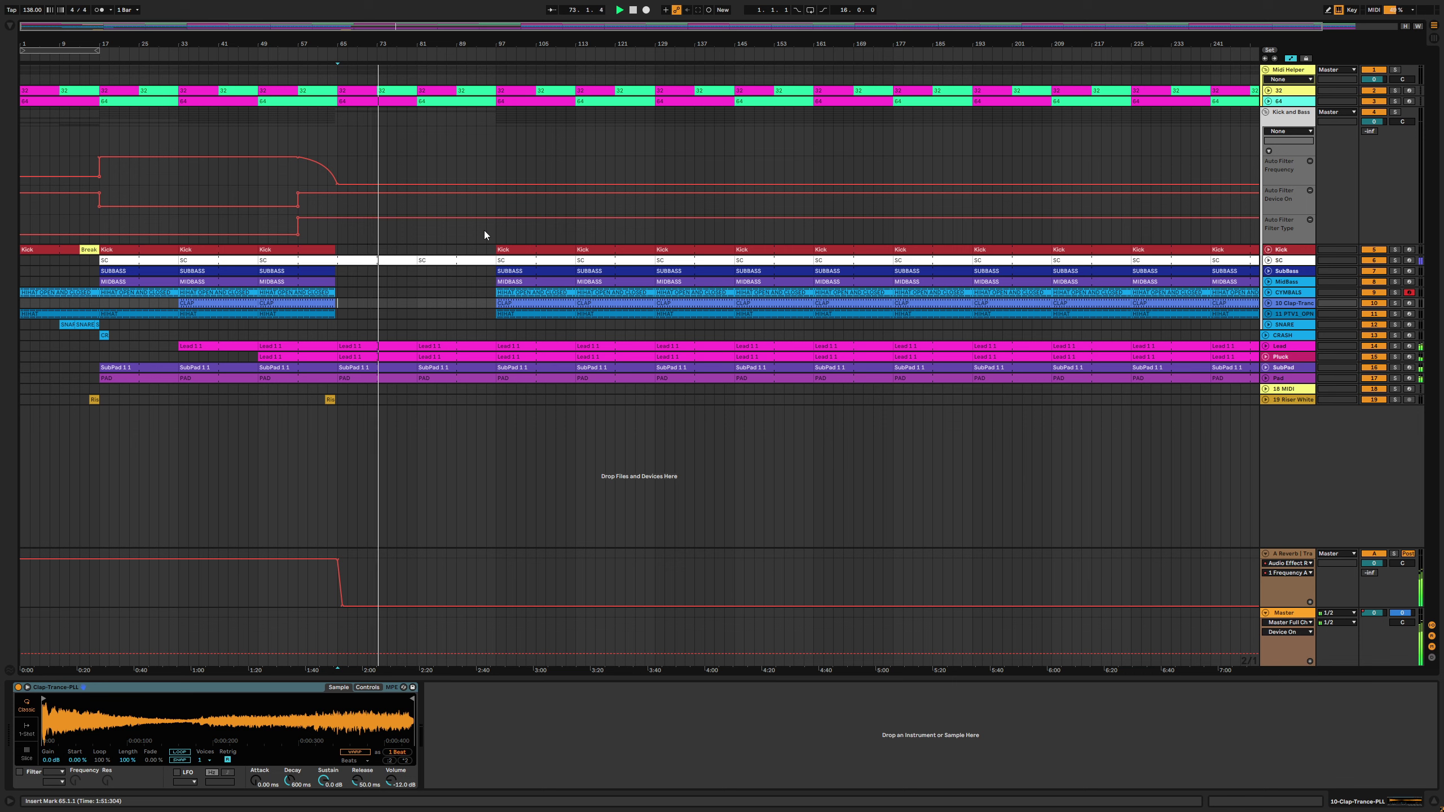
{"action": "left_click", "coordinate": [273, 315]}
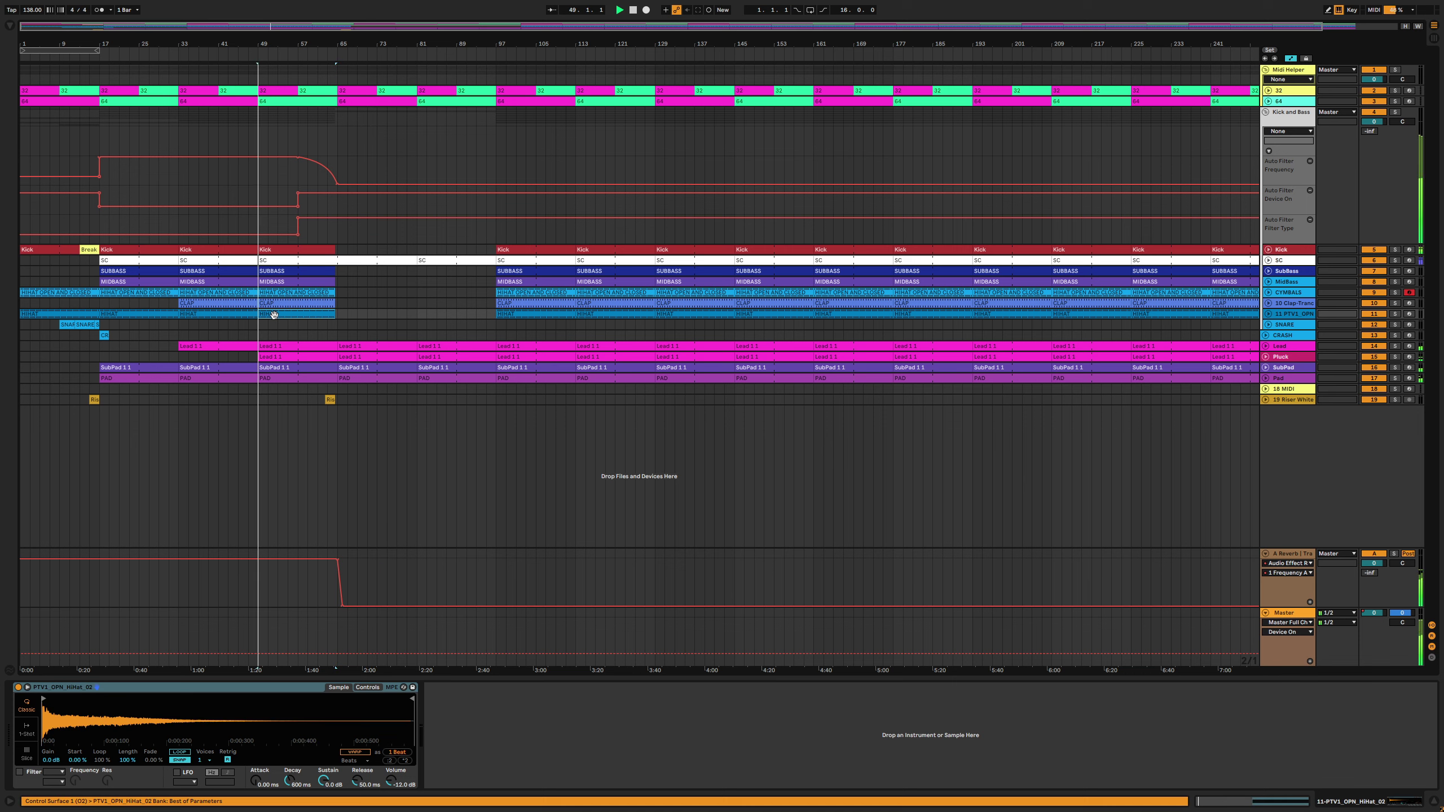
{"action": "left_click", "coordinate": [297, 327]}
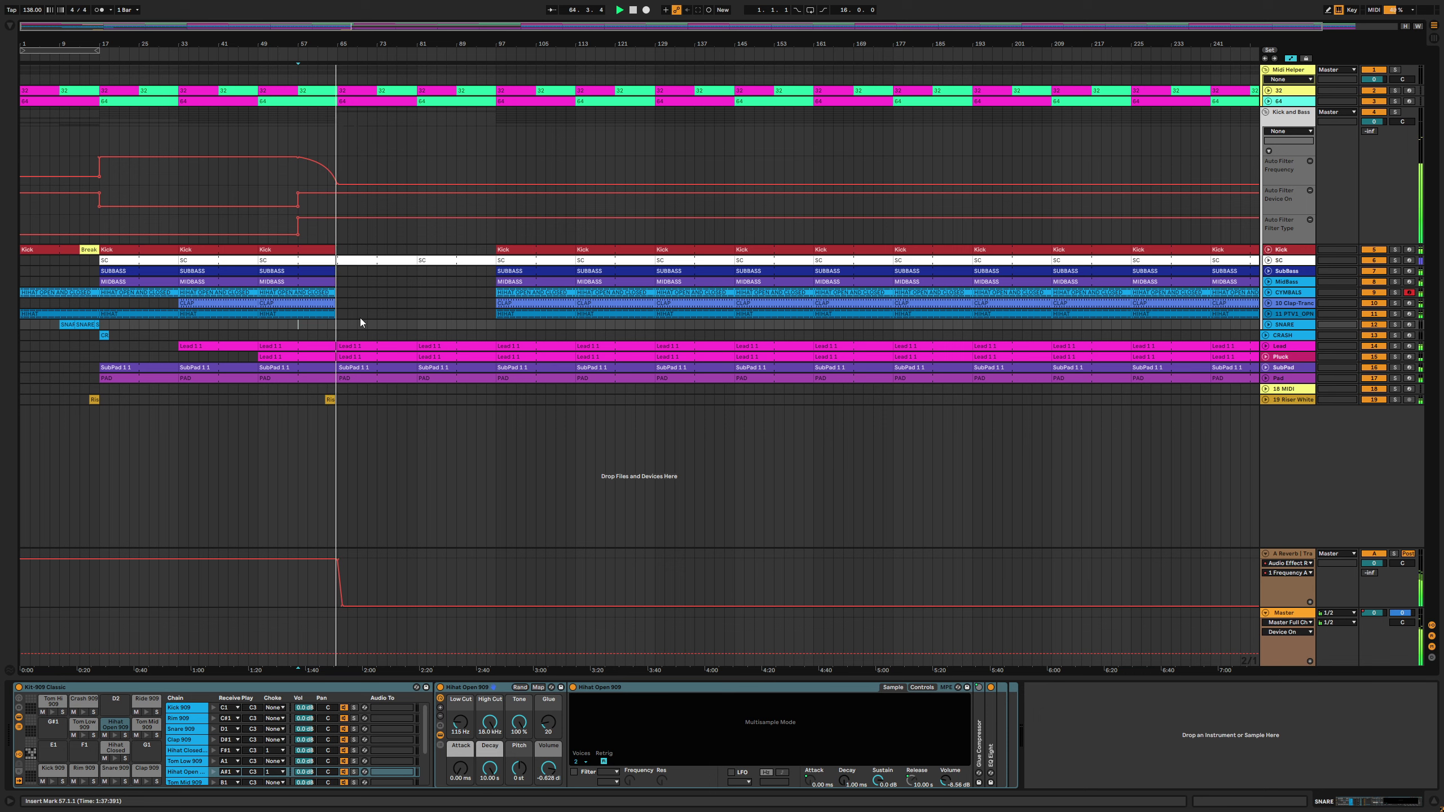
{"action": "mouse_move", "coordinate": [343, 44]}
{"action": "left_mouse_down"}
{"action": "mouse_move", "coordinate": [343, 114]}
{"action": "mouse_move", "coordinate": [343, 44]}
{"action": "left_mouse_up"}
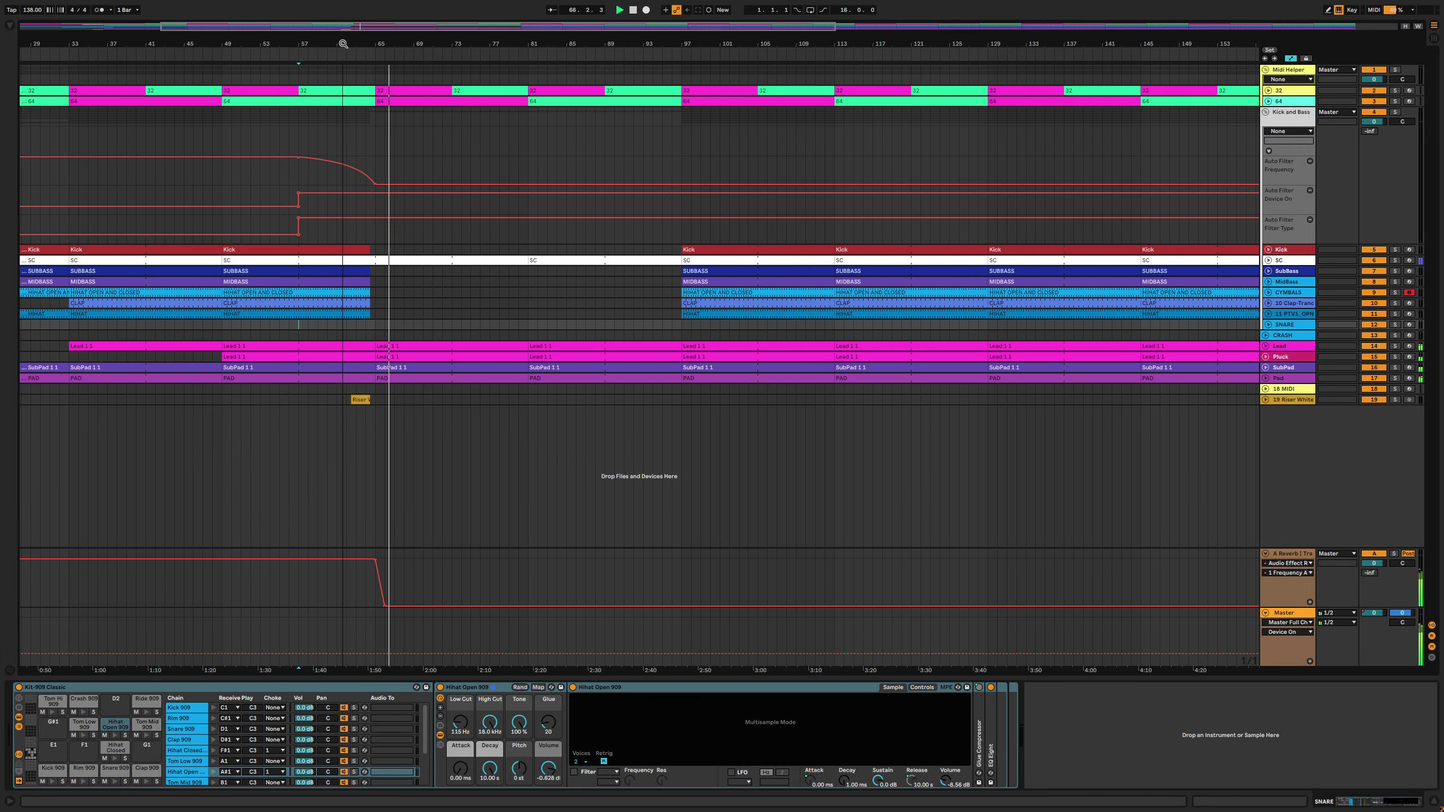
{"action": "left_click", "coordinate": [355, 326]}
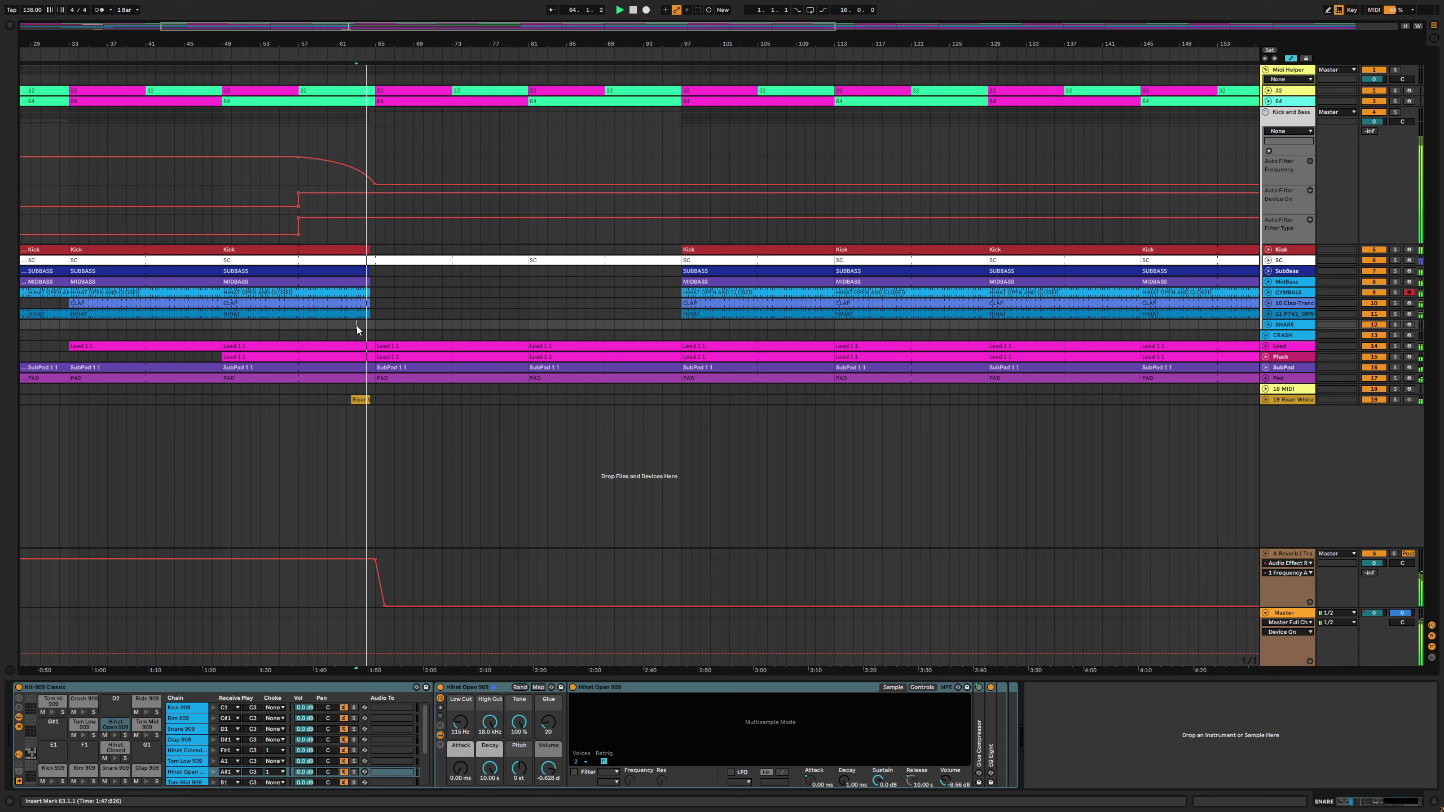
{"action": "left_click", "coordinate": [326, 329]}
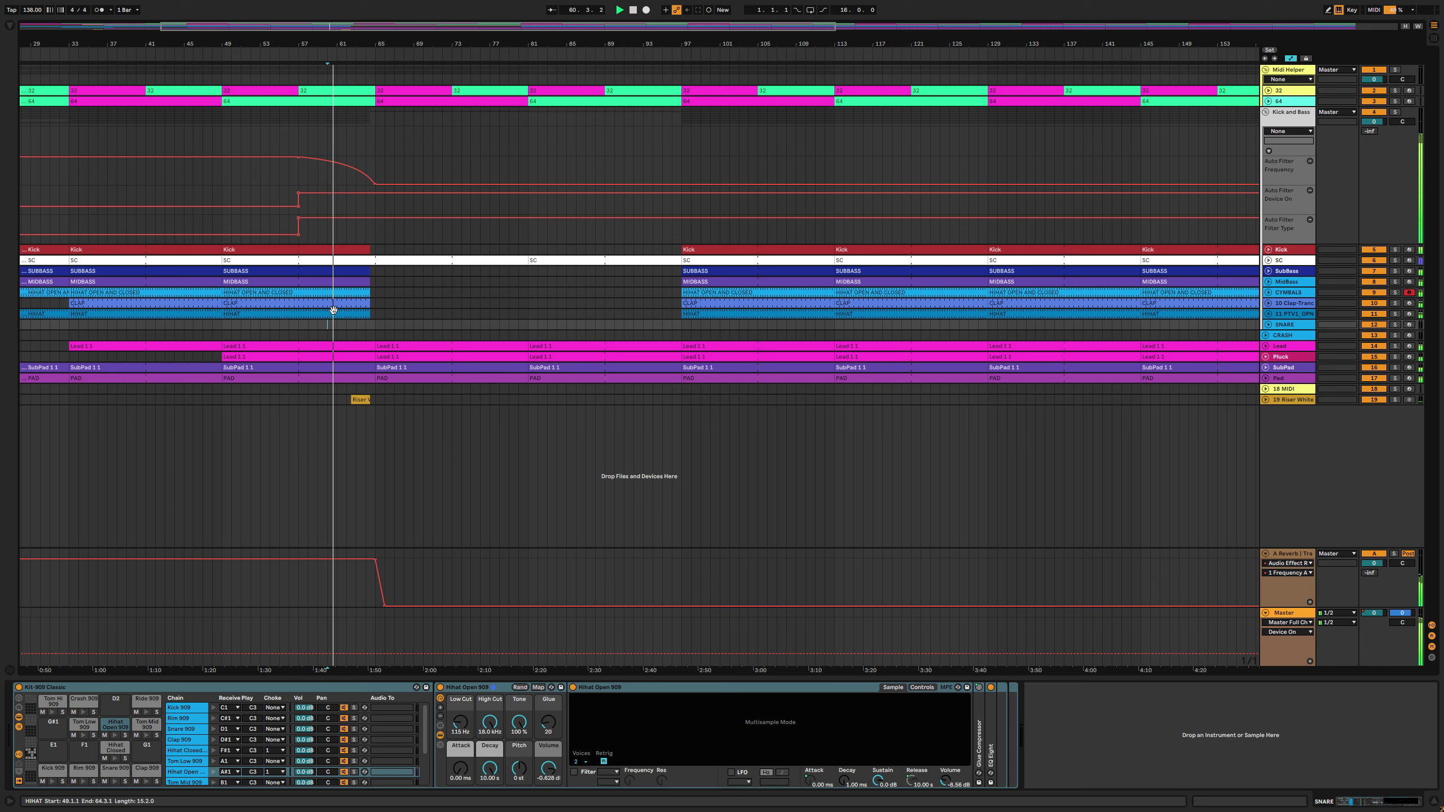
{"action": "left_click", "coordinate": [334, 312]}
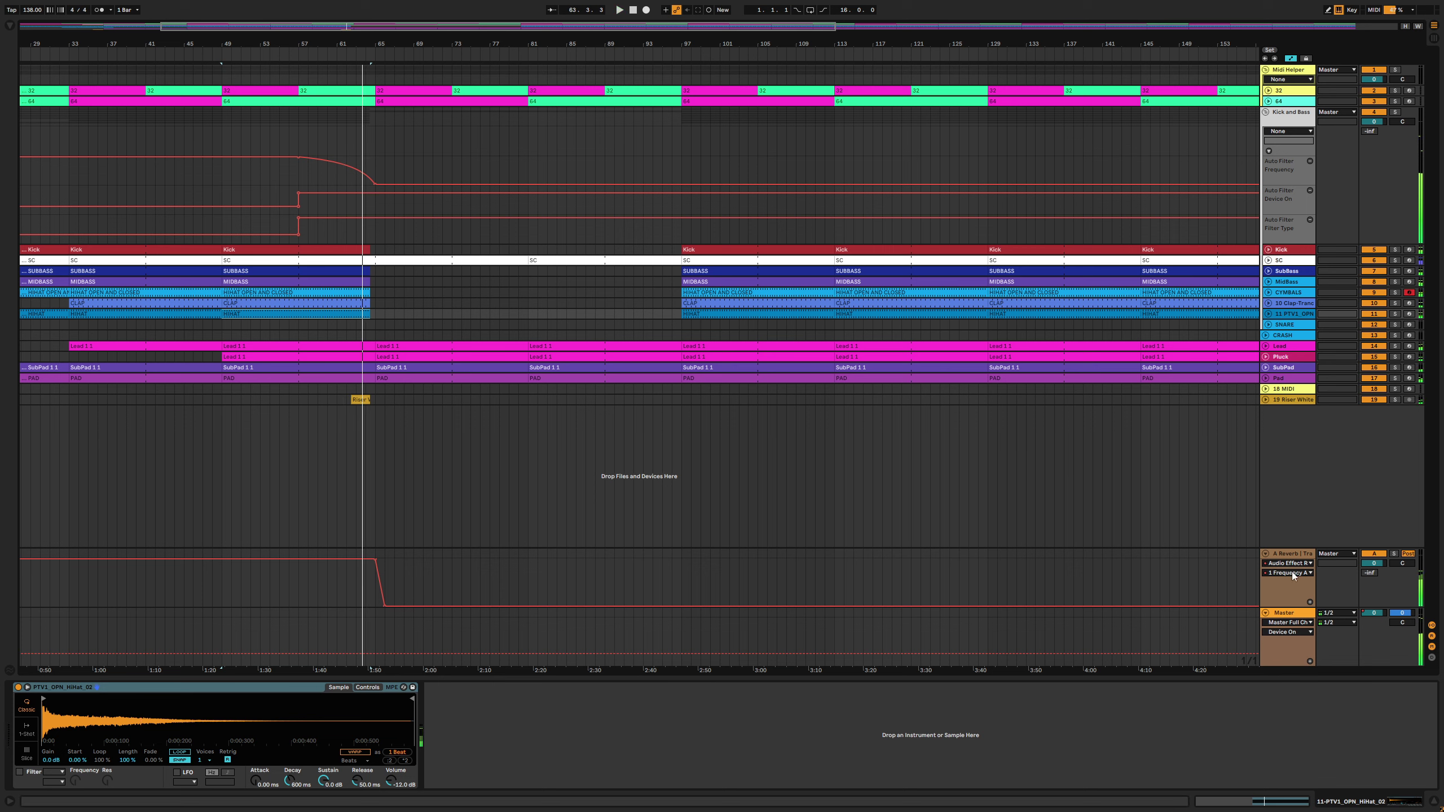
Copy the Auto Filter with its automation from the Kick and Bass group to the end of the A-Reverb device chain
{"action": "left_click", "coordinate": [1293, 552]}
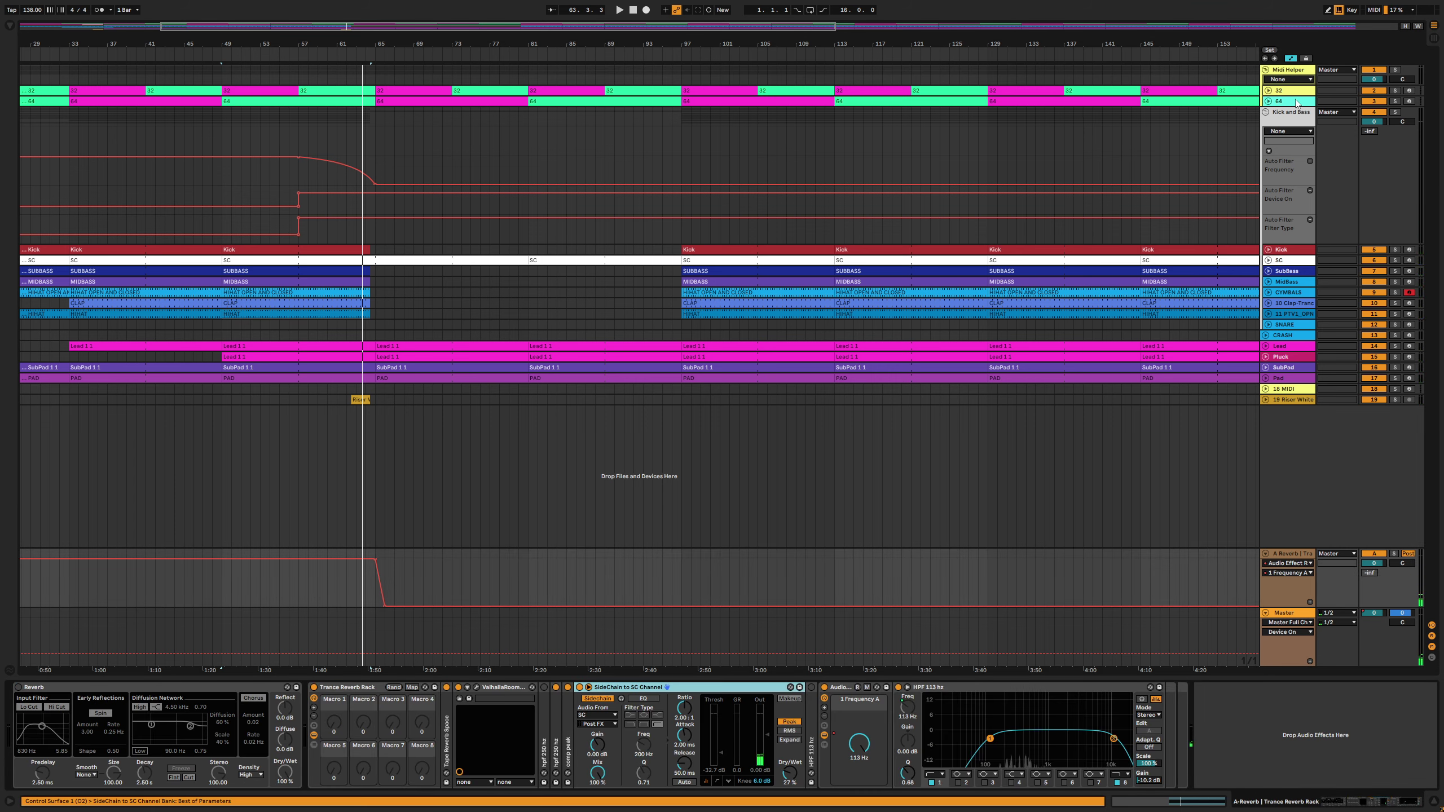
{"action": "left_click", "coordinate": [1285, 117]}
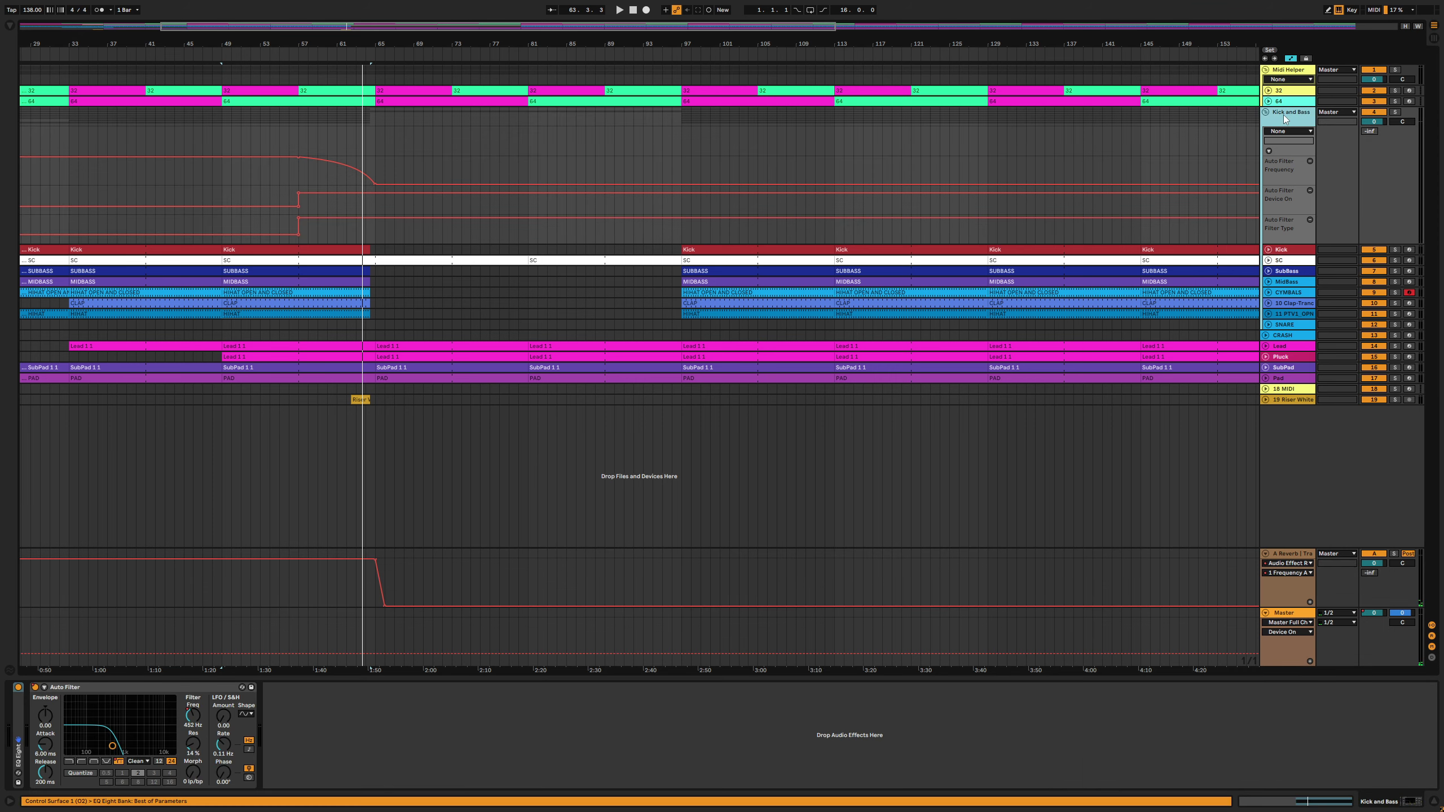
{"action": "left_click", "coordinate": [131, 689]}
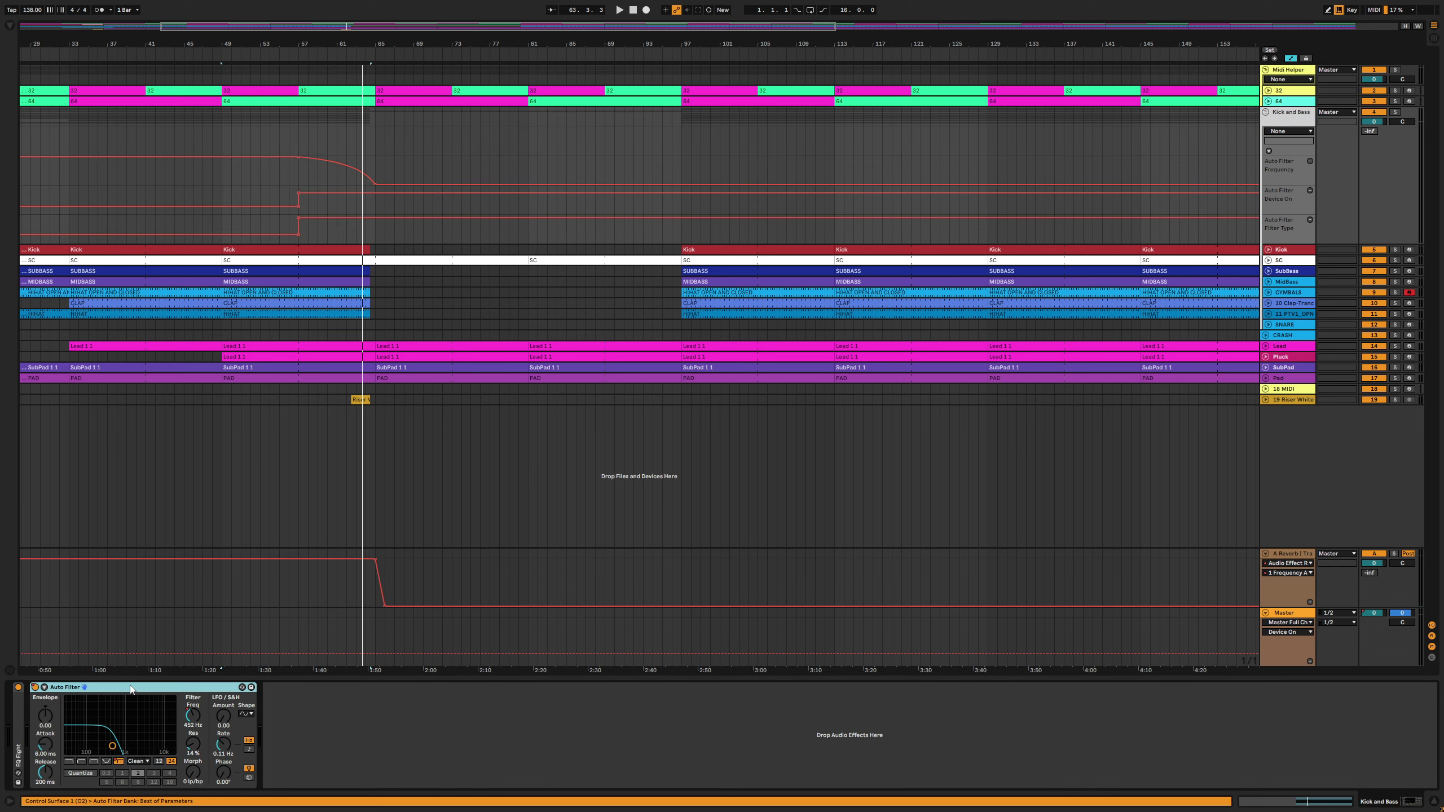
{"action": "left_click", "coordinate": [300, 170]}
{"action": "key", "text": "space"}
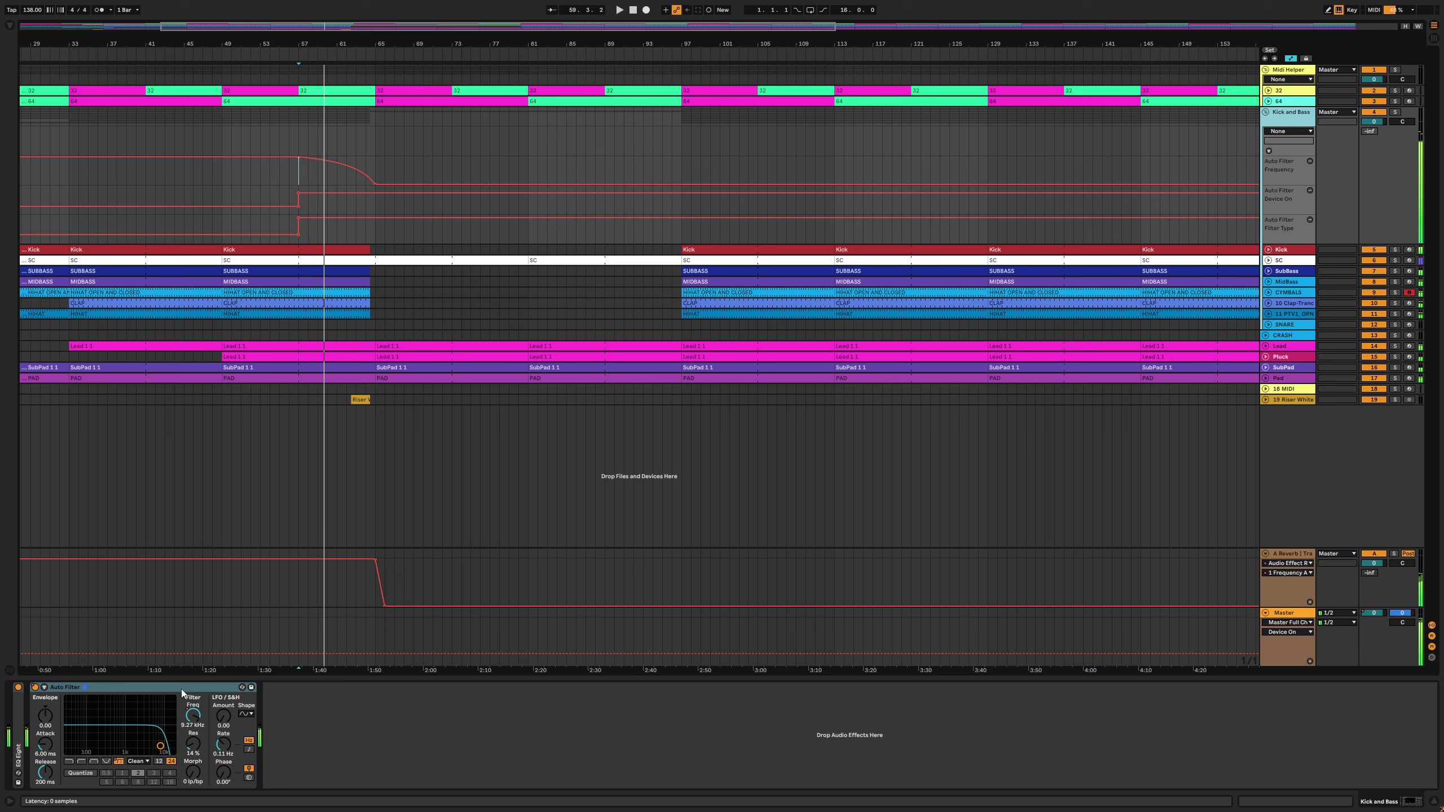
{"action": "left_click_drag", "start_coordinate": [181, 689], "coordinate": [1225, 622]}
{"action": "left_click_drag", "start_coordinate": [1290, 559], "coordinate": [1291, 559]}
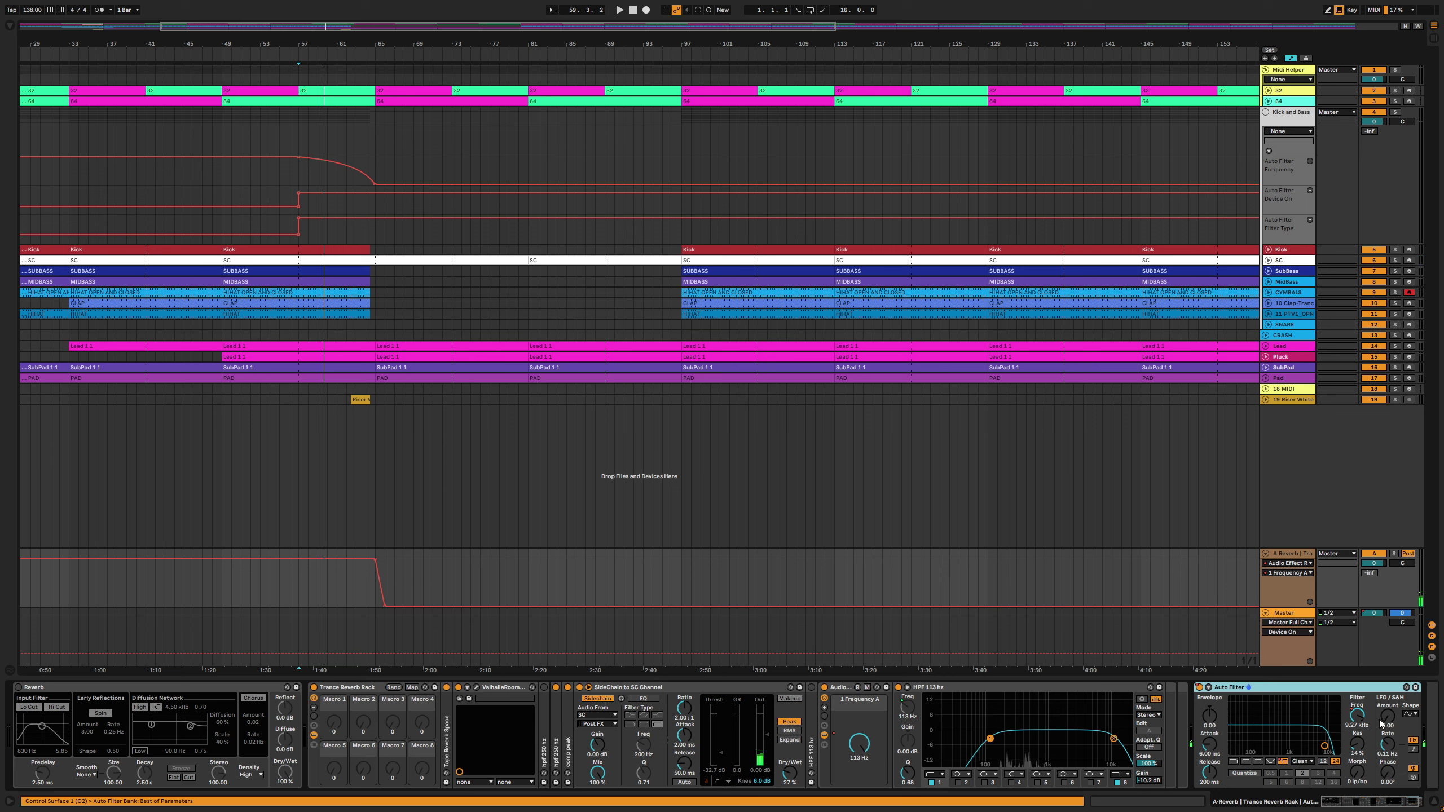
Show the copied Auto Filter's Frequency automation on A-Reverb and play the transition from bar 57
{"action": "left_click", "coordinate": [1359, 715]}
{"action": "right_click", "coordinate": [1365, 716]}
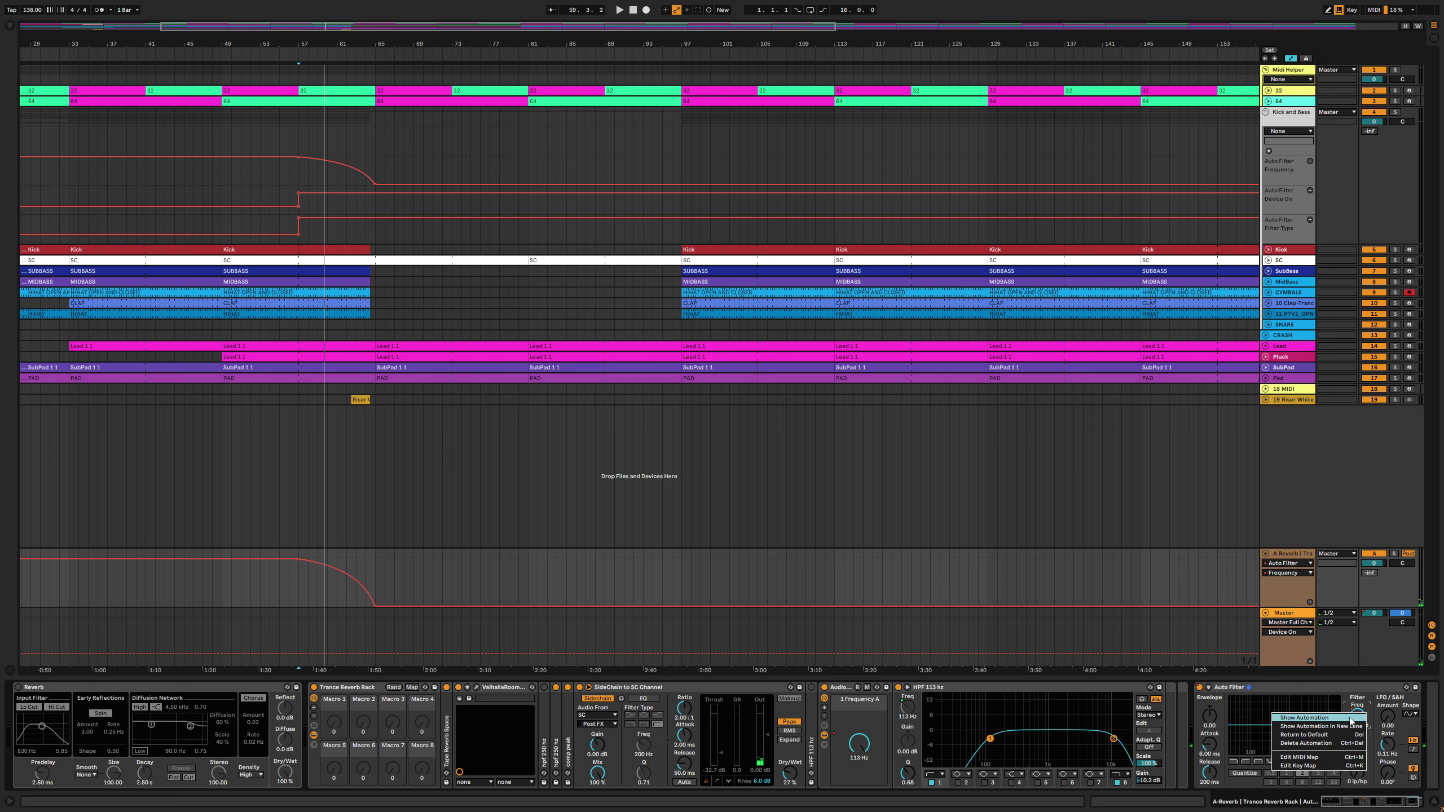
{"action": "left_click", "coordinate": [1351, 718]}
{"action": "left_click", "coordinate": [297, 583]}
{"action": "key", "text": "space"}
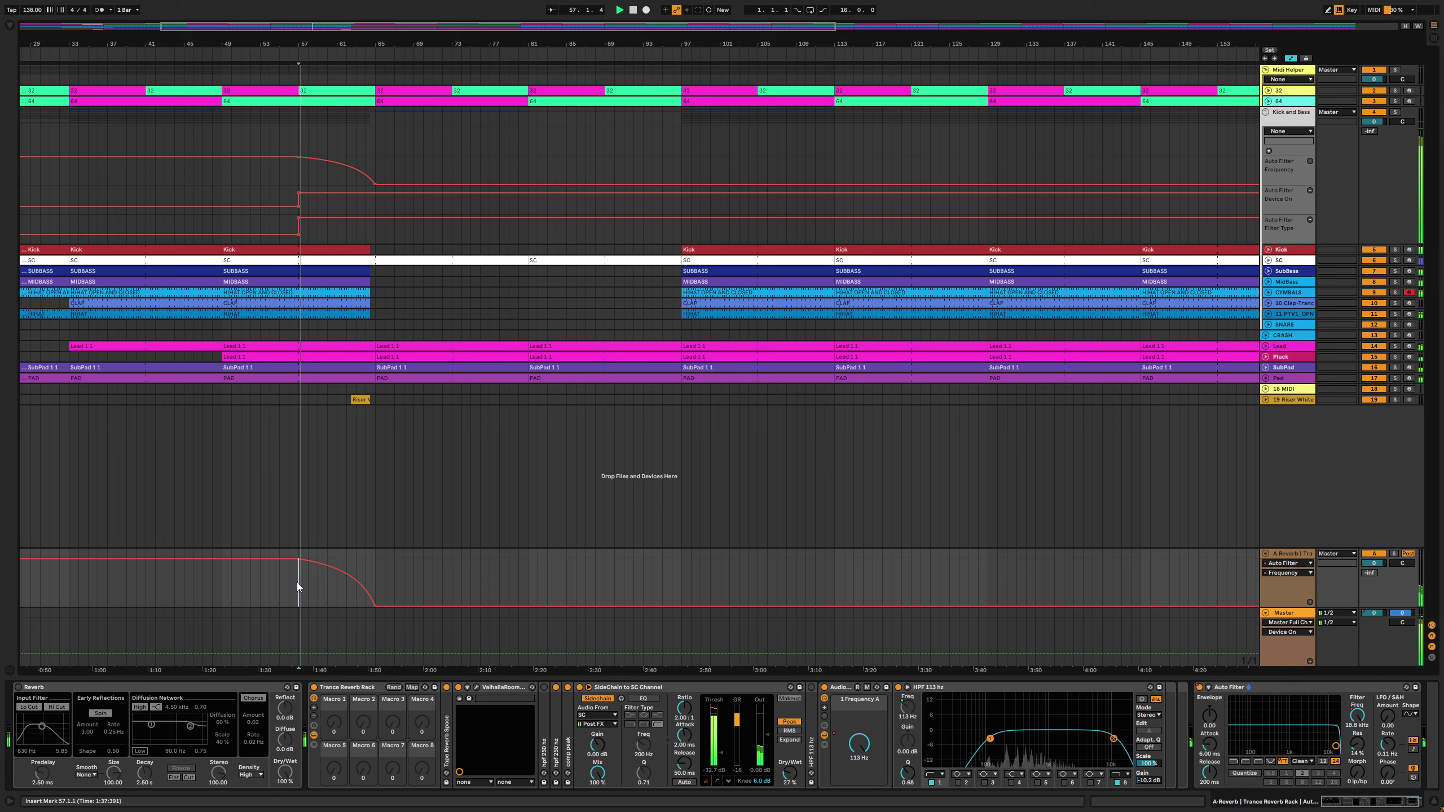
{"action": "scroll", "coordinate": [1083, 717], "scroll_direction": "right", "scroll_amount": 2}
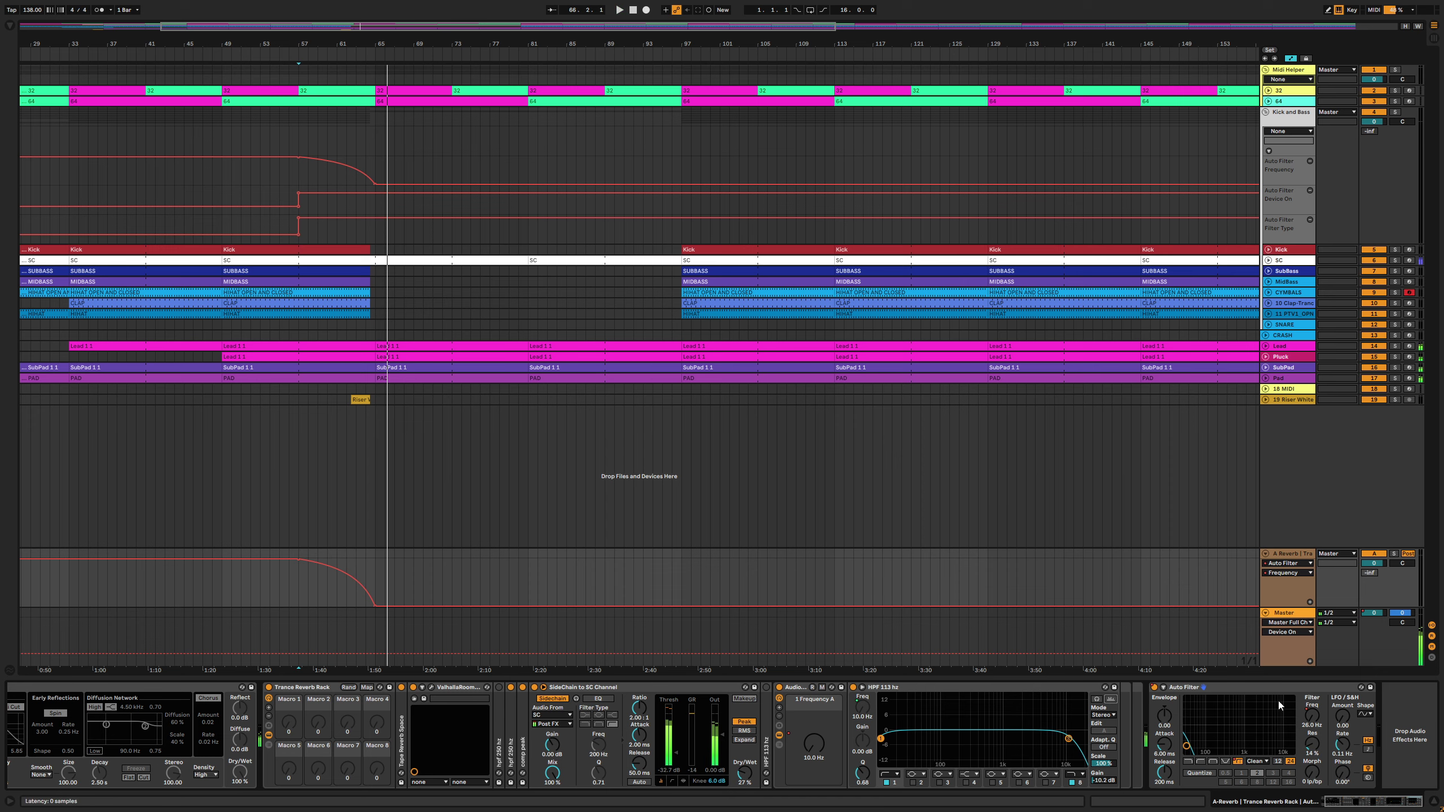
{"action": "left_click", "coordinate": [1260, 693]}
Move the end point of A-Reverb's Auto Filter Frequency curve back from bar 65 to 64.3 and play from 63.3
{"action": "left_click_drag", "start_coordinate": [373, 44], "coordinate": [468, 42]}
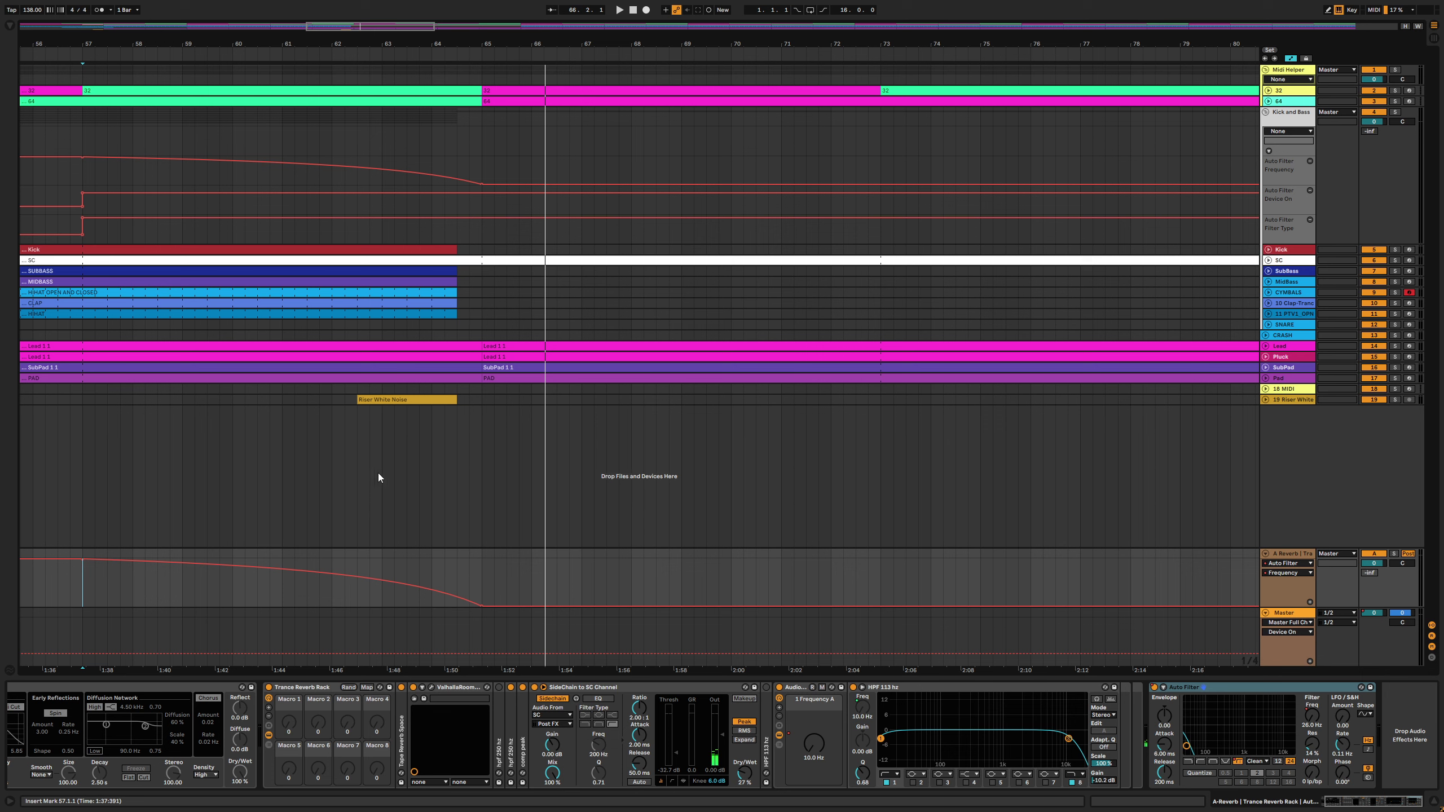
{"action": "left_click_drag", "start_coordinate": [482, 607], "coordinate": [456, 607]}
{"action": "left_click", "coordinate": [406, 559]}
{"action": "key", "text": "space"}
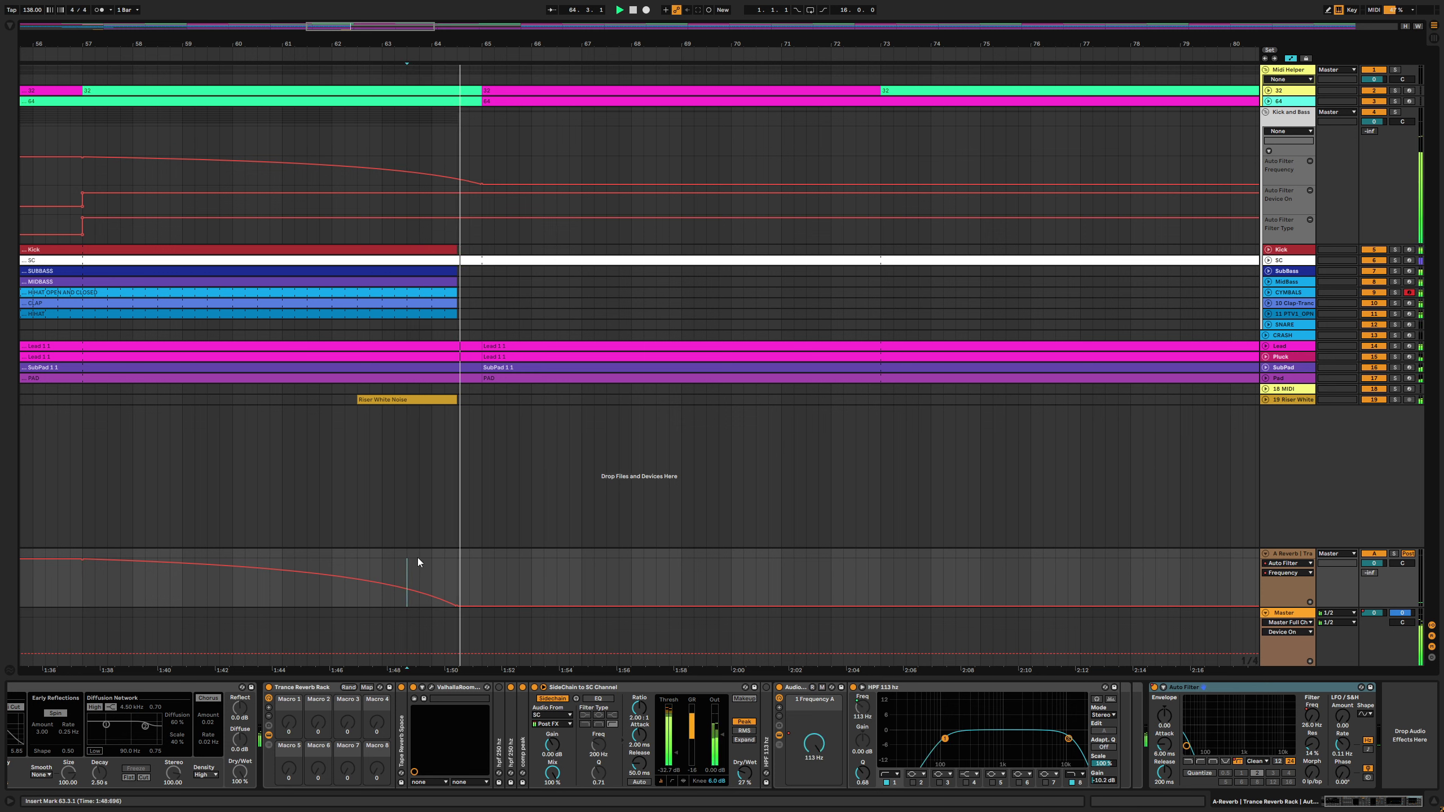
{"action": "key", "text": "space"}
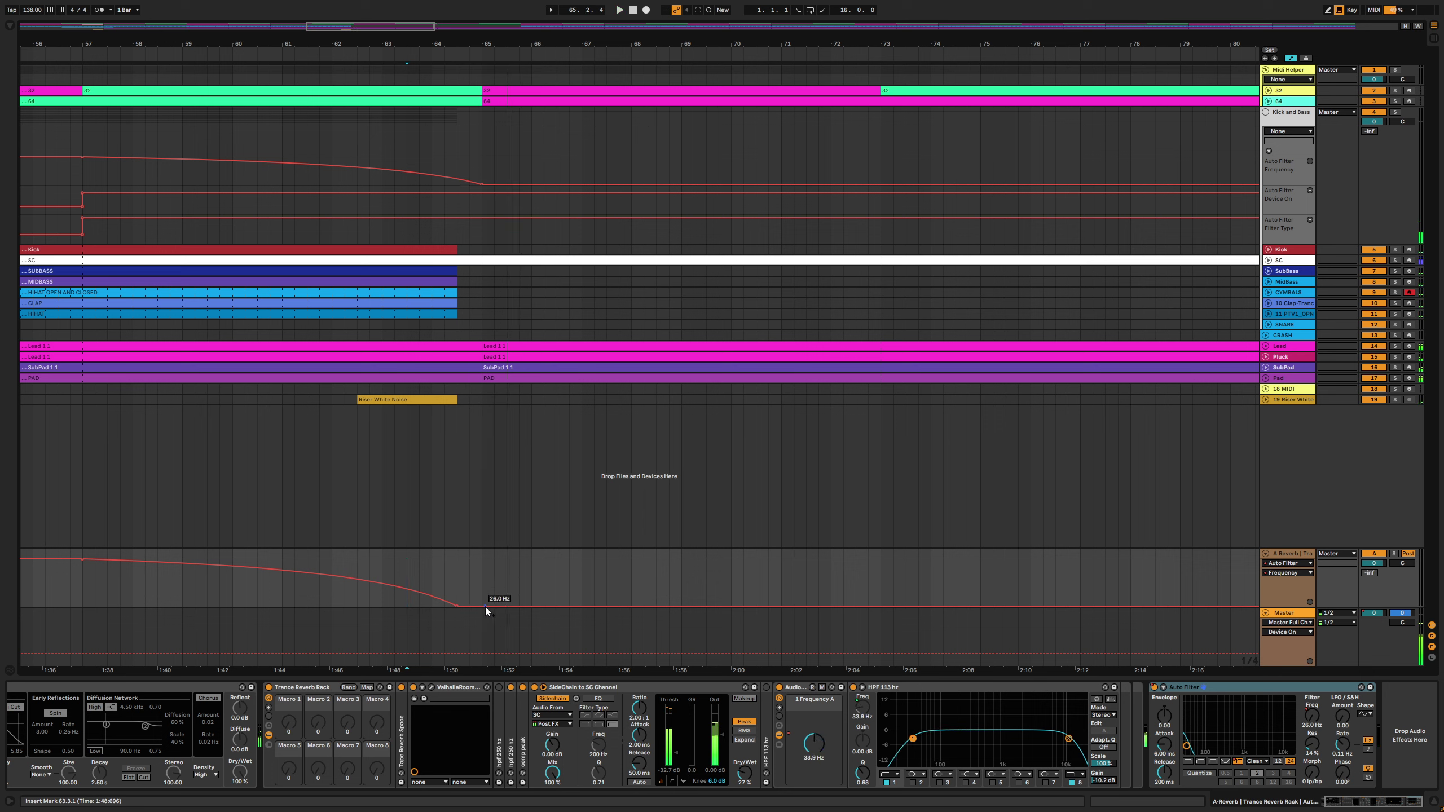
Raise A-Reverb's Auto Filter Frequency automation to its upper level from bar 65 onward and play the transition from 64.3, 64 and 61
{"action": "left_click_drag", "start_coordinate": [482, 605], "coordinate": [482, 559]}
{"action": "left_click", "coordinate": [456, 561]}
{"action": "key", "text": "space"}
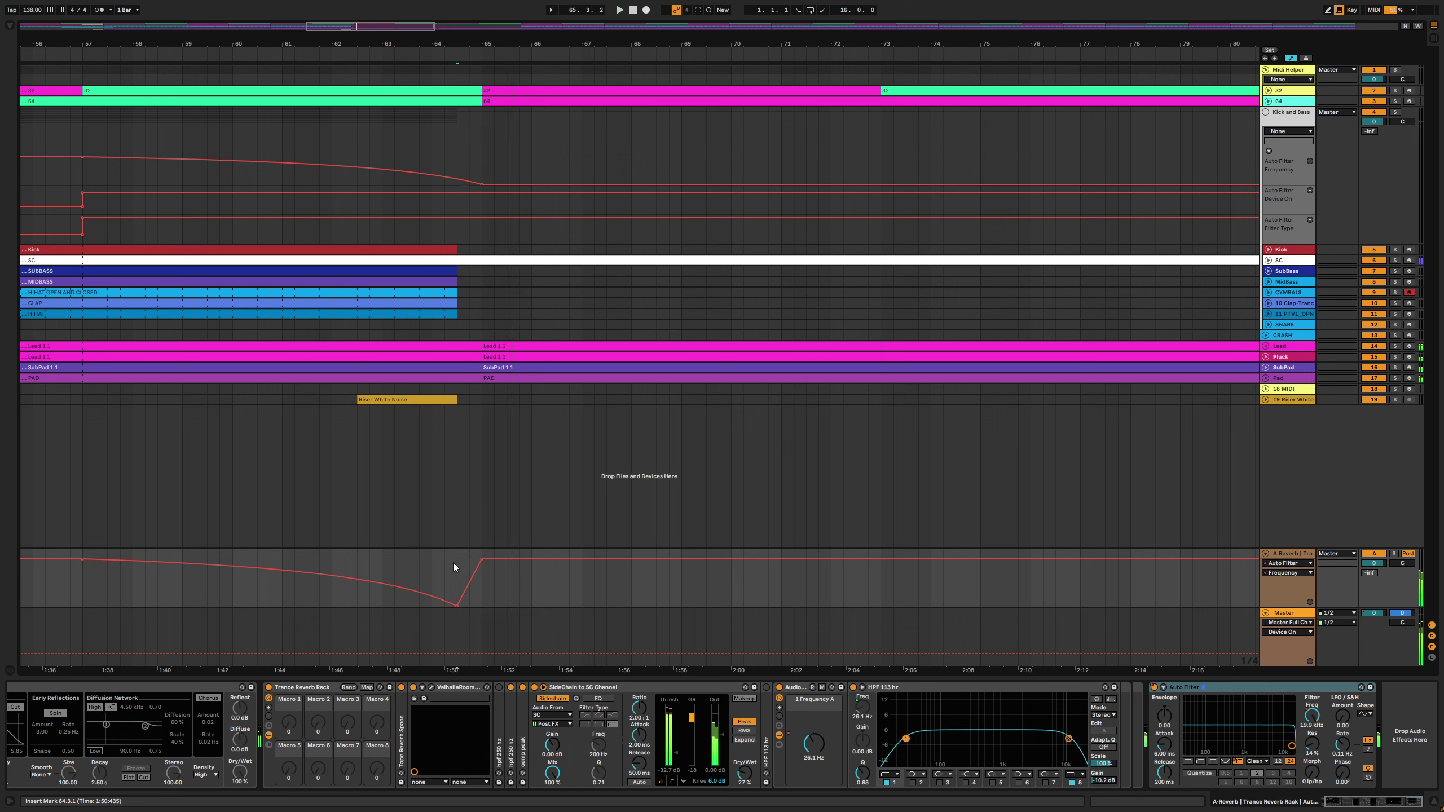
{"action": "left_click", "coordinate": [428, 558]}
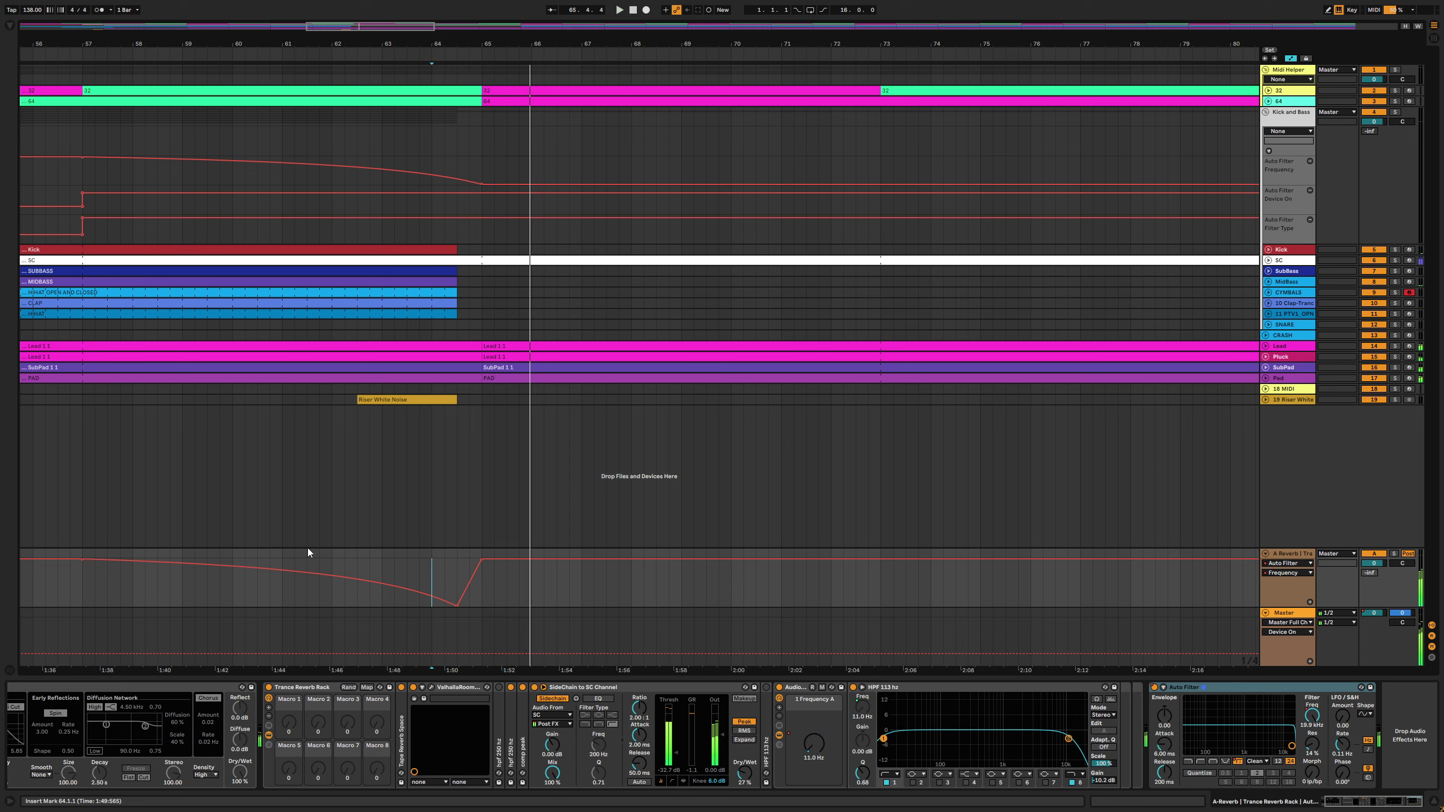
{"action": "left_click", "coordinate": [283, 550]}
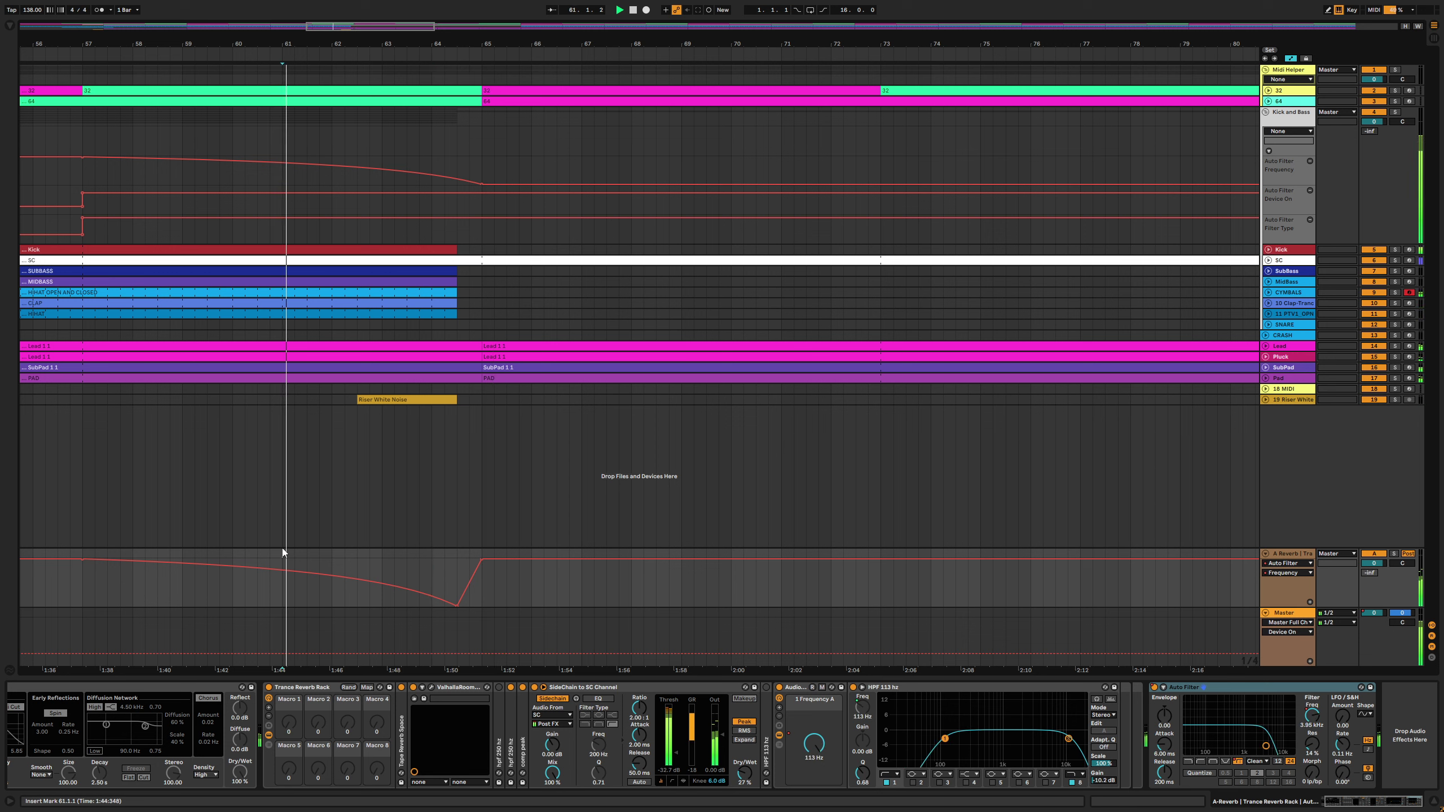
Delete the copied Auto Filter from the A-Reverb return
{"action": "left_click", "coordinate": [1233, 689]}
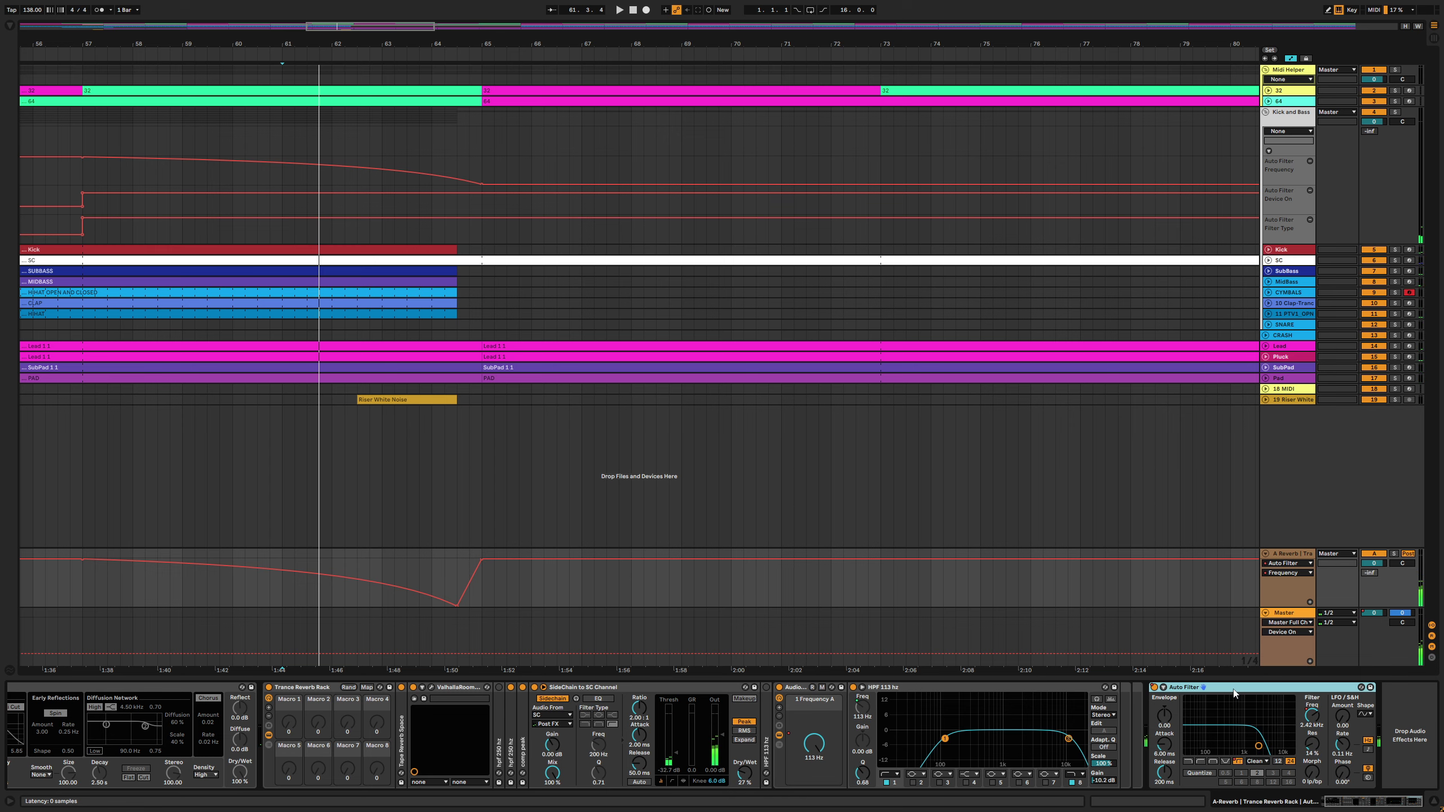
{"action": "key", "text": "Delete"}
Play the arrangement from bar 49, and again from bar 57, to hear the transition without the extra reverb filter
{"action": "key", "text": "minus"}
{"action": "key", "text": "minus"}
{"action": "key", "text": "minus"}
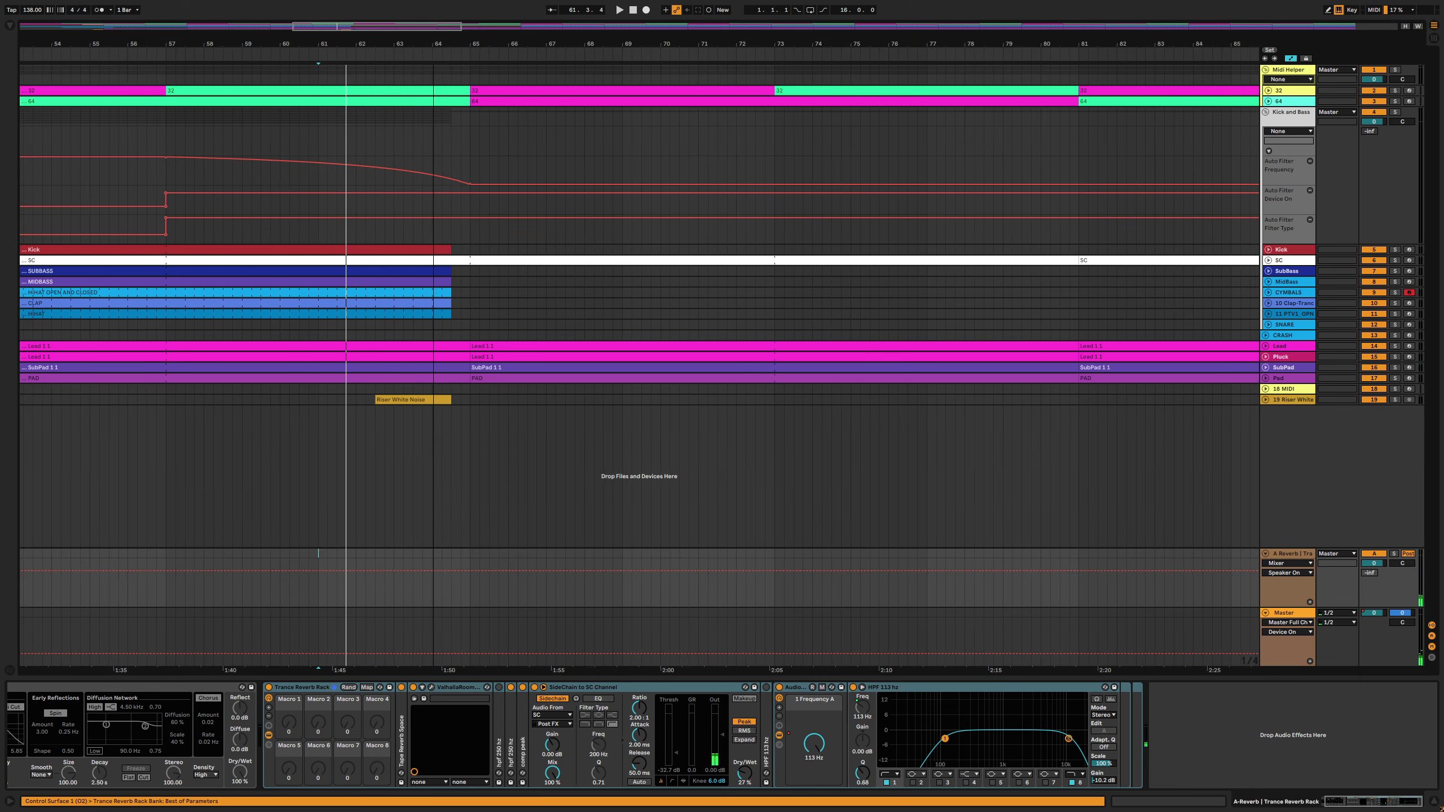
{"action": "left_click", "coordinate": [365, 493]}
{"action": "key", "text": "space"}
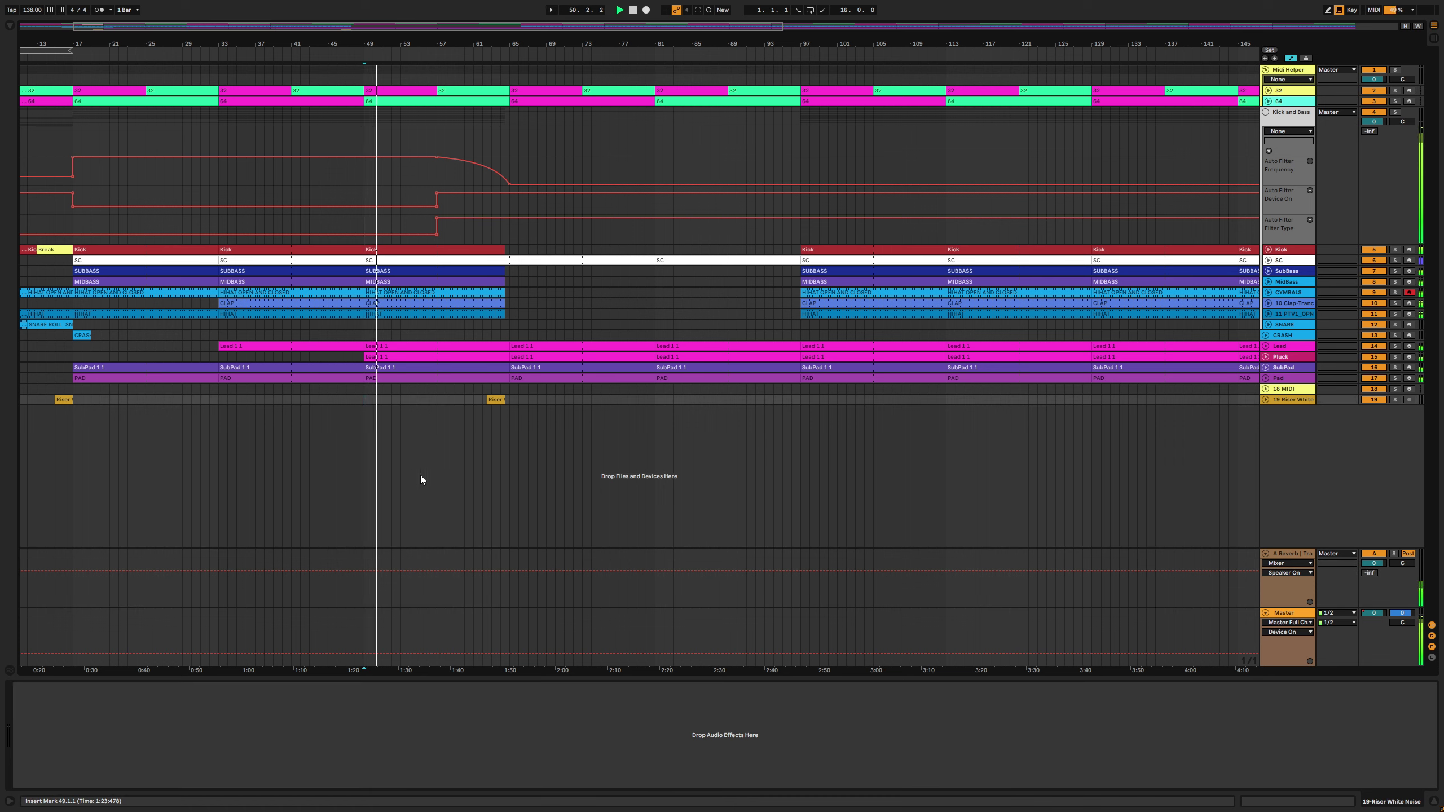
{"action": "left_click", "coordinate": [436, 467]}
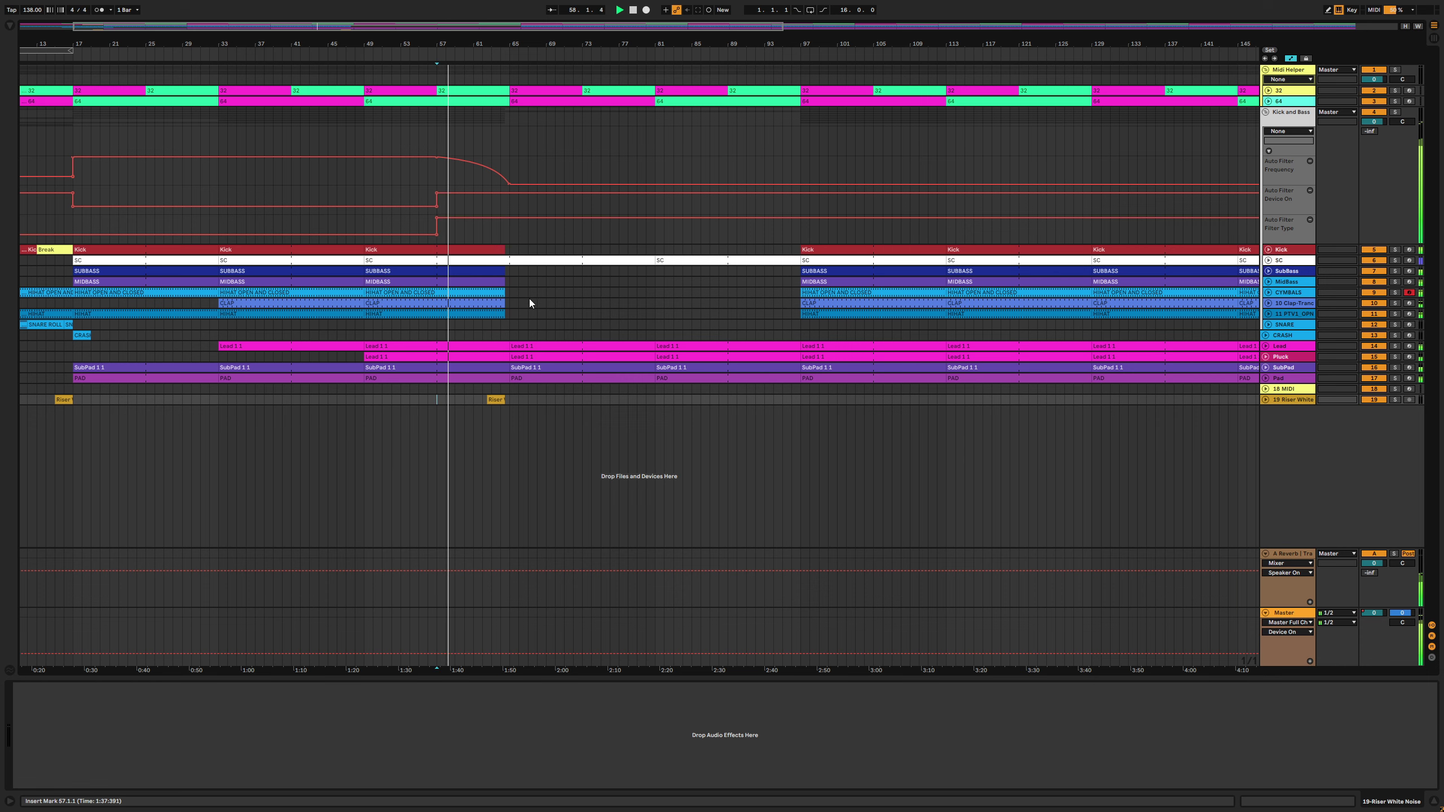
Unfold the Lead track and resize its rack Frequency and Vital Mod Wheel automation lanes while the breakdown plays
{"action": "scroll", "coordinate": [543, 308], "scroll_direction": "up", "scroll_amount": 2}
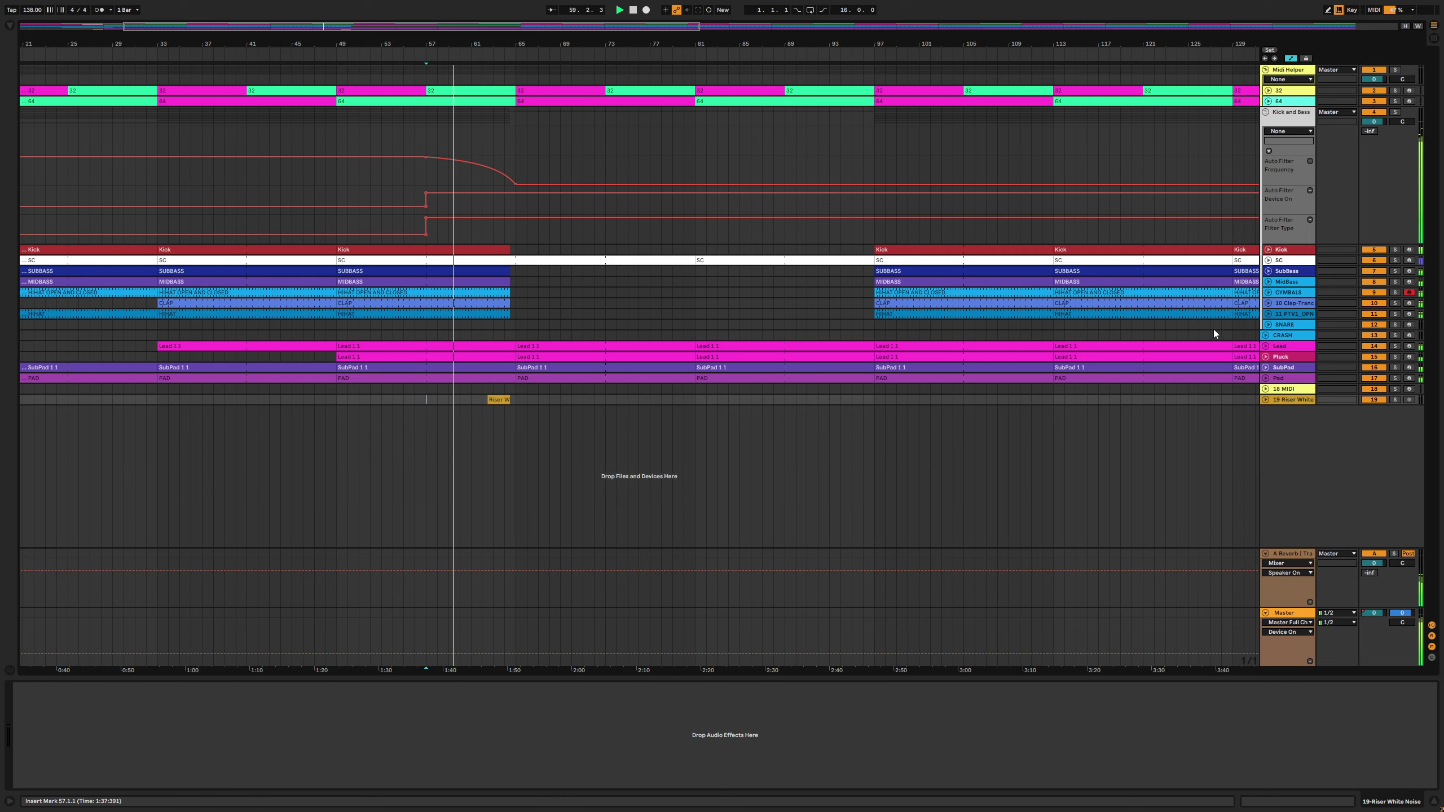
{"action": "left_click", "coordinate": [1266, 346]}
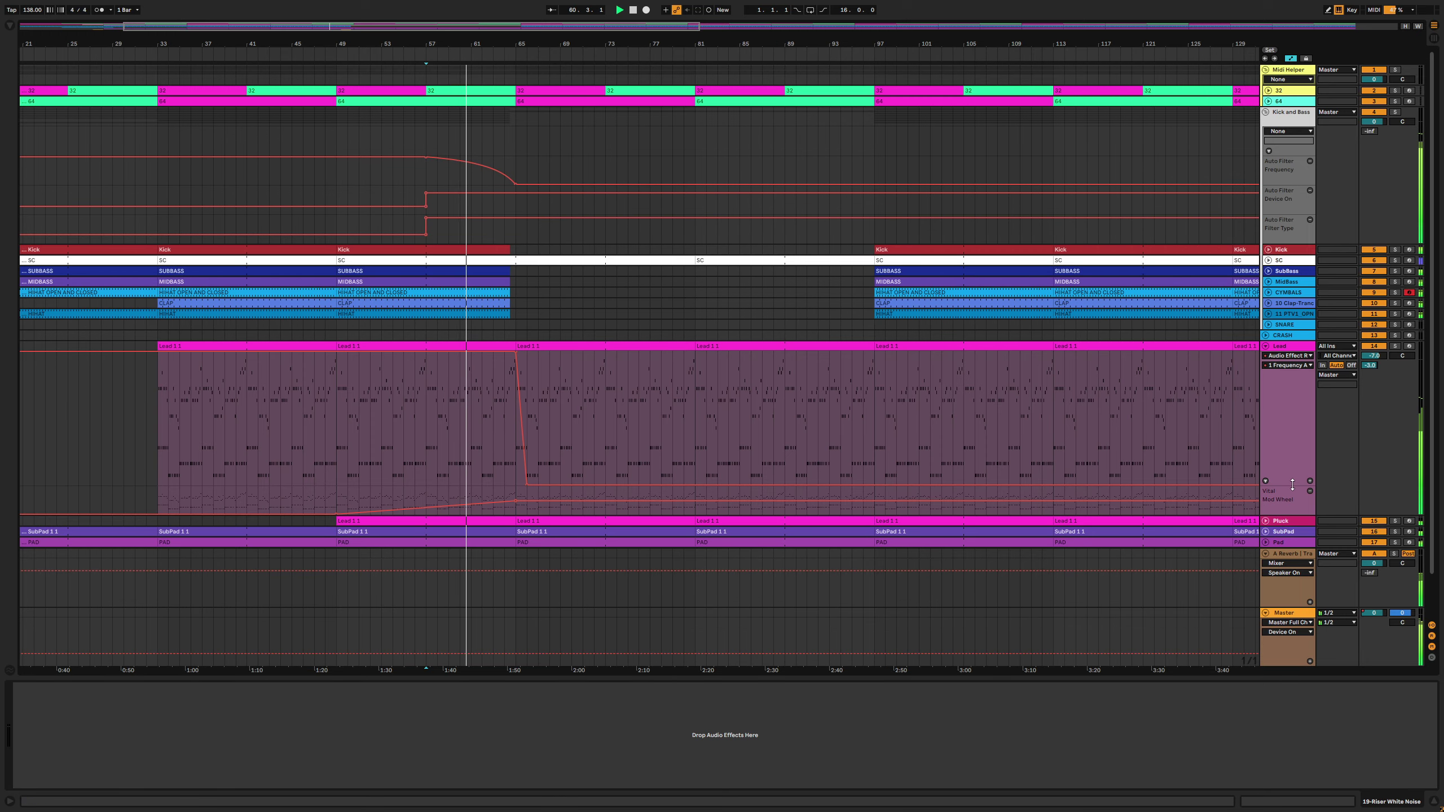
{"action": "left_click_drag", "start_coordinate": [1293, 483], "coordinate": [1247, 419]}
{"action": "left_click", "coordinate": [645, 345]}
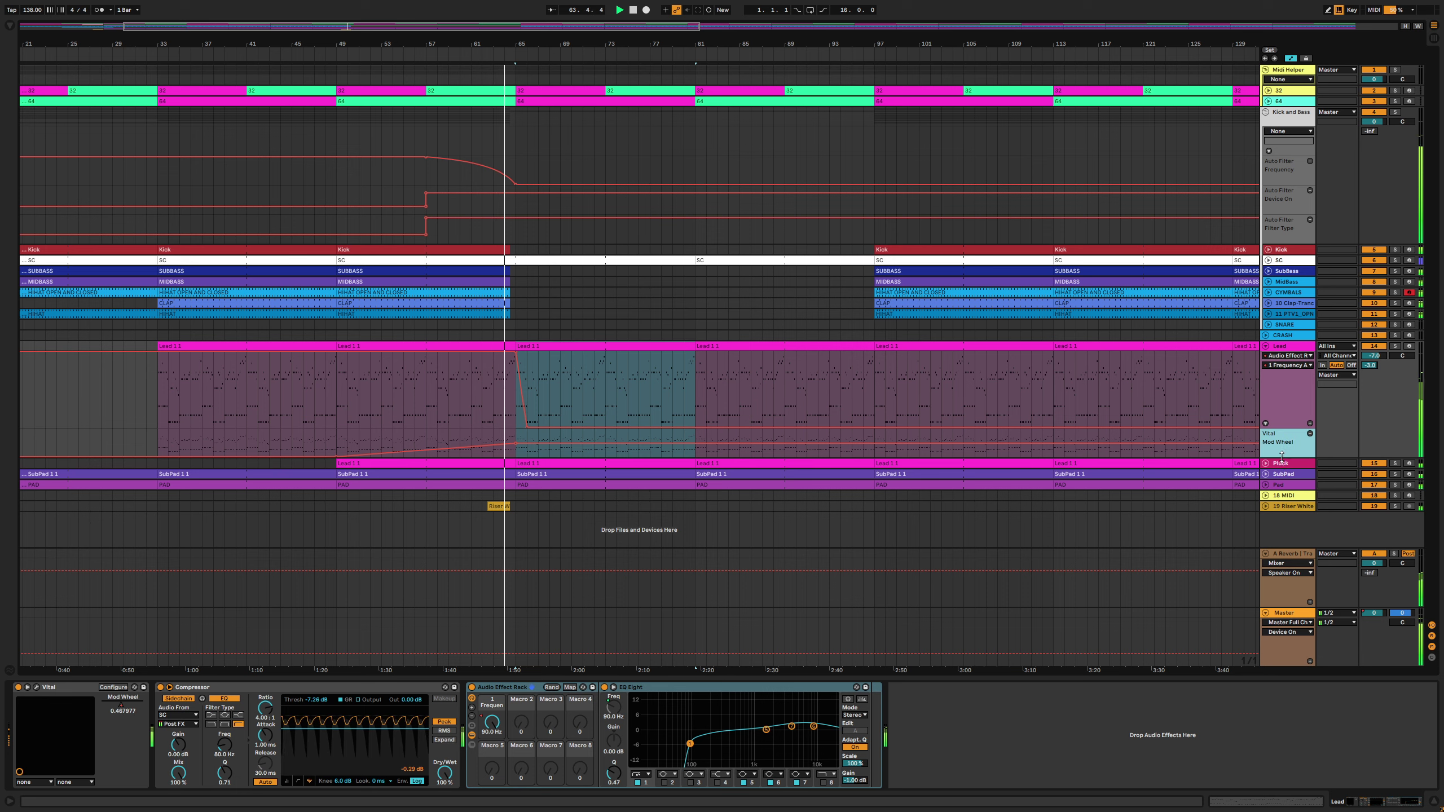
{"action": "left_click_drag", "start_coordinate": [1281, 464], "coordinate": [1281, 493]}
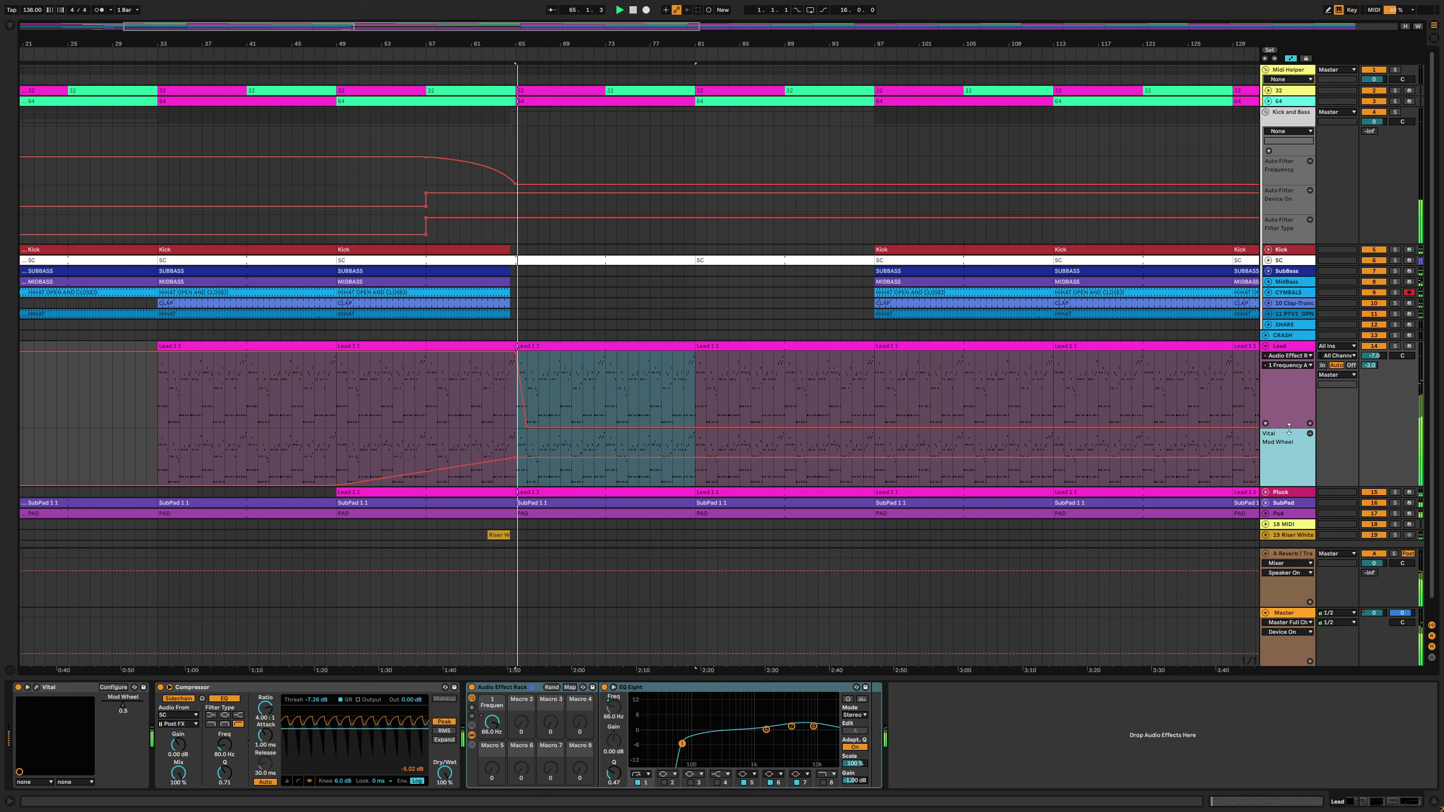
{"action": "key", "text": "ctrl+z"}
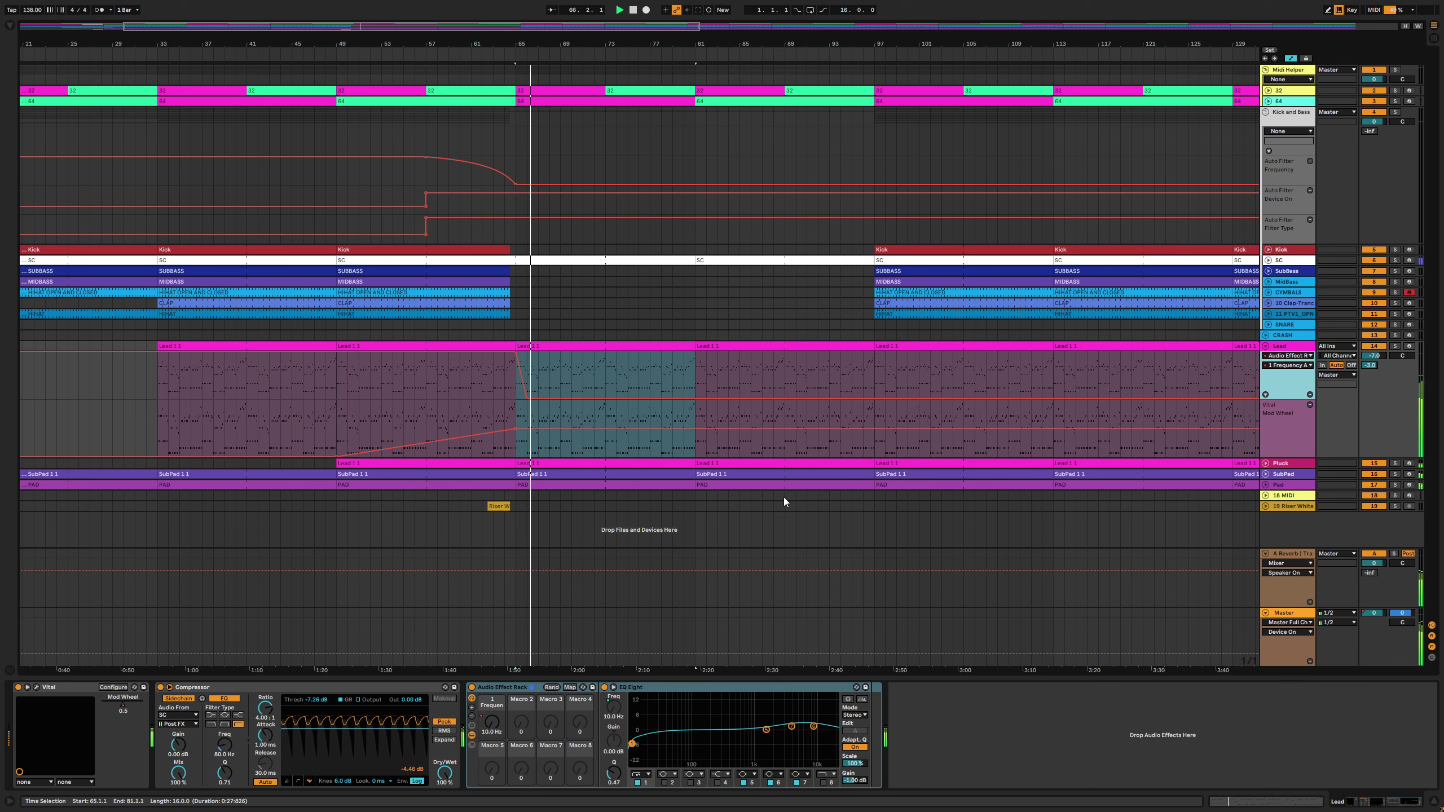
Briefly show the spectrum analyzer of the HPF 113 Hz equalizer on the A-Reverb return during playback
{"action": "left_click", "coordinate": [1302, 554]}
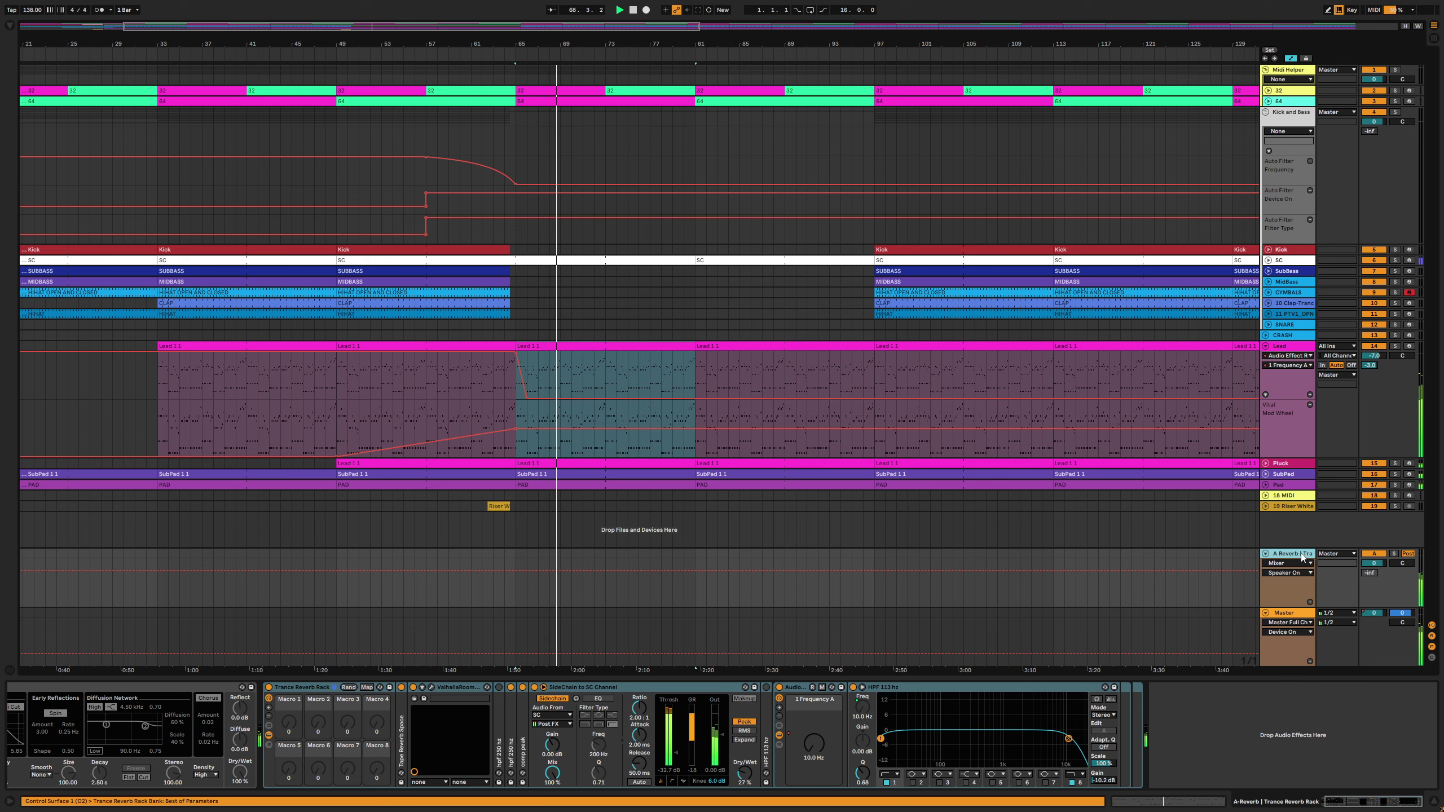
{"action": "left_click", "coordinate": [1111, 701]}
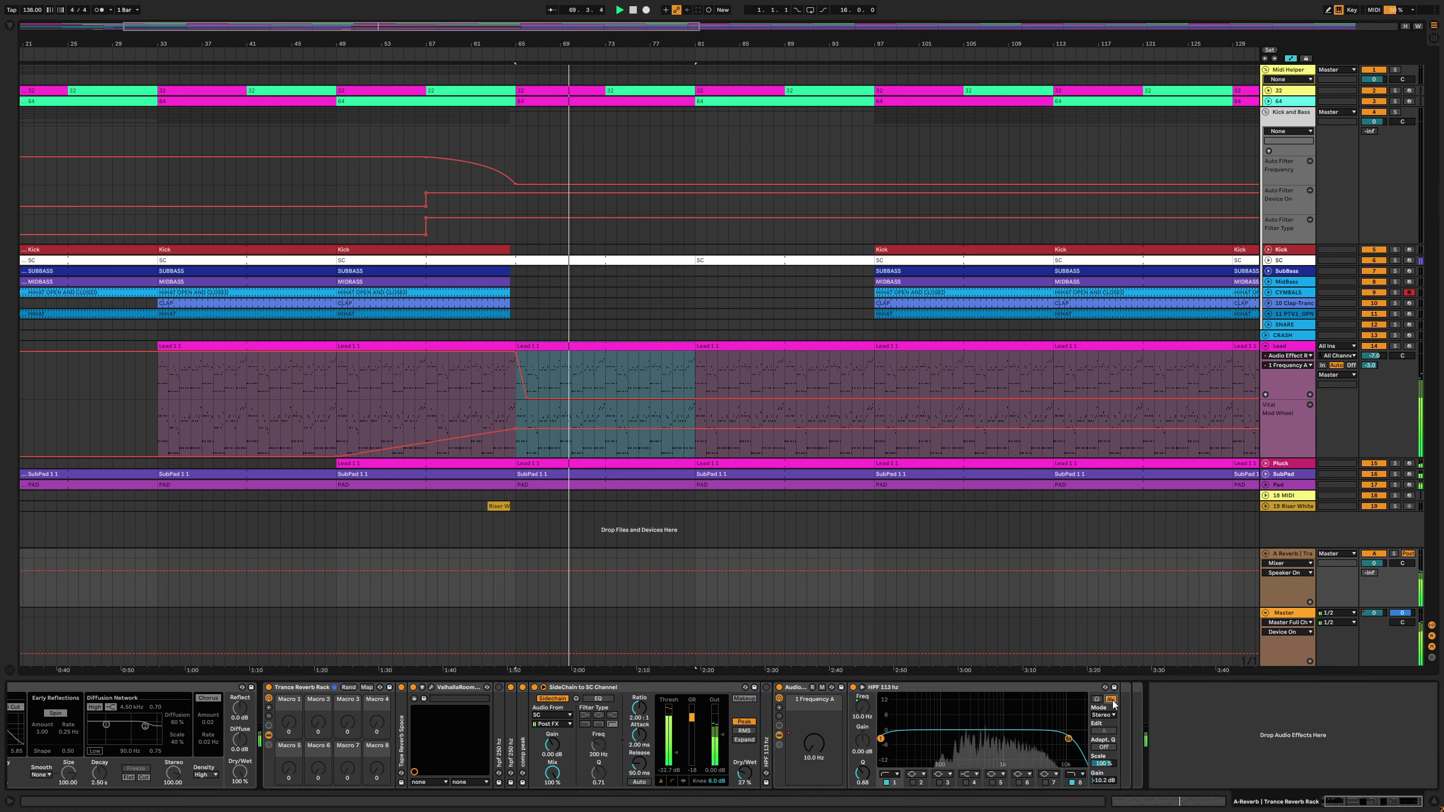
{"action": "left_click", "coordinate": [1111, 701]}
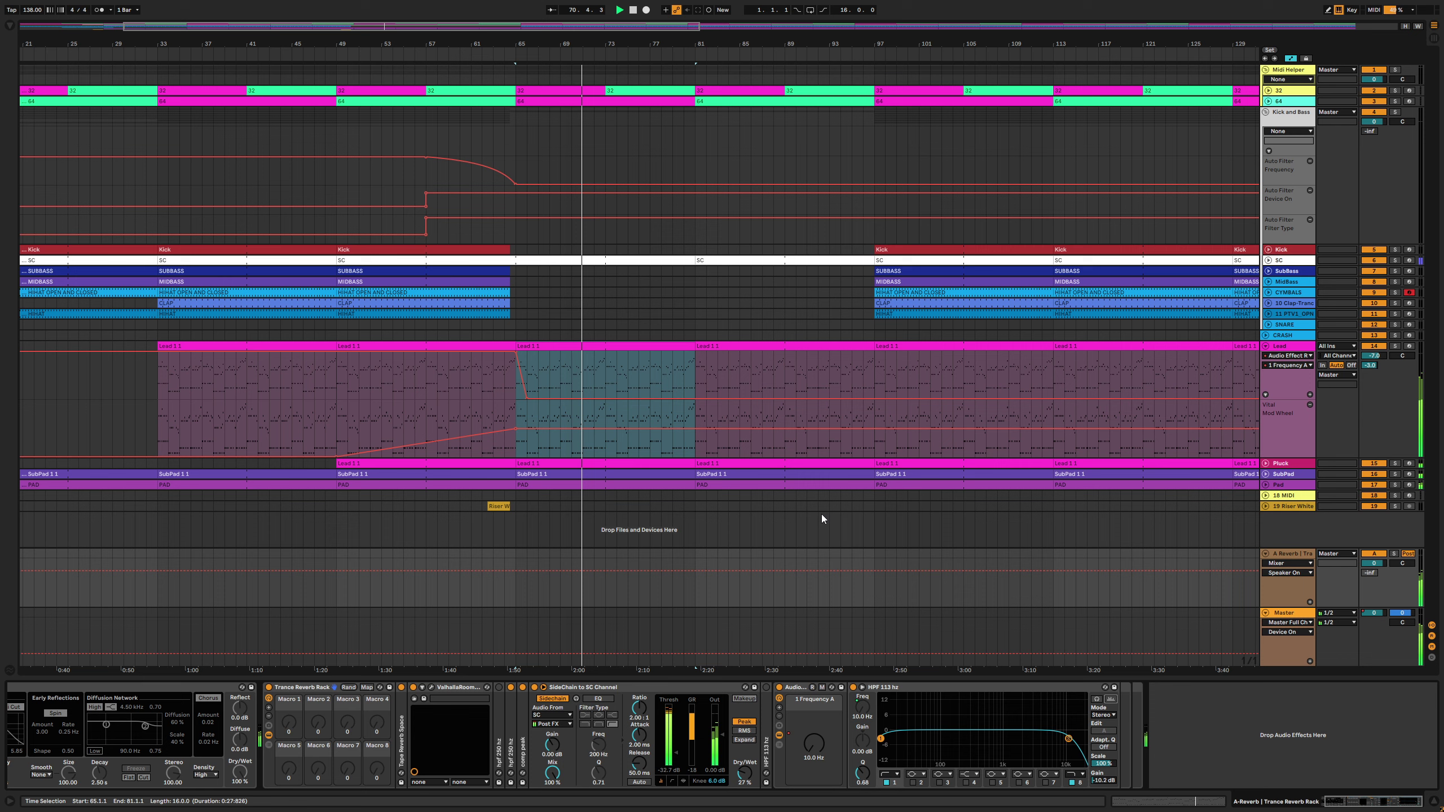
Solo the Lead track and switch the solo to the Pluck track to compare them during the breakdown
{"action": "scroll", "coordinate": [823, 35], "scroll_direction": "right", "scroll_amount": 5}
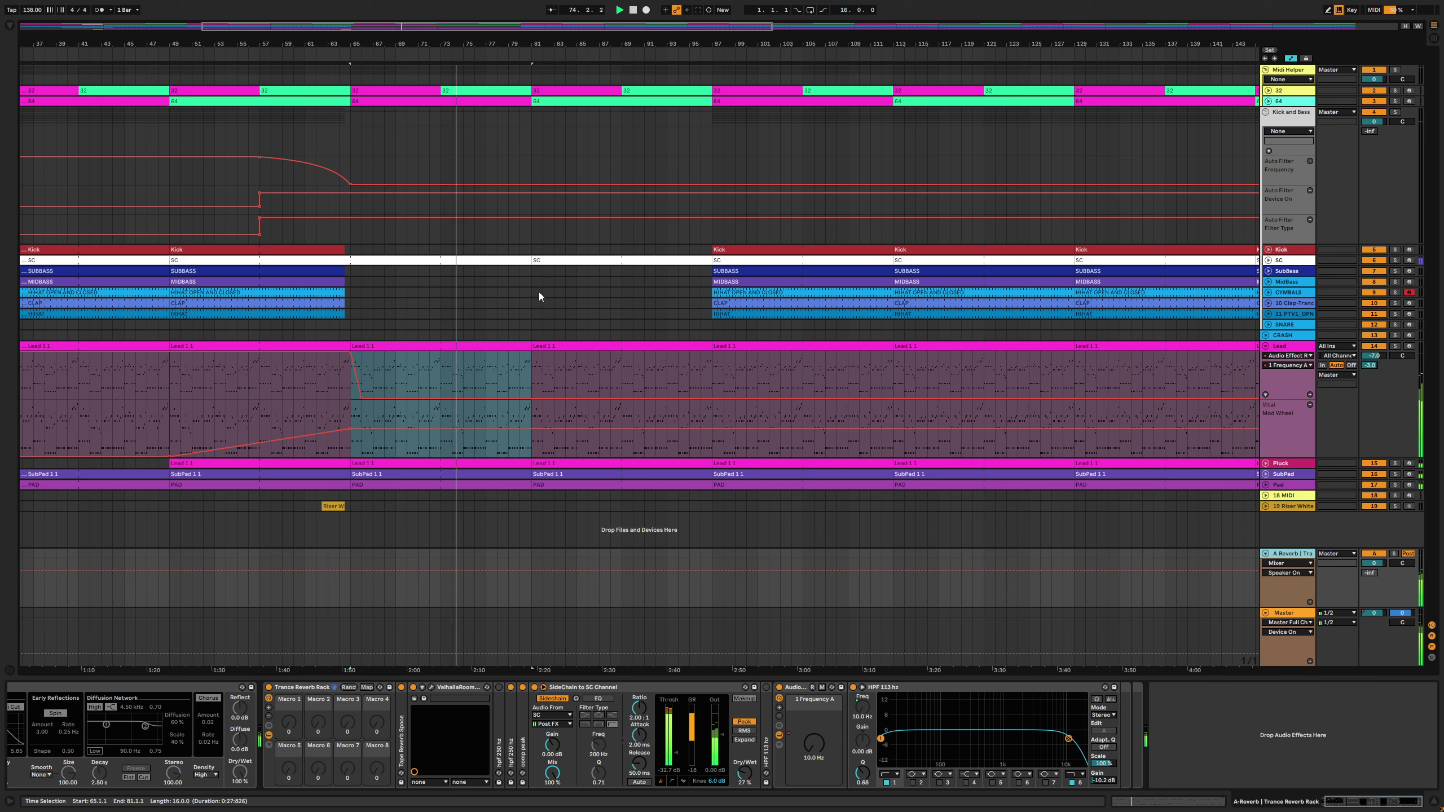
{"action": "left_click", "coordinate": [1302, 347]}
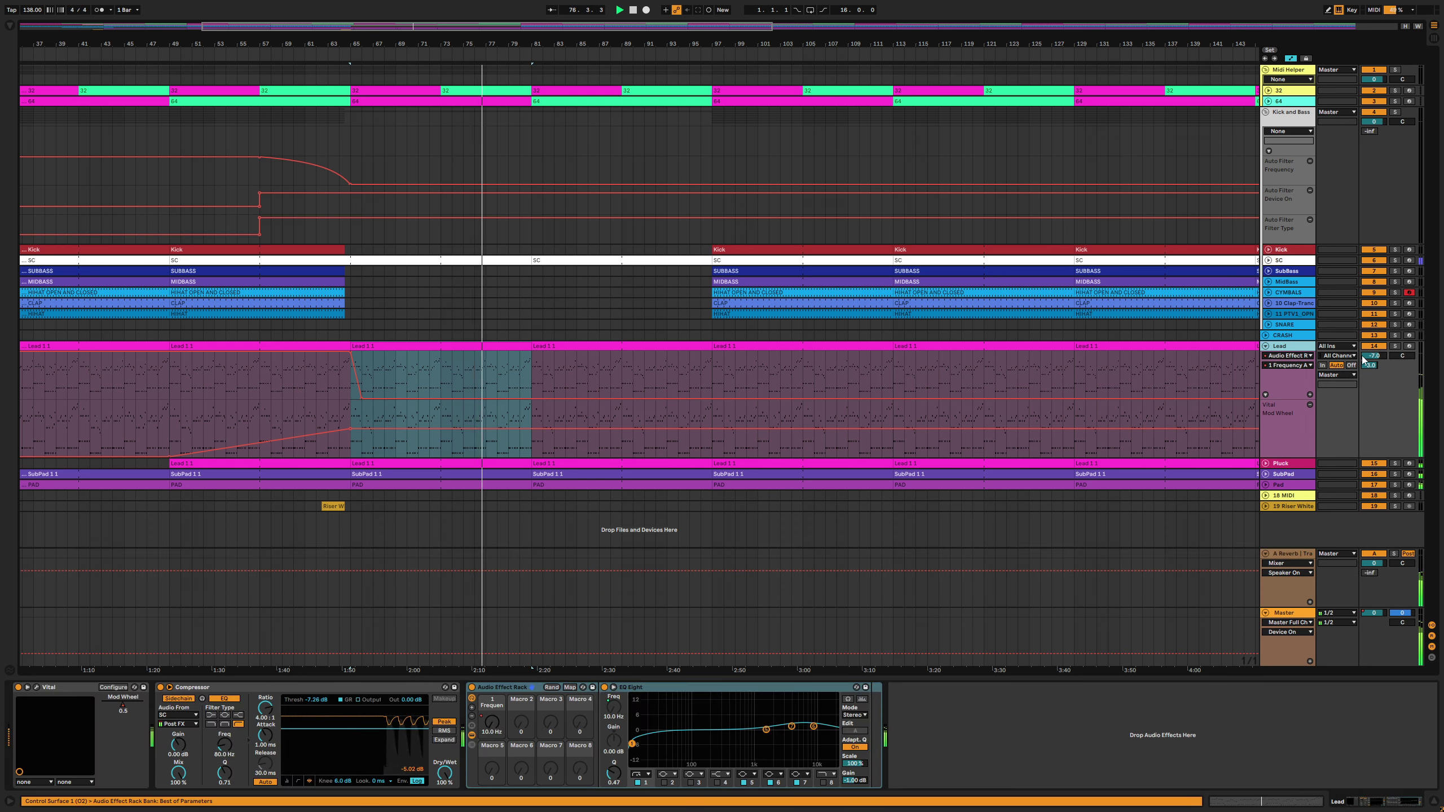
{"action": "left_click", "coordinate": [1396, 347]}
{"action": "left_click", "coordinate": [1310, 467]}
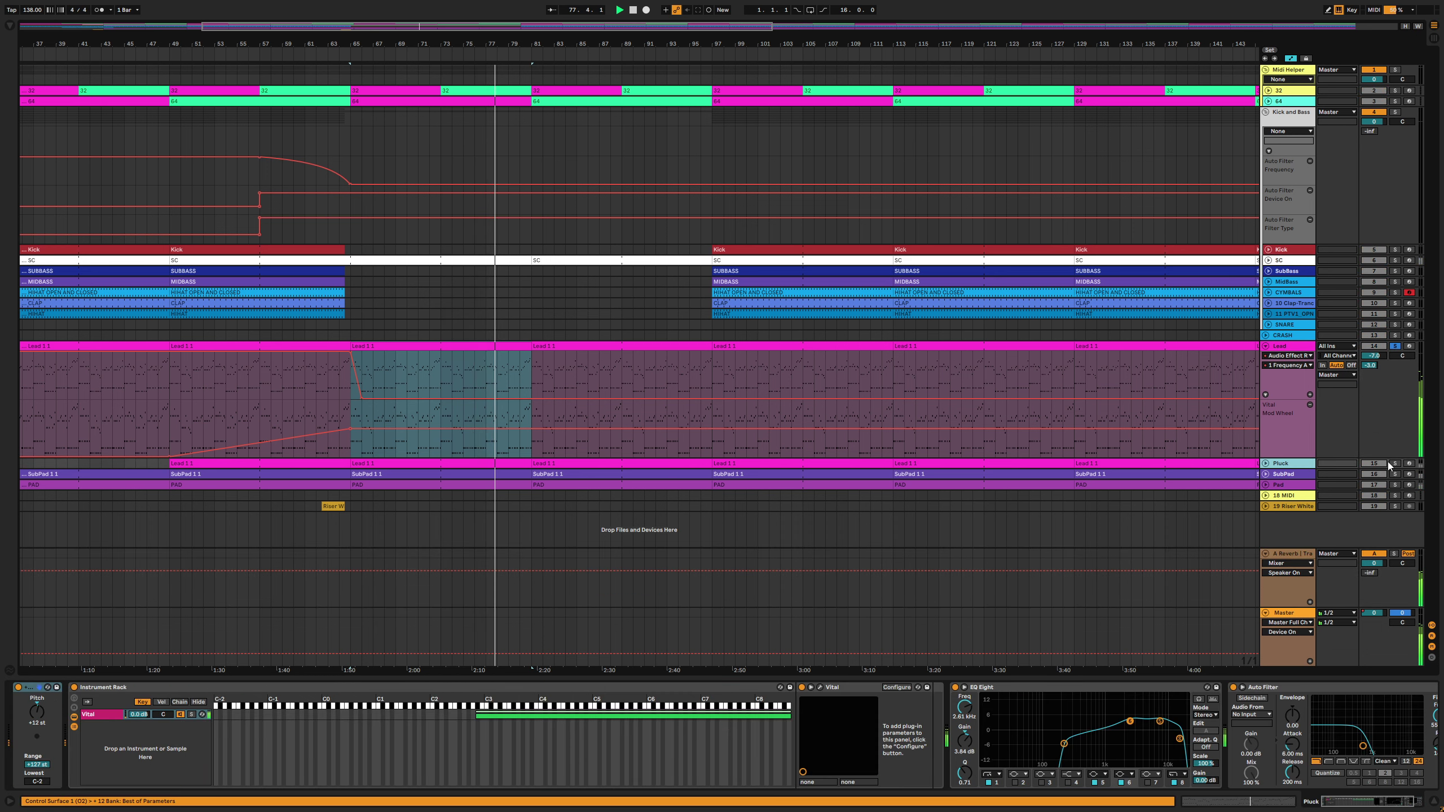
{"action": "left_click", "coordinate": [1396, 463]}
{"action": "left_click", "coordinate": [1387, 473]}
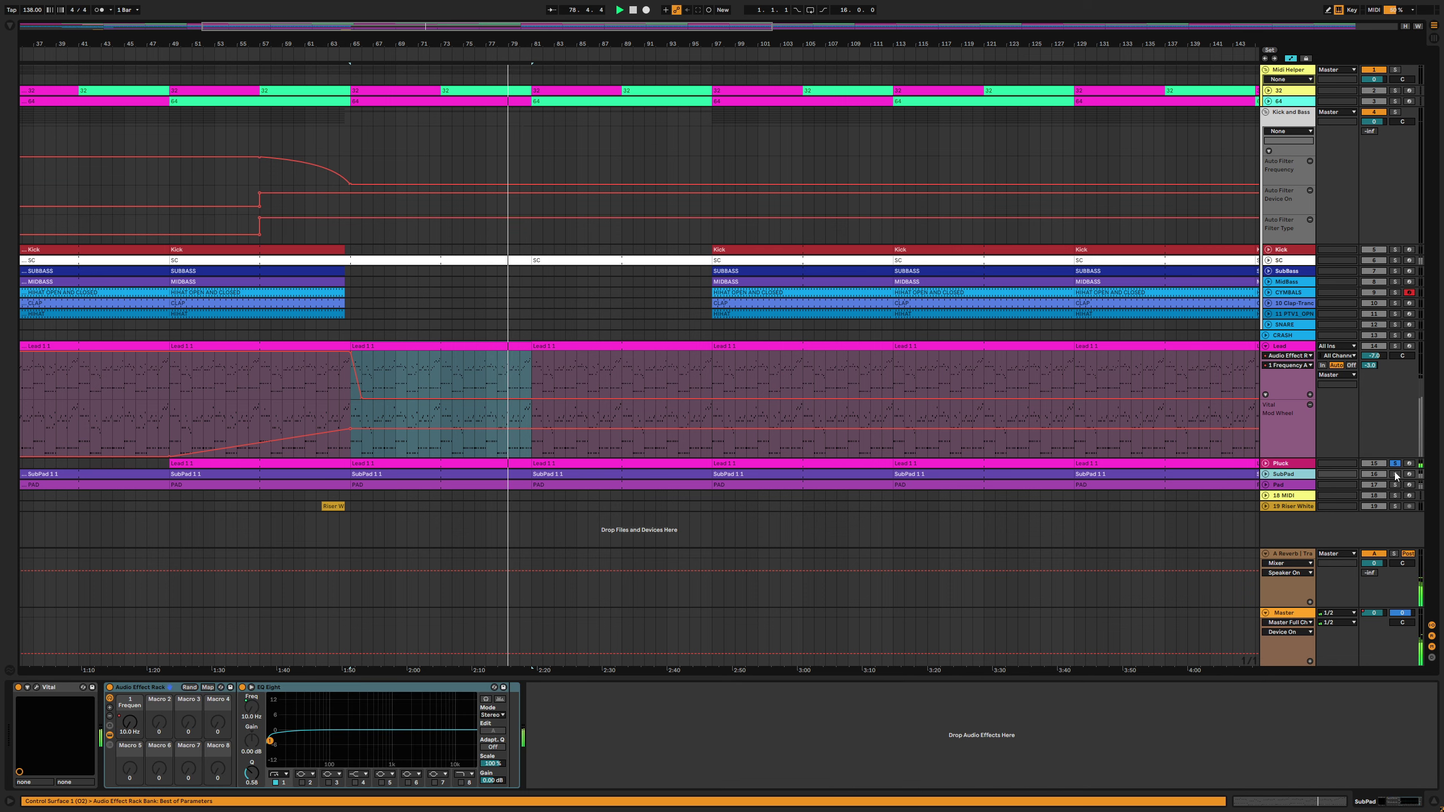
{"action": "left_click", "coordinate": [1290, 465]}
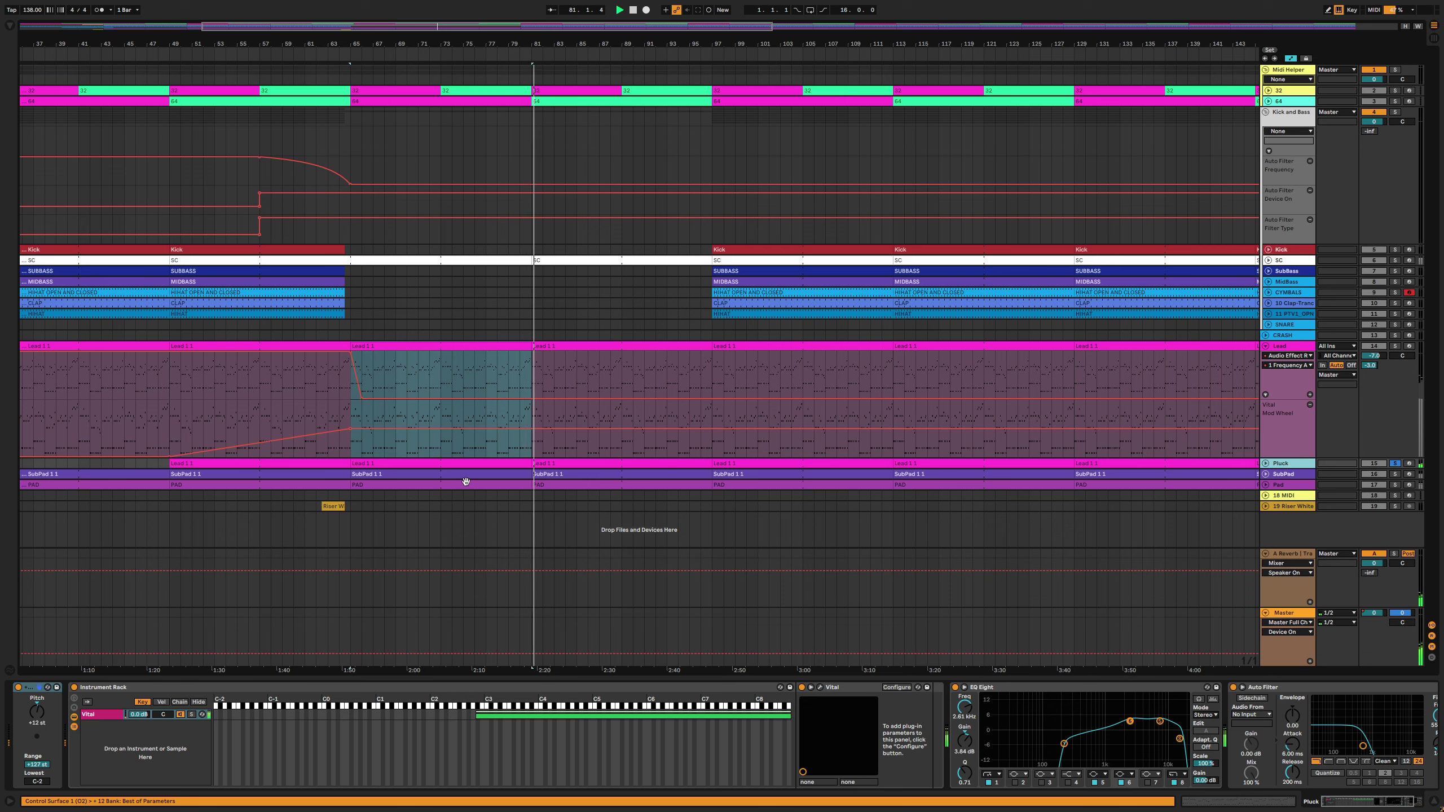
Play the soloed Pluck from bar 46, from bar 65 and from bar 81 to compare how it sounds in each section
{"action": "key", "text": "space"}
{"action": "left_click", "coordinate": [131, 427]}
{"action": "key", "text": "space"}
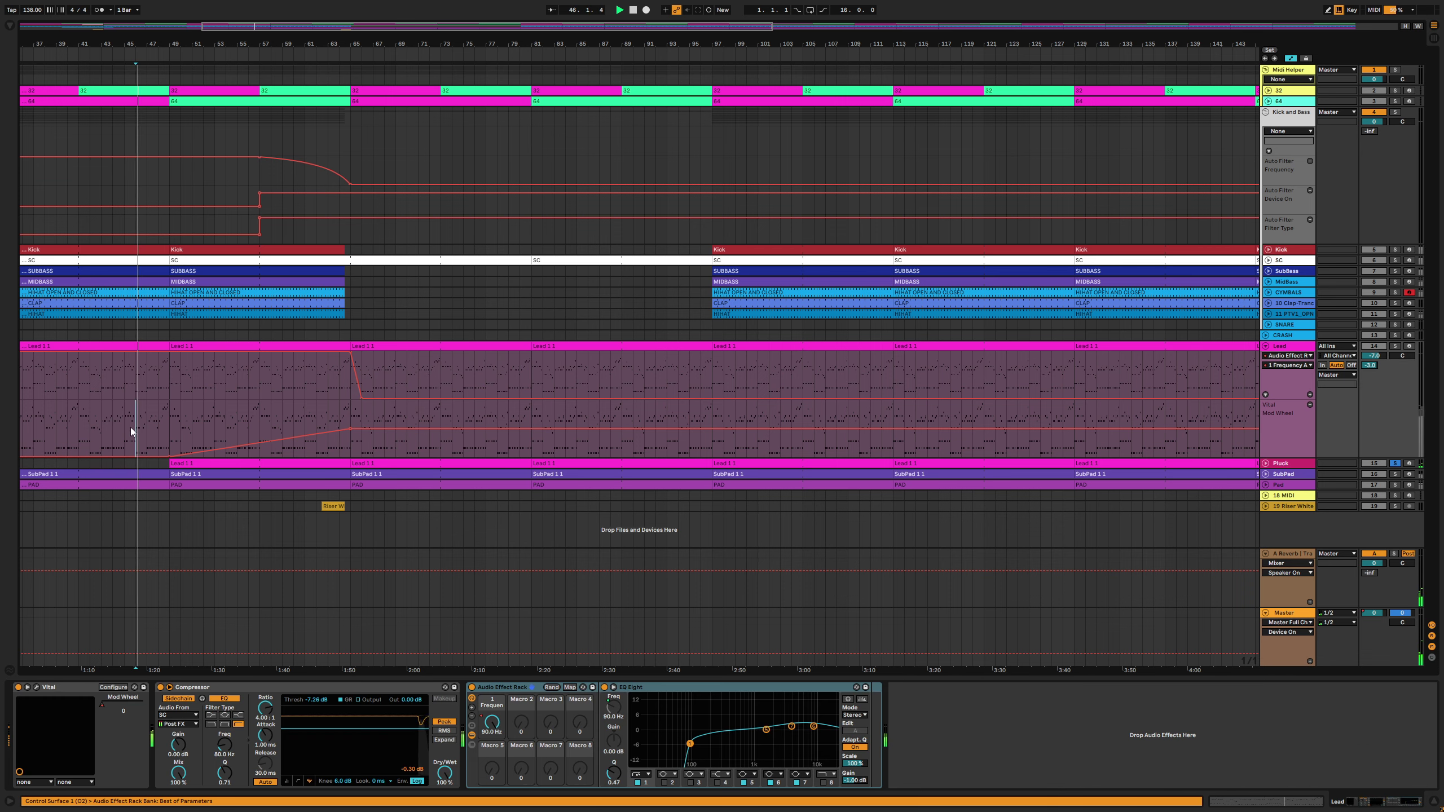
{"action": "left_click", "coordinate": [212, 424]}
{"action": "left_click", "coordinate": [351, 415]}
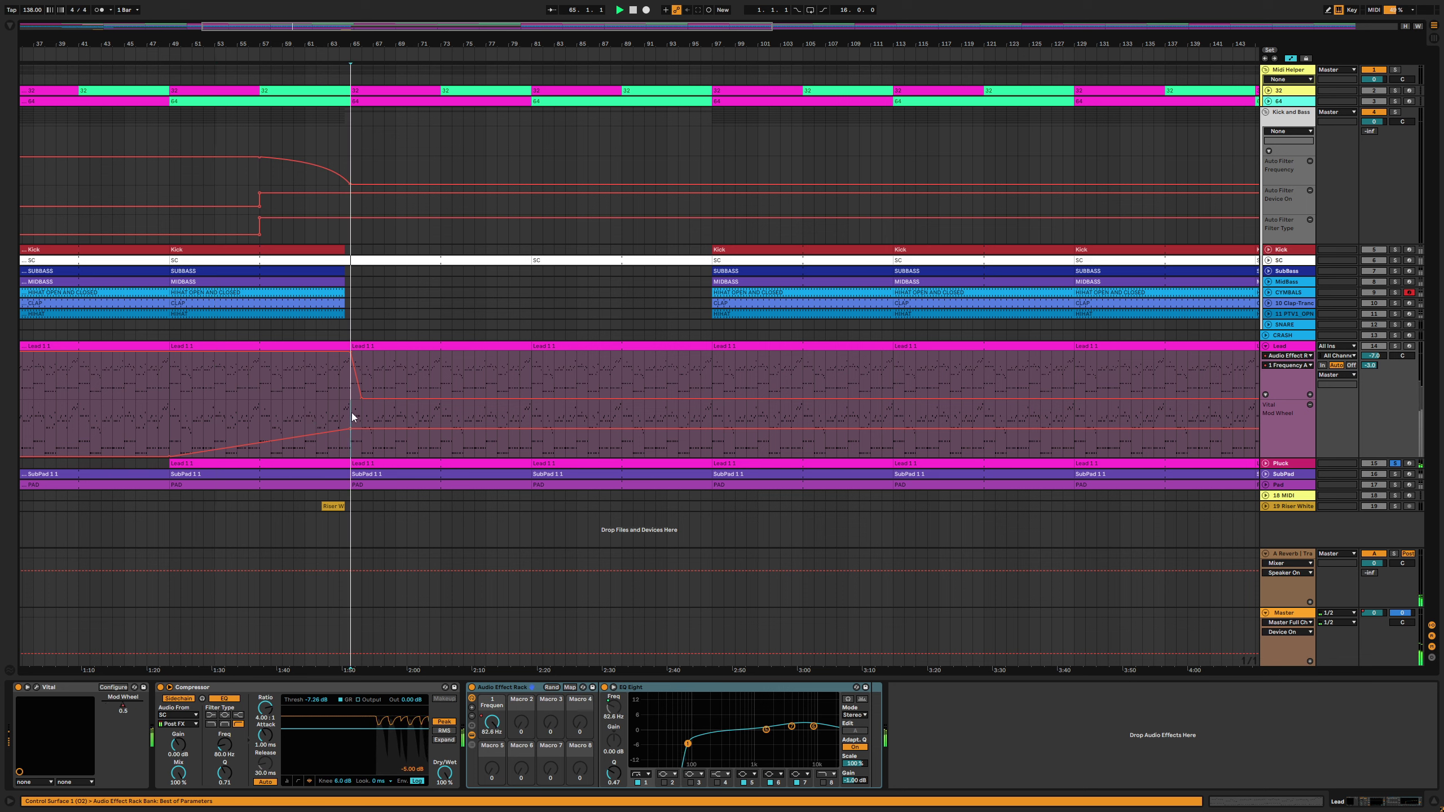
{"action": "left_click", "coordinate": [531, 414]}
{"action": "key", "text": "space"}
{"action": "key", "text": "space"}
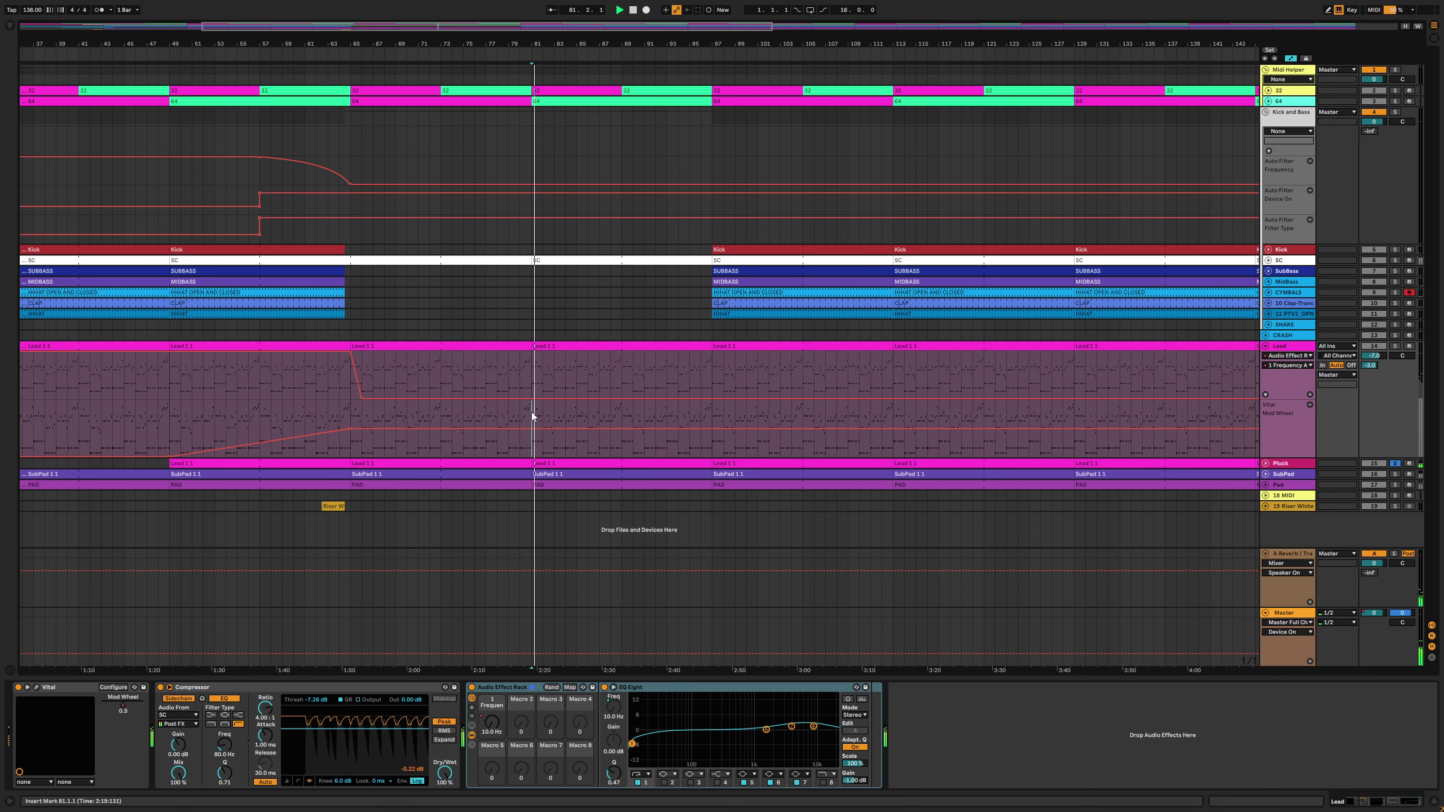
Unfold the Pluck track and play the arrangement from its first clip at bar 49
{"action": "left_click", "coordinate": [1268, 464]}
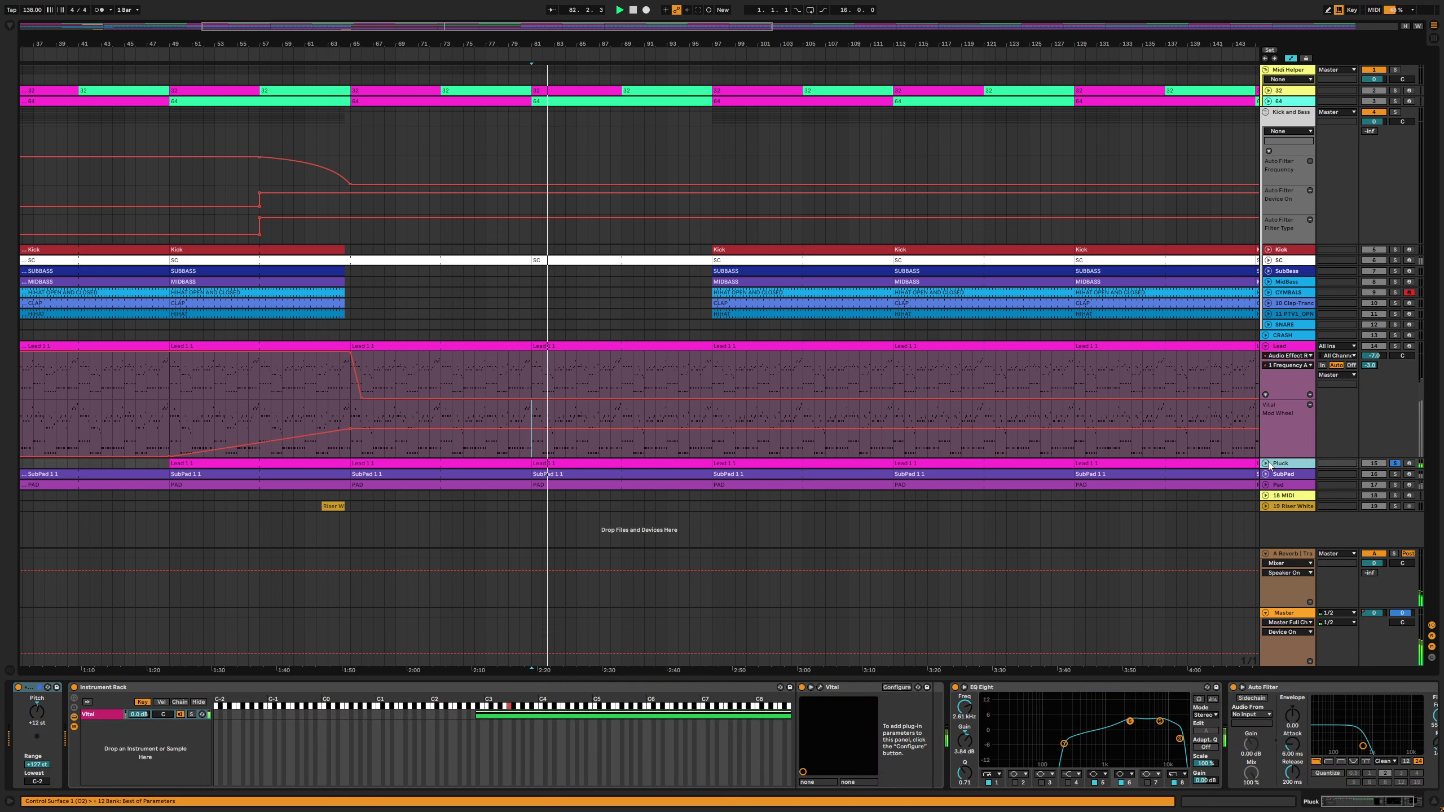
{"action": "left_click", "coordinate": [1266, 463]}
{"action": "scroll", "coordinate": [568, 392], "scroll_direction": "down", "scroll_amount": 1}
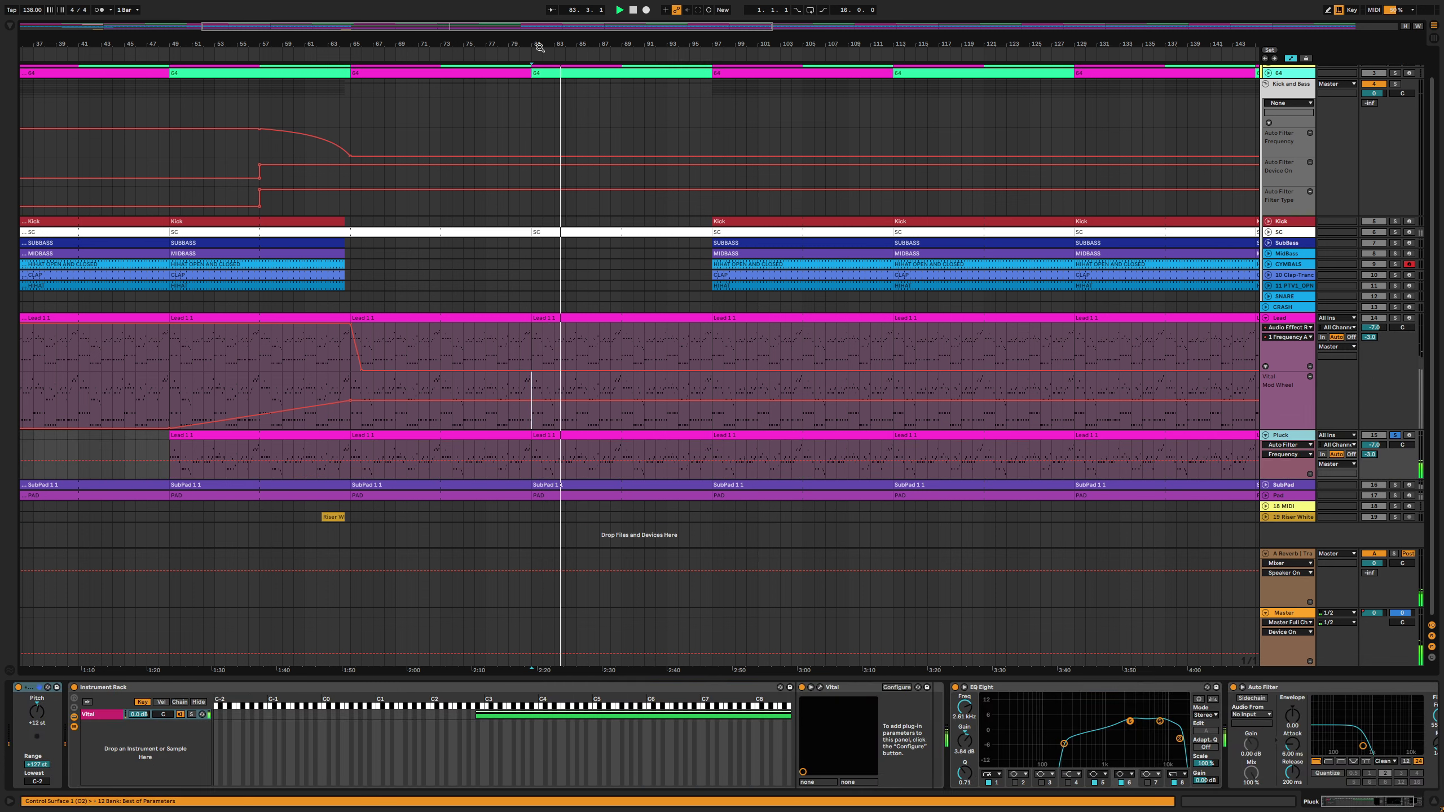
{"action": "scroll", "coordinate": [545, 201], "scroll_direction": "down", "scroll_amount": 3}
{"action": "left_click", "coordinate": [339, 455]}
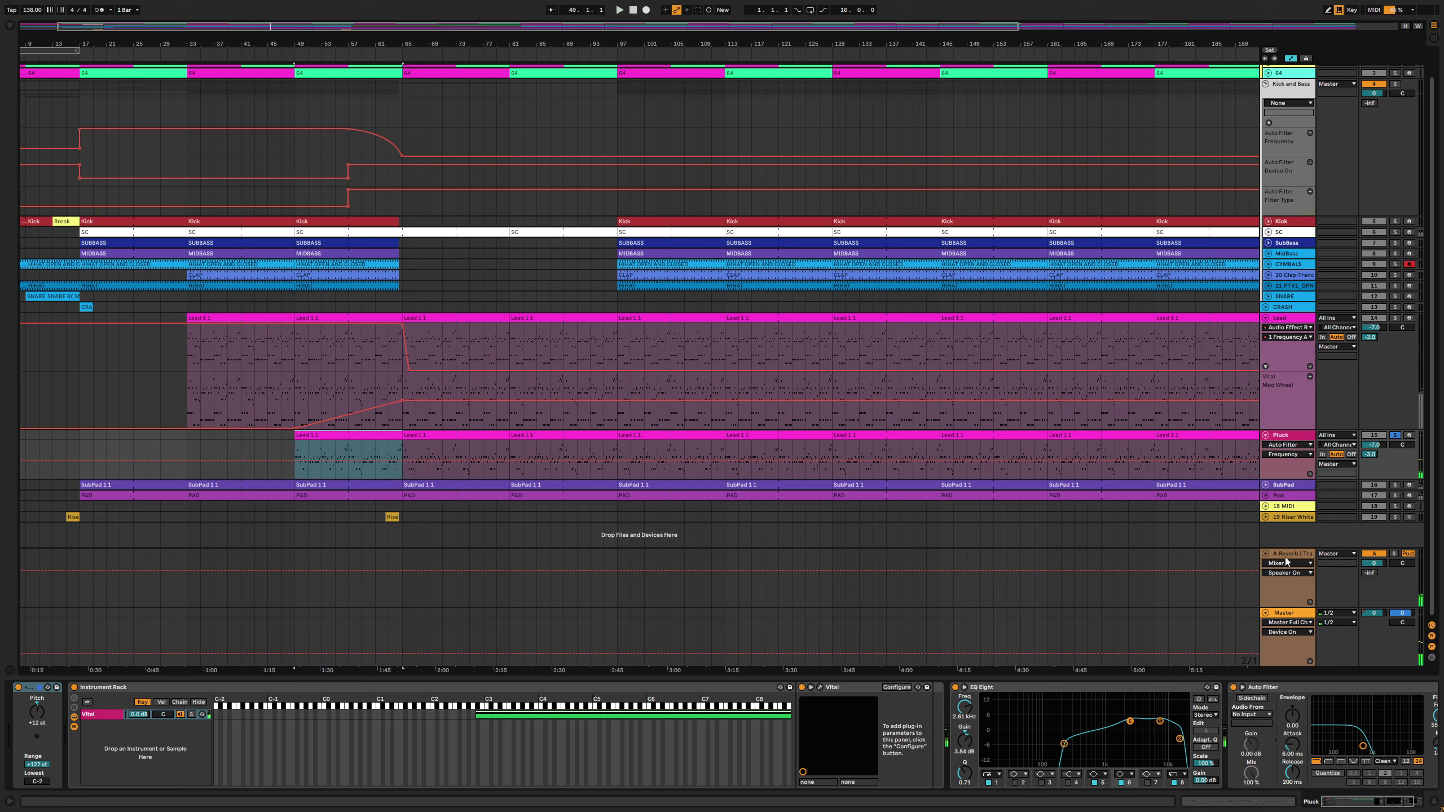
{"action": "key", "text": "space"}
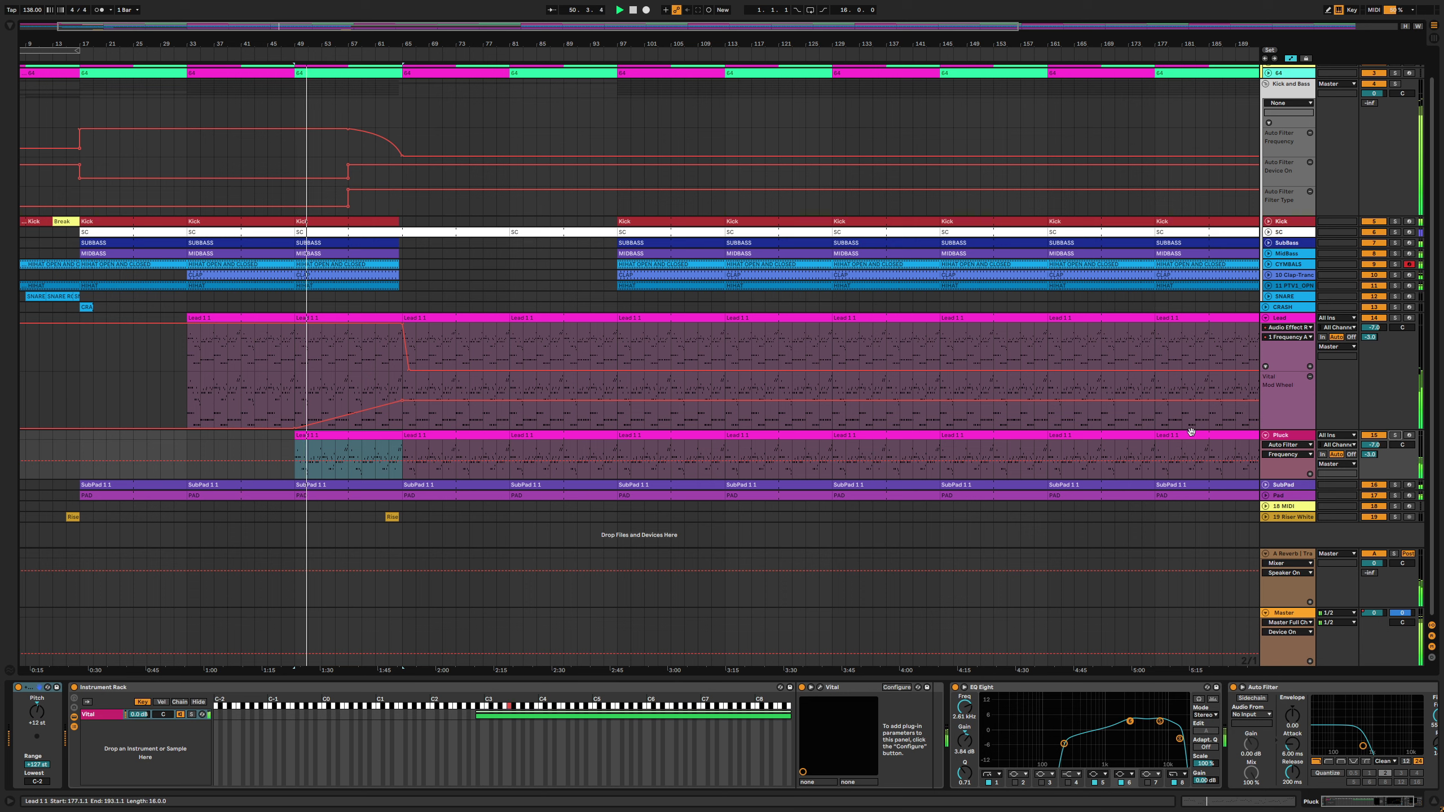
{"action": "left_click", "coordinate": [1289, 438]}
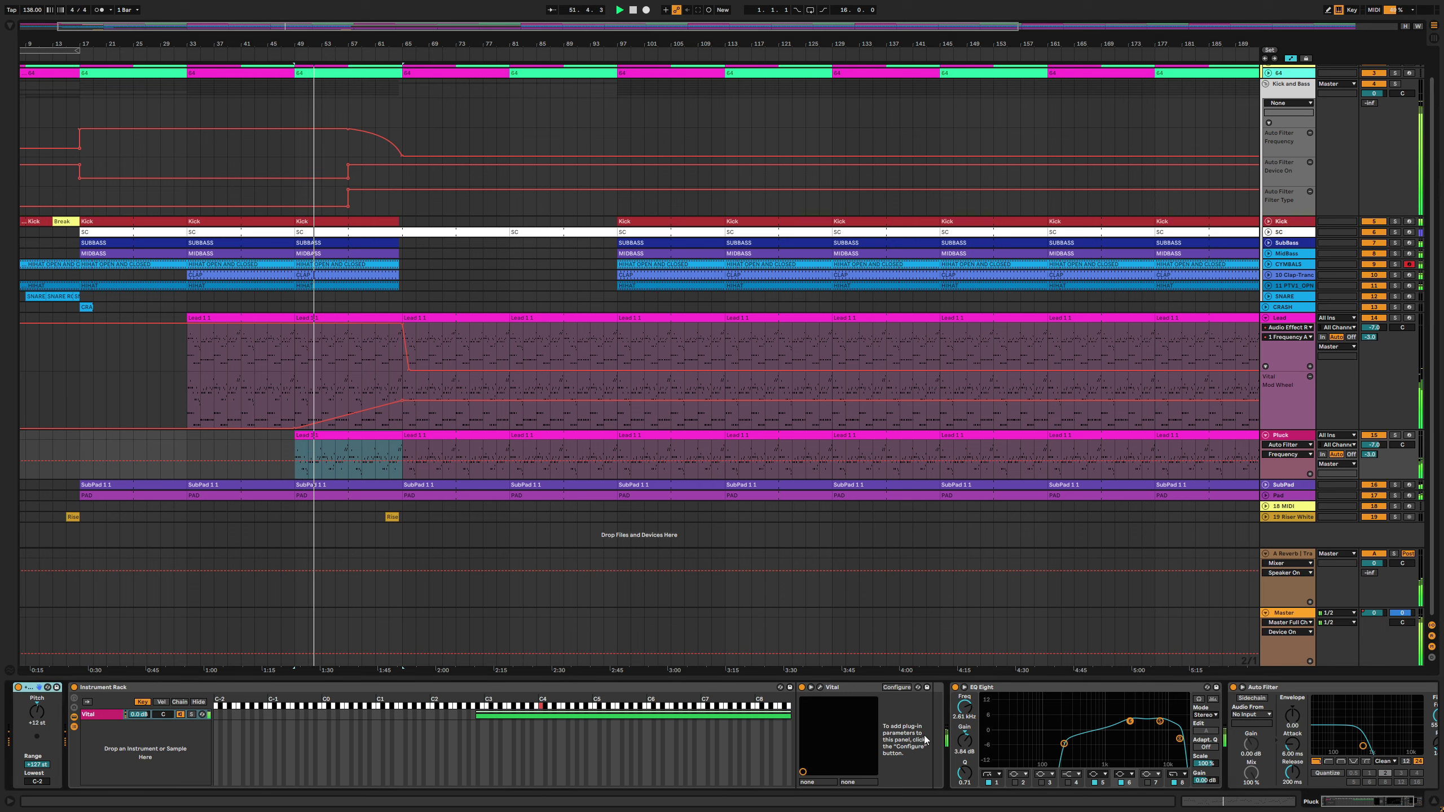
{"action": "scroll", "coordinate": [1052, 705], "scroll_direction": "right", "scroll_amount": 3}
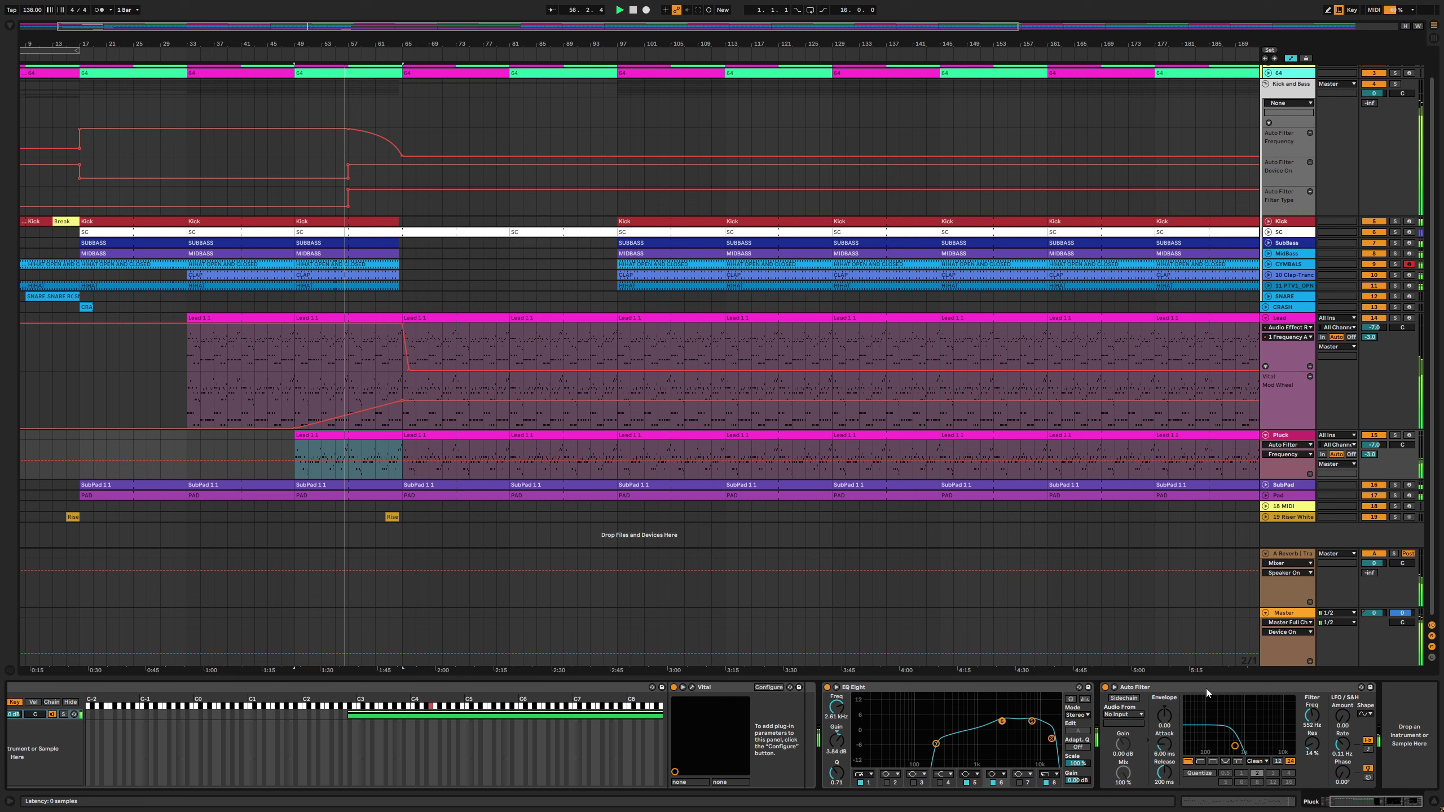
{"action": "left_click", "coordinate": [402, 449]}
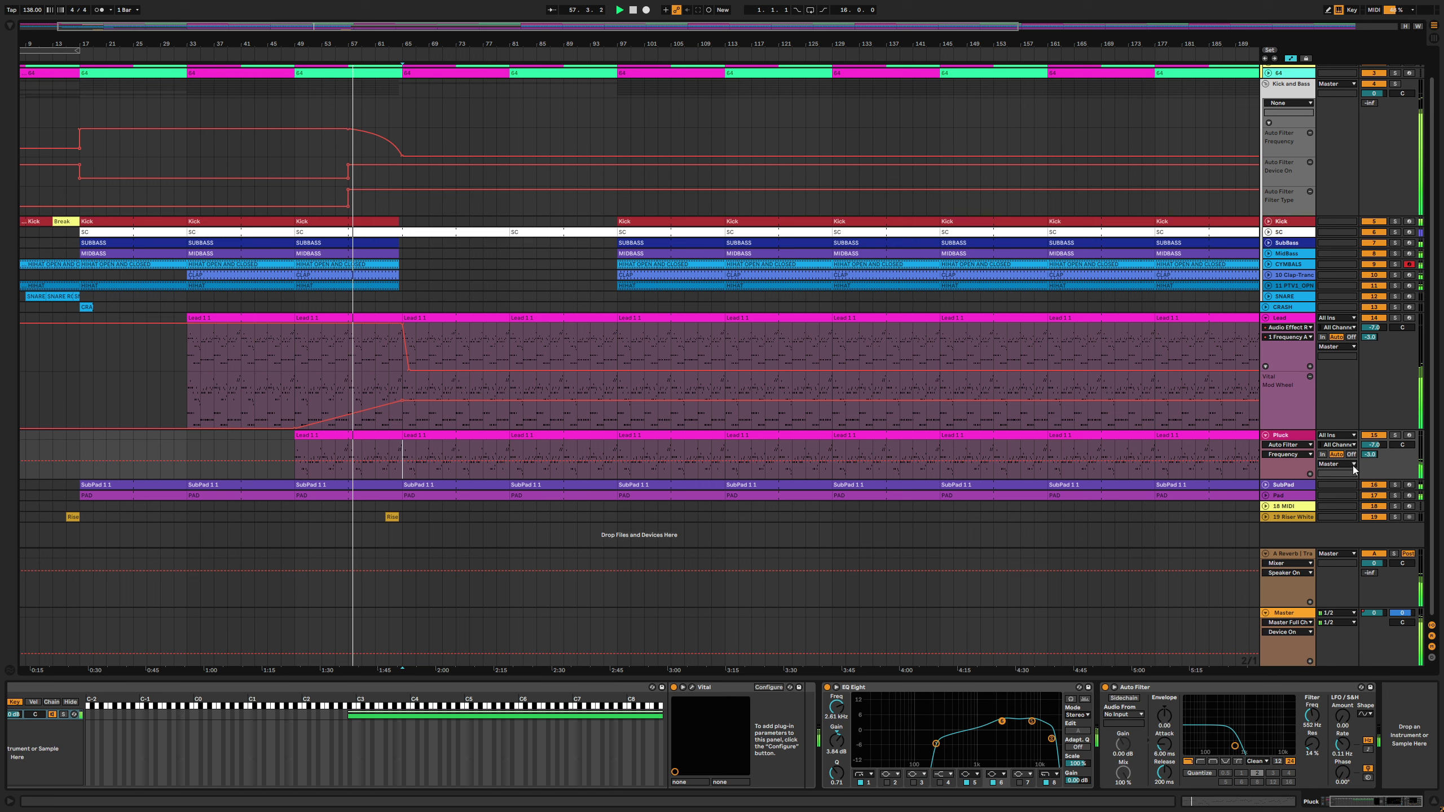
{"action": "left_click", "coordinate": [1394, 435]}
{"action": "key", "text": "space"}
{"action": "key", "text": "space"}
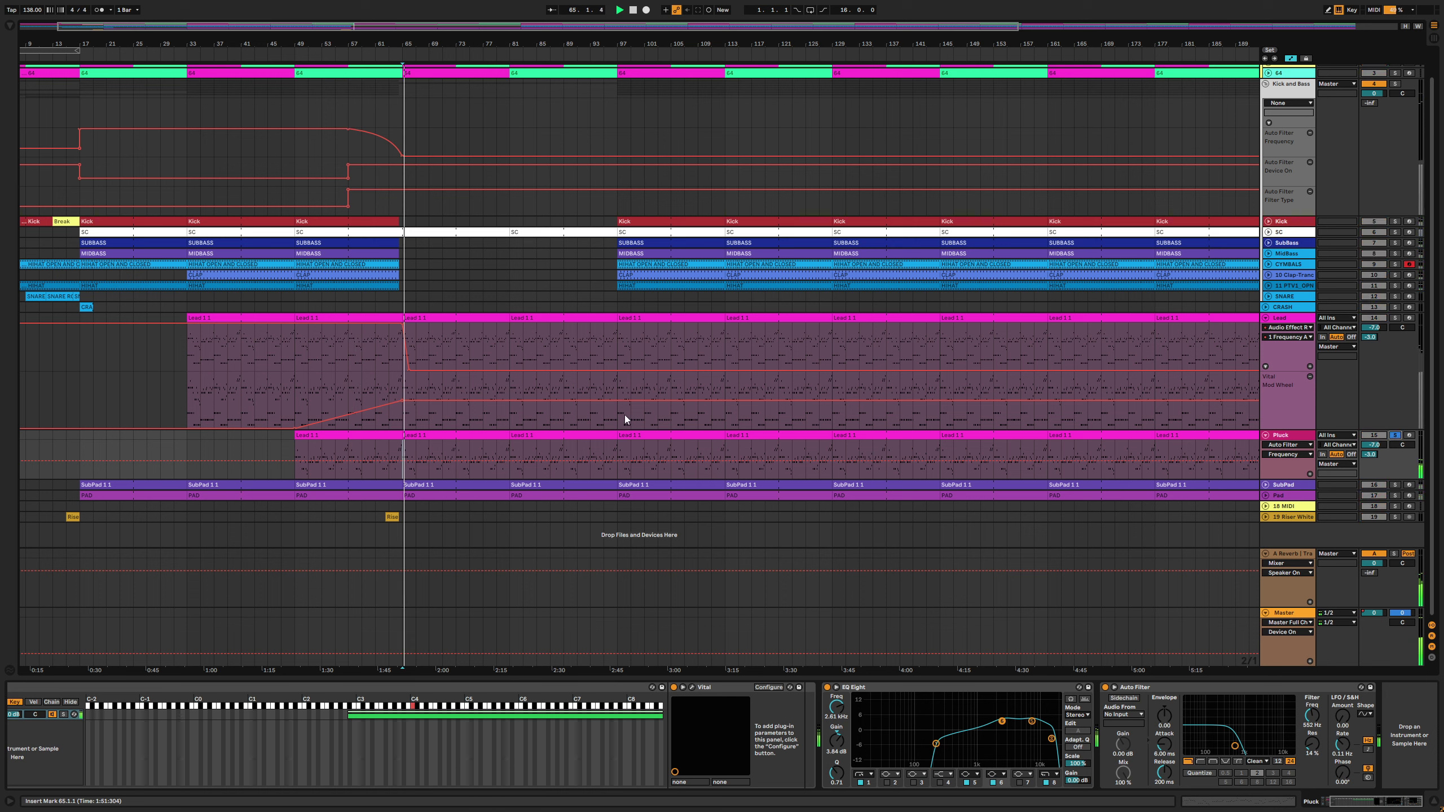
Open the Pluck clip at bar 49 in the note editor, turn off its scale setting and replay it
{"action": "left_click", "coordinate": [370, 435]}
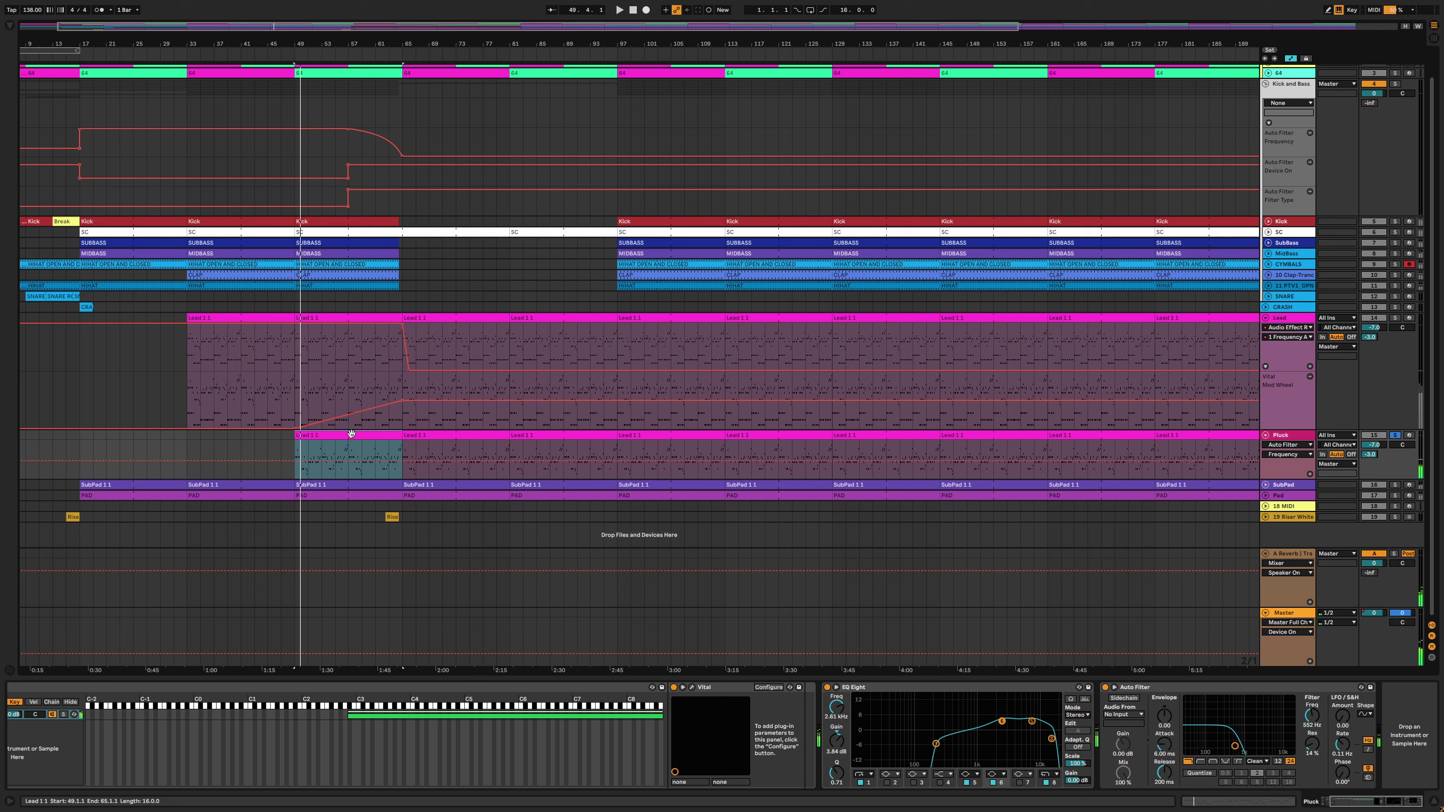
{"action": "double_click", "coordinate": [352, 434]}
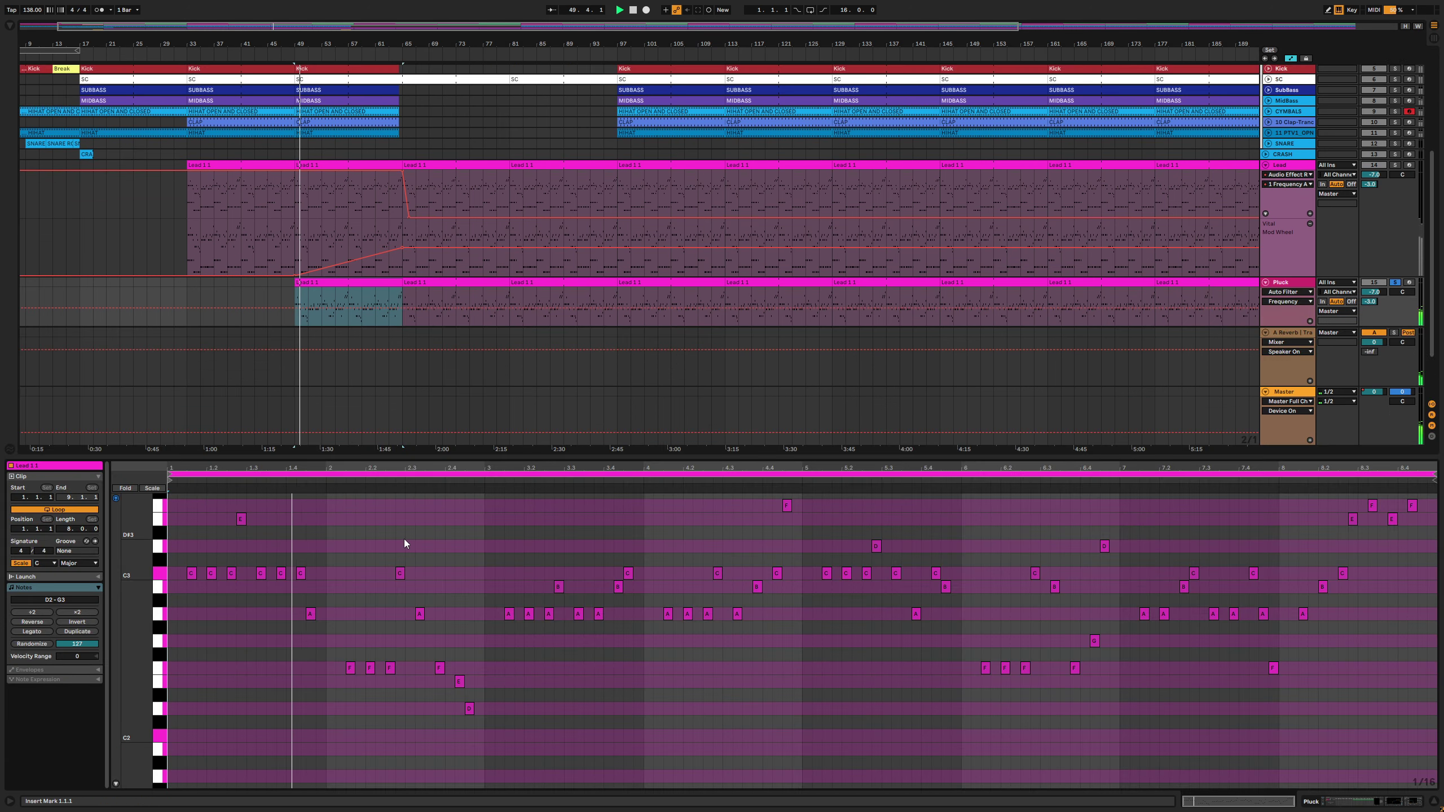
{"action": "left_click", "coordinate": [22, 563]}
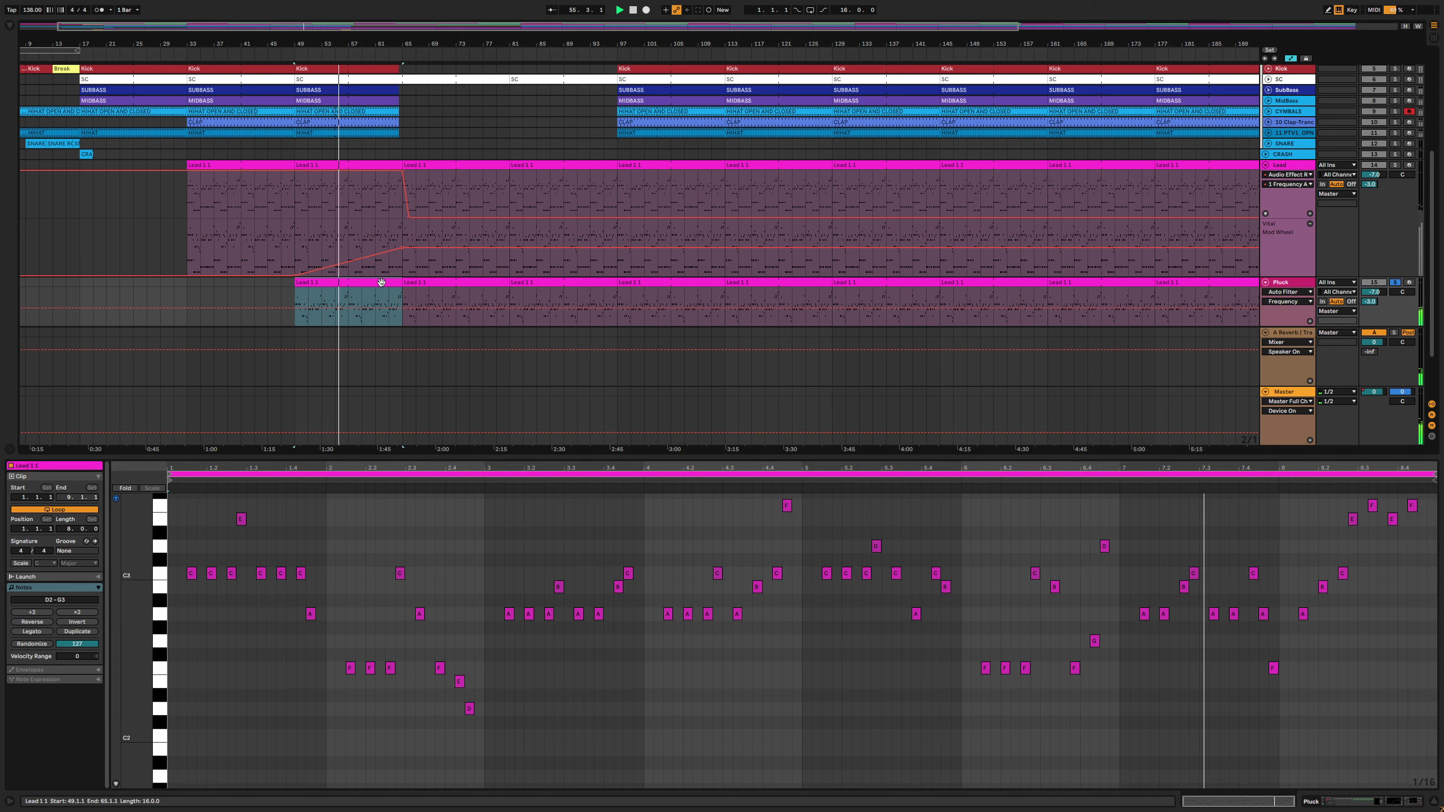
{"action": "key", "text": "space"}
{"action": "key", "text": "space"}
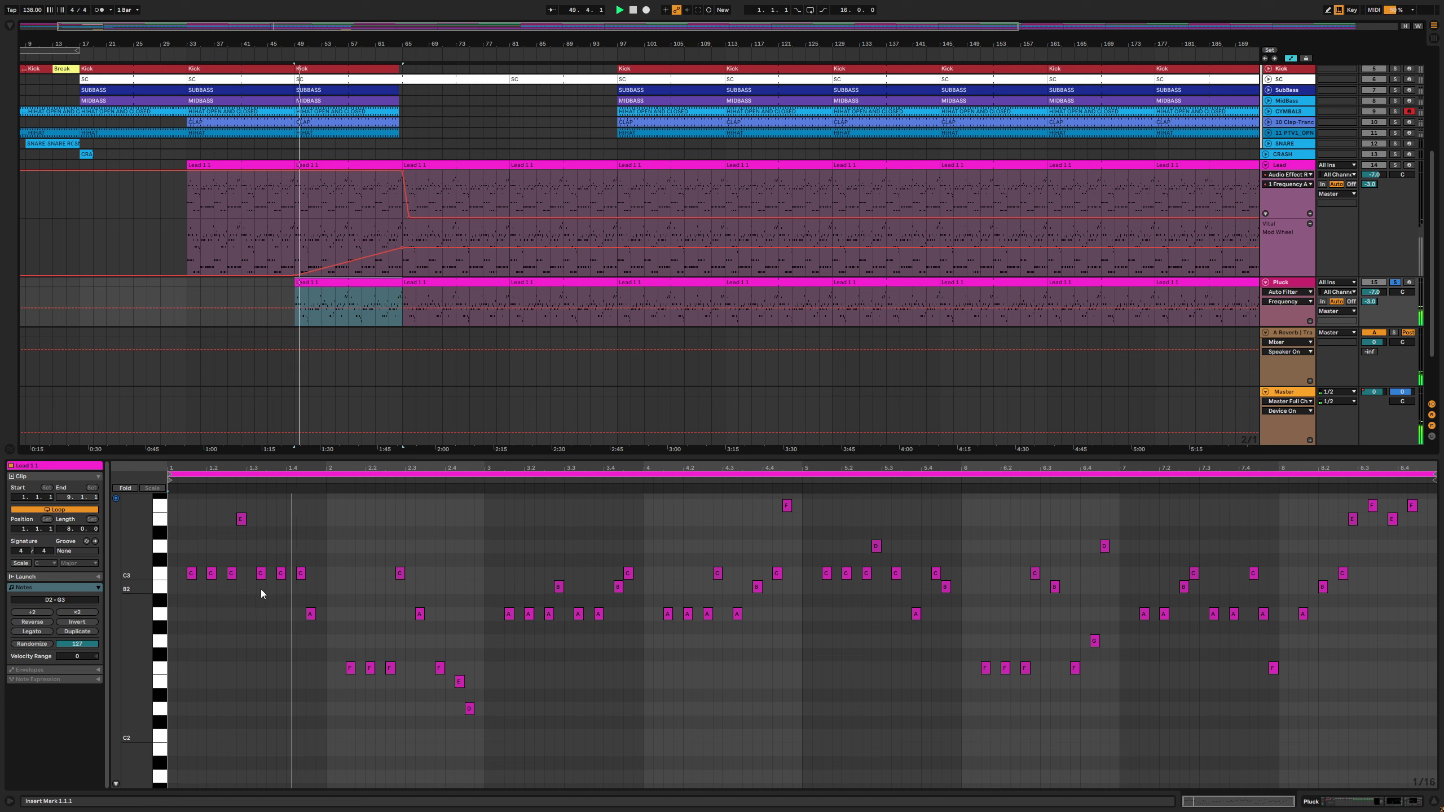
{"action": "double_click", "coordinate": [192, 574]}
{"action": "left_click", "coordinate": [211, 575]}
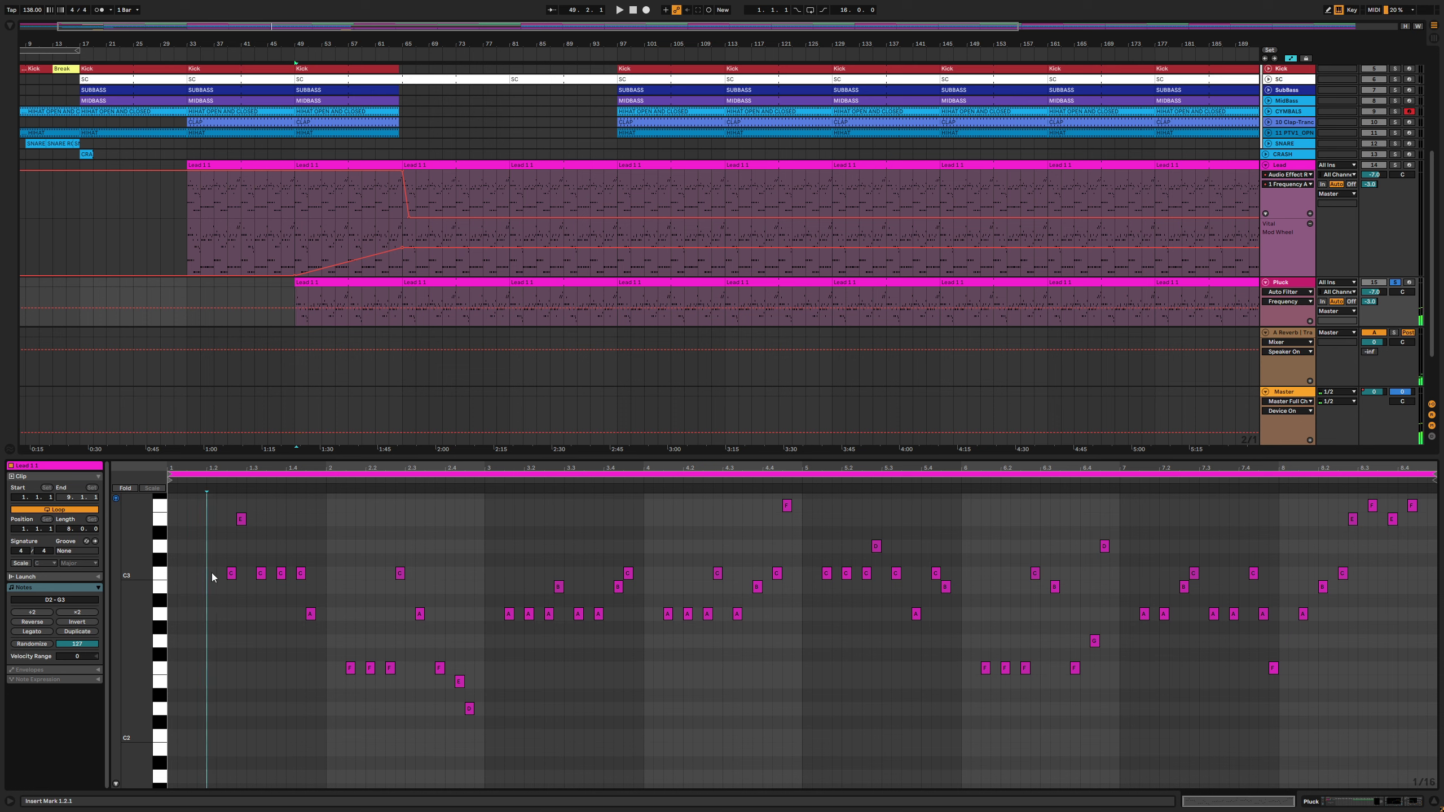
{"action": "key", "text": "ctrl+z"}
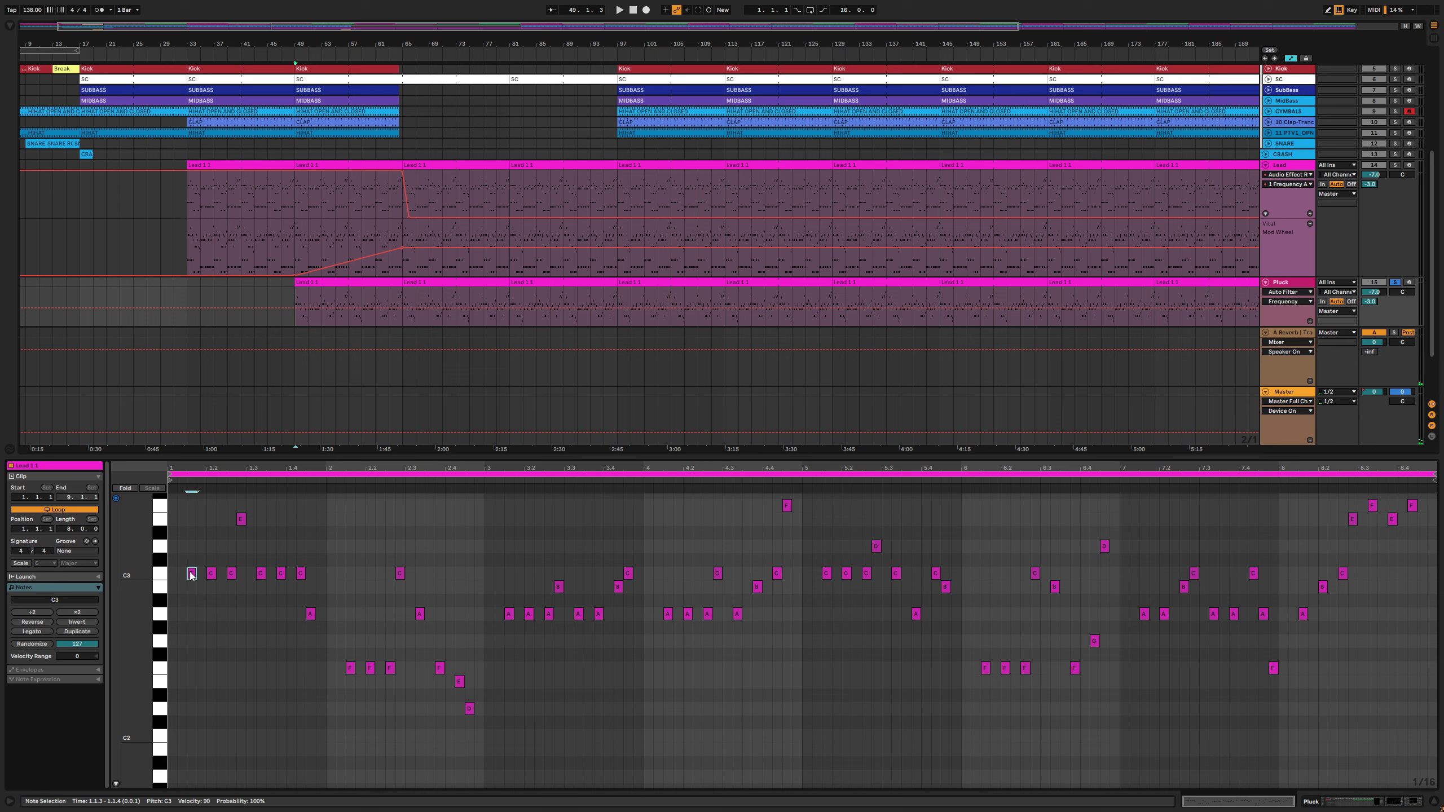
Delete the six C3 notes in bar 1 of the Pluck clip and play the thinned pattern
{"action": "double_click", "coordinate": [192, 575]}
{"action": "double_click", "coordinate": [212, 576]}
{"action": "double_click", "coordinate": [230, 575]}
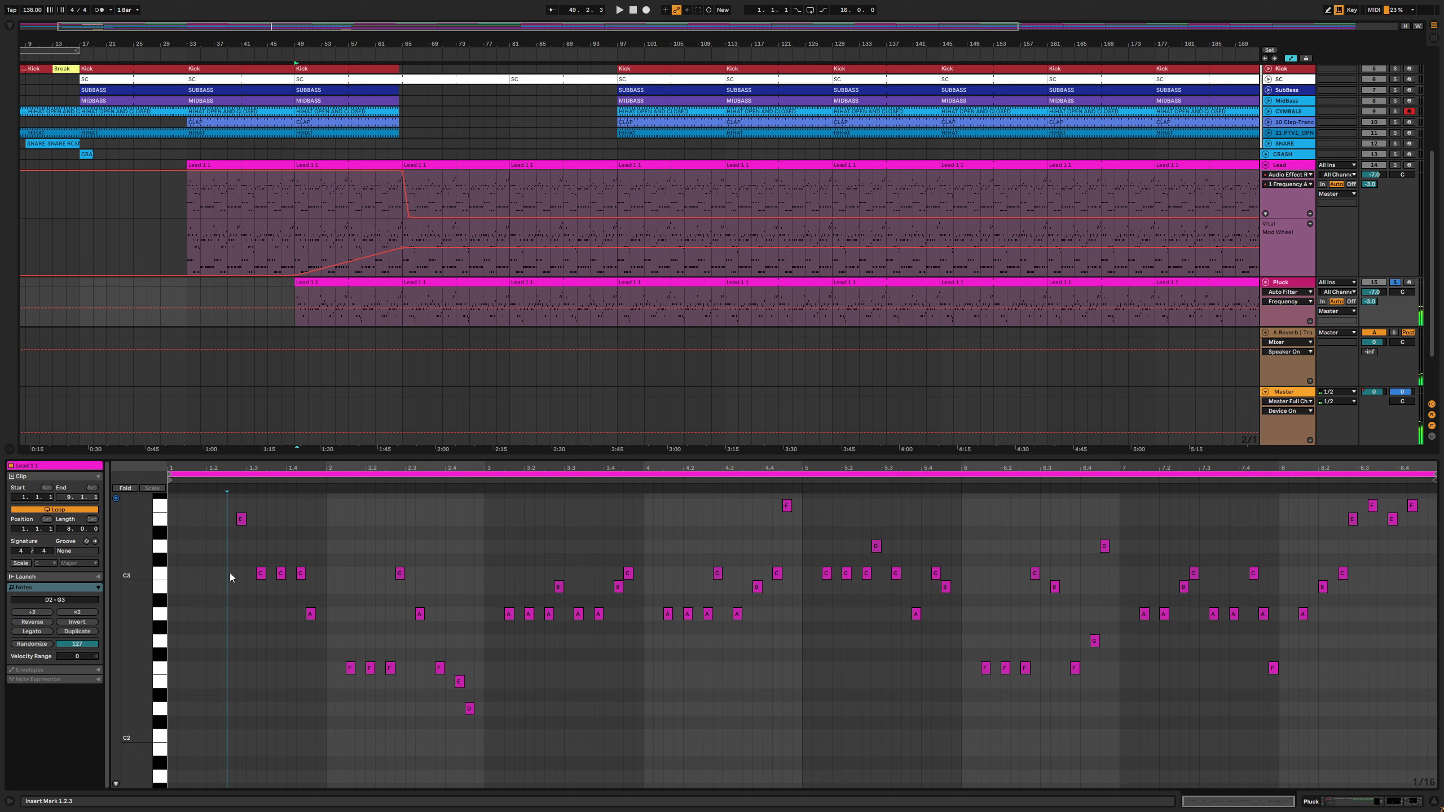
{"action": "left_click", "coordinate": [261, 579]}
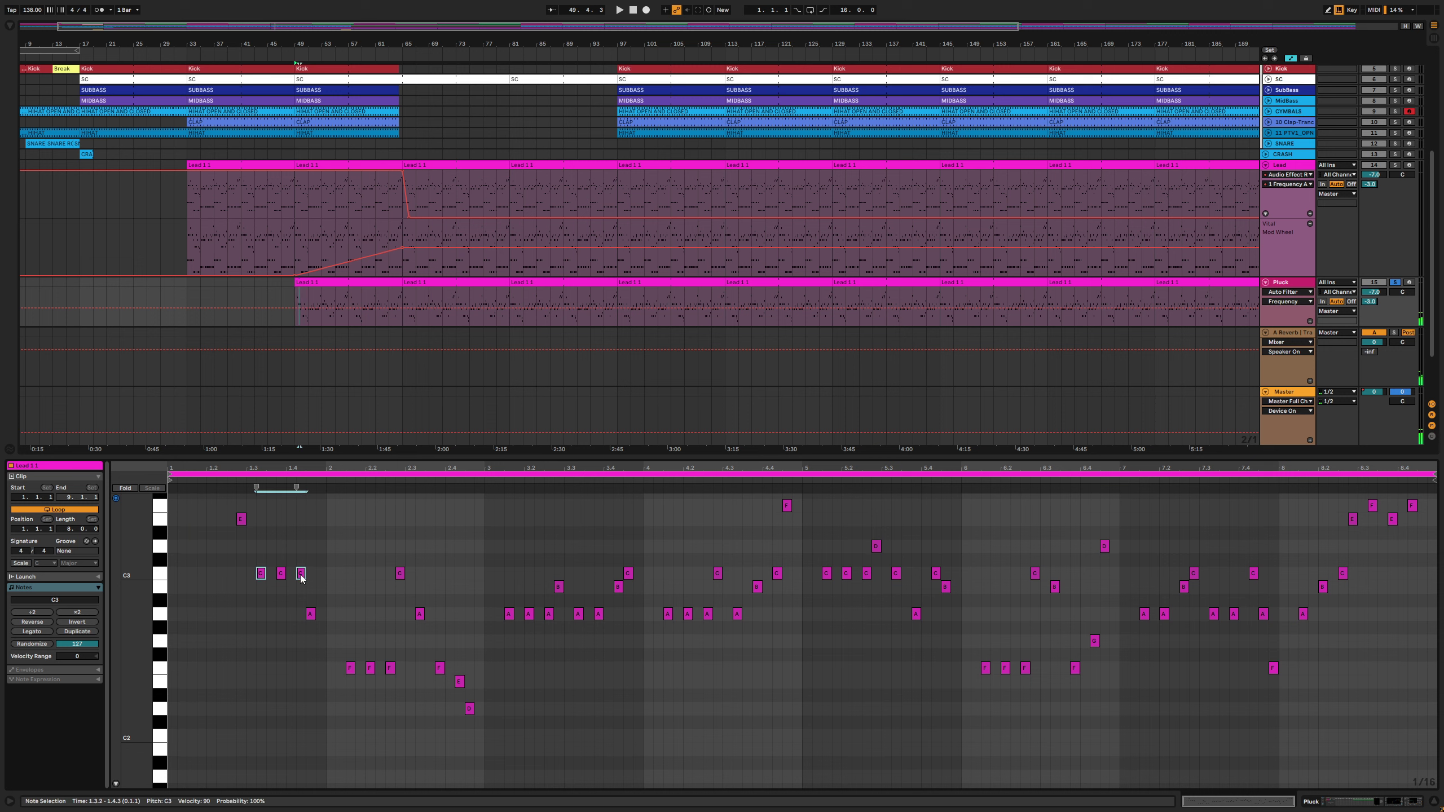
{"action": "double_click", "coordinate": [300, 574]}
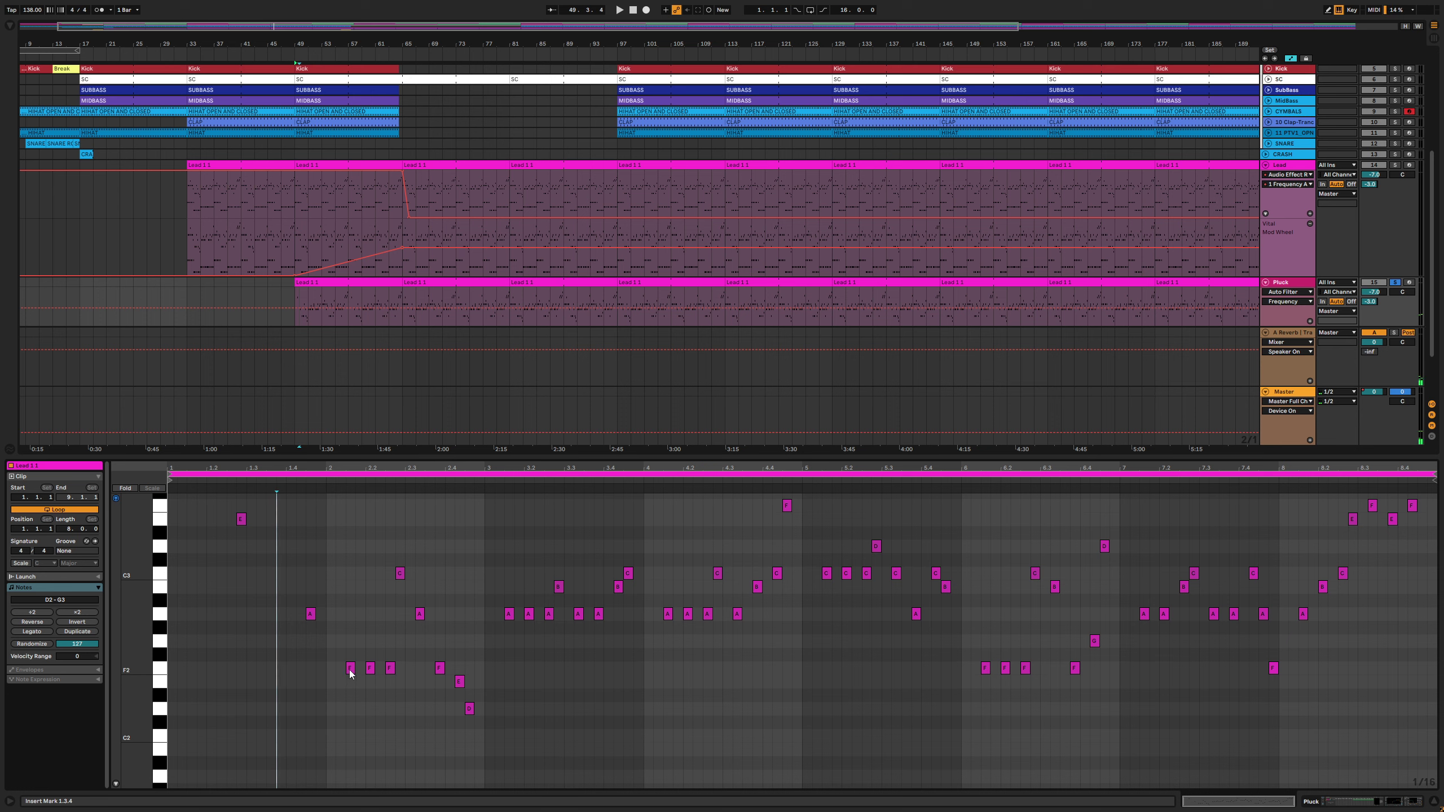
{"action": "key", "text": "space"}
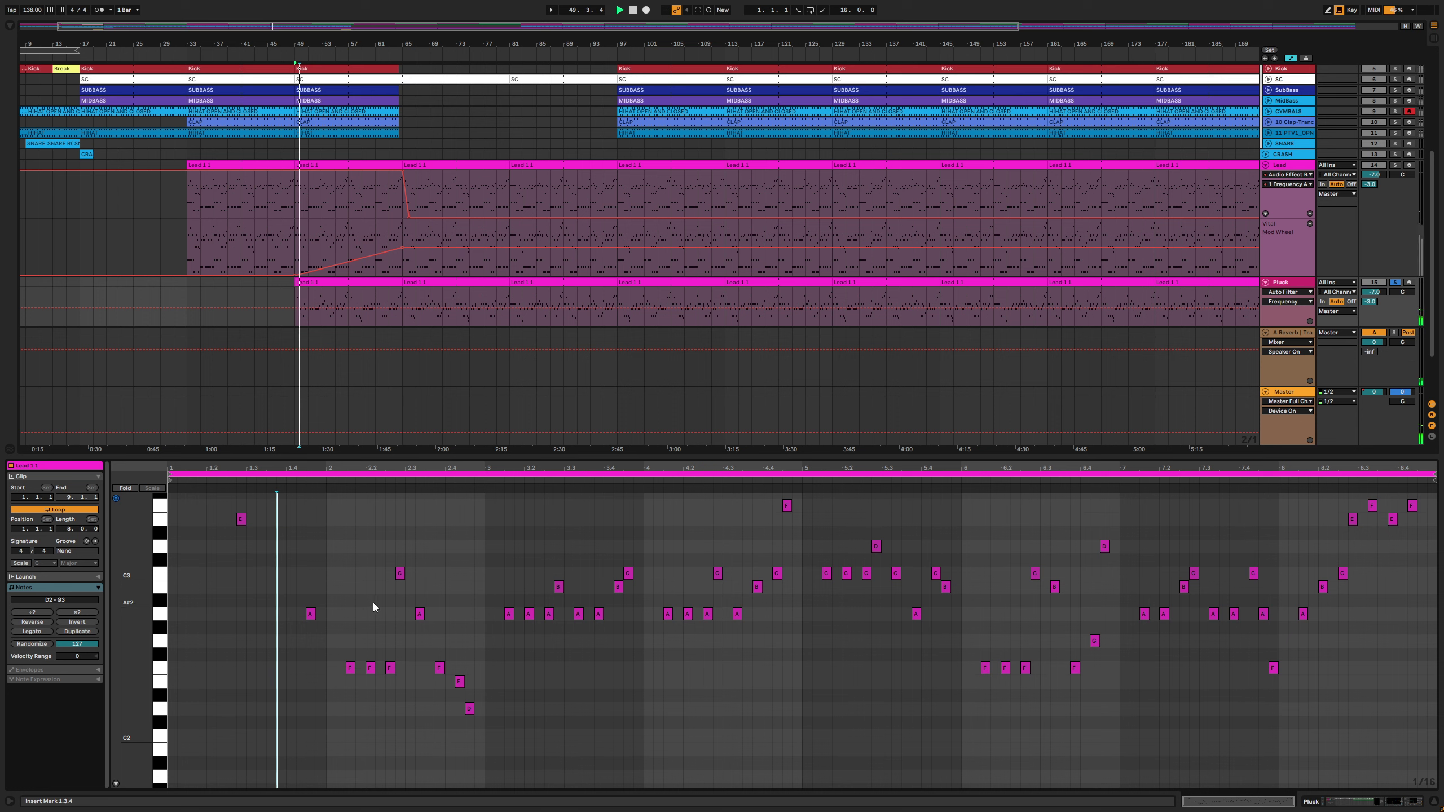
{"action": "key", "text": "space"}
Delete the three consecutive F2 notes at the start of bar 2 in the Pluck clip and listen to the result
{"action": "left_click", "coordinate": [351, 669]}
{"action": "double_click", "coordinate": [350, 669]}
{"action": "double_click", "coordinate": [370, 668]}
{"action": "double_click", "coordinate": [390, 669]}
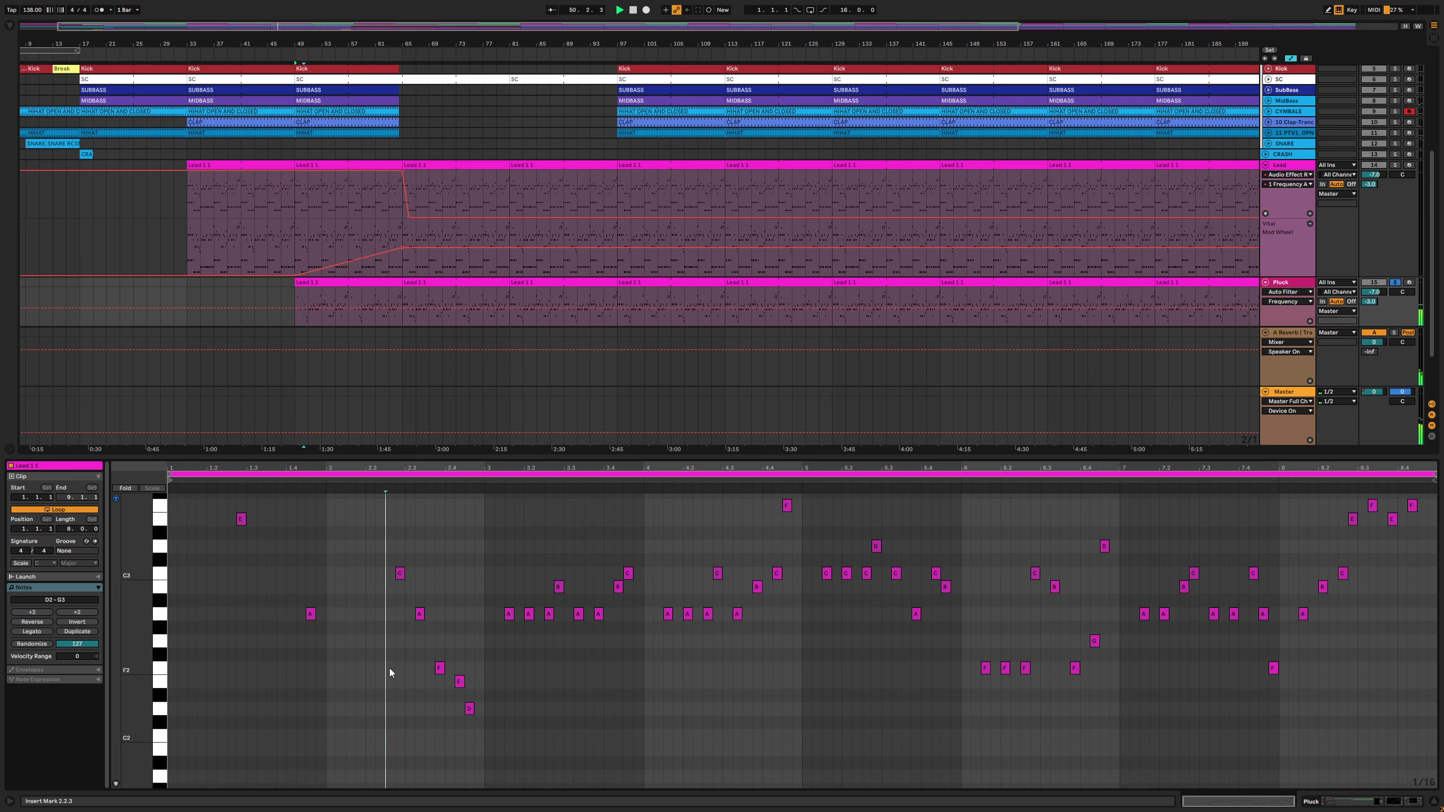
{"action": "key", "text": "space"}
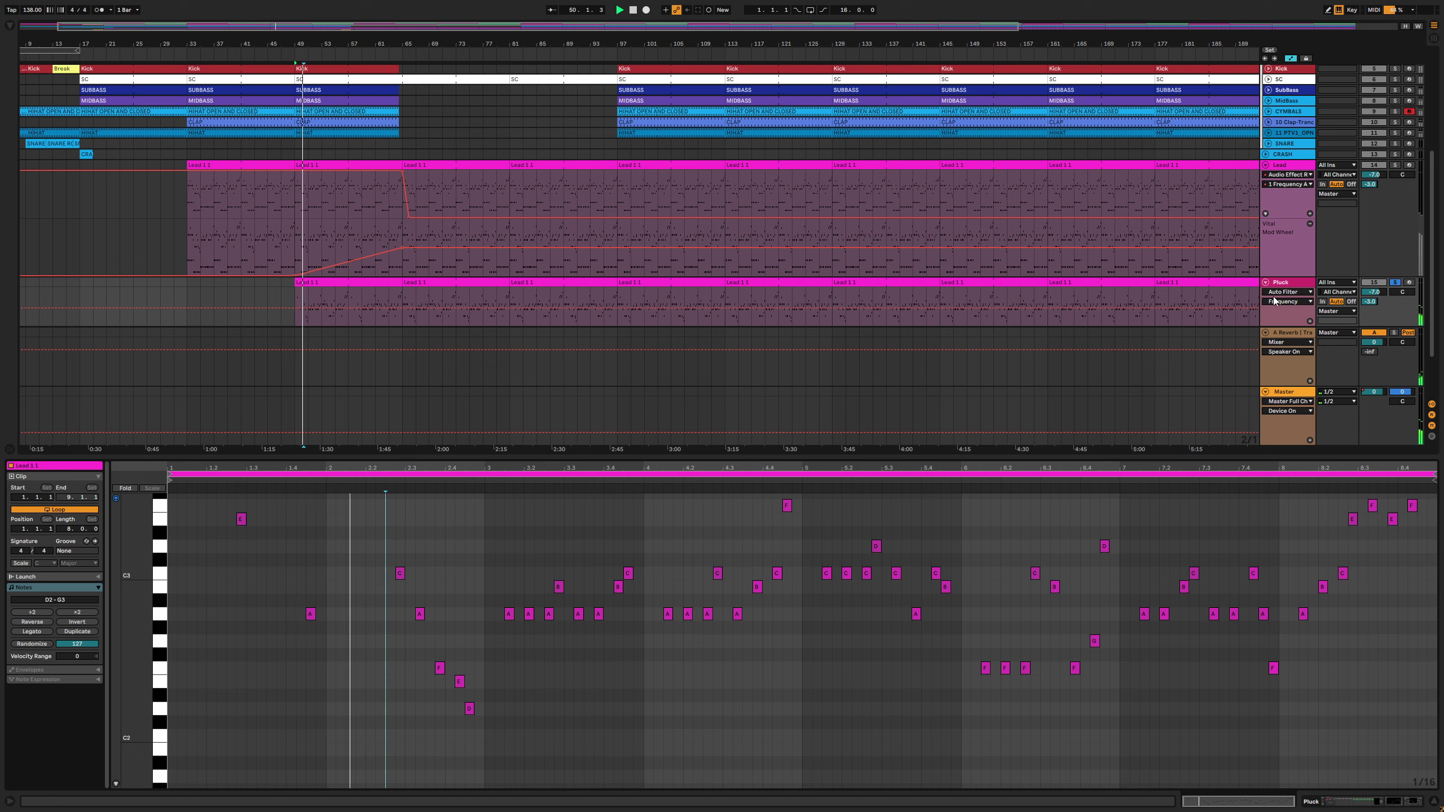
{"action": "key", "text": "space"}
Delete the E2 note near the end of bar 2 and the repeated A2 notes in bars 3 and 4
{"action": "double_click", "coordinate": [459, 682]}
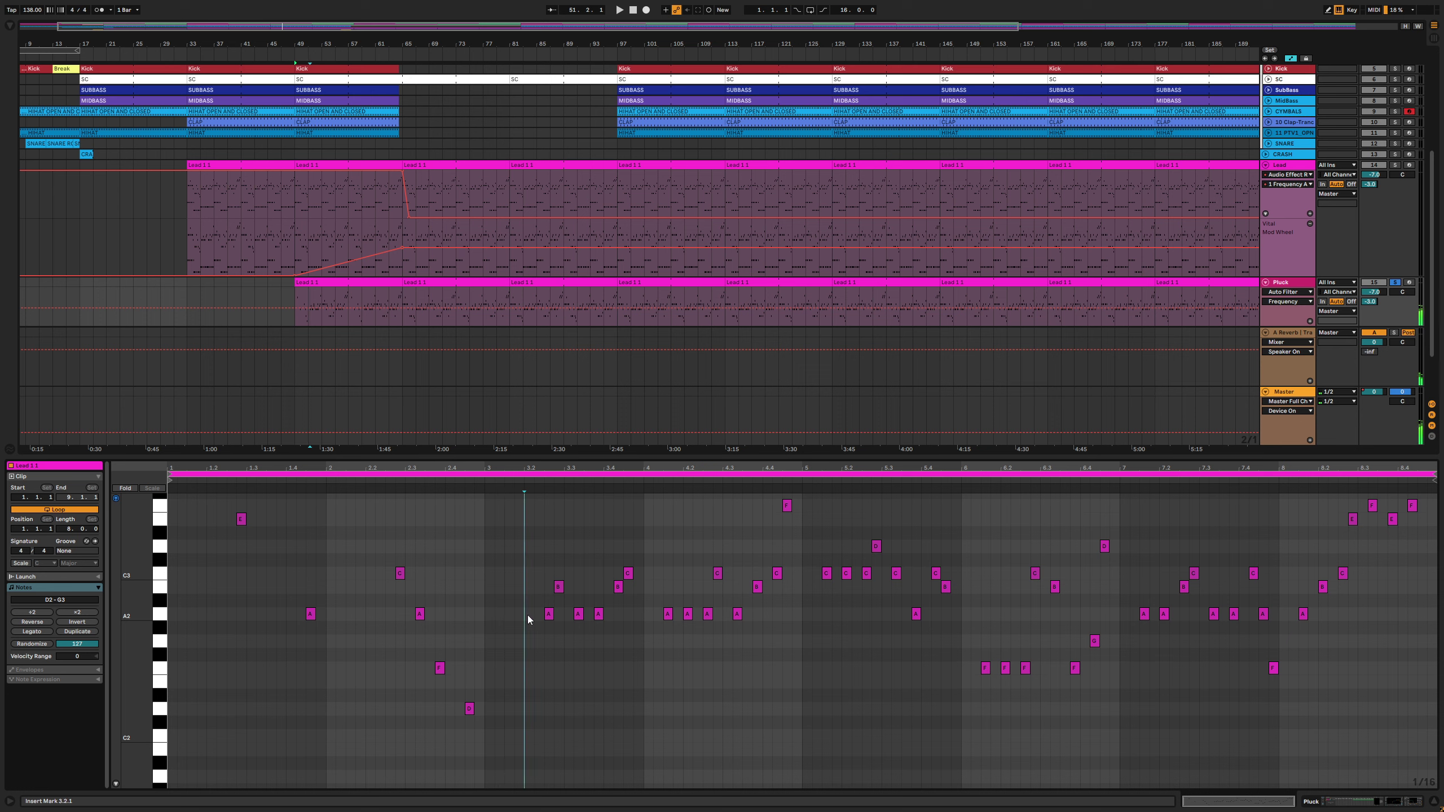
{"action": "double_click", "coordinate": [549, 614]}
{"action": "double_click", "coordinate": [579, 614]}
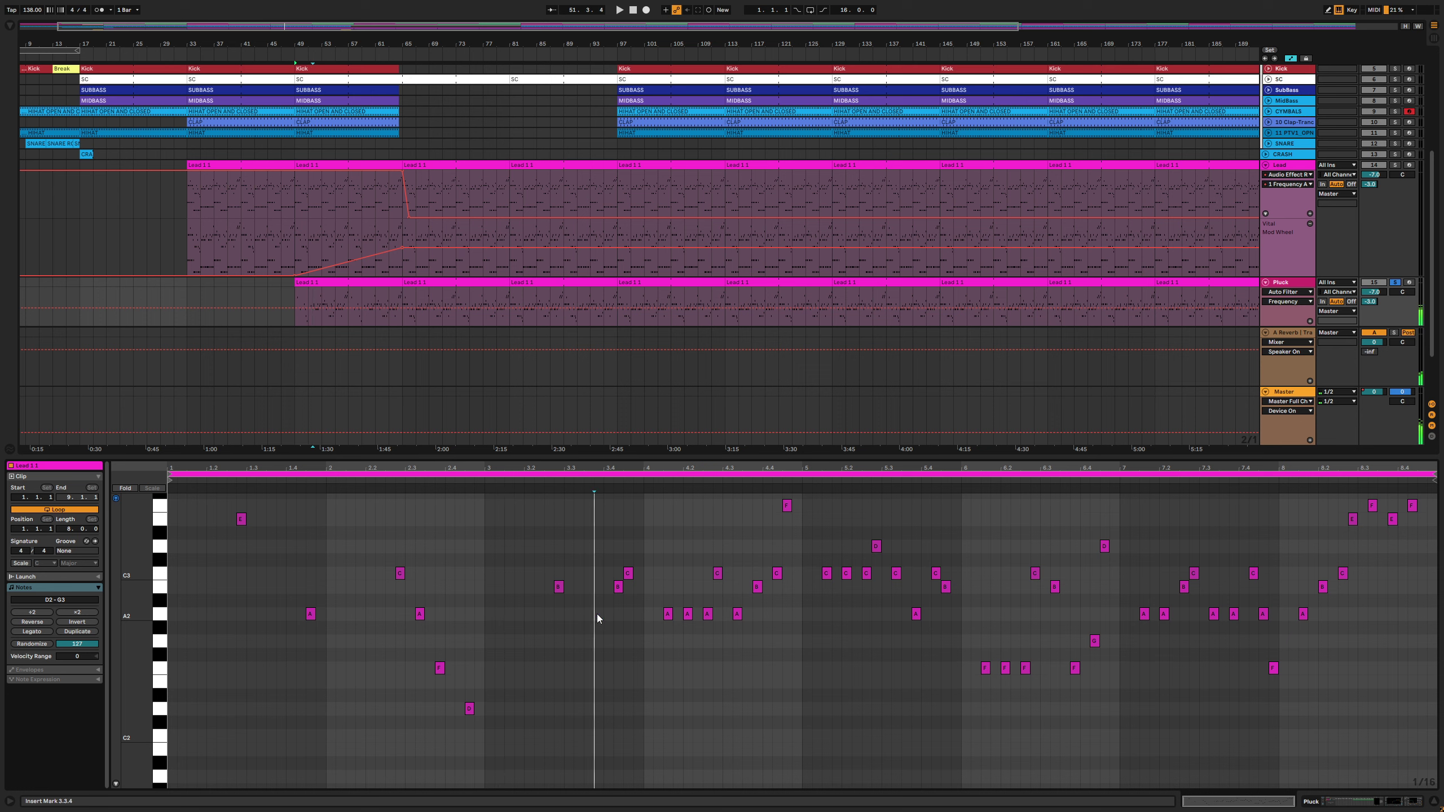
{"action": "left_click_drag", "start_coordinate": [754, 612], "coordinate": [660, 618]}
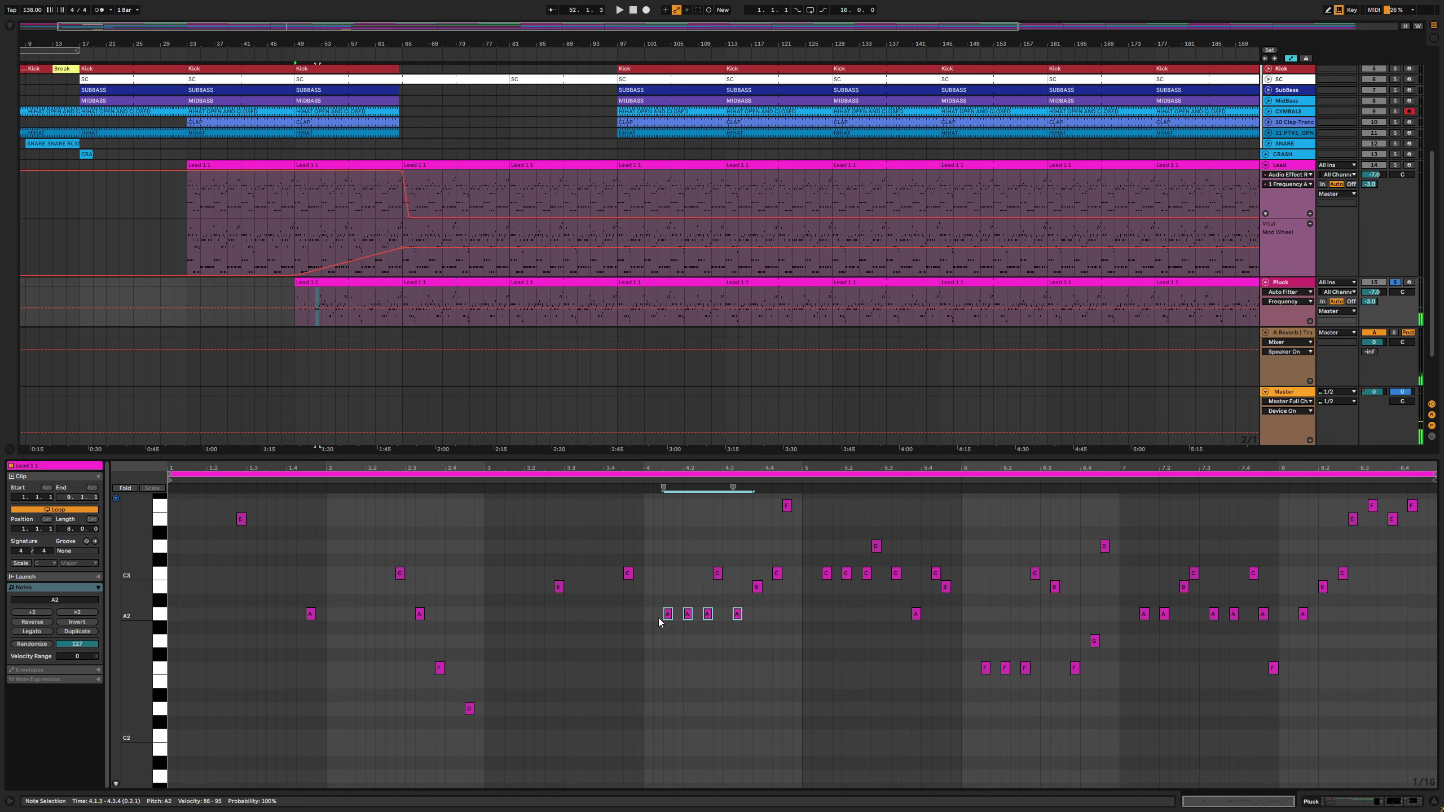
{"action": "key", "text": "Delete"}
Delete the first three C3 notes in bar 5, the first three F2 notes in bar 6 and the first four A2 notes in bar 7, and replay
{"action": "left_click_drag", "start_coordinate": [822, 575], "coordinate": [873, 582]}
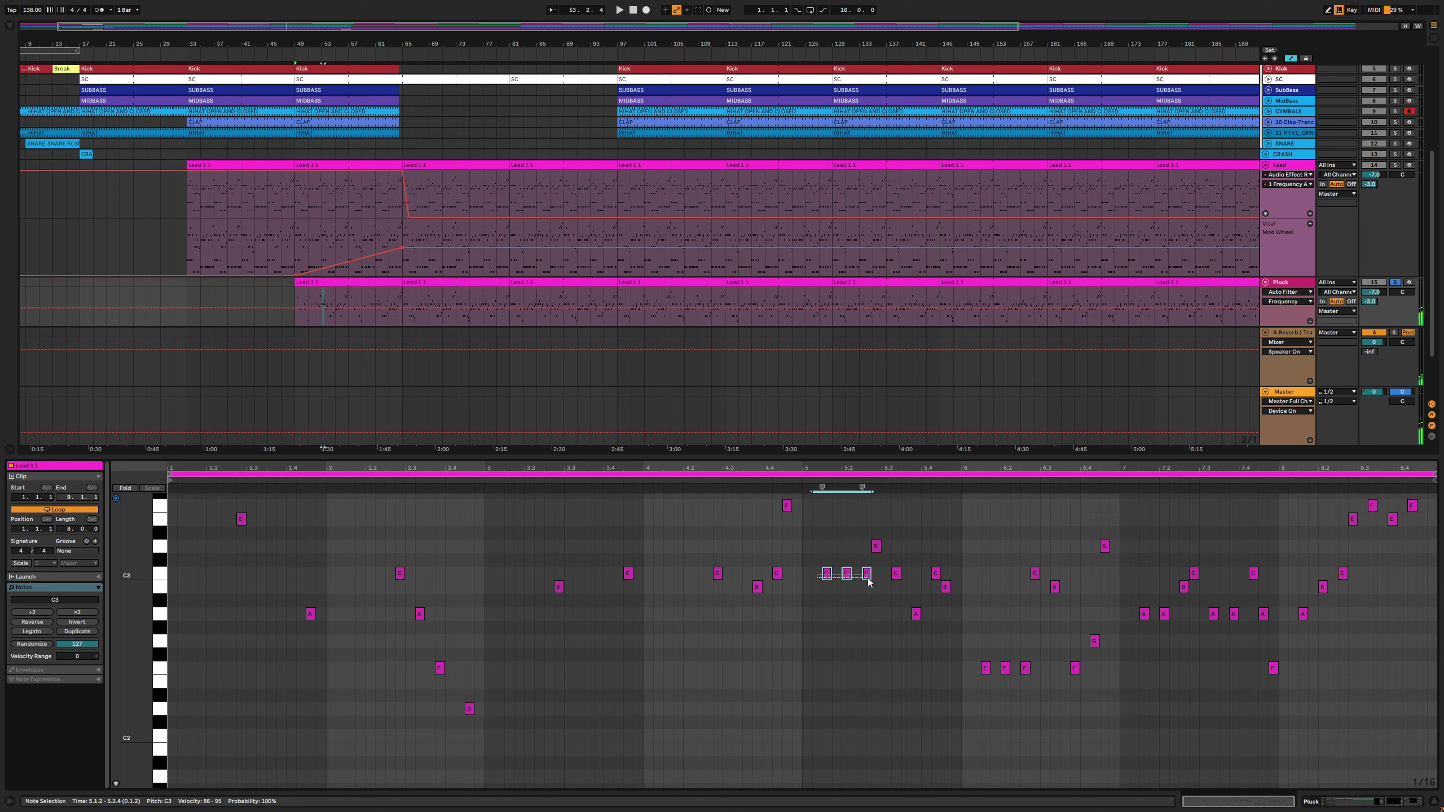
{"action": "key", "text": "Delete"}
{"action": "left_click_drag", "start_coordinate": [976, 656], "coordinate": [1029, 682]}
{"action": "key", "text": "Delete"}
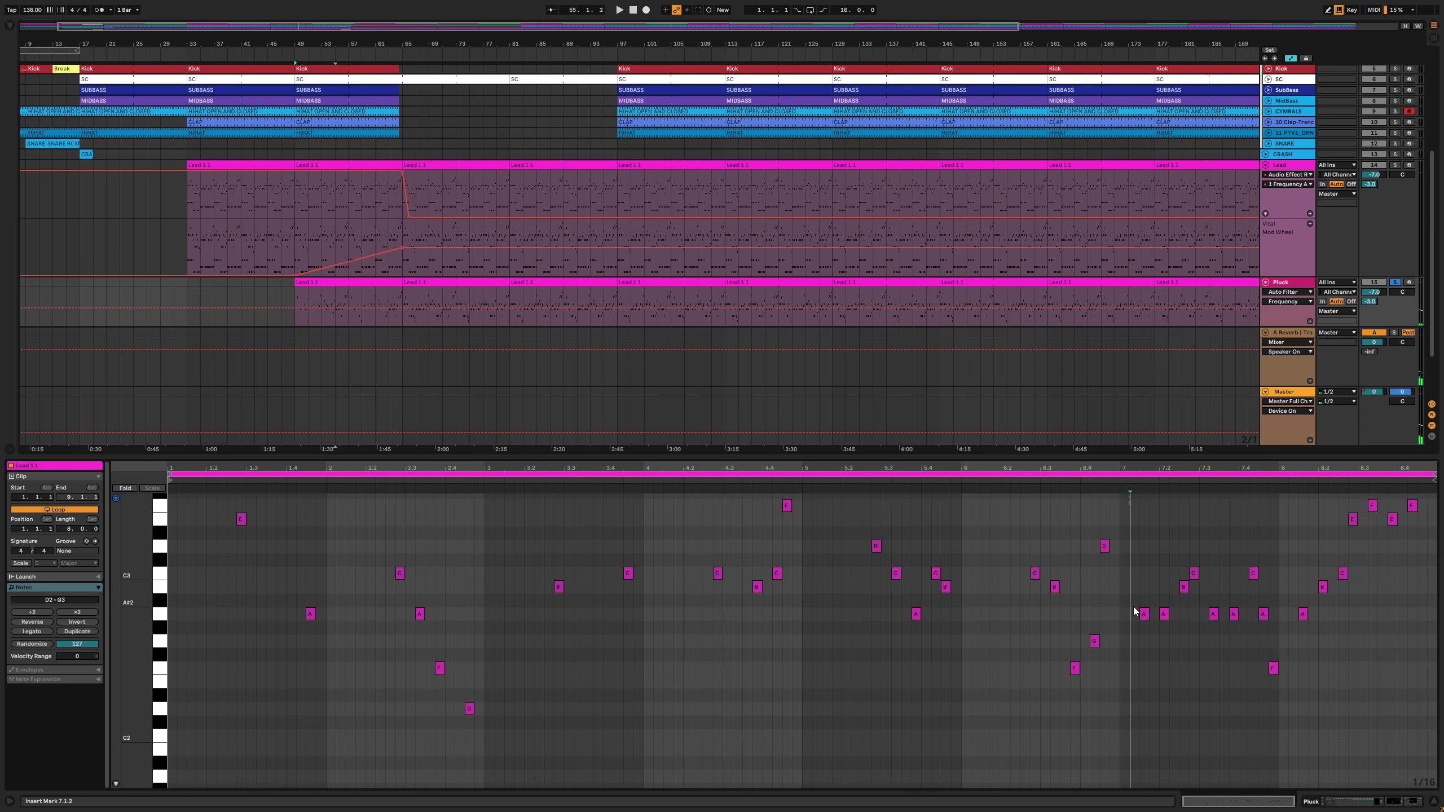
{"action": "key", "text": "Delete"}
{"action": "left_click_drag", "start_coordinate": [1131, 612], "coordinate": [1243, 626]}
{"action": "key", "text": "Delete"}
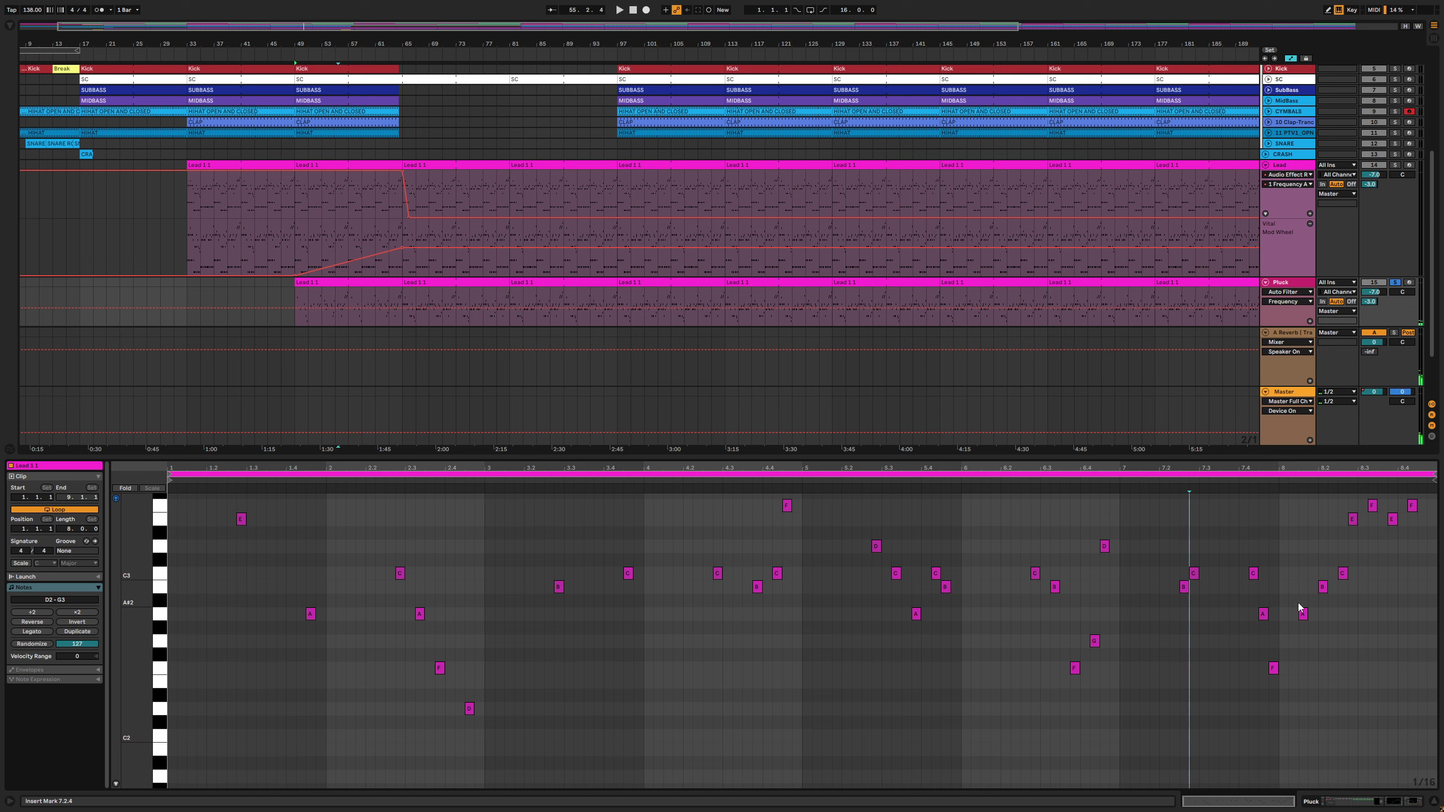
{"action": "key", "text": "space"}
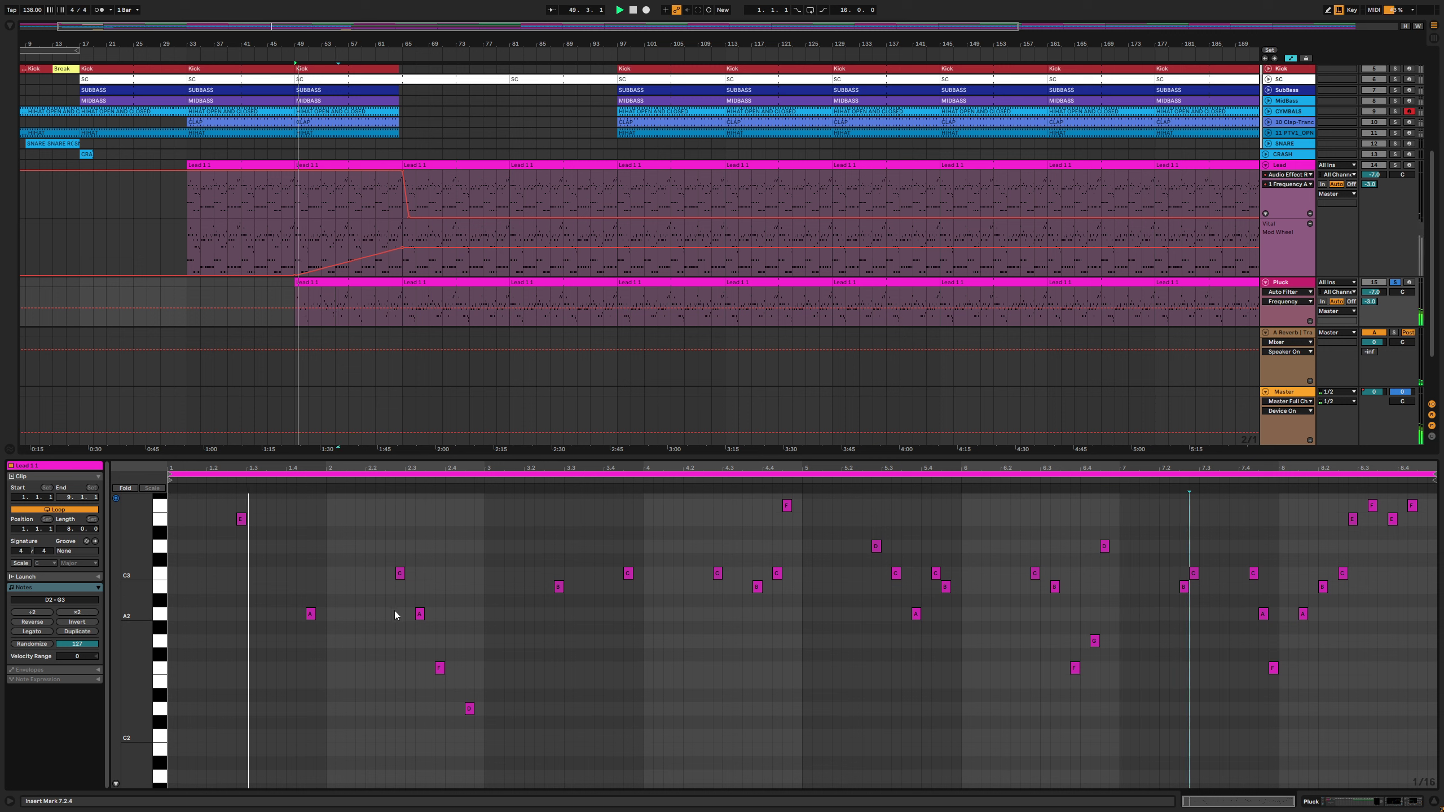
Delete the remaining A2 and F2 notes in bar 2 and the last C3 and B2 notes in bar 4 of the Pluck clip
{"action": "left_click_drag", "start_coordinate": [399, 608], "coordinate": [466, 680]}
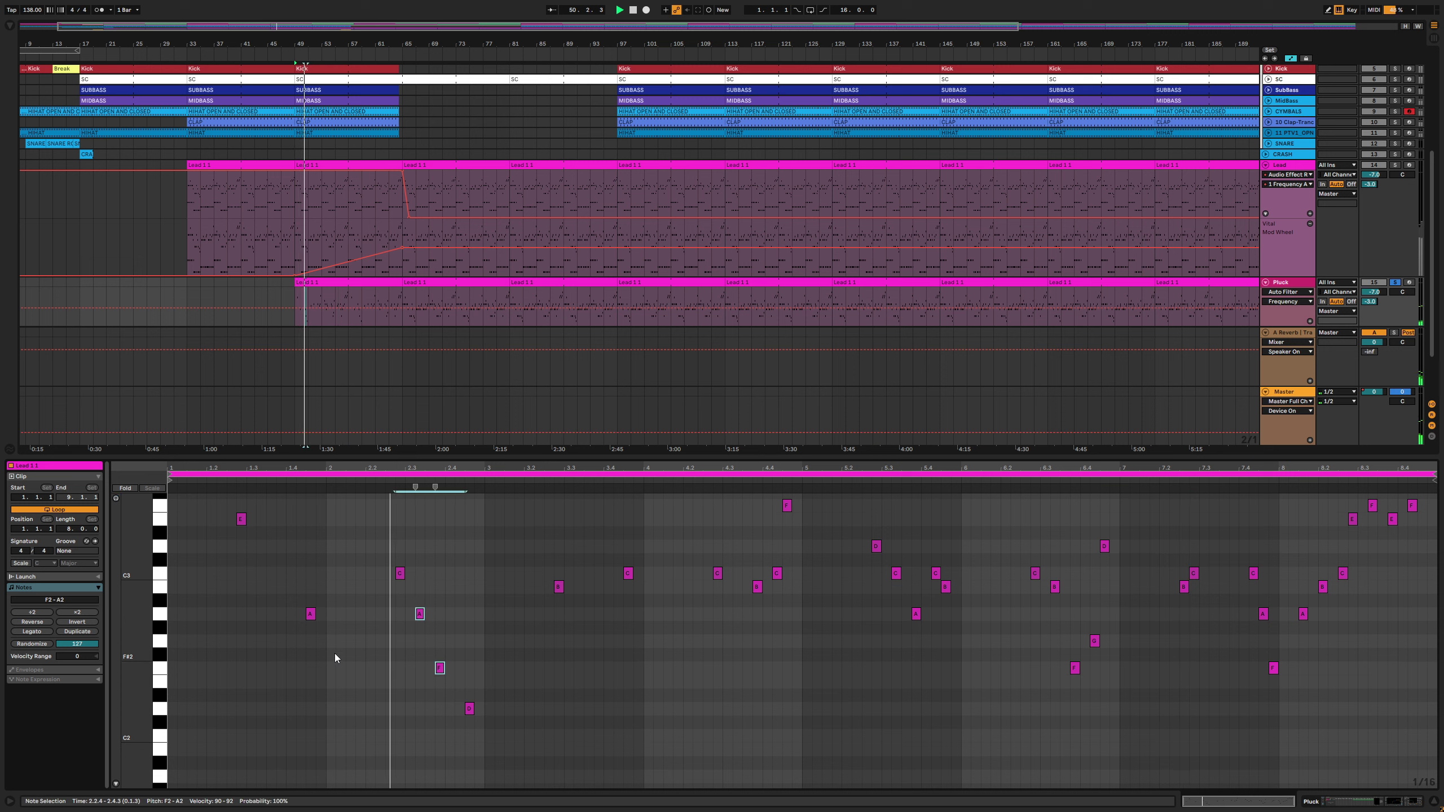
{"action": "key", "text": "Delete"}
{"action": "left_click", "coordinate": [401, 634]}
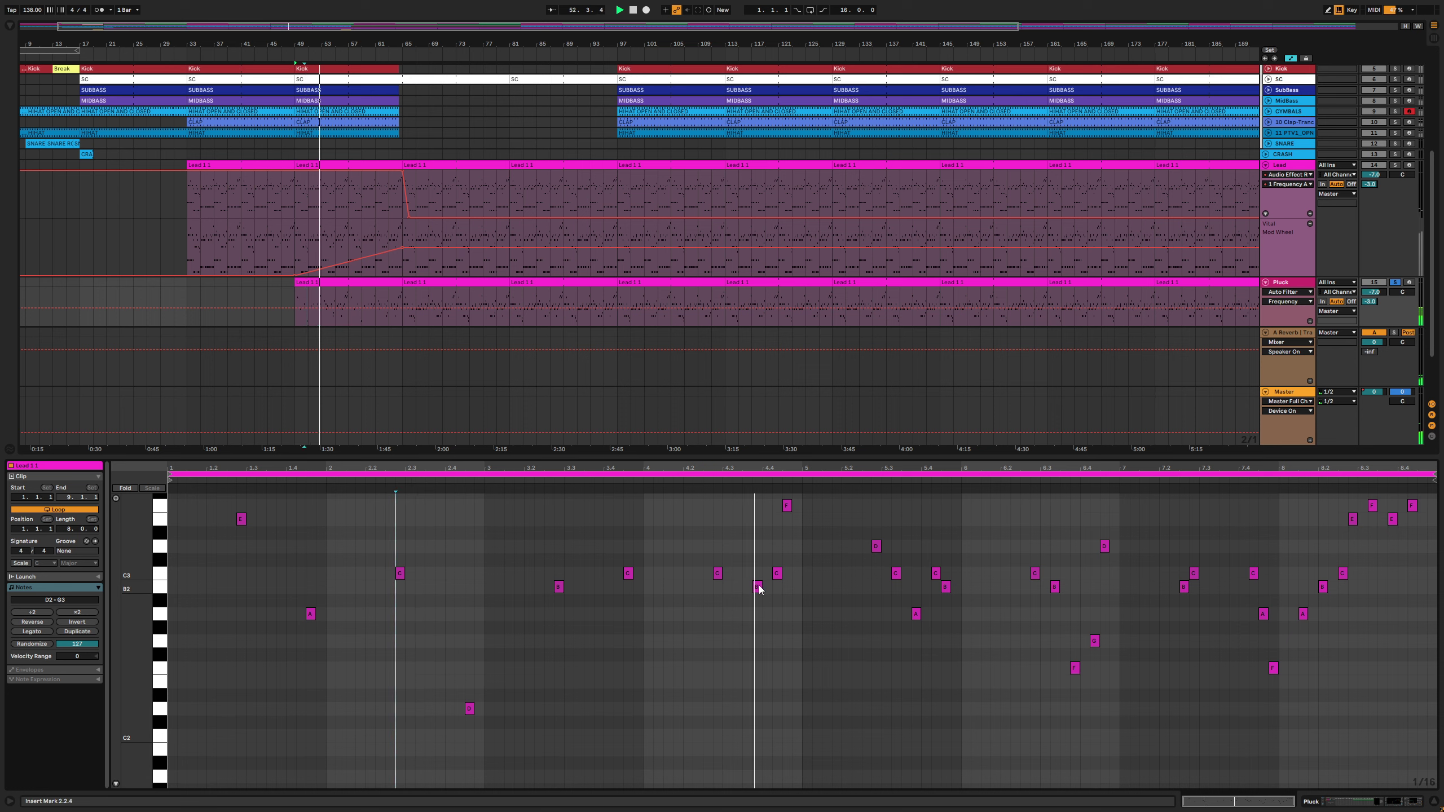
{"action": "double_click", "coordinate": [777, 573]}
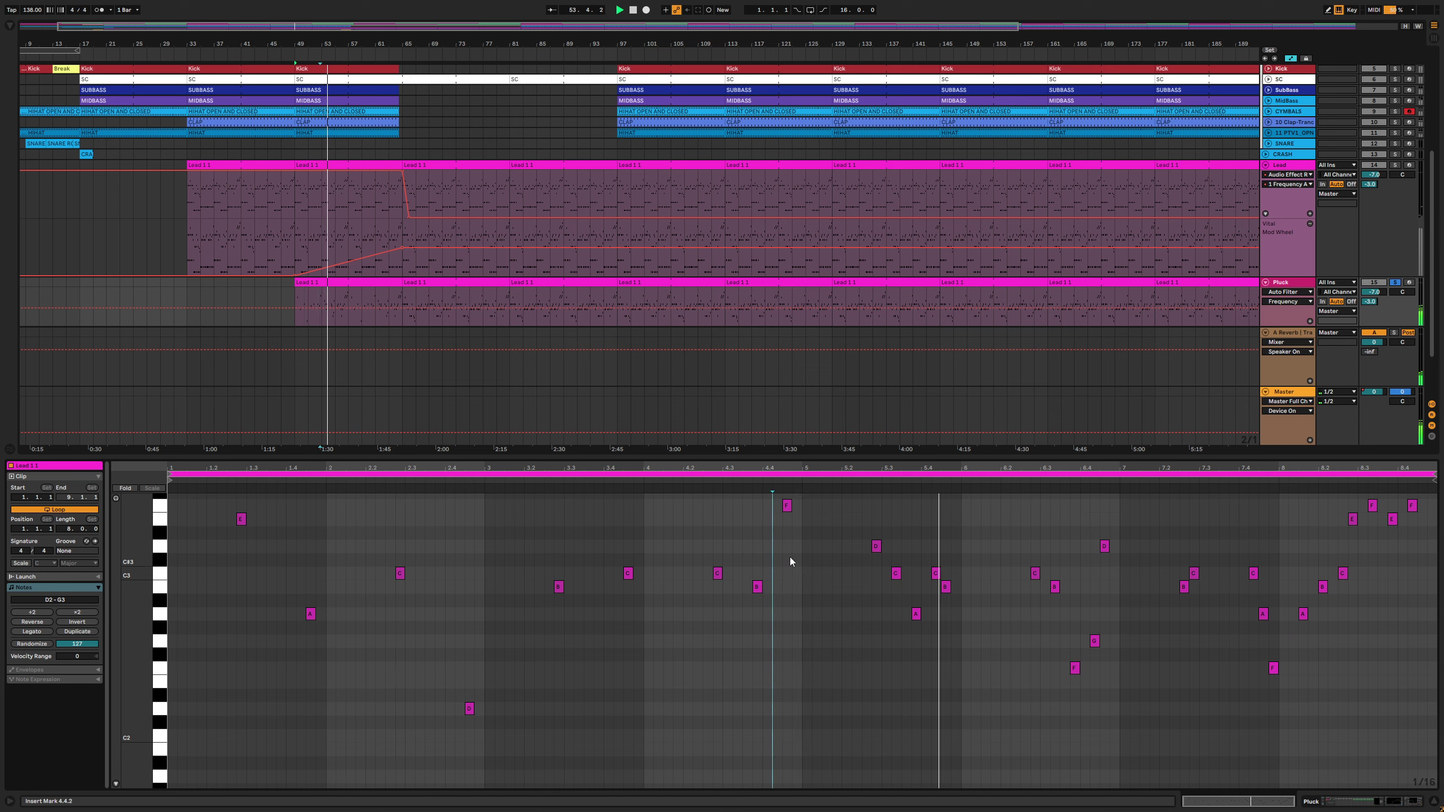
{"action": "double_click", "coordinate": [757, 586]}
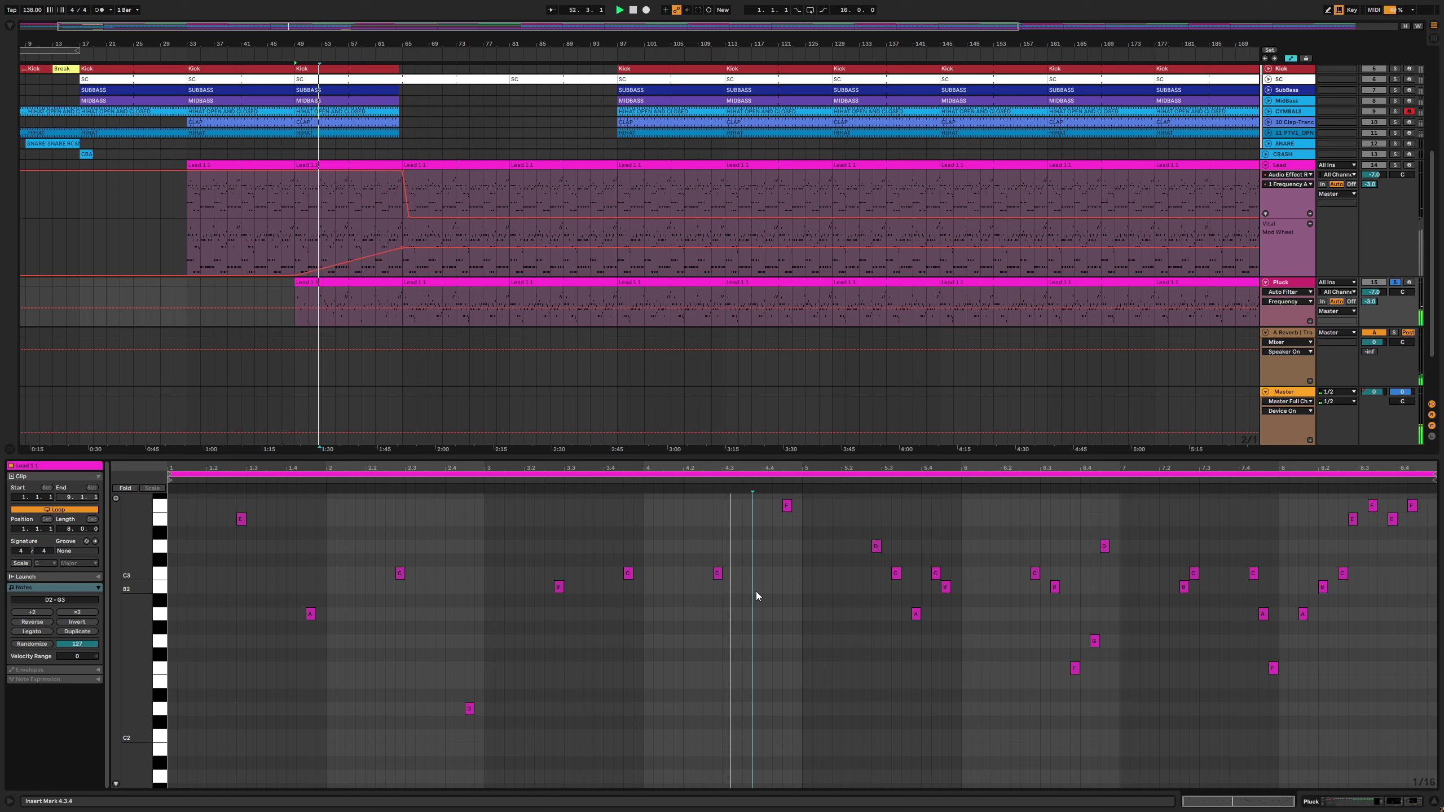
Delete the two C3 notes in bar 5 and the F2, G2 and B2 notes in bar 6 of the Pluck clip
{"action": "left_click", "coordinate": [896, 574]}
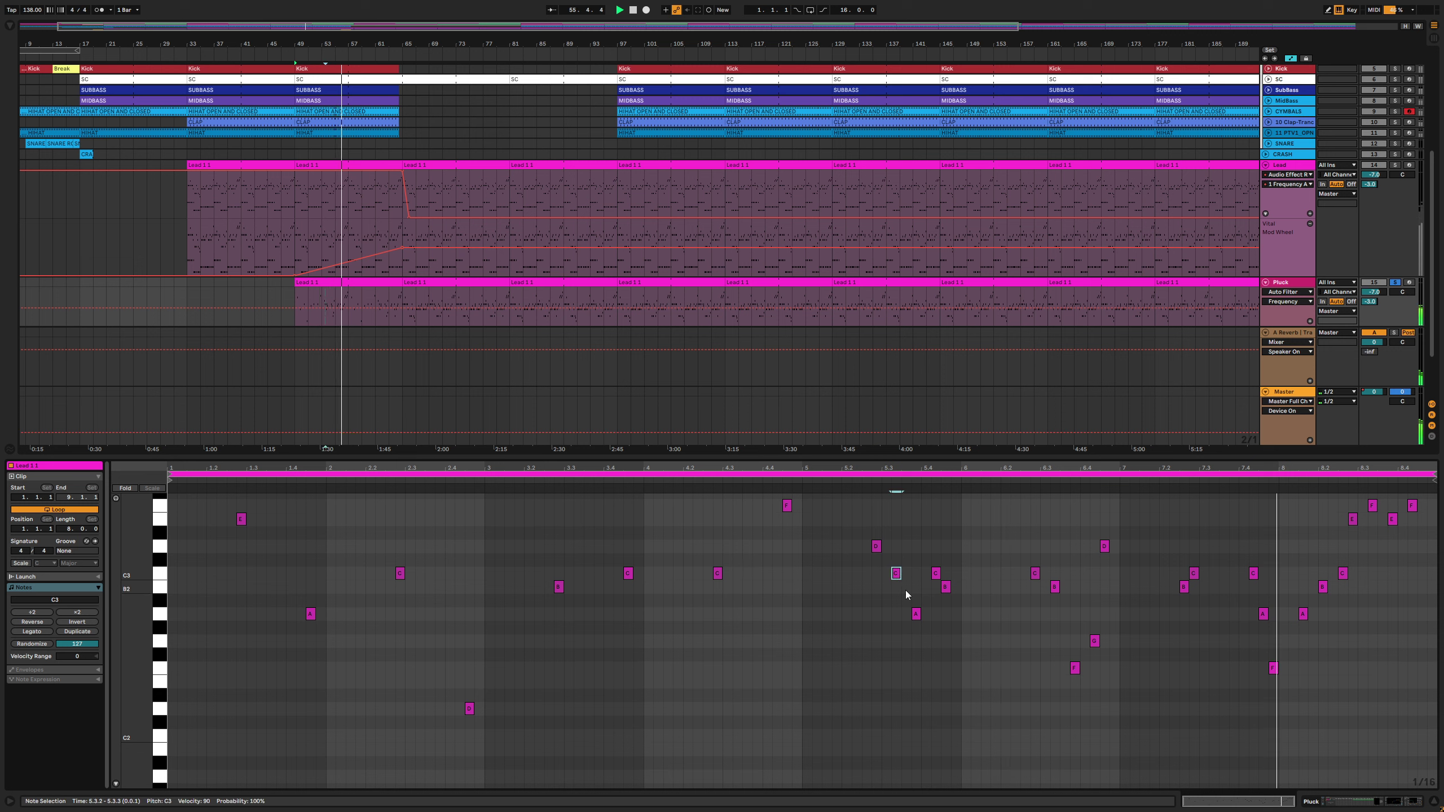
{"action": "key", "text": "Delete"}
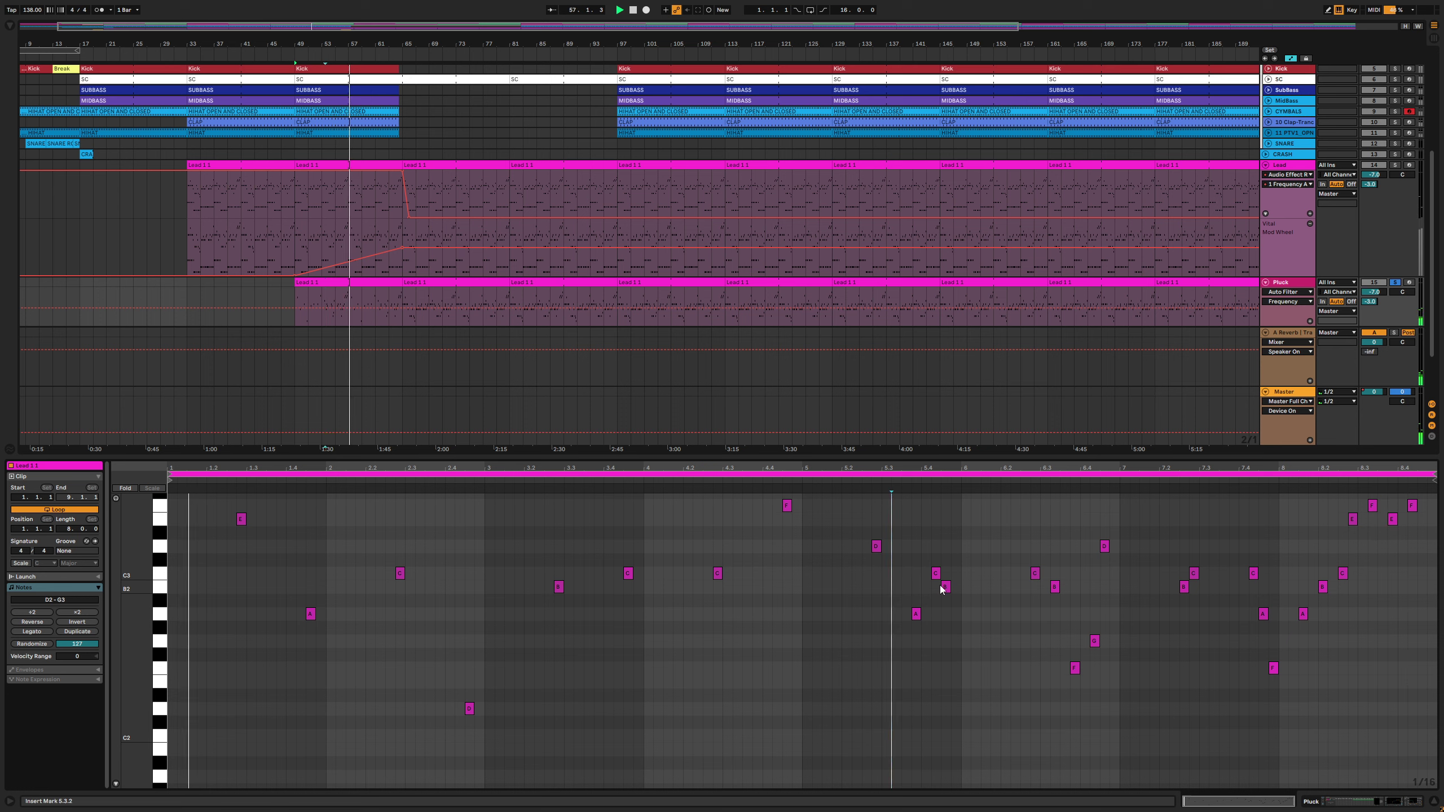
{"action": "left_click", "coordinate": [936, 573]}
{"action": "key", "text": "Delete"}
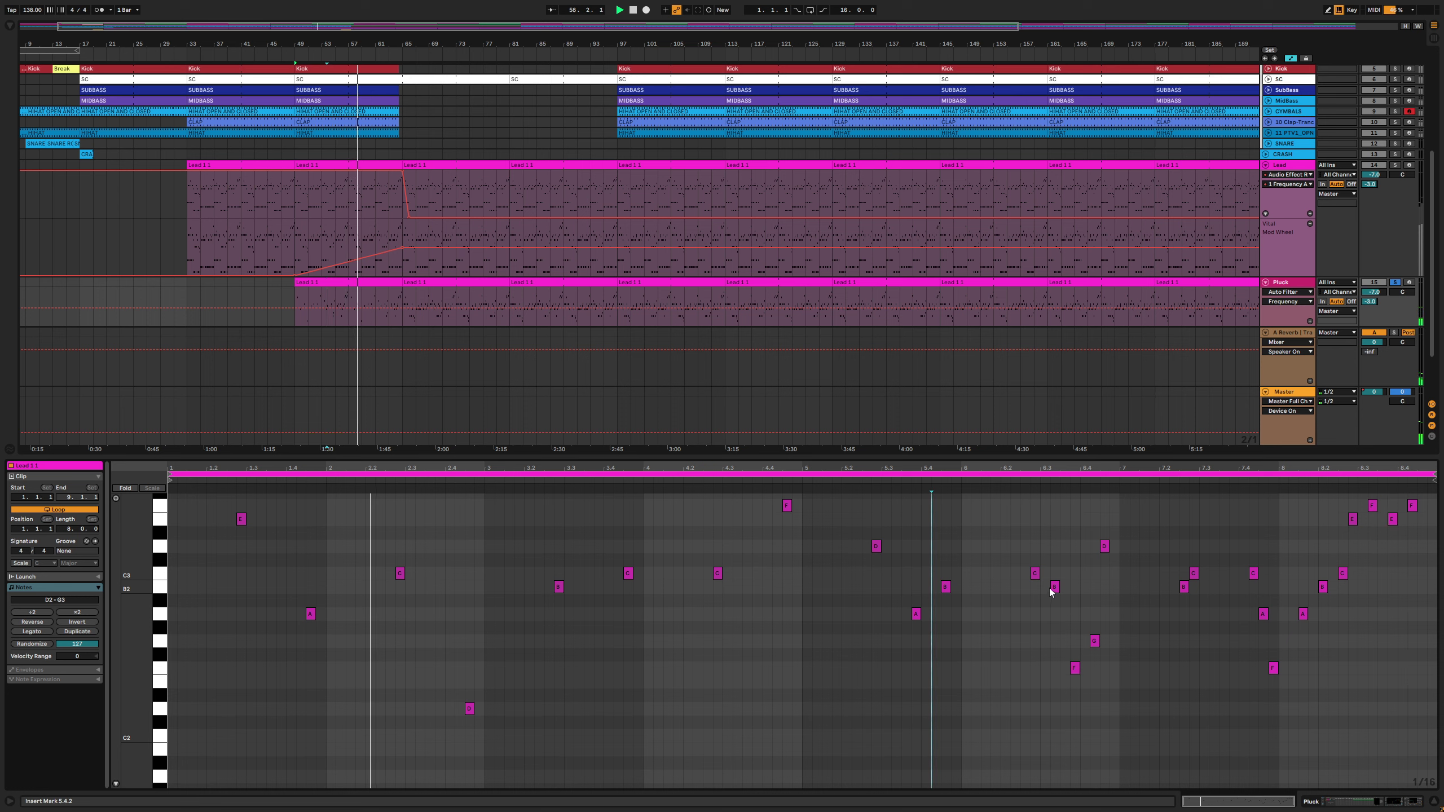
{"action": "left_click", "coordinate": [1075, 669]}
{"action": "key", "text": "Delete"}
{"action": "left_click", "coordinate": [1095, 641]}
{"action": "key", "text": "Delete"}
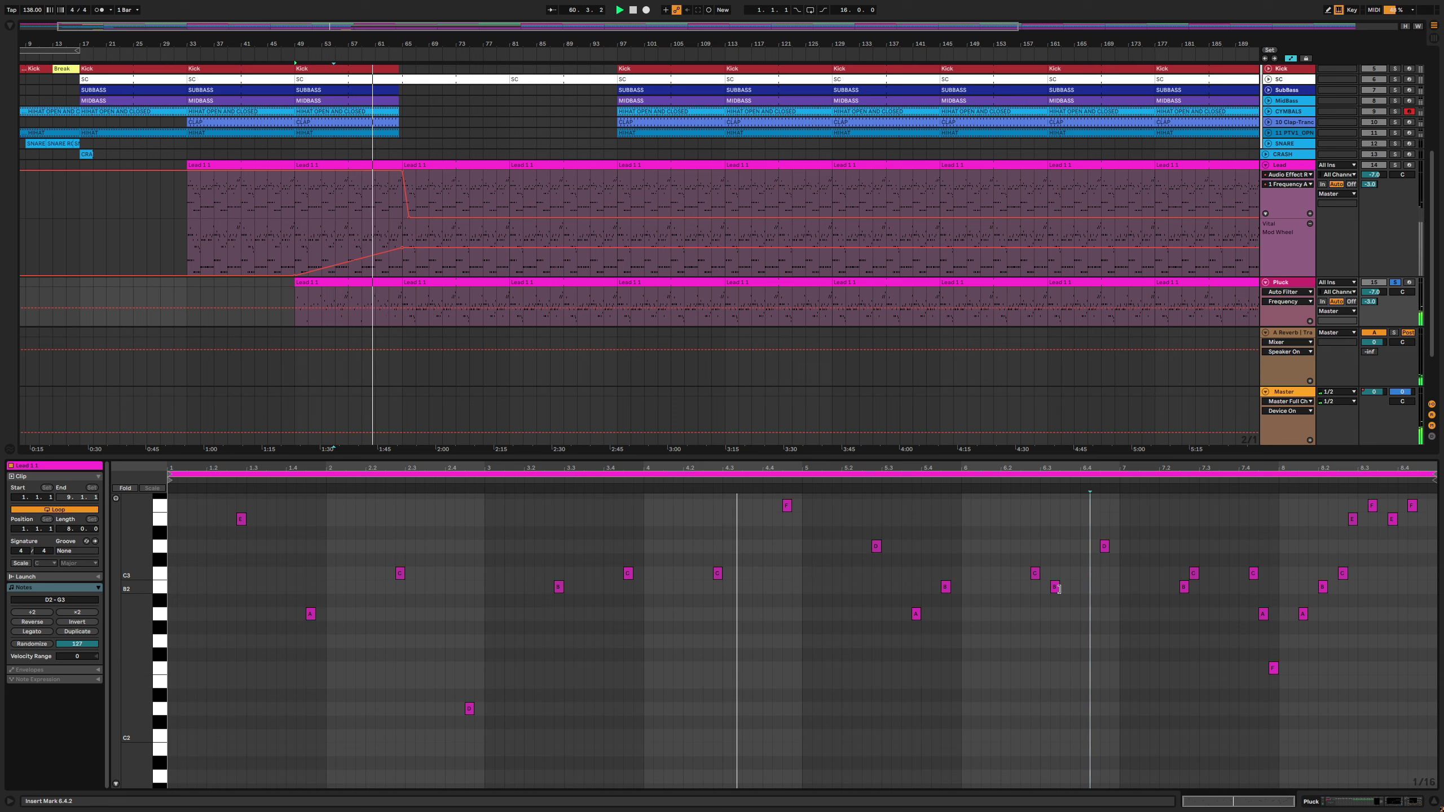
{"action": "left_click", "coordinate": [1055, 587]}
{"action": "key", "text": "Delete"}
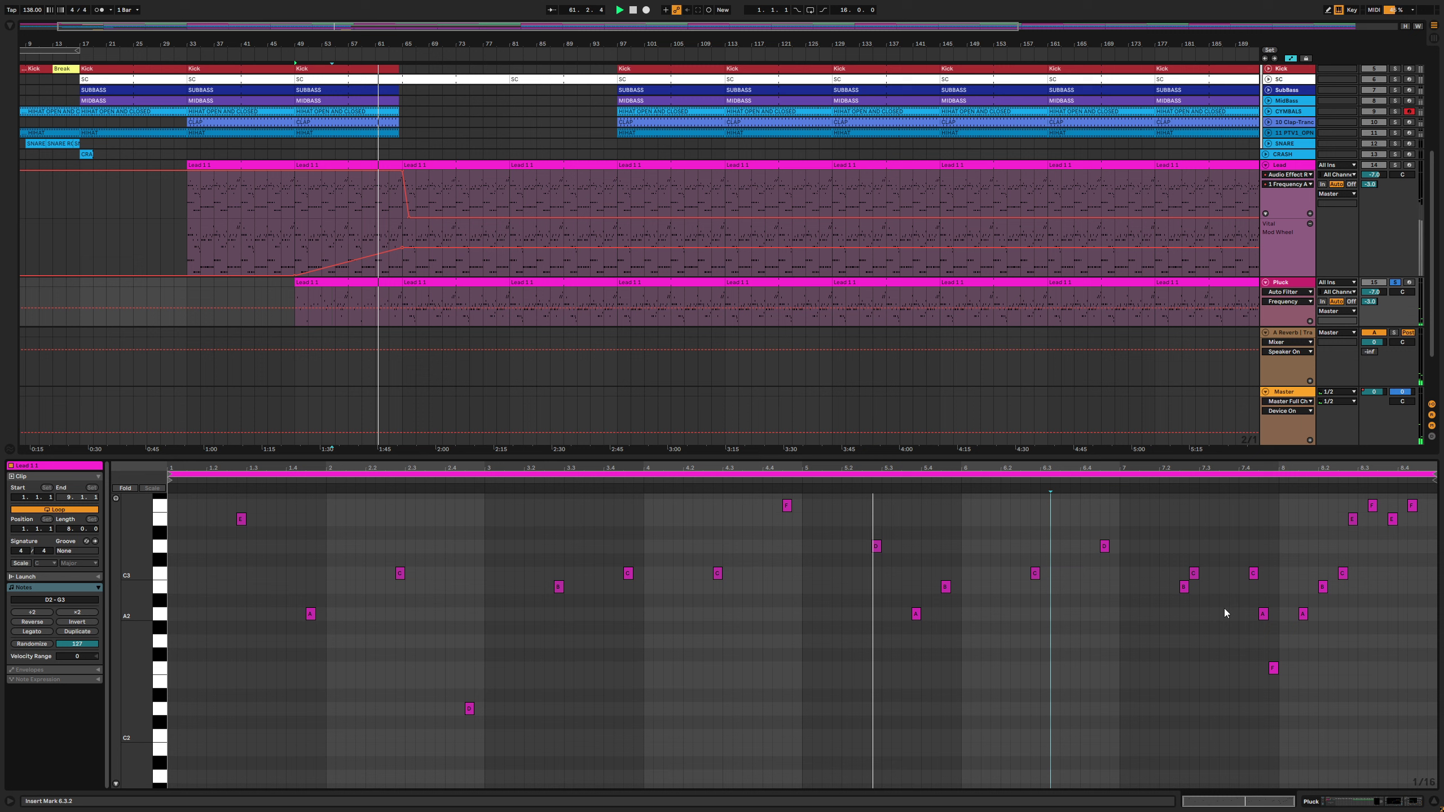
Delete the first C3 note instead of the B2 note in bar 7, plus the A2 note near the end of that bar
{"action": "left_click", "coordinate": [1184, 587]}
{"action": "key", "text": "Delete"}
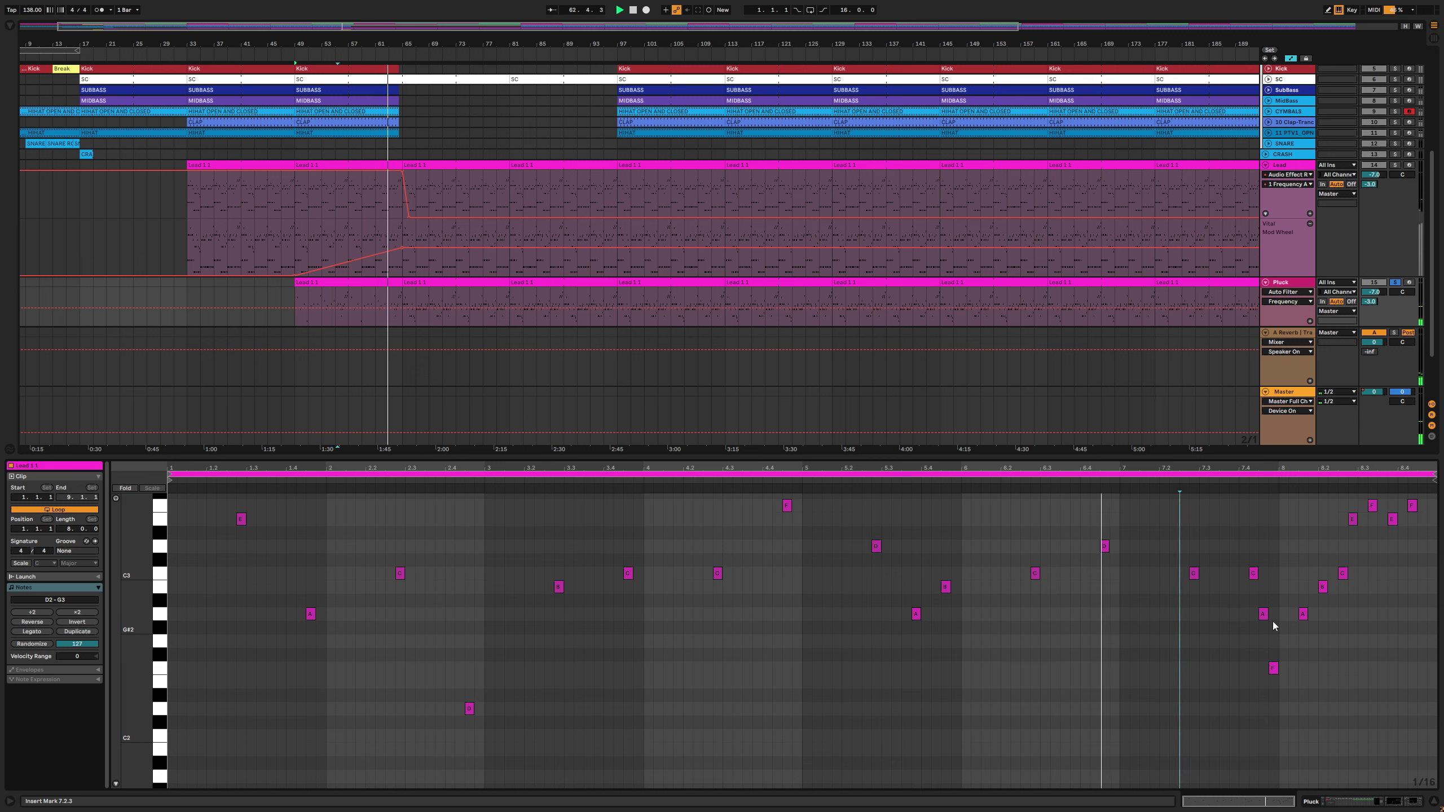
{"action": "key", "text": "ctrl+z"}
{"action": "left_click", "coordinate": [1194, 573]}
{"action": "key", "text": "Delete"}
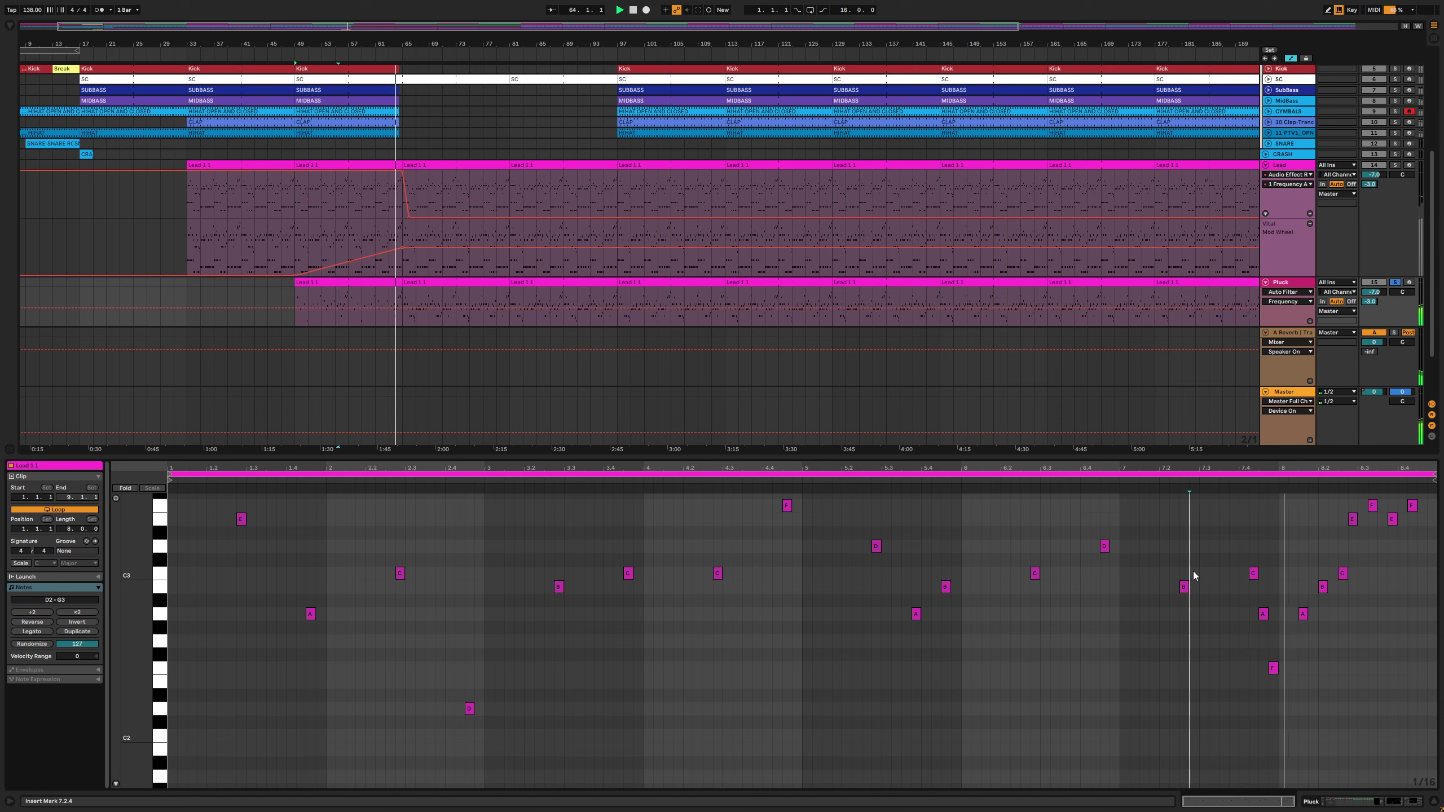
{"action": "left_click", "coordinate": [1262, 614]}
{"action": "key", "text": "Delete"}
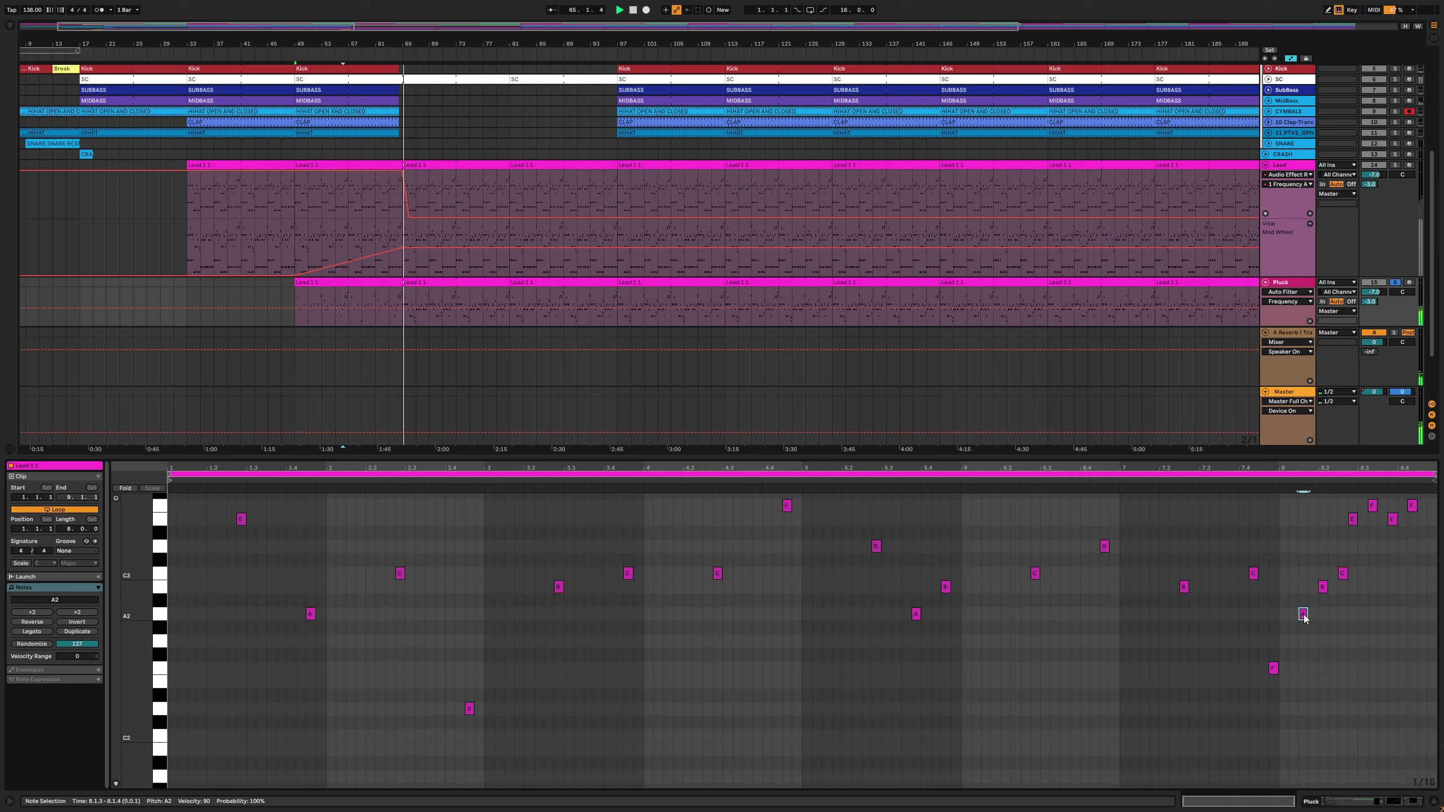
Delete the A2, C3, first F3 and both E3 notes in bar 8 of the Pluck clip
{"action": "left_click", "coordinate": [1303, 613]}
{"action": "key", "text": "Delete"}
{"action": "left_click", "coordinate": [1339, 569]}
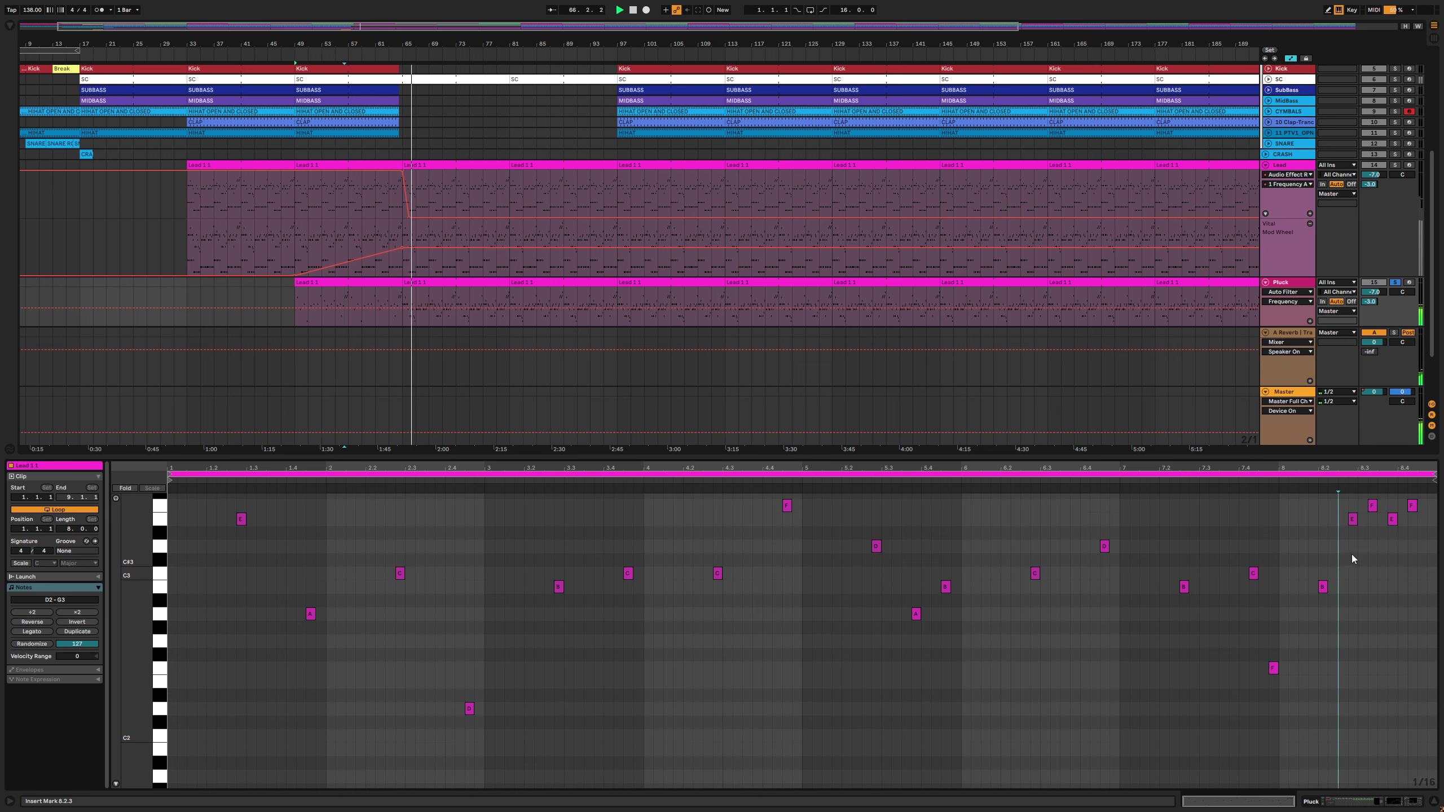
{"action": "left_click", "coordinate": [1372, 505]}
{"action": "key", "text": "Delete"}
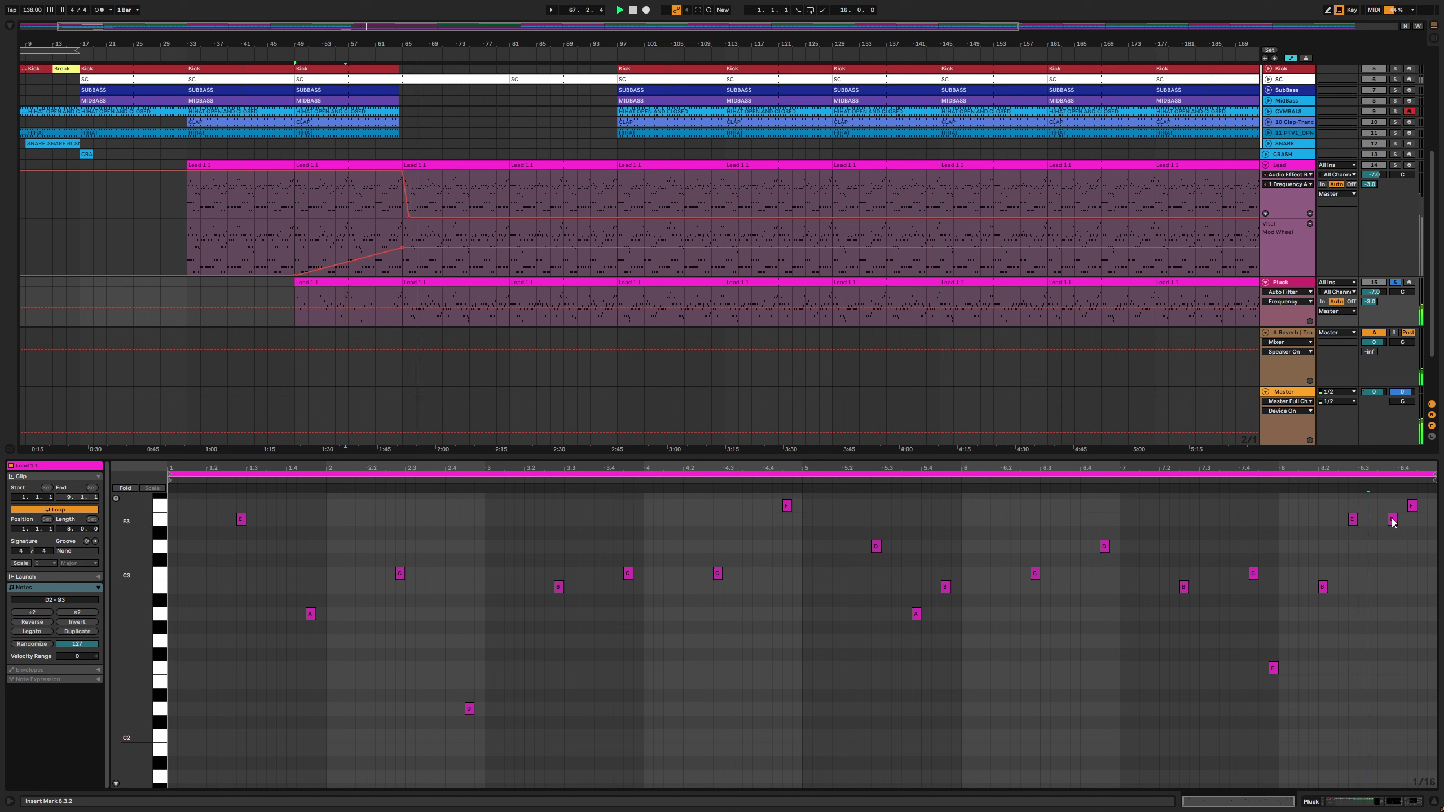
{"action": "left_click", "coordinate": [1392, 519]}
{"action": "key", "text": "Delete"}
{"action": "left_click", "coordinate": [1354, 521]}
{"action": "key", "text": "Delete"}
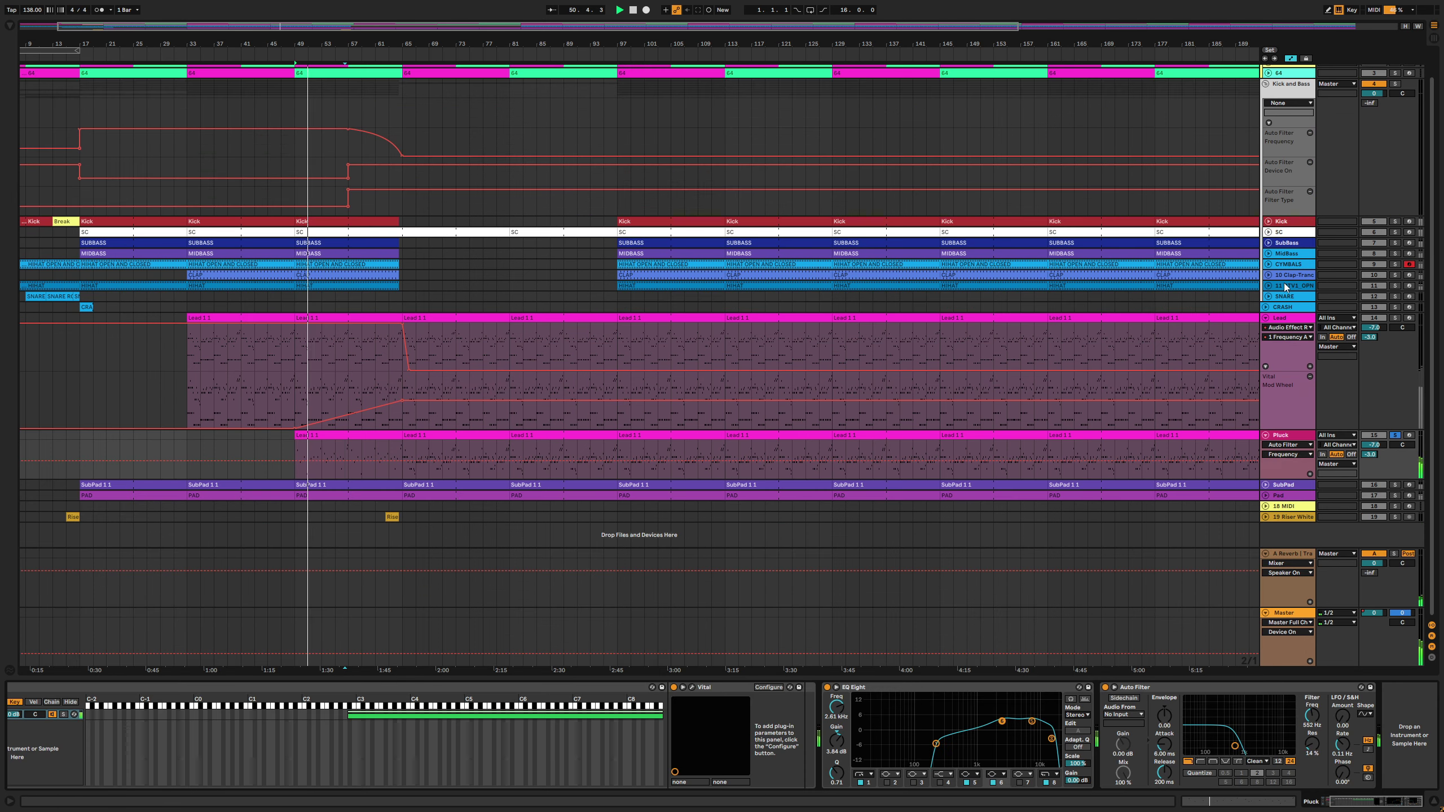
Extend the Vital chain's key zone in the Pluck track's Instrument Rack down to the lowest key and hide the zone editor
{"action": "left_click", "coordinate": [393, 435]}
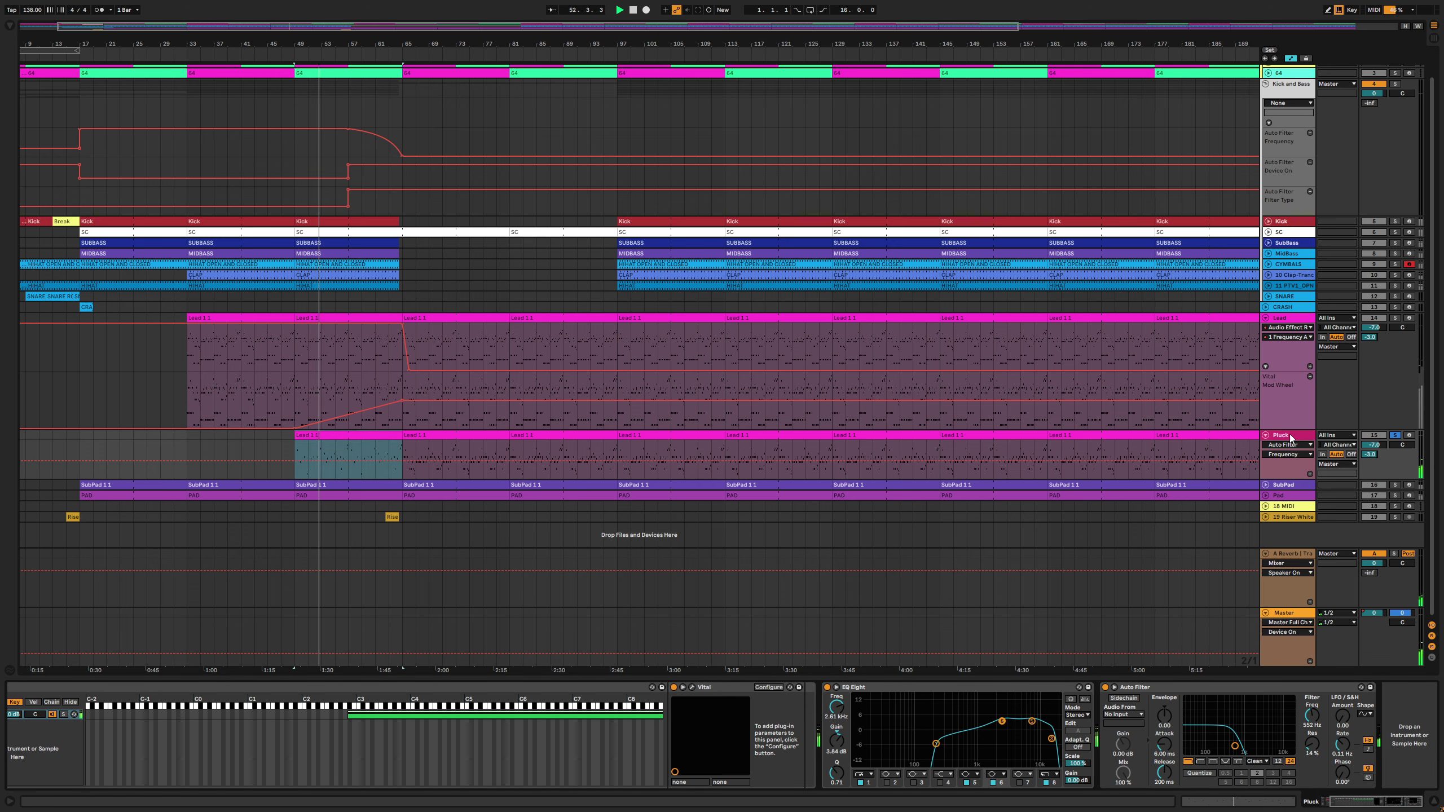
{"action": "right_click", "coordinate": [409, 701]}
{"action": "left_click", "coordinate": [422, 702]}
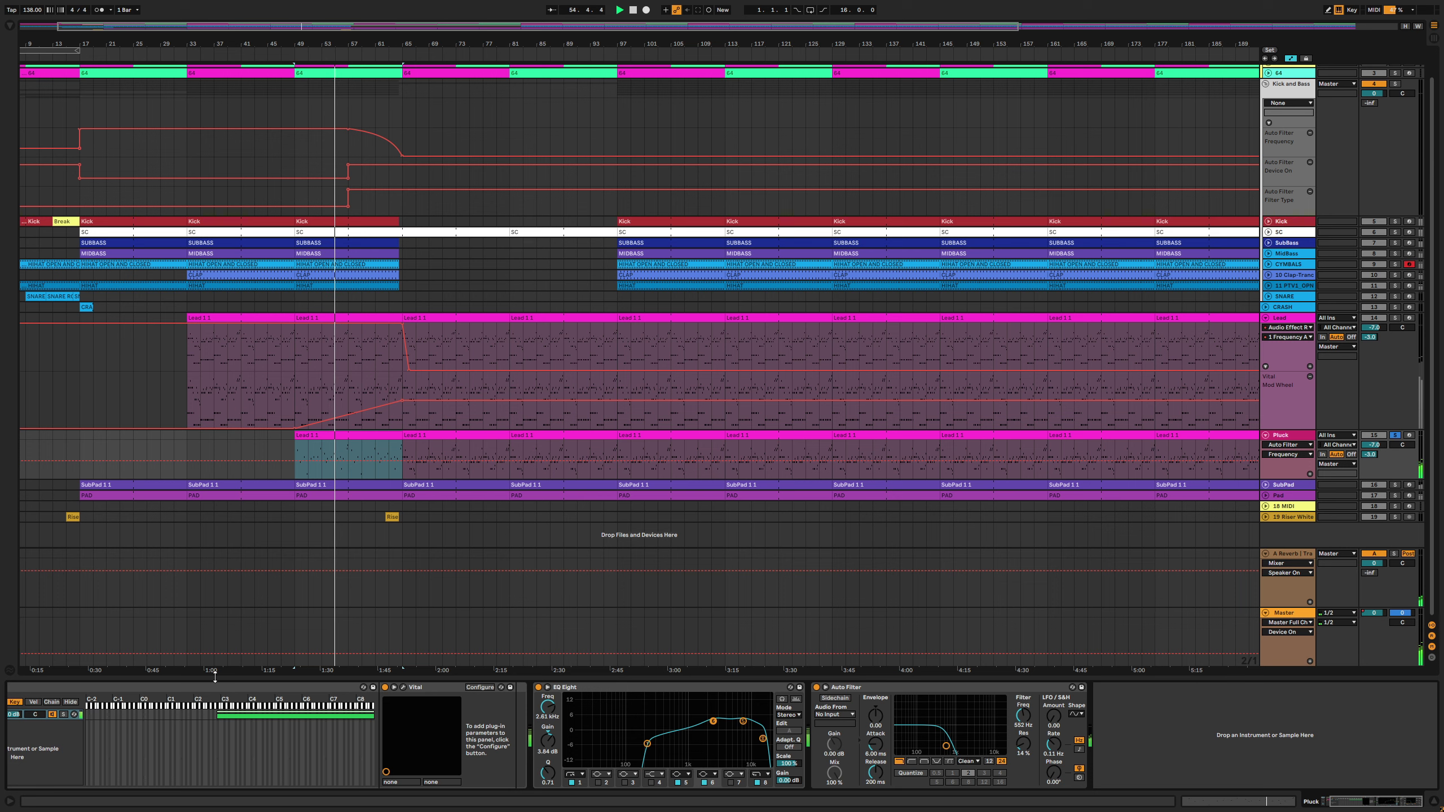
{"action": "left_click_drag", "start_coordinate": [1385, 803], "coordinate": [838, 774]}
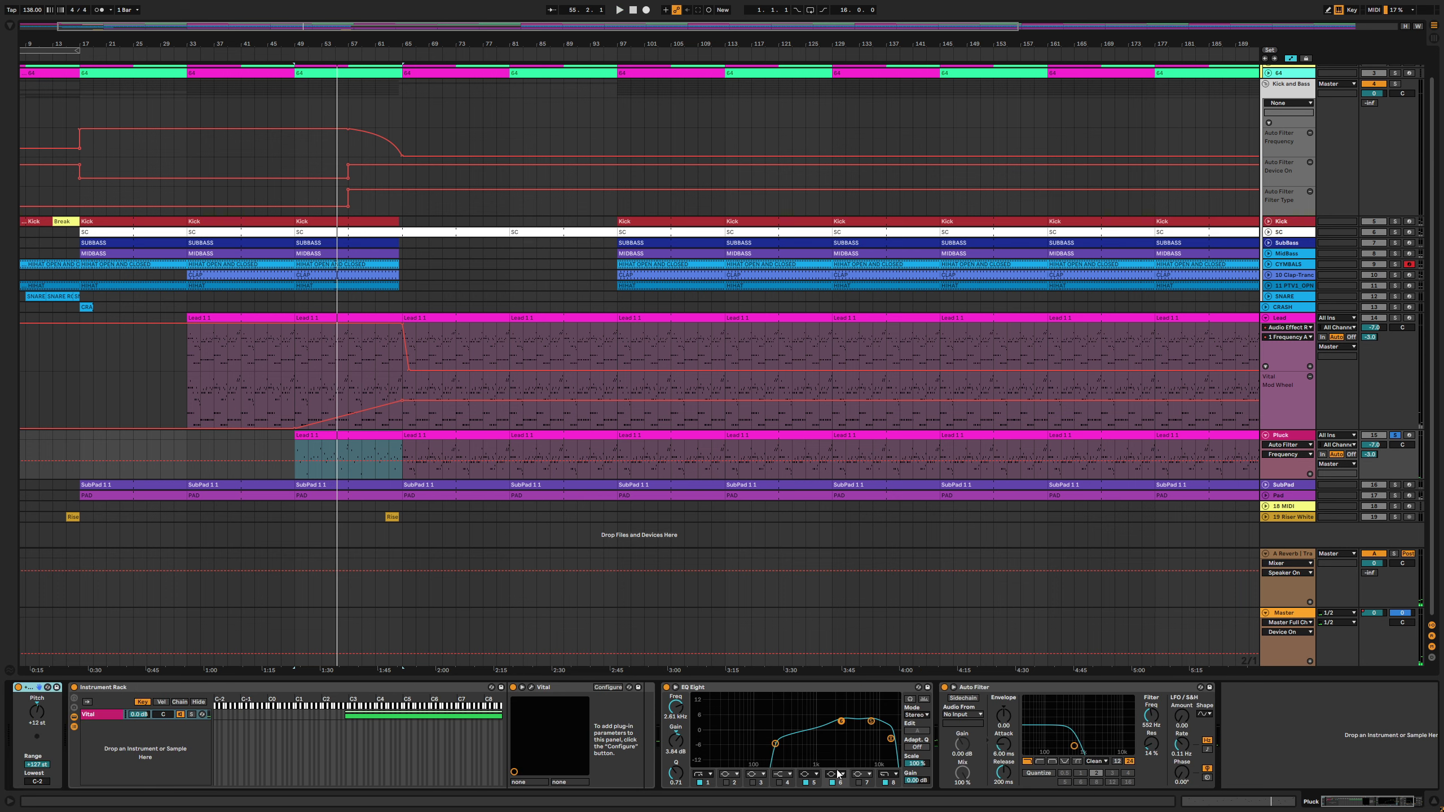
{"action": "left_click_drag", "start_coordinate": [347, 716], "coordinate": [216, 716]}
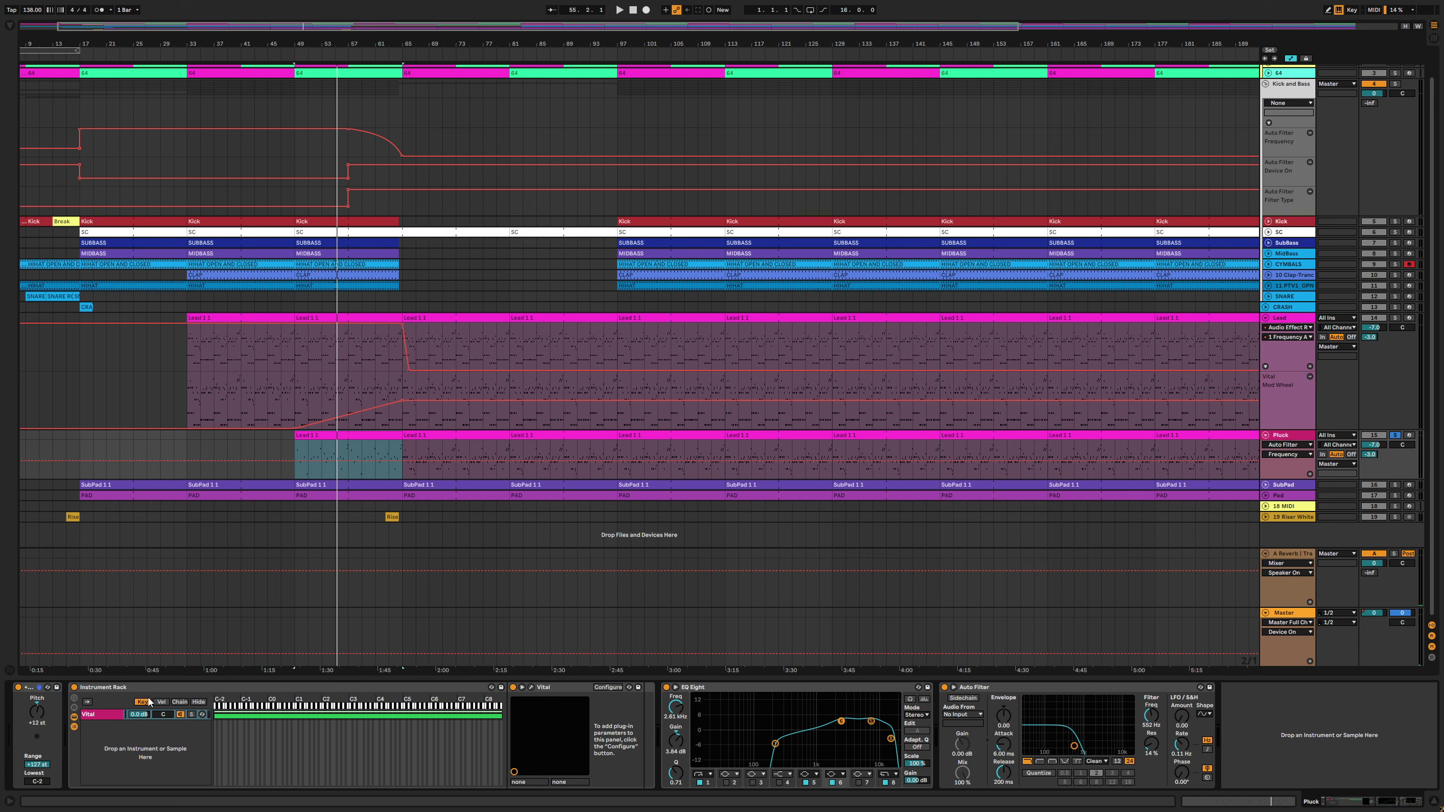
{"action": "left_click", "coordinate": [198, 703]}
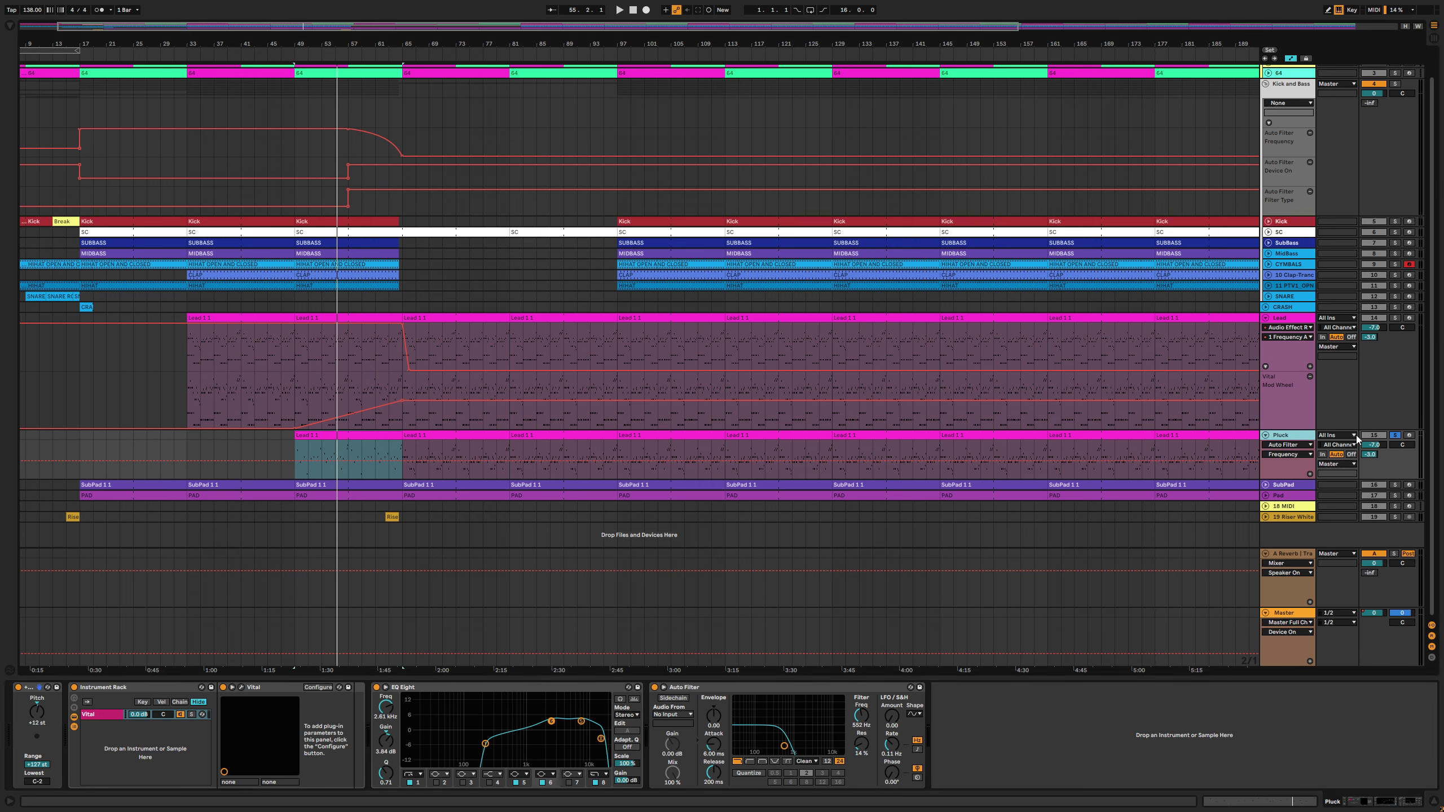
Switch off the Pluck track's Auto Filter and play the part from bar 49
{"action": "key", "text": "space"}
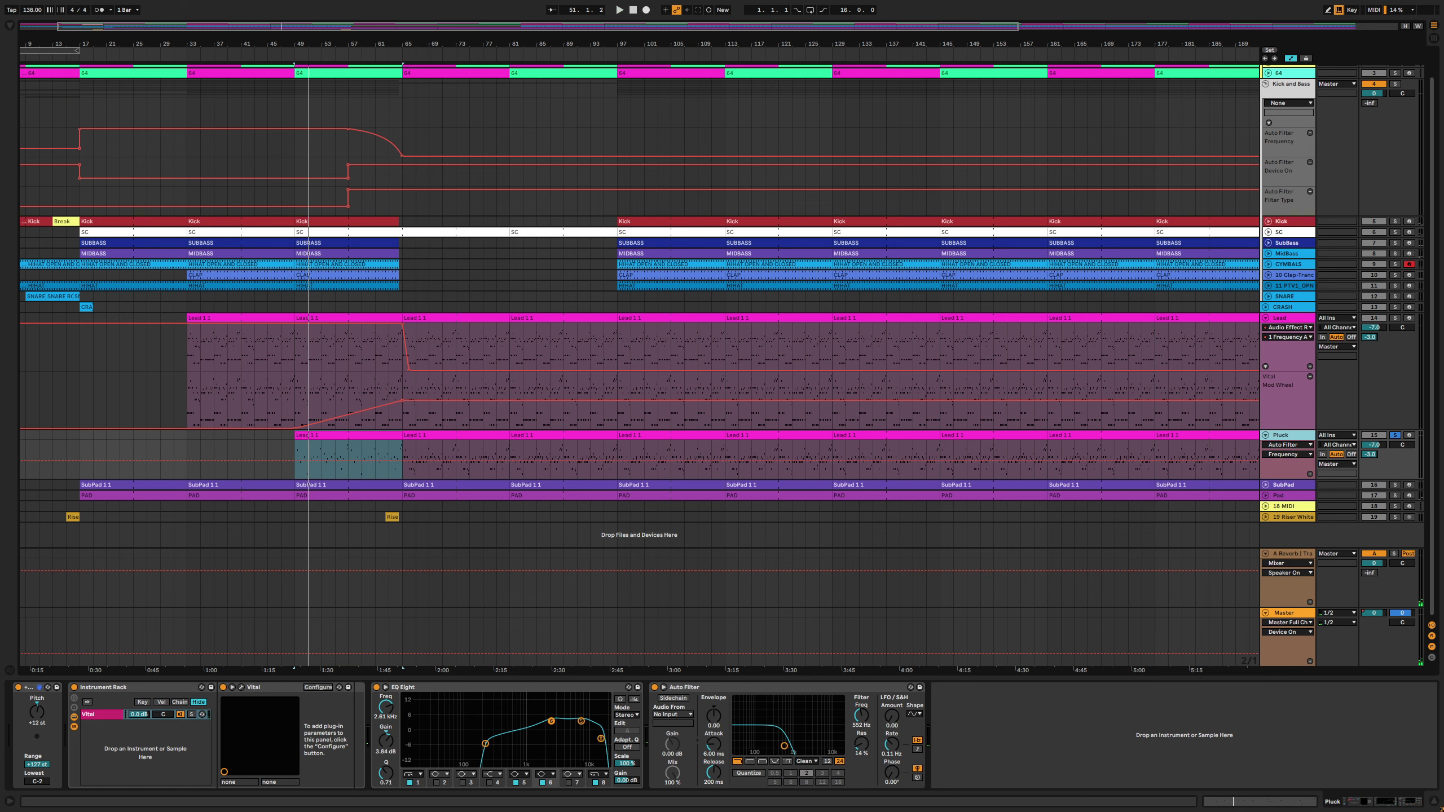
{"action": "scroll", "coordinate": [253, 52], "scroll_direction": "left", "scroll_amount": 3}
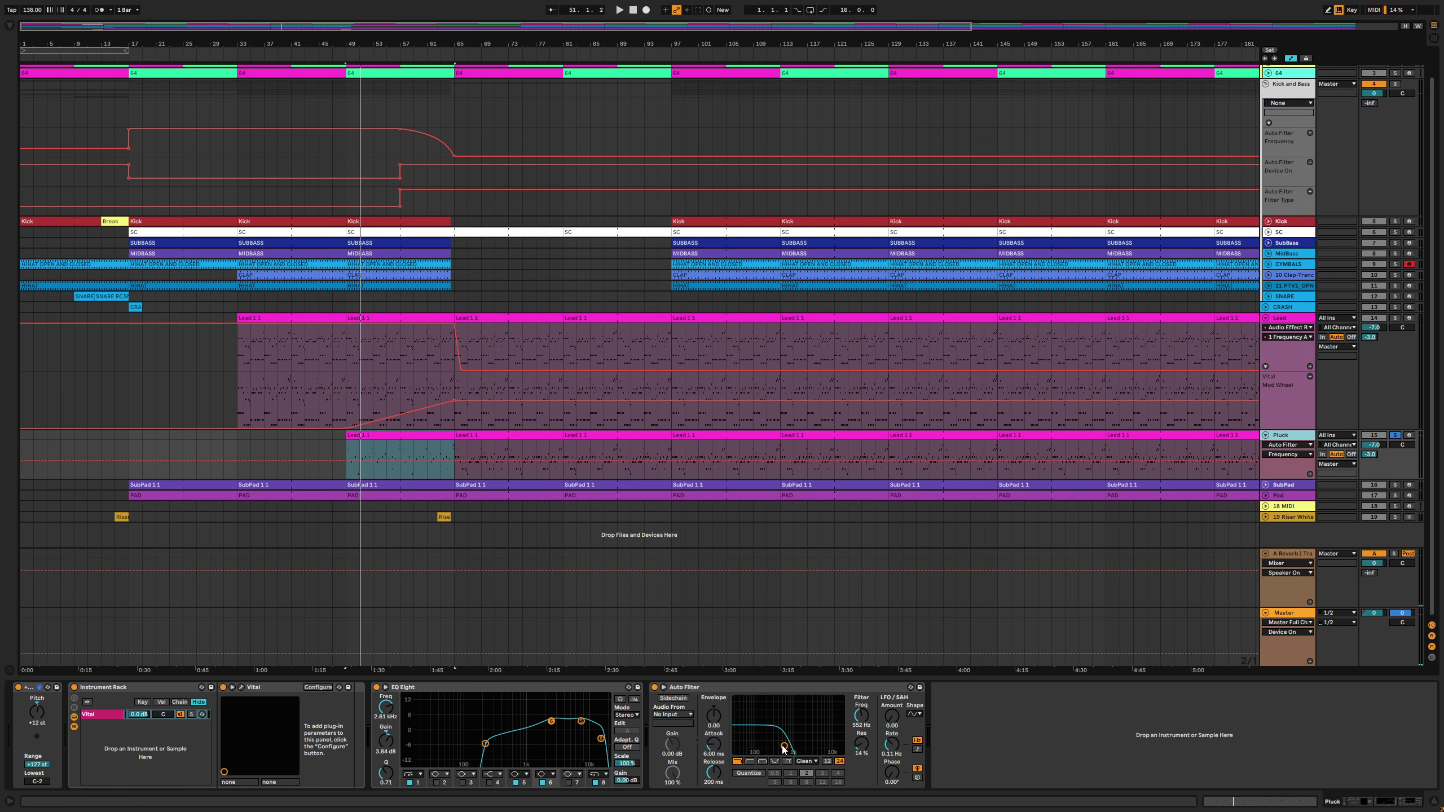
{"action": "left_click", "coordinate": [656, 687]}
{"action": "key", "text": "space"}
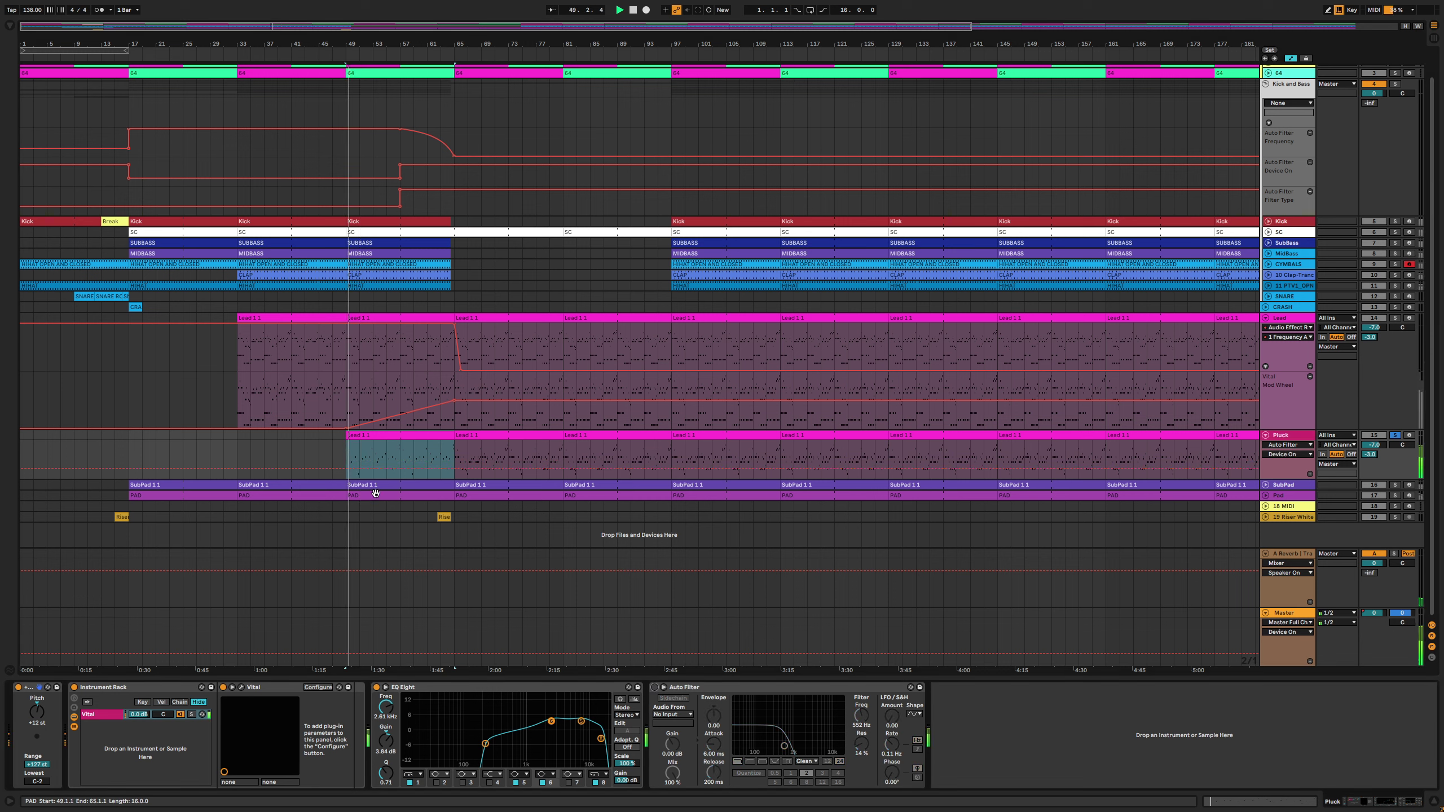
Unsolo the Pluck track to hear it in the full mix and open its clip at bar 49 for note editing
{"action": "key", "text": "space"}
{"action": "left_click", "coordinate": [1394, 434]}
{"action": "key", "text": "space"}
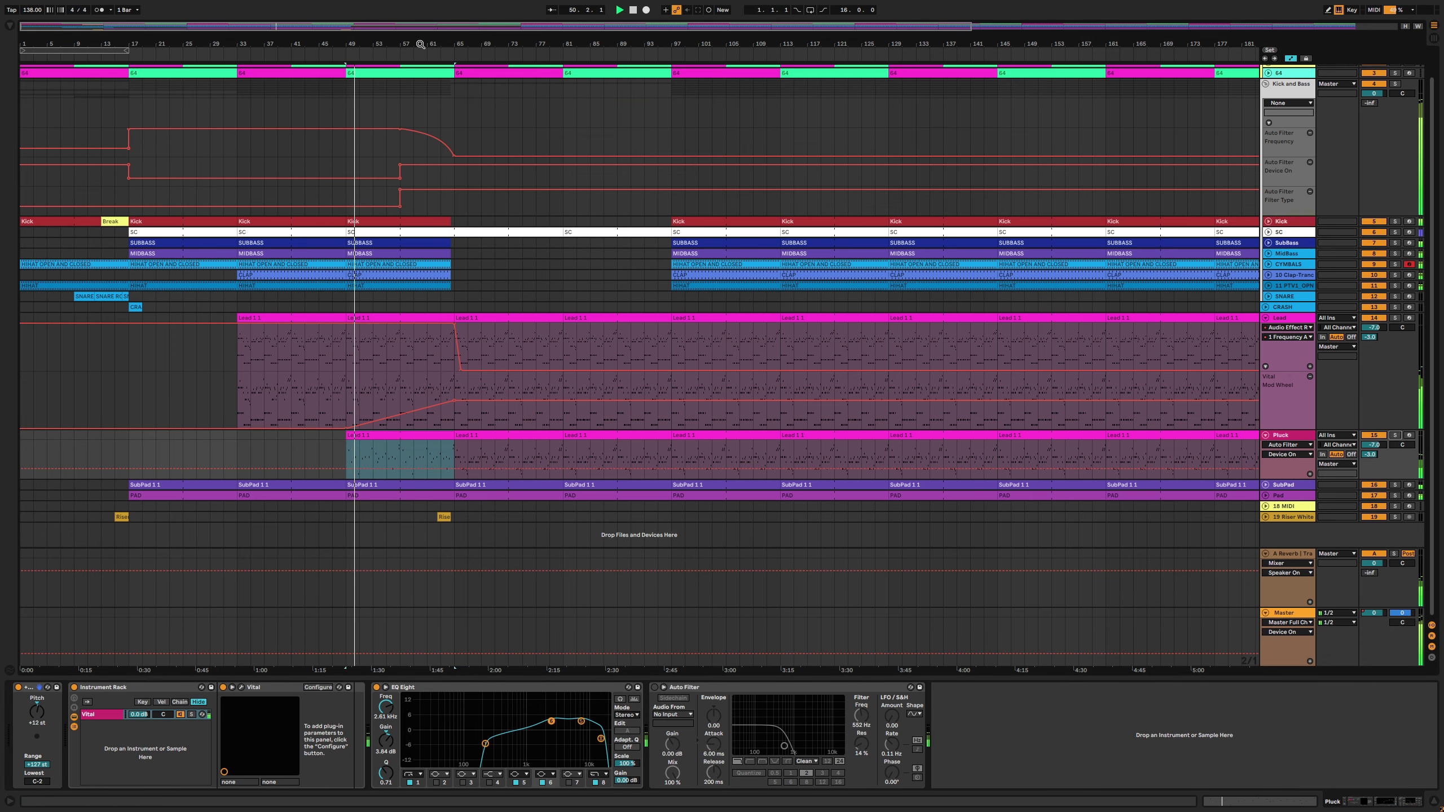
{"action": "left_click_drag", "start_coordinate": [420, 44], "coordinate": [419, 74]}
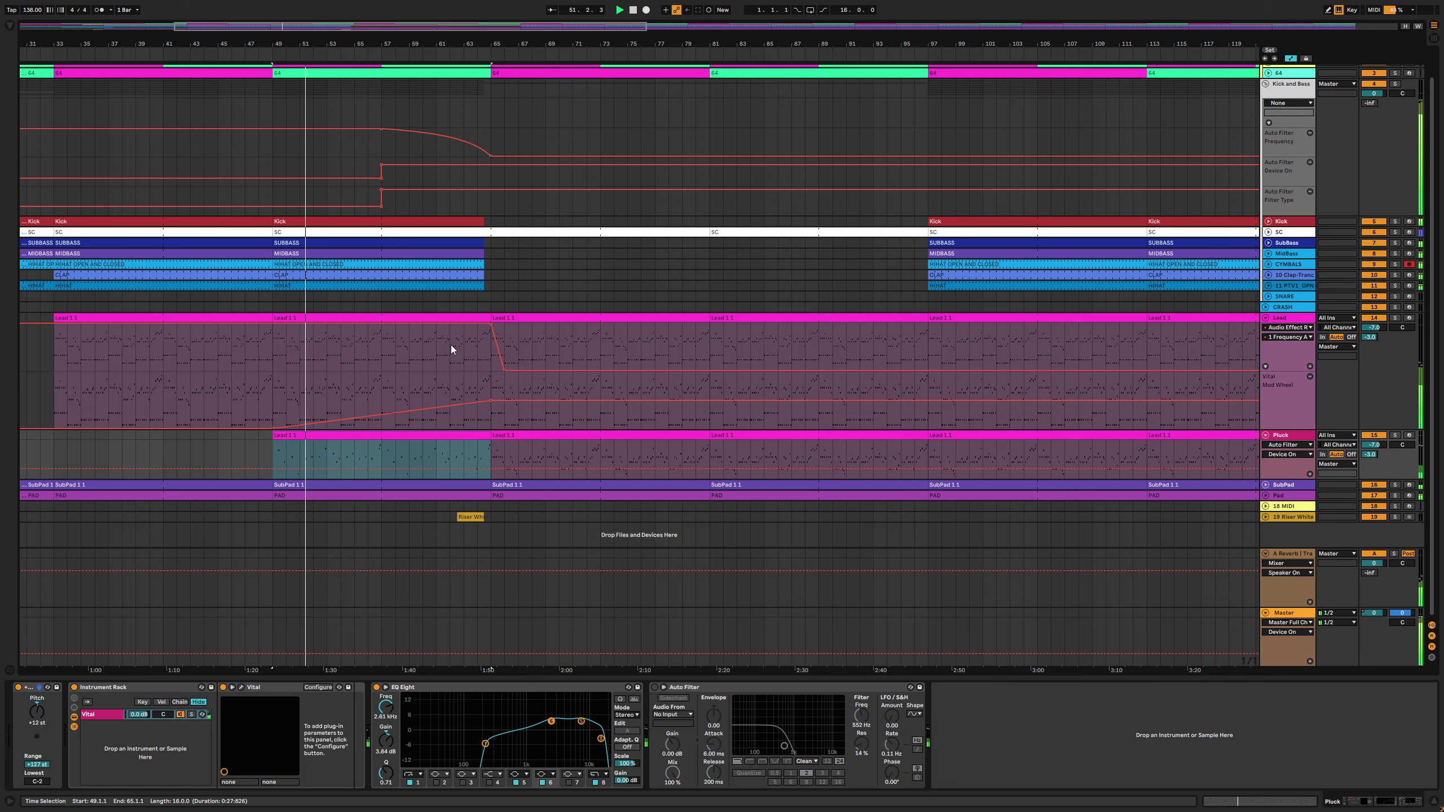
{"action": "double_click", "coordinate": [320, 434]}
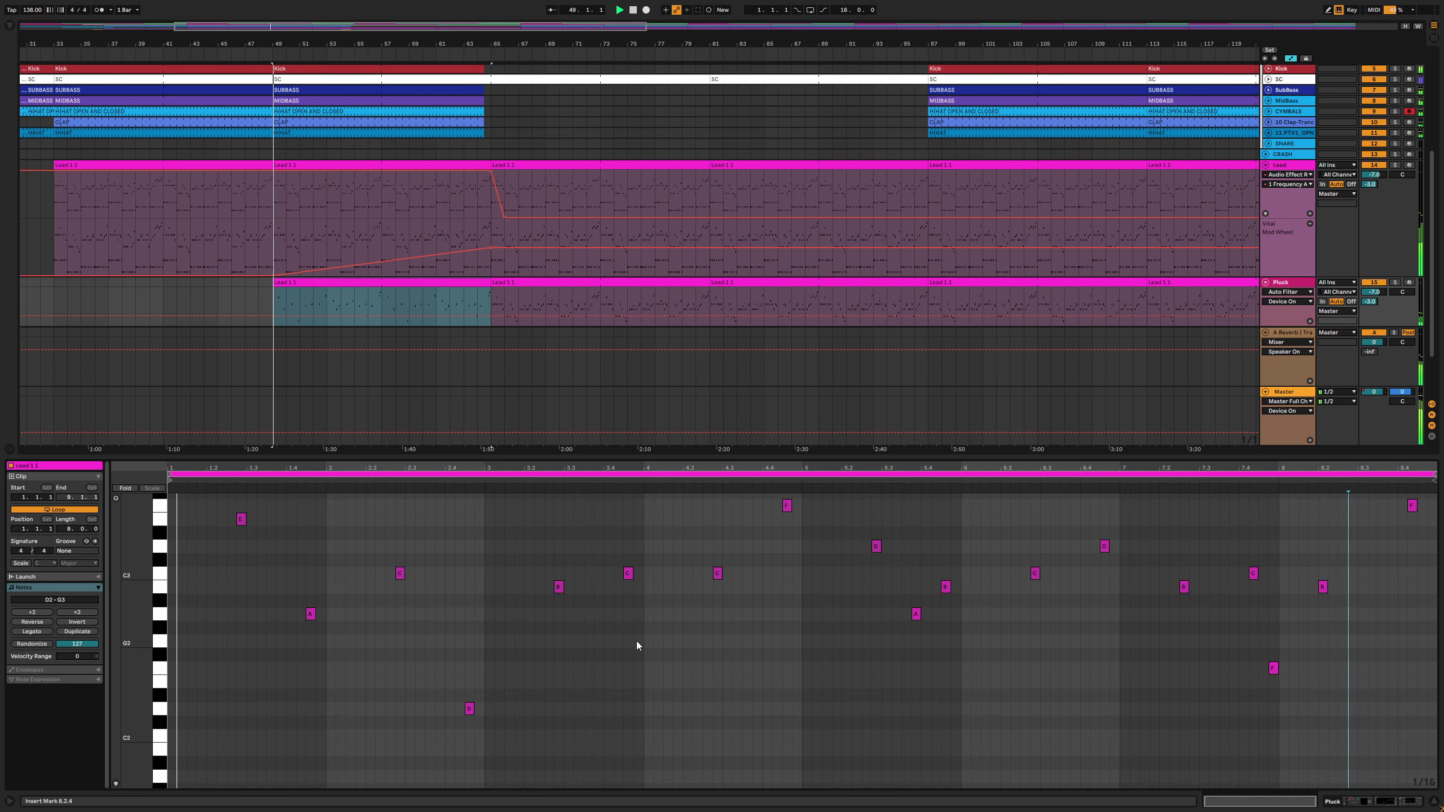
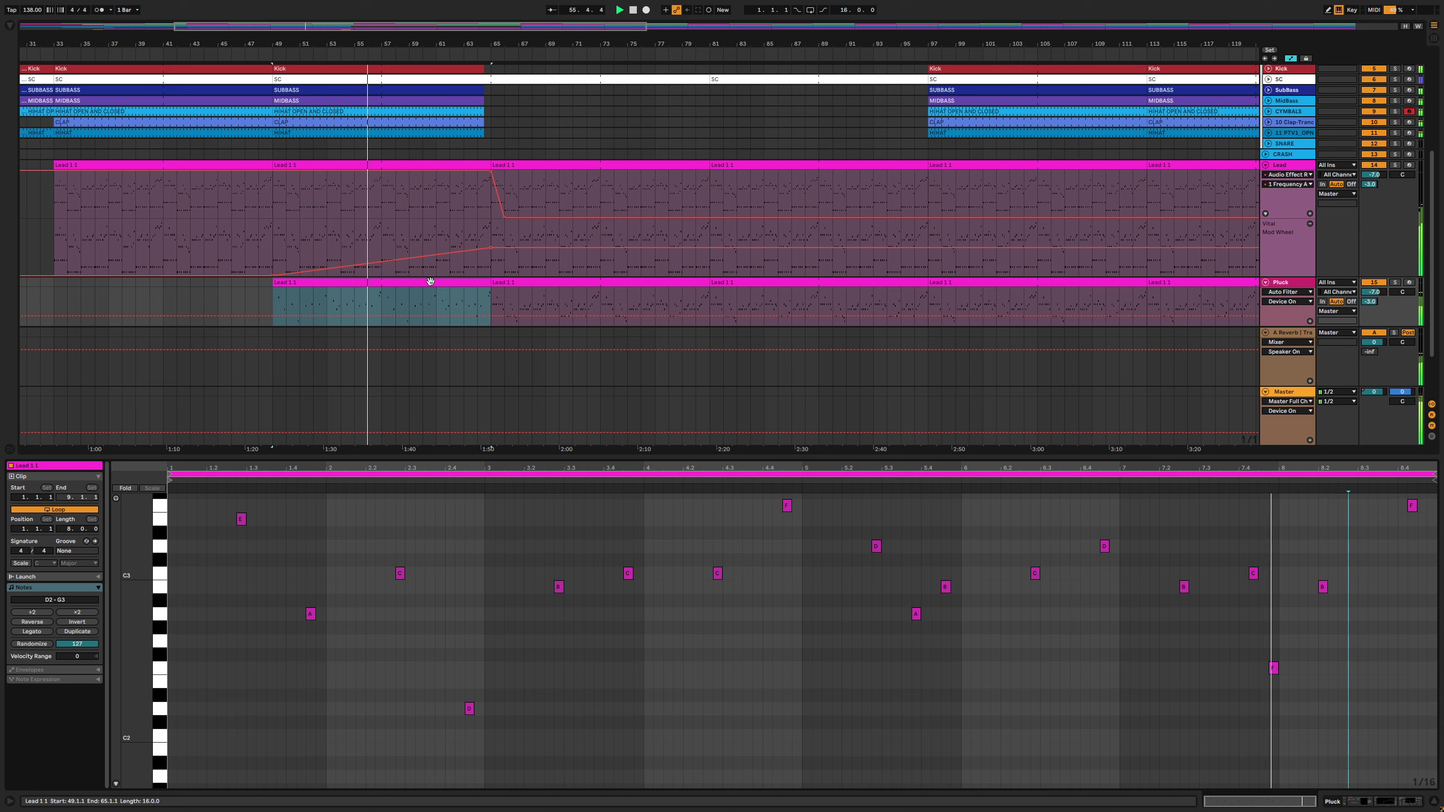
Delete the low F2 note near the end of bar 7, the D2 note in bar 2 and the A2 note in bar 1
{"action": "left_click", "coordinate": [1273, 668]}
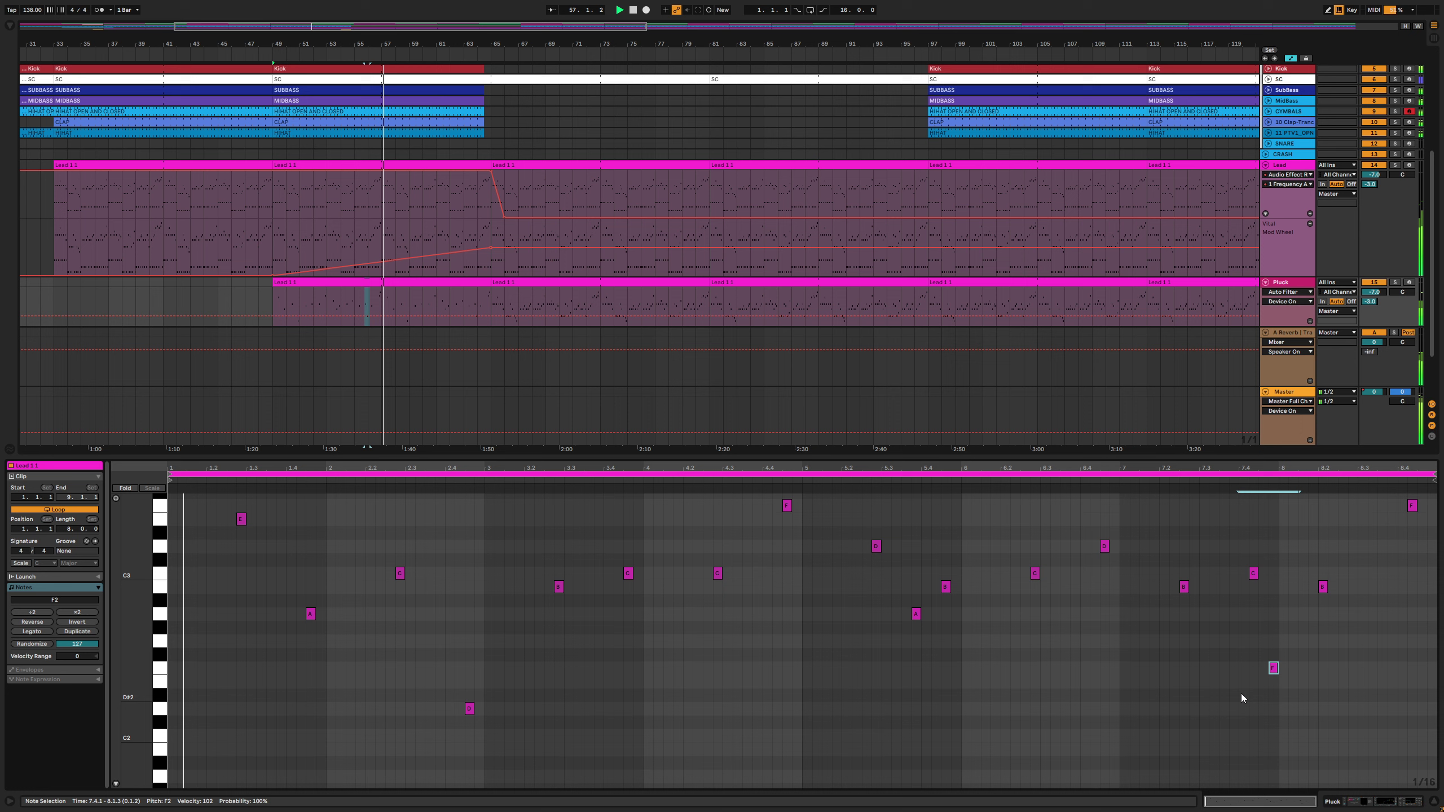
{"action": "key", "text": "Delete"}
{"action": "left_click", "coordinate": [468, 708]}
{"action": "key", "text": "Delete"}
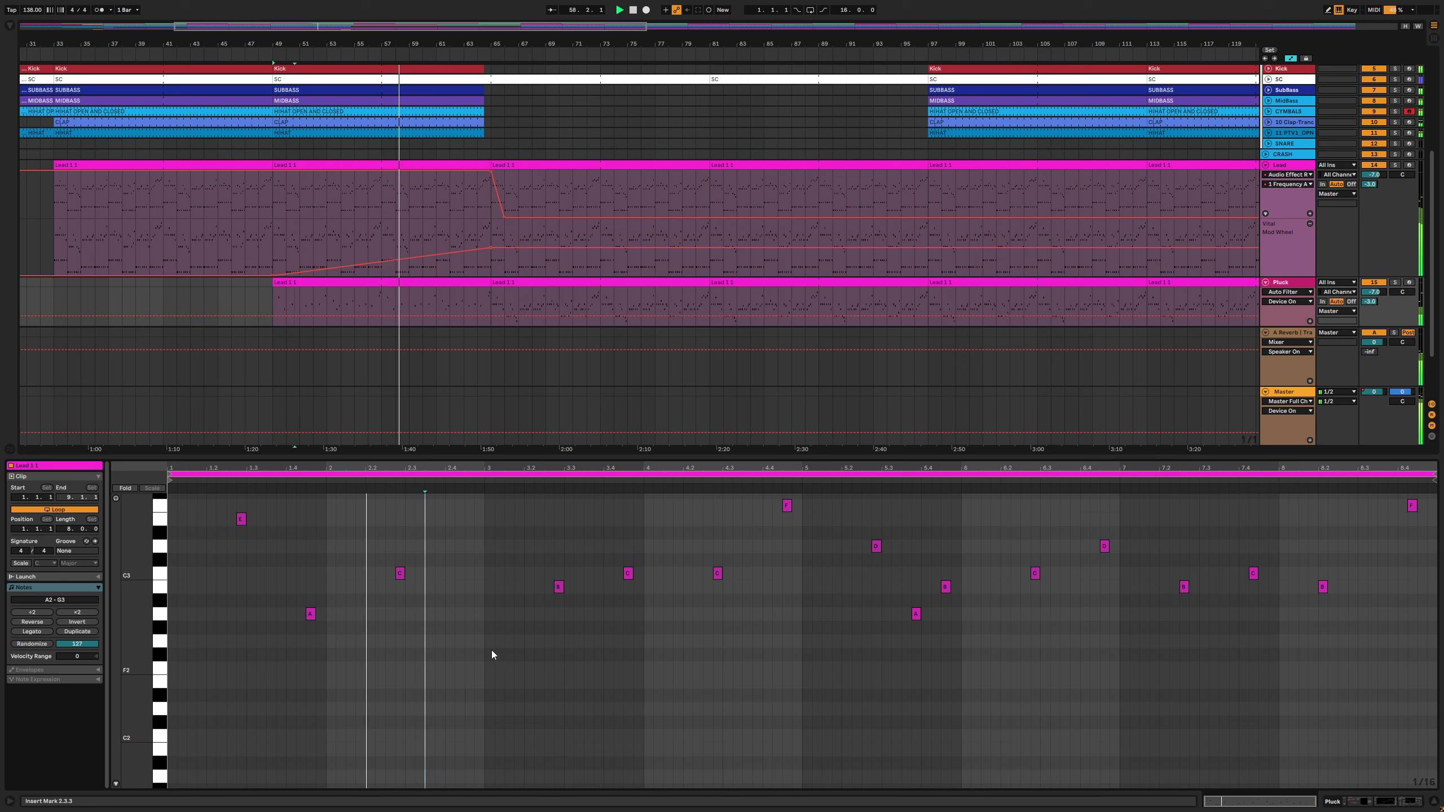
{"action": "left_click_drag", "start_coordinate": [358, 603], "coordinate": [223, 645]}
{"action": "key", "text": "Delete"}
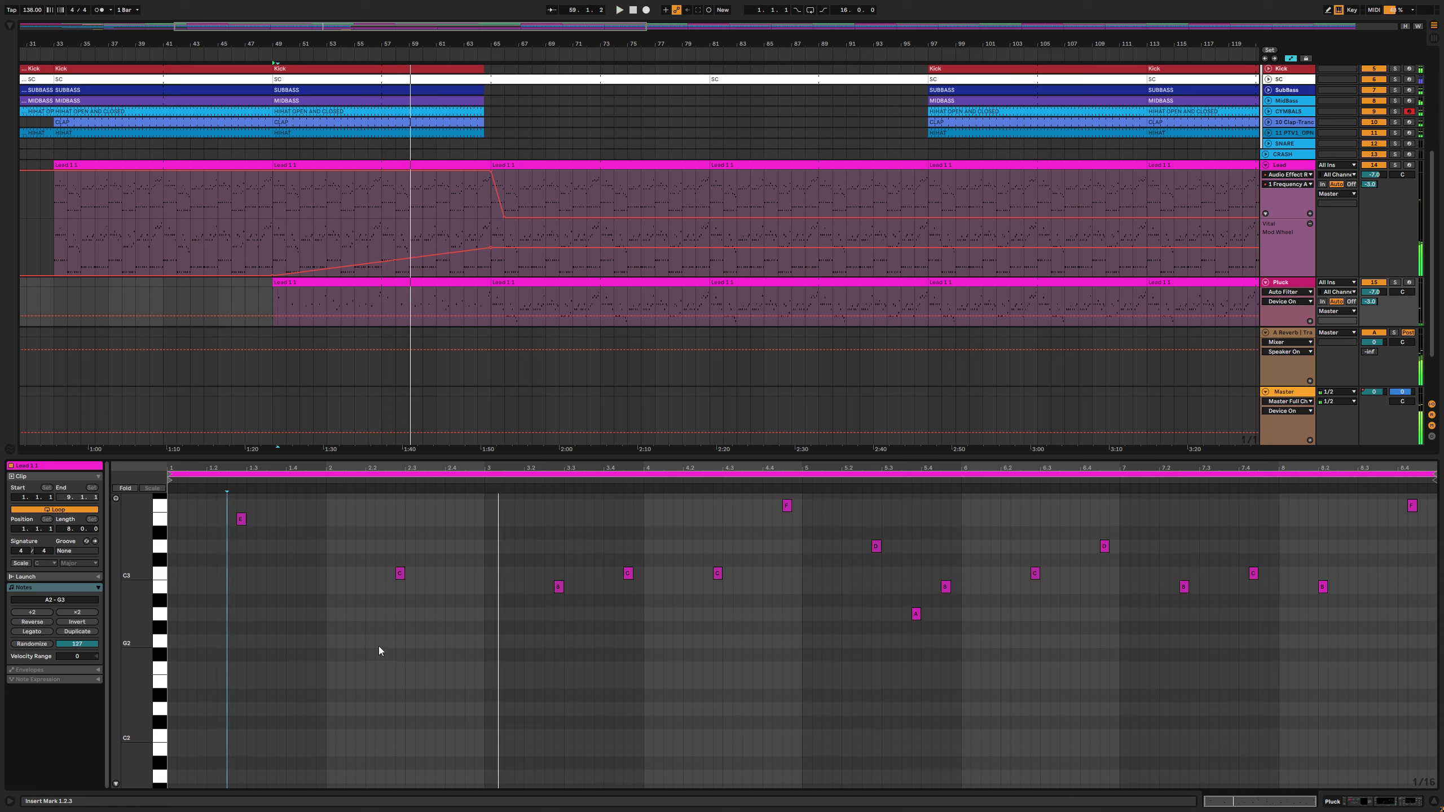
Lengthen all remaining Pluck notes to about three sixteenths and compare the part soloed and in the full mix
{"action": "key", "text": "ctrl+a"}
{"action": "left_click_drag", "start_coordinate": [403, 573], "coordinate": [429, 573]}
{"action": "key", "text": "space"}
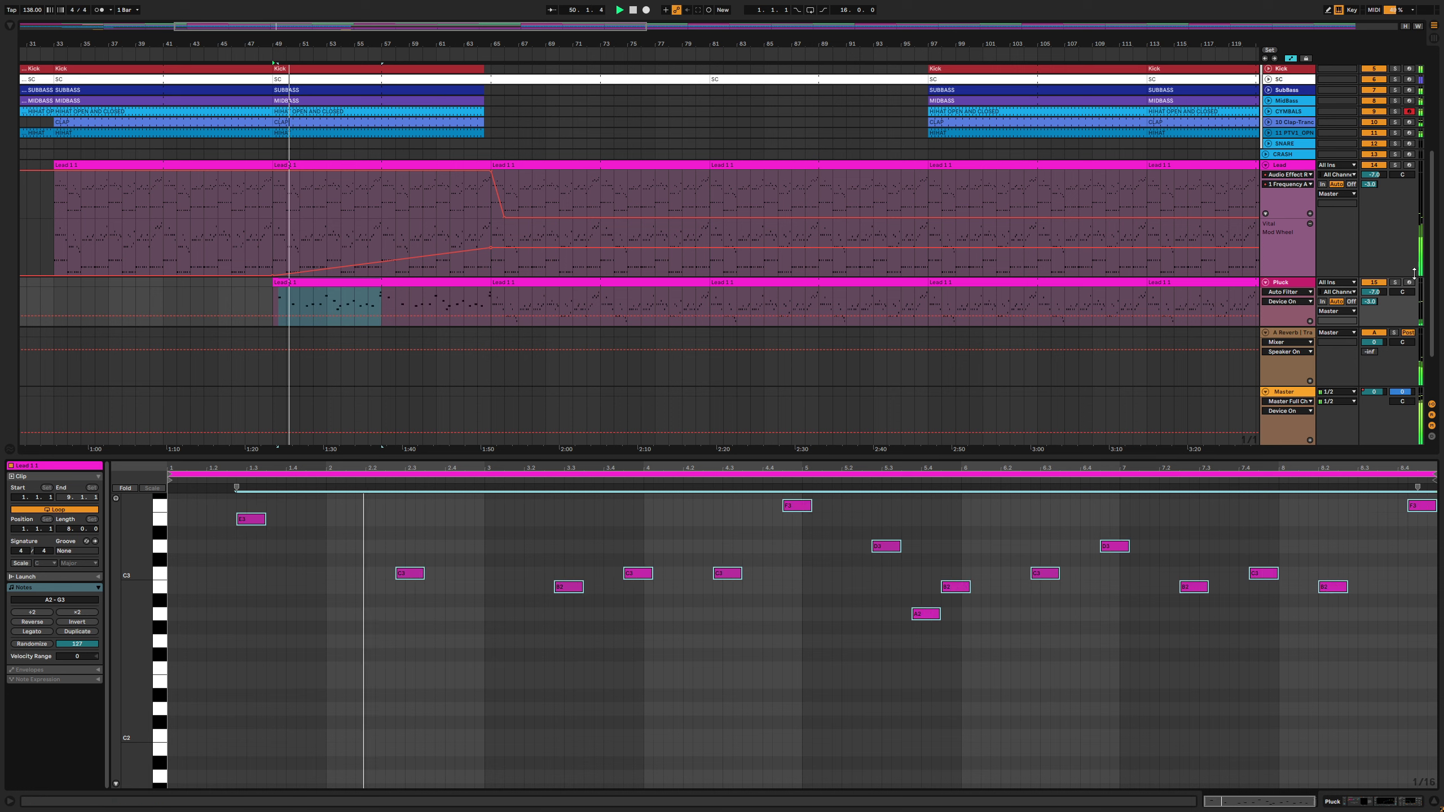
{"action": "left_click", "coordinate": [884, 532]}
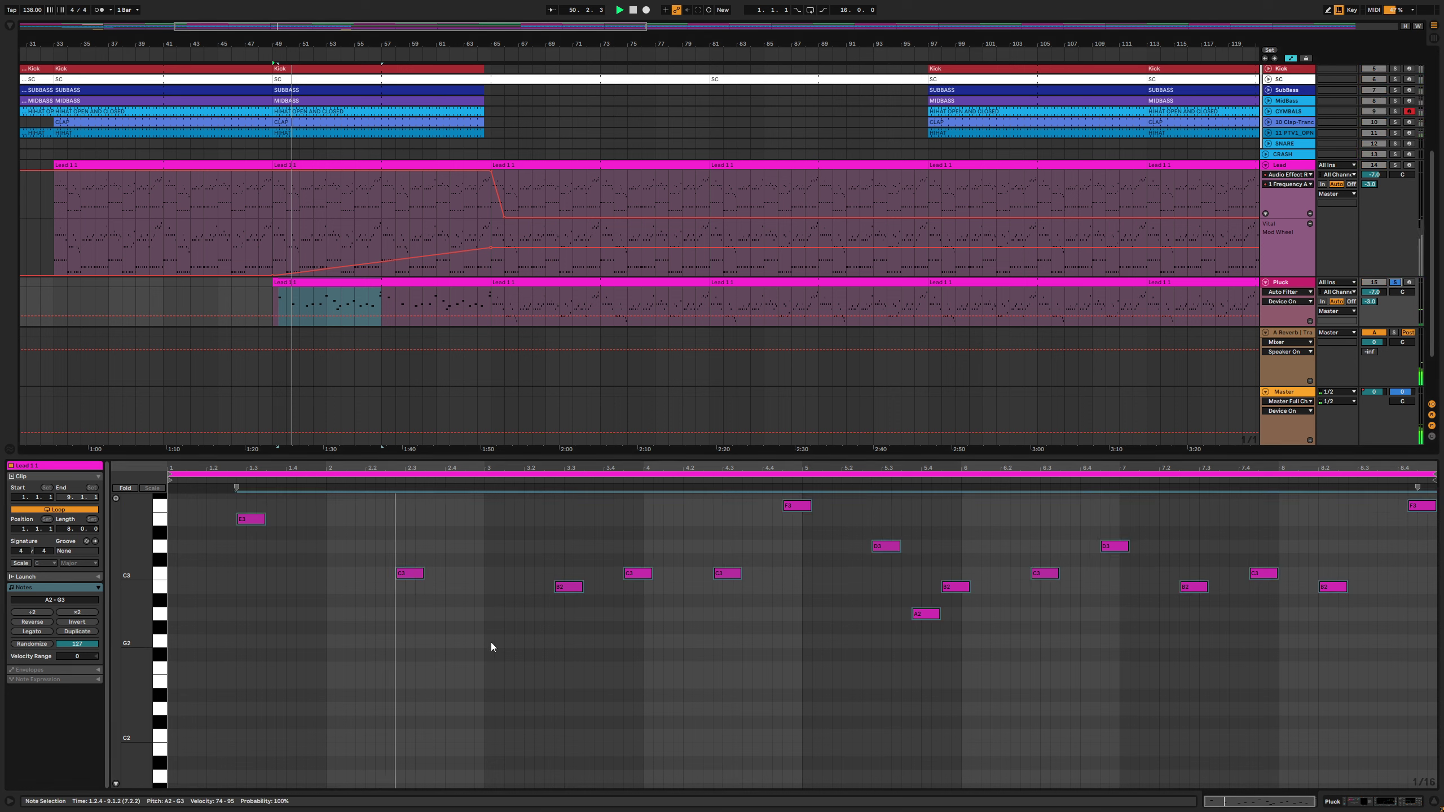
{"action": "left_click", "coordinate": [1394, 283]}
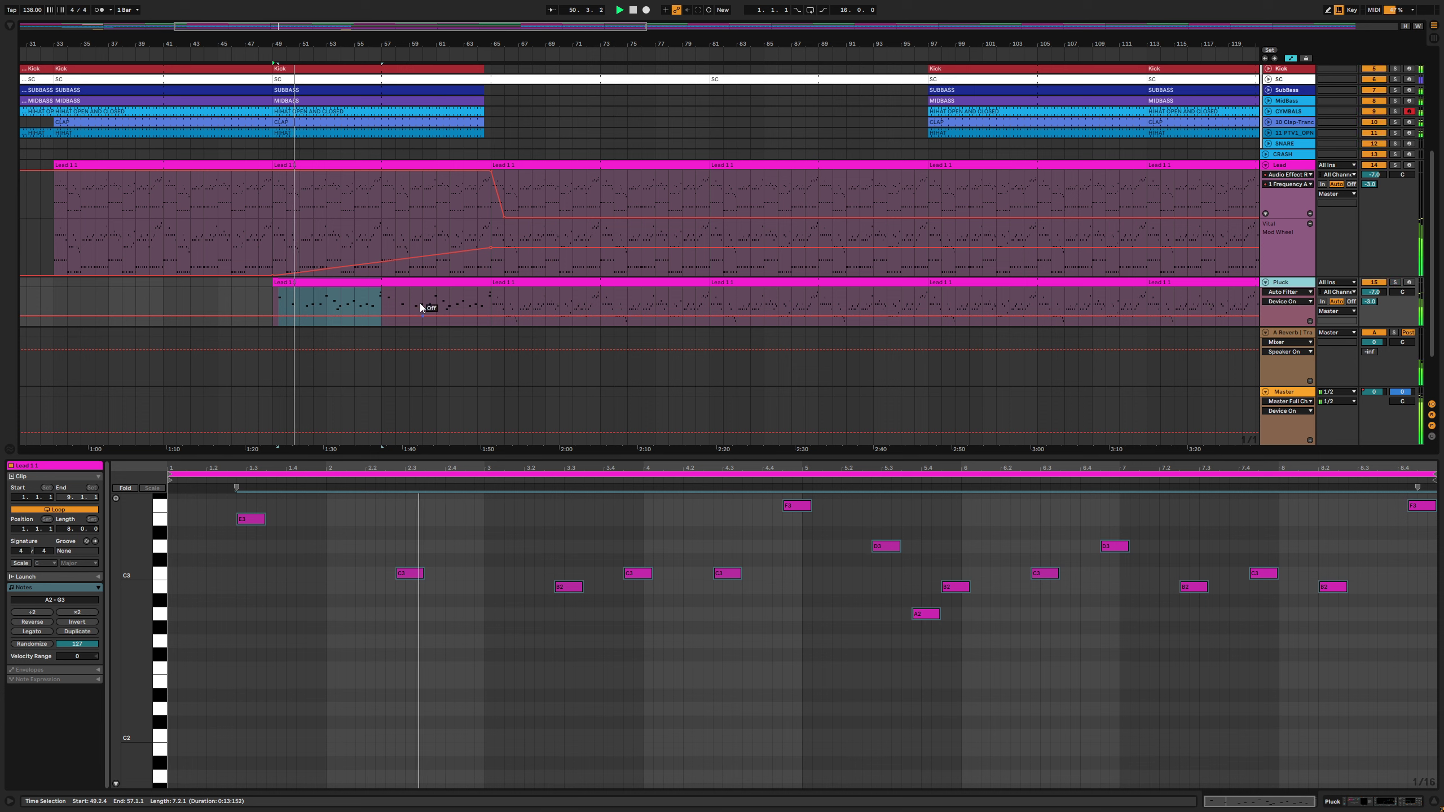
Replace the thinned Pluck clip at bar 49 with a copy of the full-pattern clip at bar 65 and show the track's devices
{"action": "left_click", "coordinate": [419, 282]}
{"action": "left_click_drag", "start_coordinate": [568, 287], "coordinate": [348, 285]}
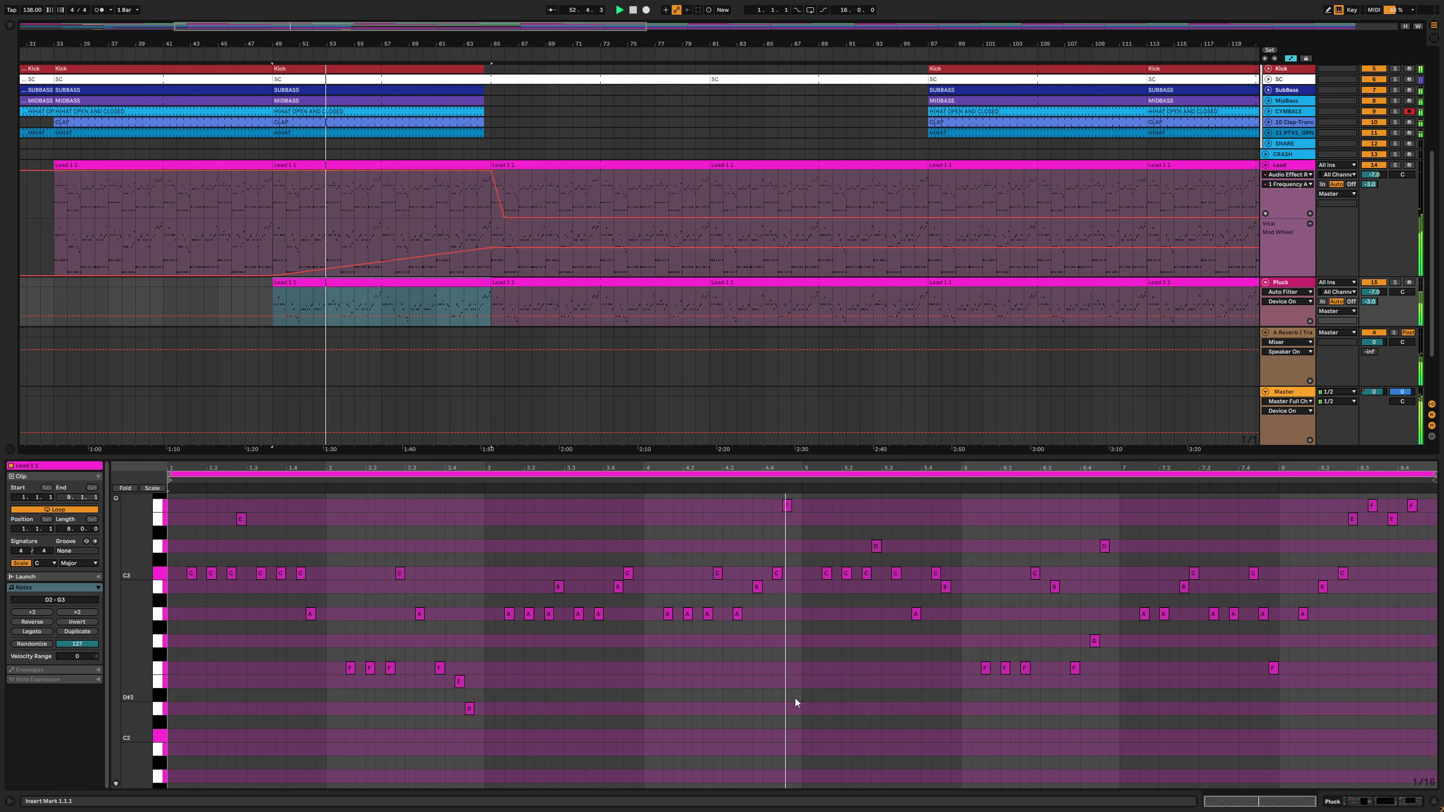
{"action": "key", "text": "shift+Tab"}
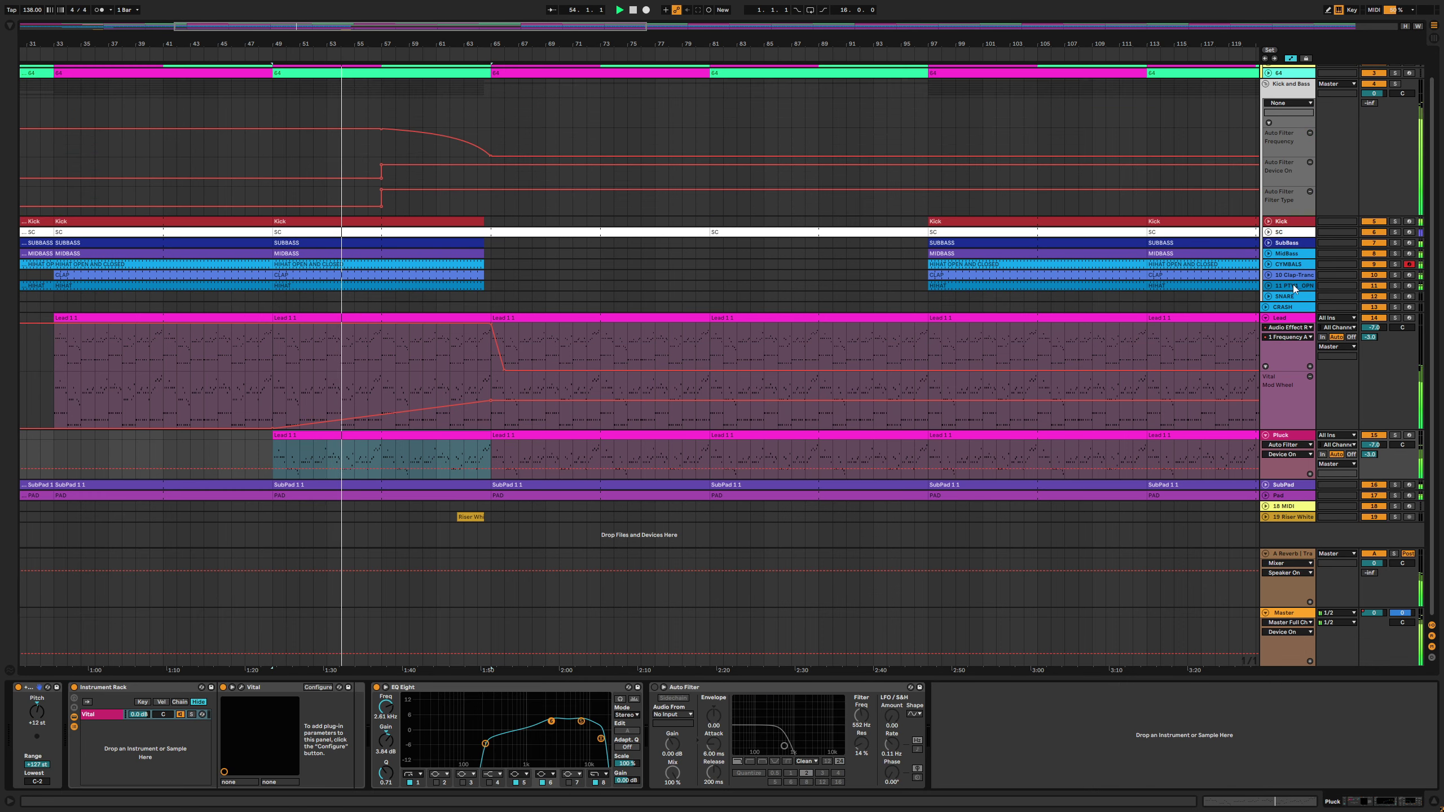
Enable the Pluck's Auto Filter, solo the track and set the filter frequency to 424 Hz
{"action": "left_click", "coordinate": [654, 687]}
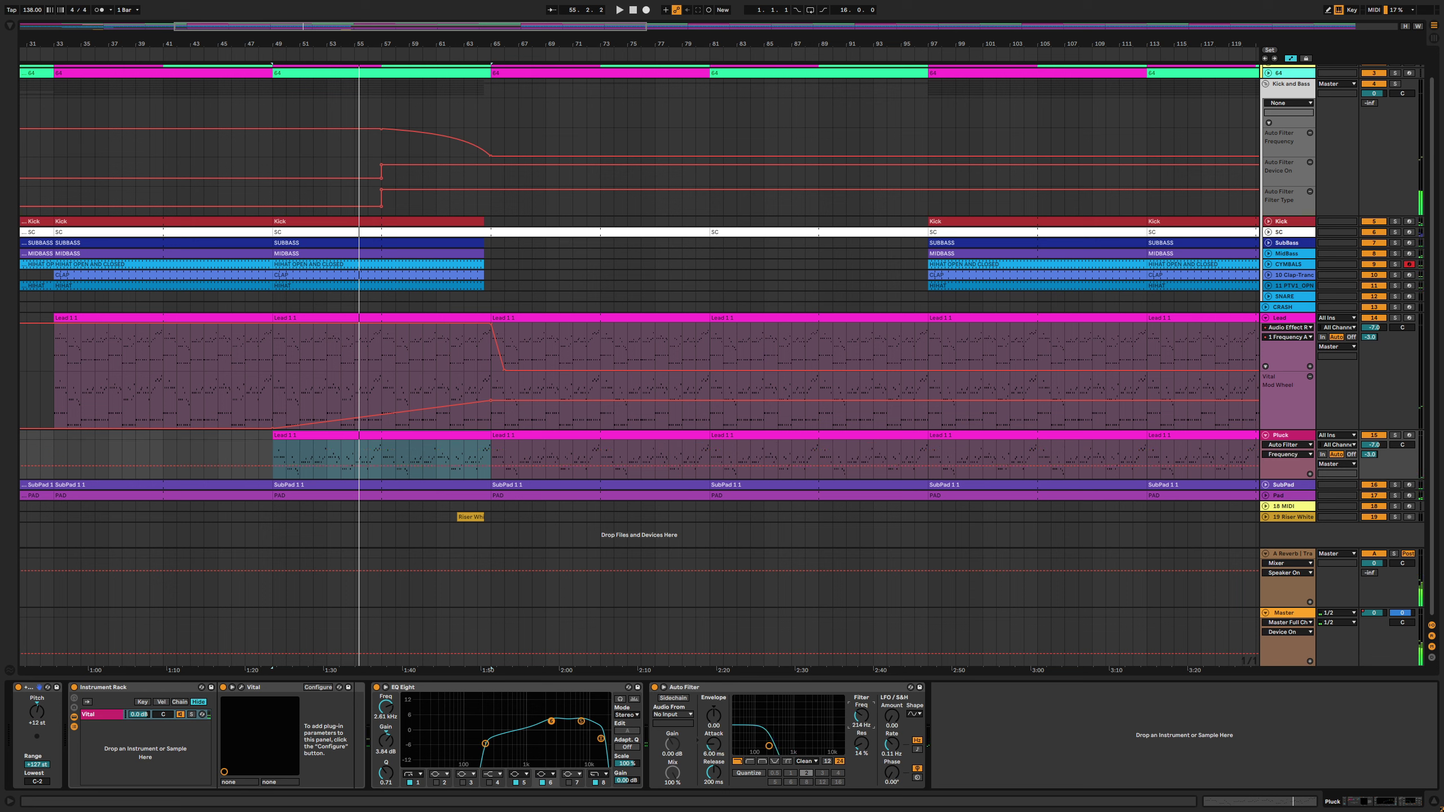
{"action": "left_click", "coordinate": [1394, 436]}
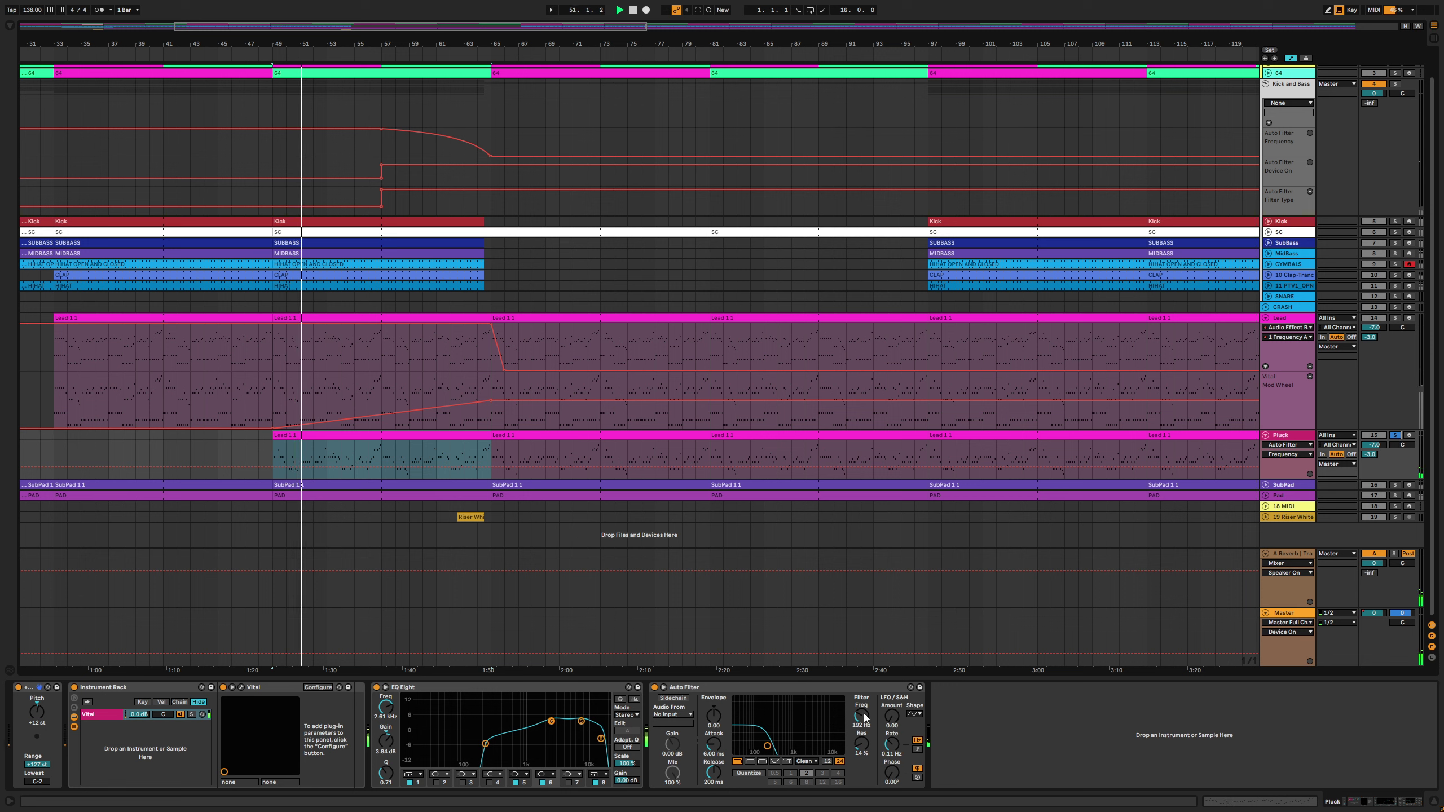
{"action": "left_click_drag", "start_coordinate": [865, 718], "coordinate": [864, 708]}
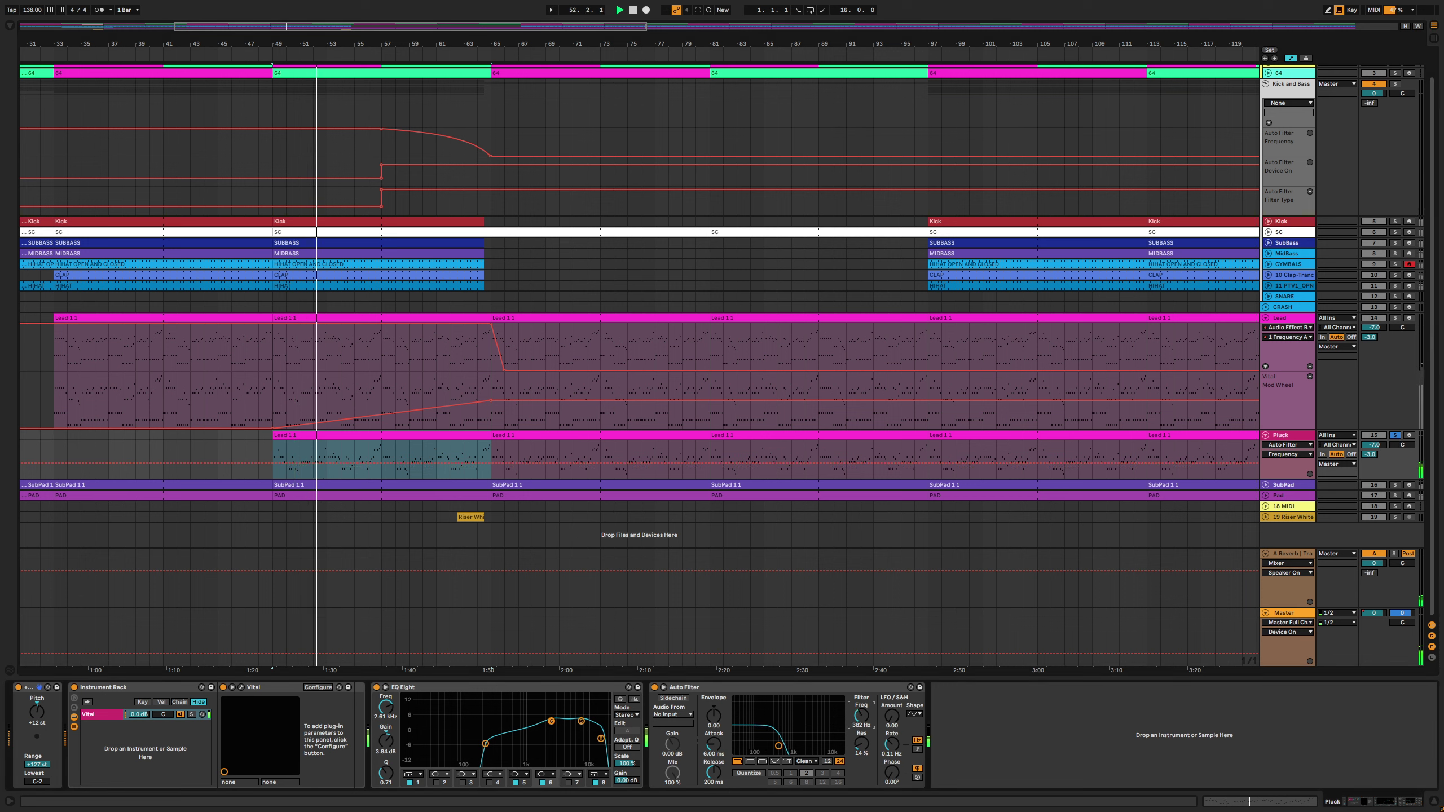
{"action": "right_click", "coordinate": [862, 716]}
{"action": "left_click", "coordinate": [879, 730]}
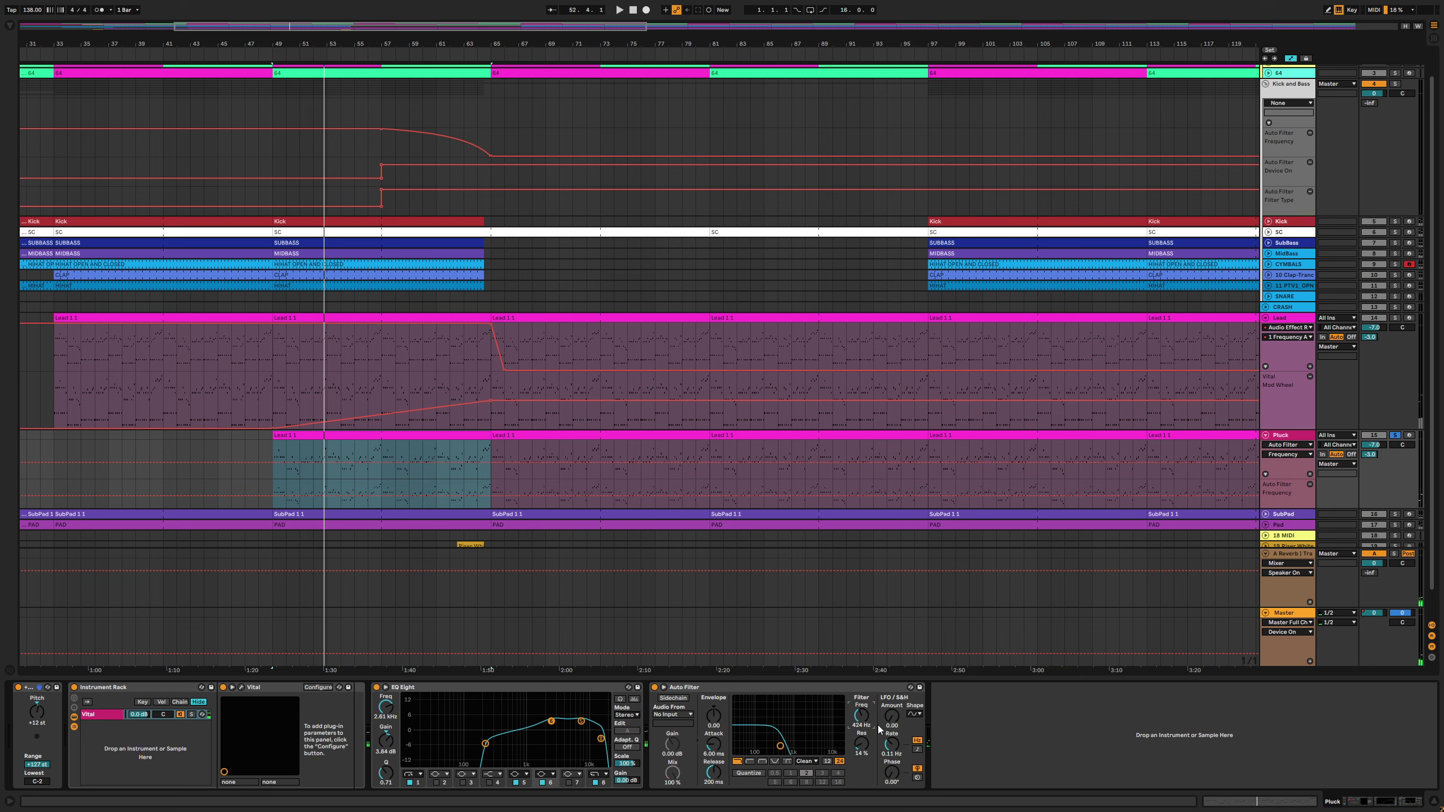
{"action": "right_click", "coordinate": [865, 721]}
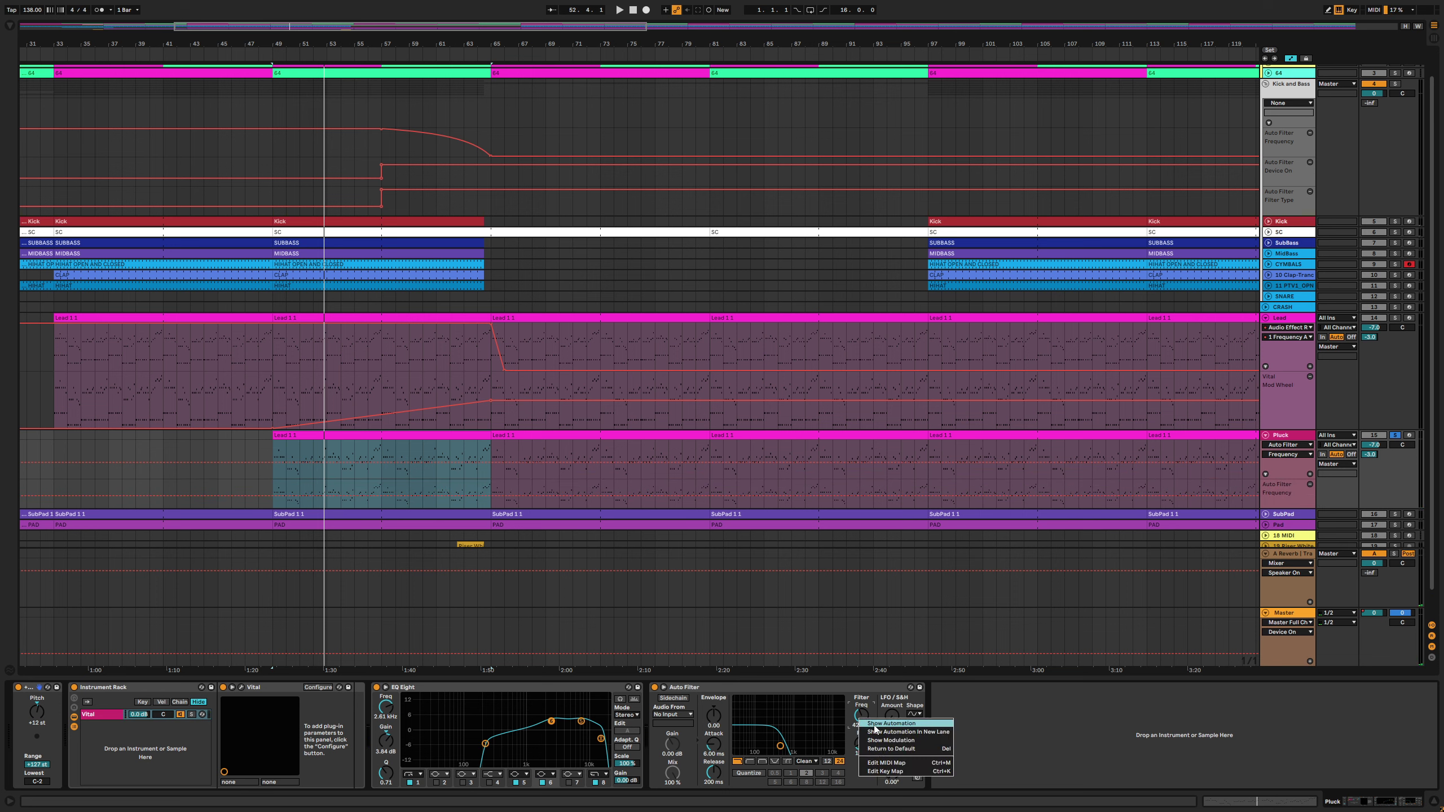
{"action": "left_click", "coordinate": [1311, 483]}
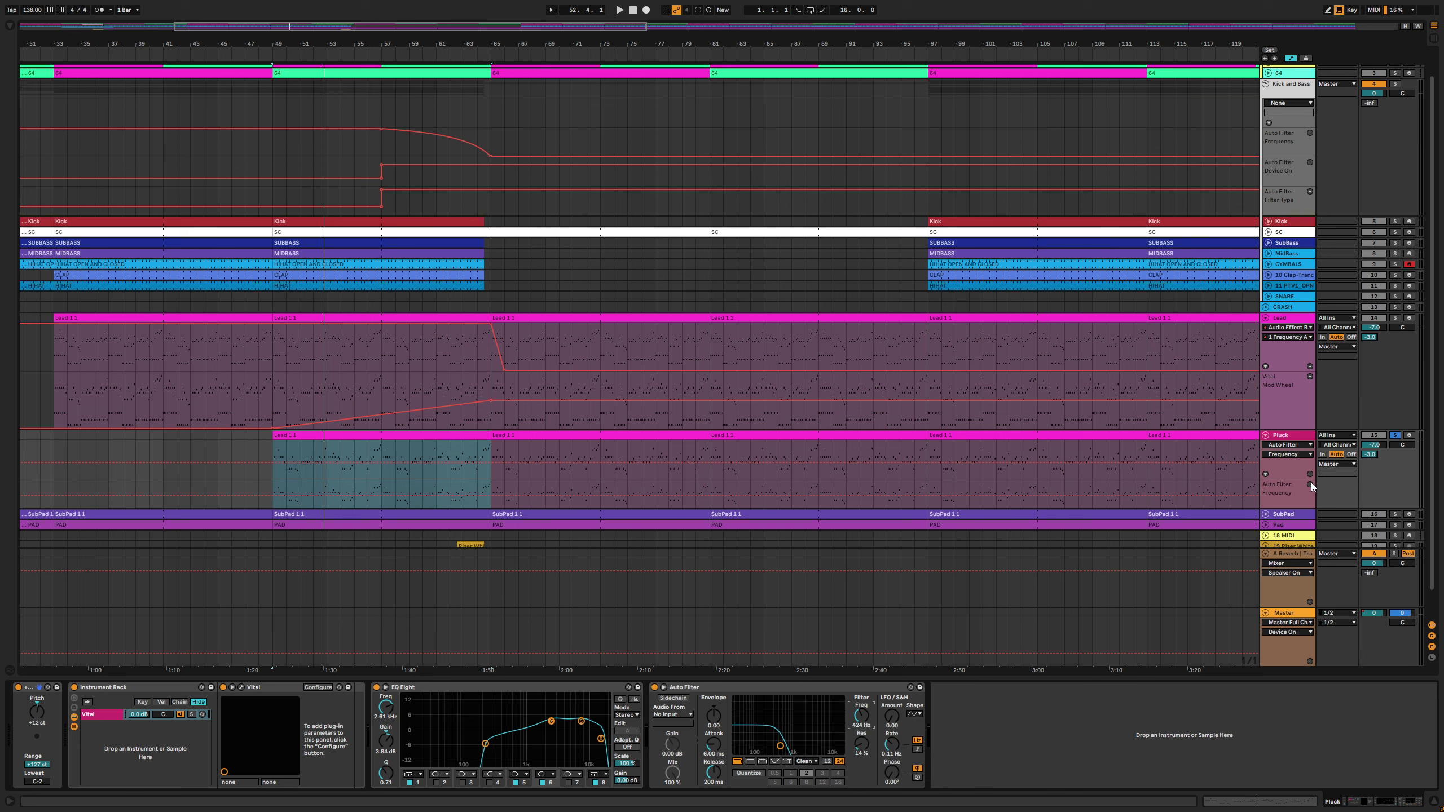
{"action": "left_click", "coordinate": [1310, 484]}
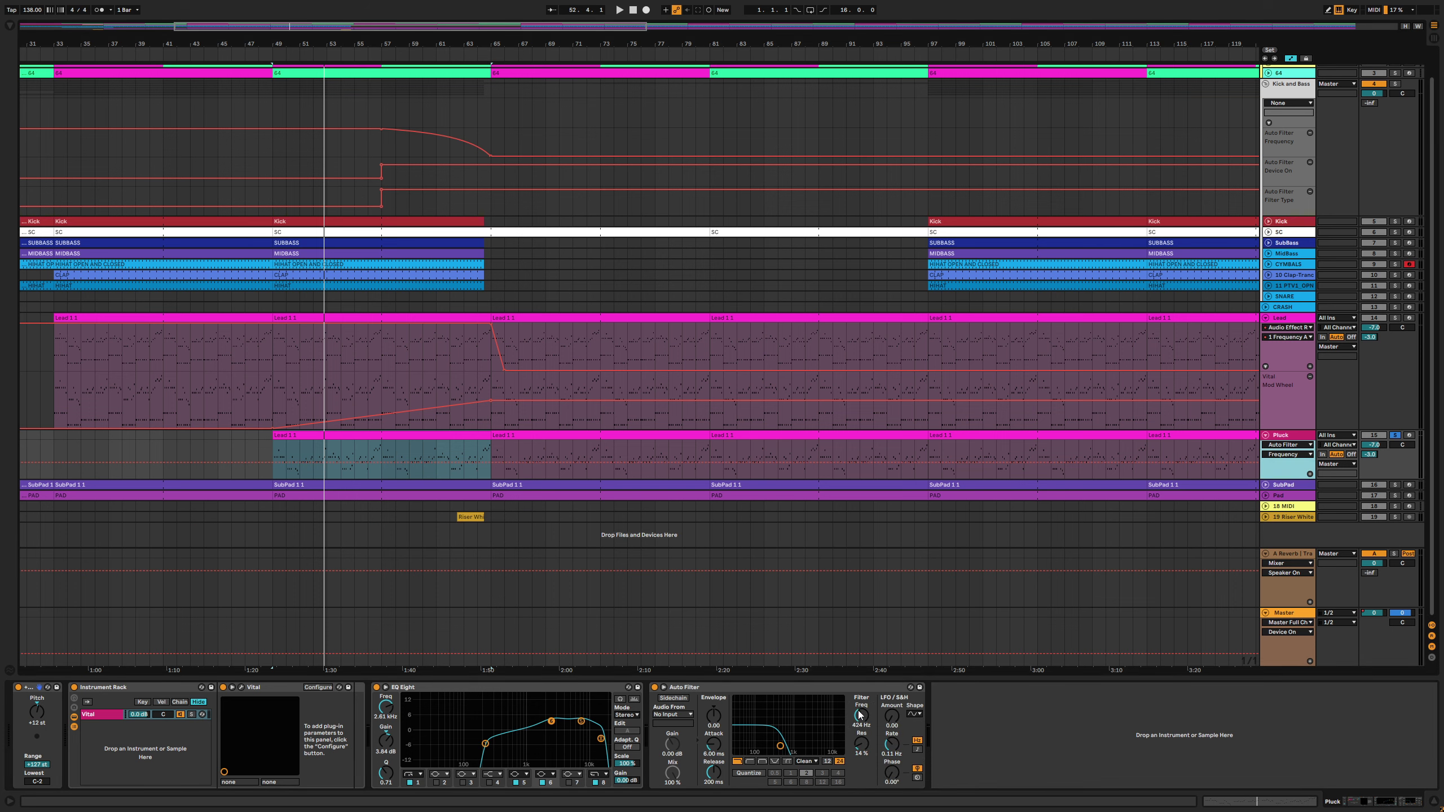
Automate the Pluck's Auto Filter frequency to rise from 424 Hz at bar 49 to about 20 kHz at bar 65, and play the build
{"action": "left_click", "coordinate": [273, 466]}
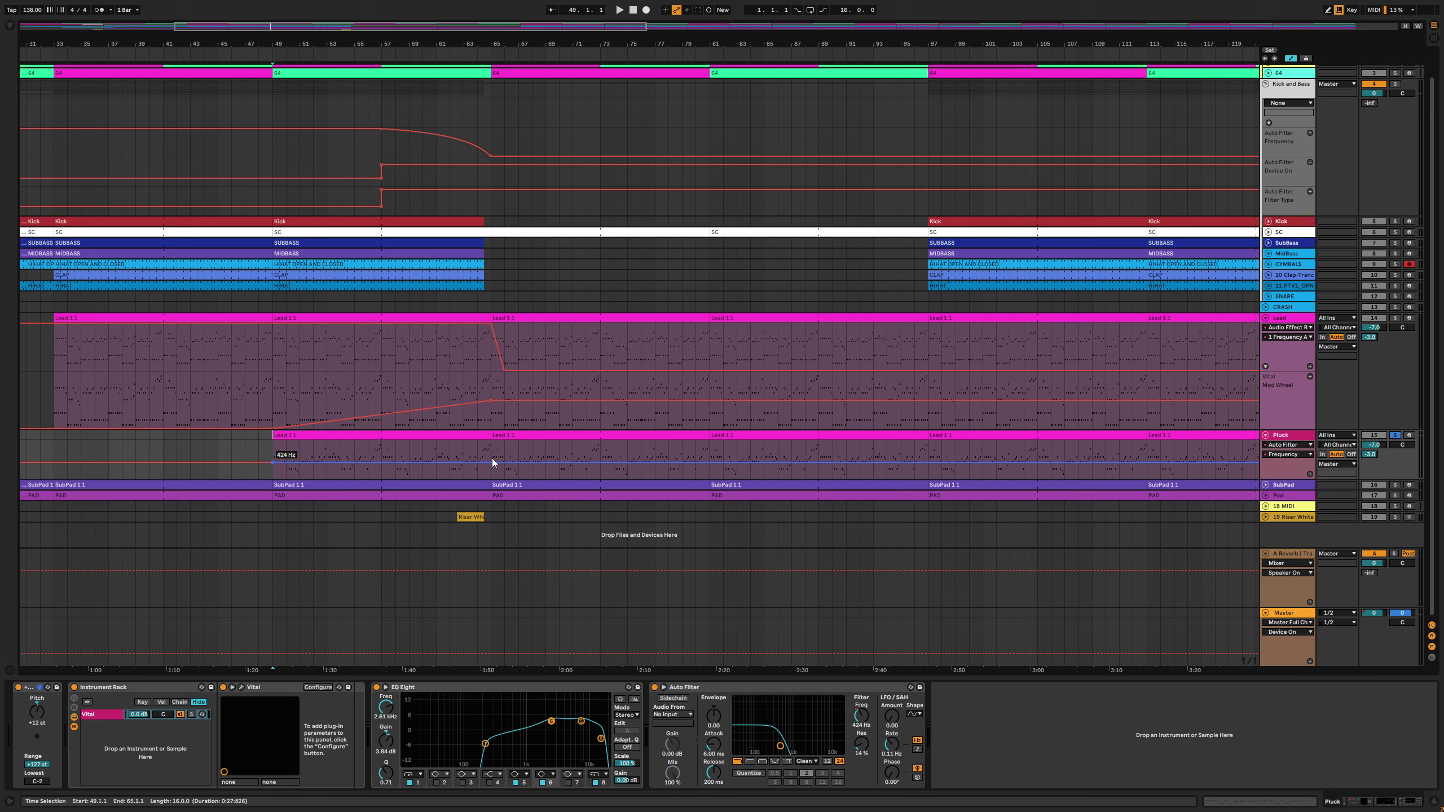
{"action": "left_click_drag", "start_coordinate": [490, 464], "coordinate": [489, 442]}
{"action": "key", "text": "space"}
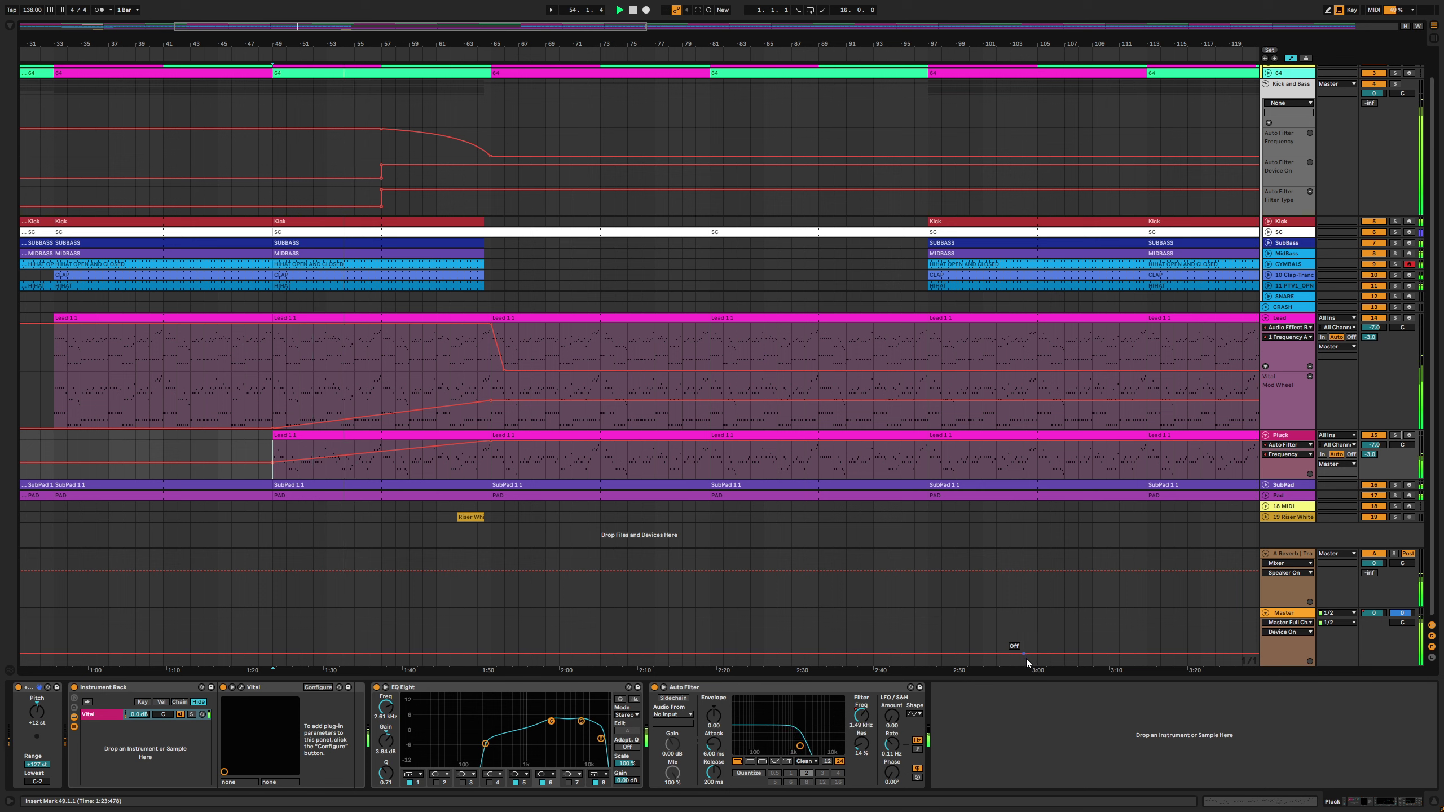
{"action": "left_click", "coordinate": [634, 700]}
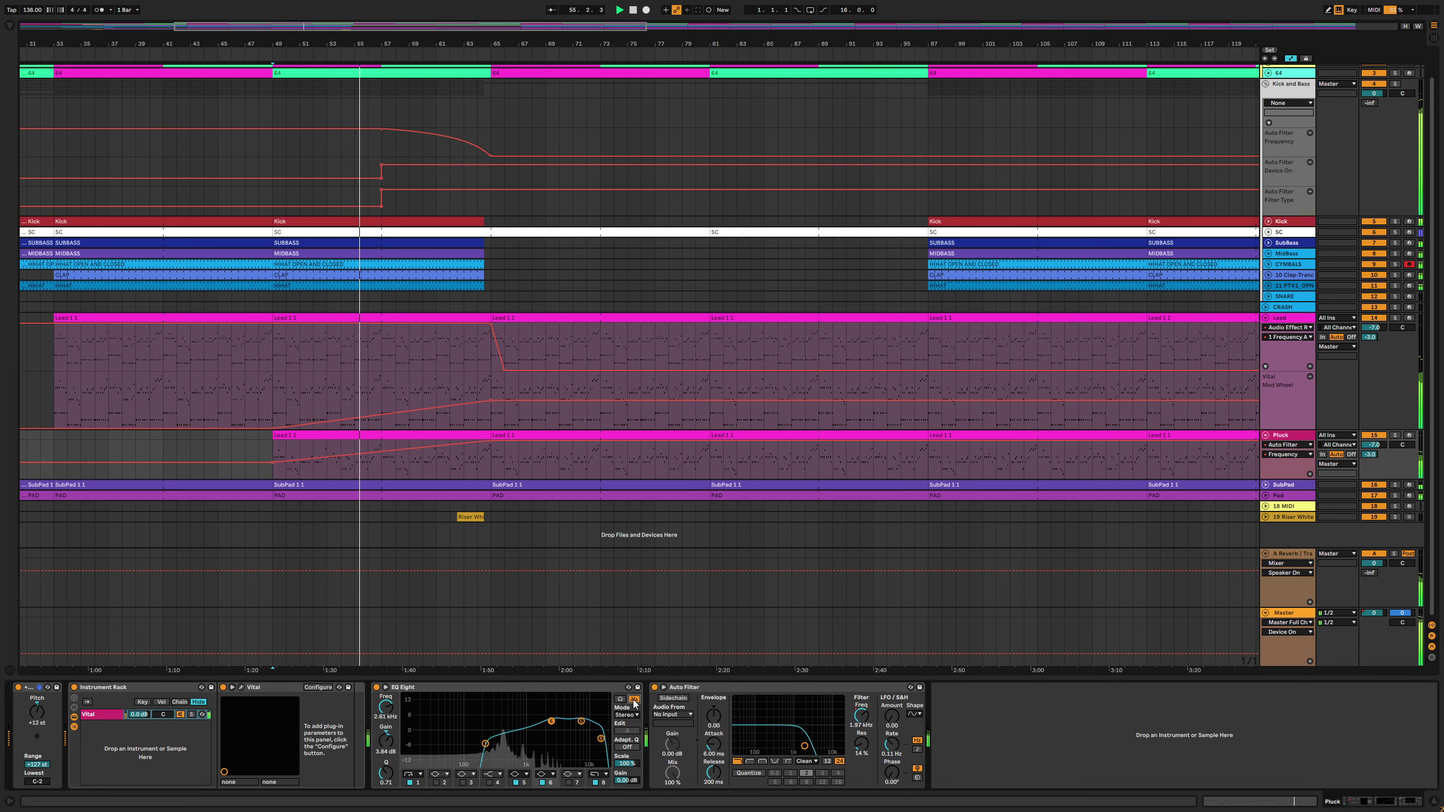
{"action": "left_click", "coordinate": [634, 700]}
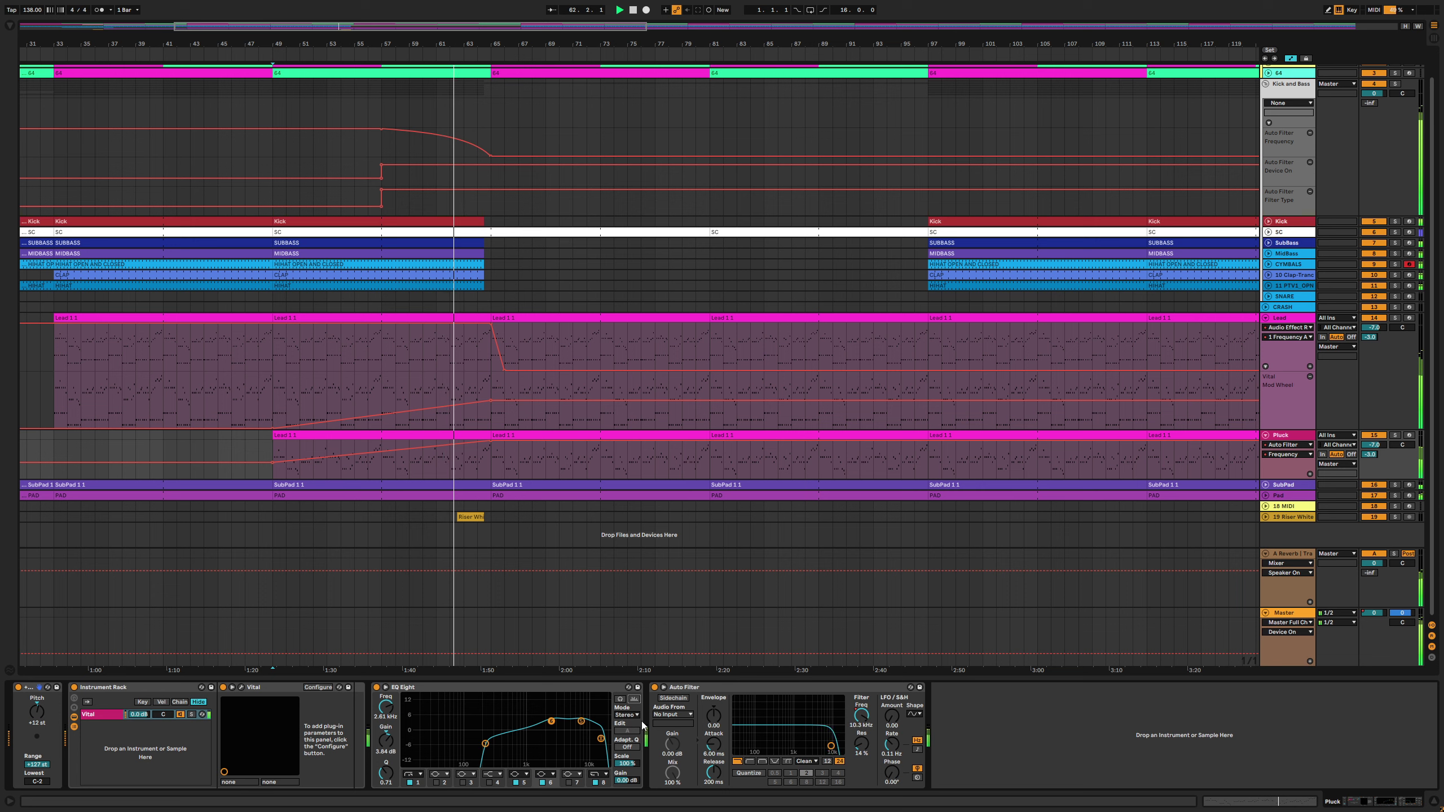
Group the Pluck's EQ Eight into an Audio Effect Rack and map its band 1 frequency to Macro 1, ranging from 10 to 215 Hz
{"action": "left_click", "coordinate": [457, 693]}
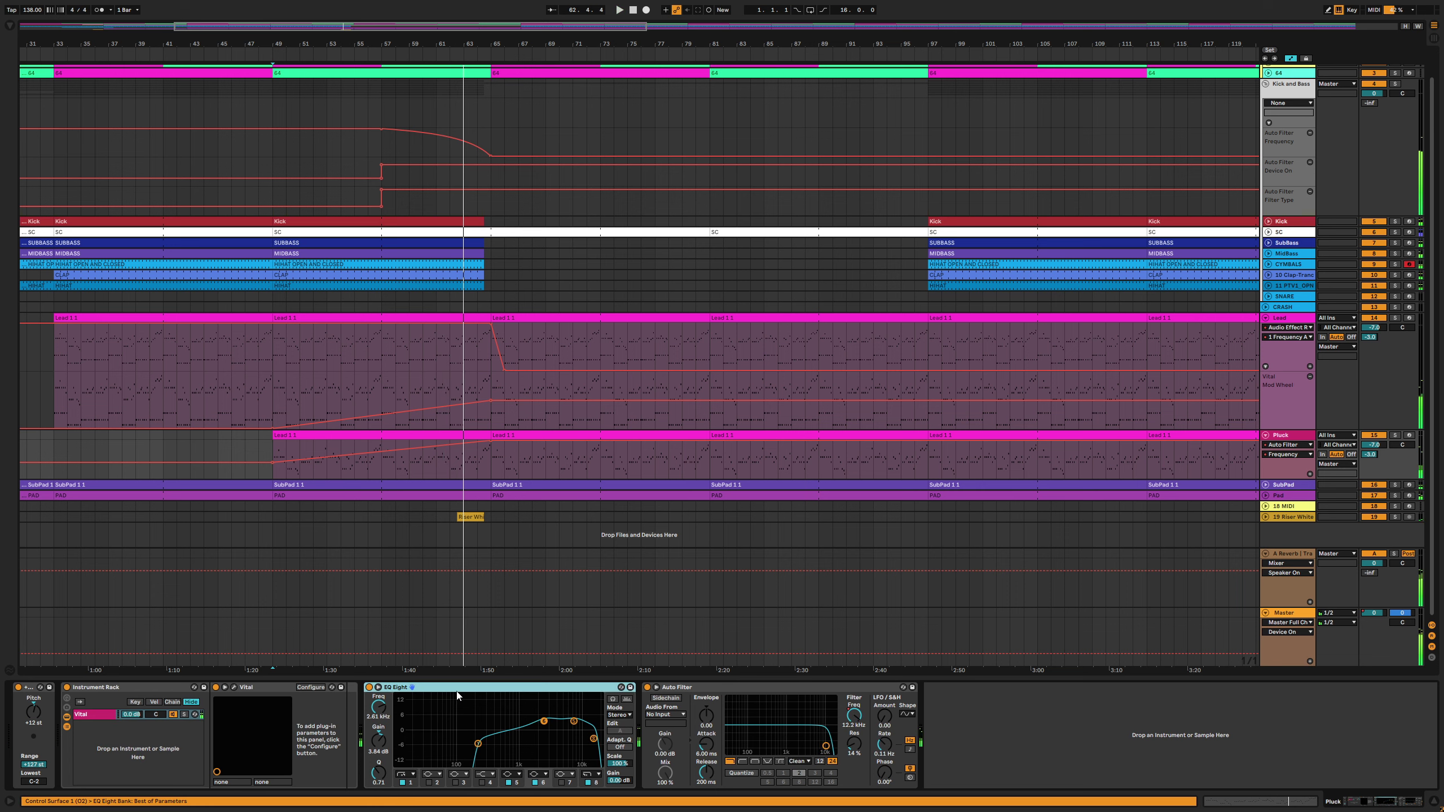
{"action": "key", "text": "ctrl+g"}
{"action": "left_click", "coordinate": [370, 702]}
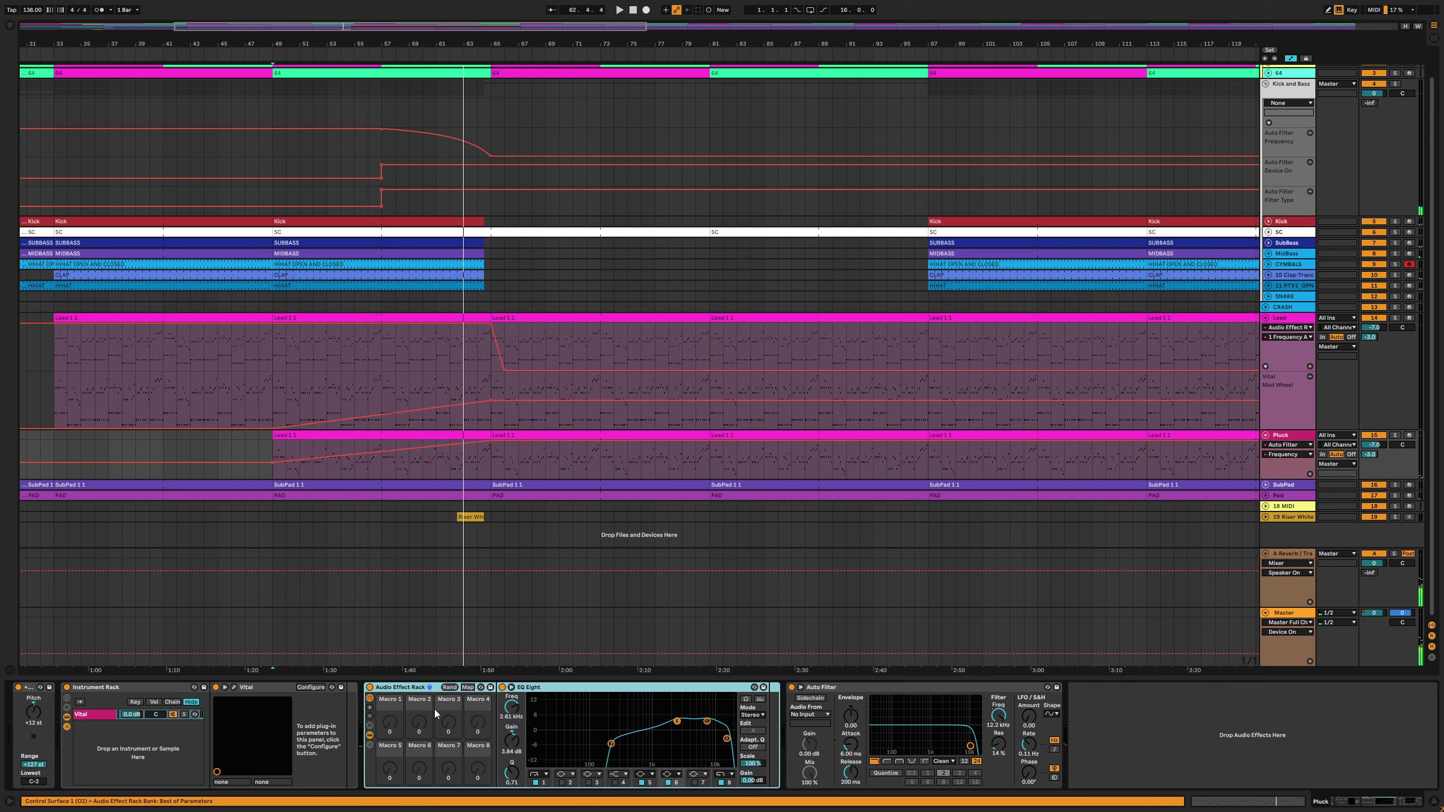
{"action": "left_click", "coordinate": [472, 688]}
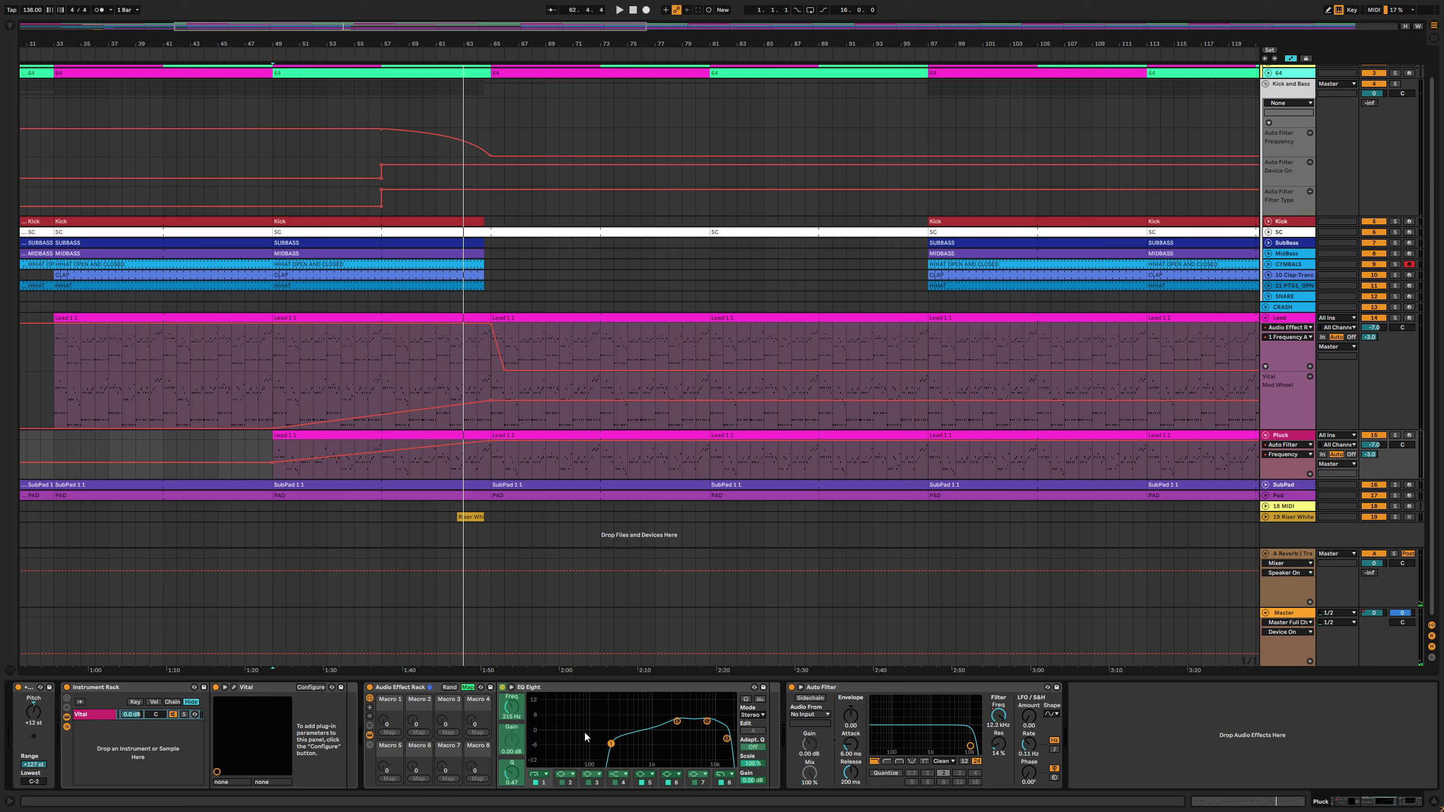
{"action": "left_click", "coordinate": [513, 710]}
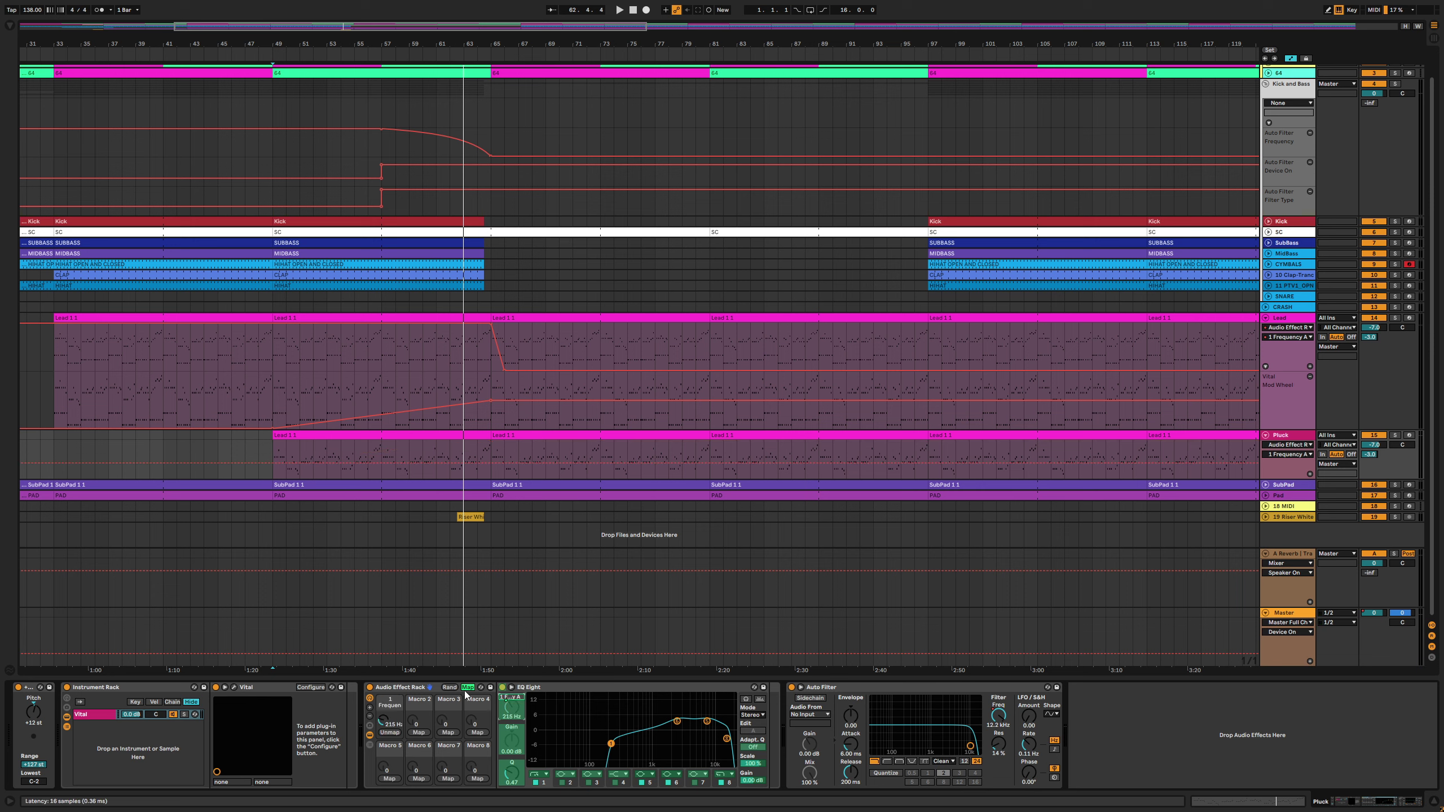
{"action": "left_click", "coordinate": [10, 25]}
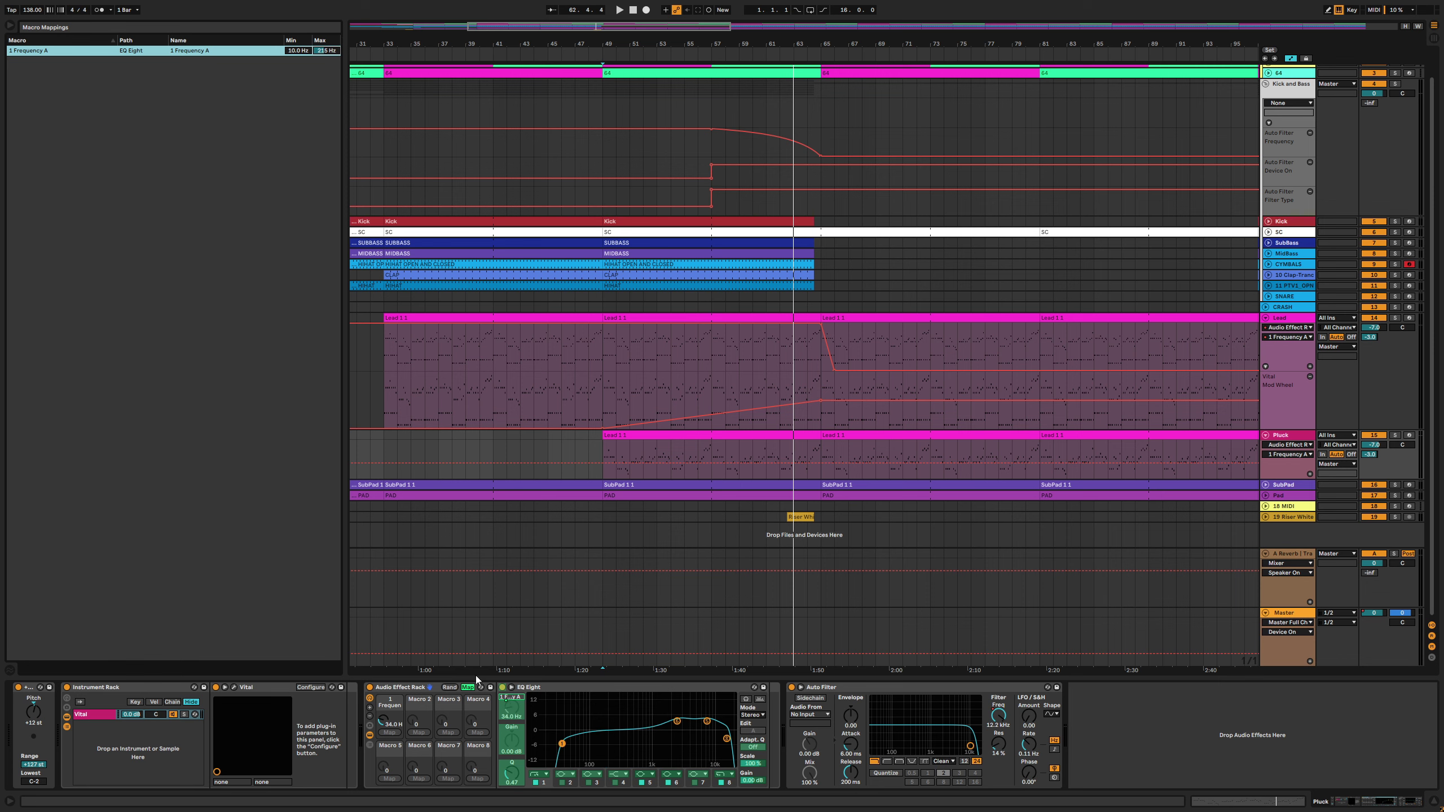
{"action": "left_click", "coordinate": [468, 687]}
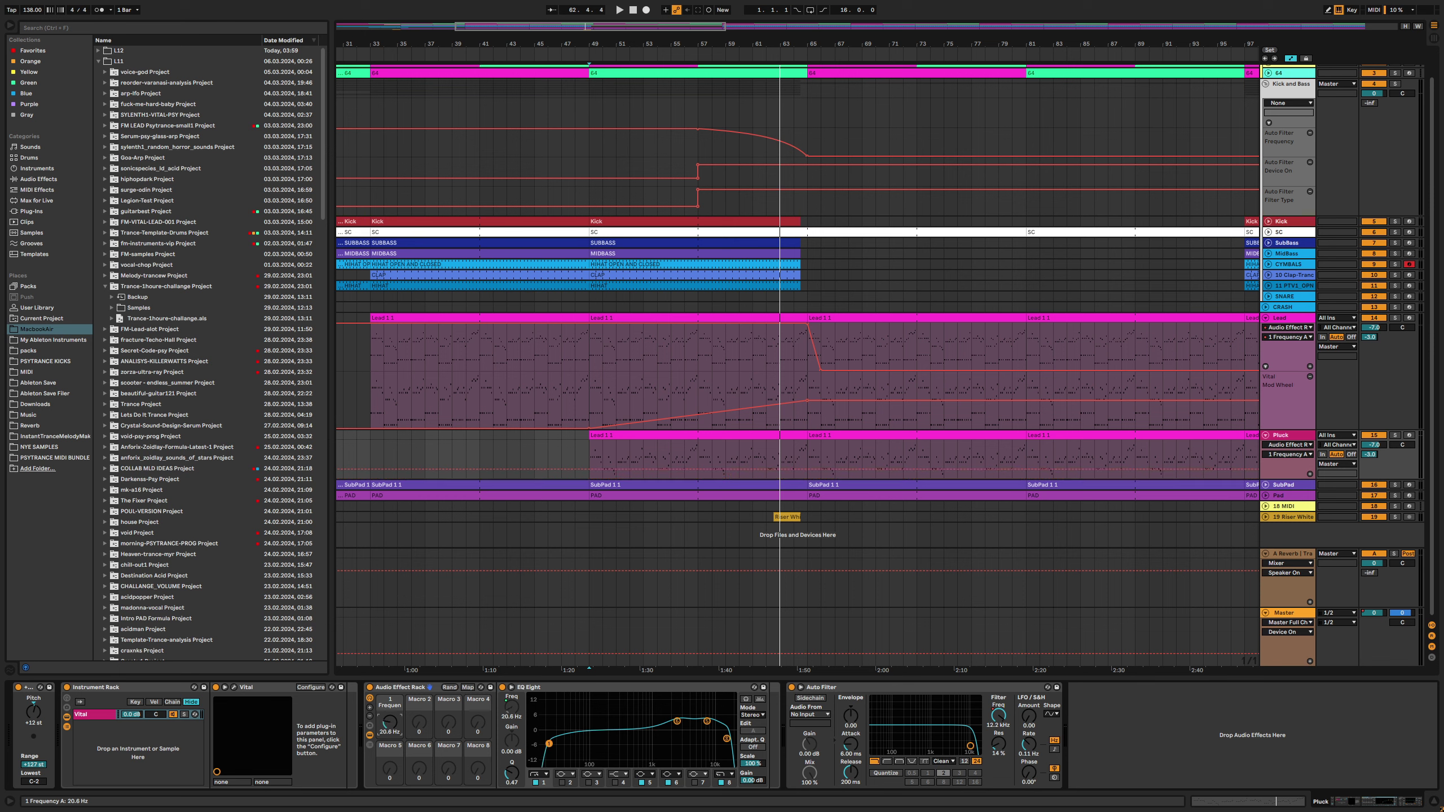
Automate the Pluck's Macro 1 to fall from 215 Hz at bar 65 to 10 Hz at bar 66, and split its automation into separate lanes
{"action": "right_click", "coordinate": [393, 723]}
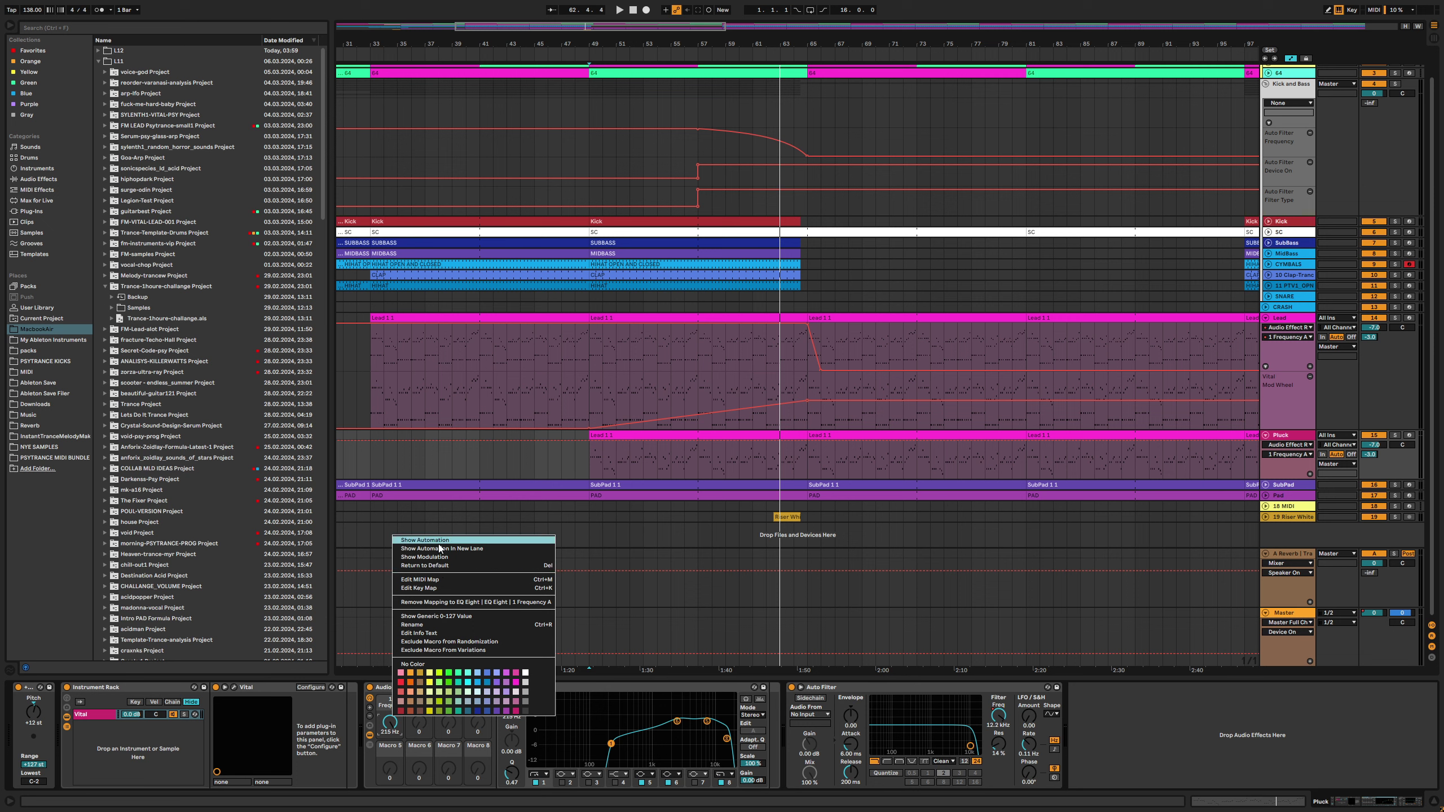
{"action": "left_click", "coordinate": [498, 543]}
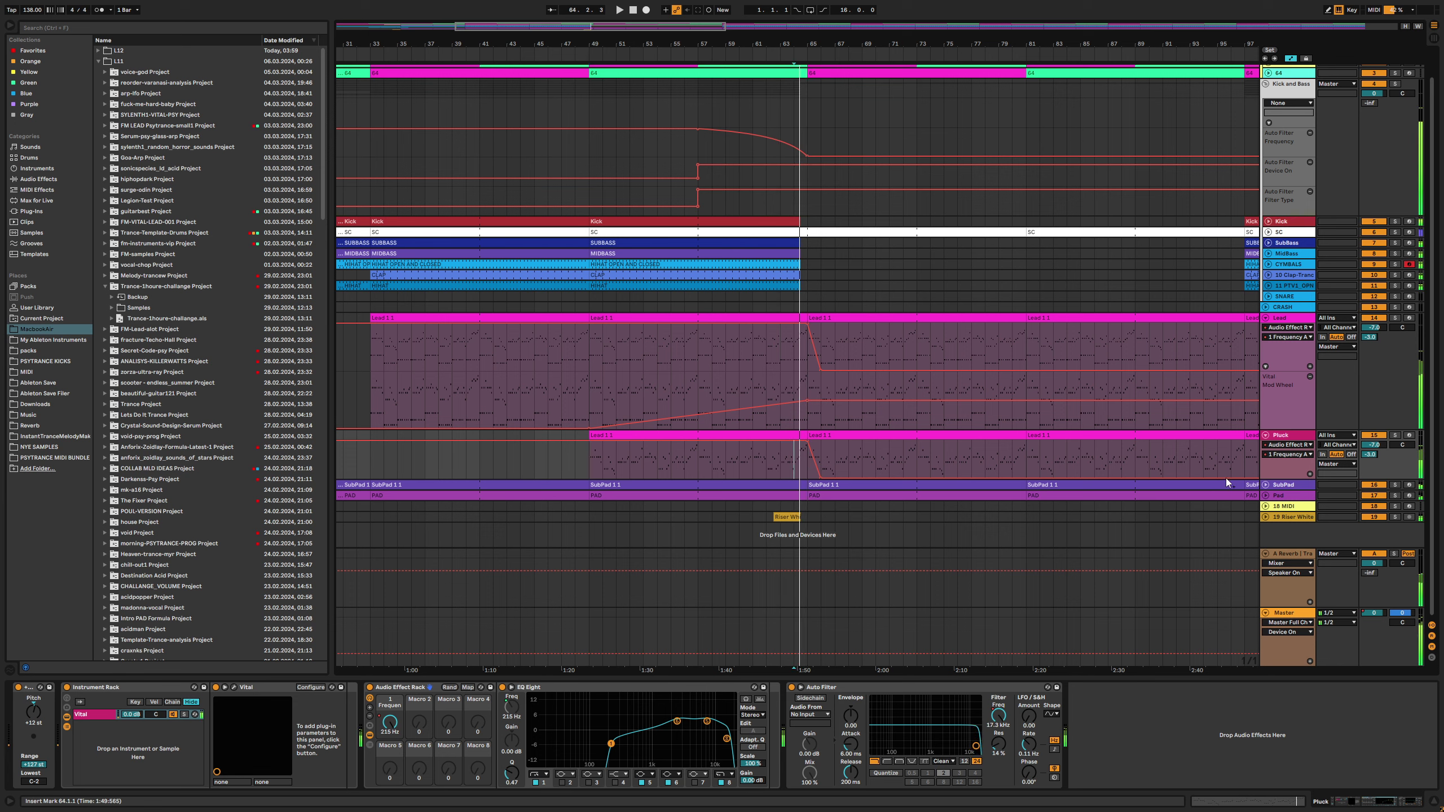
{"action": "left_click", "coordinate": [1266, 473]}
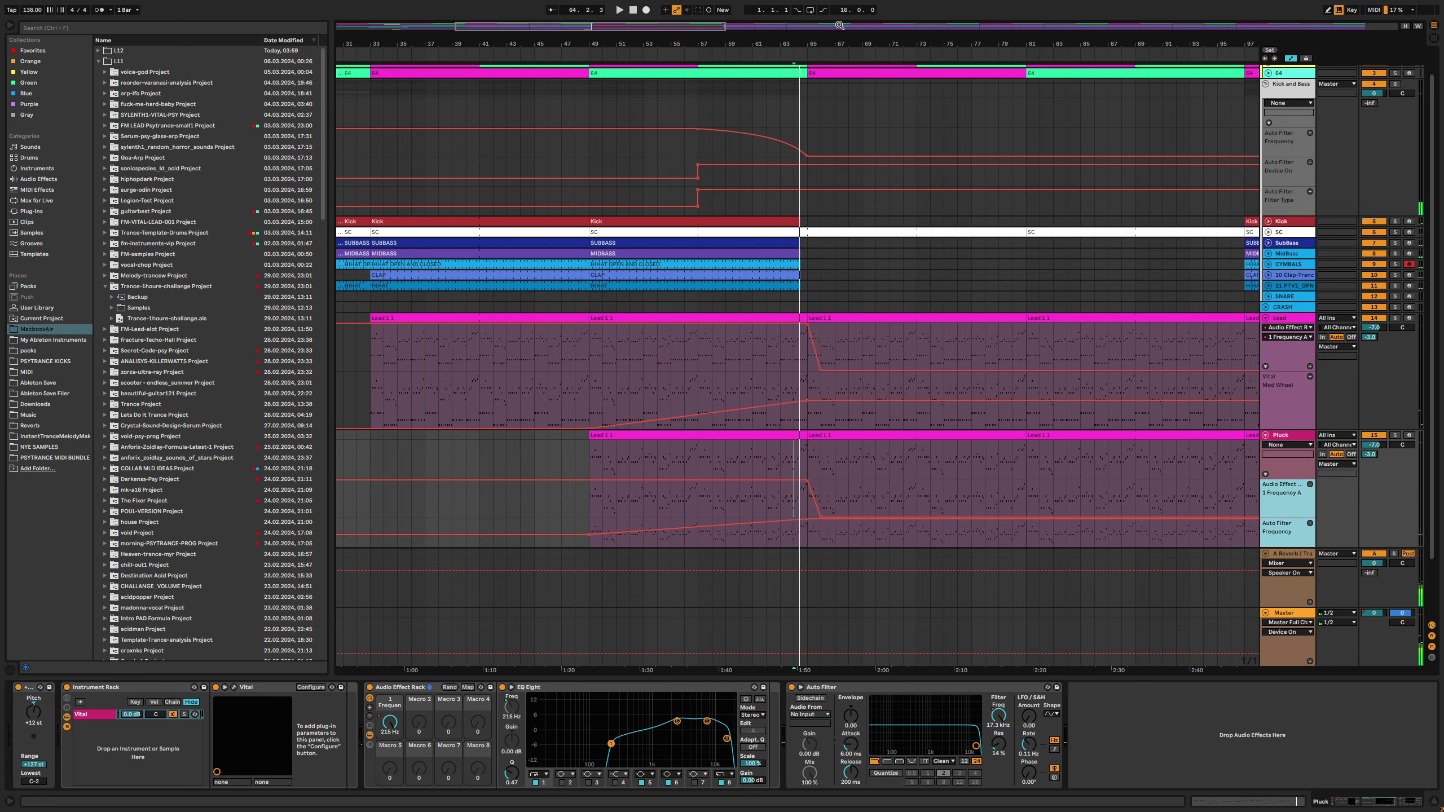
Enlarge the Pluck's Macro 1 automation lane, collapse the Master track and play the transition into bar 65
{"action": "left_click_drag", "start_coordinate": [840, 25], "coordinate": [739, 41]}
{"action": "left_click", "coordinate": [10, 25]}
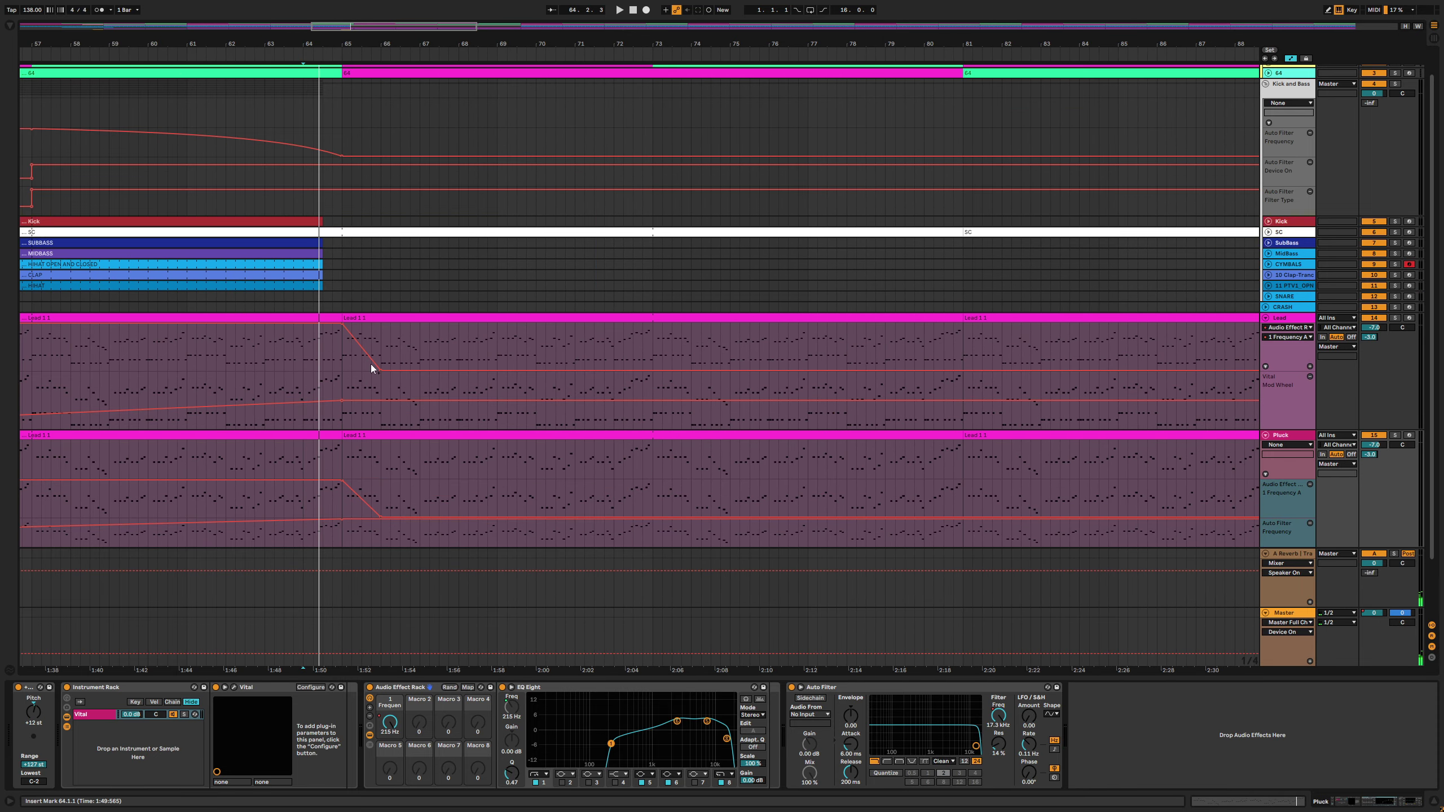
{"action": "left_click", "coordinate": [1294, 547]}
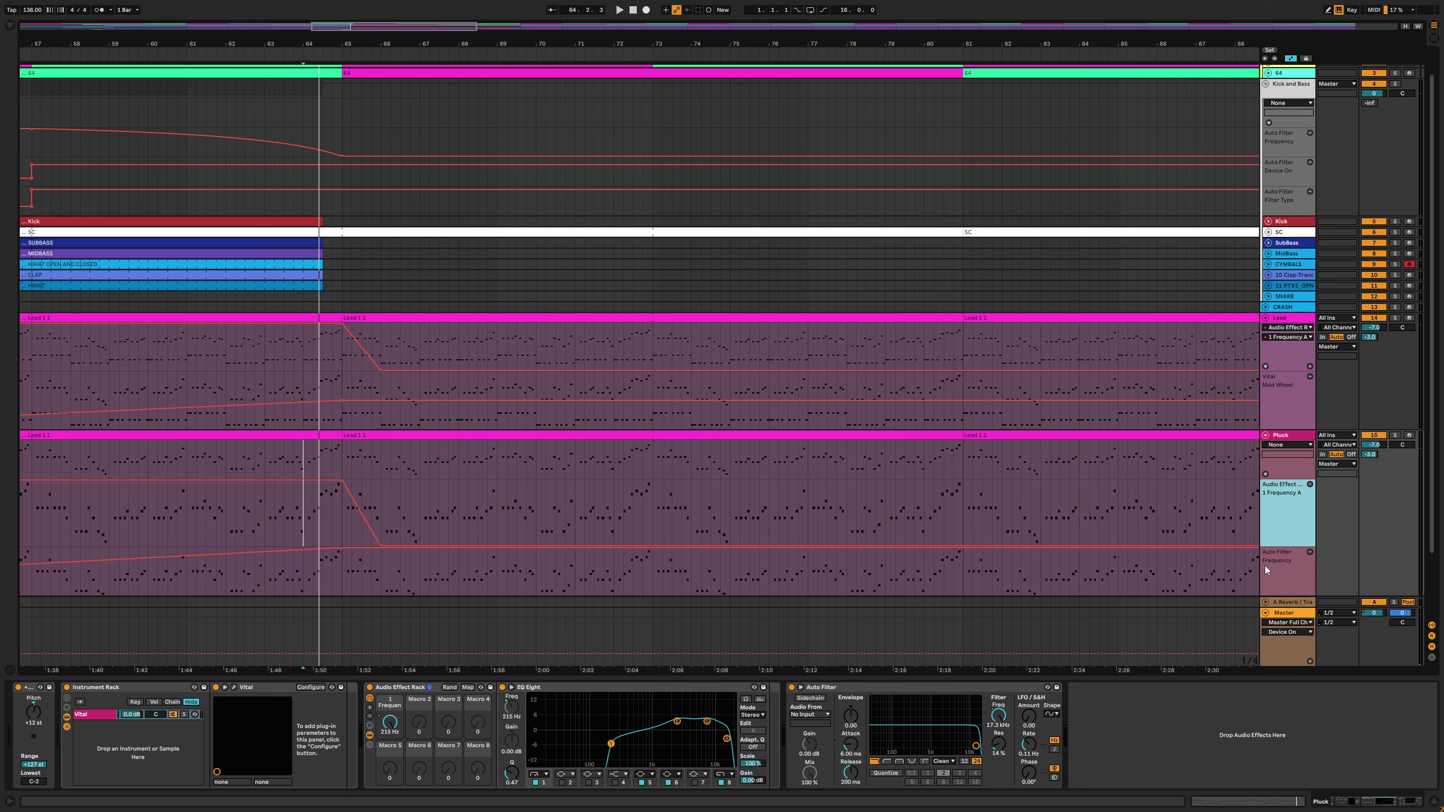
{"action": "left_click", "coordinate": [1265, 613]}
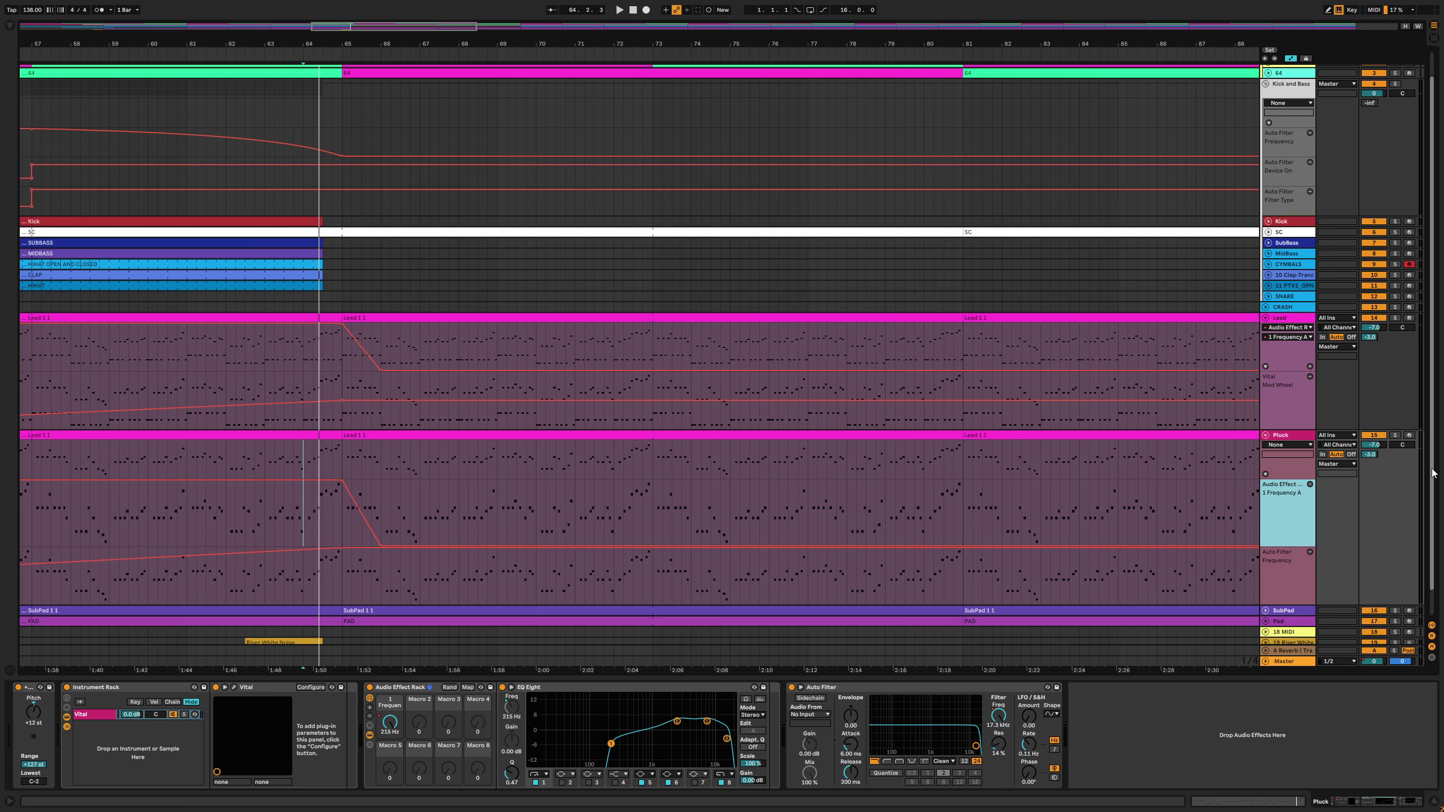
{"action": "scroll", "coordinate": [1137, 667], "scroll_direction": "down", "scroll_amount": 1}
{"action": "key", "text": "space"}
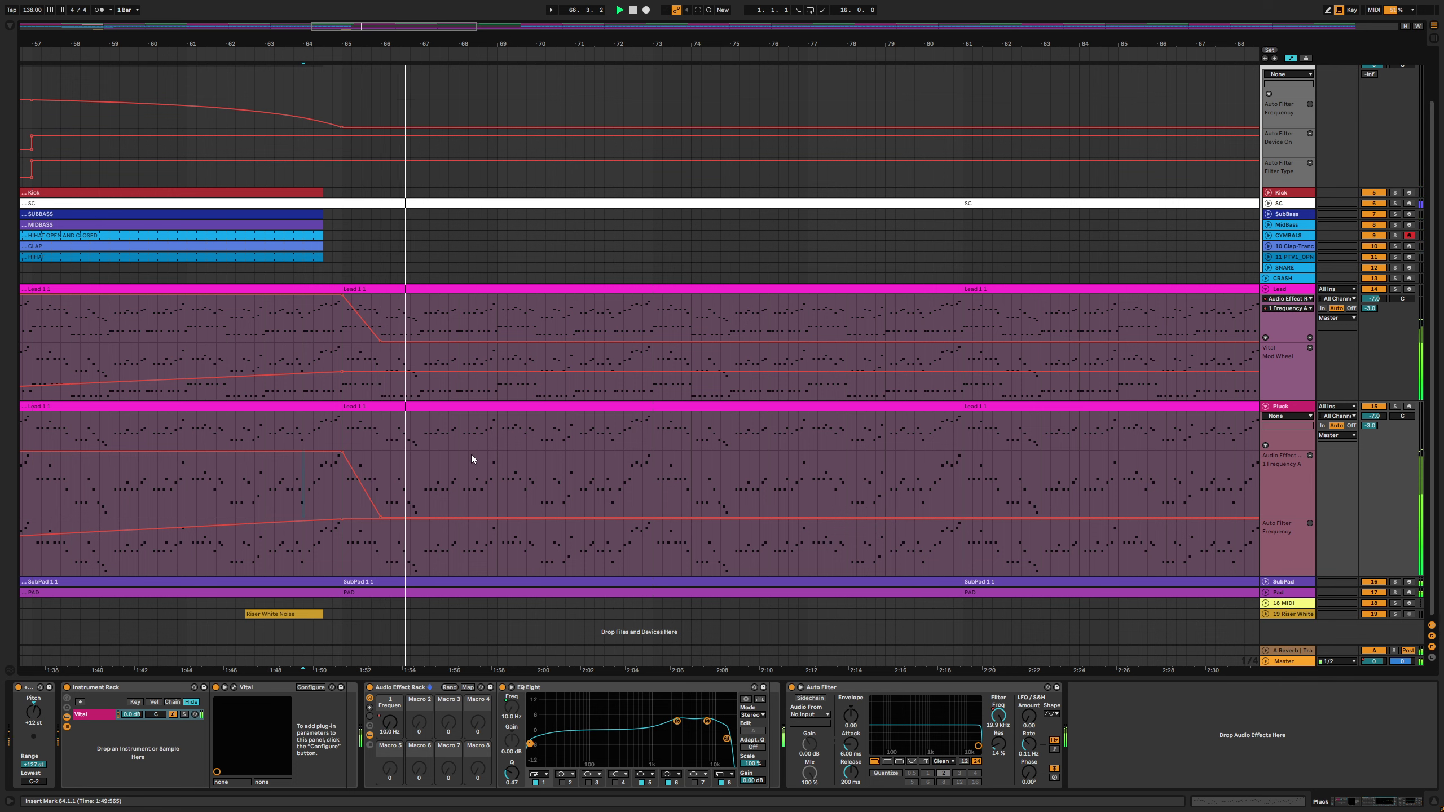
Automate the Pluck's Auto Filter Device On to switch off from bar 65 and play the transition
{"action": "left_click_drag", "start_coordinate": [561, 42], "coordinate": [439, 43]}
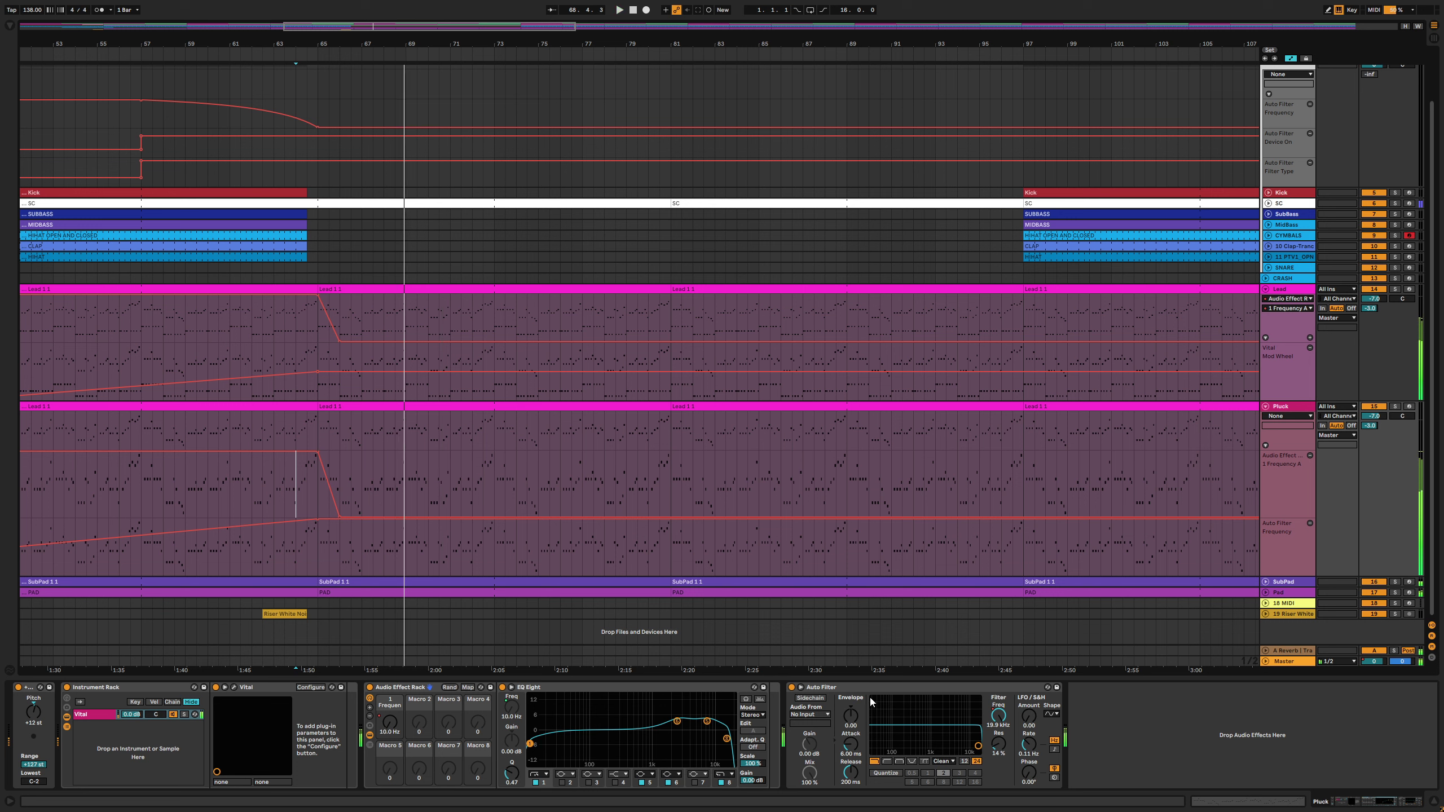
{"action": "left_click", "coordinate": [789, 689]}
{"action": "left_click", "coordinate": [791, 687]}
{"action": "left_click", "coordinate": [791, 688]}
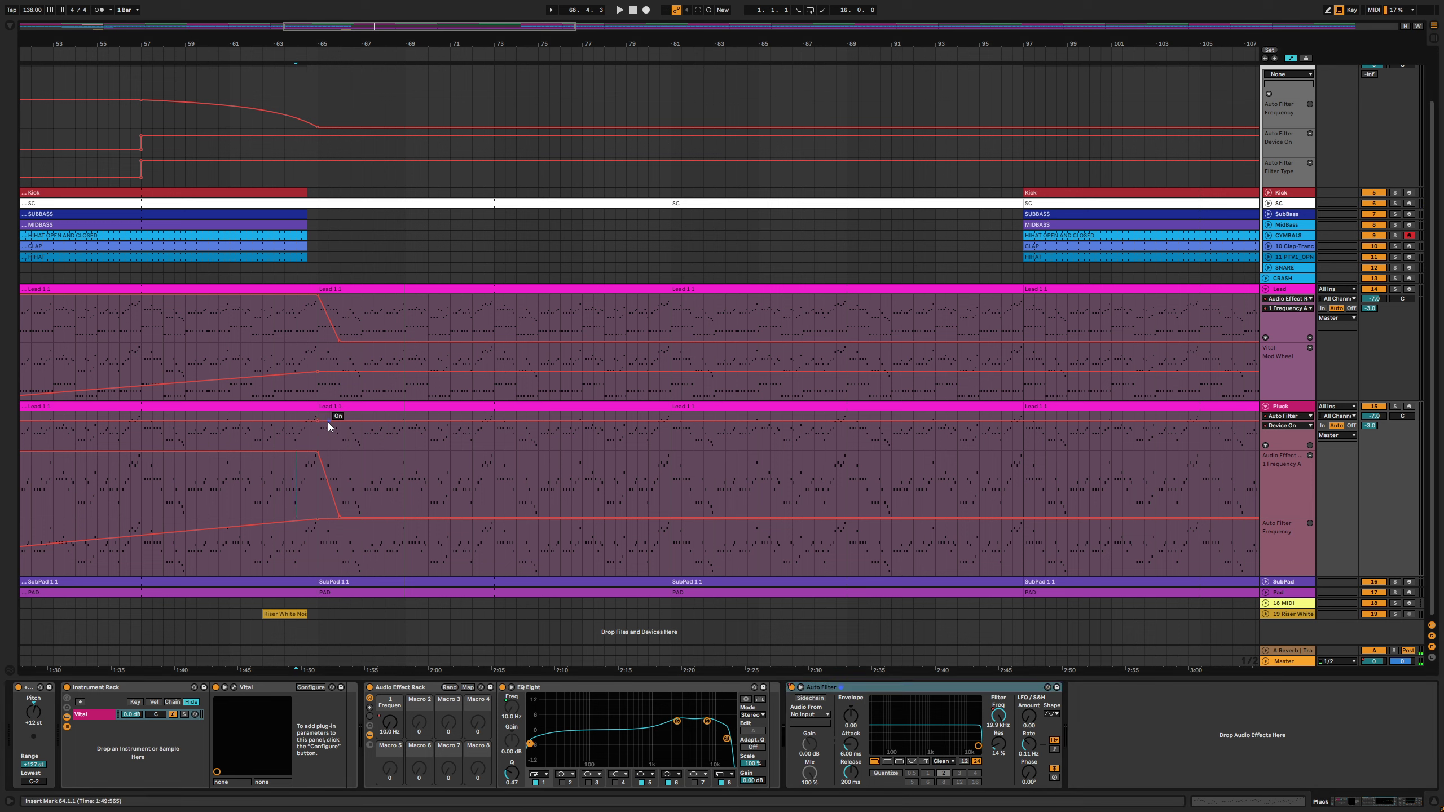
{"action": "left_click", "coordinate": [286, 431]}
{"action": "key", "text": "space"}
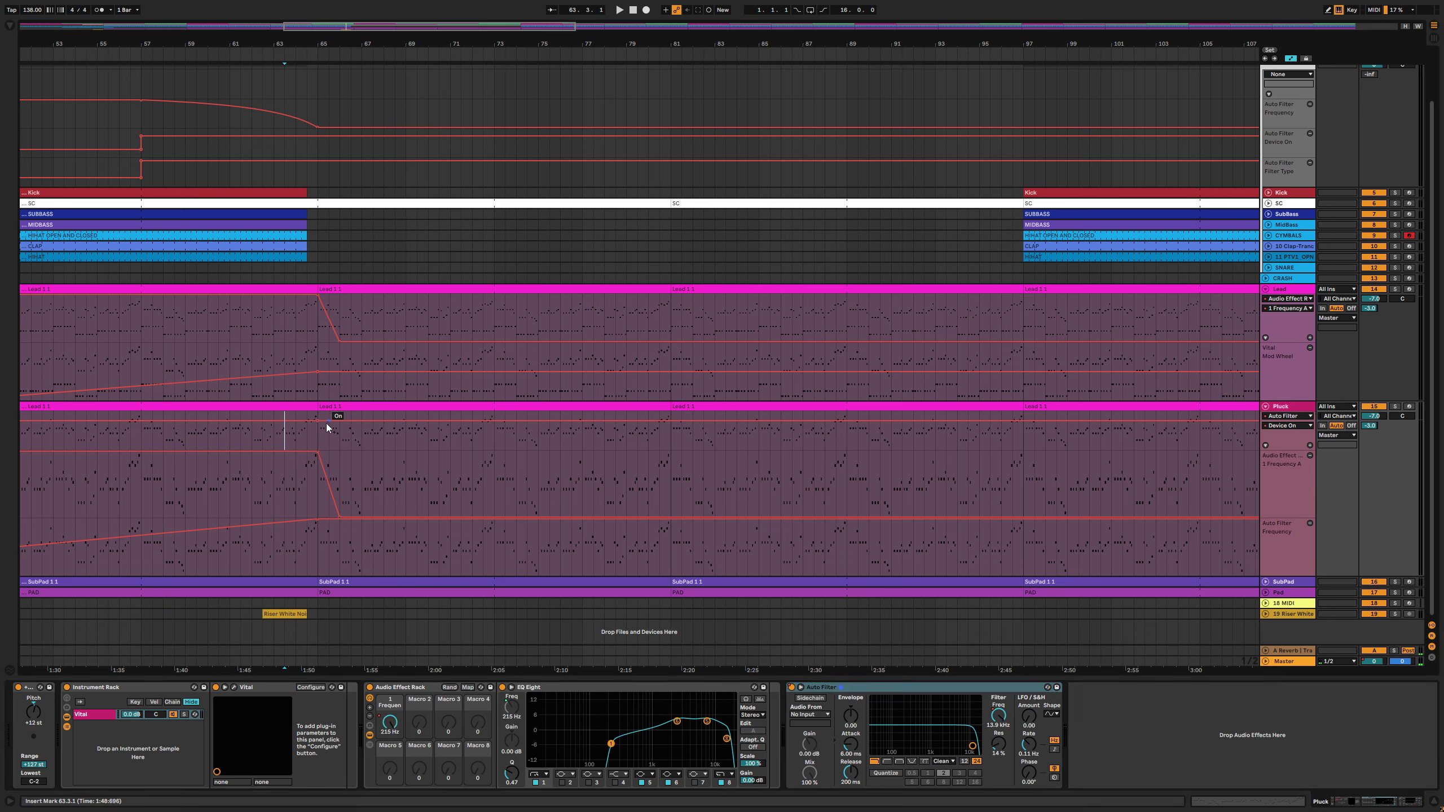
{"action": "left_click_drag", "start_coordinate": [326, 423], "coordinate": [326, 440]}
{"action": "left_click", "coordinate": [307, 441]}
{"action": "key", "text": "space"}
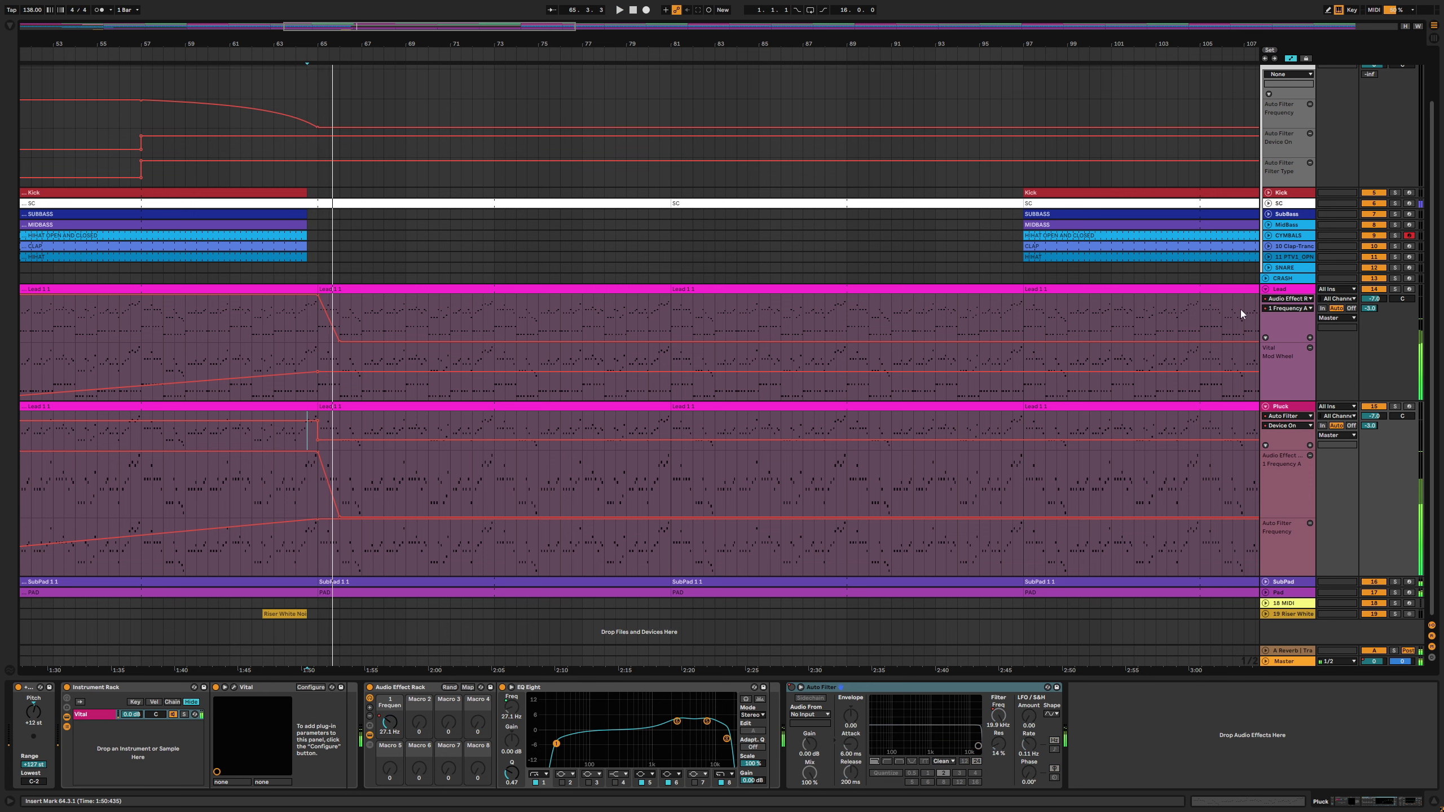
Automate the Kick and Bass group's Auto Filter Device On to switch off from bar 65 and play the transition
{"action": "left_click", "coordinate": [1286, 287]}
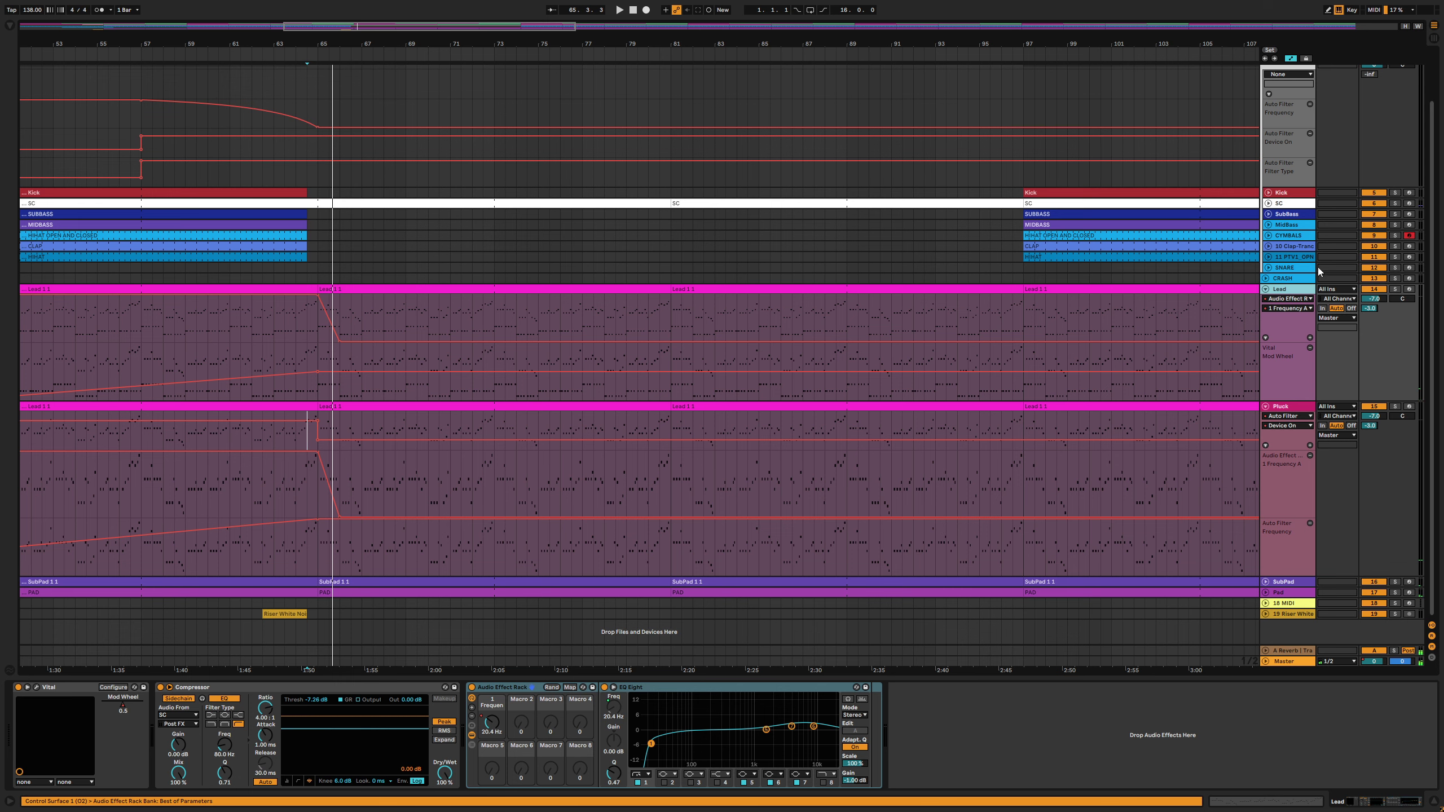
{"action": "scroll", "coordinate": [1433, 284], "scroll_direction": "up", "scroll_amount": 3}
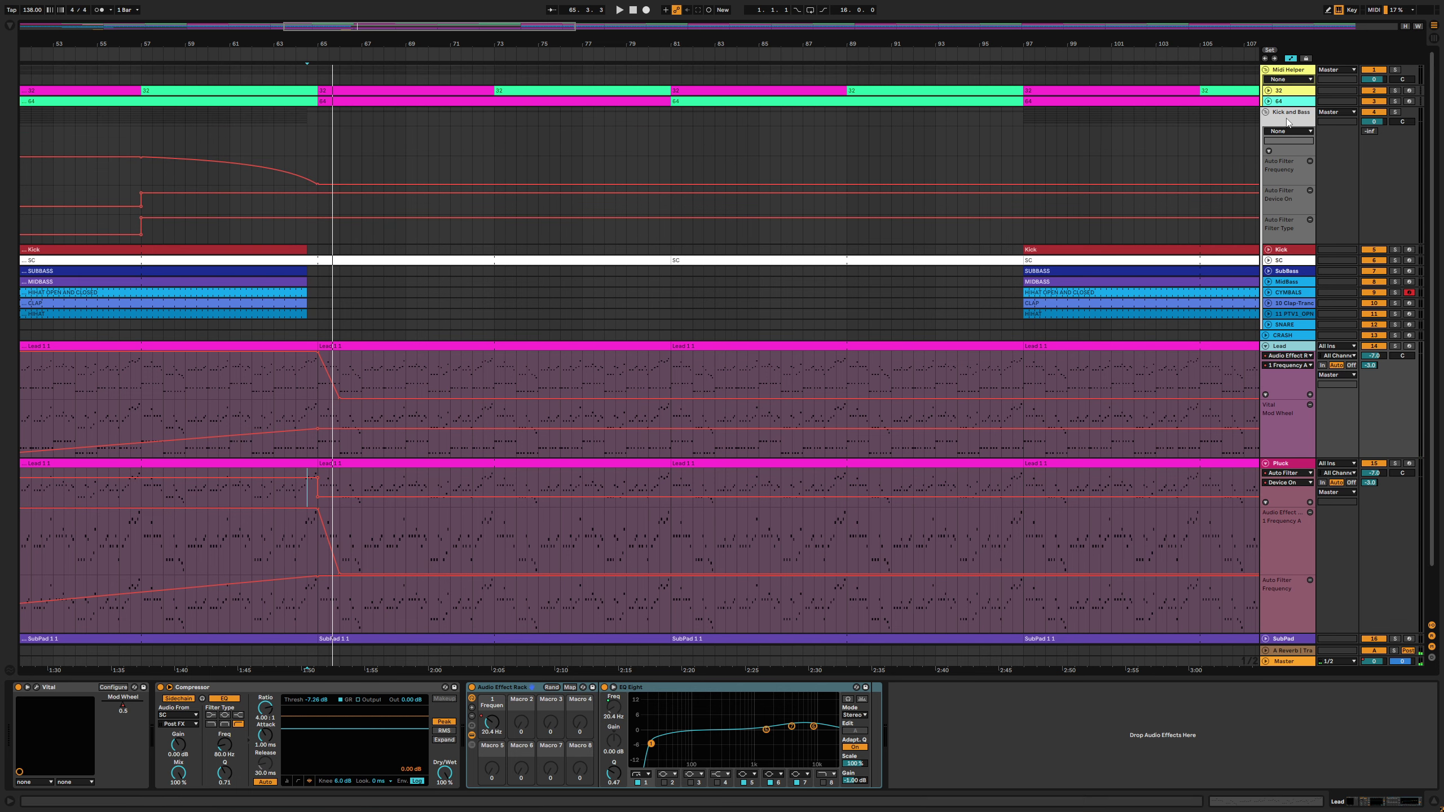
{"action": "left_click", "coordinate": [1288, 122]}
{"action": "right_click", "coordinate": [35, 689]}
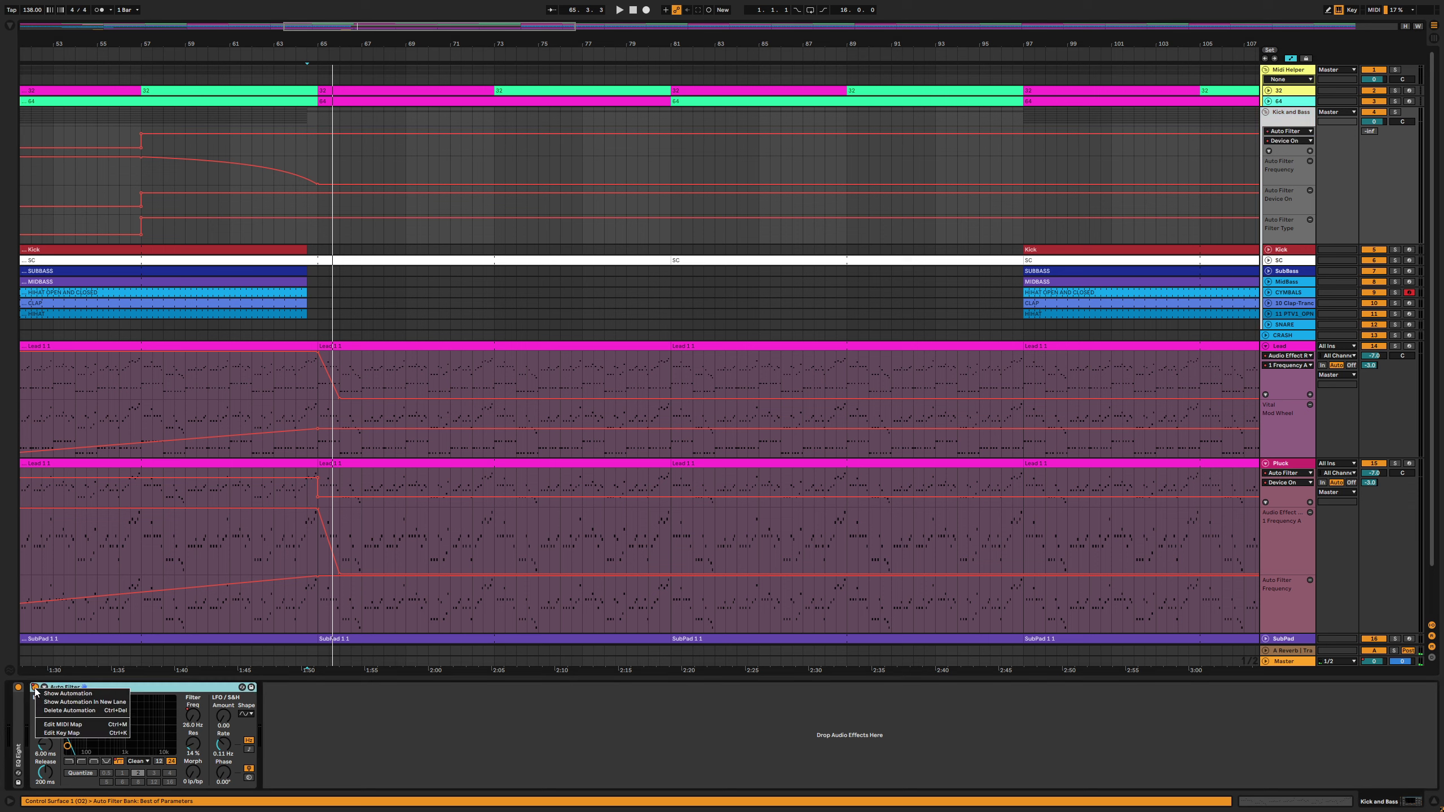
{"action": "left_click", "coordinate": [48, 694]}
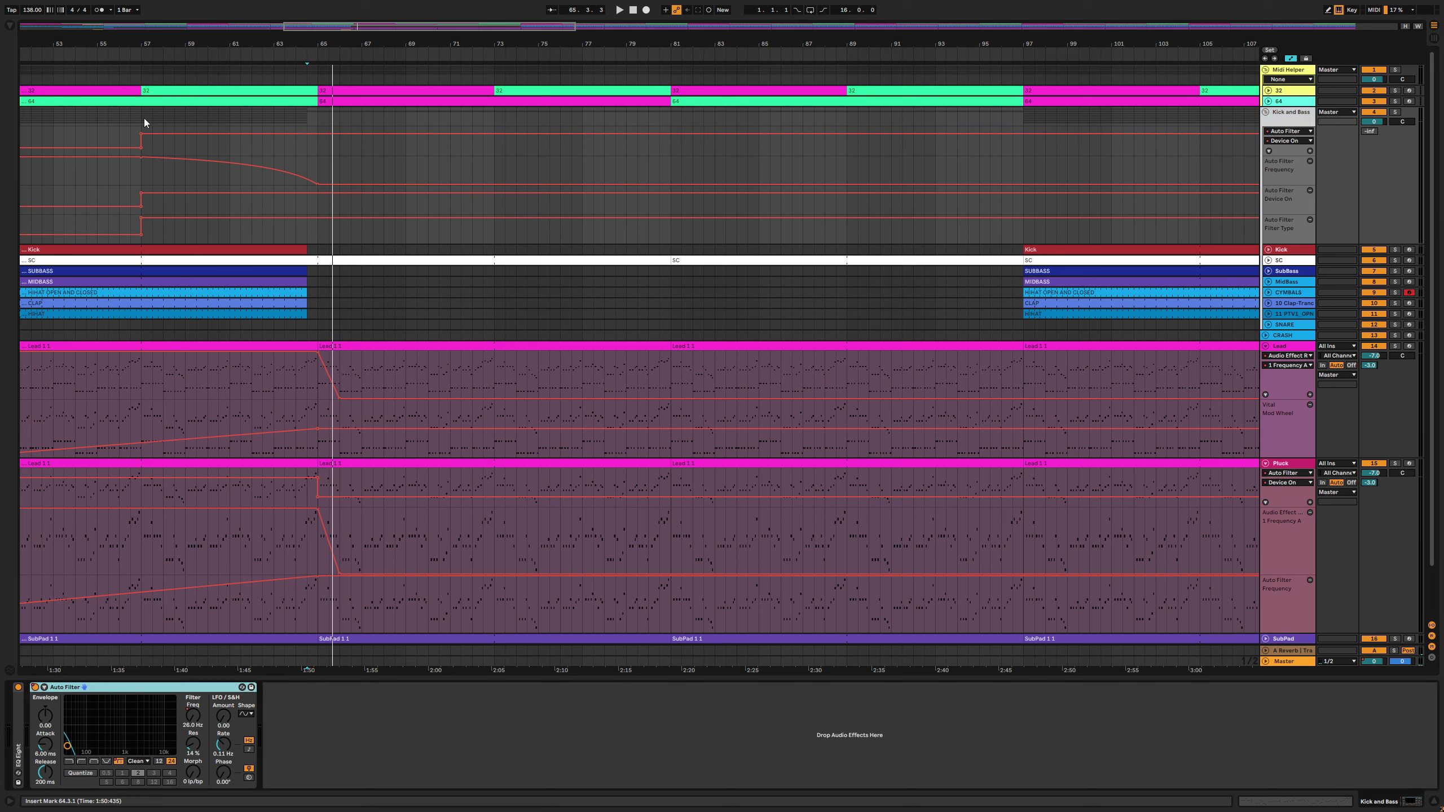
{"action": "left_click", "coordinate": [307, 147]}
{"action": "key", "text": "space"}
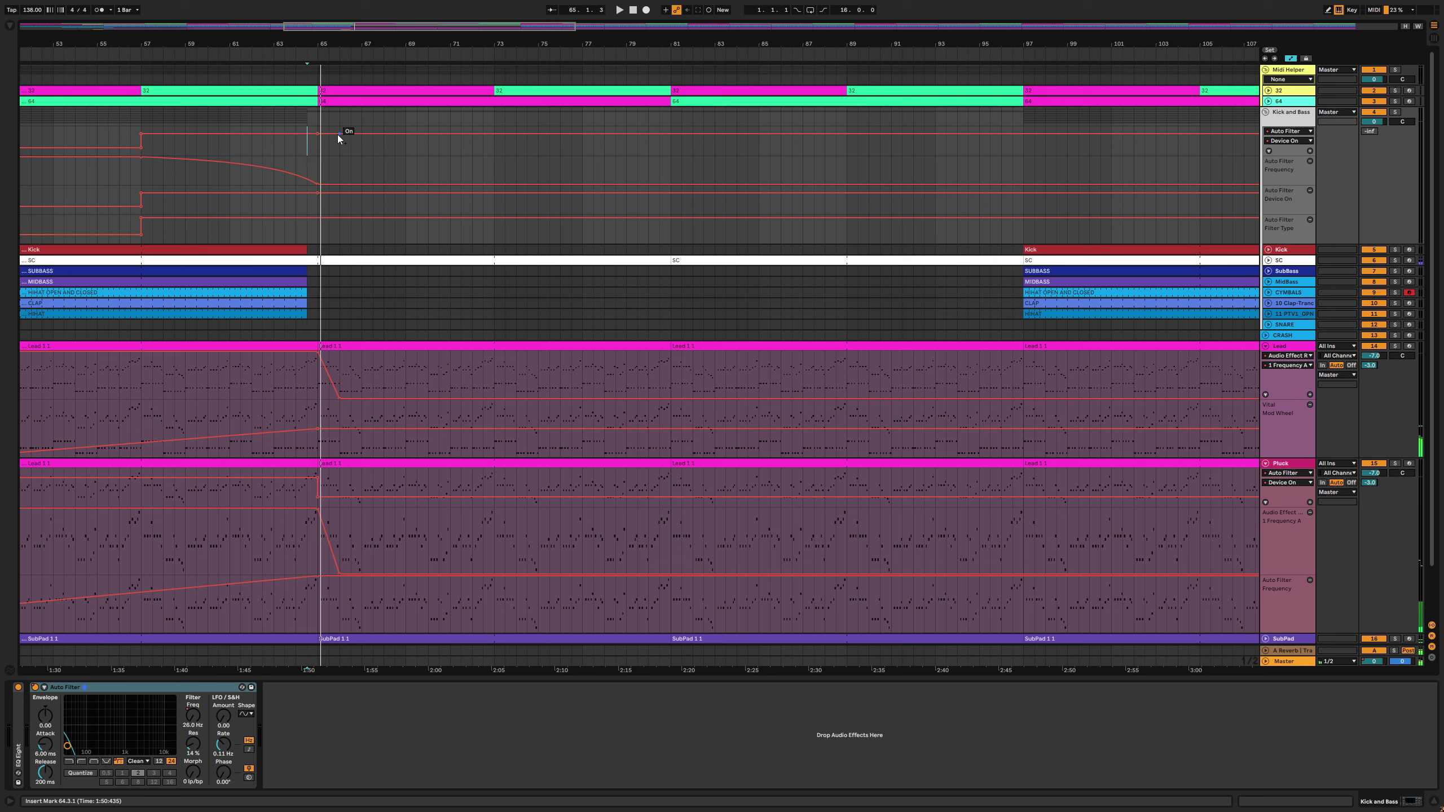
{"action": "left_click_drag", "start_coordinate": [337, 134], "coordinate": [337, 147]}
{"action": "key", "text": "space"}
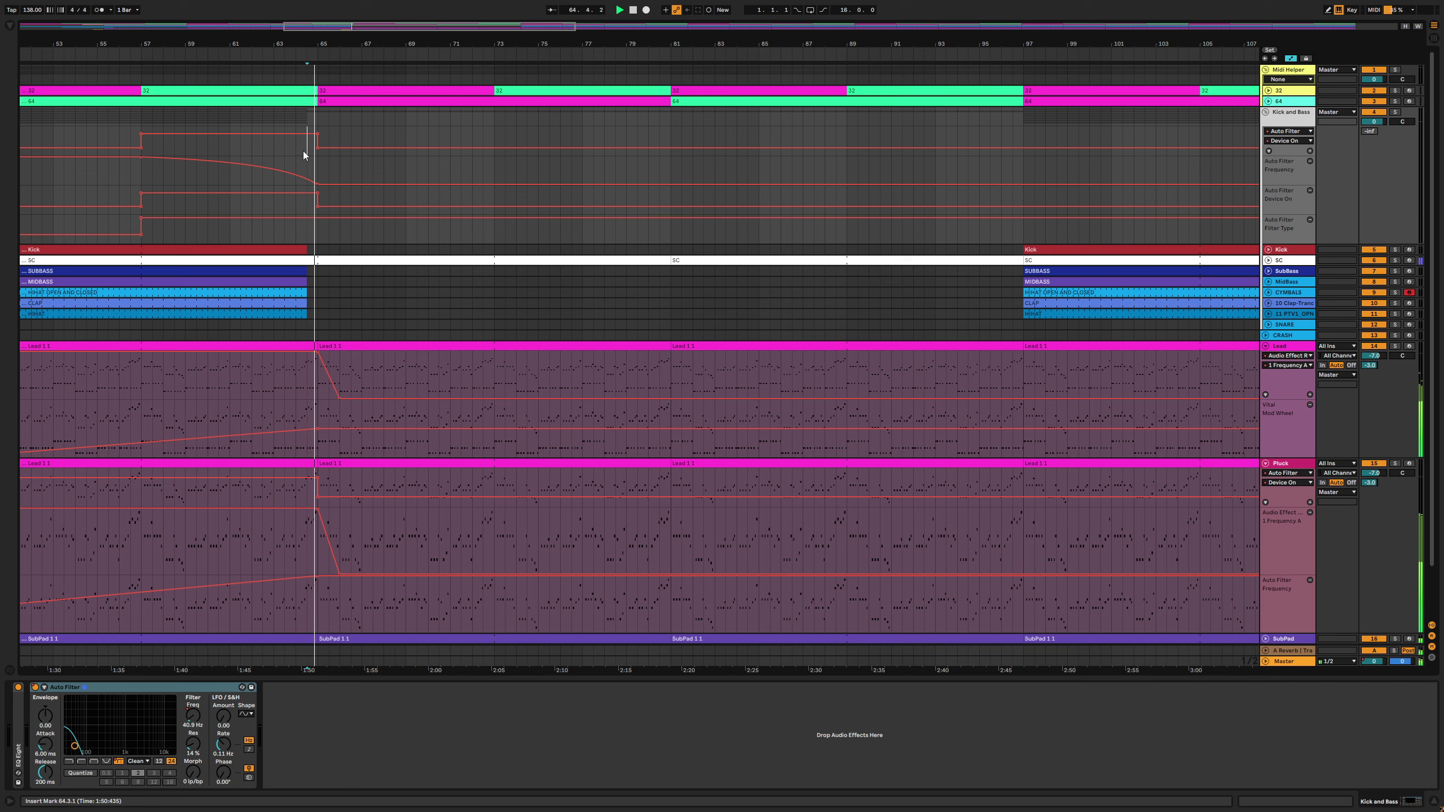
Play the transition into bar 65 and review the device chains of the Crash, SC, Lead and Pluck tracks
{"action": "left_click", "coordinate": [1289, 348]}
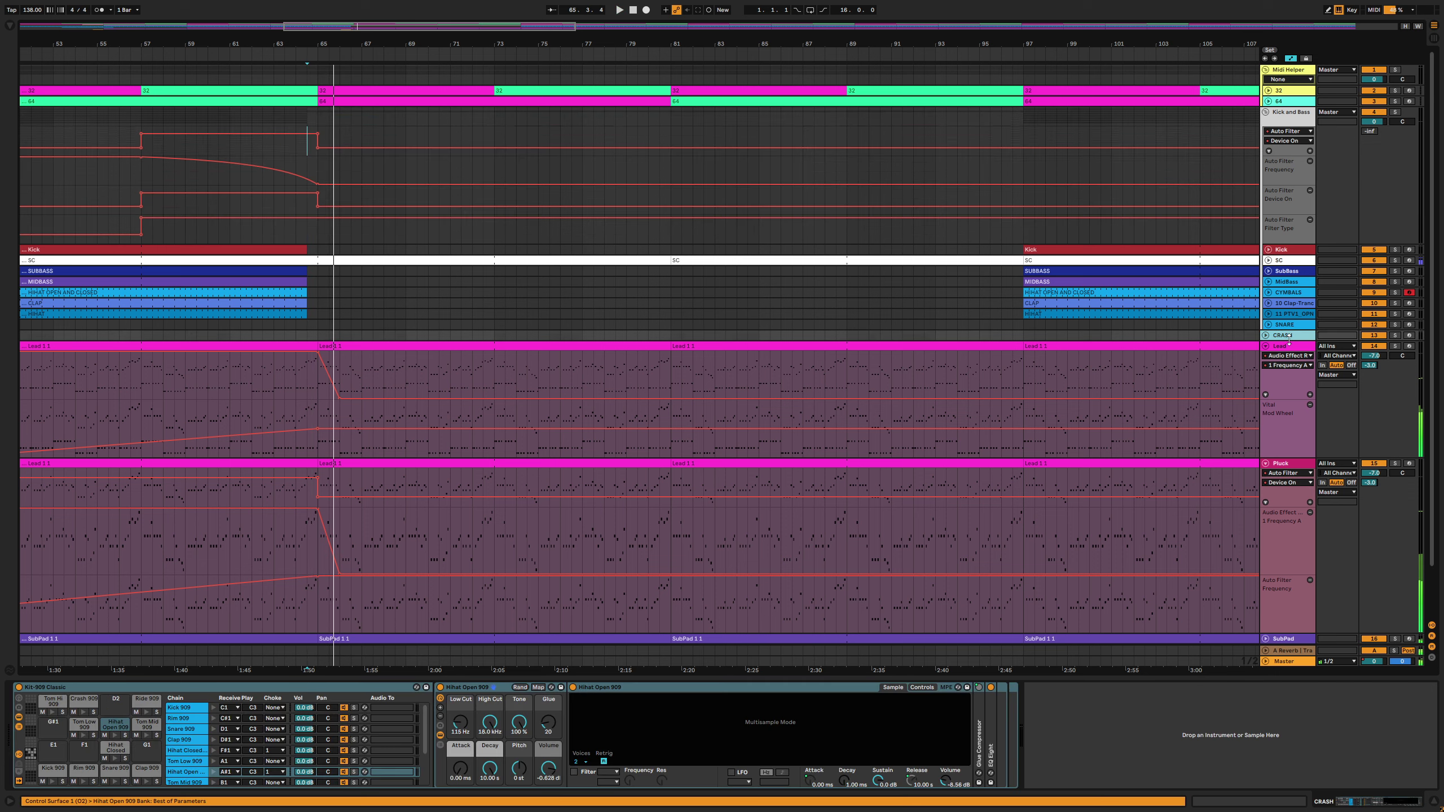
{"action": "key", "text": "space"}
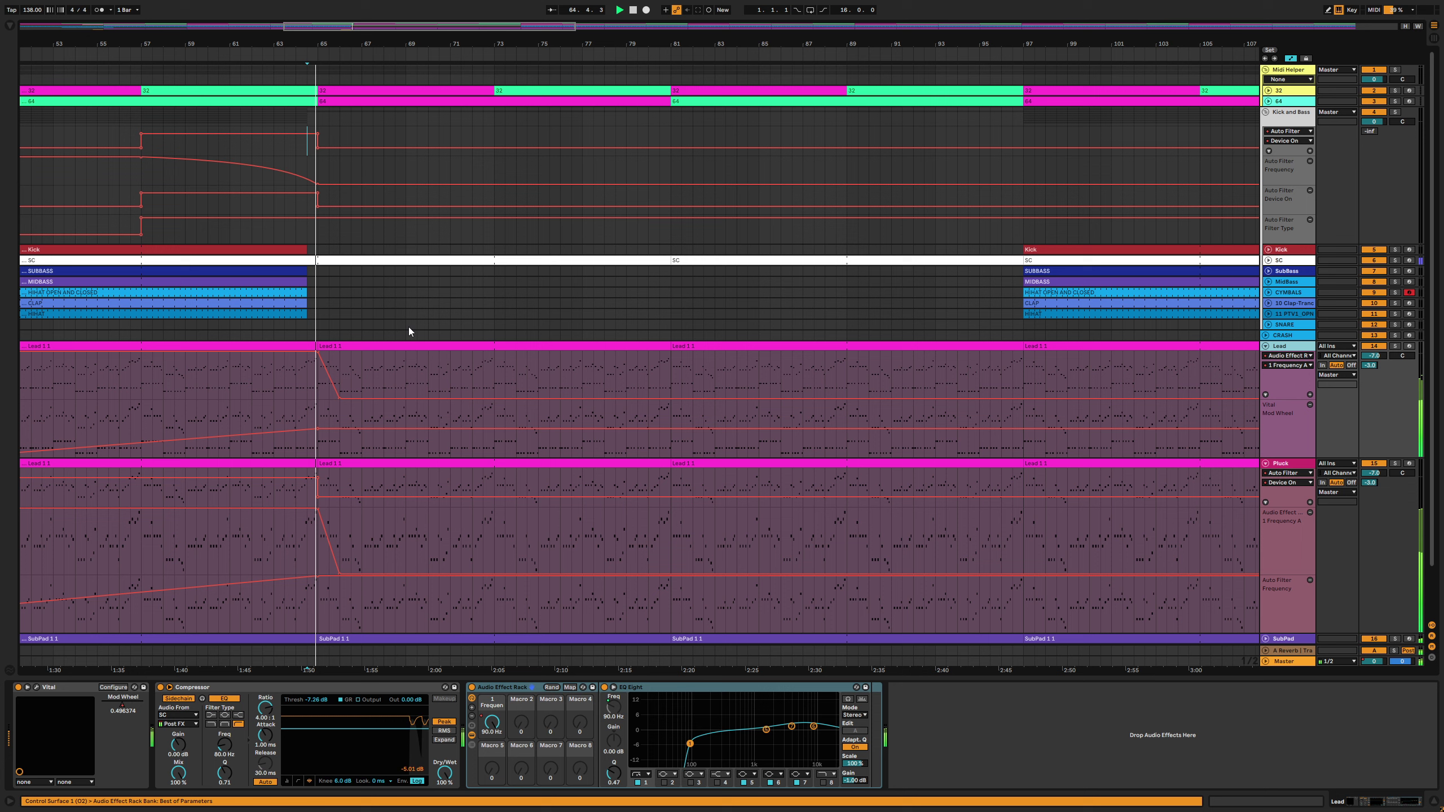
{"action": "left_click", "coordinate": [1289, 260]}
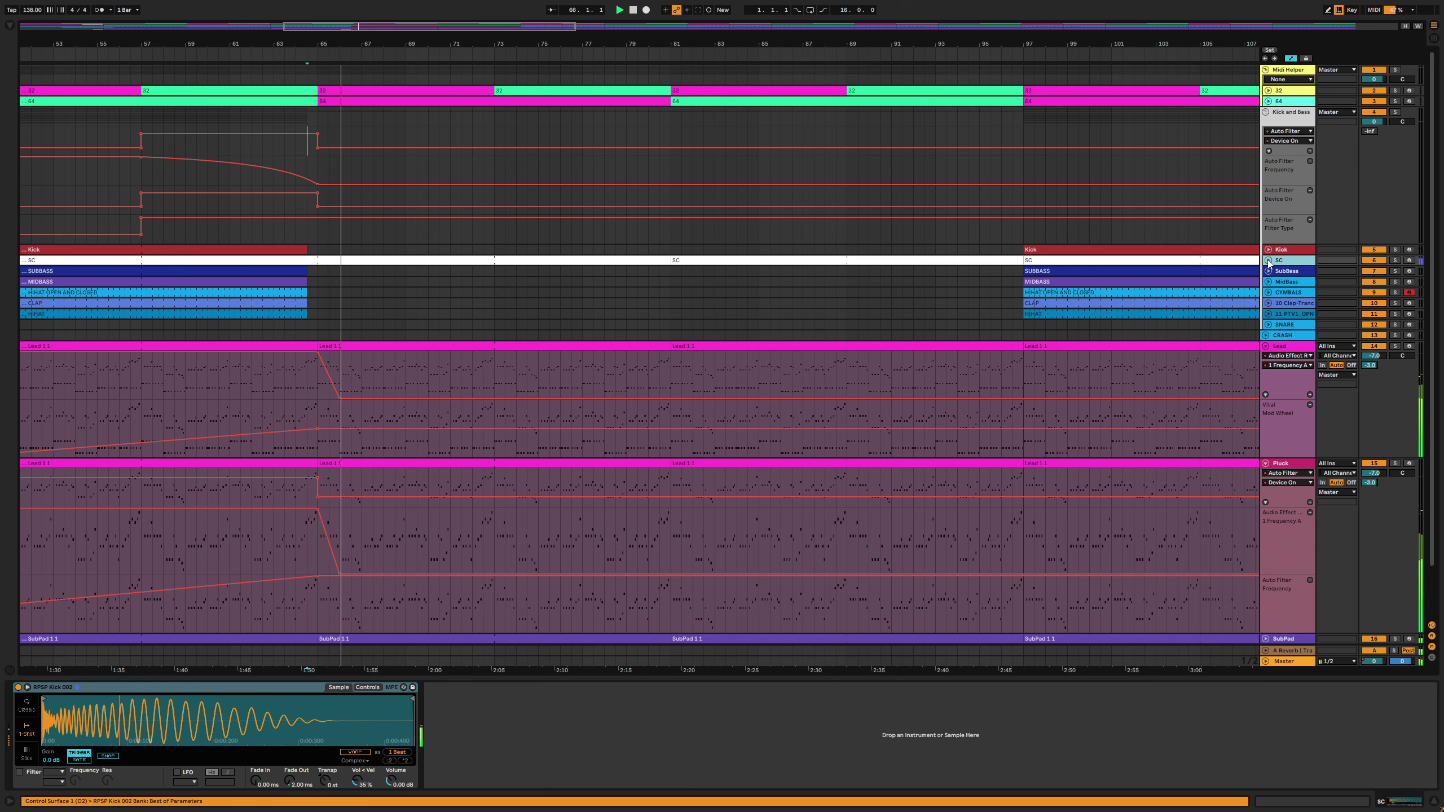
{"action": "left_click", "coordinate": [1278, 386]}
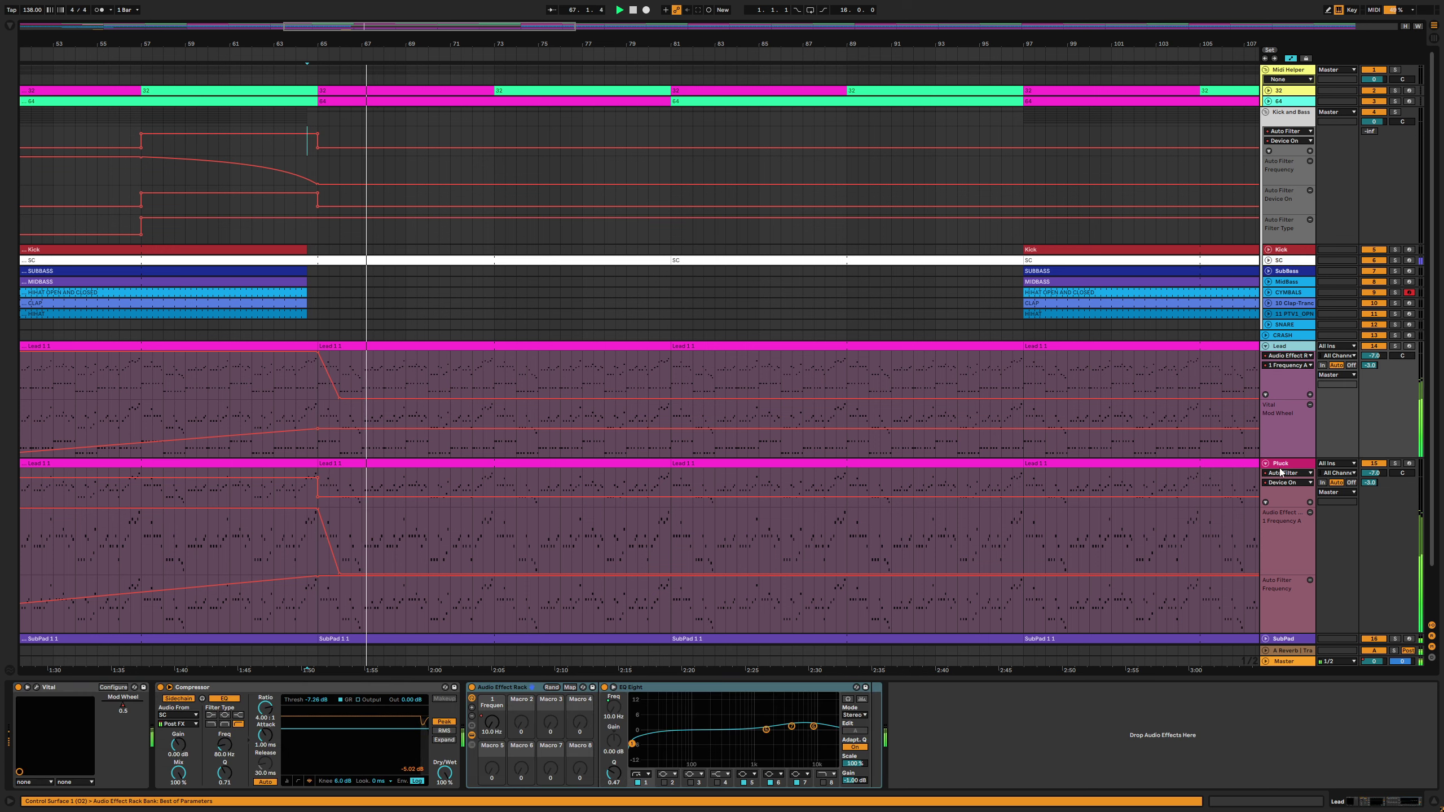
{"action": "left_click", "coordinate": [1282, 467]}
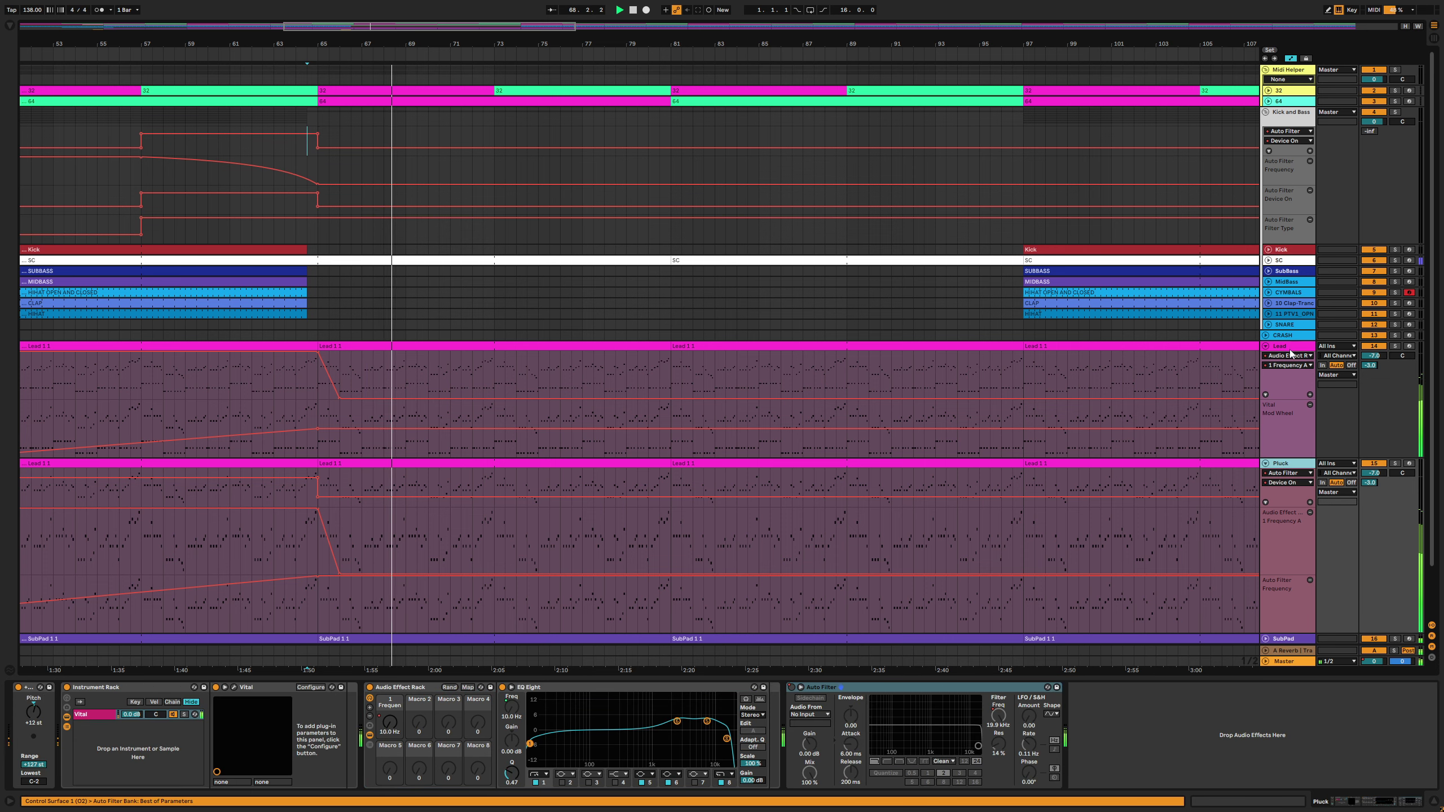
{"action": "left_click", "coordinate": [1270, 347]}
{"action": "scroll", "coordinate": [1294, 487], "scroll_direction": "down", "scroll_amount": 3}
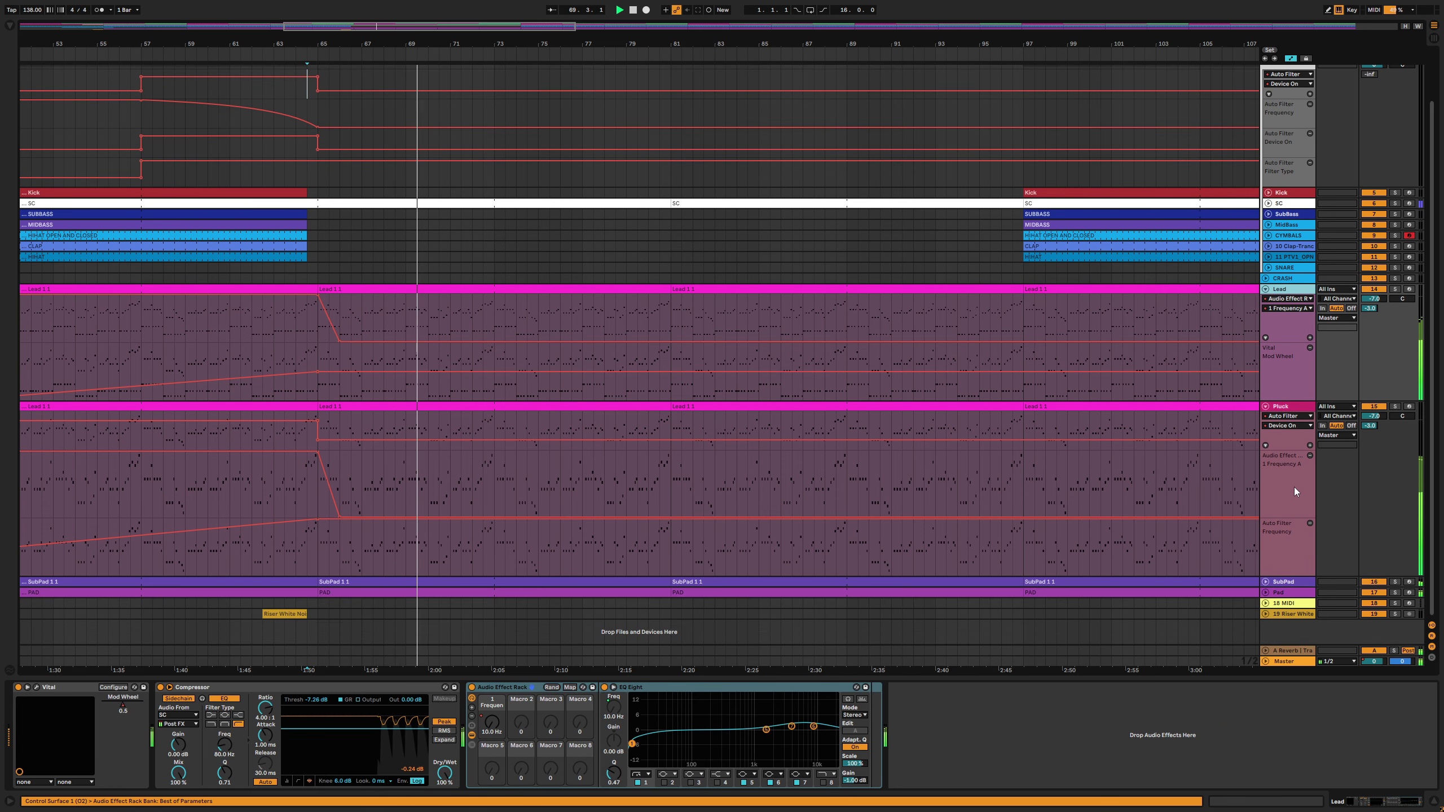
{"action": "scroll", "coordinate": [1309, 508], "scroll_direction": "down", "scroll_amount": 2}
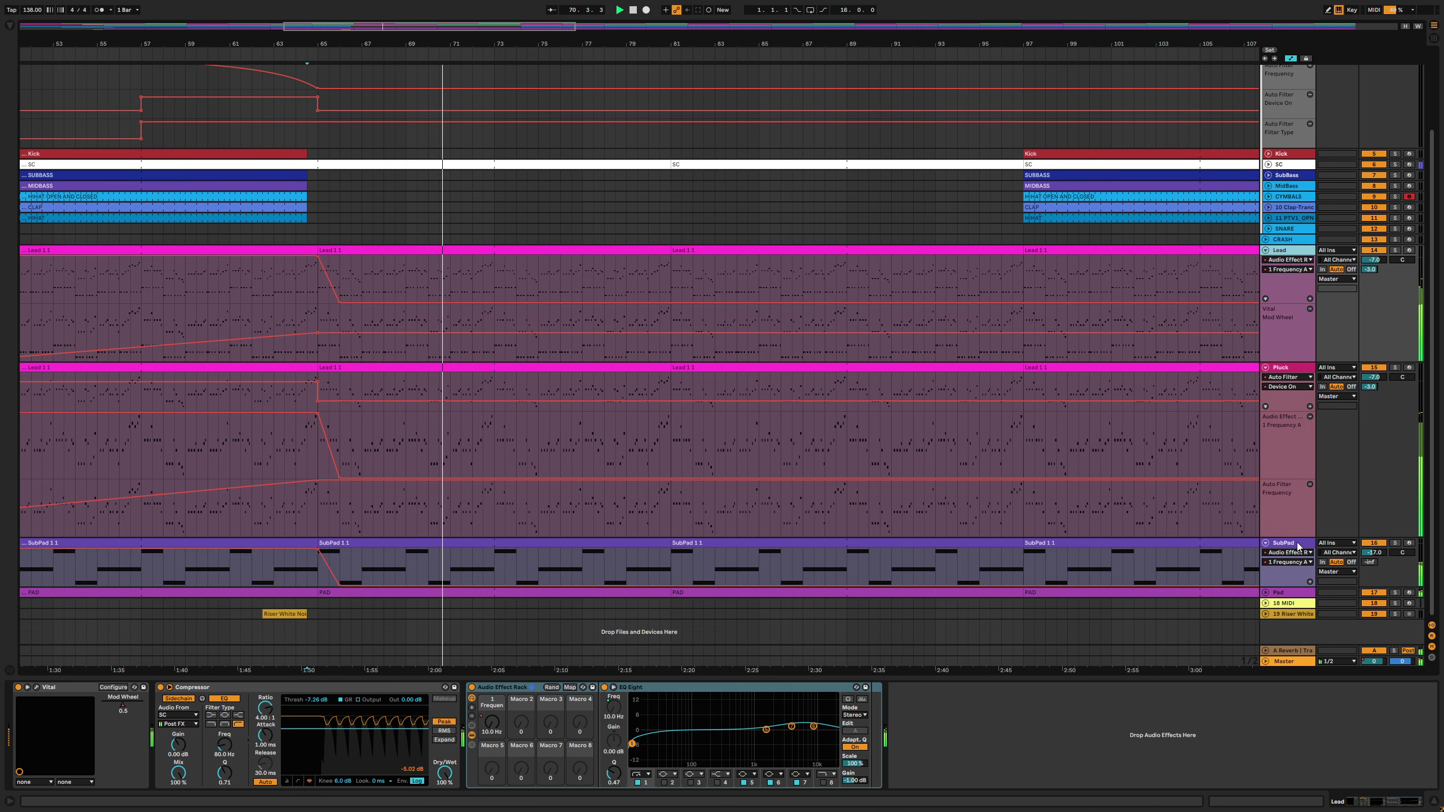
Compare the Pad, Pluck and Lead device chains while the breakdown plays on
{"action": "left_click", "coordinate": [1278, 580]}
{"action": "left_click", "coordinate": [1277, 593]}
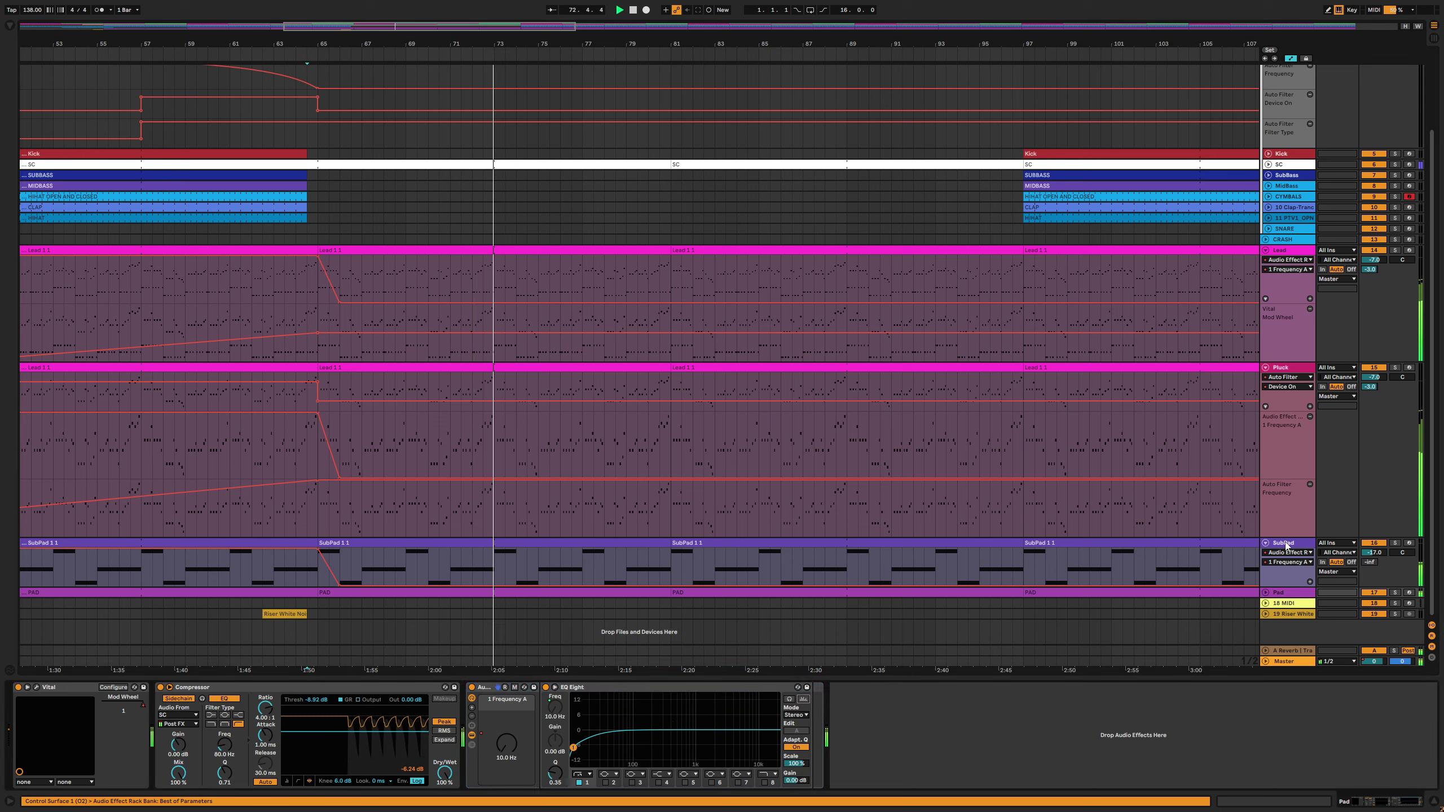
{"action": "key", "text": "Up"}
{"action": "left_click", "coordinate": [1299, 433]}
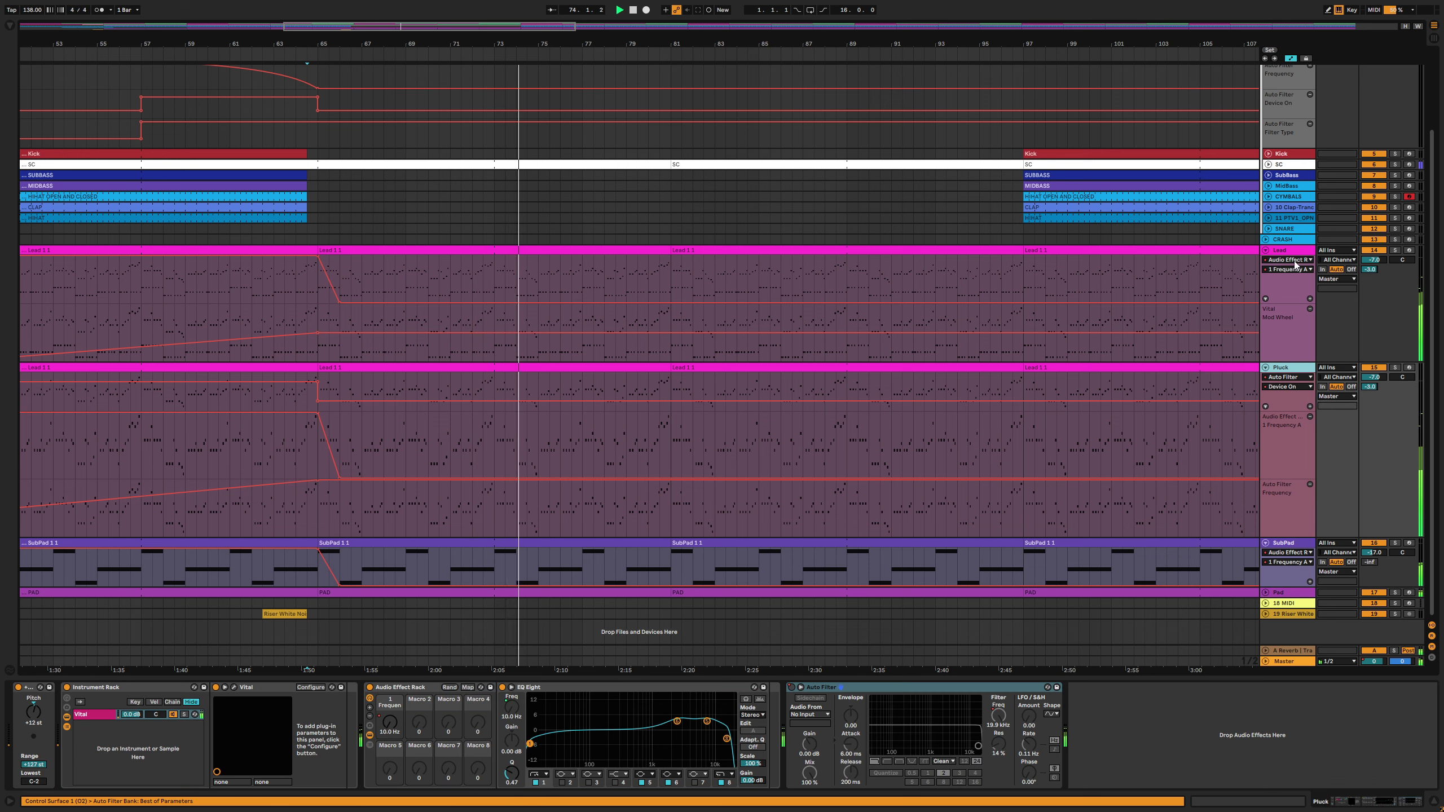
{"action": "left_click", "coordinate": [1287, 254]}
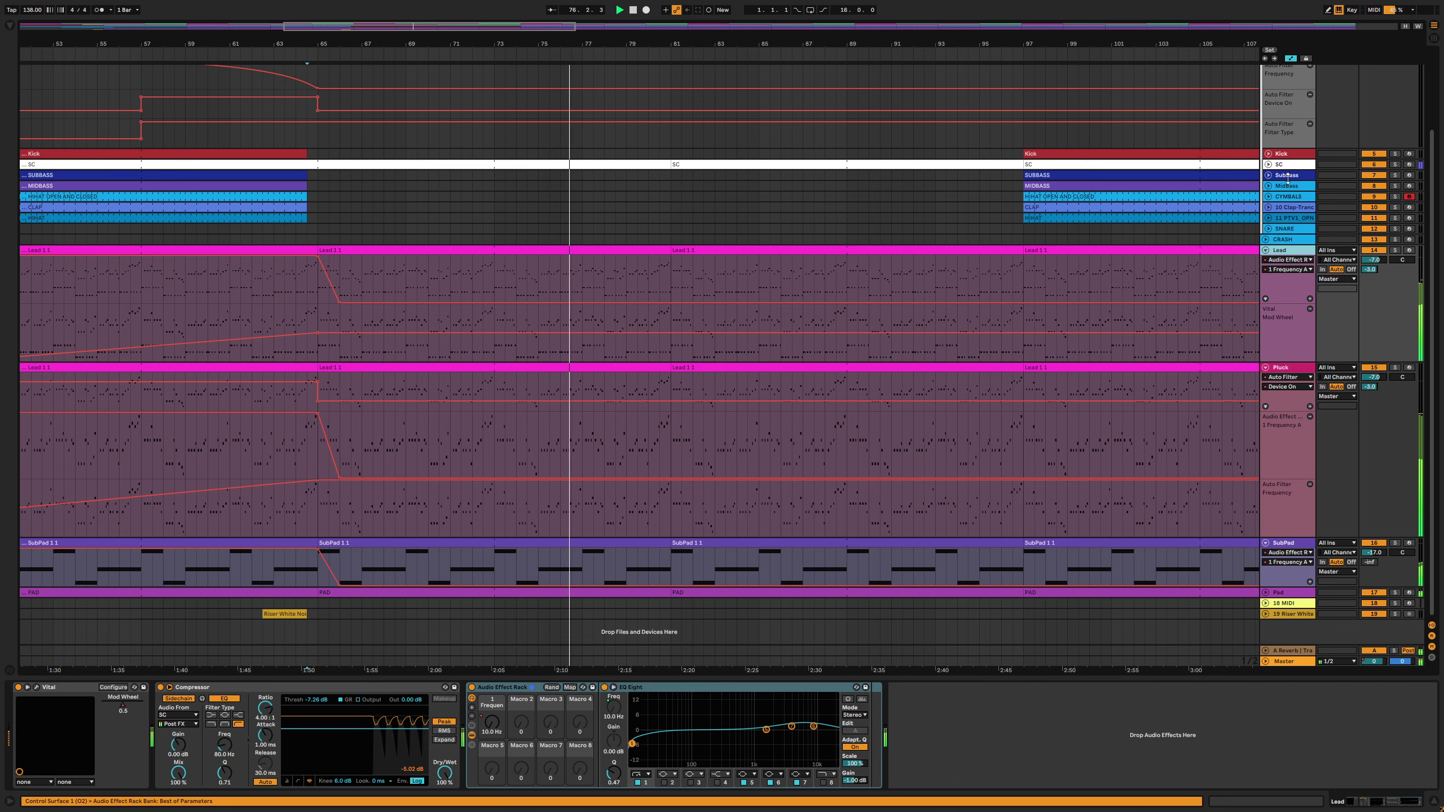
{"action": "left_click_drag", "start_coordinate": [661, 25], "coordinate": [541, 37]}
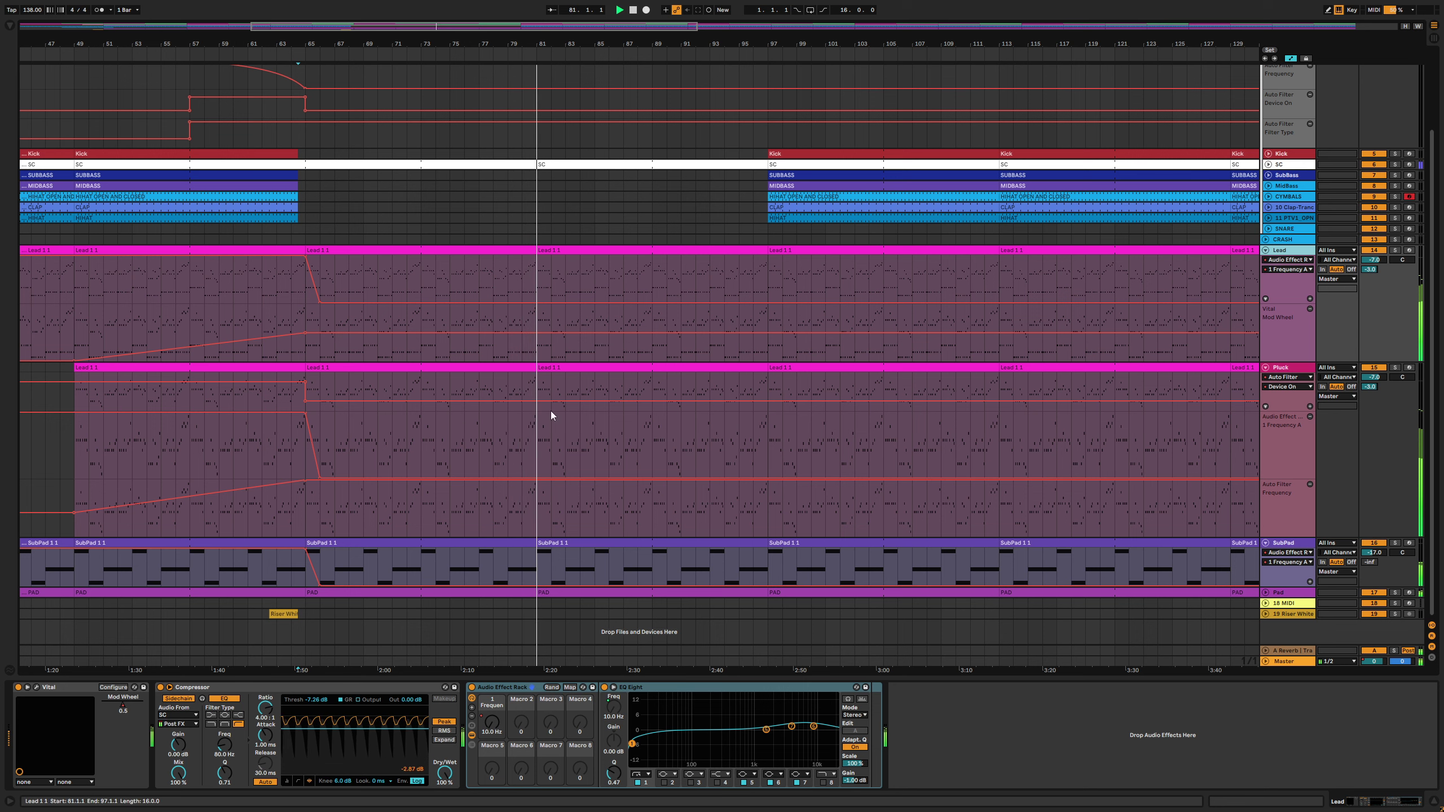
Open the Pluck's MIDI clip from the breakdown and examine its notes while playing around bar 79
{"action": "left_click", "coordinate": [508, 443]}
{"action": "double_click", "coordinate": [507, 437]}
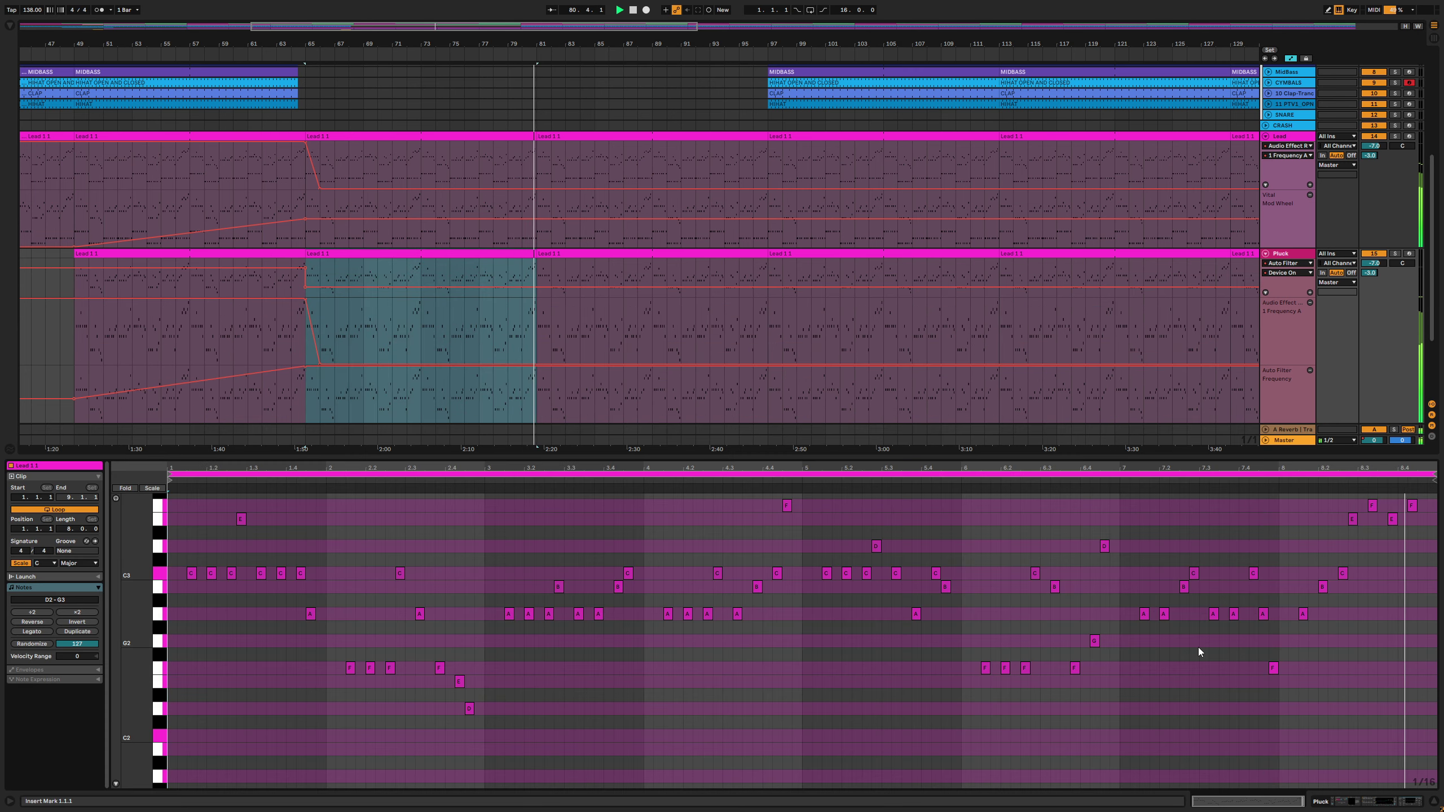
{"action": "left_click", "coordinate": [214, 253]}
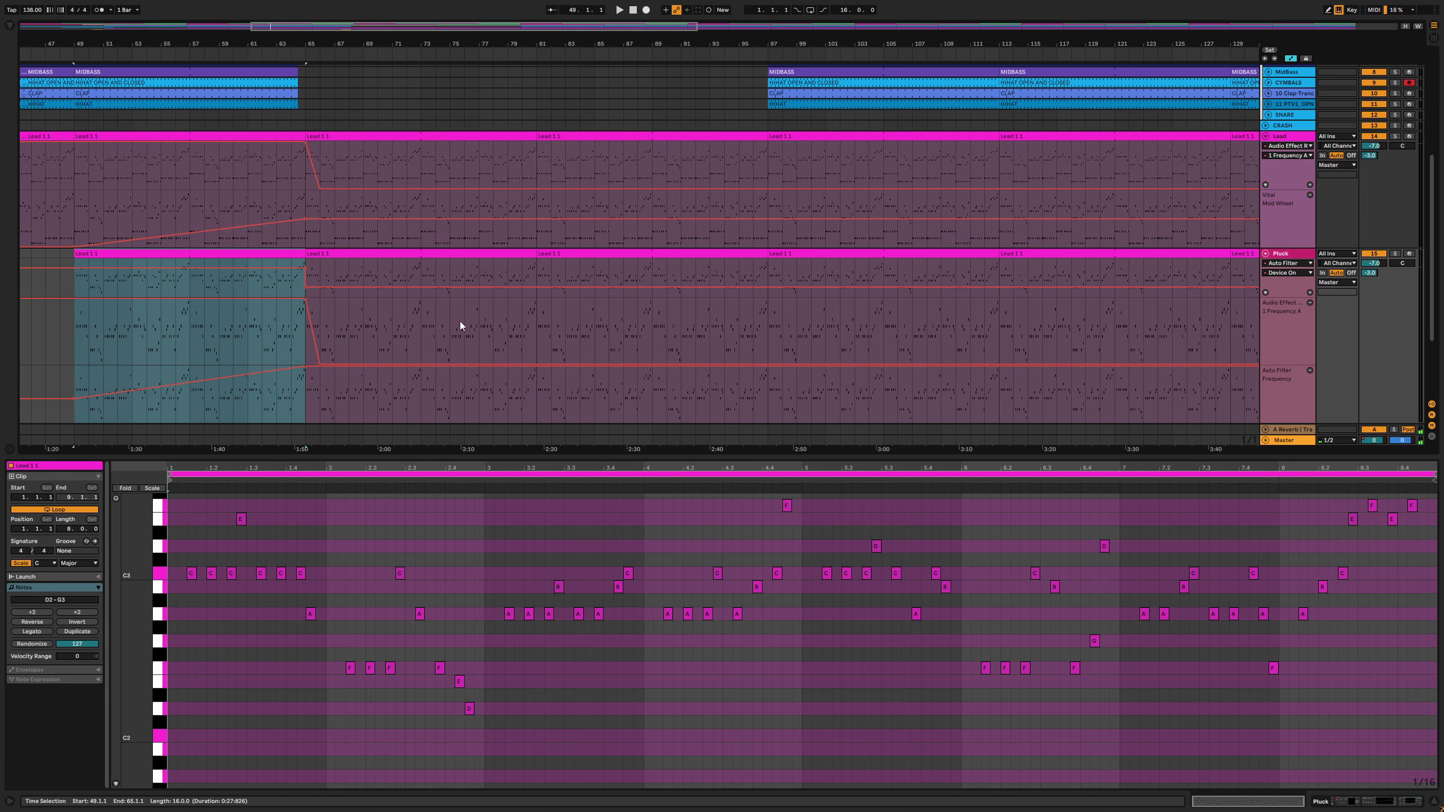
{"action": "left_click", "coordinate": [507, 317]}
{"action": "key", "text": "space"}
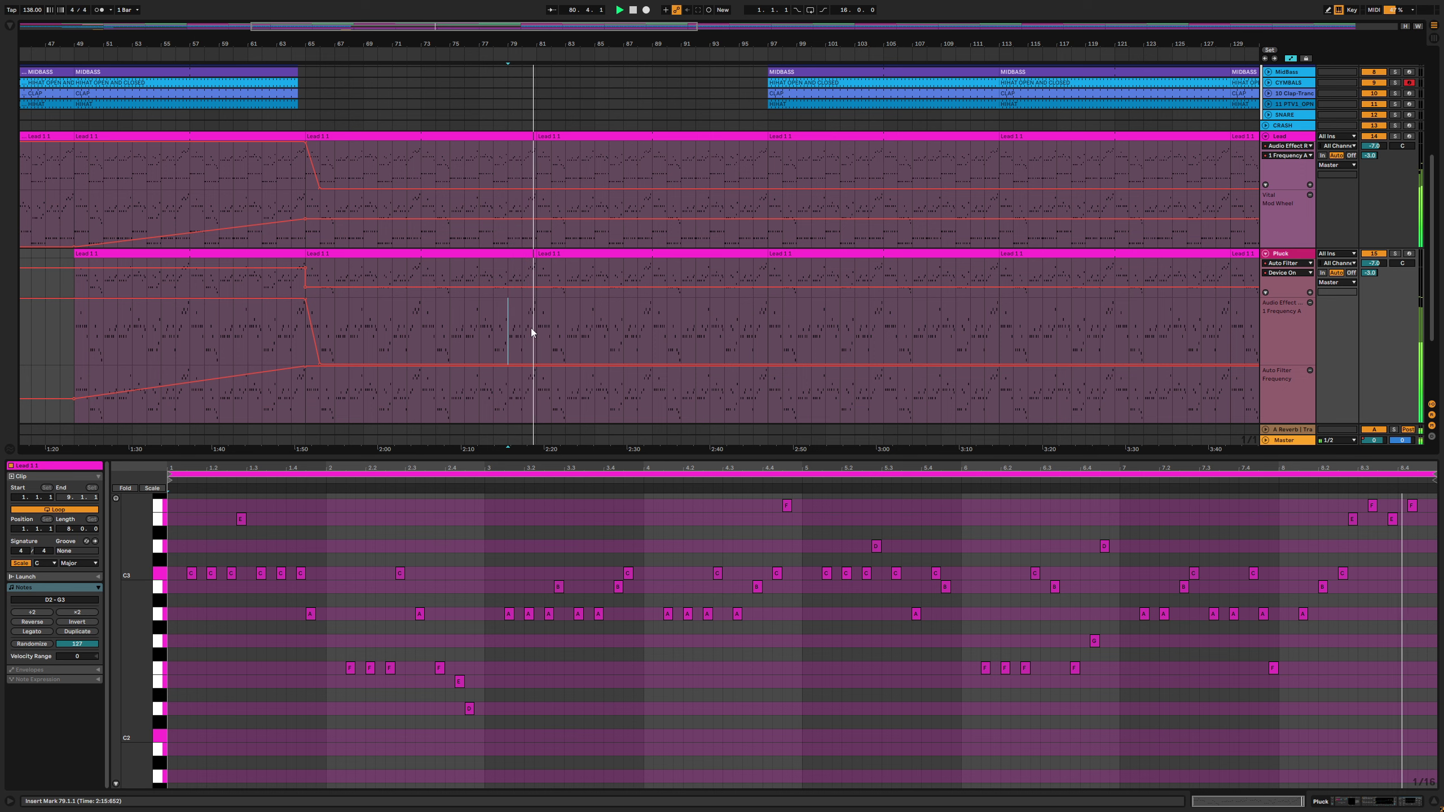
{"action": "scroll", "coordinate": [1208, 543], "scroll_direction": "up", "scroll_amount": 3}
{"action": "left_click", "coordinate": [1201, 549]}
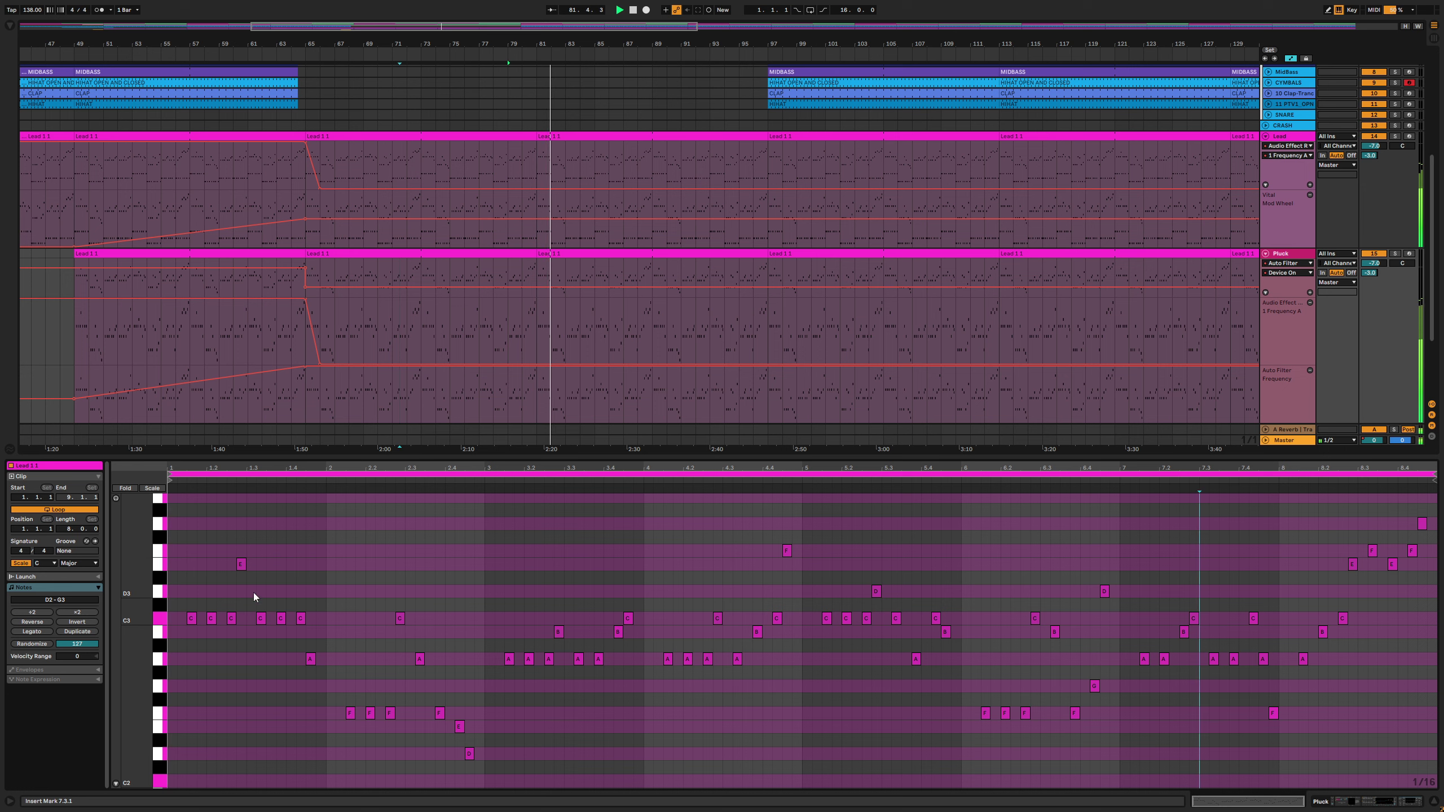
{"action": "double_click", "coordinate": [150, 578]}
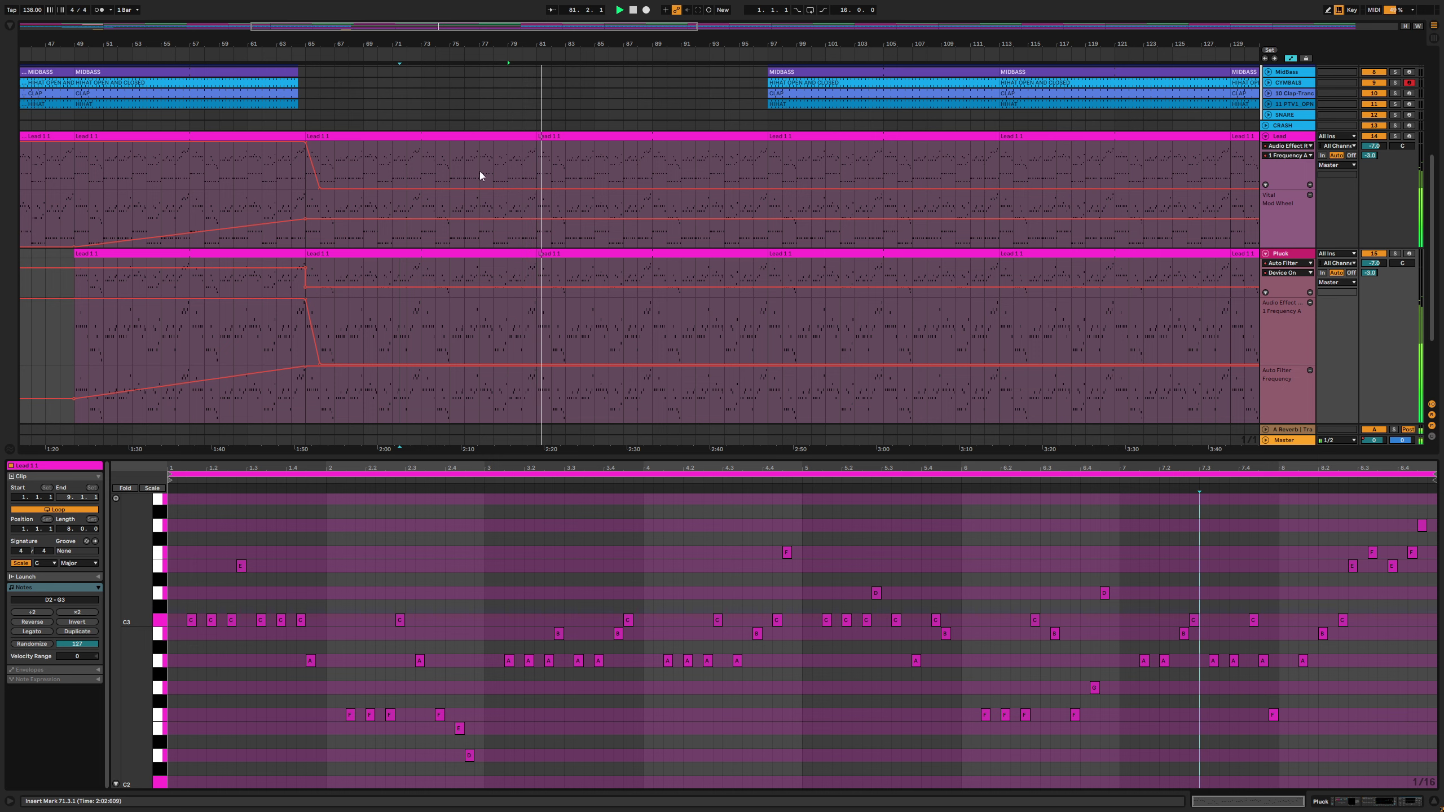
Close the clip editor and extend the Pluck's Auto Filter Frequency rise so it reaches 19.9 kHz at bar 97
{"action": "key", "text": "ctrl+alt+l"}
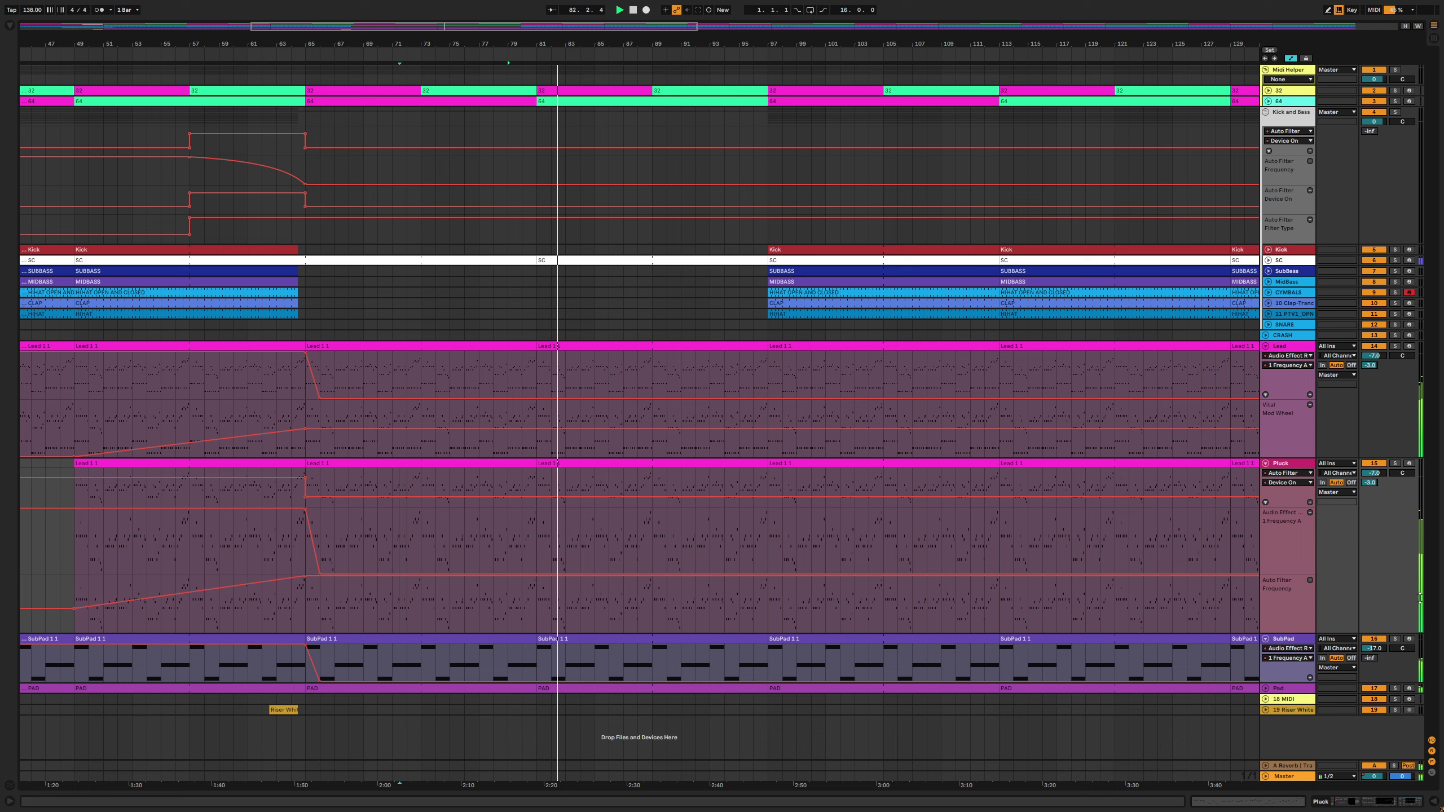
{"action": "scroll", "coordinate": [601, 64], "scroll_direction": "down", "scroll_amount": 2}
{"action": "scroll", "coordinate": [600, 63], "scroll_direction": "down", "scroll_amount": 1}
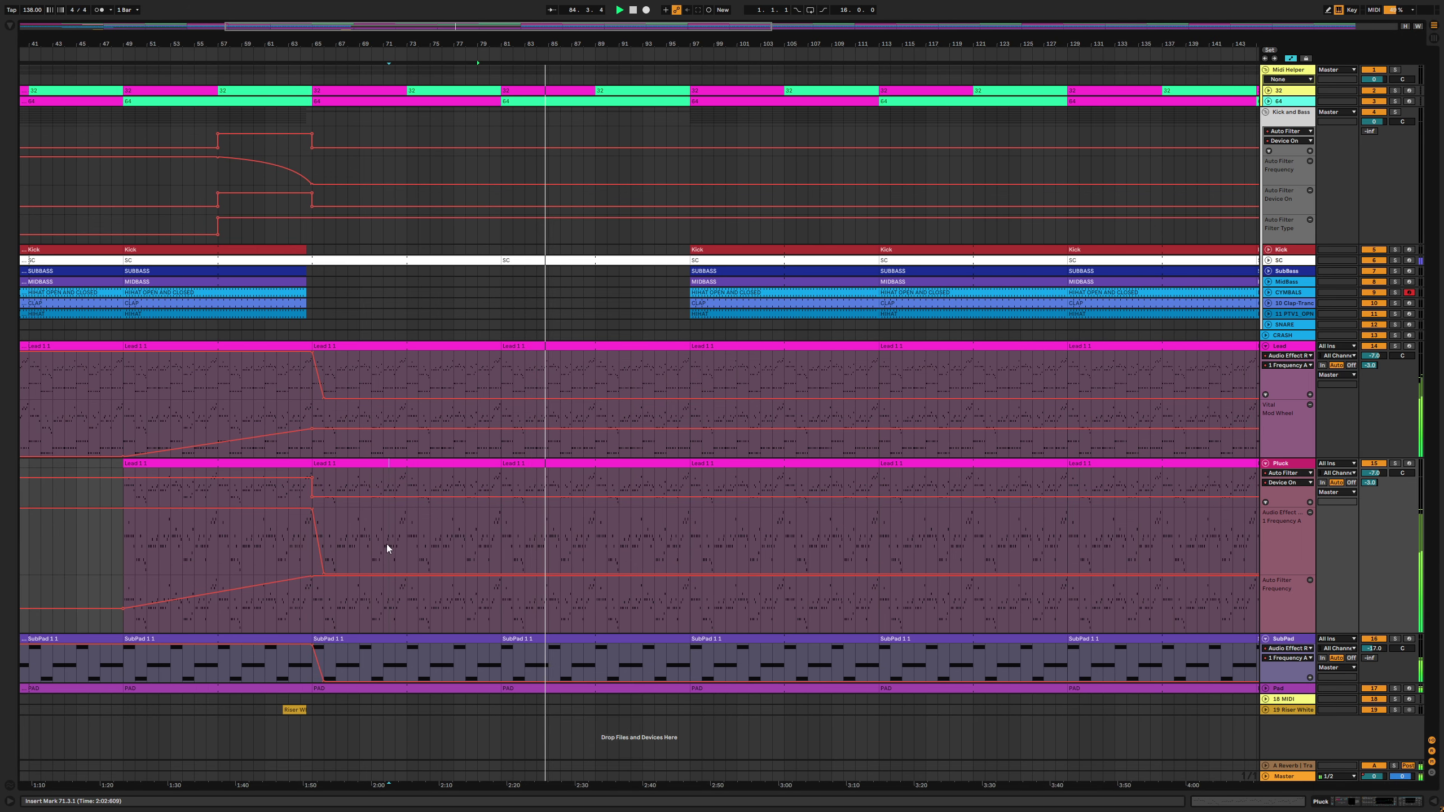
{"action": "key", "text": "space"}
{"action": "left_click", "coordinate": [442, 545]}
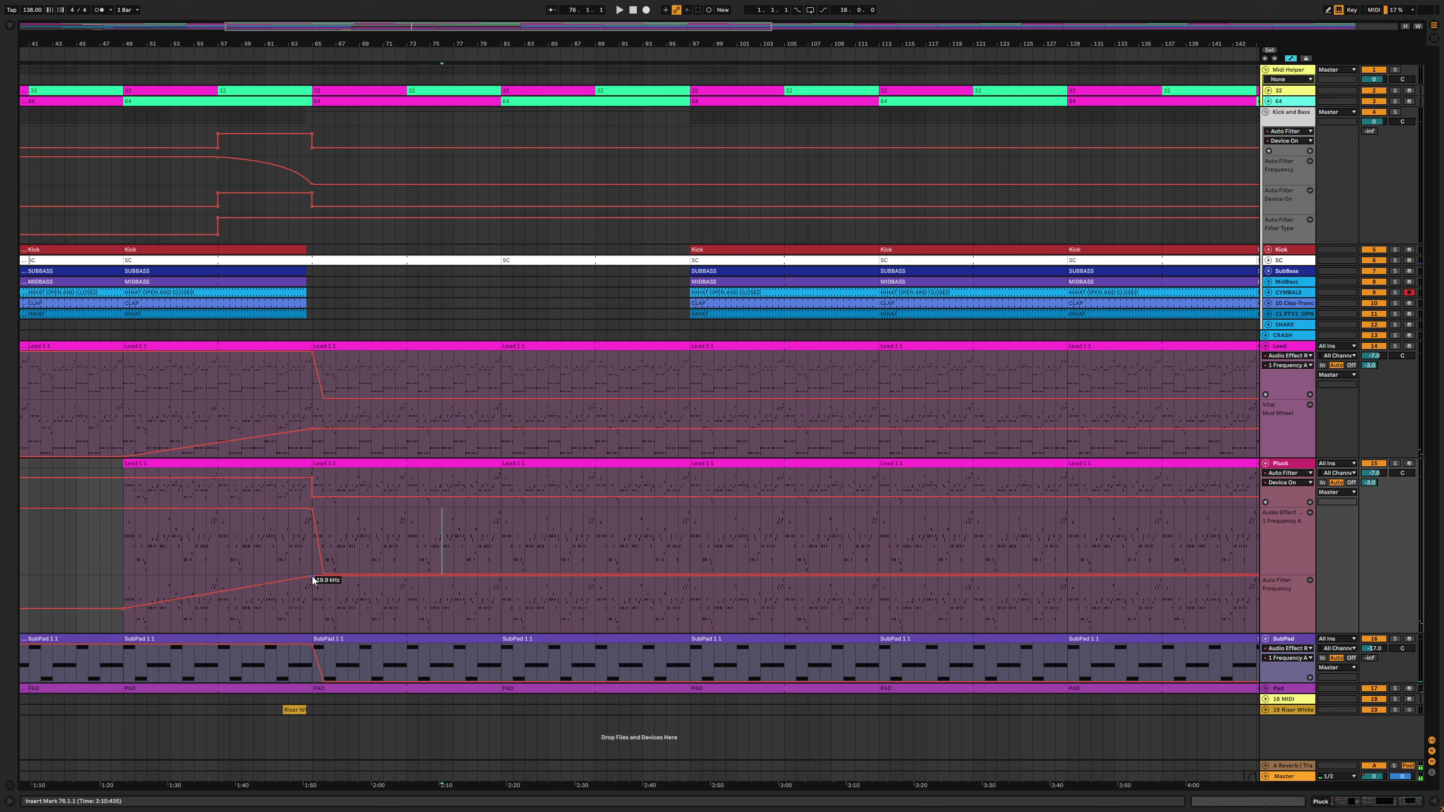
{"action": "left_click_drag", "start_coordinate": [311, 578], "coordinate": [690, 578]}
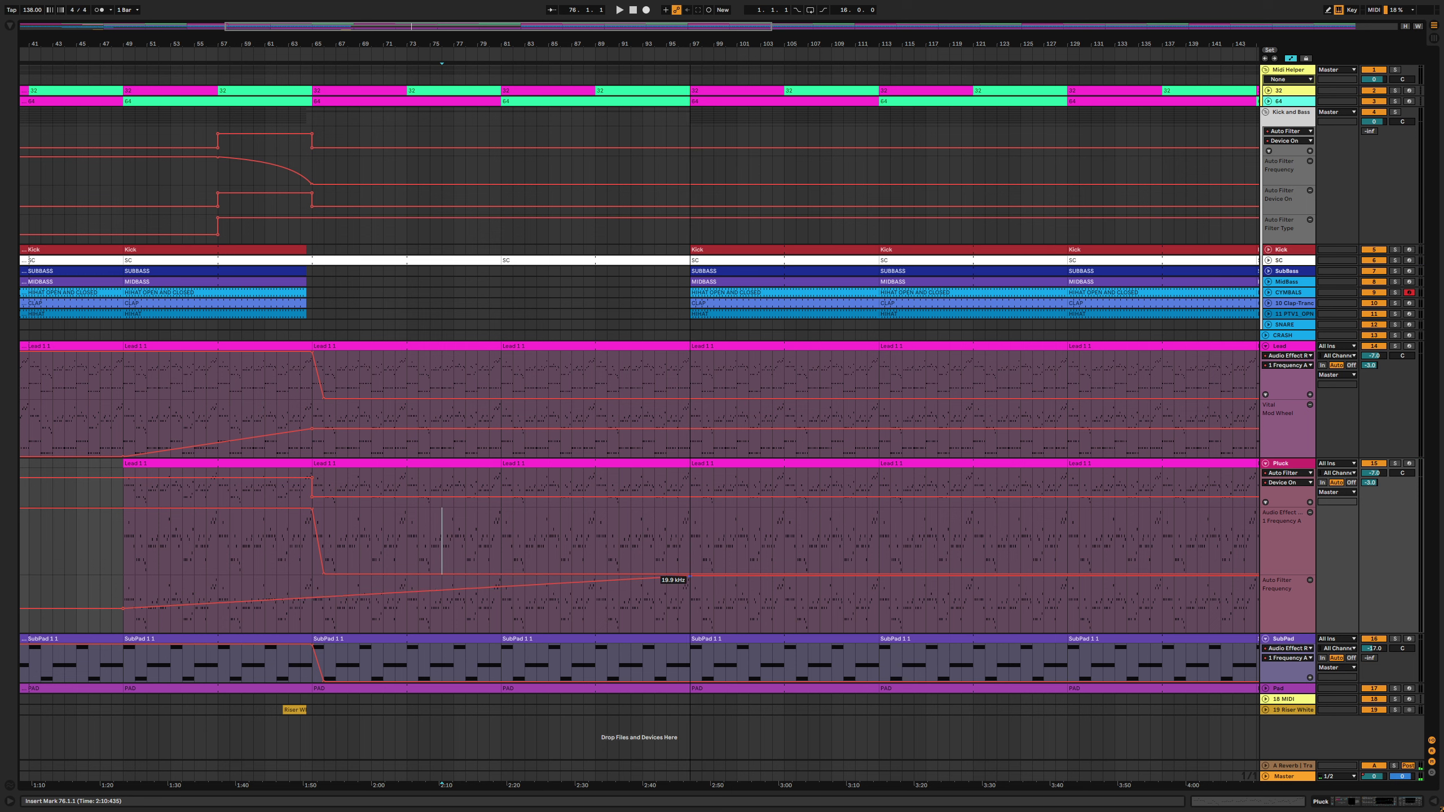
Play from bar 65 and lower the Pluck's Auto Filter Frequency endpoint at bar 97 to about 1.07 kHz
{"action": "left_click", "coordinate": [312, 585]}
{"action": "key", "text": "space"}
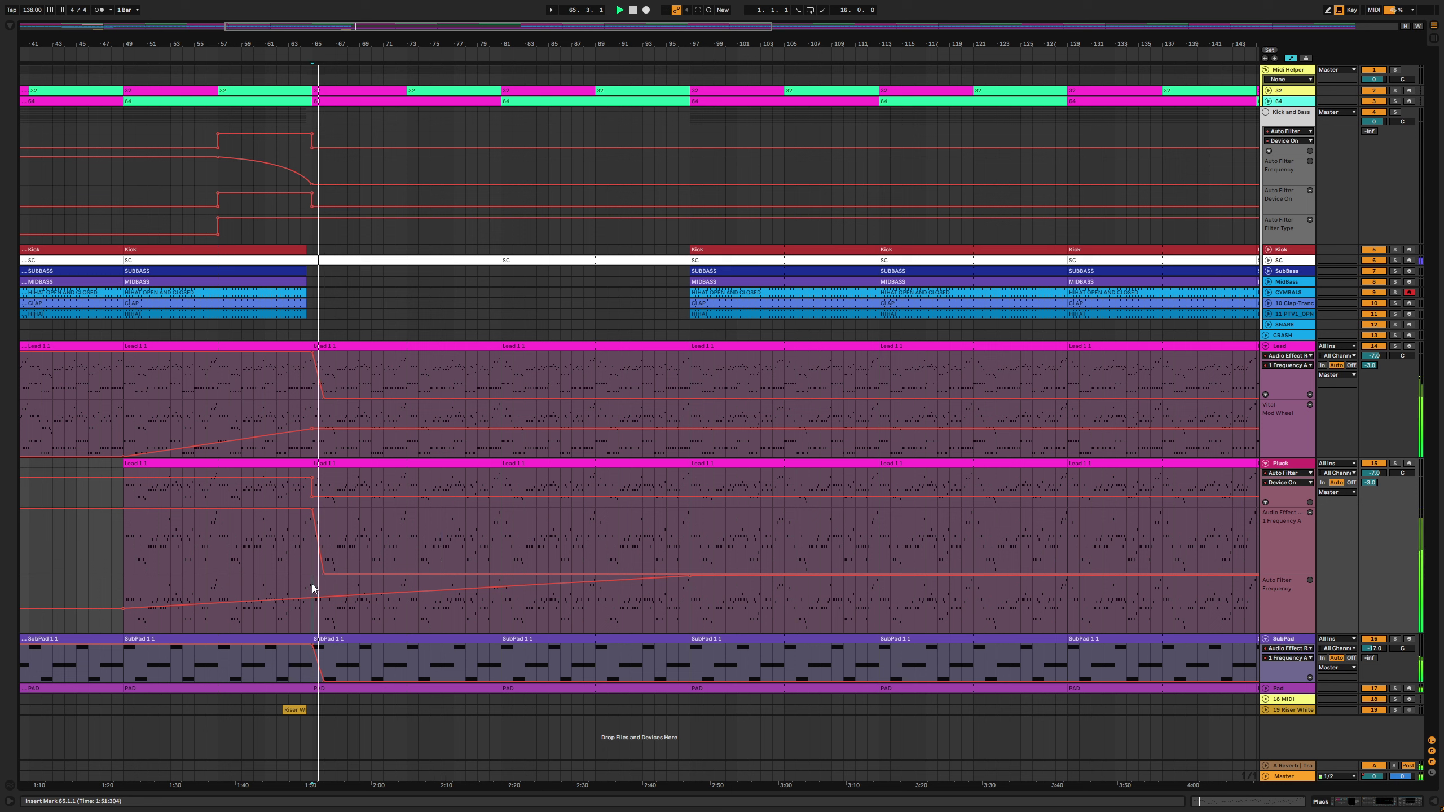
{"action": "left_click", "coordinate": [1282, 611]}
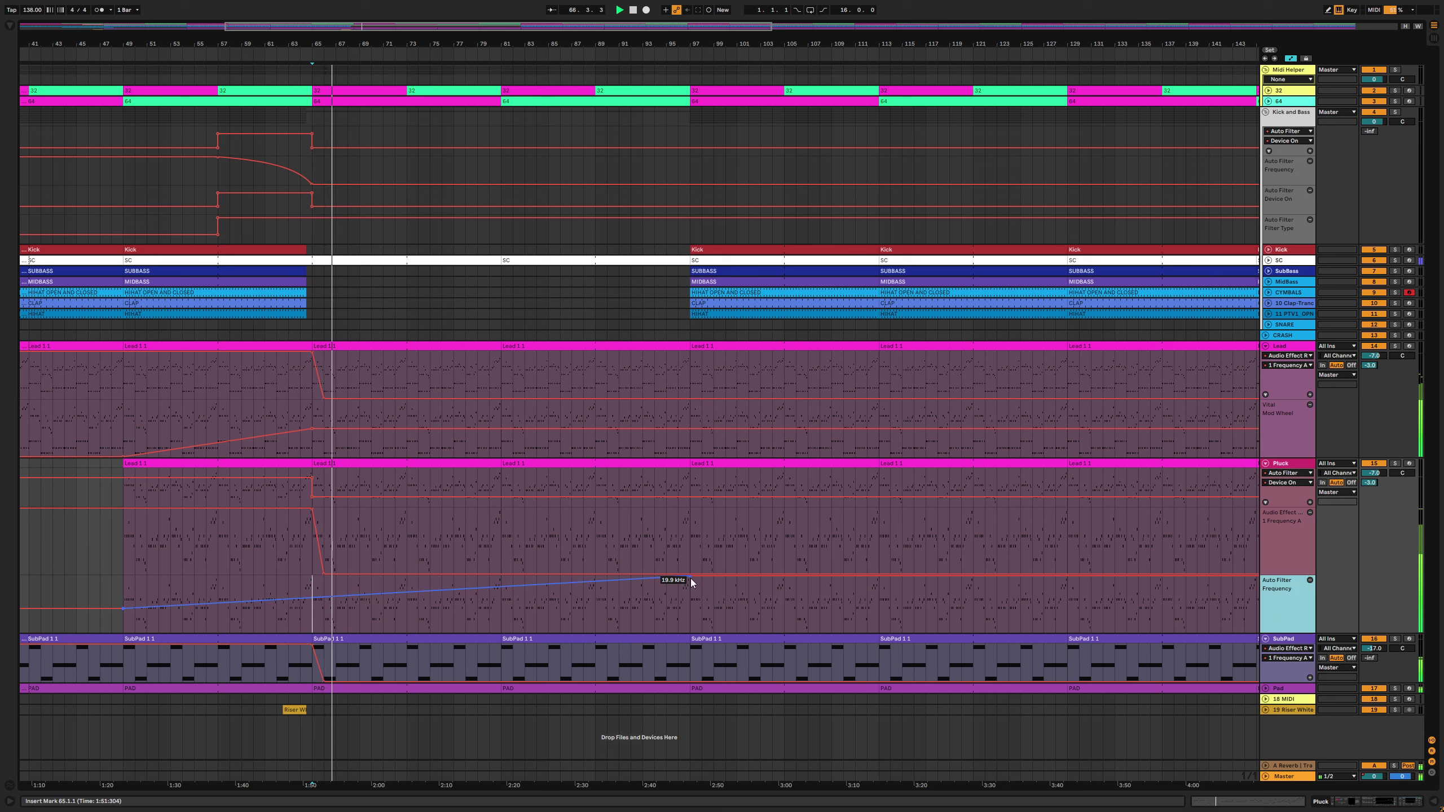
{"action": "left_click_drag", "start_coordinate": [690, 578], "coordinate": [691, 599]}
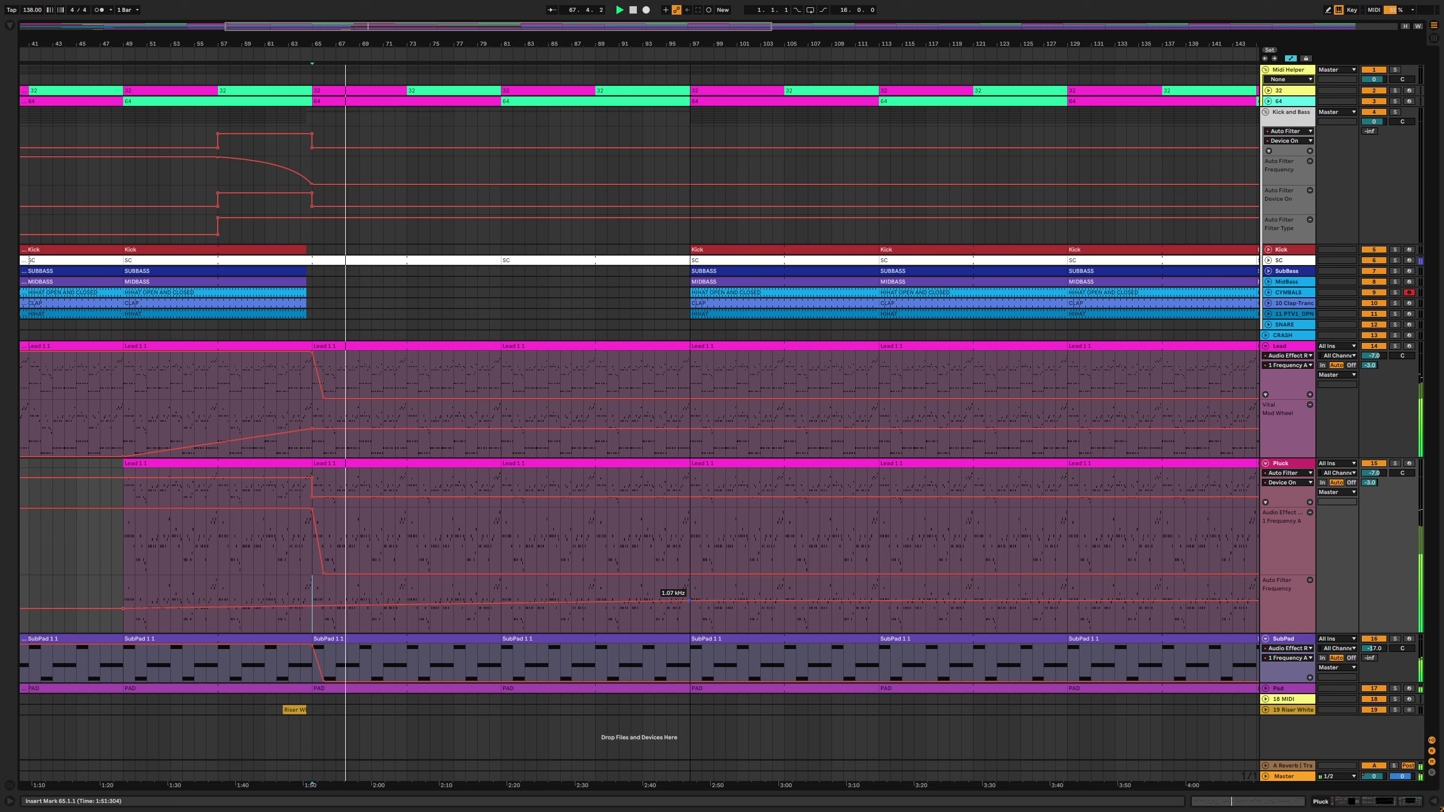
Delay the Pluck's Auto Filter Device On switch-off to bar 96 and raise the Frequency endpoint at bar 97 to 19.9 kHz
{"action": "left_click_drag", "start_coordinate": [312, 497], "coordinate": [678, 496]}
{"action": "left_click", "coordinate": [316, 499]}
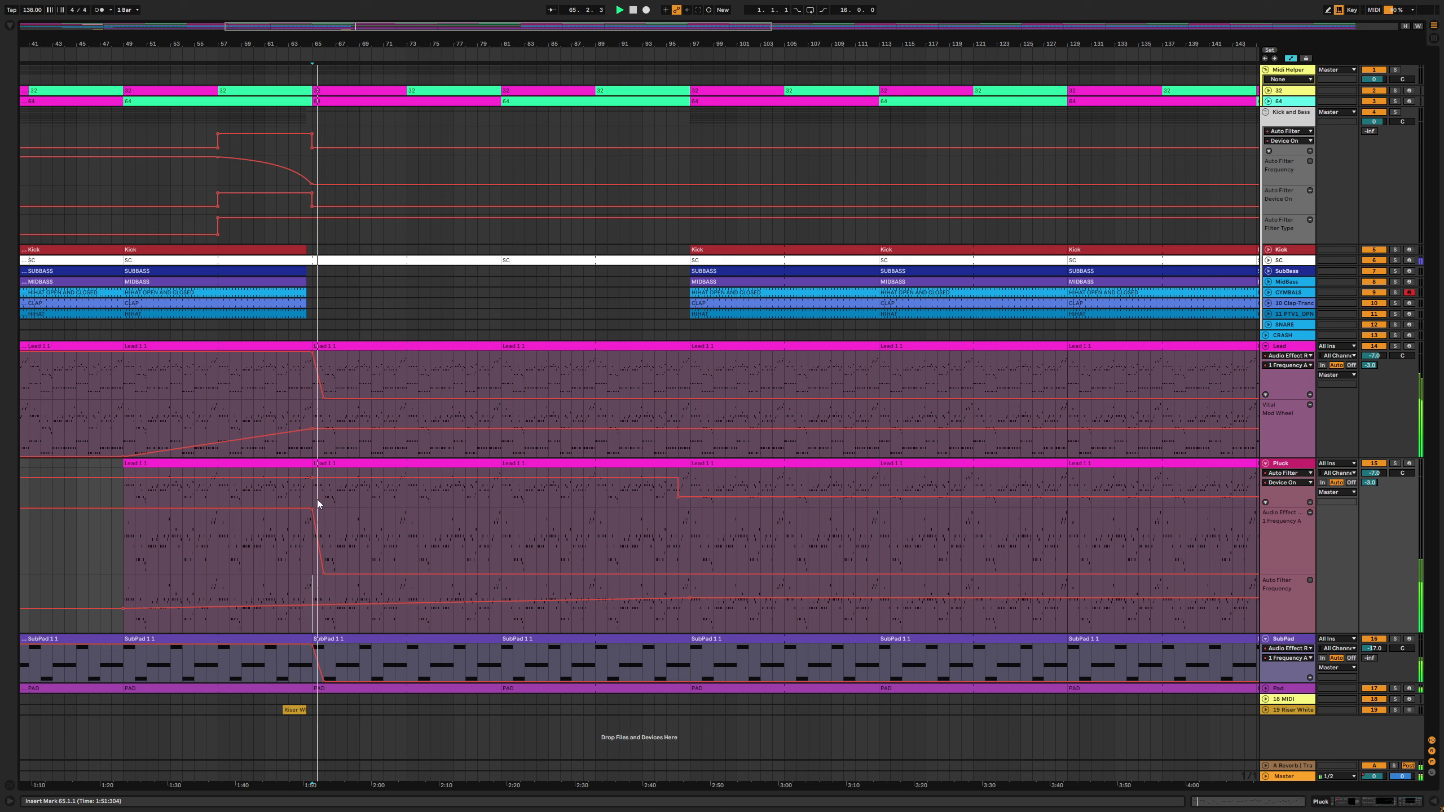
{"action": "mouse_move", "coordinate": [691, 605]}
{"action": "left_click_drag", "start_coordinate": [689, 598], "coordinate": [690, 576]}
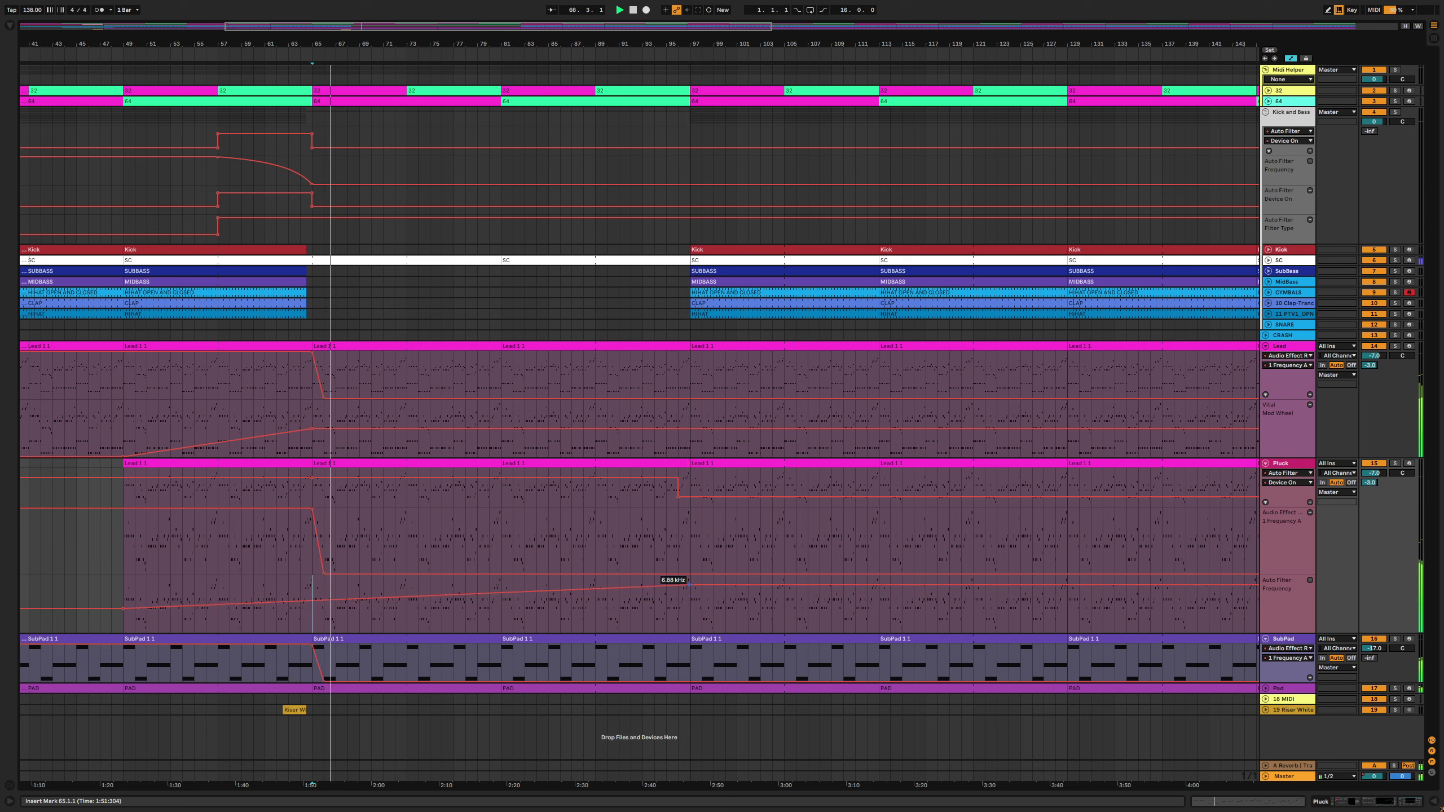
{"action": "mouse_move", "coordinate": [452, 596]}
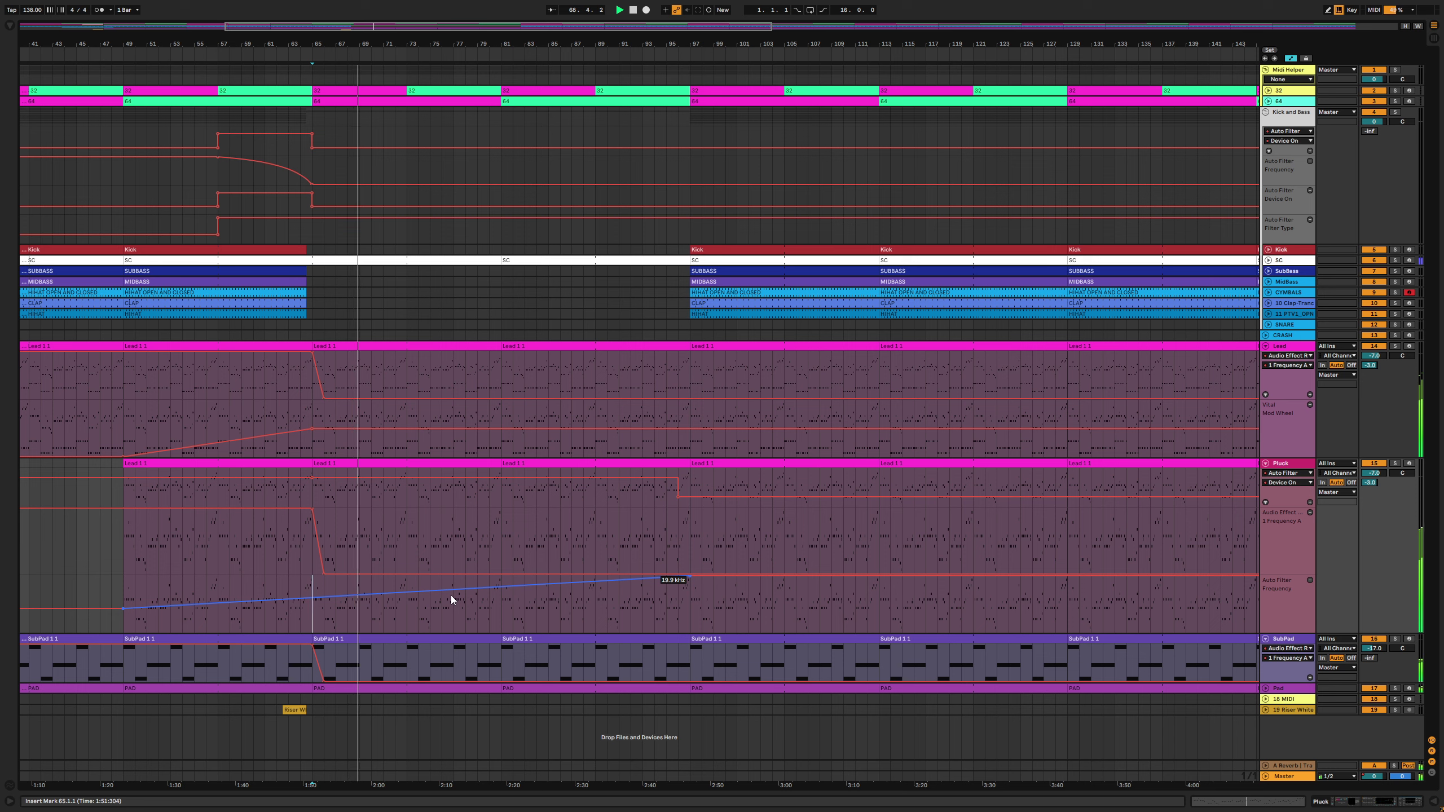
Solo the Lead track, play its breakdown section and show its device chain
{"action": "left_click", "coordinate": [382, 341]}
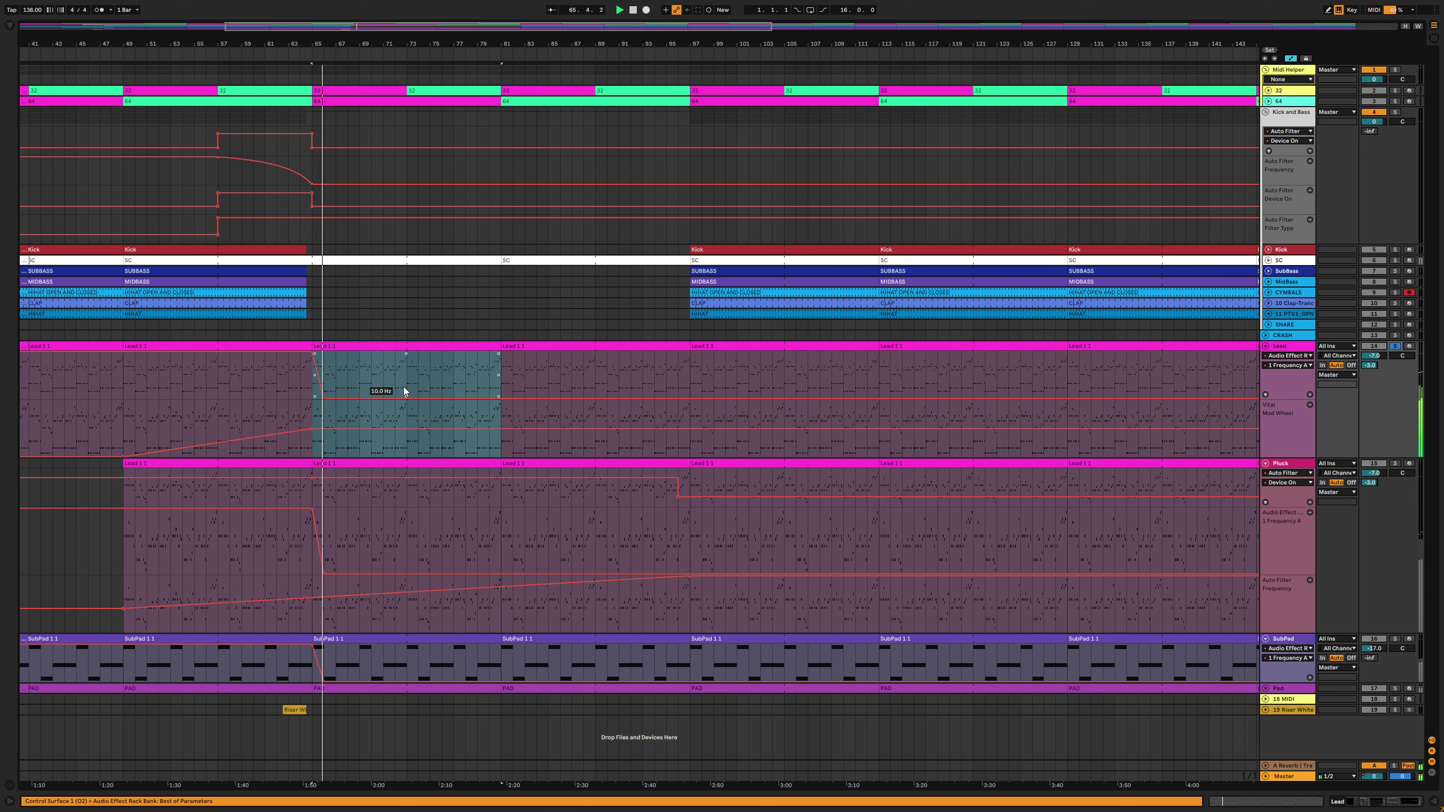
{"action": "left_click", "coordinate": [524, 371]}
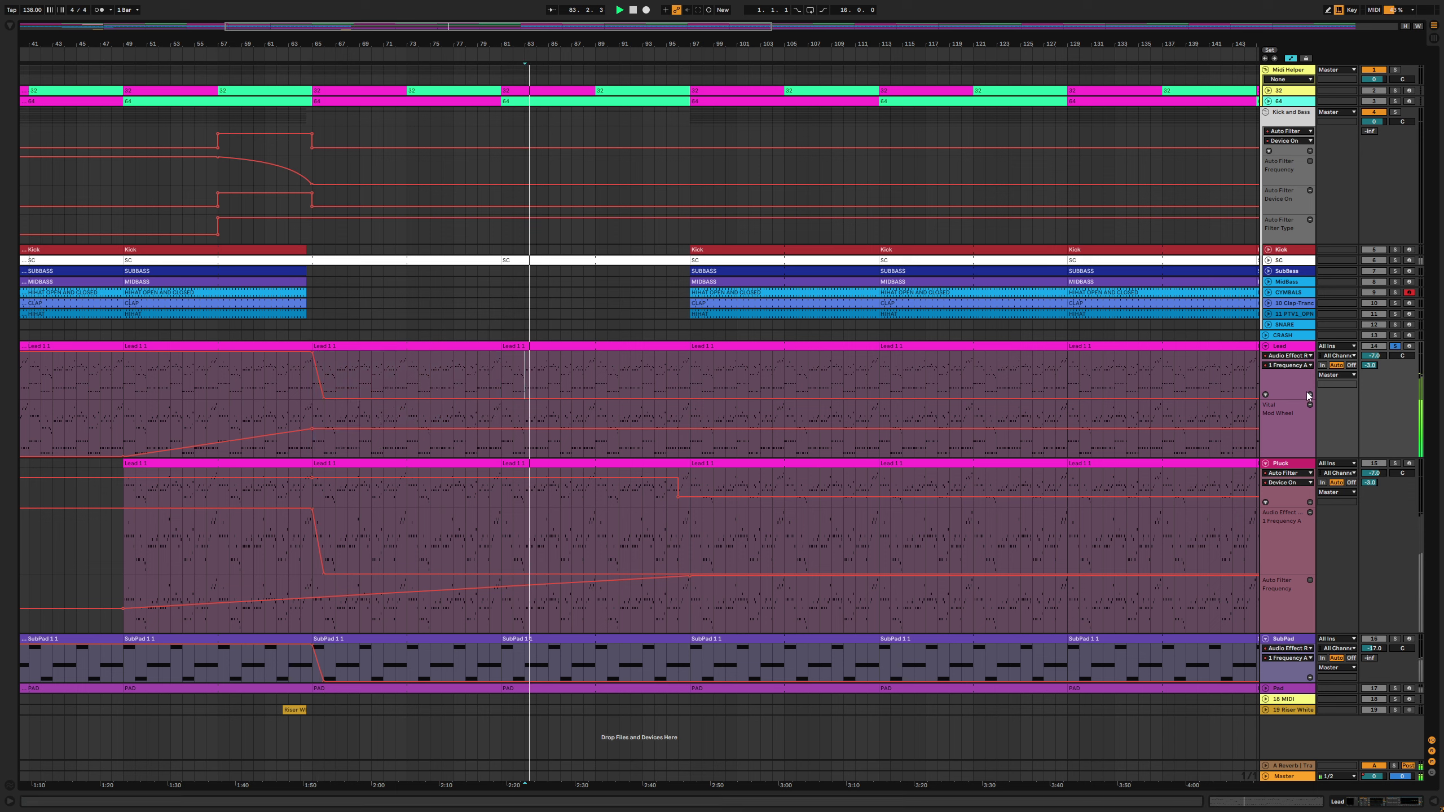
{"action": "double_click", "coordinate": [1303, 353]}
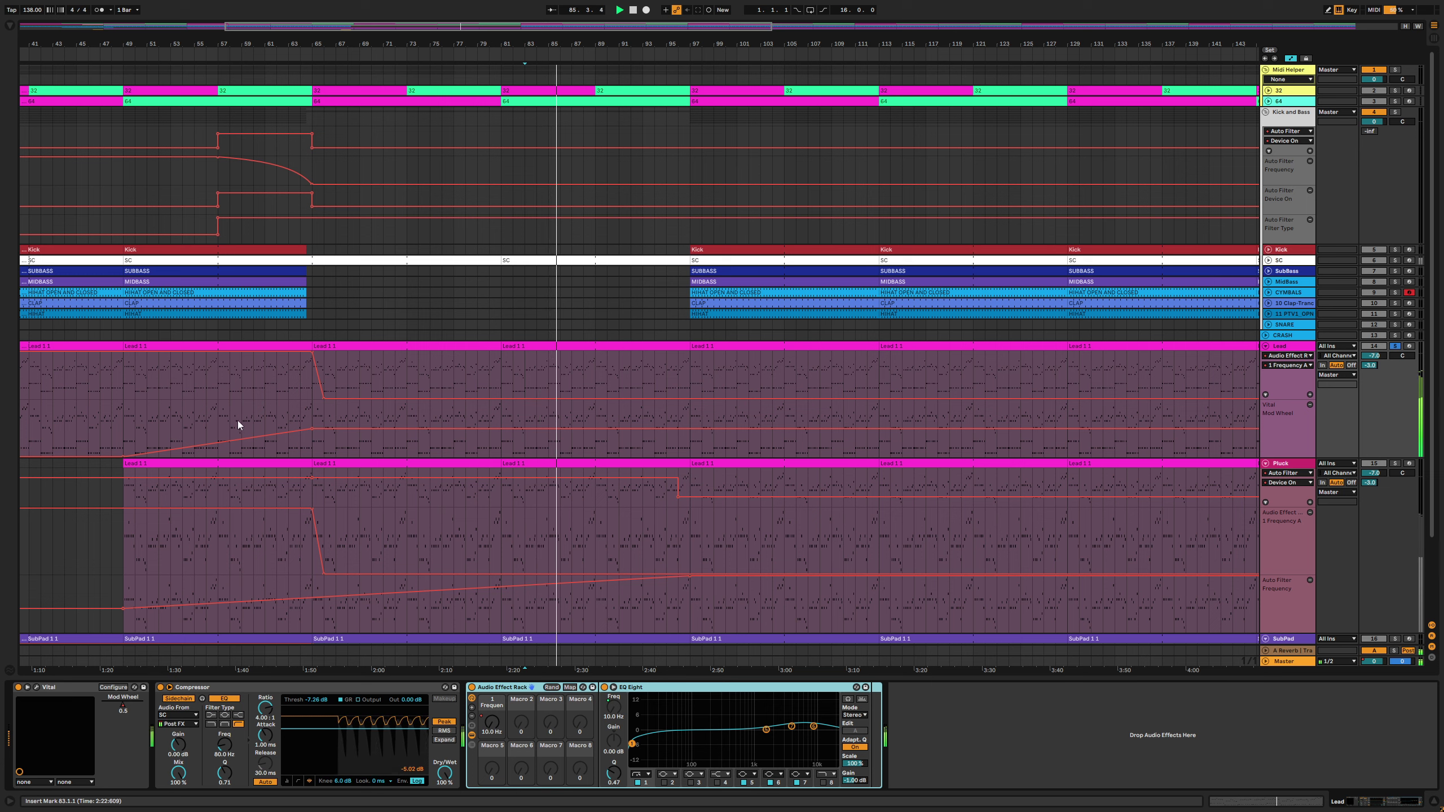
Automate the Lead's Vital Mod Wheel to rise from 0.5 at bar 96 to 1 around bar 97, and play the change
{"action": "mouse_move", "coordinate": [319, 425]}
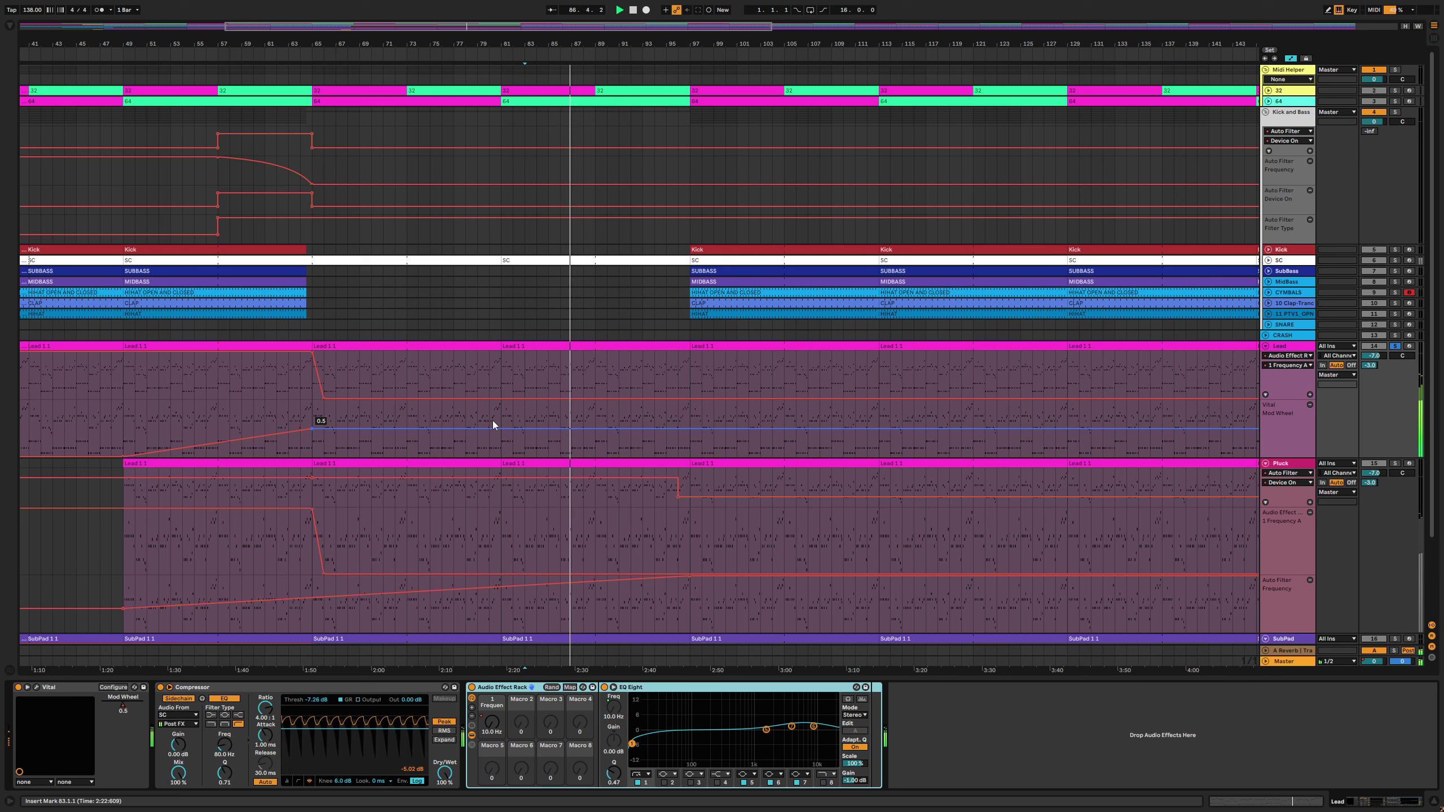
{"action": "left_click", "coordinate": [690, 406]}
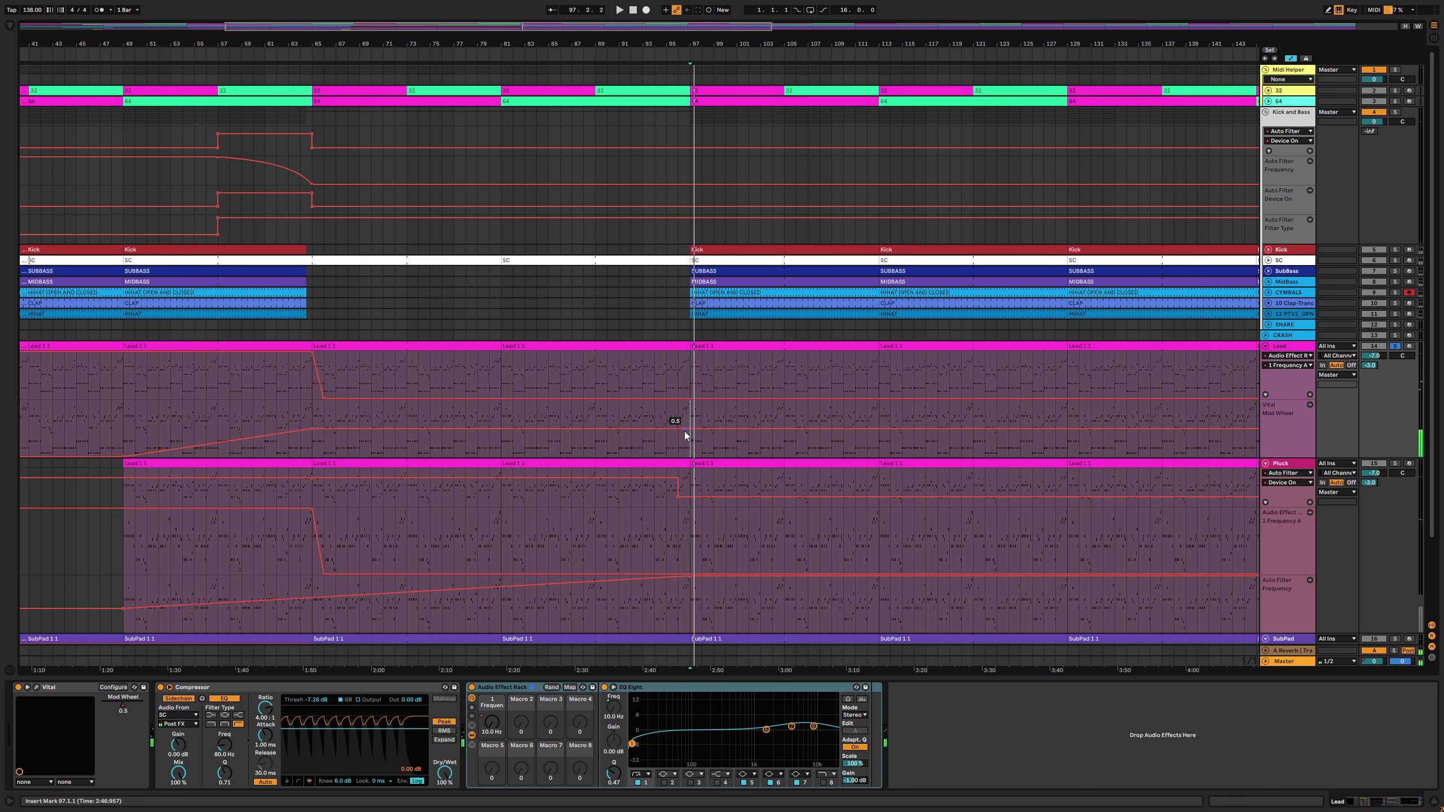
{"action": "left_click_drag", "start_coordinate": [695, 428], "coordinate": [698, 401]}
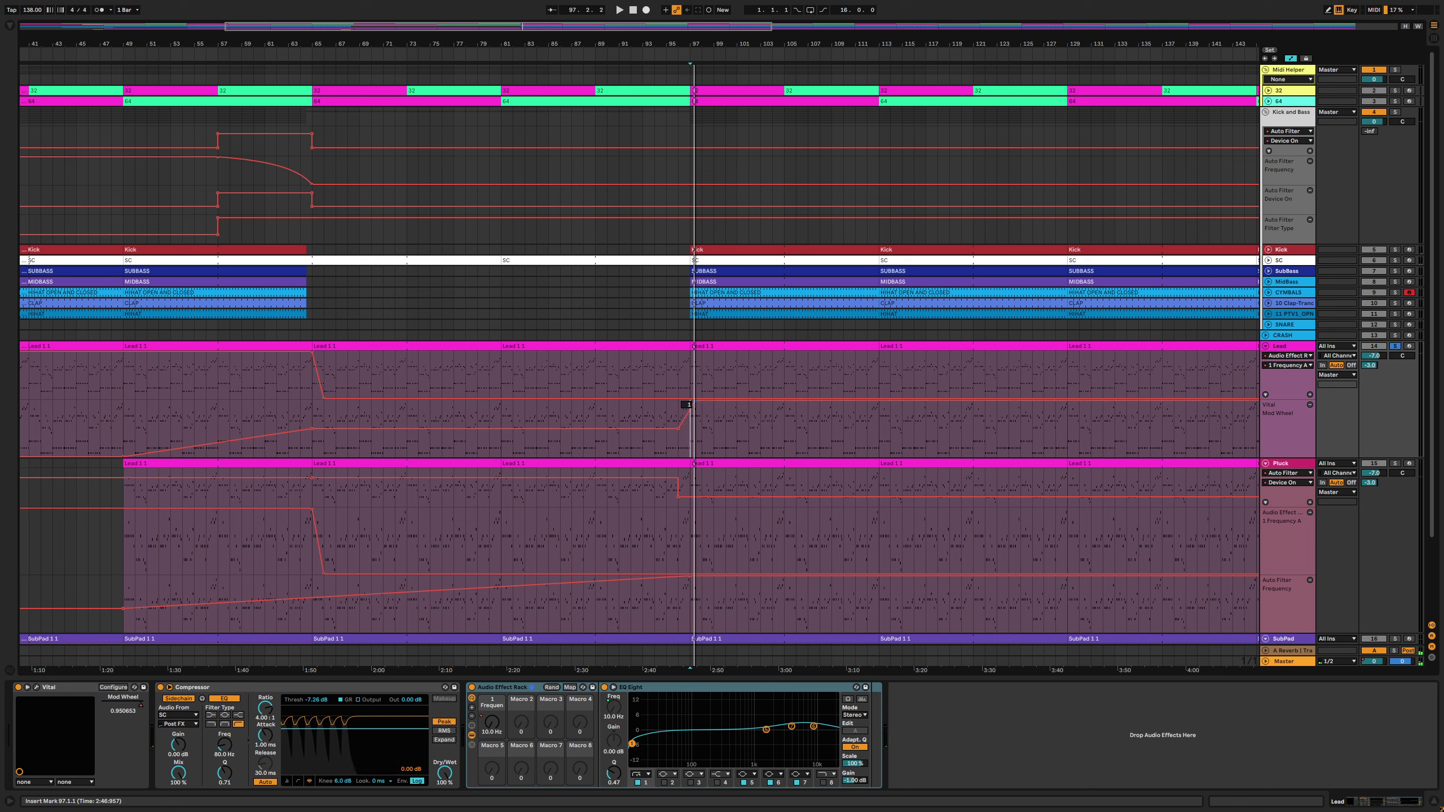
{"action": "key", "text": "space"}
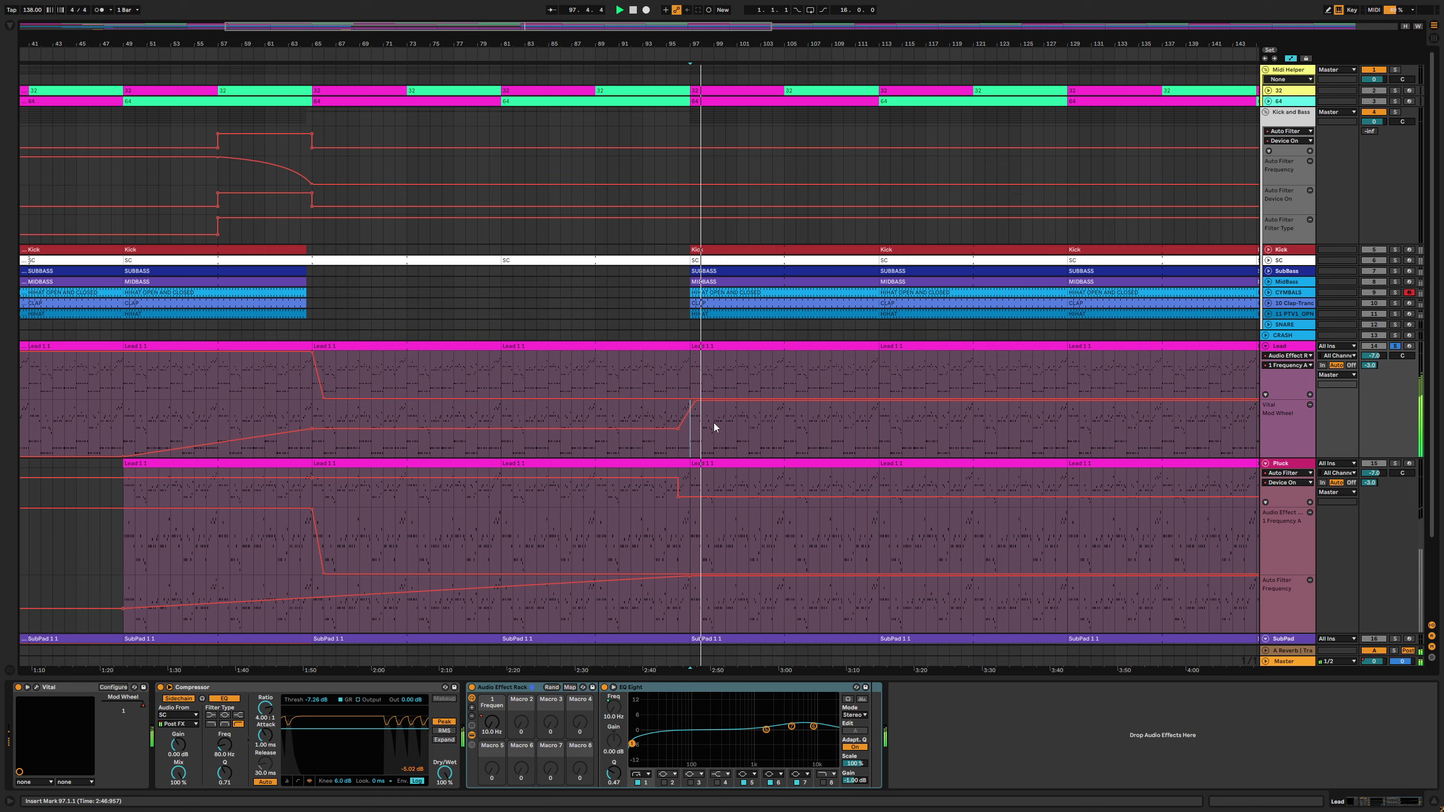
{"action": "mouse_move", "coordinate": [642, 34]}
{"action": "left_mouse_down"}
{"action": "mouse_move", "coordinate": [626, 40]}
{"action": "mouse_move", "coordinate": [637, 54]}
{"action": "left_mouse_up"}
{"action": "key", "text": "space"}
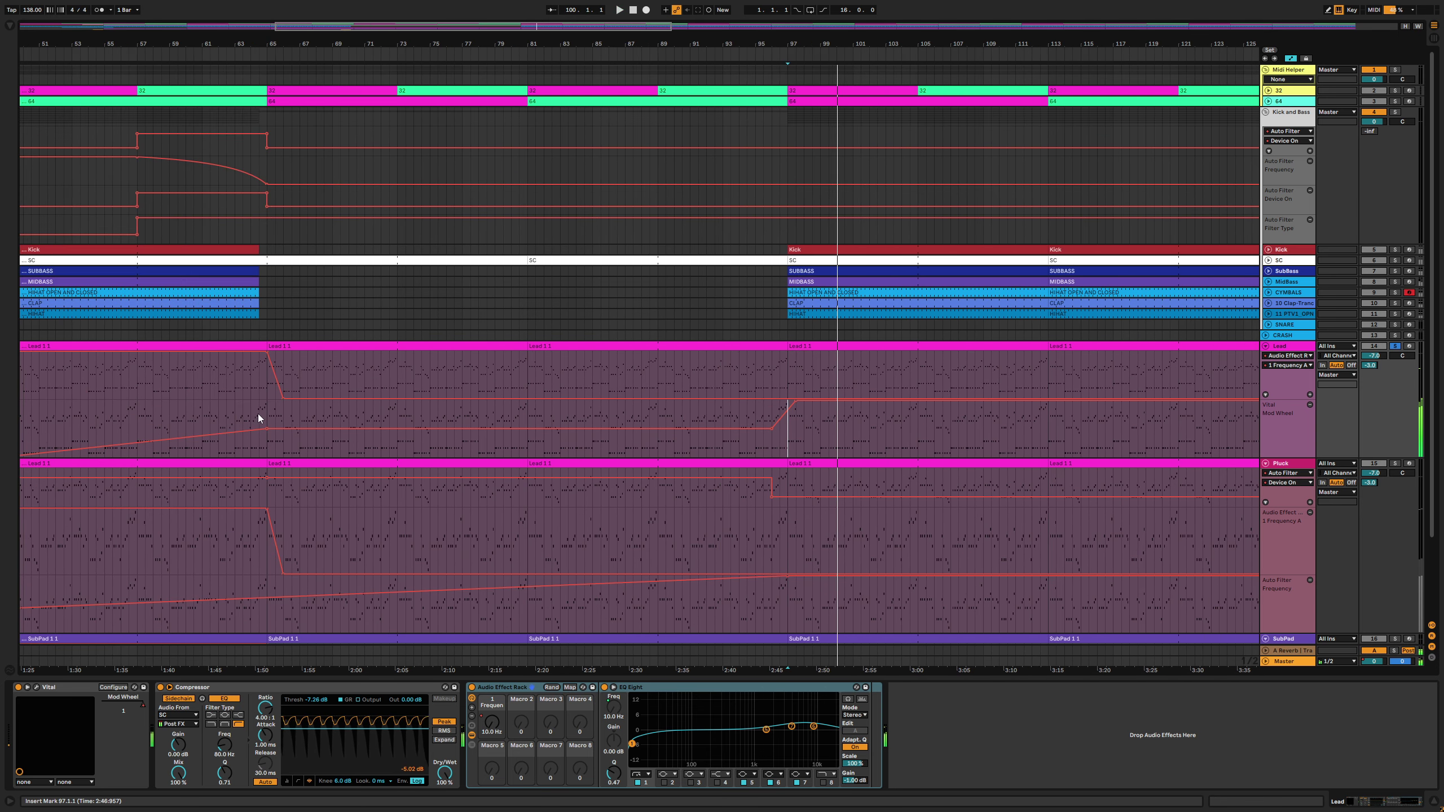
{"action": "left_click_drag", "start_coordinate": [521, 48], "coordinate": [529, 26]}
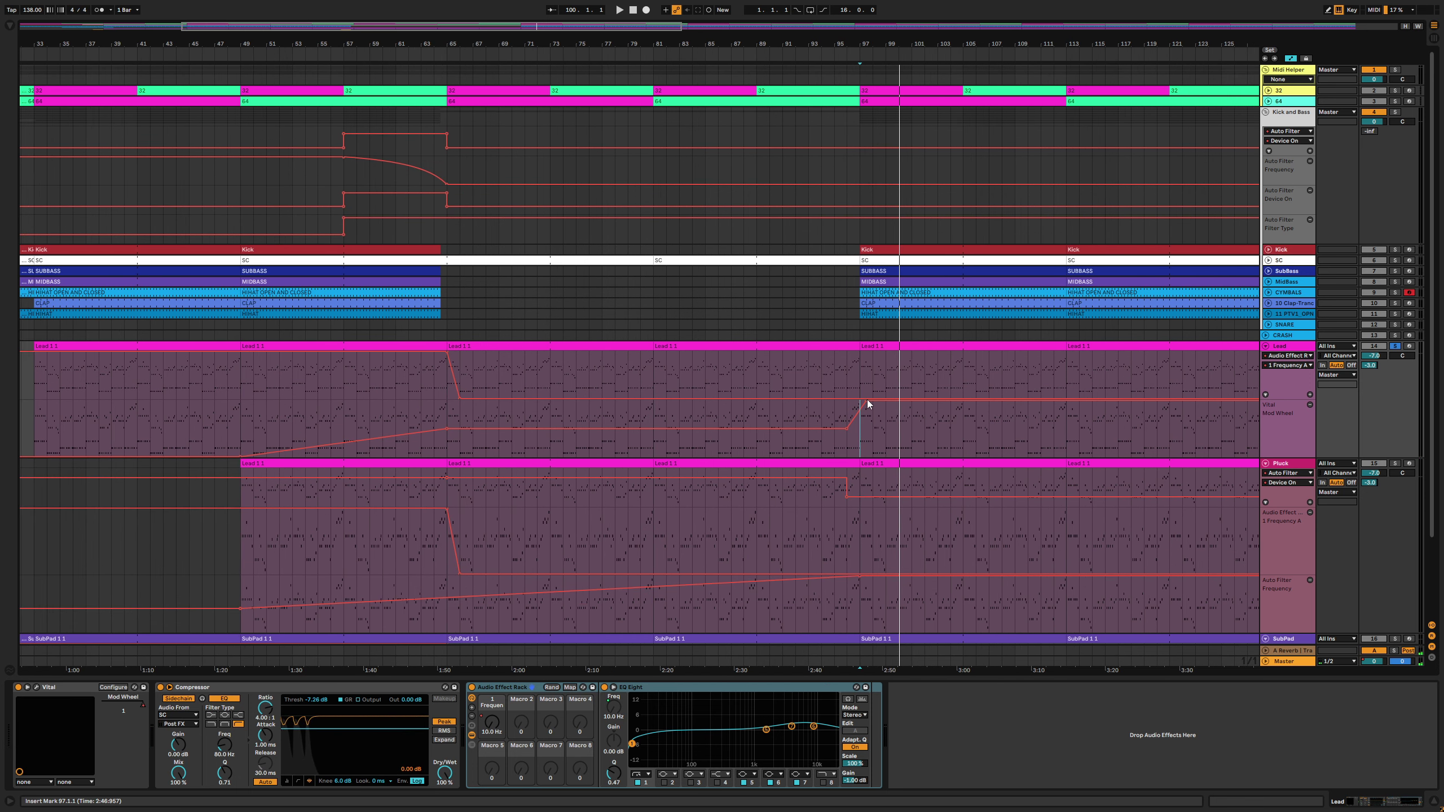
Lower the Lead's Vital Mod Wheel to 0.5 at bar 97, make it rise steadily from bar 49, and play from there
{"action": "mouse_move", "coordinate": [867, 406]}
{"action": "left_mouse_down"}
{"action": "mouse_move", "coordinate": [852, 439]}
{"action": "mouse_move", "coordinate": [860, 427]}
{"action": "left_mouse_up"}
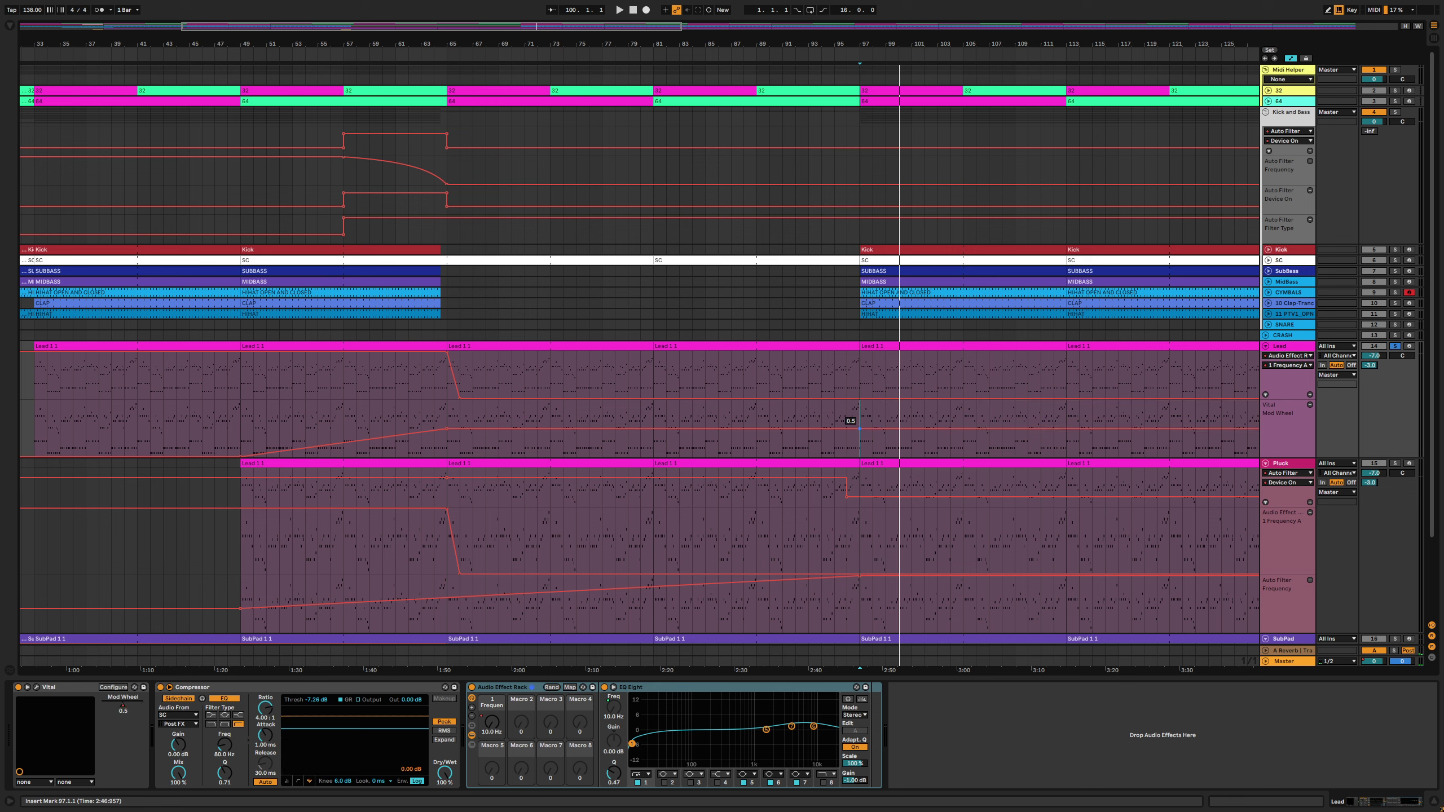
{"action": "left_click", "coordinate": [447, 429]}
{"action": "left_click", "coordinate": [246, 433]}
{"action": "key", "text": "space"}
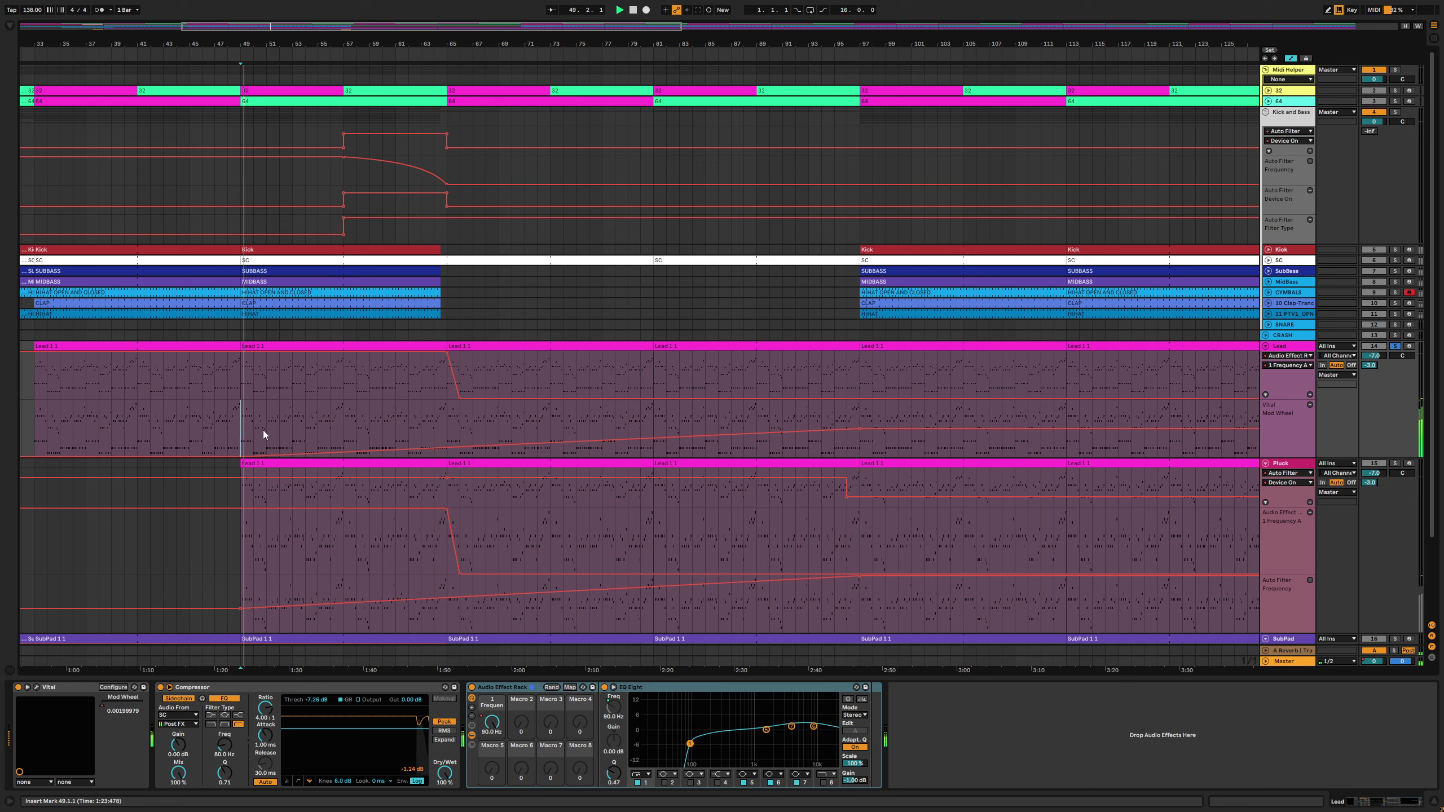
Unsolo the Lead and play the breakdown from bar 65 with all tracks
{"action": "left_click", "coordinate": [445, 426]}
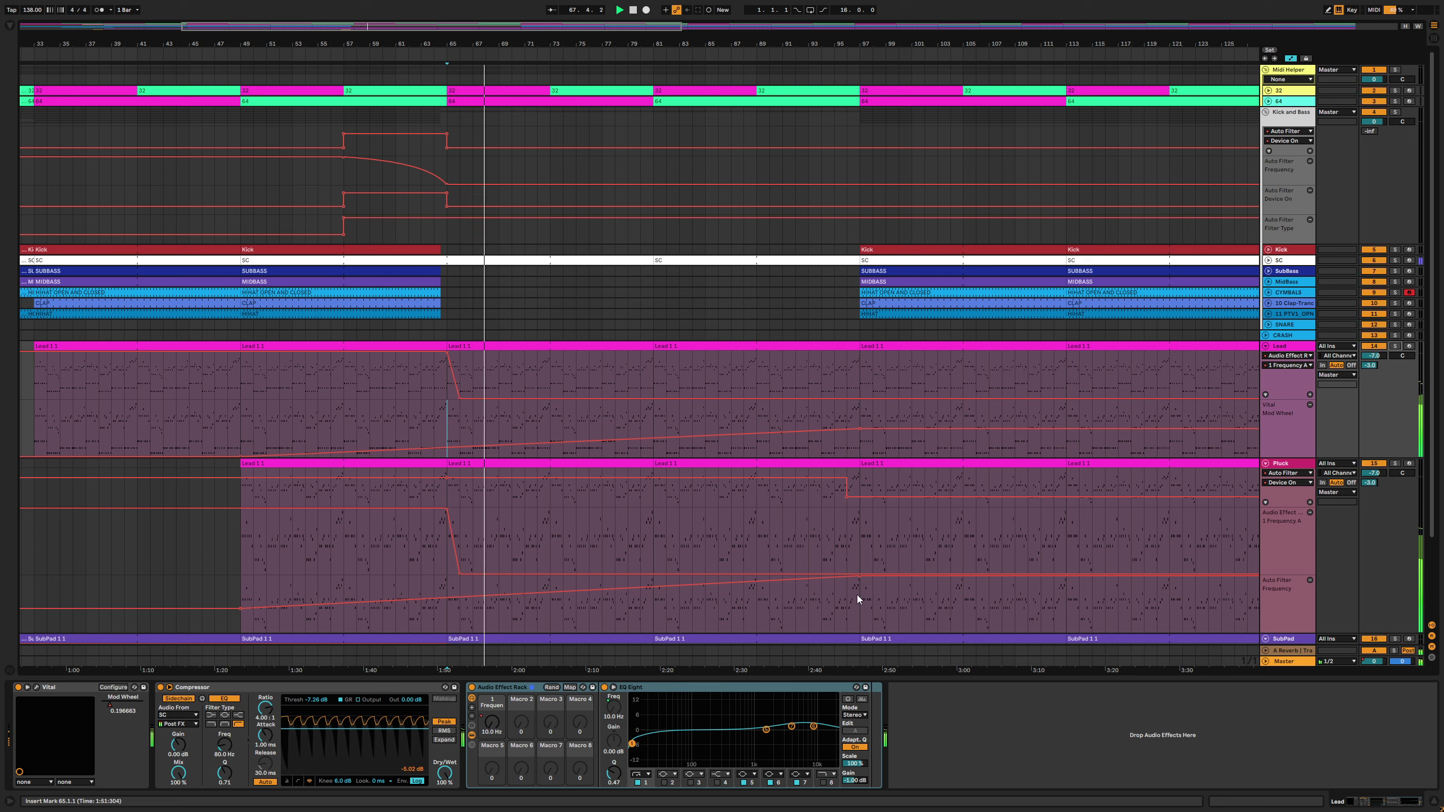
{"action": "mouse_move", "coordinate": [859, 578]}
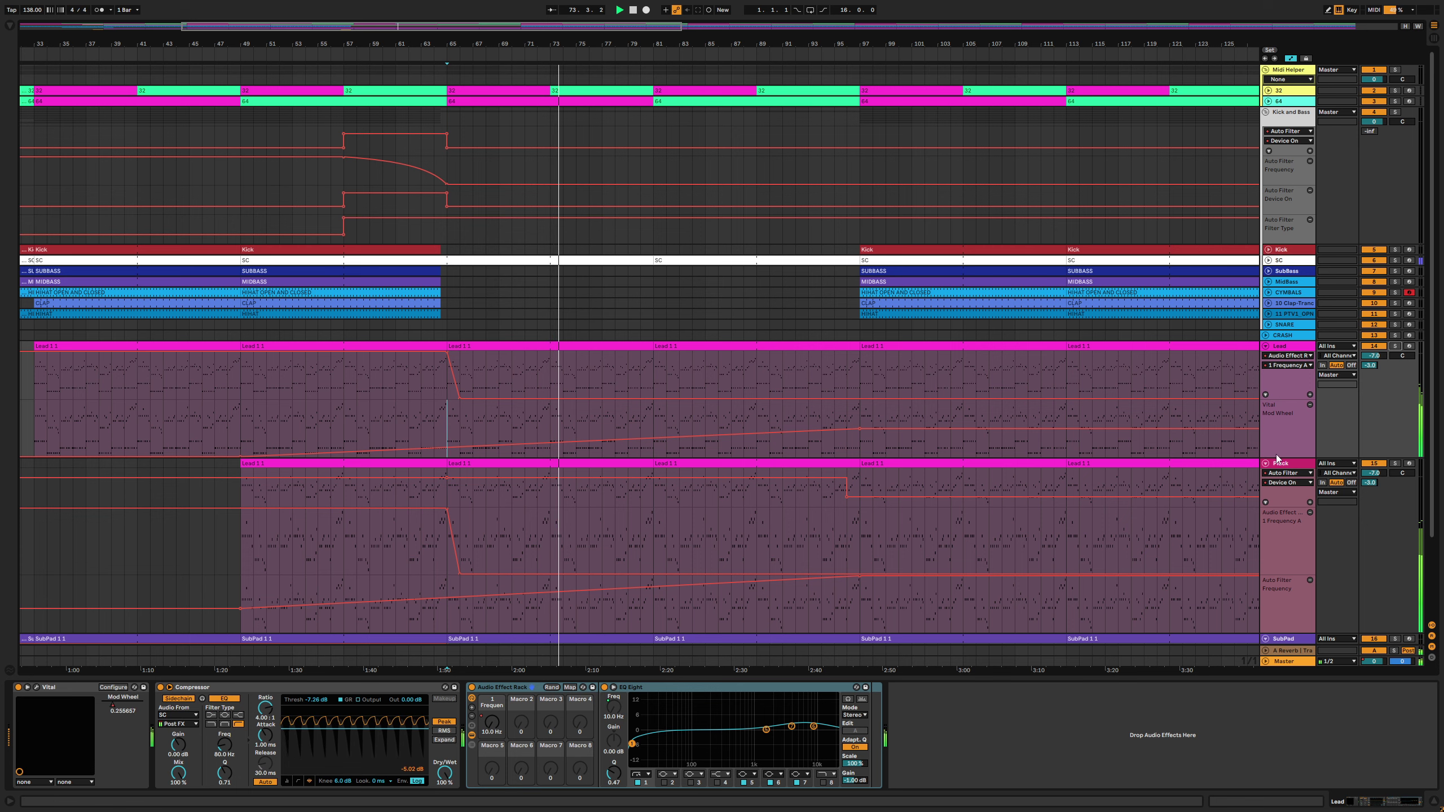
{"action": "scroll", "coordinate": [1432, 307], "scroll_direction": "down", "scroll_amount": 3}
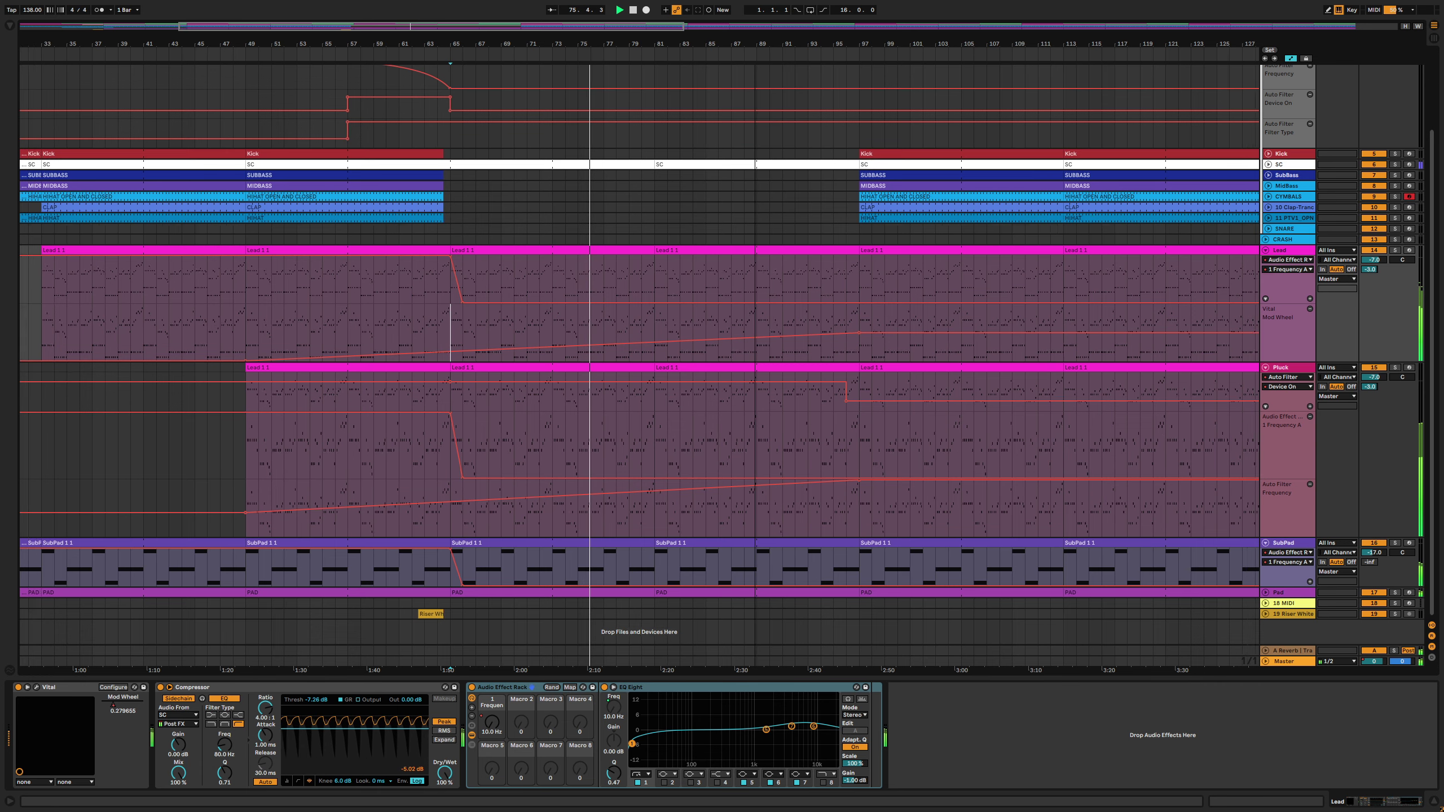
{"action": "left_click_drag", "start_coordinate": [753, 48], "coordinate": [607, 54]}
{"action": "scroll", "coordinate": [588, 267], "scroll_direction": "left", "scroll_amount": 3}
{"action": "scroll", "coordinate": [586, 269], "scroll_direction": "up", "scroll_amount": 2}
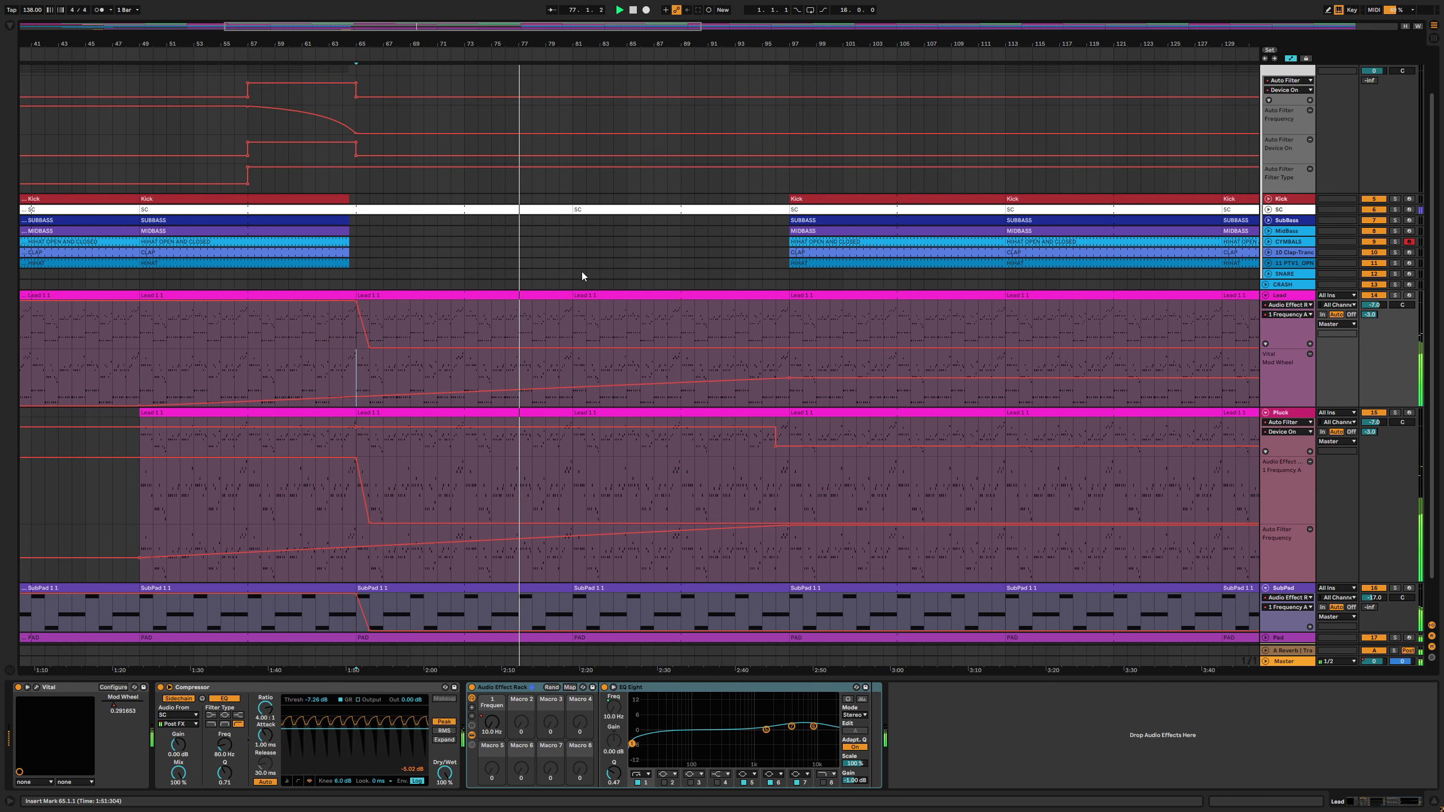
Play the transition into the breakdown from bar 62 with all tracks
{"action": "left_click", "coordinate": [320, 277]}
{"action": "key", "text": "space"}
{"action": "key", "text": "space"}
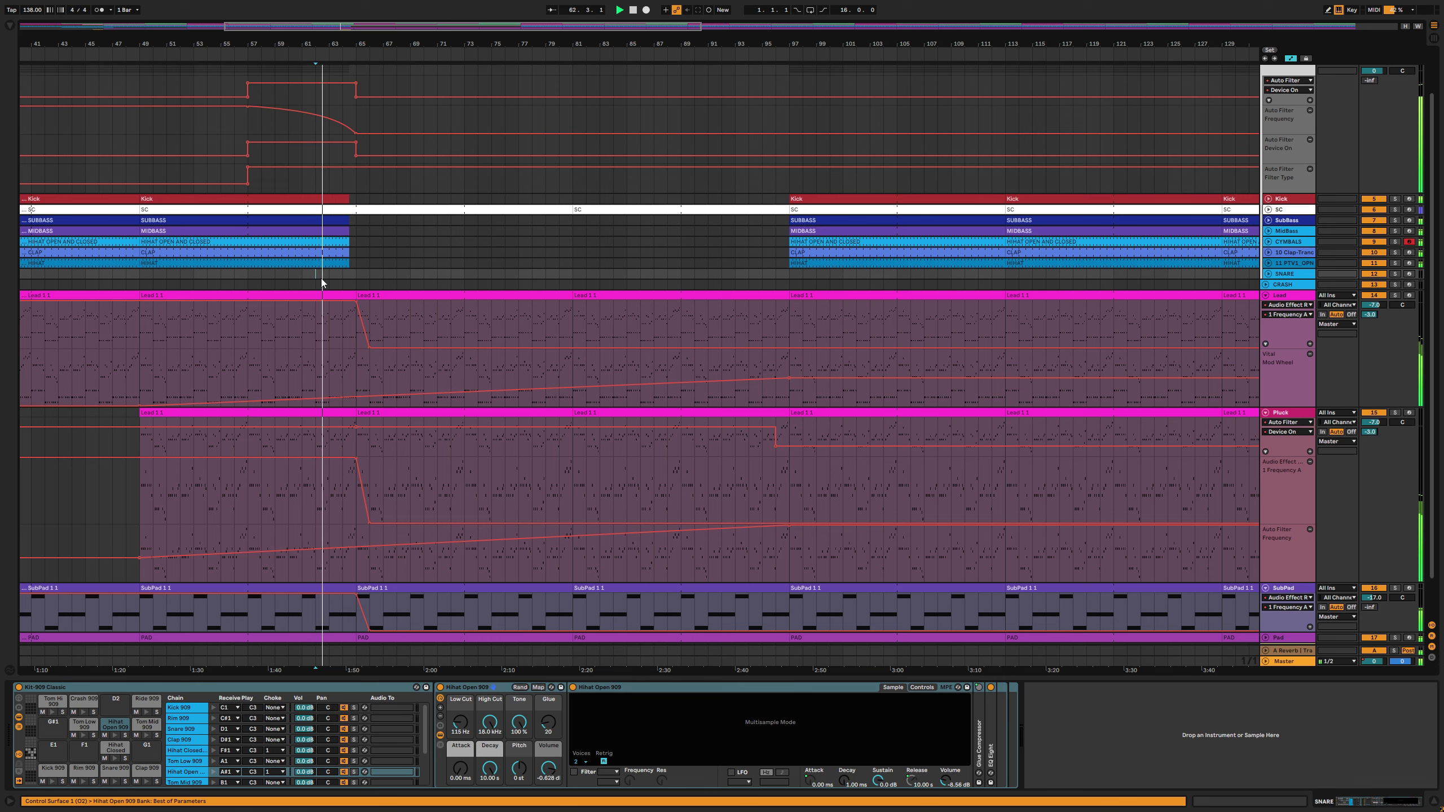
{"action": "scroll", "coordinate": [483, 188], "scroll_direction": "left", "scroll_amount": 2}
{"action": "scroll", "coordinate": [493, 224], "scroll_direction": "up", "scroll_amount": 2}
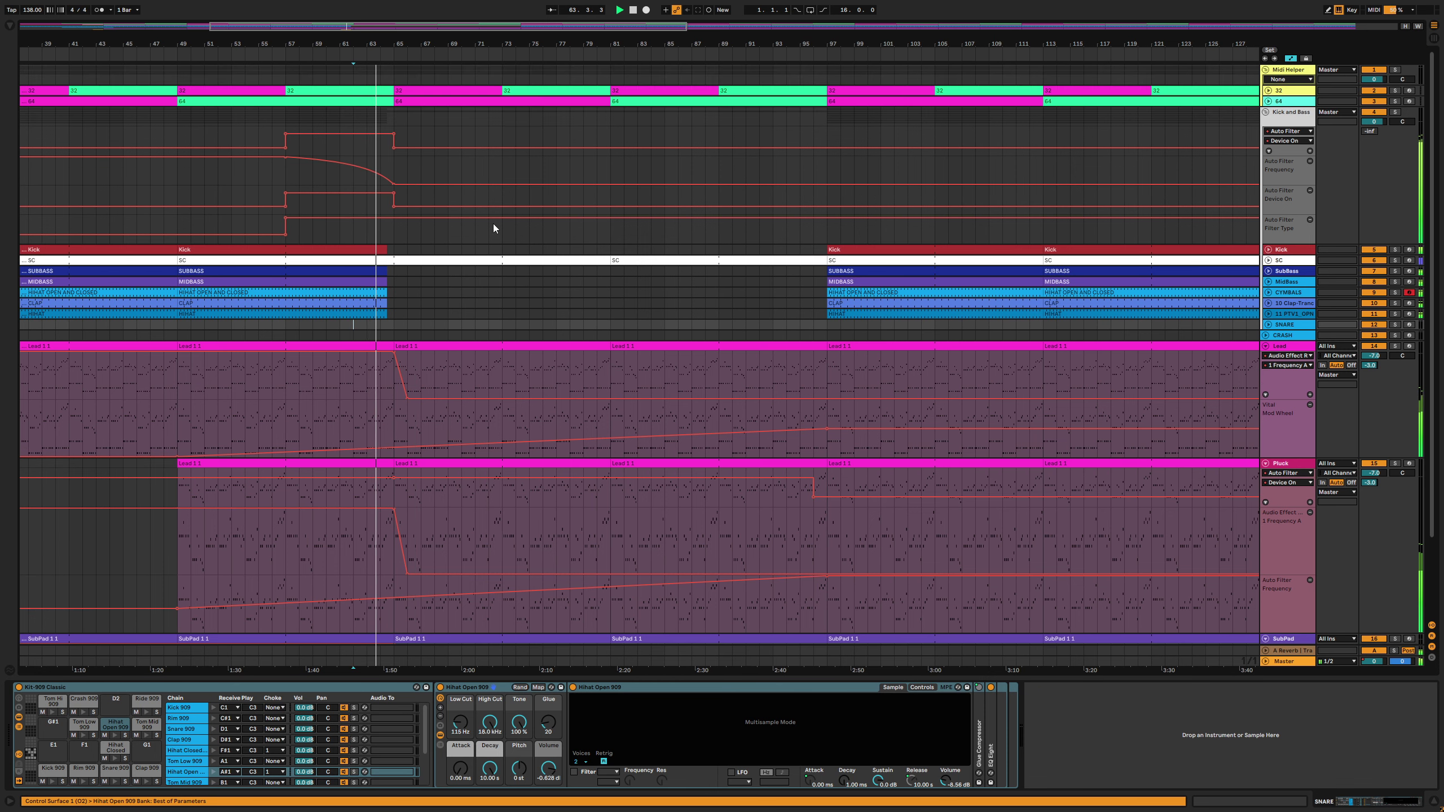
{"action": "scroll", "coordinate": [494, 223], "scroll_direction": "down", "scroll_amount": 2}
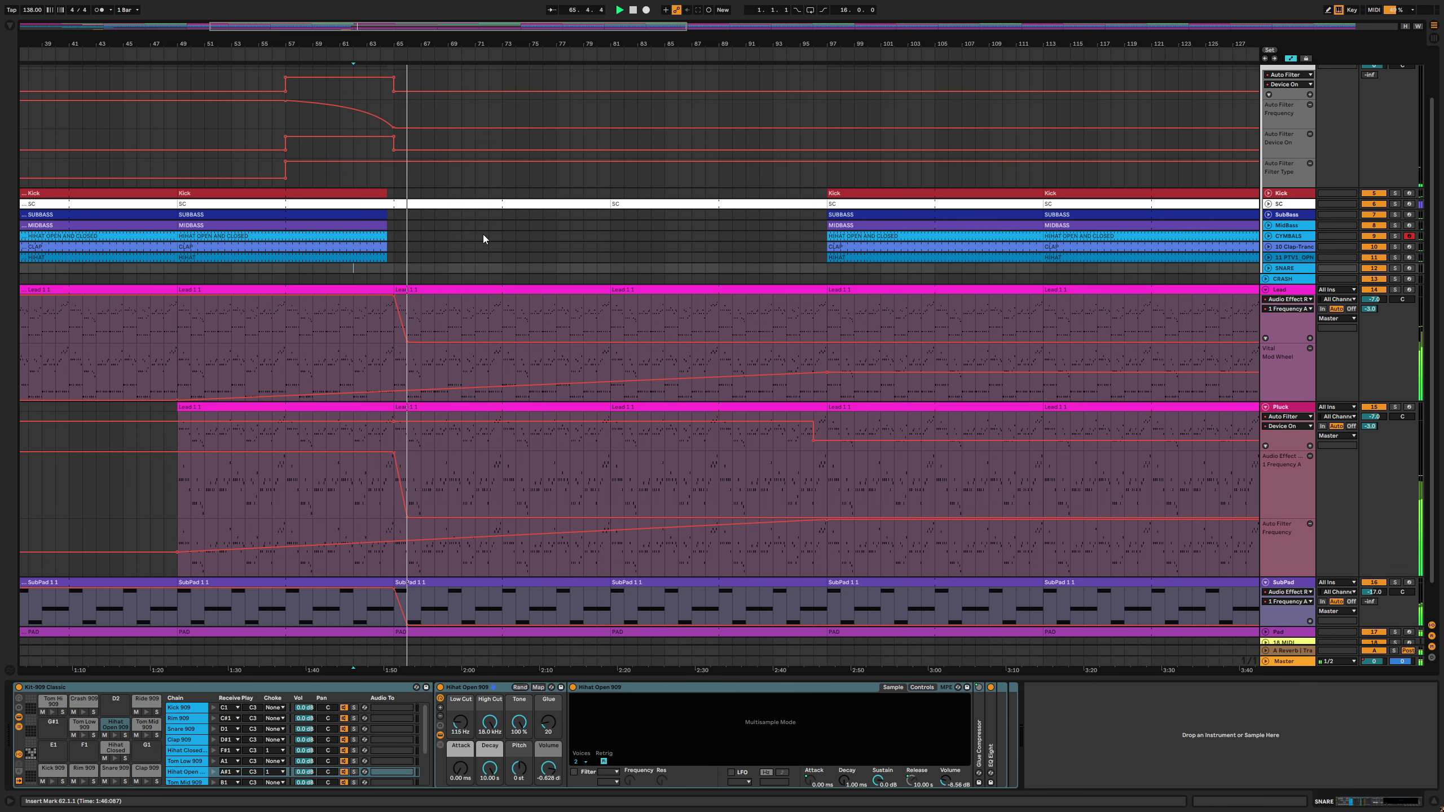
{"action": "scroll", "coordinate": [483, 235], "scroll_direction": "down", "scroll_amount": 2}
Unfold the Pad track to show its automation, and play the transition from bar 62 and again from bar 59
{"action": "left_click", "coordinate": [1266, 592]}
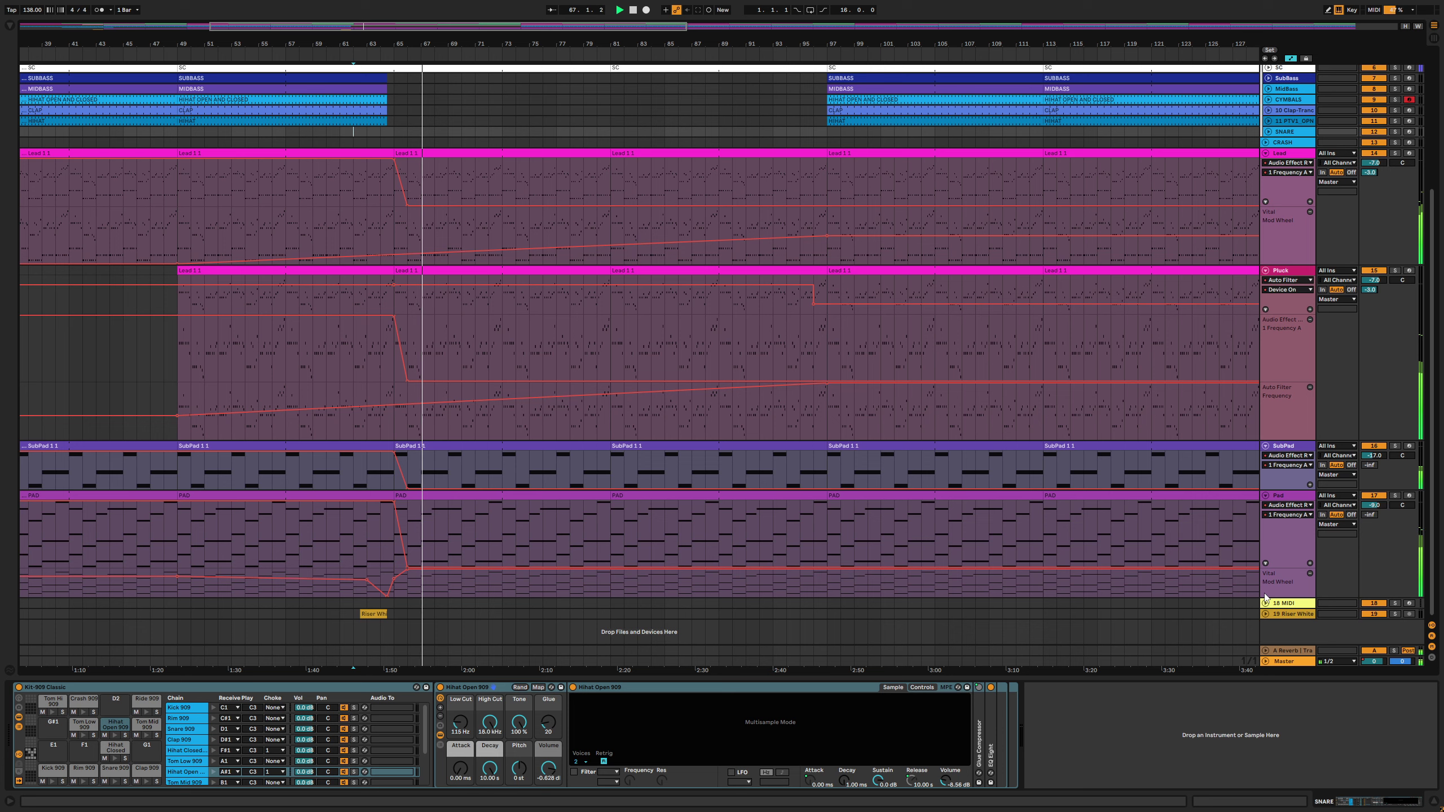
{"action": "left_click", "coordinate": [356, 535]}
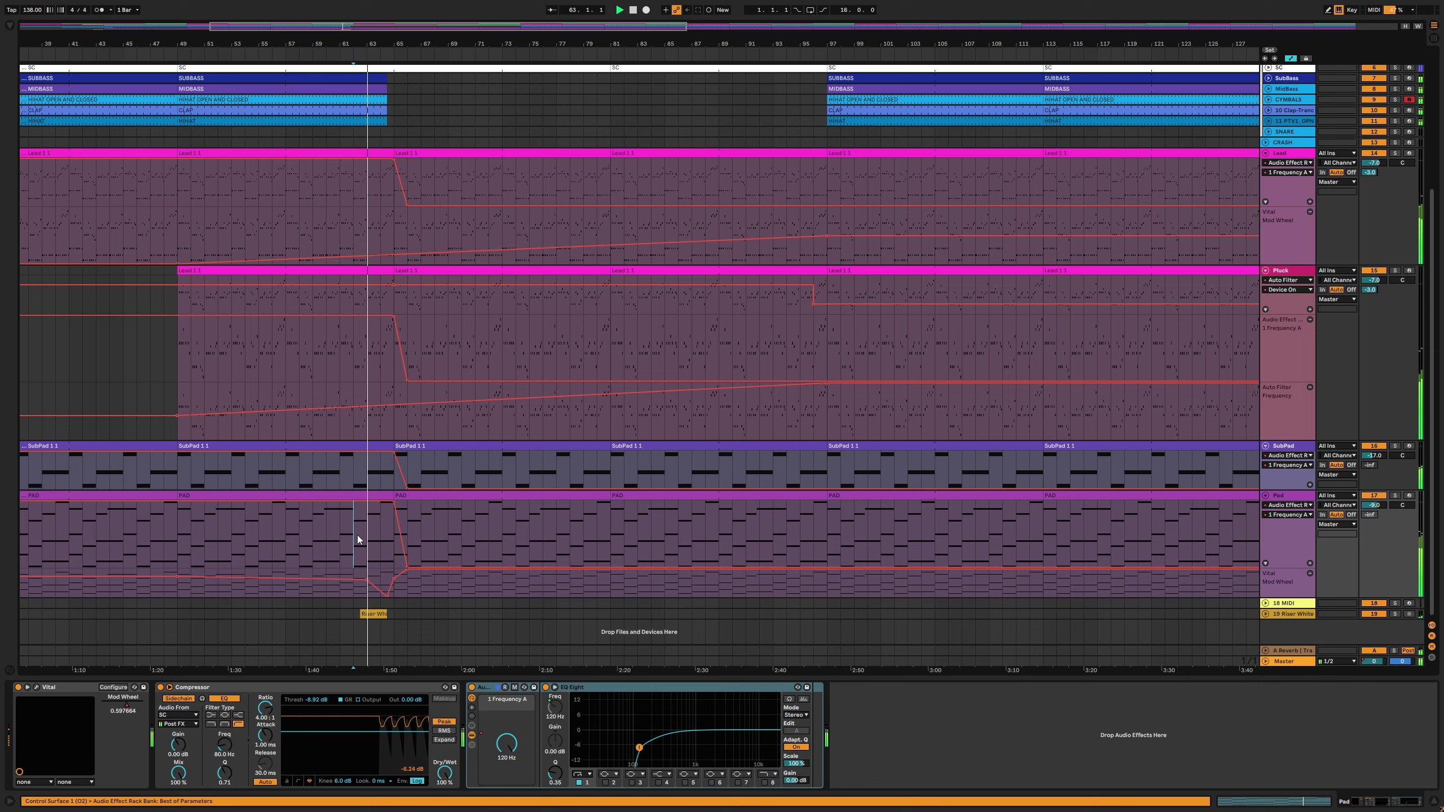
{"action": "key", "text": "space"}
{"action": "left_click", "coordinate": [309, 534]}
{"action": "key", "text": "space"}
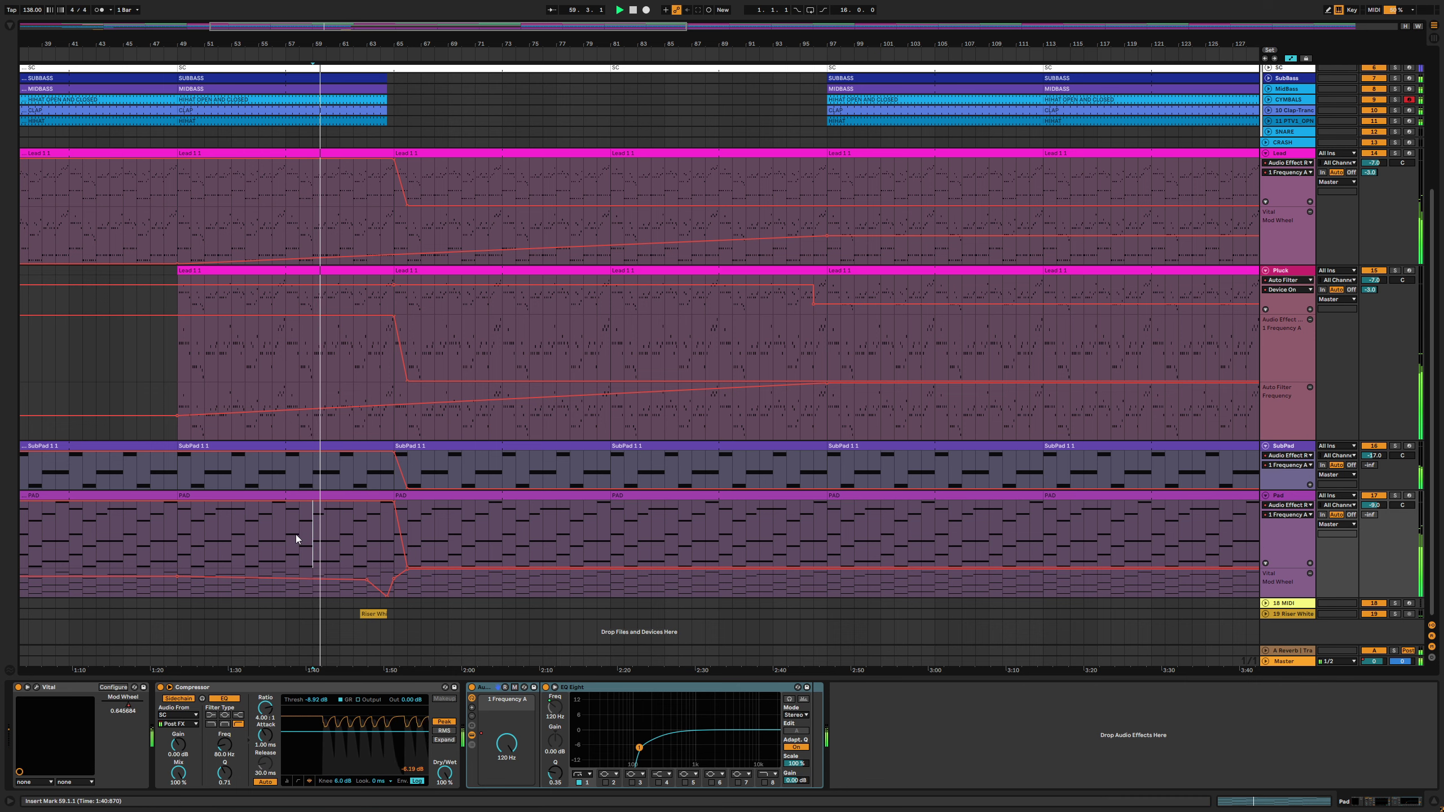
Solo the Pad track and listen to its mod wheel dip just before the breakdown
{"action": "scroll", "coordinate": [1090, 384], "scroll_direction": "left", "scroll_amount": 5}
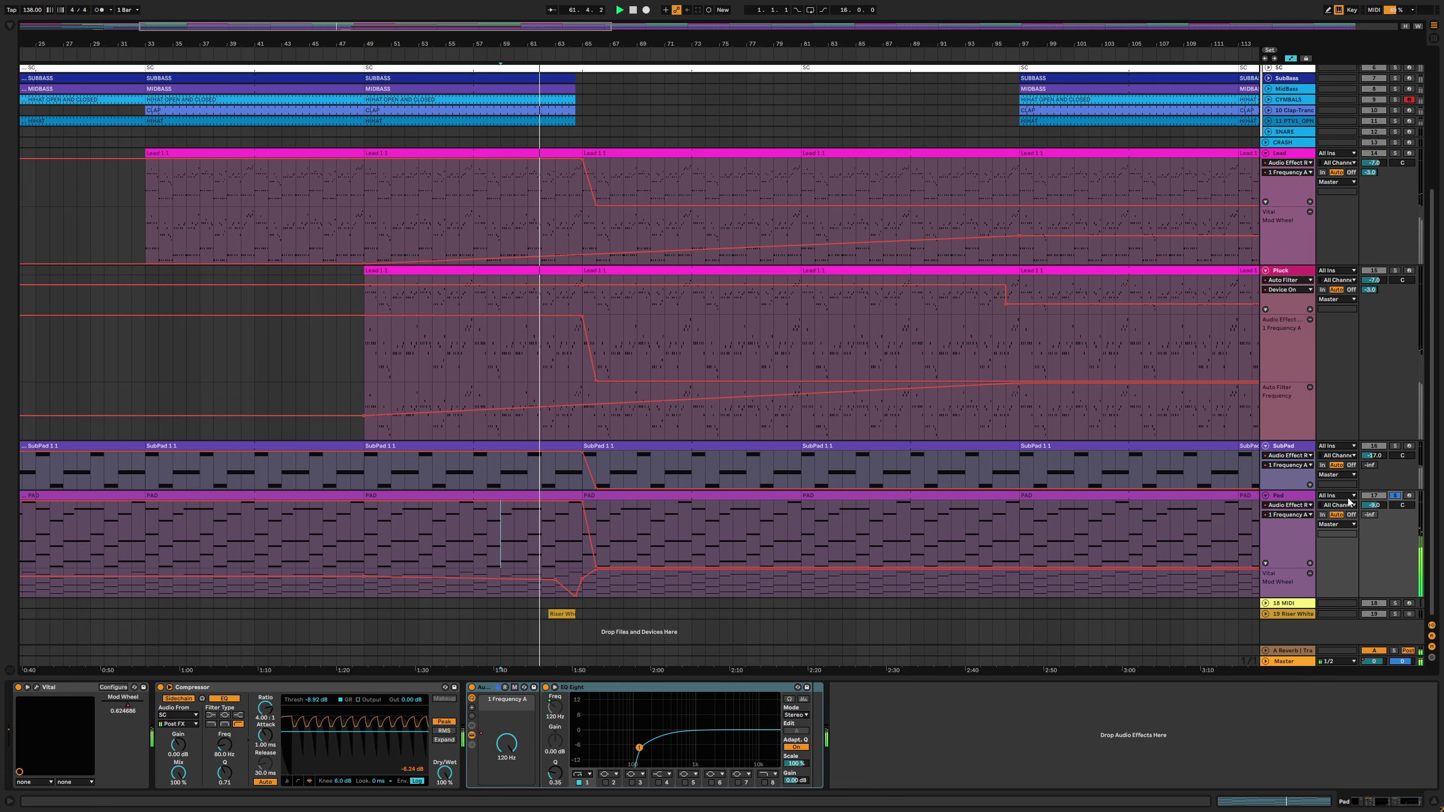
{"action": "left_click", "coordinate": [1395, 495]}
{"action": "key", "text": "plus"}
{"action": "key", "text": "plus"}
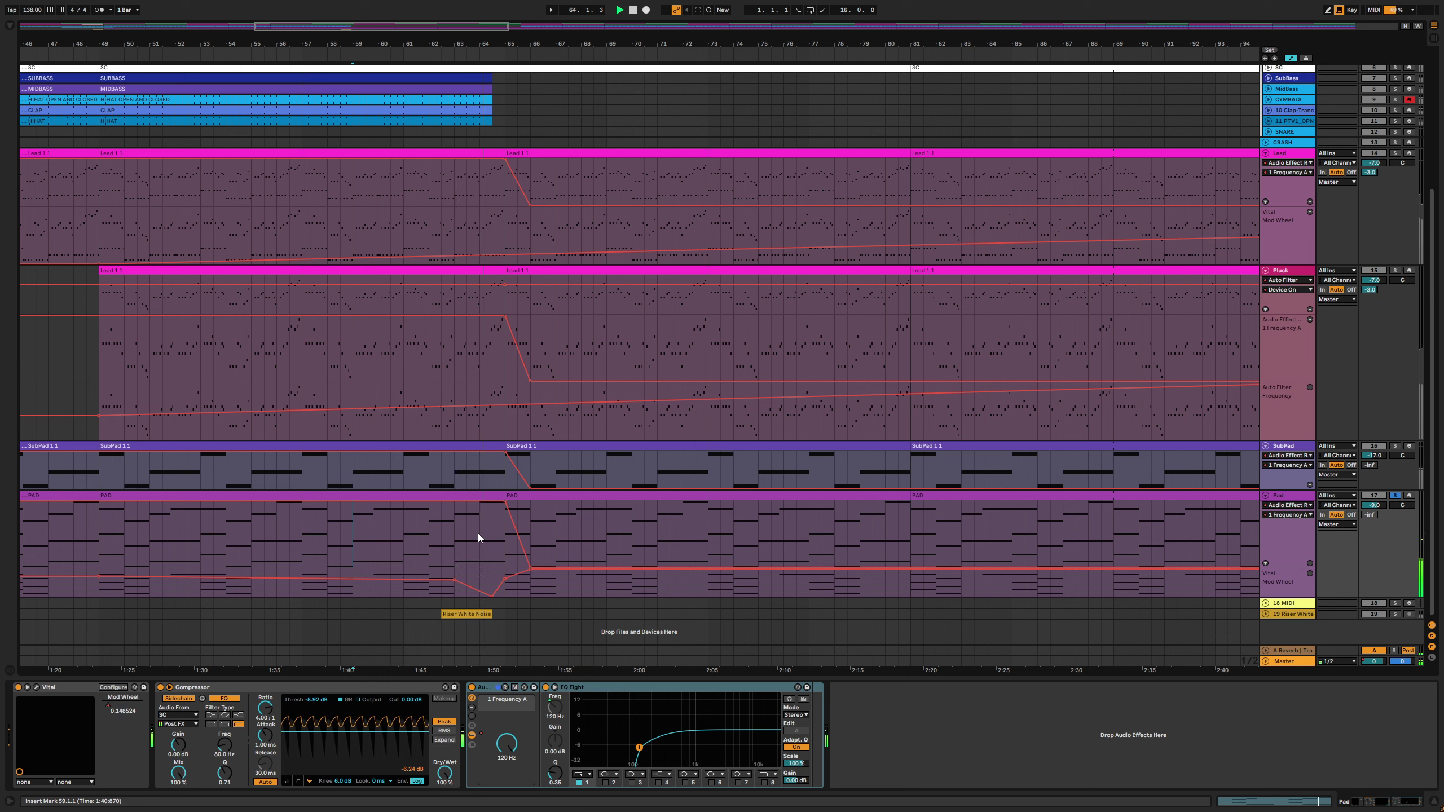
Reshape the Pad's Vital Mod Wheel to rise gradually from bar 65 to about 0.64 at bar 89, and play it unsoloed
{"action": "left_click", "coordinate": [531, 571]}
{"action": "key", "text": "minus"}
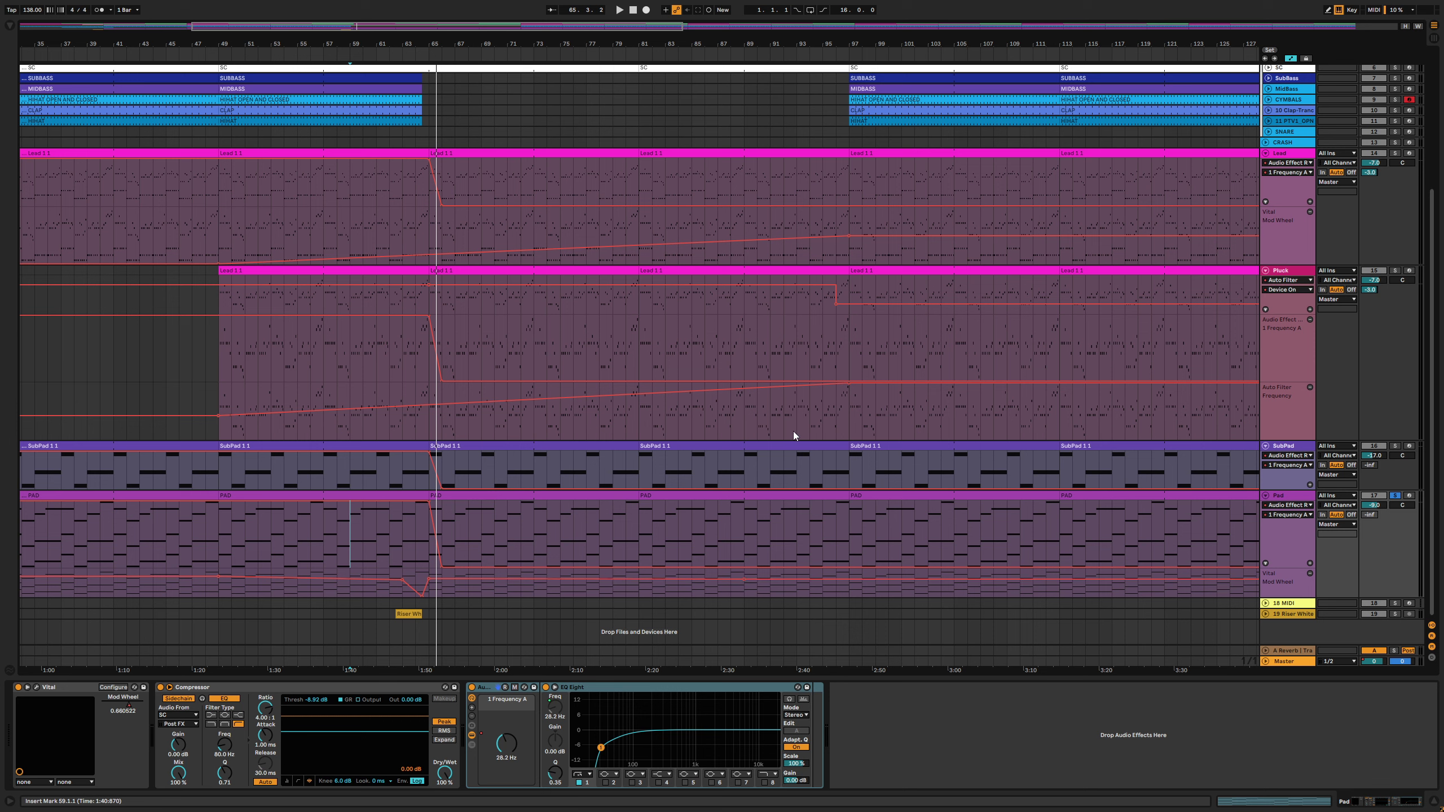
{"action": "left_click", "coordinate": [429, 580]}
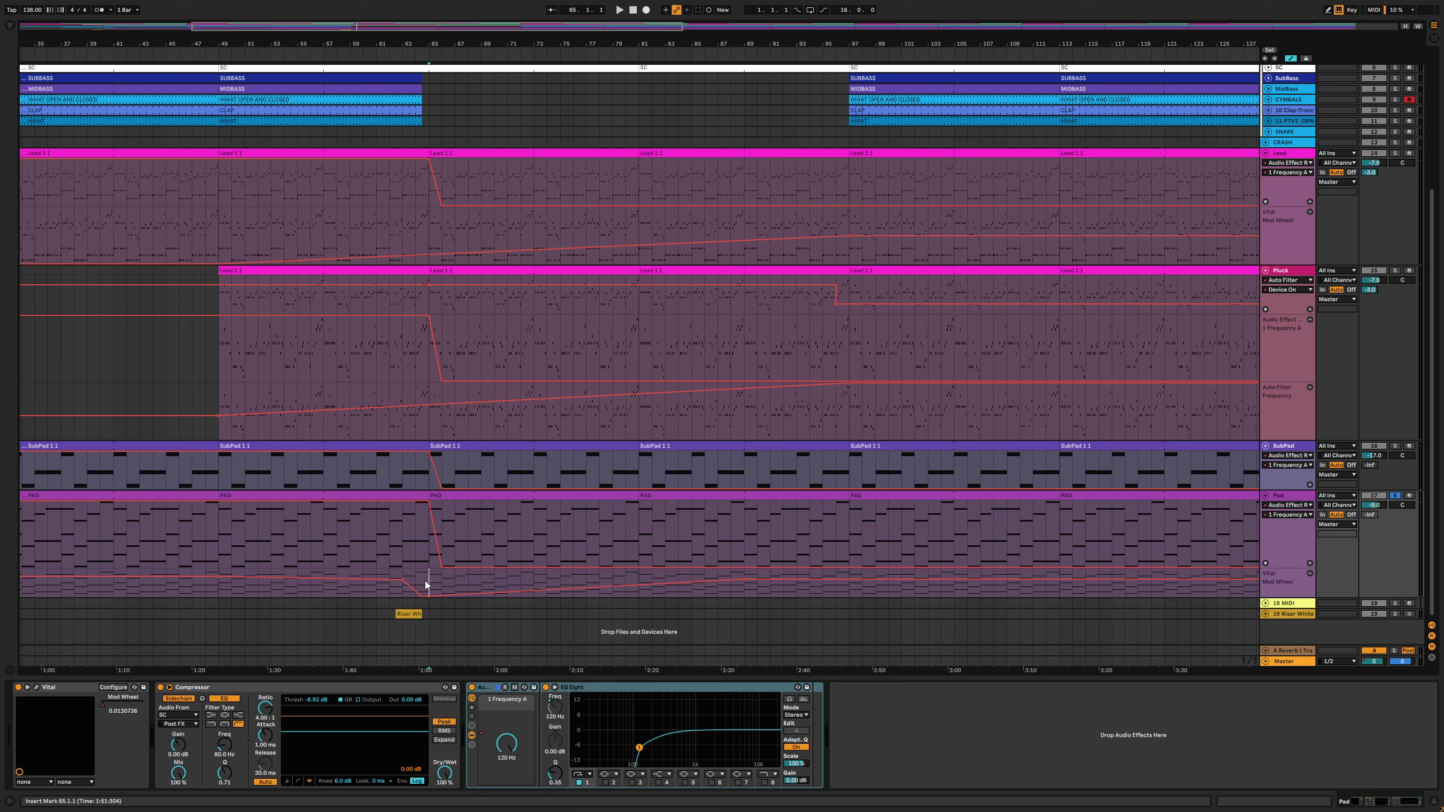
{"action": "key", "text": "space"}
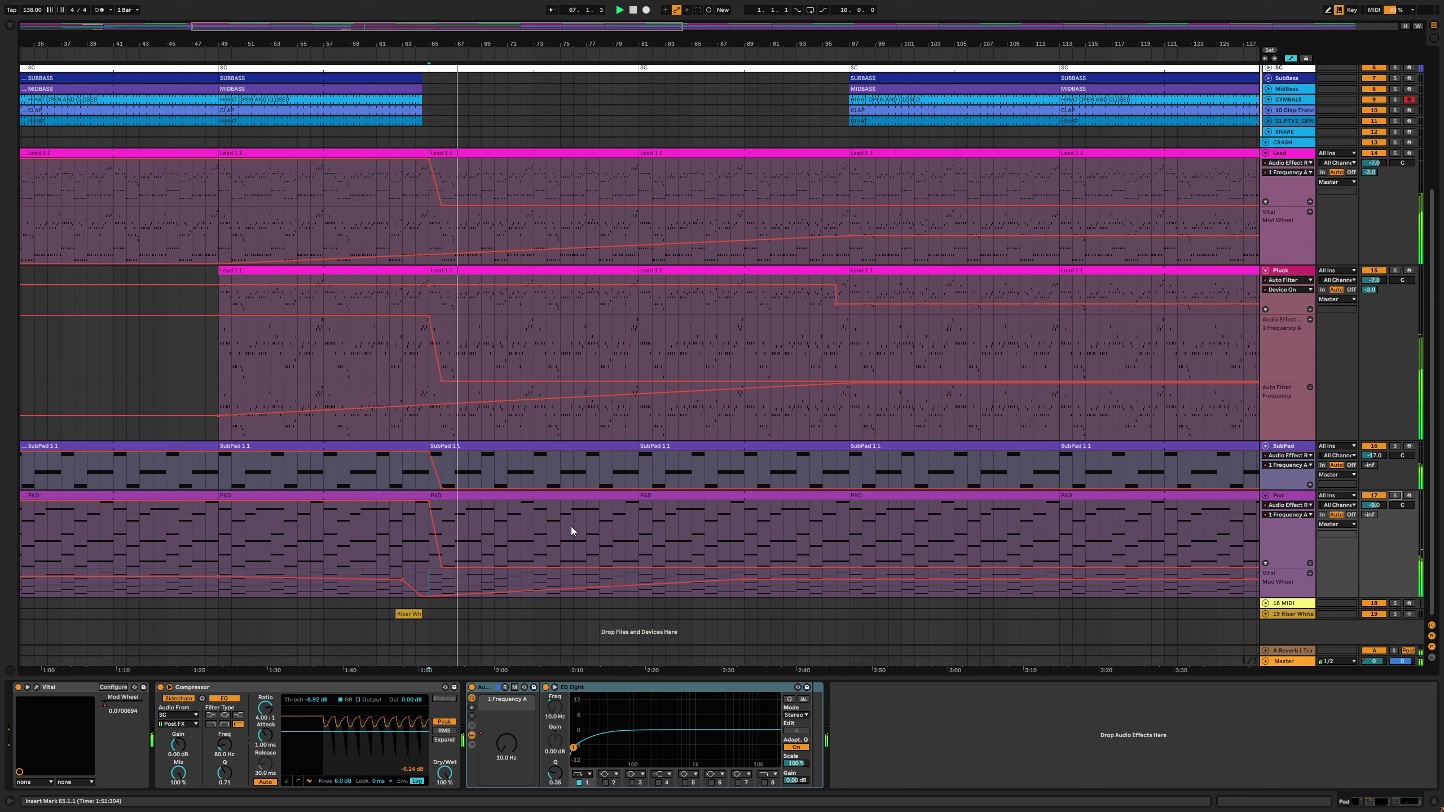
{"action": "left_click", "coordinate": [745, 593]}
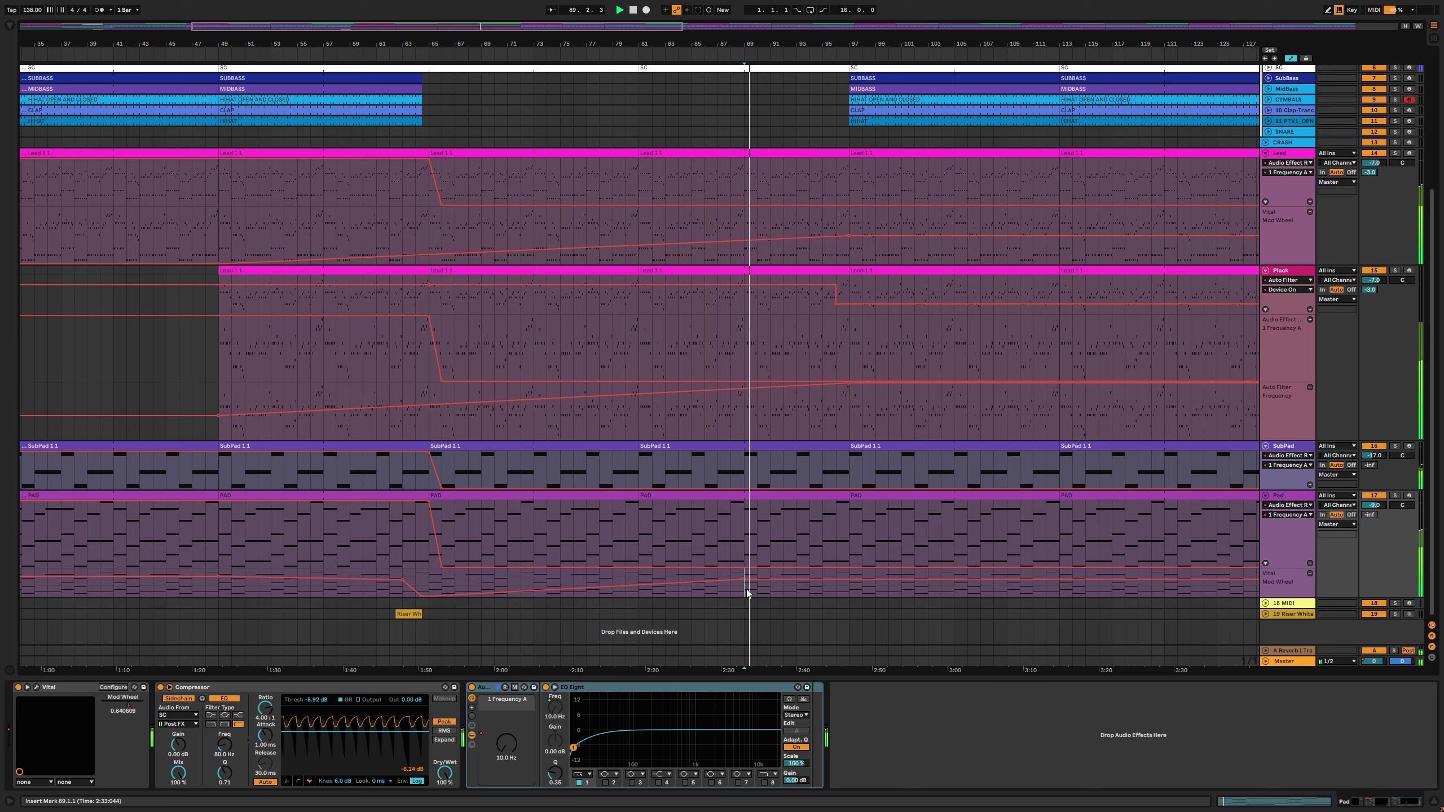
{"action": "mouse_move", "coordinate": [744, 581]}
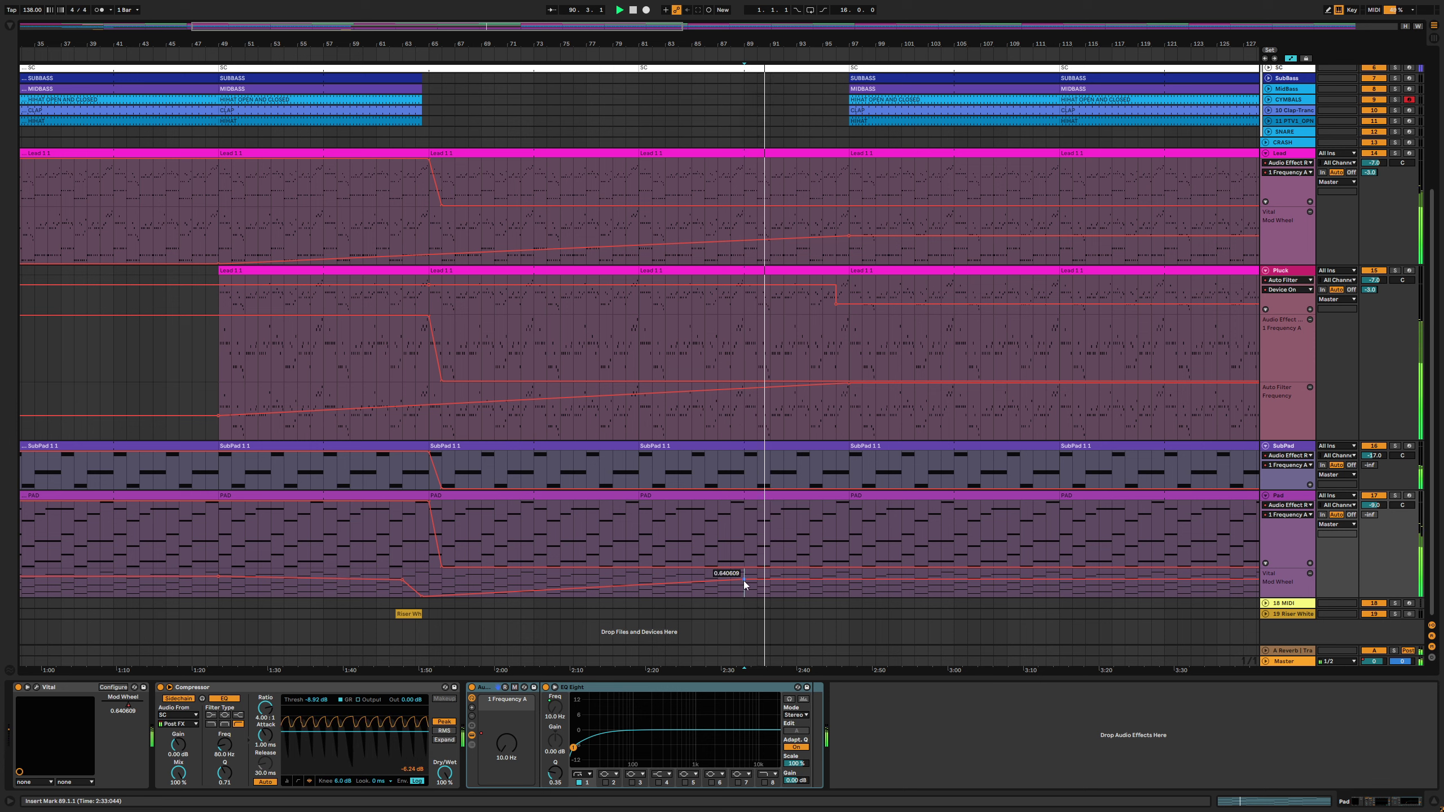
{"action": "left_click", "coordinate": [743, 581]}
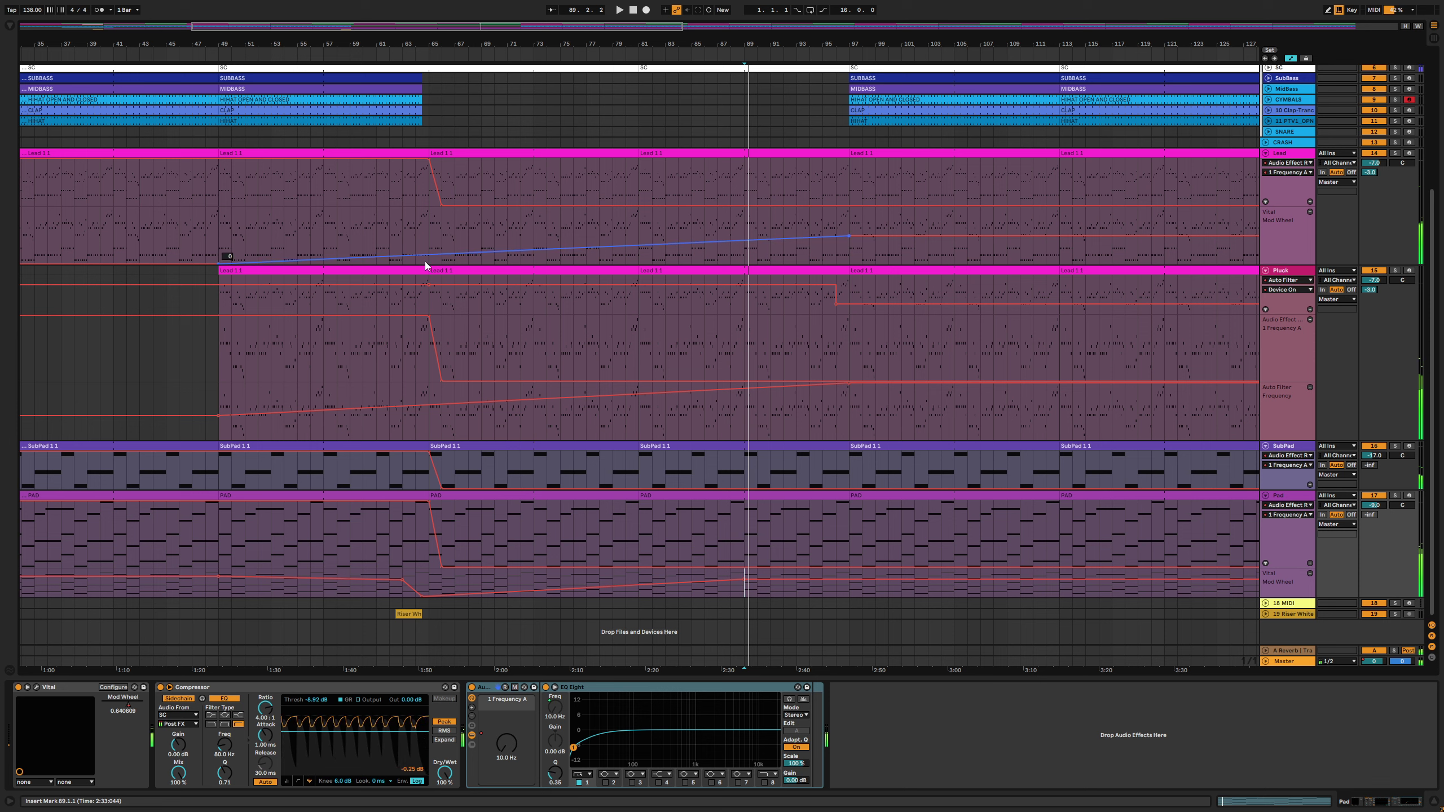
Play the full mix from bar 62 into the breakdown and hide the device chain to show more tracks
{"action": "left_click", "coordinate": [389, 349]}
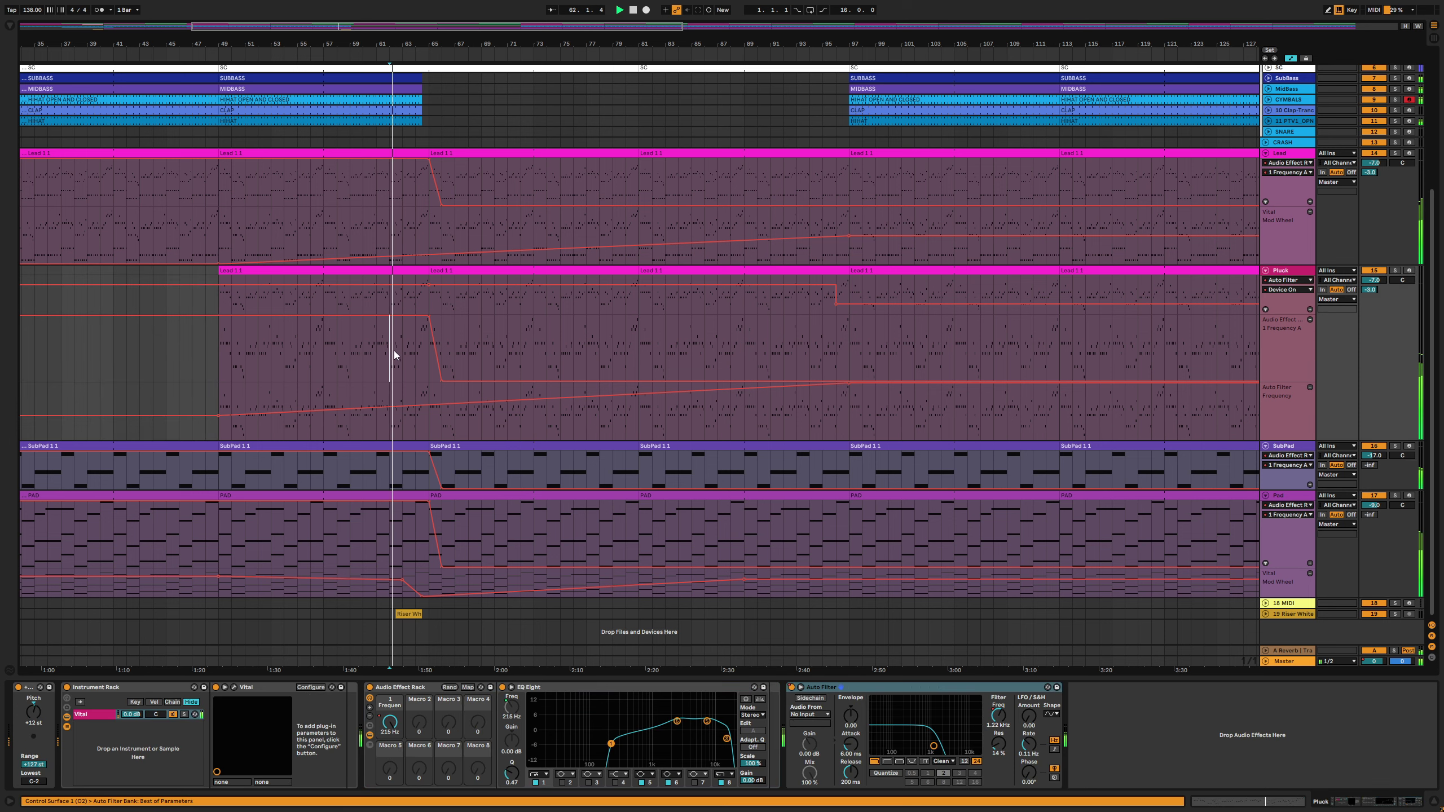
{"action": "left_click", "coordinate": [1434, 805]}
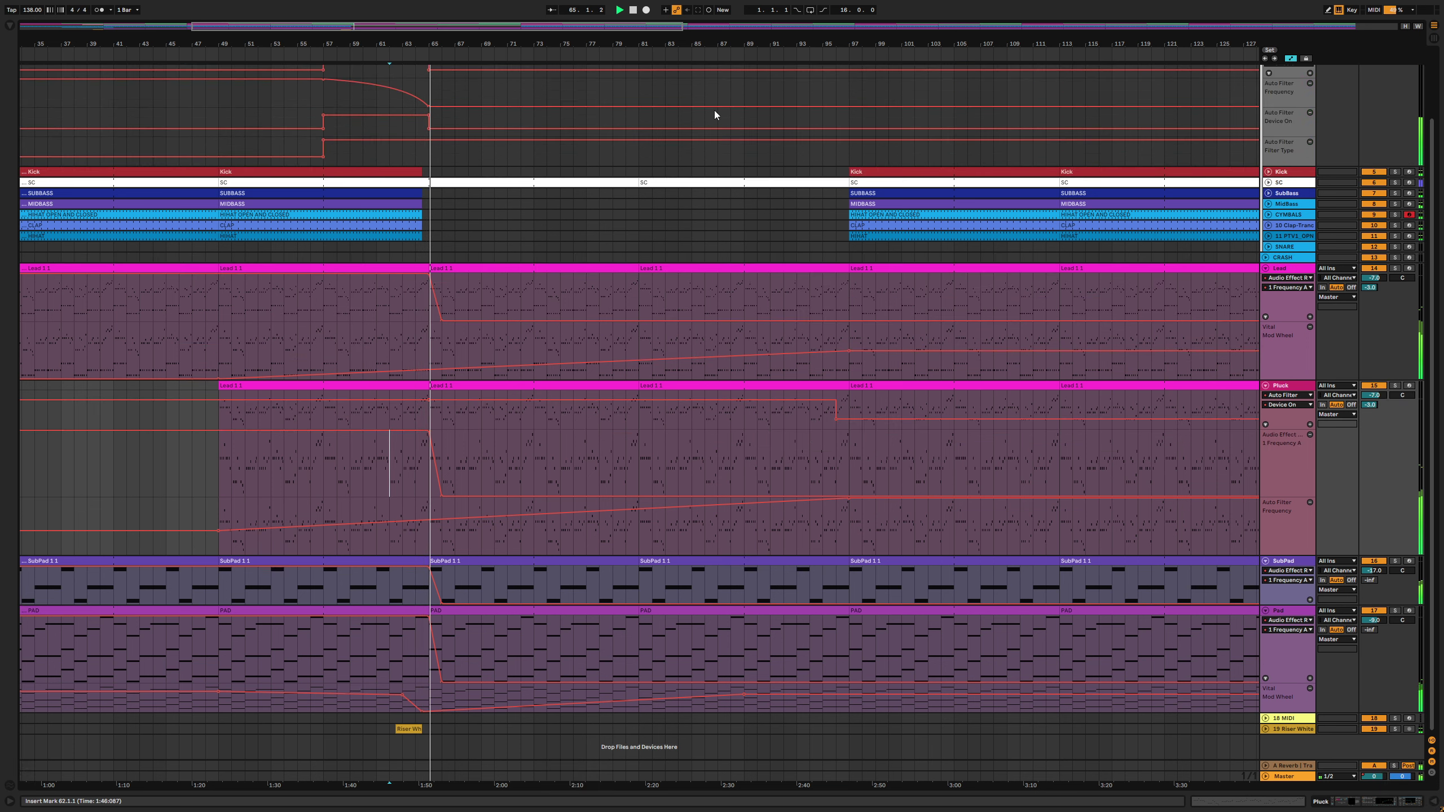
{"action": "scroll", "coordinate": [682, 42], "scroll_direction": "up", "scroll_amount": 3}
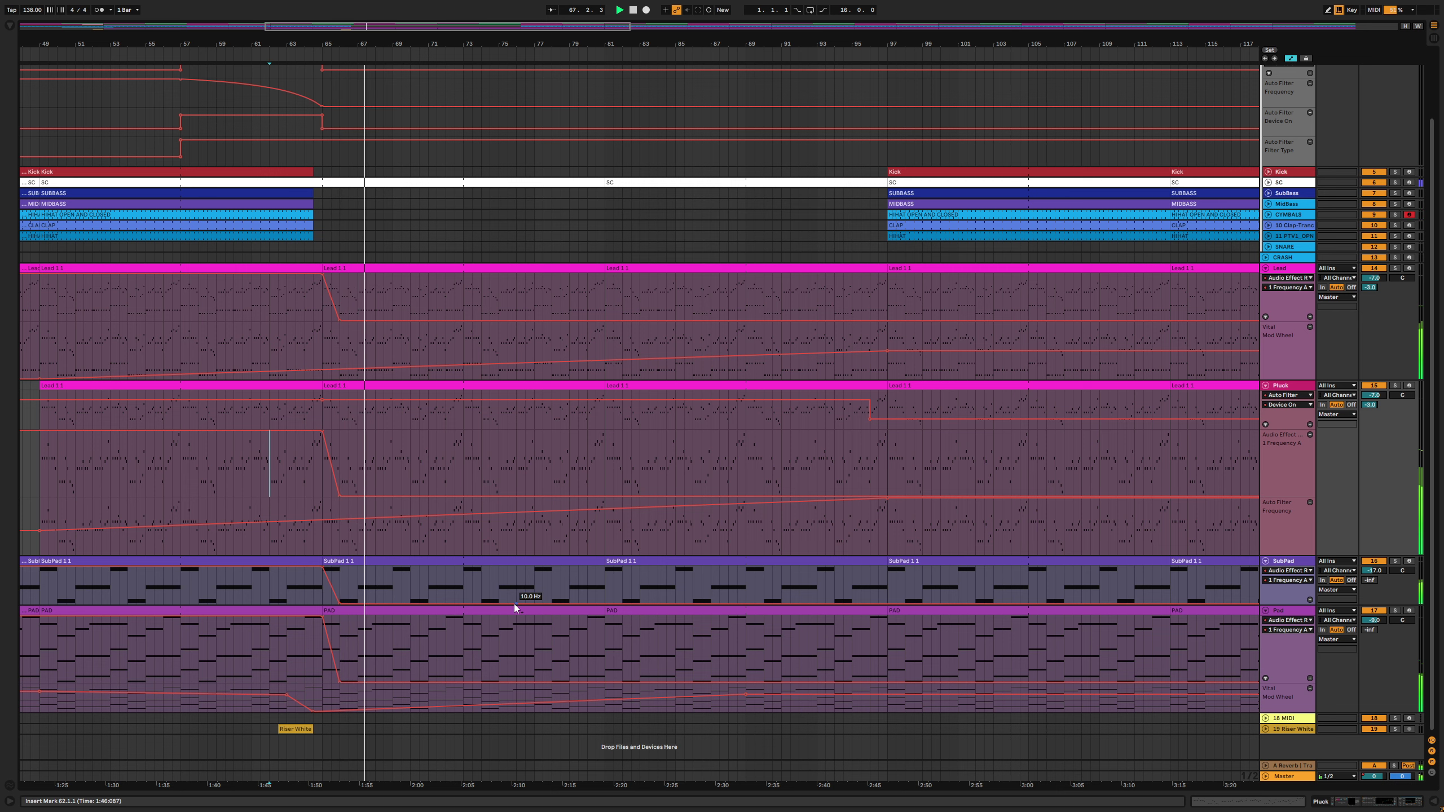
{"action": "scroll", "coordinate": [361, 69], "scroll_direction": "left", "scroll_amount": 5}
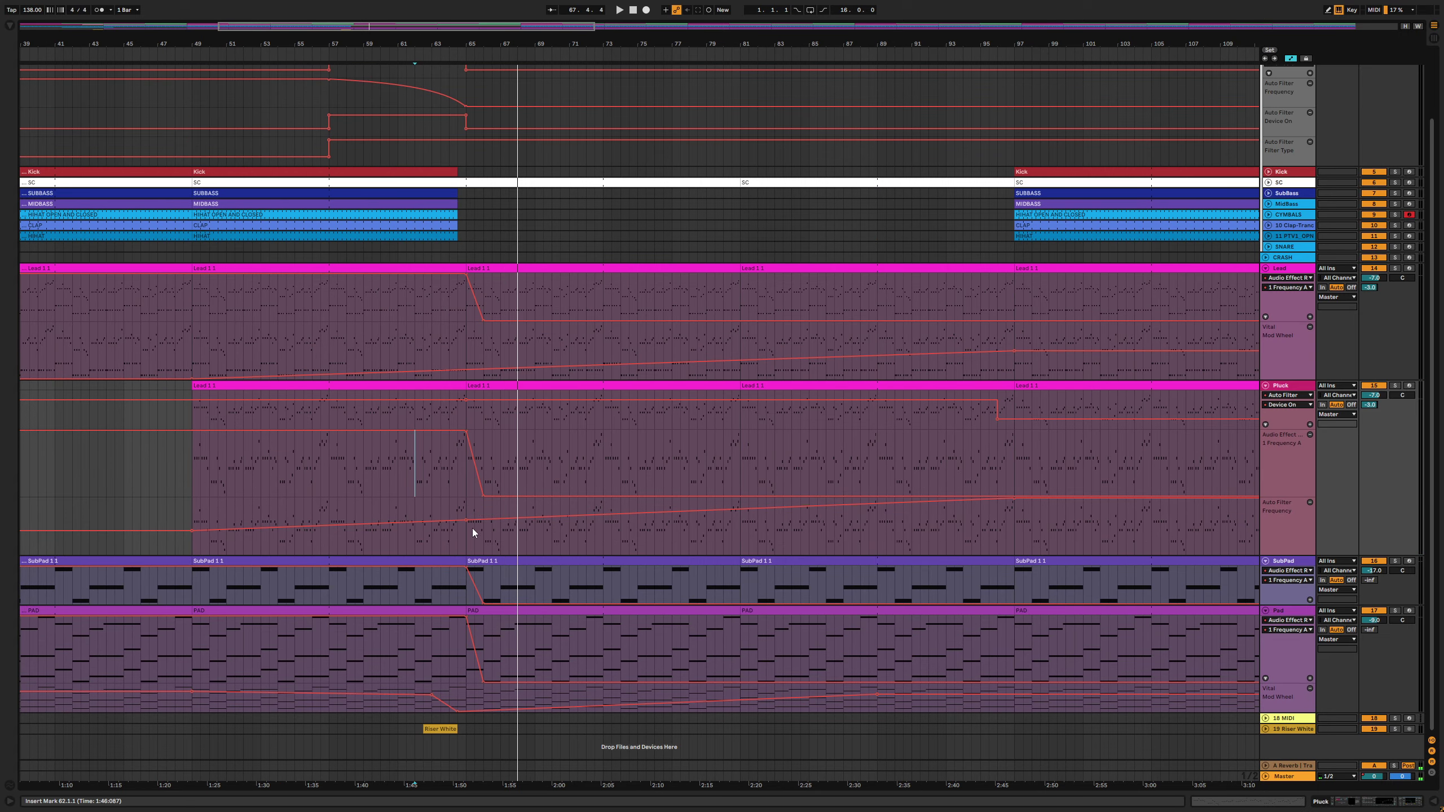
Start the Pluck's Auto Filter Frequency rise at bar 65 and delay its Device On switch-off to bar 97
{"action": "left_click", "coordinate": [465, 522]}
{"action": "key", "text": "space"}
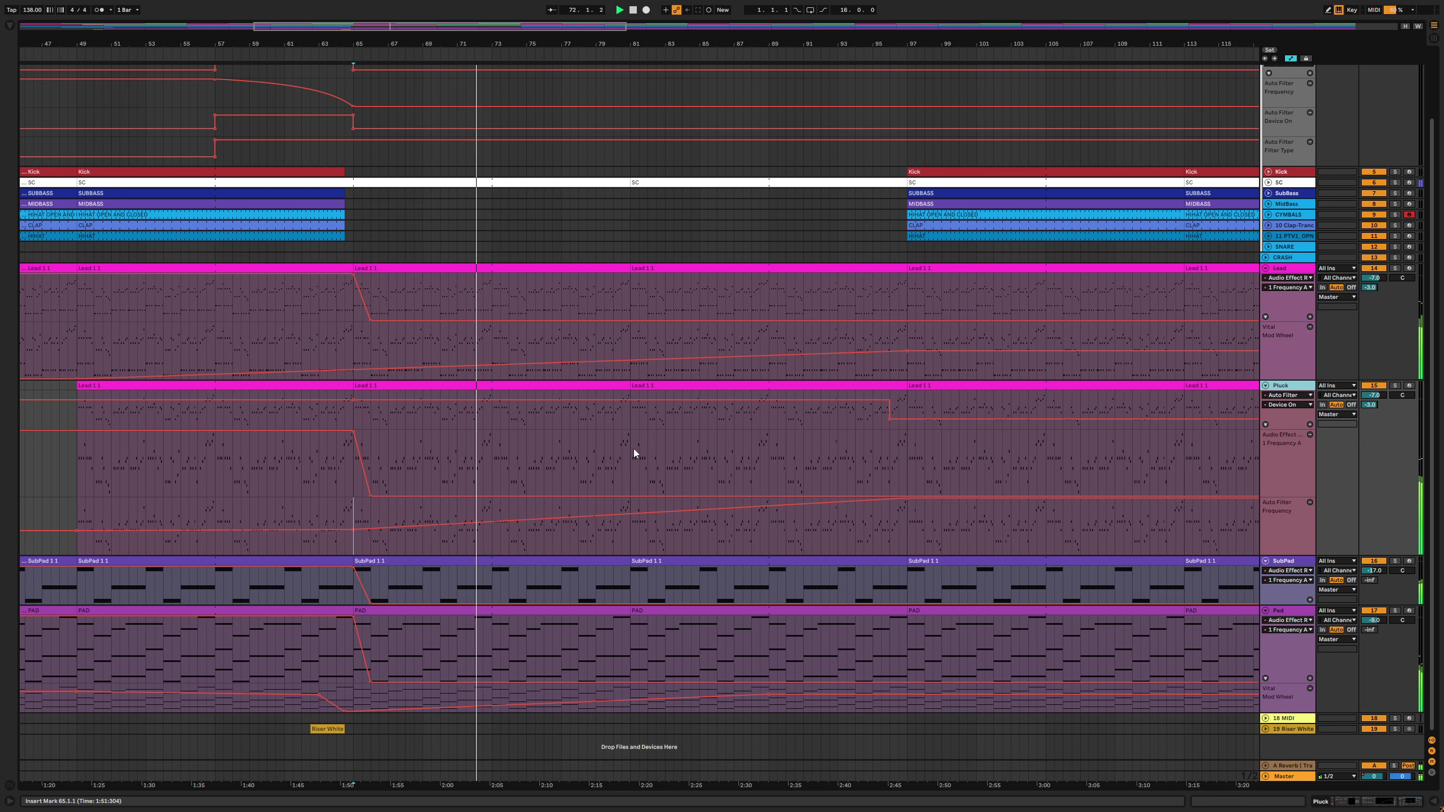
{"action": "left_click_drag", "start_coordinate": [892, 420], "coordinate": [908, 420]}
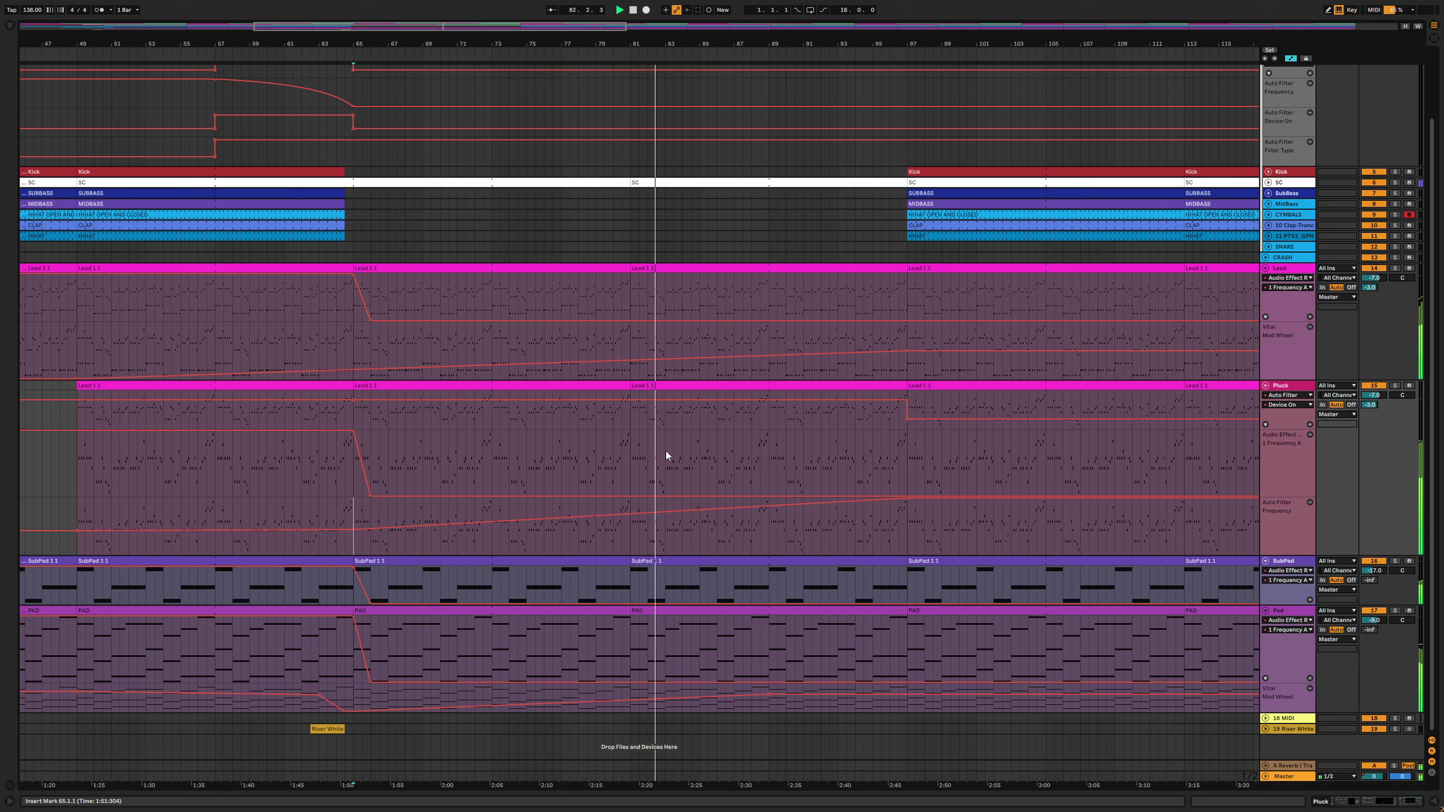
Solo the Pad track and play the start of its breakdown from bar 65
{"action": "left_click", "coordinate": [1302, 611]}
{"action": "key", "text": "space"}
{"action": "key", "text": "space"}
{"action": "left_click", "coordinate": [1396, 611]}
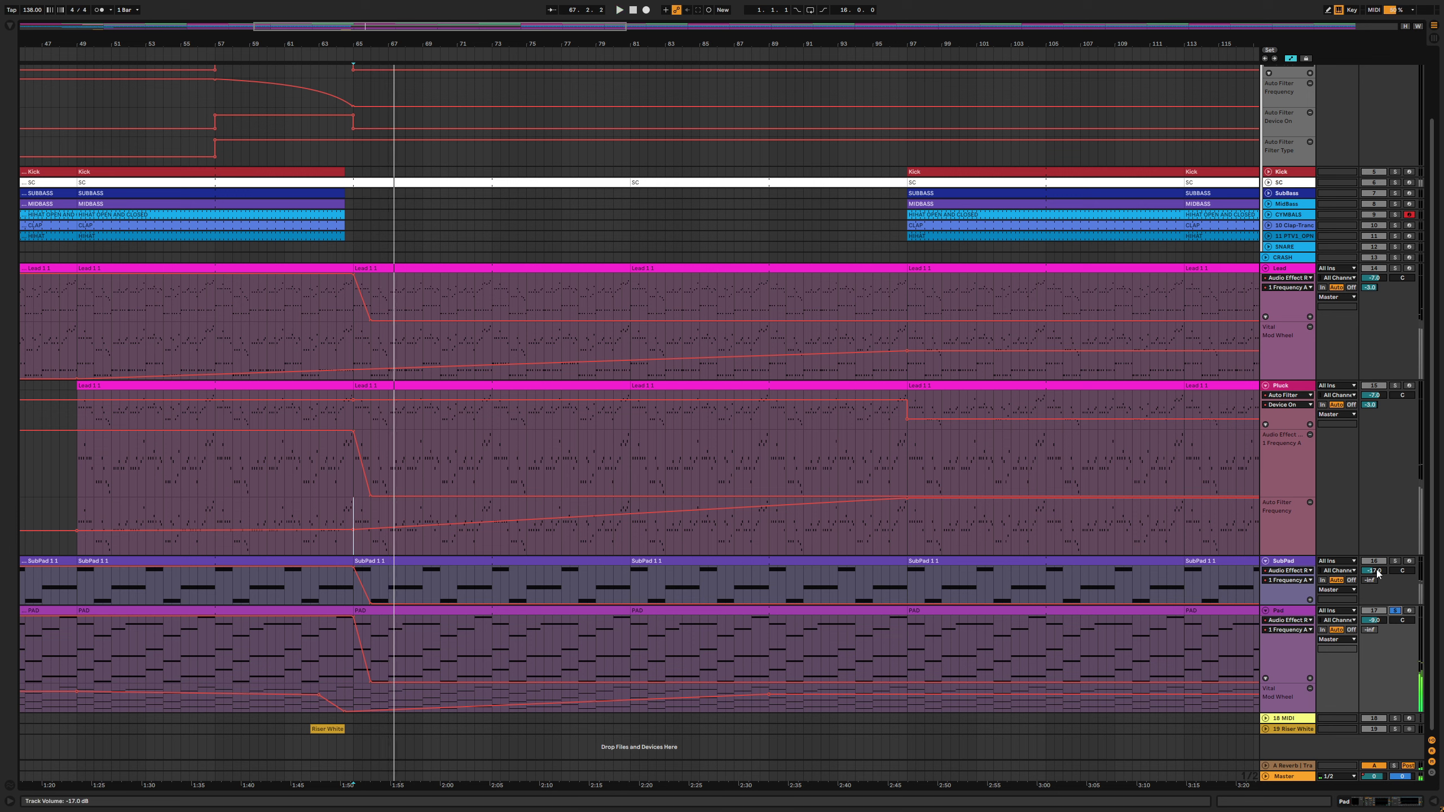
Solo the SubPad track instead and play its breakdown clip from bar 65
{"action": "left_click", "coordinate": [1396, 561]}
{"action": "key", "text": "space"}
{"action": "key", "text": "space"}
{"action": "left_click", "coordinate": [591, 562]}
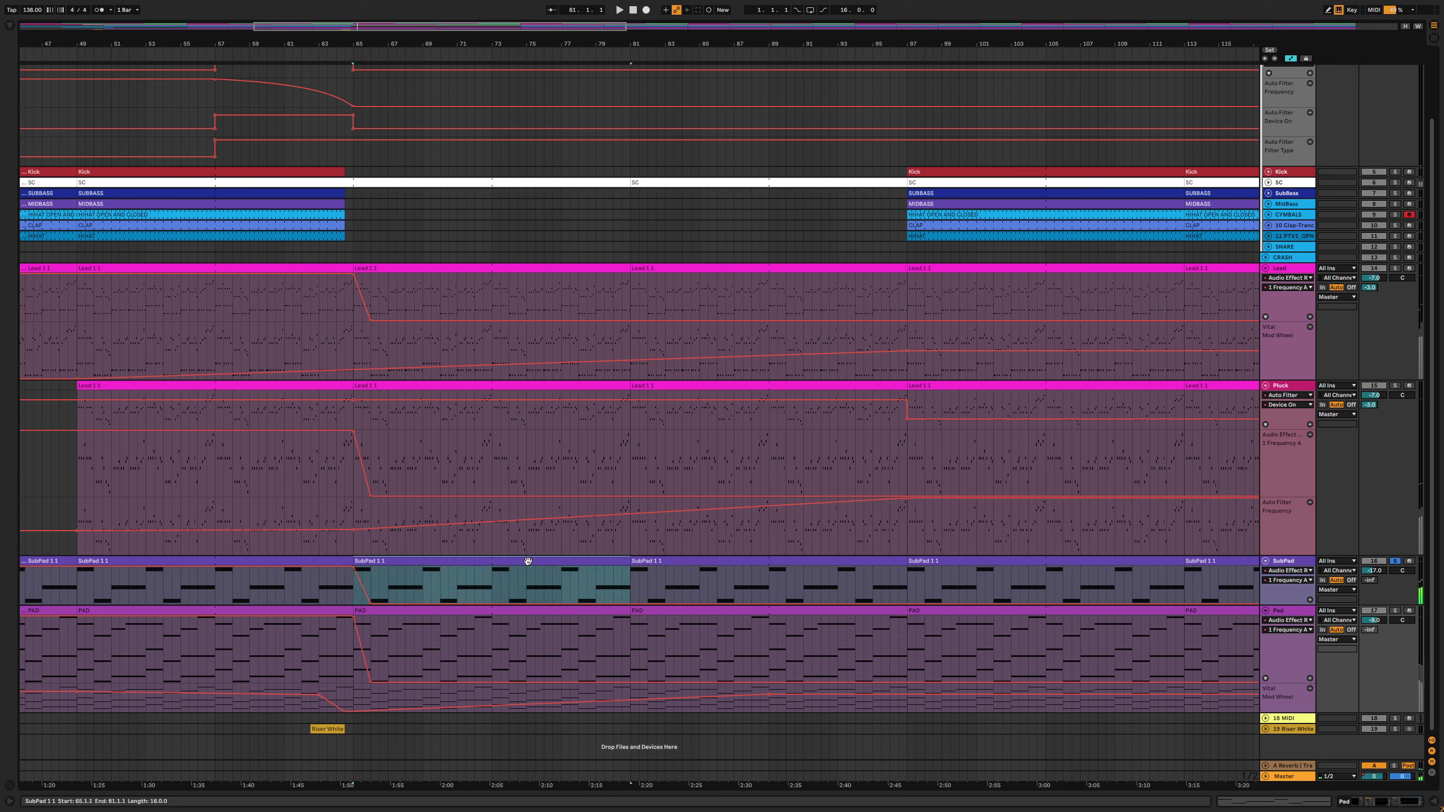
{"action": "key", "text": "space"}
{"action": "key", "text": "space"}
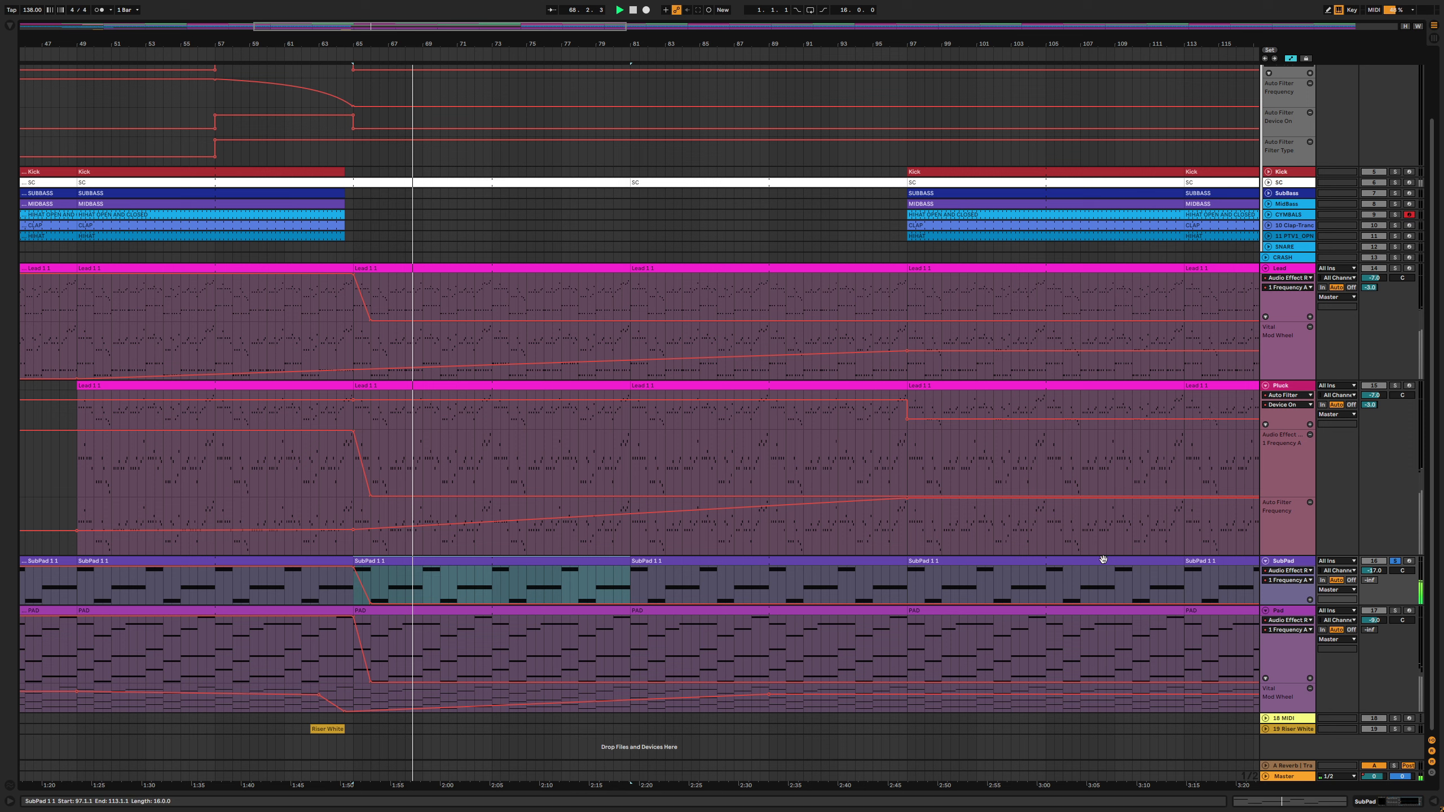
Show the SubPad's device chain and compare its sound from bar 62 with the breakdown from bar 67
{"action": "double_click", "coordinate": [1267, 566]}
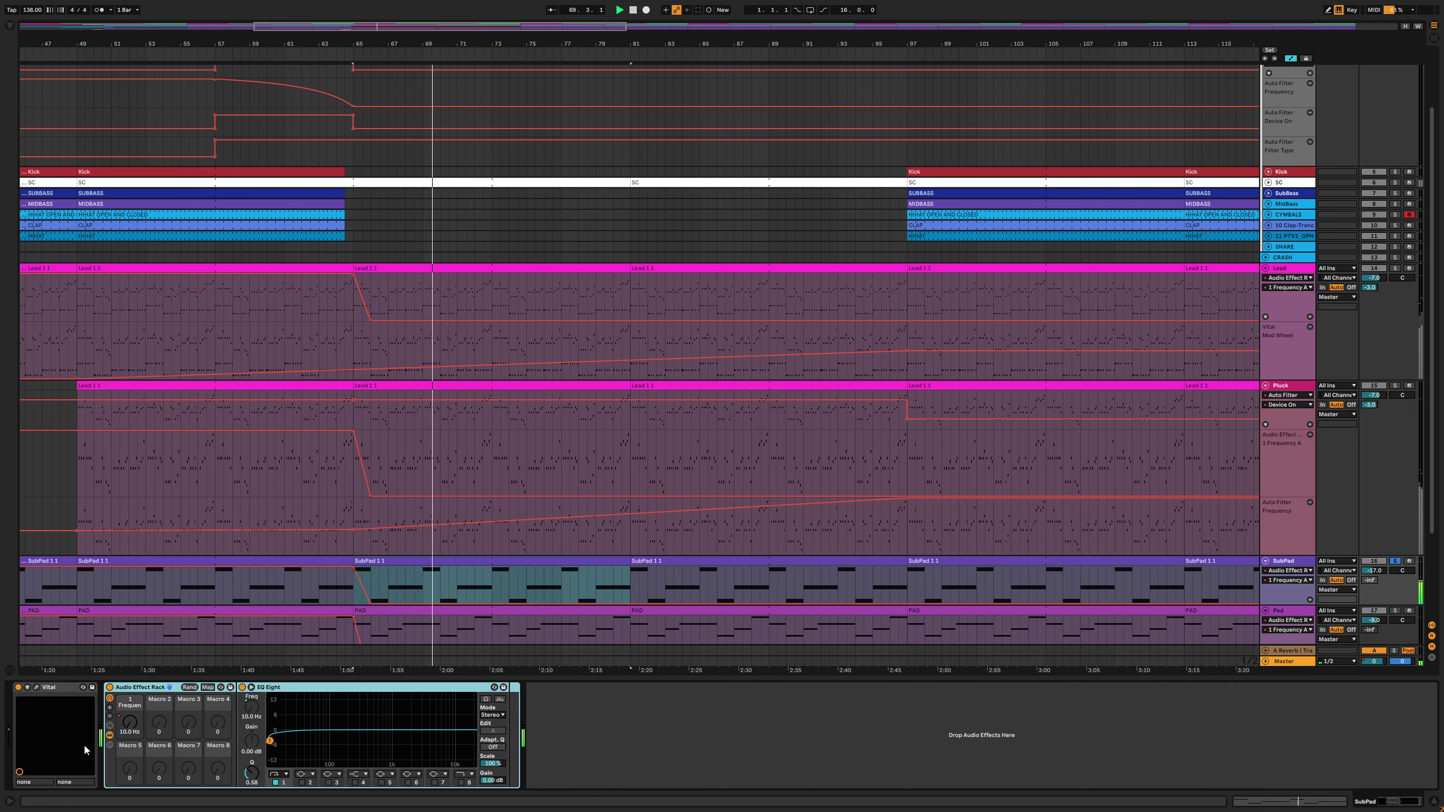
{"action": "left_click", "coordinate": [301, 590]}
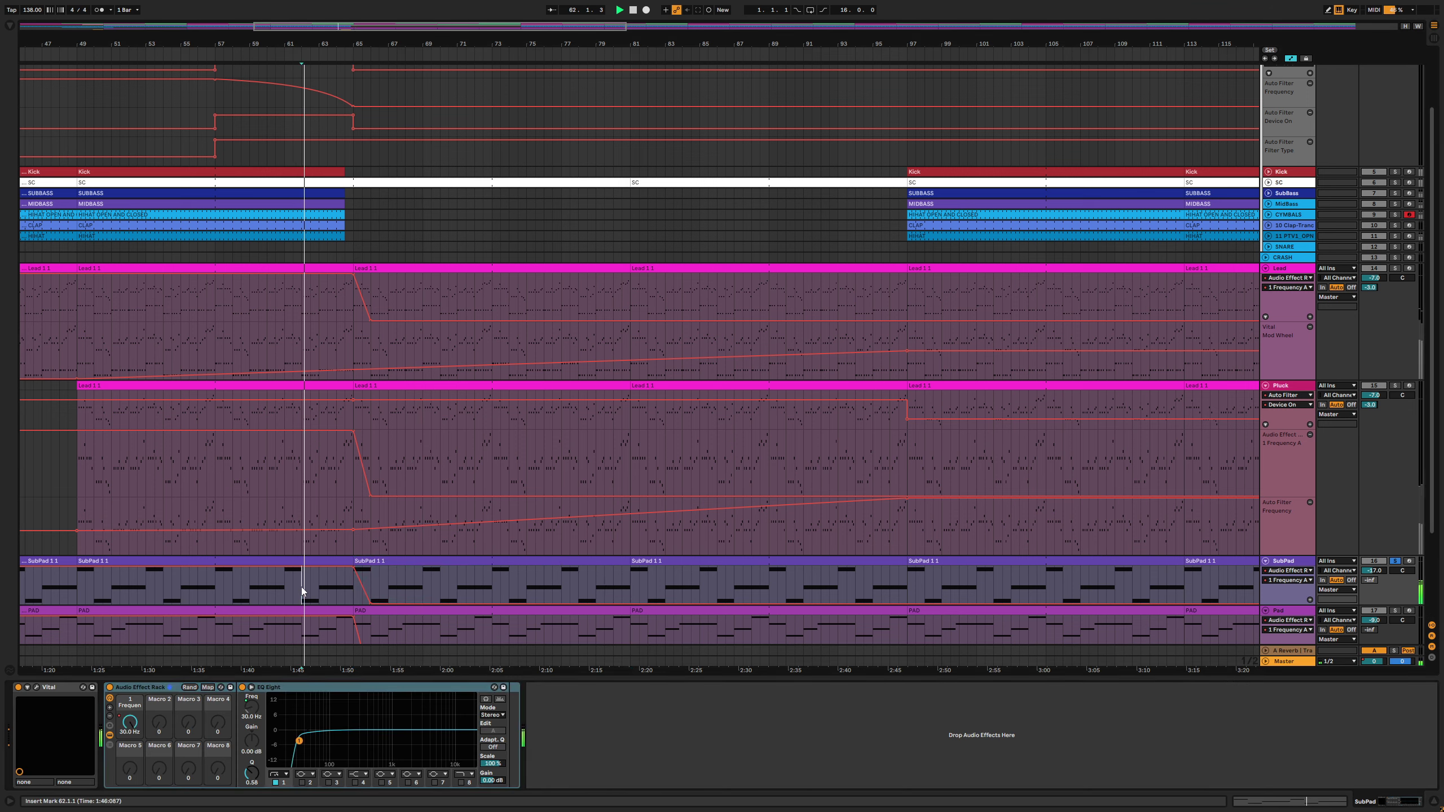
{"action": "left_click", "coordinate": [396, 587]}
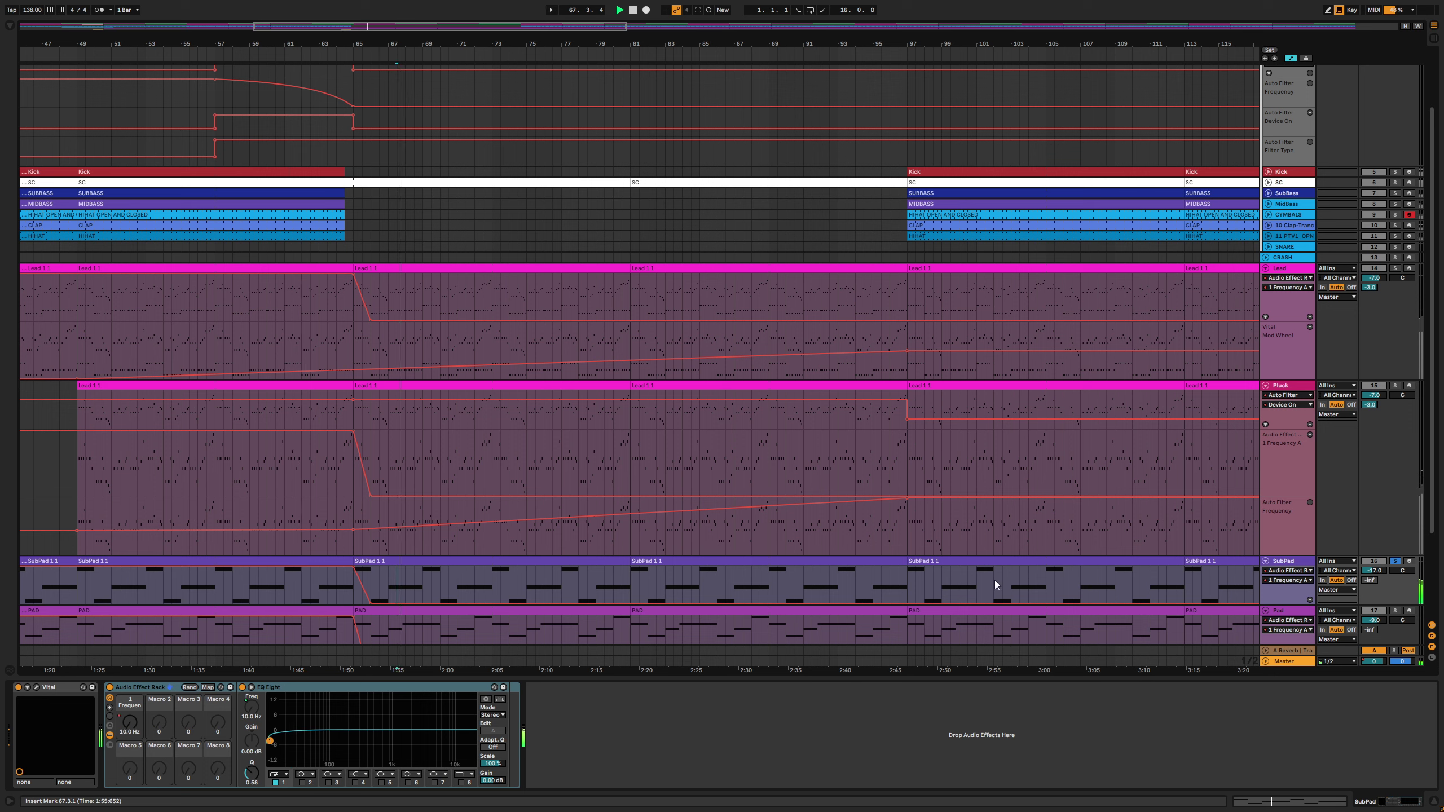
Unsolo the SubPad, hide its device chain and play the breakdown with all tracks
{"action": "left_click", "coordinate": [1395, 561]}
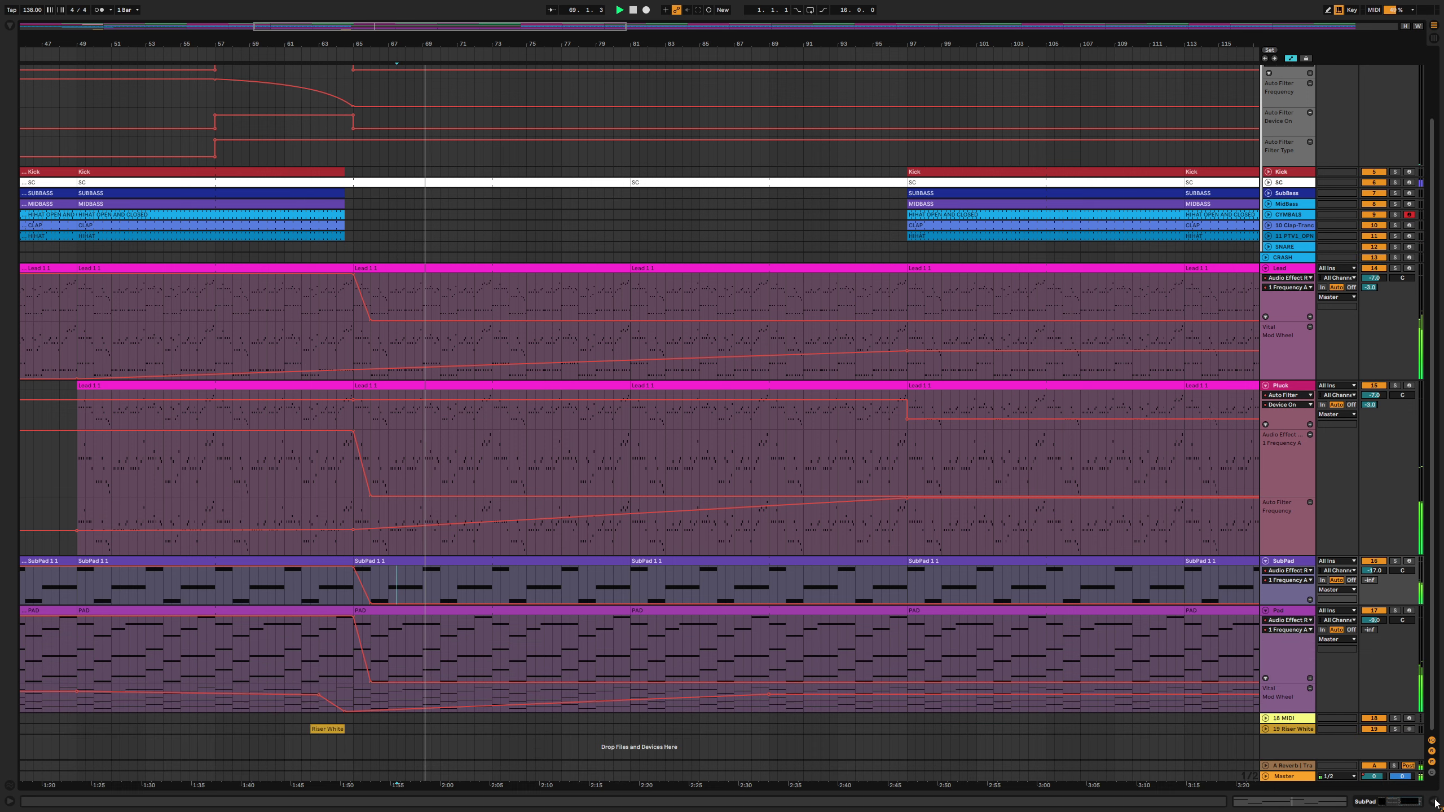
{"action": "left_click", "coordinate": [1434, 801]}
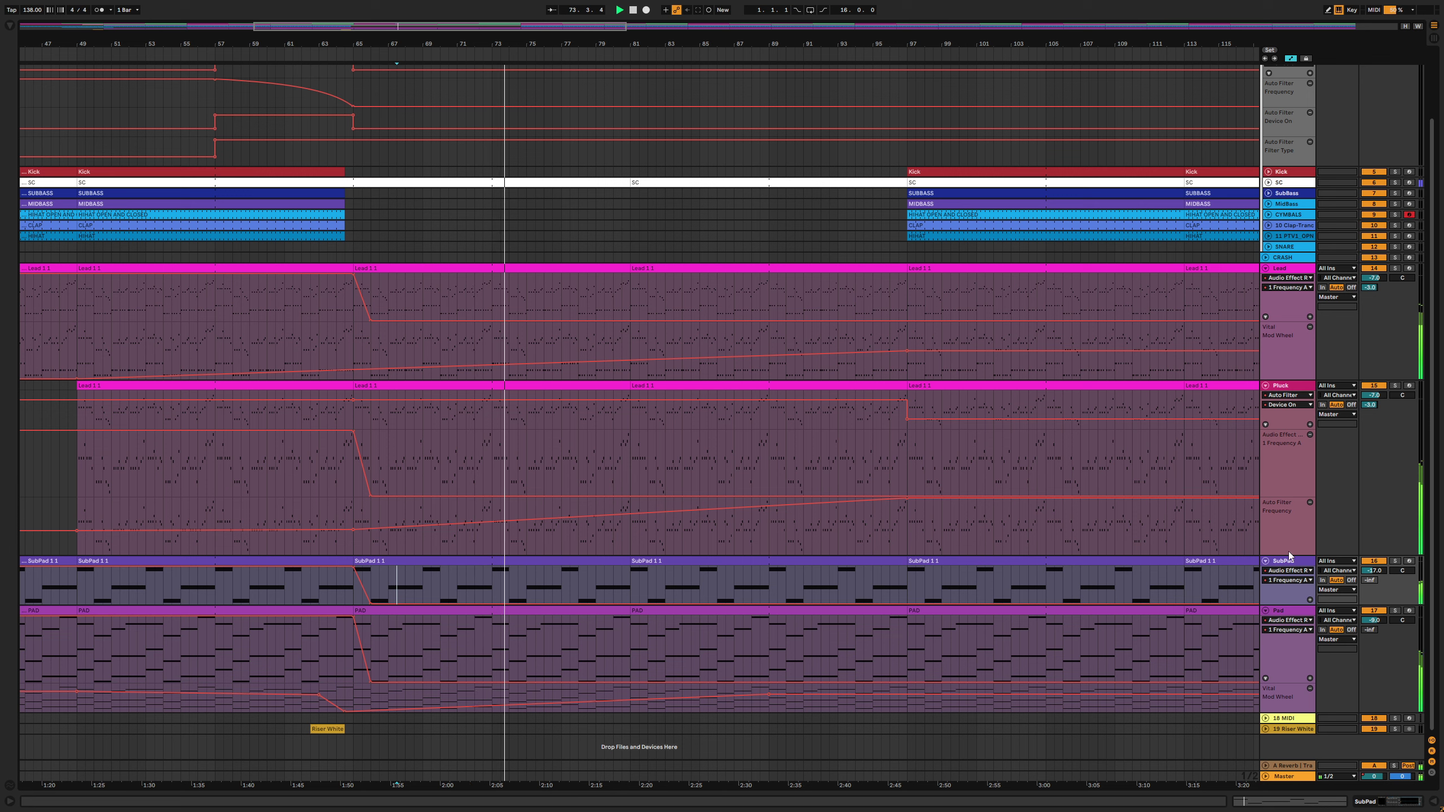
{"action": "scroll", "coordinate": [846, 63], "scroll_direction": "right", "scroll_amount": 2}
{"action": "scroll", "coordinate": [709, 265], "scroll_direction": "right", "scroll_amount": 1}
{"action": "scroll", "coordinate": [709, 264], "scroll_direction": "down", "scroll_amount": 3}
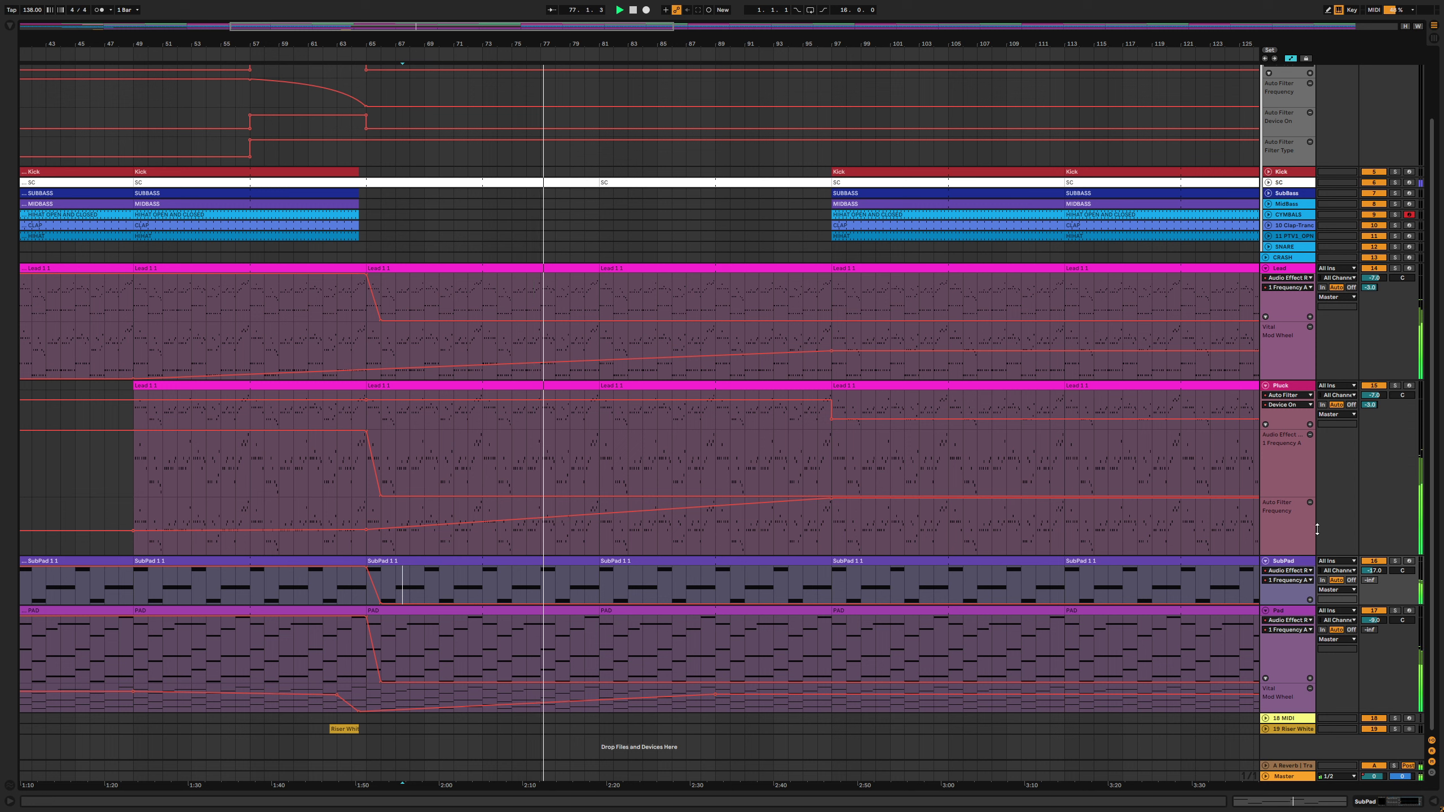
Listen to the Pluck track soloed and play the Pad track on its own from bar 89
{"action": "left_click", "coordinate": [1402, 392]}
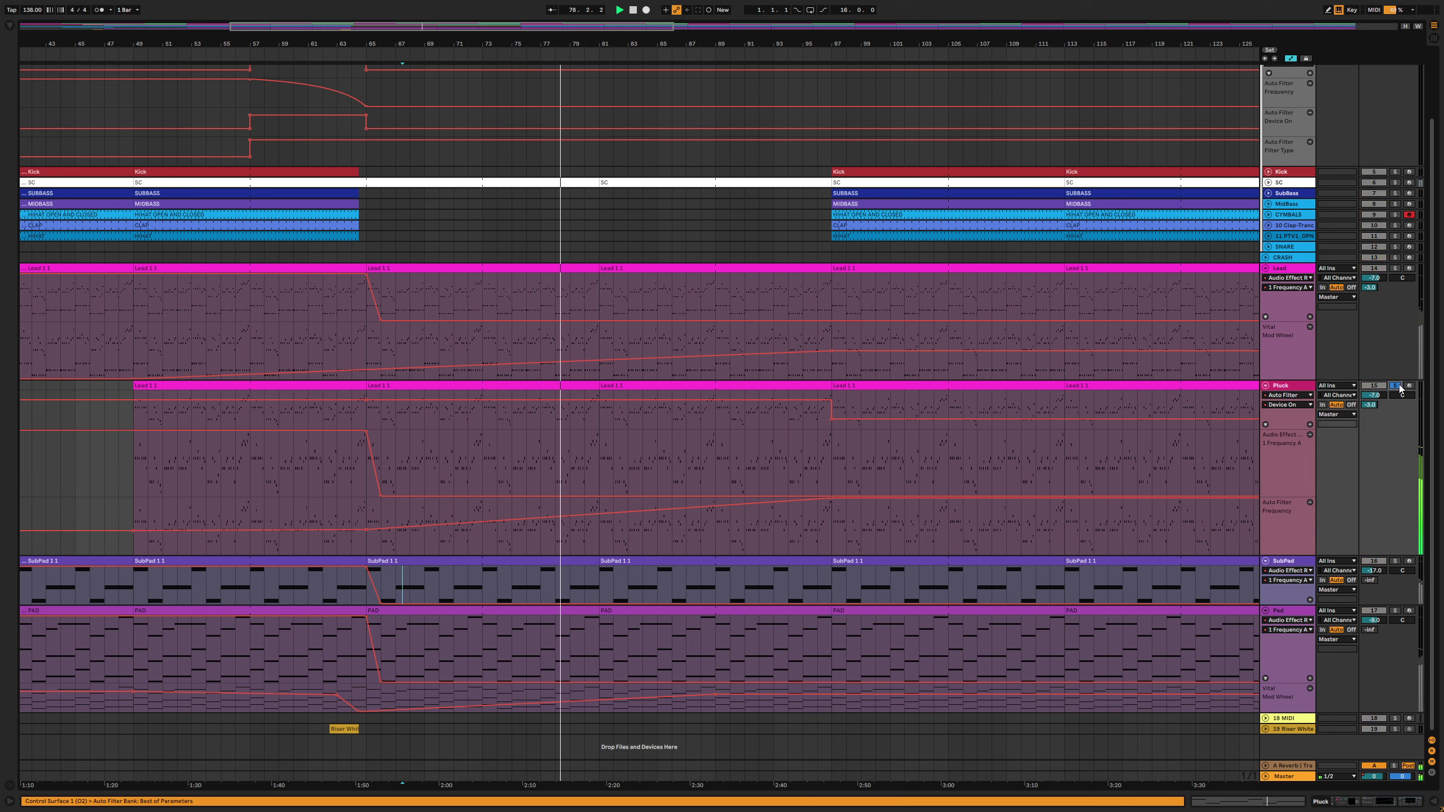
{"action": "left_click", "coordinate": [714, 706]}
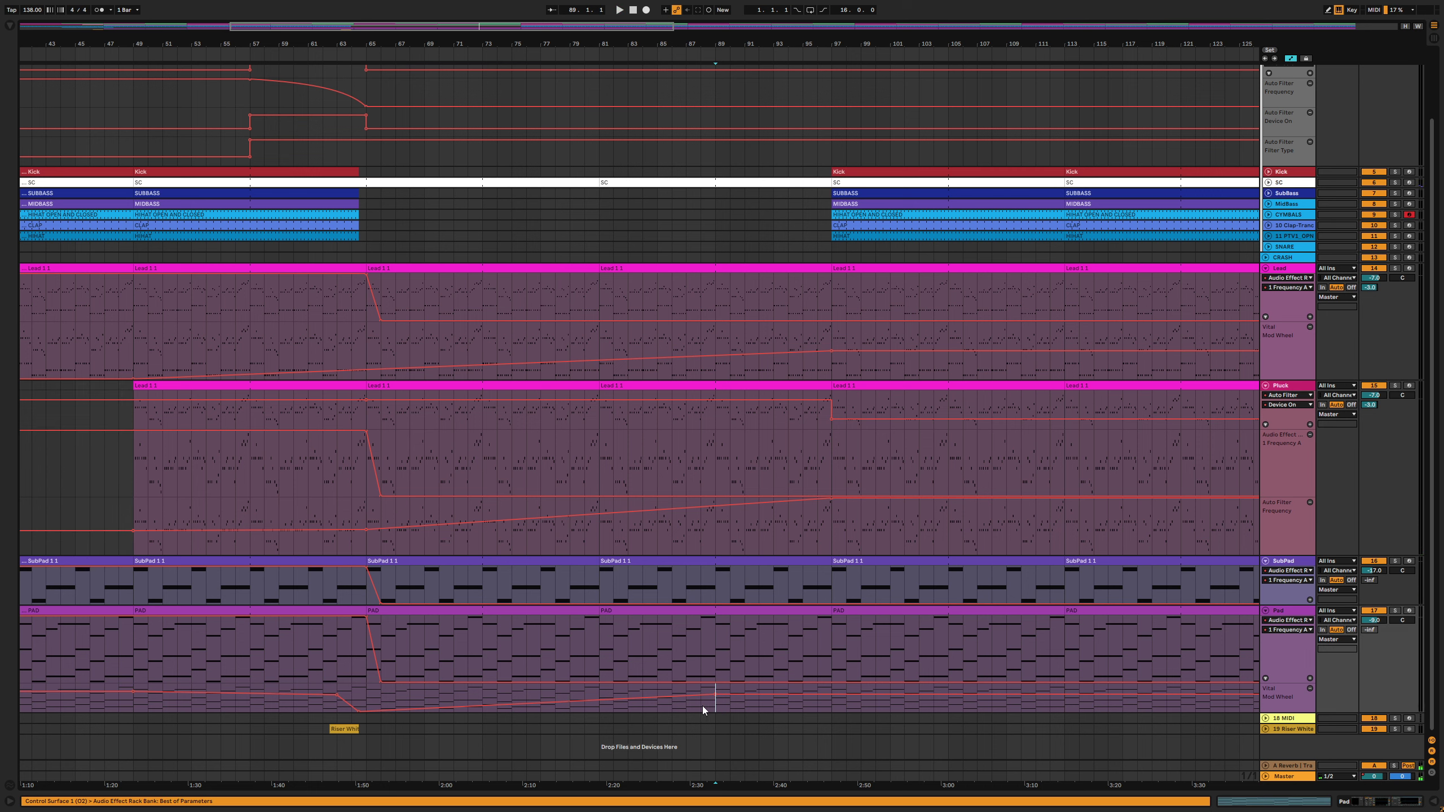
{"action": "key", "text": "space"}
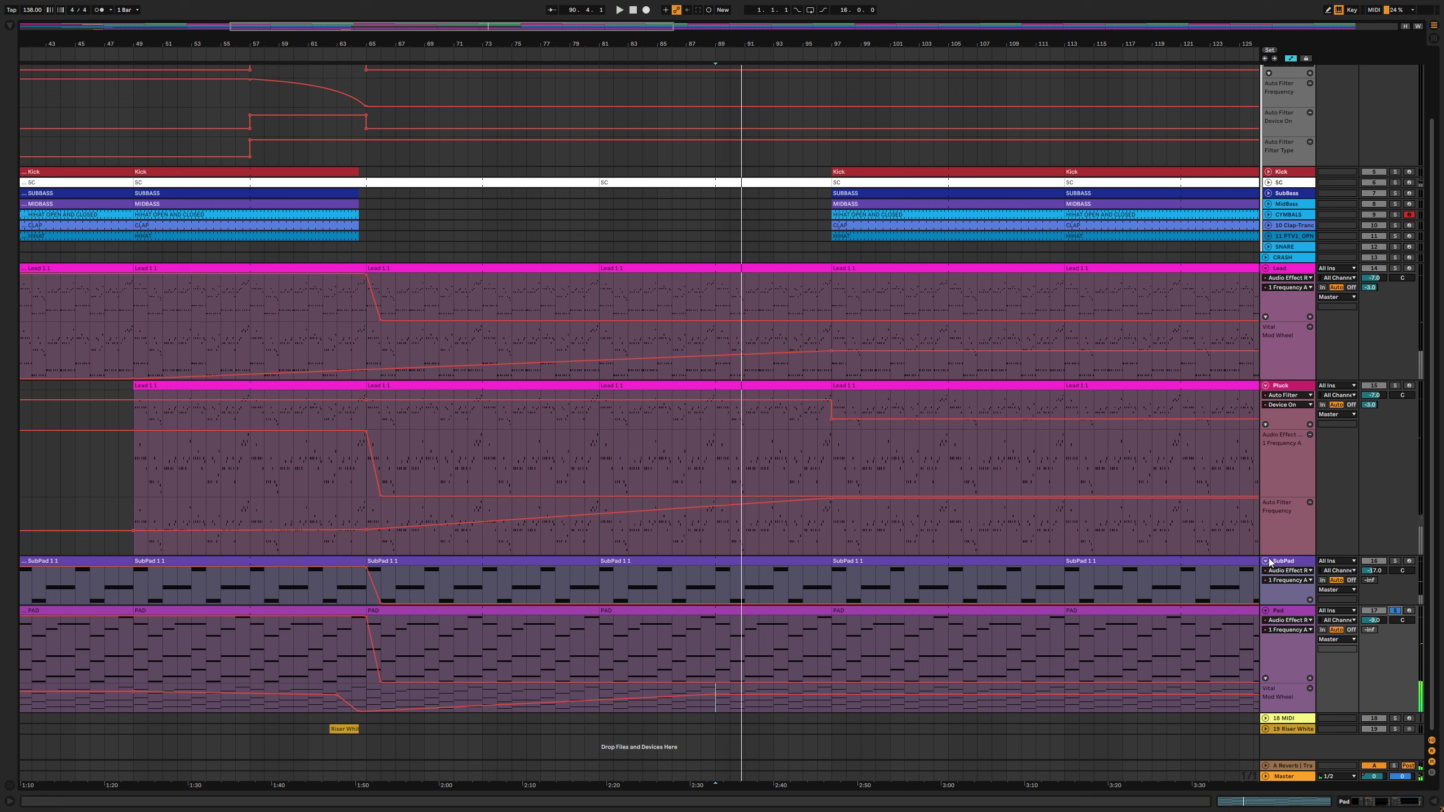
Solo the Lead track and play it from bar 89
{"action": "left_click", "coordinate": [1288, 294]}
{"action": "left_click", "coordinate": [1394, 269]}
{"action": "key", "text": "space"}
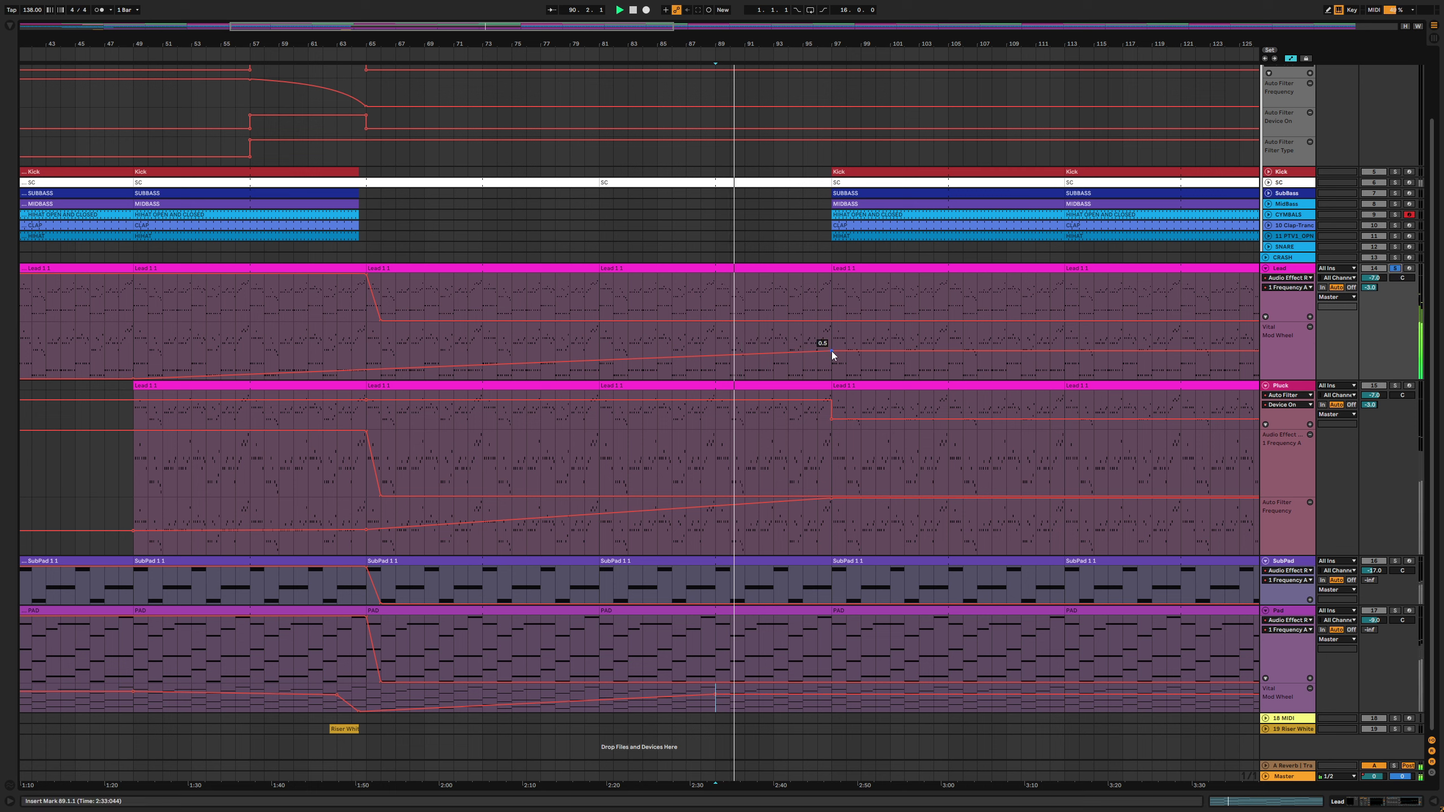
Enlarge the Lead's Mod Wheel lane, bend its ramp up to bar 97 into a slow-starting curve and play from bar 49
{"action": "left_click_drag", "start_coordinate": [1273, 378], "coordinate": [1272, 476]}
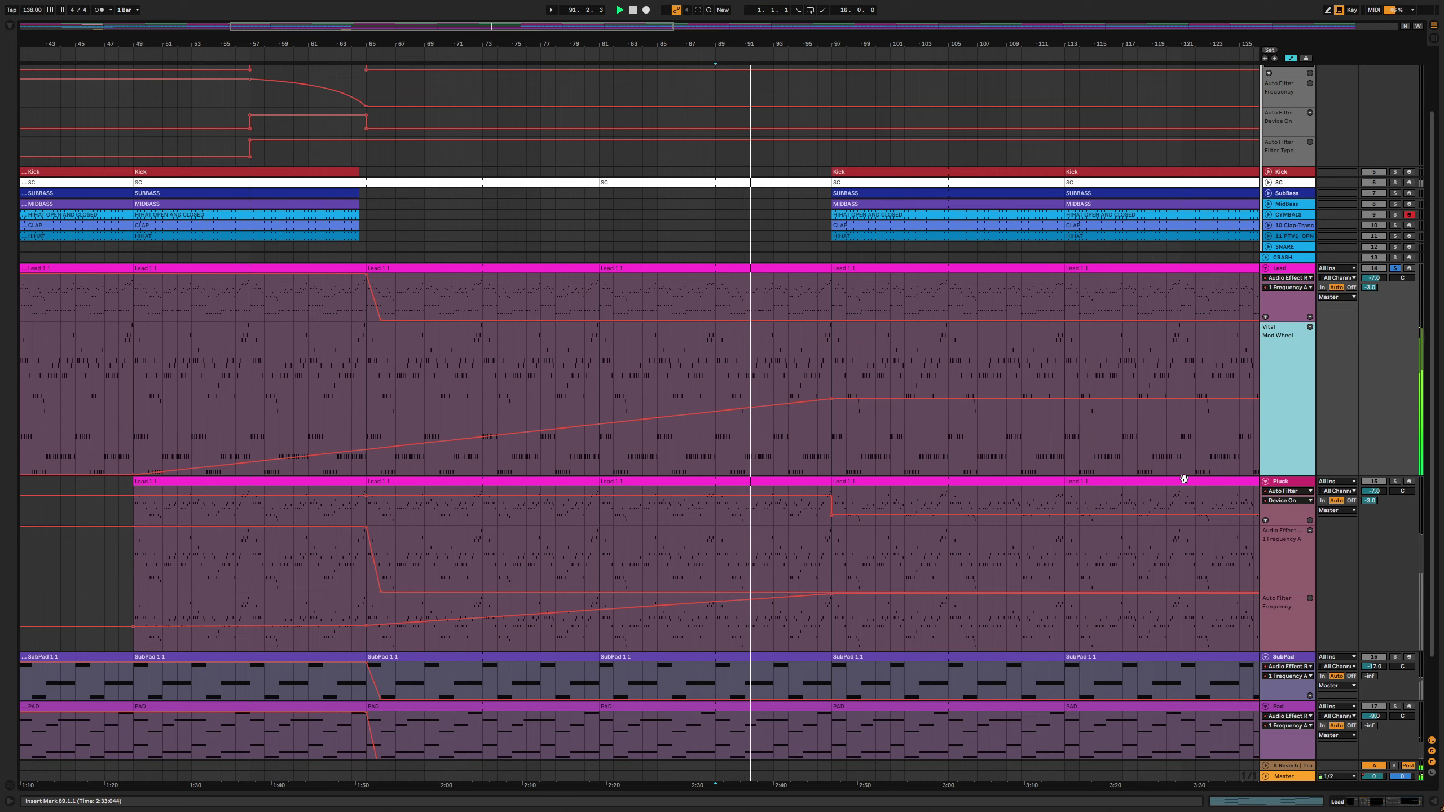
{"action": "left_click", "coordinate": [670, 422]}
{"action": "left_click_drag", "start_coordinate": [670, 422], "coordinate": [670, 443]}
{"action": "left_click", "coordinate": [137, 426]}
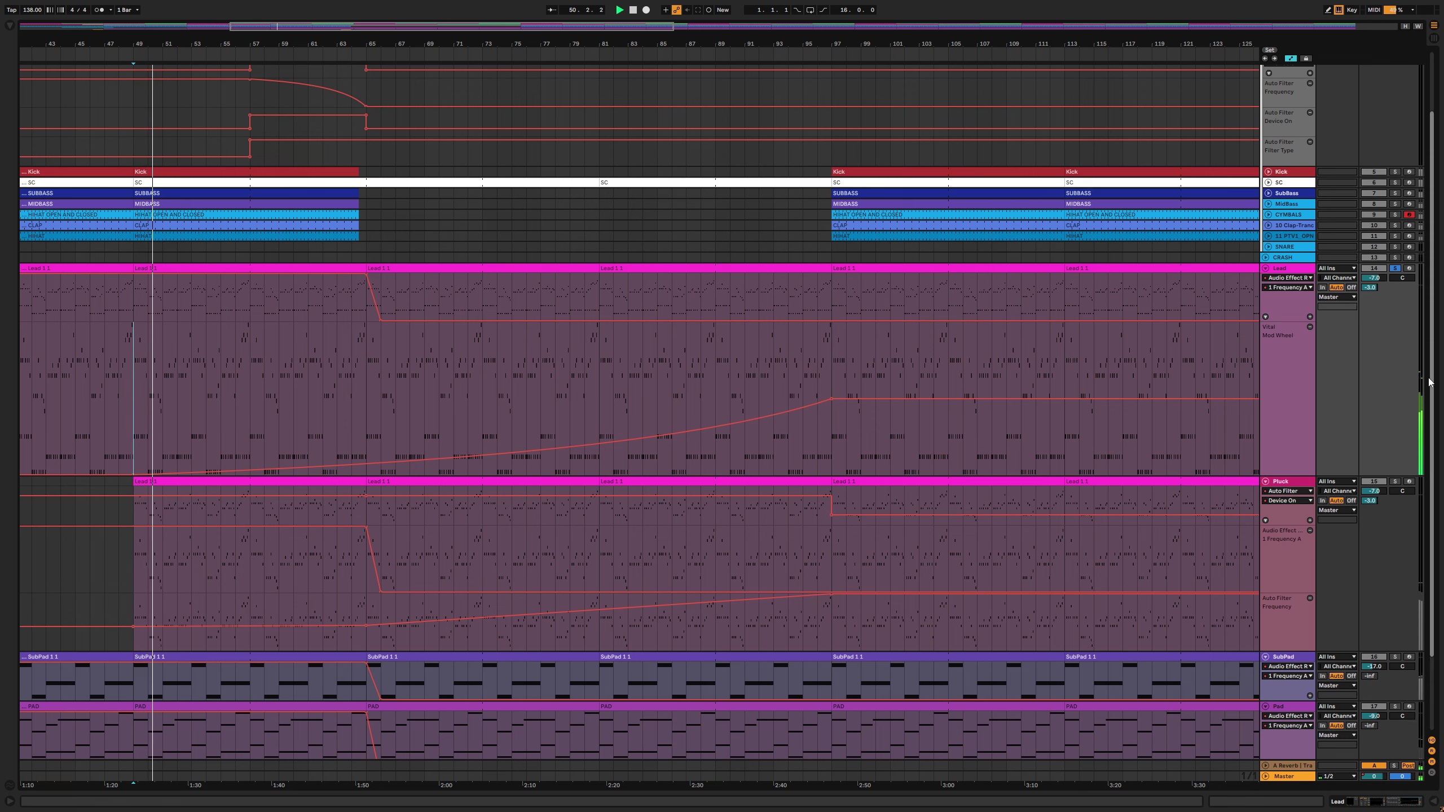
Move the start of the Lead's 1 Frequency drop earlier to bar 64.3 and play the transition from there
{"action": "scroll", "coordinate": [694, 403], "scroll_direction": "down", "scroll_amount": 3}
{"action": "left_click", "coordinate": [339, 304]}
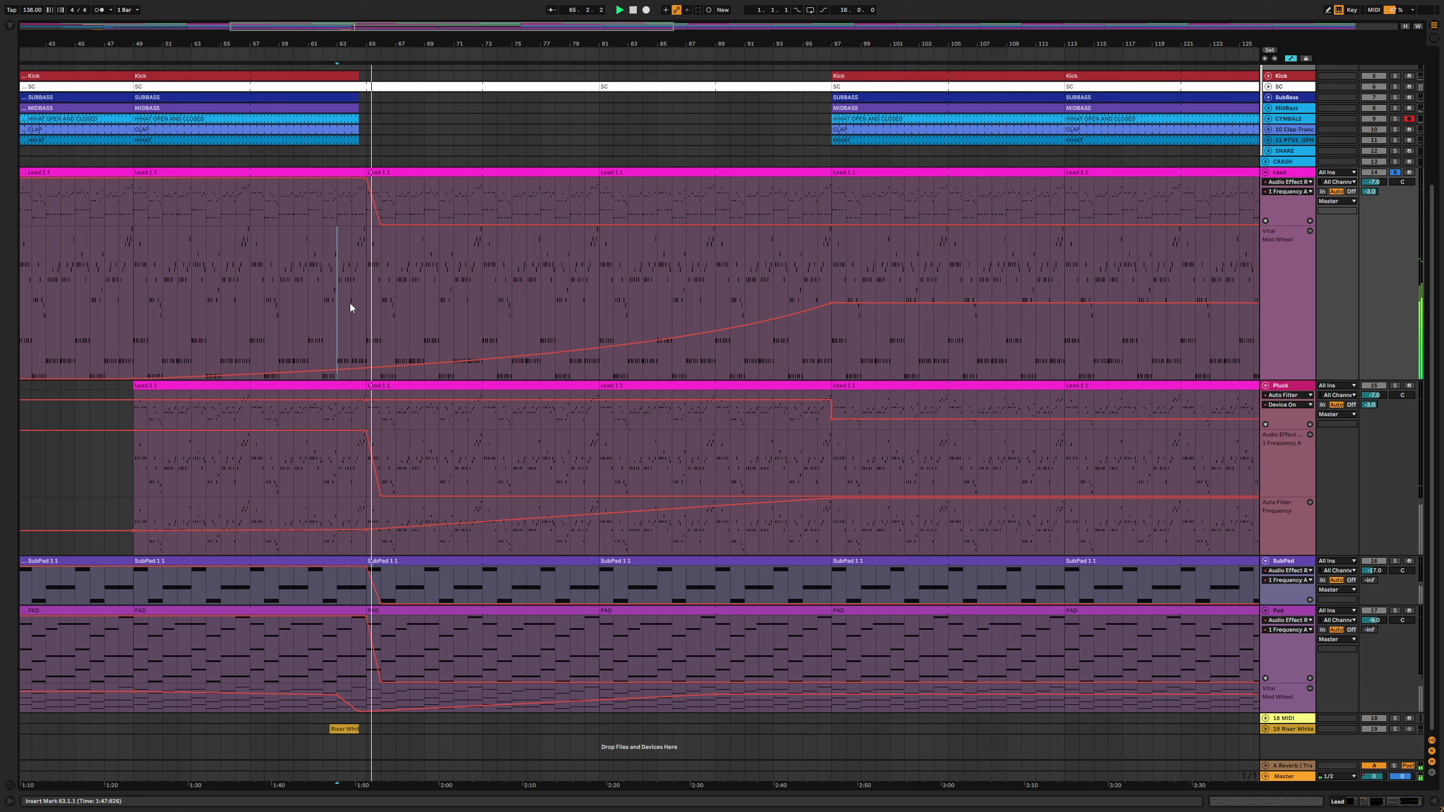
{"action": "key", "text": "plus"}
{"action": "key", "text": "plus"}
{"action": "key", "text": "plus"}
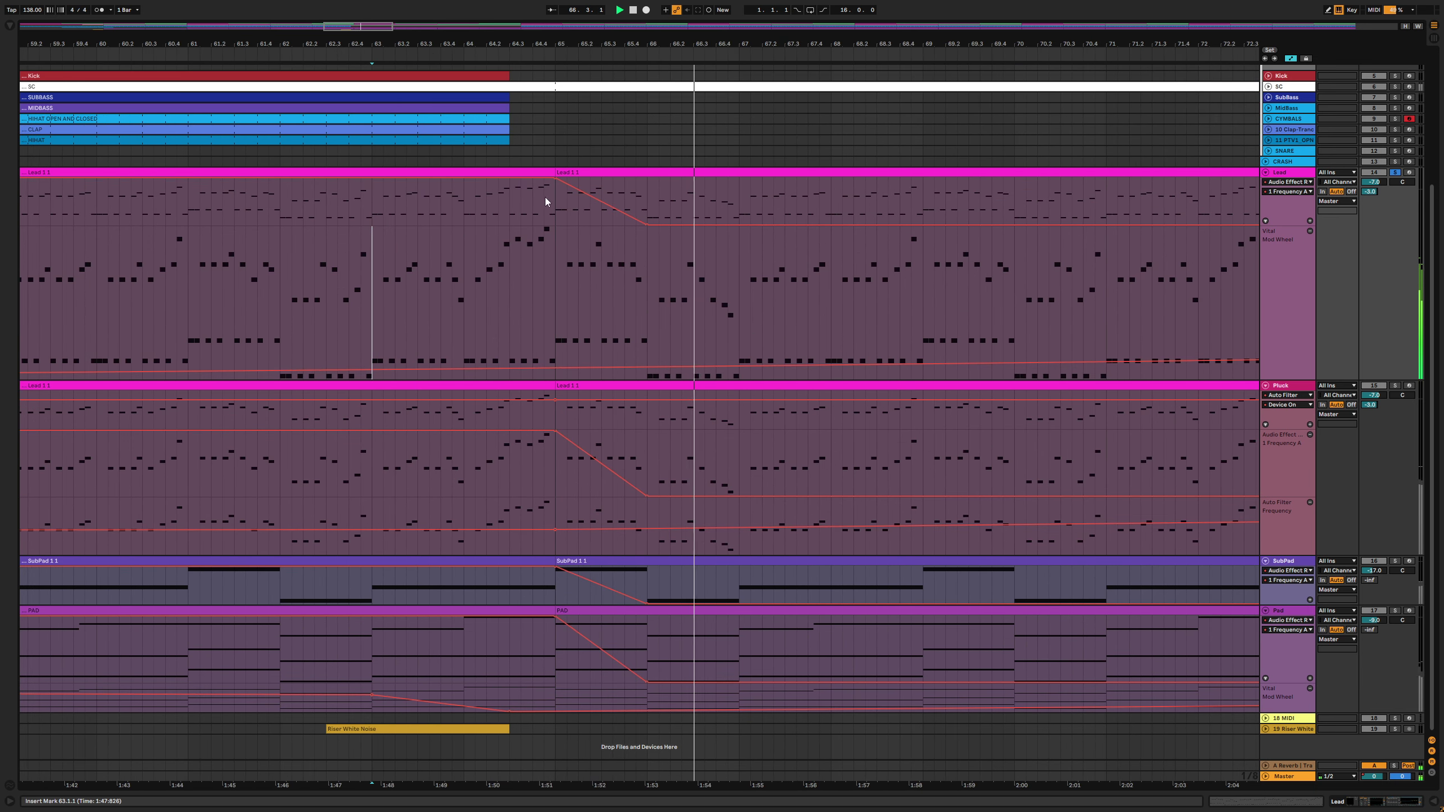
{"action": "key", "text": "space"}
{"action": "left_click_drag", "start_coordinate": [555, 182], "coordinate": [511, 179]}
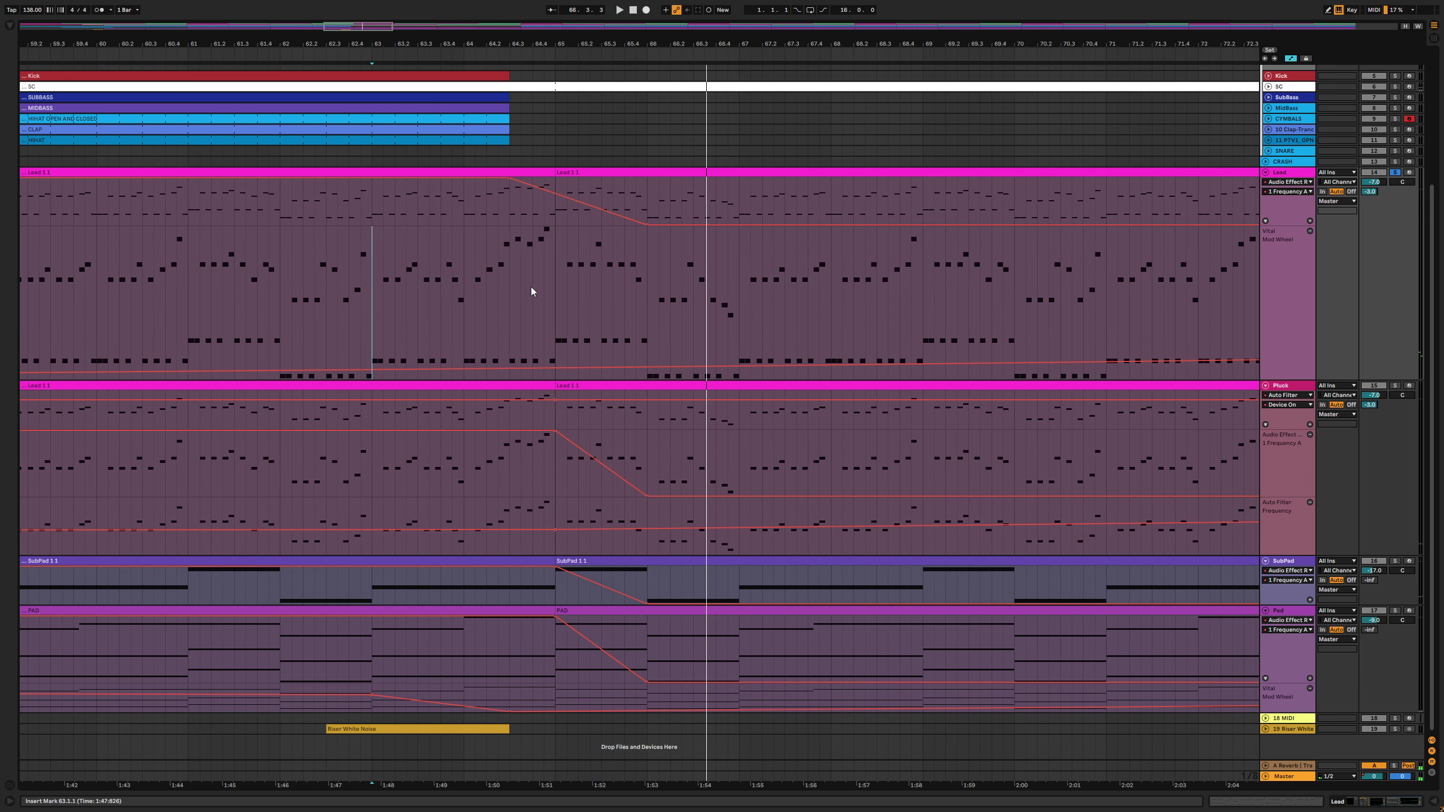
{"action": "left_click", "coordinate": [513, 213]}
{"action": "key", "text": "space"}
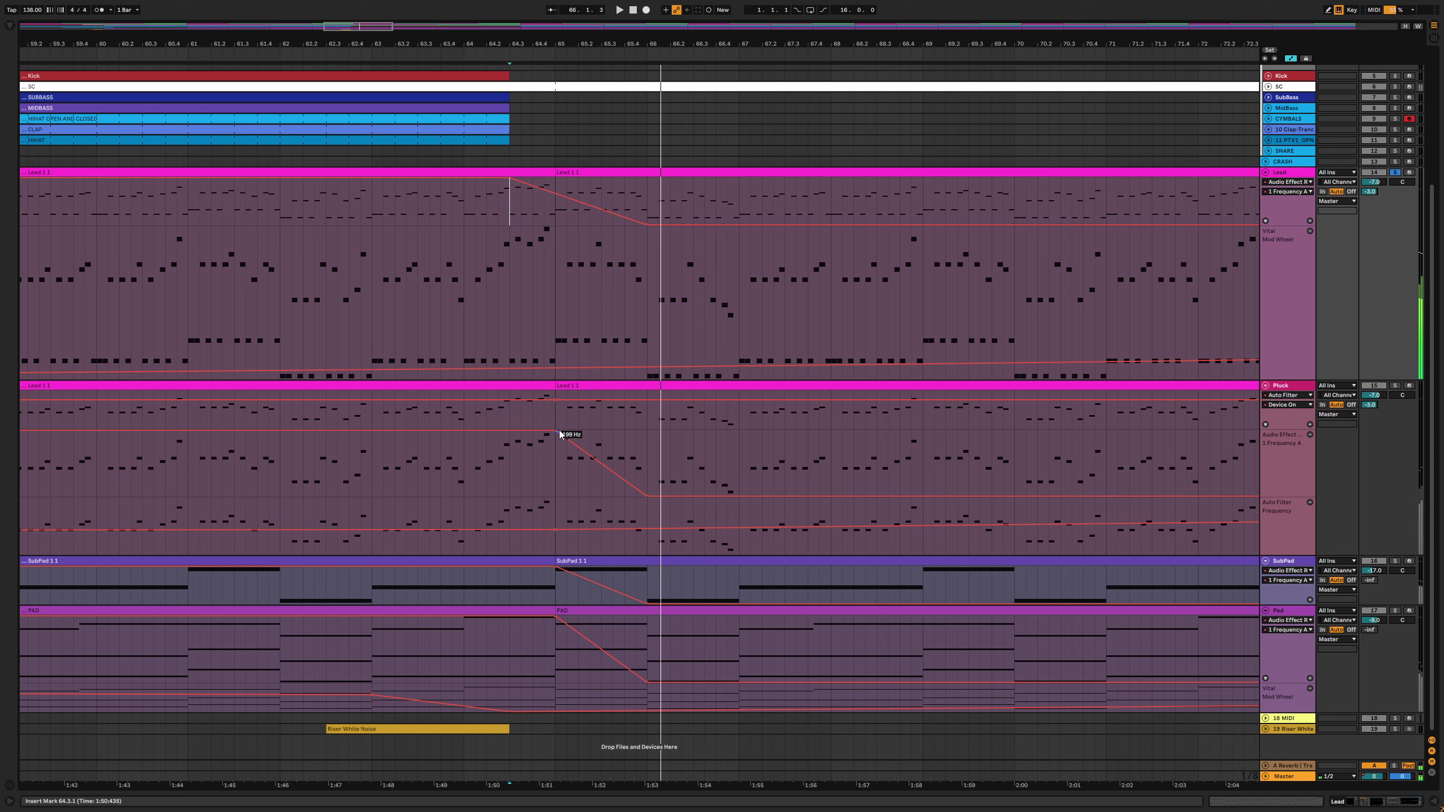
Move the starts of the Pluck, SubPad and Pad 1 Frequency drops to bar 64.3 and play from there
{"action": "left_click_drag", "start_coordinate": [557, 430], "coordinate": [509, 431]}
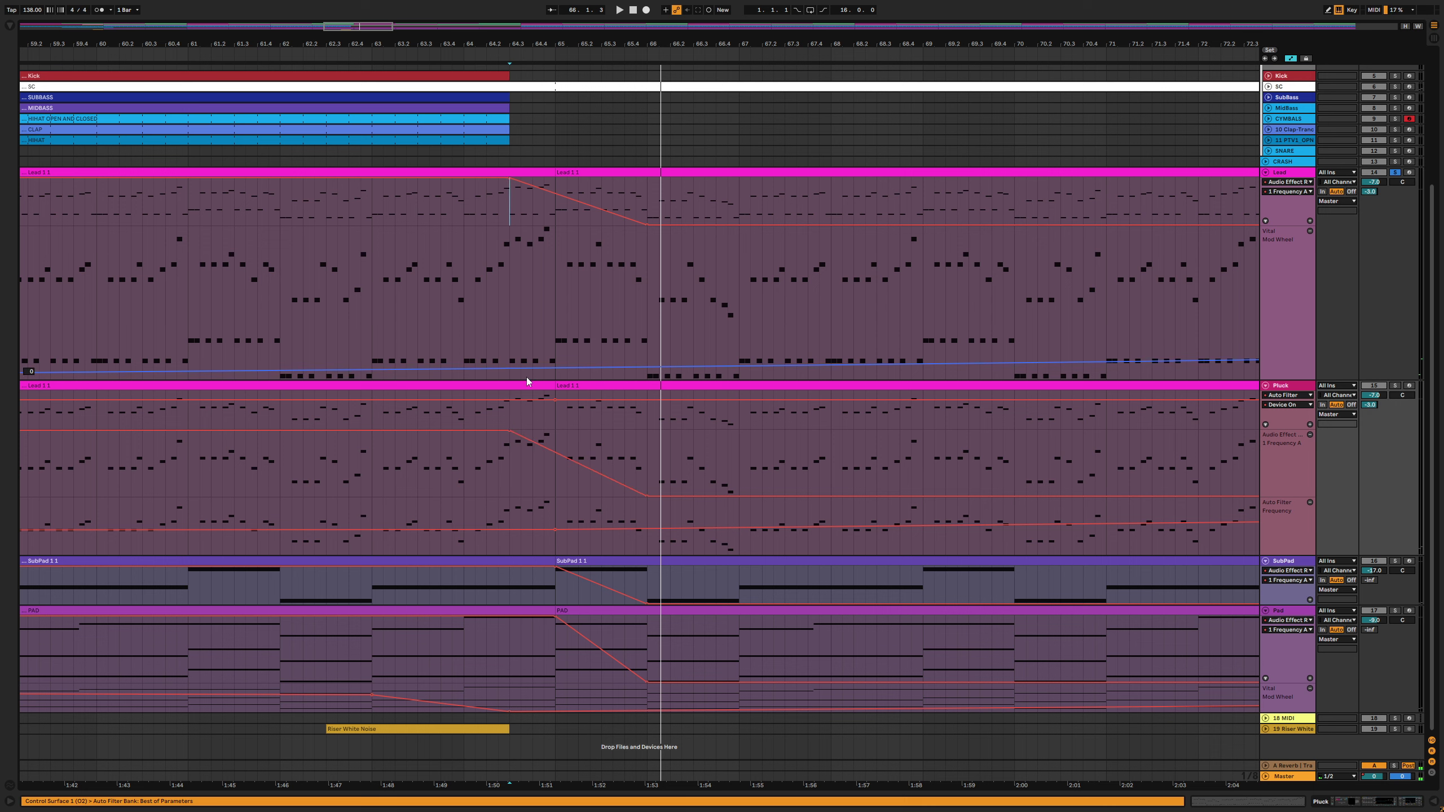
{"action": "left_click_drag", "start_coordinate": [557, 570], "coordinate": [510, 569]}
{"action": "left_click_drag", "start_coordinate": [555, 618], "coordinate": [510, 618]}
{"action": "left_click", "coordinate": [509, 477]}
{"action": "key", "text": "space"}
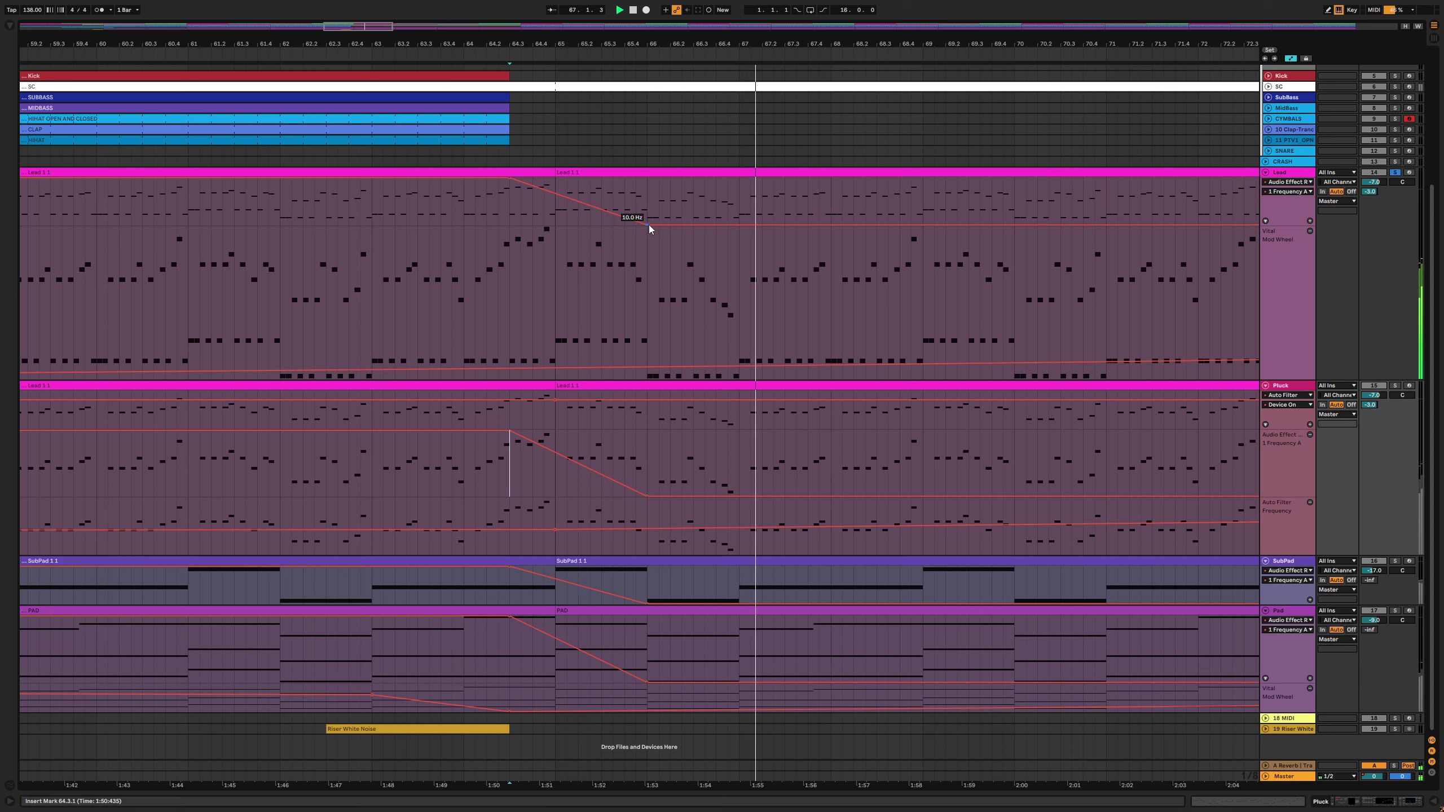
Play the transition from bar 64.3 with the Pad soloed, and unsolo it to hear all tracks
{"action": "left_click_drag", "start_coordinate": [637, 44], "coordinate": [446, 41]}
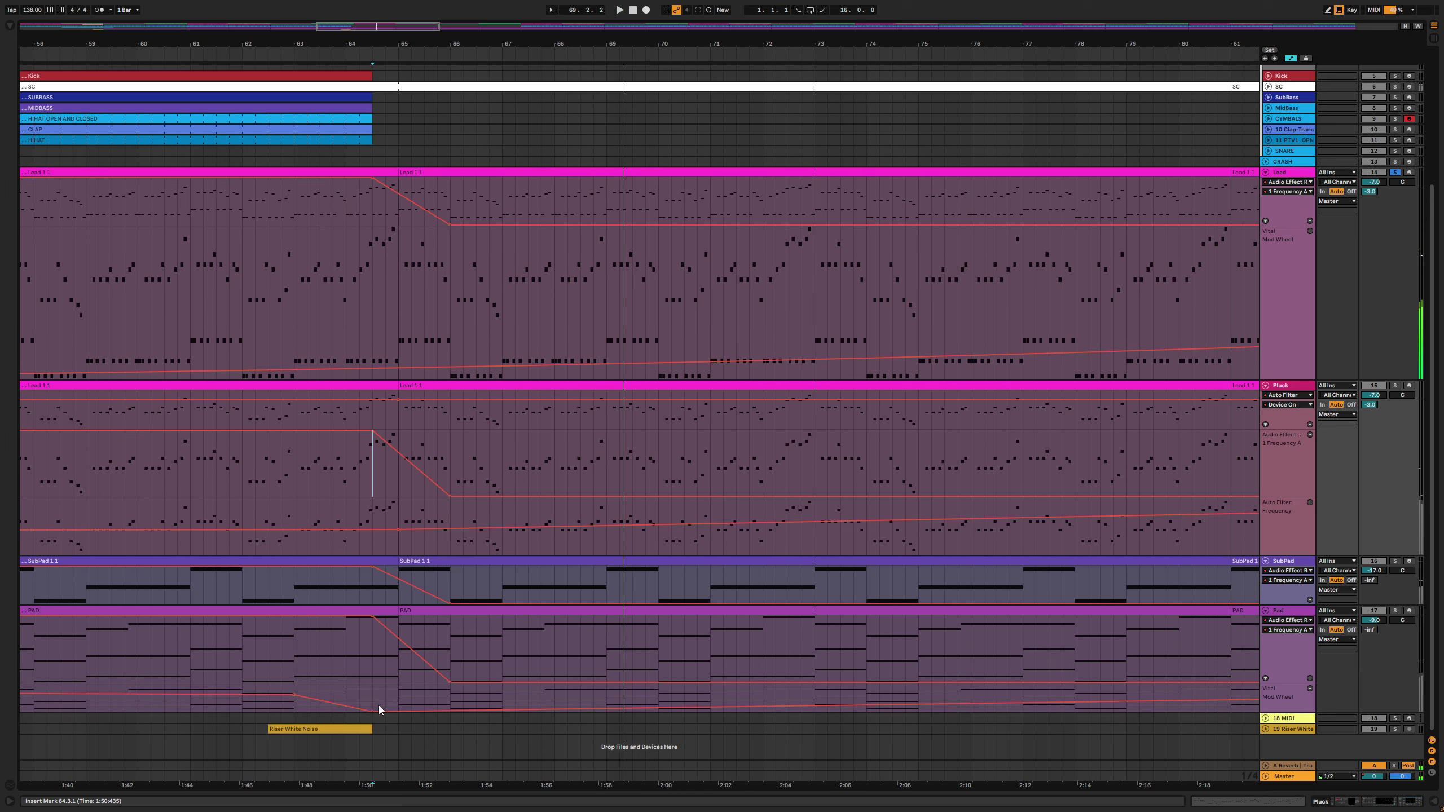
{"action": "left_click", "coordinate": [371, 698]}
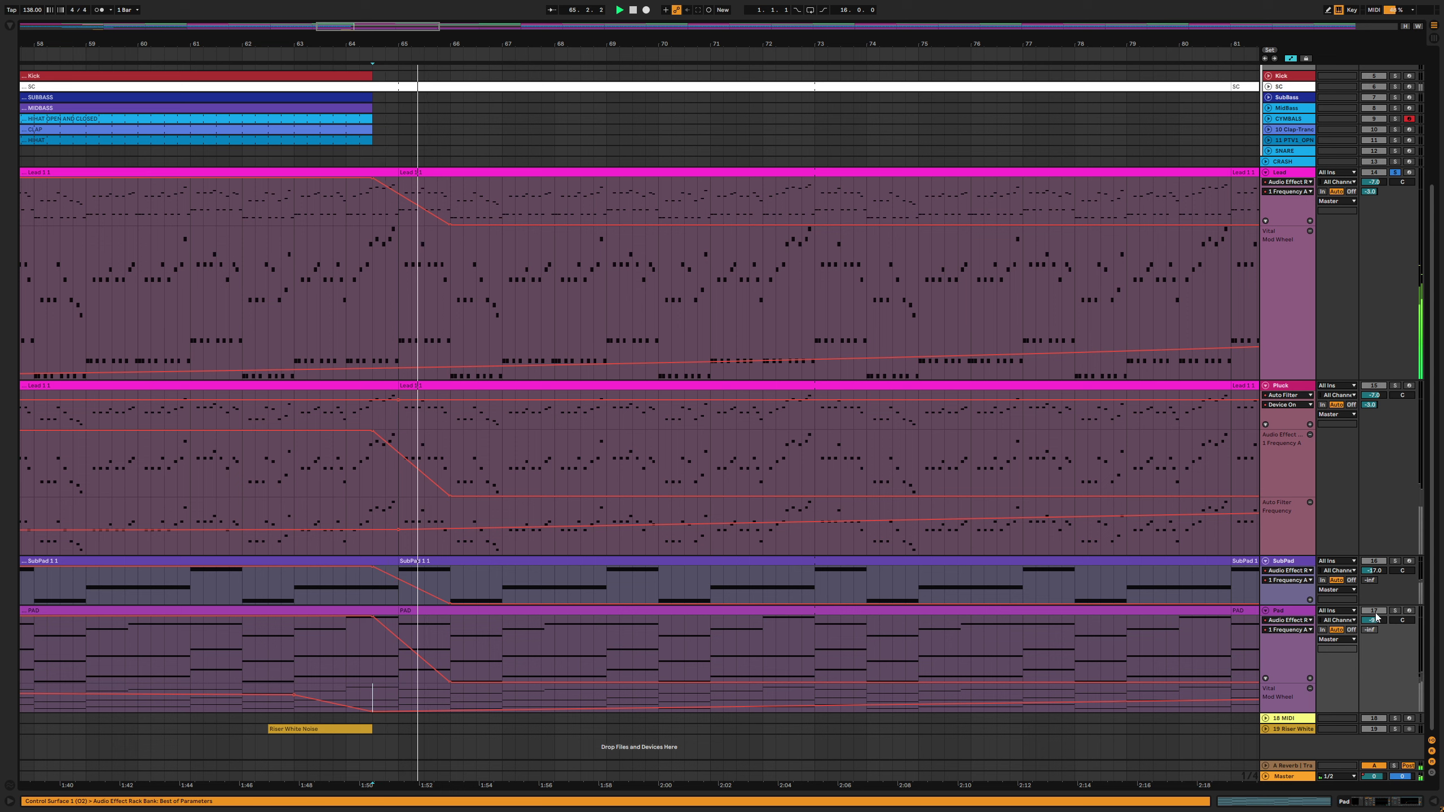
{"action": "left_click", "coordinate": [1395, 612]}
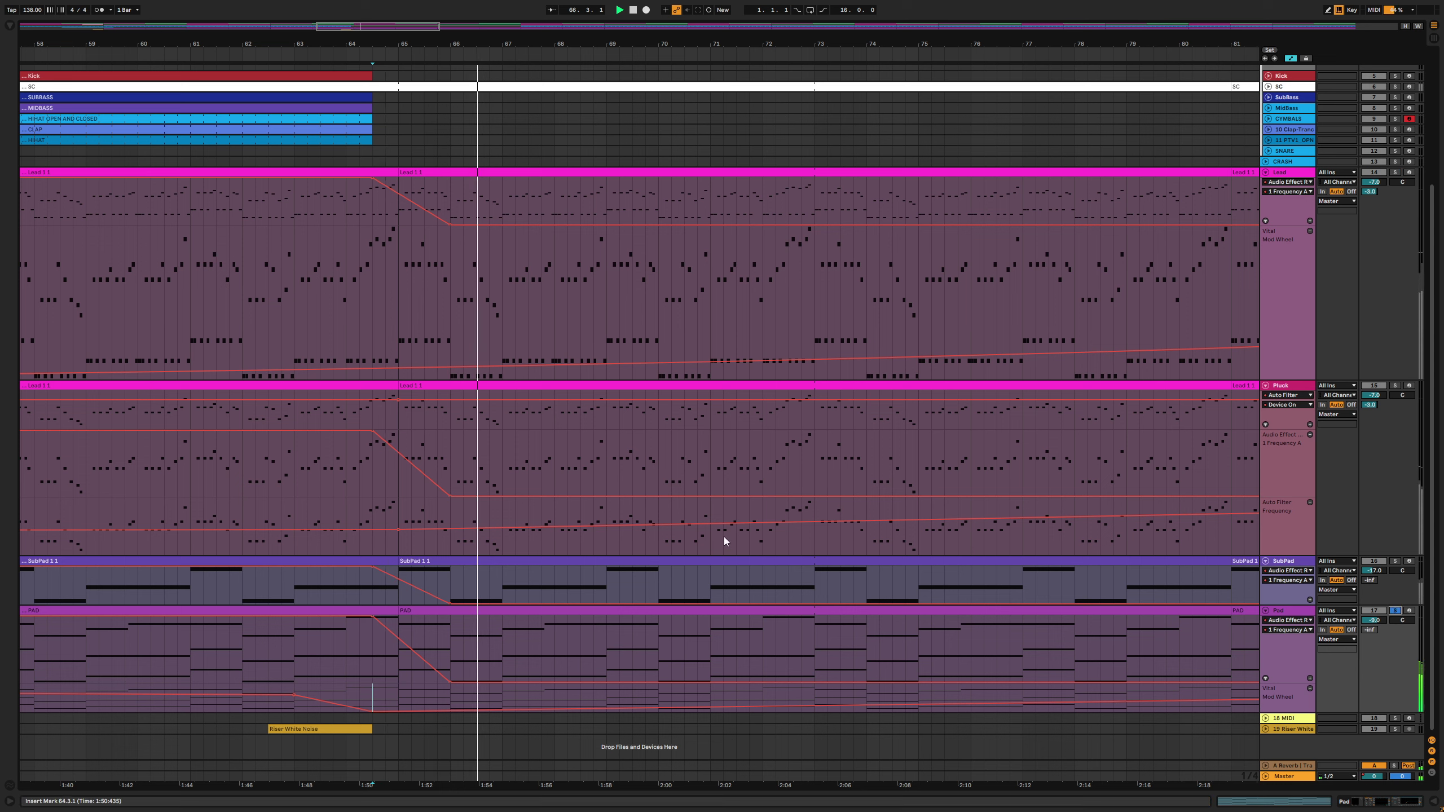
{"action": "key", "text": "minus"}
{"action": "key", "text": "minus"}
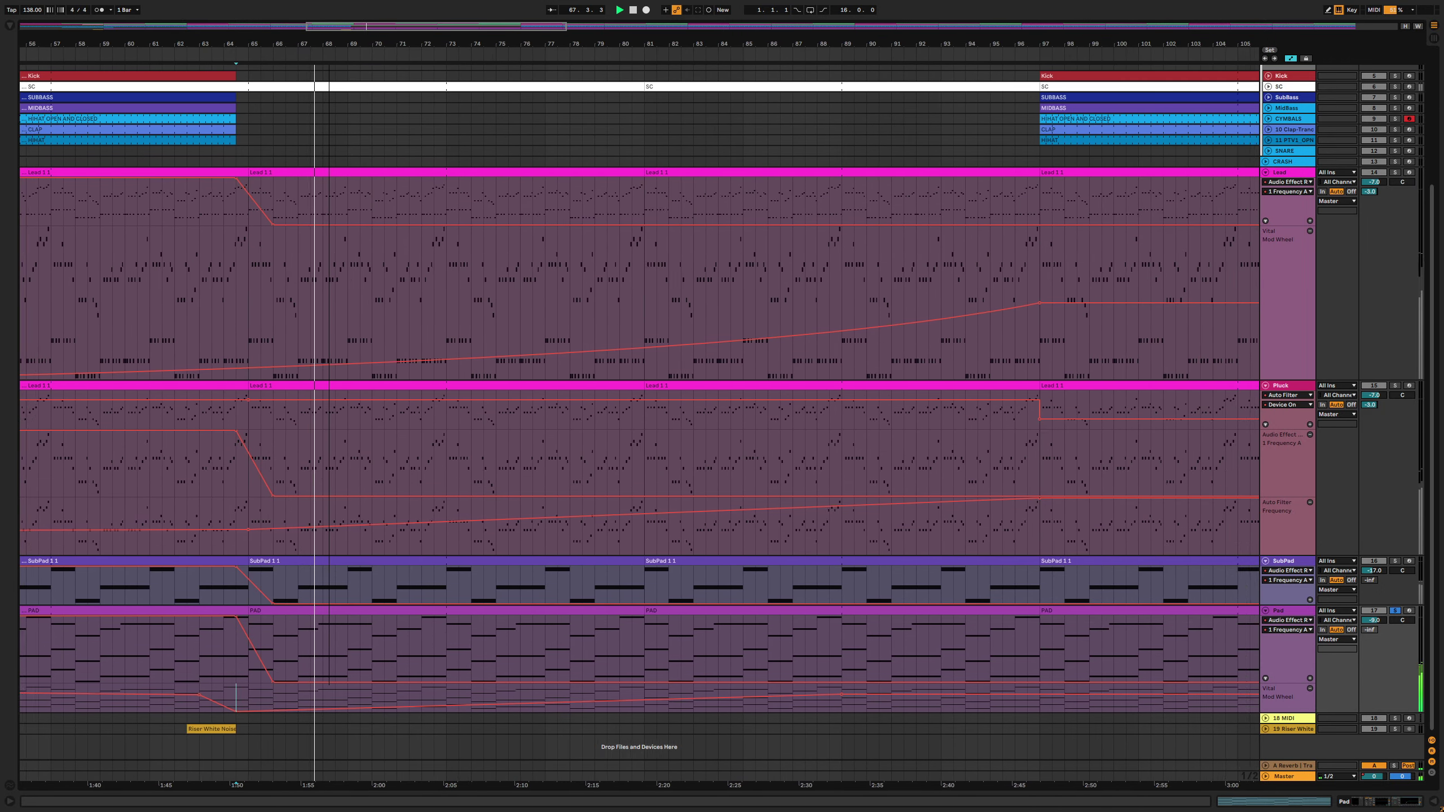
{"action": "left_click", "coordinate": [1394, 611]}
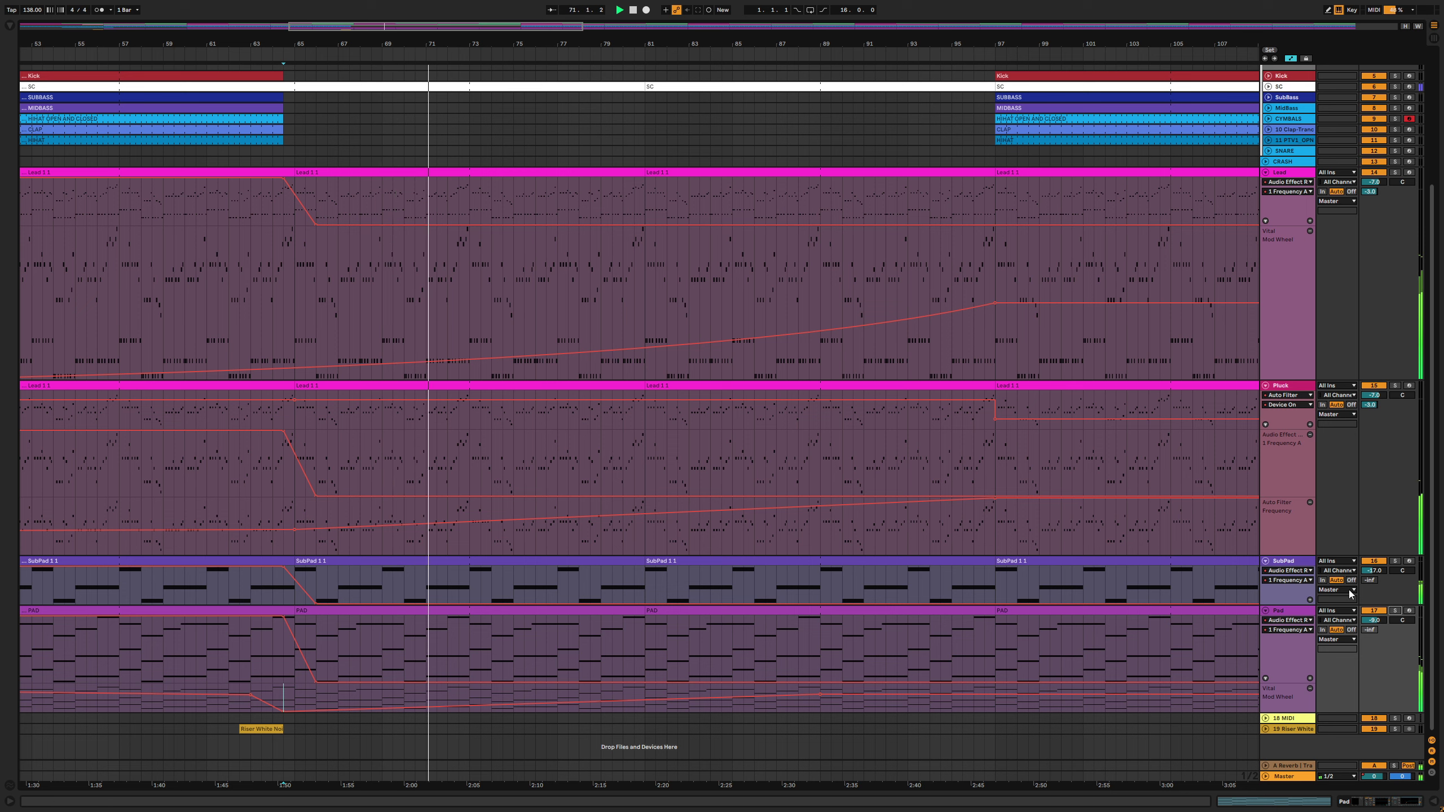
Show the SubPad's device chain, examine its EQ Eight spectrum and hide the chain again
{"action": "key", "text": "ctrl+alt+l"}
{"action": "left_click", "coordinate": [499, 699]}
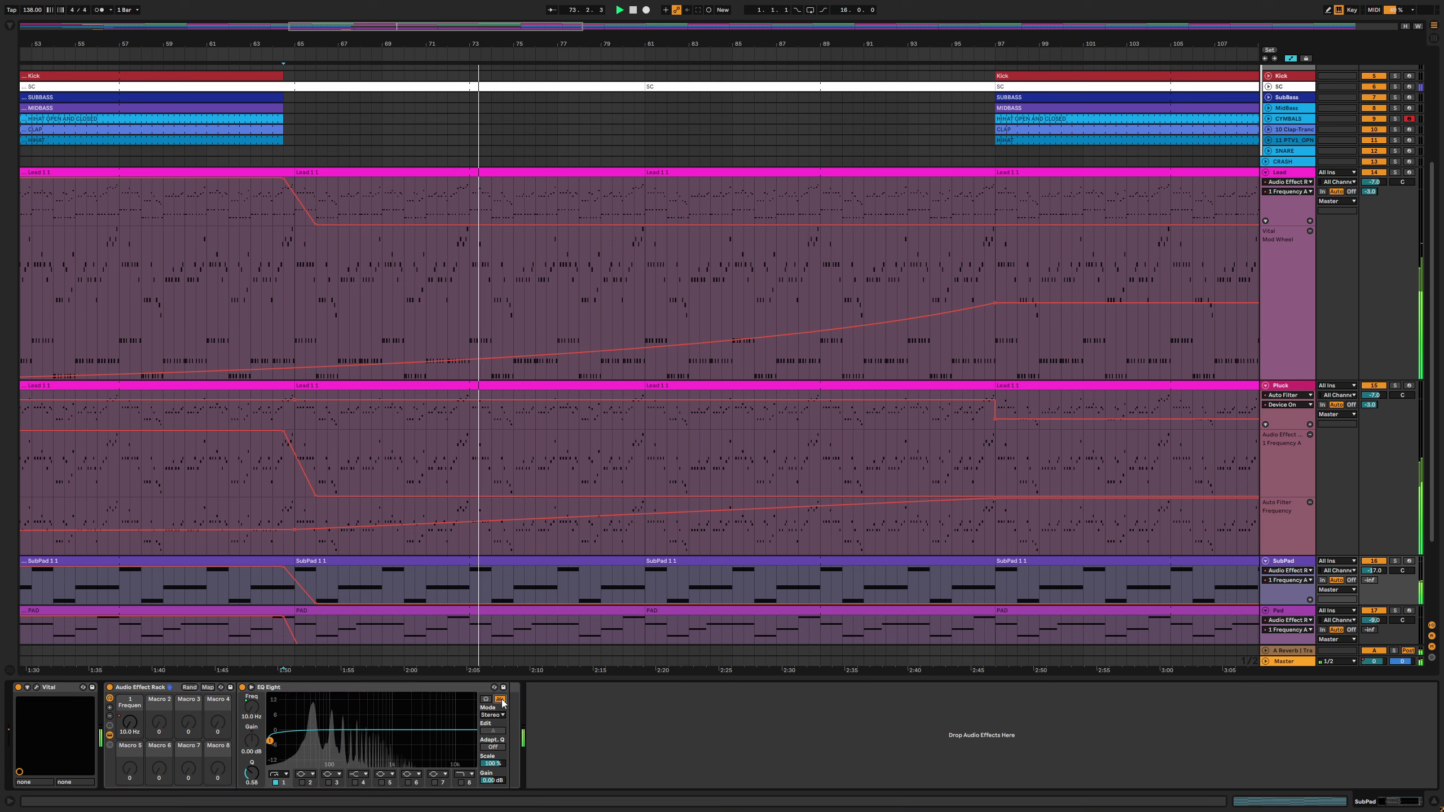
{"action": "left_click", "coordinate": [500, 699]}
{"action": "left_click", "coordinate": [1433, 804]}
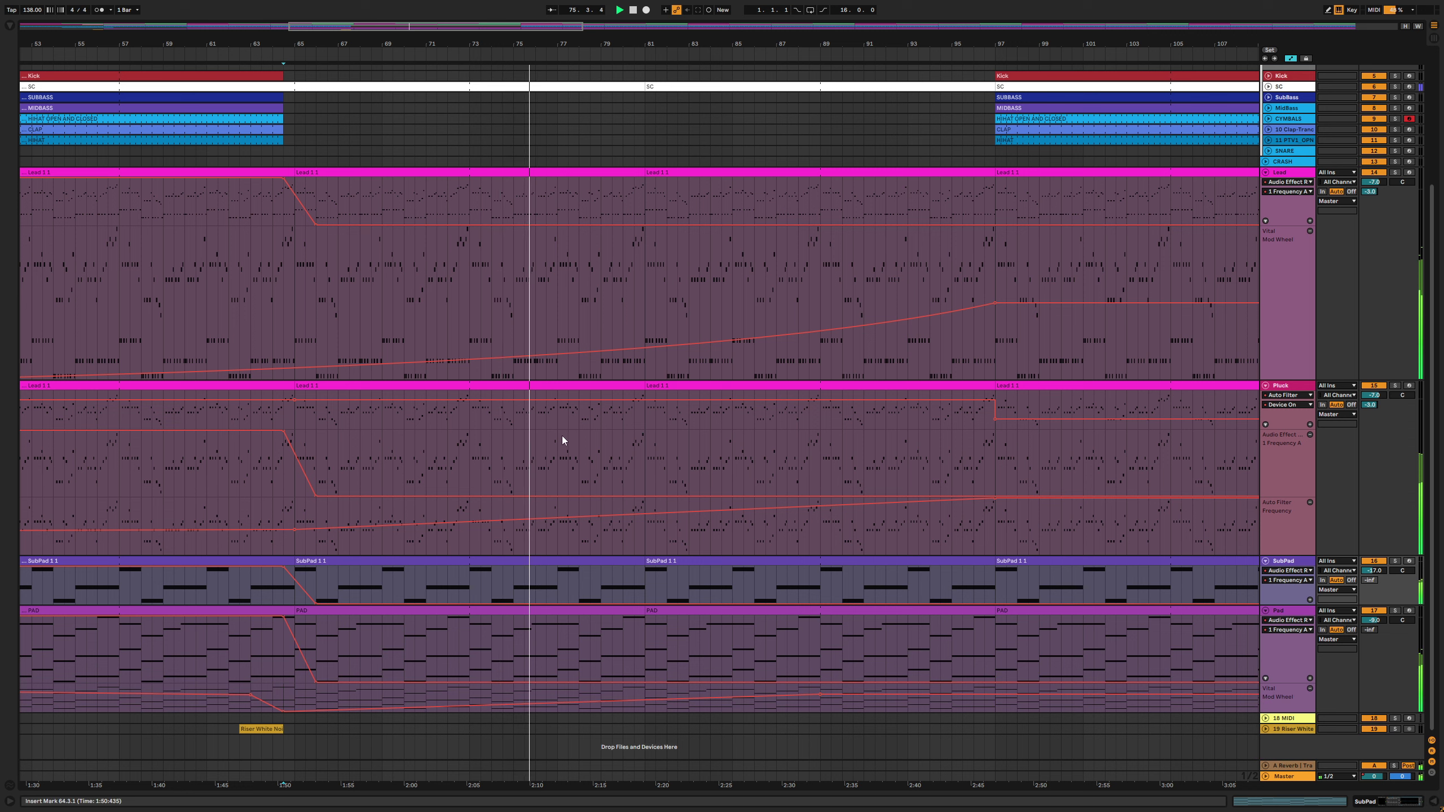
Enlarge the Lead Mod Wheel and Pluck Auto Filter Frequency lanes and bend the Pluck's ramp up to bar 97 into a slow-starting curve
{"action": "left_click", "coordinate": [1394, 391]}
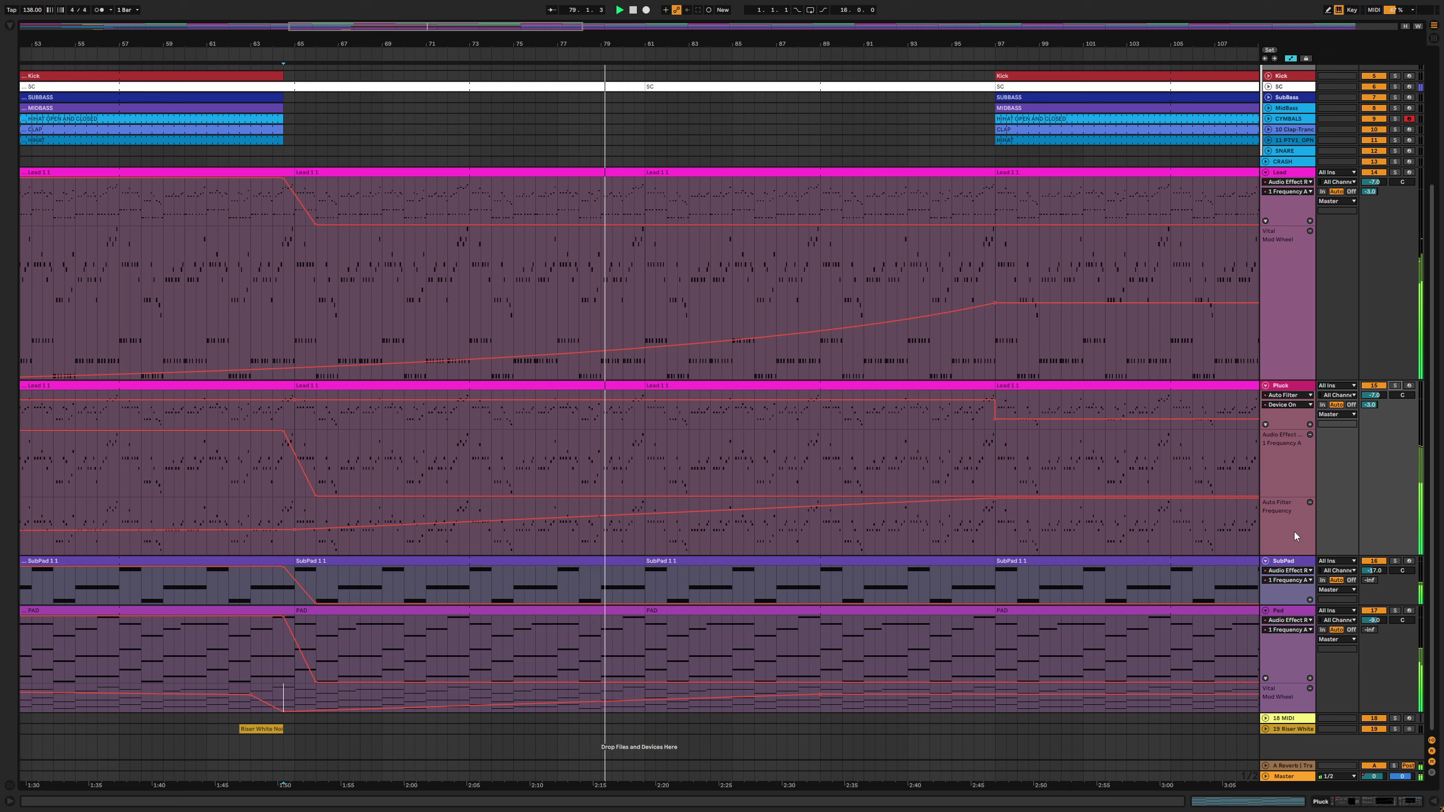
{"action": "left_click_drag", "start_coordinate": [1298, 381], "coordinate": [1297, 438]}
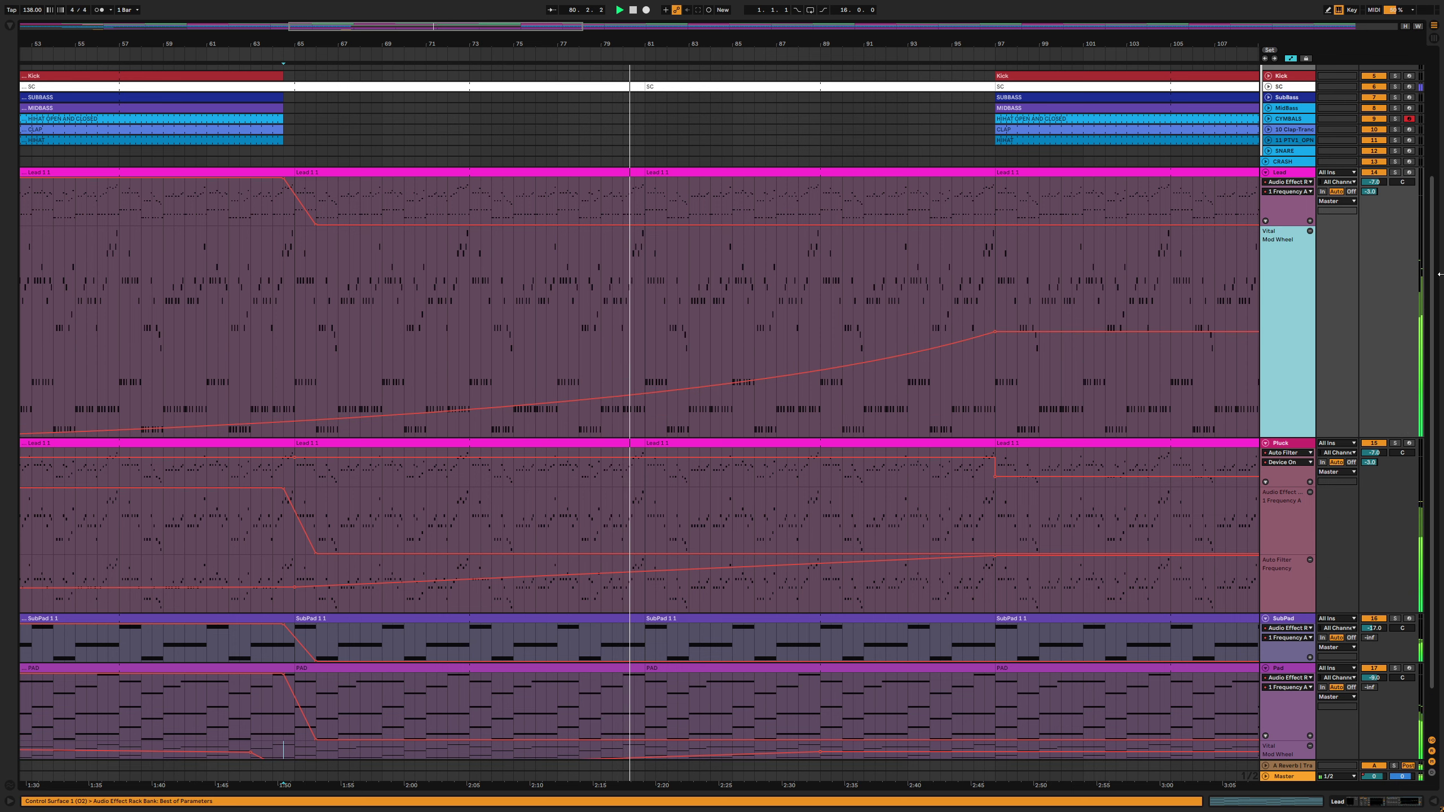
{"action": "scroll", "coordinate": [994, 422], "scroll_direction": "down", "scroll_amount": 2}
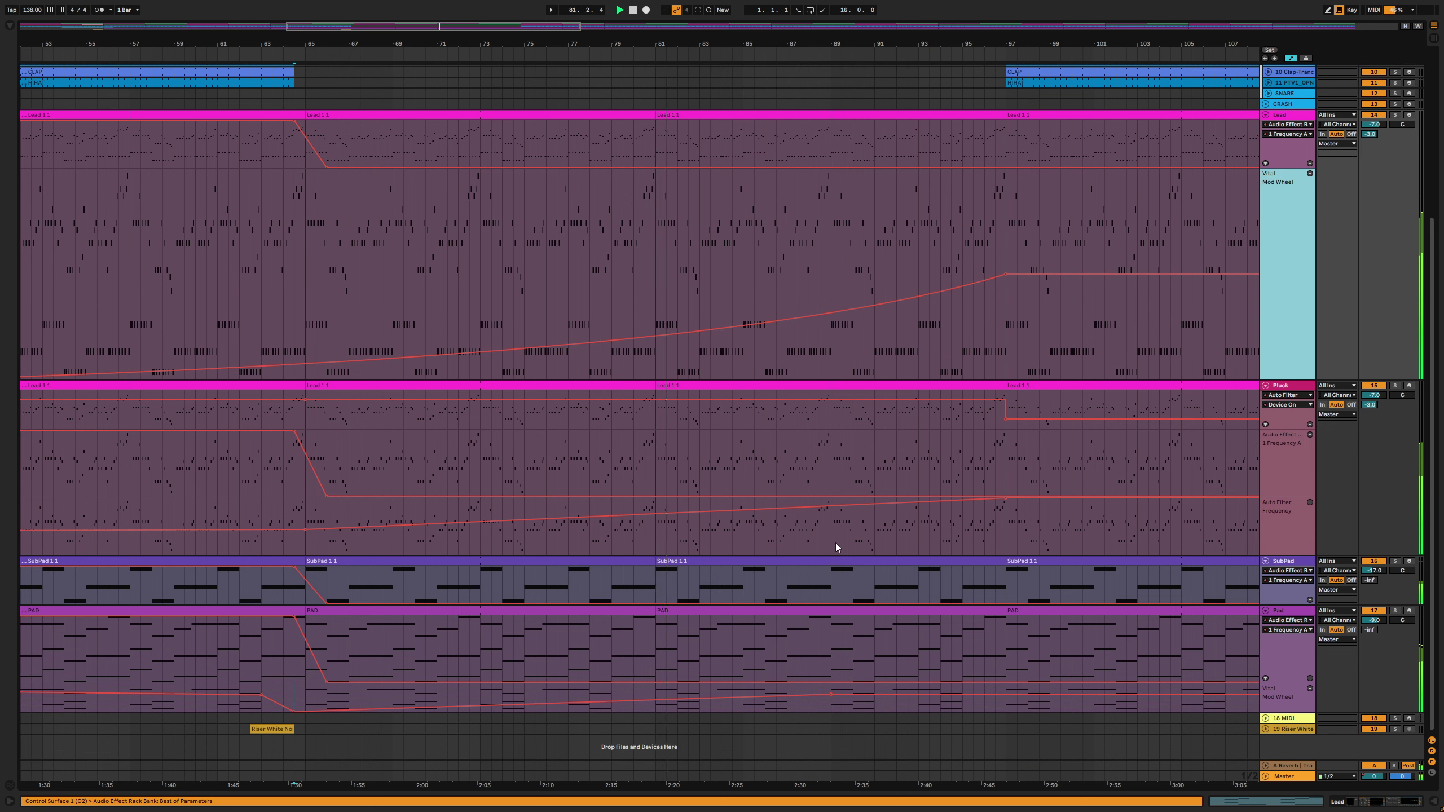
{"action": "left_click_drag", "start_coordinate": [1278, 555], "coordinate": [1277, 638]}
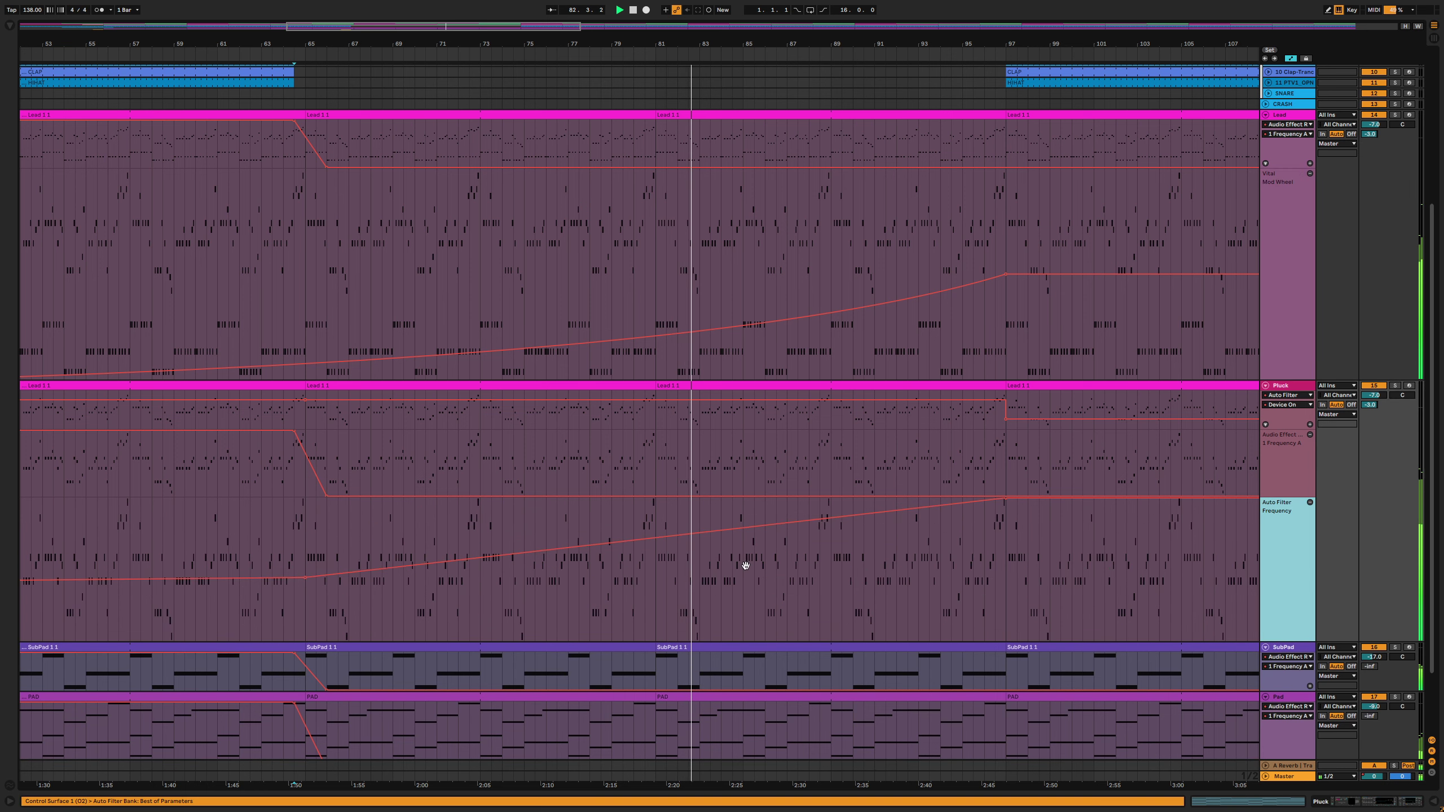
{"action": "scroll", "coordinate": [745, 565], "scroll_direction": "down", "scroll_amount": 3}
{"action": "left_click_drag", "start_coordinate": [711, 450], "coordinate": [711, 469]}
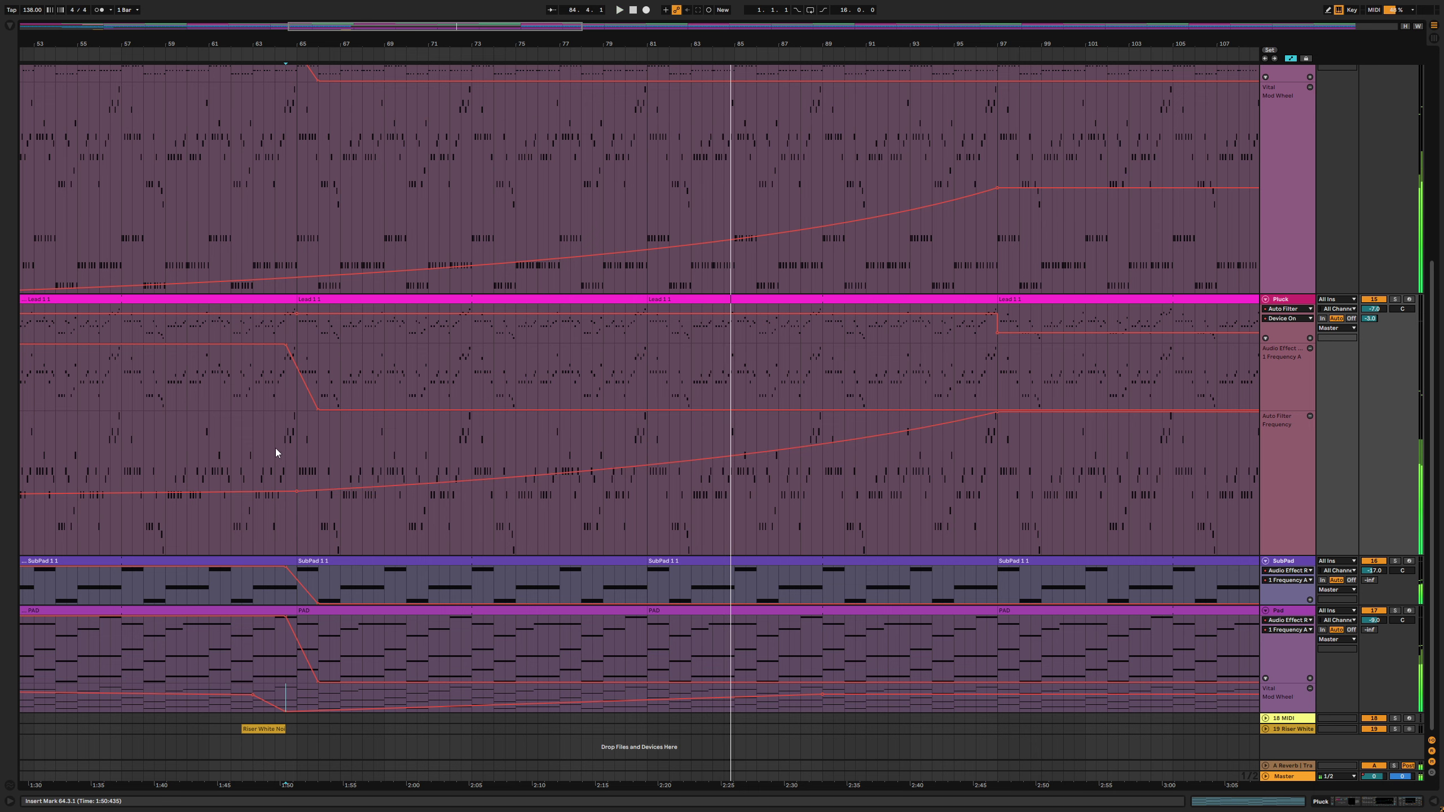
Play the breakdown from bar 65, briefly soloing the Pluck to check its filter curve
{"action": "left_click", "coordinate": [293, 437]}
{"action": "key", "text": "space"}
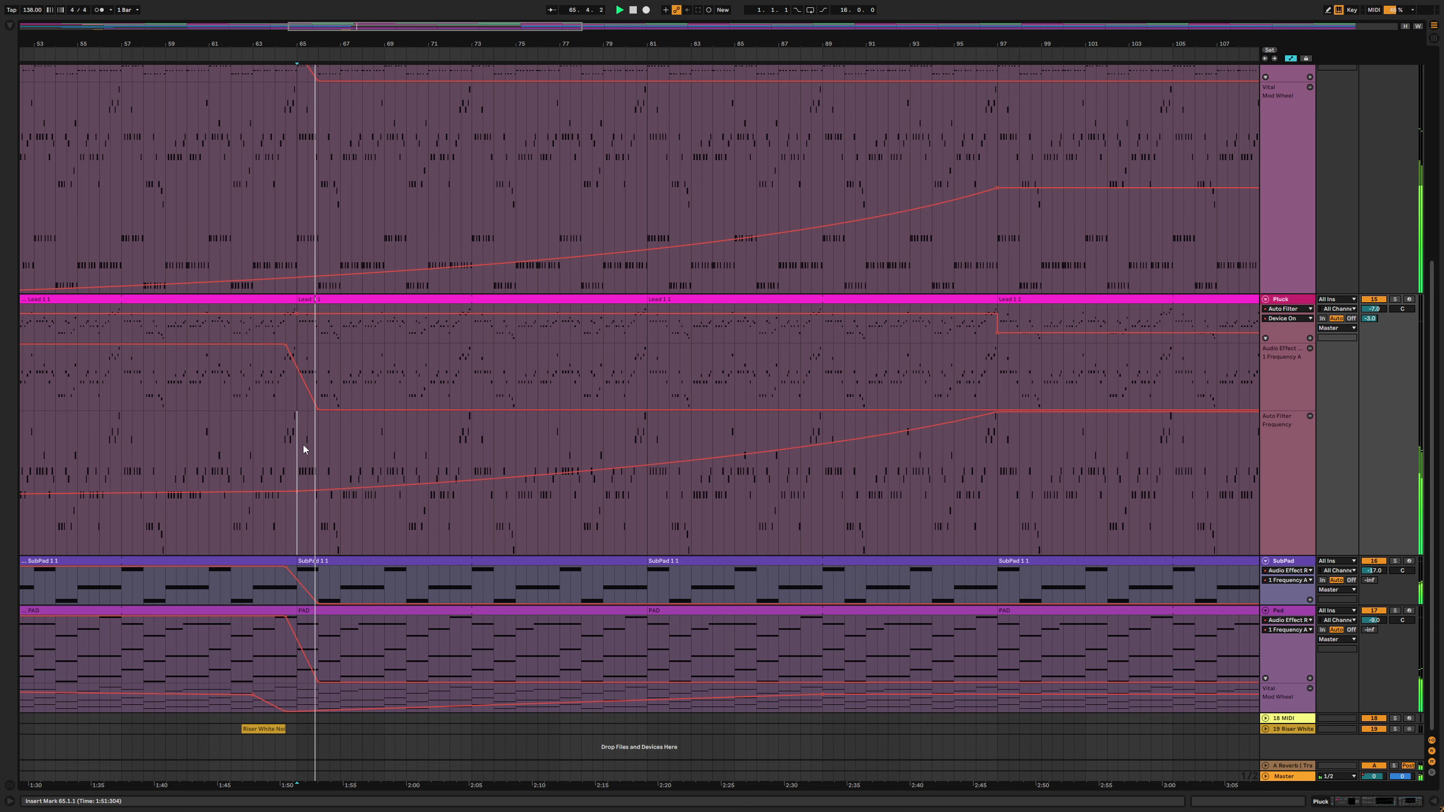
{"action": "scroll", "coordinate": [304, 449], "scroll_direction": "left", "scroll_amount": 5}
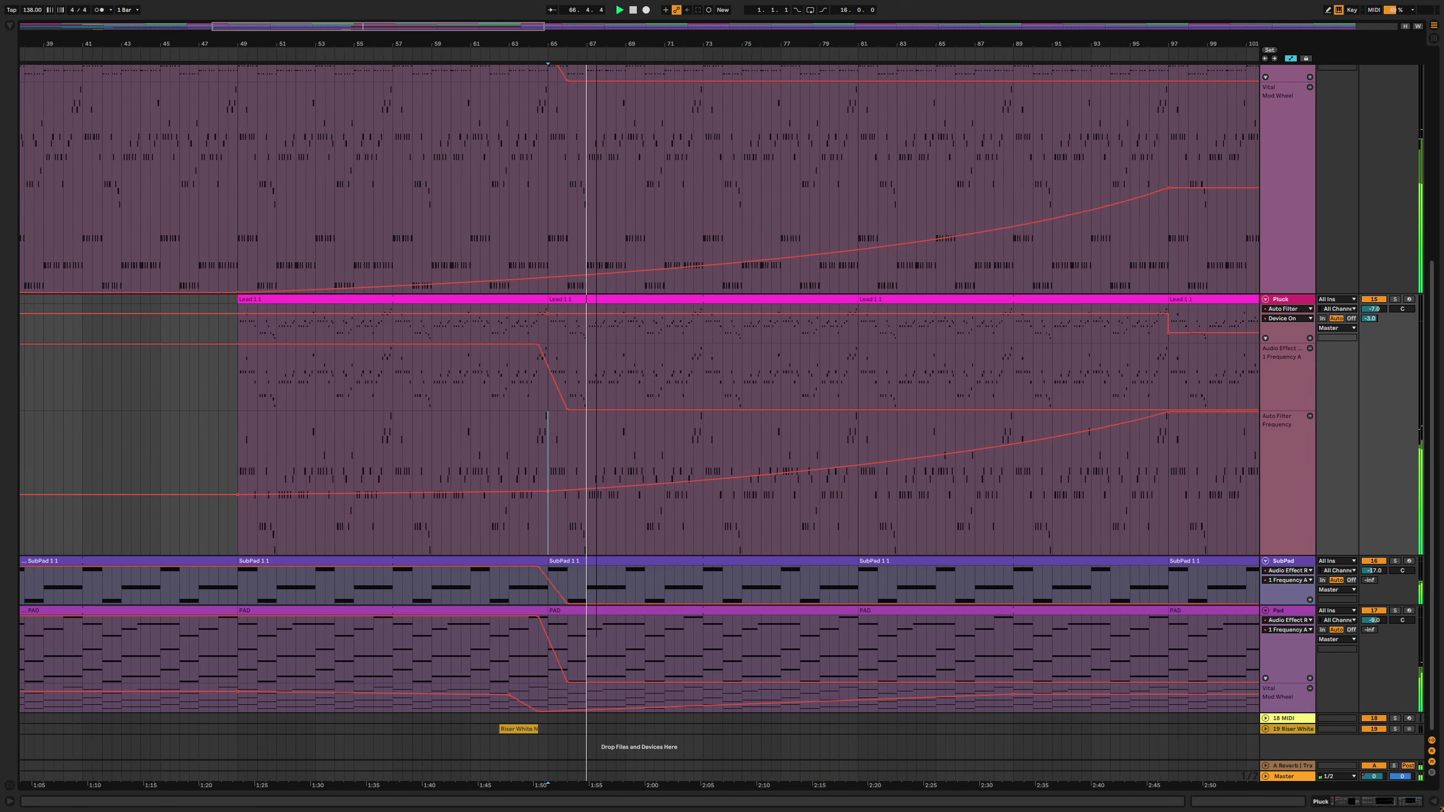
{"action": "scroll", "coordinate": [342, 450], "scroll_direction": "down", "scroll_amount": 4}
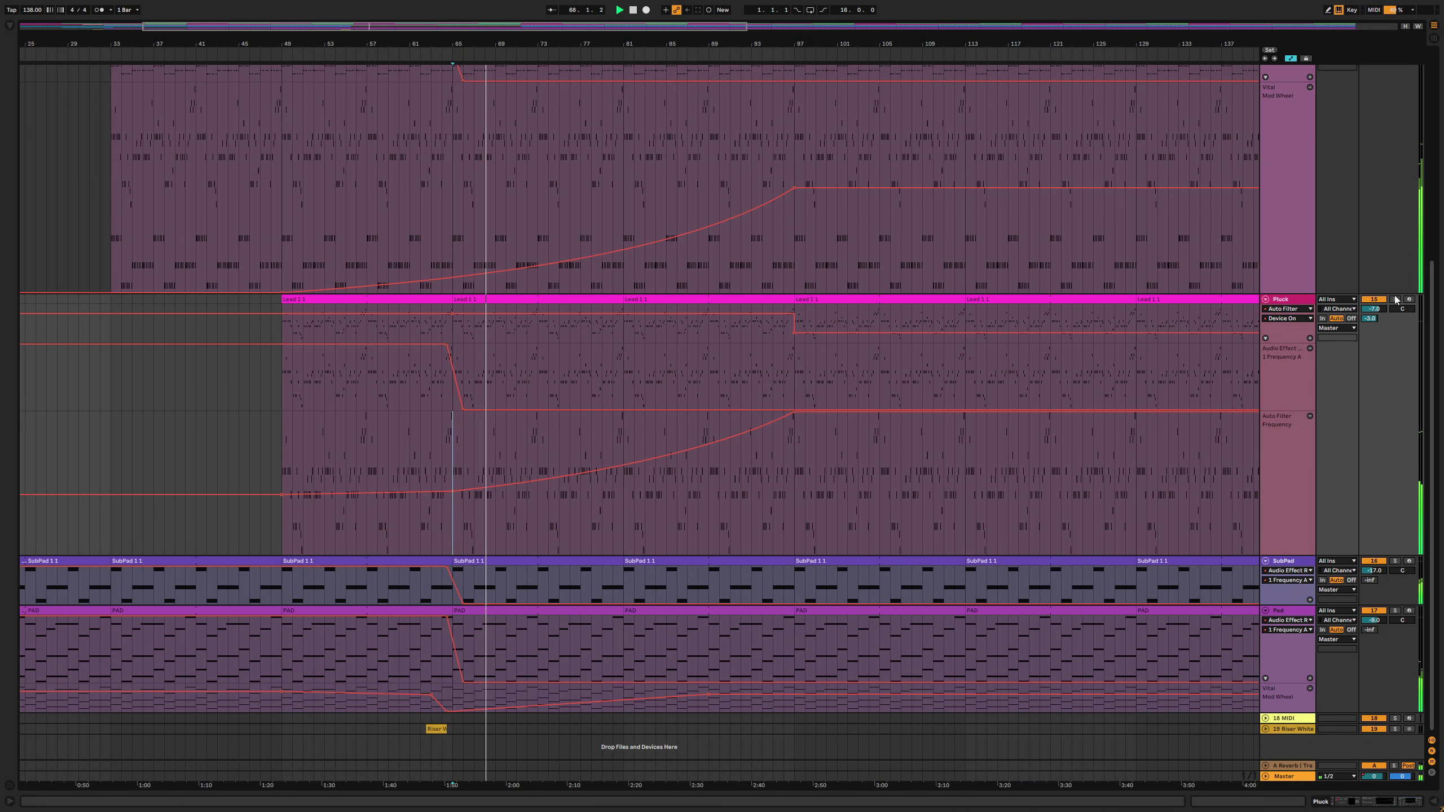
{"action": "left_click", "coordinate": [1395, 299]}
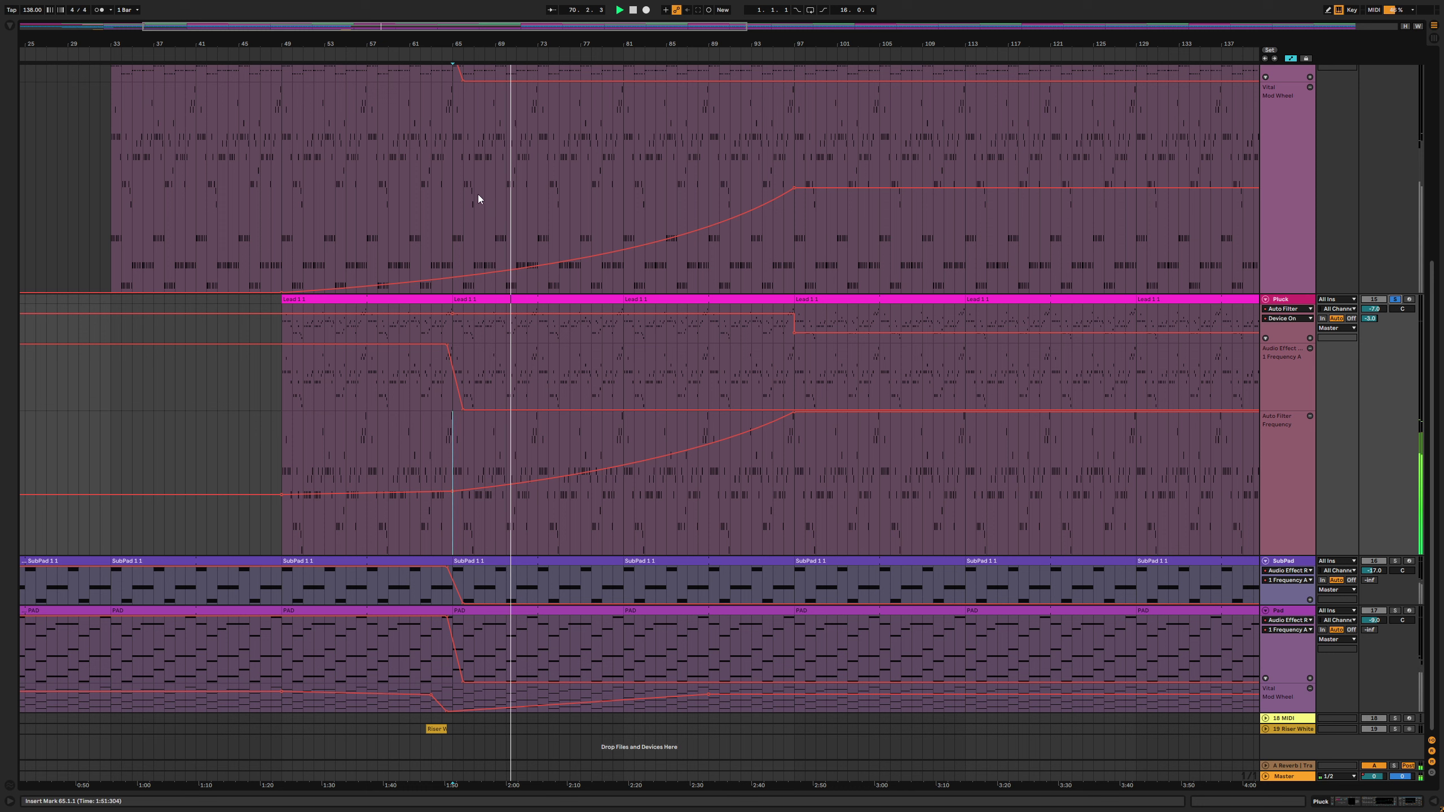
{"action": "left_click", "coordinate": [1396, 299]}
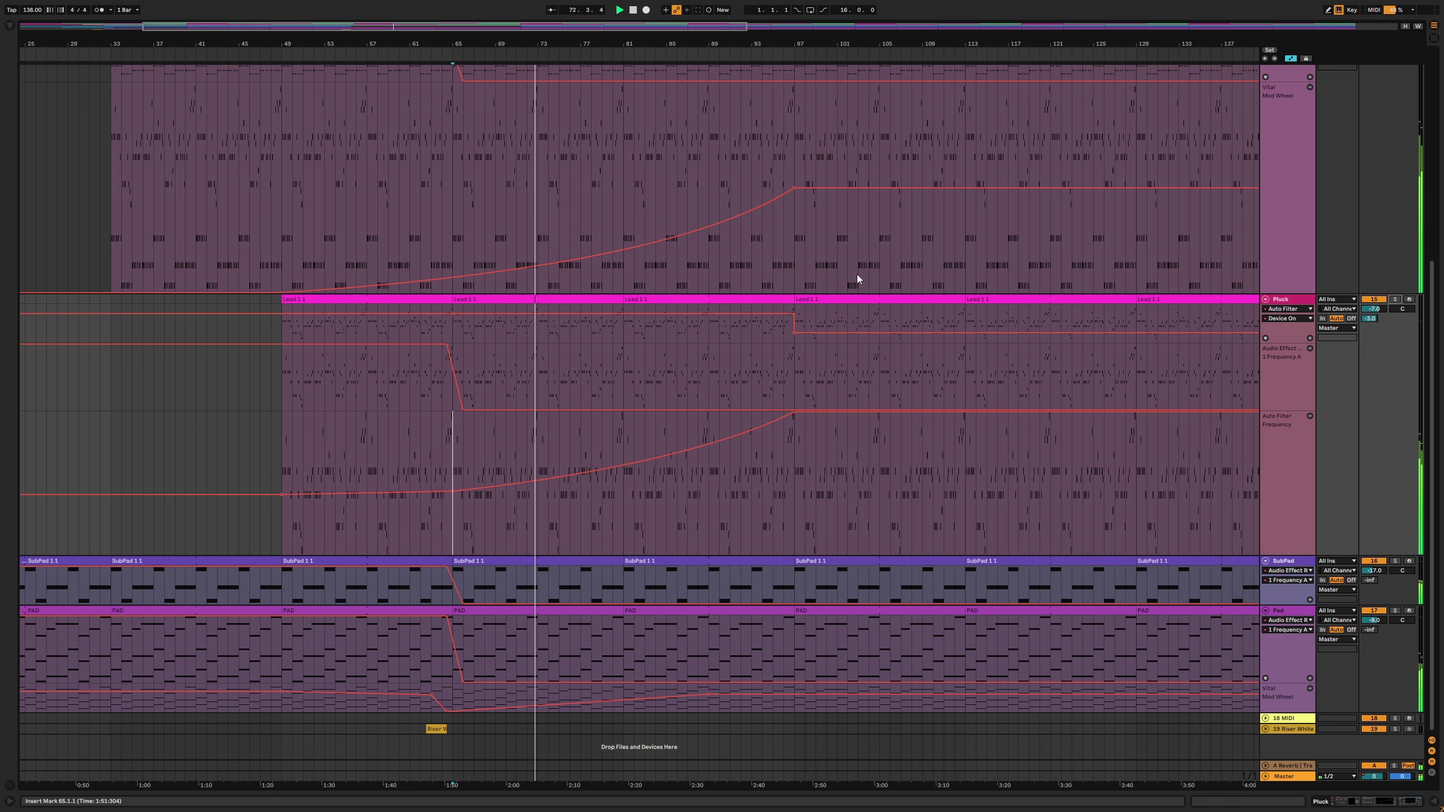
Play the arrangement from bars 97 and 90, and solo the Lead to hear it from bar 97
{"action": "scroll", "coordinate": [853, 271], "scroll_direction": "up", "scroll_amount": 4}
{"action": "left_click", "coordinate": [799, 285]}
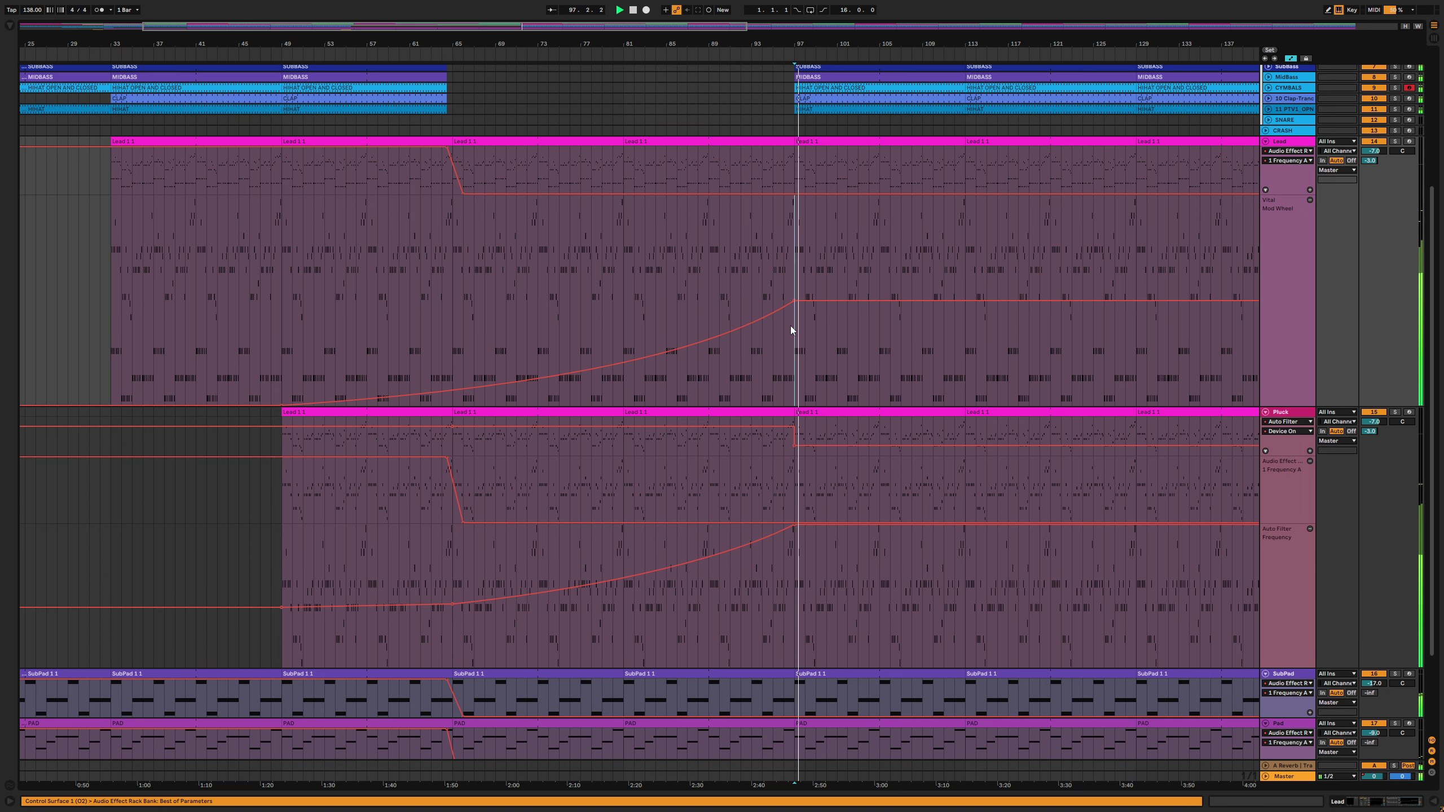
{"action": "left_click", "coordinate": [720, 293]}
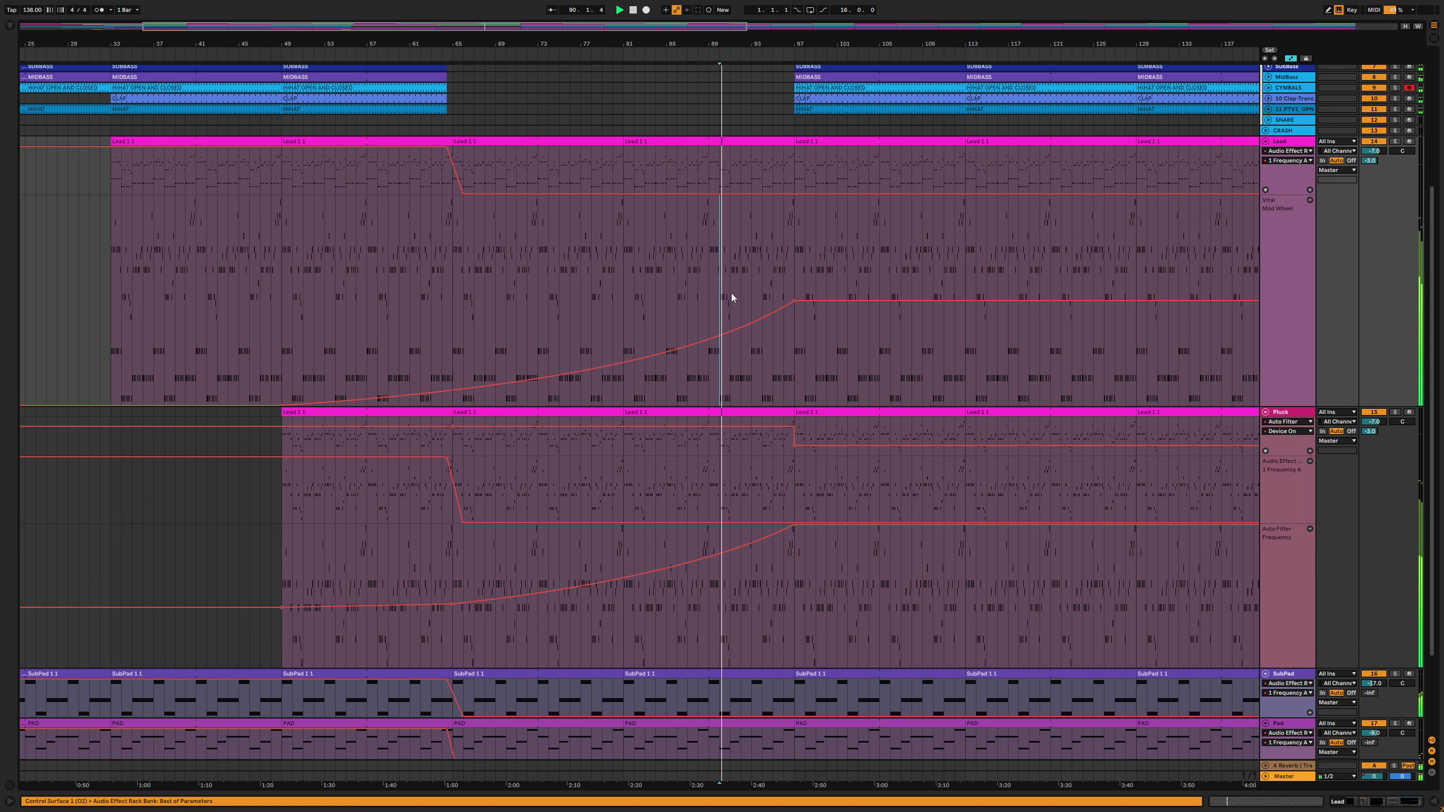
{"action": "left_click", "coordinate": [1394, 142]}
{"action": "left_click", "coordinate": [795, 262]}
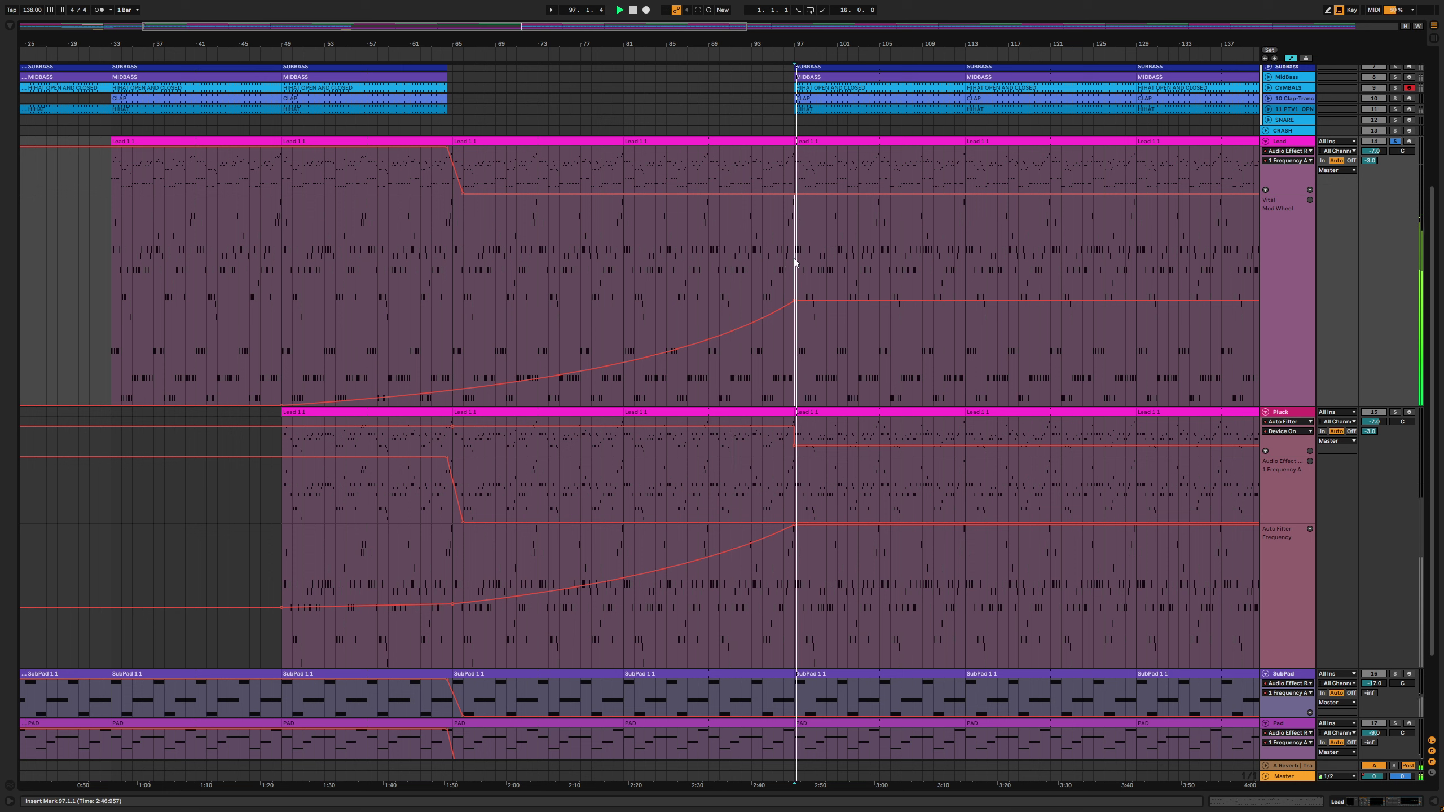
Raise the Lead's Mod Wheel automation point at bar 97 to its maximum and play the soloed track from there
{"action": "key", "text": "space"}
{"action": "left_click_drag", "start_coordinate": [794, 300], "coordinate": [794, 195]}
{"action": "key", "text": "space"}
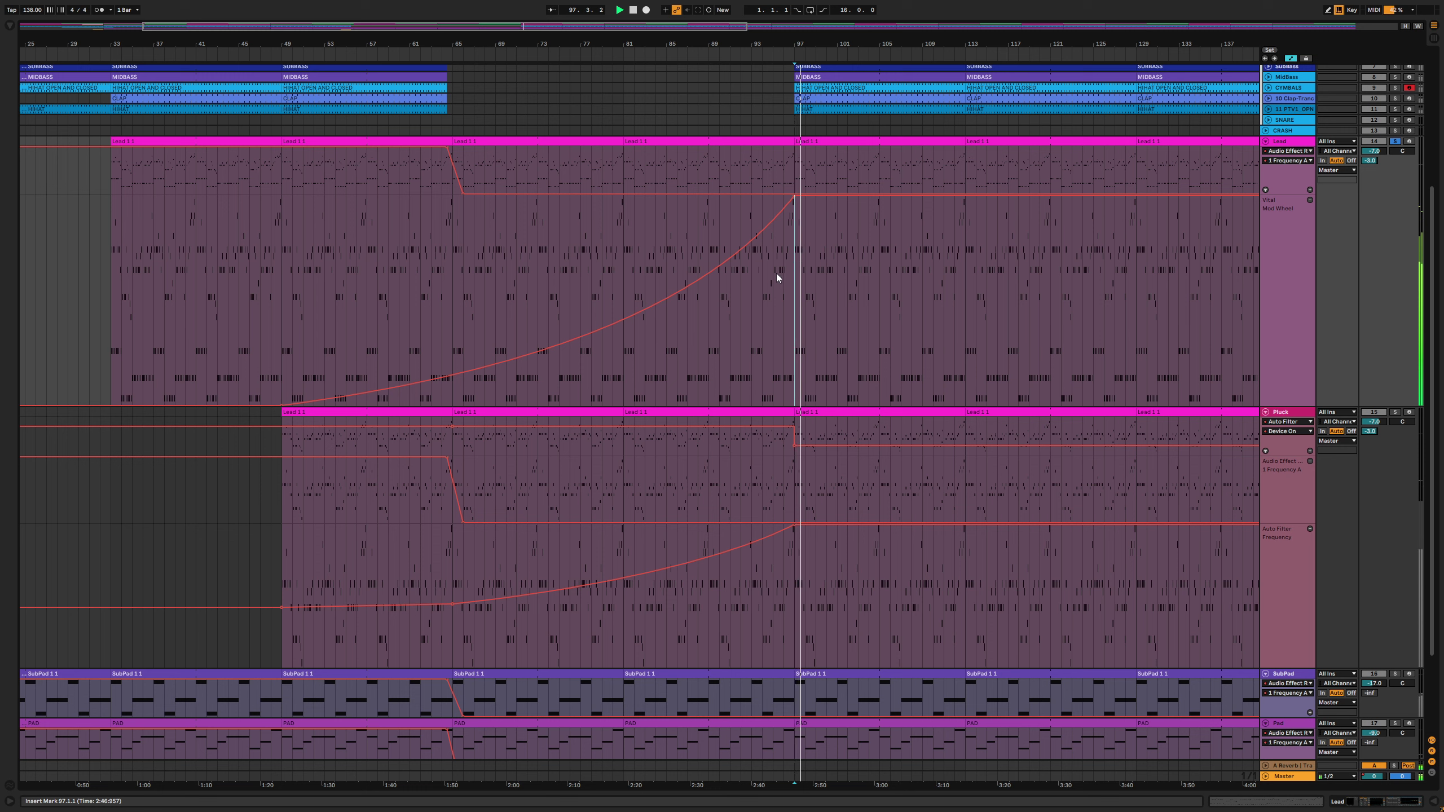
Unsolo the Lead track while playing from bar 93, and move the end point of its Mod Wheel ramp back to bar 89
{"action": "left_click", "coordinate": [751, 209]}
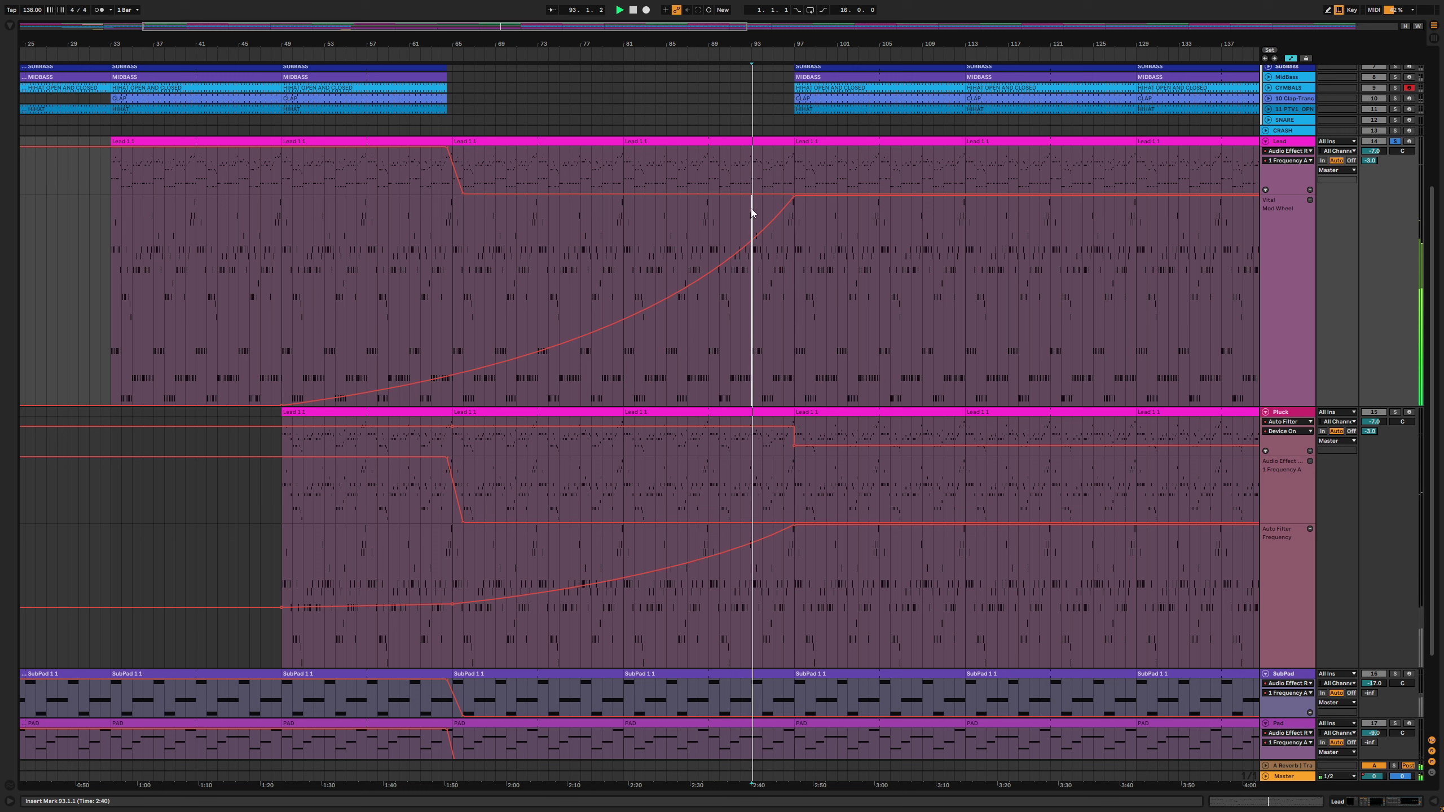
{"action": "left_click", "coordinate": [1394, 142]}
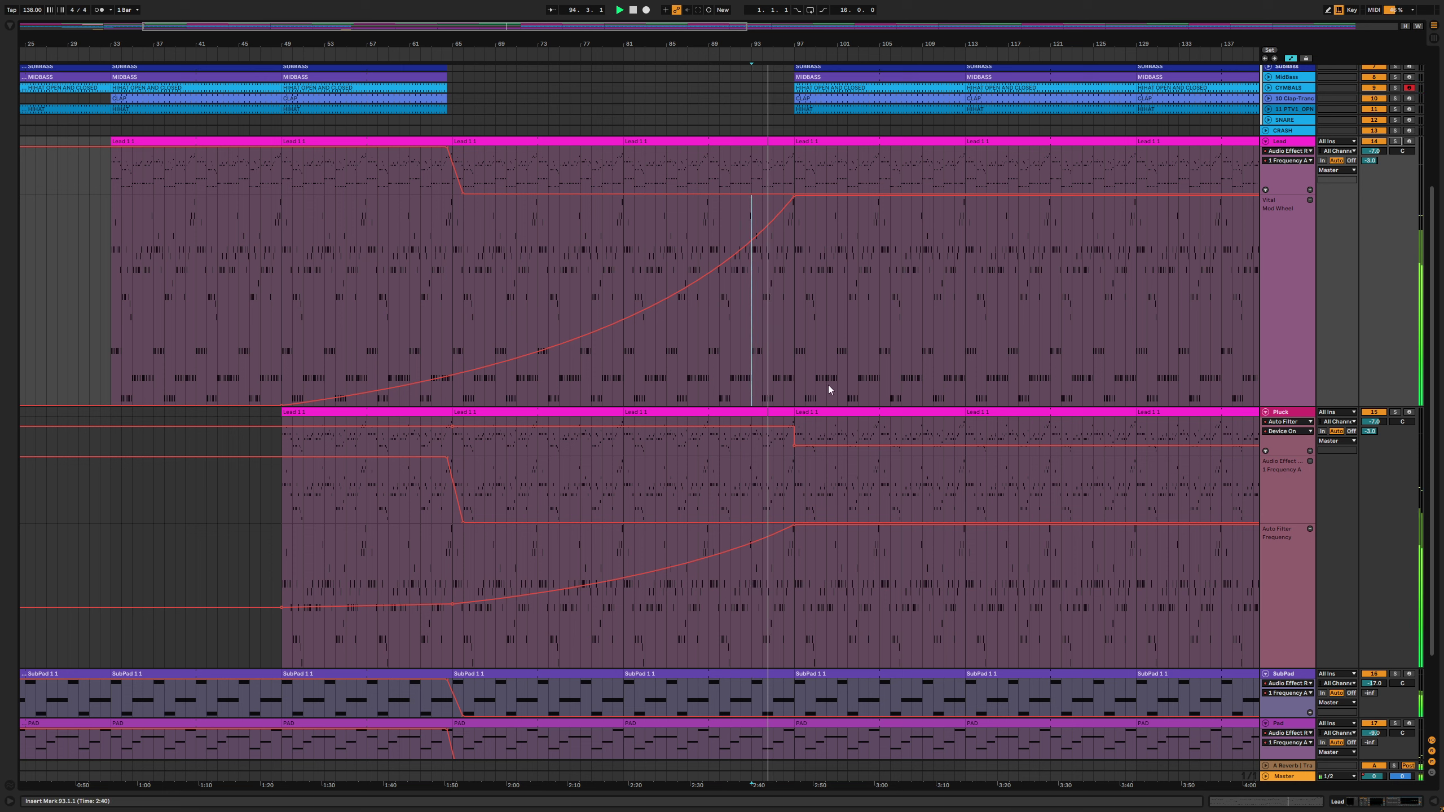
{"action": "left_click_drag", "start_coordinate": [796, 42], "coordinate": [797, 55]}
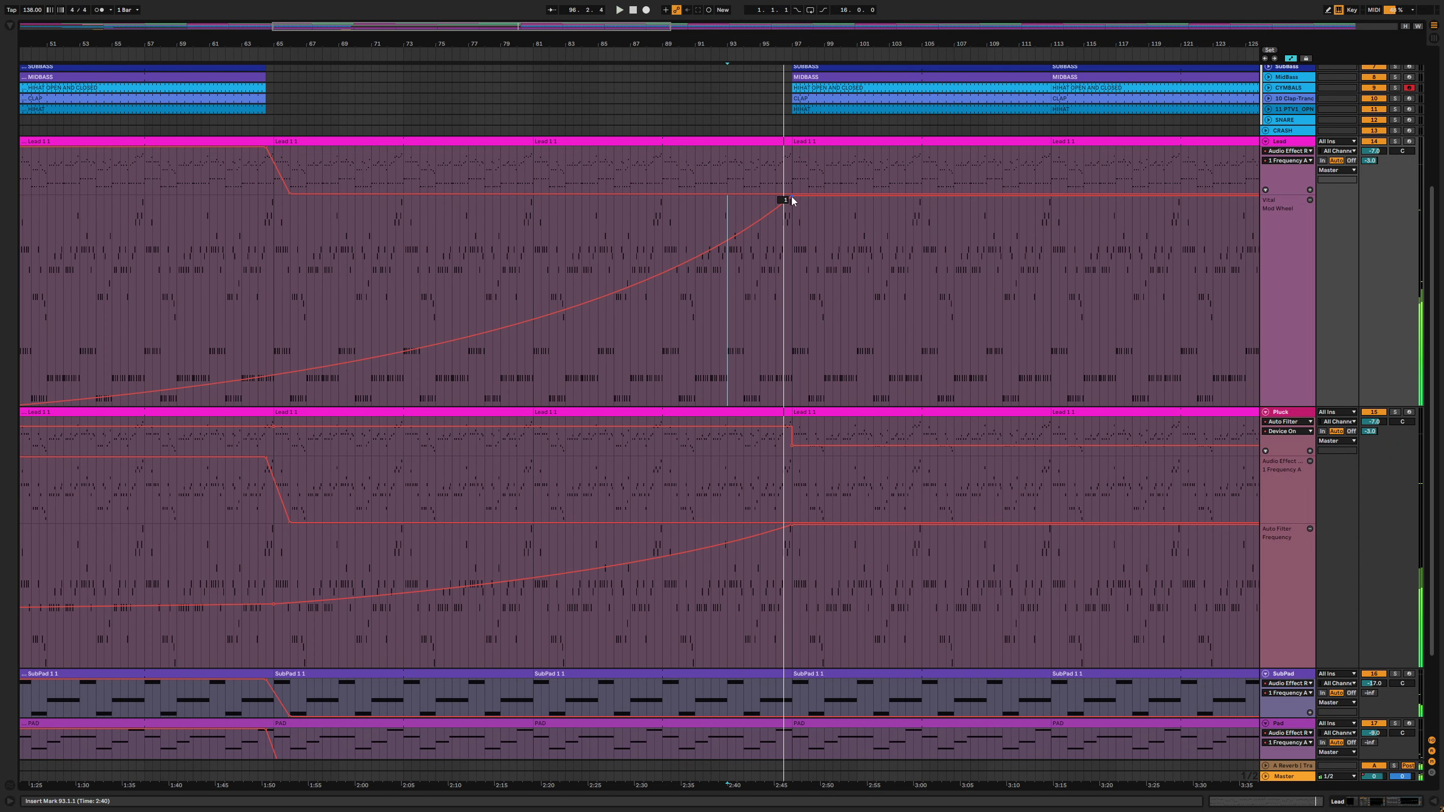
{"action": "left_click_drag", "start_coordinate": [792, 200], "coordinate": [663, 197]}
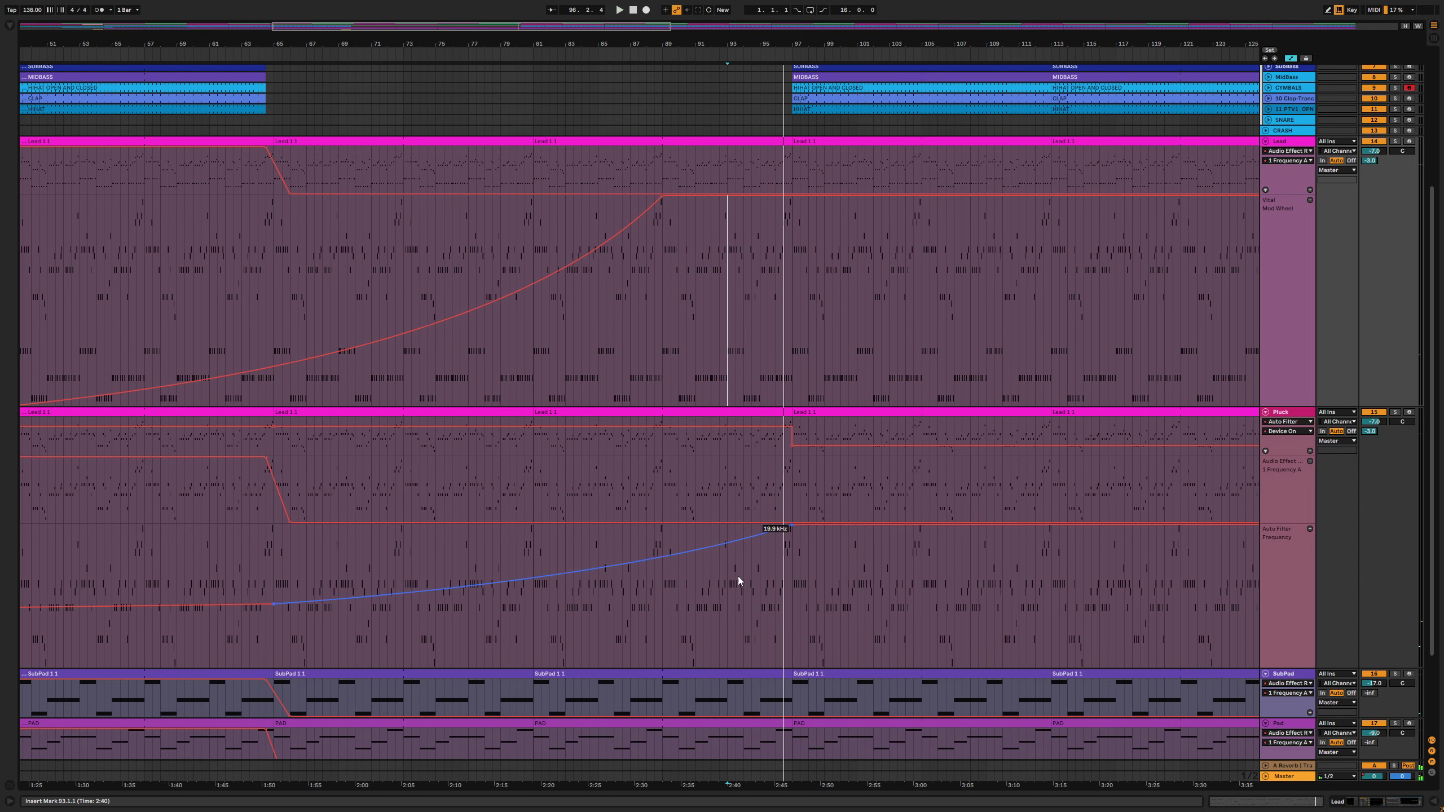
Move the end point of the Pluck track's Auto Filter Frequency ramp back to bar 89
{"action": "left_click", "coordinate": [792, 529]}
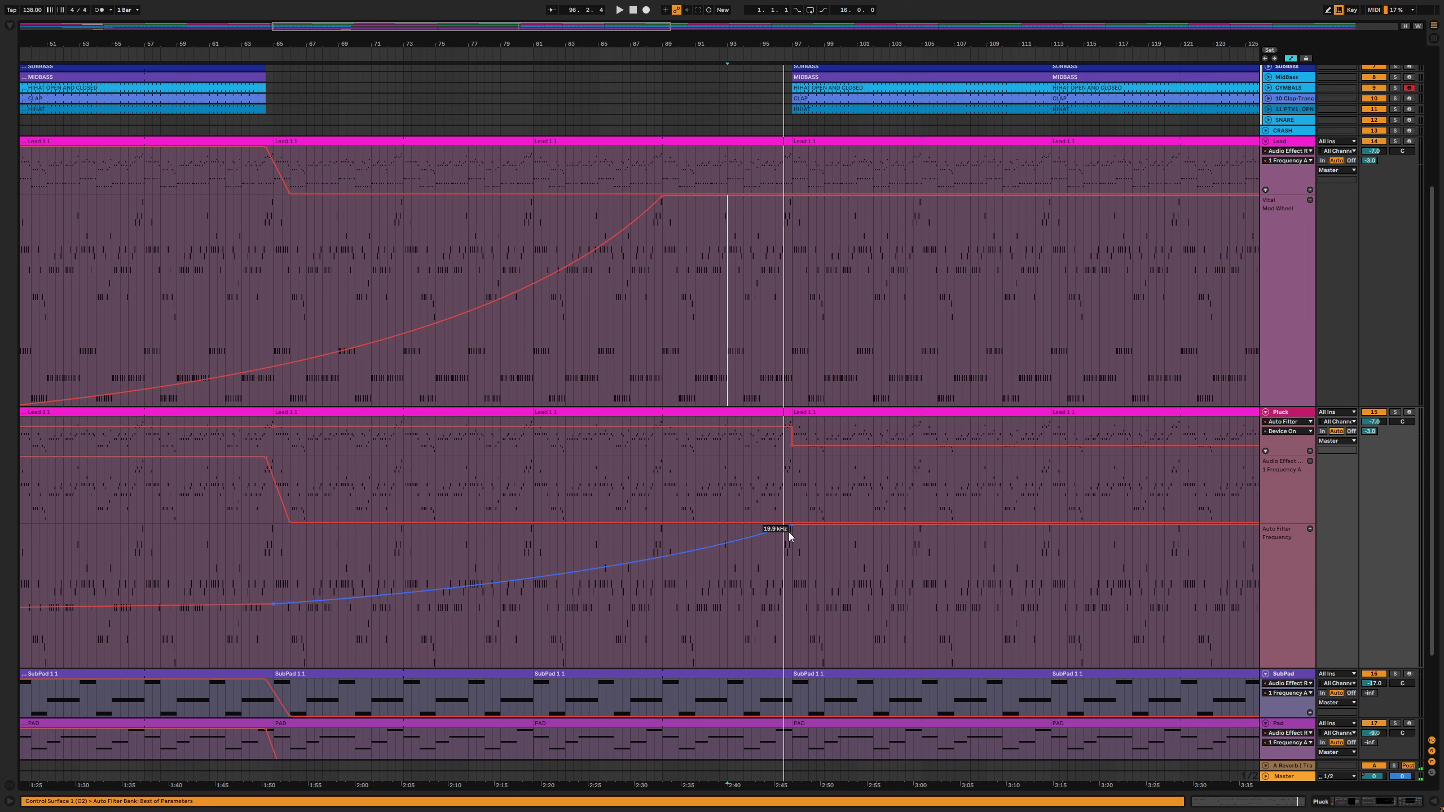
{"action": "left_click_drag", "start_coordinate": [792, 524], "coordinate": [662, 524]}
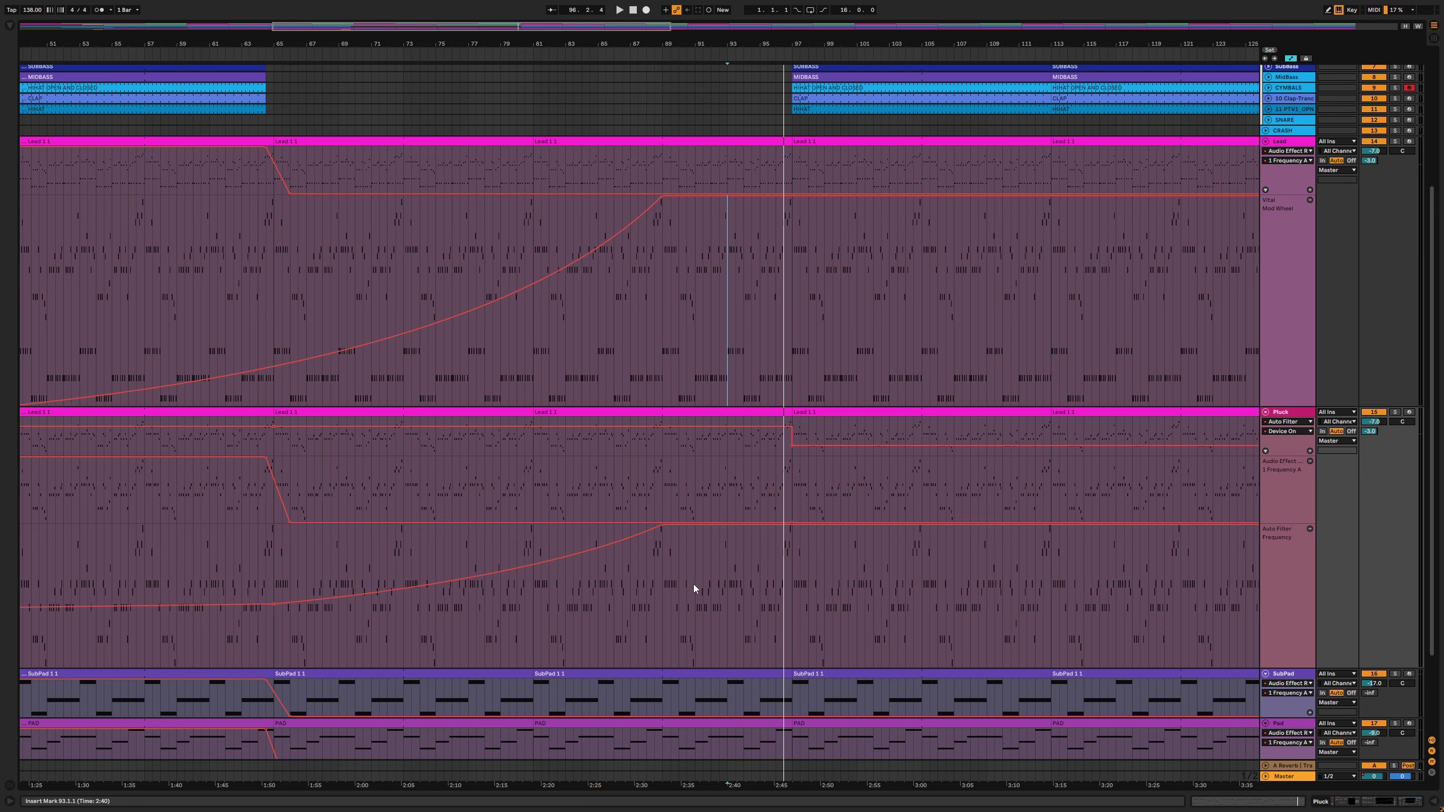
Enlarge the Pad track's Mod Wheel automation lane and bend its rising ramp up to bar 89 into a slow-starting curve
{"action": "scroll", "coordinate": [693, 585], "scroll_direction": "down", "scroll_amount": 4}
{"action": "scroll", "coordinate": [692, 585], "scroll_direction": "left", "scroll_amount": 3}
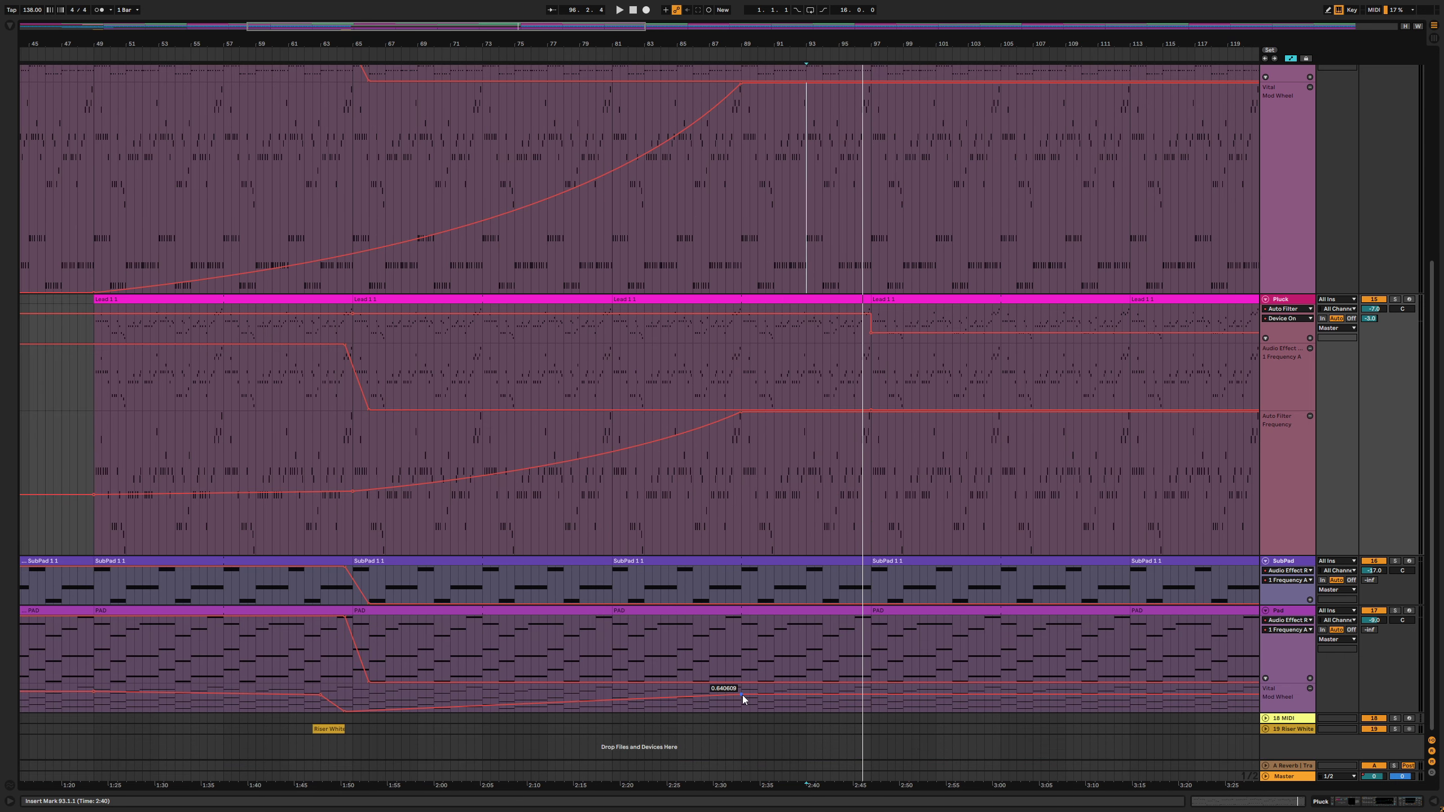
{"action": "left_click", "coordinate": [681, 647]}
{"action": "key", "text": "space"}
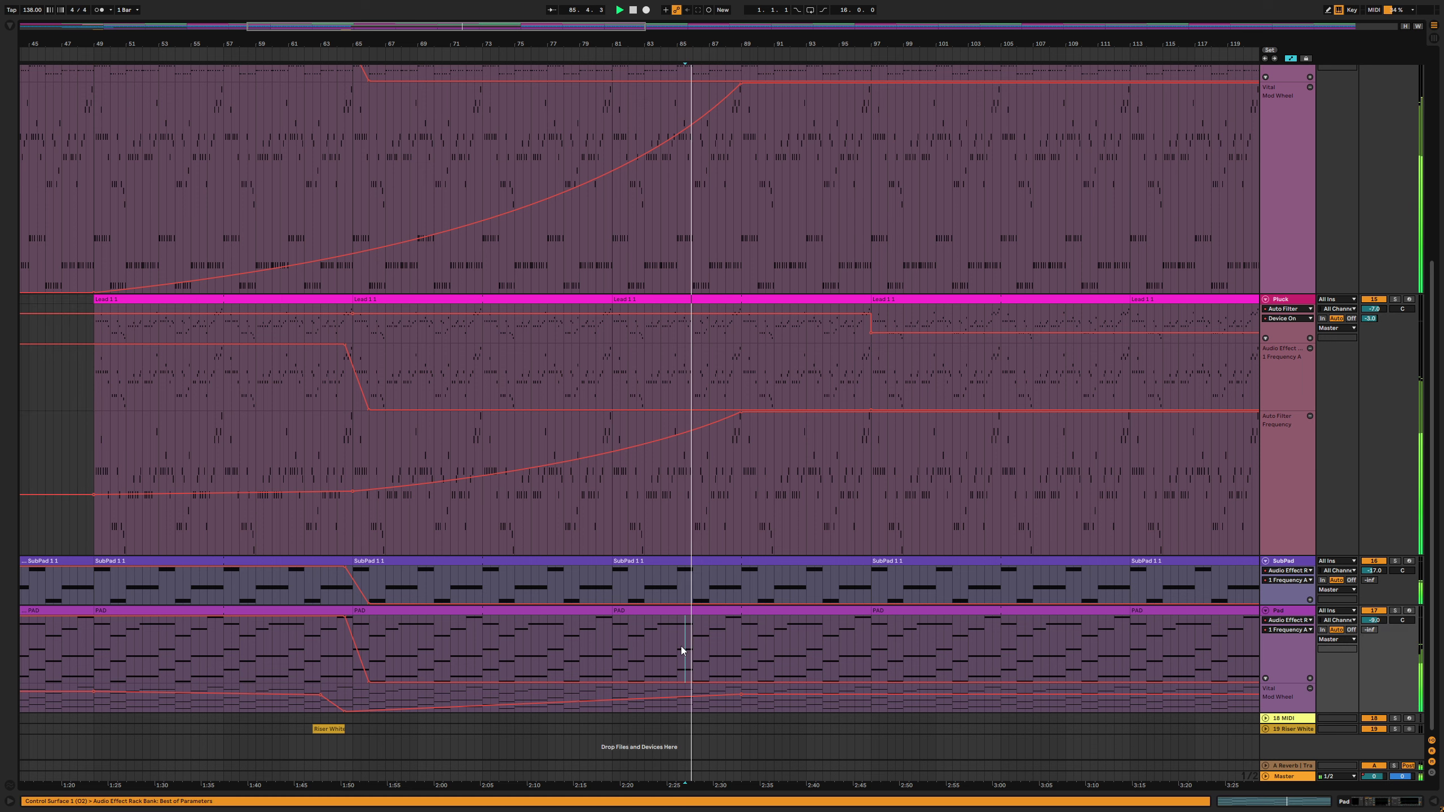
{"action": "left_click_drag", "start_coordinate": [1291, 715], "coordinate": [1291, 807]}
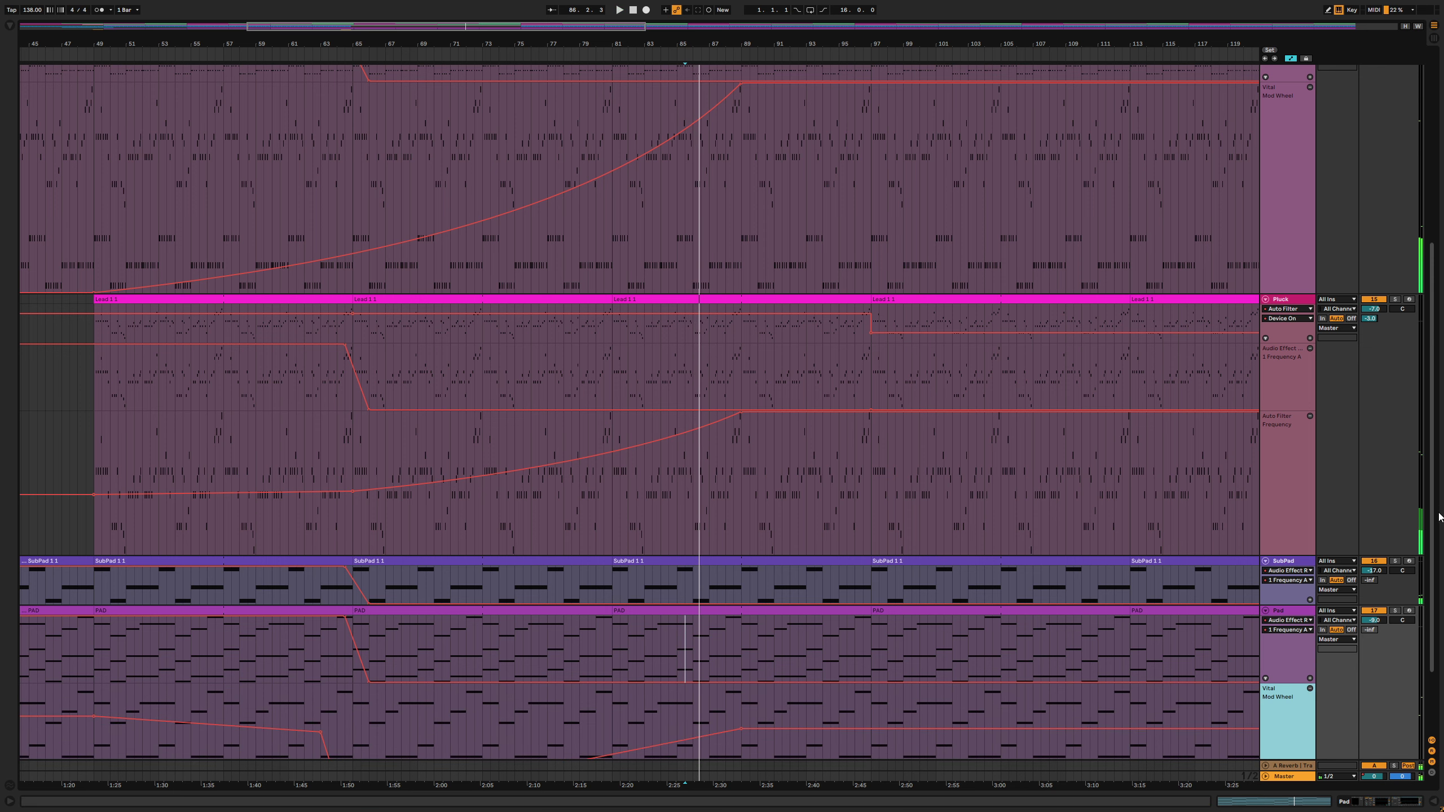
{"action": "scroll", "coordinate": [1433, 685], "scroll_direction": "down", "scroll_amount": 3}
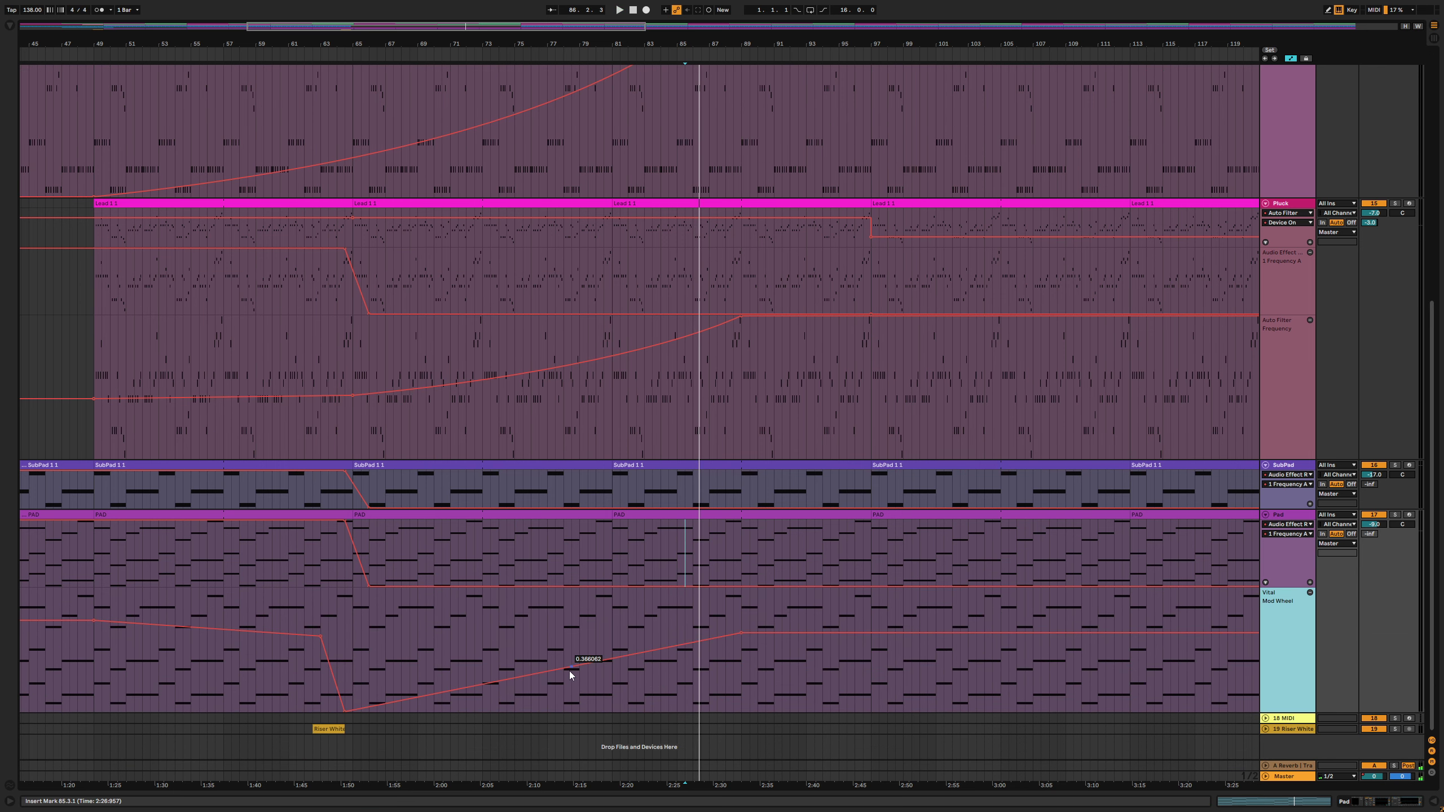
{"action": "left_click_drag", "start_coordinate": [571, 677], "coordinate": [571, 697]}
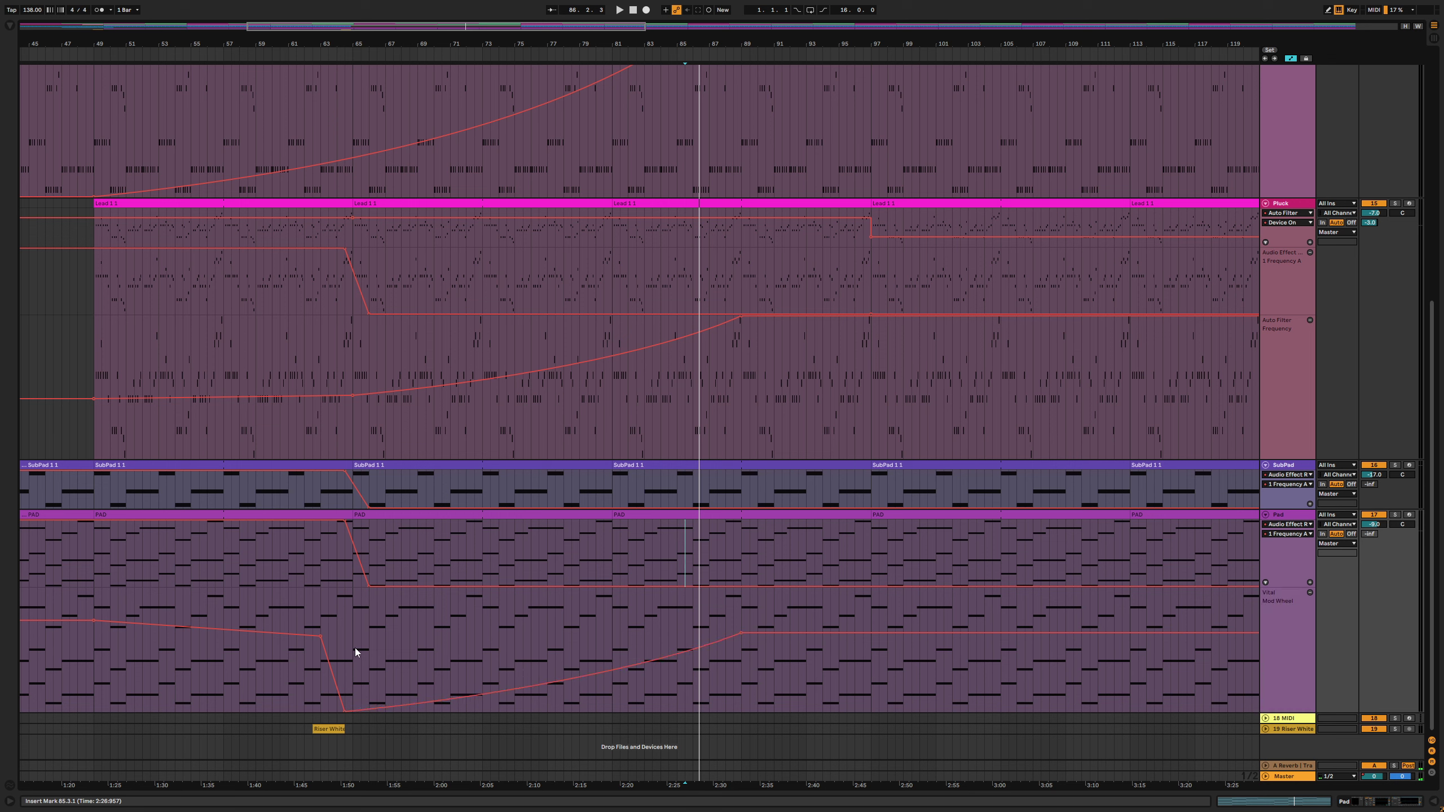
Move the zero-value start point of the Pad's Mod Wheel ramp to bar 65 while listening to the transition from bar 63
{"action": "key", "text": "space"}
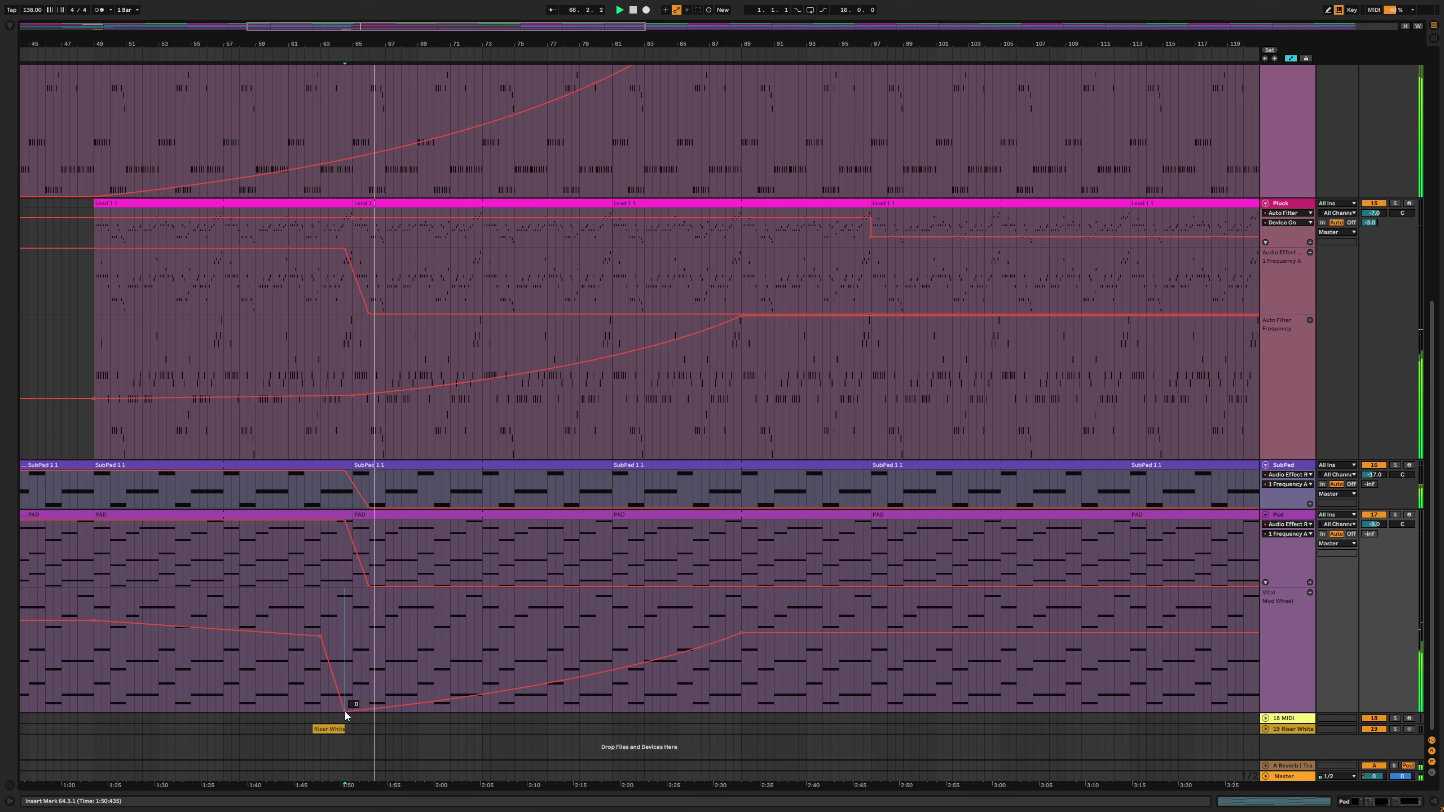
{"action": "mouse_move", "coordinate": [345, 712]}
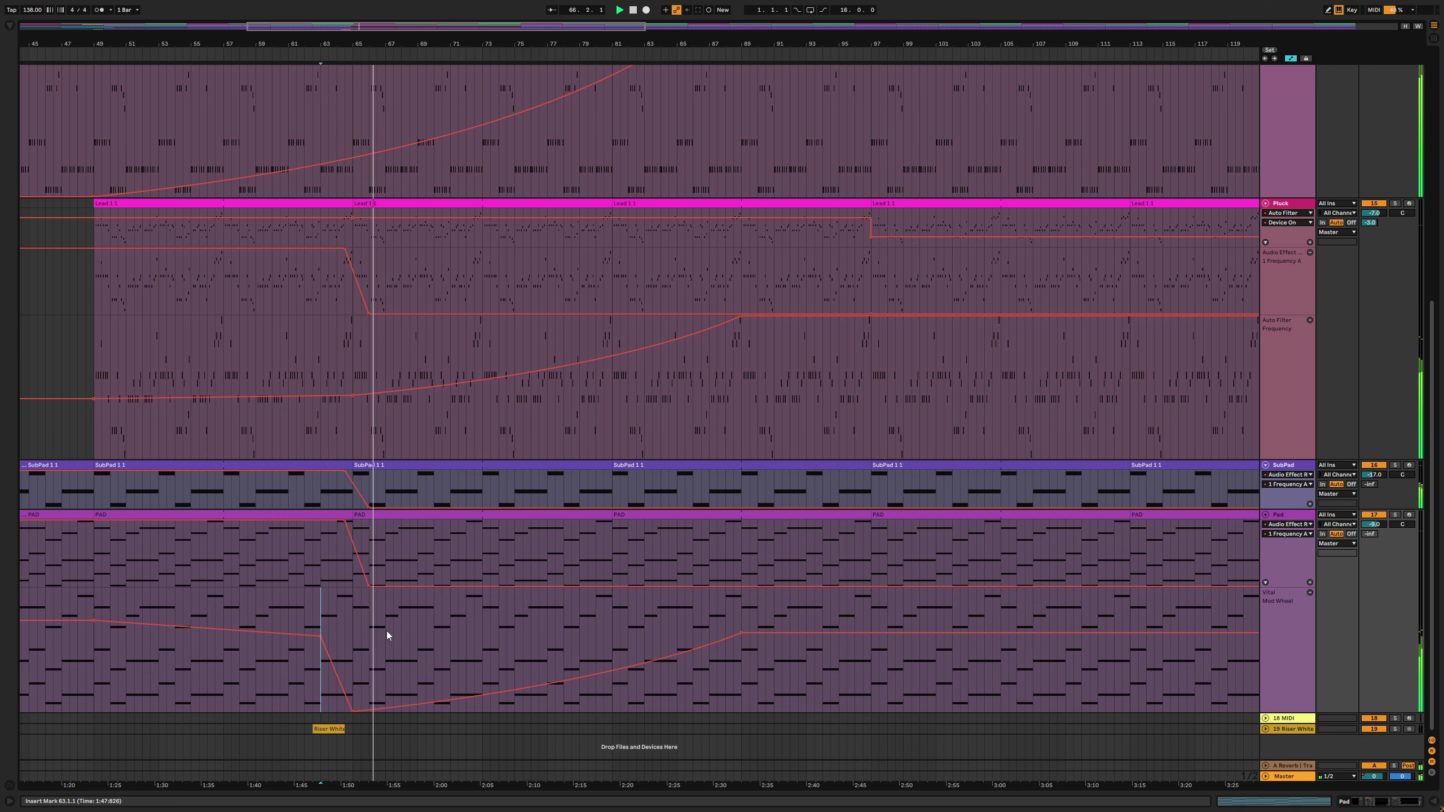
{"action": "scroll", "coordinate": [393, 252], "scroll_direction": "up", "scroll_amount": 5}
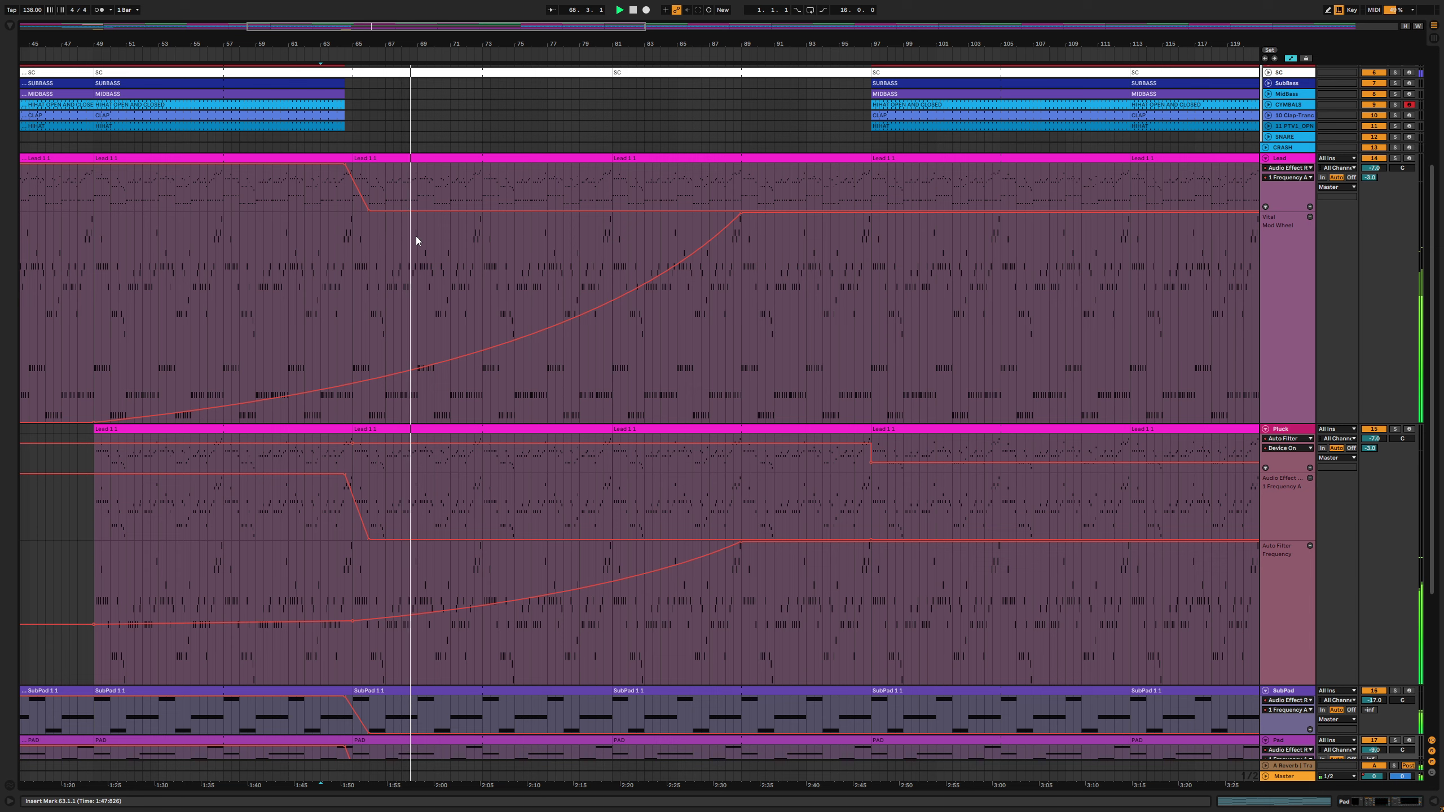
{"action": "scroll", "coordinate": [904, 252], "scroll_direction": "down", "scroll_amount": 5}
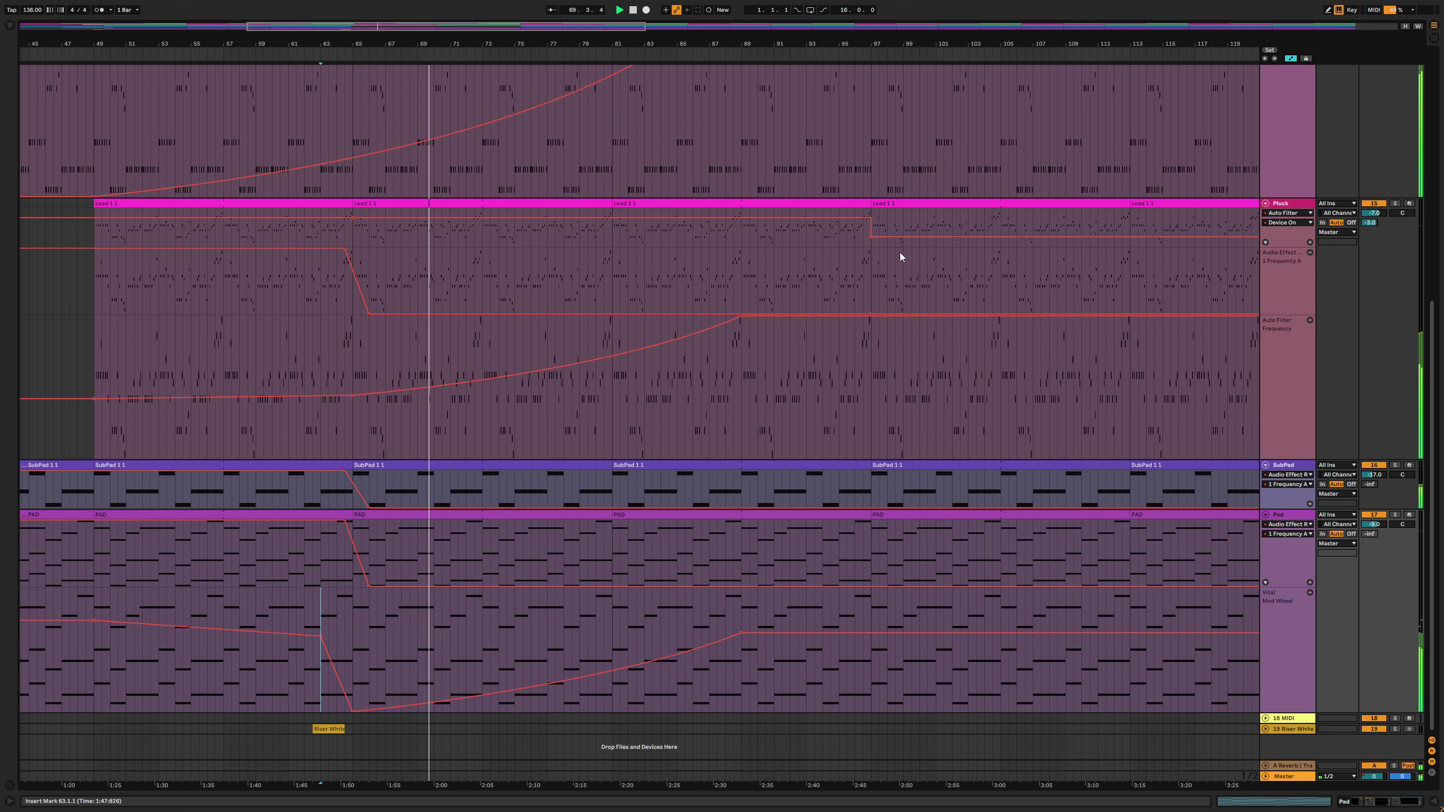
Solo the Lead track and lower its Mod Wheel level from bar 89 onward to about 0.65
{"action": "scroll", "coordinate": [722, 361], "scroll_direction": "up", "scroll_amount": 4}
{"action": "scroll", "coordinate": [725, 356], "scroll_direction": "up", "scroll_amount": 2}
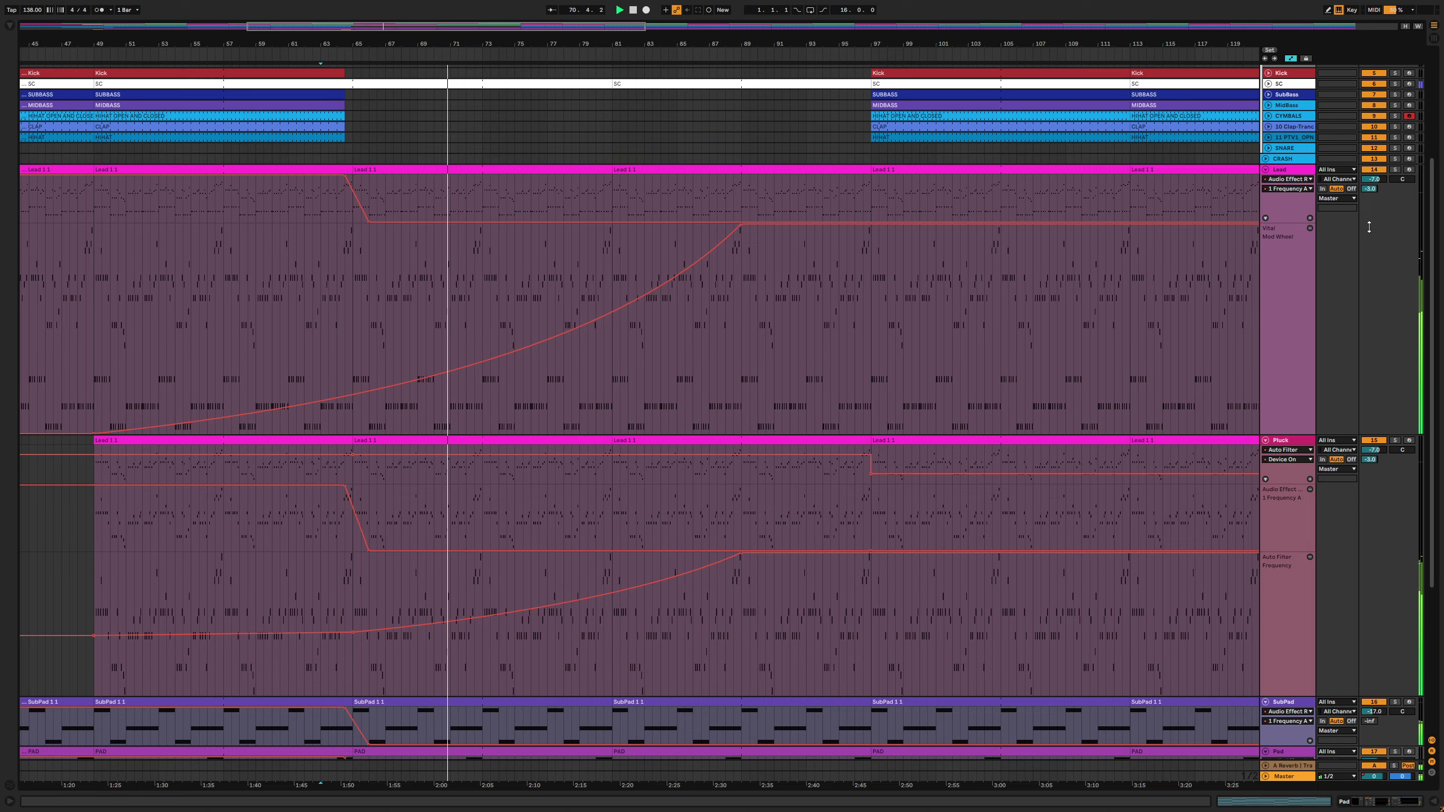
{"action": "left_click", "coordinate": [1397, 176]}
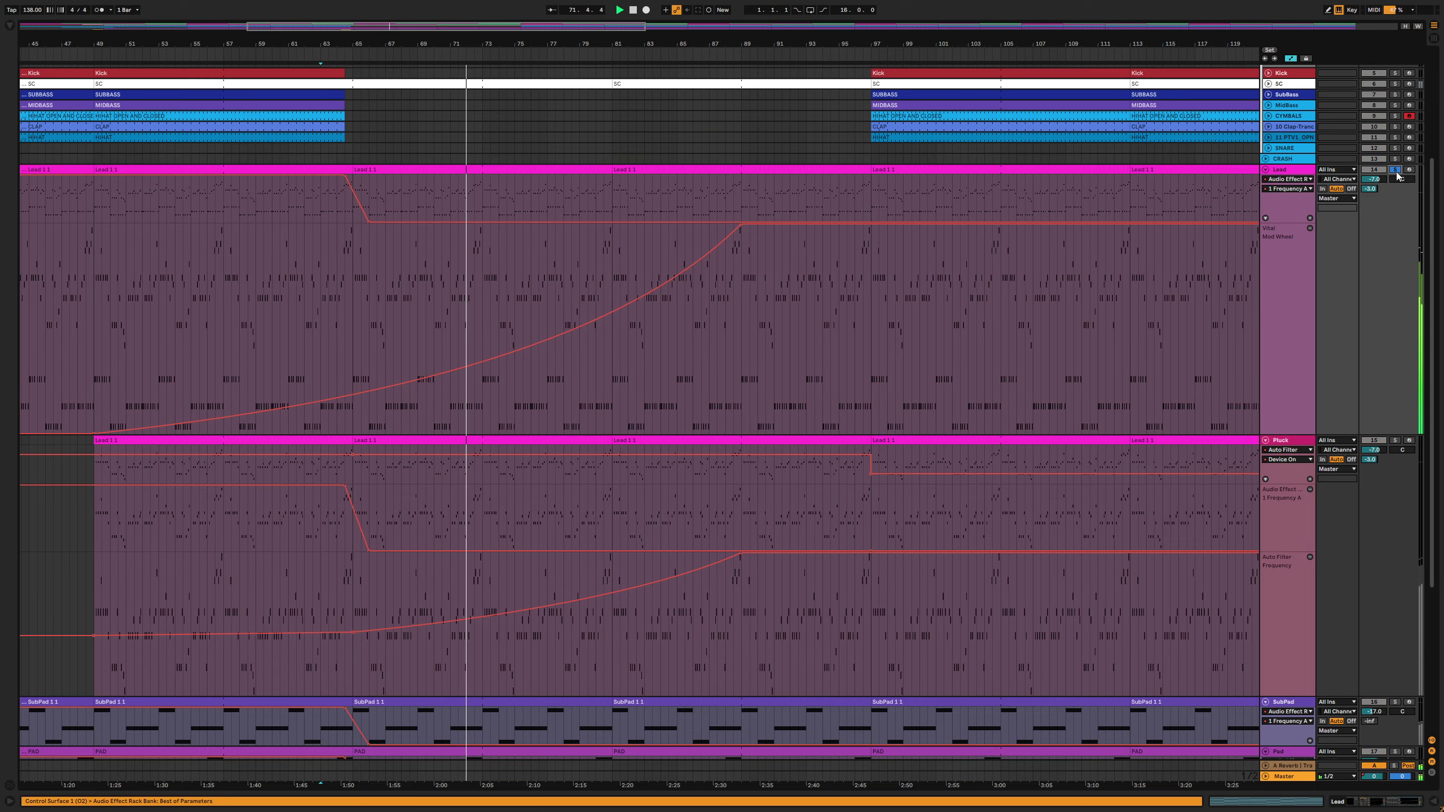
{"action": "left_click_drag", "start_coordinate": [740, 225], "coordinate": [740, 298]}
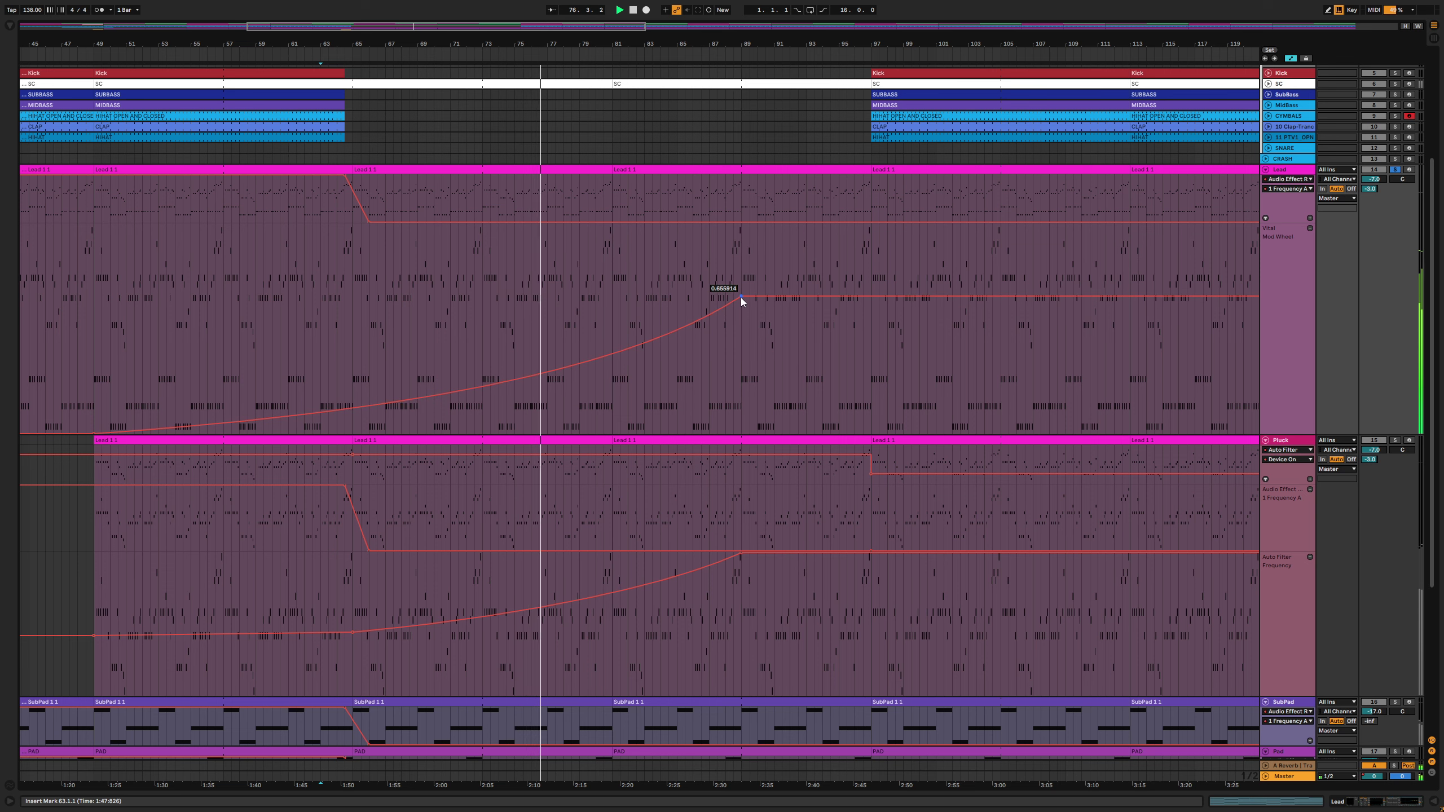
{"action": "scroll", "coordinate": [638, 294], "scroll_direction": "down", "scroll_amount": 3}
{"action": "scroll", "coordinate": [647, 296], "scroll_direction": "up", "scroll_amount": 3}
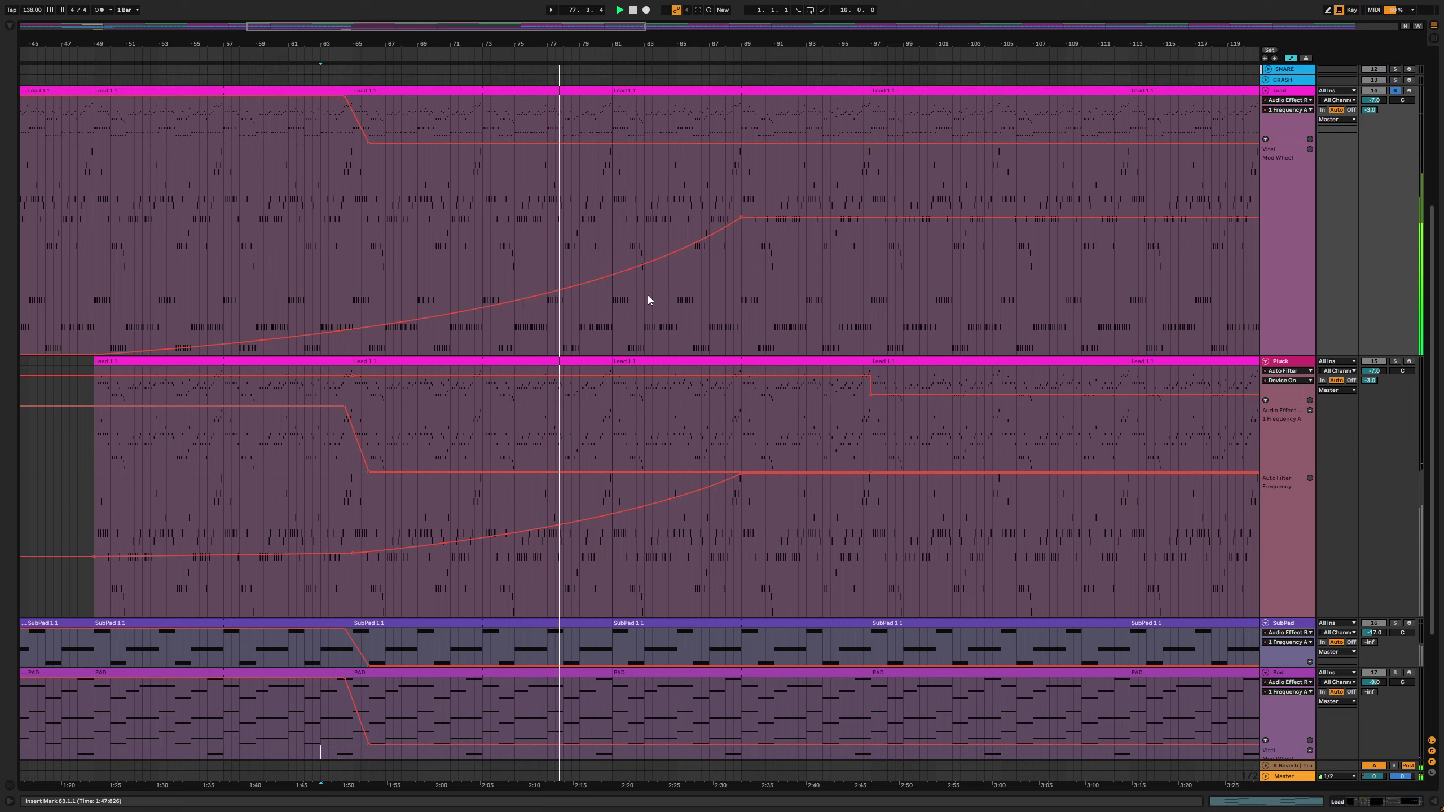
{"action": "left_click_drag", "start_coordinate": [740, 273], "coordinate": [740, 278]}
{"action": "scroll", "coordinate": [740, 285], "scroll_direction": "down", "scroll_amount": 3}
{"action": "key", "text": "space"}
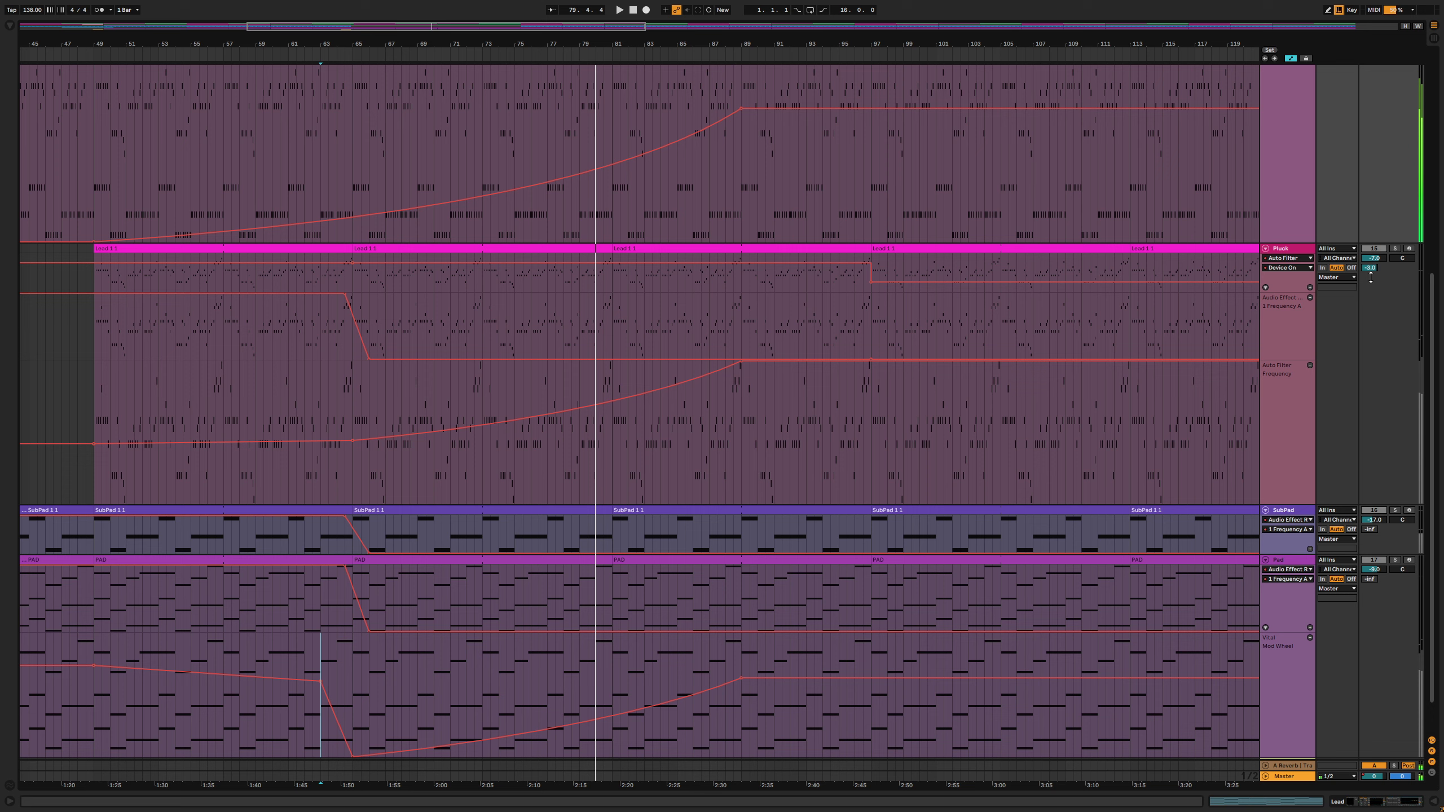
Solo the Pluck track alongside the Lead and play both from bar 65
{"action": "scroll", "coordinate": [1397, 257], "scroll_direction": "up", "scroll_amount": 3}
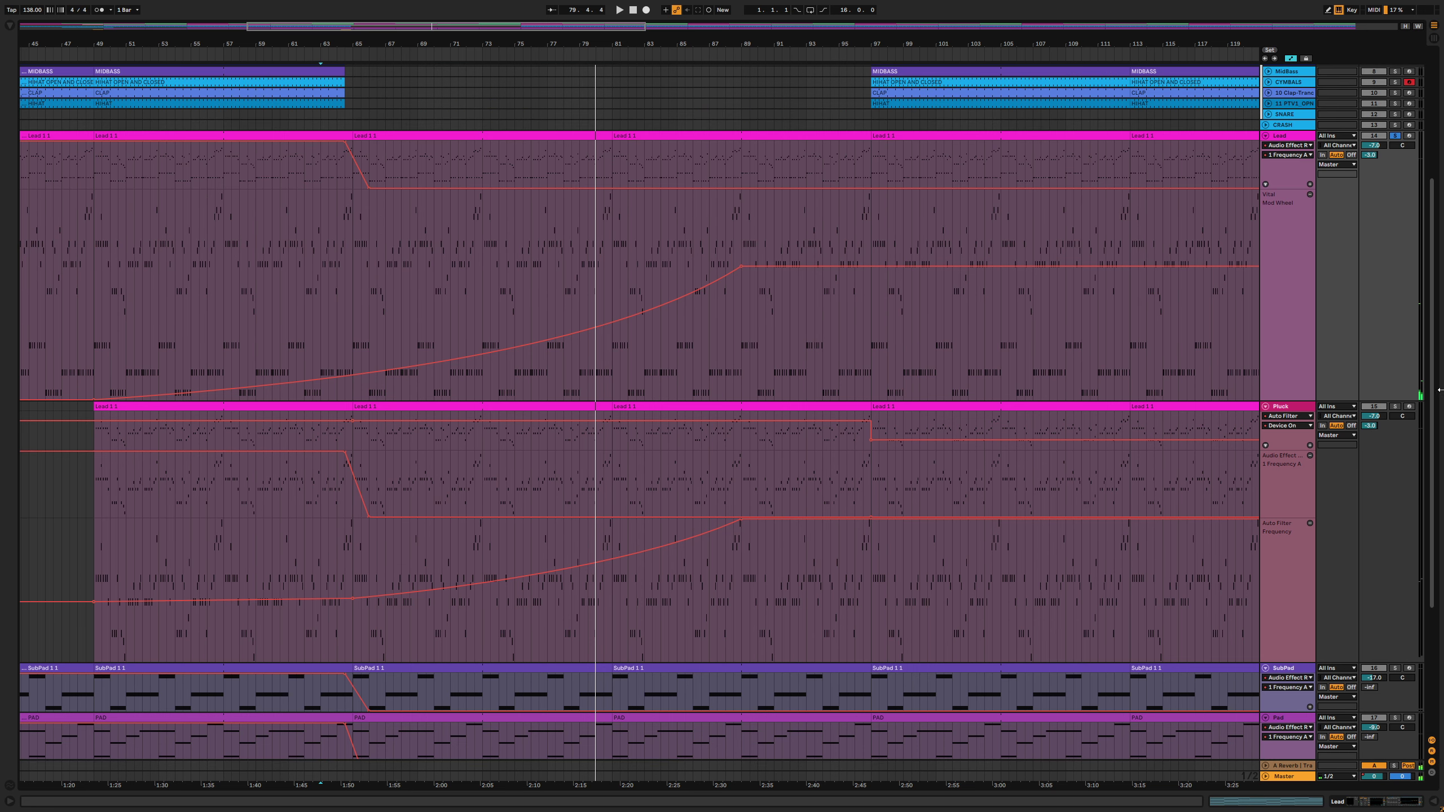
{"action": "left_click", "coordinate": [1396, 406]}
{"action": "key", "text": "space"}
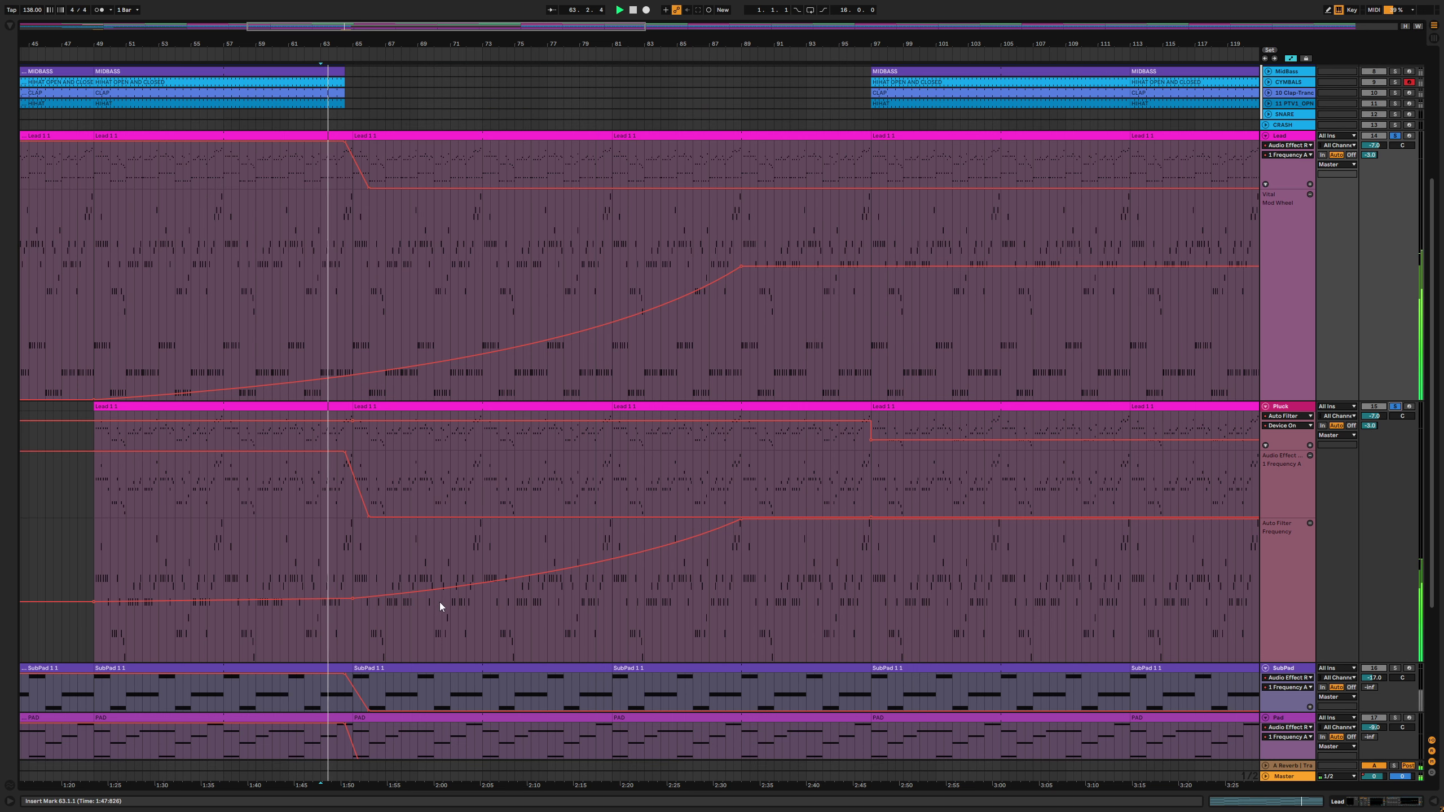
{"action": "left_click", "coordinate": [354, 570]}
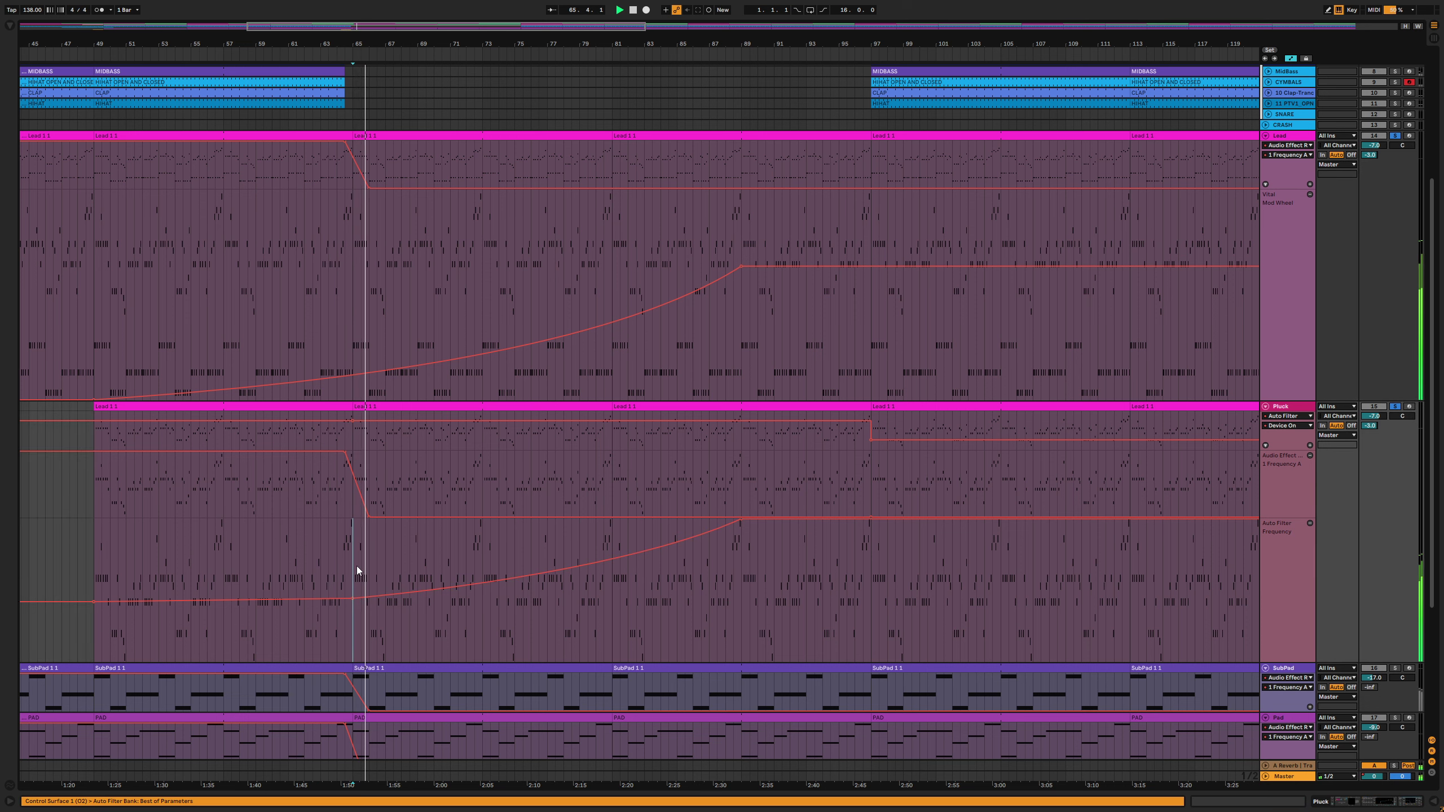
Raise the Pluck's Auto Filter Frequency to 643 Hz at bar 65, level the preceding section to match, and play from bar 65
{"action": "mouse_move", "coordinate": [353, 601]}
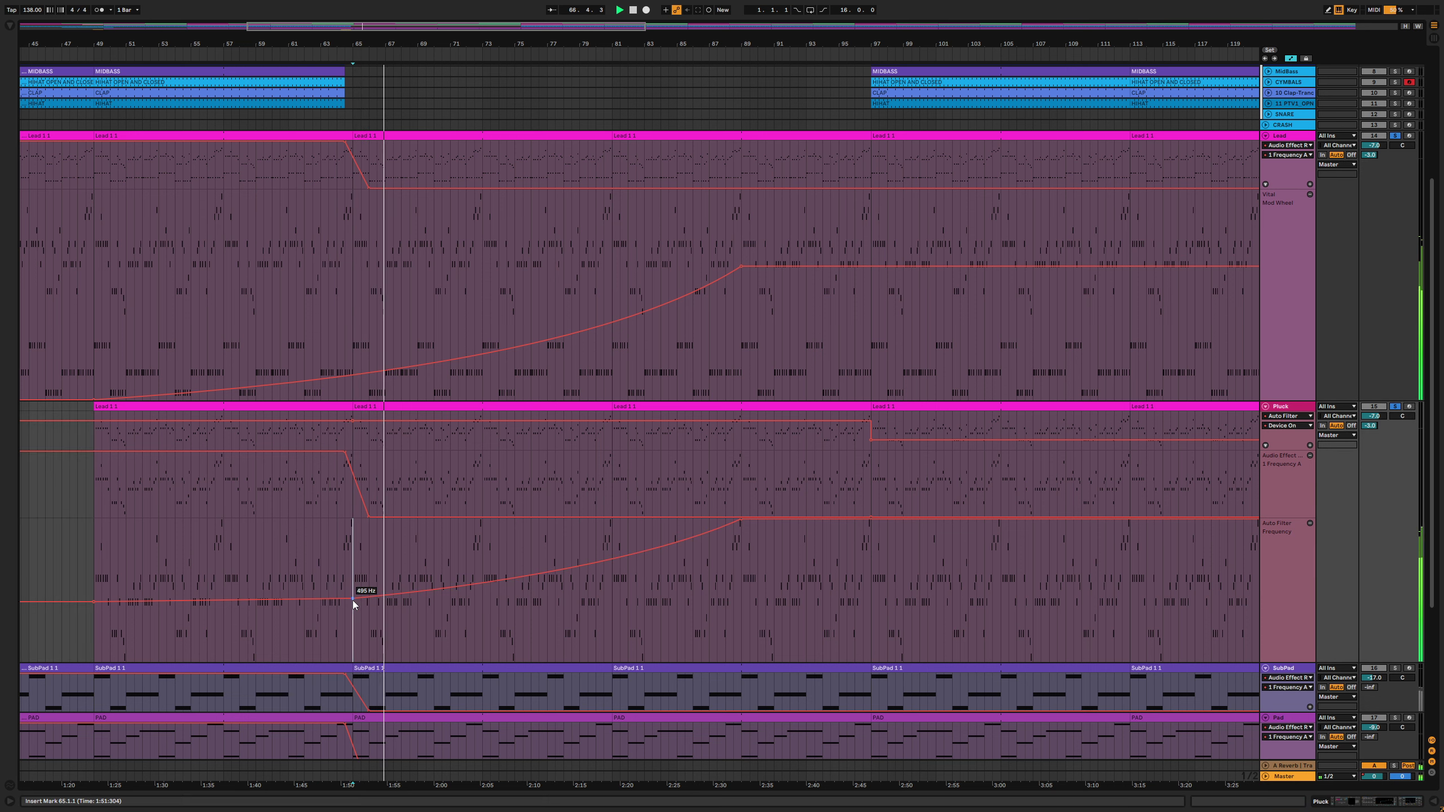
{"action": "left_click_drag", "start_coordinate": [353, 600], "coordinate": [354, 580]}
{"action": "left_click", "coordinate": [353, 579]}
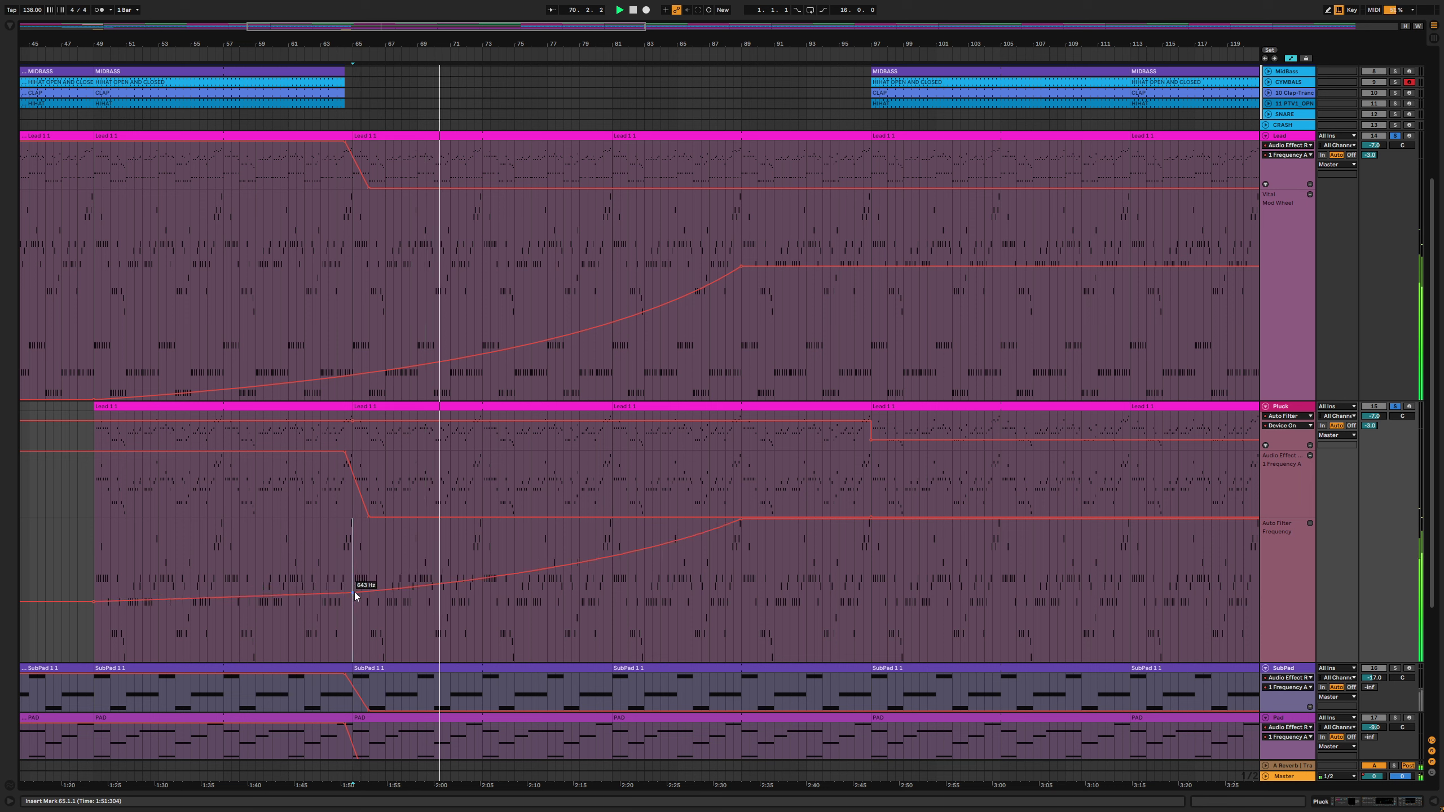
{"action": "left_click", "coordinate": [89, 605]}
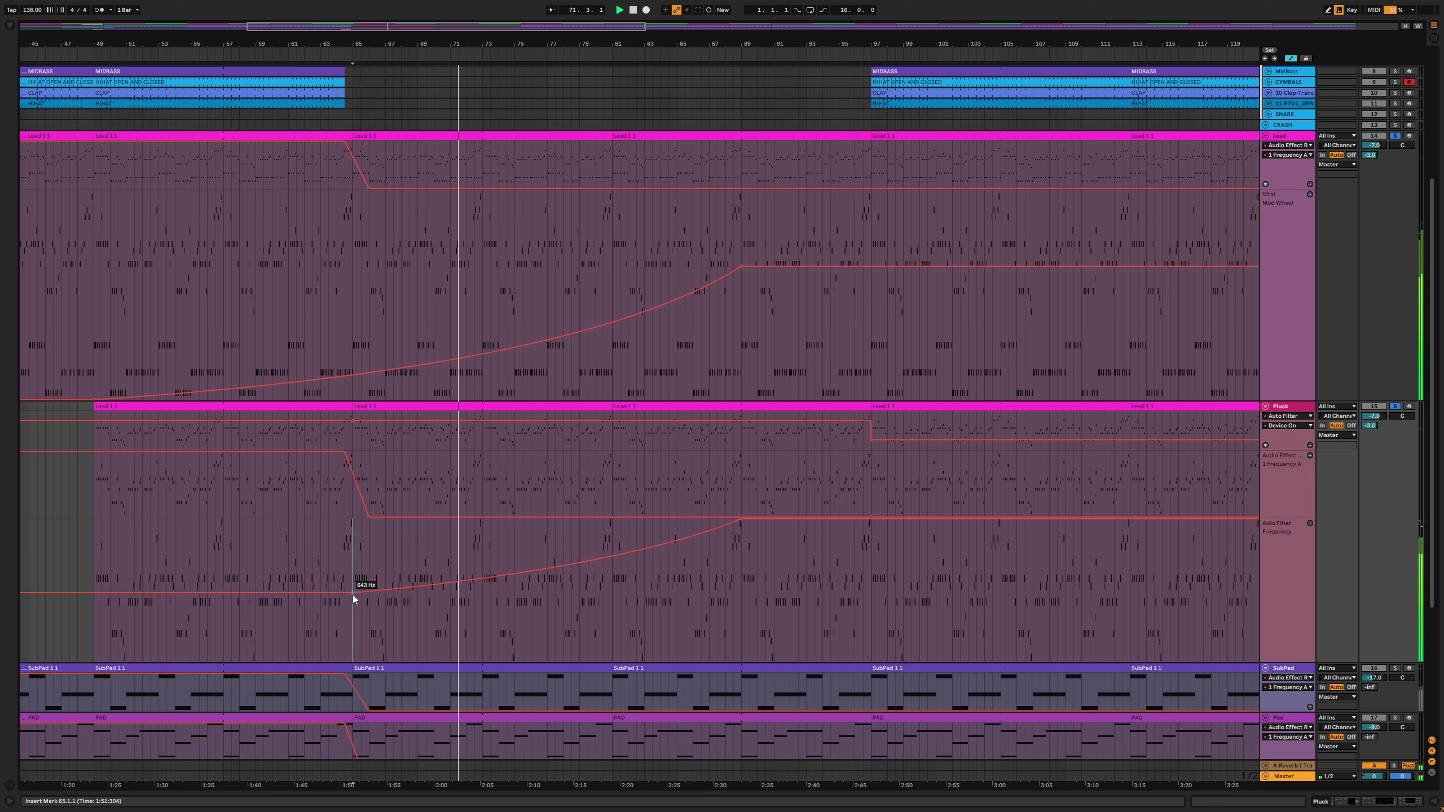
{"action": "left_click", "coordinate": [162, 534]}
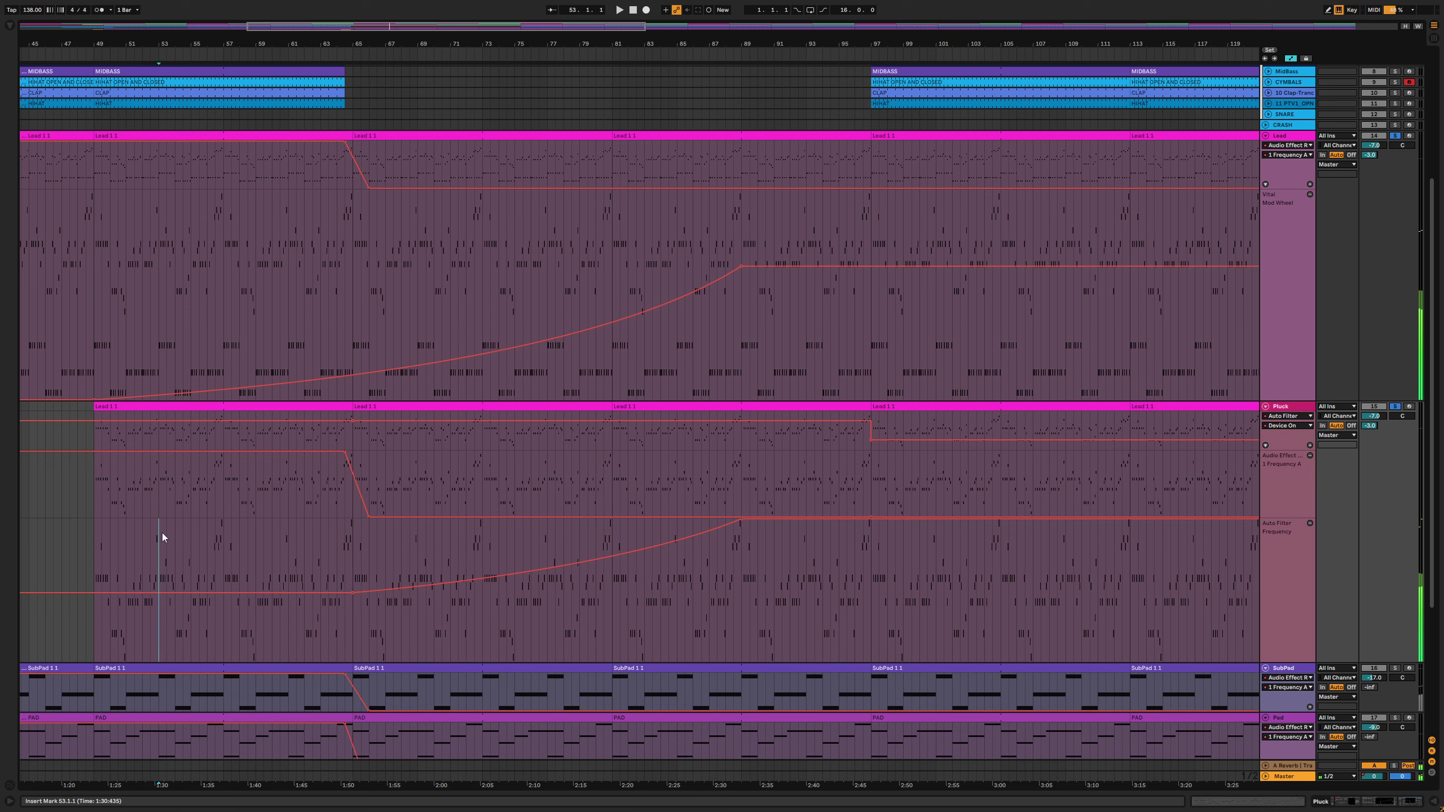
{"action": "left_click", "coordinate": [355, 564]}
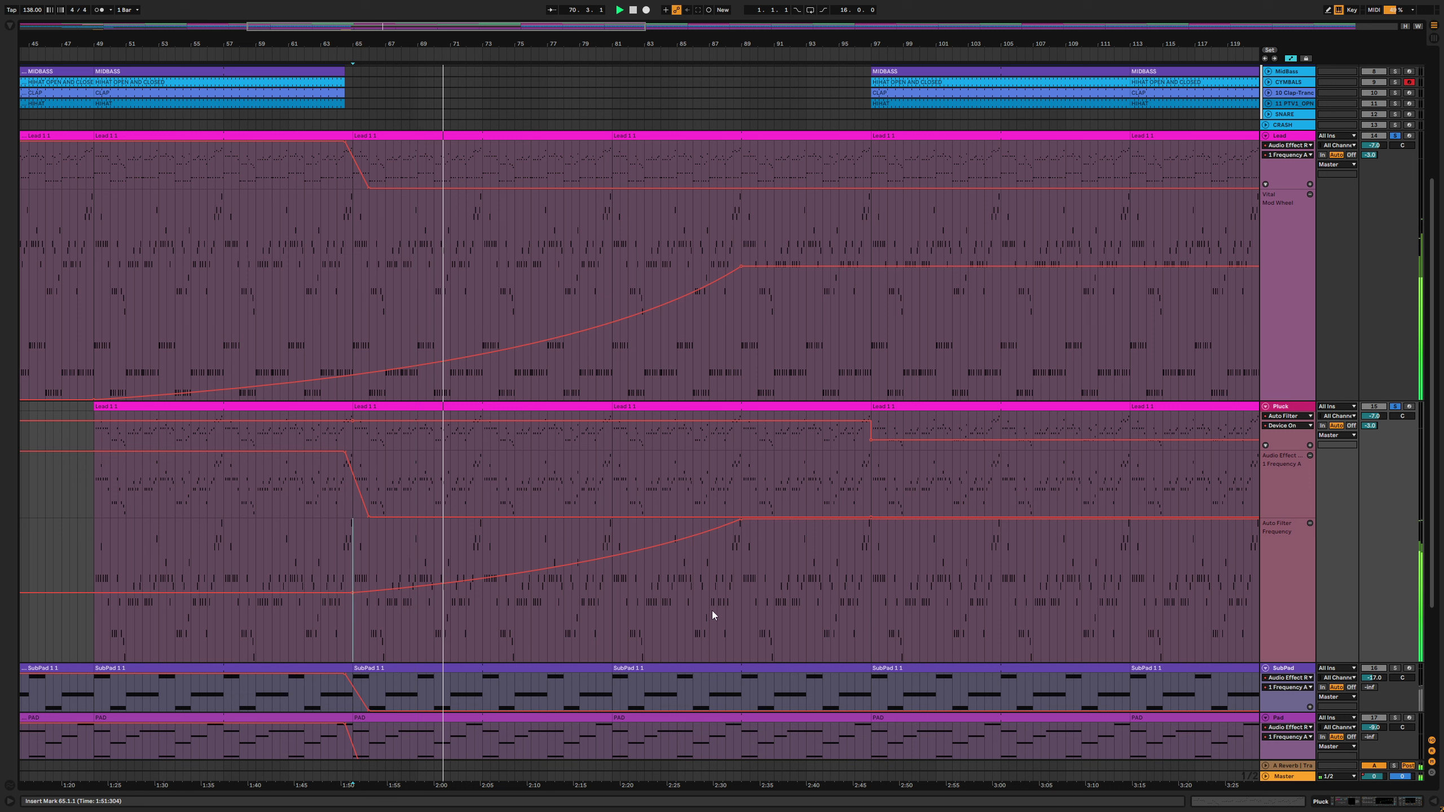
Play the Pad from bar 65 and clear the solos on the Lead, Pluck and Pad tracks to hear the full mix
{"action": "scroll", "coordinate": [722, 603], "scroll_direction": "down", "scroll_amount": 3}
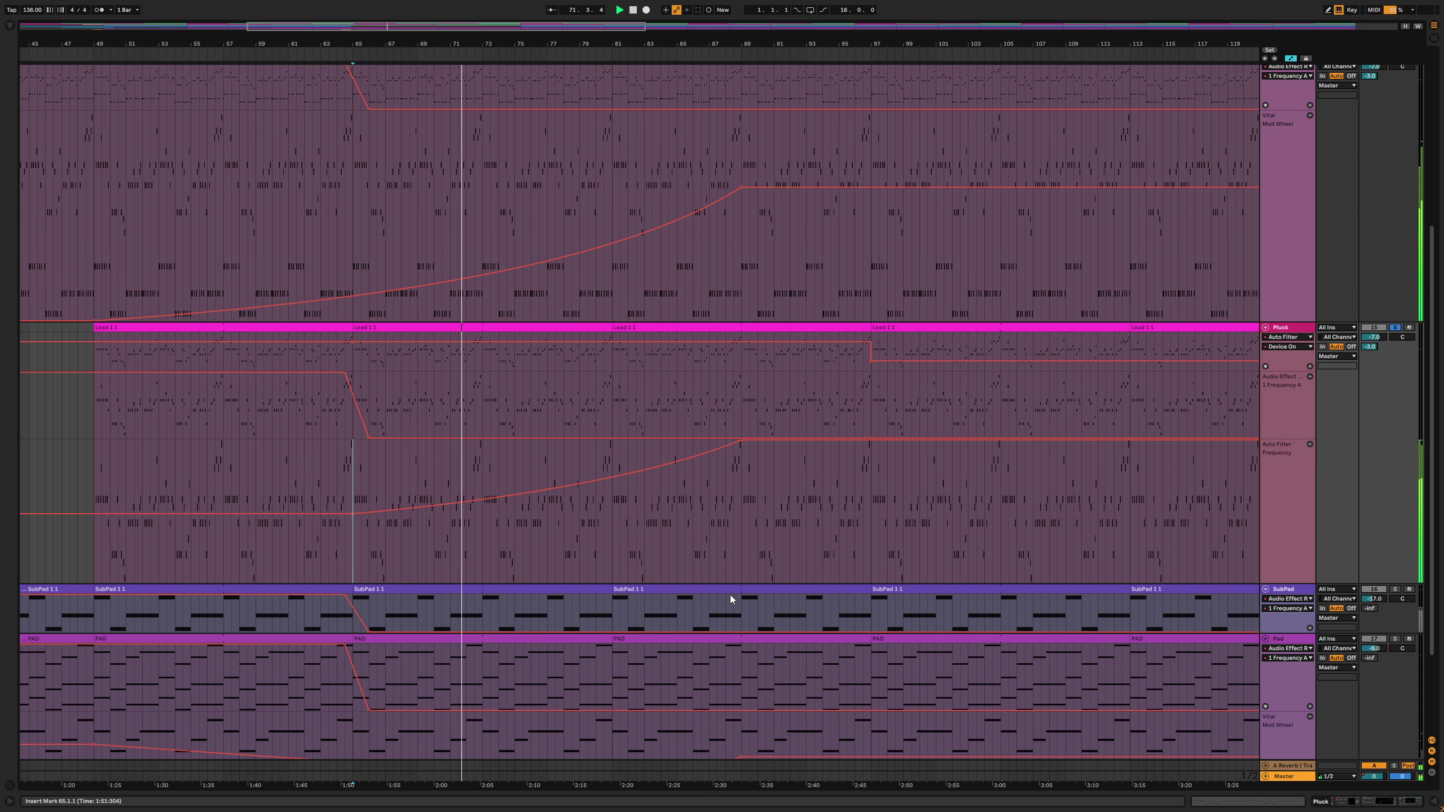
{"action": "scroll", "coordinate": [725, 569], "scroll_direction": "down", "scroll_amount": 5}
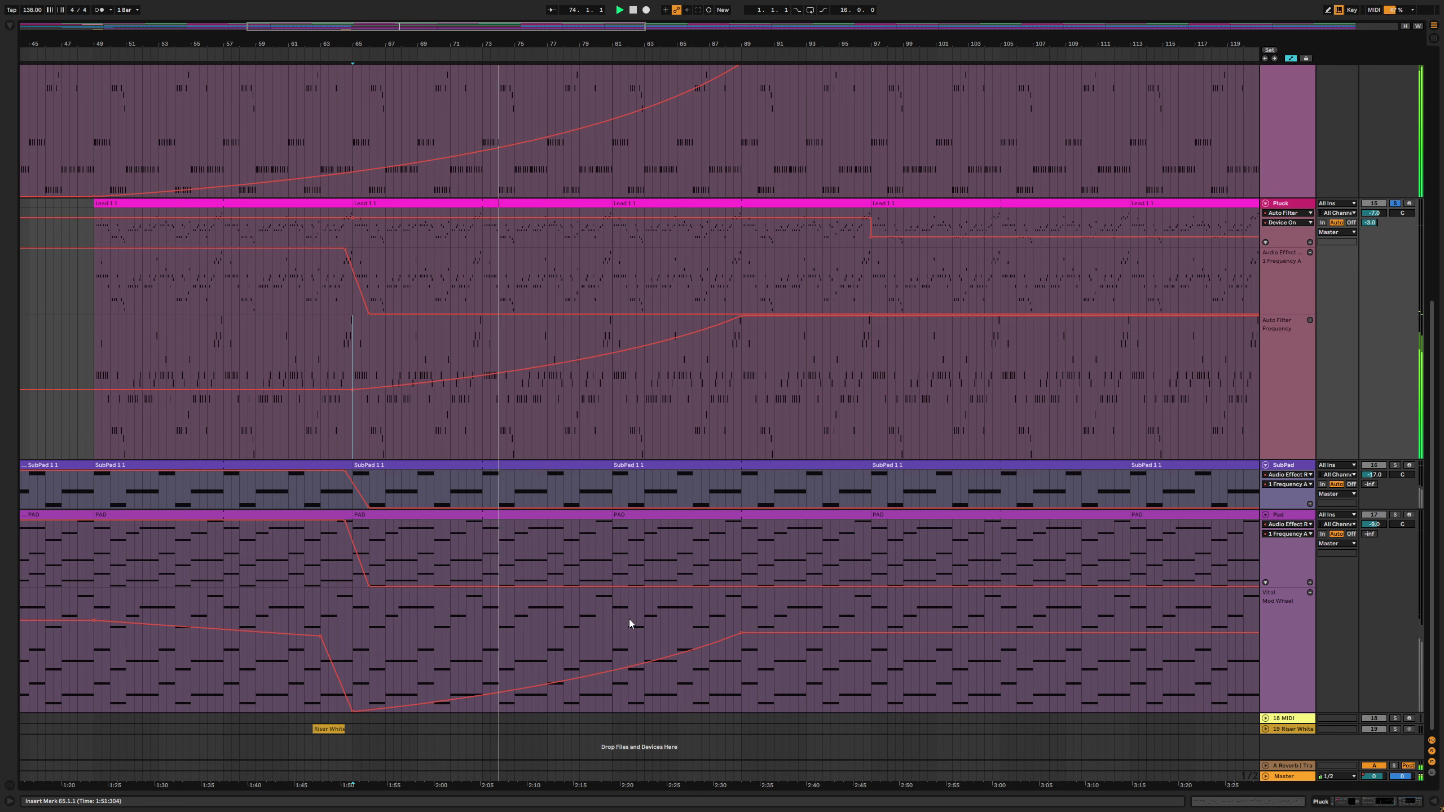
{"action": "mouse_move", "coordinate": [740, 634]}
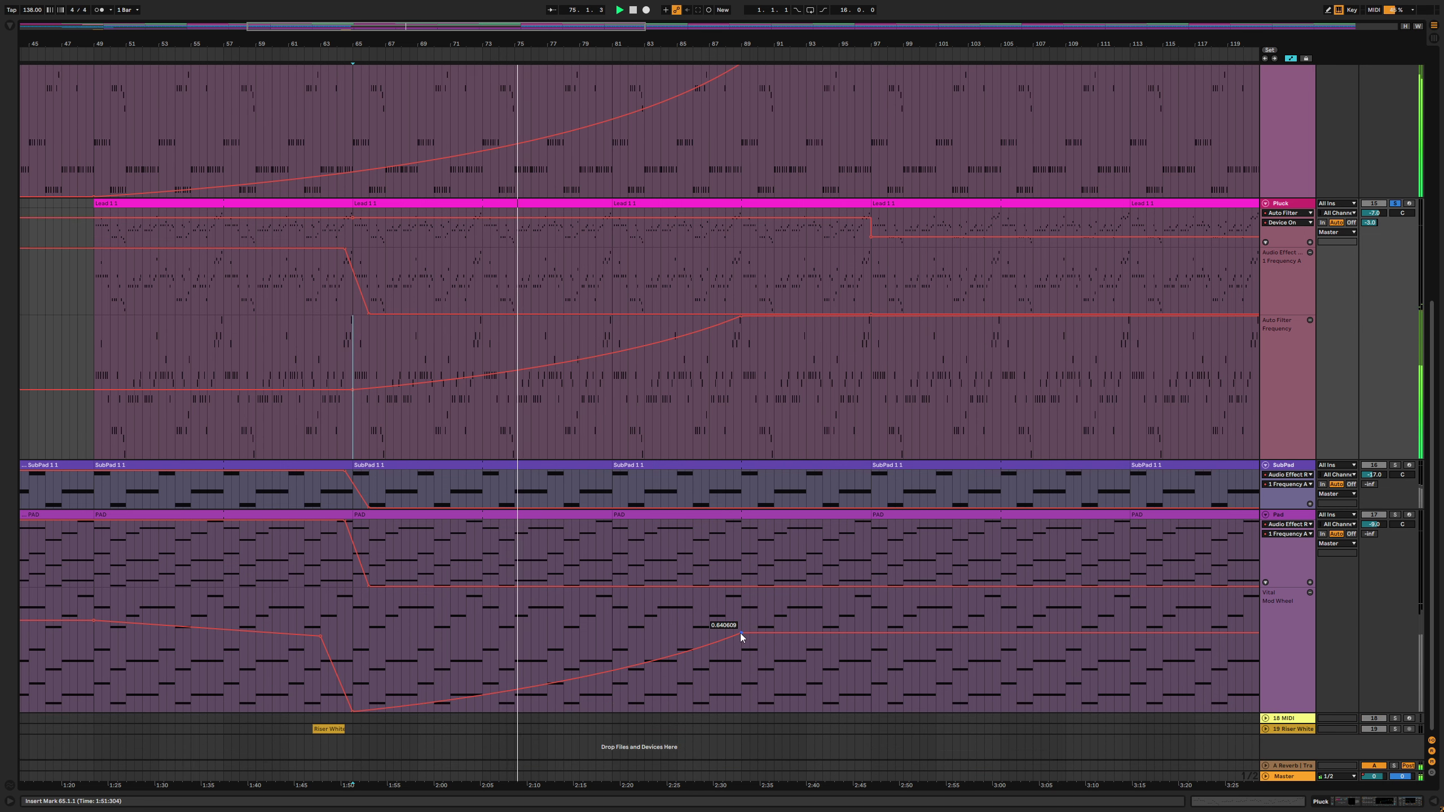
{"action": "left_click", "coordinate": [351, 640]}
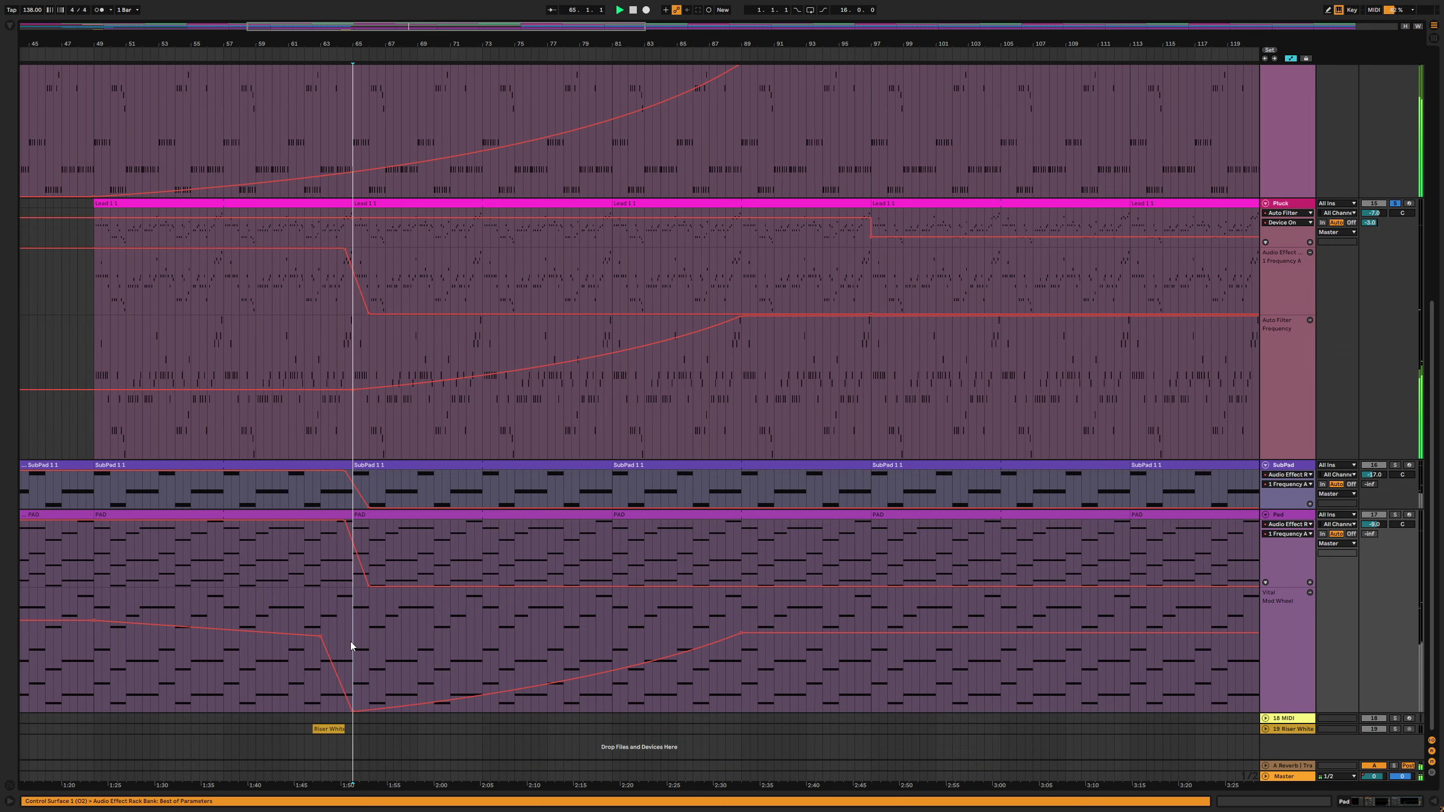
{"action": "left_click", "coordinate": [1393, 515]}
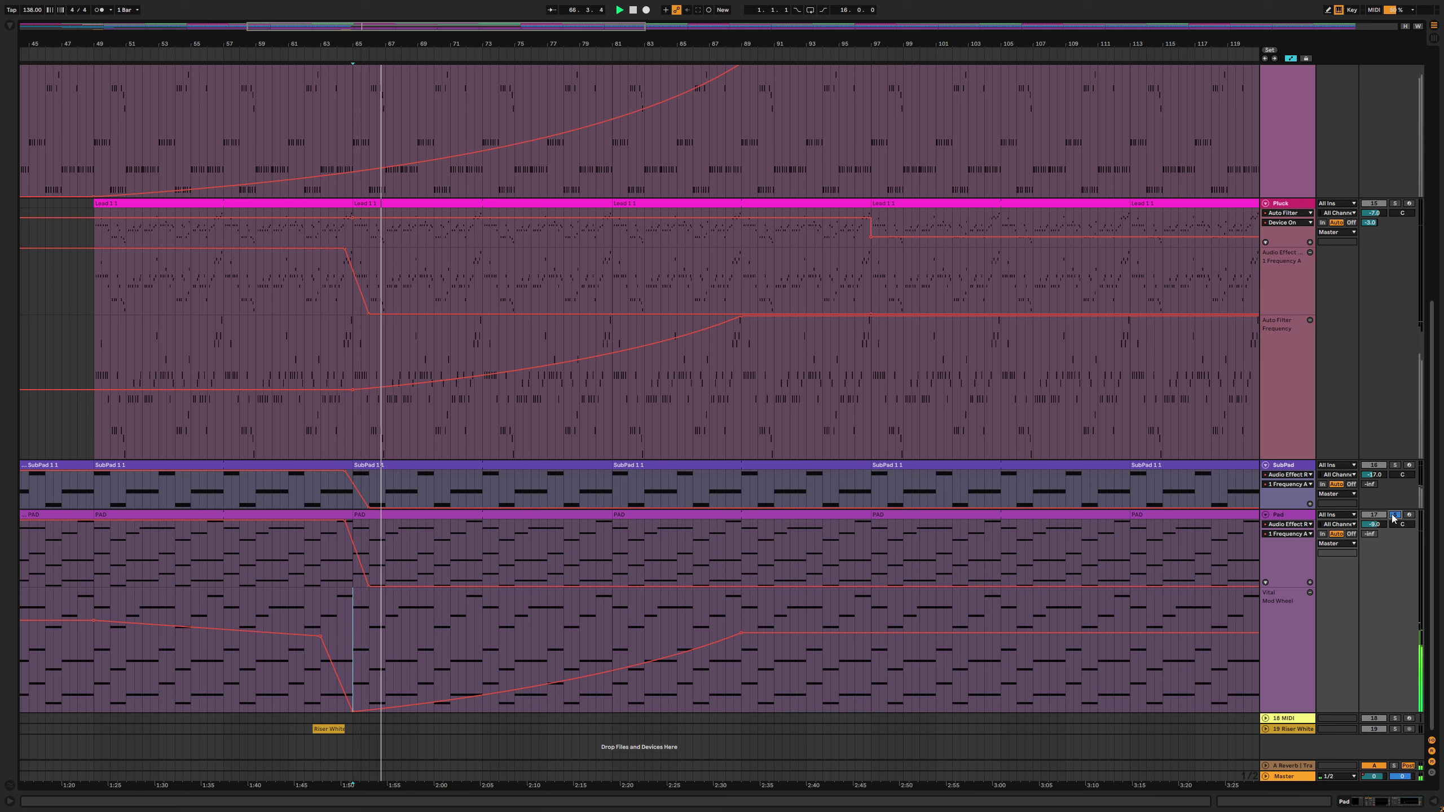
{"action": "left_click", "coordinate": [1394, 515]}
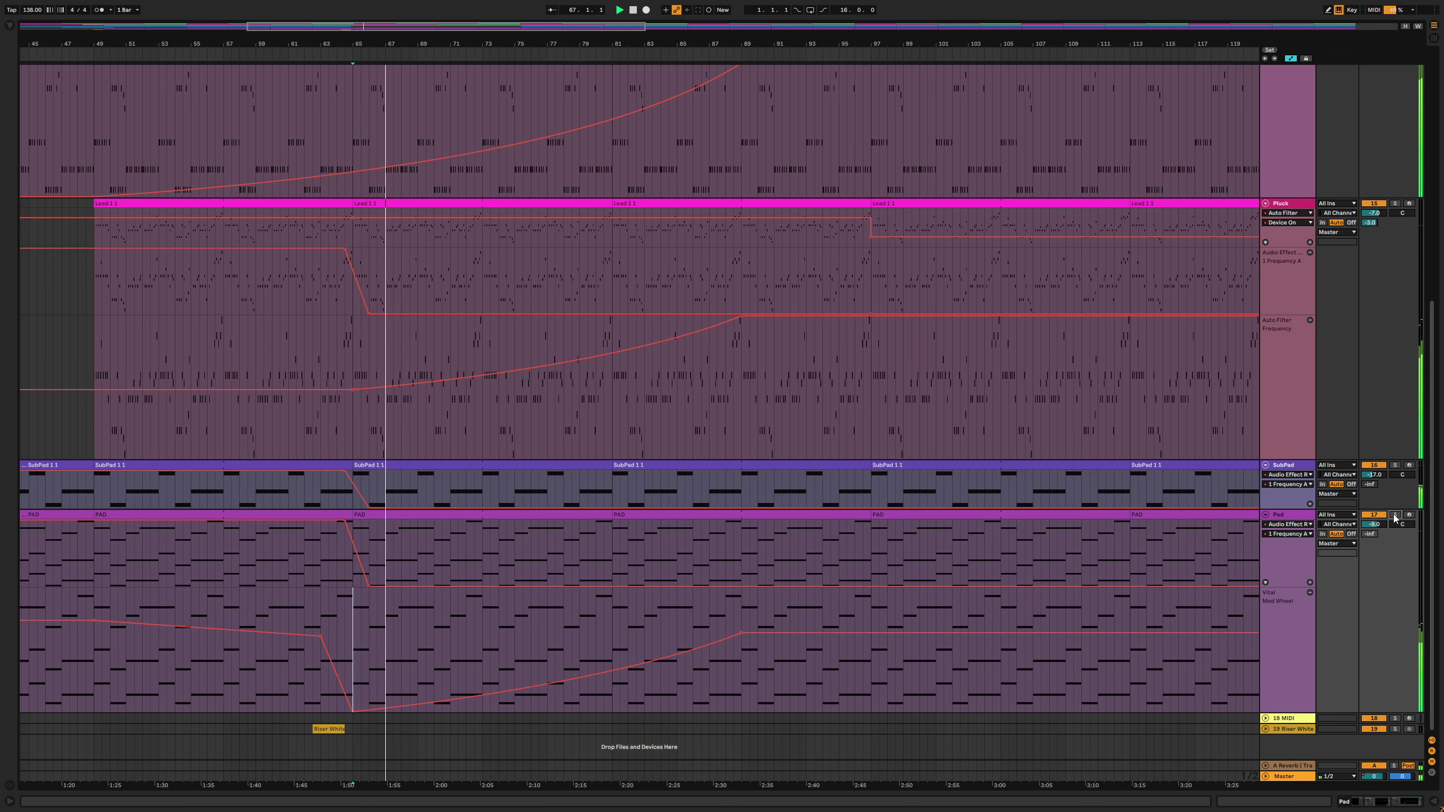
Inspect the device chains of the SubPad and Pad tracks while playing the build-up from around bar 68
{"action": "left_click", "coordinate": [659, 464]}
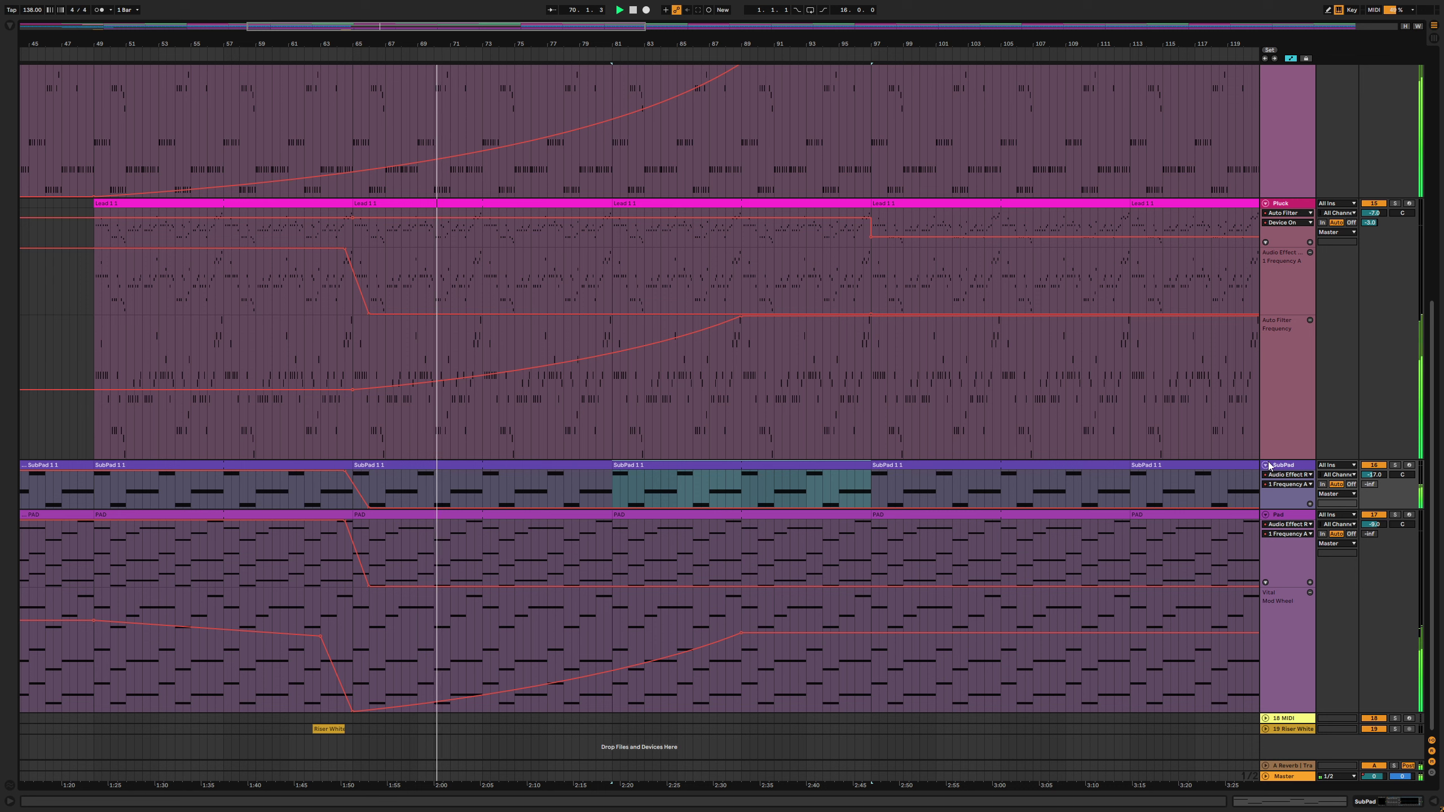
{"action": "left_click", "coordinate": [1294, 516]}
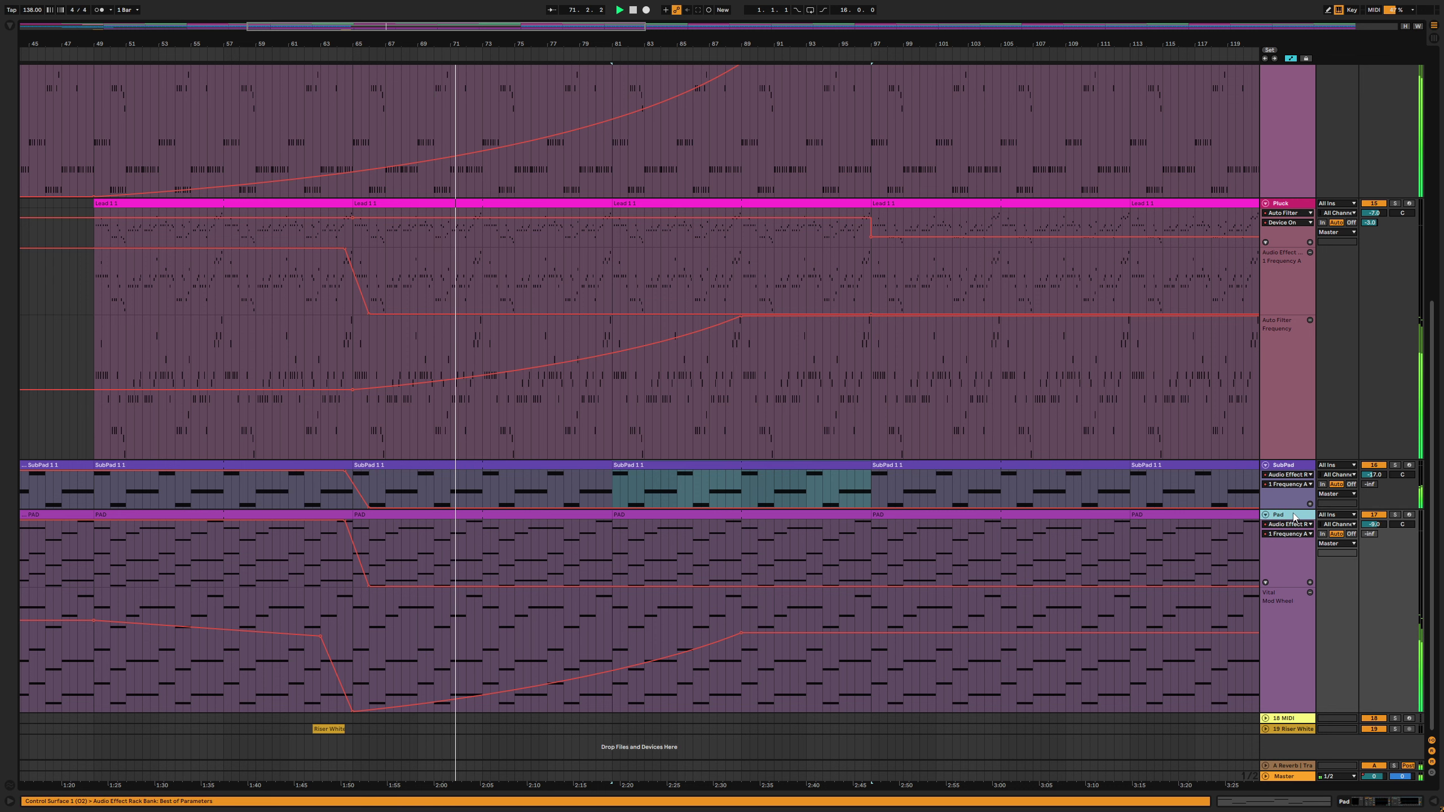
{"action": "double_click", "coordinate": [1289, 471]}
{"action": "key", "text": "space"}
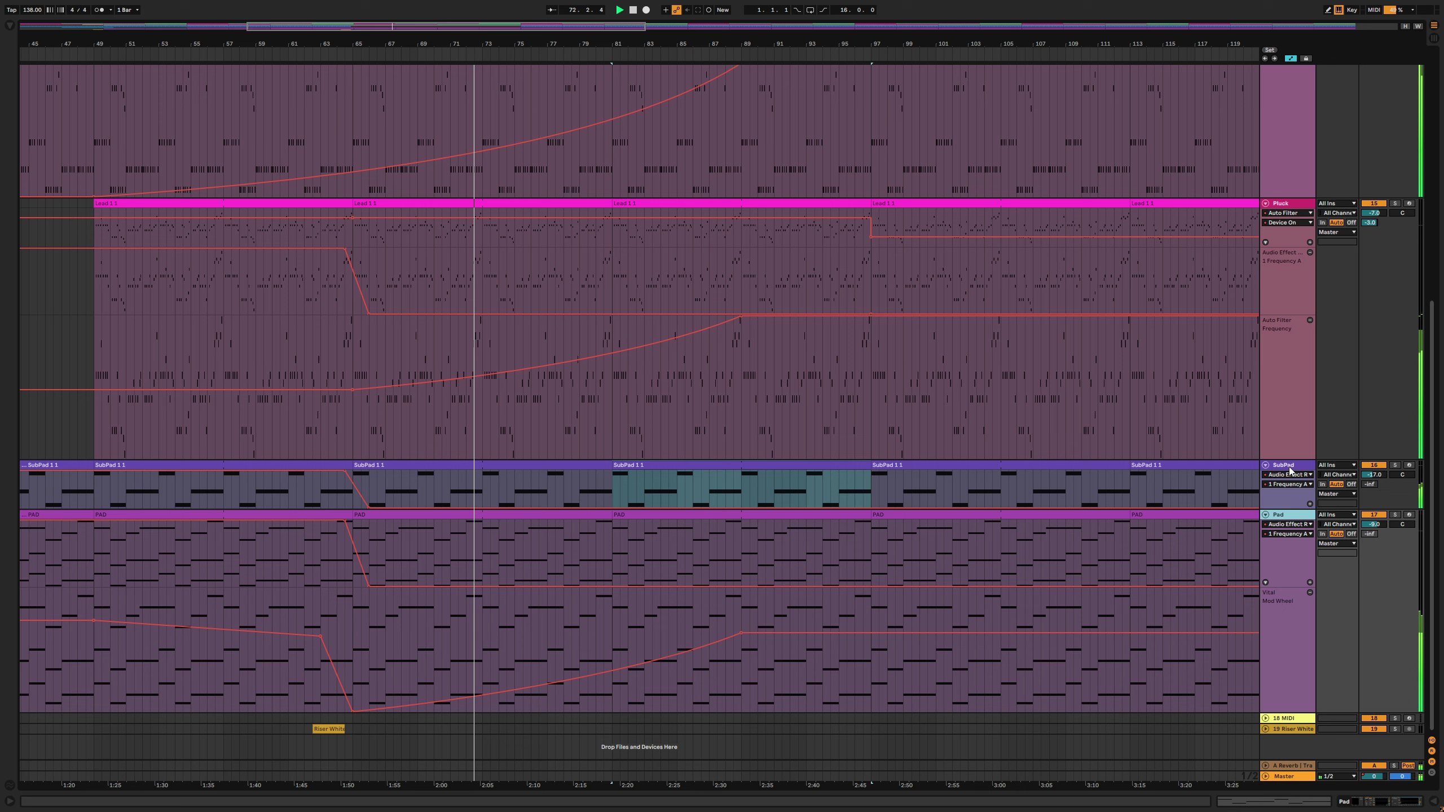
{"action": "key", "text": "space"}
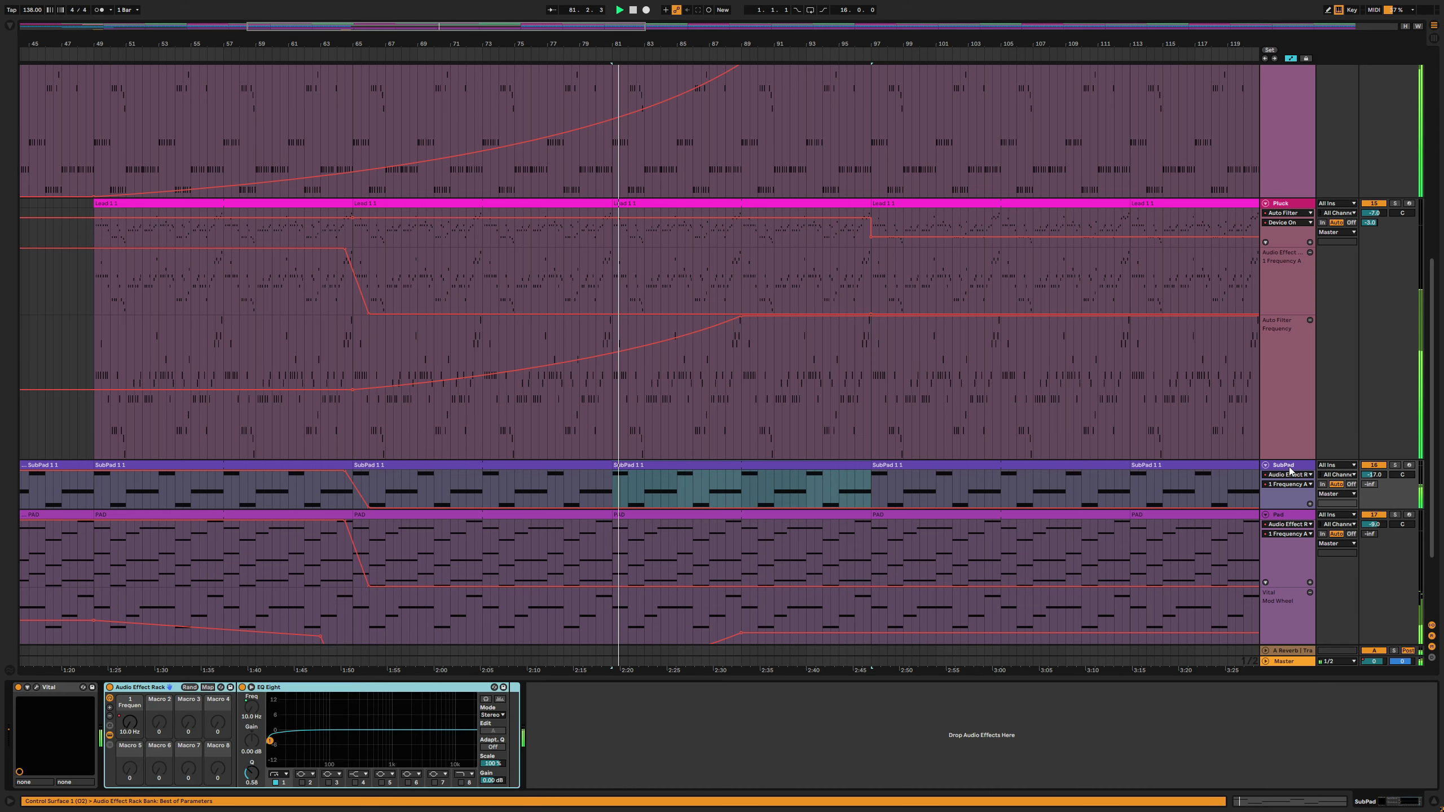
{"action": "left_click", "coordinate": [1290, 471]}
{"action": "left_click", "coordinate": [398, 551]}
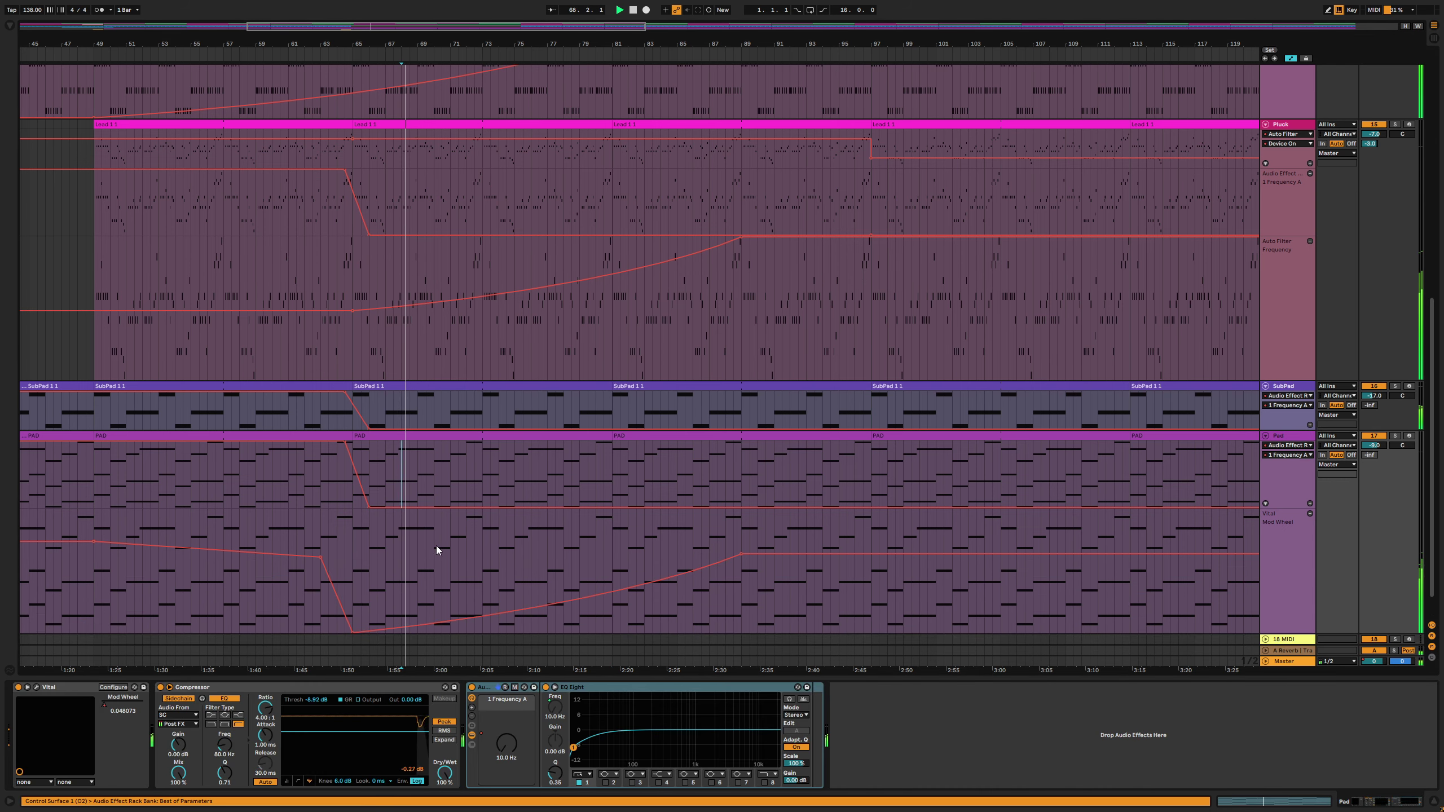
{"action": "scroll", "coordinate": [435, 546], "scroll_direction": "down", "scroll_amount": 2}
{"action": "left_click", "coordinate": [1297, 437]}
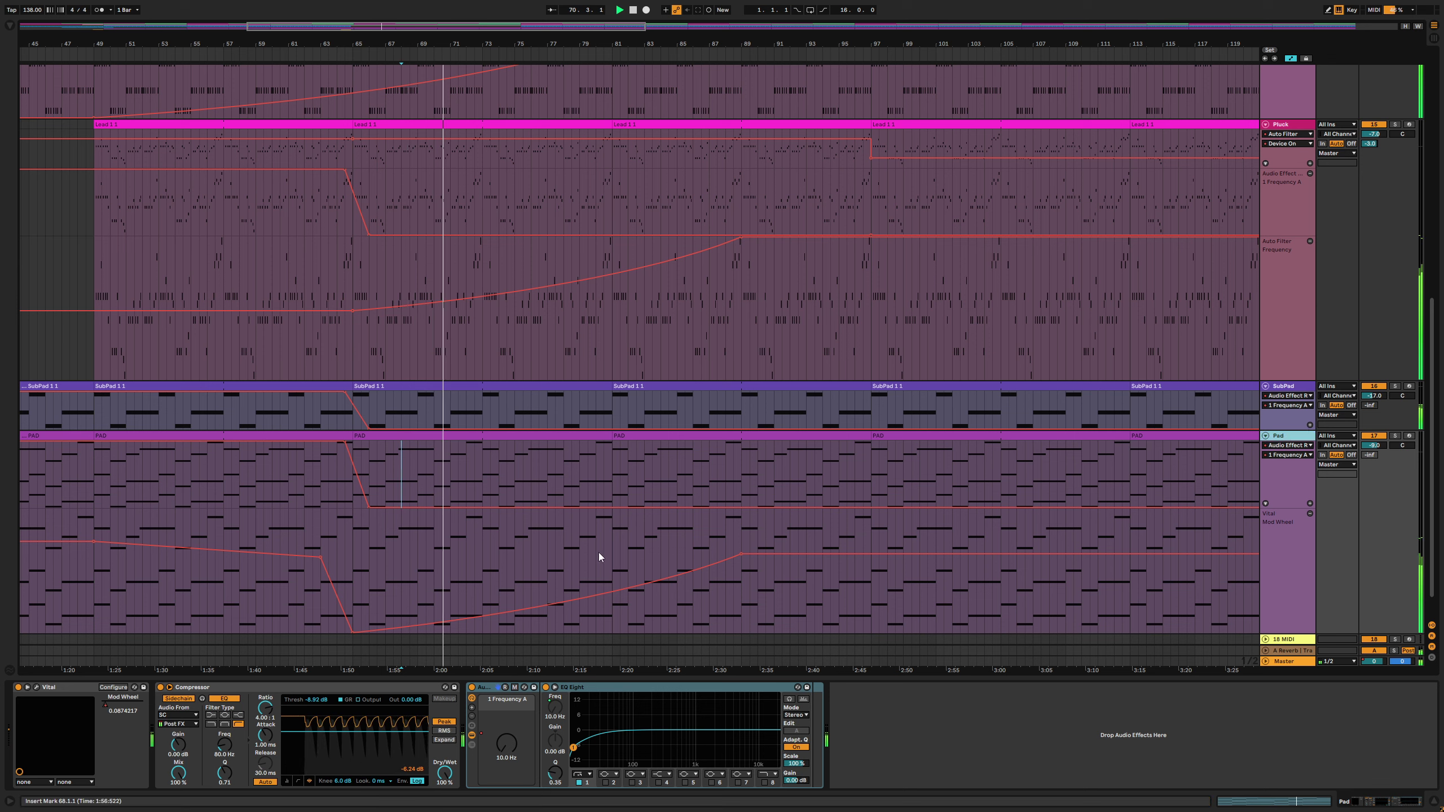
Solo the Pad, play it from bar 81, and check the oscillator and filter settings in its Vital synth
{"action": "left_click", "coordinate": [1394, 436]}
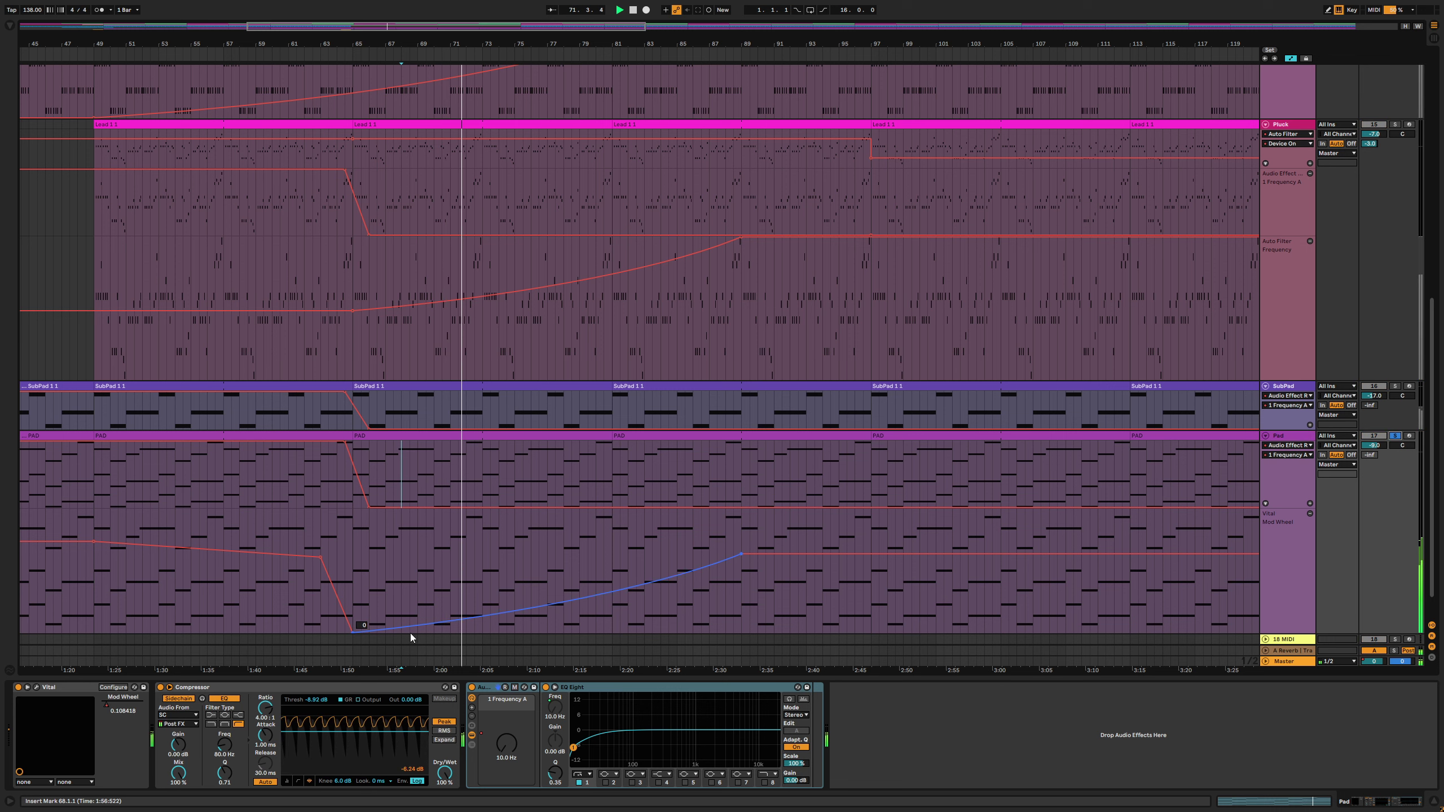
{"action": "left_click", "coordinate": [616, 556]}
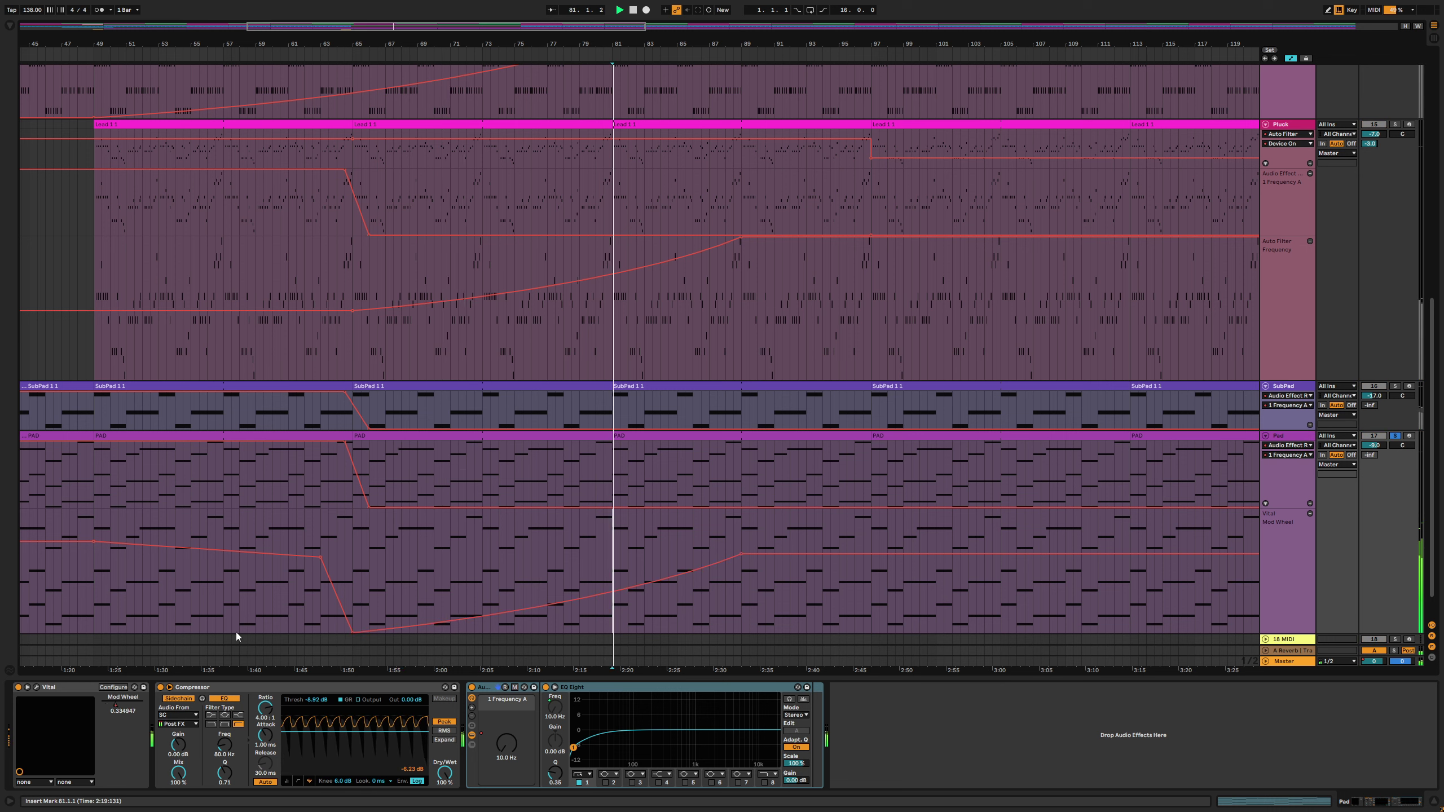
{"action": "left_click", "coordinate": [36, 687]}
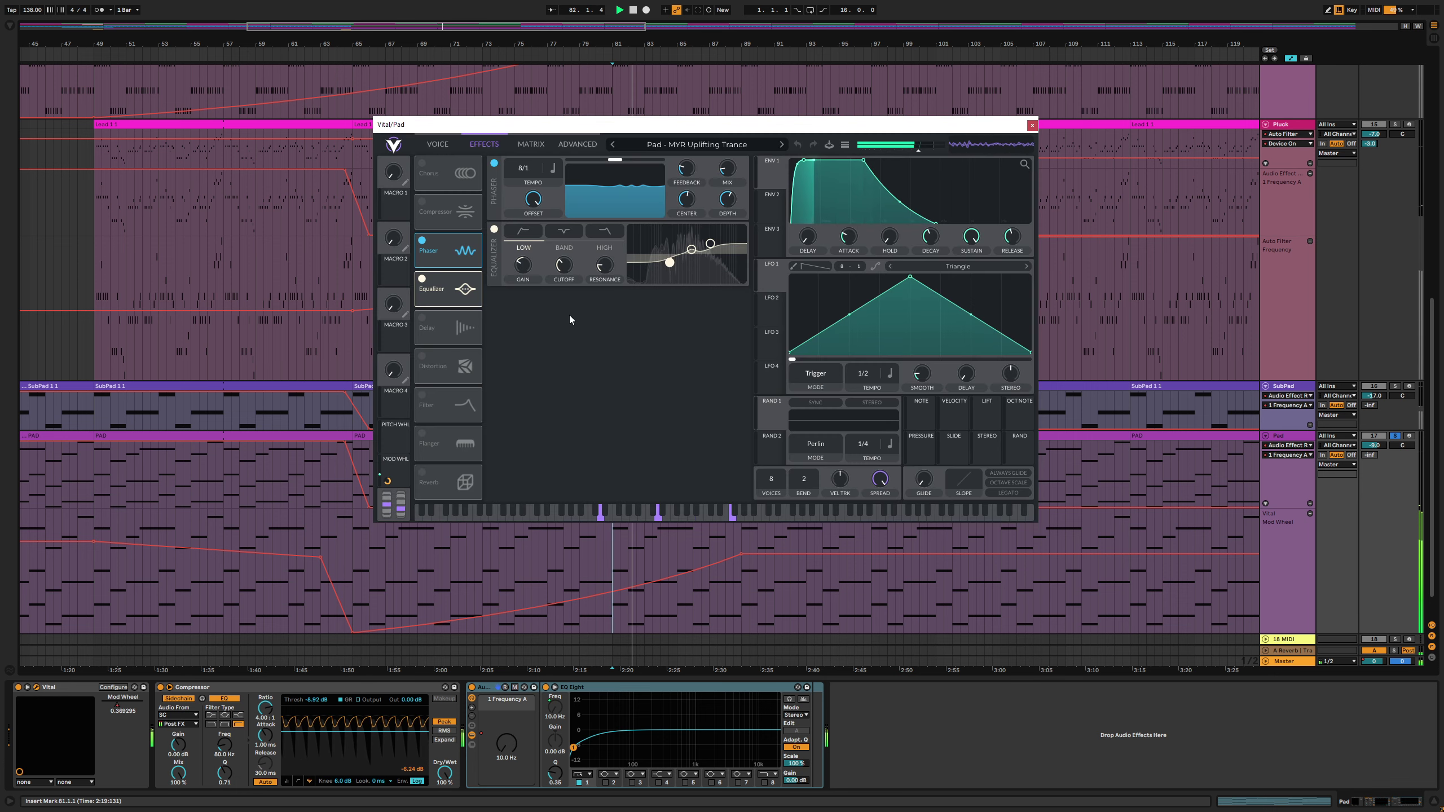
{"action": "left_click", "coordinate": [437, 145]}
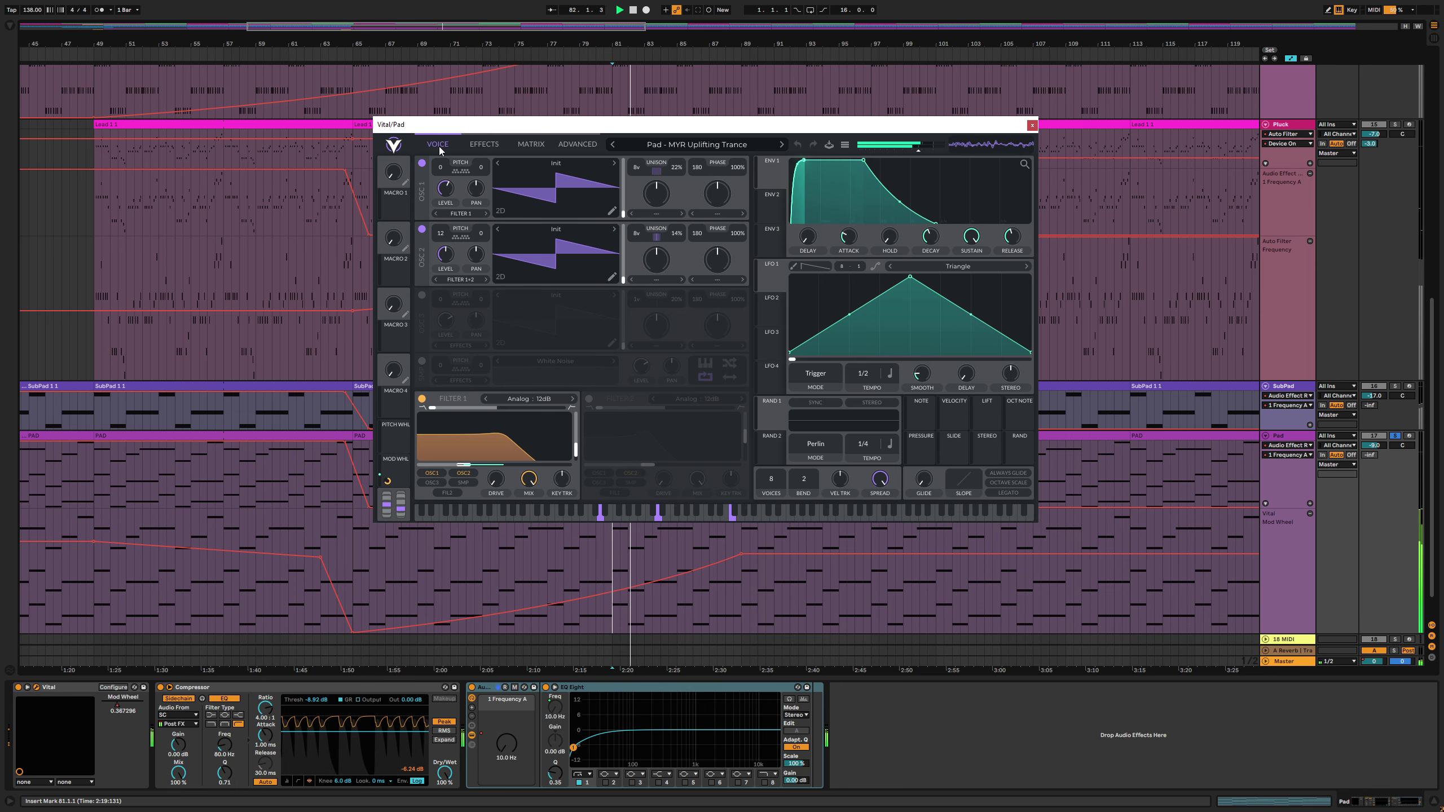
{"action": "left_click", "coordinate": [1032, 125]}
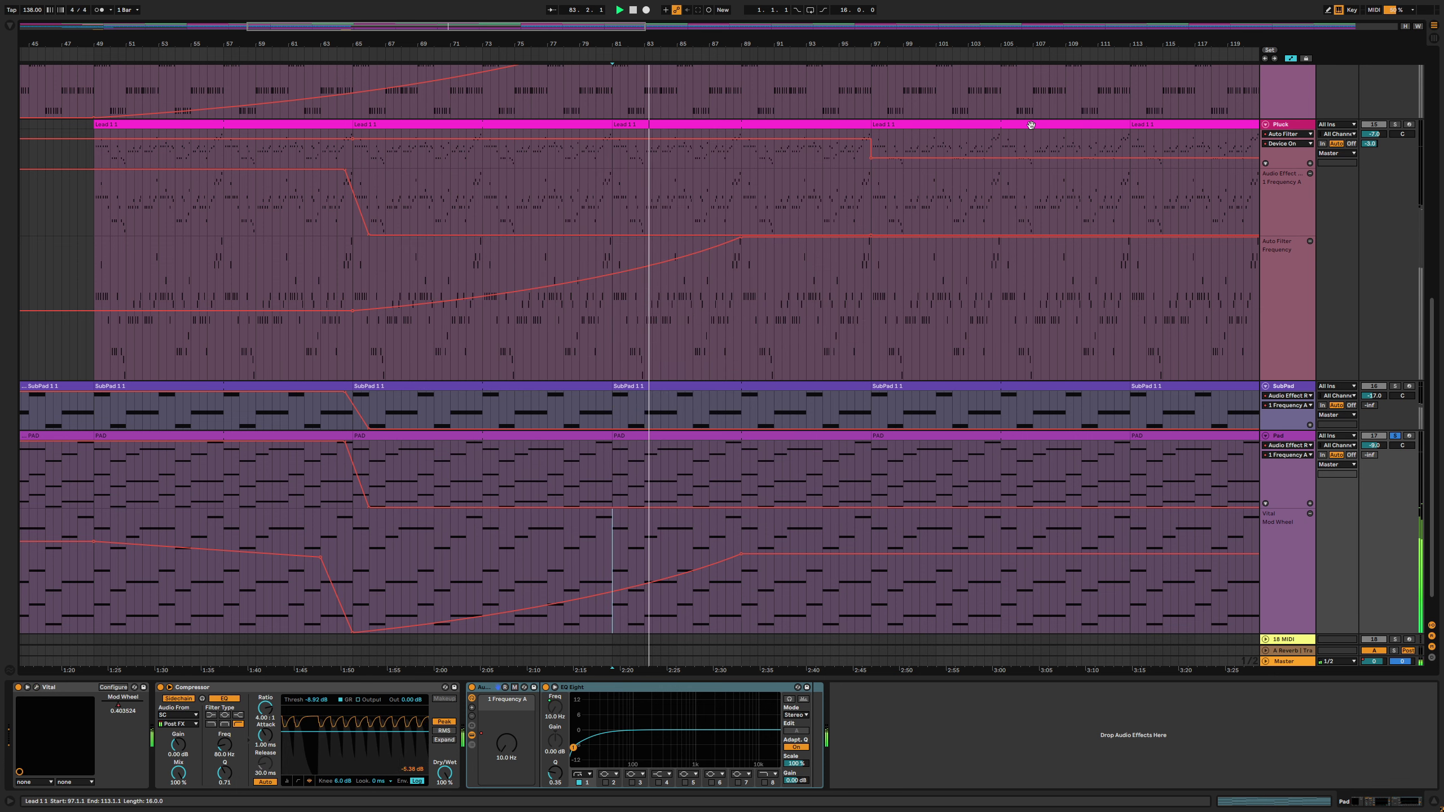
Clear the Pad's solo and play the full mix from bar 65
{"action": "left_click", "coordinate": [352, 543]}
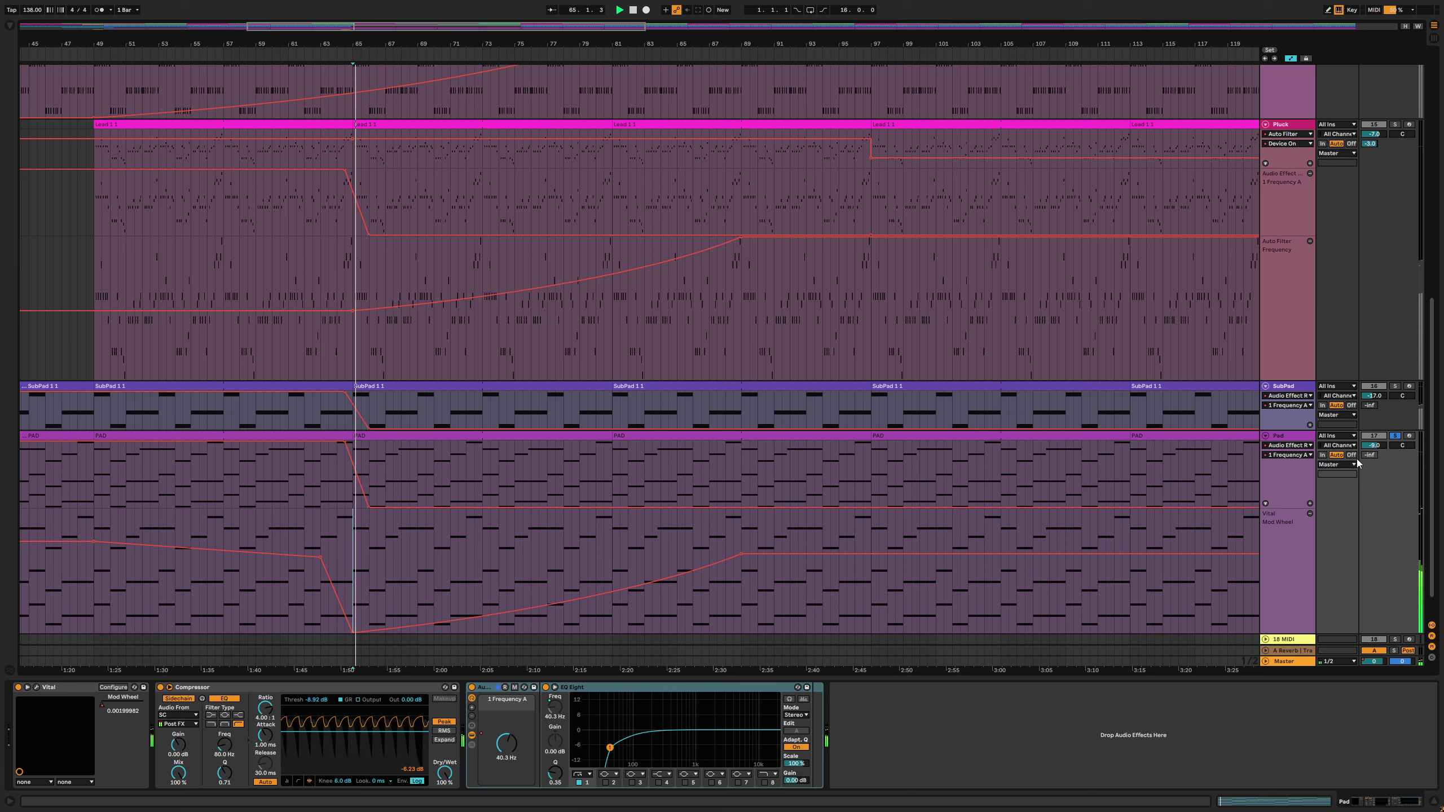
{"action": "left_click", "coordinate": [1395, 435]}
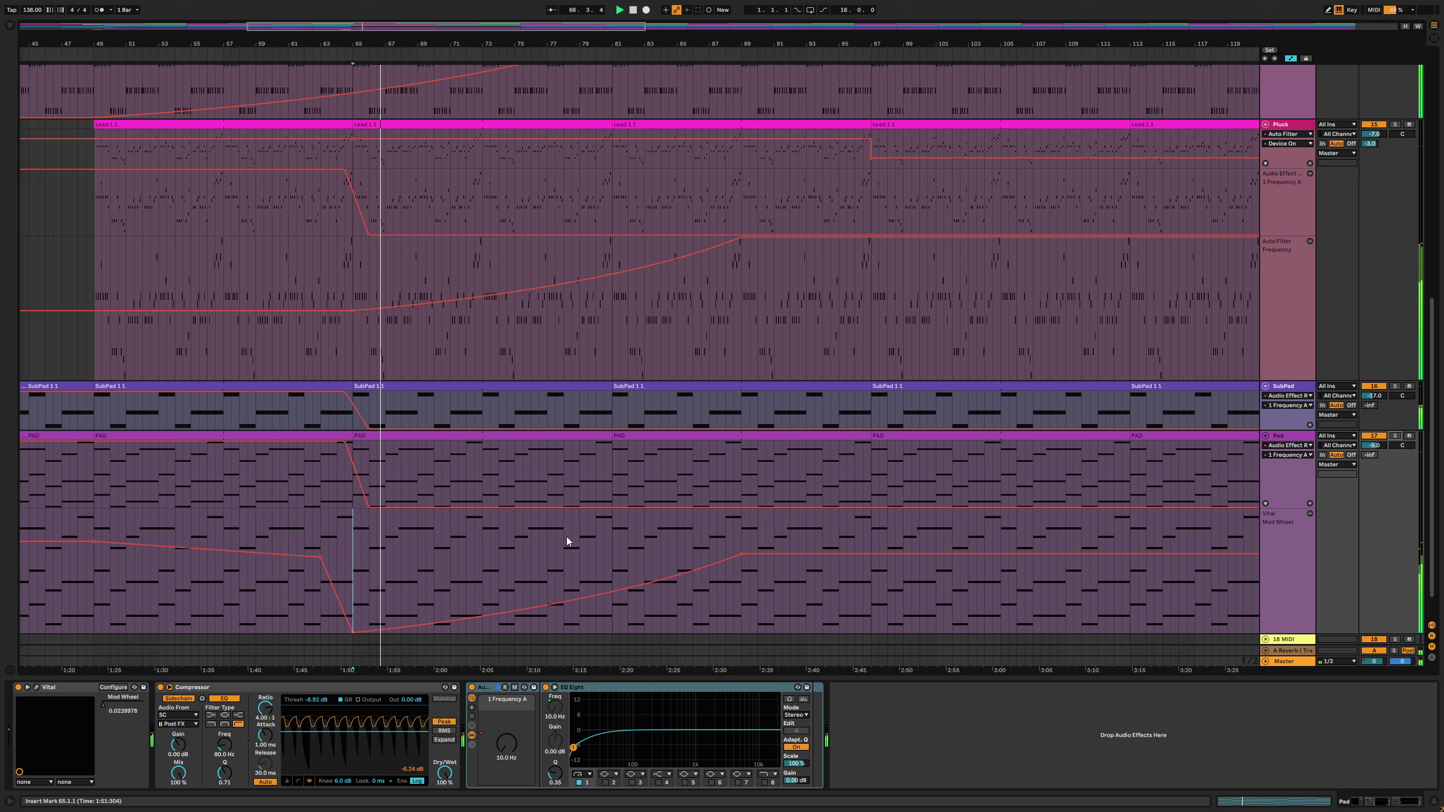
{"action": "key", "text": "space"}
{"action": "key", "text": "space"}
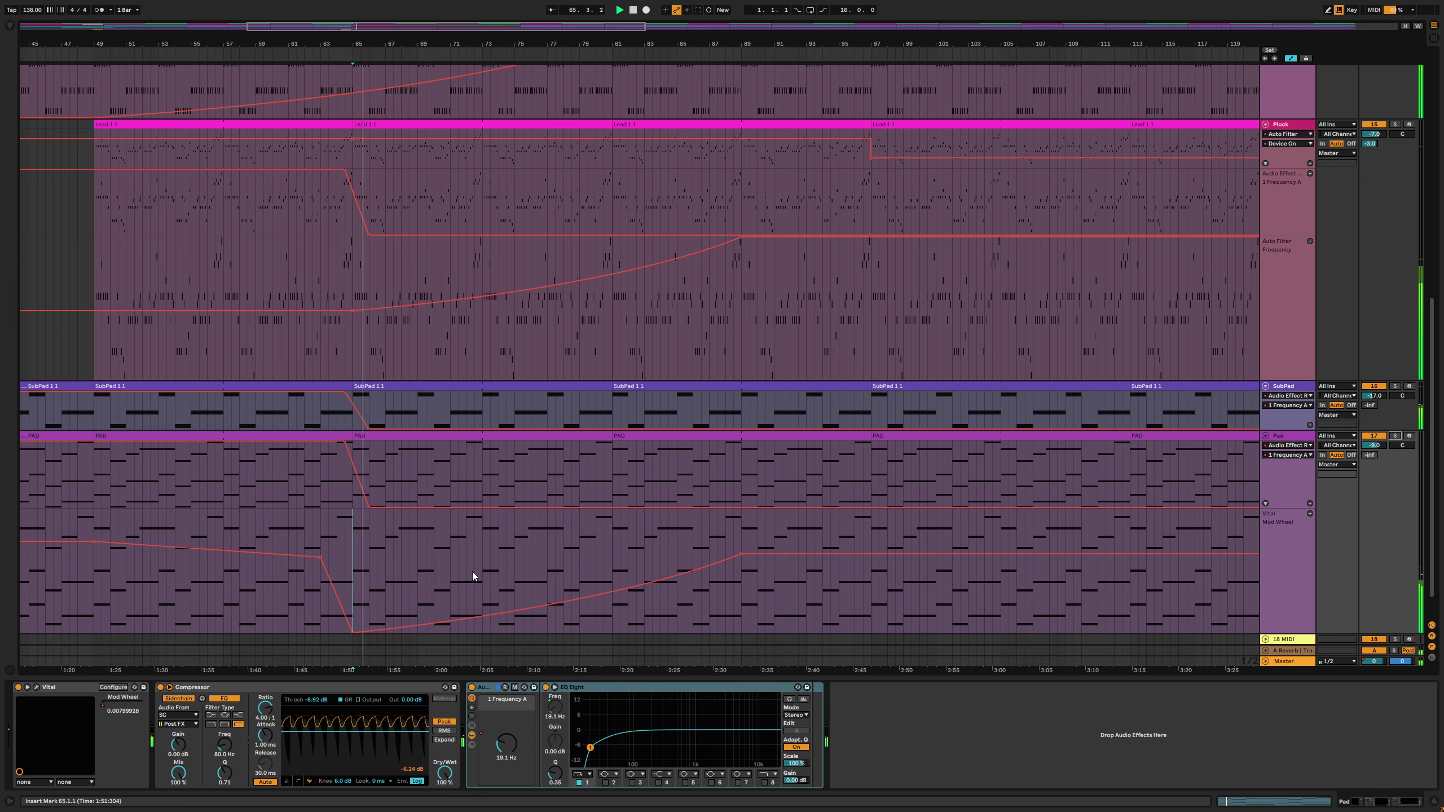
{"action": "key", "text": "space"}
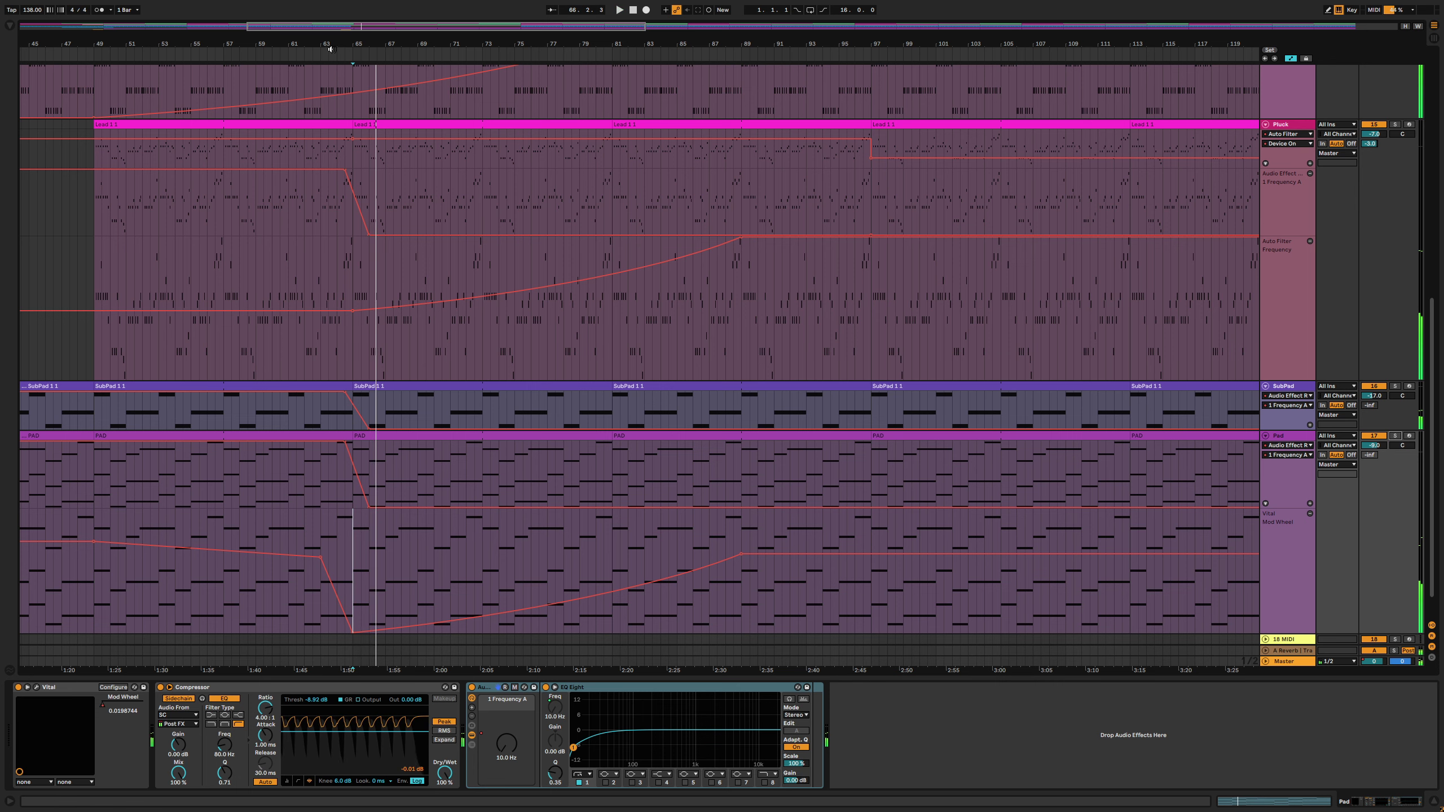
{"action": "left_click_drag", "start_coordinate": [335, 48], "coordinate": [400, 72]}
{"action": "key", "text": "space"}
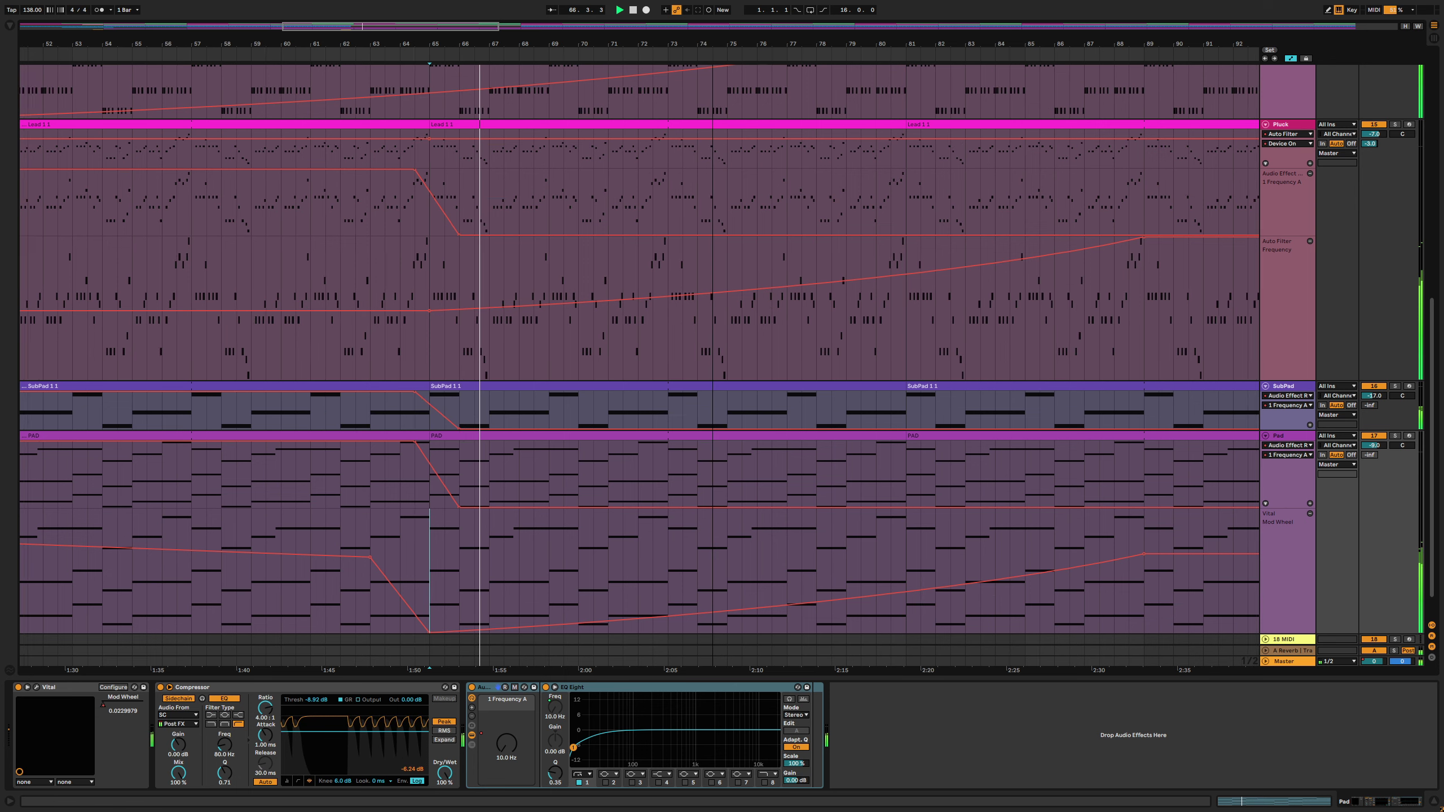
Reduce the height of the Lead's Mod Wheel automation lane
{"action": "left_click_drag", "start_coordinate": [715, 56], "coordinate": [527, 45]}
{"action": "scroll", "coordinate": [593, 470], "scroll_direction": "up", "scroll_amount": 8}
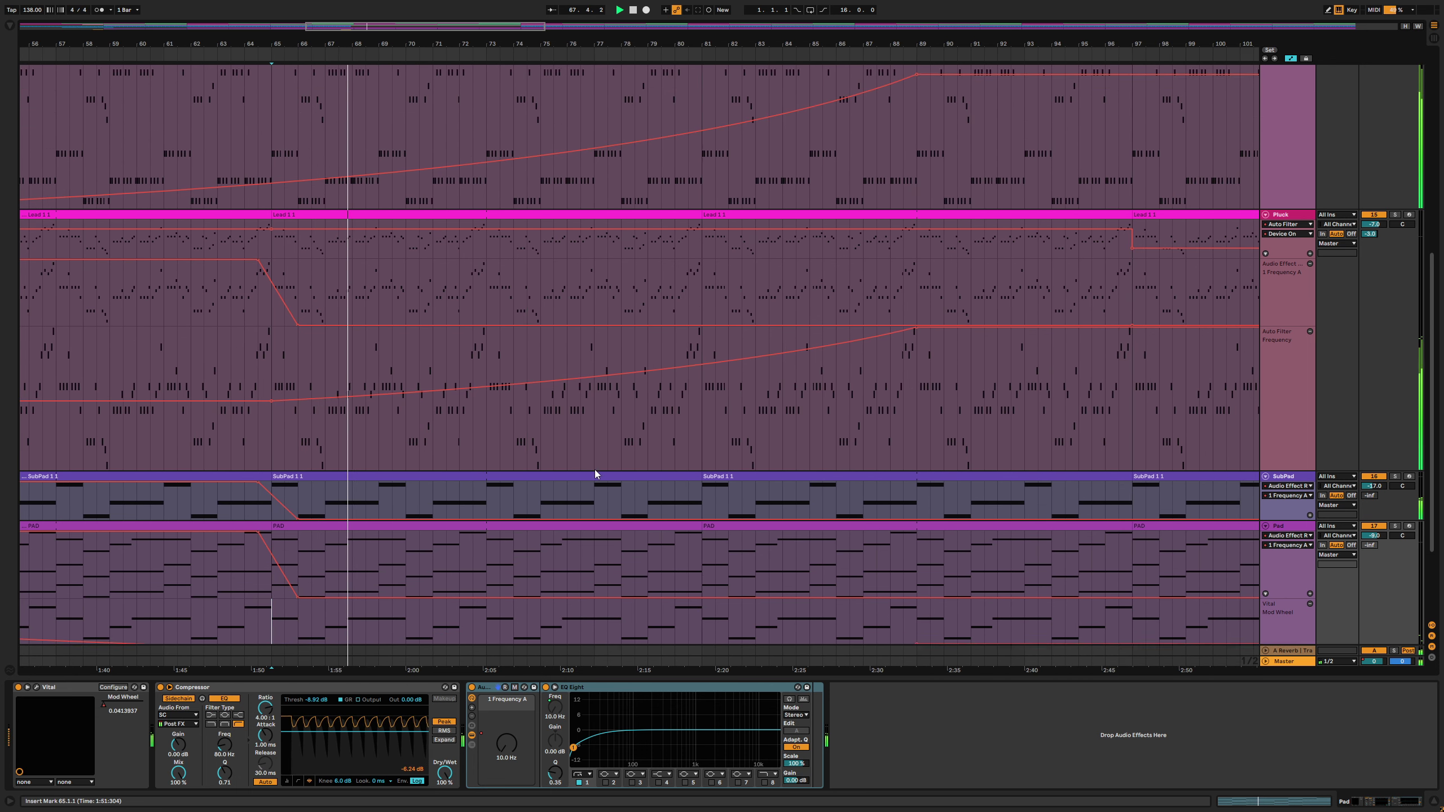
{"action": "scroll", "coordinate": [591, 467], "scroll_direction": "up", "scroll_amount": 2}
{"action": "scroll", "coordinate": [591, 468], "scroll_direction": "down", "scroll_amount": 5}
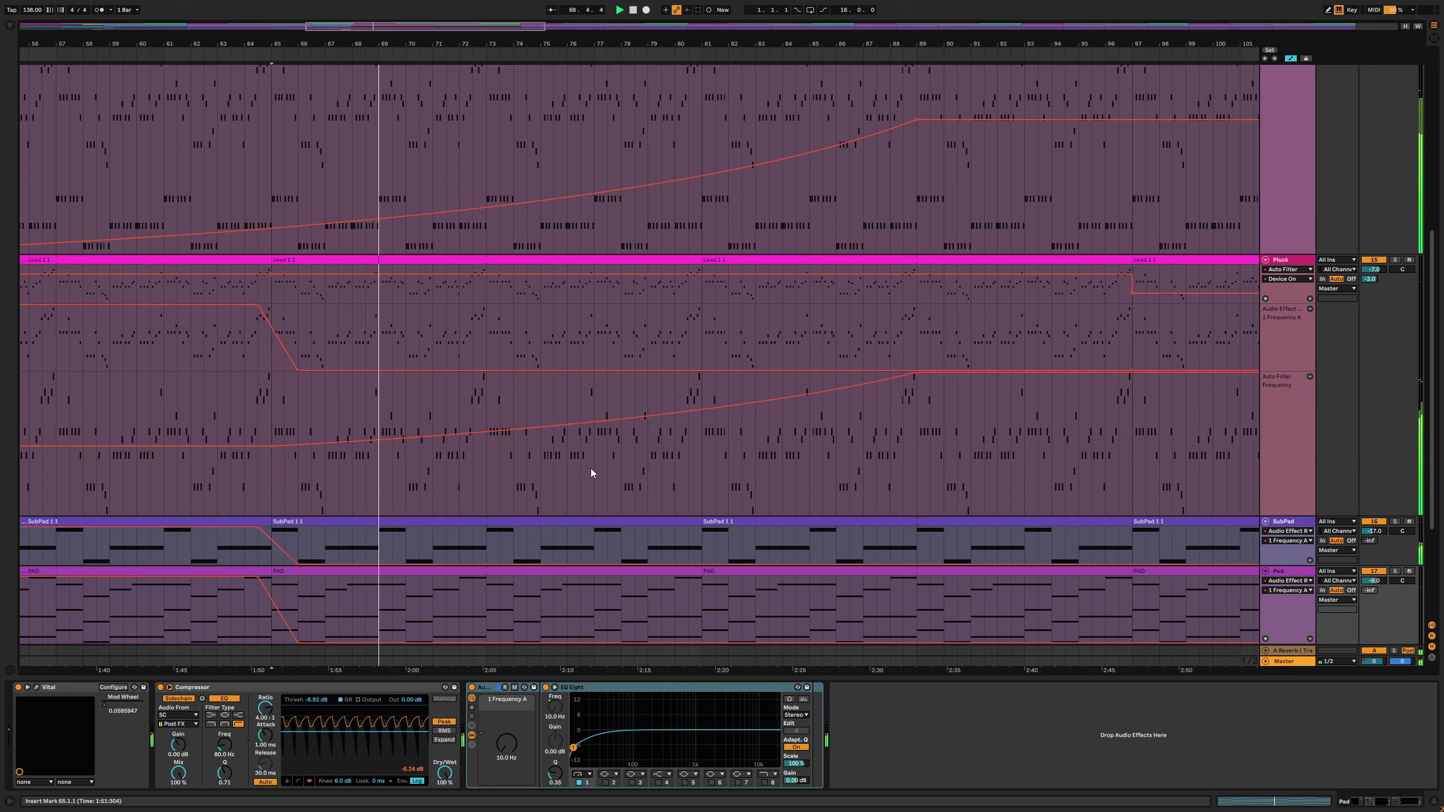
{"action": "scroll", "coordinate": [1112, 191], "scroll_direction": "up", "scroll_amount": 5}
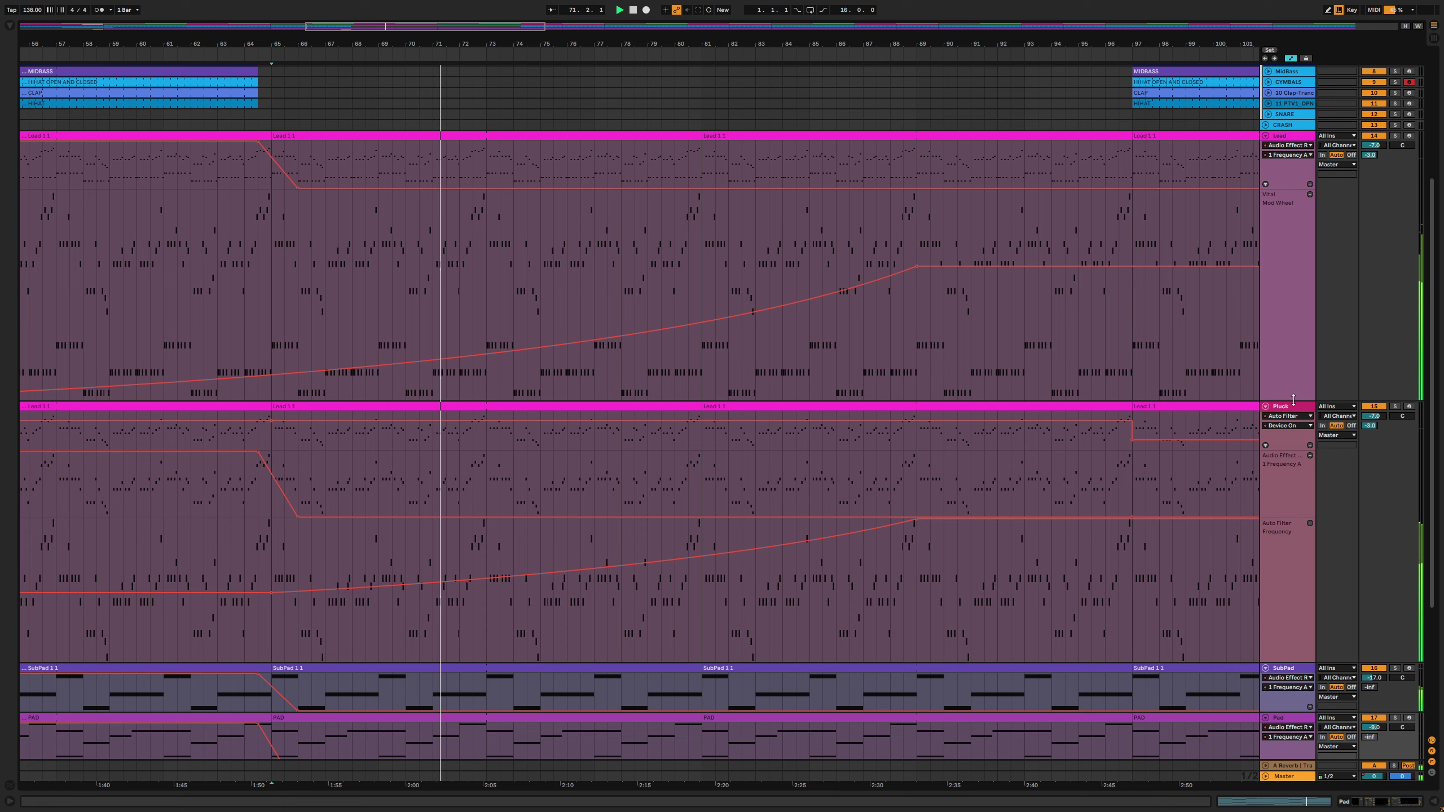
{"action": "left_click_drag", "start_coordinate": [1295, 397], "coordinate": [1246, 340]}
{"action": "scroll", "coordinate": [879, 247], "scroll_direction": "down", "scroll_amount": 3}
{"action": "scroll", "coordinate": [878, 248], "scroll_direction": "down", "scroll_amount": 2}
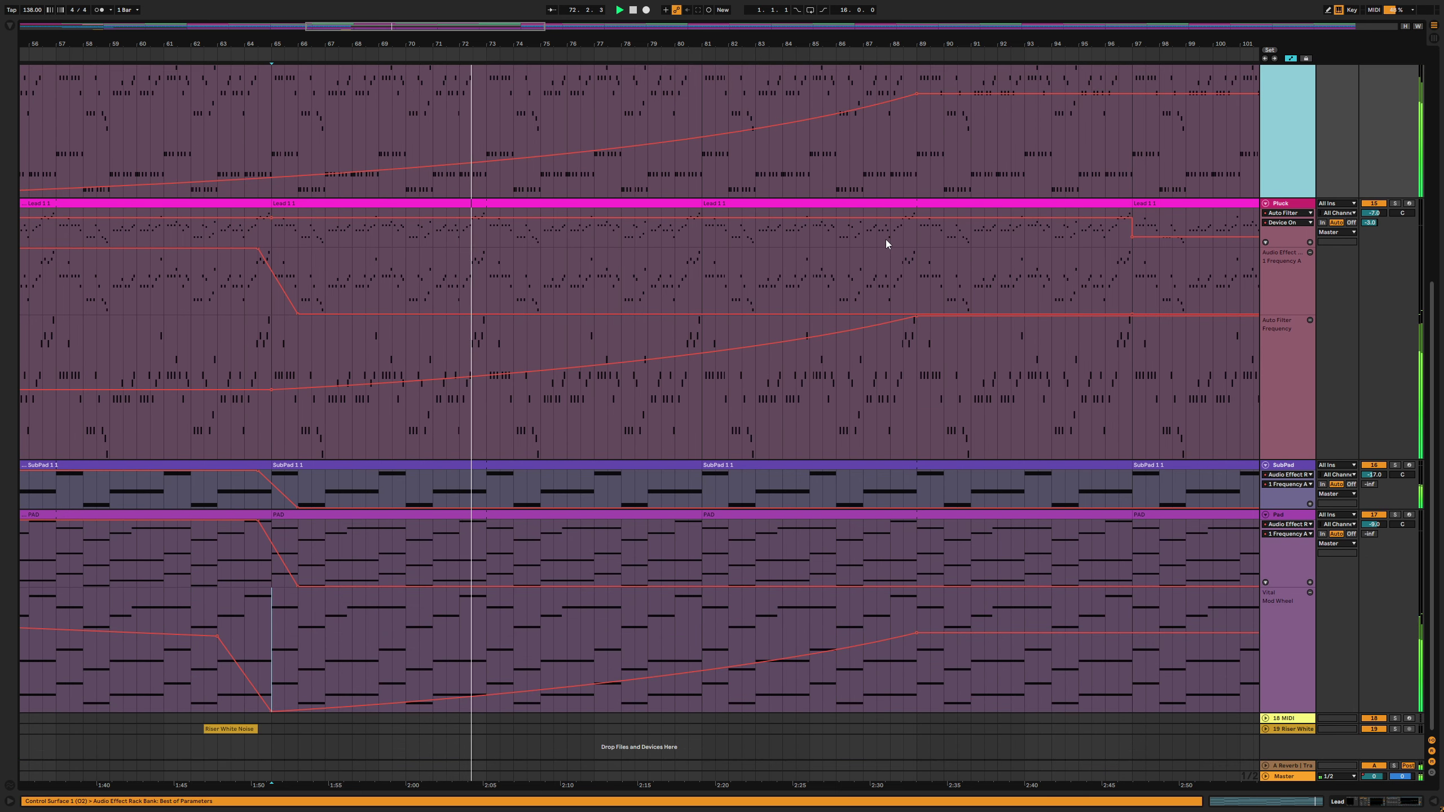
Lower the Pluck's Auto Filter Frequency slightly from bar 89 onward, at the peak of its ramp
{"action": "scroll", "coordinate": [876, 461], "scroll_direction": "up", "scroll_amount": 5}
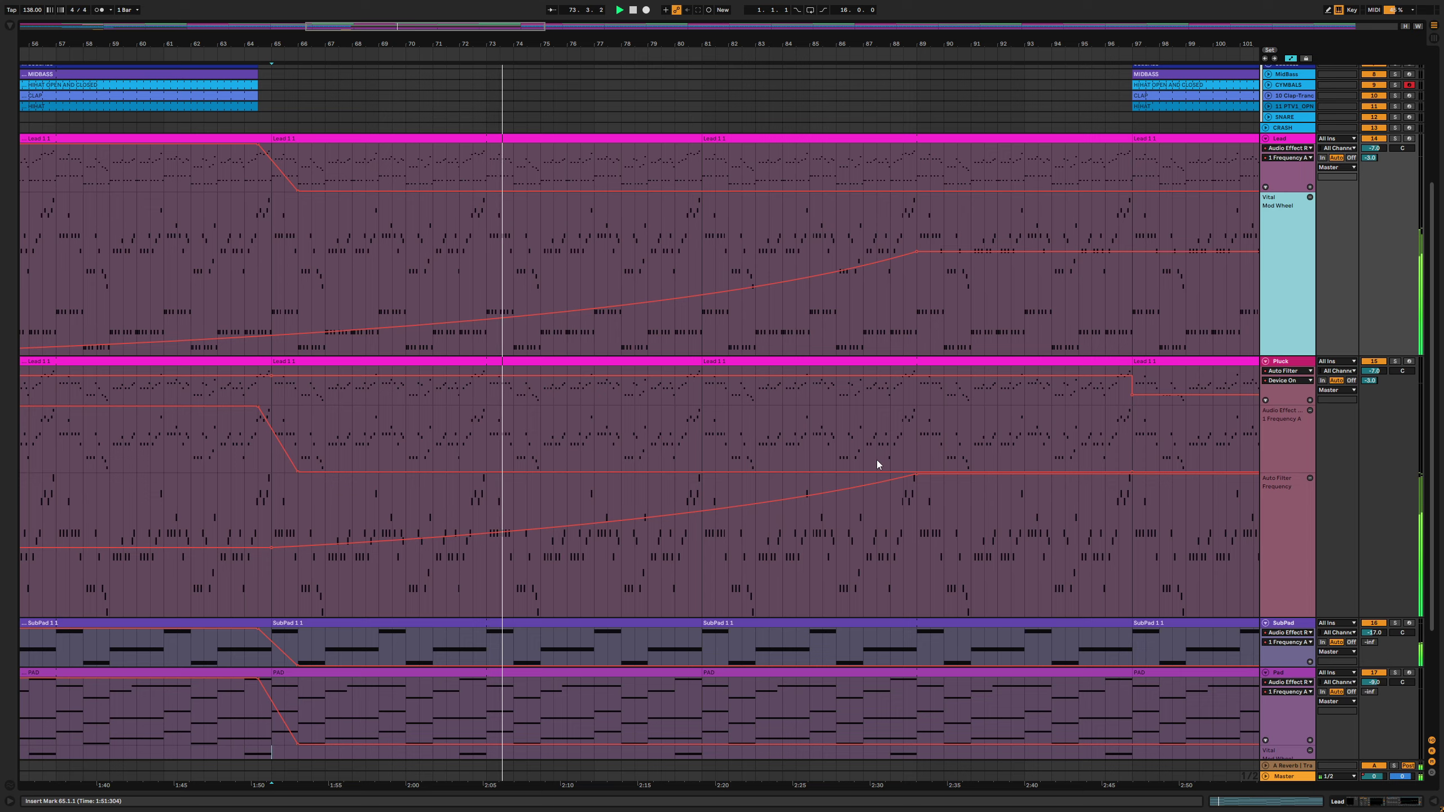
{"action": "scroll", "coordinate": [877, 460], "scroll_direction": "down", "scroll_amount": 2}
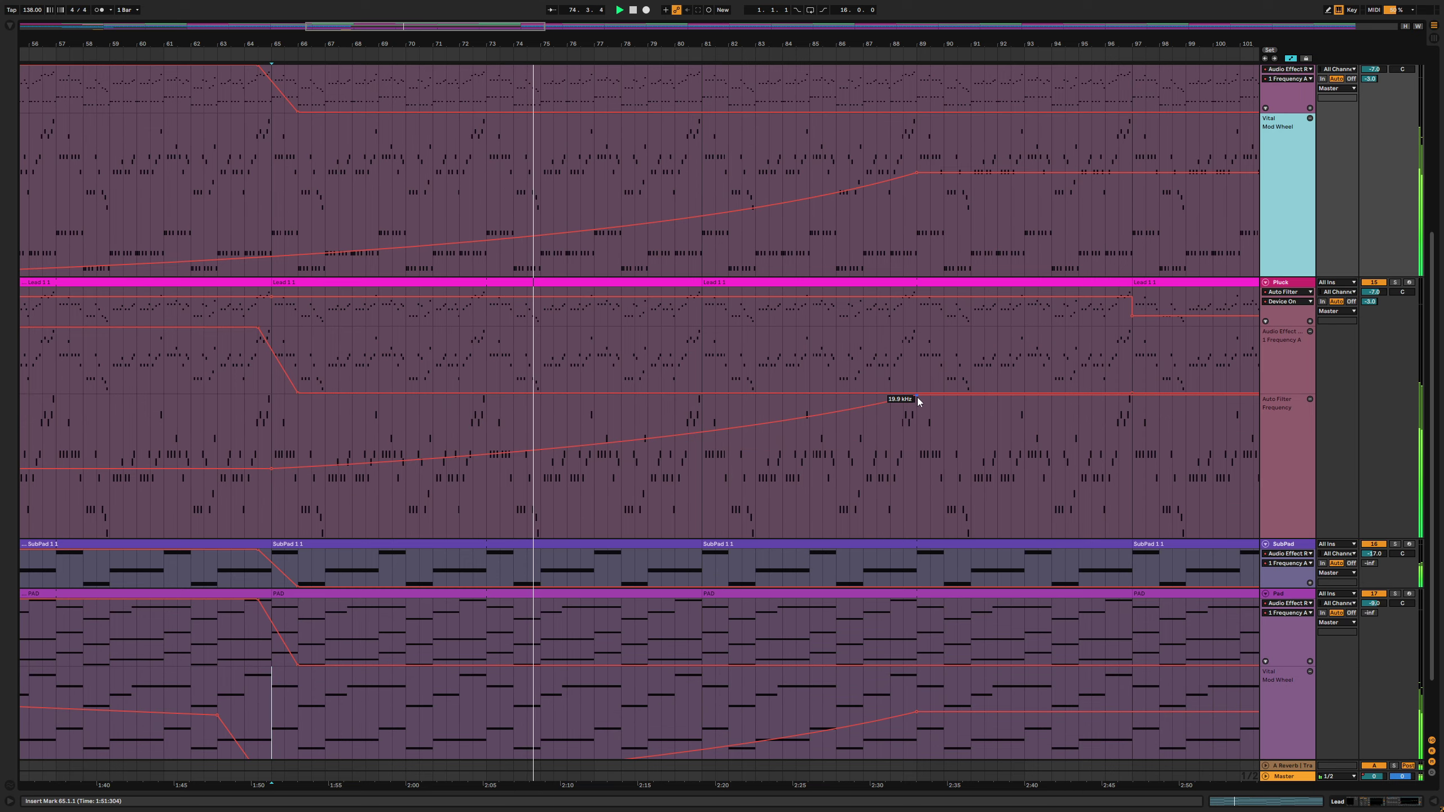
{"action": "left_click_drag", "start_coordinate": [917, 397], "coordinate": [917, 414]}
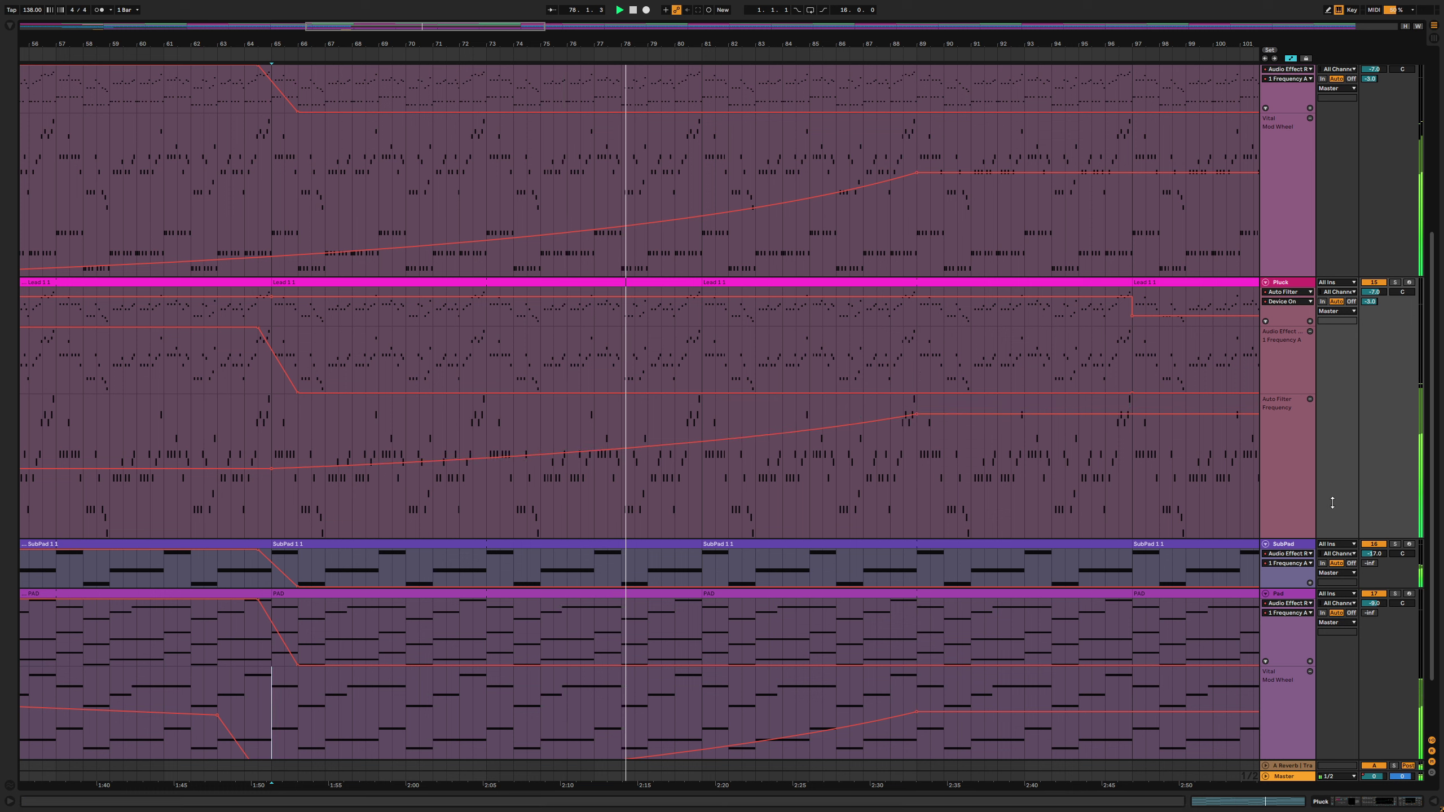
{"action": "left_click", "coordinate": [1281, 434]}
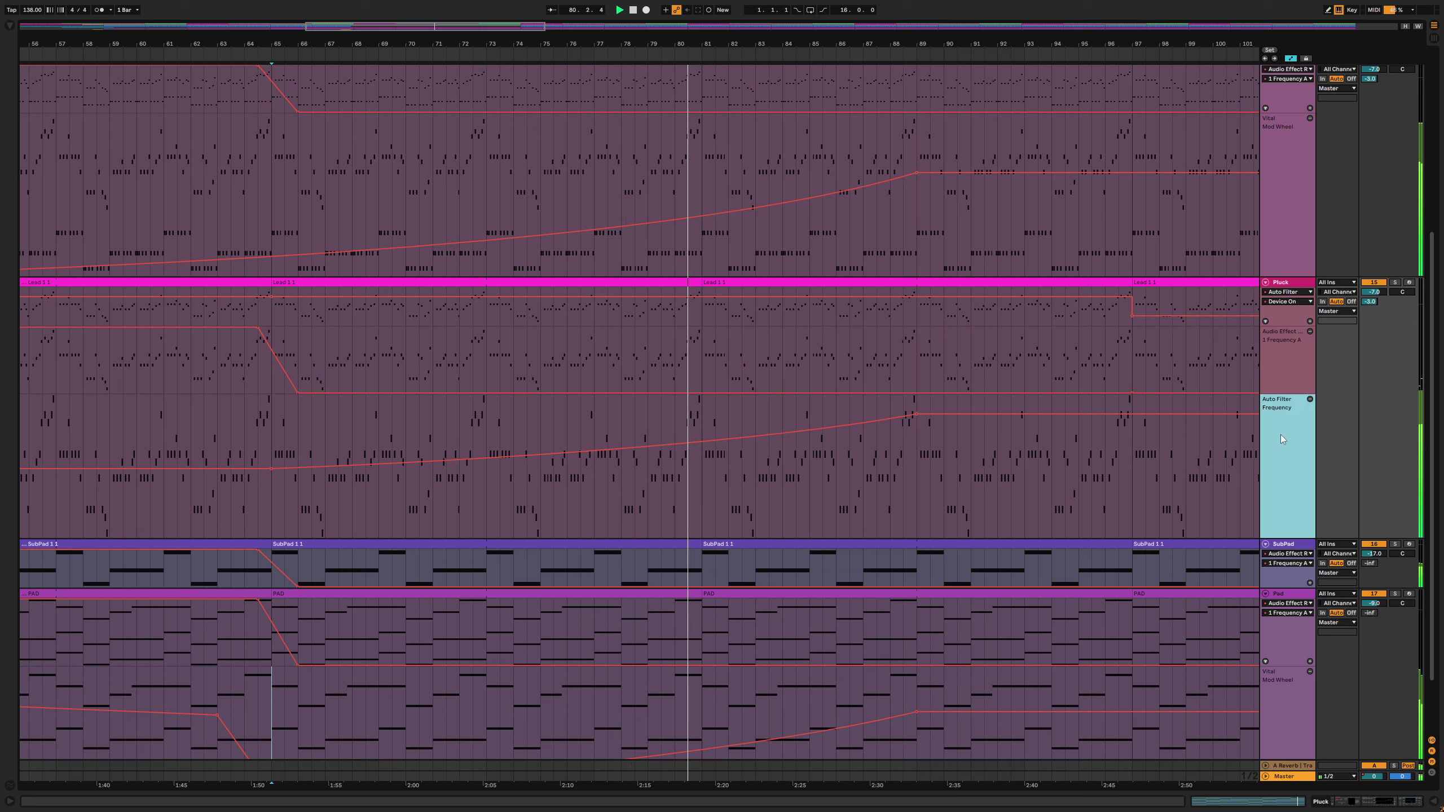
{"action": "scroll", "coordinate": [1280, 434], "scroll_direction": "down", "scroll_amount": 3}
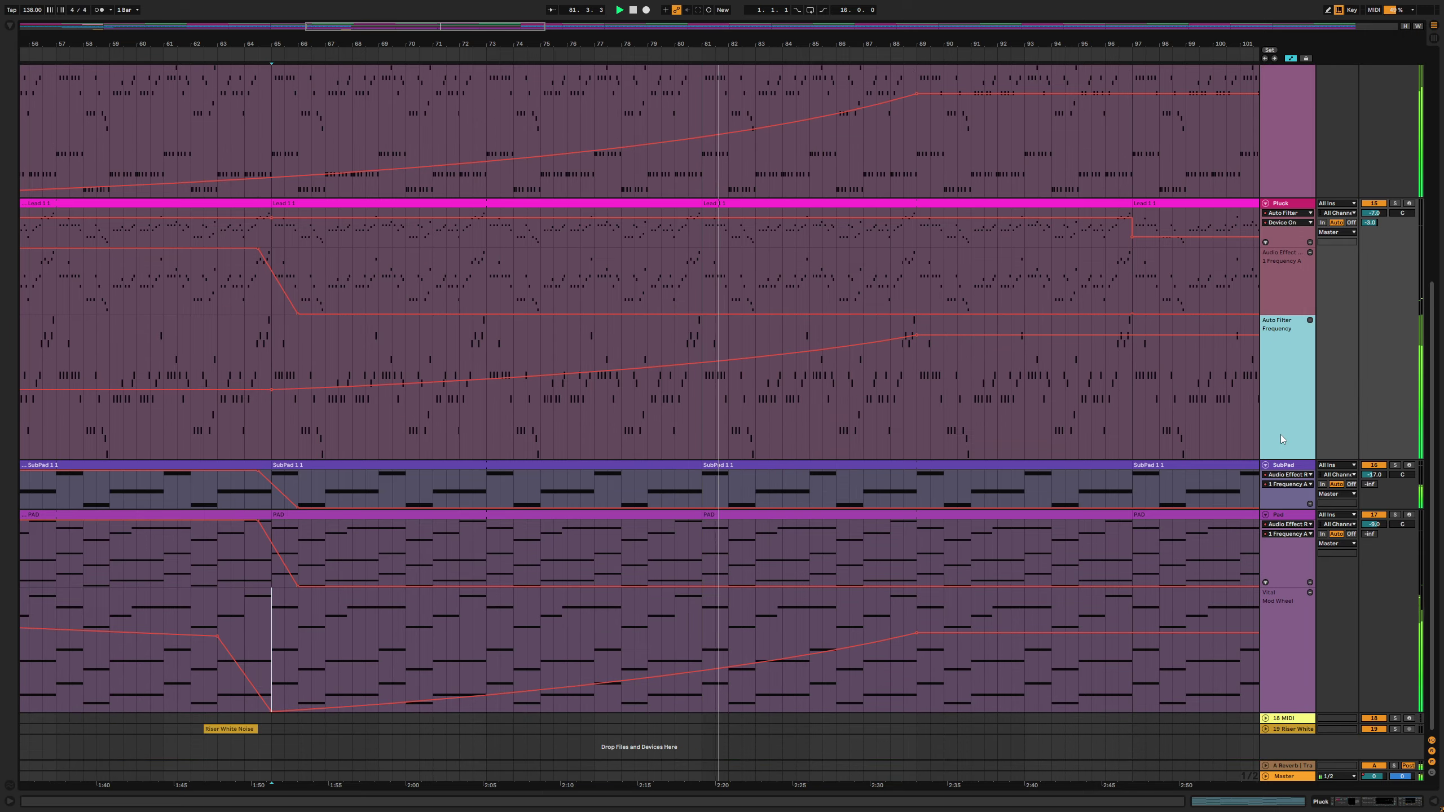
Compare the Lead, Pluck and Pad ramps during playback and check the Lead's Mod Wheel value at bar 89
{"action": "scroll", "coordinate": [973, 331], "scroll_direction": "up", "scroll_amount": 8}
{"action": "left_click", "coordinate": [842, 120]}
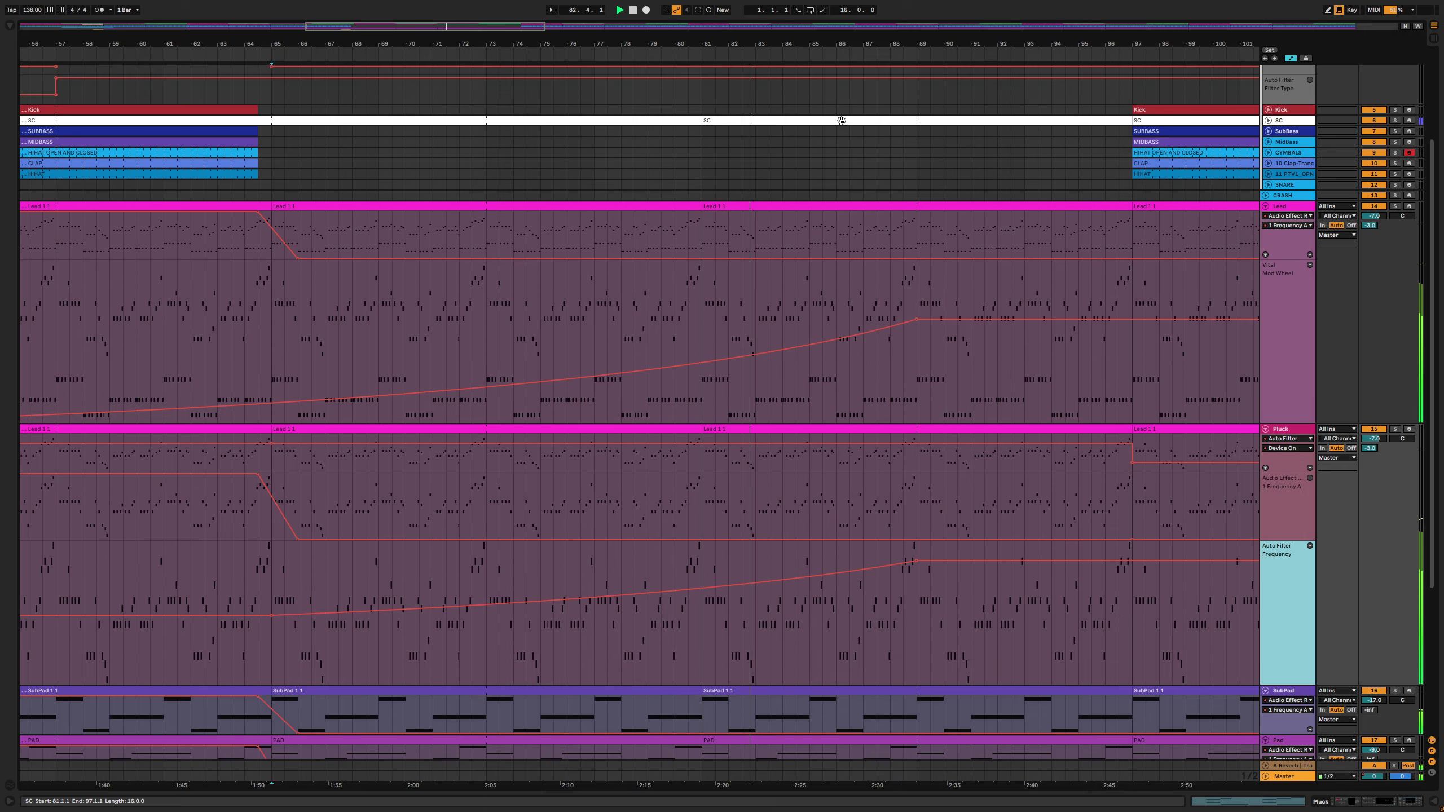
{"action": "key", "text": "minus"}
{"action": "scroll", "coordinate": [835, 297], "scroll_direction": "down", "scroll_amount": 2}
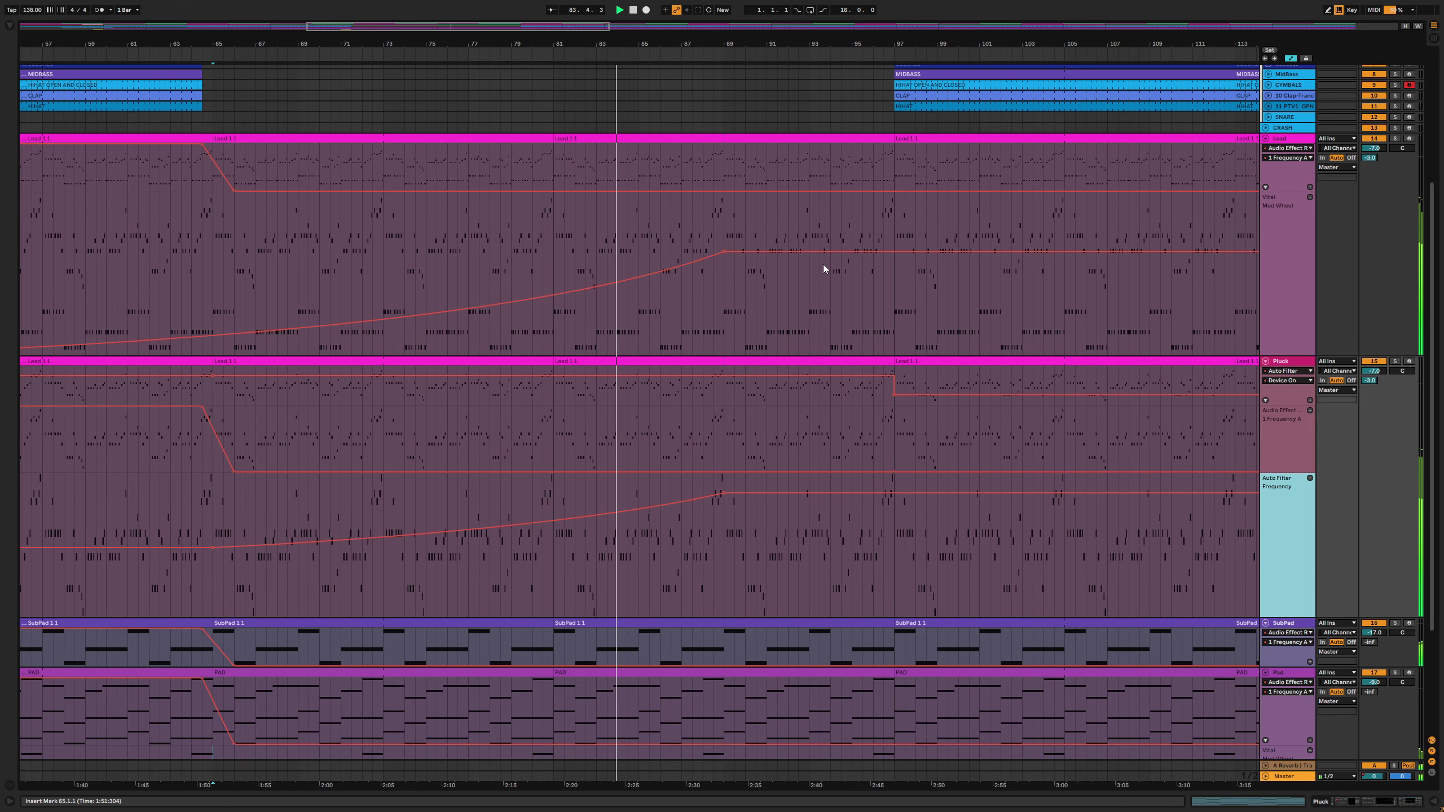
{"action": "scroll", "coordinate": [824, 264], "scroll_direction": "down", "scroll_amount": 5}
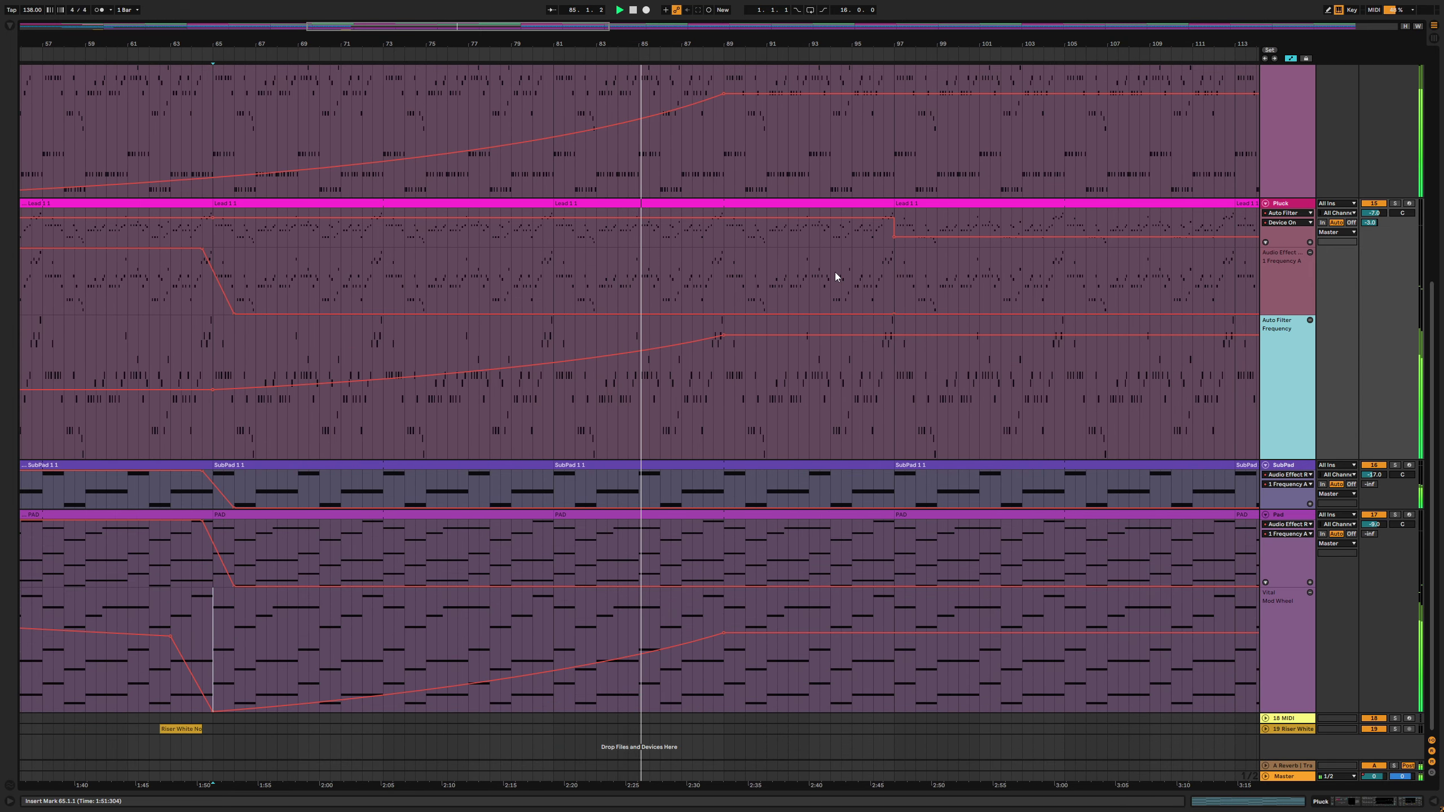
{"action": "scroll", "coordinate": [785, 391], "scroll_direction": "up", "scroll_amount": 8}
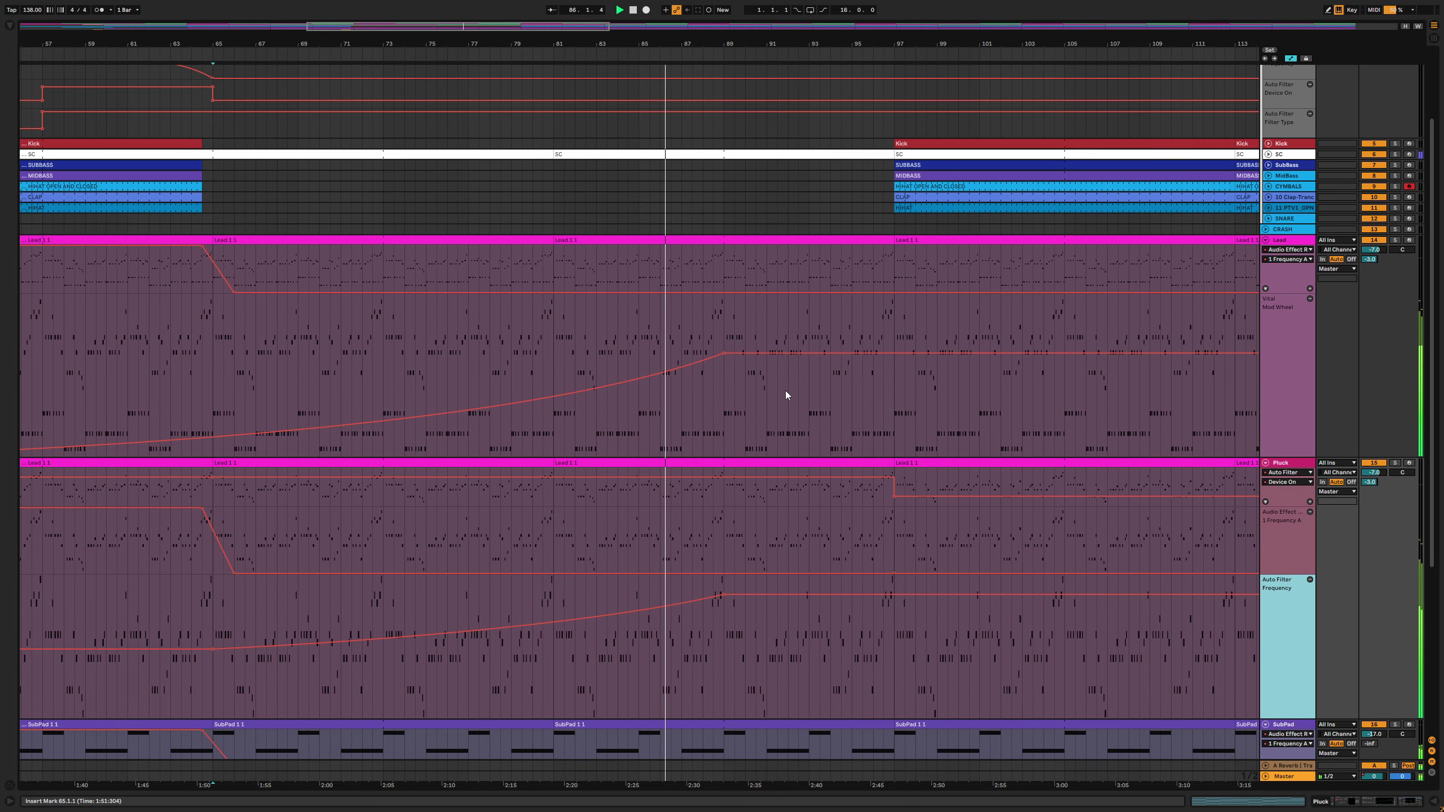
{"action": "mouse_move", "coordinate": [725, 354]}
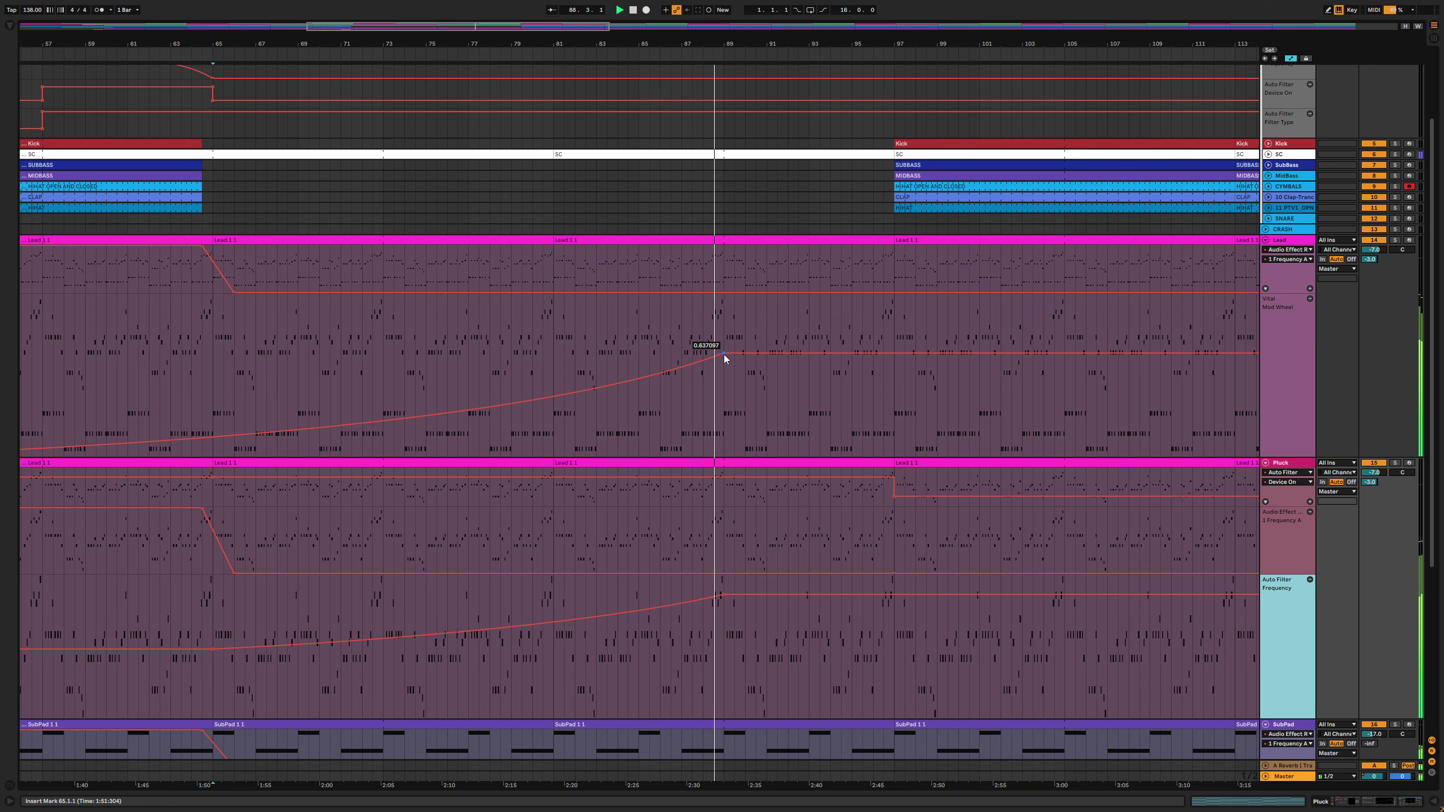
Lower the Pad's Mod Wheel level from bar 89 onward and set its bar 89 breakpoint to 0.5
{"action": "scroll", "coordinate": [724, 354], "scroll_direction": "down", "scroll_amount": 8}
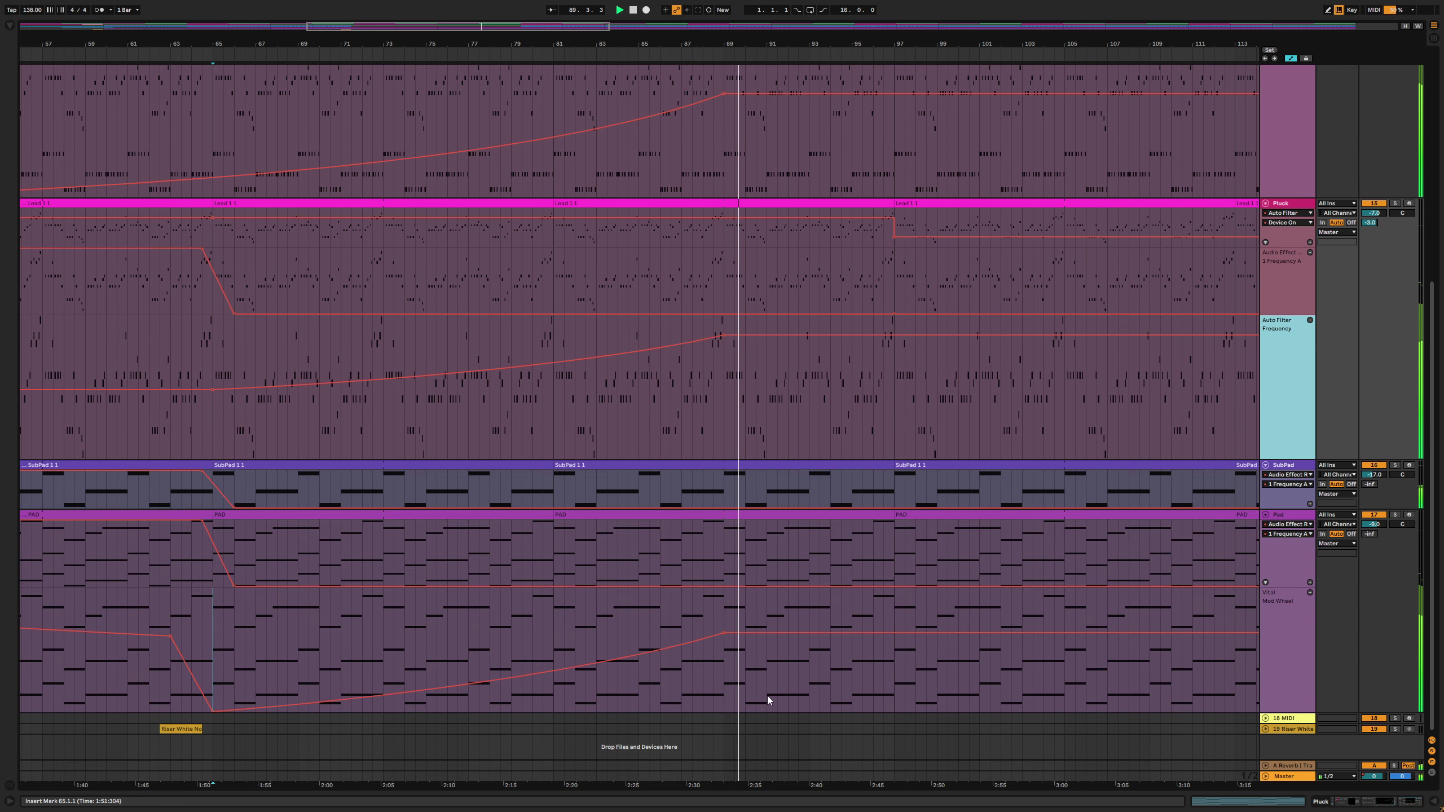
{"action": "mouse_move", "coordinate": [724, 634]}
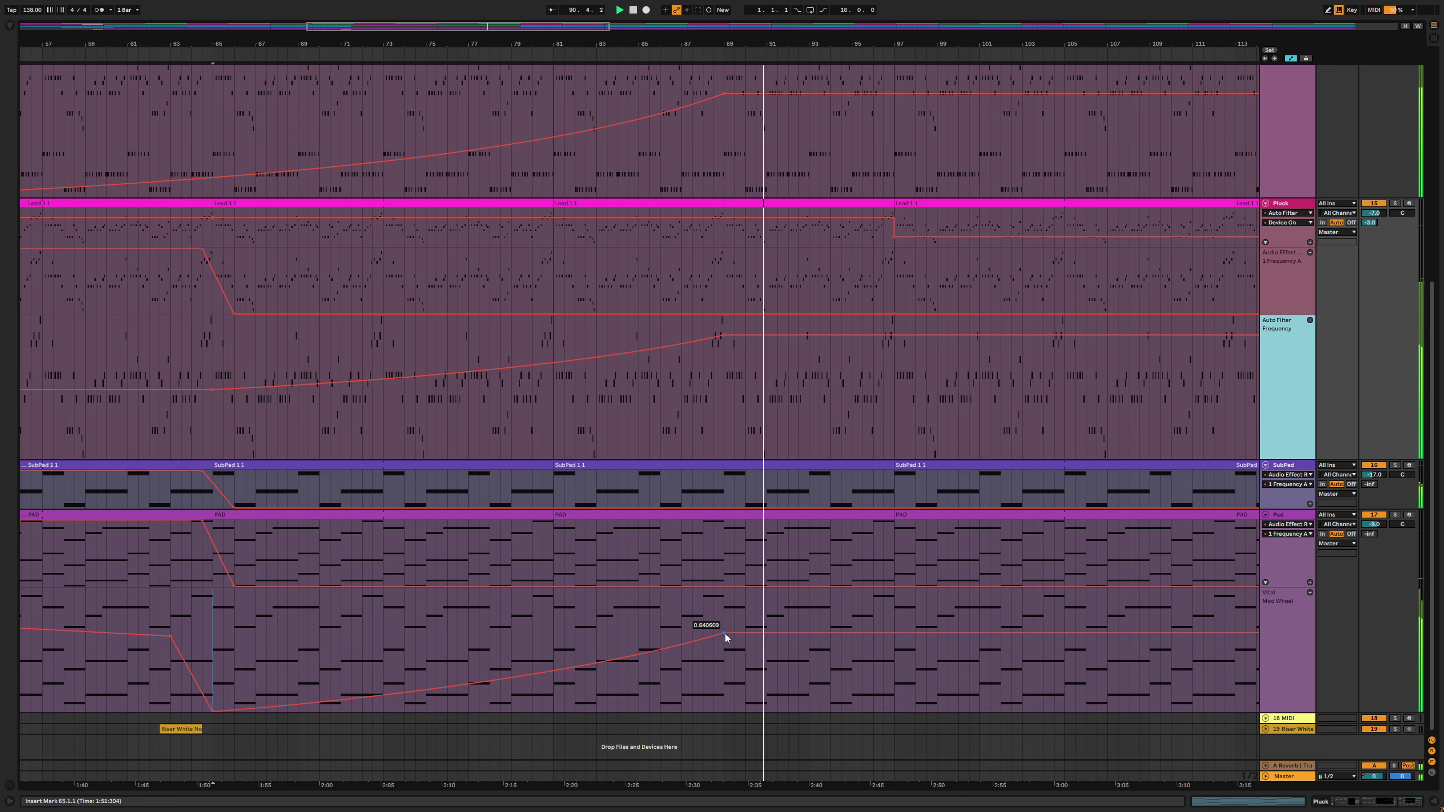
{"action": "left_click_drag", "start_coordinate": [724, 634], "coordinate": [724, 651]}
{"action": "key", "text": "space"}
{"action": "right_click", "coordinate": [724, 650]}
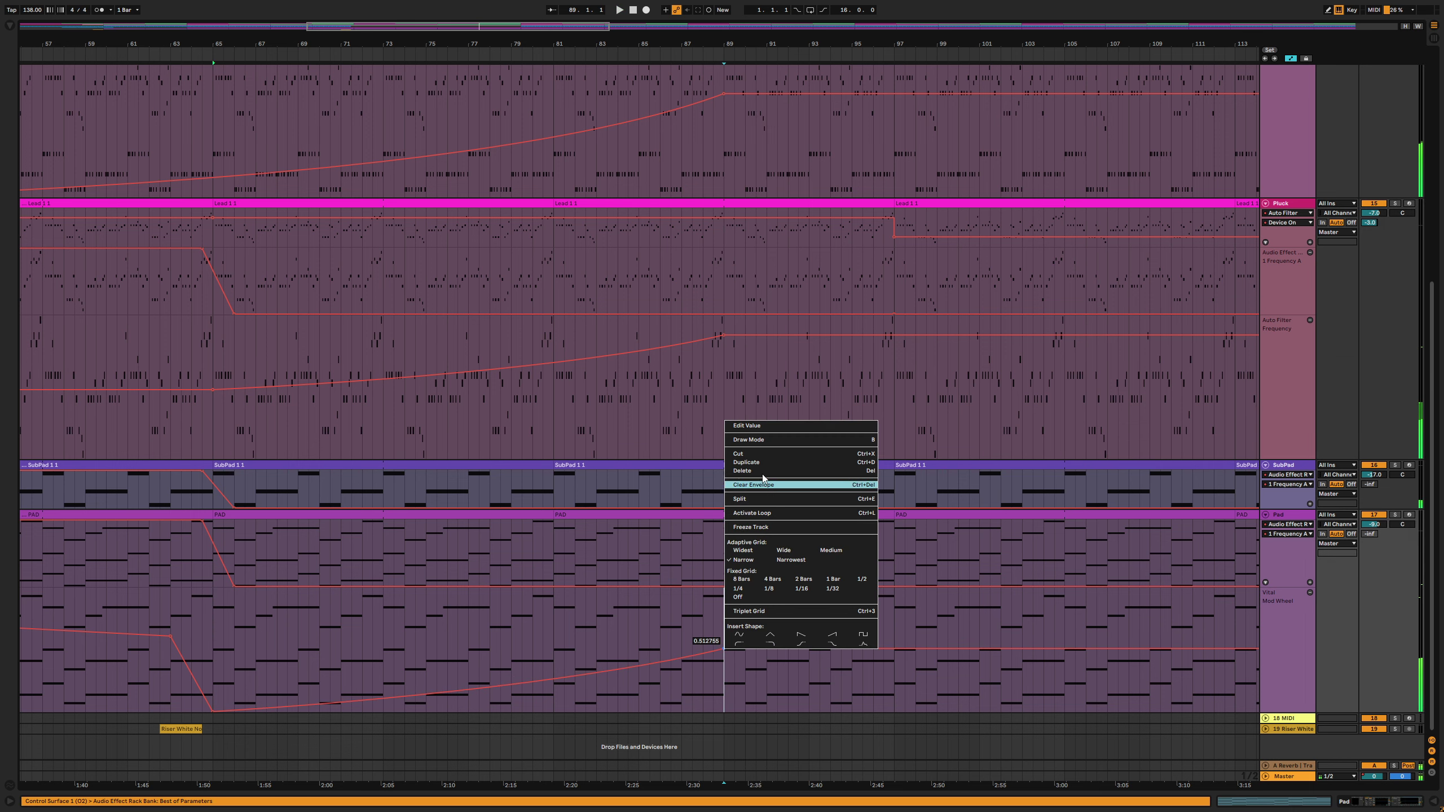
{"action": "left_click", "coordinate": [755, 425]}
{"action": "type", "text": "0"}
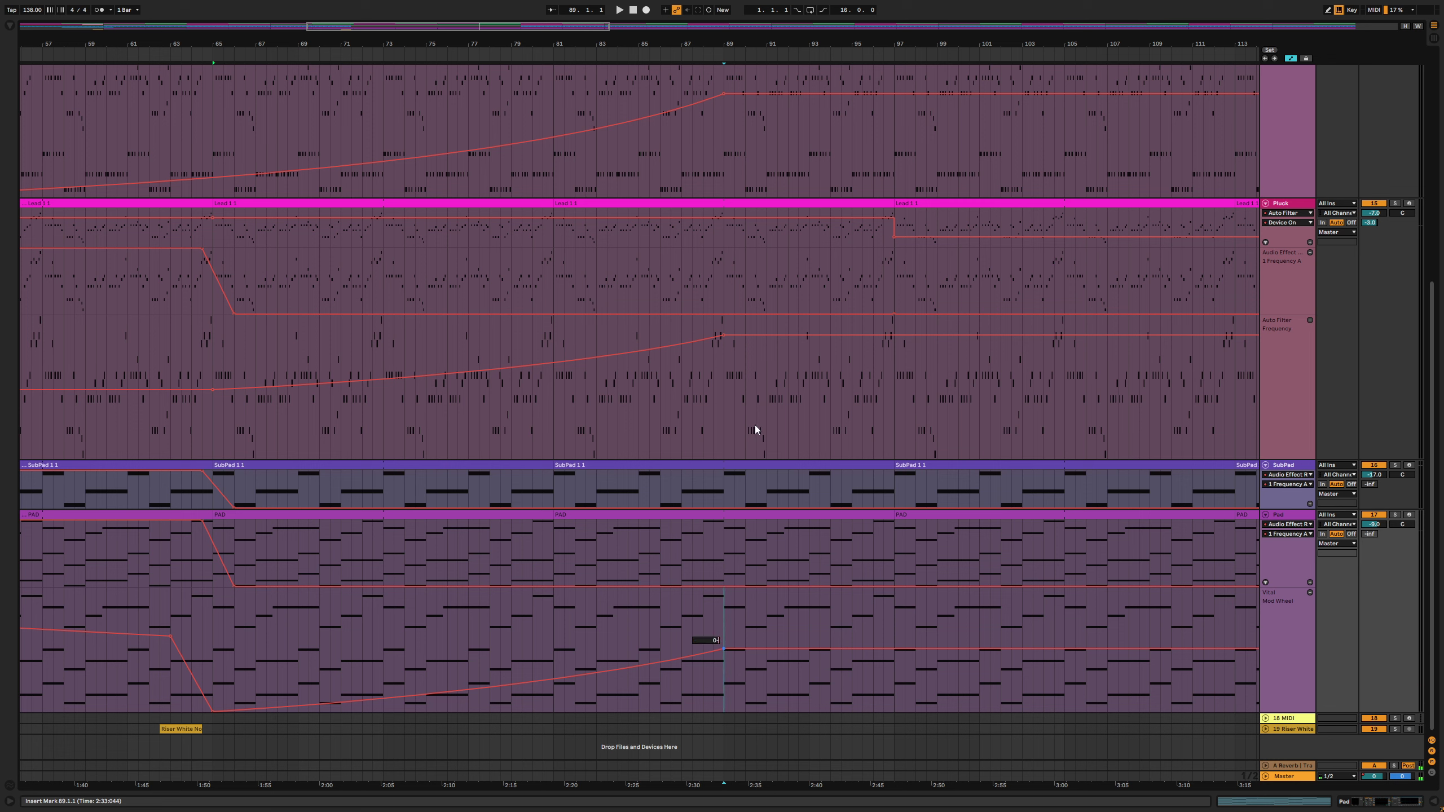
{"action": "type", "text": ".5"}
{"action": "key", "text": "Return"}
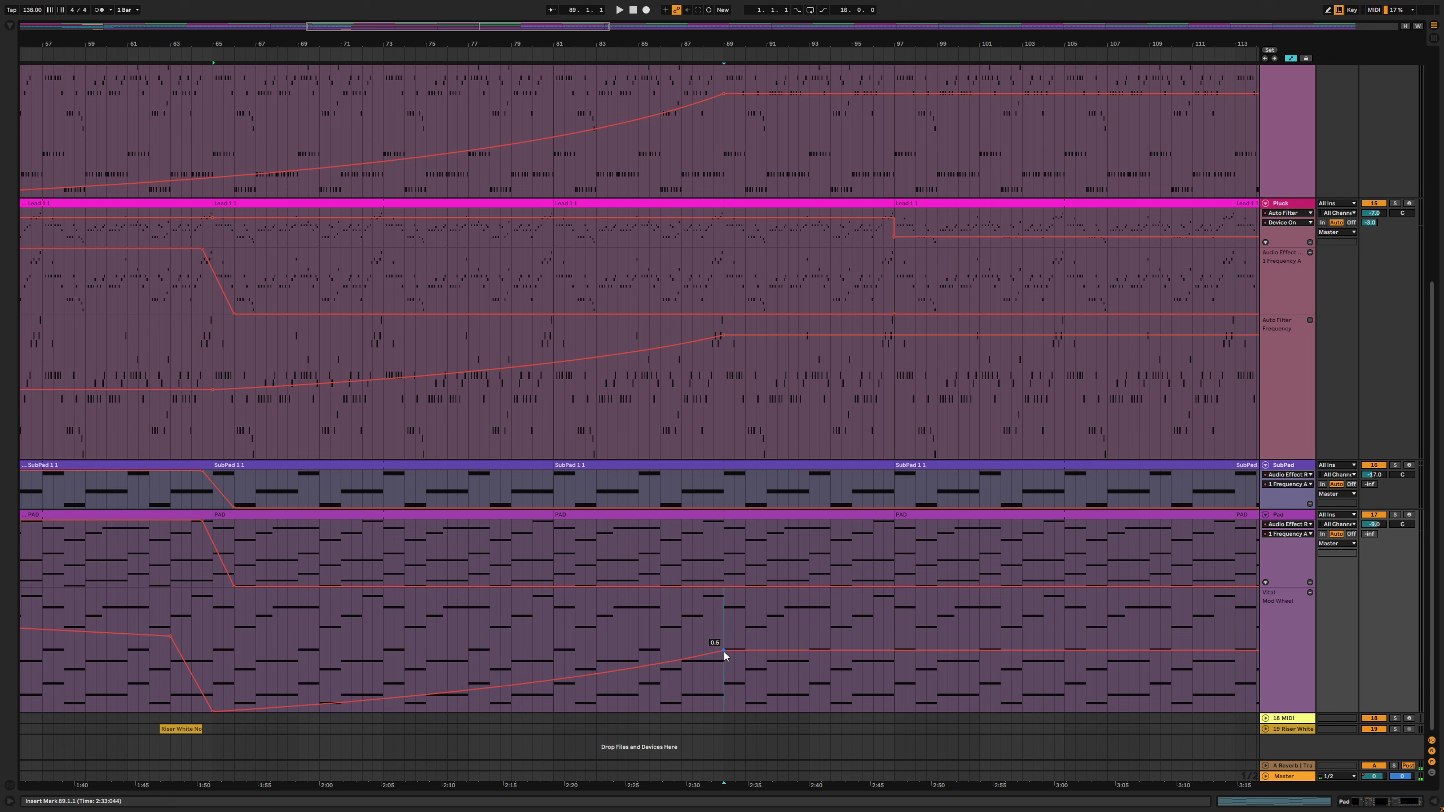
Lower the Pluck's Auto Filter Frequency from bar 89 onward in two passes, listening to the change with the Pluck soloed
{"action": "key", "text": "space"}
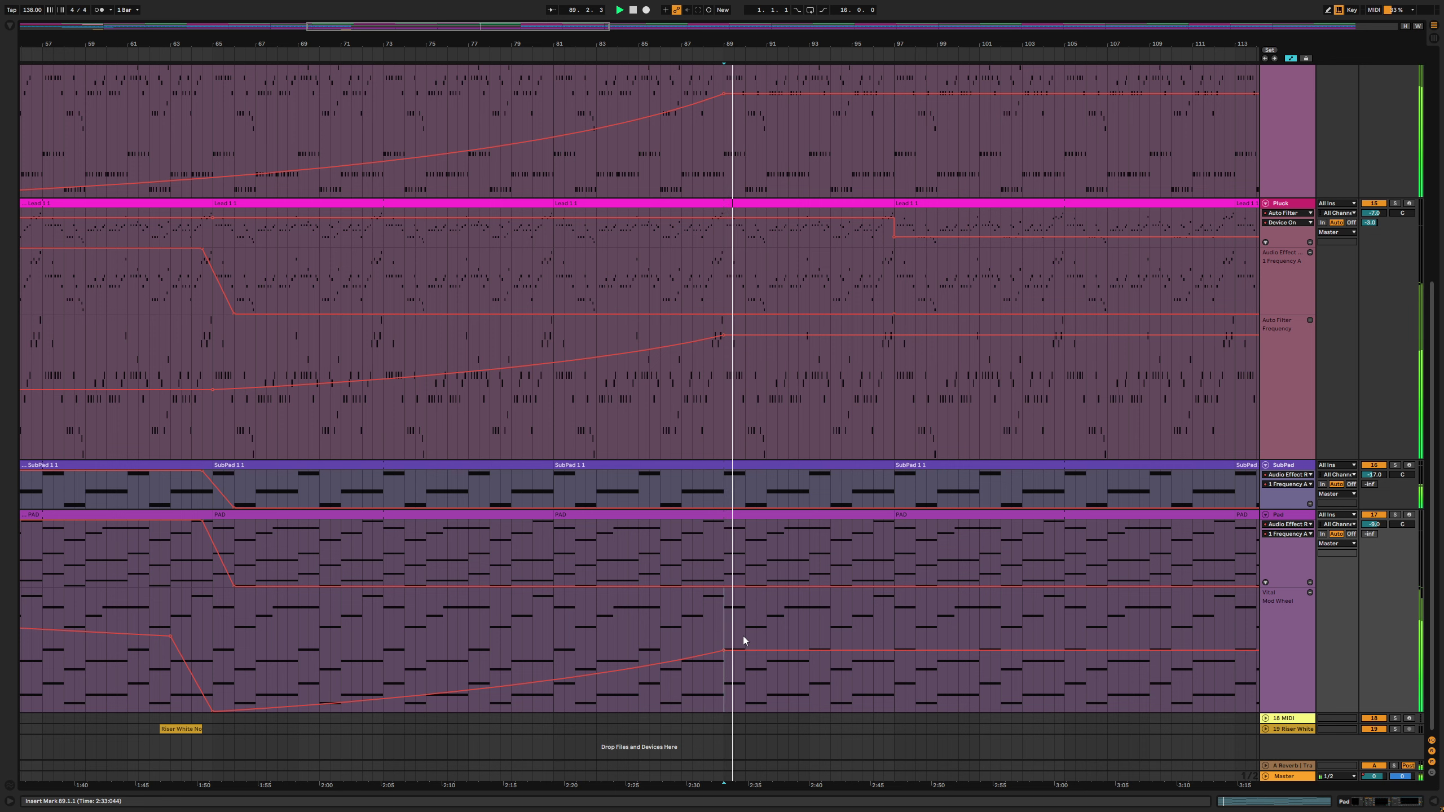
{"action": "scroll", "coordinate": [742, 632], "scroll_direction": "up", "scroll_amount": 4}
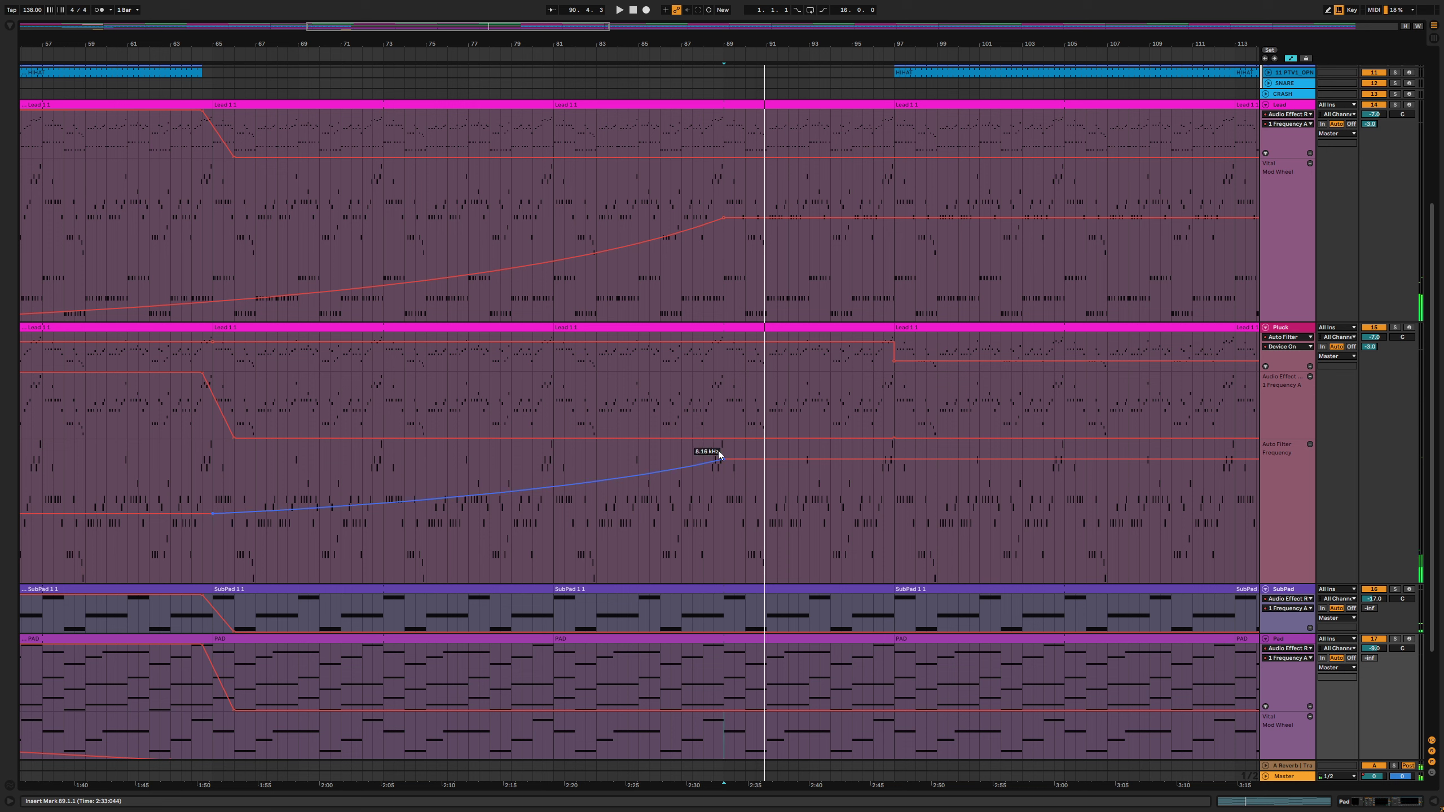
{"action": "left_click_drag", "start_coordinate": [722, 460], "coordinate": [726, 500]}
{"action": "key", "text": "space"}
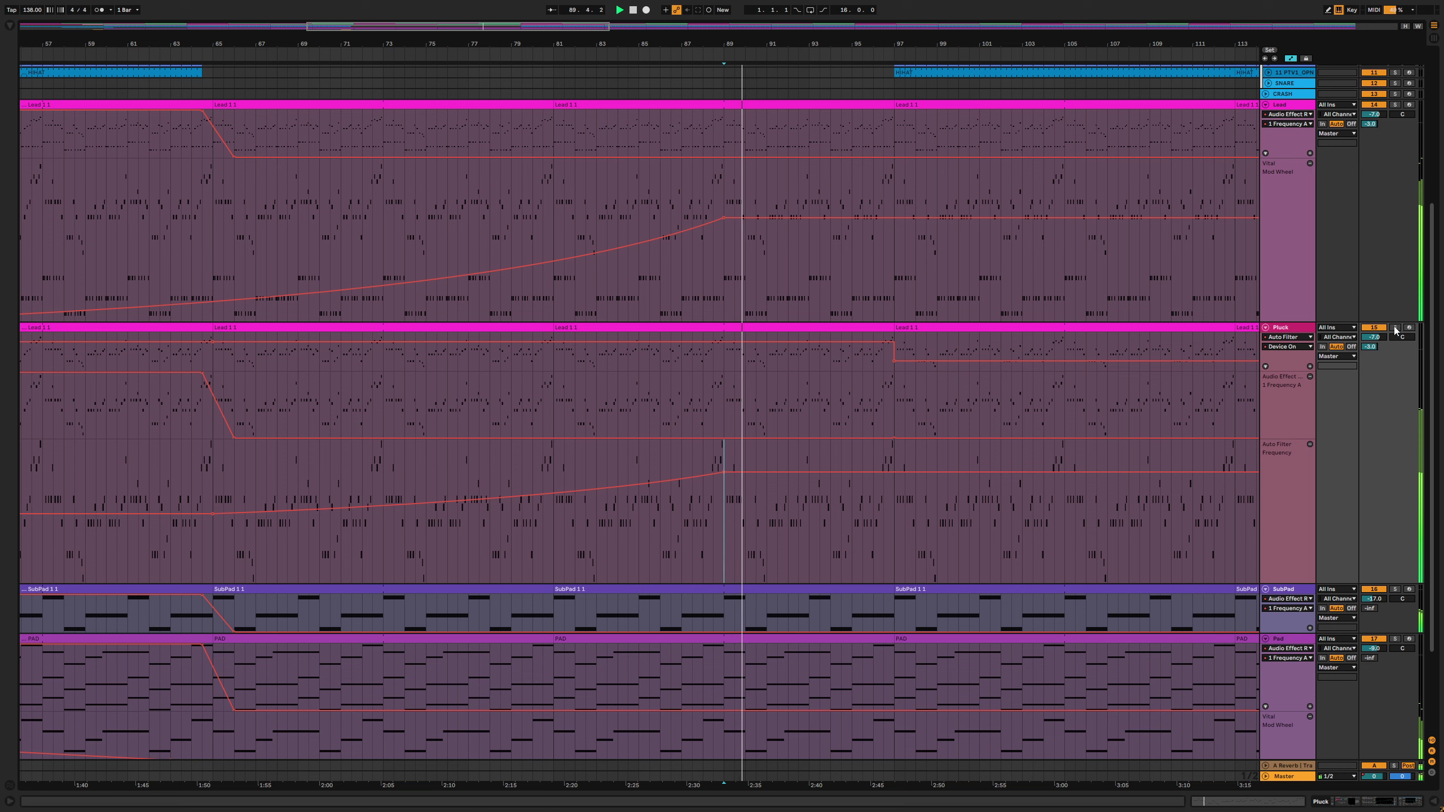
{"action": "left_click_drag", "start_coordinate": [724, 472], "coordinate": [724, 476]}
{"action": "key", "text": "space"}
Solo the Lead to audition it and lower its Mod Wheel automation from bar 89 onward to about 0.5
{"action": "scroll", "coordinate": [743, 412], "scroll_direction": "up", "scroll_amount": 3}
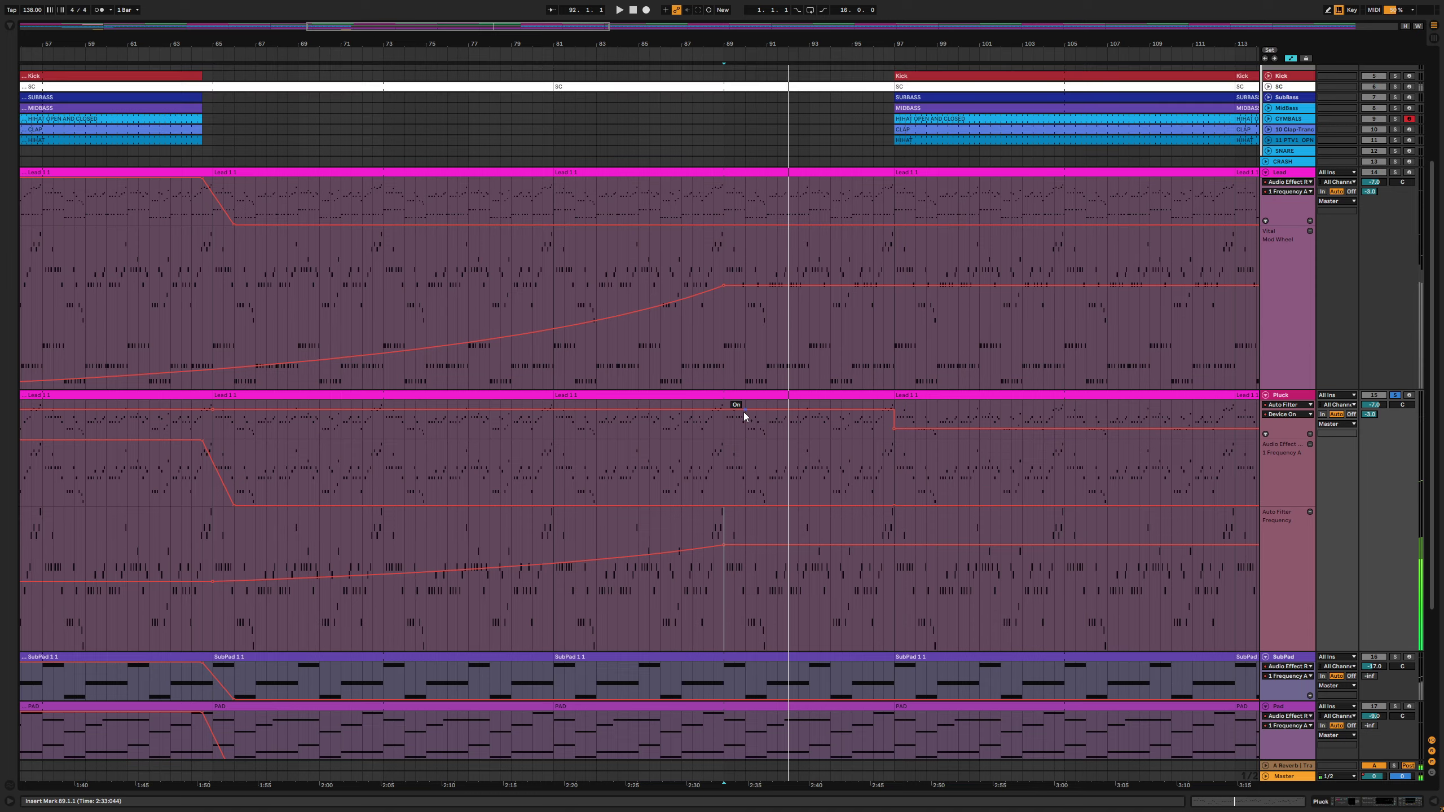
{"action": "key", "text": "space"}
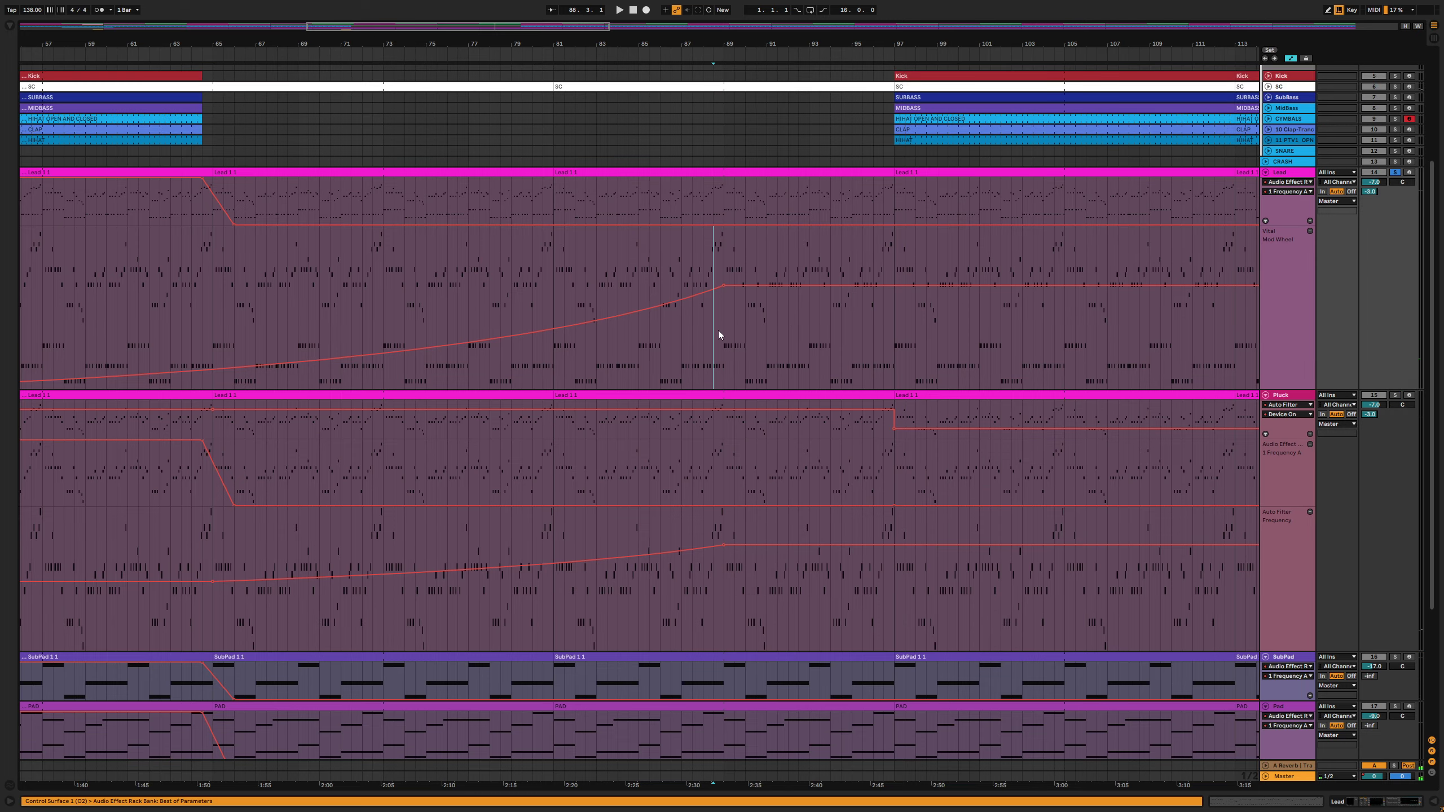
{"action": "left_click_drag", "start_coordinate": [724, 287], "coordinate": [724, 292]}
{"action": "key", "text": "space"}
{"action": "right_click", "coordinate": [725, 292]}
{"action": "key", "text": "Escape"}
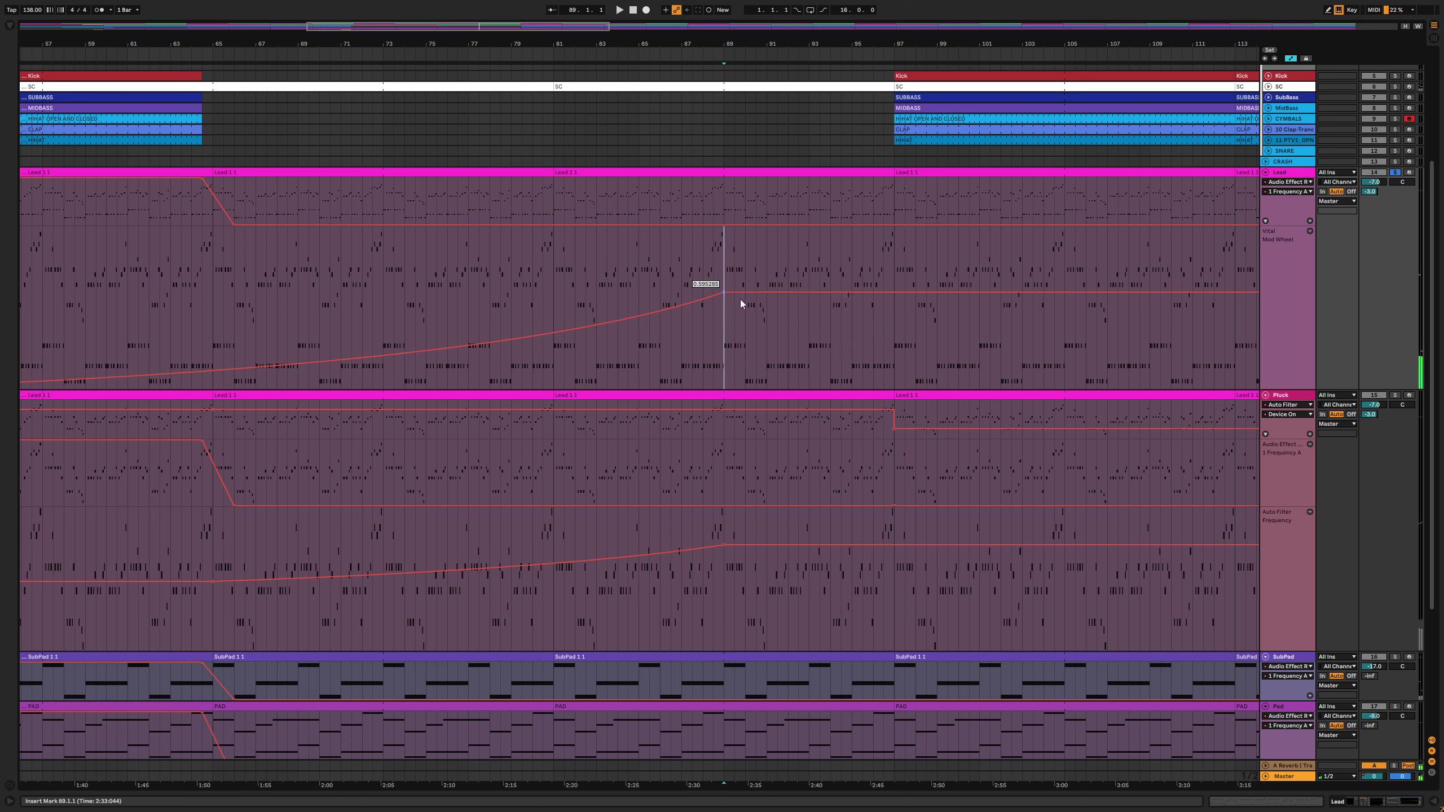
{"action": "left_click_drag", "start_coordinate": [724, 292], "coordinate": [724, 309]}
{"action": "key", "text": "space"}
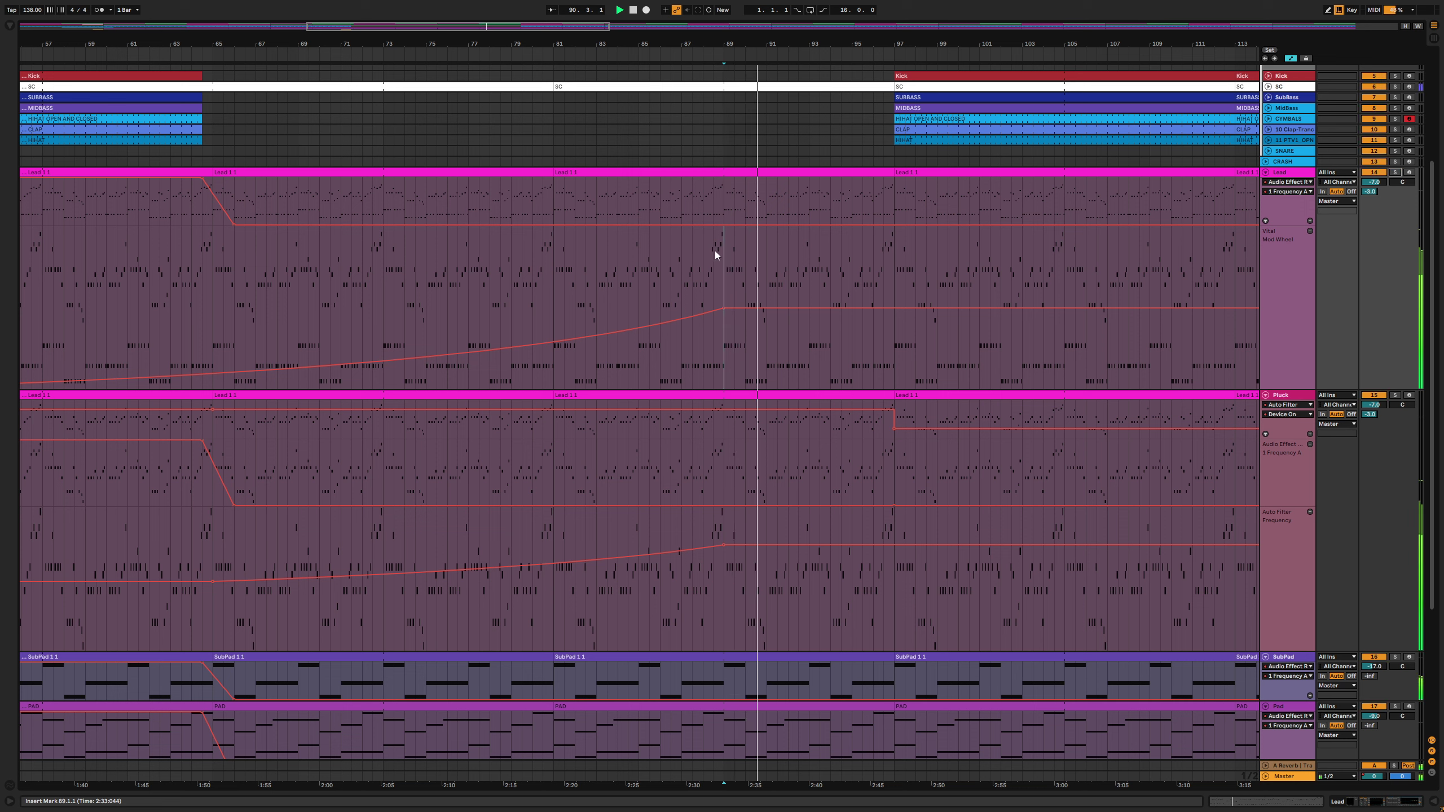
Add a locator named "roll" at bar 89 of the arrangement
{"action": "left_click", "coordinate": [728, 157]}
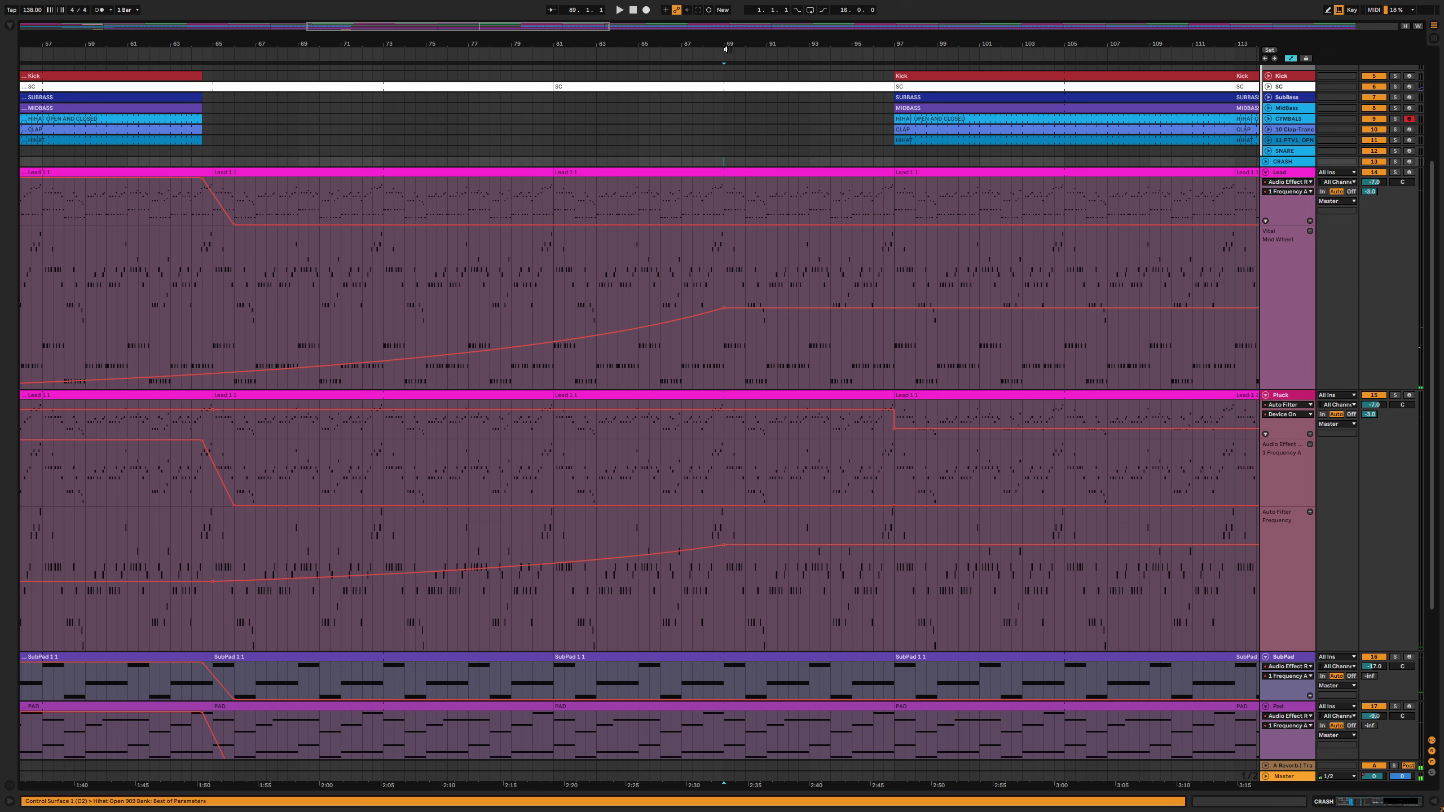
{"action": "key", "text": "space"}
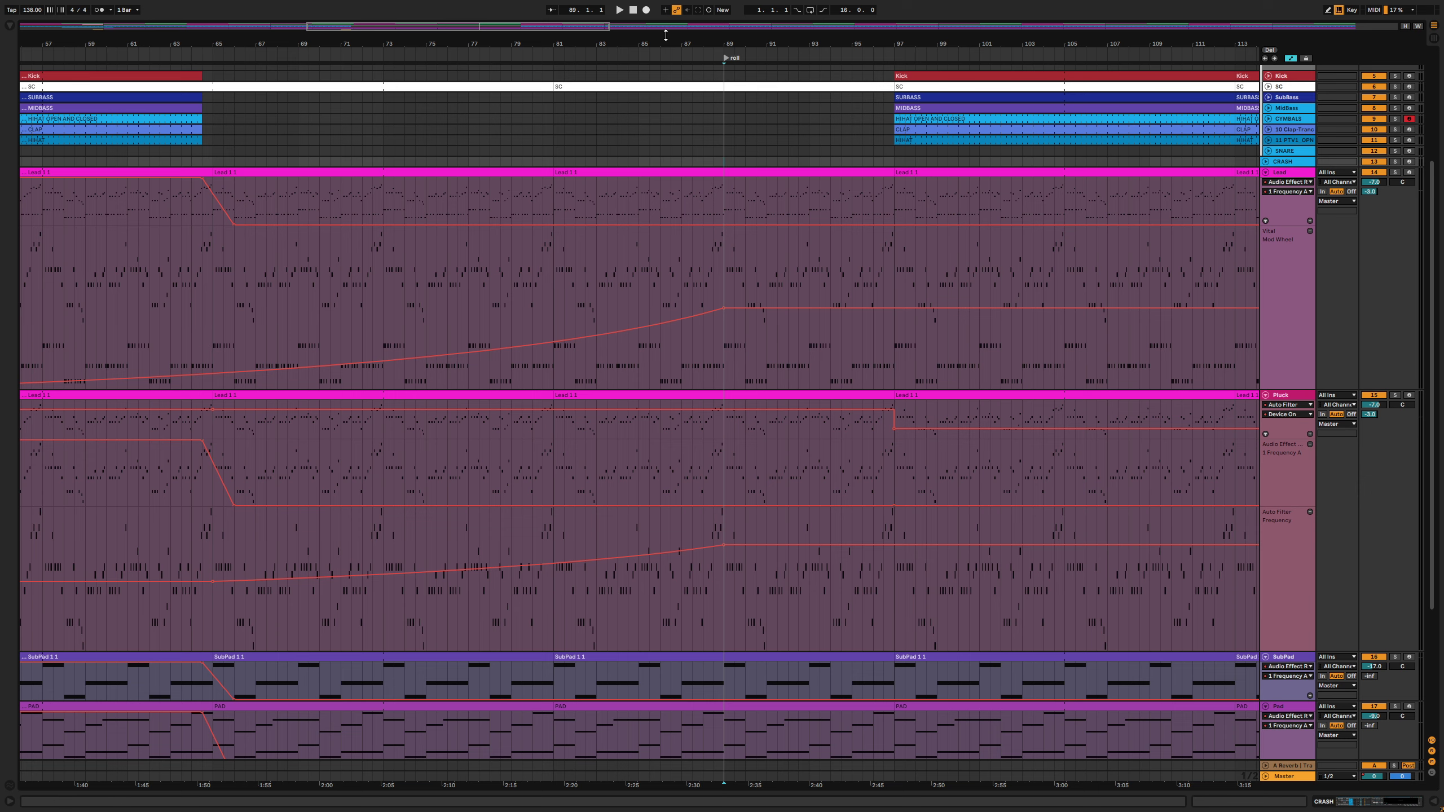
Copy the intro's snare roll and crash clips and paste them on the same tracks at about bar 84
{"action": "key", "text": "w"}
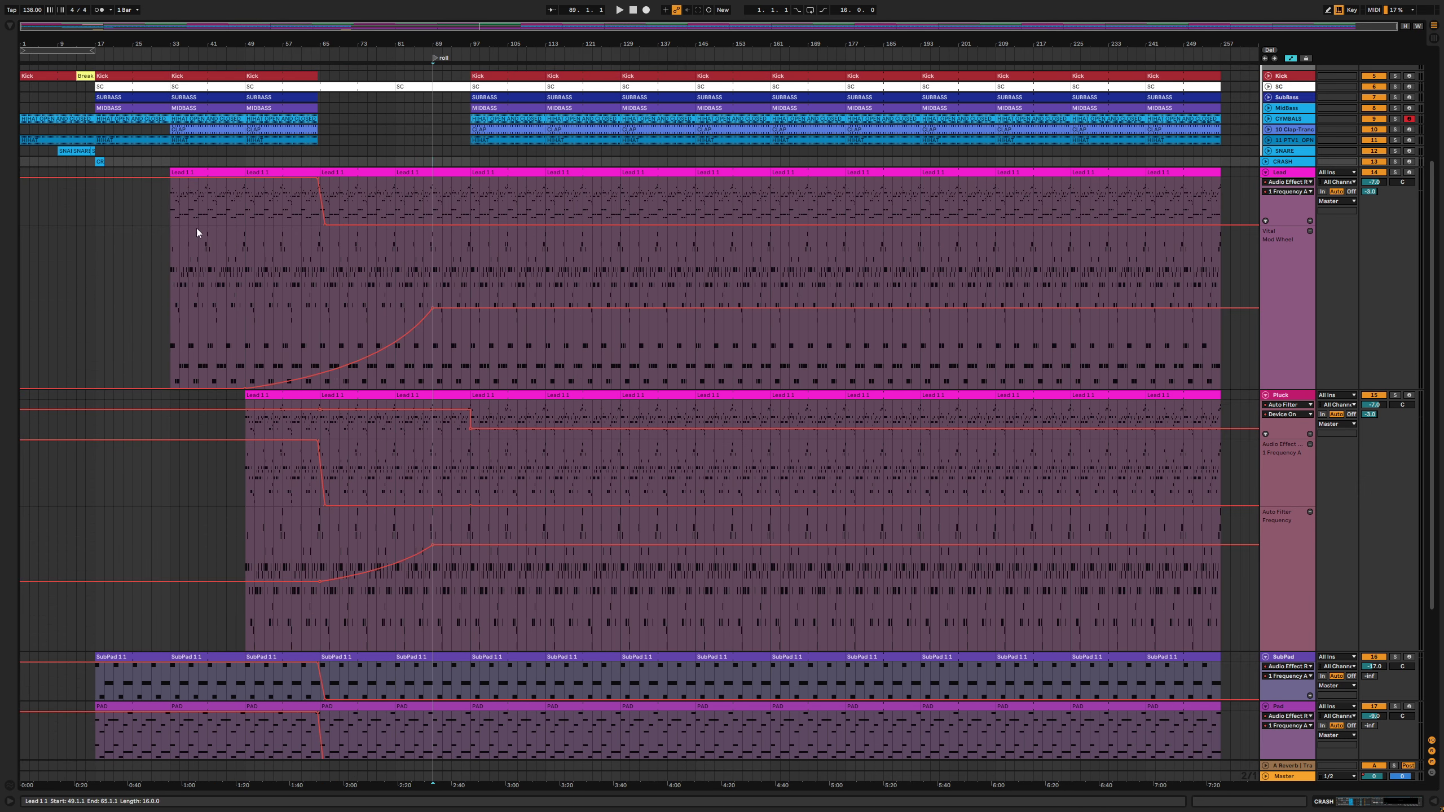
{"action": "key", "text": "space"}
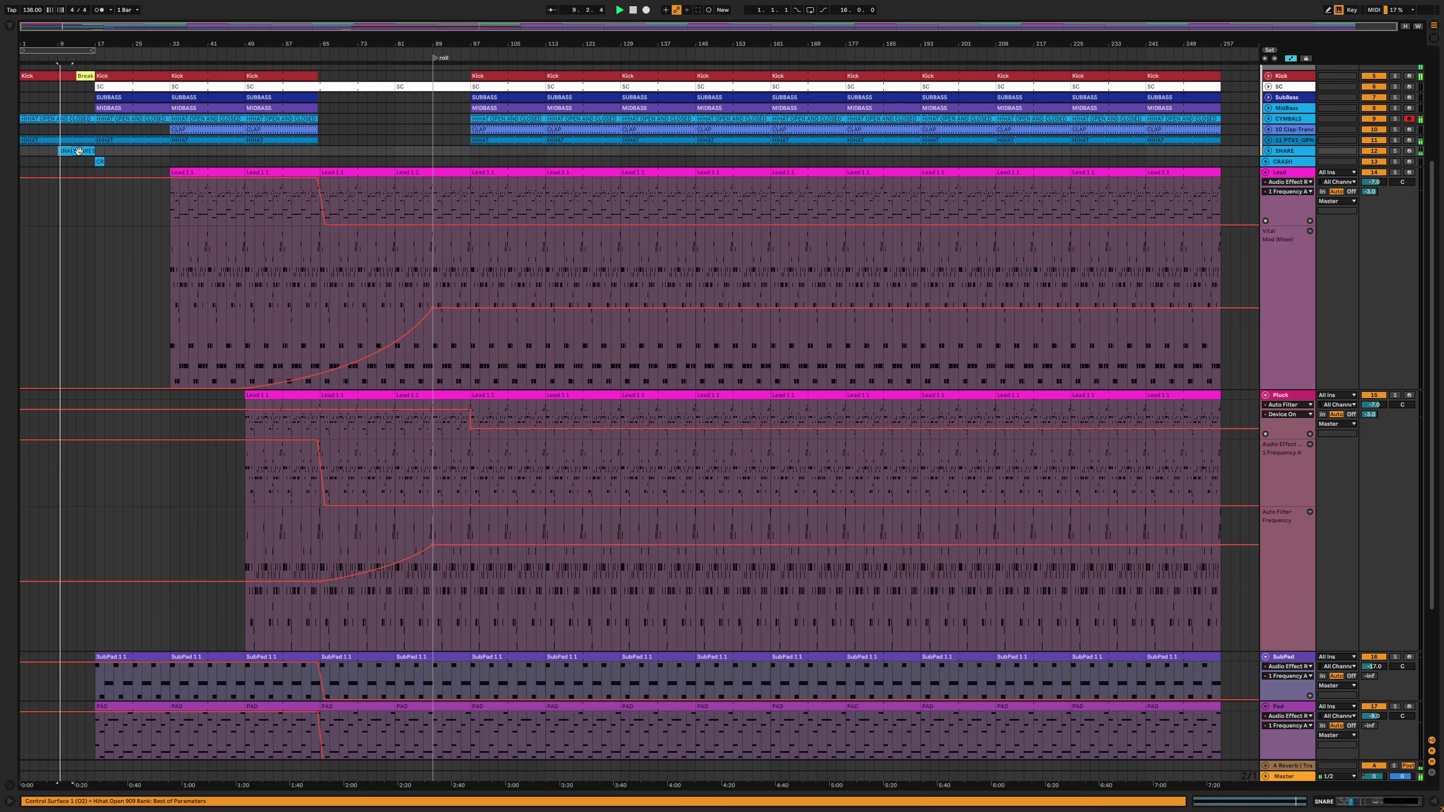
{"action": "key", "text": "plus"}
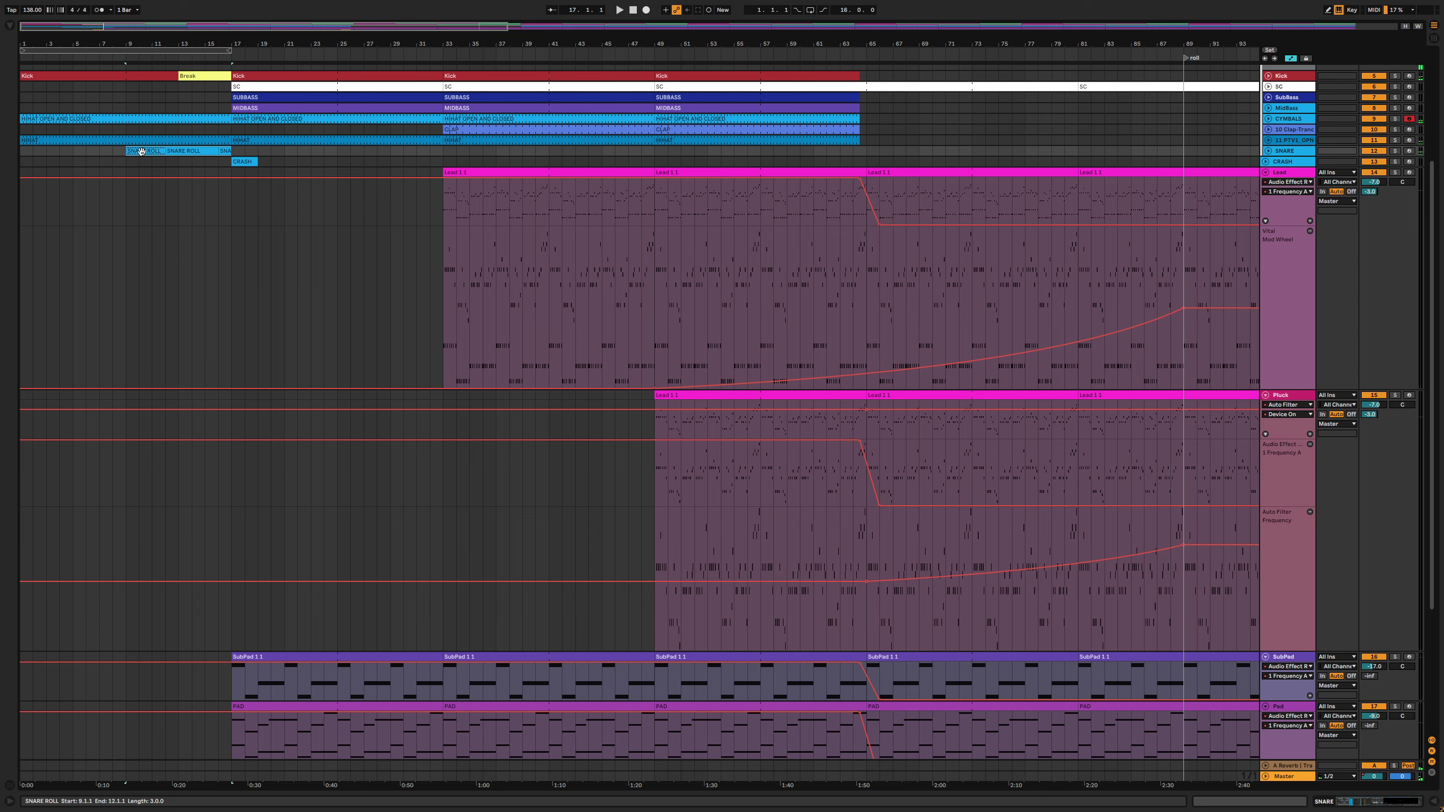
{"action": "key", "text": "minus"}
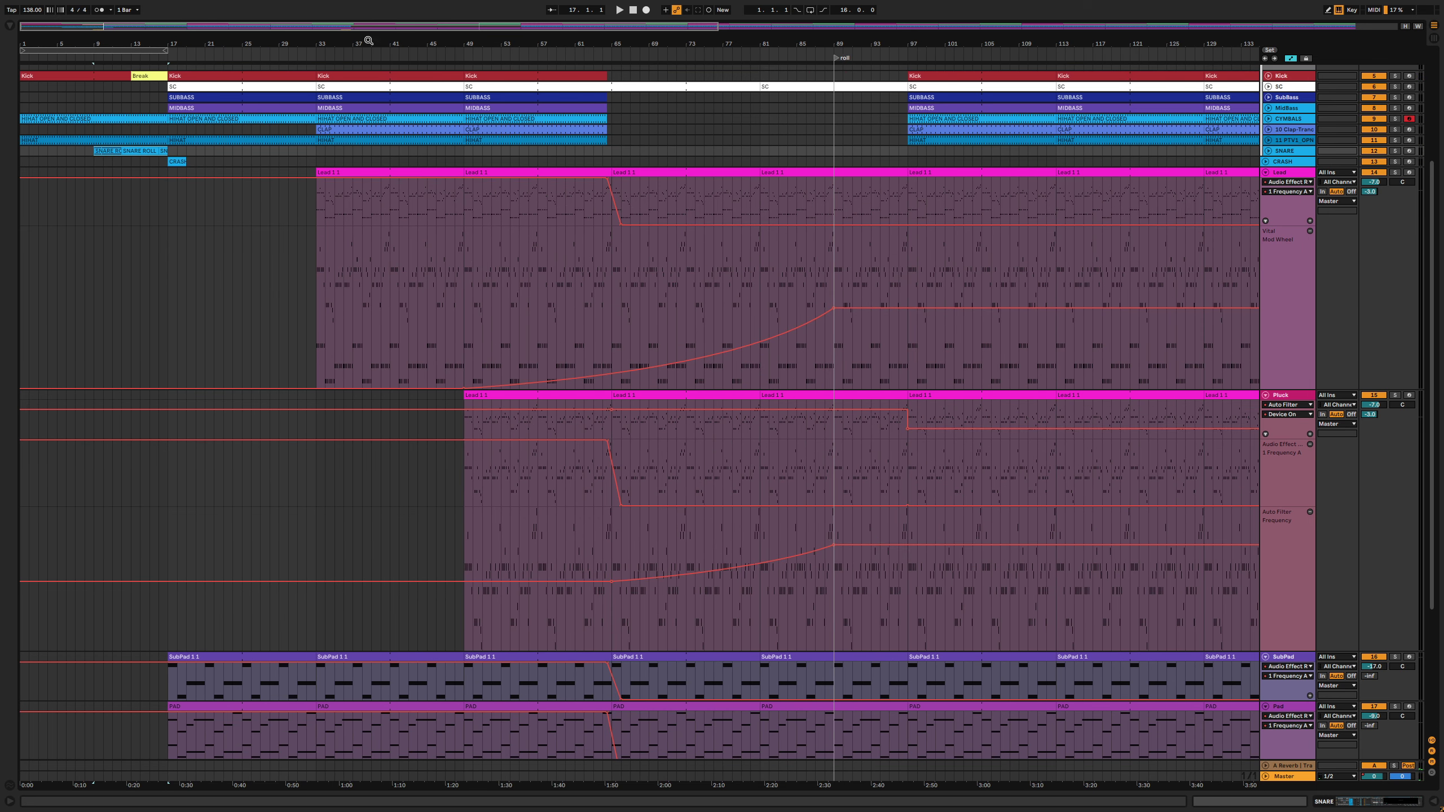
{"action": "left_click_drag", "start_coordinate": [74, 150], "coordinate": [214, 162]}
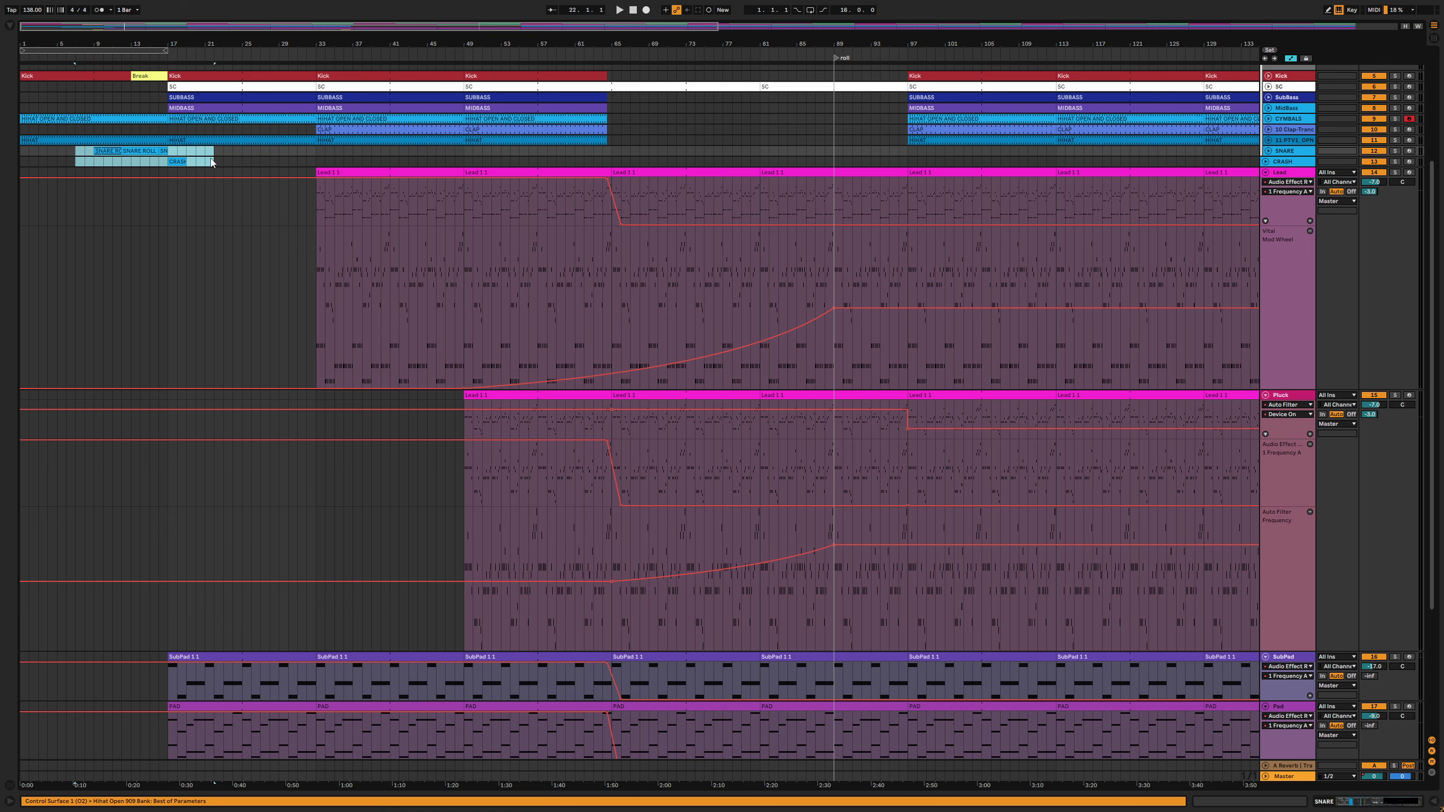
{"action": "left_click", "coordinate": [792, 153]}
{"action": "key", "text": "ctrl+v"}
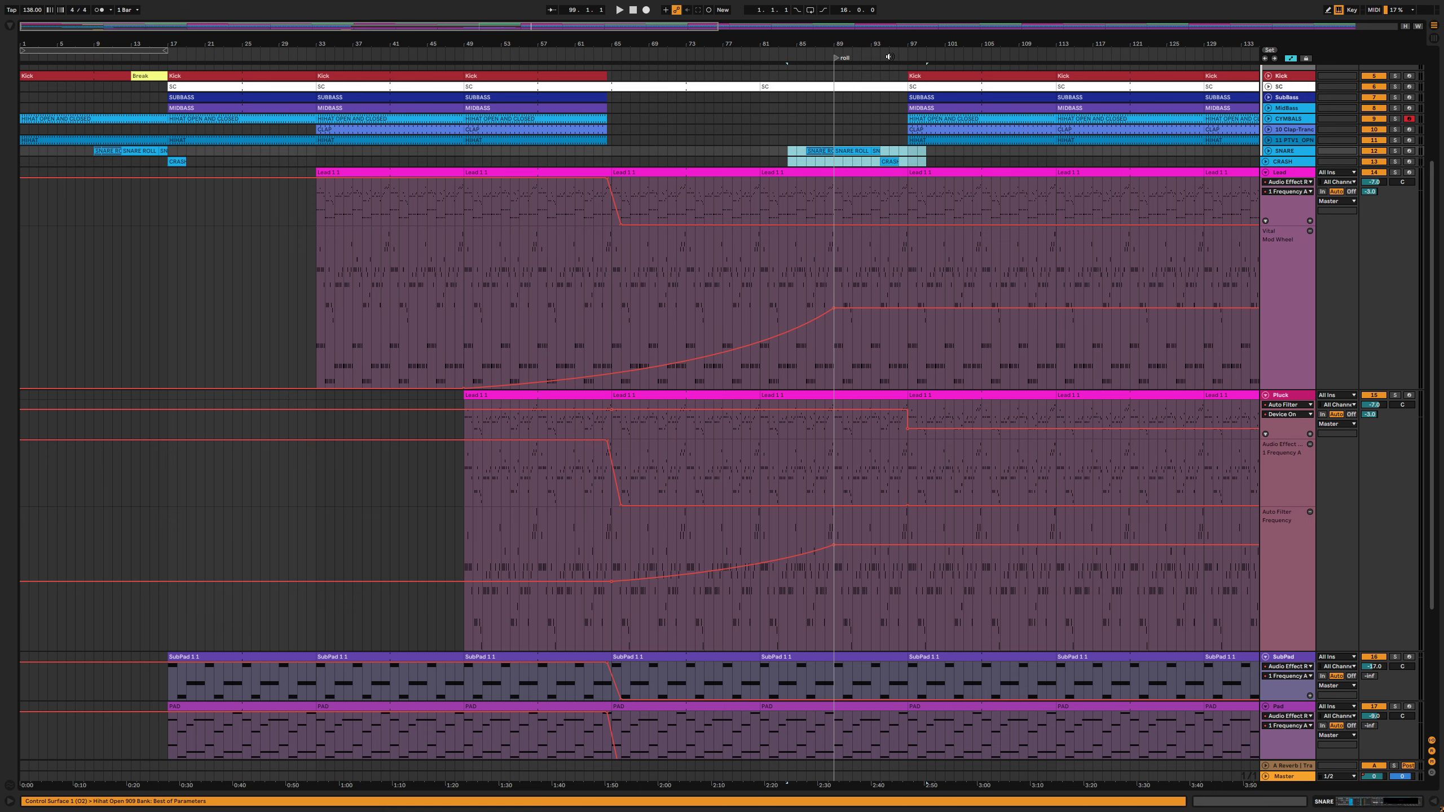
Shift the pasted clips three bars later so the snare roll starts at bar 89 and the crash at bar 97
{"action": "key", "text": "plus"}
{"action": "key", "text": "plus"}
{"action": "key", "text": "Right"}
{"action": "key", "text": "Right"}
{"action": "key", "text": "Right"}
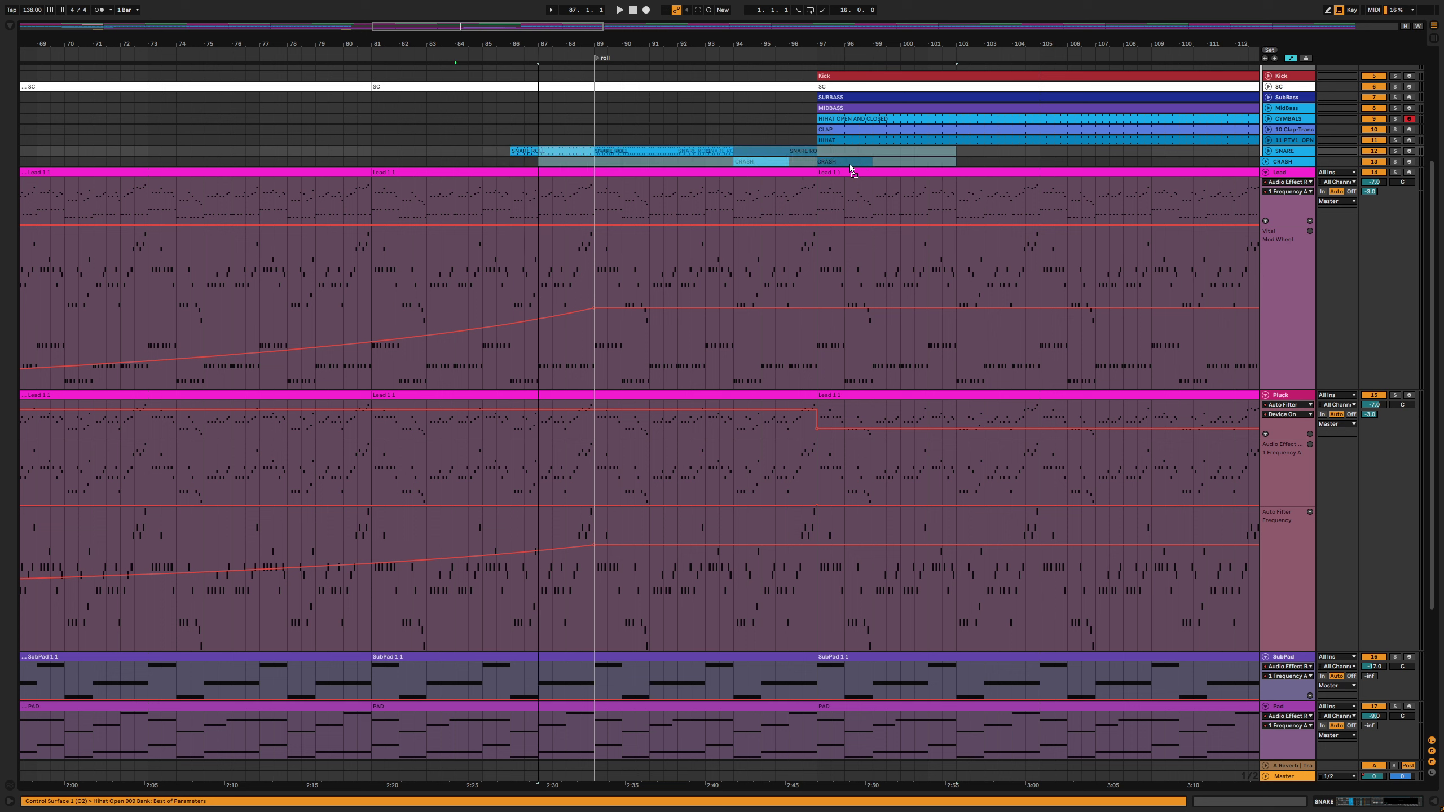
Play the build-up from bar 89 and unfold the SNARE and CRASH tracks to show their volume automation
{"action": "left_click_drag", "start_coordinate": [596, 149], "coordinate": [680, 162]}
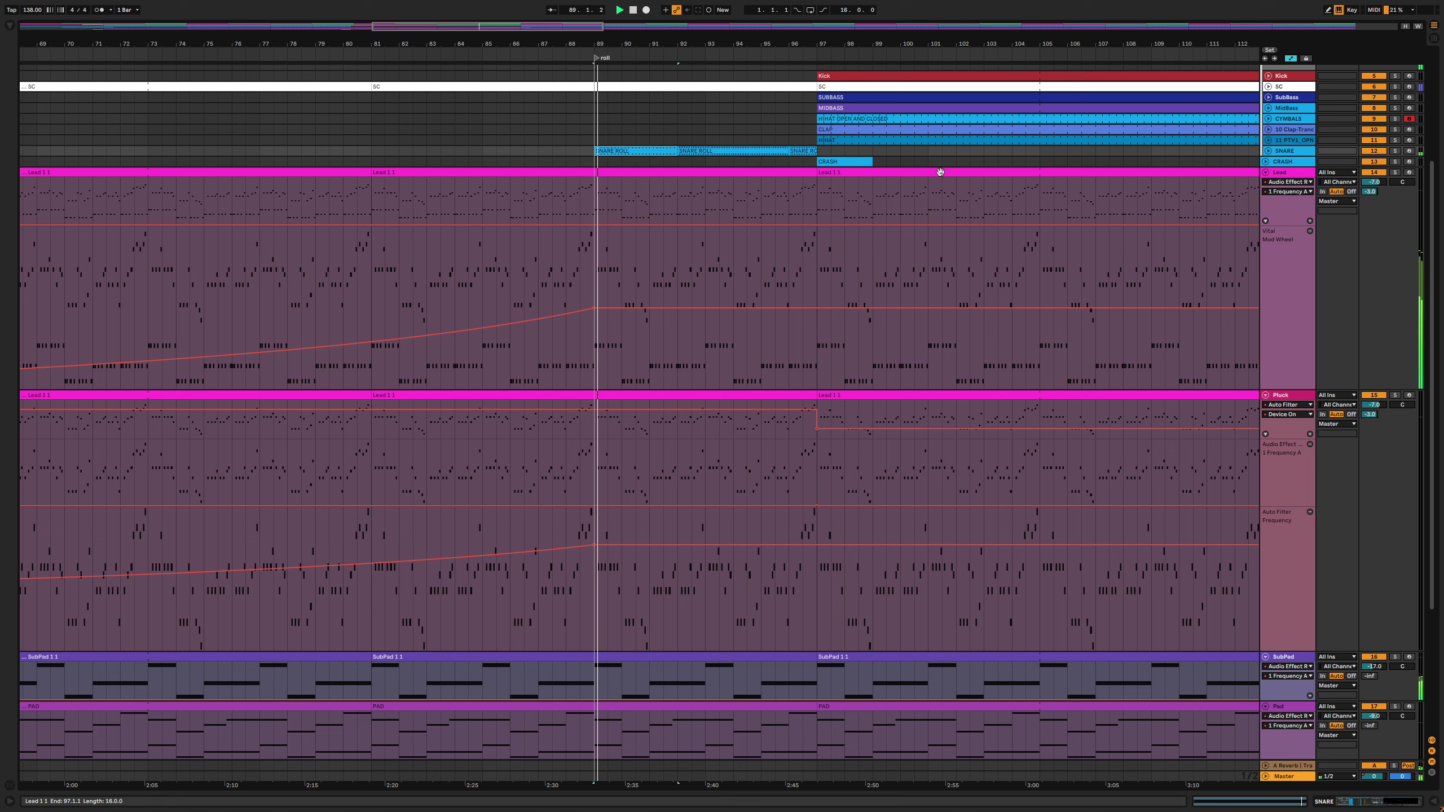
{"action": "left_click", "coordinate": [1269, 151]}
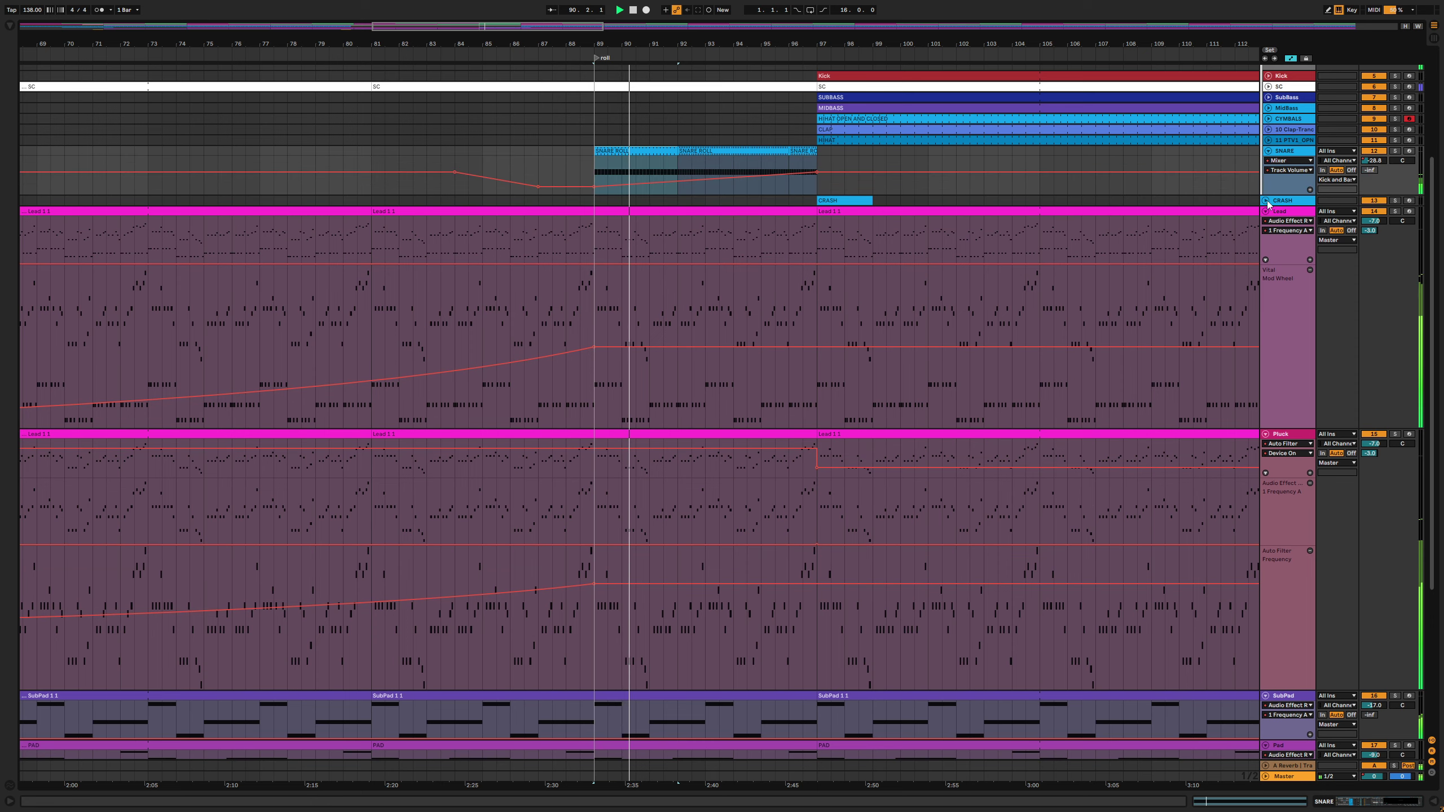
{"action": "left_click", "coordinate": [1266, 200]}
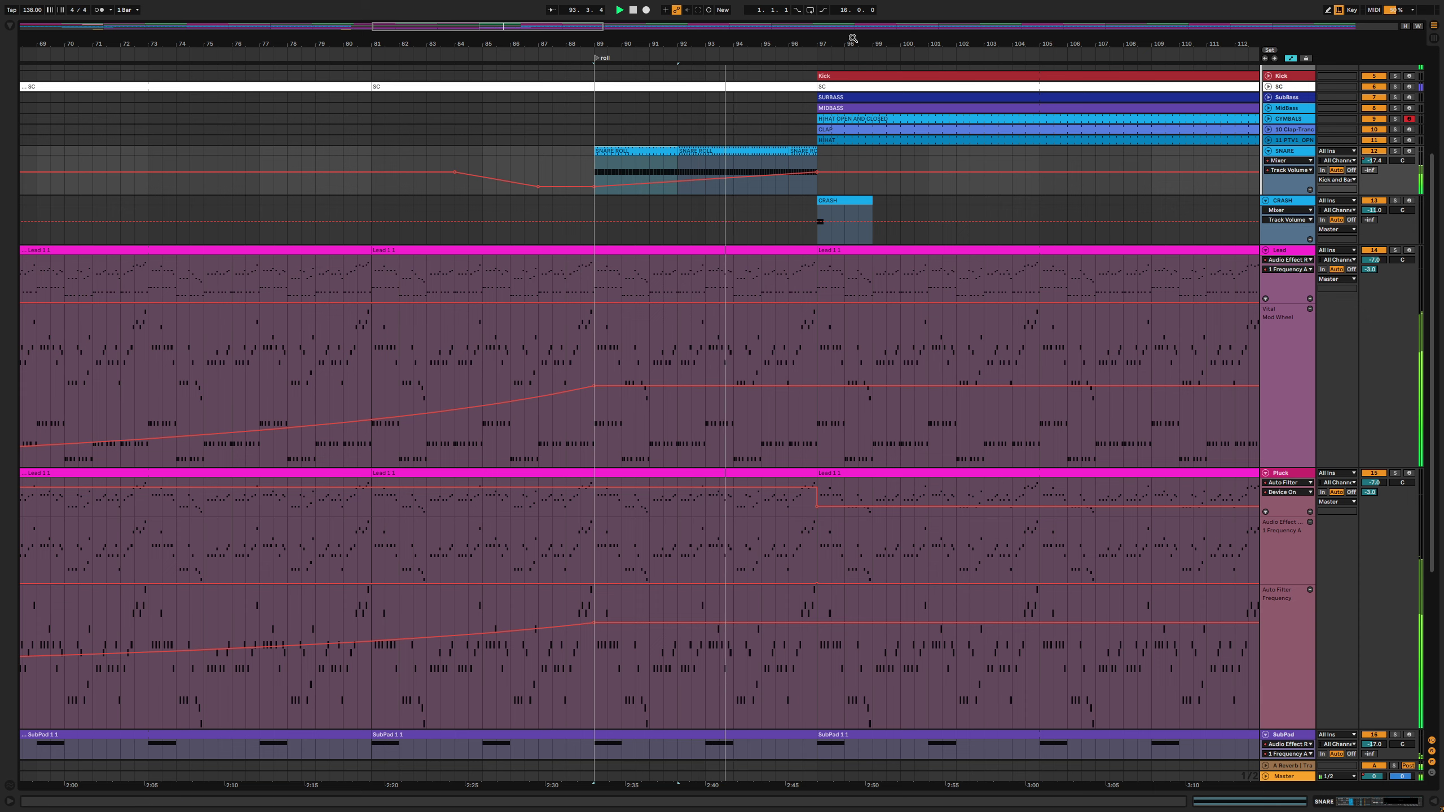
Raise the Pad's Mod Wheel automation to its maximum at bar 97 and audition the ramp from bar 89
{"action": "scroll", "coordinate": [896, 303], "scroll_direction": "down", "scroll_amount": 2}
{"action": "scroll", "coordinate": [897, 302], "scroll_direction": "down", "scroll_amount": 3}
{"action": "scroll", "coordinate": [898, 308], "scroll_direction": "down", "scroll_amount": 5}
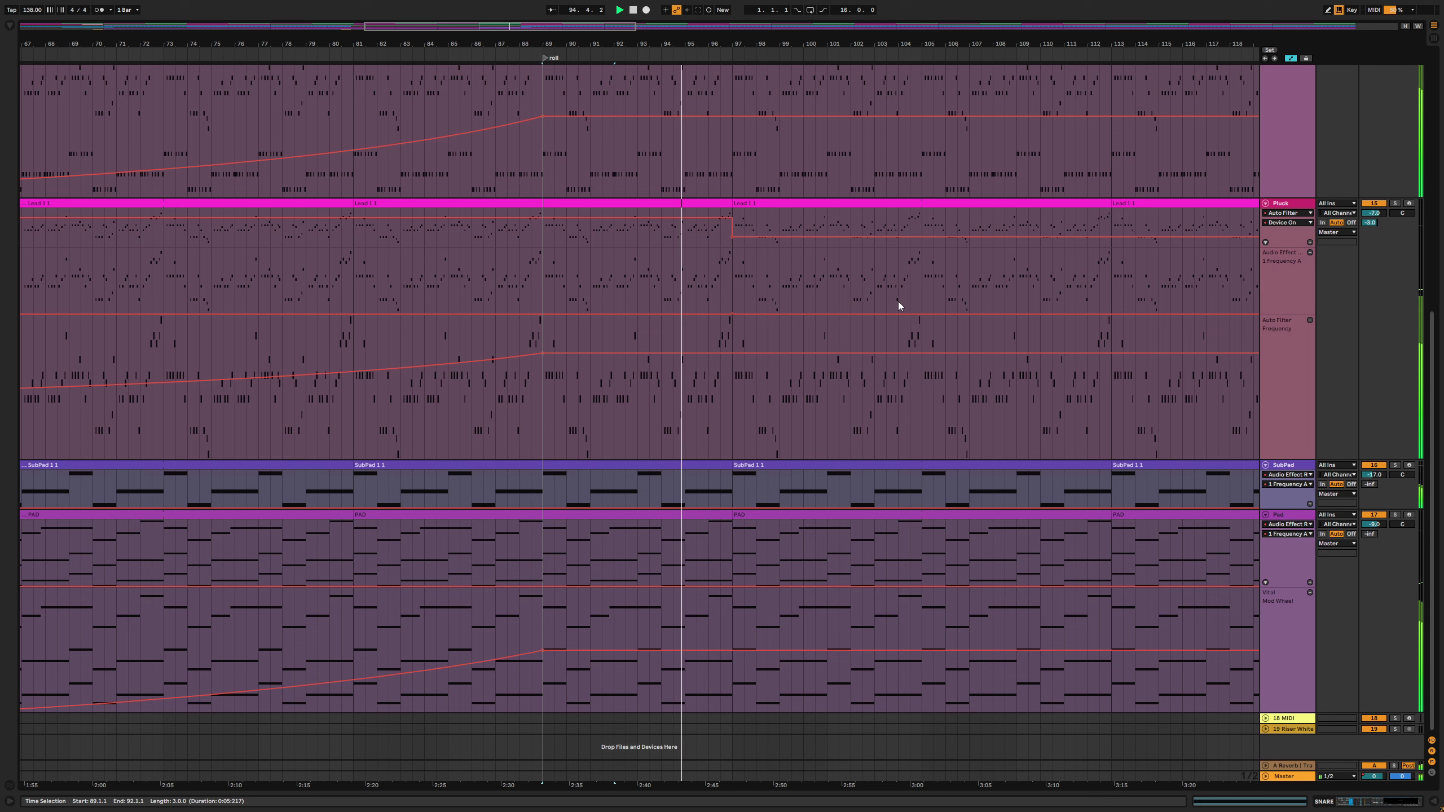
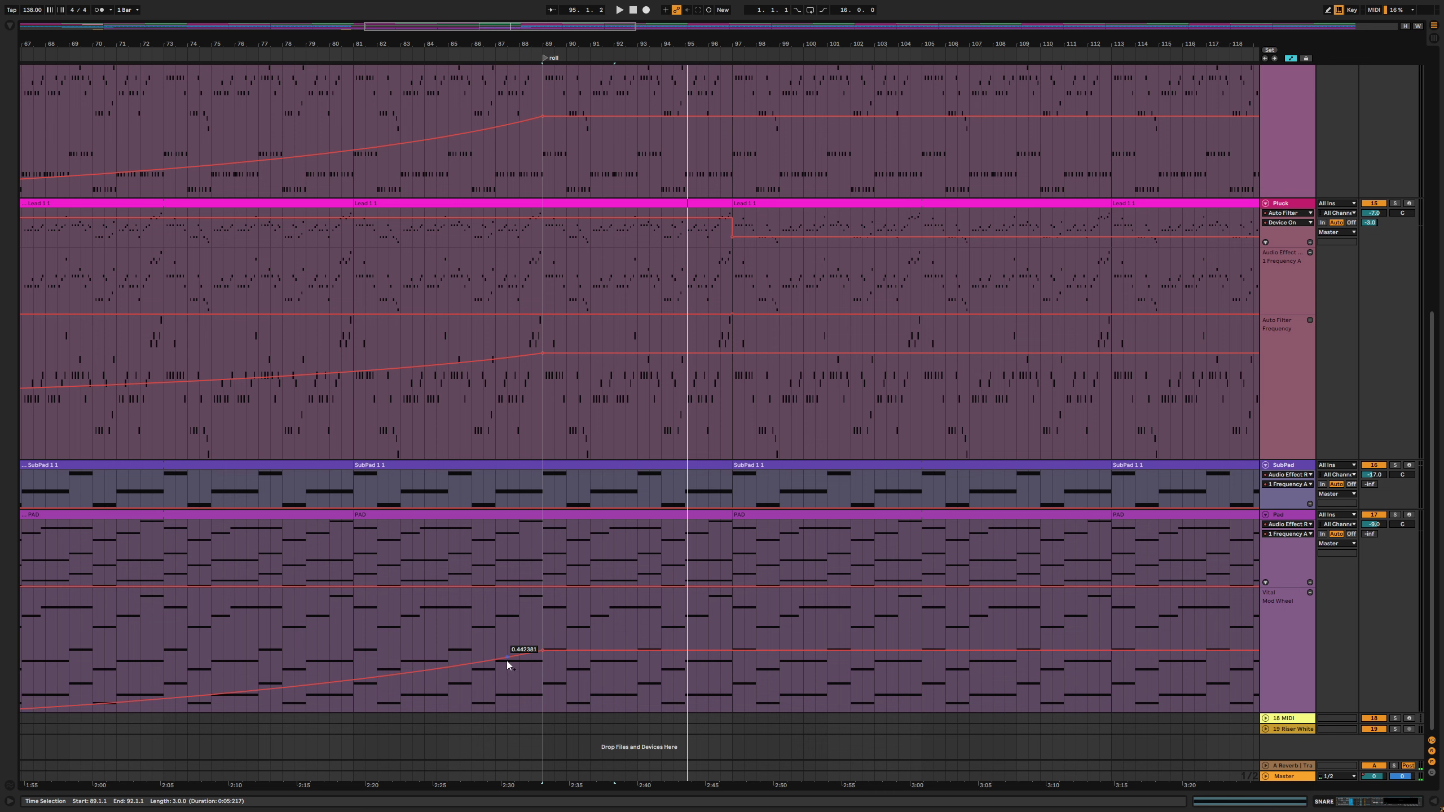
{"action": "left_click_drag", "start_coordinate": [469, 472], "coordinate": [556, 410]}
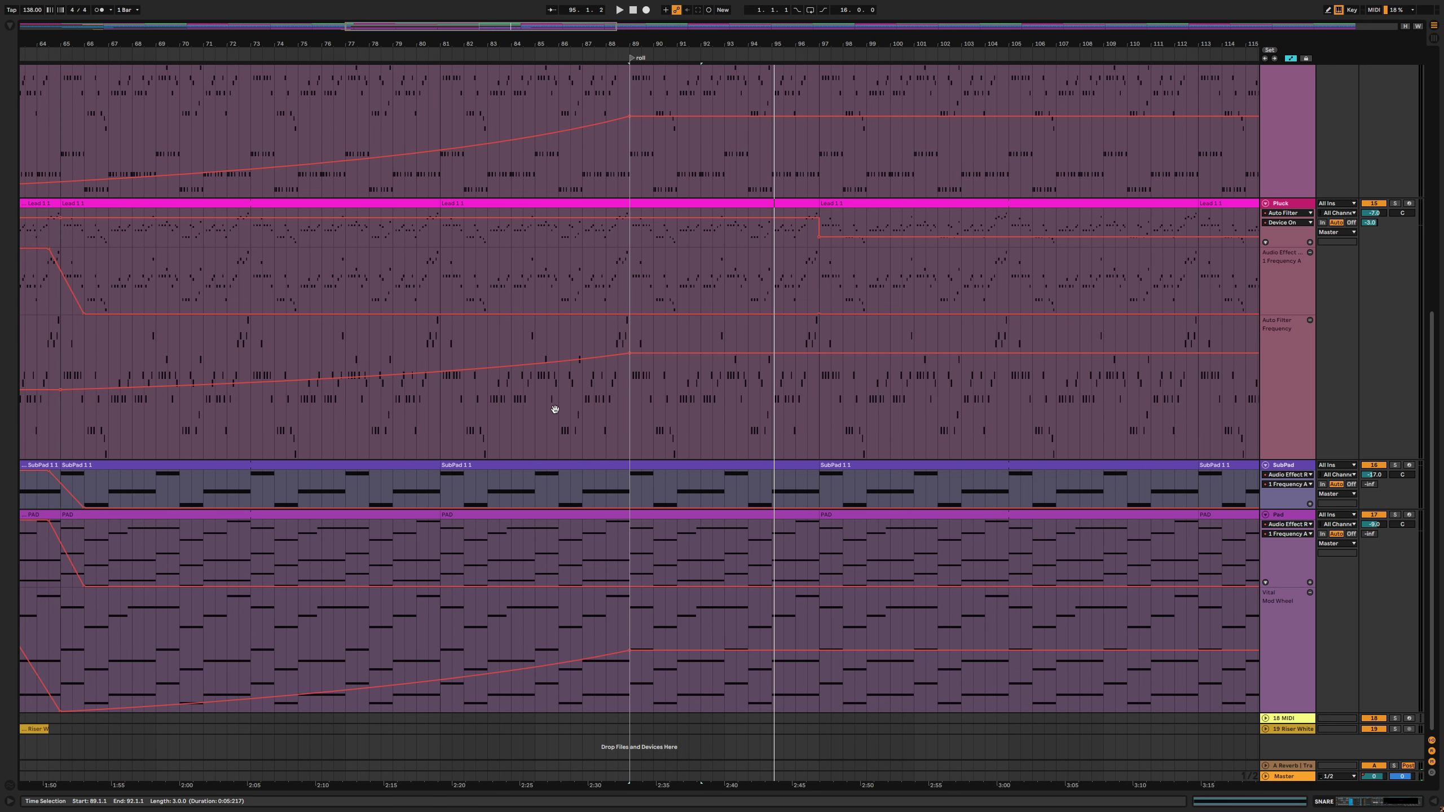
{"action": "left_click", "coordinate": [581, 660]}
{"action": "key", "text": "space"}
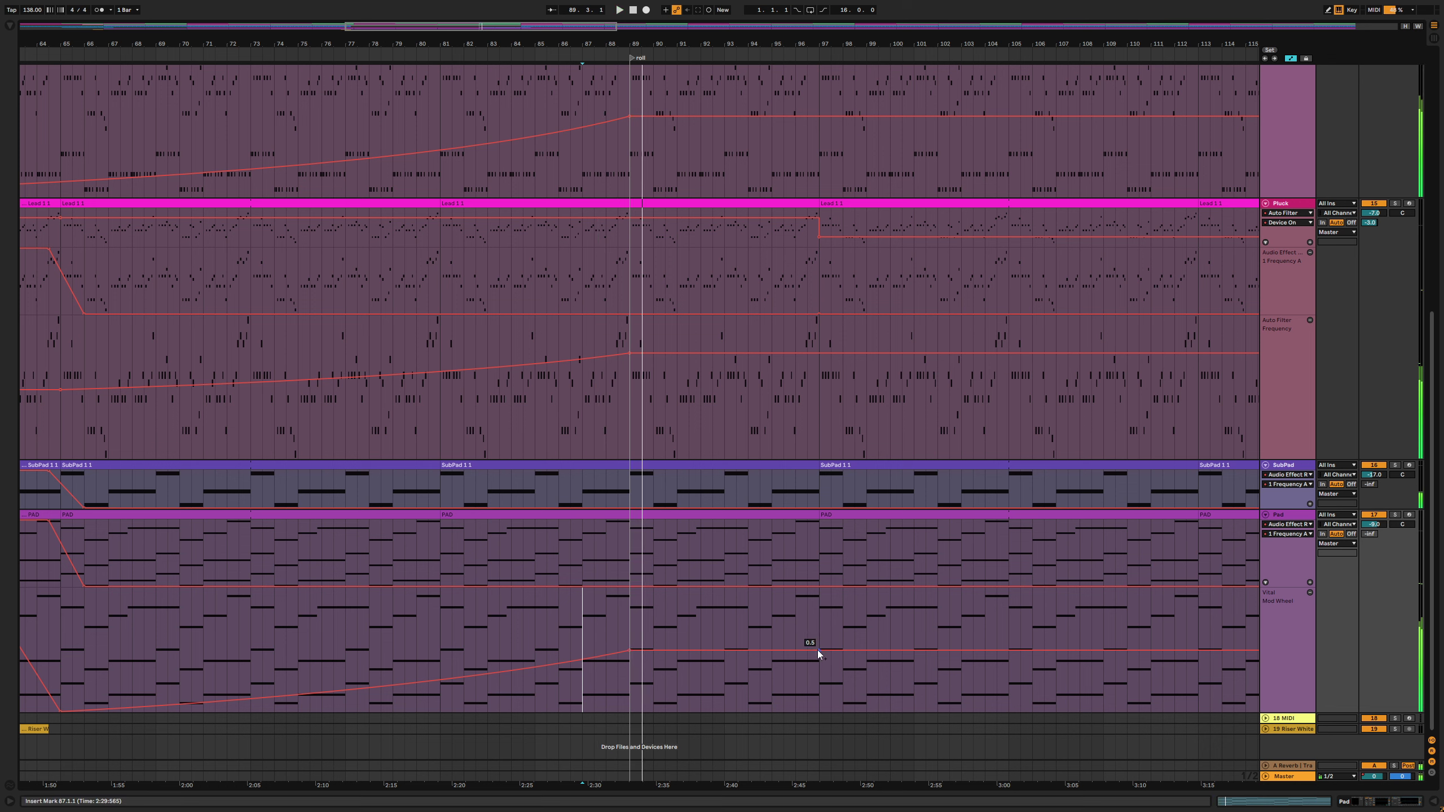
{"action": "left_click_drag", "start_coordinate": [817, 650], "coordinate": [816, 589]}
{"action": "left_click", "coordinate": [632, 624]}
{"action": "key", "text": "space"}
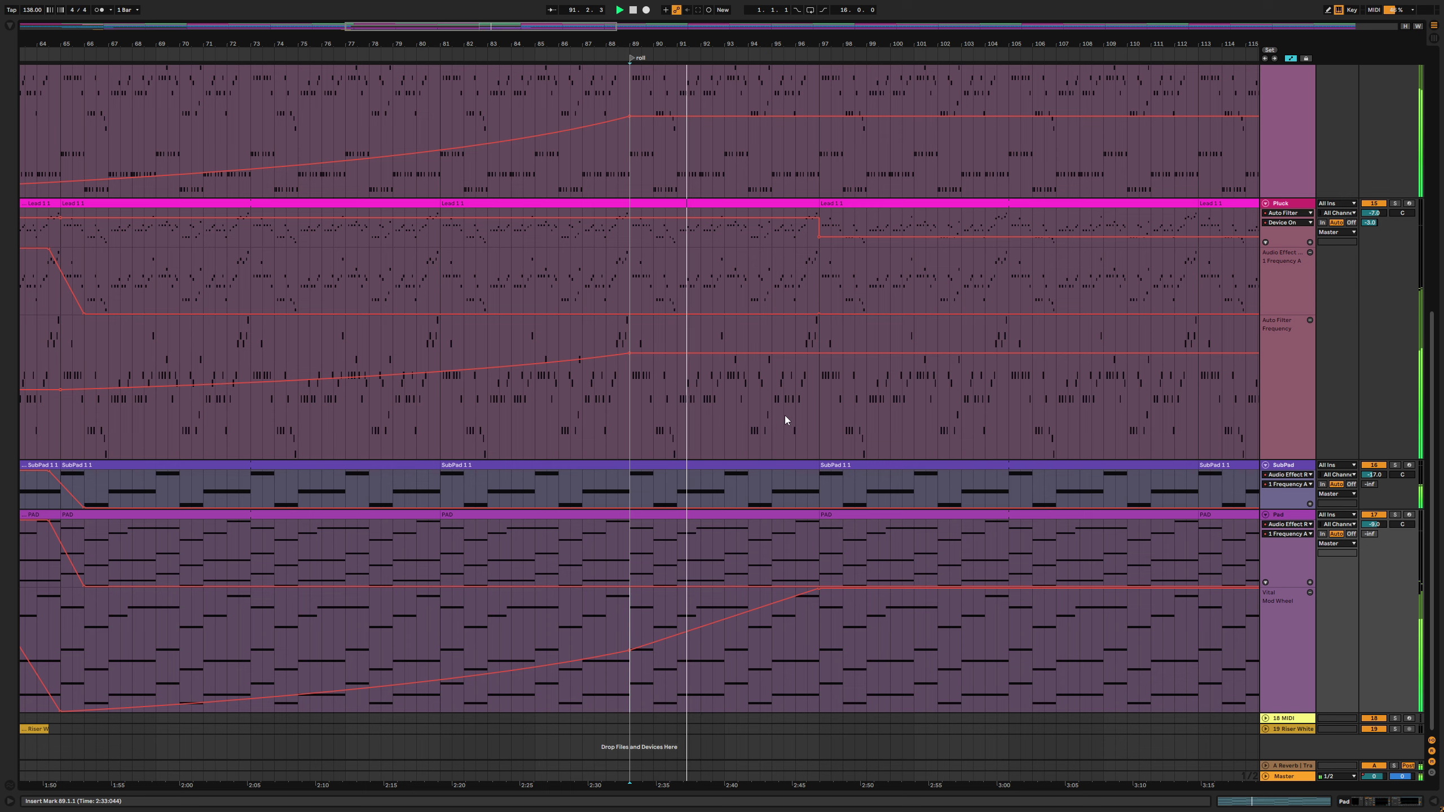
Delete the Pad's Mod Wheel breakpoint at bar 89 and bend the ramp into a curve that steepens towards bar 97
{"action": "left_click_drag", "start_coordinate": [660, 129], "coordinate": [722, 193]}
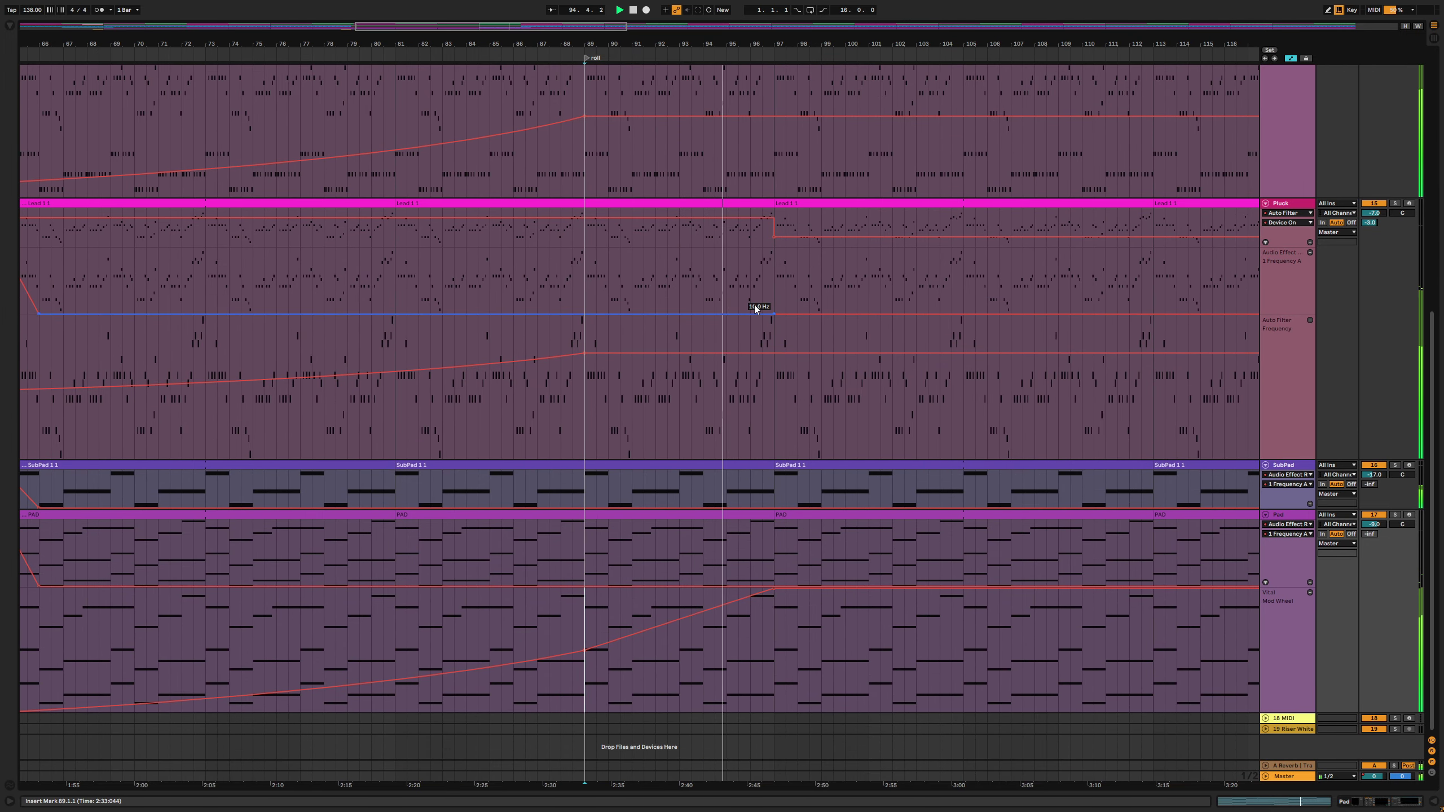
{"action": "left_click", "coordinate": [585, 652]}
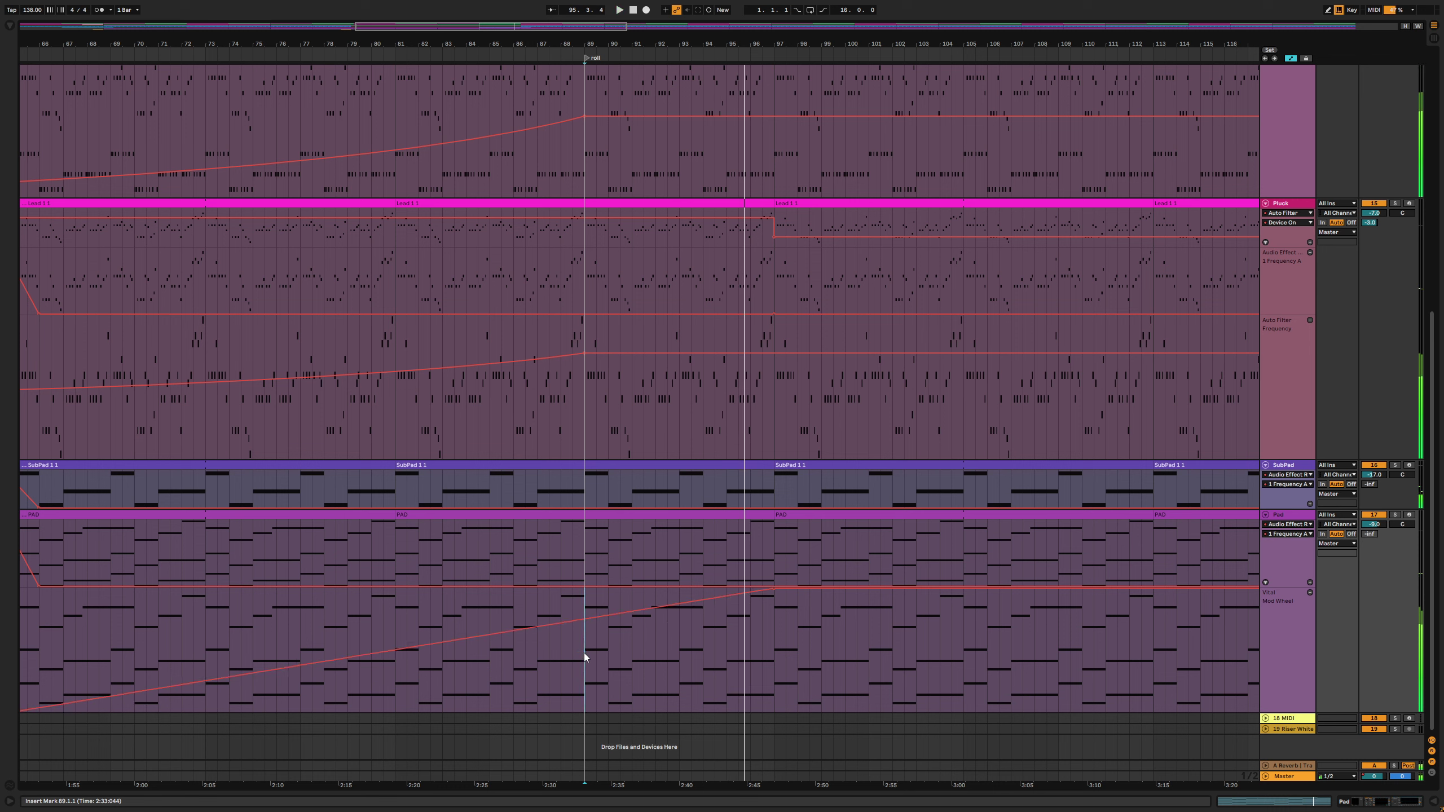
{"action": "left_click_drag", "start_coordinate": [585, 658], "coordinate": [585, 677]}
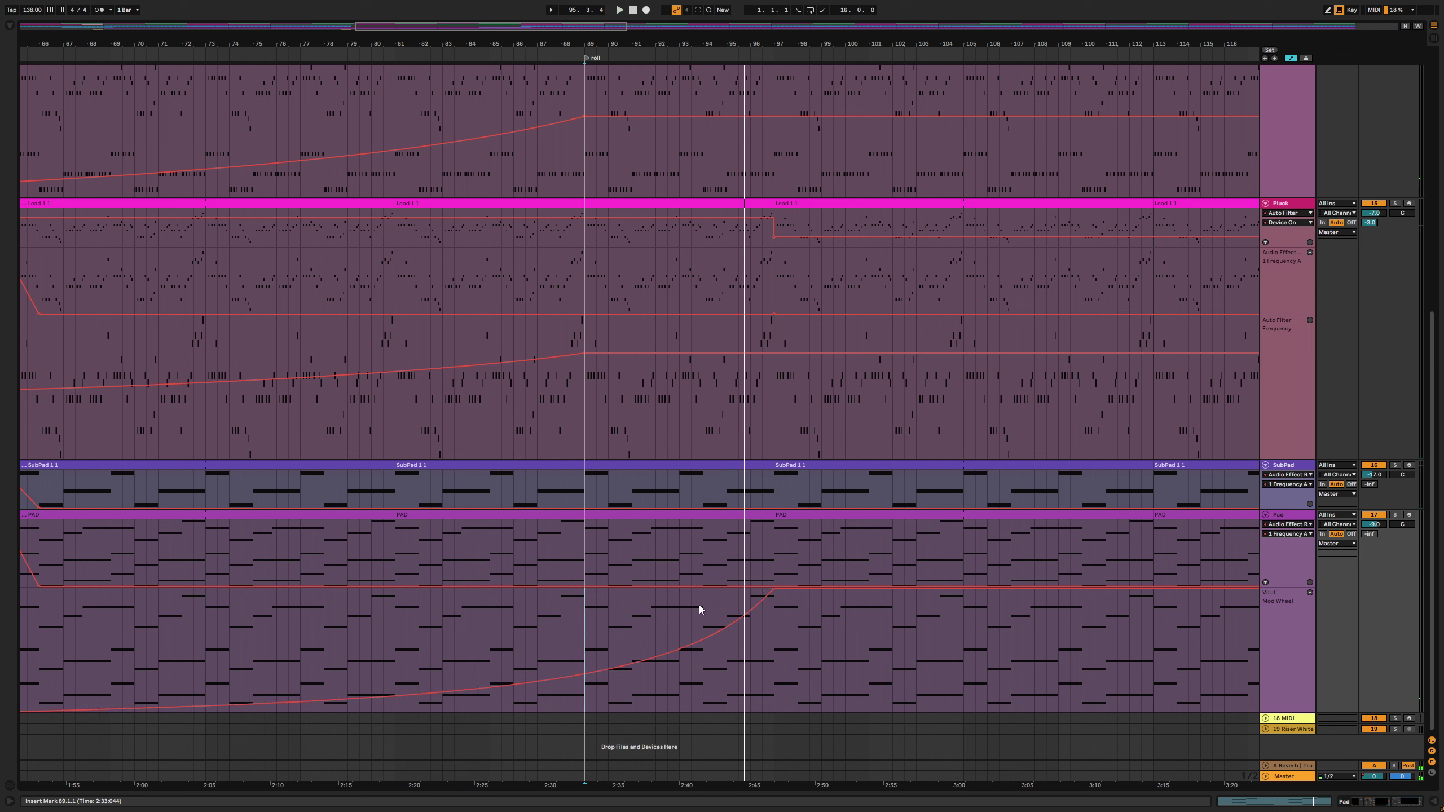
{"action": "left_click", "coordinate": [240, 625]}
{"action": "key", "text": "space"}
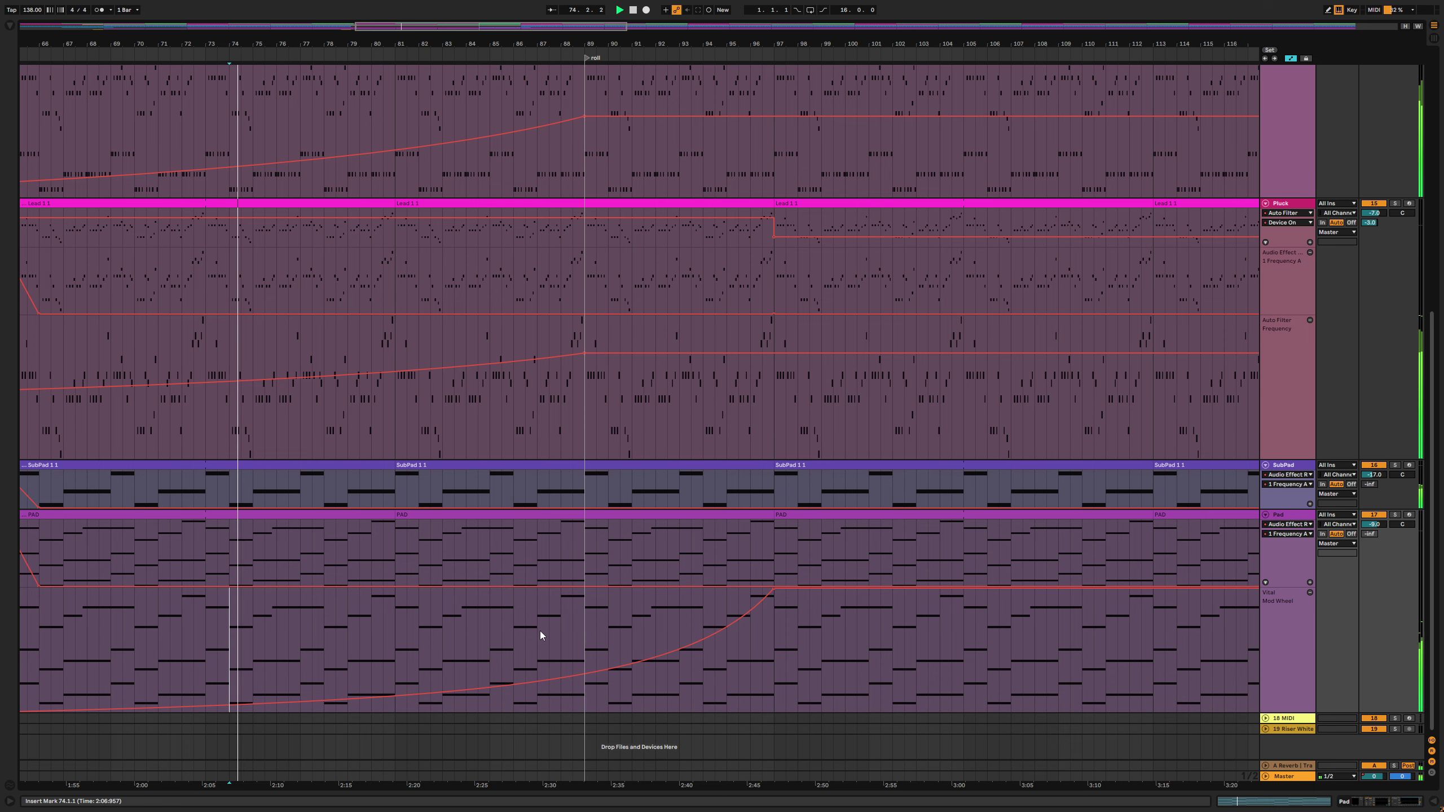
Play from bar 89 and compare the Pad ramp with the snare roll volume and the Lead and Pluck automation
{"action": "left_click", "coordinate": [586, 627]}
{"action": "scroll", "coordinate": [594, 626], "scroll_direction": "up", "scroll_amount": 3}
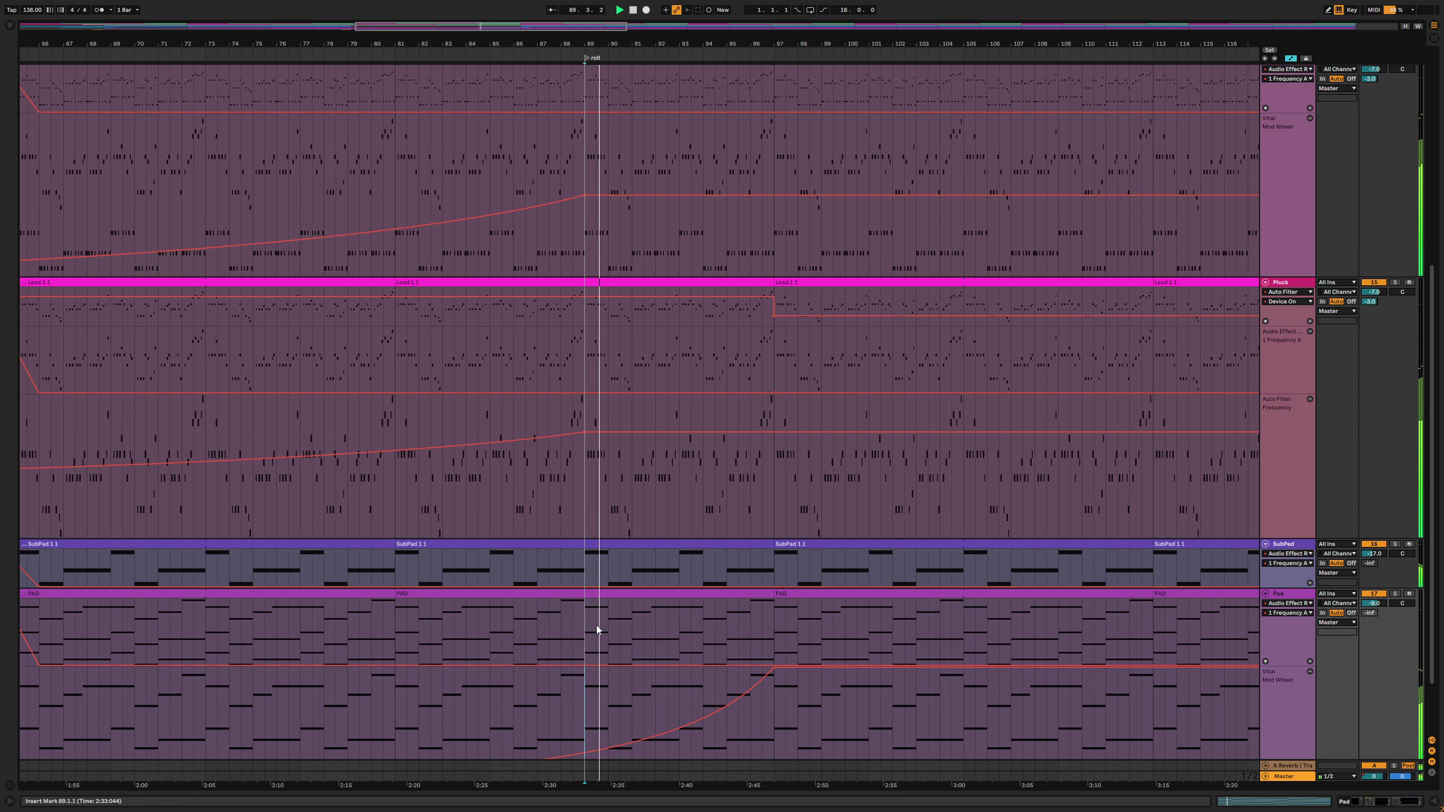
{"action": "scroll", "coordinate": [595, 625], "scroll_direction": "up", "scroll_amount": 7}
{"action": "scroll", "coordinate": [597, 622], "scroll_direction": "down", "scroll_amount": 3}
{"action": "scroll", "coordinate": [597, 623], "scroll_direction": "up", "scroll_amount": 3}
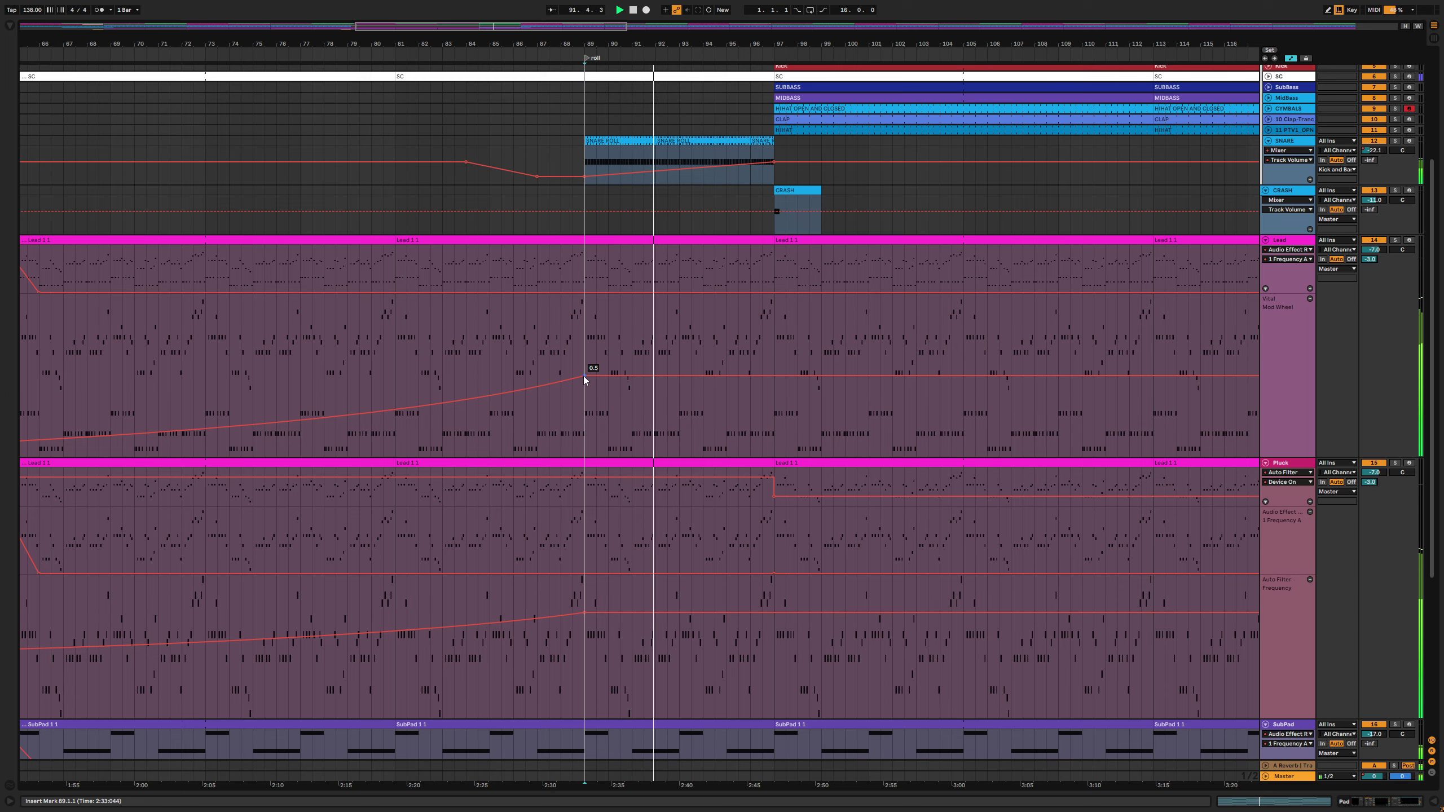
{"action": "key", "text": "space"}
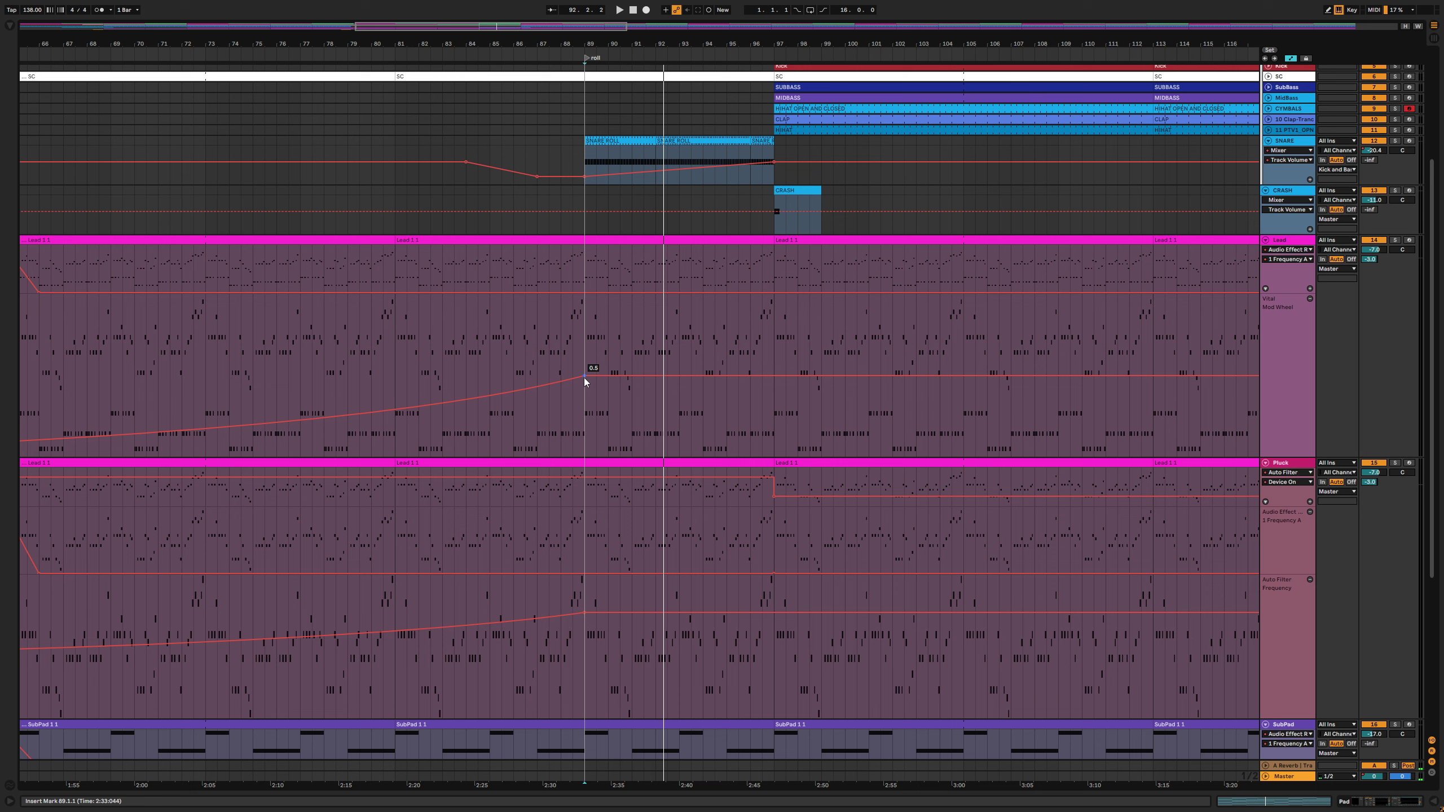
{"action": "scroll", "coordinate": [584, 378], "scroll_direction": "down", "scroll_amount": 5}
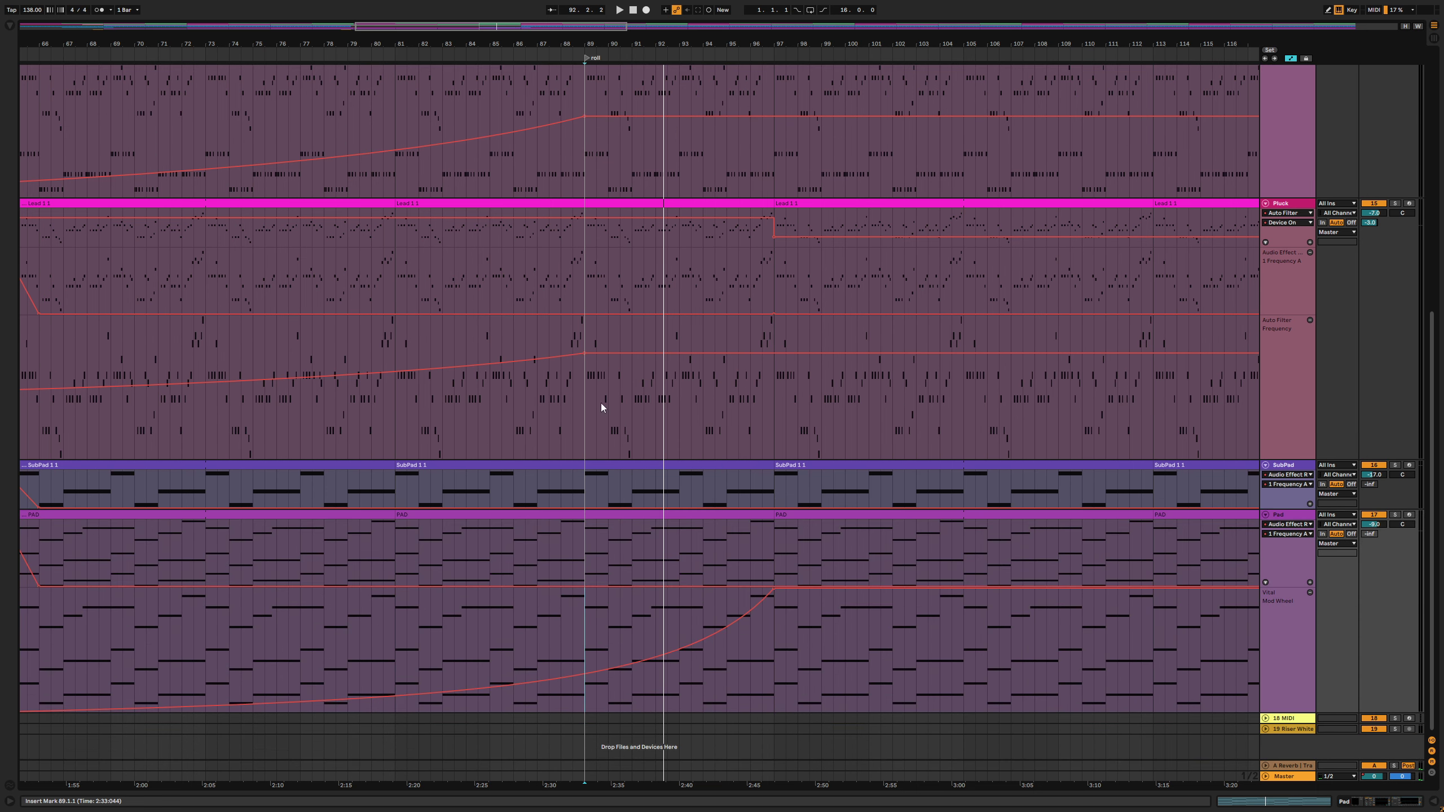
Move the peak of the Pad's Mod Wheel ramp from bar 97 back to bar 89 and audition it with the other tracks
{"action": "left_click_drag", "start_coordinate": [774, 589], "coordinate": [585, 589]}
{"action": "key", "text": "space"}
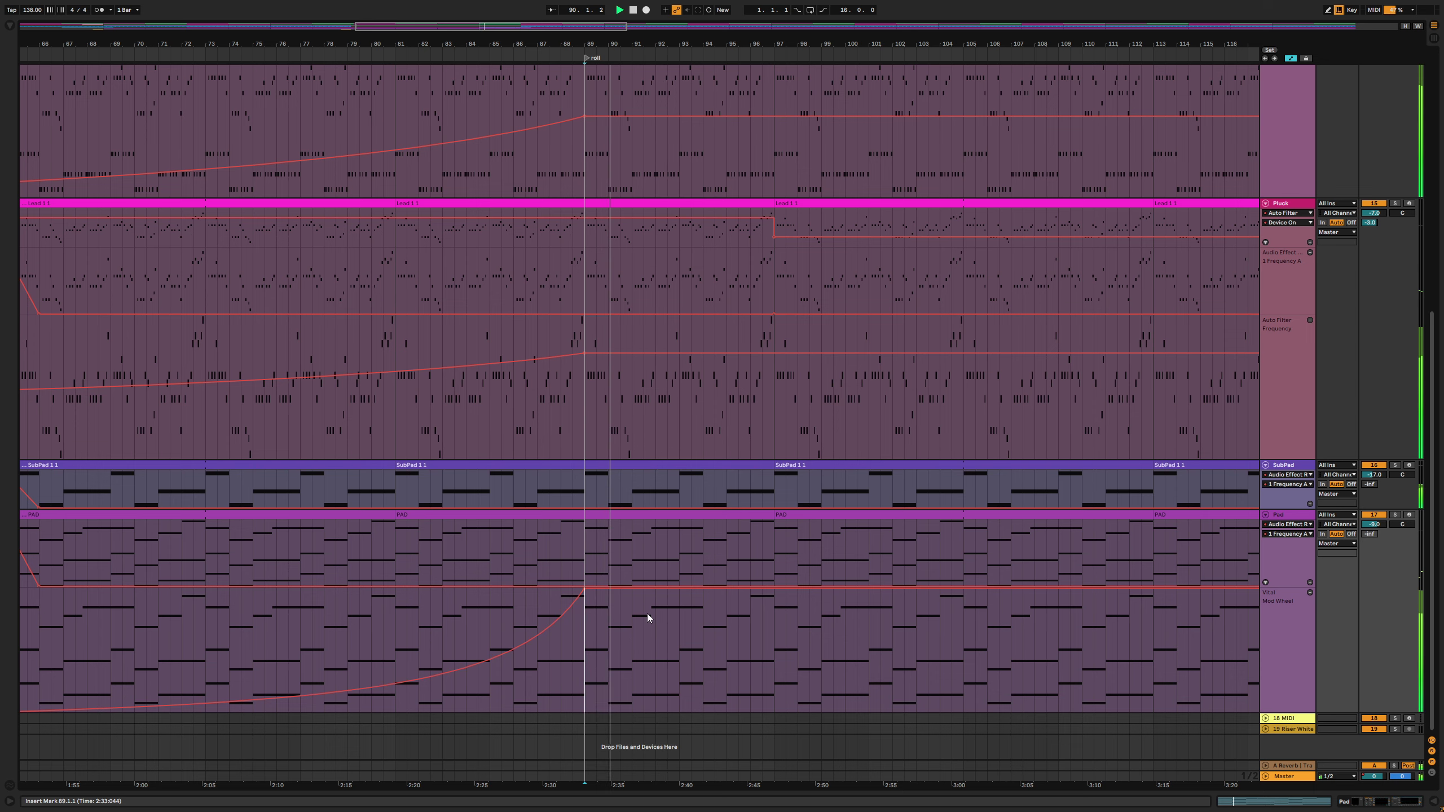
{"action": "scroll", "coordinate": [647, 614], "scroll_direction": "up", "scroll_amount": 3}
{"action": "scroll", "coordinate": [646, 612], "scroll_direction": "up", "scroll_amount": 4}
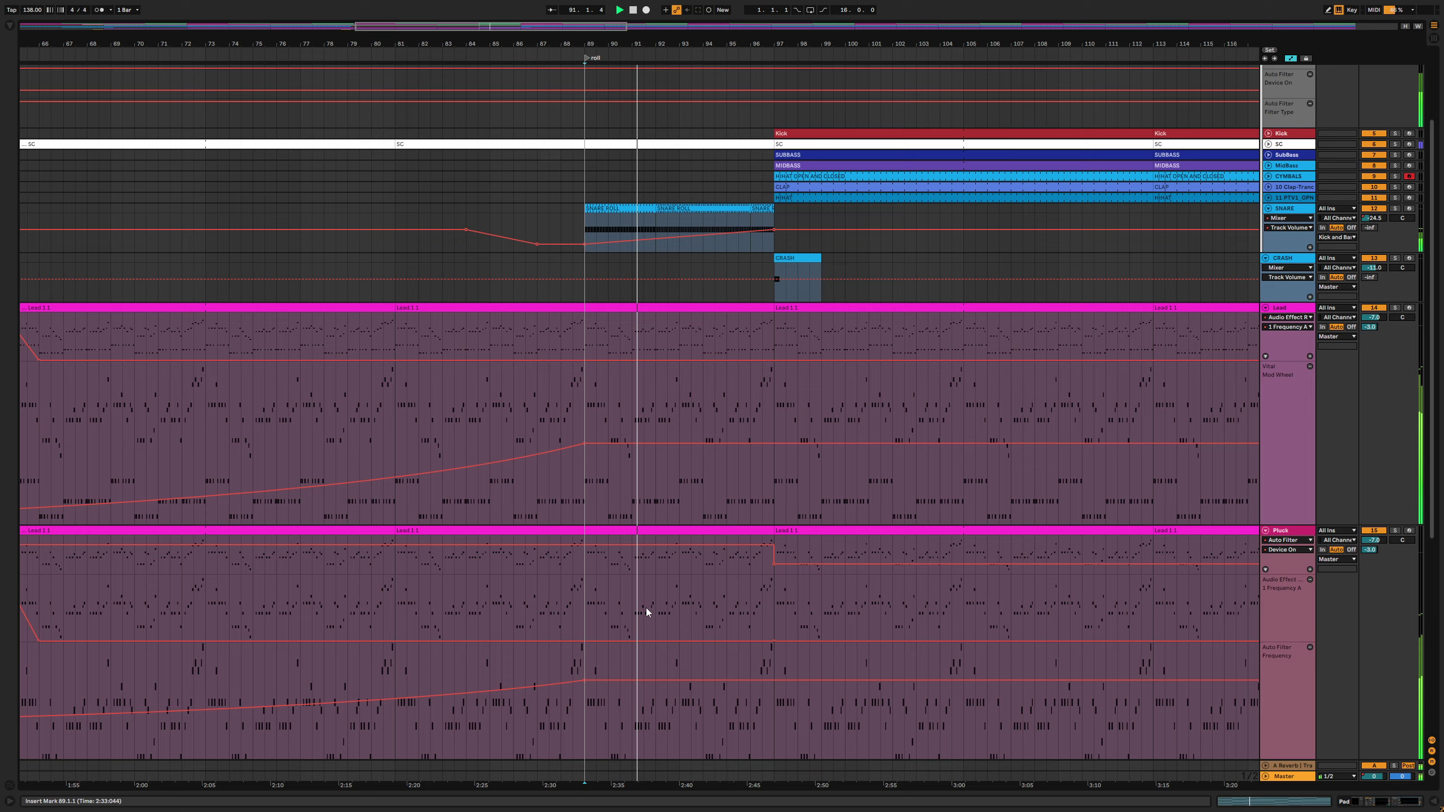
{"action": "scroll", "coordinate": [645, 607], "scroll_direction": "down", "scroll_amount": 2}
{"action": "scroll", "coordinate": [646, 612], "scroll_direction": "down", "scroll_amount": 5}
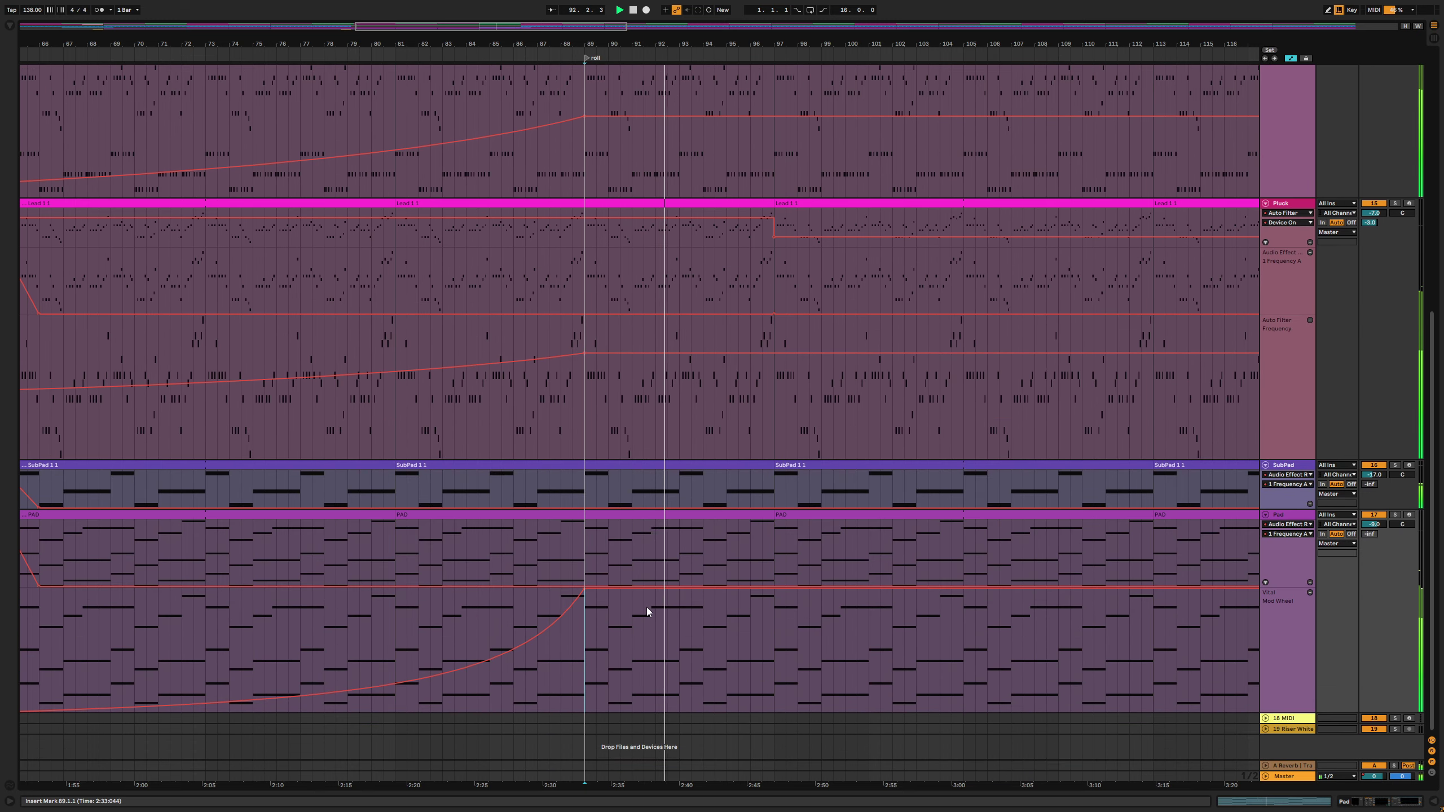
Audition the build-up from bar 89 while checking the Pluck's filter frequency automation, then stop playback
{"action": "scroll", "coordinate": [646, 612], "scroll_direction": "up", "scroll_amount": 2}
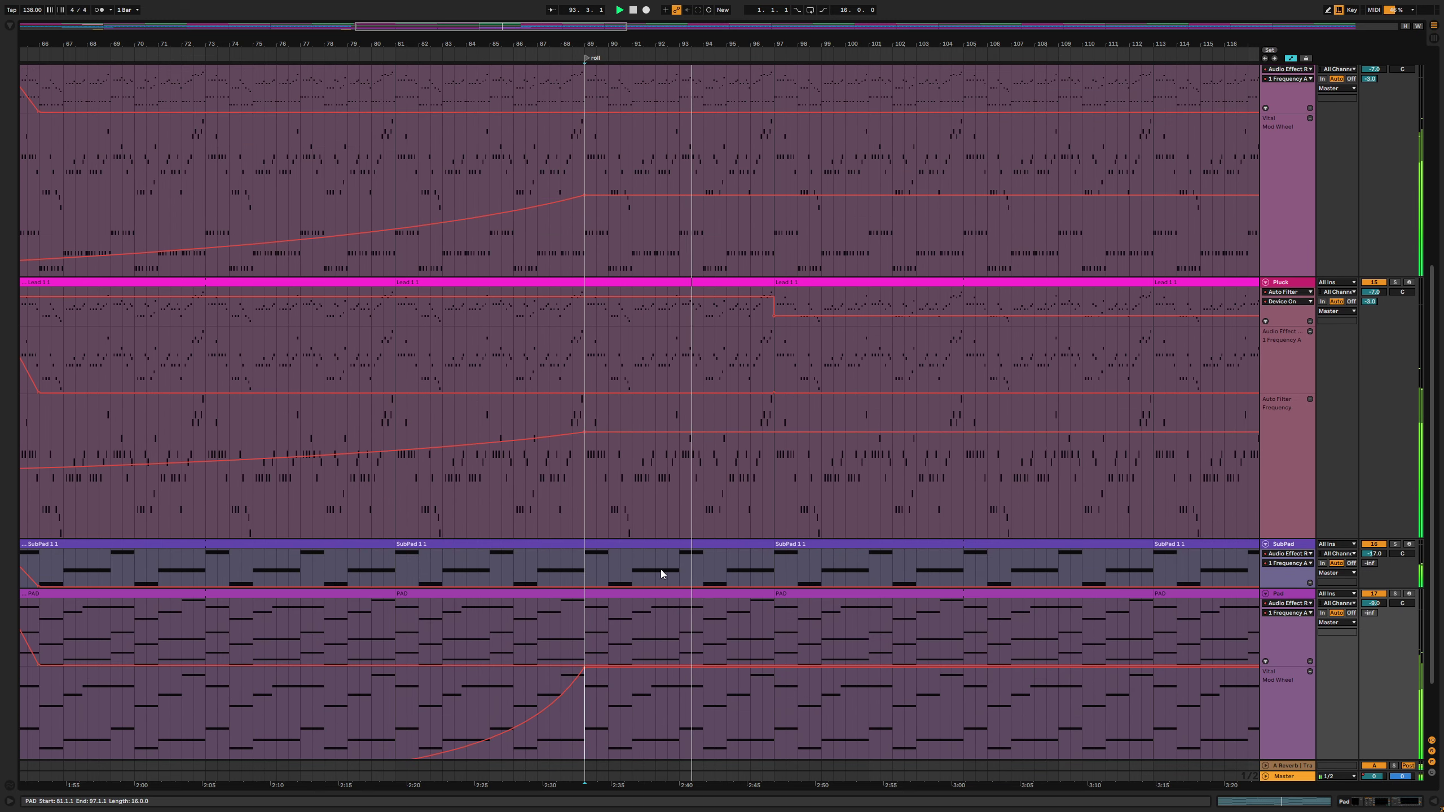
{"action": "left_click", "coordinate": [669, 281]}
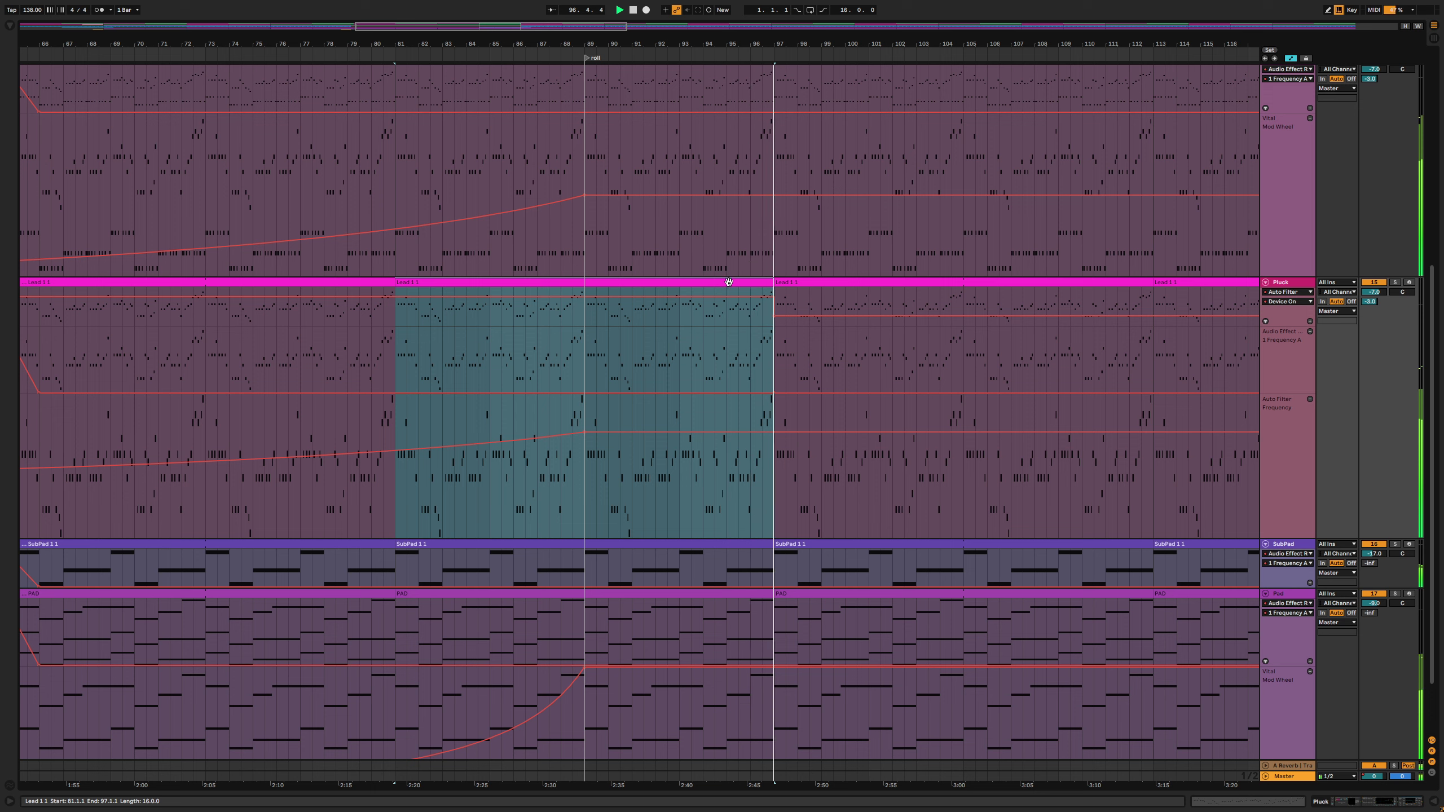
{"action": "left_click", "coordinate": [588, 347]}
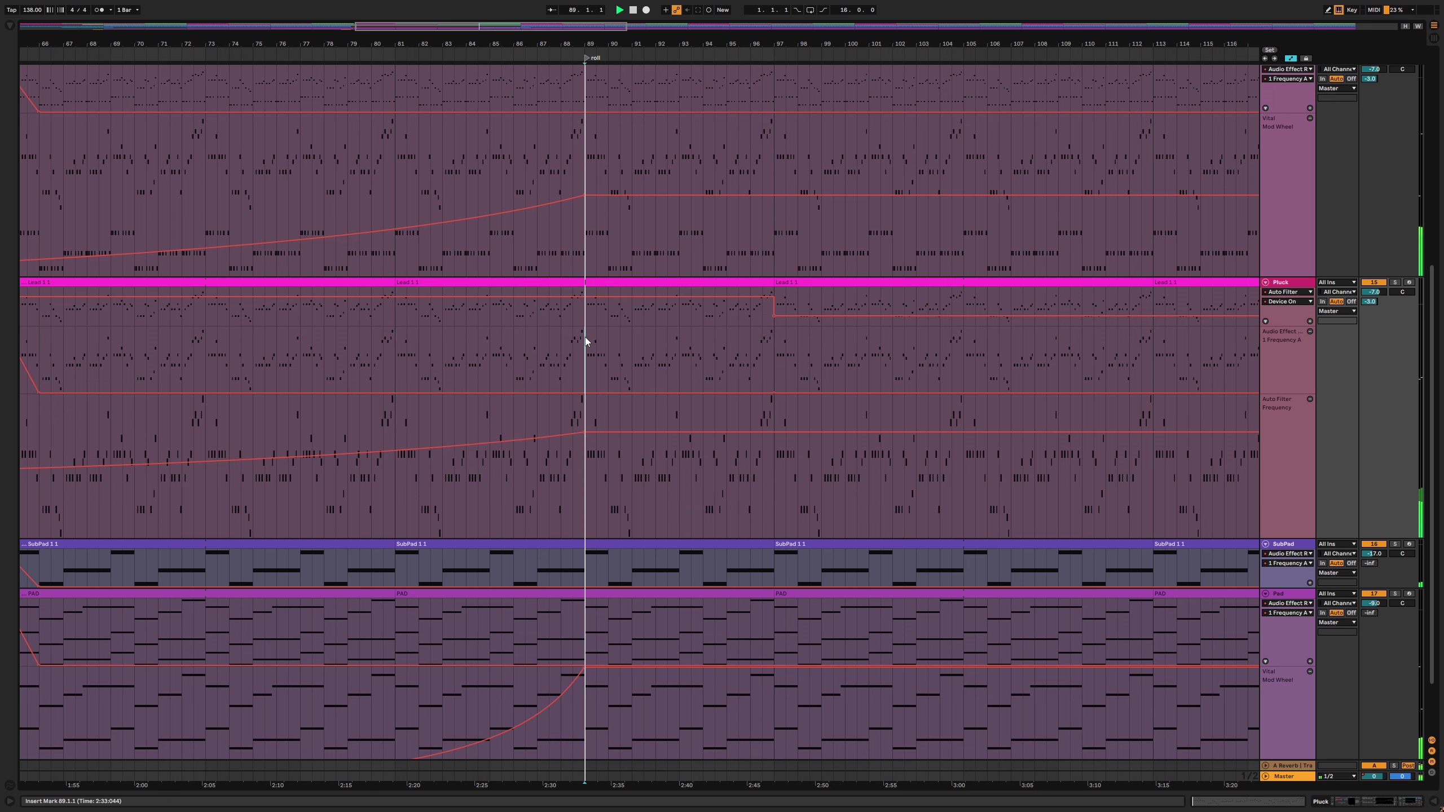
{"action": "mouse_move", "coordinate": [585, 434]}
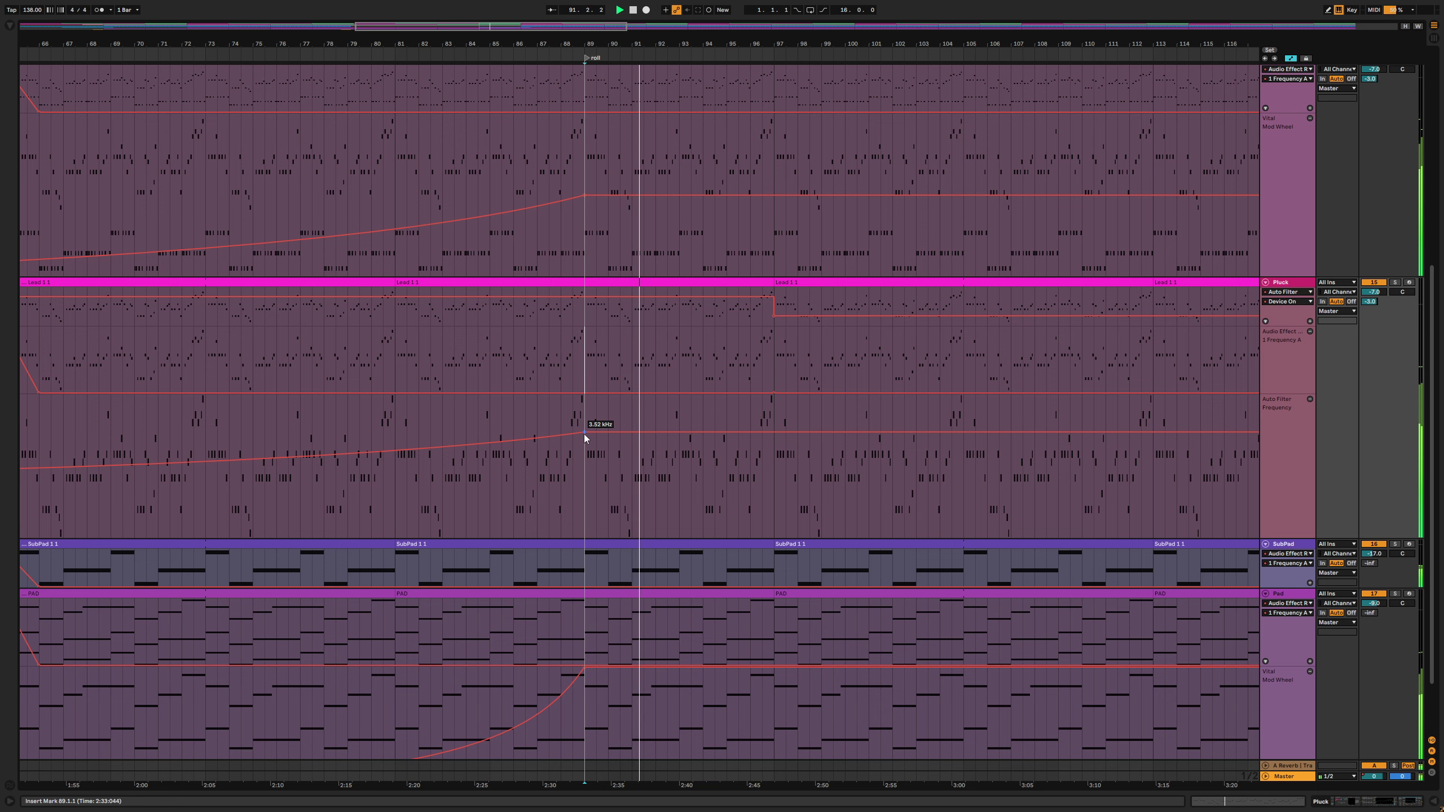
{"action": "scroll", "coordinate": [618, 399], "scroll_direction": "up", "scroll_amount": 3}
{"action": "left_click", "coordinate": [584, 281]}
{"action": "key", "text": "space"}
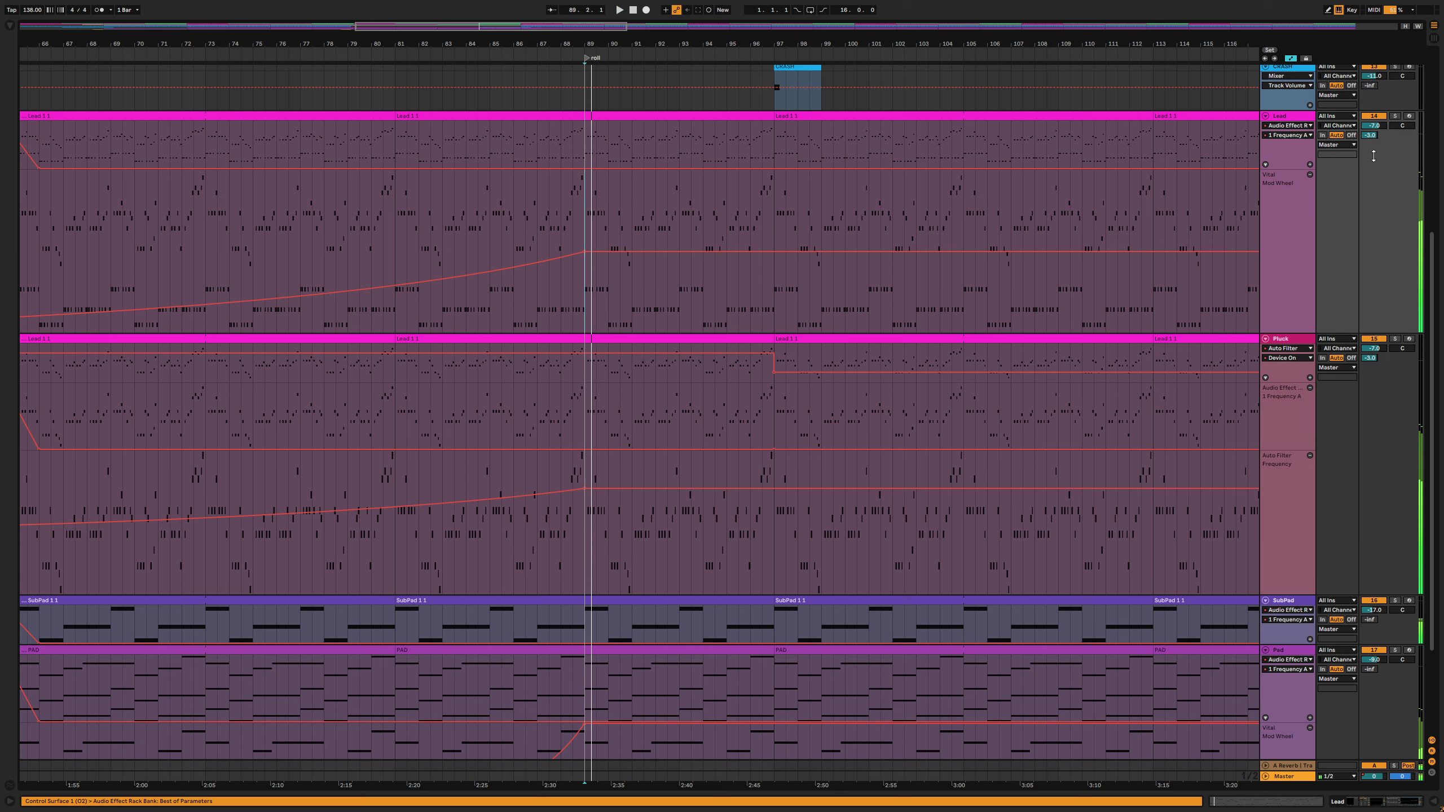
Solo the Lead track and audition its build-up section from bar 89
{"action": "left_click", "coordinate": [1395, 116]}
{"action": "key", "text": "space"}
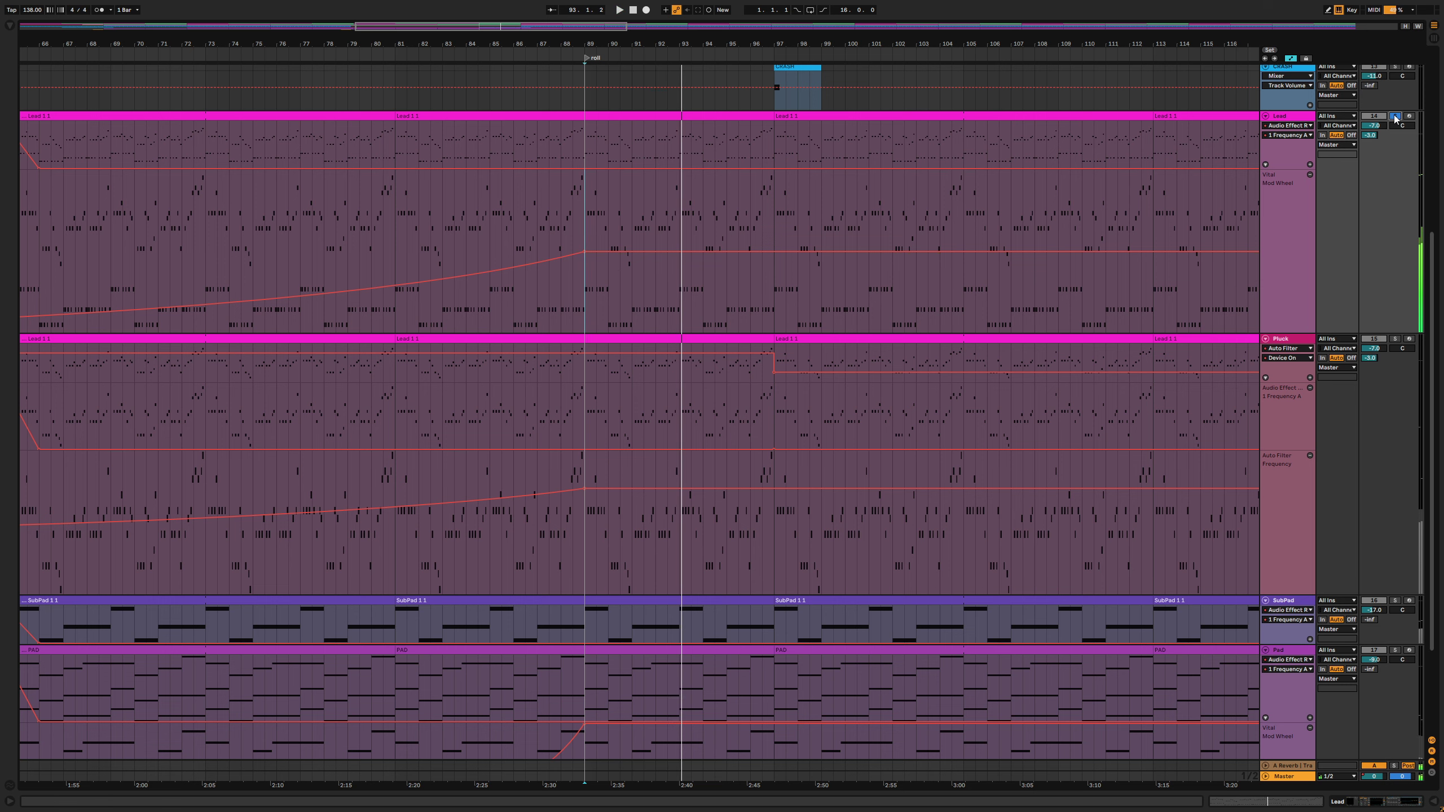
{"action": "key", "text": "space"}
{"action": "key", "text": "space"}
Raise the SNARE track volume breakpoint at bar 89 to -24.0 dB and delete the breakpoint near bar 87
{"action": "scroll", "coordinate": [586, 233], "scroll_direction": "up", "scroll_amount": 5}
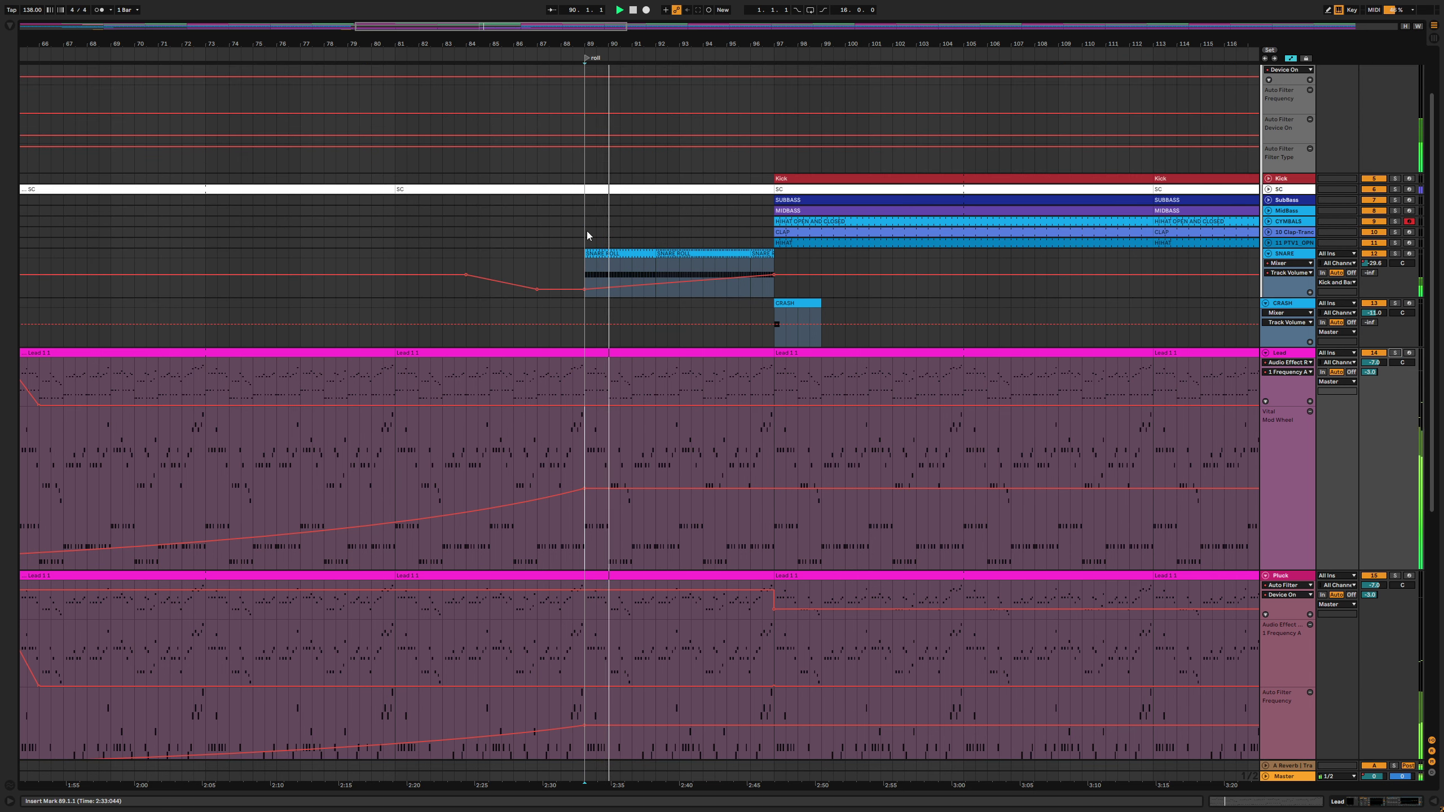
{"action": "scroll", "coordinate": [587, 230], "scroll_direction": "down", "scroll_amount": 2}
{"action": "scroll", "coordinate": [587, 229], "scroll_direction": "up", "scroll_amount": 2}
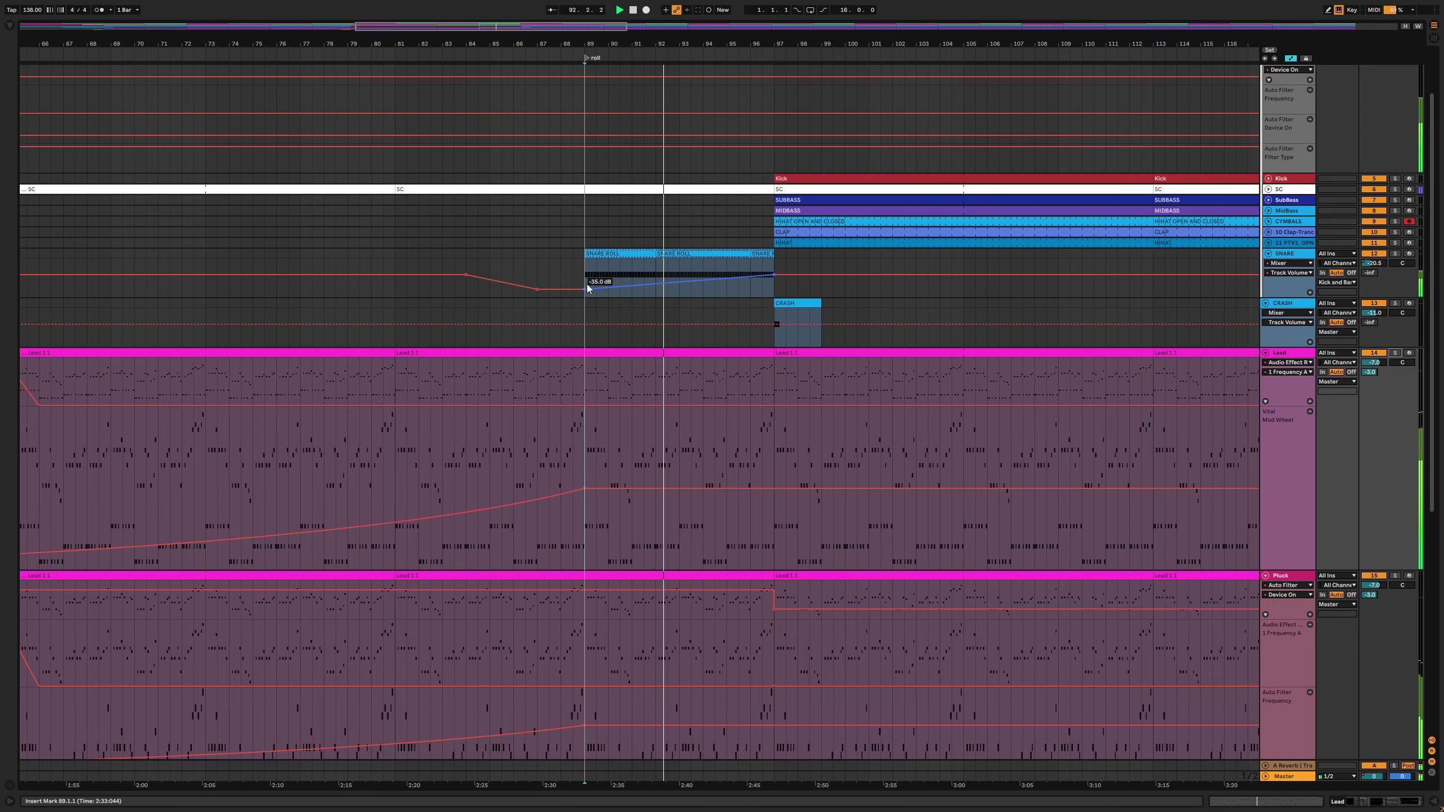
{"action": "key", "text": "space"}
{"action": "left_click_drag", "start_coordinate": [583, 288], "coordinate": [585, 284]}
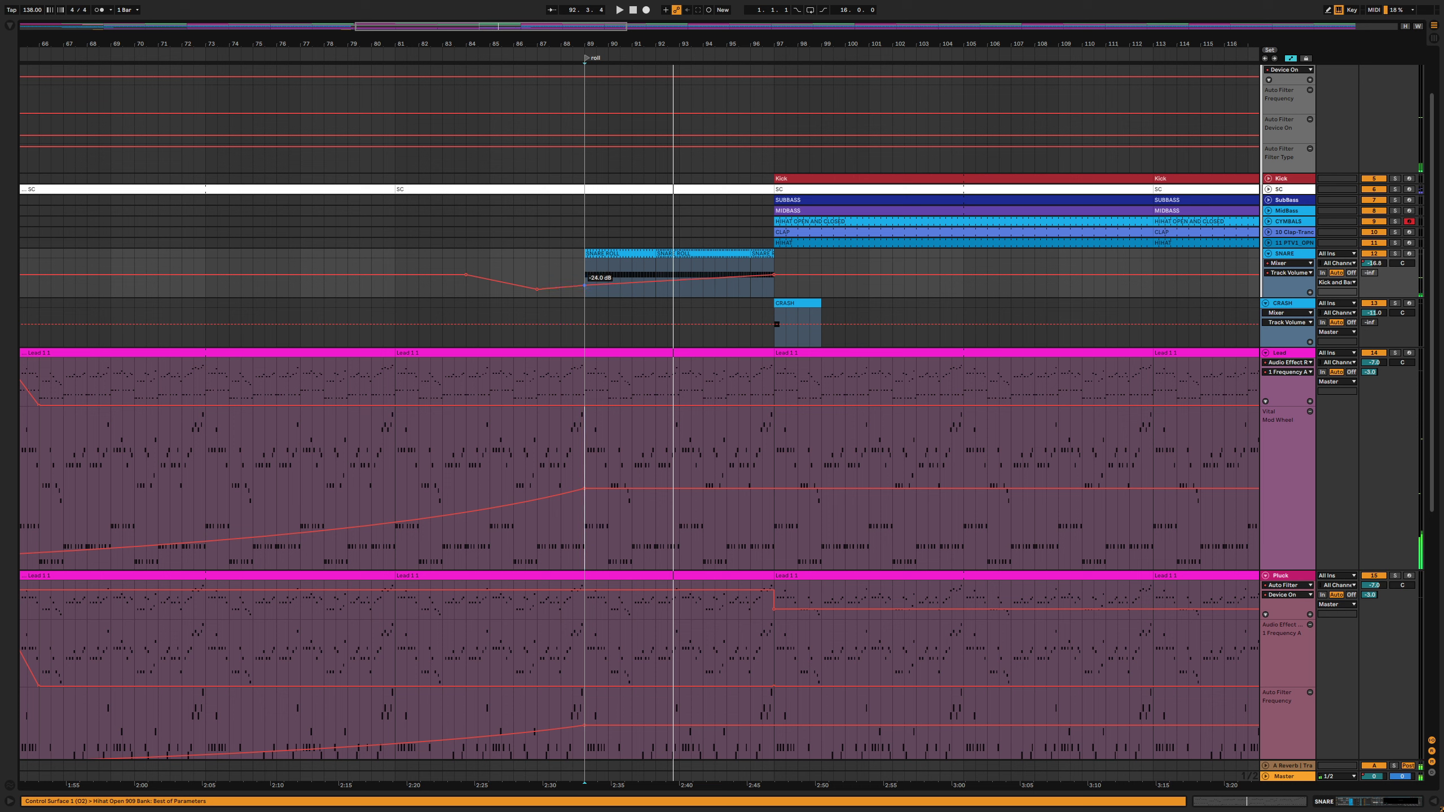
{"action": "left_click", "coordinate": [539, 289]}
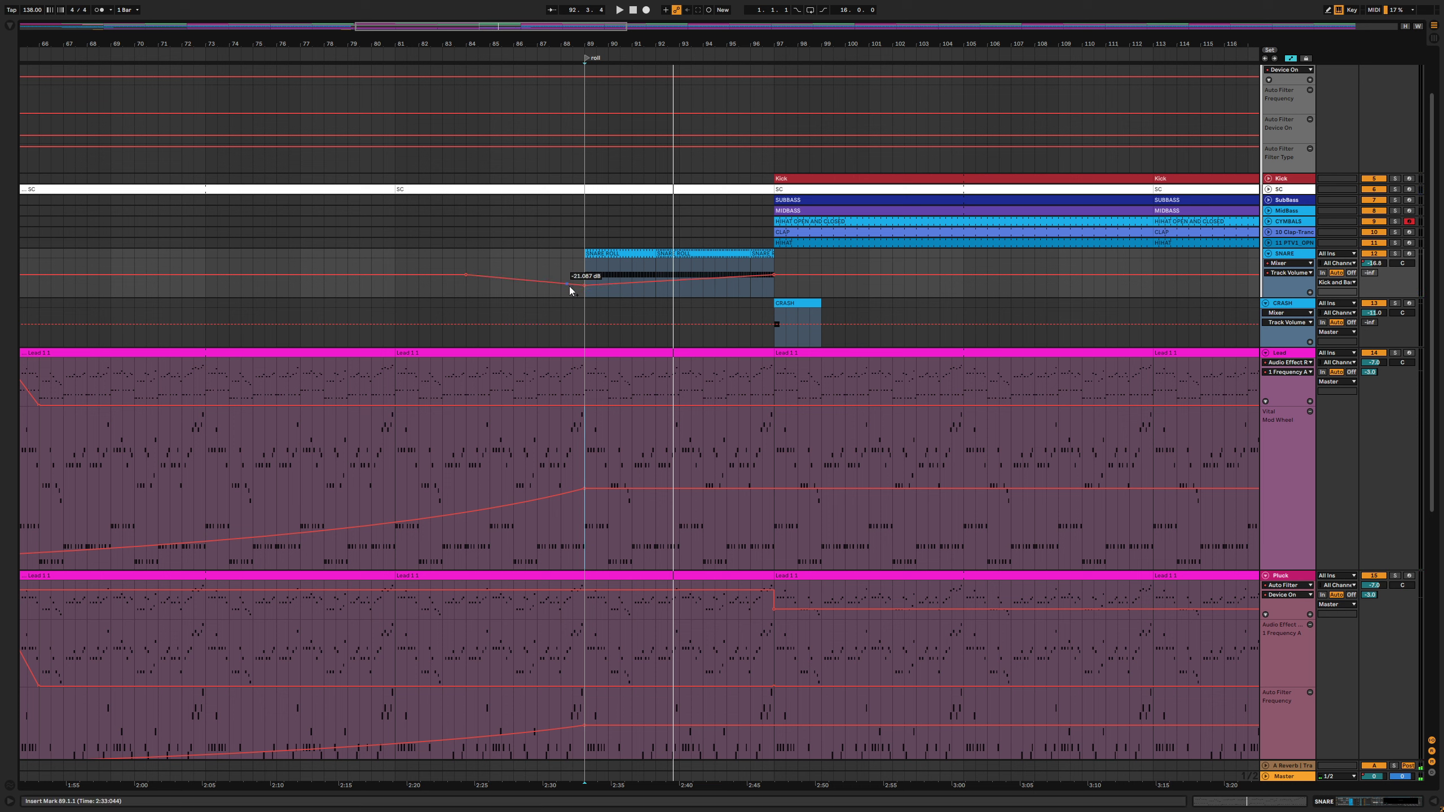
{"action": "key", "text": "space"}
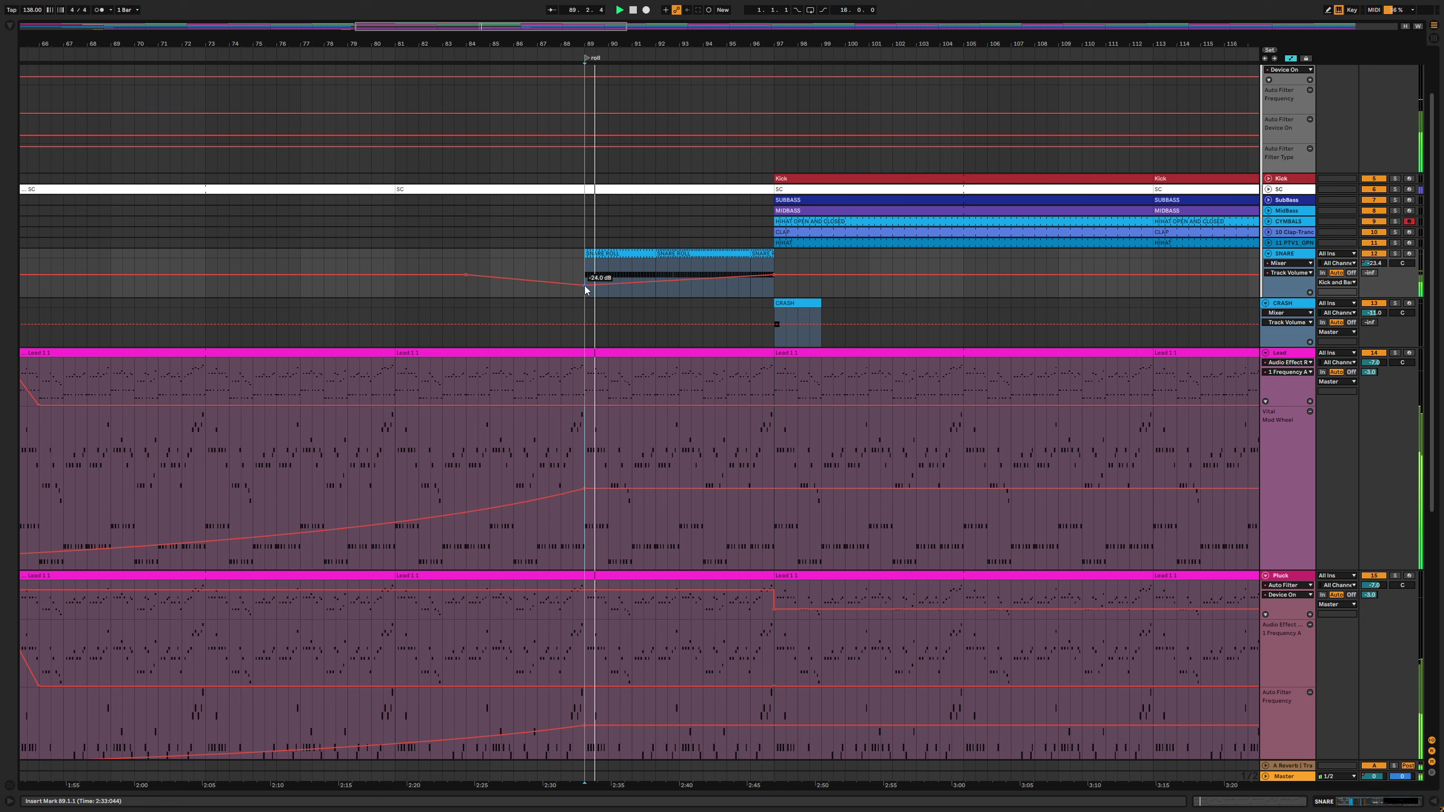
Enlarge the SNARE track's automation lane, set its volume breakpoint at bar 89 to -20 dB and play the roll
{"action": "key", "text": "alt+plus"}
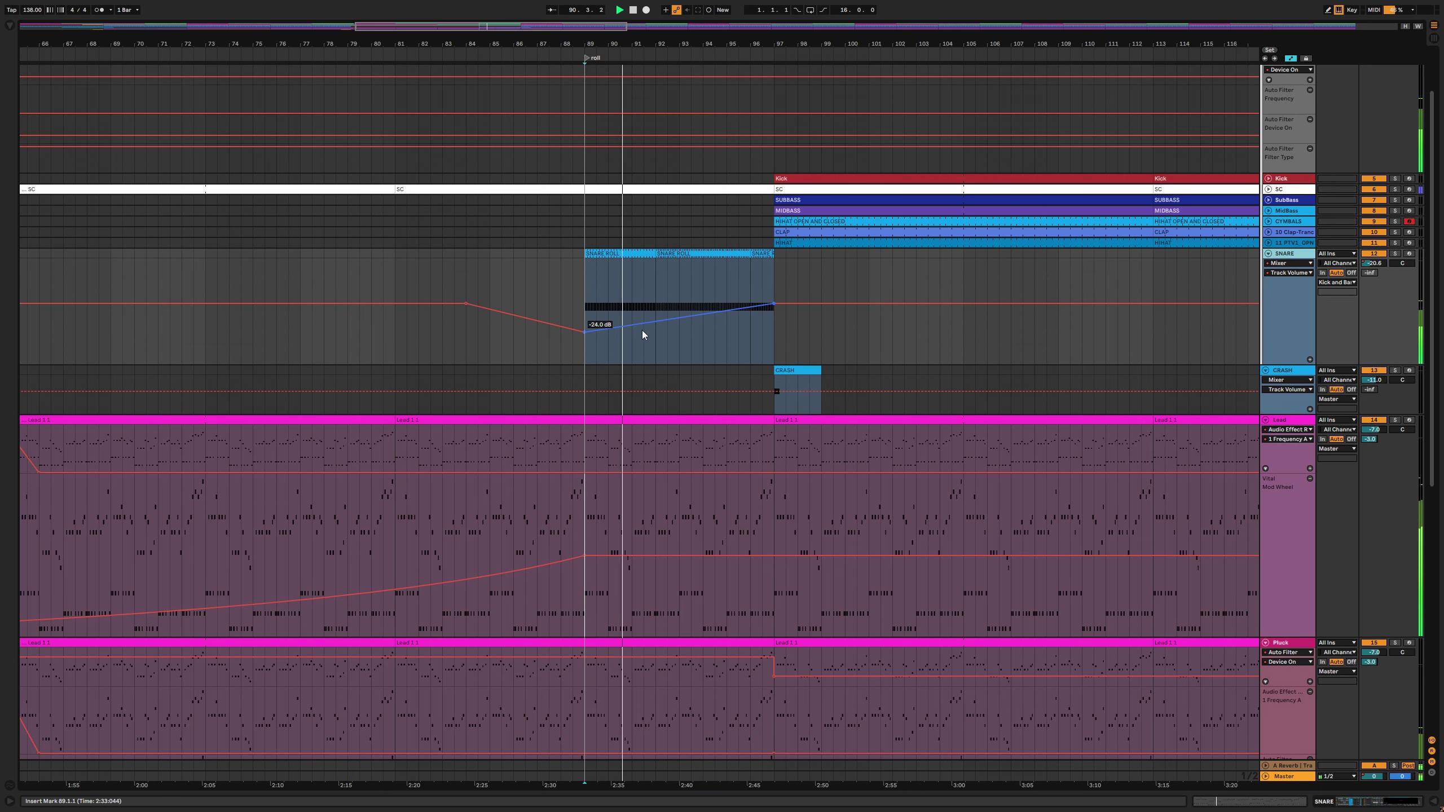
{"action": "key", "text": "space"}
{"action": "right_click", "coordinate": [585, 332]}
{"action": "left_click", "coordinate": [597, 340]}
{"action": "type", "text": "-2"}
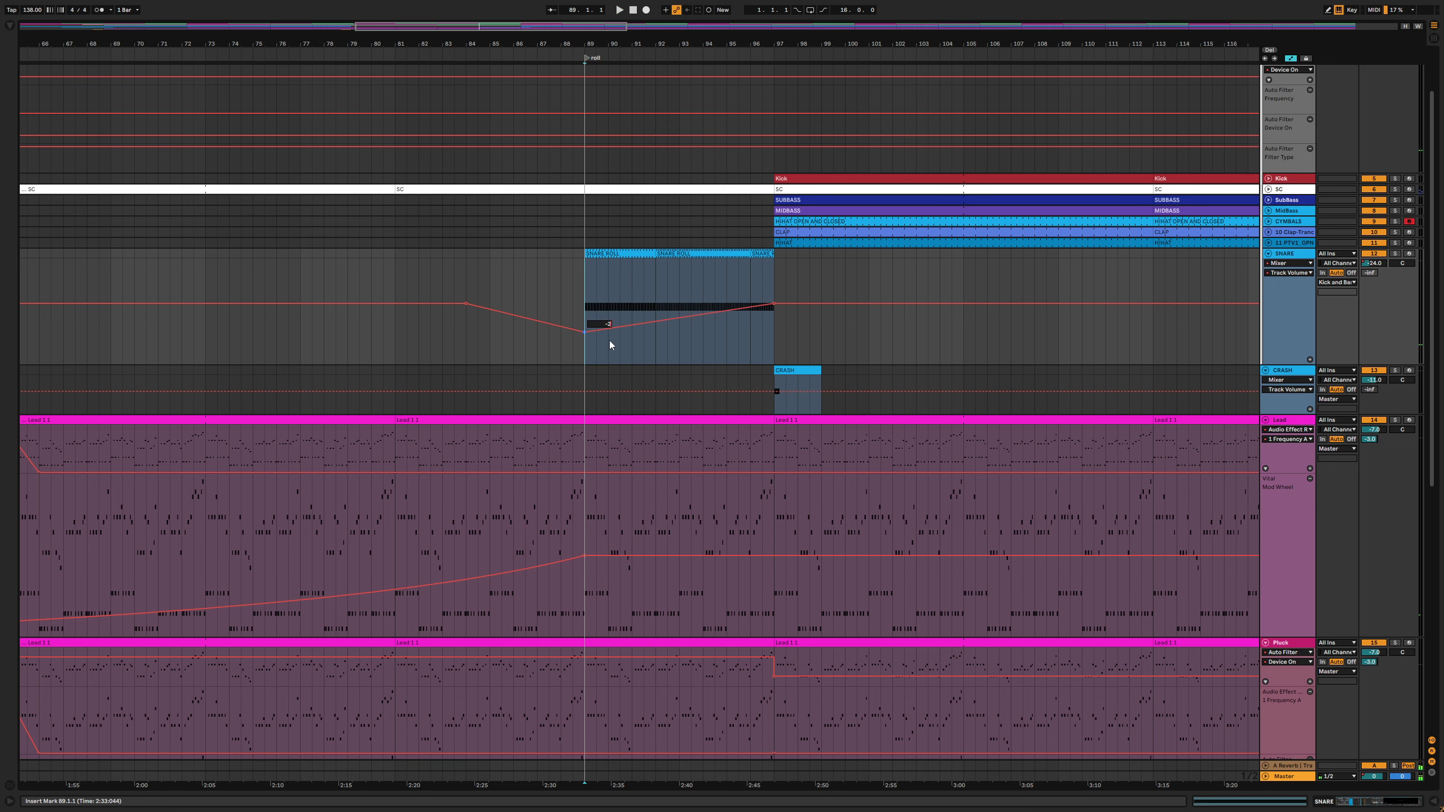
{"action": "type", "text": "0"}
{"action": "key", "text": "Return"}
{"action": "key", "text": "space"}
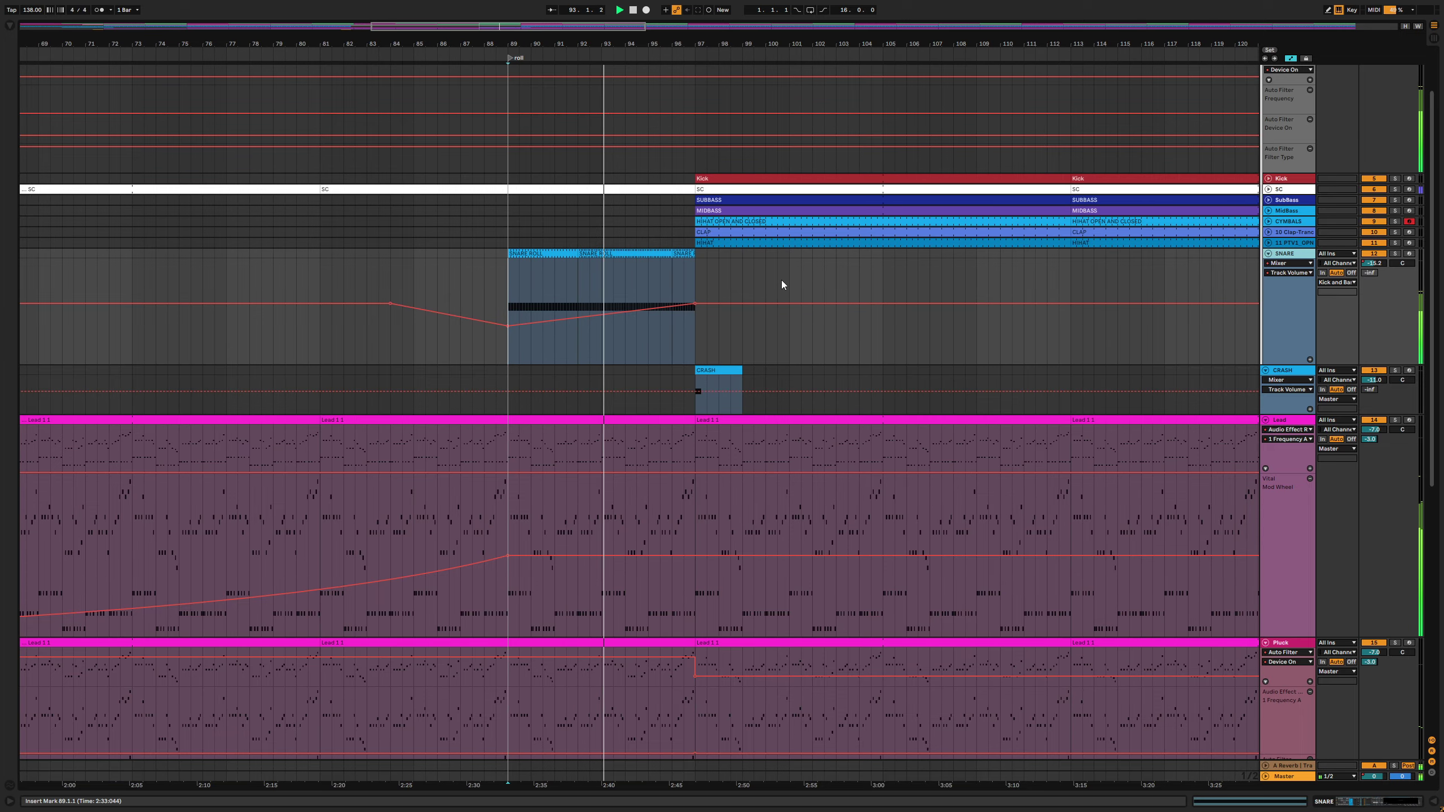
Add a Lead Mod Wheel breakpoint at bar 93, ramp it to maximum at bar 97 and audition the transition
{"action": "scroll", "coordinate": [789, 276], "scroll_direction": "down", "scroll_amount": 5}
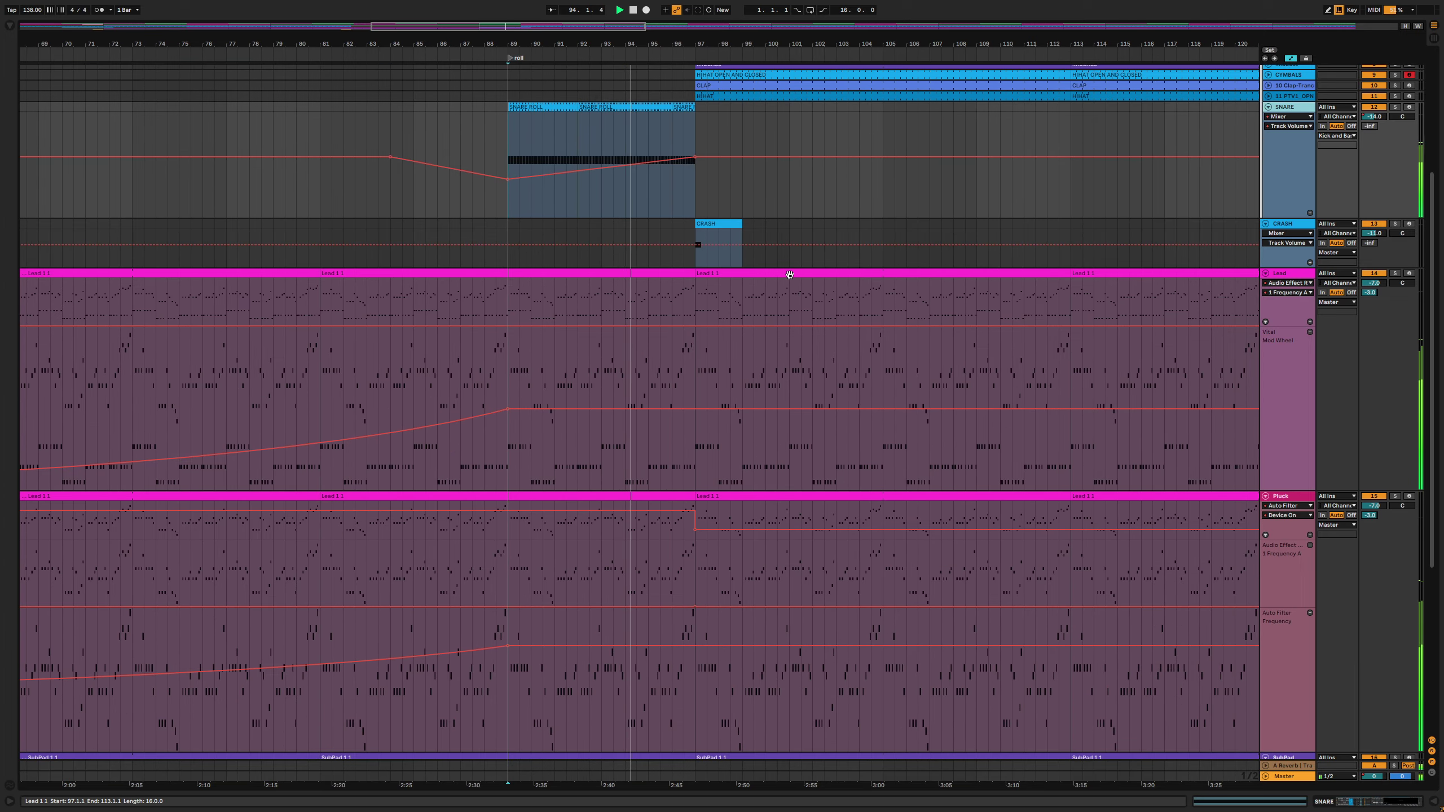
{"action": "scroll", "coordinate": [790, 275], "scroll_direction": "down", "scroll_amount": 3}
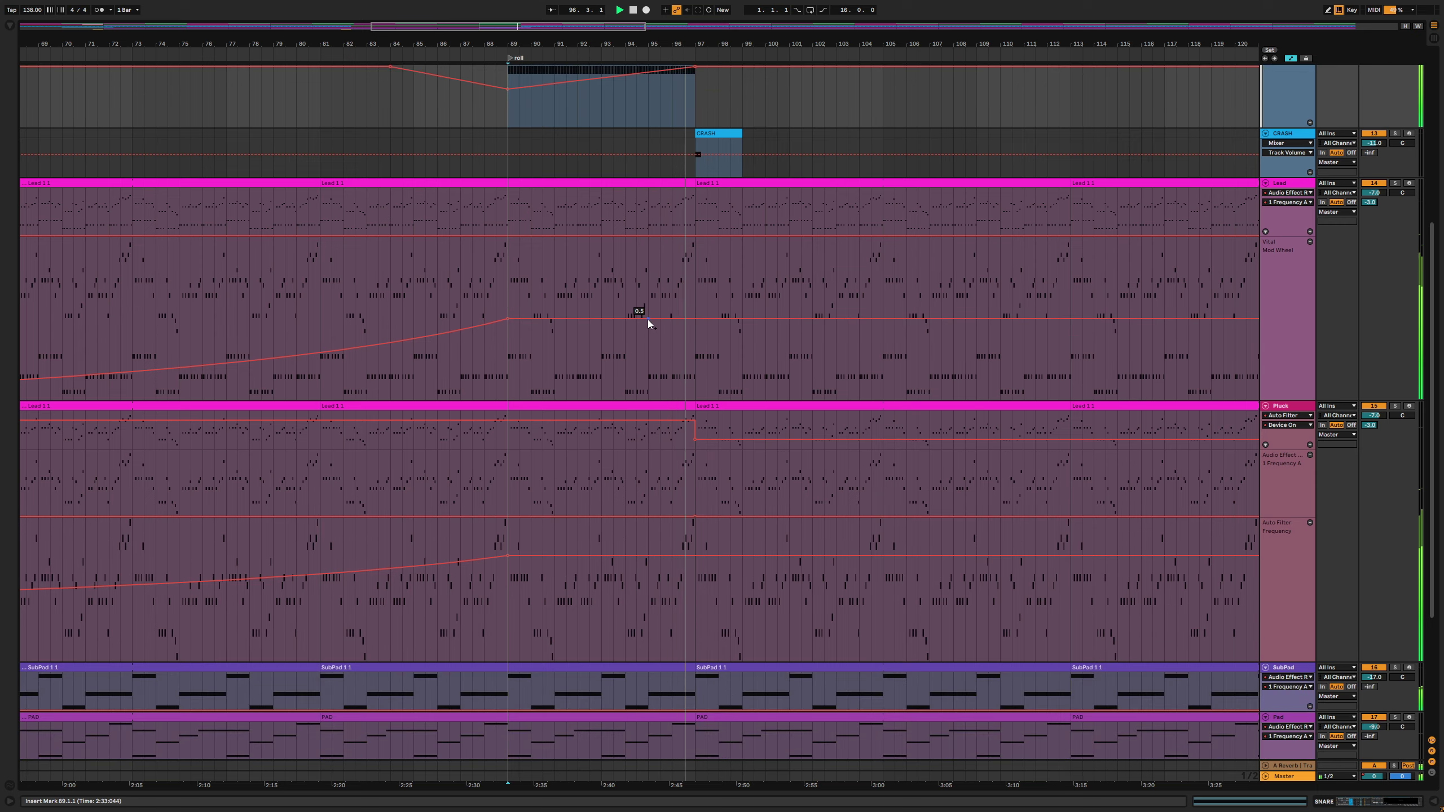
{"action": "key", "text": "space"}
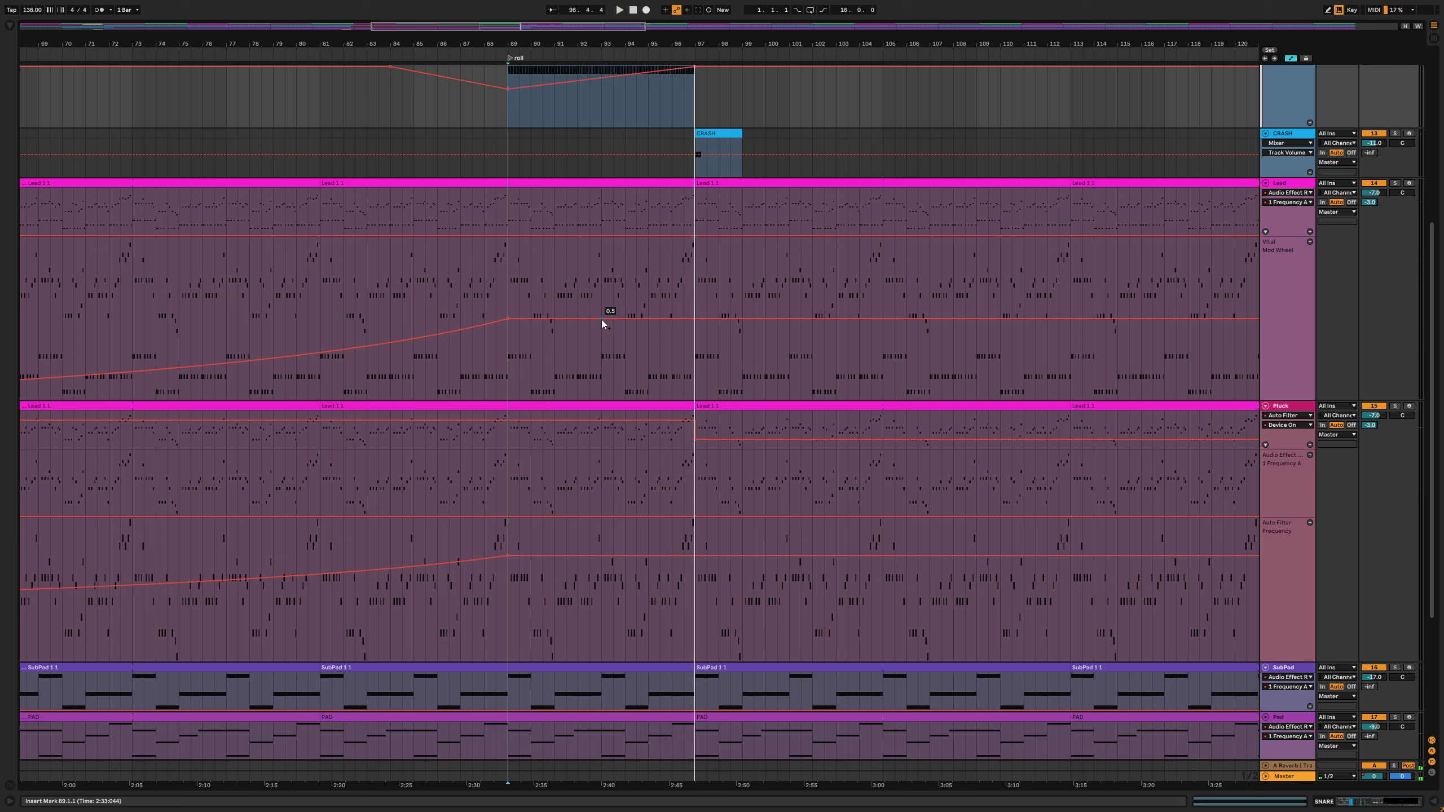
{"action": "left_click", "coordinate": [601, 319]}
{"action": "left_click_drag", "start_coordinate": [692, 319], "coordinate": [694, 237]}
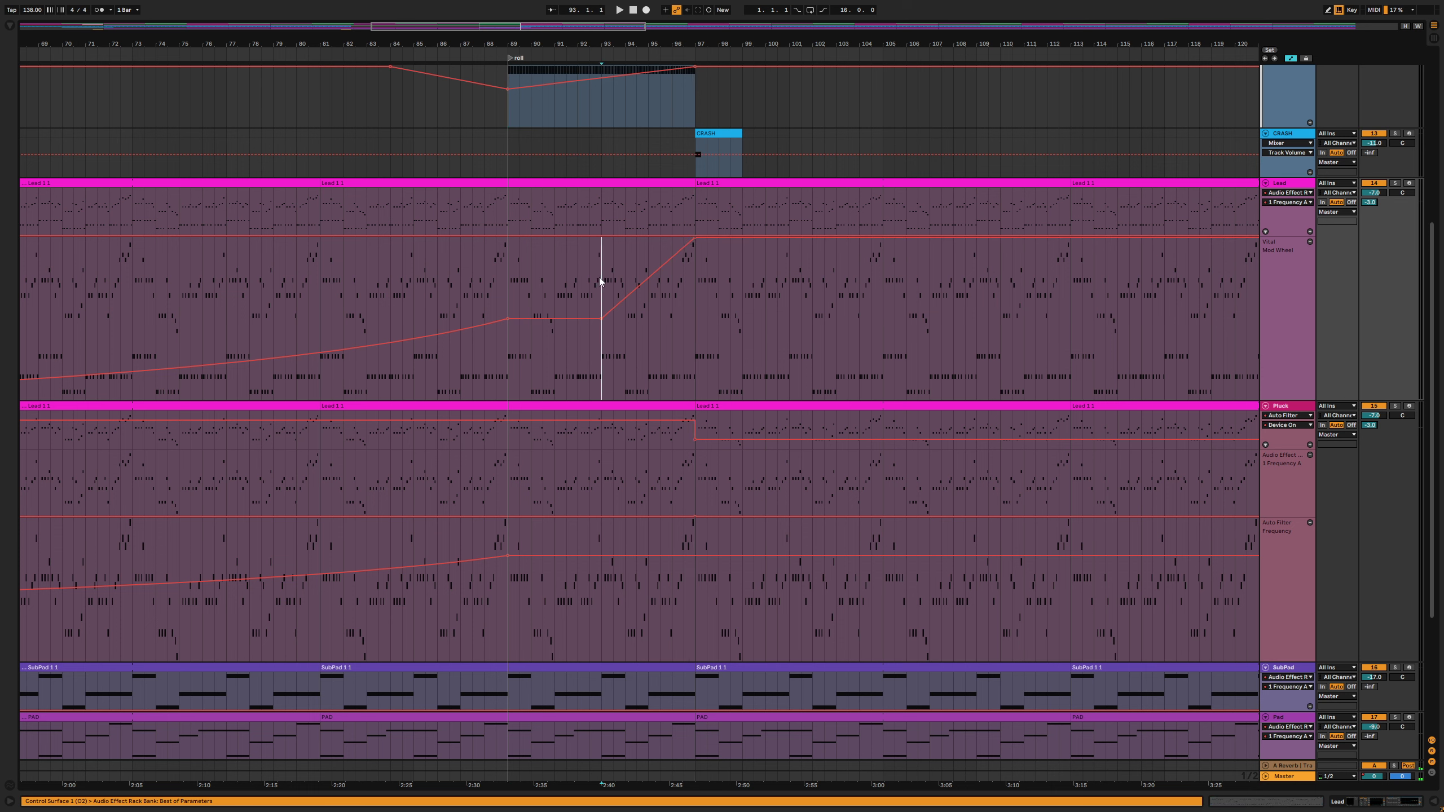
{"action": "key", "text": "space"}
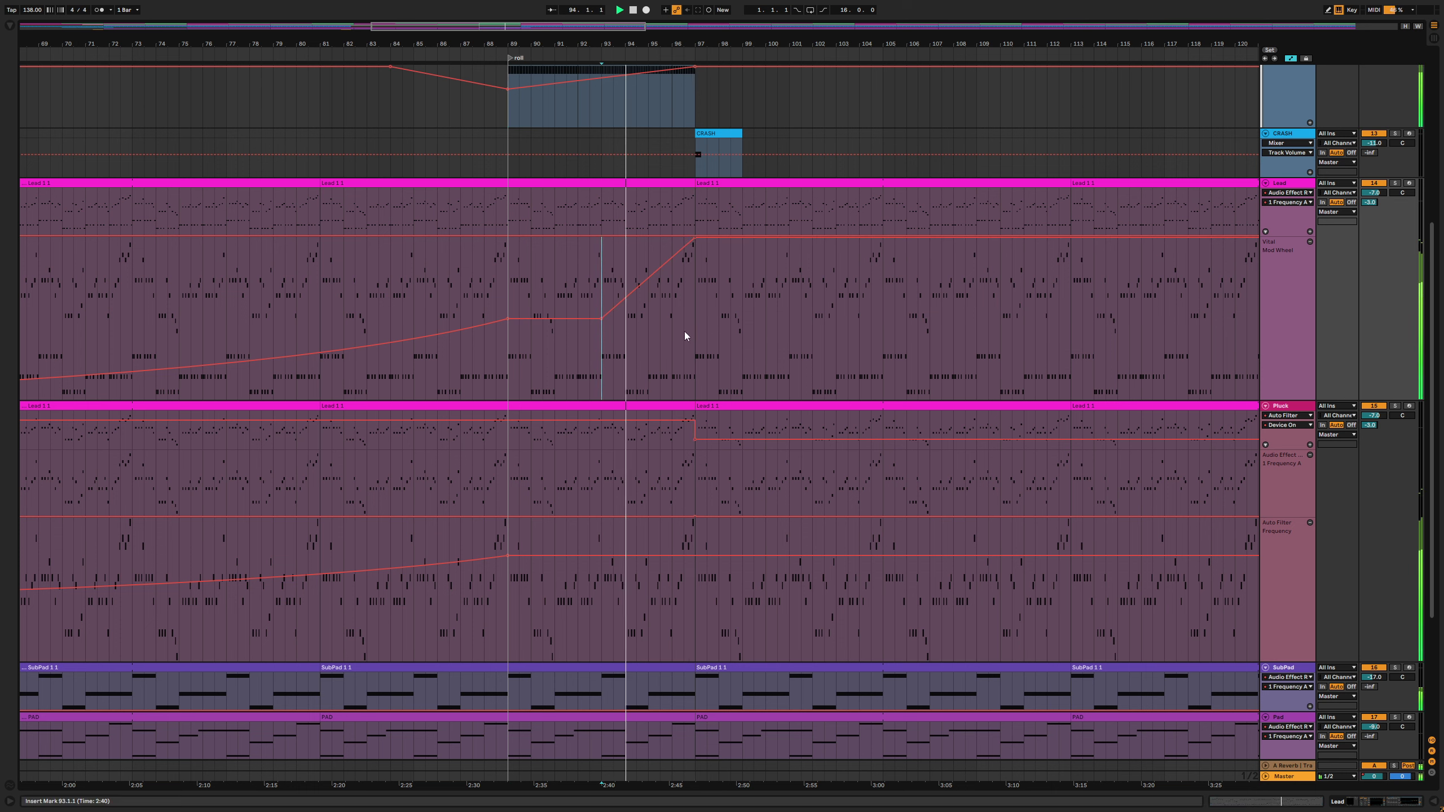
{"action": "scroll", "coordinate": [700, 318], "scroll_direction": "up", "scroll_amount": 1}
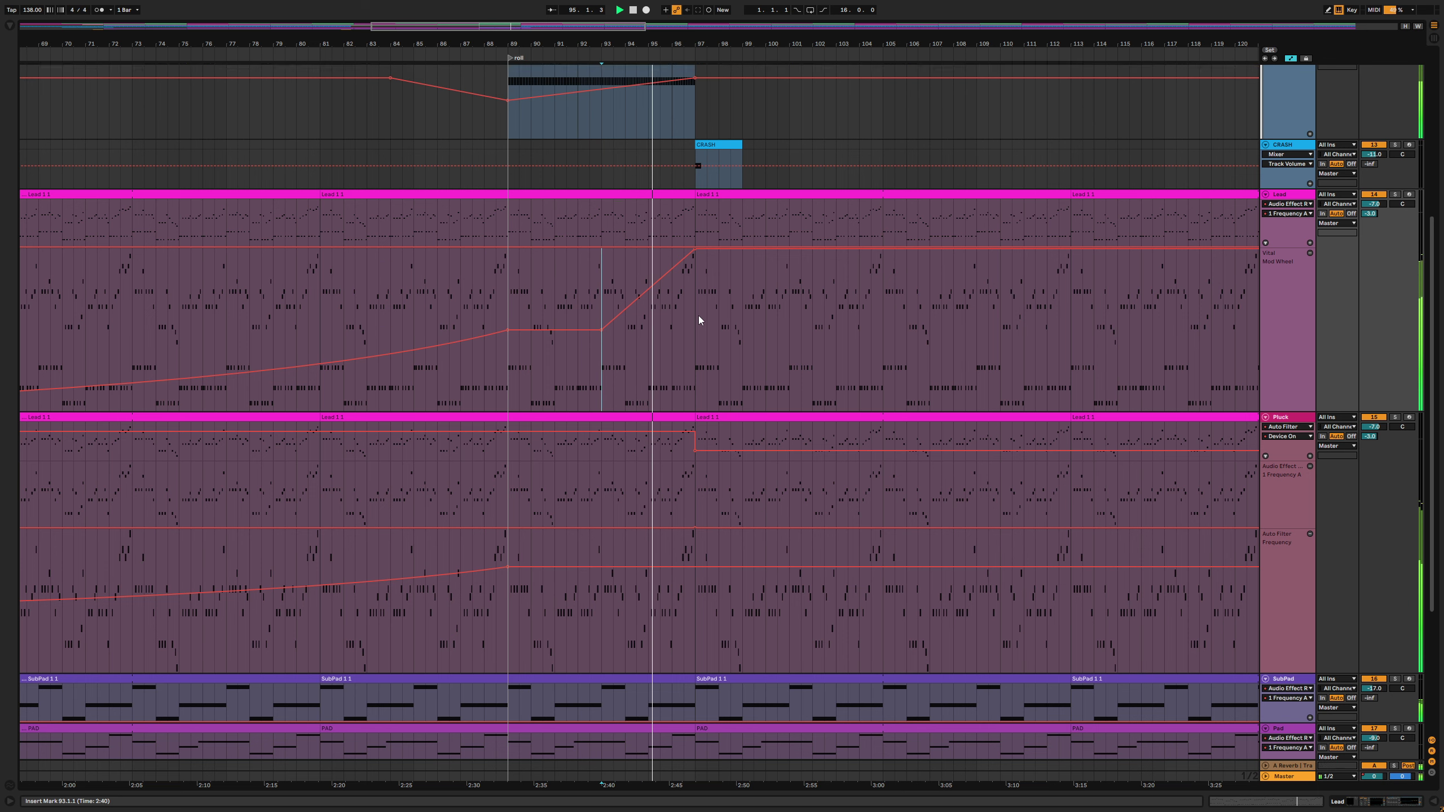
{"action": "scroll", "coordinate": [698, 316], "scroll_direction": "up", "scroll_amount": 3}
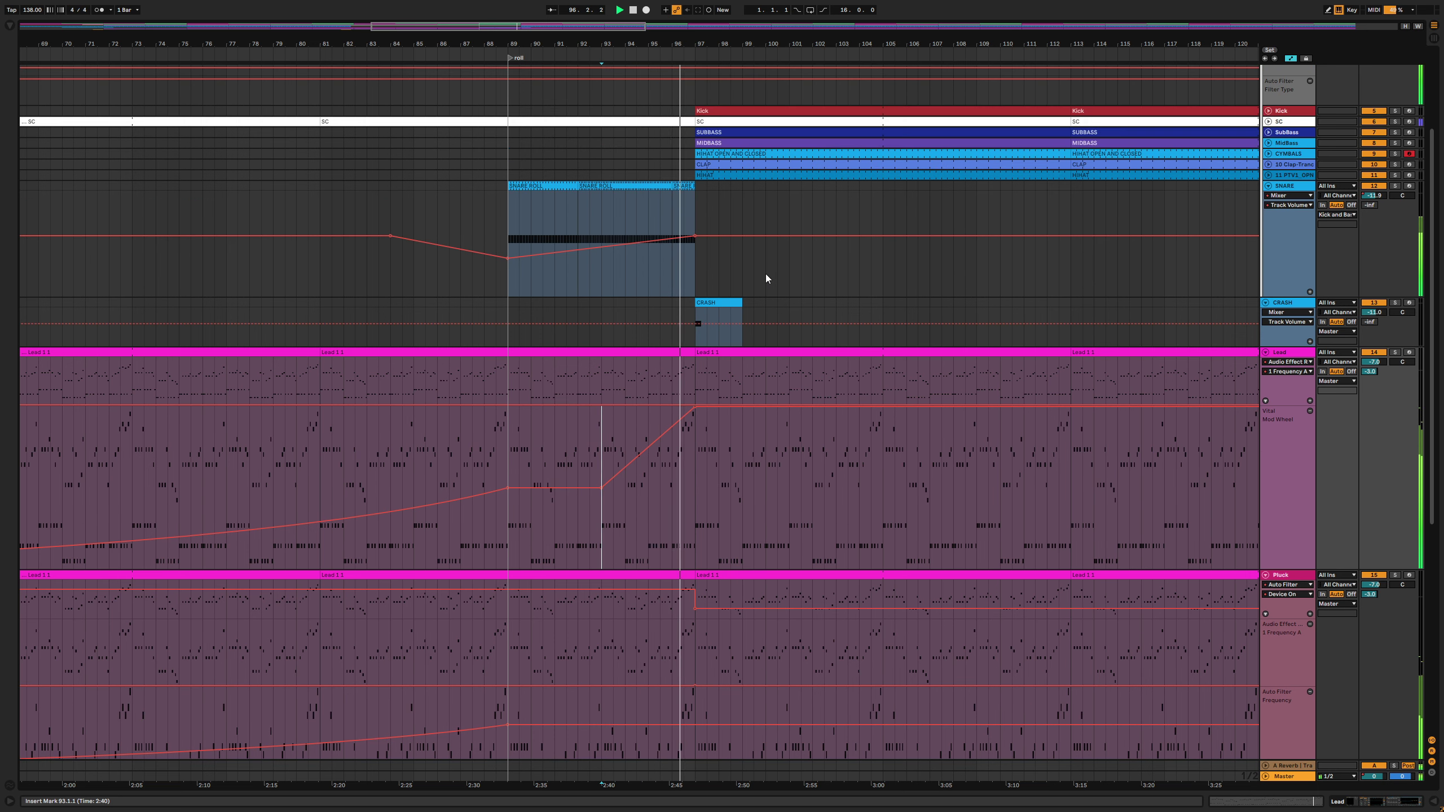
{"action": "scroll", "coordinate": [765, 275], "scroll_direction": "down", "scroll_amount": 2}
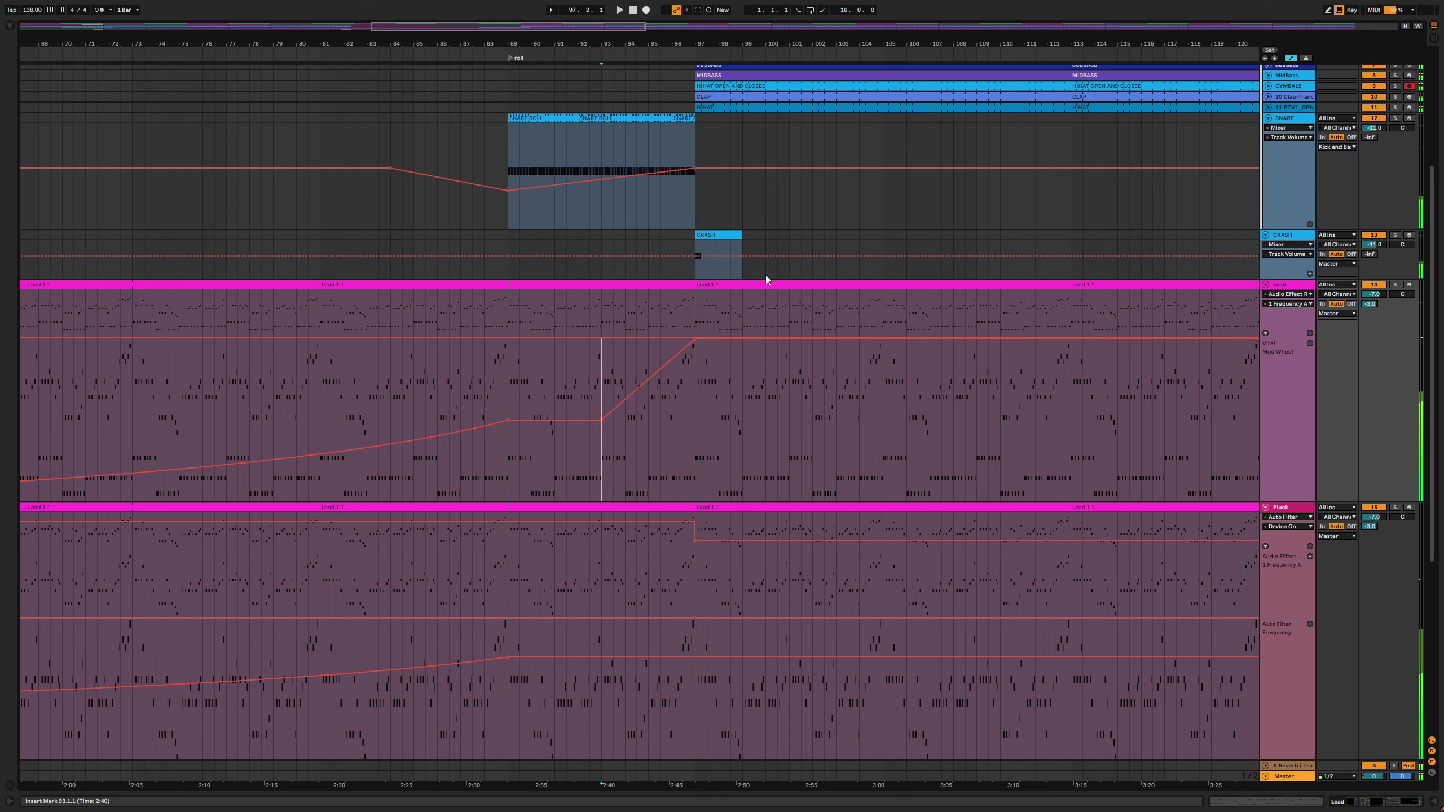
Add a Pluck Auto Filter Frequency breakpoint at bar 93, ramp it to maximum at bar 97 and audition it
{"action": "scroll", "coordinate": [765, 276], "scroll_direction": "down", "scroll_amount": 5}
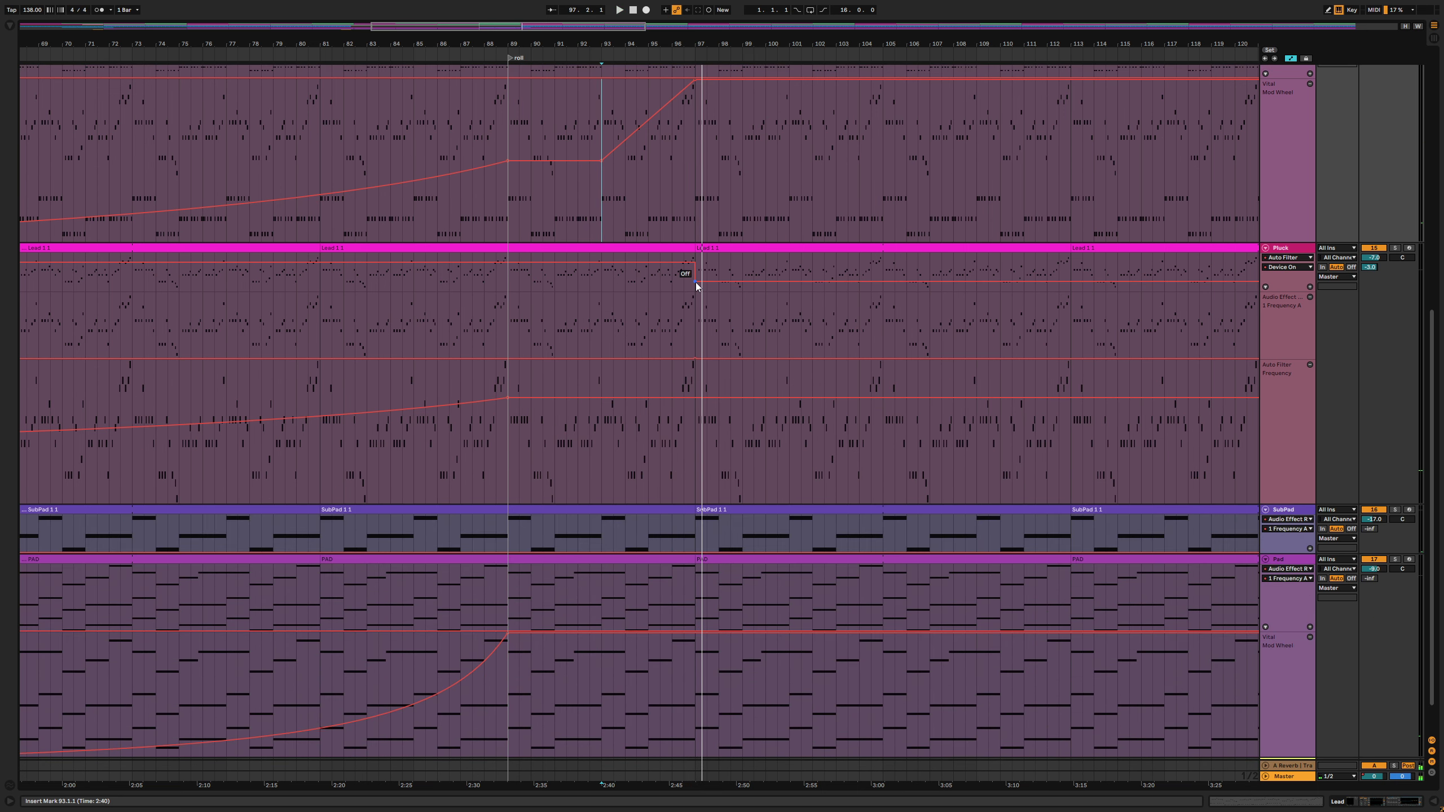
{"action": "left_click", "coordinate": [696, 283]}
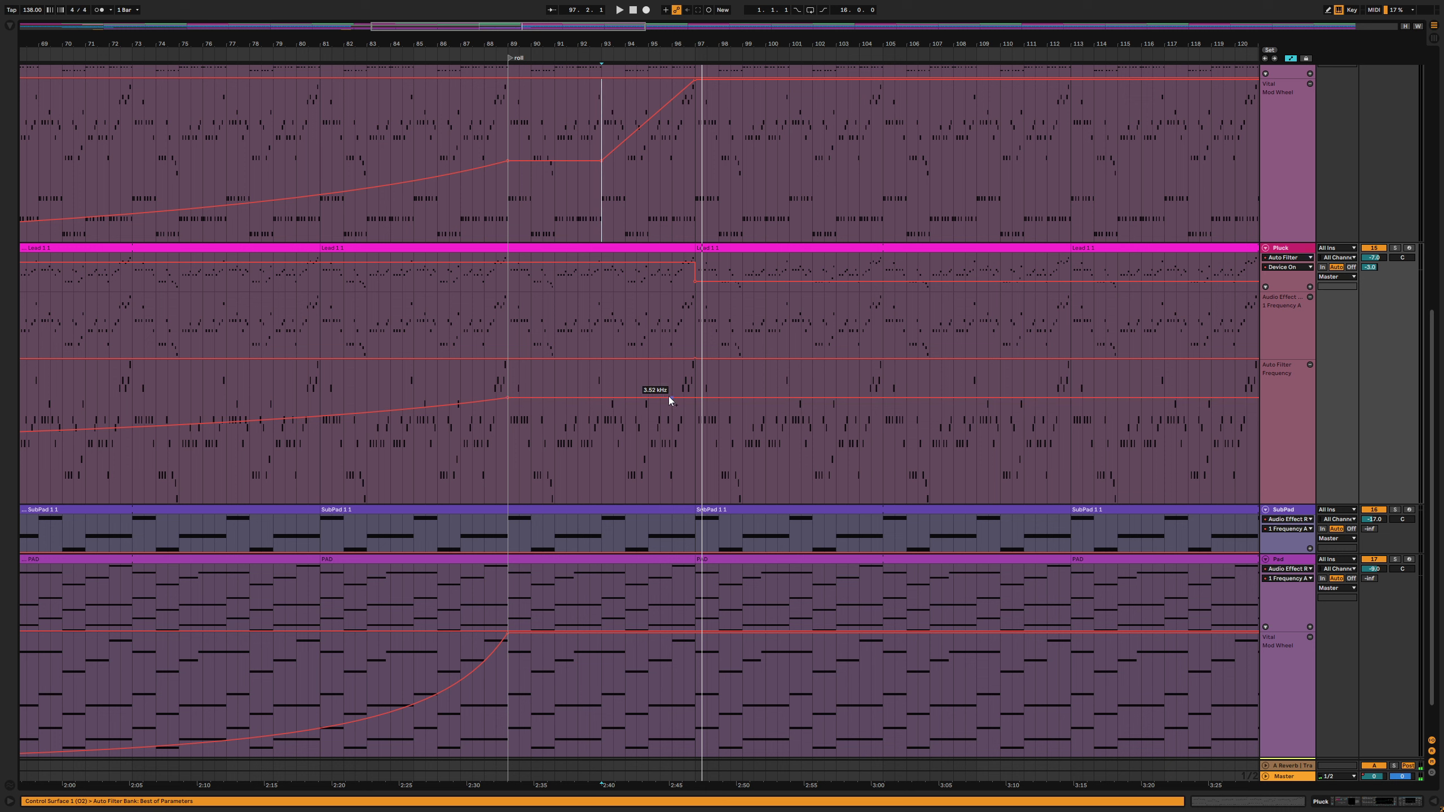
{"action": "left_click", "coordinate": [601, 398]}
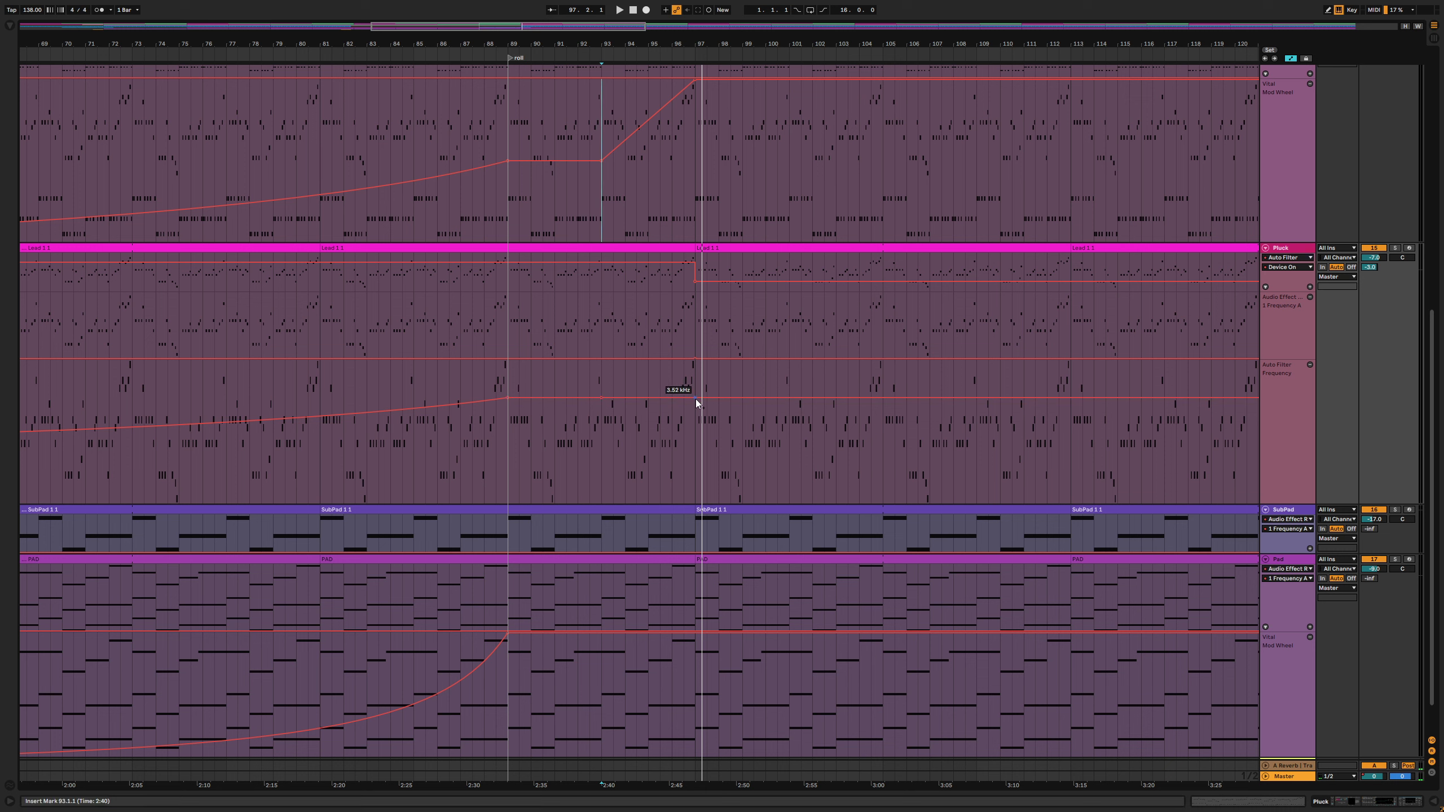
{"action": "left_click_drag", "start_coordinate": [695, 398], "coordinate": [695, 361]}
{"action": "key", "text": "space"}
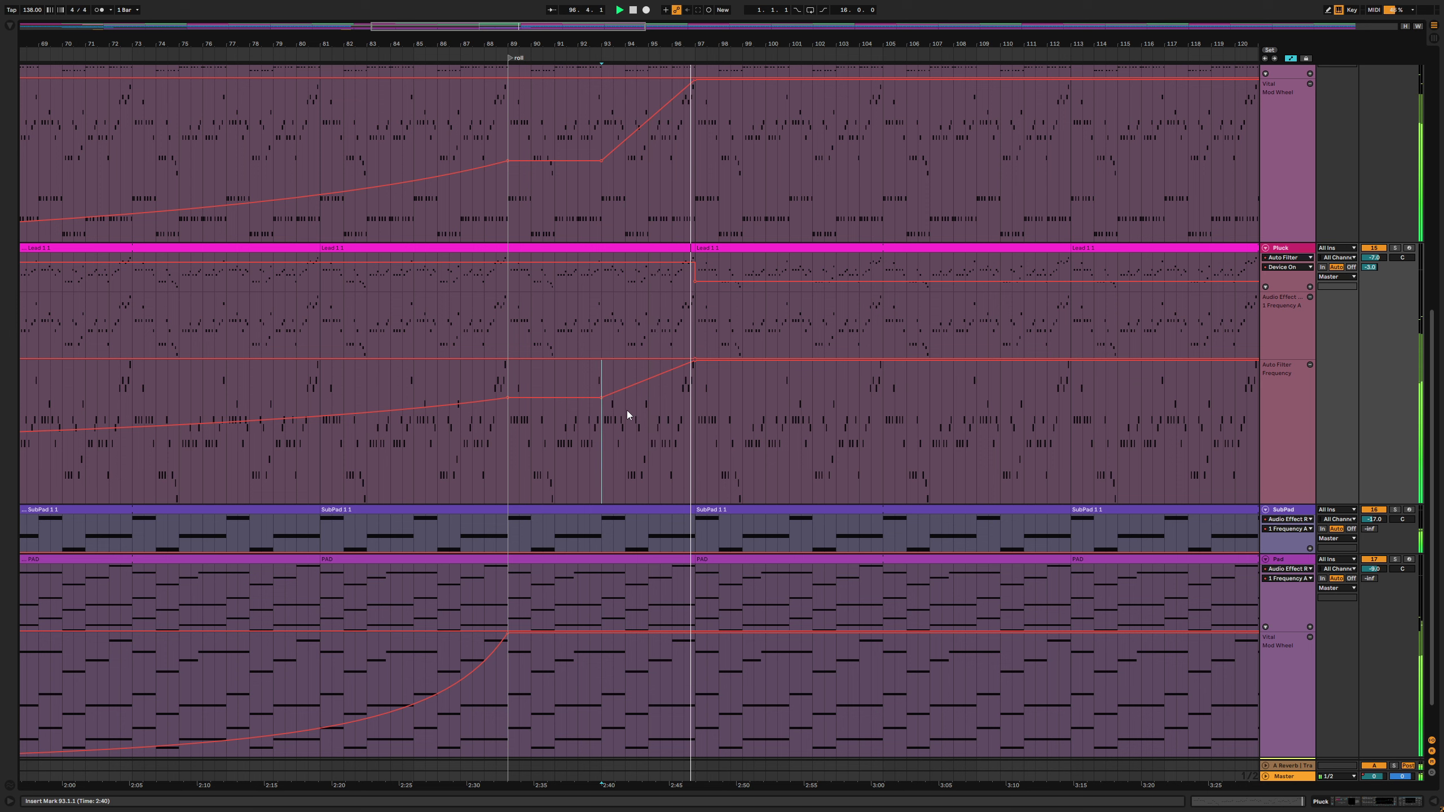
{"action": "key", "text": "space"}
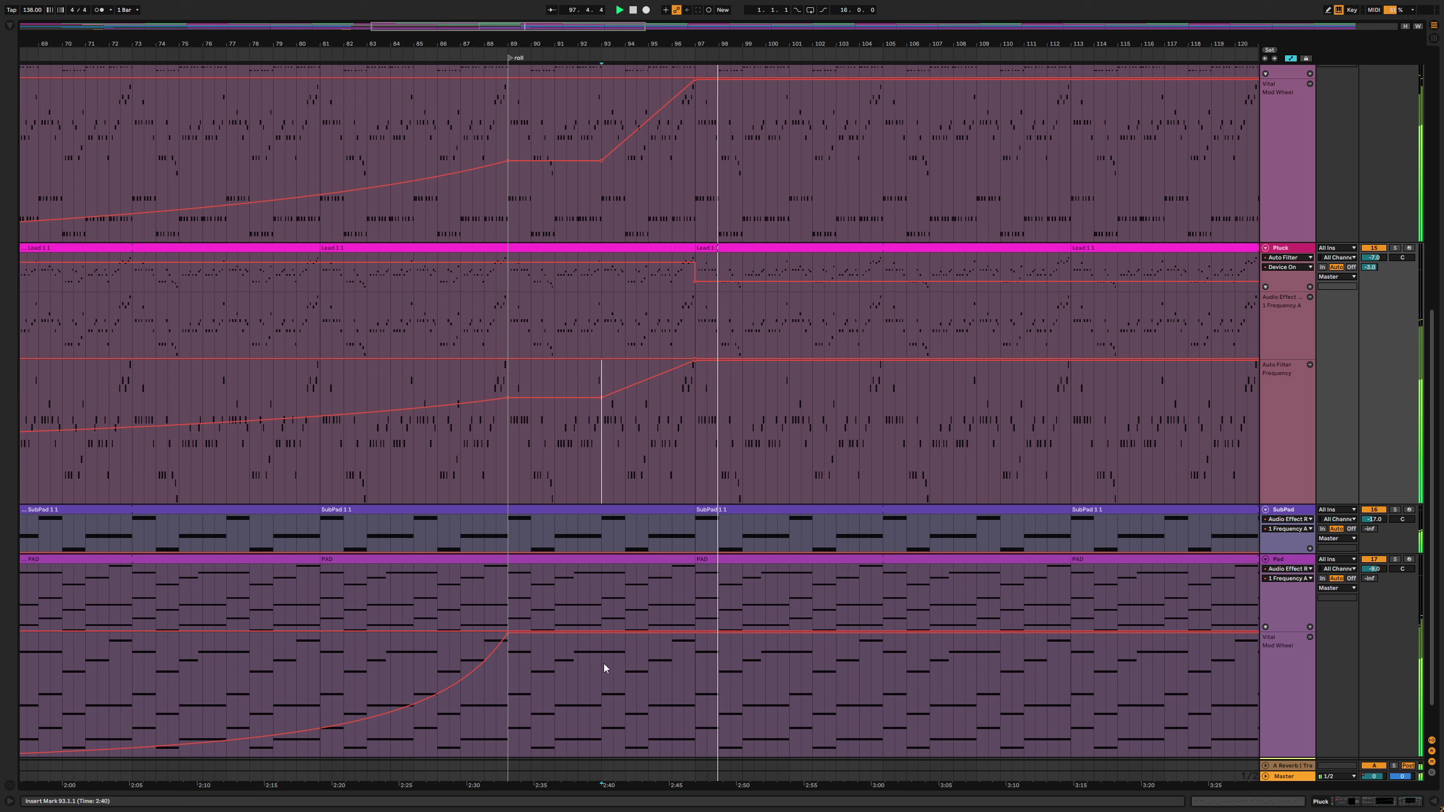
Play from bar 89 and compare the Pad's Mod Wheel ramp with the Pluck and Lead ramps
{"action": "left_click", "coordinate": [602, 635]}
{"action": "scroll", "coordinate": [591, 640], "scroll_direction": "down", "scroll_amount": 2}
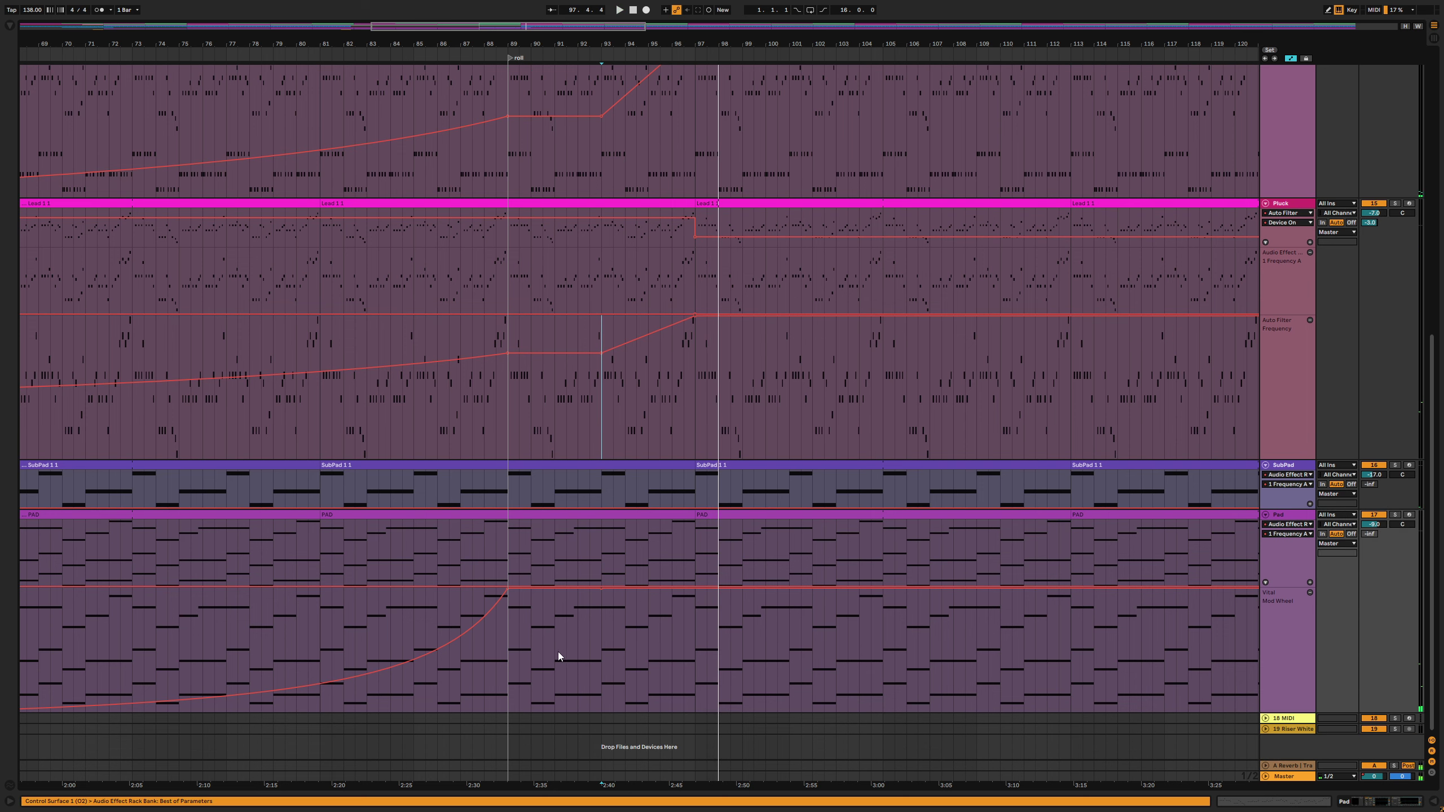
{"action": "left_click", "coordinate": [509, 656]}
{"action": "key", "text": "space"}
{"action": "scroll", "coordinate": [605, 401], "scroll_direction": "up", "scroll_amount": 2}
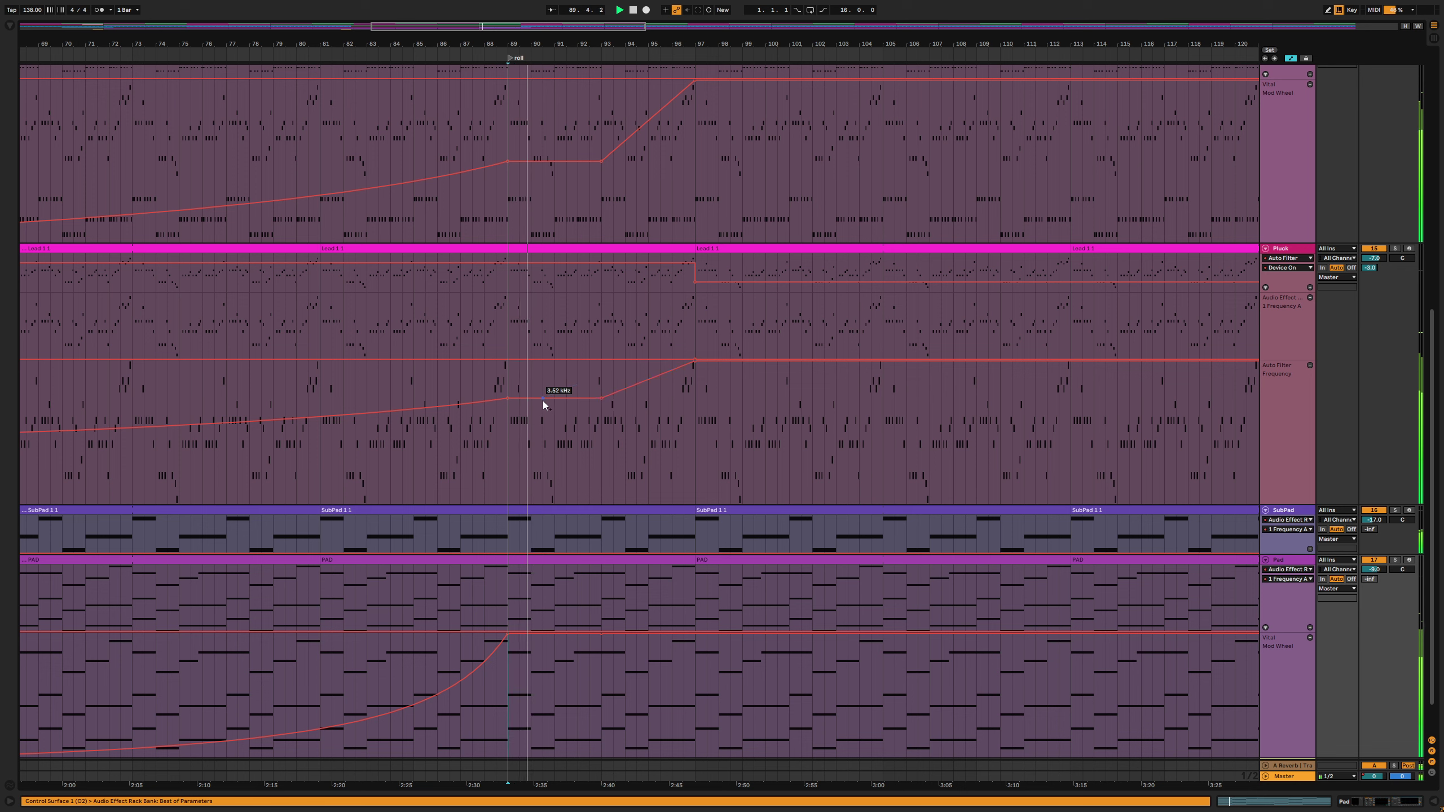
Delete the Pluck's Frequency breakpoints at bars 93 and 89 and bend the ramp to steepen towards bar 97
{"action": "left_click", "coordinate": [615, 394]}
{"action": "key", "text": "space"}
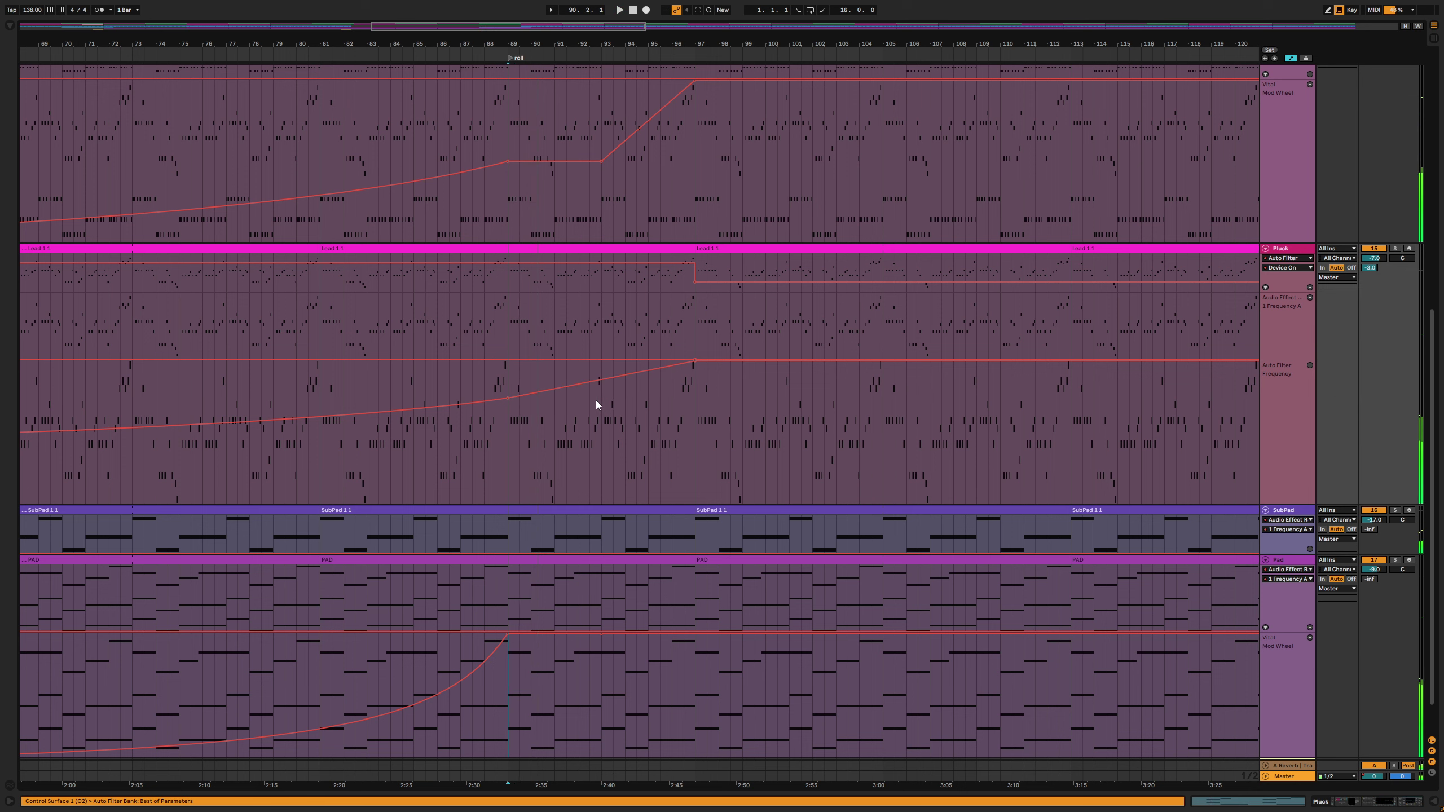
{"action": "left_click", "coordinate": [508, 399]}
{"action": "left_click_drag", "start_coordinate": [510, 393], "coordinate": [510, 418]}
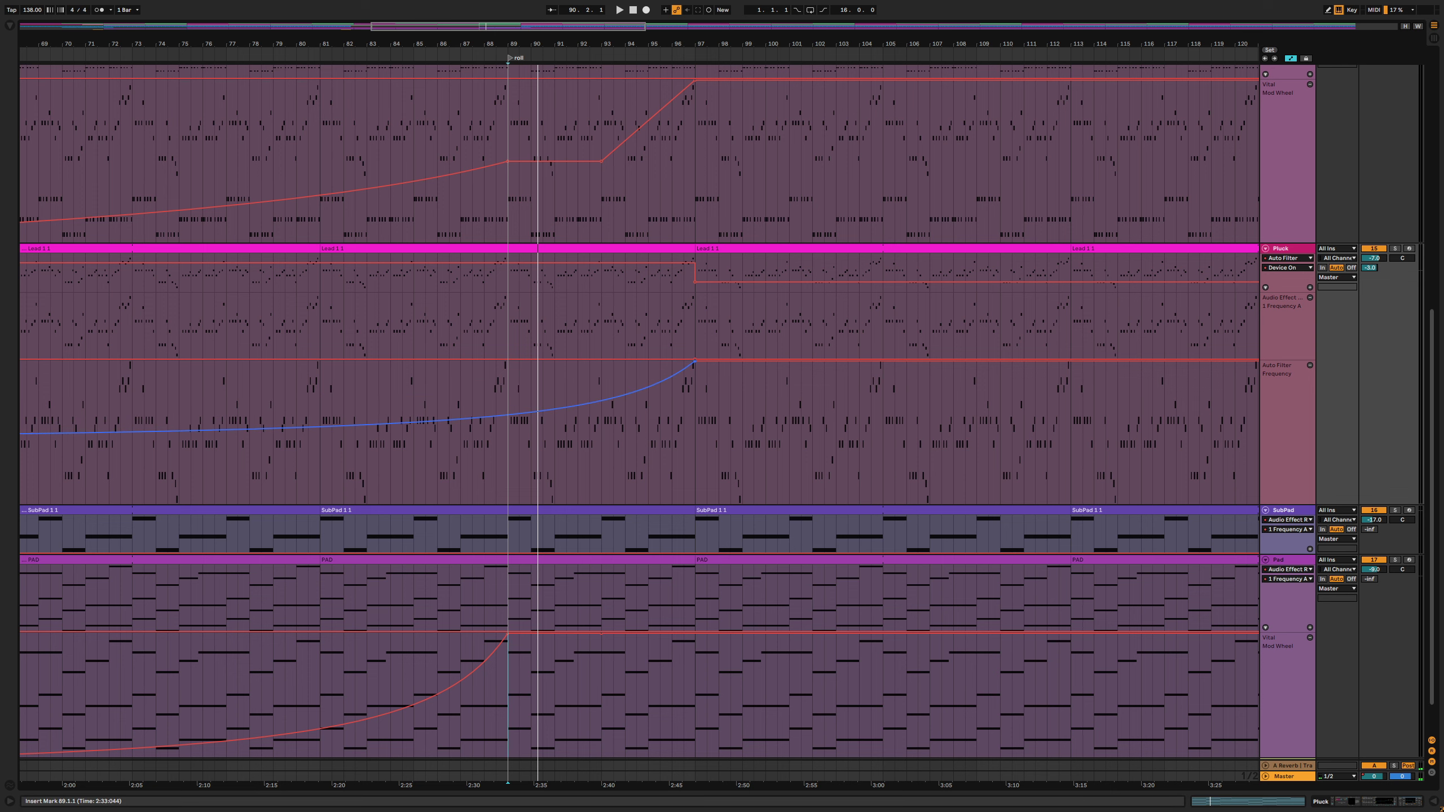
Delete the Lead's Mod Wheel breakpoints at bars 93 and 89, bend the ramp to steepen towards bar 97 and audition it
{"action": "scroll", "coordinate": [769, 406], "scroll_direction": "up", "scroll_amount": 6}
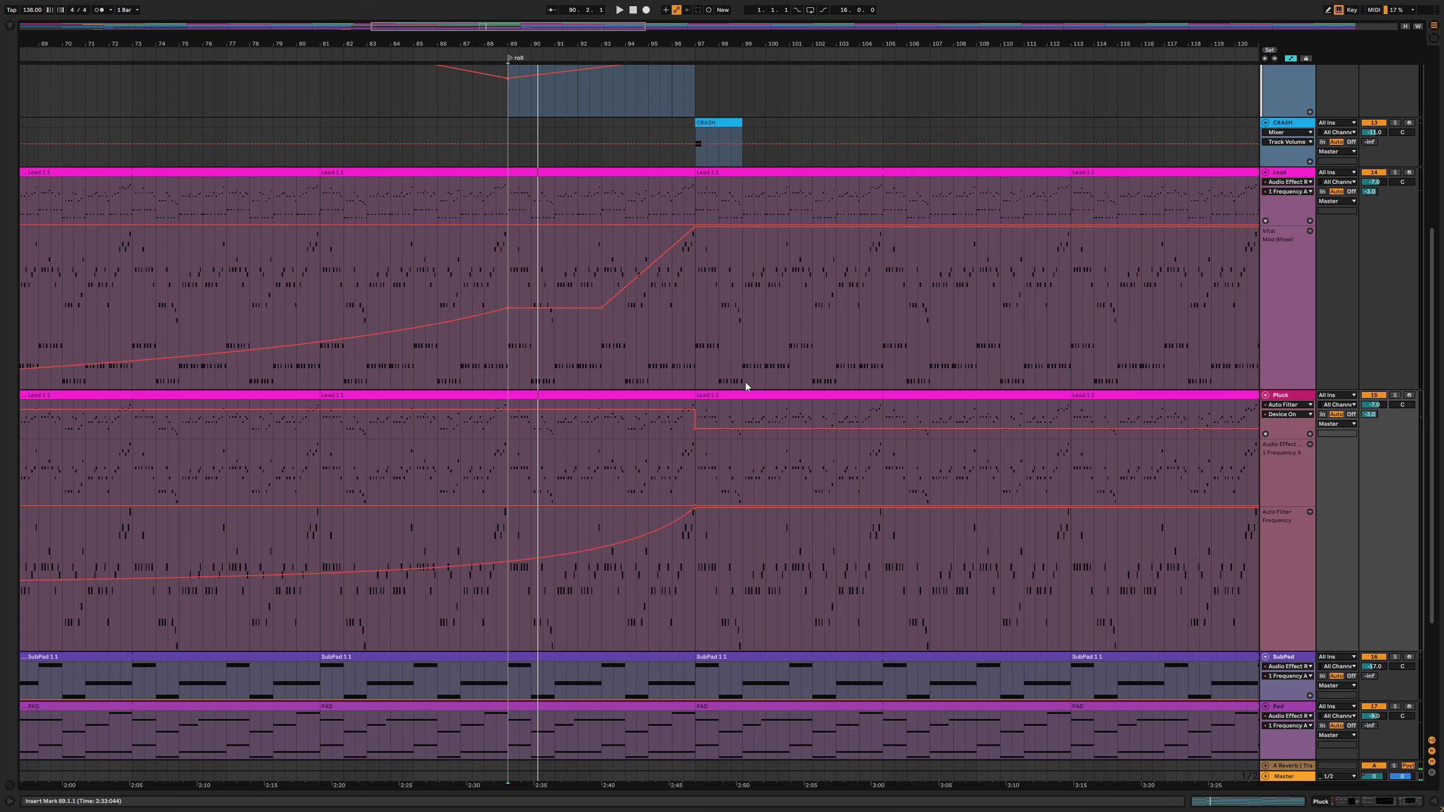
{"action": "left_click", "coordinate": [587, 309]}
{"action": "left_click", "coordinate": [600, 309]}
{"action": "left_click", "coordinate": [507, 308]}
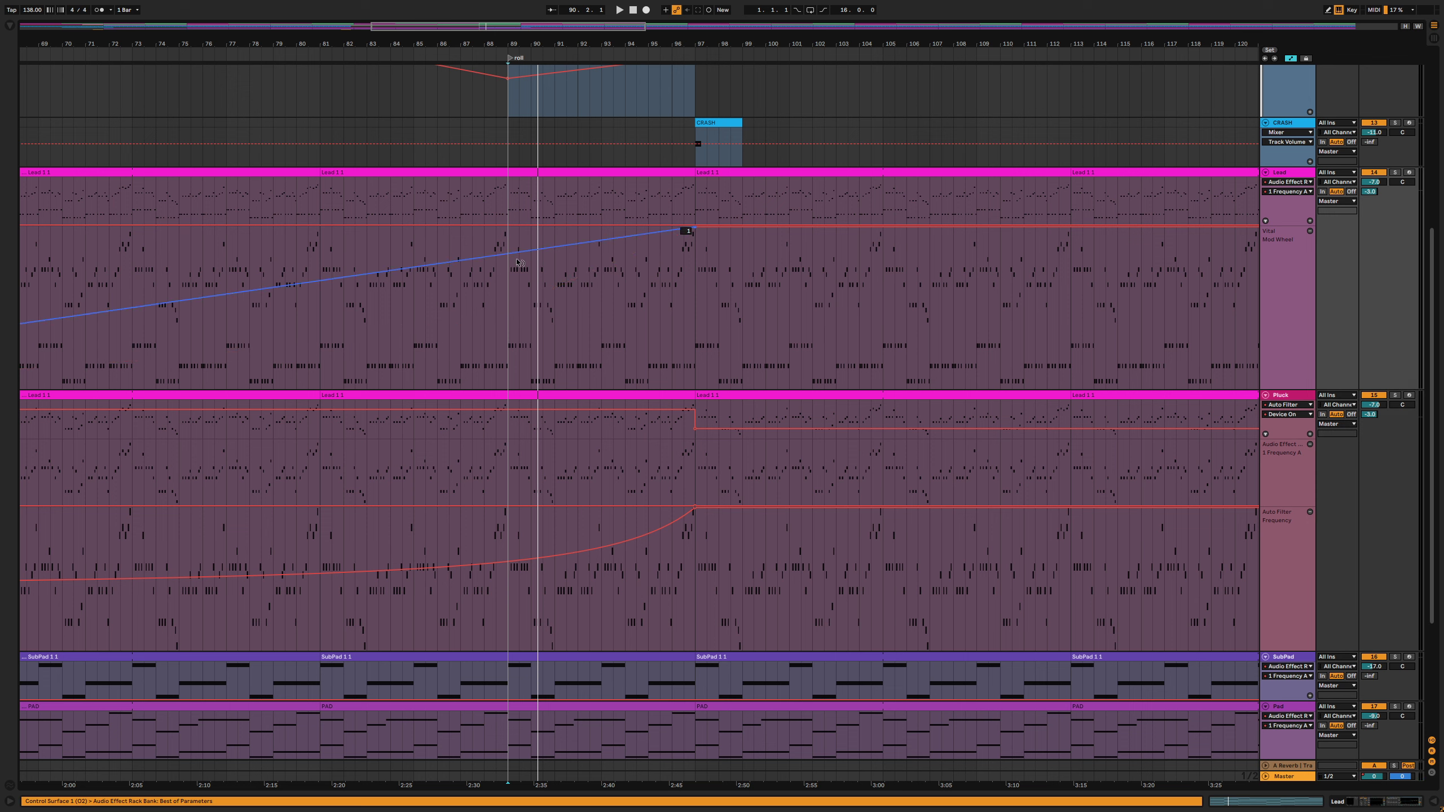
{"action": "left_click_drag", "start_coordinate": [518, 263], "coordinate": [519, 319]}
{"action": "left_click", "coordinate": [519, 264]}
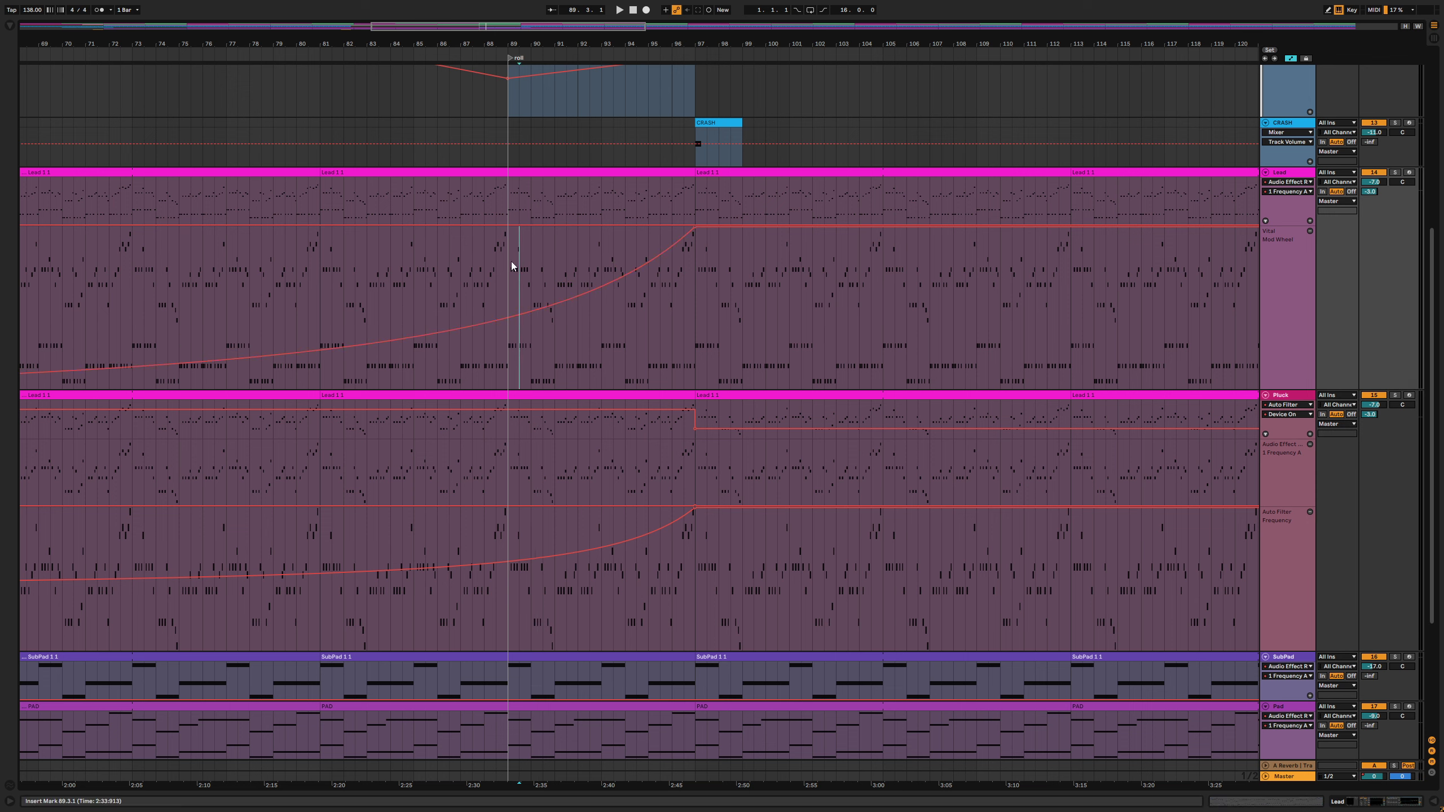
{"action": "left_click", "coordinate": [511, 261]}
{"action": "key", "text": "space"}
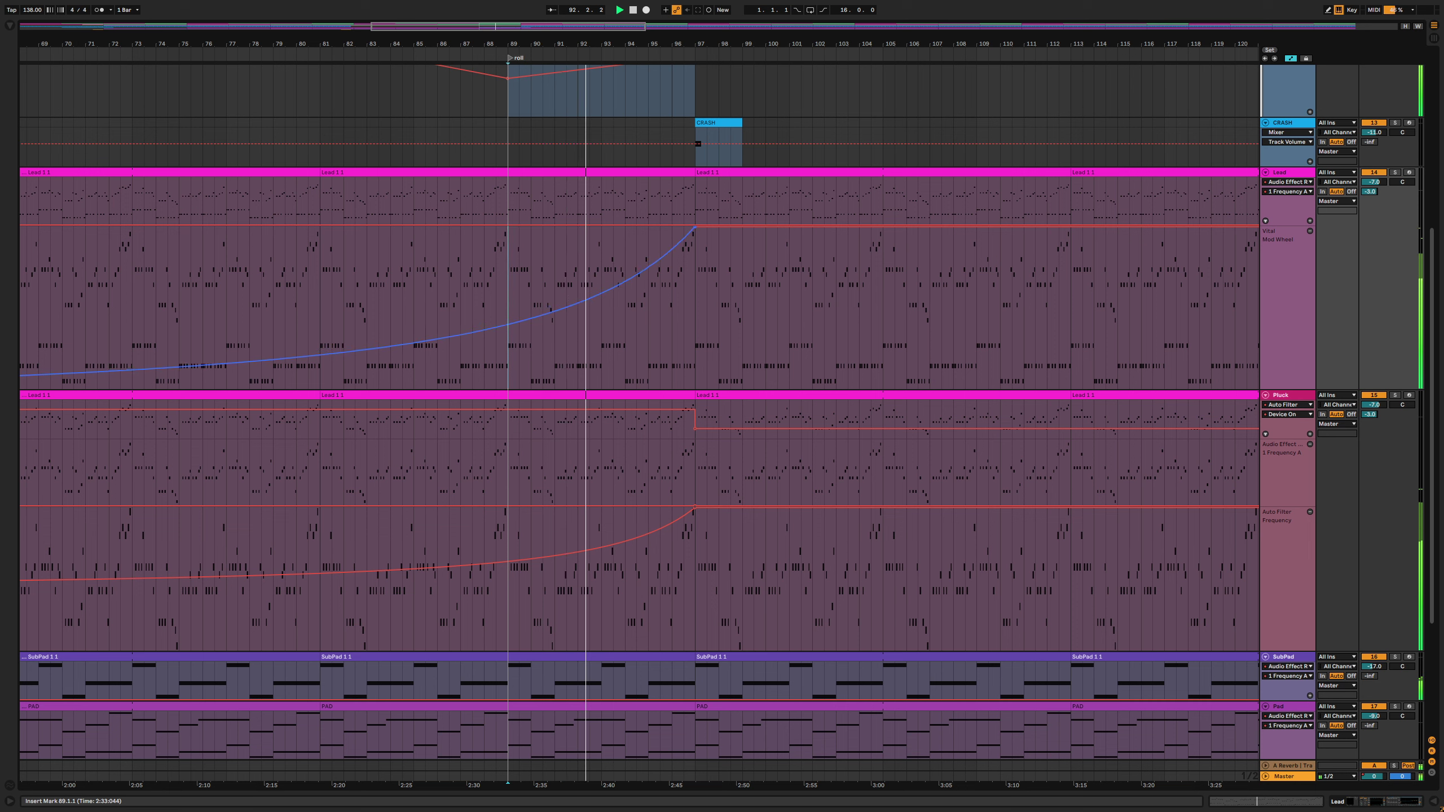
Audition the build-up into the bar 97 drop, playing from bar 89 and again from bar 93
{"action": "left_click", "coordinate": [527, 568]}
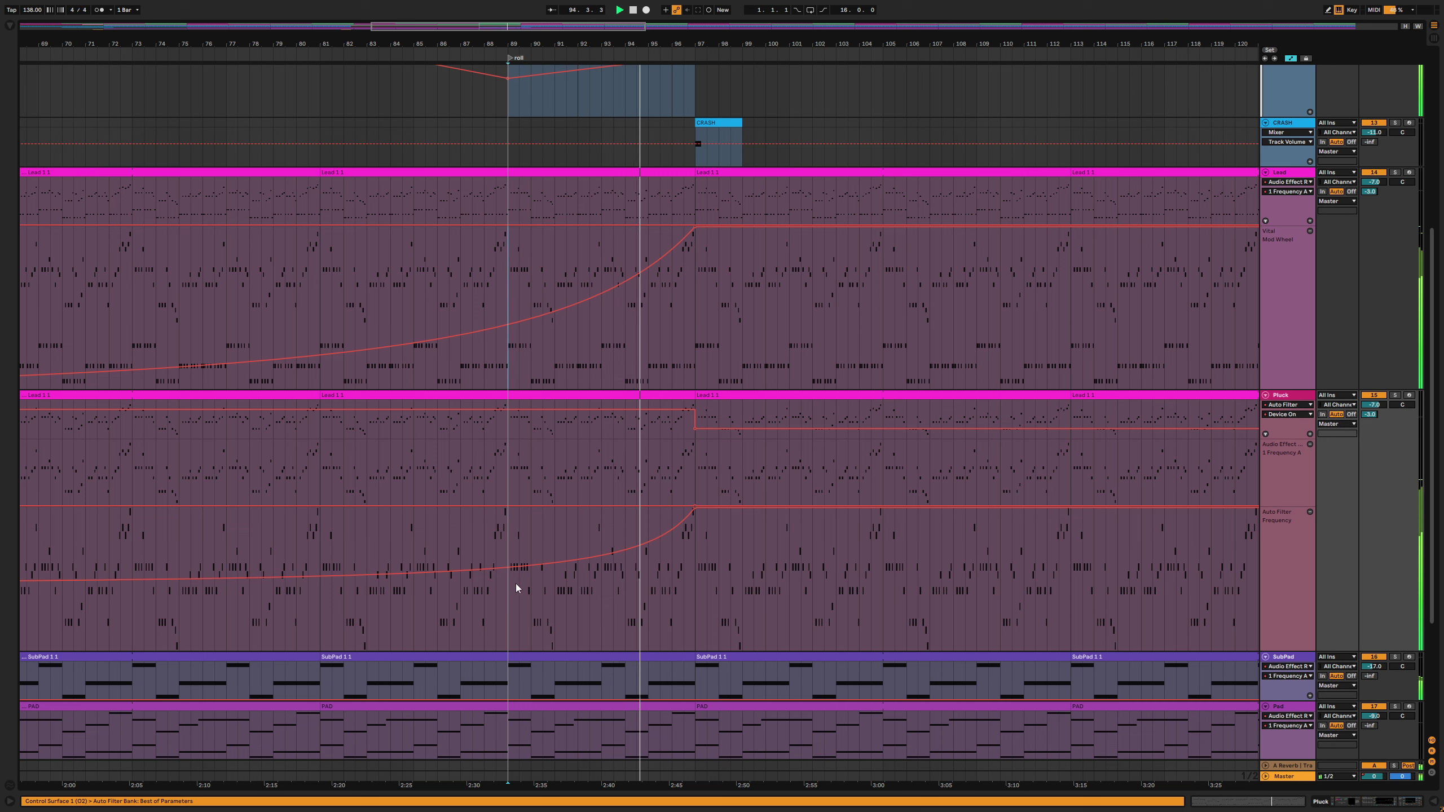
{"action": "left_click", "coordinate": [508, 573]}
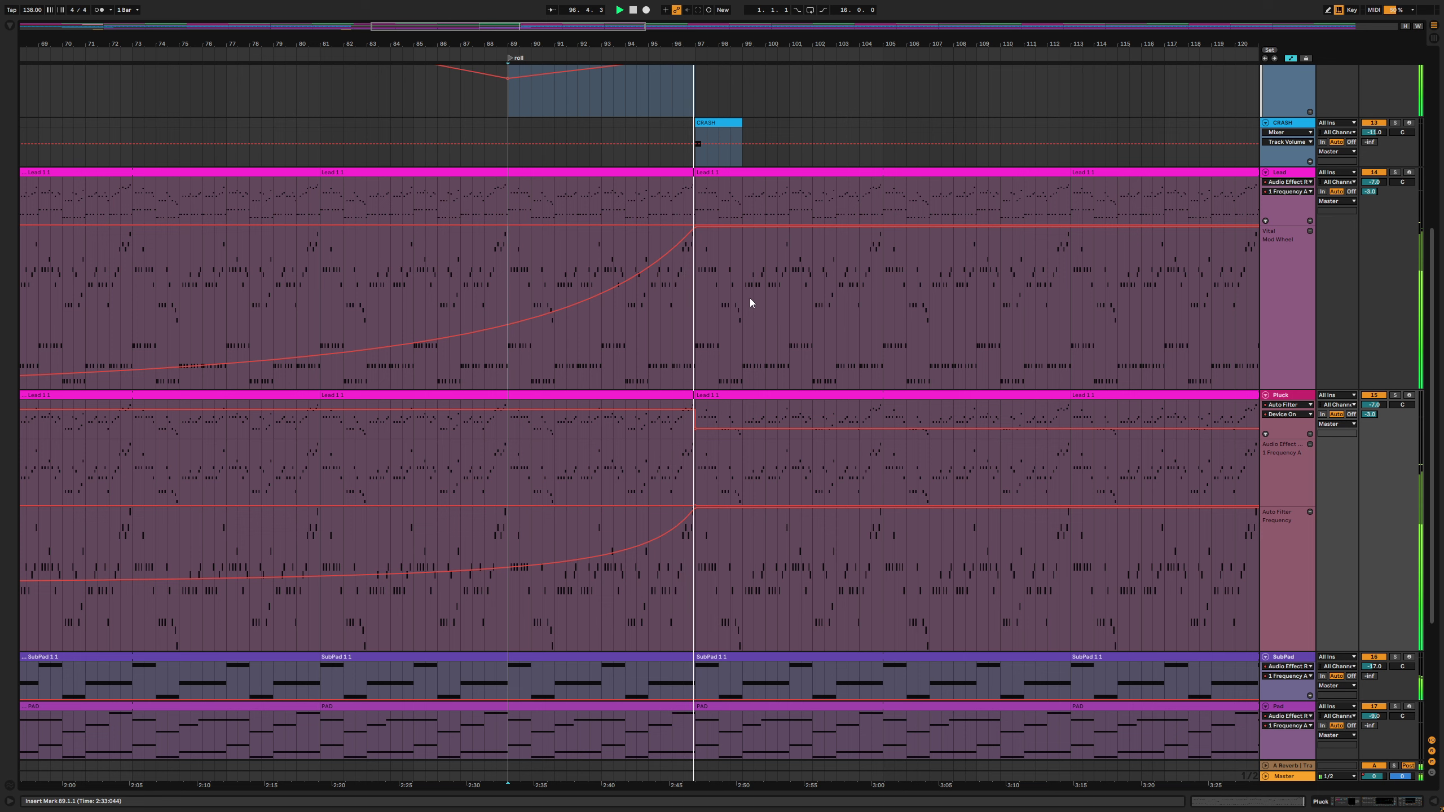
{"action": "key", "text": "space"}
{"action": "scroll", "coordinate": [765, 208], "scroll_direction": "up", "scroll_amount": 2}
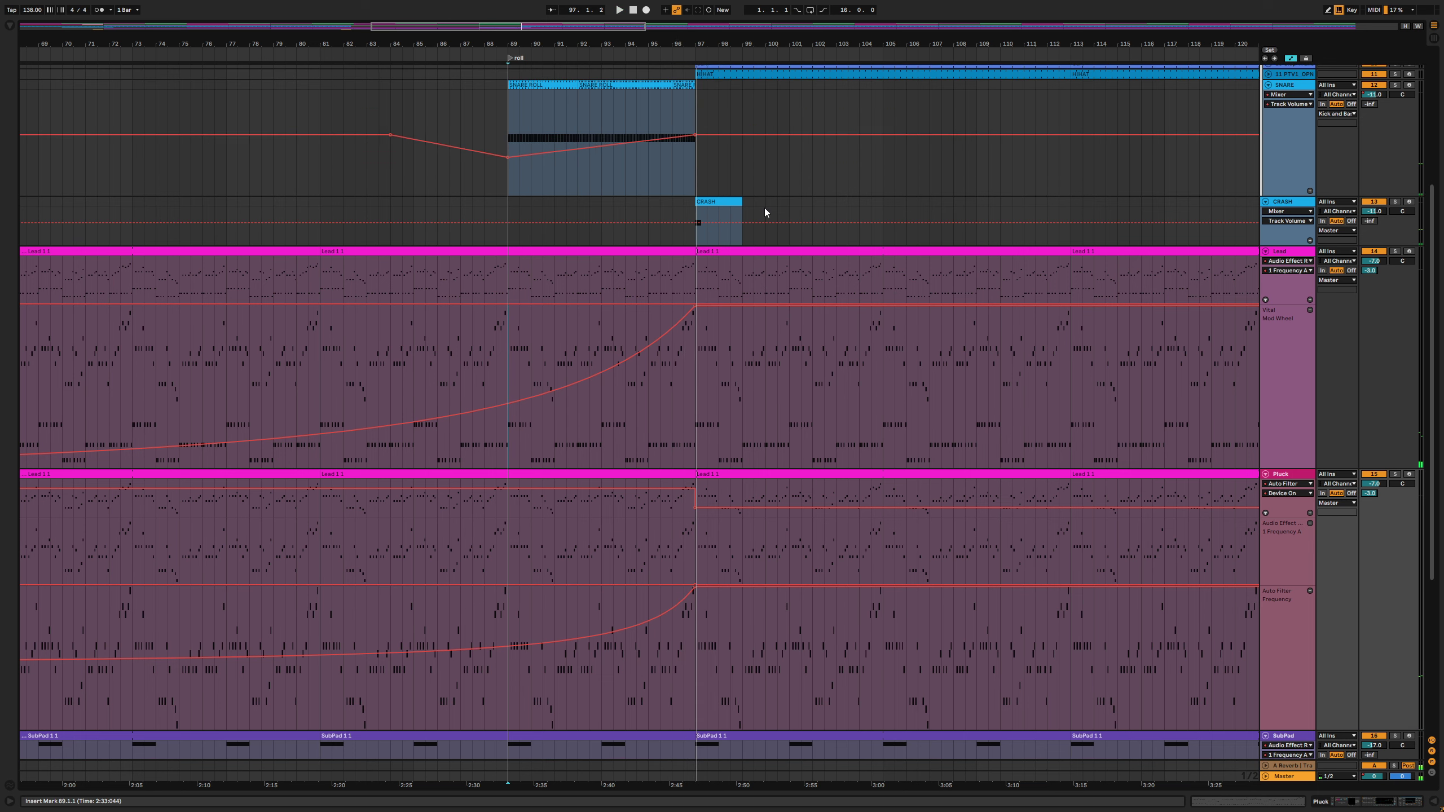
{"action": "scroll", "coordinate": [765, 212], "scroll_direction": "up", "scroll_amount": 6}
{"action": "key", "text": "minus"}
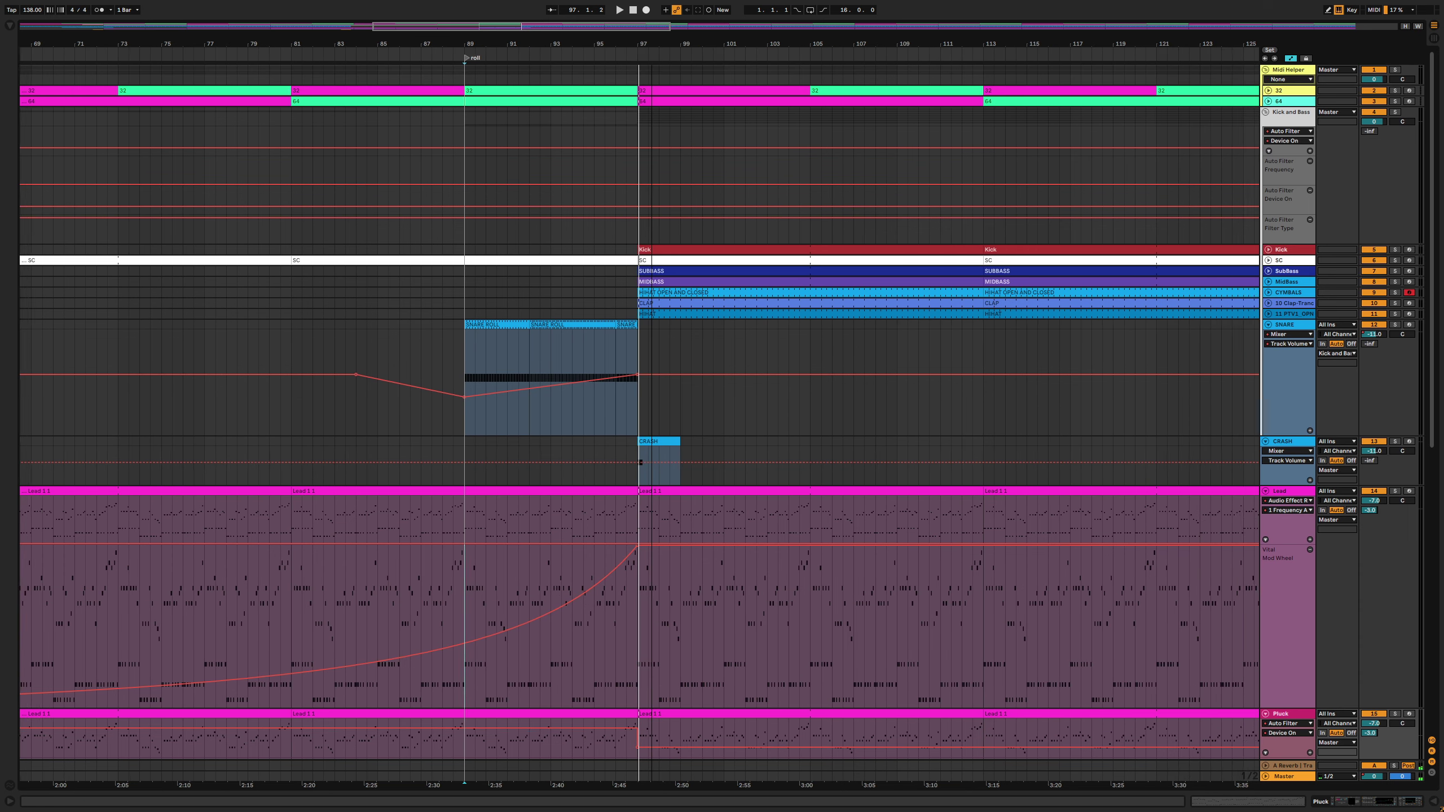
{"action": "key", "text": "plus"}
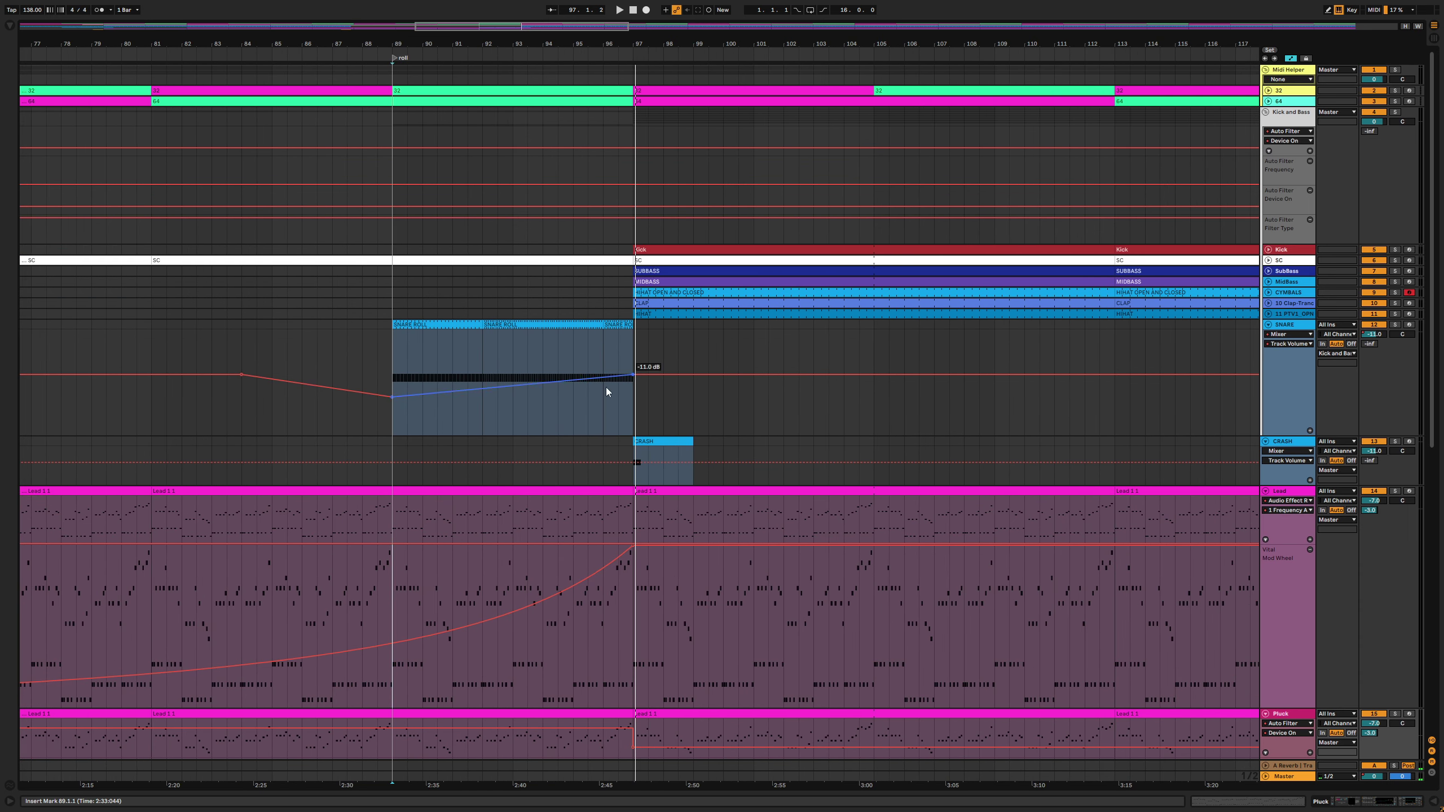
{"action": "left_click", "coordinate": [519, 565]}
{"action": "key", "text": "space"}
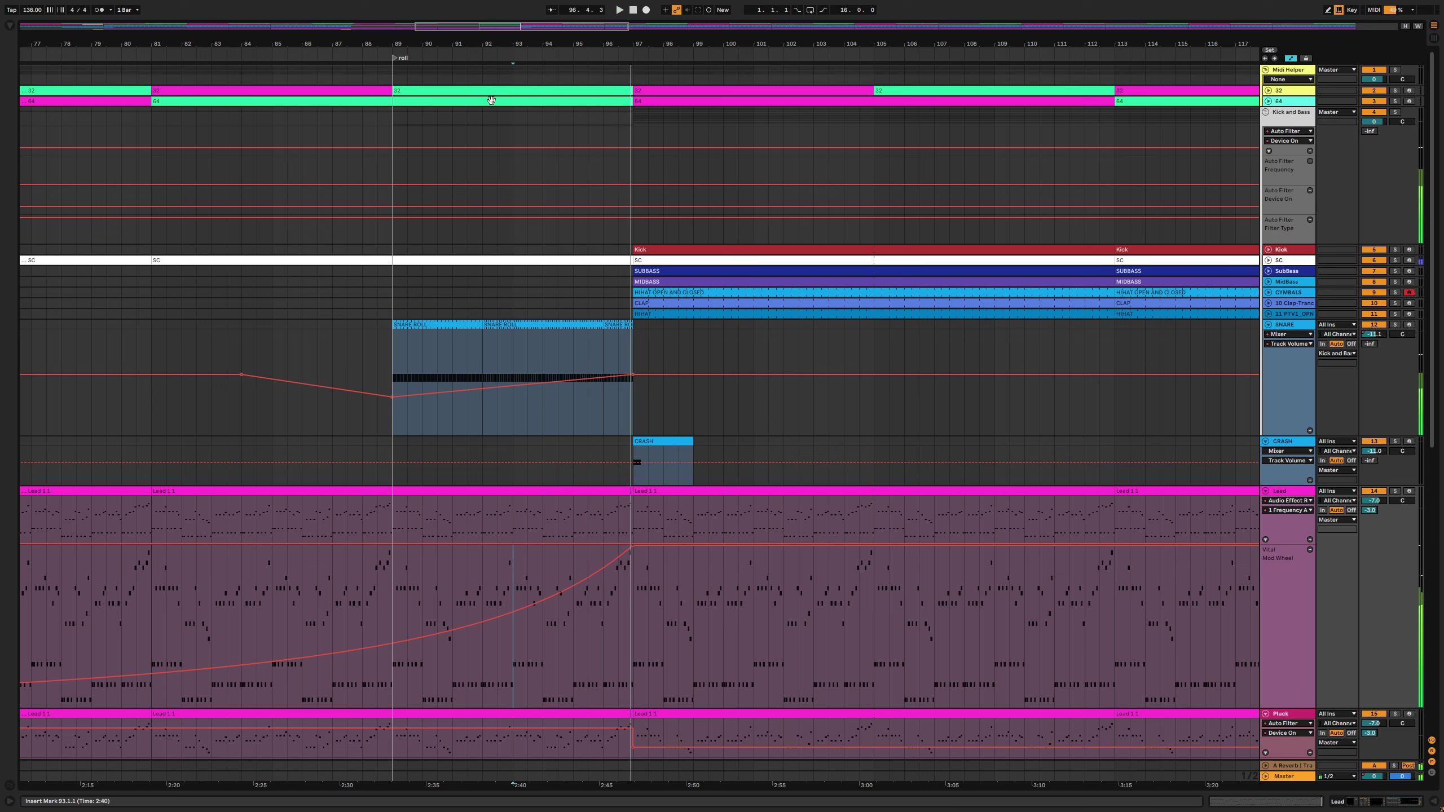
Shorten the snare roll by one bar, moving its final clip to bars 95–96 so the roll ends at bar 96
{"action": "left_click", "coordinate": [618, 324]}
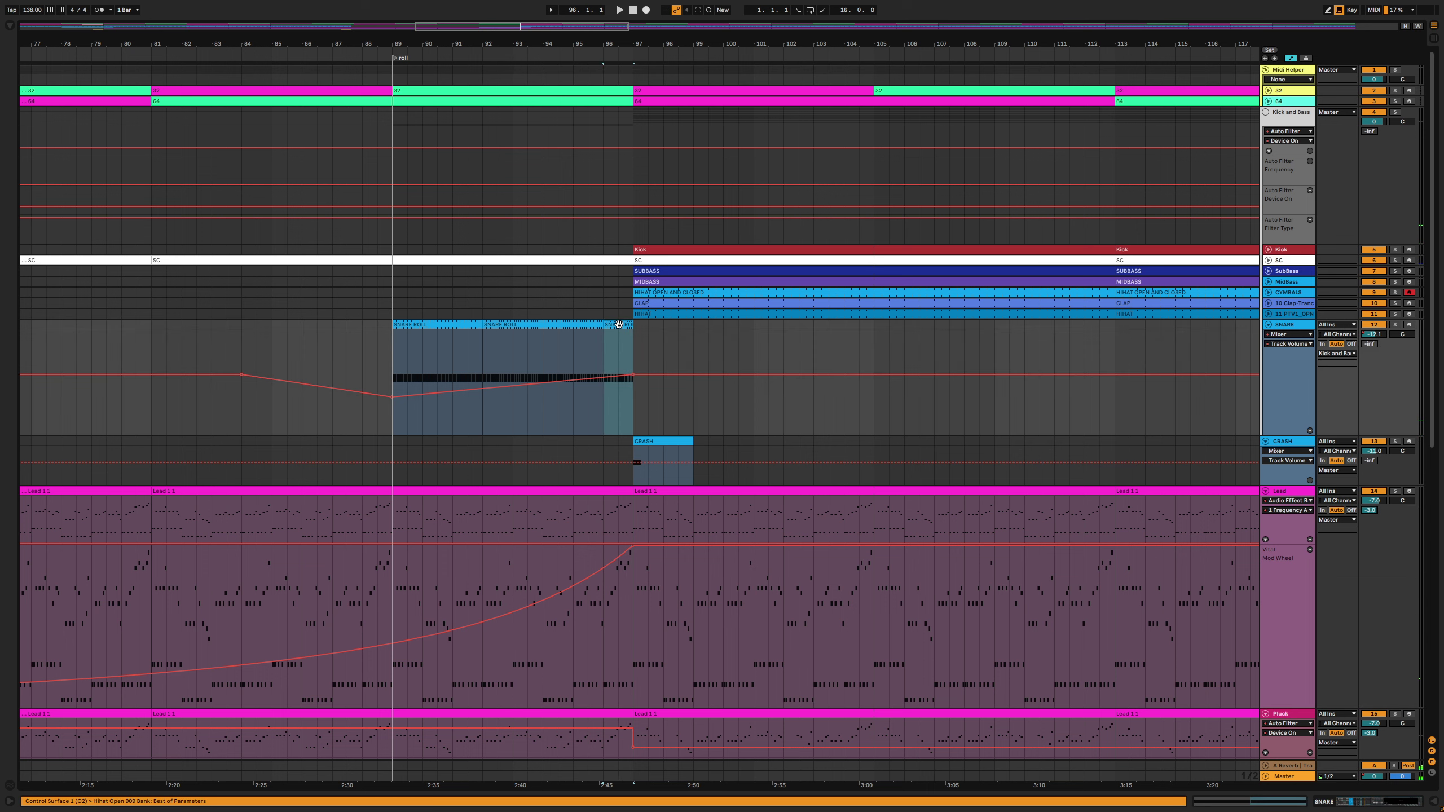
{"action": "left_click", "coordinate": [584, 344]}
{"action": "key", "text": "space"}
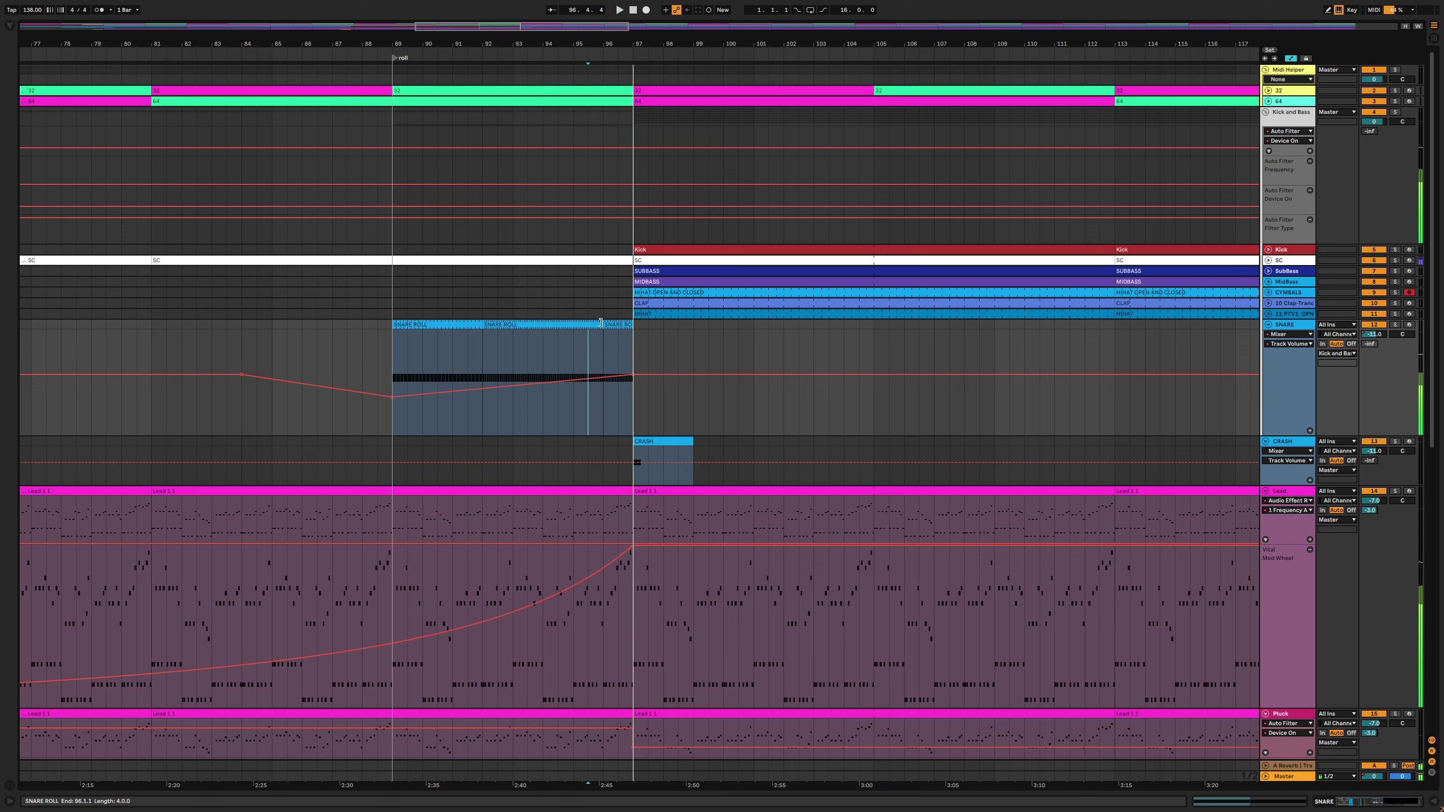
{"action": "mouse_move", "coordinate": [600, 325]}
{"action": "left_mouse_down"}
{"action": "mouse_move", "coordinate": [570, 325]}
{"action": "mouse_move", "coordinate": [582, 324]}
{"action": "left_mouse_up"}
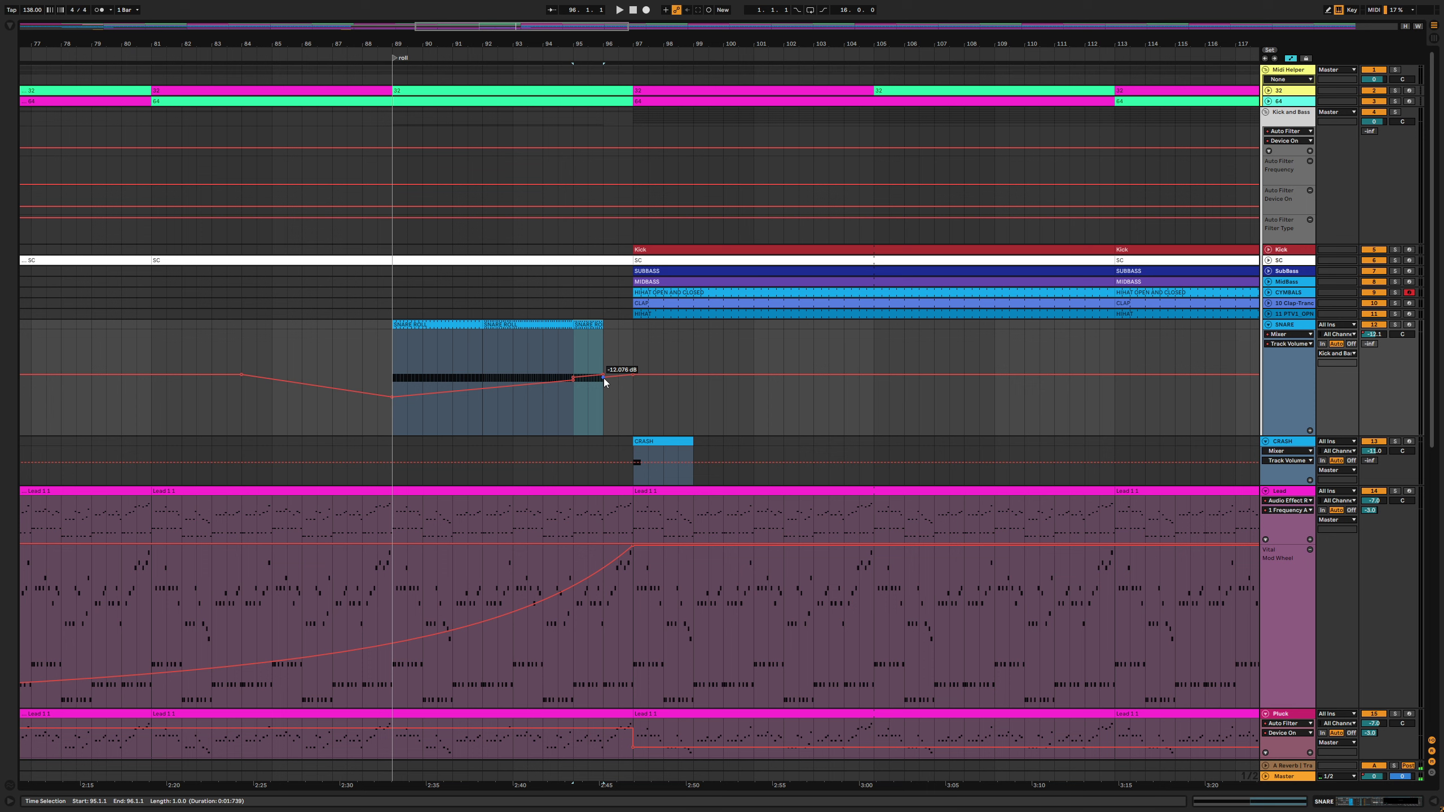
Clean up the snare's Track Volume ramp so it rises straight to bar 96, and audition it from 94.3
{"action": "mouse_move", "coordinate": [572, 382]}
{"action": "left_click_drag", "start_coordinate": [571, 388], "coordinate": [574, 387]}
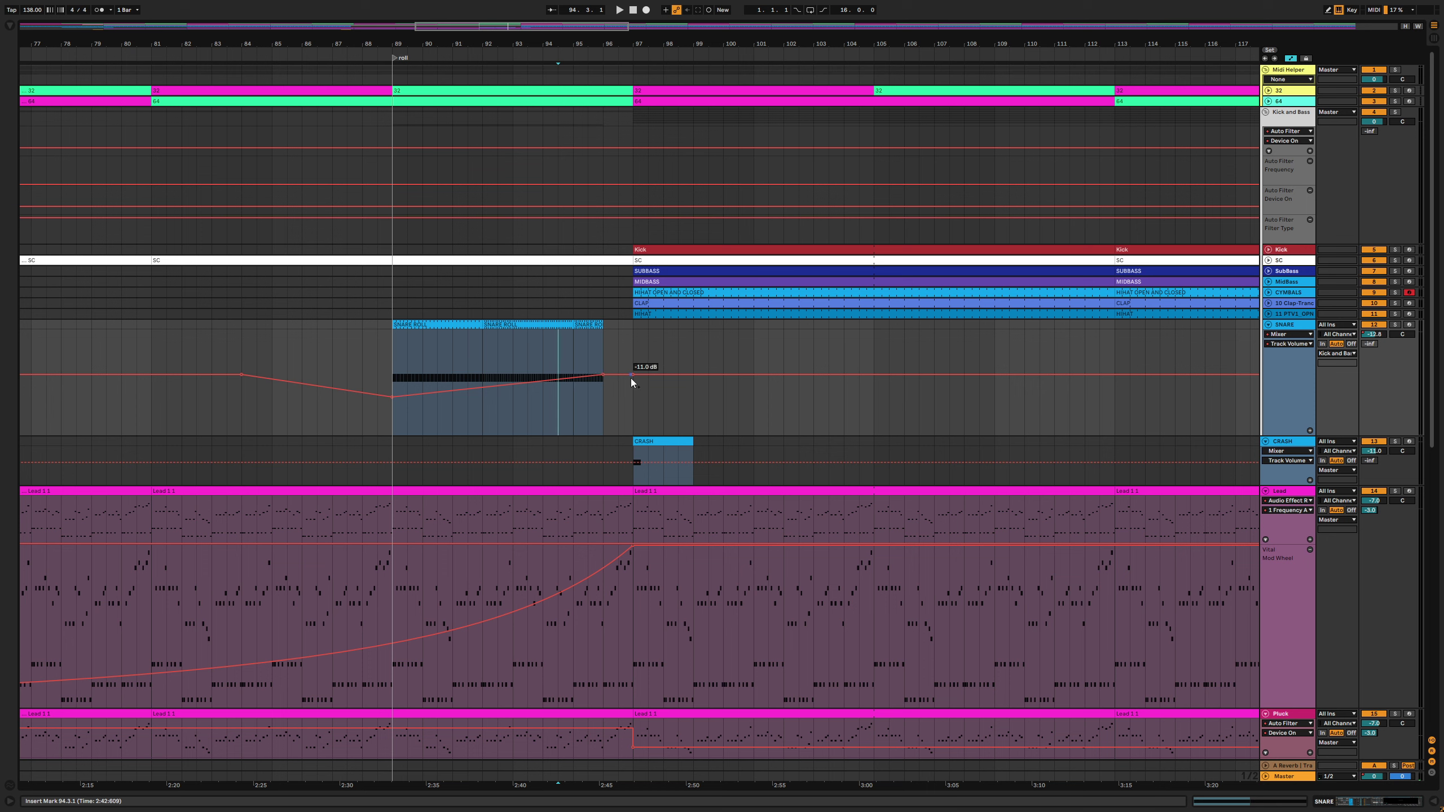
{"action": "key", "text": "space"}
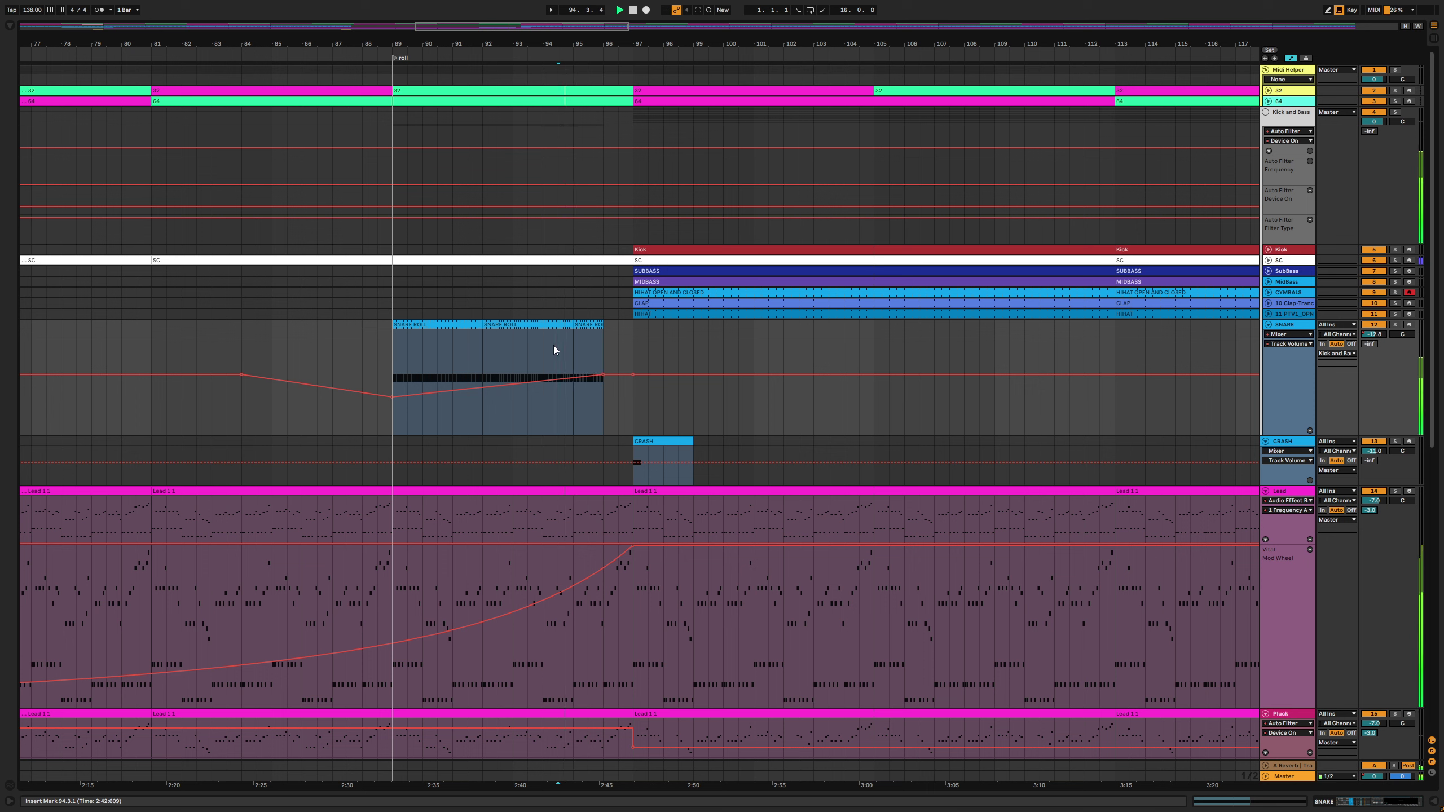
{"action": "key", "text": "space"}
Move the CRASH clip one bar earlier to start at bar 96, audition the transition and save the Set
{"action": "mouse_move", "coordinate": [645, 452]}
{"action": "left_mouse_down"}
{"action": "mouse_move", "coordinate": [600, 449]}
{"action": "mouse_move", "coordinate": [619, 444]}
{"action": "left_mouse_up"}
{"action": "left_click", "coordinate": [552, 445]}
{"action": "key", "text": "space"}
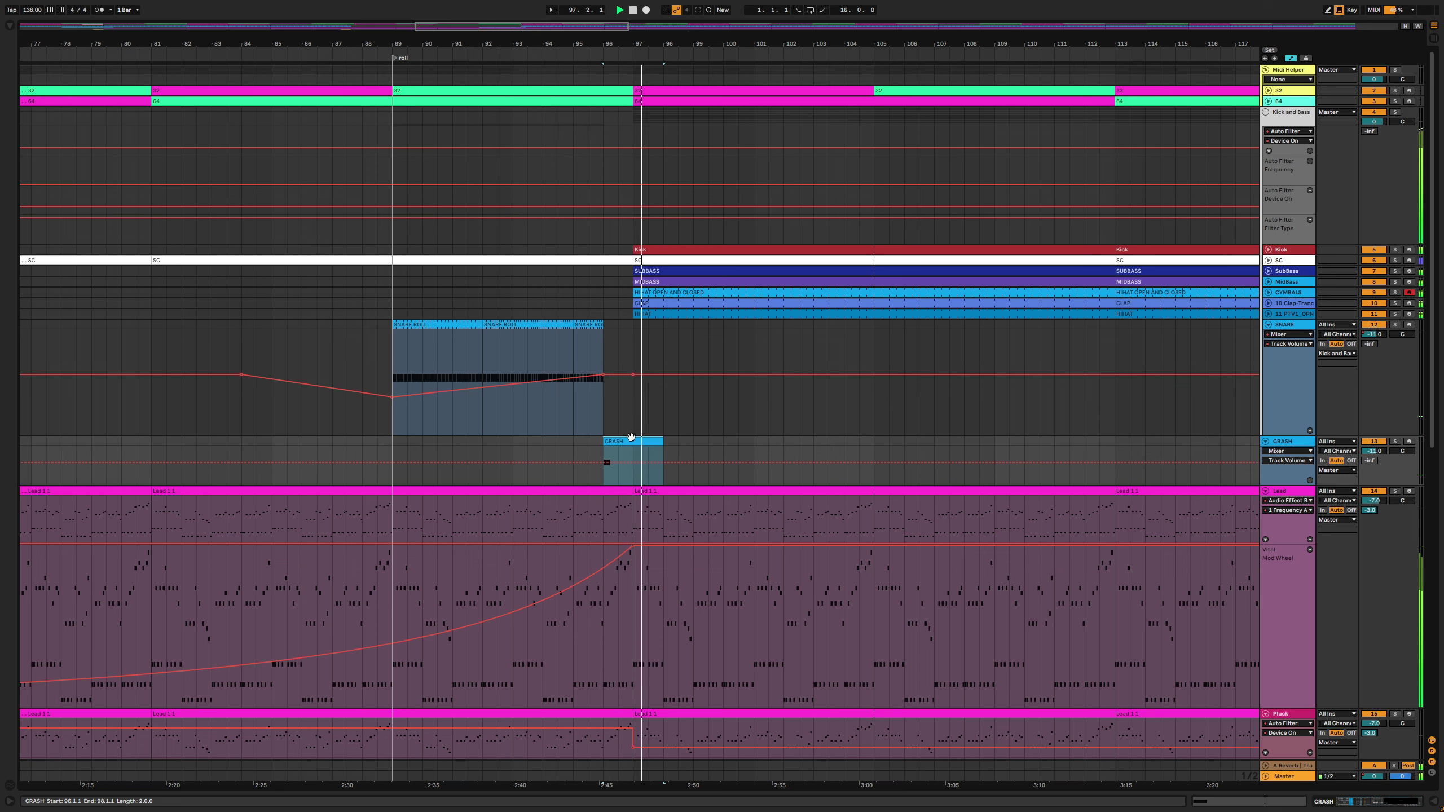
{"action": "key", "text": "space"}
{"action": "scroll", "coordinate": [632, 402], "scroll_direction": "down", "scroll_amount": 3}
{"action": "scroll", "coordinate": [632, 402], "scroll_direction": "down", "scroll_amount": 6}
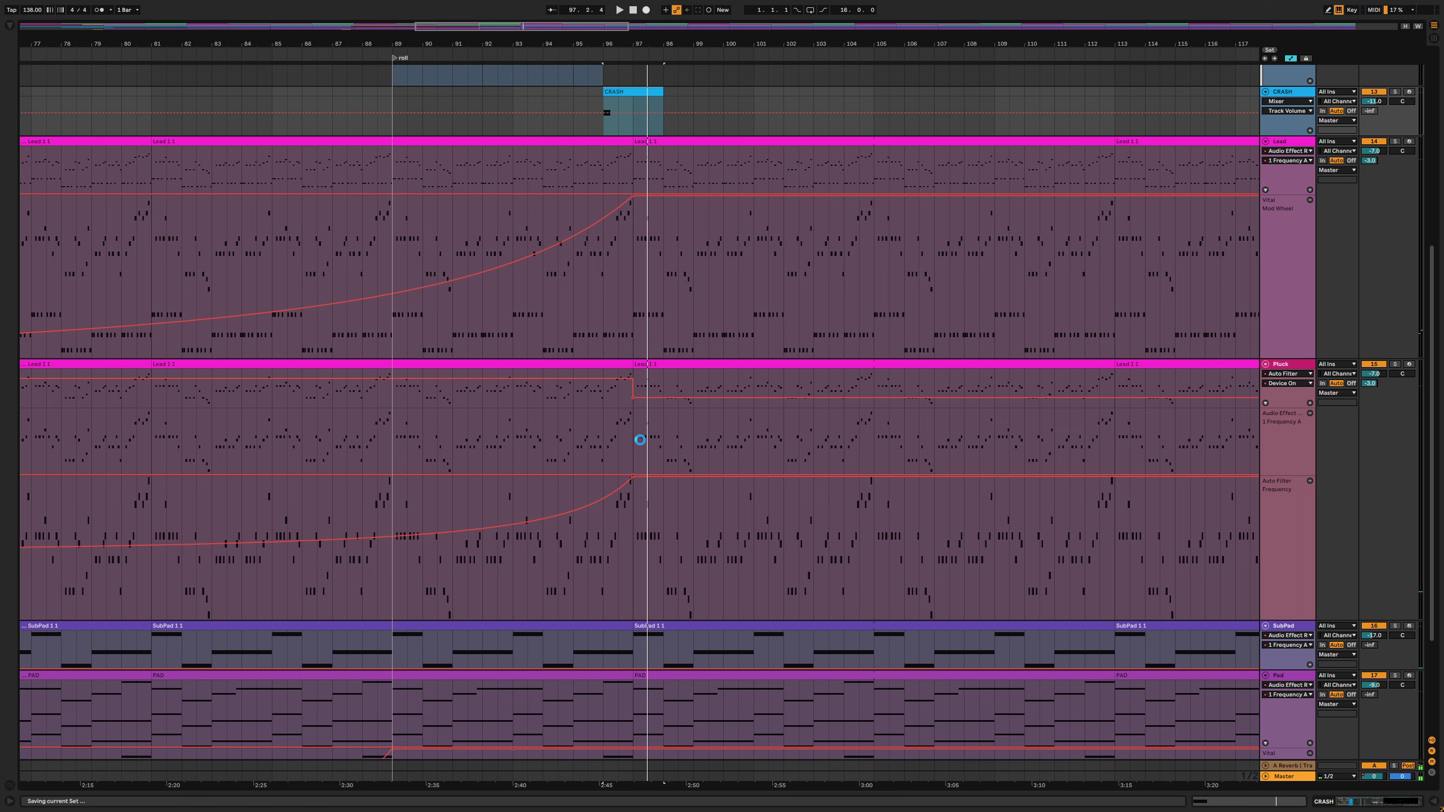
Review the tracks' automation lanes and inspect the device chains of the SNARE and Kick and Bass tracks
{"action": "scroll", "coordinate": [585, 432], "scroll_direction": "down", "scroll_amount": 4}
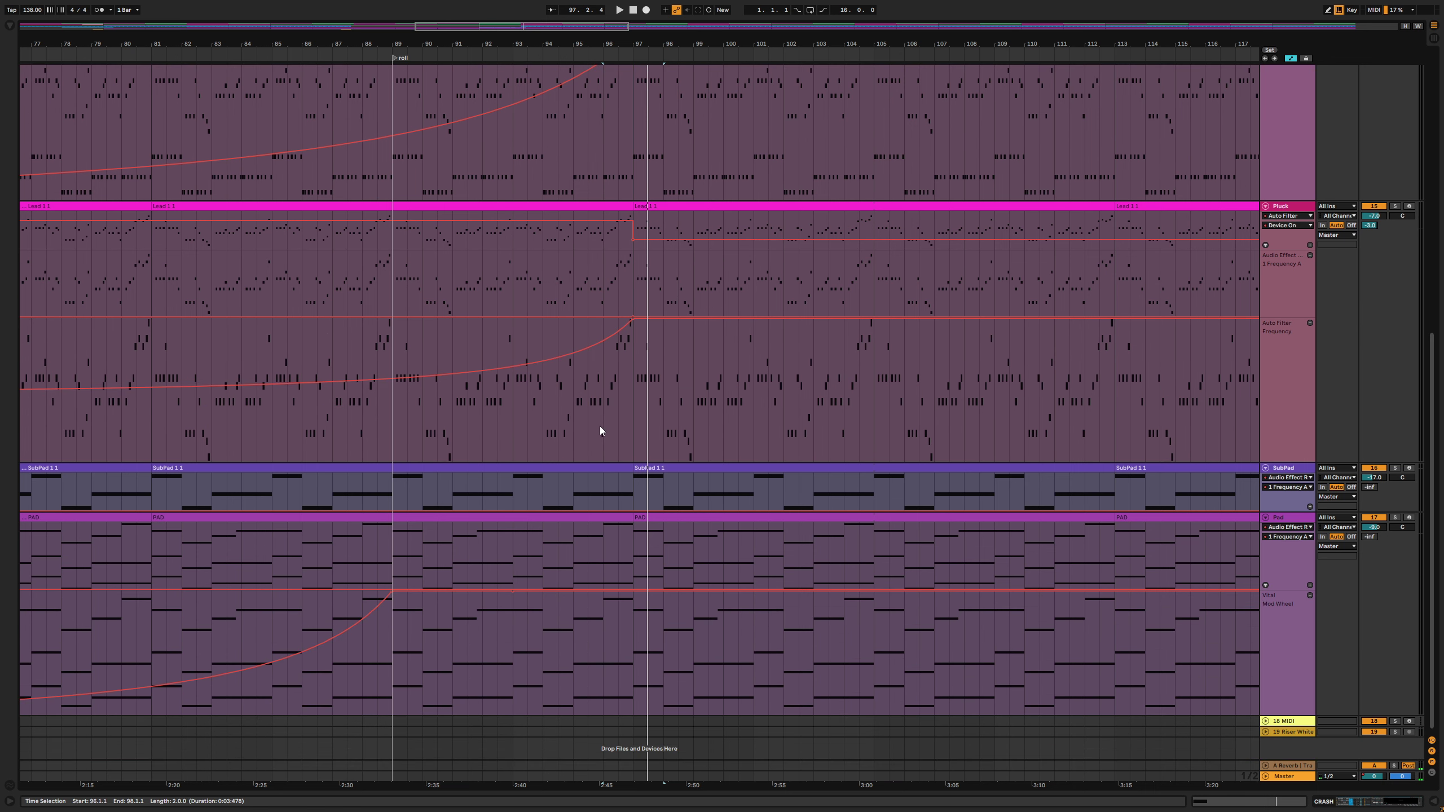
{"action": "scroll", "coordinate": [601, 424], "scroll_direction": "up", "scroll_amount": 2}
{"action": "scroll", "coordinate": [601, 418], "scroll_direction": "up", "scroll_amount": 9}
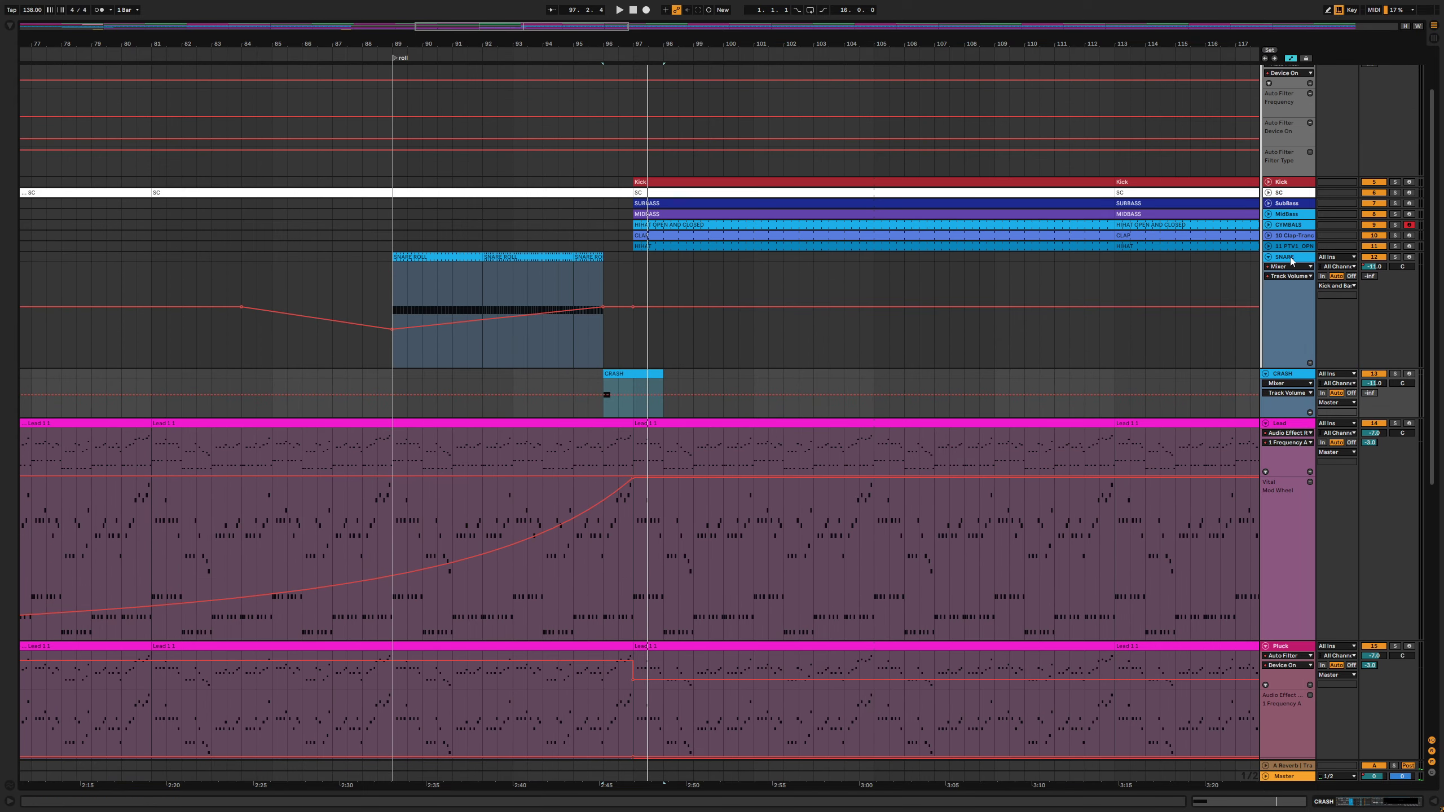
{"action": "left_click", "coordinate": [1288, 258]}
{"action": "scroll", "coordinate": [1215, 323], "scroll_direction": "down", "scroll_amount": 1}
{"action": "scroll", "coordinate": [1205, 316], "scroll_direction": "up", "scroll_amount": 3}
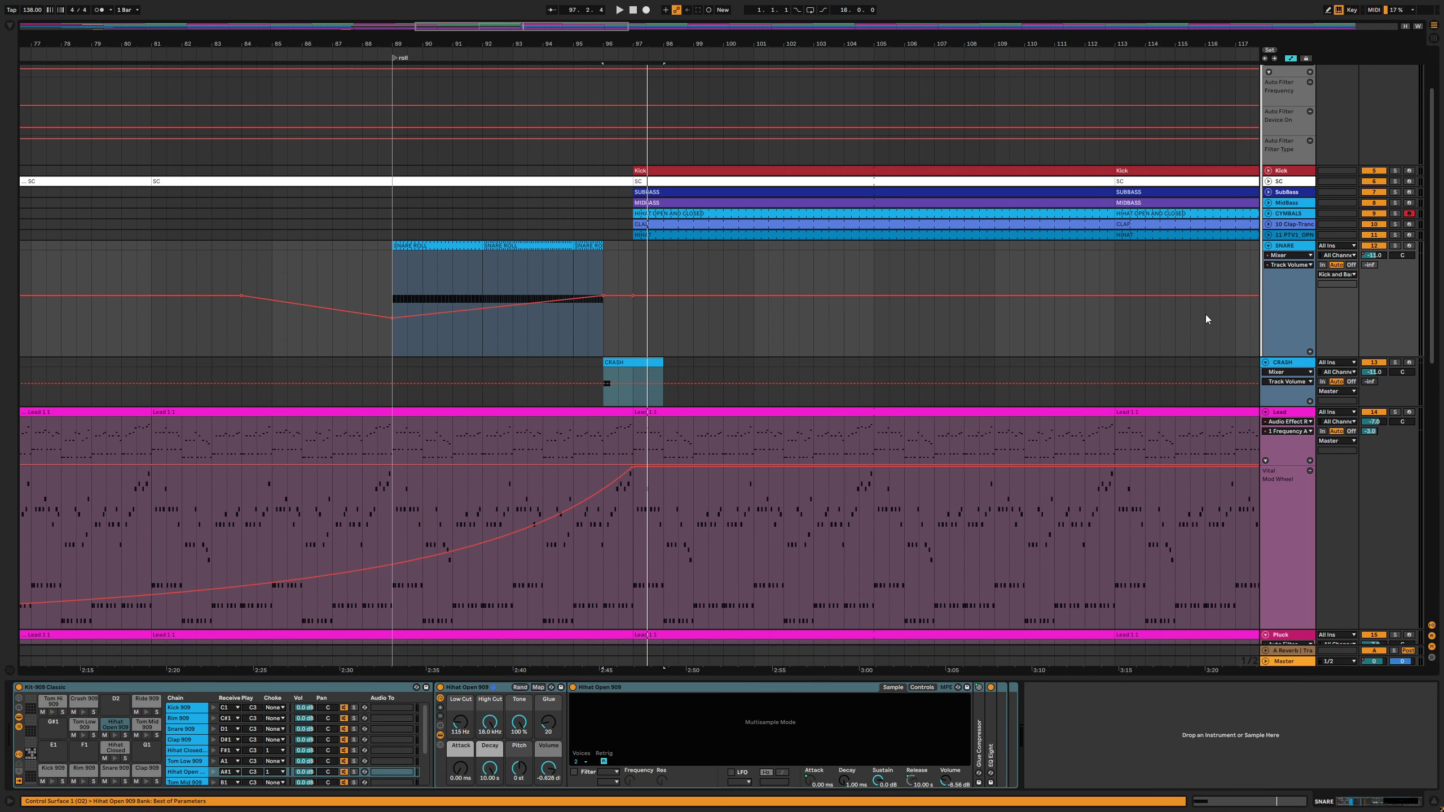
{"action": "left_click", "coordinate": [1292, 123]}
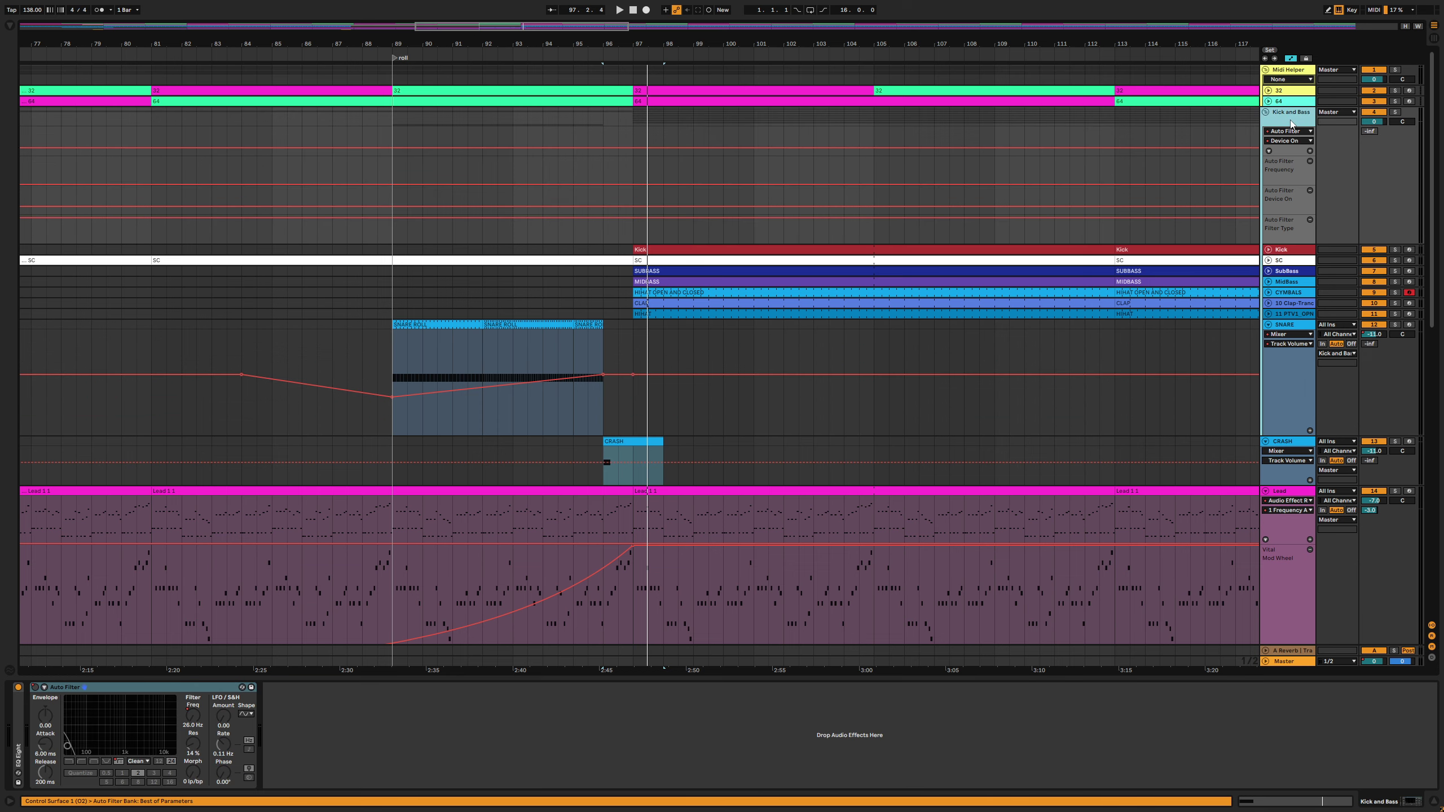
{"action": "scroll", "coordinate": [904, 387], "scroll_direction": "down", "scroll_amount": 10}
Show the Lead's Audio Effect Rack Frequency macro automation and enlarge its lane around bar 97
{"action": "left_click", "coordinate": [1279, 234]}
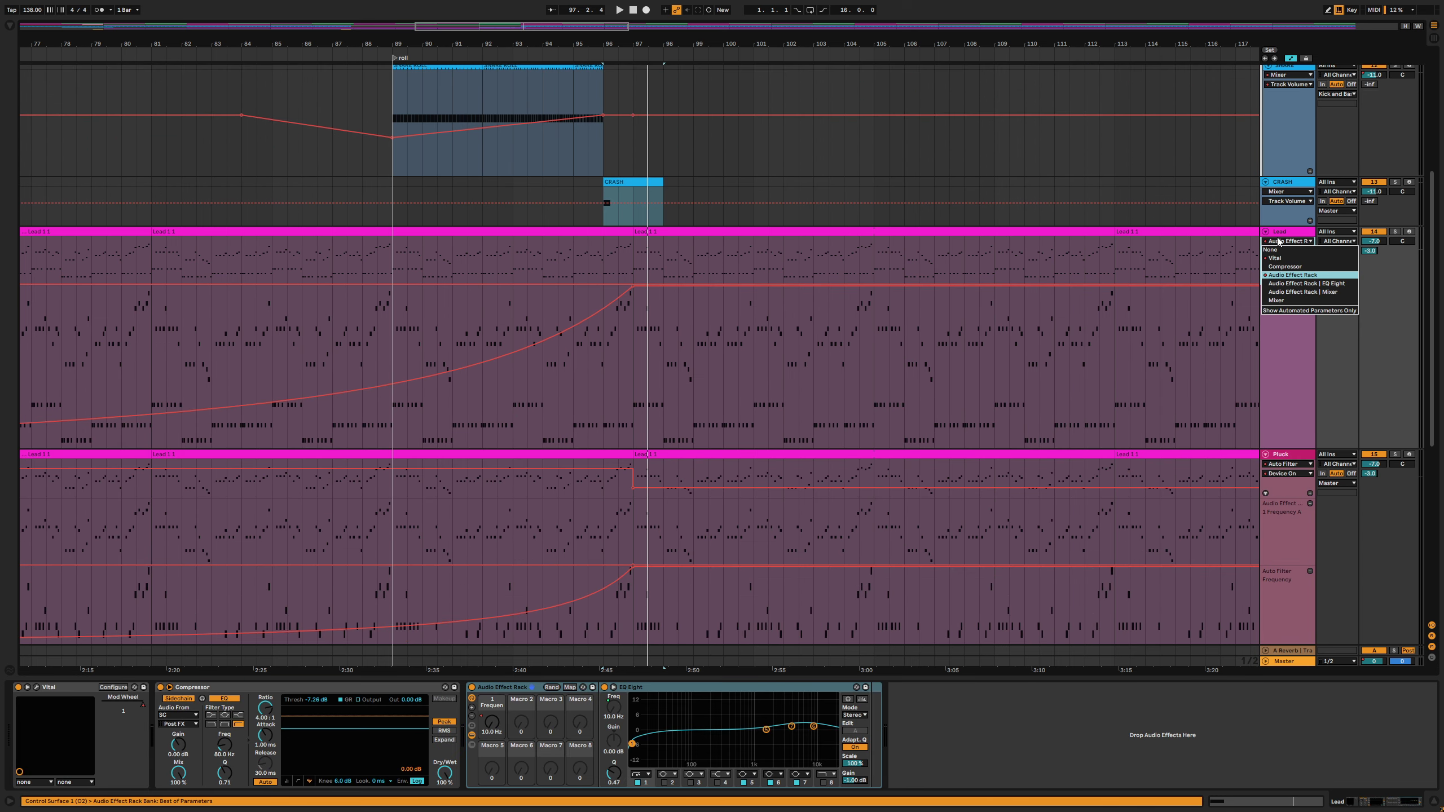
{"action": "right_click", "coordinate": [488, 729]}
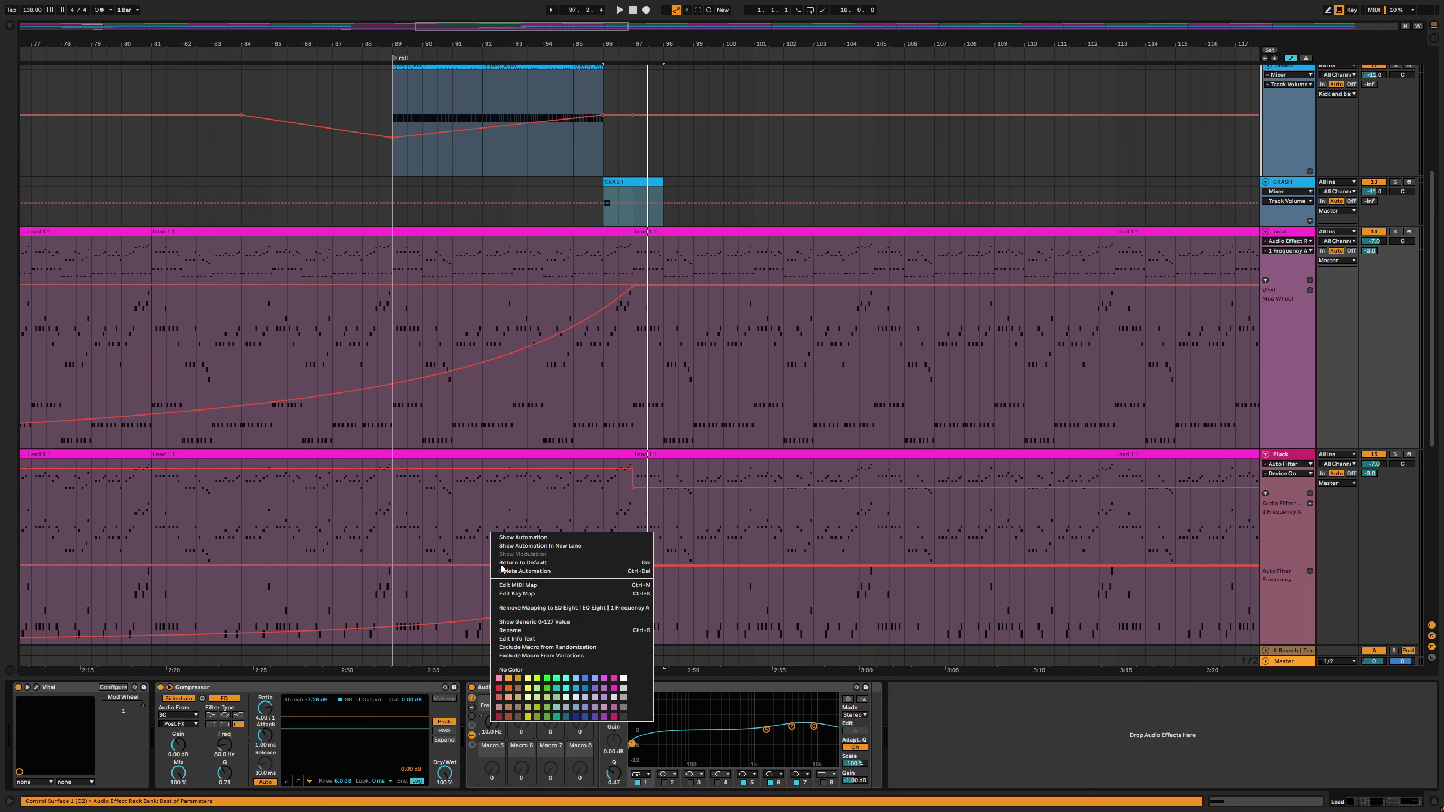
{"action": "left_click", "coordinate": [507, 537]}
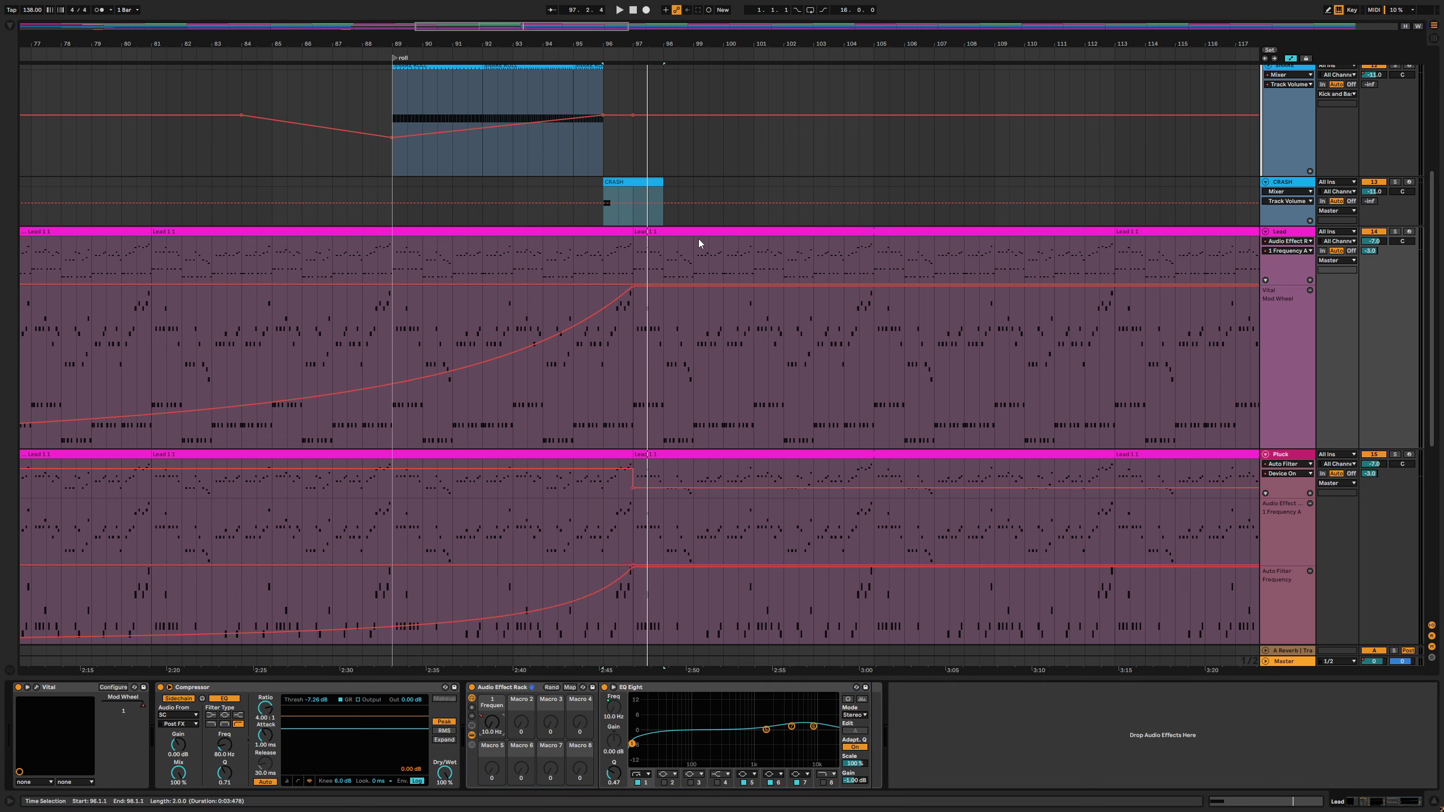
{"action": "left_click", "coordinate": [1293, 313]}
{"action": "left_click", "coordinate": [1287, 270]}
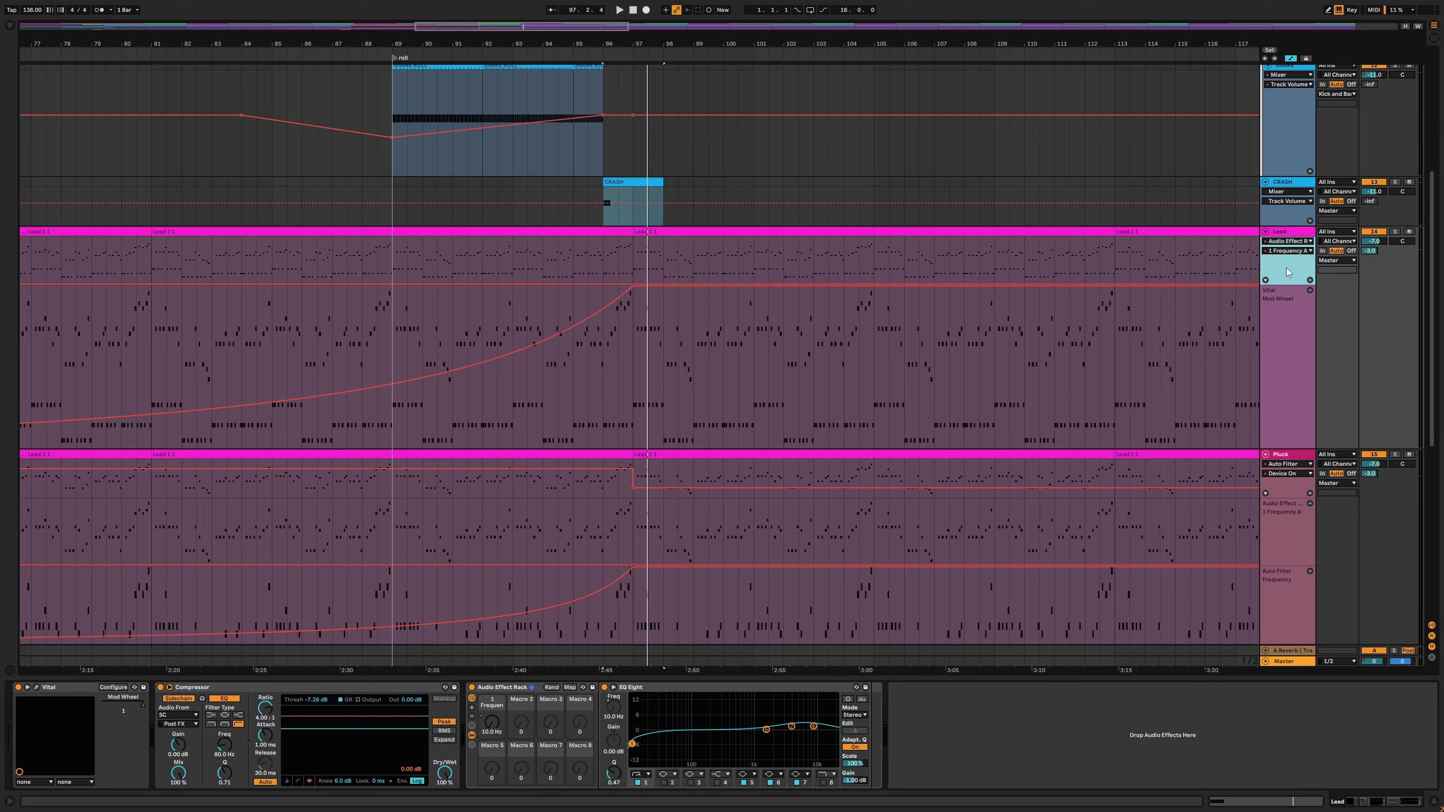
{"action": "left_click", "coordinate": [1288, 236]}
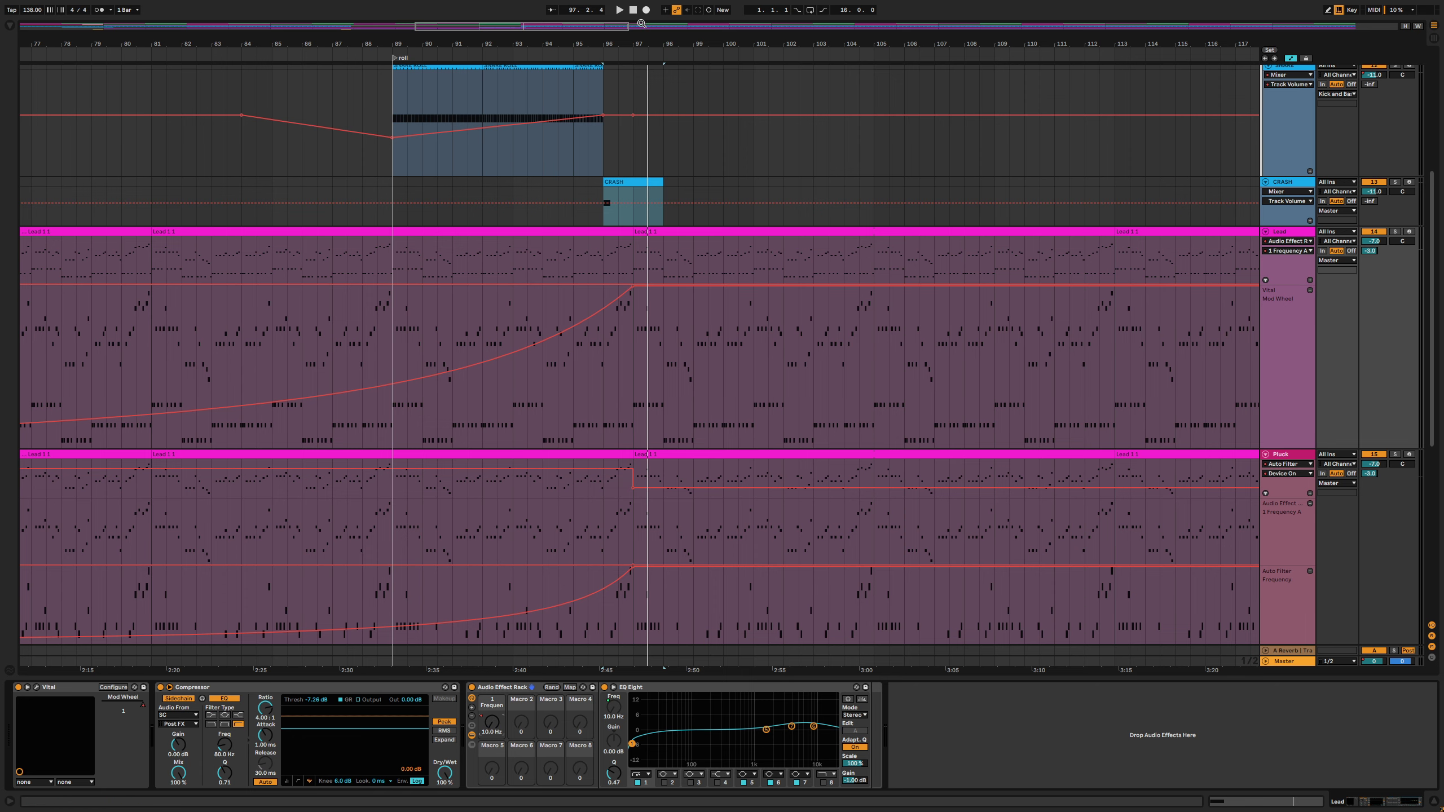
{"action": "left_click_drag", "start_coordinate": [627, 45], "coordinate": [627, 171]}
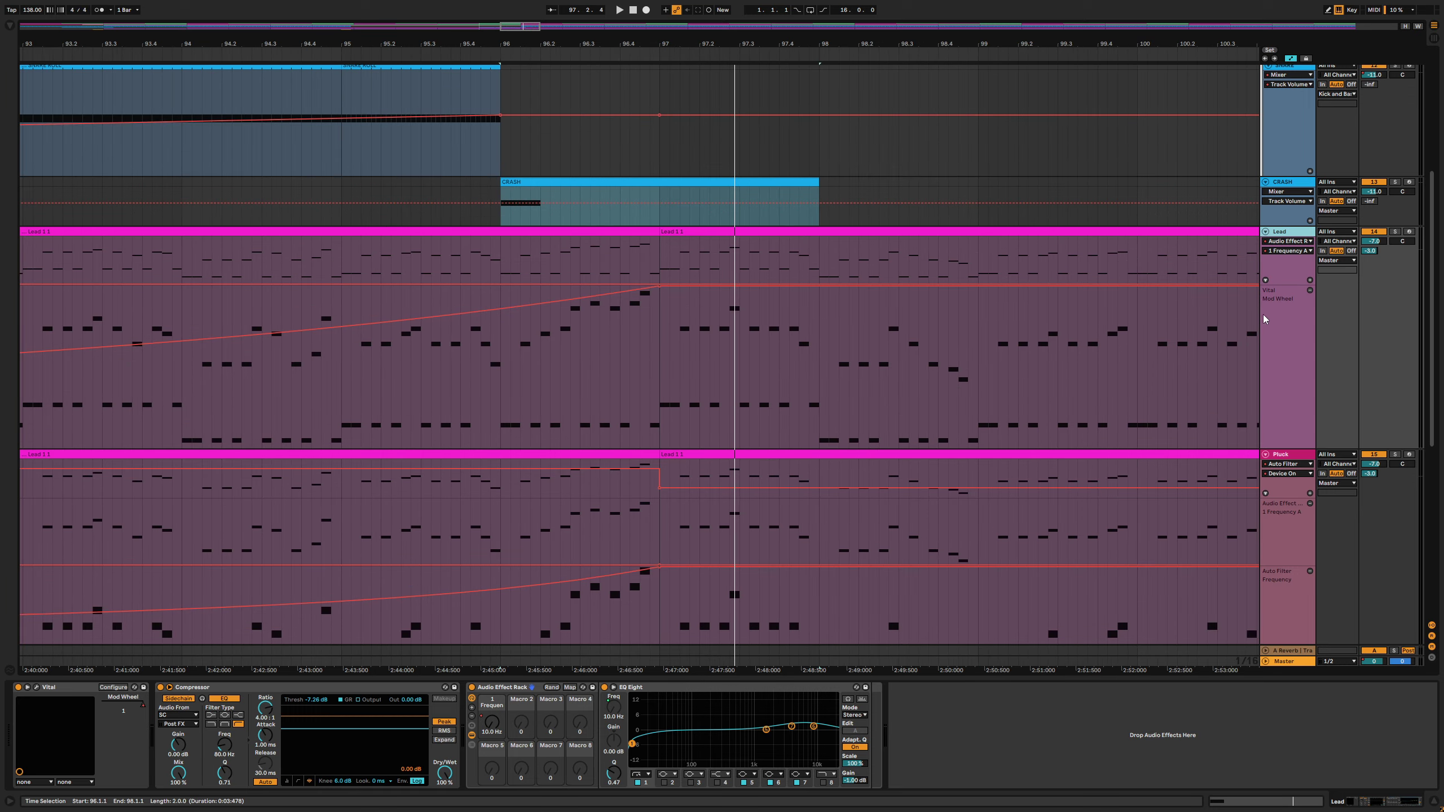
{"action": "left_click", "coordinate": [1281, 284]}
{"action": "left_click_drag", "start_coordinate": [1282, 305], "coordinate": [1281, 421]}
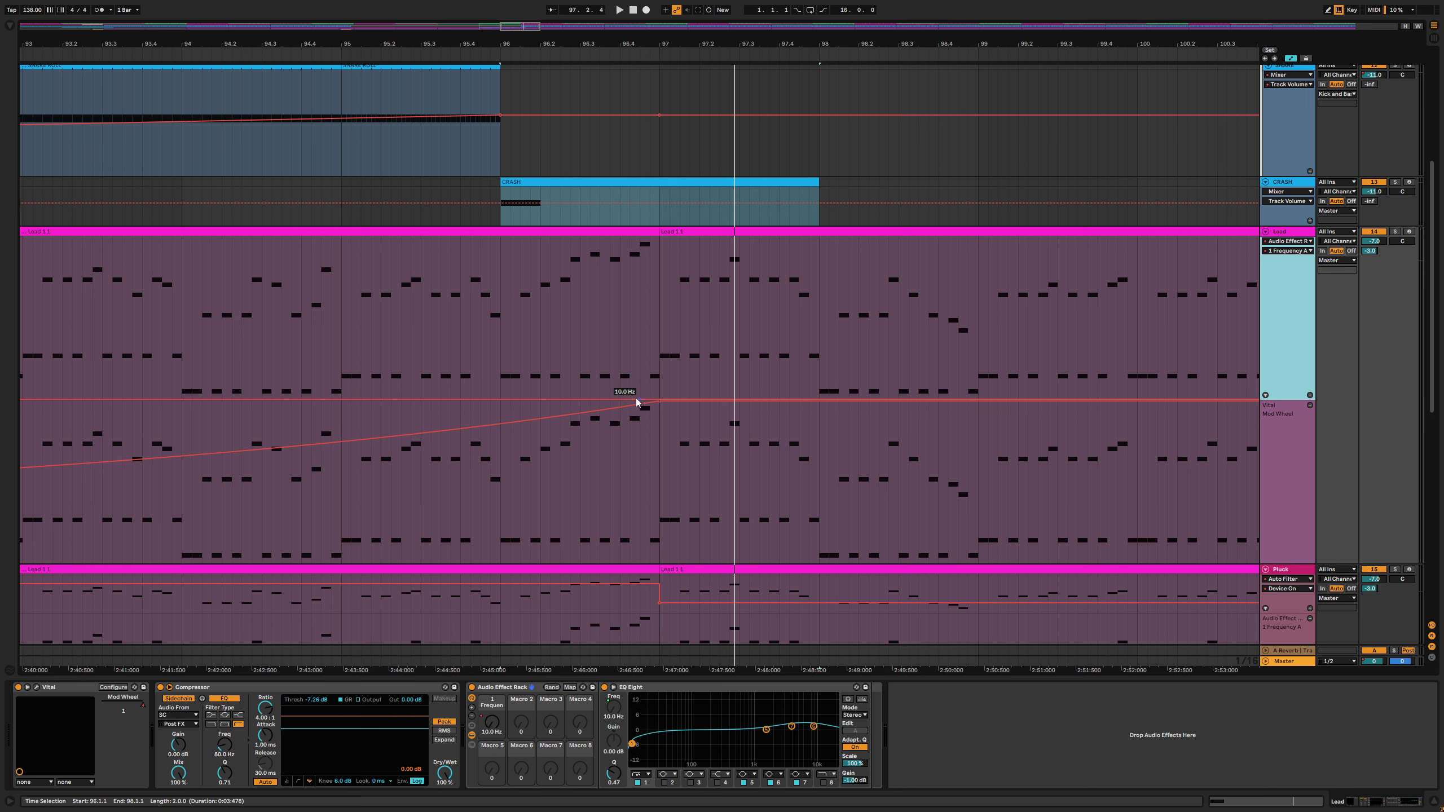
Ramp the Lead's rack Frequency automation from 10 Hz at 96.4 to 90 Hz at bar 97 and audition it soloed
{"action": "left_click", "coordinate": [621, 399]}
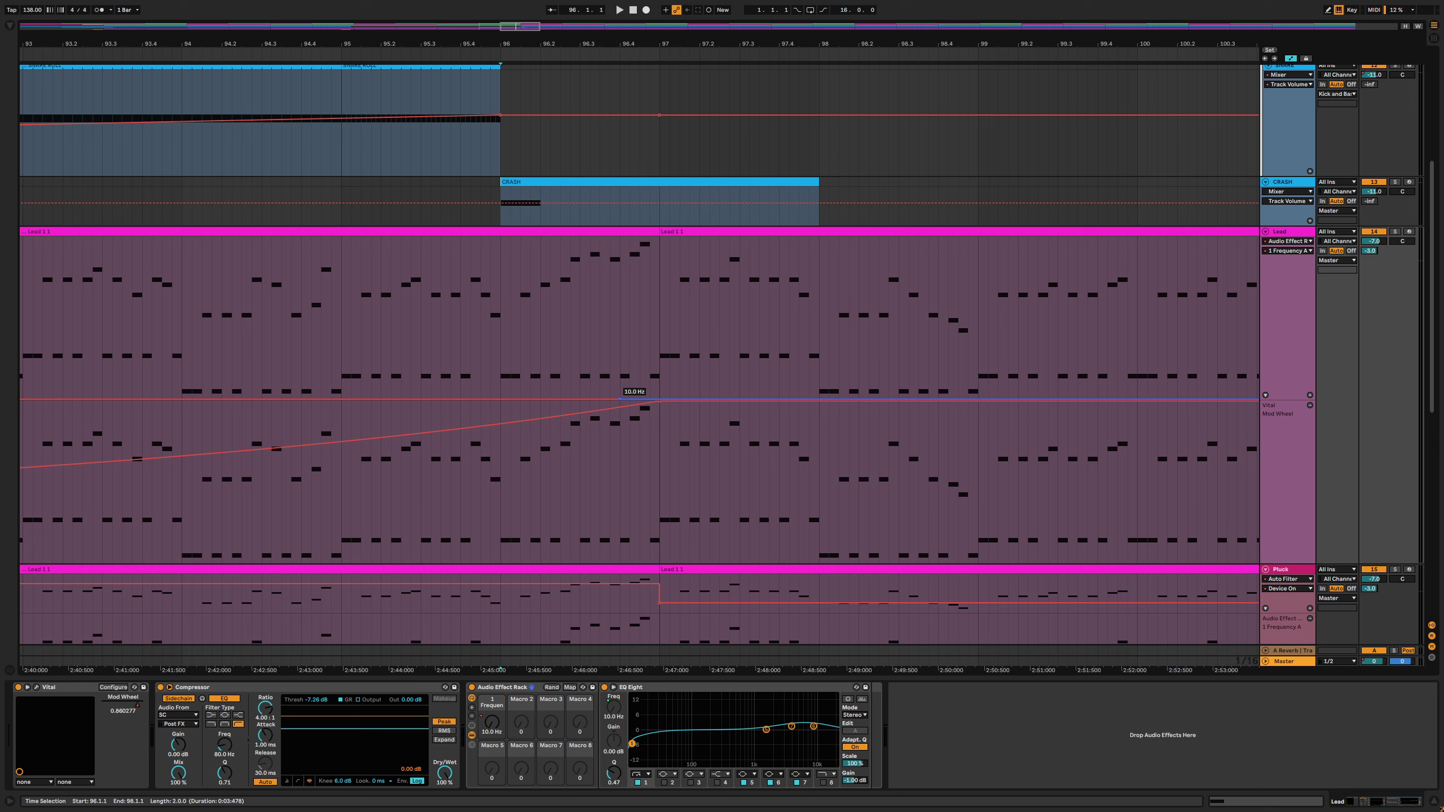
{"action": "mouse_move", "coordinate": [649, 398]}
{"action": "left_mouse_down"}
{"action": "mouse_move", "coordinate": [649, 349]}
{"action": "mouse_move", "coordinate": [671, 349]}
{"action": "mouse_move", "coordinate": [620, 398]}
{"action": "left_mouse_up"}
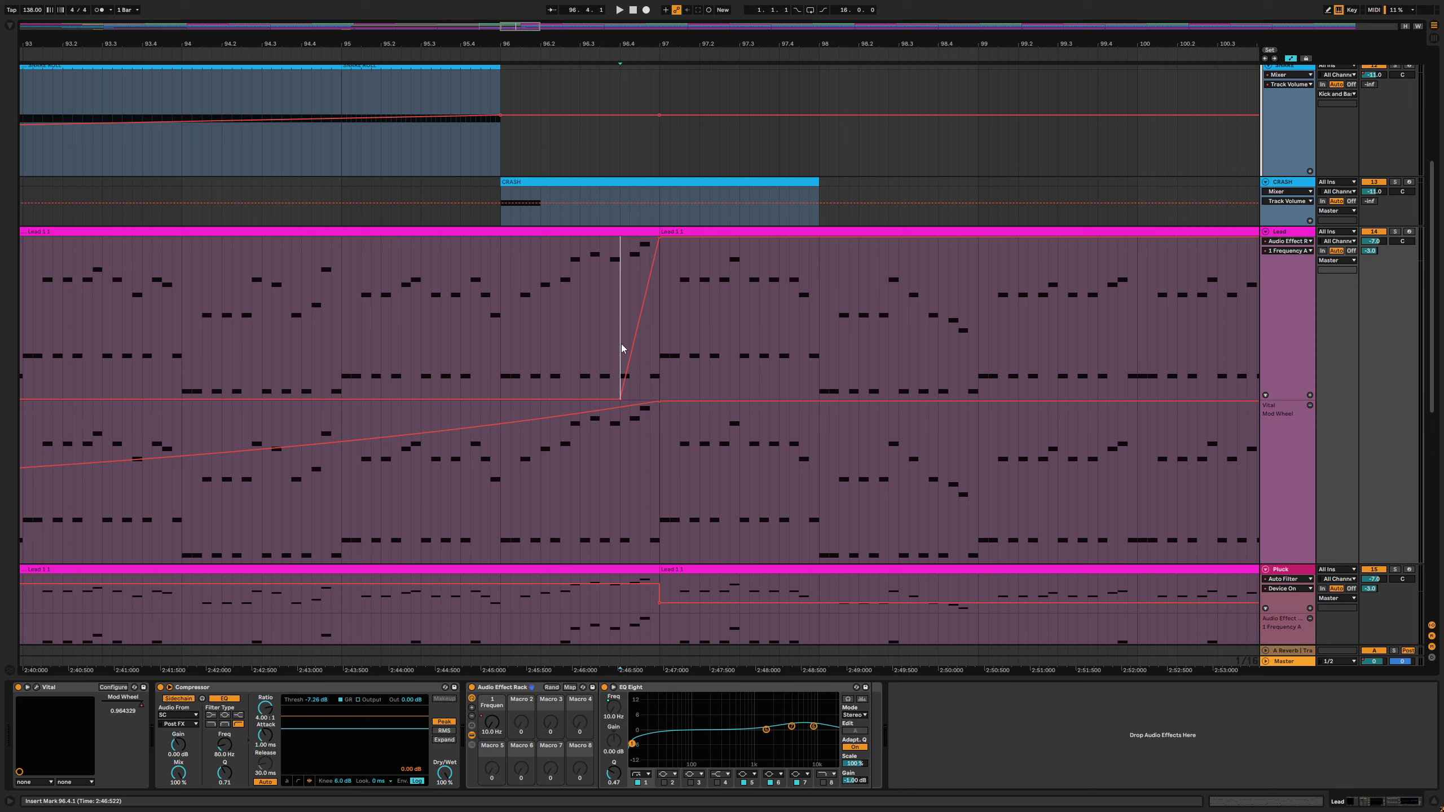
{"action": "key", "text": "space"}
{"action": "left_click", "coordinate": [1394, 234]}
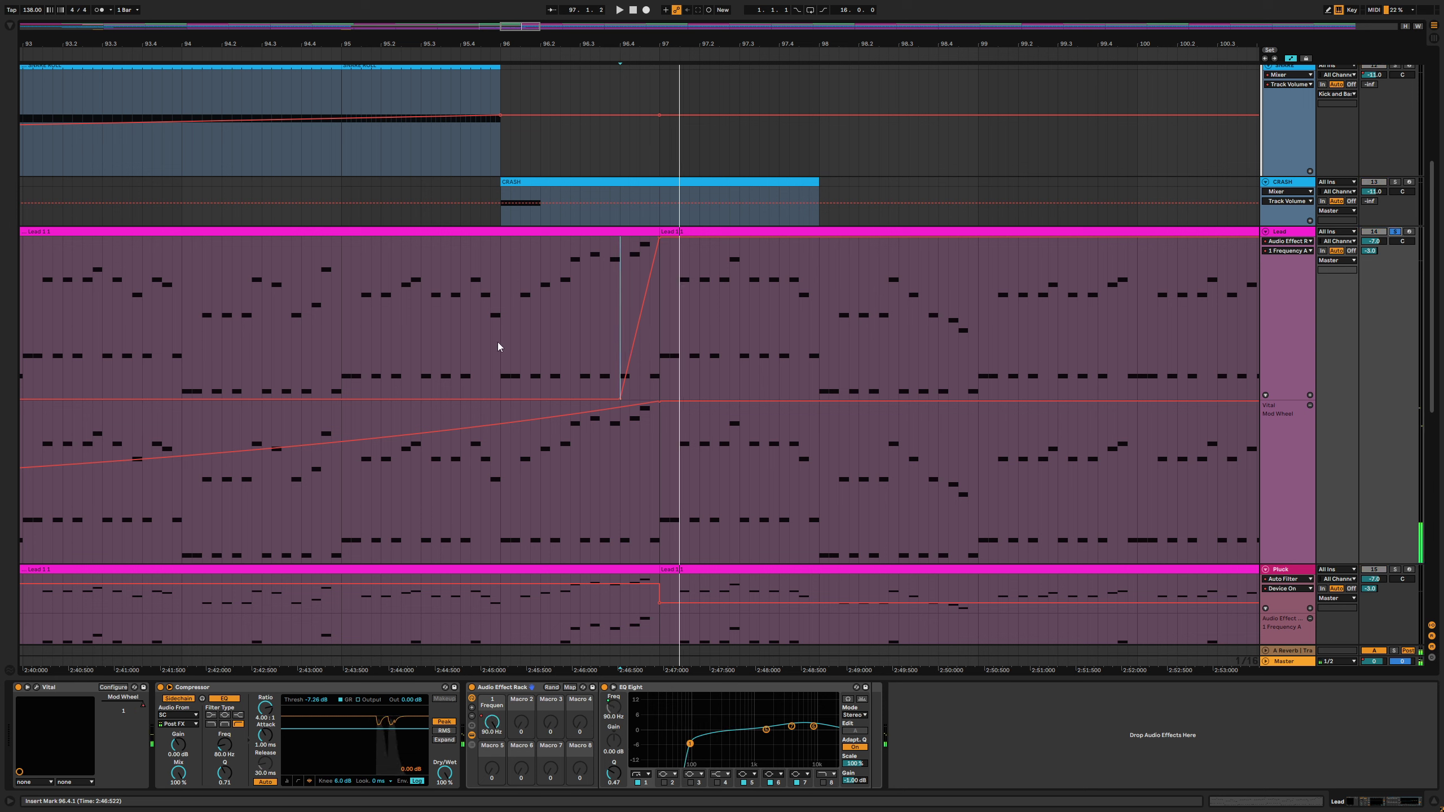
{"action": "left_click", "coordinate": [497, 342]}
{"action": "left_click", "coordinate": [322, 341]}
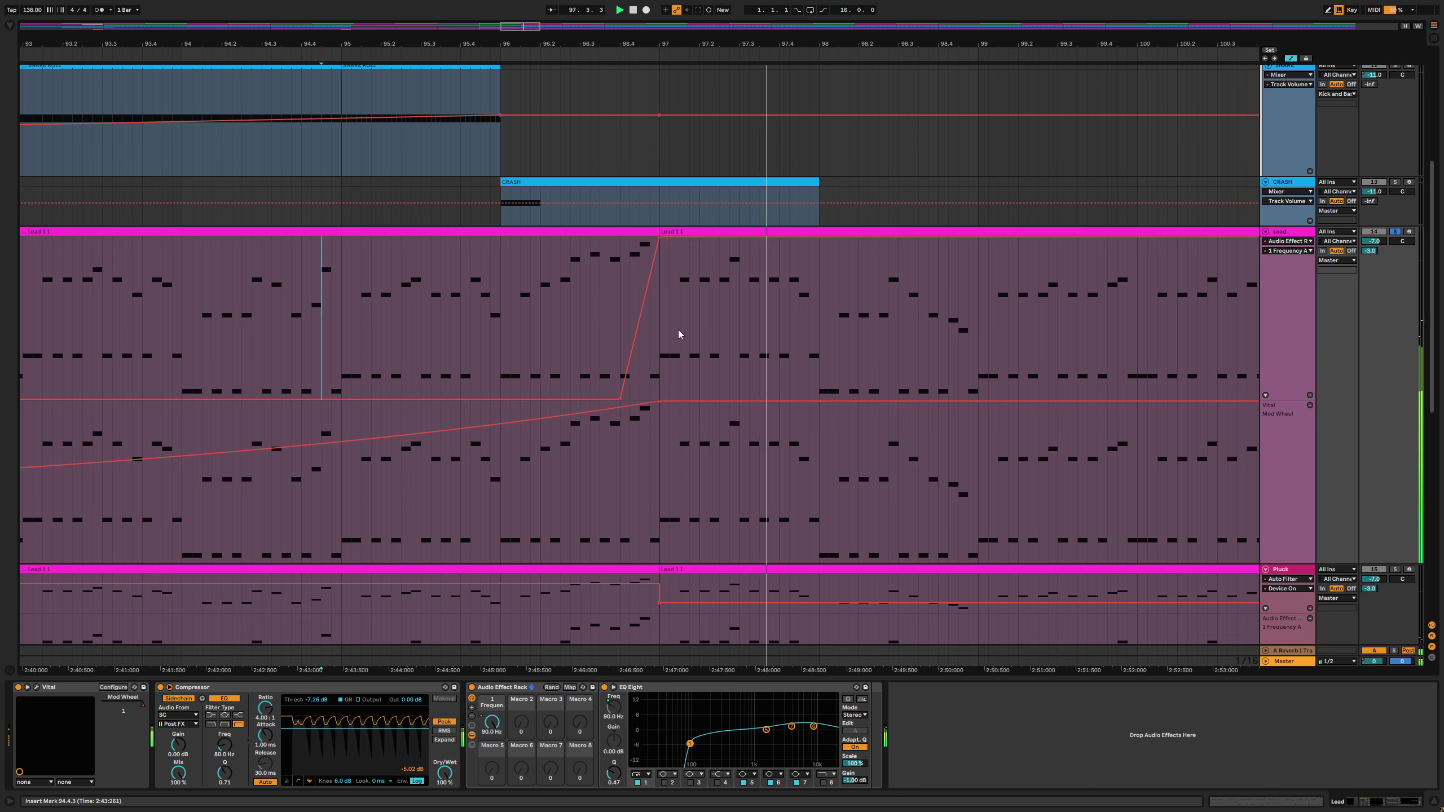
Show the automation of the Frequency macro in the Pluck's Audio Effect Rack
{"action": "scroll", "coordinate": [677, 328], "scroll_direction": "down", "scroll_amount": 8}
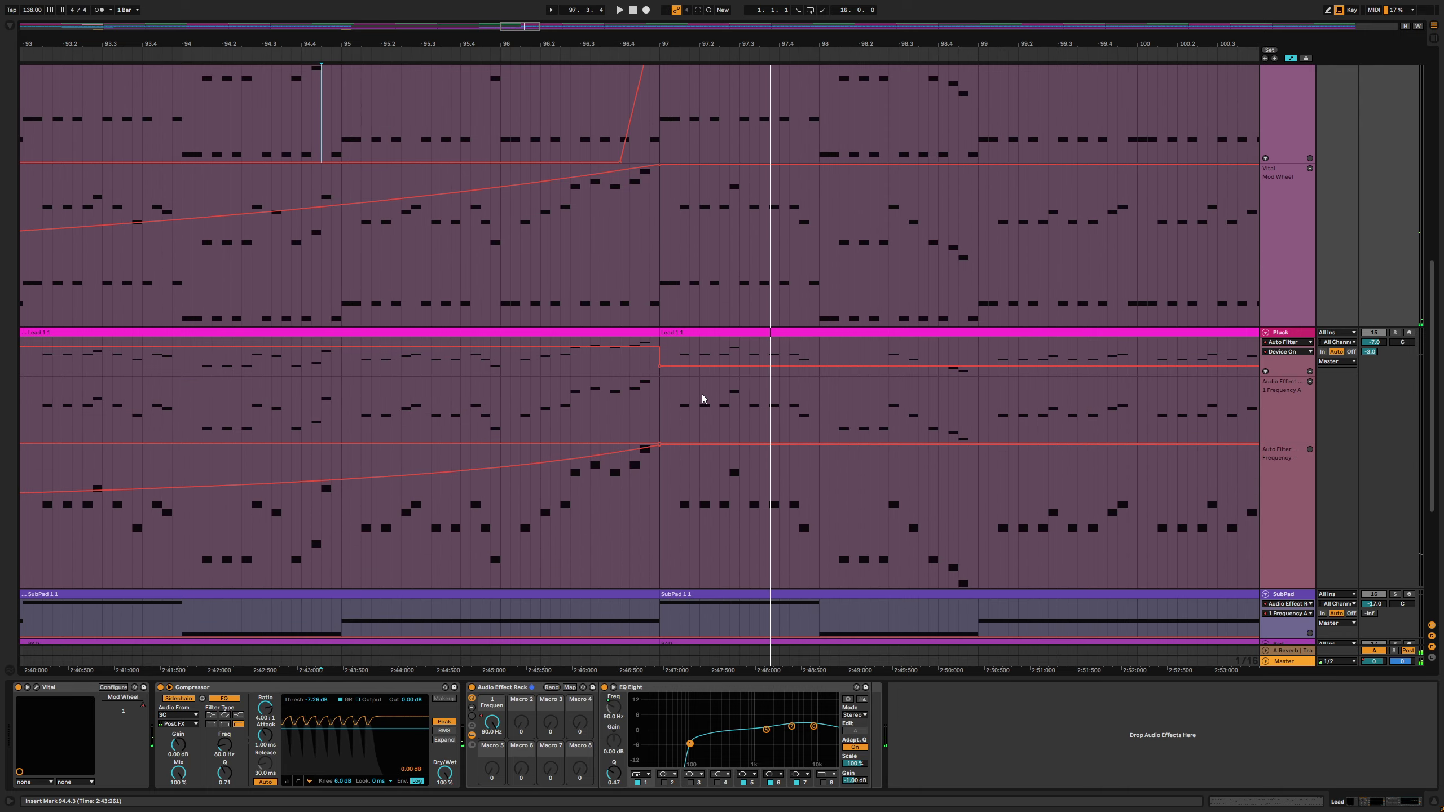
{"action": "left_click", "coordinate": [1289, 334]}
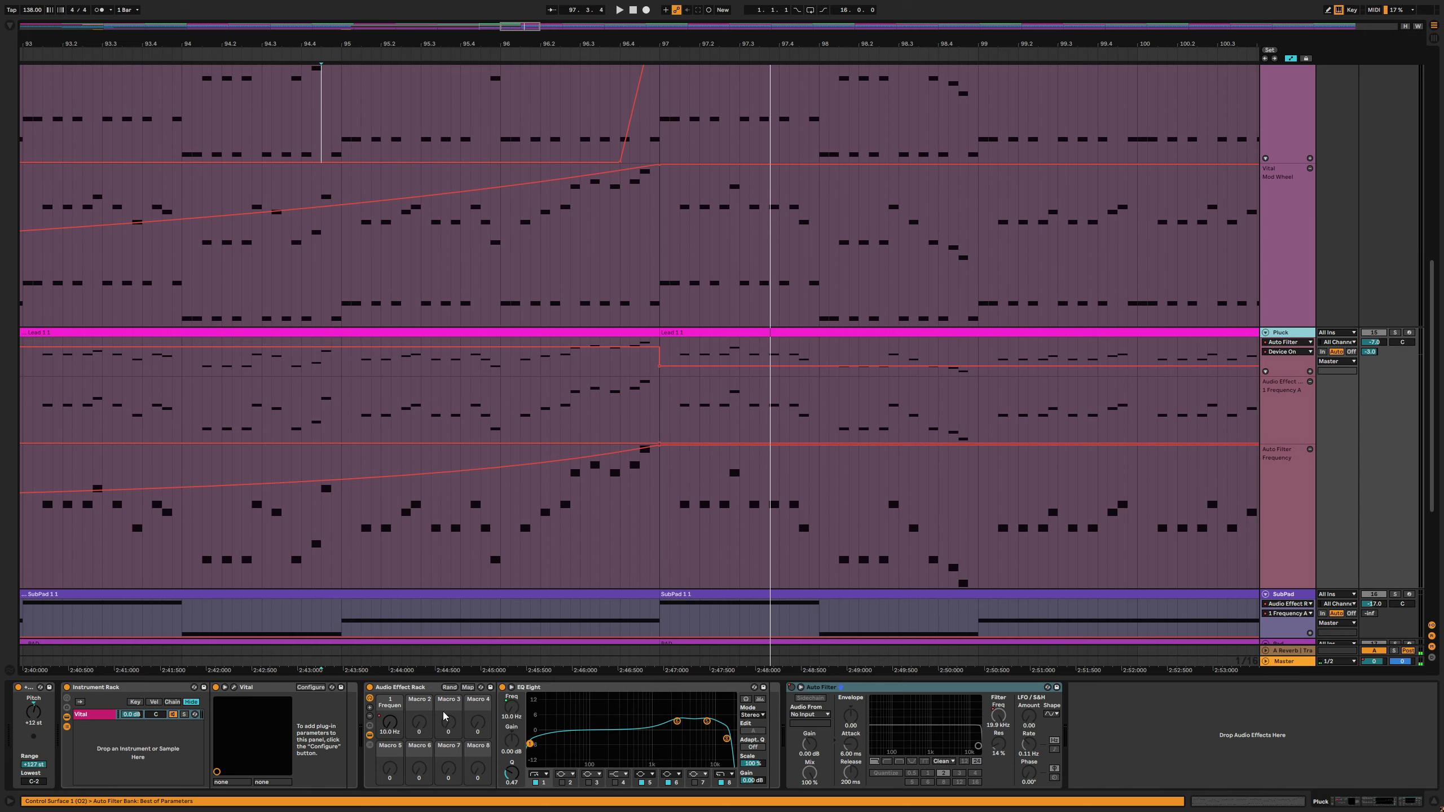
{"action": "right_click", "coordinate": [389, 723]}
{"action": "left_click", "coordinate": [420, 541]}
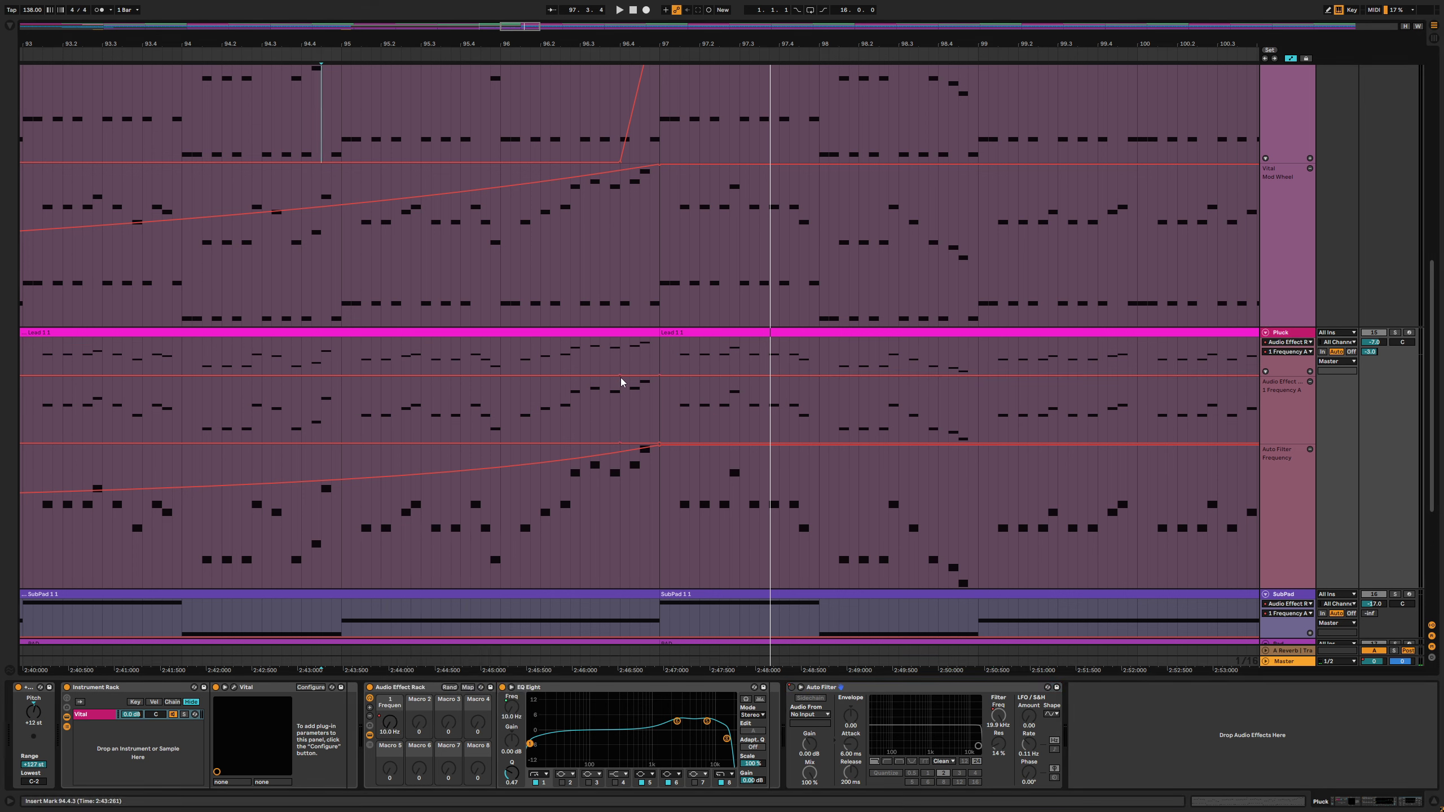
Ramp the Pluck's rack Frequency automation from 10 Hz at 96.4 to 215 Hz at bar 97 and audition it
{"action": "left_click_drag", "start_coordinate": [659, 375], "coordinate": [656, 344]}
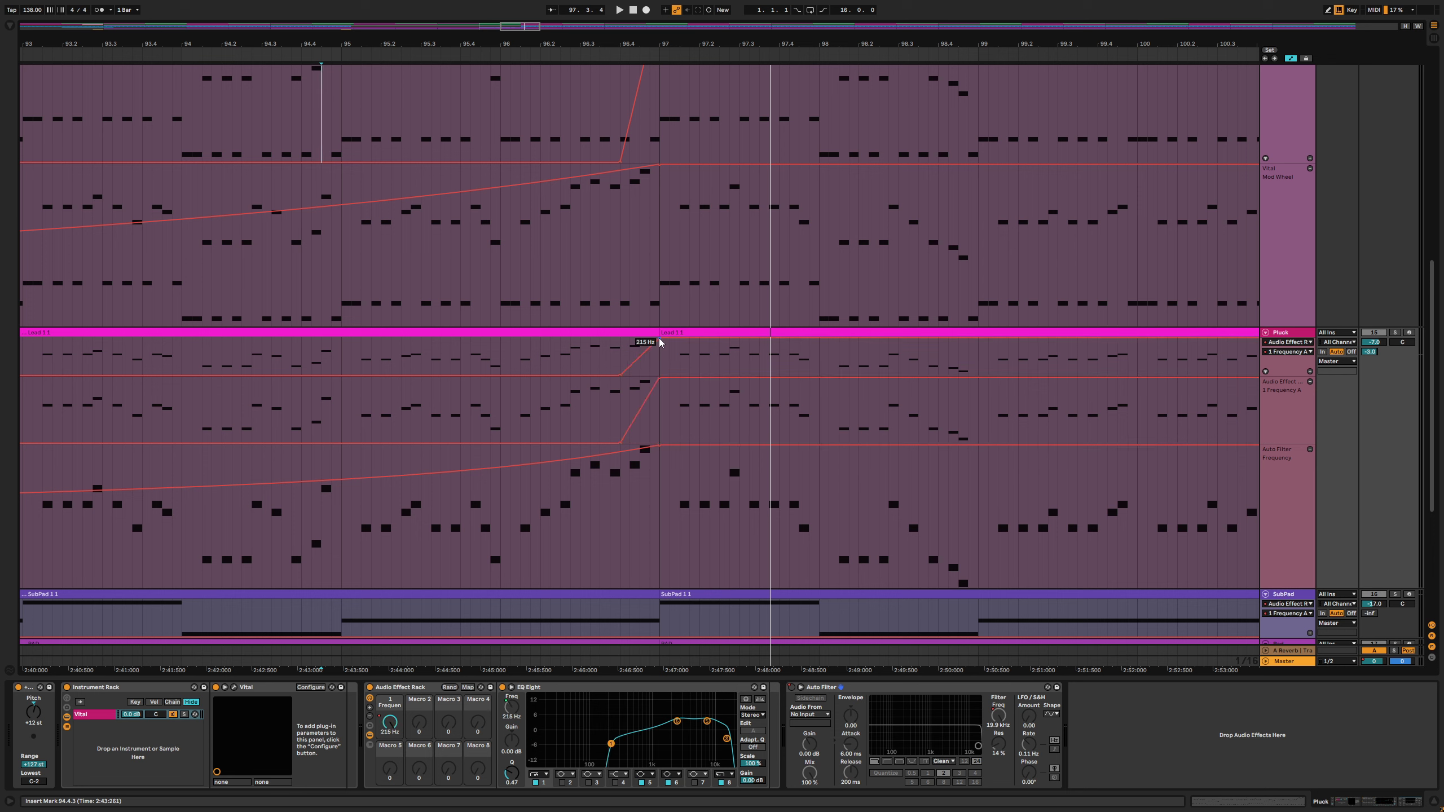
{"action": "left_click", "coordinate": [620, 355]}
{"action": "key", "text": "space"}
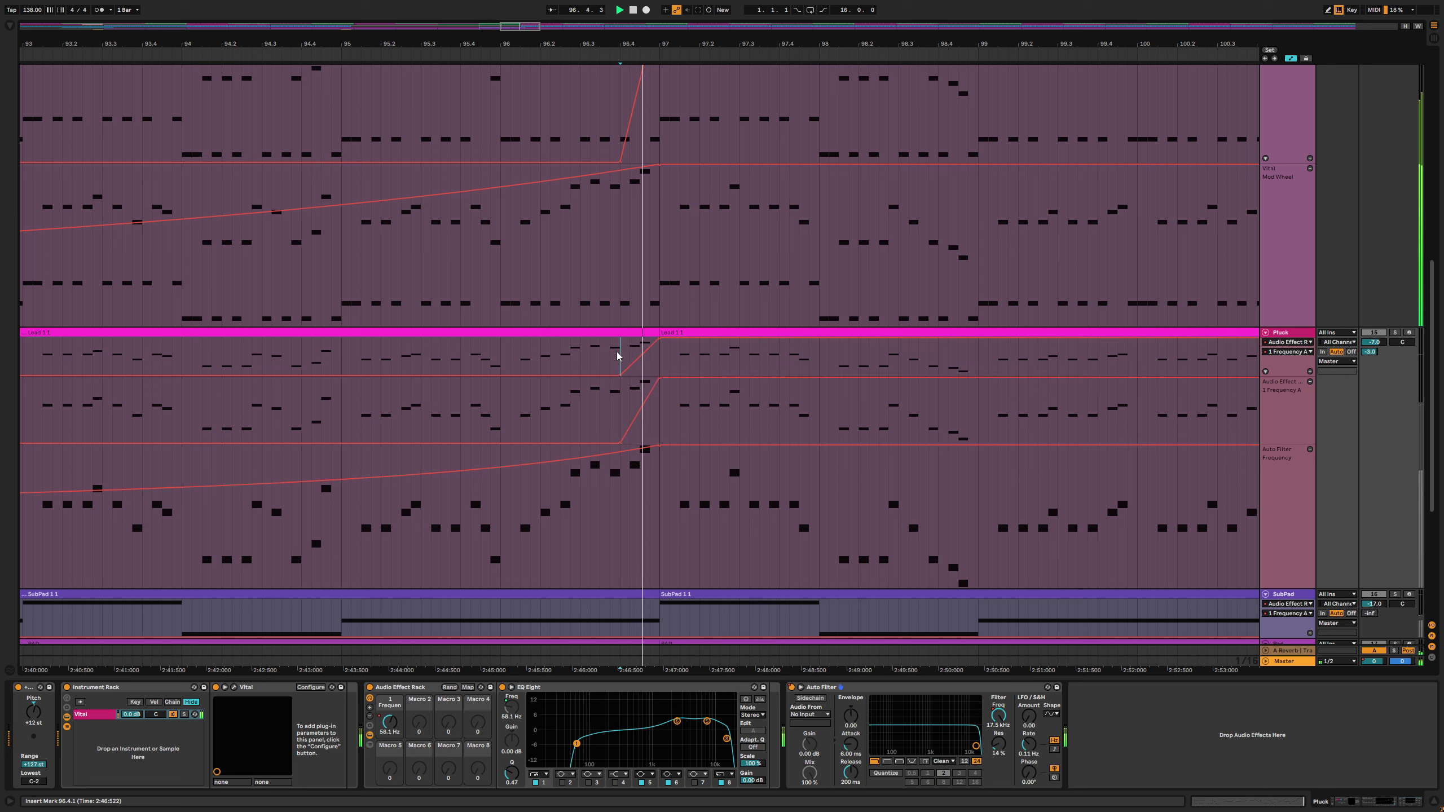
{"action": "key", "text": "space"}
Show the automation of the Frequency macro in the Pad's Audio Effect Rack and enlarge its lane
{"action": "scroll", "coordinate": [755, 412], "scroll_direction": "down", "scroll_amount": 8}
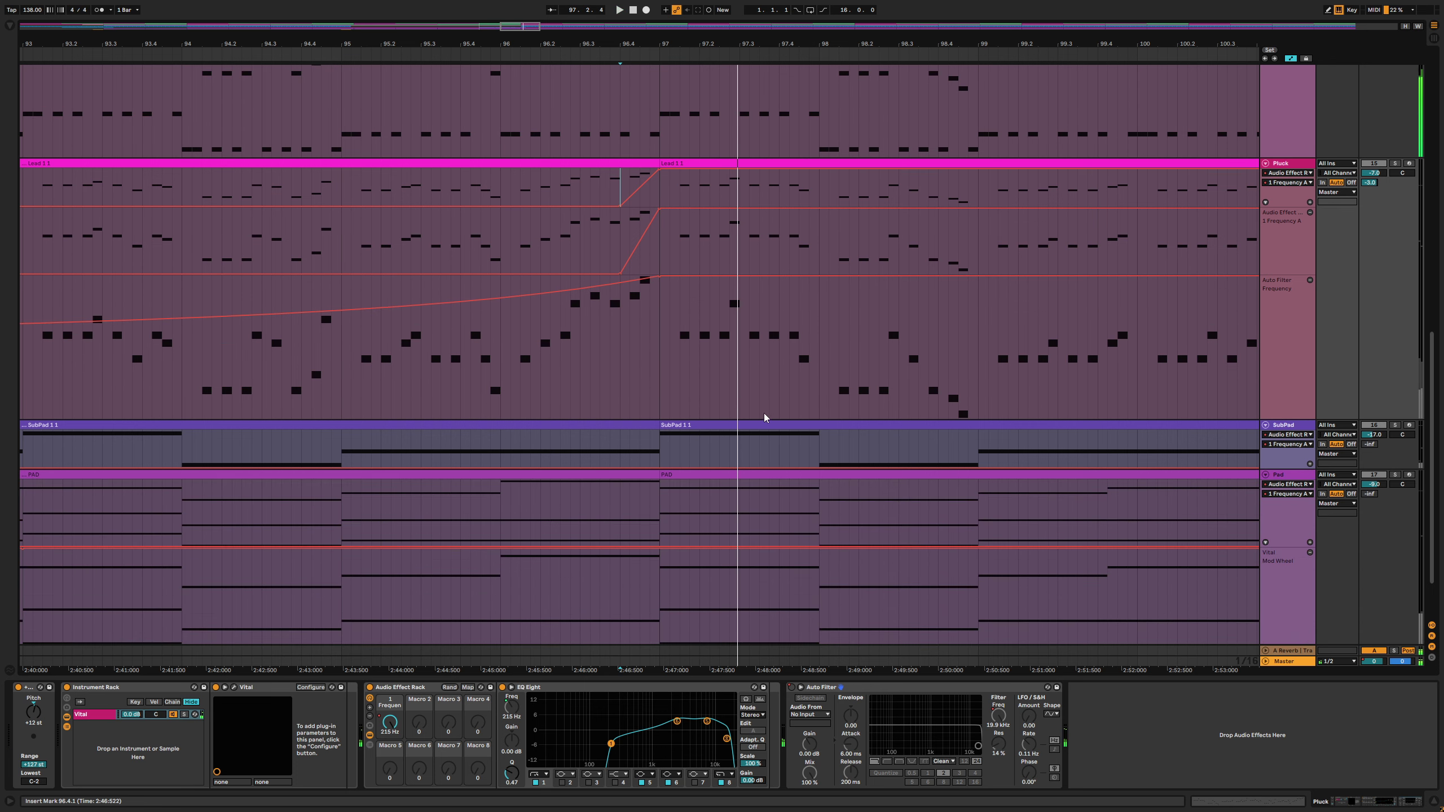
{"action": "left_click", "coordinate": [1288, 512]}
{"action": "left_click", "coordinate": [1288, 403]}
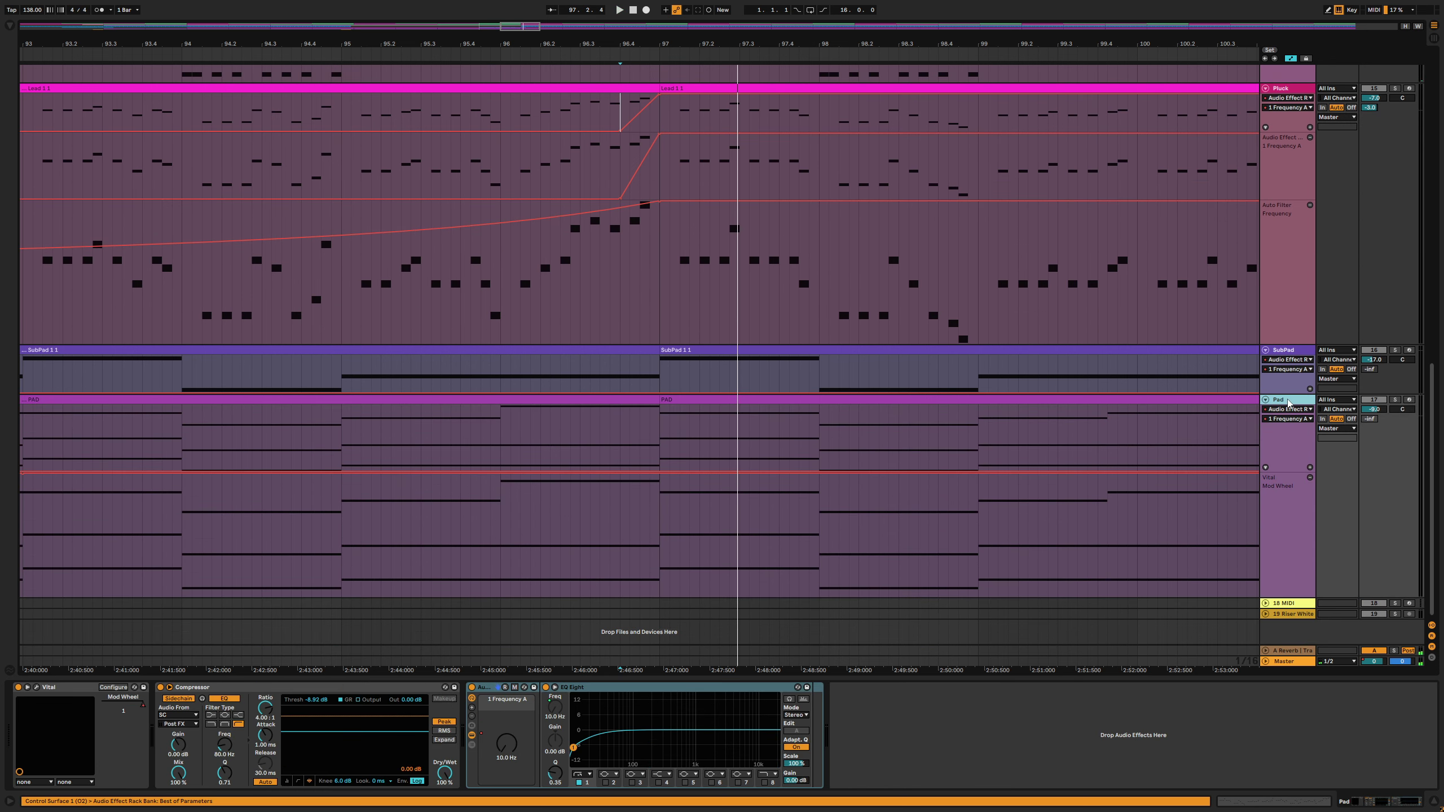
{"action": "right_click", "coordinate": [511, 743]}
{"action": "left_click", "coordinate": [555, 559]}
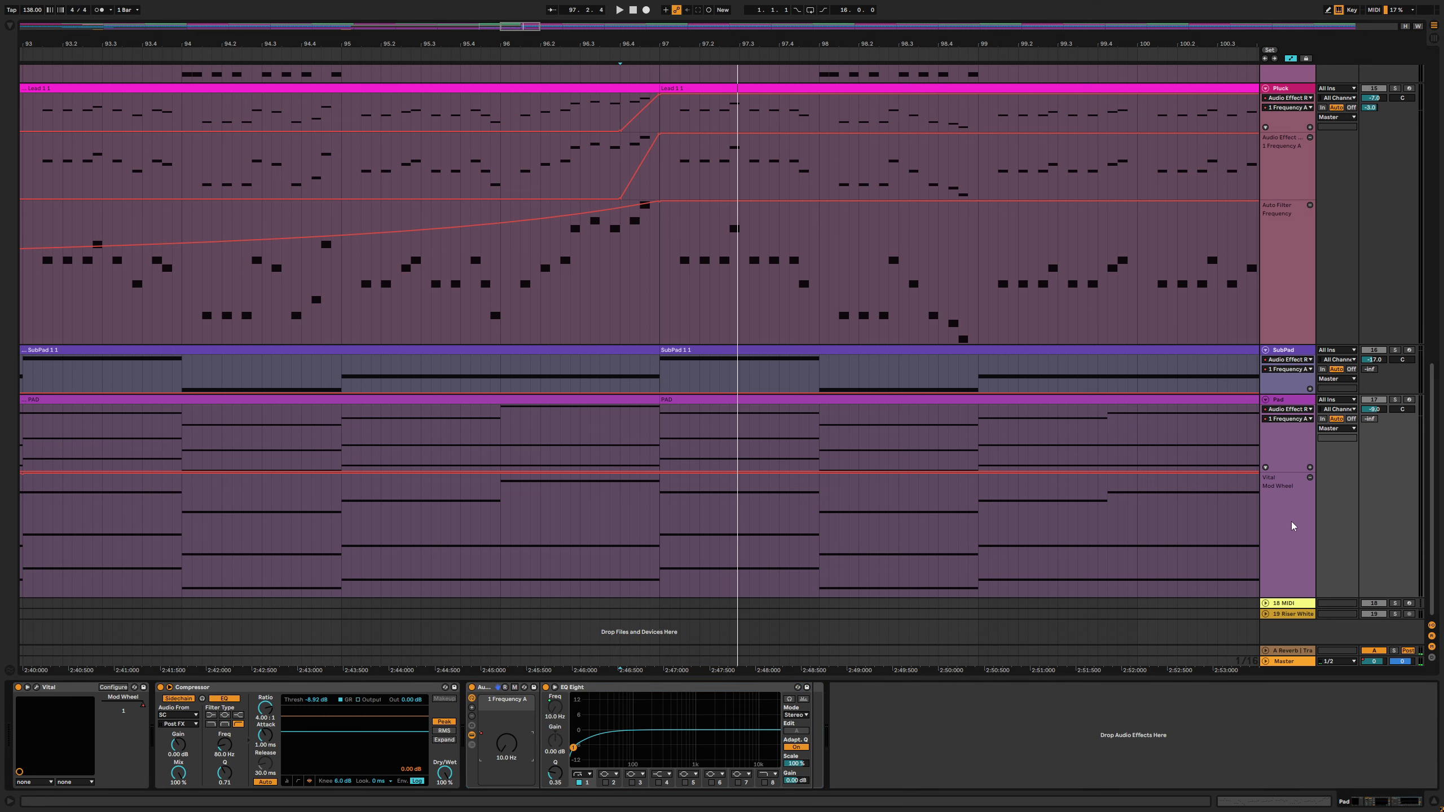
{"action": "left_click_drag", "start_coordinate": [1287, 472], "coordinate": [1288, 548]}
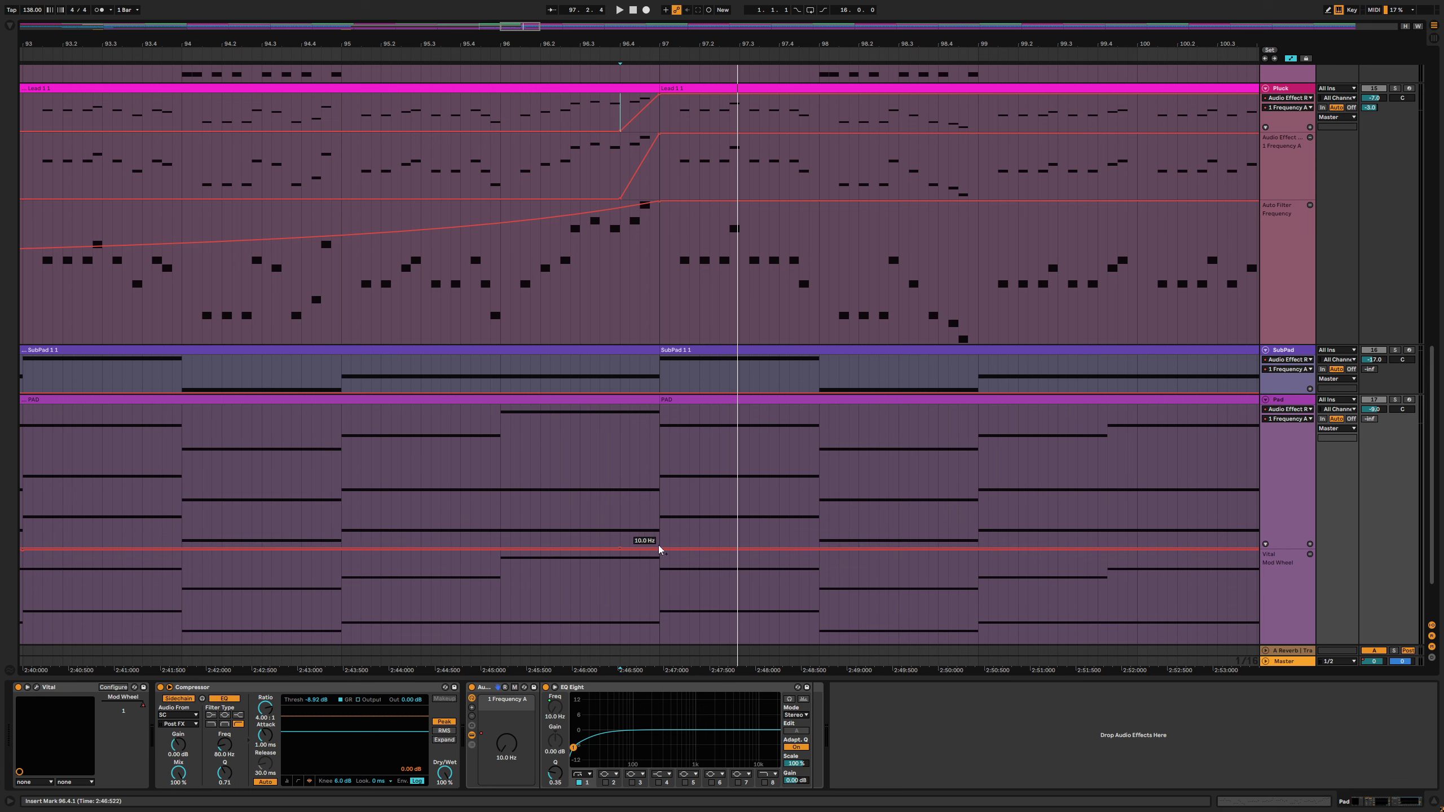
Ramp the Pad's rack Frequency automation from 10 Hz at 96.4 to about 120 Hz at bar 97 and audition it from bar 96
{"action": "left_click_drag", "start_coordinate": [659, 546], "coordinate": [659, 410]}
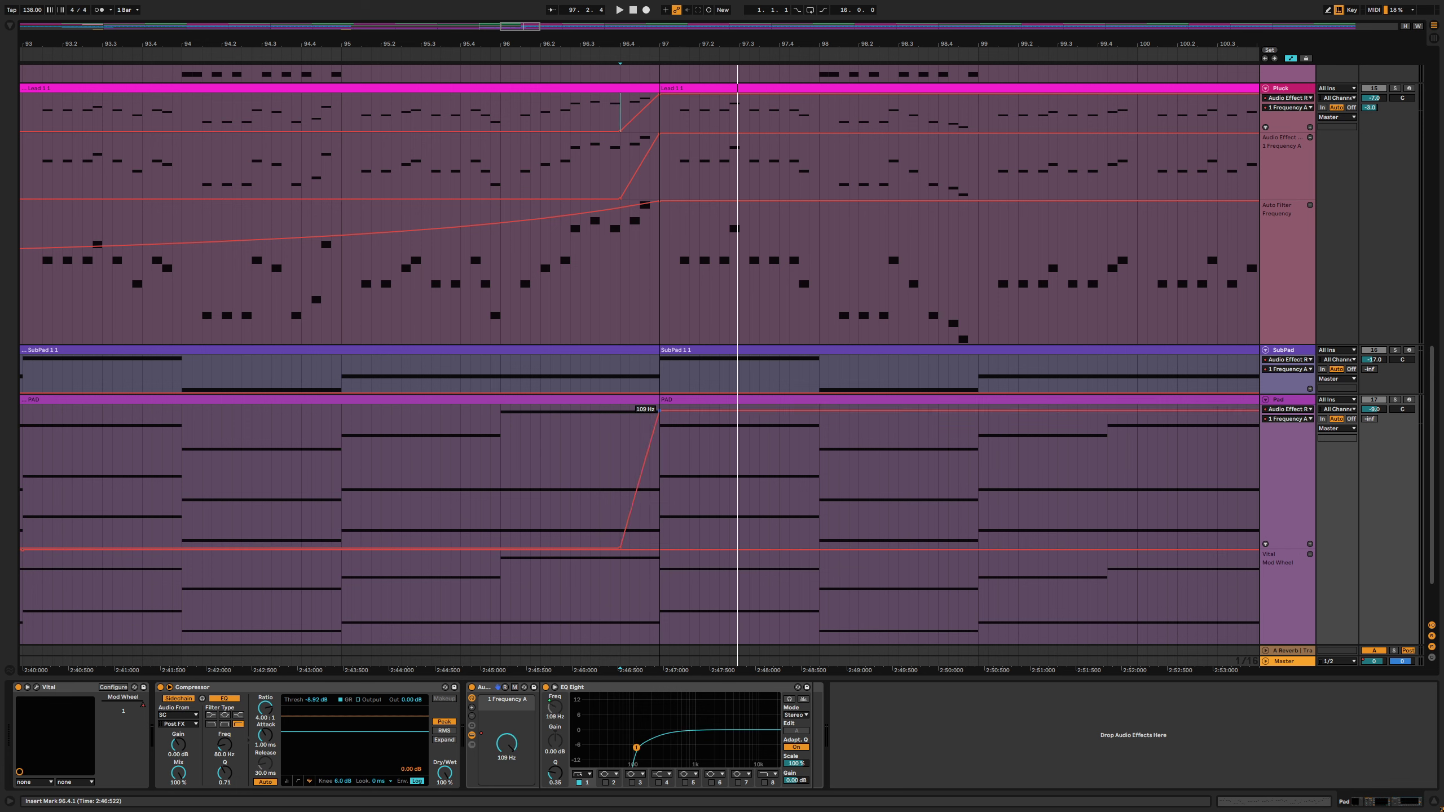
{"action": "left_click", "coordinate": [502, 456]}
{"action": "key", "text": "space"}
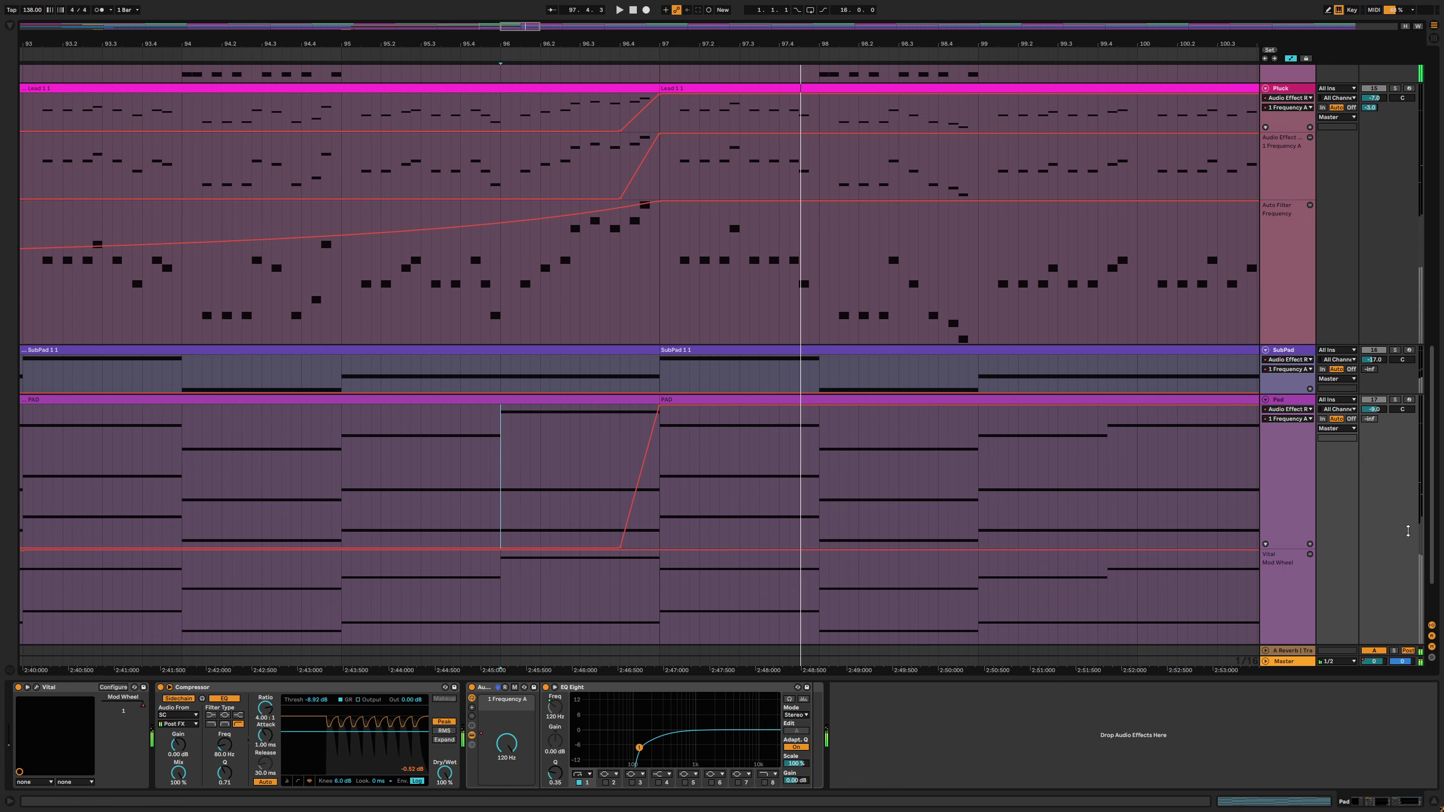
Reduce the height of the Lead track's rack Frequency and Mod Wheel automation lanes
{"action": "scroll", "coordinate": [734, 253], "scroll_direction": "up", "scroll_amount": 3}
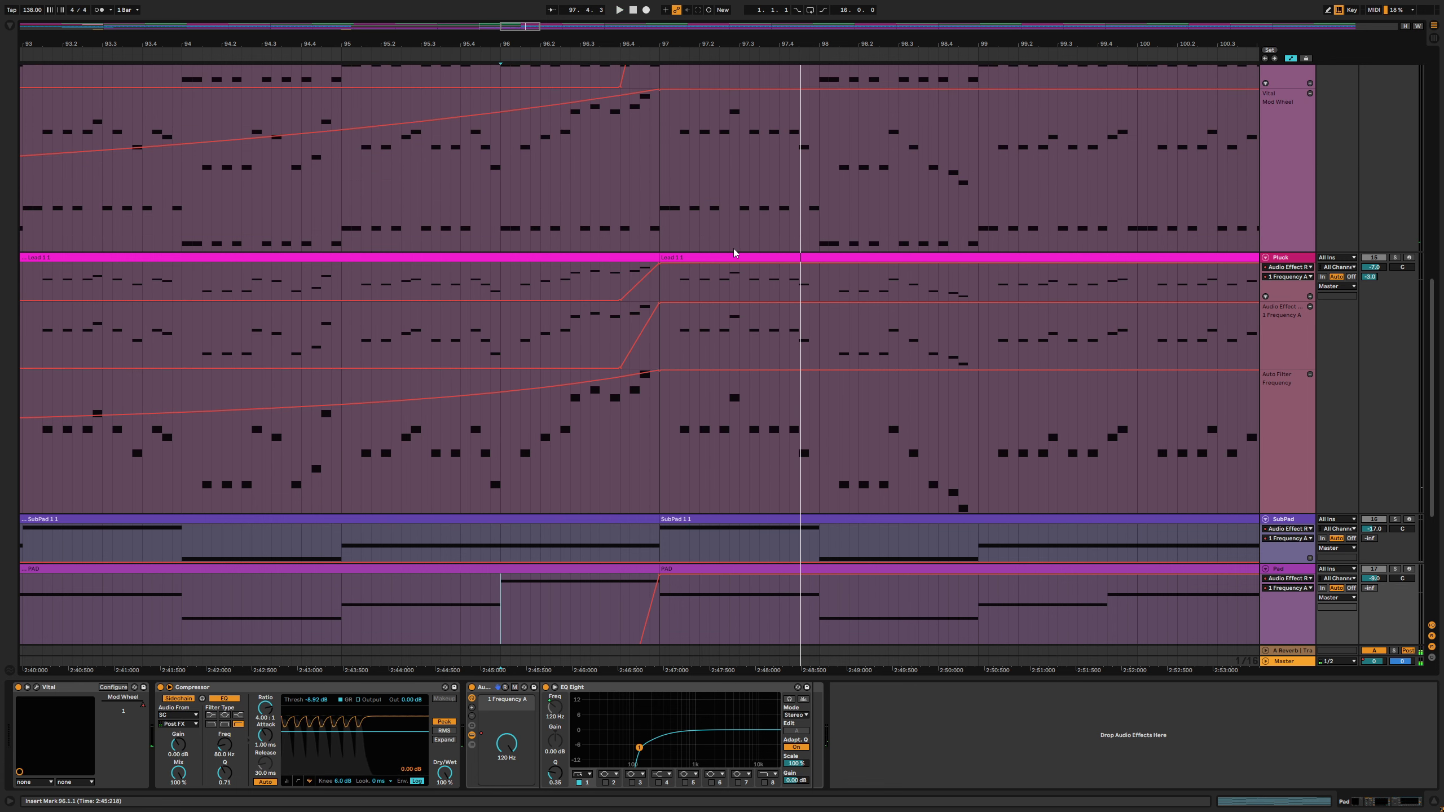
{"action": "scroll", "coordinate": [734, 253], "scroll_direction": "up", "scroll_amount": 2}
{"action": "scroll", "coordinate": [1211, 271], "scroll_direction": "up", "scroll_amount": 2}
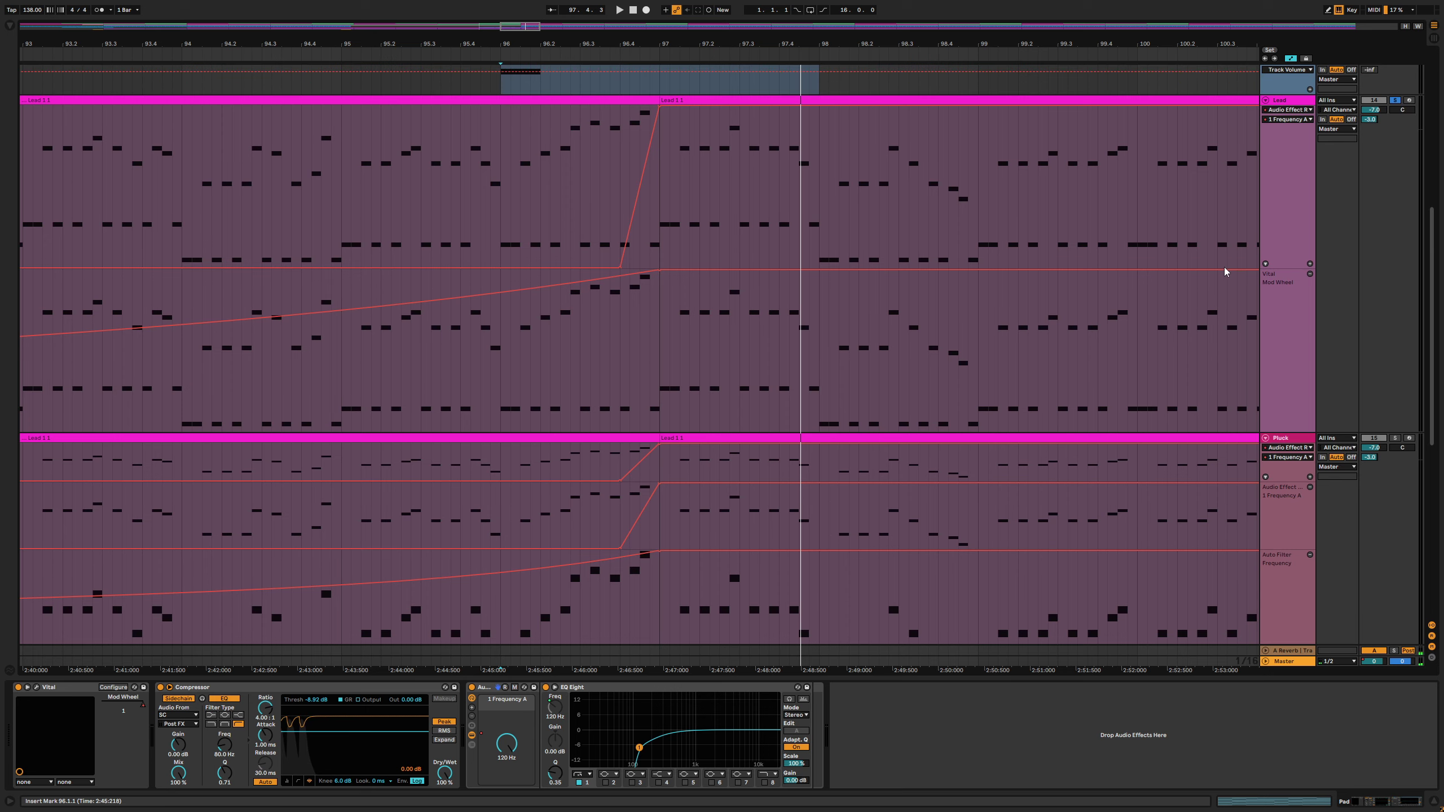
{"action": "left_click_drag", "start_coordinate": [1285, 268], "coordinate": [1288, 181]}
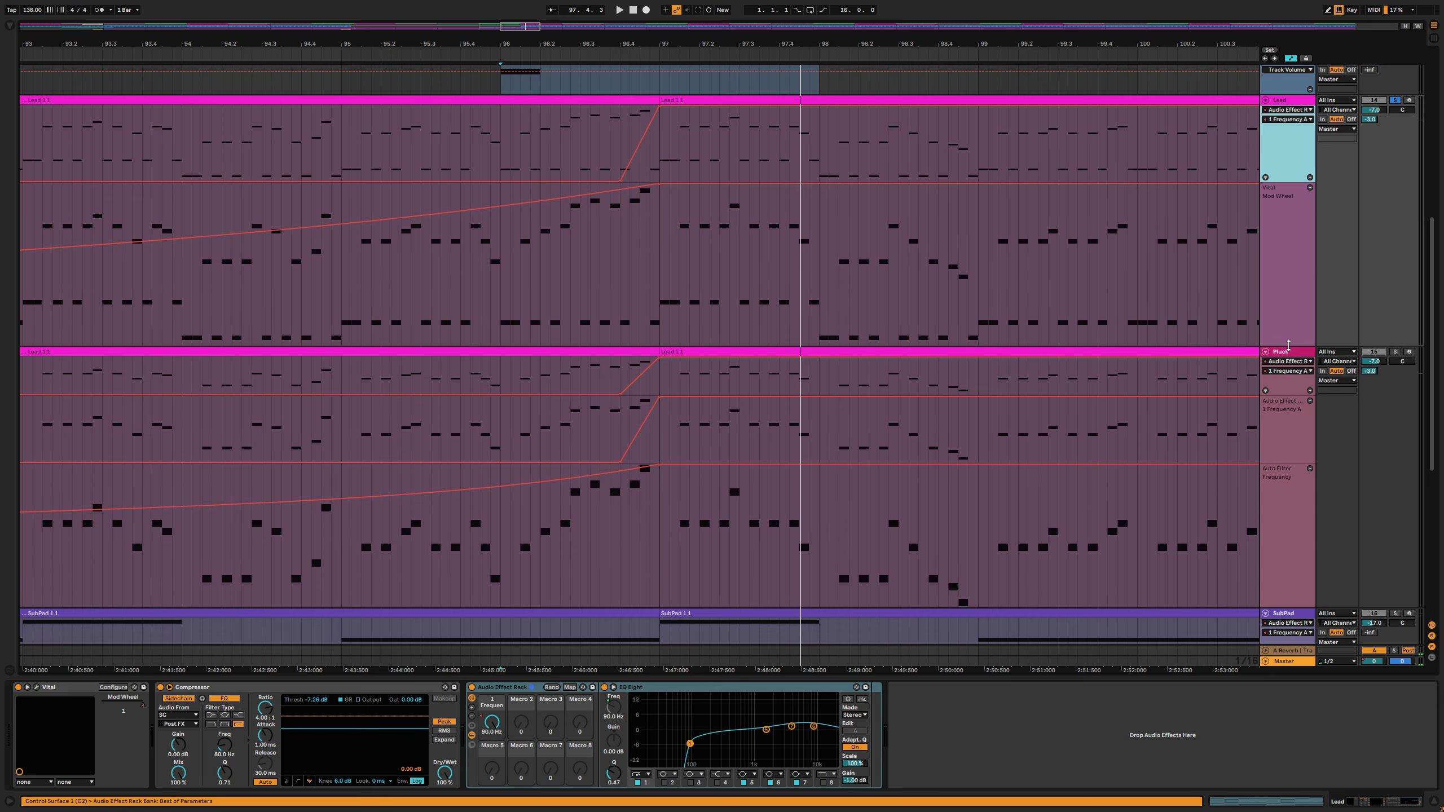
{"action": "left_click_drag", "start_coordinate": [1288, 344], "coordinate": [1288, 242]}
Reduce the height of the Pluck track's rack Frequency and Auto Filter Frequency automation lanes
{"action": "left_click", "coordinate": [1300, 449]}
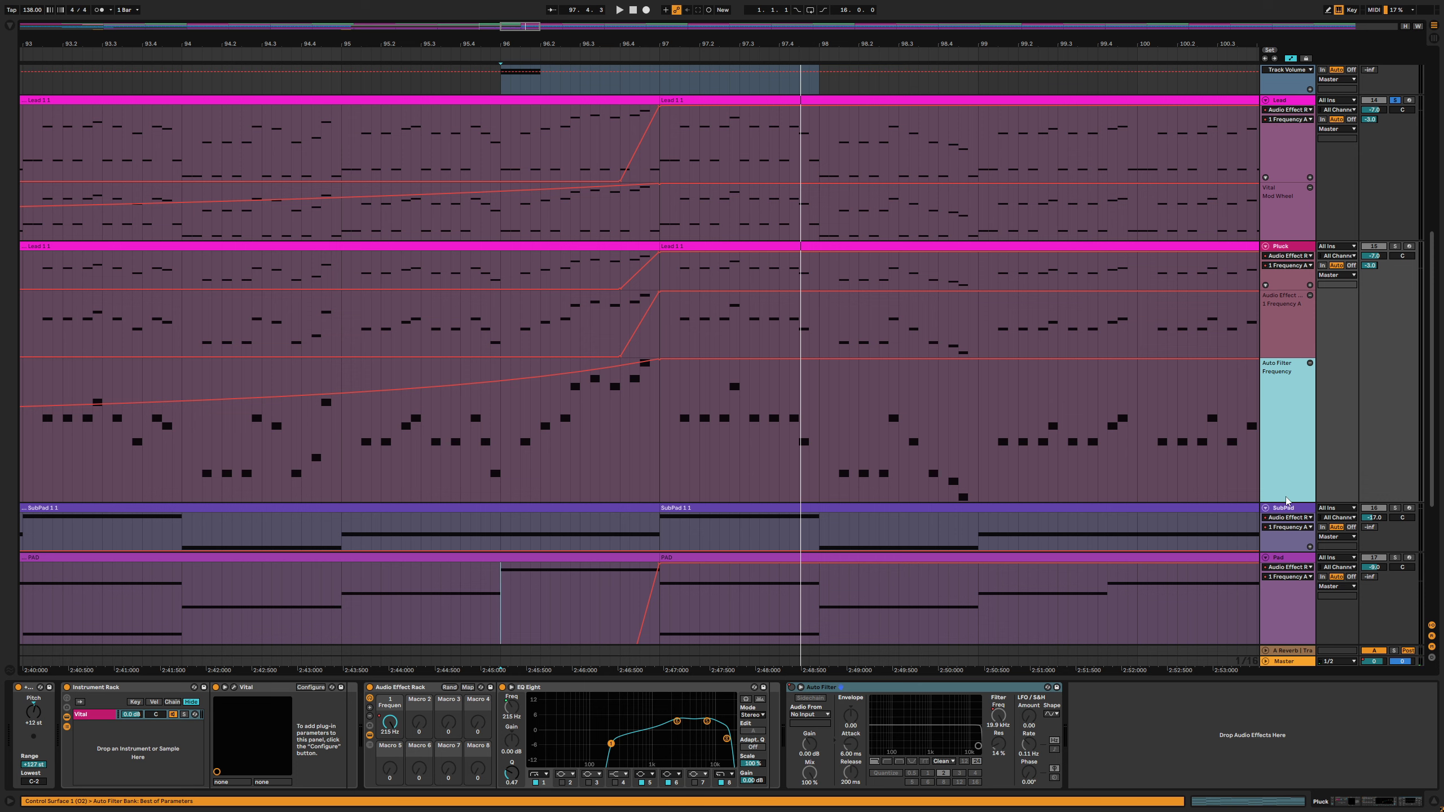
{"action": "left_click_drag", "start_coordinate": [1285, 500], "coordinate": [1285, 331]}
{"action": "left_click", "coordinate": [1287, 352]}
Reduce the height of the Pad track's rack Frequency and Mod Wheel automation lanes
{"action": "left_click", "coordinate": [1292, 490]}
{"action": "scroll", "coordinate": [1291, 478], "scroll_direction": "down", "scroll_amount": 3}
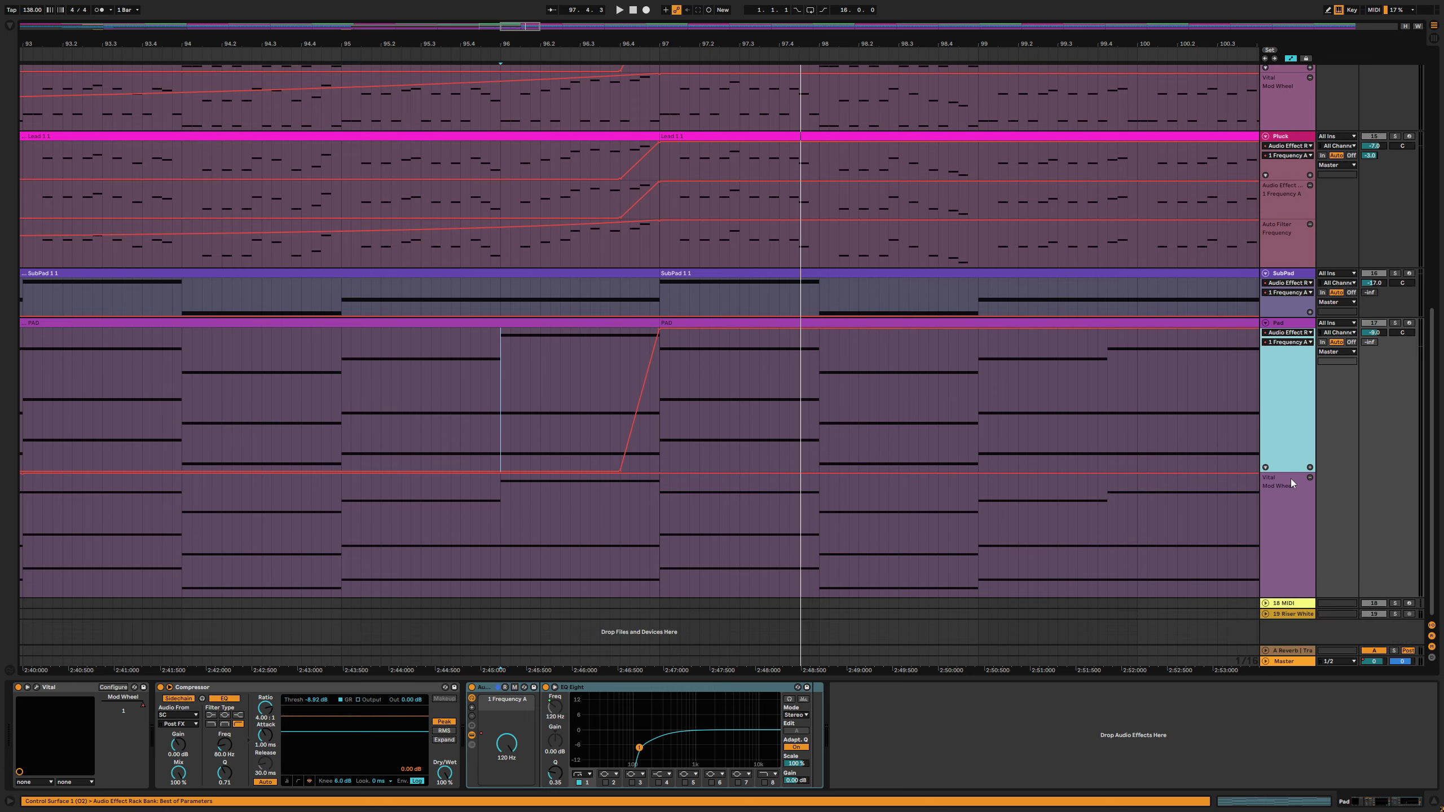
{"action": "left_click_drag", "start_coordinate": [1282, 470], "coordinate": [1284, 387]}
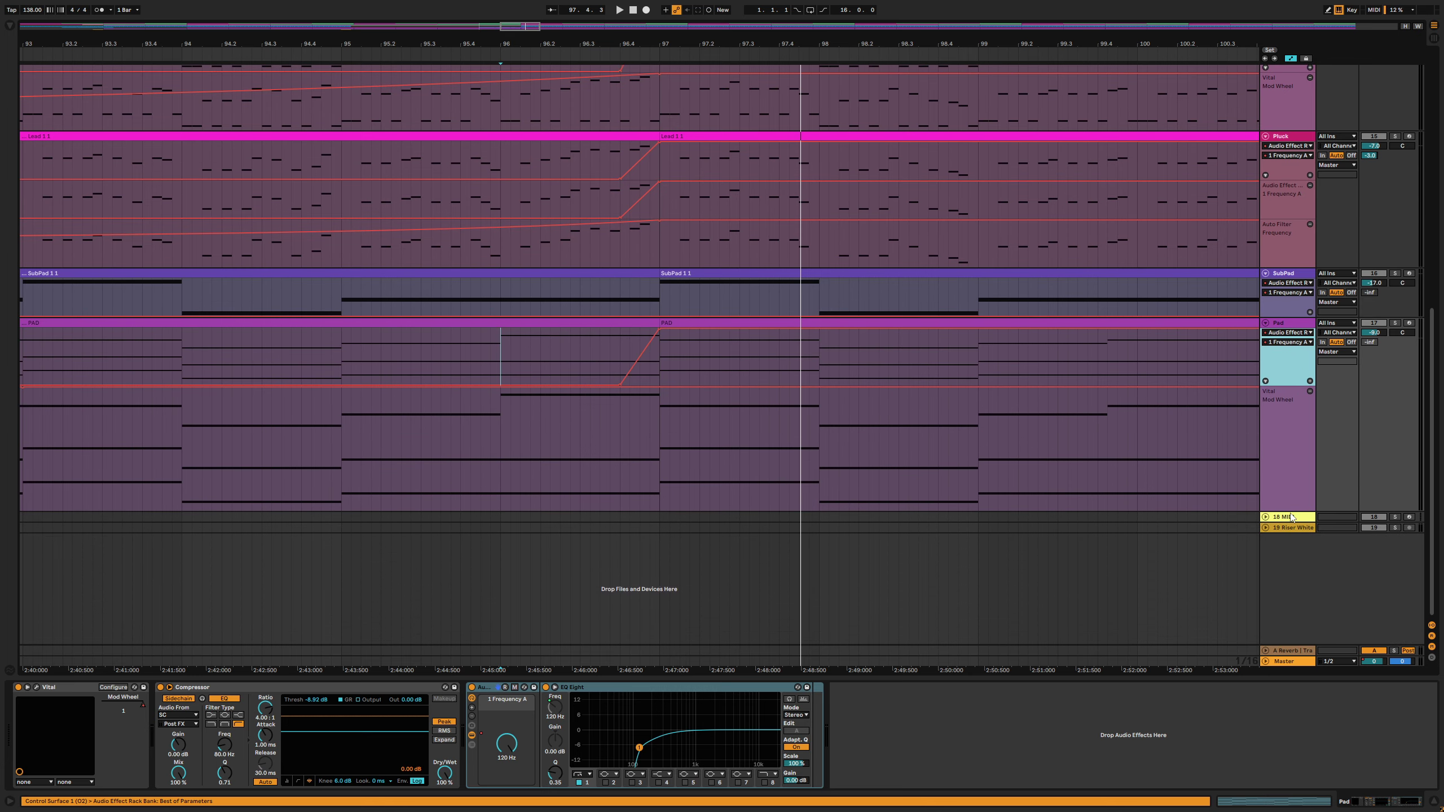
{"action": "left_click_drag", "start_coordinate": [1293, 515], "coordinate": [1288, 435]}
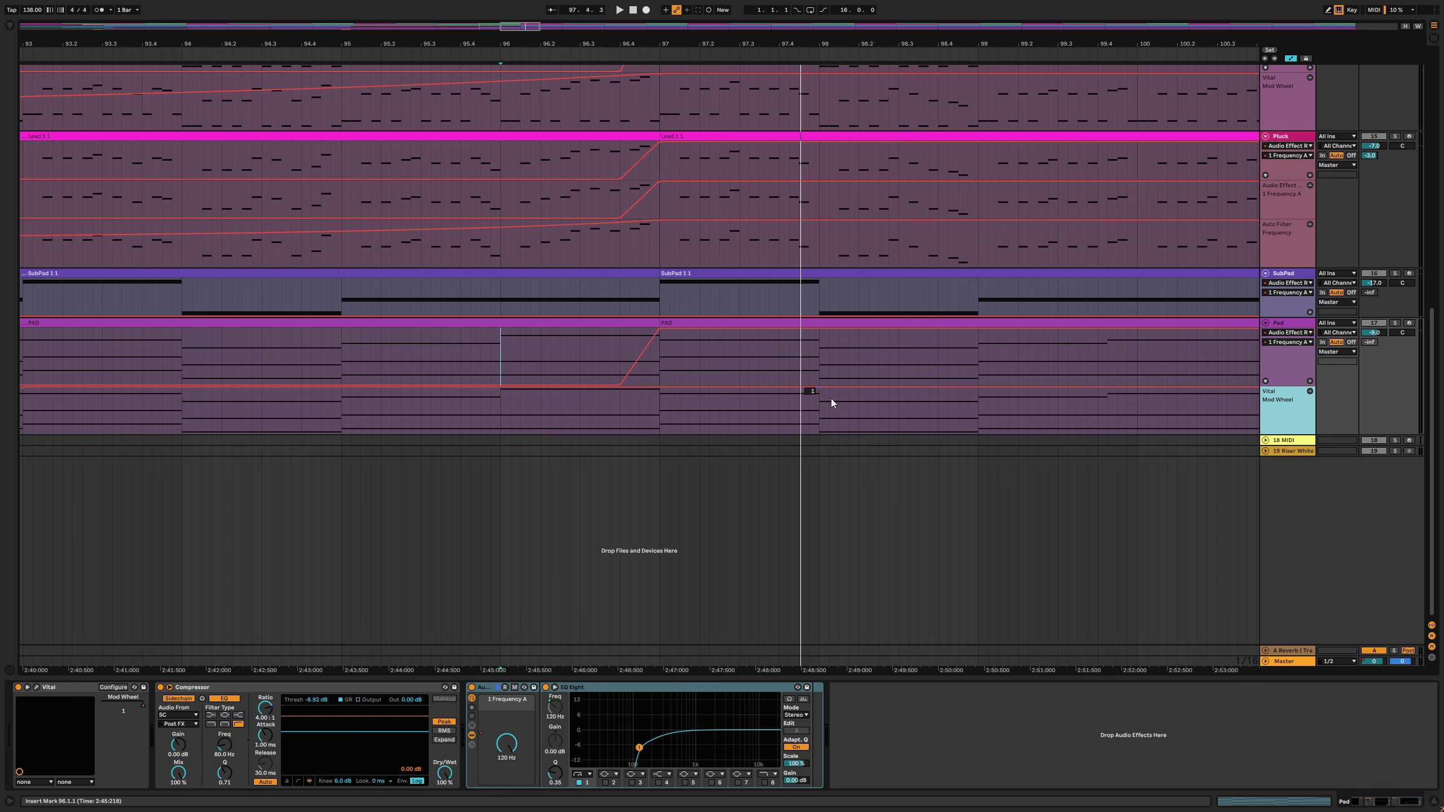
Play the build-up from the snare roll start at bar 89 with the Lead unsoloed and the device view hidden
{"action": "scroll", "coordinate": [780, 334], "scroll_direction": "up", "scroll_amount": 10}
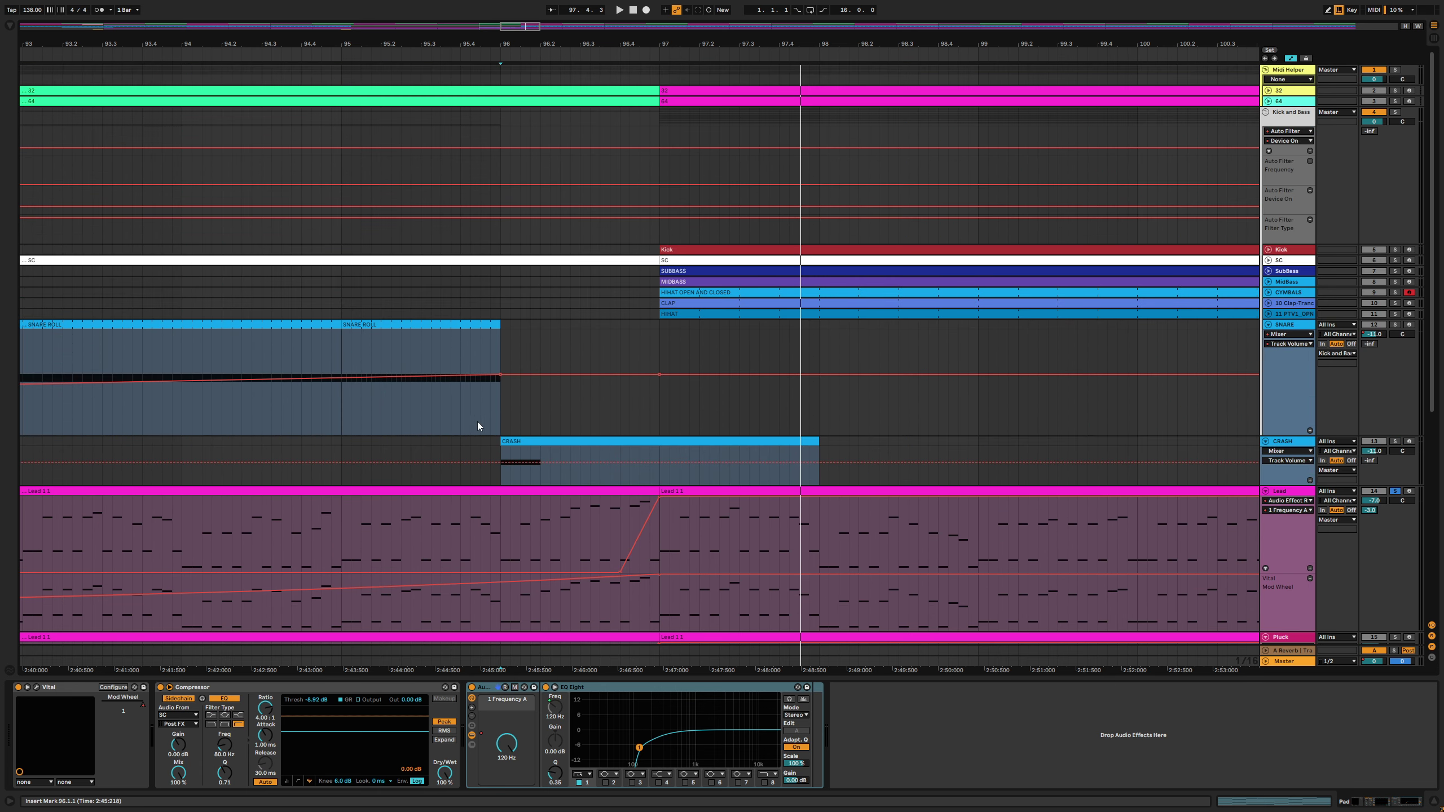
{"action": "left_click_drag", "start_coordinate": [705, 44], "coordinate": [677, 358]}
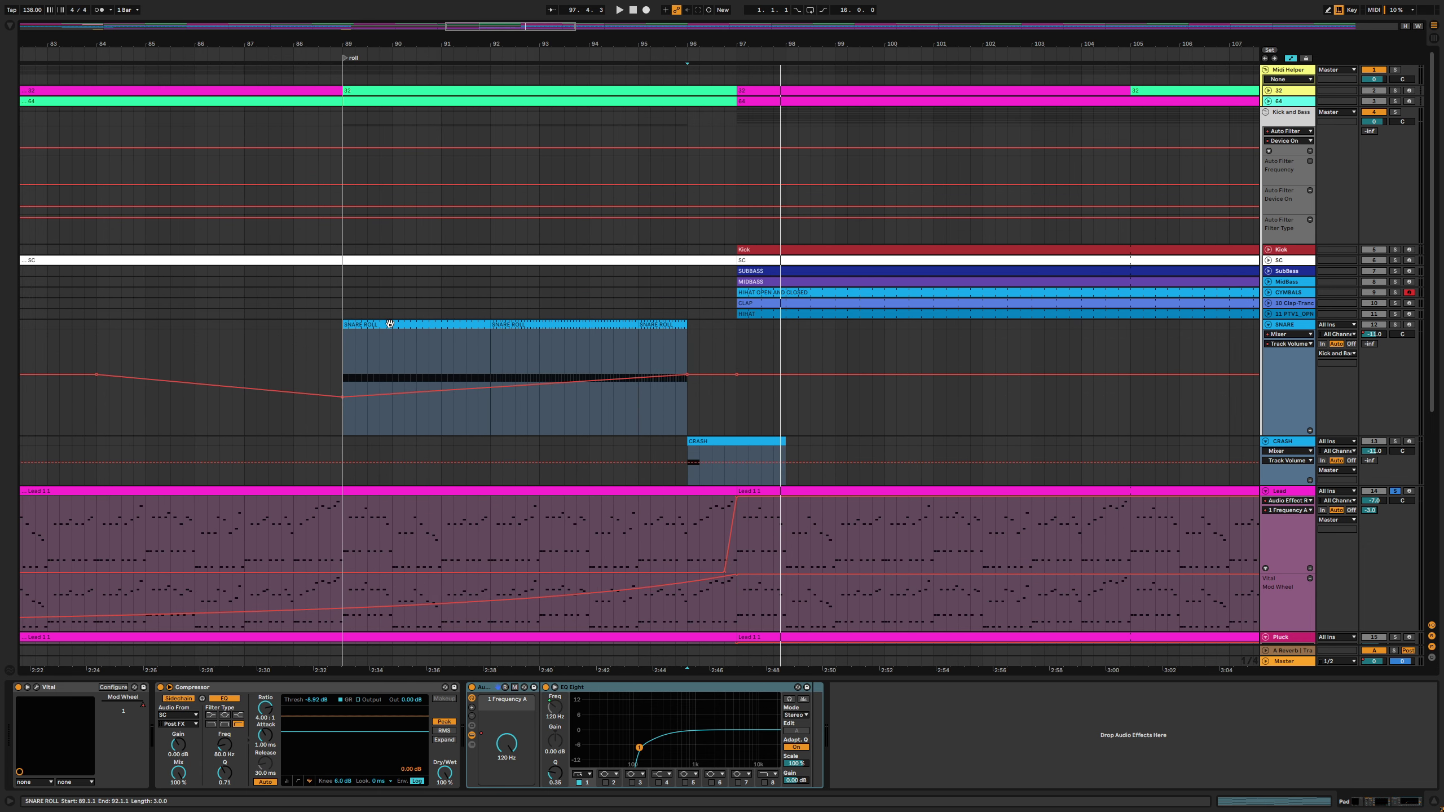
{"action": "left_click", "coordinate": [1355, 255]}
{"action": "key", "text": "space"}
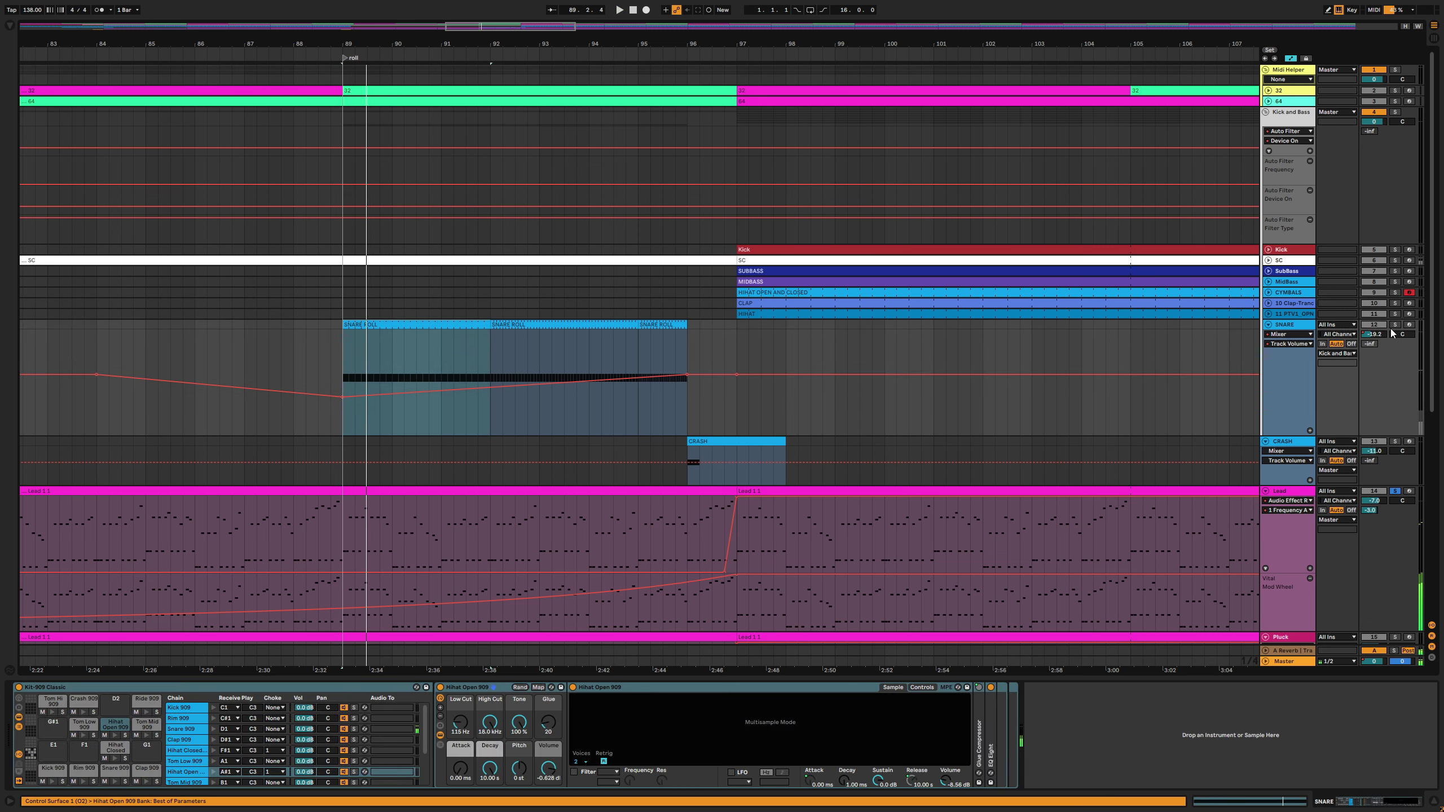
{"action": "key", "text": "ctrl+alt+l"}
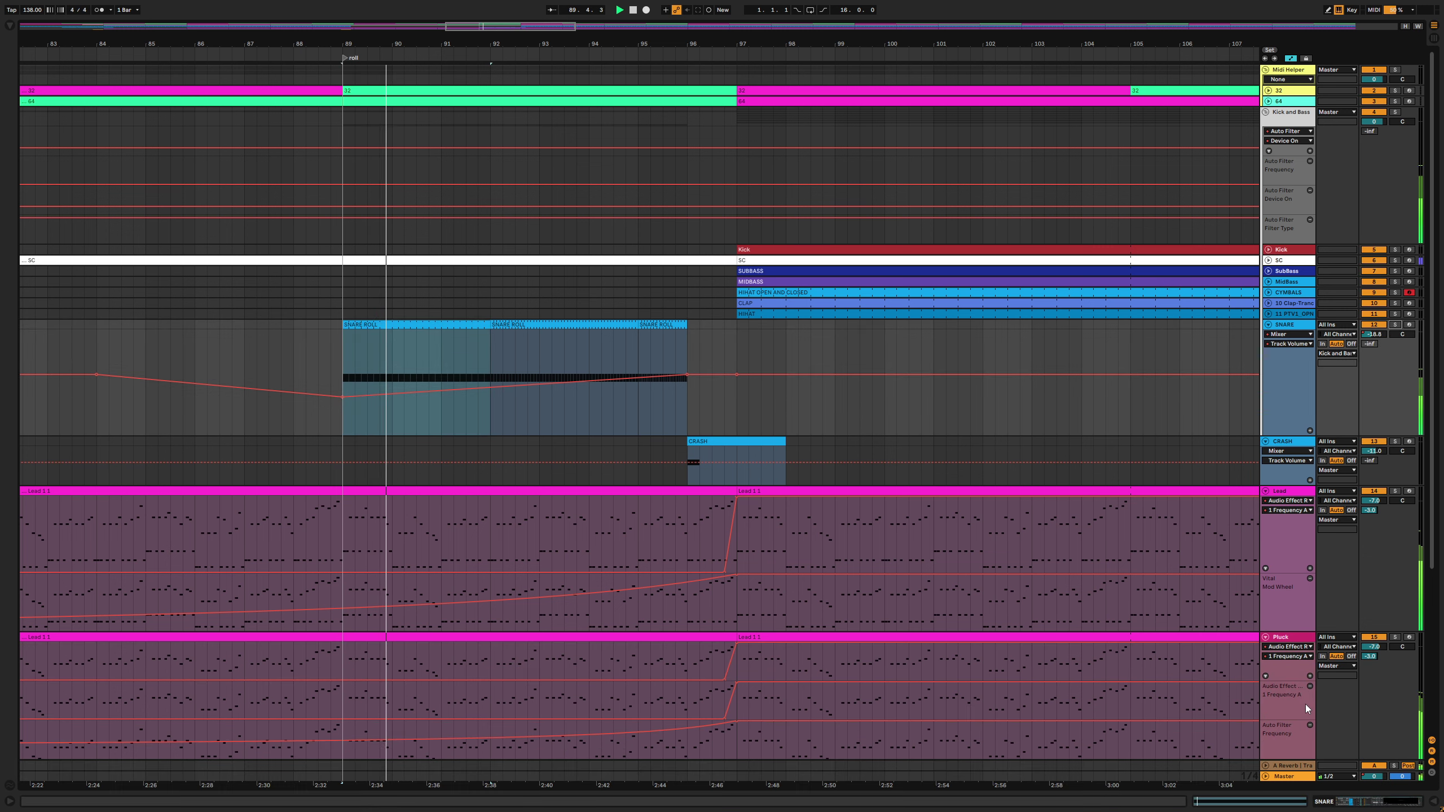
Listen through the build-up into the bar 97 drop while reviewing the automation on all melodic tracks
{"action": "left_click_drag", "start_coordinate": [506, 43], "coordinate": [649, 25]}
{"action": "scroll", "coordinate": [574, 387], "scroll_direction": "down", "scroll_amount": 5}
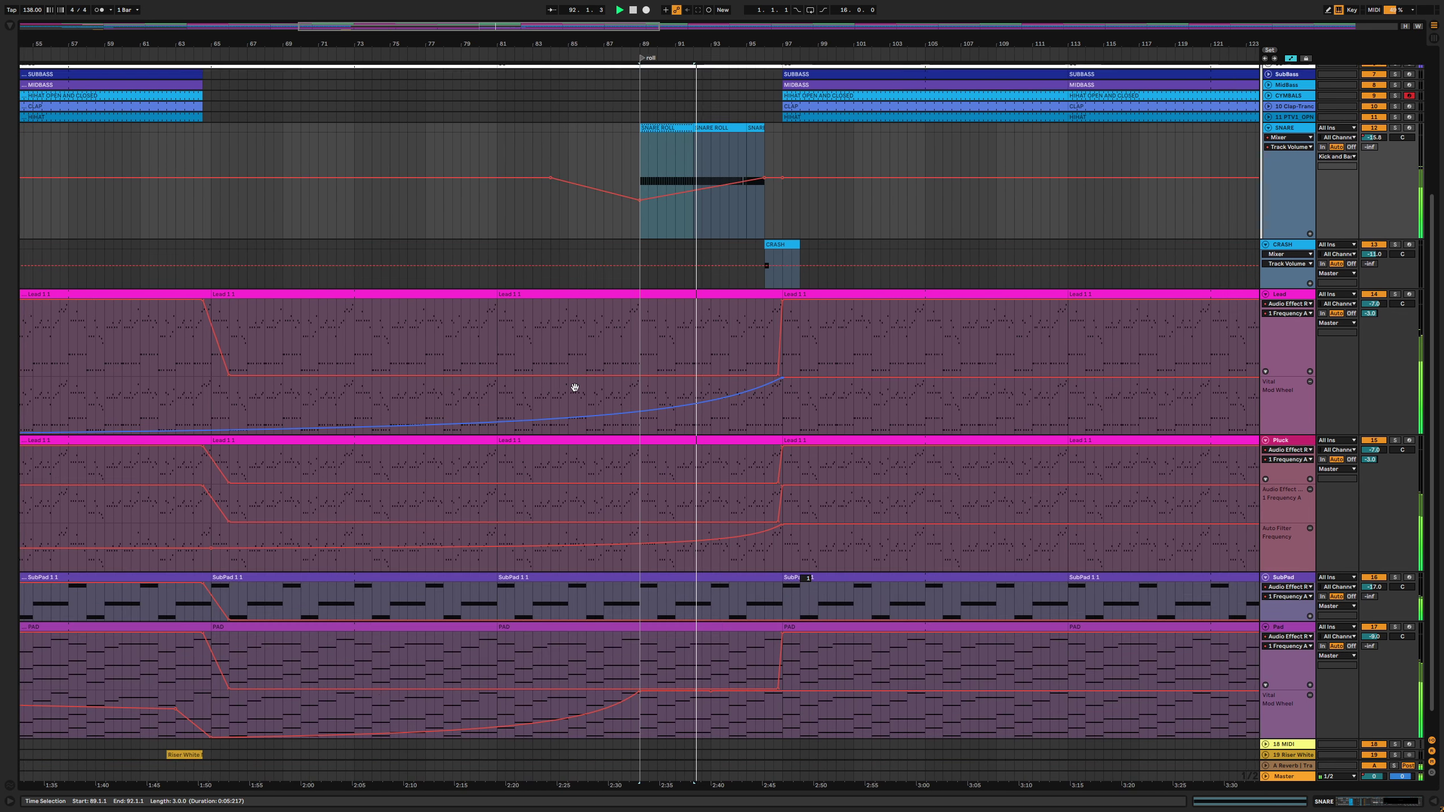
{"action": "scroll", "coordinate": [574, 388], "scroll_direction": "down", "scroll_amount": 2}
{"action": "scroll", "coordinate": [705, 586], "scroll_direction": "right", "scroll_amount": 3}
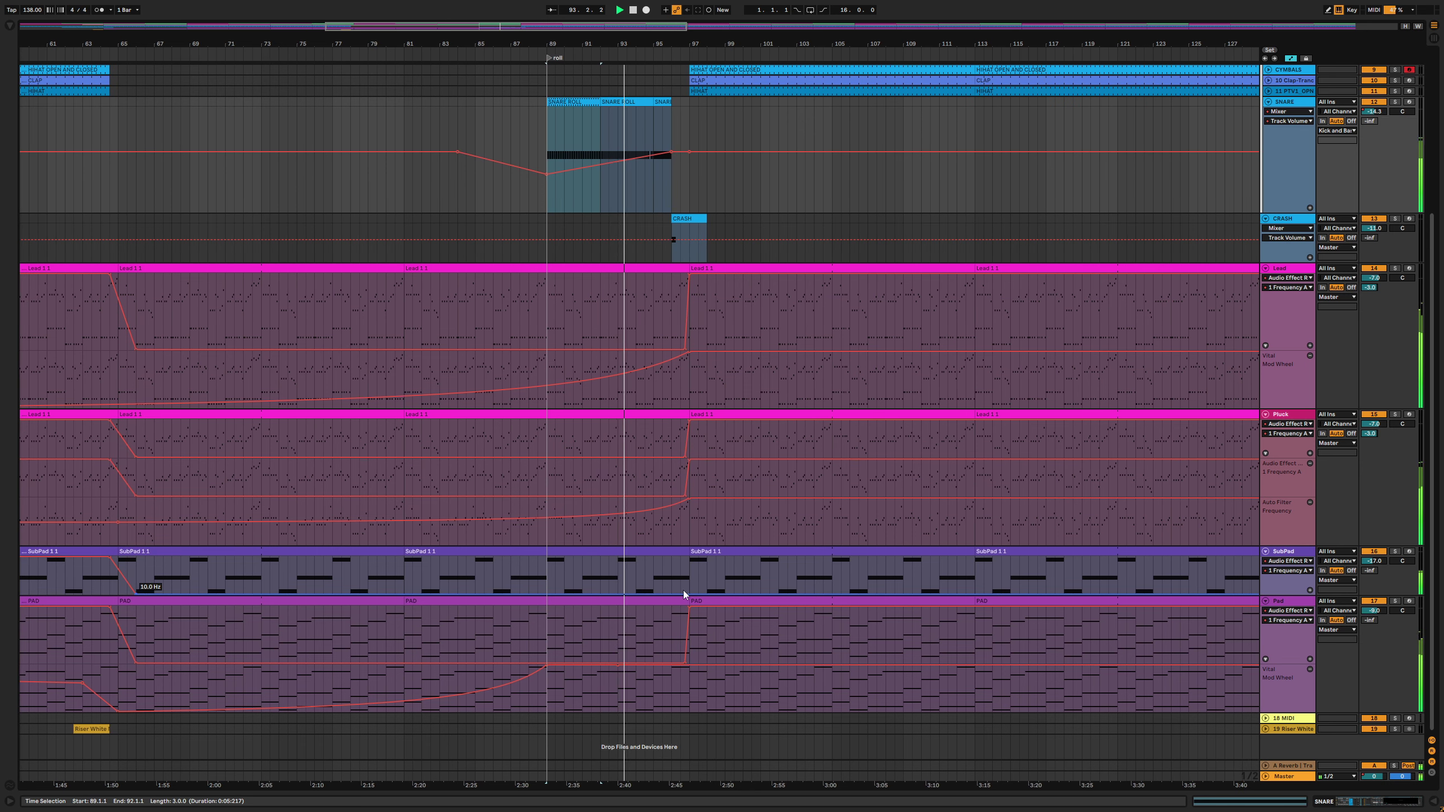
{"action": "left_click_drag", "start_coordinate": [706, 44], "coordinate": [705, 64]}
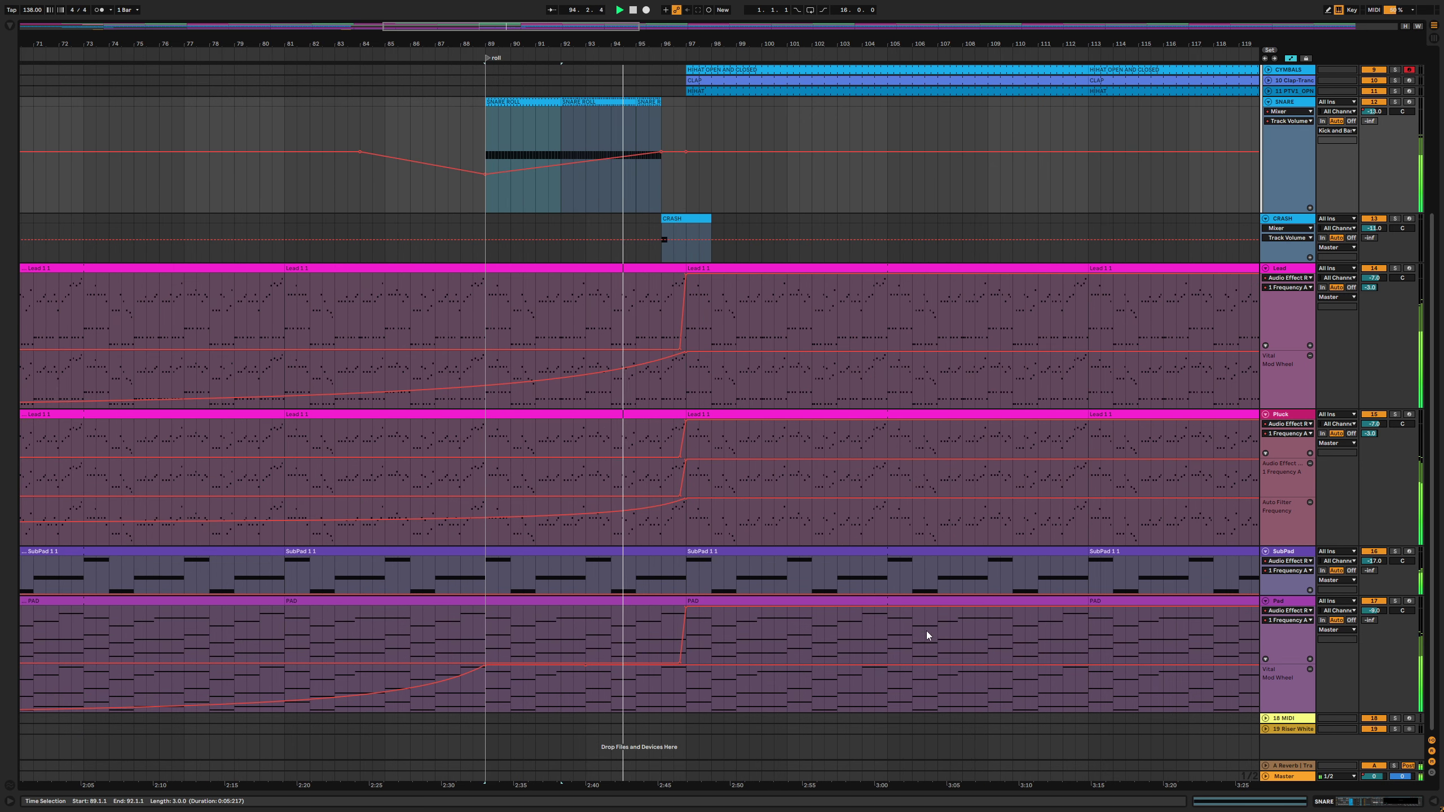
{"action": "scroll", "coordinate": [762, 198], "scroll_direction": "up", "scroll_amount": 3}
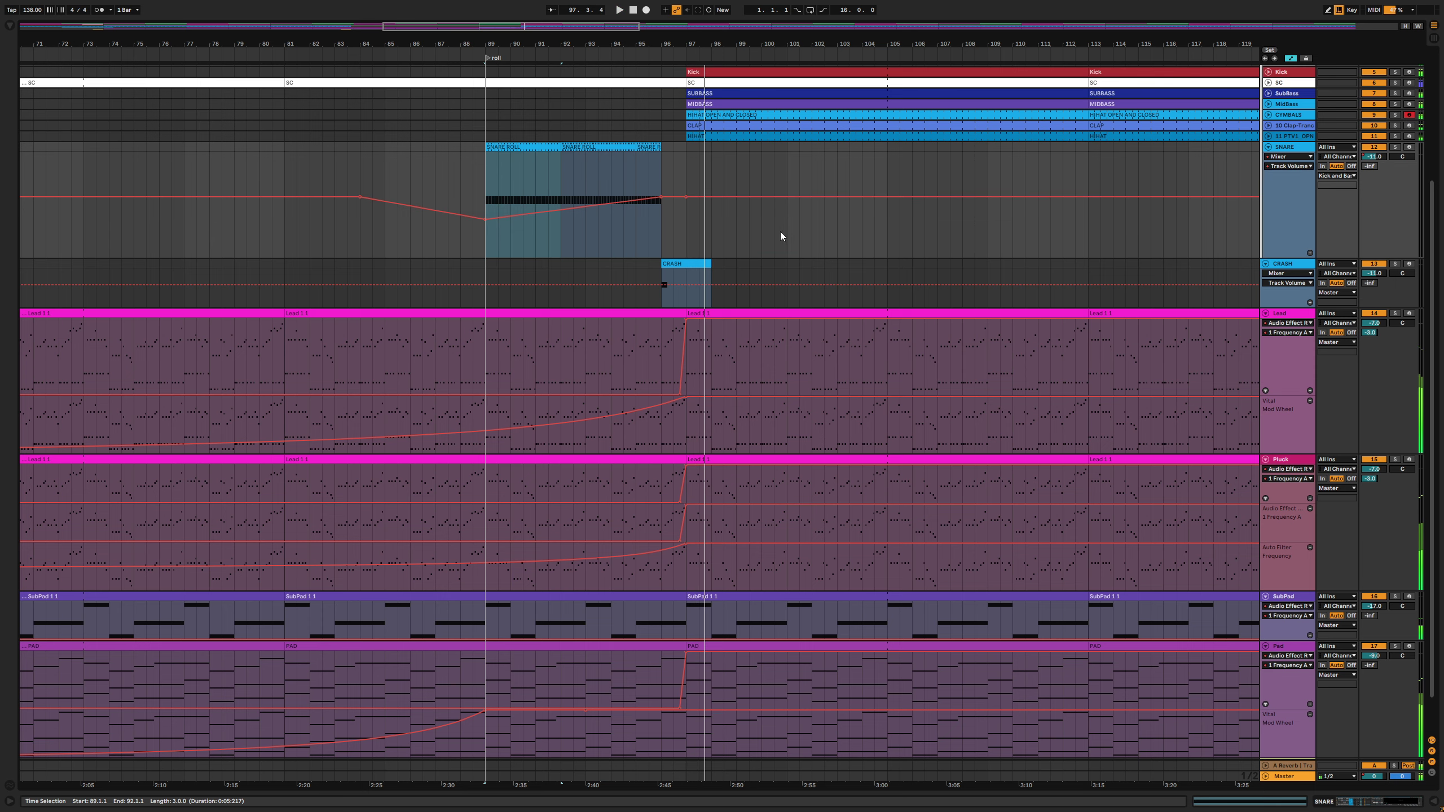
Audition the transition from bar 96 into the drop at bar 97 several times with all tracks playing
{"action": "left_click_drag", "start_coordinate": [689, 44], "coordinate": [689, 91]}
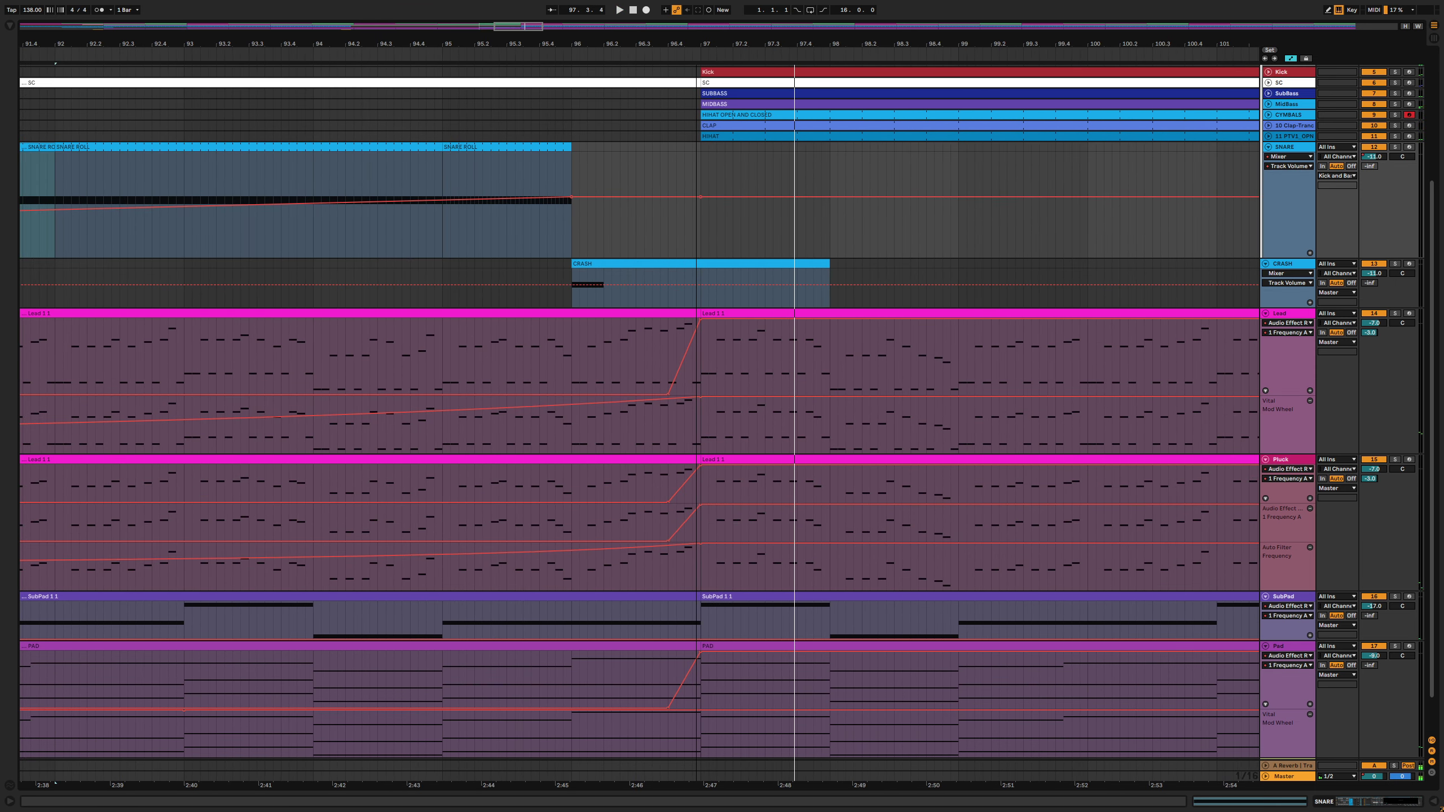
{"action": "left_click", "coordinate": [571, 336]}
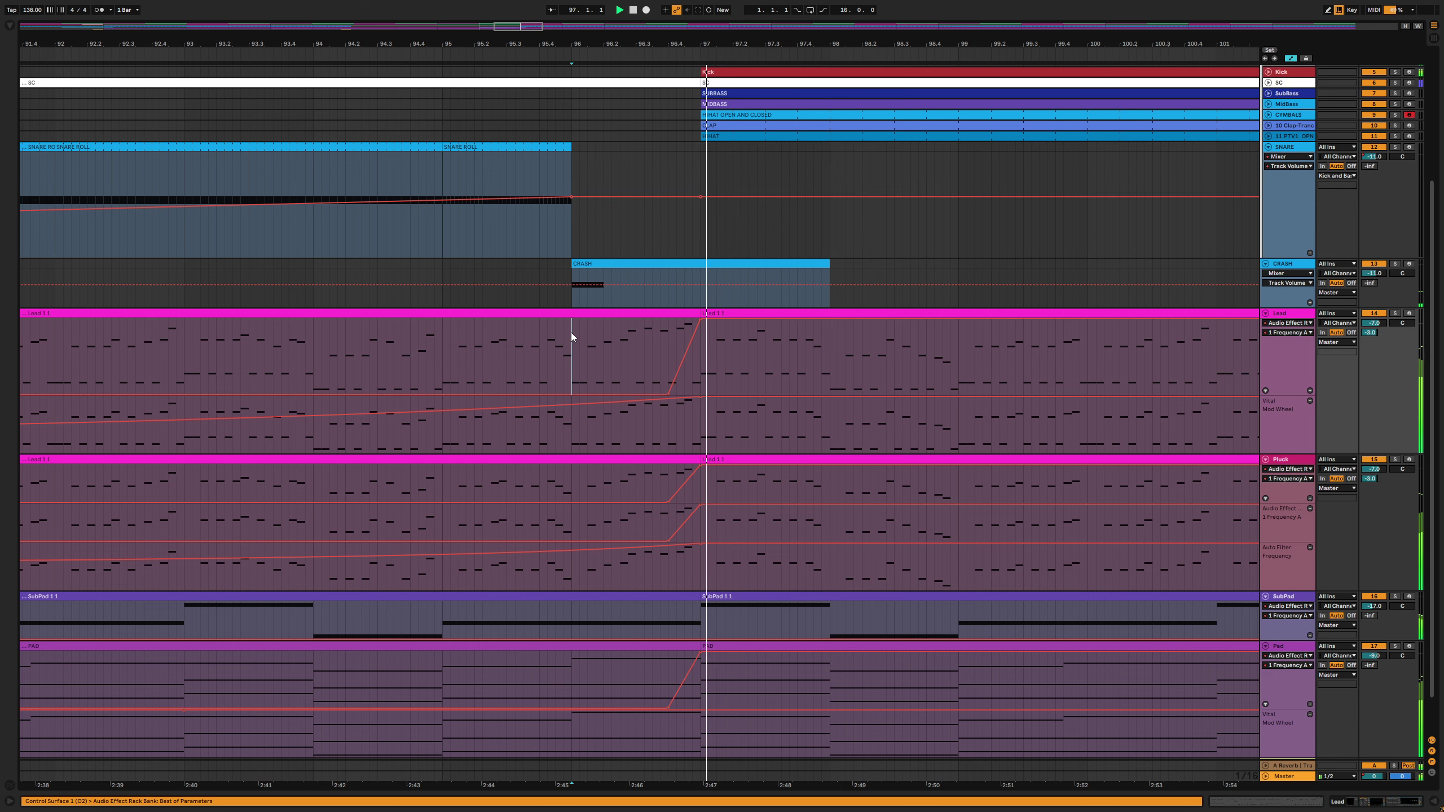
{"action": "left_click", "coordinate": [572, 334]}
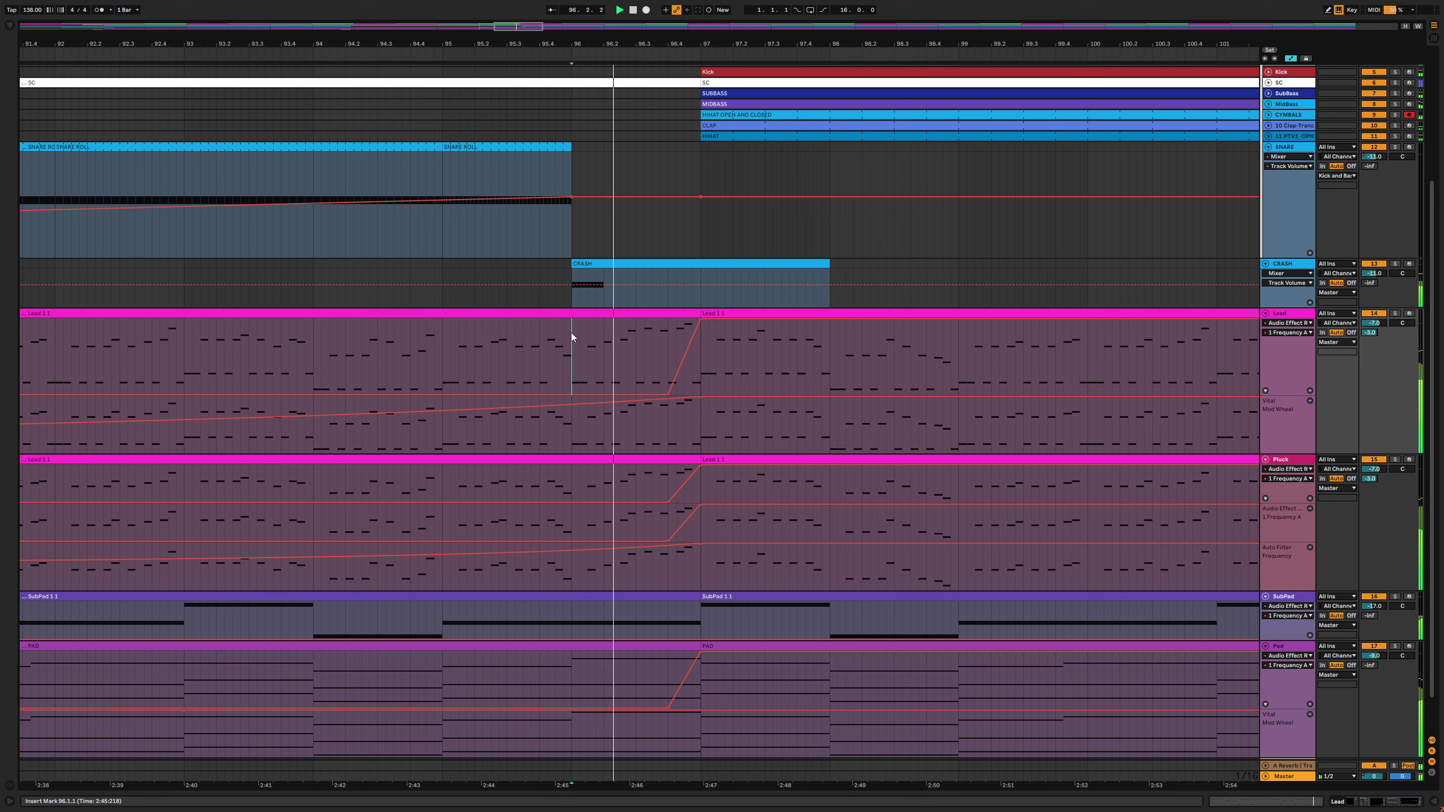
{"action": "left_click", "coordinate": [571, 331]}
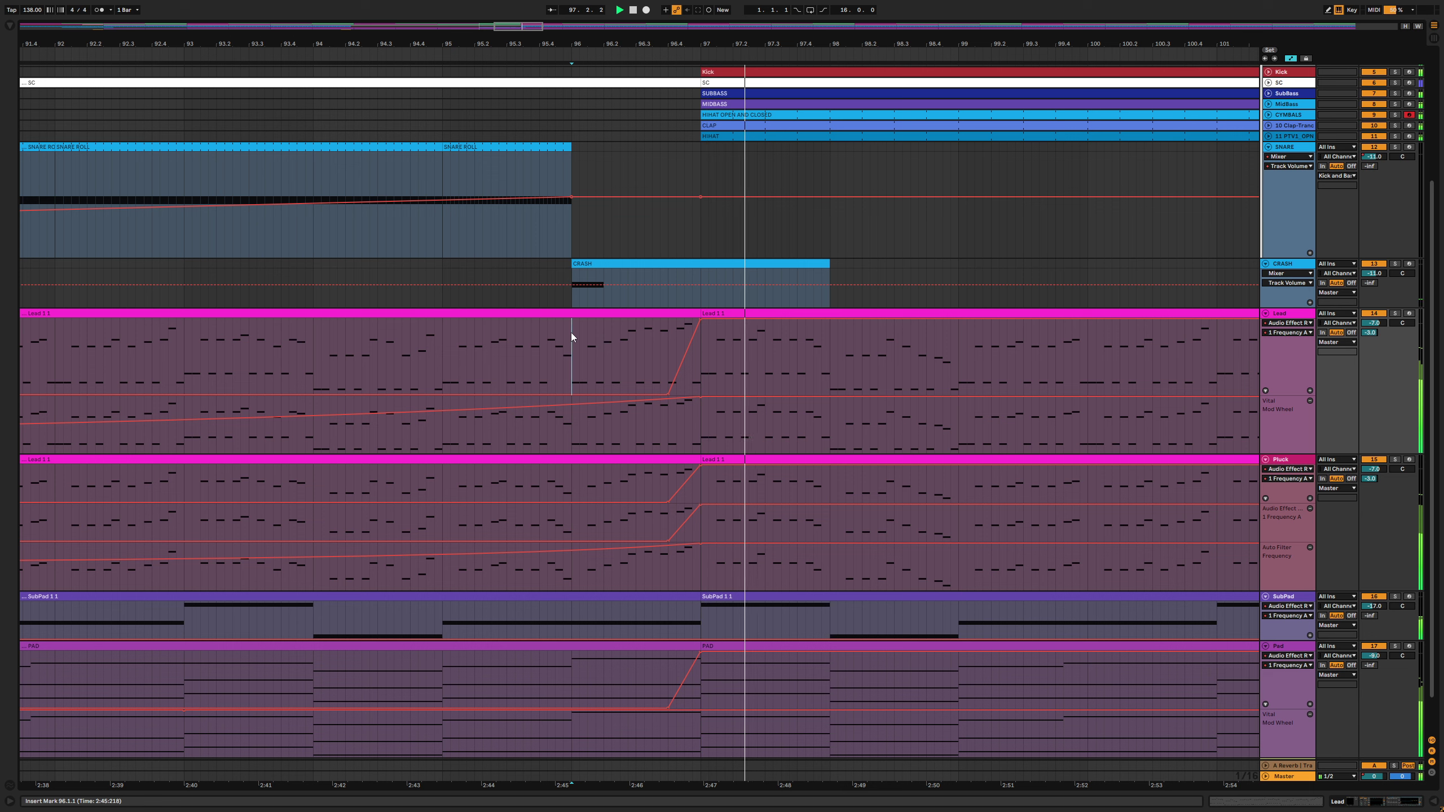
{"action": "left_click", "coordinate": [571, 332]}
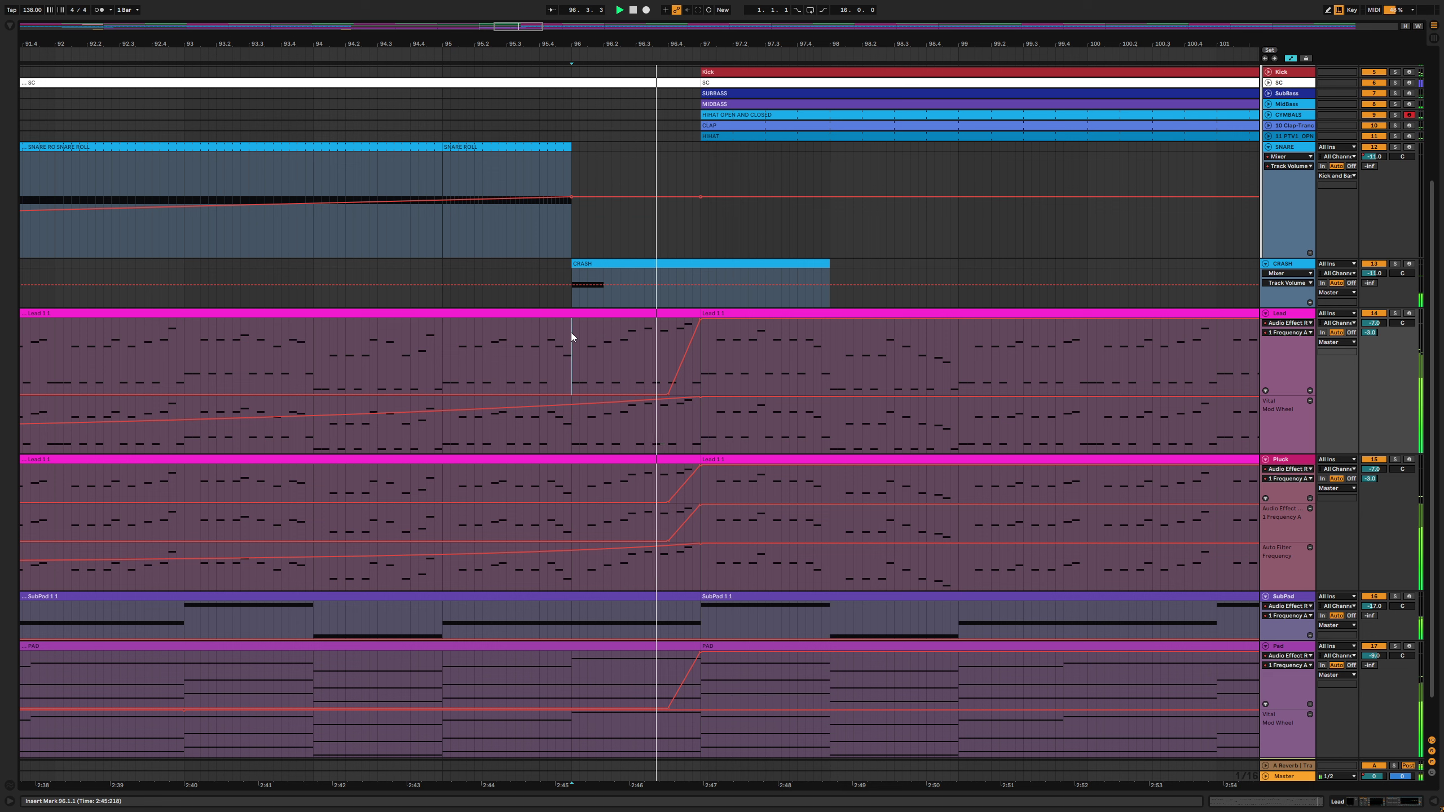
{"action": "scroll", "coordinate": [571, 331], "scroll_direction": "down", "scroll_amount": 2}
{"action": "left_click", "coordinate": [570, 329]}
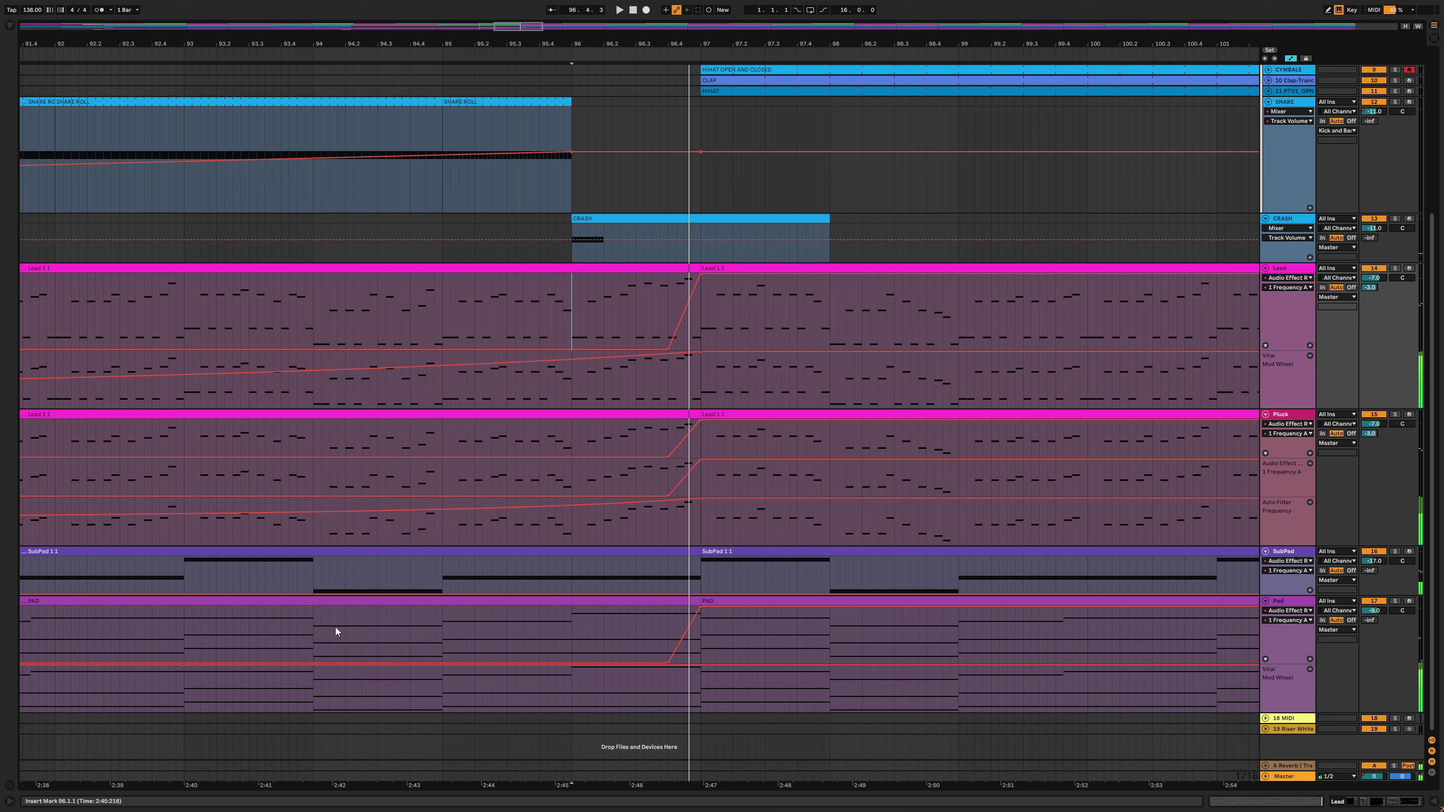
Play from bar 94 and shorten the PAD clip before the drop so it ends at bar 96
{"action": "left_click", "coordinate": [315, 624]}
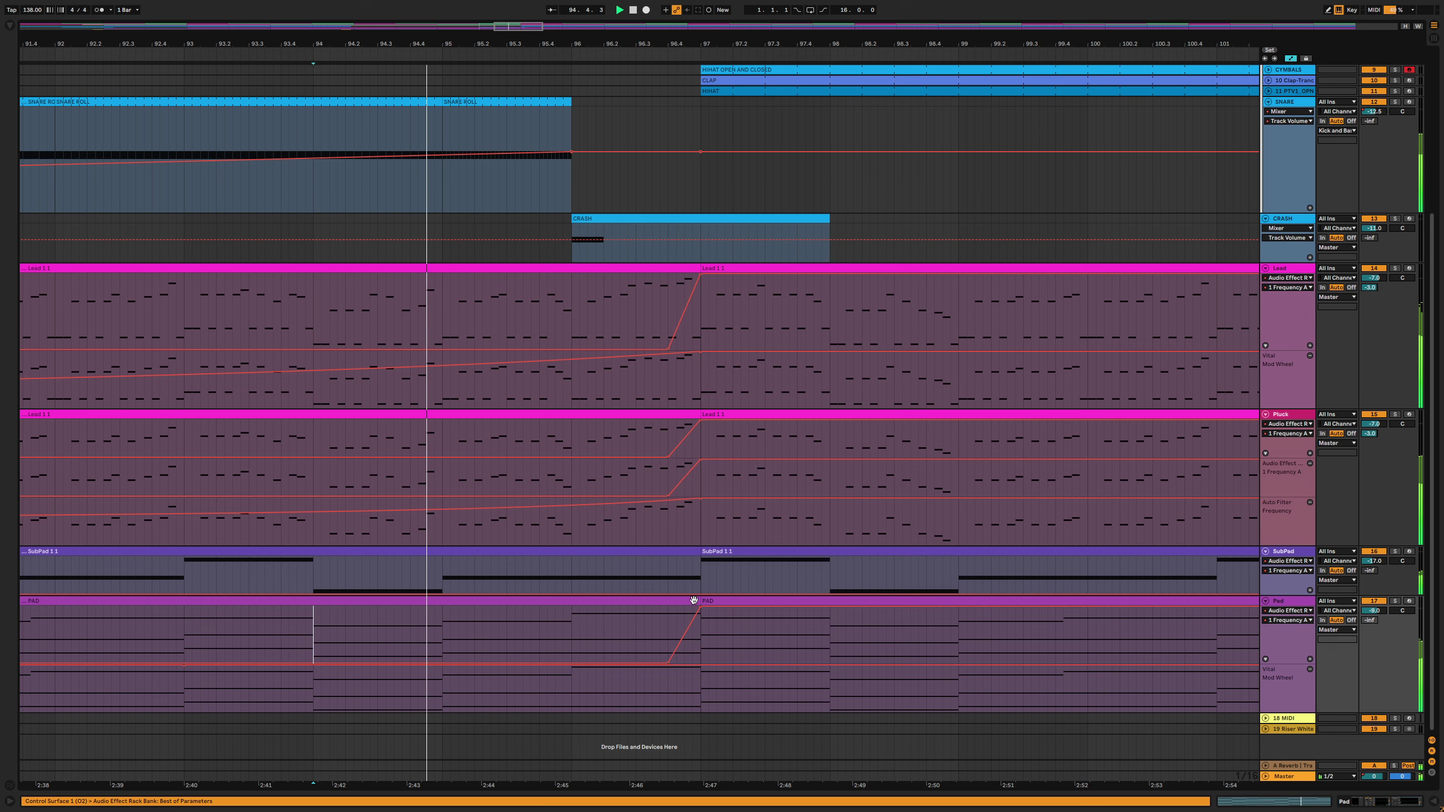
{"action": "left_click_drag", "start_coordinate": [698, 601], "coordinate": [571, 600]}
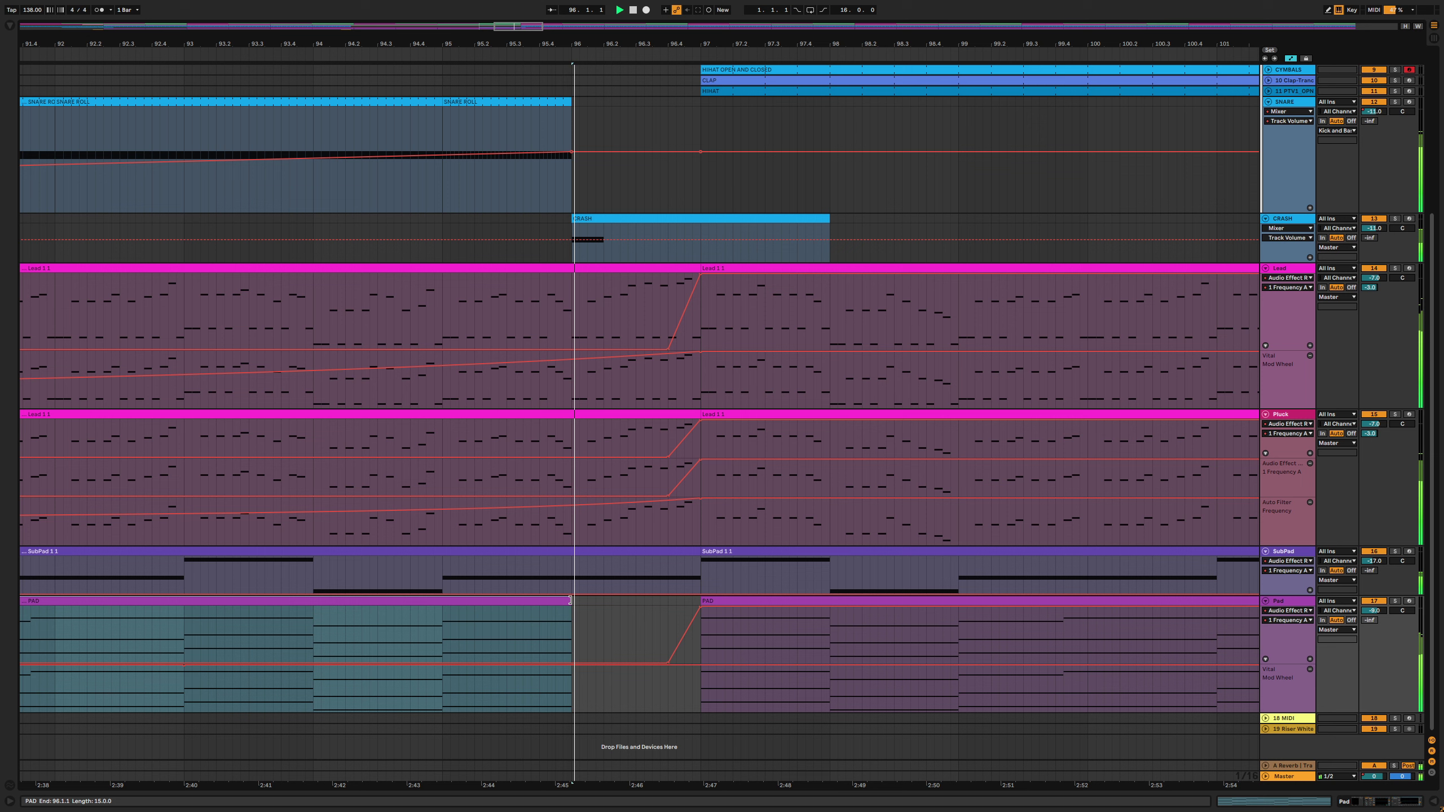
{"action": "key", "text": "space"}
Shorten the SubPad clip before the drop to end at bar 96 and audition the transition from bar 95
{"action": "left_click_drag", "start_coordinate": [700, 569], "coordinate": [571, 569]}
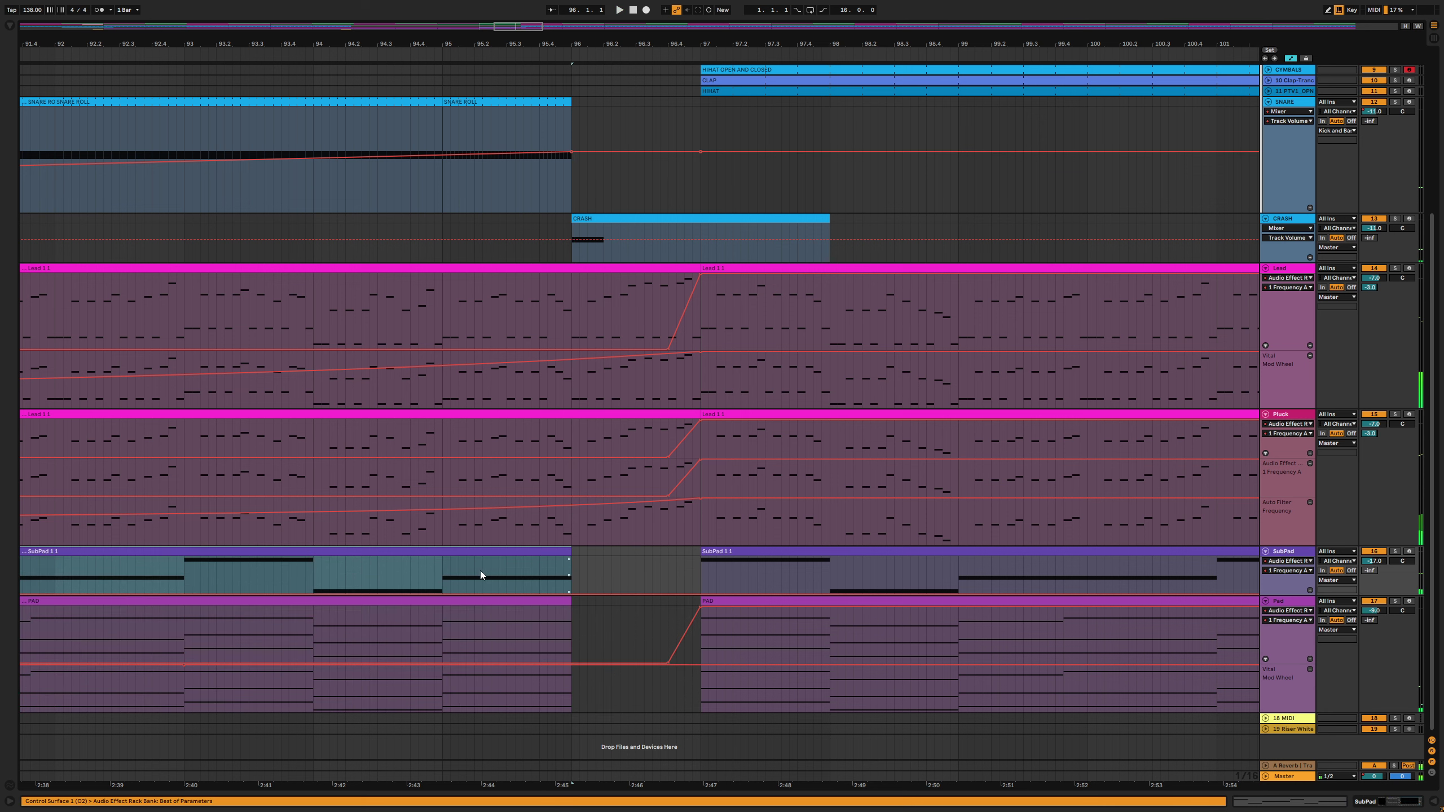
{"action": "left_click", "coordinate": [443, 563]}
{"action": "key", "text": "space"}
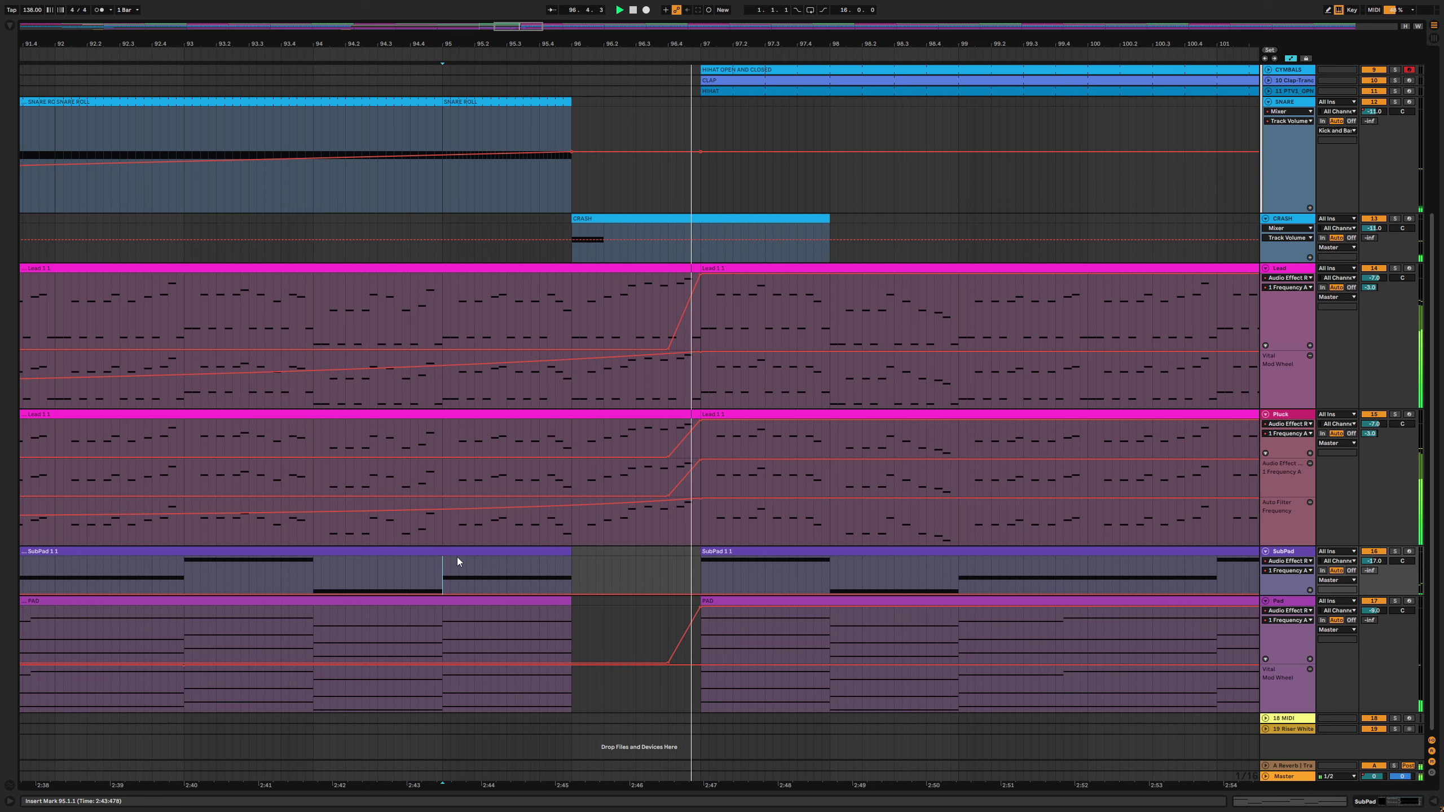
{"action": "scroll", "coordinate": [640, 561], "scroll_direction": "up", "scroll_amount": 2}
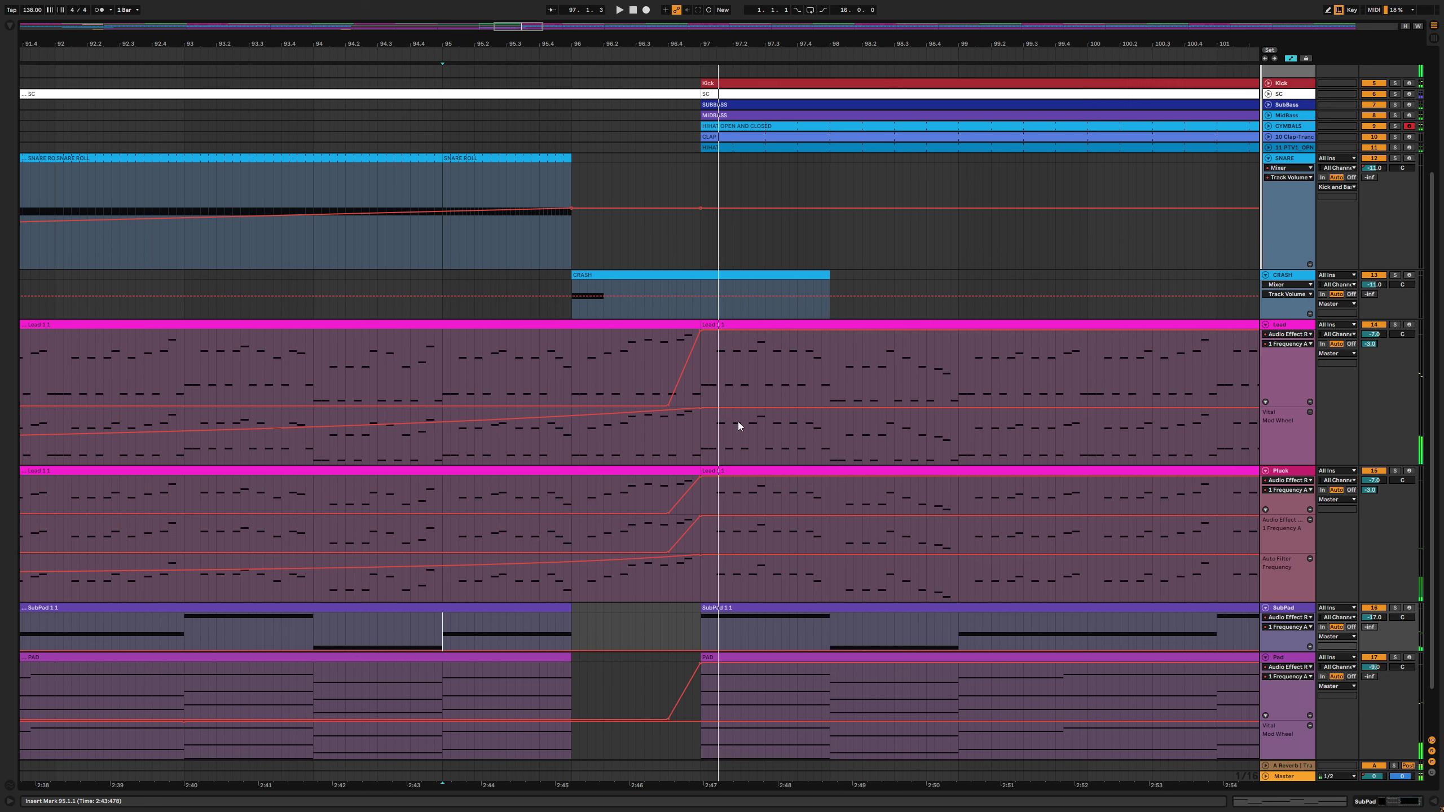
Shorten the Pluck track's clip before the drop to end at bar 96 and audition the transition from bar 95
{"action": "left_click", "coordinate": [676, 467]}
{"action": "left_click_drag", "start_coordinate": [700, 470], "coordinate": [570, 470]}
{"action": "left_click", "coordinate": [446, 485]}
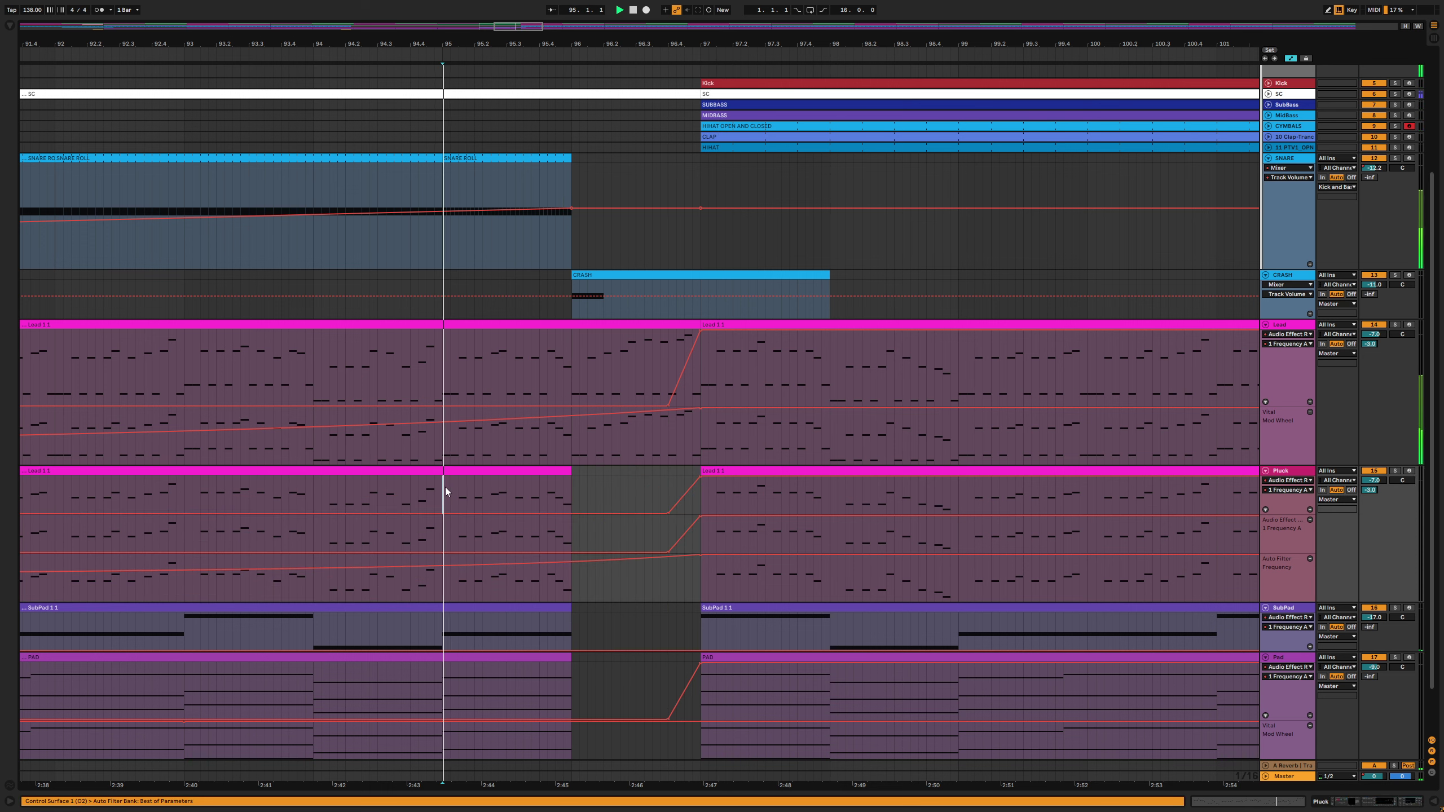
{"action": "key", "text": "space"}
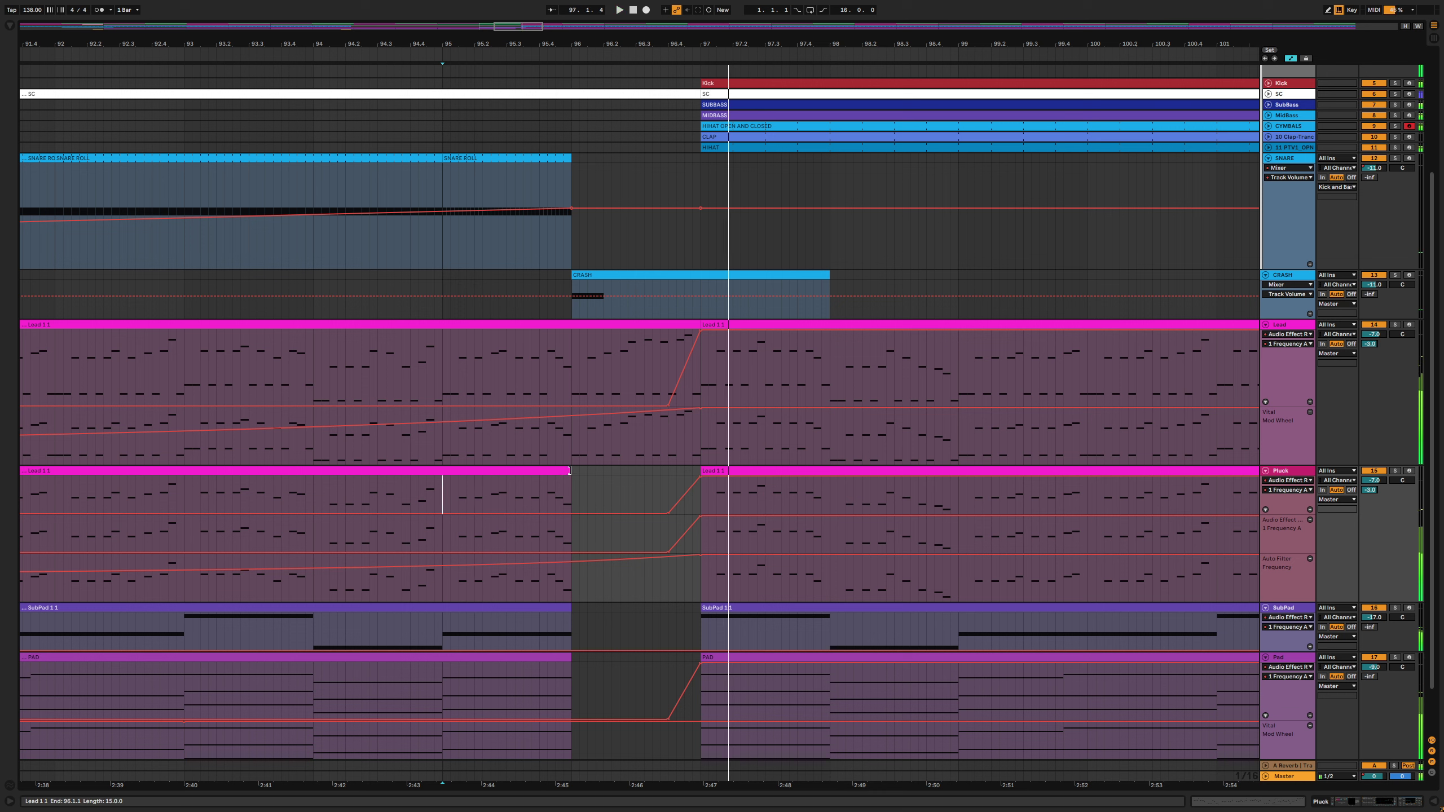
{"action": "left_click", "coordinate": [442, 489]}
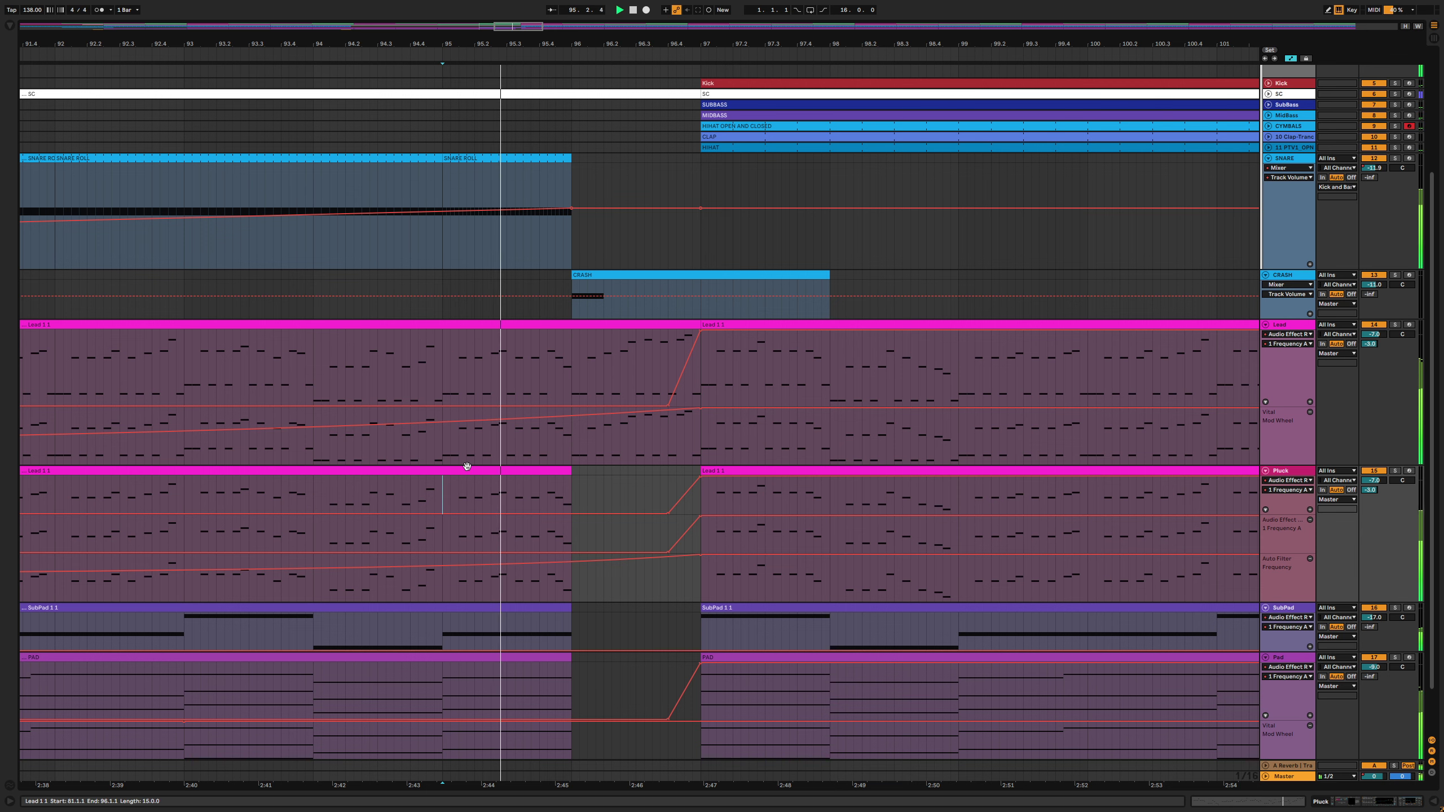
Move the end point of the Lead's Mod Wheel automation ramp back to bar 96 and audition from there
{"action": "left_click_drag", "start_coordinate": [573, 36], "coordinate": [576, 20]}
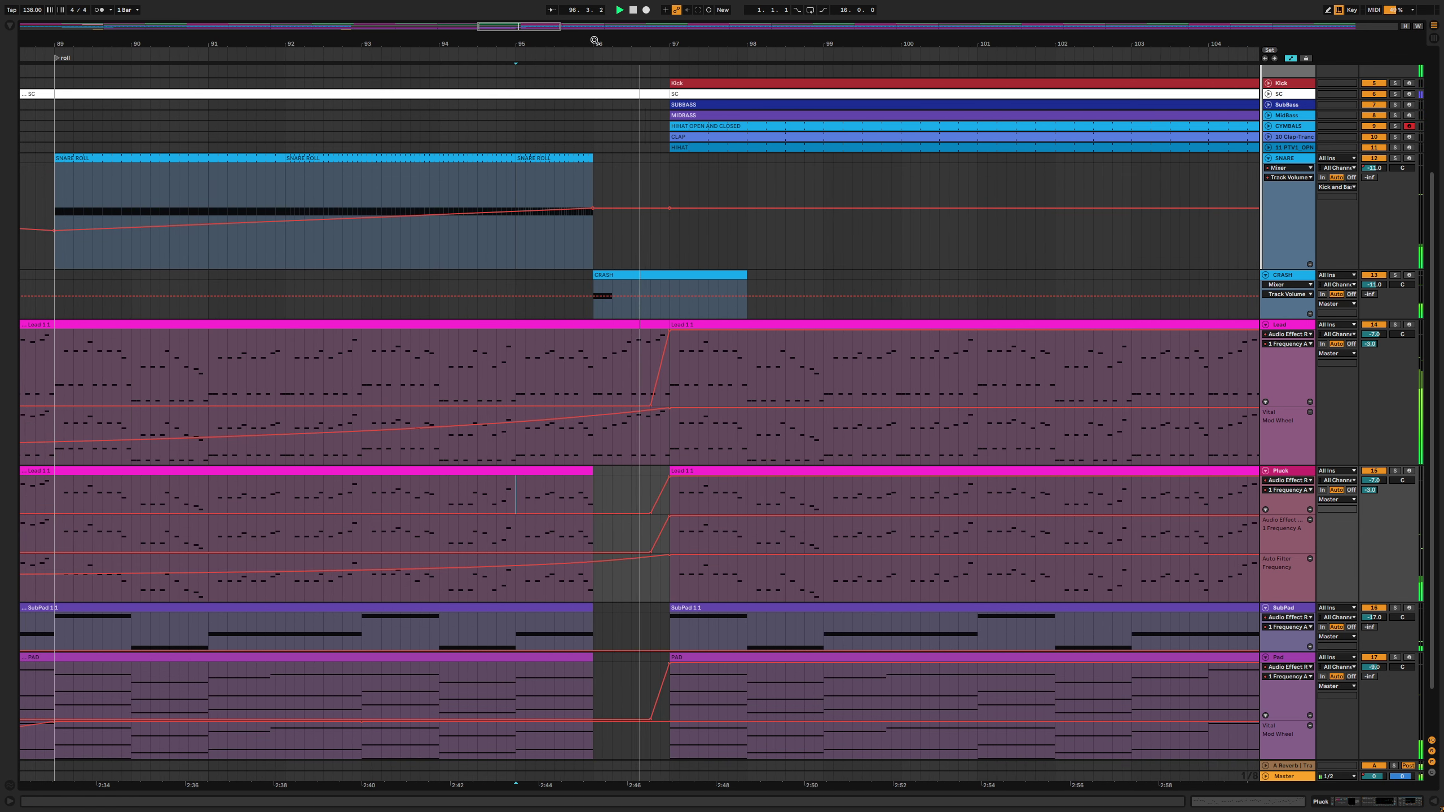
{"action": "key", "text": "space"}
{"action": "left_click_drag", "start_coordinate": [668, 410], "coordinate": [593, 408]}
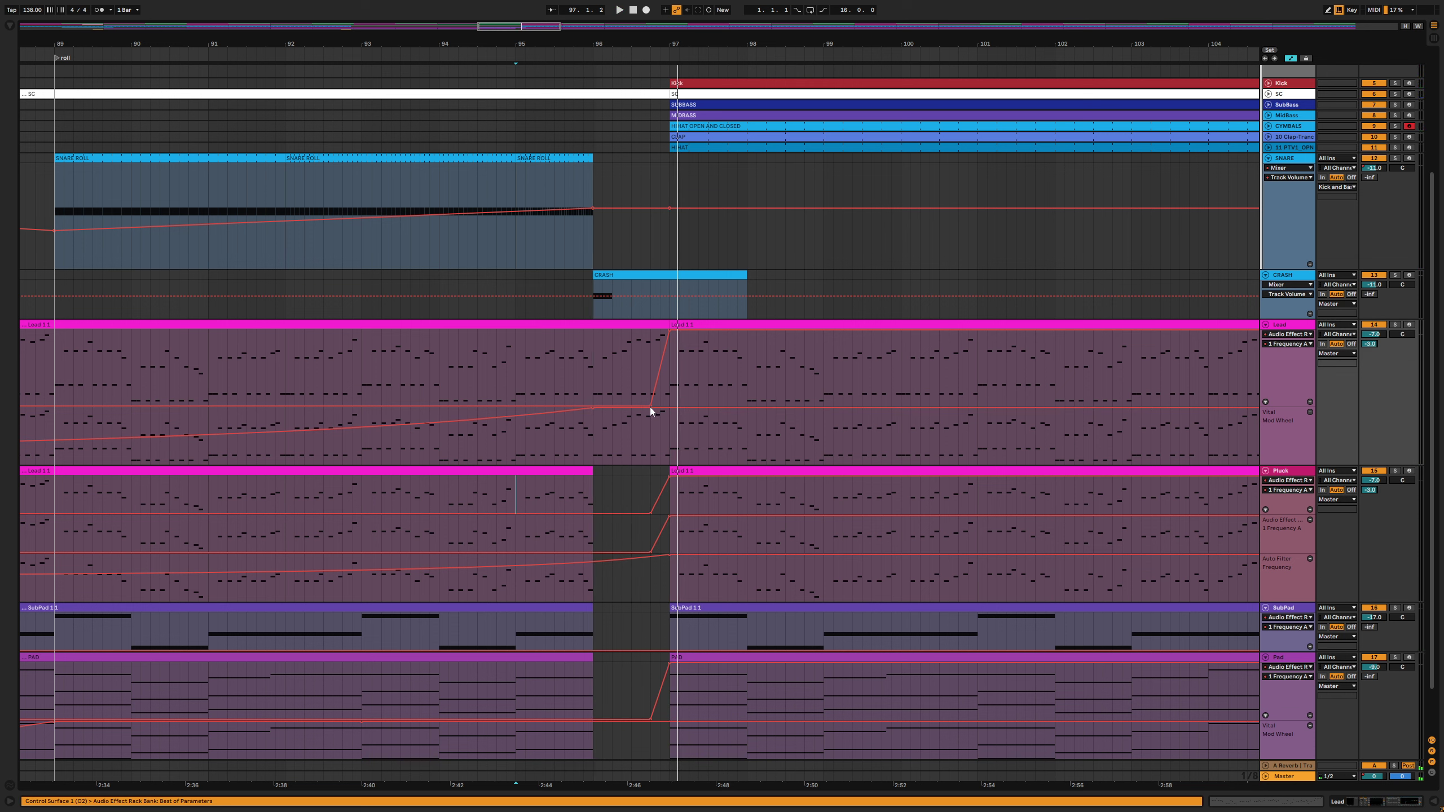
{"action": "left_click", "coordinate": [593, 369]}
{"action": "key", "text": "space"}
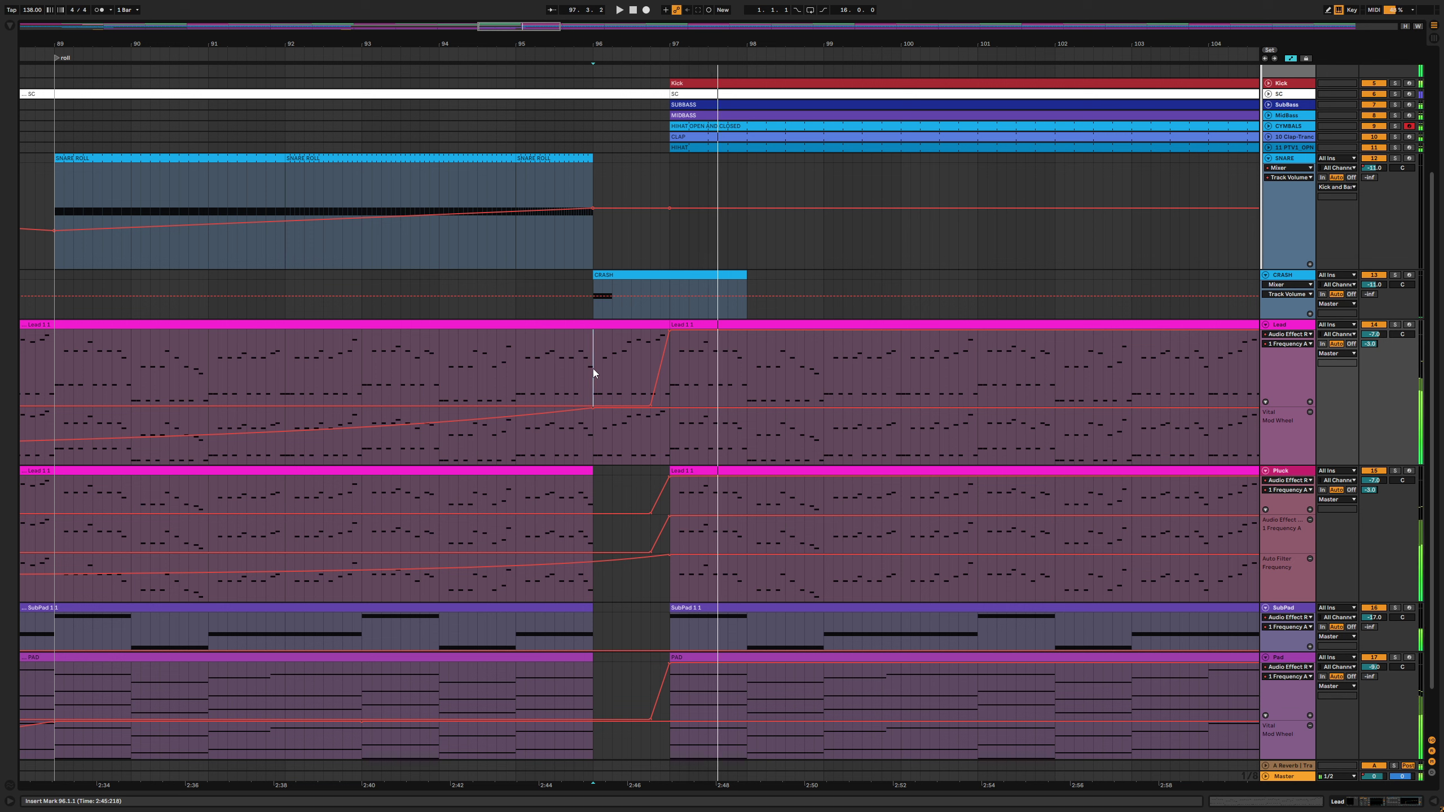
Show the Lead track's device chain and audition the transition into the drop from bars 96 and 95
{"action": "double_click", "coordinate": [1287, 327]}
{"action": "key", "text": "space"}
{"action": "key", "text": "space"}
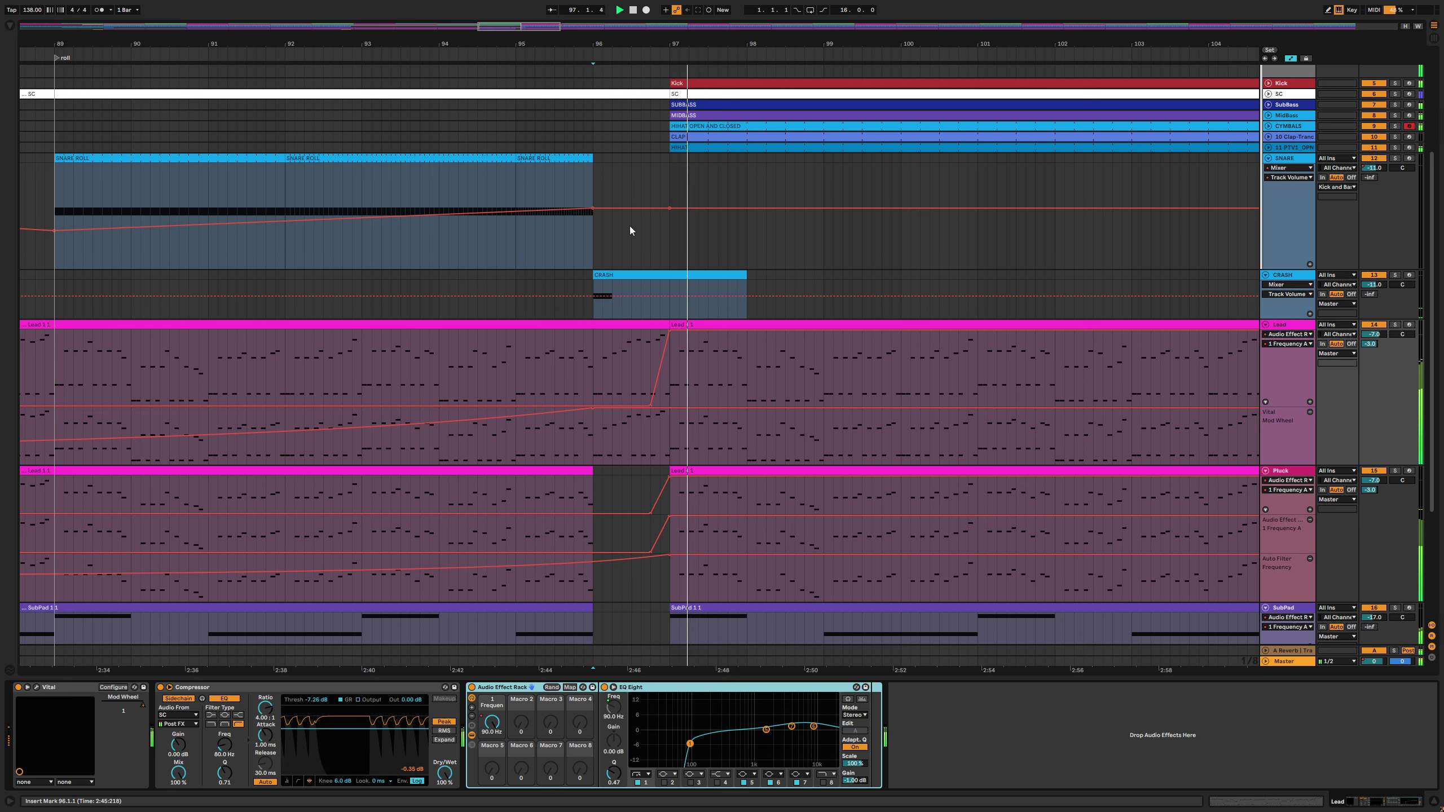
{"action": "key", "text": "space"}
{"action": "left_click", "coordinate": [517, 366]}
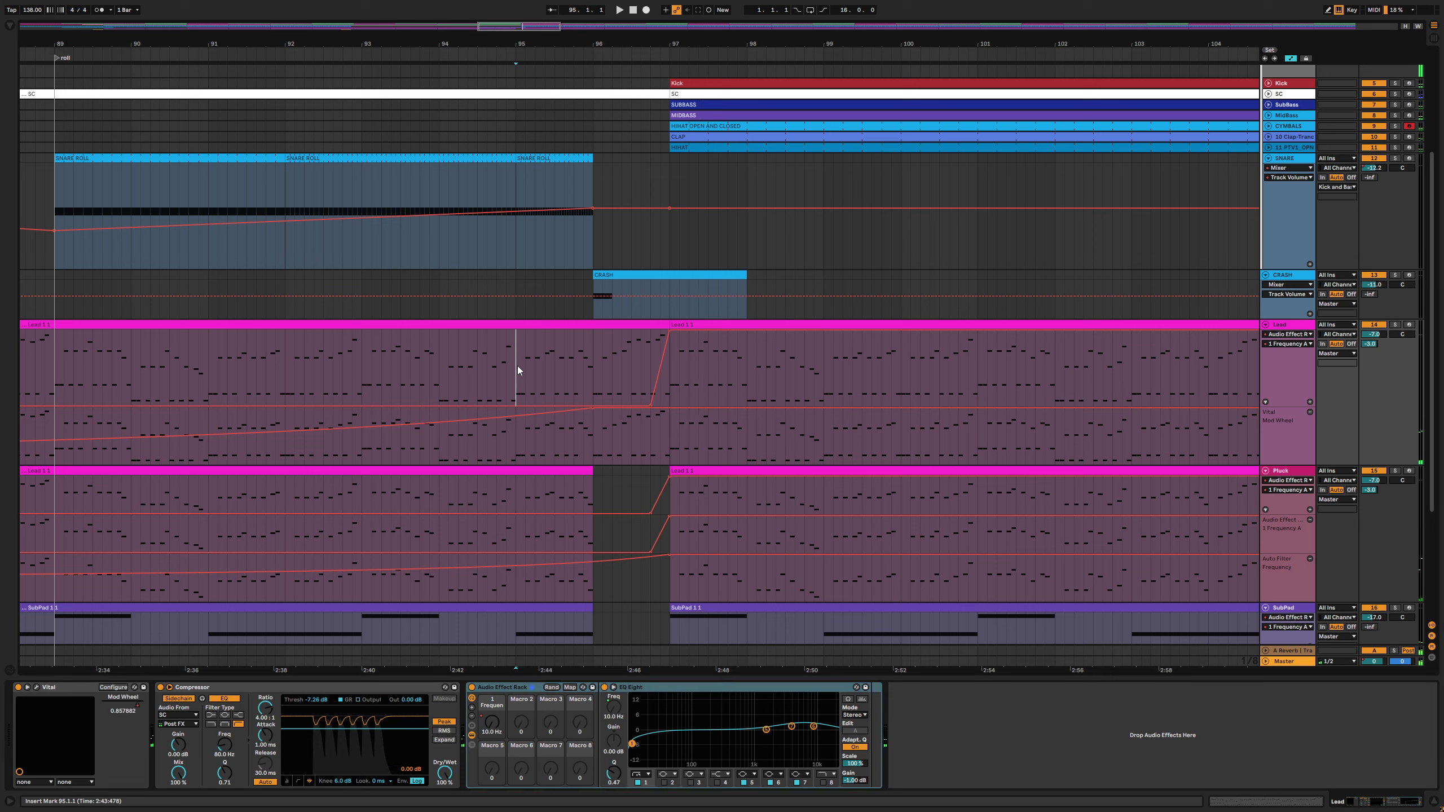
{"action": "key", "text": "space"}
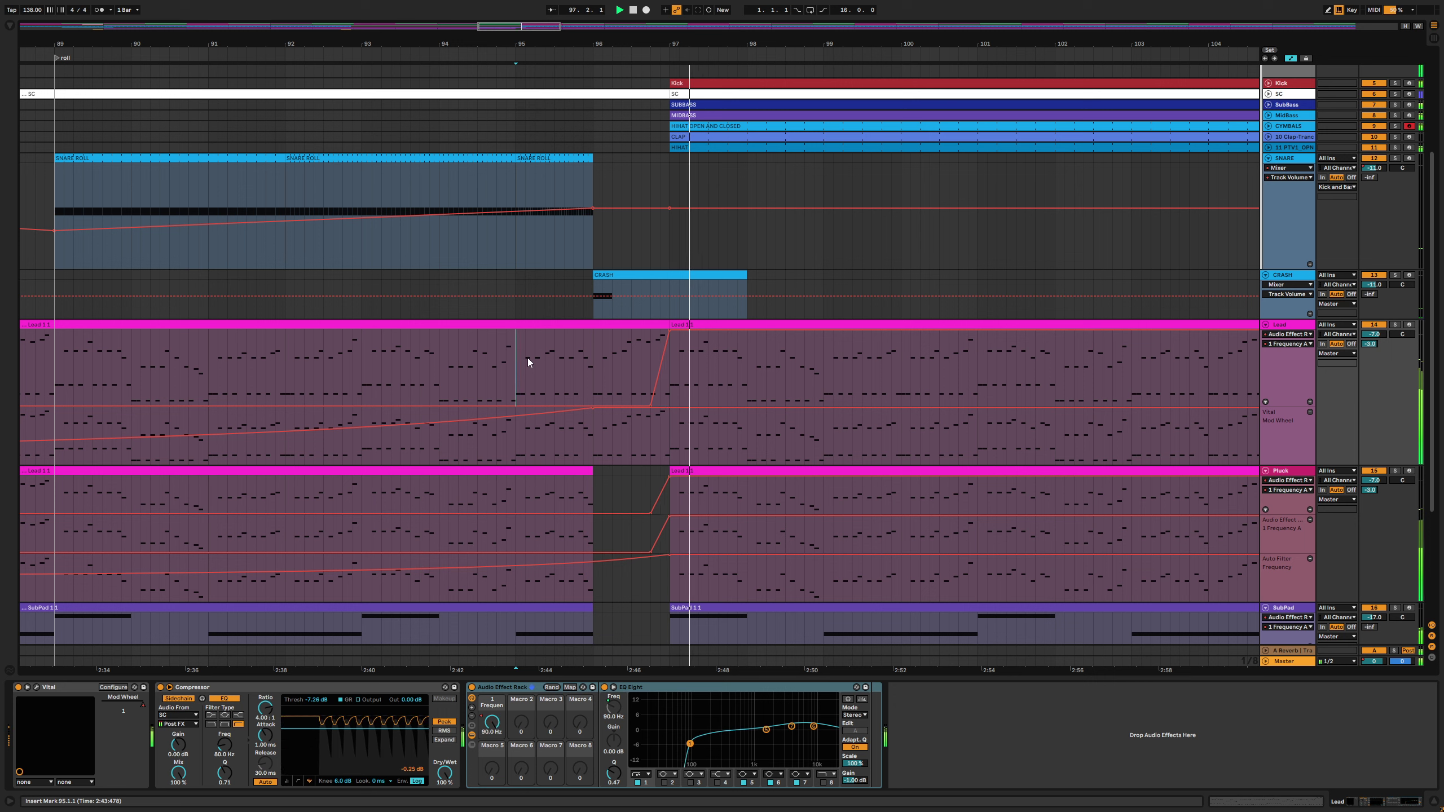
{"action": "key", "text": "space"}
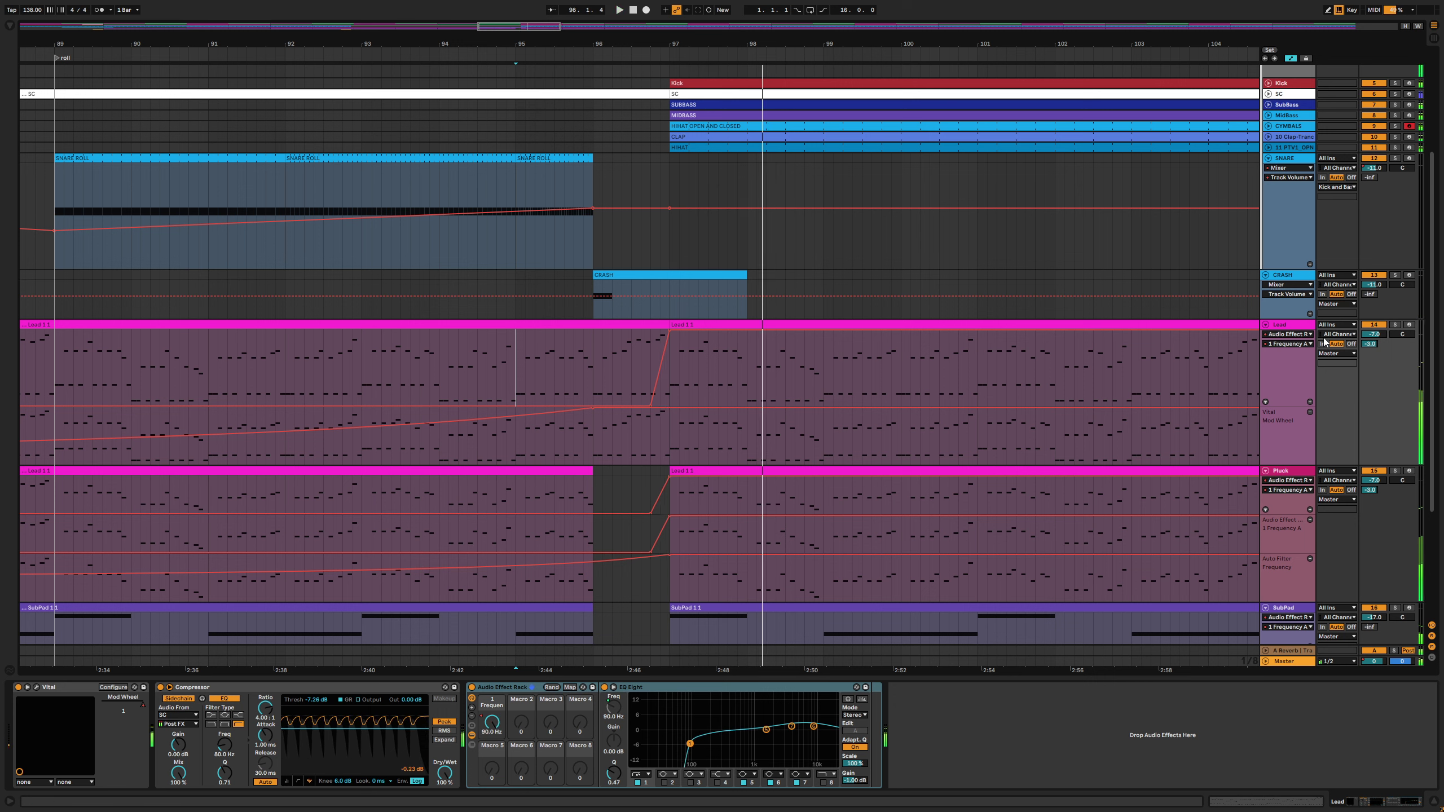
{"action": "key", "text": "space"}
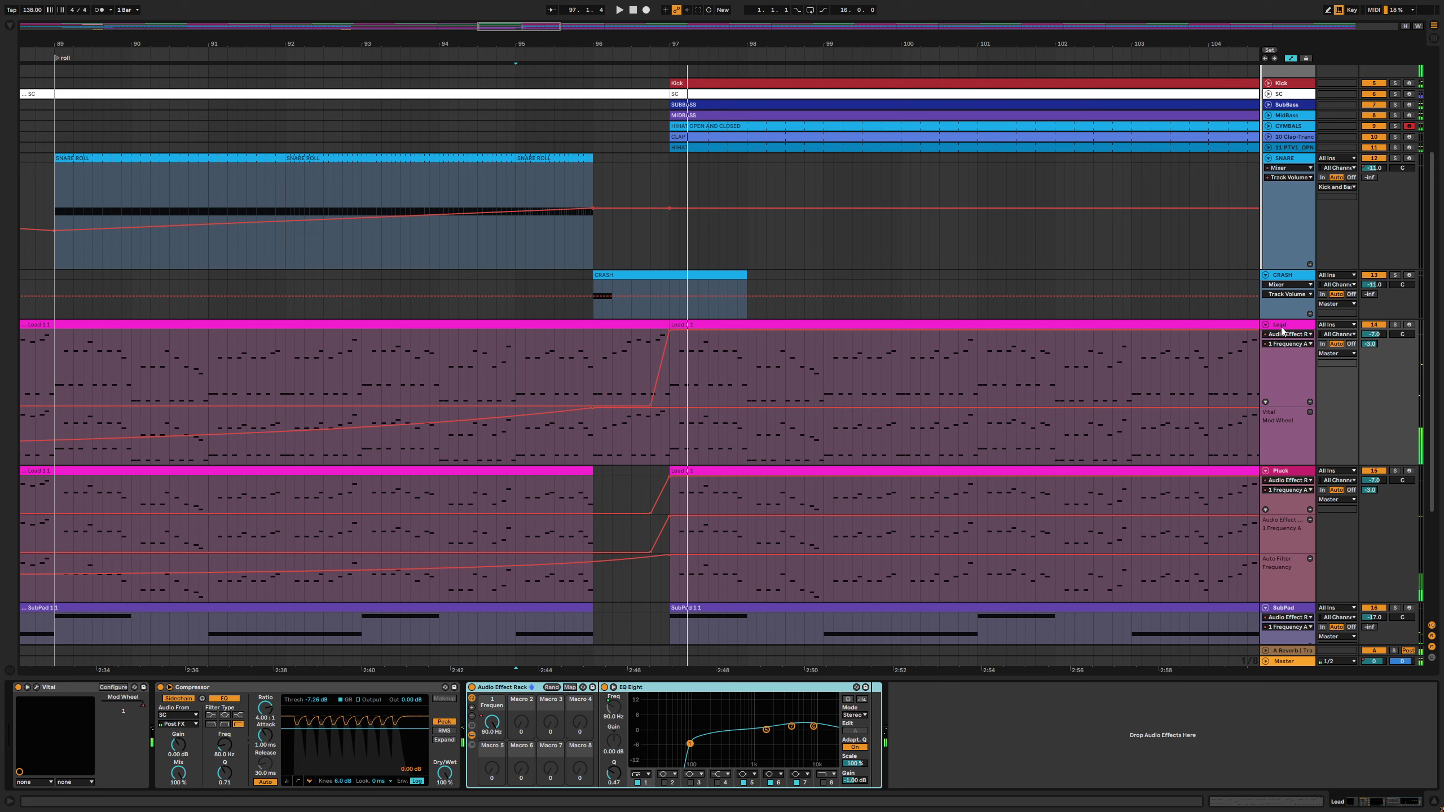
Open the Lead clip before the drop and examine its notes while playing bar 96, then close the clip editor
{"action": "double_click", "coordinate": [630, 332]}
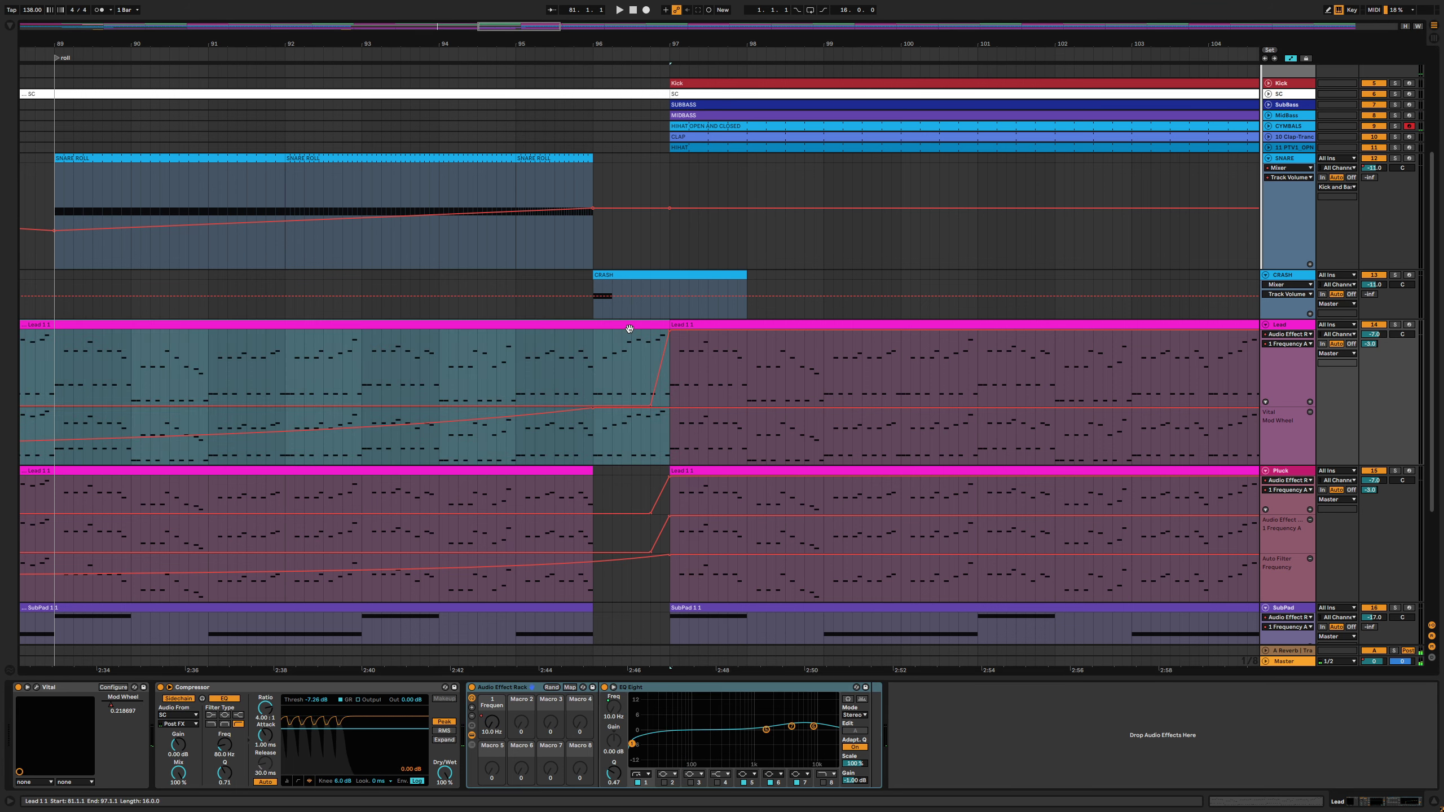
{"action": "key", "text": "space"}
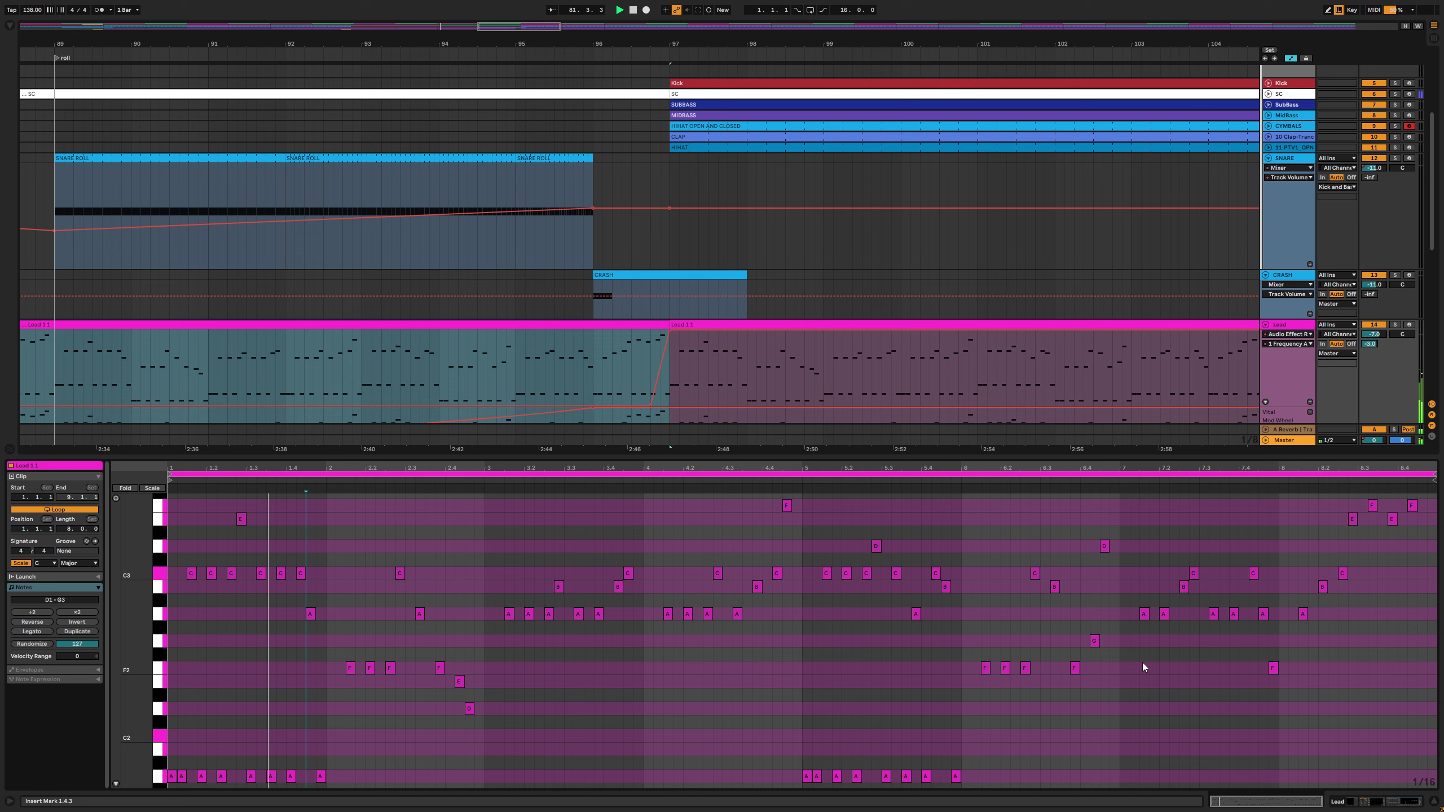
{"action": "key", "text": "space"}
{"action": "left_click", "coordinate": [803, 614]}
{"action": "key", "text": "space"}
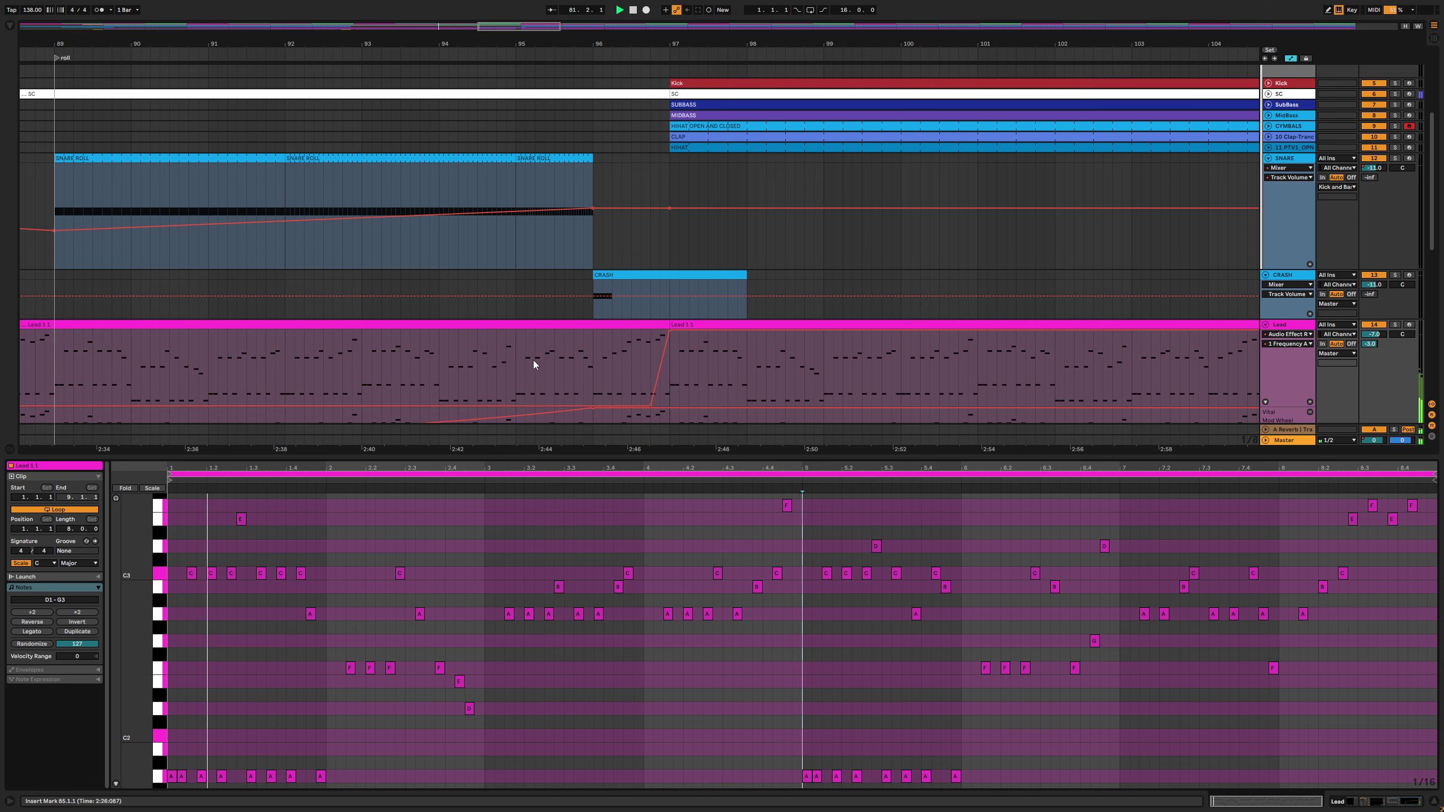
{"action": "left_click", "coordinate": [591, 347]}
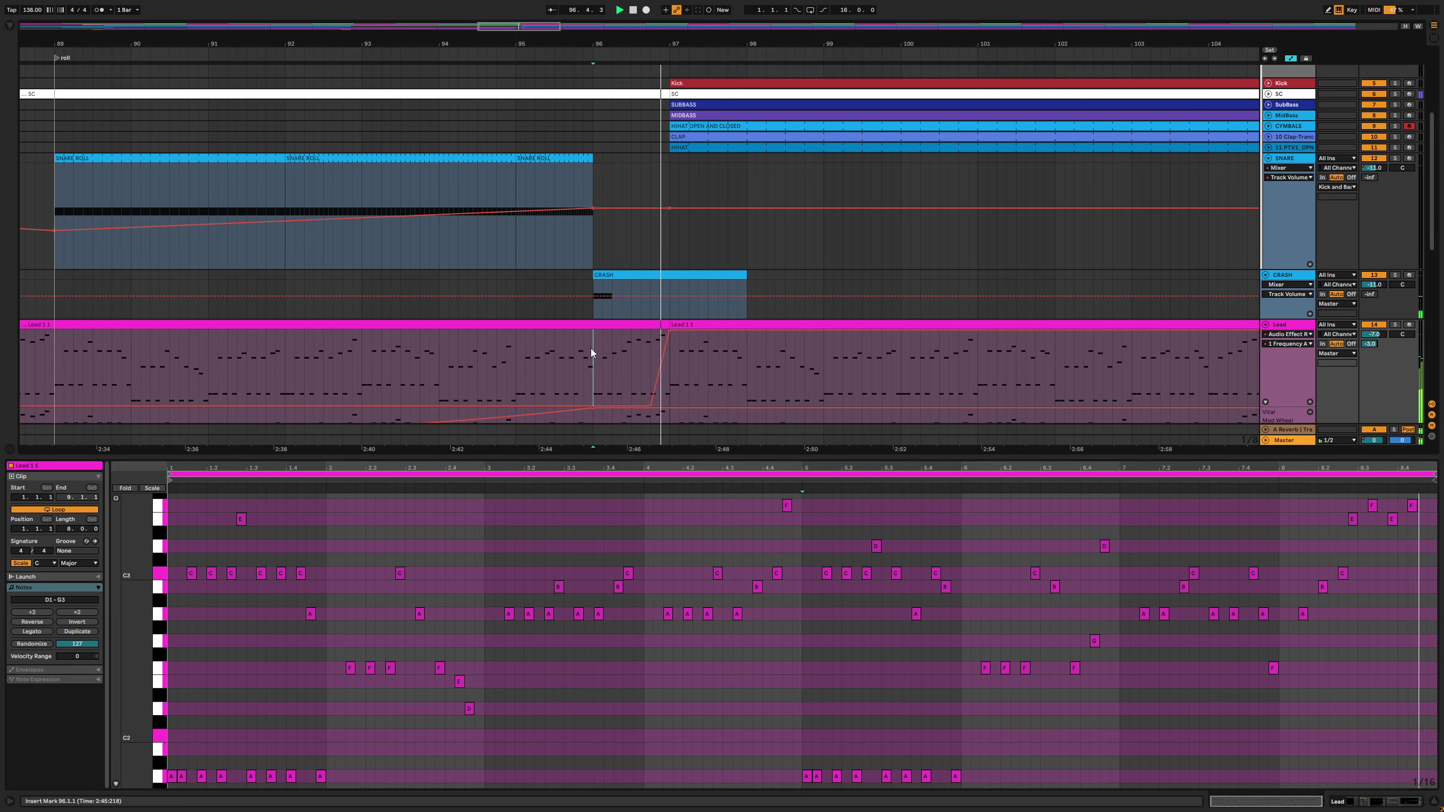
{"action": "left_click", "coordinate": [890, 671]}
{"action": "key", "text": "space"}
{"action": "double_click", "coordinate": [145, 646]}
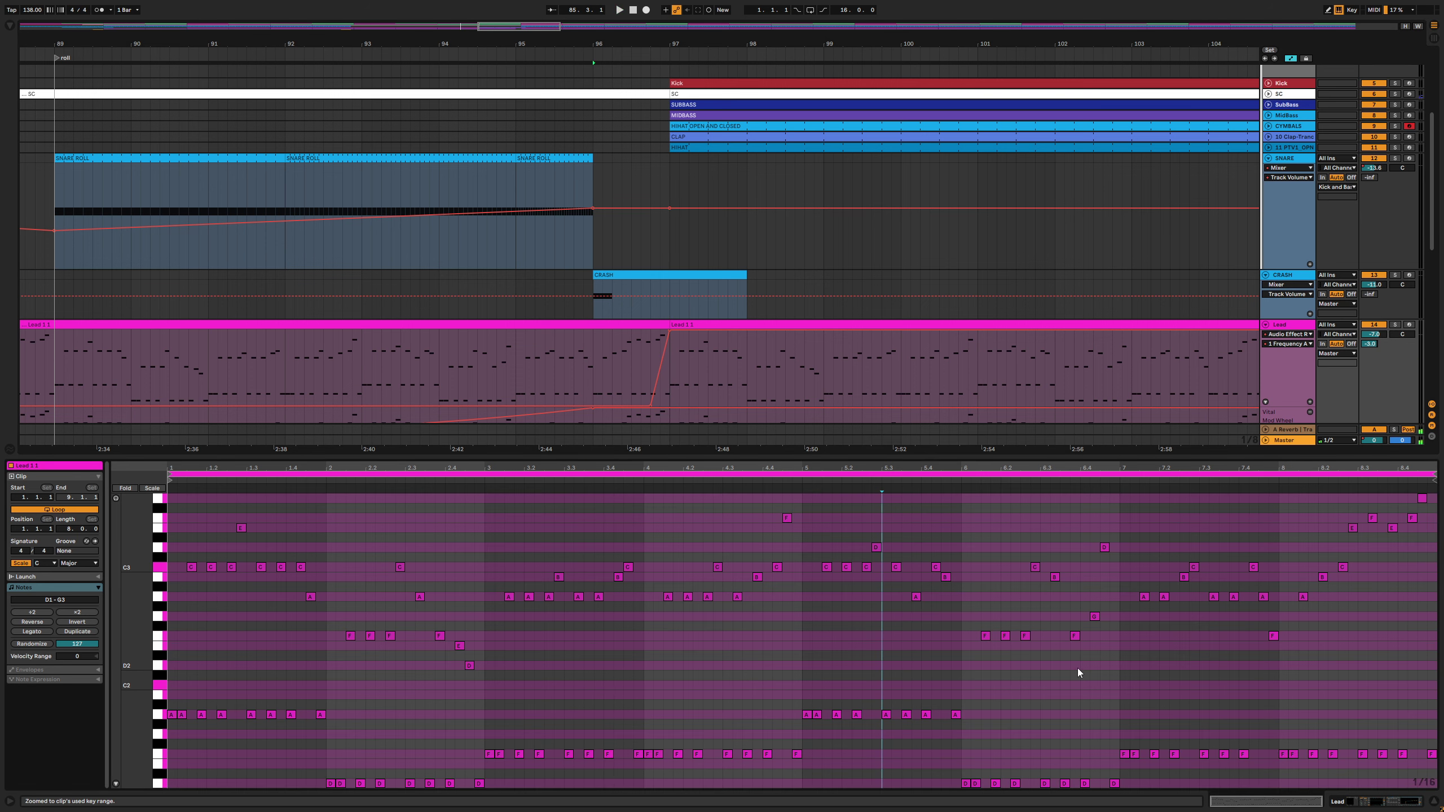
{"action": "key", "text": "space"}
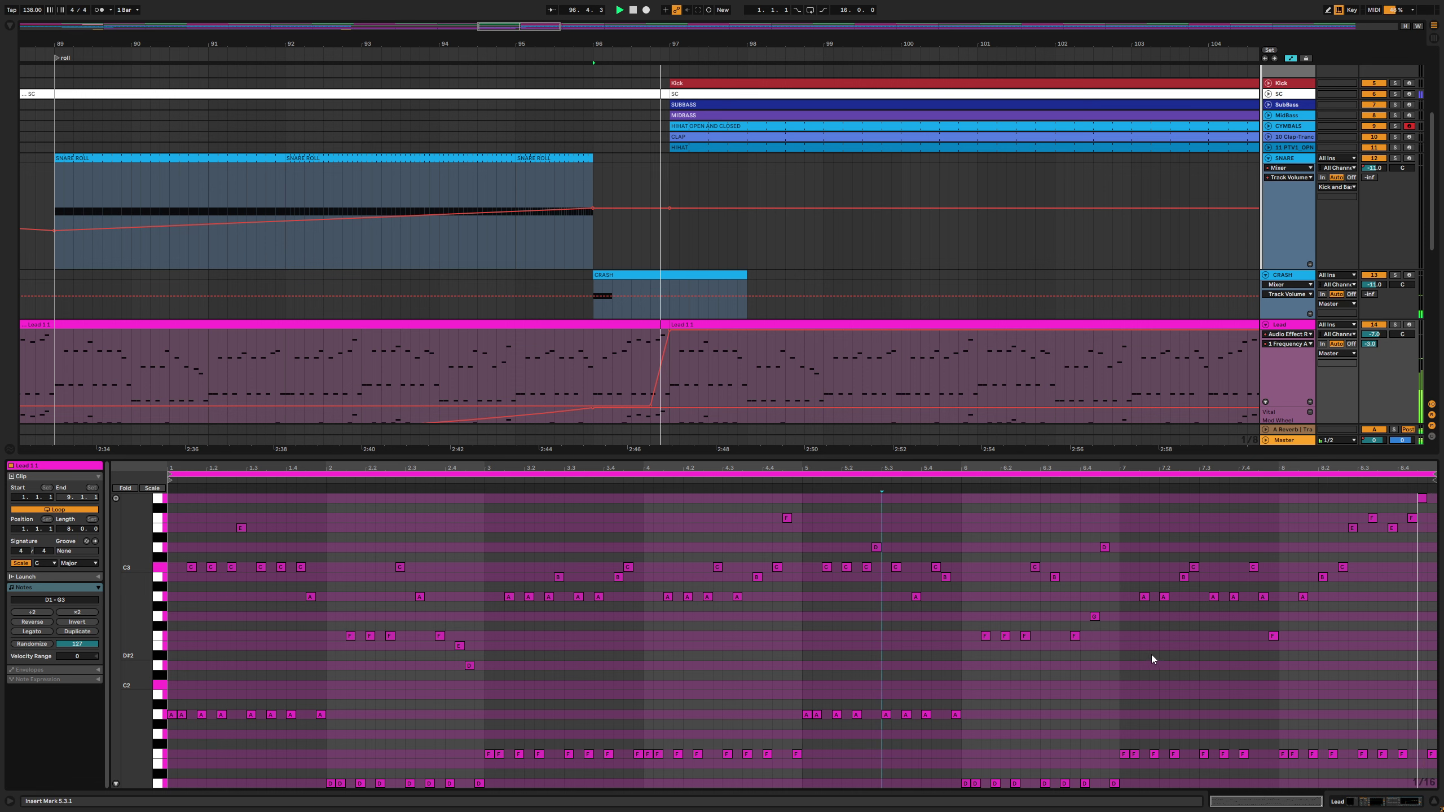
{"action": "key", "text": "space"}
{"action": "key", "text": "ctrl+alt+l"}
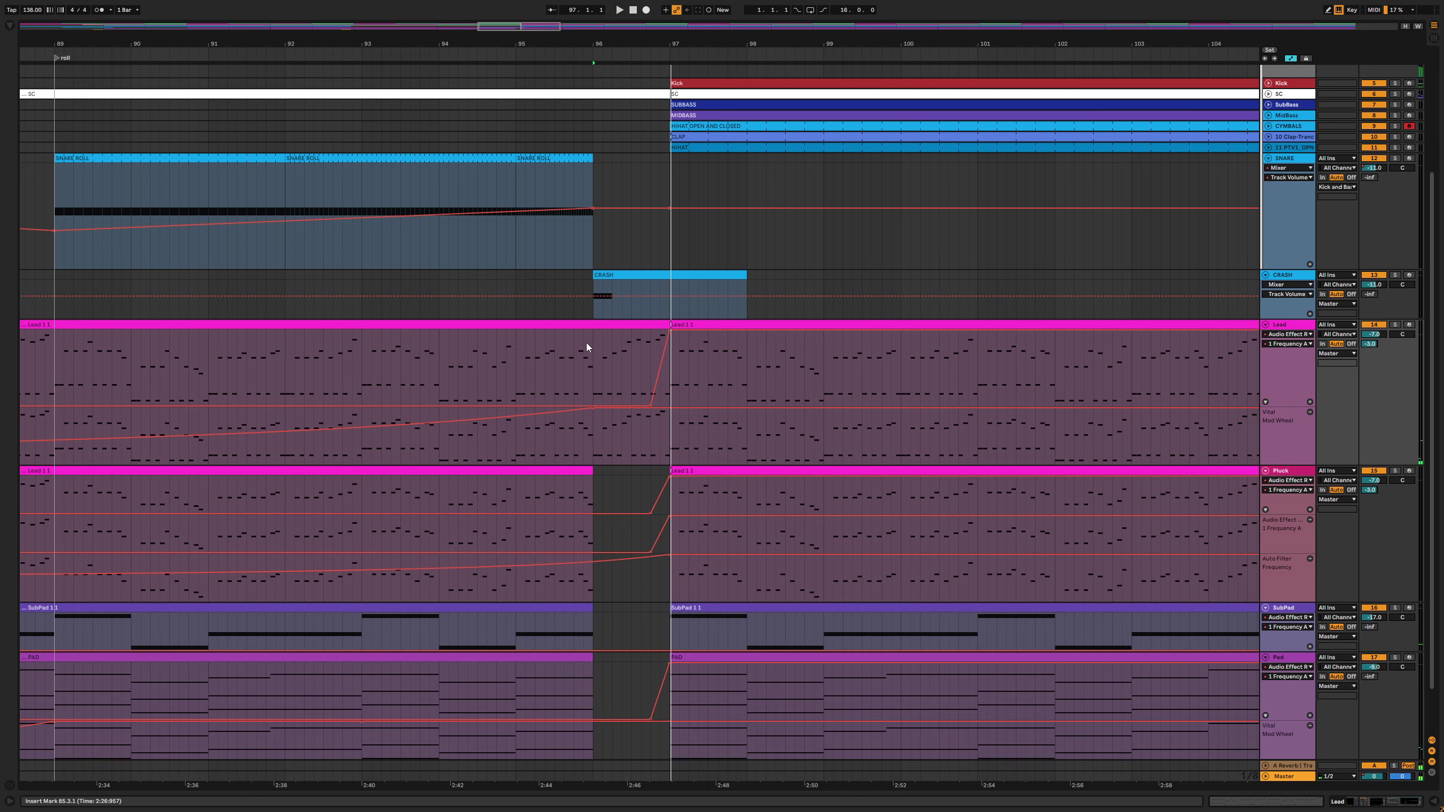
Audition the transition into the drop from bar 95 once more and save the project
{"action": "left_click", "coordinate": [592, 344]}
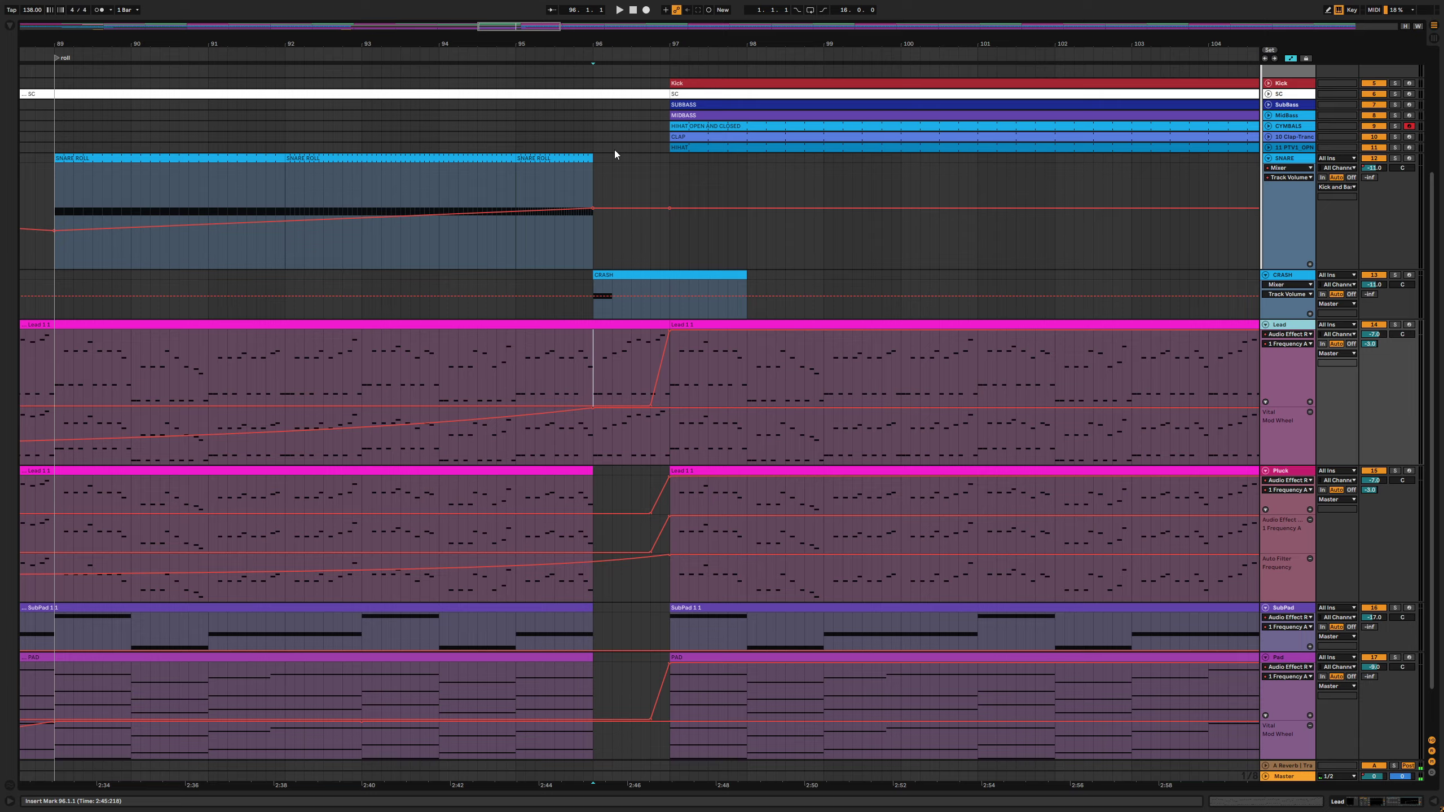
{"action": "left_click_drag", "start_coordinate": [630, 45], "coordinate": [724, 336]}
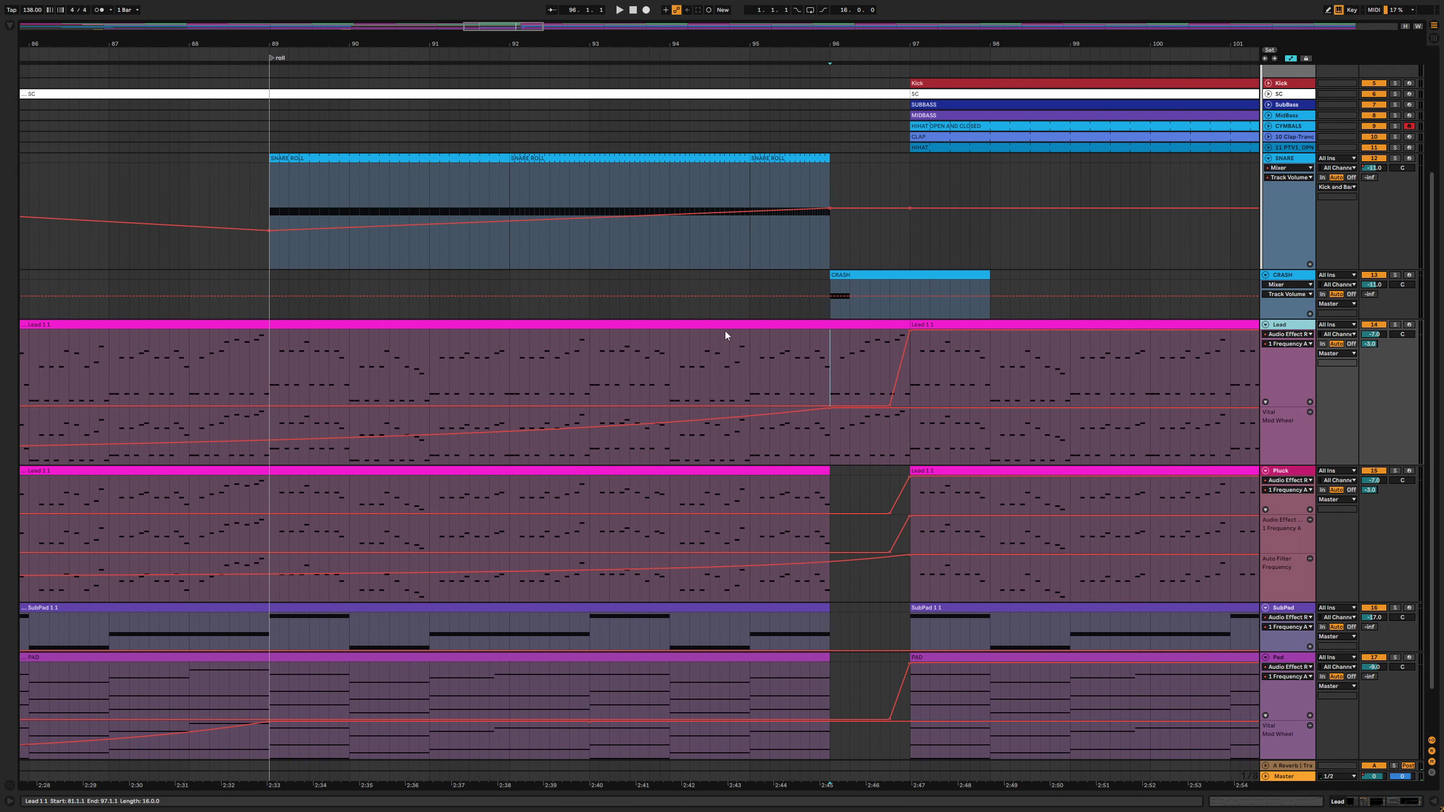
{"action": "key", "text": "space"}
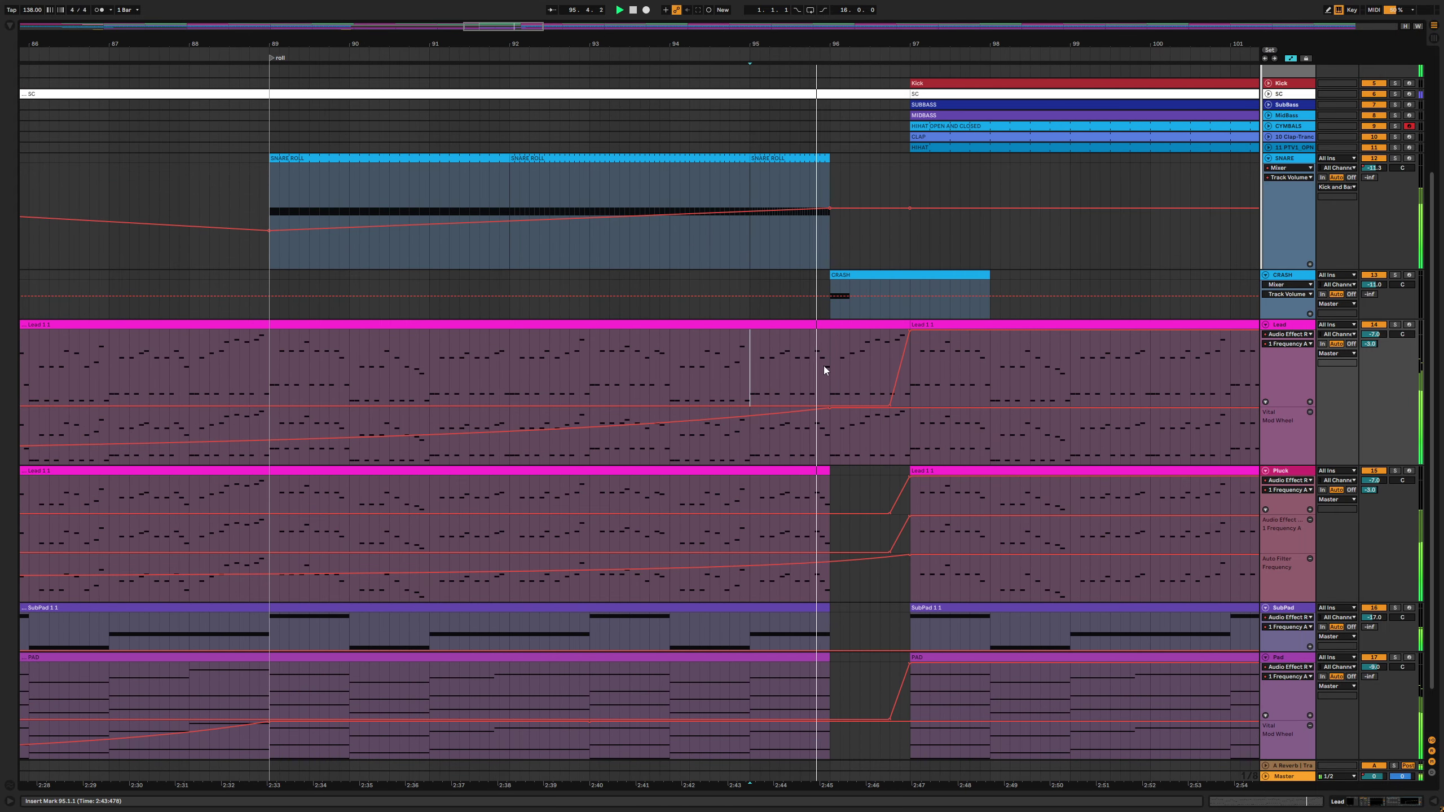
{"action": "left_click_drag", "start_coordinate": [722, 50], "coordinate": [722, 40]}
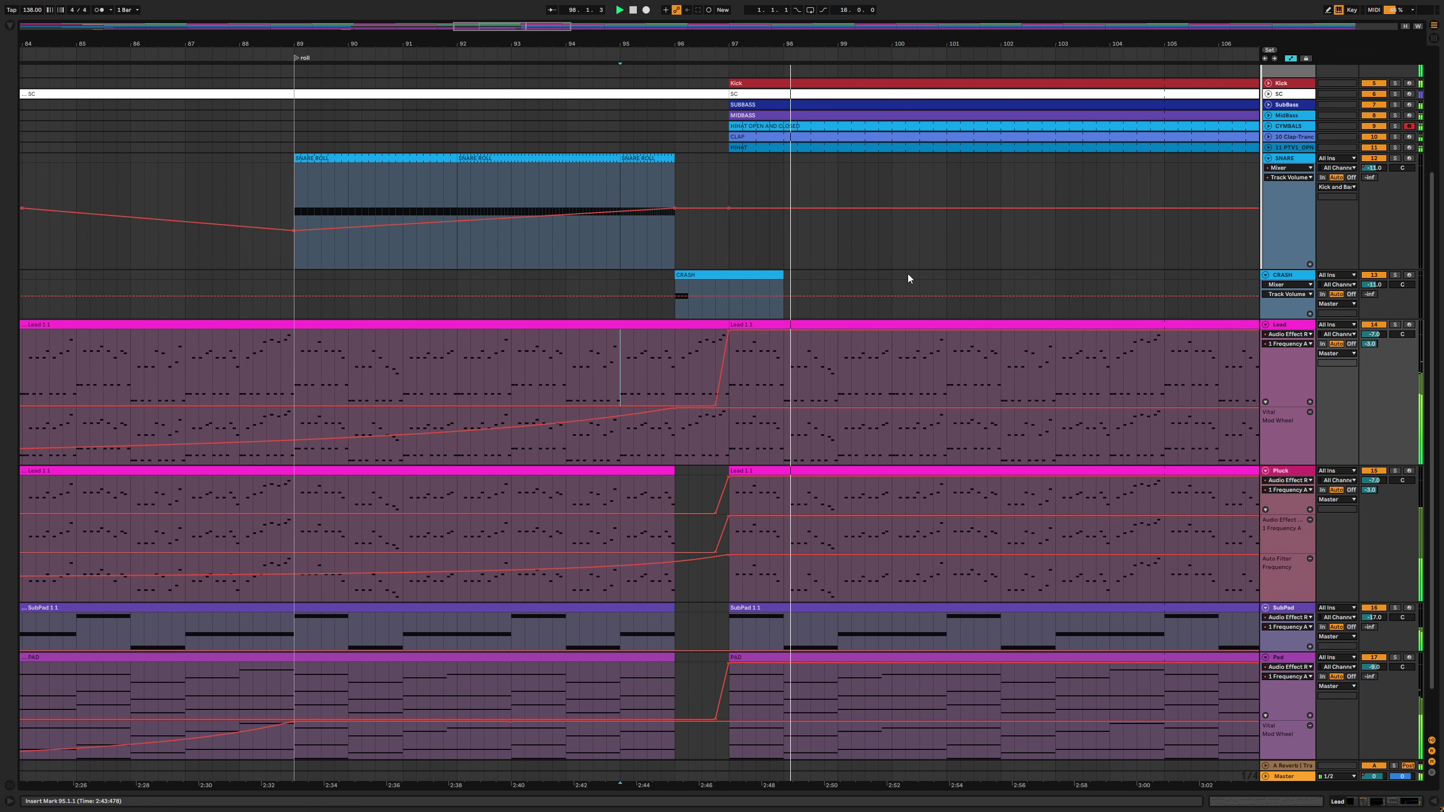
{"action": "key", "text": "space"}
{"action": "key", "text": "ctrl+s"}
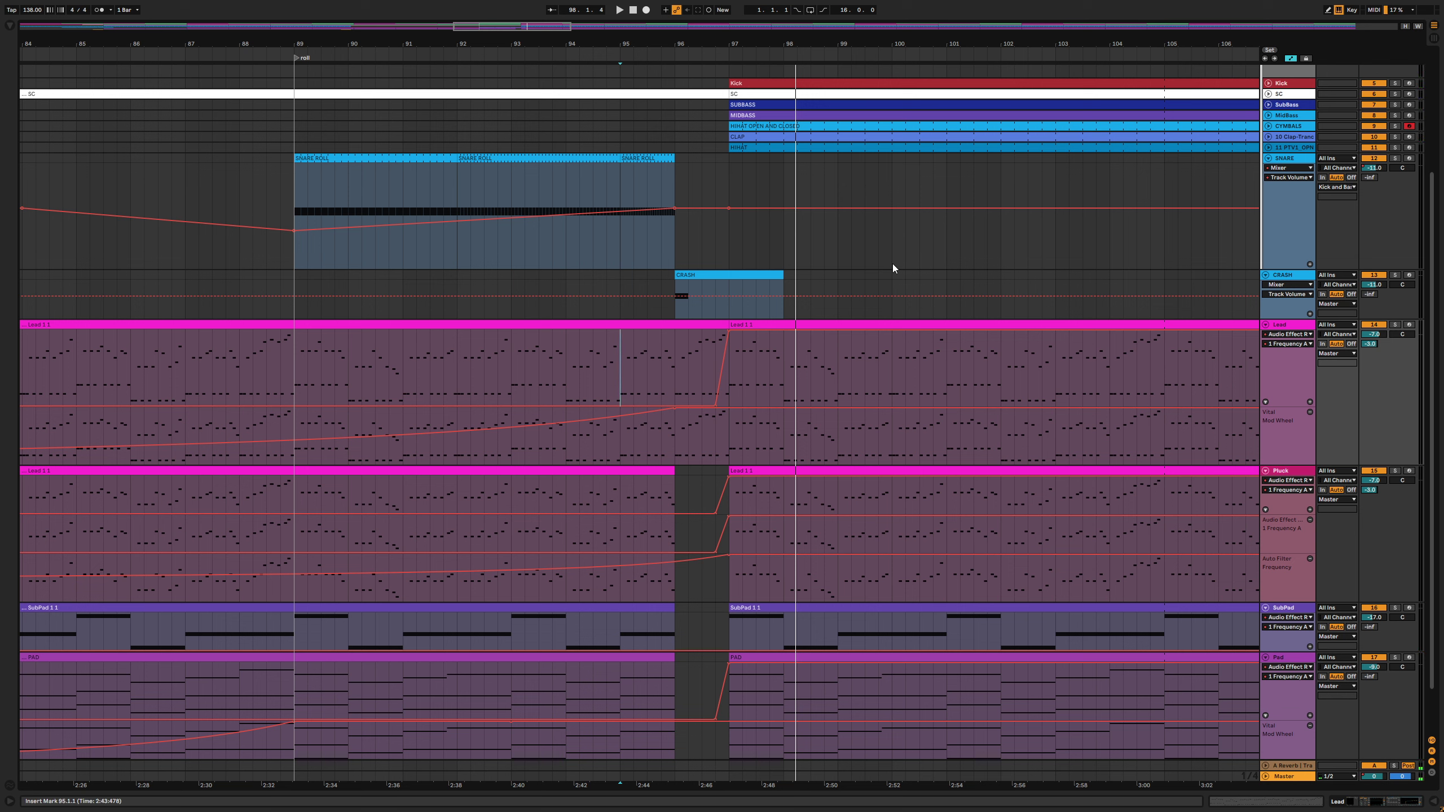
Search all results in the browser for "noise crash" and preview the Noise Crash.adg preset
{"action": "key", "text": "minus"}
{"action": "key", "text": "minus"}
{"action": "key", "text": "minus"}
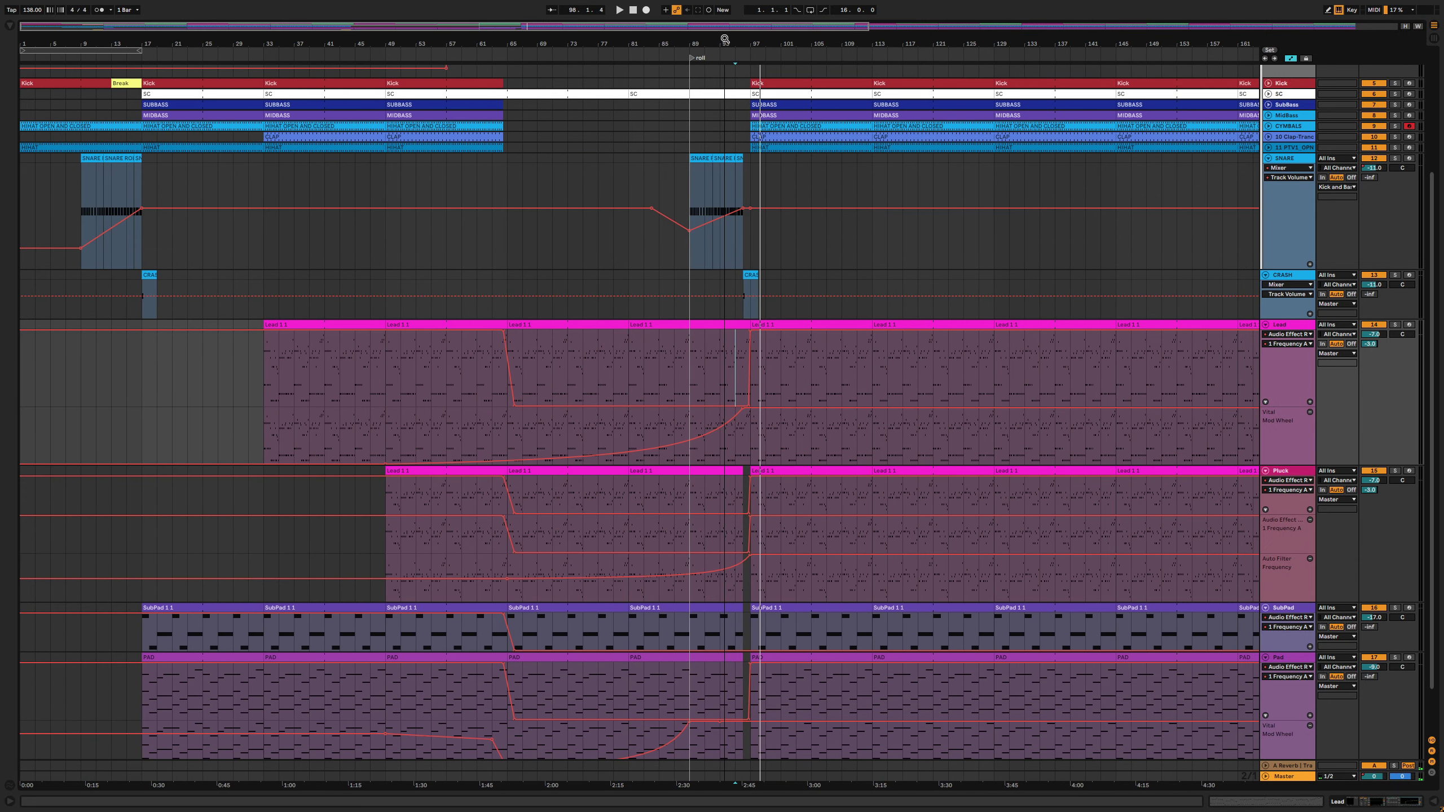
{"action": "left_click", "coordinate": [527, 327]}
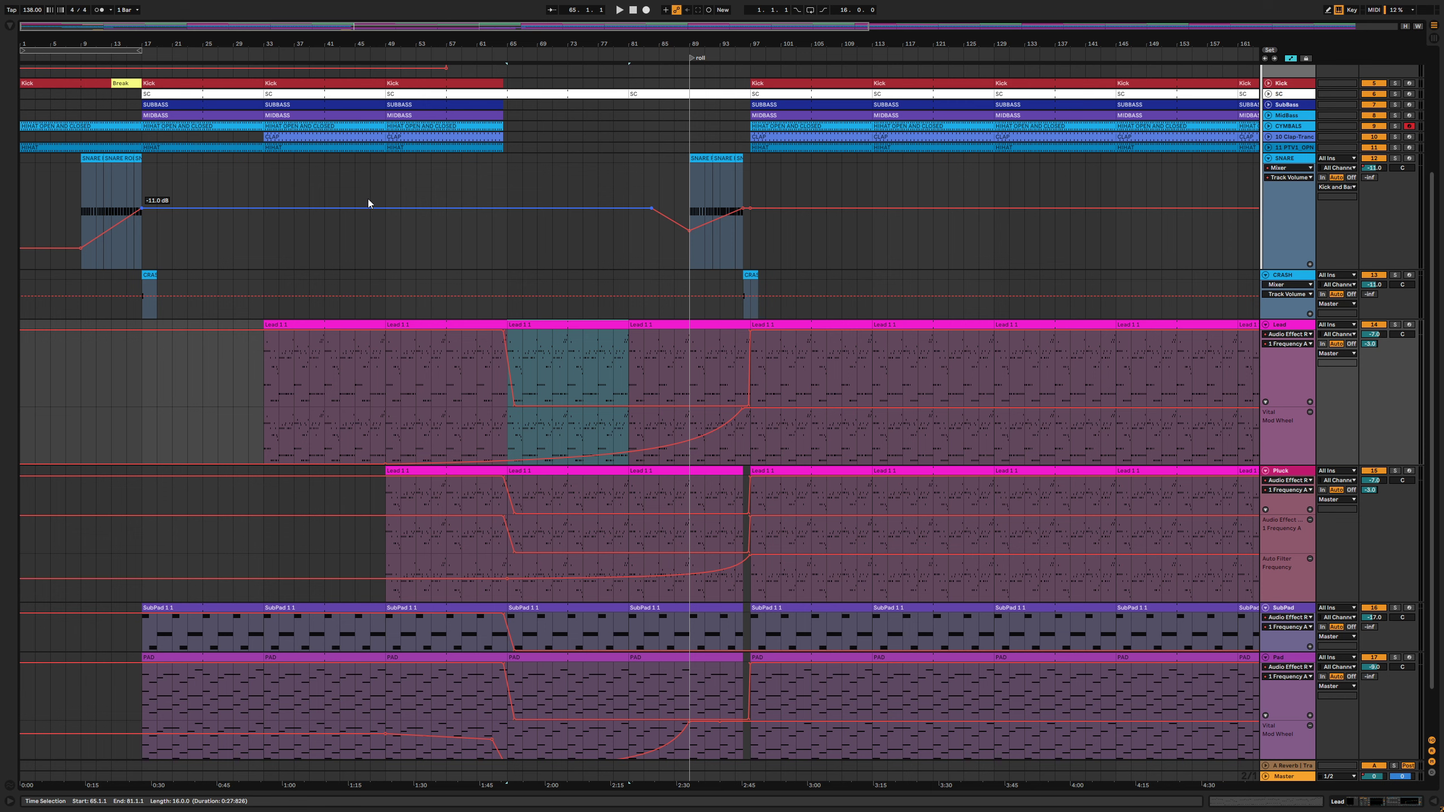
{"action": "left_click", "coordinate": [11, 26]}
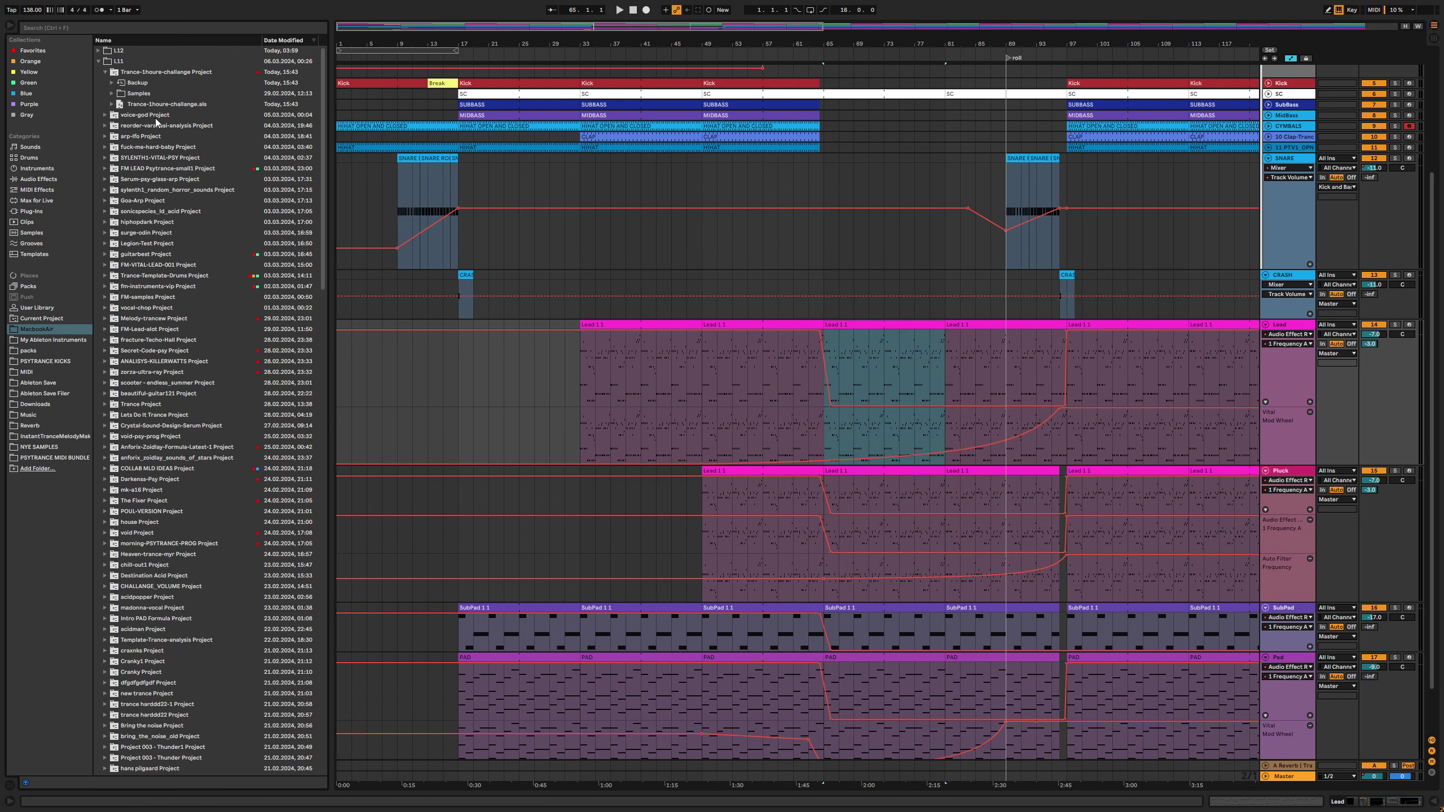
{"action": "left_click", "coordinate": [191, 29]}
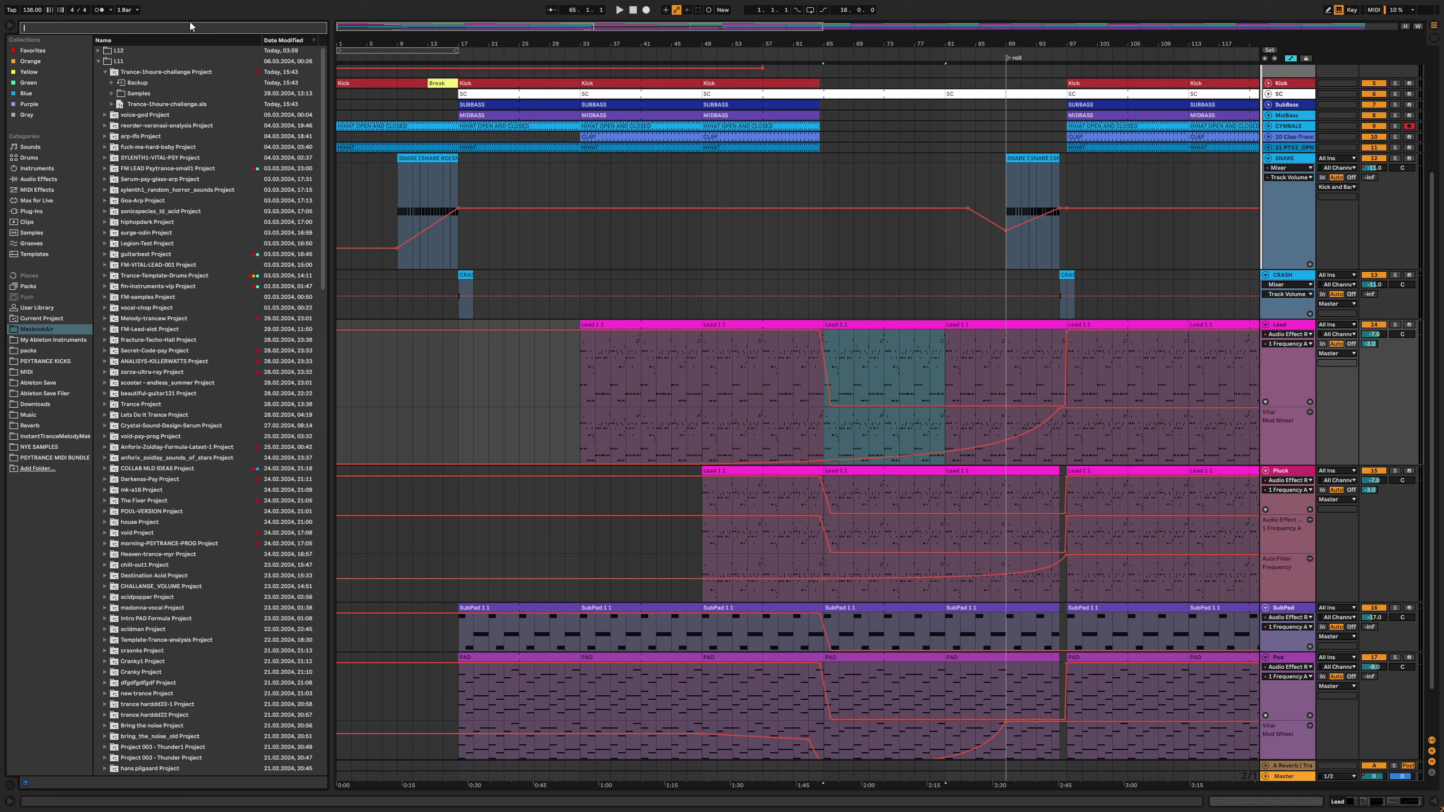
{"action": "type", "text": "noise"}
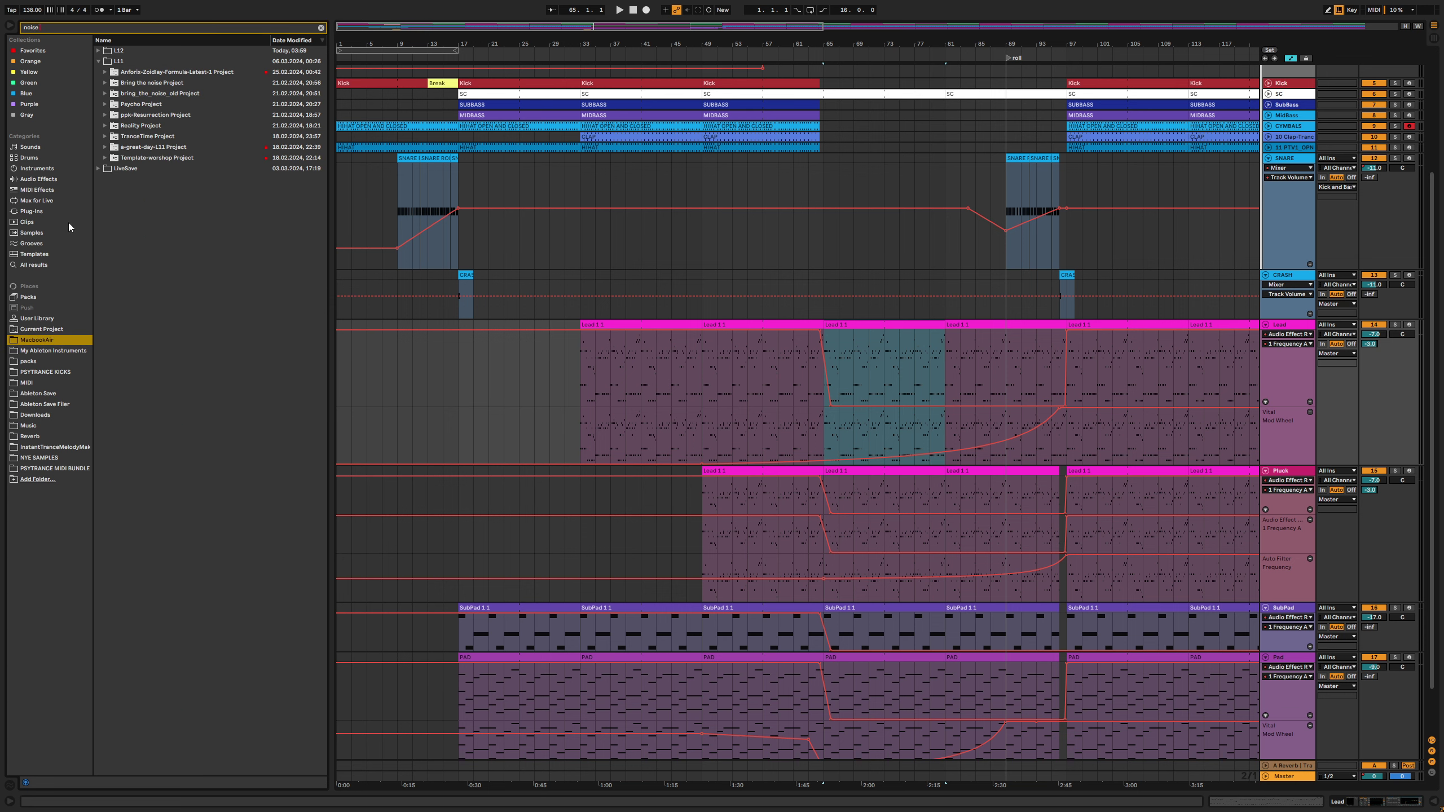
{"action": "left_click", "coordinate": [46, 265]}
{"action": "left_click", "coordinate": [119, 26]}
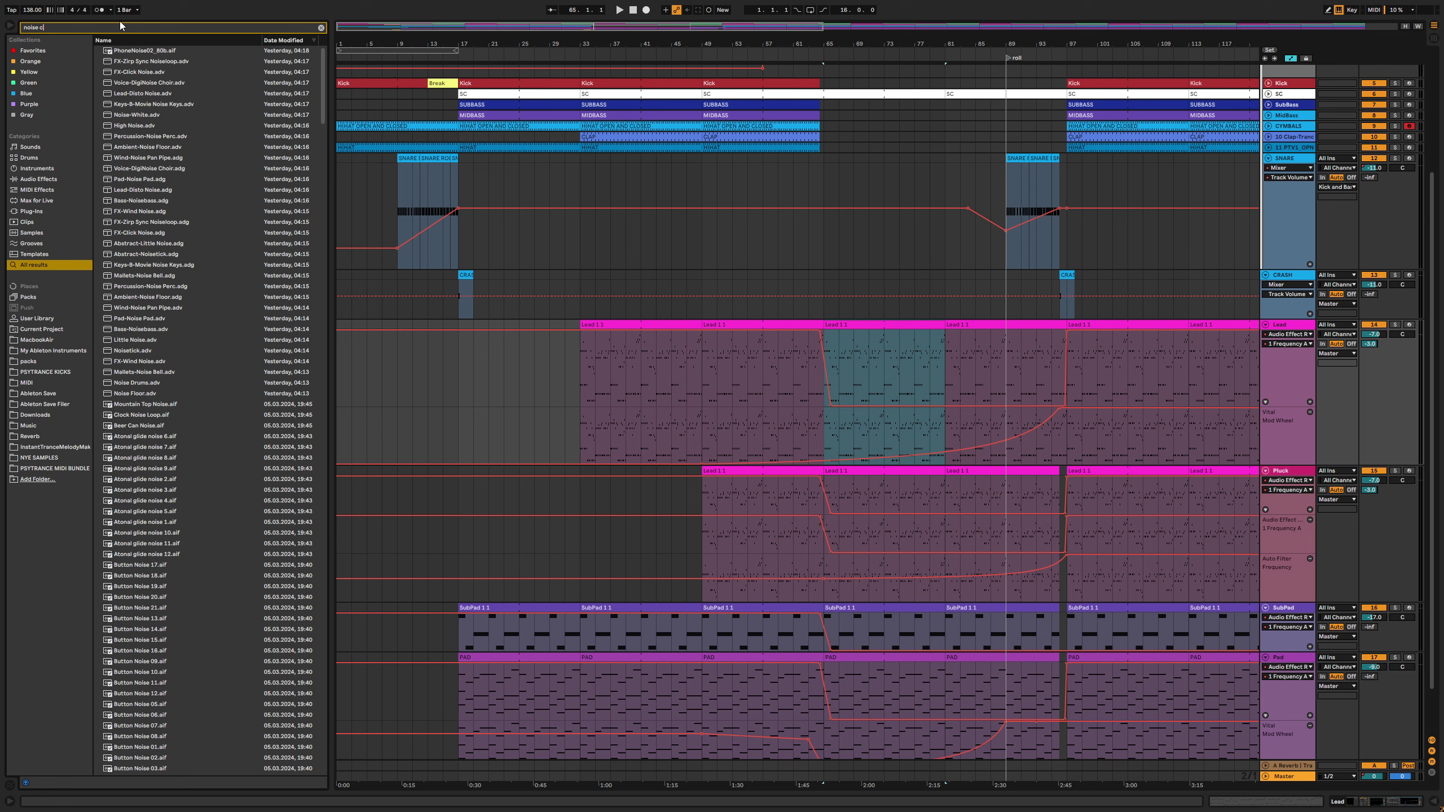
{"action": "type", "text": "crash"}
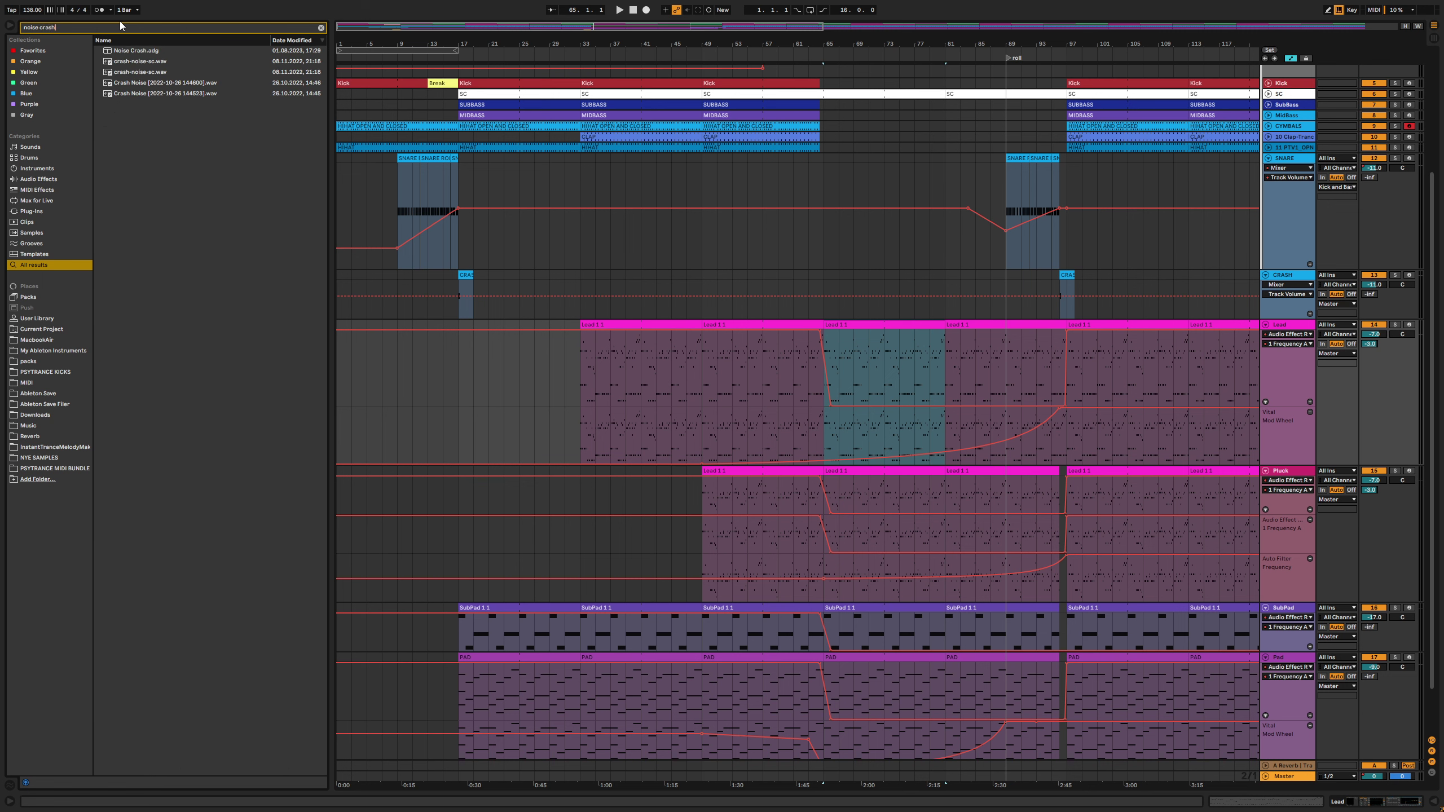
{"action": "left_click", "coordinate": [143, 55]}
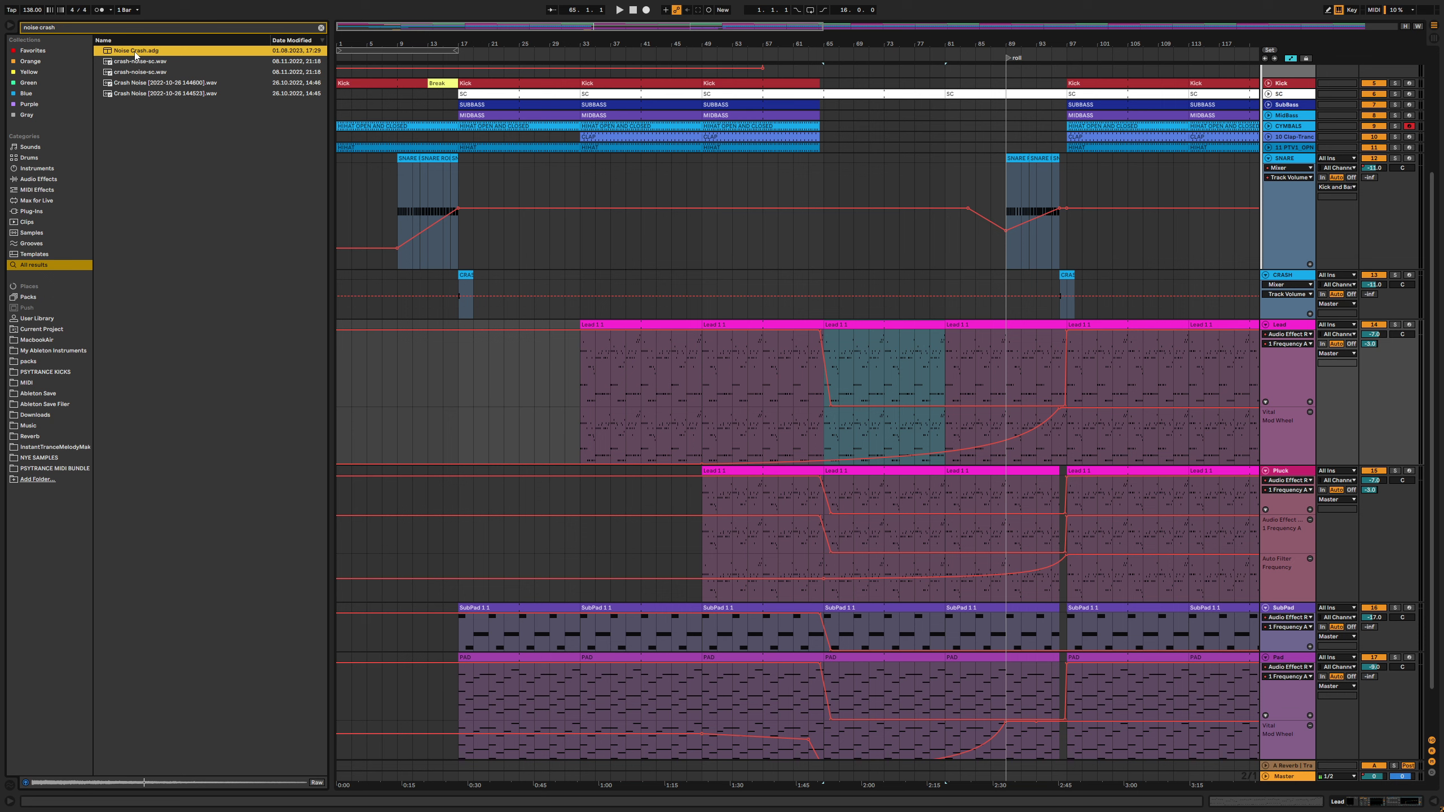
Insert a new MIDI track directly below the CRASH track
{"action": "right_click", "coordinate": [1282, 274]}
{"action": "left_click", "coordinate": [1328, 367]}
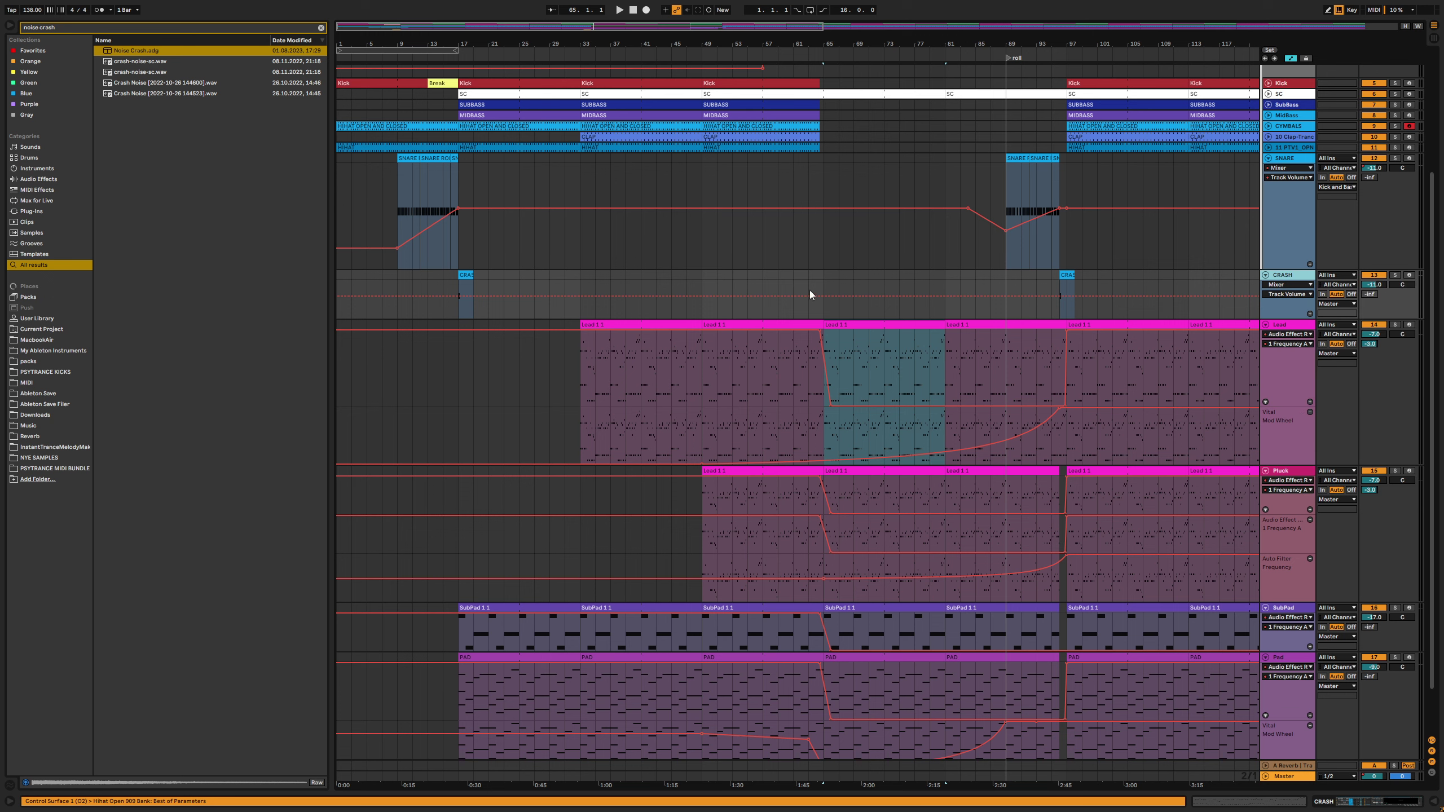
{"action": "key", "text": "ctrl+shift+t"}
Audition the crash-noise and Crash Noise .wav samples in the search results
{"action": "left_click", "coordinate": [150, 62]}
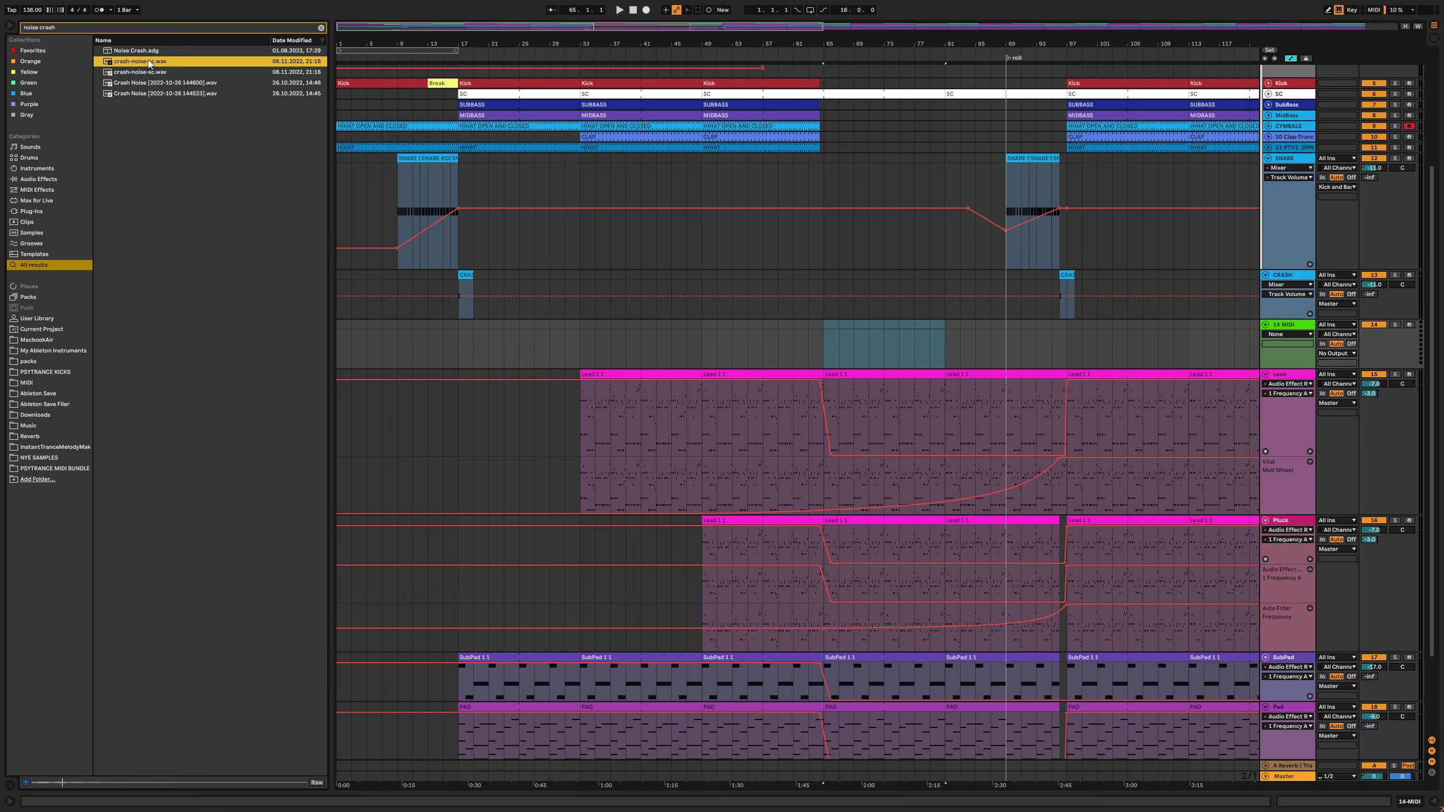
{"action": "key", "text": "Down"}
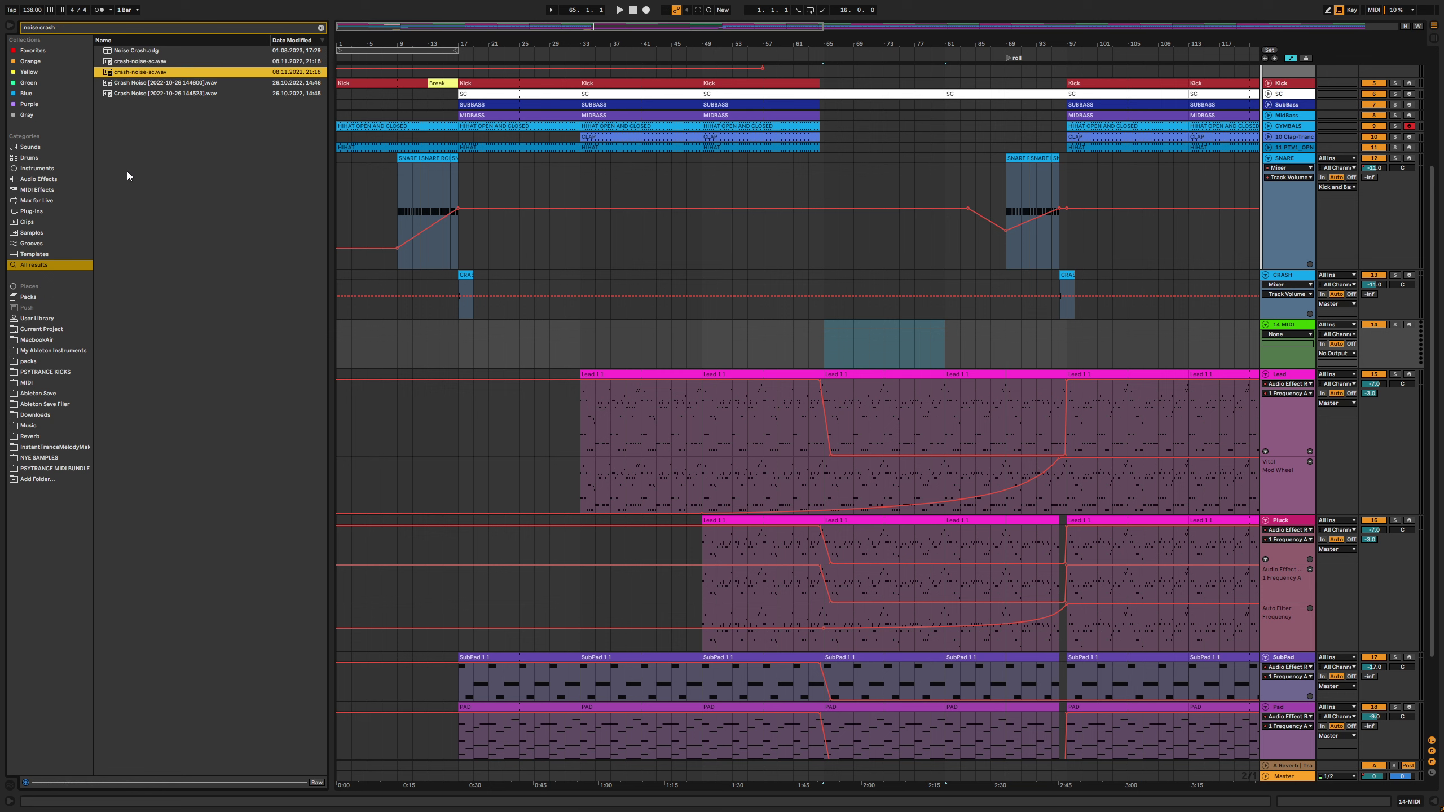
{"action": "key", "text": "Down"}
{"action": "key", "text": "Down"}
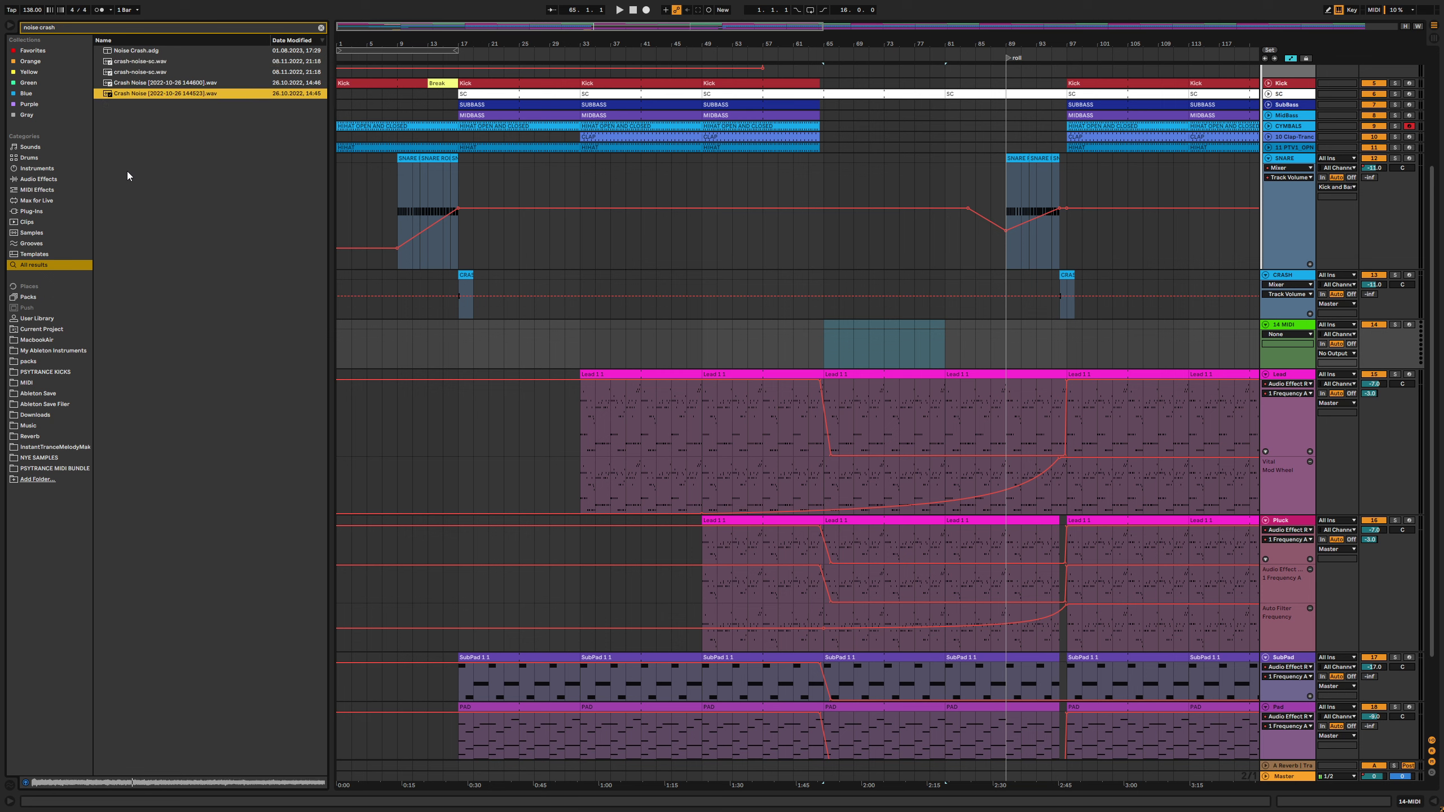
{"action": "key", "text": "Up"}
{"action": "key", "text": "Up"}
{"action": "key", "text": "Up"}
{"action": "key", "text": "Up"}
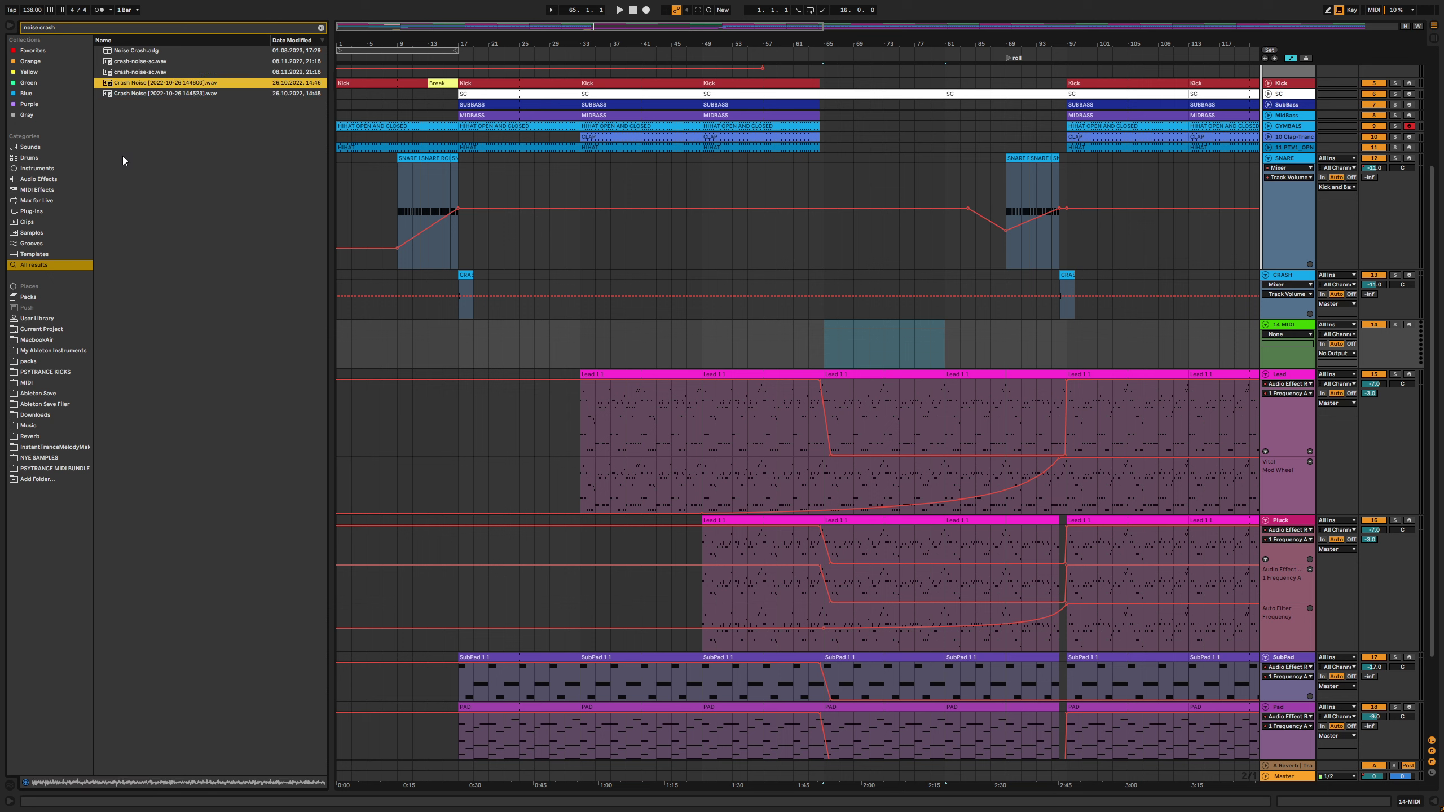
Compare the two crash-noise samples and place the second, crash-noise-sc.wav, at bar 97 on the new track below CRASH
{"action": "left_click", "coordinate": [143, 64]}
{"action": "left_click", "coordinate": [137, 72]}
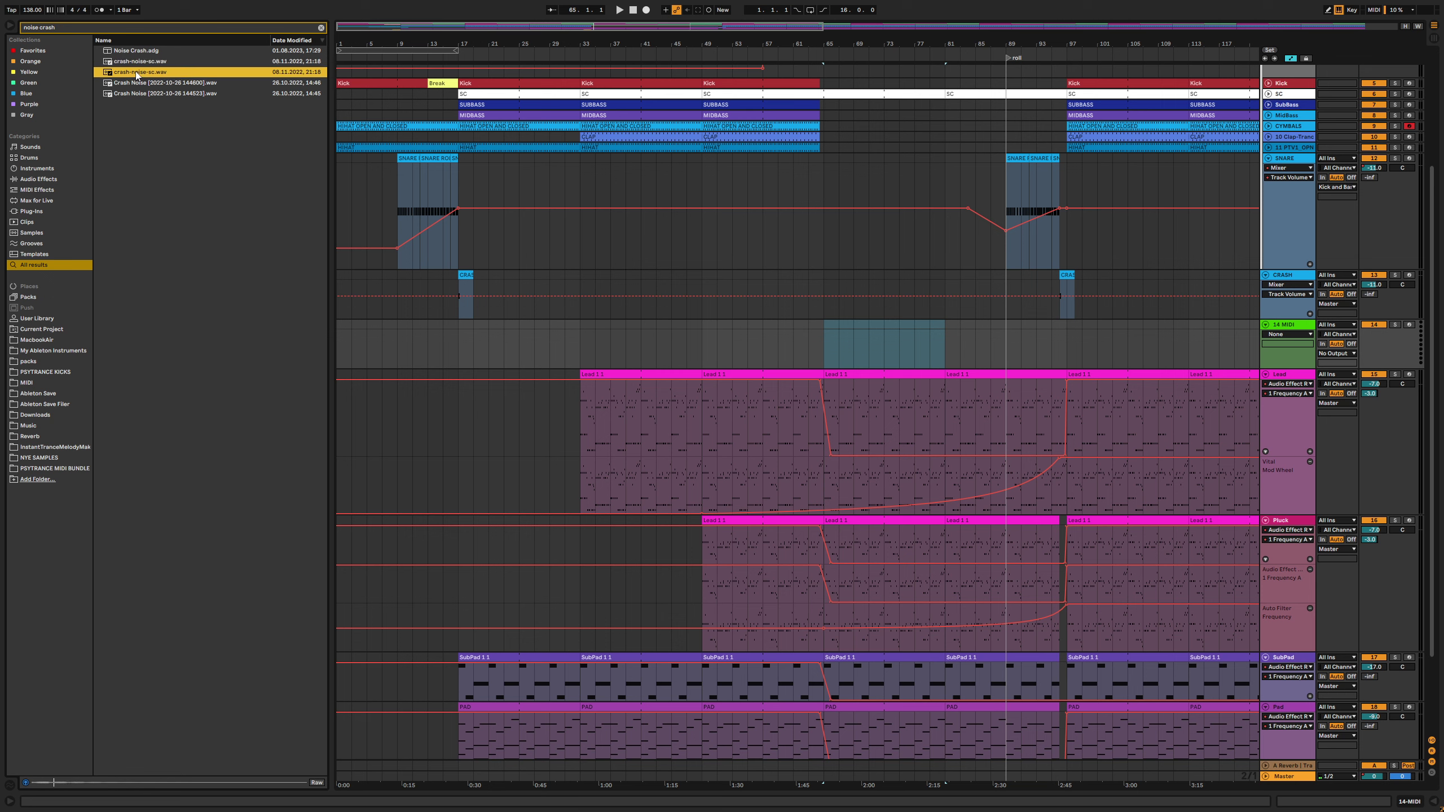
{"action": "left_click_drag", "start_coordinate": [428, 207], "coordinate": [1072, 336]}
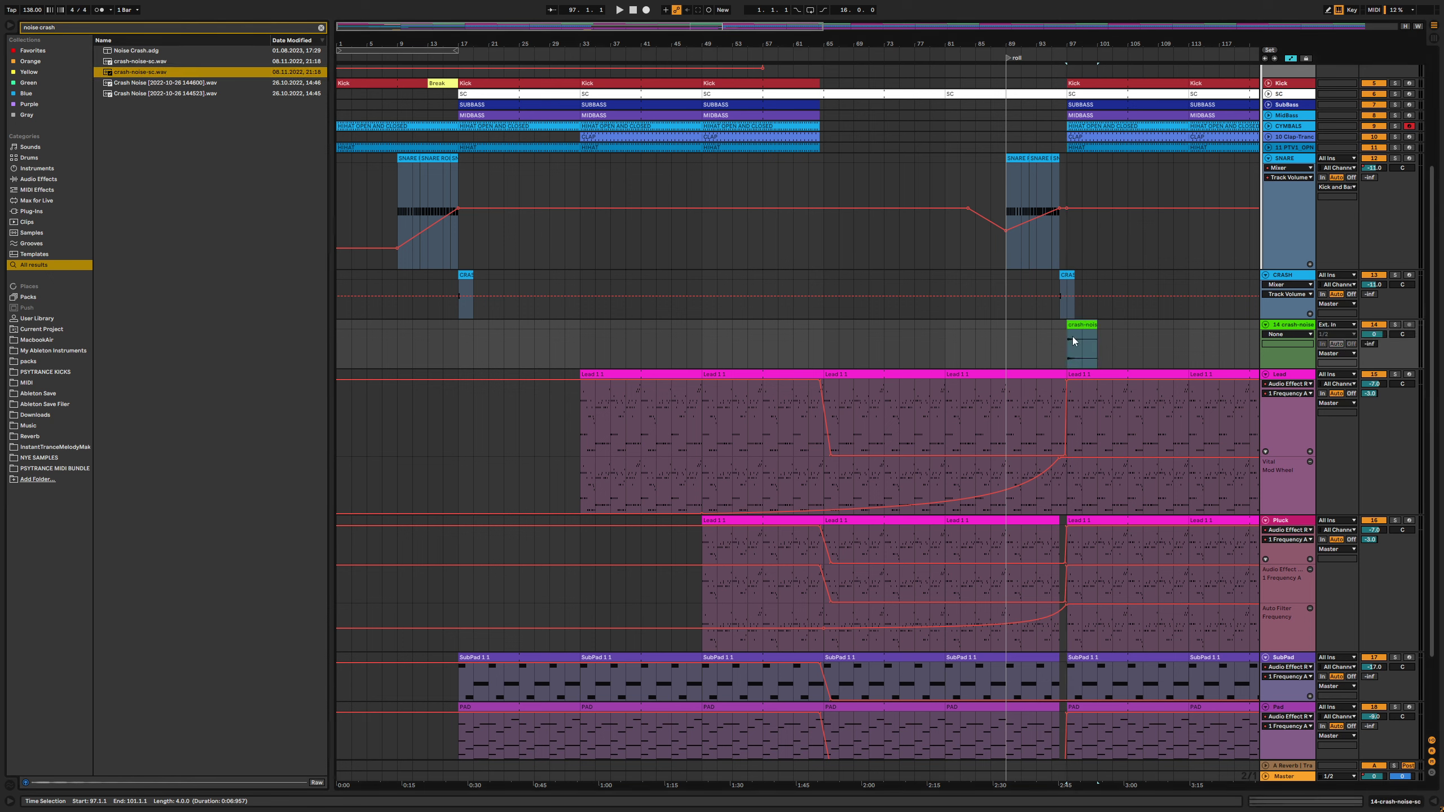
Move the crash-noise-sc clip one bar earlier to start at bar 96, play it, and solo its track
{"action": "double_click", "coordinate": [1284, 328]}
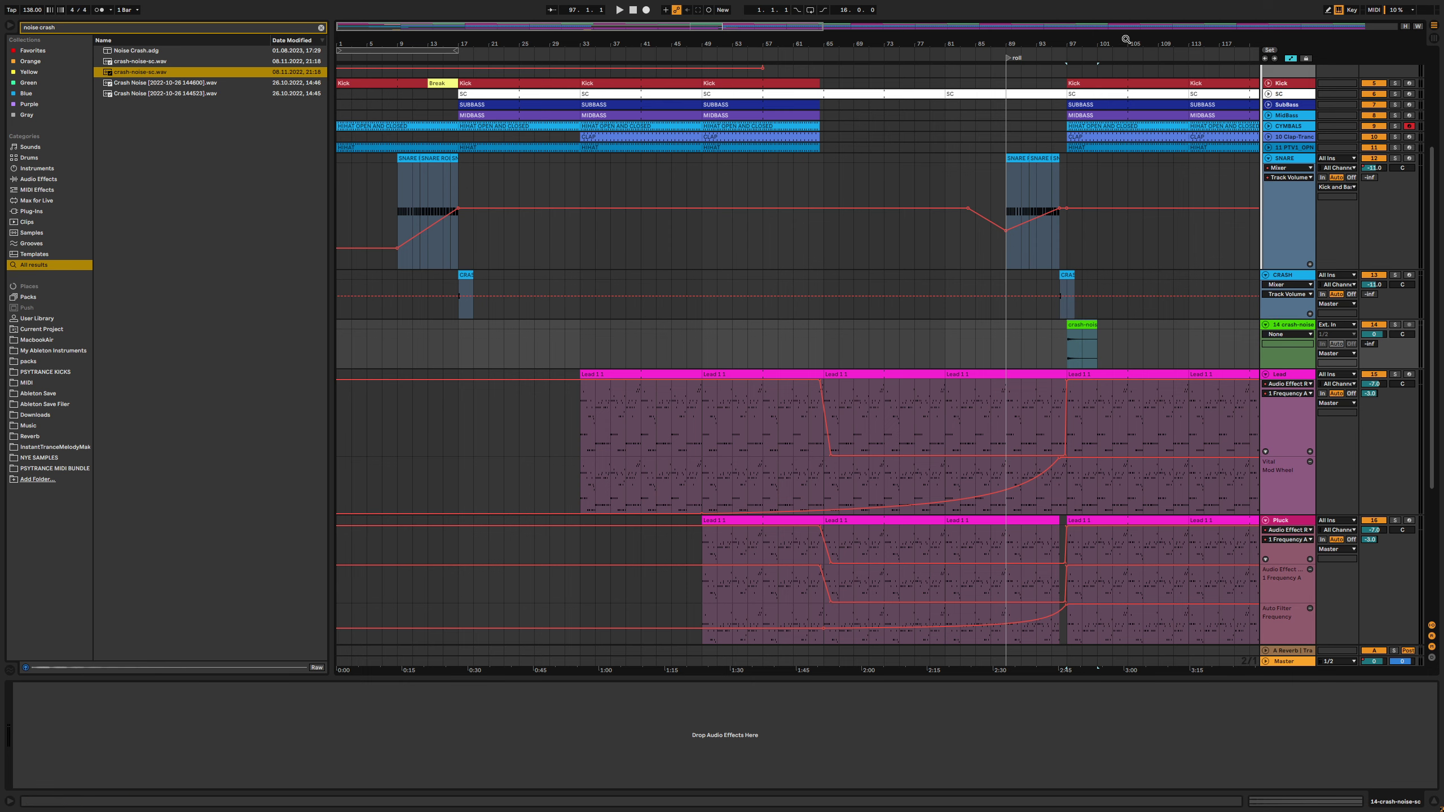
{"action": "scroll", "coordinate": [1304, 326], "scroll_direction": "up", "scroll_amount": 5}
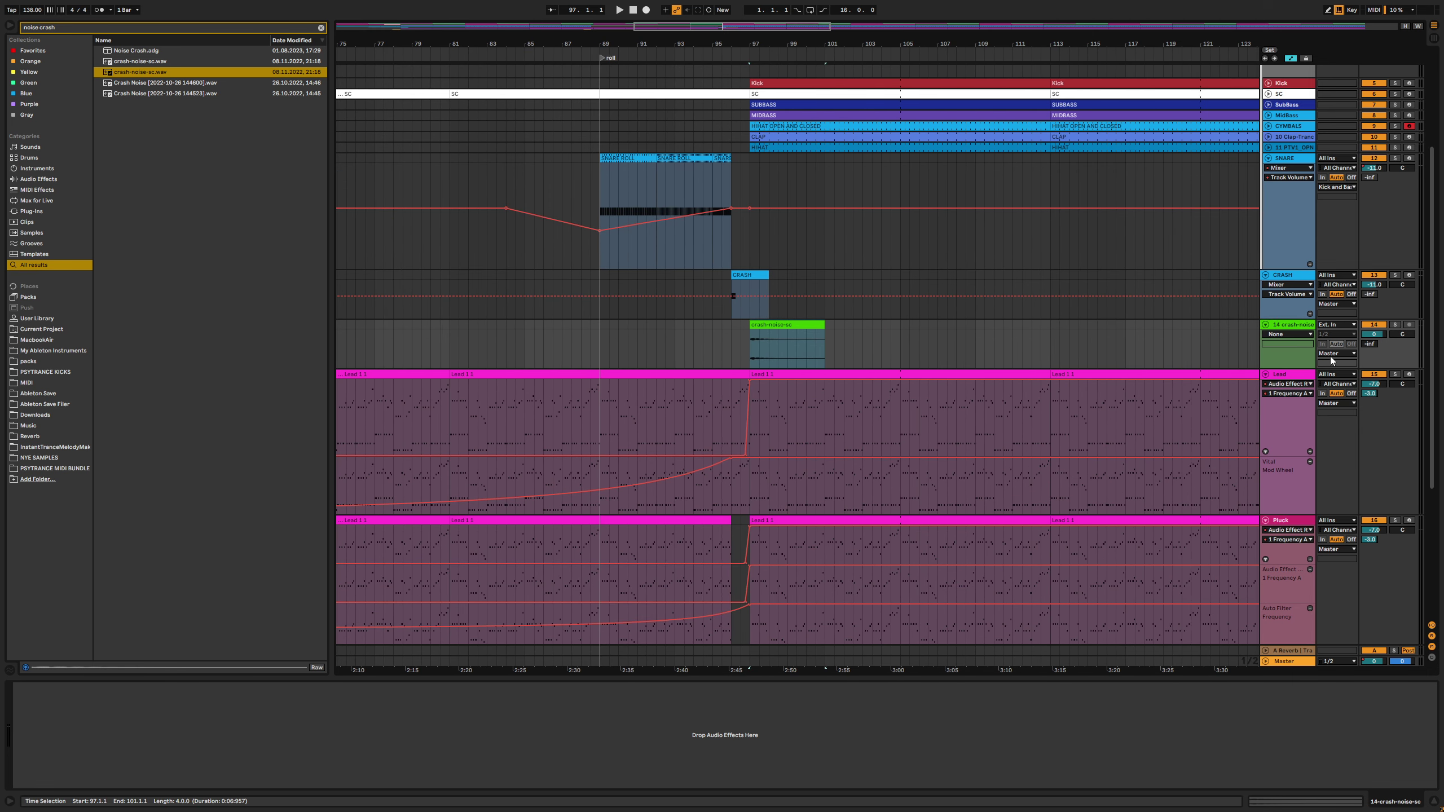
{"action": "left_click_drag", "start_coordinate": [760, 327], "coordinate": [729, 341]}
{"action": "key", "text": "space"}
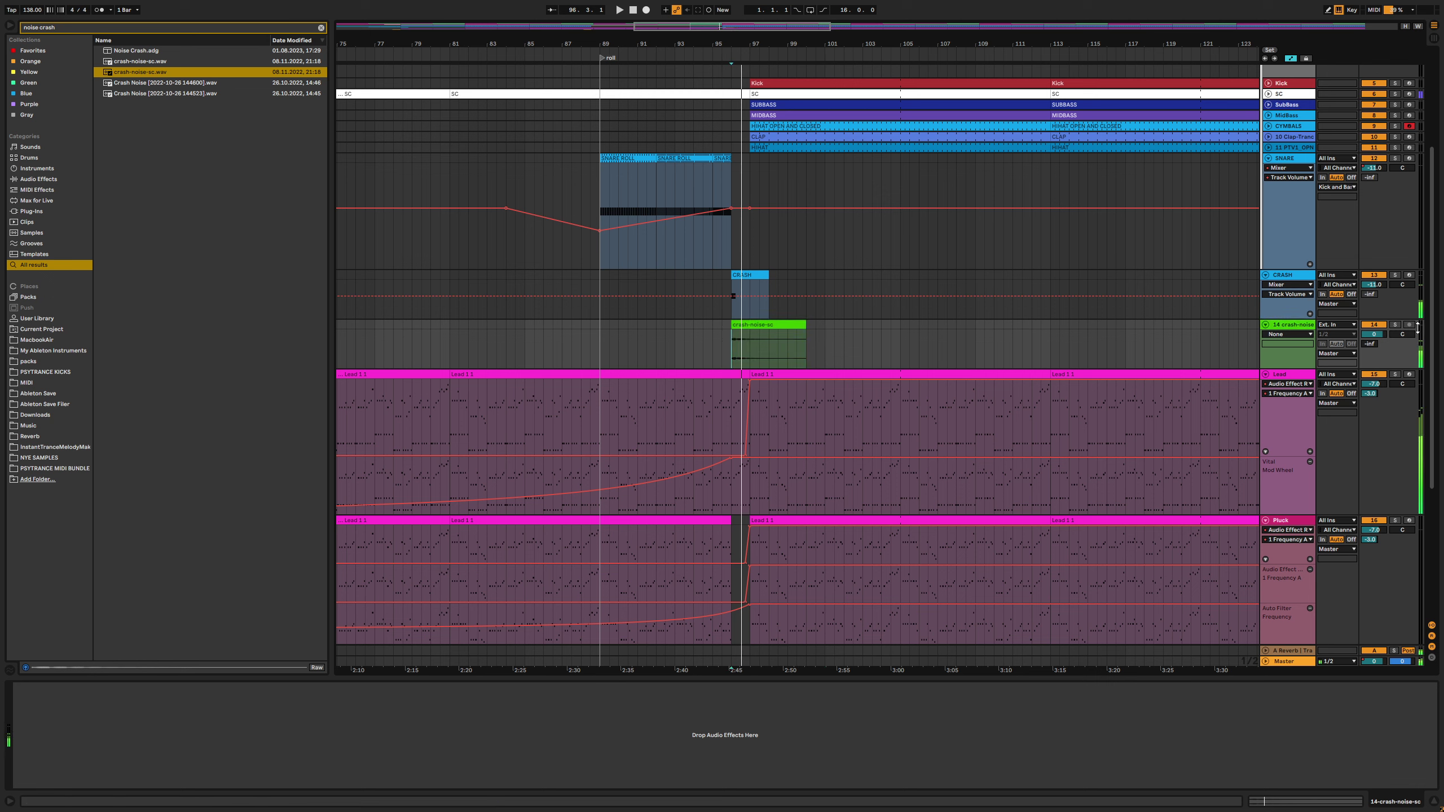
{"action": "left_click", "coordinate": [1395, 326]}
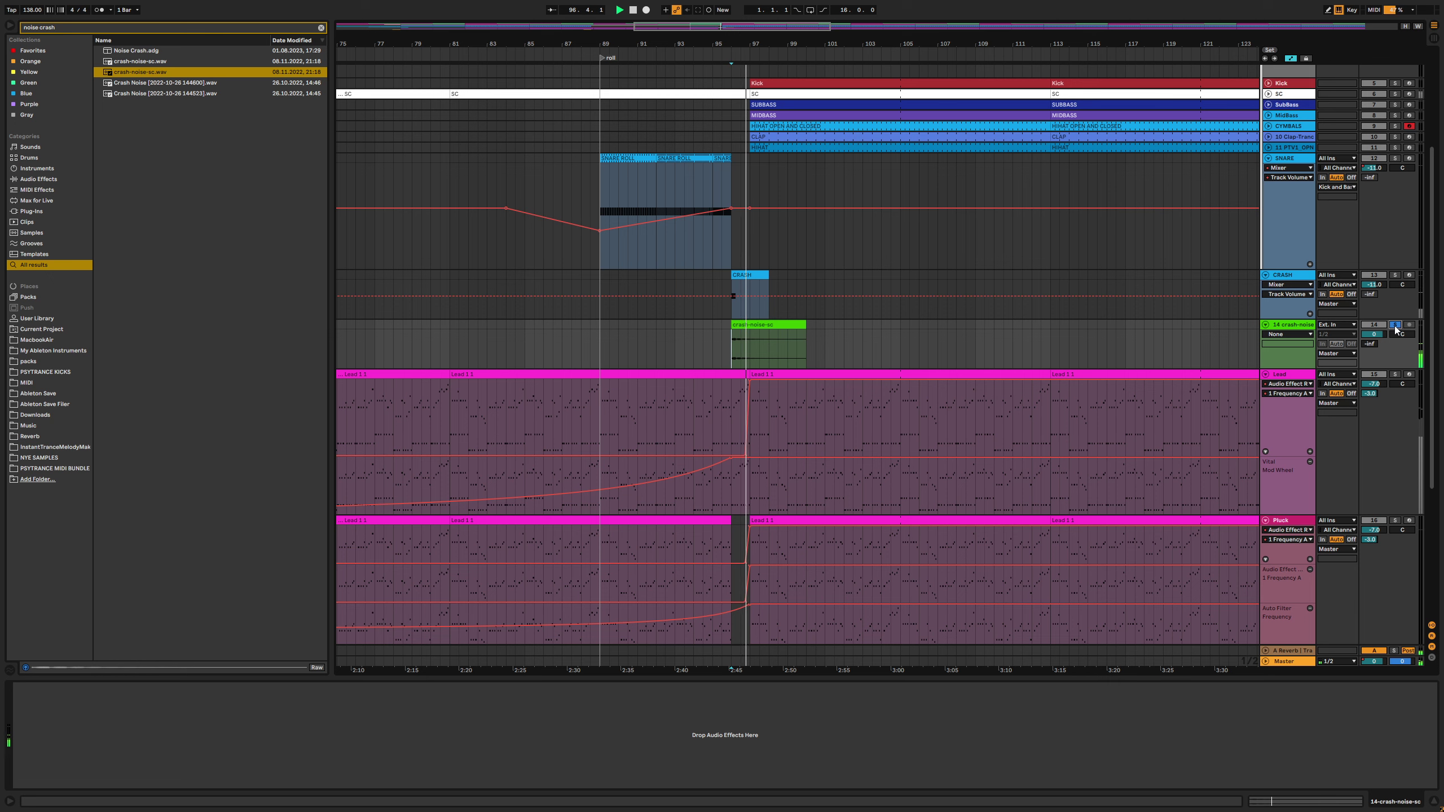
Raise the crash-noise-sc clip's gain to 14.4 dB and play it back soloed
{"action": "double_click", "coordinate": [769, 338]}
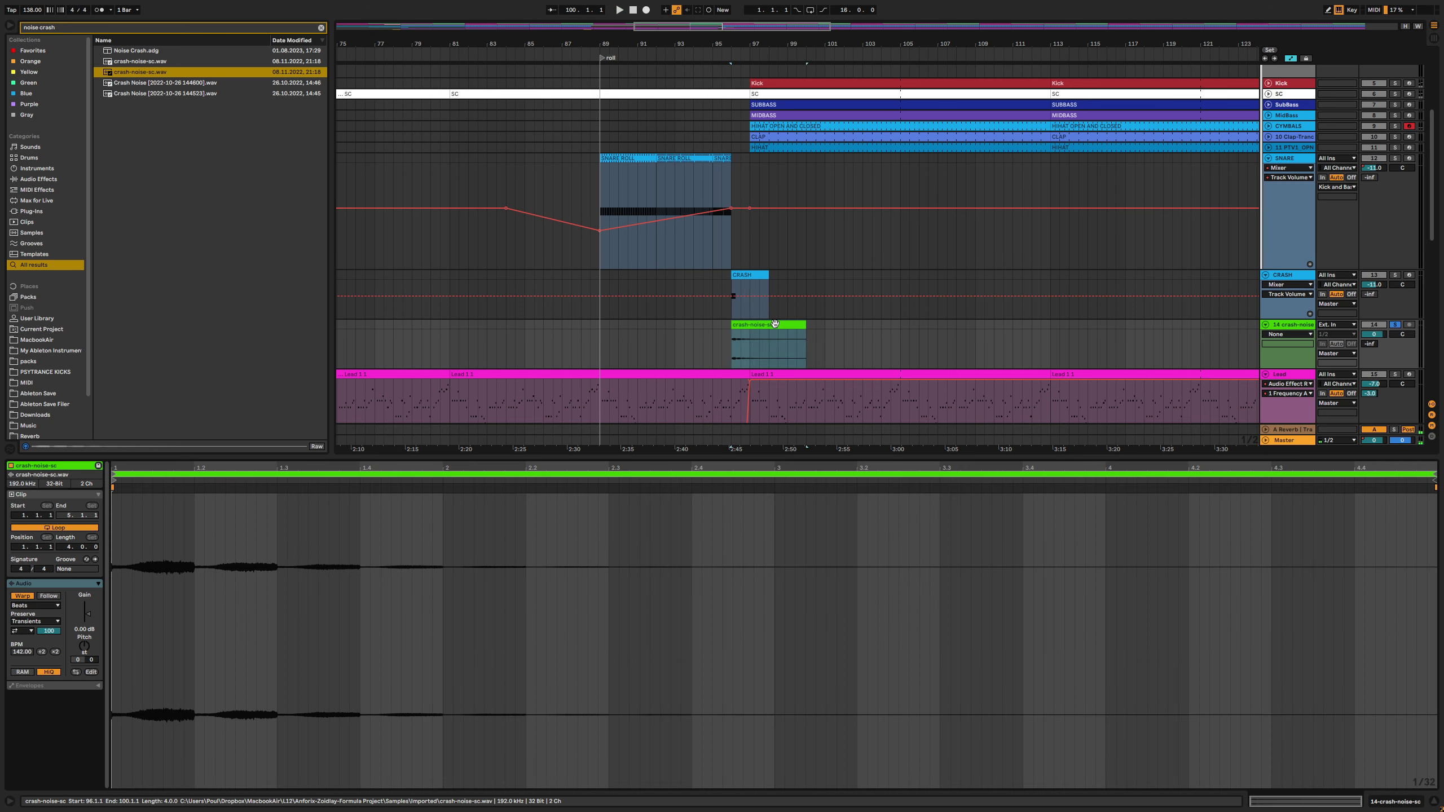
{"action": "left_click_drag", "start_coordinate": [86, 614], "coordinate": [86, 607]}
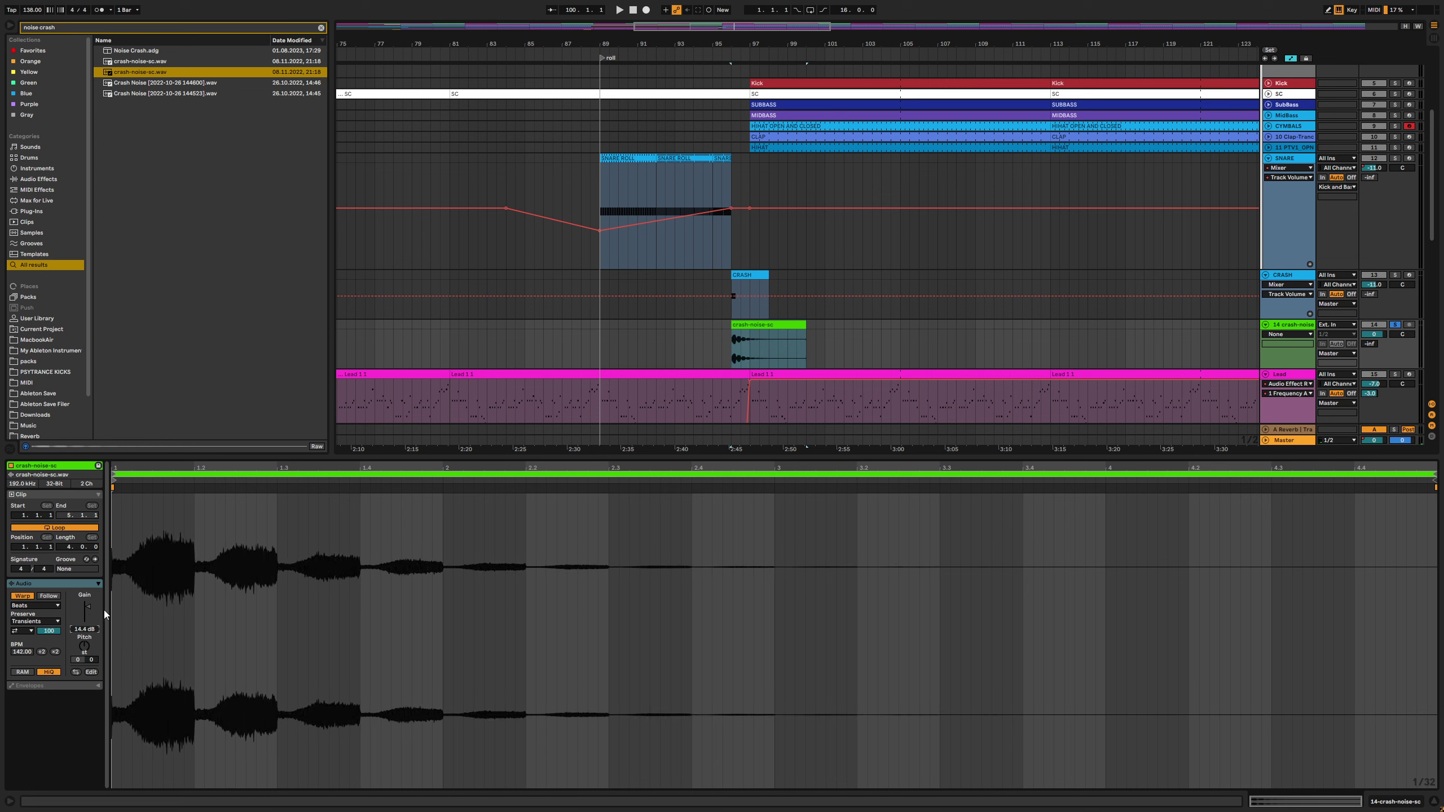
{"action": "key", "text": "space"}
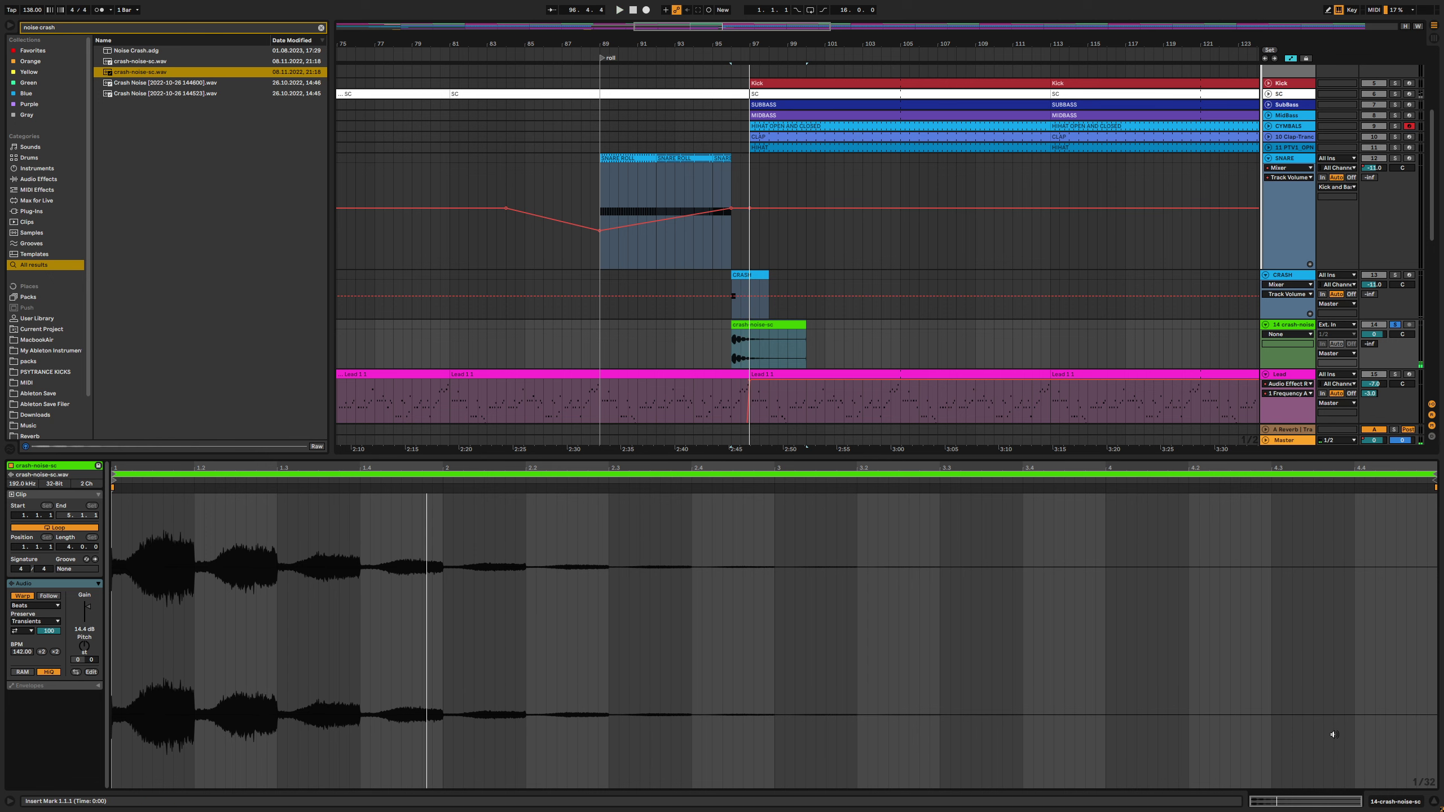
{"action": "key", "text": "super+alt+l"}
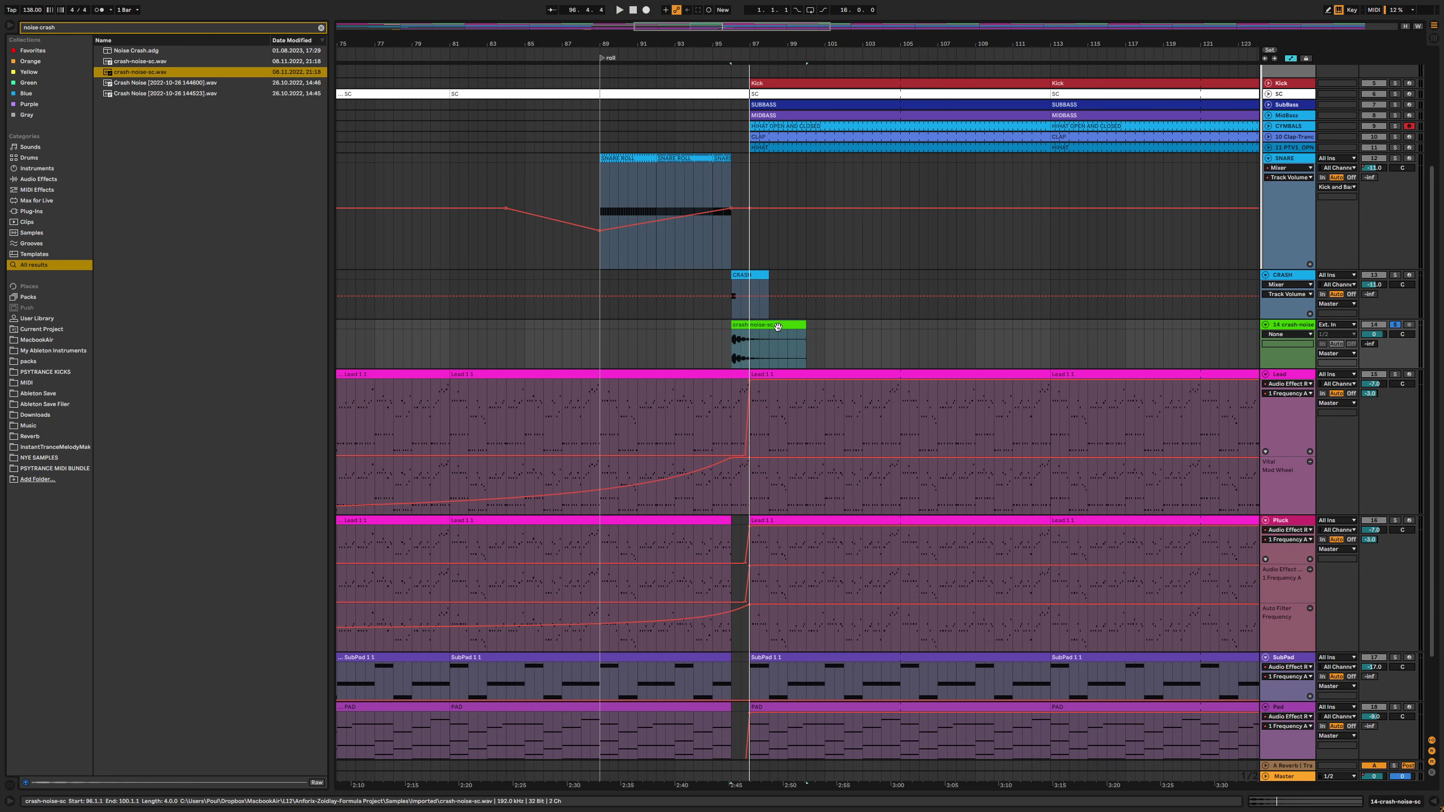
Turn off looping for the crash-noise-sc clip and trim its end back to 99.4.4
{"action": "left_click_drag", "start_coordinate": [776, 63], "coordinate": [780, 131]}
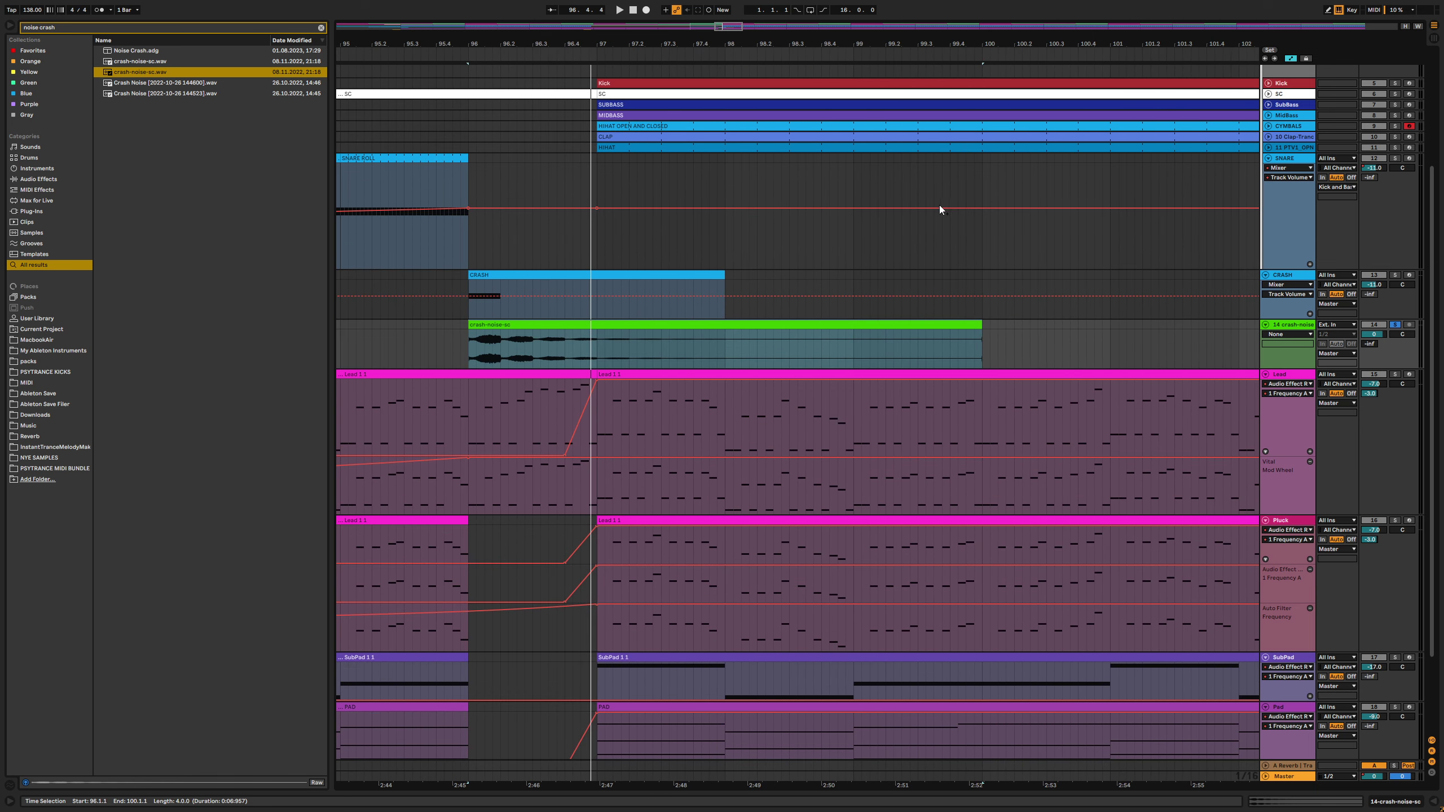
{"action": "key", "text": "super+alt+l"}
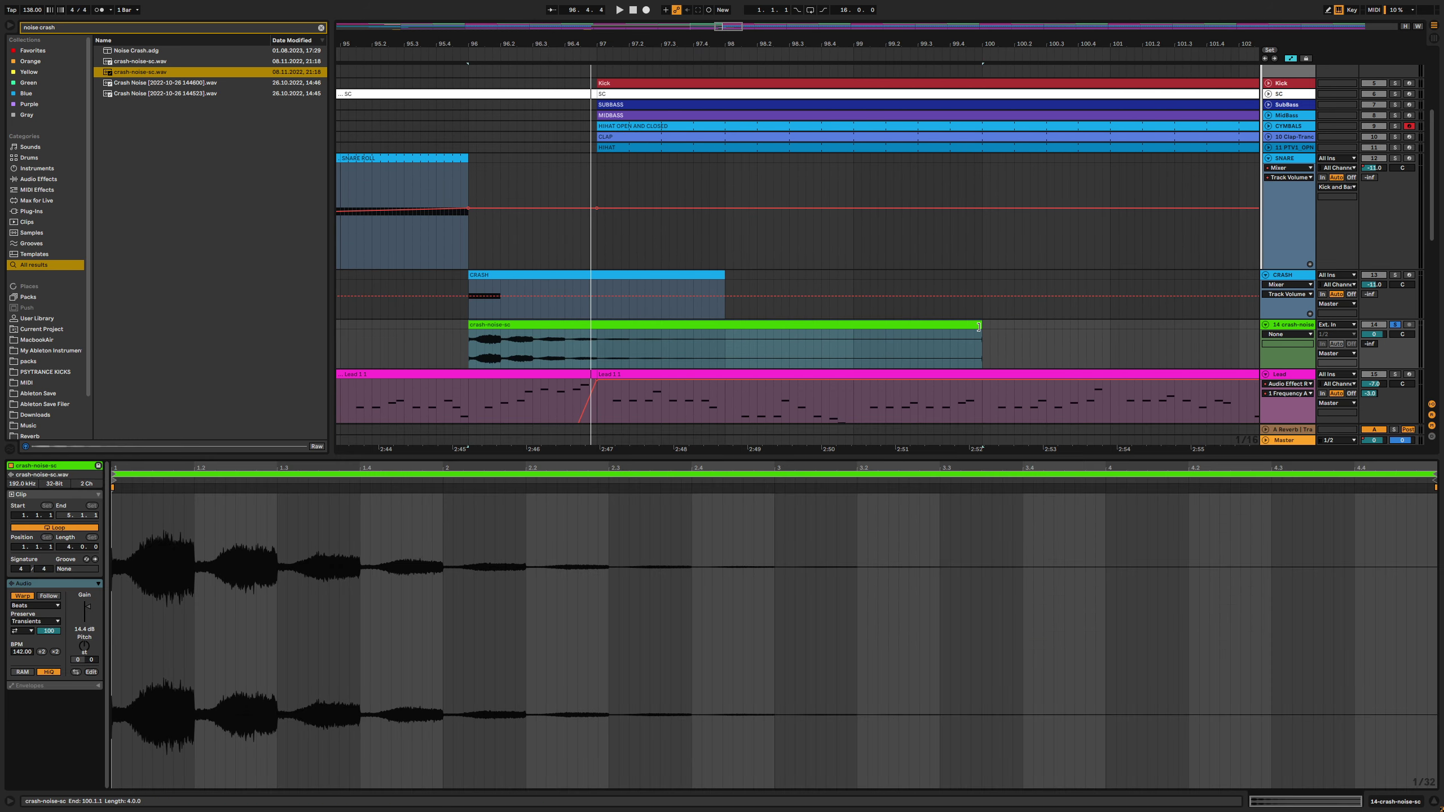
{"action": "left_click", "coordinate": [57, 528]}
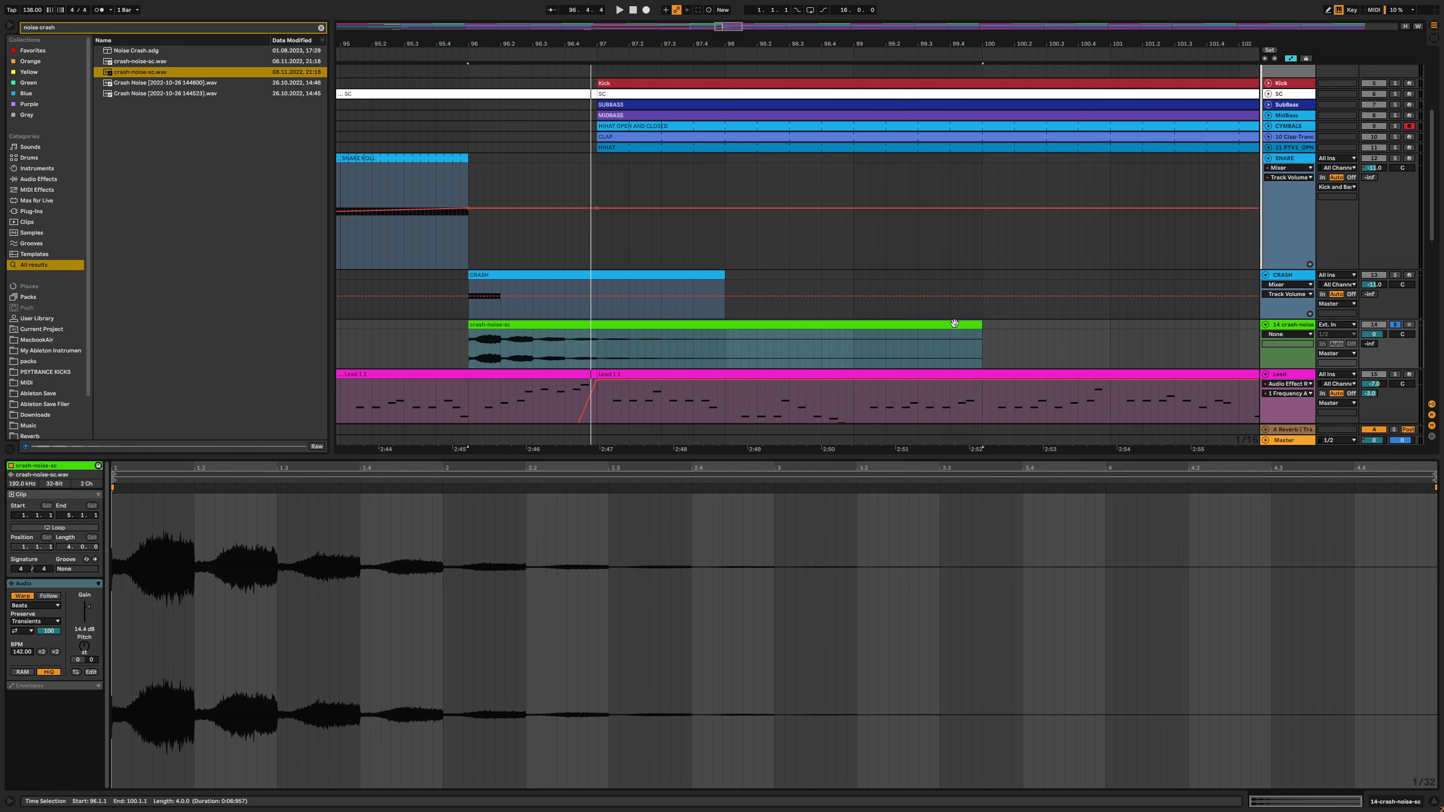
{"action": "mouse_move", "coordinate": [982, 324]}
{"action": "left_mouse_down"}
{"action": "mouse_move", "coordinate": [962, 325]}
{"action": "mouse_move", "coordinate": [973, 341]}
{"action": "left_mouse_up"}
Add a short fade-out at the end of the crash-noise-sc clip with automation mode switched off, then restore automation mode
{"action": "left_click", "coordinate": [1290, 60]}
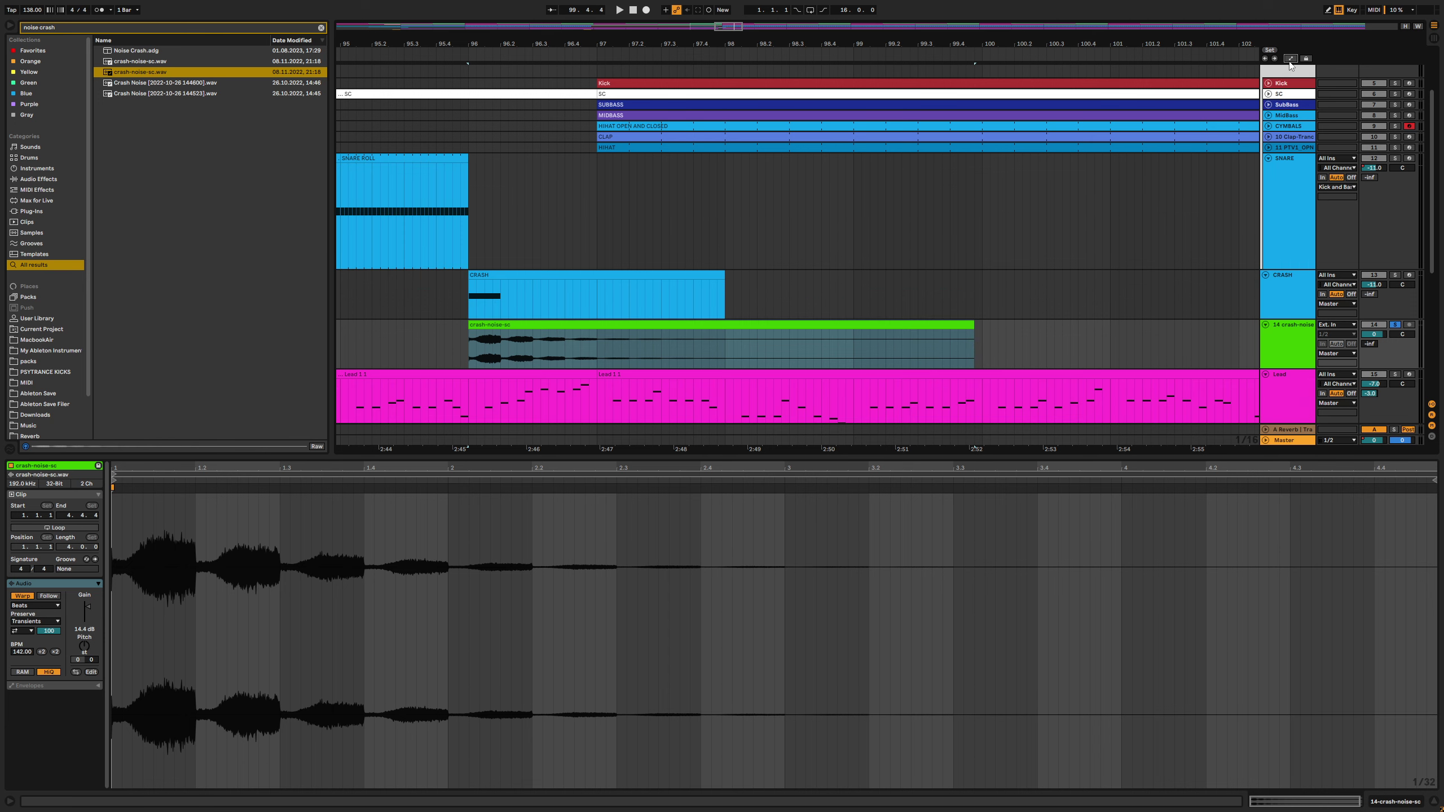
{"action": "left_click_drag", "start_coordinate": [972, 330], "coordinate": [930, 331]}
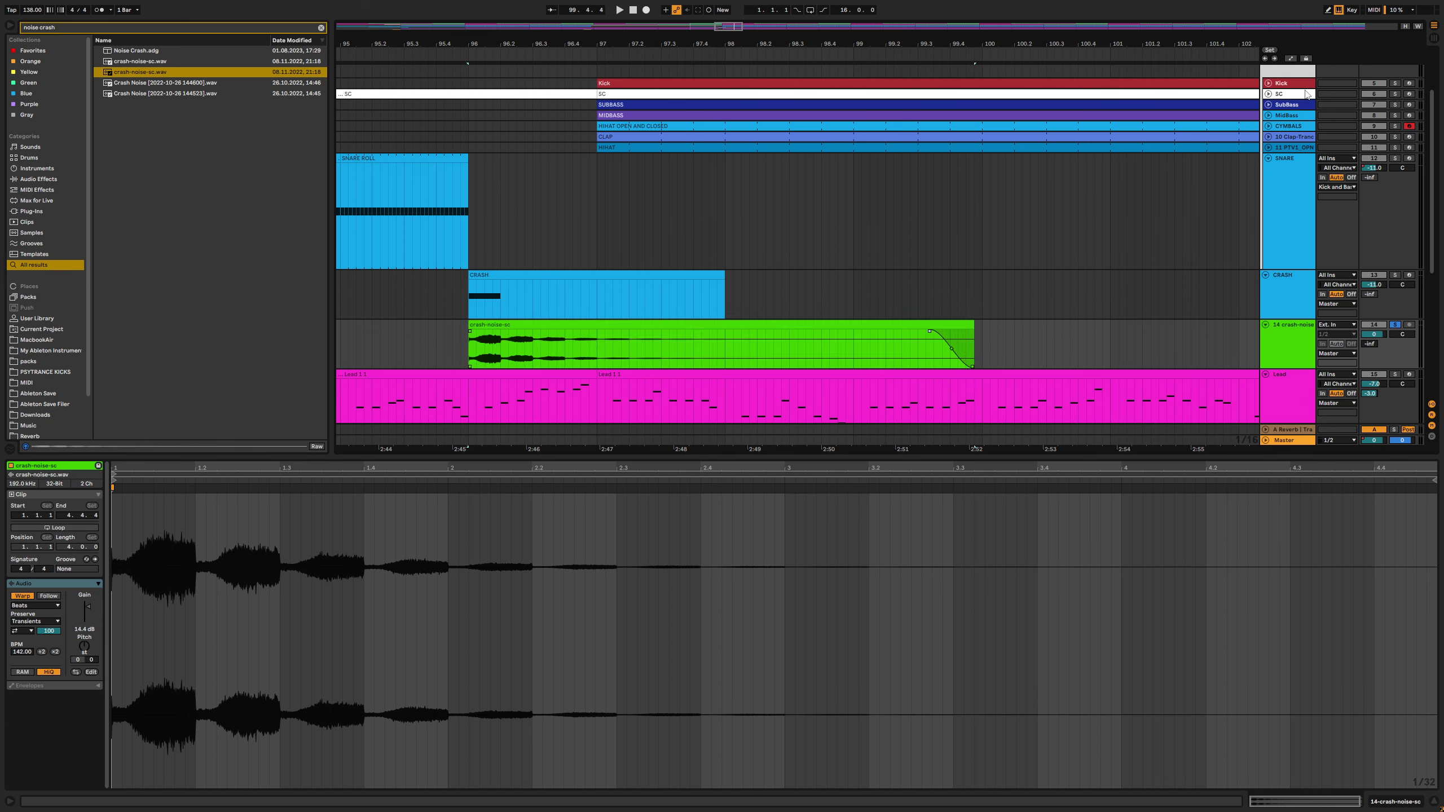
{"action": "left_click", "coordinate": [1290, 59]}
Play the transition with the crash noise track unsoloed and lower its clip gain to 13.3 dB
{"action": "left_click", "coordinate": [609, 326]}
{"action": "key", "text": "space"}
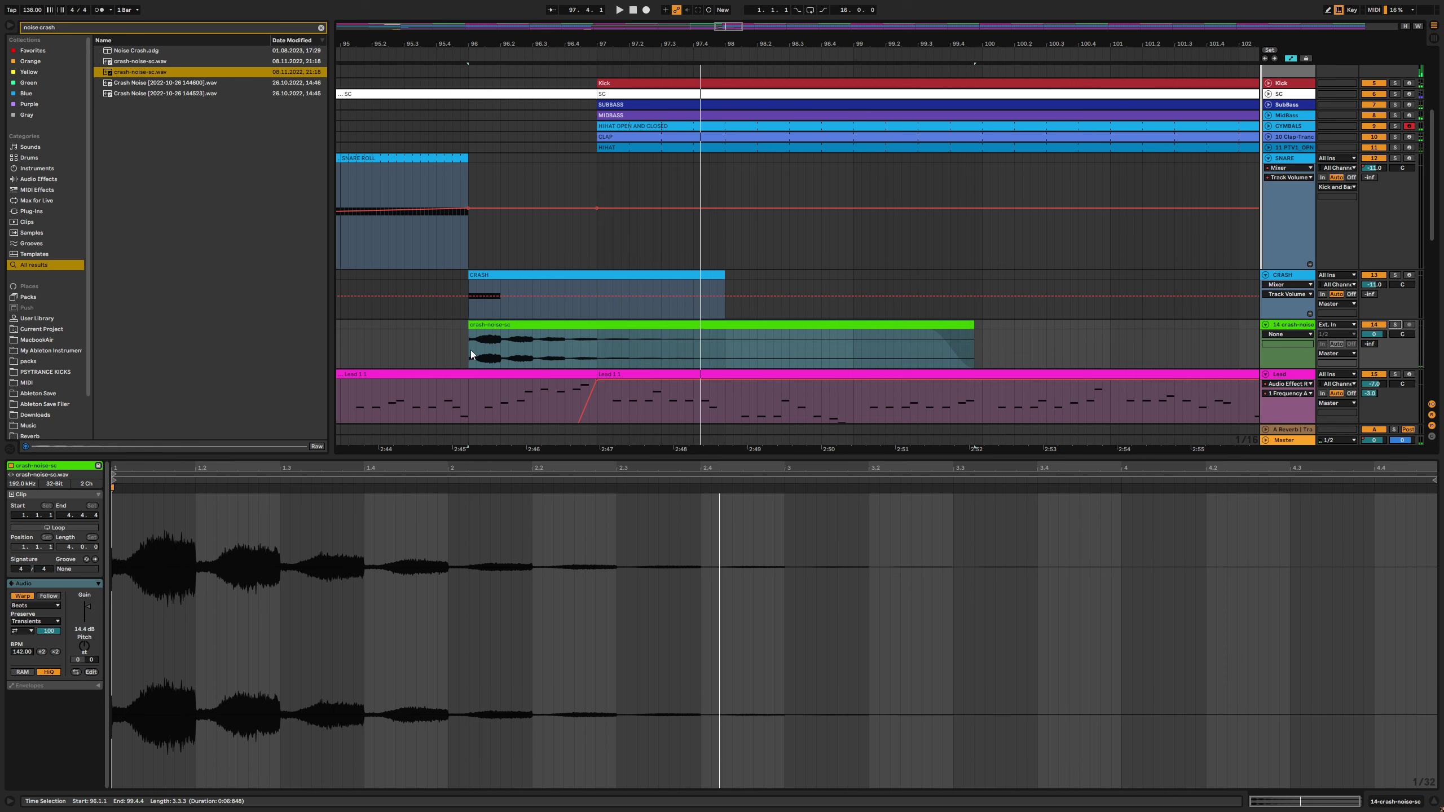
{"action": "left_click", "coordinate": [390, 326]}
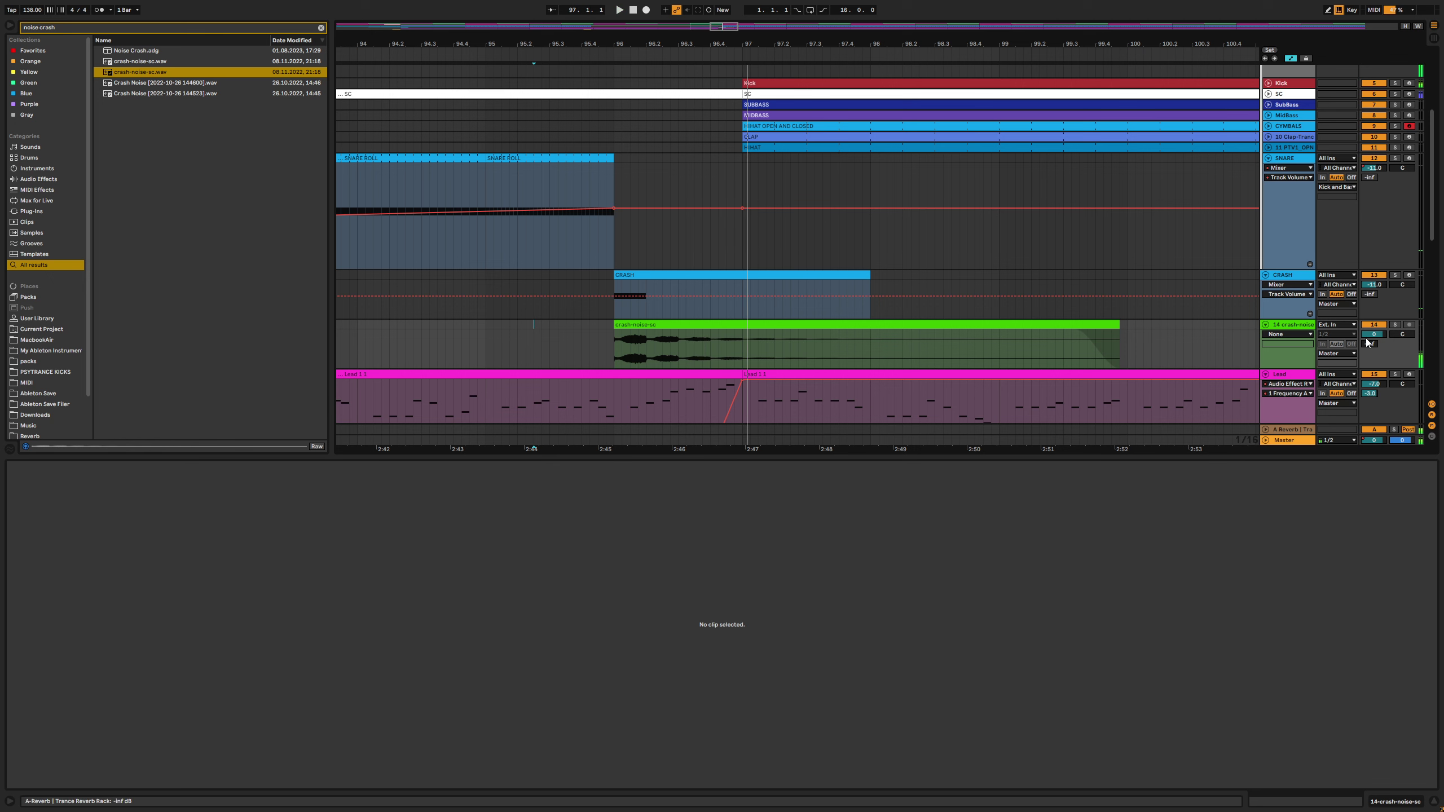
{"action": "left_click", "coordinate": [911, 325]}
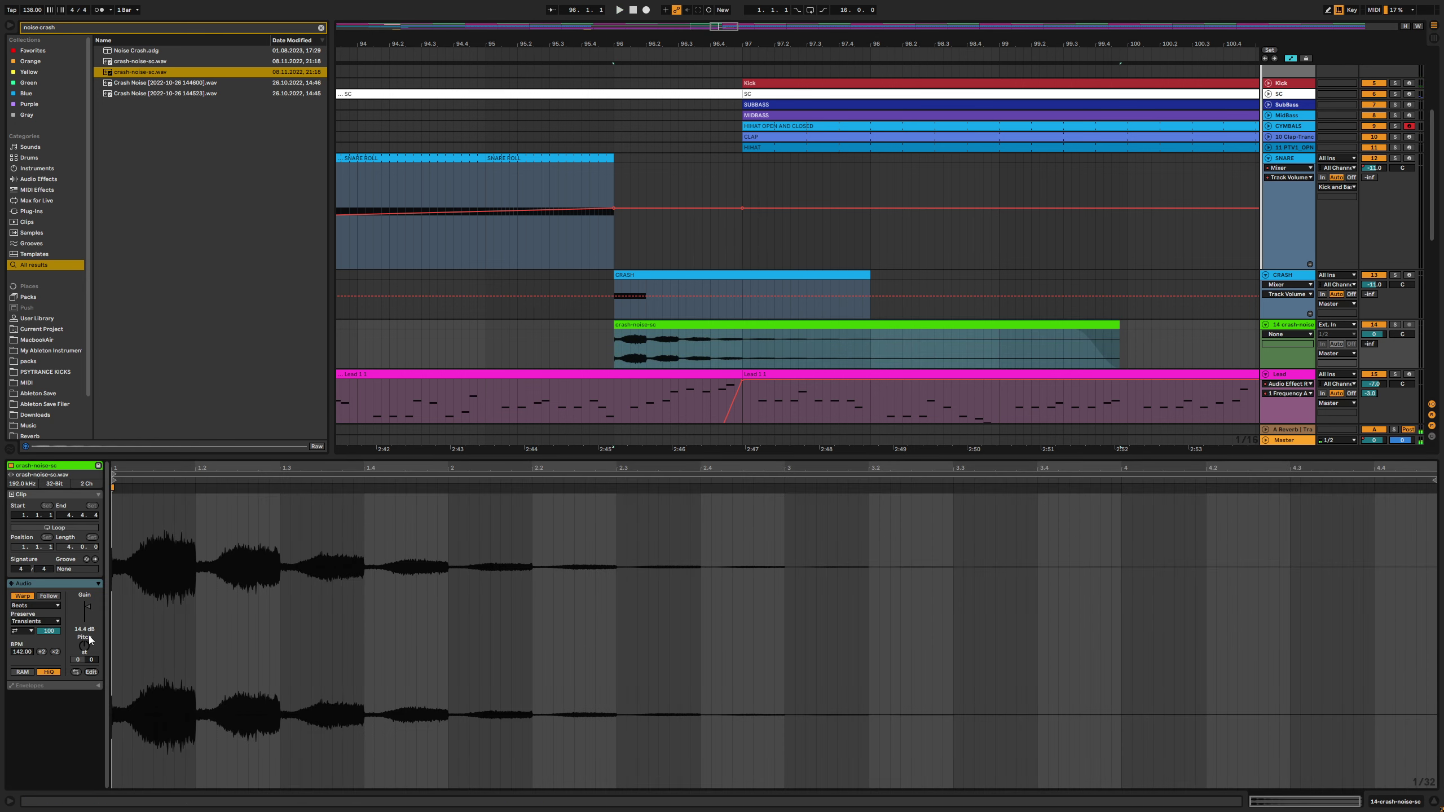
{"action": "left_click_drag", "start_coordinate": [84, 629], "coordinate": [85, 634]}
{"action": "key", "text": "space"}
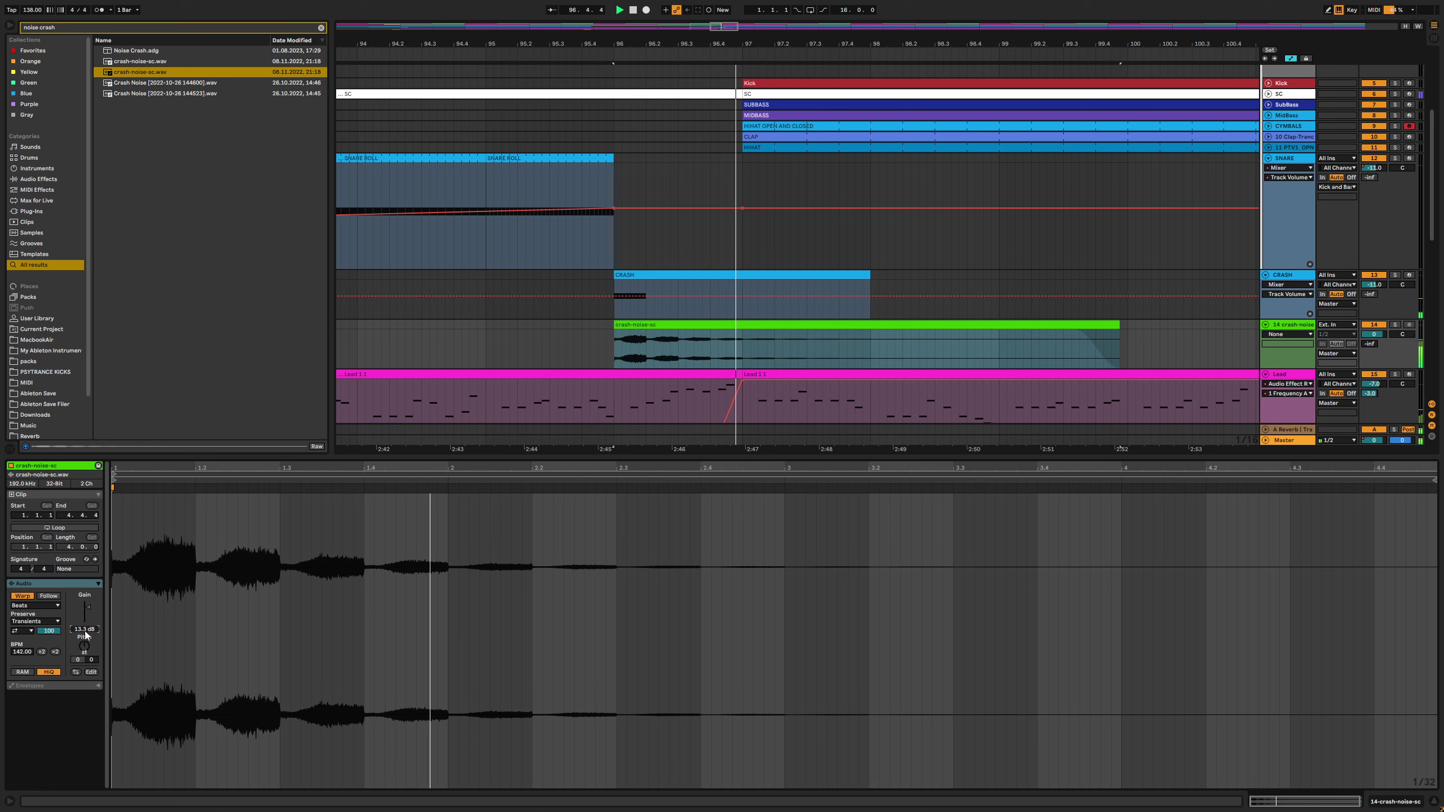
{"action": "key", "text": "space"}
Move the crash-noise-sc clip to start at bar 97 and play the drop to check the placement
{"action": "left_click_drag", "start_coordinate": [659, 326], "coordinate": [789, 326]}
{"action": "key", "text": "space"}
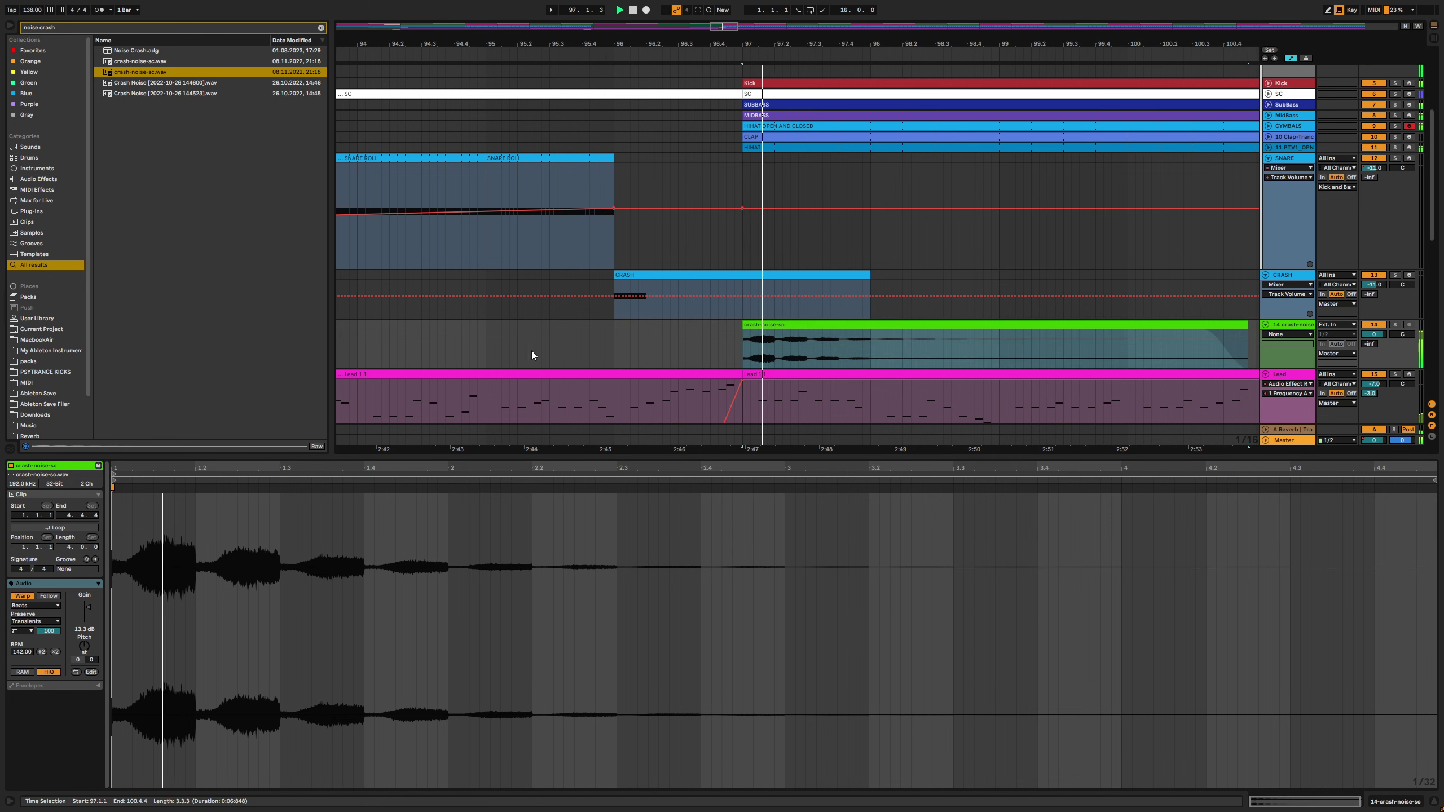
{"action": "left_click", "coordinate": [607, 349]}
{"action": "left_click", "coordinate": [832, 327]}
{"action": "key", "text": "space"}
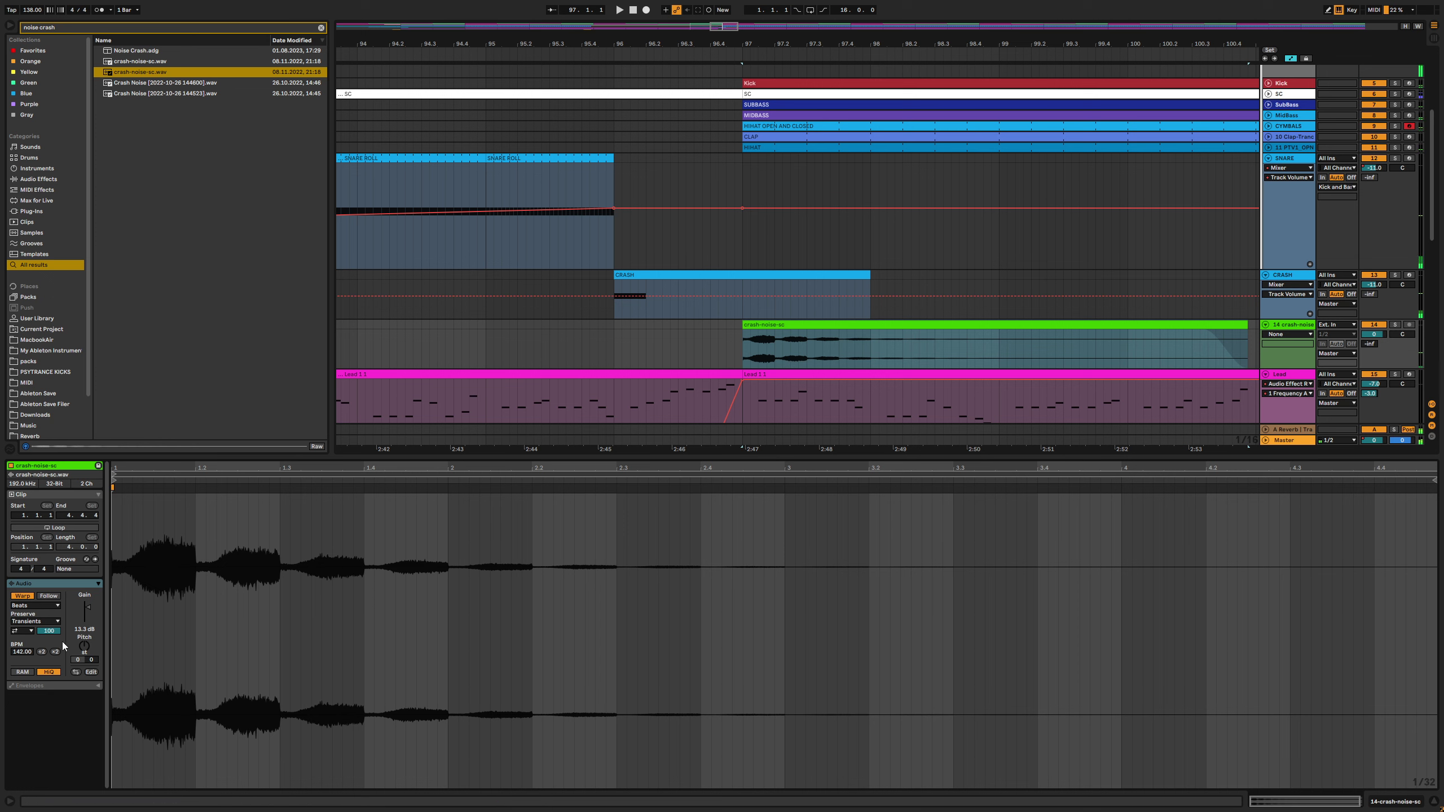
Lower the crash-noise-sc clip's gain to about 11 dB and replay the transition from just before bar 96 and from bar 95
{"action": "left_click_drag", "start_coordinate": [84, 607], "coordinate": [84, 613]}
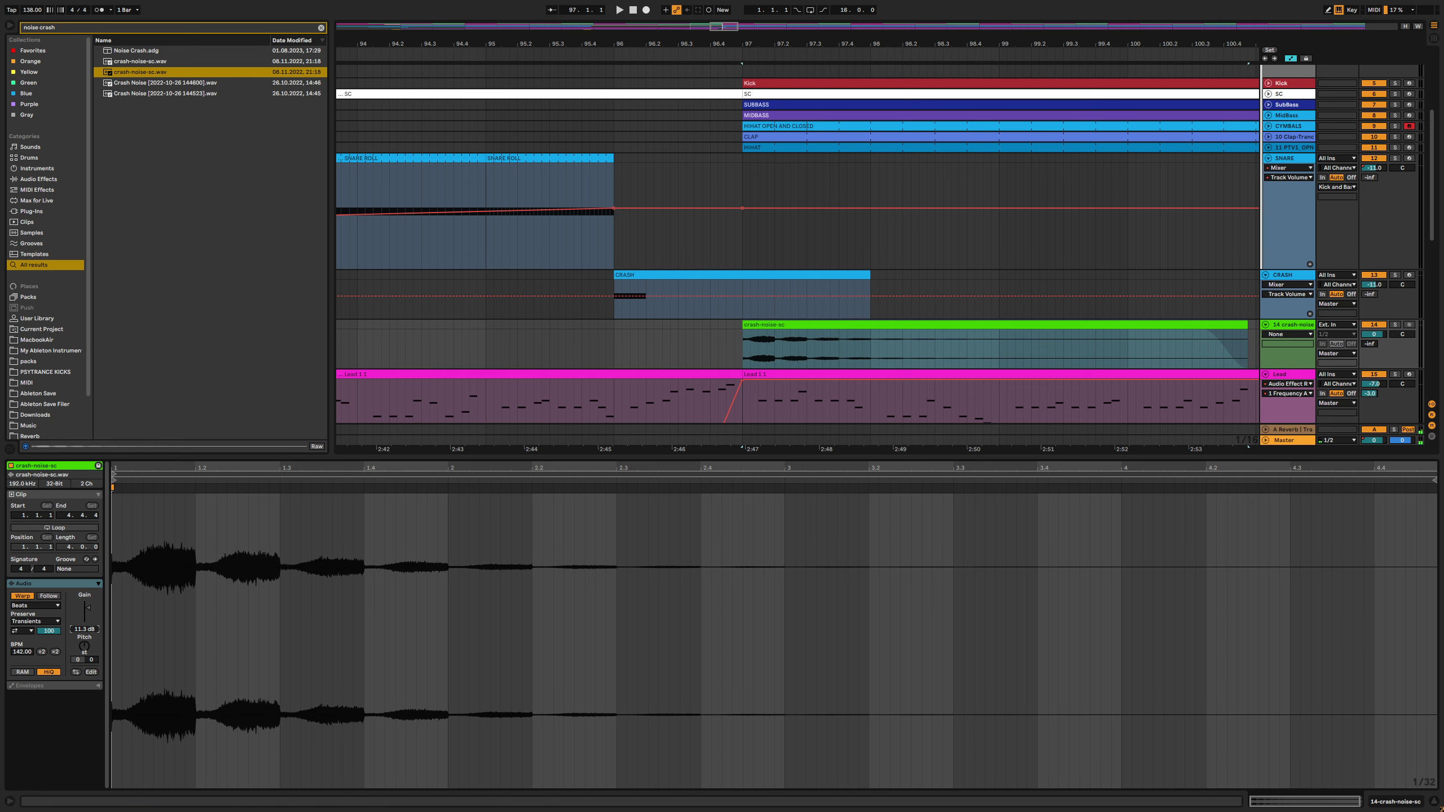
{"action": "left_click", "coordinate": [608, 344]}
{"action": "key", "text": "space"}
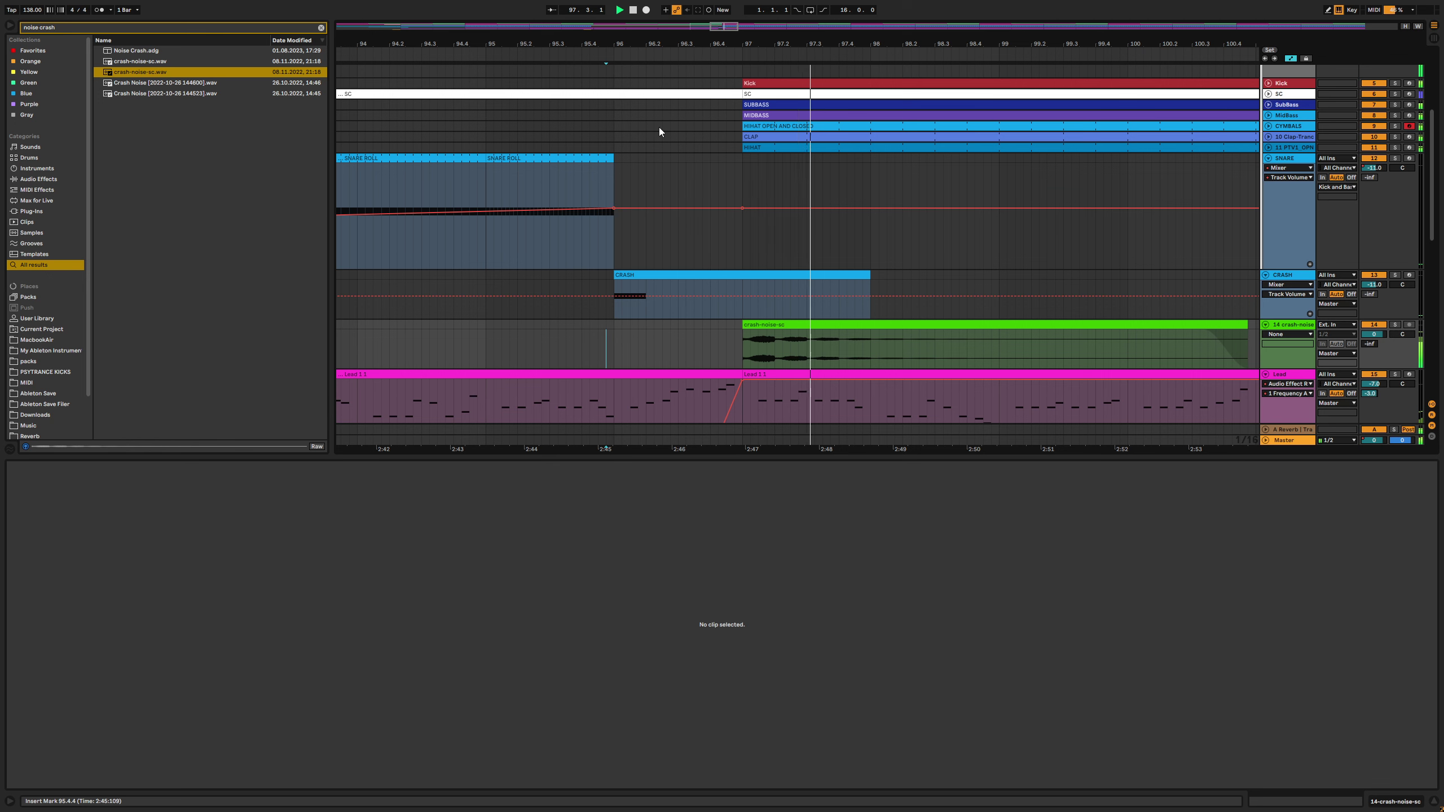
{"action": "double_click", "coordinate": [857, 340]}
{"action": "key", "text": "space"}
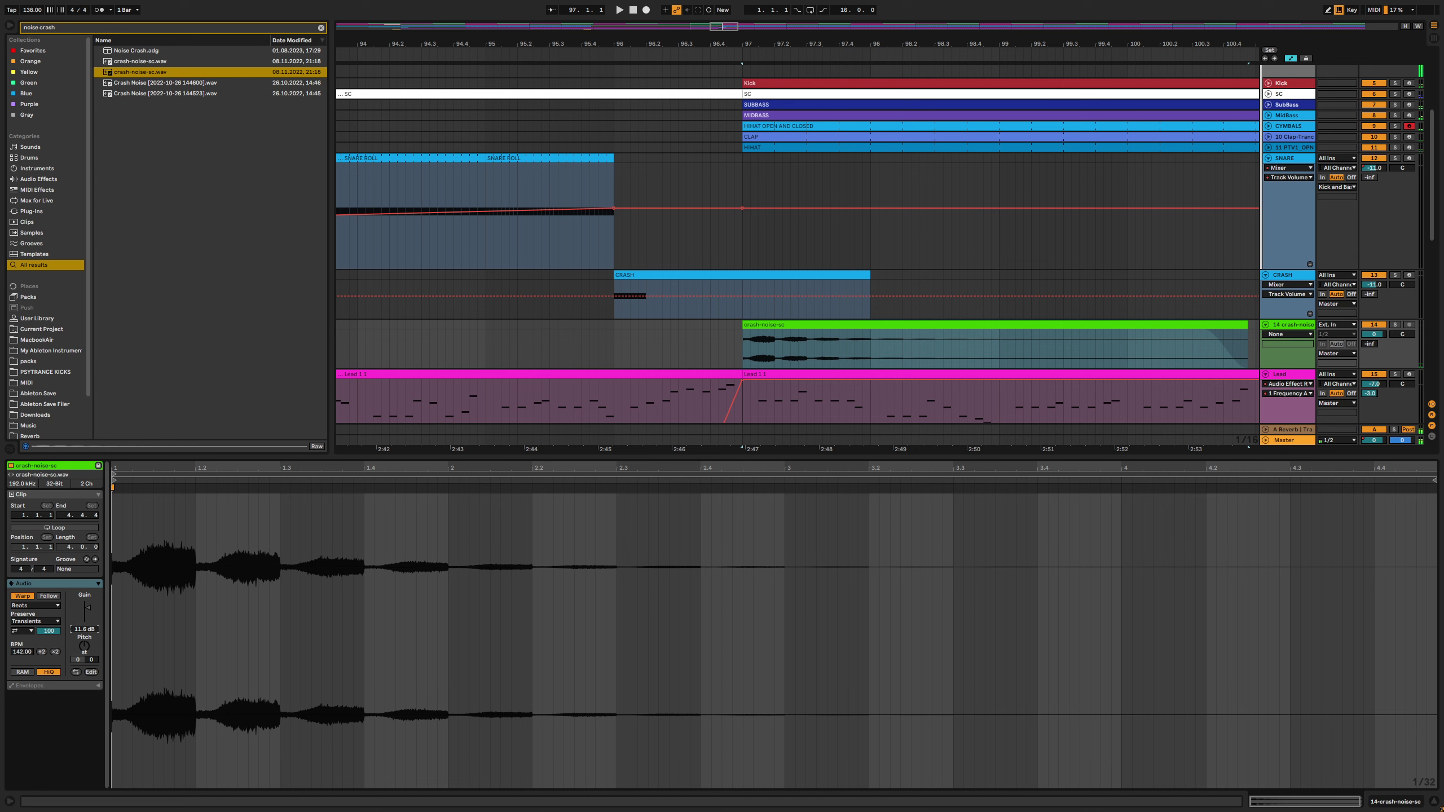
{"action": "left_click", "coordinate": [492, 338]}
{"action": "key", "text": "space"}
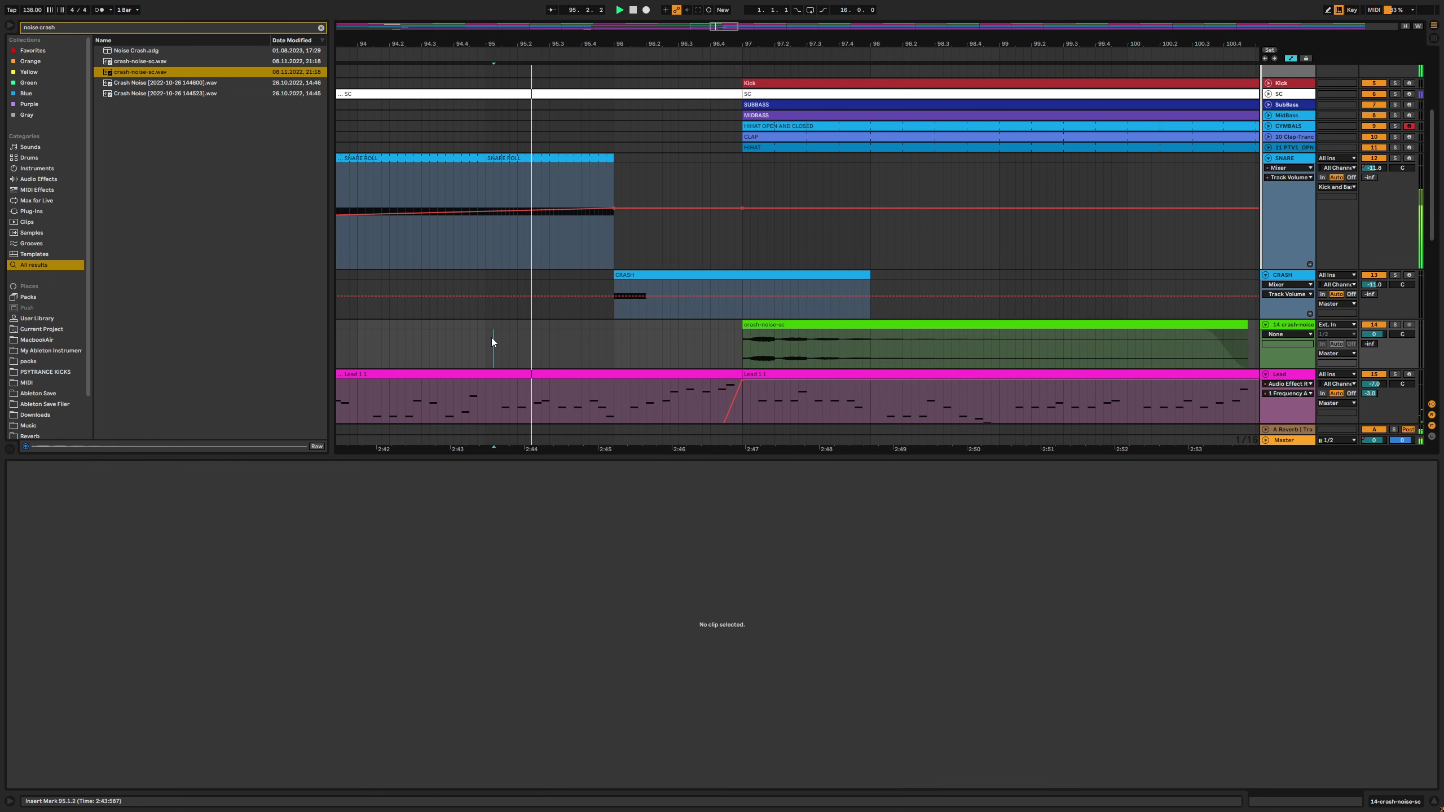
{"action": "left_click", "coordinate": [487, 338]}
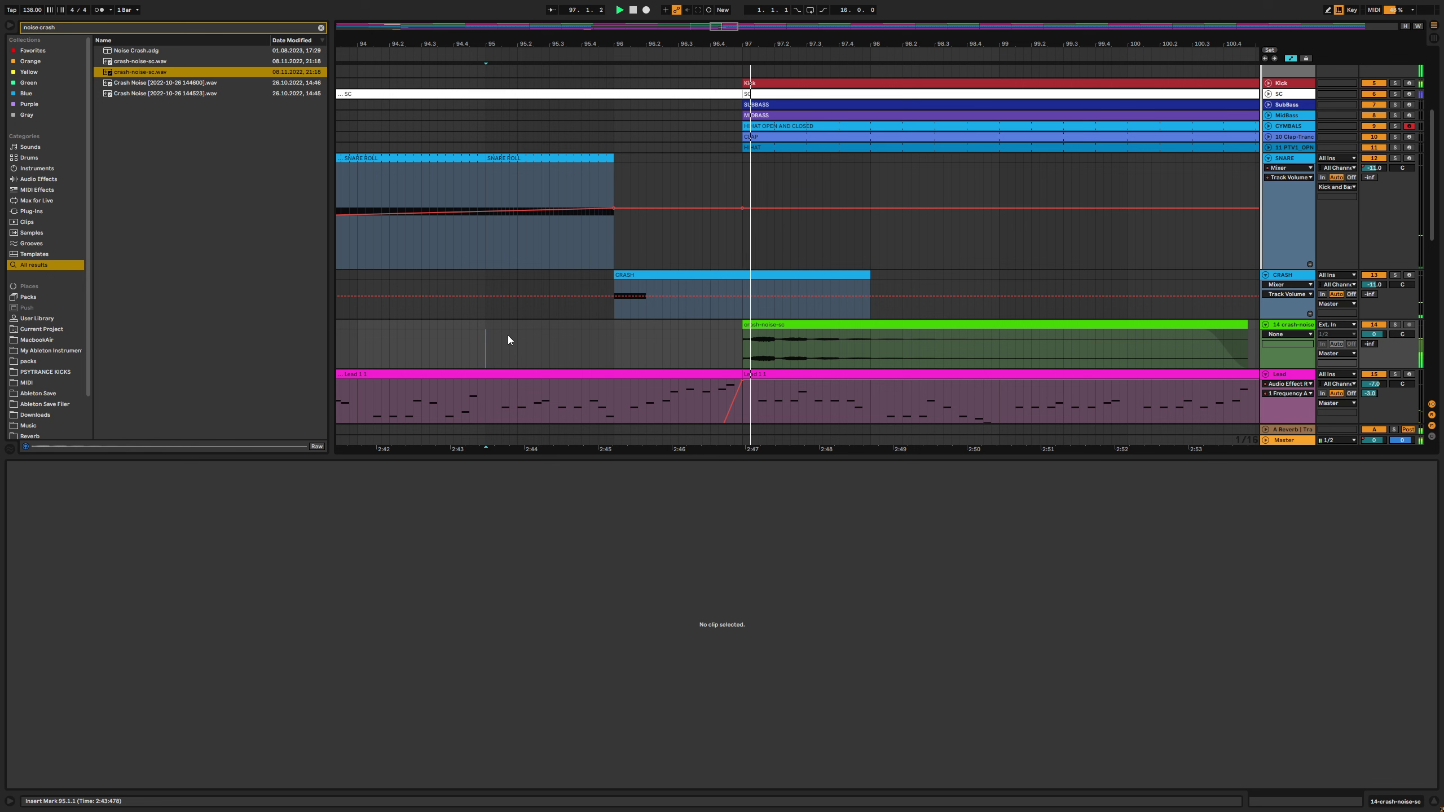
Reduce the crash-noise-sc clip's gain to about 5 dB and listen to the drop from bar 96
{"action": "left_click", "coordinate": [785, 324]}
{"action": "key", "text": "space"}
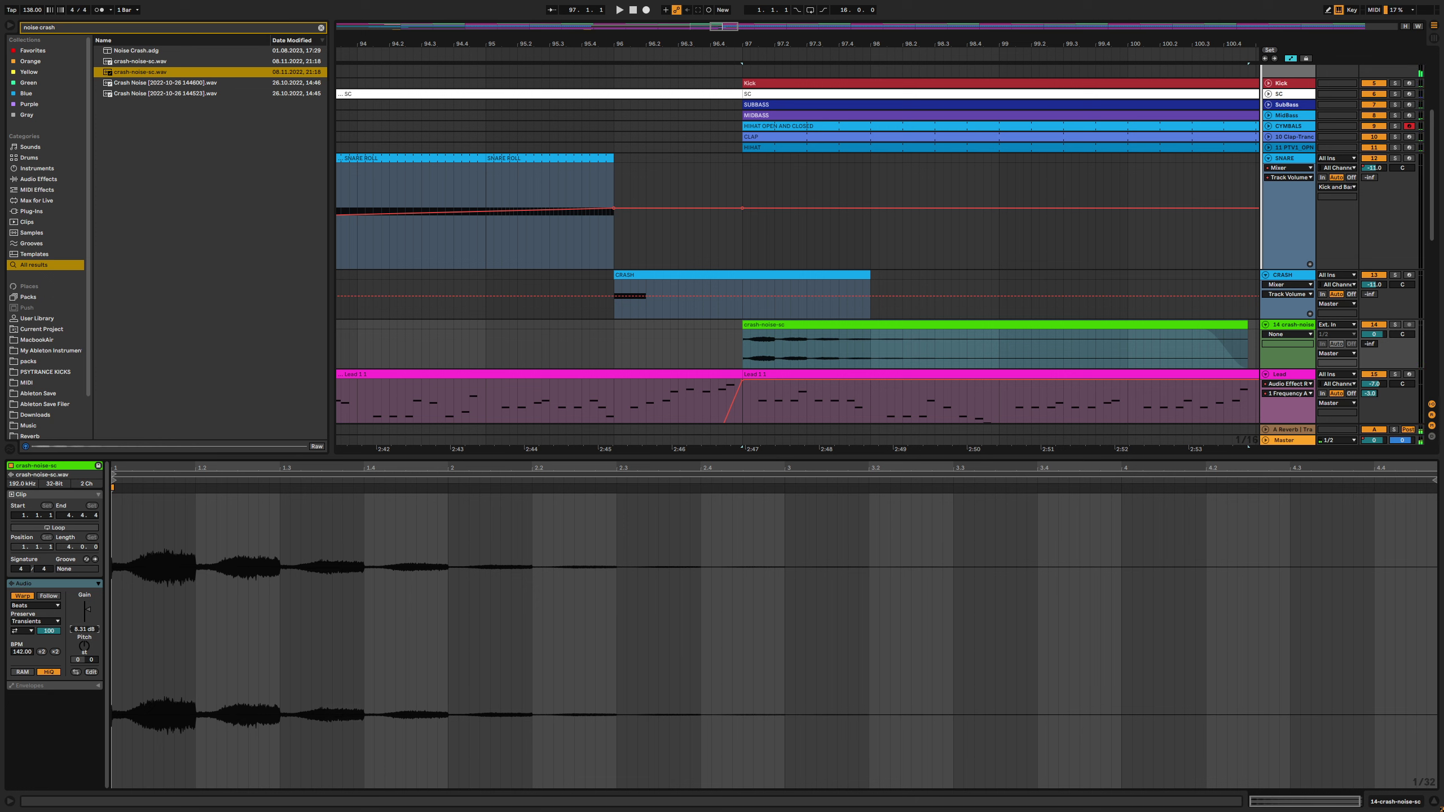
{"action": "left_click_drag", "start_coordinate": [85, 609], "coordinate": [85, 632]}
{"action": "left_click", "coordinate": [619, 356]}
{"action": "key", "text": "space"}
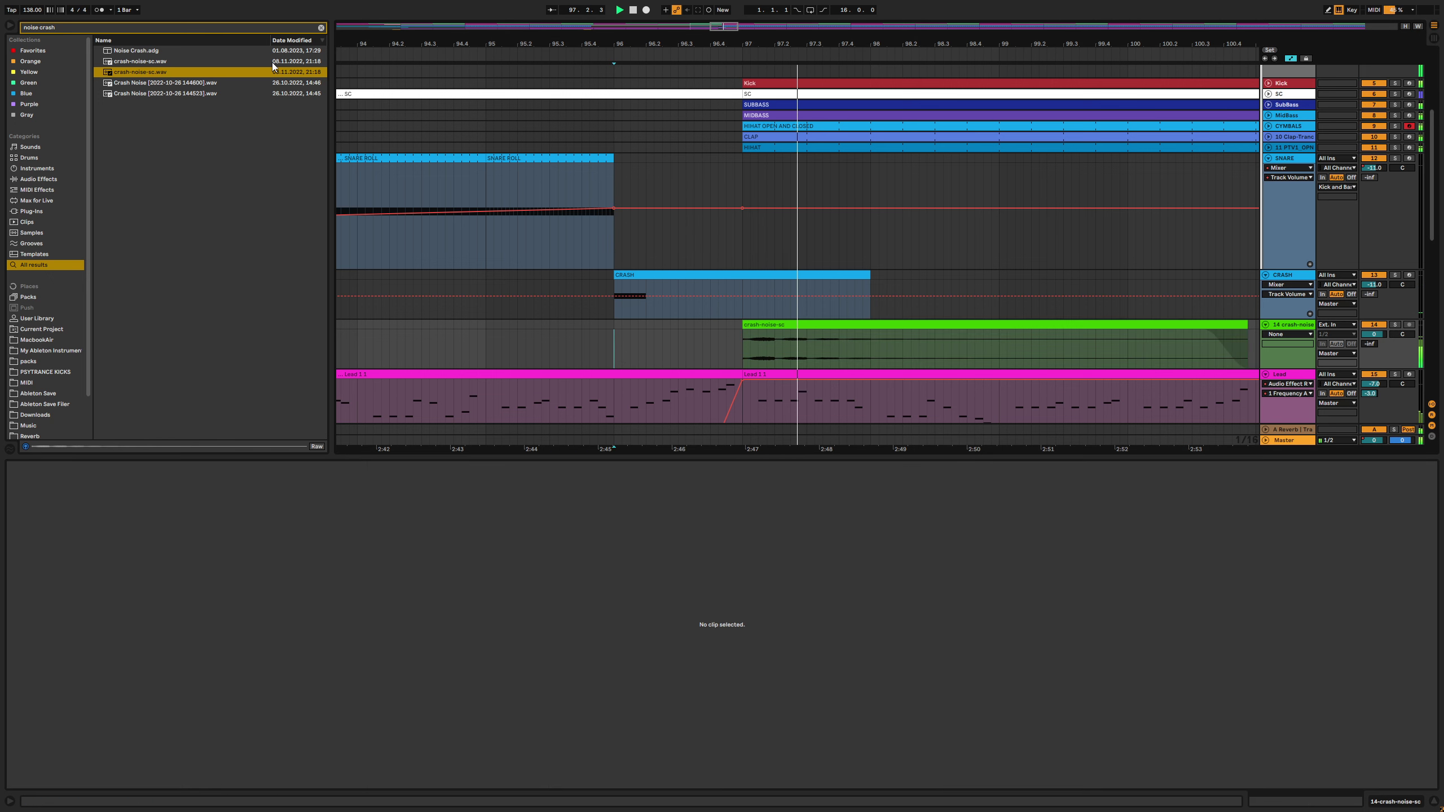
{"action": "key", "text": "space"}
Fine-tune the crash-noise-sc clip's gain and deselect the clip
{"action": "left_click", "coordinate": [787, 322]}
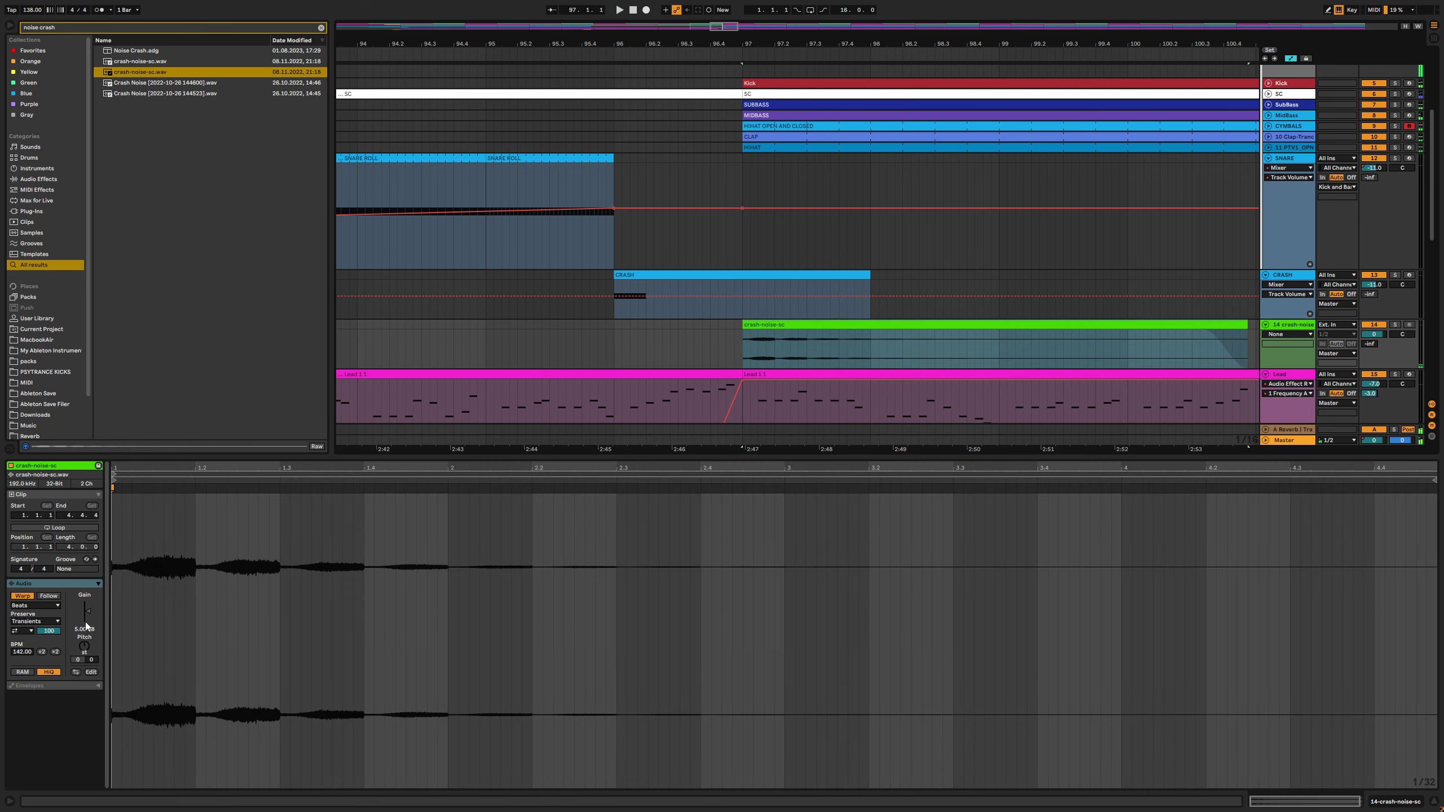
{"action": "left_click", "coordinate": [86, 629]}
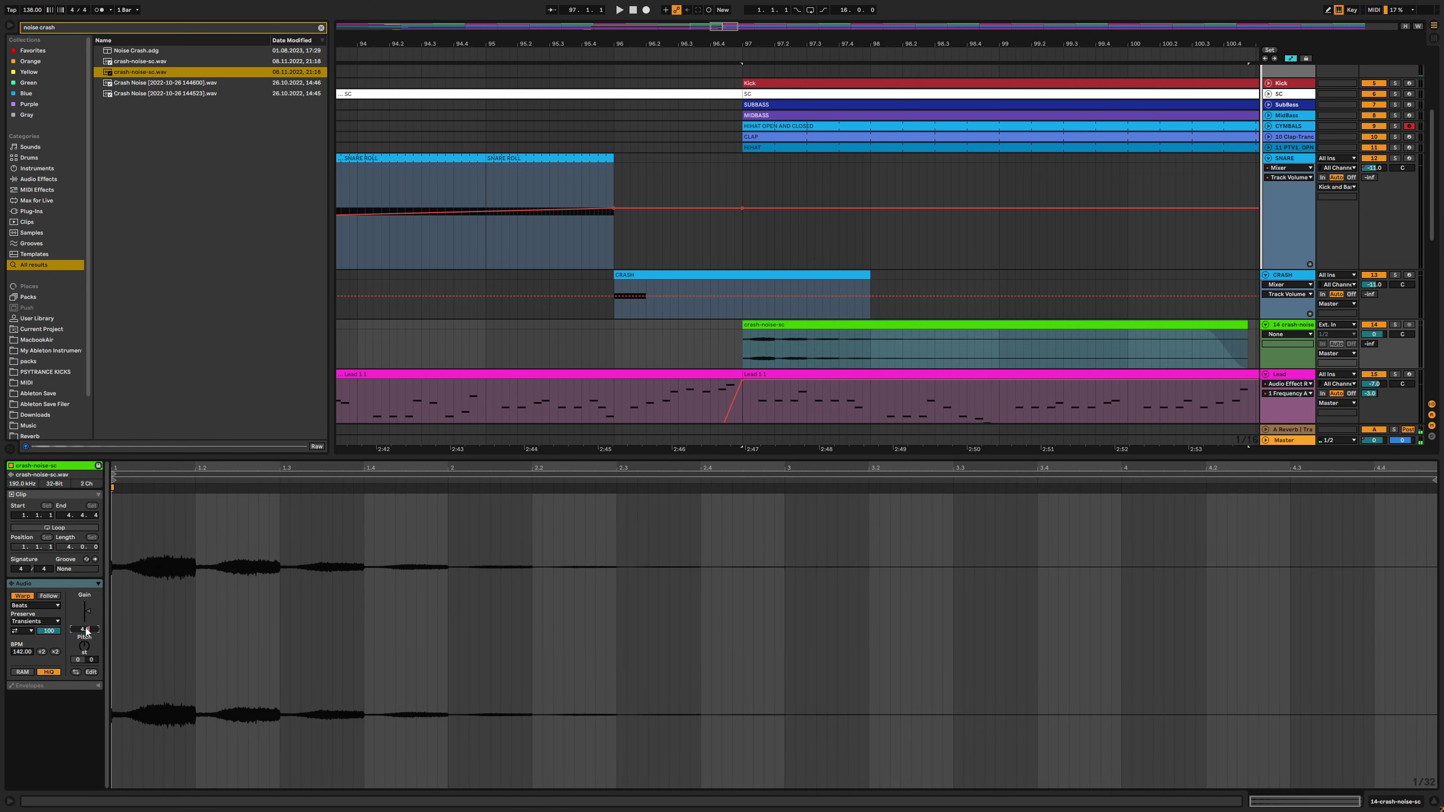
{"action": "left_click", "coordinate": [654, 335]}
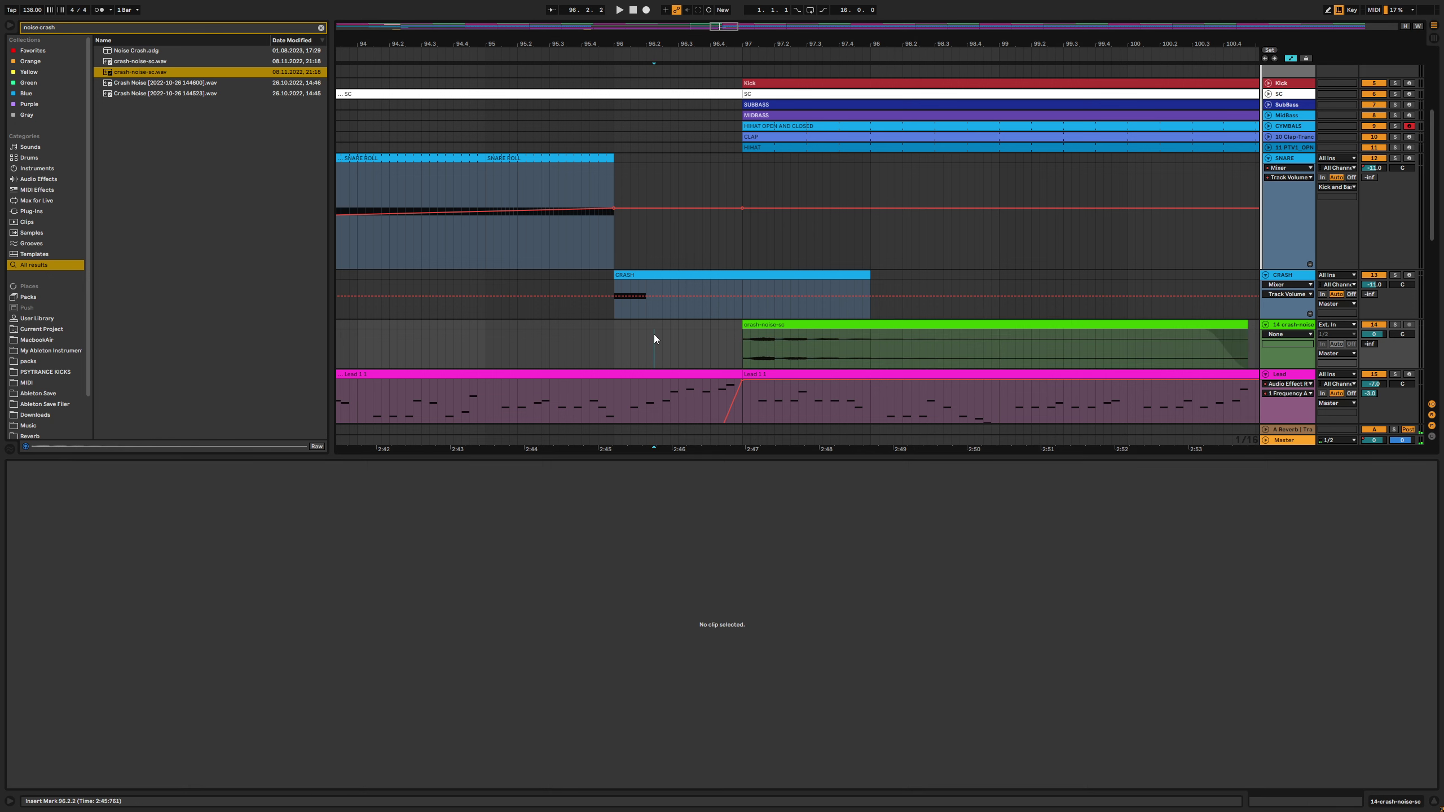
Clear the browser's sample search and play the transition into the drop from bar 96
{"action": "left_click", "coordinate": [321, 29]}
{"action": "left_click_drag", "start_coordinate": [674, 42], "coordinate": [665, 36]}
{"action": "left_click", "coordinate": [608, 341]}
{"action": "key", "text": "space"}
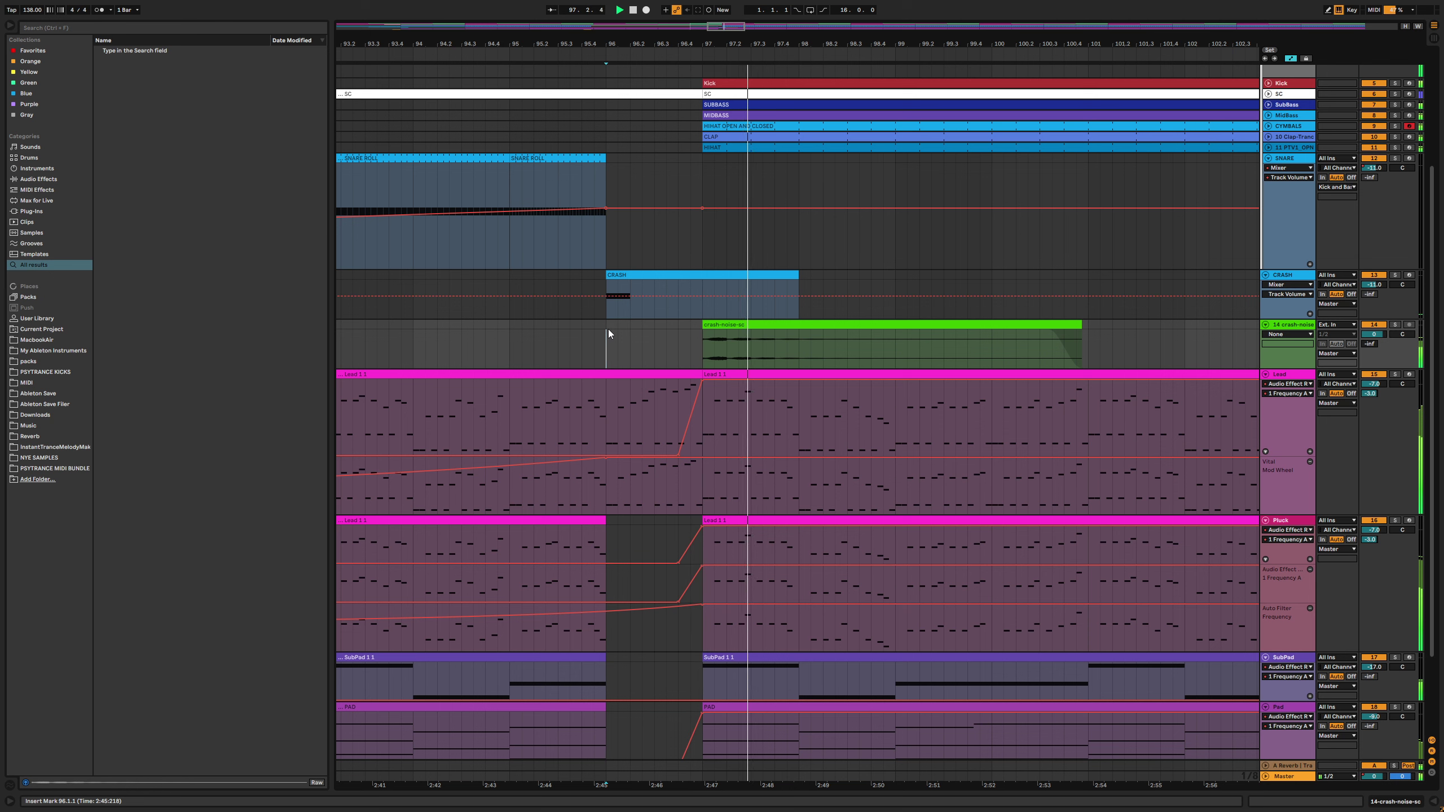
{"action": "key", "text": "space"}
Readjust the crash-noise-sc clip's gain and restart playback from bar 96
{"action": "double_click", "coordinate": [746, 329]}
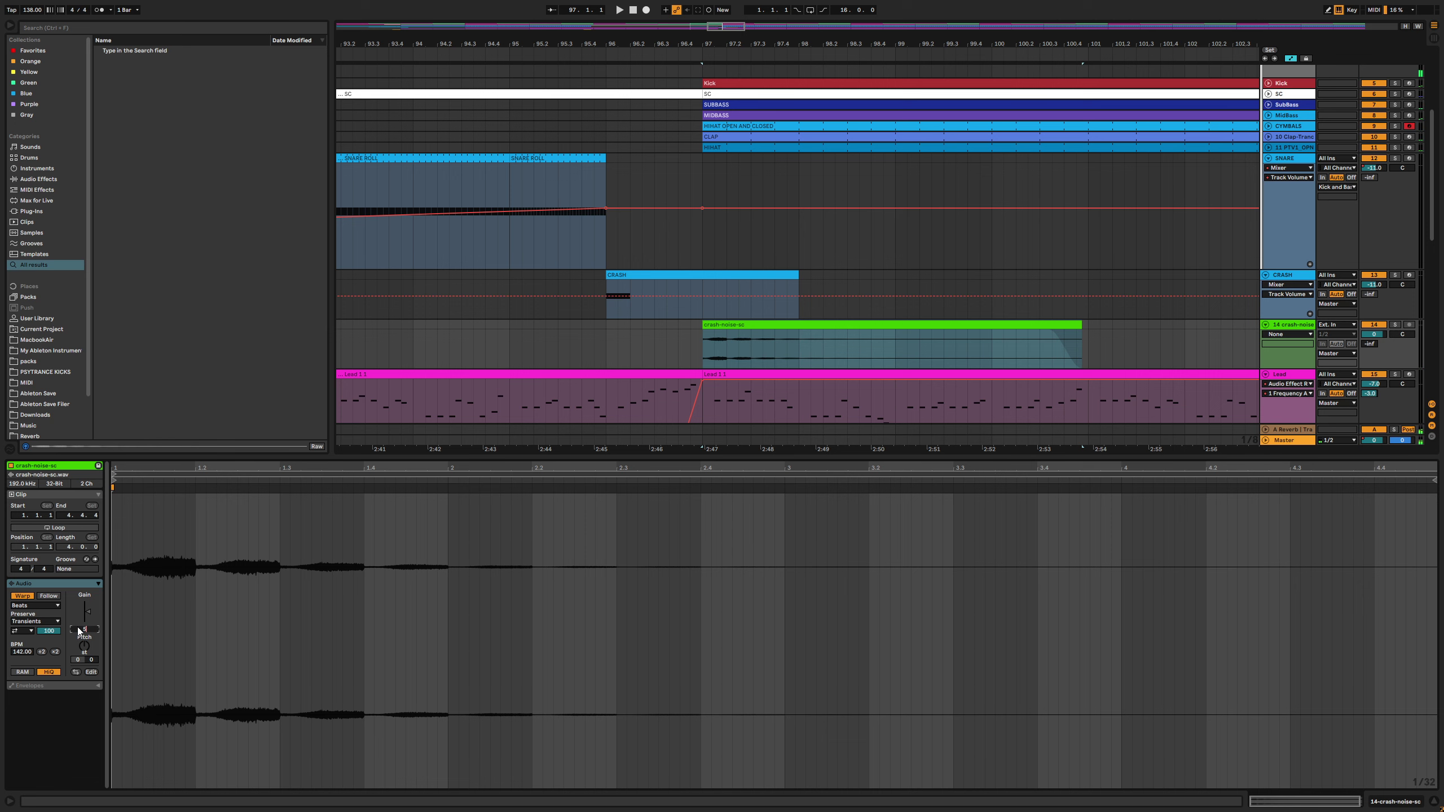
{"action": "key", "text": "super+alt+l"}
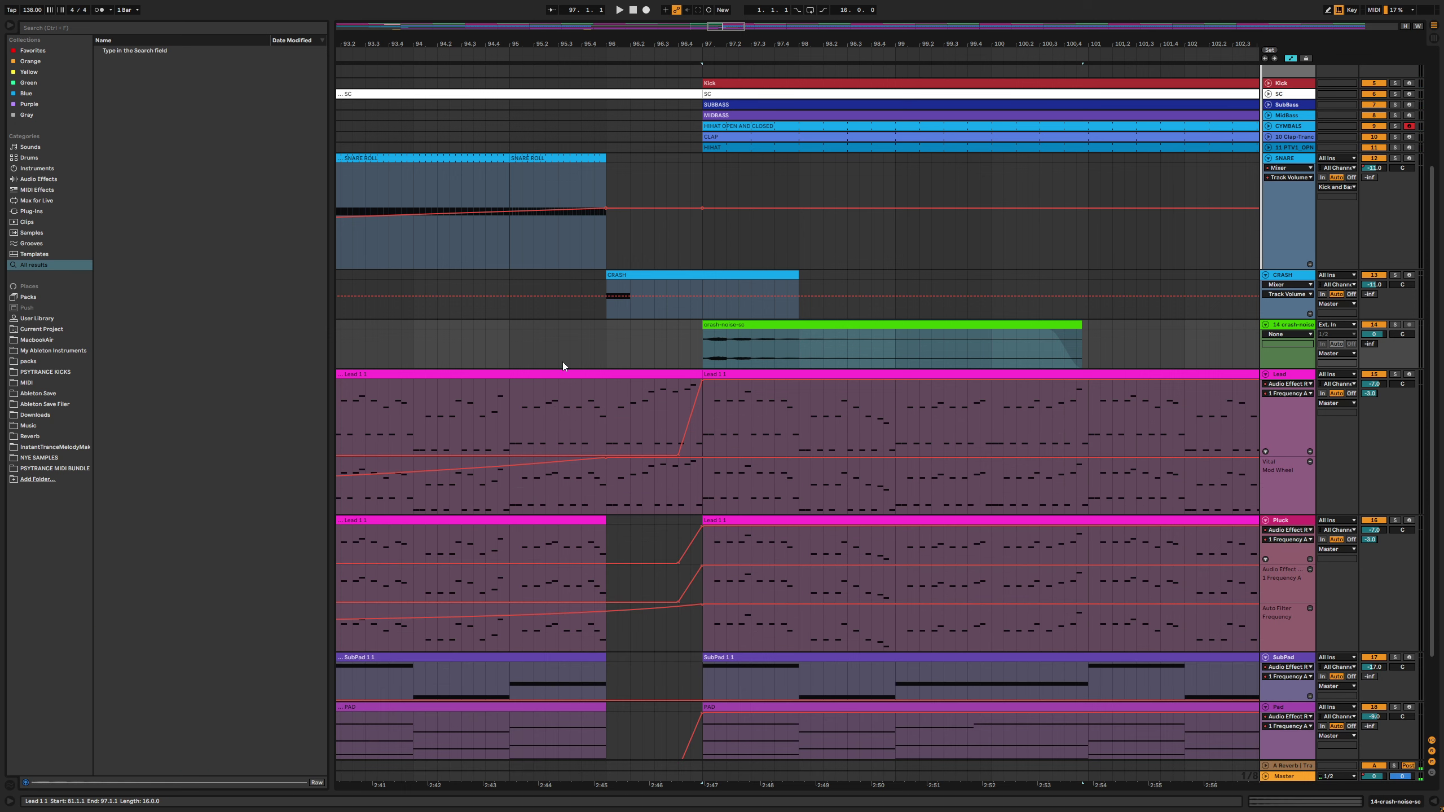
{"action": "left_click", "coordinate": [609, 338]}
{"action": "key", "text": "space"}
Hide the browser and look over the arrangement around the drop, up to the Kick and Bass group
{"action": "key", "text": "super+alt+b"}
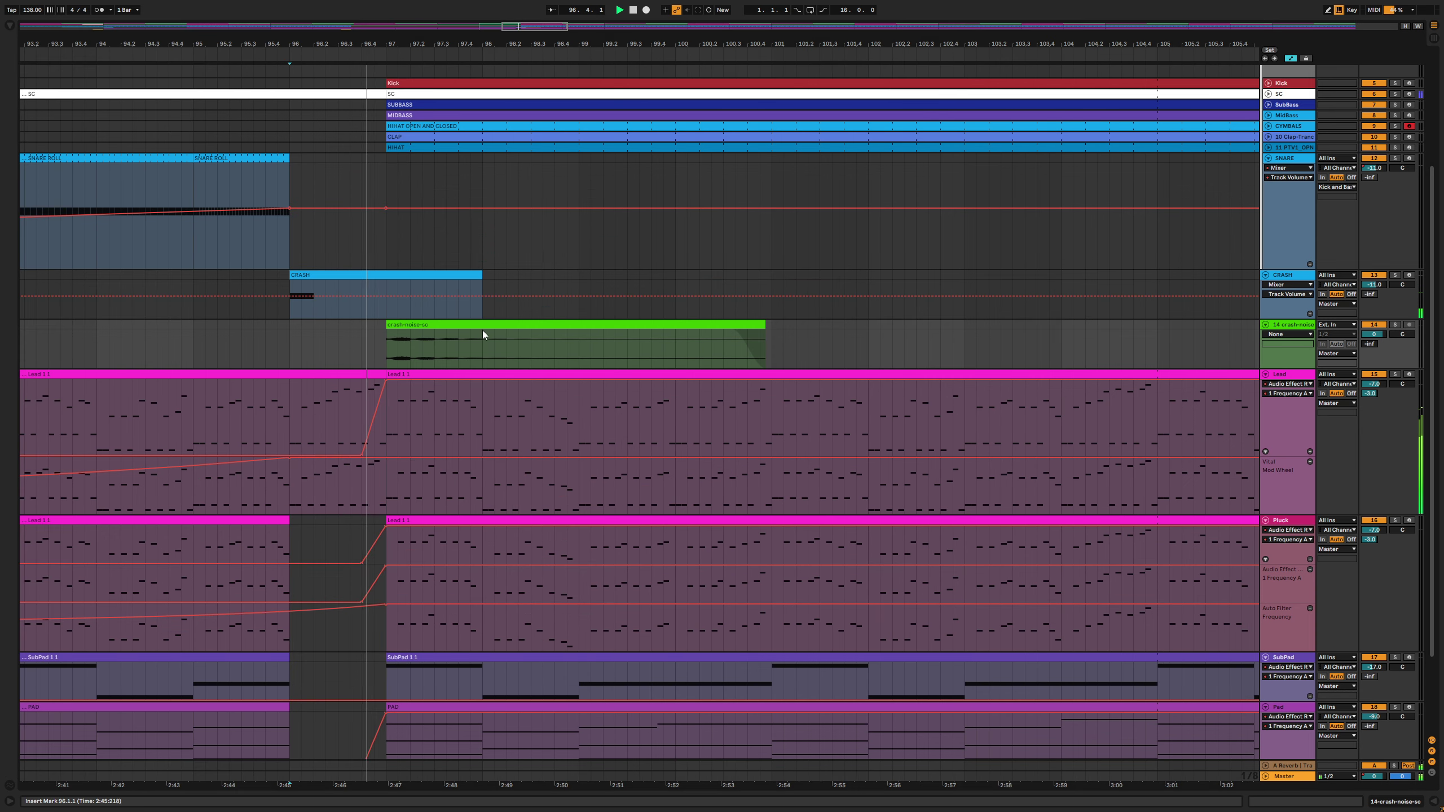
{"action": "scroll", "coordinate": [602, 268], "scroll_direction": "left", "scroll_amount": 5}
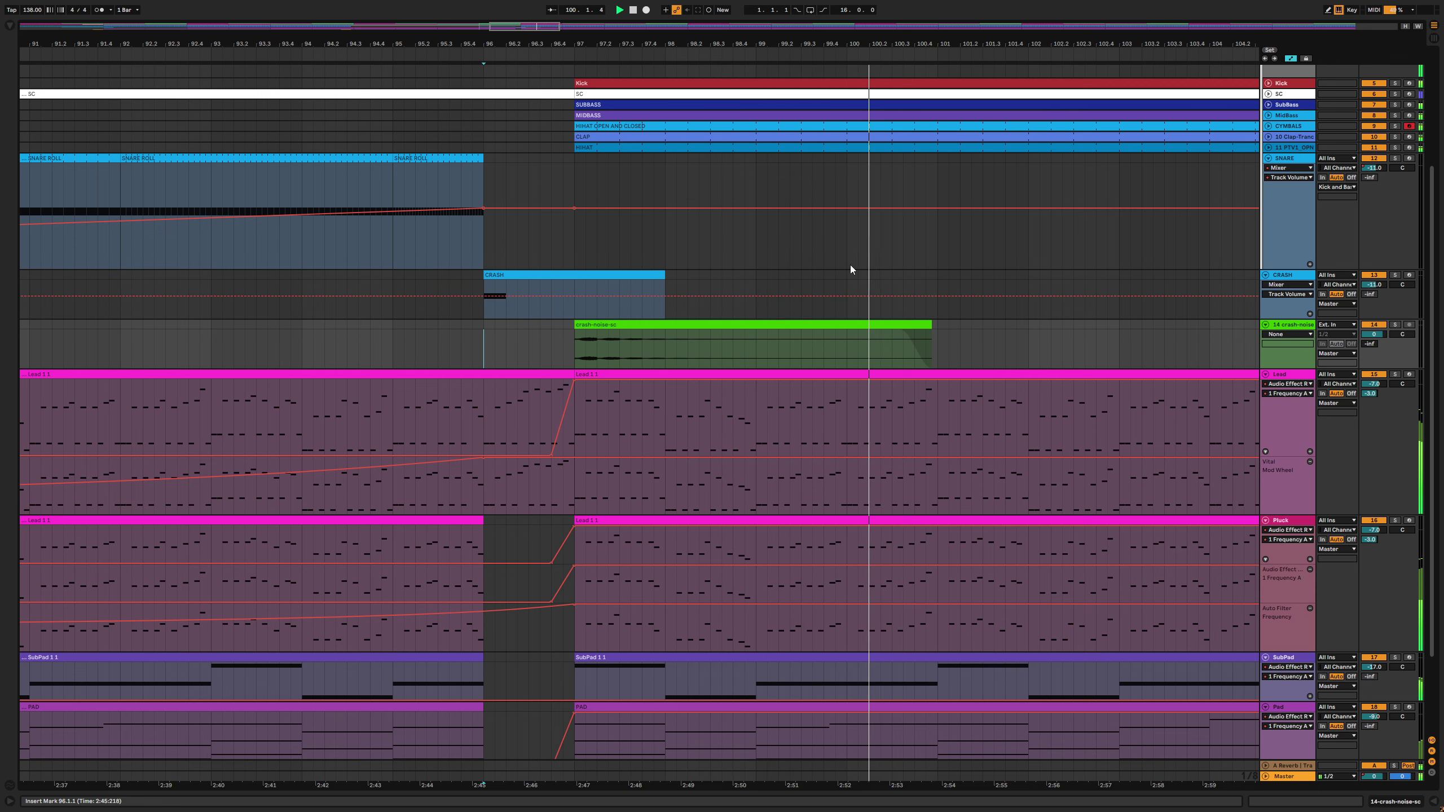
{"action": "scroll", "coordinate": [852, 264], "scroll_direction": "down", "scroll_amount": 2}
{"action": "scroll", "coordinate": [852, 261], "scroll_direction": "up", "scroll_amount": 3}
{"action": "scroll", "coordinate": [852, 262], "scroll_direction": "up", "scroll_amount": 3}
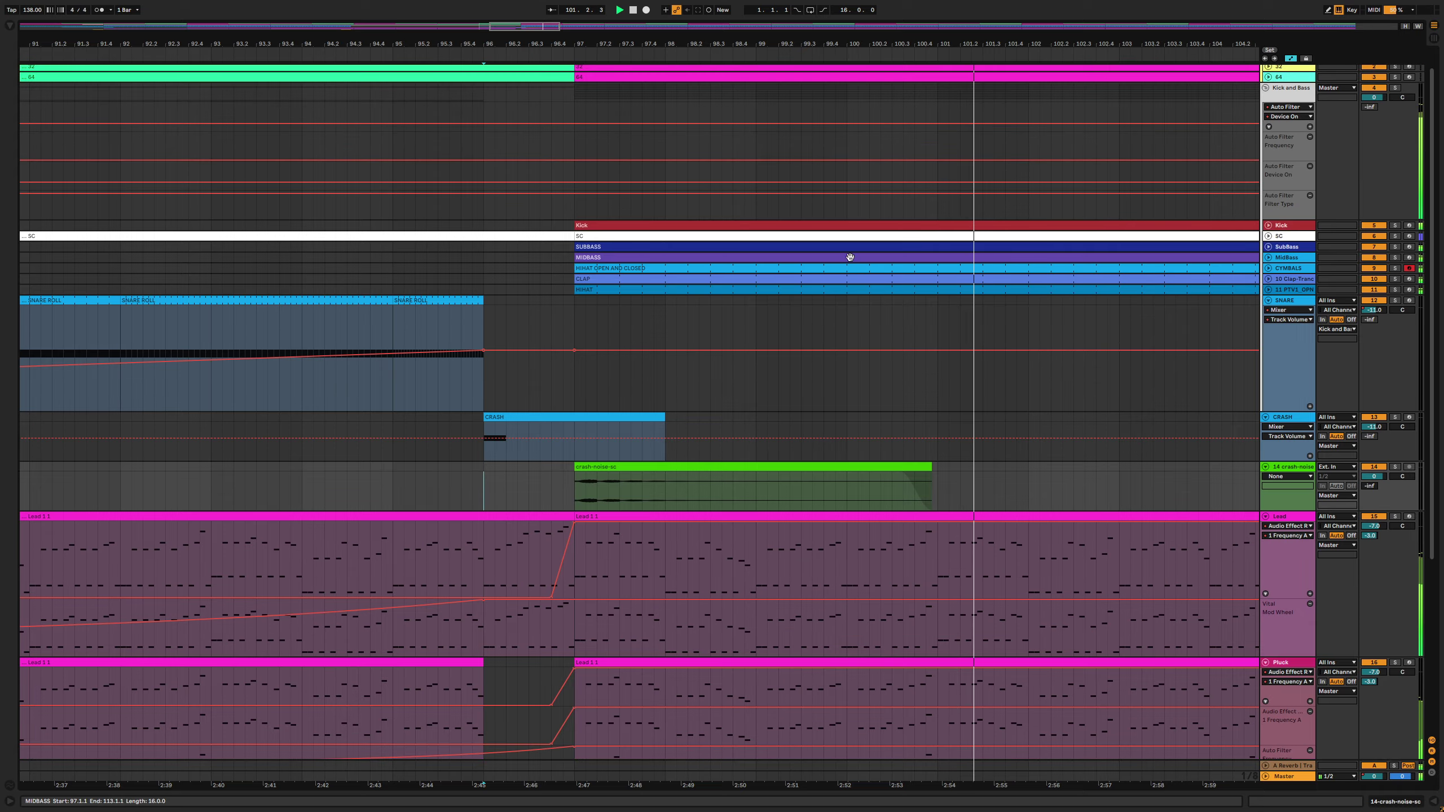
Hide the automation lanes and fold the Lead, Pluck, SubPad and Pad tracks
{"action": "key", "text": "minus"}
{"action": "left_click", "coordinate": [1288, 57]}
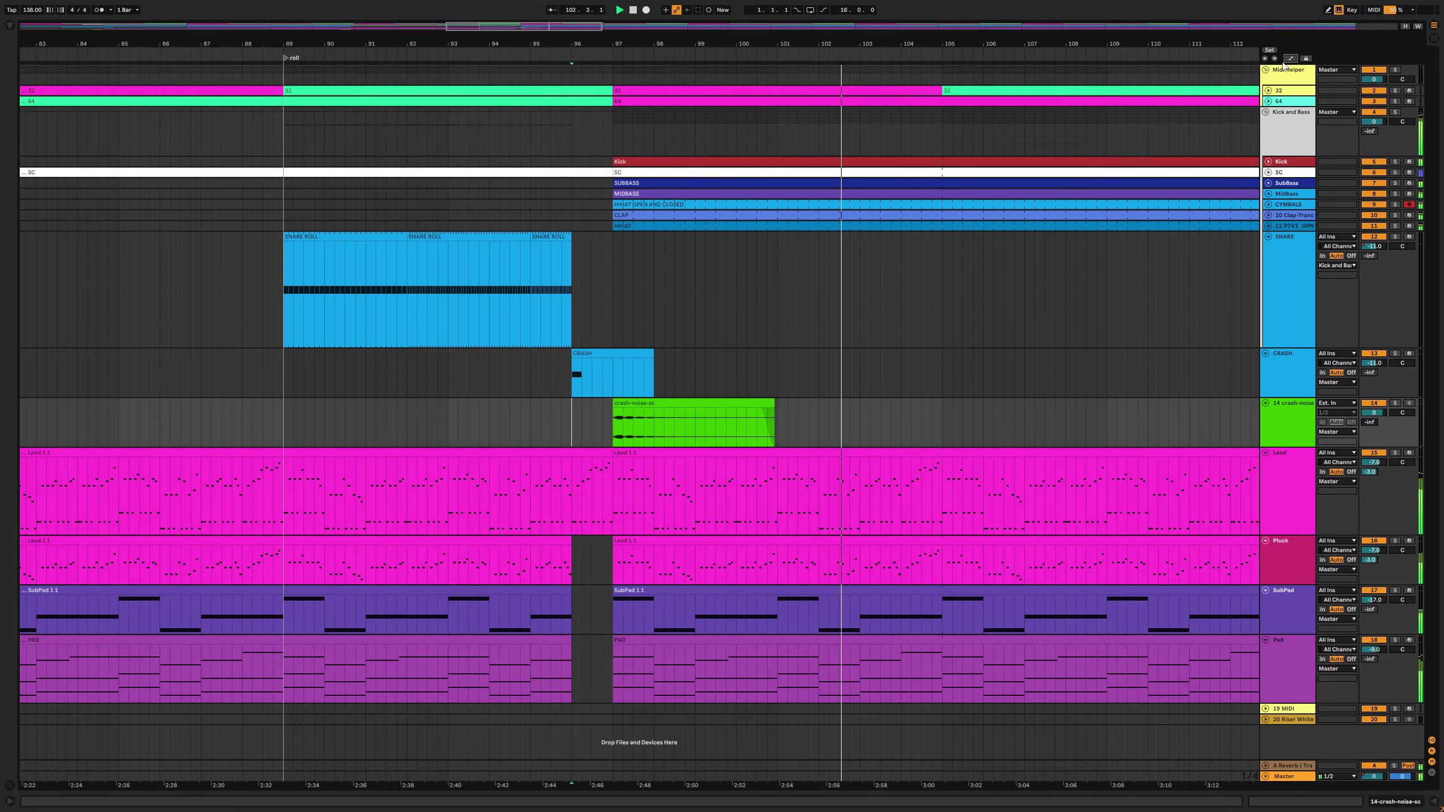
{"action": "left_click", "coordinate": [1266, 453]}
{"action": "left_click", "coordinate": [1266, 463]}
{"action": "left_click", "coordinate": [1266, 474]}
{"action": "left_click", "coordinate": [1266, 487]}
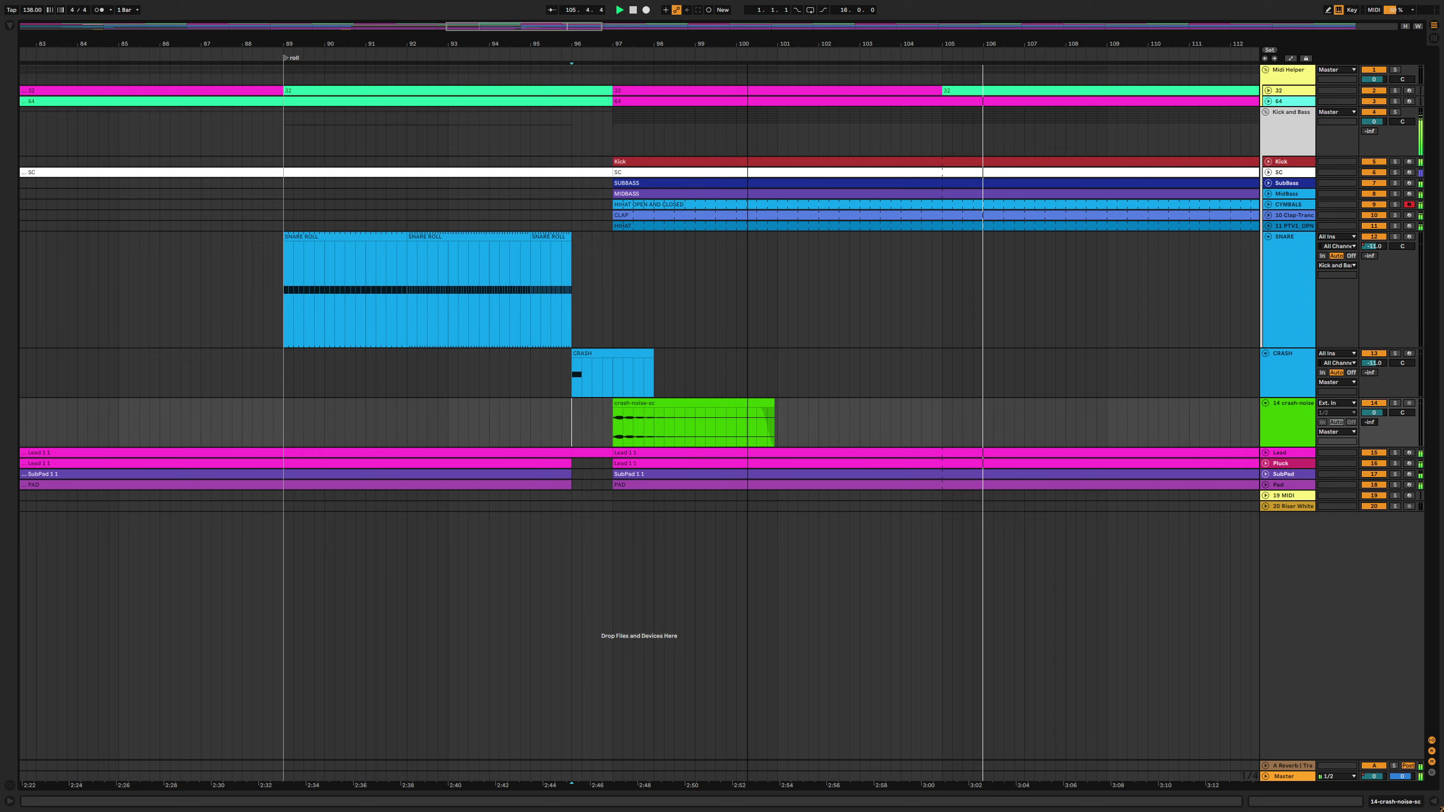
Play the transition into the drop from bar 93
{"action": "scroll", "coordinate": [717, 182], "scroll_direction": "down", "scroll_amount": 3}
{"action": "scroll", "coordinate": [685, 288], "scroll_direction": "left", "scroll_amount": 2}
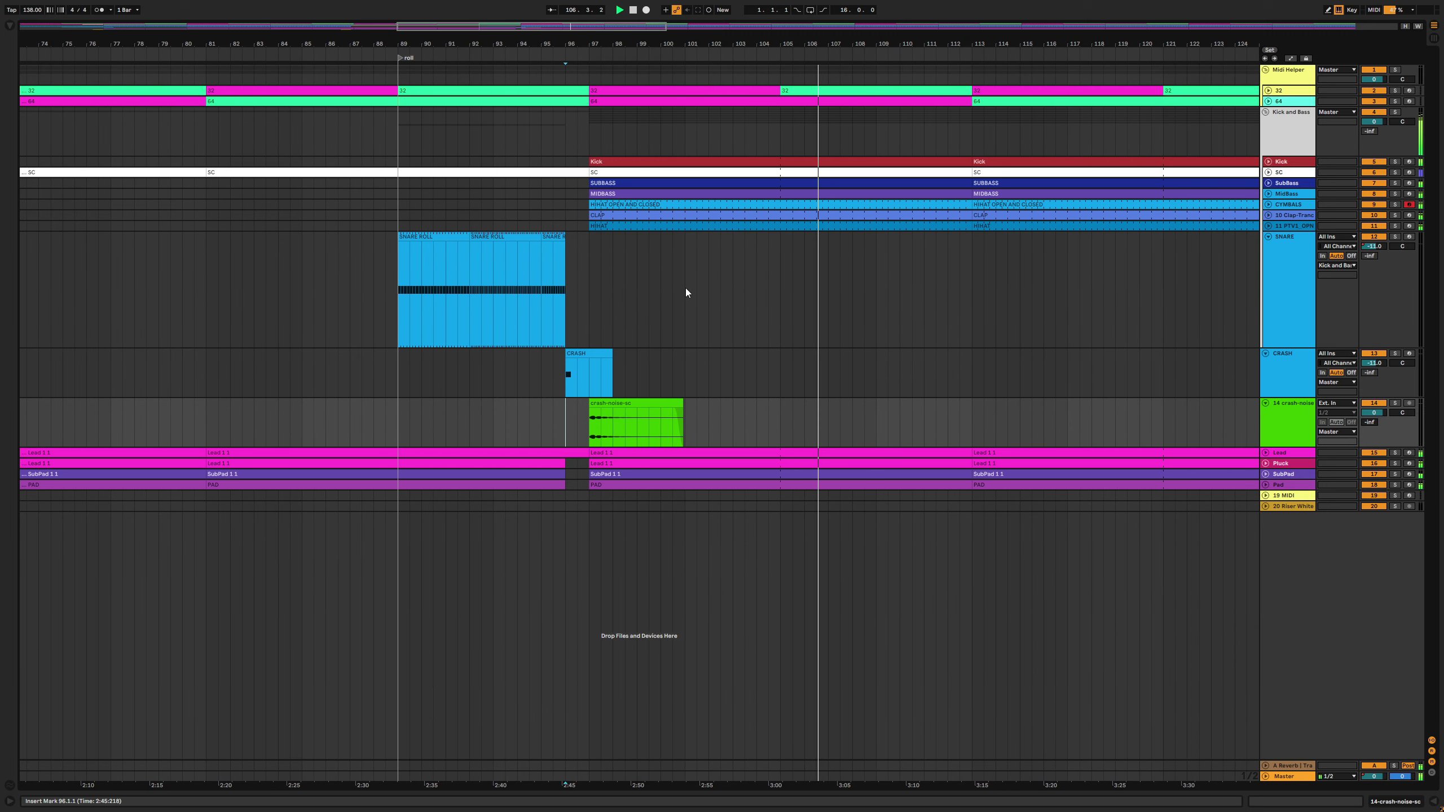
{"action": "left_click", "coordinate": [495, 382]}
{"action": "key", "text": "space"}
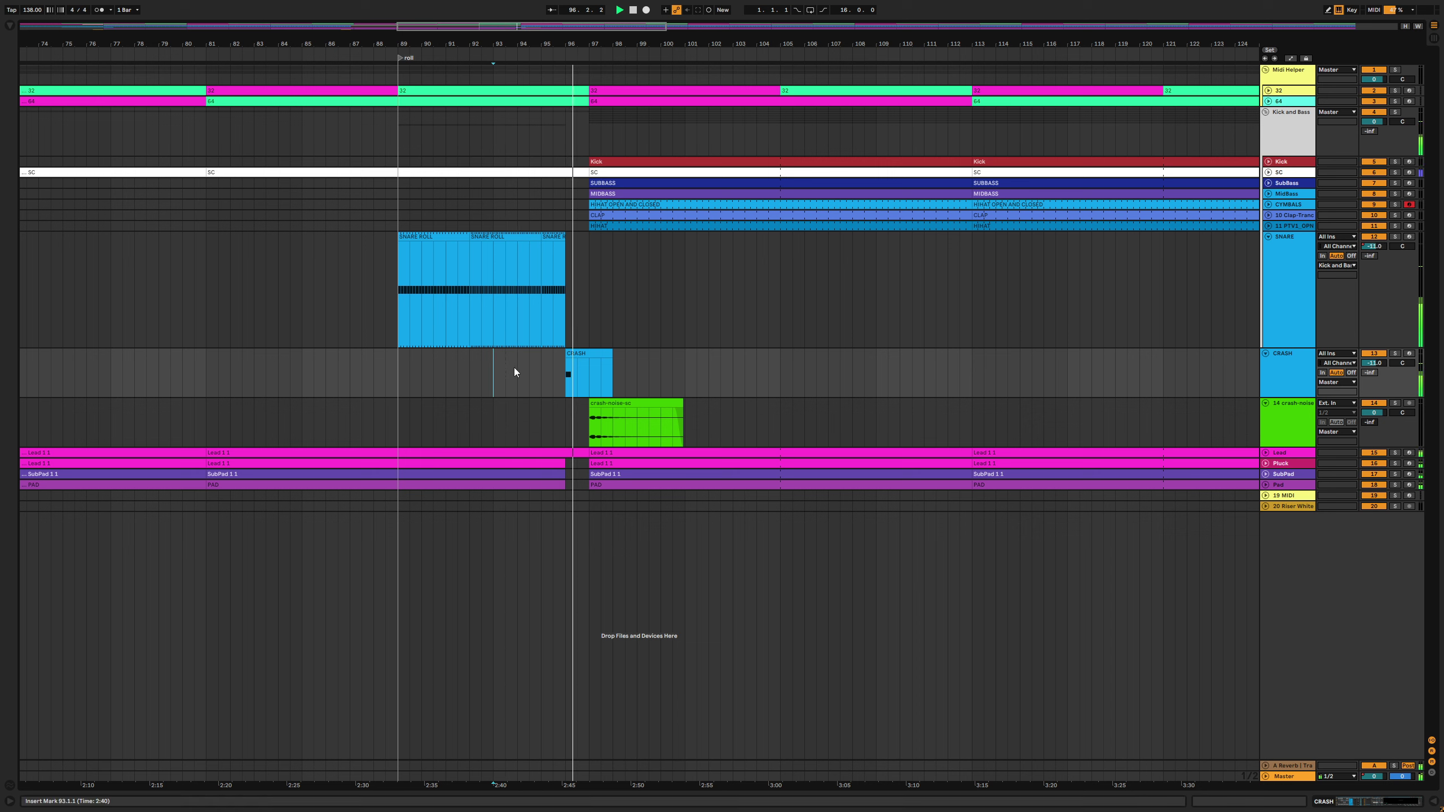
Insert a new MIDI track directly below the Lead track
{"action": "left_click", "coordinate": [1283, 453]}
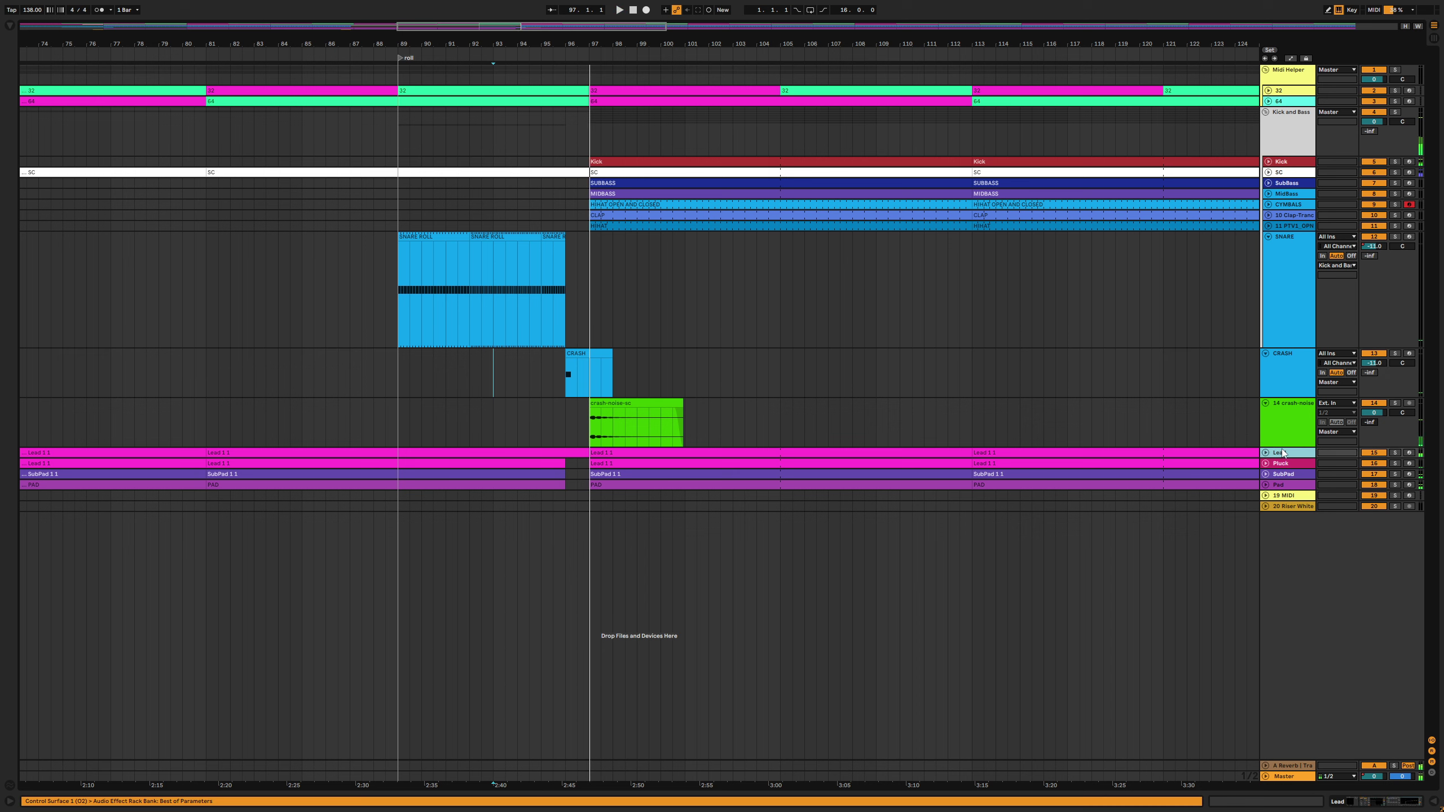
{"action": "right_click", "coordinate": [1283, 453]}
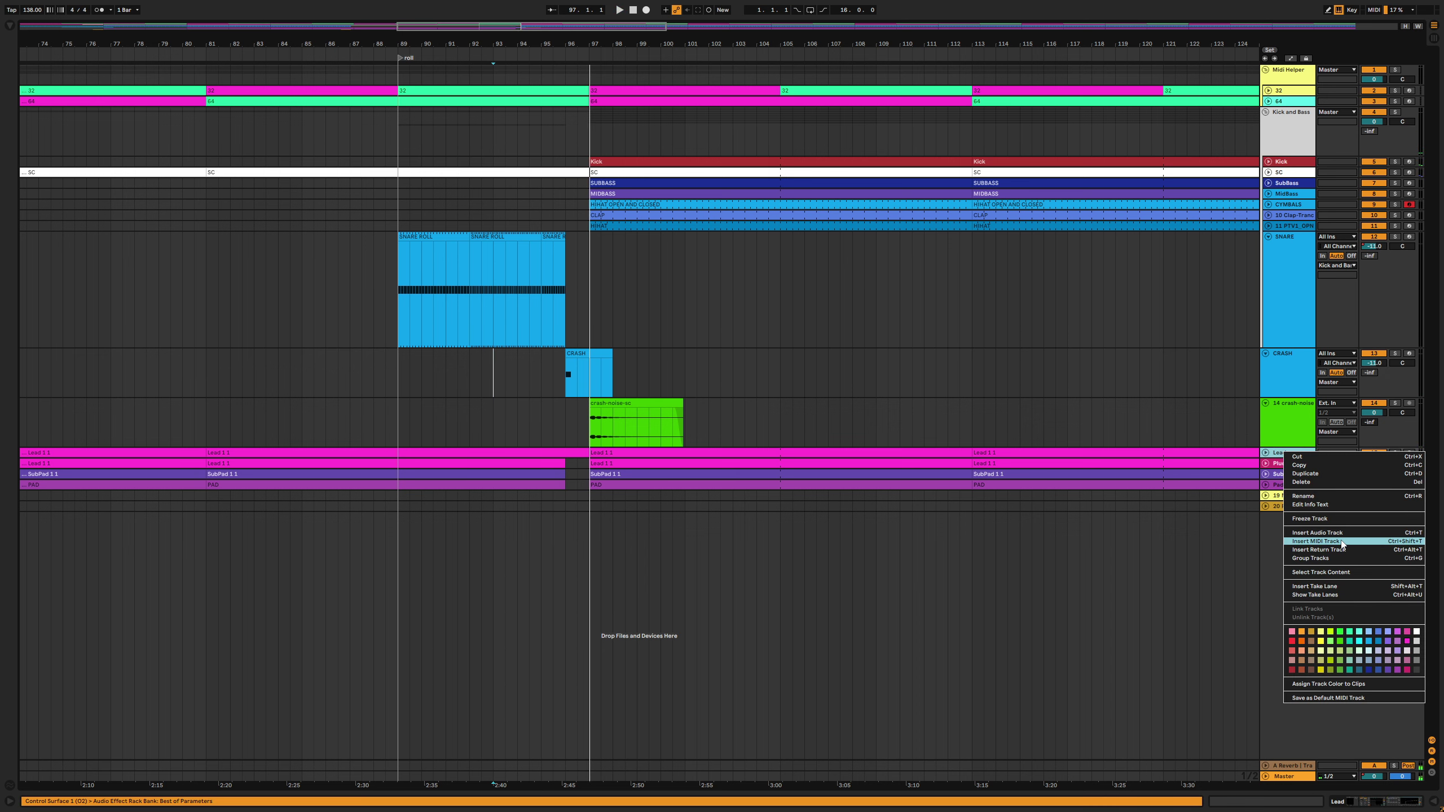
{"action": "left_click", "coordinate": [1308, 543]}
Find the Sylenth1 VST3 plug-in by searching for "syl", load it onto the new MIDI track and hide the browser
{"action": "left_click", "coordinate": [10, 25]}
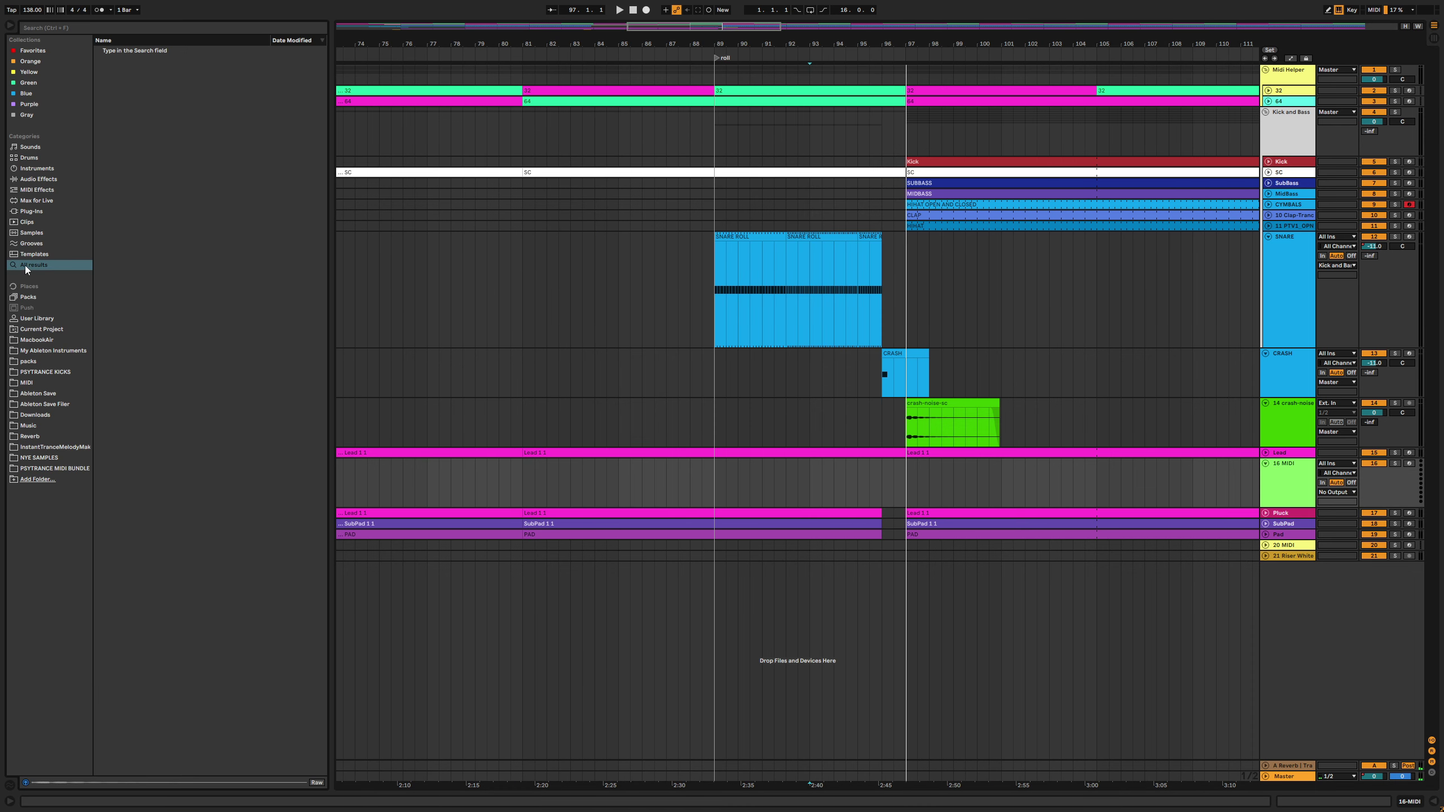
{"action": "left_click", "coordinate": [32, 209]}
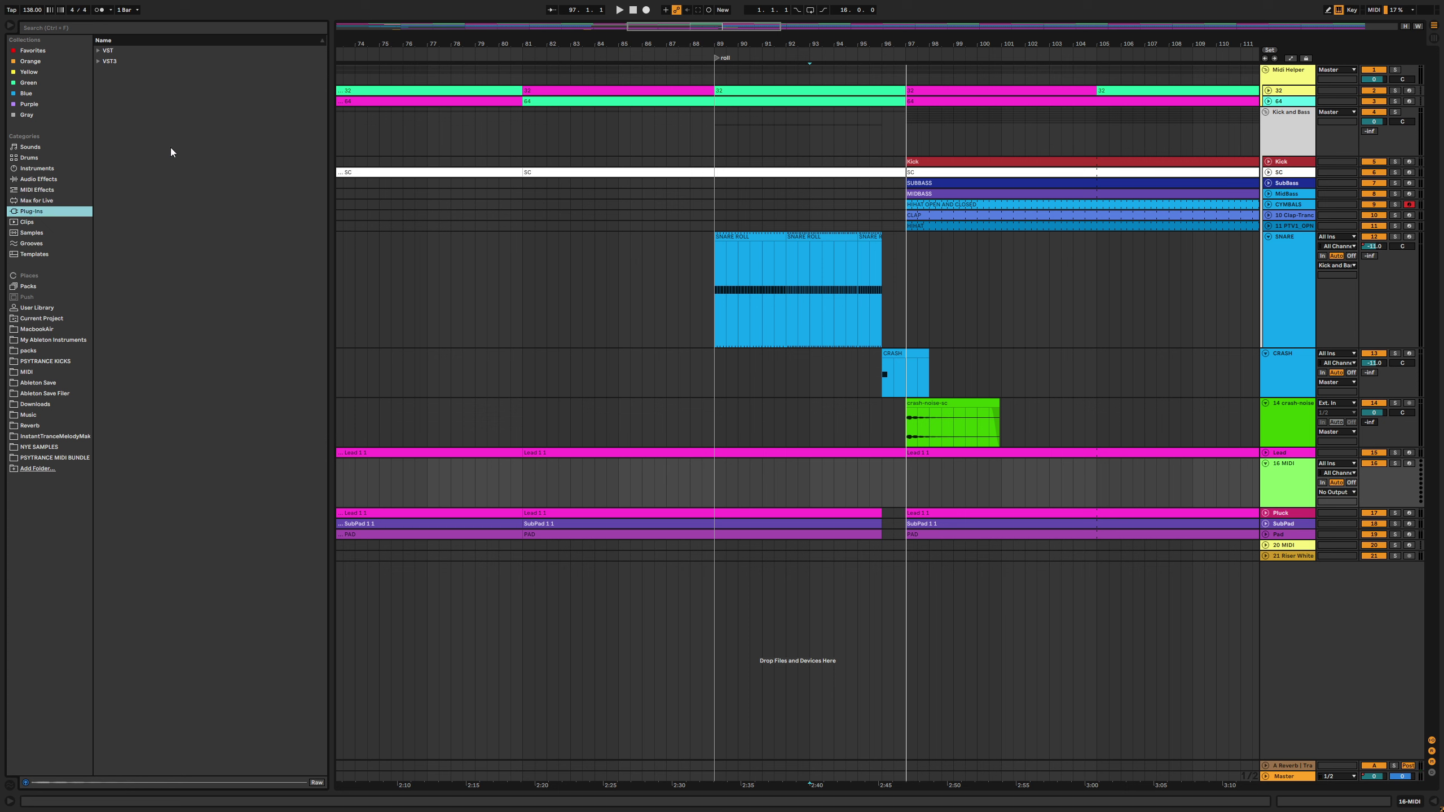
{"action": "left_click", "coordinate": [97, 61]}
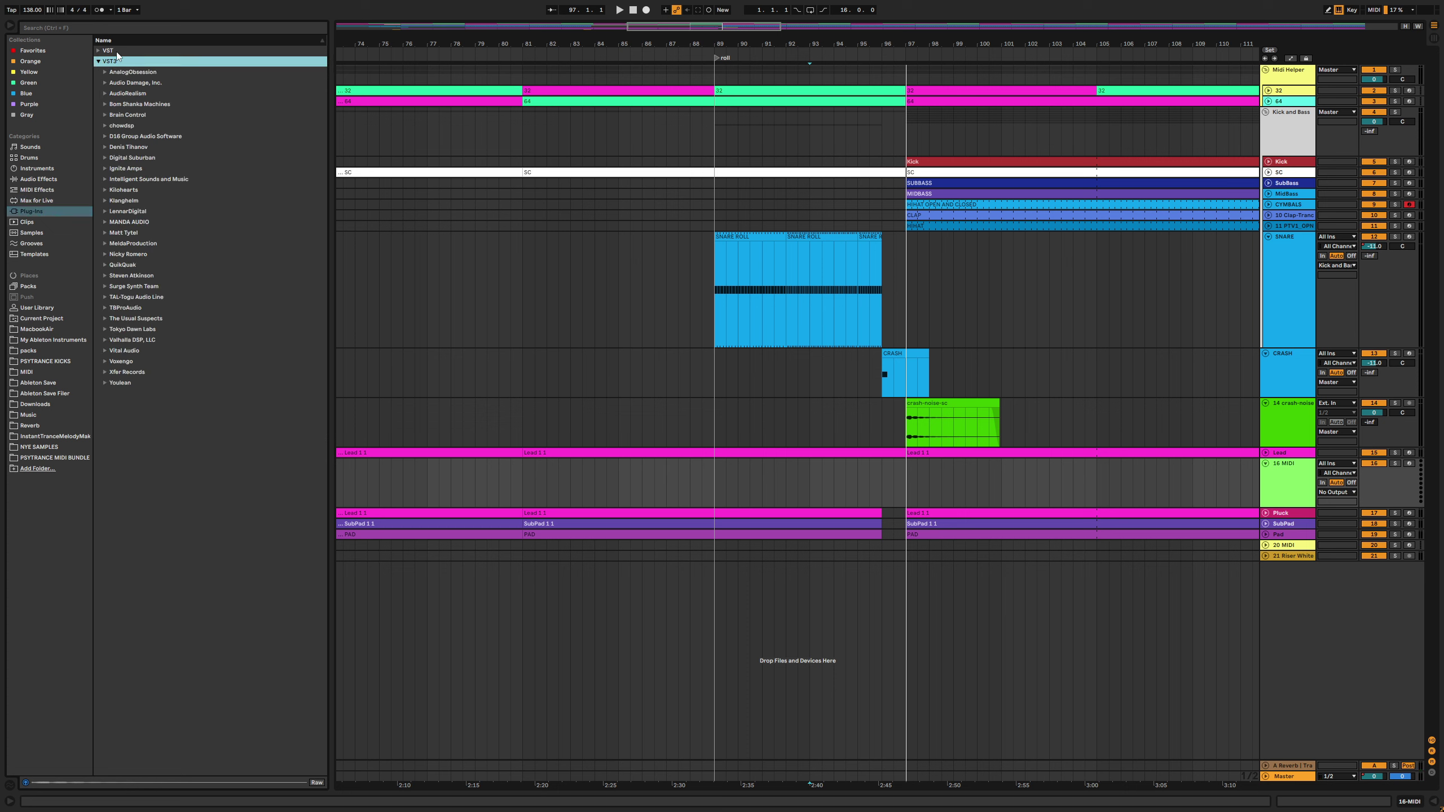
{"action": "left_click", "coordinate": [138, 31]}
{"action": "type", "text": "syl"}
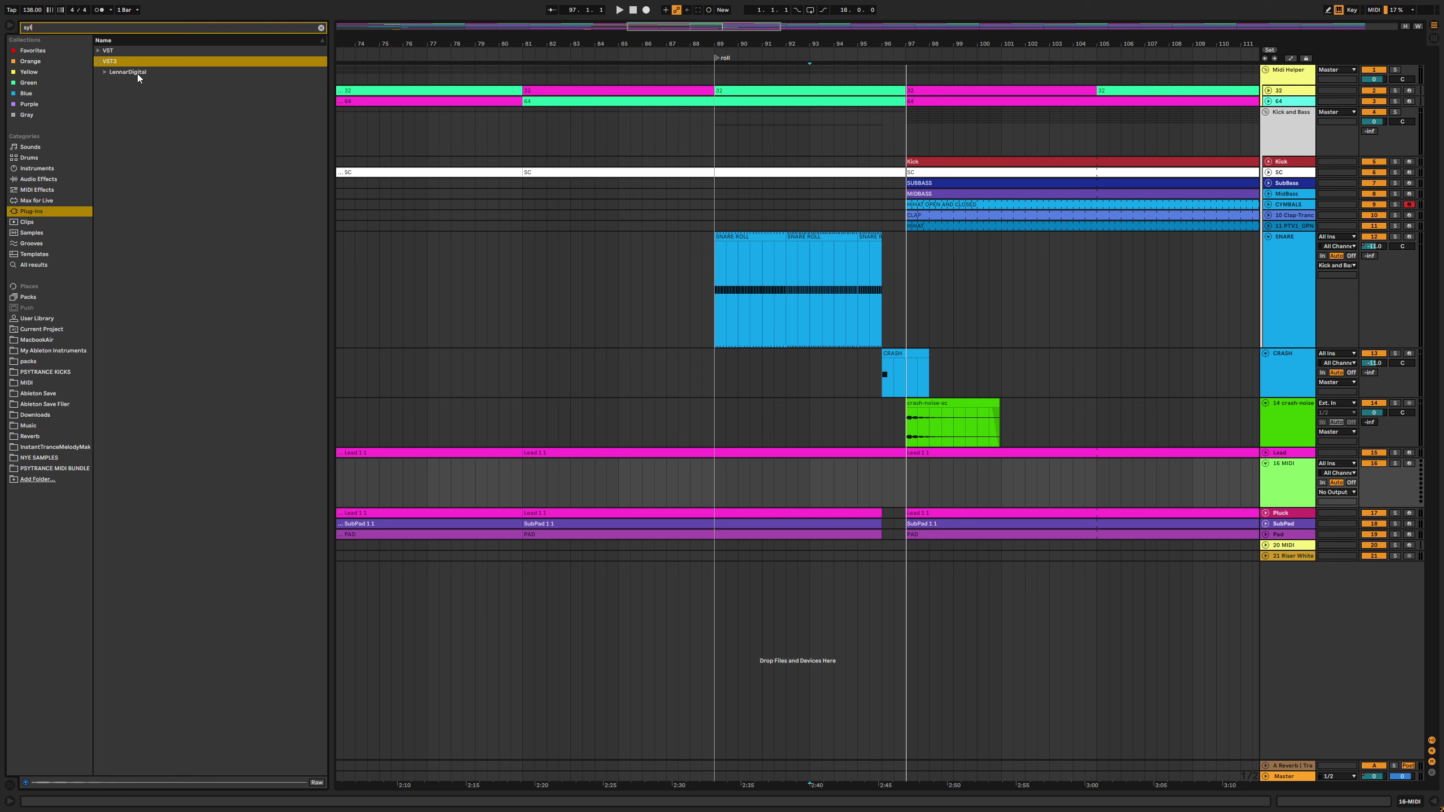
{"action": "left_click", "coordinate": [135, 74]}
{"action": "key", "text": "Right"}
{"action": "key", "text": "Down"}
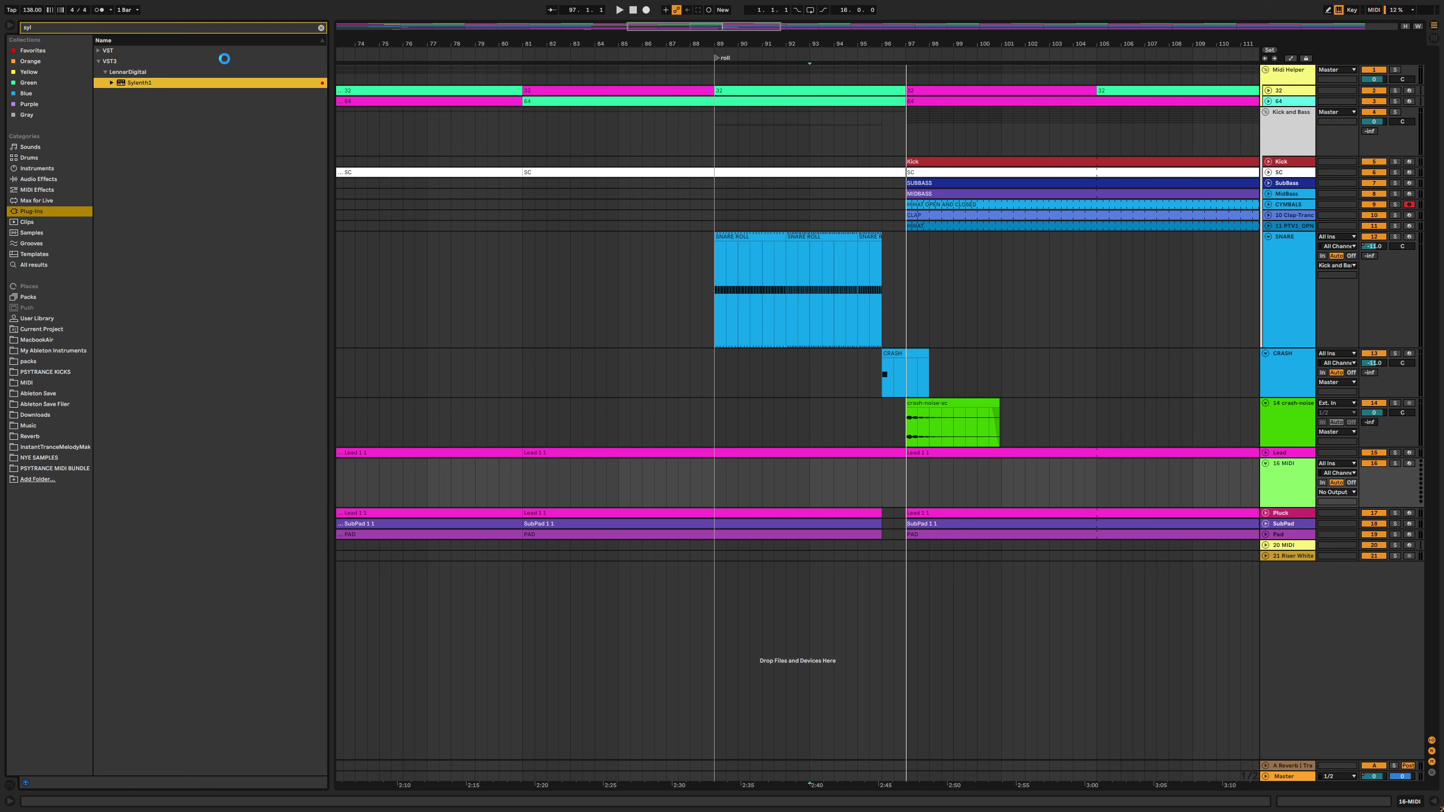
{"action": "key", "text": "super+alt+b"}
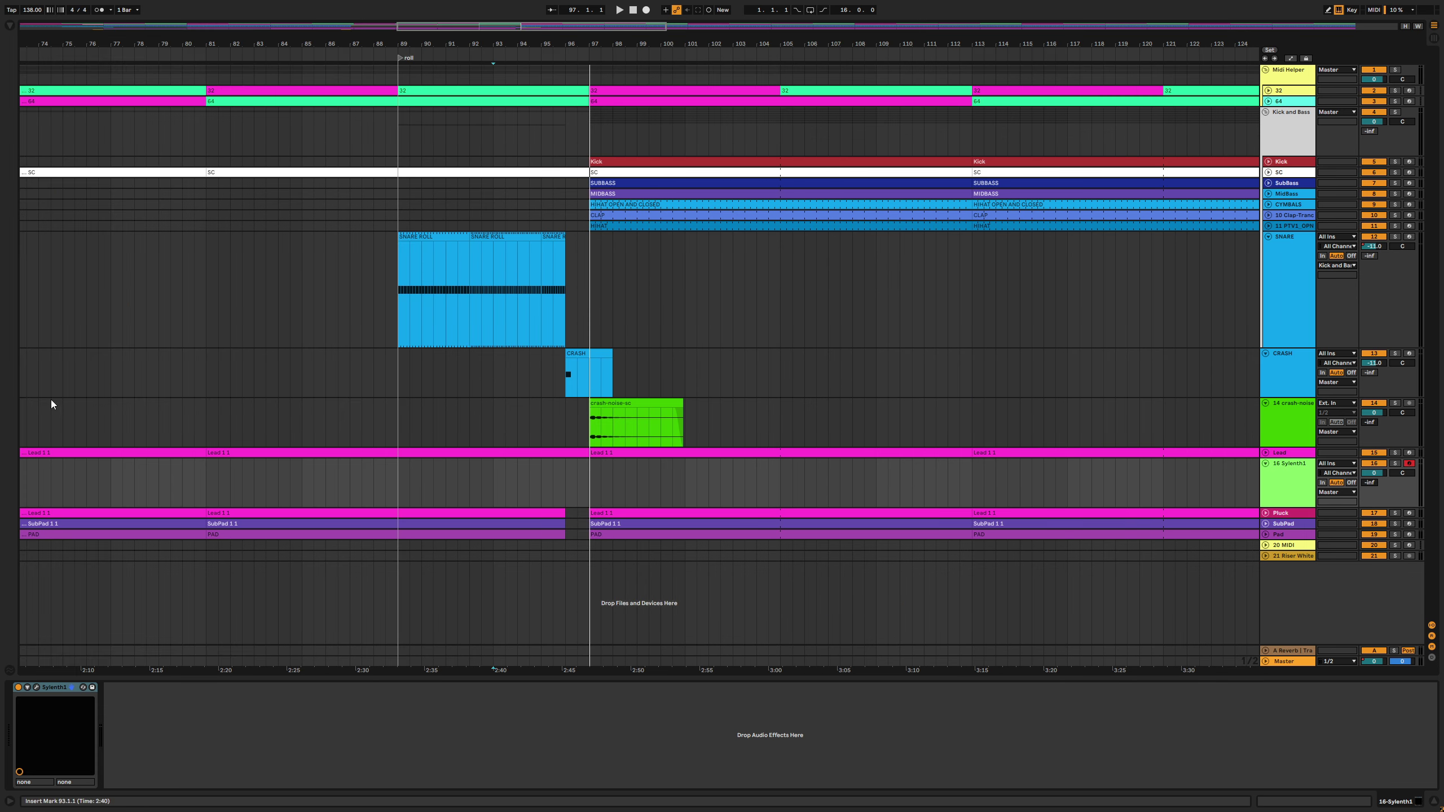
Load the SPLICE-29-02-2024 bank in Sylenth1, choose preset 195 "i sold my jp8000" and close the plug-in window
{"action": "left_click", "coordinate": [37, 687]}
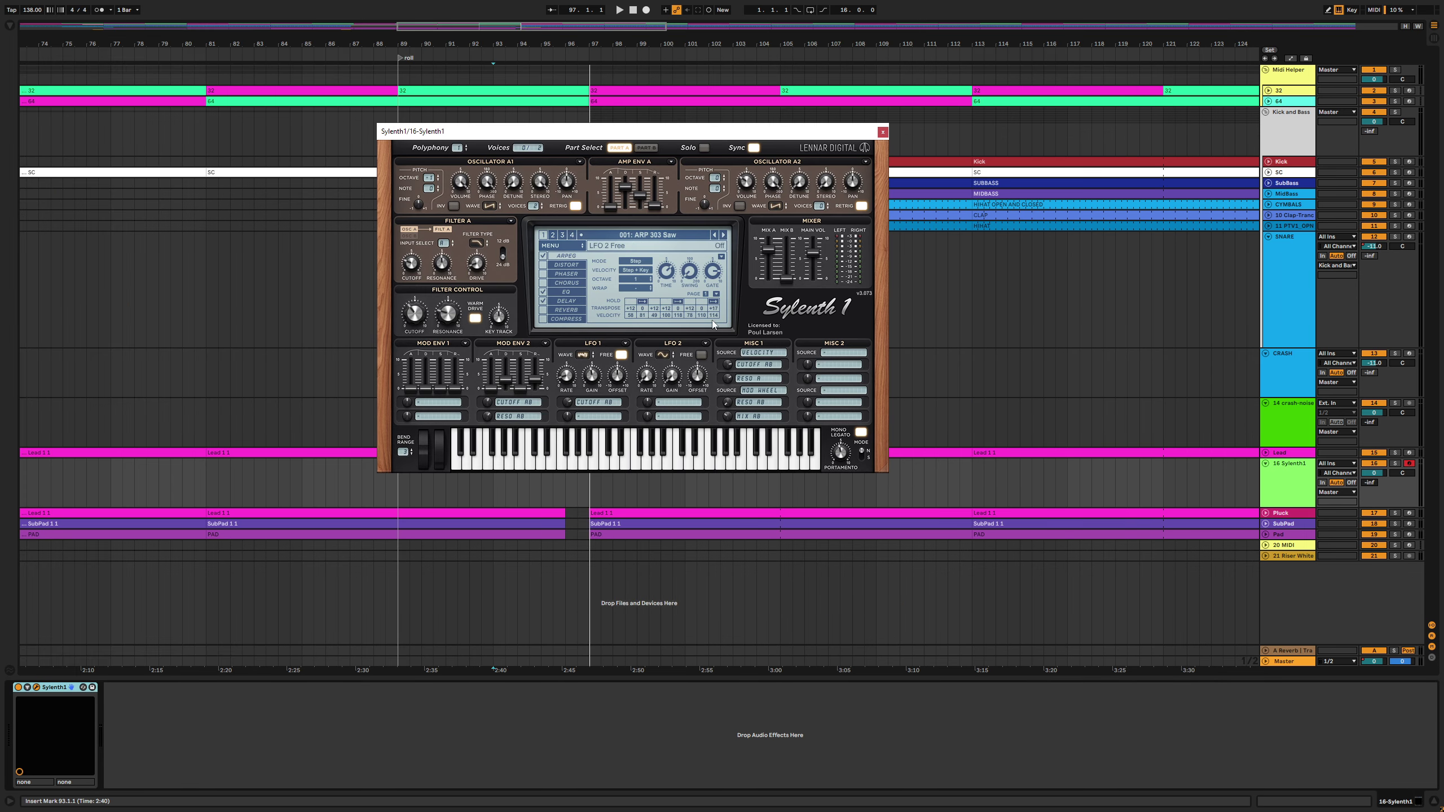
{"action": "left_click", "coordinate": [563, 248]}
{"action": "mouse_move", "coordinate": [594, 270]}
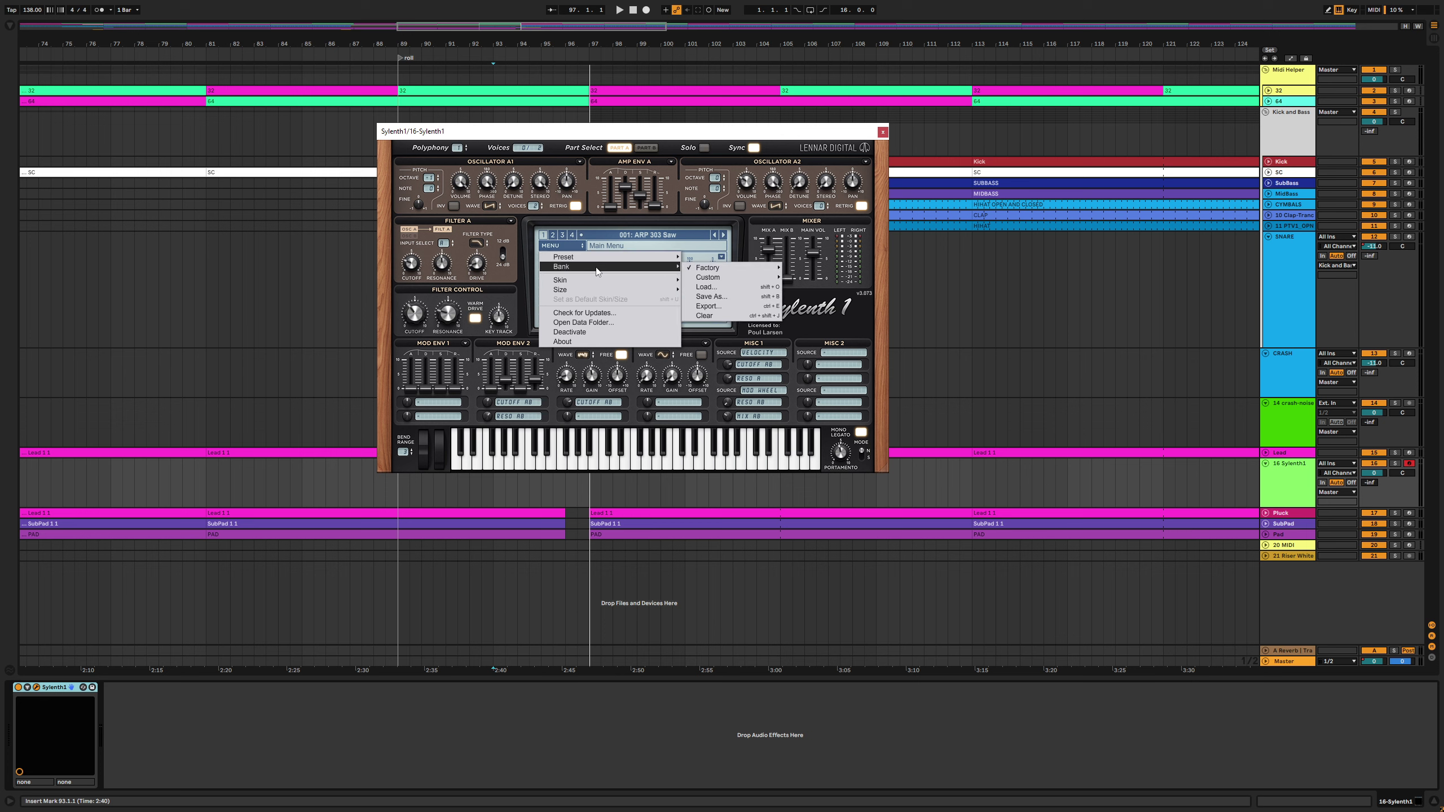
{"action": "mouse_move", "coordinate": [737, 270]}
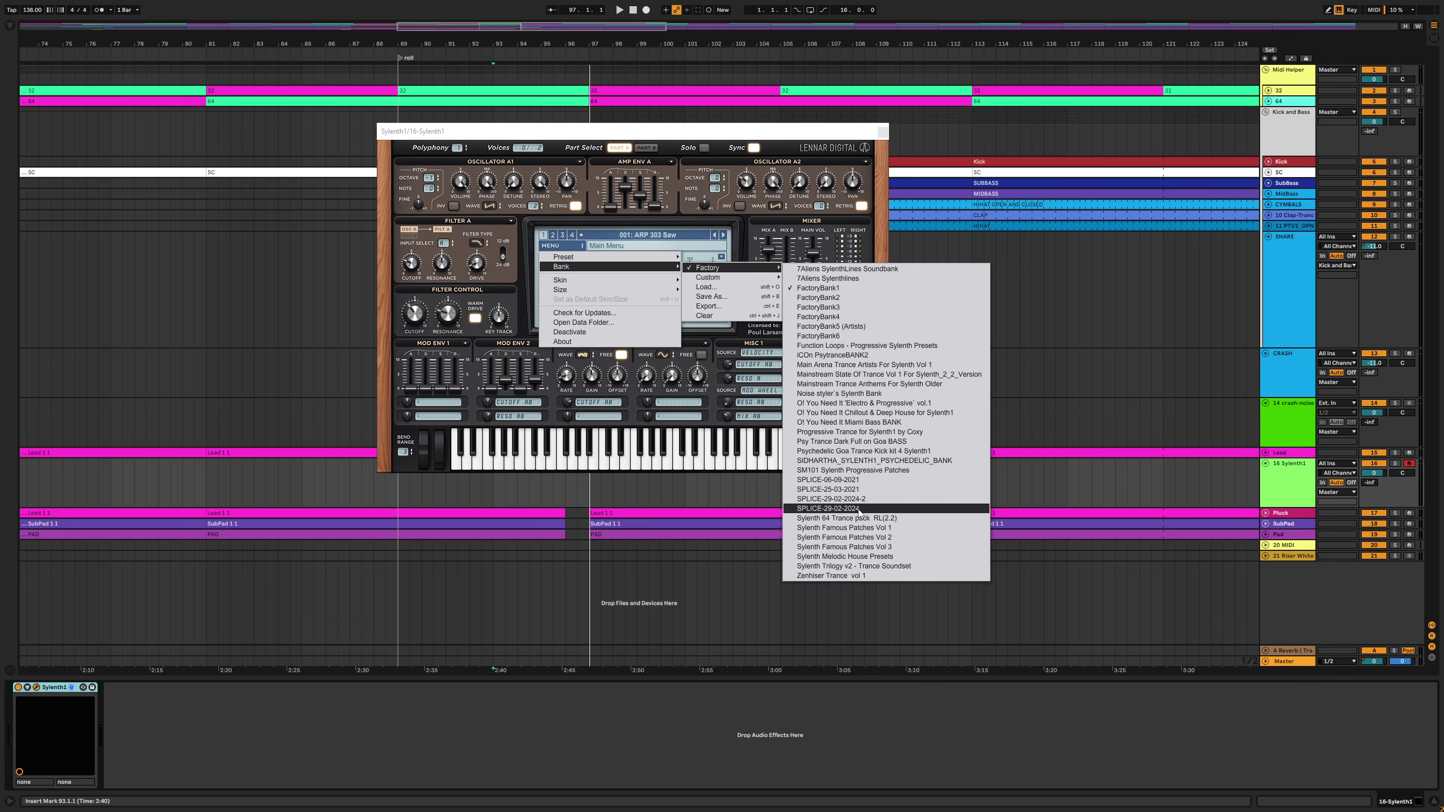
{"action": "left_click", "coordinate": [857, 510]}
{"action": "left_click", "coordinate": [598, 235]}
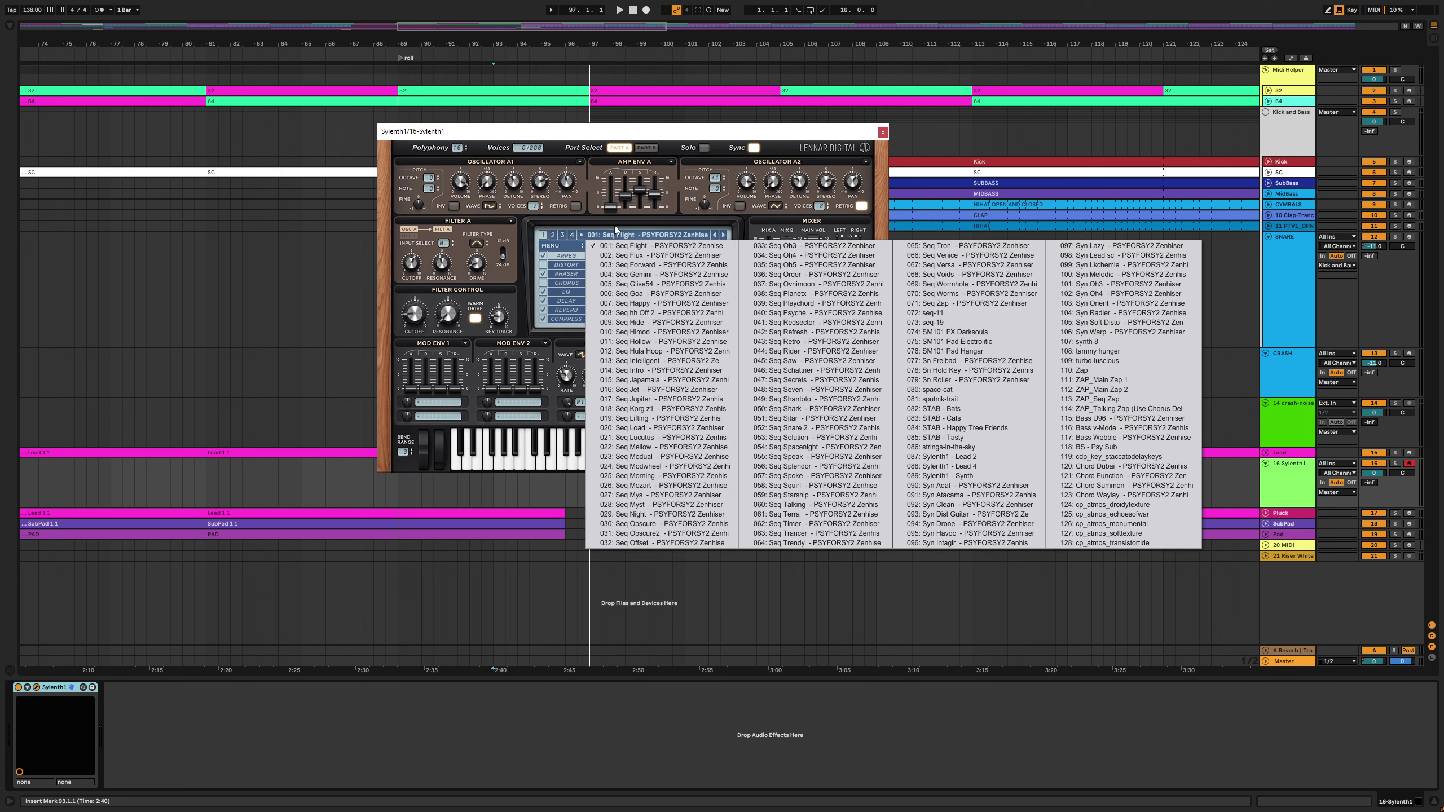
{"action": "left_click", "coordinate": [553, 234]}
{"action": "left_click", "coordinate": [656, 235]}
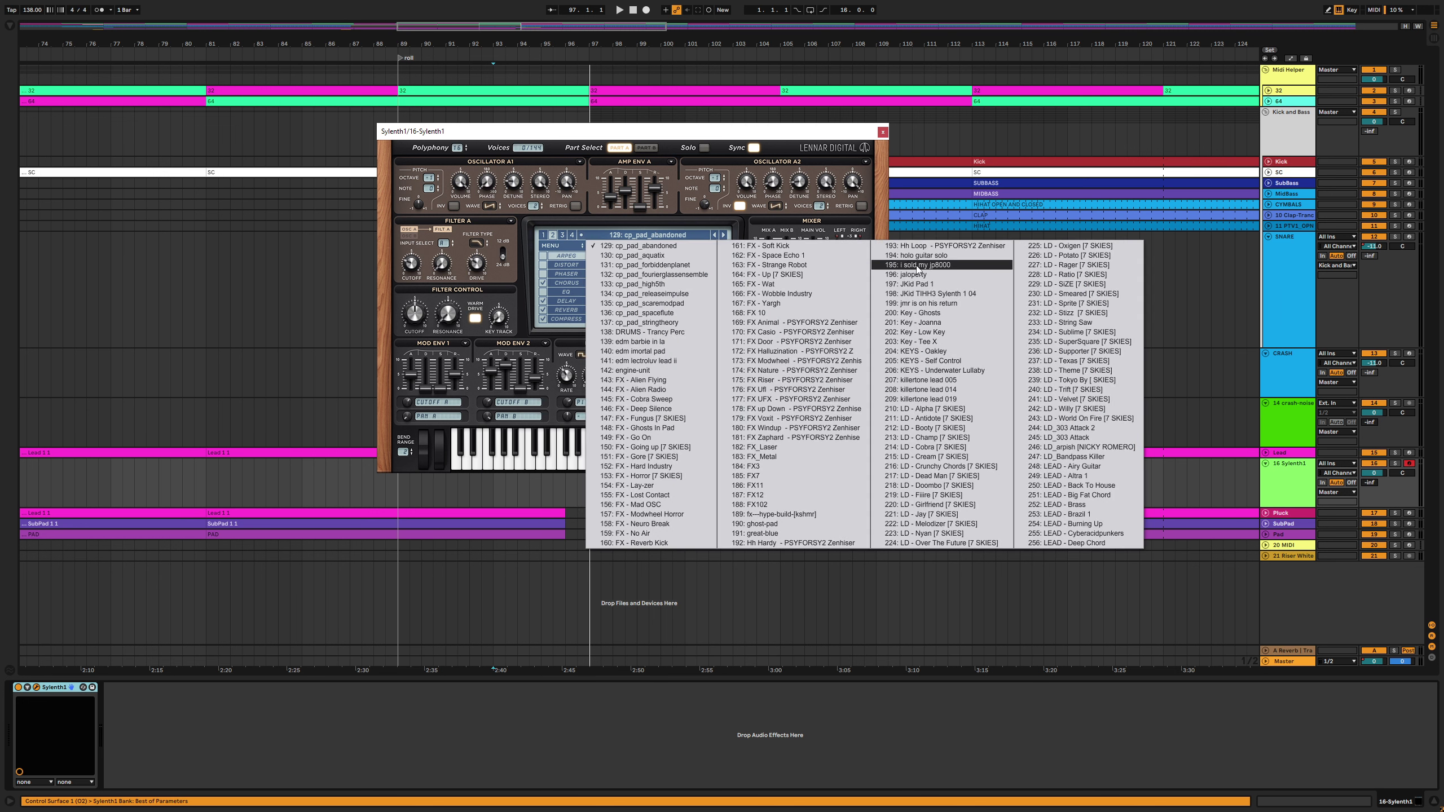
{"action": "left_click", "coordinate": [916, 265]}
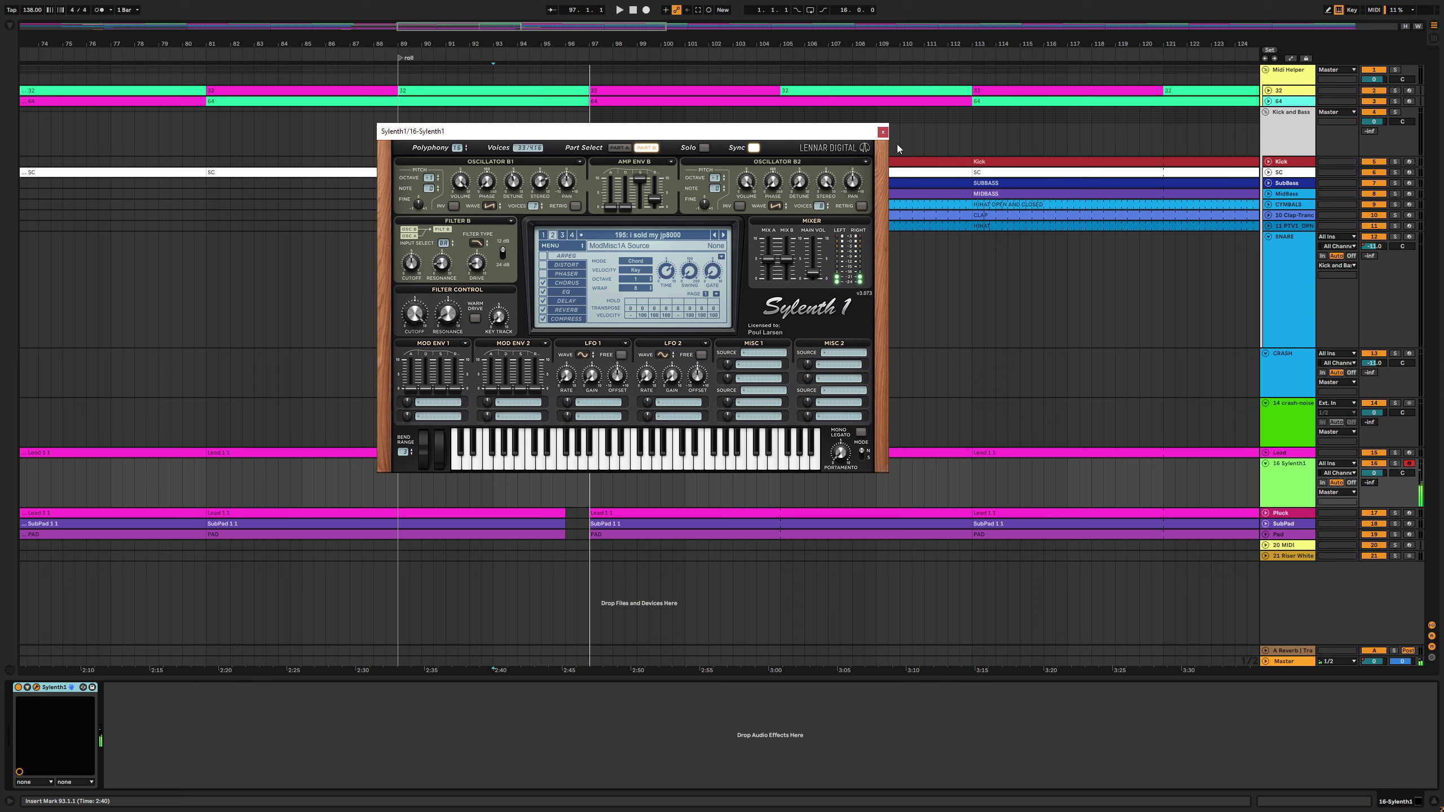
{"action": "left_click", "coordinate": [883, 132]}
Copy the Lead clip spanning bars 81 to 97 onto the Sylenth1 track at bar 81
{"action": "left_click", "coordinate": [506, 453]}
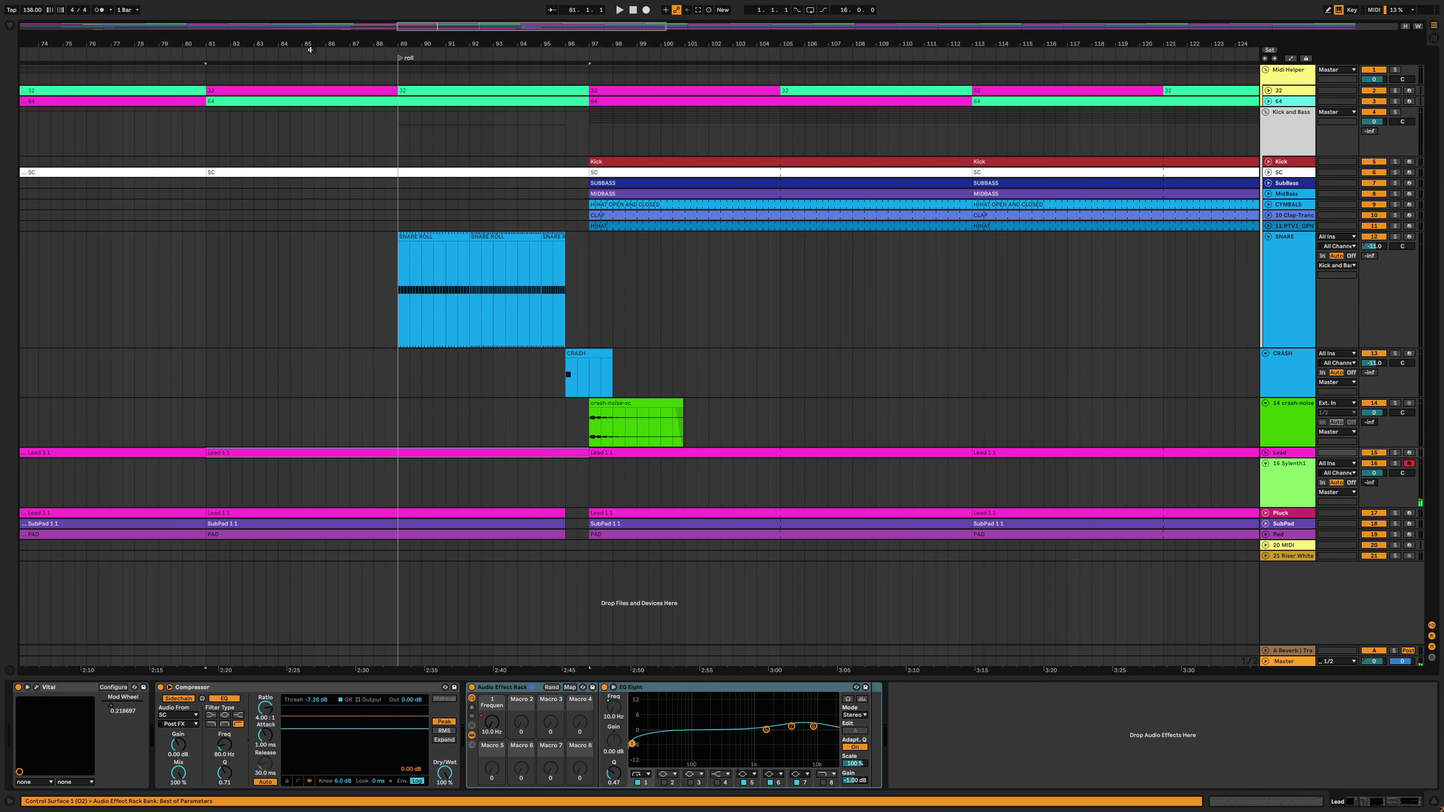
{"action": "left_click_drag", "start_coordinate": [310, 49], "coordinate": [685, 42]}
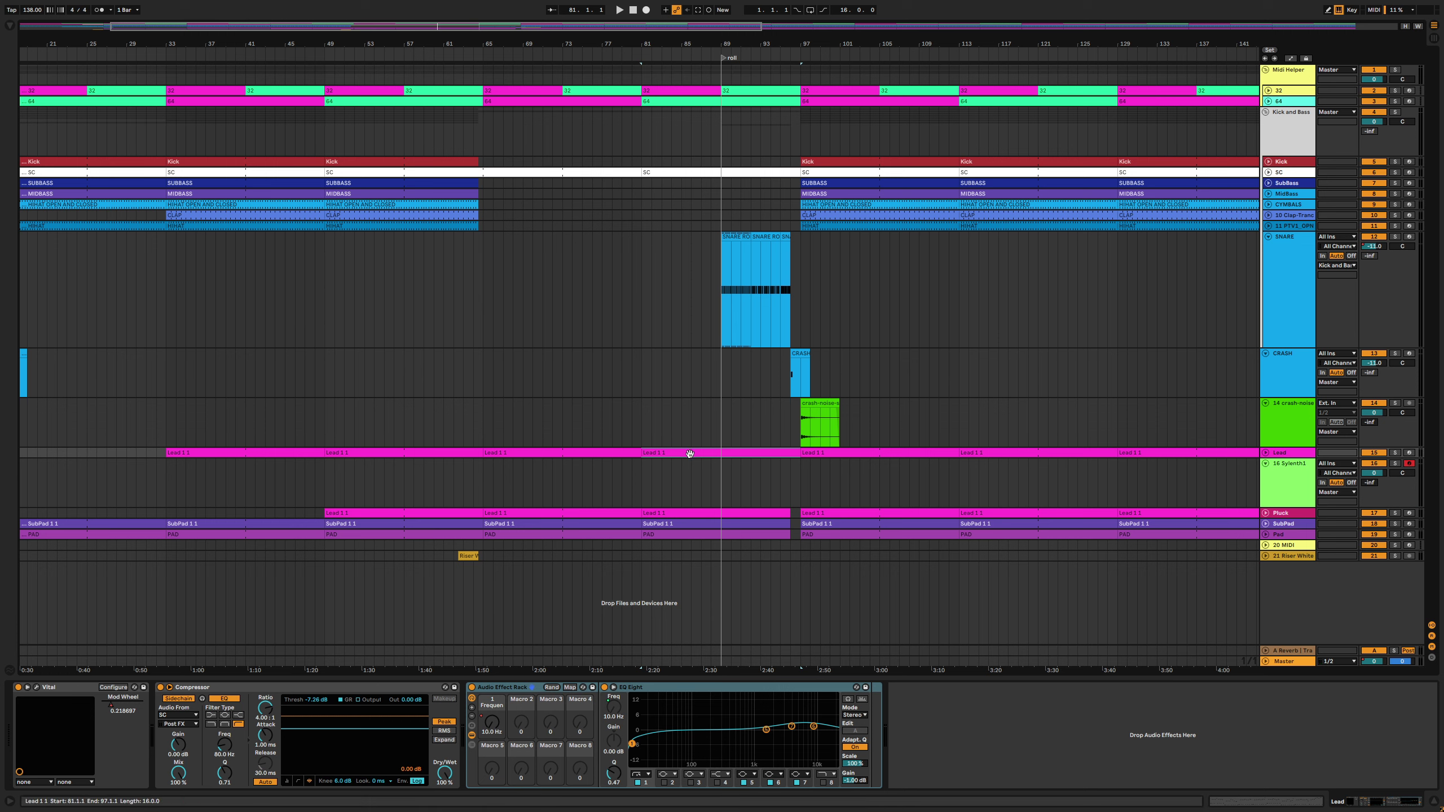
{"action": "left_click", "coordinate": [642, 489]}
{"action": "key", "text": "ctrl+v"}
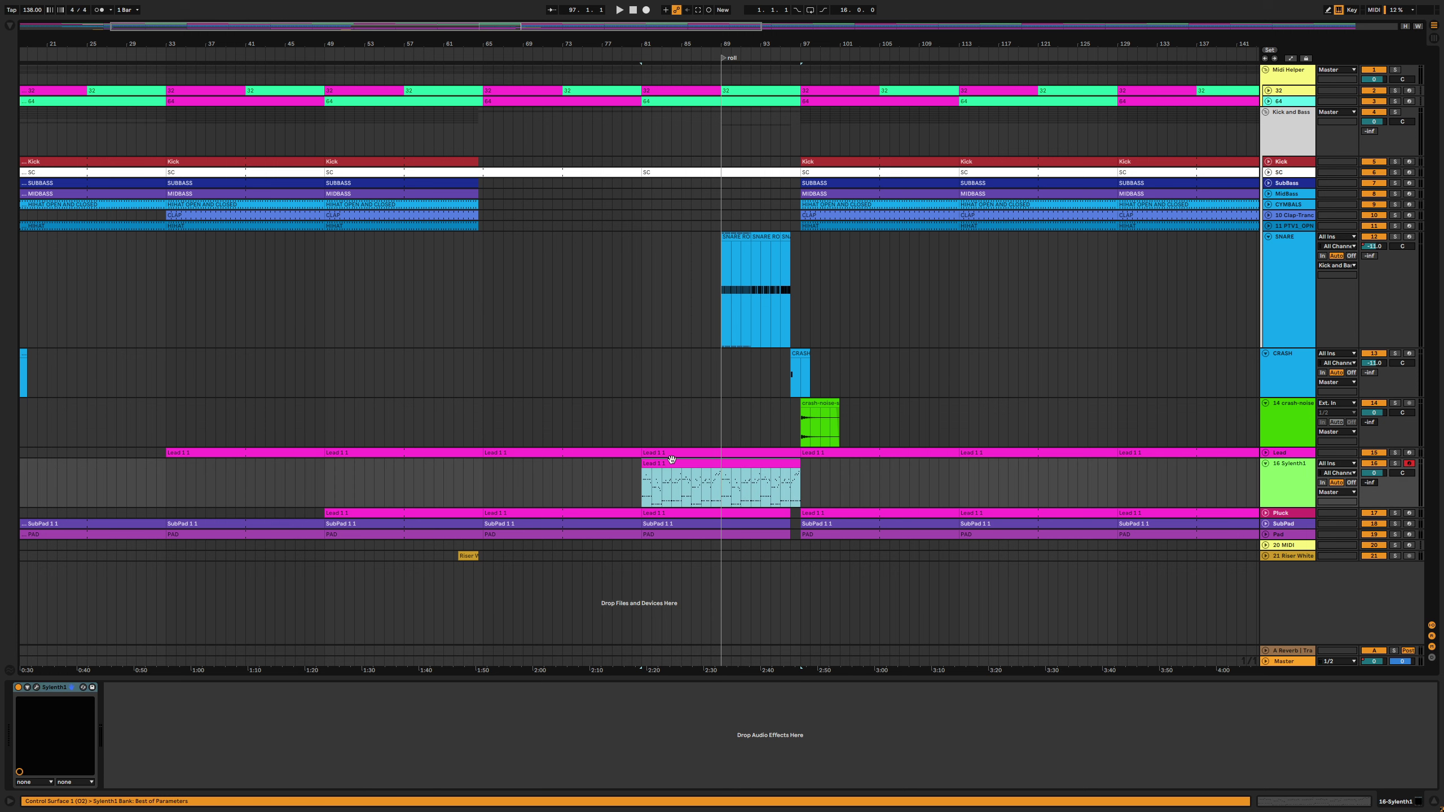
Solo the Sylenth1 track, show automation, set the track's volume to -17.0 dB and play its clip from bar 81
{"action": "left_click", "coordinate": [1395, 464]}
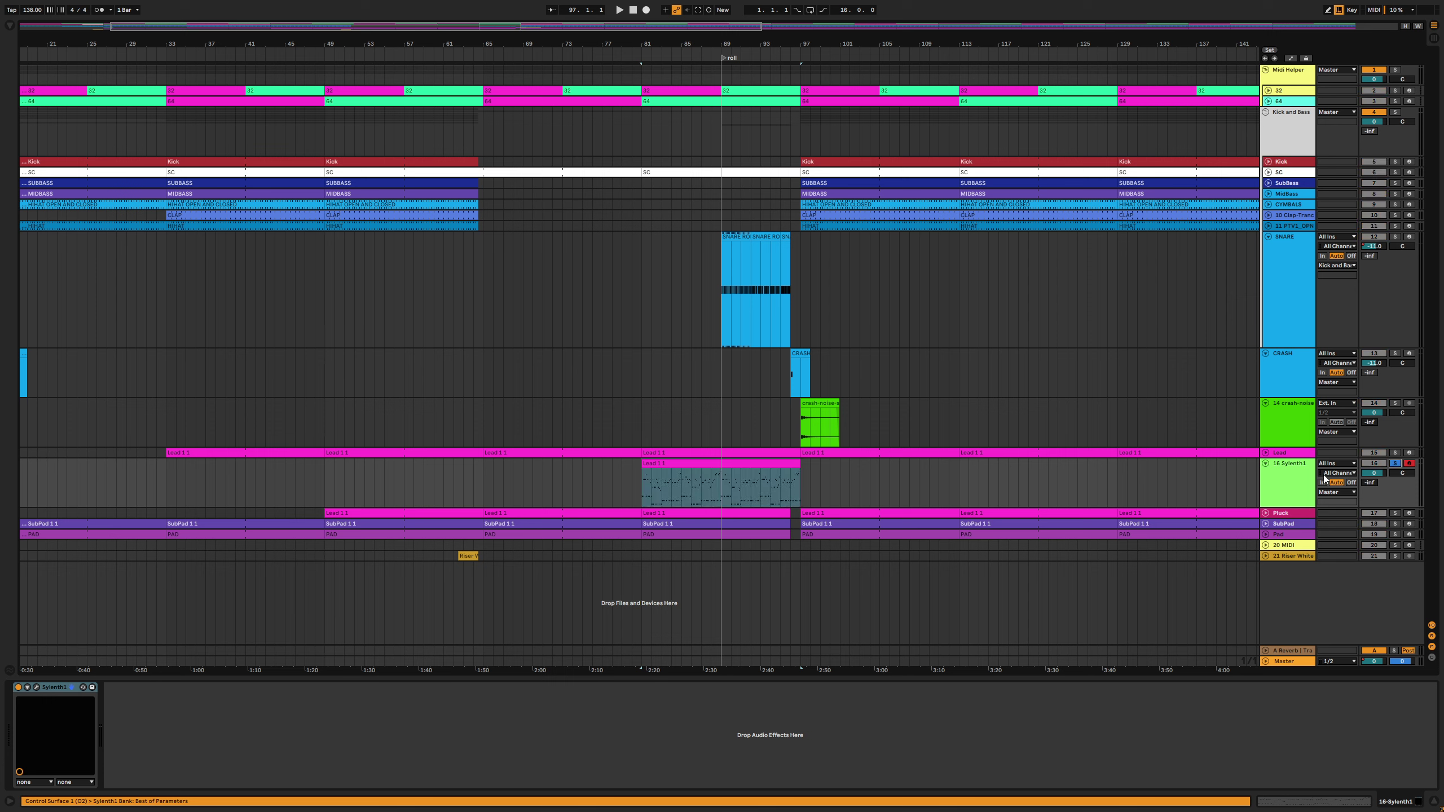
{"action": "left_click", "coordinate": [1291, 59]}
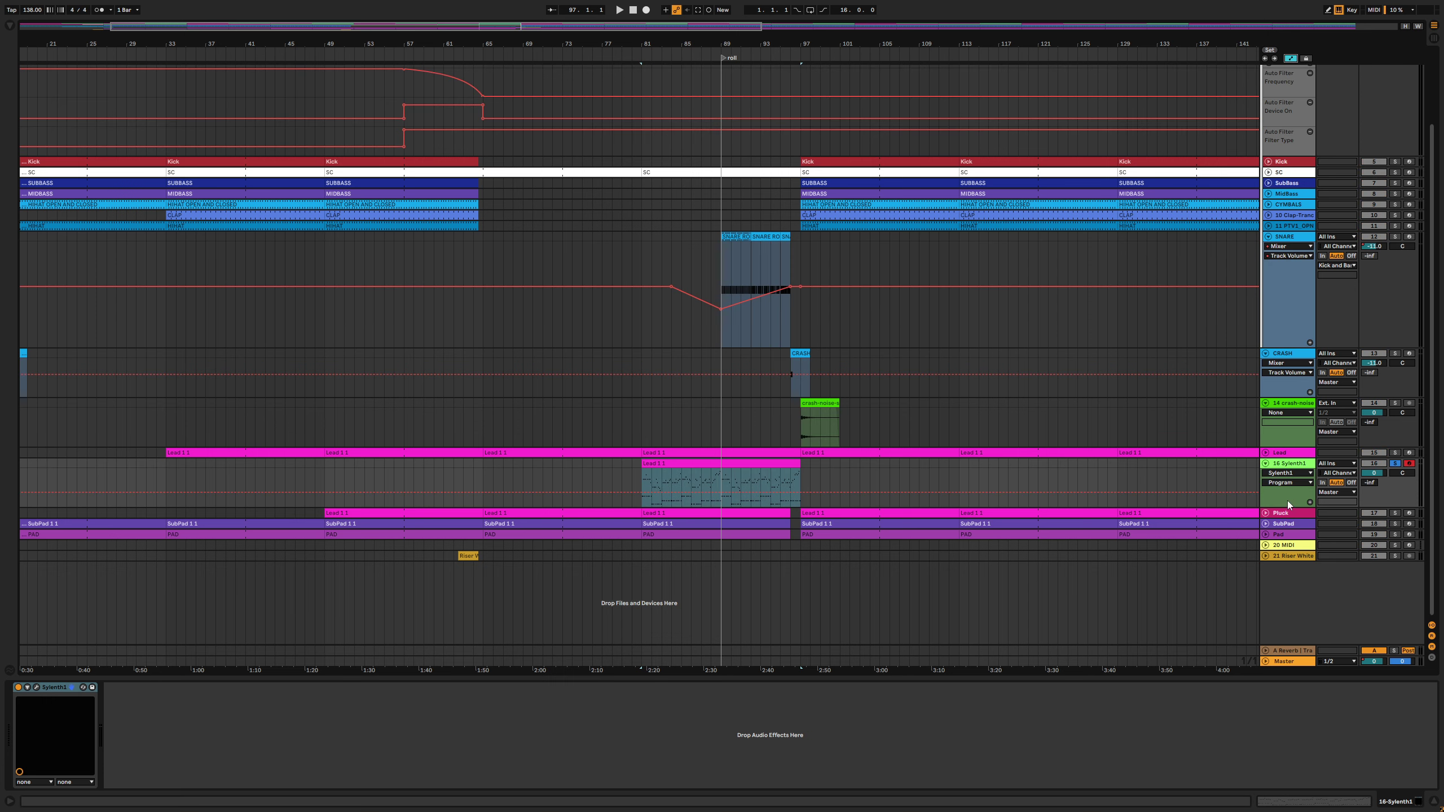
{"action": "left_click_drag", "start_coordinate": [1374, 473], "coordinate": [1369, 480]}
{"action": "left_click", "coordinate": [662, 465]}
{"action": "key", "text": "space"}
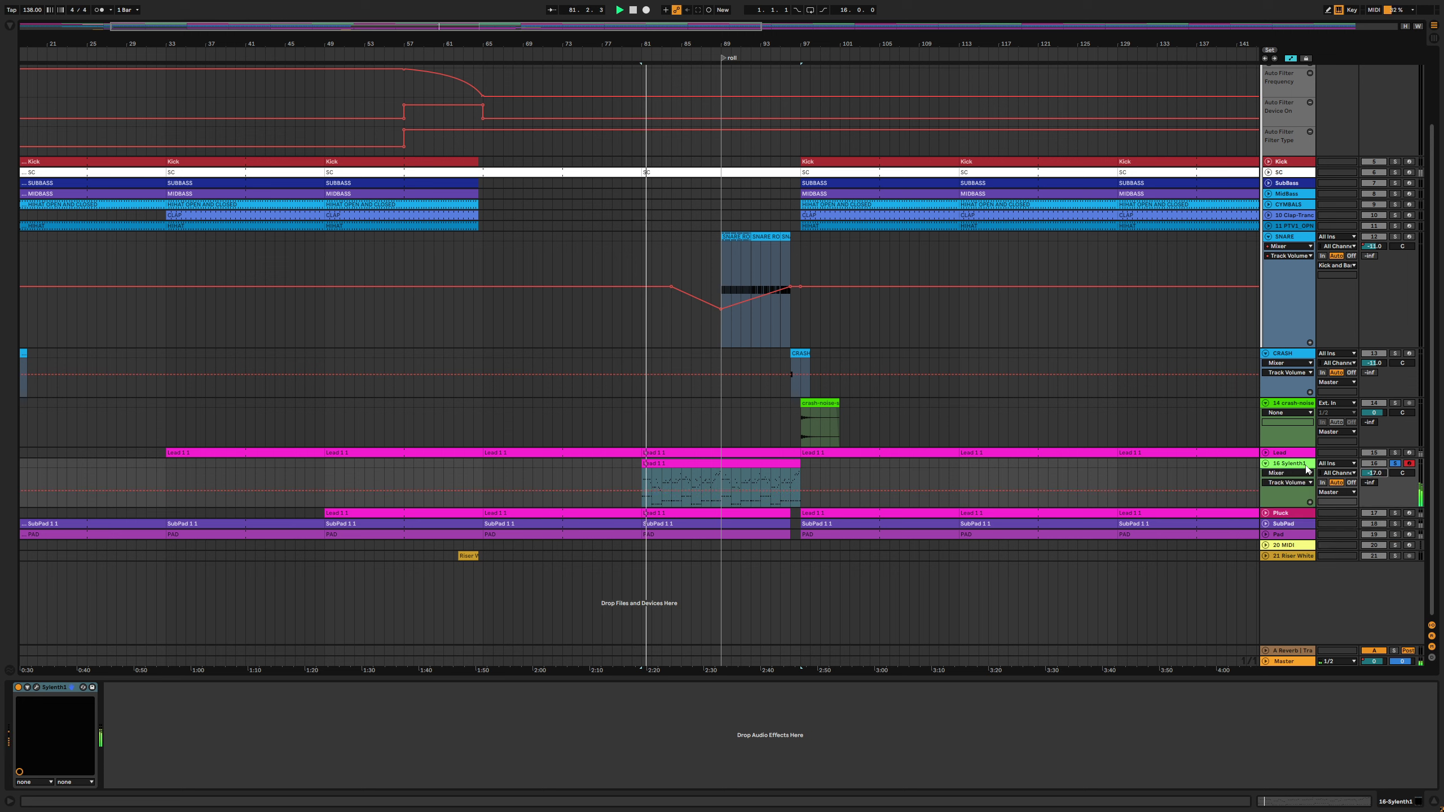
Transpose all notes in the Sylenth1 clip up two octaves and hide the clip editor
{"action": "double_click", "coordinate": [665, 466]}
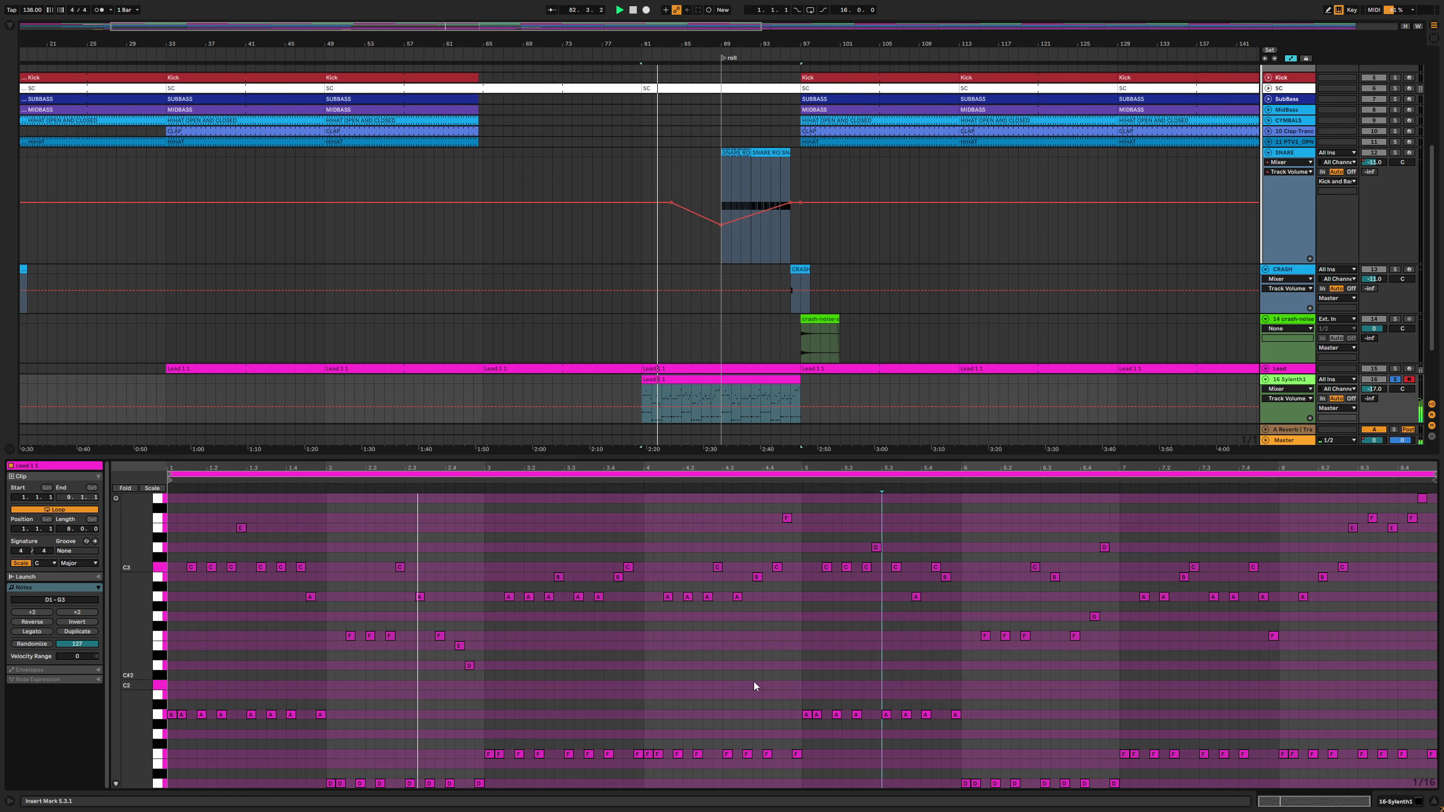
{"action": "key", "text": "ctrl+a"}
{"action": "key", "text": "shift+Up"}
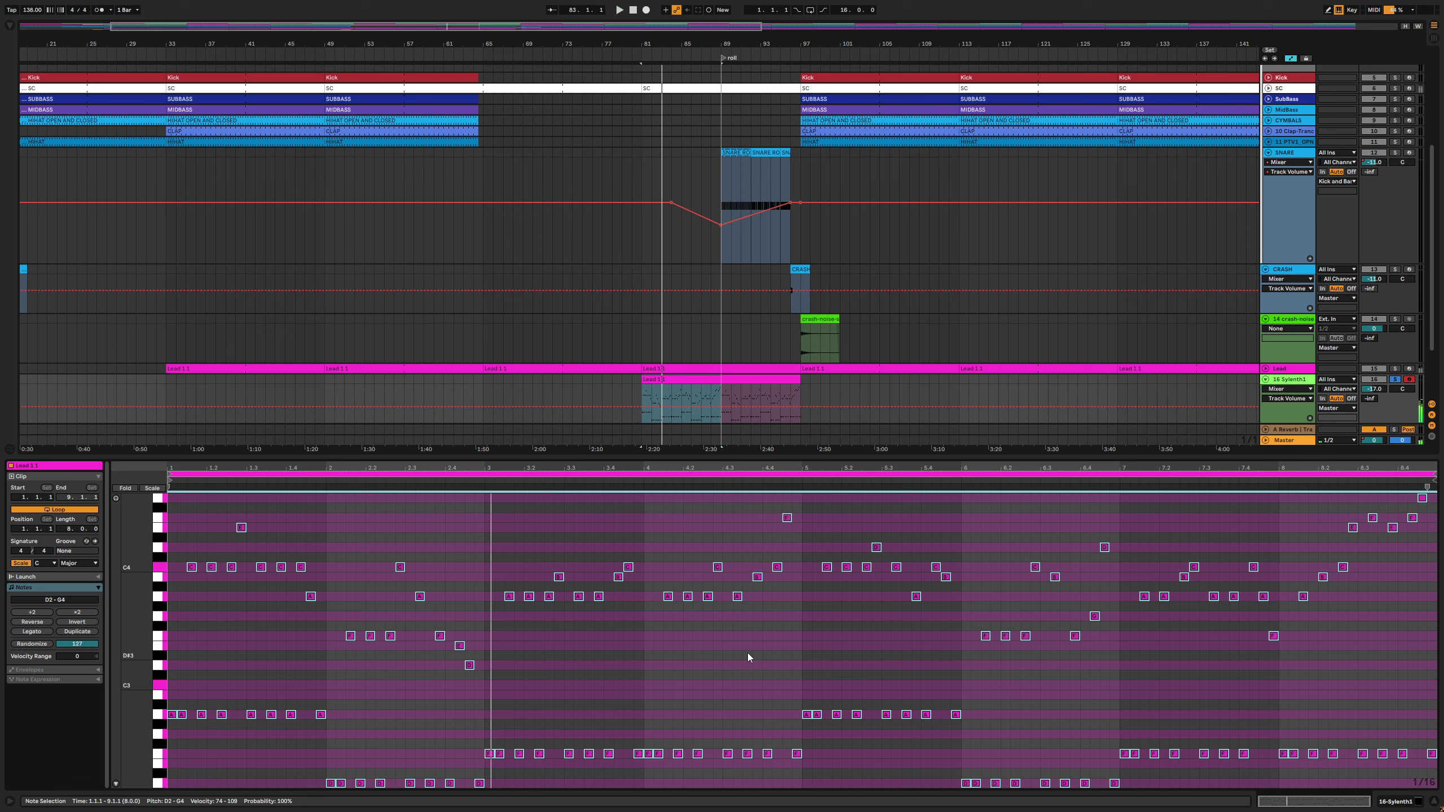
{"action": "key", "text": "shift+Up"}
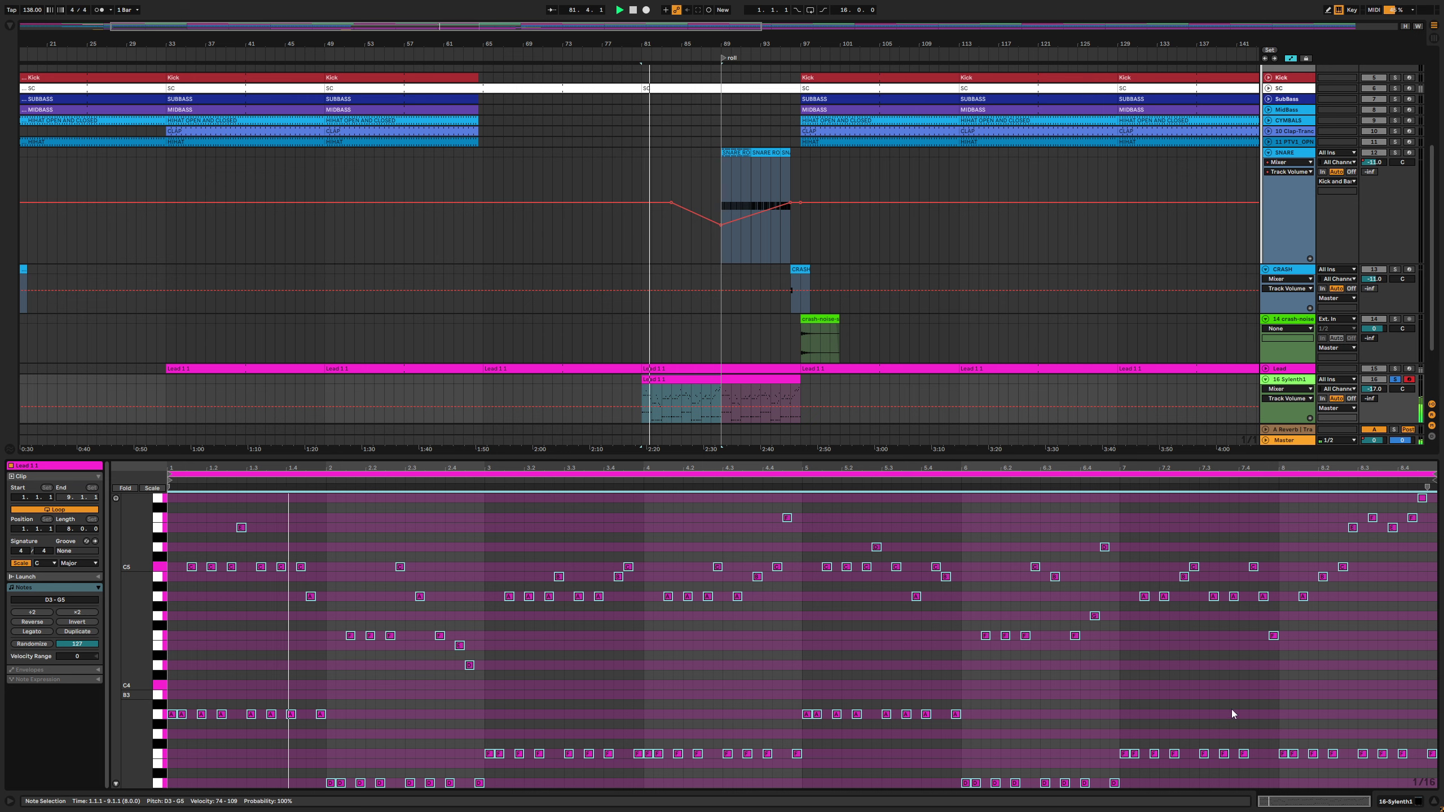
{"action": "key", "text": "ctrl+alt+l"}
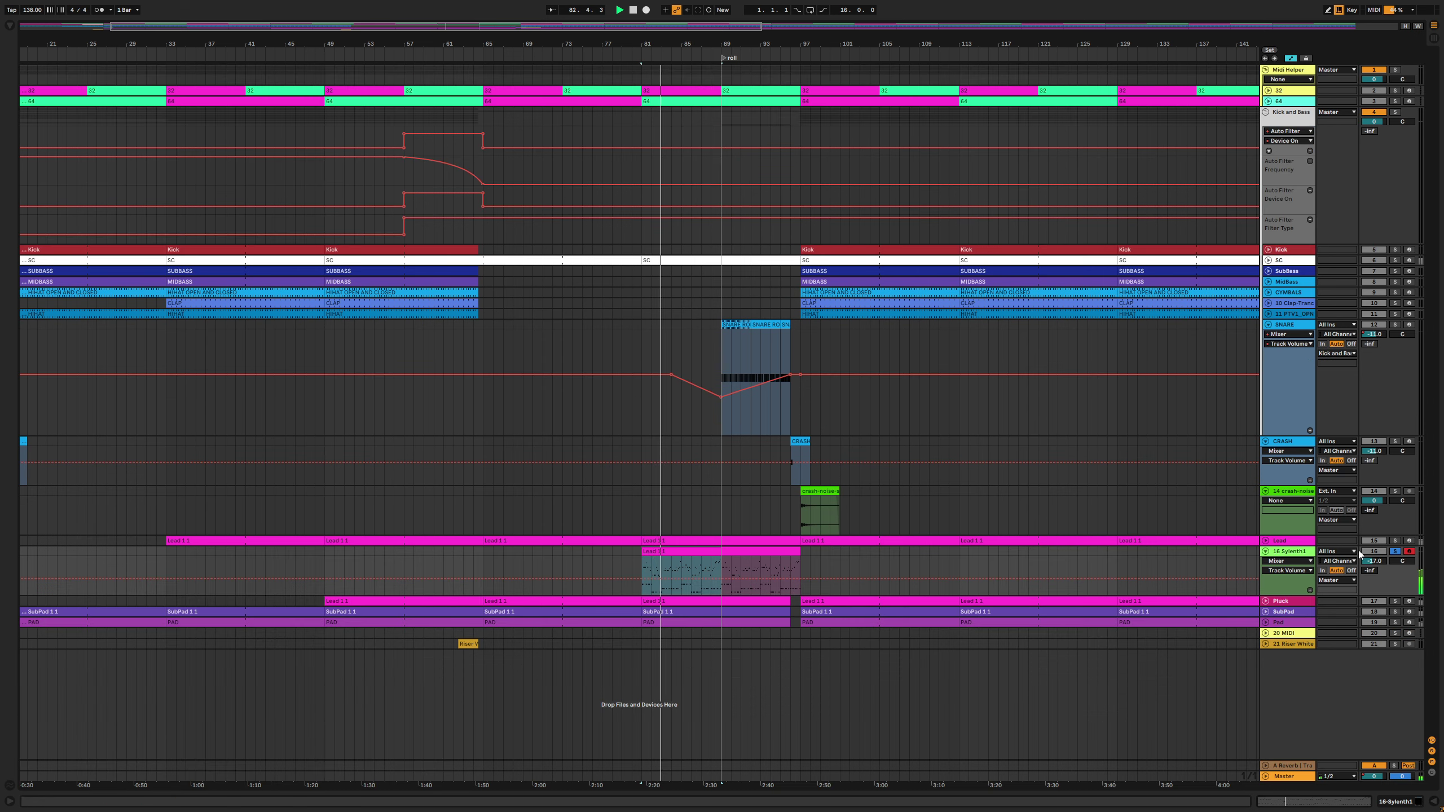
Switch off the built-in reverb and delay in Sylenth1 and close its window
{"action": "double_click", "coordinate": [1289, 551]}
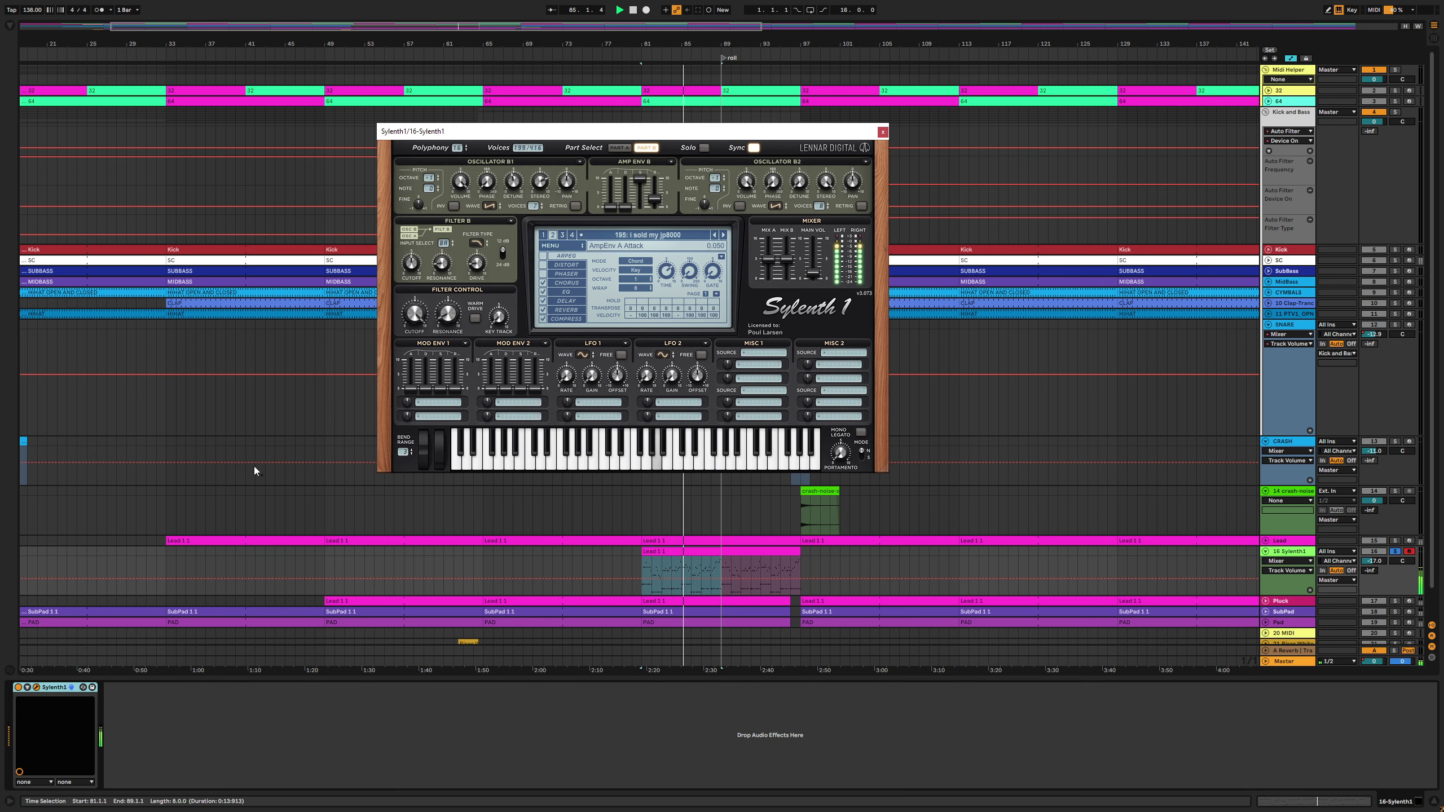
{"action": "left_click", "coordinate": [36, 687]}
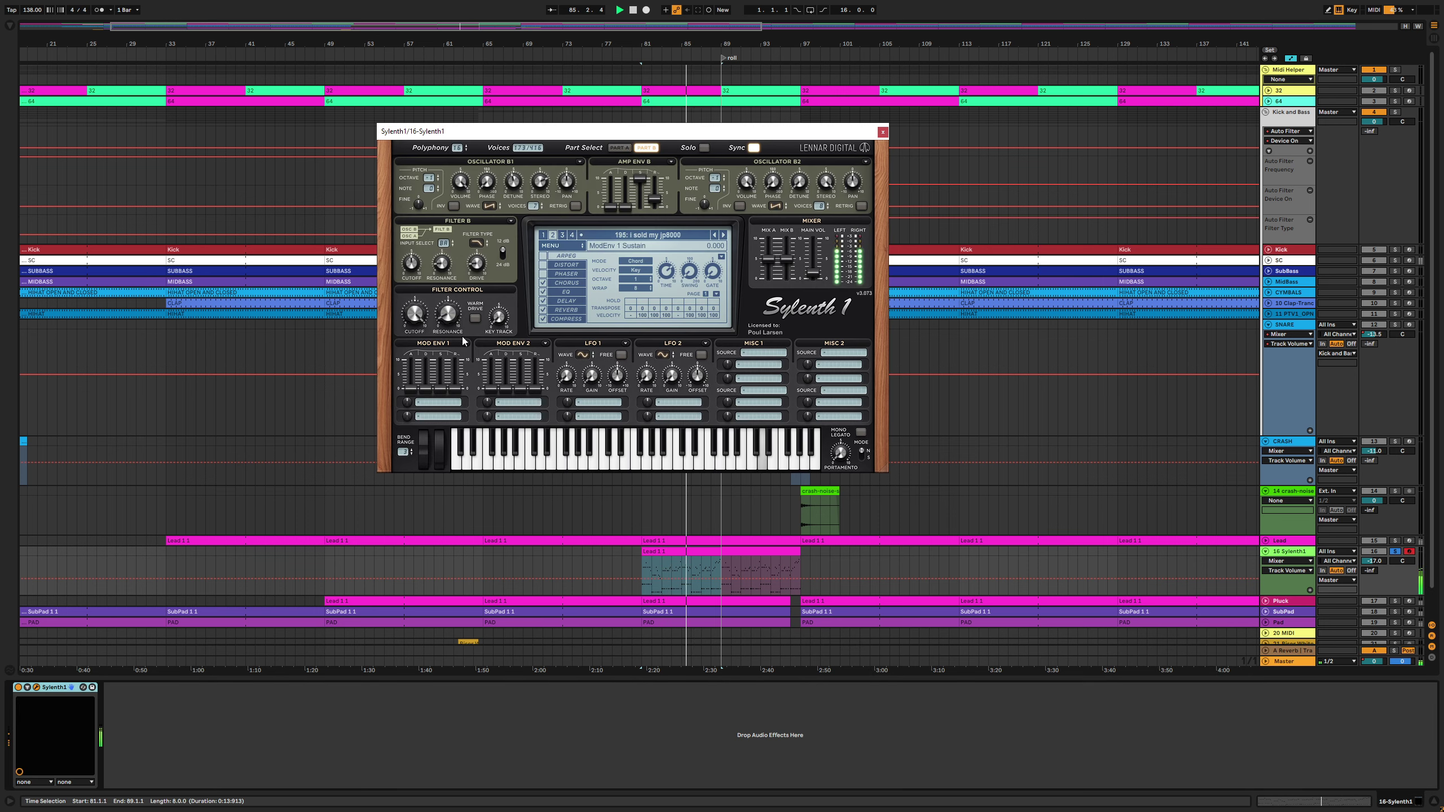
{"action": "left_click", "coordinate": [543, 310]}
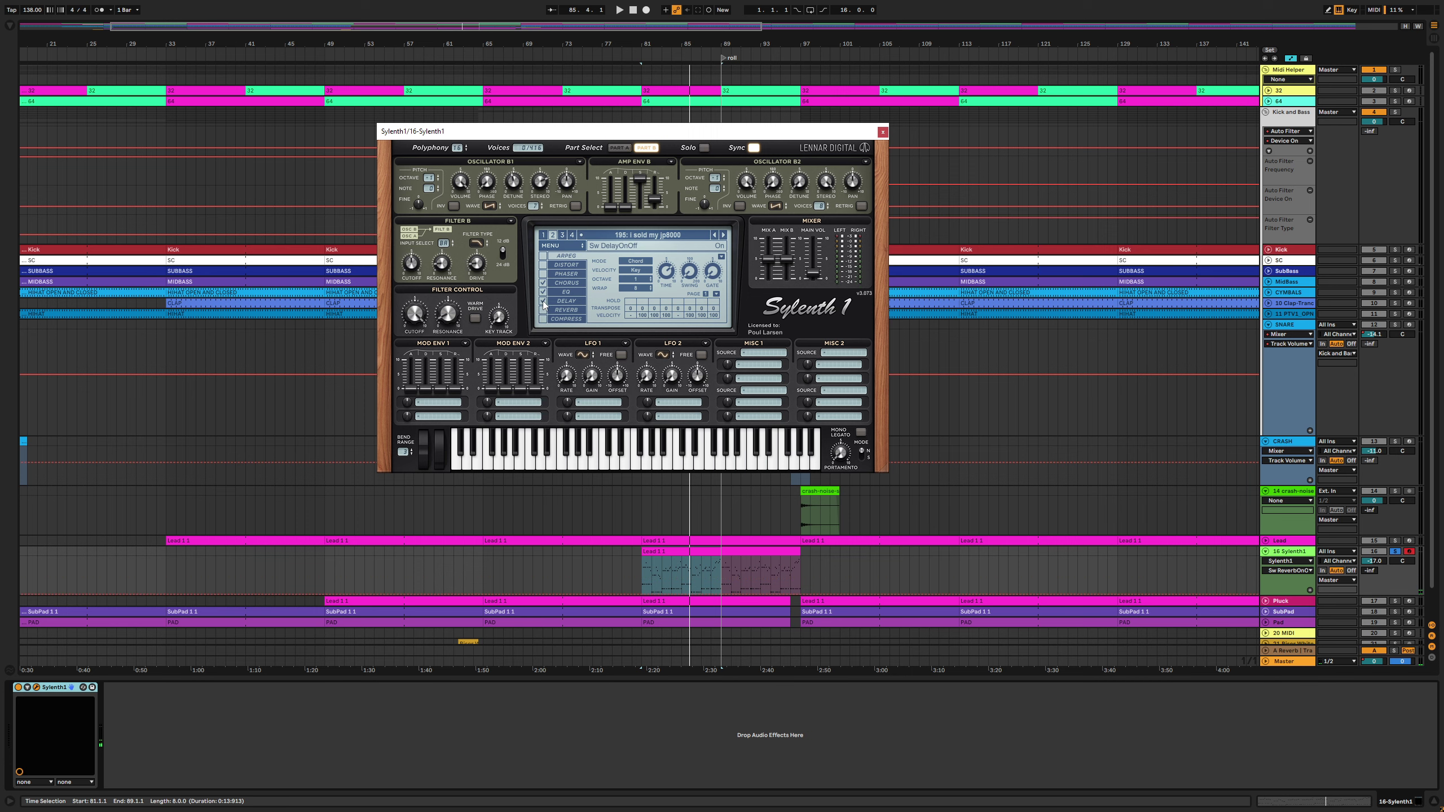
{"action": "left_click", "coordinate": [883, 132]}
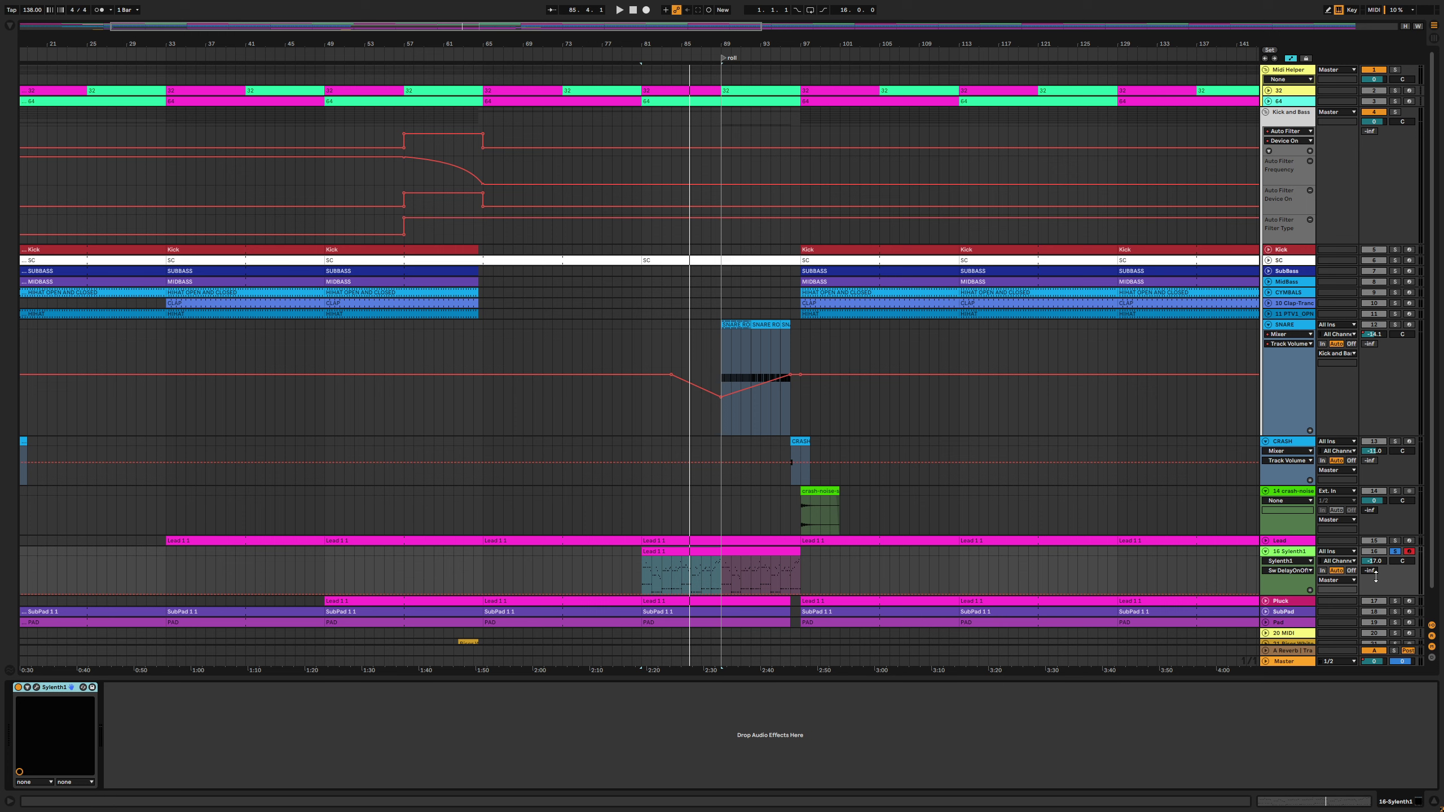
Set the Sylenth1 track's volume to 0.0 dB, raise its A-Reverb send and audition the clip from bar 81
{"action": "left_click_drag", "start_coordinate": [1374, 561], "coordinate": [1374, 534]}
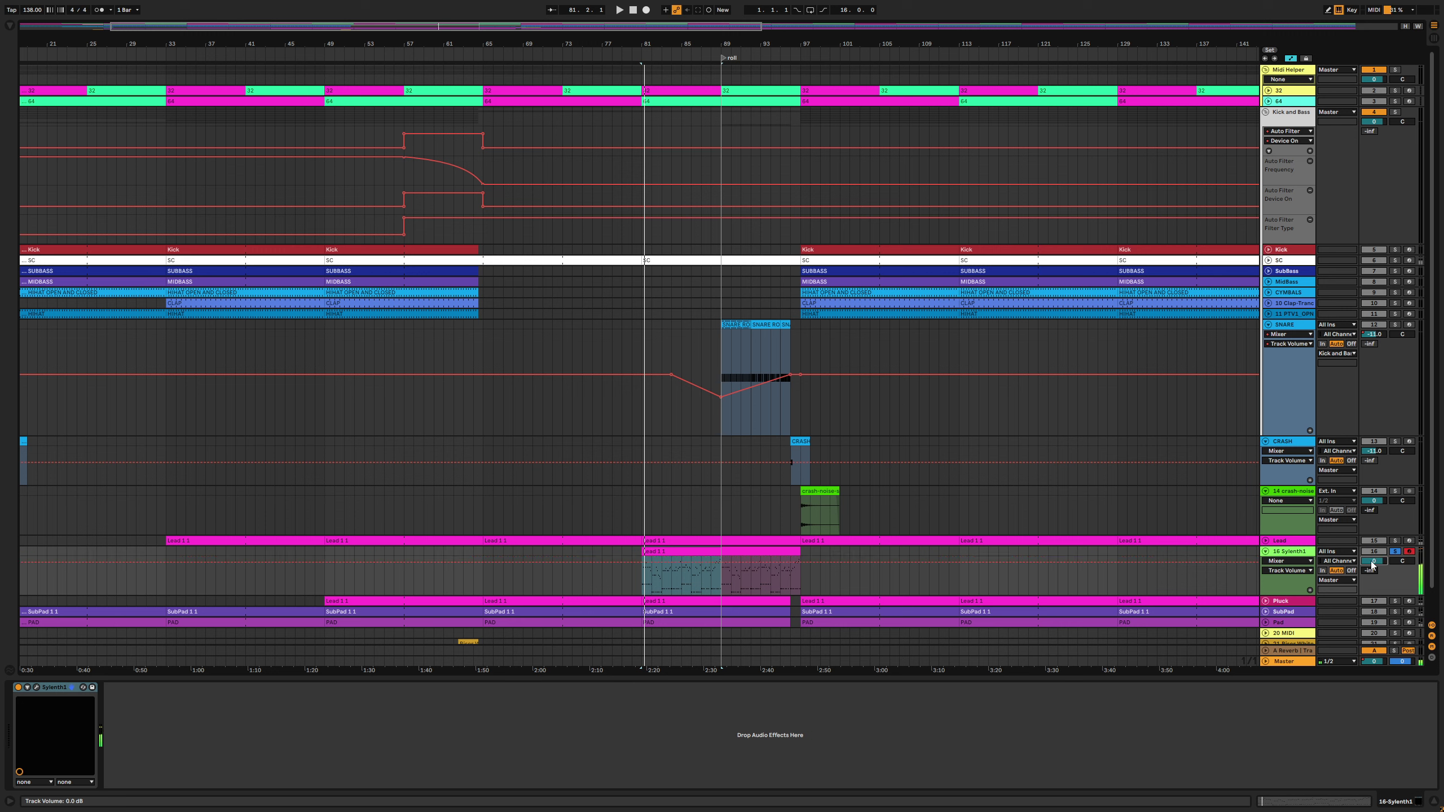
{"action": "left_click_drag", "start_coordinate": [1369, 571], "coordinate": [1367, 579]}
{"action": "key", "text": "space"}
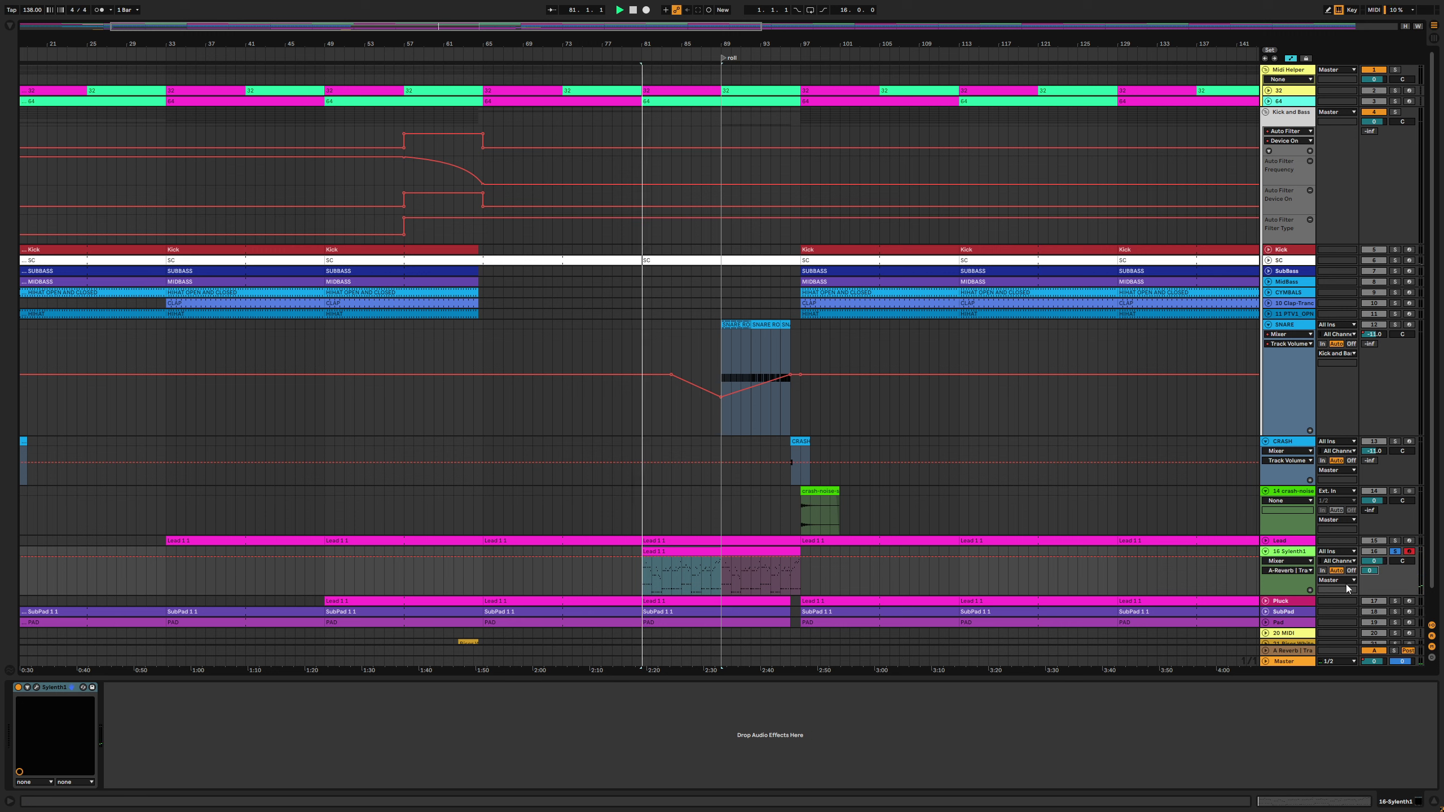
{"action": "key", "text": "space"}
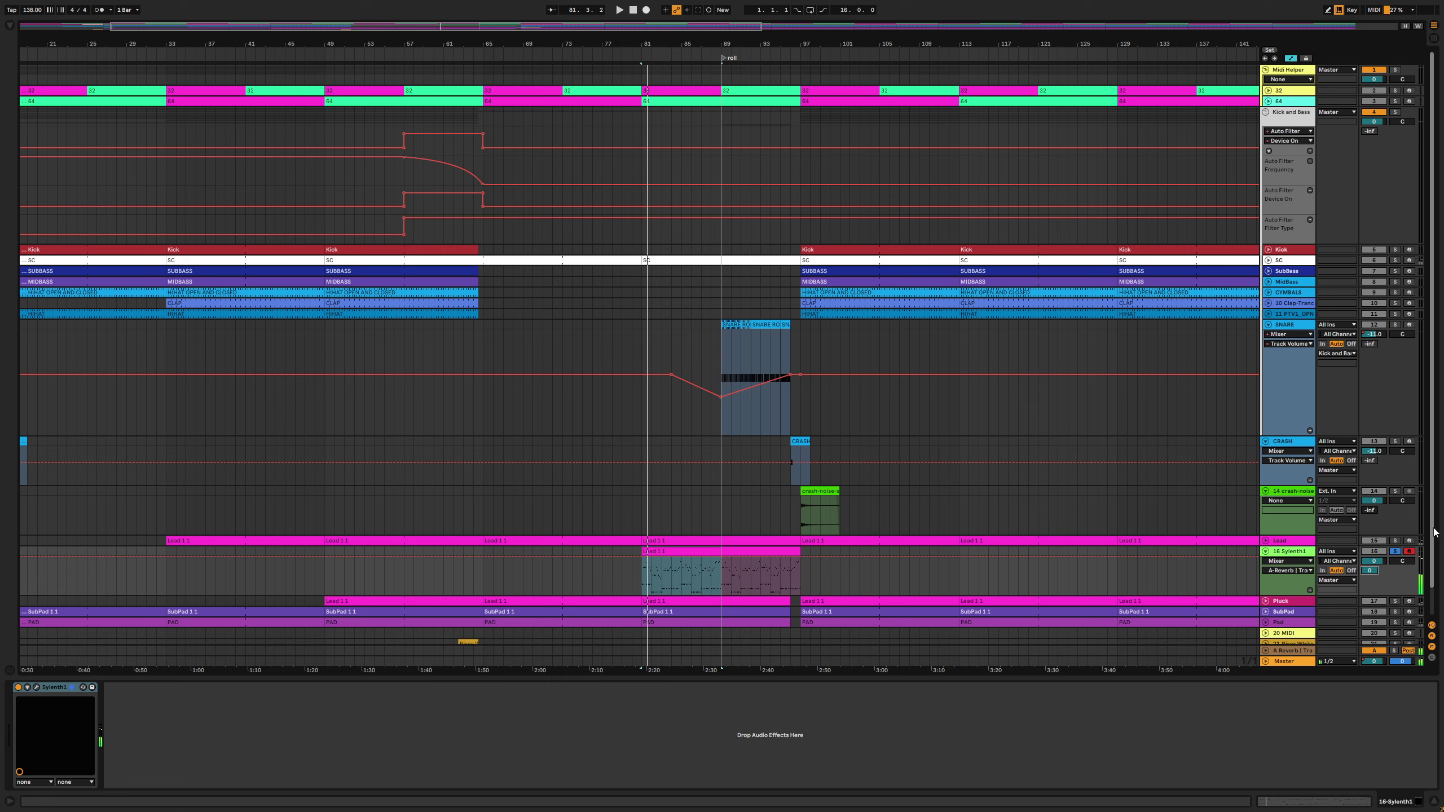
Lower the Sylenth1 track's volume and audition its clip from bar 81
{"action": "scroll", "coordinate": [1358, 618], "scroll_direction": "down", "scroll_amount": 2}
{"action": "left_click_drag", "start_coordinate": [1374, 531], "coordinate": [1374, 545]}
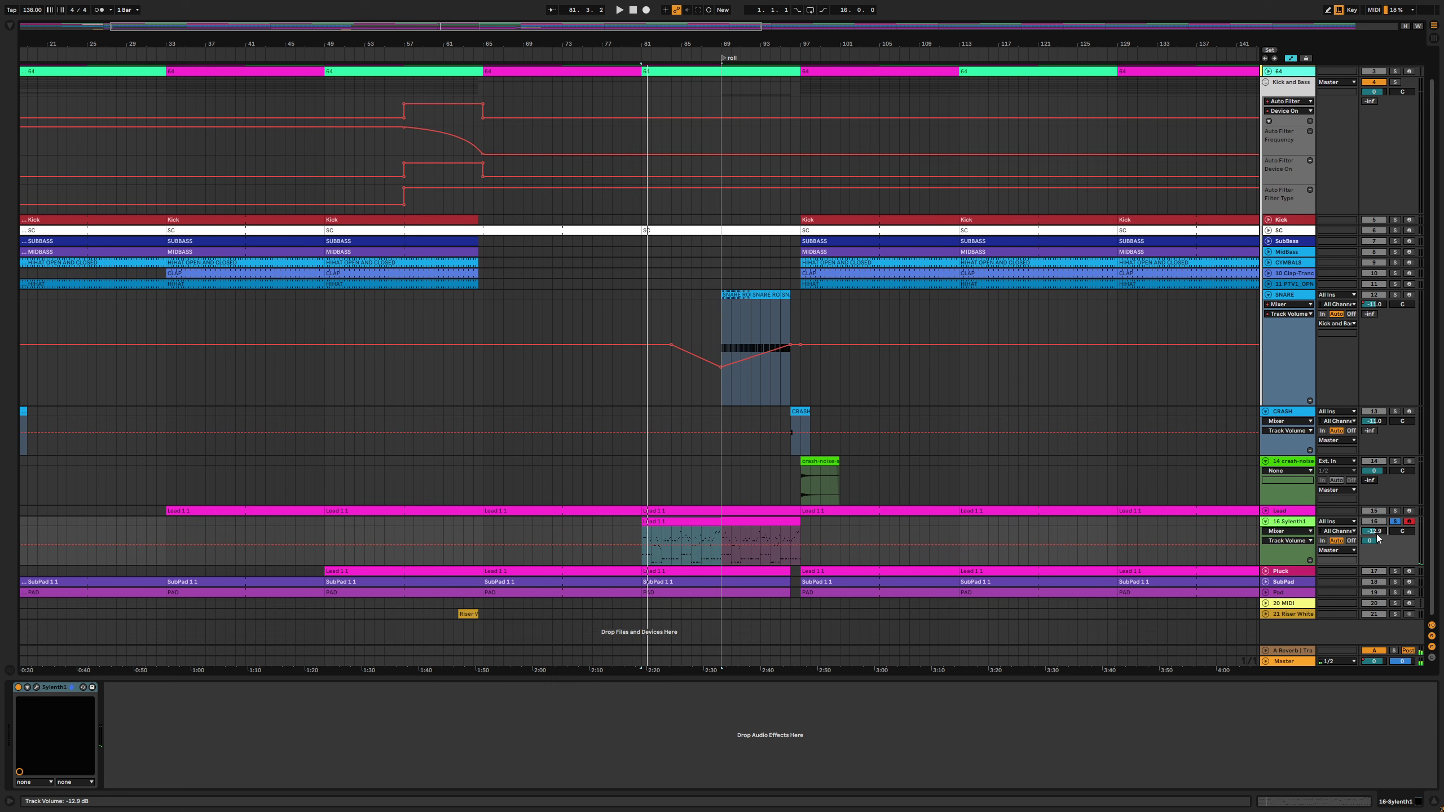
{"action": "key", "text": "space"}
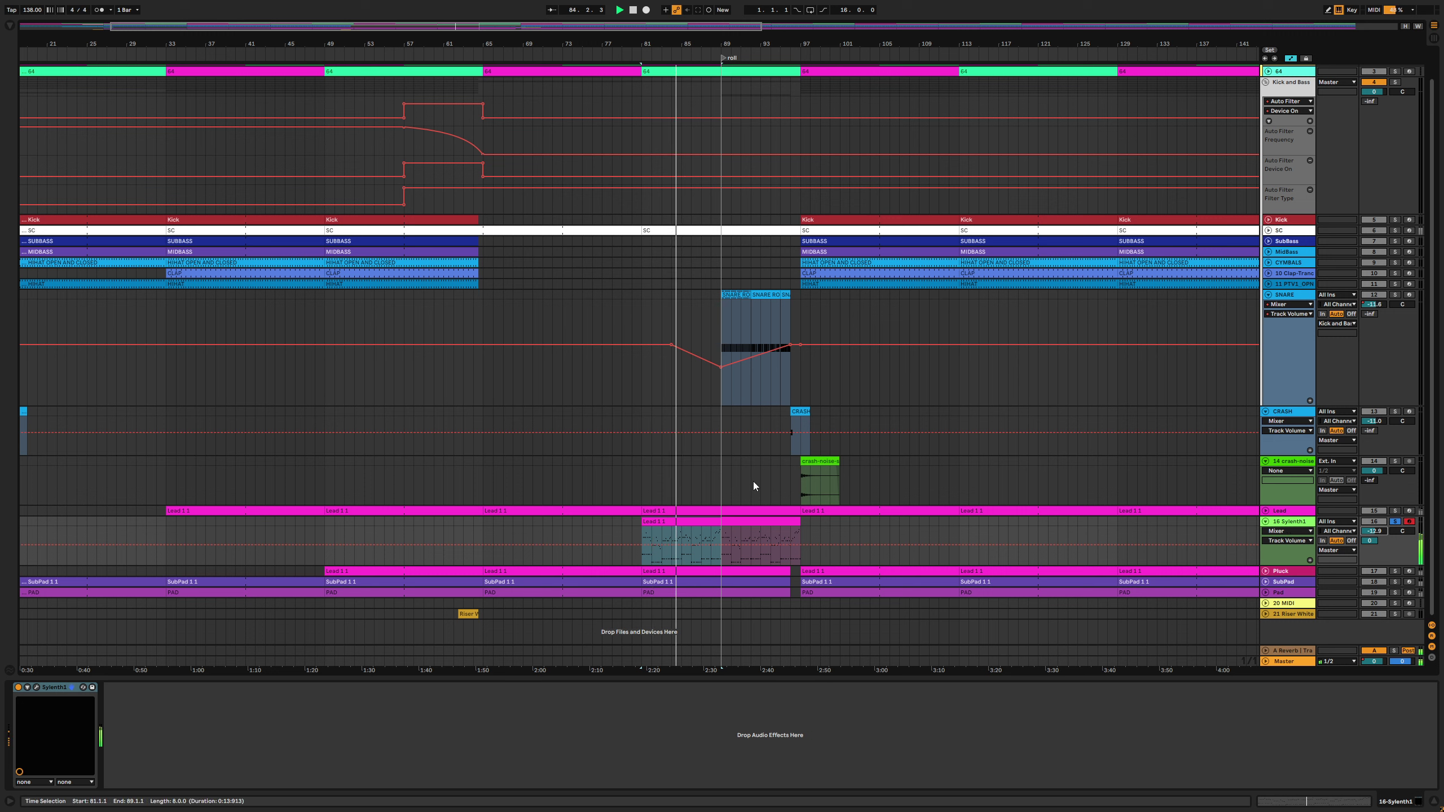
{"action": "key", "text": "space"}
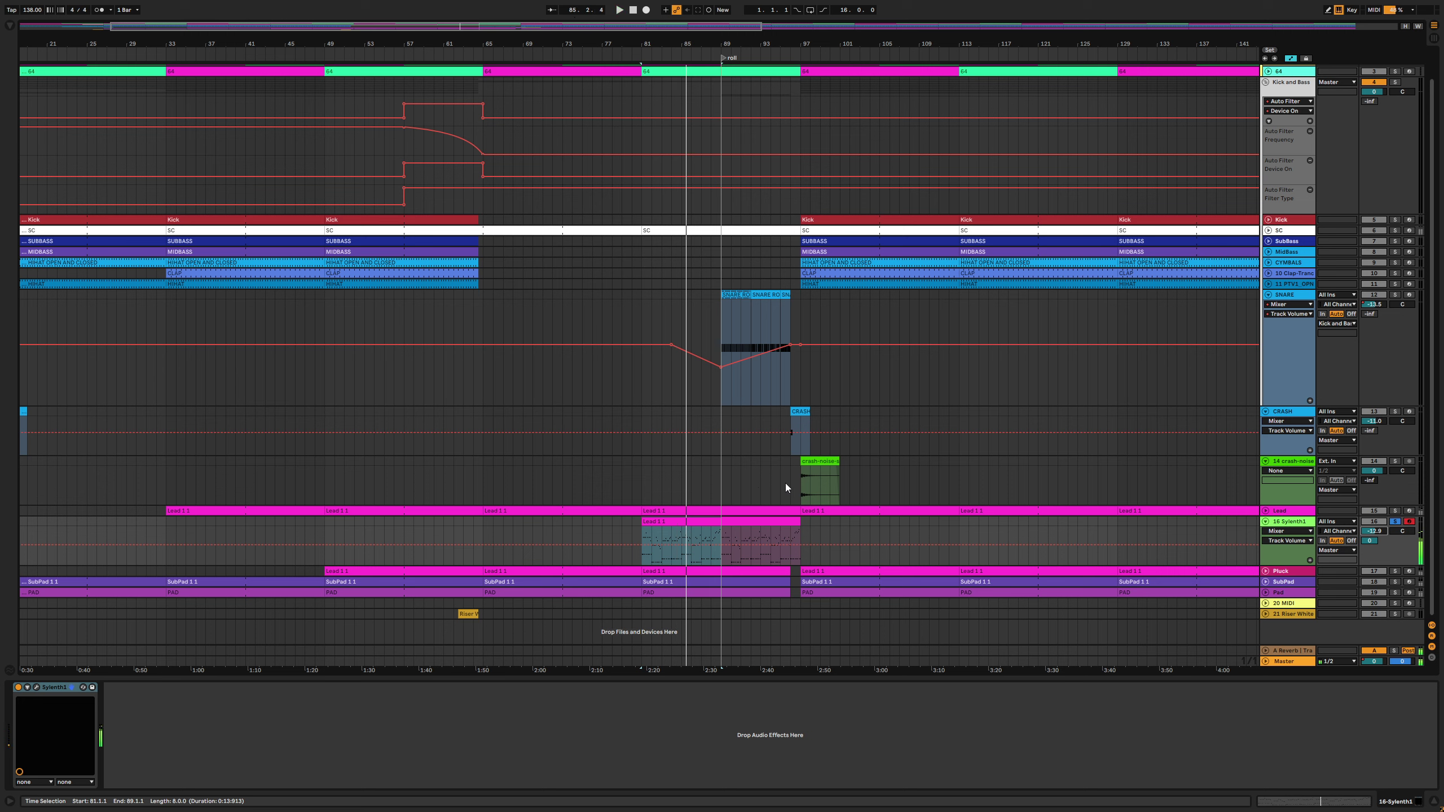
Move the Sylenth1 clip to start at bar 97 and play it from there
{"action": "left_click_drag", "start_coordinate": [739, 521], "coordinate": [898, 526]}
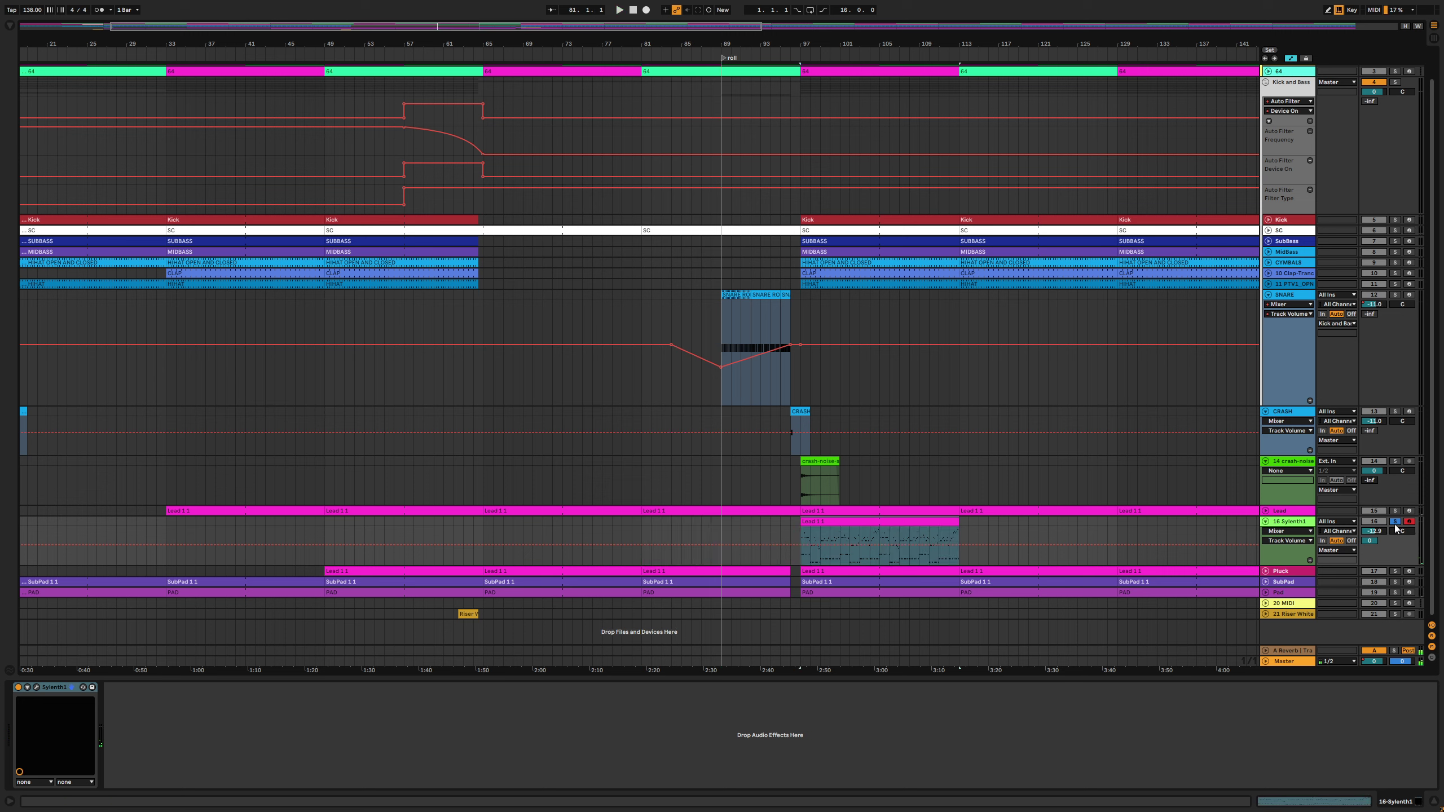
{"action": "left_click", "coordinate": [1395, 524]}
{"action": "key", "text": "space"}
Set the Sylenth1 track's volume to -13.6 dB, then solo the Lead track alongside it and unfold the Lead track
{"action": "left_click_drag", "start_coordinate": [1374, 531], "coordinate": [1374, 529]}
{"action": "left_click_drag", "start_coordinate": [1395, 521], "coordinate": [1395, 511]}
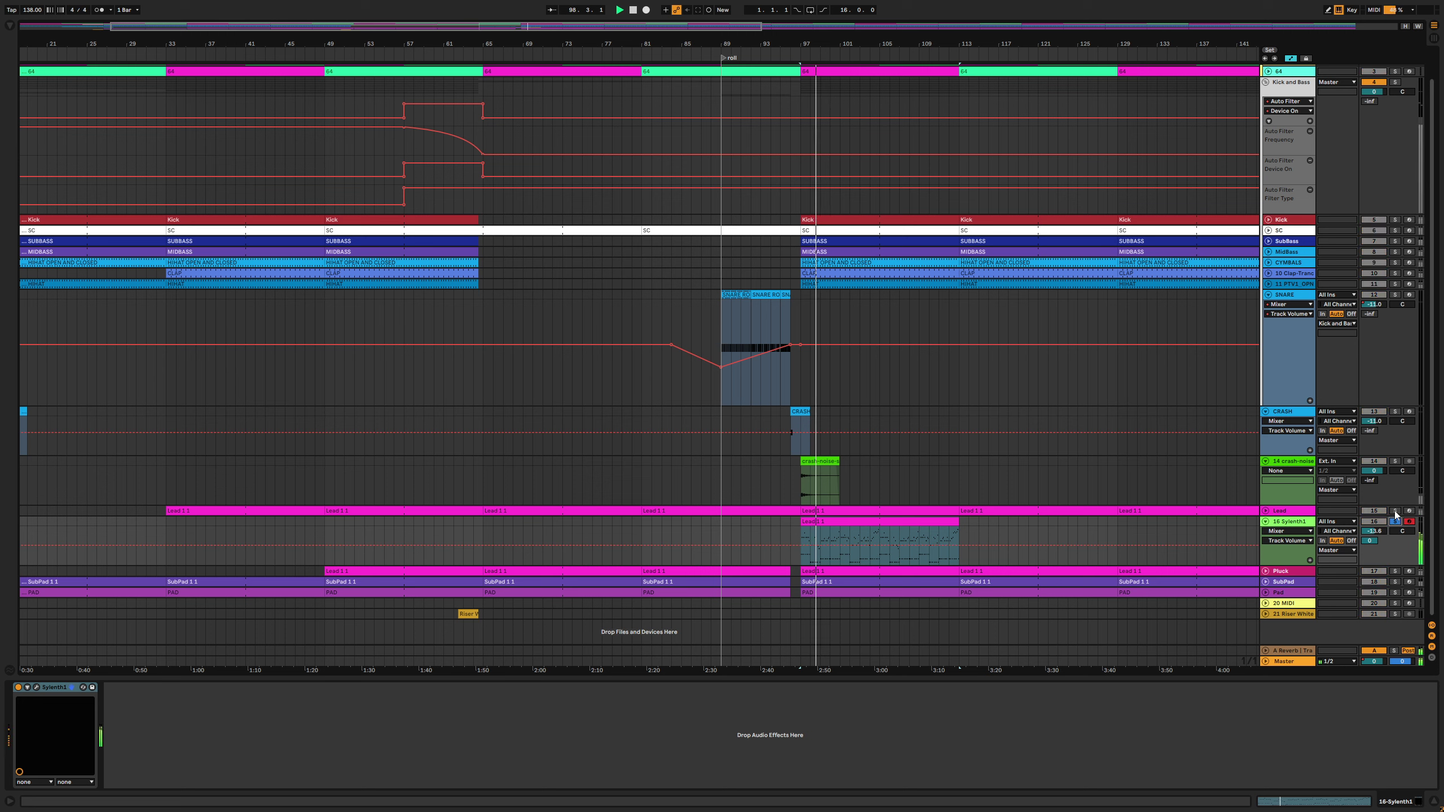
{"action": "left_click", "coordinate": [1266, 510]}
{"action": "scroll", "coordinate": [1279, 508], "scroll_direction": "down", "scroll_amount": 2}
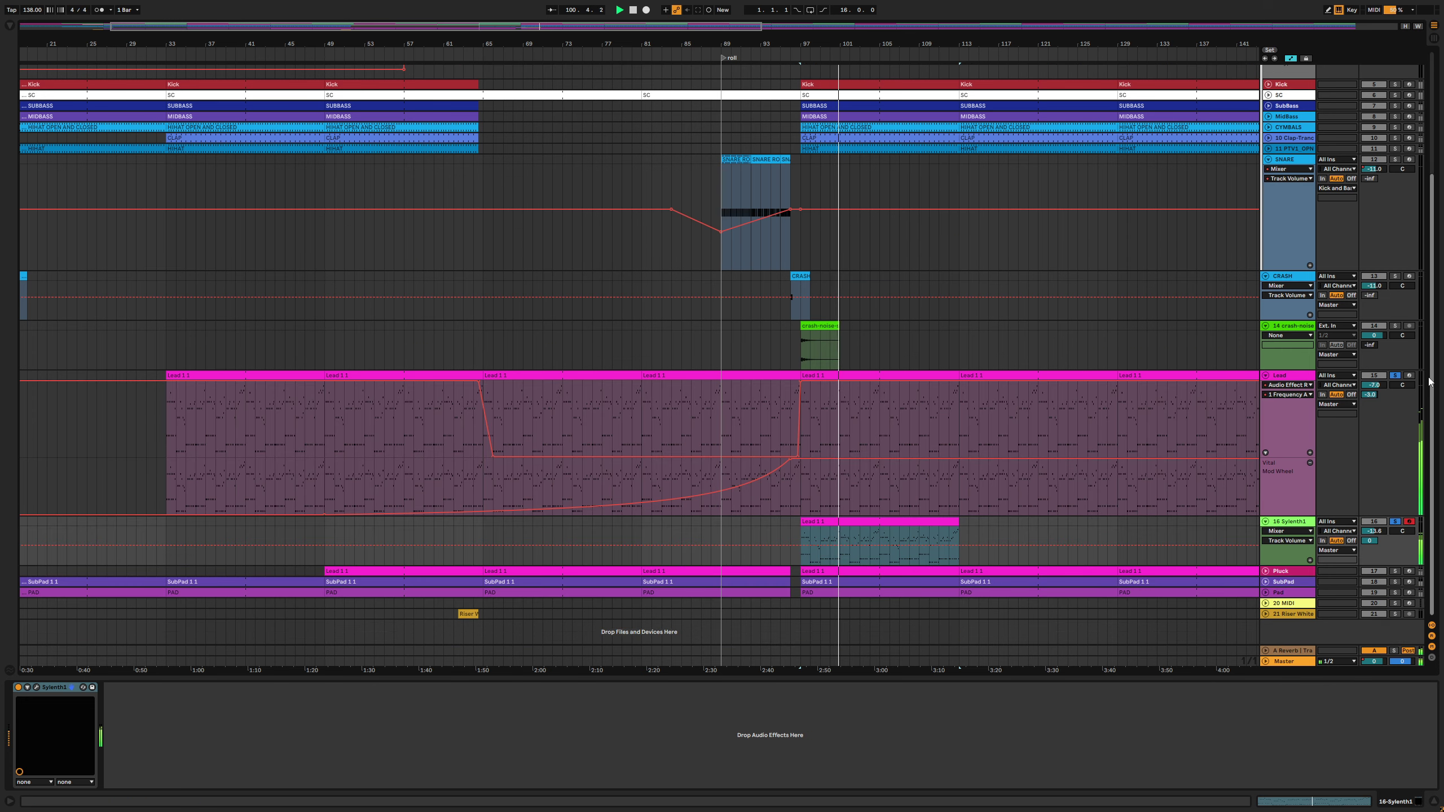
Adjust the Sylenth1 track's A-Reverb send and audition both leads from bar 97
{"action": "left_click", "coordinate": [1371, 541]}
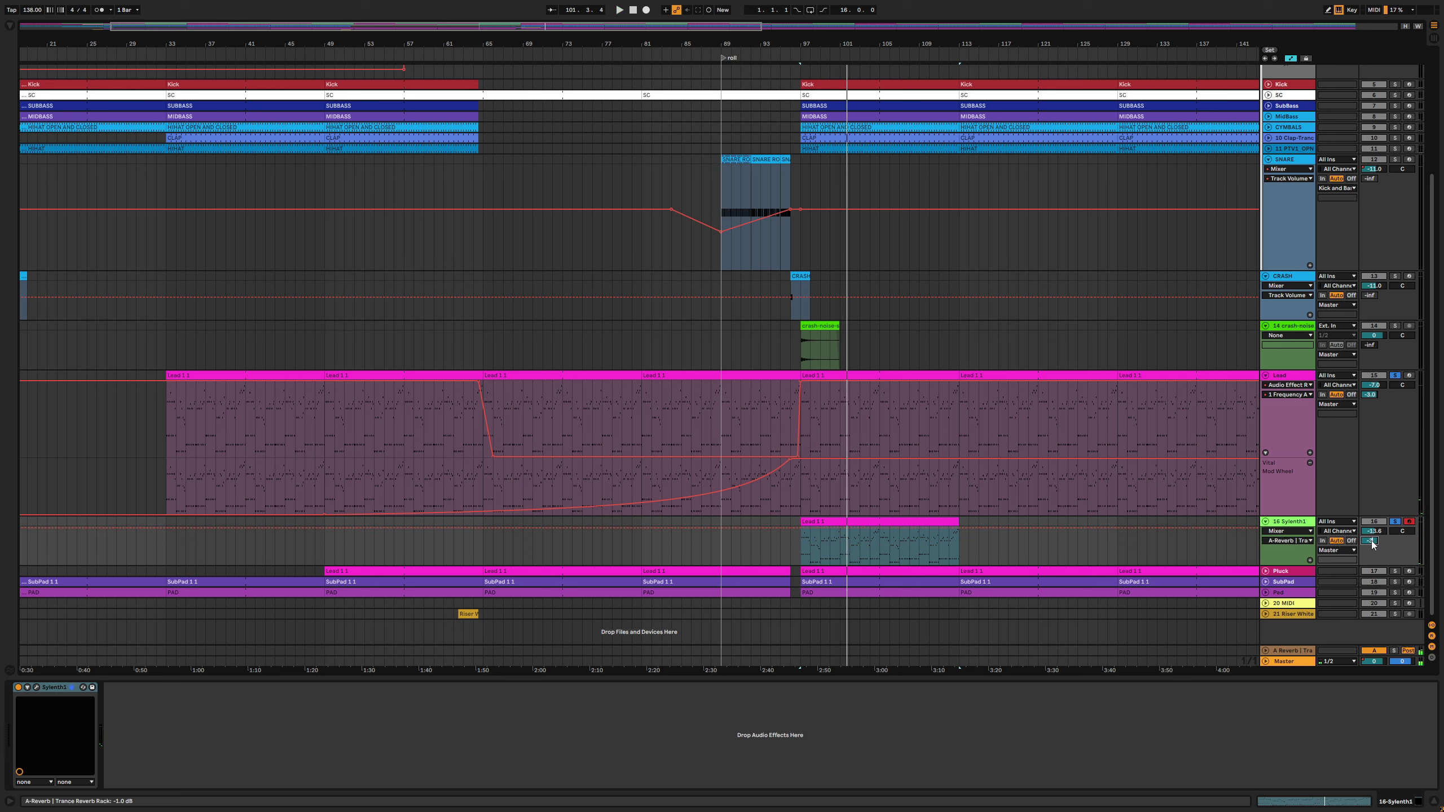
{"action": "key", "text": "space"}
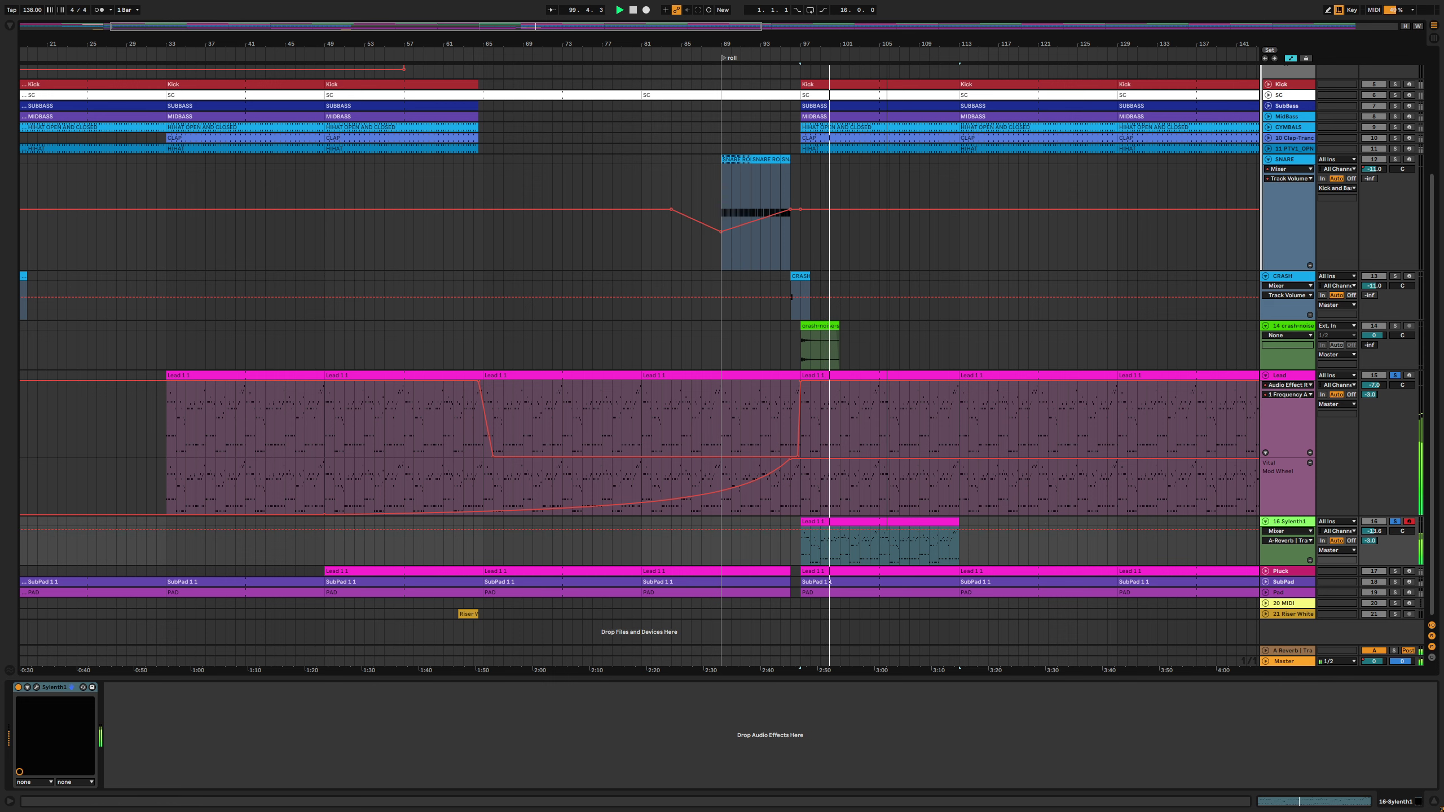
{"action": "scroll", "coordinate": [828, 62], "scroll_direction": "right", "scroll_amount": 5}
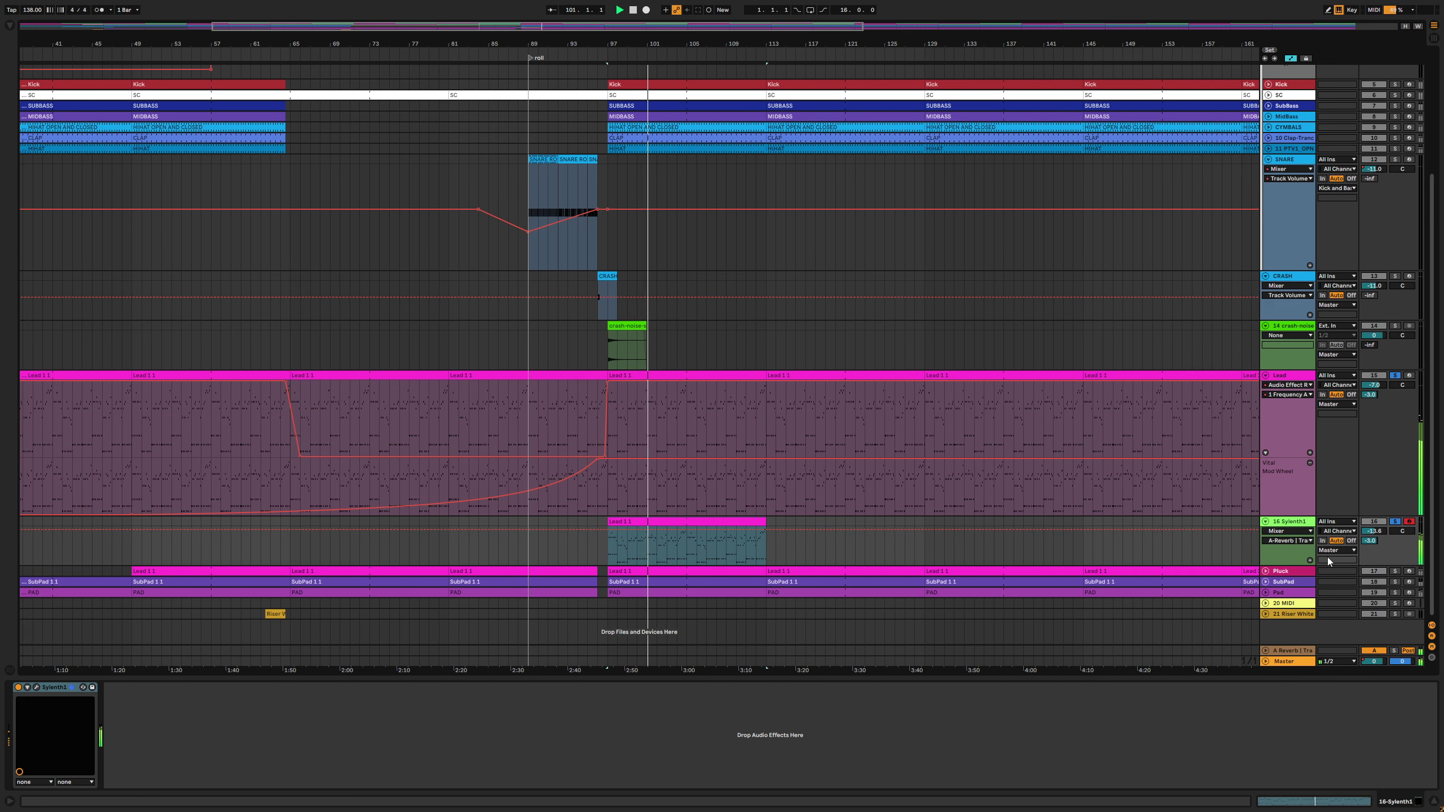
{"action": "key", "text": "space"}
Loop the span of the Sylenth1 clip, bars 97 to 113, and start playback
{"action": "left_click", "coordinate": [723, 520]}
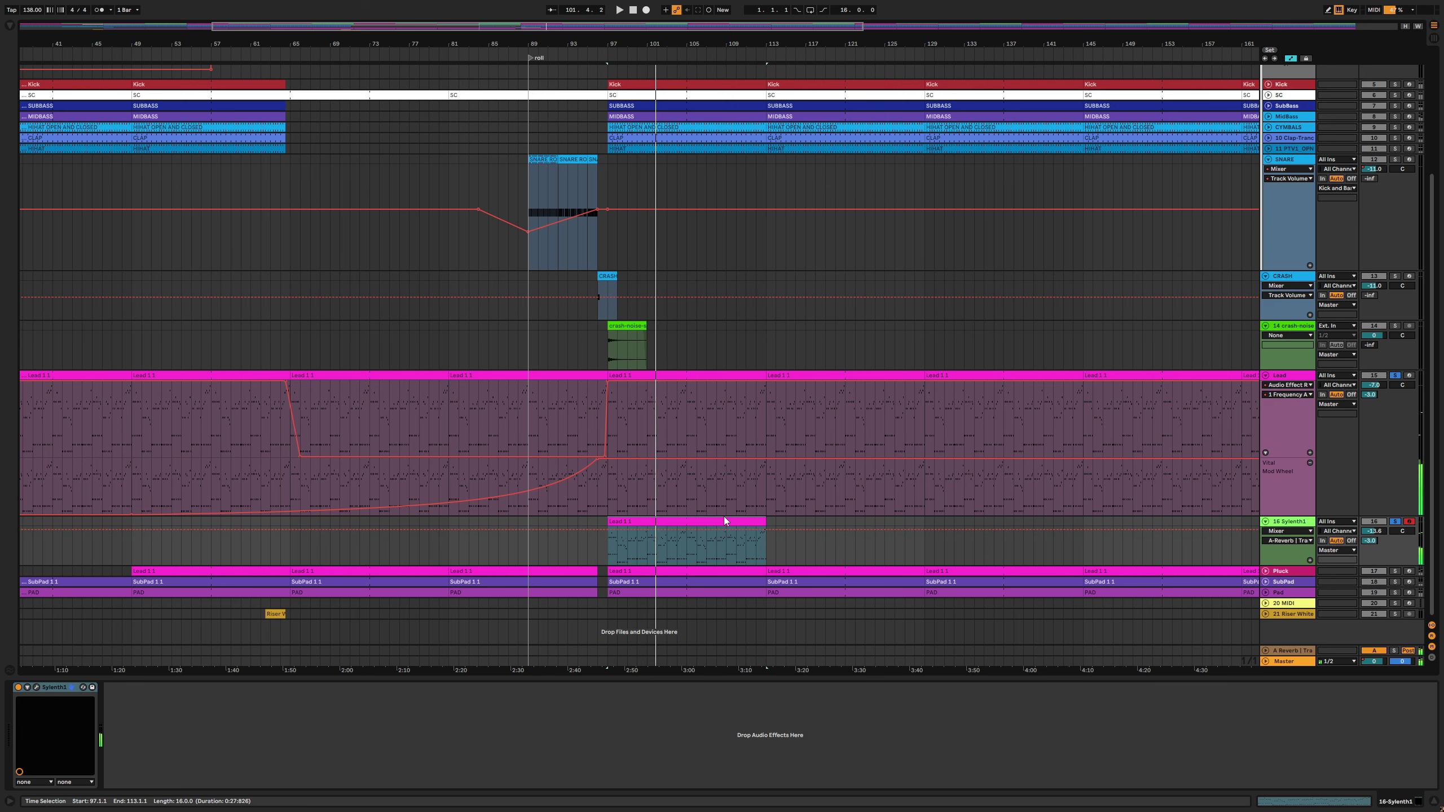
{"action": "key", "text": "ctrl+l"}
{"action": "key", "text": "space"}
Switch to Session View and compare the Lead and Sylenth1 layers by toggling each track's solo
{"action": "key", "text": "Tab"}
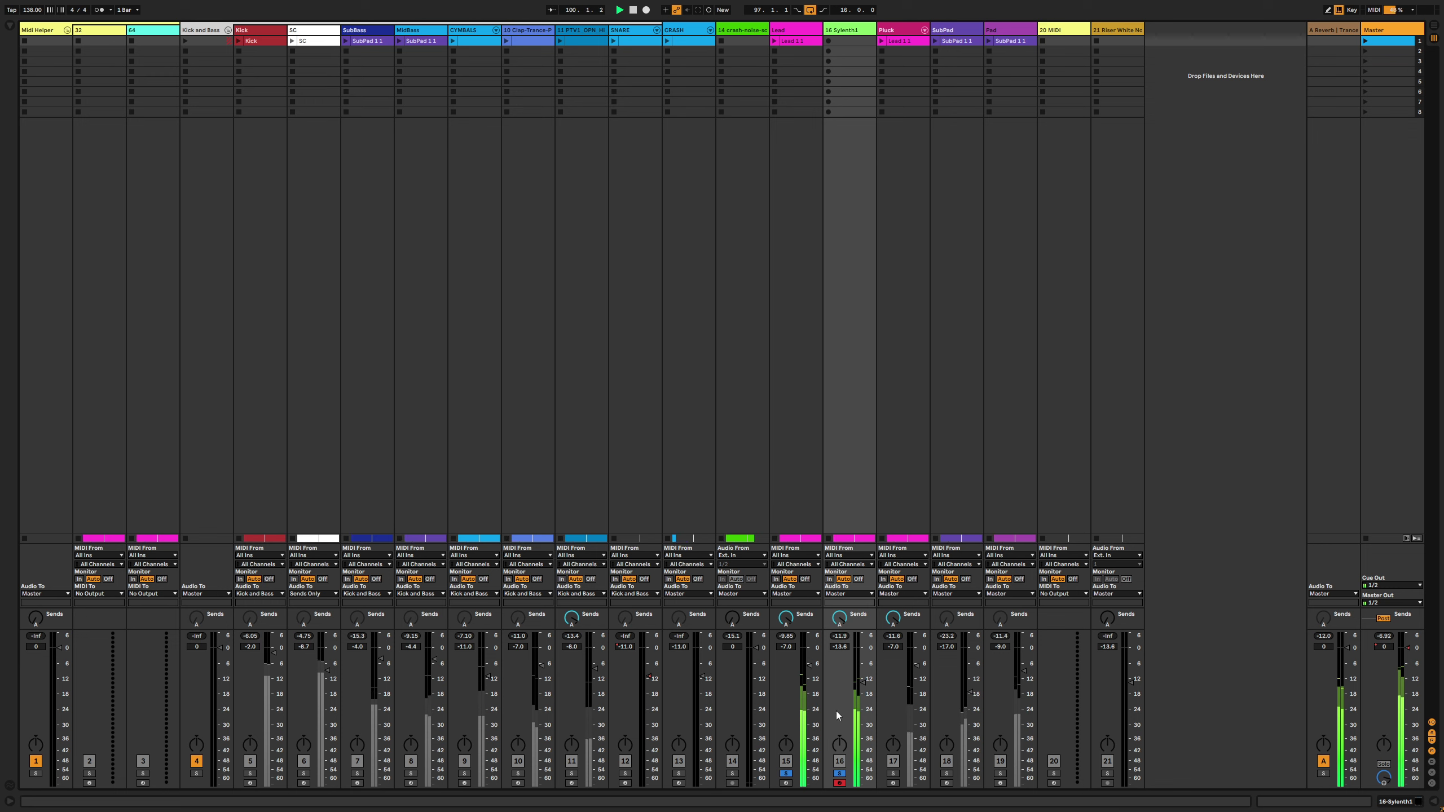
{"action": "left_click", "coordinate": [841, 775]}
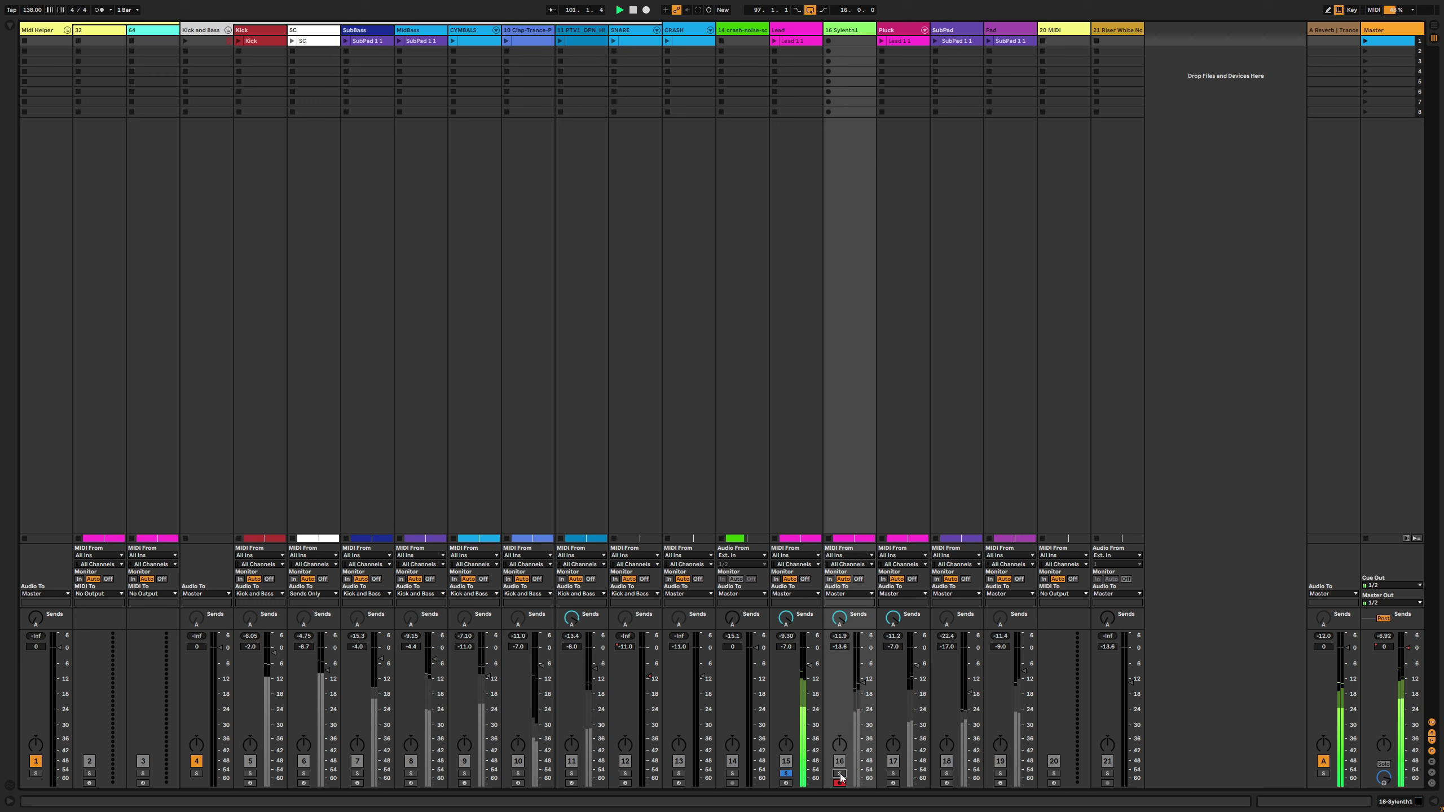
{"action": "left_click", "coordinate": [840, 774]}
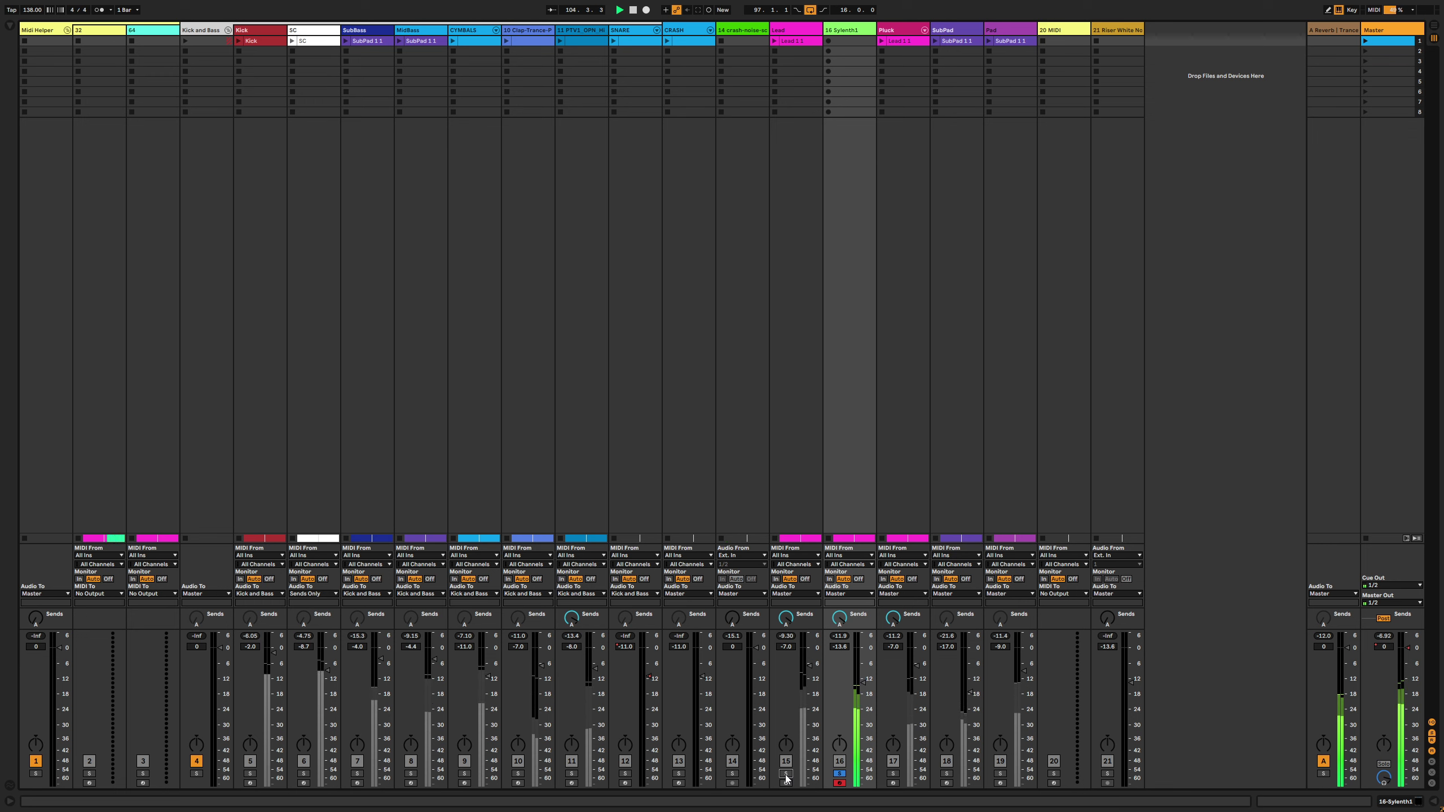
{"action": "left_click", "coordinate": [786, 774], "text": "ctrl"}
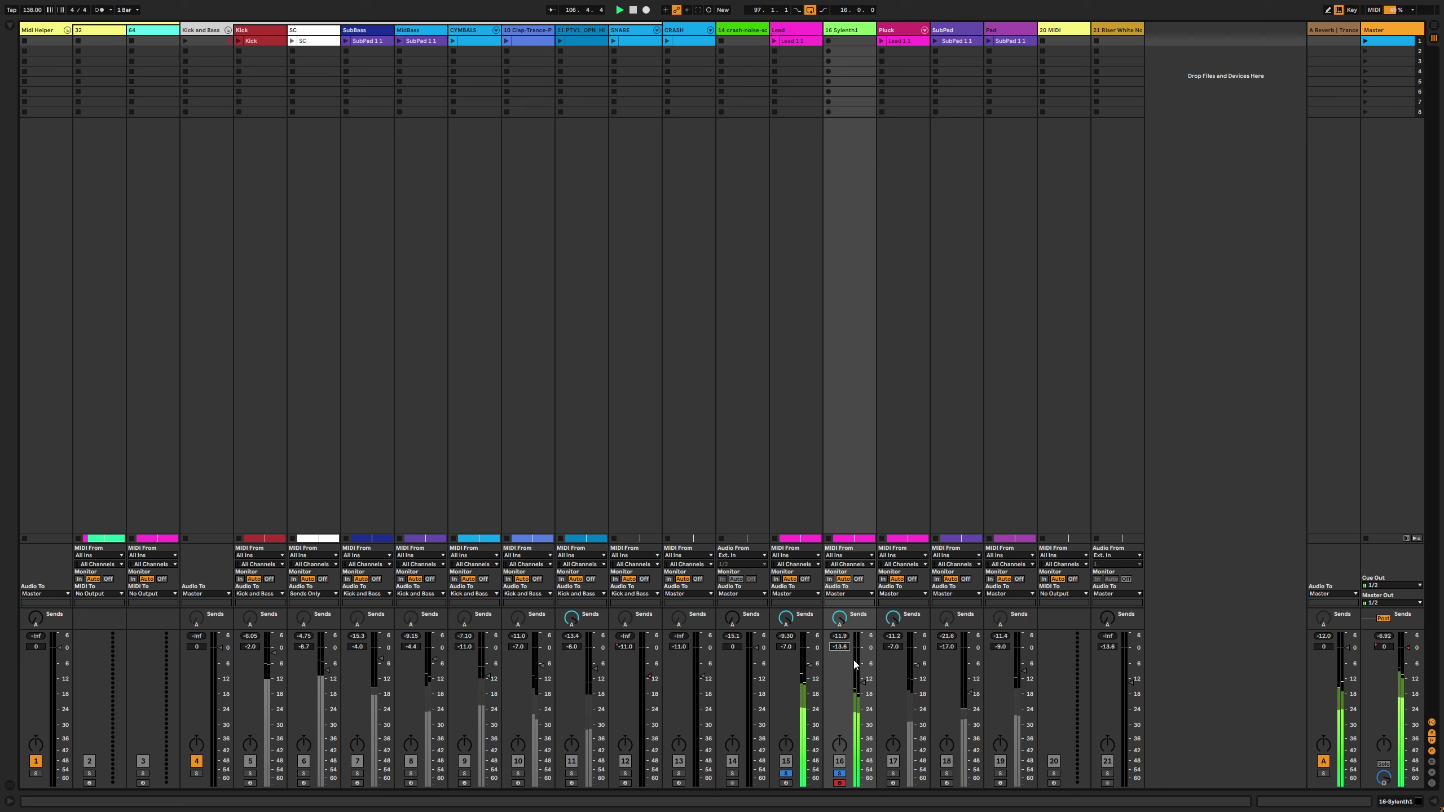
Raise the Sylenth1 track's volume in small steps to -12.9 dB while the loop plays
{"action": "type", "text": "-13.5"}
{"action": "key", "text": "Return"}
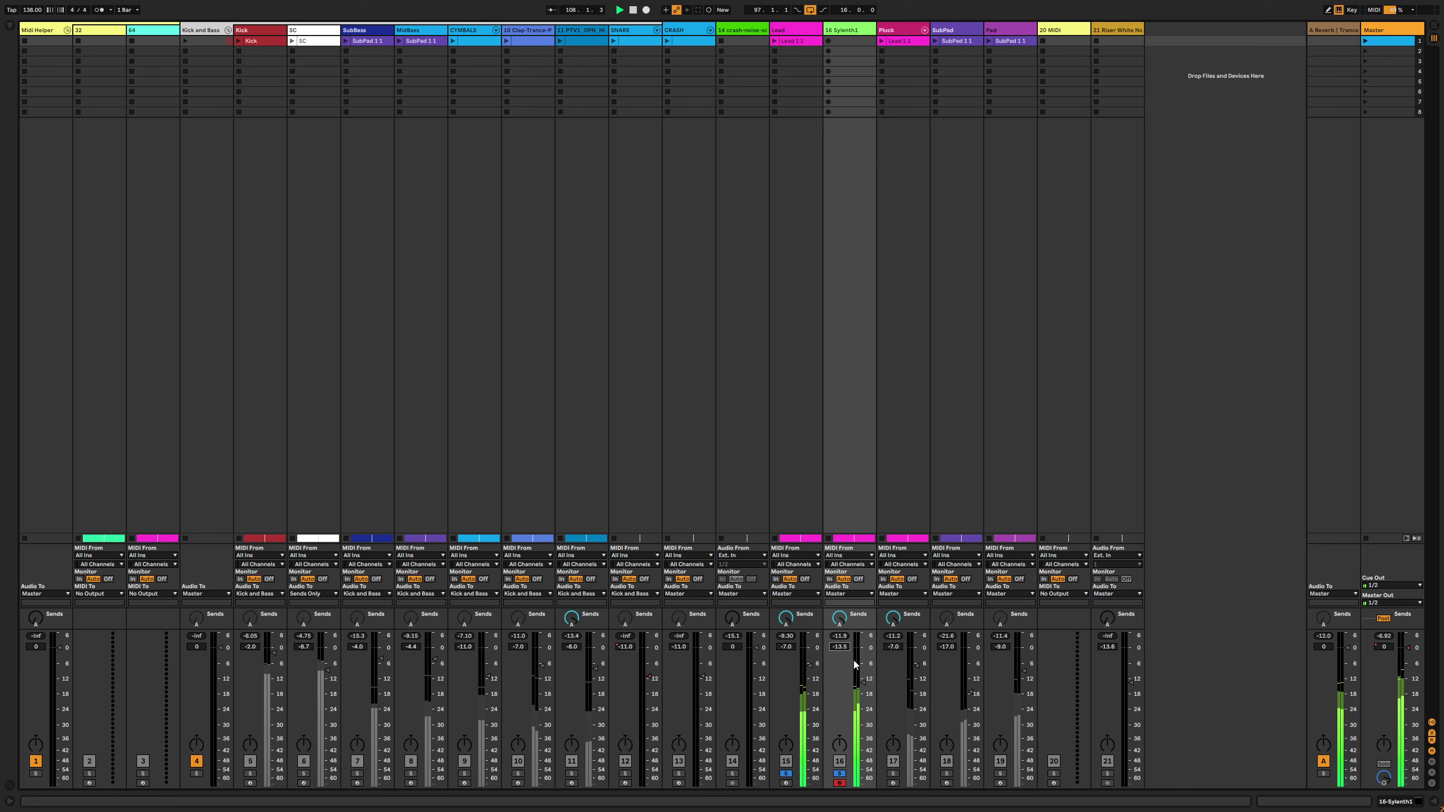
{"action": "type", "text": "-13.1"}
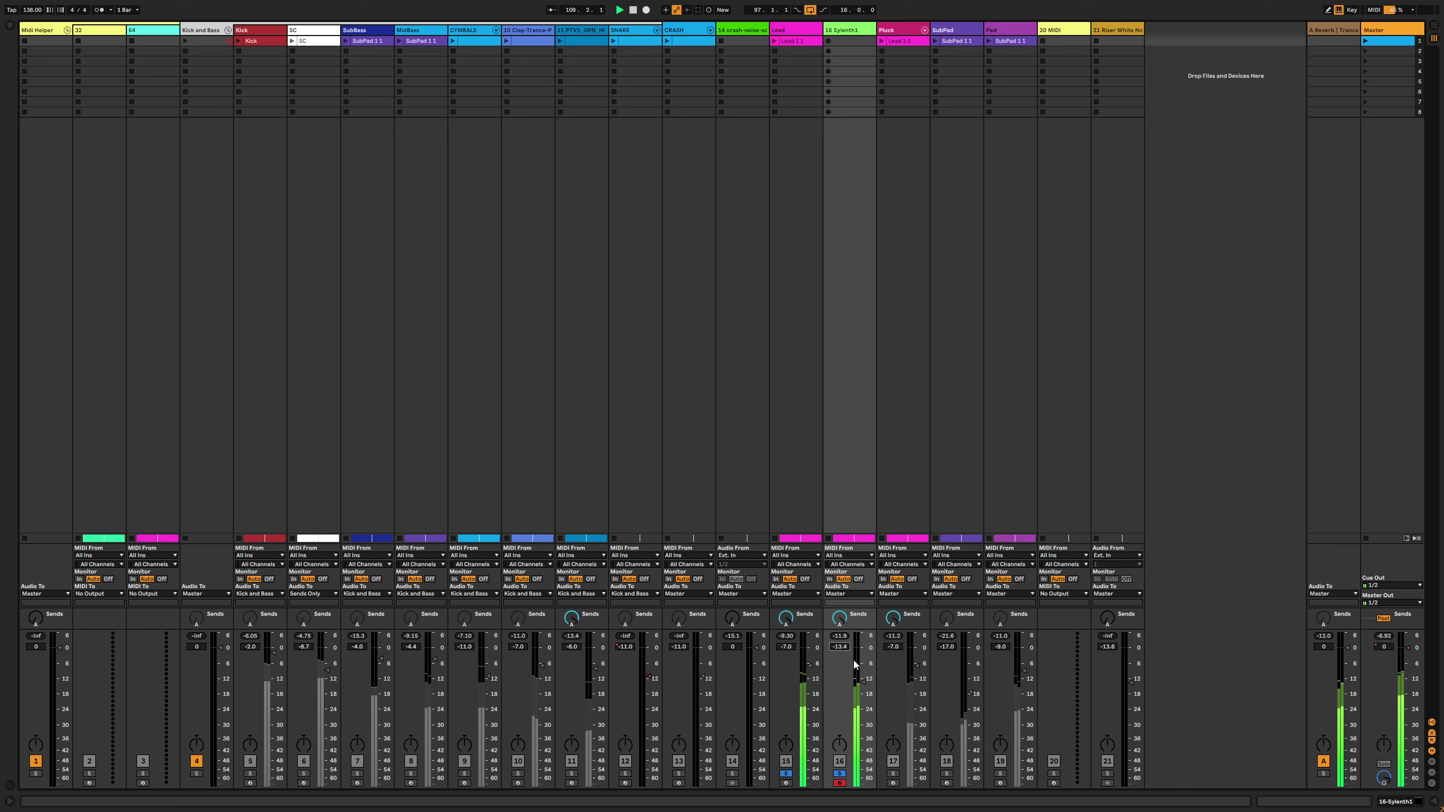
{"action": "key", "text": "Return"}
{"action": "key", "text": "Up"}
{"action": "key", "text": "Up"}
Compare the Lead with and without the Sylenth1 layer by toggling its solo, then return to Arrangement View
{"action": "left_click", "coordinate": [840, 774]}
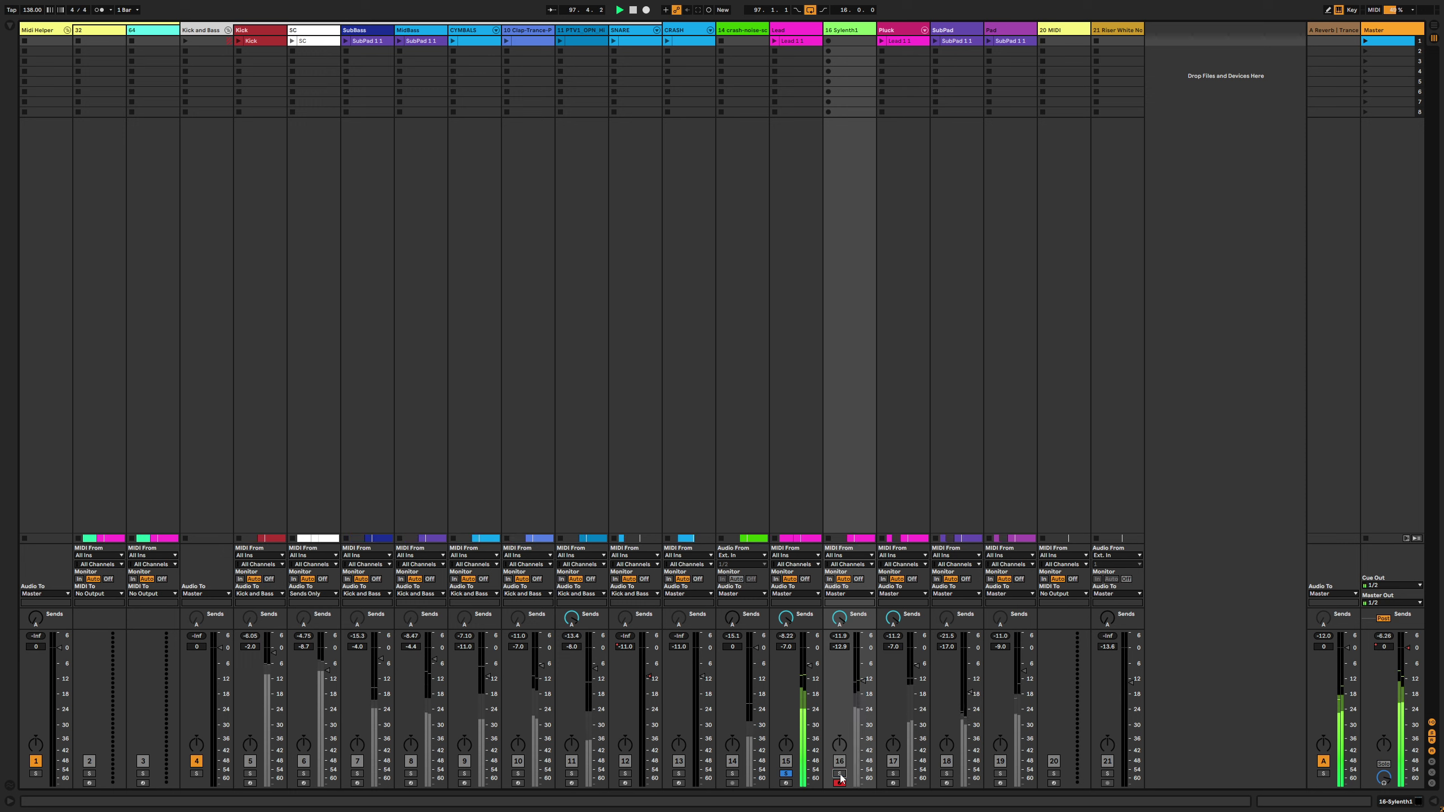
{"action": "left_click", "coordinate": [840, 774]}
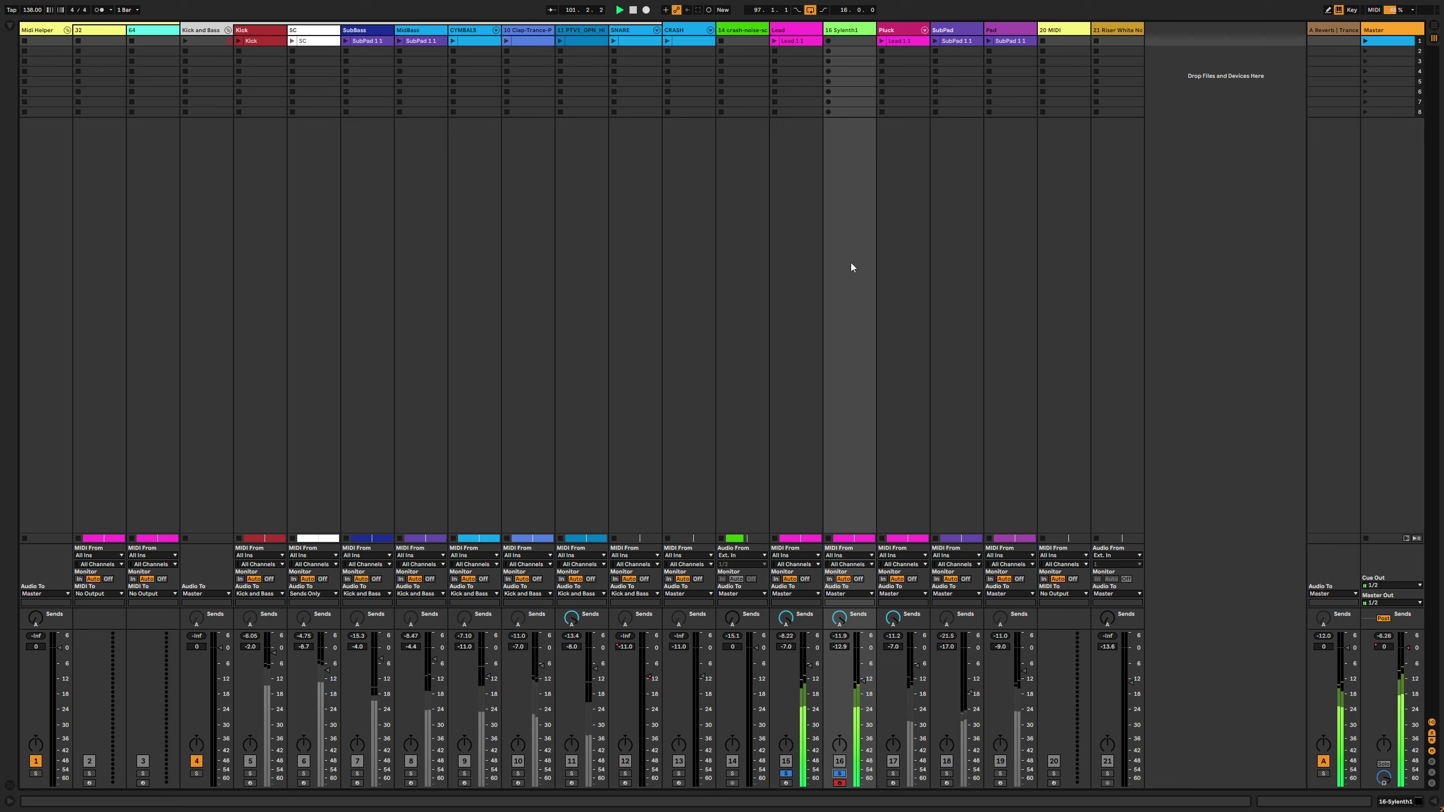
{"action": "key", "text": "Left"}
{"action": "key", "text": "Right"}
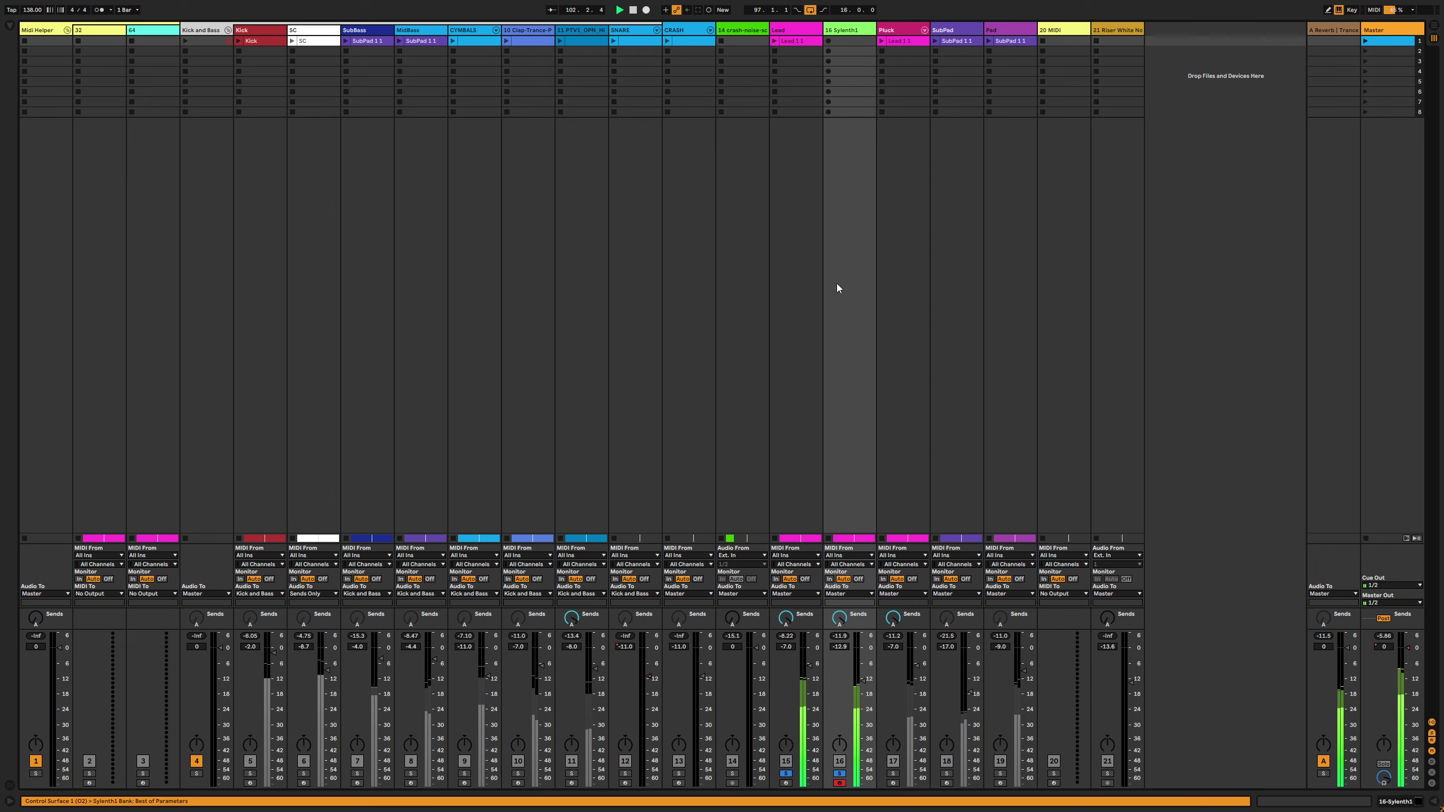
{"action": "key", "text": "Tab"}
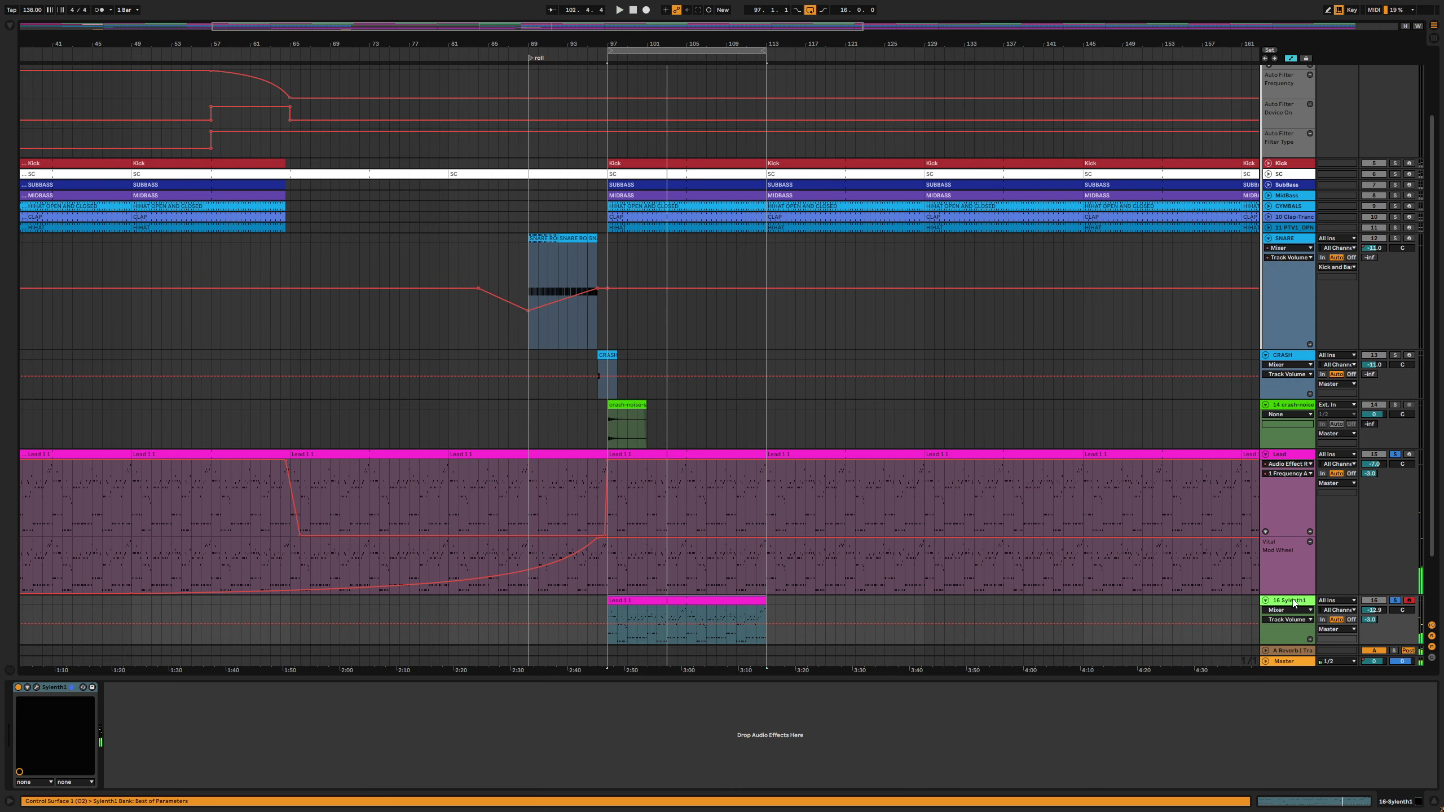
Search the audio effects for "util" and add a Utility device after Sylenth1
{"action": "left_click", "coordinate": [10, 25]}
{"action": "left_click", "coordinate": [66, 28]}
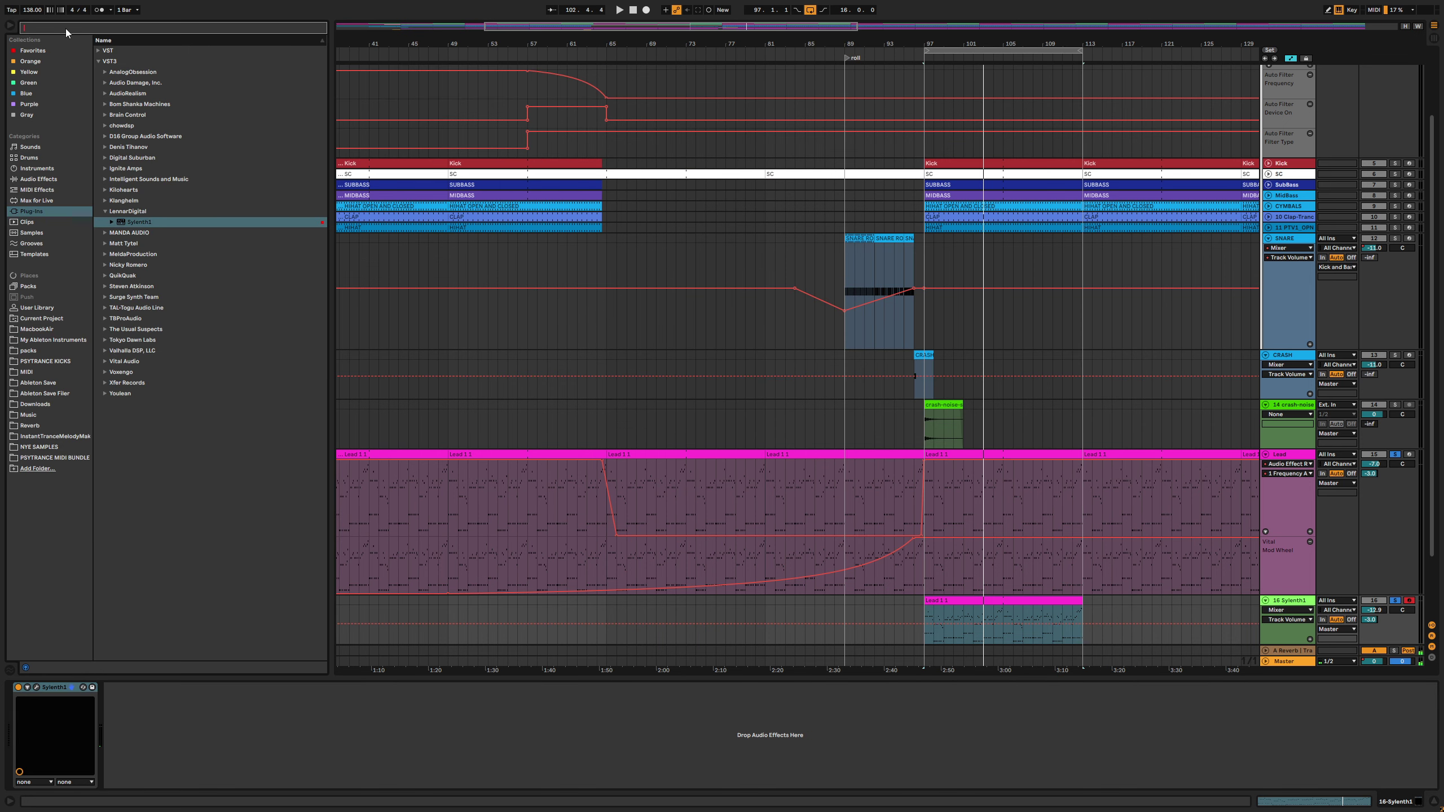
{"action": "type", "text": "util"}
{"action": "left_click", "coordinate": [63, 180]}
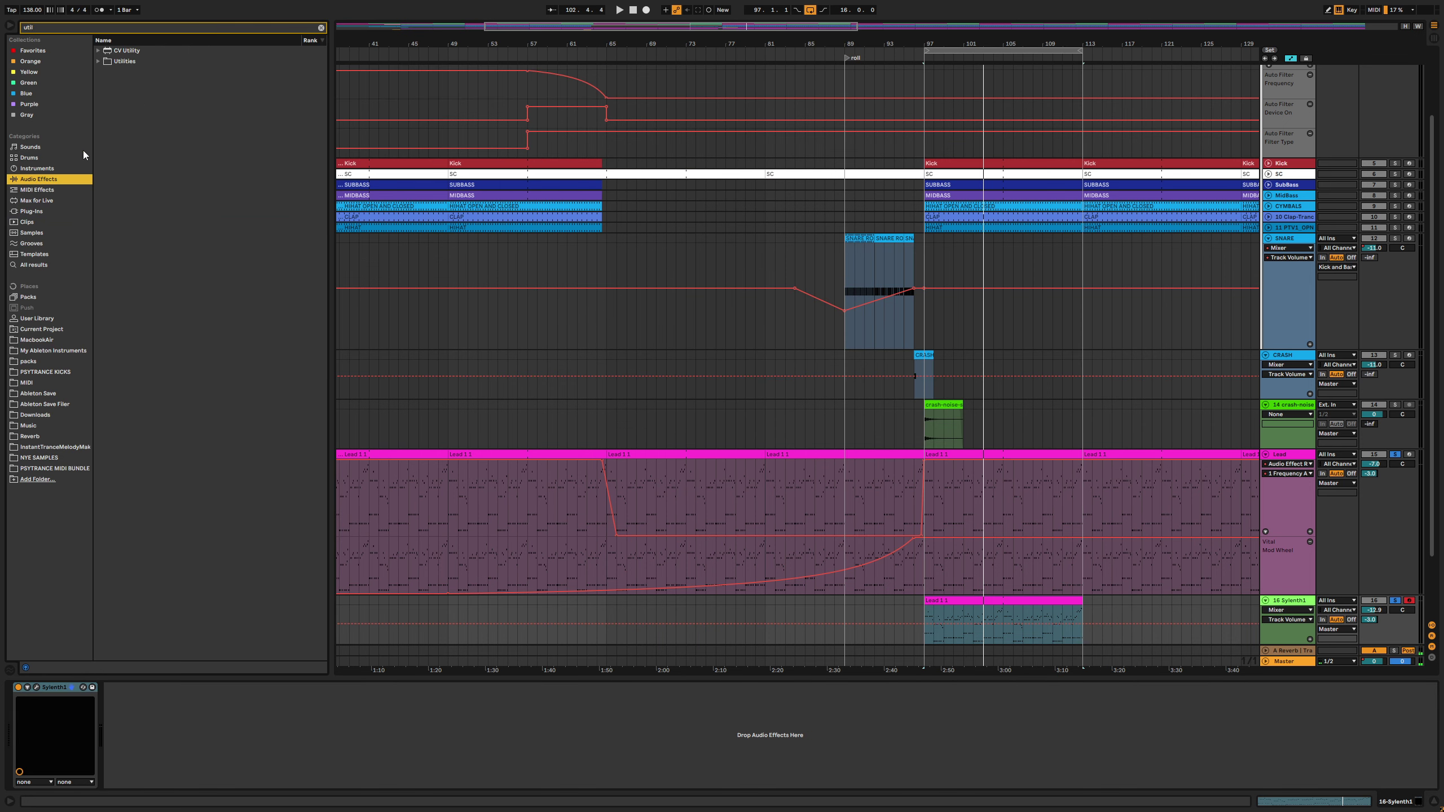
{"action": "left_click", "coordinate": [105, 63]}
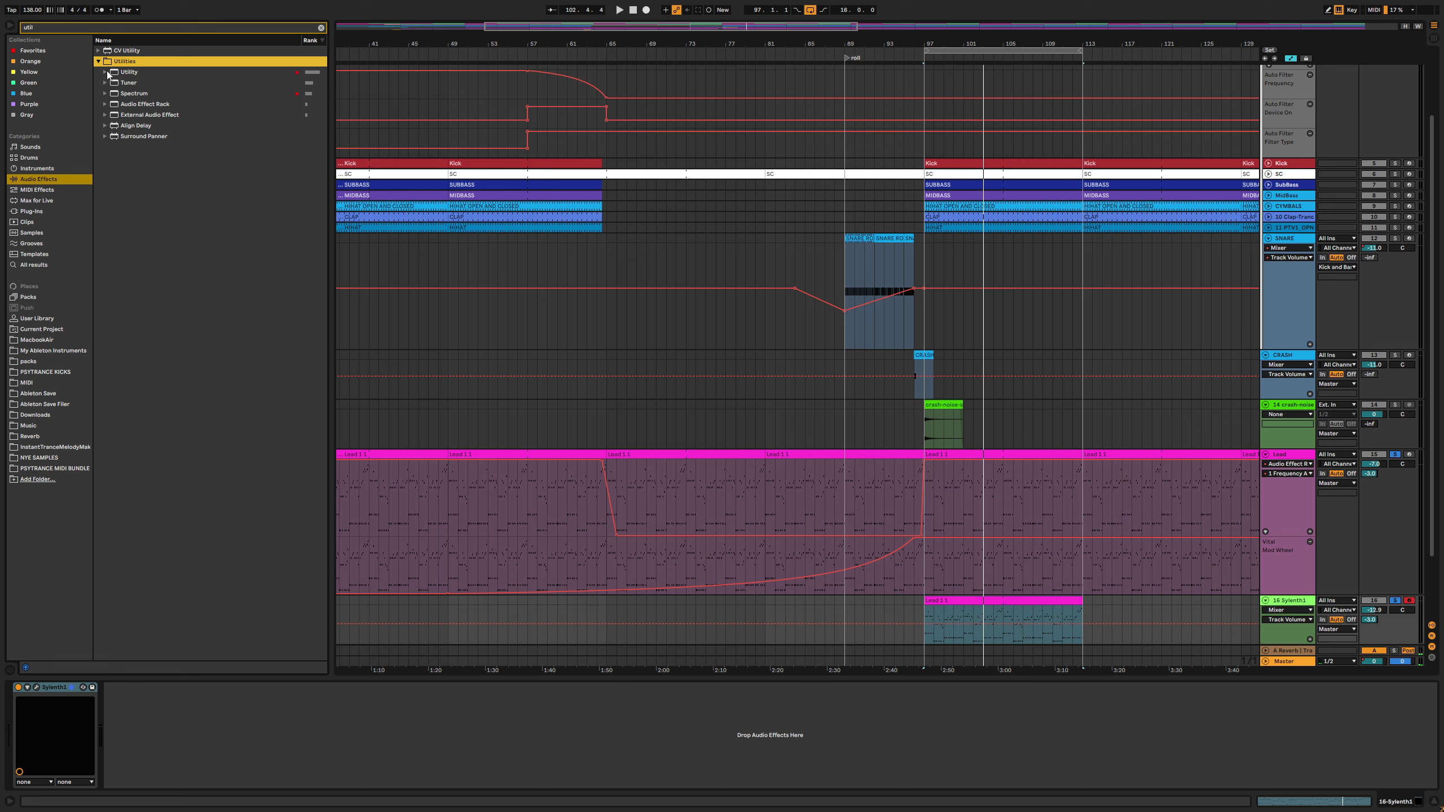
{"action": "left_click_drag", "start_coordinate": [108, 74], "coordinate": [756, 725]}
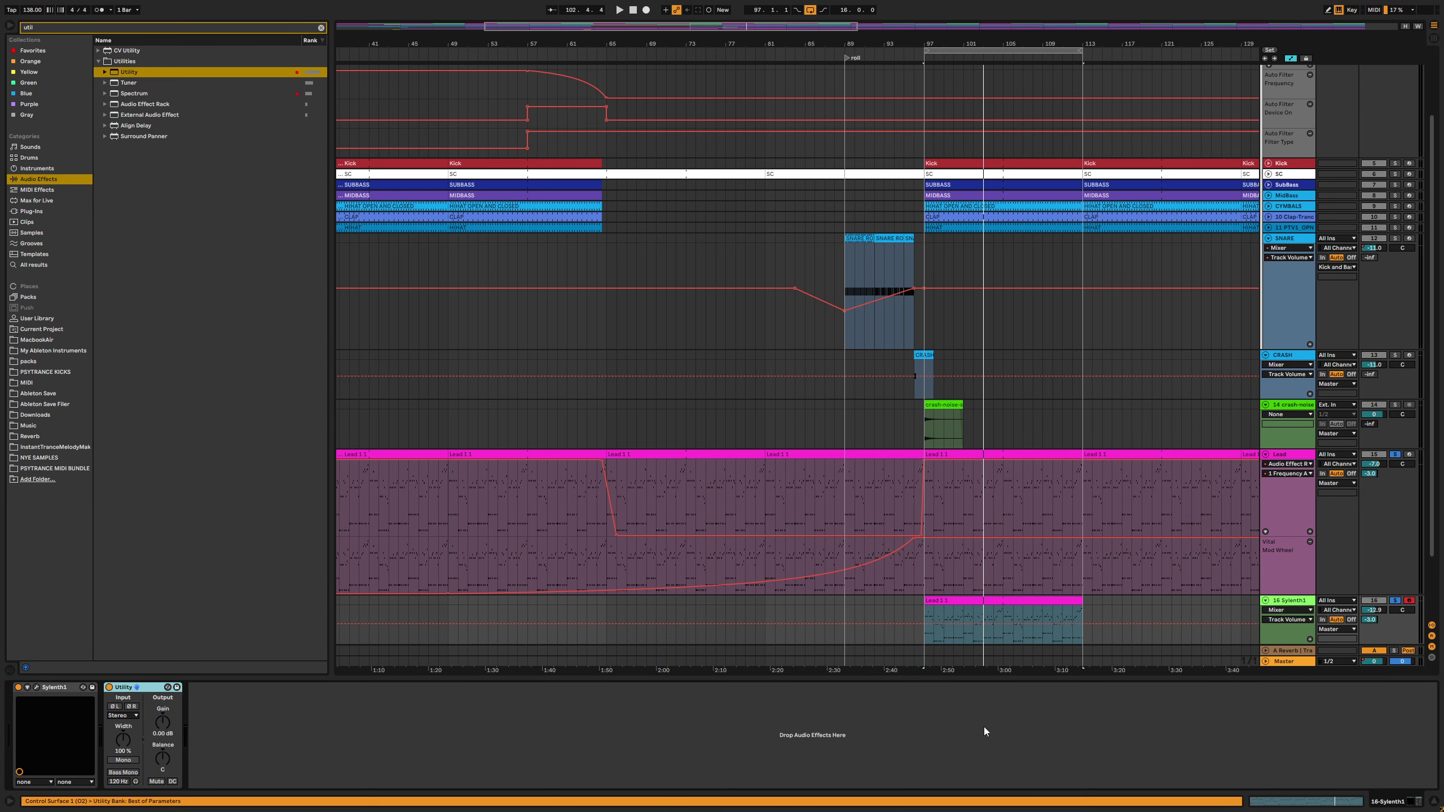
Invert the left and right phase in Utility and switch the device on and off during playback to compare
{"action": "key", "text": "space"}
{"action": "left_click", "coordinate": [120, 707]}
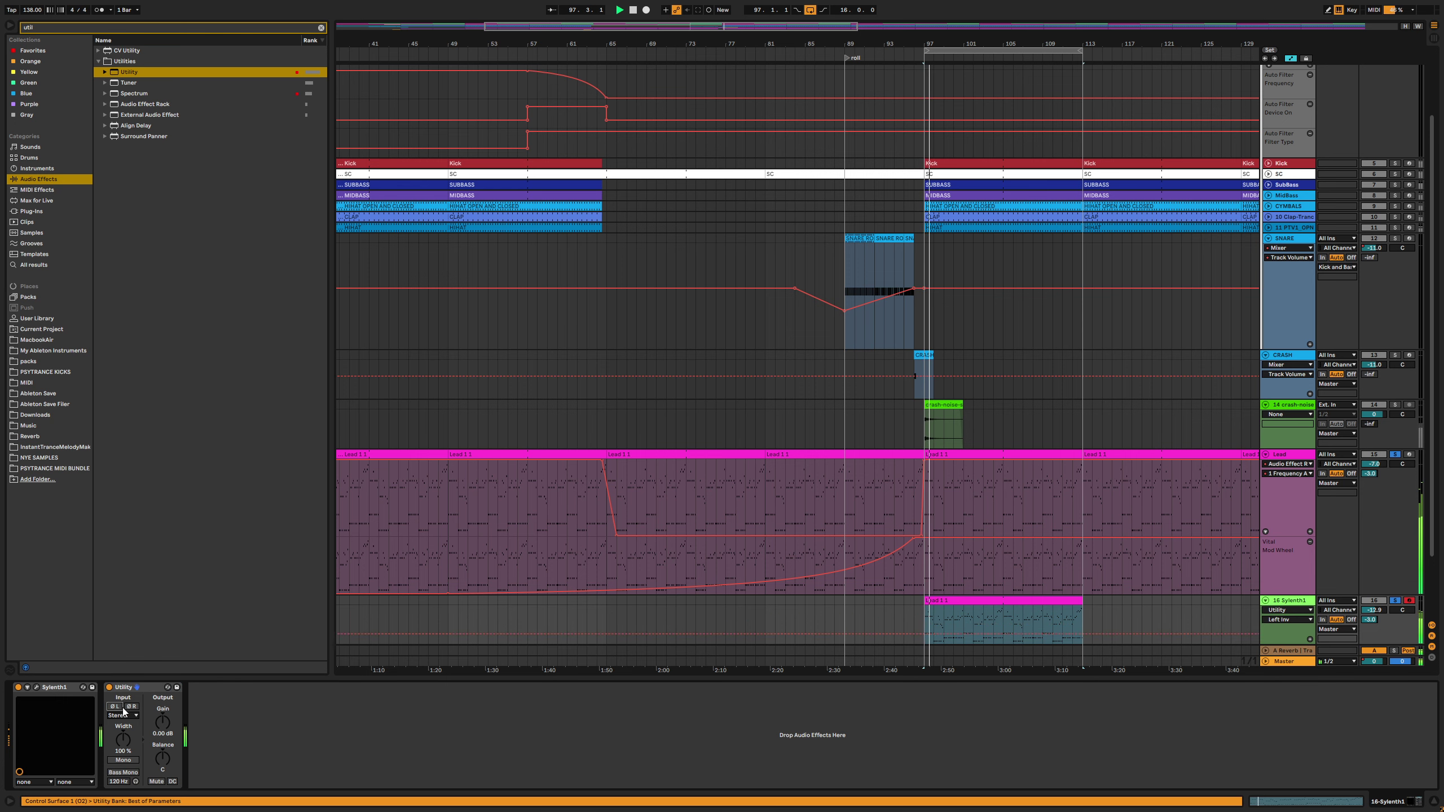
{"action": "left_click", "coordinate": [110, 688]}
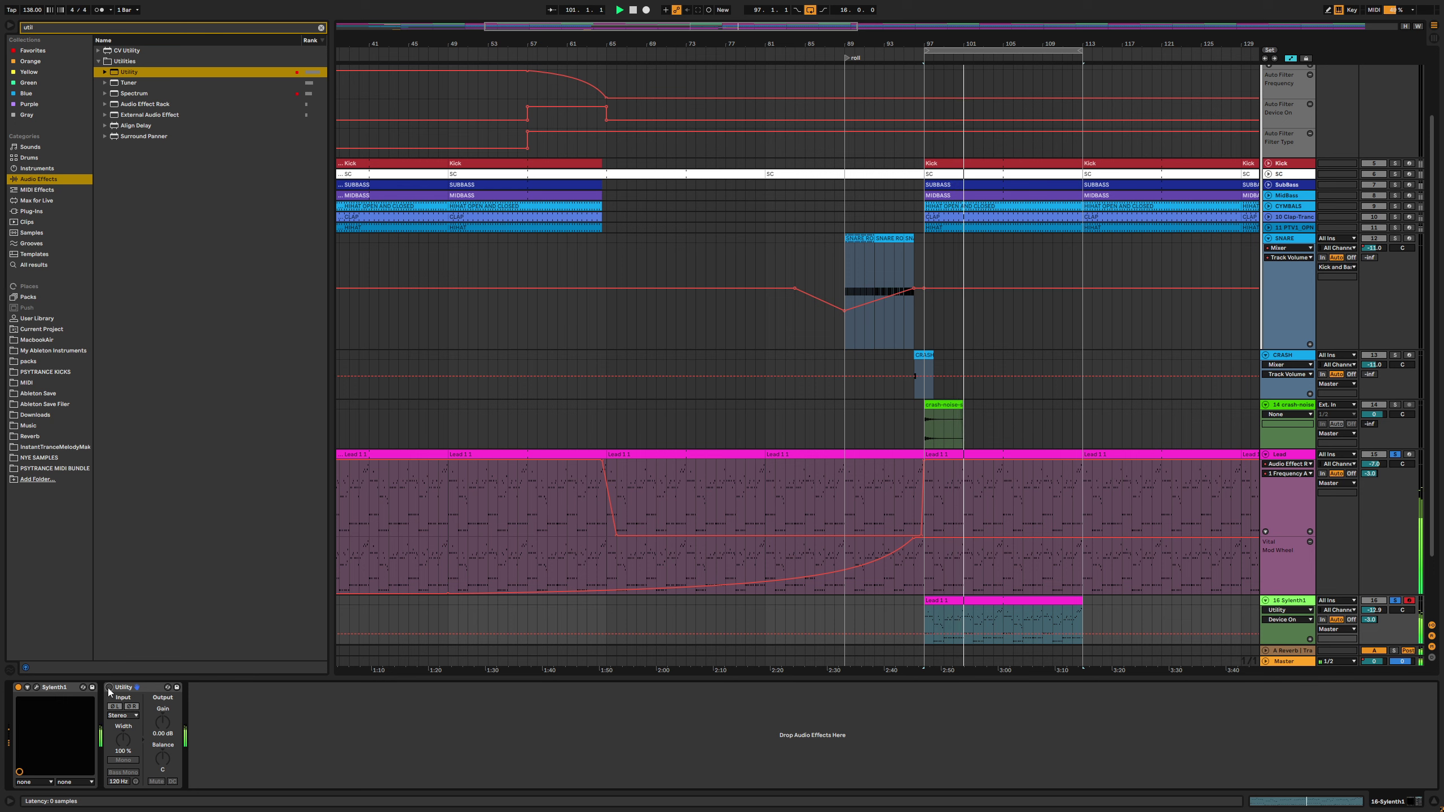
{"action": "left_click", "coordinate": [110, 689]}
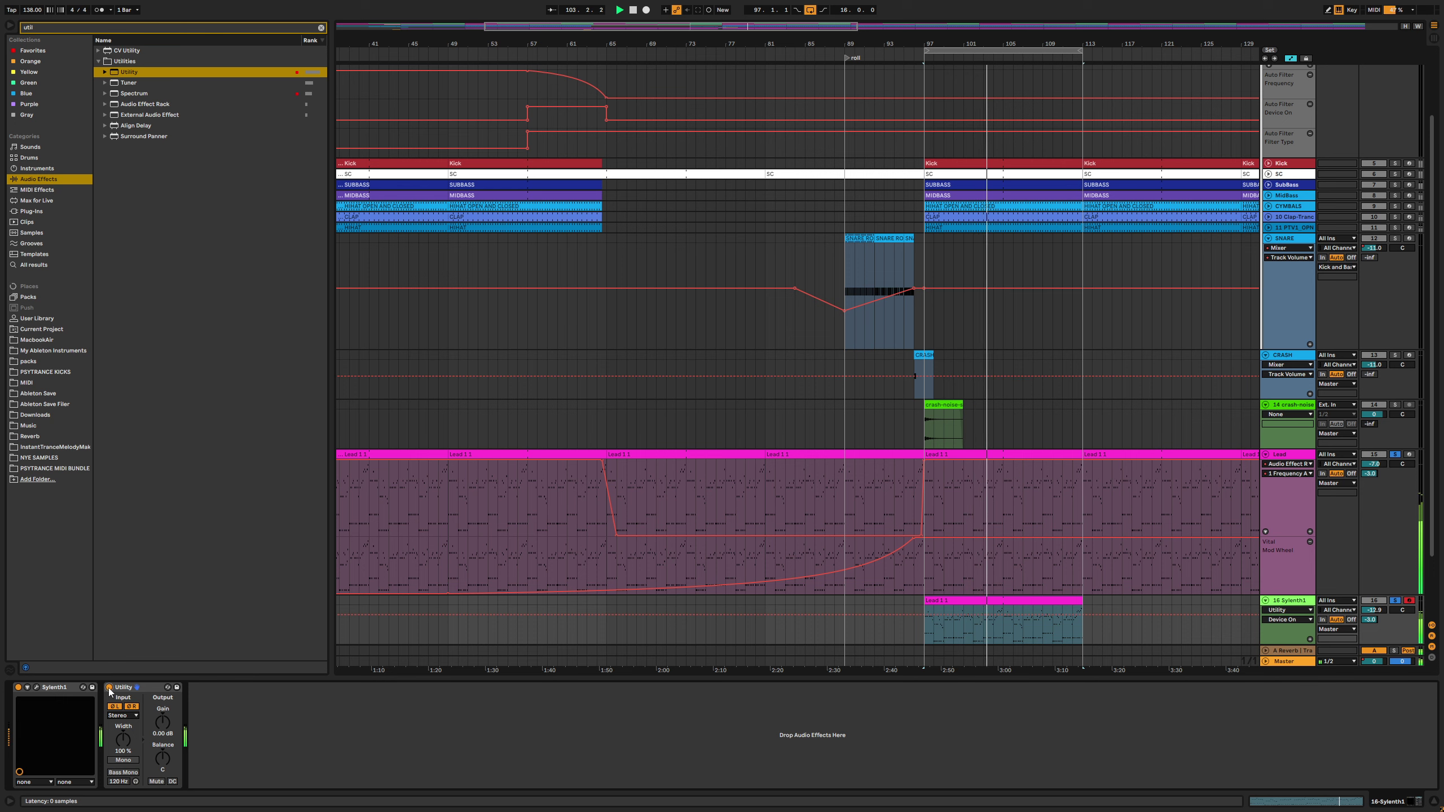
{"action": "left_click", "coordinate": [110, 687]}
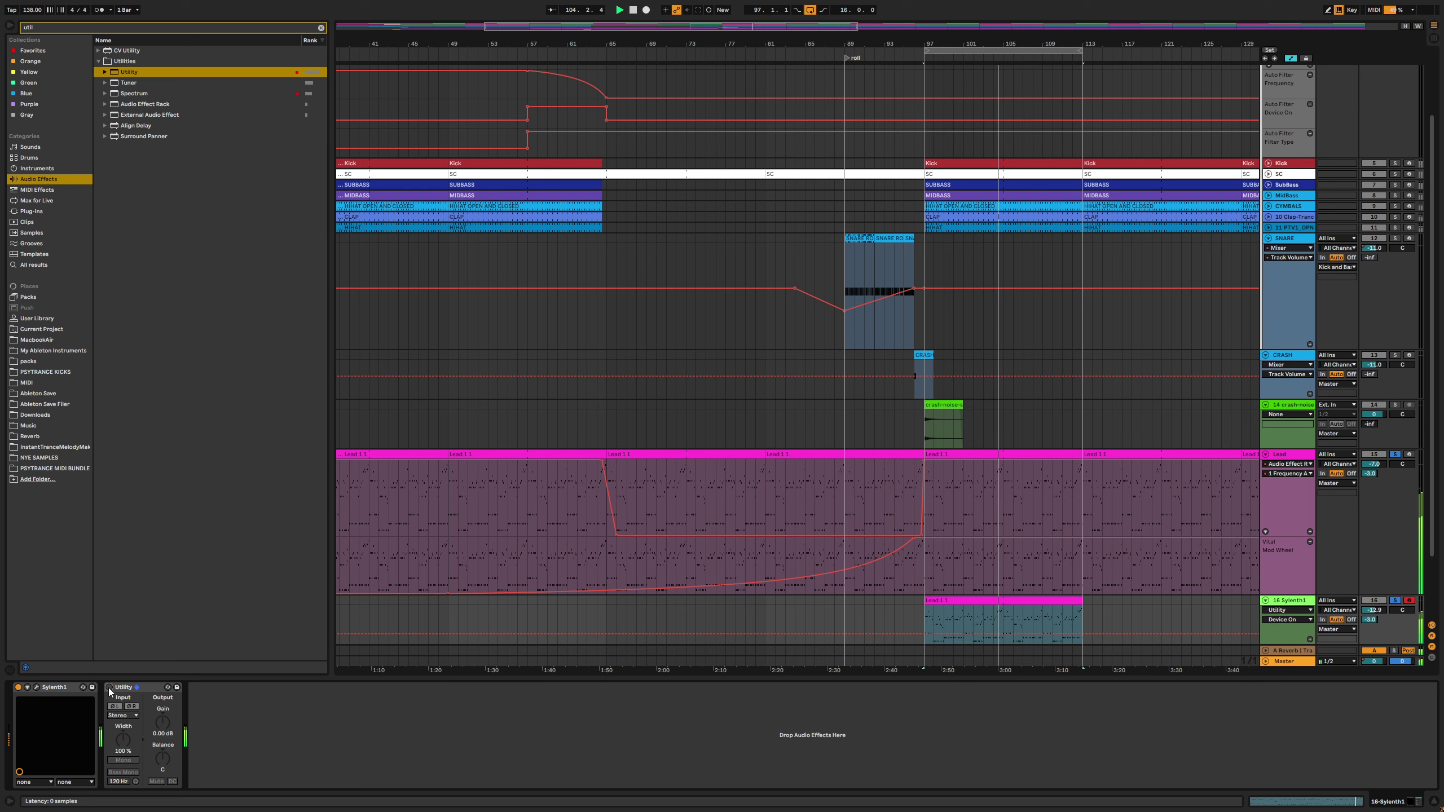
{"action": "left_click", "coordinate": [110, 688]}
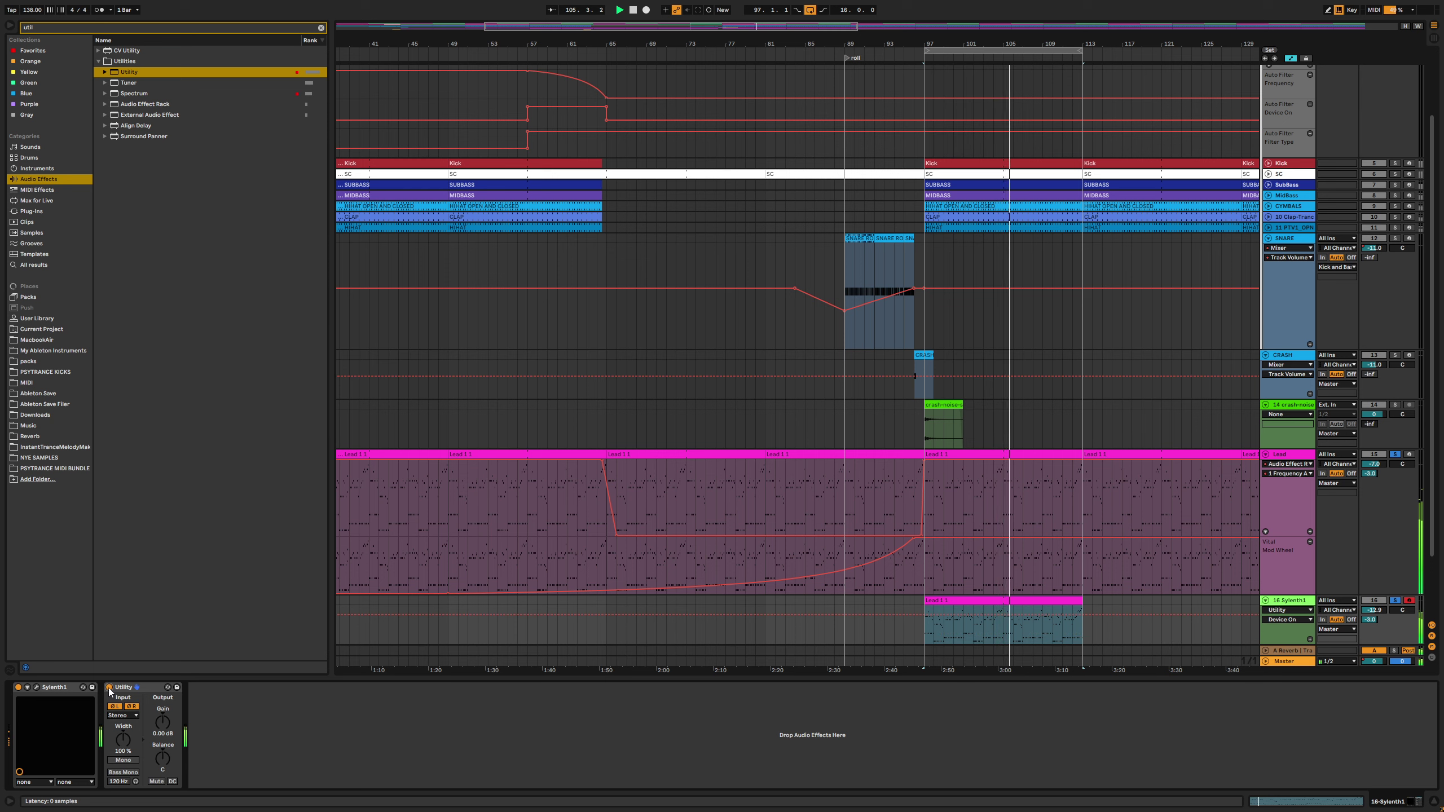
{"action": "left_click", "coordinate": [110, 688]}
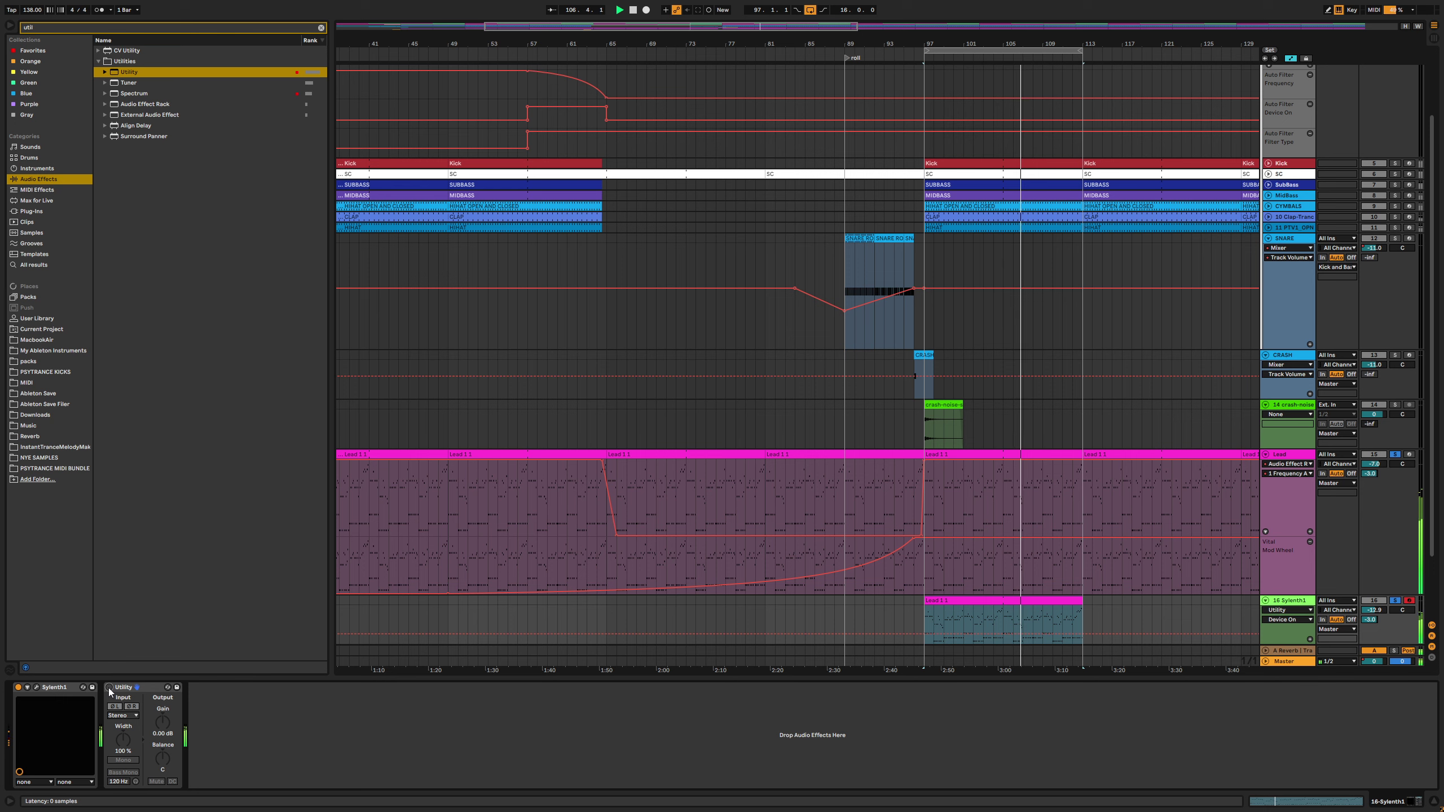
{"action": "key", "text": "space"}
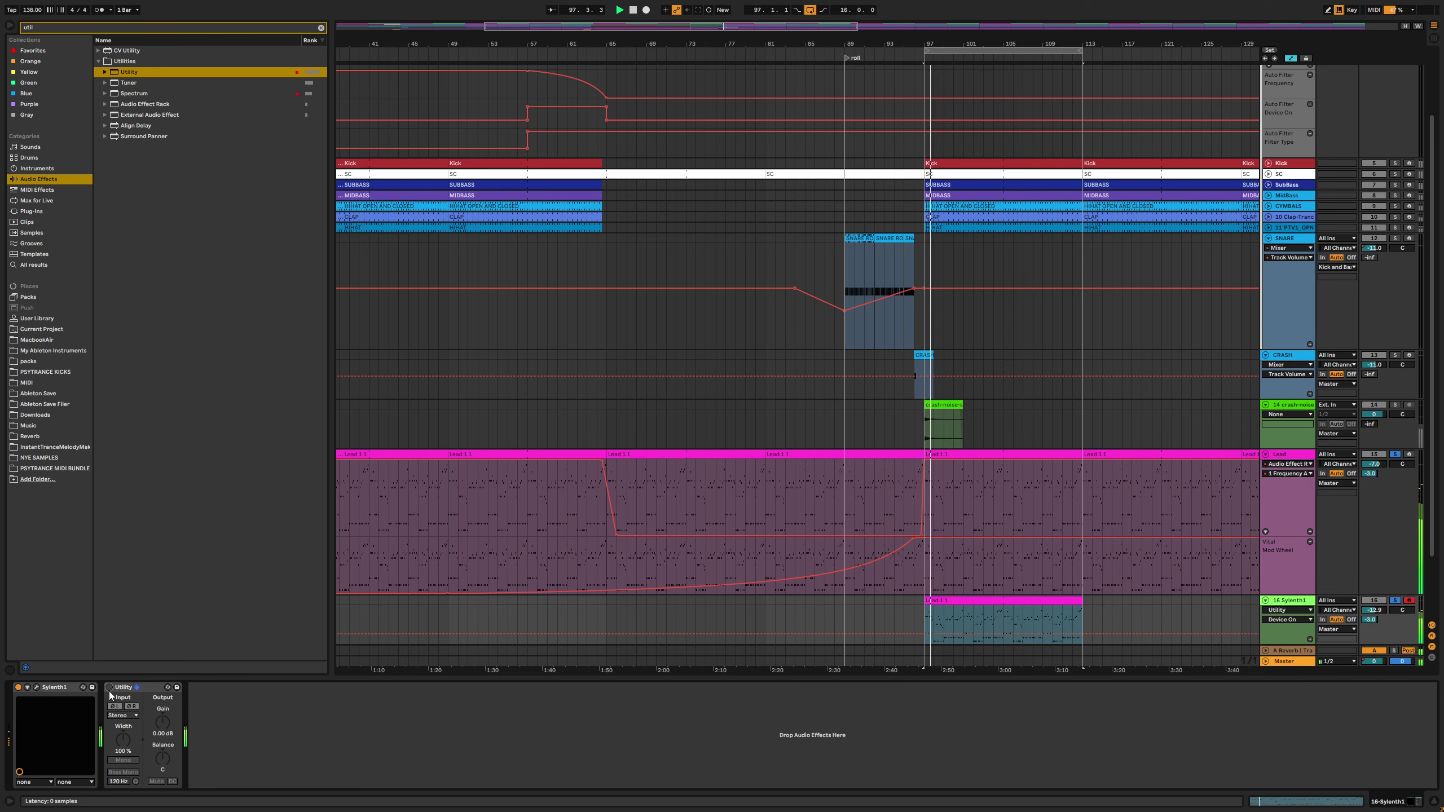
Delete the Utility device from the Sylenth1 track, clear the browser search and hide the browser
{"action": "left_click", "coordinate": [136, 690]}
{"action": "key", "text": "Delete"}
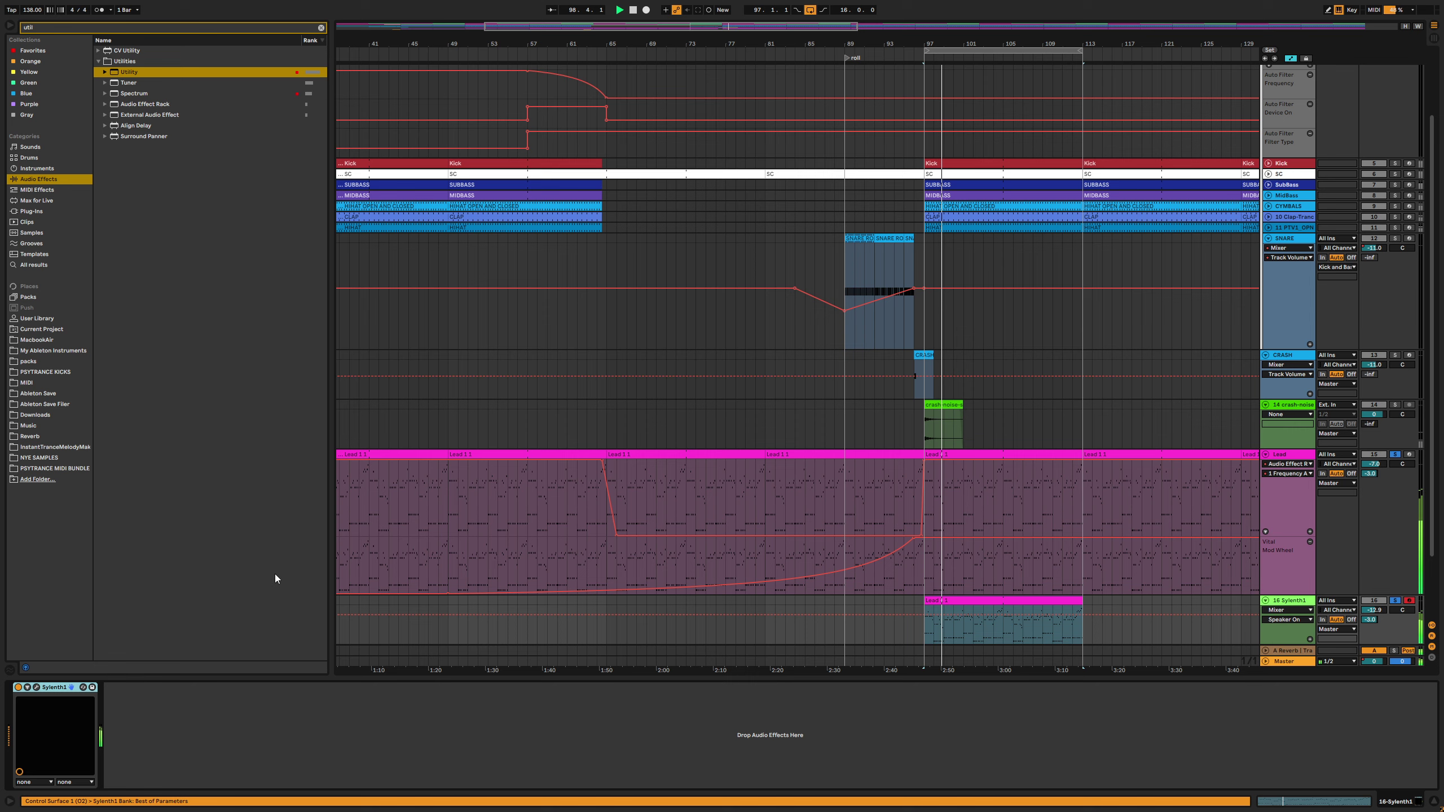
{"action": "left_click", "coordinate": [321, 27]}
{"action": "key", "text": "ctrl+alt+b"}
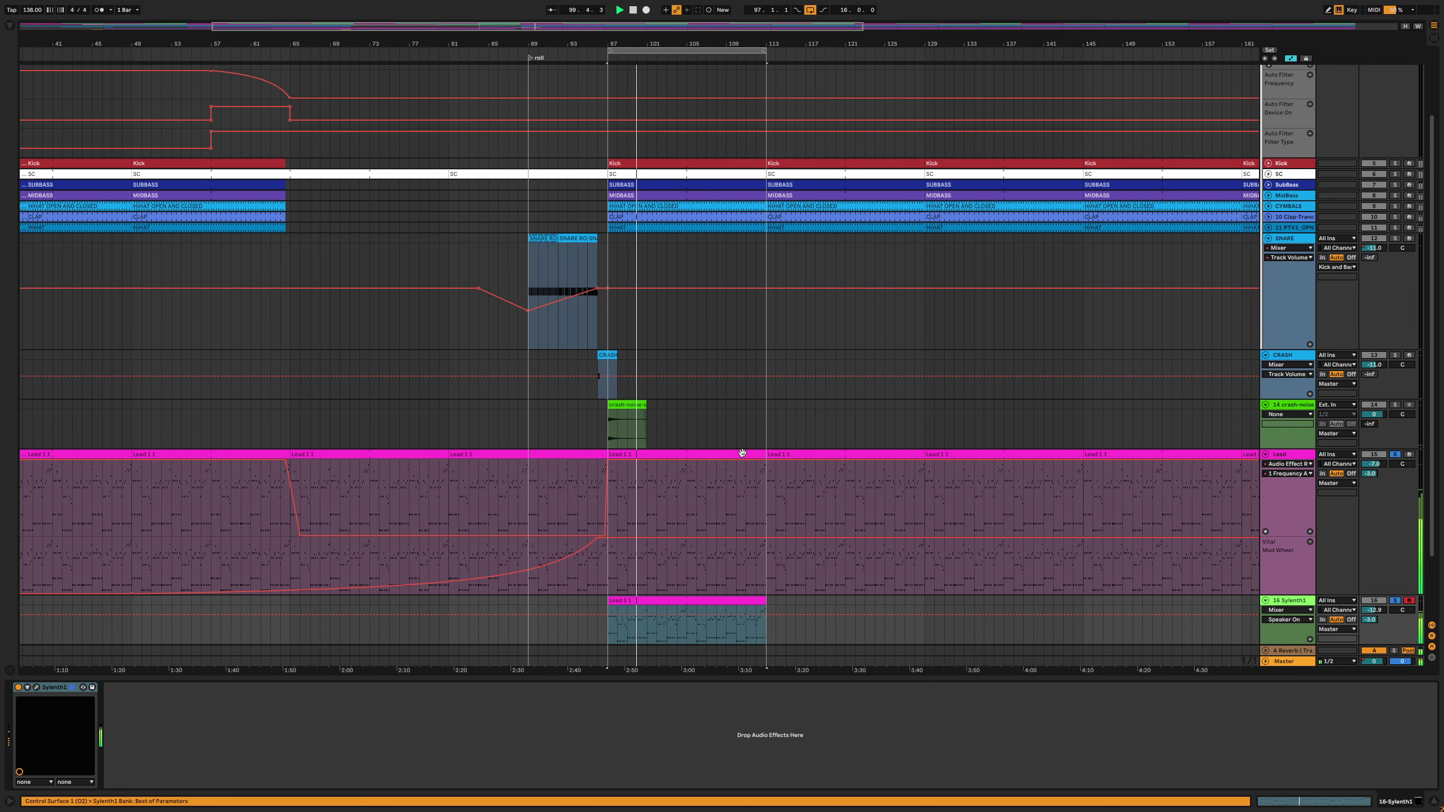
Switch off the Sylenth1 track's solo to hear the Lead alone in the bar 97 loop
{"action": "left_click_drag", "start_coordinate": [698, 42], "coordinate": [714, 301]}
{"action": "scroll", "coordinate": [714, 304], "scroll_direction": "down", "scroll_amount": 3}
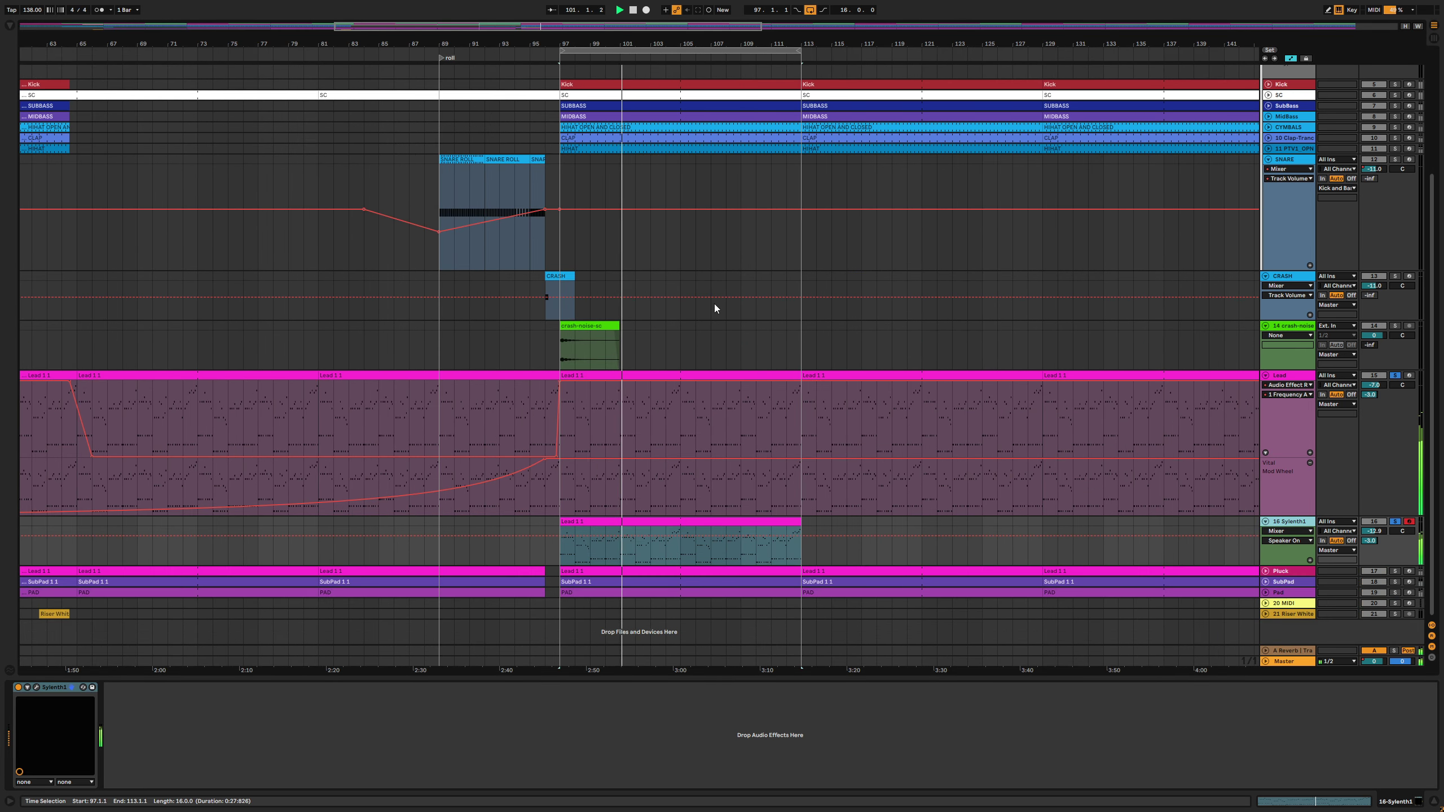
{"action": "left_click", "coordinate": [1394, 521]}
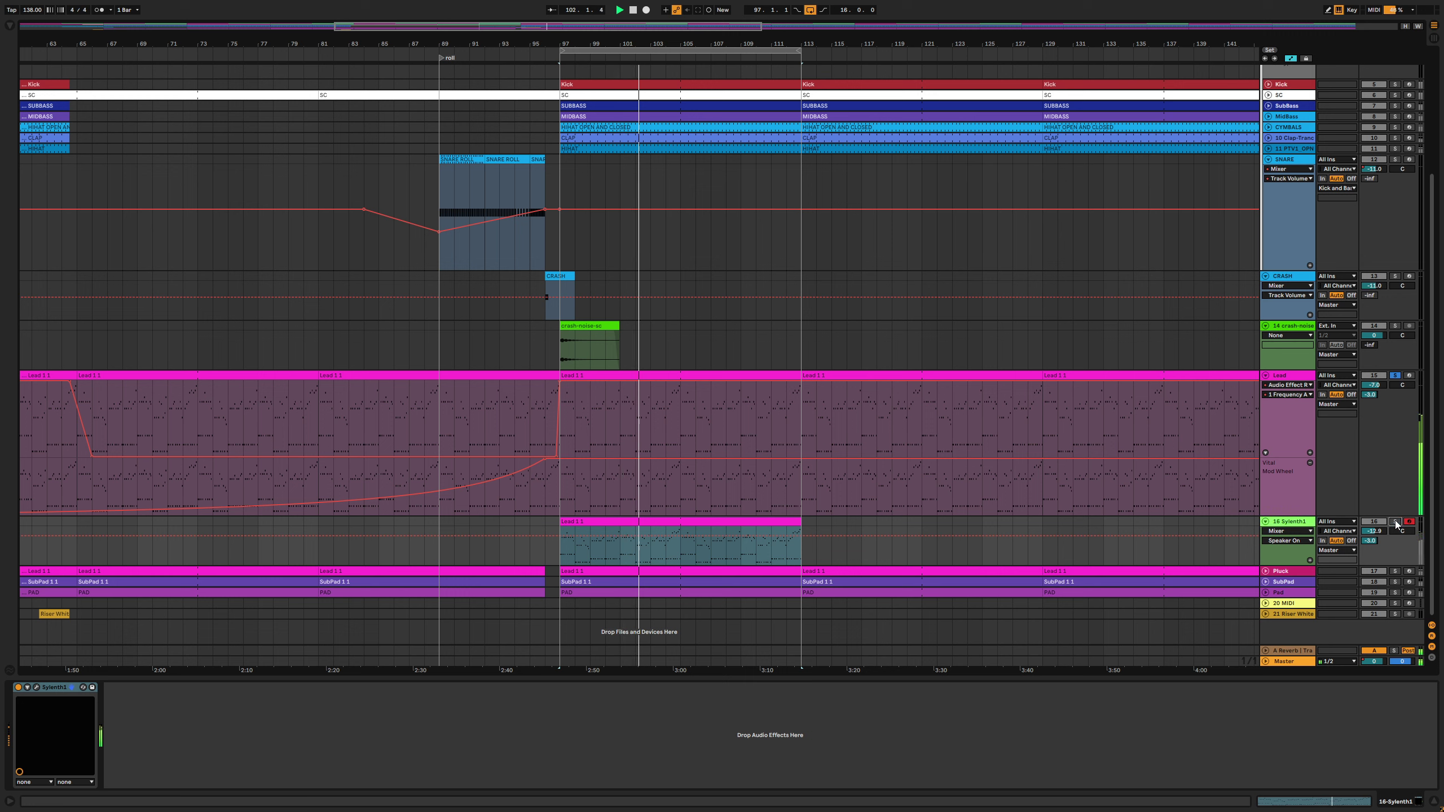
Solo the Sylenth1 track alongside the Lead again and stop the playback
{"action": "left_click", "coordinate": [1394, 522]}
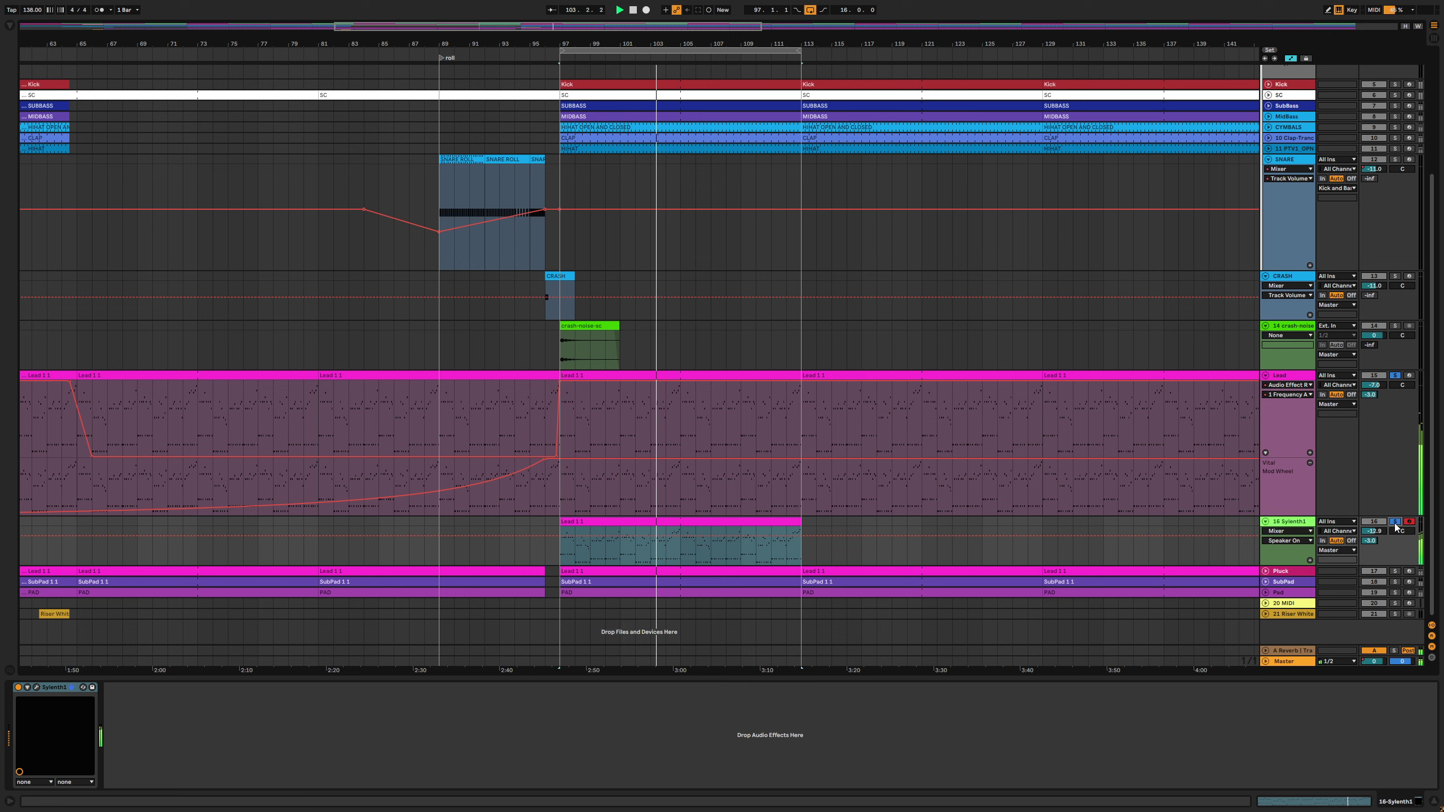
{"action": "key", "text": "space"}
{"action": "key", "text": "w"}
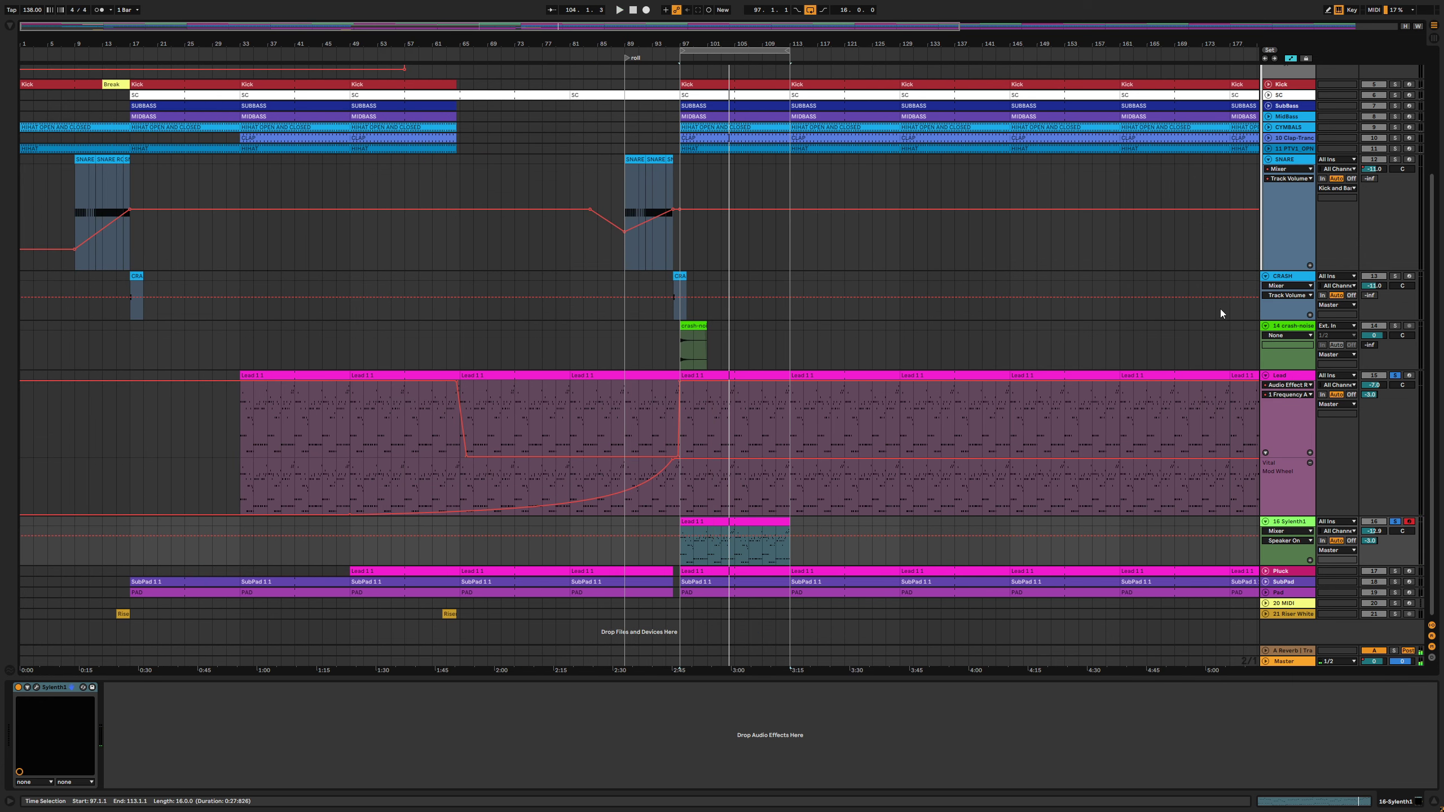
Open Vital on the Lead track and play the arrangement from bar 143 and from bar 33 to compare its filter movement
{"action": "left_click", "coordinate": [1294, 382]}
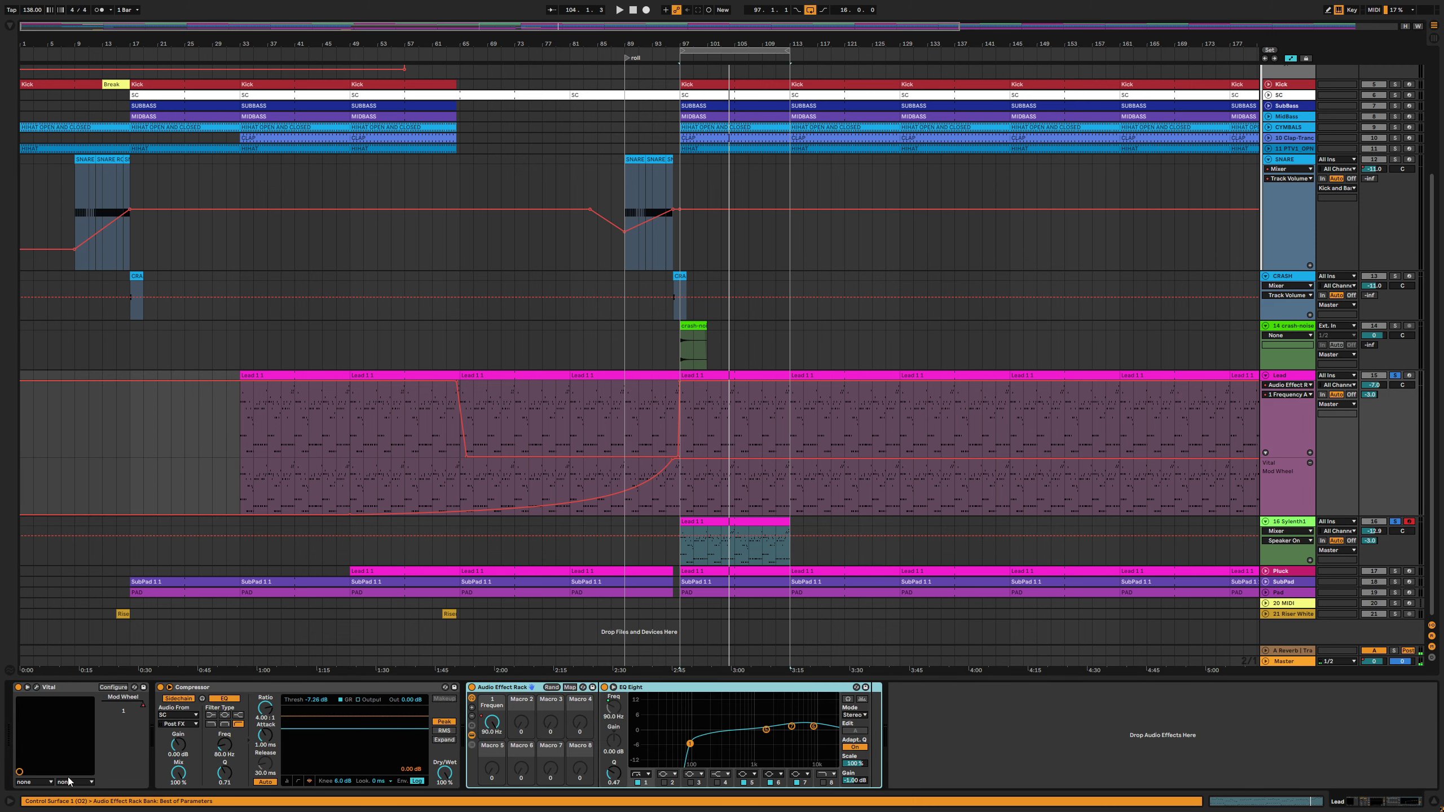
{"action": "left_click", "coordinate": [37, 687]}
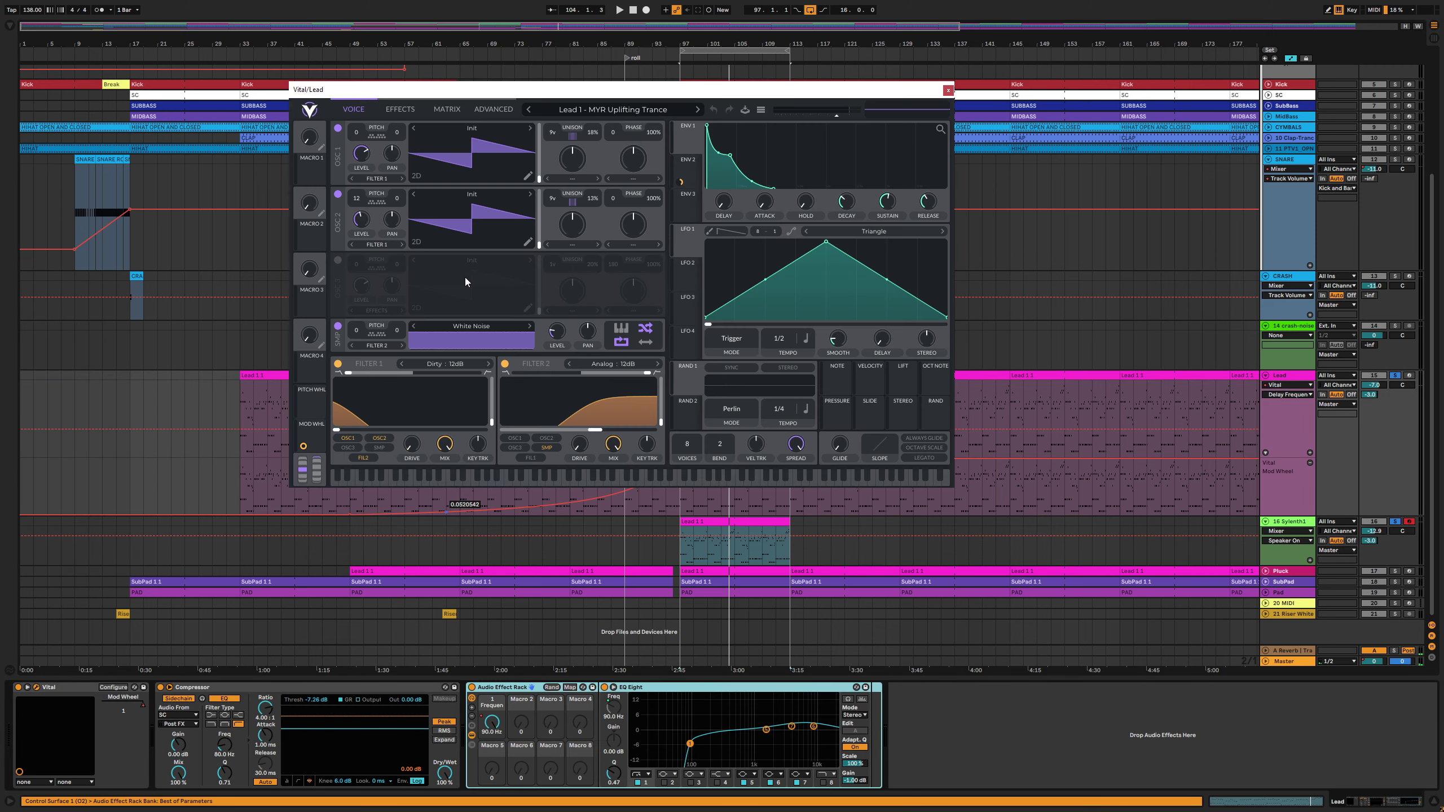
{"action": "left_click", "coordinate": [830, 554]}
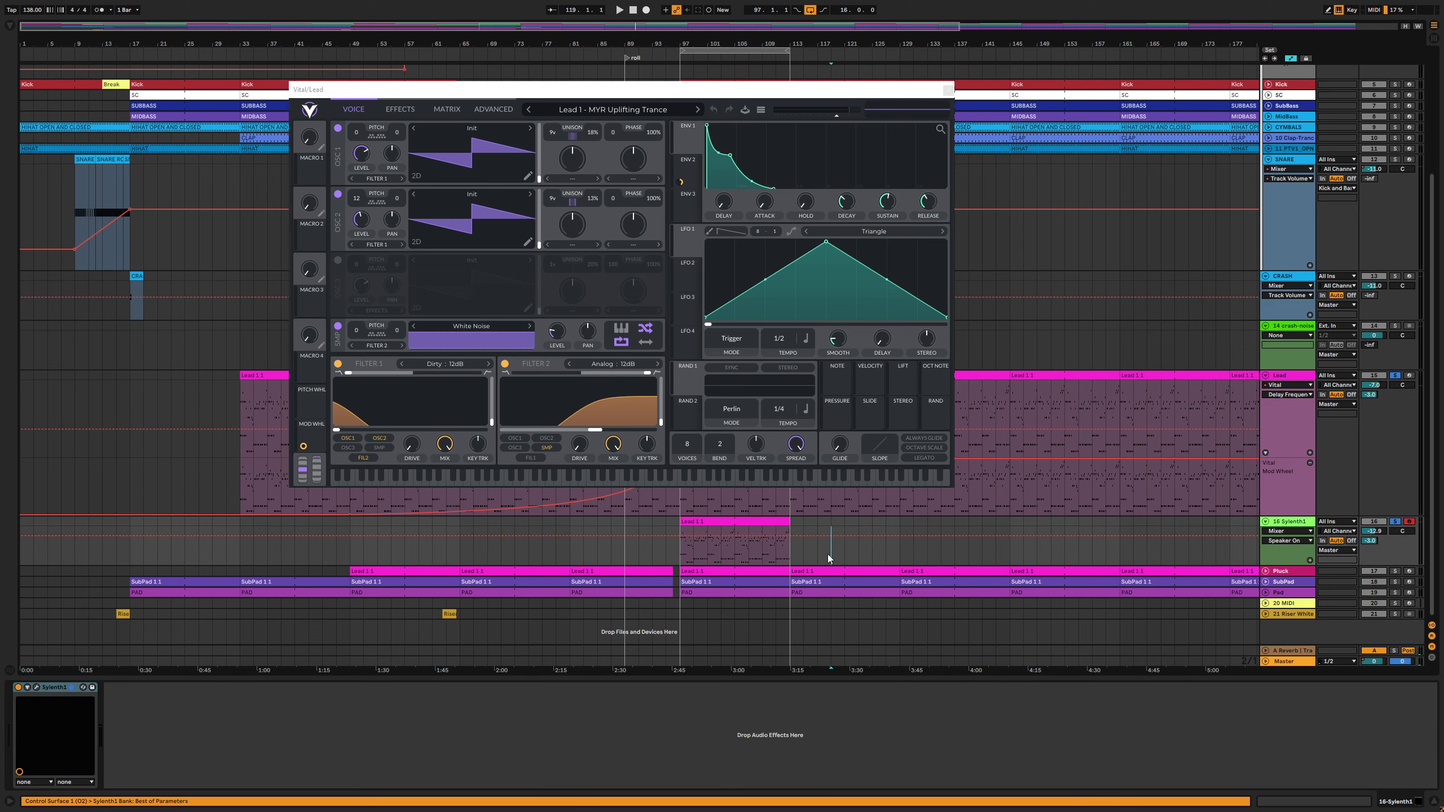
{"action": "left_click", "coordinate": [995, 421]}
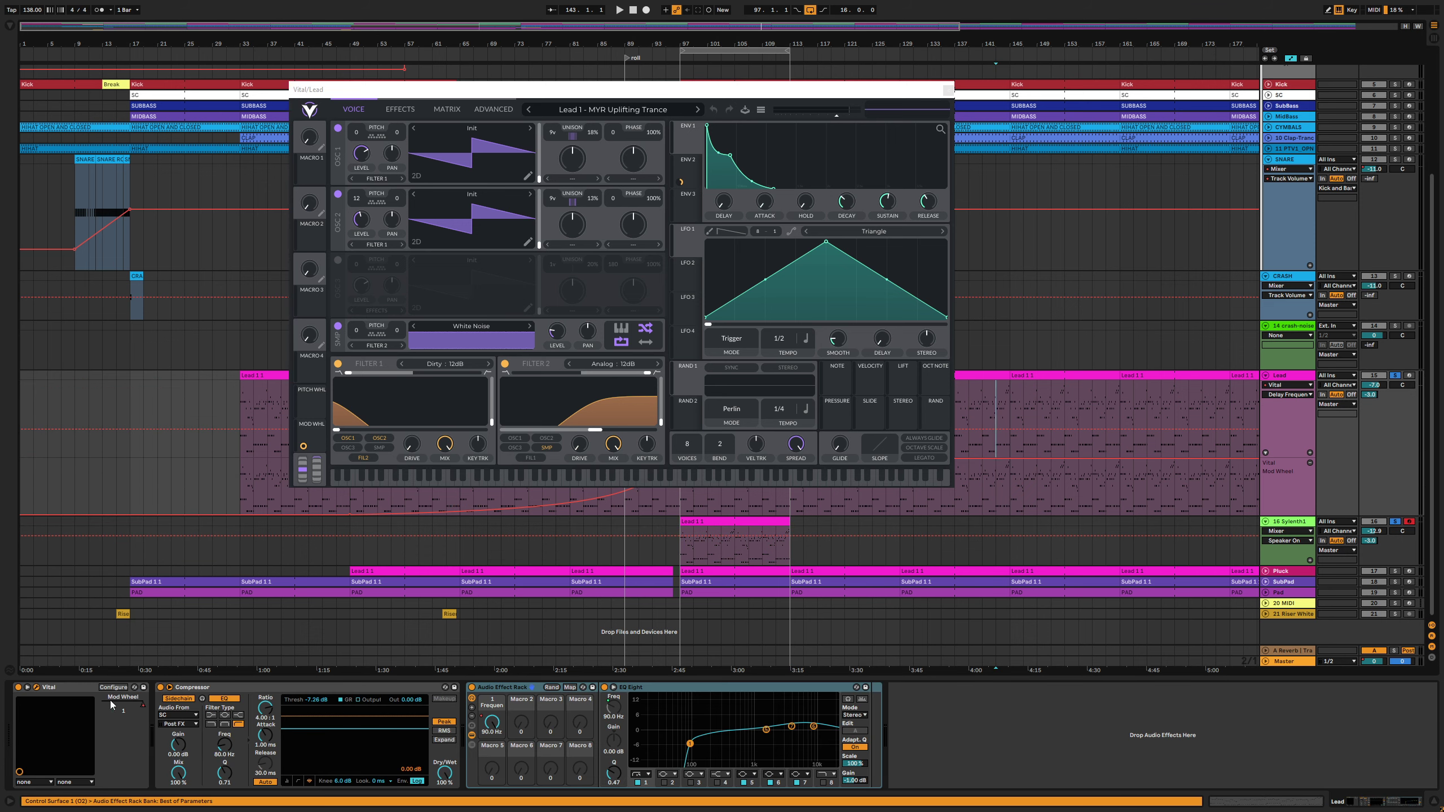
{"action": "key", "text": "space"}
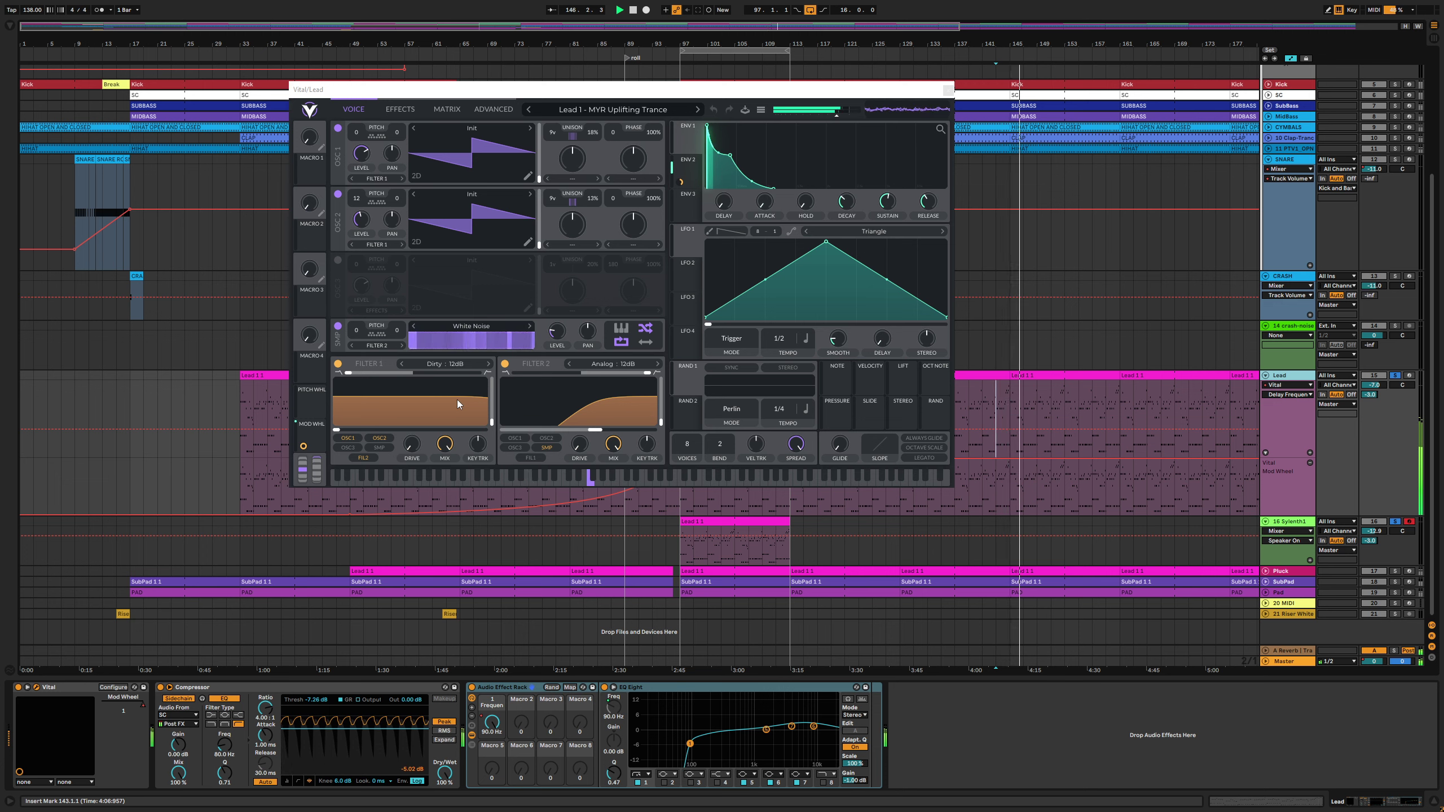
{"action": "left_click", "coordinate": [239, 475]}
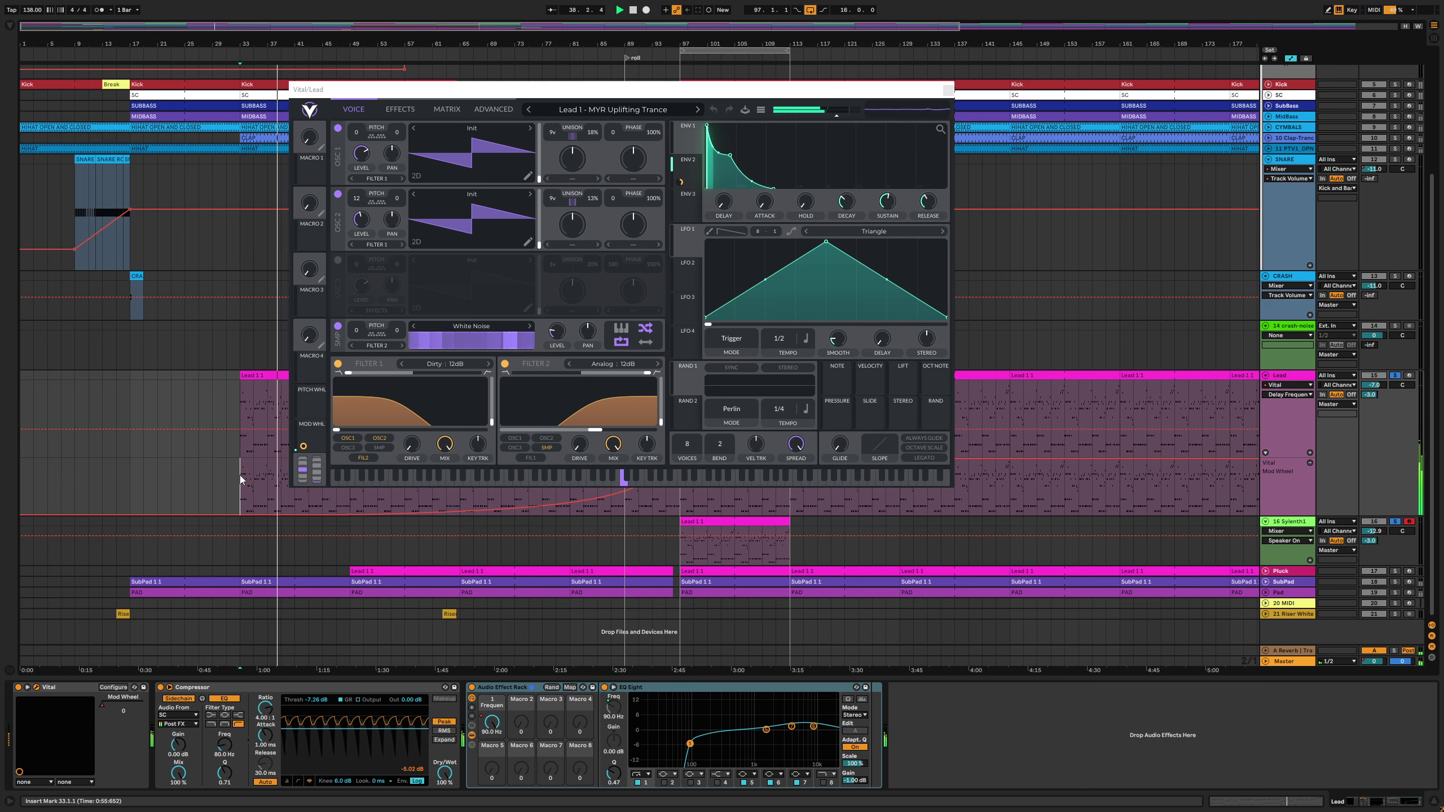
Look through Vital's Effects, Matrix and Advanced pages and close the plug-in window
{"action": "left_click", "coordinate": [401, 109]}
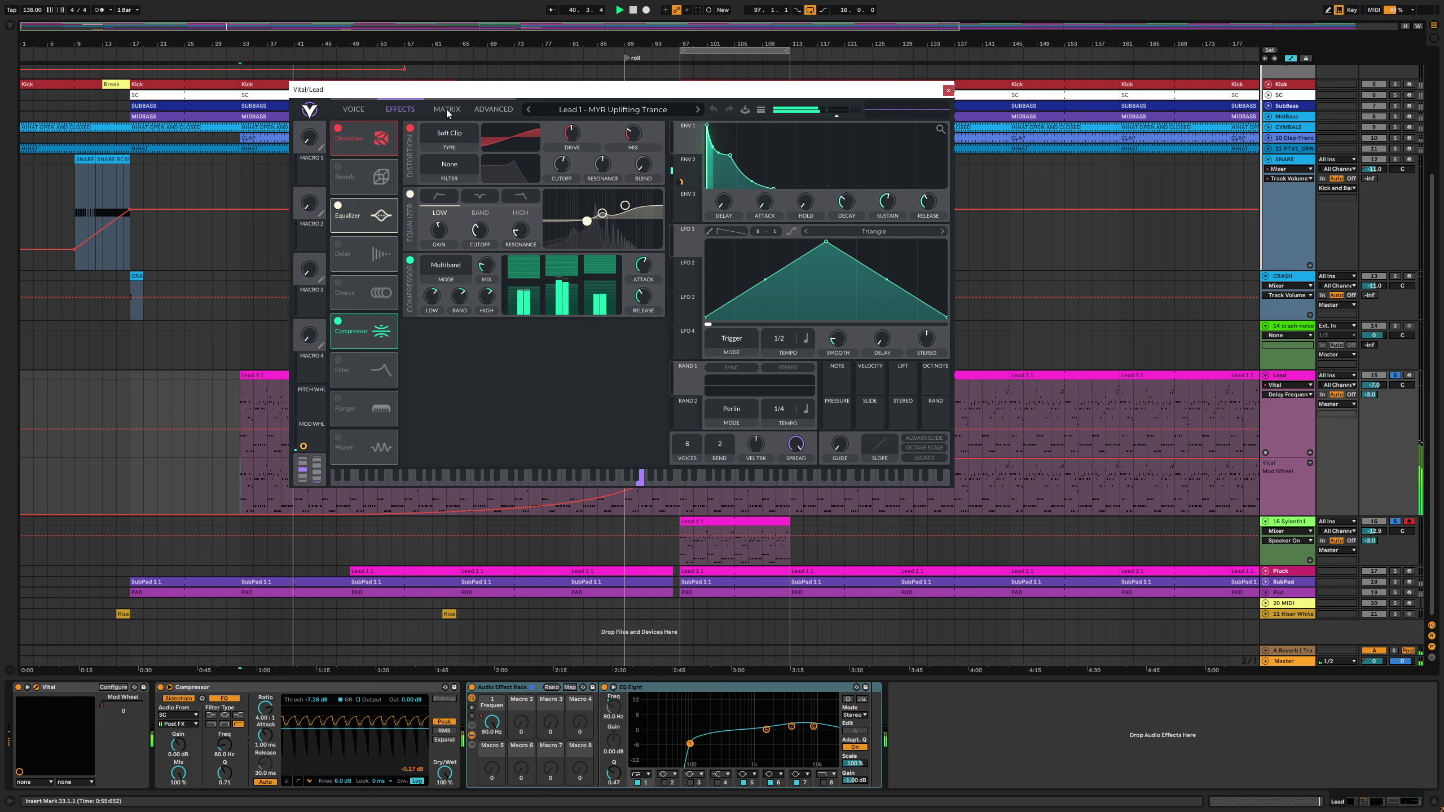
{"action": "left_click", "coordinate": [447, 108]}
{"action": "left_click", "coordinate": [493, 110]}
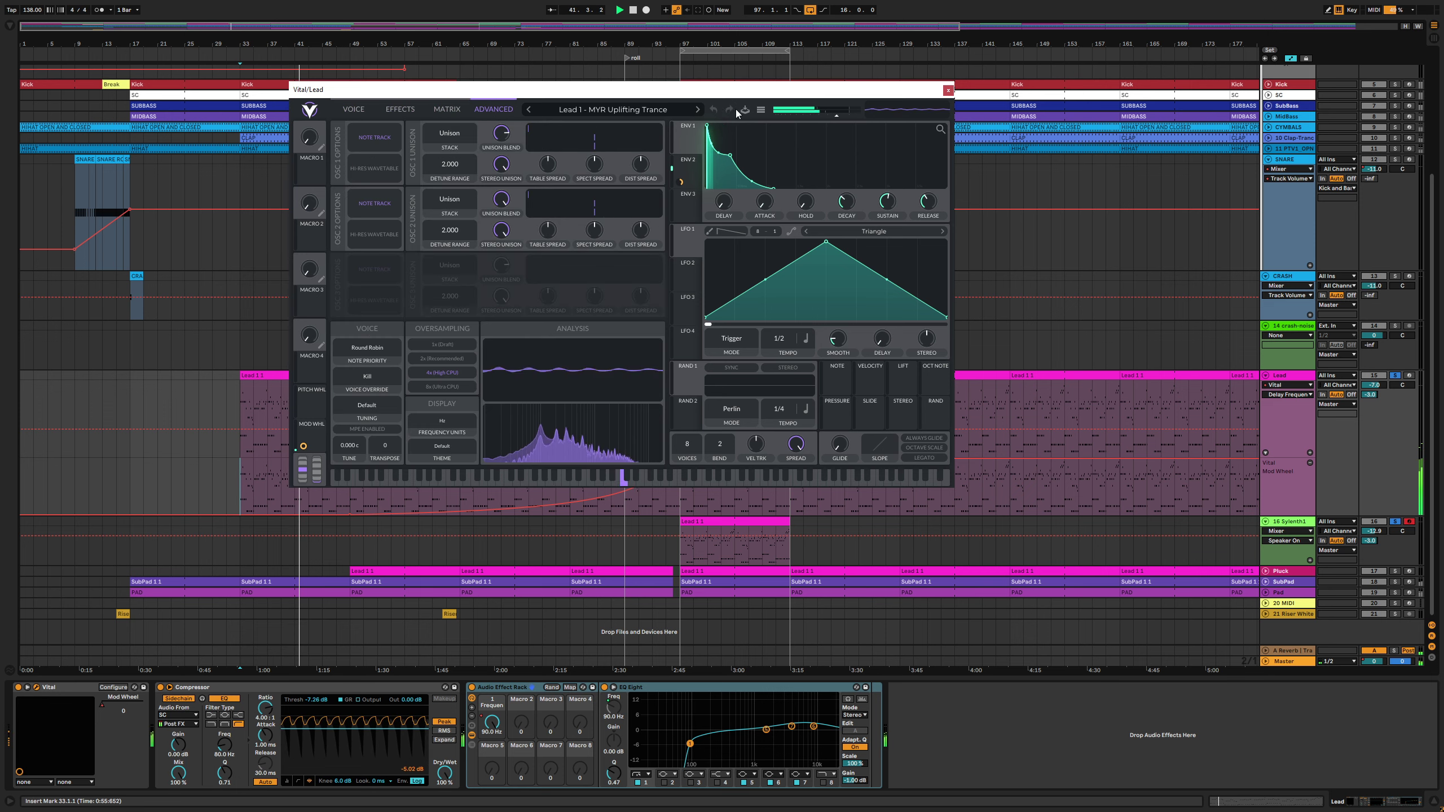
{"action": "left_click", "coordinate": [948, 90]}
Search the audio effects for "eq", add EQ Eight after Sylenth1, clear the search and hide the browser
{"action": "left_click", "coordinate": [733, 521]}
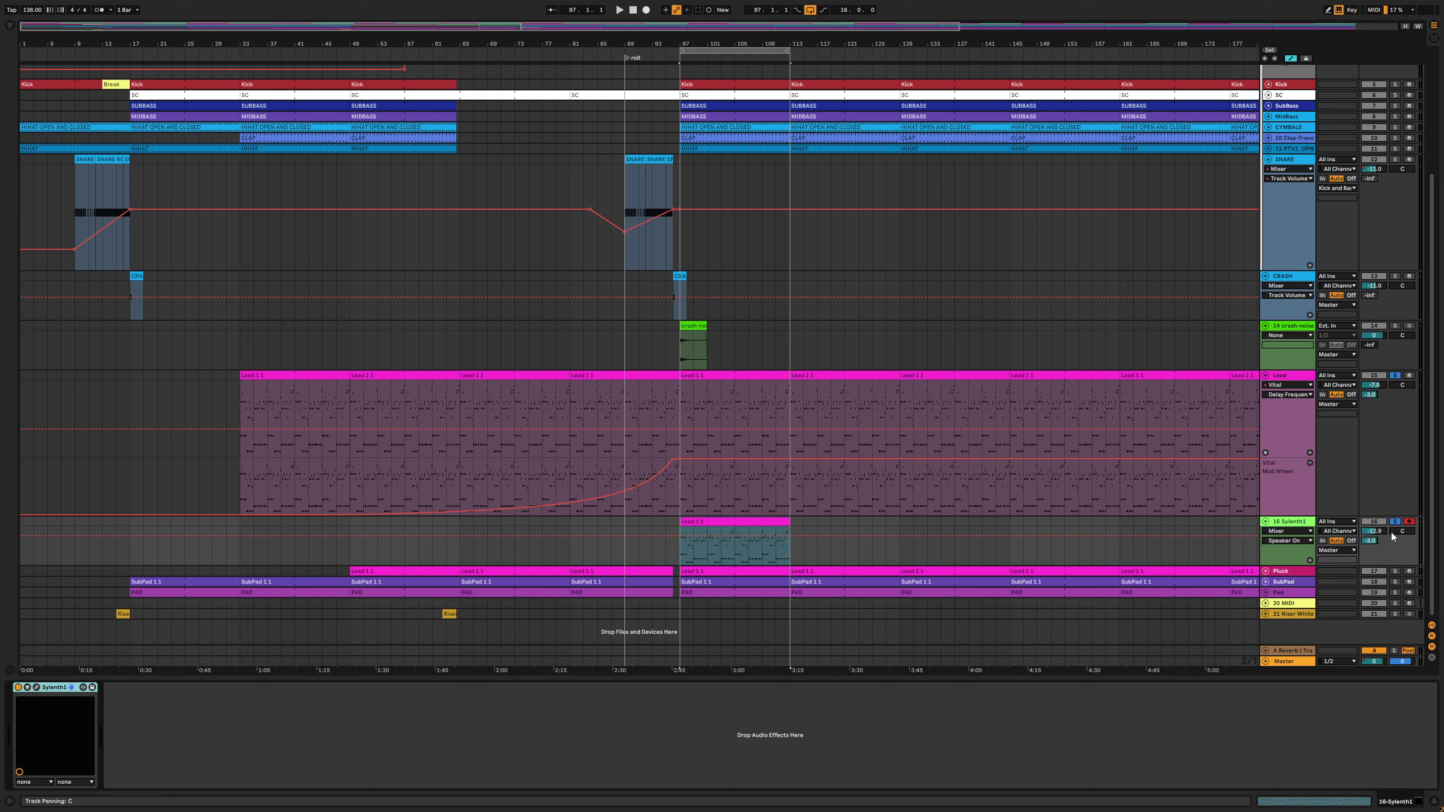
{"action": "key", "text": "super+f"}
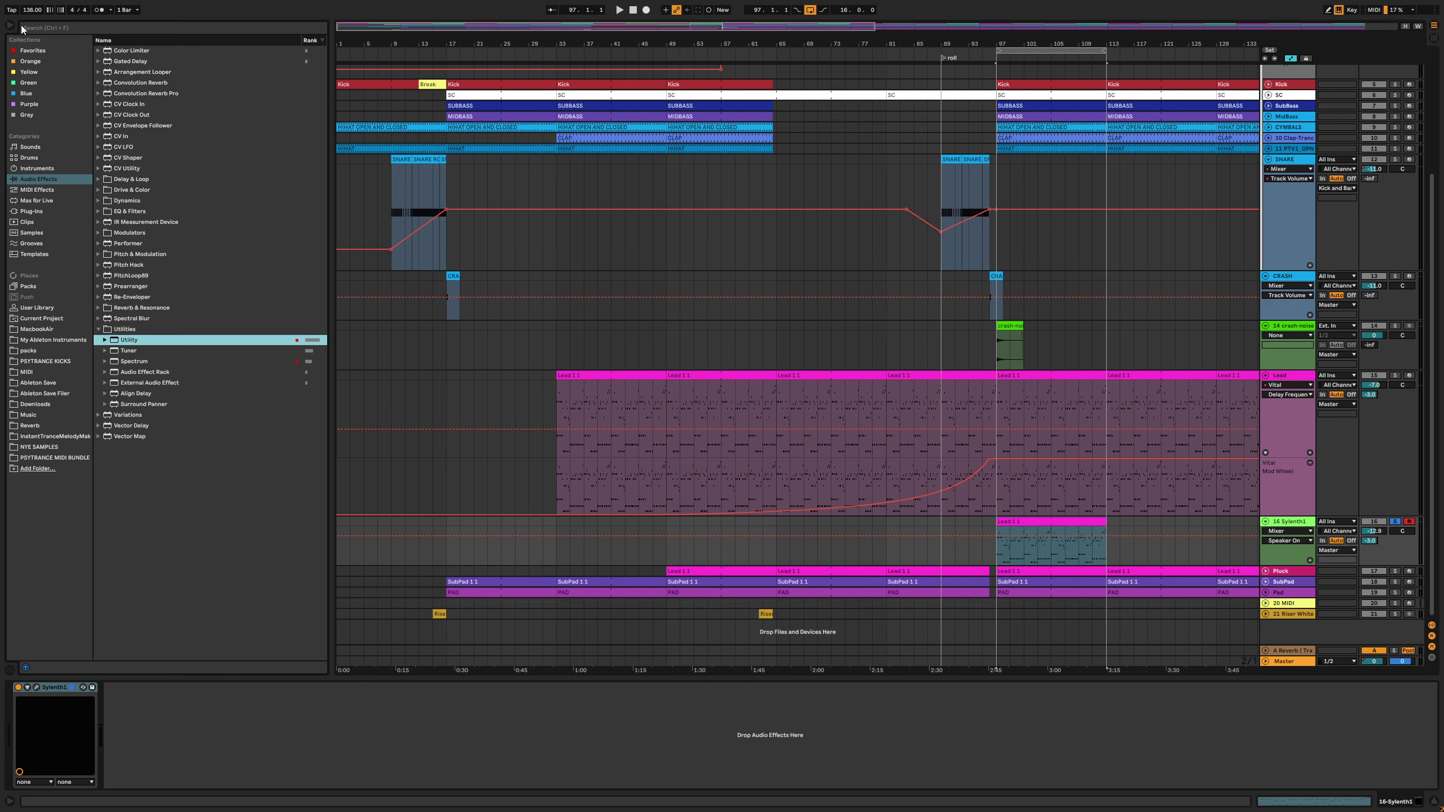
{"action": "left_click", "coordinate": [39, 178]}
{"action": "type", "text": "eq"}
{"action": "left_click", "coordinate": [123, 62]}
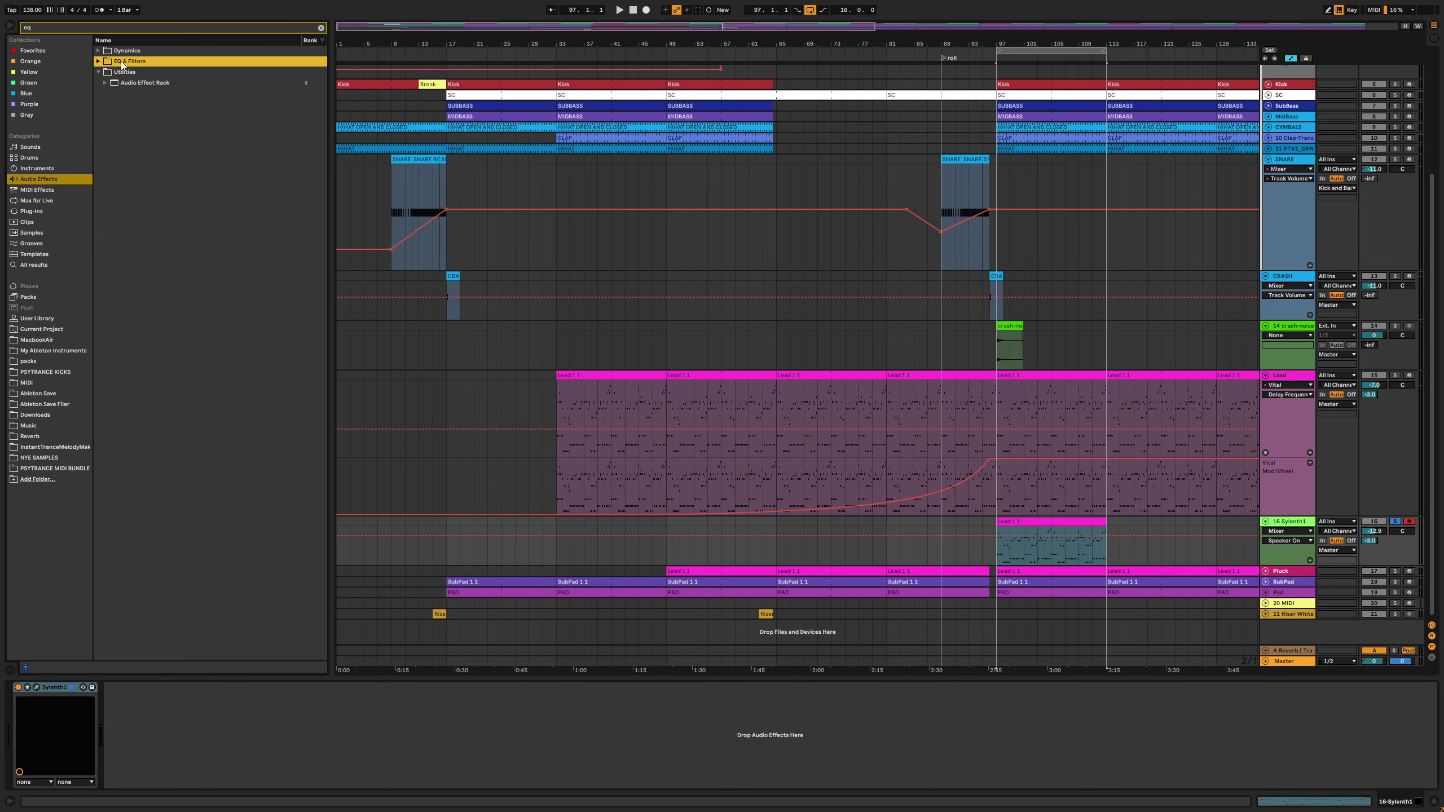
{"action": "double_click", "coordinate": [131, 72]}
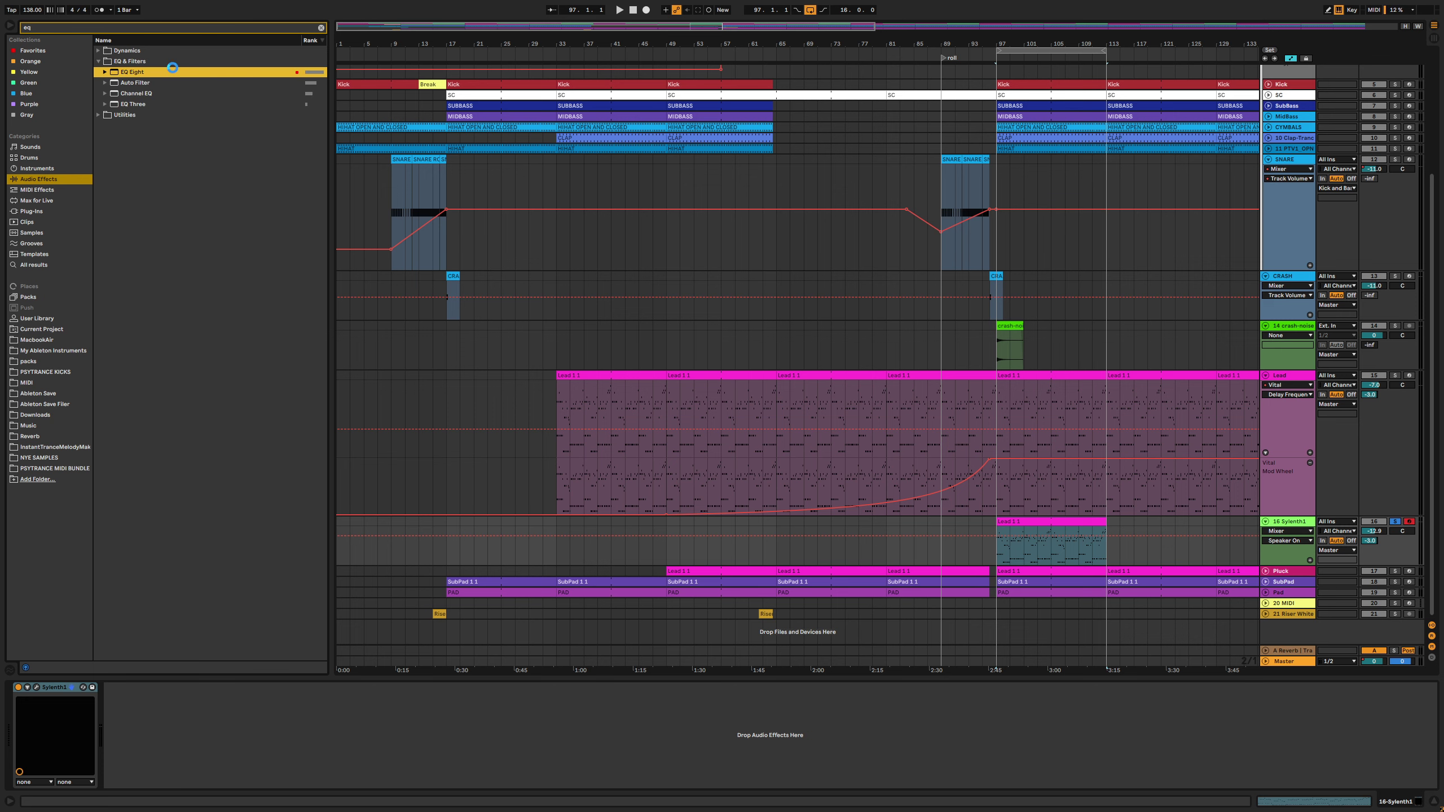
{"action": "left_click", "coordinate": [321, 27]}
{"action": "left_click", "coordinate": [9, 25]}
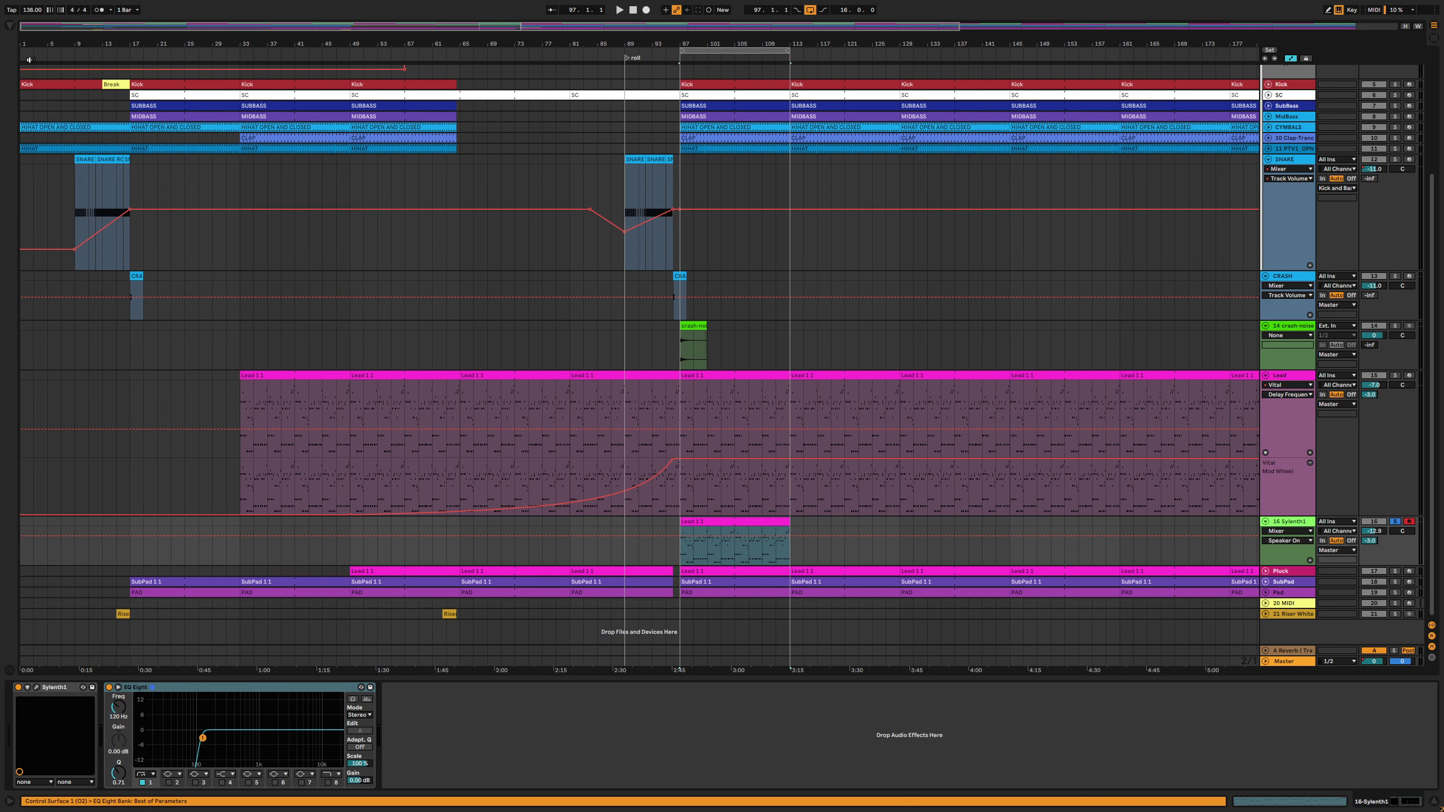
Set EQ Eight's first band to 10 Hz and enlarge the expanded display with spectrum analysis on while the loop plays
{"action": "left_click_drag", "start_coordinate": [112, 705], "coordinate": [112, 756]}
{"action": "left_click", "coordinate": [119, 688]}
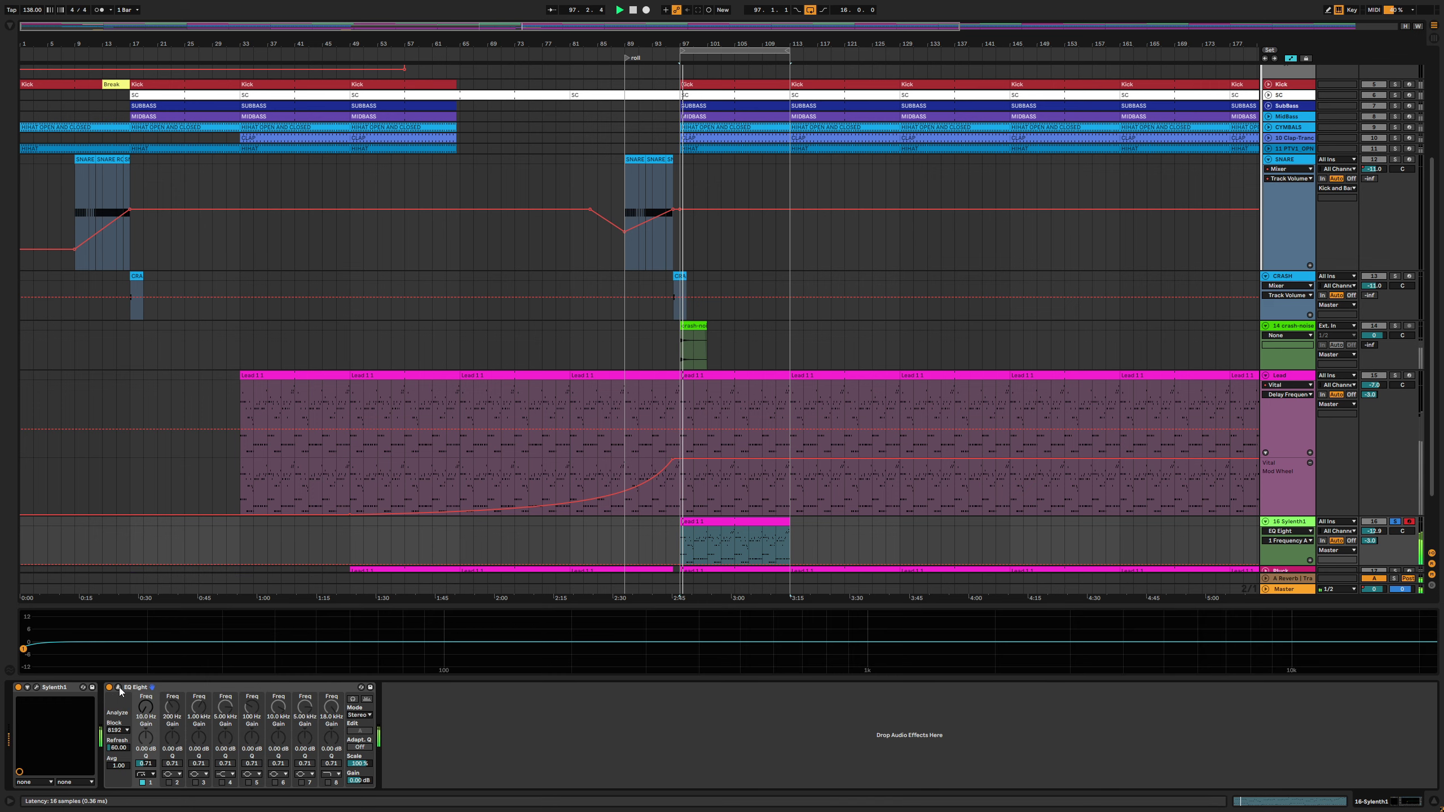
{"action": "key", "text": "space"}
{"action": "scroll", "coordinate": [543, 445], "scroll_direction": "down", "scroll_amount": 3}
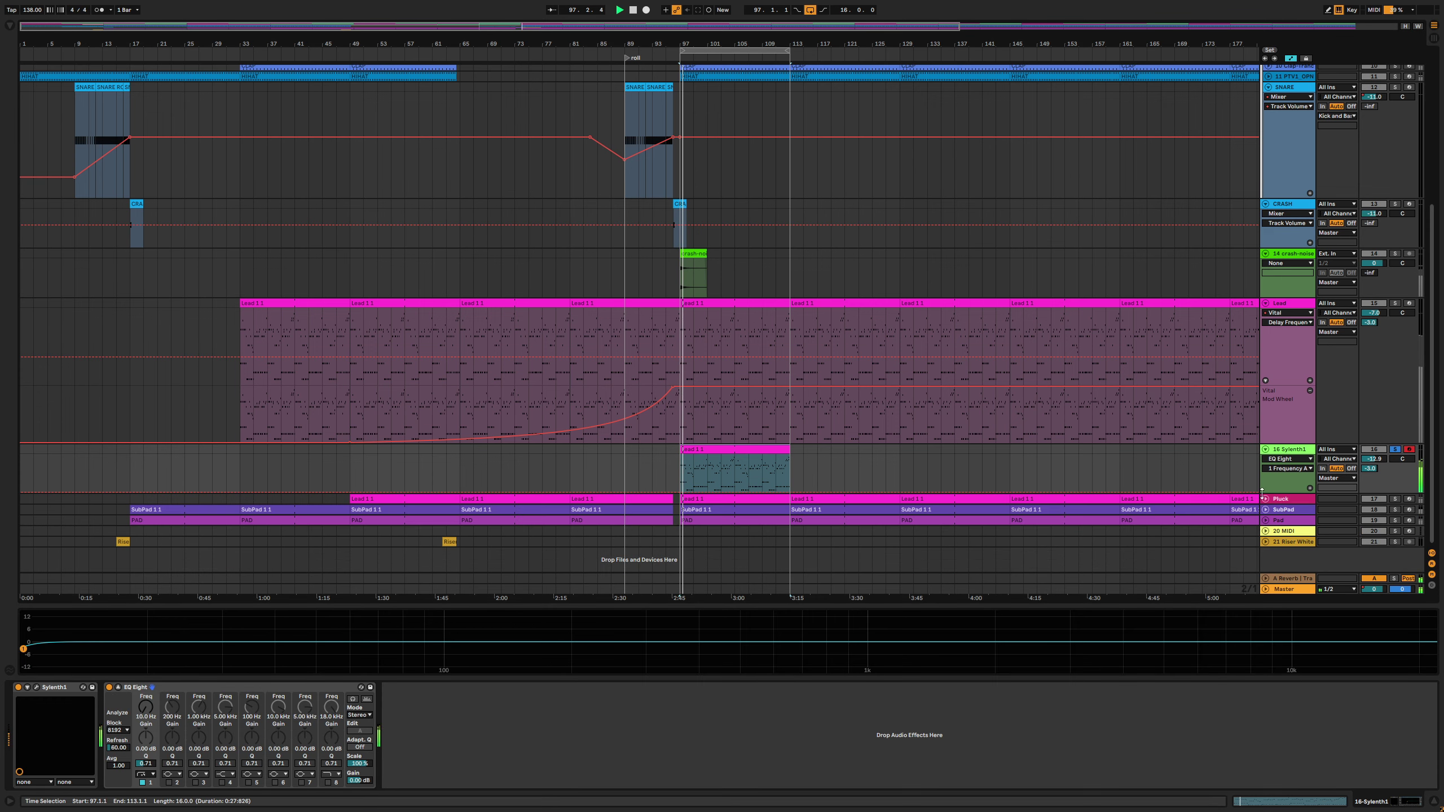
{"action": "left_click", "coordinate": [367, 699]}
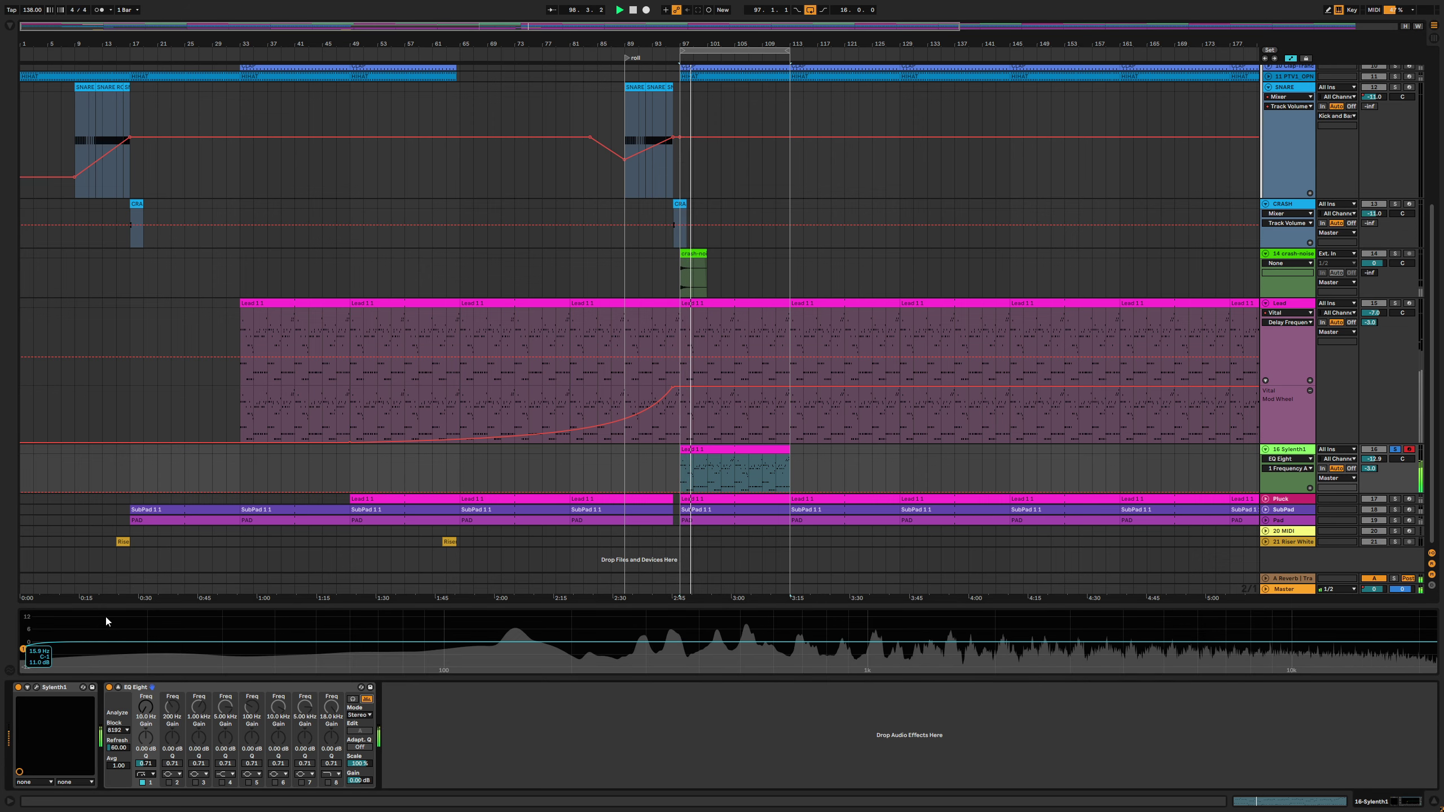
{"action": "left_click_drag", "start_coordinate": [103, 605], "coordinate": [102, 149]}
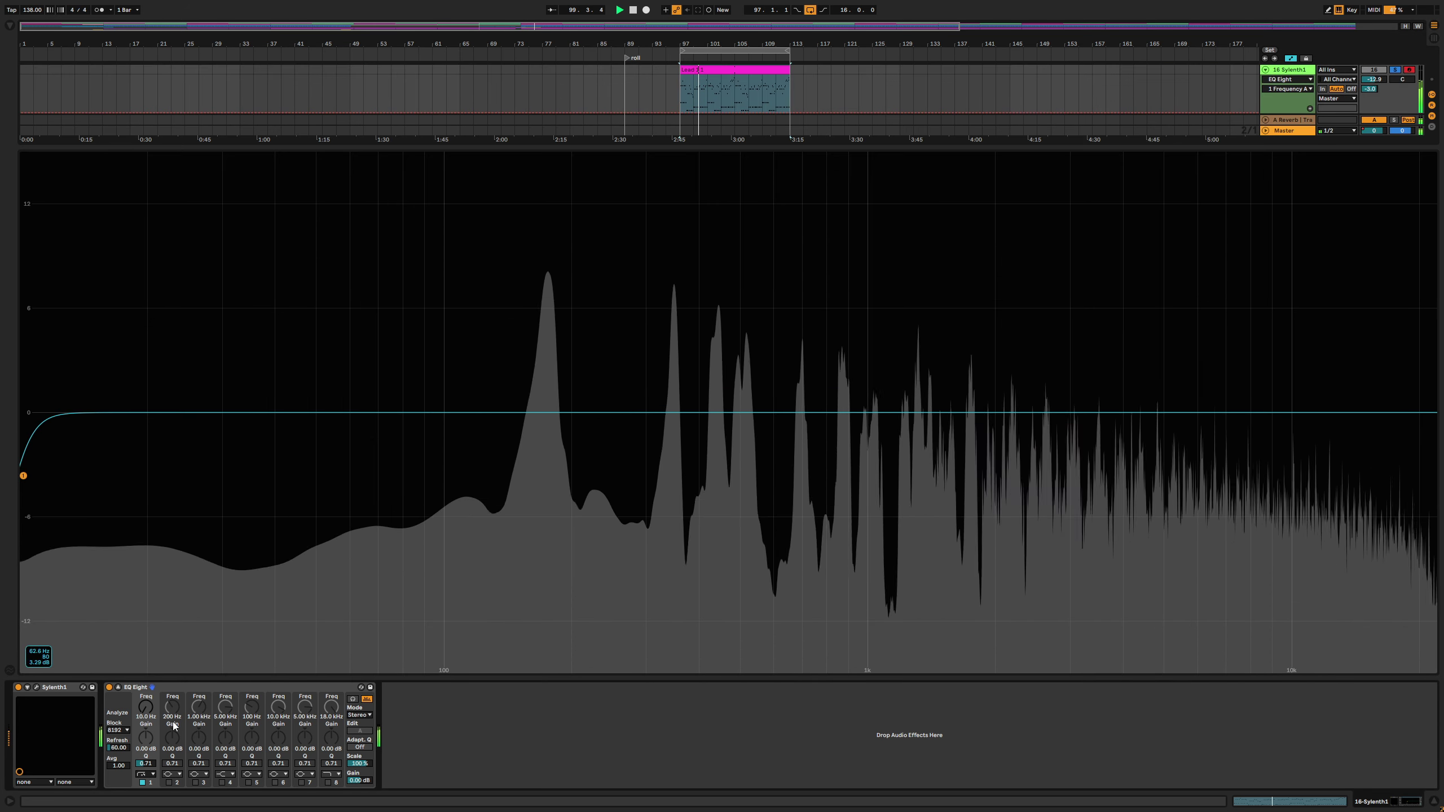
Raise the first band's low cut to about 105 Hz and turn on EQ Eight's audition mode
{"action": "left_click_drag", "start_coordinate": [22, 479], "coordinate": [435, 475]}
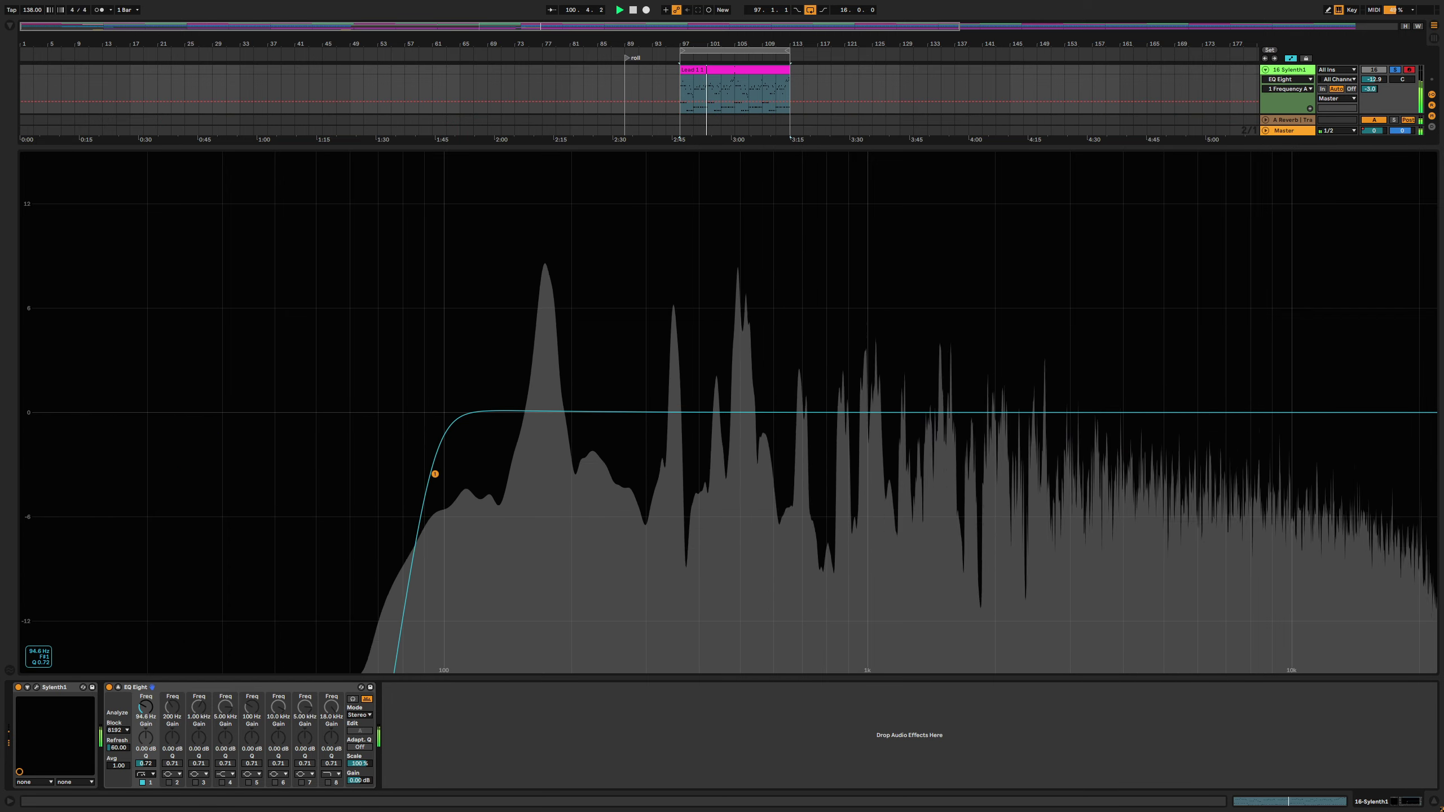
{"action": "left_click", "coordinate": [353, 699]}
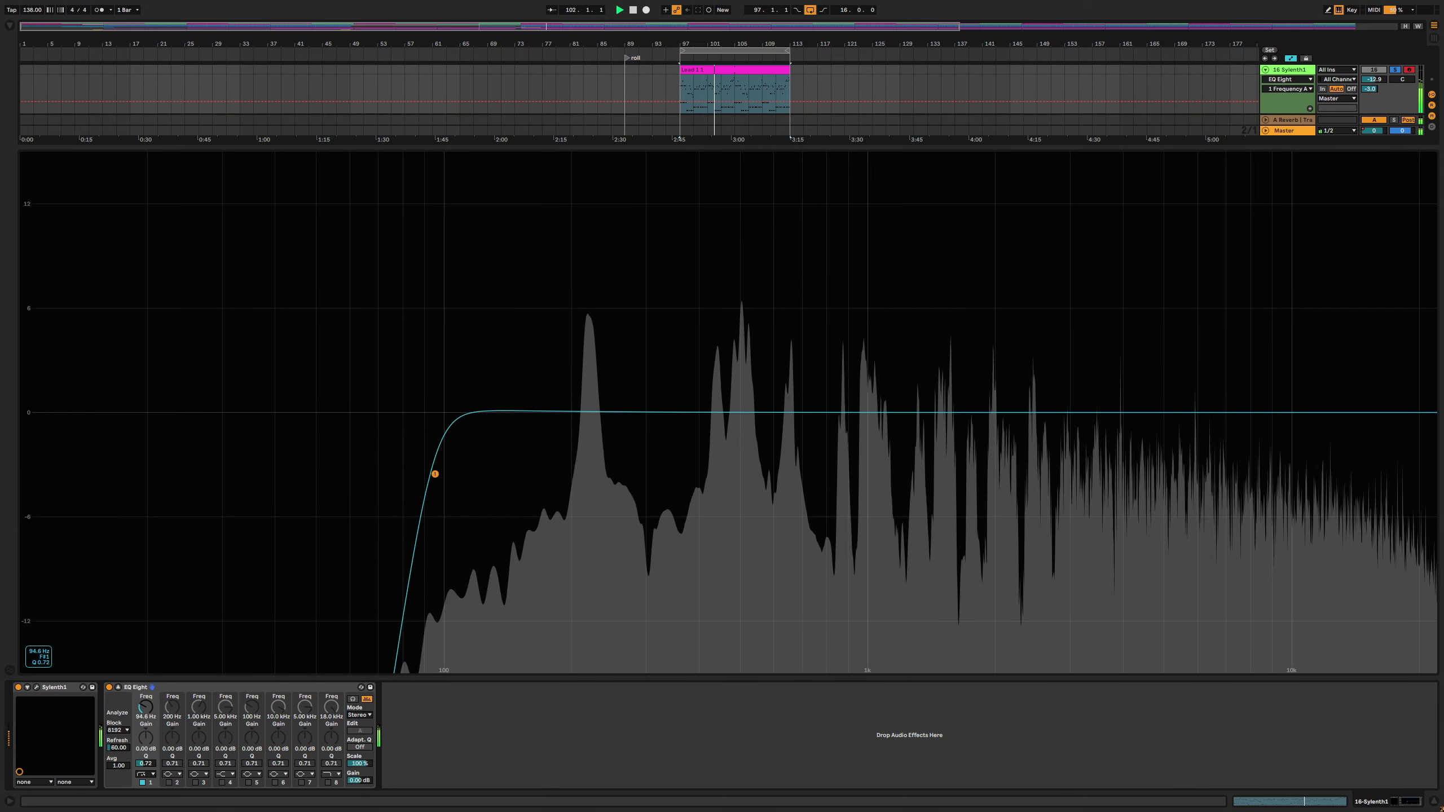
{"action": "mouse_move", "coordinate": [435, 473]}
{"action": "left_mouse_down"}
{"action": "mouse_move", "coordinate": [517, 476]}
{"action": "mouse_move", "coordinate": [453, 478]}
{"action": "left_mouse_up"}
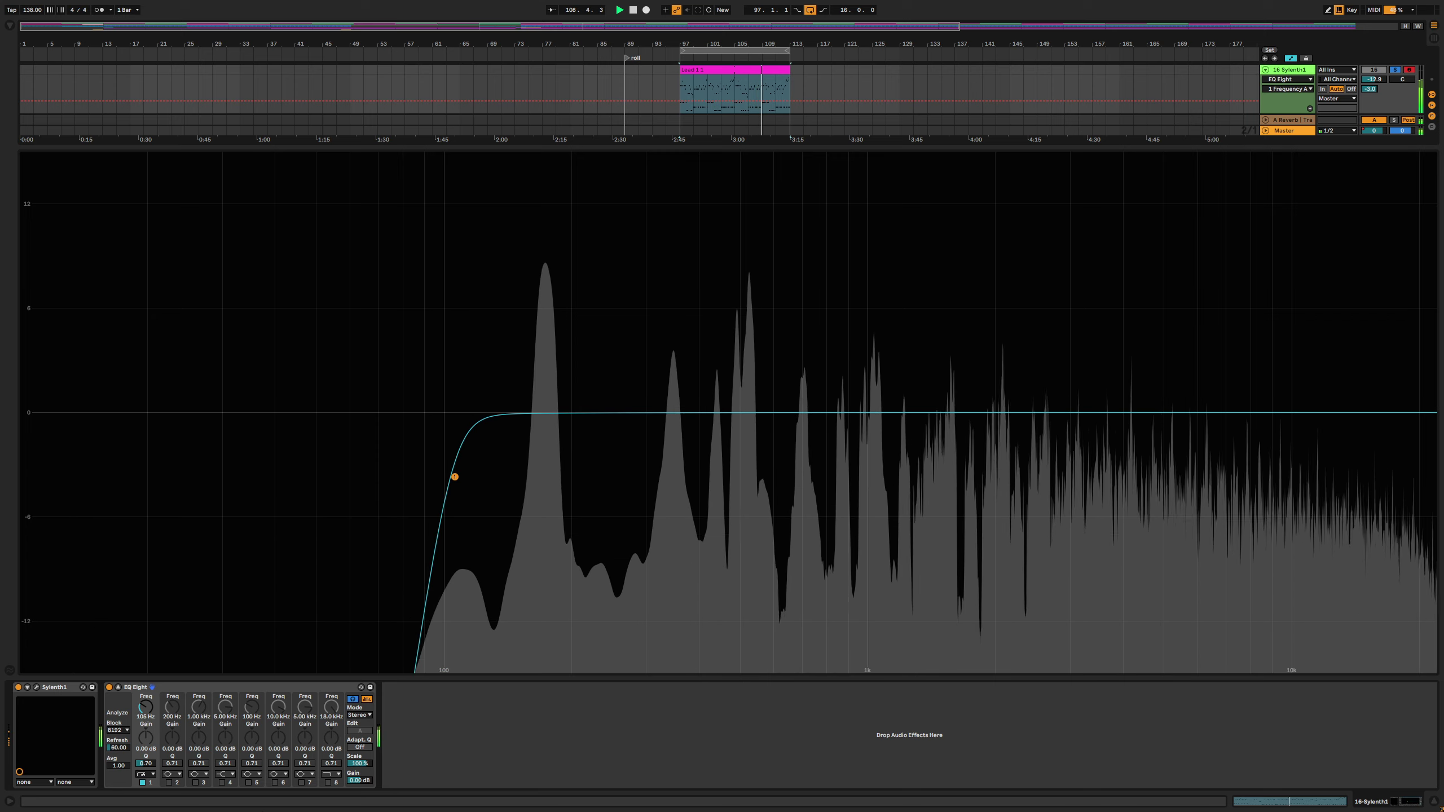
Try the gentler low-cut slope on EQ Eight's first band, moved to about 115 Hz
{"action": "left_click", "coordinate": [145, 775]}
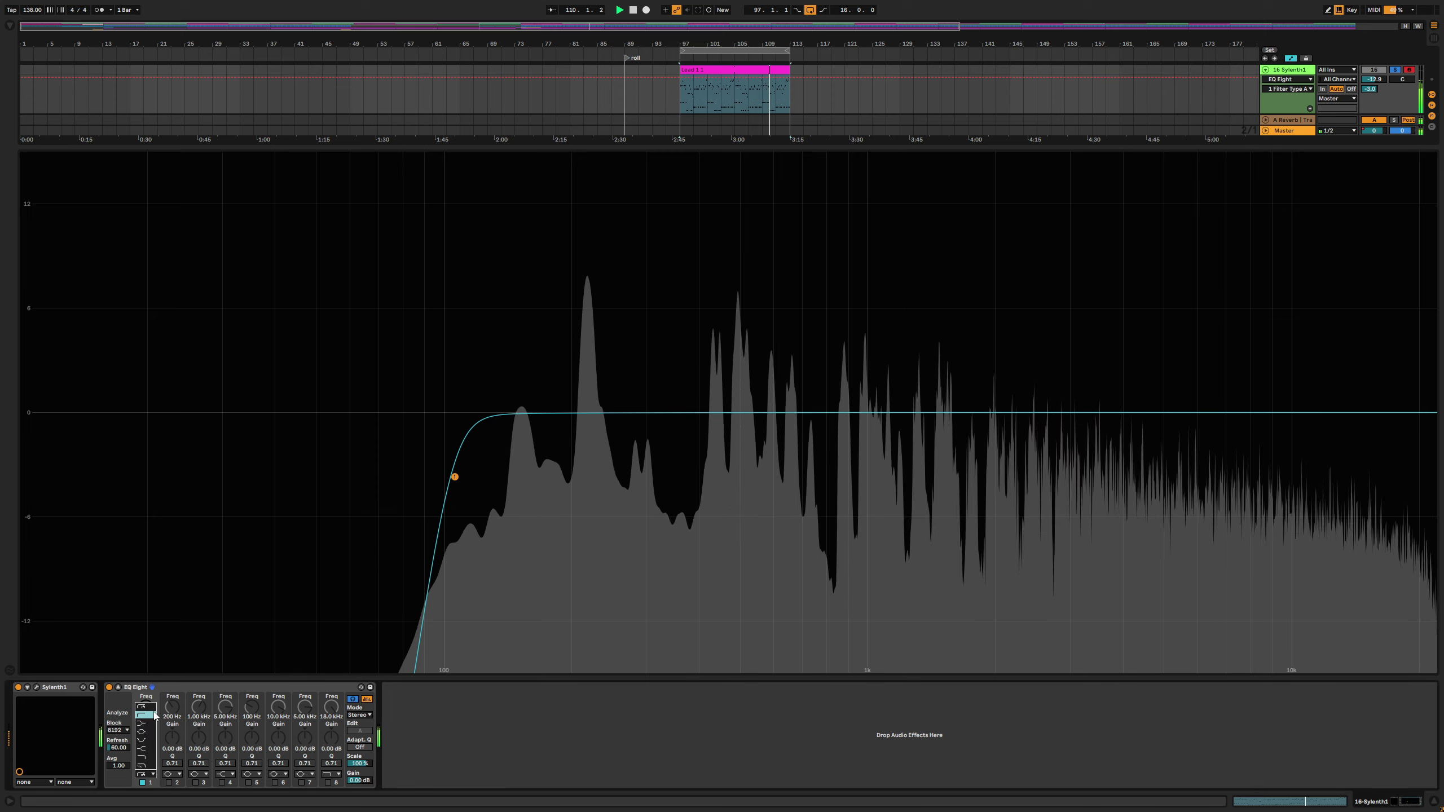
{"action": "left_click", "coordinate": [146, 715]}
{"action": "left_click", "coordinate": [455, 479]}
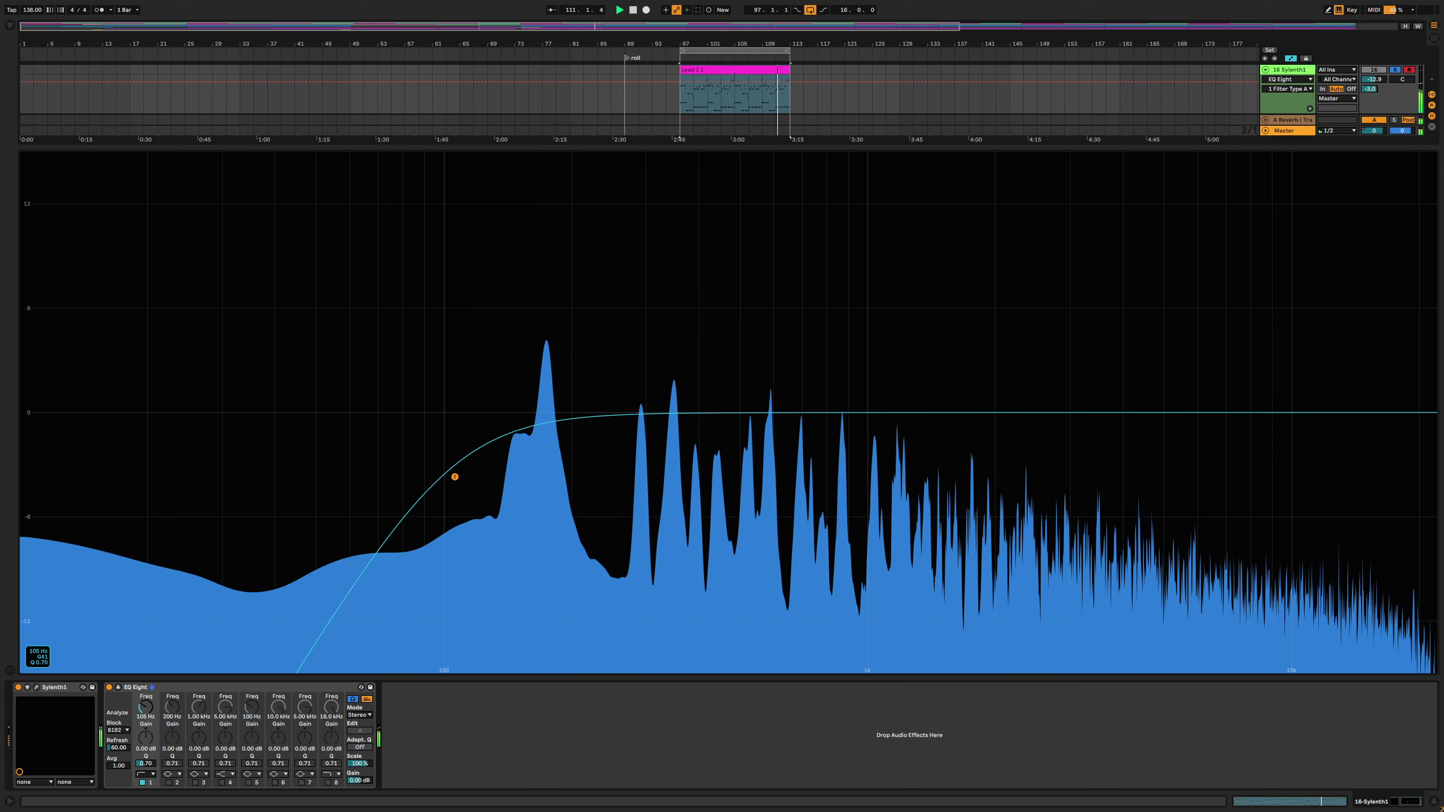
{"action": "left_click_drag", "start_coordinate": [455, 480], "coordinate": [471, 477]}
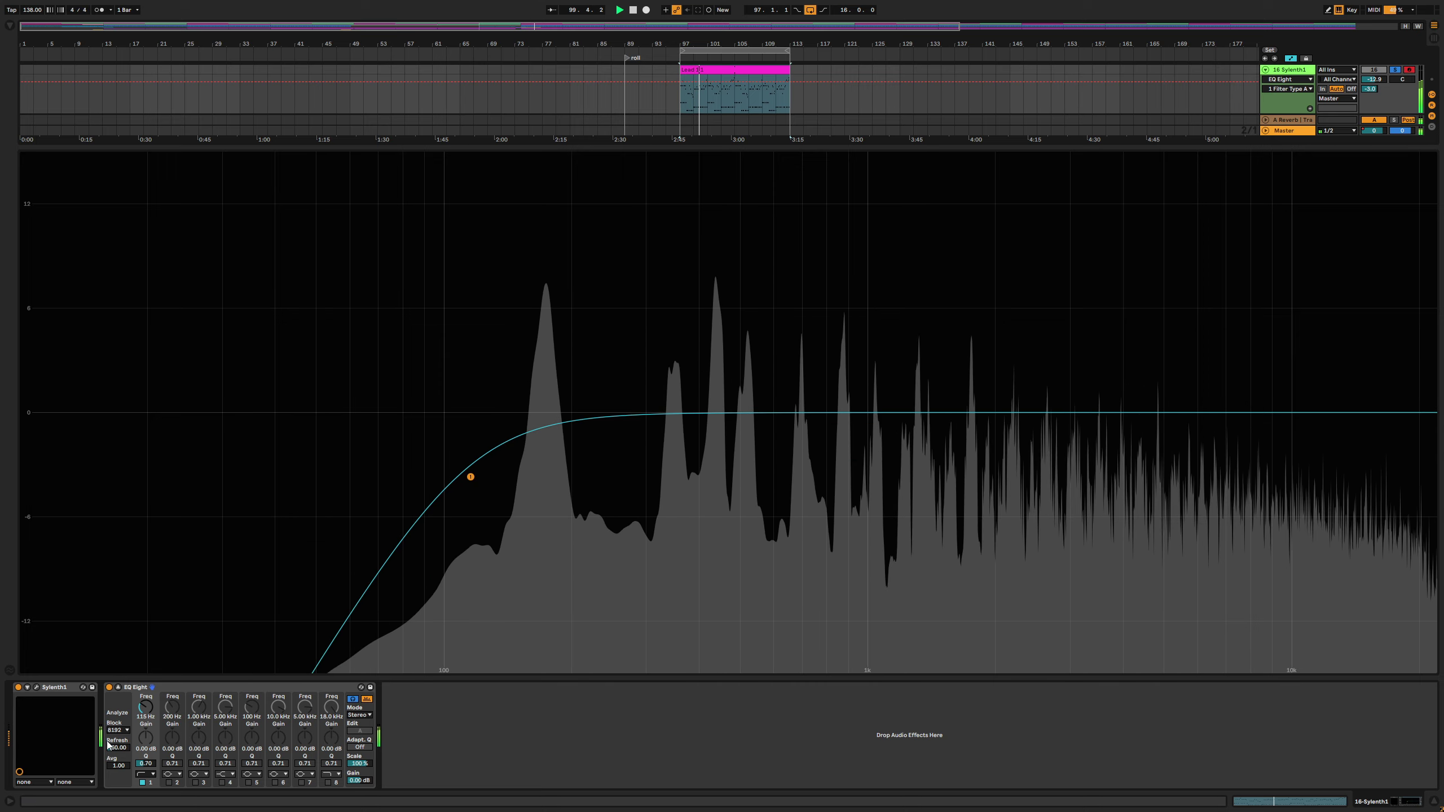
Set the first band to the steepest low-cut slope and move it to about 120 Hz with a lower Q
{"action": "left_click", "coordinate": [145, 774]}
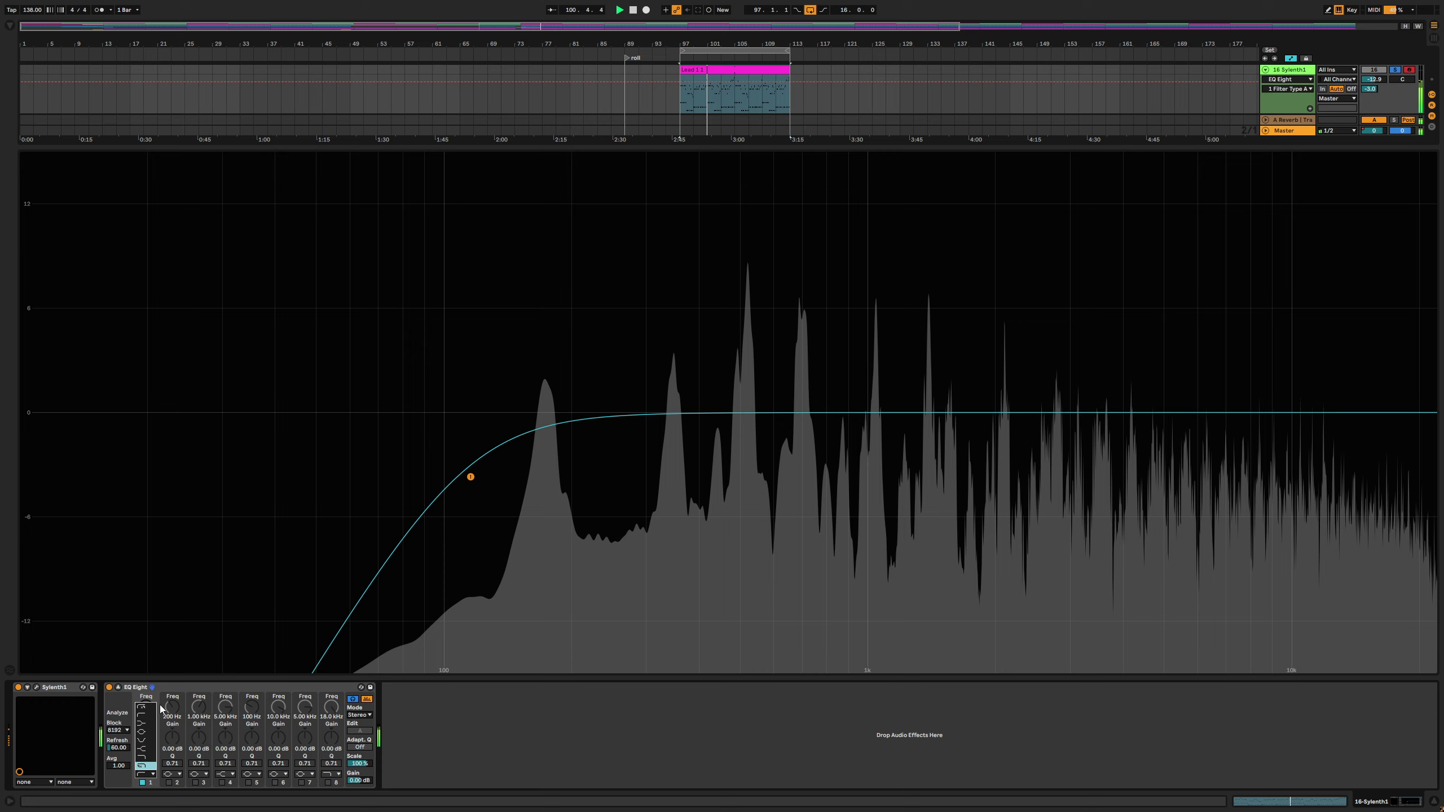
{"action": "left_click", "coordinate": [142, 707]}
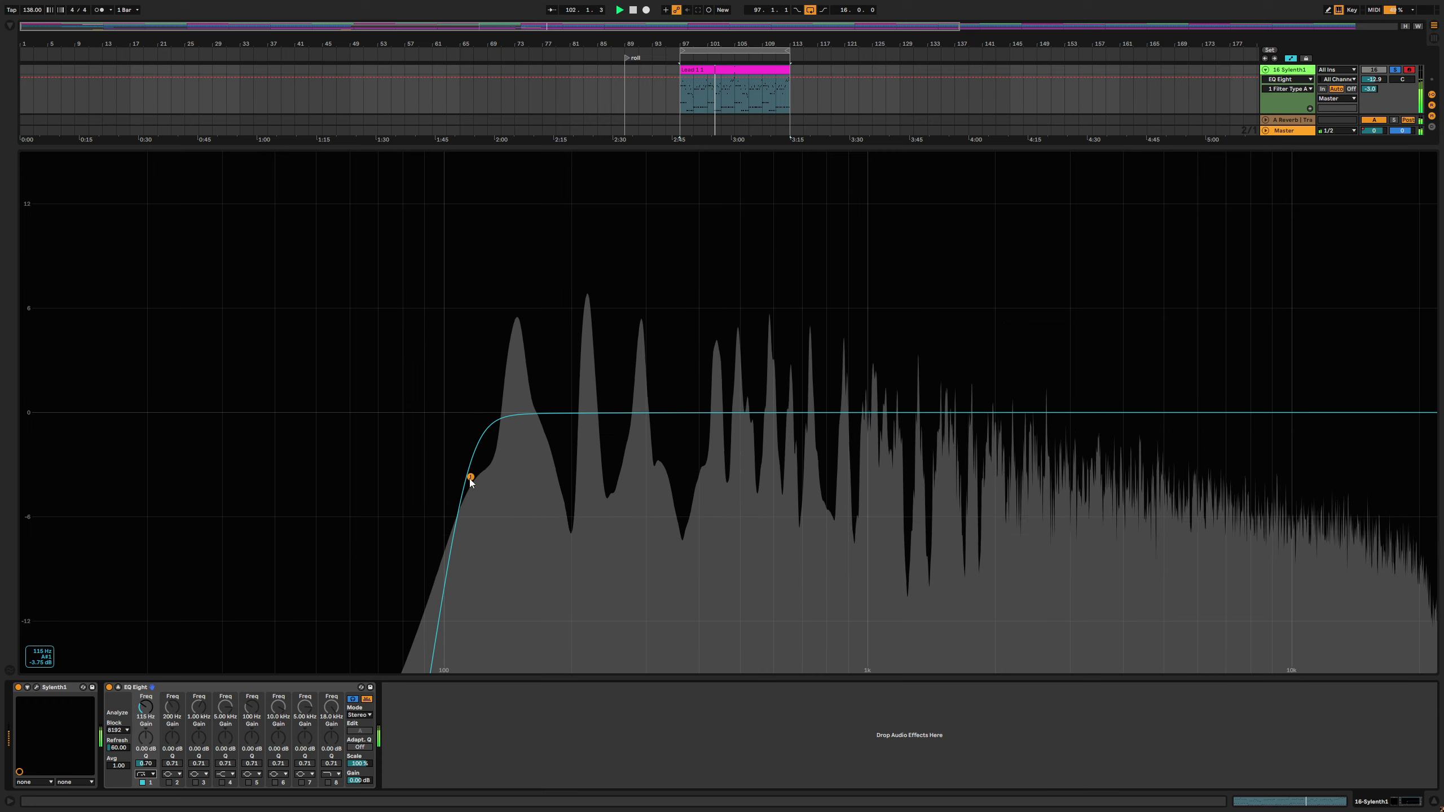
{"action": "left_click_drag", "start_coordinate": [471, 476], "coordinate": [479, 487]}
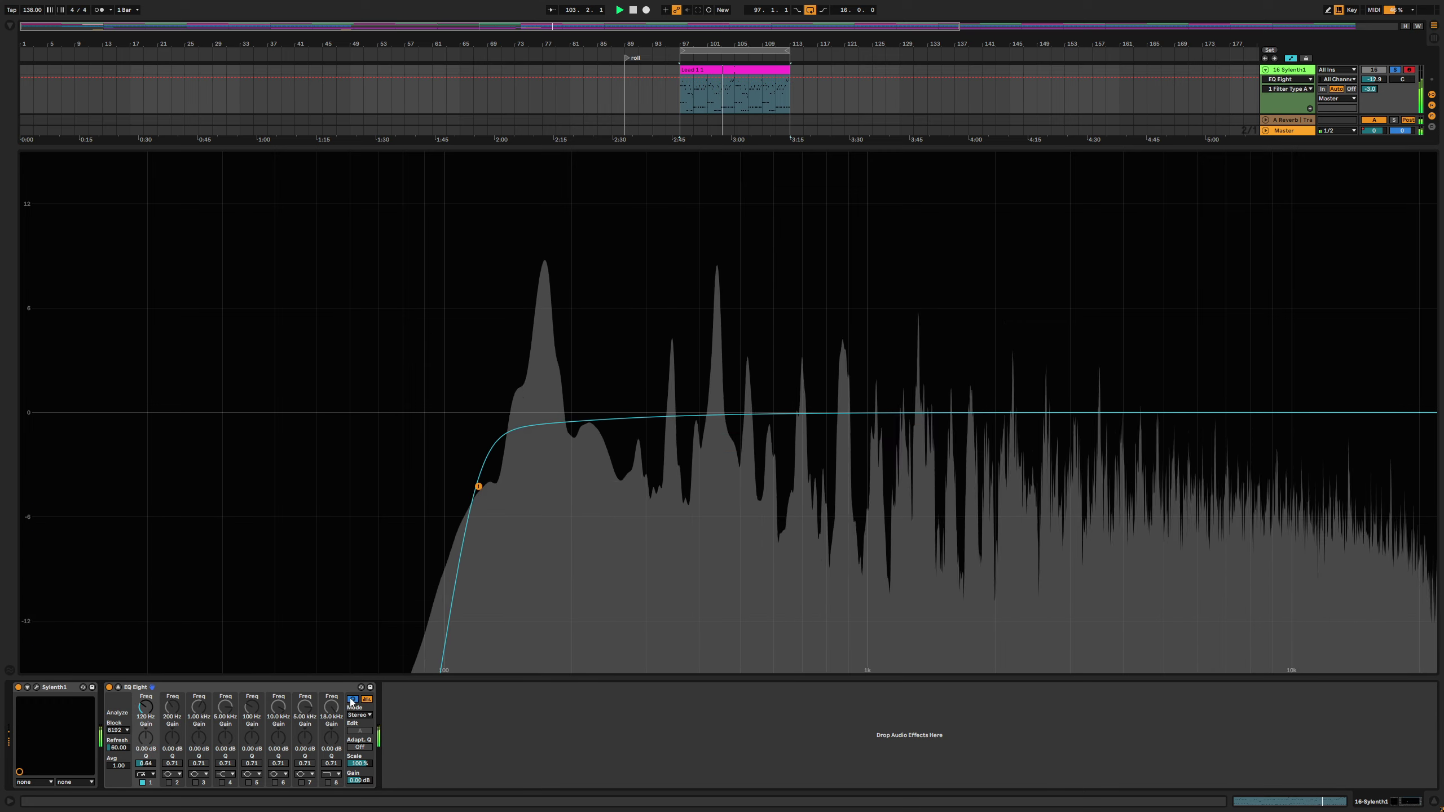
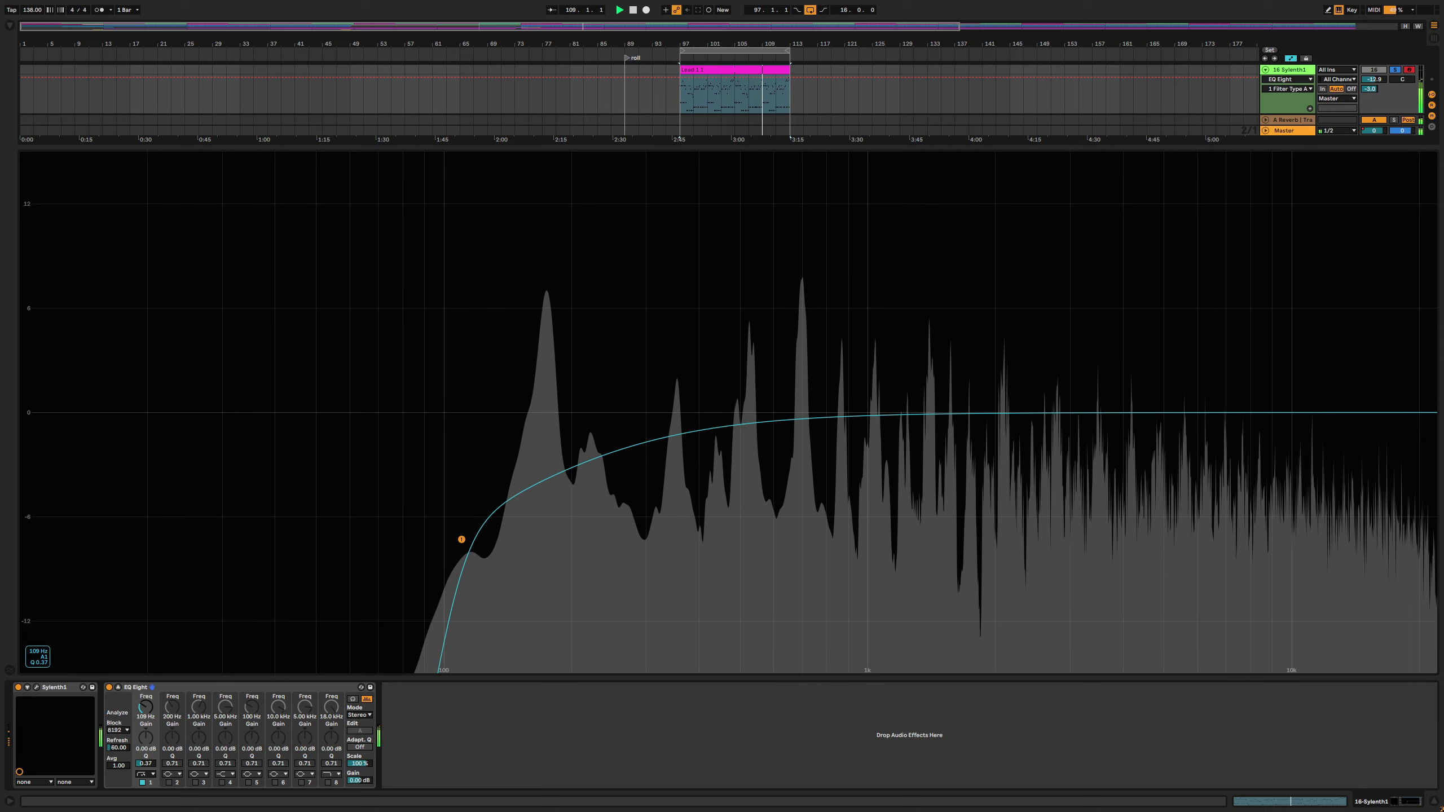
Enable EQ Eight band 7 as a wide boost at 7.04 kHz, 1.58 dB gain and Q 0.55, with Adaptive Q on
{"action": "left_click", "coordinate": [302, 783]}
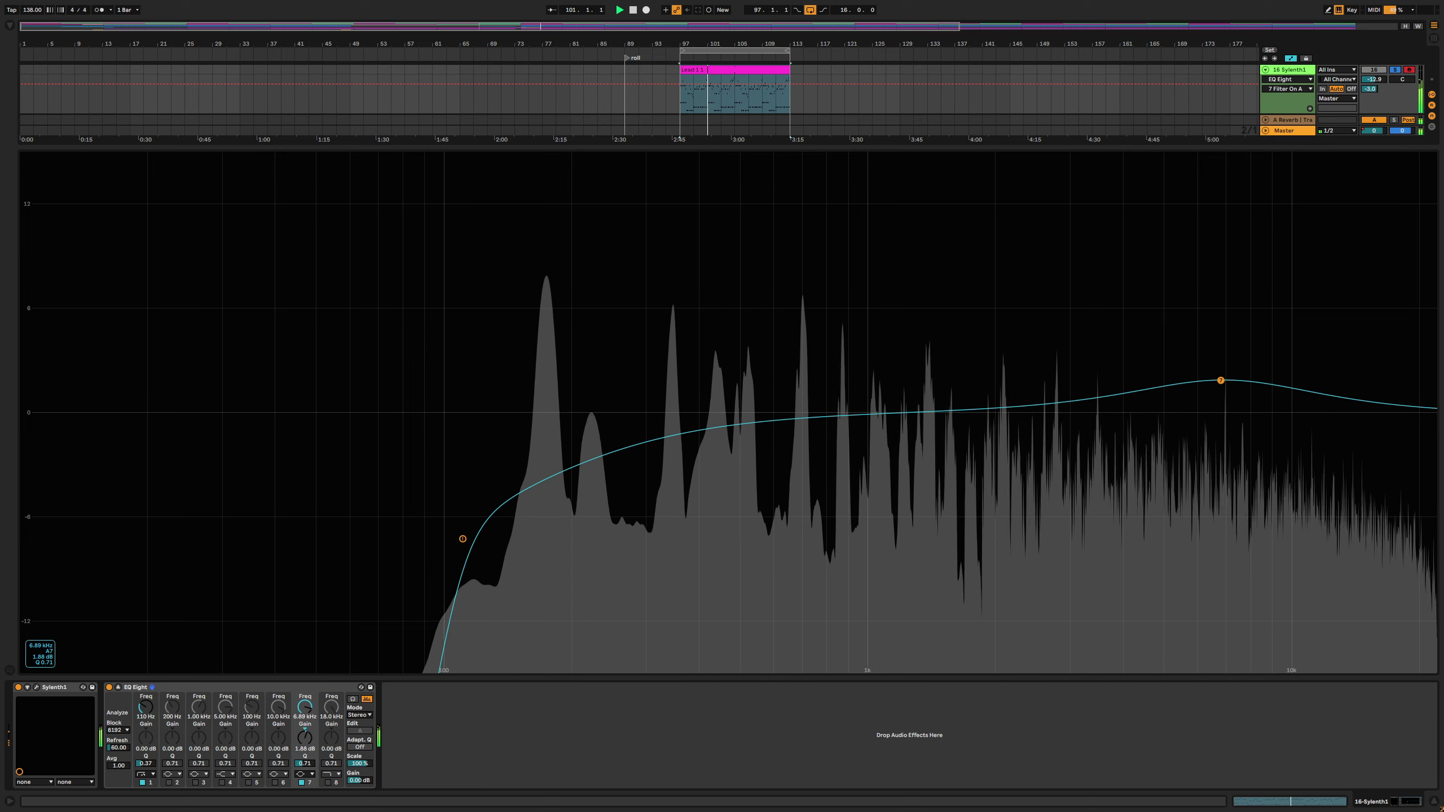
{"action": "left_click_drag", "start_coordinate": [1221, 380], "coordinate": [1257, 389]}
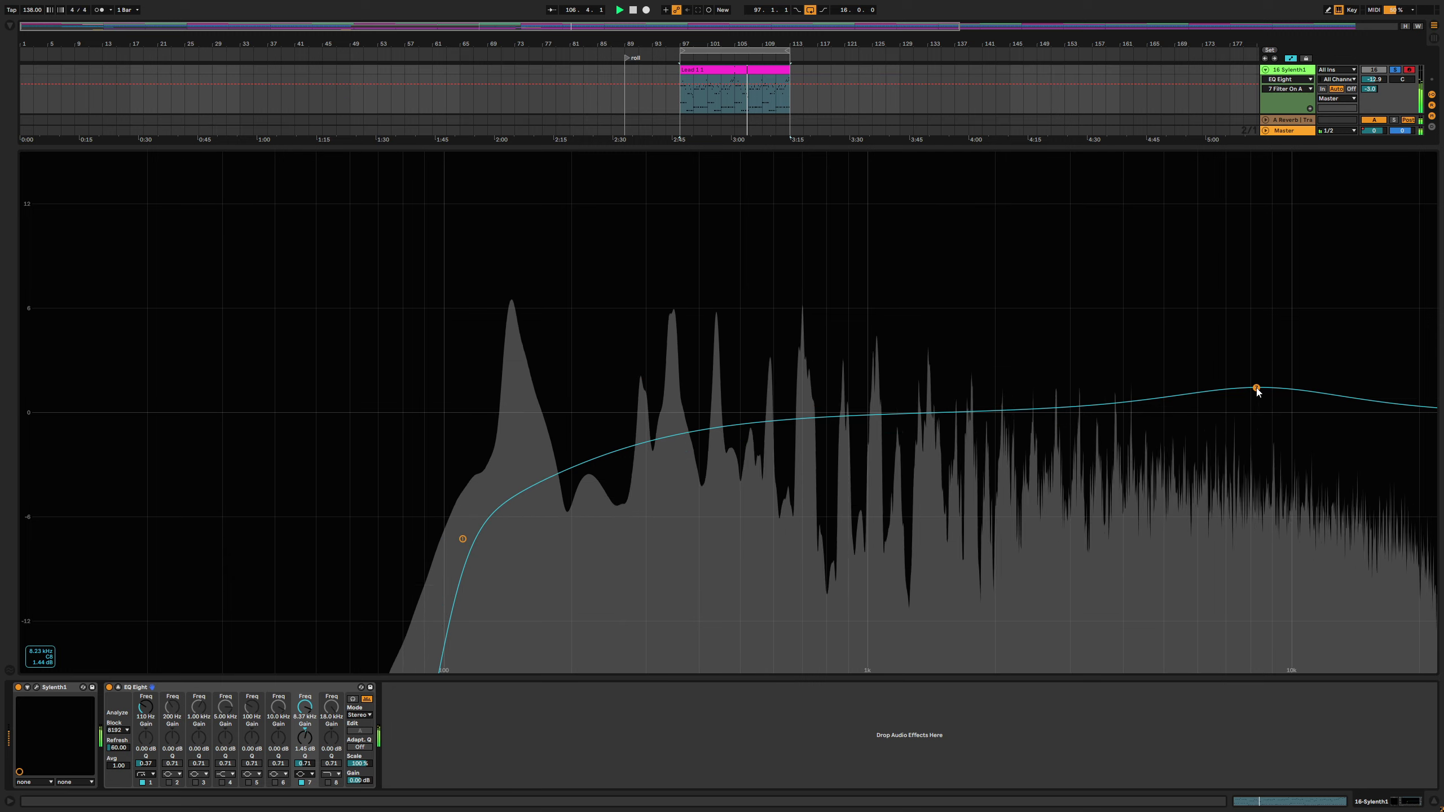
{"action": "scroll", "coordinate": [1257, 390], "scroll_direction": "up", "scroll_amount": 3}
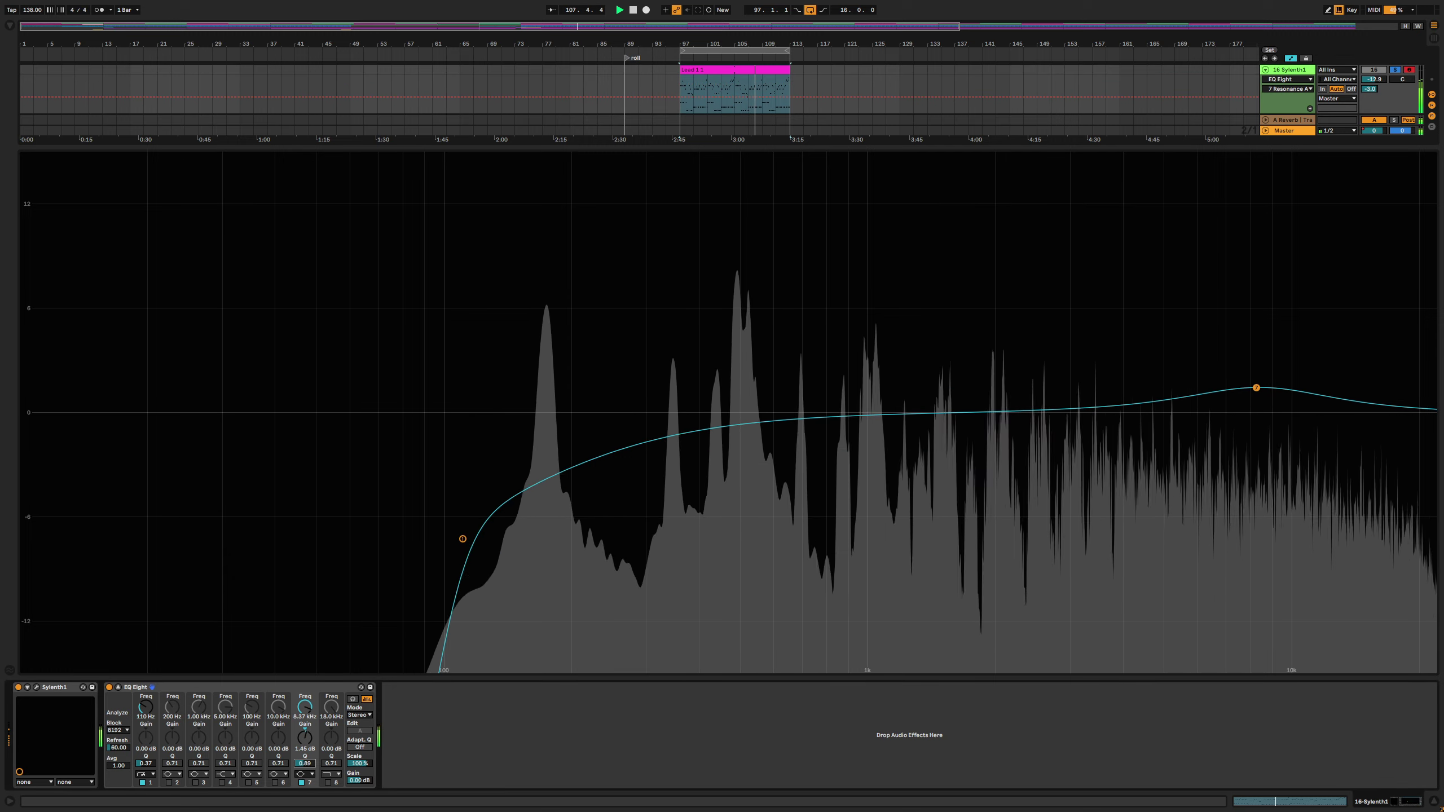
{"action": "scroll", "coordinate": [1257, 390], "scroll_direction": "down", "scroll_amount": 4}
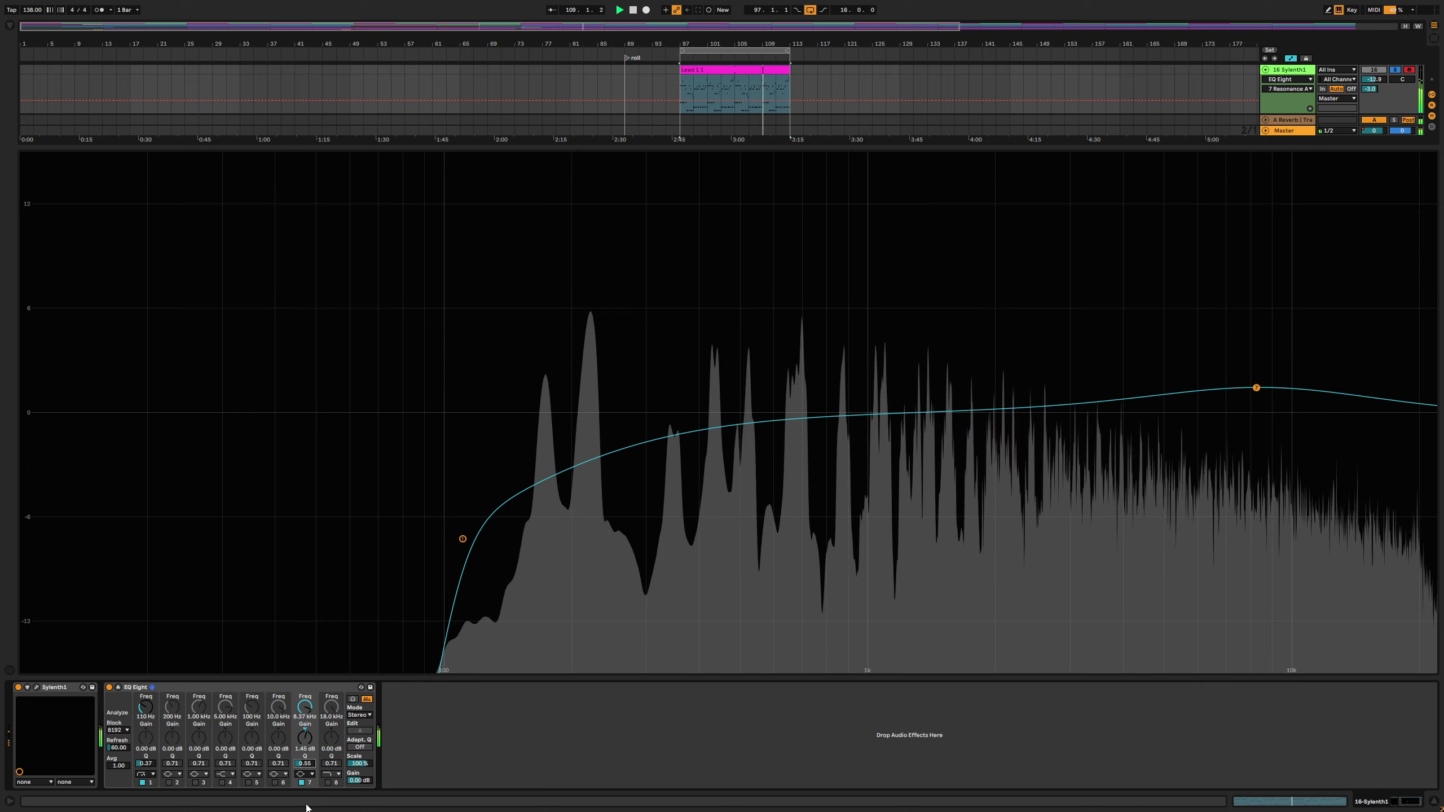
{"action": "left_click", "coordinate": [359, 746]}
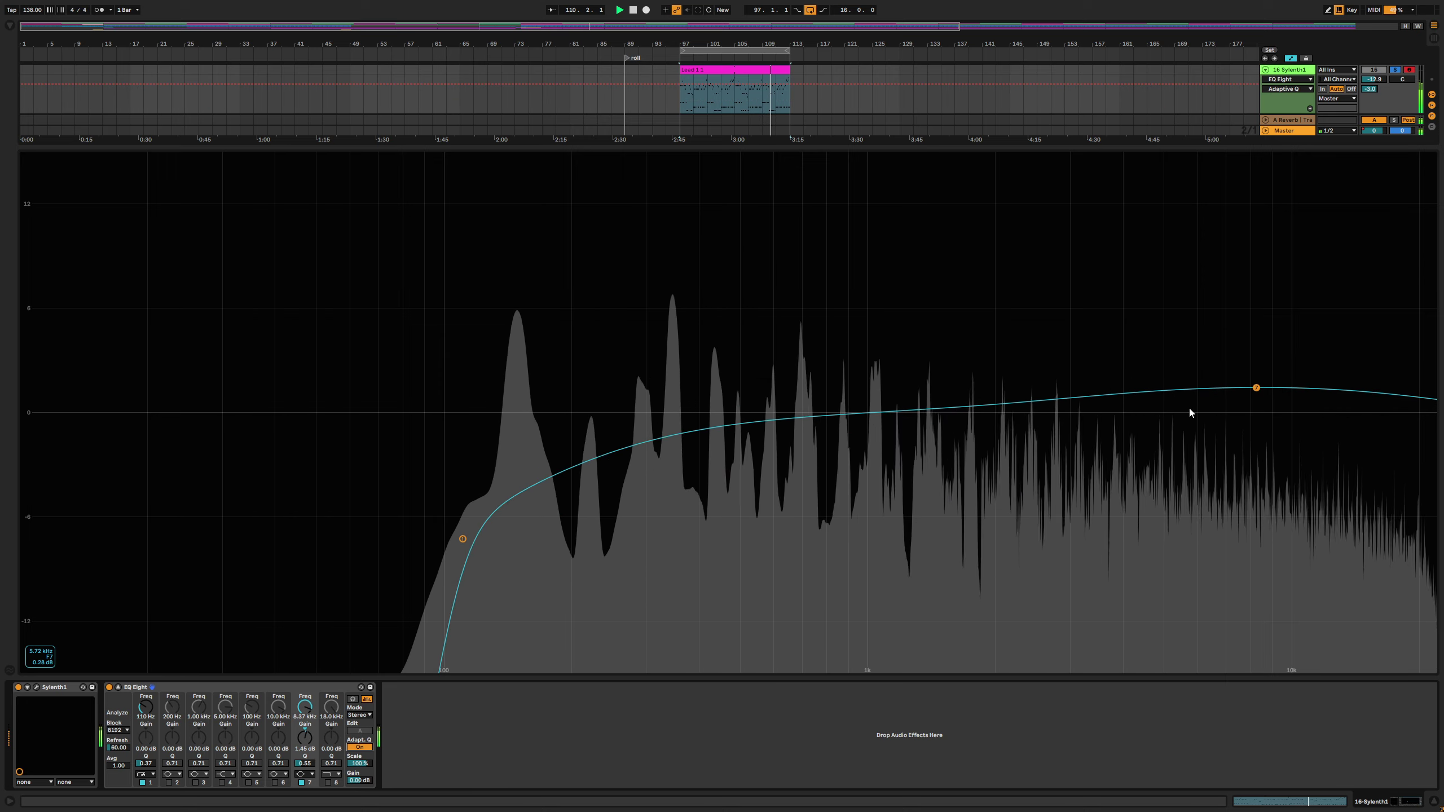
{"action": "left_click_drag", "start_coordinate": [1256, 388], "coordinate": [1225, 387]}
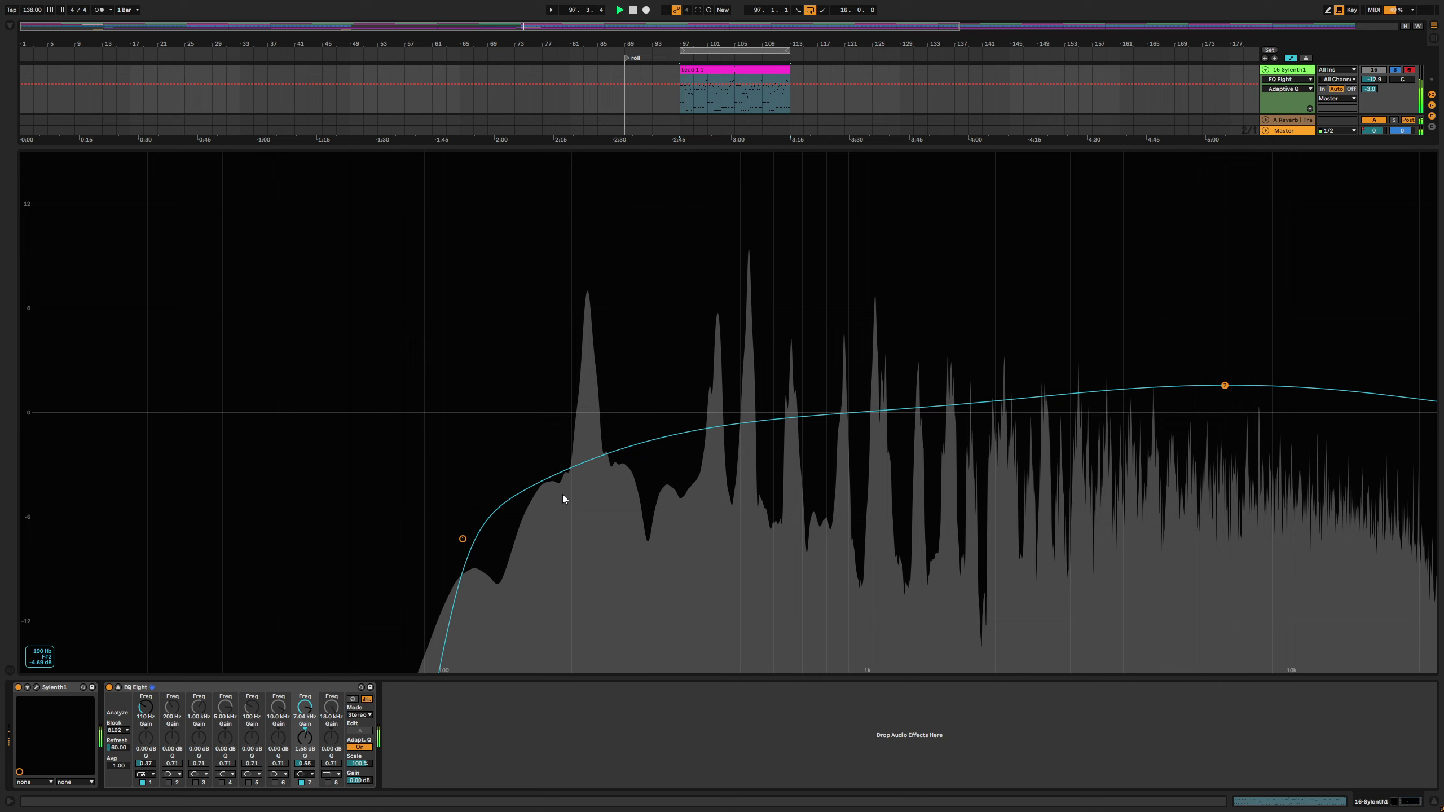
Return EQ Eight to its compact view and switch off its spectrum analyzer
{"action": "left_click", "coordinate": [353, 699]}
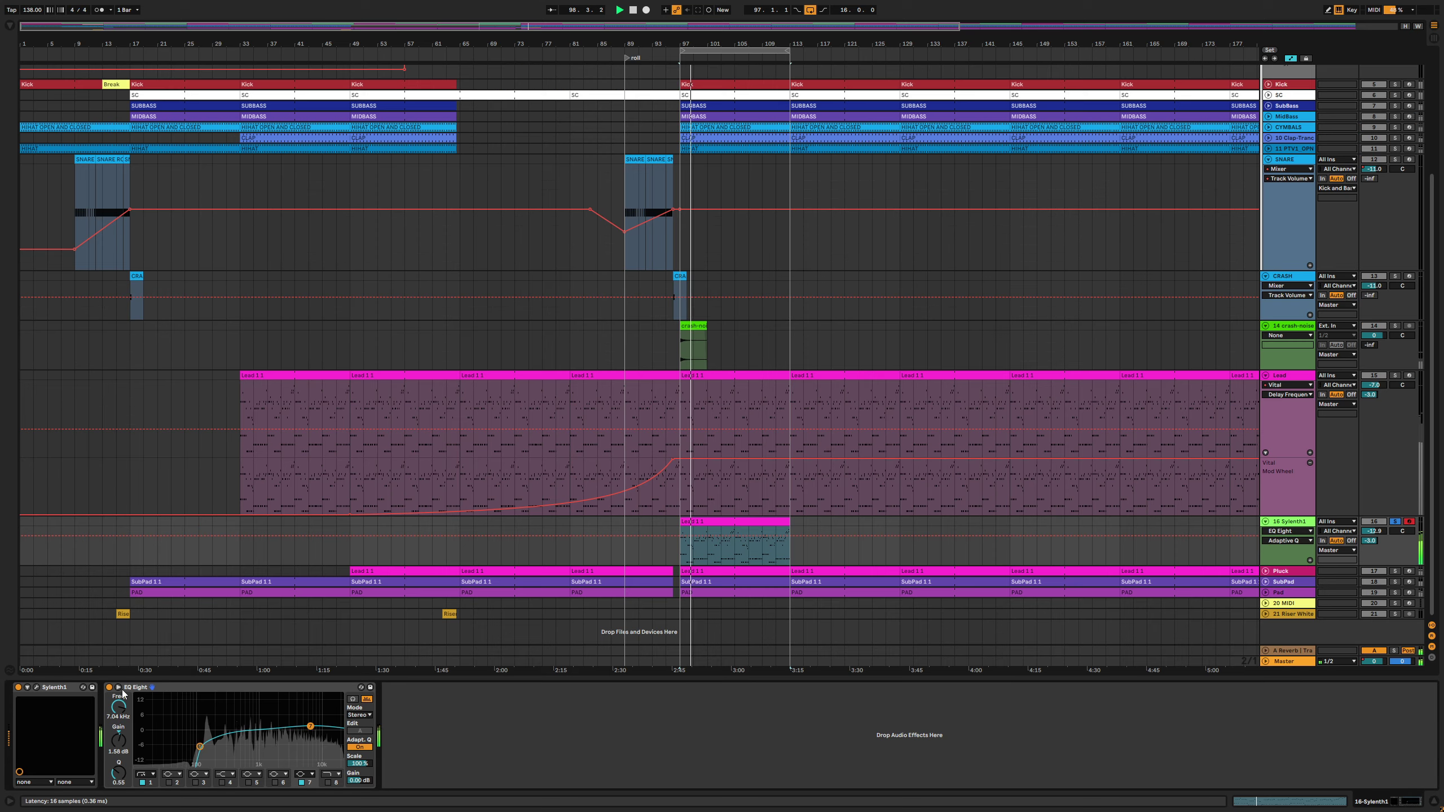
{"action": "left_click", "coordinate": [366, 699]}
{"action": "right_click", "coordinate": [307, 687]}
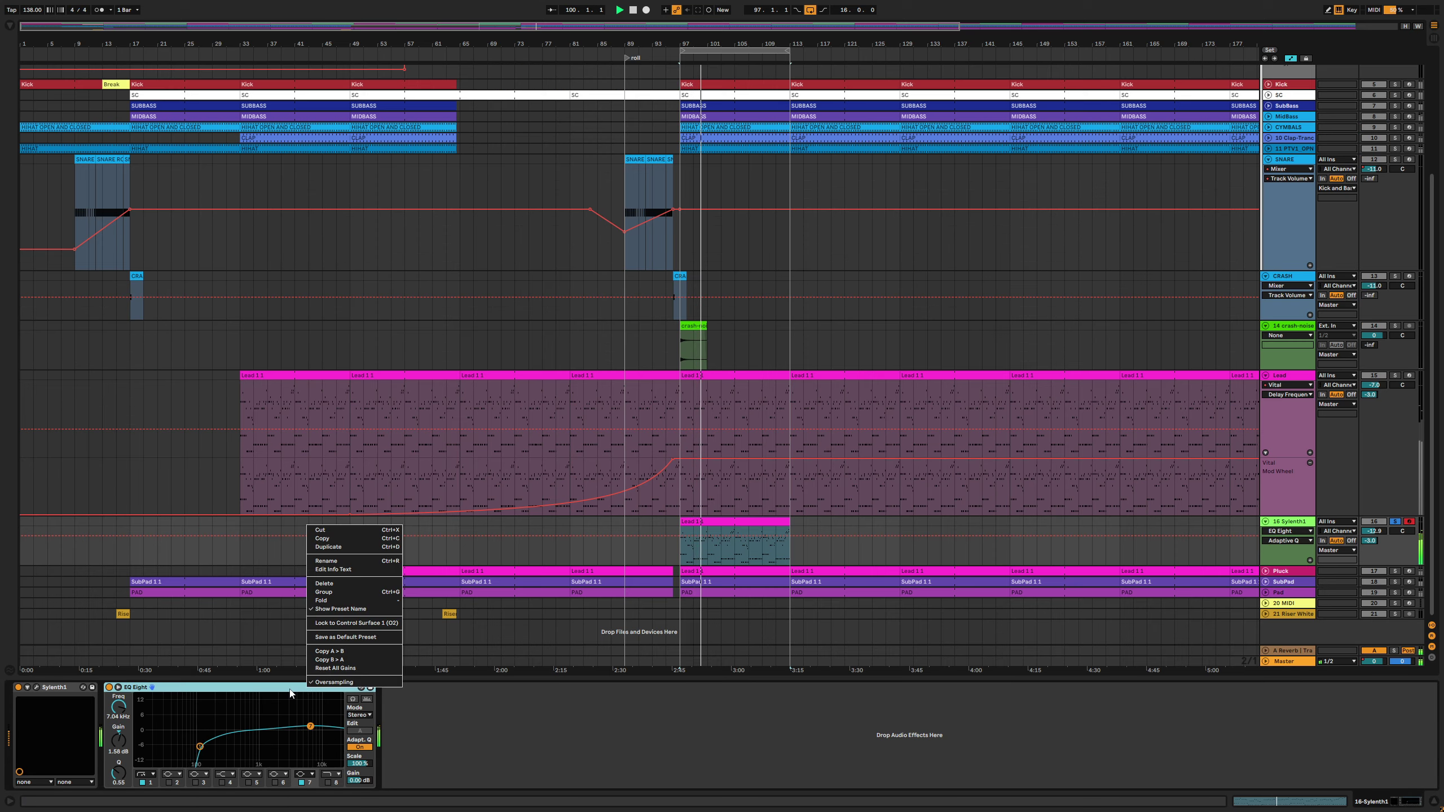
{"action": "left_click", "coordinate": [710, 743]}
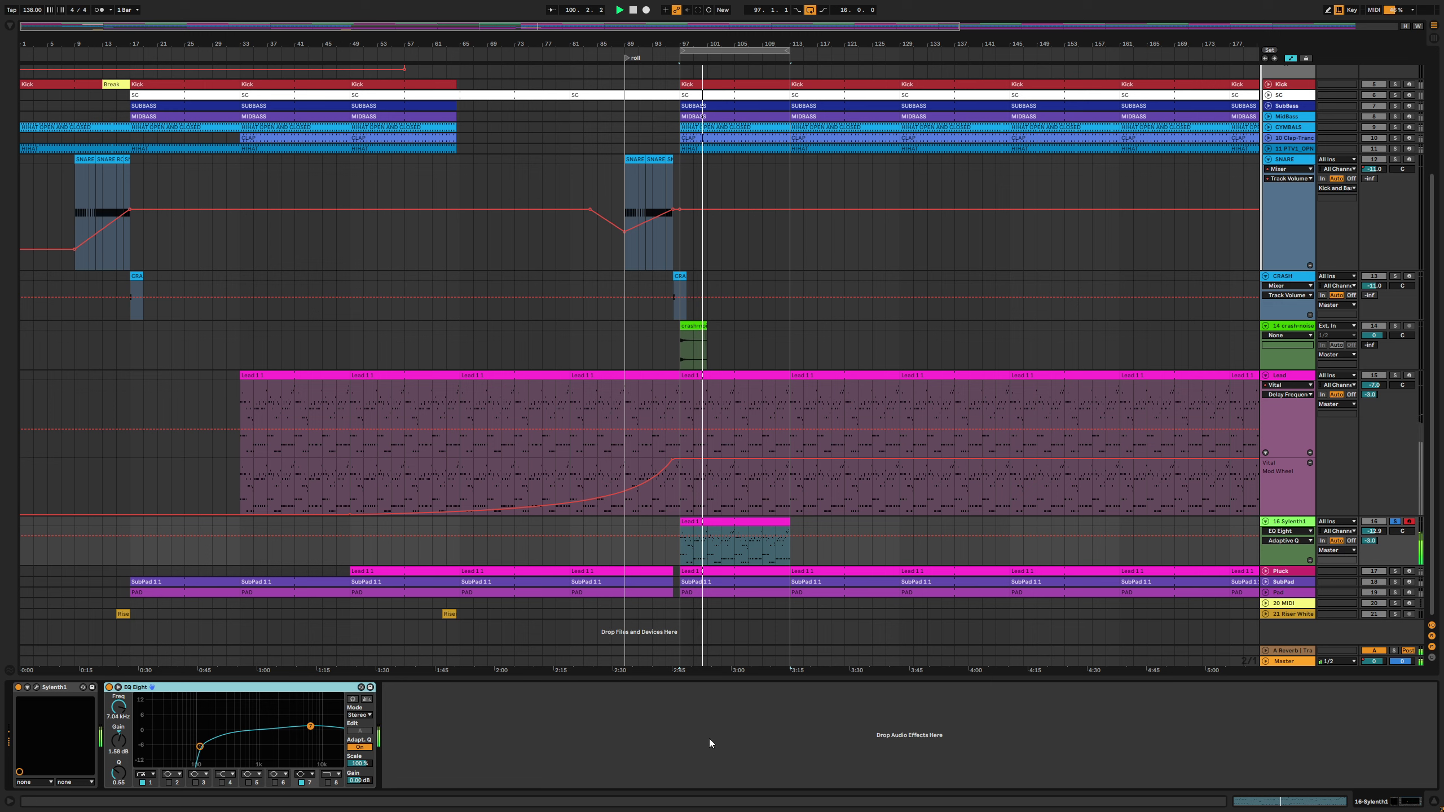
Replay the Sylenth1 clip's loop and raise the main volume in the Sylenth1 plugin, closing its window when done
{"action": "left_click", "coordinate": [733, 521]}
{"action": "key", "text": "space"}
{"action": "key", "text": "space"}
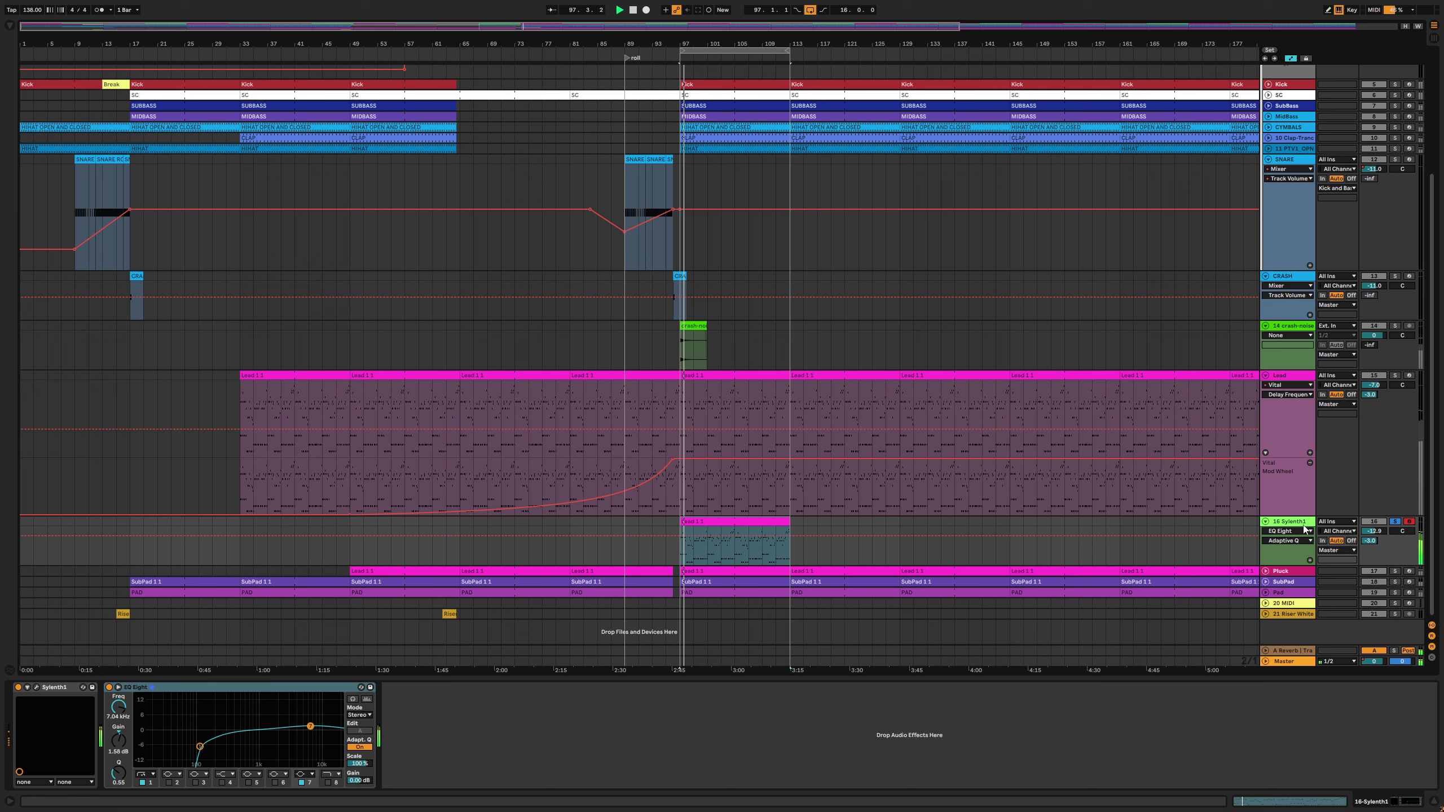
{"action": "left_click", "coordinate": [37, 688]}
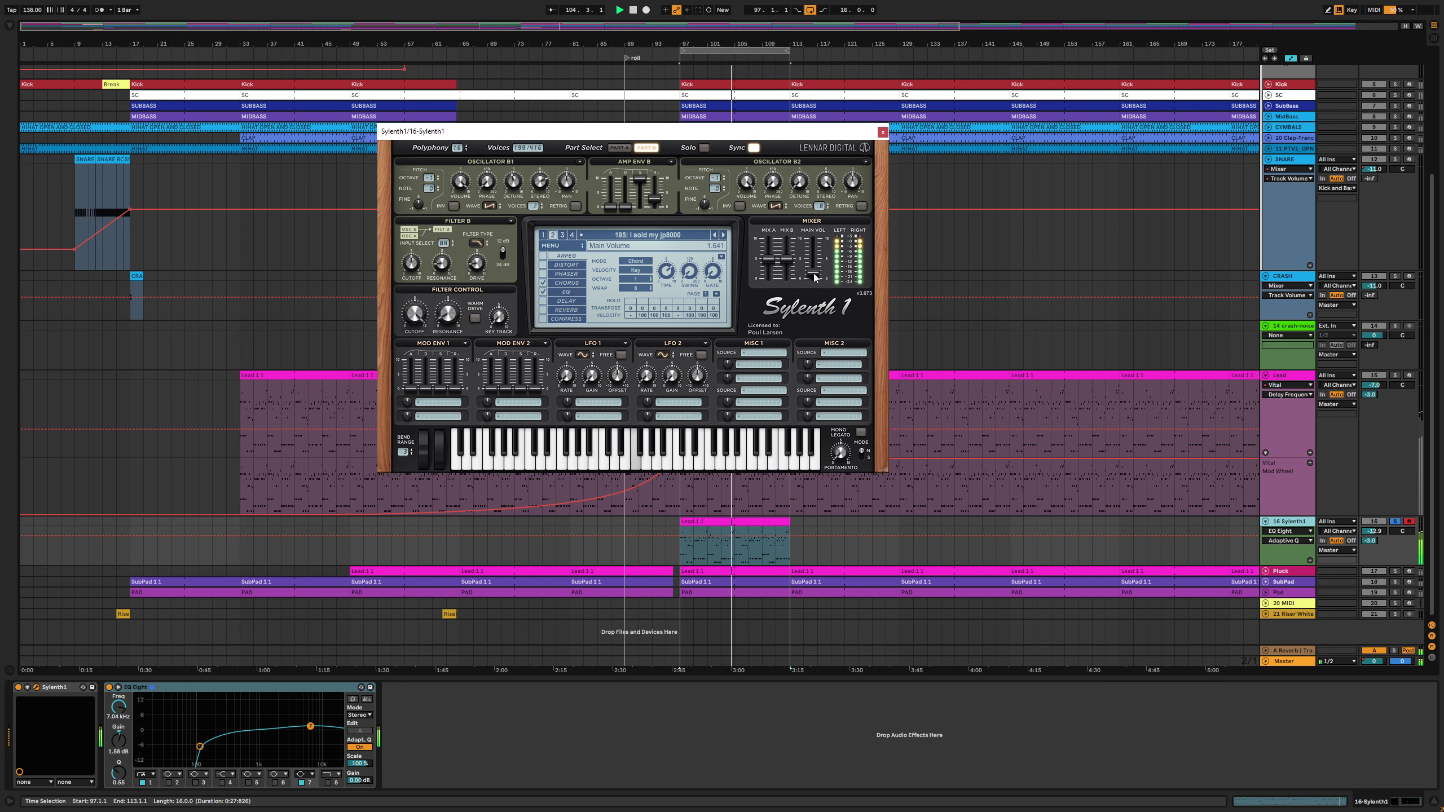
{"action": "scroll", "coordinate": [814, 279], "scroll_direction": "up", "scroll_amount": 5}
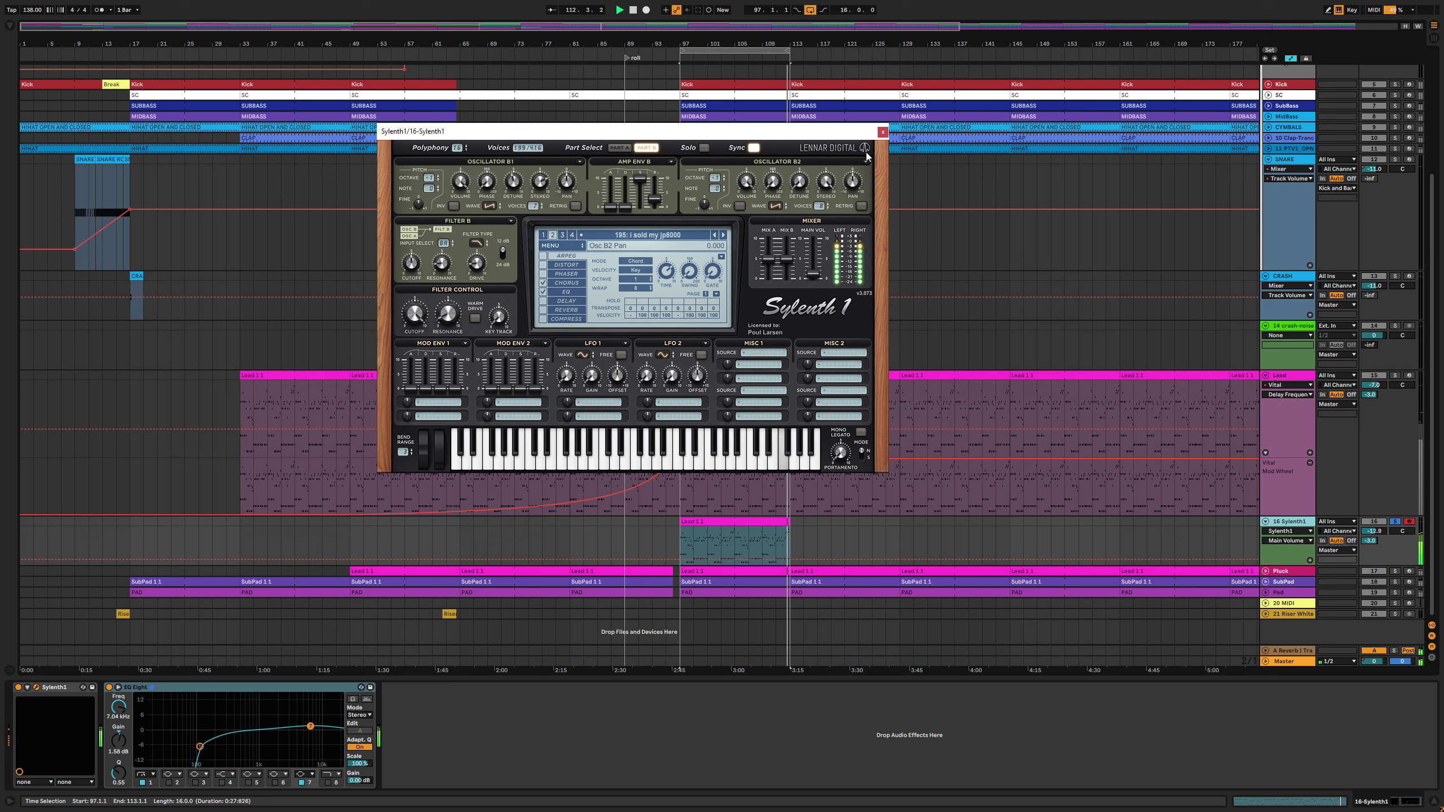
{"action": "left_click", "coordinate": [882, 132]}
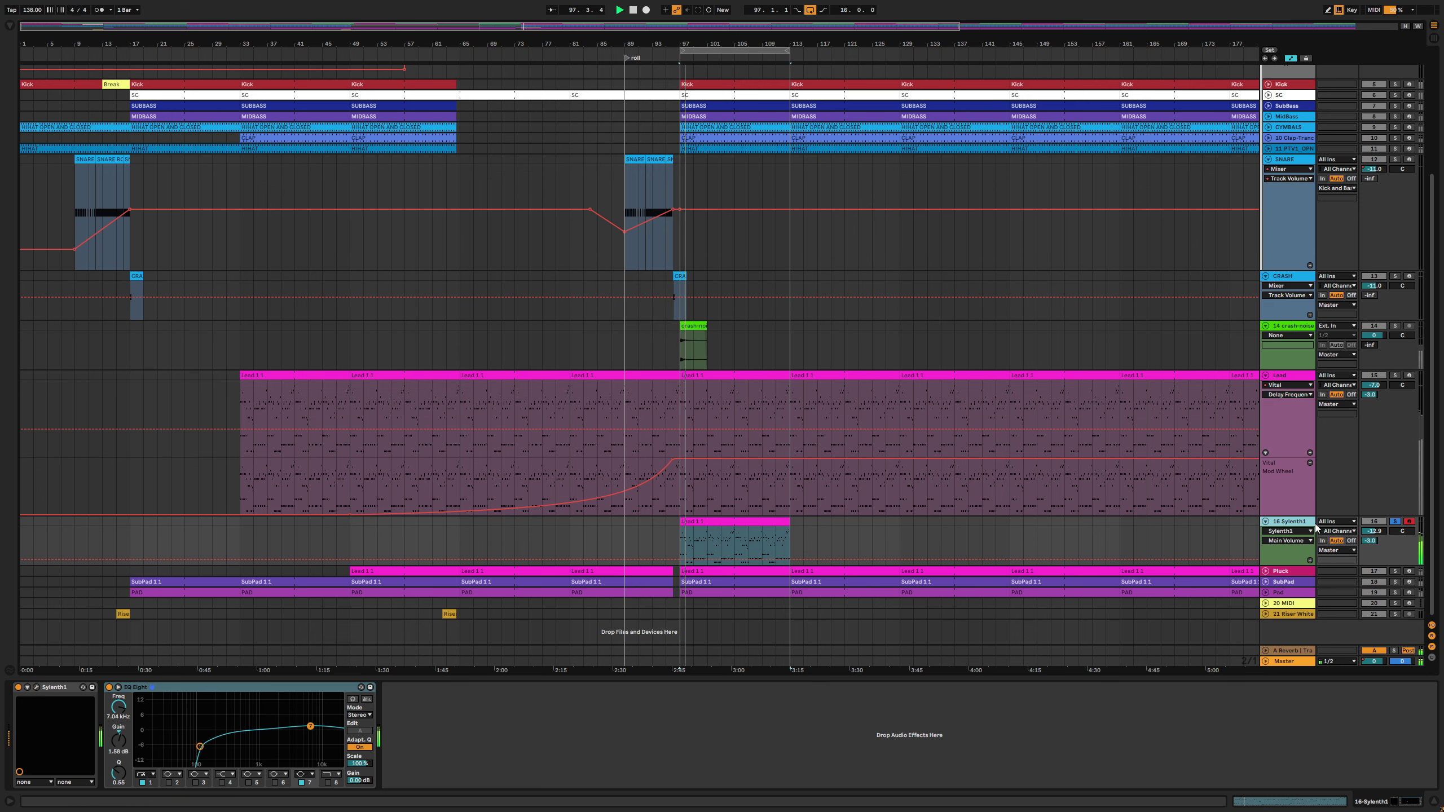
Solo the Lead track alongside Sylenth1 and set the Sylenth1 track volume to -12 dB
{"action": "left_click", "coordinate": [1395, 376]}
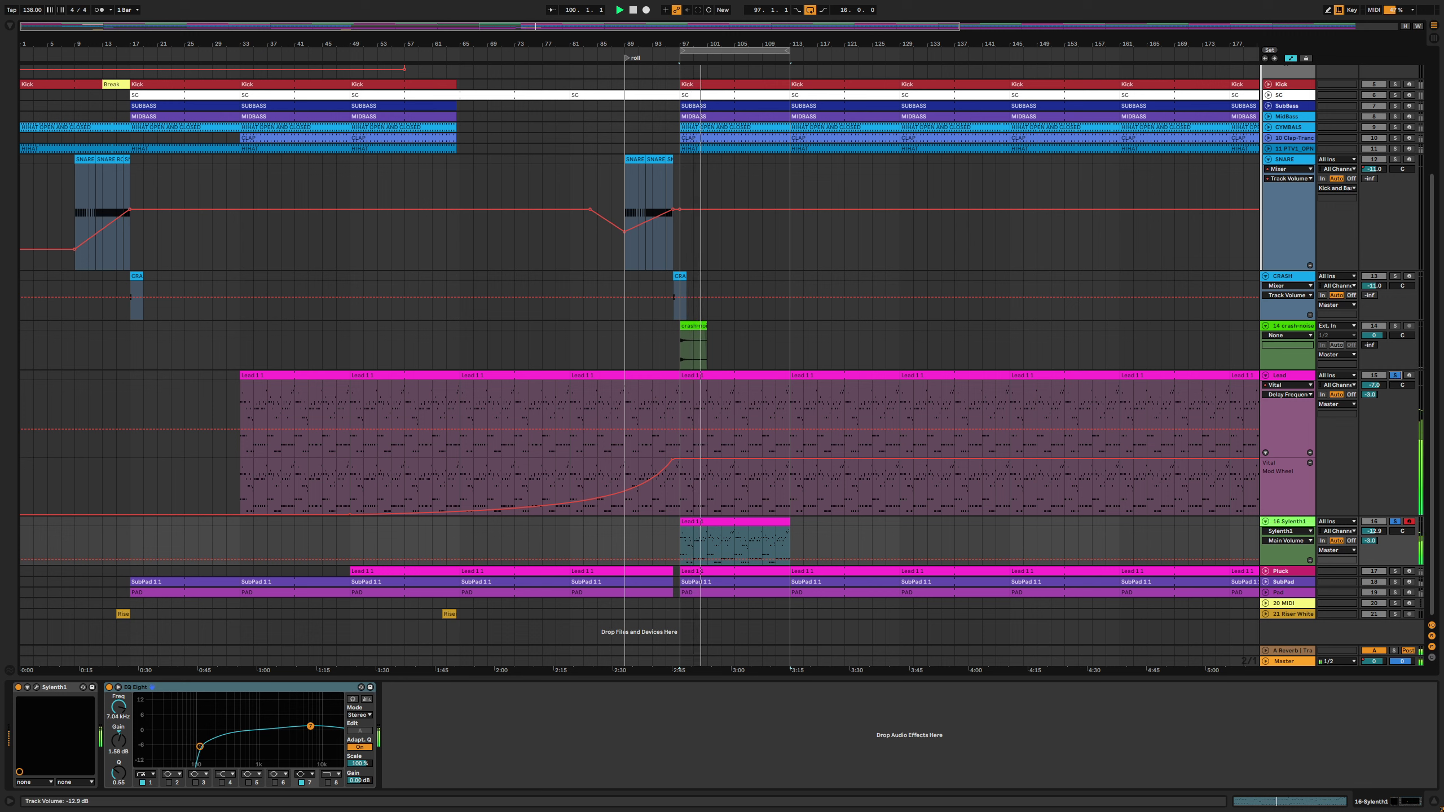
{"action": "left_click", "coordinate": [1374, 531]}
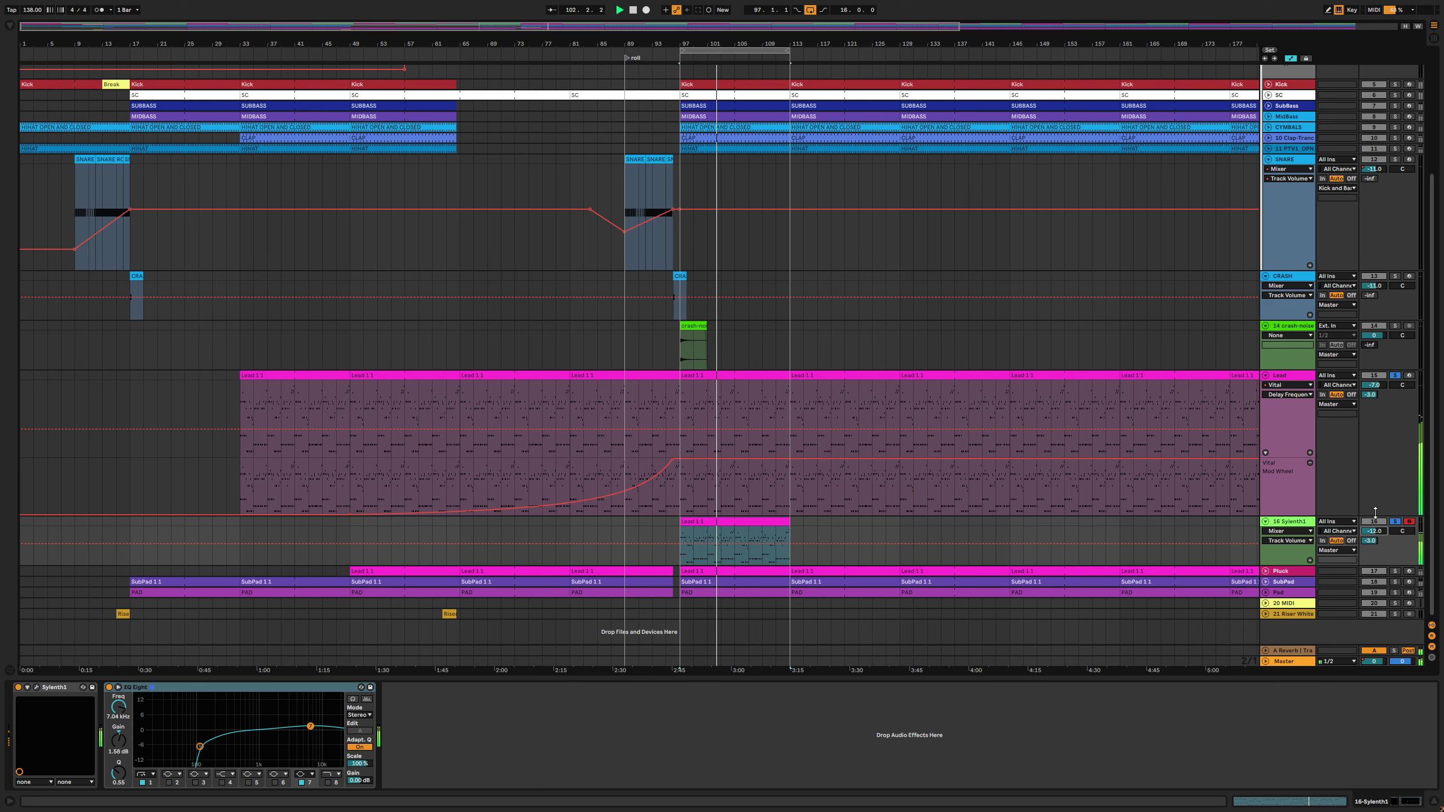
Compare Sylenth1 and Lead by toggling their solos in the mixer, then set Sylenth1 to -11 dB and unsolo both tracks
{"action": "key", "text": "Tab"}
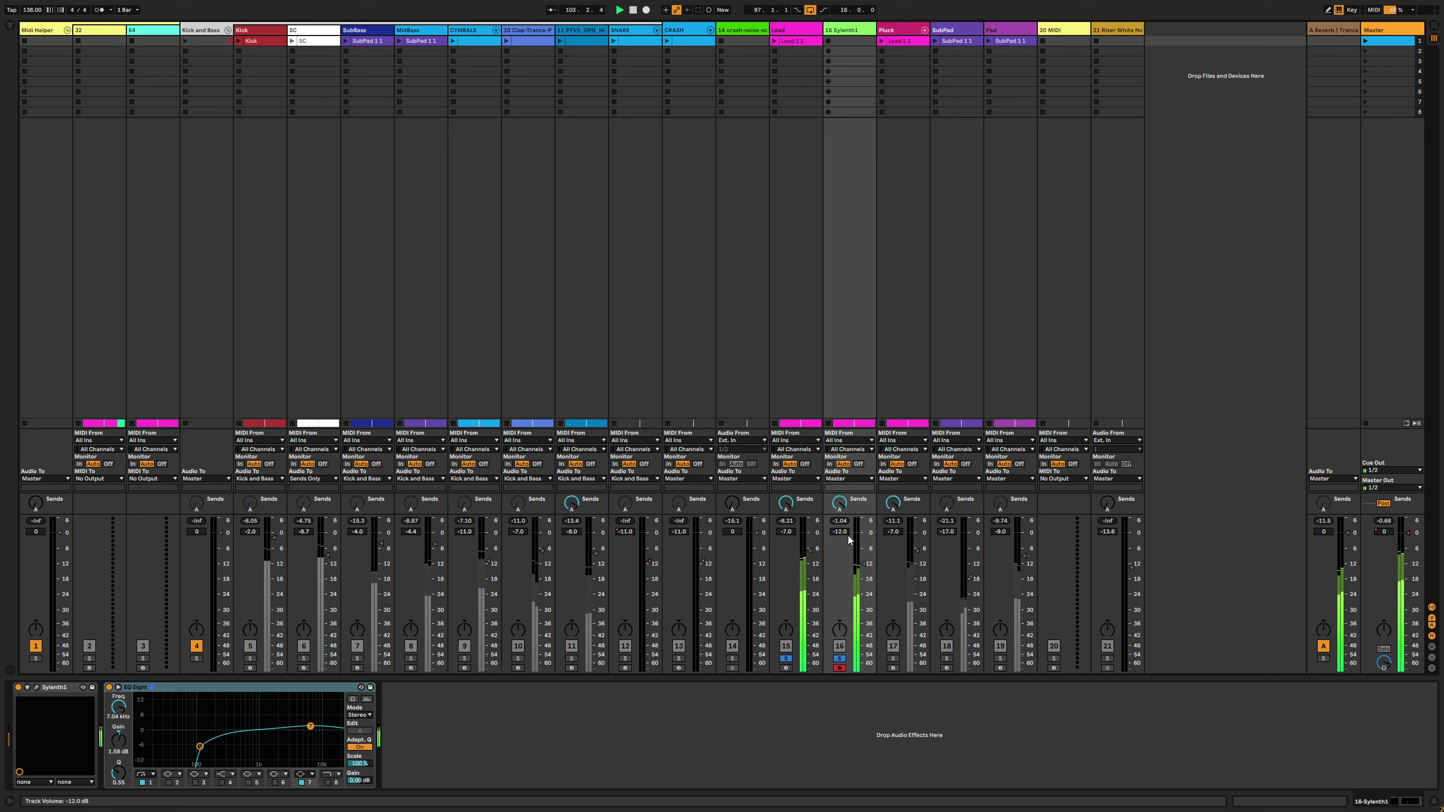
{"action": "left_click", "coordinate": [839, 659]}
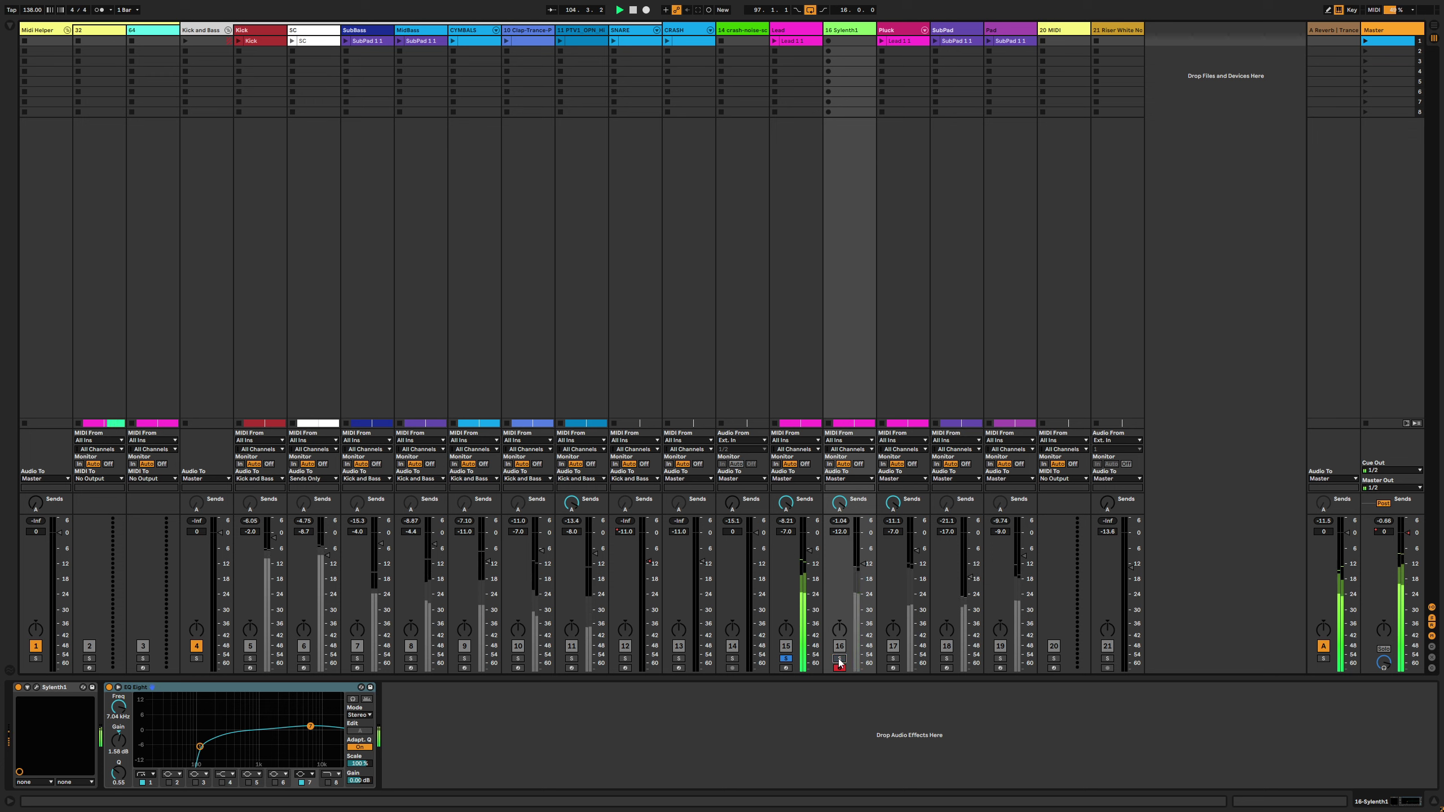
{"action": "left_click", "coordinate": [839, 659]}
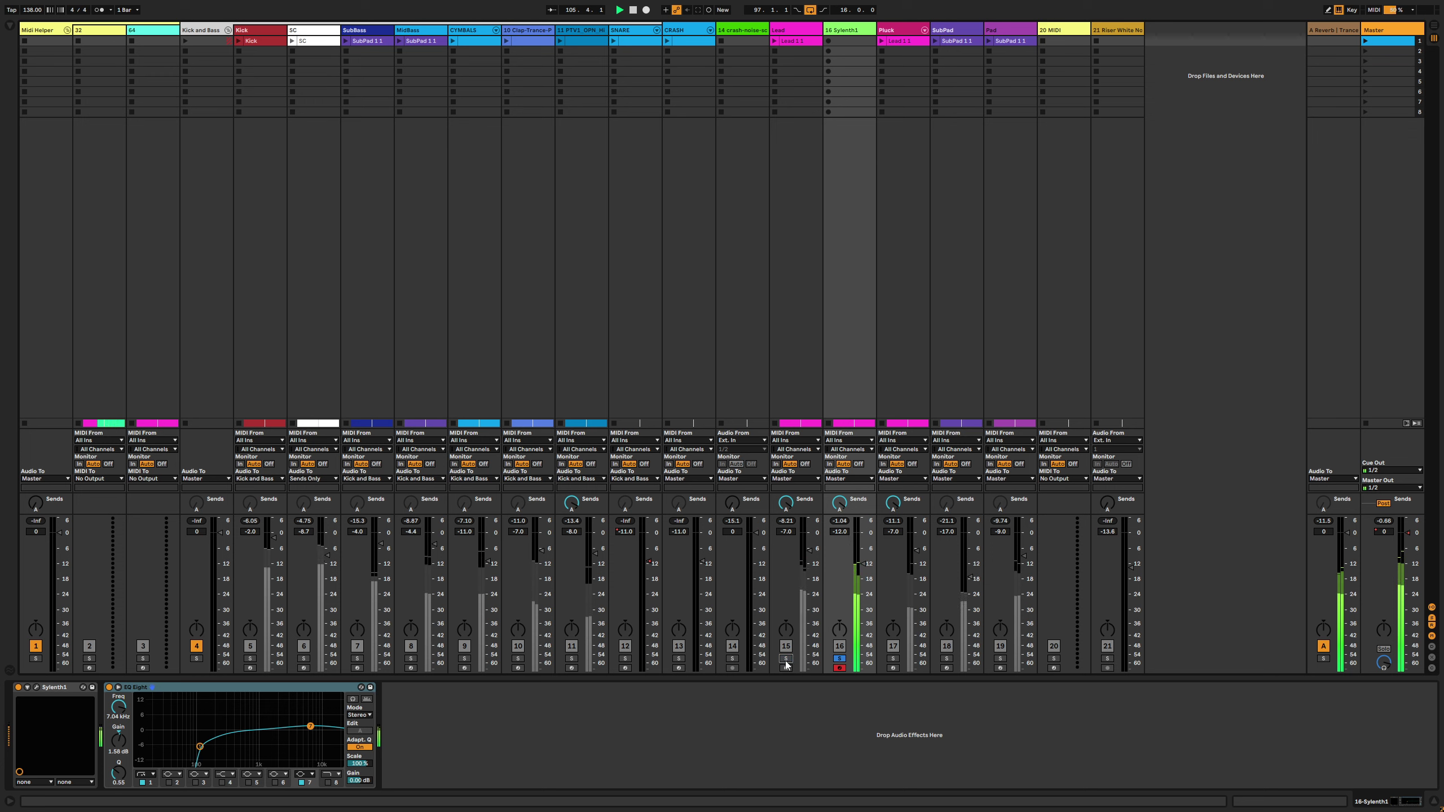
{"action": "left_click", "coordinate": [840, 532]}
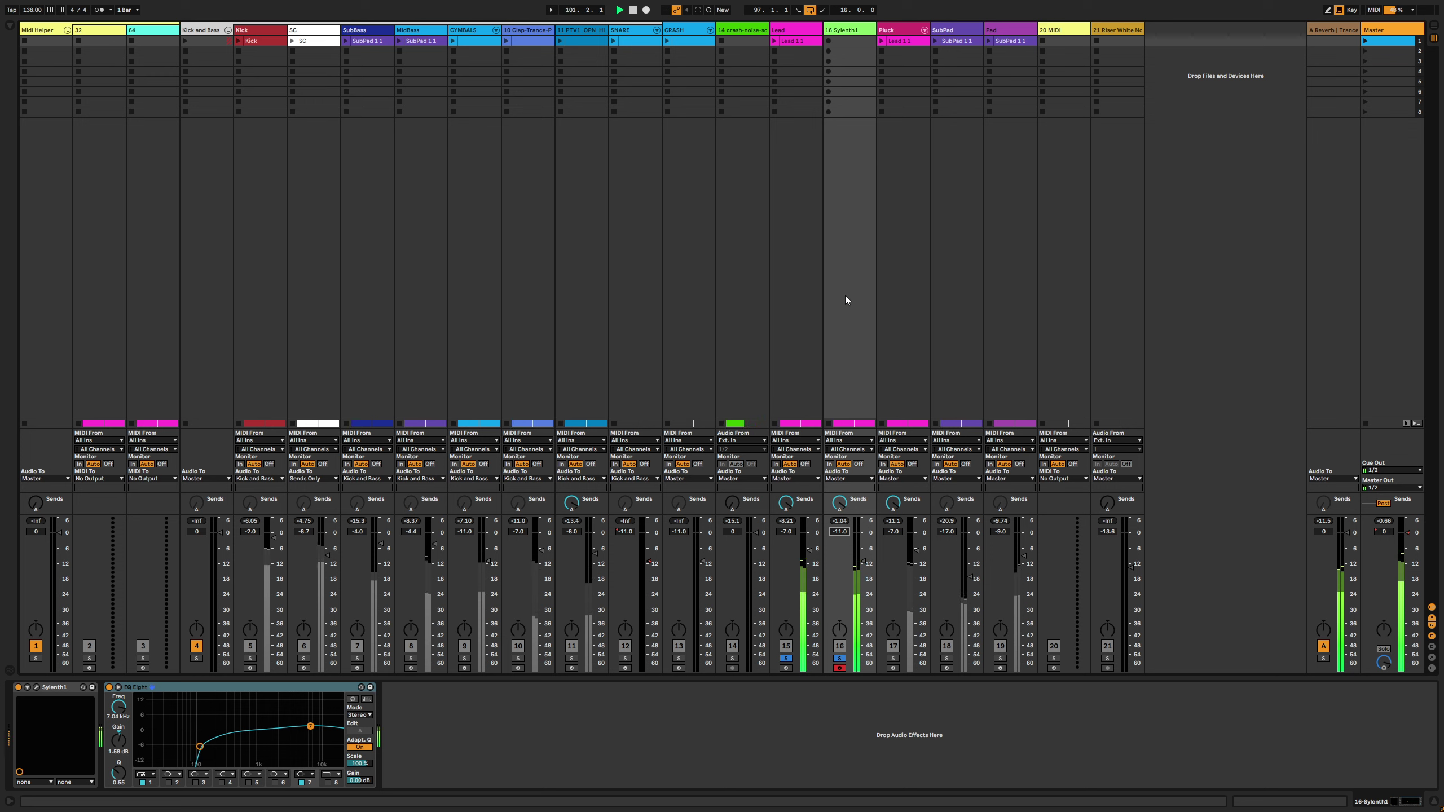
{"action": "left_click", "coordinate": [840, 660]}
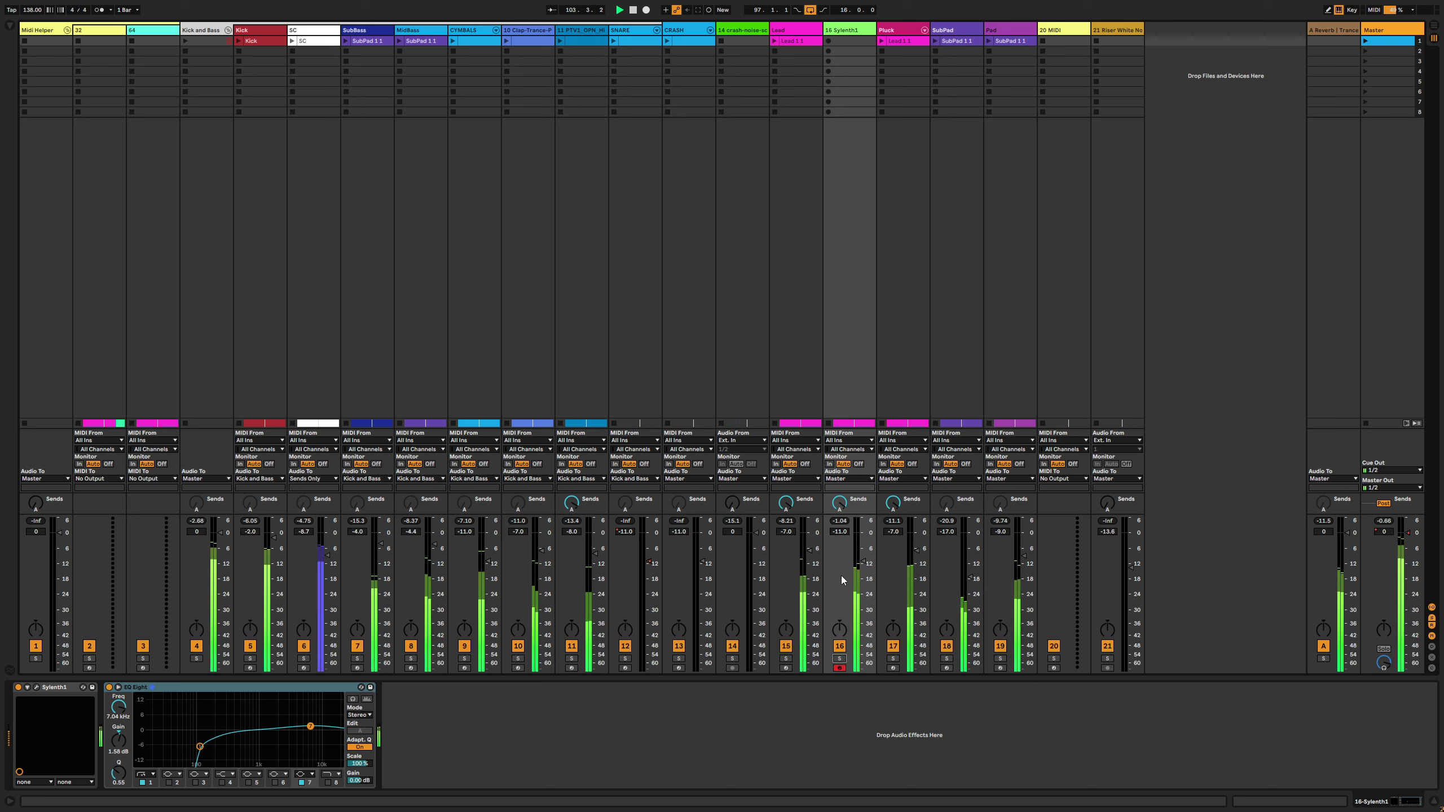
Set the Master track Limiter's lookahead to 6 ms and save the project from the arrangement
{"action": "left_click", "coordinate": [1367, 460]}
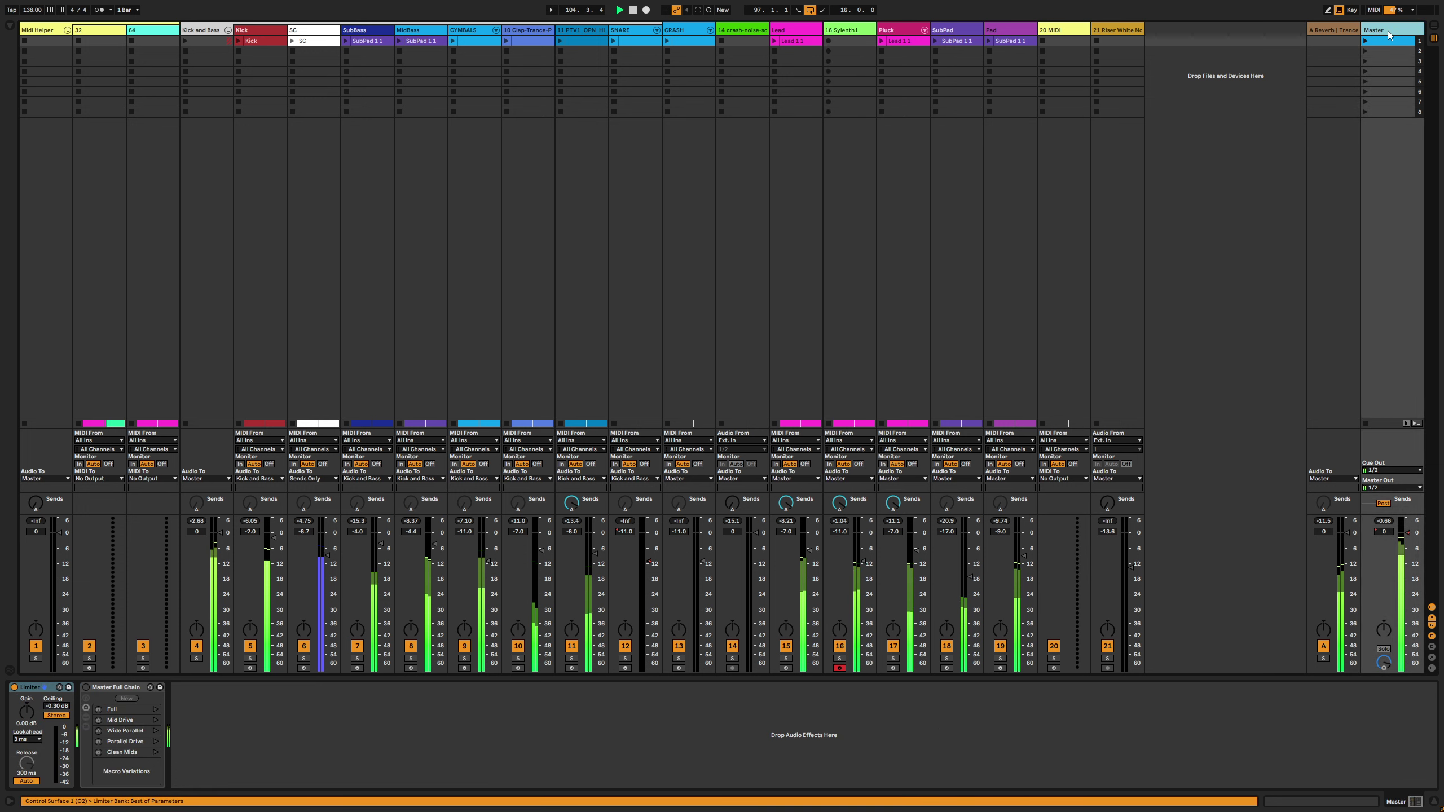
{"action": "left_click", "coordinate": [26, 739]}
{"action": "left_click", "coordinate": [26, 747]}
{"action": "left_click", "coordinate": [251, 760]}
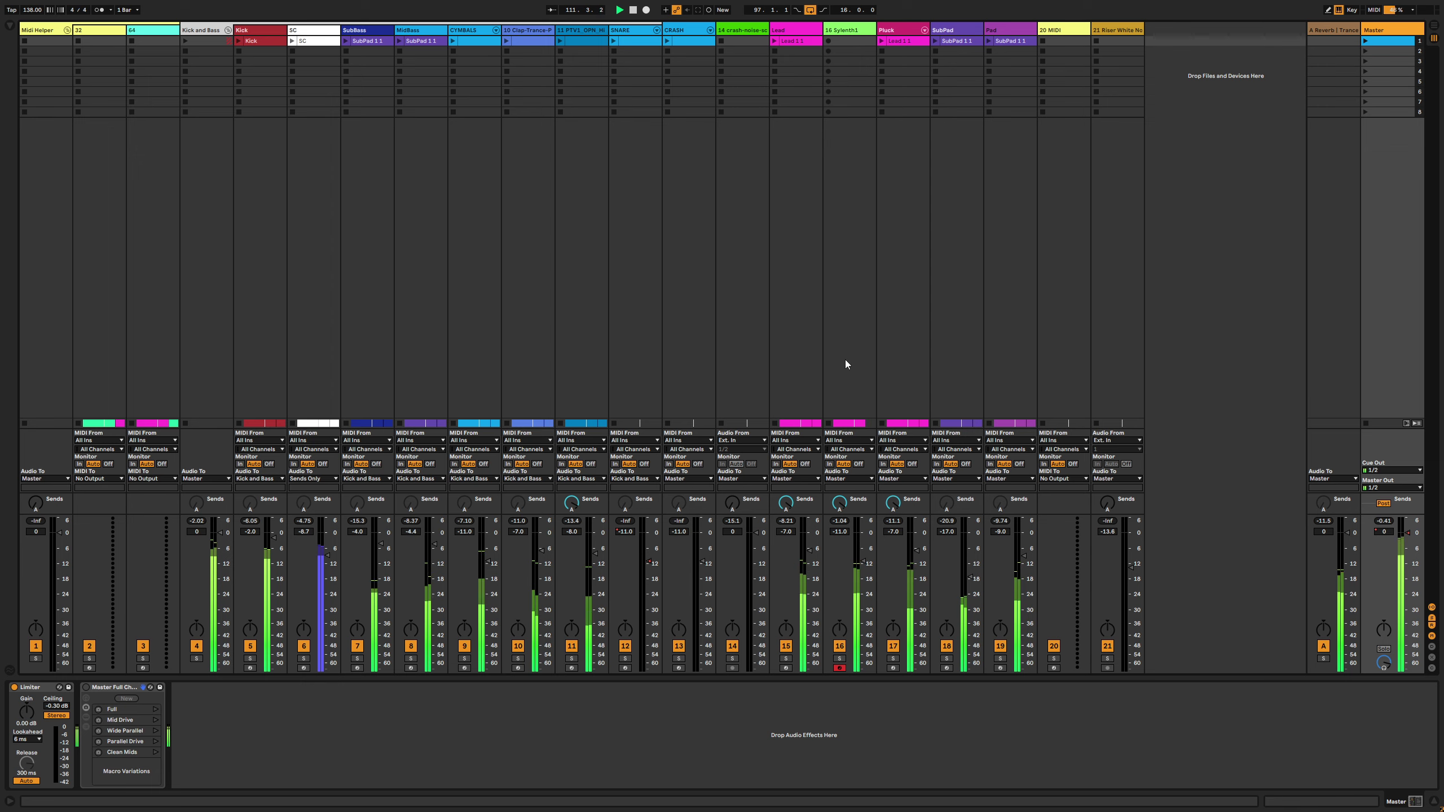
{"action": "key", "text": "Tab"}
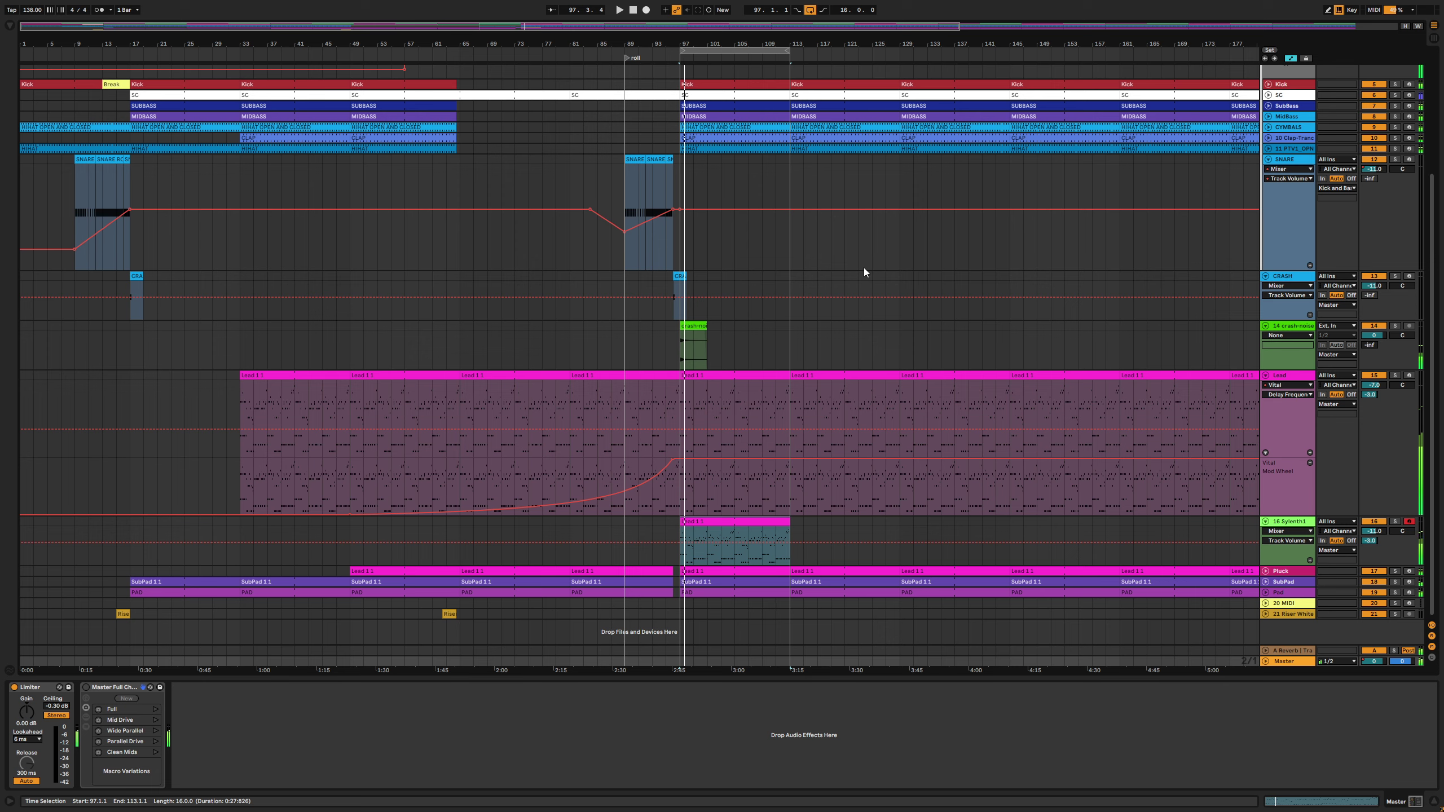
{"action": "key", "text": "ctrl+s"}
Show the Master track's volume automation and draw a fall from 0 dB at bar 89 to a lower breakpoint at bar 97
{"action": "scroll", "coordinate": [964, 338], "scroll_direction": "up", "scroll_amount": 5}
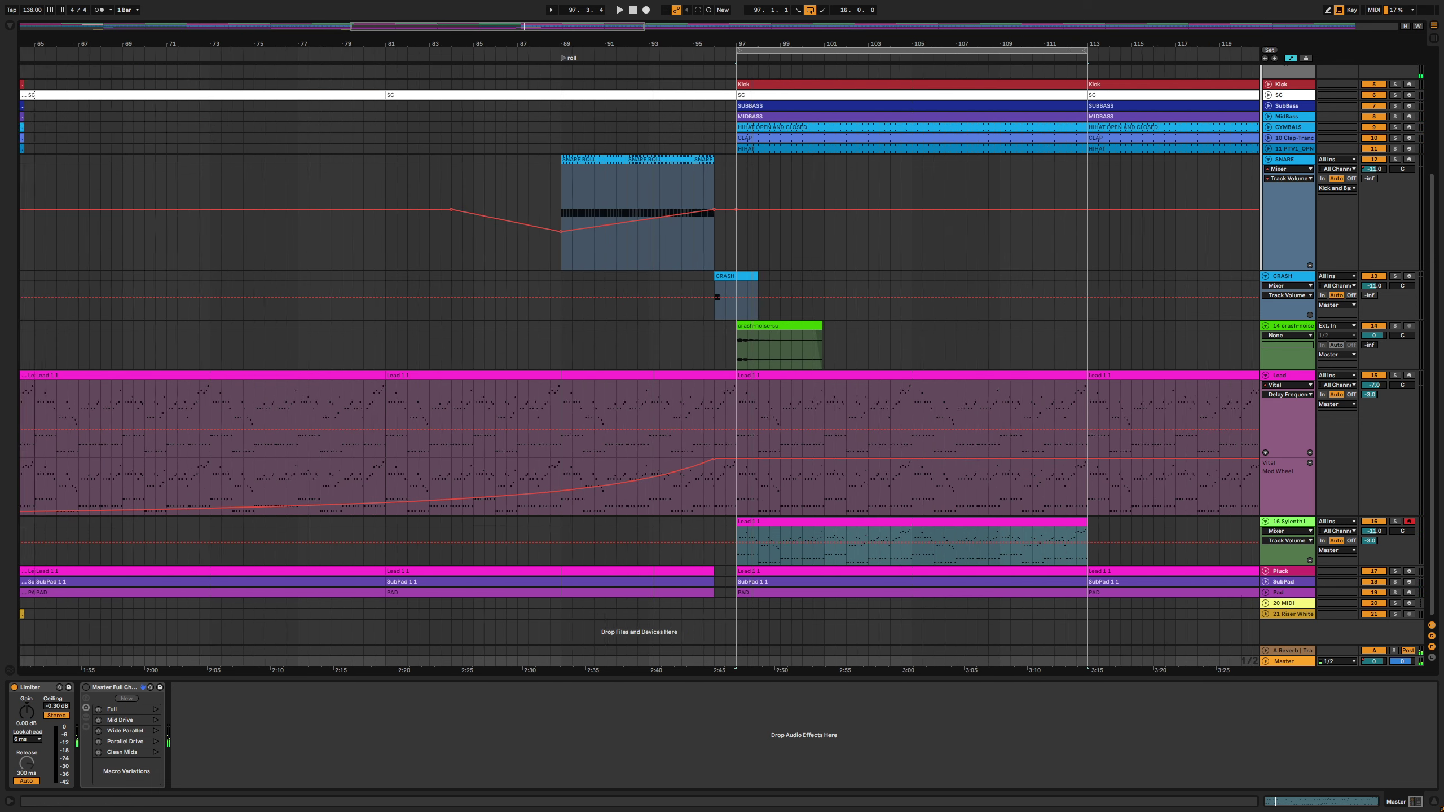
{"action": "right_click", "coordinate": [1299, 665]}
{"action": "left_click", "coordinate": [1341, 669]}
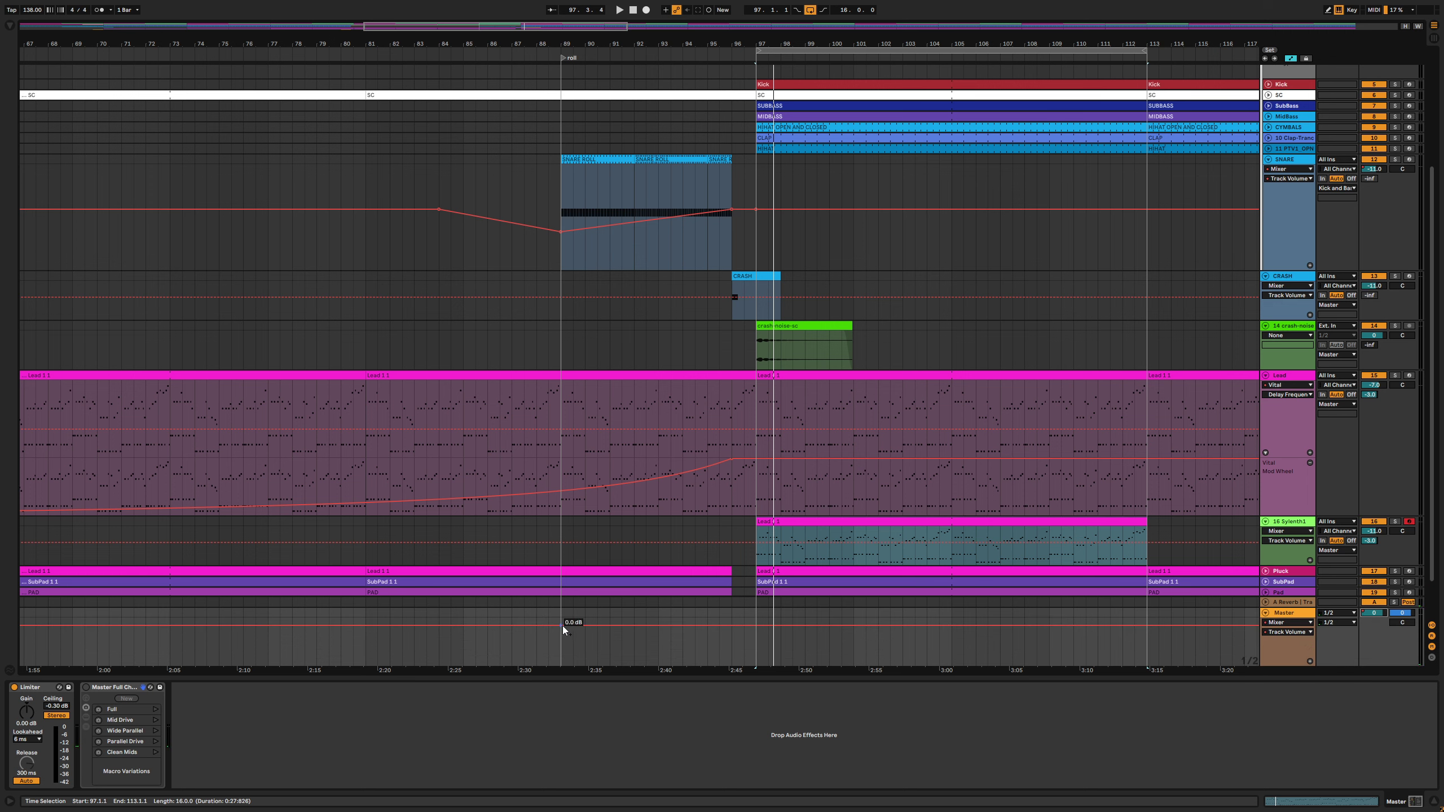
{"action": "left_click", "coordinate": [562, 625]}
{"action": "left_click", "coordinate": [756, 625]}
{"action": "left_click_drag", "start_coordinate": [743, 625], "coordinate": [756, 634]}
Edit the value of the low Master volume breakpoint at bar 97 so that the dip is shallower
{"action": "right_click", "coordinate": [756, 634]}
{"action": "left_click", "coordinate": [792, 428]}
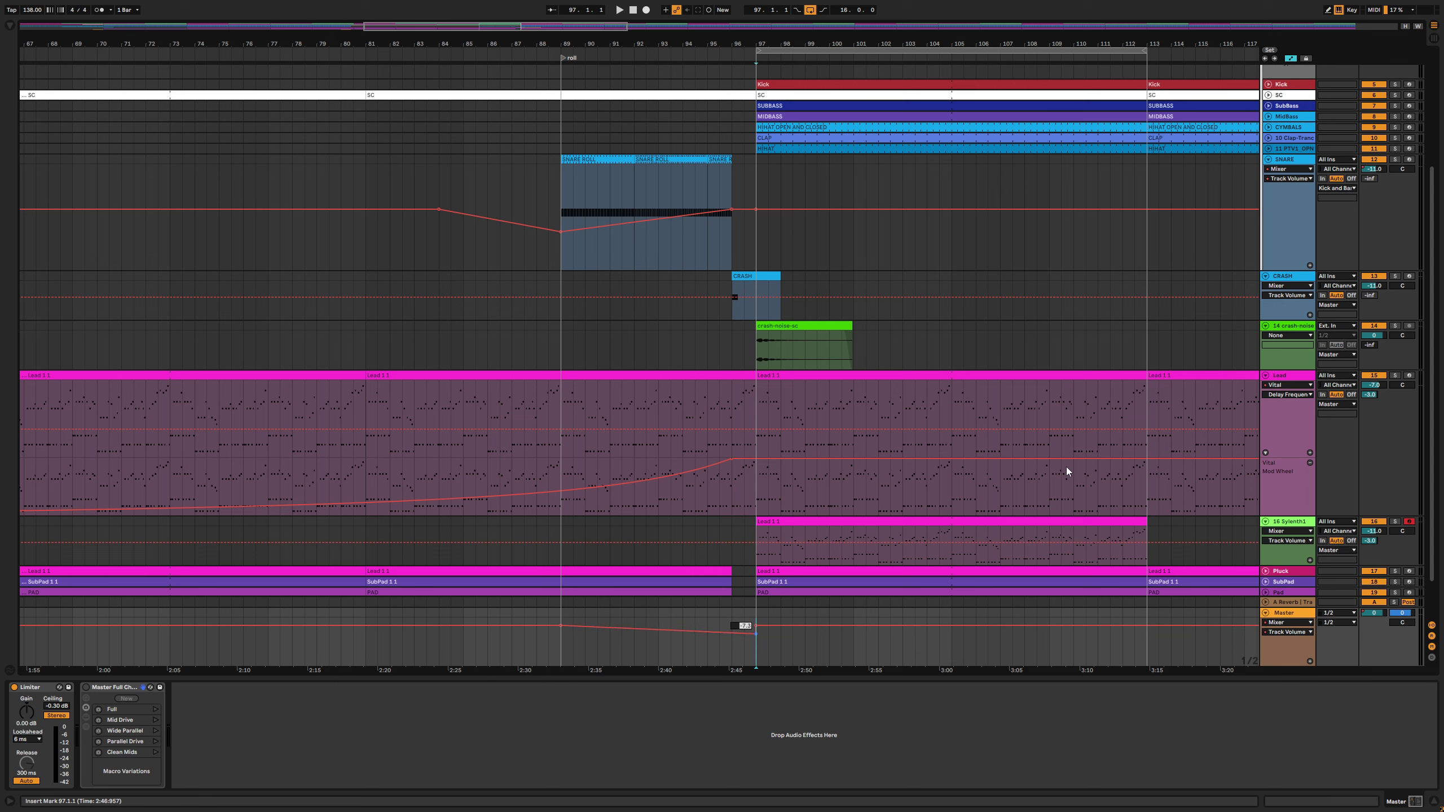
{"action": "type", "text": "0"}
{"action": "key", "text": "Return"}
{"action": "right_click", "coordinate": [754, 629]}
{"action": "key", "text": "Escape"}
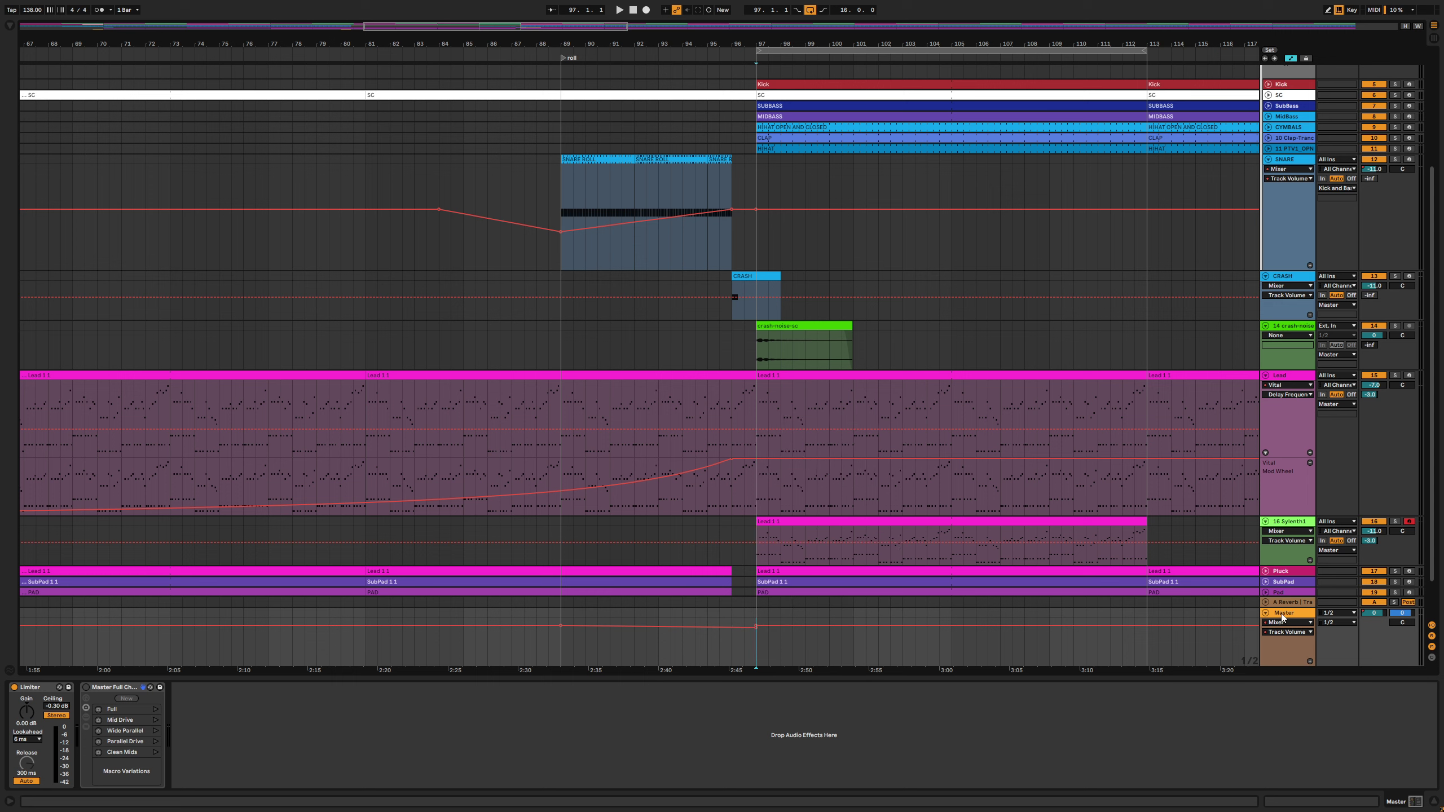
Enlarge the Master automation lane and play the build-up from bar 89 into the drop to check the volume dip
{"action": "left_click_drag", "start_coordinate": [1279, 598], "coordinate": [1273, 477]}
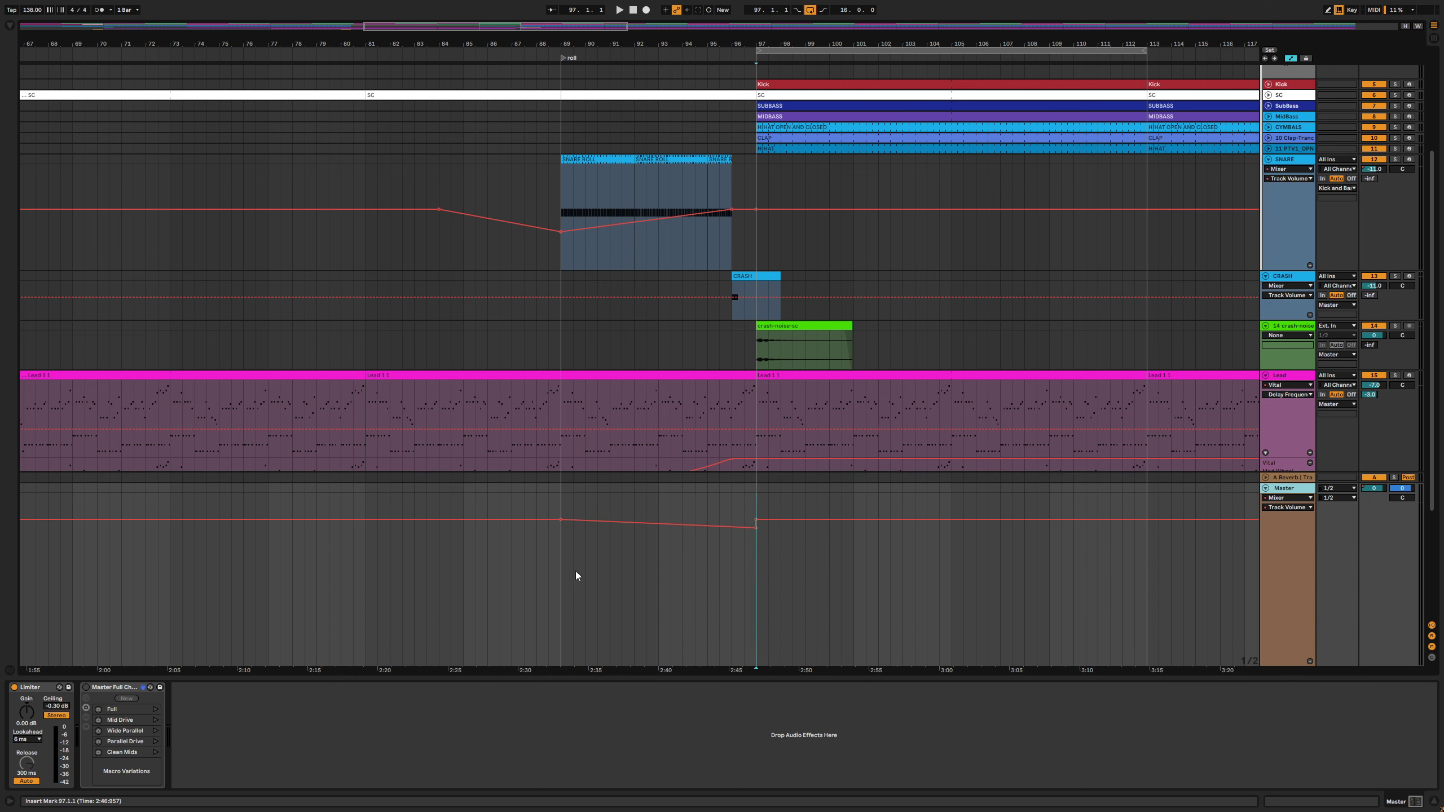
{"action": "left_click", "coordinate": [560, 573]}
{"action": "key", "text": "space"}
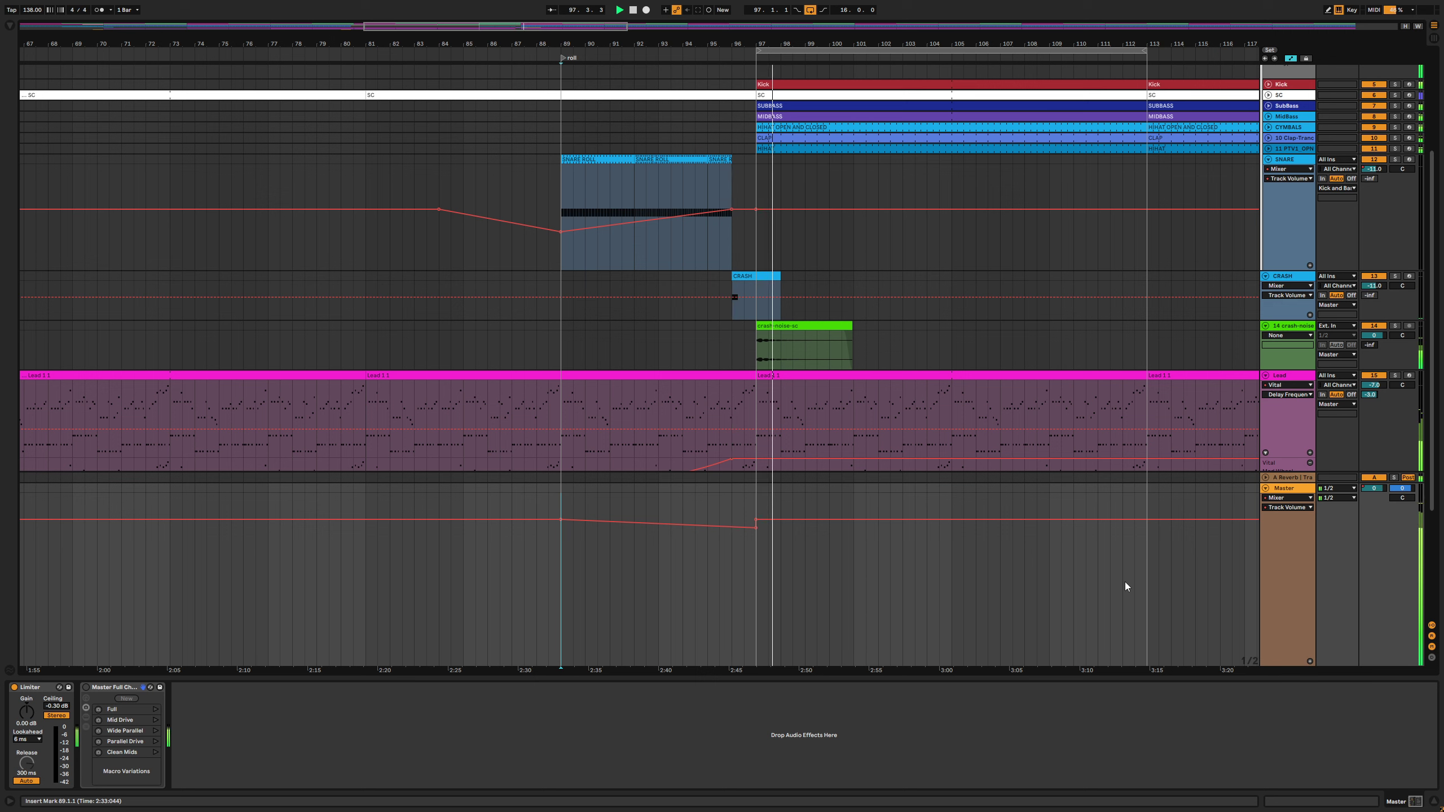
{"action": "key", "text": "space"}
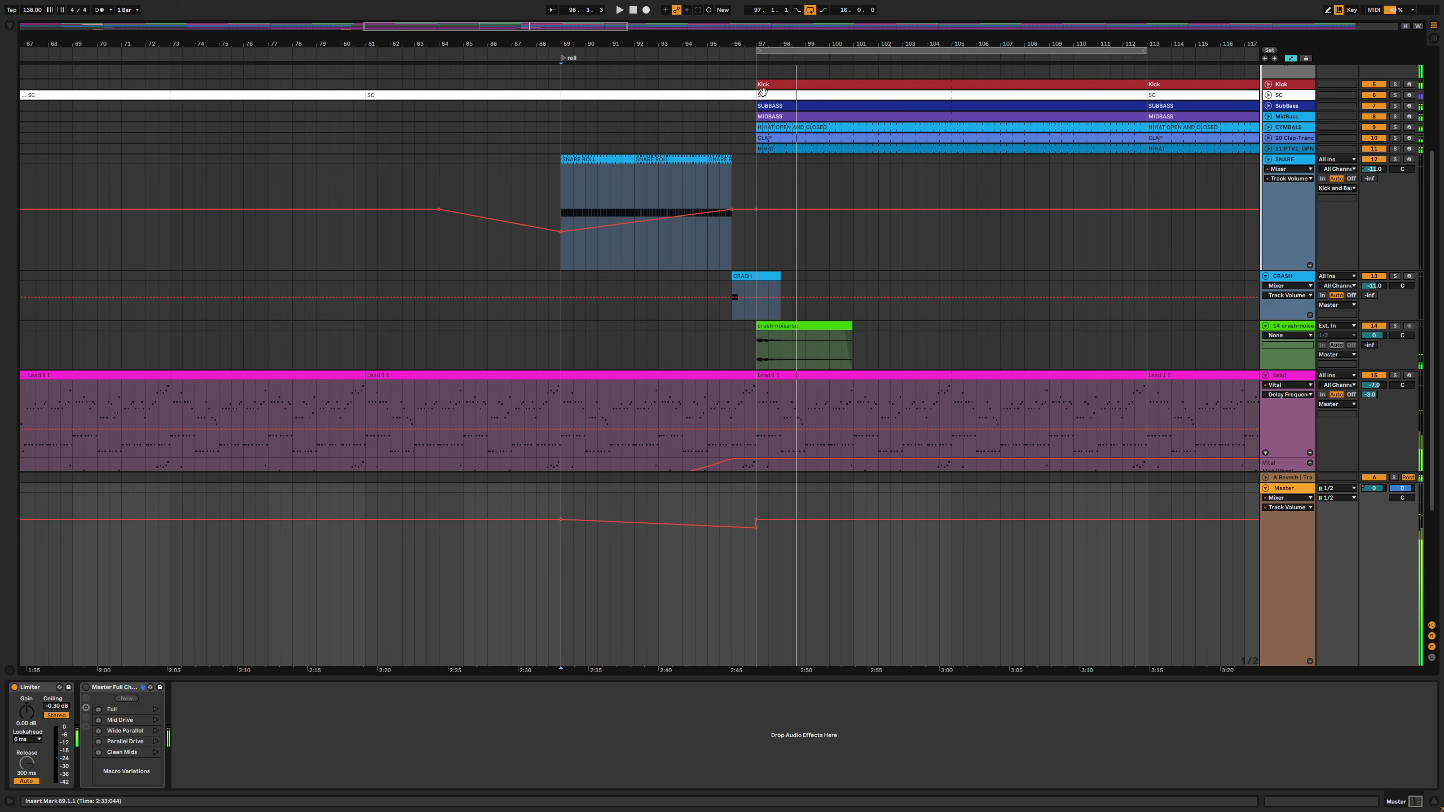
Move the low Master volume breakpoint to bar 96, ramp back to 0 dB at bar 97, and audition from bar 96
{"action": "scroll", "coordinate": [719, 468], "scroll_direction": "up", "scroll_amount": 5}
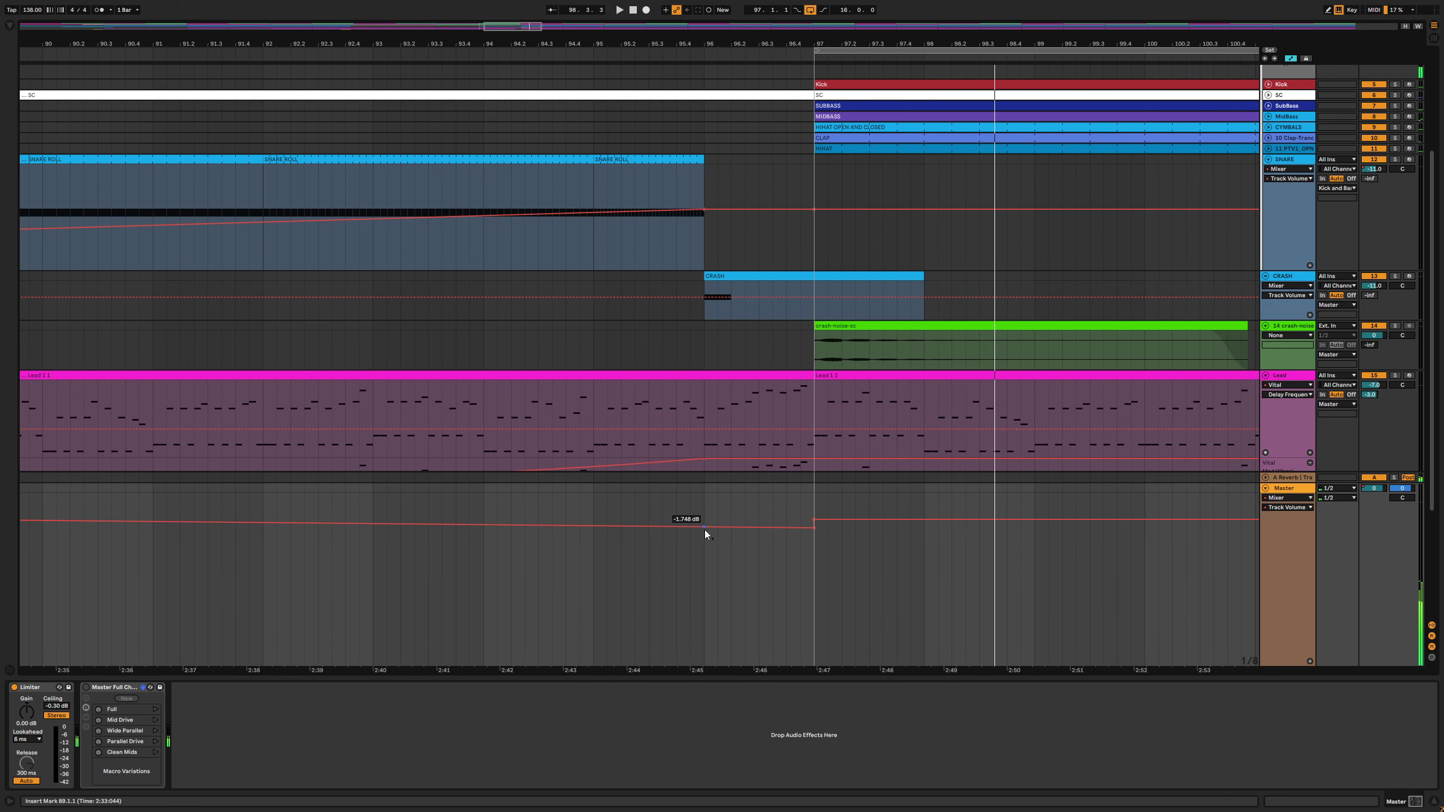
{"action": "left_click_drag", "start_coordinate": [812, 525], "coordinate": [704, 526]}
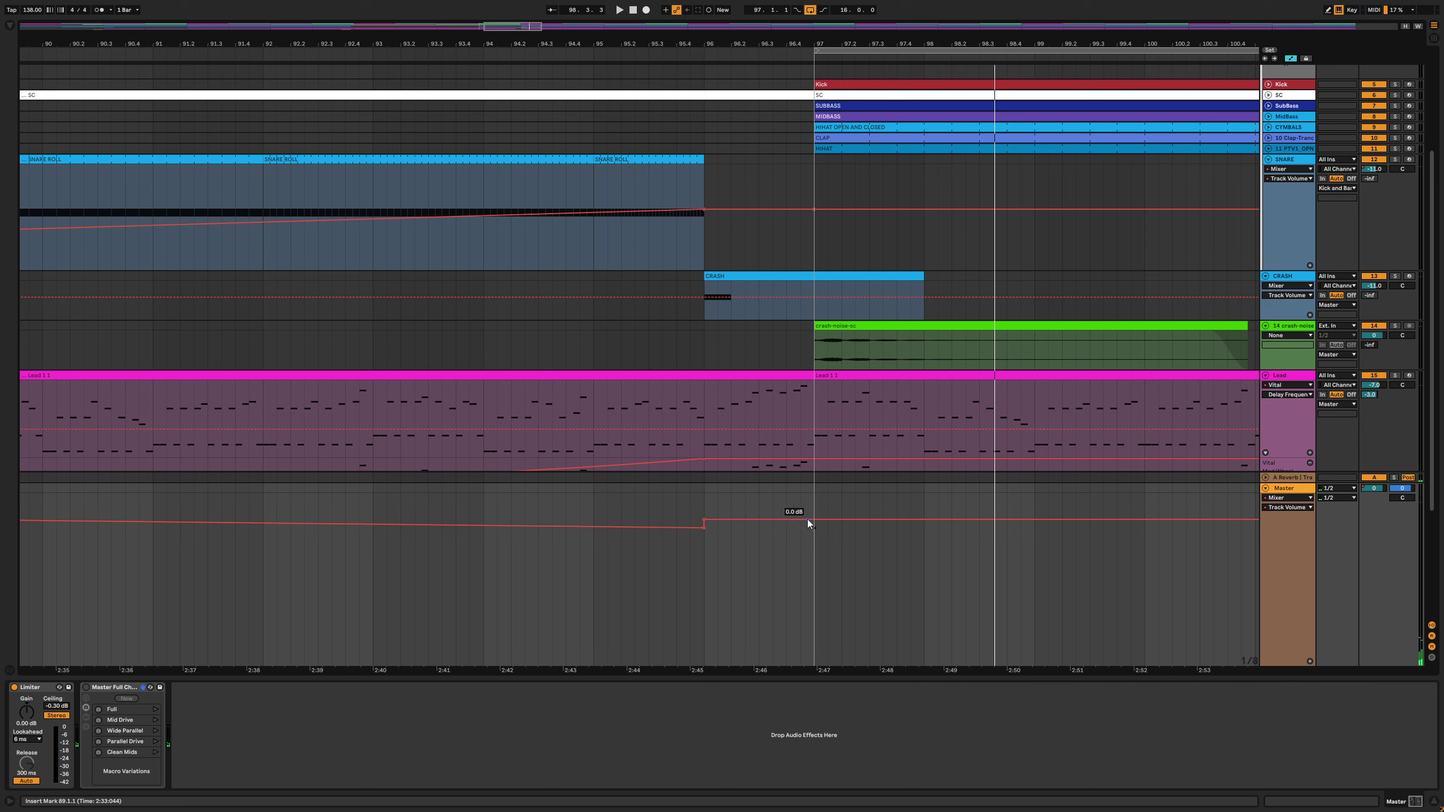
{"action": "key", "text": "ctrl+z"}
{"action": "left_click", "coordinate": [704, 513]}
{"action": "key", "text": "space"}
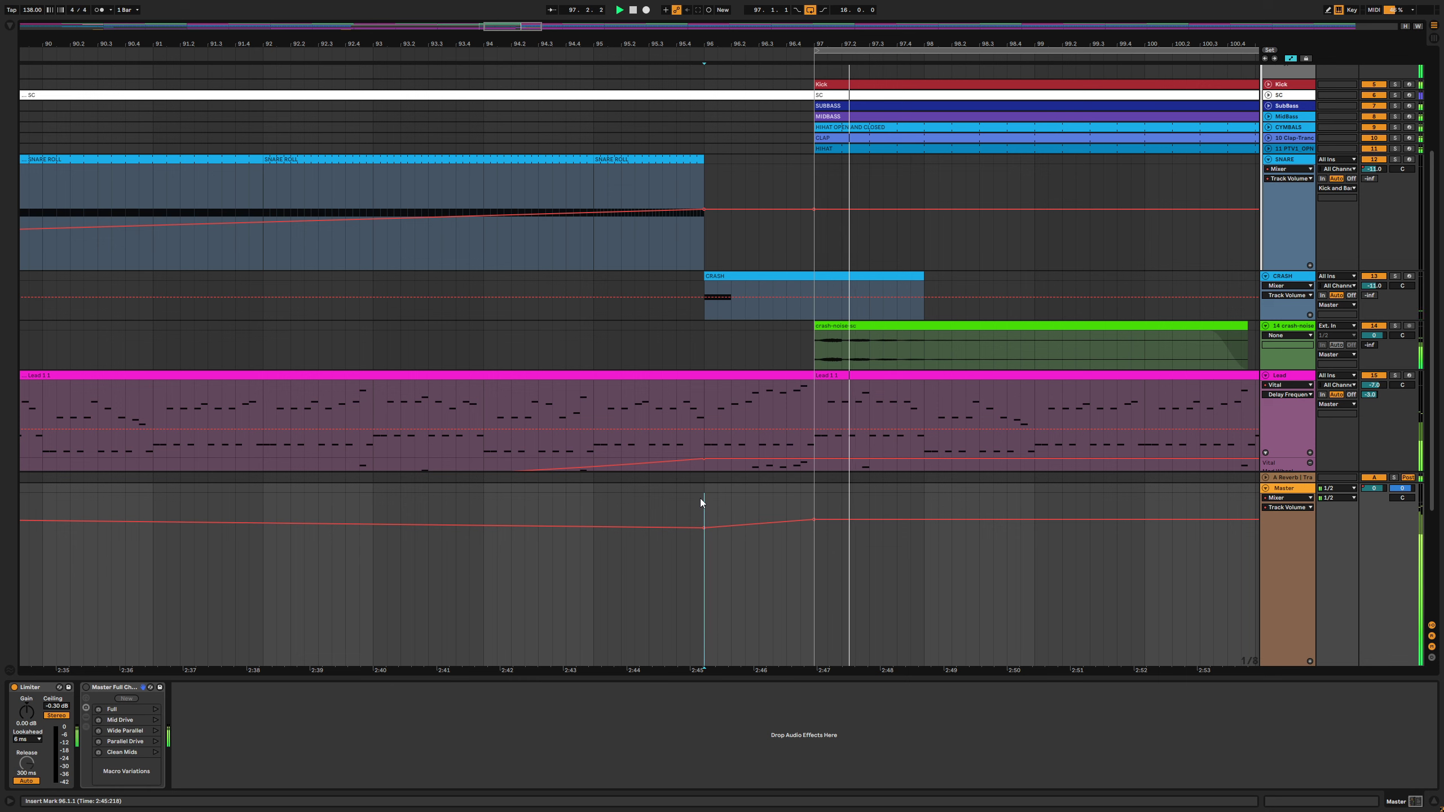
{"action": "left_click_drag", "start_coordinate": [705, 44], "coordinate": [705, 22]}
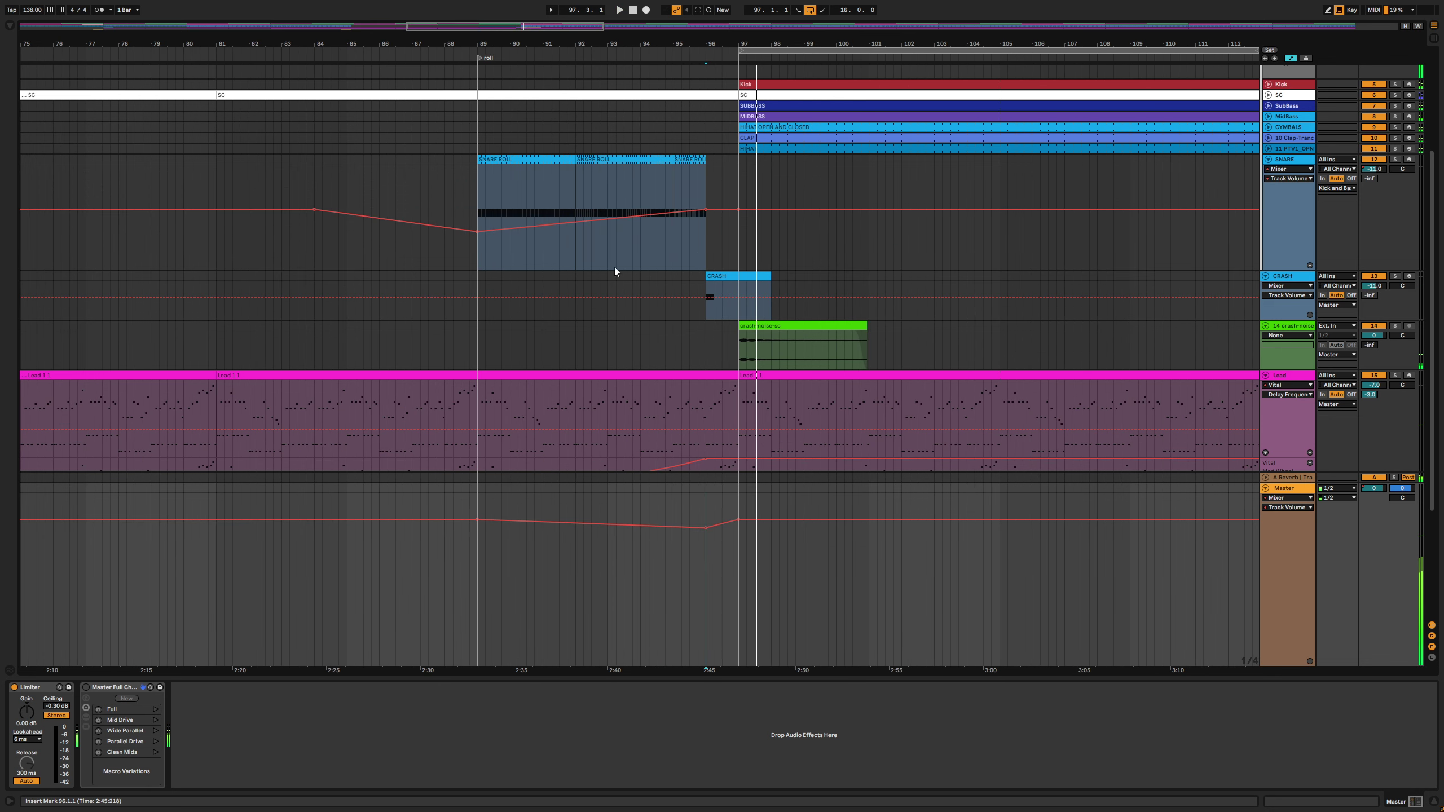
Audition the build-up from bar 89 and from bar 93 into the drop to check the Master volume dip
{"action": "left_click", "coordinate": [478, 509]}
{"action": "key", "text": "space"}
{"action": "left_click", "coordinate": [606, 499]}
{"action": "key", "text": "space"}
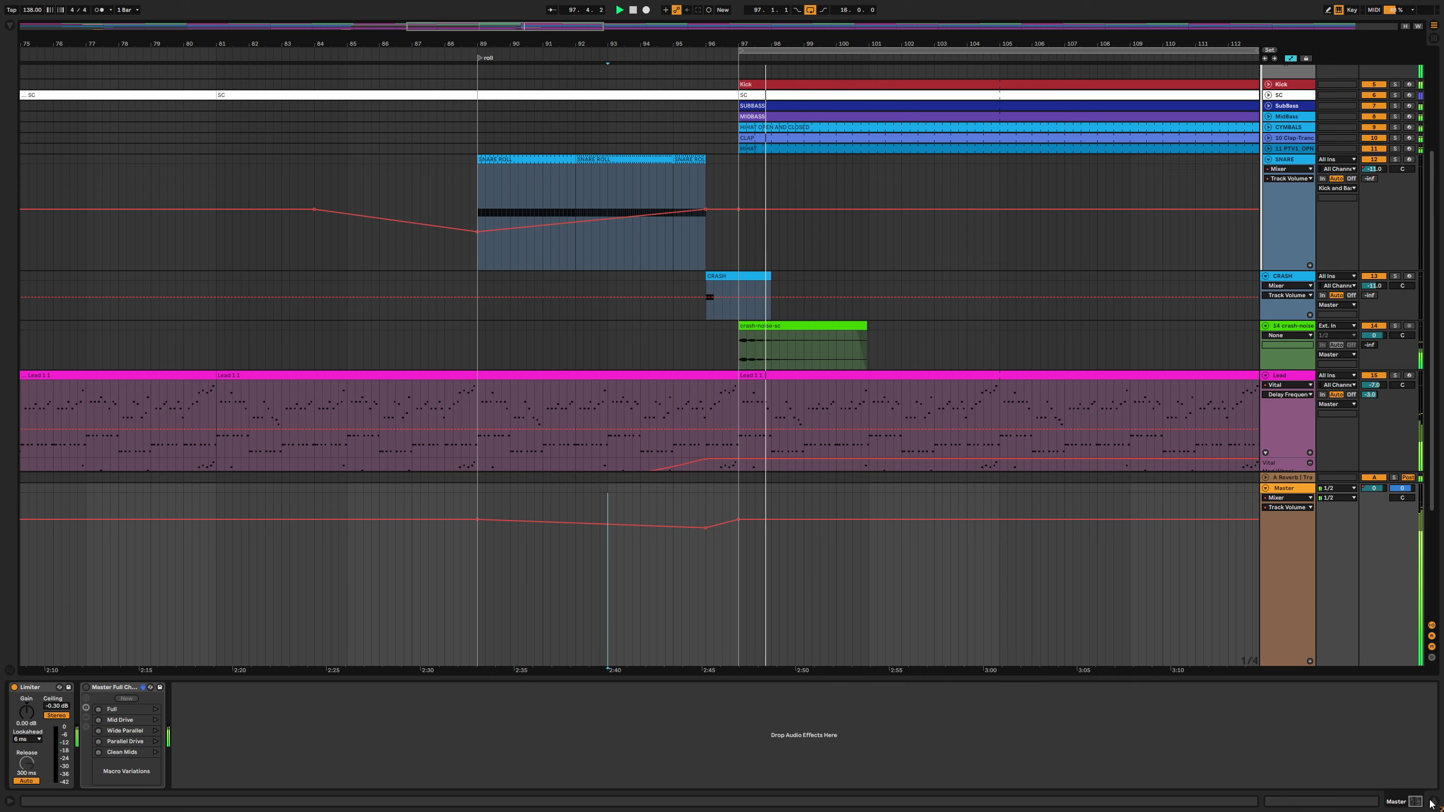
{"action": "key", "text": "ctrl+alt+l"}
{"action": "scroll", "coordinate": [799, 46], "scroll_direction": "down", "scroll_amount": 10}
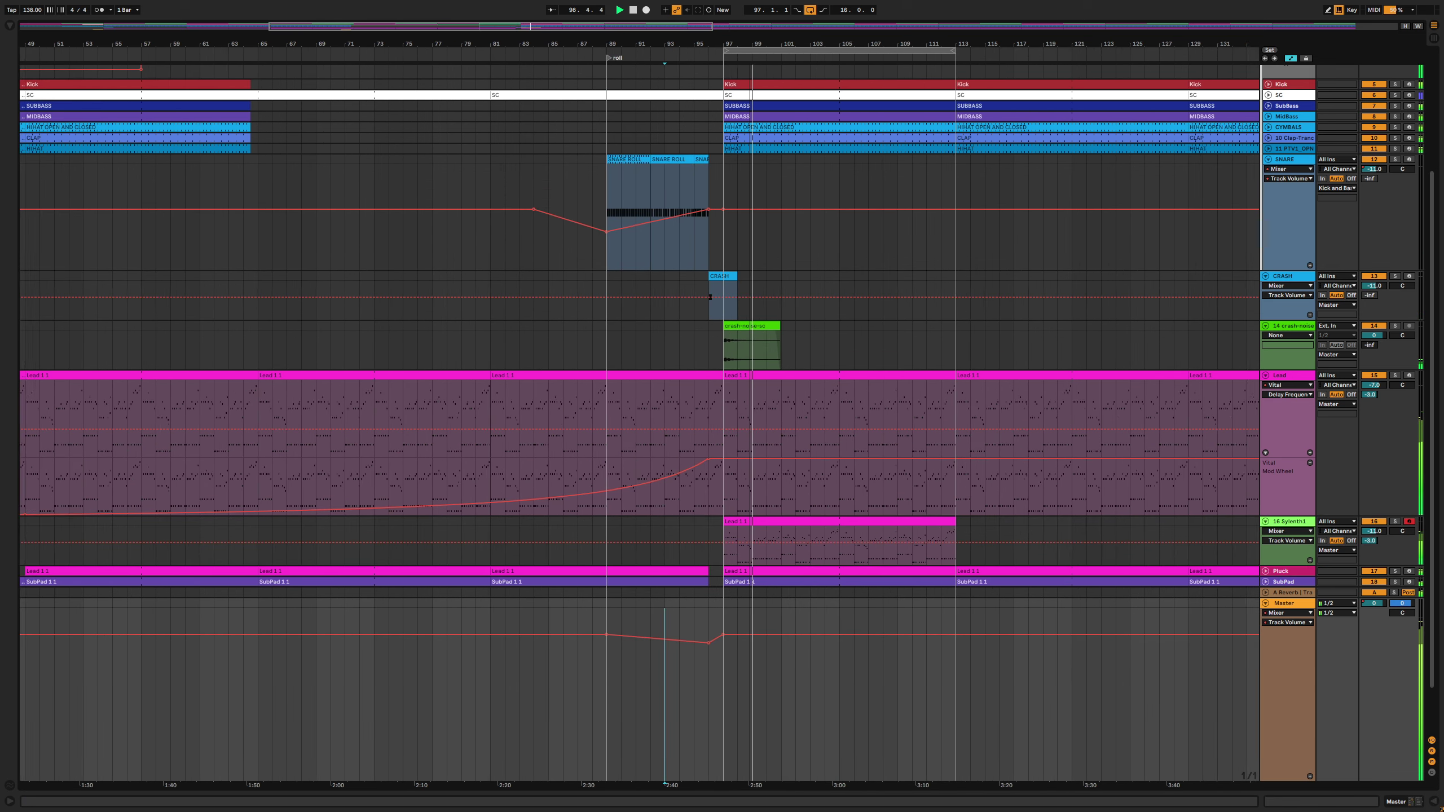
{"action": "key", "text": "space"}
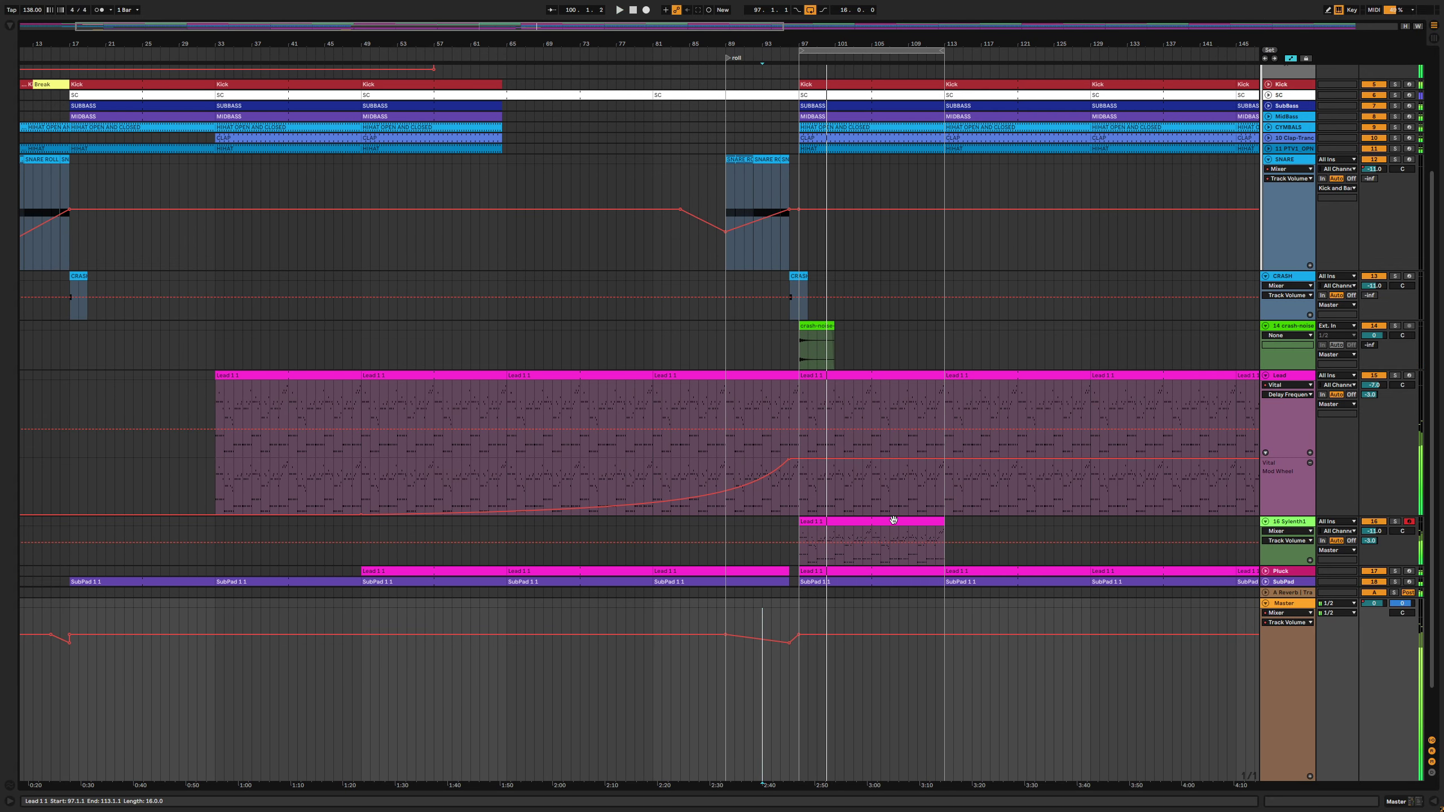
Copy the Sylenth1 clip at bar 97 to bar 33 and duplicate the copy three times to fill the track up to bar 97
{"action": "left_click", "coordinate": [889, 521]}
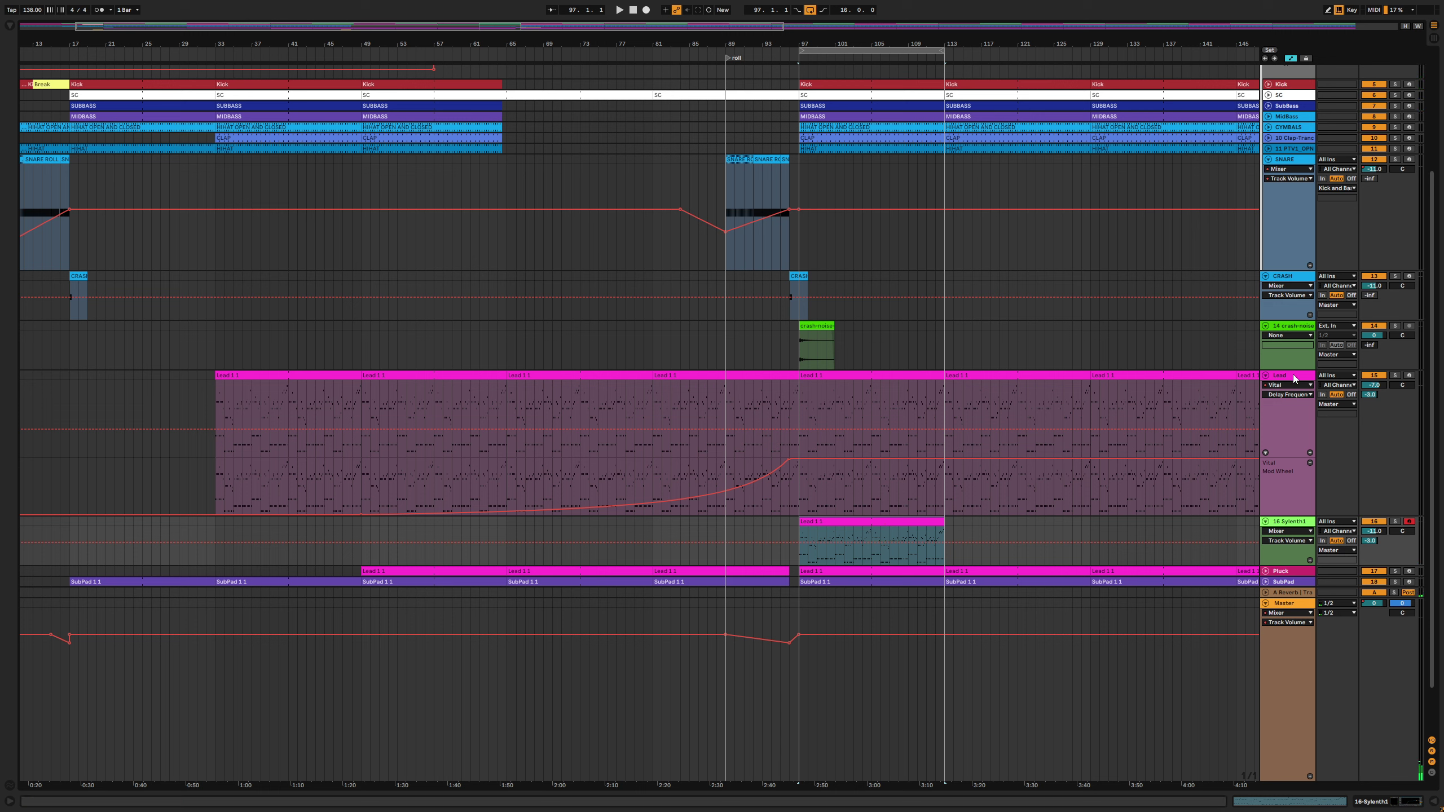
{"action": "left_click_drag", "start_coordinate": [853, 521], "coordinate": [280, 523]}
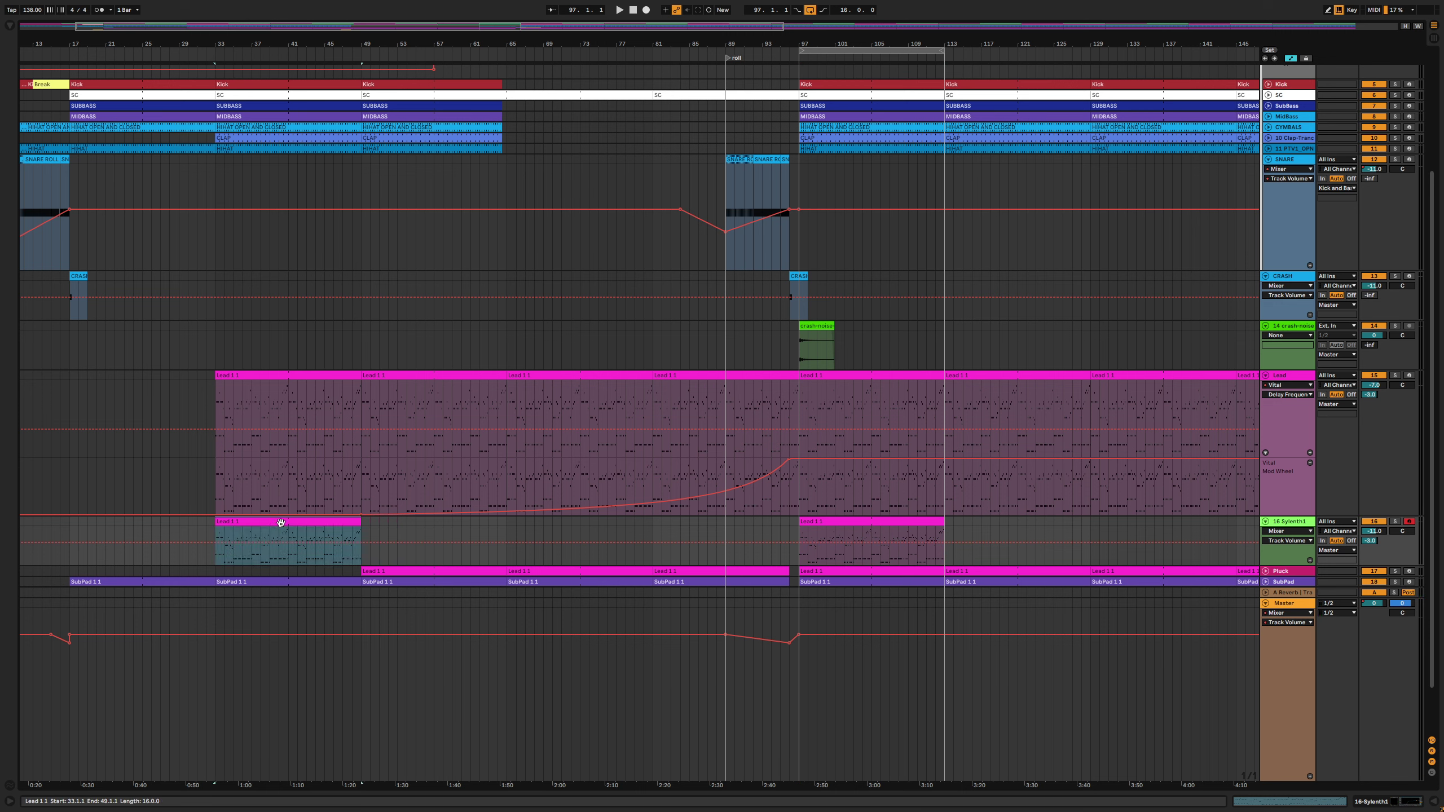
{"action": "key", "text": "ctrl+d"}
{"action": "key", "text": "ctrl+d"}
{"action": "key", "text": "ctrl+d"}
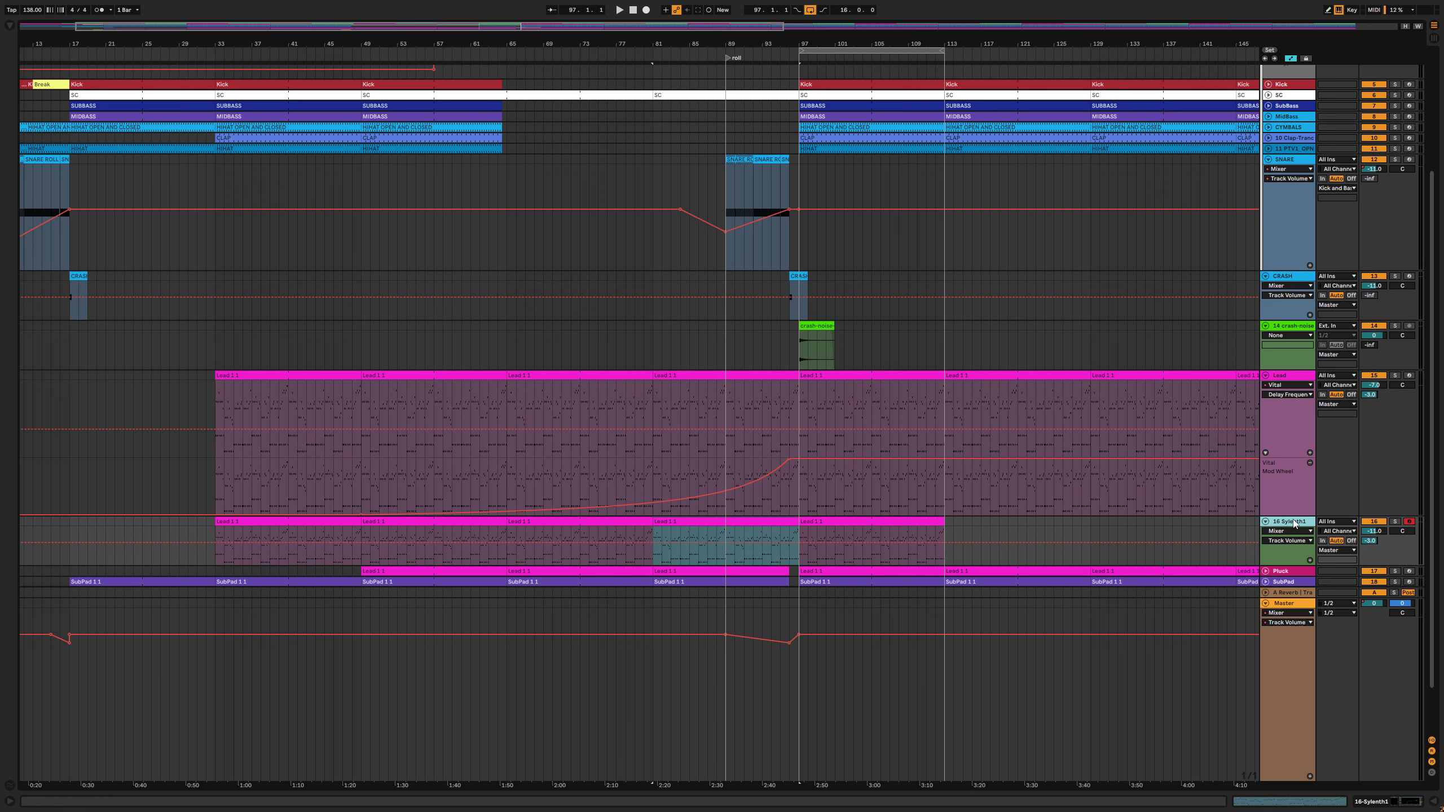
Set the playback start to bar 33, solo the Lead track and audition it from there
{"action": "scroll", "coordinate": [1294, 522], "scroll_direction": "down", "scroll_amount": 3}
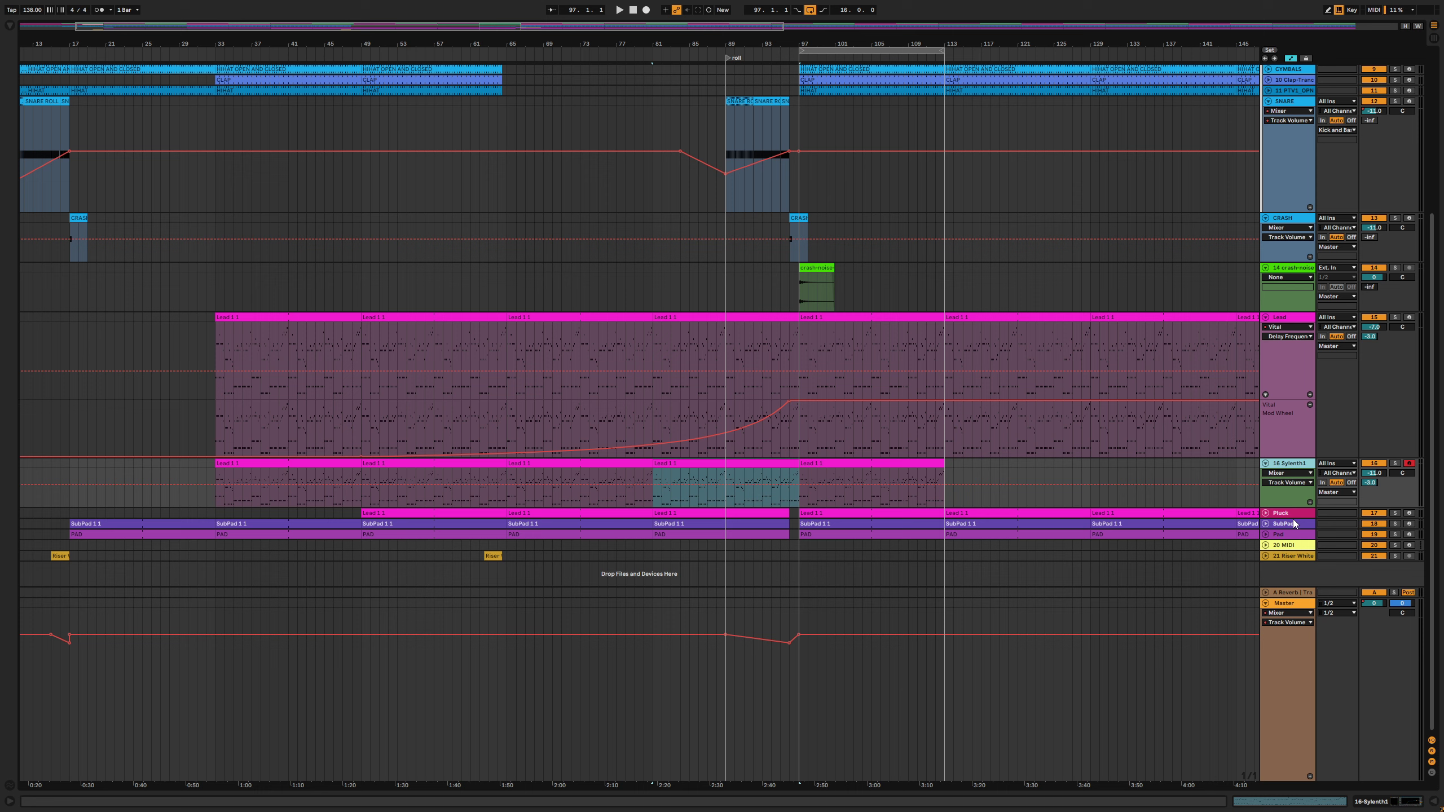
{"action": "double_click", "coordinate": [1289, 467]}
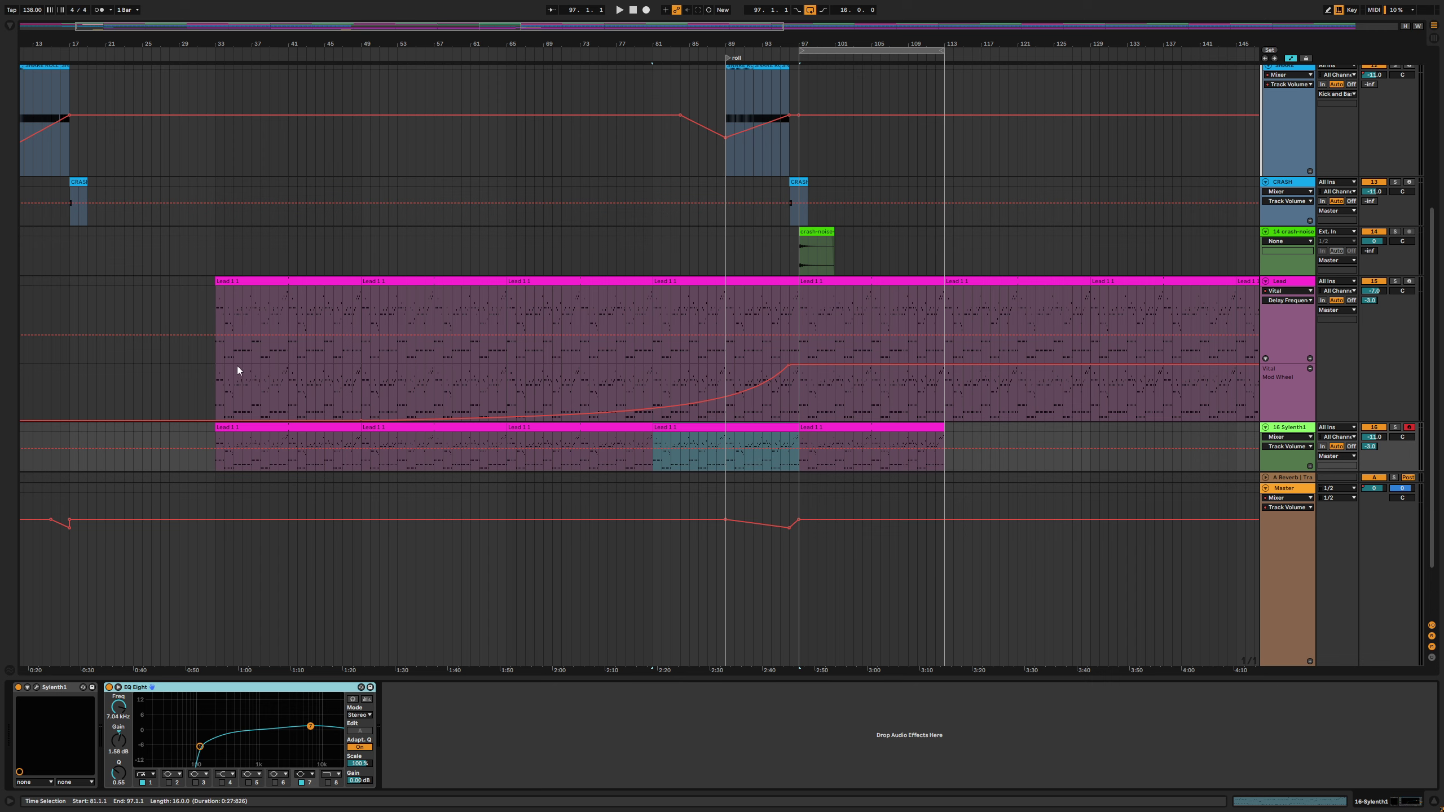
{"action": "left_click", "coordinate": [214, 441]}
{"action": "scroll", "coordinate": [214, 440], "scroll_direction": "left", "scroll_amount": 3}
{"action": "scroll", "coordinate": [280, 219], "scroll_direction": "down", "scroll_amount": 2}
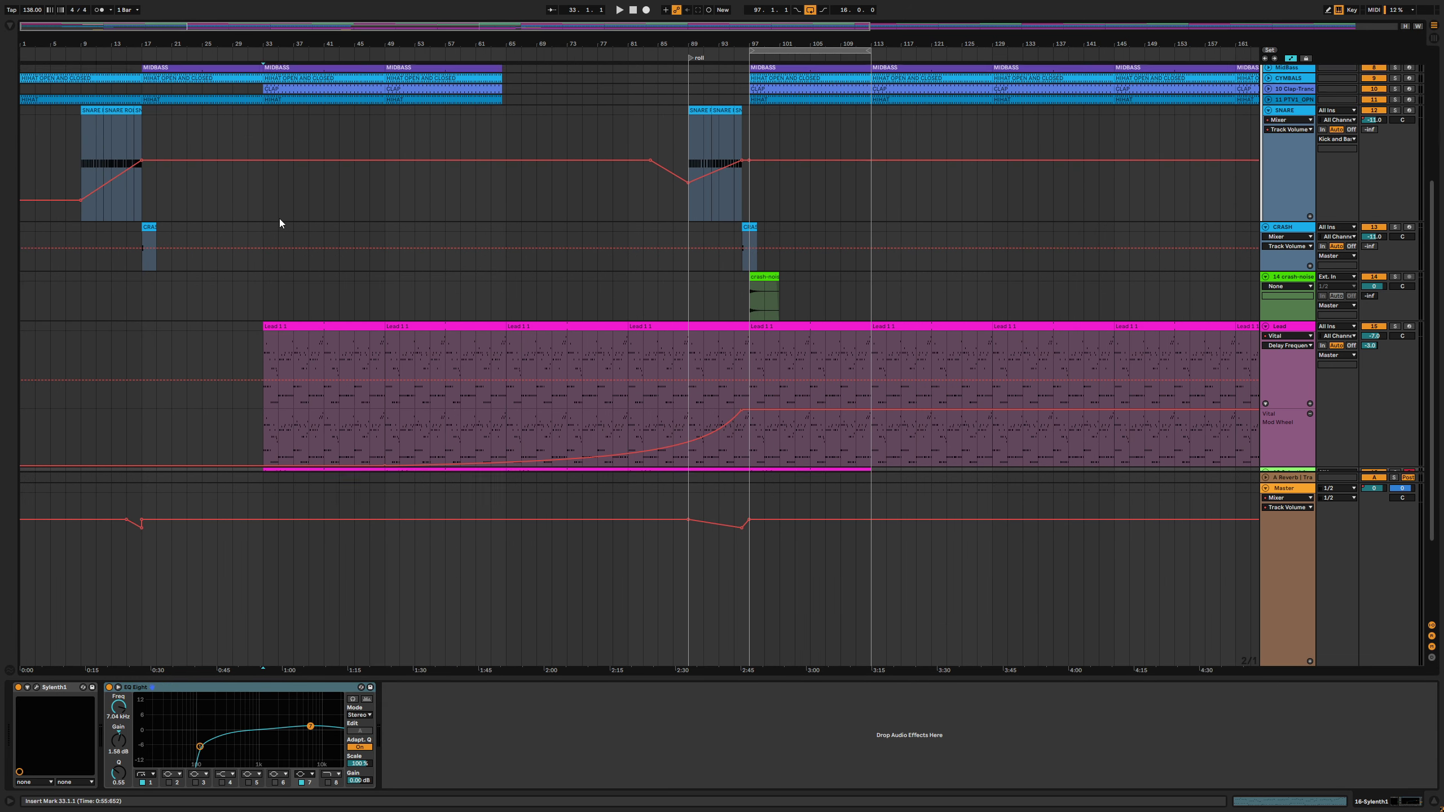
{"action": "scroll", "coordinate": [280, 219], "scroll_direction": "up", "scroll_amount": 5}
{"action": "scroll", "coordinate": [281, 219], "scroll_direction": "down", "scroll_amount": 5}
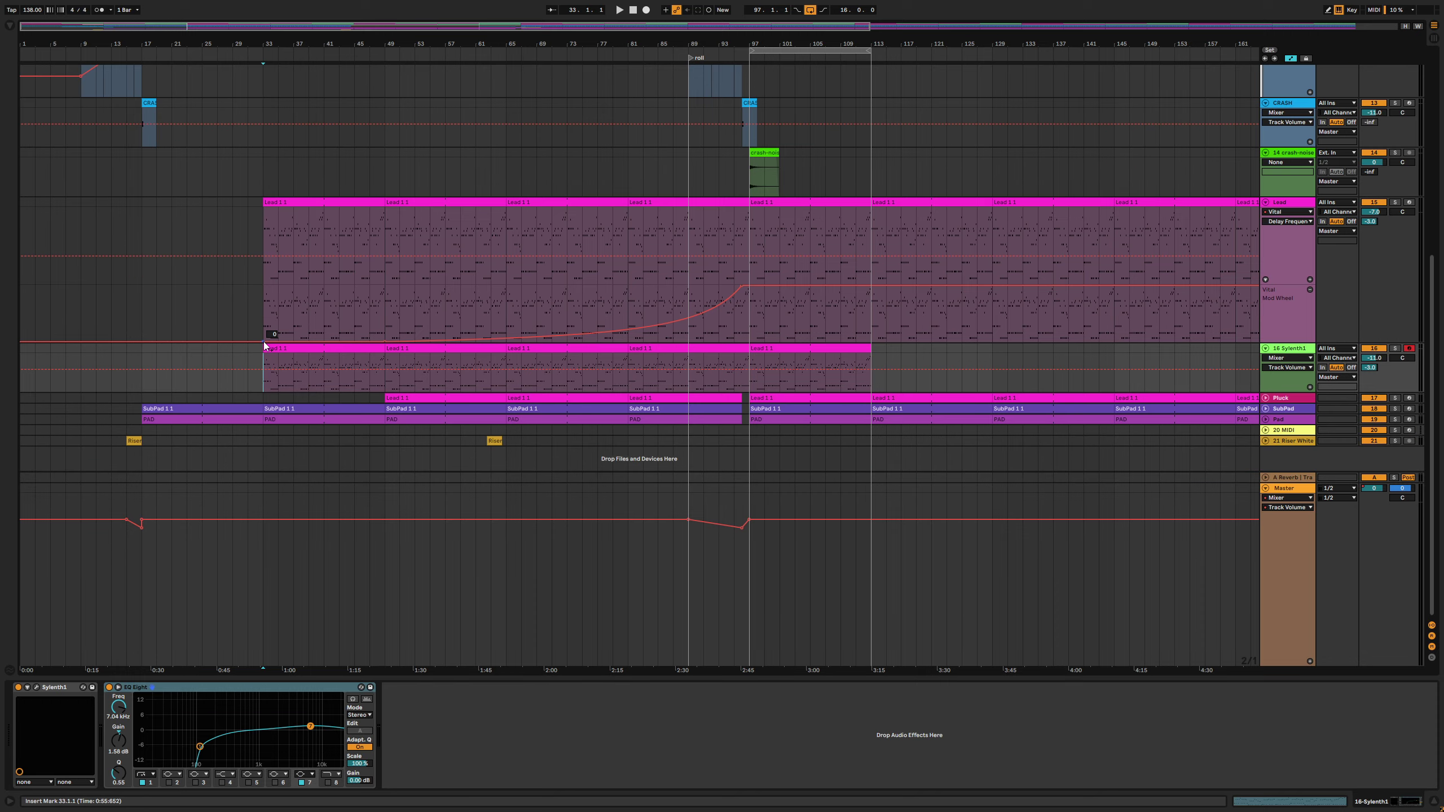
{"action": "left_click", "coordinate": [264, 305]}
{"action": "key", "text": "s"}
{"action": "key", "text": "space"}
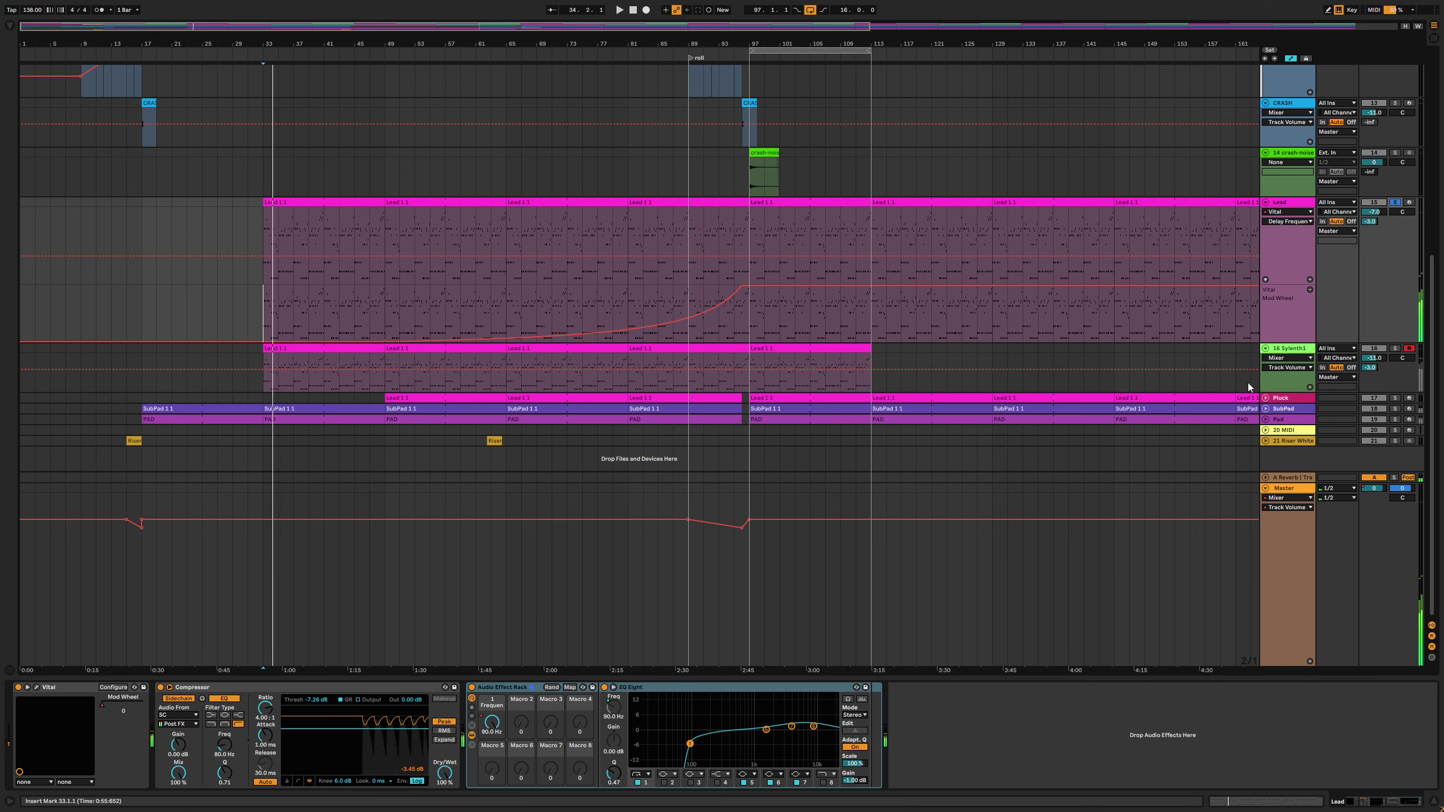
Search the audio effects for "auto" and add an Auto Filter at the end of the Lead track's device chain
{"action": "left_click", "coordinate": [10, 25]}
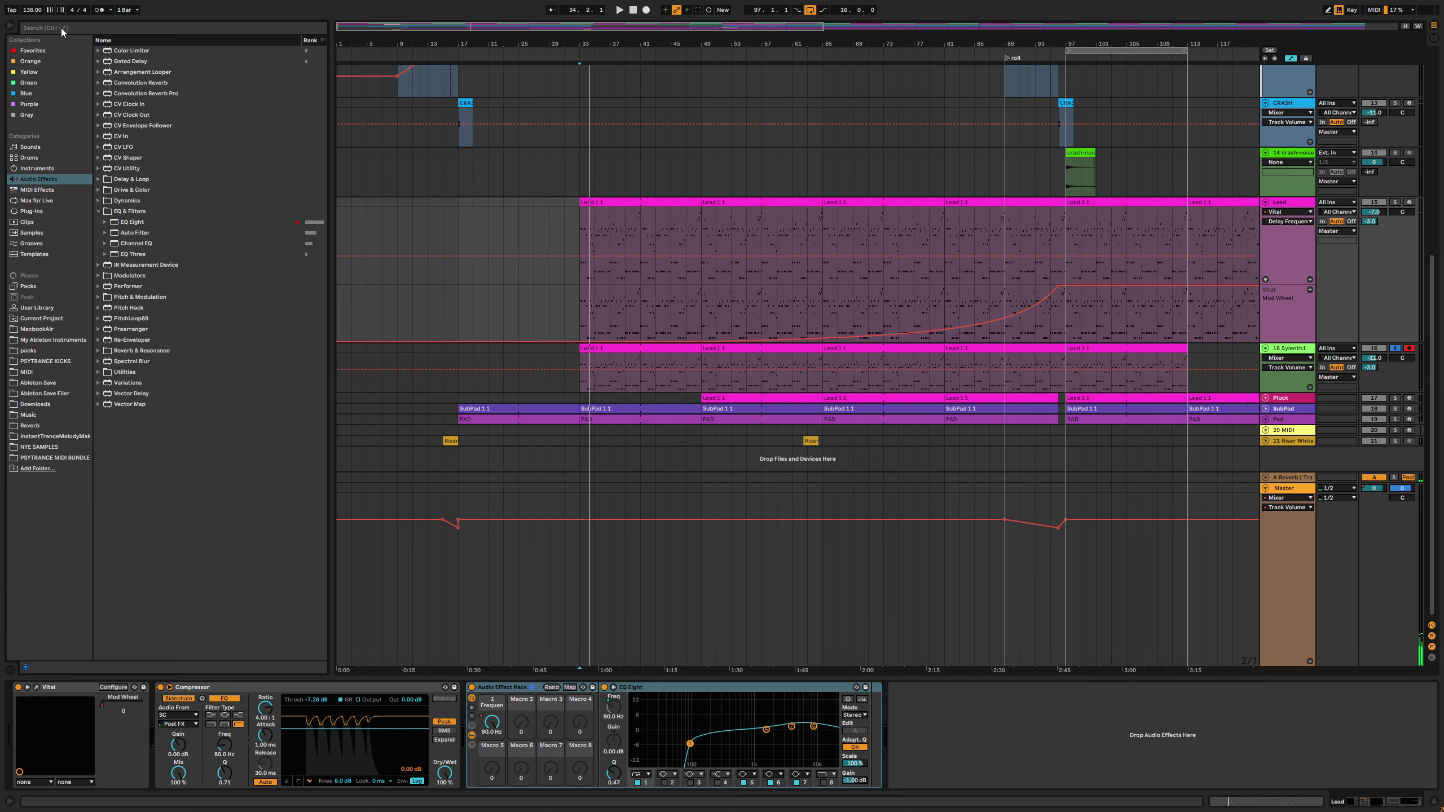
{"action": "left_click", "coordinate": [61, 27]}
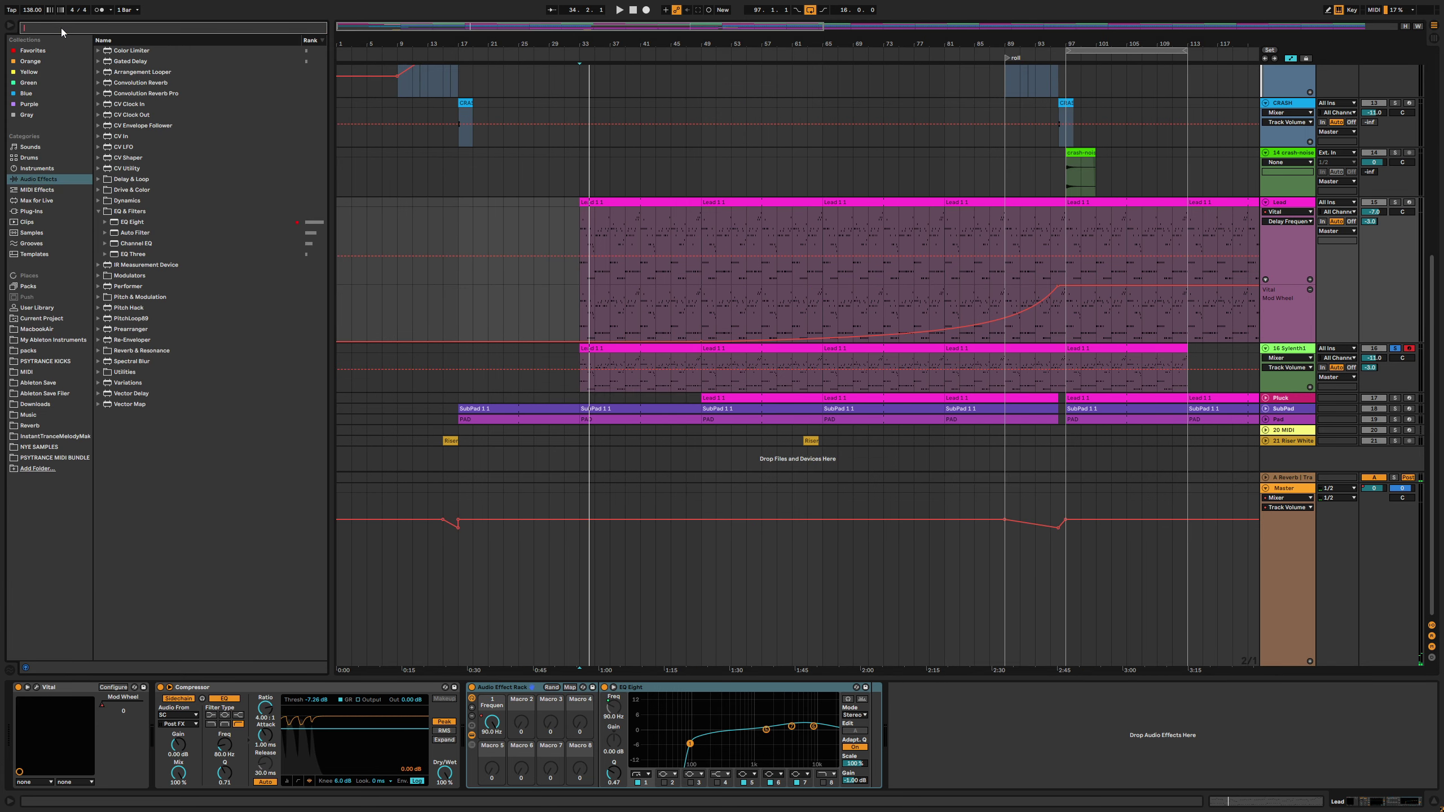
{"action": "type", "text": "auto"}
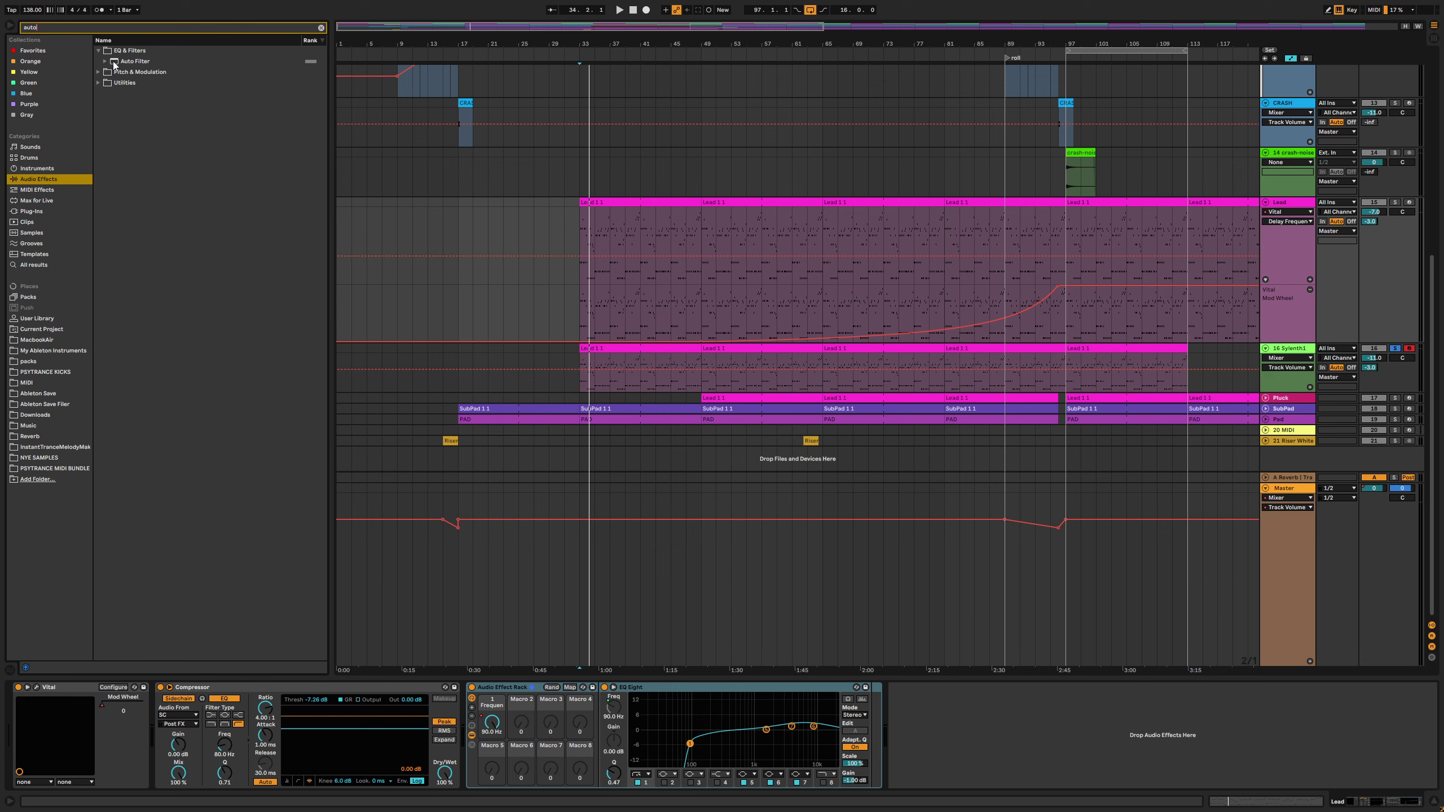
{"action": "double_click", "coordinate": [114, 61]}
{"action": "left_click", "coordinate": [321, 28]}
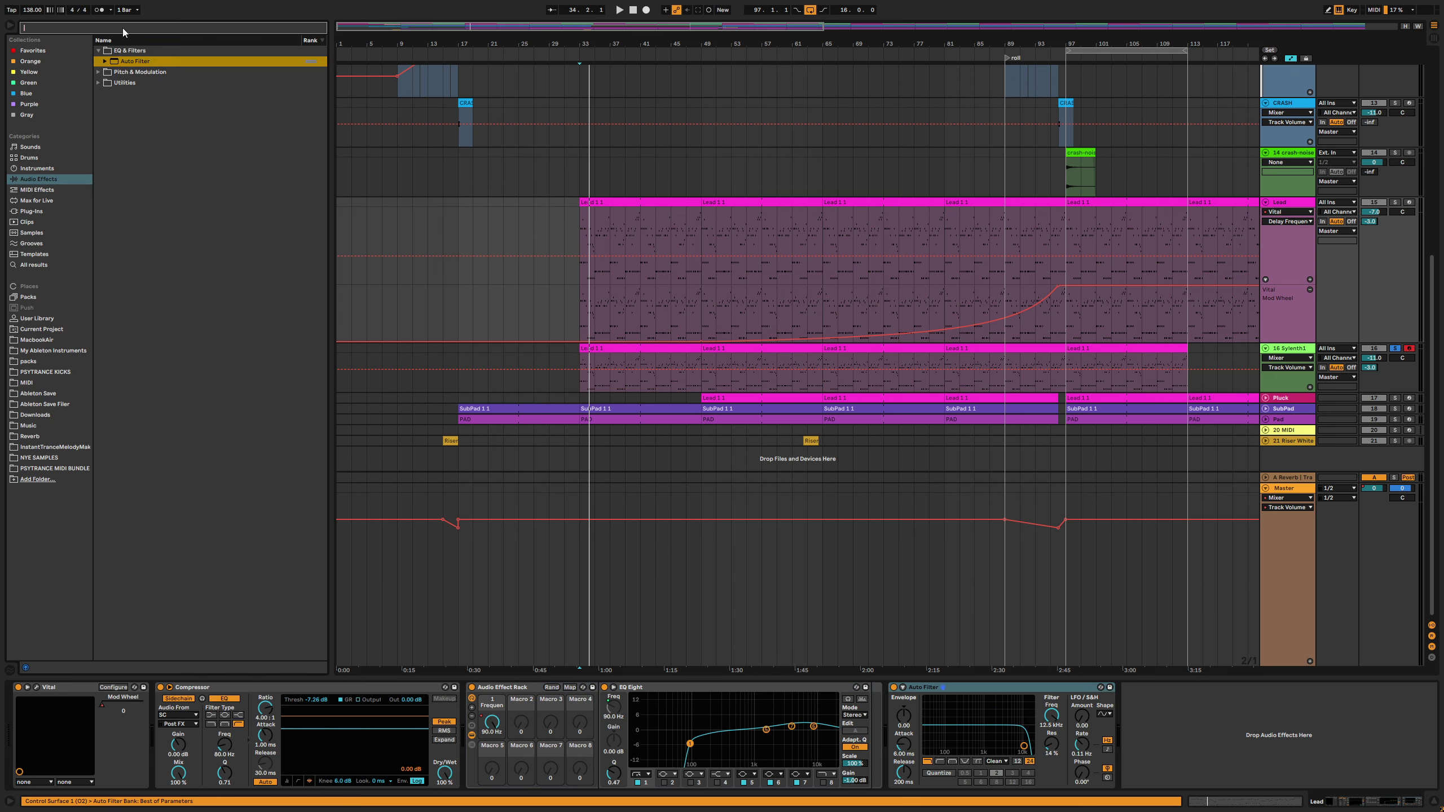
{"action": "left_click", "coordinate": [9, 27]}
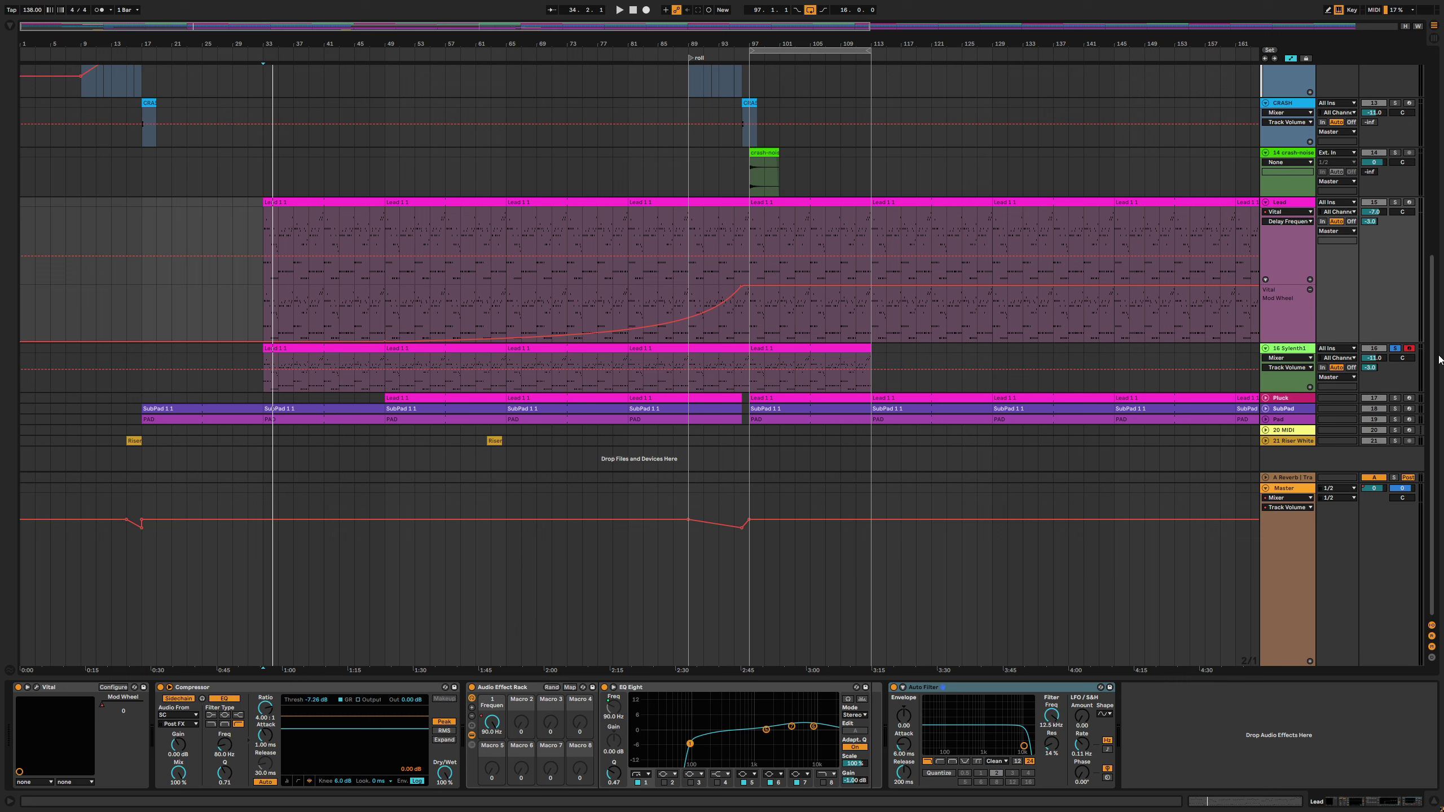
Lower the Auto Filter's cutoff to about 78 Hz and move the device from the Lead track to the end of the Sylenth1 chain
{"action": "key", "text": "space"}
{"action": "left_click_drag", "start_coordinate": [1052, 715], "coordinate": [1051, 773]}
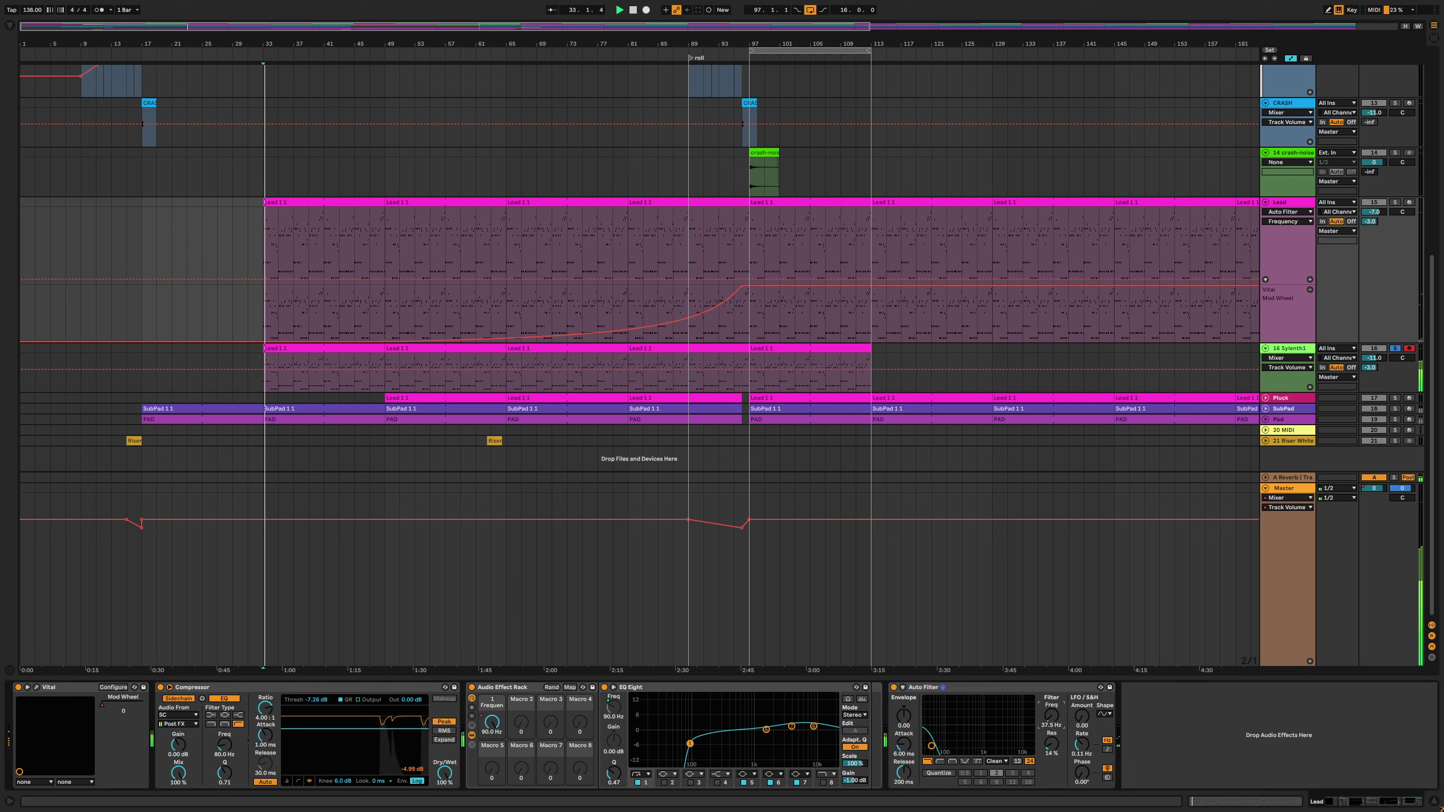
{"action": "left_click", "coordinate": [1301, 353]}
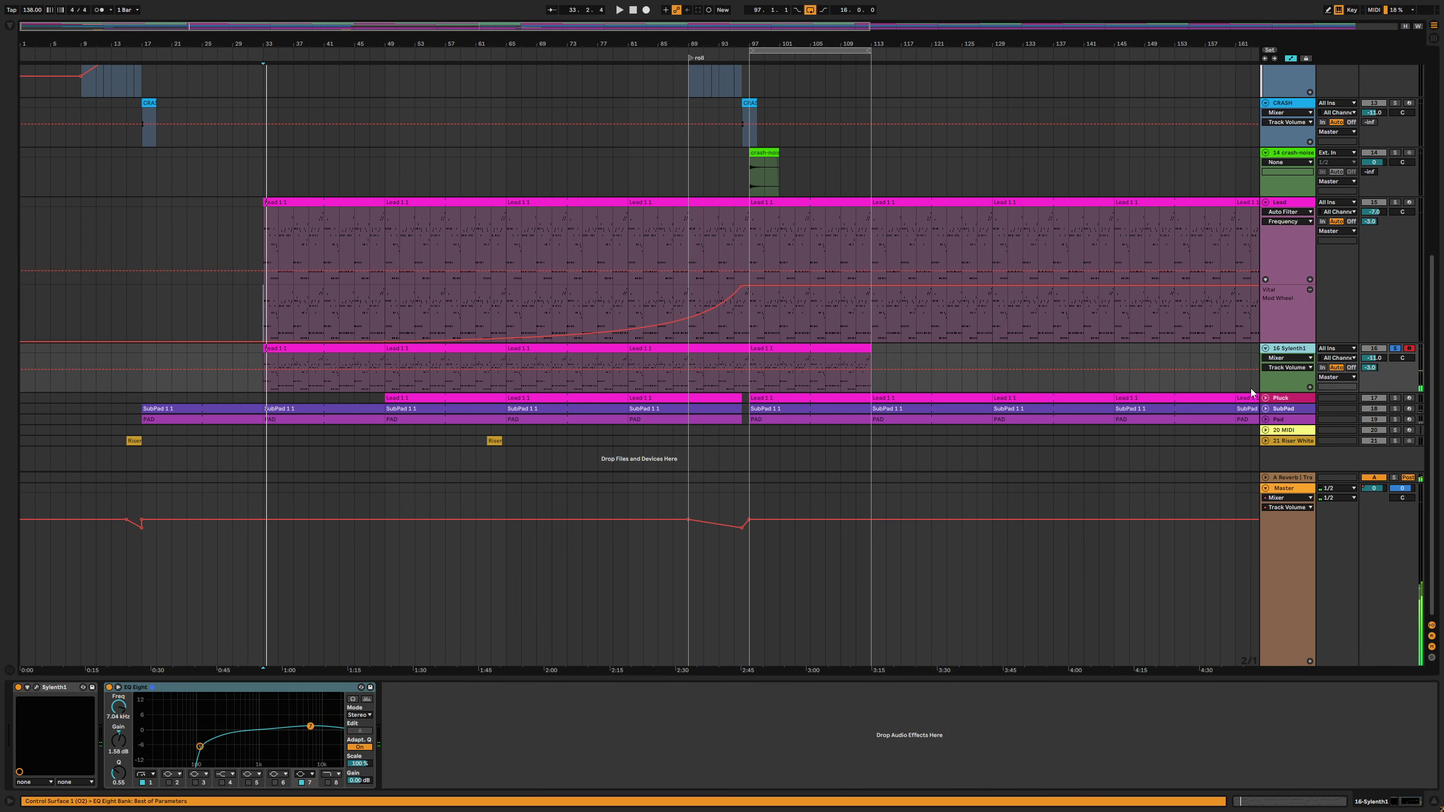
{"action": "left_click", "coordinate": [1294, 207]}
{"action": "left_click", "coordinate": [1004, 691]}
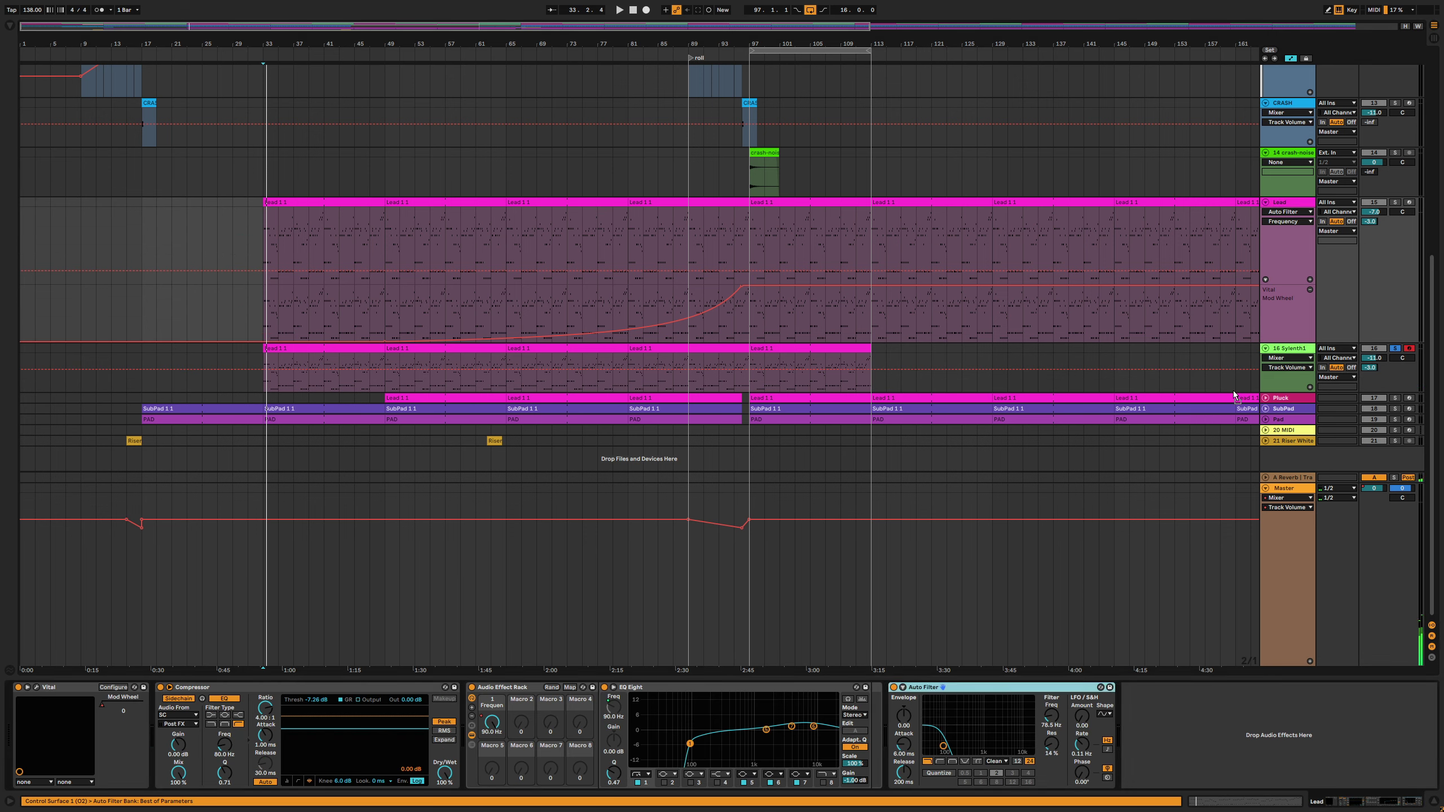
{"action": "left_click", "coordinate": [1278, 360]}
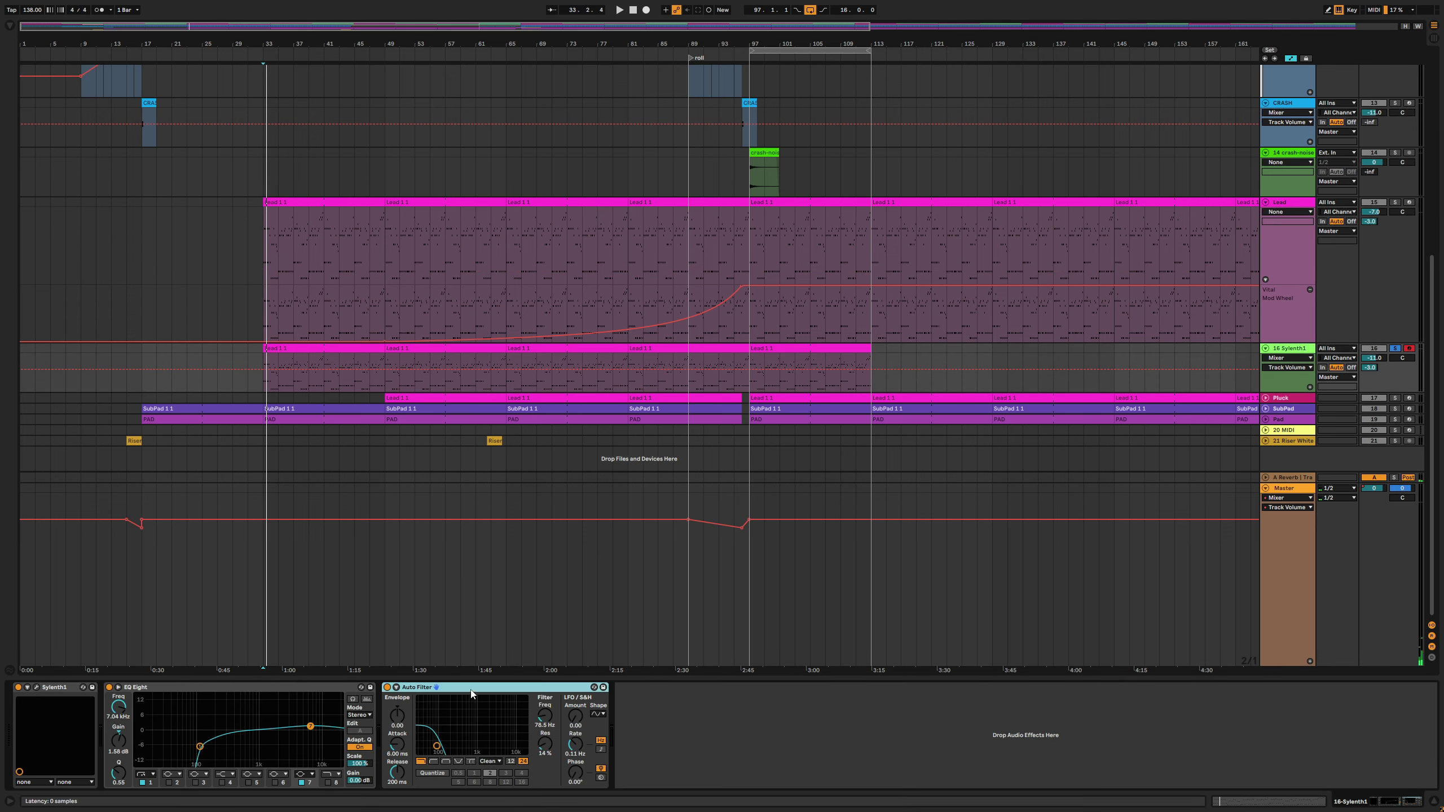
Group the Sylenth1 track's EQ Eight into an Audio Effect Rack, show its macros and turn on macro mapping
{"action": "left_click", "coordinate": [186, 690]}
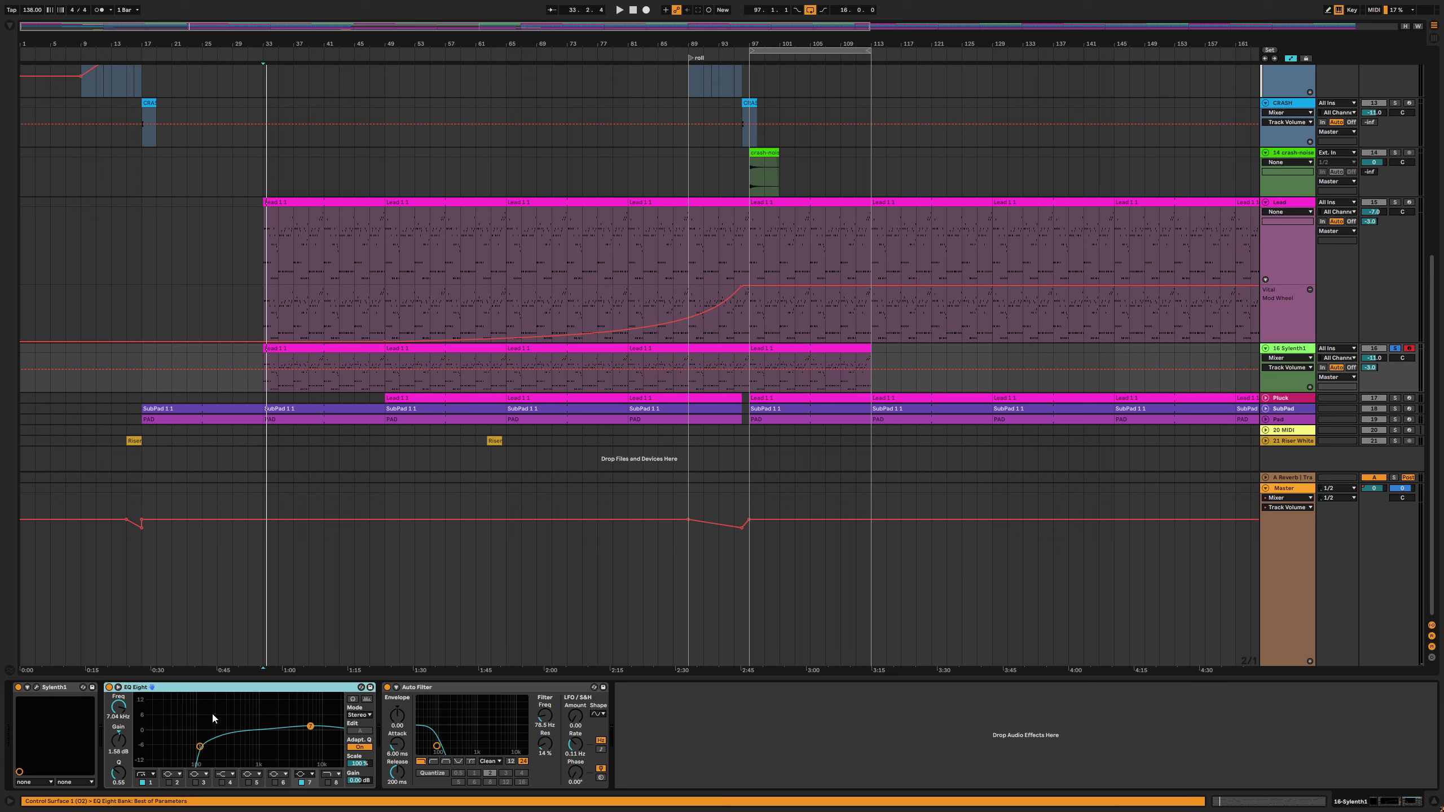
{"action": "key", "text": "ctrl+g"}
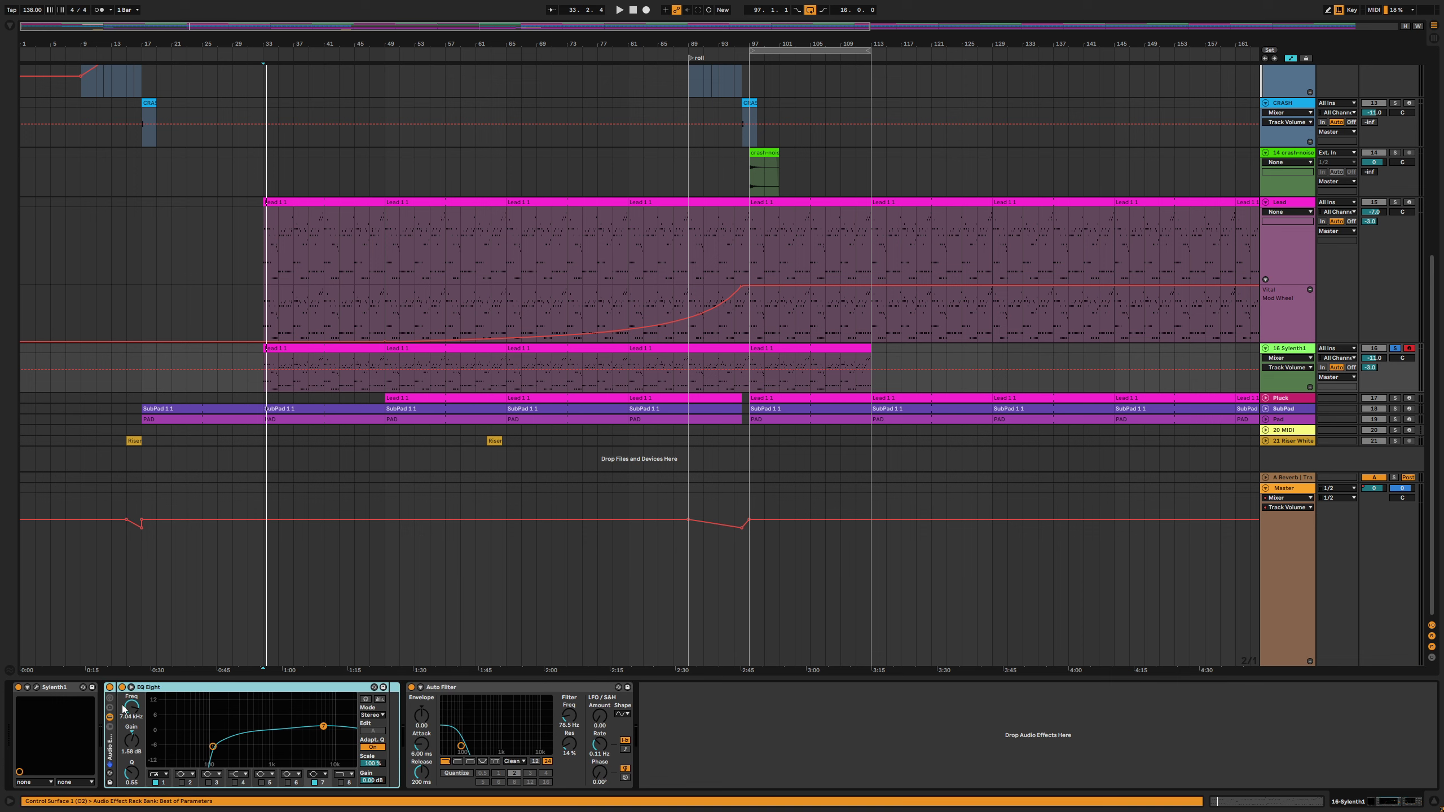
{"action": "left_click", "coordinate": [110, 699]}
{"action": "left_click", "coordinate": [208, 688]}
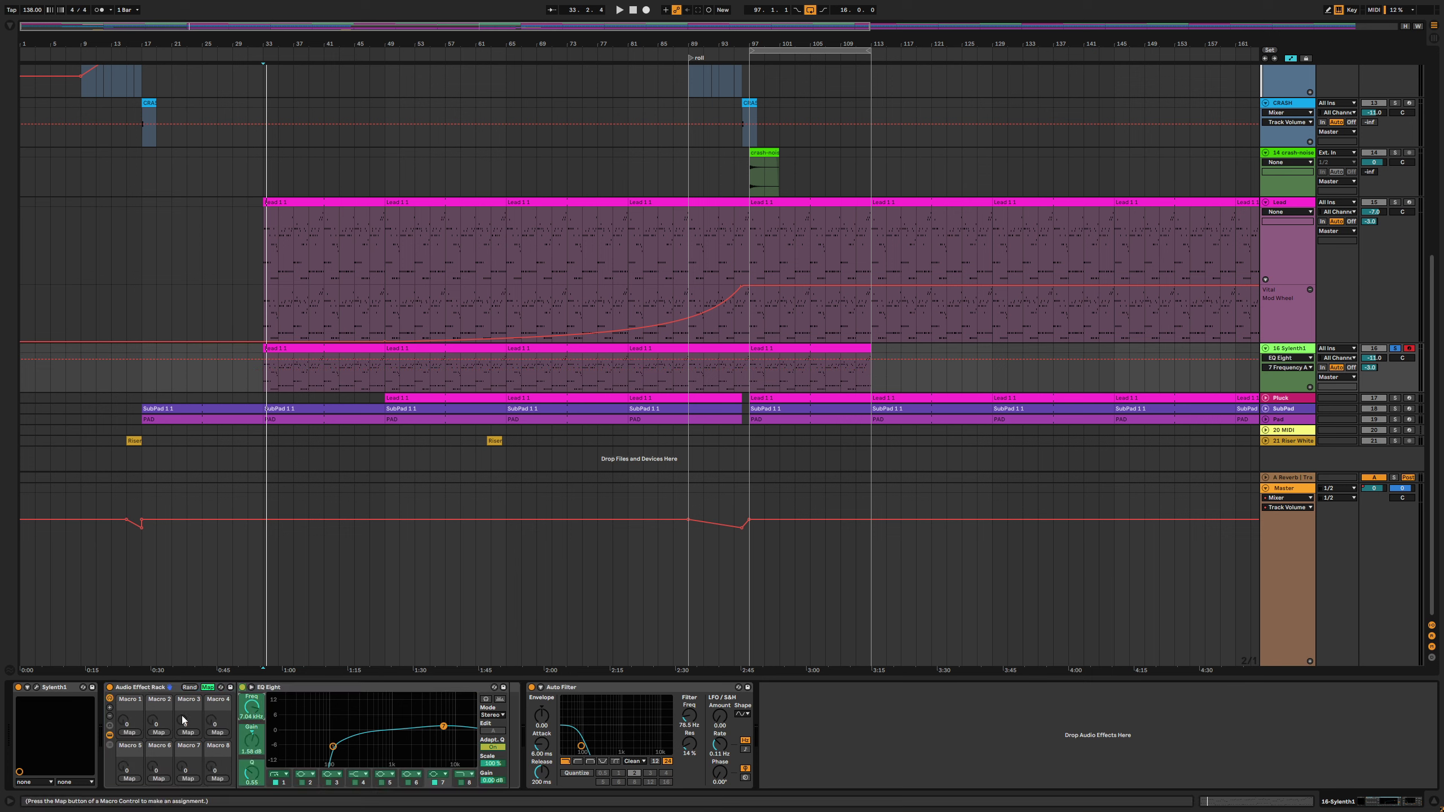
{"action": "left_click", "coordinate": [129, 735]}
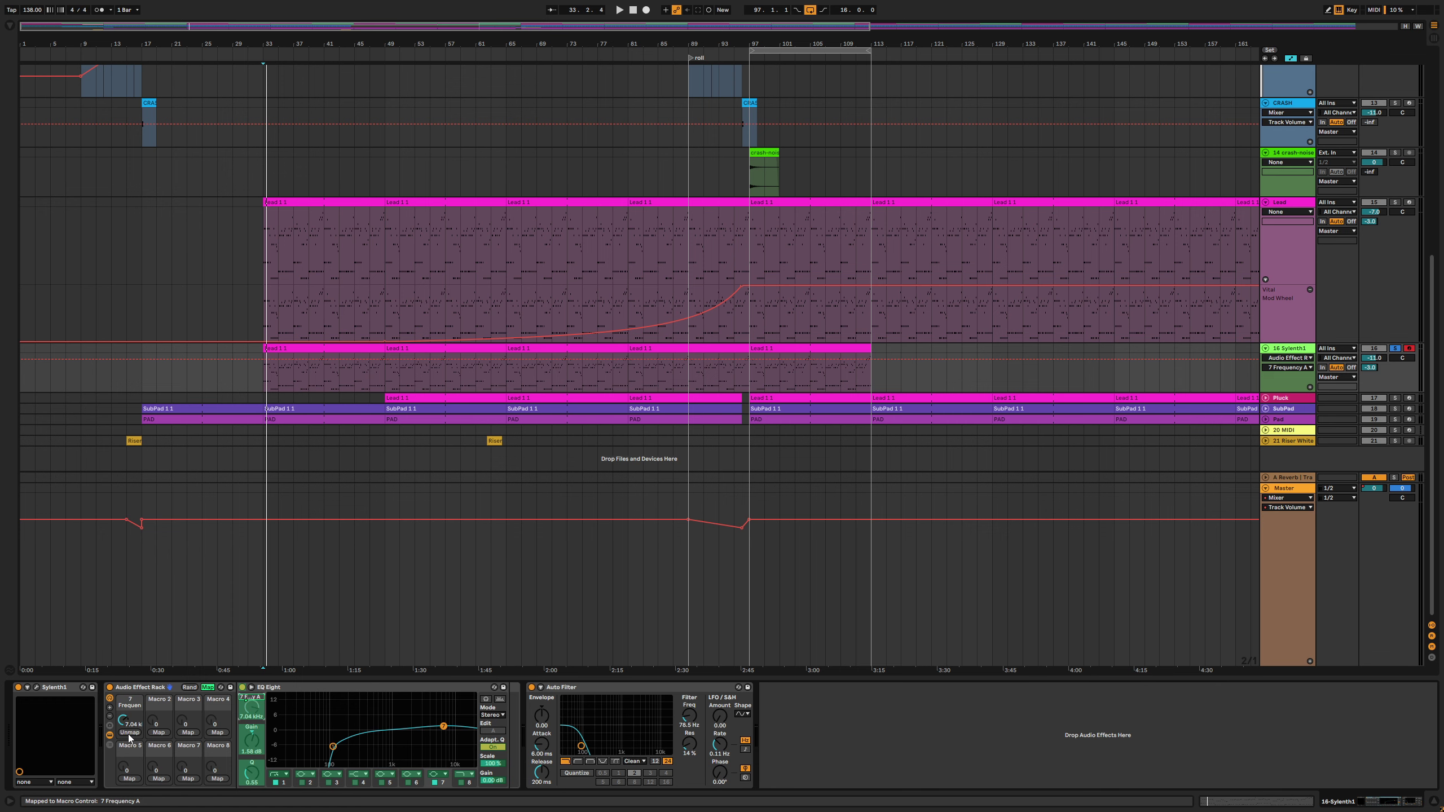
{"action": "left_click", "coordinate": [9, 23]}
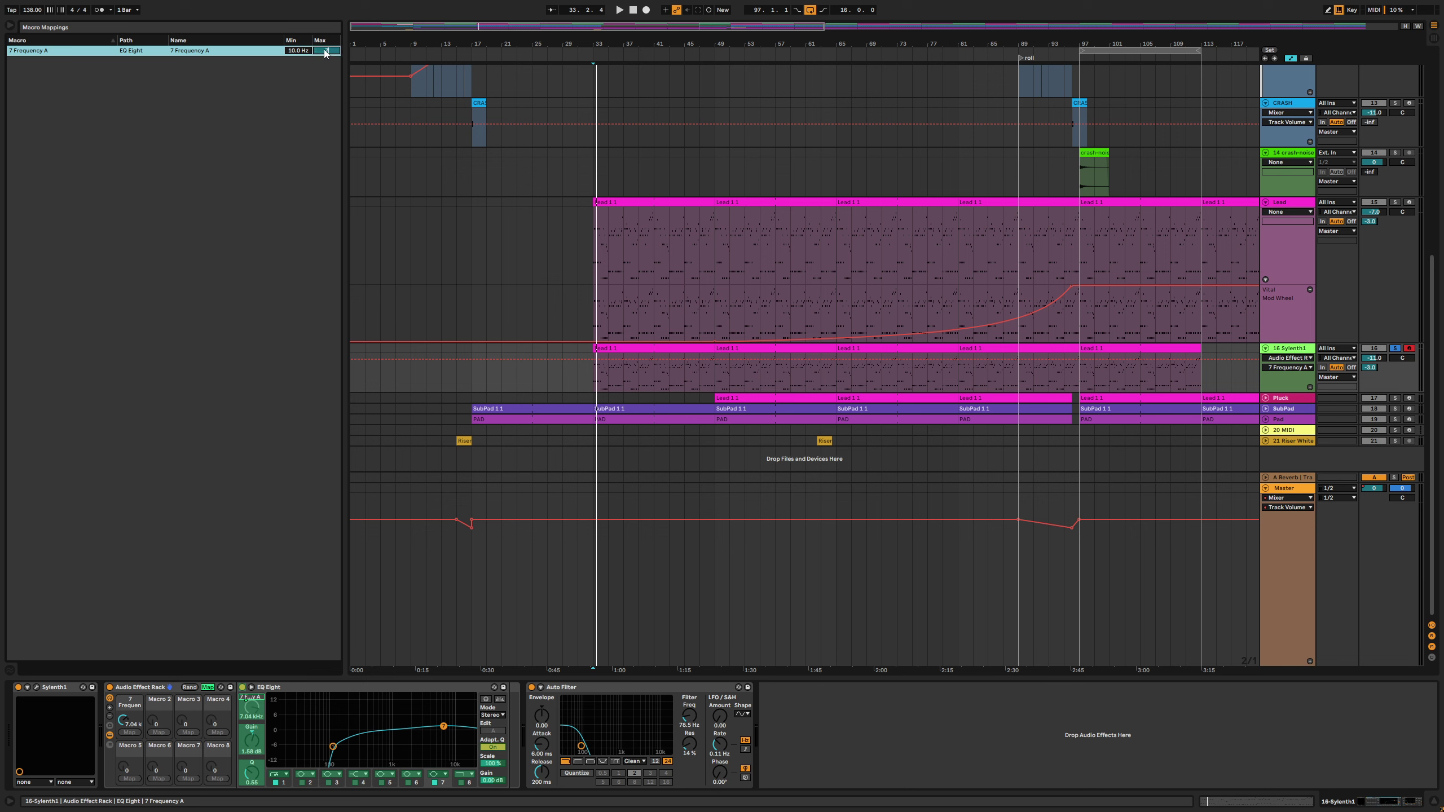
{"action": "left_click", "coordinate": [325, 51]}
{"action": "type", "text": "700"}
{"action": "key", "text": "Return"}
{"action": "key", "text": "Delete"}
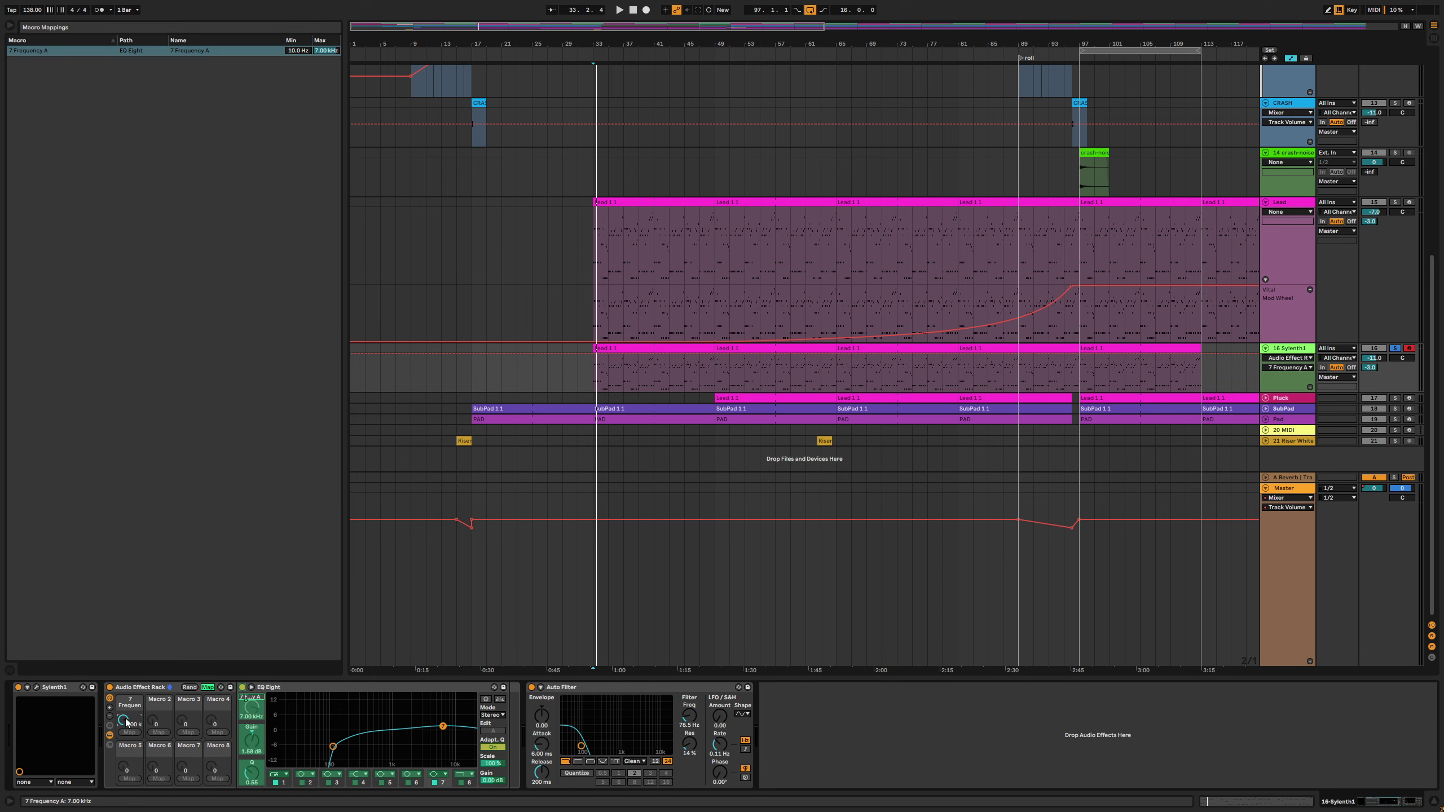
{"action": "key", "text": "Delete"}
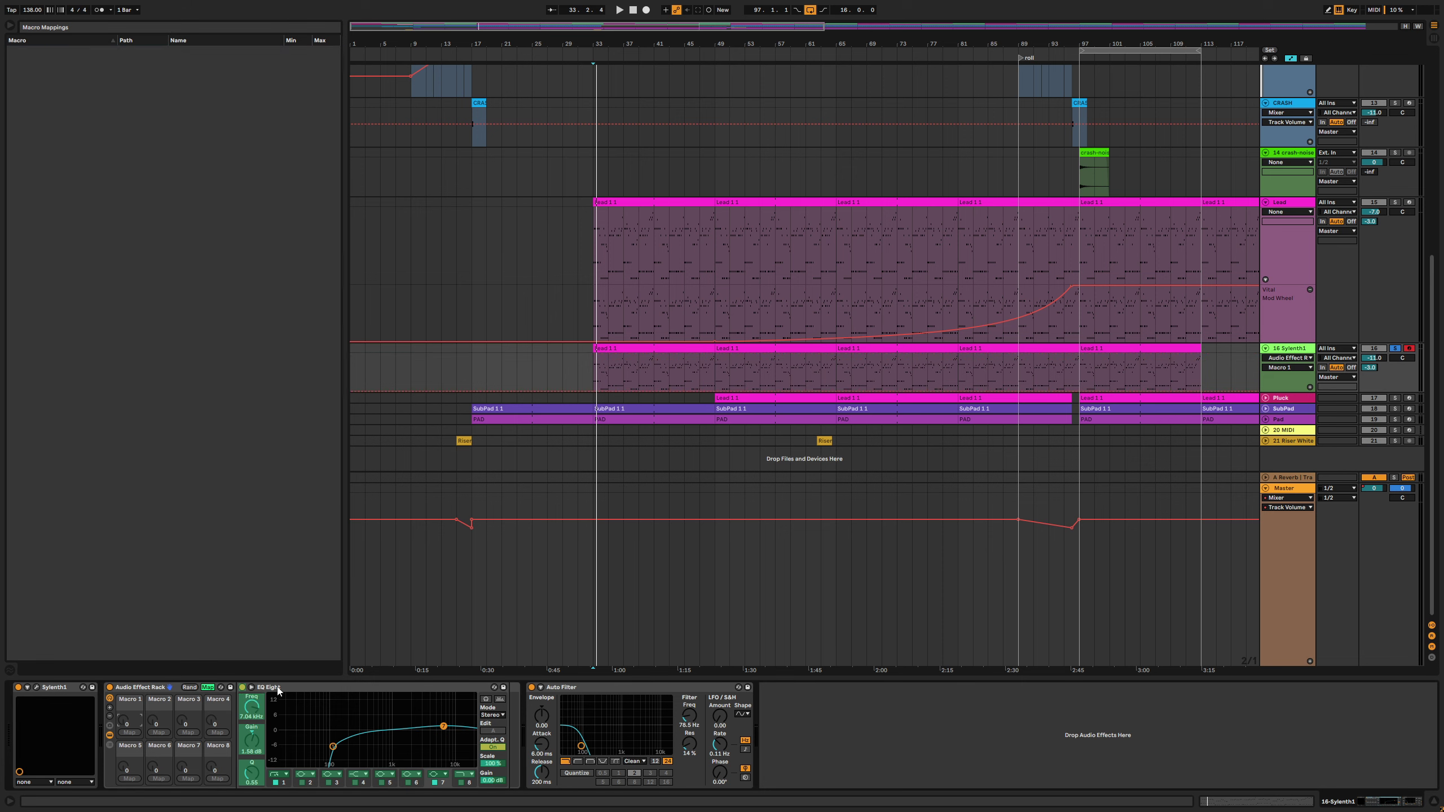
Map EQ Eight's band 1 frequency to Macro 1 with a maximum of 110 Hz and leave mapping mode
{"action": "left_click", "coordinate": [333, 747]}
{"action": "left_click", "coordinate": [130, 732]}
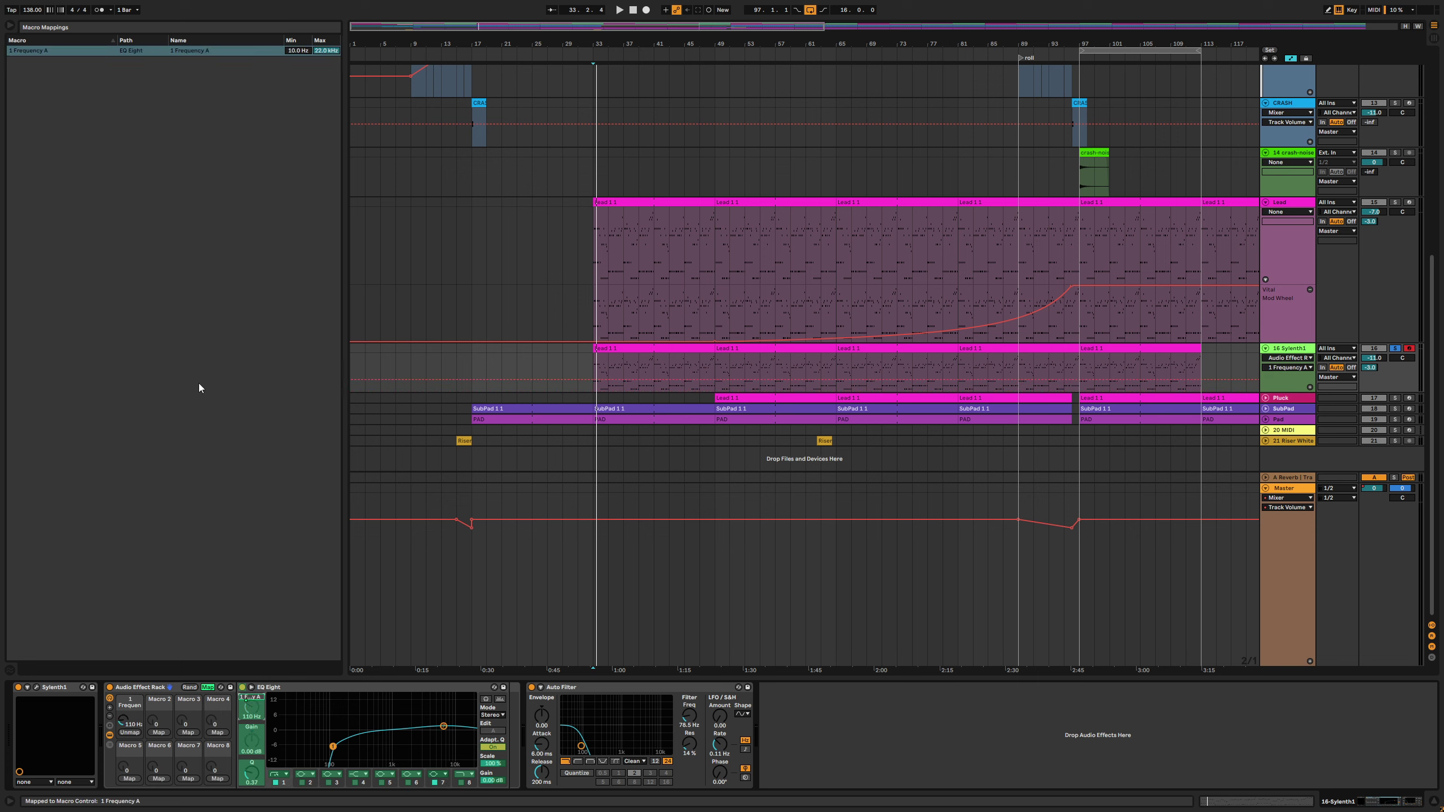
{"action": "left_click", "coordinate": [324, 53]}
{"action": "type", "text": "110"}
{"action": "key", "text": "Return"}
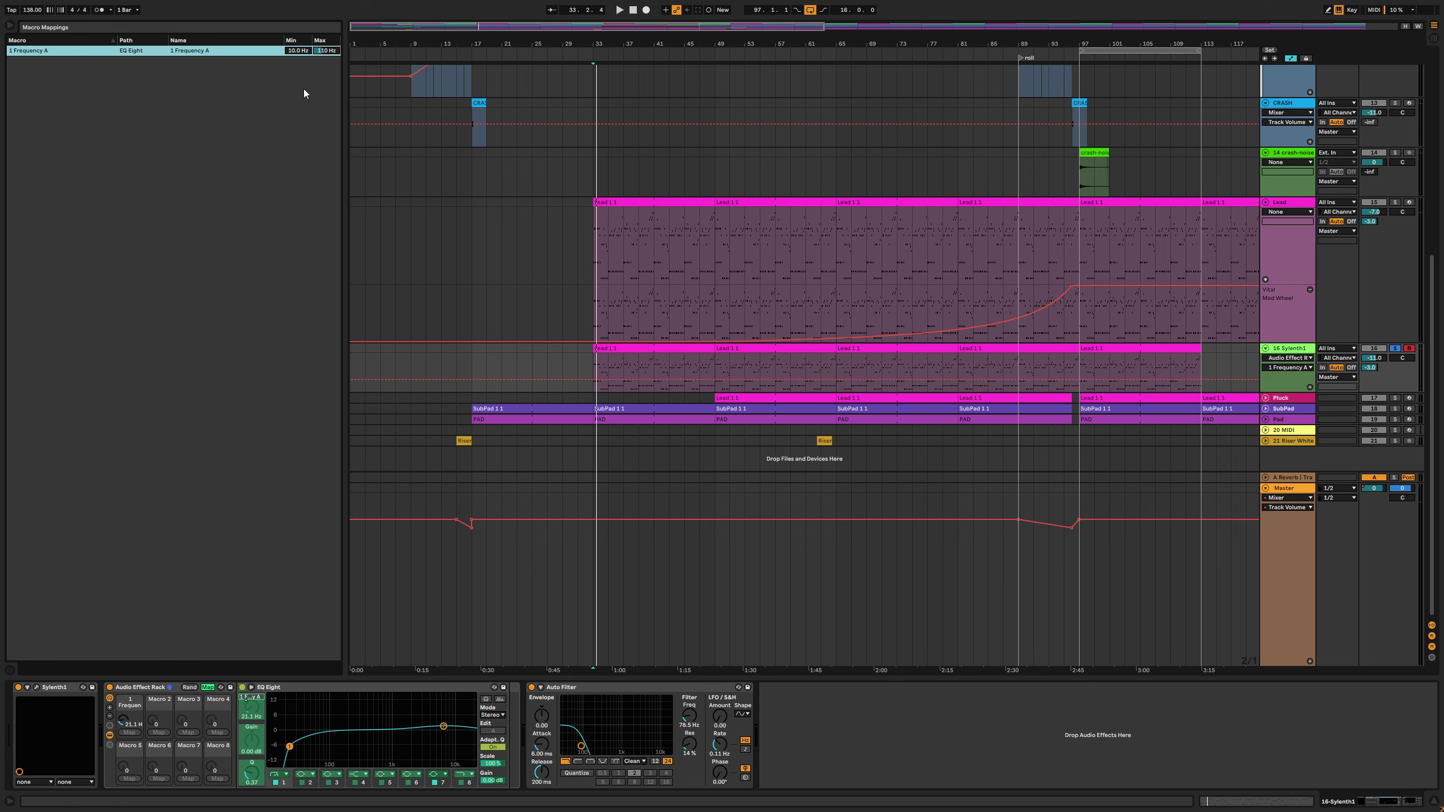
{"action": "left_click", "coordinate": [208, 687]}
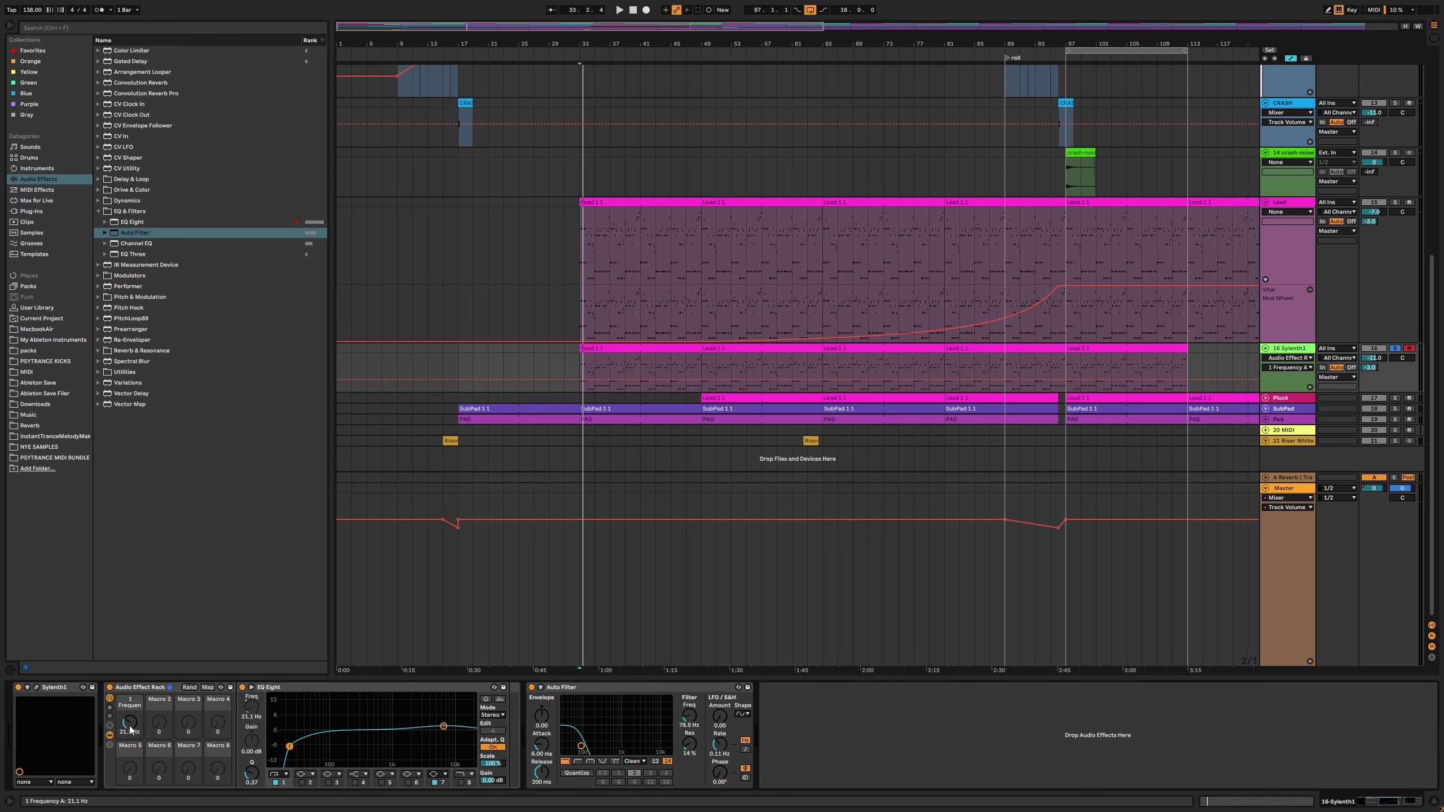
Raise the rack's frequency macro to 110 Hz and reduce the rack to a single visible macro knob
{"action": "left_click_drag", "start_coordinate": [130, 721], "coordinate": [130, 739]}
{"action": "left_click_drag", "start_coordinate": [270, 746], "coordinate": [333, 746]}
{"action": "left_click", "coordinate": [111, 721]}
{"action": "left_click", "coordinate": [111, 722]}
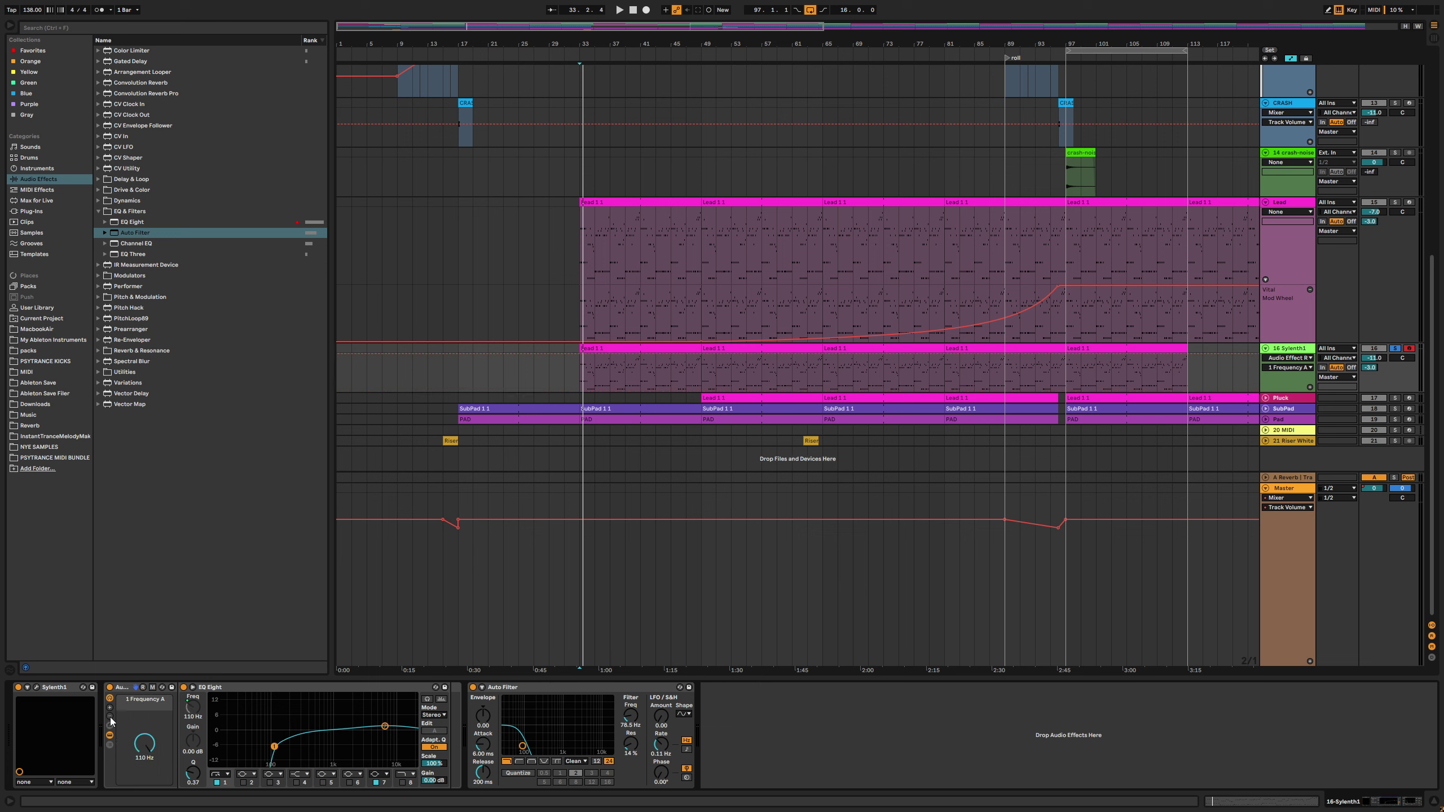
Duplicate EQ Eight on the Sylenth1 track and raise the Auto Filter's cutoff to about 193 Hz during playback
{"action": "left_click", "coordinate": [277, 688]}
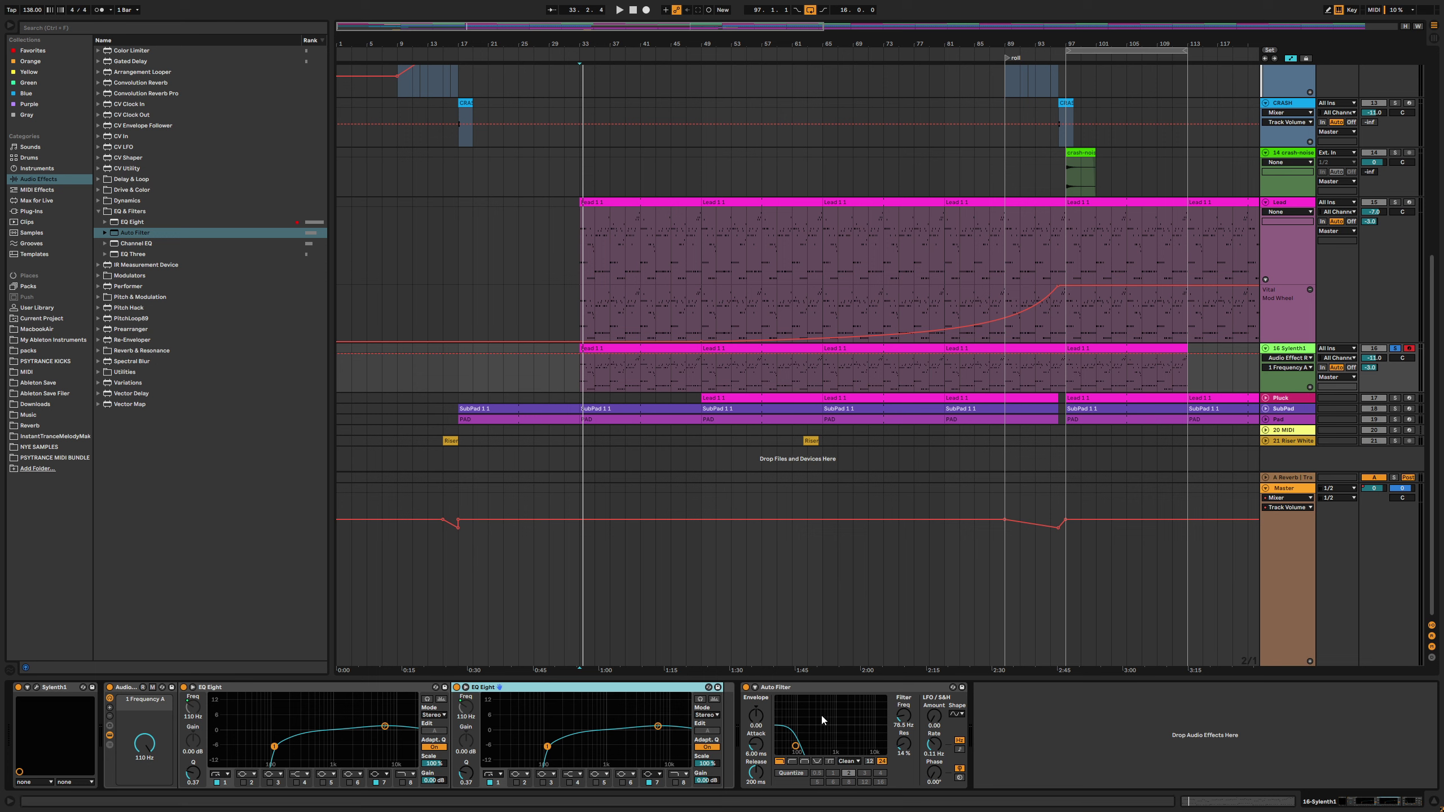
{"action": "key", "text": "space"}
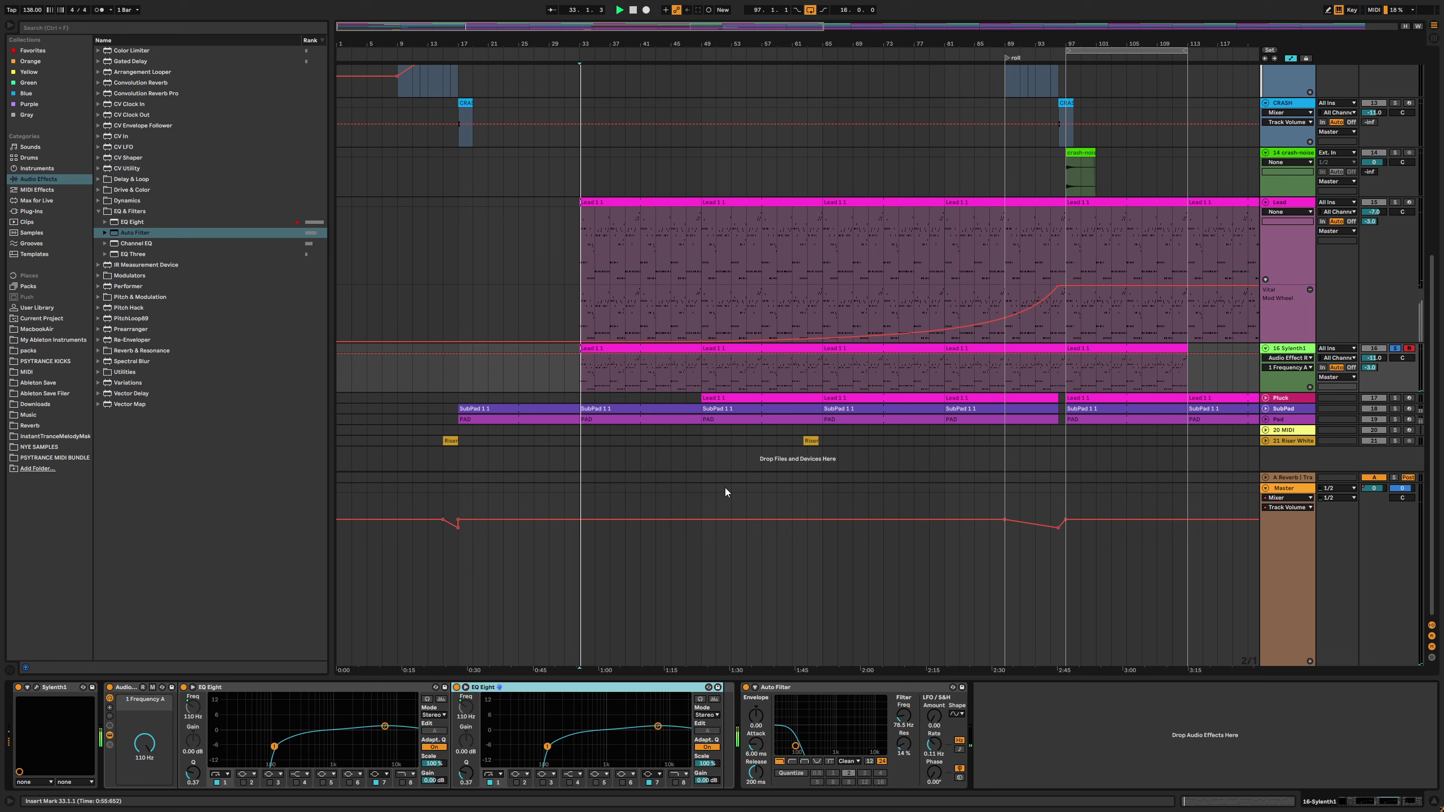
{"action": "left_click_drag", "start_coordinate": [795, 746], "coordinate": [809, 746]}
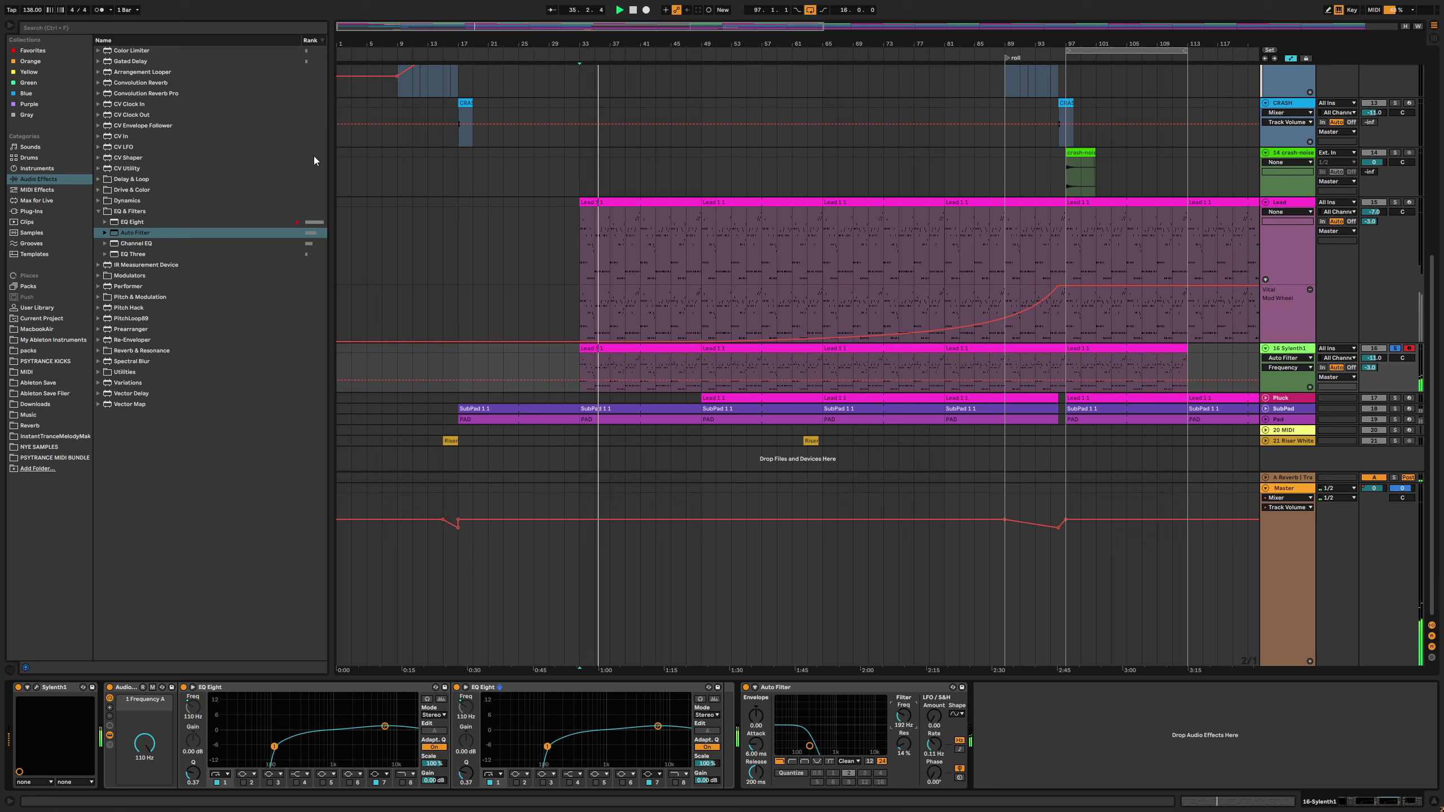
{"action": "left_click", "coordinate": [9, 25]}
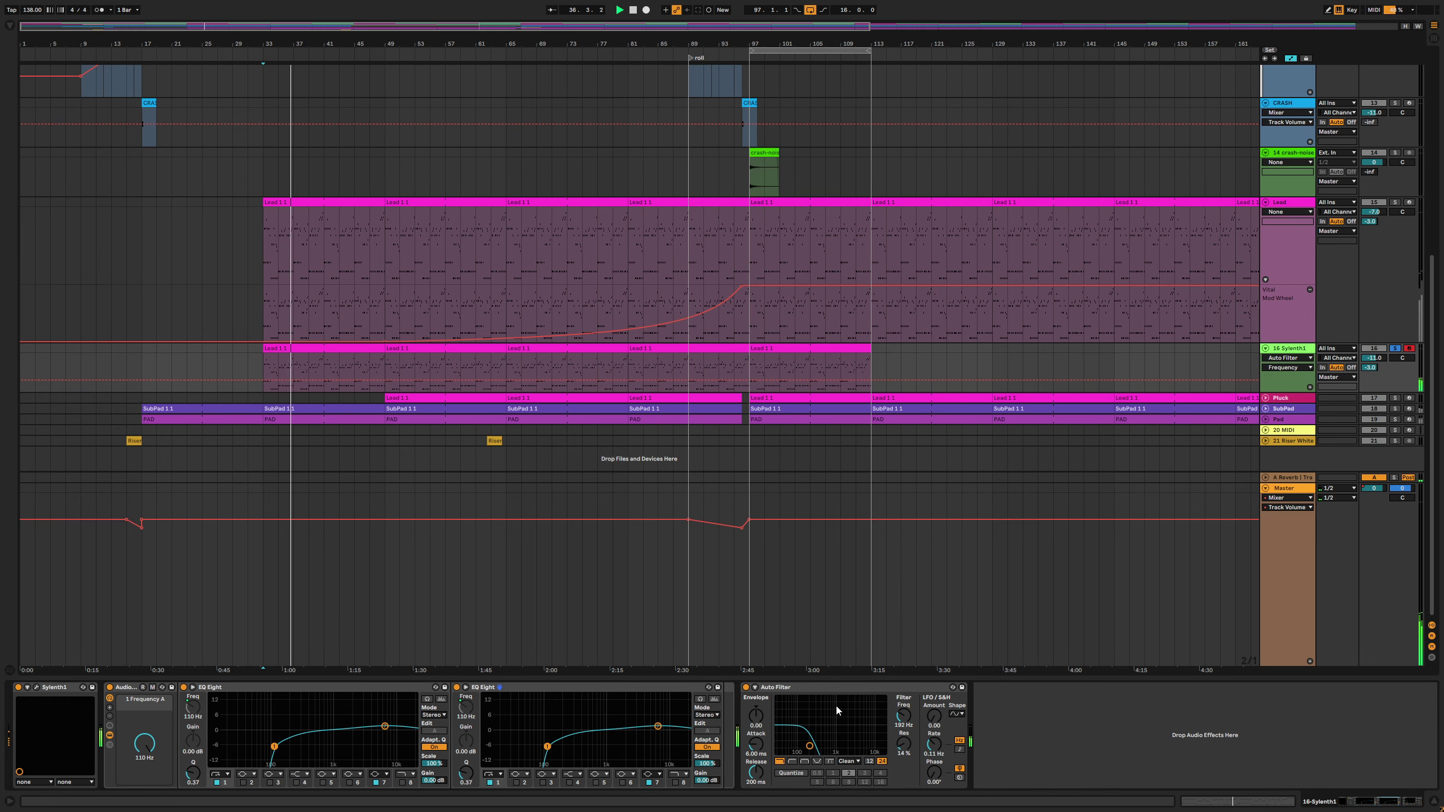
Raise the Sylenth1 track's Auto Filter cutoff to about 214 Hz and delete the duplicate EQ Eight
{"action": "left_click_drag", "start_coordinate": [905, 720], "coordinate": [906, 718]}
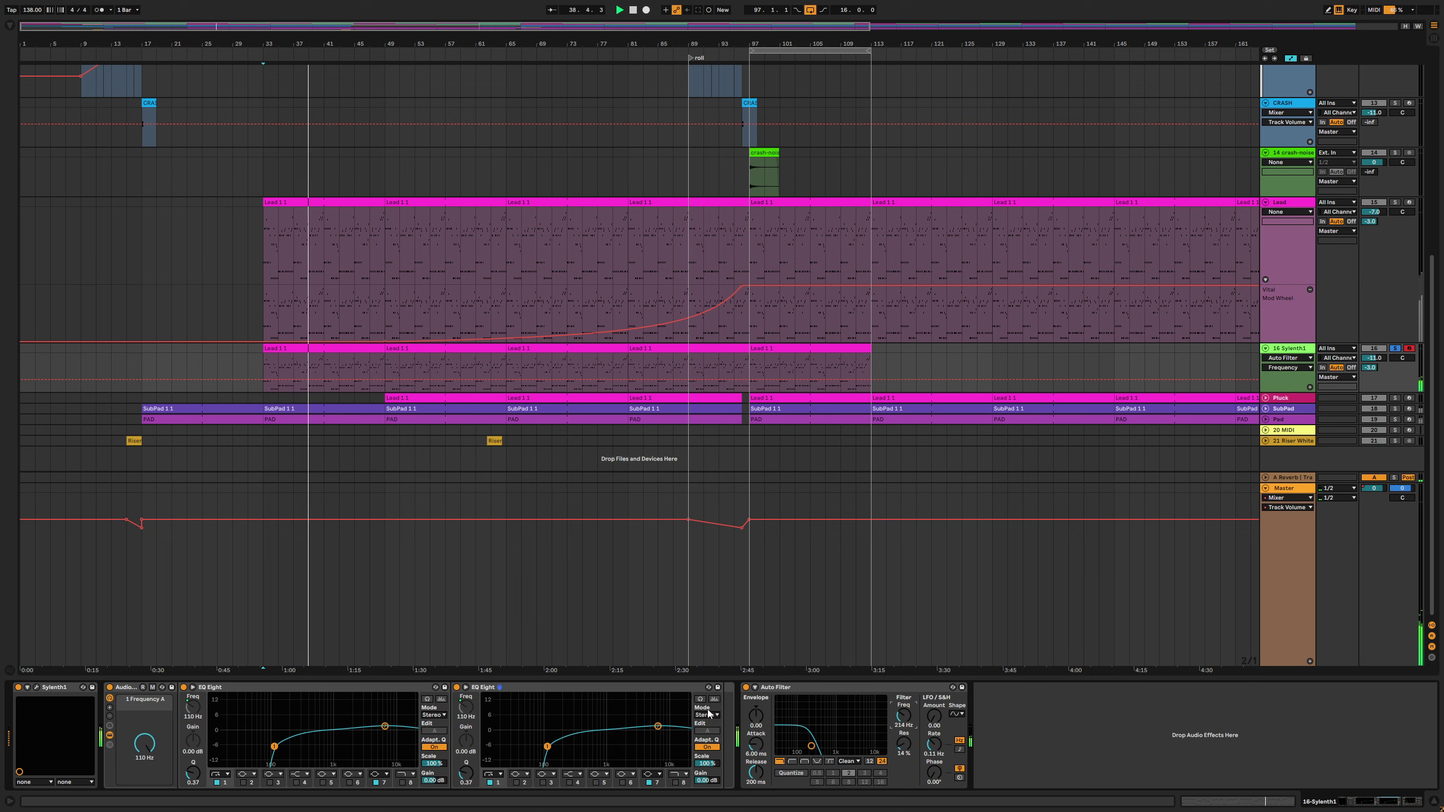
{"action": "left_click", "coordinate": [586, 691]}
{"action": "key", "text": "Delete"}
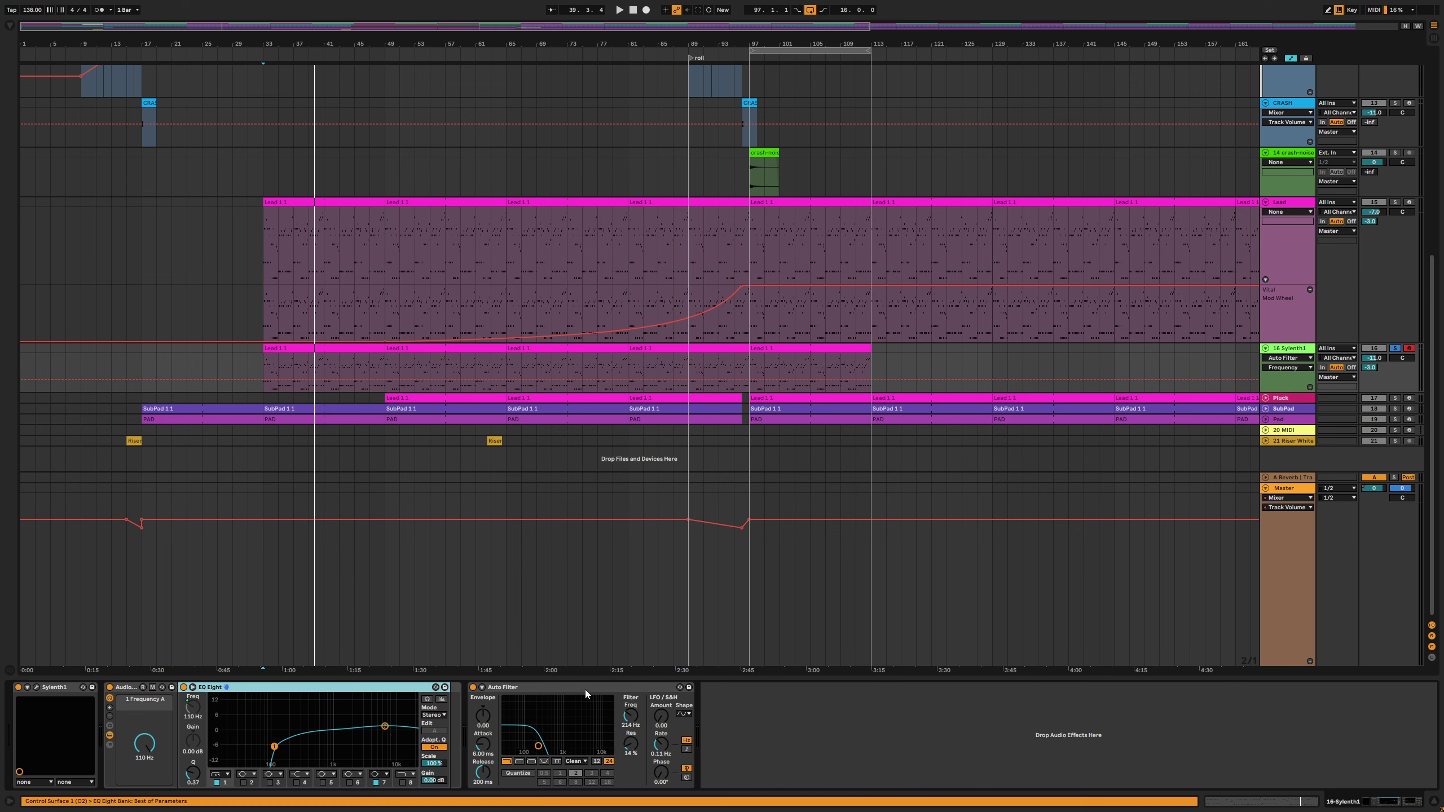
Play from bar 33, examine the Sylenth1 layer's spectrum in EQ Eight, and compare it with the Lead by soloing each track
{"action": "key", "text": "space"}
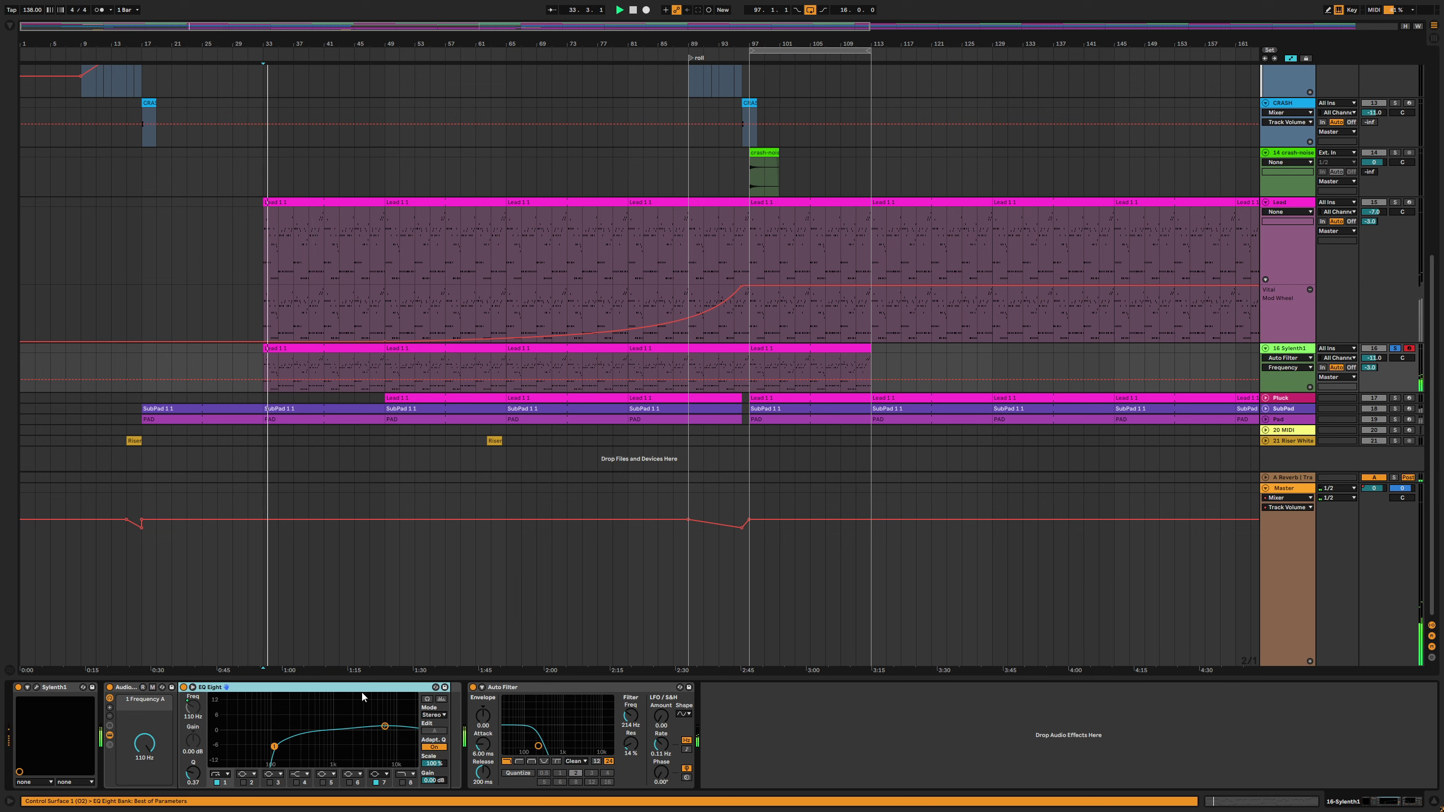
{"action": "left_click", "coordinate": [441, 699]}
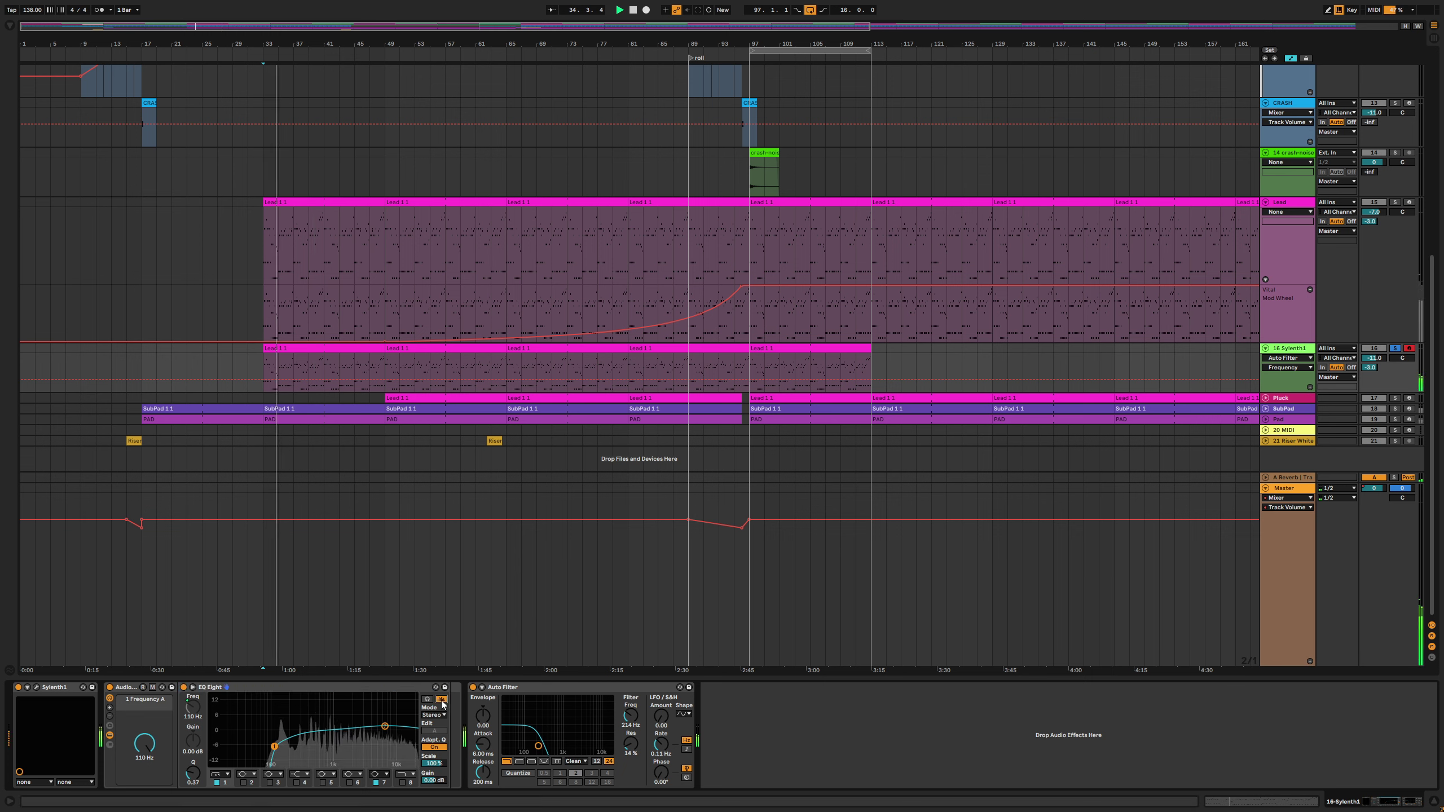
{"action": "left_click", "coordinate": [441, 701]}
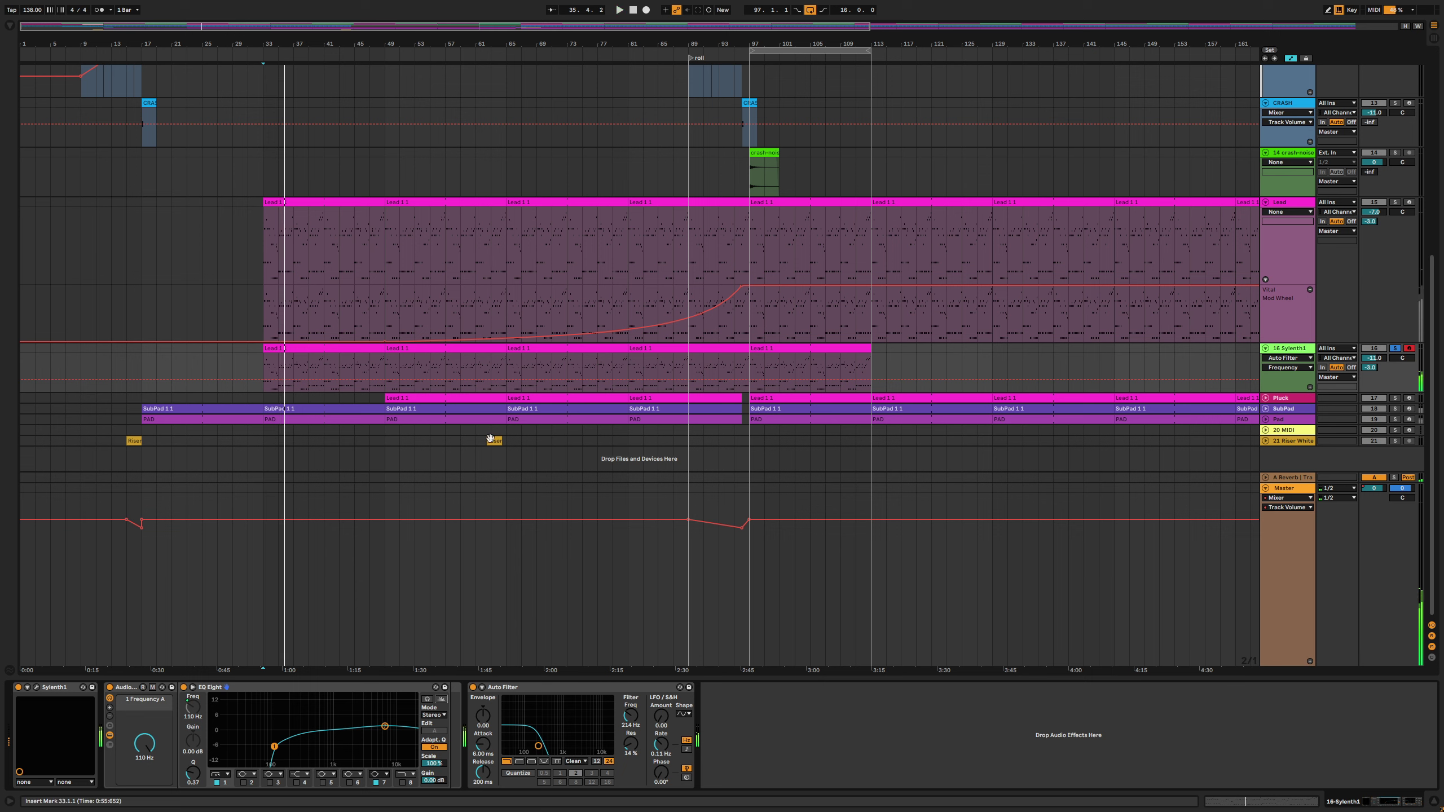
{"action": "key", "text": "space"}
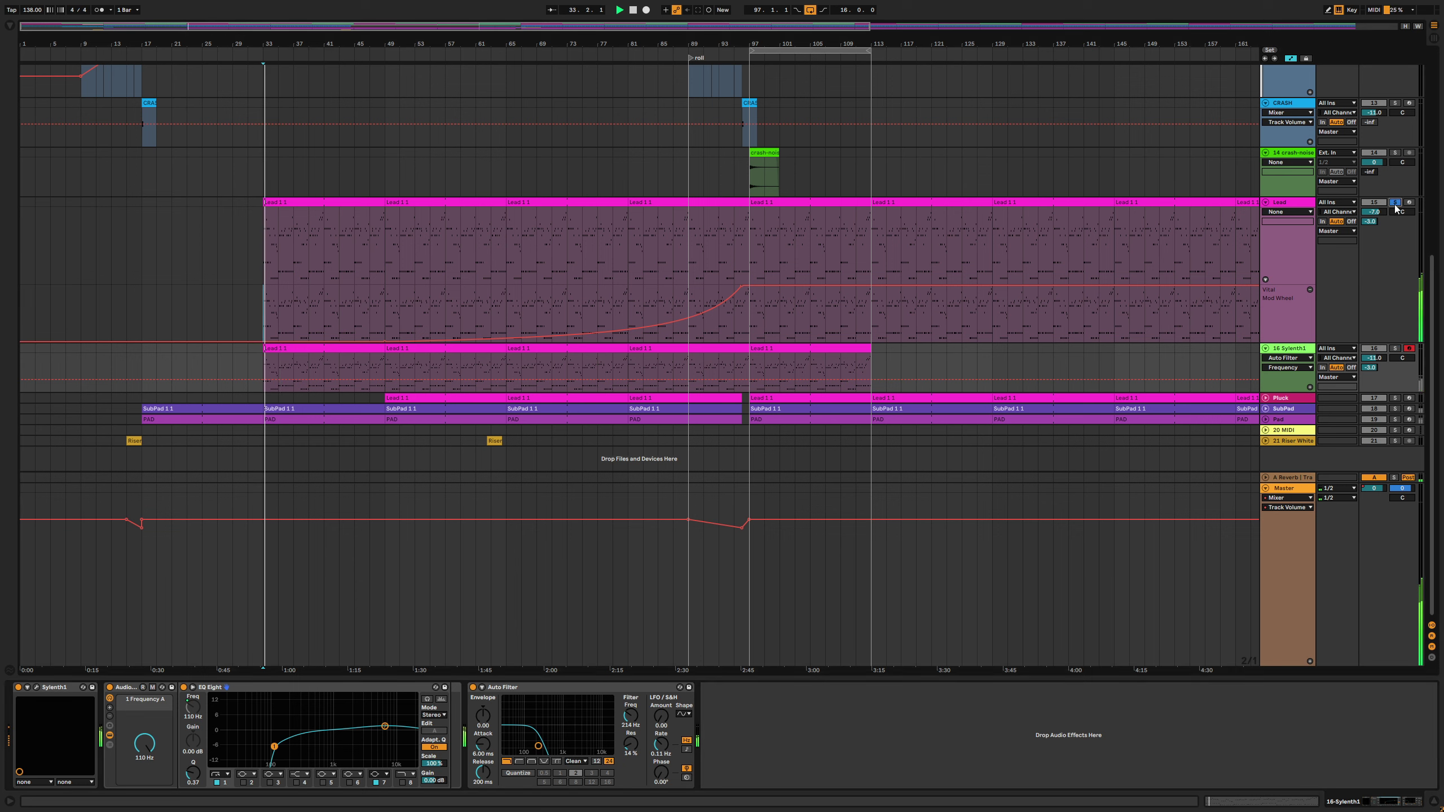
{"action": "left_click", "coordinate": [1394, 349]}
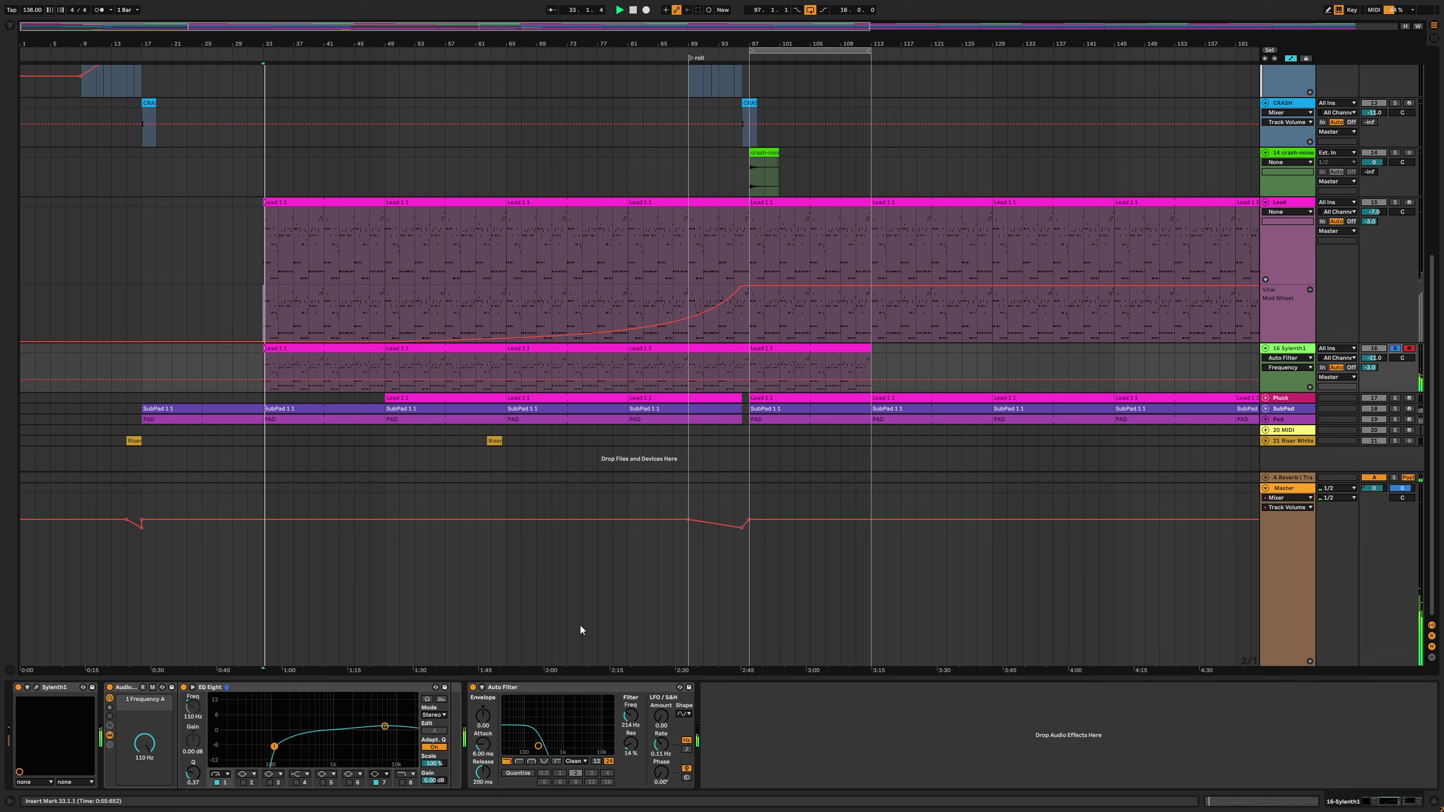
Set the Sylenth1 track's Auto Filter cutoff to 300 Hz while listening to it soloed together with the Lead
{"action": "left_click", "coordinate": [630, 715]}
{"action": "left_click_drag", "start_coordinate": [631, 716], "coordinate": [630, 705]}
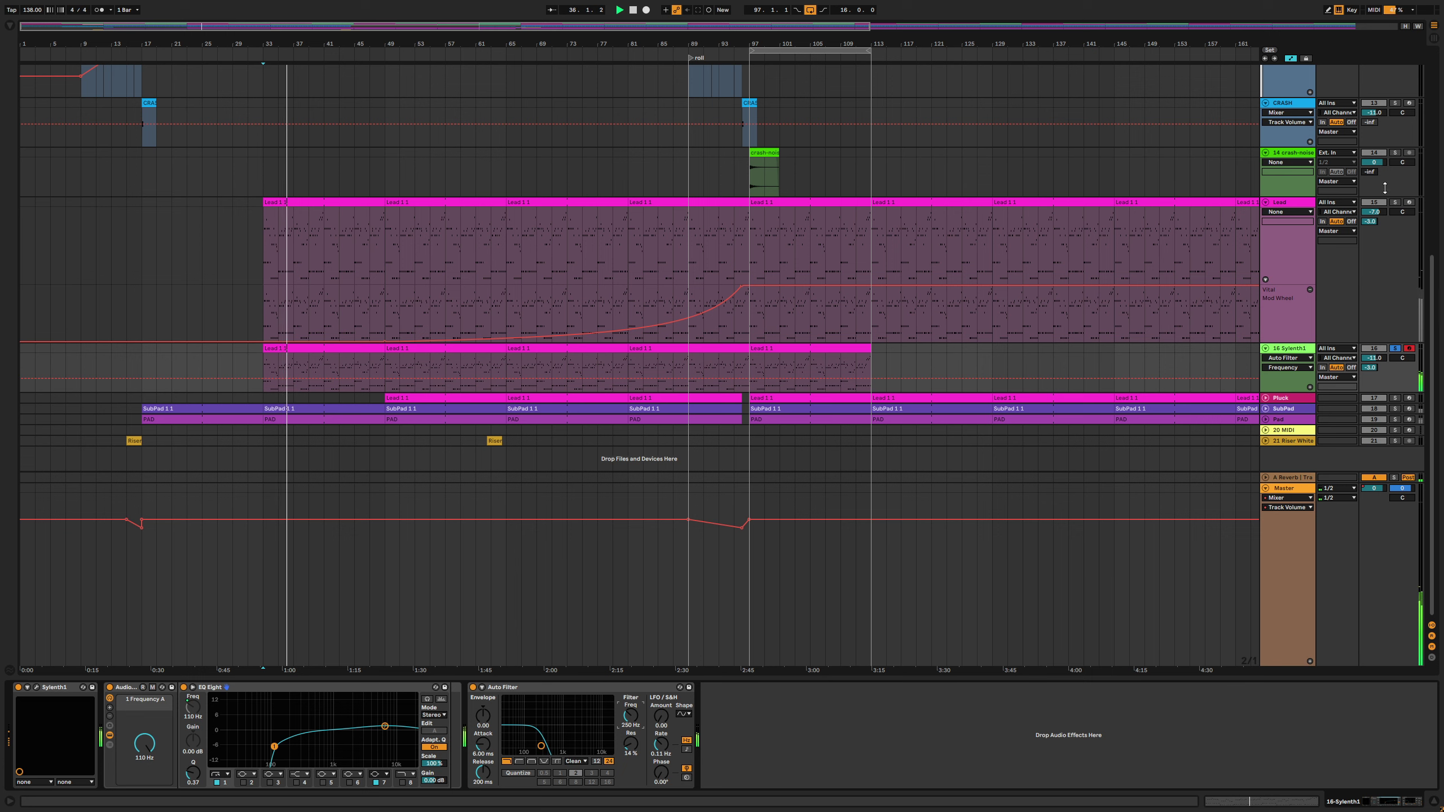
{"action": "left_click", "coordinate": [1394, 203], "text": "ctrl"}
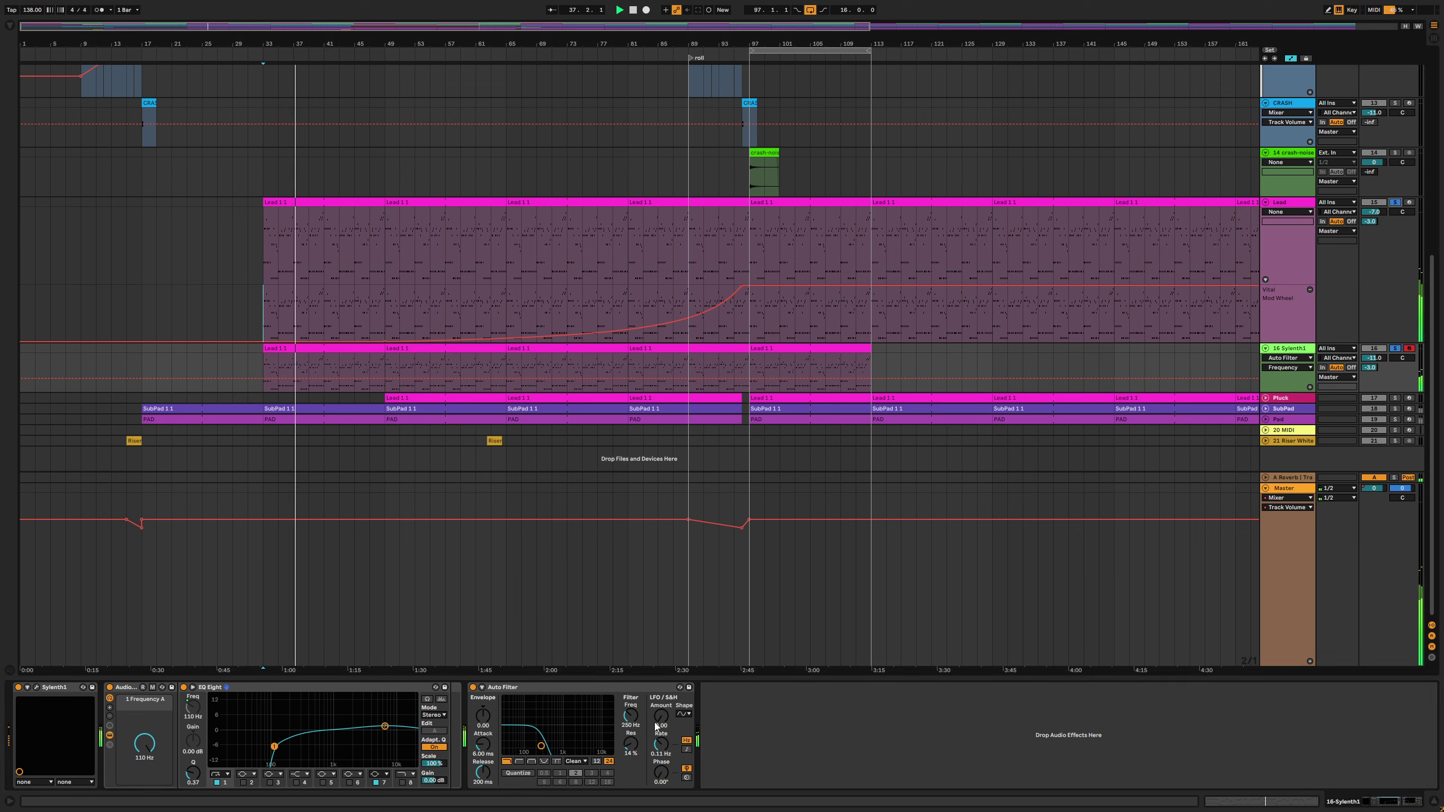
{"action": "scroll", "coordinate": [634, 717], "scroll_direction": "up", "scroll_amount": 4}
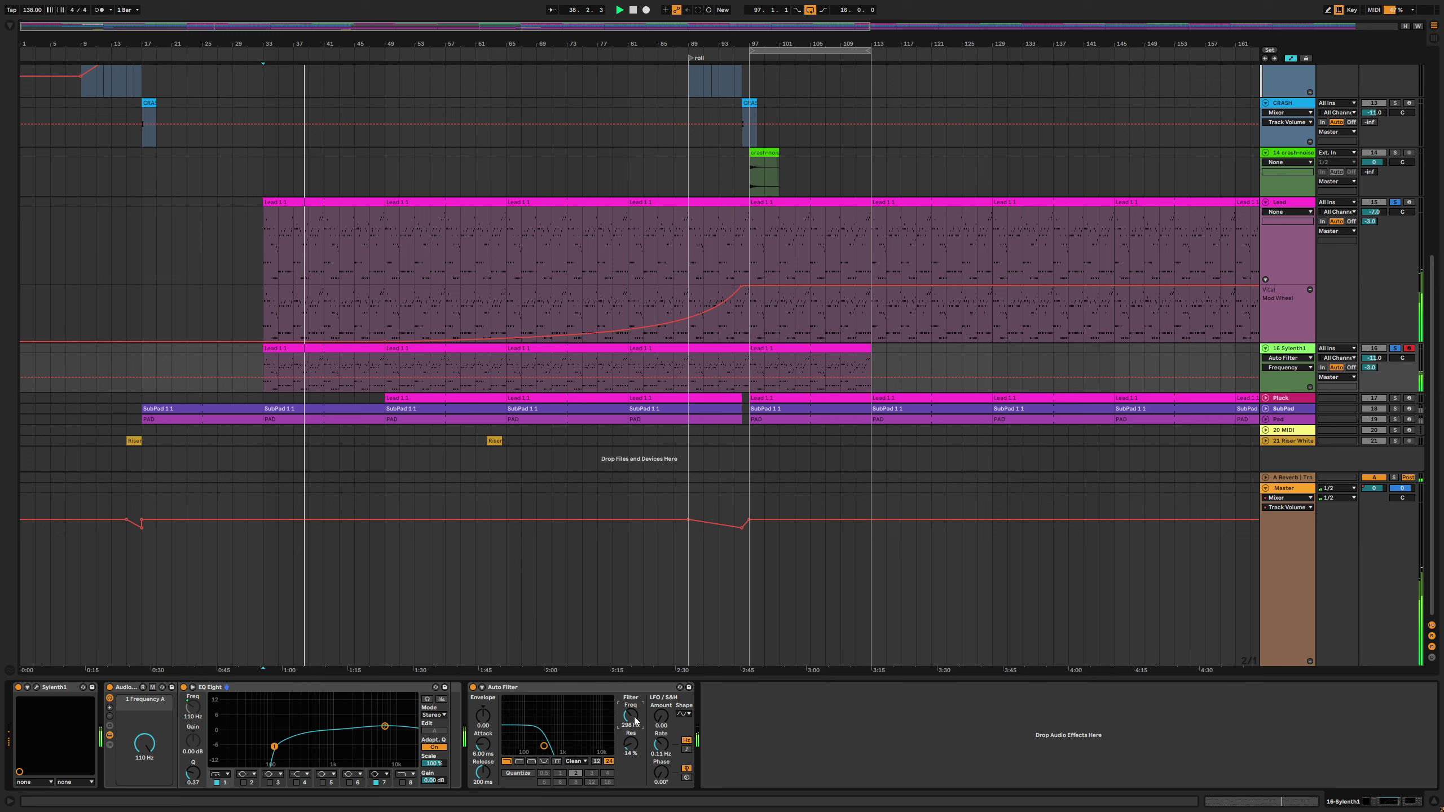
{"action": "type", "text": "300"}
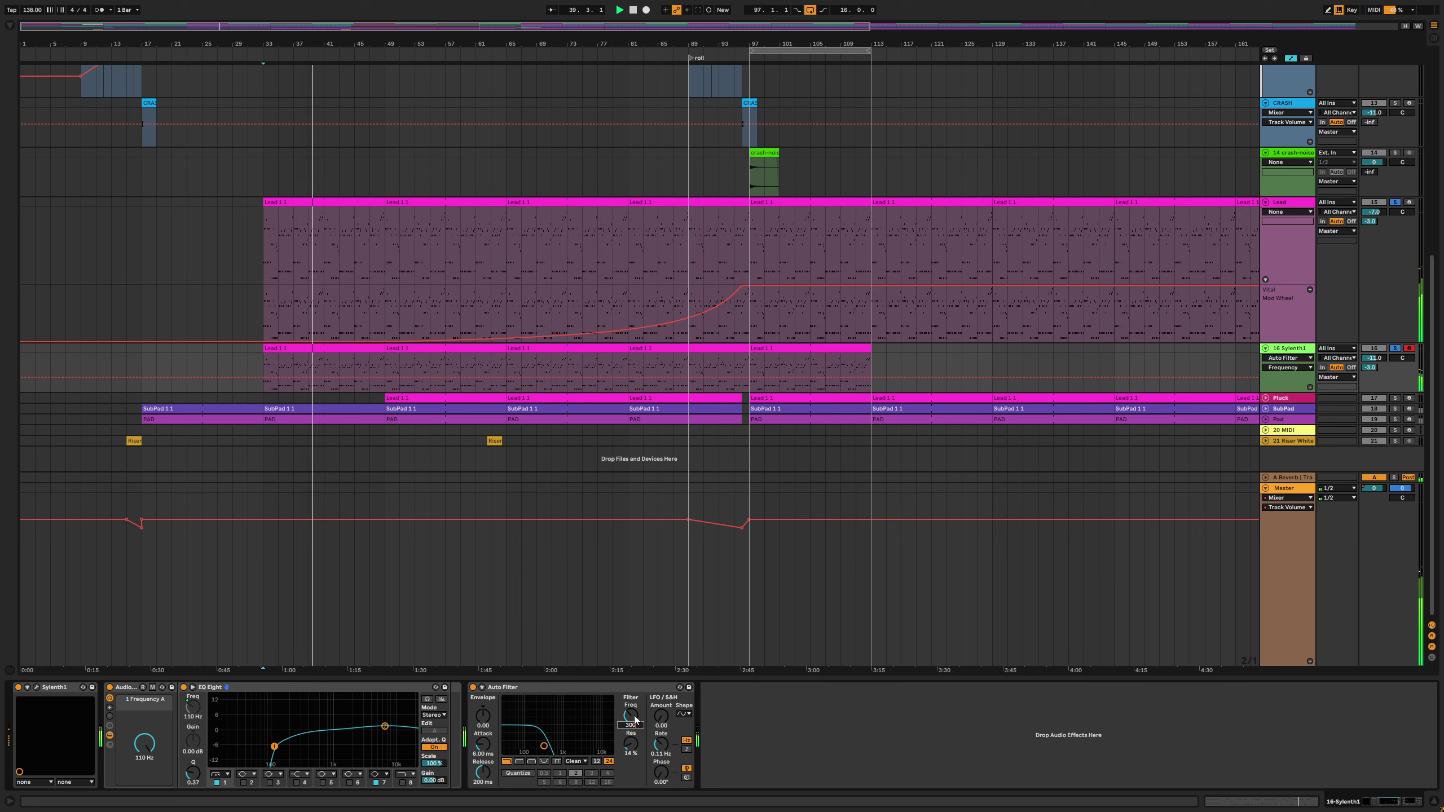
{"action": "key", "text": "Return"}
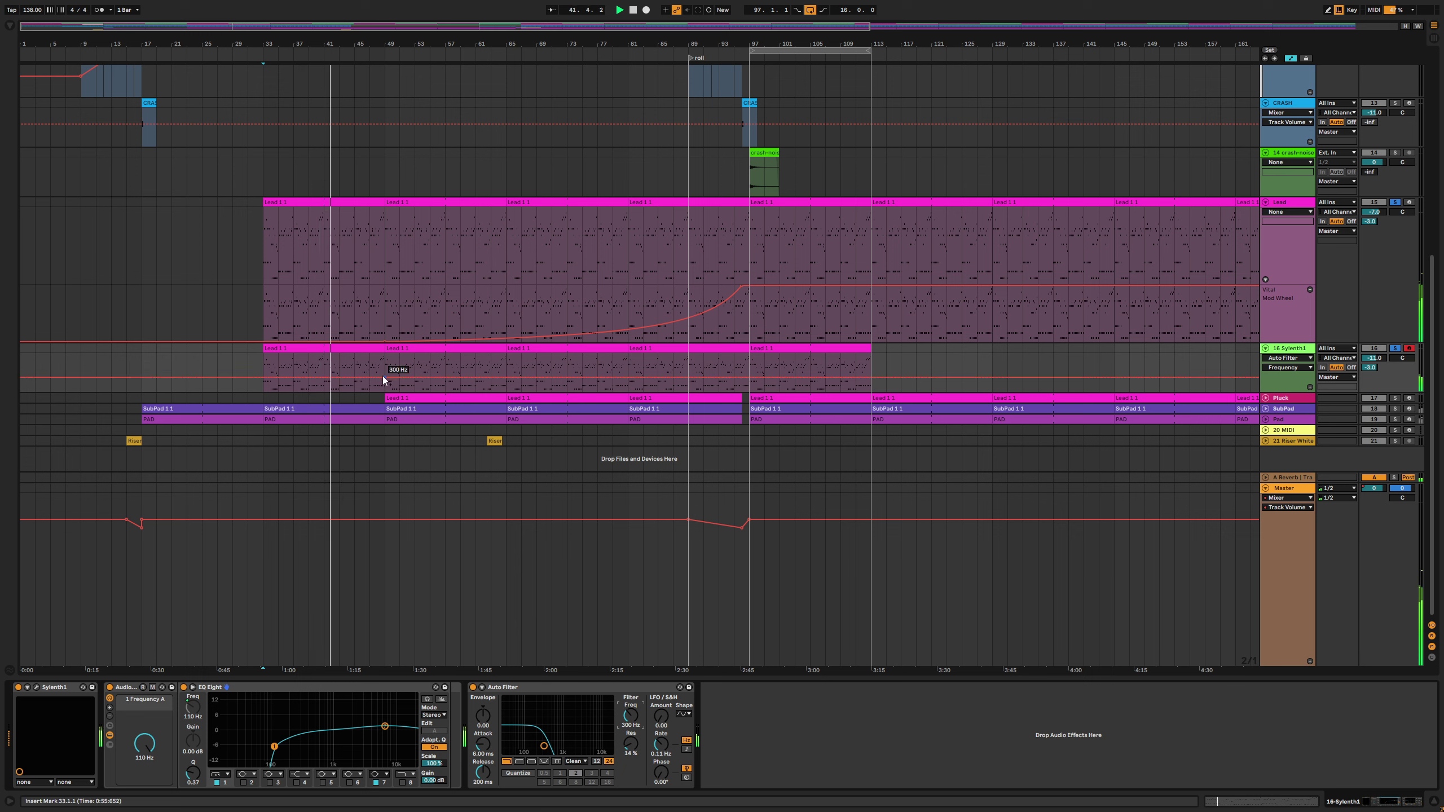
Automate the Sylenth1 Auto Filter frequency to rise in a curve from bar 33 to its maximum at bar 96
{"action": "left_click", "coordinate": [264, 380]}
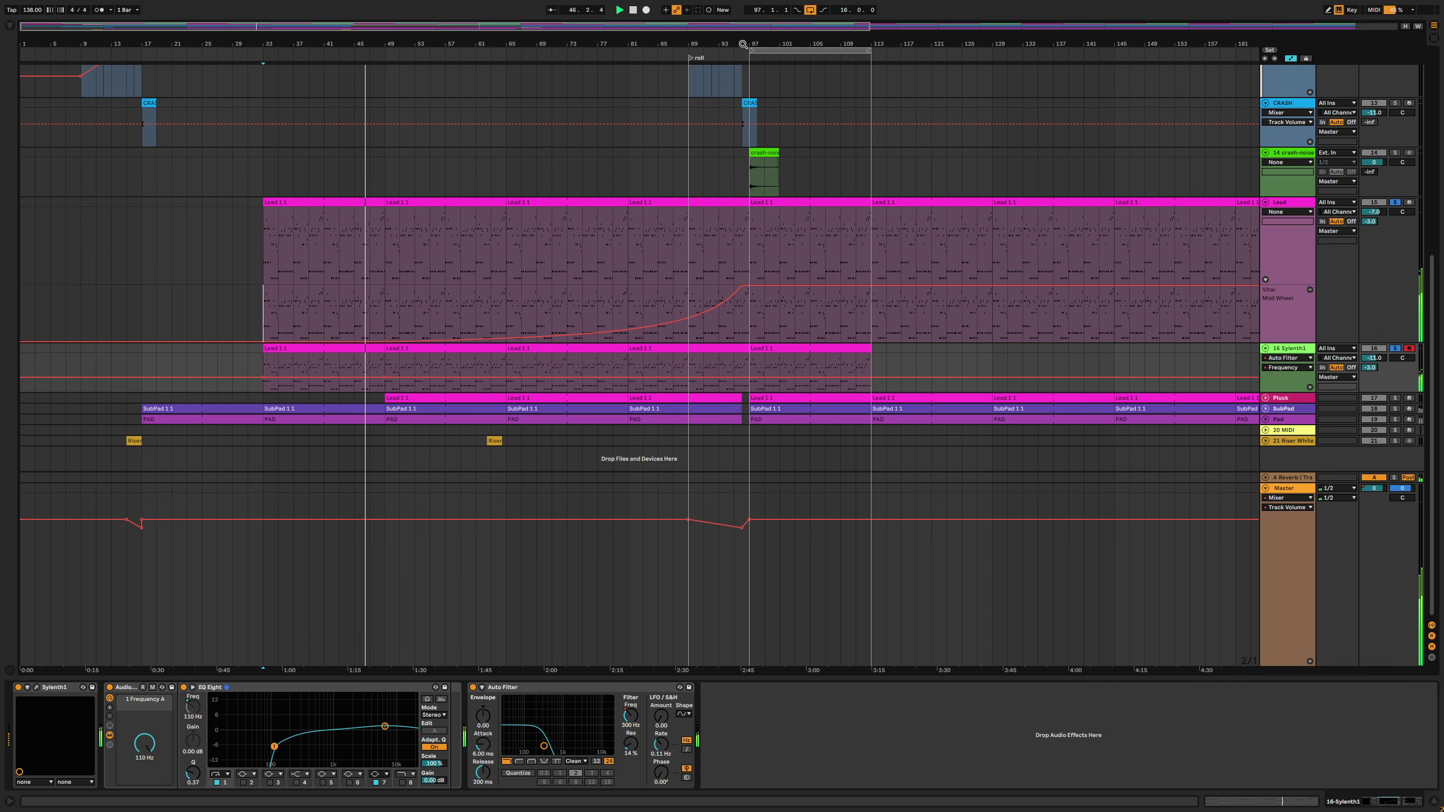
{"action": "scroll", "coordinate": [748, 222], "scroll_direction": "up", "scroll_amount": 10}
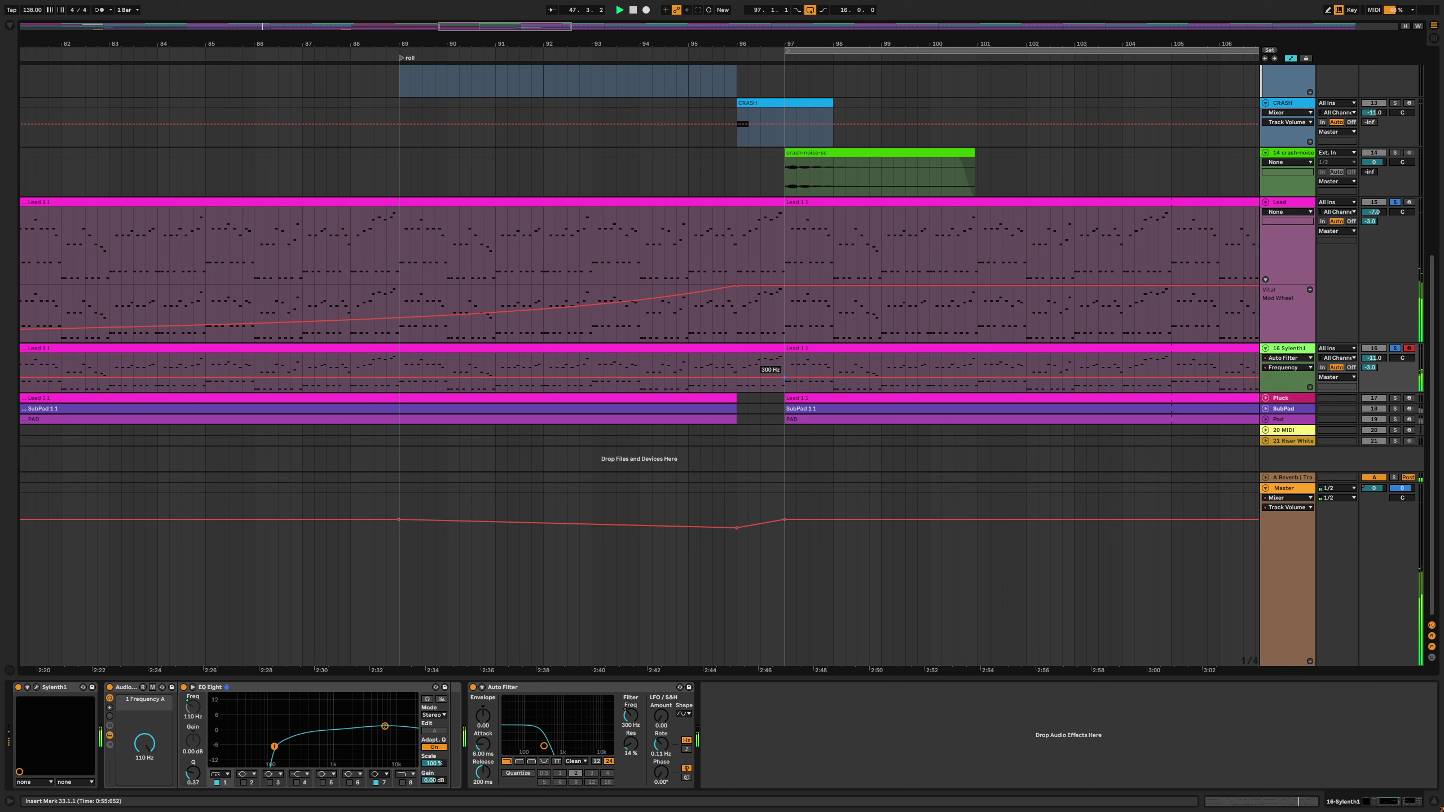
{"action": "left_click_drag", "start_coordinate": [772, 377], "coordinate": [737, 344]}
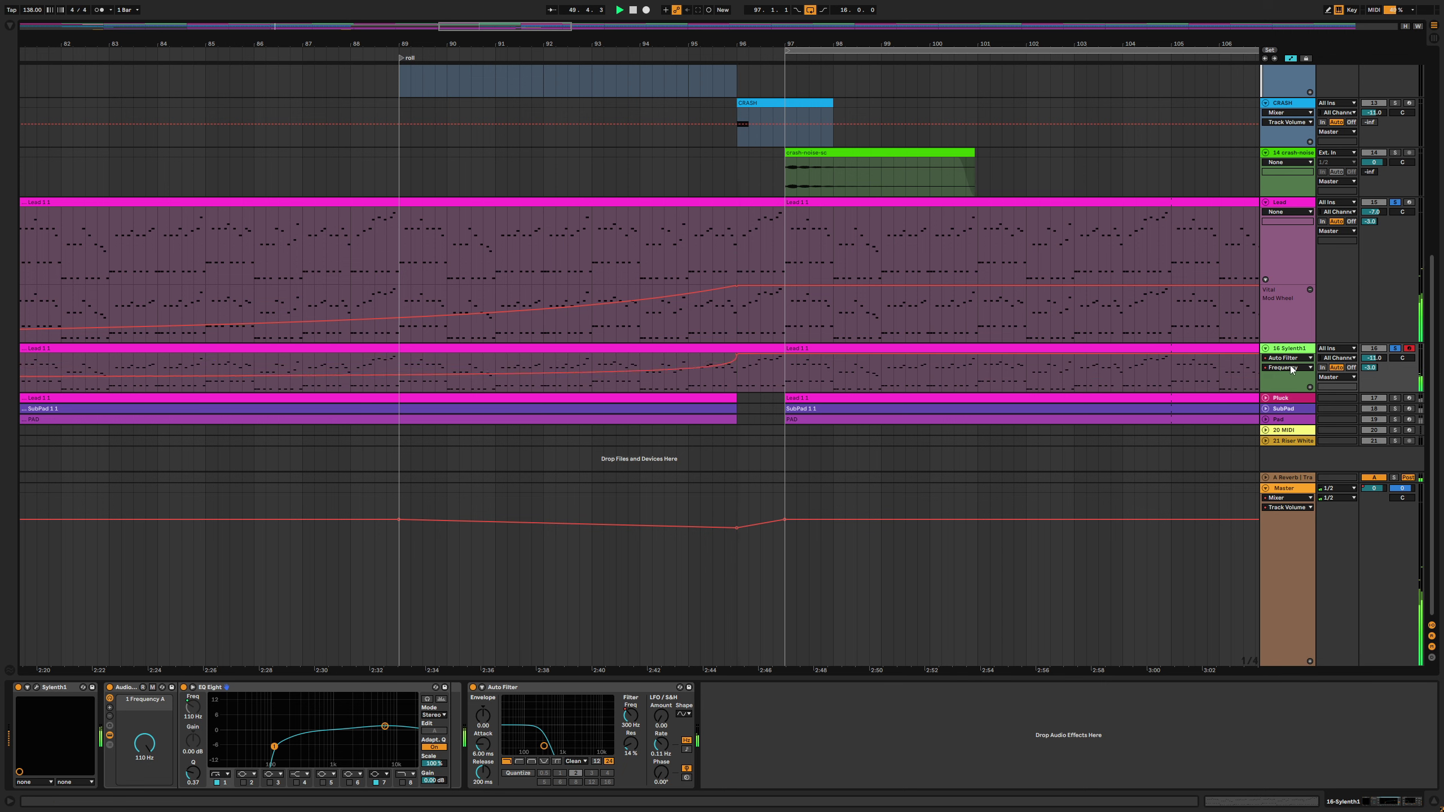
Copy the Lead's Mod Wheel automation from bar 49 to bar 96 onto the Sylenth1 Auto Filter frequency lane
{"action": "left_click_drag", "start_coordinate": [1282, 340], "coordinate": [1280, 476]}
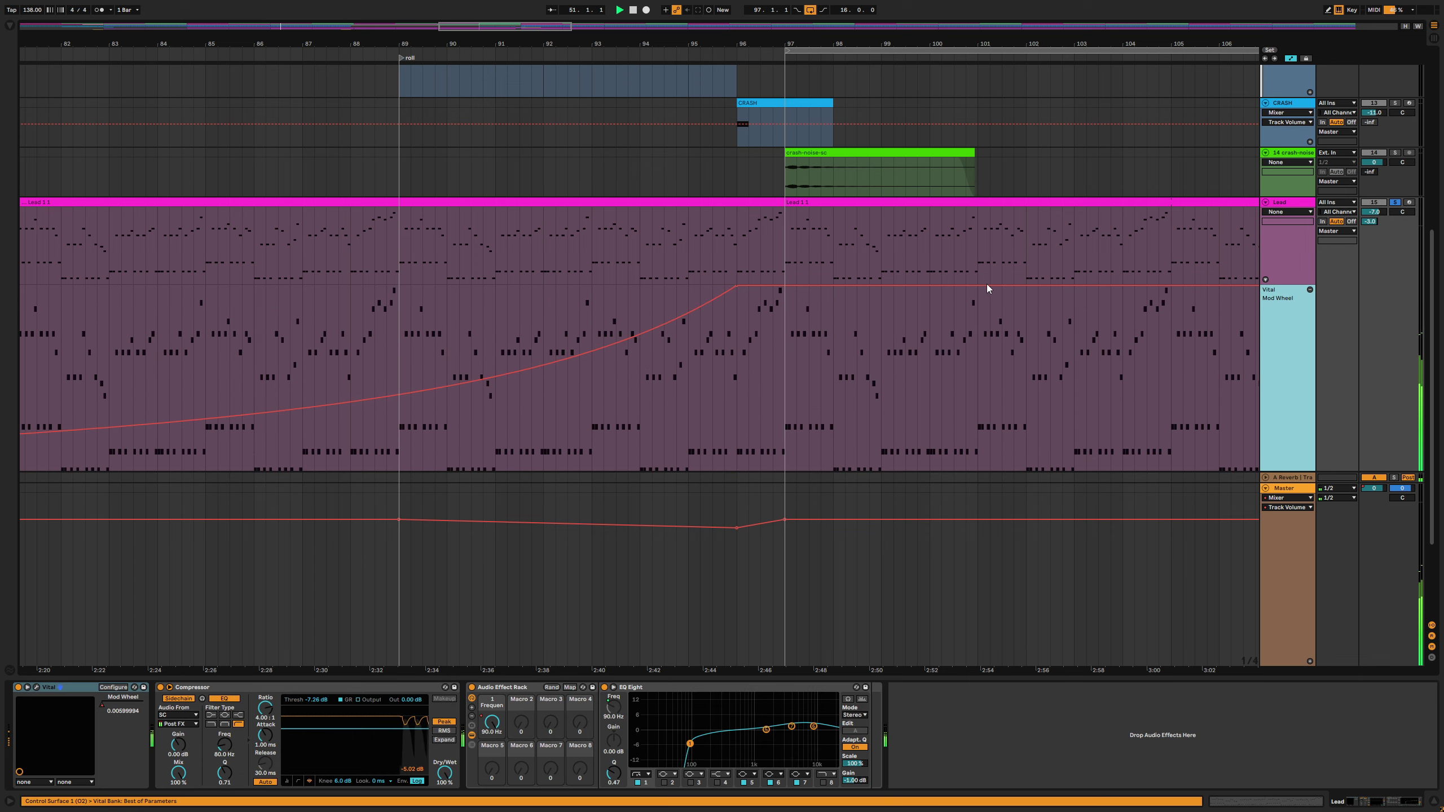
{"action": "scroll", "coordinate": [987, 286], "scroll_direction": "down", "scroll_amount": 3}
{"action": "key", "text": "minus"}
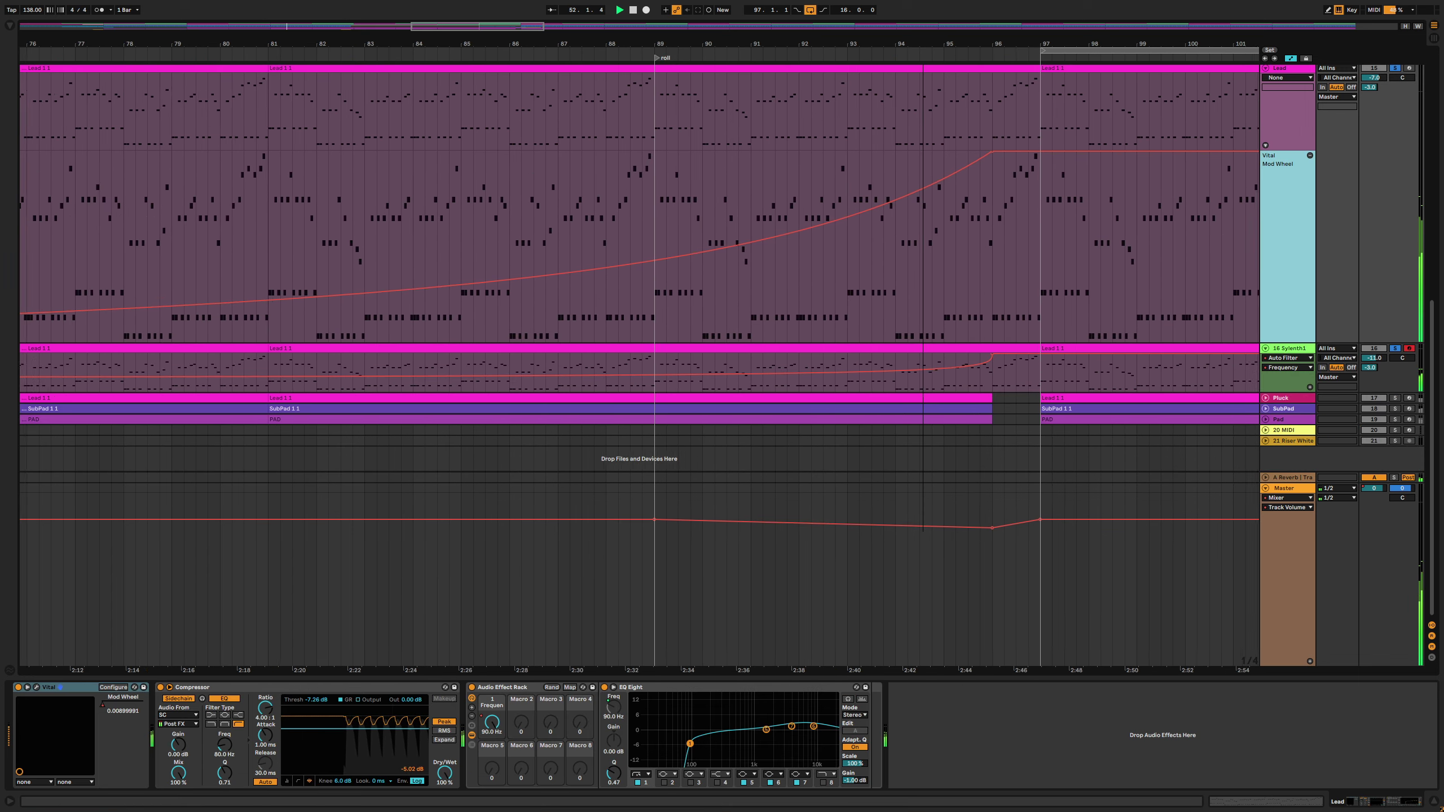
{"action": "key", "text": "minus"}
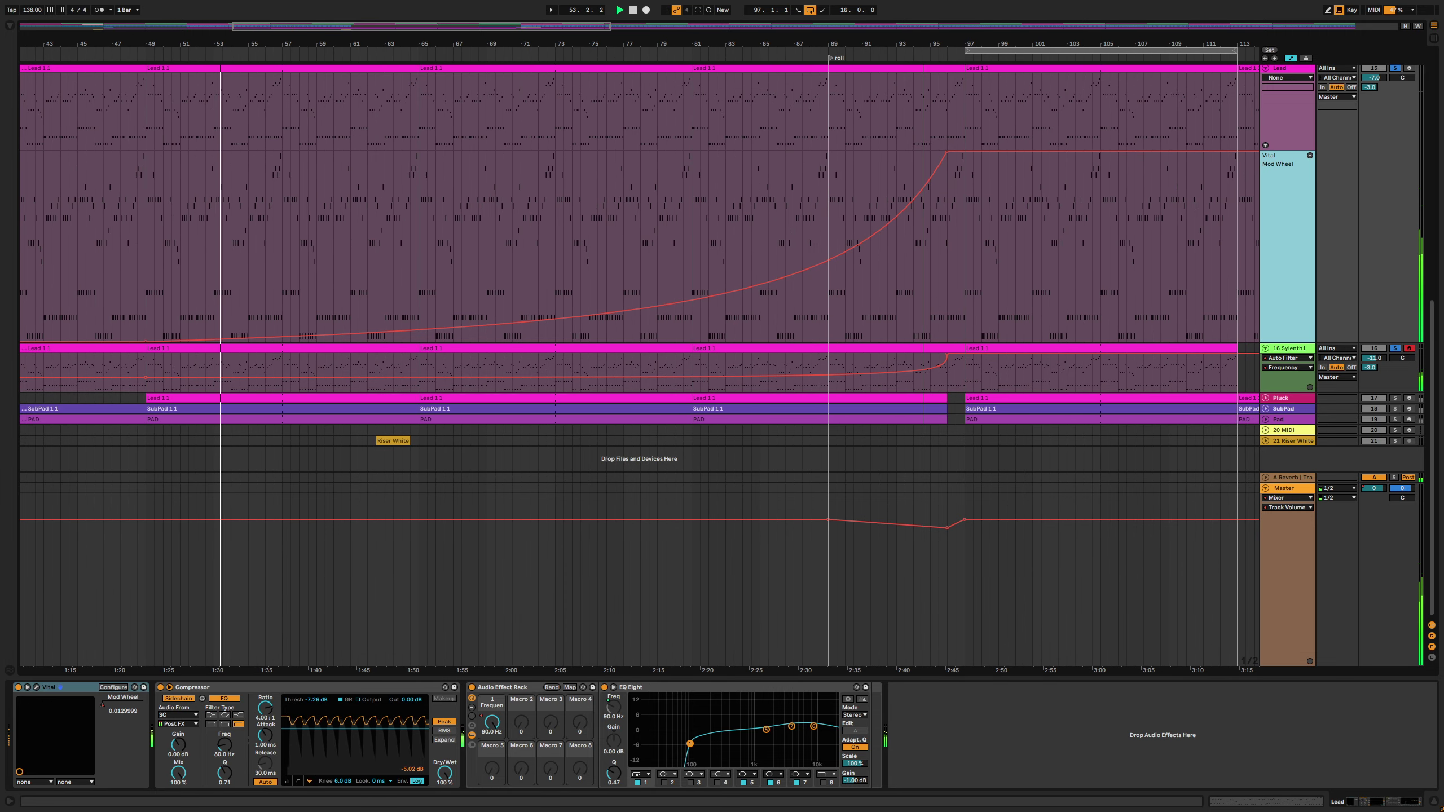
{"action": "key", "text": "space"}
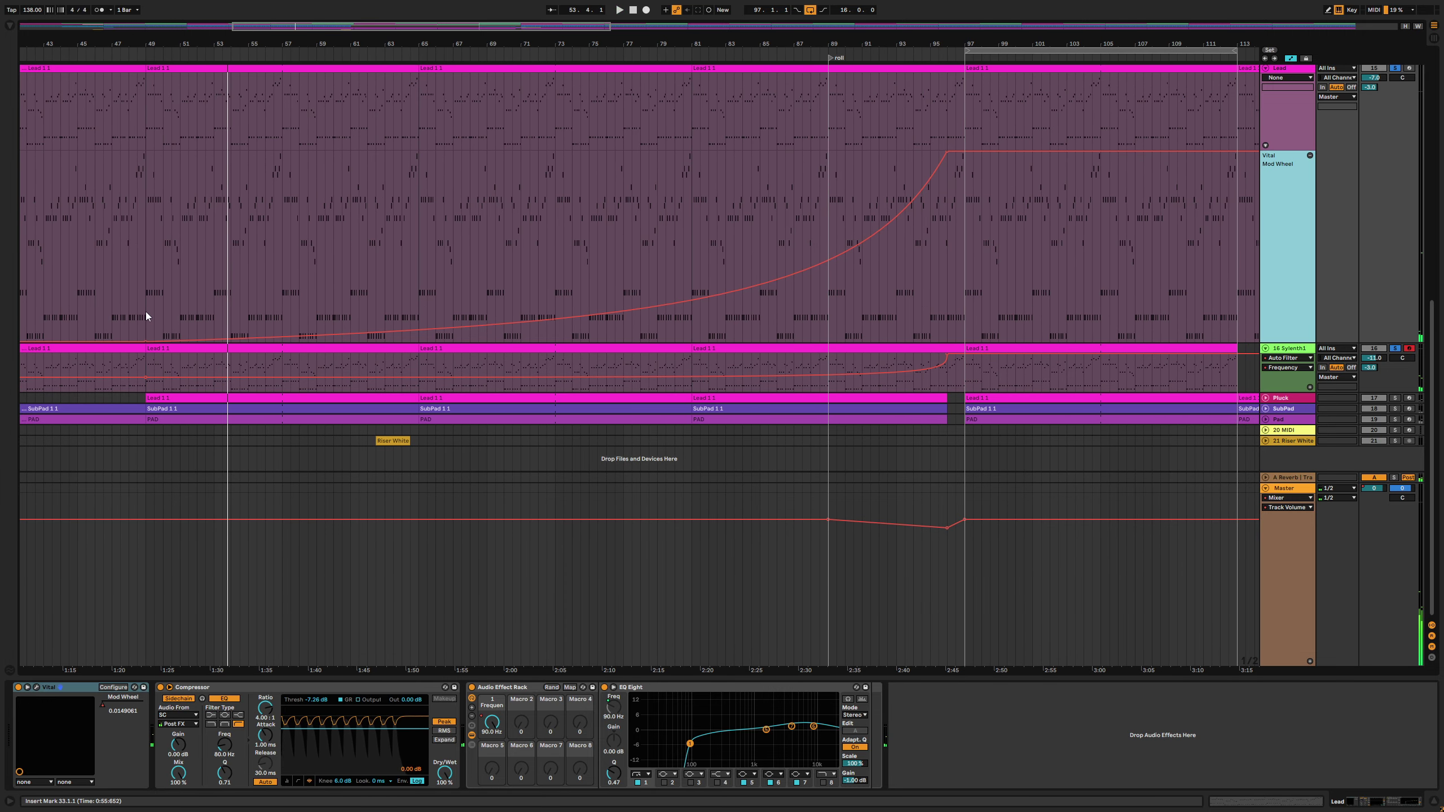
{"action": "left_click_drag", "start_coordinate": [146, 312], "coordinate": [945, 296]}
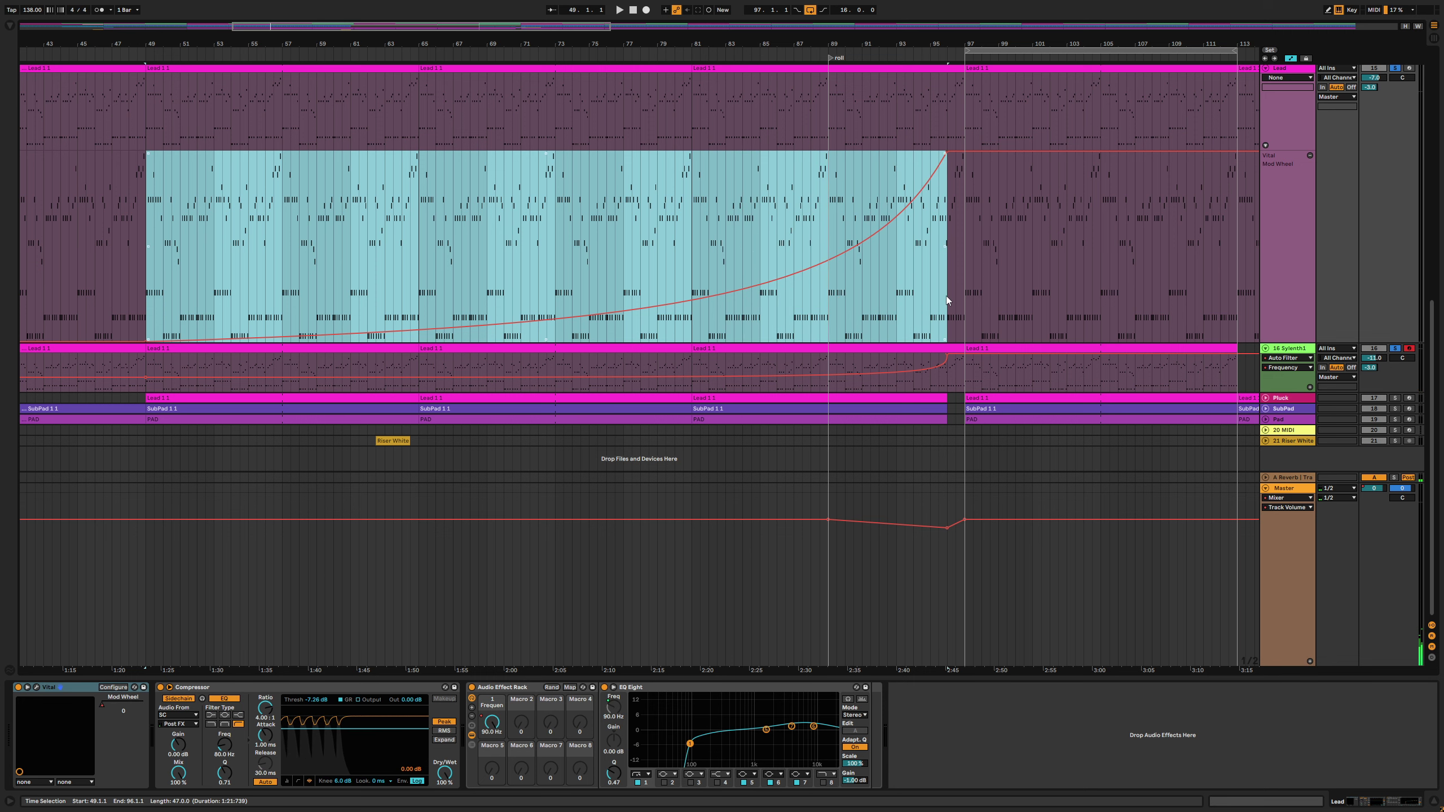
{"action": "key", "text": "Down"}
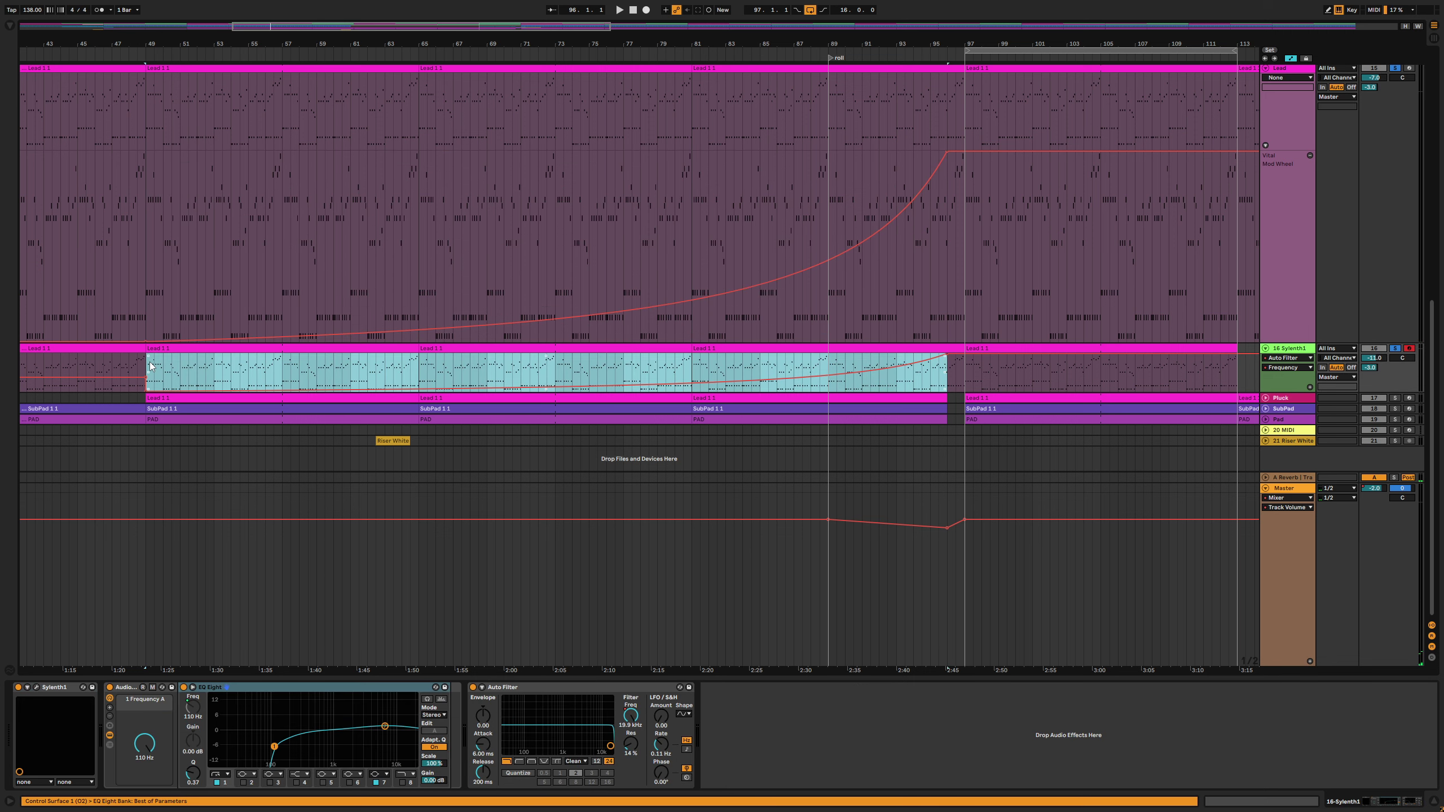
{"action": "left_click", "coordinate": [154, 381]}
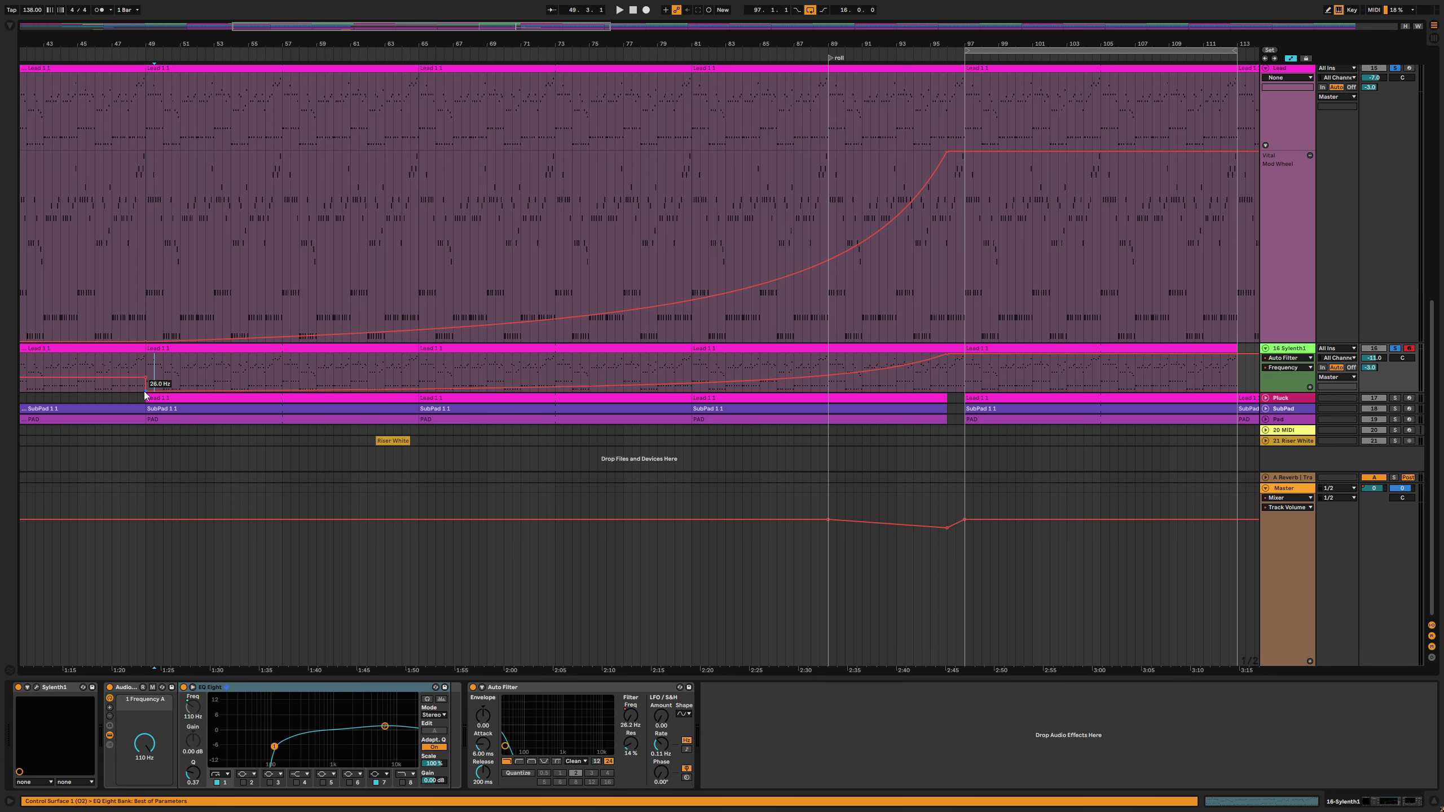
{"action": "key", "text": "ctrl+z"}
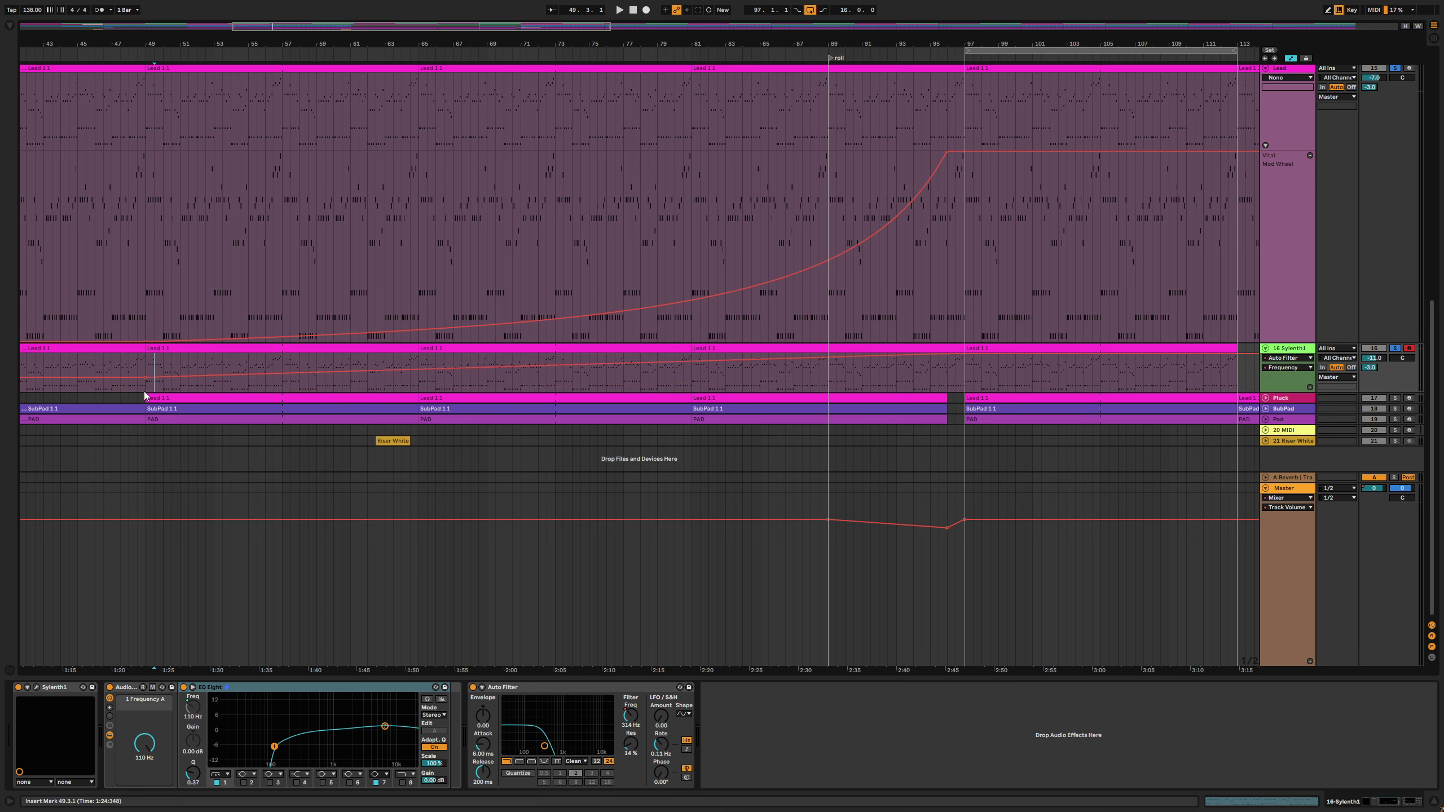
{"action": "key", "text": "ctrl+y"}
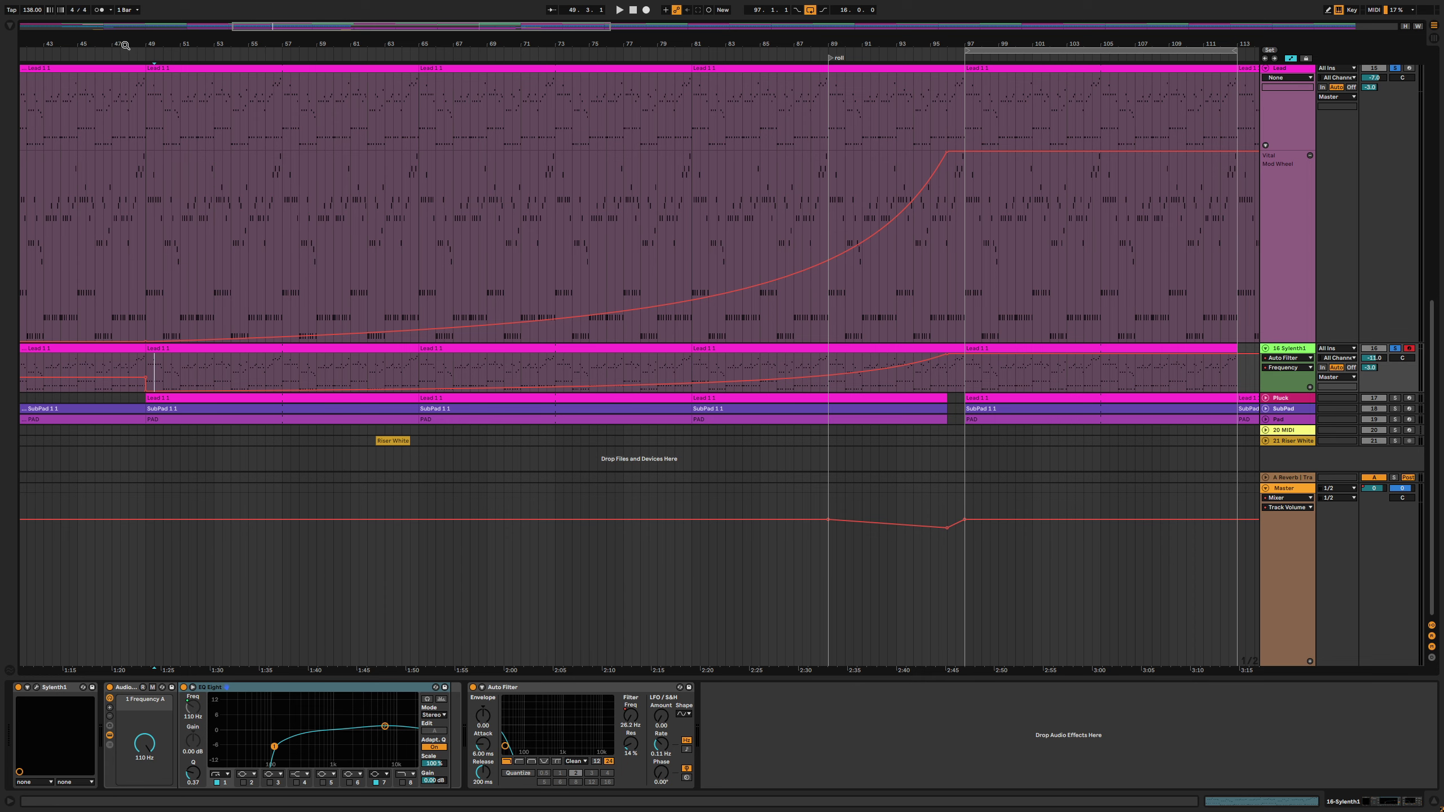
Enlarge the Sylenth1 track's automation lane and fold the Master track
{"action": "left_click_drag", "start_coordinate": [125, 45], "coordinate": [149, 245]}
{"action": "left_click_drag", "start_coordinate": [1296, 390], "coordinate": [1390, 517]}
{"action": "left_click", "coordinate": [1303, 490]}
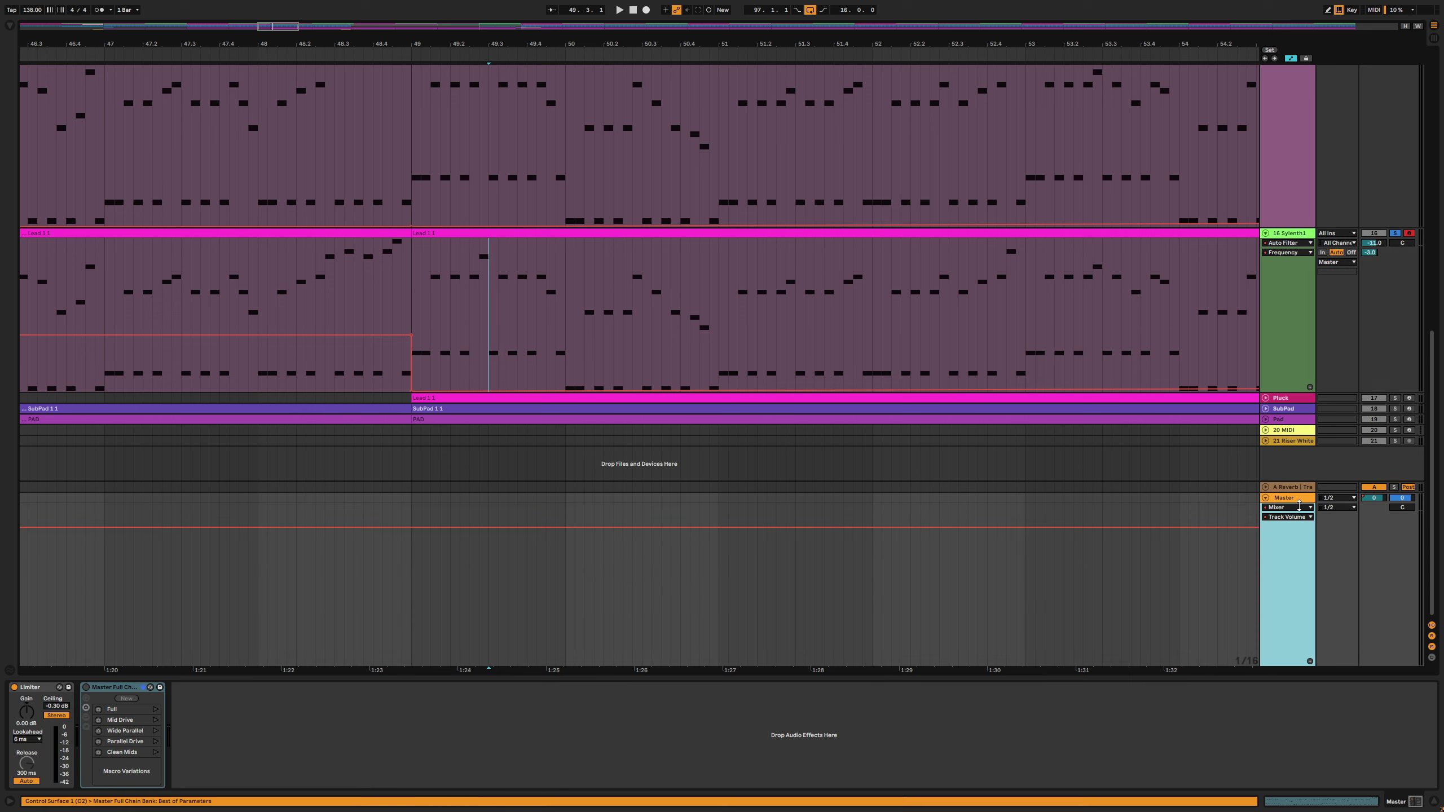
{"action": "left_click", "coordinate": [1265, 623]}
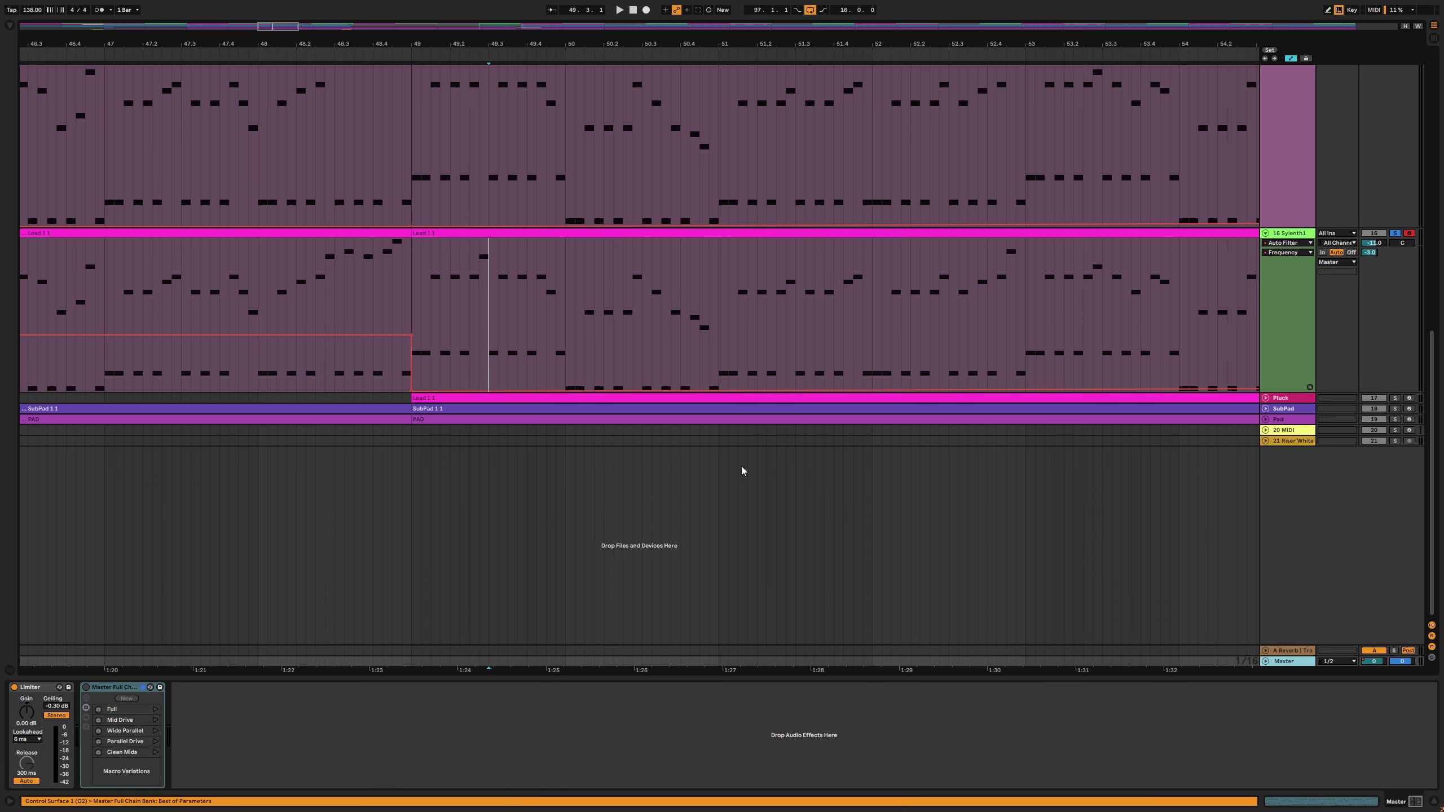
Set the Sylenth1 filter frequency breakpoint at bar 49 to 300 Hz and play the build-up from there
{"action": "left_click_drag", "start_coordinate": [429, 390], "coordinate": [412, 354]}
{"action": "right_click", "coordinate": [411, 353]}
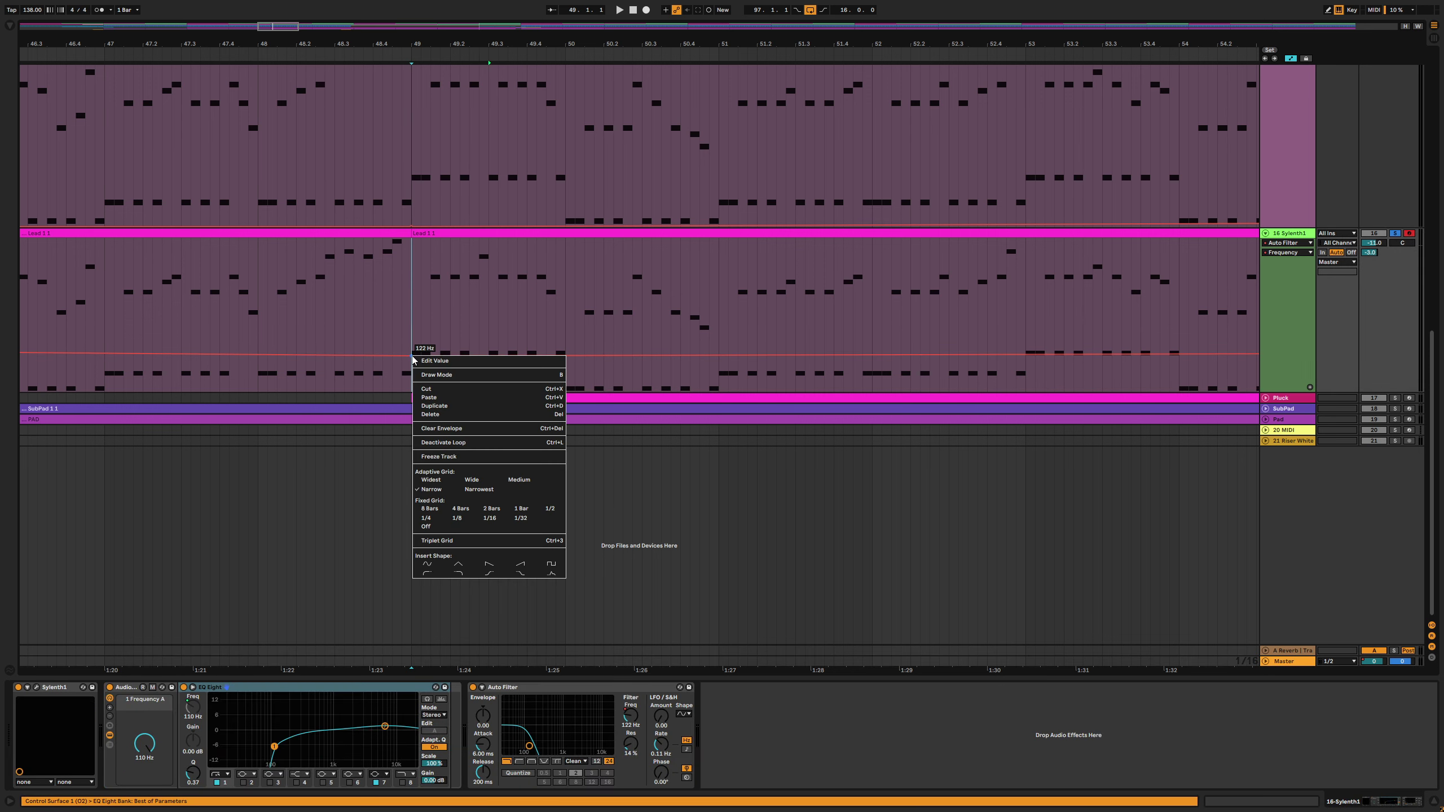
{"action": "left_click", "coordinate": [437, 367]}
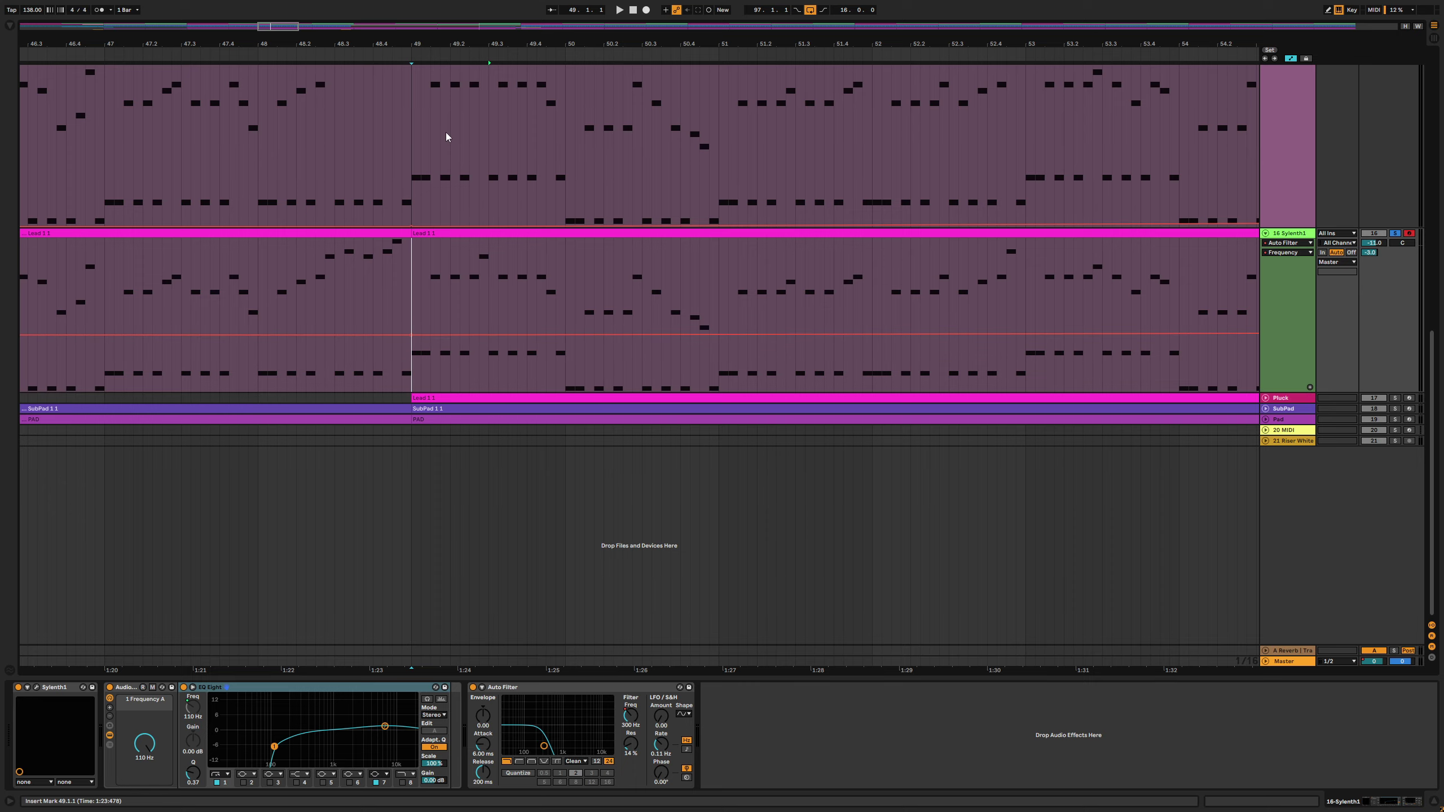
{"action": "key", "text": "minus"}
{"action": "key", "text": "minus"}
{"action": "key", "text": "minus"}
{"action": "key", "text": "minus"}
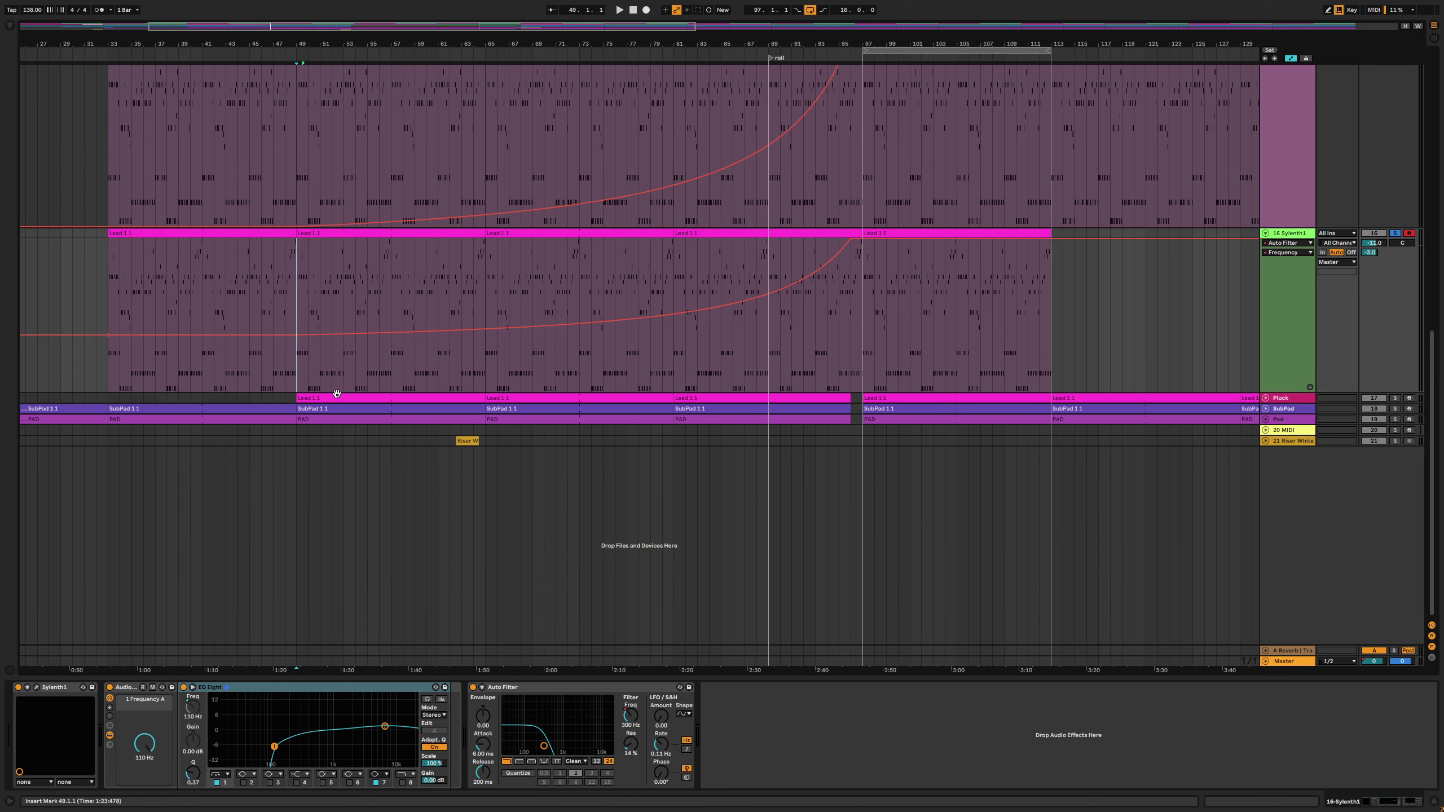
{"action": "key", "text": "space"}
{"action": "scroll", "coordinate": [753, 348], "scroll_direction": "up", "scroll_amount": 4}
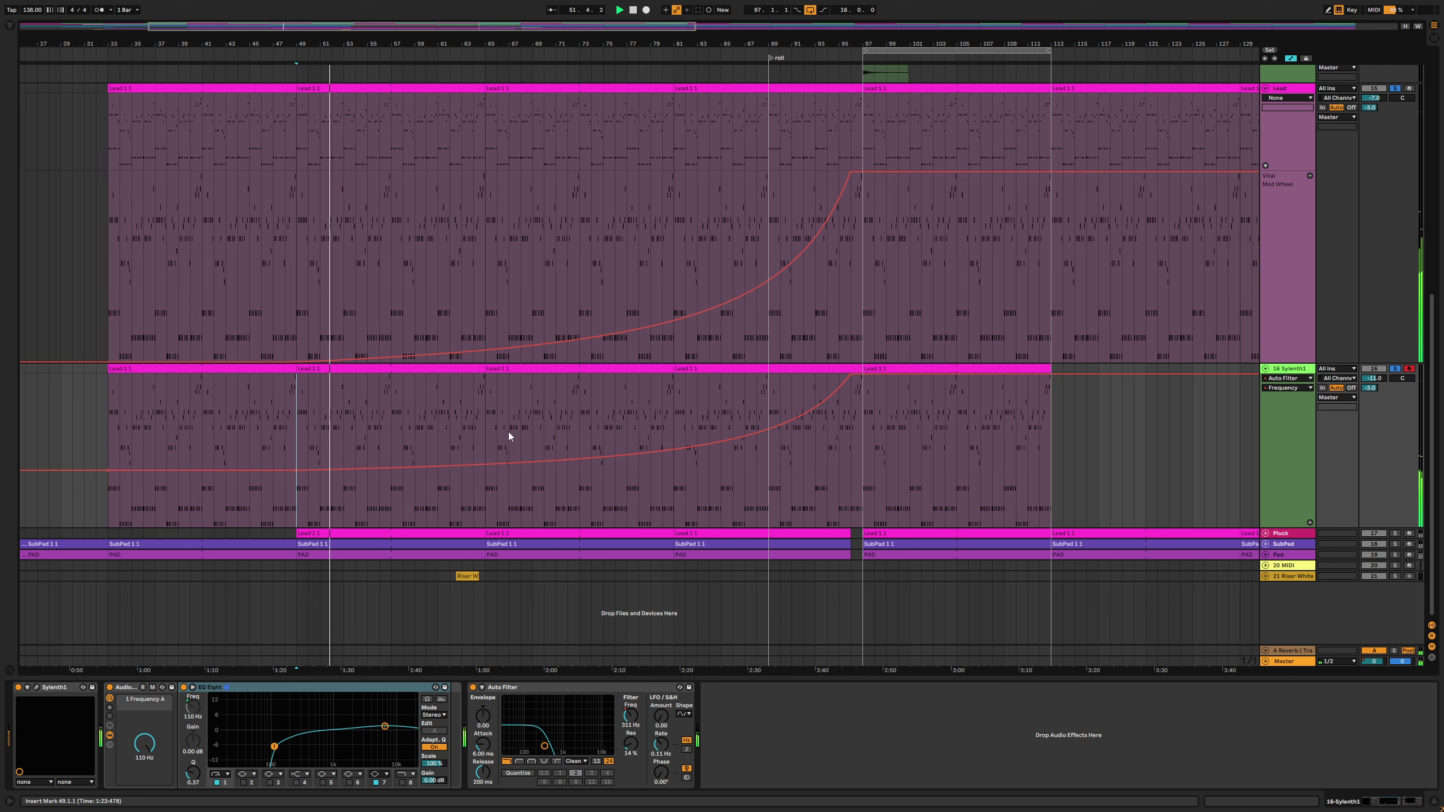
Add a locator named "EQ stuff" at 64.3, where the kick, bass and drum clips end
{"action": "scroll", "coordinate": [445, 417], "scroll_direction": "up", "scroll_amount": 8}
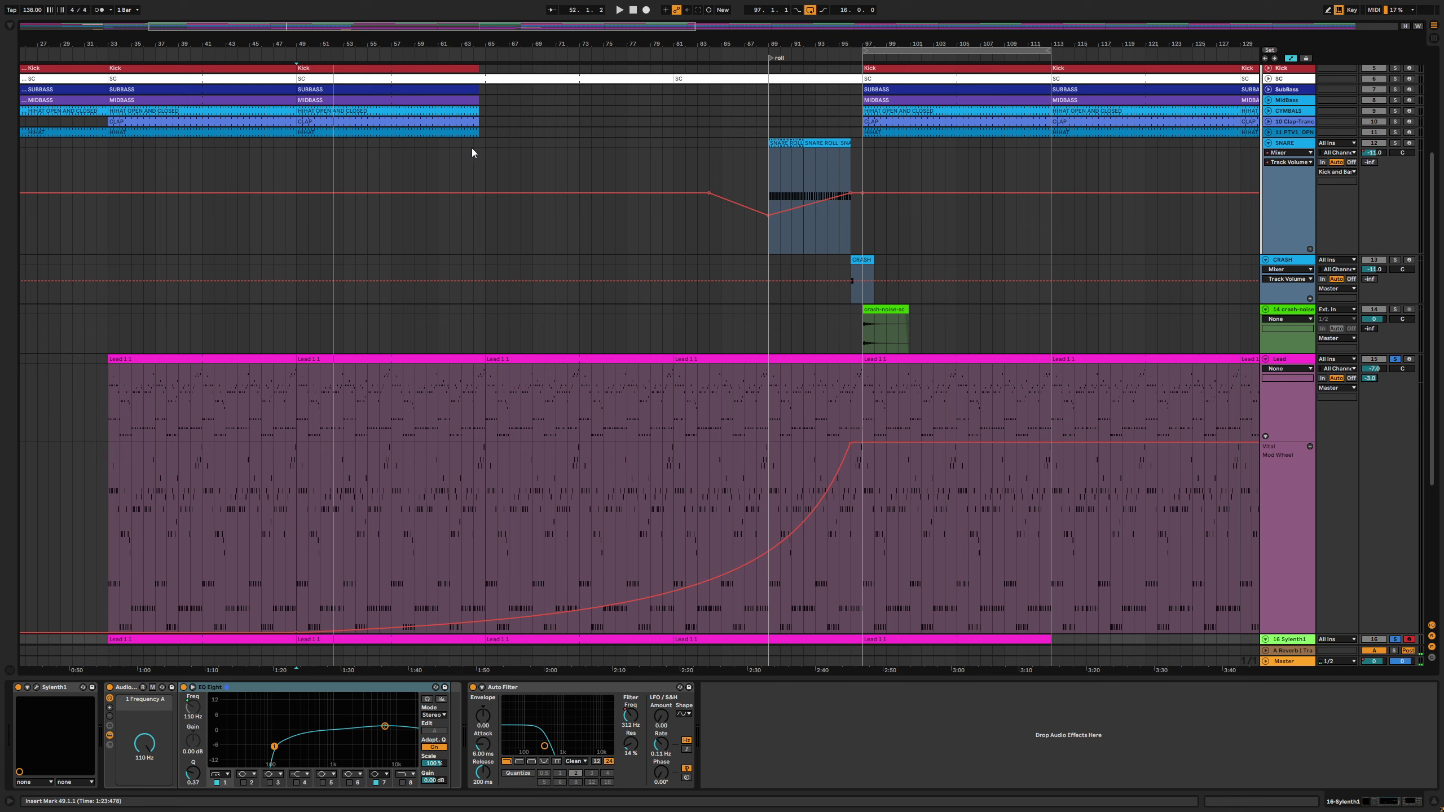
{"action": "left_click", "coordinate": [477, 146]}
{"action": "left_click_drag", "start_coordinate": [484, 47], "coordinate": [476, 135]}
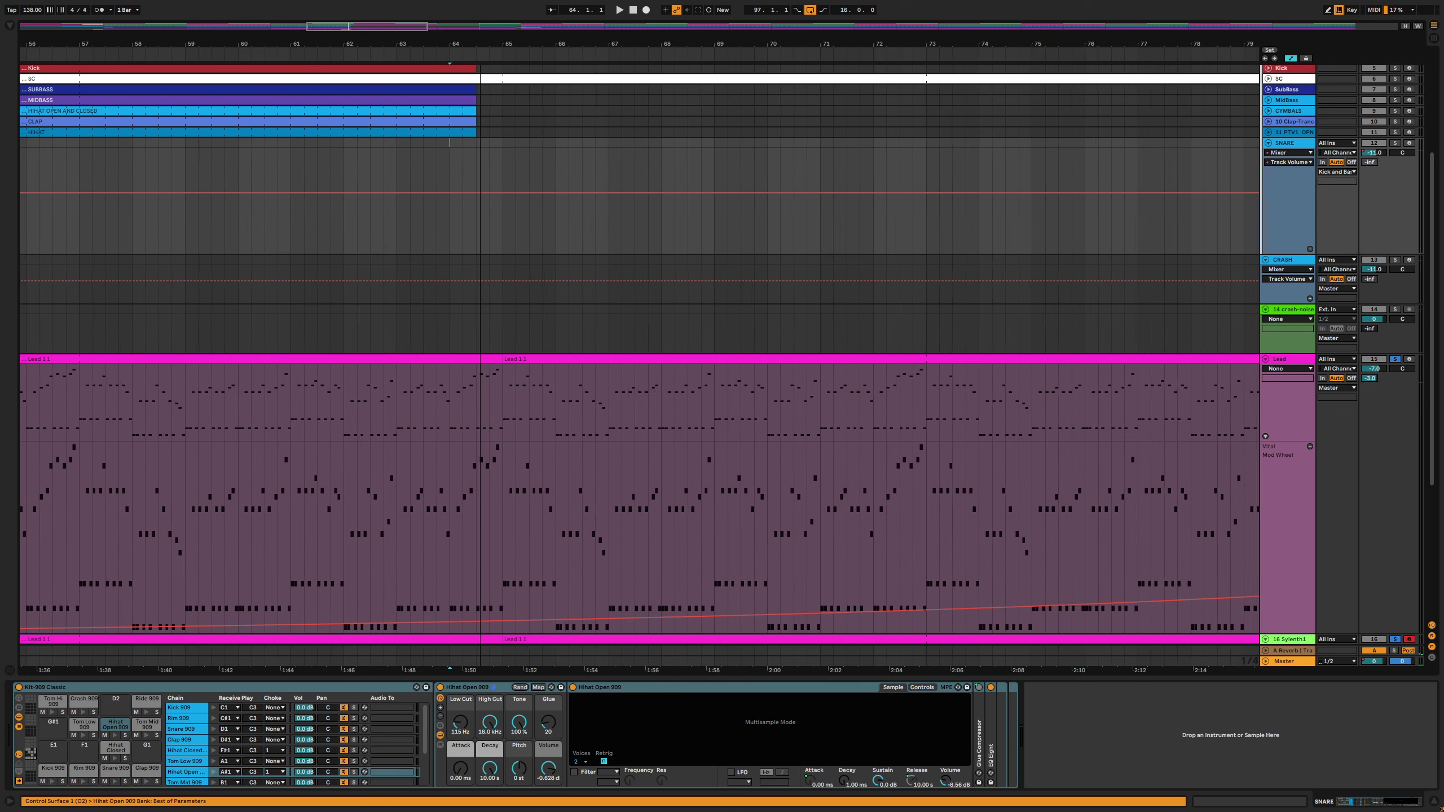
{"action": "left_click", "coordinate": [472, 151]}
{"action": "left_click", "coordinate": [1270, 50]}
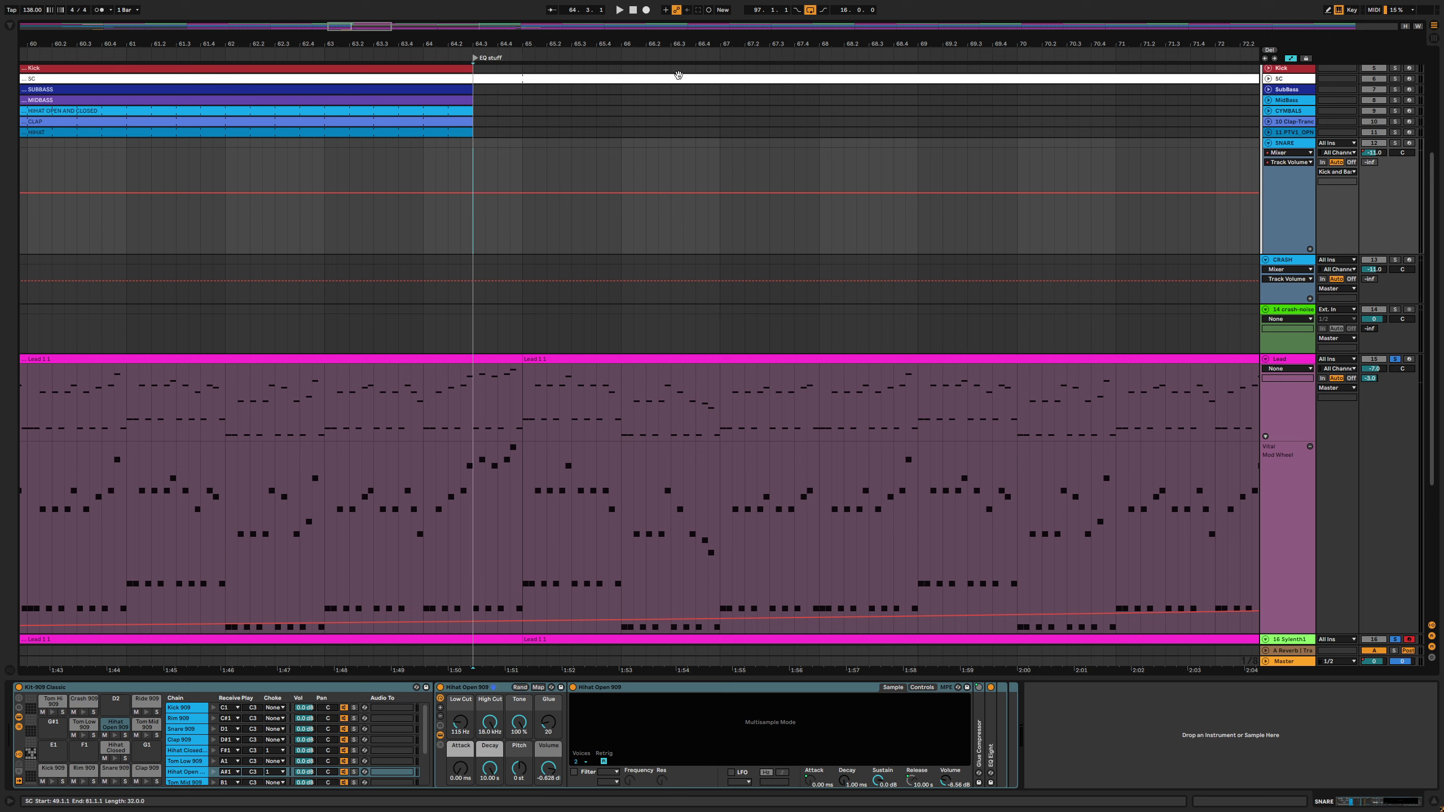
Show the Lead track's Audio Effect Rack frequency macro automation in its own lane below Mod Wheel
{"action": "left_click_drag", "start_coordinate": [1427, 203], "coordinate": [1427, 335]}
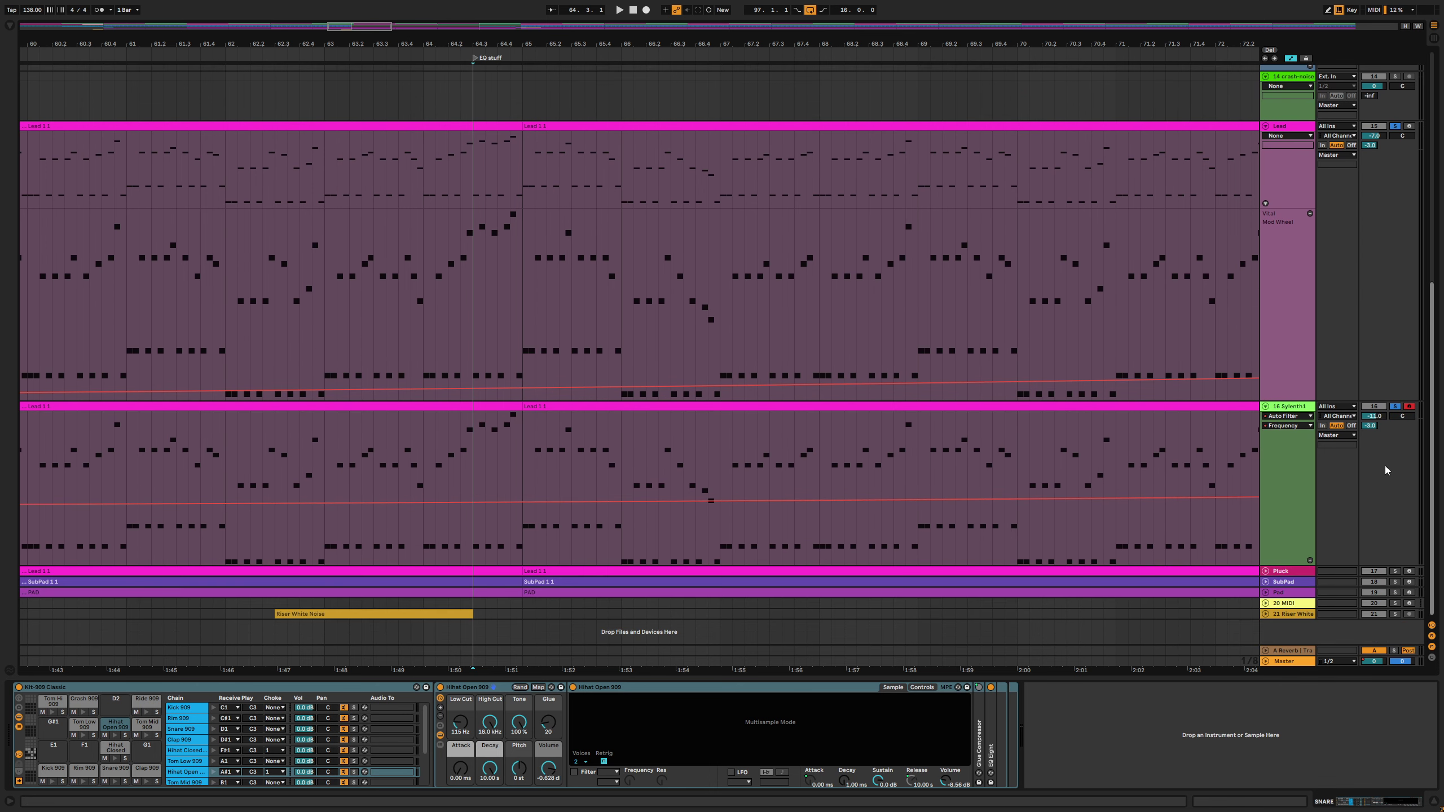
{"action": "left_click", "coordinate": [1272, 198]}
{"action": "left_click", "coordinate": [1300, 293]}
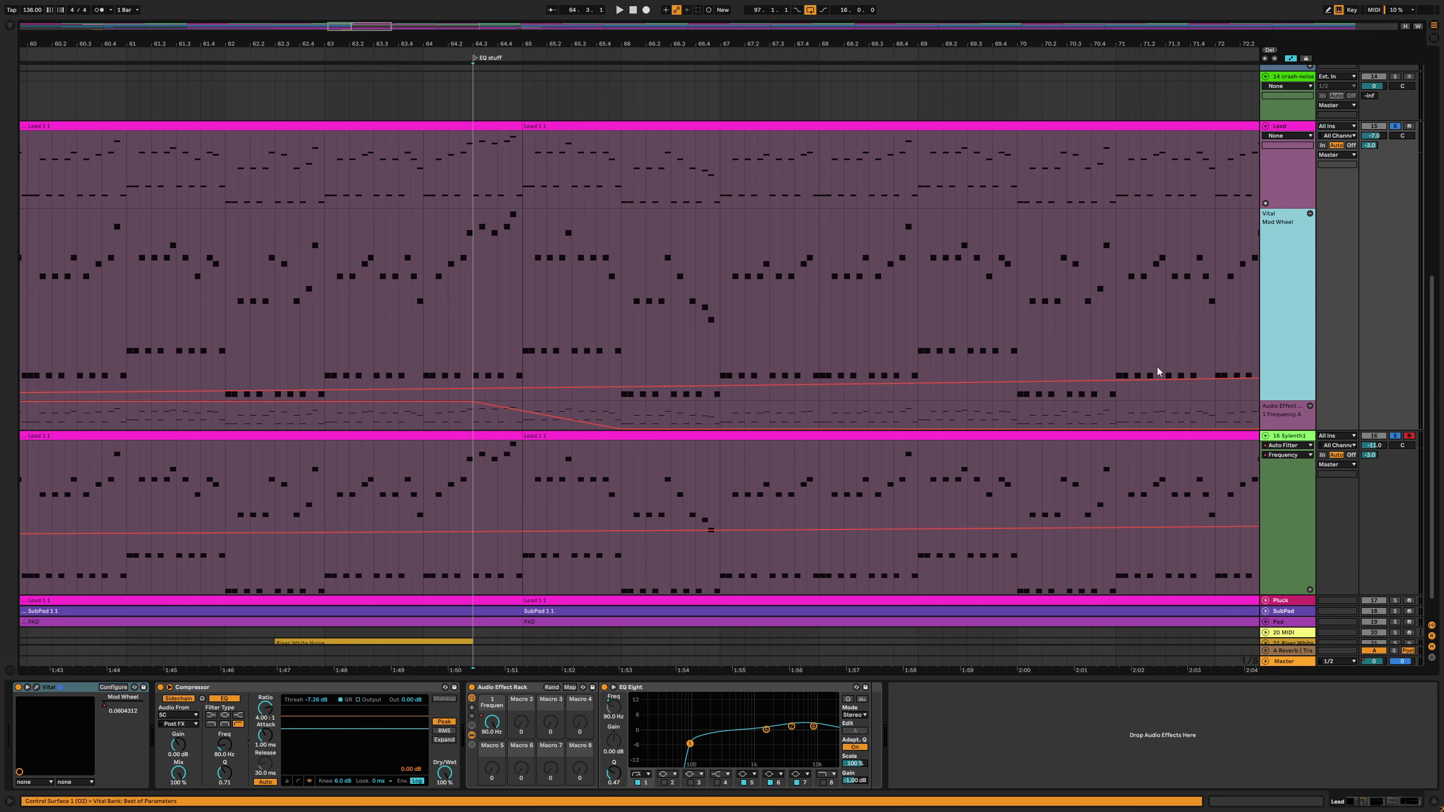
Move the Lead track's rack frequency lane above the Mod Wheel lane and reduce the Mod Wheel lane's height
{"action": "left_click_drag", "start_coordinate": [1270, 418], "coordinate": [1297, 250]}
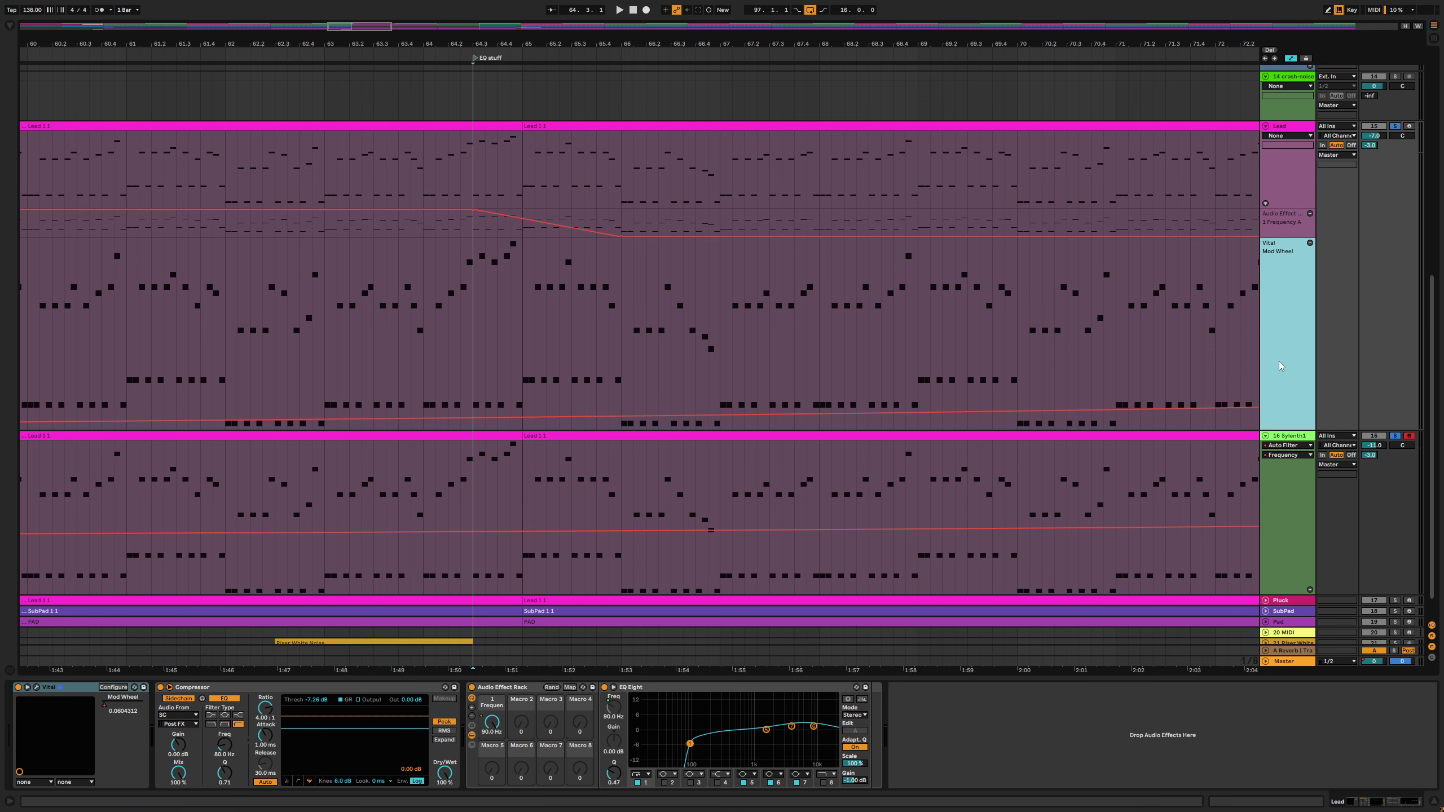
{"action": "left_click_drag", "start_coordinate": [1268, 427], "coordinate": [1269, 321]}
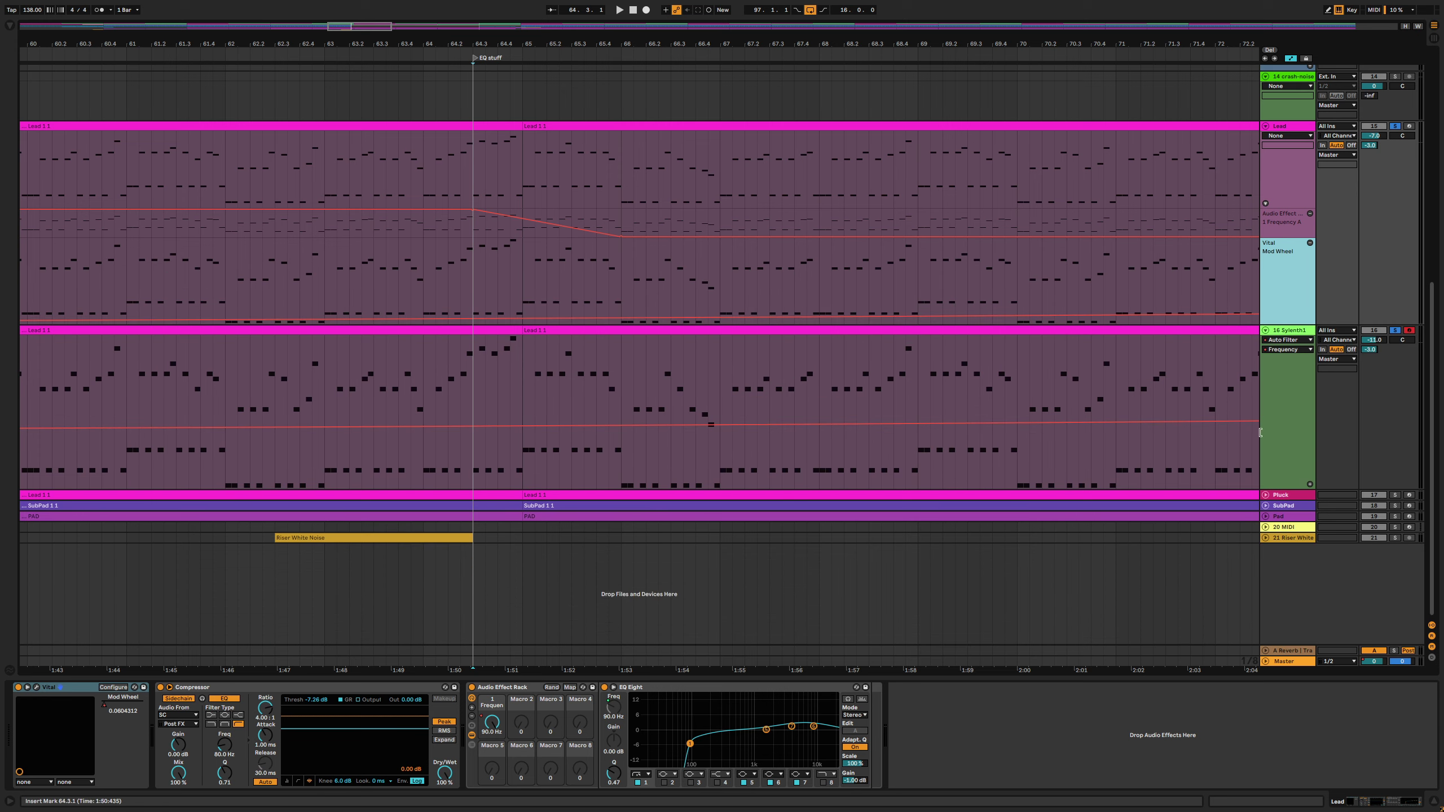
Insert an audio track below the Sylenth1 track and rename the Sylenth1 track JP8000
{"action": "left_click", "coordinate": [1295, 336]}
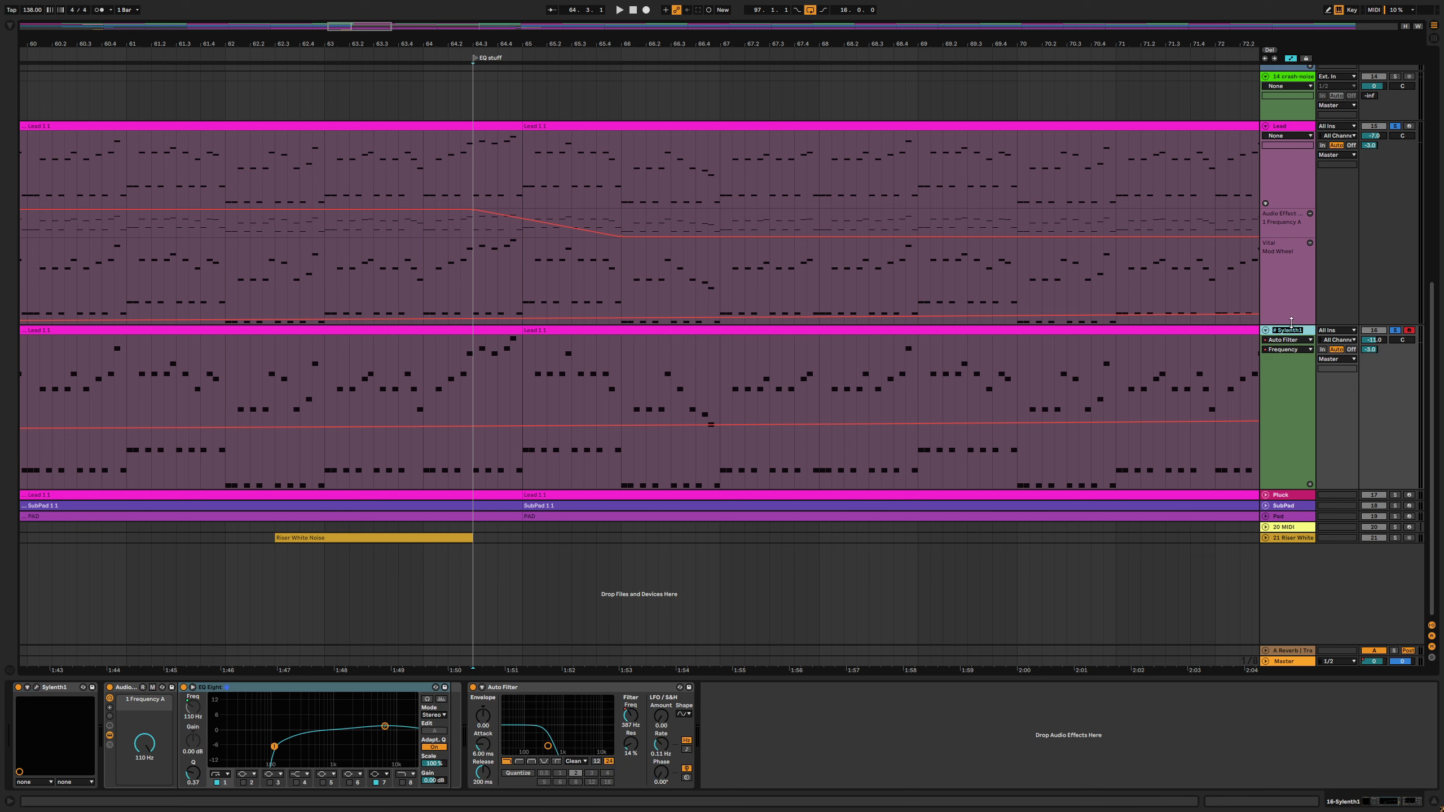
{"action": "key", "text": "Down"}
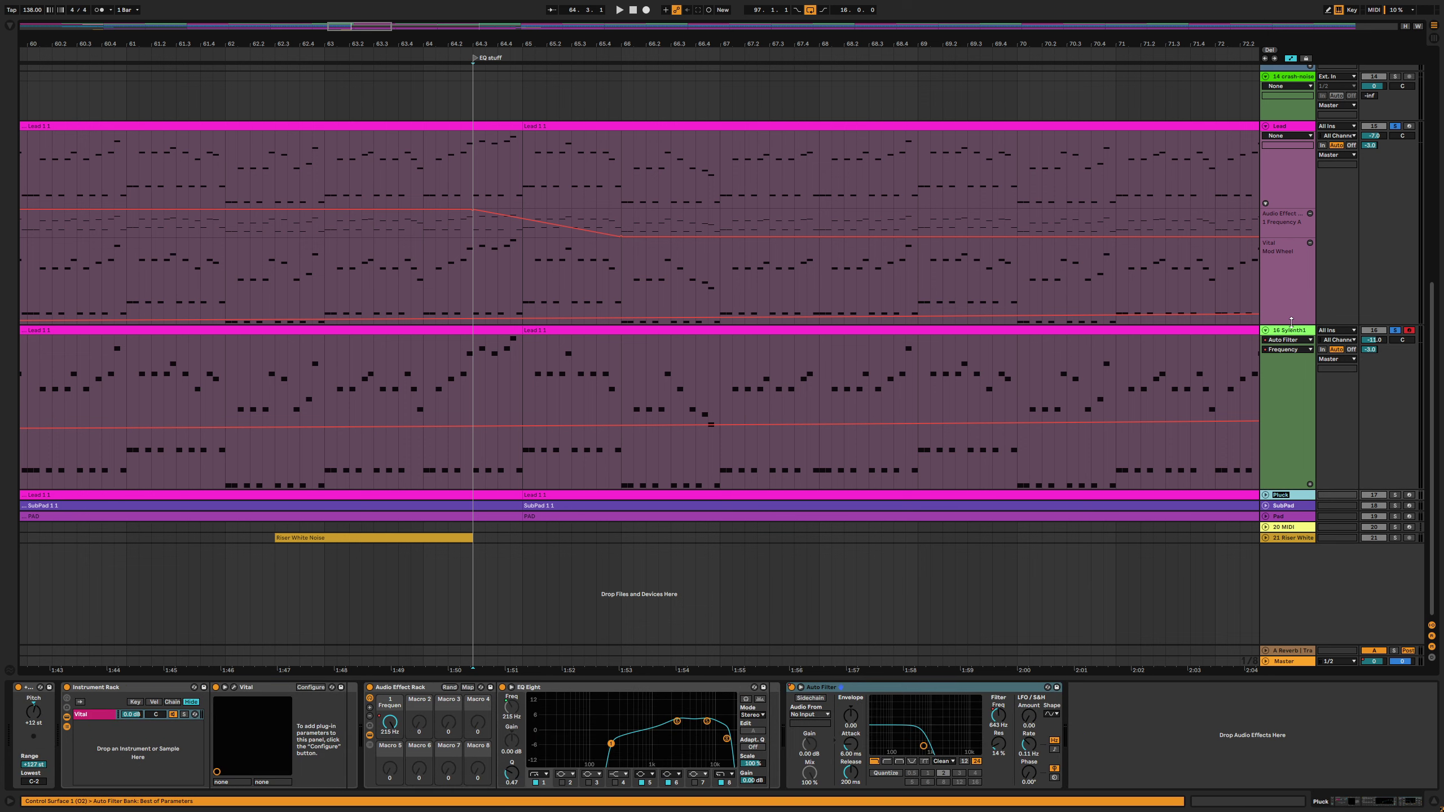
{"action": "left_click", "coordinate": [1278, 336]}
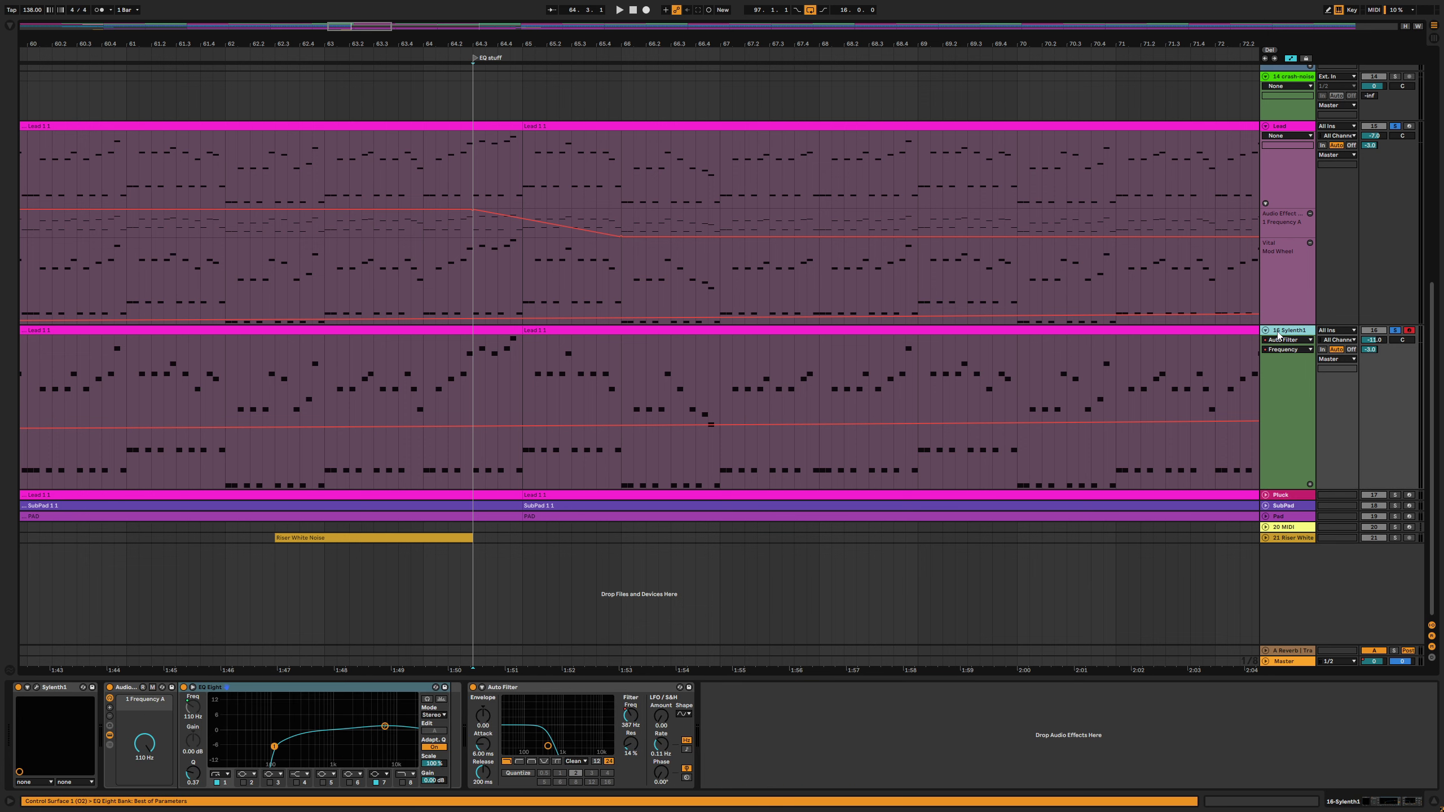
{"action": "key", "text": "ctrl+t"}
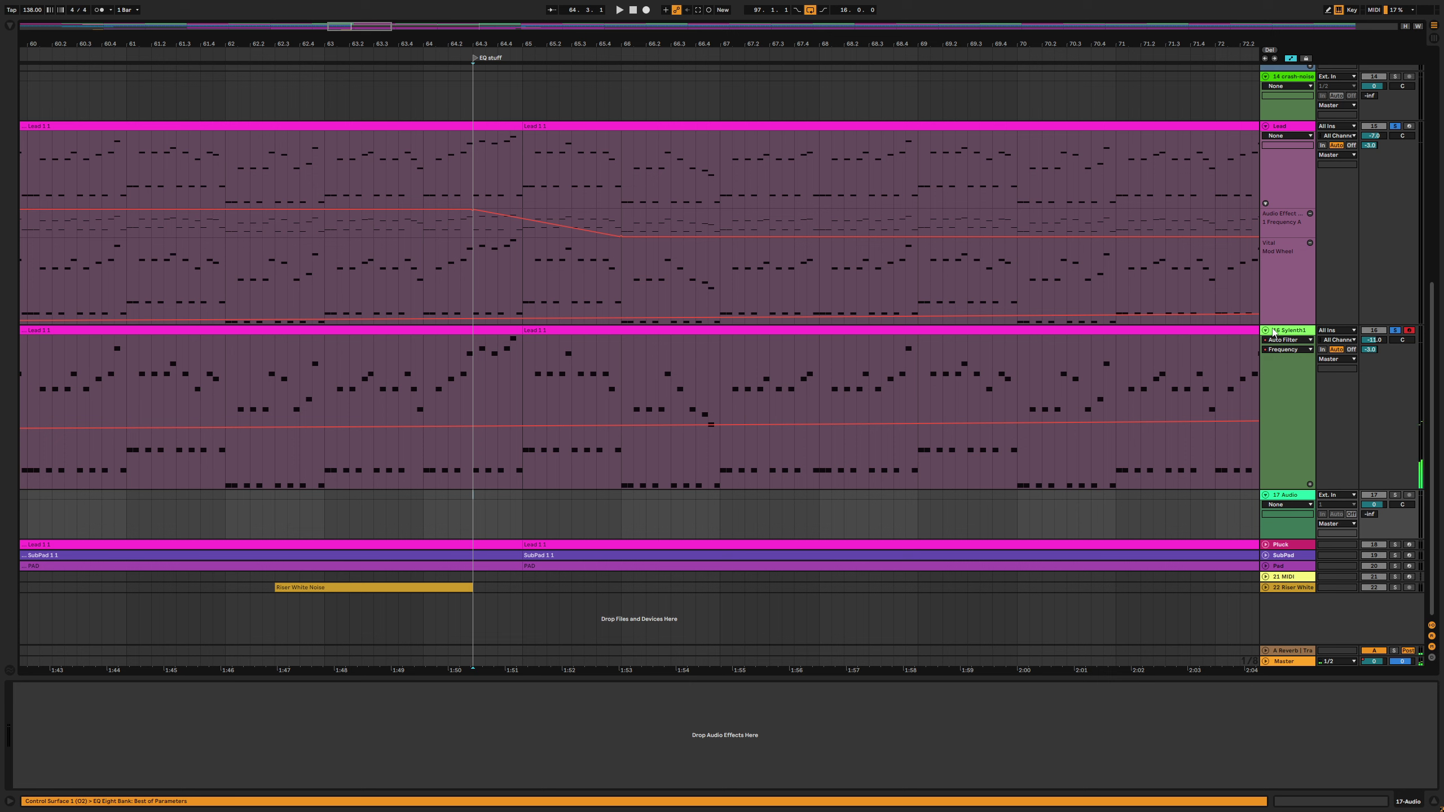
{"action": "left_click", "coordinate": [1291, 332]}
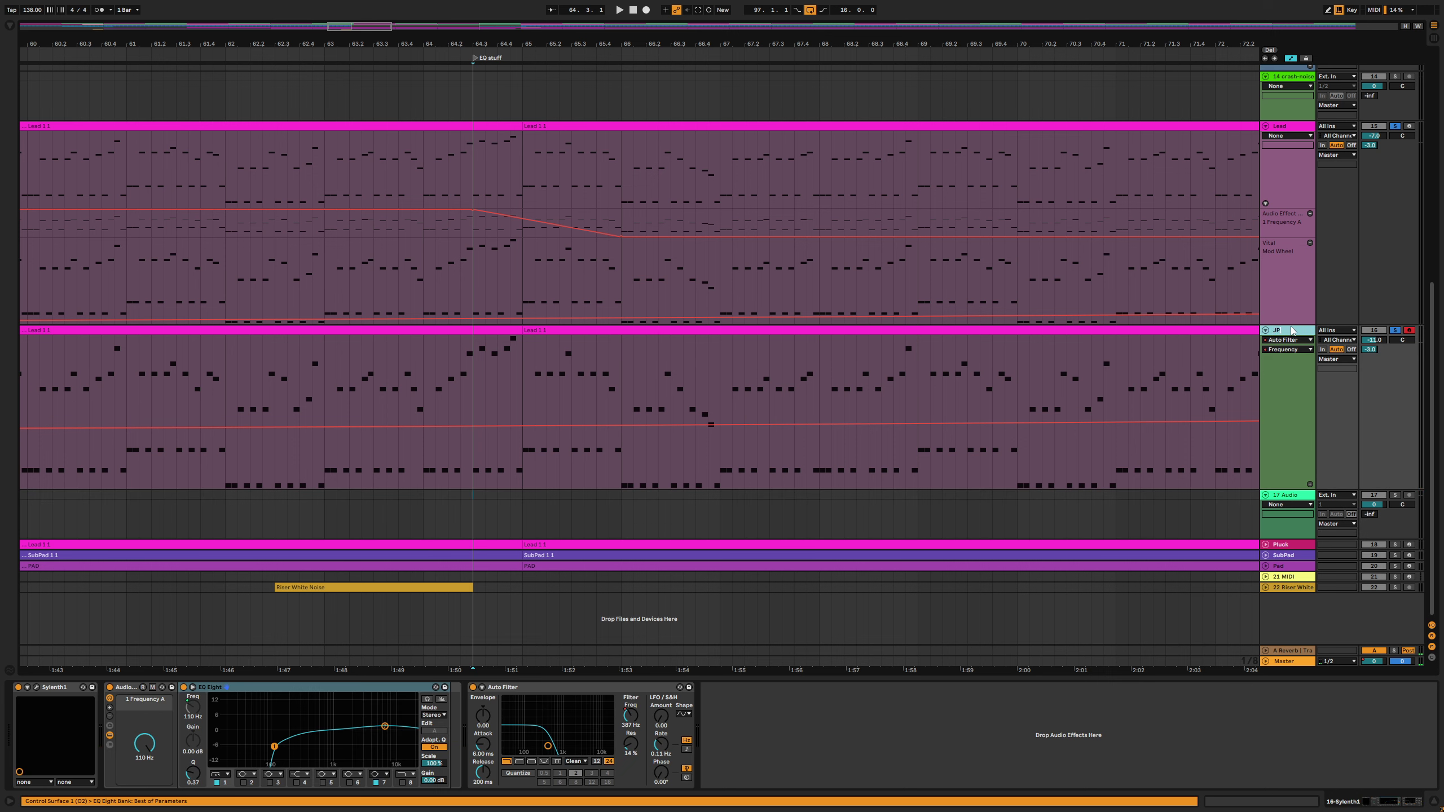
{"action": "key", "text": "Return"}
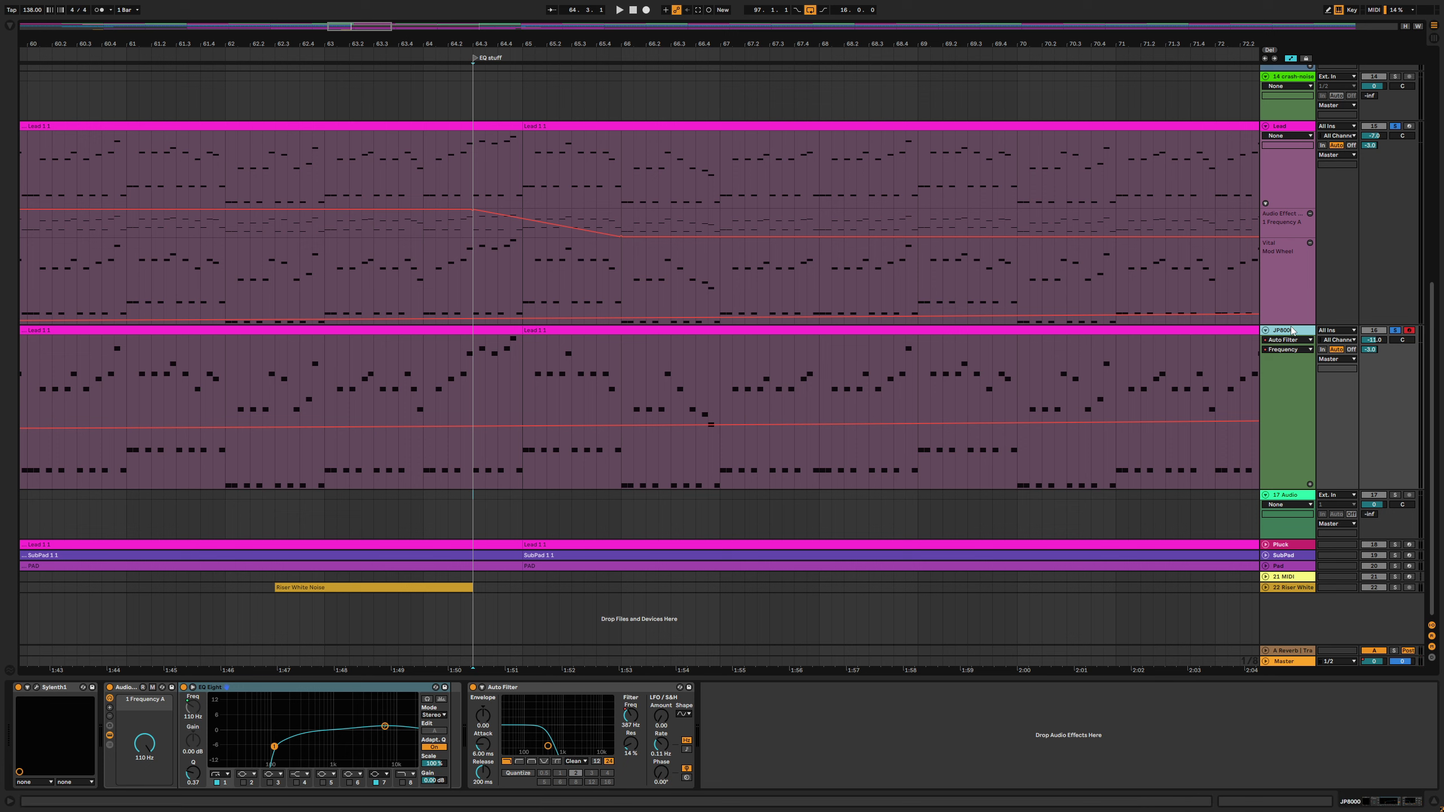
Automate the JP8000 rack's frequency macro to hold until the "EQ stuff" locator and fall to 10 Hz at bar 66
{"action": "left_click", "coordinate": [1296, 127]}
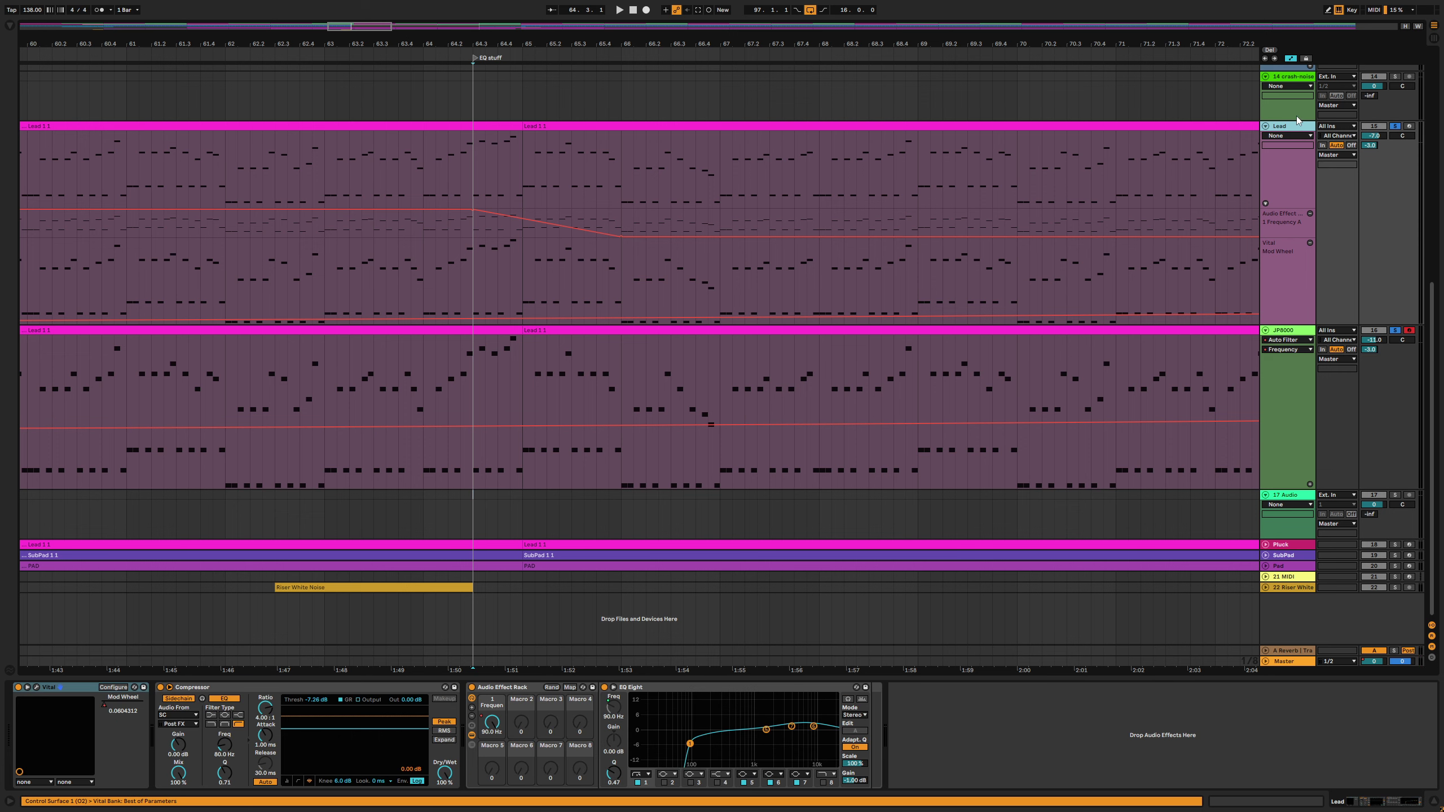
{"action": "left_click", "coordinate": [1280, 336]}
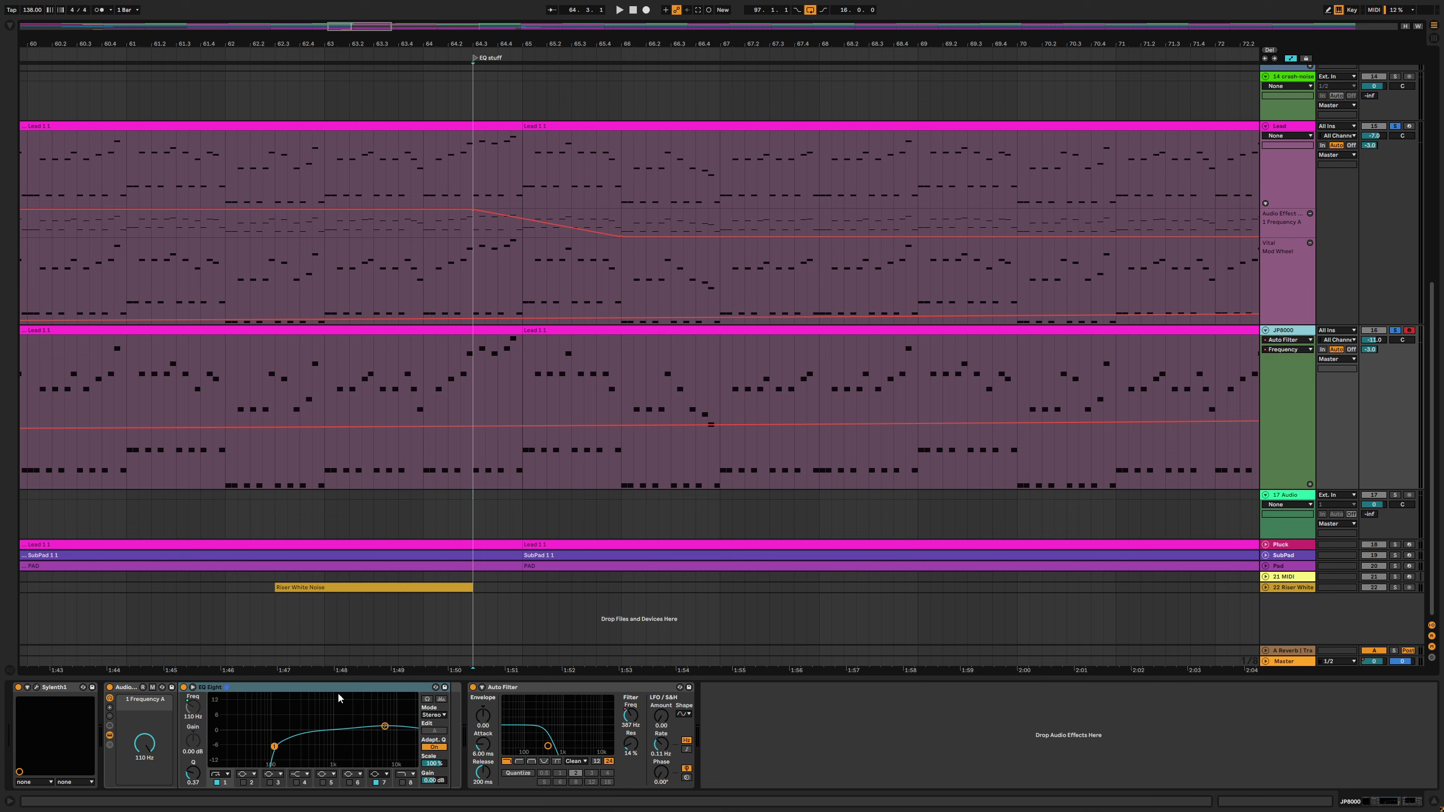
{"action": "left_click", "coordinate": [145, 743]}
{"action": "right_click", "coordinate": [144, 743]}
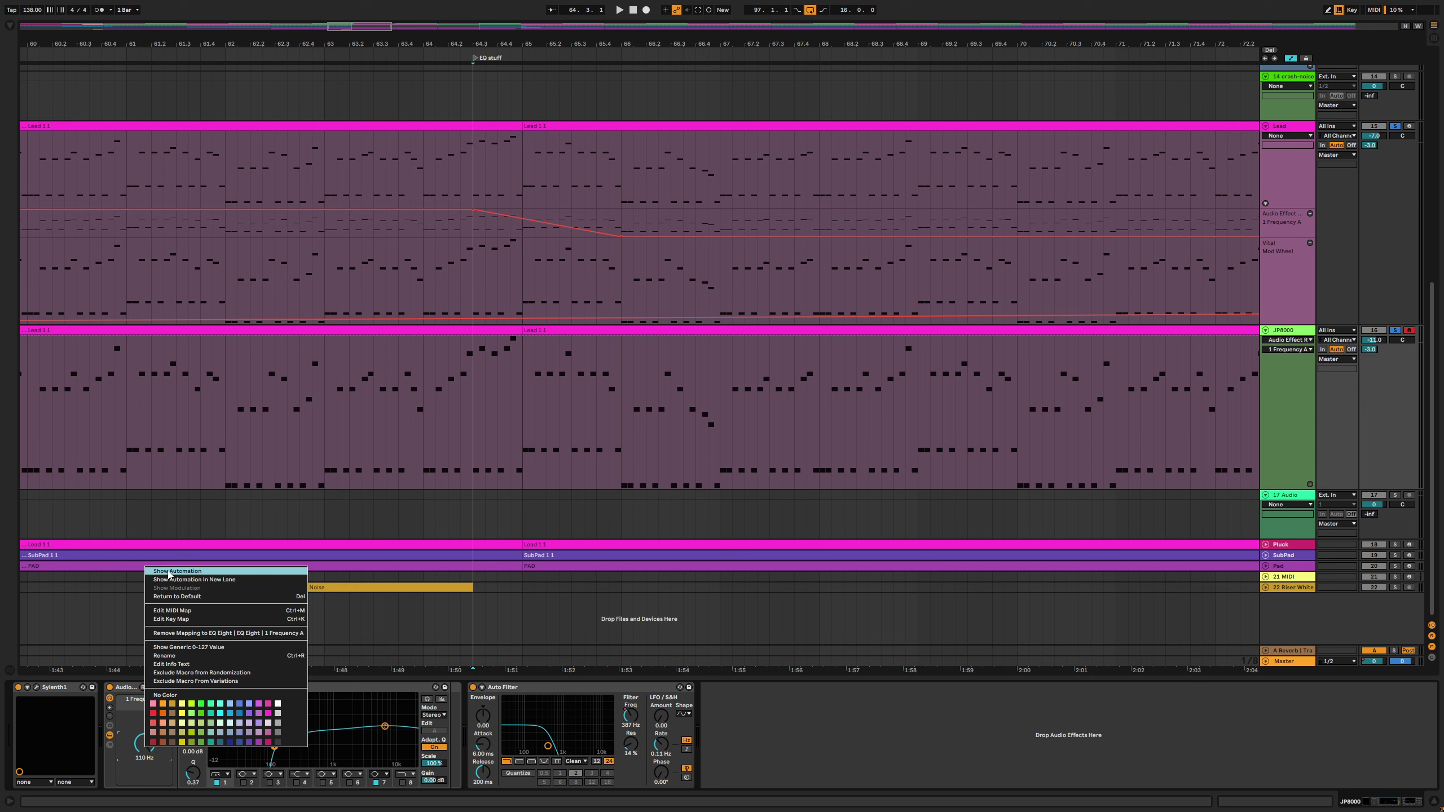
{"action": "left_click", "coordinate": [170, 571]}
{"action": "left_click", "coordinate": [471, 337]}
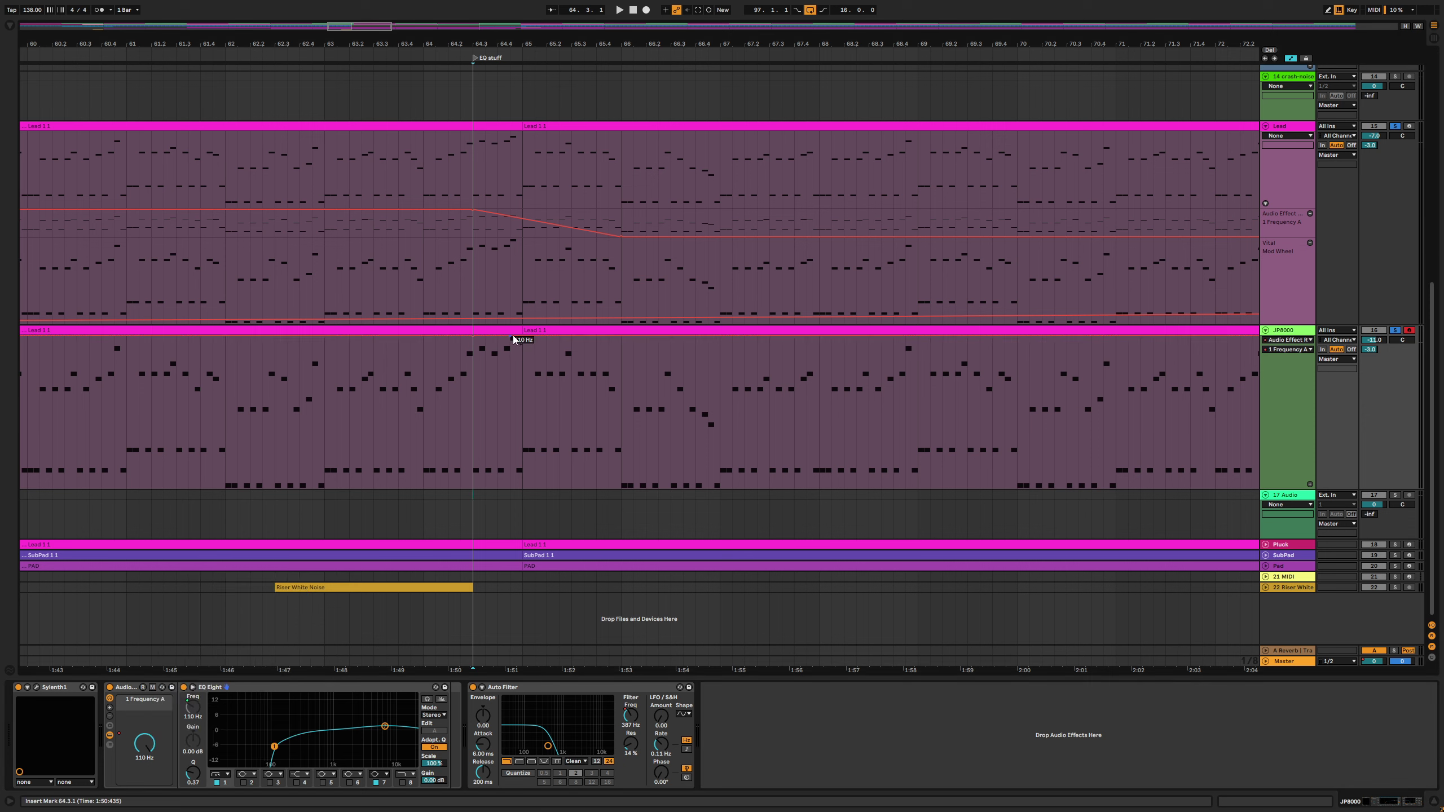
{"action": "left_click_drag", "start_coordinate": [522, 336], "coordinate": [492, 451]}
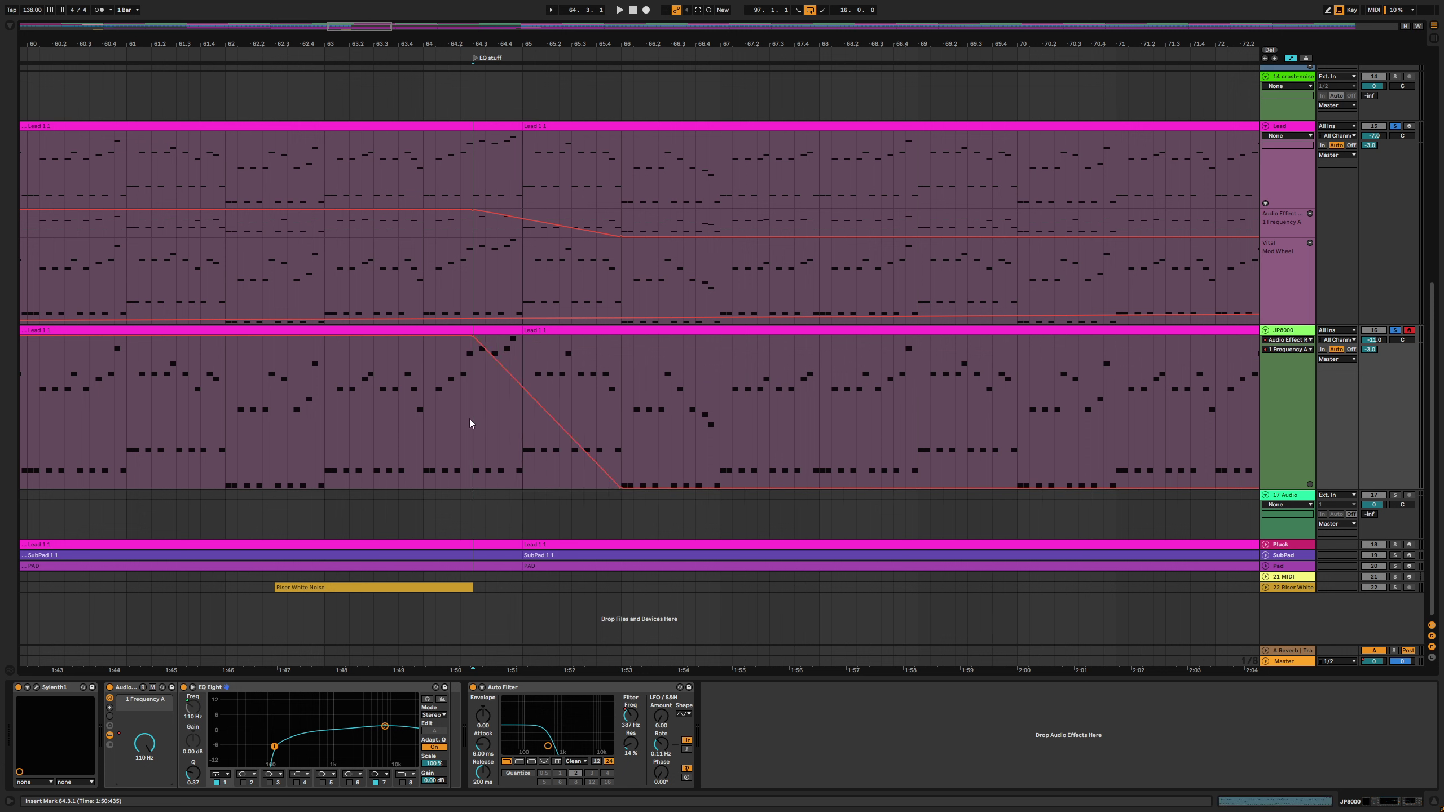
Play the JP8000 frequency sweep from 64.3 and turn on EQ Eight's spectrum analyzer
{"action": "key", "text": "space"}
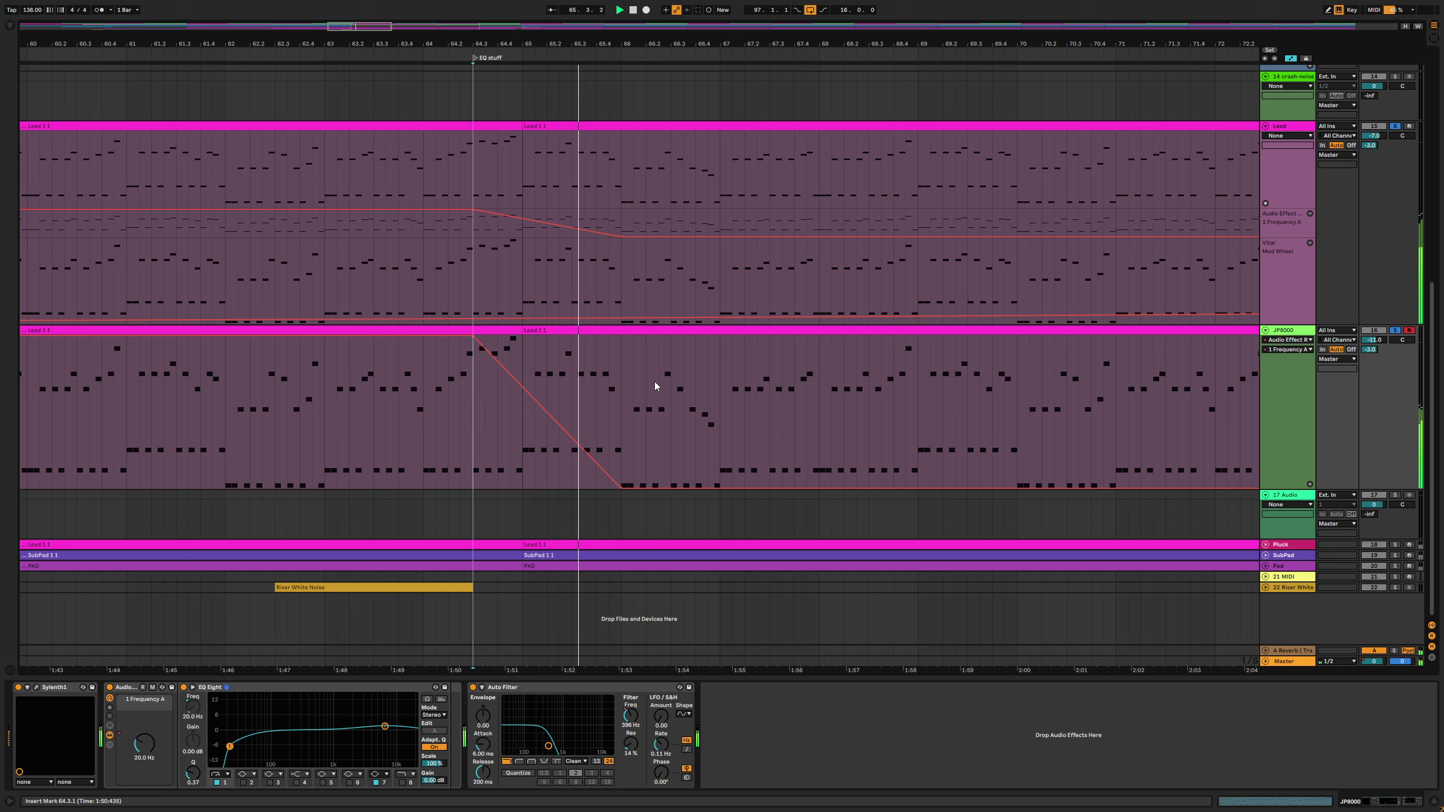
{"action": "key", "text": "space"}
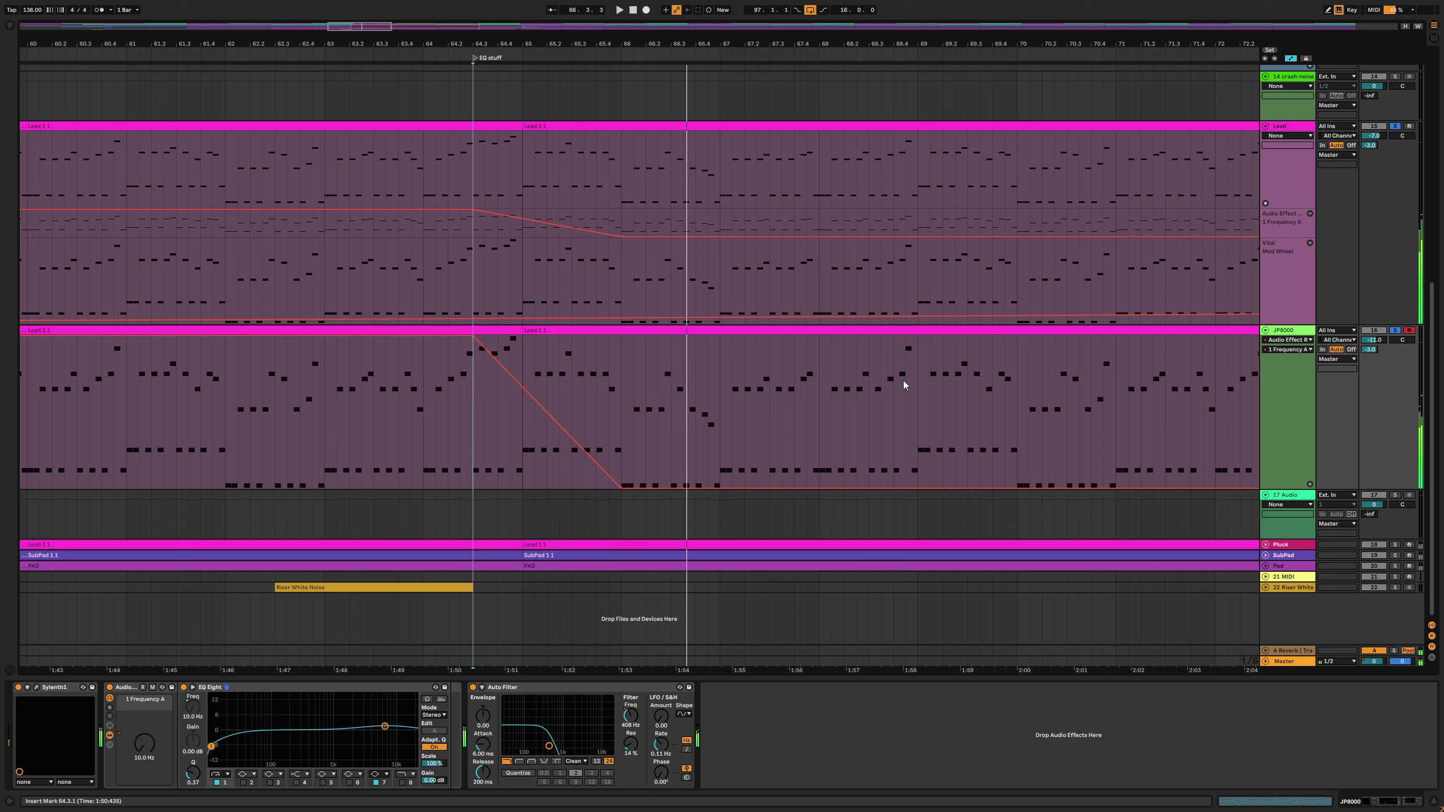
{"action": "left_click", "coordinate": [441, 699]}
{"action": "key", "text": "space"}
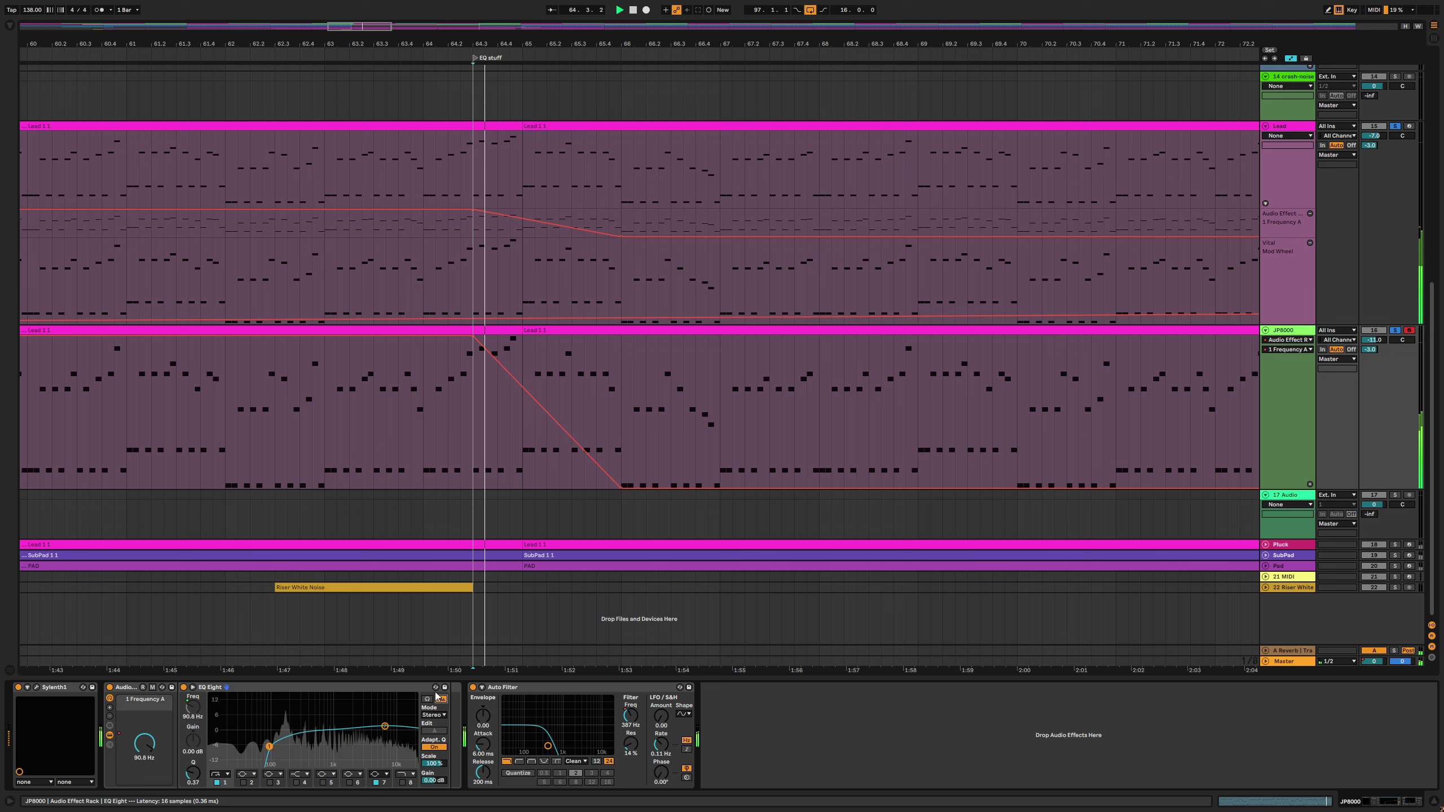
{"action": "key", "text": "space"}
Find the Spectrum audio effect in the browser and add it after Auto Filter on the JP8000 track
{"action": "left_click", "coordinate": [10, 25]}
{"action": "left_click", "coordinate": [46, 27]}
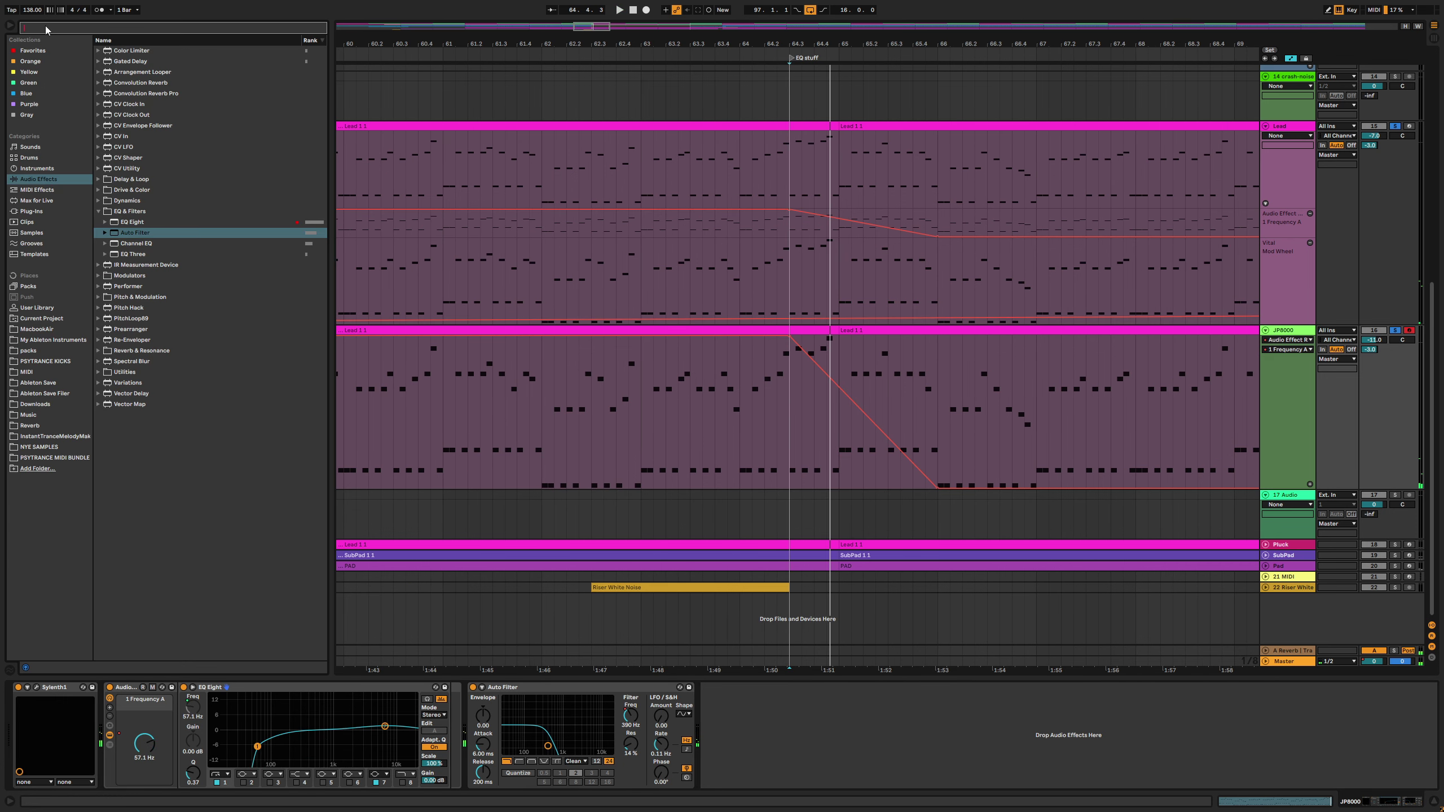
{"action": "type", "text": "SPECTRUM"}
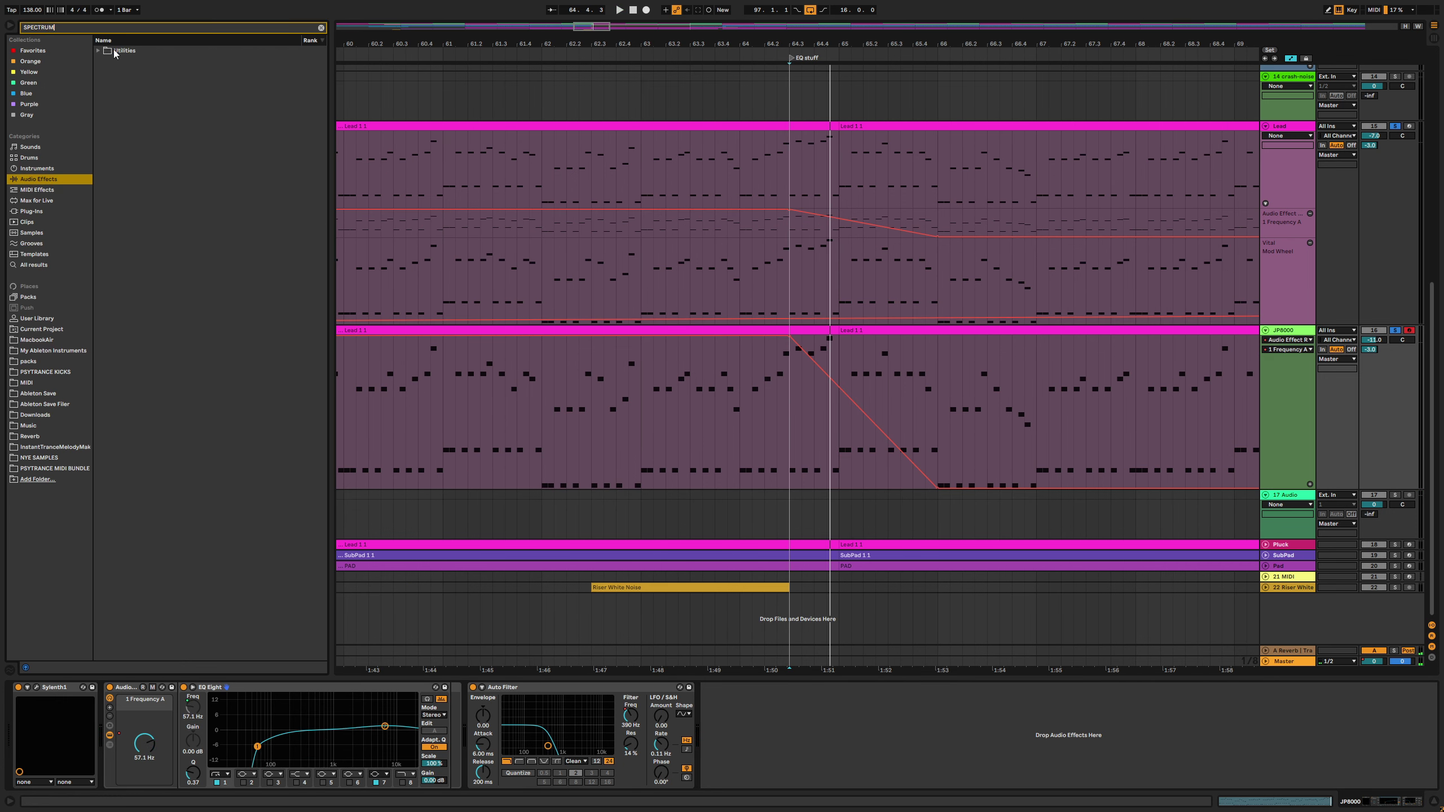
{"action": "left_click", "coordinate": [113, 50]}
{"action": "left_click_drag", "start_coordinate": [130, 61], "coordinate": [838, 752]}
Play the EQ sweep from 64.3 and again from bar 61, checking the JP8000 low end in Spectrum
{"action": "key", "text": "space"}
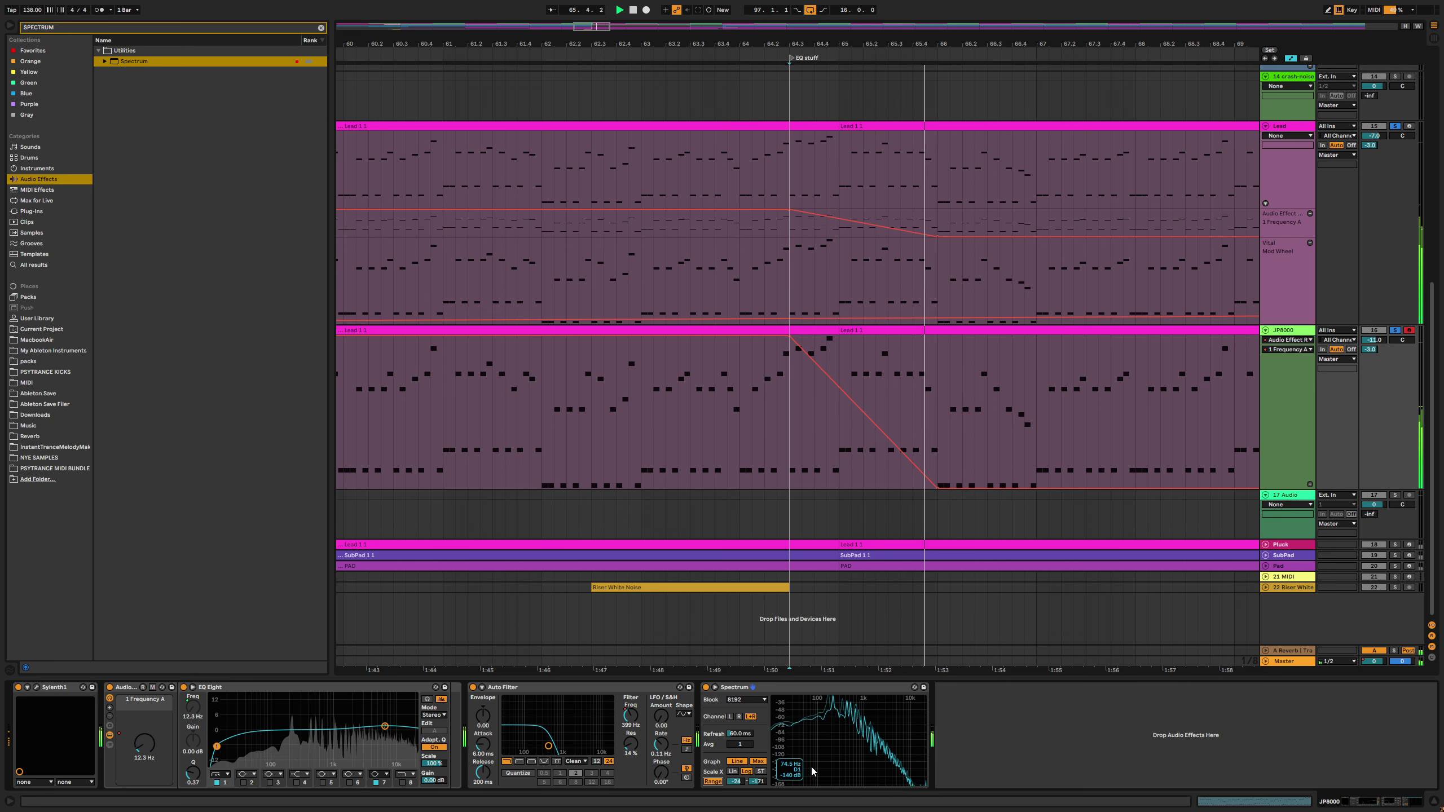
{"action": "left_click", "coordinate": [615, 426]}
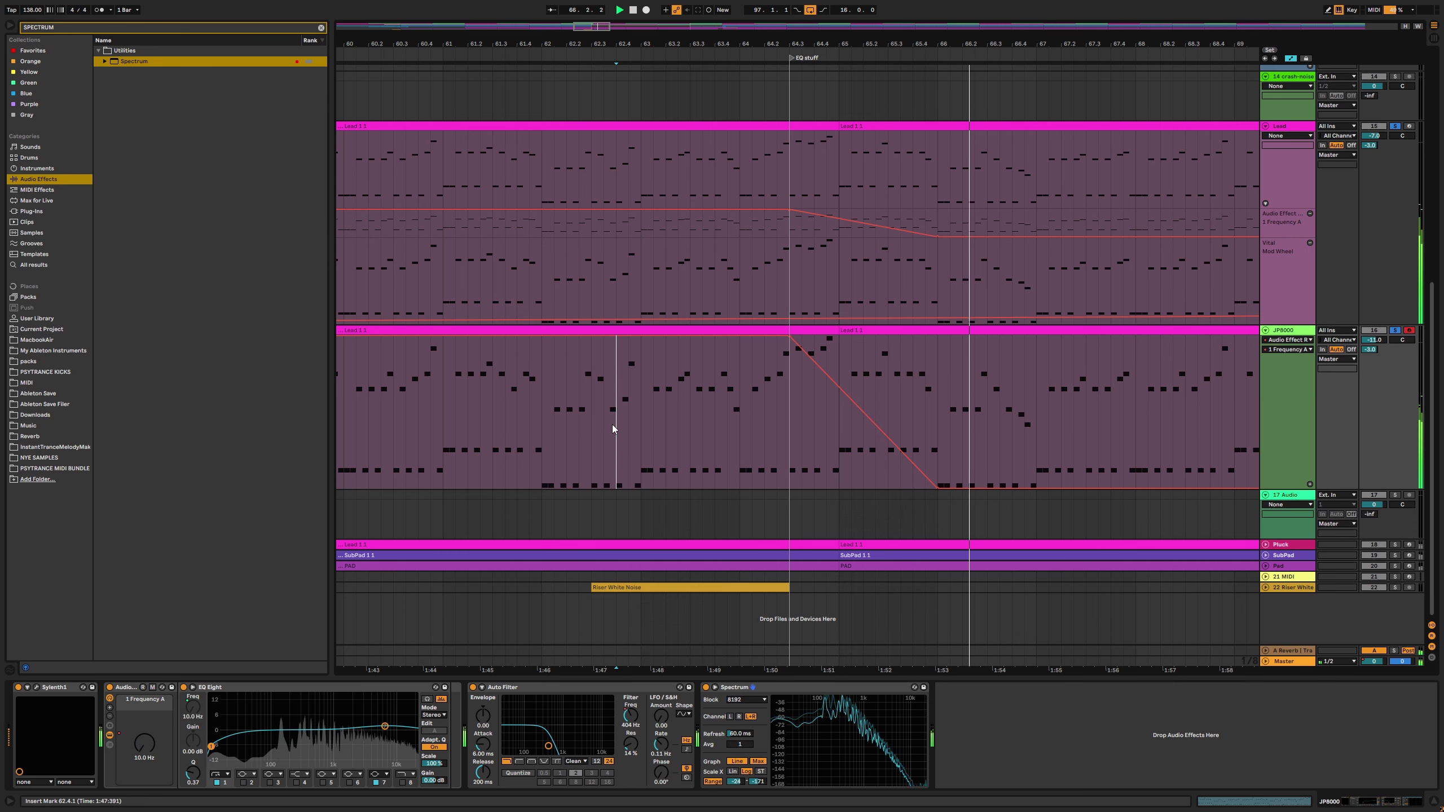
{"action": "scroll", "coordinate": [910, 392], "scroll_direction": "down", "scroll_amount": 2}
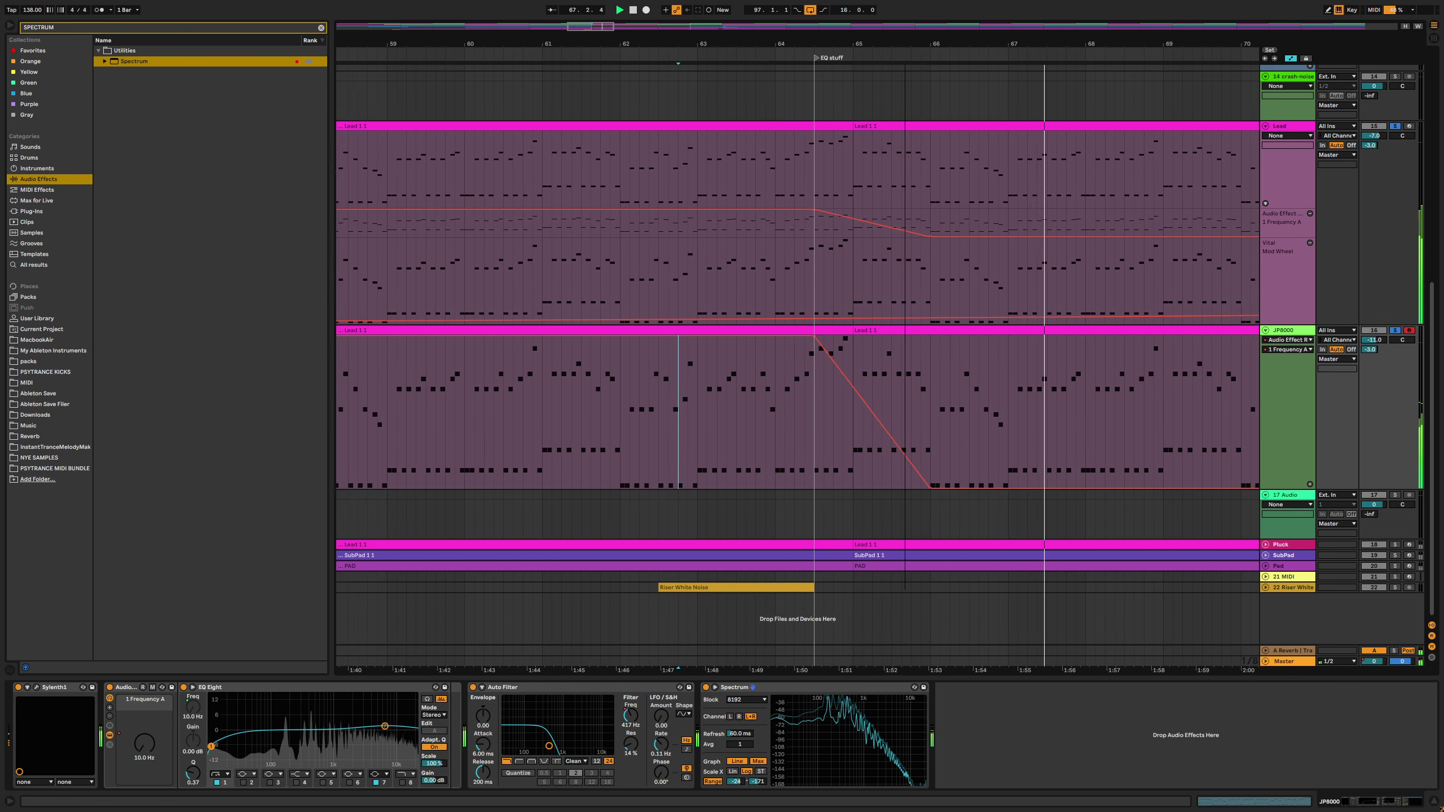
{"action": "scroll", "coordinate": [796, 398], "scroll_direction": "right", "scroll_amount": 5}
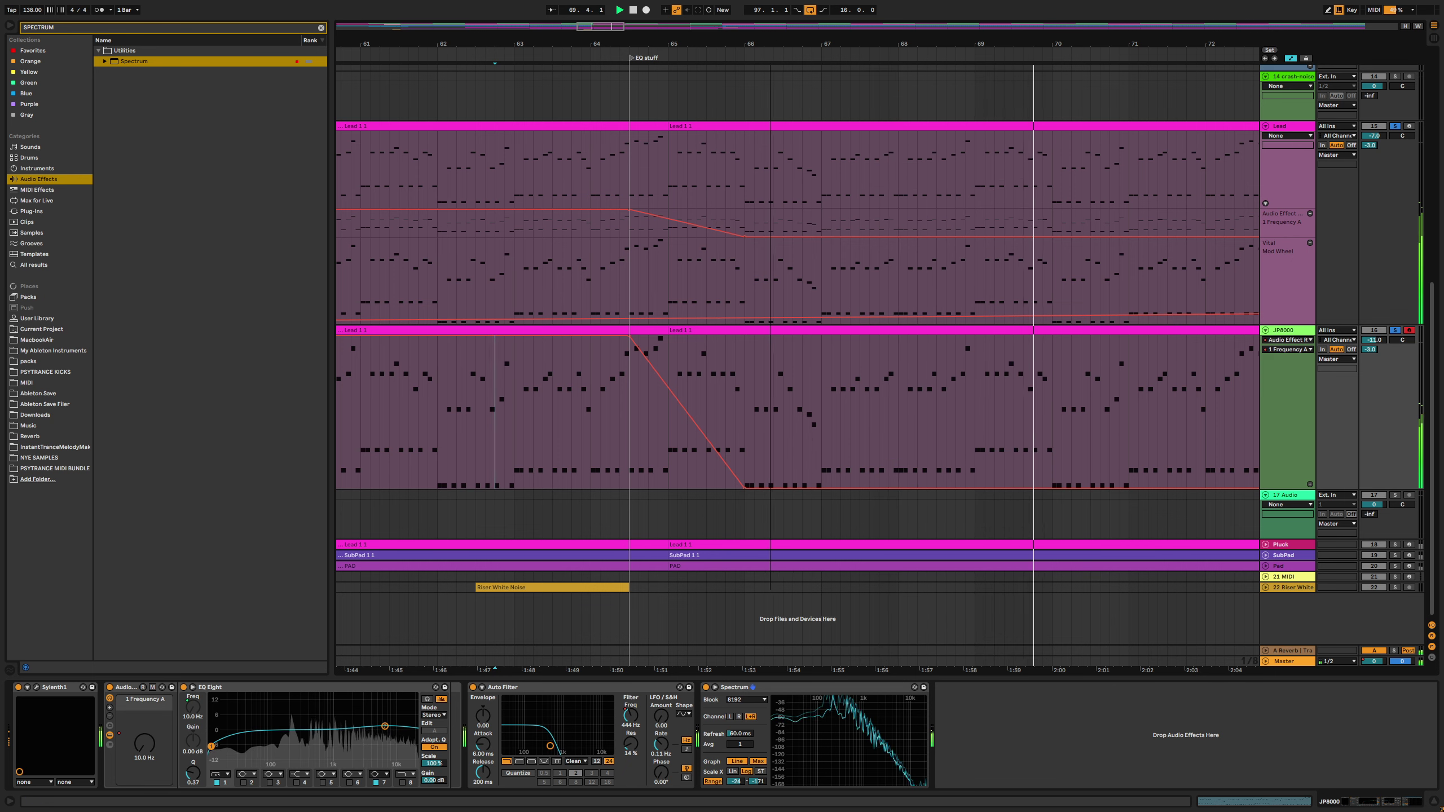
{"action": "scroll", "coordinate": [626, 438], "scroll_direction": "down", "scroll_amount": 6}
{"action": "key", "text": "space"}
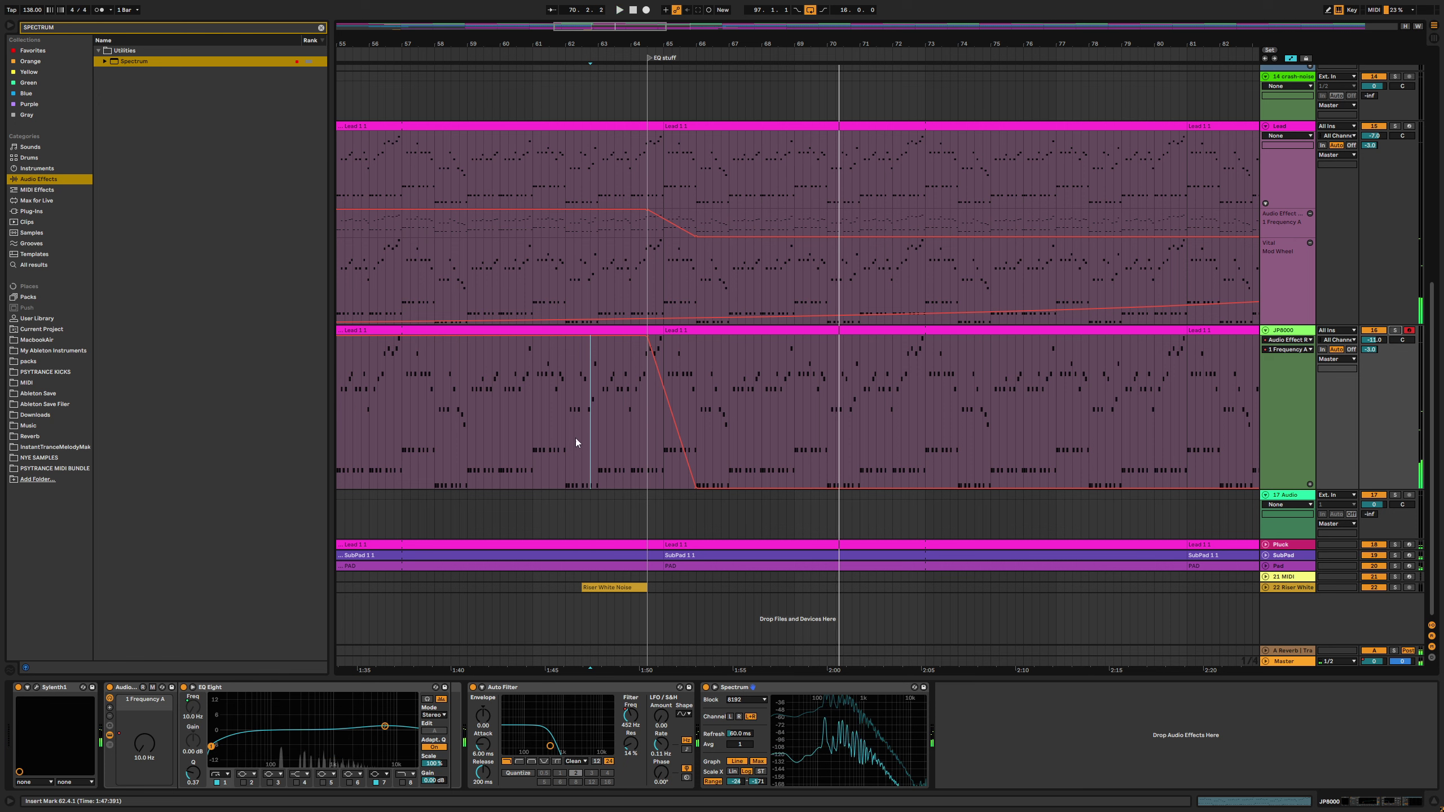
{"action": "left_click", "coordinate": [535, 393]}
{"action": "key", "text": "space"}
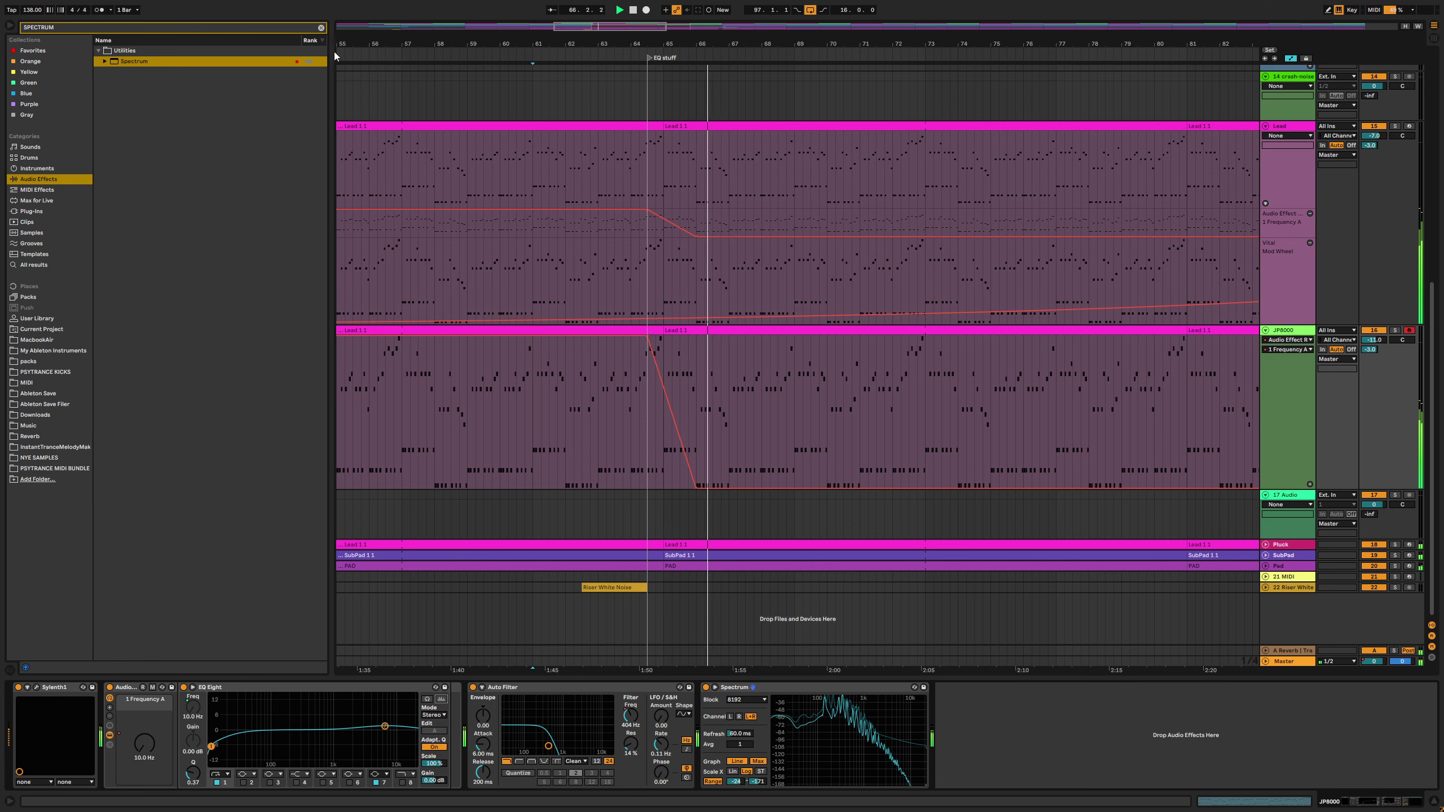
Give each automated JP8000 envelope its own lane, with Auto Filter Frequency above the rack's frequency macro
{"action": "left_click", "coordinate": [321, 27]}
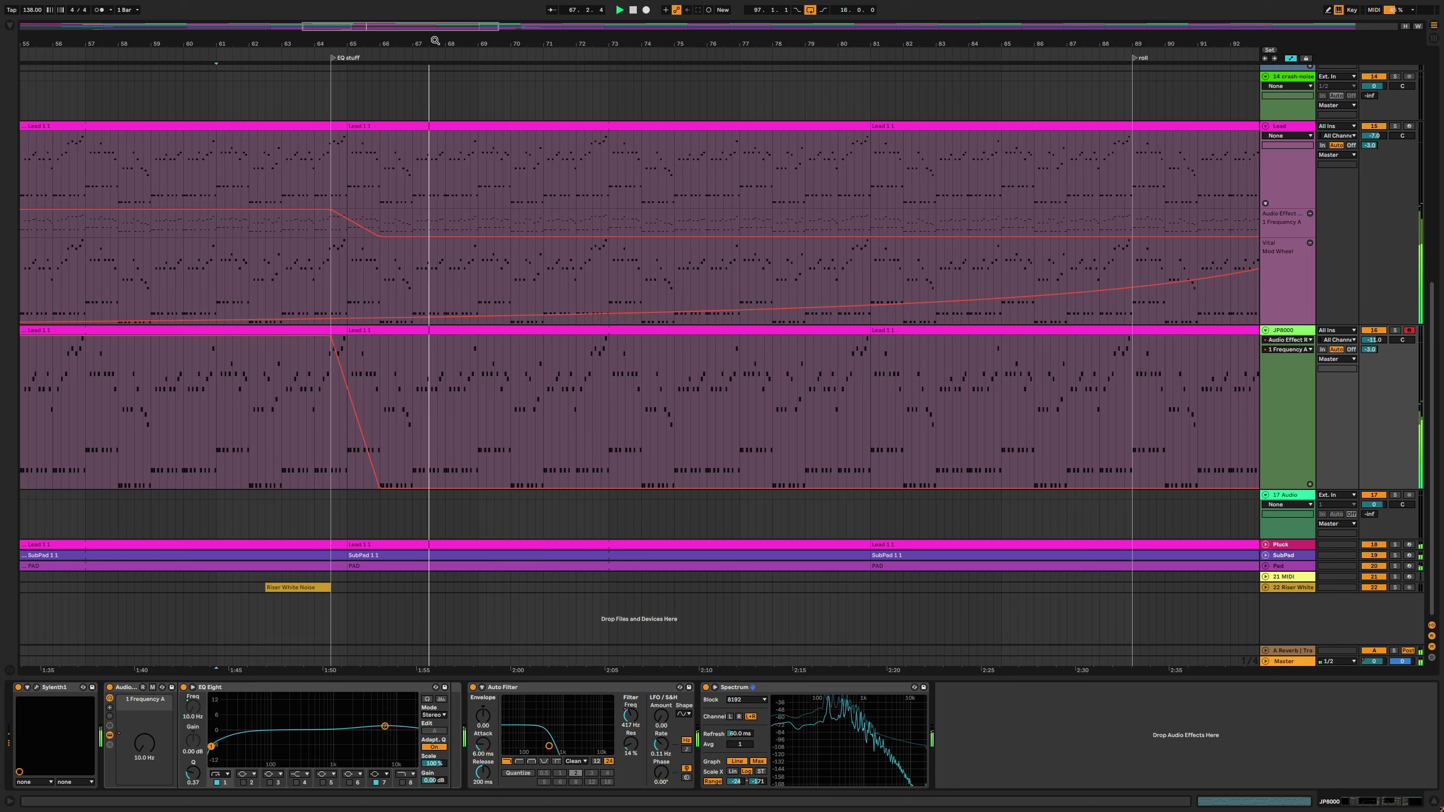
{"action": "key", "text": "minus"}
{"action": "key", "text": "plus"}
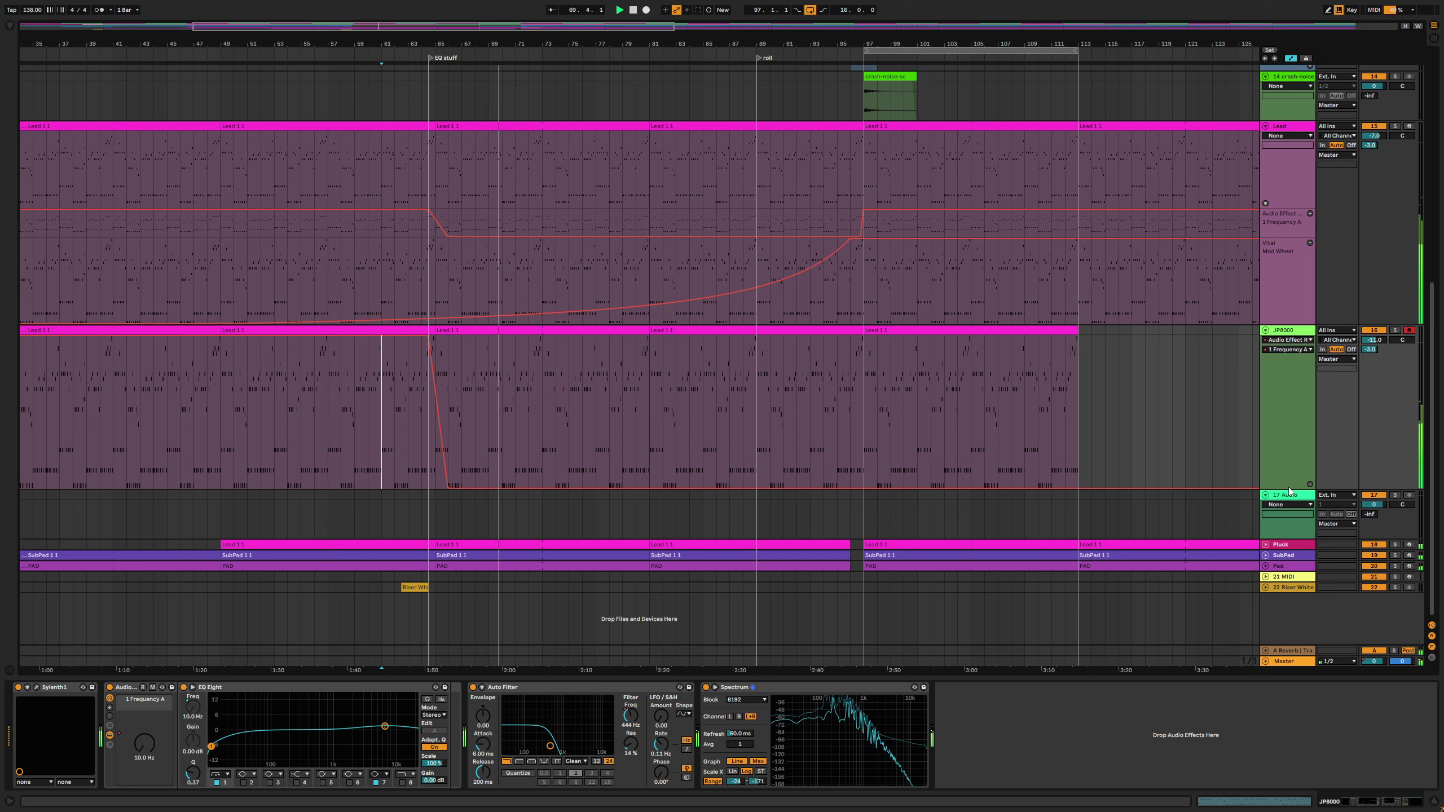
{"action": "left_click_drag", "start_coordinate": [1288, 488], "coordinate": [1275, 388]}
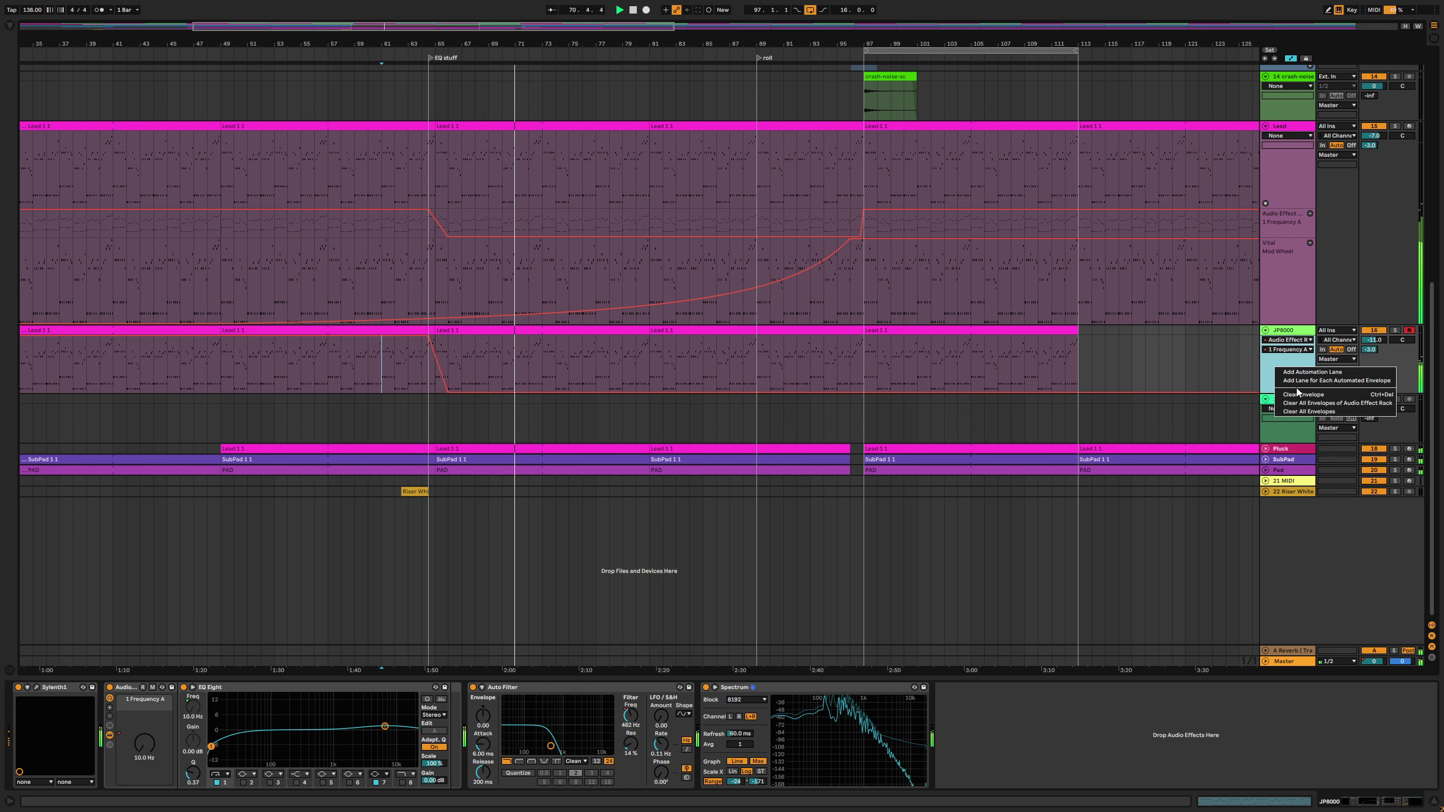
{"action": "left_click", "coordinate": [1307, 387]}
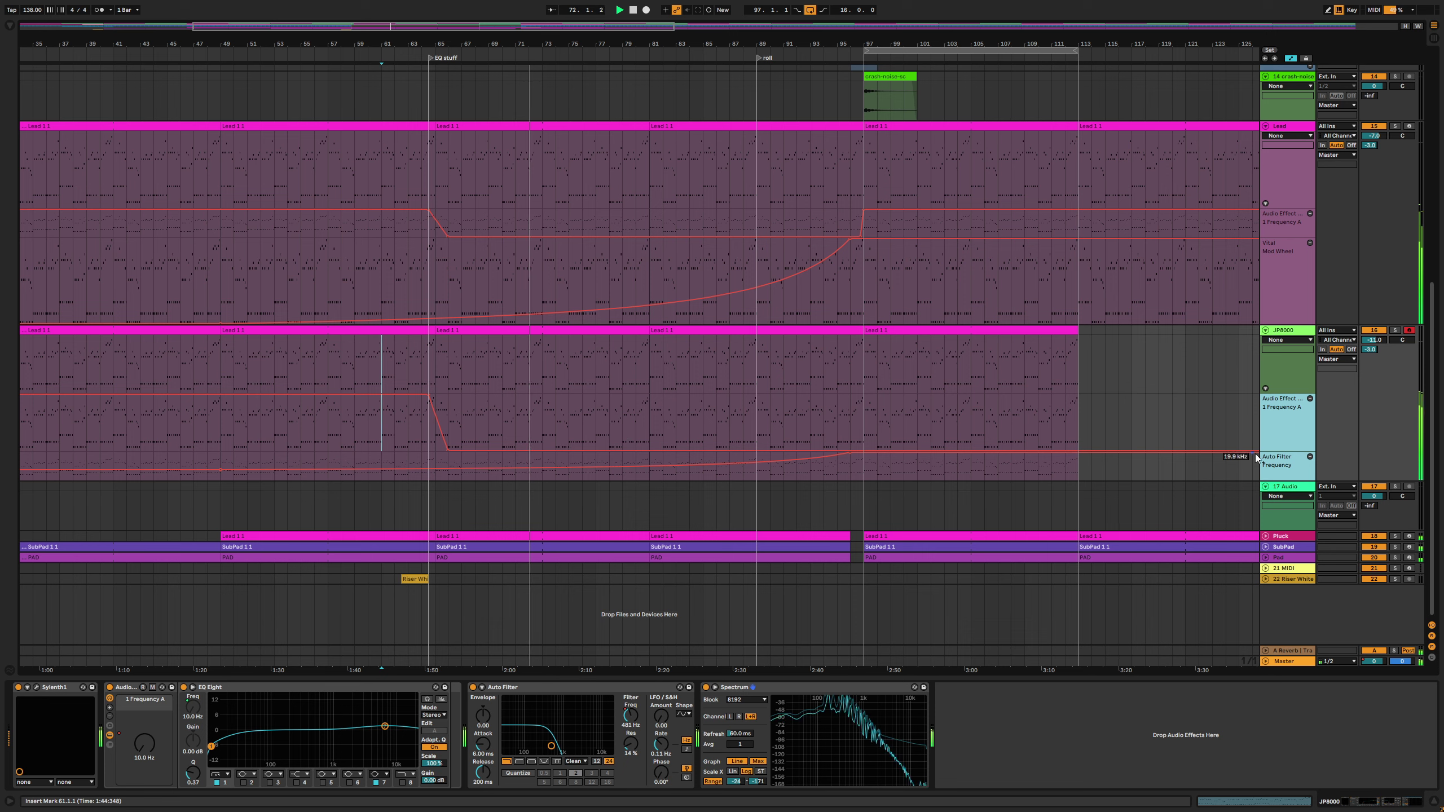
{"action": "left_click_drag", "start_coordinate": [1288, 478], "coordinate": [1286, 423]}
Reduce the height of the Lead track's Mod Wheel lane and of the SNARE track
{"action": "left_click", "coordinate": [1291, 281]}
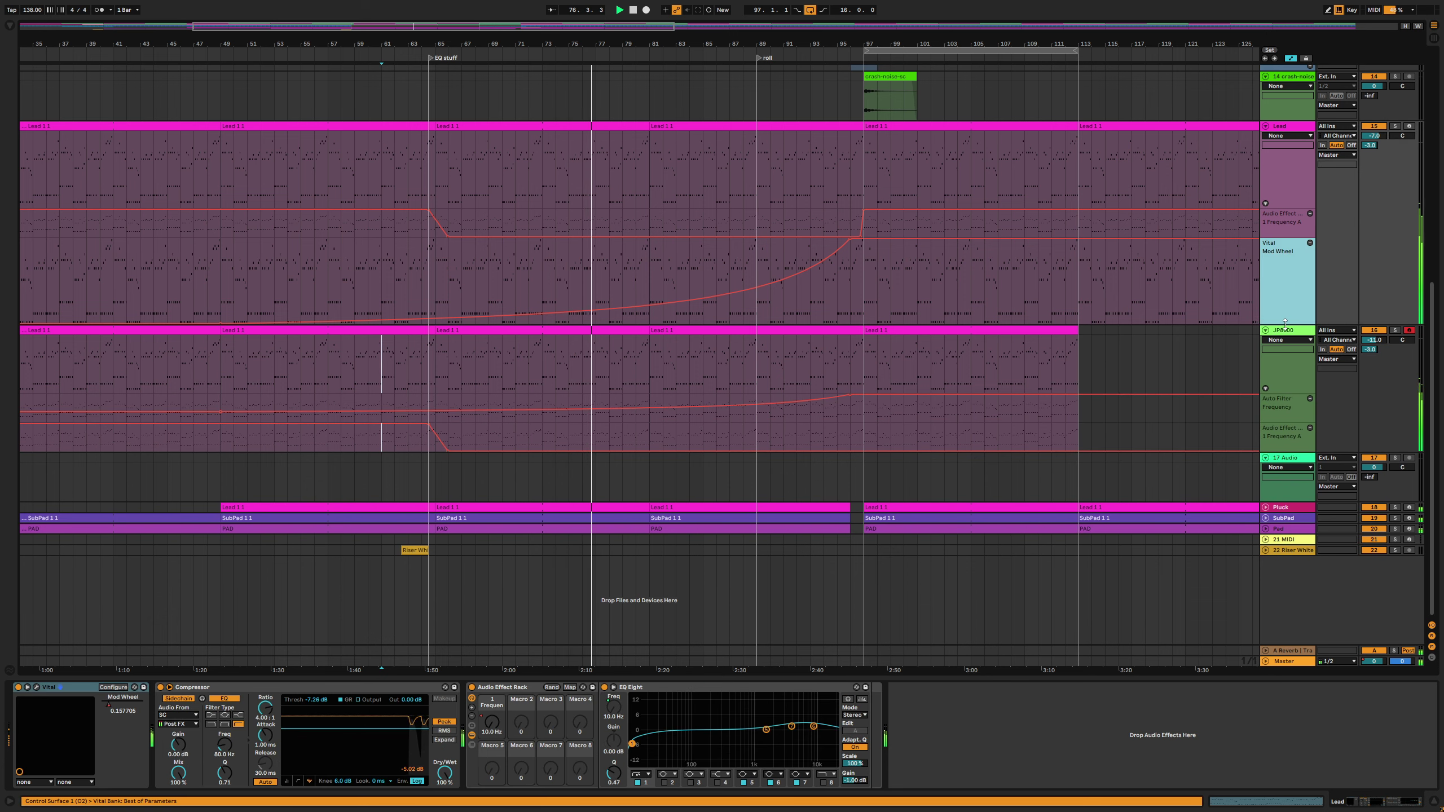
{"action": "left_click_drag", "start_coordinate": [1289, 324], "coordinate": [1289, 174]}
{"action": "scroll", "coordinate": [706, 165], "scroll_direction": "up", "scroll_amount": 2}
{"action": "scroll", "coordinate": [706, 165], "scroll_direction": "up", "scroll_amount": 5}
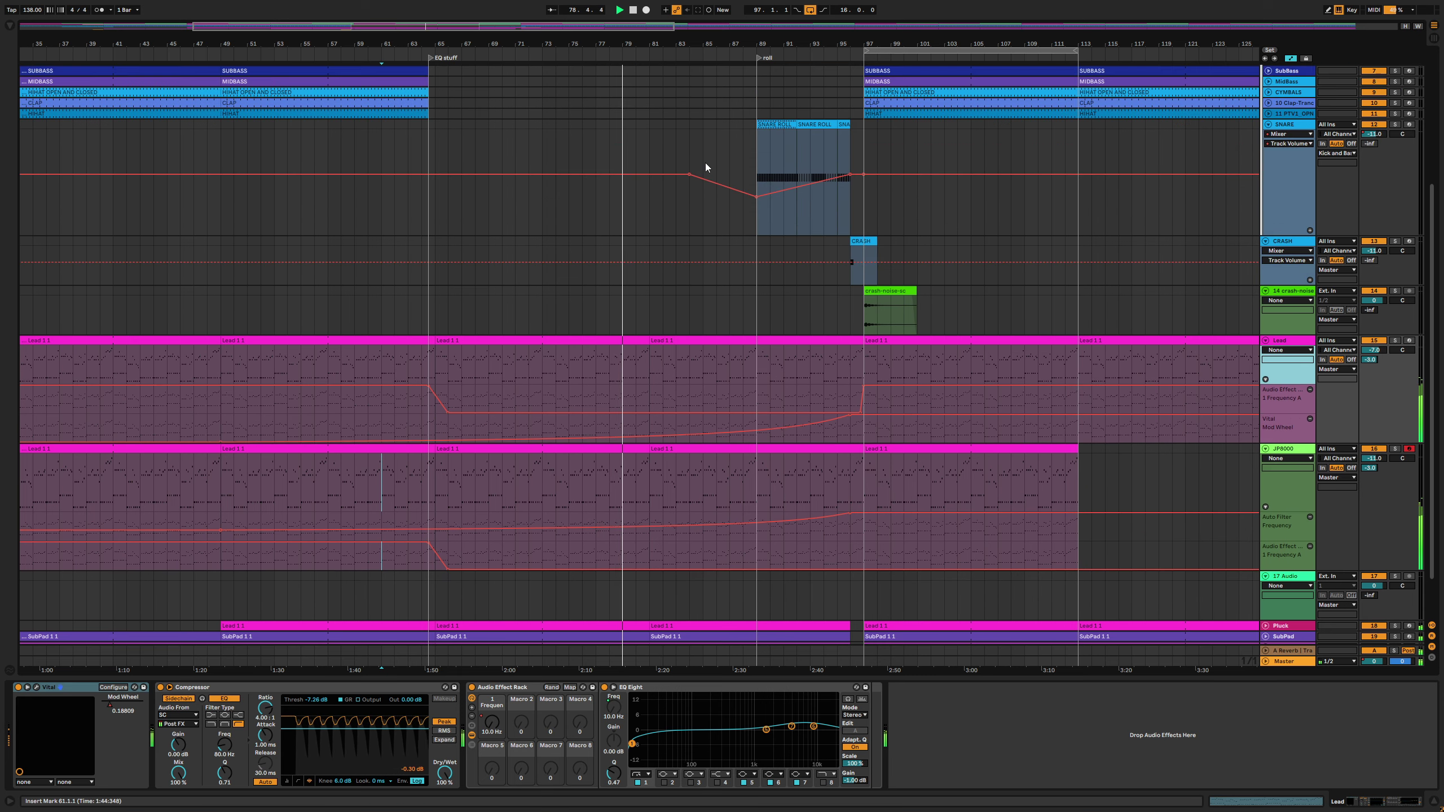
{"action": "left_click", "coordinate": [1281, 223]}
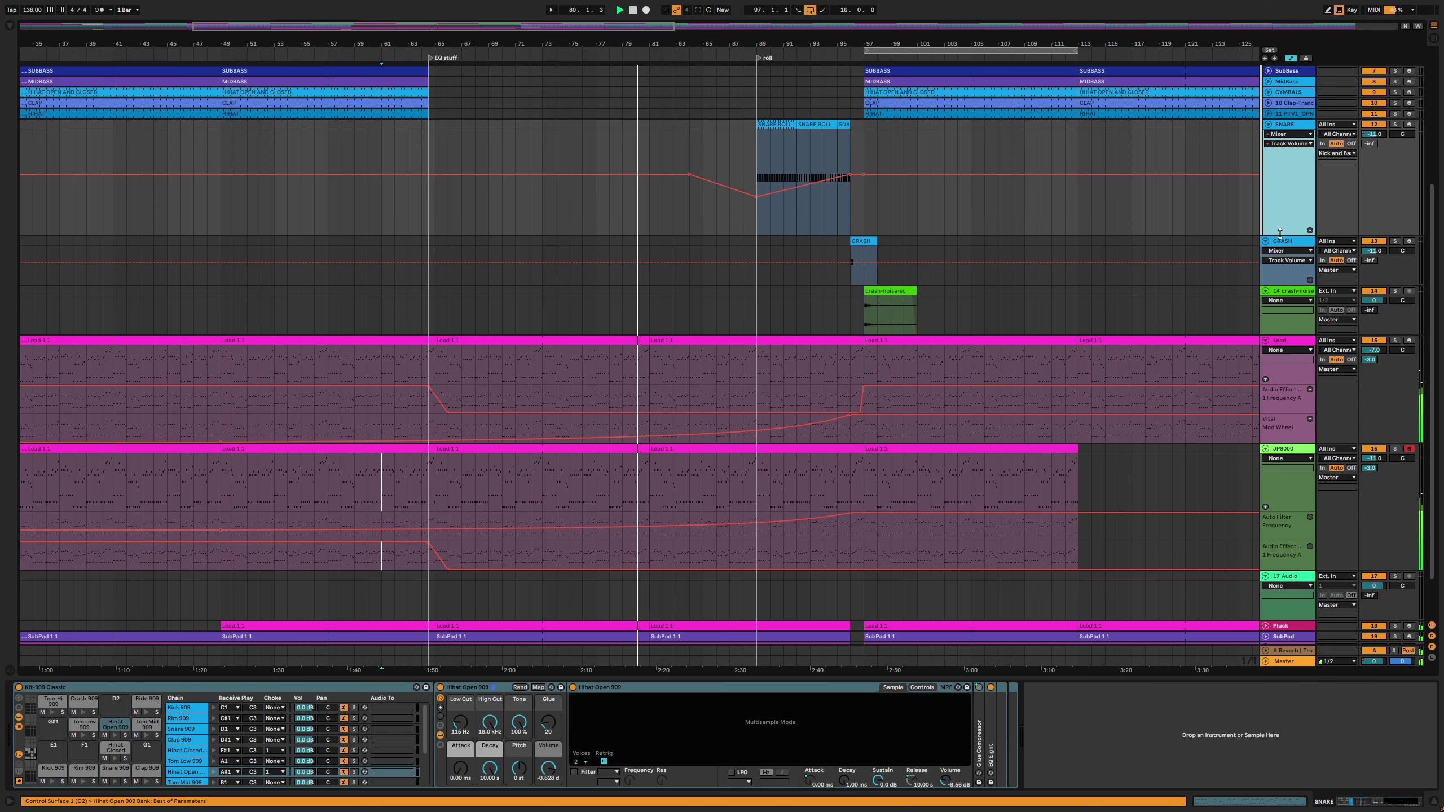
{"action": "left_click_drag", "start_coordinate": [1281, 233], "coordinate": [1282, 186]}
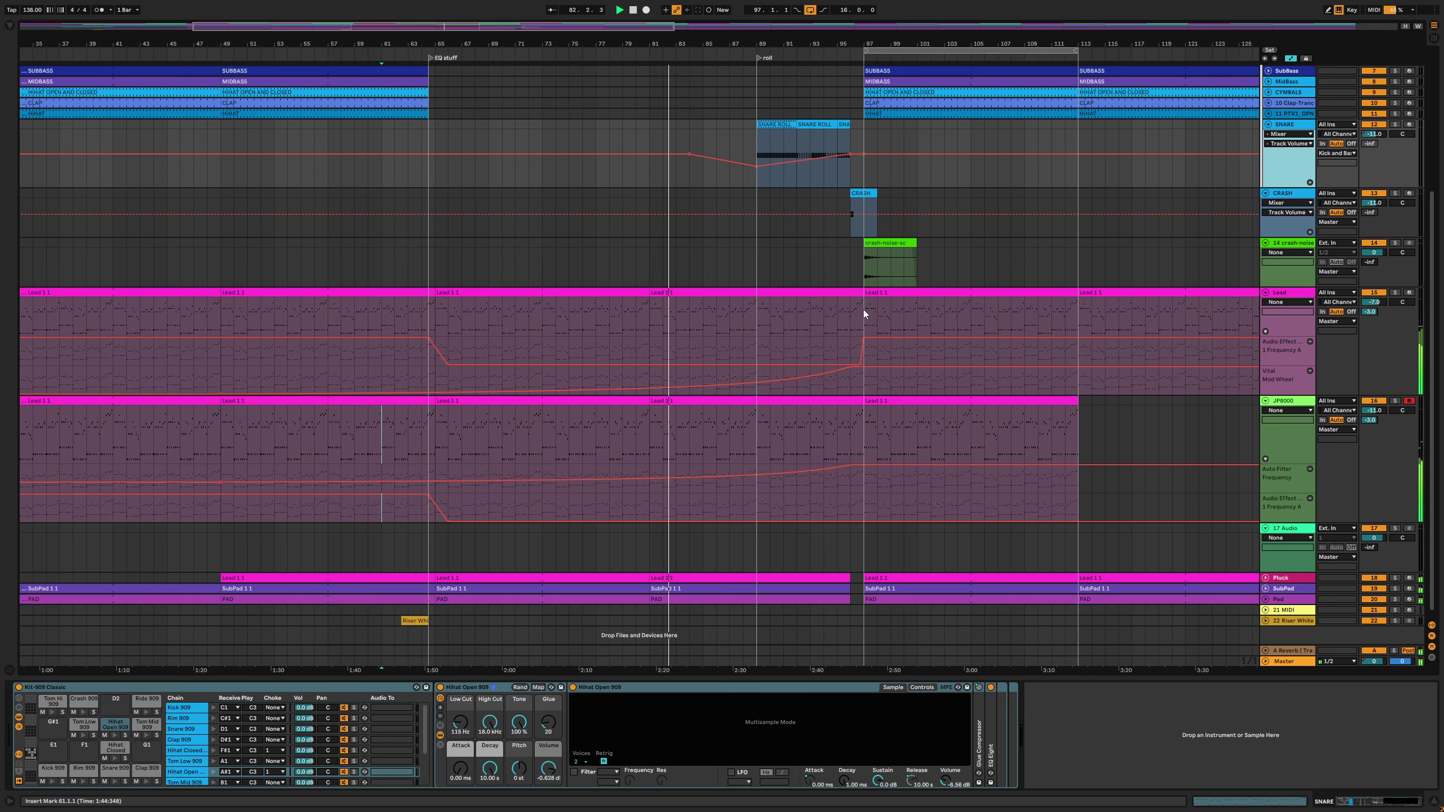
Ramp the JP8000 rack's frequency macro automation up from 10 Hz at 96.4 to about 110 Hz at bar 97
{"action": "left_click", "coordinate": [1290, 406]}
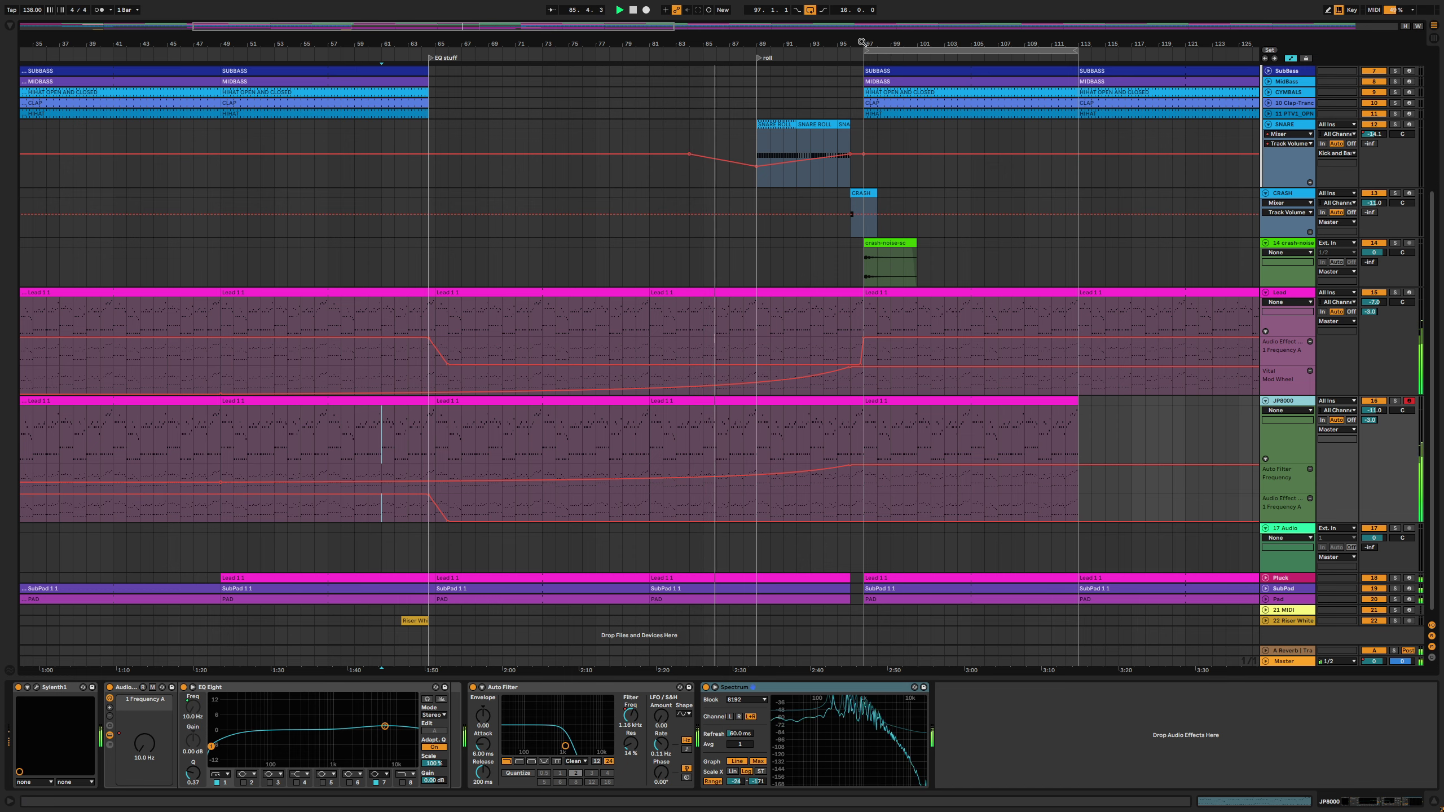
{"action": "scroll", "coordinate": [882, 114], "scroll_direction": "up", "scroll_amount": 10}
{"action": "scroll", "coordinate": [742, 290], "scroll_direction": "up", "scroll_amount": 3}
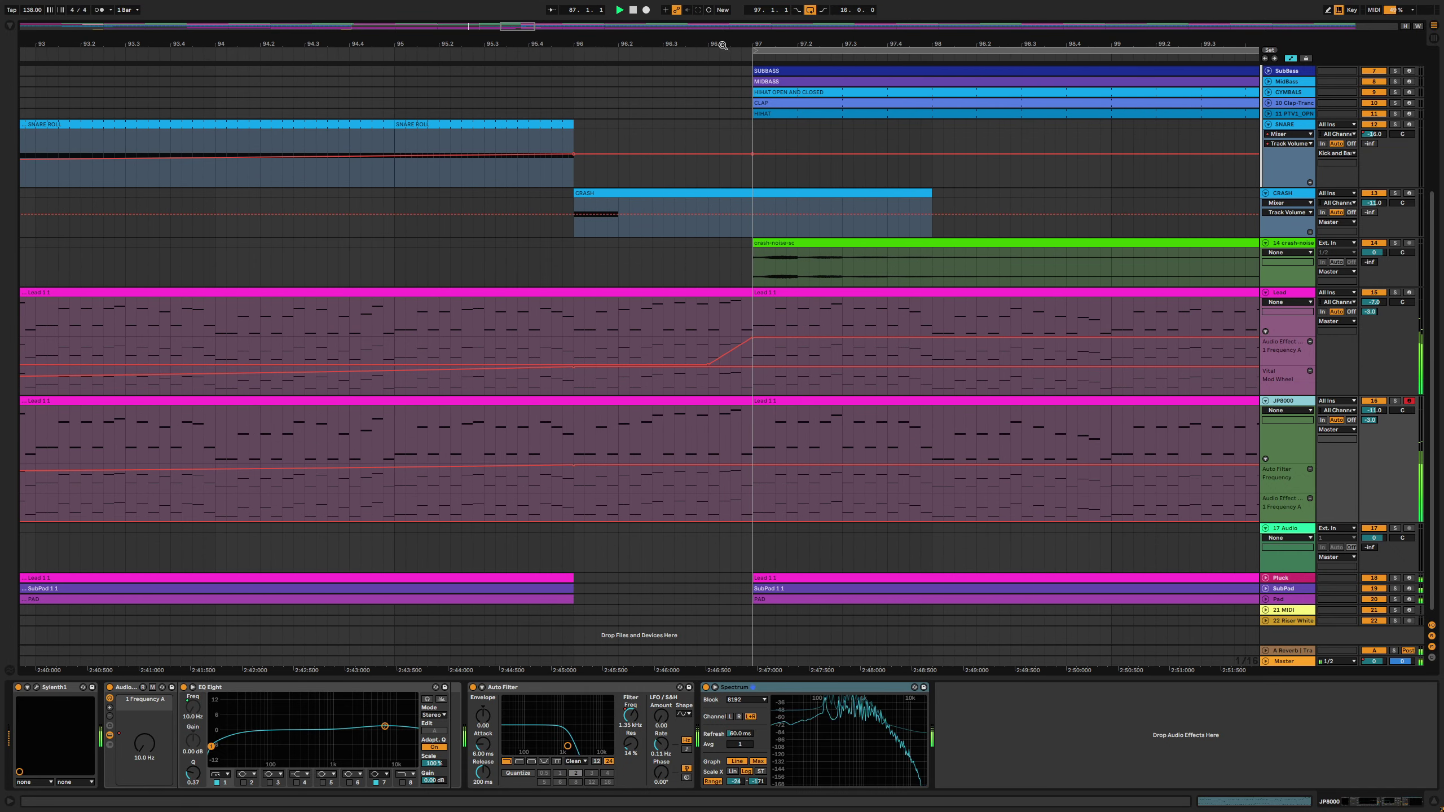
{"action": "left_click", "coordinate": [1283, 506]}
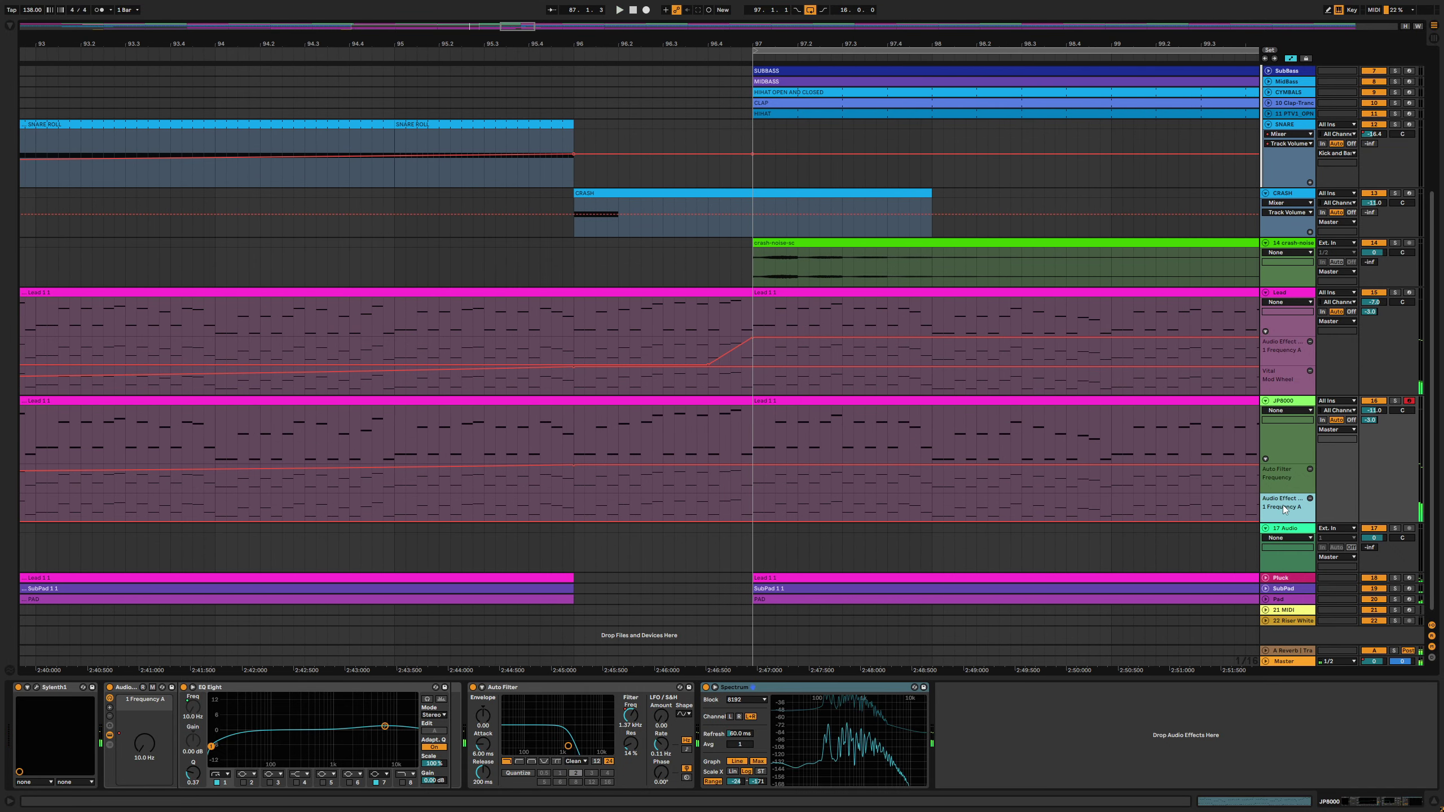
{"action": "left_click", "coordinate": [711, 522]}
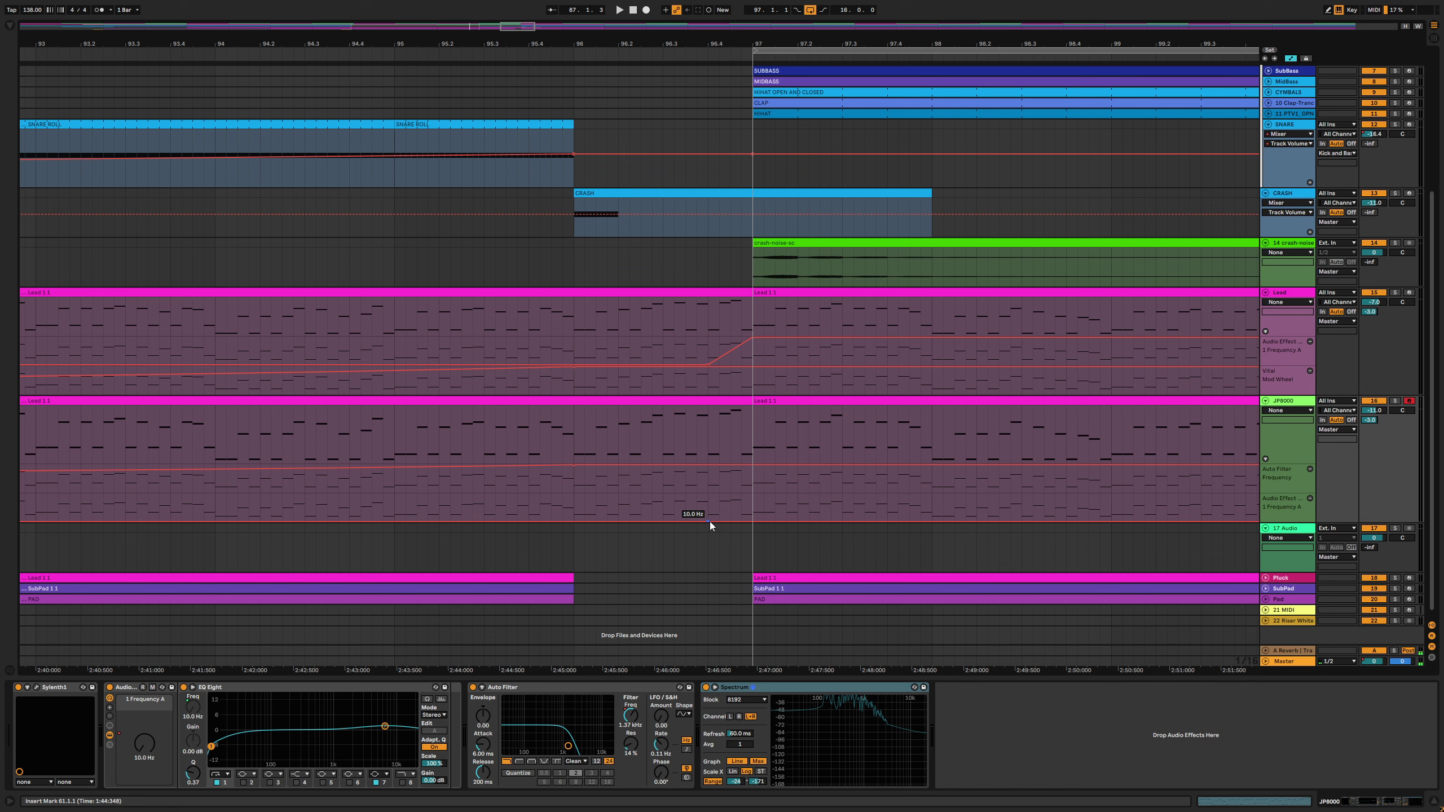
{"action": "left_click_drag", "start_coordinate": [752, 520], "coordinate": [751, 494]}
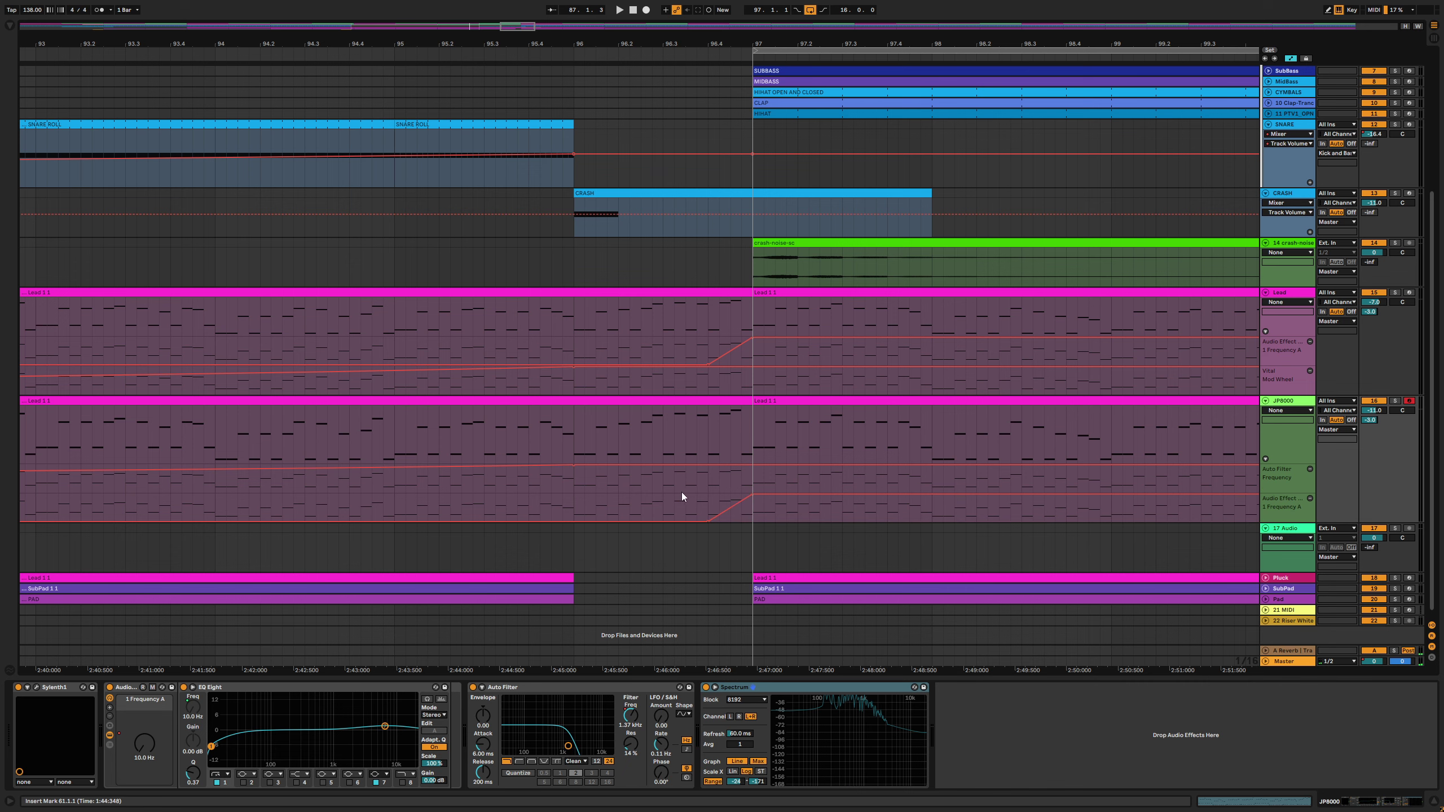
{"action": "key", "text": "minus"}
{"action": "key", "text": "minus"}
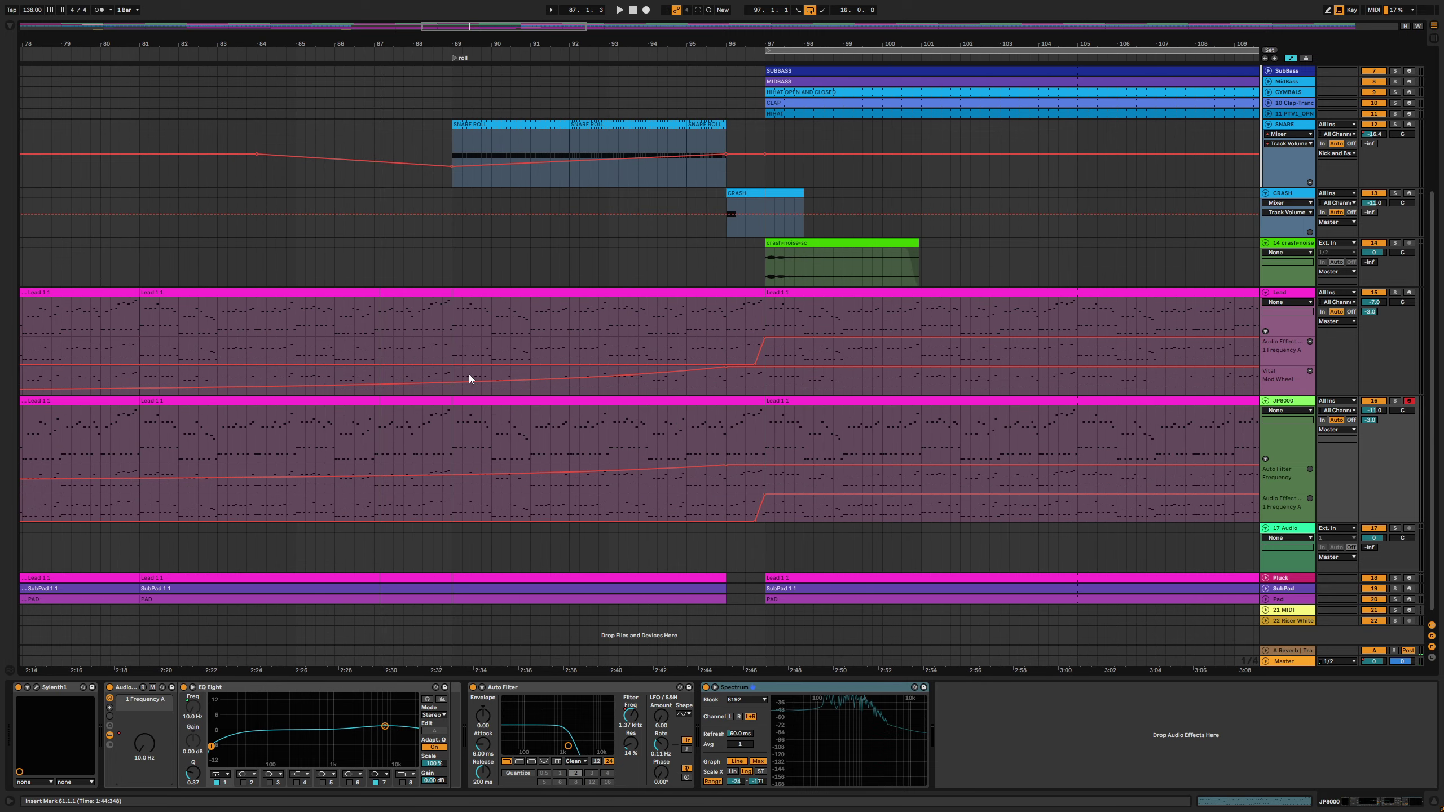
Play the end of the build-up from bar 87 into the drop
{"action": "left_click", "coordinate": [375, 446]}
{"action": "key", "text": "space"}
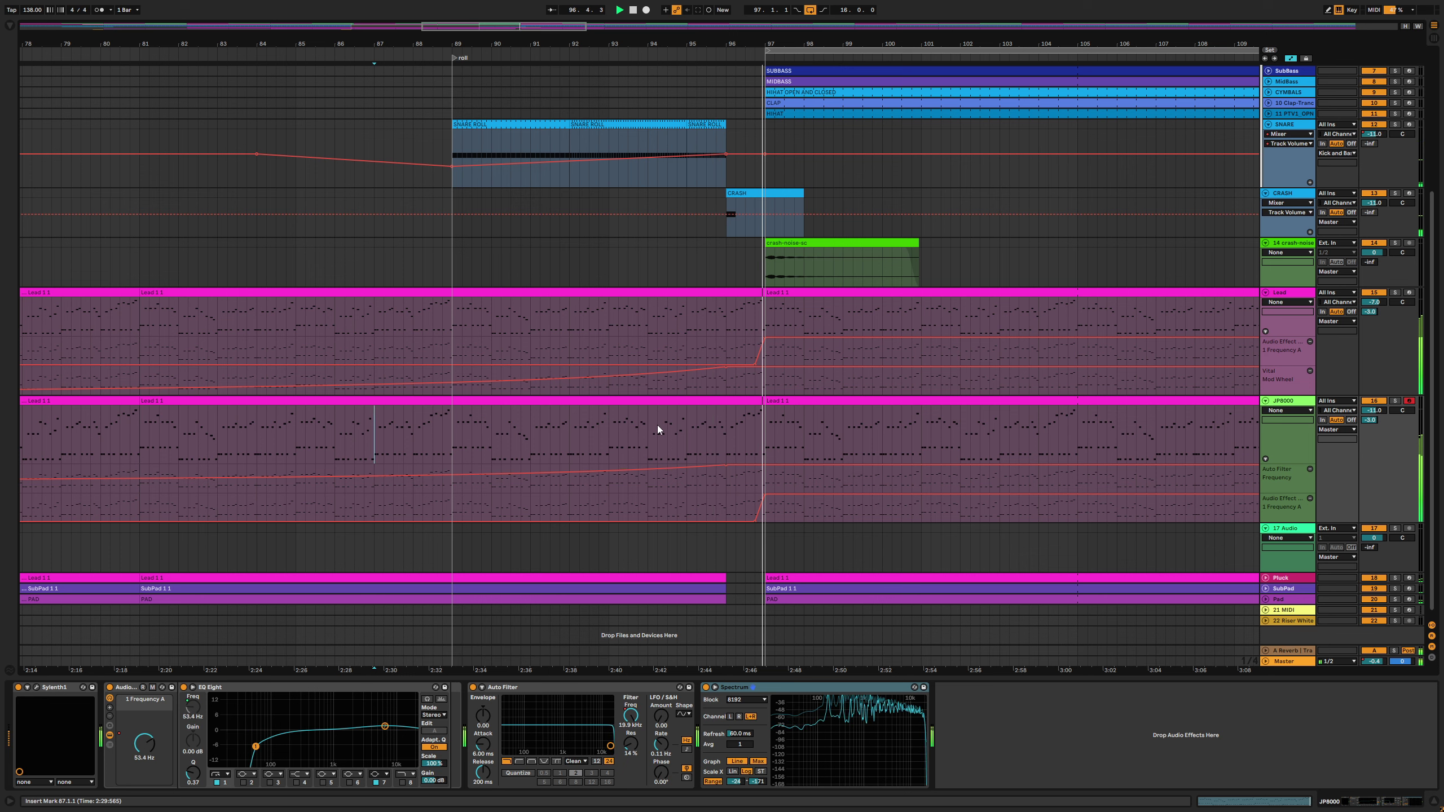
{"action": "key", "text": "space"}
Group the Lead and JP8000 tracks together
{"action": "left_click", "coordinate": [1290, 296]}
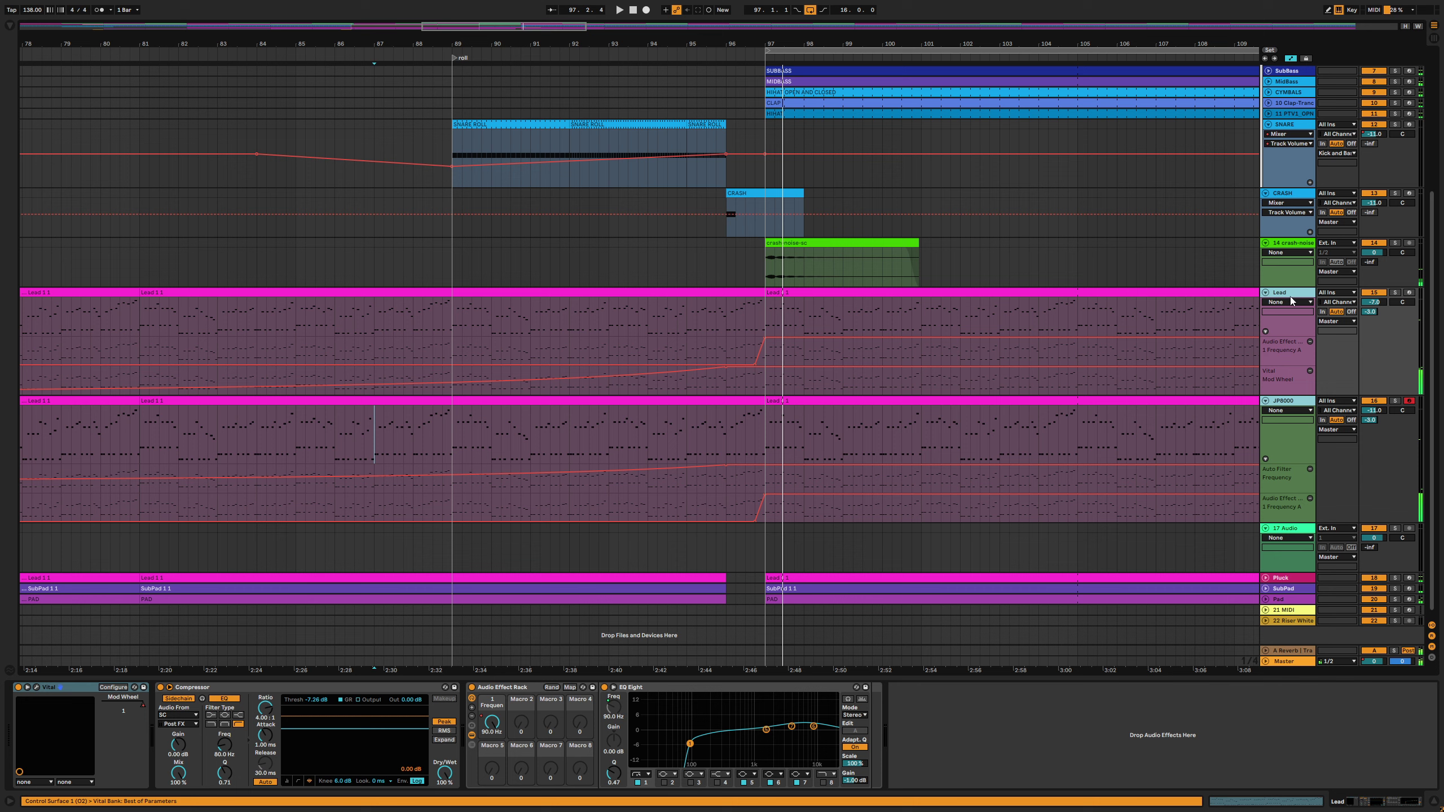
{"action": "right_click", "coordinate": [1291, 300]}
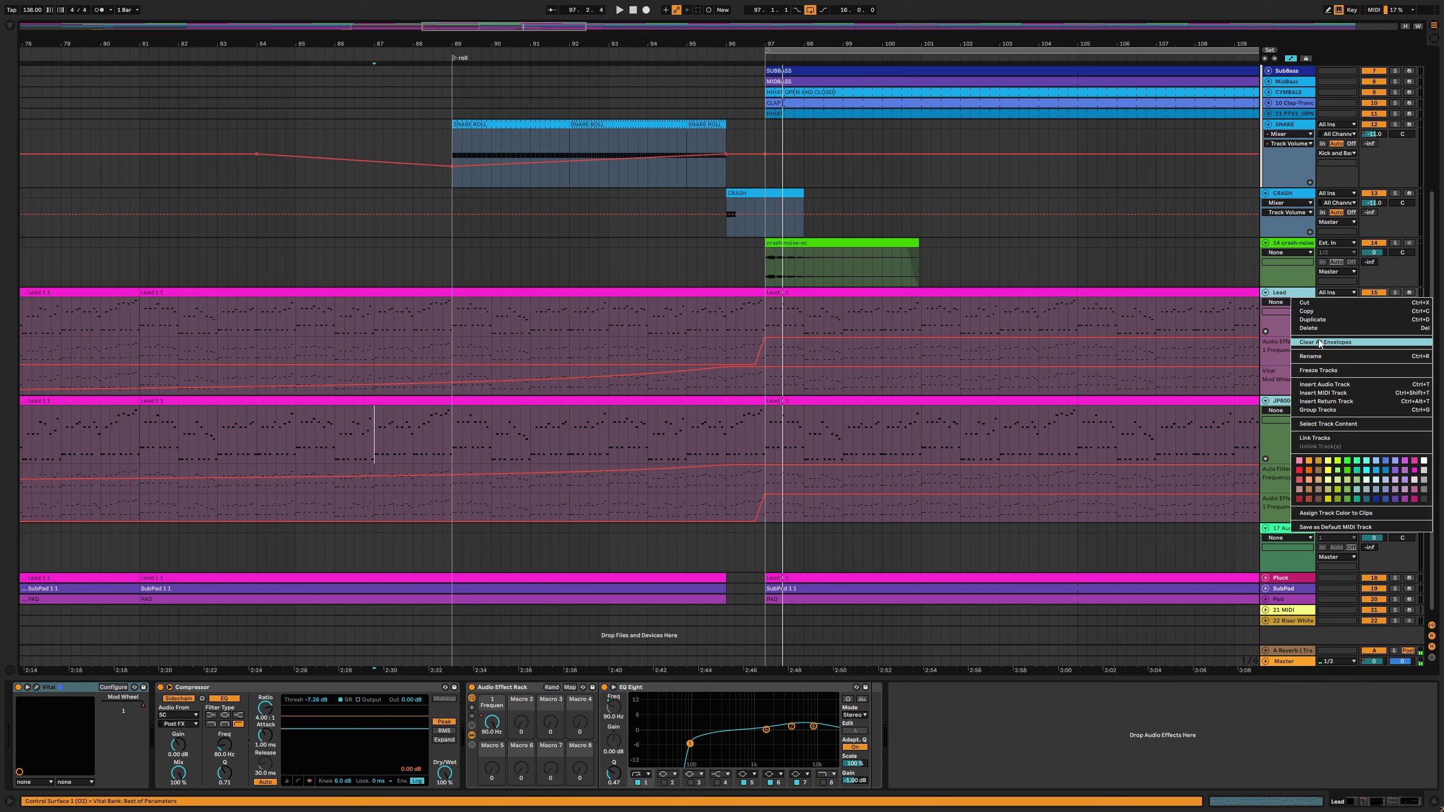
{"action": "left_click", "coordinate": [1319, 410]}
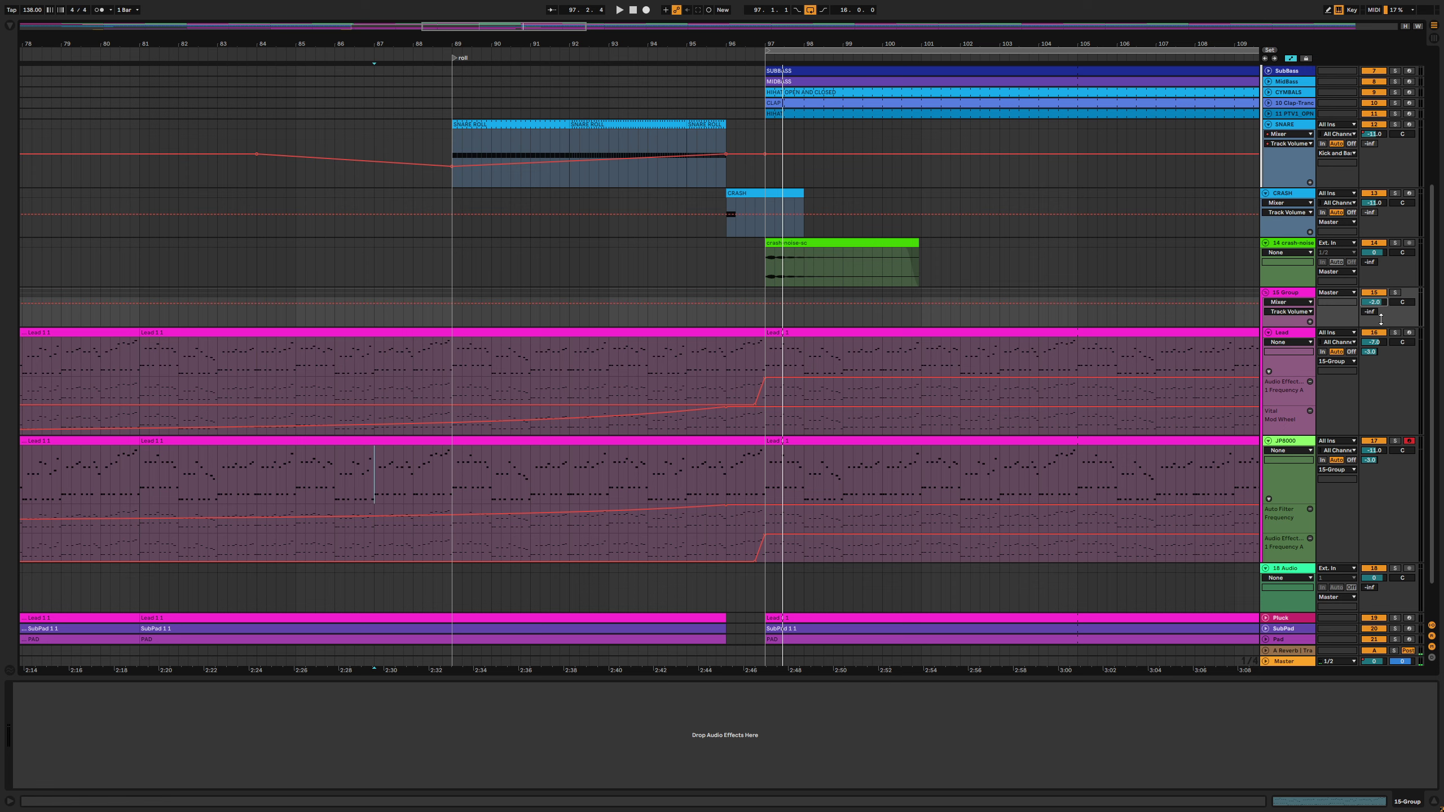
{"action": "scroll", "coordinate": [1235, 44], "scroll_direction": "down", "scroll_amount": 5}
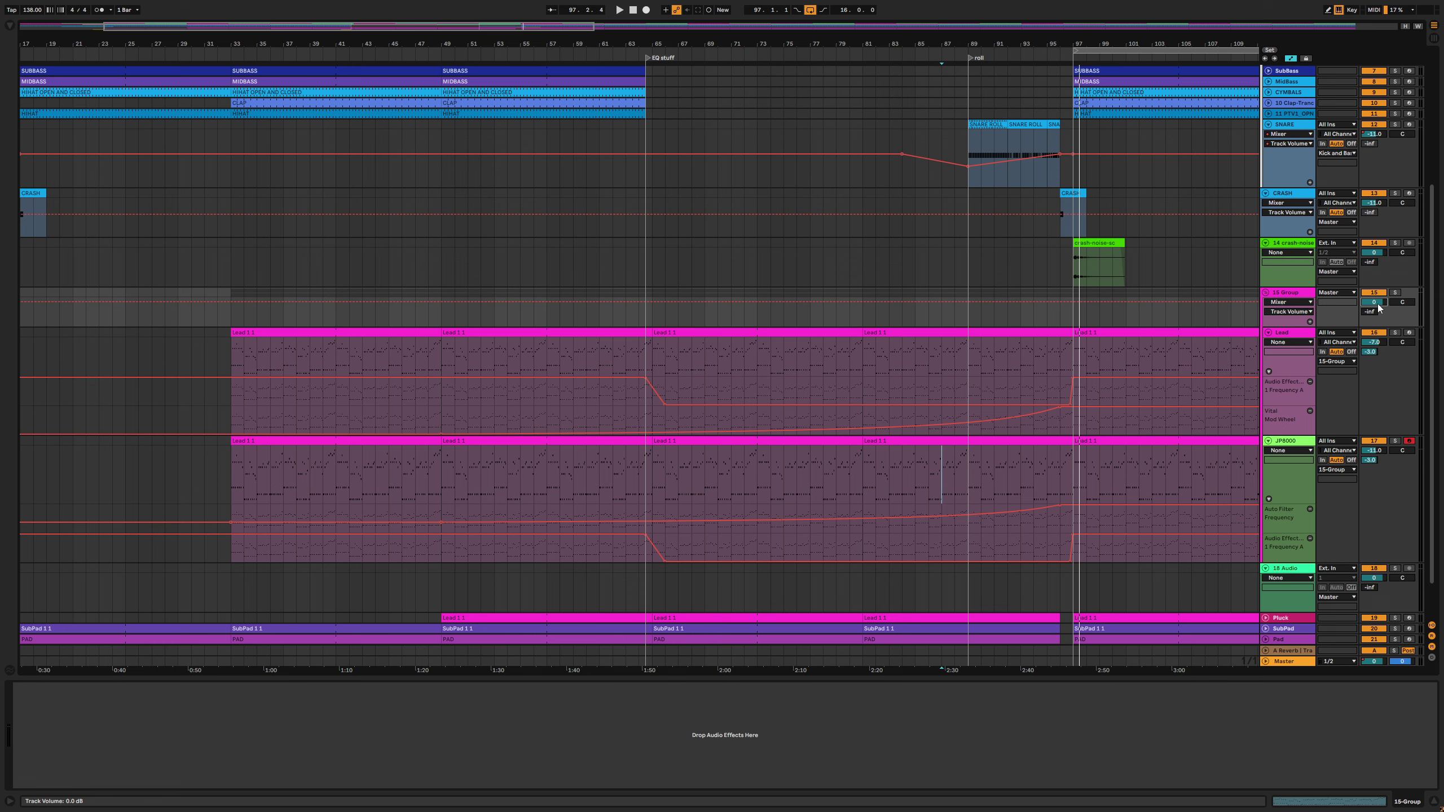
Play the drop from bar 97 in Session View with the browser hidden, checking the mixer levels
{"action": "left_click", "coordinate": [1086, 362]}
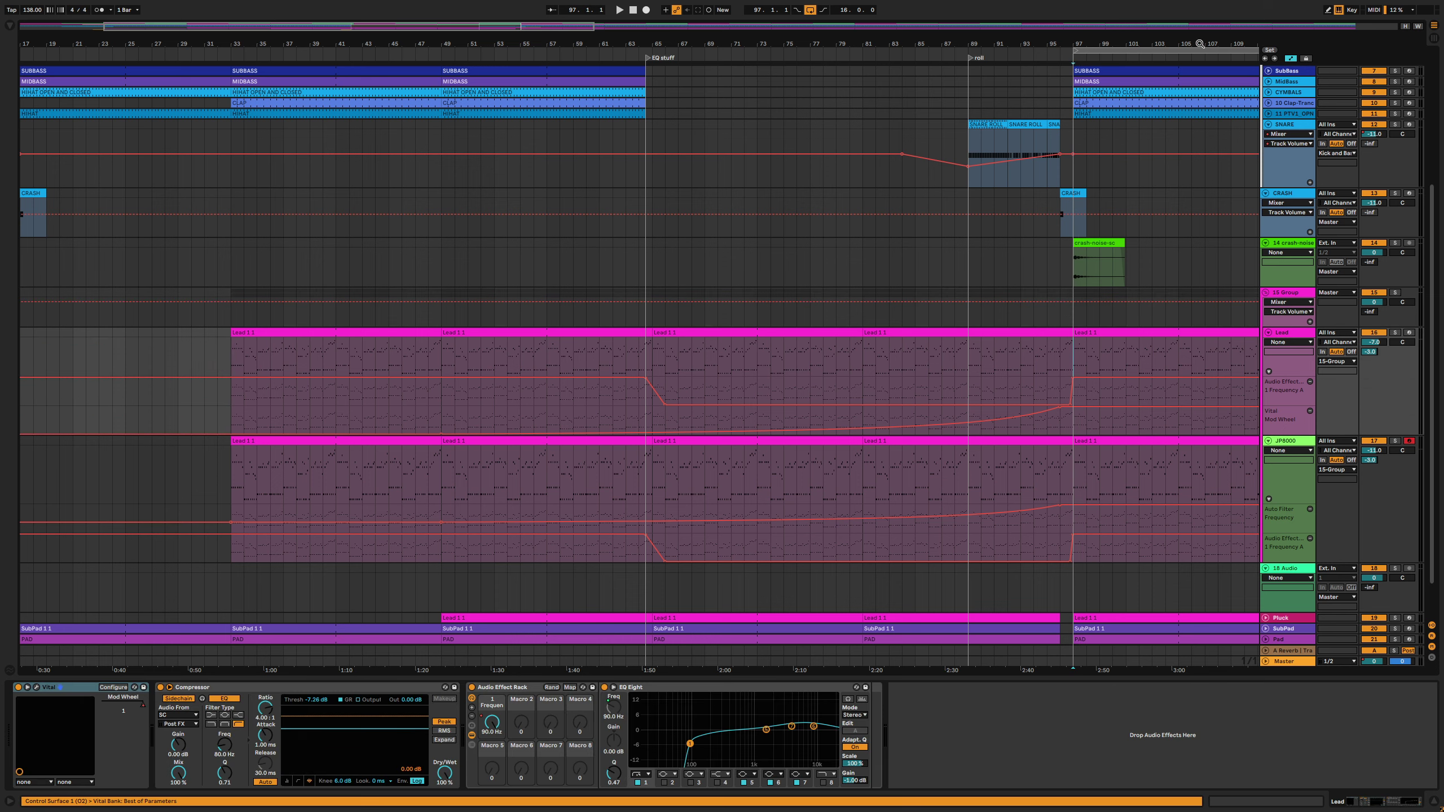
{"action": "scroll", "coordinate": [1199, 44], "scroll_direction": "right", "scroll_amount": 10}
{"action": "left_click", "coordinate": [767, 440]}
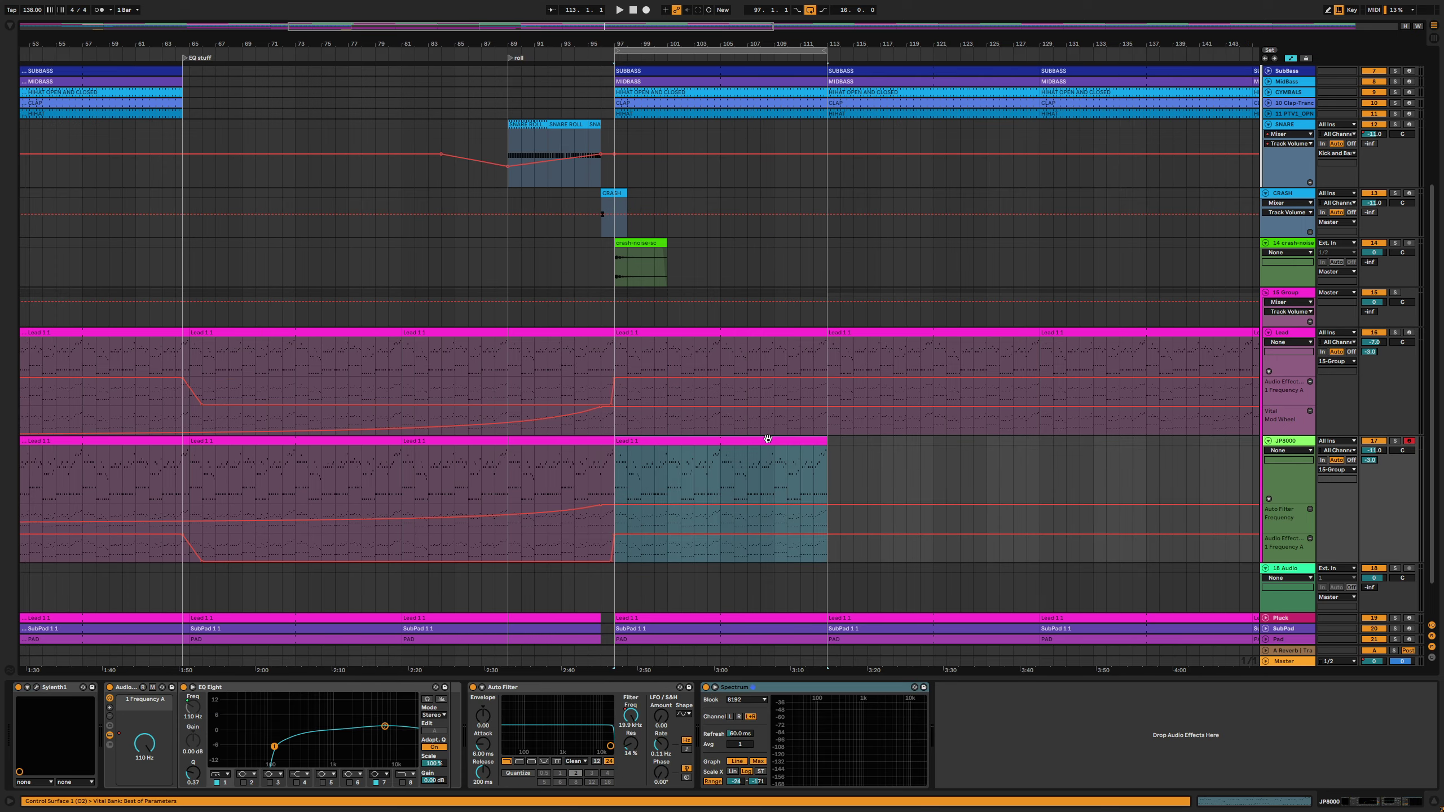
{"action": "key", "text": "Tab"}
{"action": "key", "text": "space"}
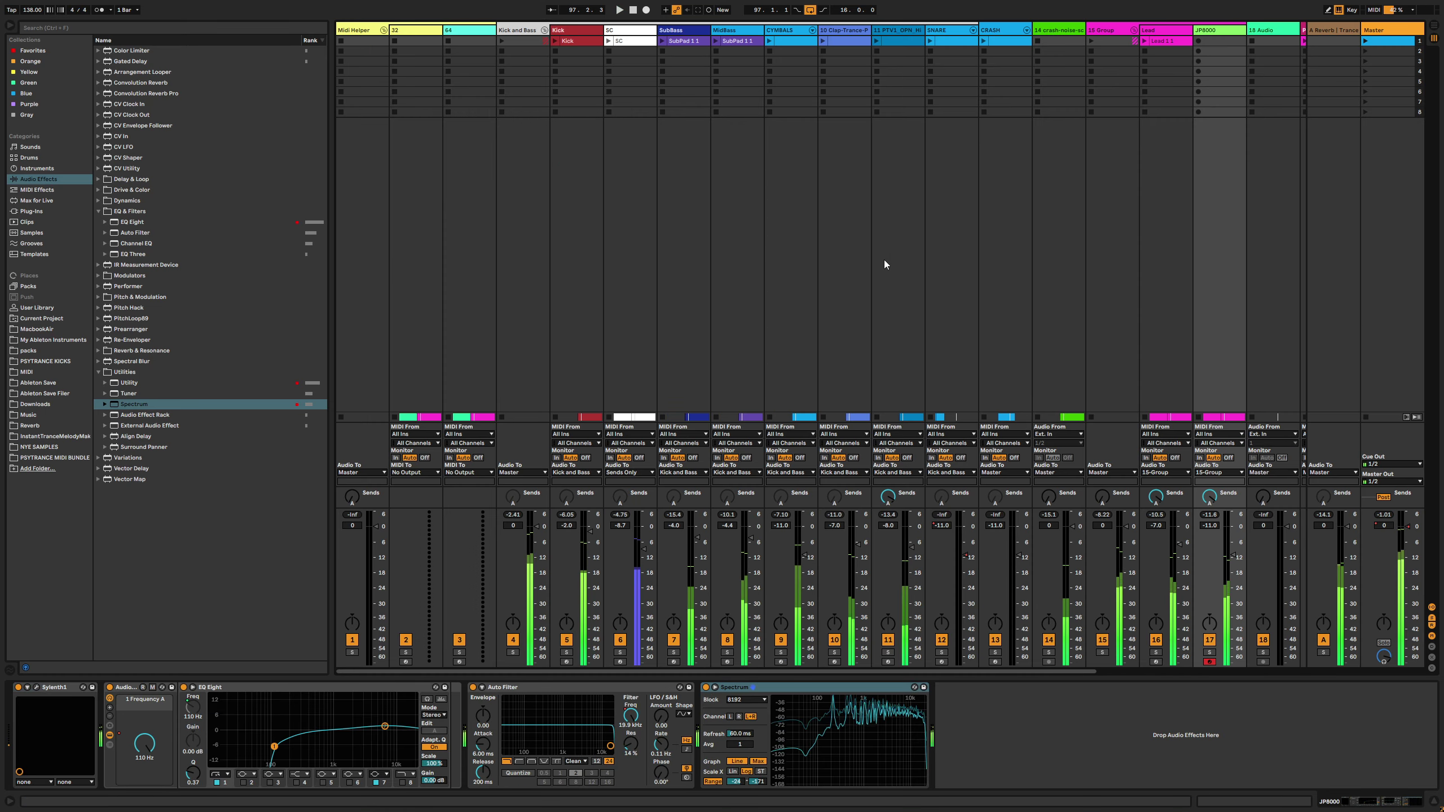
{"action": "left_click", "coordinate": [10, 25]}
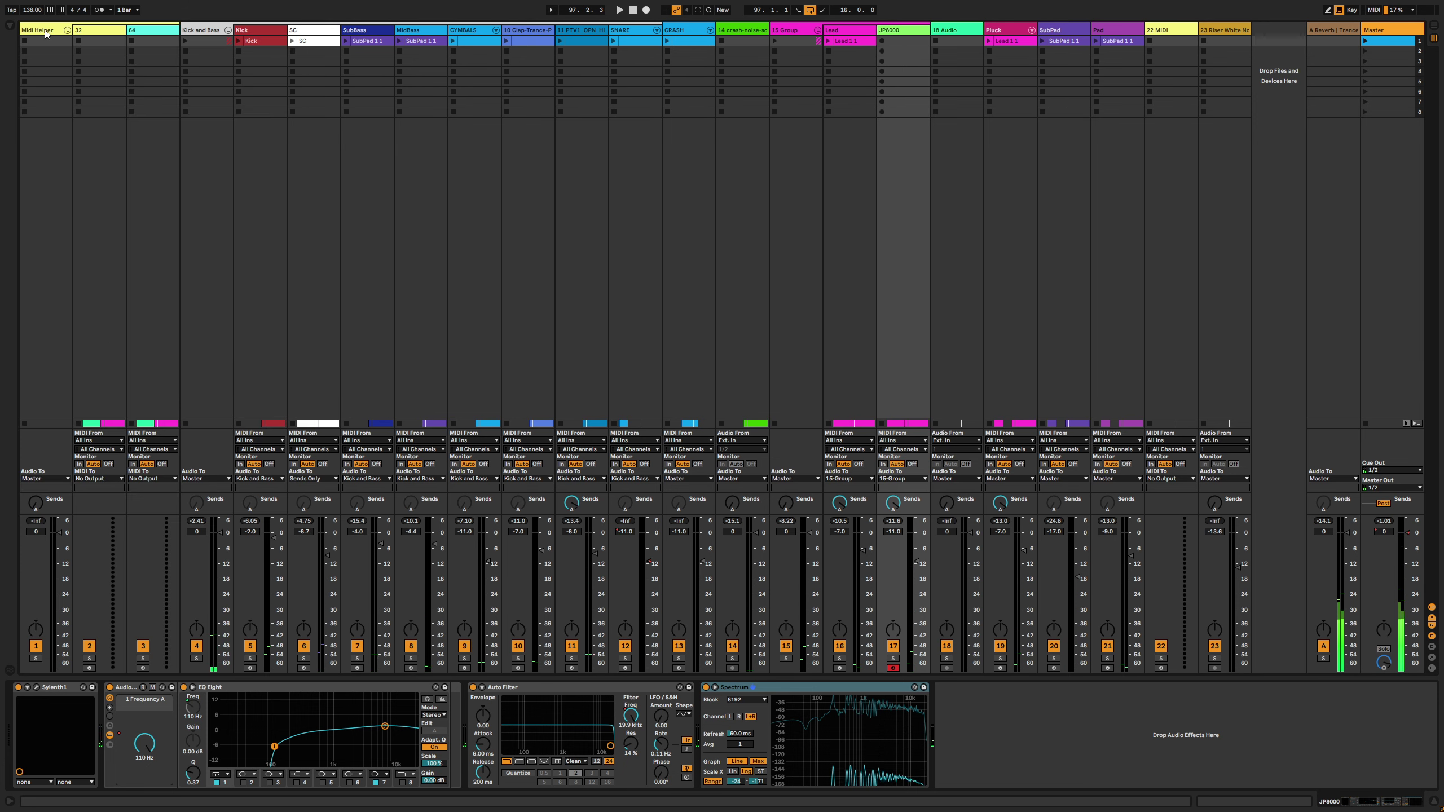
{"action": "key", "text": "space"}
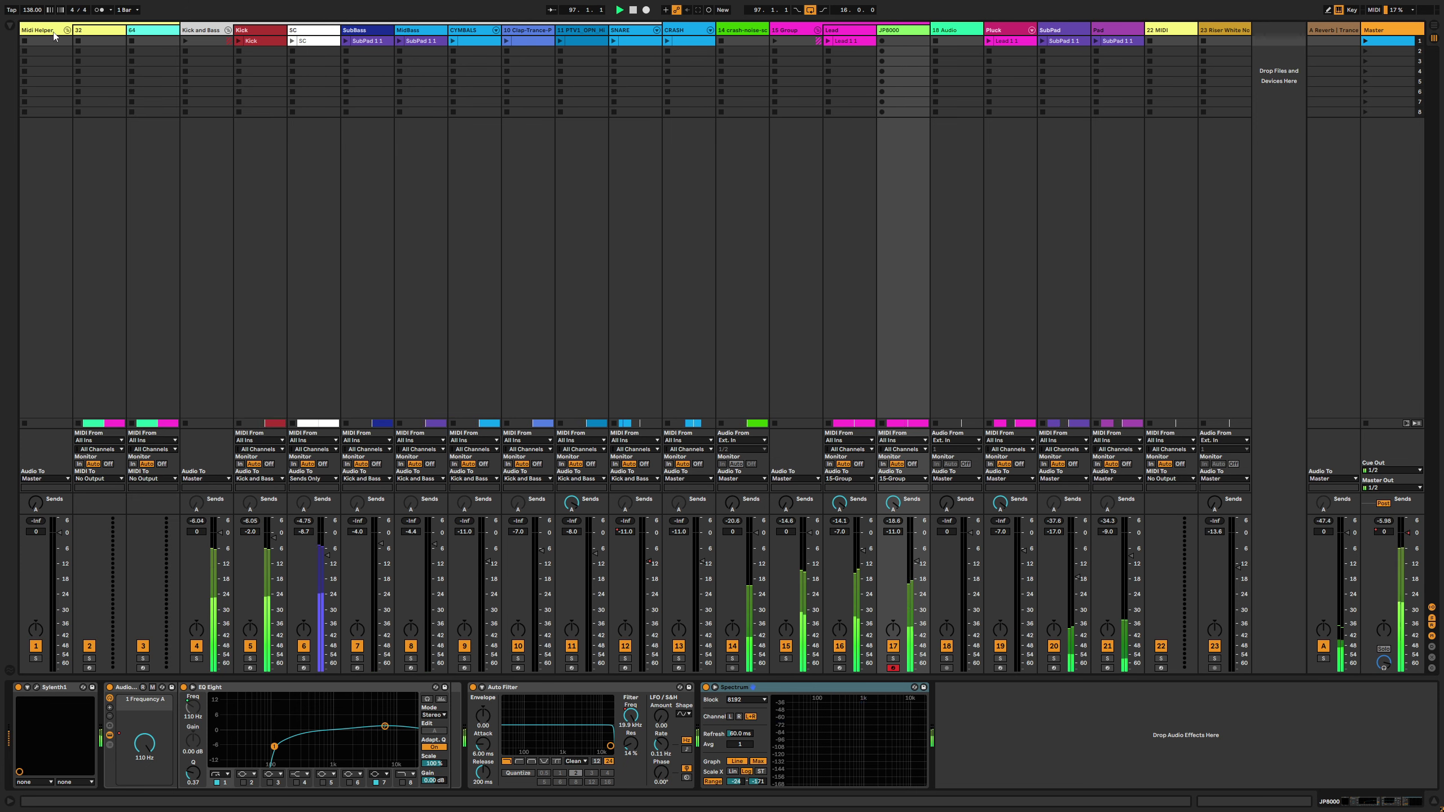
{"action": "key", "text": "space"}
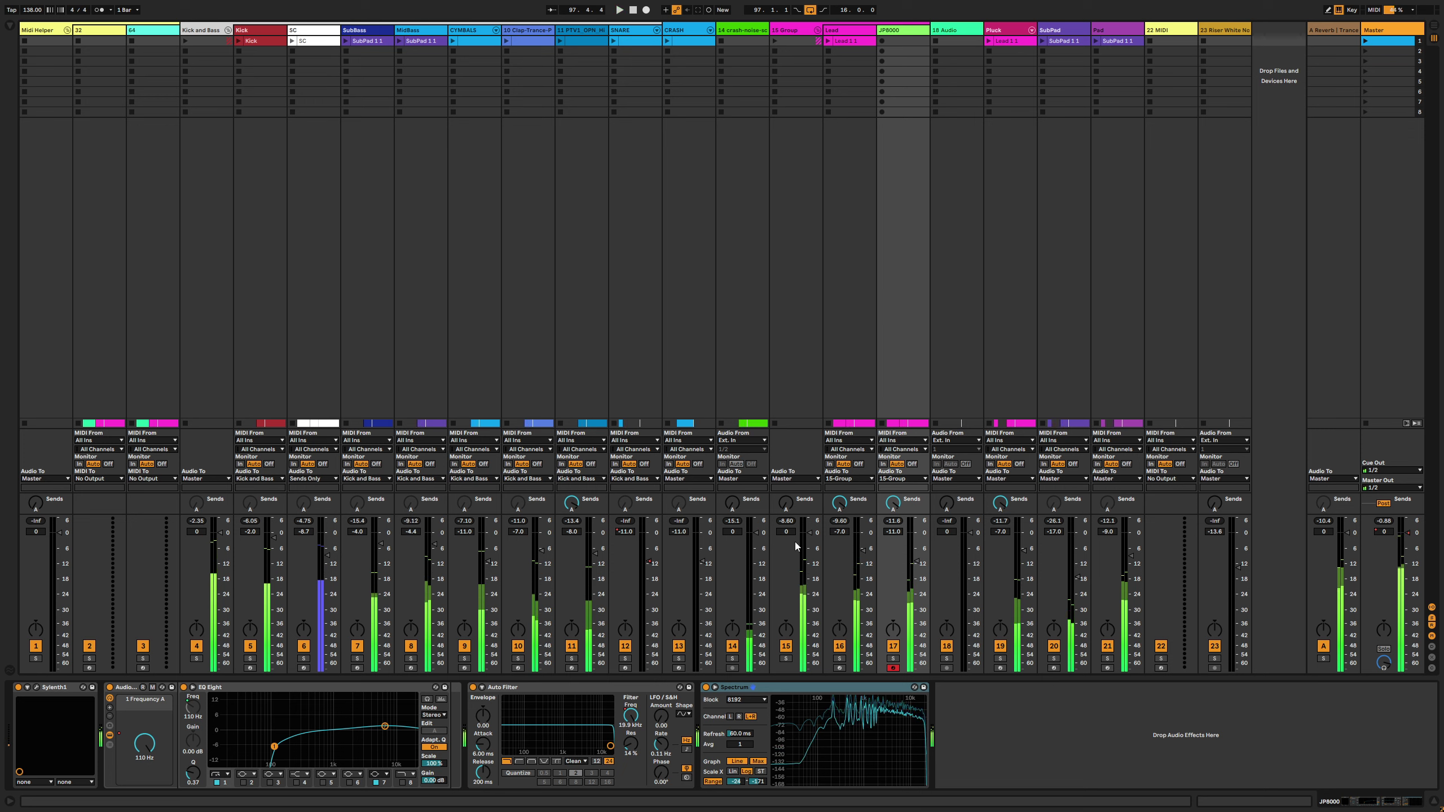
Lower the volume of the Lead and JP8000 group to -2.0 dB during playback and solo the group
{"action": "left_click", "coordinate": [851, 27]}
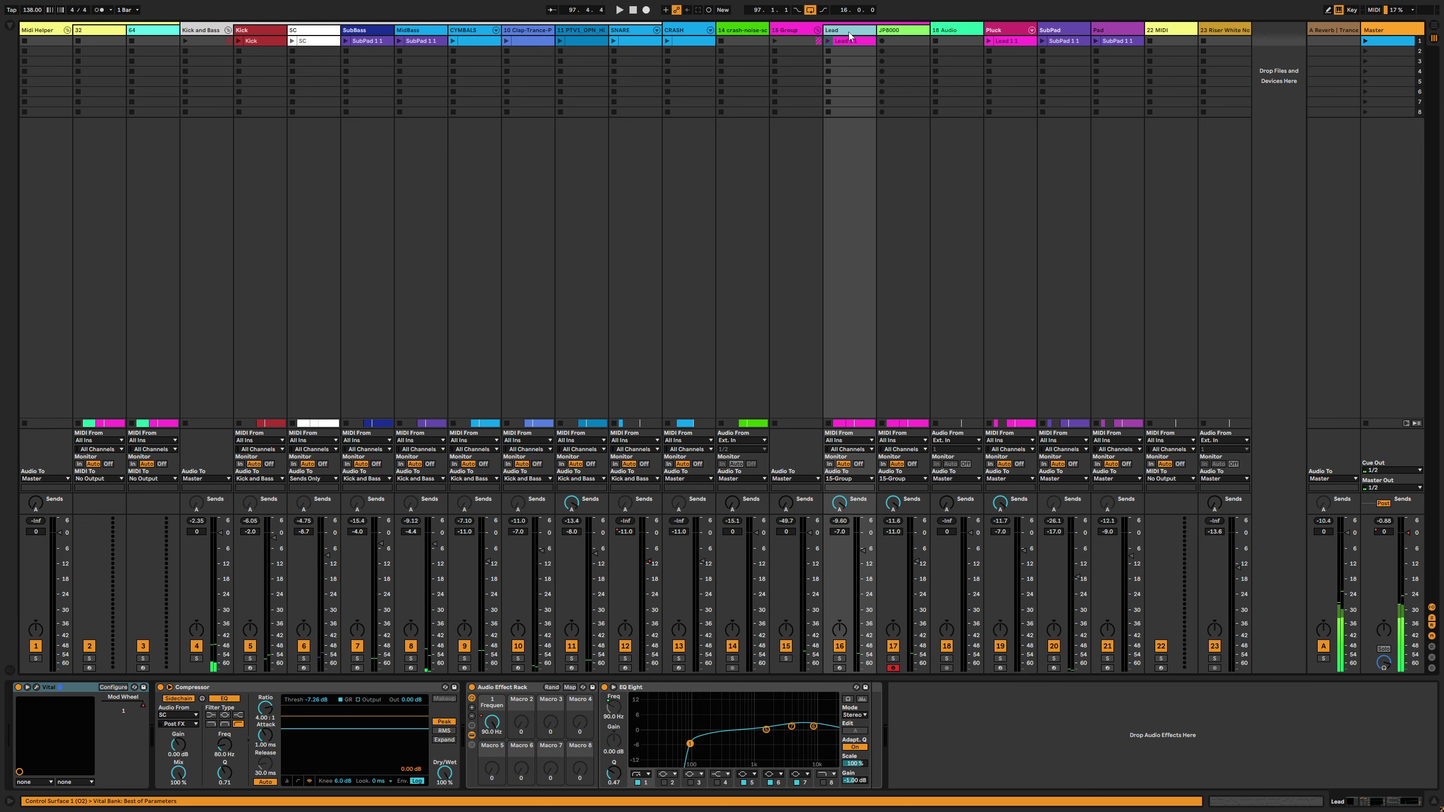
{"action": "key", "text": "space"}
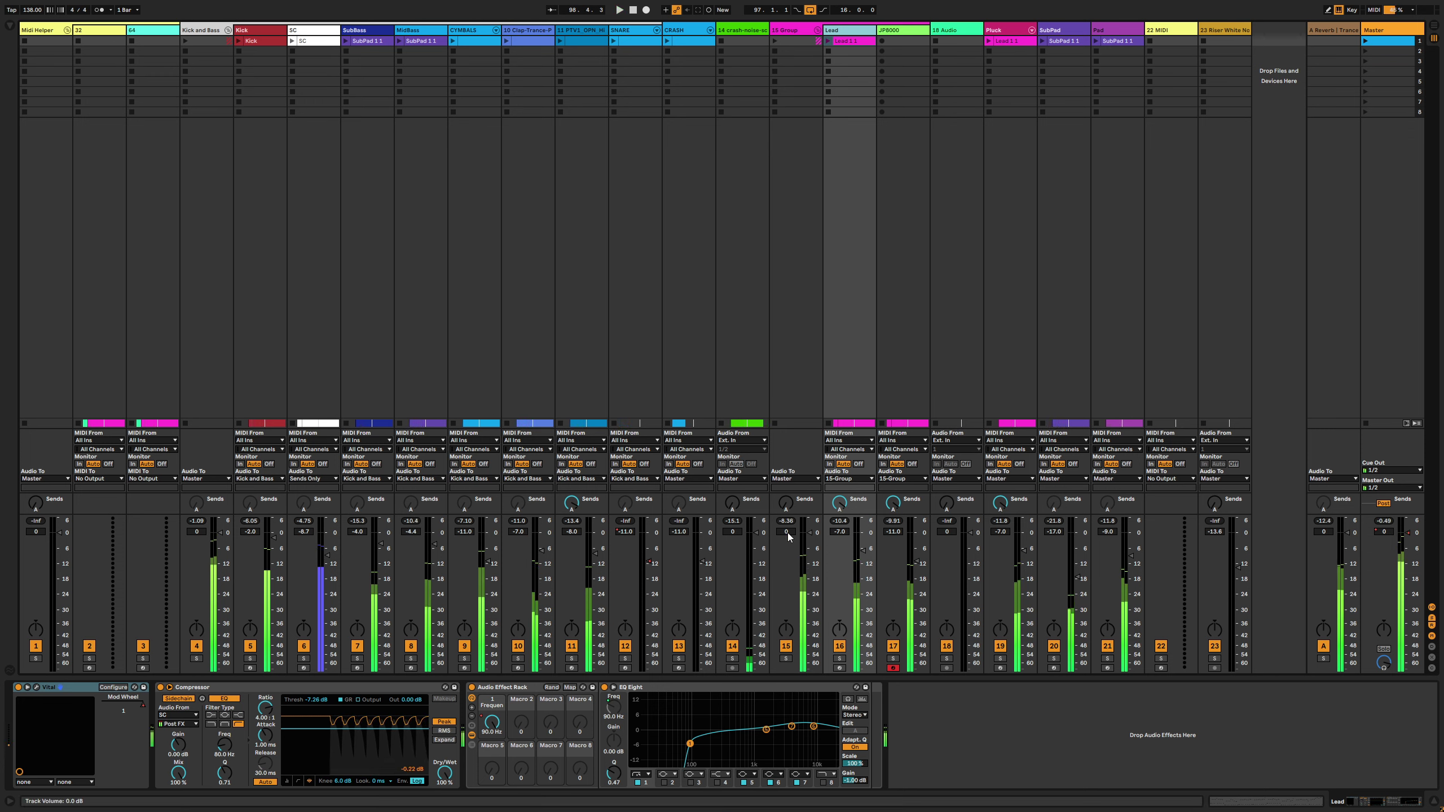
{"action": "left_click_drag", "start_coordinate": [788, 537], "coordinate": [788, 537]}
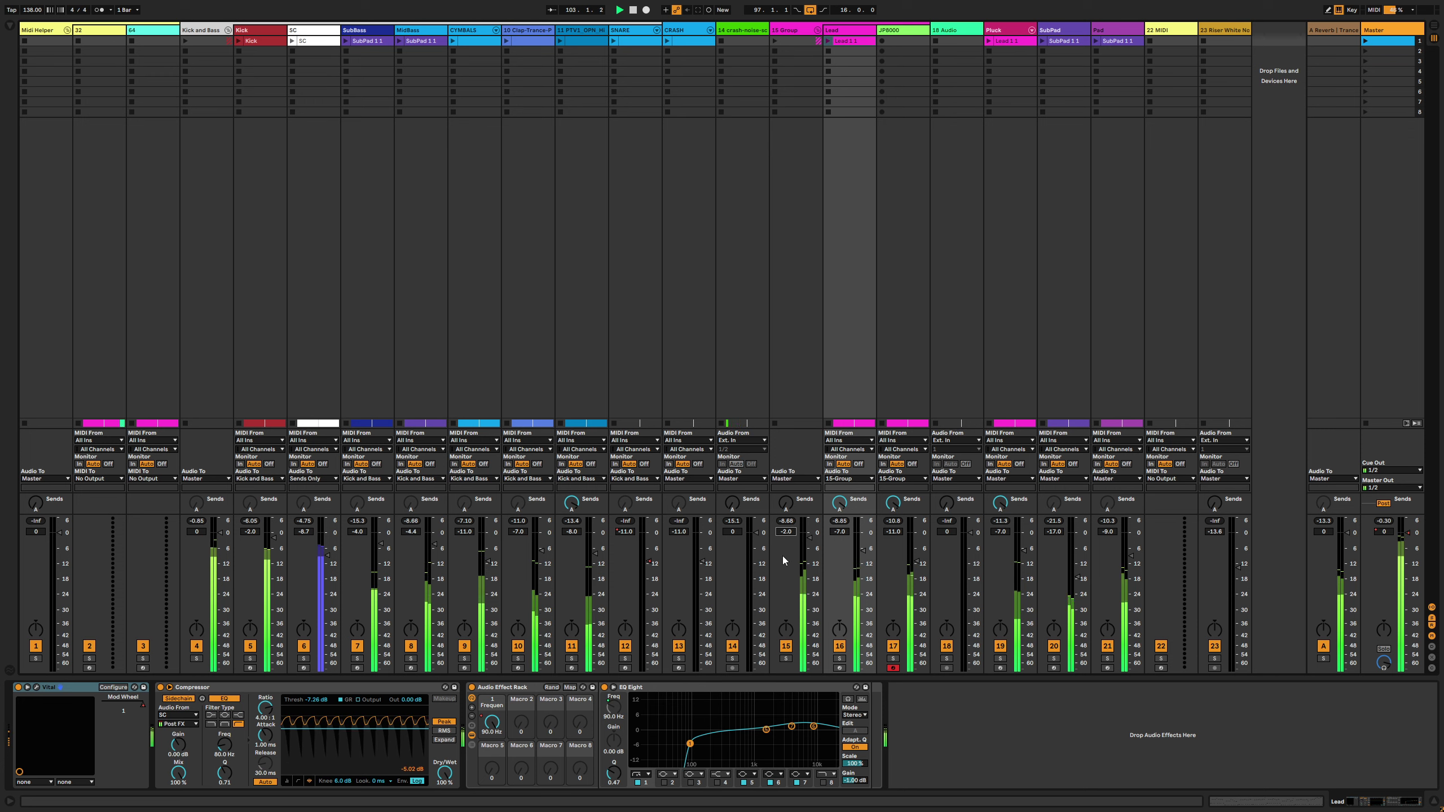
{"action": "left_click", "coordinate": [785, 659]}
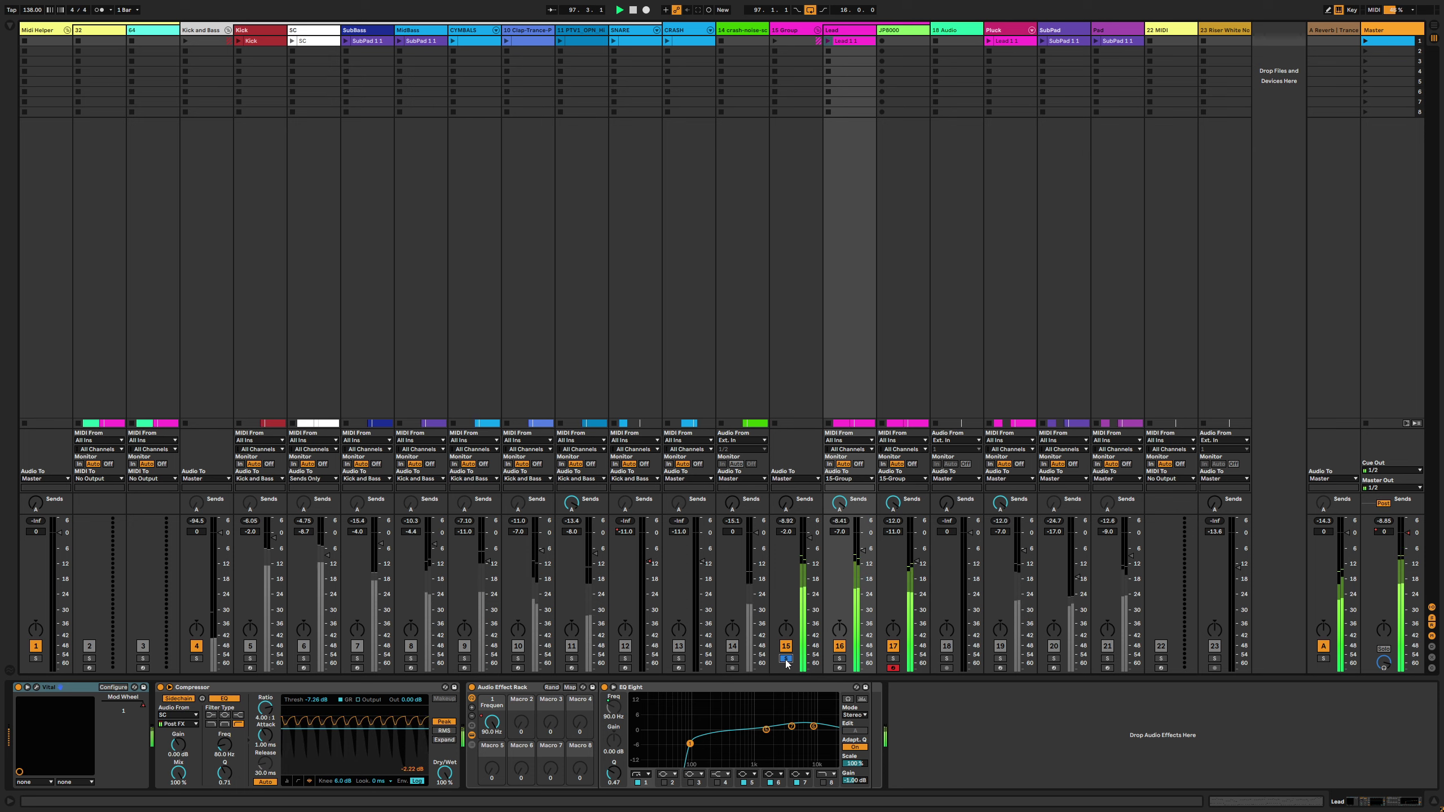
Return to the Arrangement with JP8000 selected and its Auto Filter Device On envelope shown around bar 97
{"action": "left_click", "coordinate": [899, 300]}
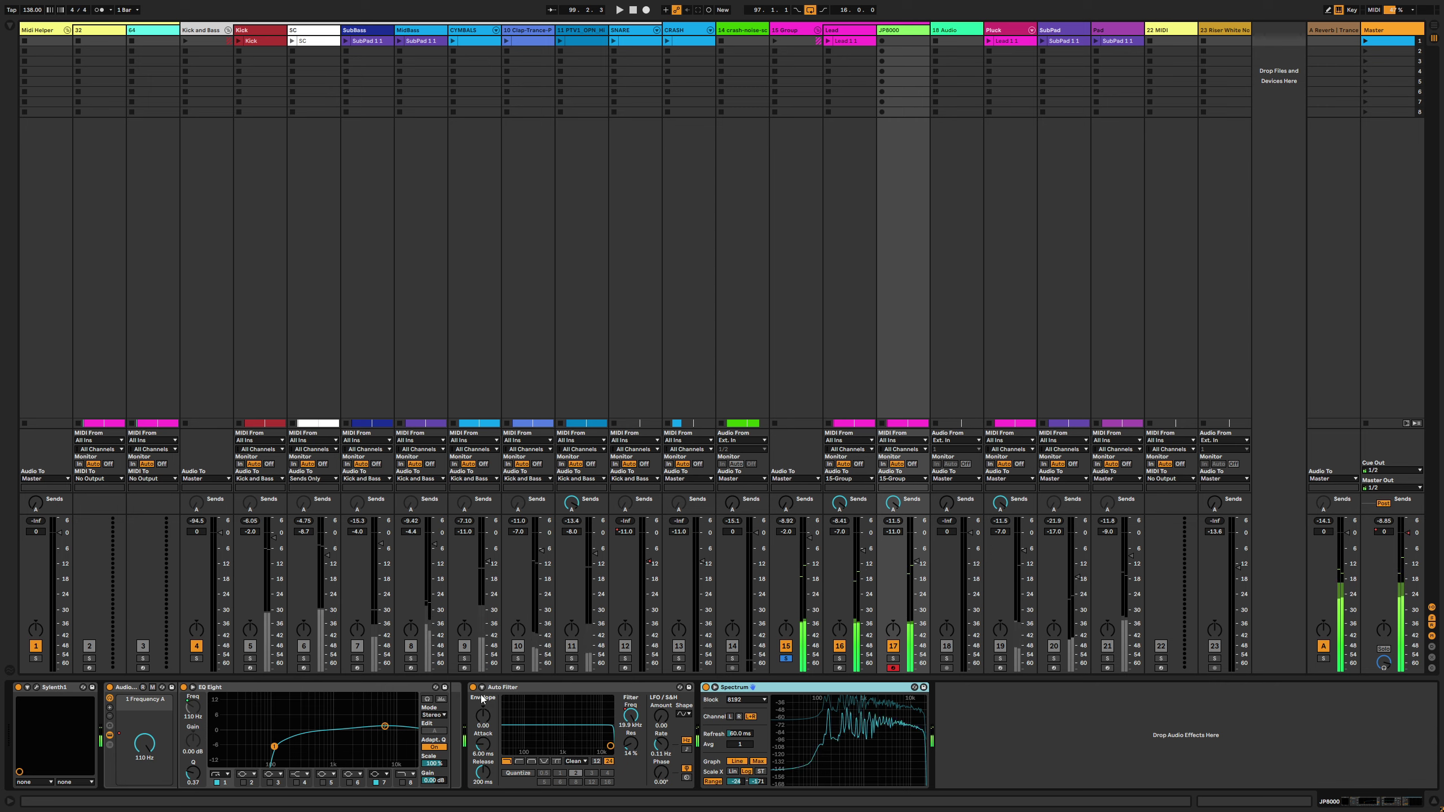
{"action": "key", "text": "Tab"}
{"action": "left_click", "coordinate": [646, 554]}
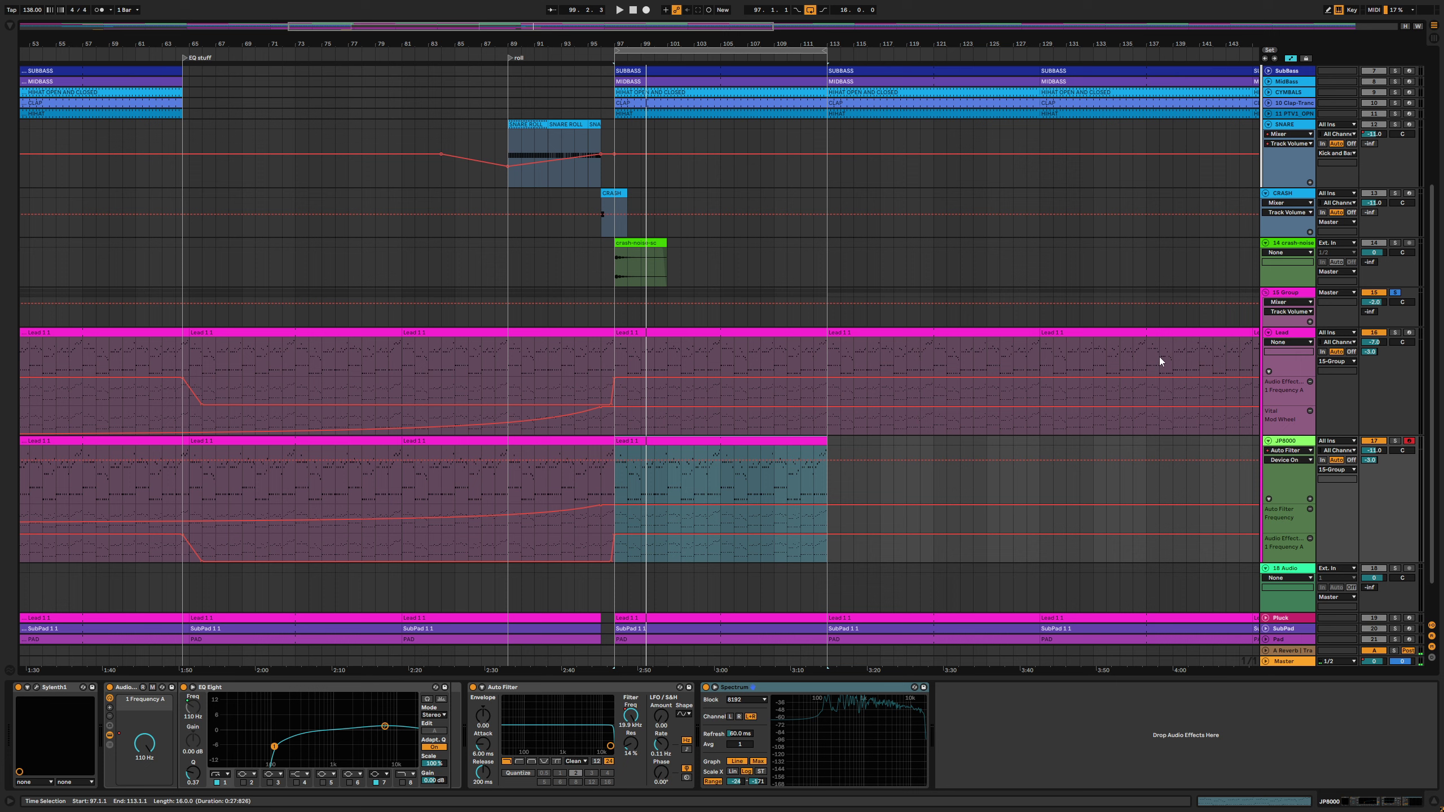
{"action": "left_click", "coordinate": [1274, 335]}
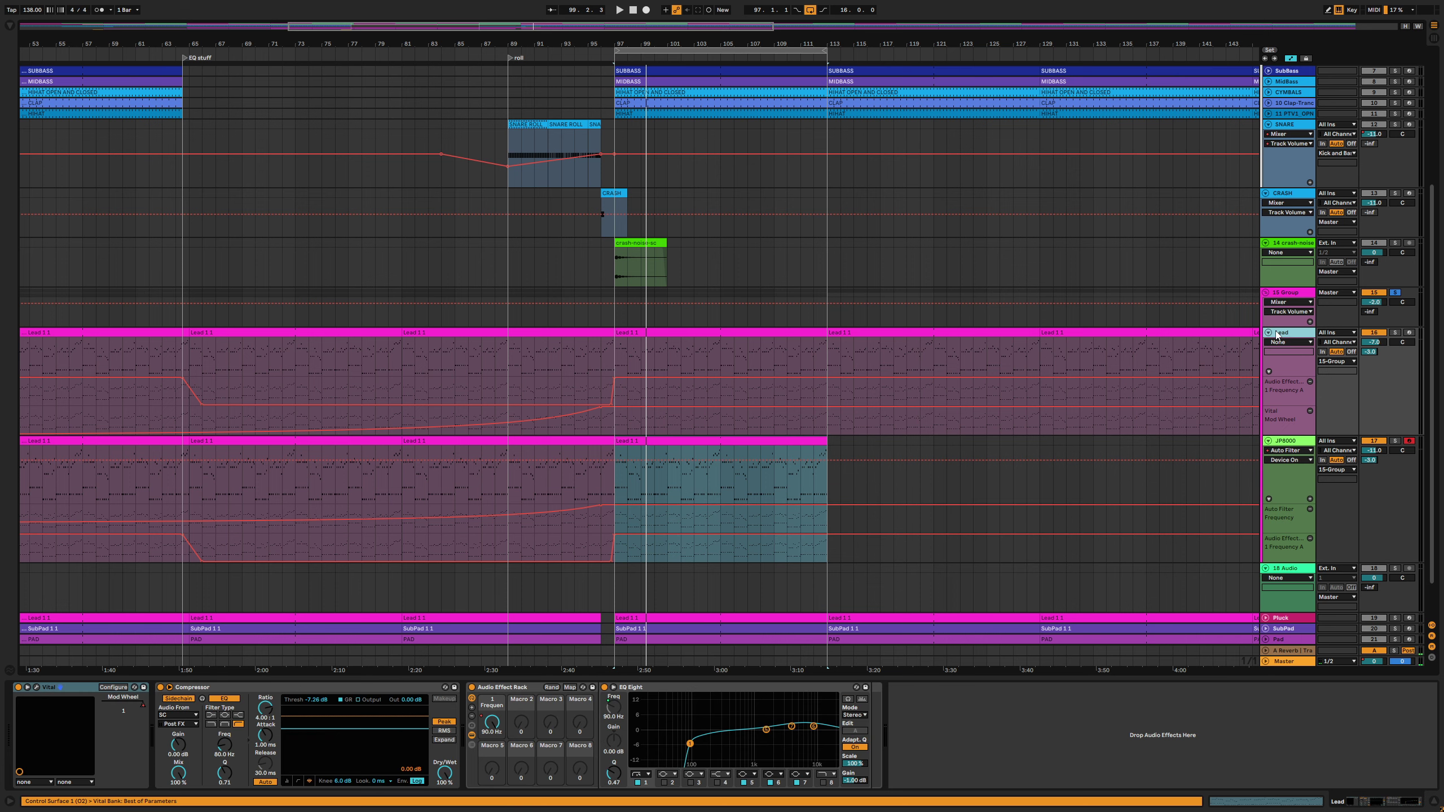
{"action": "left_click", "coordinate": [1288, 460]}
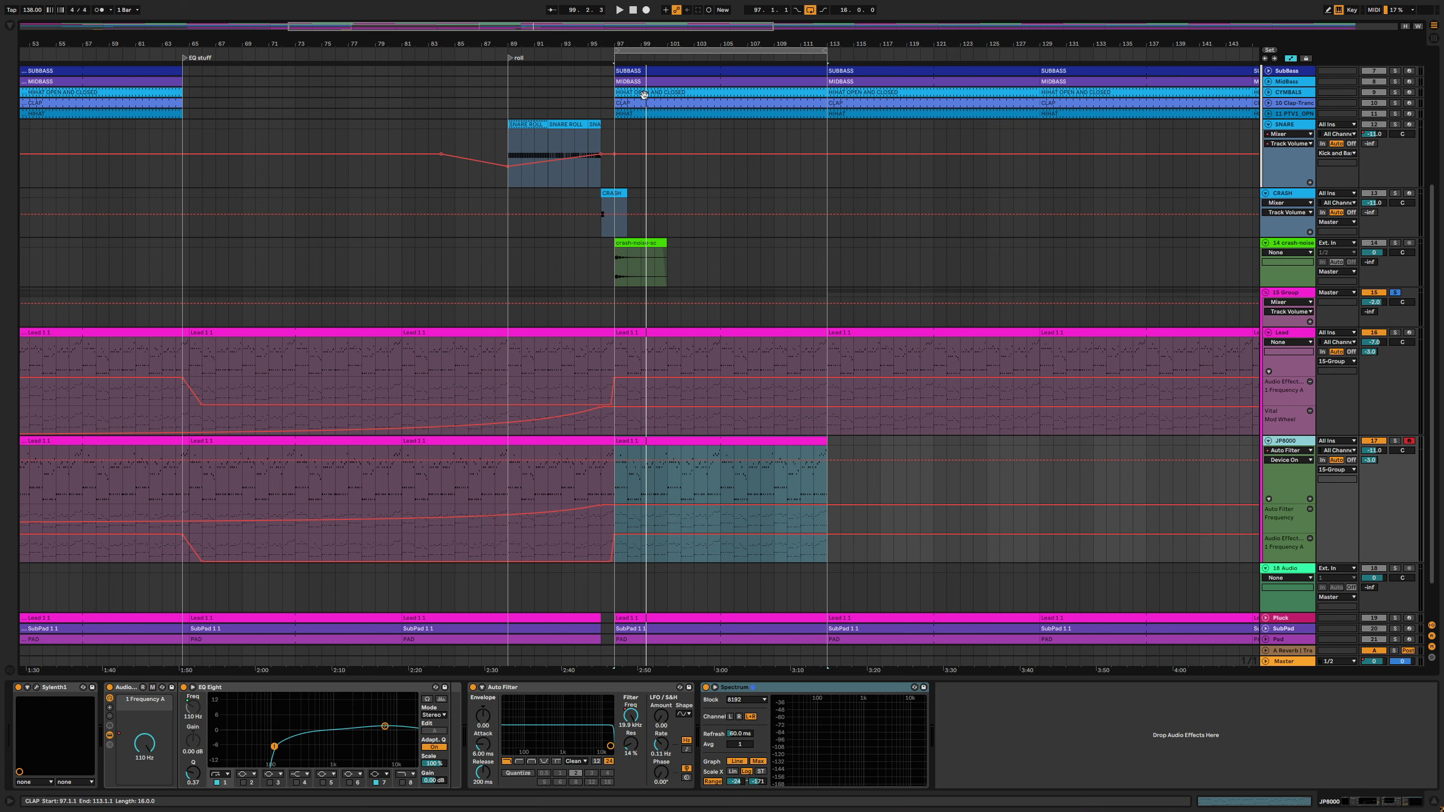
{"action": "left_click_drag", "start_coordinate": [612, 40], "coordinate": [740, 533]}
{"action": "left_click", "coordinate": [712, 684]}
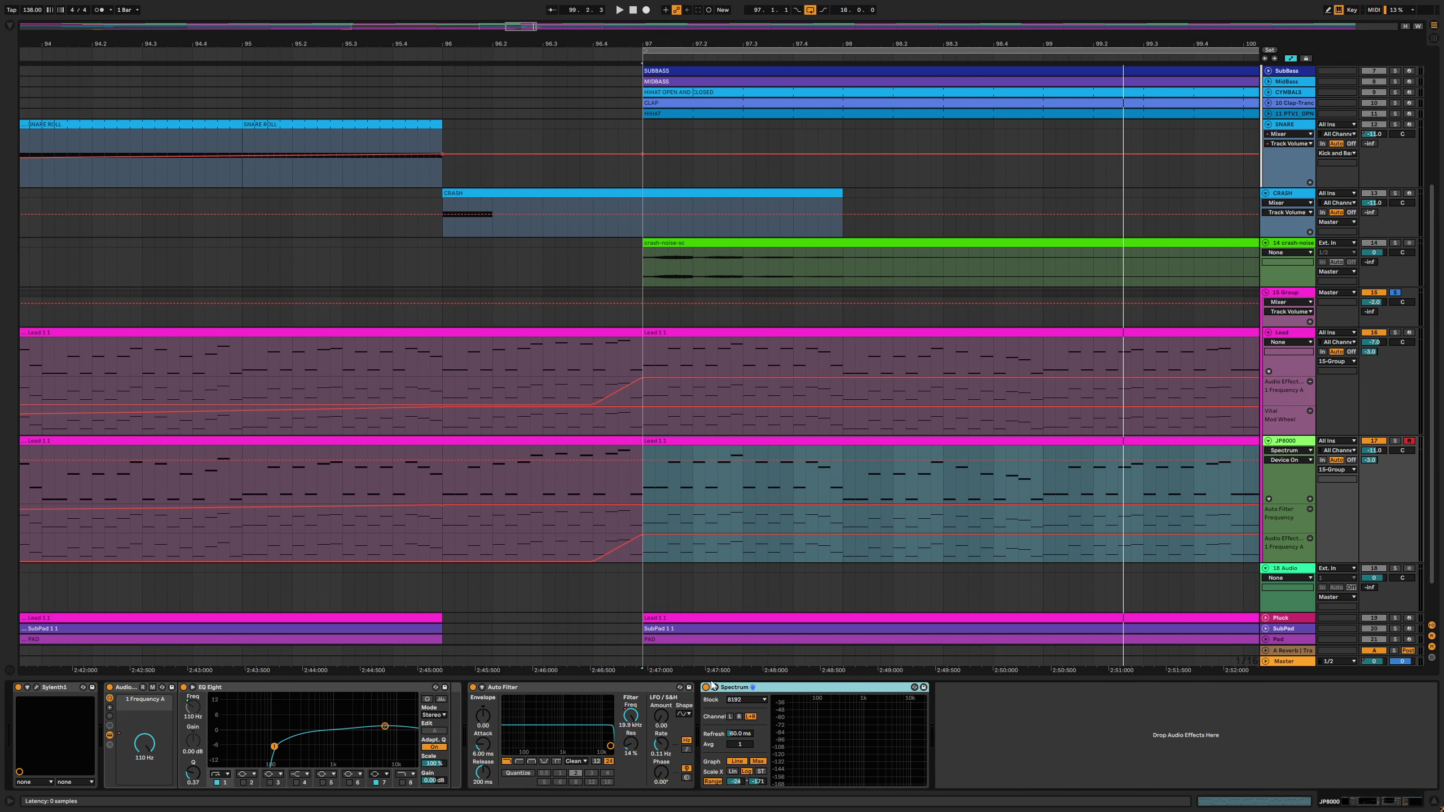
{"action": "left_click_drag", "start_coordinate": [643, 461], "coordinate": [644, 488]}
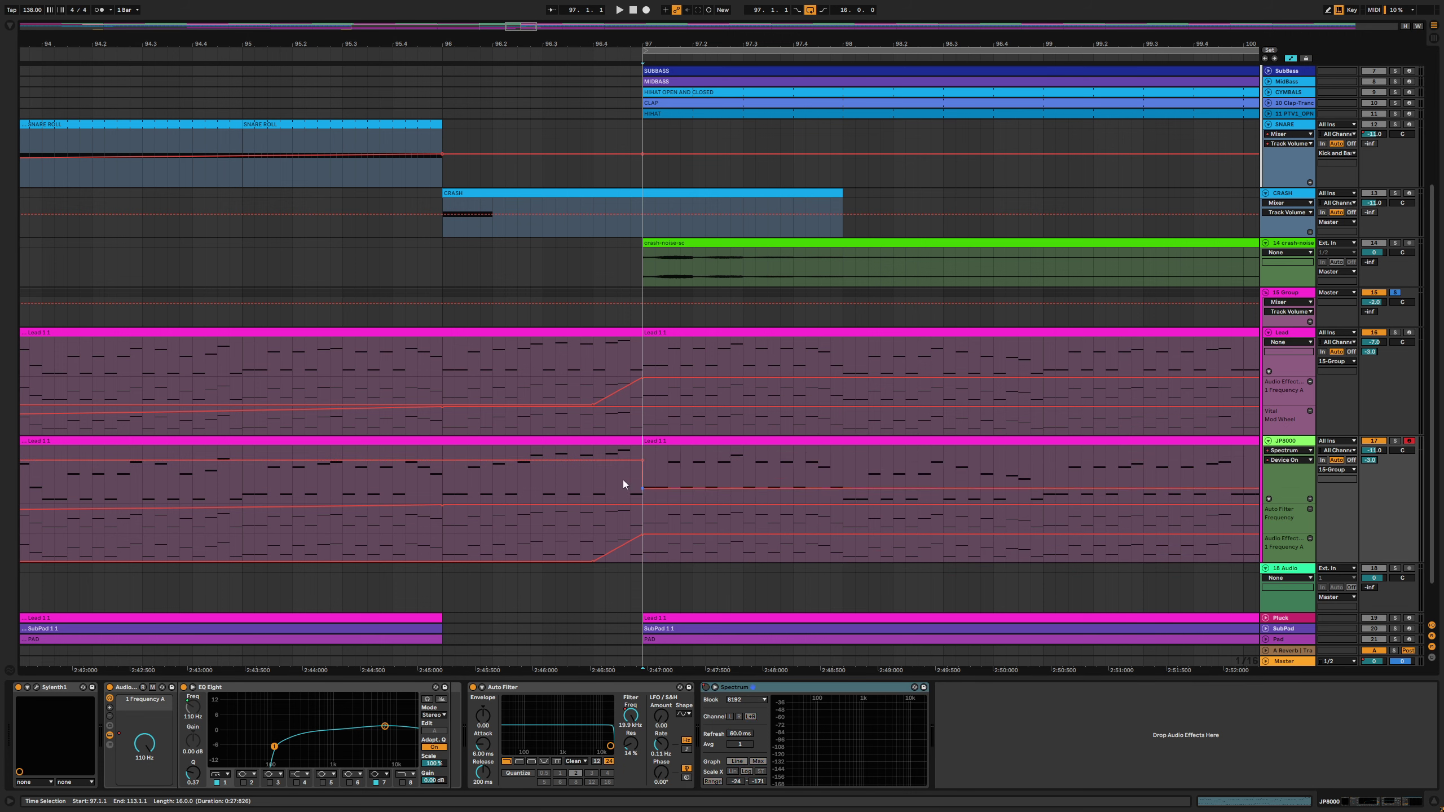
{"action": "key", "text": "ctrl+z"}
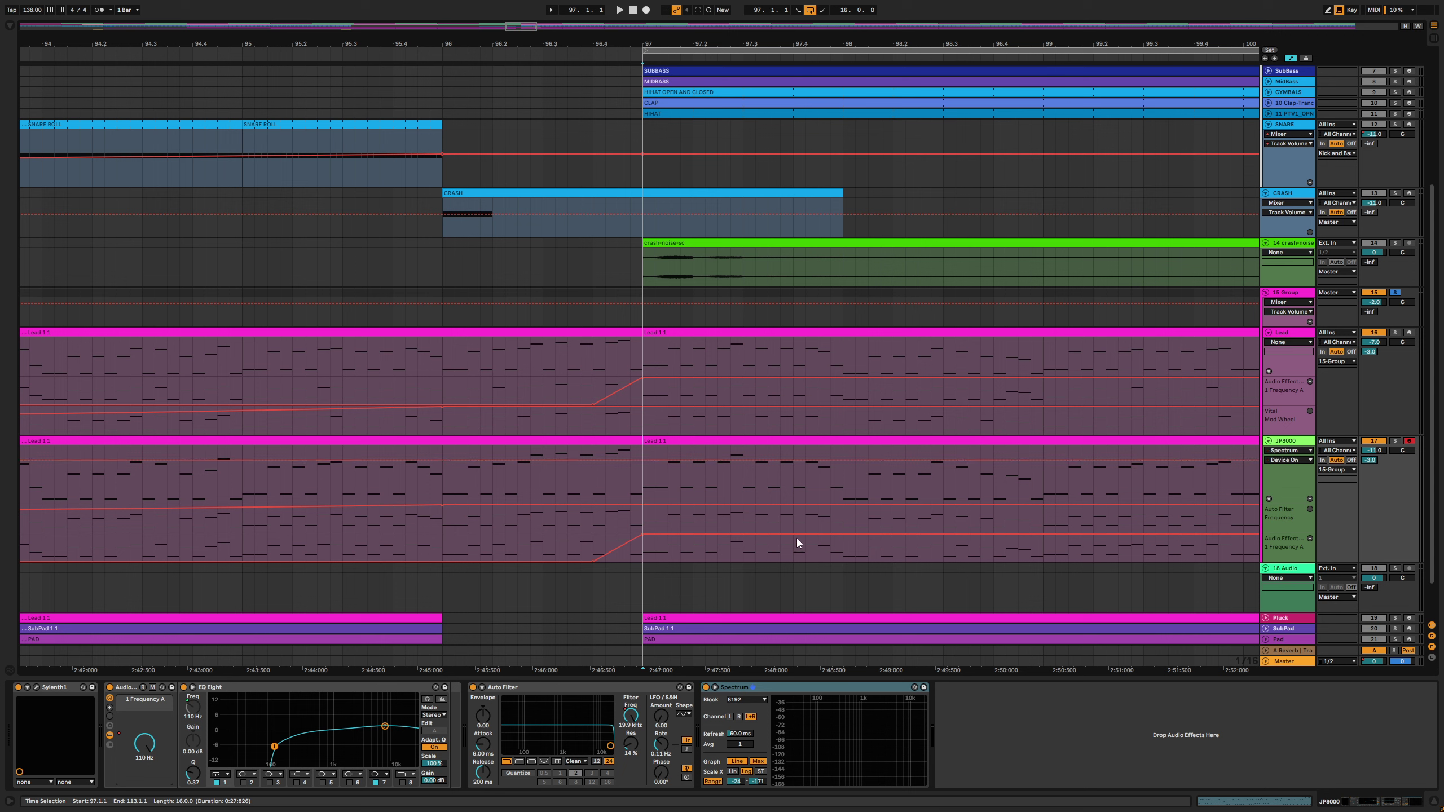
Automate the JP8000 track's Auto Filter to switch off at bar 97 and play the transition from 96.3.4
{"action": "left_click", "coordinate": [481, 687]}
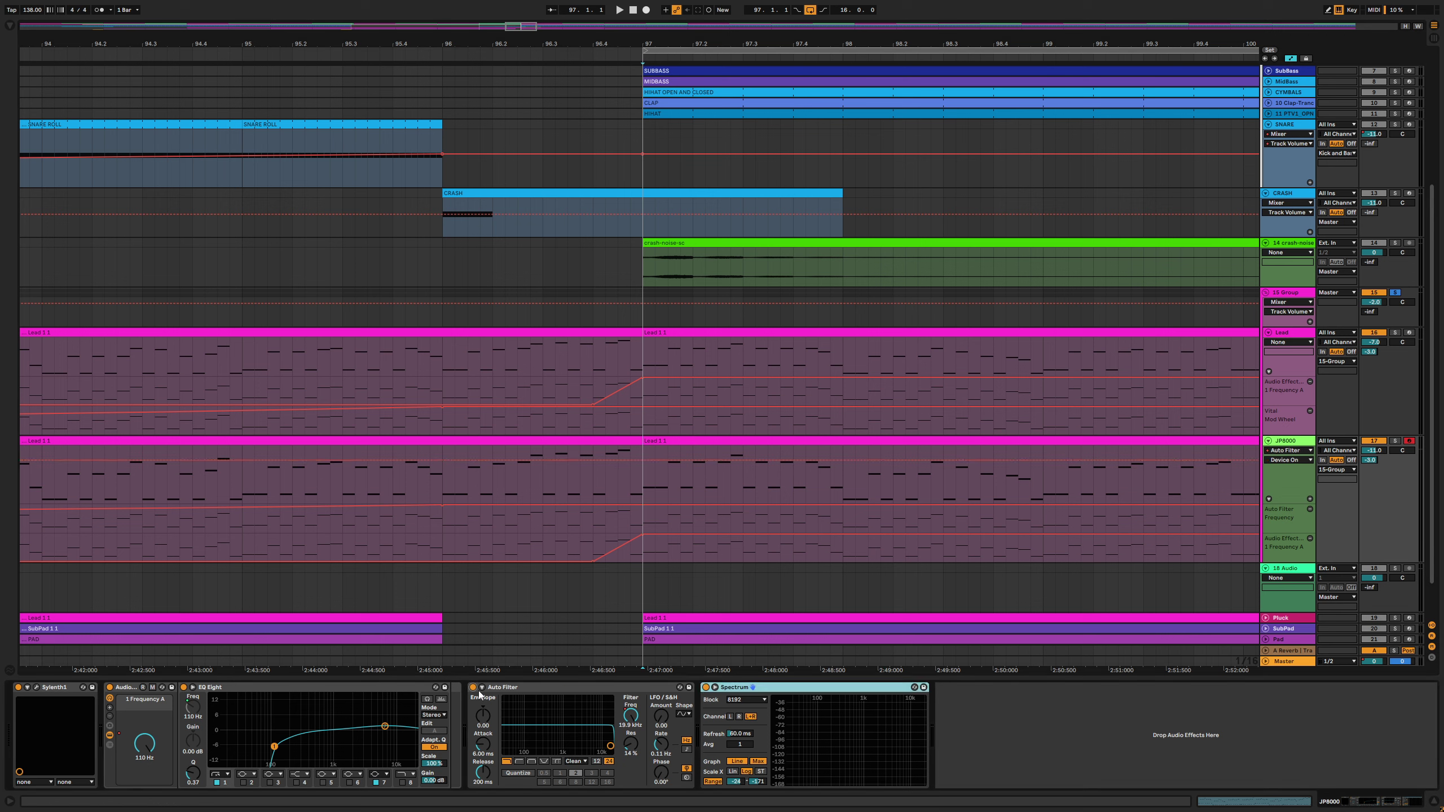
{"action": "left_click_drag", "start_coordinate": [643, 462], "coordinate": [643, 492]}
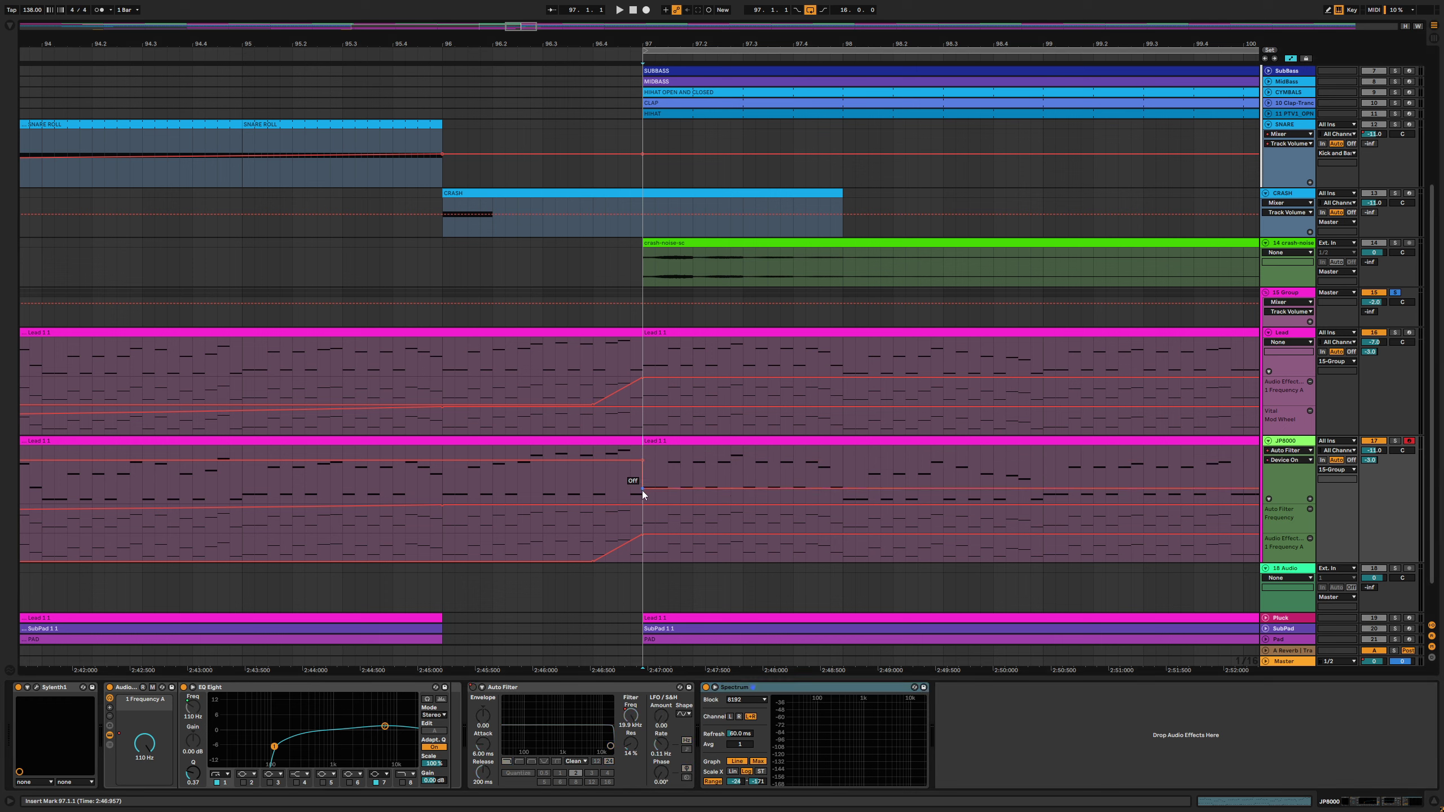
{"action": "key", "text": "space"}
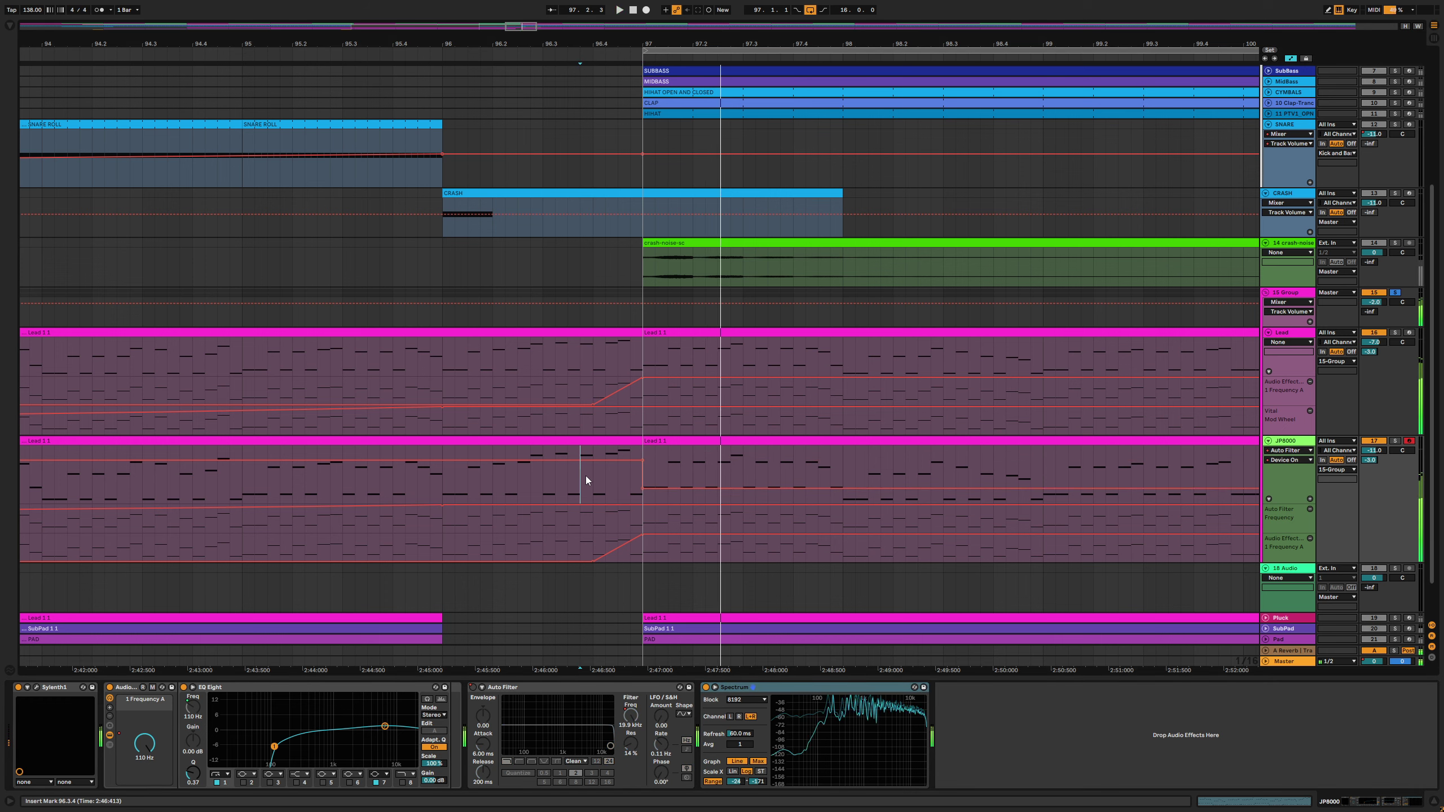
{"action": "left_click", "coordinate": [586, 478]}
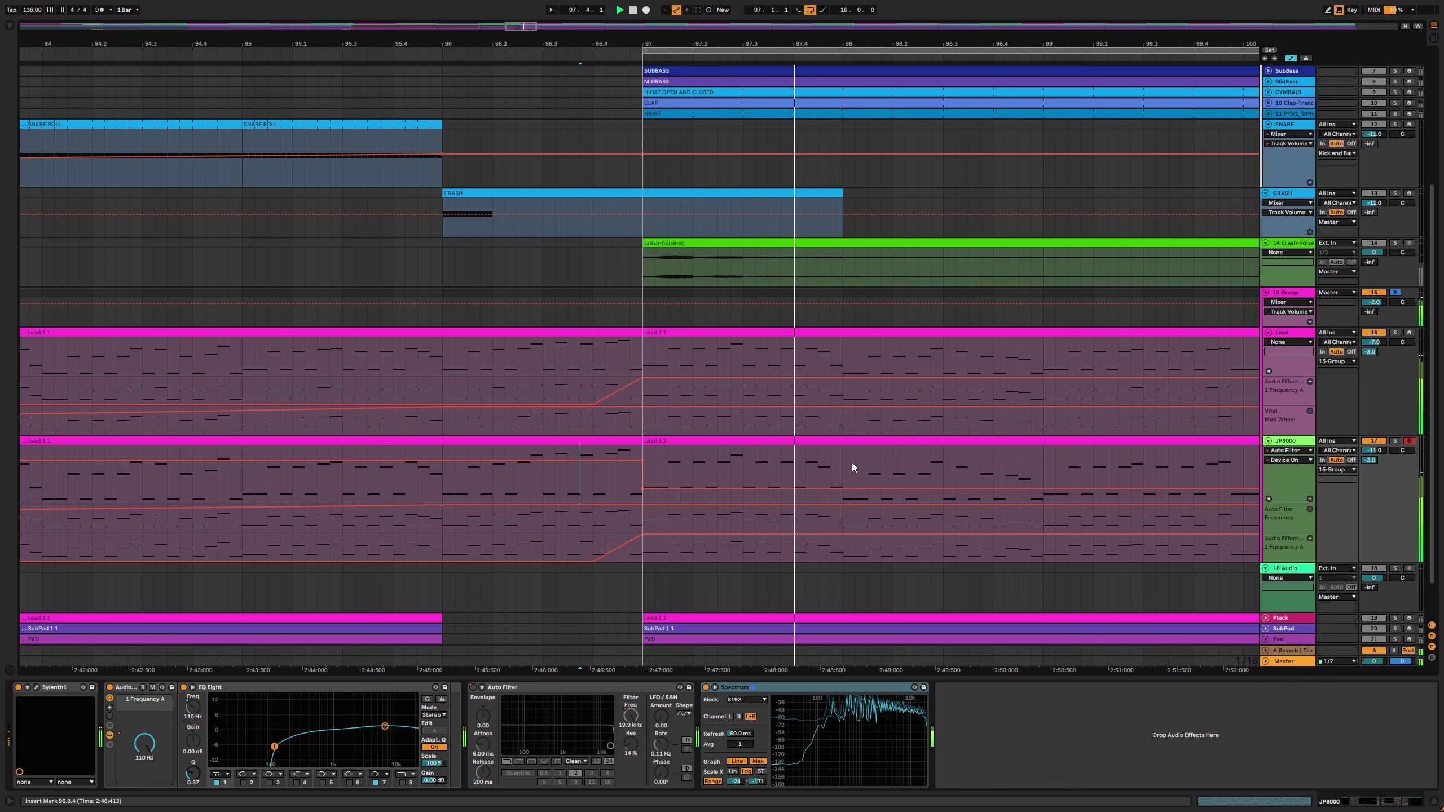
{"action": "key", "text": "minus"}
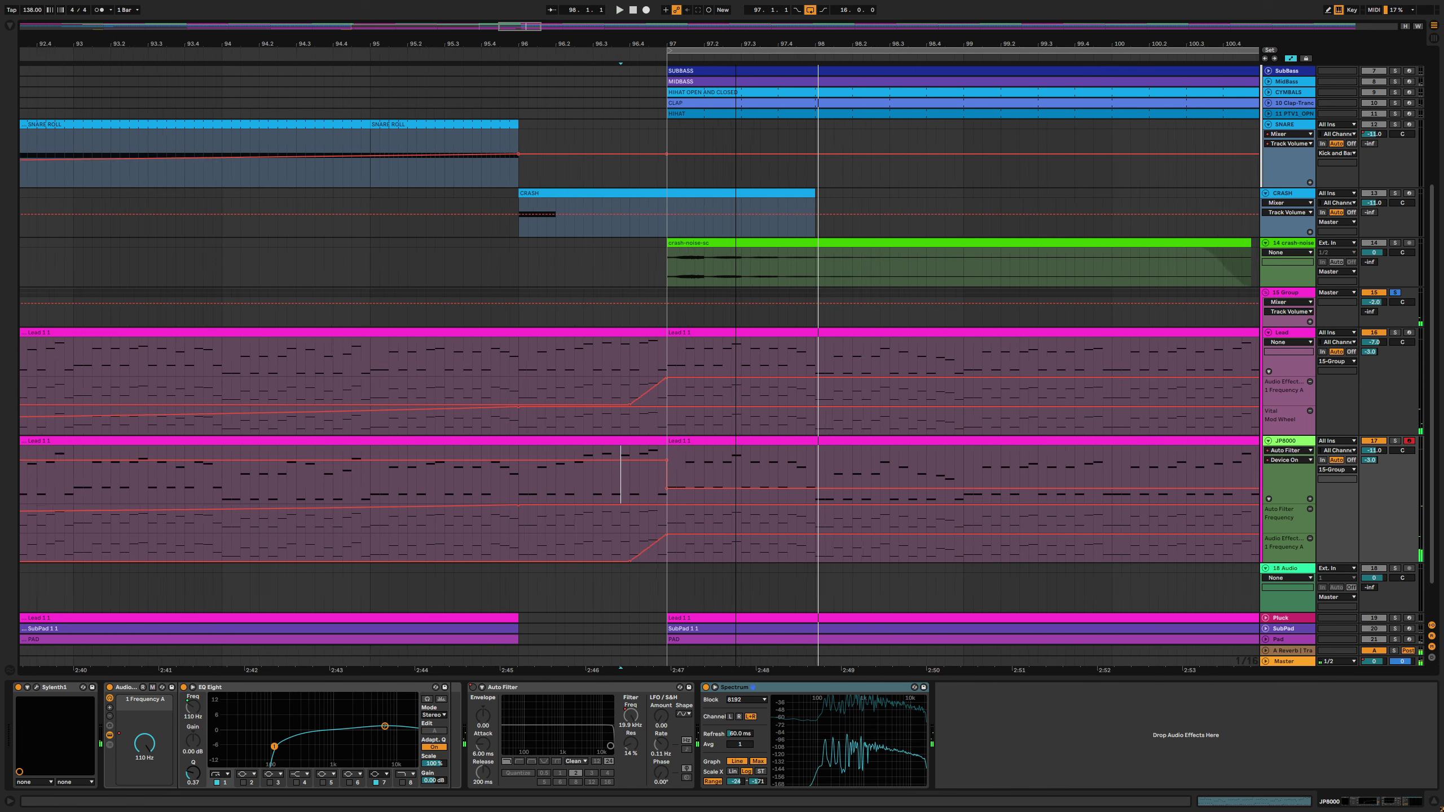
Play the build-up from bar 94 with the Lead and JP8000 group unsoloed, and rename the group track LEAD GROUP
{"action": "left_click", "coordinate": [239, 356]}
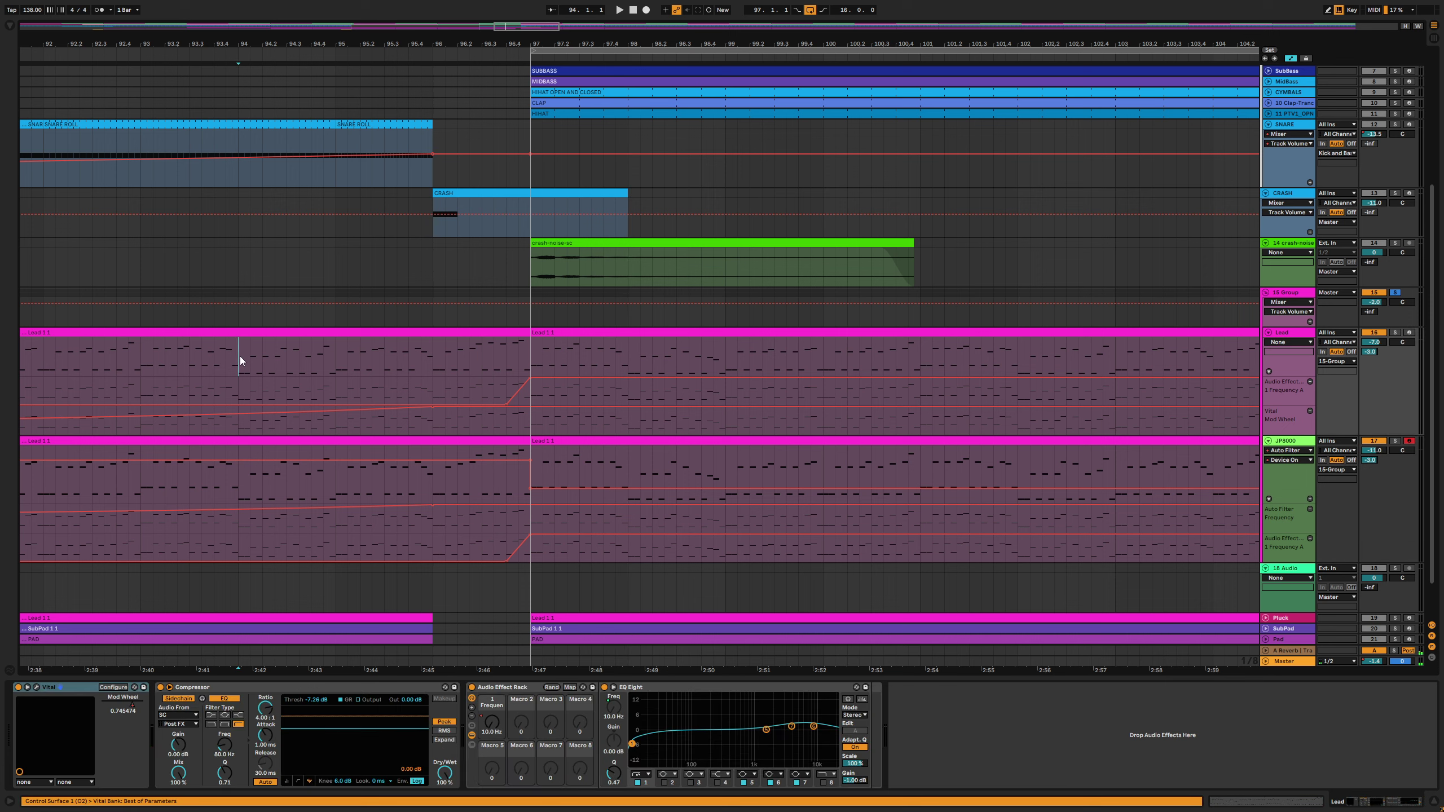
{"action": "key", "text": "space"}
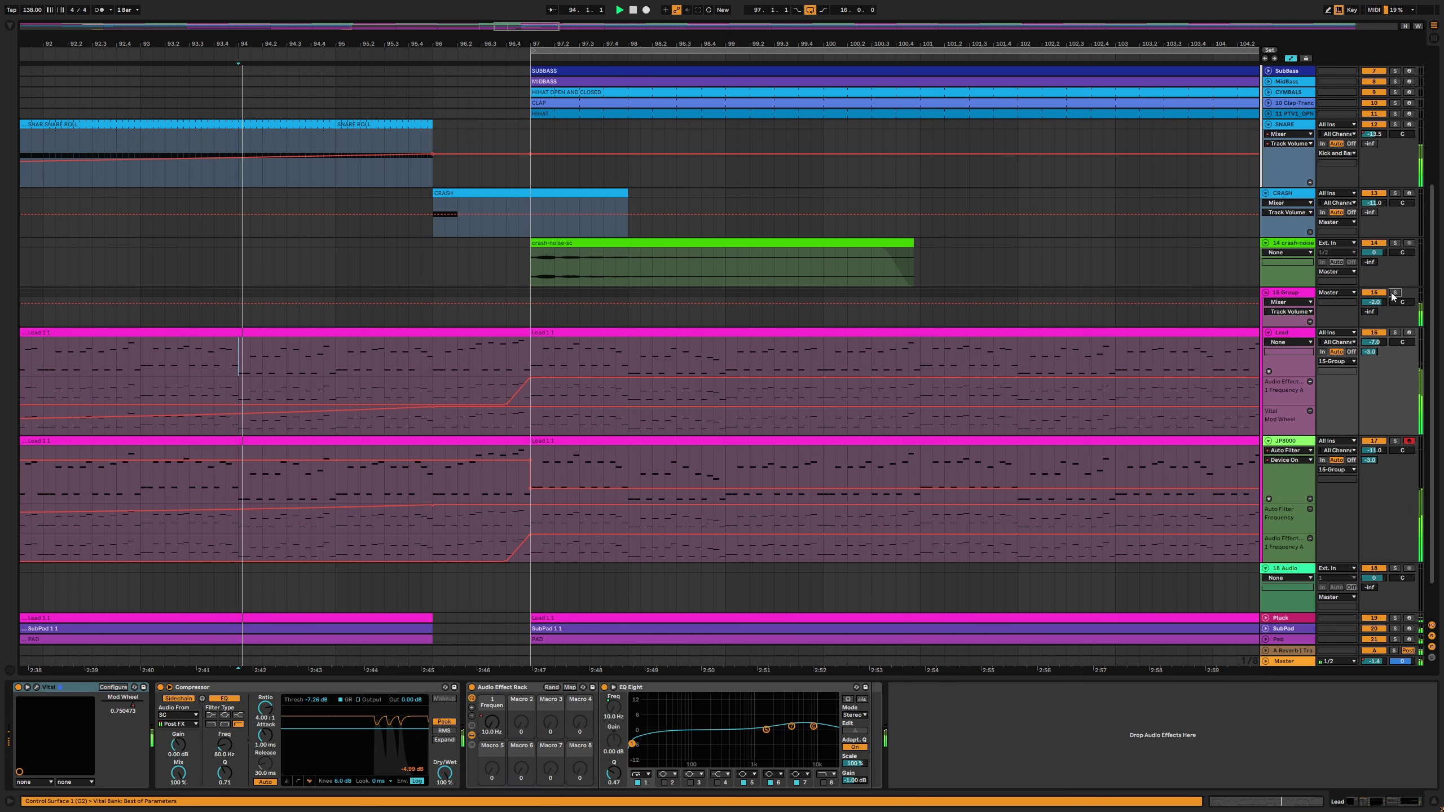
{"action": "left_click", "coordinate": [1290, 297]}
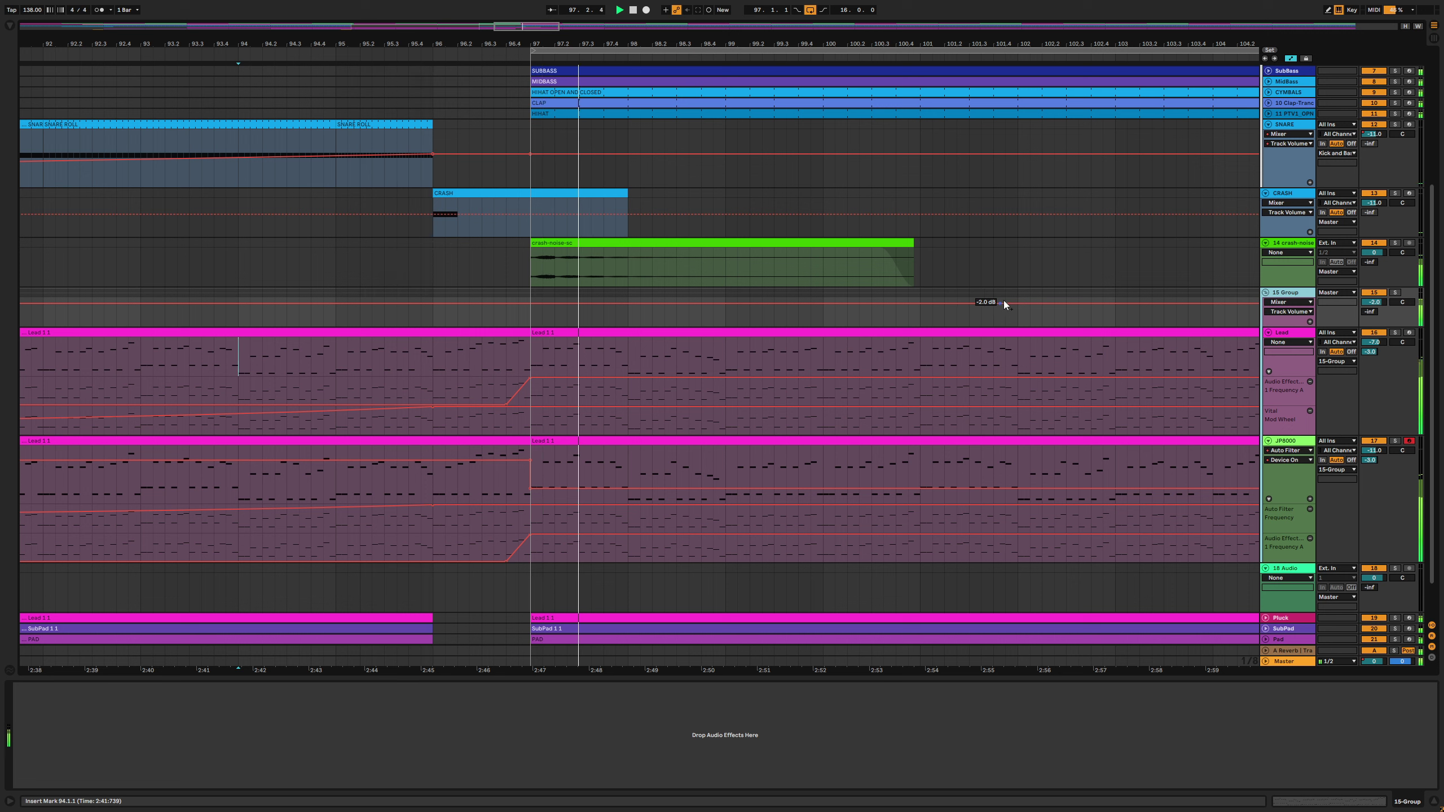
{"action": "left_click", "coordinate": [965, 216]}
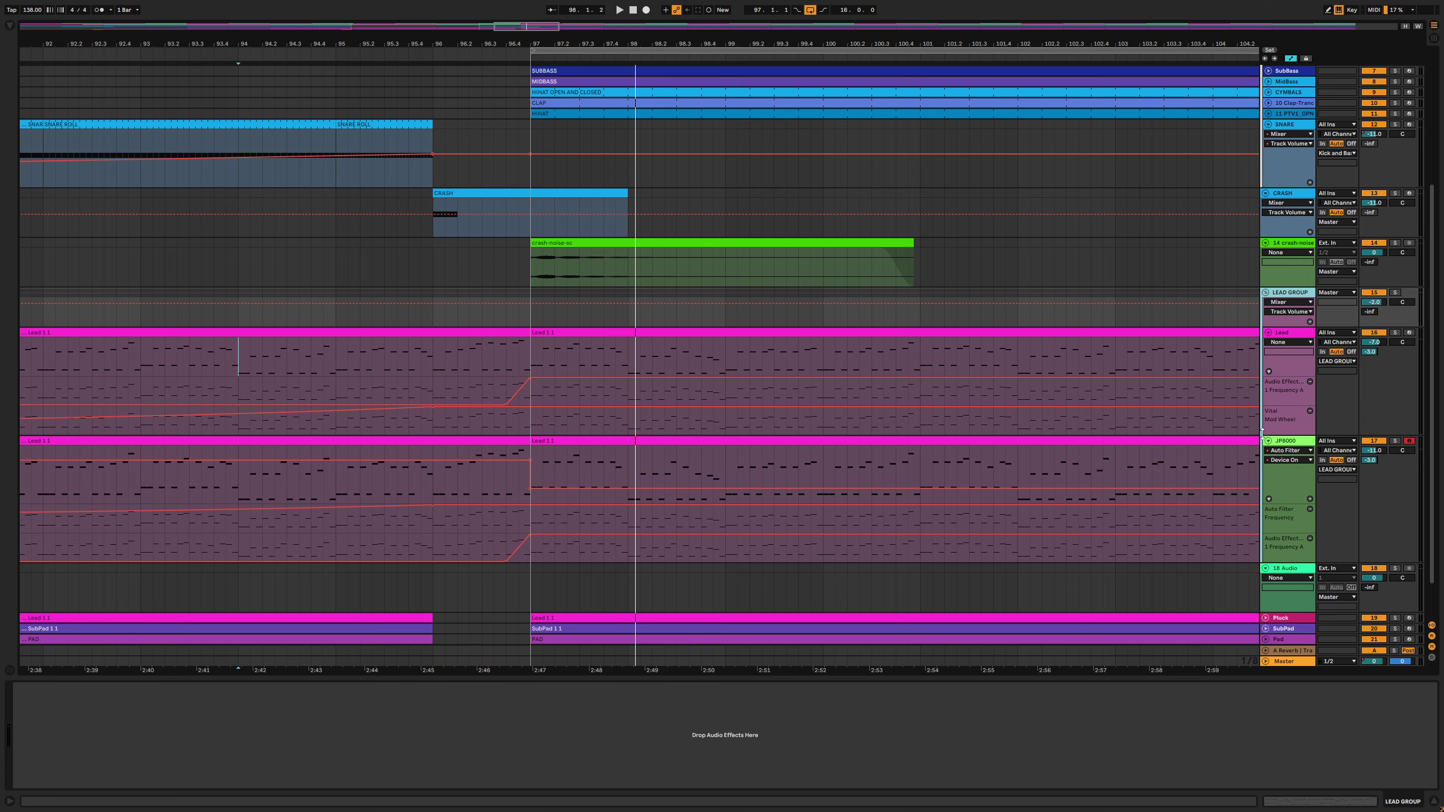
Rename the clips on the JP8000 track from bar 33 through the bar 97 drop as JP8000
{"action": "left_click_drag", "start_coordinate": [534, 38], "coordinate": [671, 12]}
{"action": "left_click", "coordinate": [706, 442]}
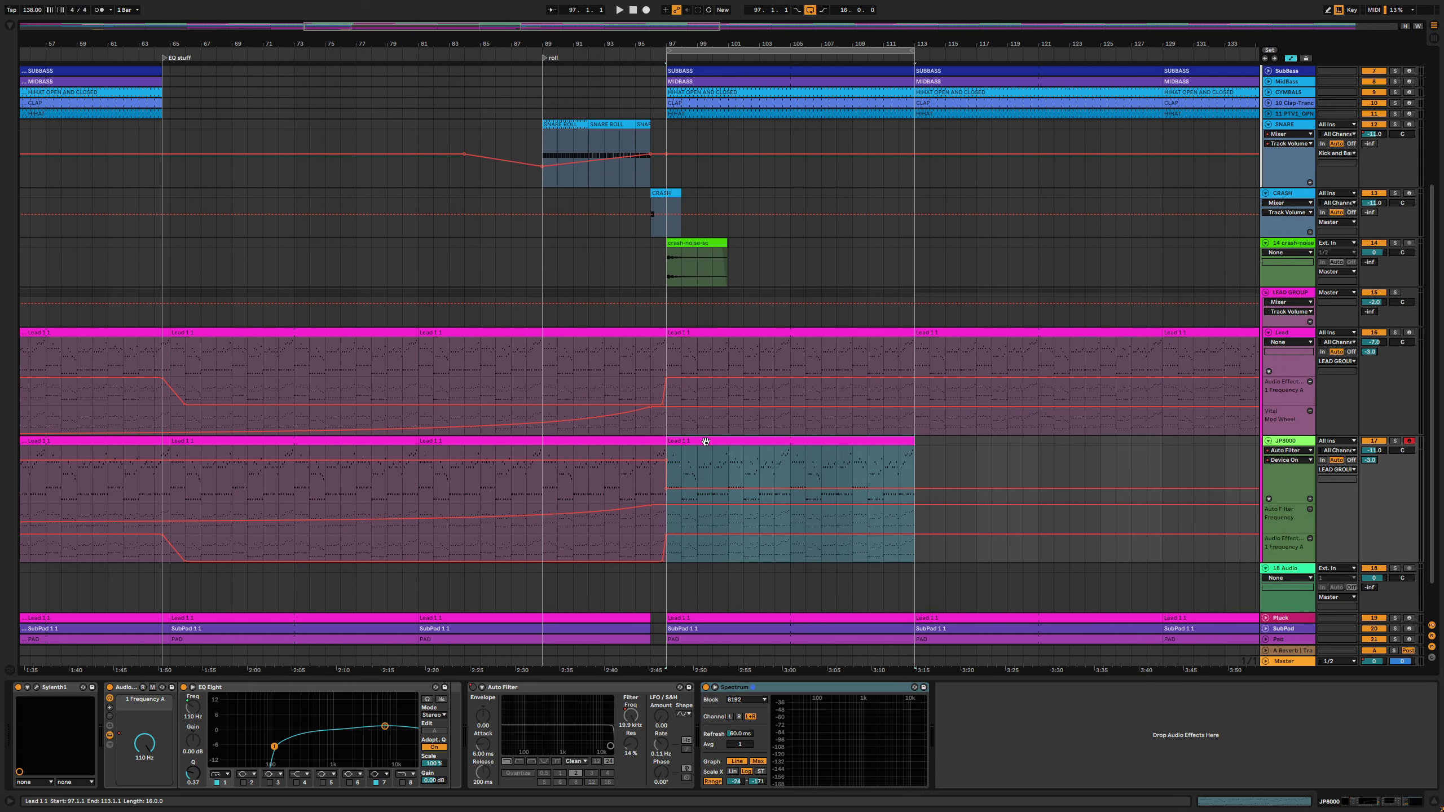
{"action": "left_click_drag", "start_coordinate": [529, 49], "coordinate": [589, 103]}
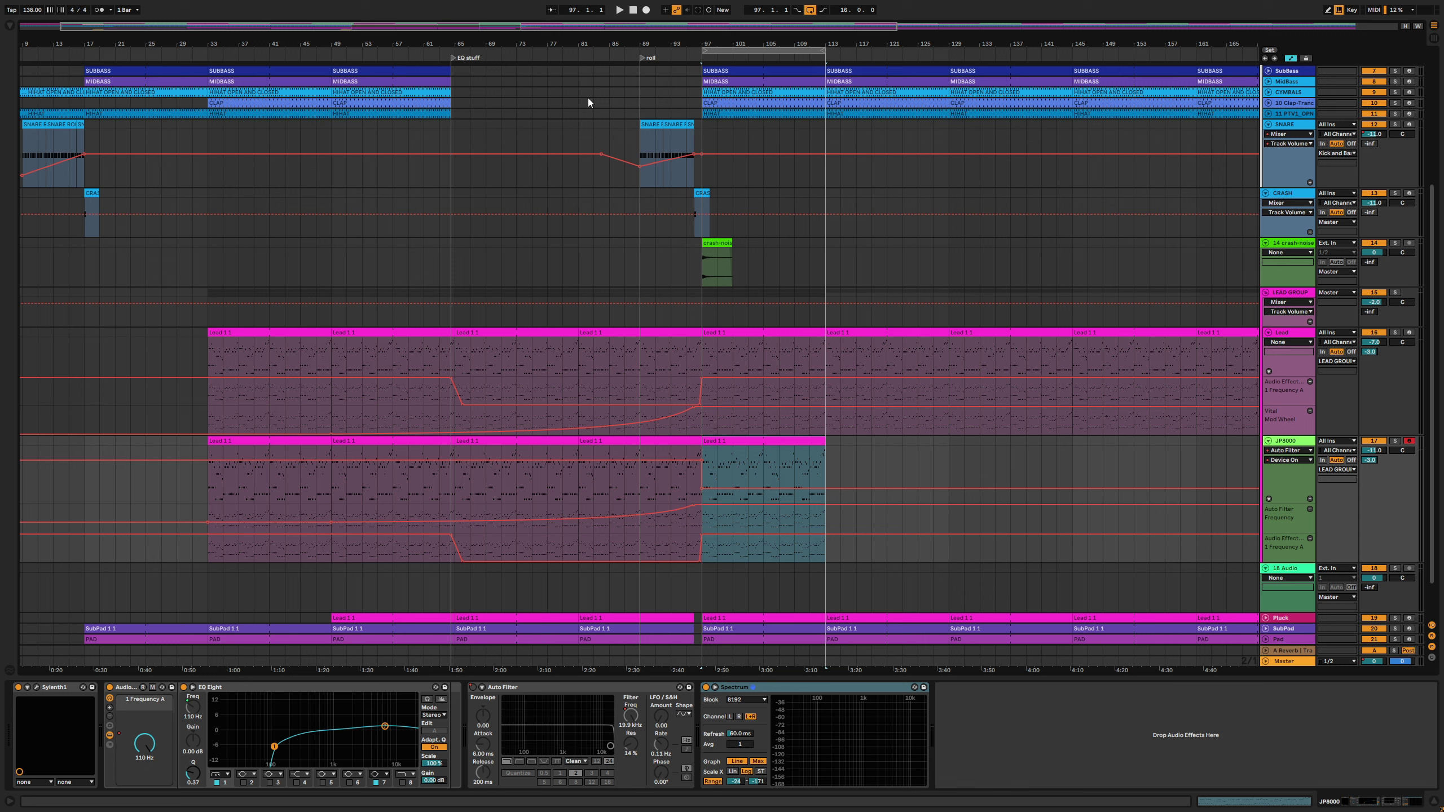
{"action": "left_click", "coordinate": [258, 440]}
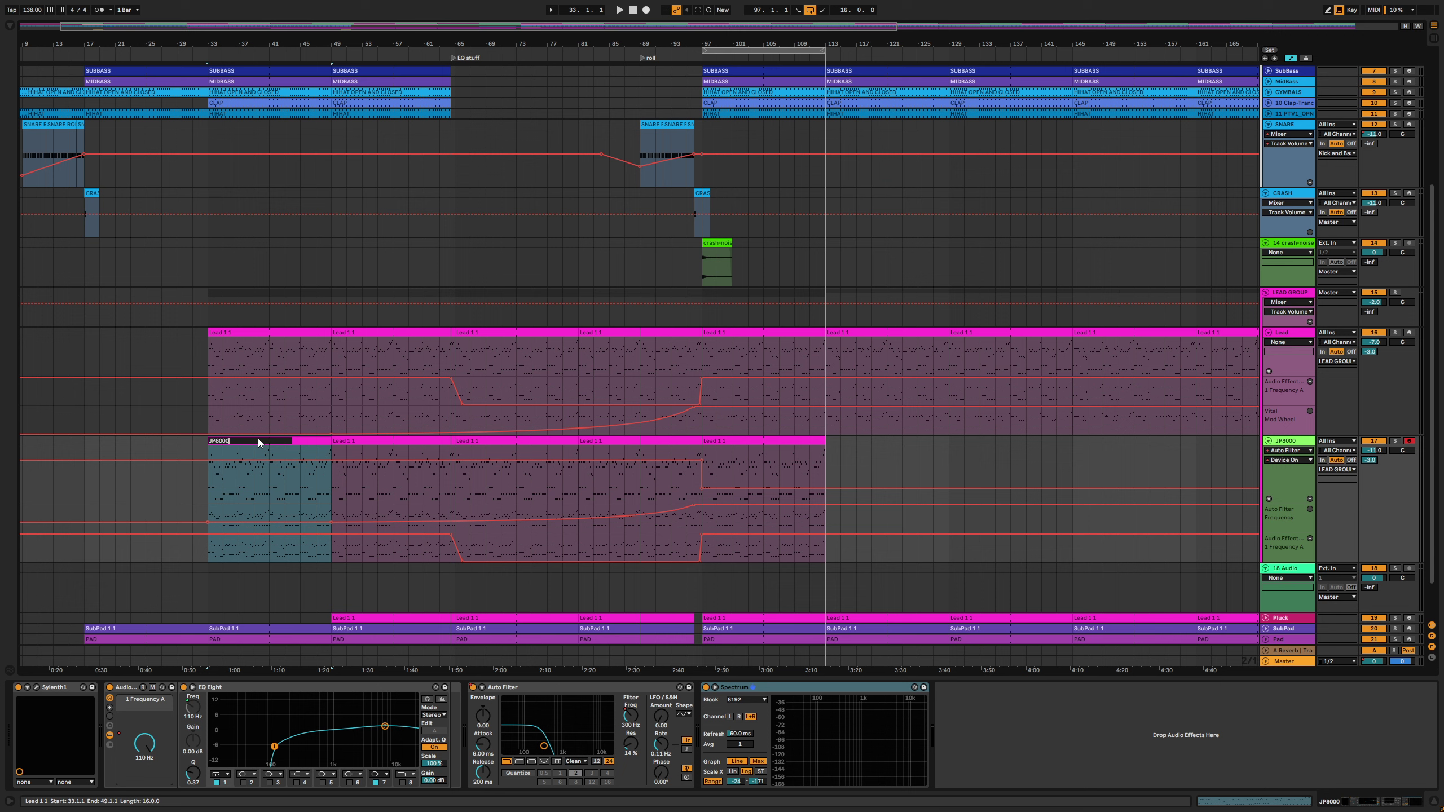
{"action": "key", "text": "Tab"}
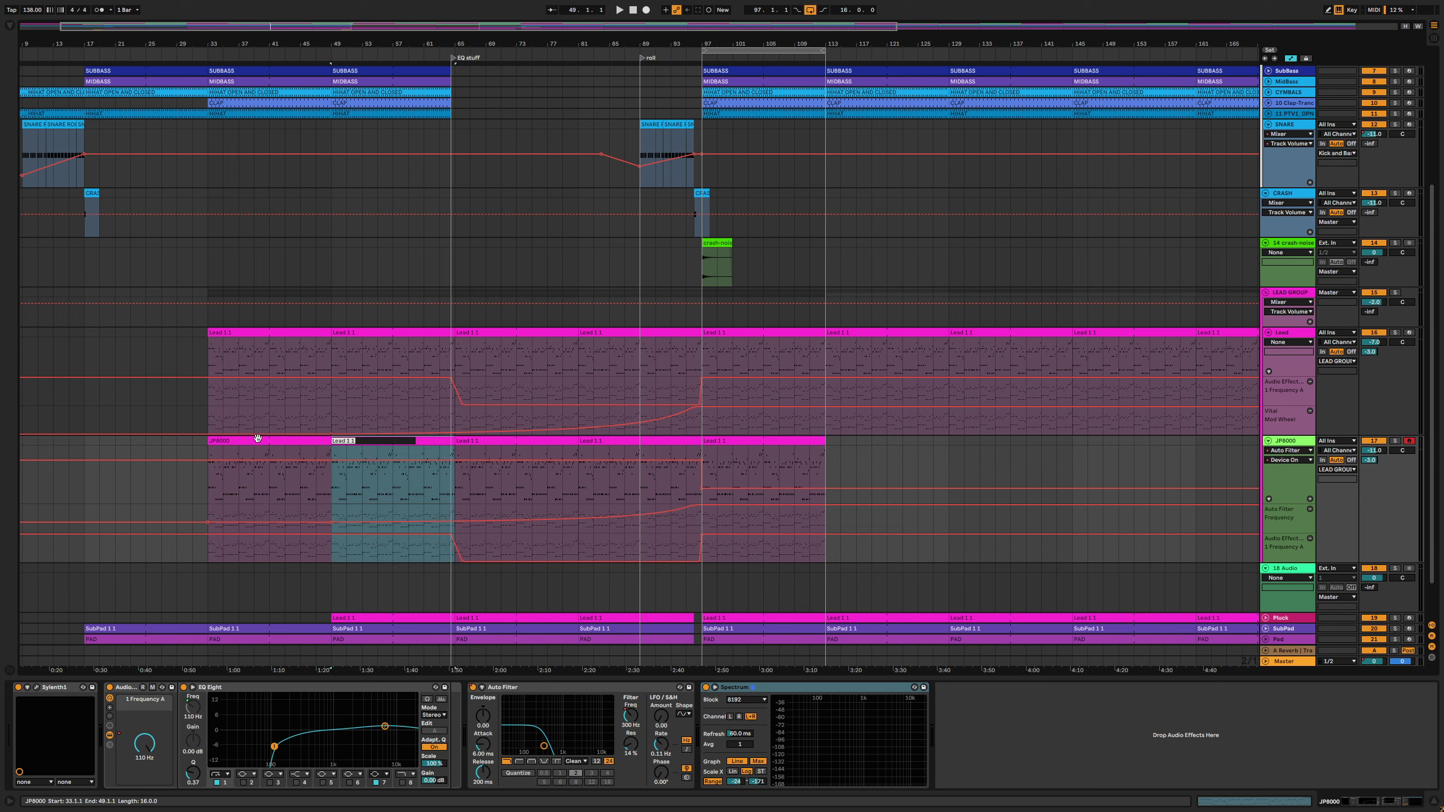
{"action": "type", "text": "JP8000"}
{"action": "key", "text": "Tab"}
{"action": "key", "text": "Tab"}
{"action": "type", "text": "JP8000"}
{"action": "key", "text": "Tab"}
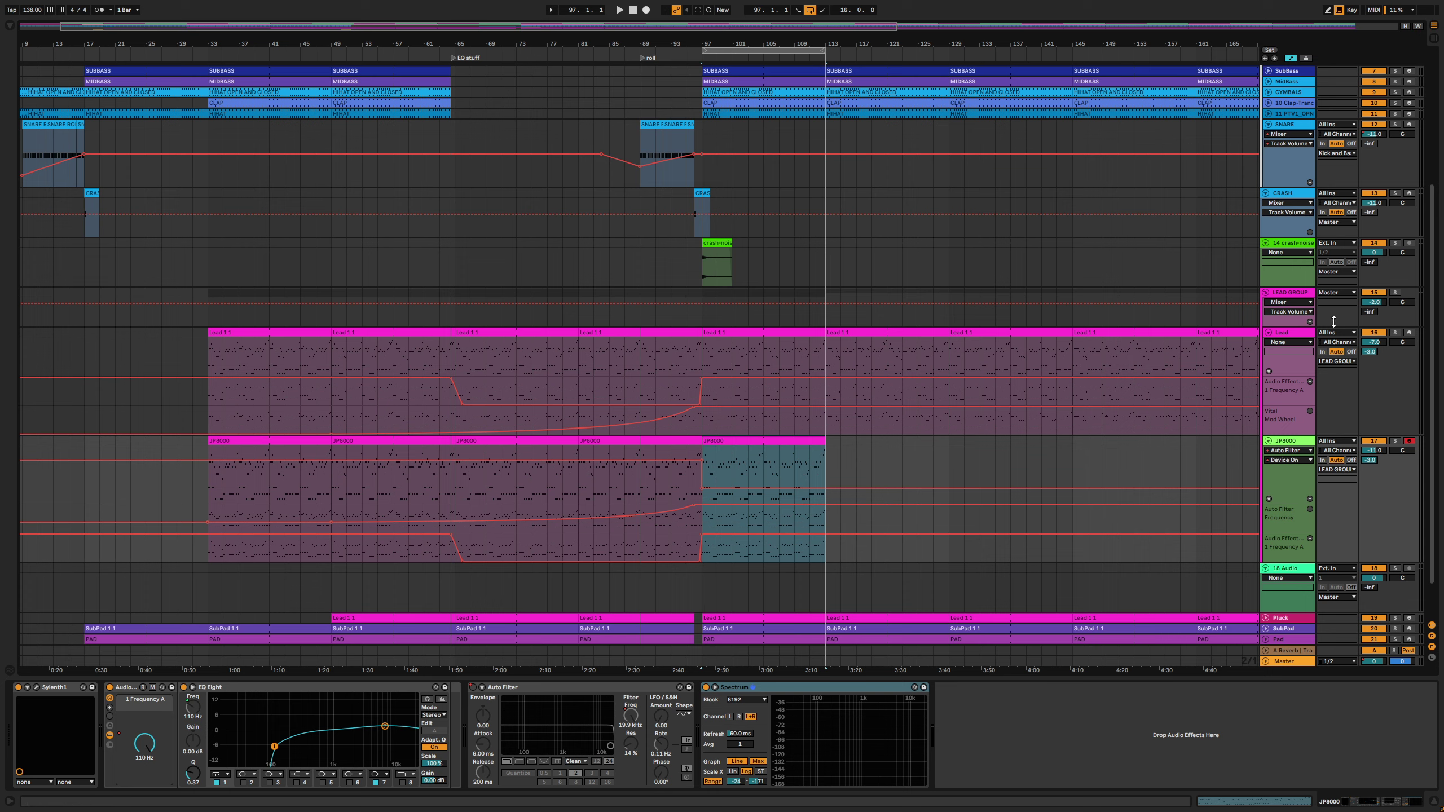
Select the JP8000 clip at bar 97, play the track soloed and open its Sylenth1 editor
{"action": "left_click", "coordinate": [1302, 333]}
{"action": "left_click_drag", "start_coordinate": [622, 56], "coordinate": [534, 39]}
{"action": "left_click", "coordinate": [659, 440]}
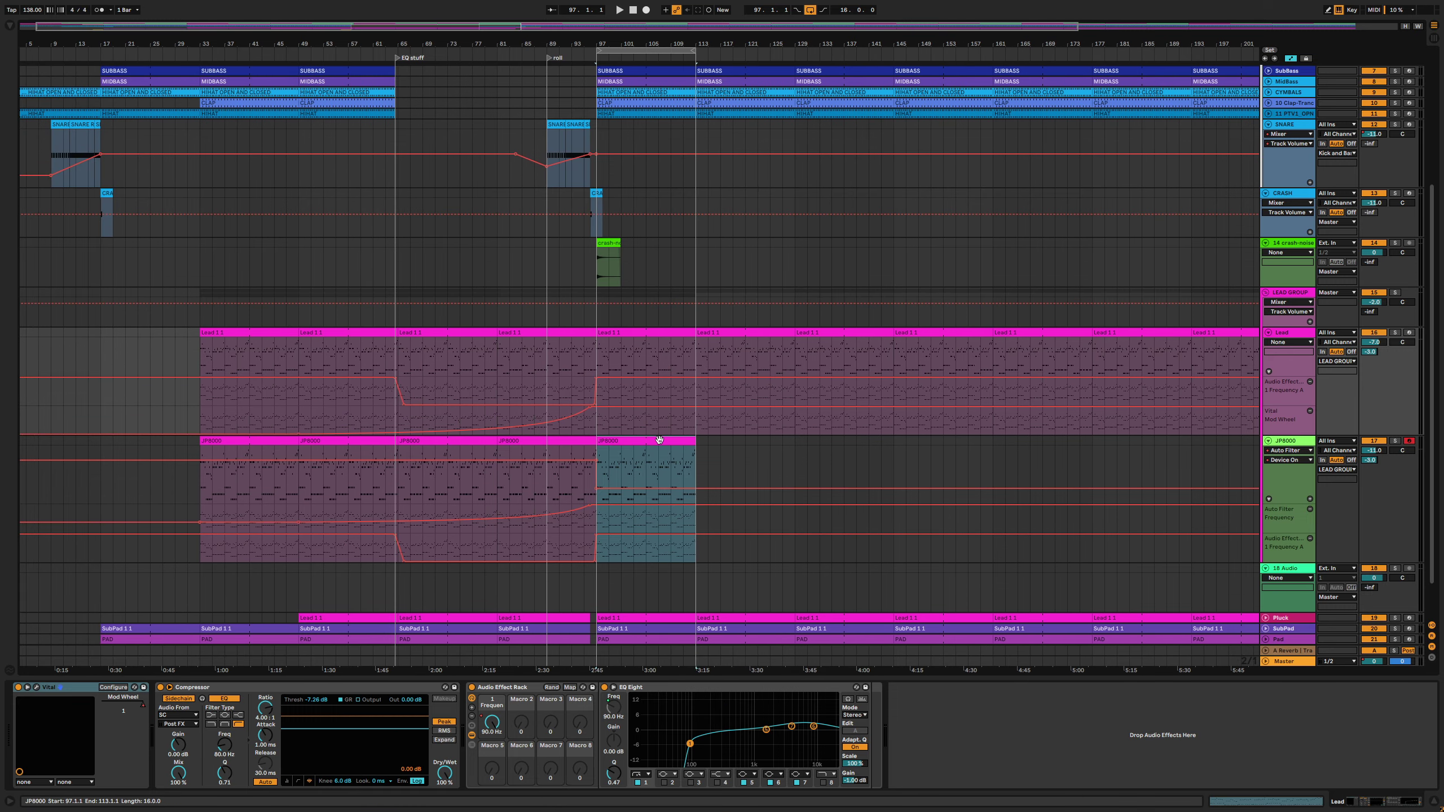
{"action": "key", "text": "space"}
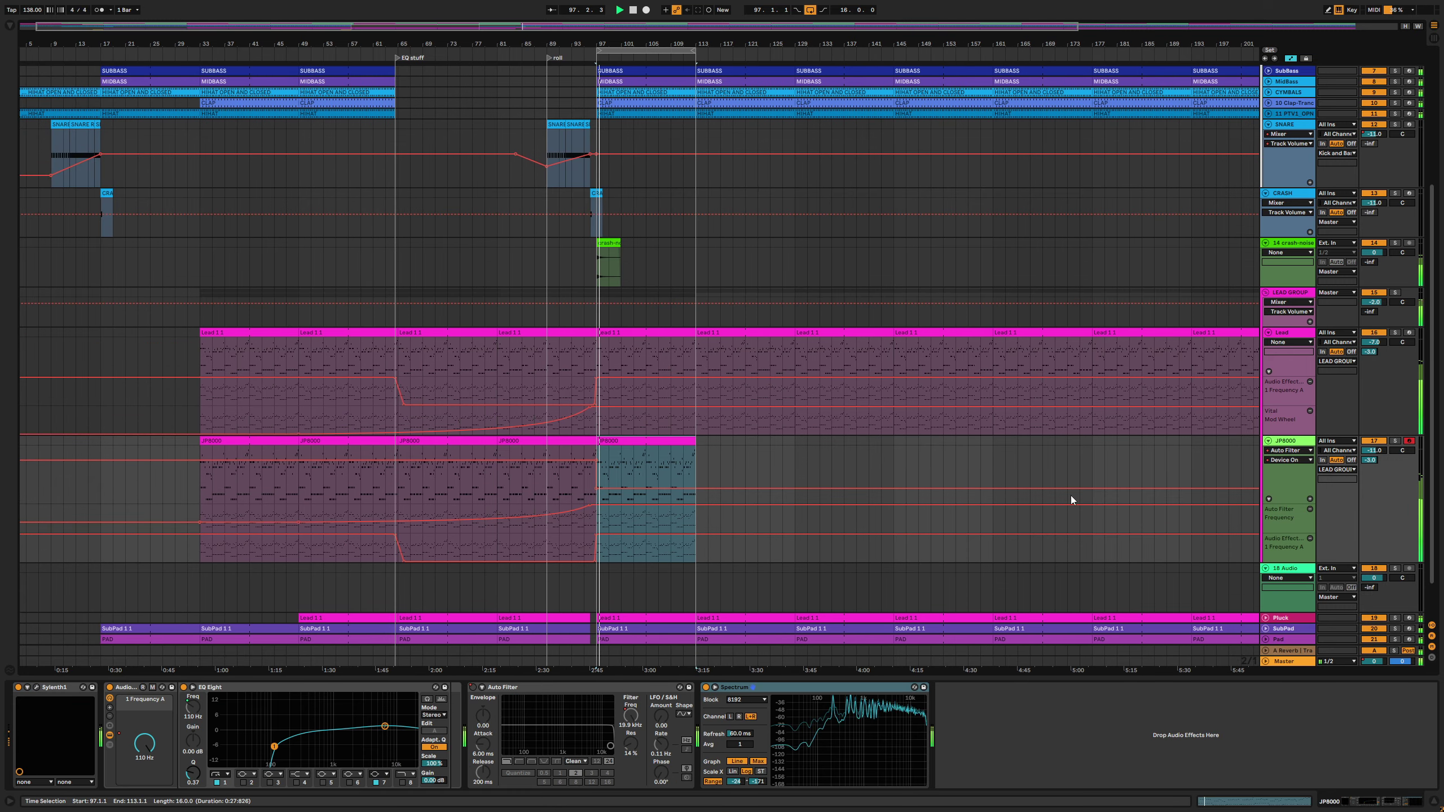
{"action": "left_click", "coordinate": [1394, 442]}
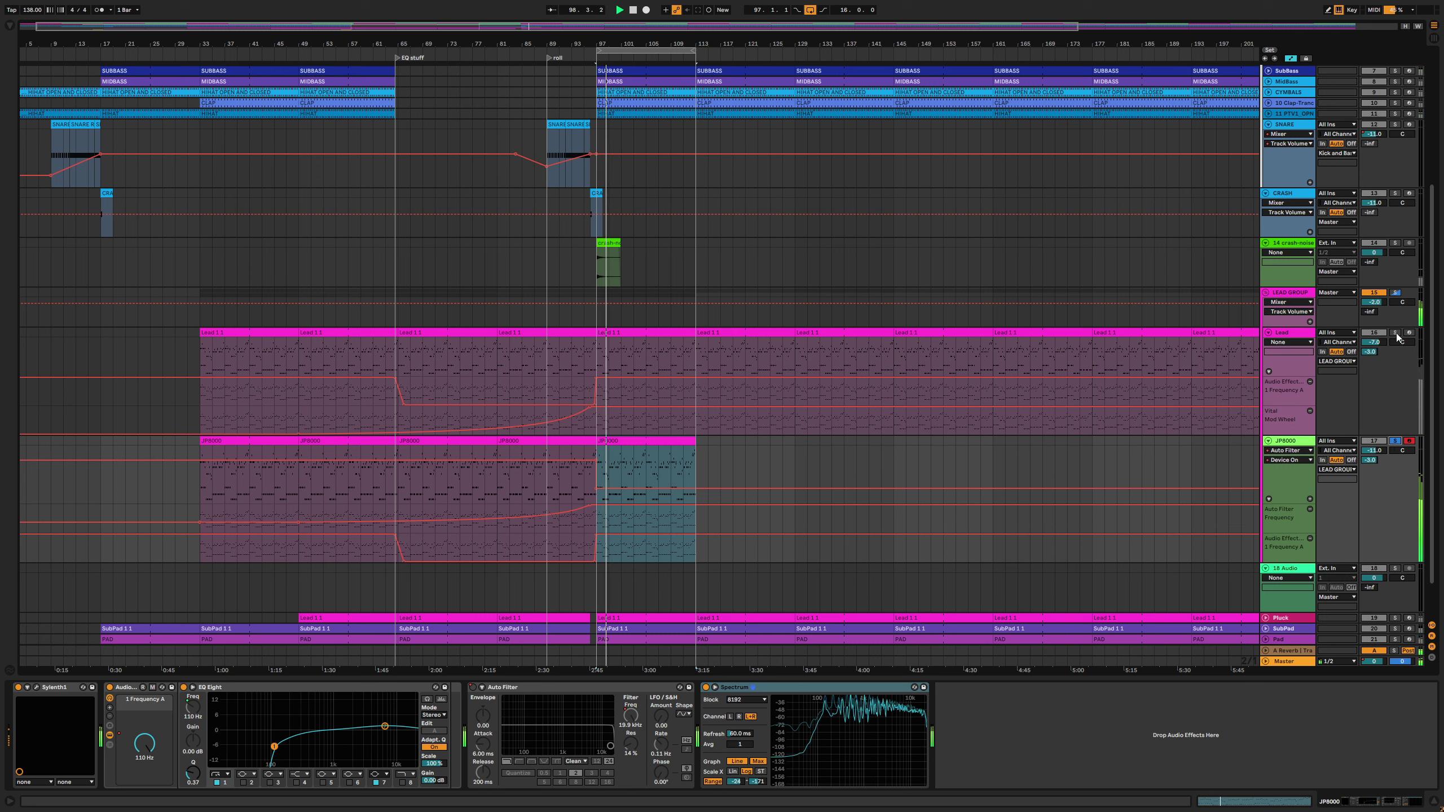
{"action": "left_click", "coordinate": [1396, 334]}
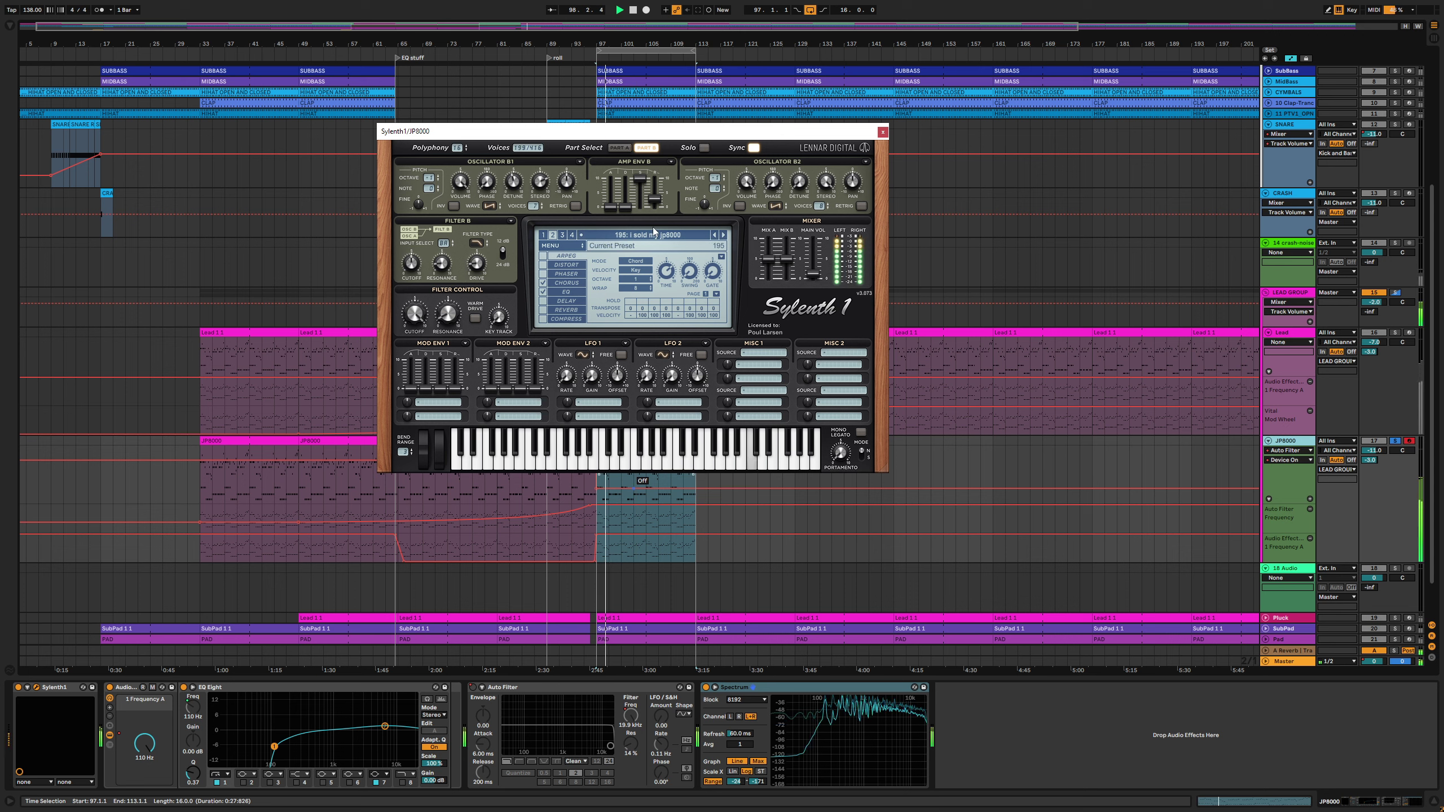
Stop playback, check parts A and B in Sylenth1, and disable the JP8000 track's A-Reverb send
{"action": "key", "text": "space"}
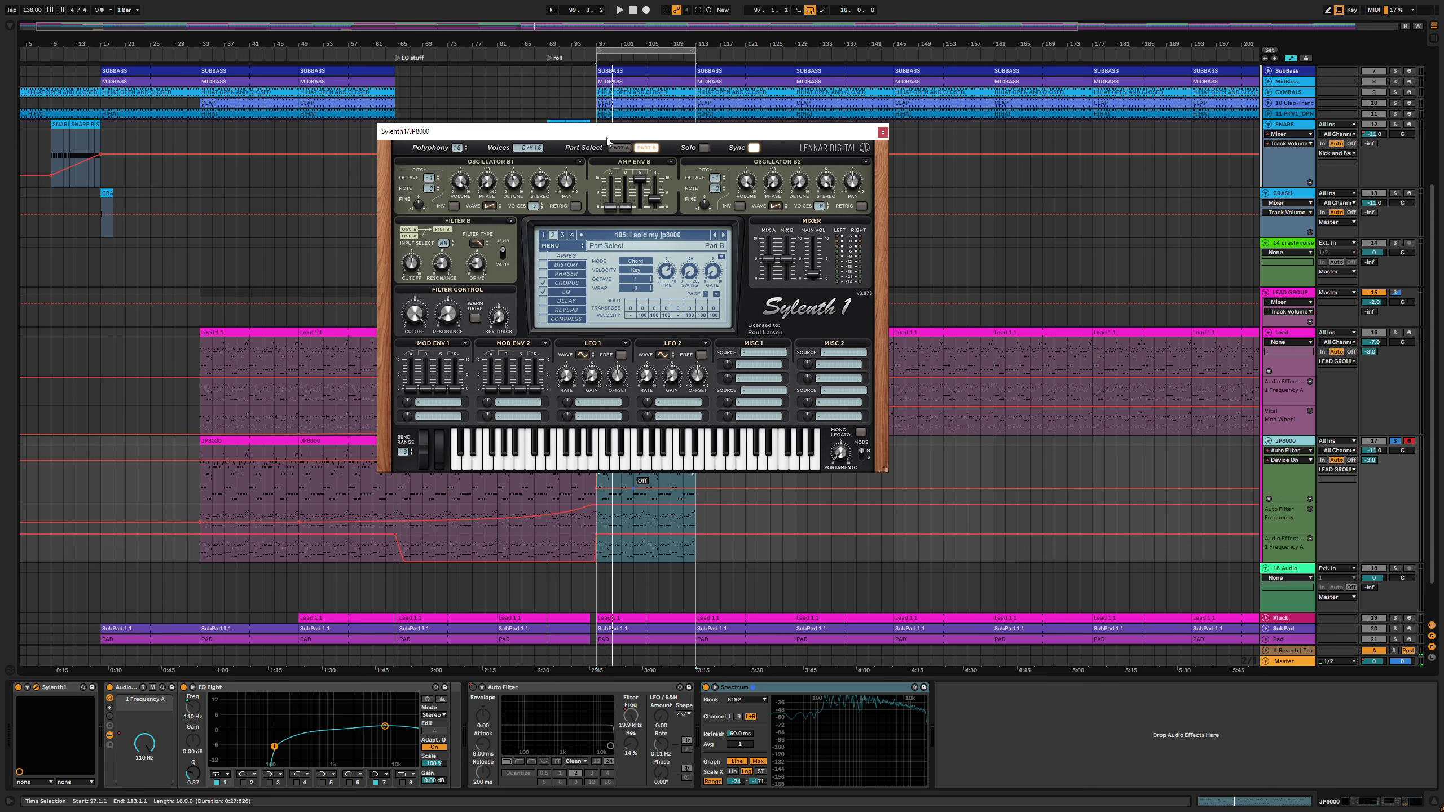
{"action": "left_click", "coordinate": [620, 148]}
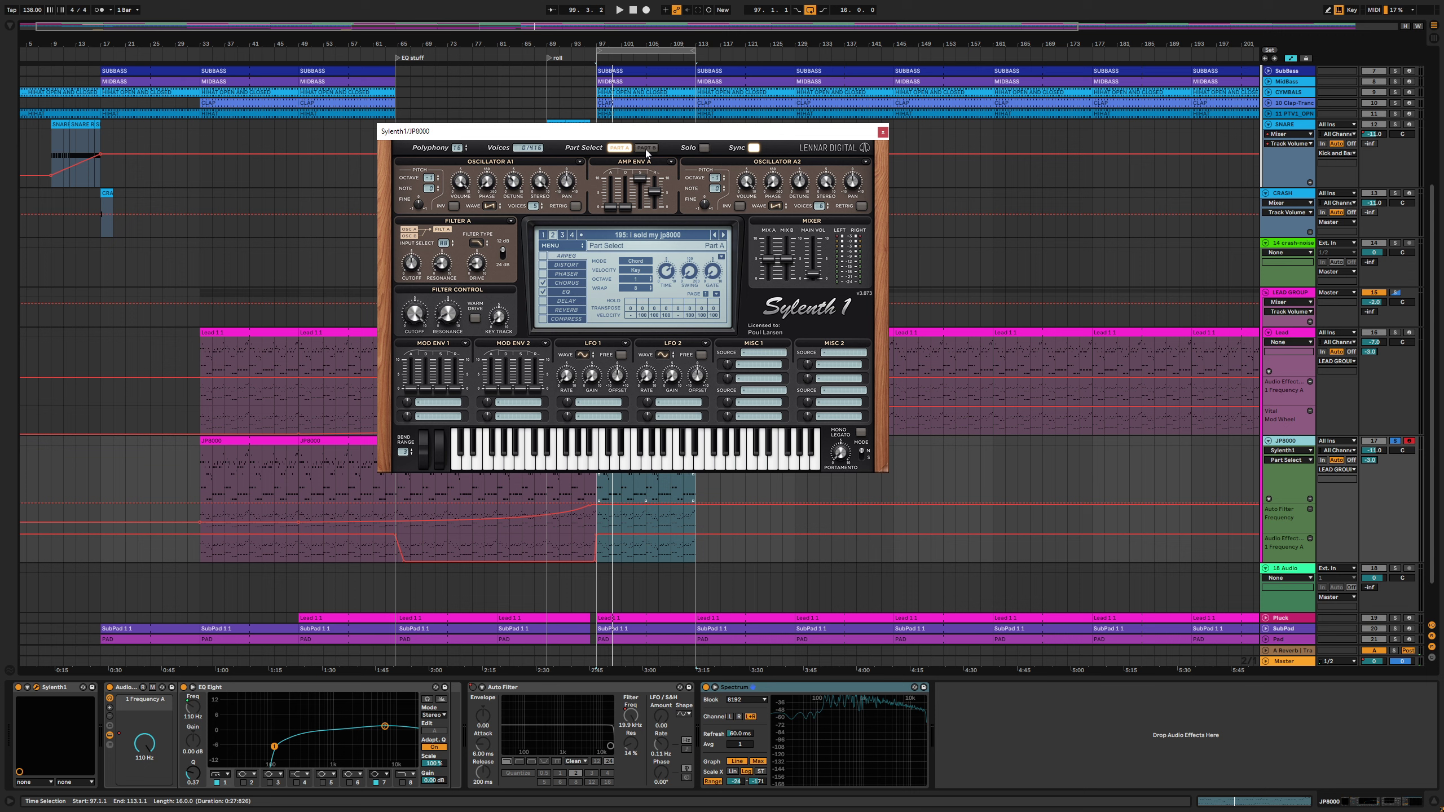
{"action": "left_click", "coordinate": [647, 148]}
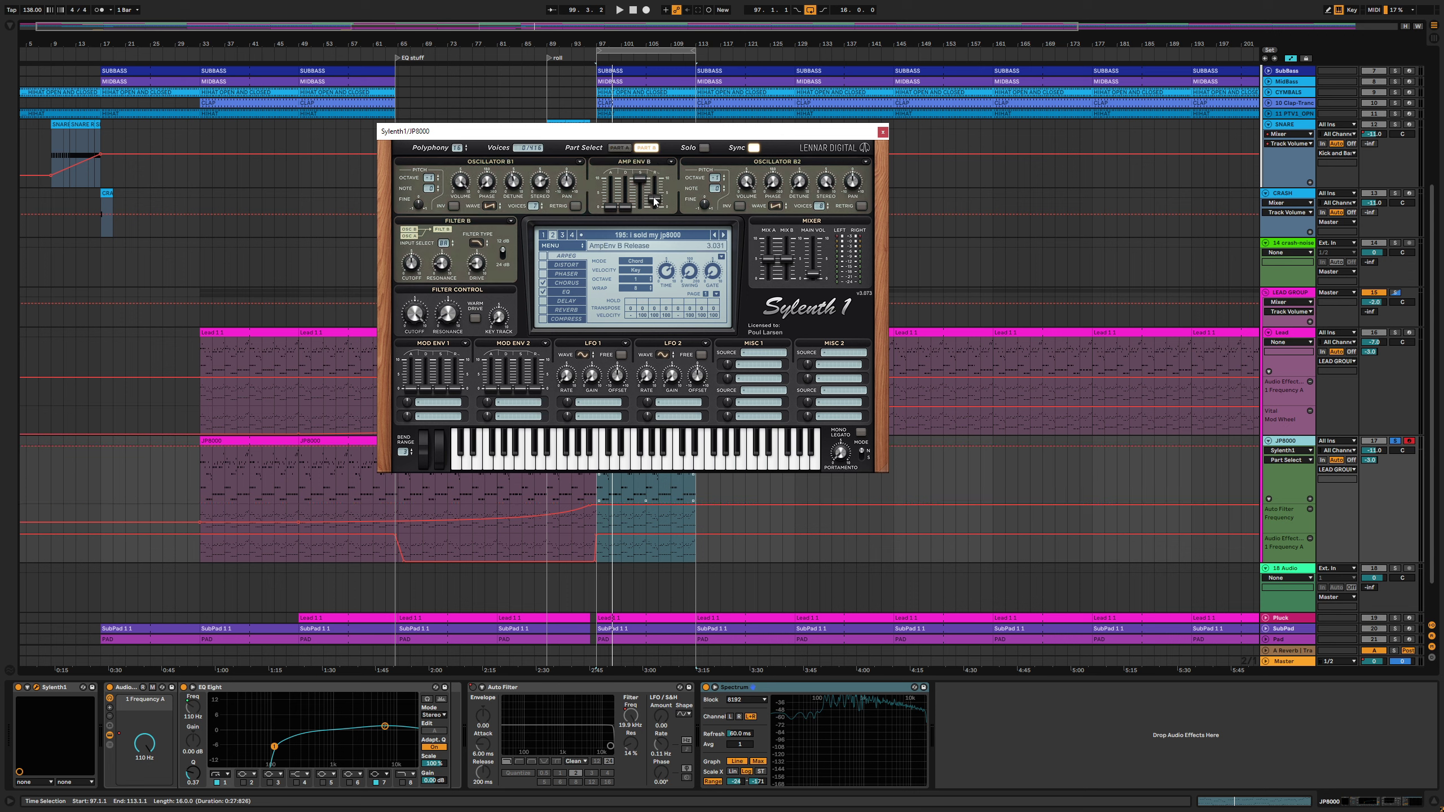
{"action": "right_click", "coordinate": [1373, 465]}
{"action": "left_click", "coordinate": [1353, 468]}
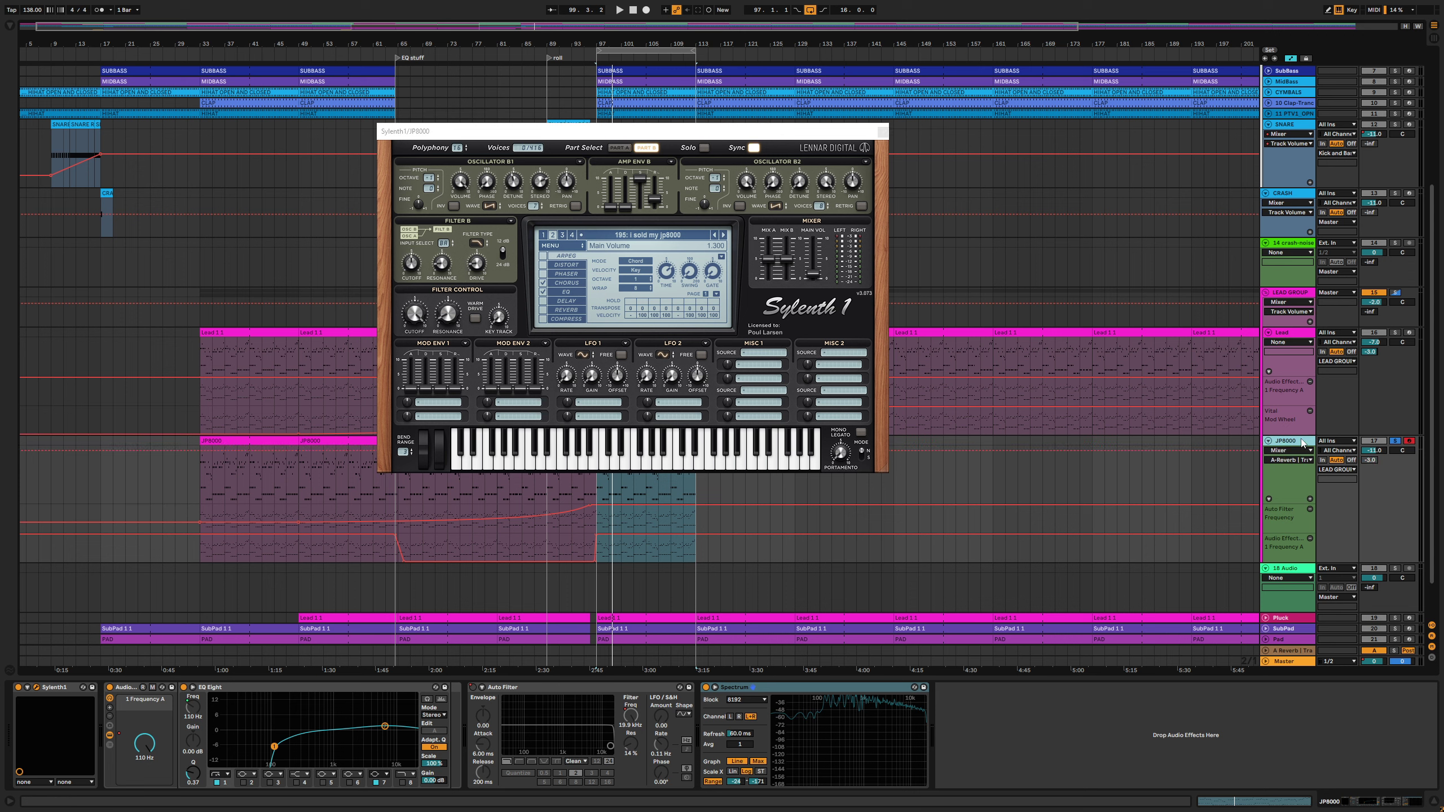
Adjust Sylenth1's amp envelope release during playback to about 1.99 on part B and about 1.52 on part A
{"action": "key", "text": "space"}
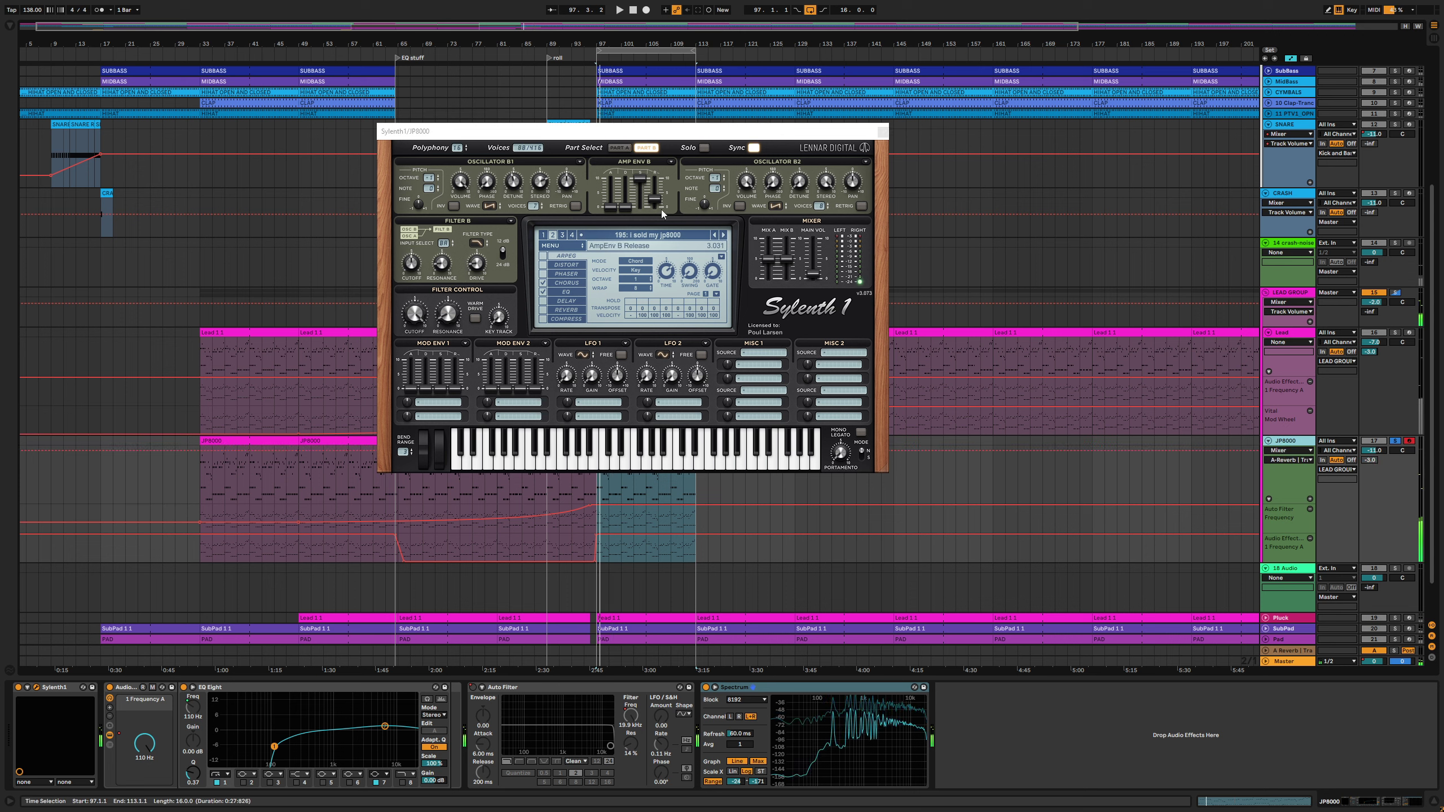
{"action": "left_click_drag", "start_coordinate": [655, 200], "coordinate": [655, 204]}
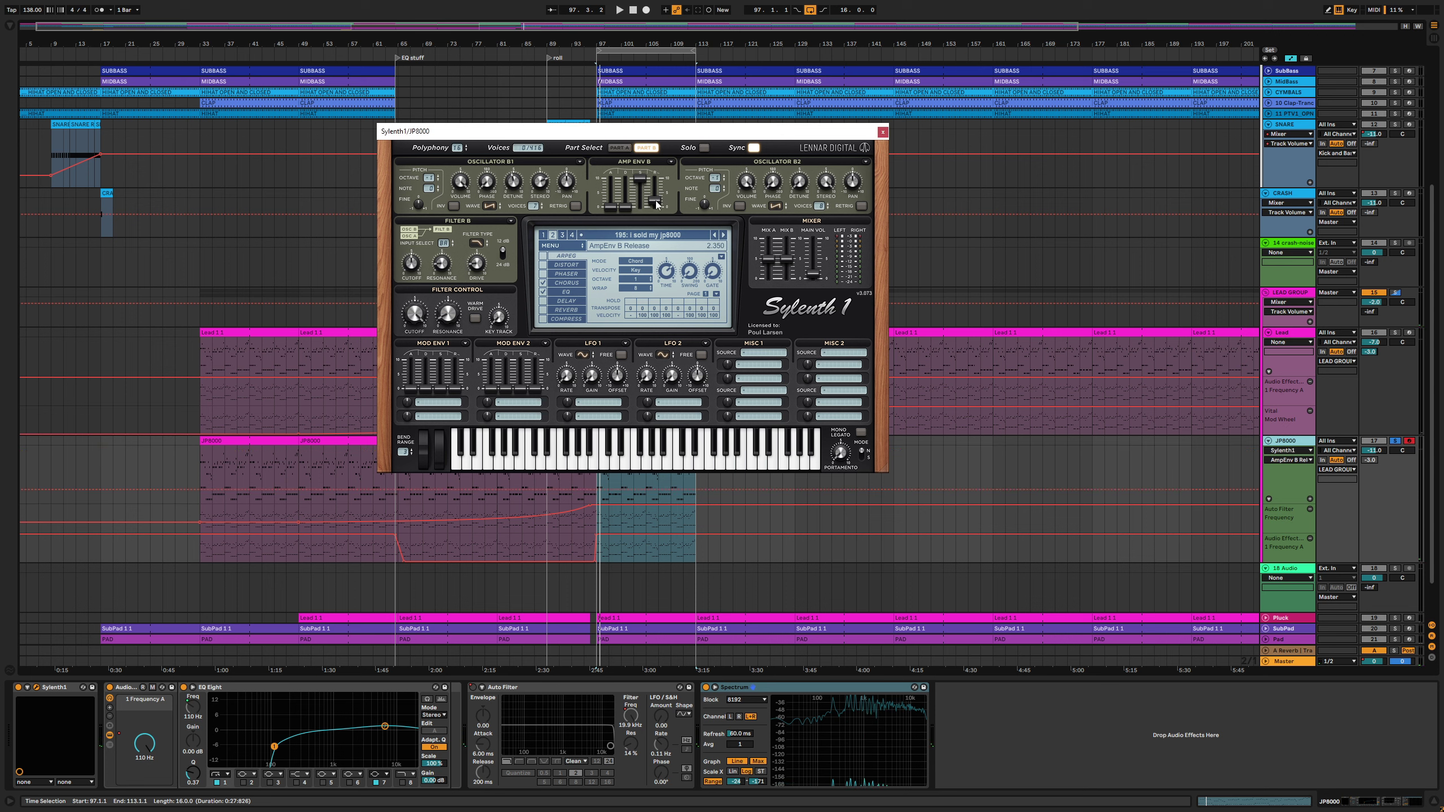
{"action": "key", "text": "space"}
{"action": "left_click", "coordinate": [620, 148]}
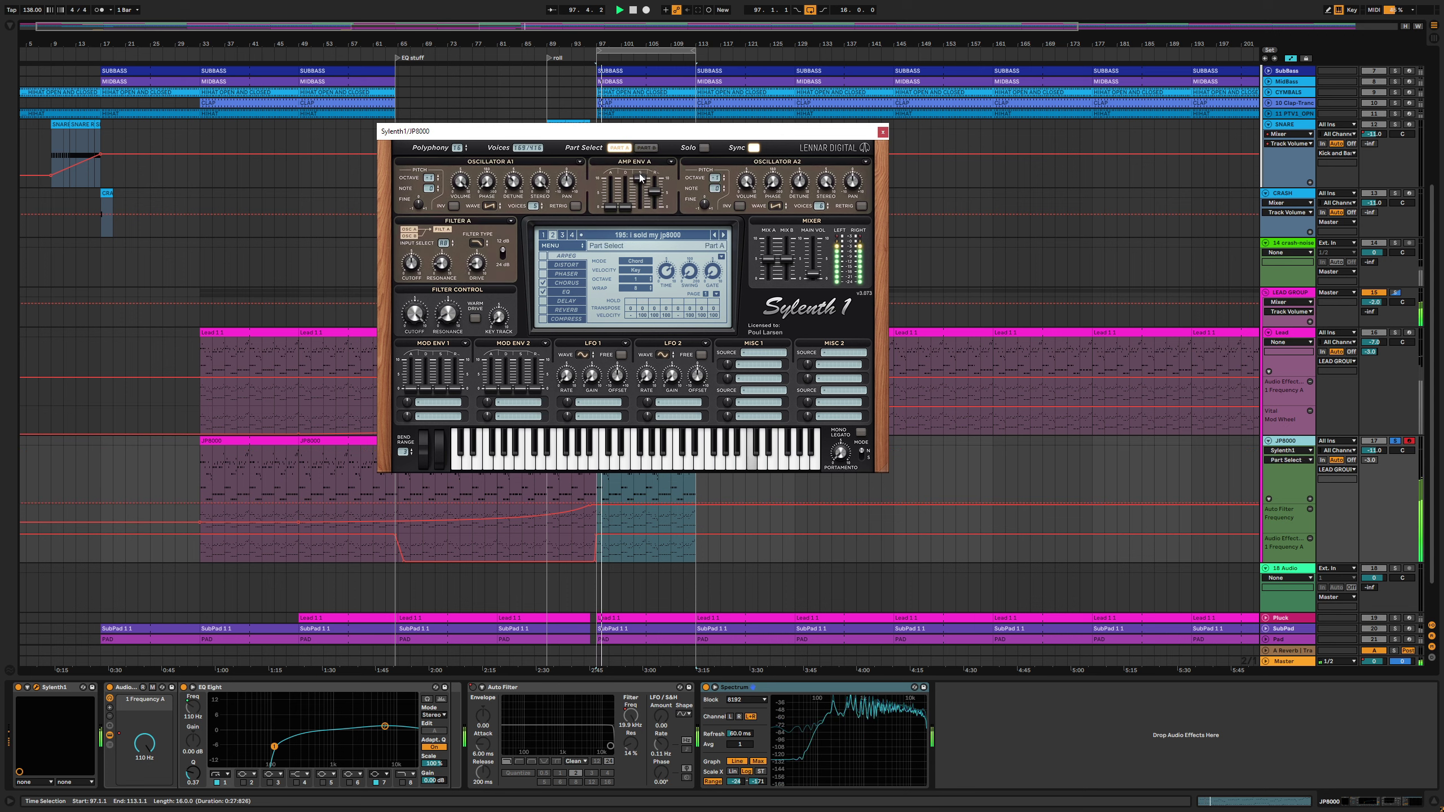
{"action": "mouse_move", "coordinate": [655, 197]}
{"action": "left_mouse_down"}
{"action": "mouse_move", "coordinate": [646, 253]}
{"action": "mouse_move", "coordinate": [657, 198]}
{"action": "left_mouse_up"}
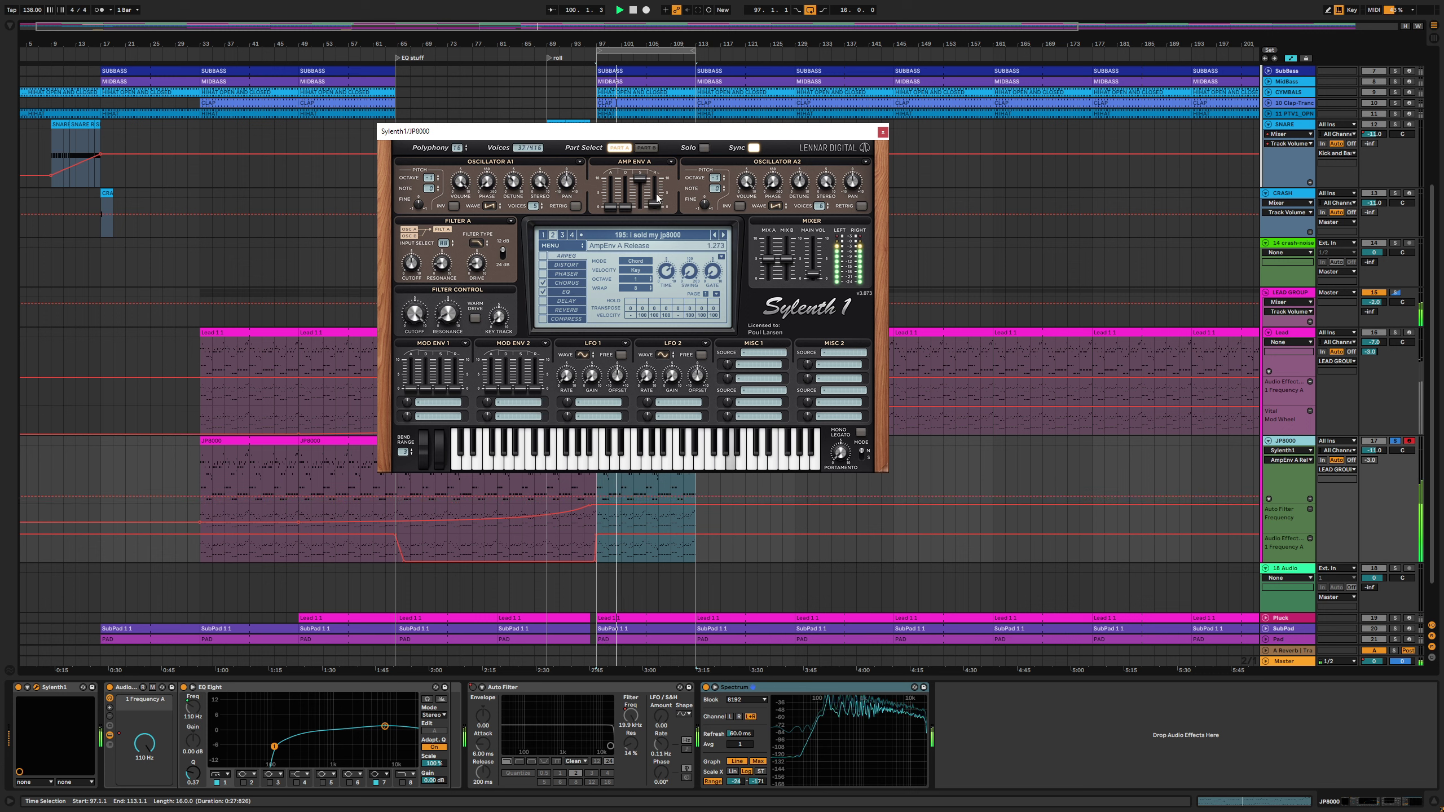
{"action": "left_click", "coordinate": [646, 147]}
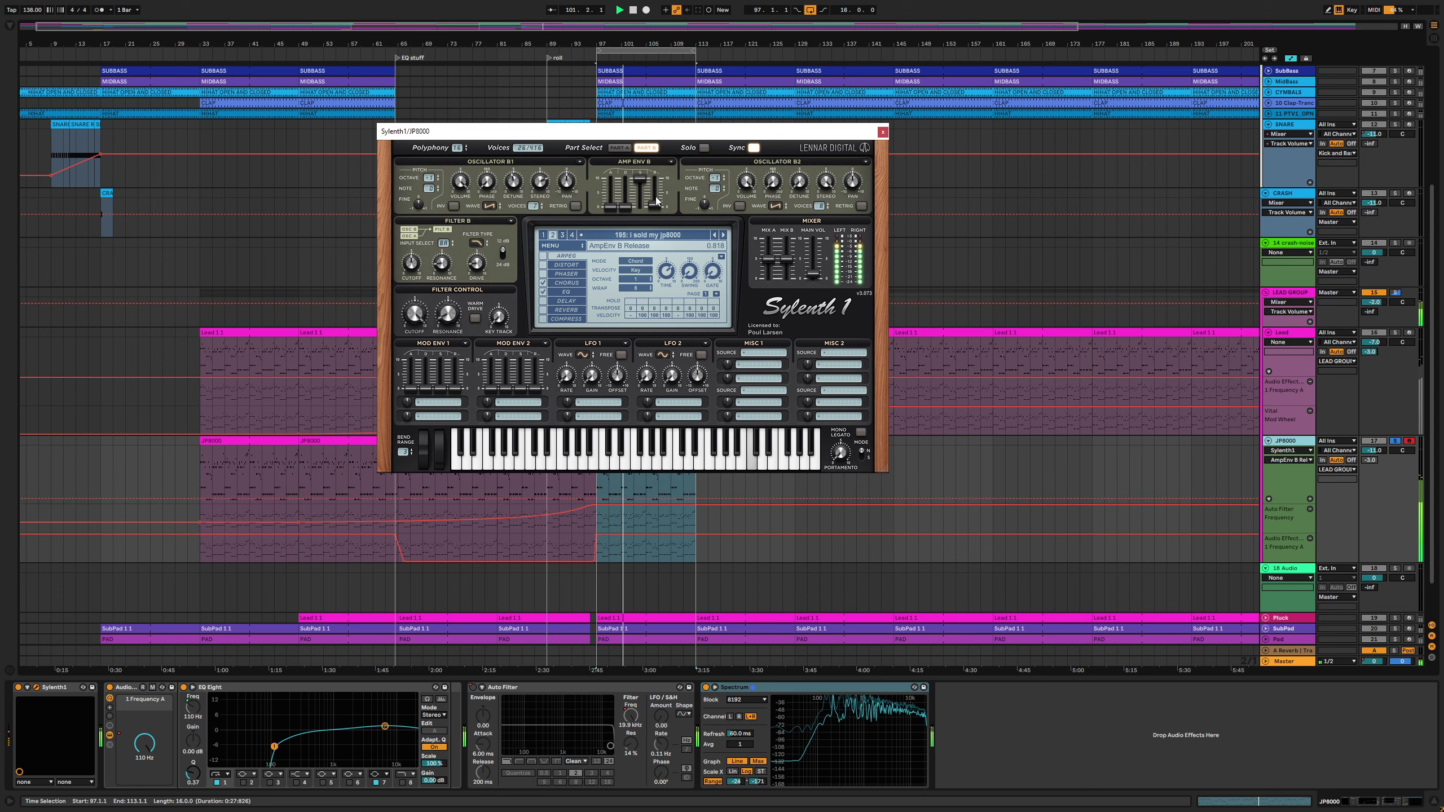
{"action": "mouse_move", "coordinate": [658, 191]}
{"action": "left_mouse_down"}
{"action": "mouse_move", "coordinate": [660, 143]}
{"action": "mouse_move", "coordinate": [652, 177]}
{"action": "left_mouse_up"}
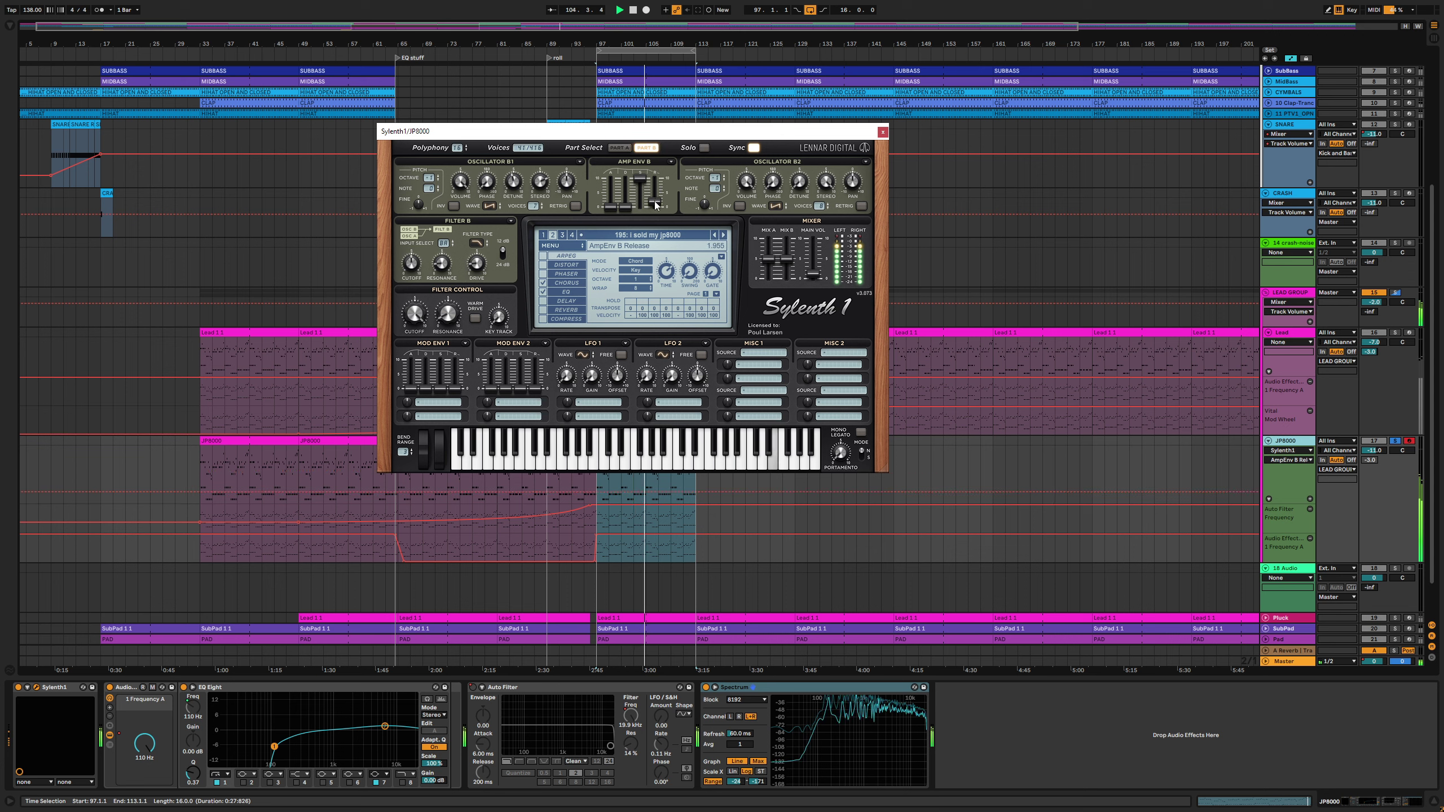
{"action": "left_click_drag", "start_coordinate": [652, 181], "coordinate": [652, 180]}
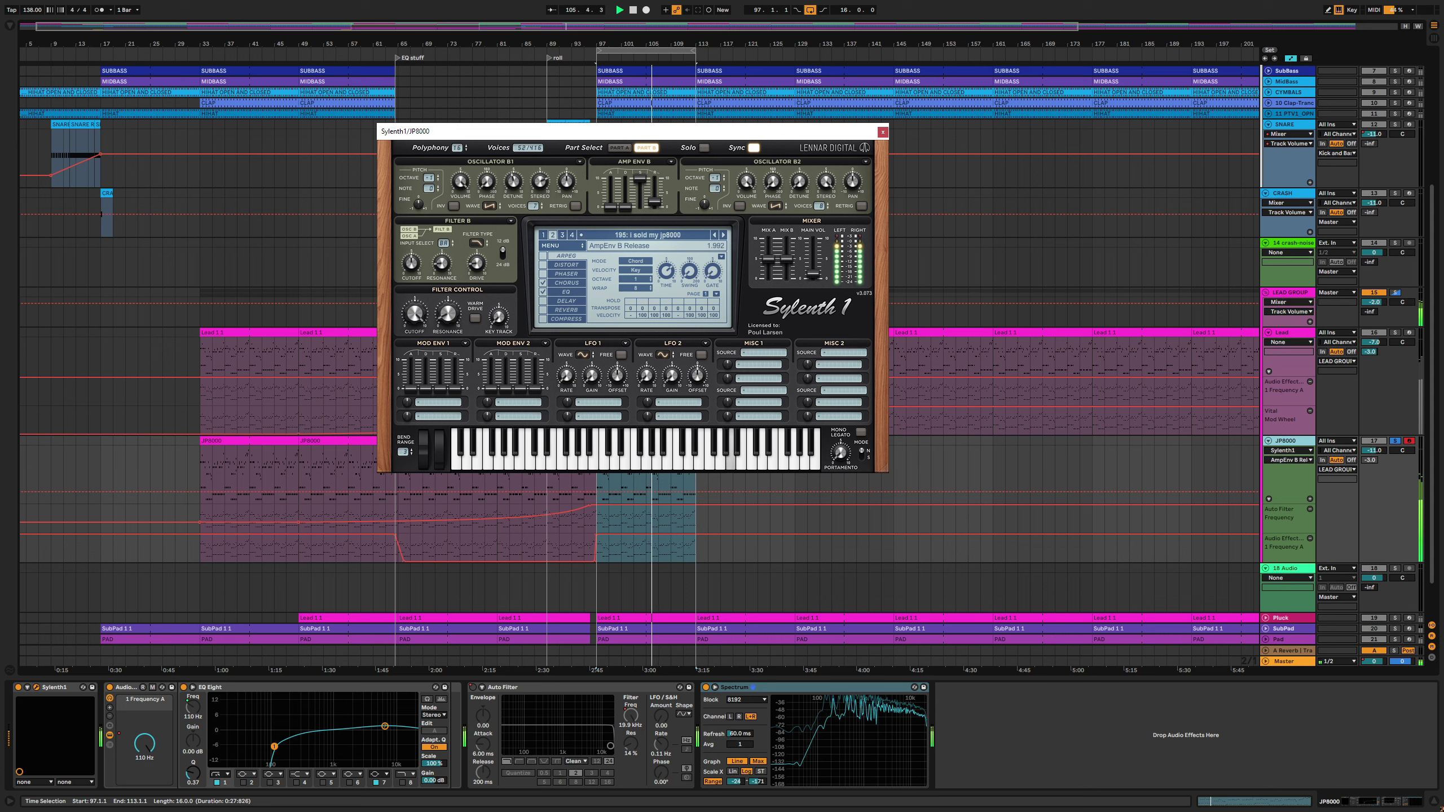
{"action": "left_click", "coordinate": [618, 147]}
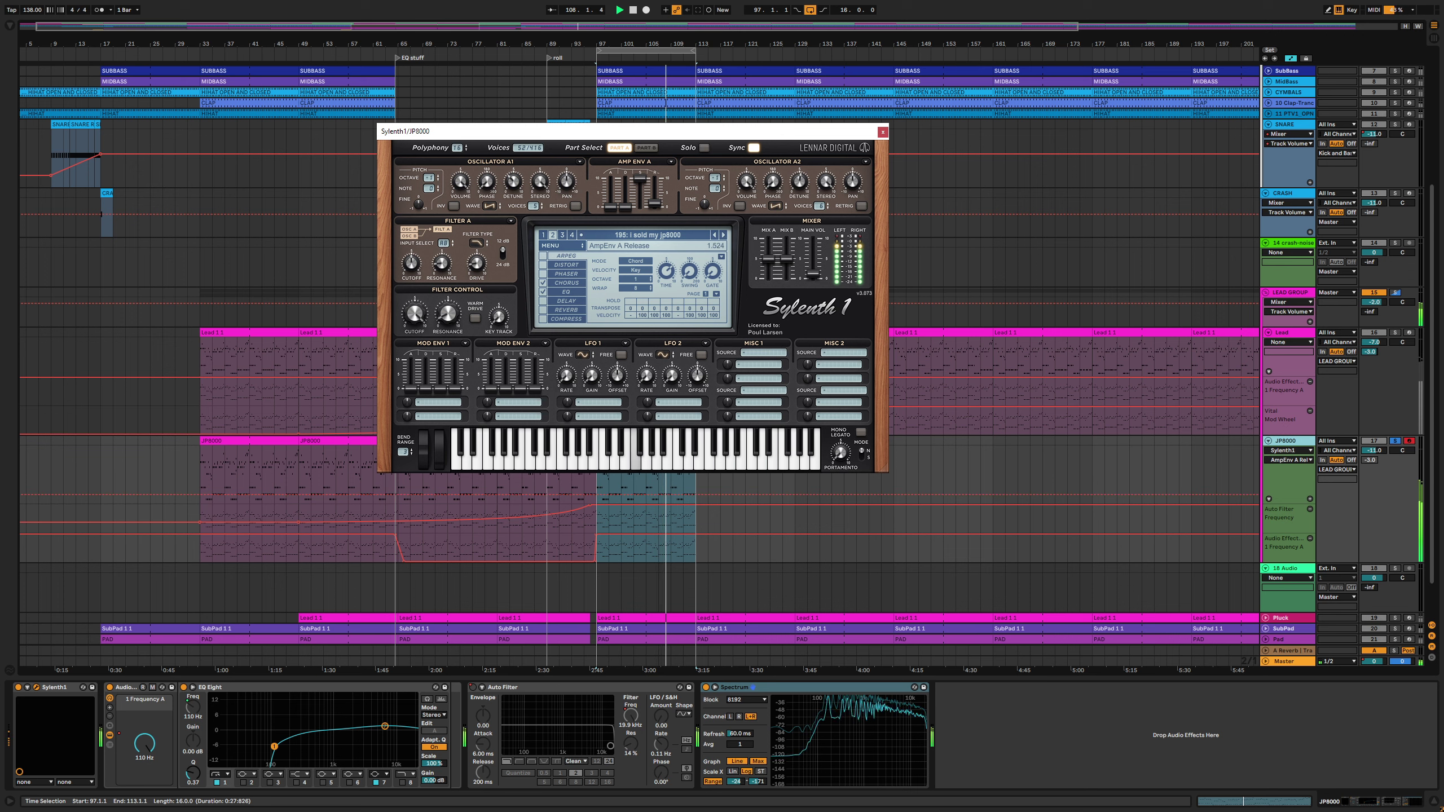
{"action": "left_click_drag", "start_coordinate": [654, 203], "coordinate": [701, 210]}
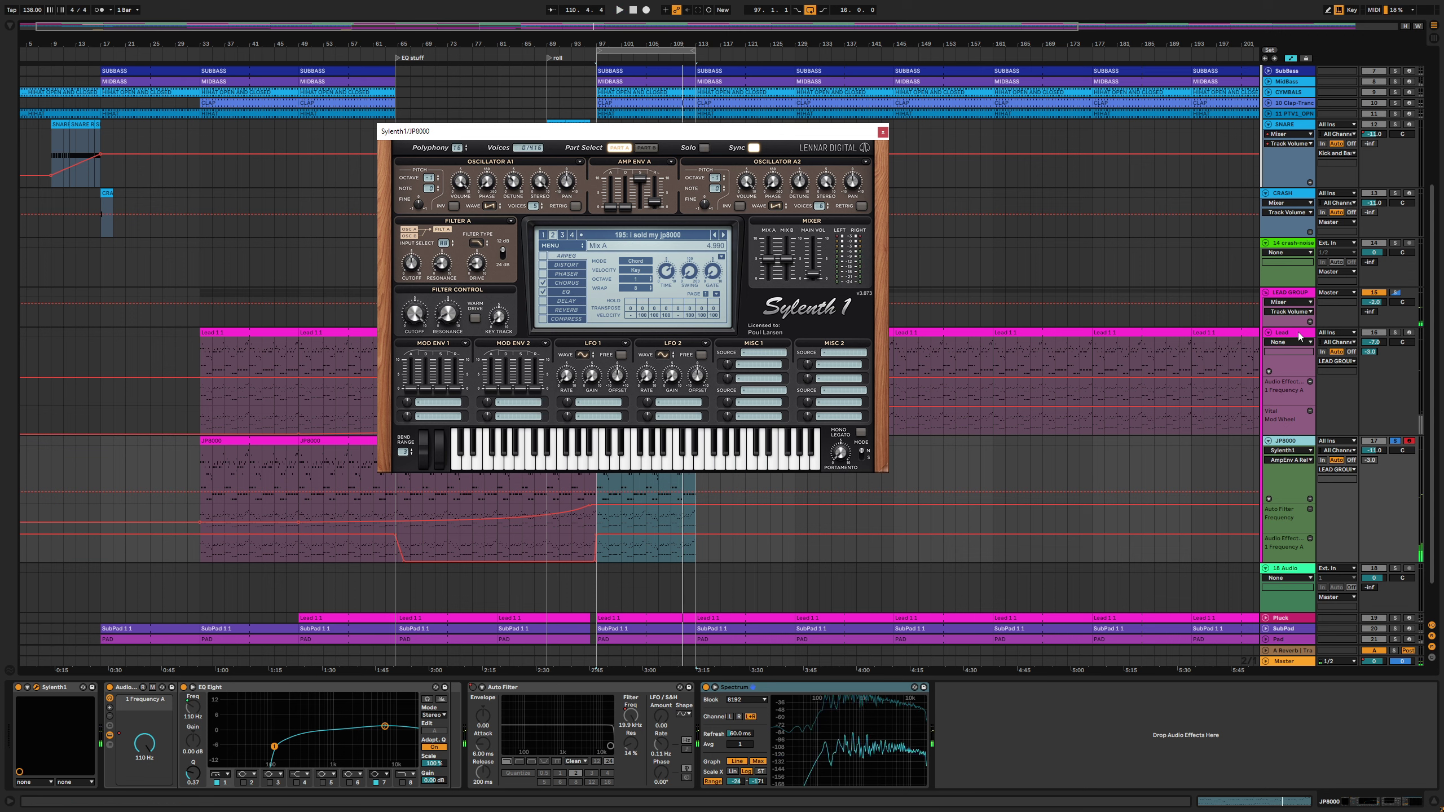
Check the Envelope 1 release on the Voice page of the Lead track's Vital, and briefly play JP8000 soloed from bar 97
{"action": "left_click", "coordinate": [897, 476]}
{"action": "left_click", "coordinate": [36, 688]}
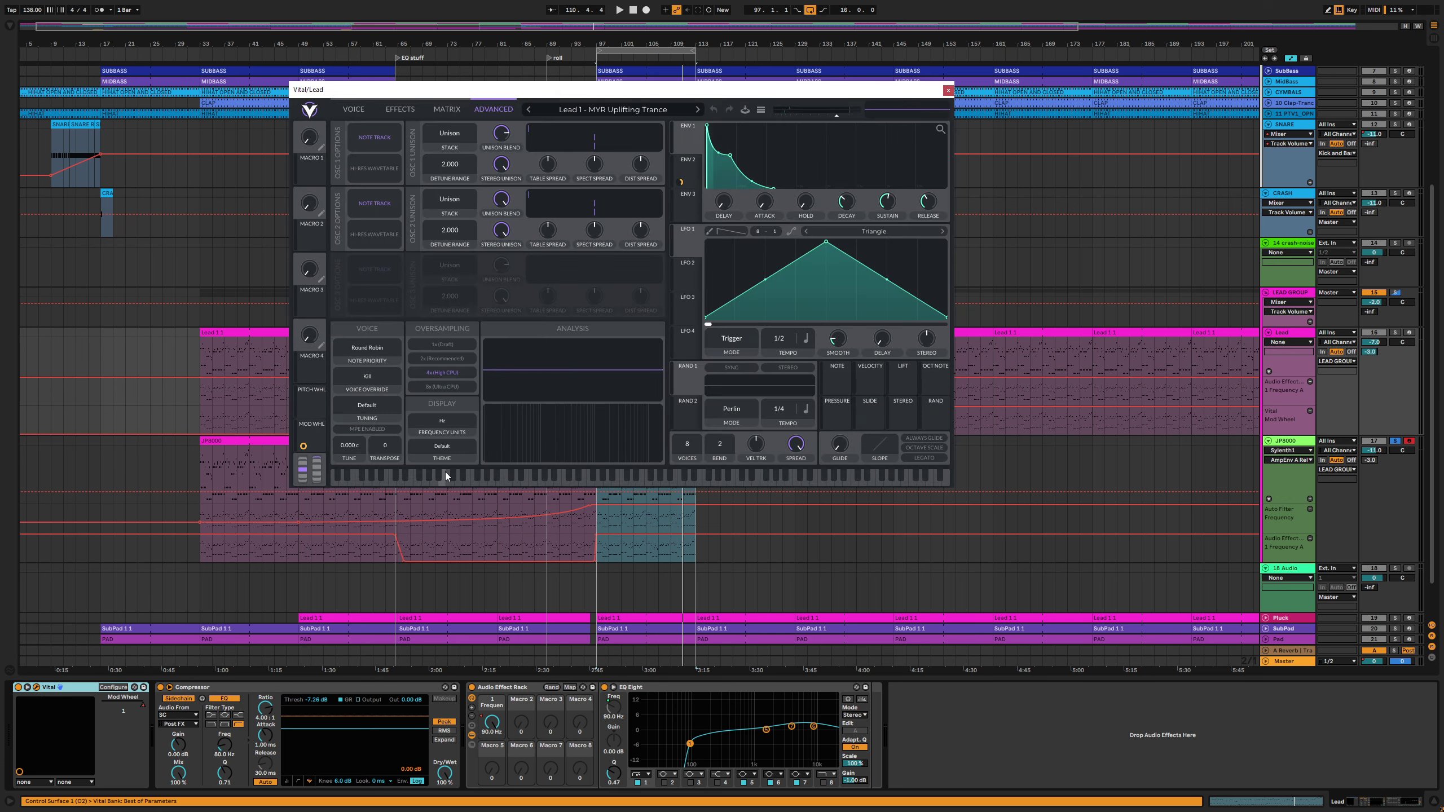
{"action": "left_click", "coordinate": [354, 109]}
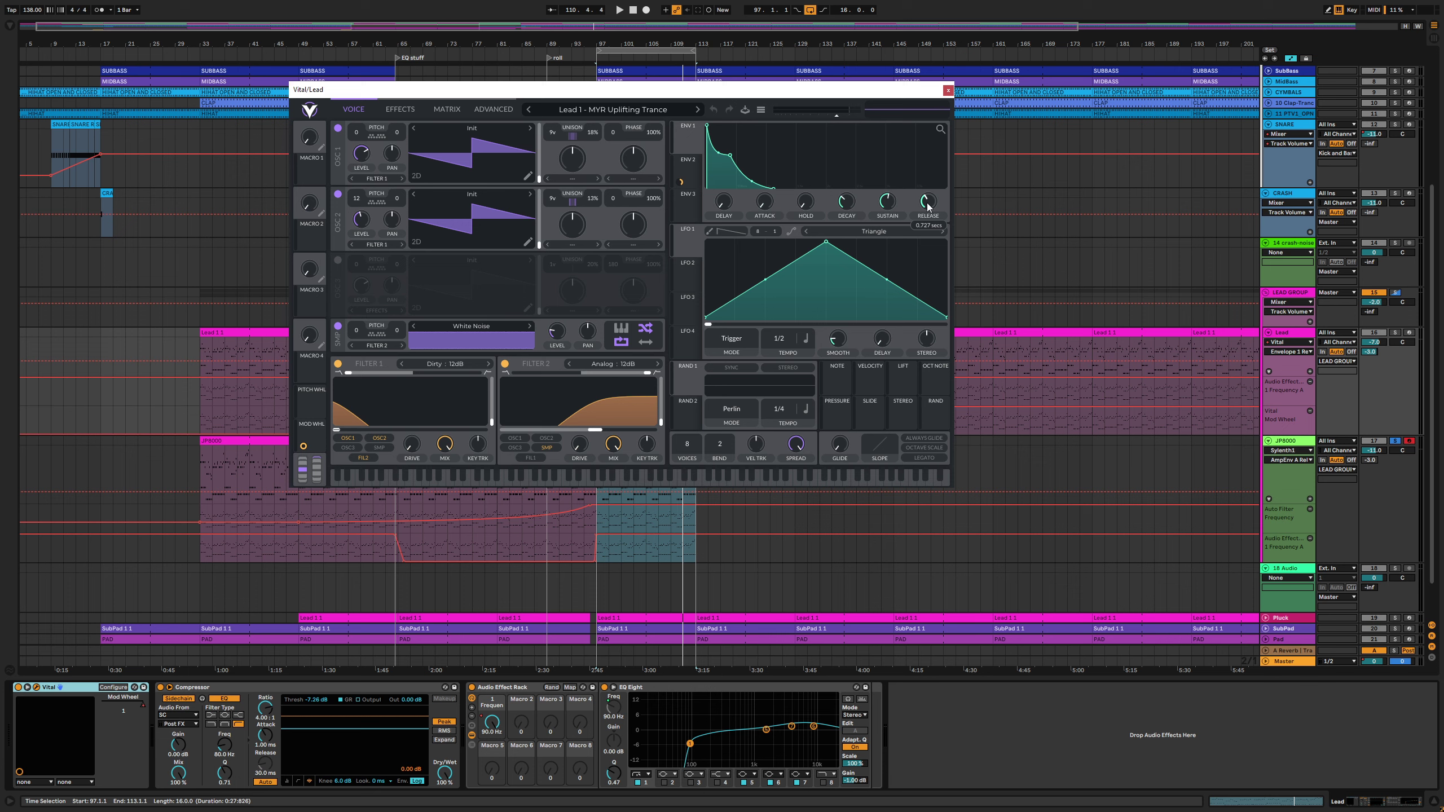
{"action": "left_click", "coordinate": [949, 91]}
{"action": "key", "text": "space"}
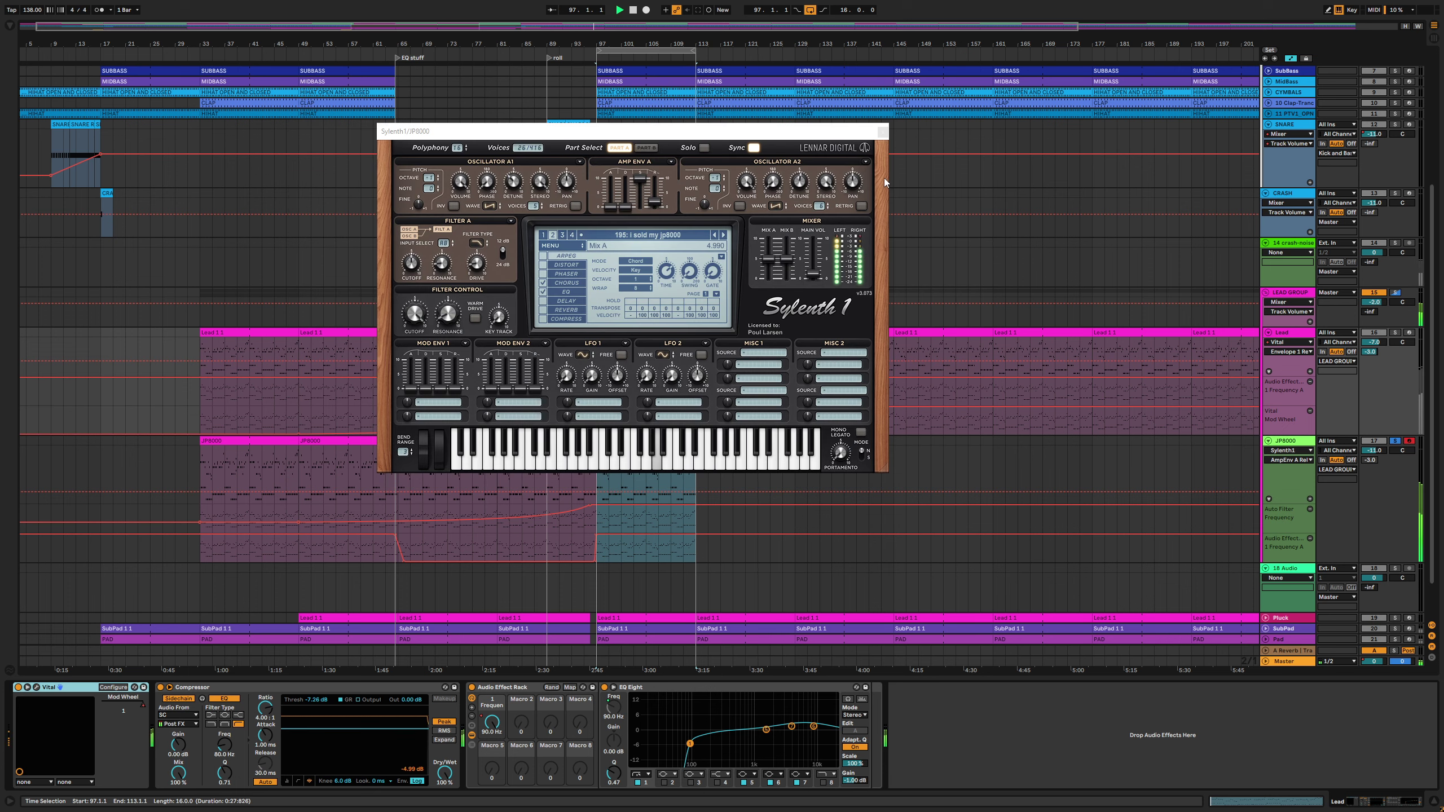
{"action": "key", "text": "space"}
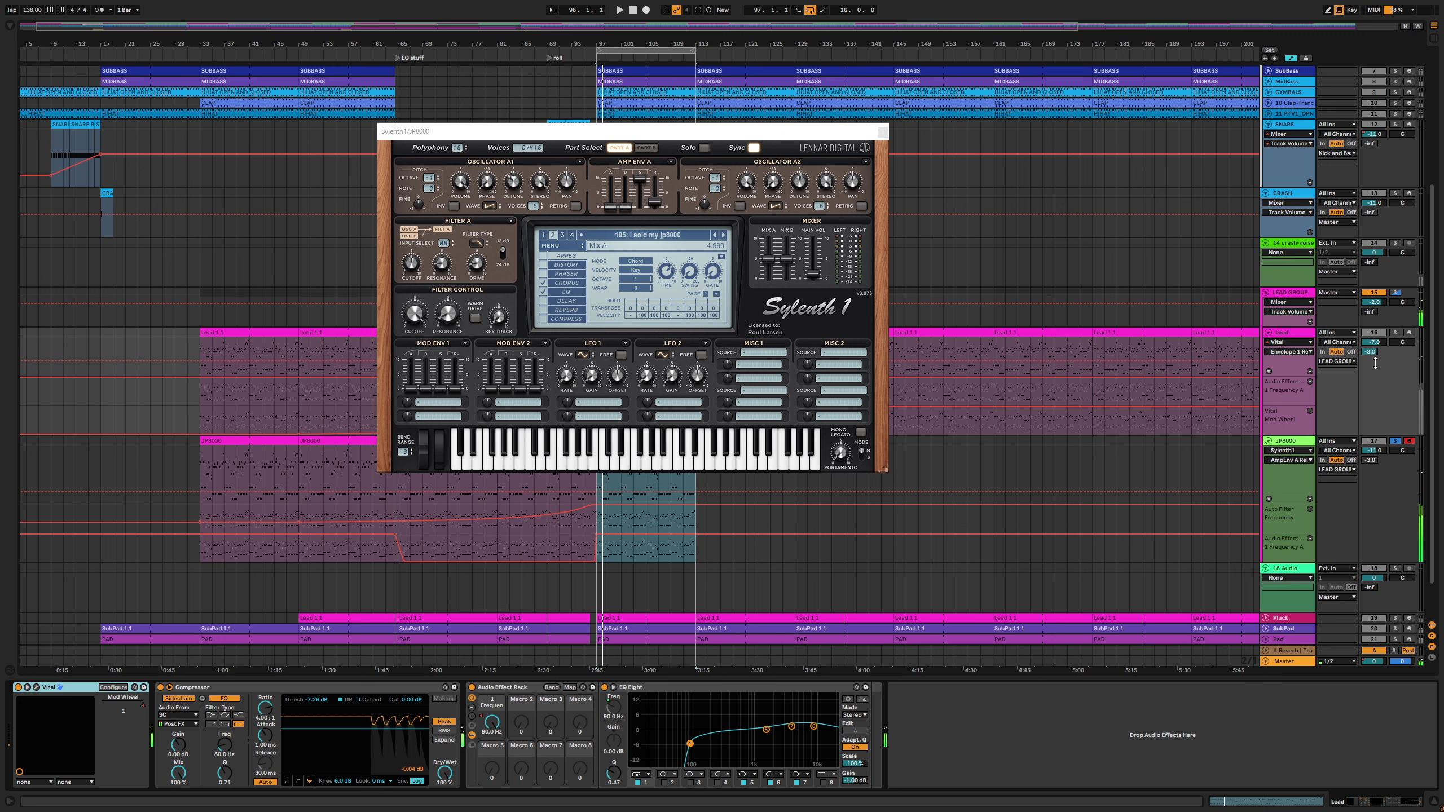
Disable the Lead track's A-Reverb send and play the Lead soloed from bar 97
{"action": "right_click", "coordinate": [1371, 352]}
{"action": "left_click", "coordinate": [1355, 358]}
{"action": "left_click", "coordinate": [1395, 334]}
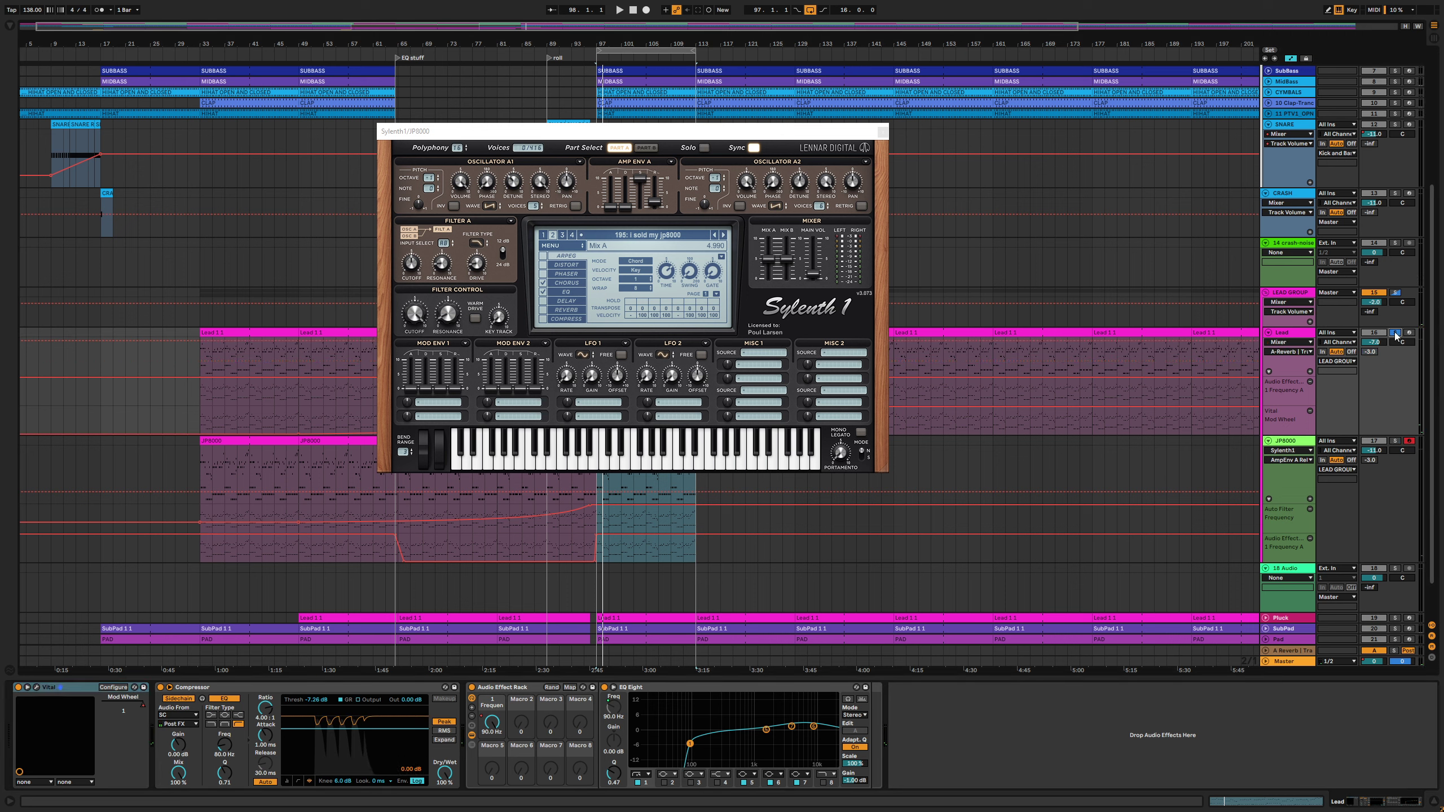
{"action": "key", "text": "space"}
{"action": "key", "text": "space"}
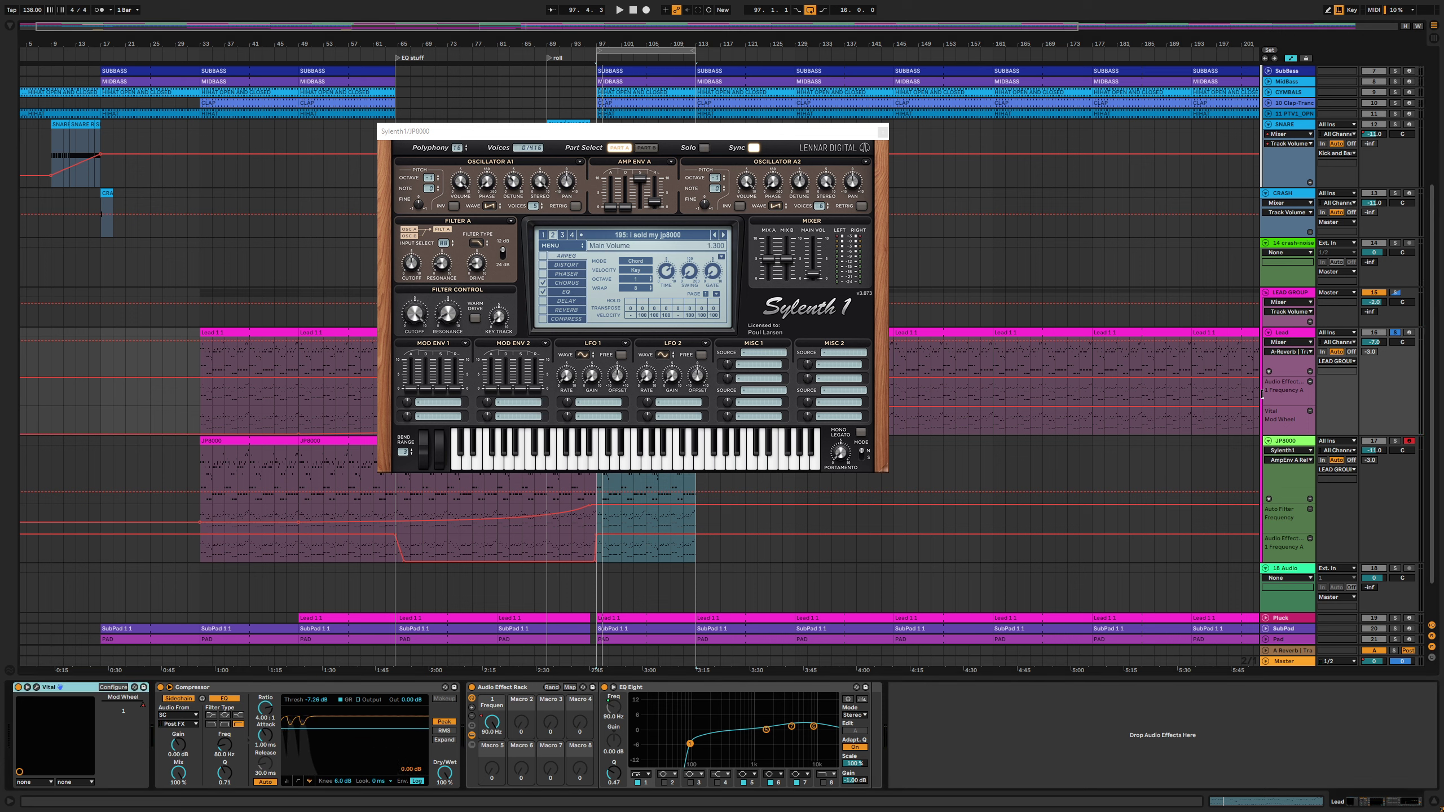
Re-enable the A-Reverb sends on the JP8000 and Lead tracks with LEAD GROUP soloed
{"action": "left_click", "coordinate": [1286, 441]}
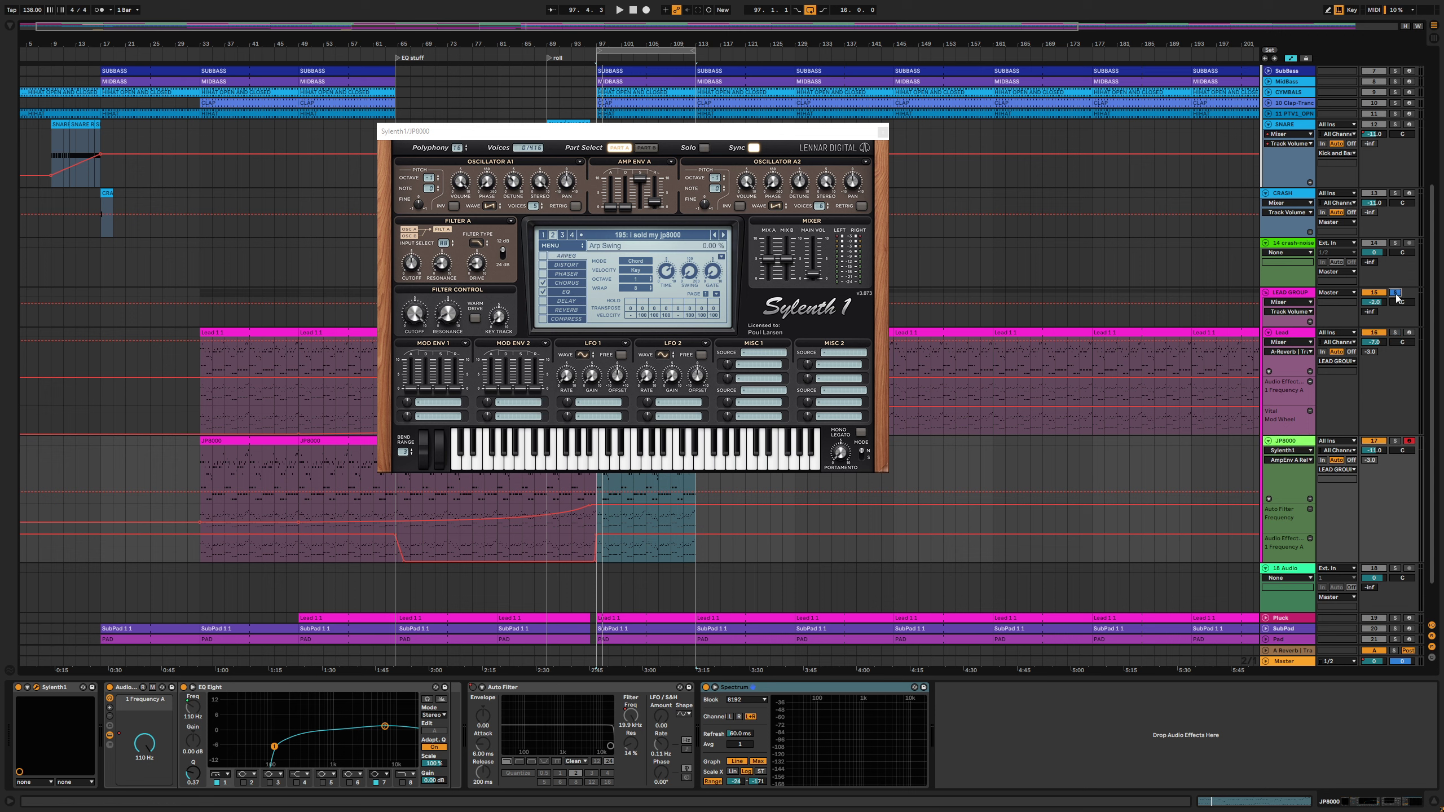
{"action": "right_click", "coordinate": [1368, 464]}
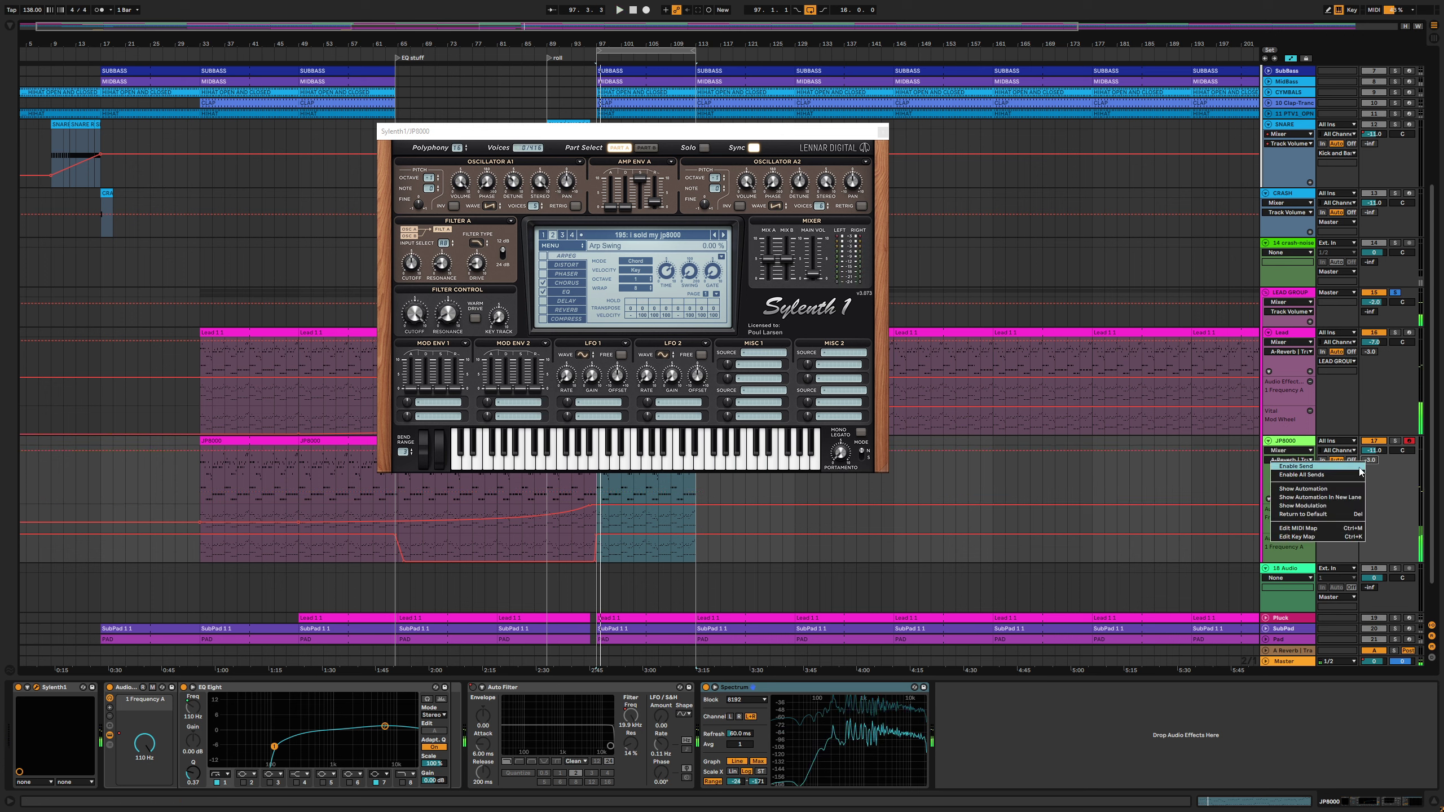
{"action": "left_click", "coordinate": [1307, 492]}
{"action": "right_click", "coordinate": [1372, 354]}
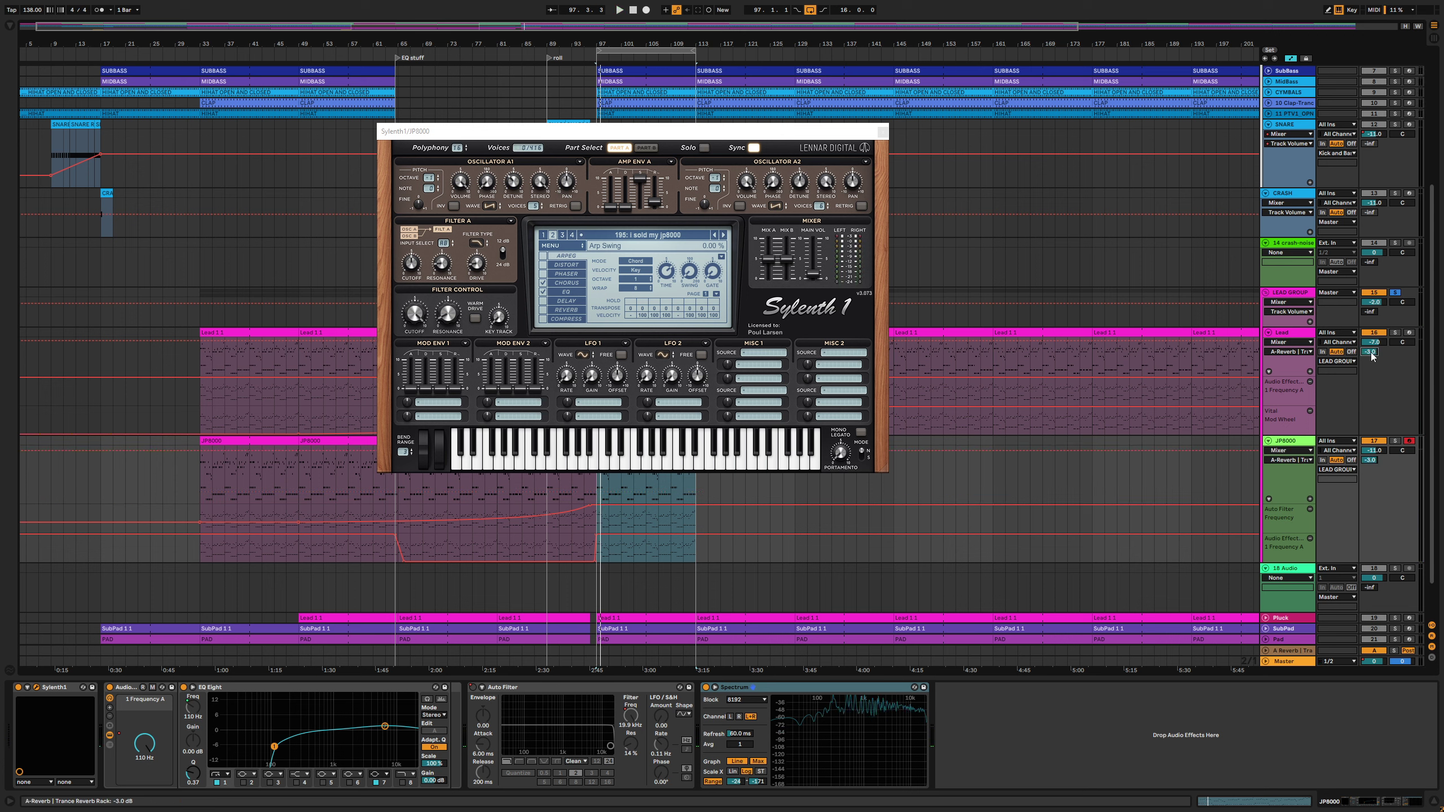
Compare the Lead and JP8000 tracks soloed in turn during playback, and raise JP8000's track volume to -10 dB
{"action": "left_click", "coordinate": [1358, 361]}
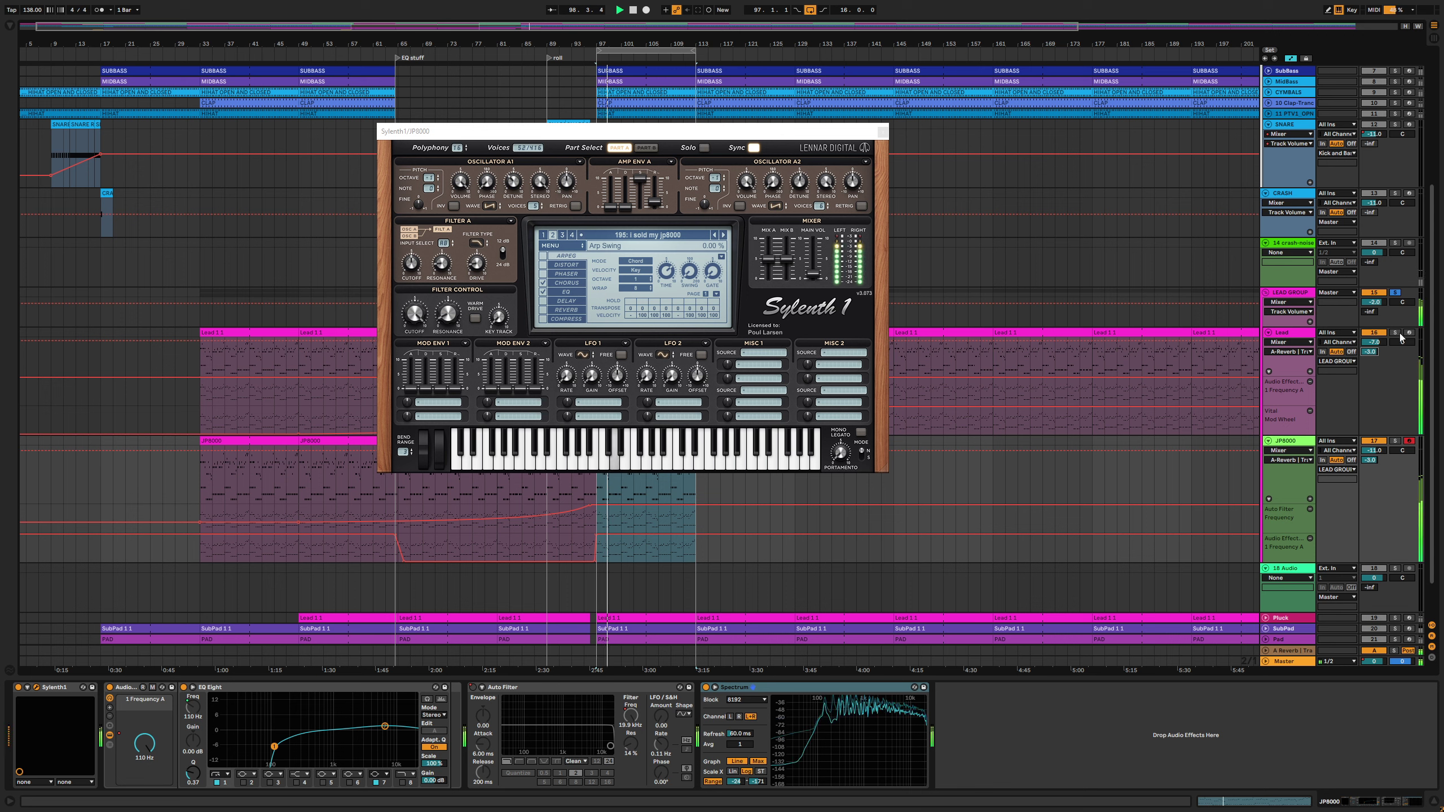
{"action": "left_click", "coordinate": [1394, 442]}
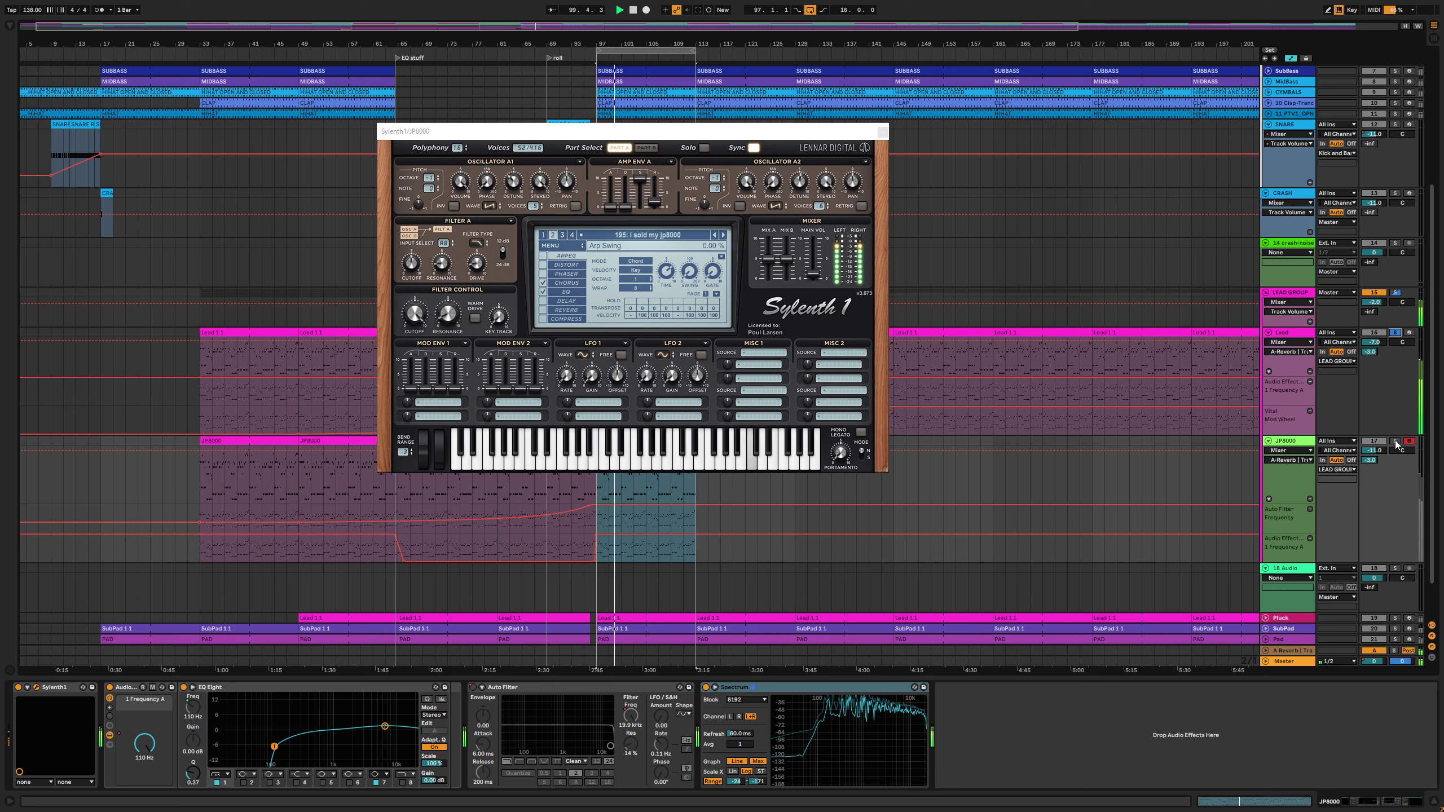
{"action": "left_click", "coordinate": [1395, 442]}
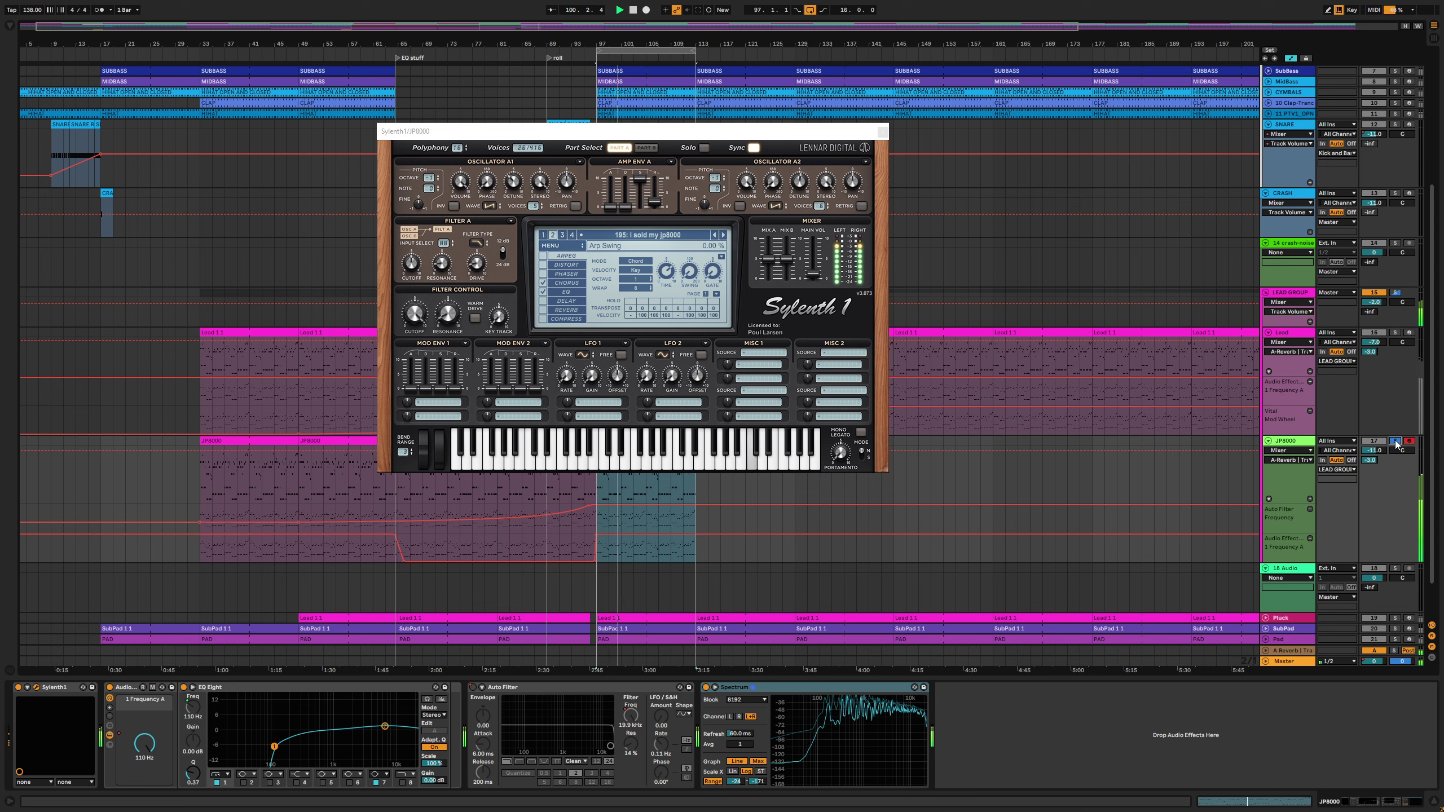
{"action": "left_click", "coordinate": [1398, 334]}
{"action": "left_click", "coordinate": [1395, 443]}
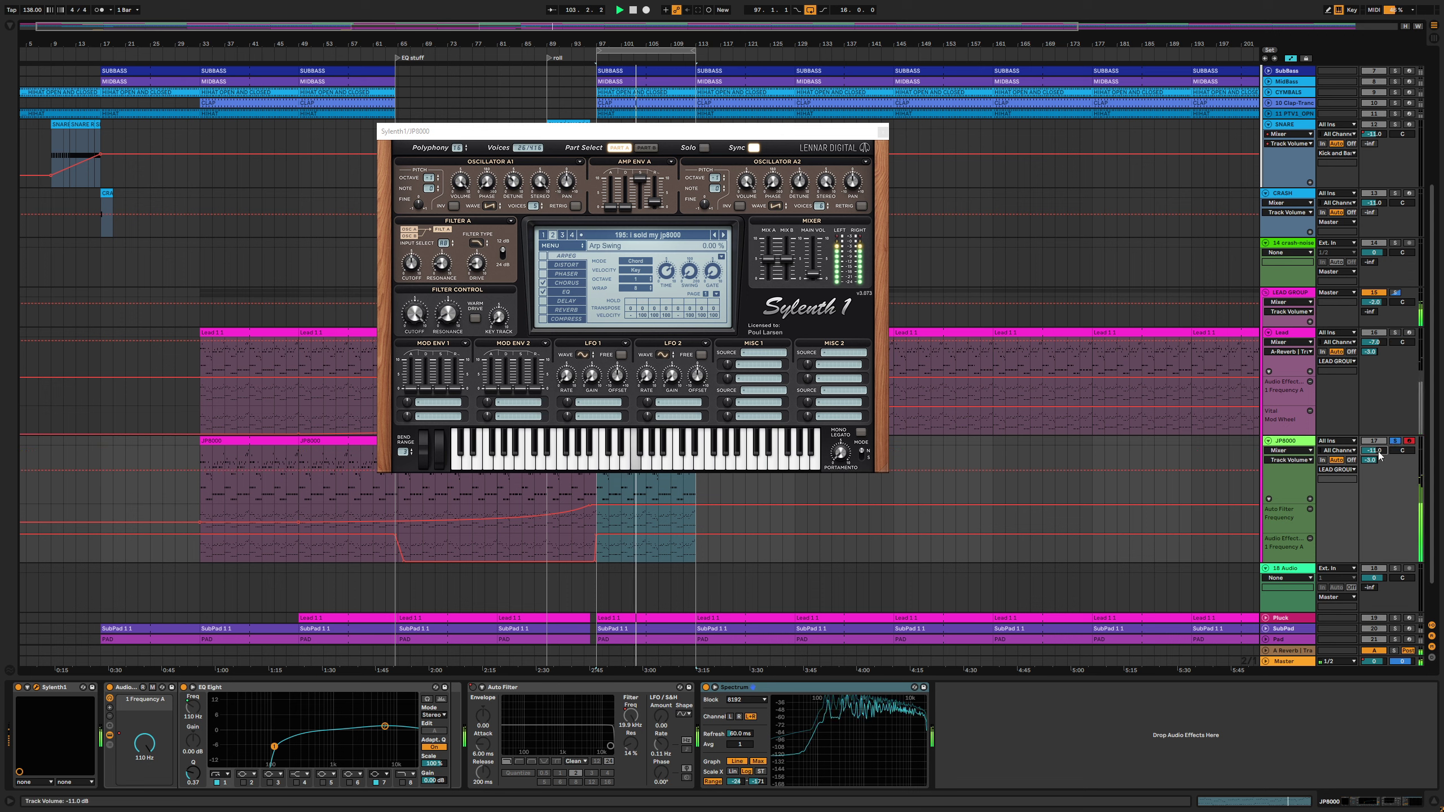
{"action": "scroll", "coordinate": [1375, 451], "scroll_direction": "up", "scroll_amount": 1}
{"action": "left_click", "coordinate": [1397, 334]}
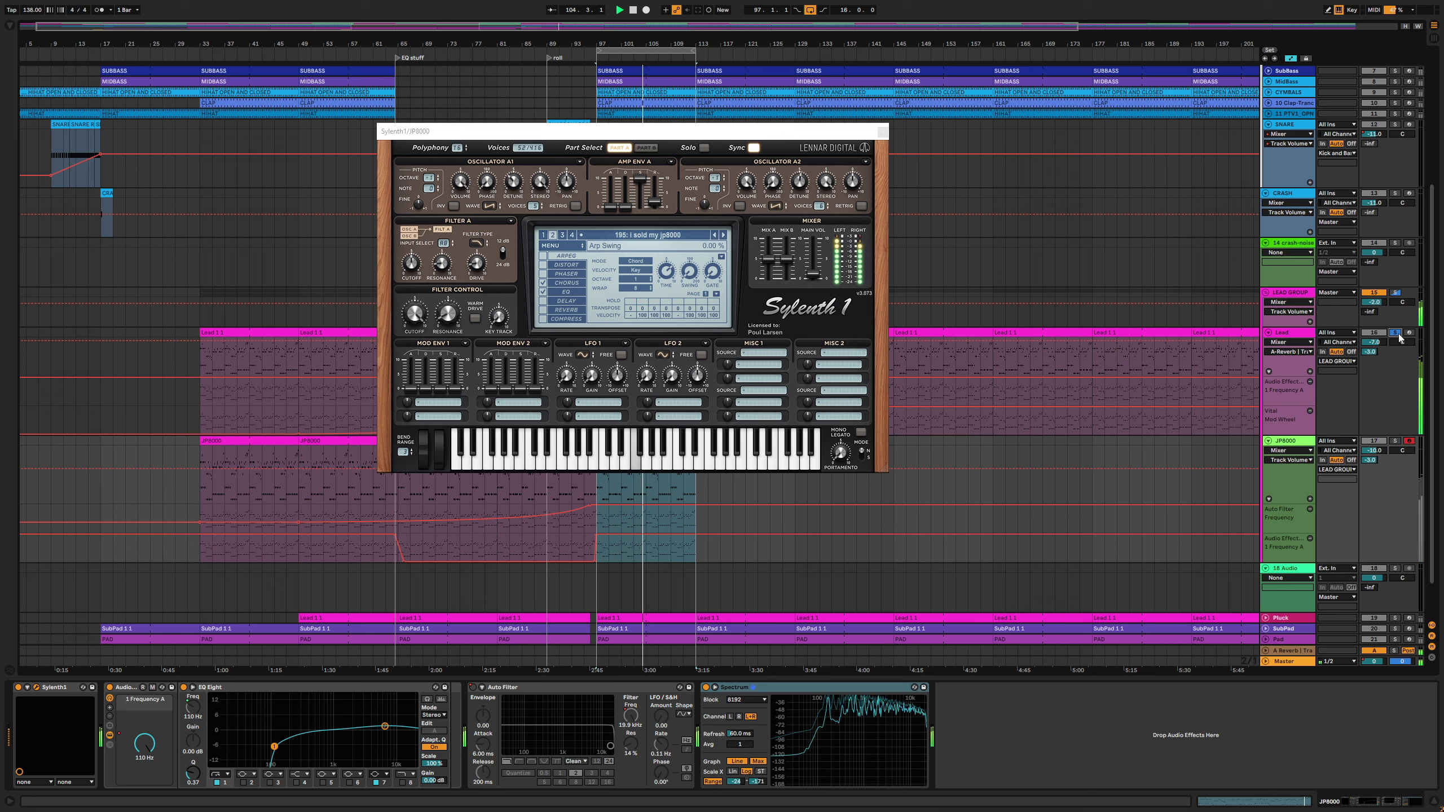
{"action": "left_click", "coordinate": [1395, 442]}
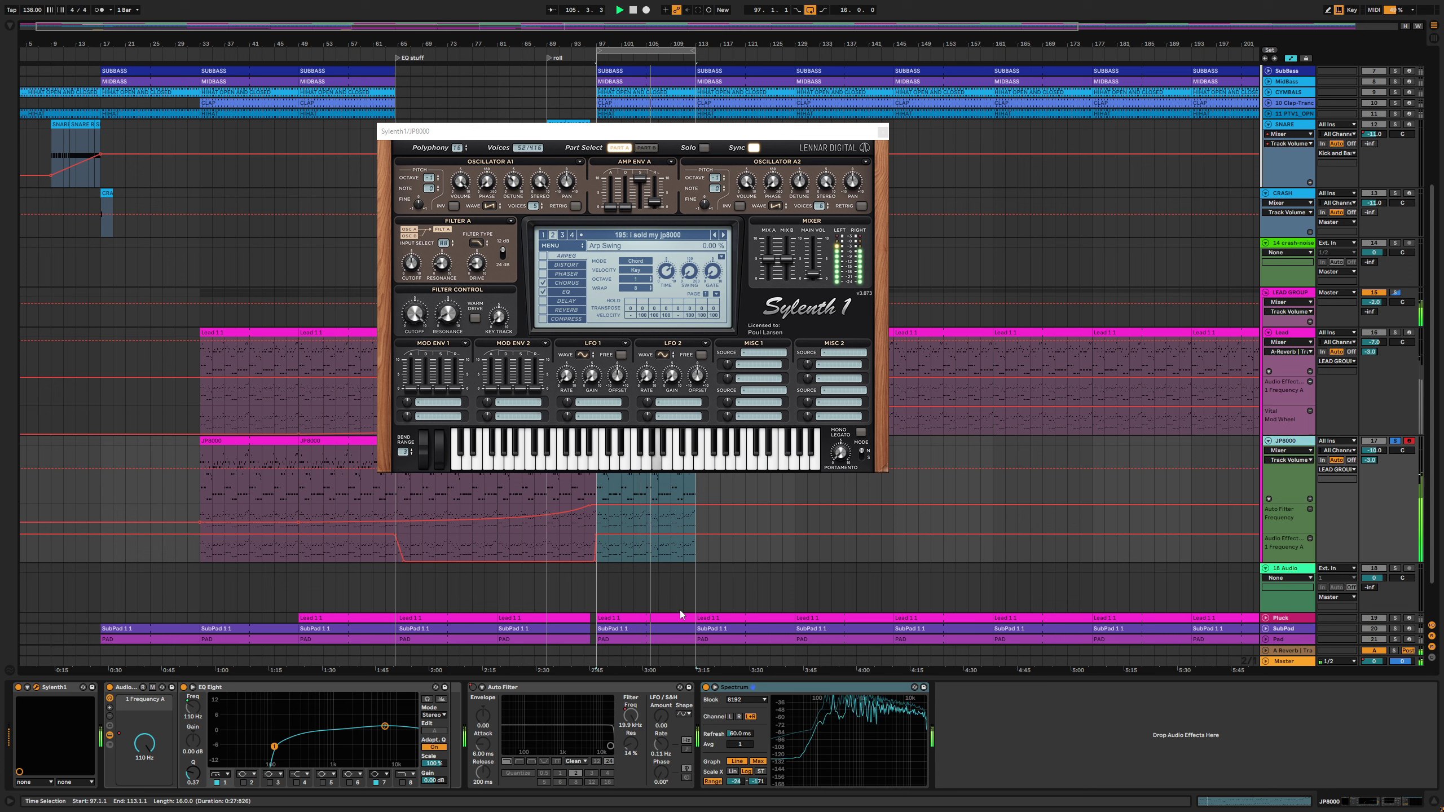
Enable the spectrum analyzer in JP8000's EQ Eight and boost band 7 by about 3.84 dB around 7.11 kHz
{"action": "left_click", "coordinate": [384, 727]}
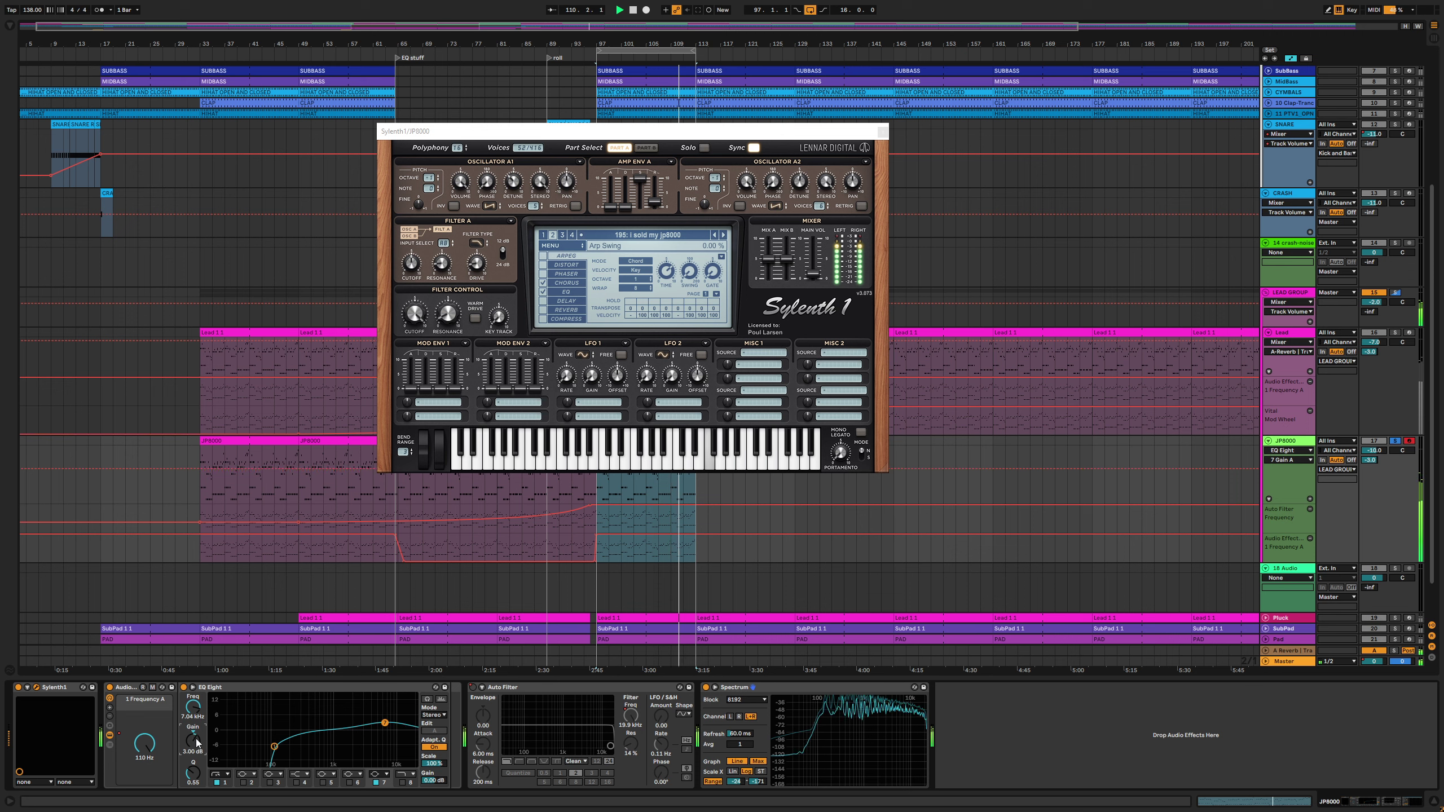
{"action": "left_click", "coordinate": [441, 699]}
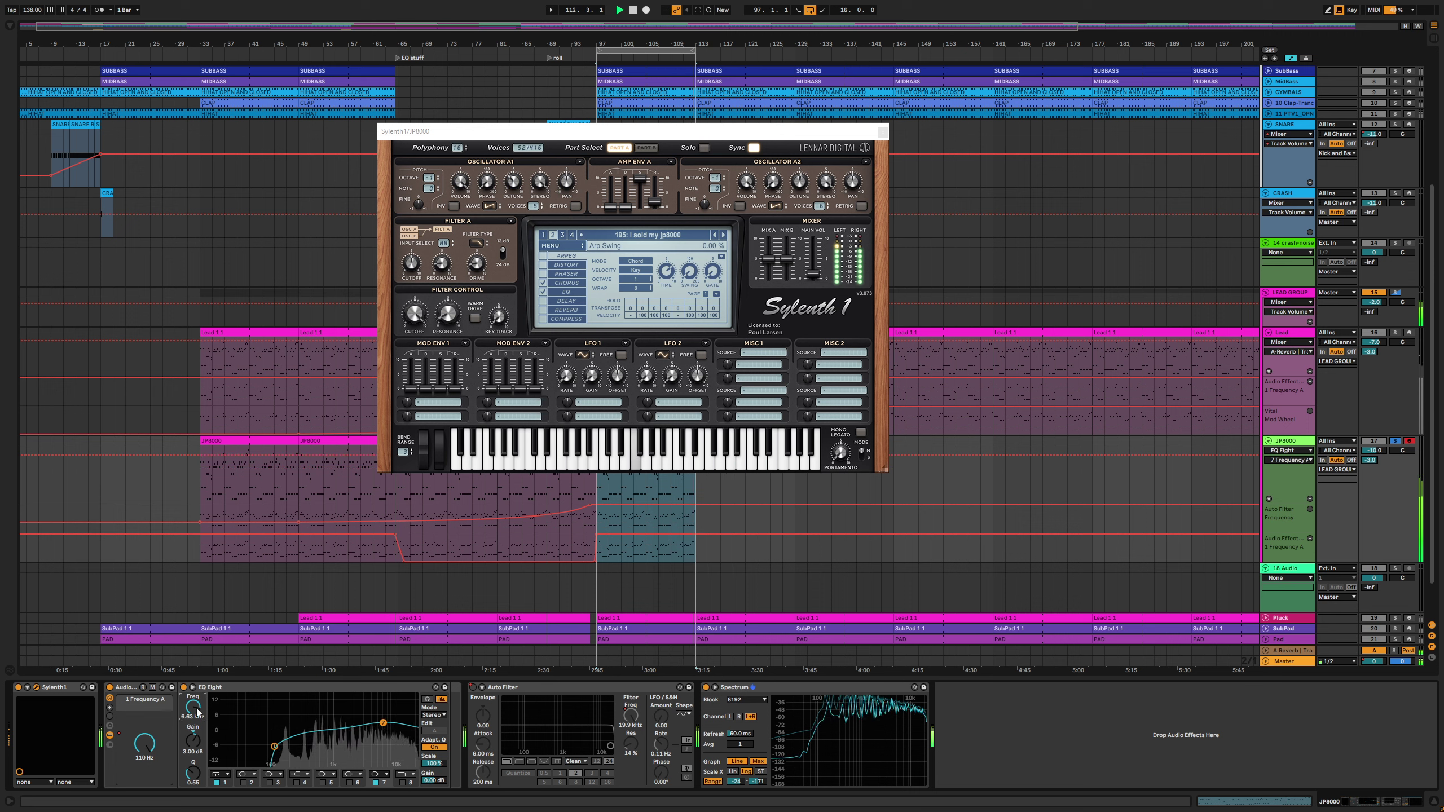
{"action": "left_click_drag", "start_coordinate": [196, 712], "coordinate": [198, 717]}
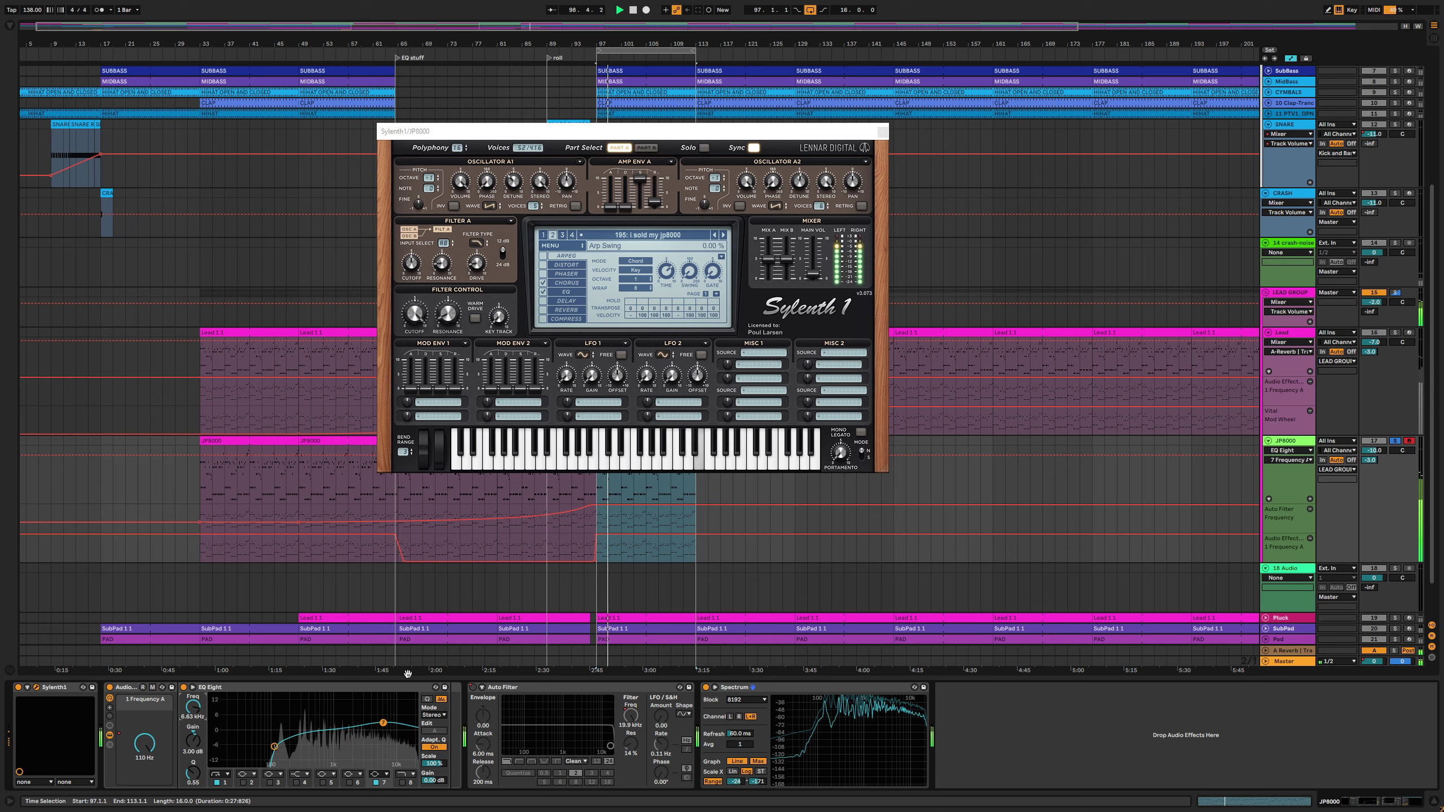
{"action": "left_click_drag", "start_coordinate": [383, 723], "coordinate": [383, 719]}
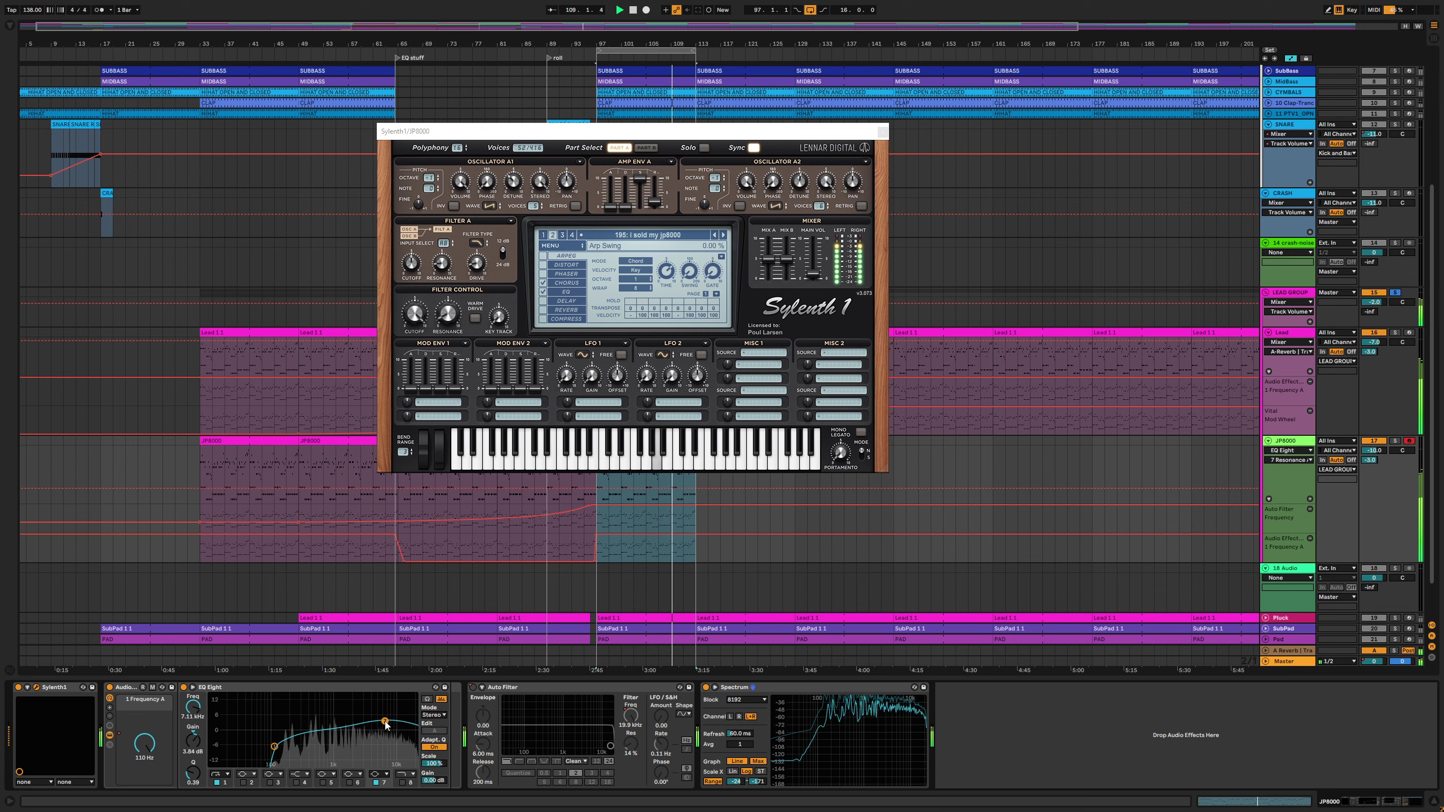
Change EQ Eight band 7 to a high shelf and adjust it to about 3.00 kHz with 4.34 dB gain
{"action": "left_click", "coordinate": [378, 774]}
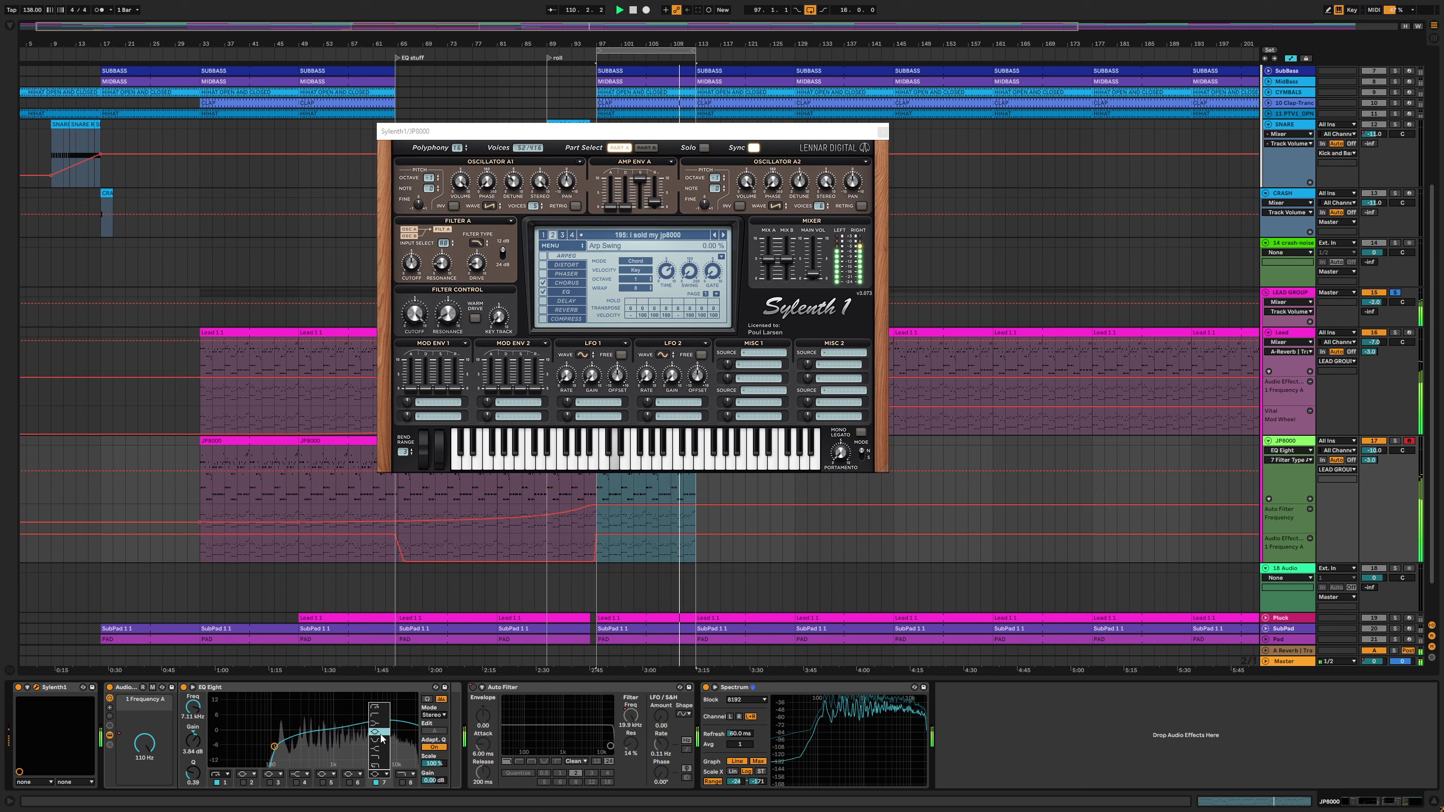
{"action": "left_click", "coordinate": [382, 725]}
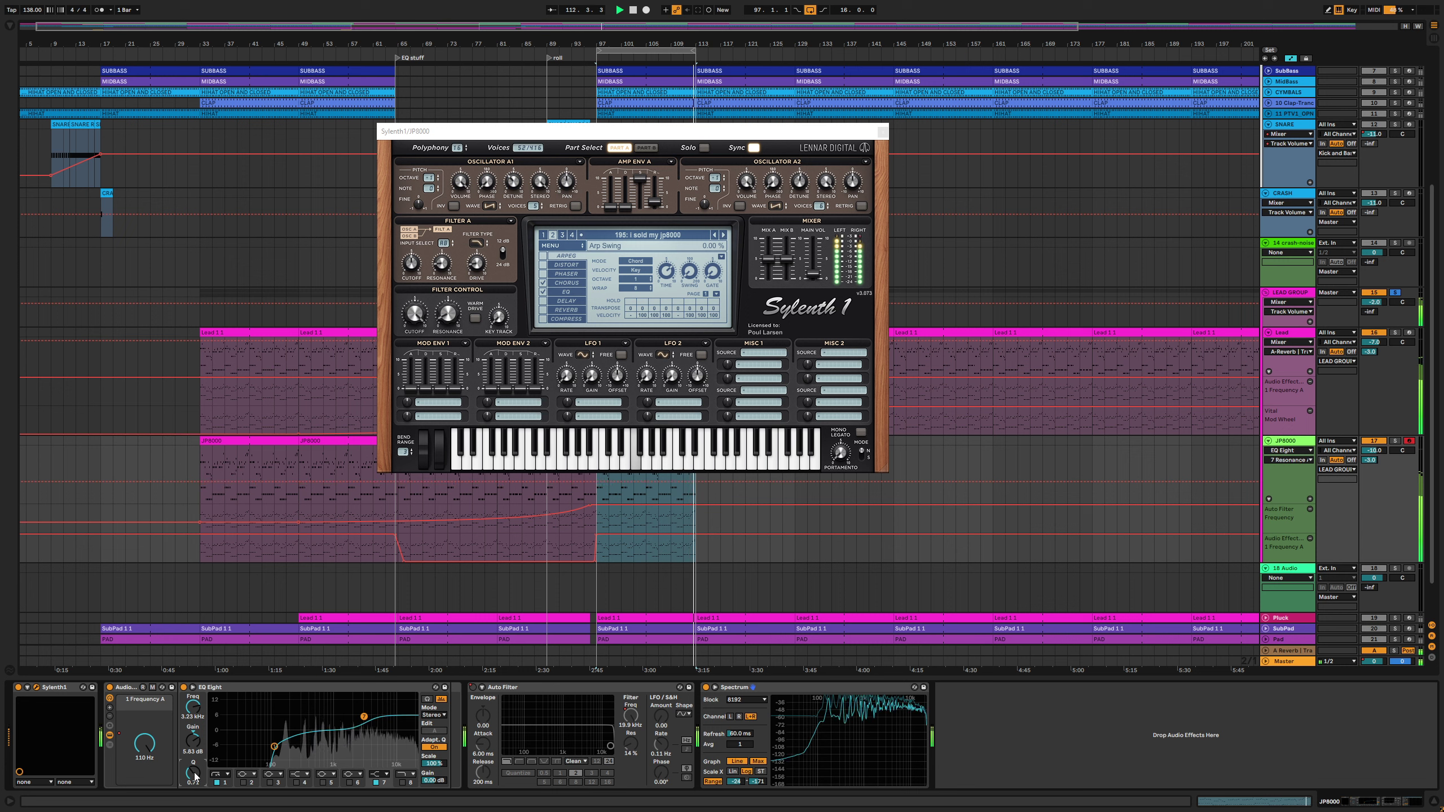
{"action": "left_click_drag", "start_coordinate": [193, 772], "coordinate": [193, 759]}
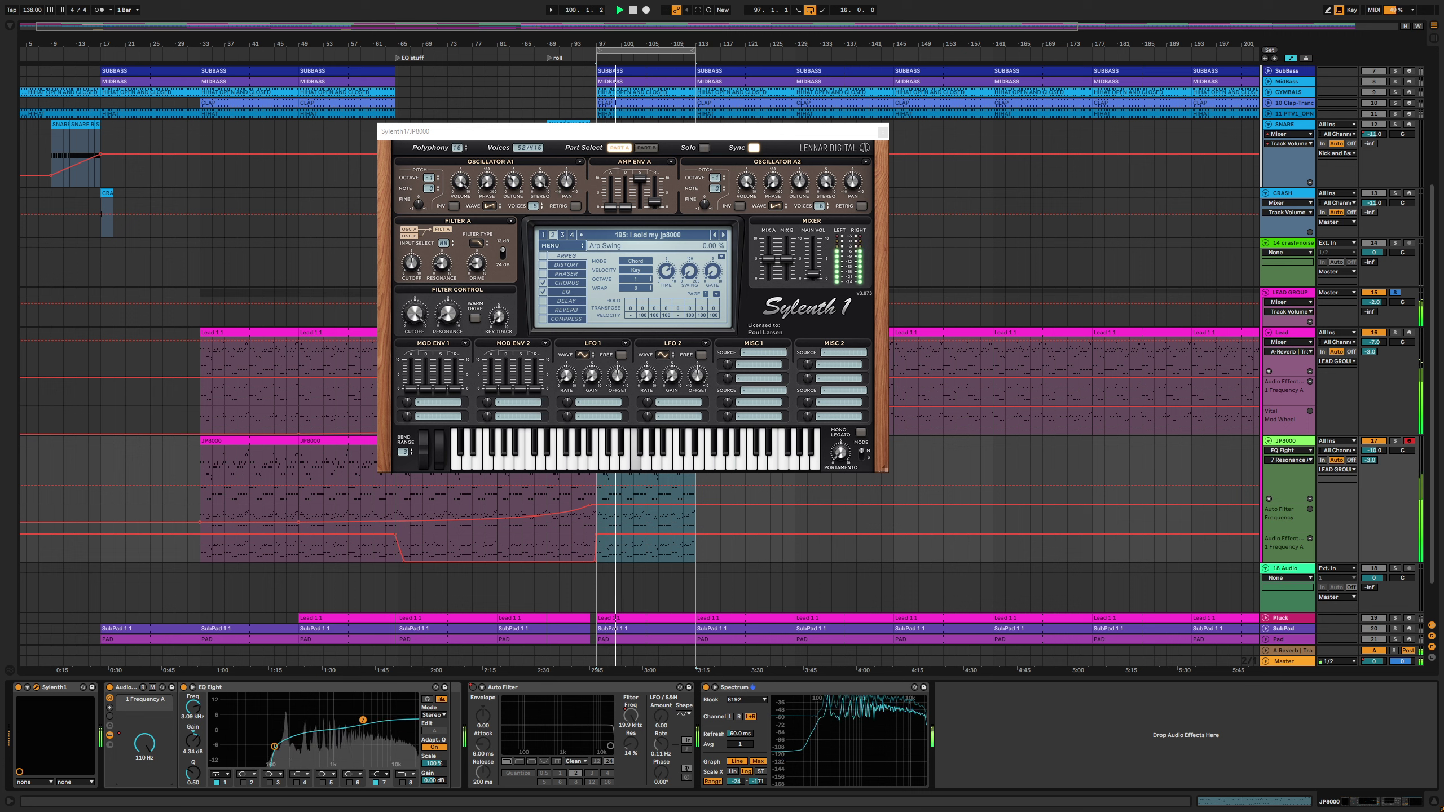
Enable band 8 as a high cut at about 17.0 kHz, and move the band 7 shelf to 1.90 kHz with 4.83 dB gain
{"action": "left_click", "coordinate": [403, 784]}
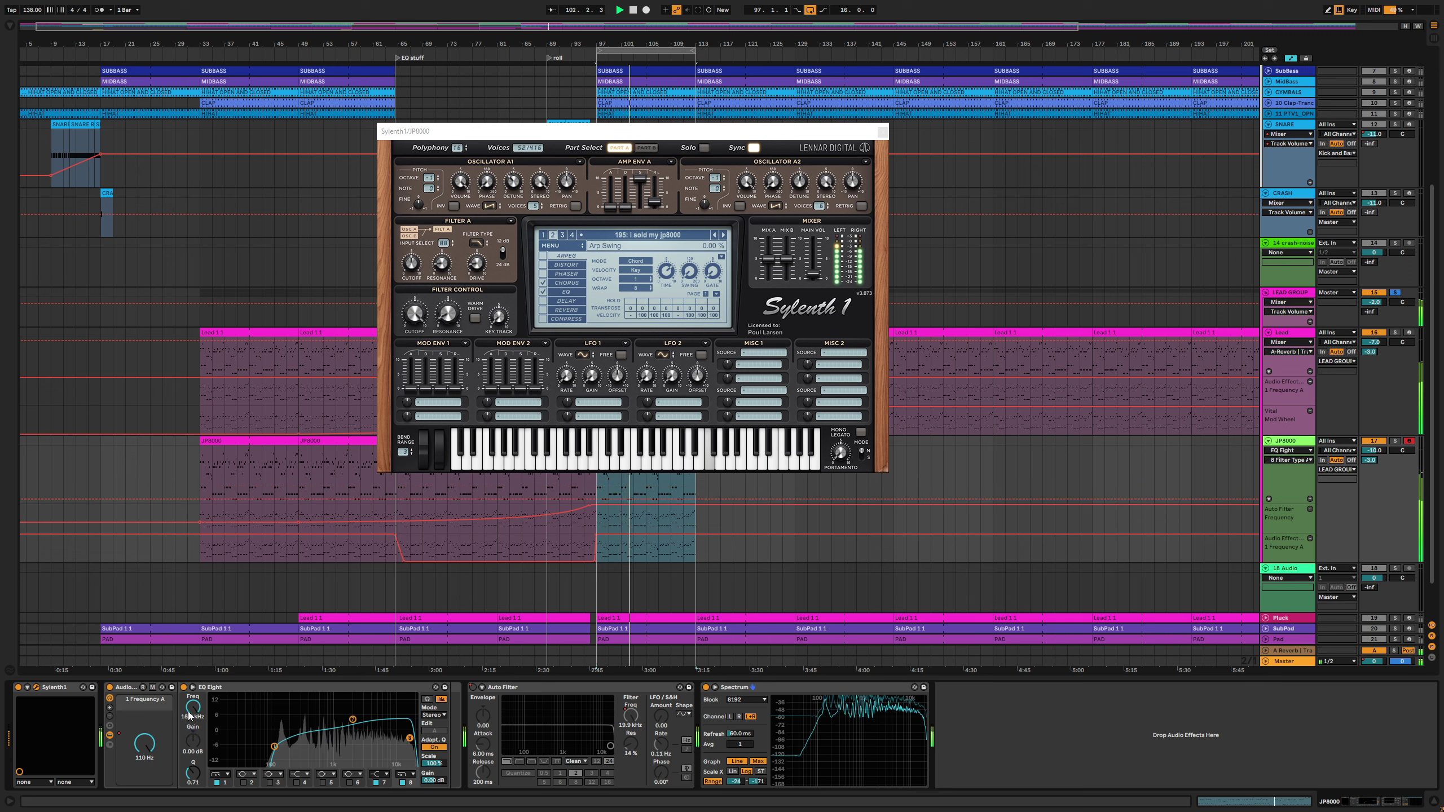
{"action": "left_click_drag", "start_coordinate": [194, 707], "coordinate": [206, 713]}
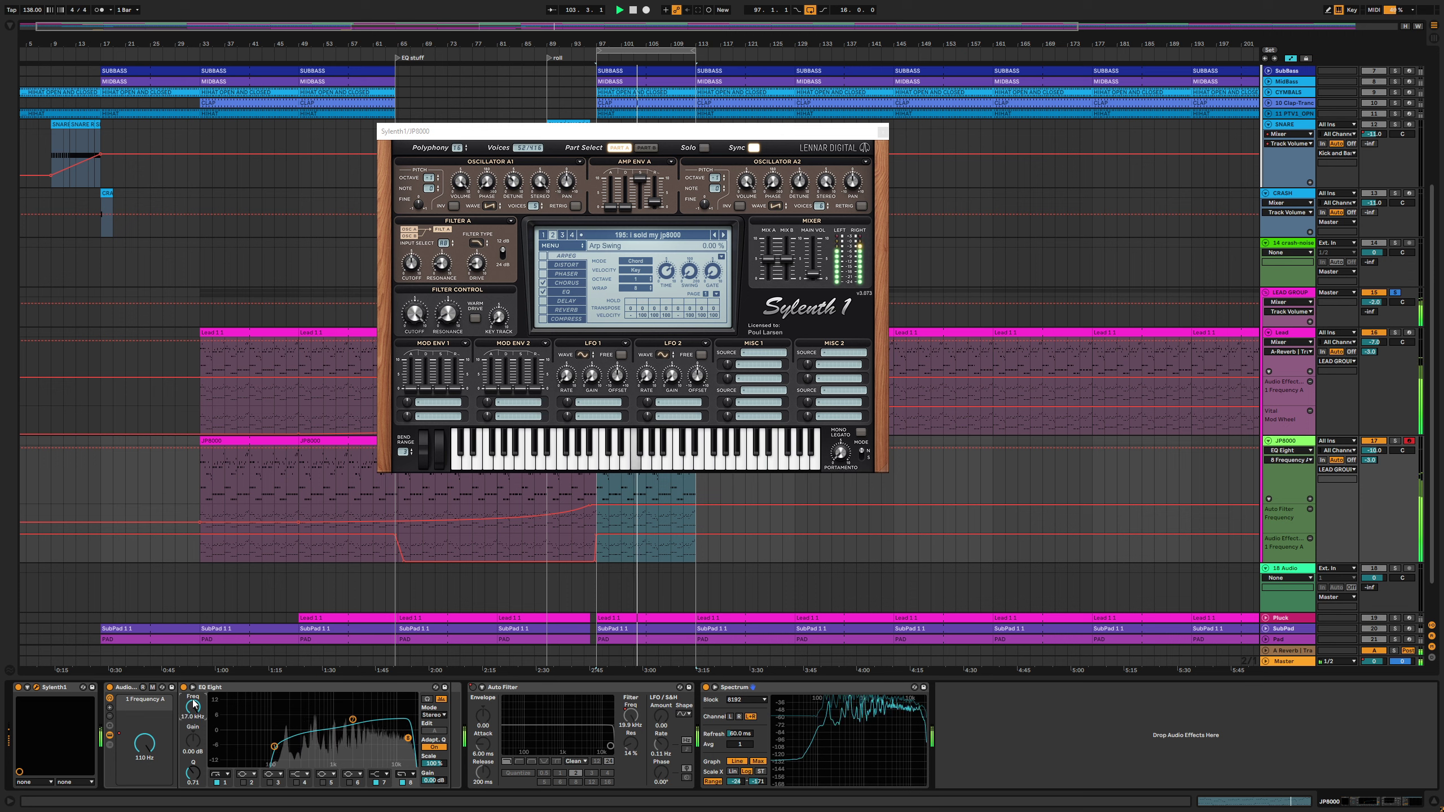
{"action": "left_click", "coordinate": [352, 720]}
{"action": "left_click_drag", "start_coordinate": [351, 719], "coordinate": [350, 719]}
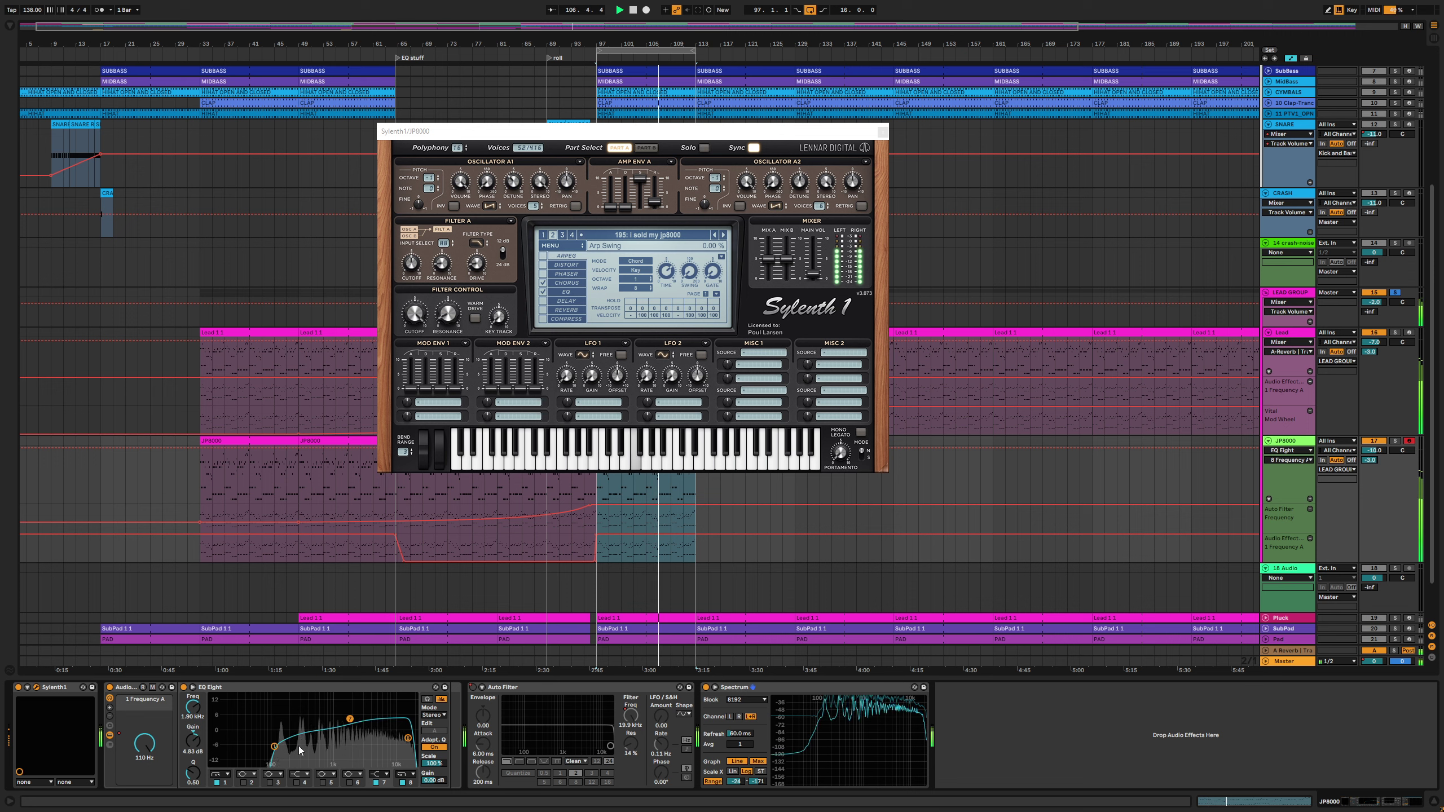
{"action": "left_click", "coordinate": [376, 784]}
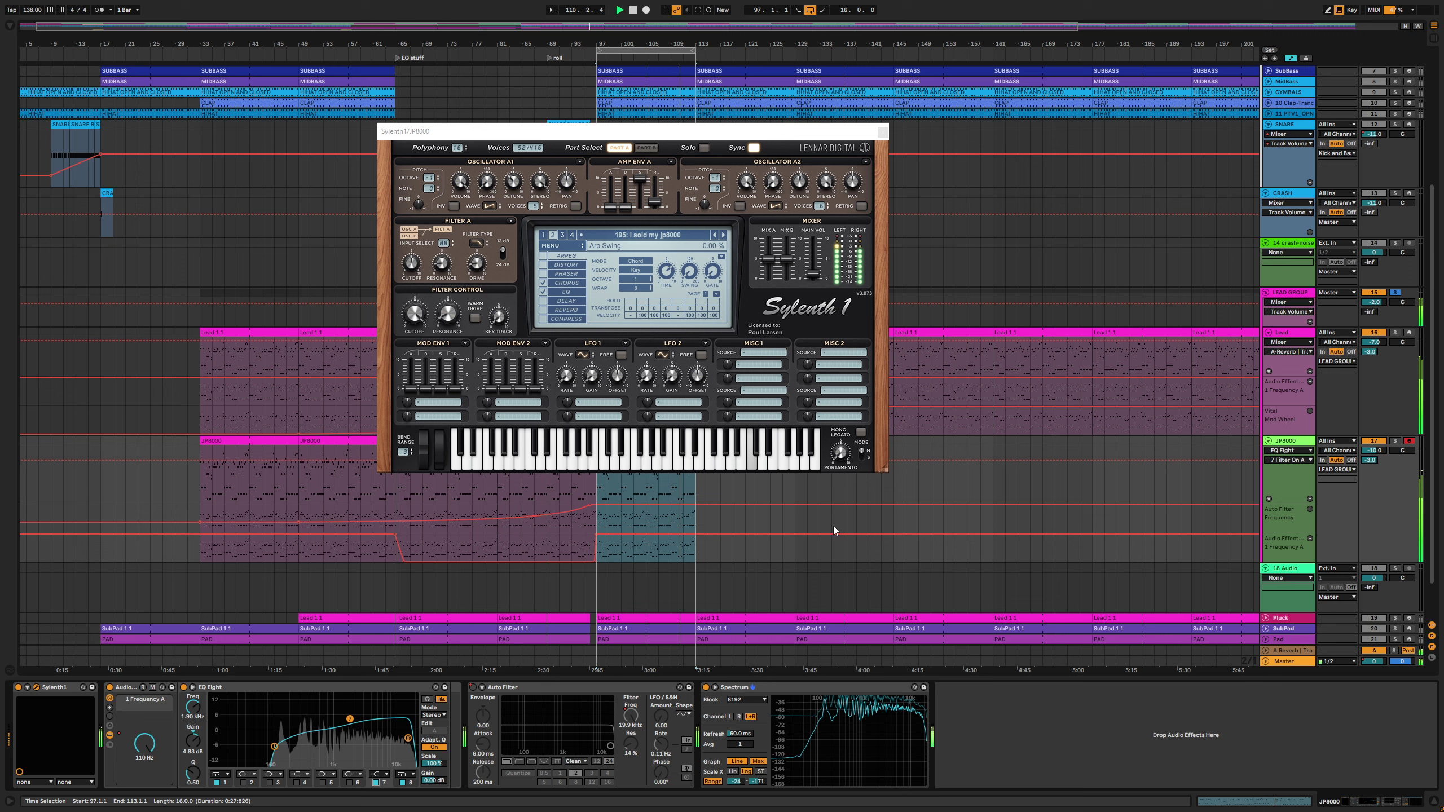
Compare the Lead and JP8000 layers soloed separately and together, and return to soloing only LEAD GROUP
{"action": "left_click", "coordinate": [1395, 332]}
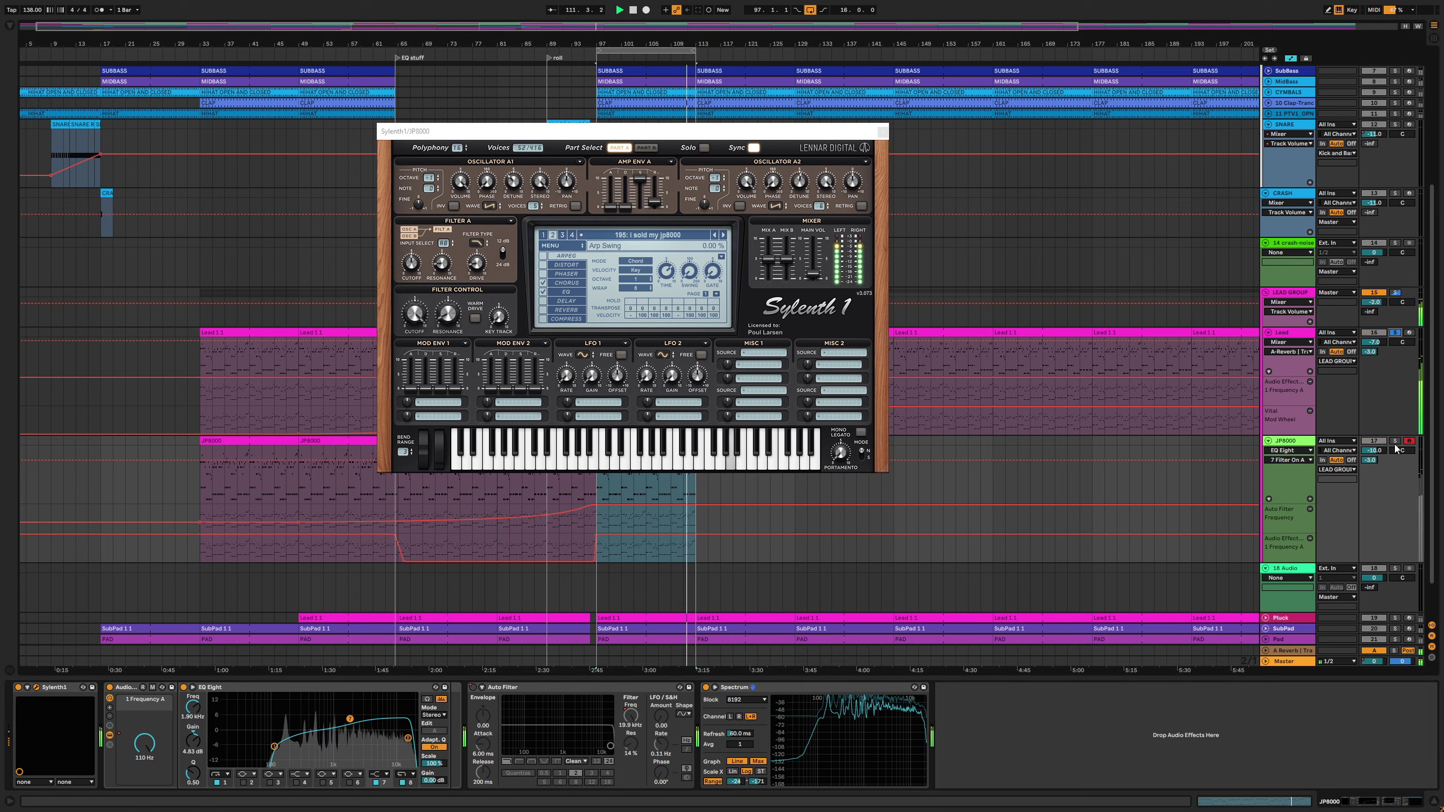
{"action": "left_click", "coordinate": [1396, 443]}
{"action": "left_click", "coordinate": [1397, 334], "text": "ctrl"}
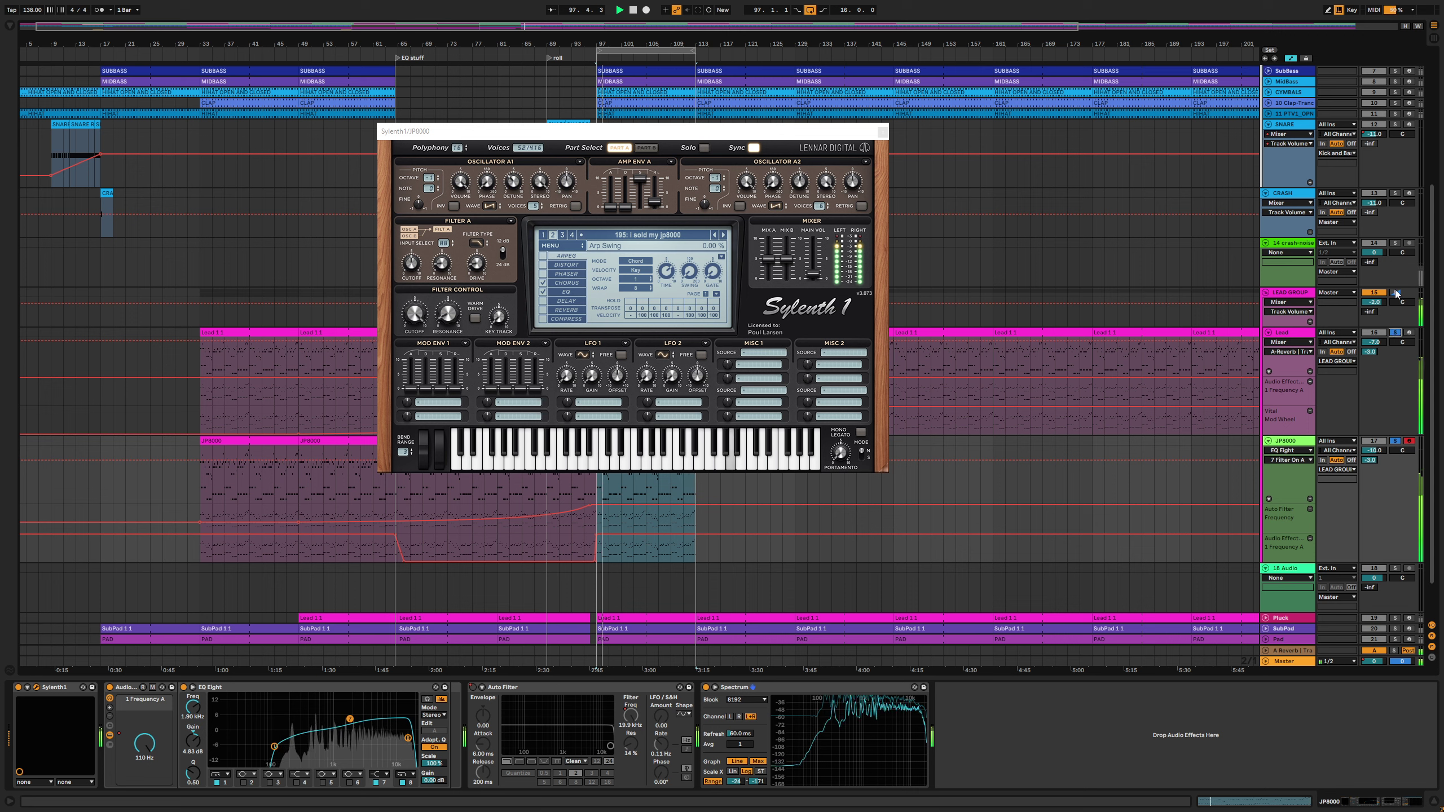
{"action": "left_click", "coordinate": [1397, 294]}
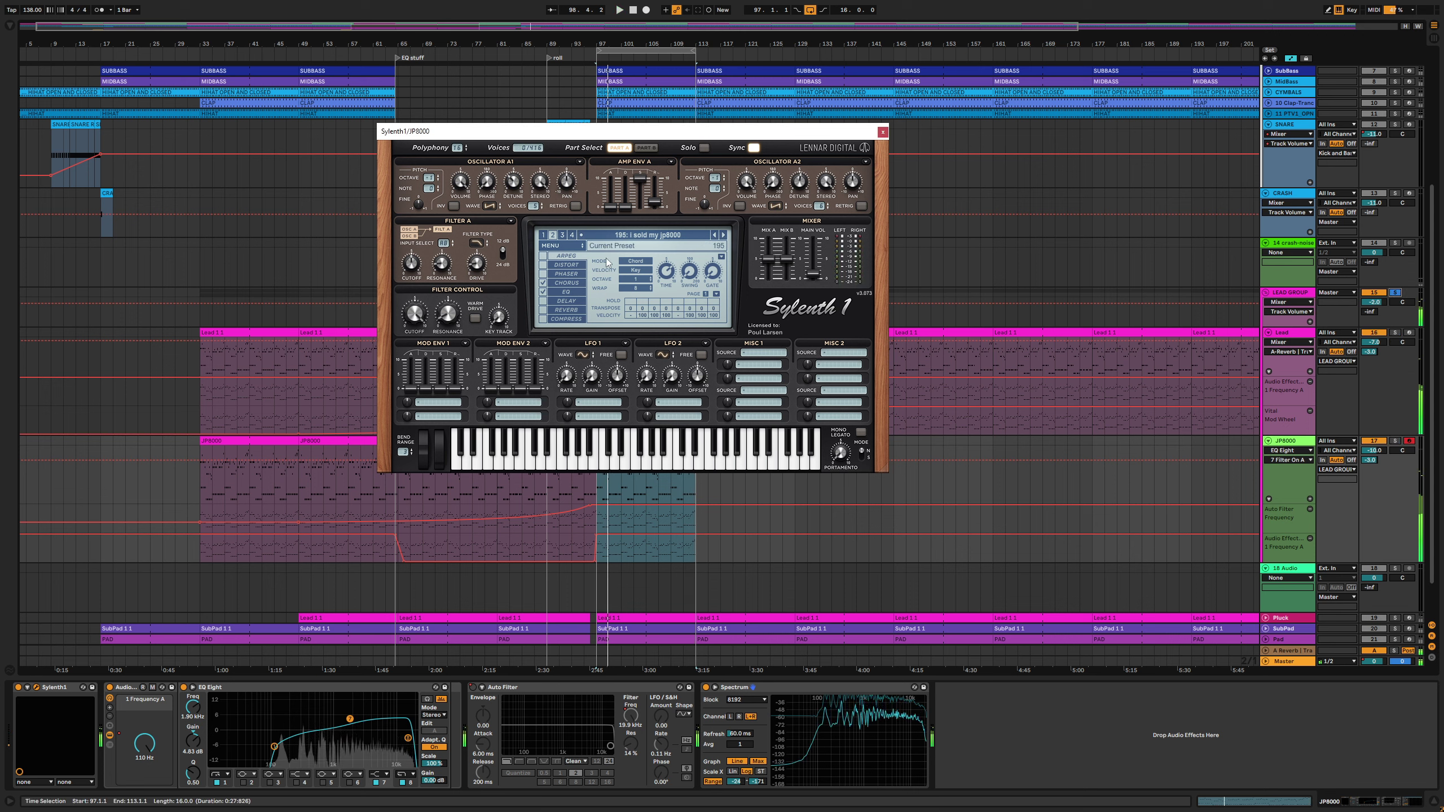
Reload the SPLICE-29-02-2024 factory bank in JP8000's Sylenth1
{"action": "left_click", "coordinate": [566, 246]}
{"action": "mouse_move", "coordinate": [578, 270]}
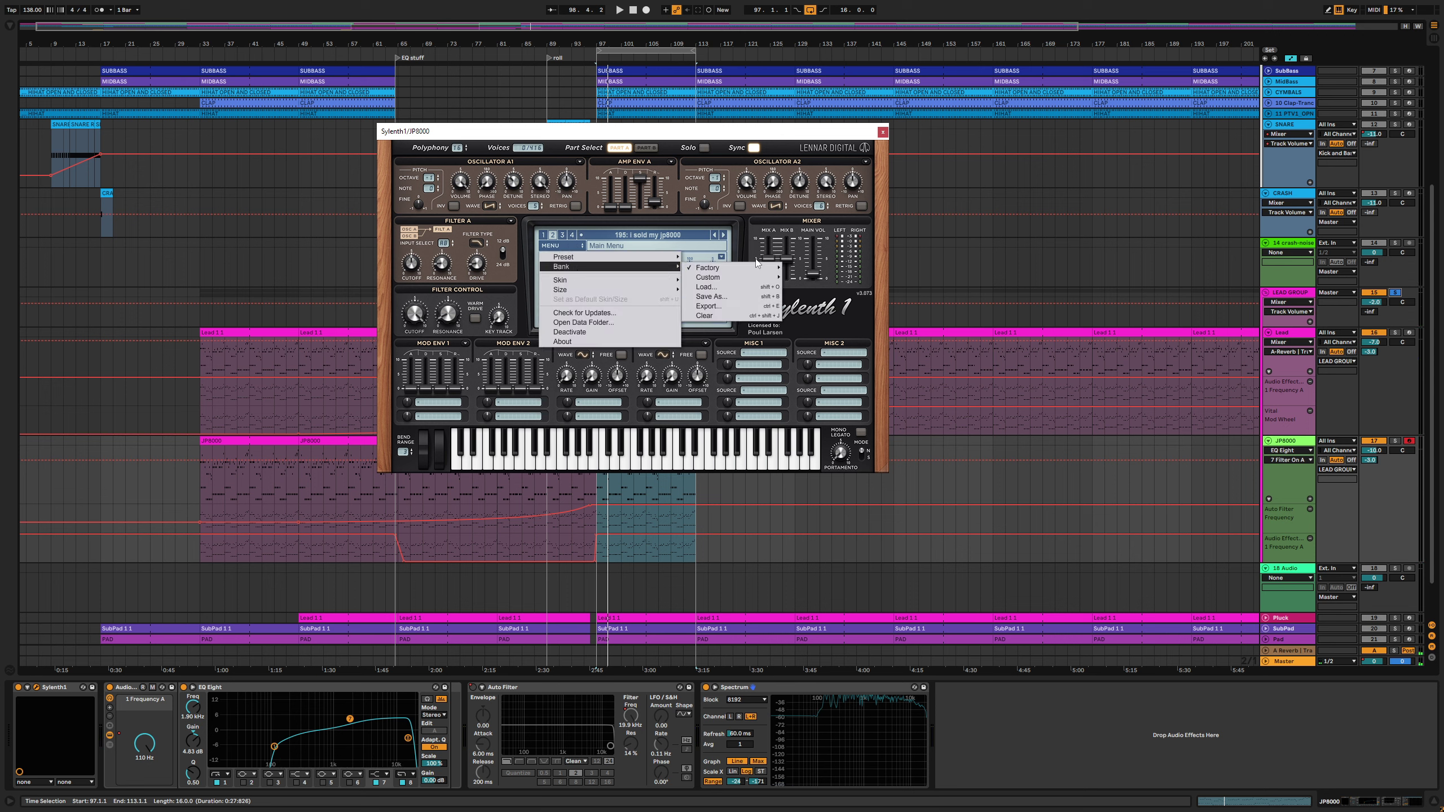
{"action": "mouse_move", "coordinate": [755, 270]}
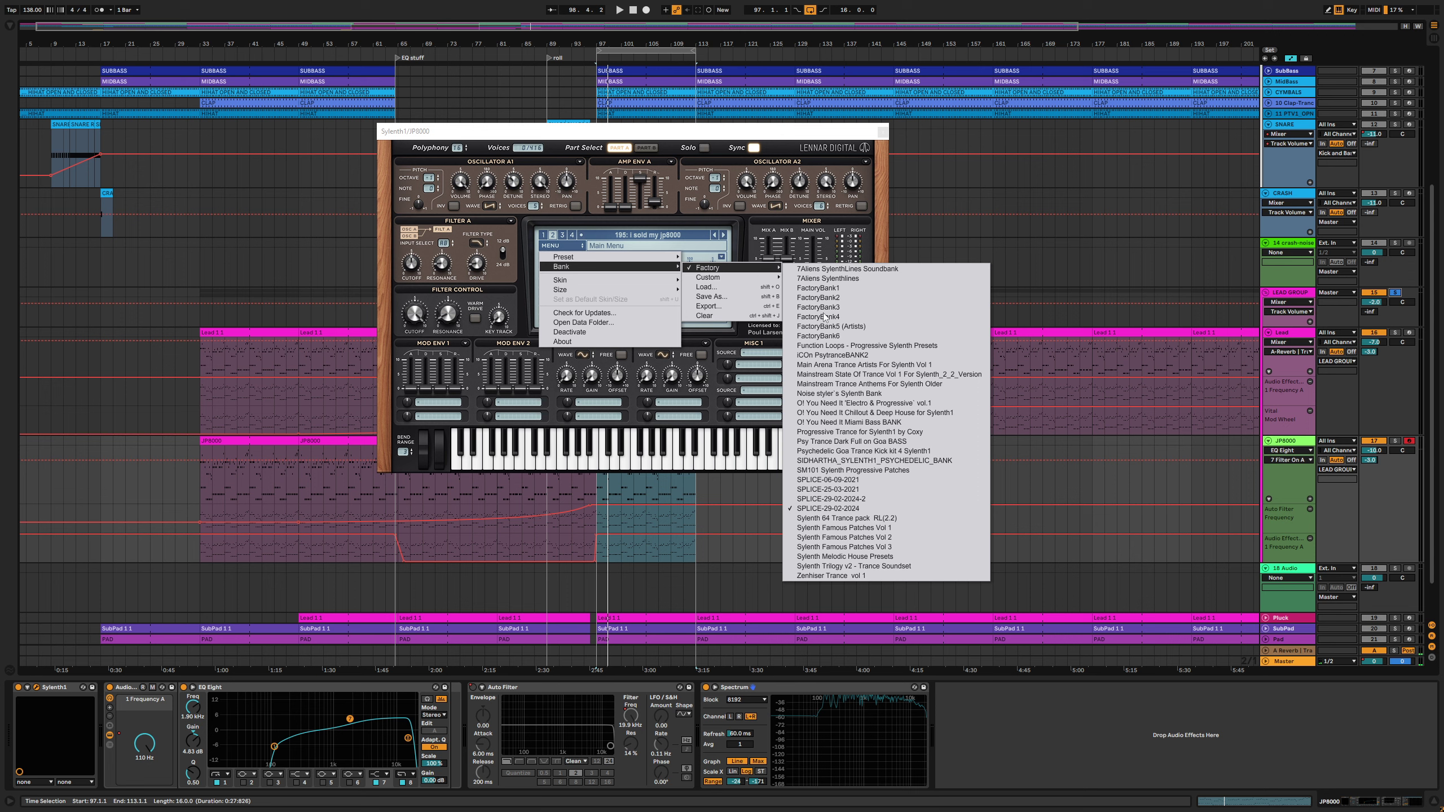
{"action": "left_click", "coordinate": [863, 500]}
{"action": "left_click", "coordinate": [568, 251]}
{"action": "mouse_move", "coordinate": [561, 267]}
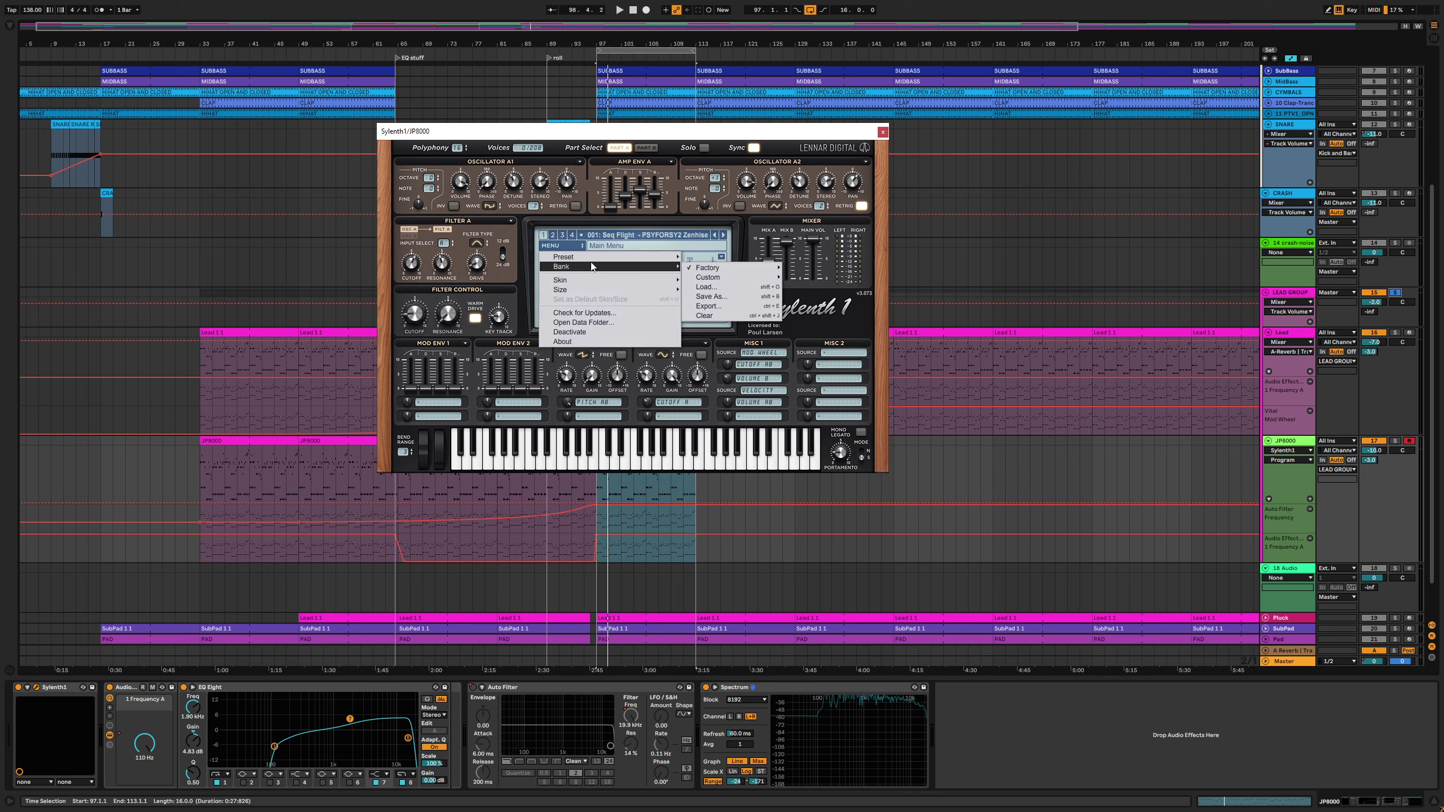
{"action": "mouse_move", "coordinate": [708, 268]}
{"action": "left_click", "coordinate": [829, 513]}
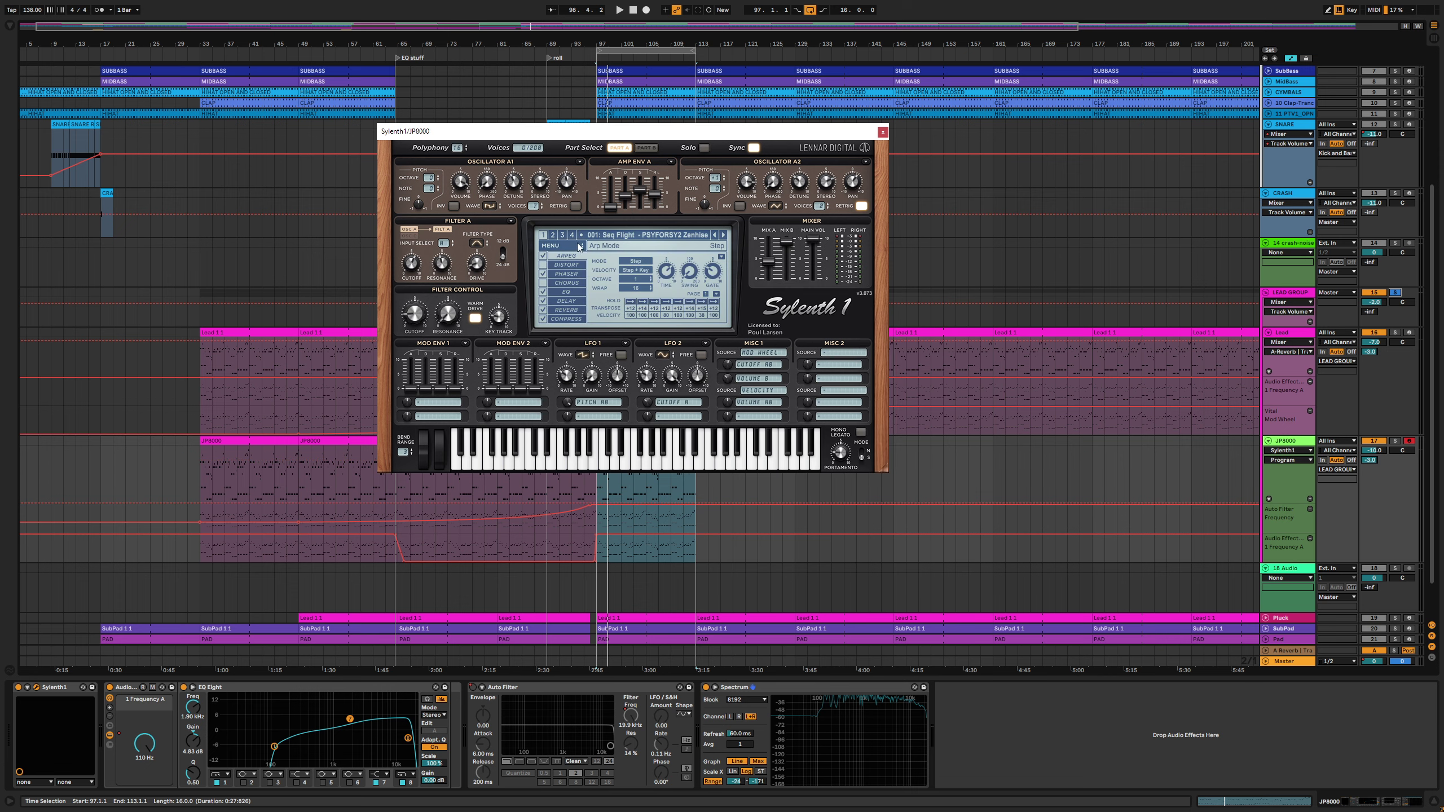
Load preset "195: i sold my jp8000" from the bank's second preset page
{"action": "left_click", "coordinate": [602, 240]}
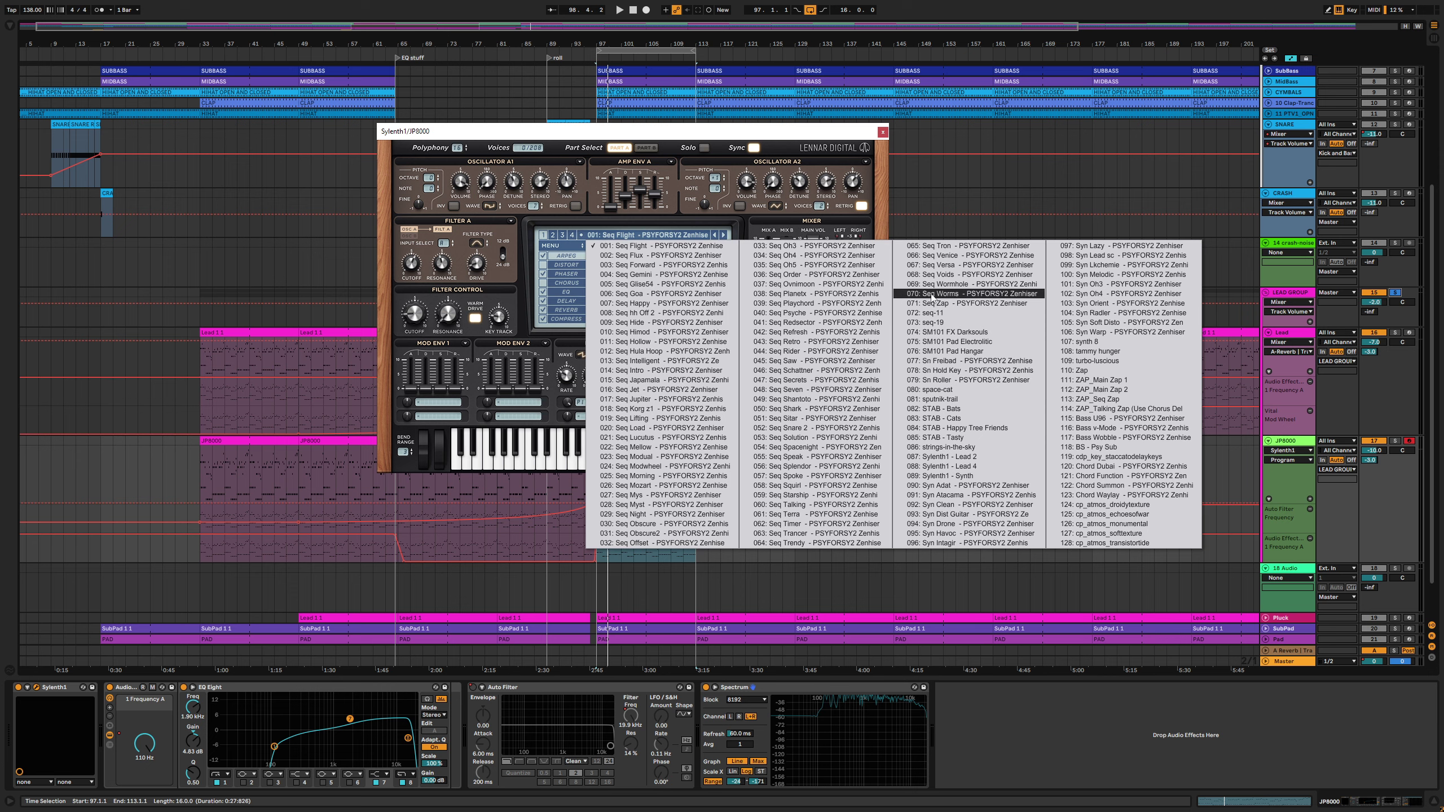
{"action": "left_click", "coordinate": [563, 236]}
{"action": "left_click", "coordinate": [659, 234]}
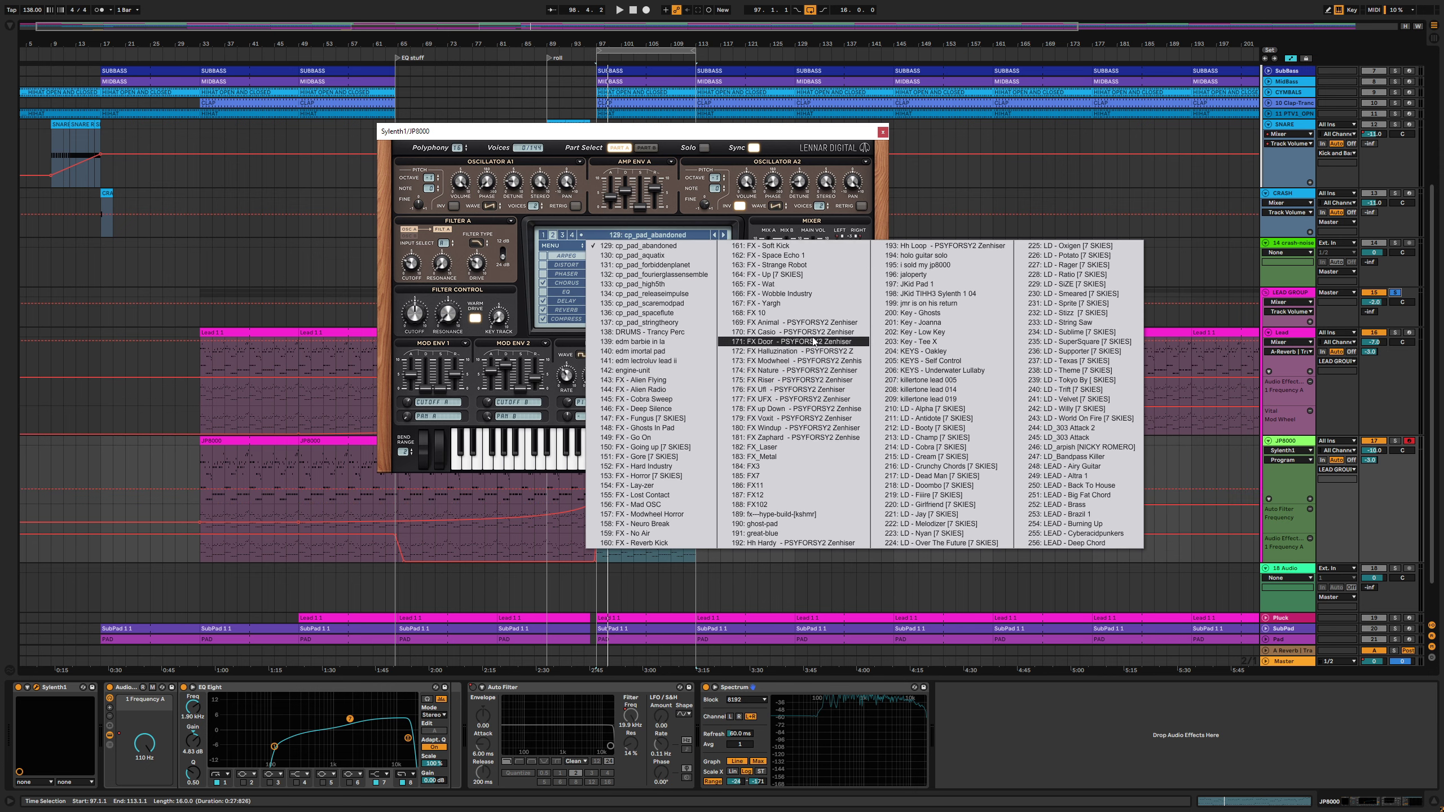
{"action": "left_click", "coordinate": [910, 265]}
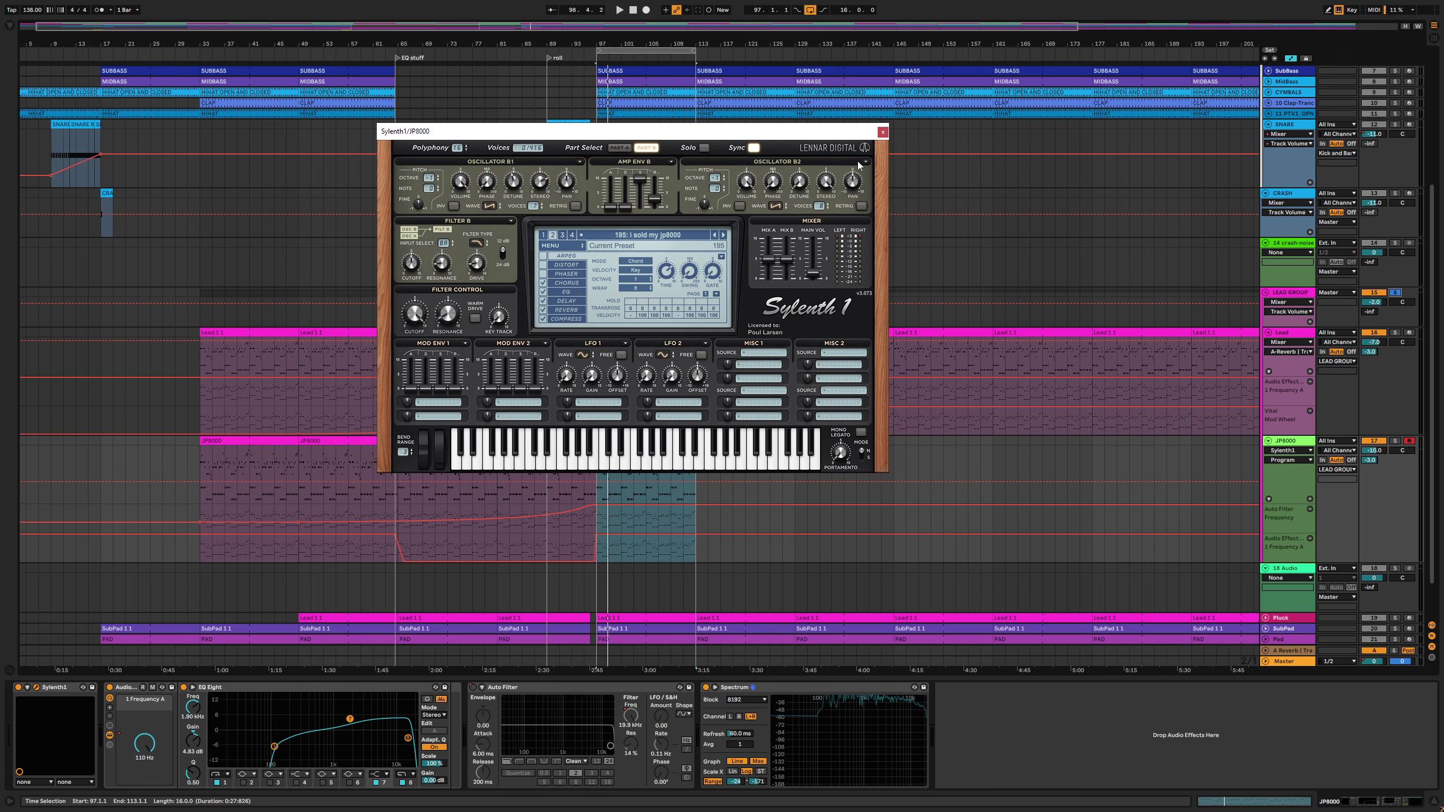
Play from bar 97 and compare the reloaded JP8000 preset with the Lead by soloing each in turn
{"action": "key", "text": "space"}
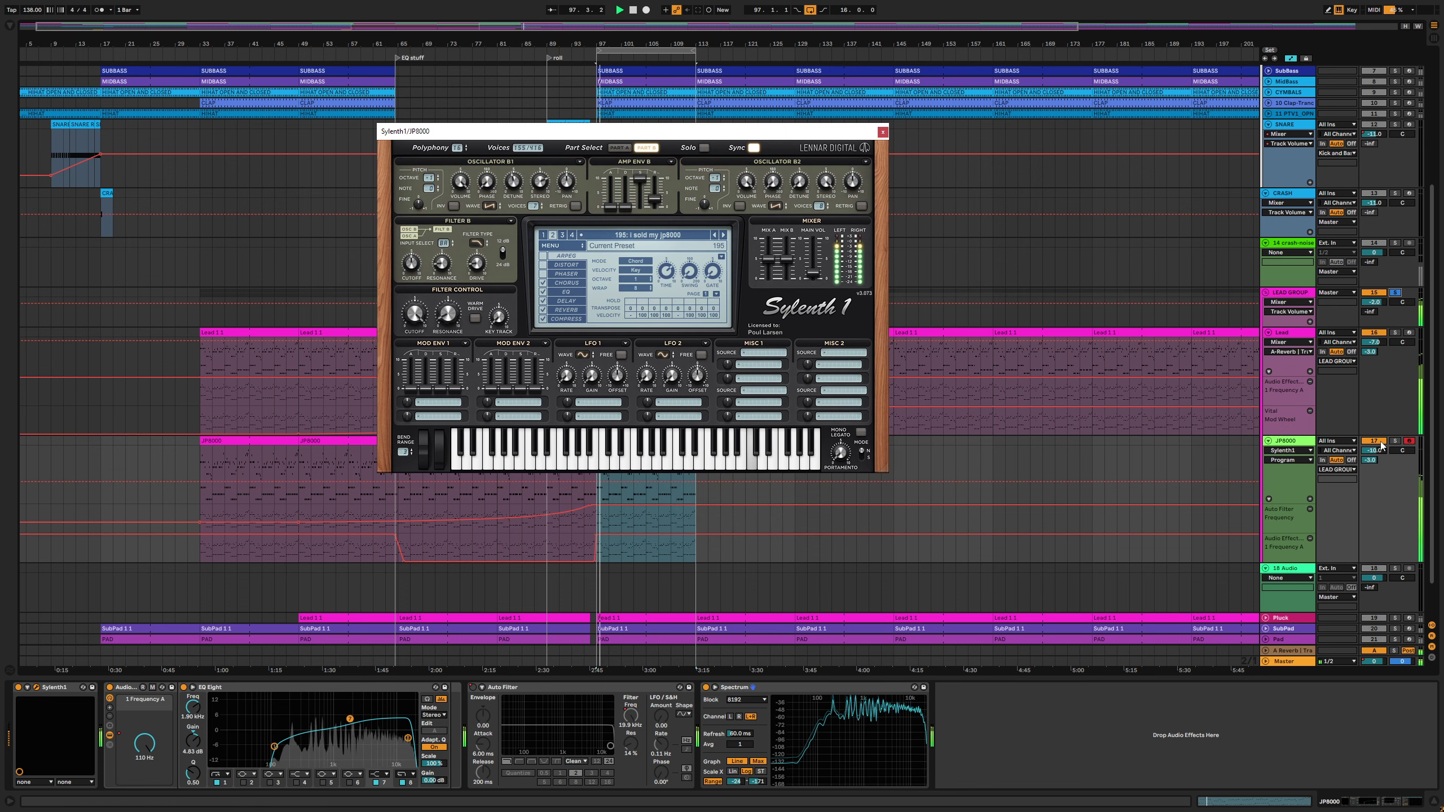
{"action": "left_click", "coordinate": [1394, 441]}
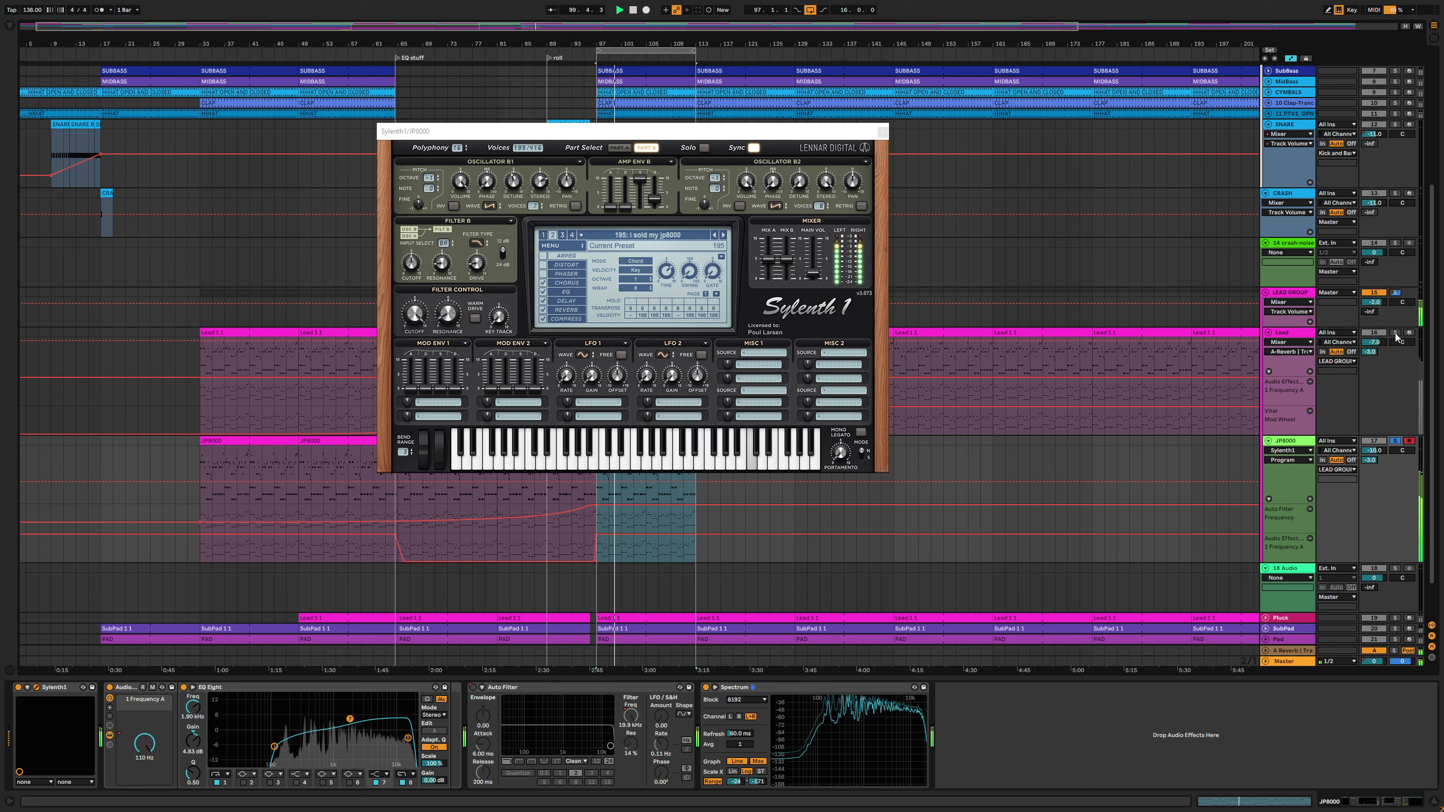
{"action": "left_click", "coordinate": [1396, 333]}
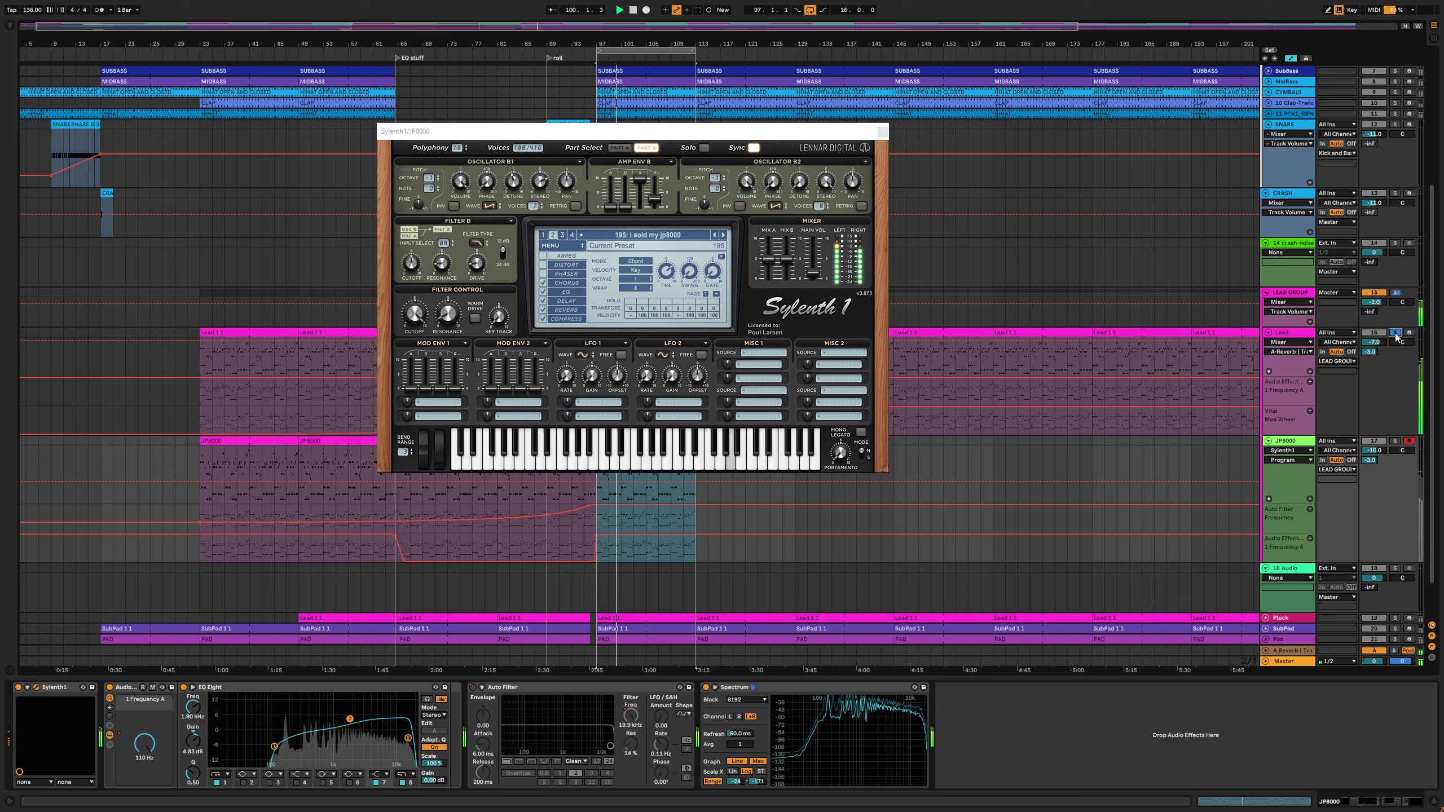
{"action": "left_click", "coordinate": [1394, 442]}
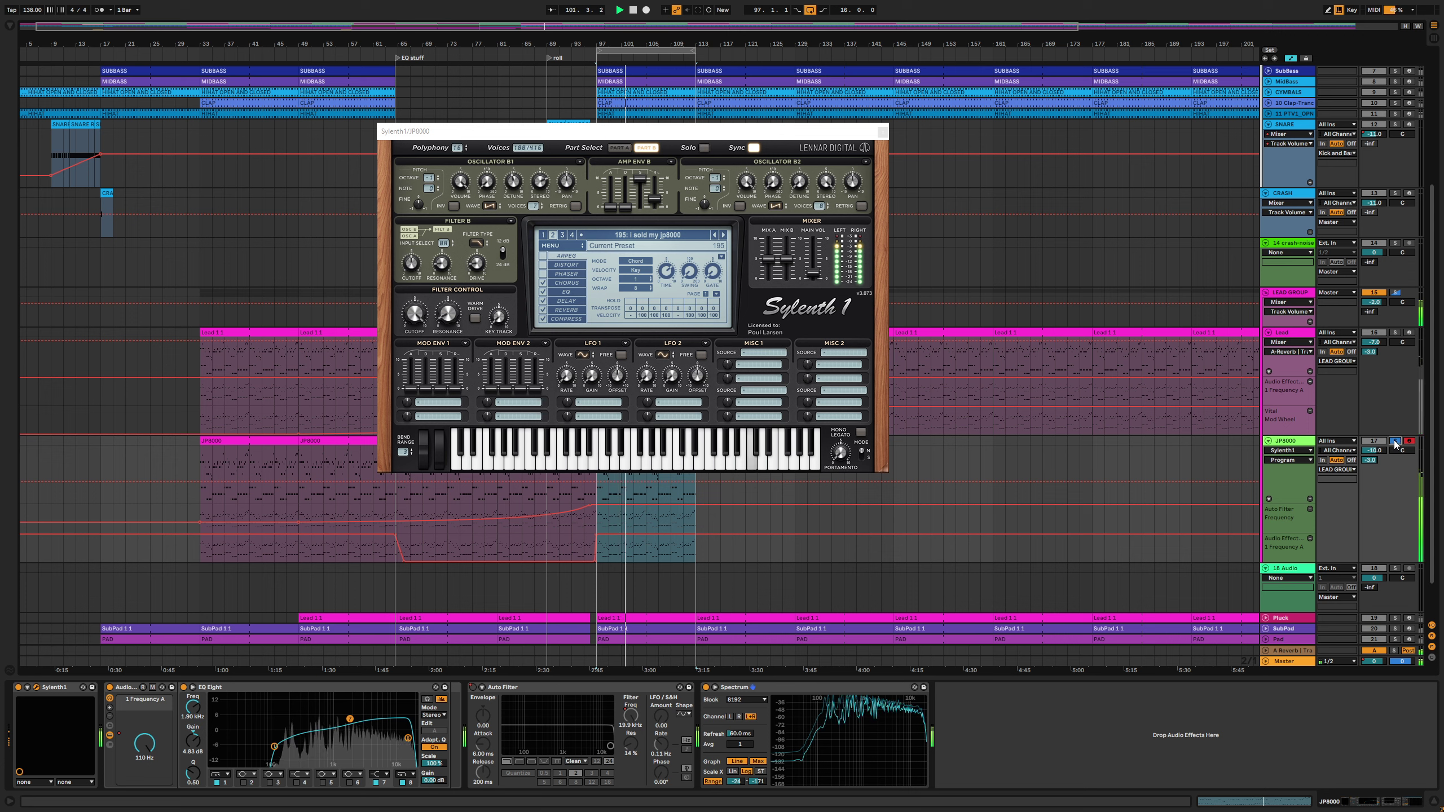
Shorten Sylenth1's part A amp envelope release to about 4 during soloed playback, and switch to part B and back to part A
{"action": "left_click", "coordinate": [619, 147]}
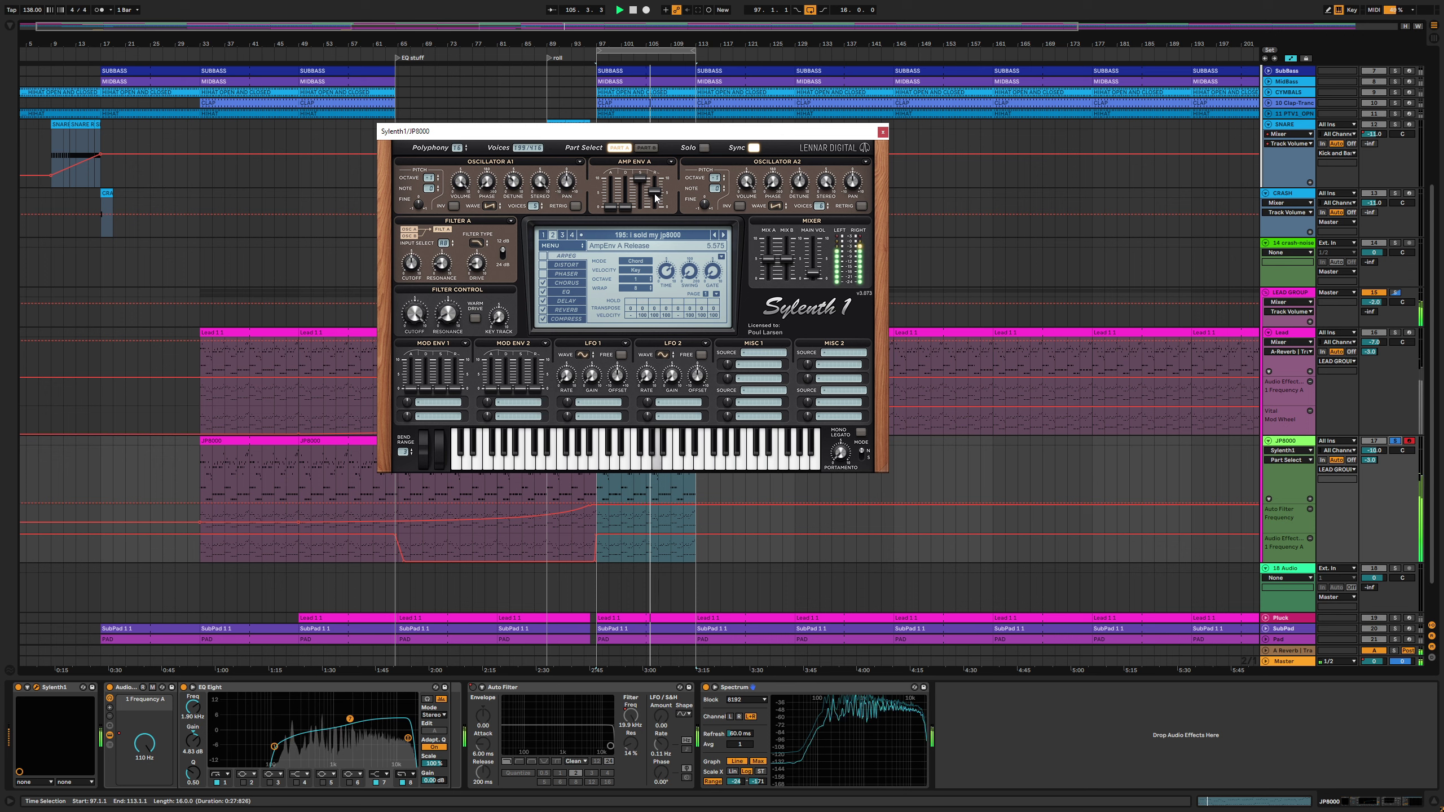
{"action": "left_click_drag", "start_coordinate": [656, 198], "coordinate": [655, 194]}
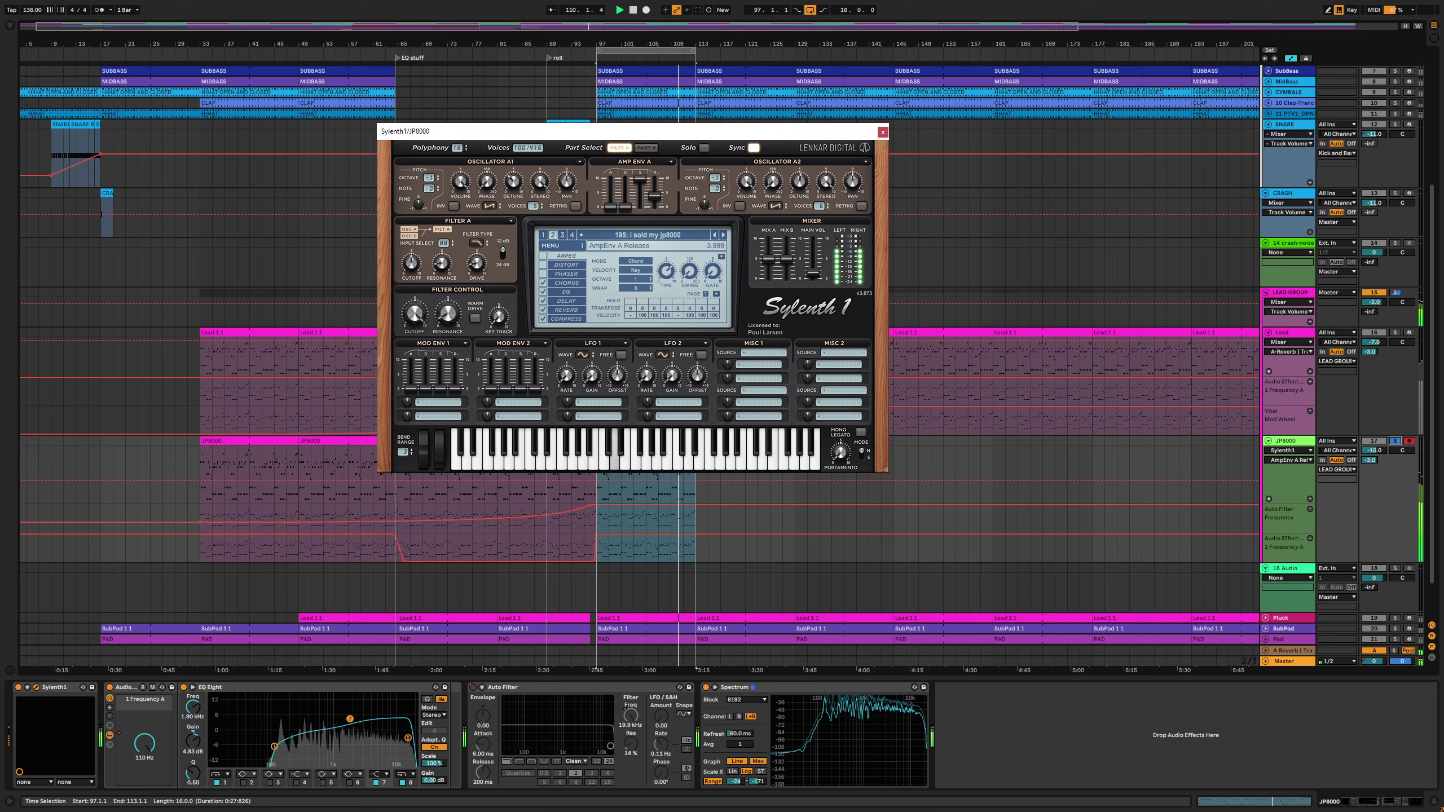
{"action": "left_click", "coordinate": [648, 147]}
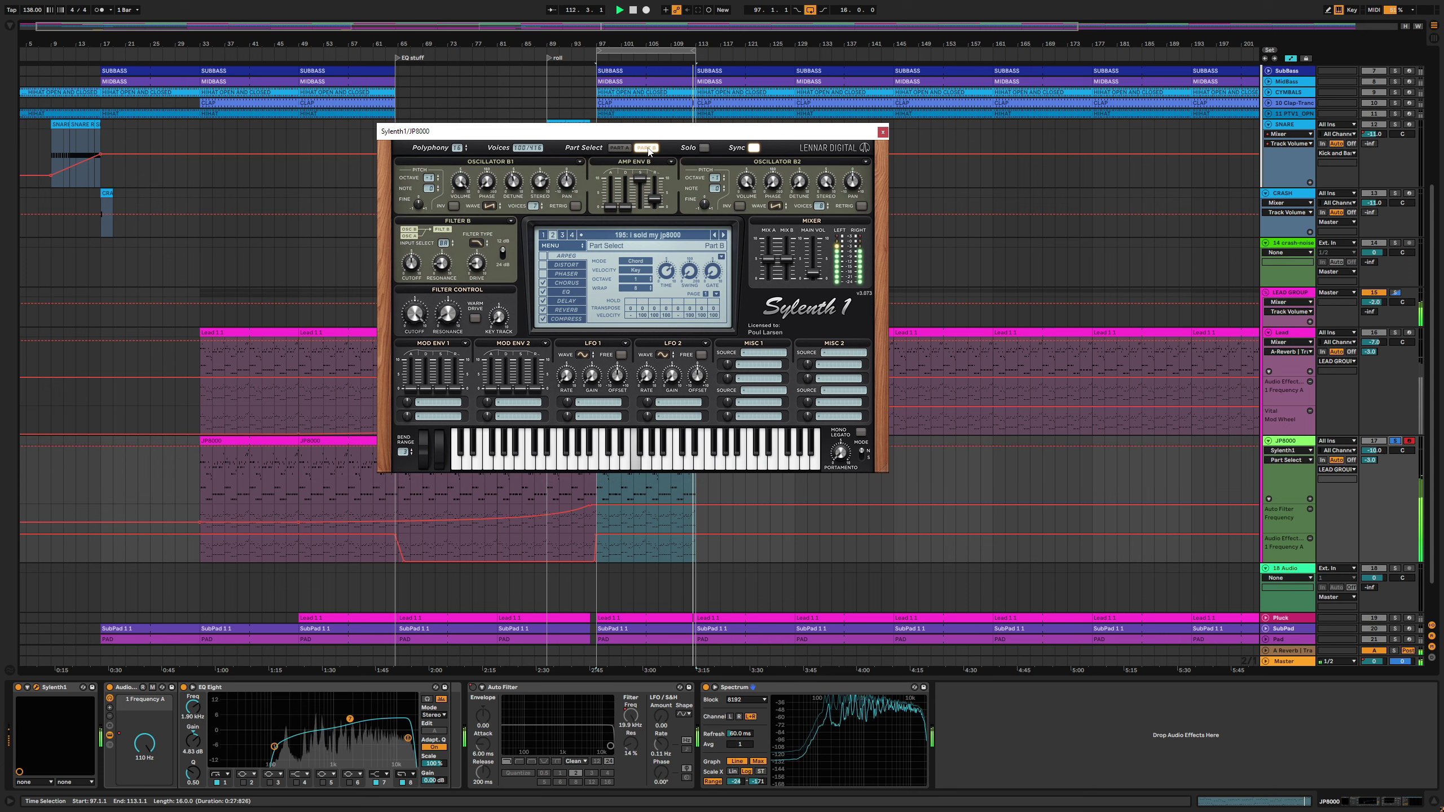
{"action": "left_click", "coordinate": [621, 148]}
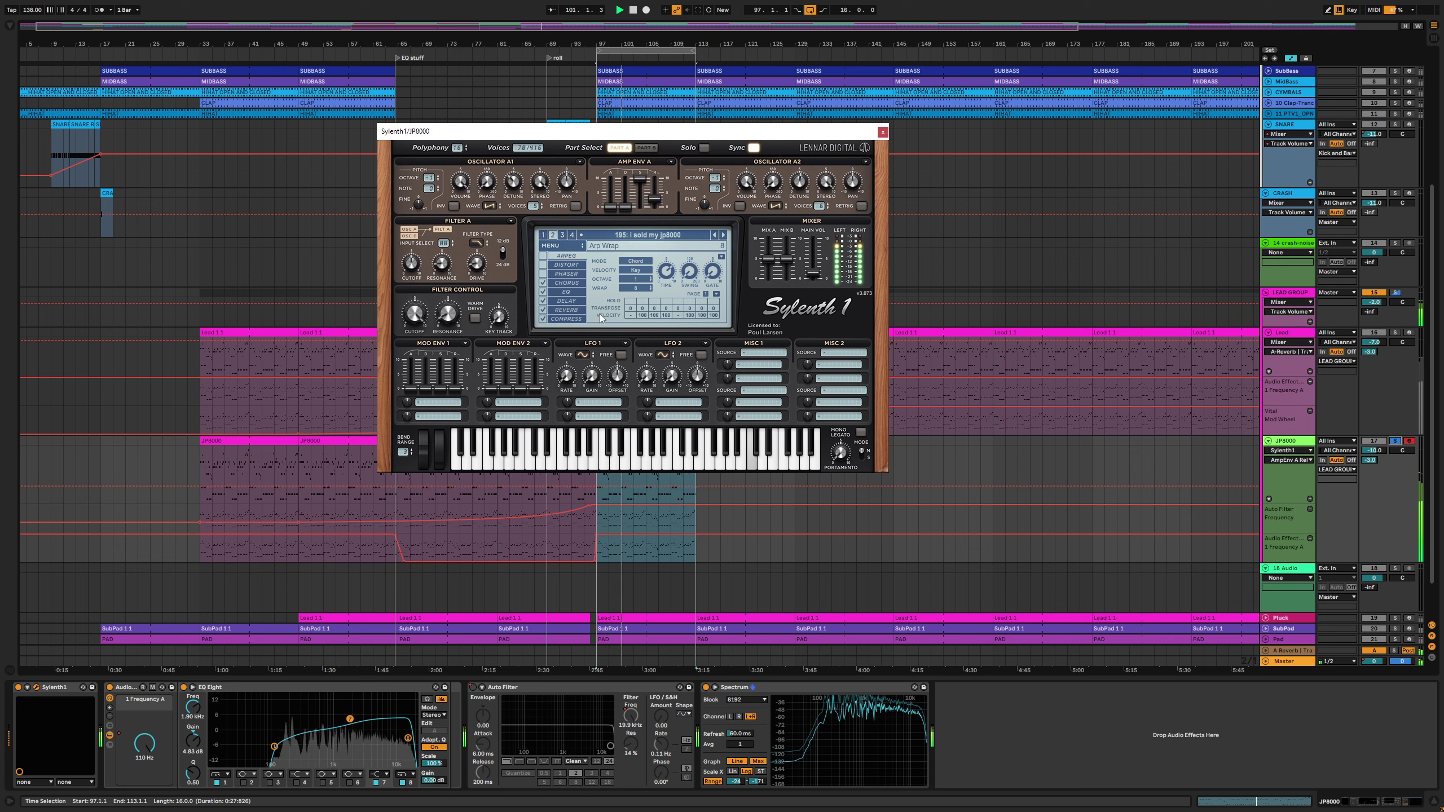
Show Sylenth1's EQ effect settings and compare the Lead group with the soloed JP8000 layer during playback
{"action": "left_click", "coordinate": [565, 292]}
{"action": "left_click", "coordinate": [565, 292]}
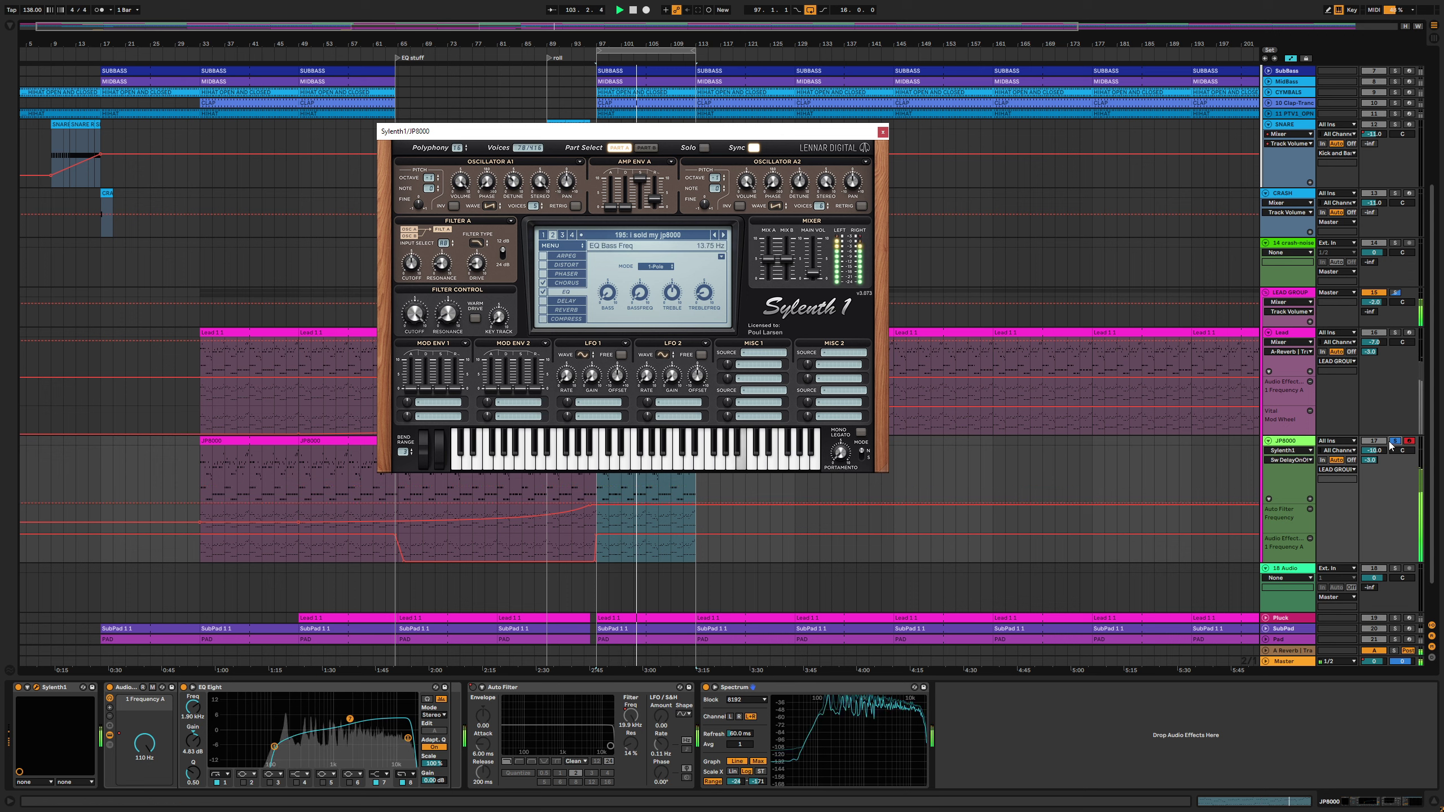
{"action": "left_click", "coordinate": [1395, 292]}
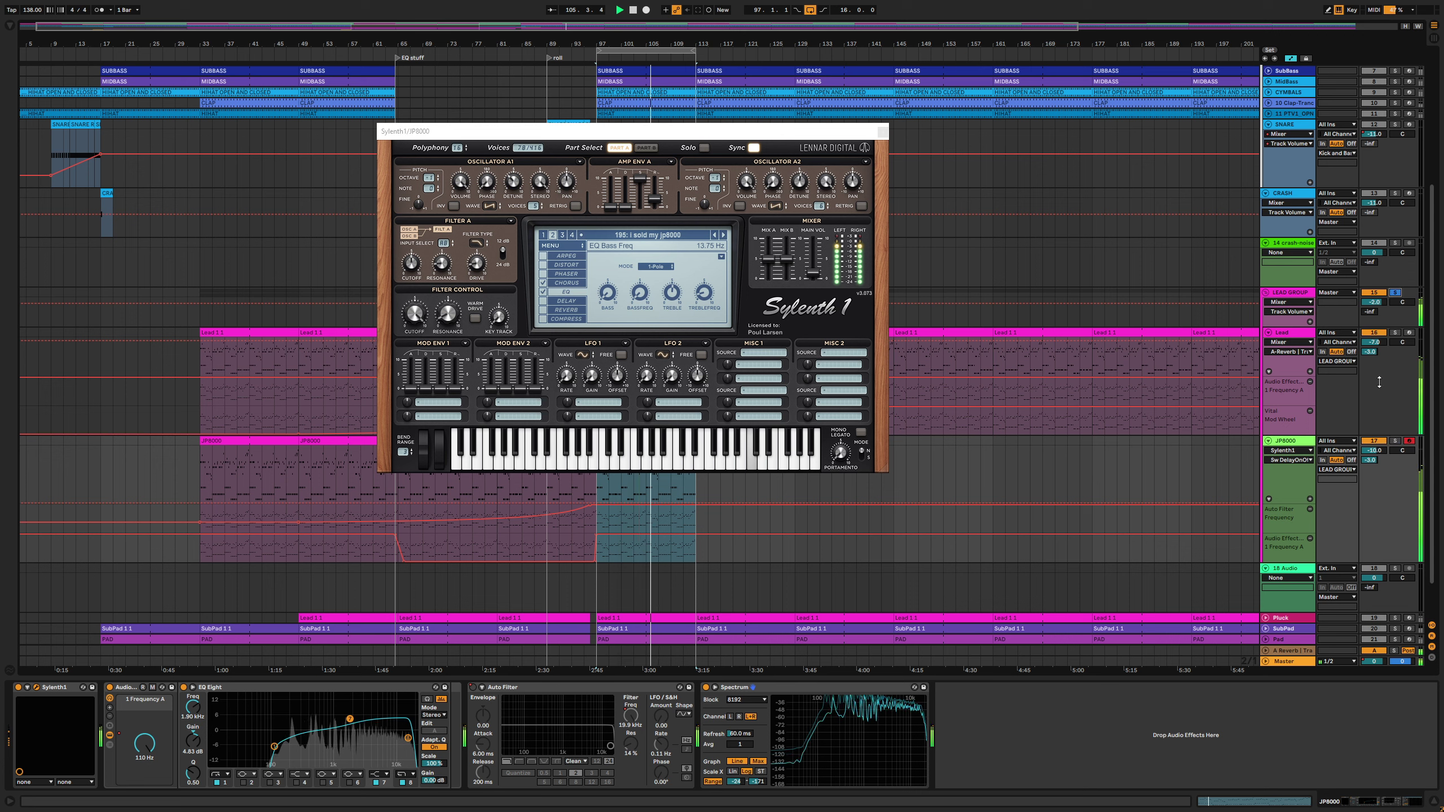
{"action": "left_click", "coordinate": [1295, 335]}
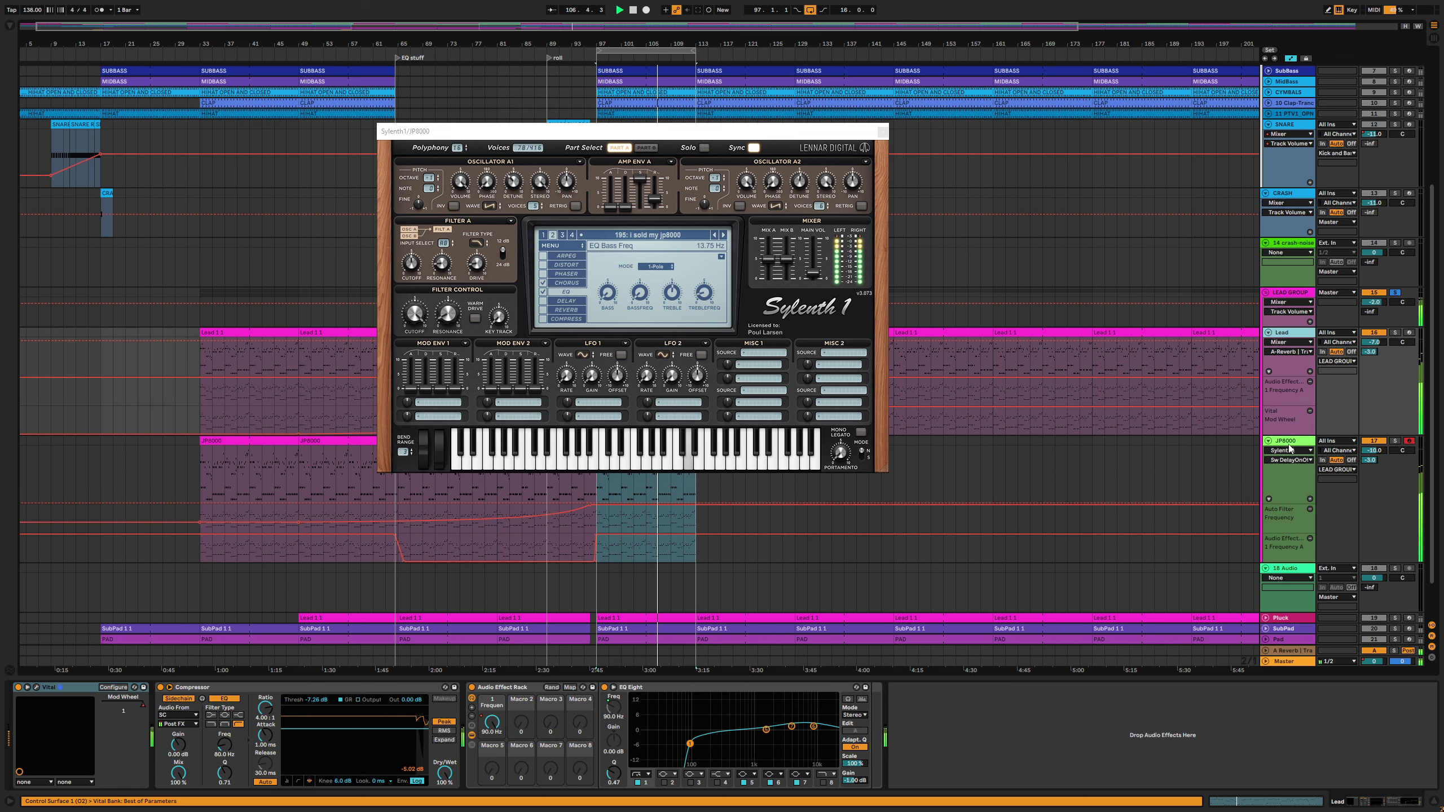
{"action": "left_click", "coordinate": [1290, 442]}
{"action": "left_click", "coordinate": [1395, 441]}
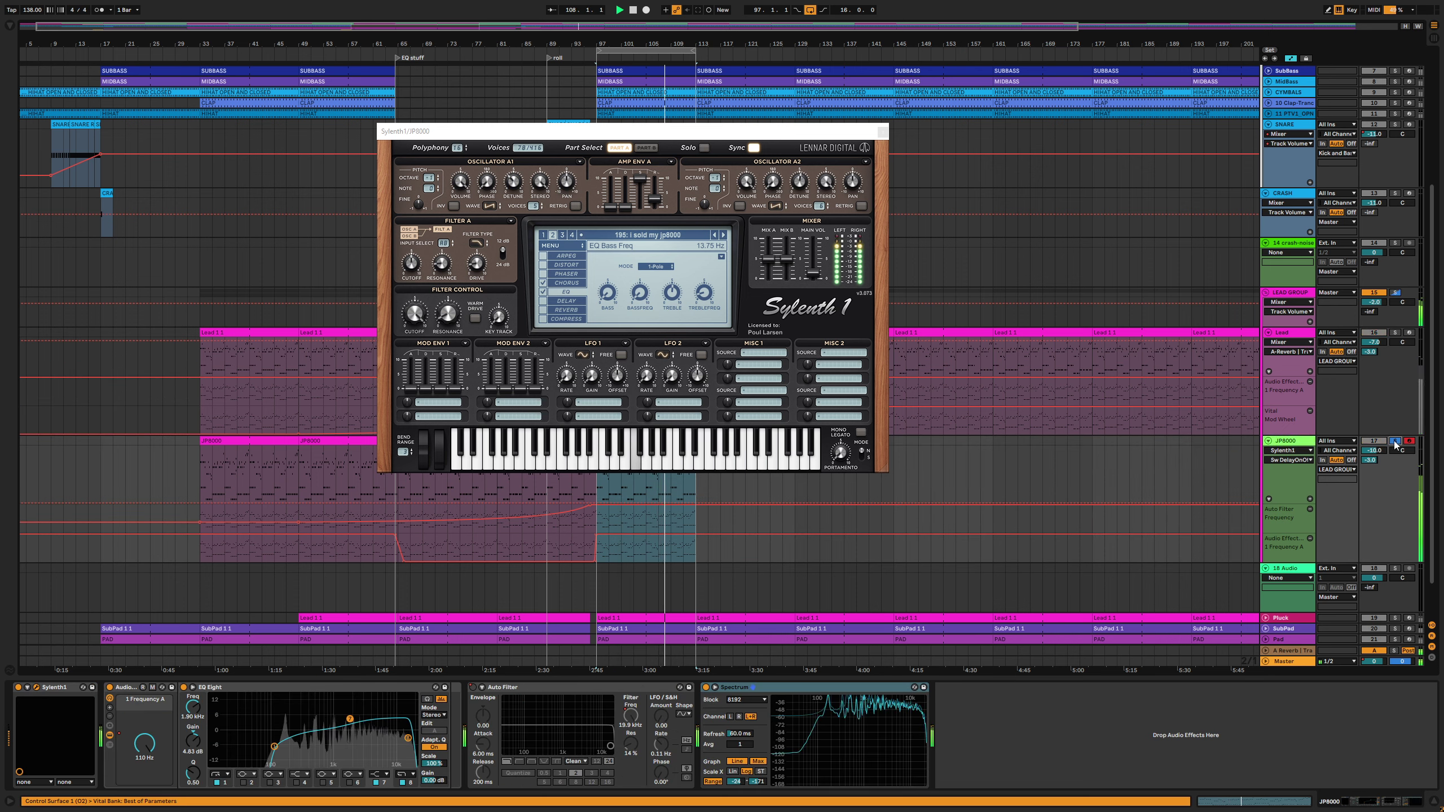
Audition Sylenth1's built-in compressor on the soloed JP8000 track and stop playback
{"action": "left_click", "coordinate": [566, 319]}
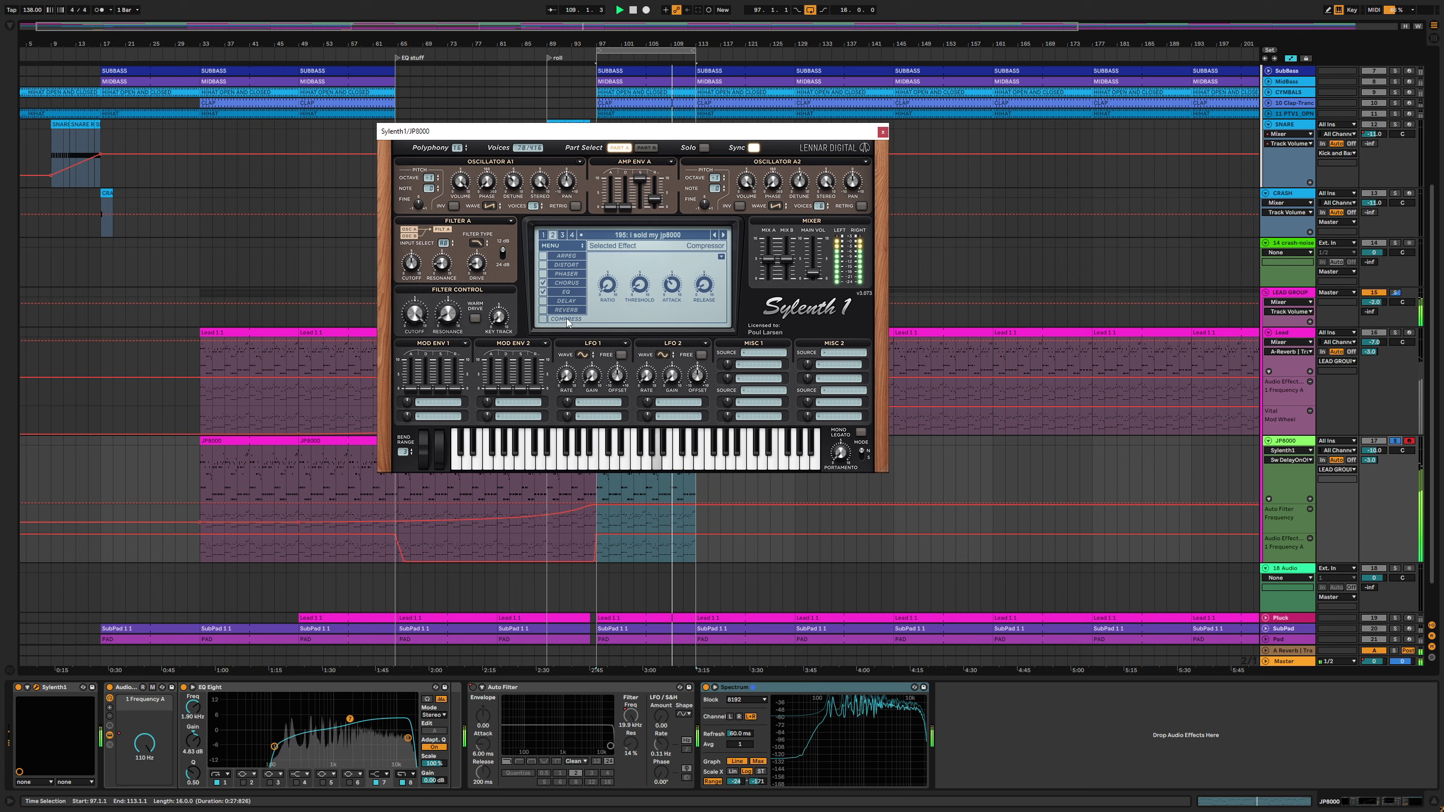
{"action": "left_click", "coordinate": [544, 319]}
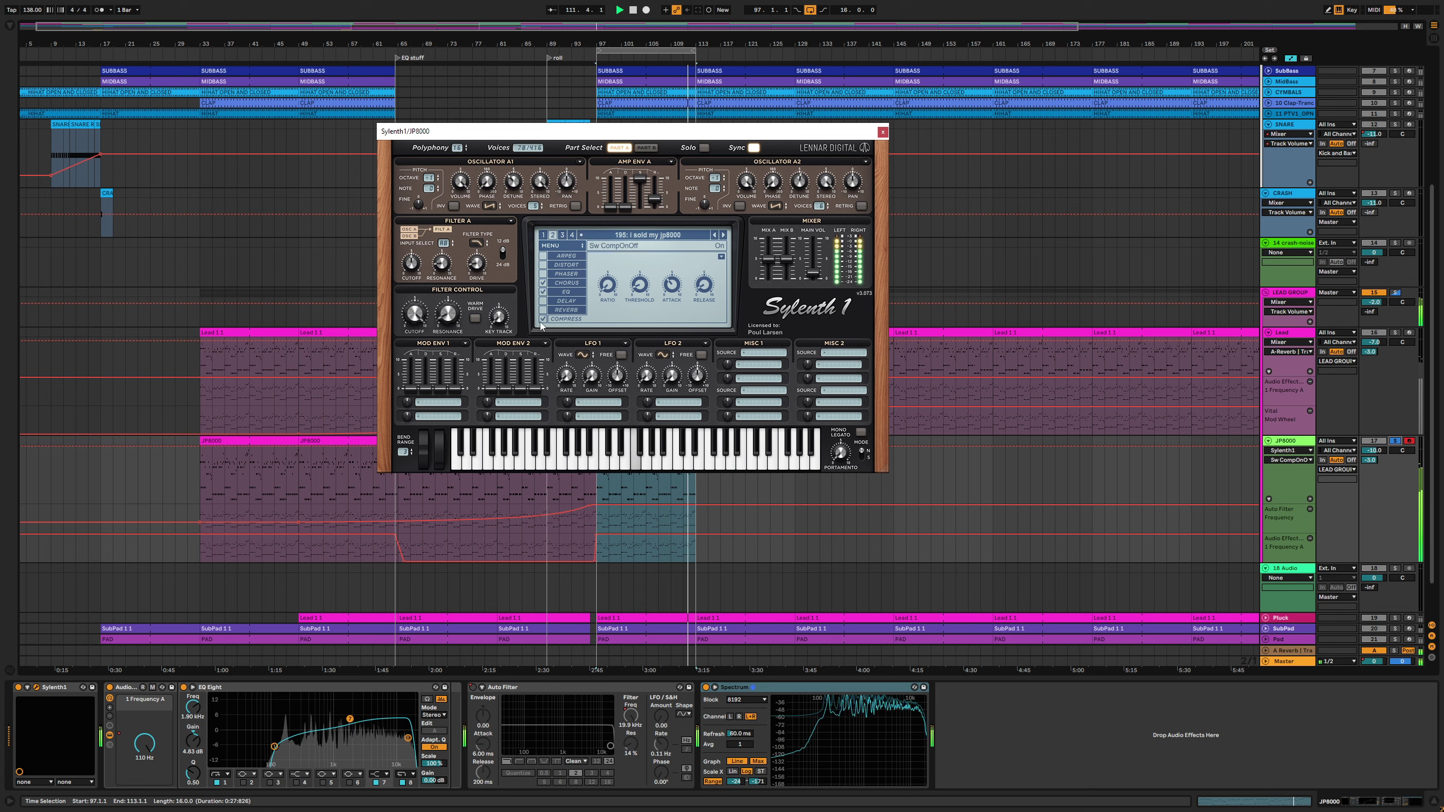
{"action": "left_click", "coordinate": [1289, 443]}
{"action": "key", "text": "space"}
{"action": "key", "text": "ctrl+f"}
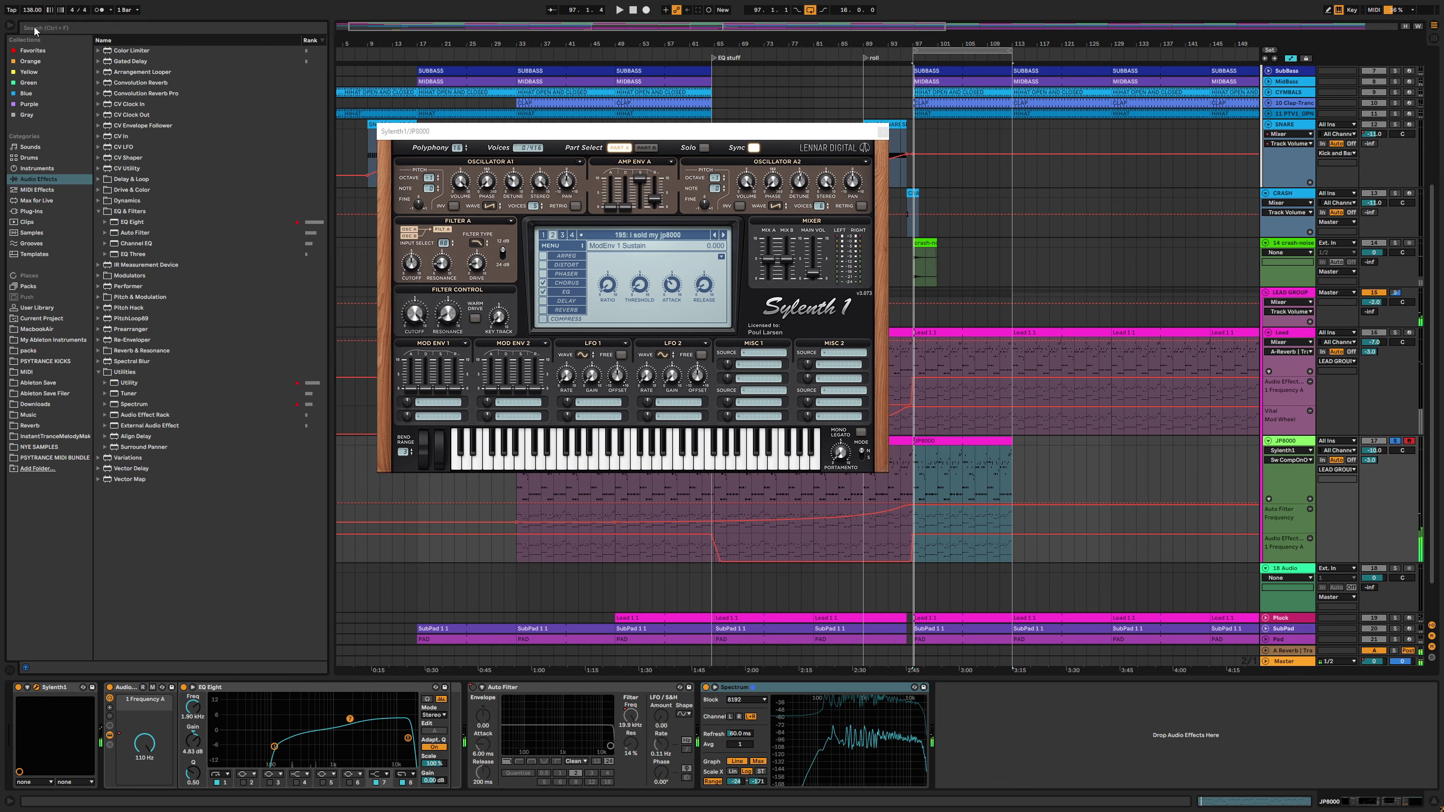
{"action": "type", "text": "COMP"}
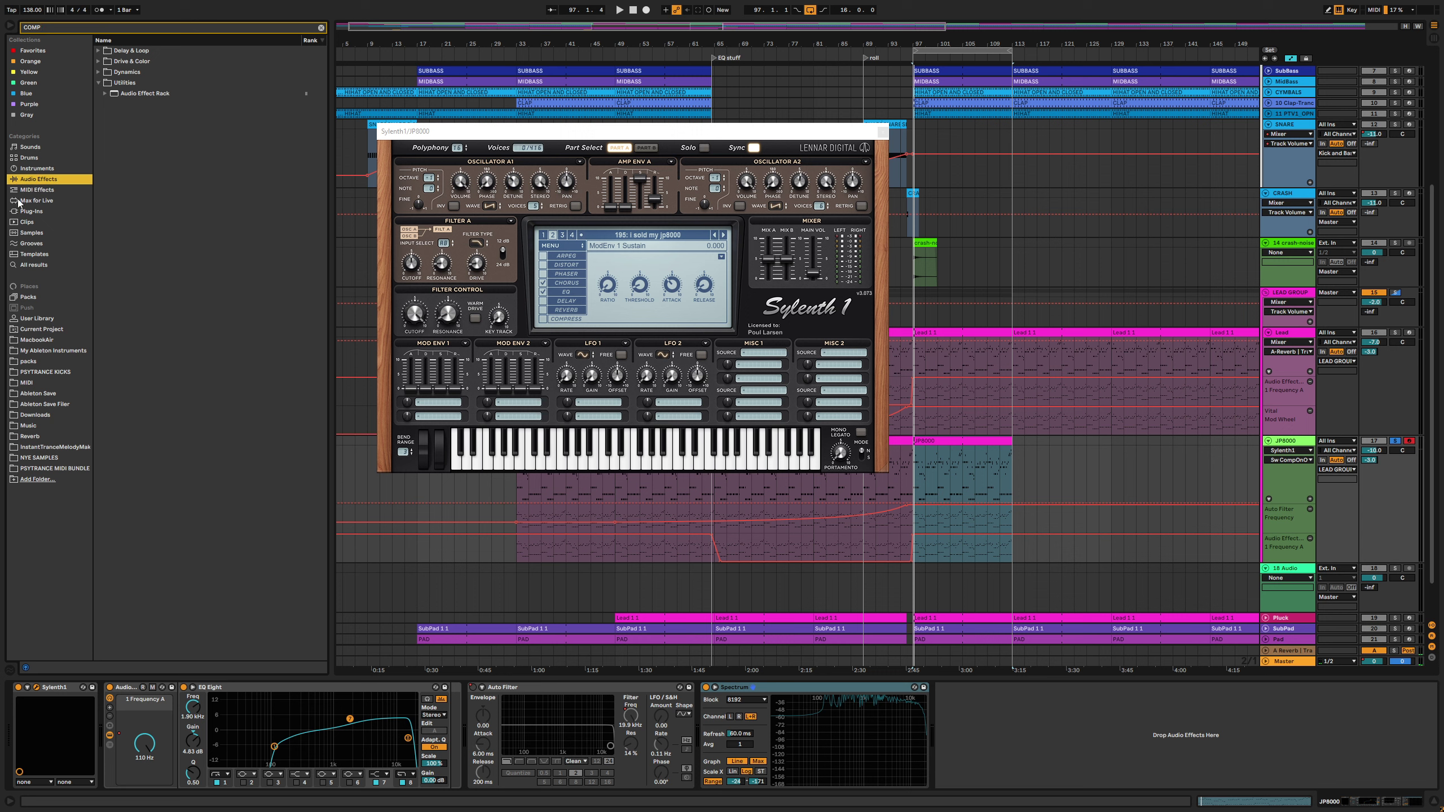
{"action": "double_click", "coordinate": [115, 96]}
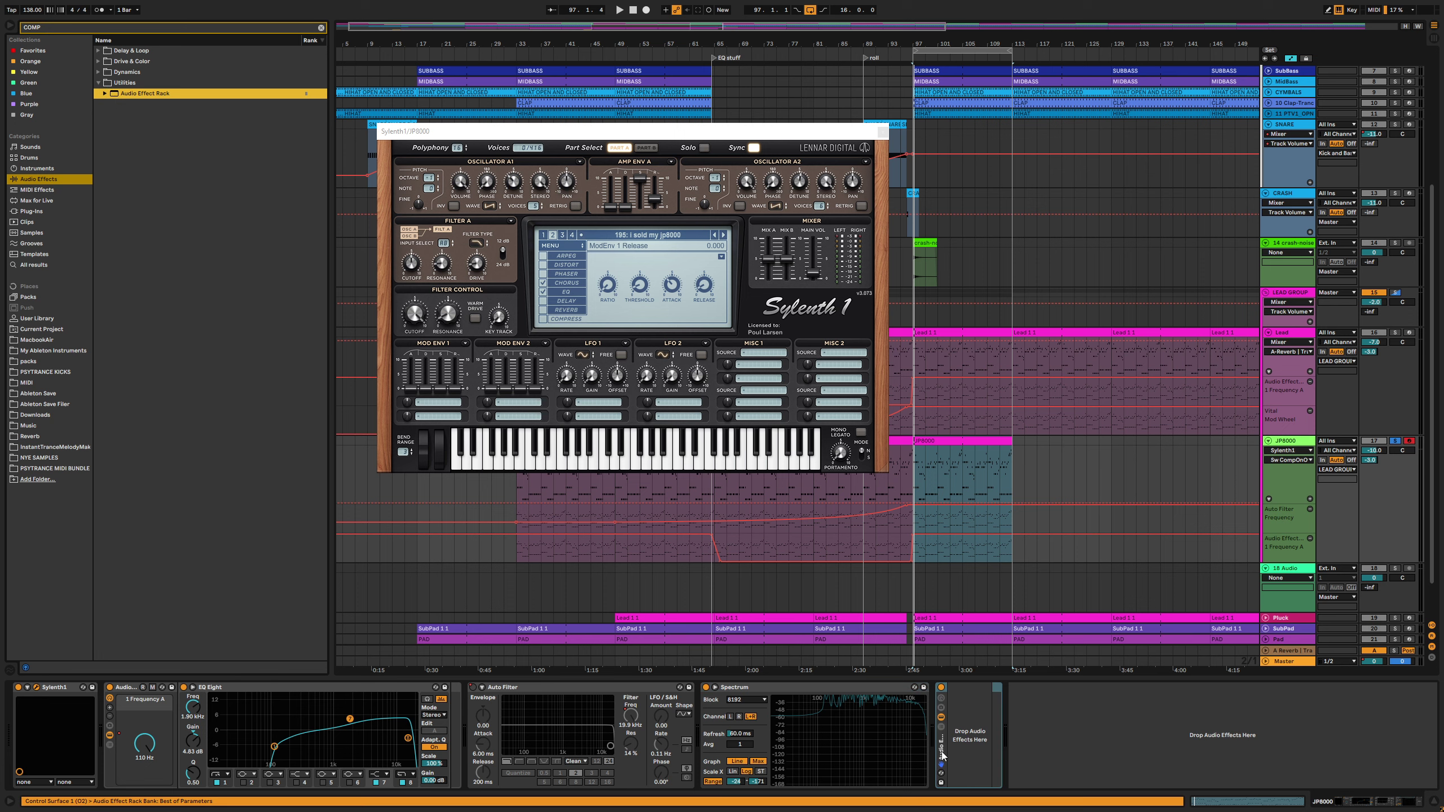
{"action": "key", "text": "Delete"}
Search the audio effects for "compressor", add the Compressor after Spectrum on JP8000, and clear the search
{"action": "key", "text": "ctrl+f"}
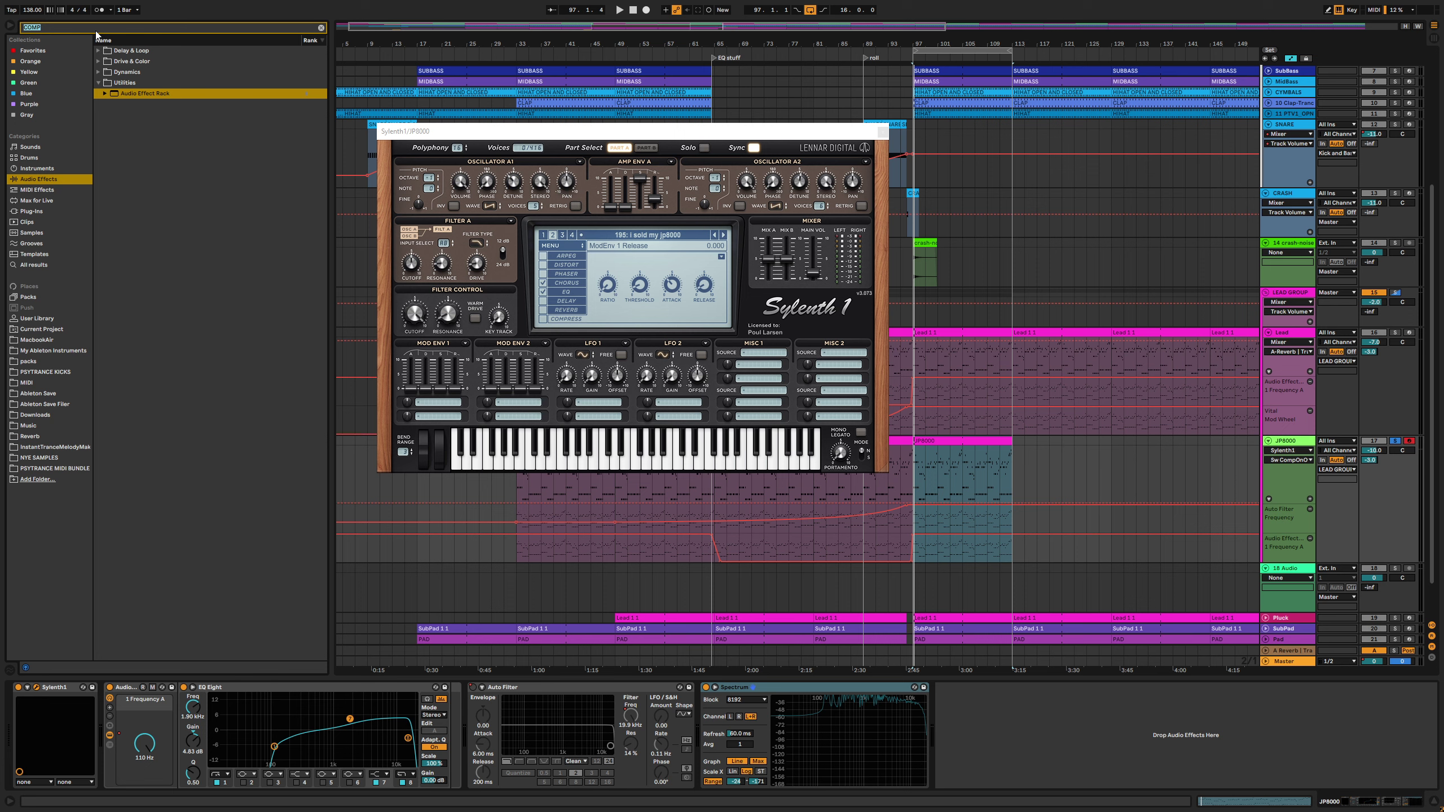
{"action": "type", "text": "compressor"}
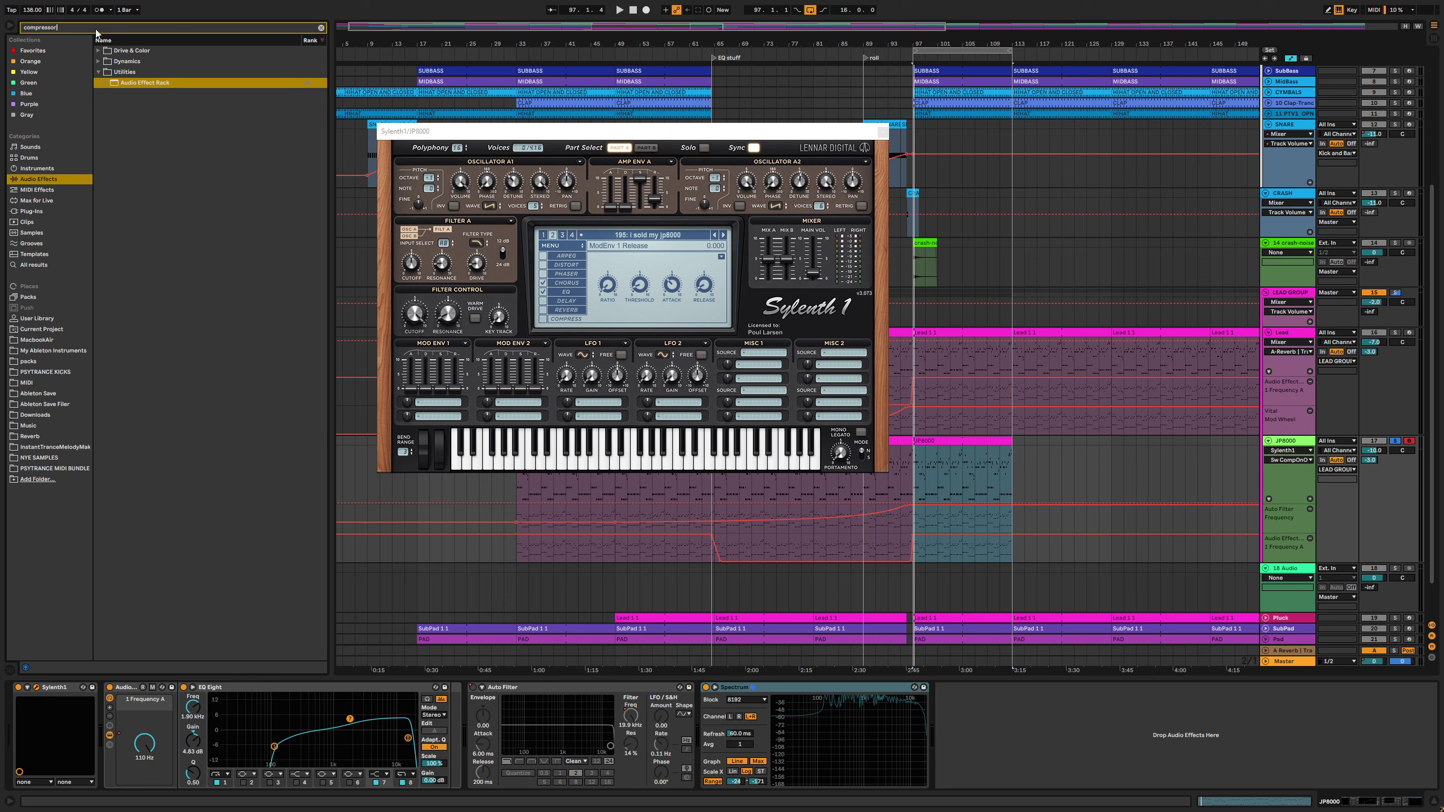
{"action": "left_click", "coordinate": [99, 51]}
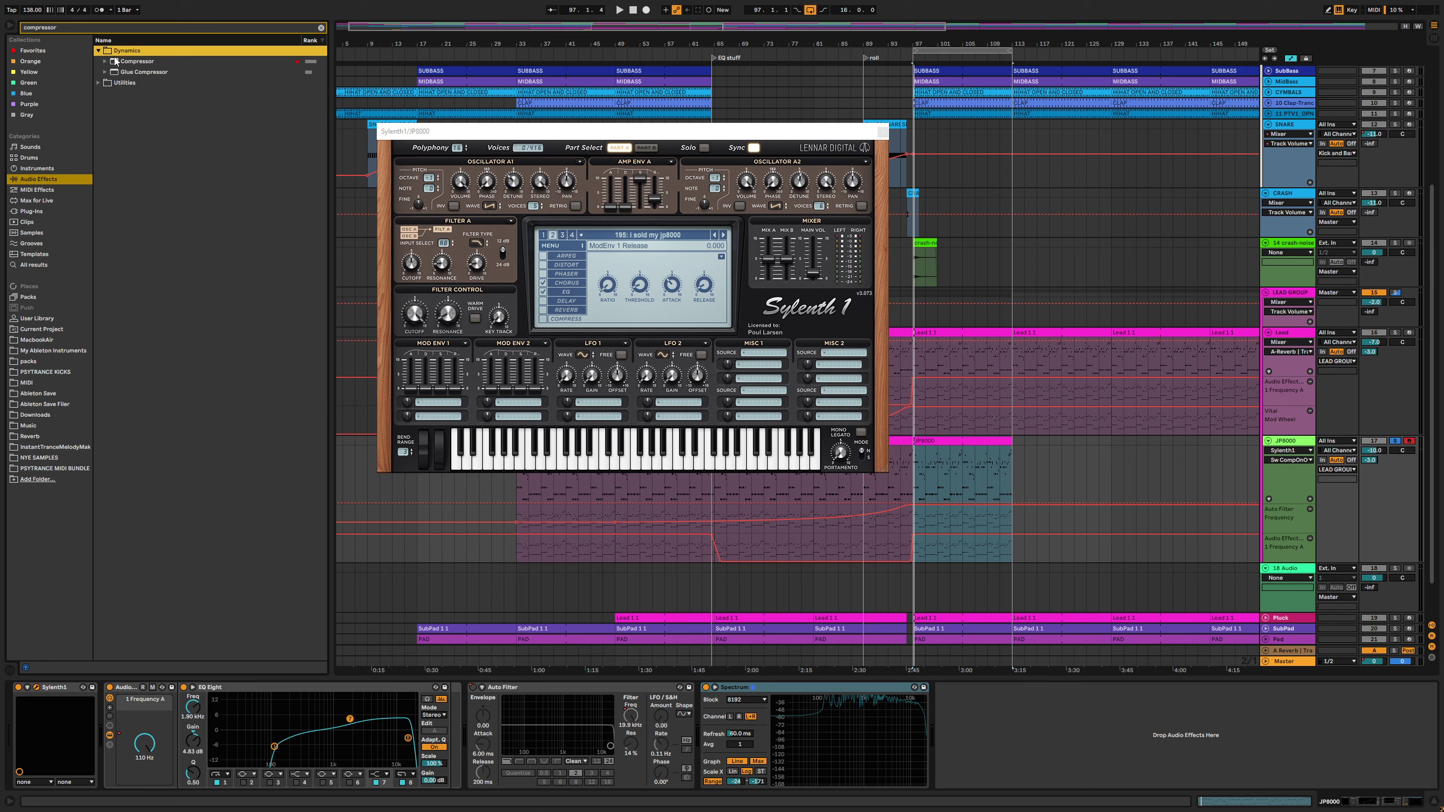
{"action": "left_click", "coordinate": [115, 61]}
{"action": "double_click", "coordinate": [115, 61]}
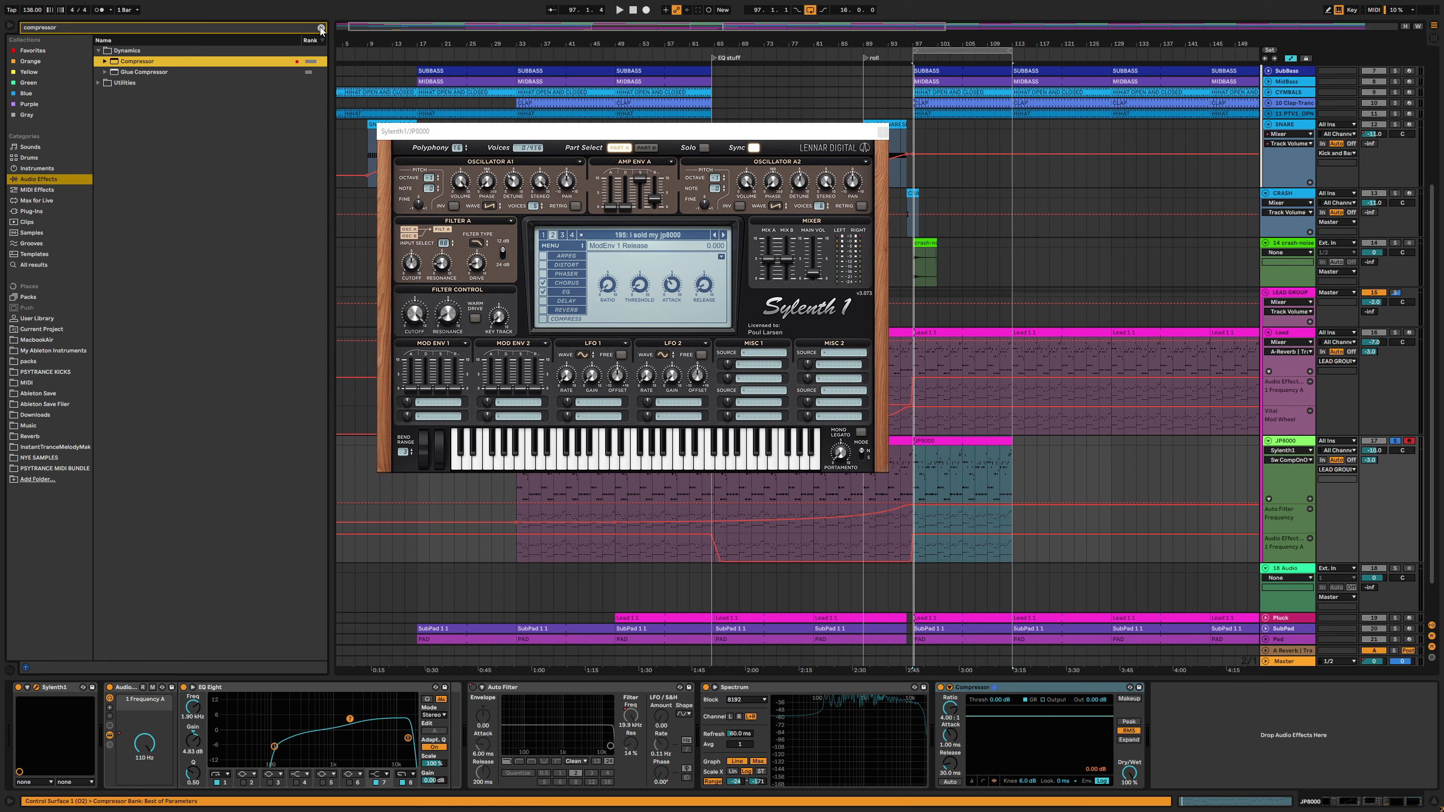
{"action": "left_click", "coordinate": [321, 28]}
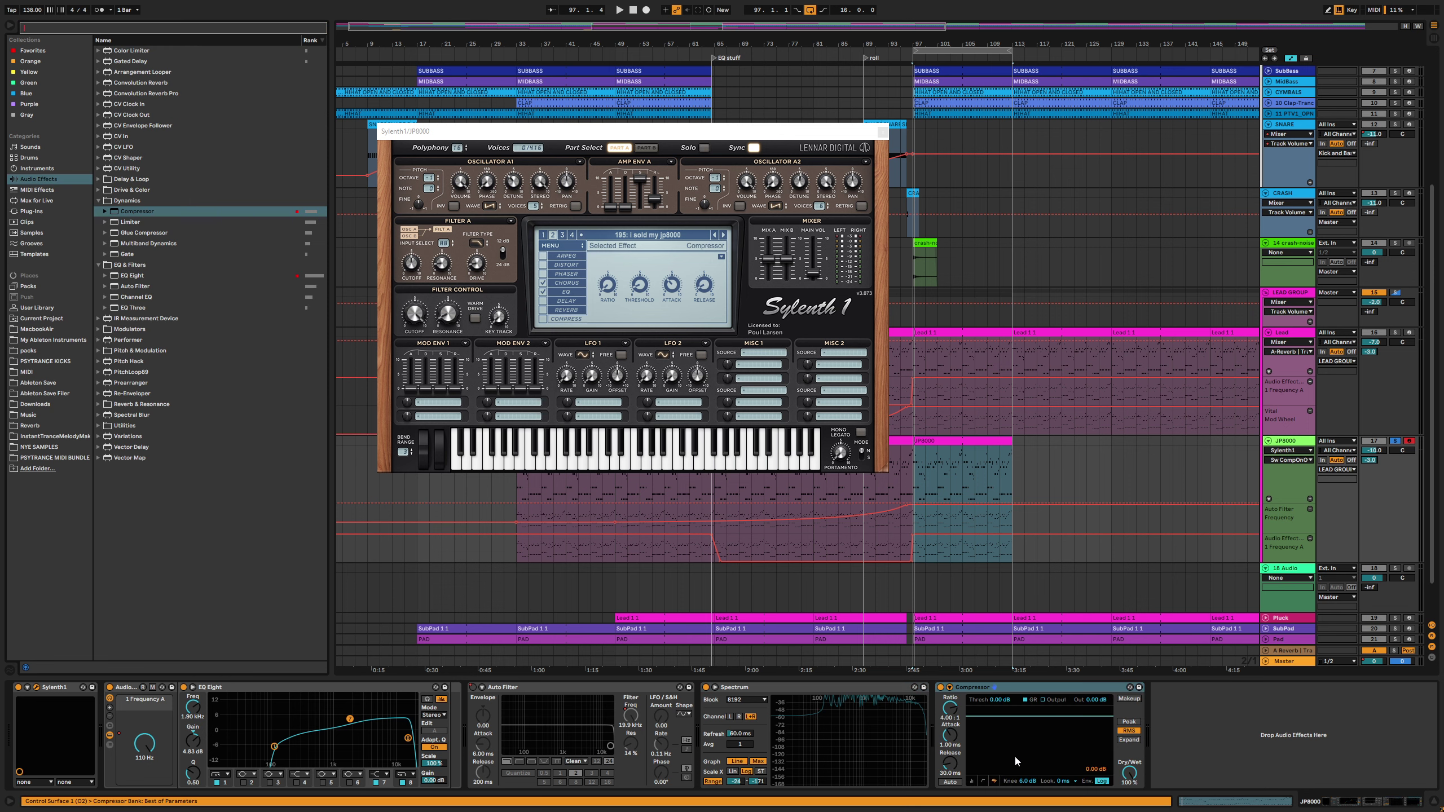
Set the Compressor's ratio to 2:1 and lower its threshold to about -13.2 dB during soloed JP8000 playback
{"action": "left_click", "coordinate": [950, 715]}
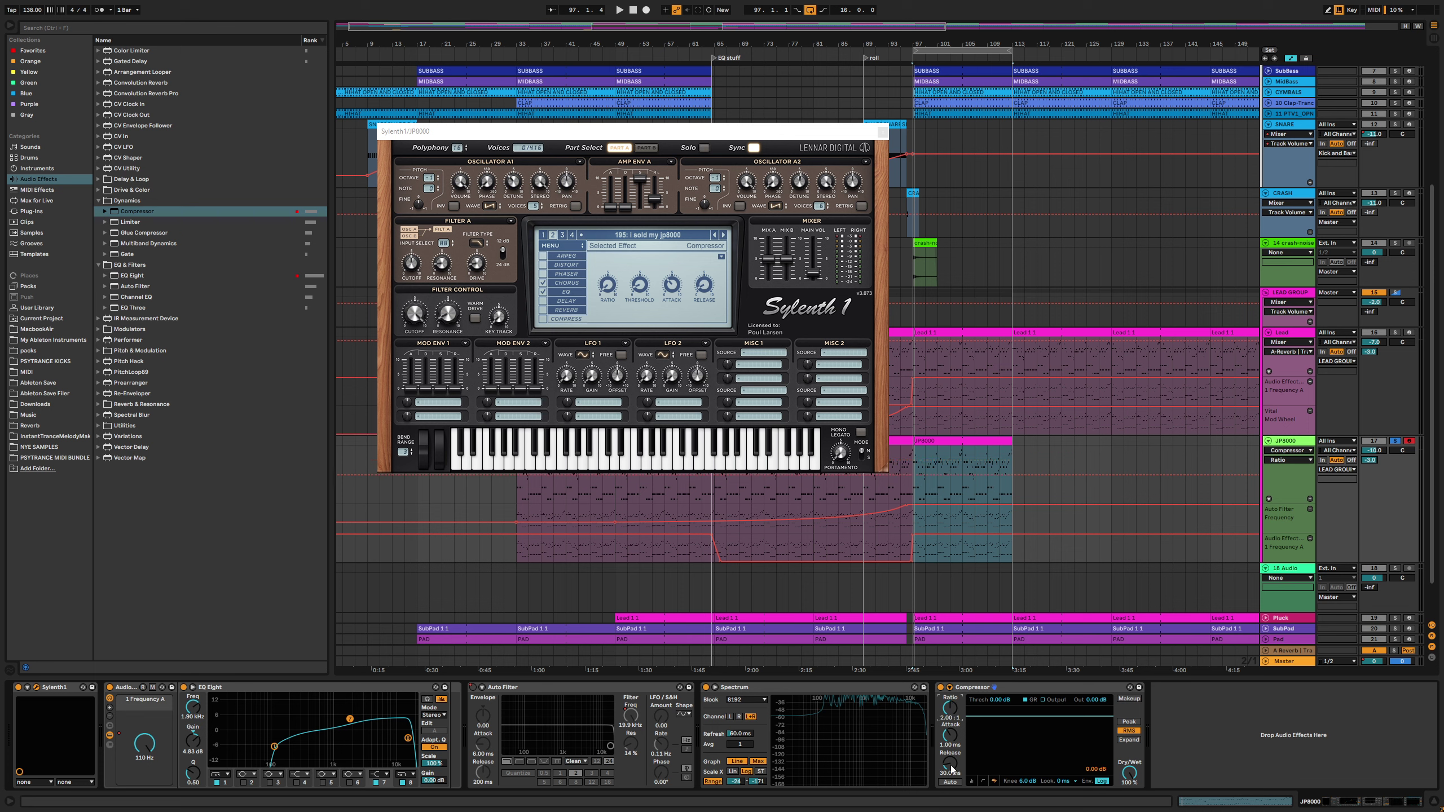
{"action": "key", "text": "space"}
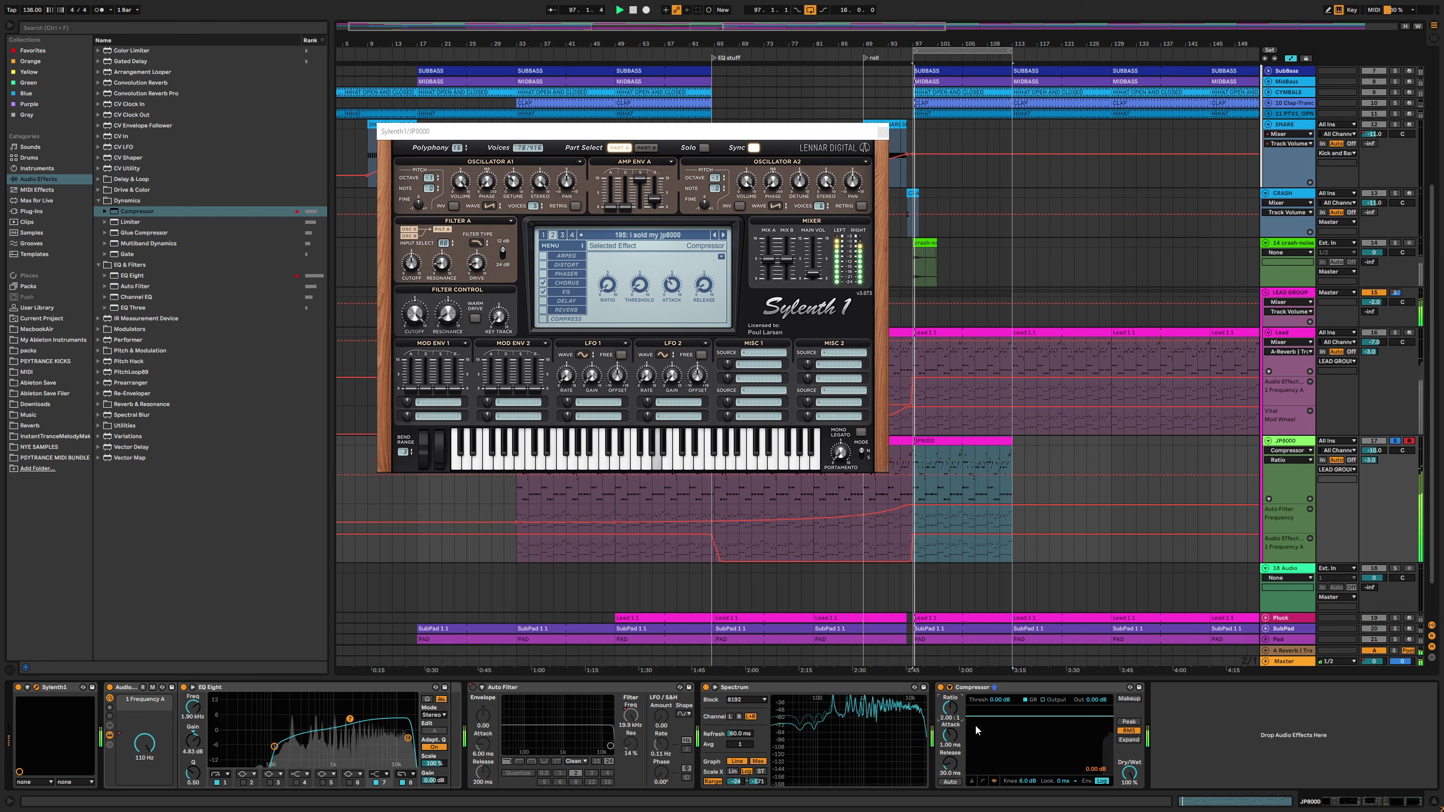
{"action": "right_click", "coordinate": [1369, 461]}
{"action": "key", "text": "Escape"}
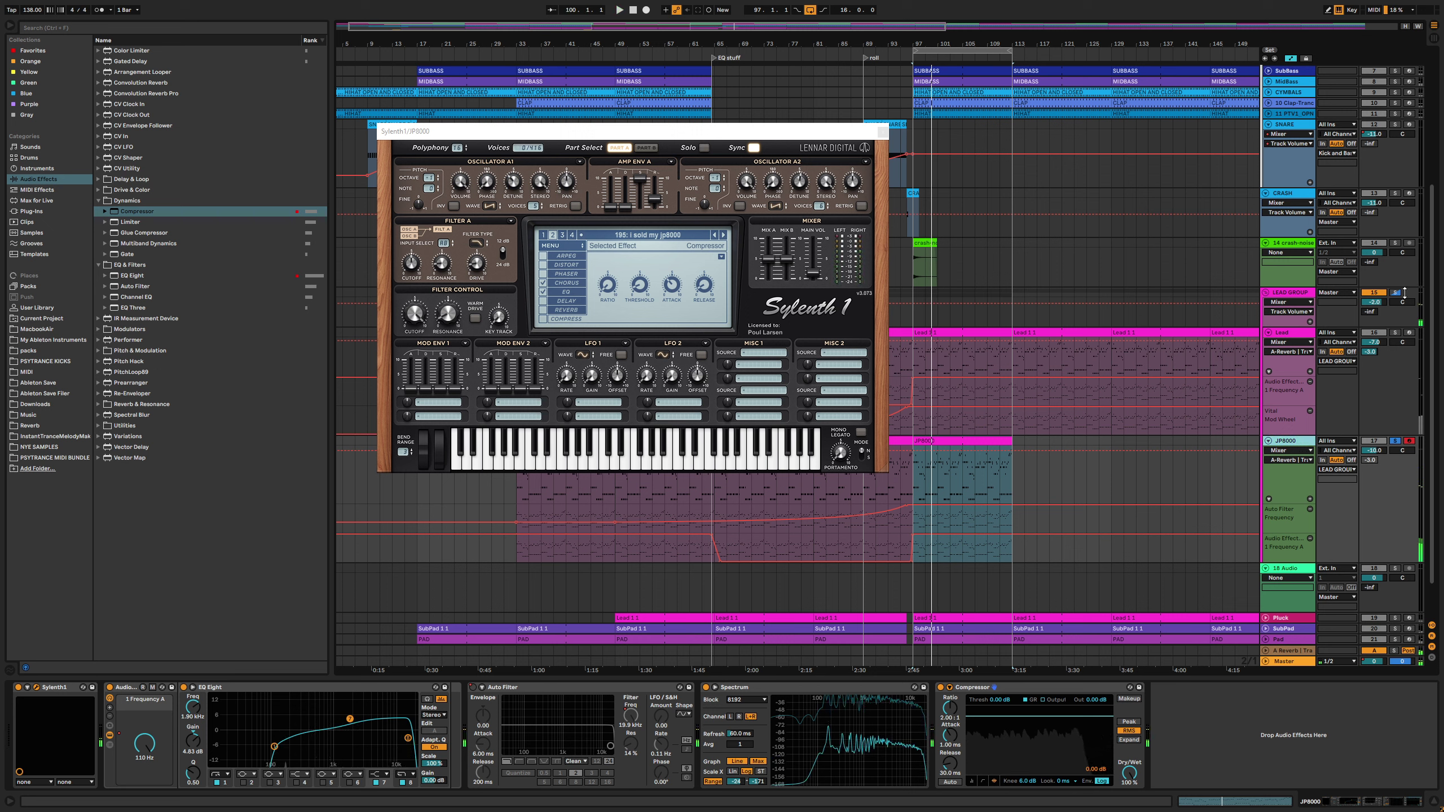
{"action": "left_click", "coordinate": [1302, 442]}
{"action": "left_click", "coordinate": [1396, 442]}
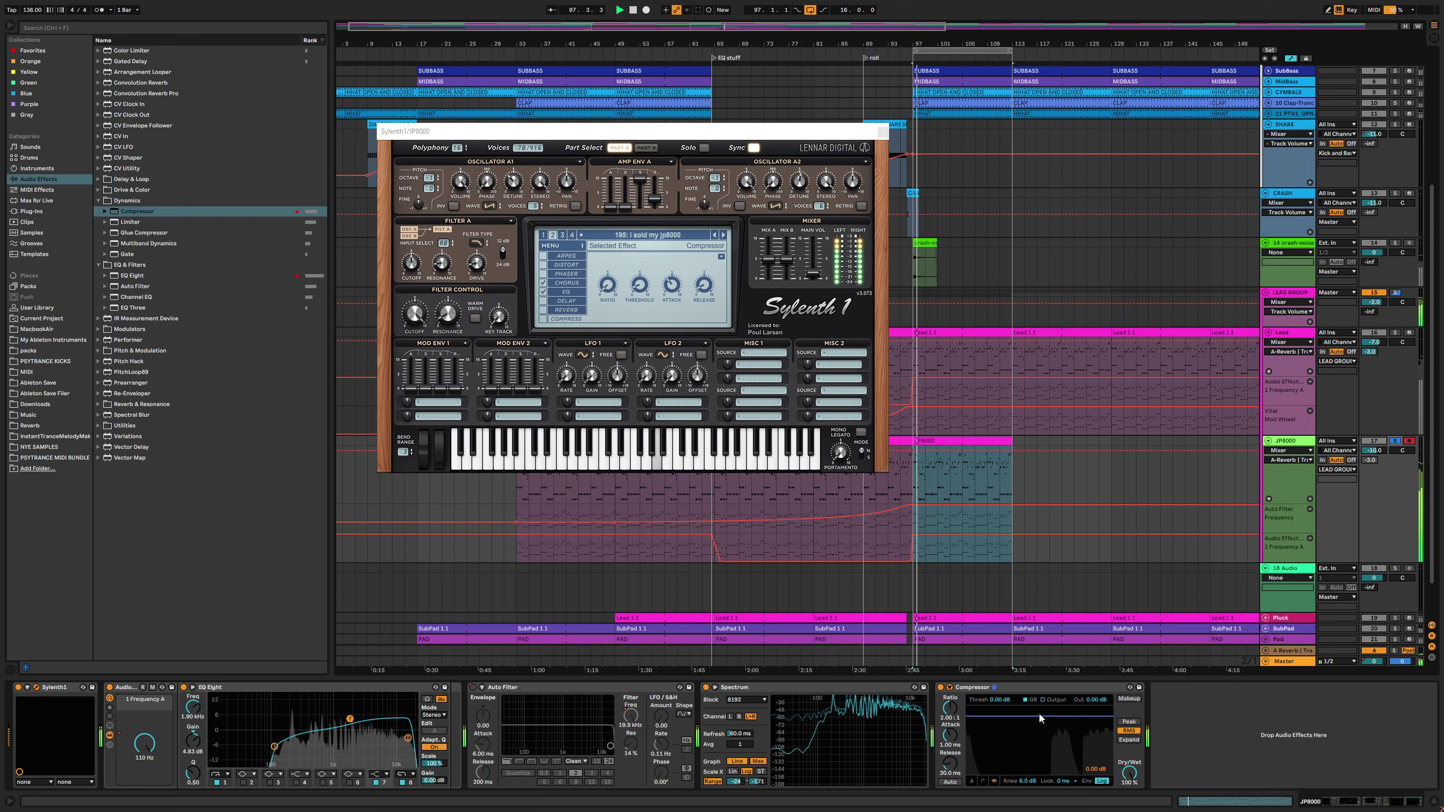
{"action": "left_click_drag", "start_coordinate": [1043, 723], "coordinate": [1042, 738]}
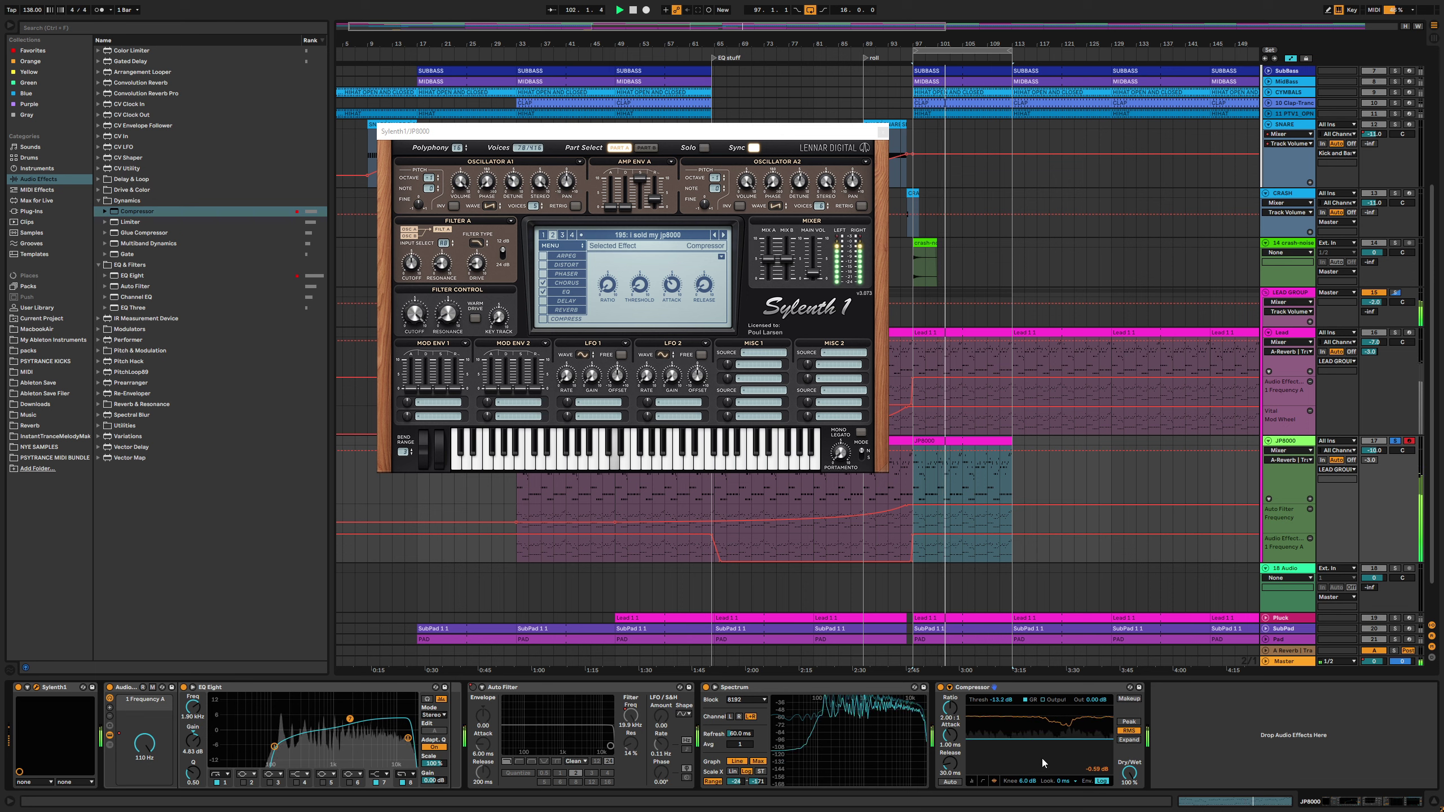
Set the Compressor to 1 ms lookahead and Peak detection, and fine-tune its threshold to about -12.9 dB
{"action": "left_click", "coordinate": [1072, 781]}
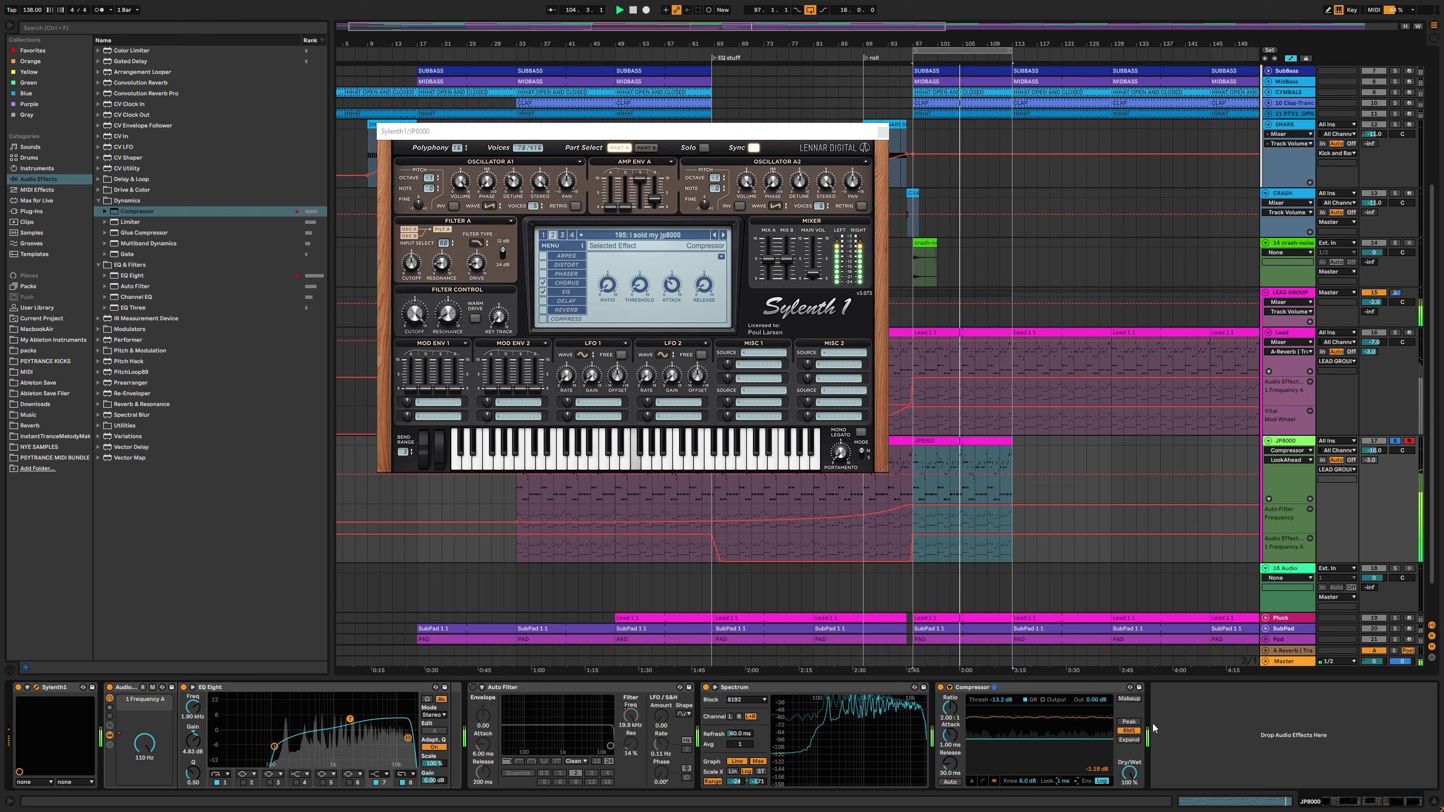
{"action": "left_click", "coordinate": [1129, 721]}
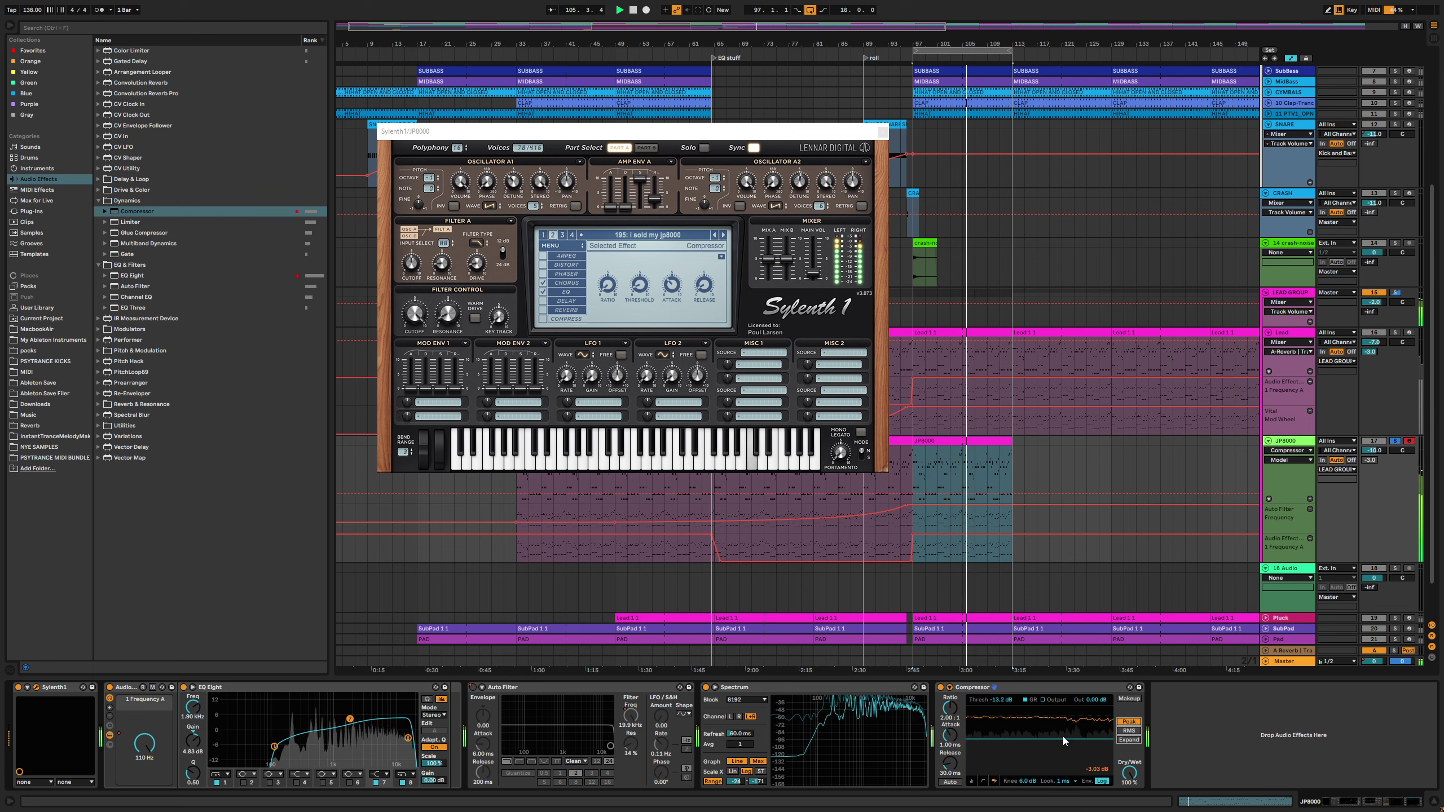
{"action": "left_click_drag", "start_coordinate": [1065, 741], "coordinate": [1065, 736]}
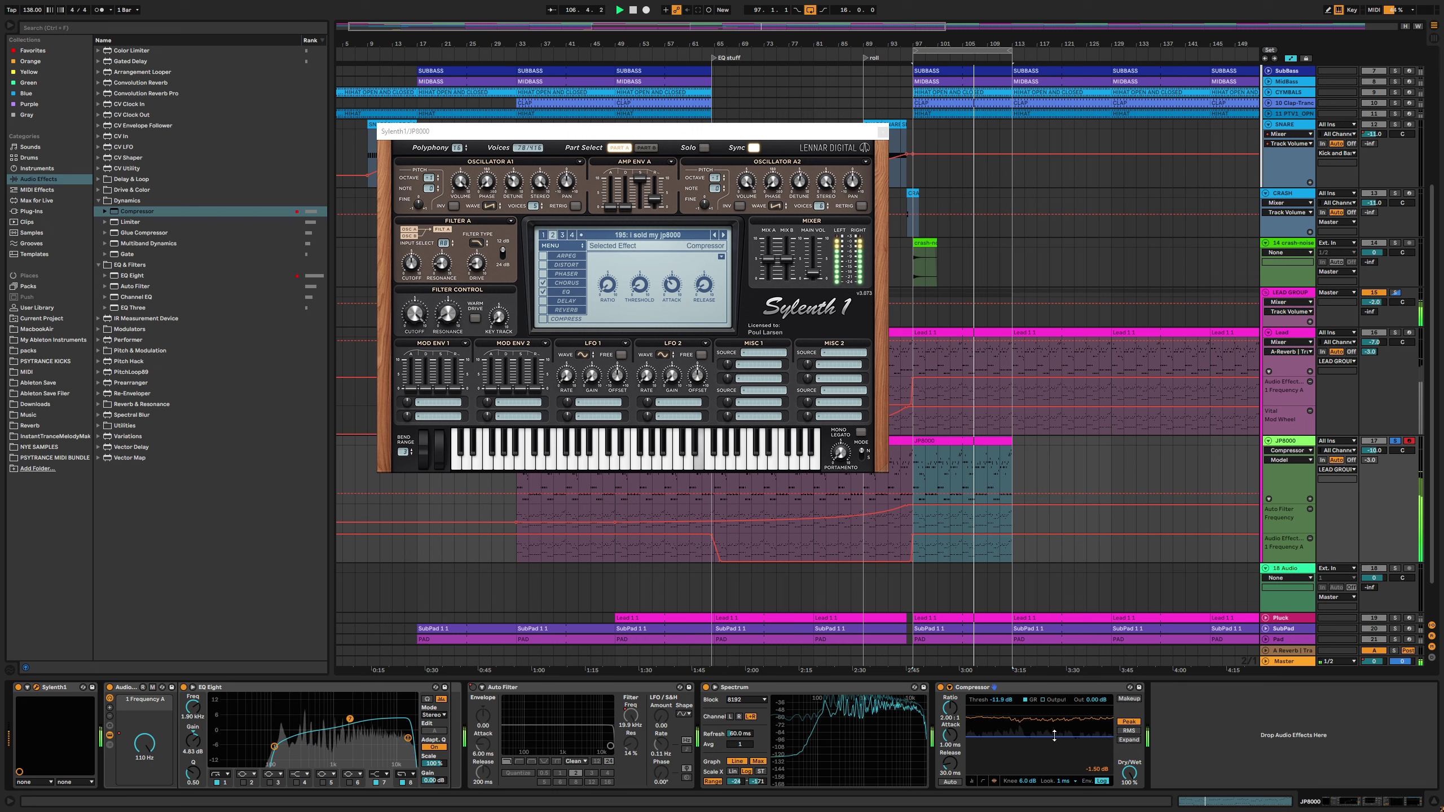
{"action": "left_click", "coordinate": [1025, 700]}
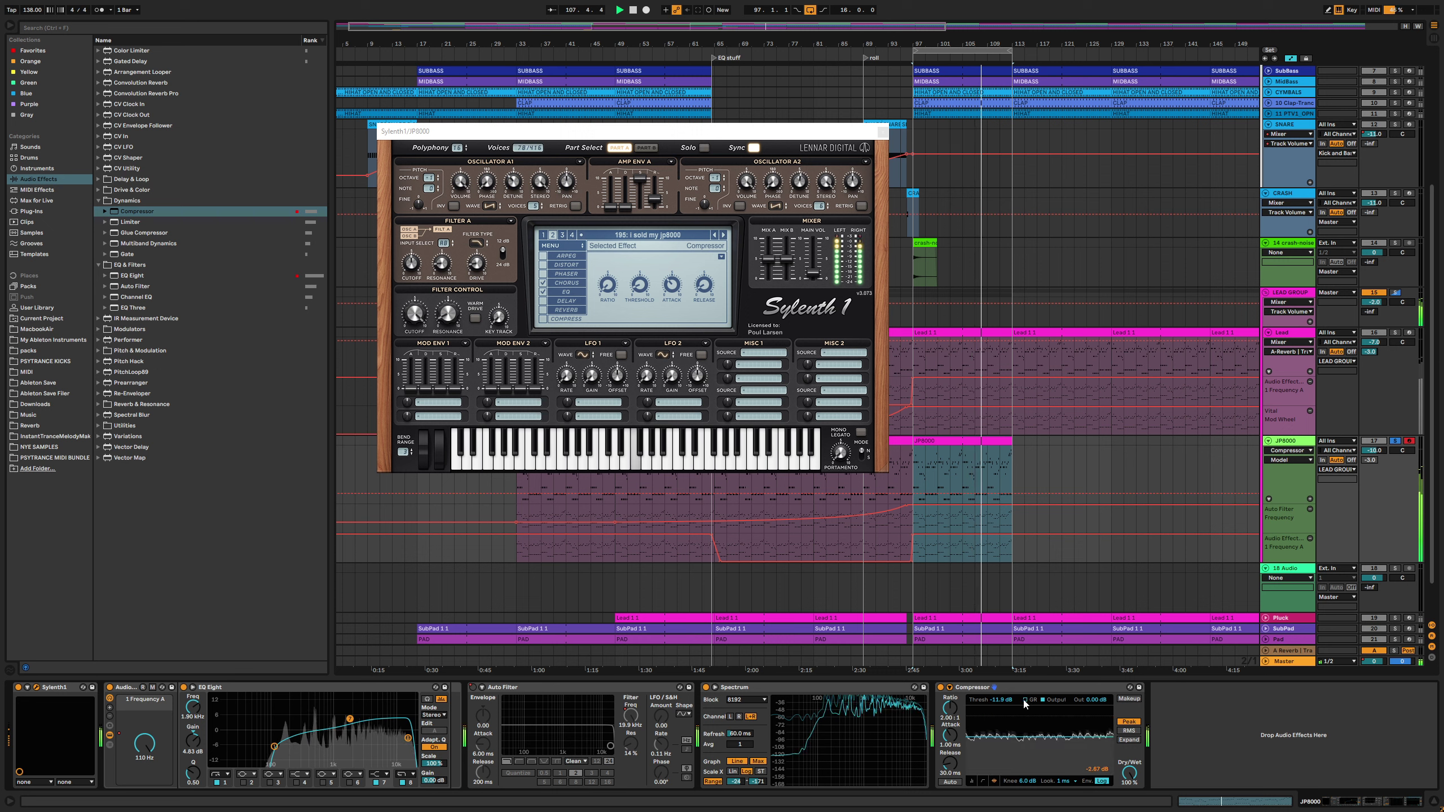
{"action": "left_click", "coordinate": [1025, 700]}
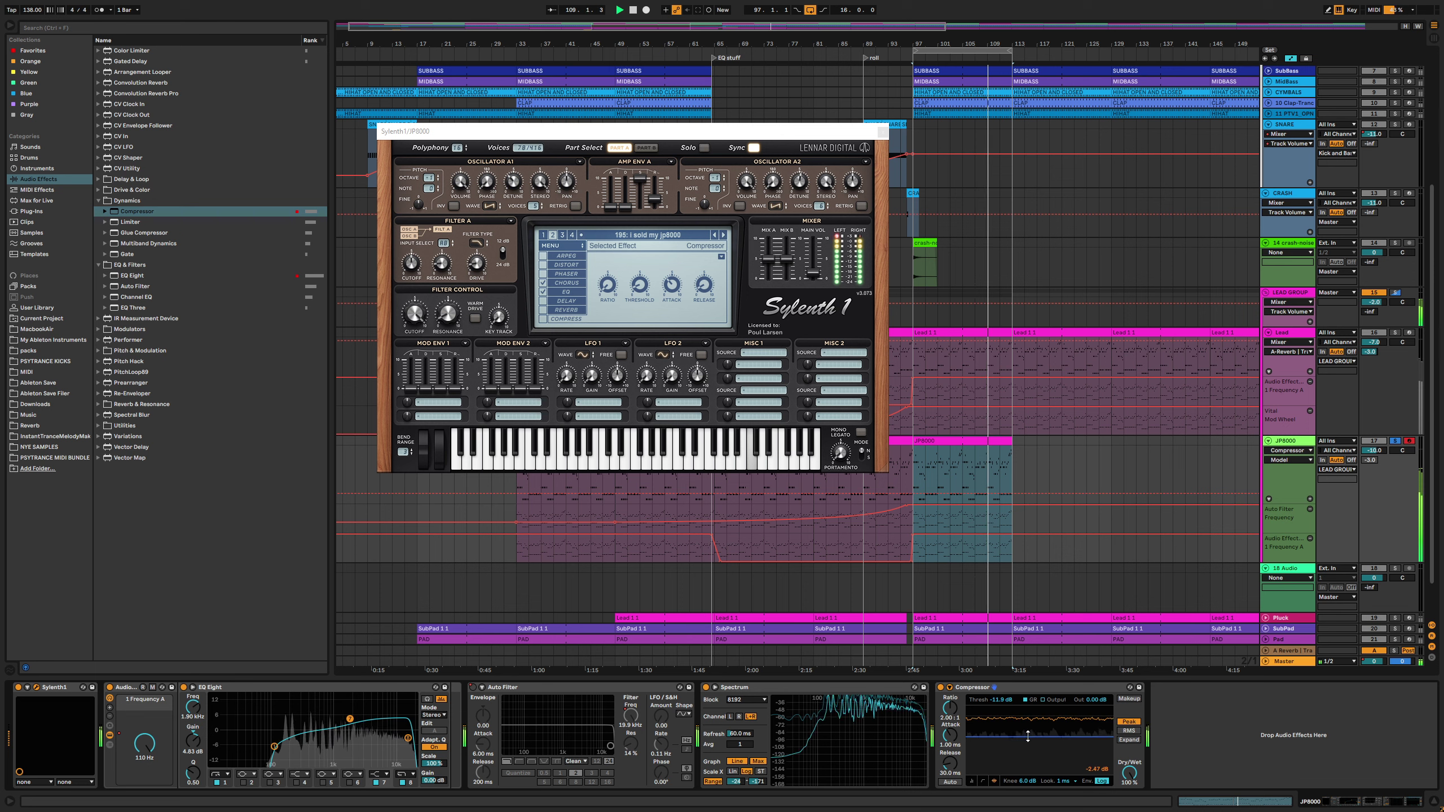
{"action": "left_click_drag", "start_coordinate": [1028, 736], "coordinate": [1028, 739]}
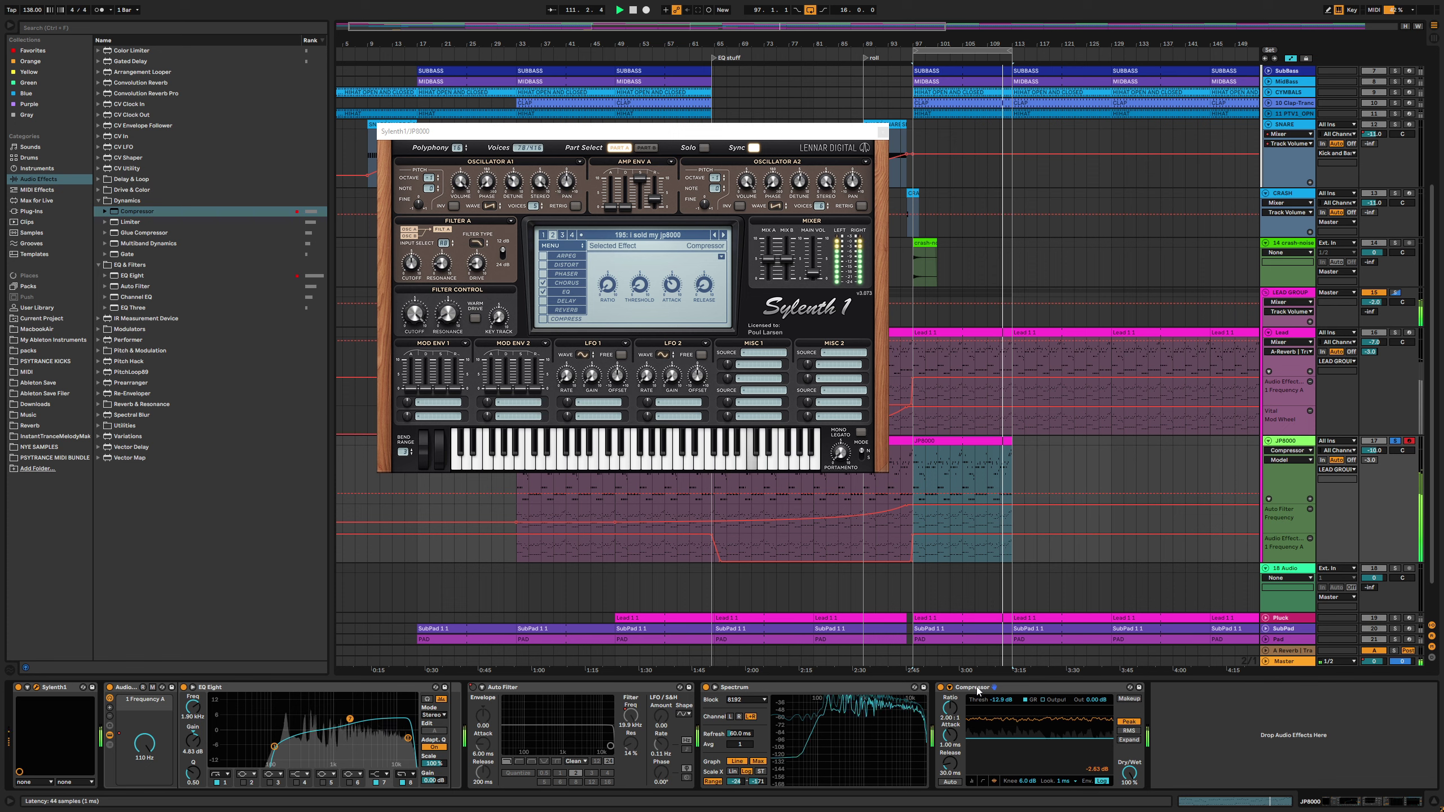
Switch the Compressor to its transfer curve display and set a 4:1 ratio and about -13.1 dB threshold
{"action": "left_click", "coordinate": [106, 213]}
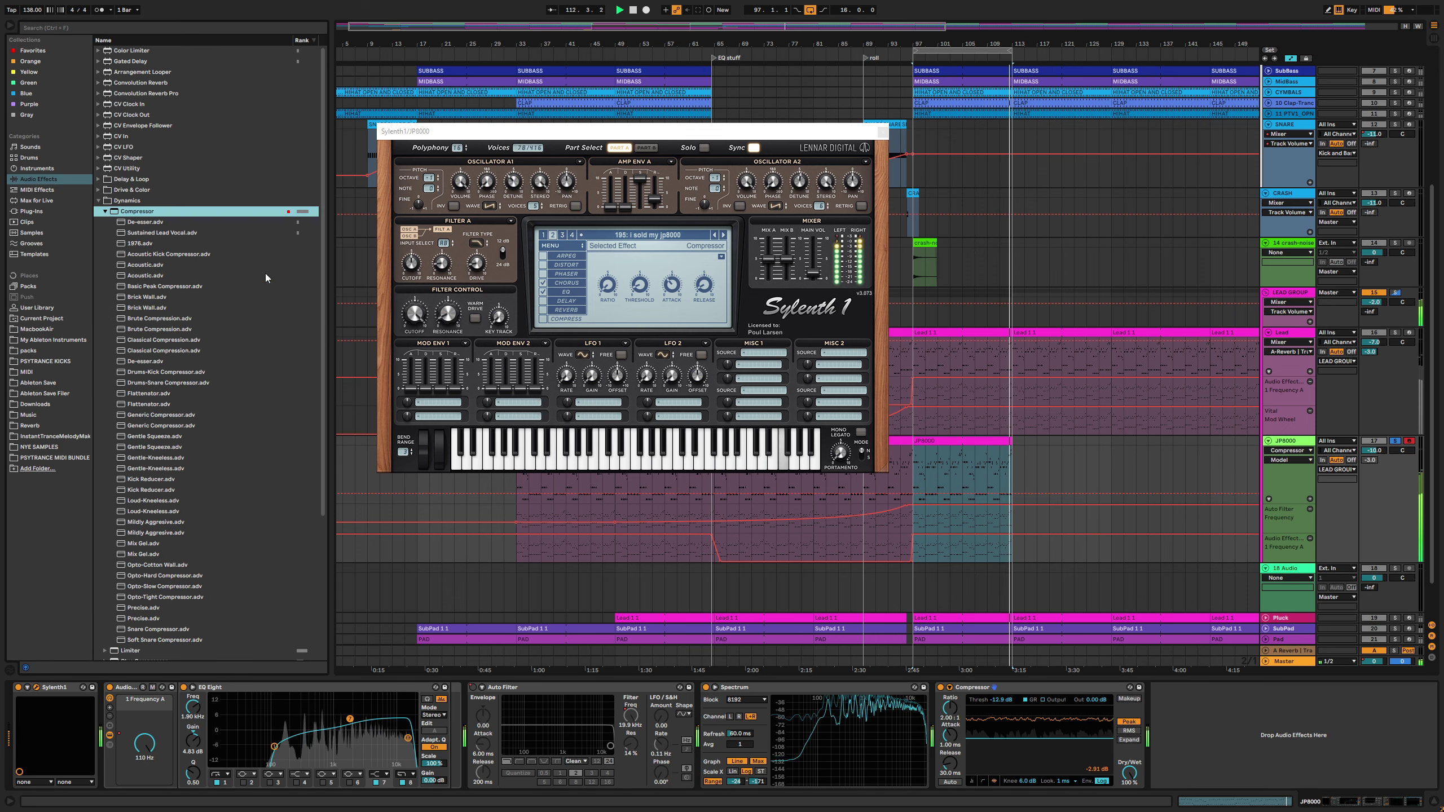
{"action": "scroll", "coordinate": [265, 273], "scroll_direction": "down", "scroll_amount": 2}
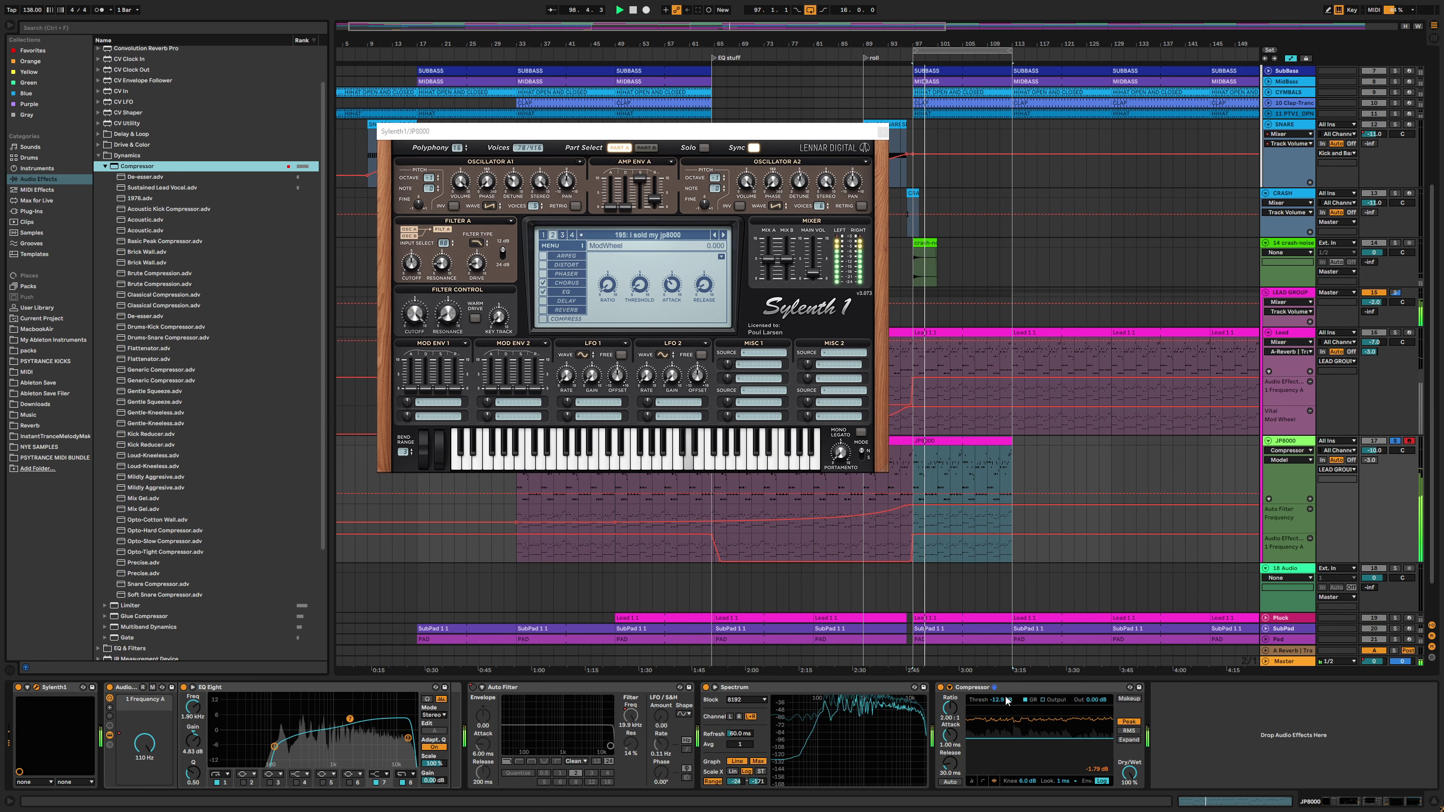
{"action": "left_click", "coordinate": [982, 783]}
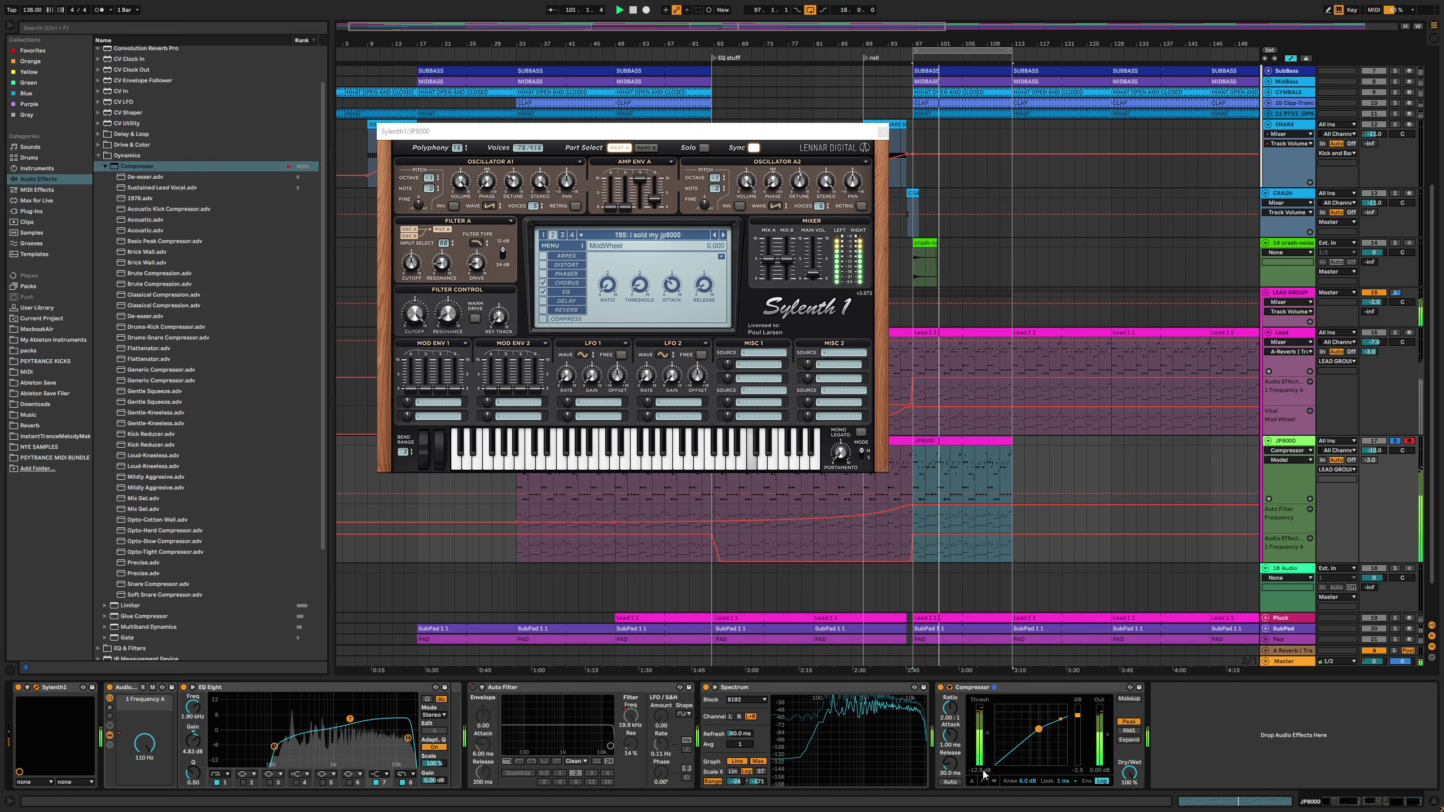
{"action": "left_click_drag", "start_coordinate": [949, 715], "coordinate": [950, 711]}
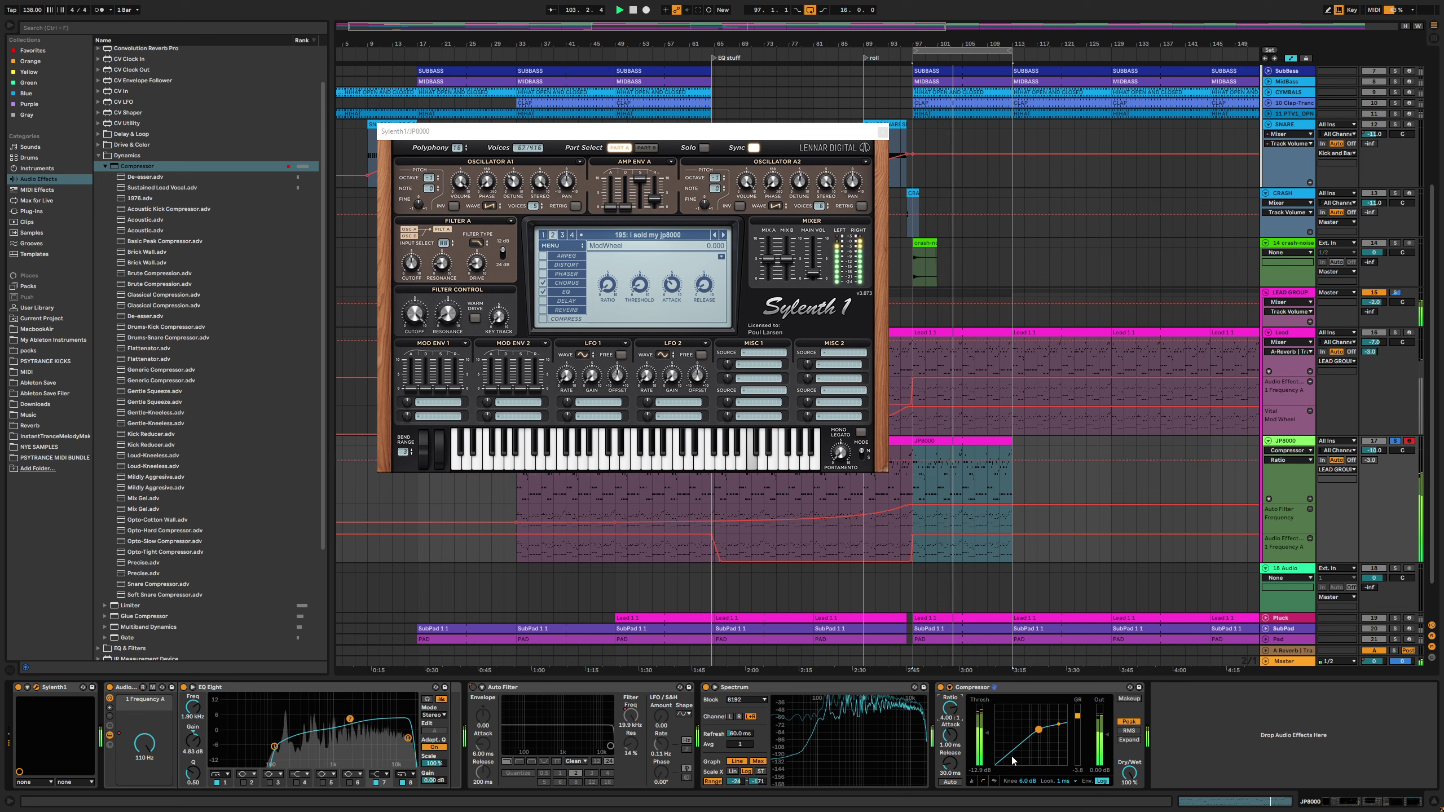
{"action": "left_click_drag", "start_coordinate": [988, 735], "coordinate": [988, 735]}
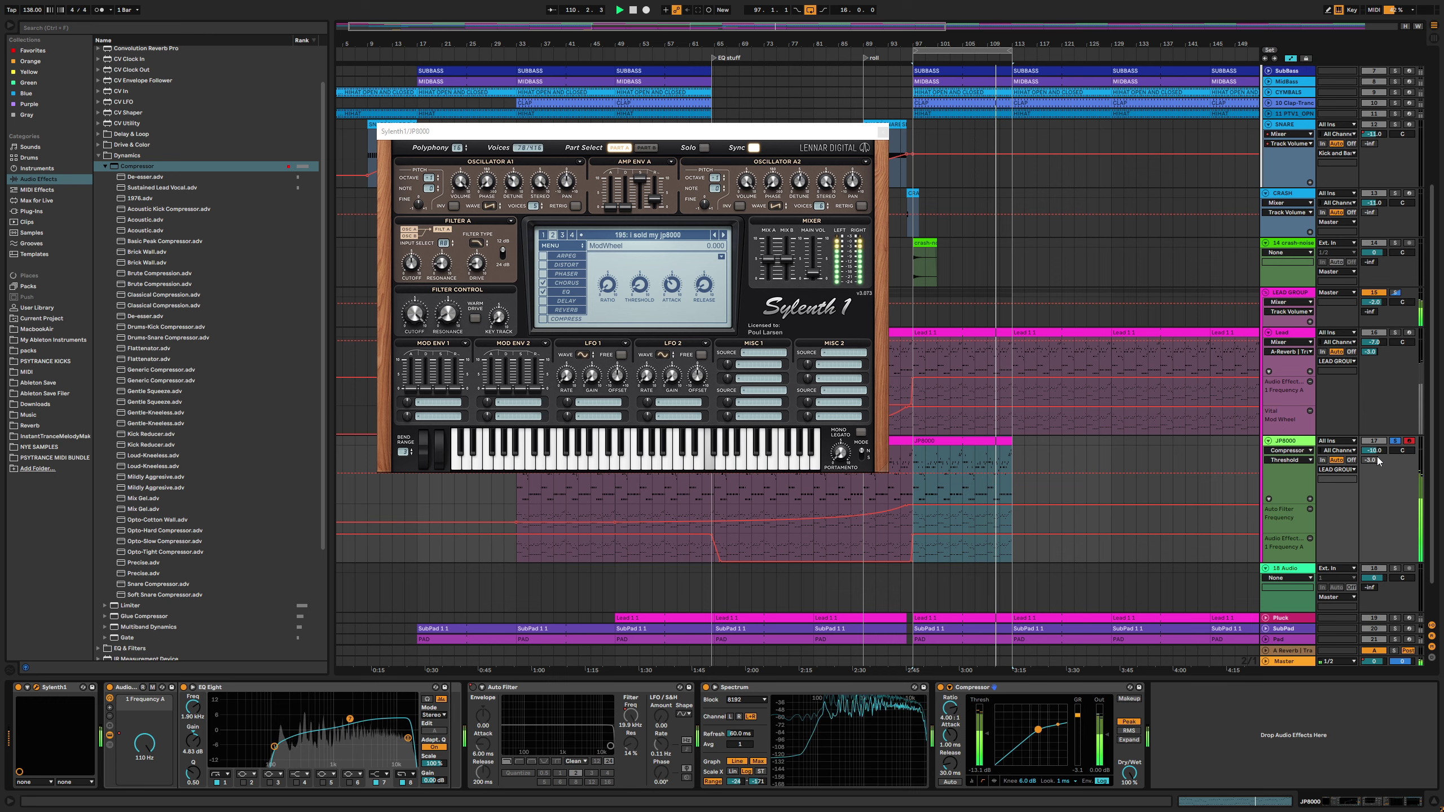
Show the Session mixer and compare JP8000's level with the Compressor bypassed and active
{"action": "key", "text": "Tab"}
{"action": "left_click_drag", "start_coordinate": [790, 132], "coordinate": [750, 75]}
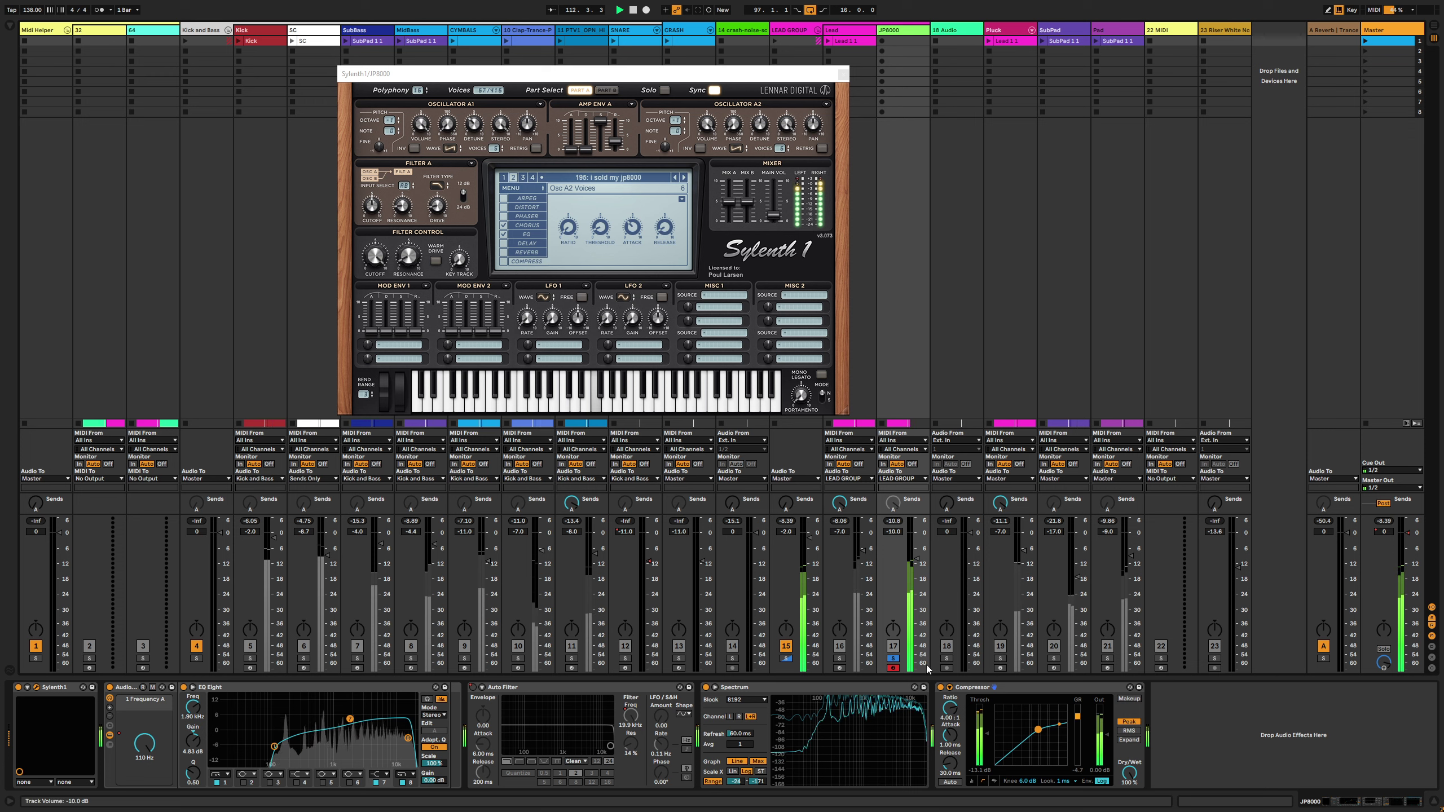
{"action": "left_click", "coordinate": [941, 687]}
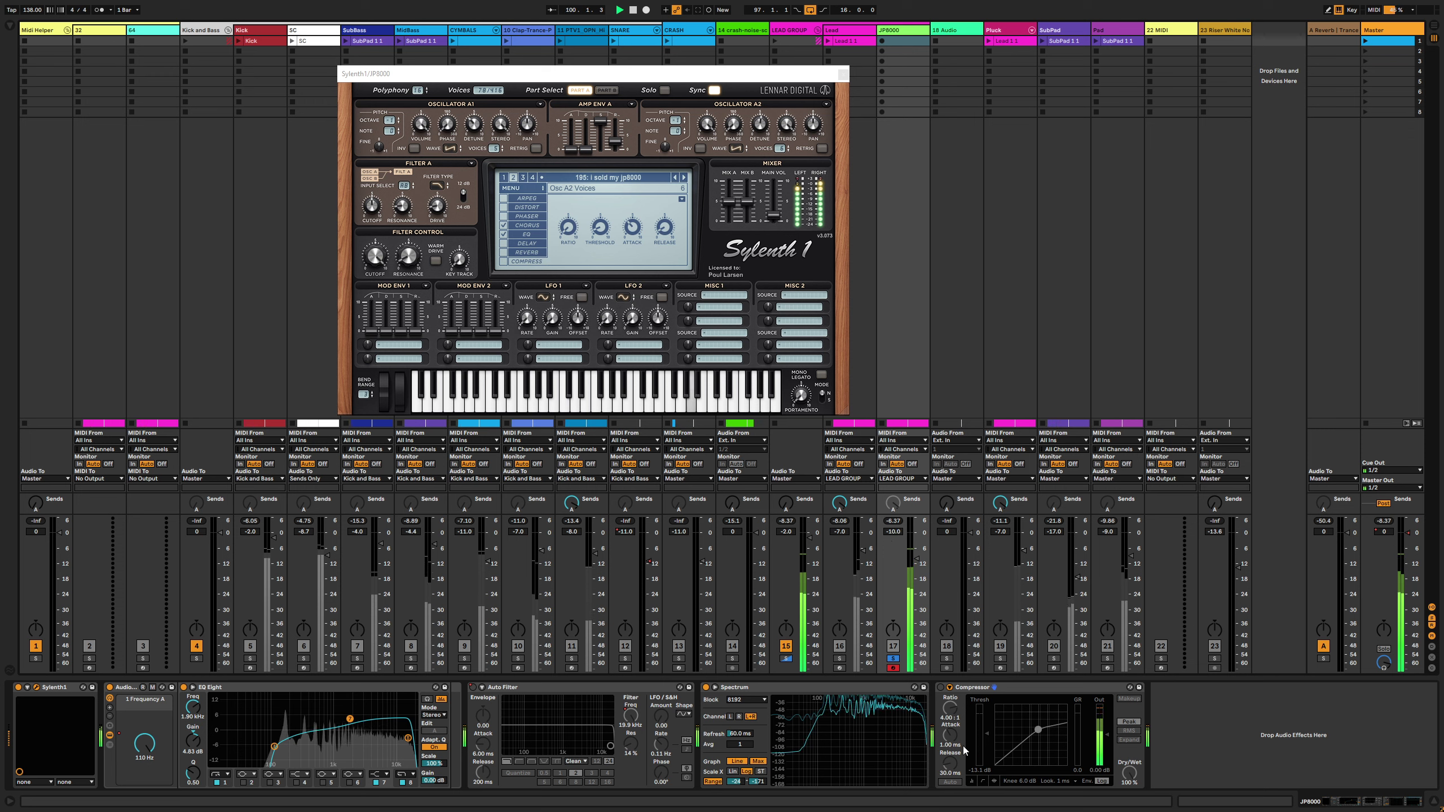
{"action": "key", "text": "ctrl+z"}
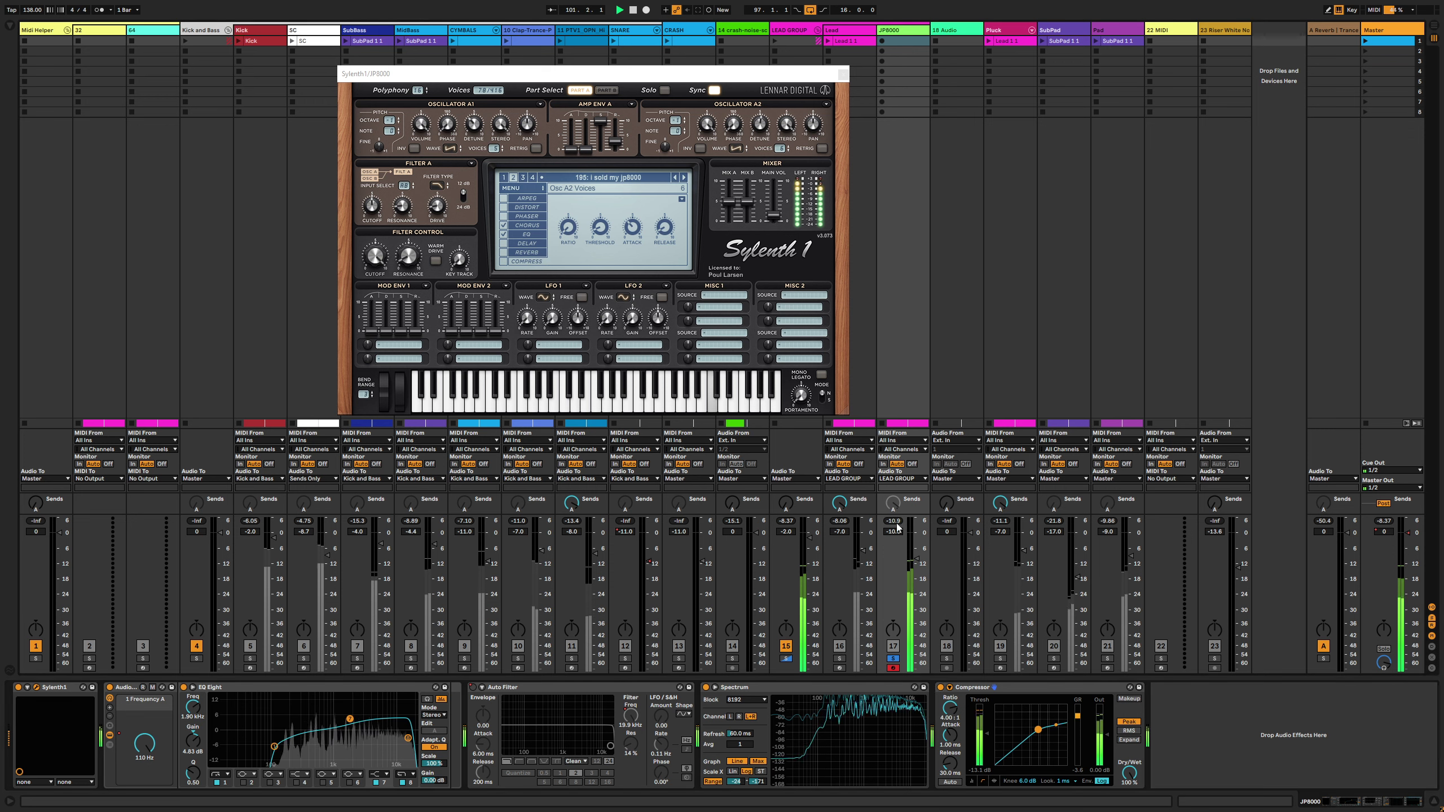
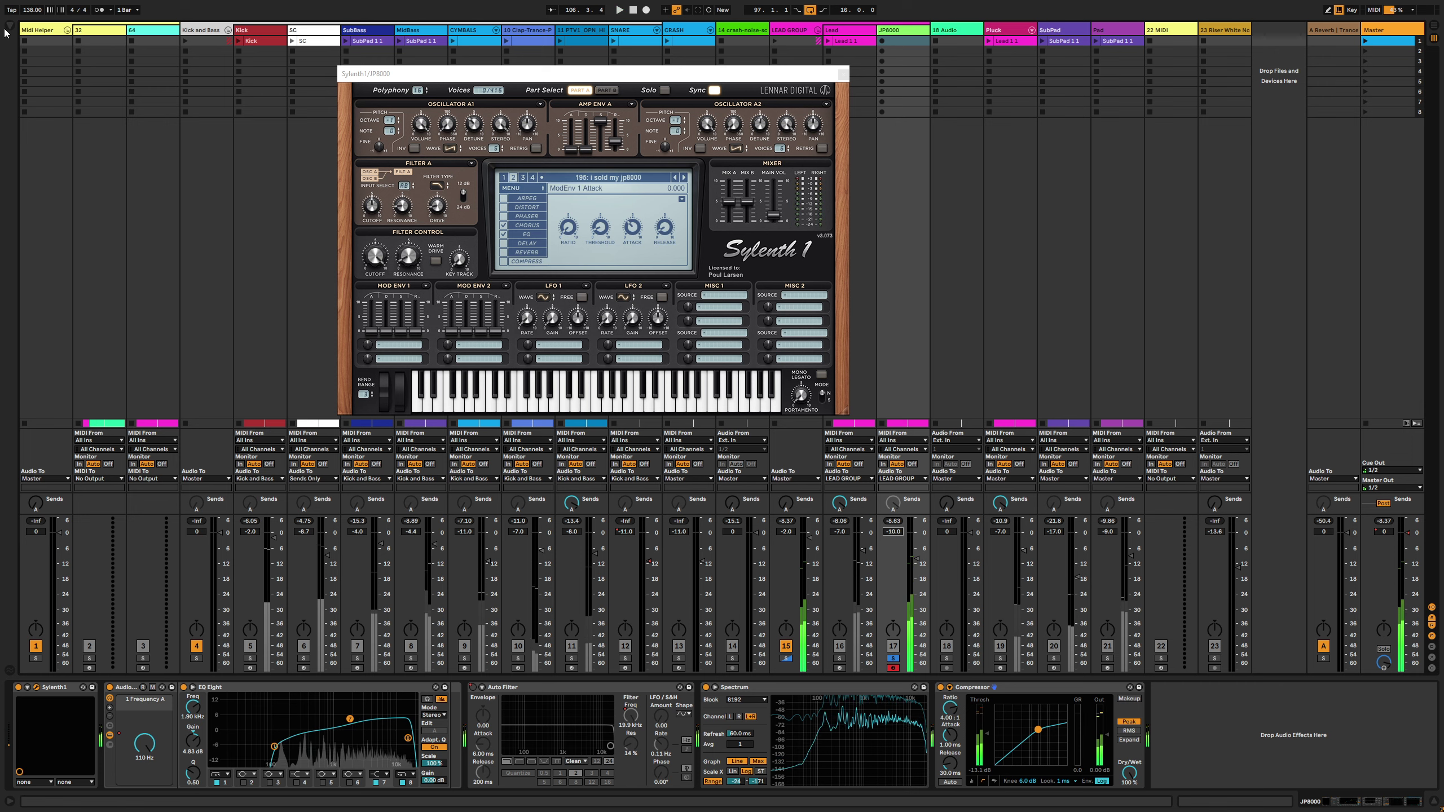
Search the audio effects for Utility and add it after the Compressor on the JP8000 track
{"action": "key", "text": "ctrl+f"}
{"action": "type", "text": "util"}
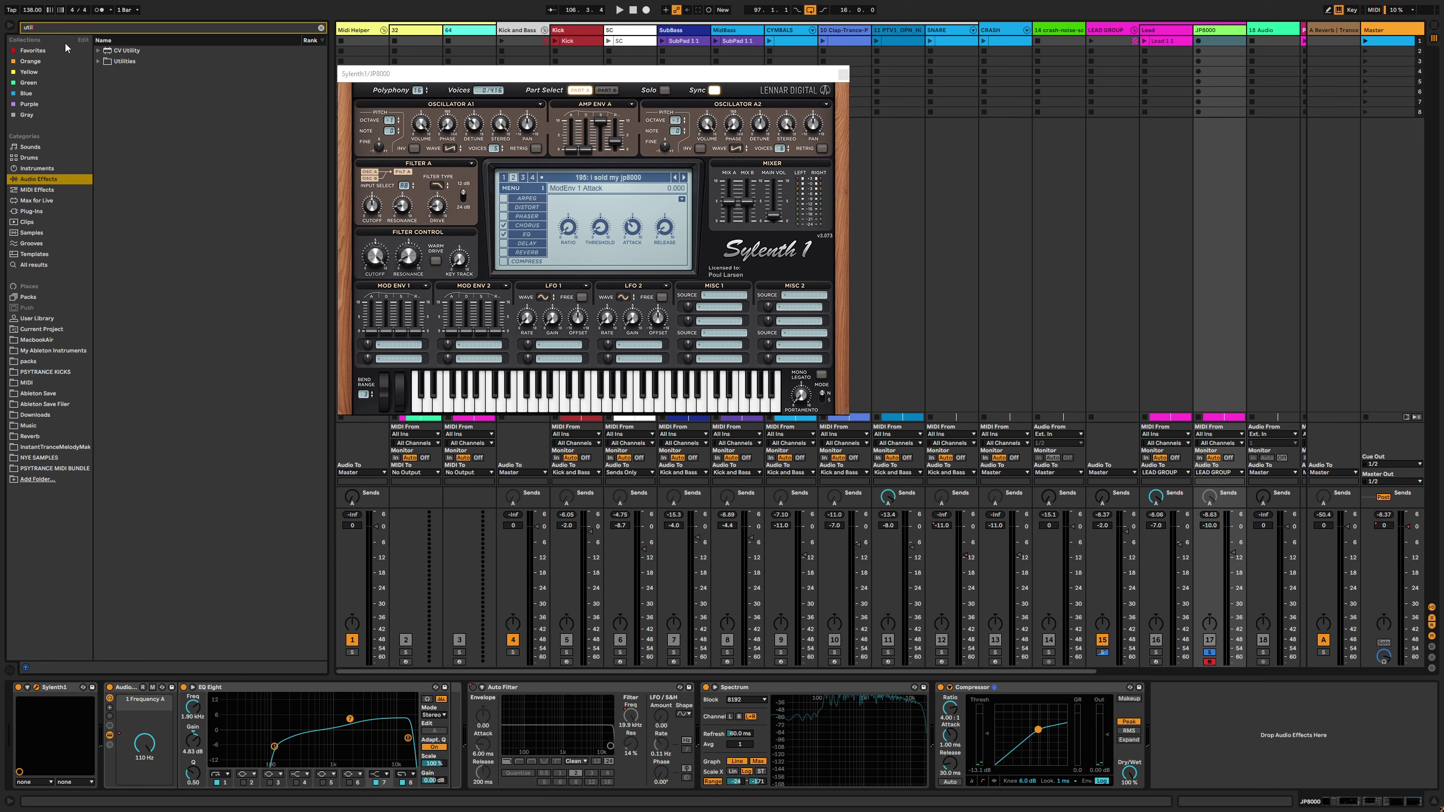
{"action": "key", "text": "Down"}
{"action": "key", "text": "Right"}
{"action": "key", "text": "Down"}
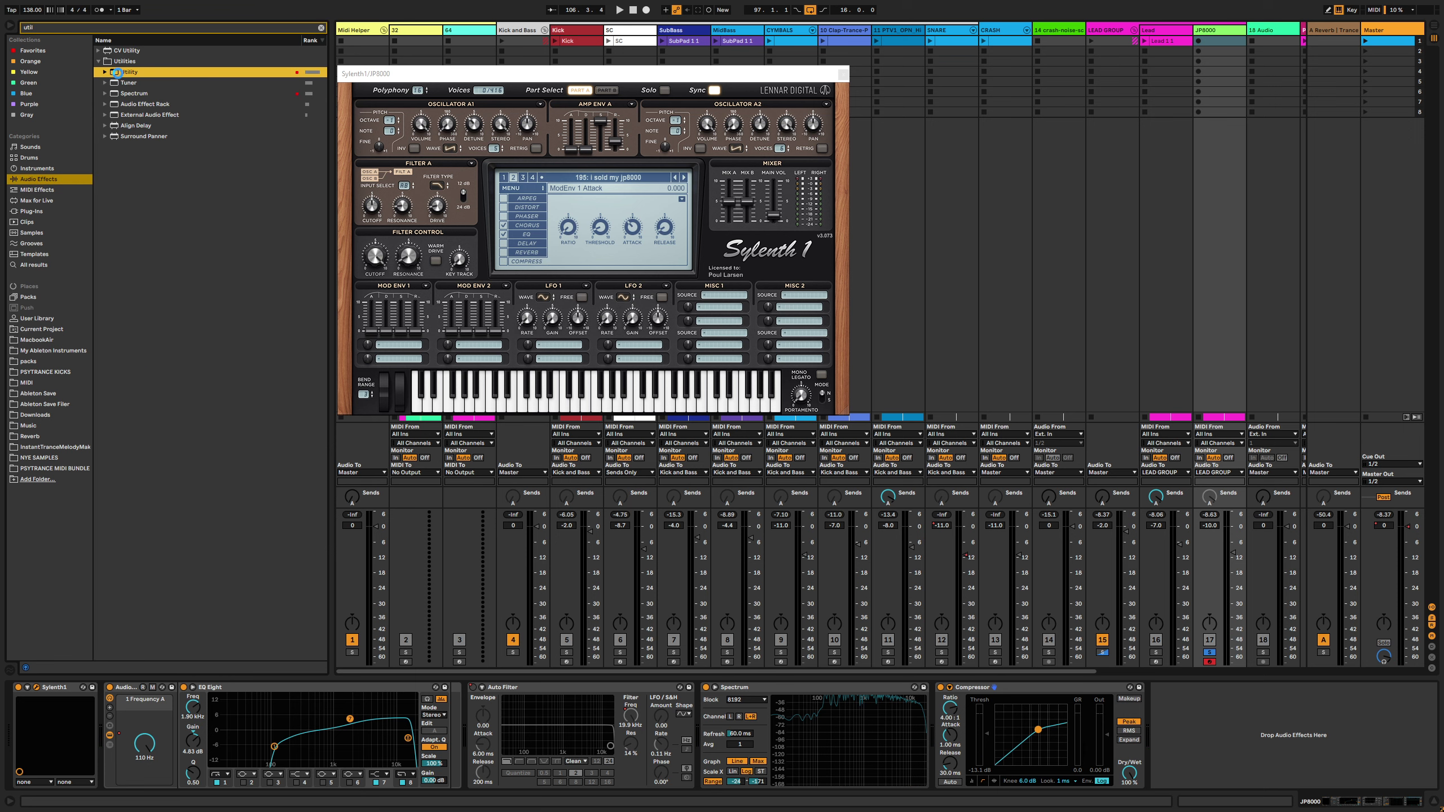
{"action": "key", "text": "Return"}
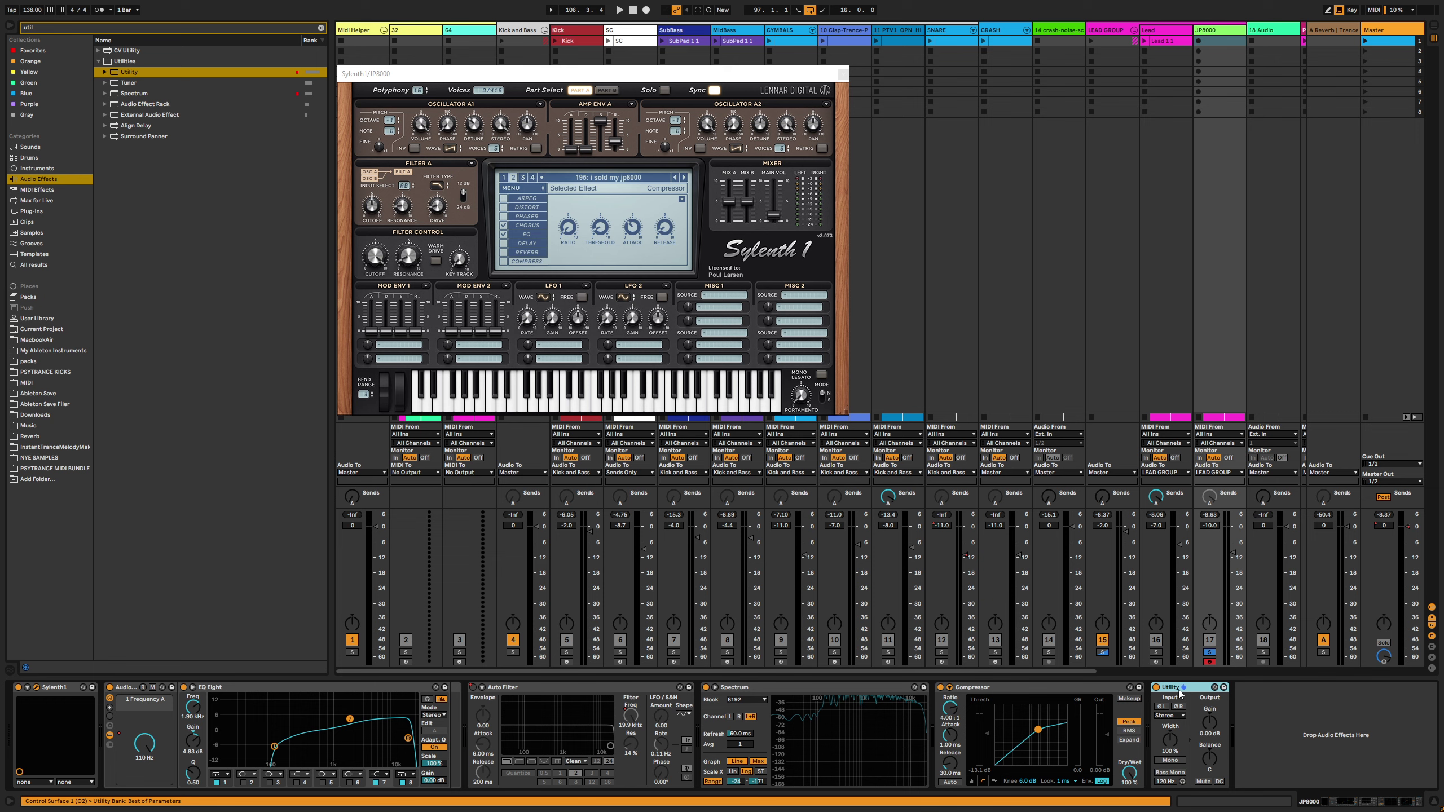
Close the Sylenth1 window, set the Utility's gain to 2 dB during playback, and reset JP8000's peak reading
{"action": "key", "text": "space"}
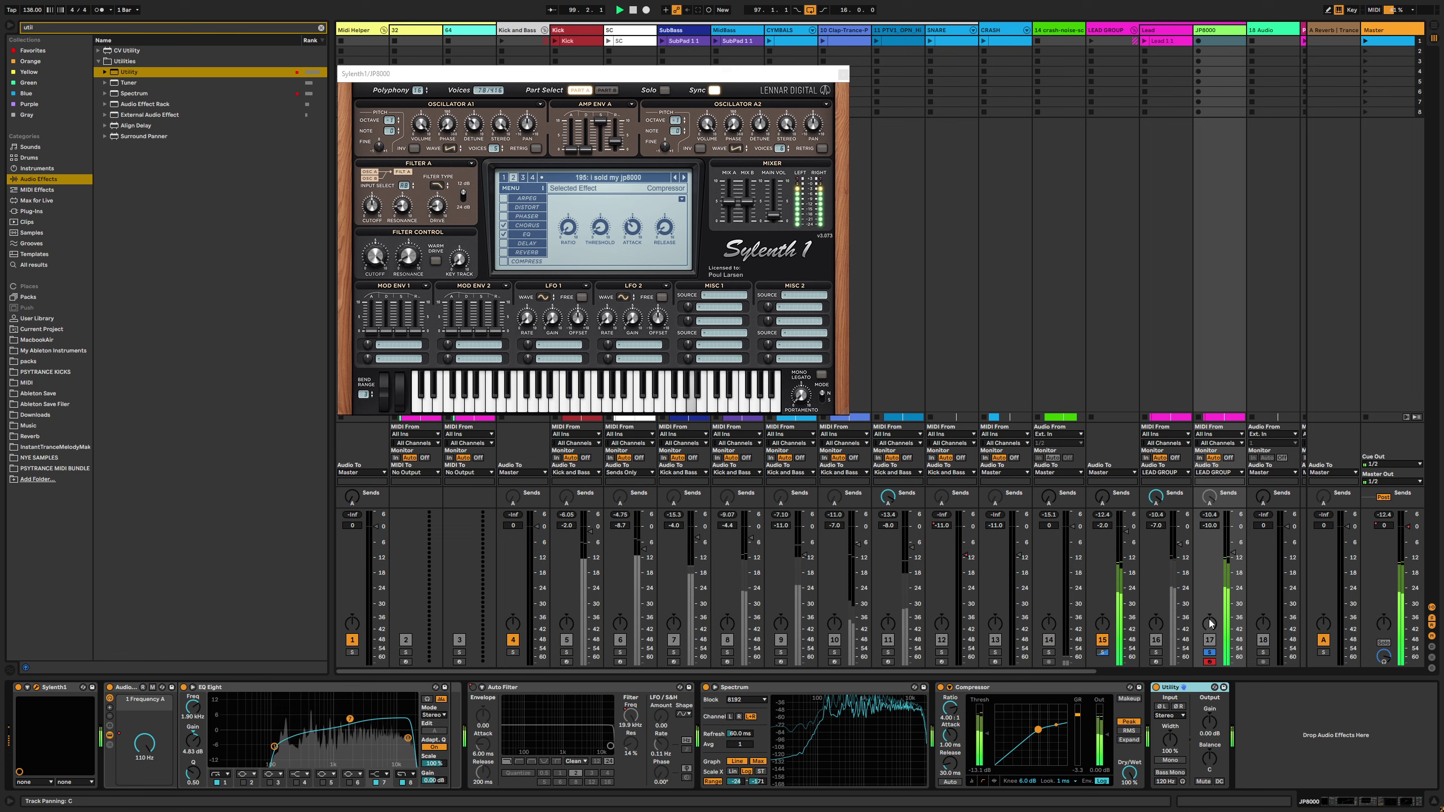
{"action": "left_click_drag", "start_coordinate": [1076, 673], "coordinate": [1222, 673]}
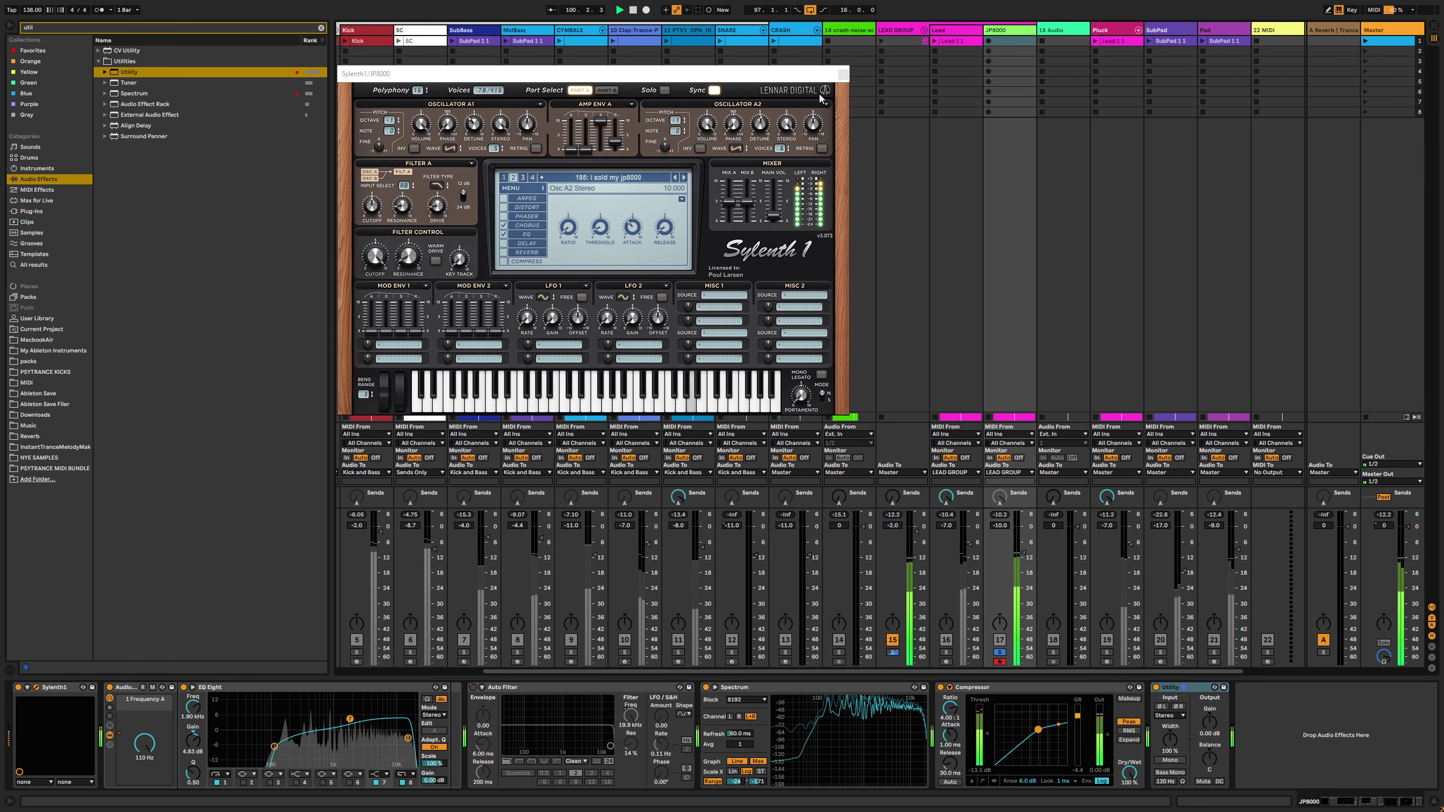
{"action": "left_click", "coordinate": [843, 75]}
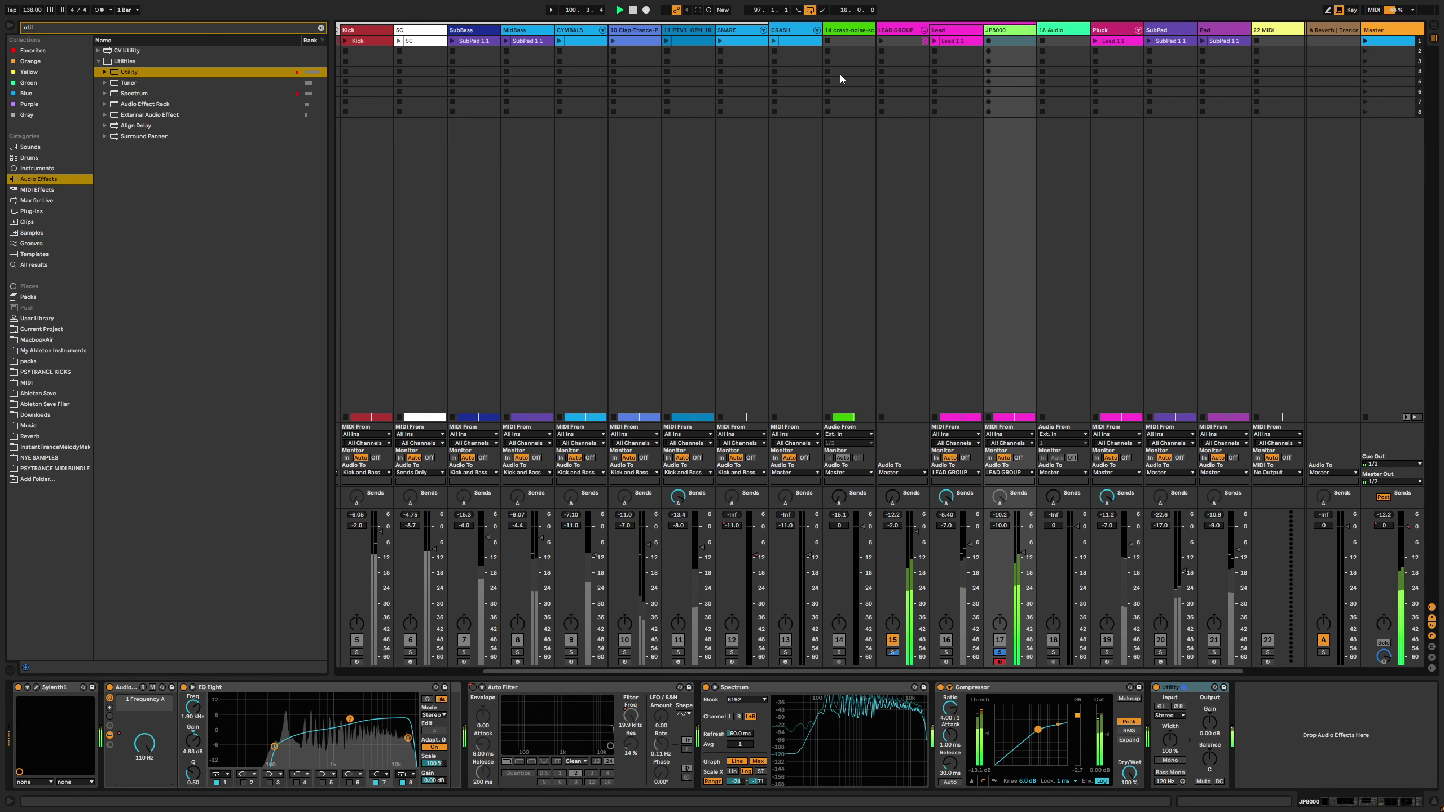
{"action": "left_click", "coordinate": [1199, 689]}
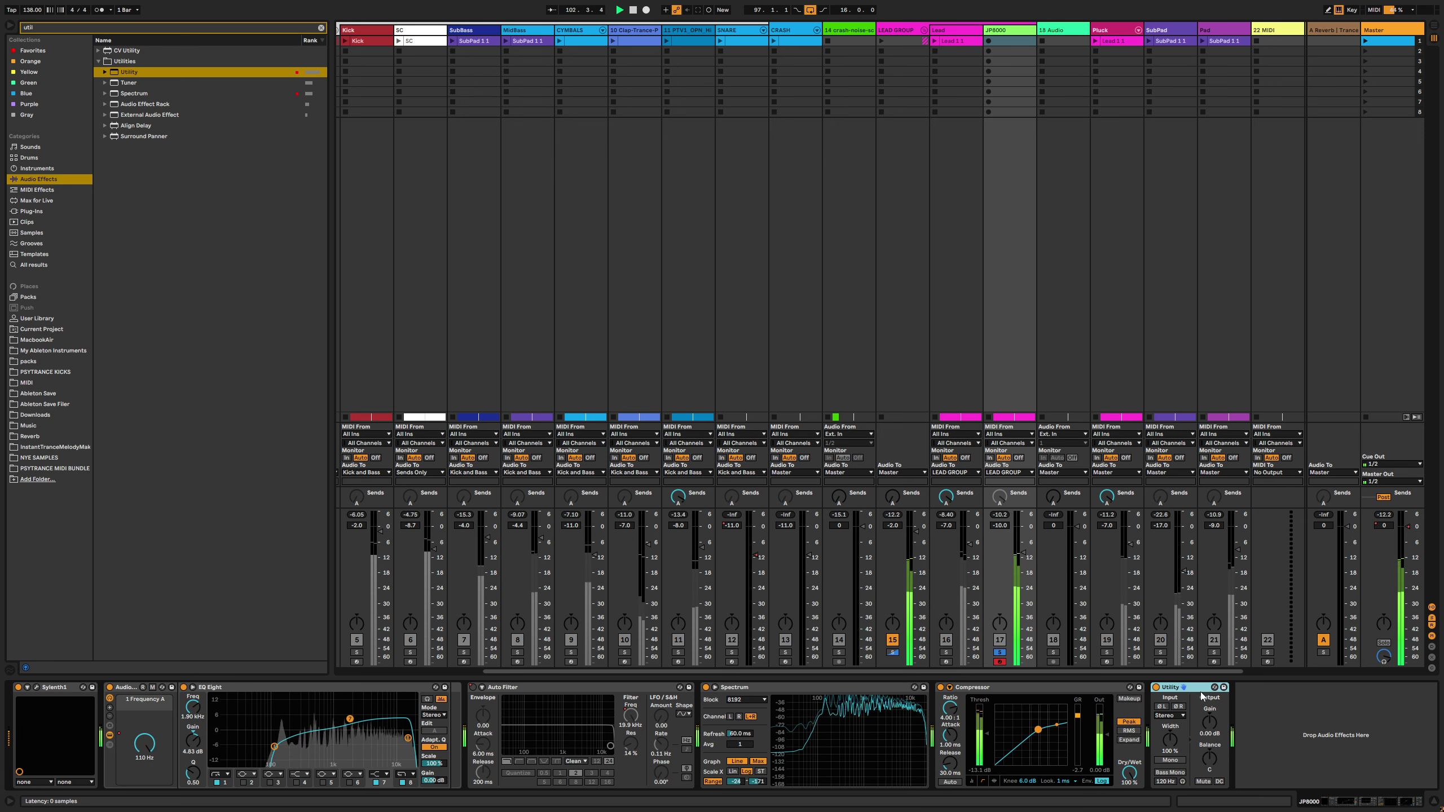
{"action": "left_click", "coordinate": [1210, 722]}
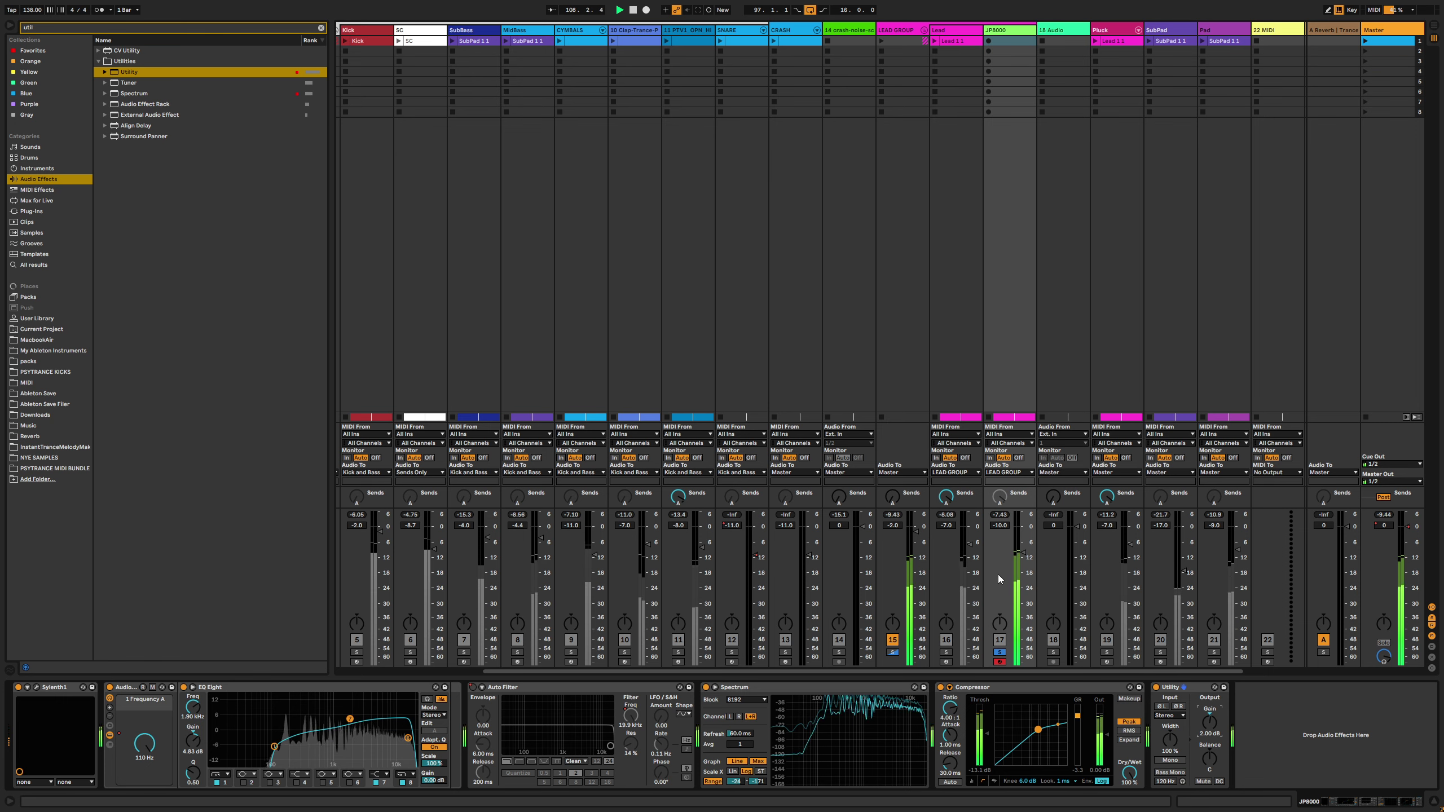
{"action": "left_click", "coordinate": [1025, 538]}
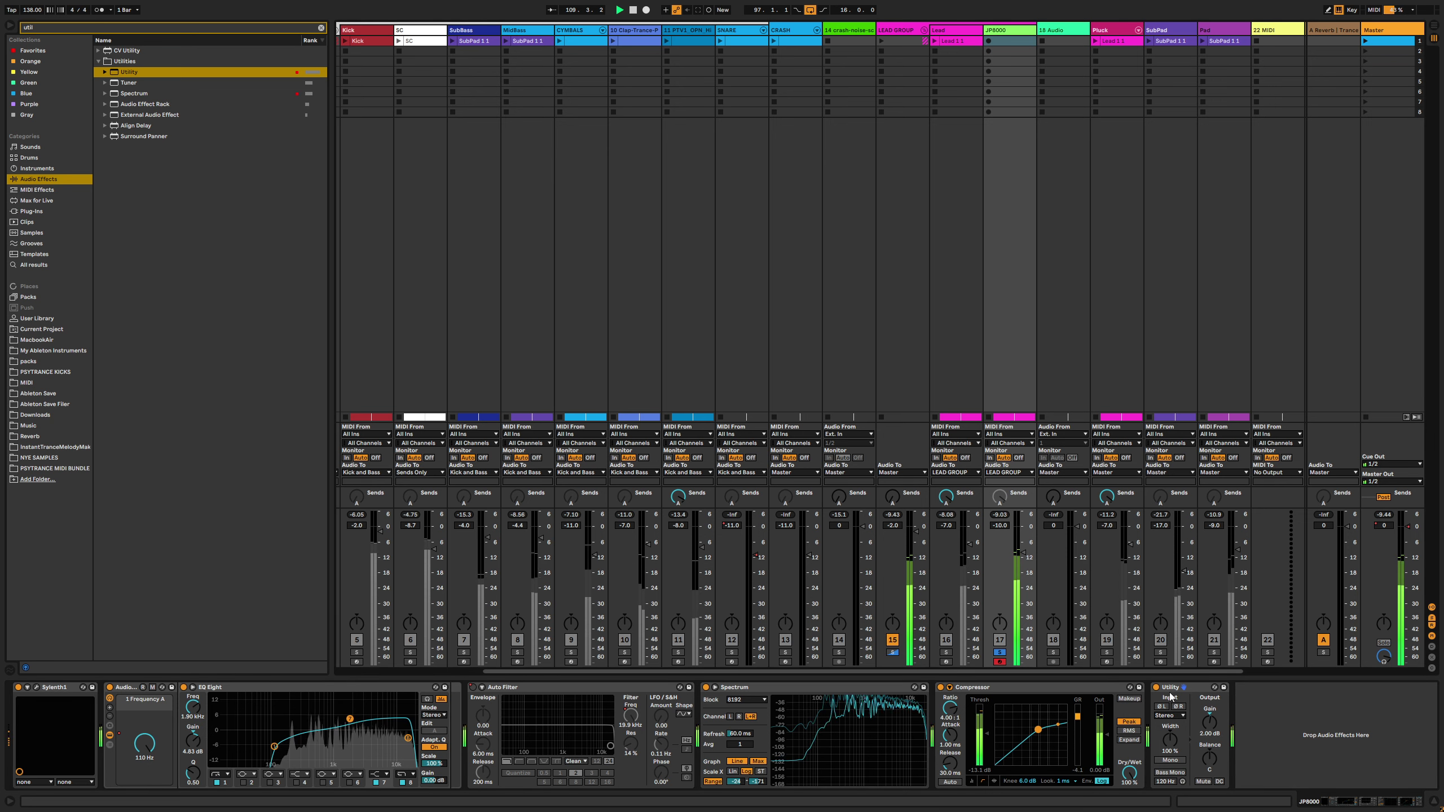
Group JP8000's Compressor and Utility into one rack and compare playback with the rack bypassed and active
{"action": "left_click", "coordinate": [1077, 686]}
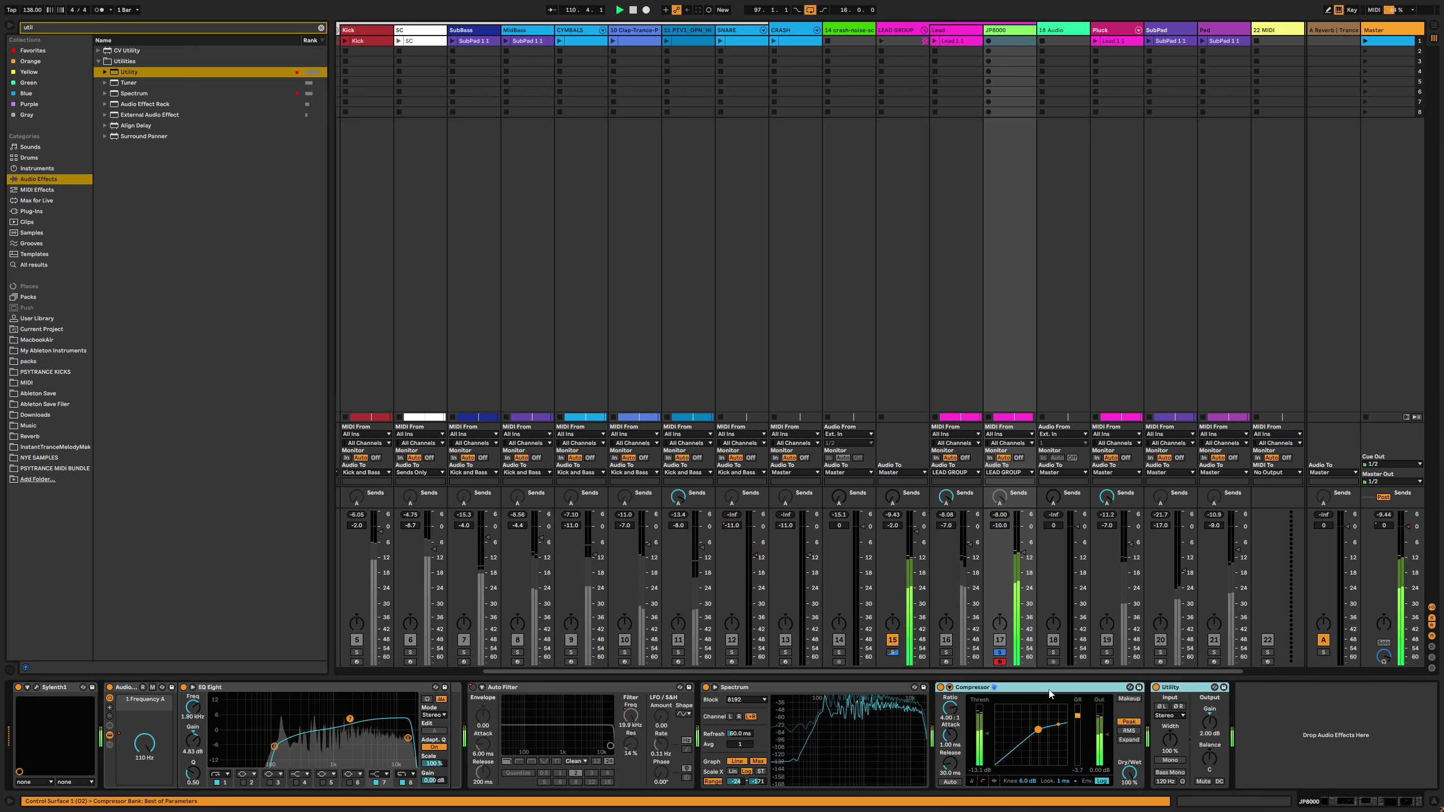
{"action": "key", "text": "super+g"}
{"action": "left_click", "coordinate": [942, 687]}
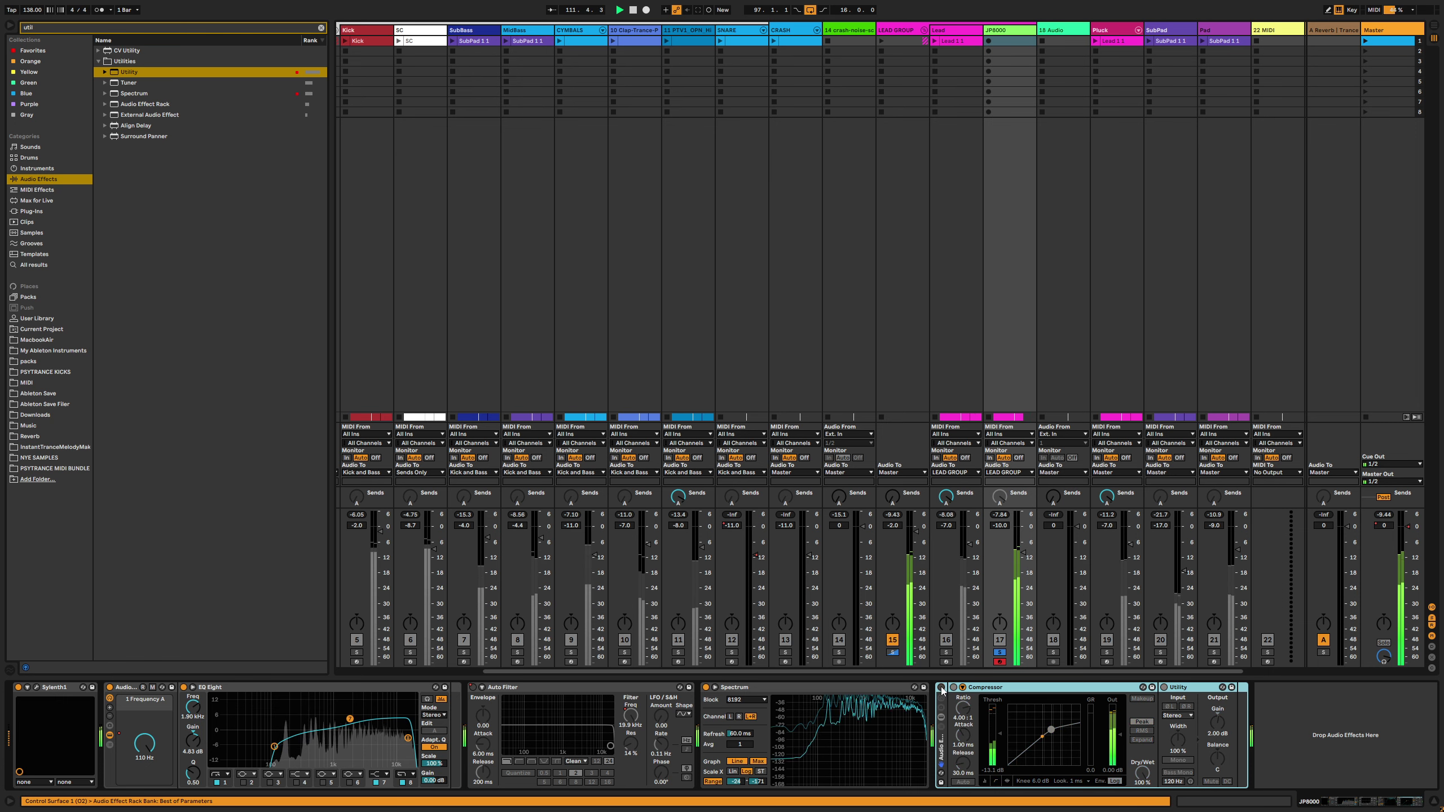
{"action": "left_click", "coordinate": [941, 687]}
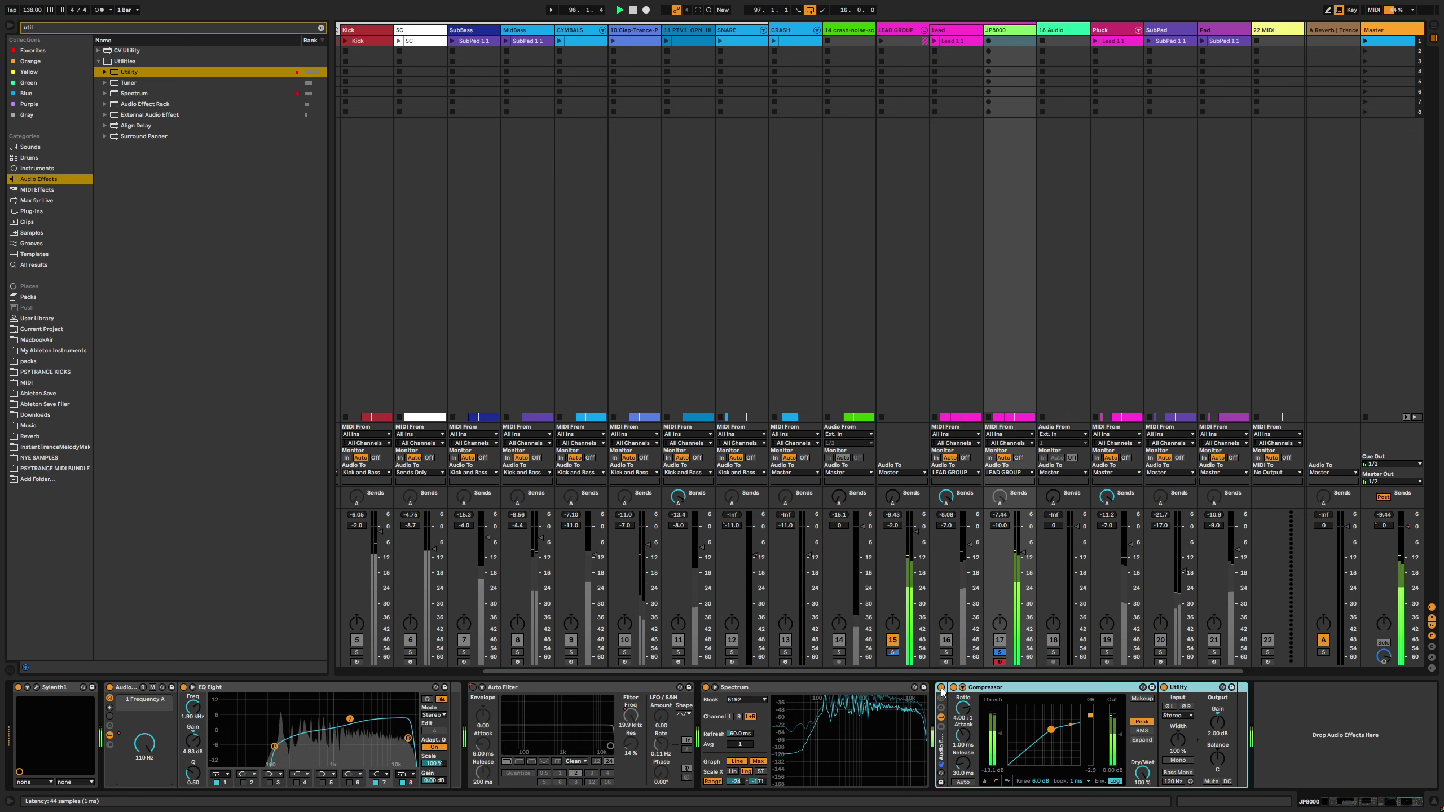
{"action": "left_click", "coordinate": [942, 689]}
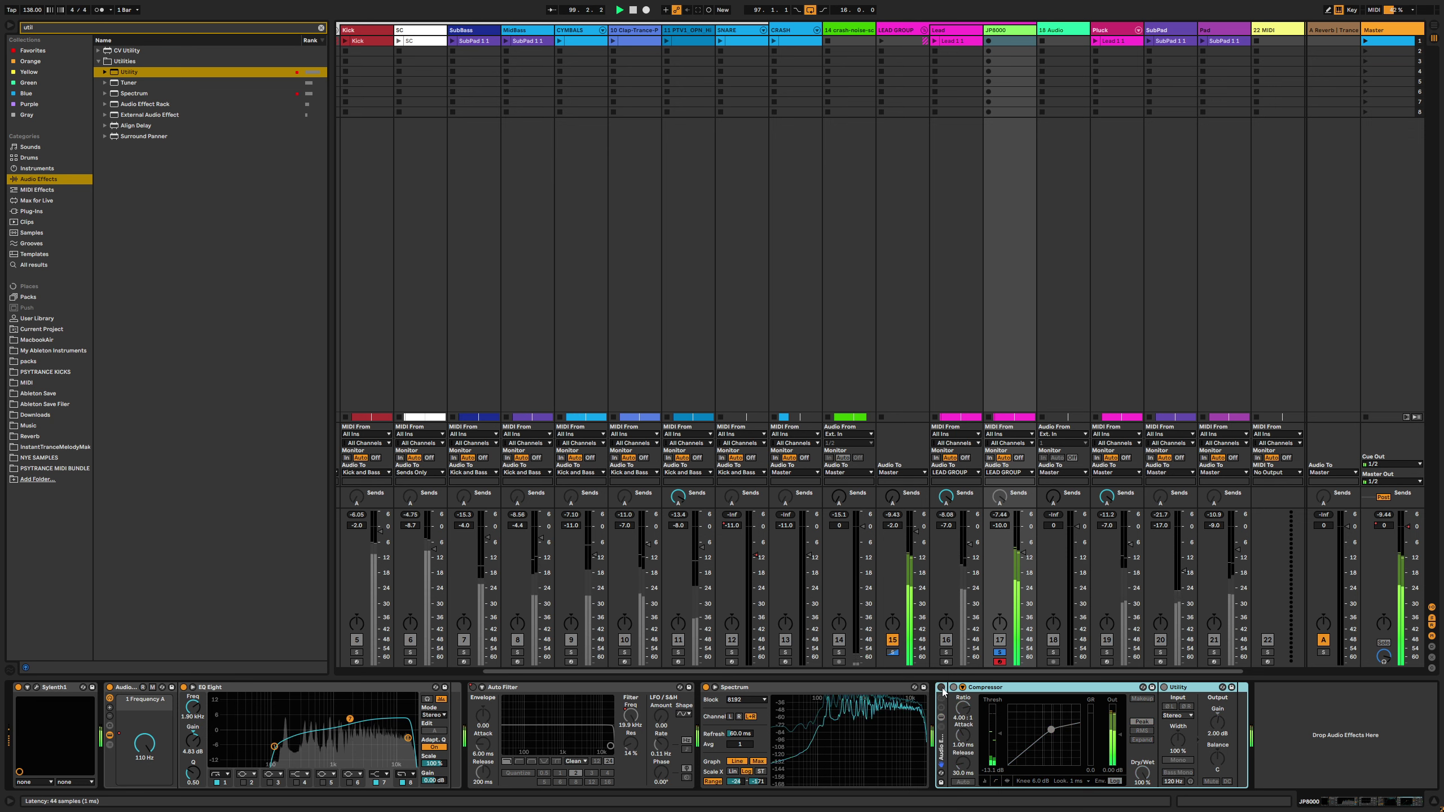
{"action": "left_click", "coordinate": [942, 688]}
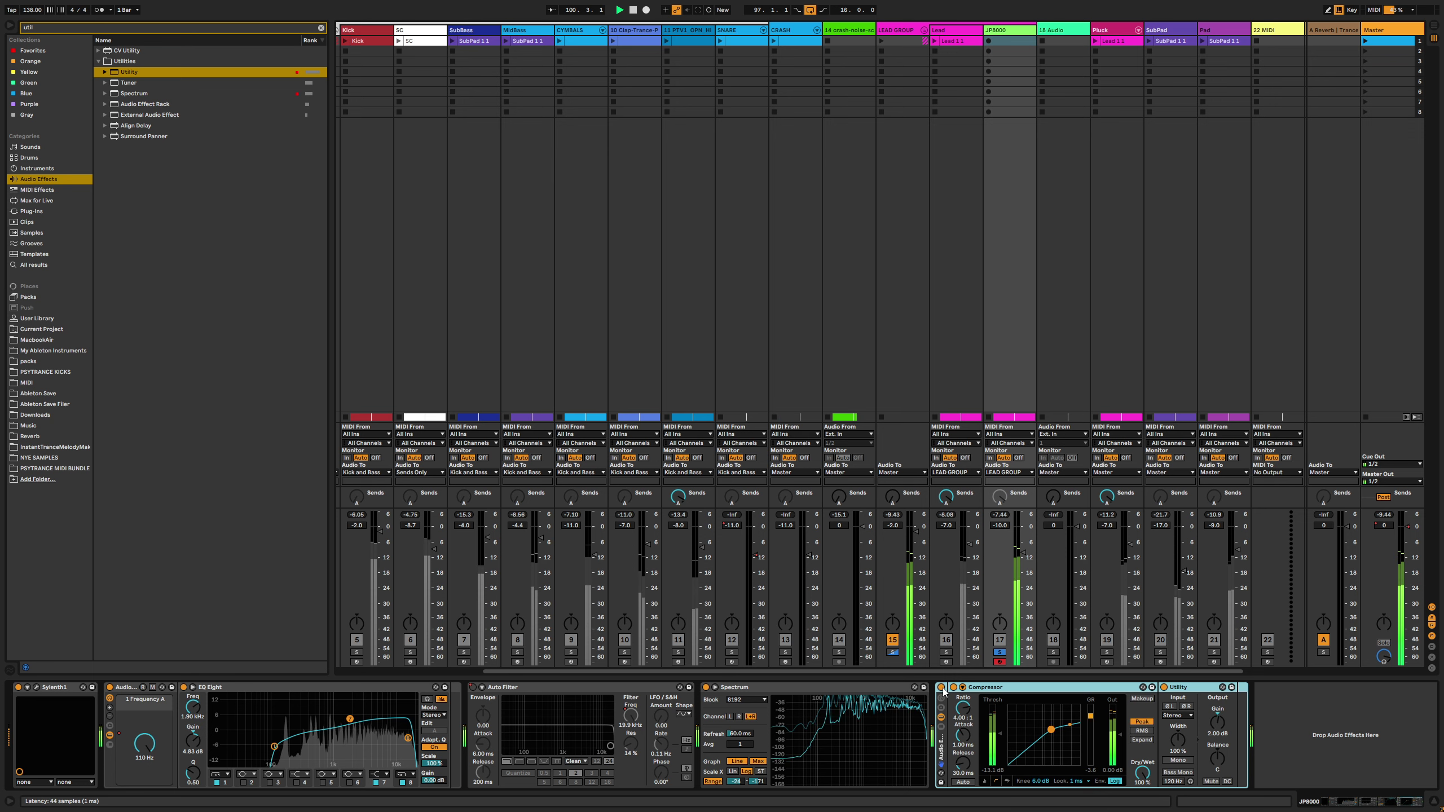
{"action": "left_click", "coordinate": [941, 688]}
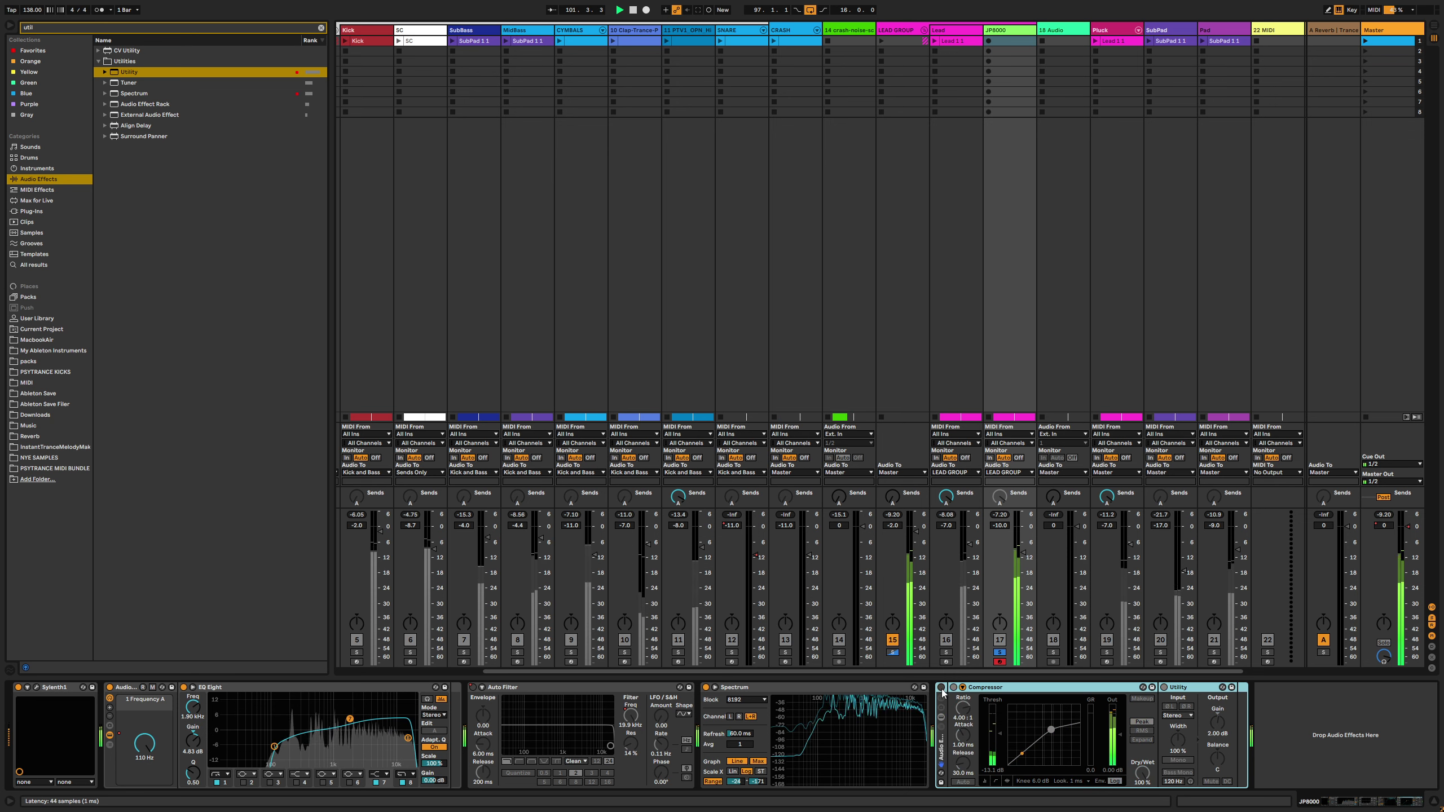
{"action": "left_click", "coordinate": [941, 688]}
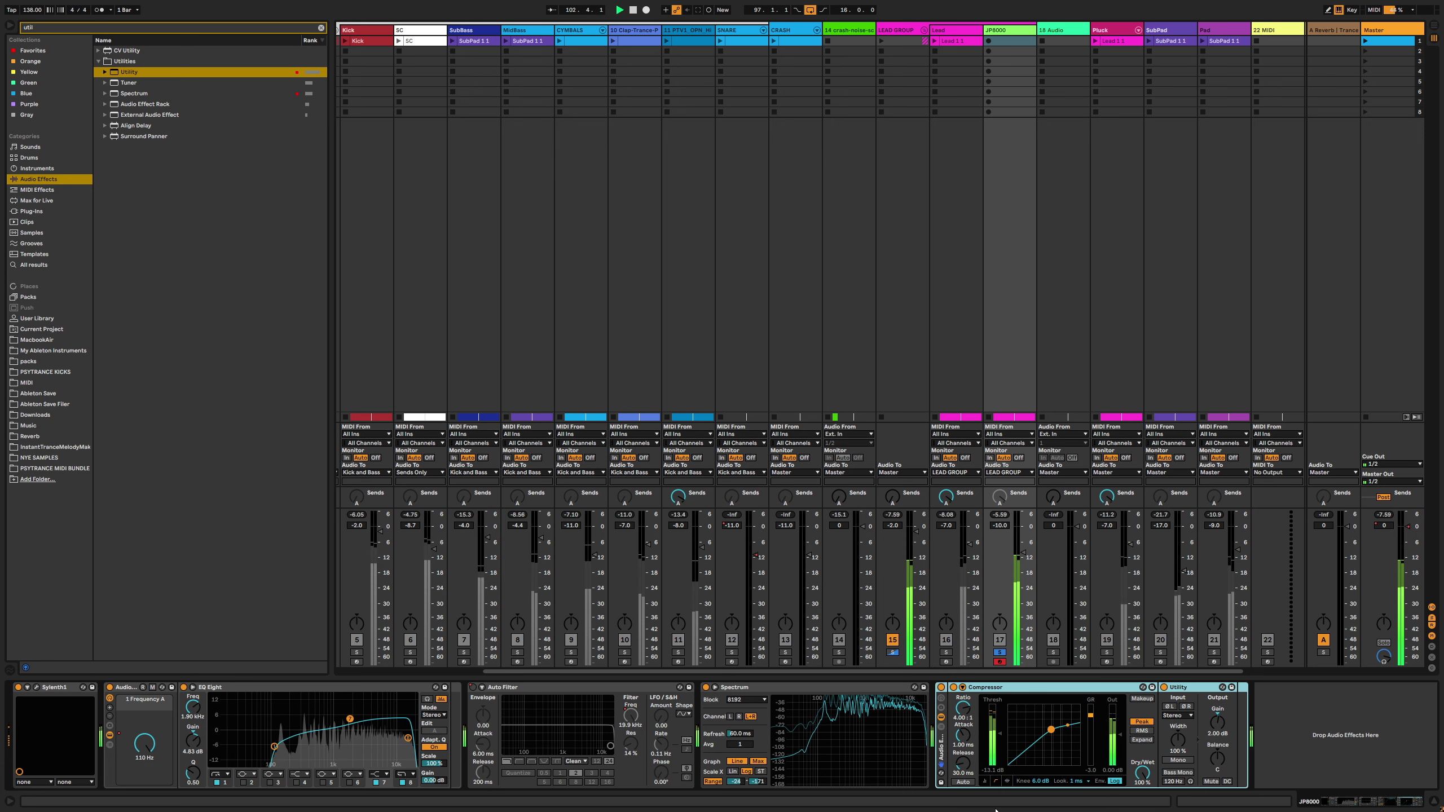
Raise the Compressor's threshold to 0 dB and delete the Spectrum analyser from the JP8000 track
{"action": "left_click_drag", "start_coordinate": [988, 778], "coordinate": [991, 773]}
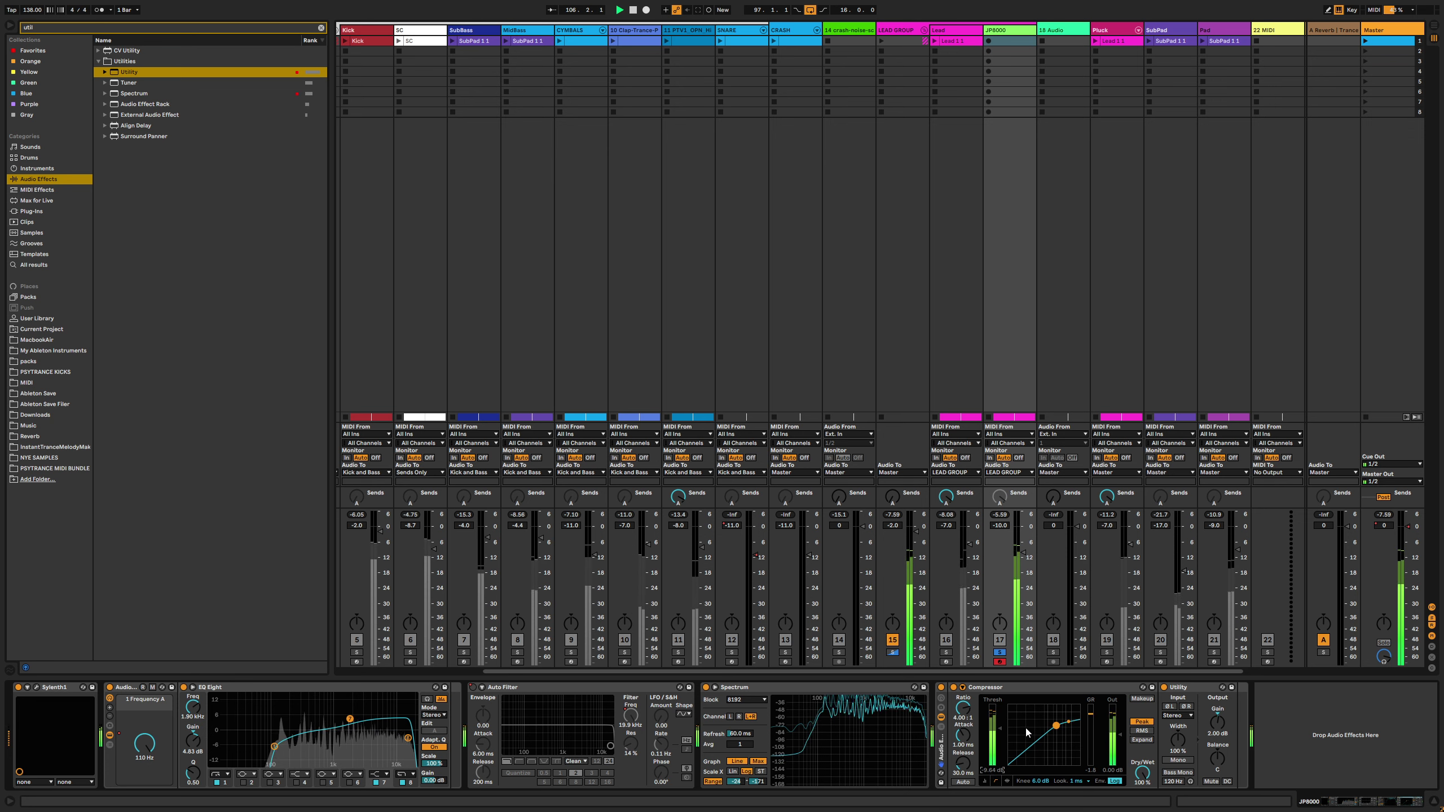
{"action": "left_click_drag", "start_coordinate": [992, 772], "coordinate": [993, 776]}
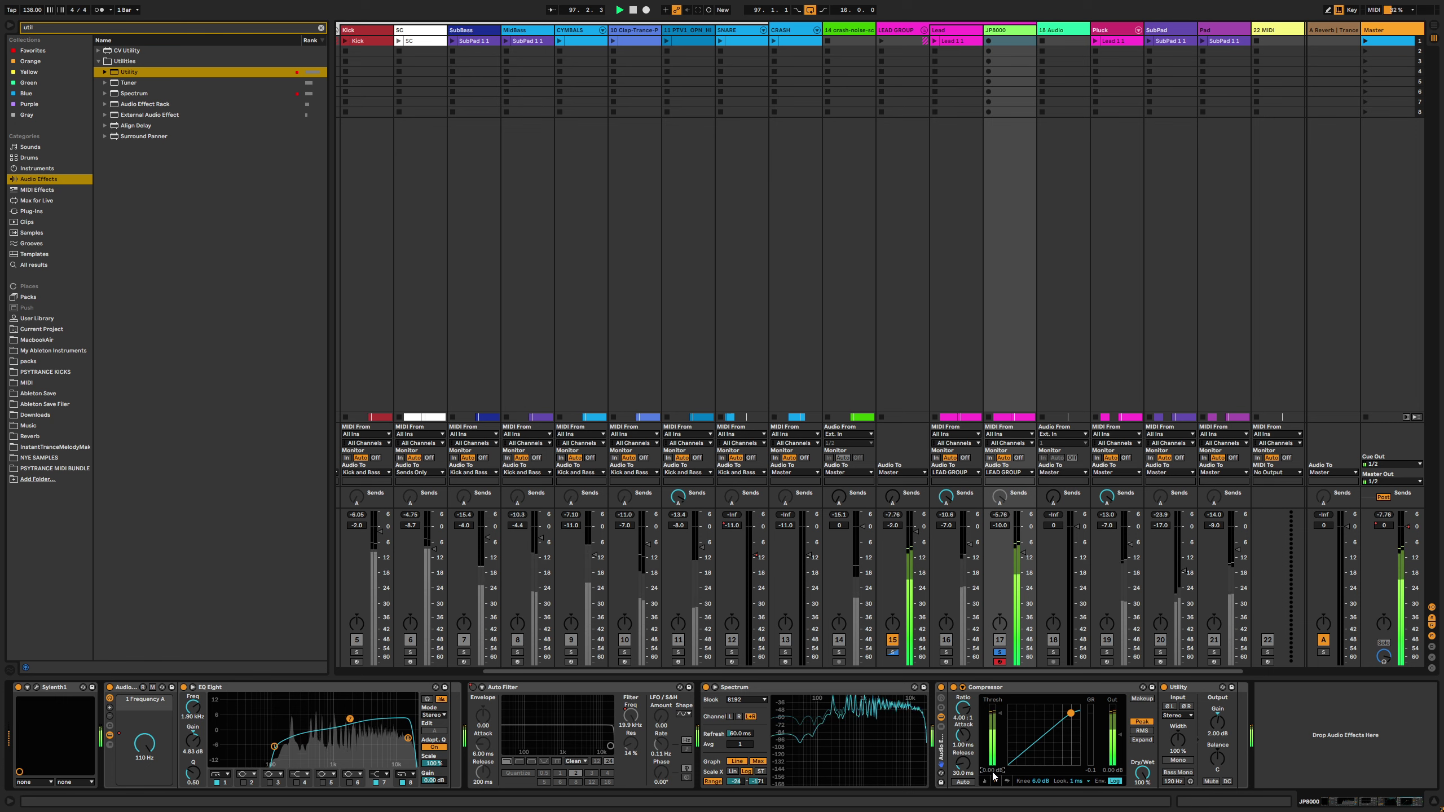
{"action": "left_click", "coordinate": [777, 689]}
{"action": "key", "text": "Delete"}
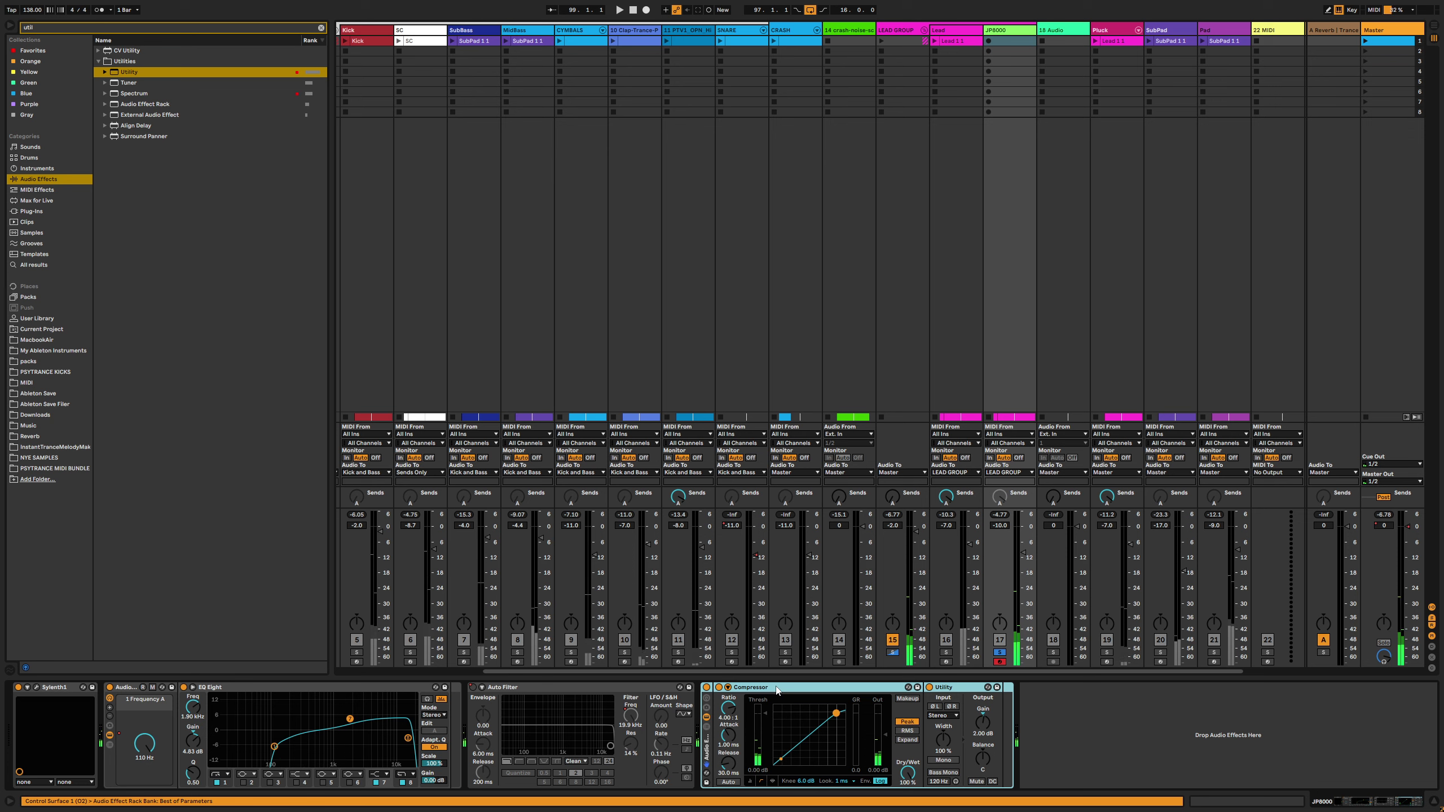
Lower the EQ Eight's output gain on JP8000 and restart playback
{"action": "left_click", "coordinate": [434, 782]}
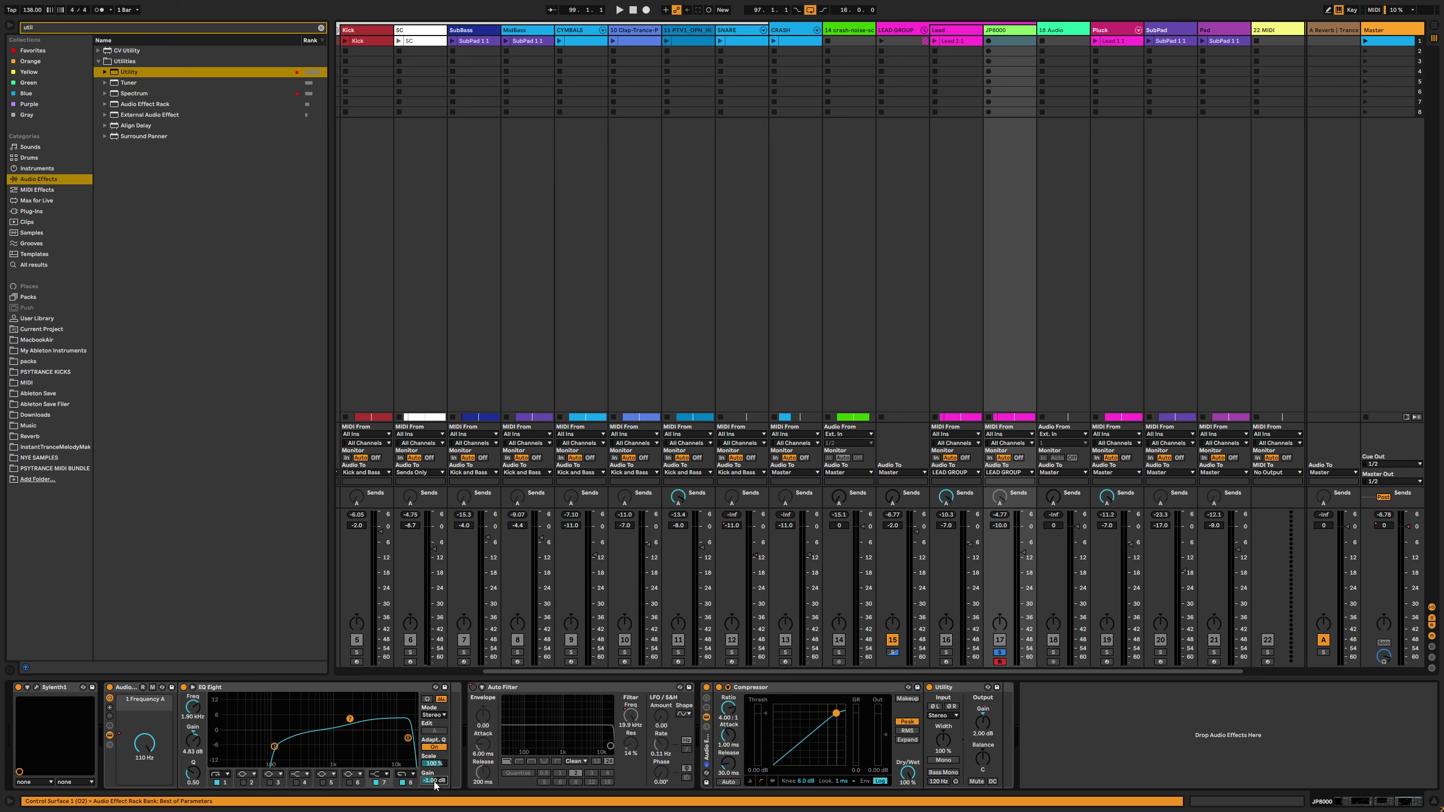
{"action": "key", "text": "Down"}
{"action": "key", "text": "space"}
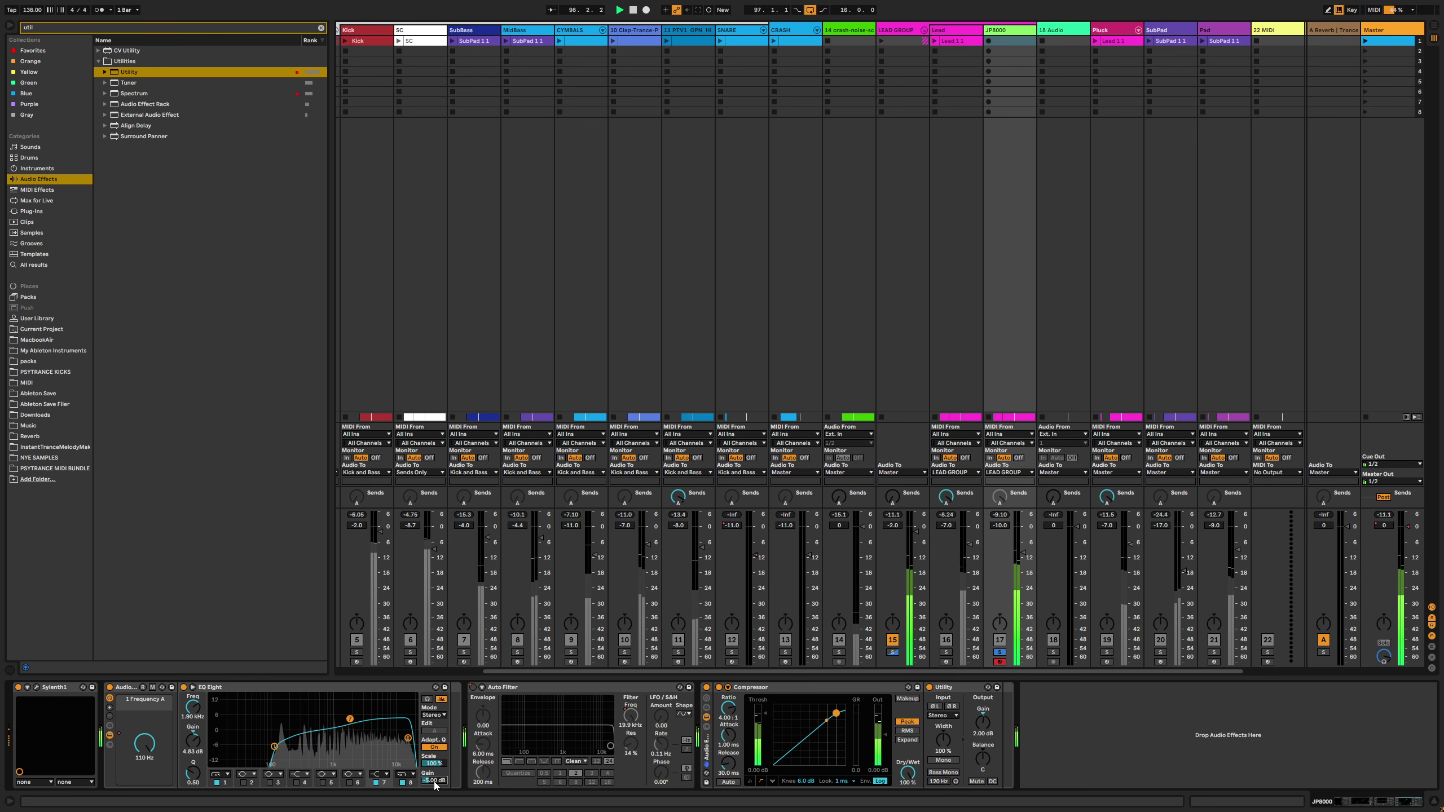
Lower the main volume of JP8000's Sylenth1 to about 1.127 and close the plug-in window
{"action": "left_click", "coordinate": [37, 687]}
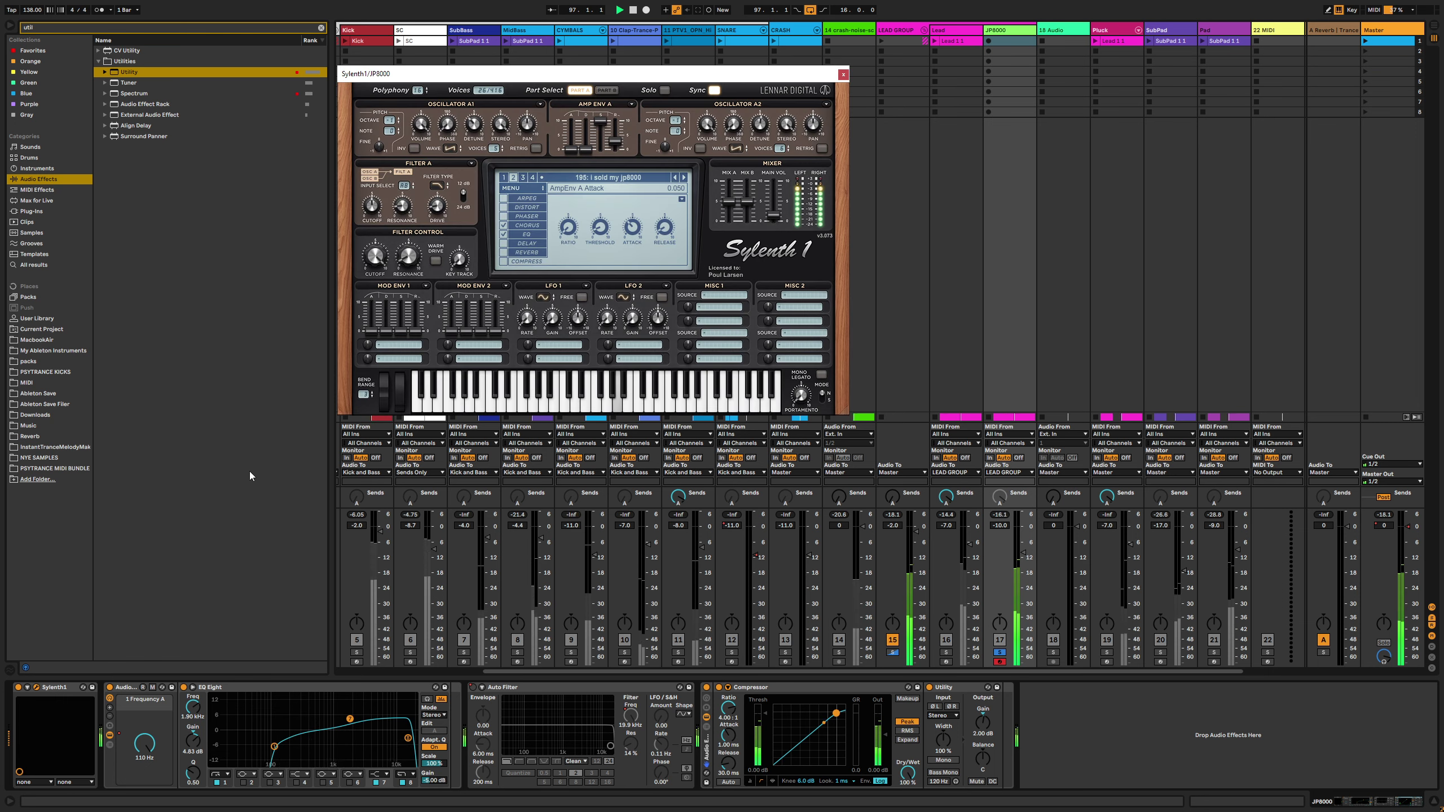
{"action": "left_click", "coordinate": [774, 218]}
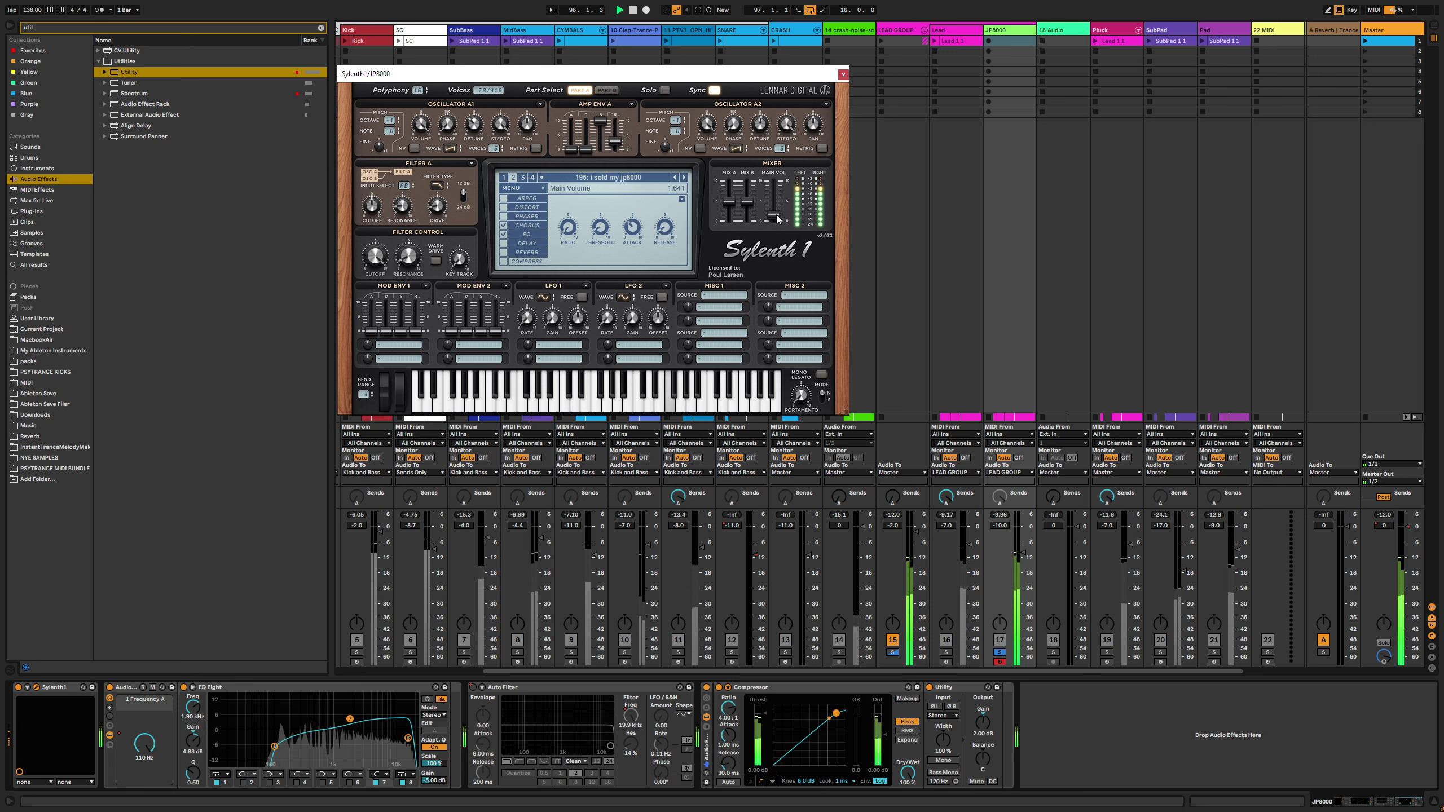
{"action": "left_click_drag", "start_coordinate": [775, 219], "coordinate": [776, 232]}
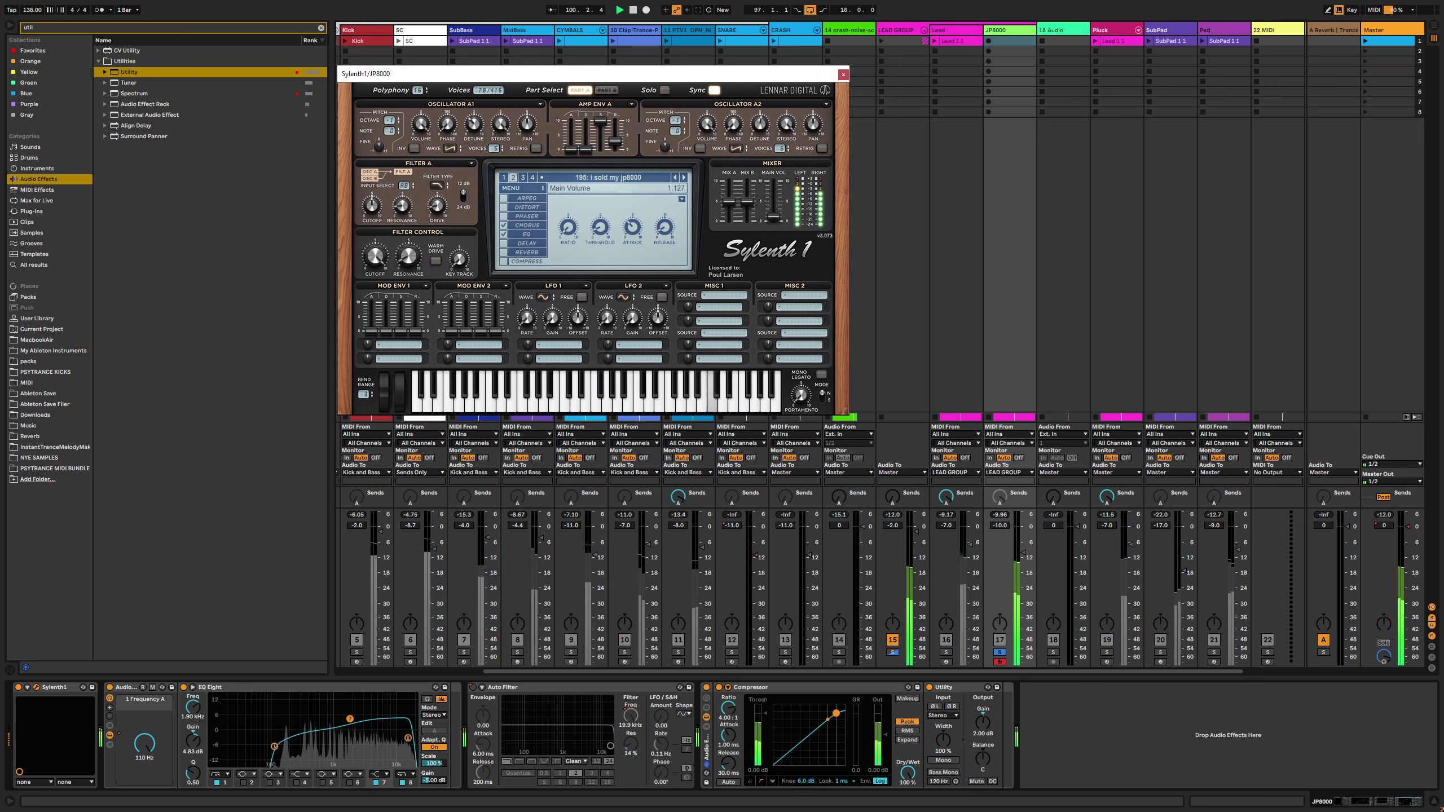
{"action": "left_click", "coordinate": [844, 74]}
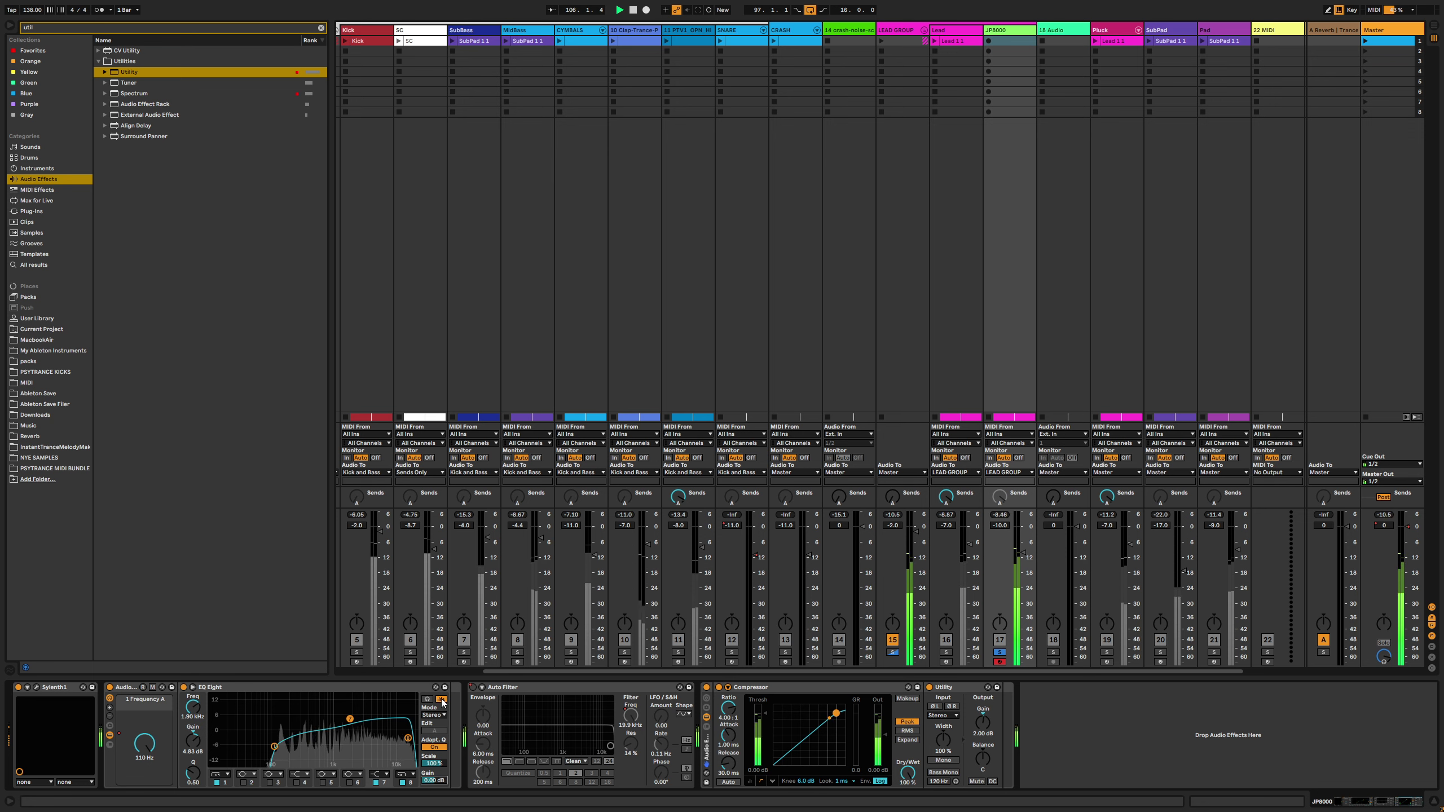
Collapse the EQ Eight device and lower the Compressor's threshold to about -10.3 dB
{"action": "double_click", "coordinate": [353, 688]}
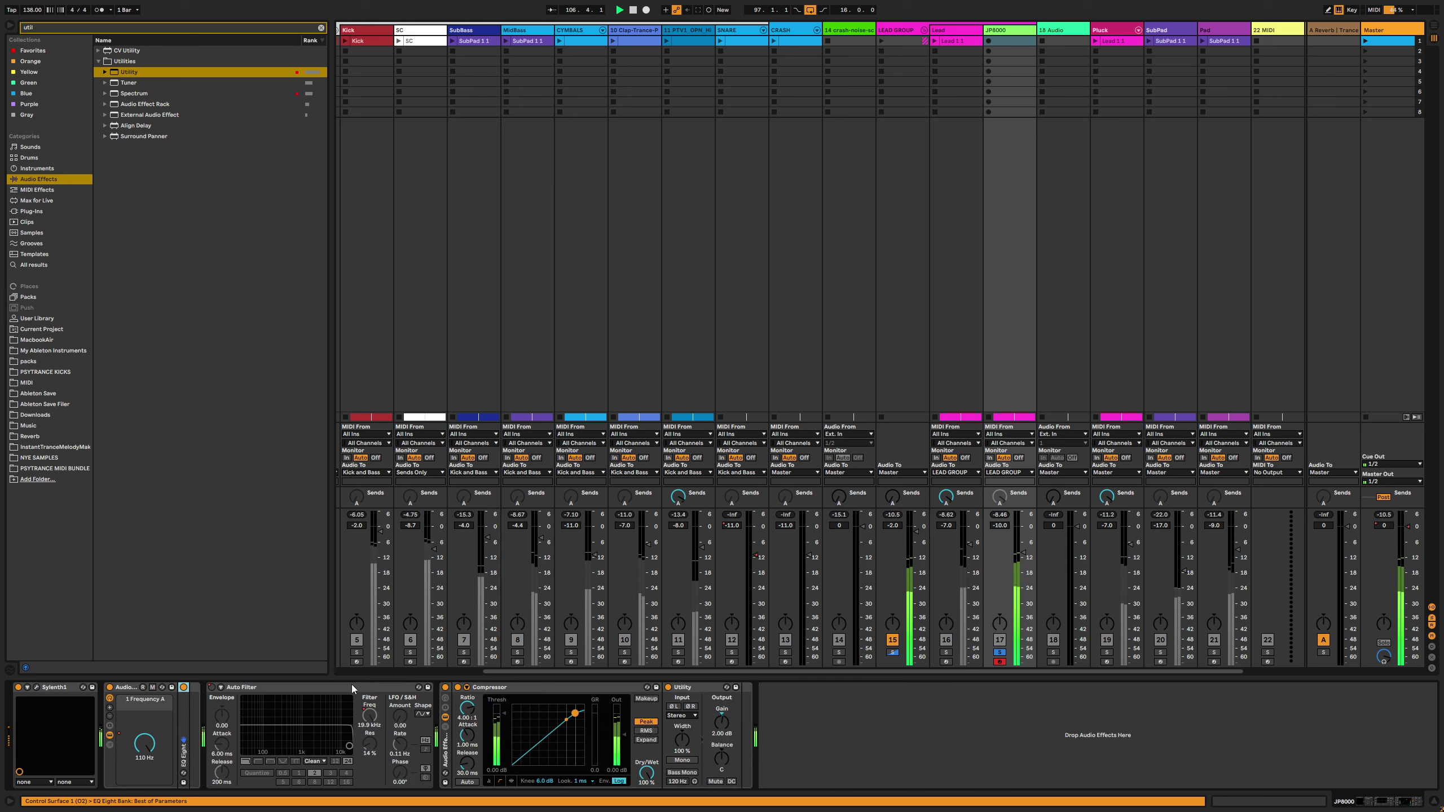
{"action": "double_click", "coordinate": [184, 716]}
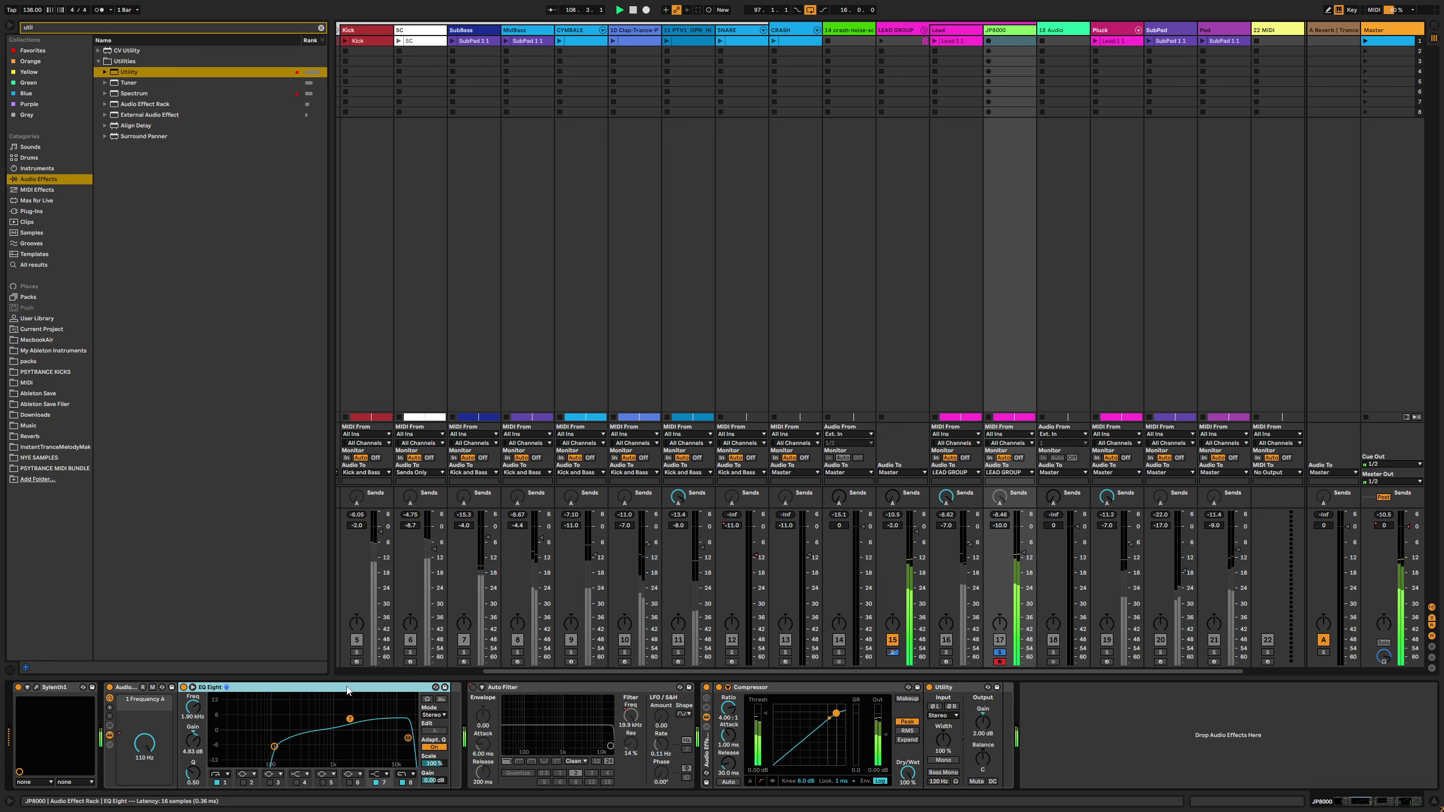
{"action": "double_click", "coordinate": [256, 687]}
{"action": "left_click", "coordinate": [556, 692]}
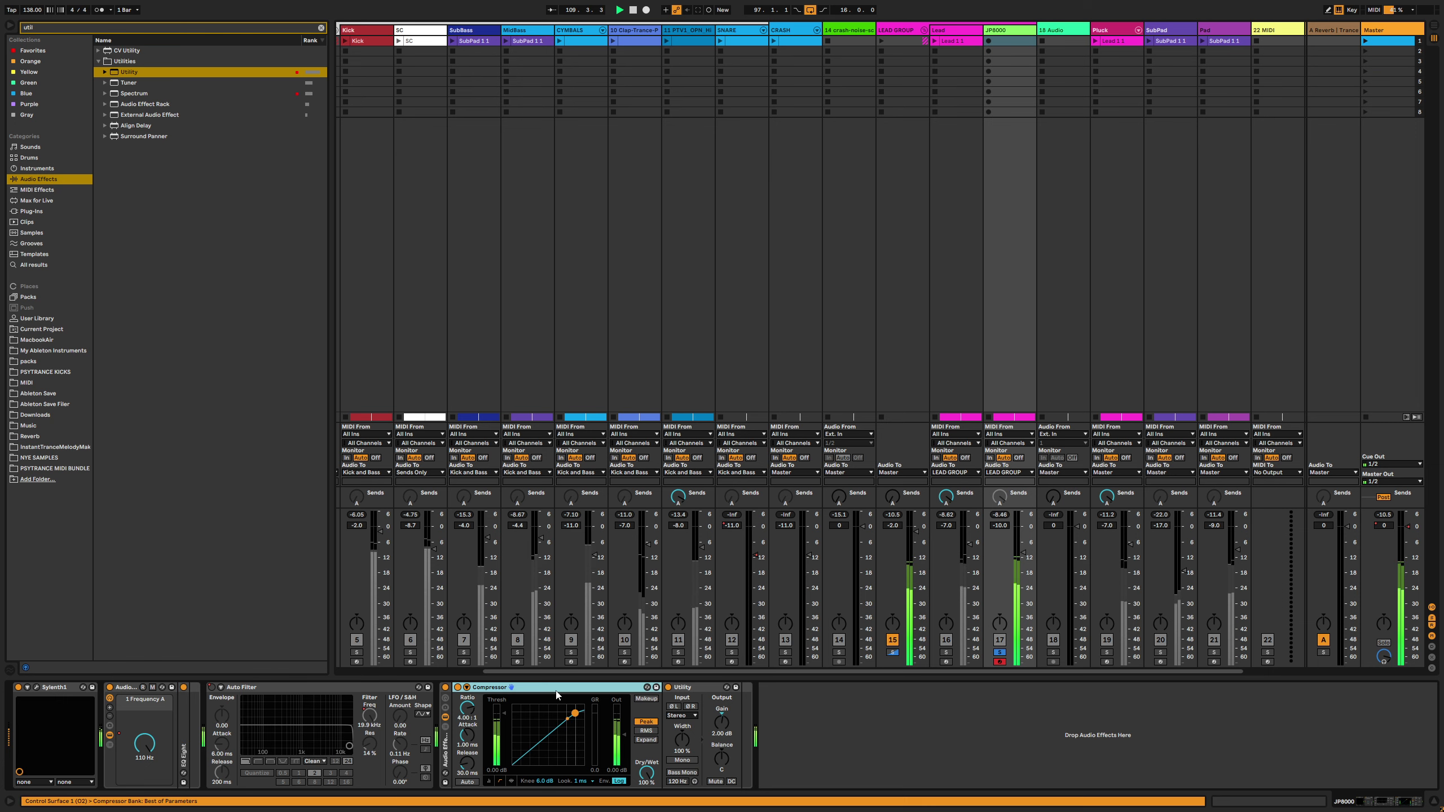
{"action": "left_click_drag", "start_coordinate": [500, 774], "coordinate": [492, 766]}
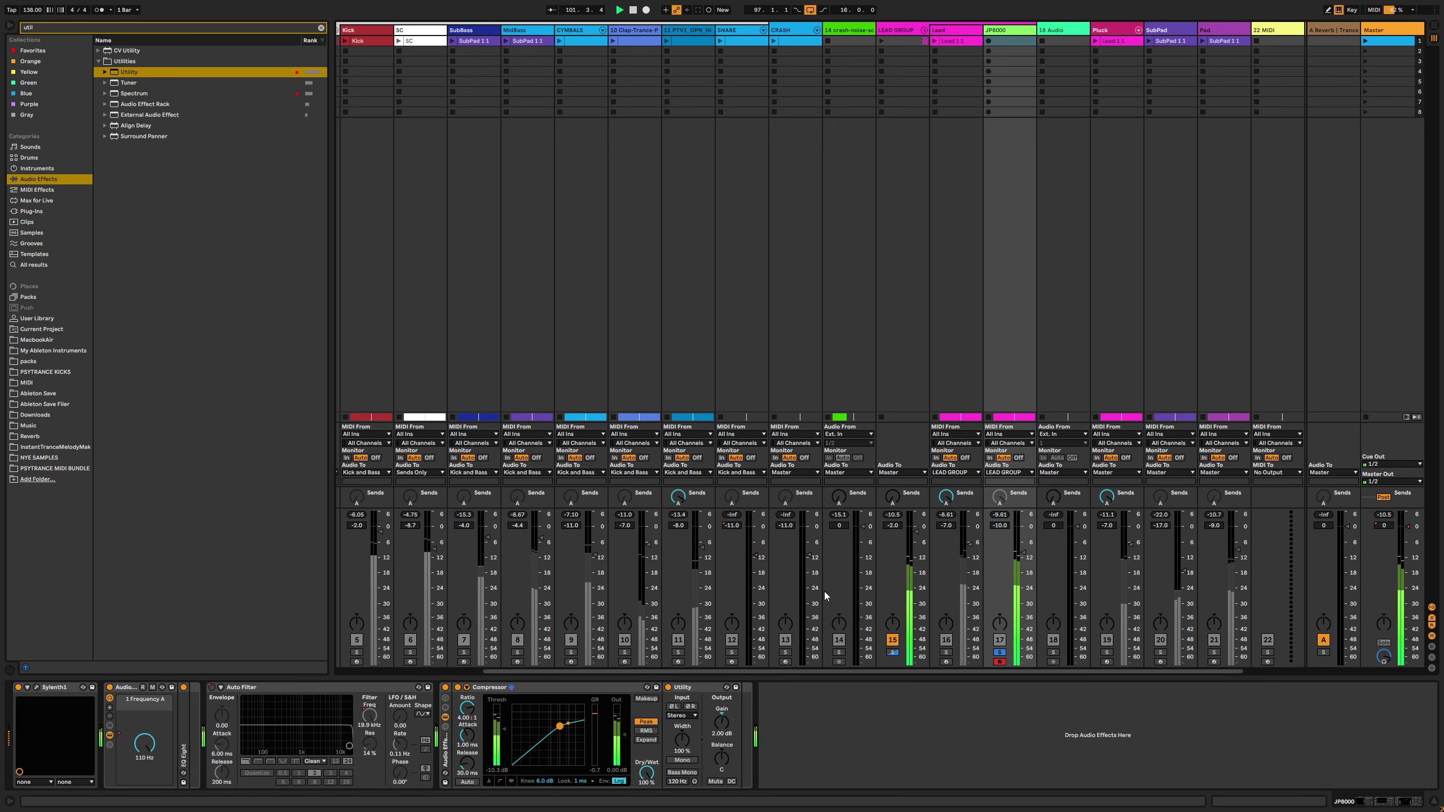
With the Compressor and Utility rack bypassed, set JP8000's track volume to about -7.5 dB and unsolo the track
{"action": "left_click", "coordinate": [445, 687]}
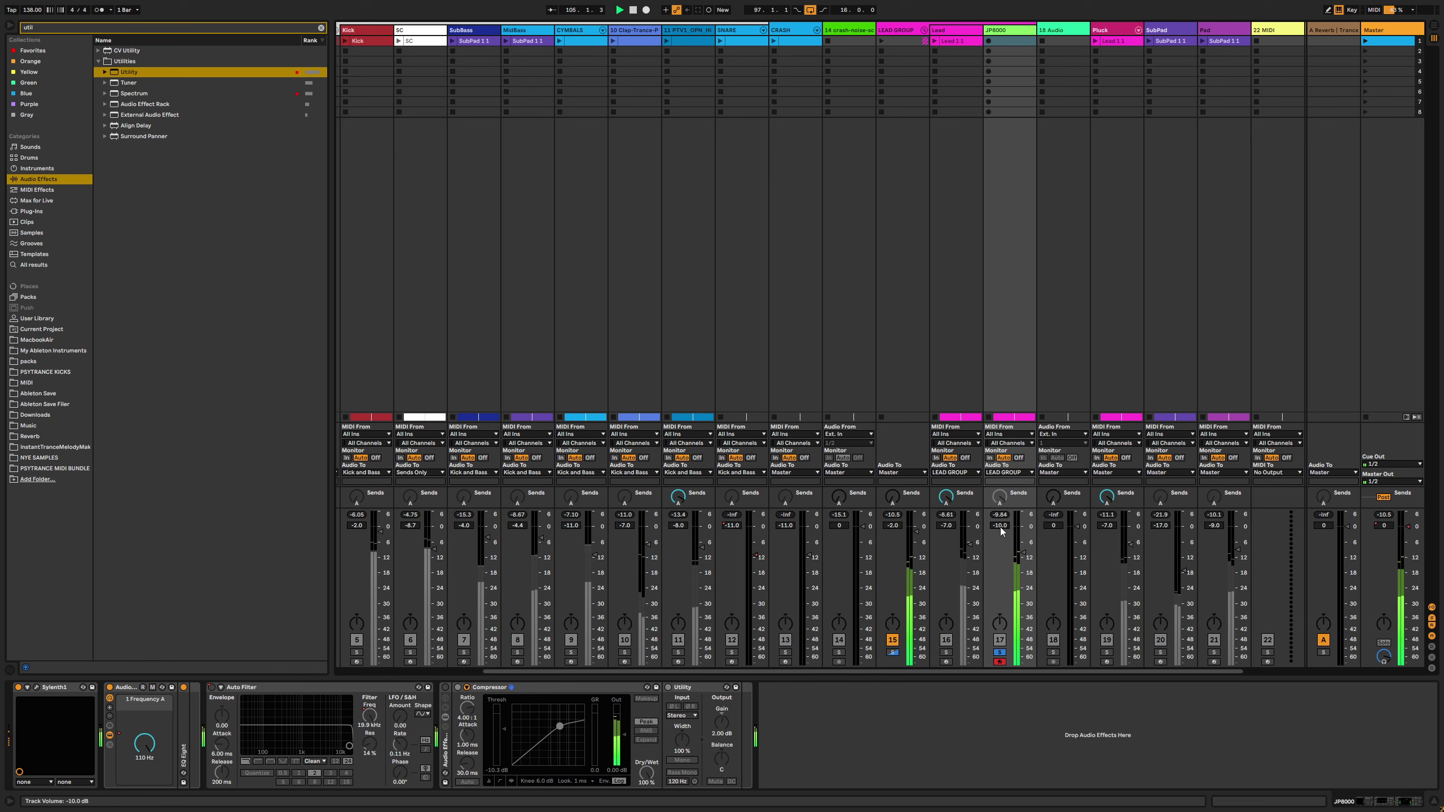
{"action": "scroll", "coordinate": [1001, 531], "scroll_direction": "up", "scroll_amount": 1}
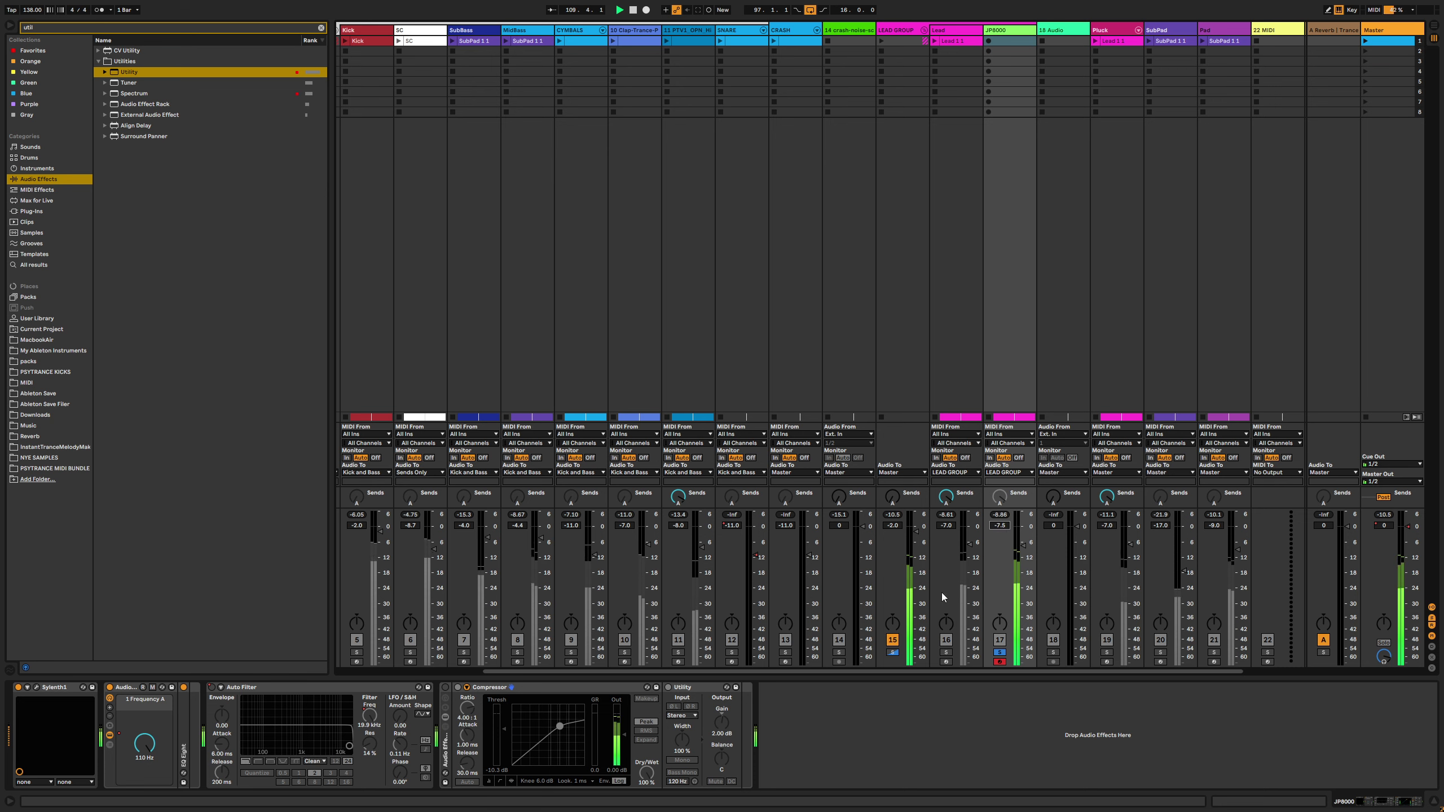
{"action": "left_click", "coordinate": [1000, 652]}
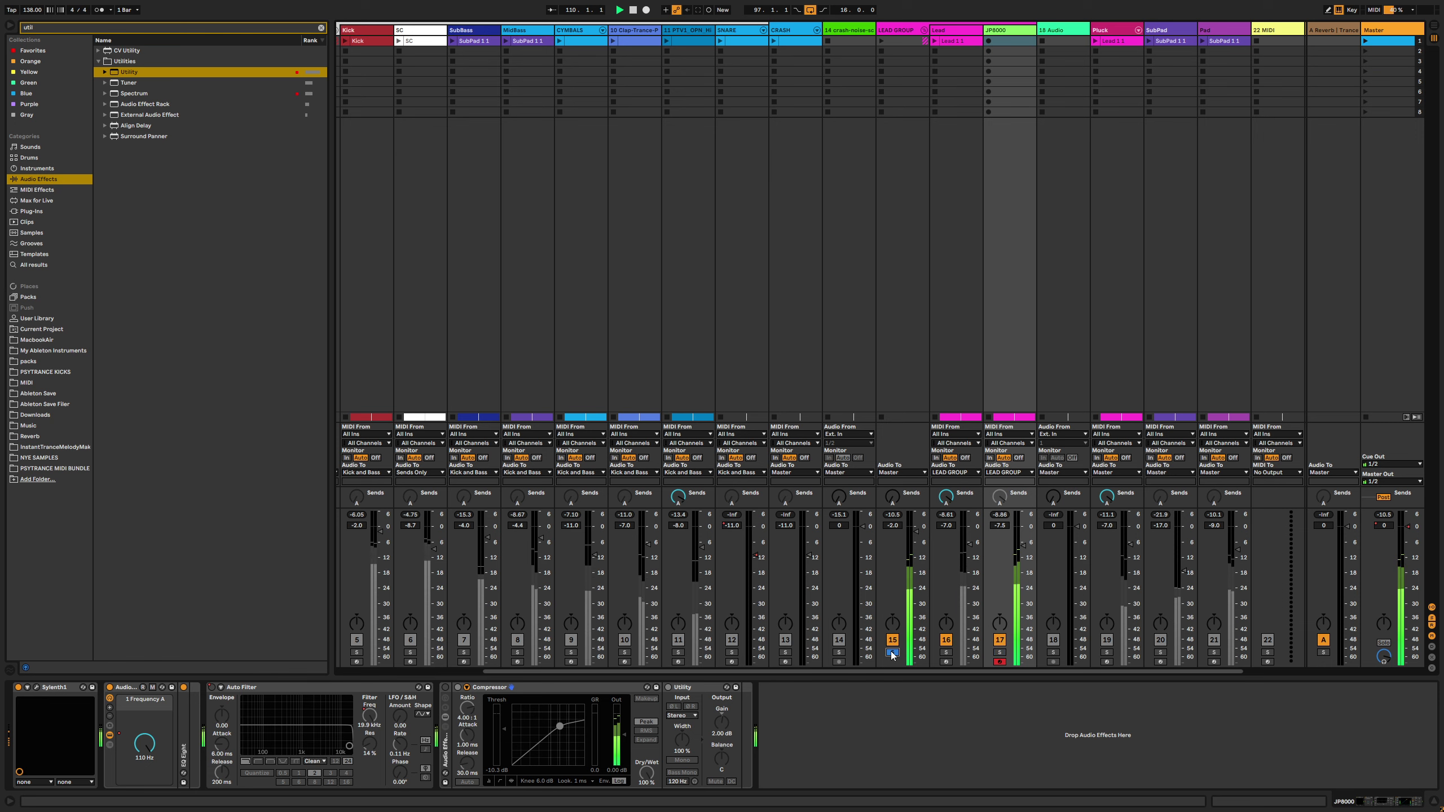
{"action": "left_click", "coordinate": [1002, 526]}
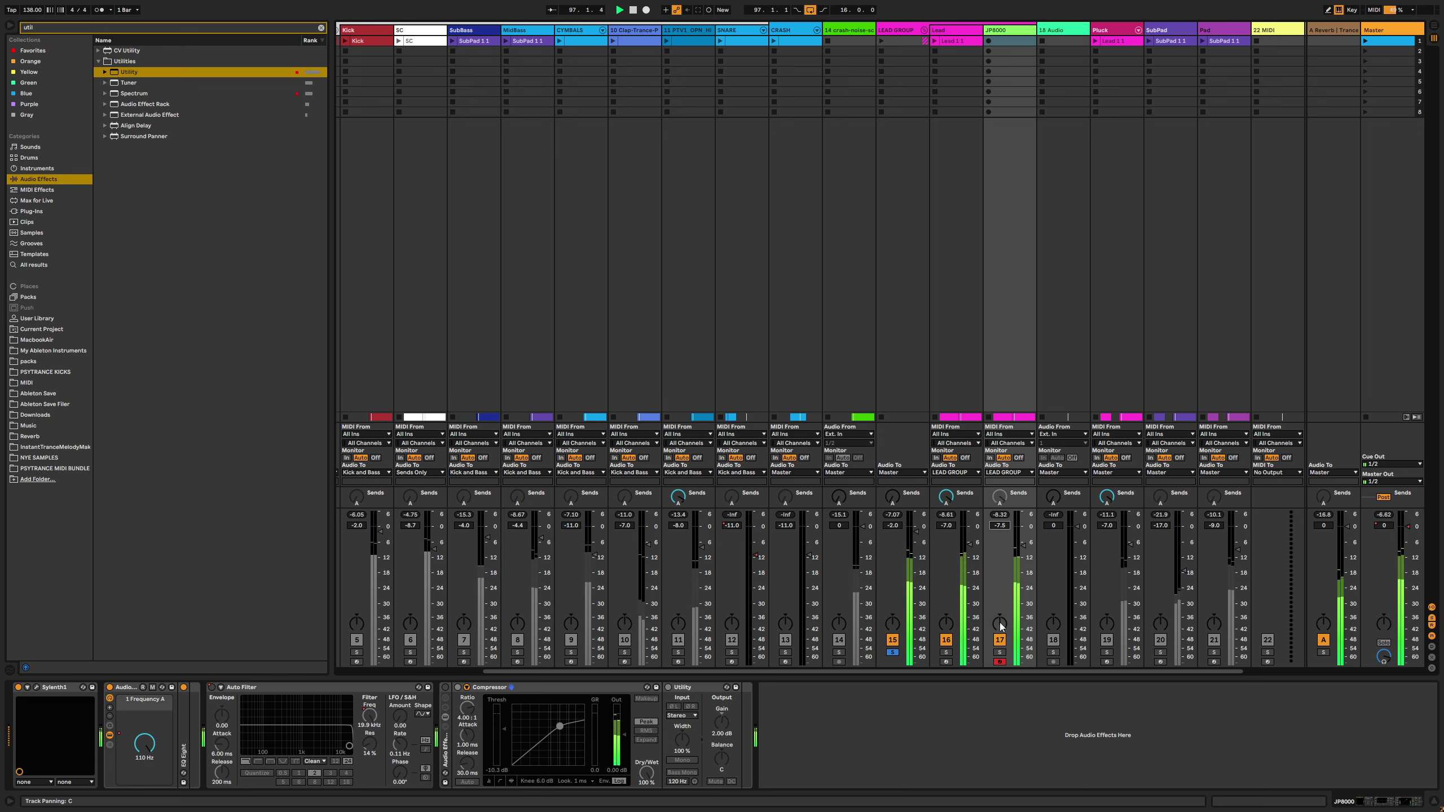
Enable JP8000's reverb send, set its track volume to -8.0 dB and compare the mix with the track muted and unmuted
{"action": "left_click", "coordinate": [1000, 641]}
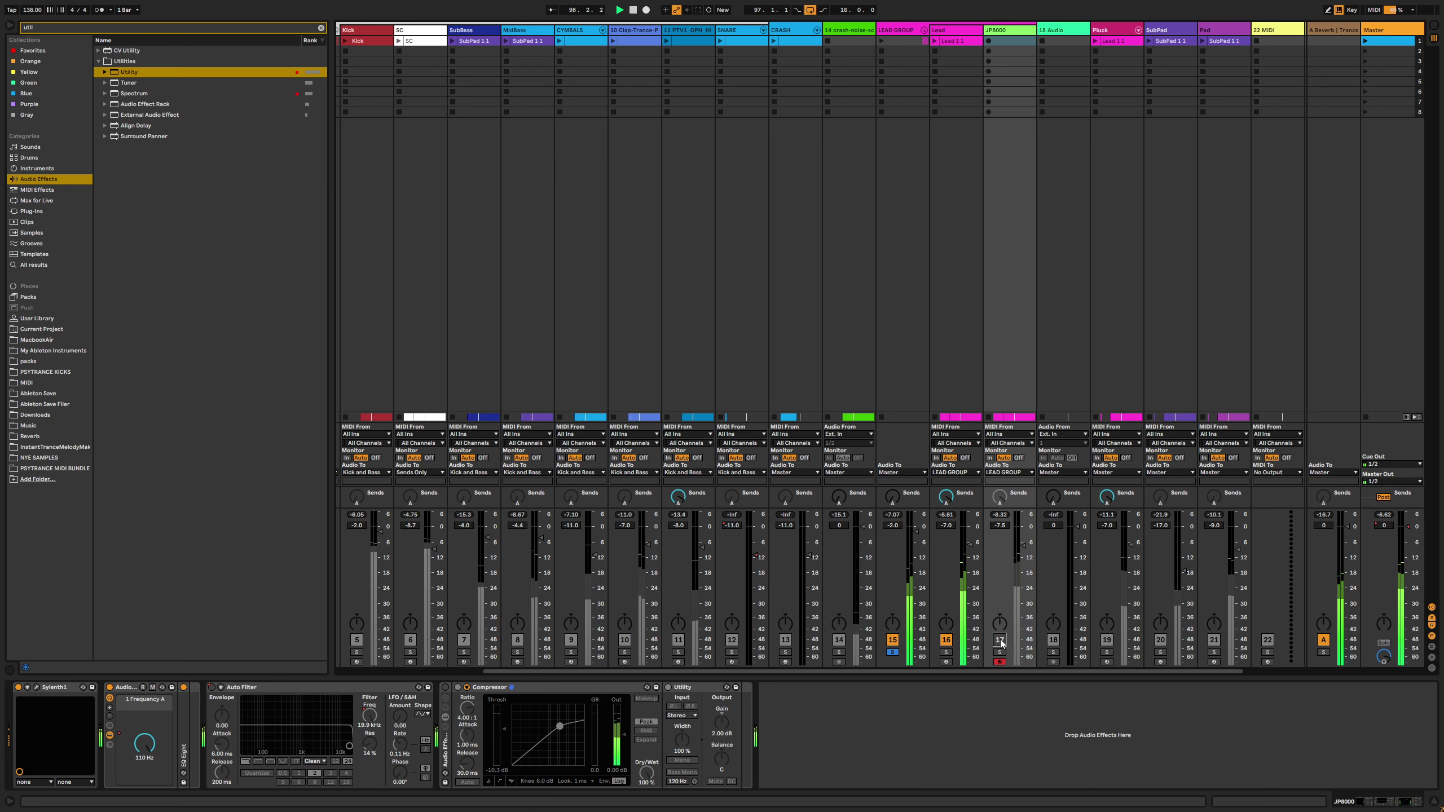
{"action": "right_click", "coordinate": [999, 499]}
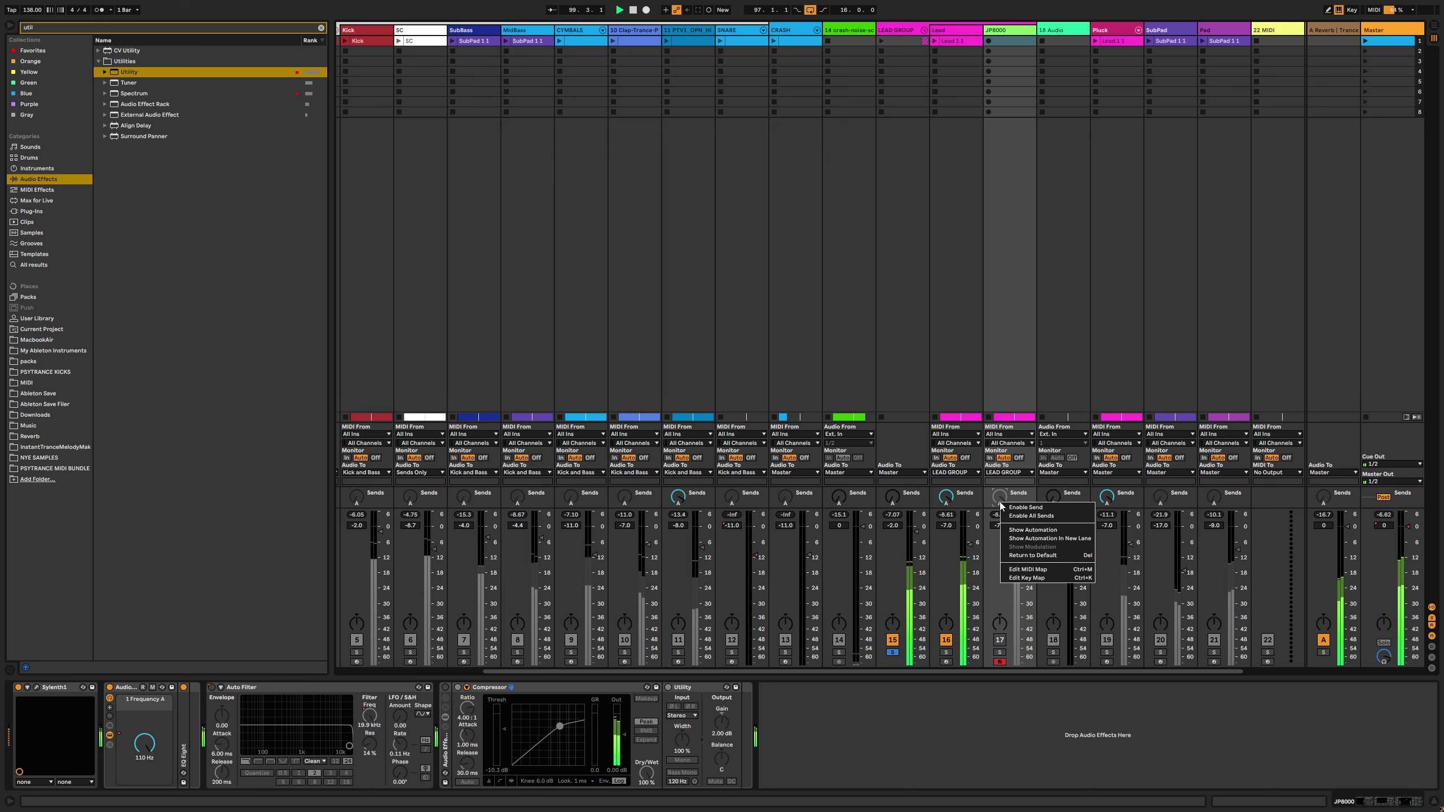
{"action": "left_click", "coordinate": [1001, 649]}
{"action": "left_click", "coordinate": [1000, 640]}
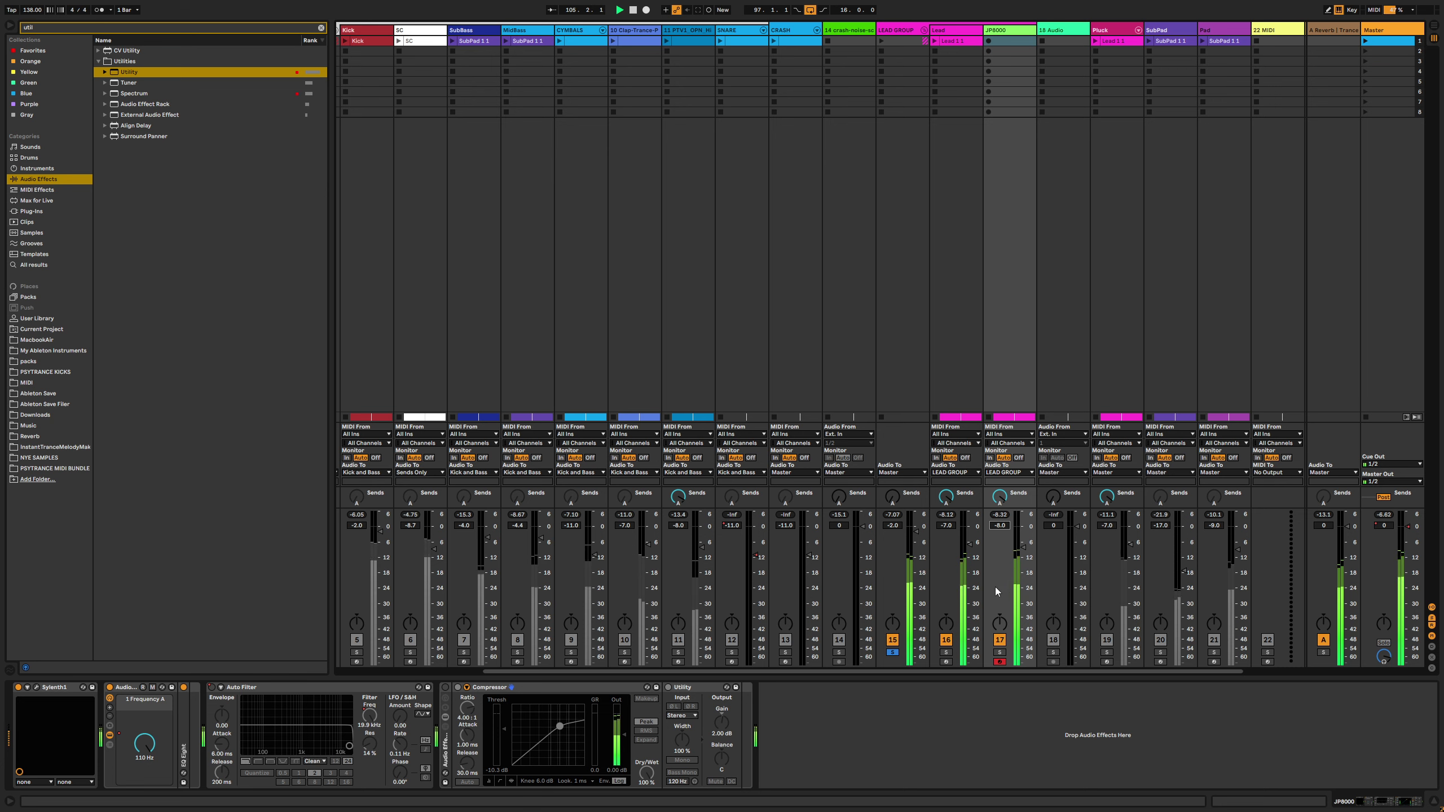
{"action": "left_click", "coordinate": [1000, 642]}
{"action": "left_click", "coordinate": [1000, 643]}
Compare JP8000 with the Compressor rack on and off, leave the rack on and raise the Compressor's output gain to 2.00 dB
{"action": "left_click", "coordinate": [445, 688]}
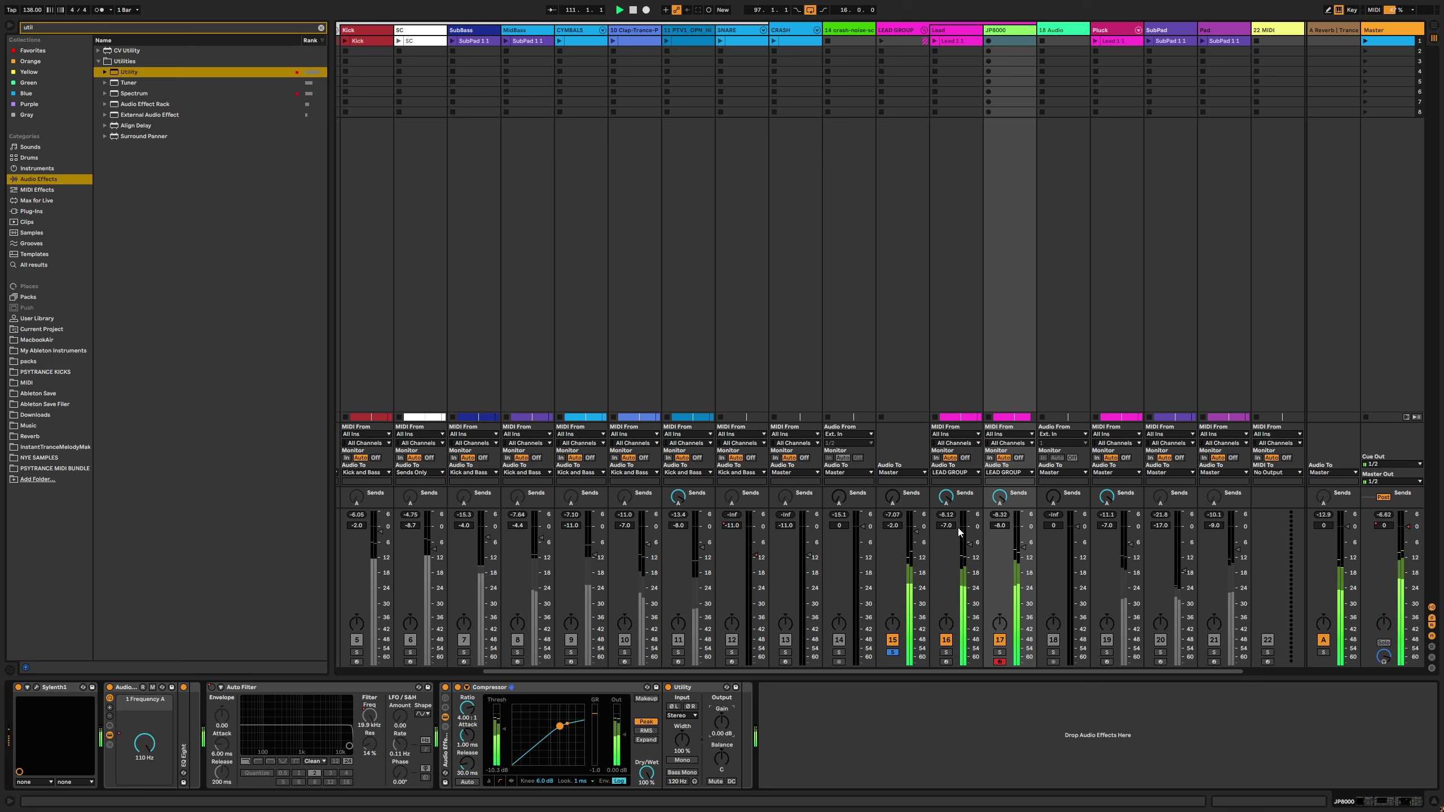
{"action": "left_click", "coordinate": [445, 688]}
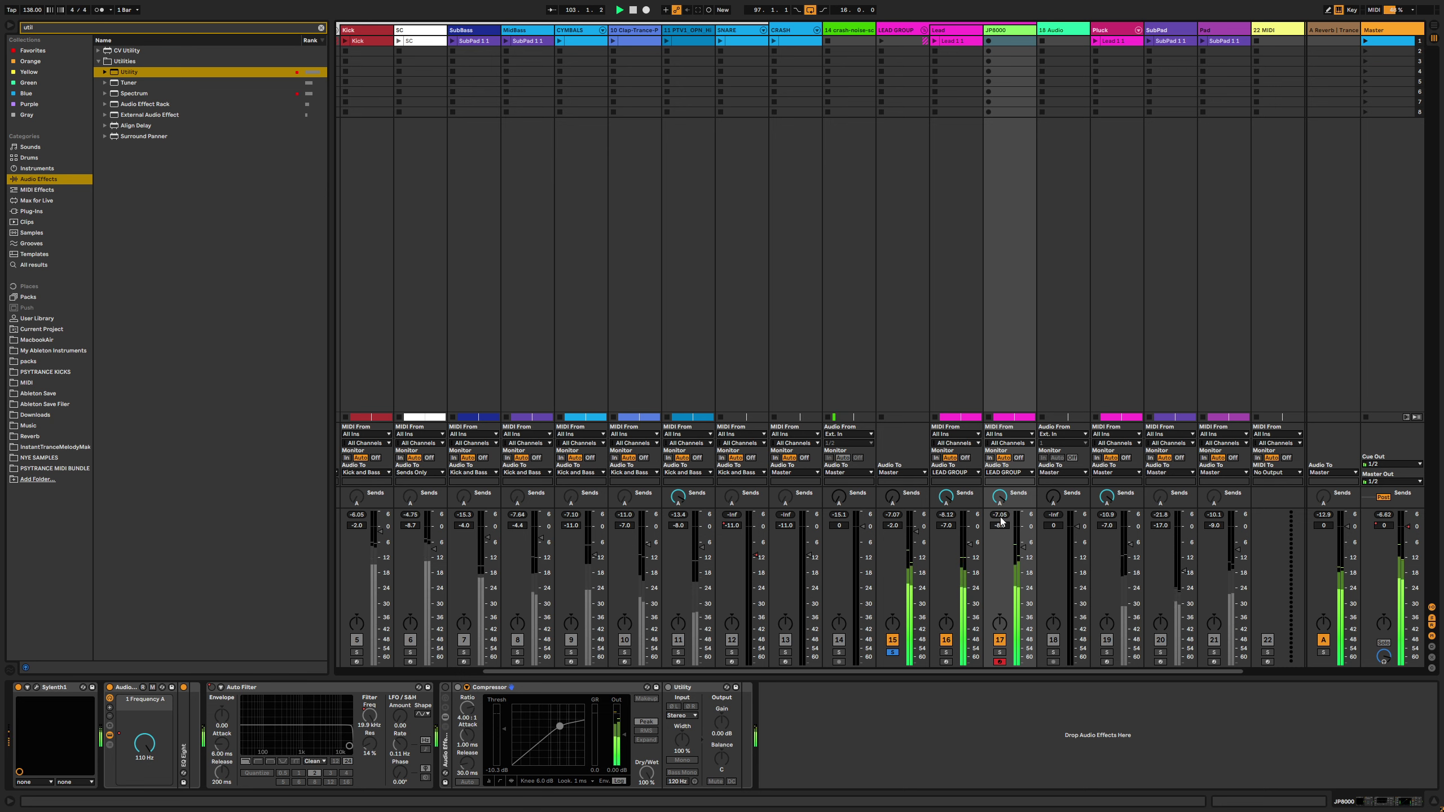
{"action": "left_click", "coordinate": [445, 687]}
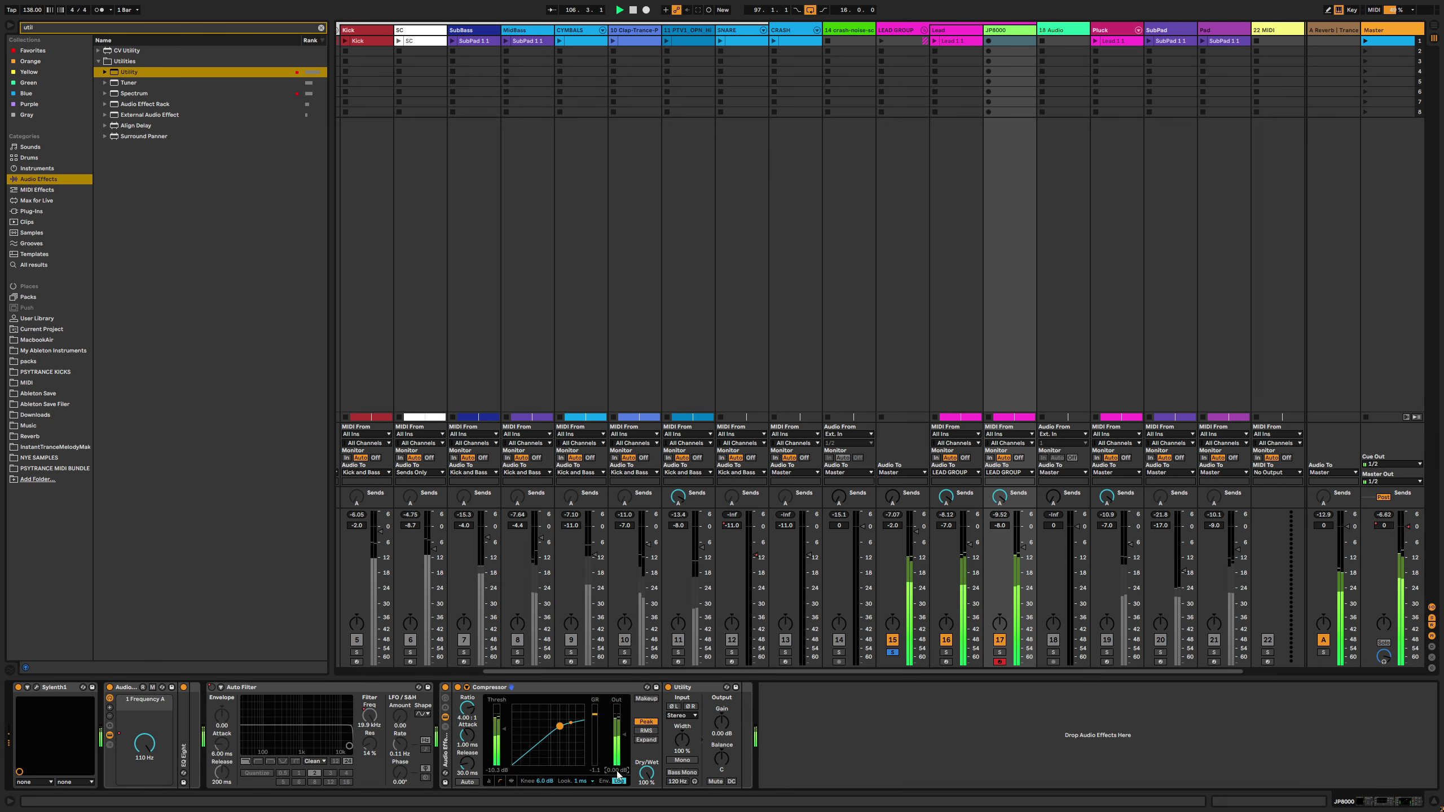
{"action": "left_click_drag", "start_coordinate": [618, 775], "coordinate": [619, 769]}
{"action": "left_click_drag", "start_coordinate": [619, 771], "coordinate": [619, 769]}
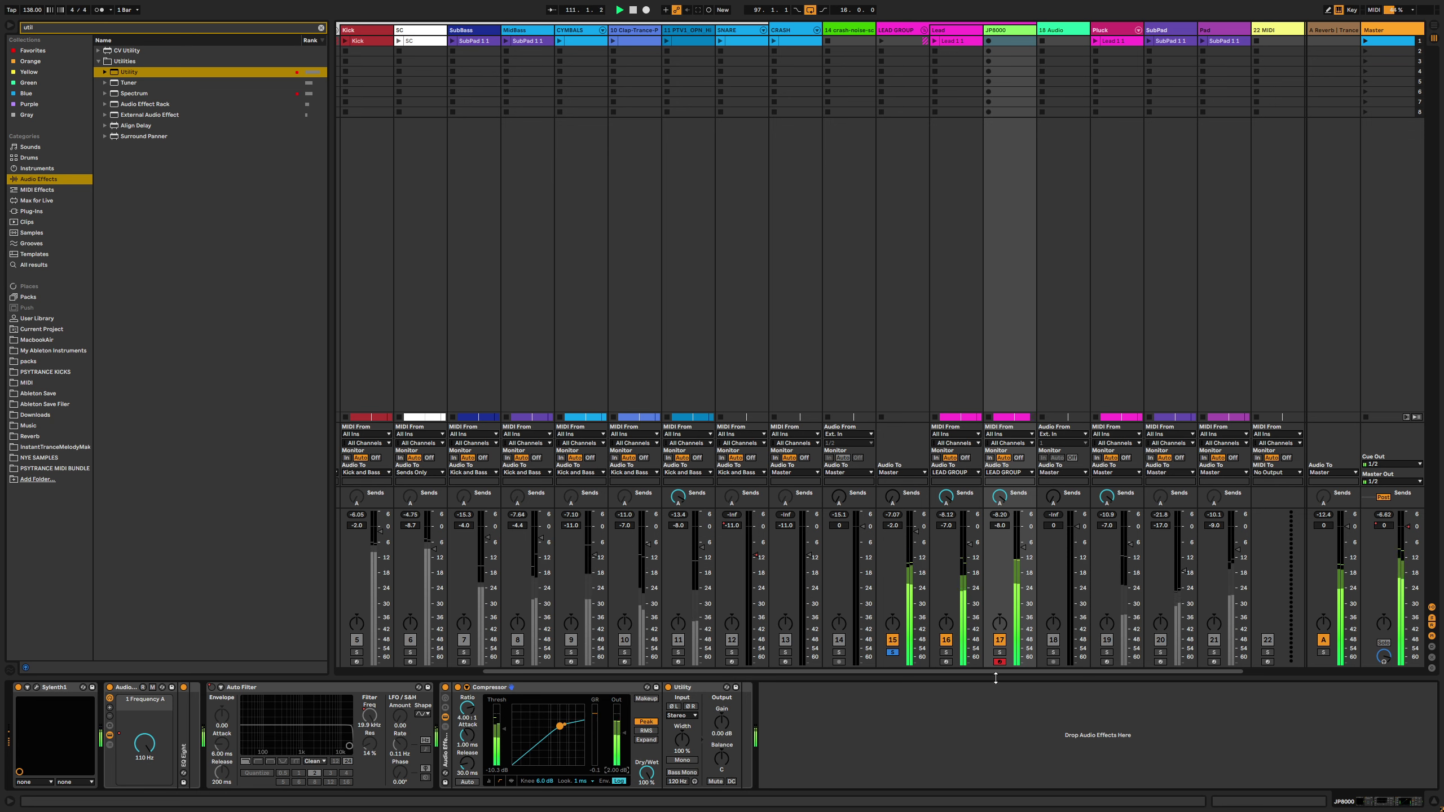
Delete the Utility device after JP8000's Compressor and hide the browser
{"action": "left_click", "coordinate": [705, 688]}
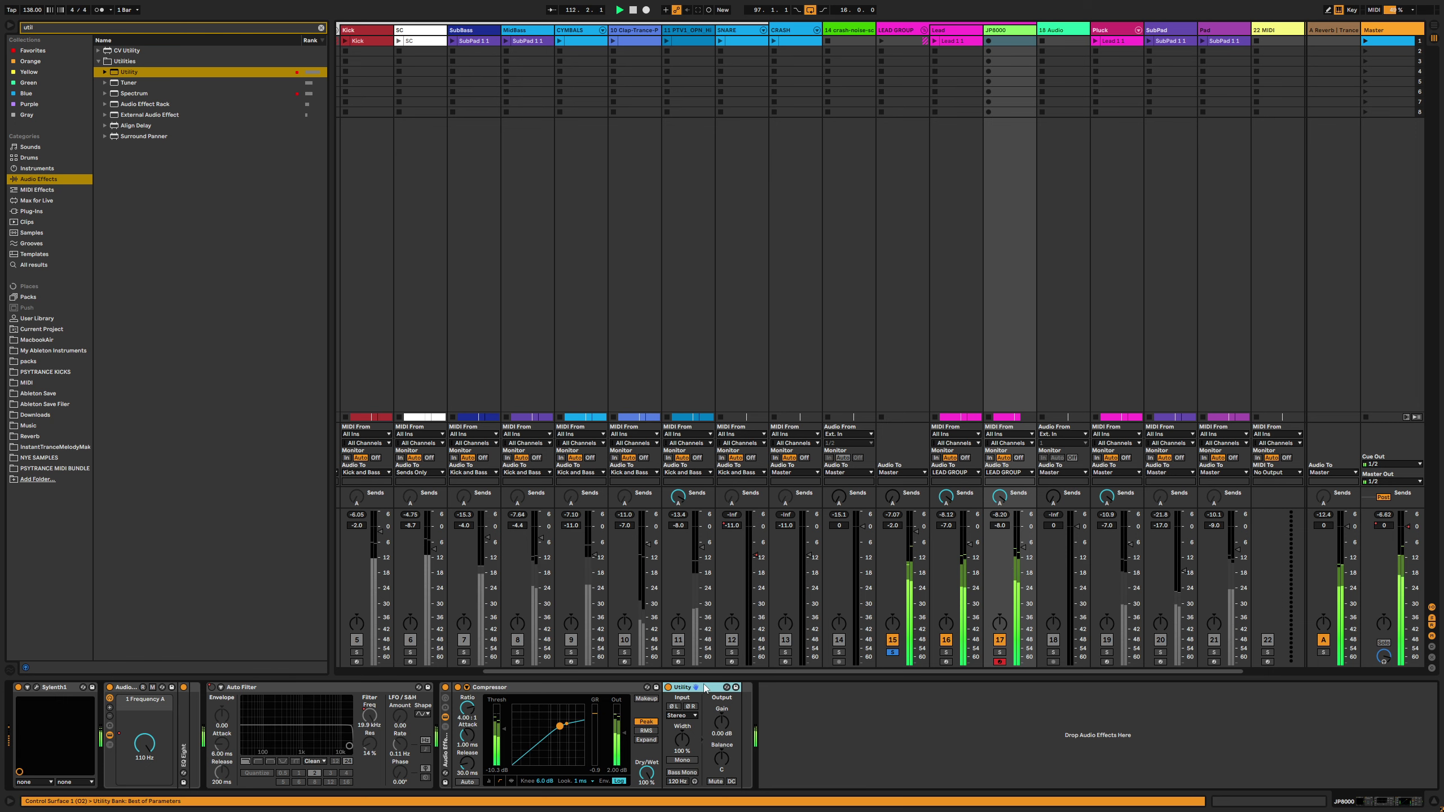
{"action": "key", "text": "Delete"}
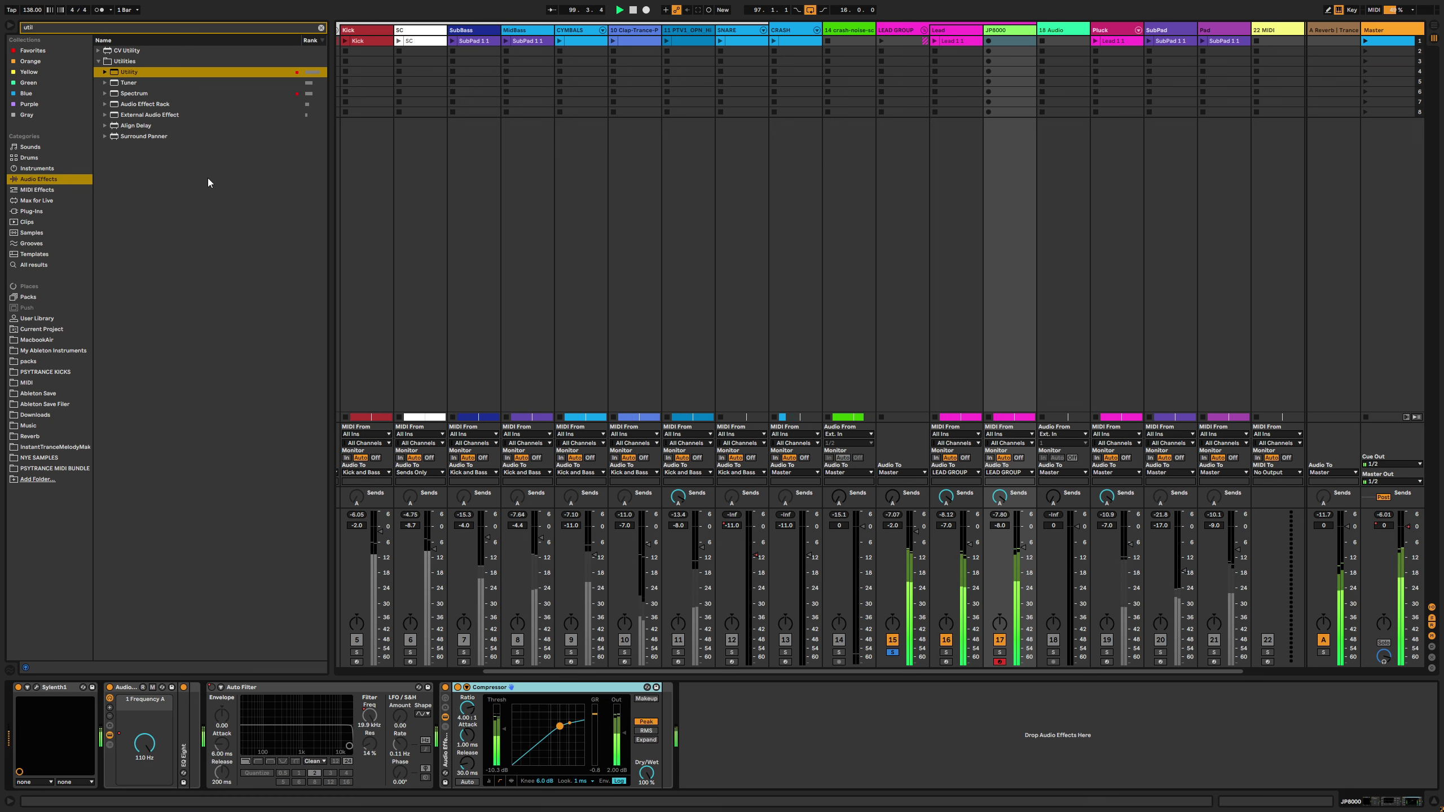
{"action": "key", "text": "q"}
{"action": "key", "text": "super+alt+b"}
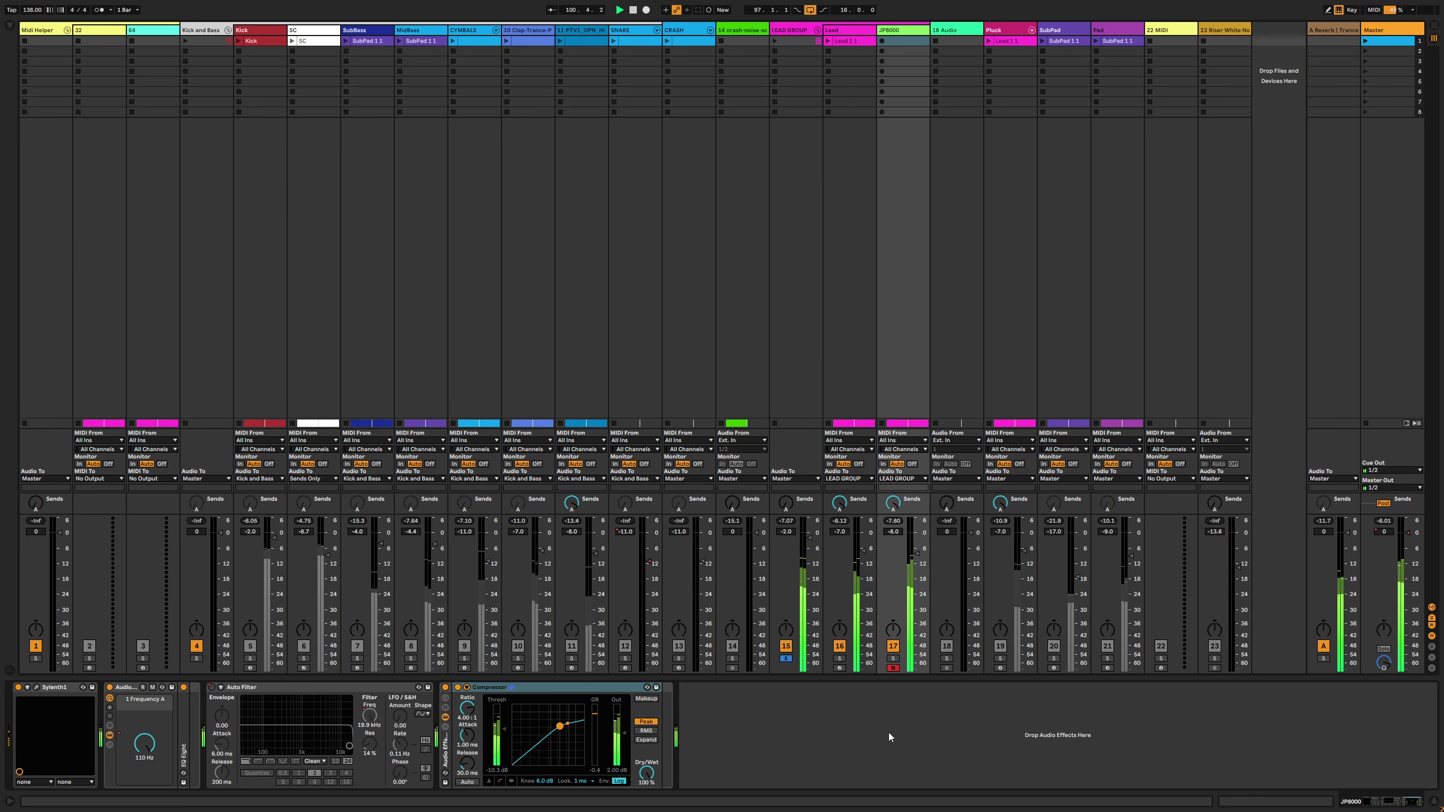
Solo JP8000, compare it with the Compressor rack on and off, and lower the Compressor's output gain to 1.00 dB
{"action": "left_click", "coordinate": [890, 659]}
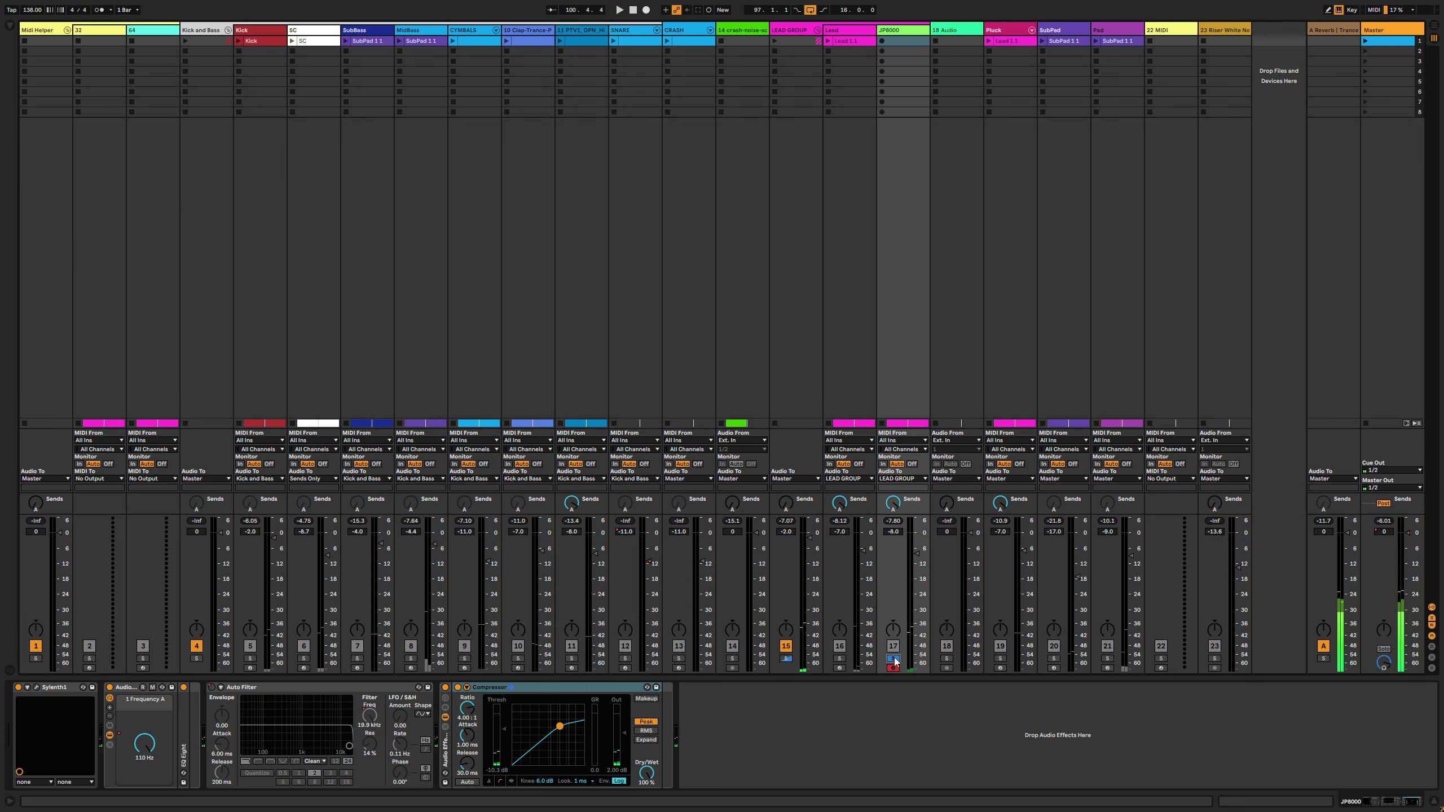
{"action": "key", "text": "space"}
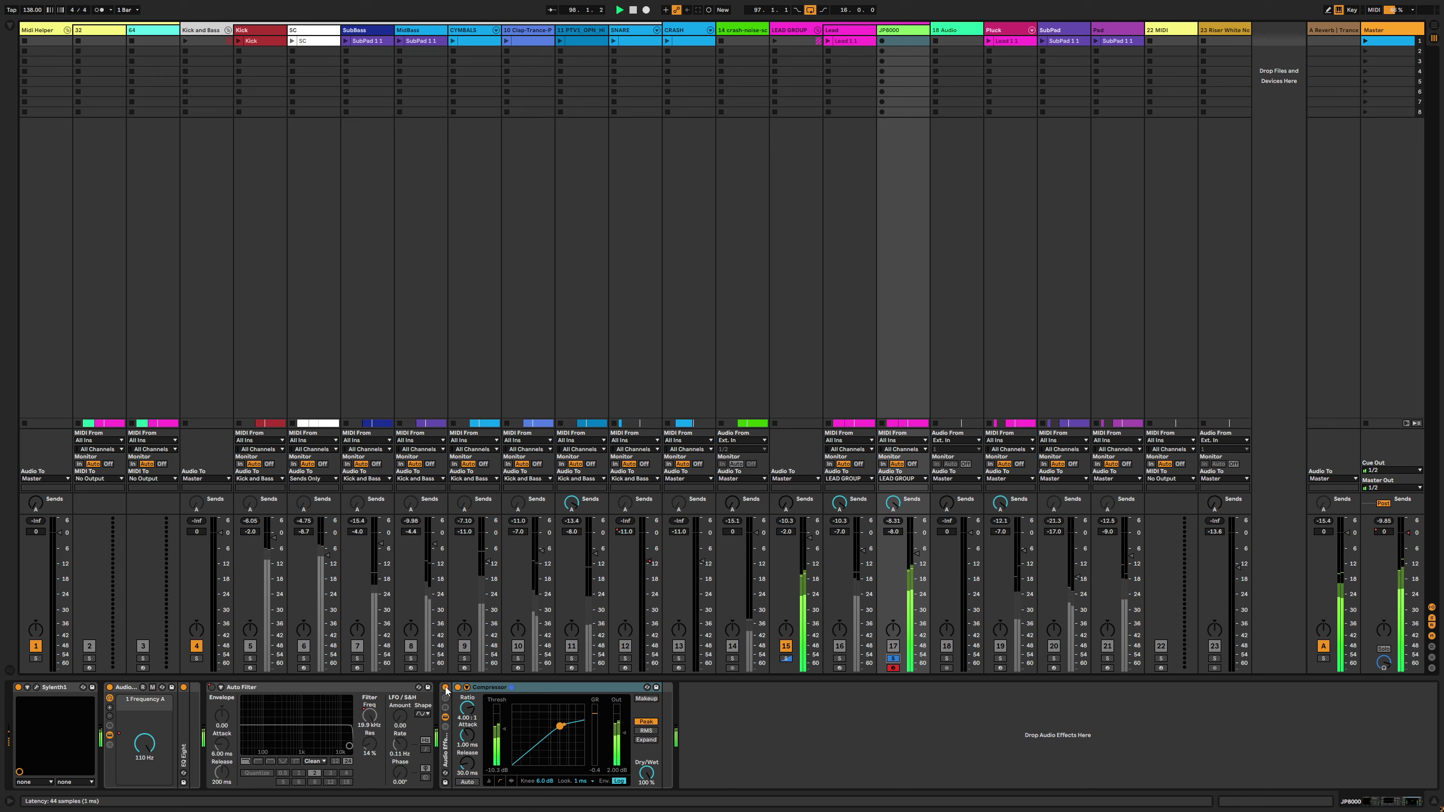
{"action": "left_click", "coordinate": [446, 688]}
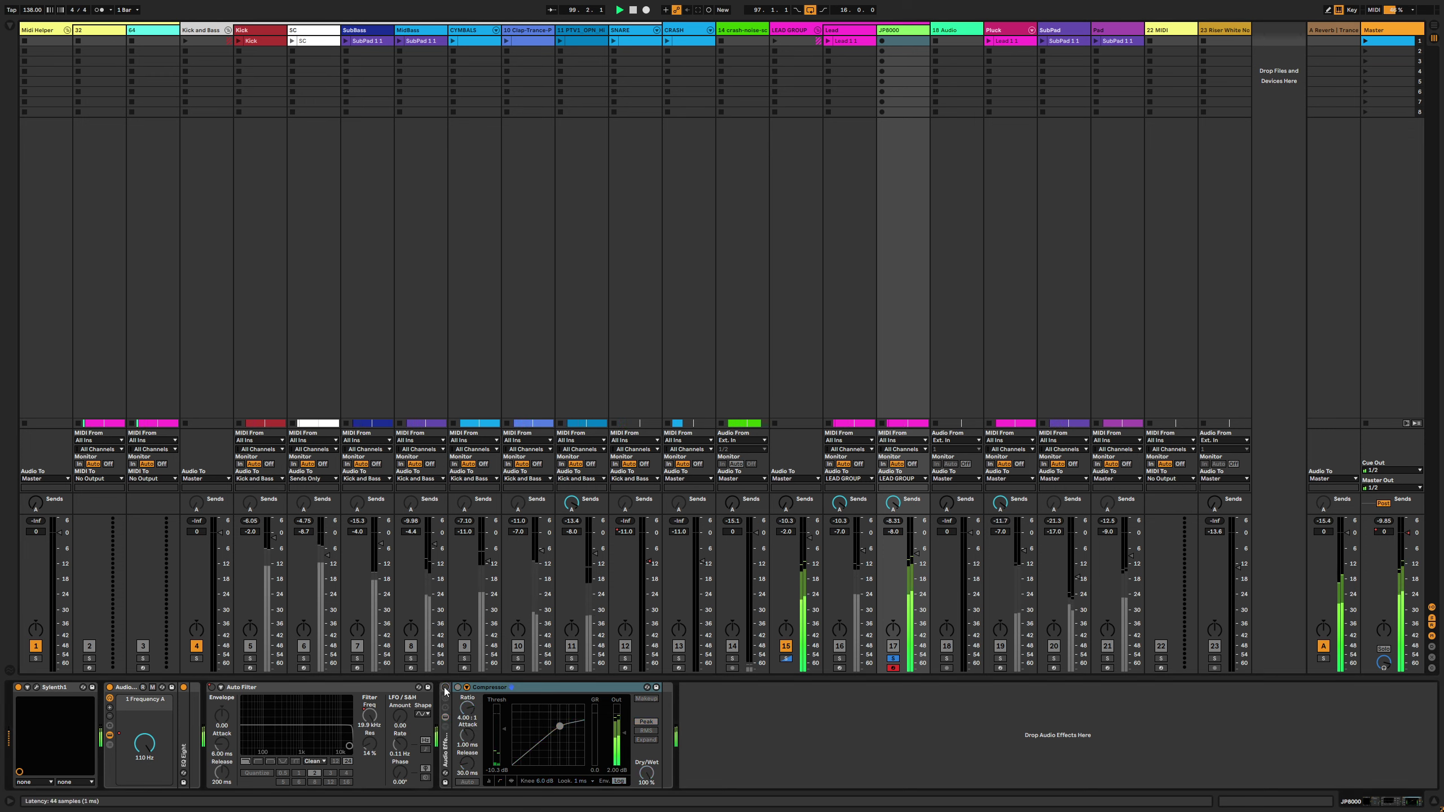
{"action": "left_click", "coordinate": [445, 687]}
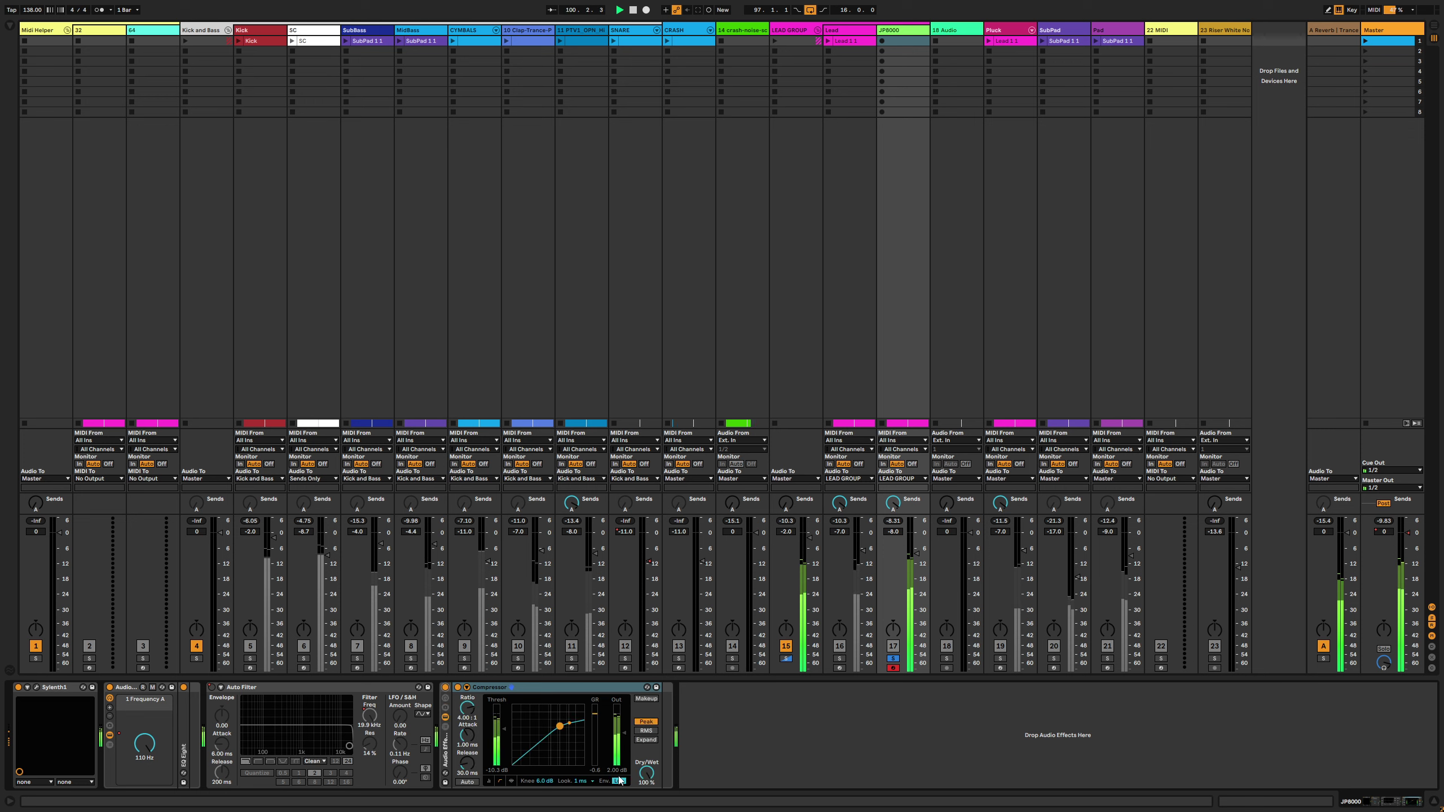
{"action": "left_click_drag", "start_coordinate": [617, 770], "coordinate": [619, 776]}
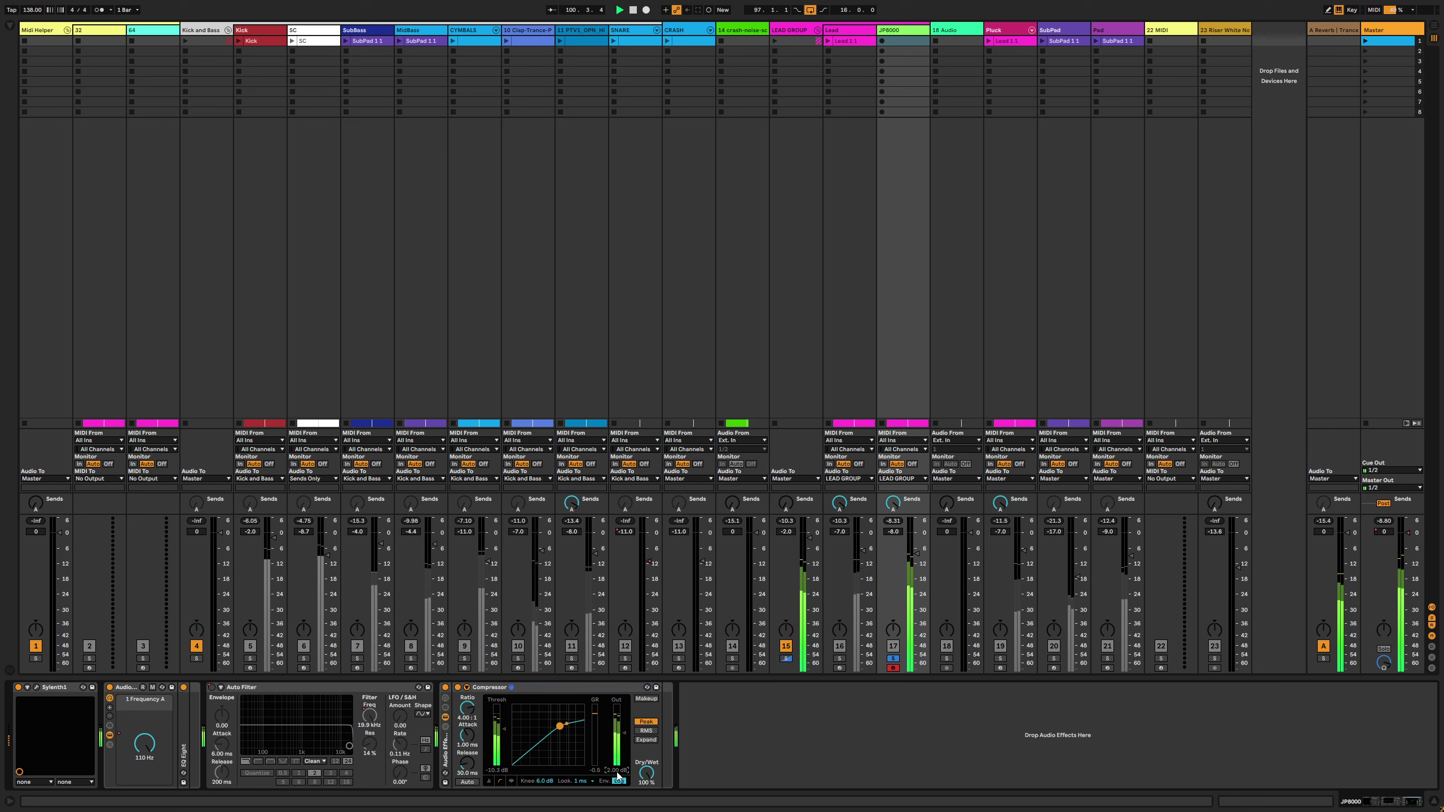
{"action": "left_click", "coordinate": [446, 688]}
{"action": "left_click", "coordinate": [446, 688]}
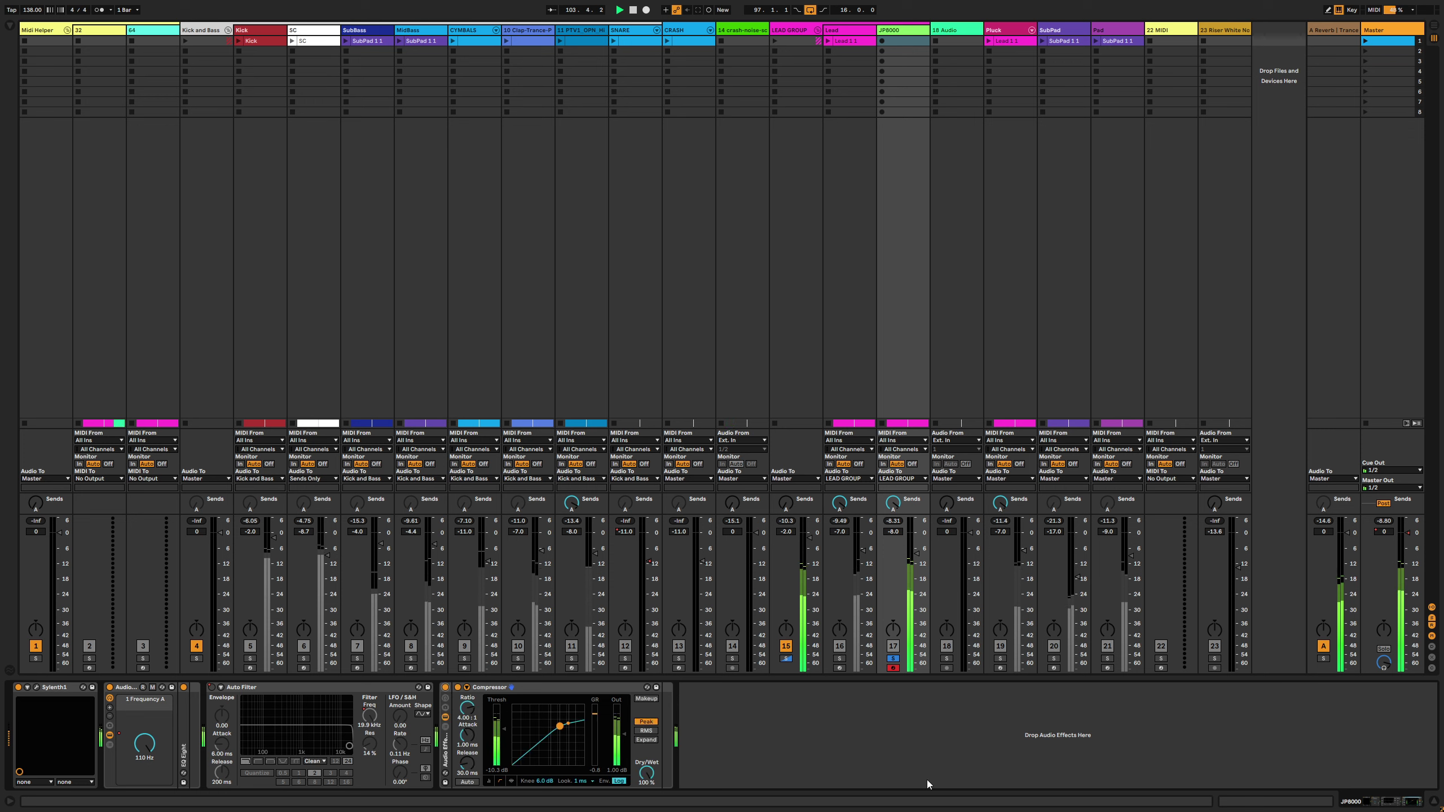
Solo LEAD GROUP instead of JP8000, stop playback and show the Arrangement view without the browser
{"action": "left_click", "coordinate": [785, 659]}
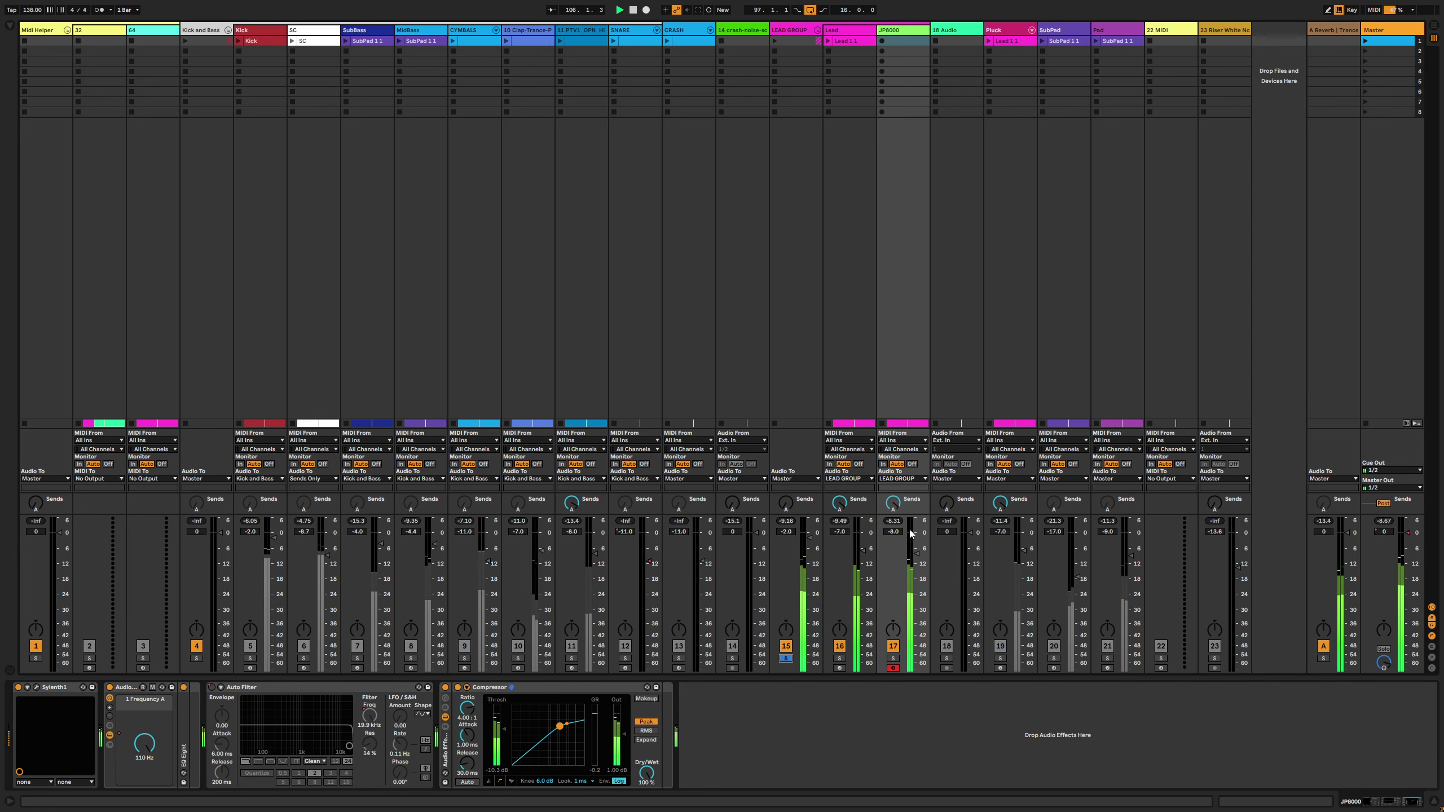
{"action": "key", "text": "Tab"}
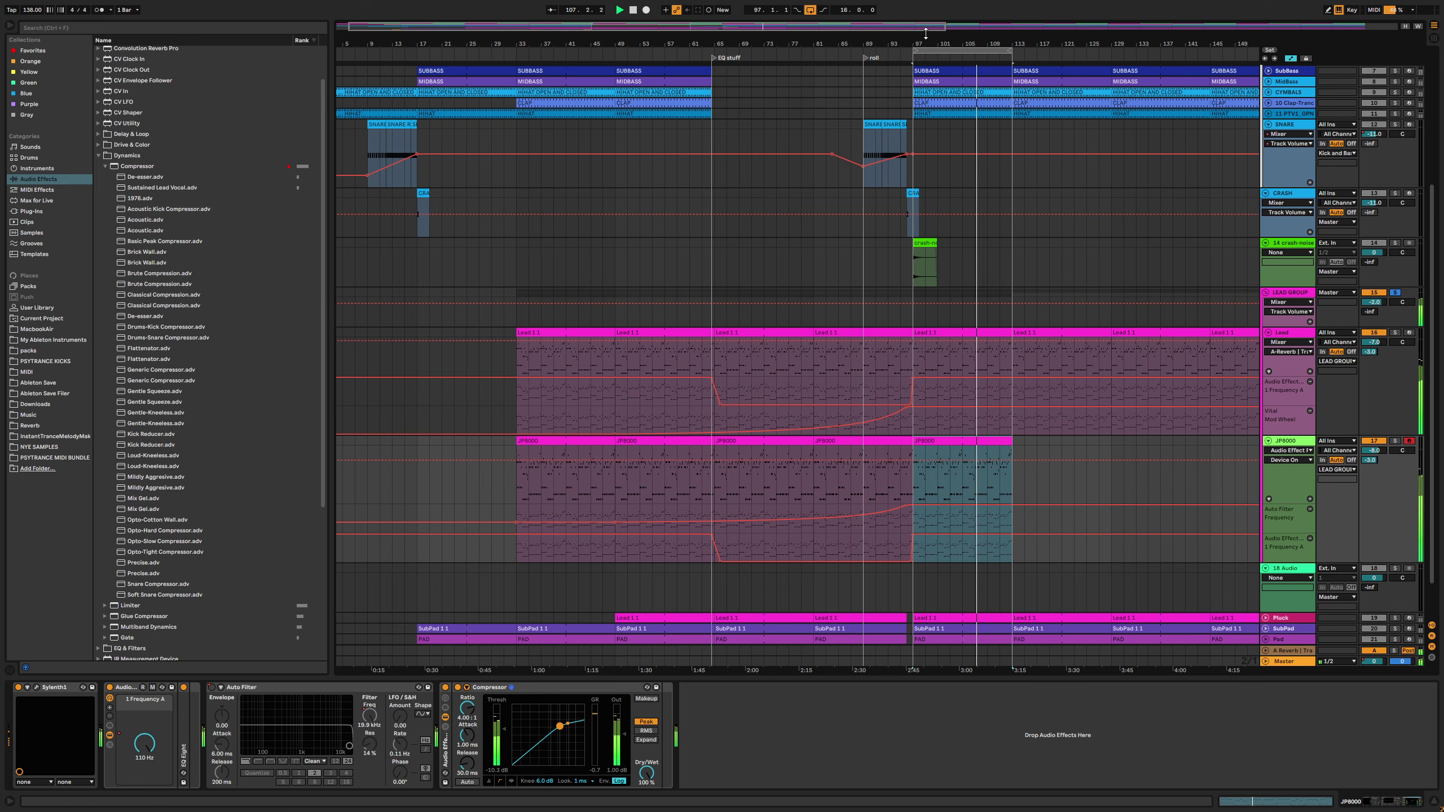
{"action": "left_click_drag", "start_coordinate": [945, 37], "coordinate": [574, 36]}
{"action": "key", "text": "space"}
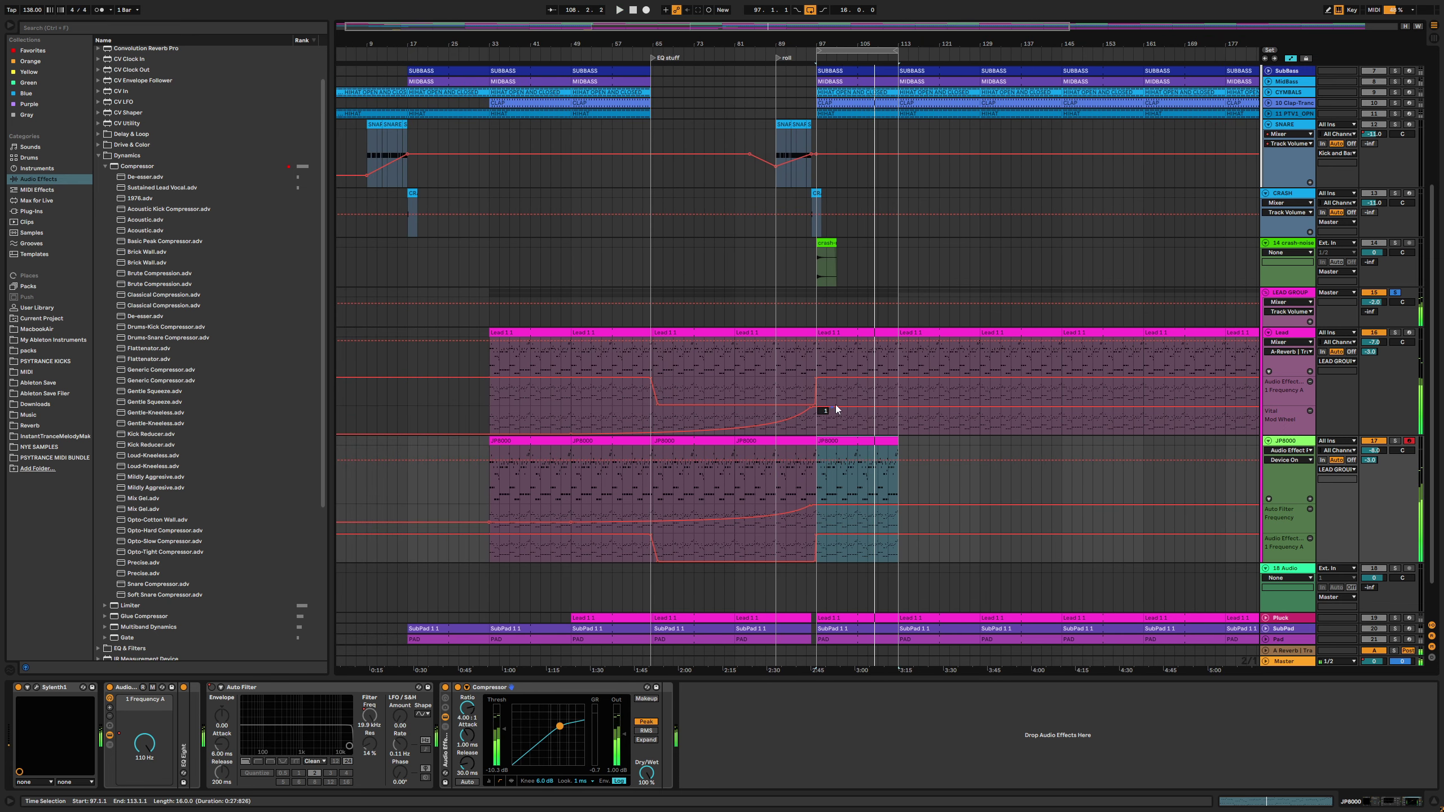
{"action": "key", "text": "ctrl+alt+b"}
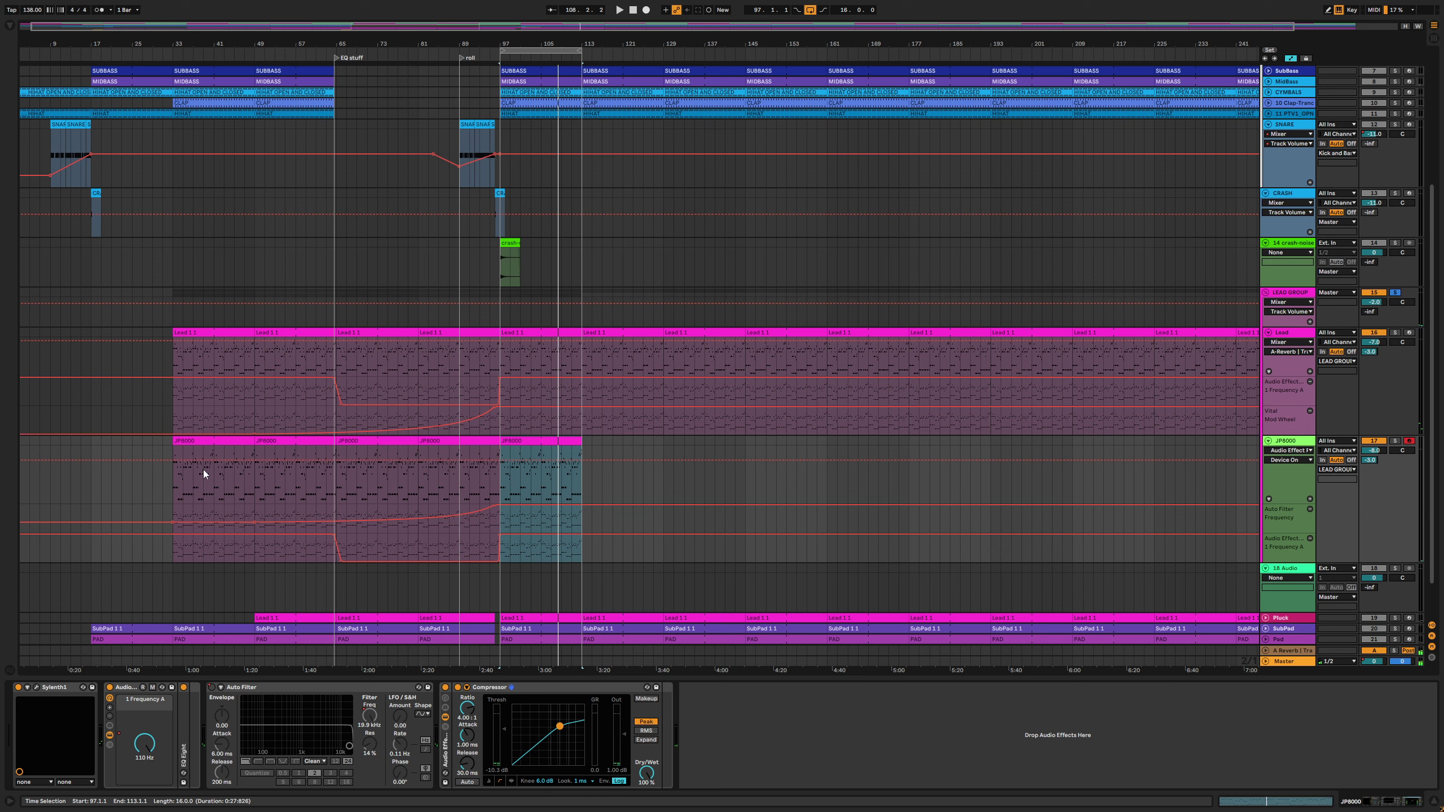
Place the insert marker at bar 33 on JP8000, unsolo LEAD GROUP and play the full mix from there
{"action": "left_click", "coordinate": [174, 490]}
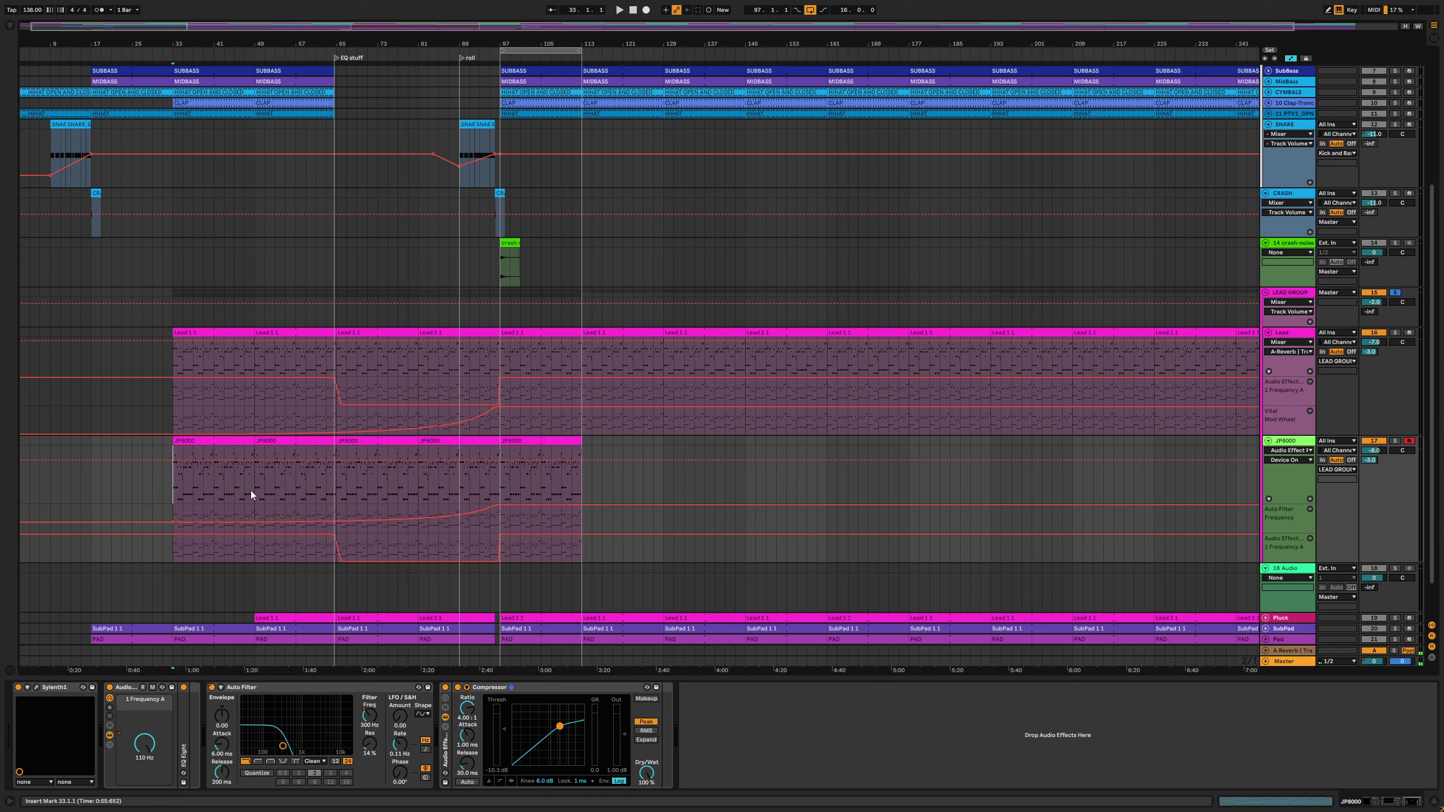
{"action": "left_click", "coordinate": [1395, 293]}
{"action": "key", "text": "space"}
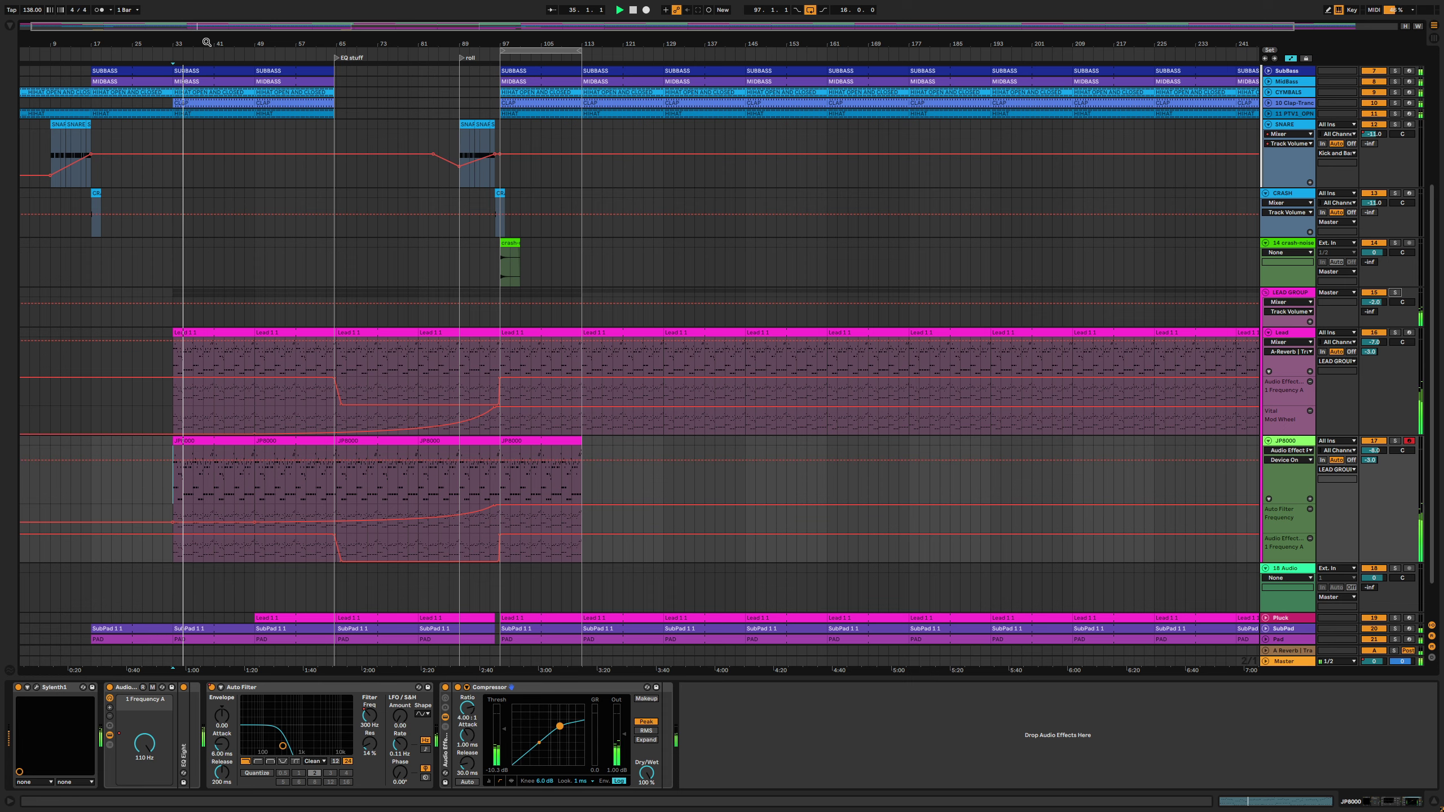
{"action": "scroll", "coordinate": [289, 42], "scroll_direction": "up", "scroll_amount": 3}
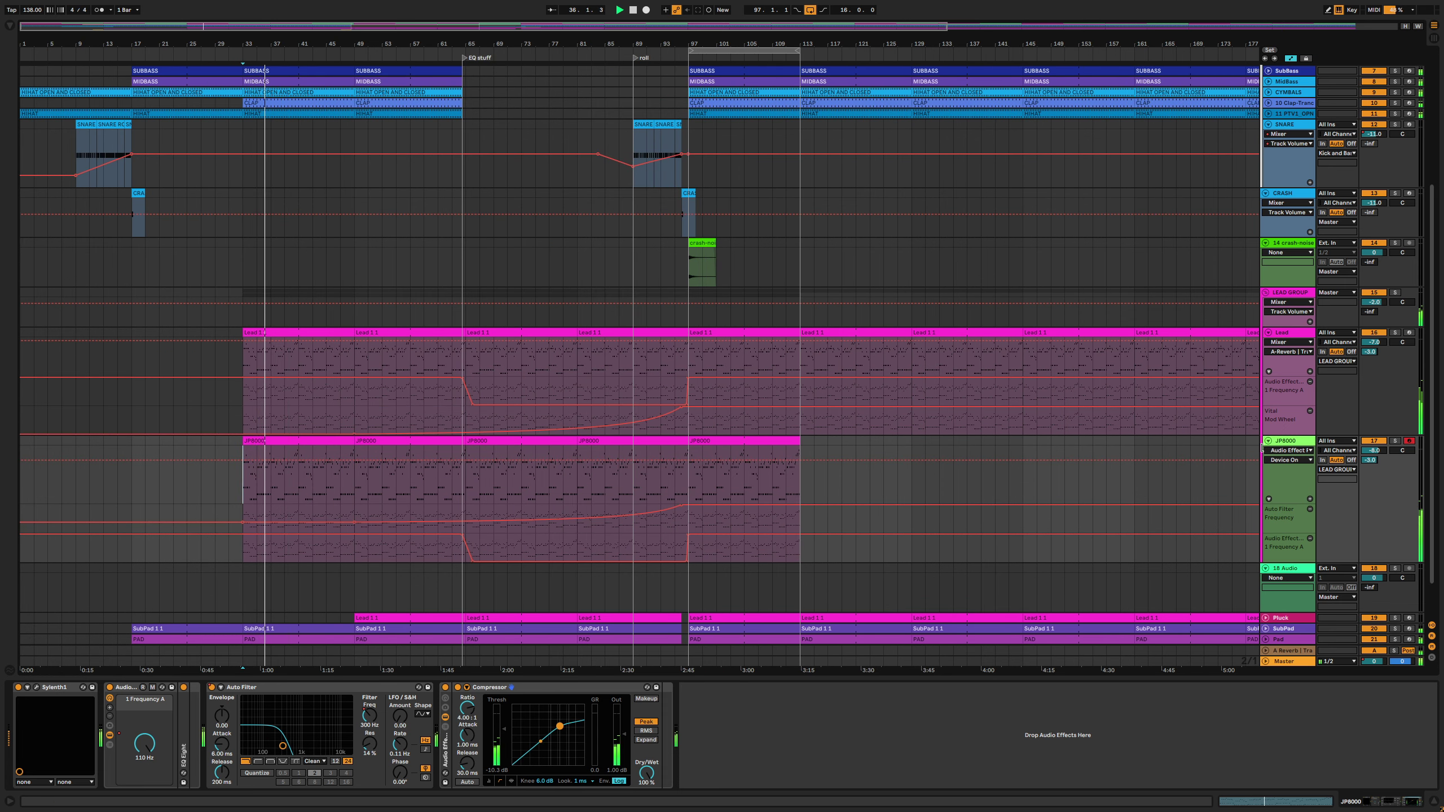
Expand JP8000's EQ Eight and turn on its spectrum analyzer
{"action": "left_click", "coordinate": [1283, 442]}
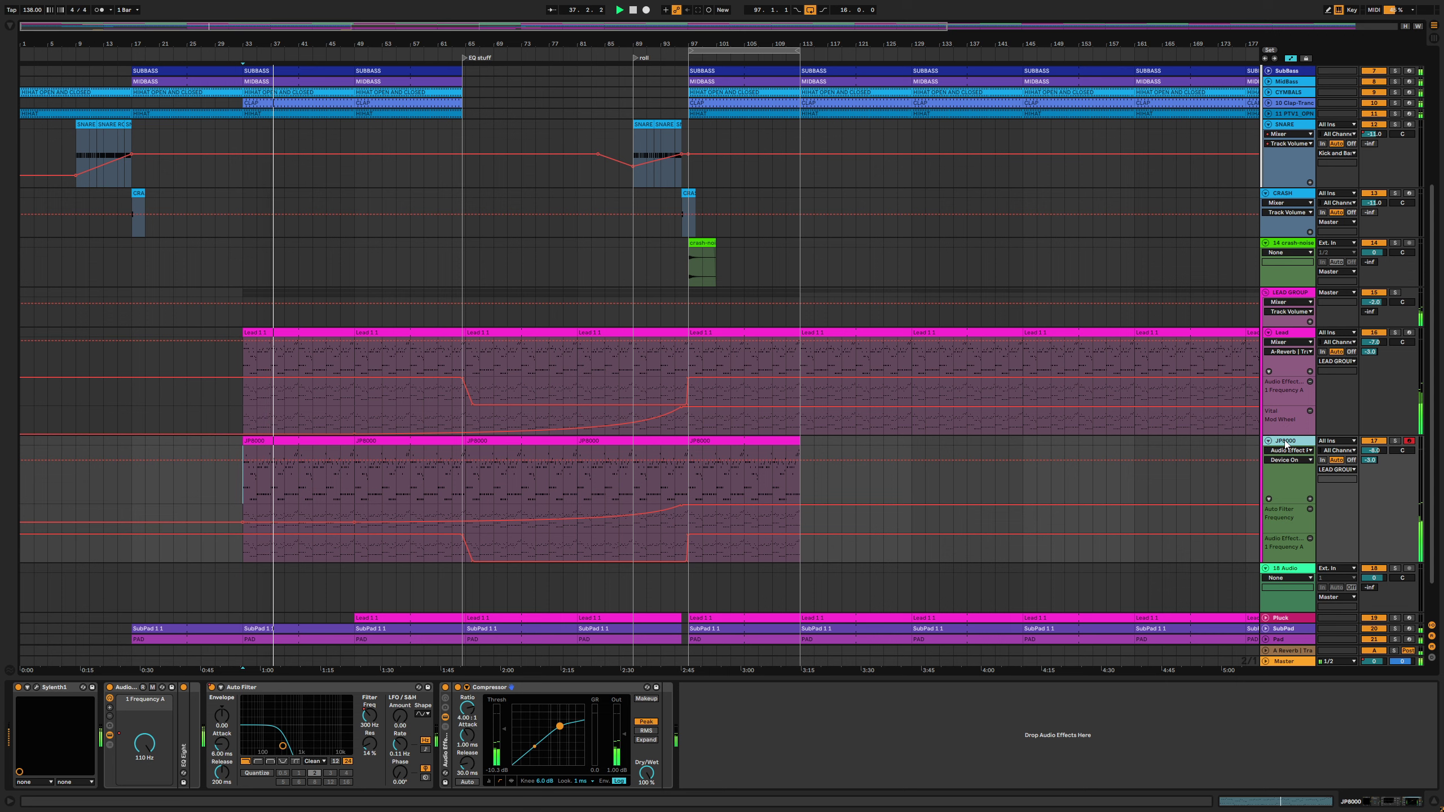
{"action": "double_click", "coordinate": [185, 721]}
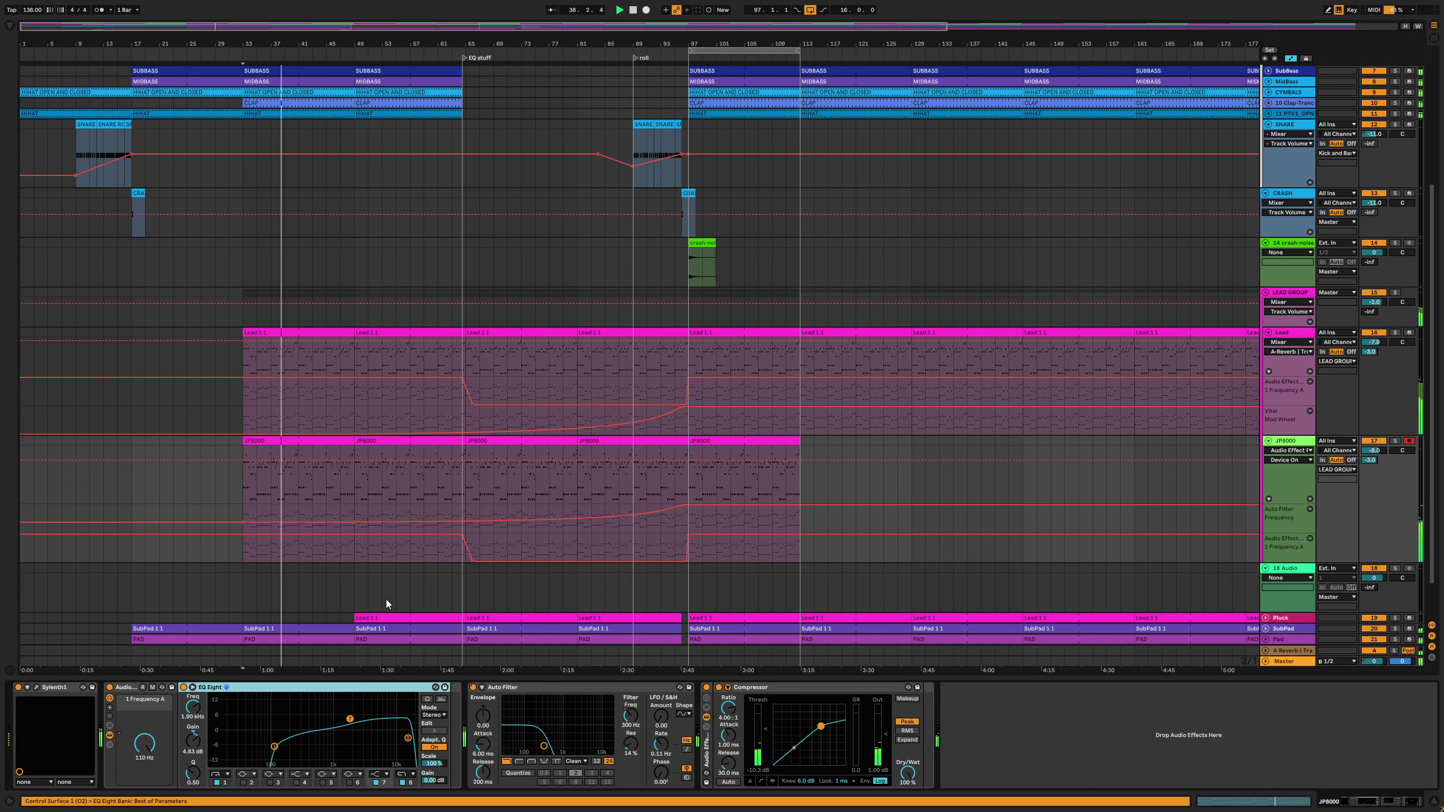
{"action": "left_click", "coordinate": [442, 700]}
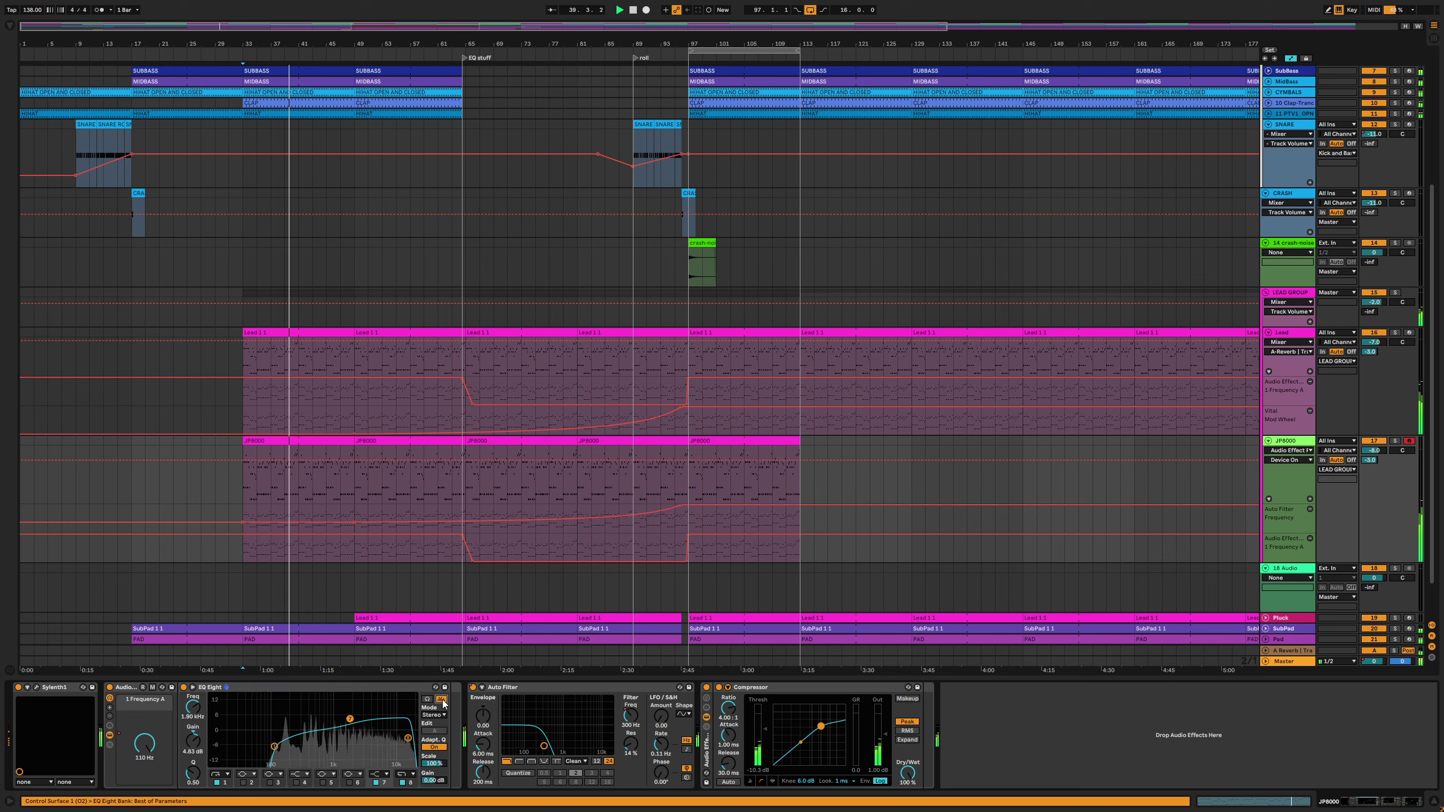
Compare the Master track's output with the Master Full Chain rack on and off, and return to the Arrangement view
{"action": "left_click", "coordinate": [1295, 664]}
{"action": "key", "text": "Tab"}
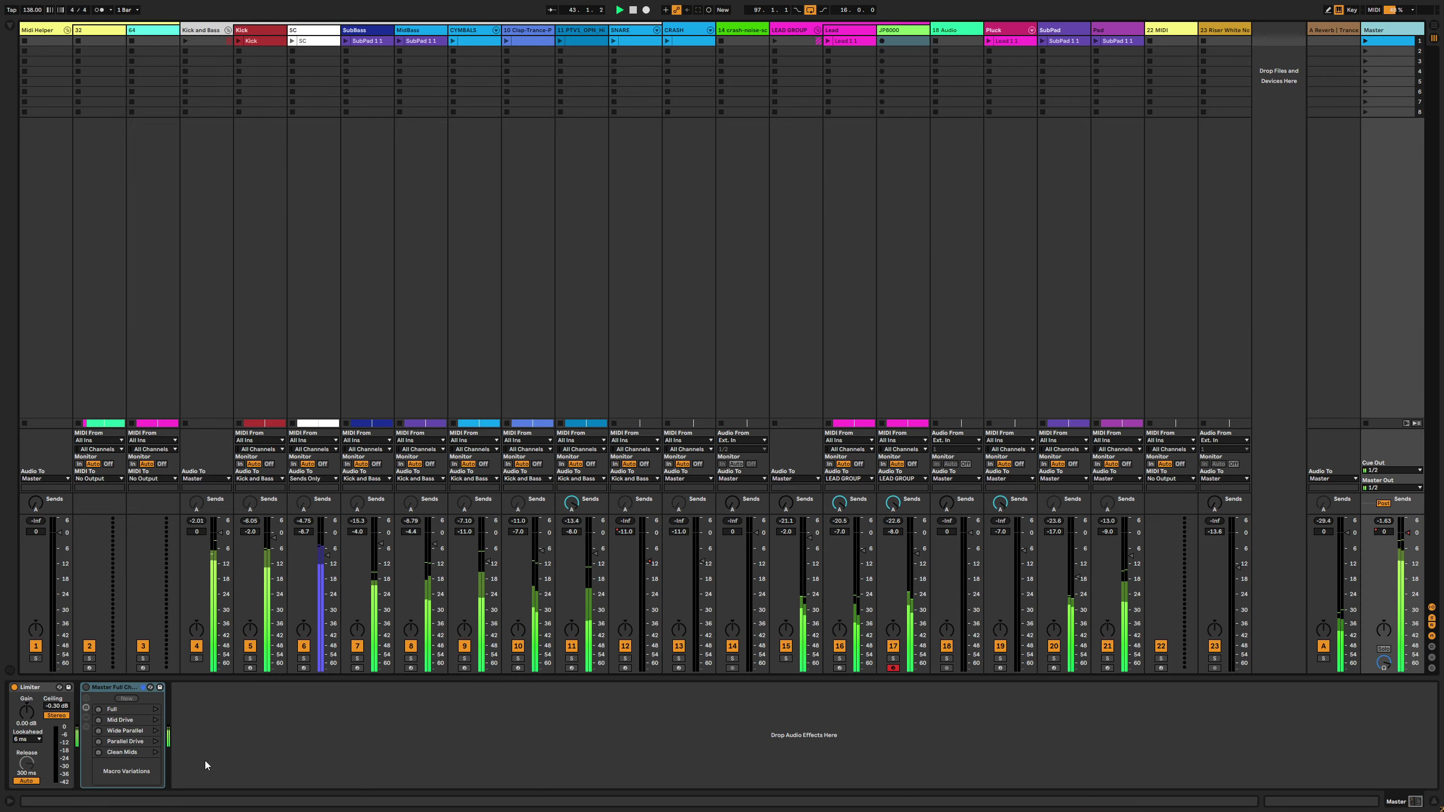
{"action": "left_click", "coordinate": [87, 688]}
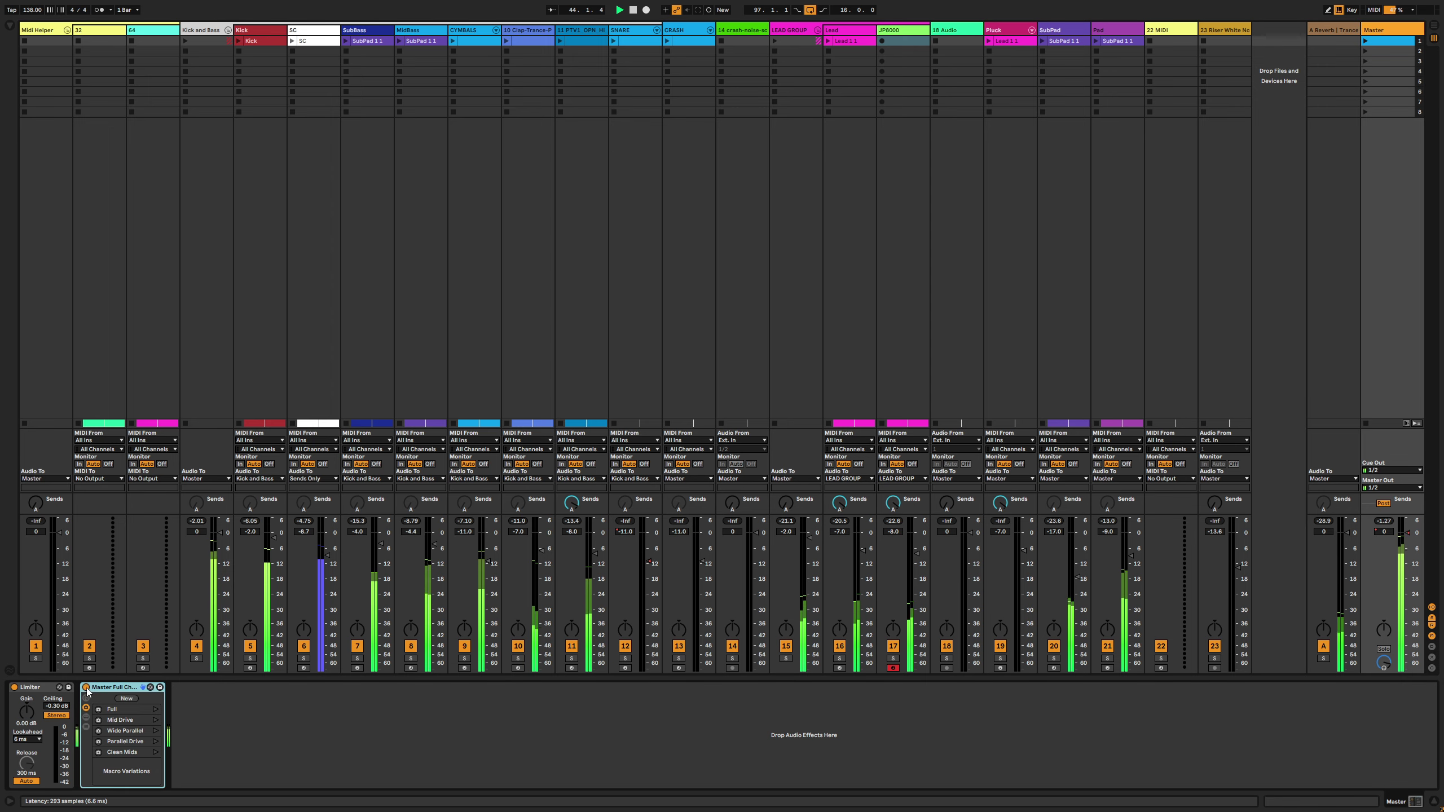
{"action": "key", "text": "Tab"}
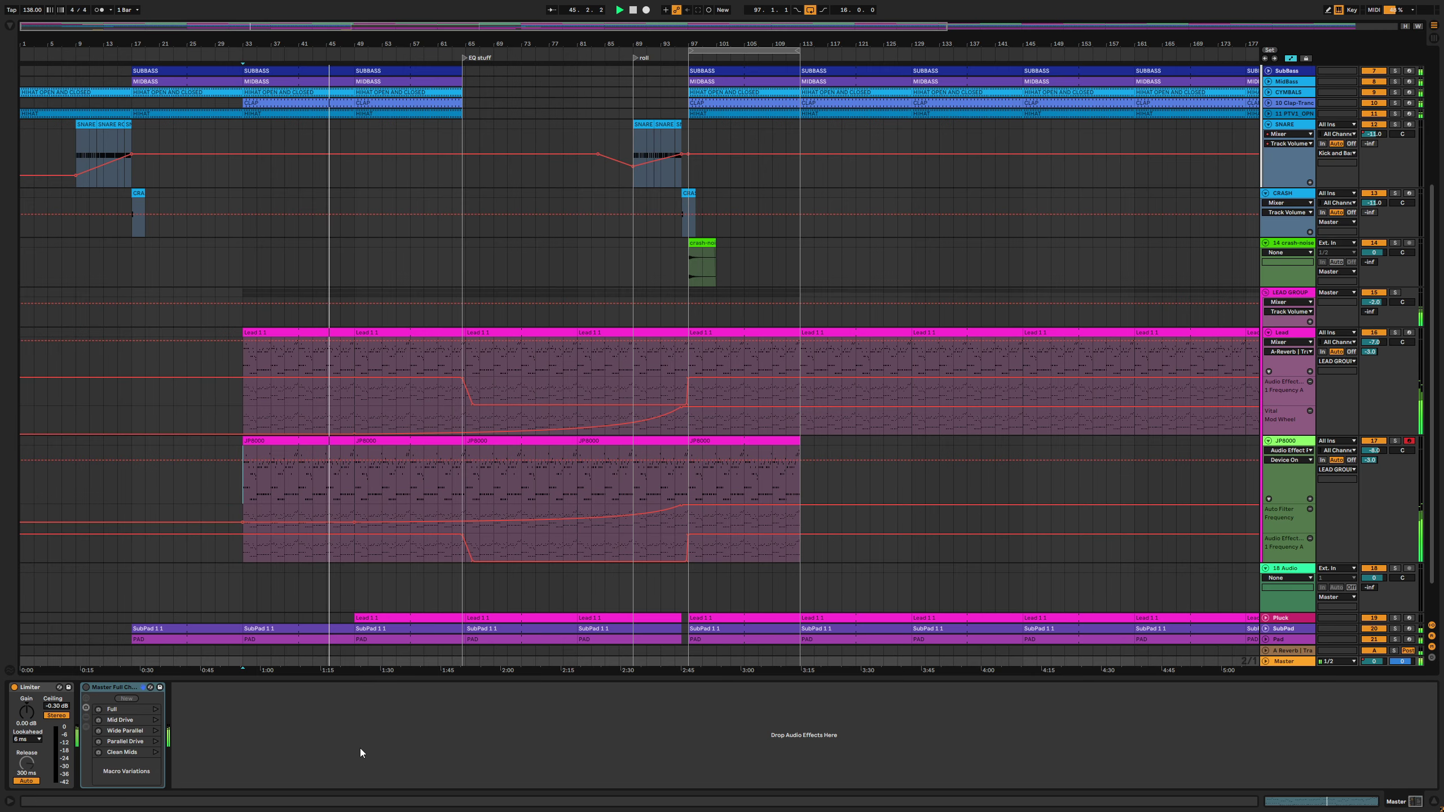
Place the insert marker at bar 59 on JP8000 and turn on the EQ Eight's spectrum analyzer
{"action": "left_click", "coordinate": [422, 487]}
{"action": "left_click_drag", "start_coordinate": [522, 39], "coordinate": [522, 42]}
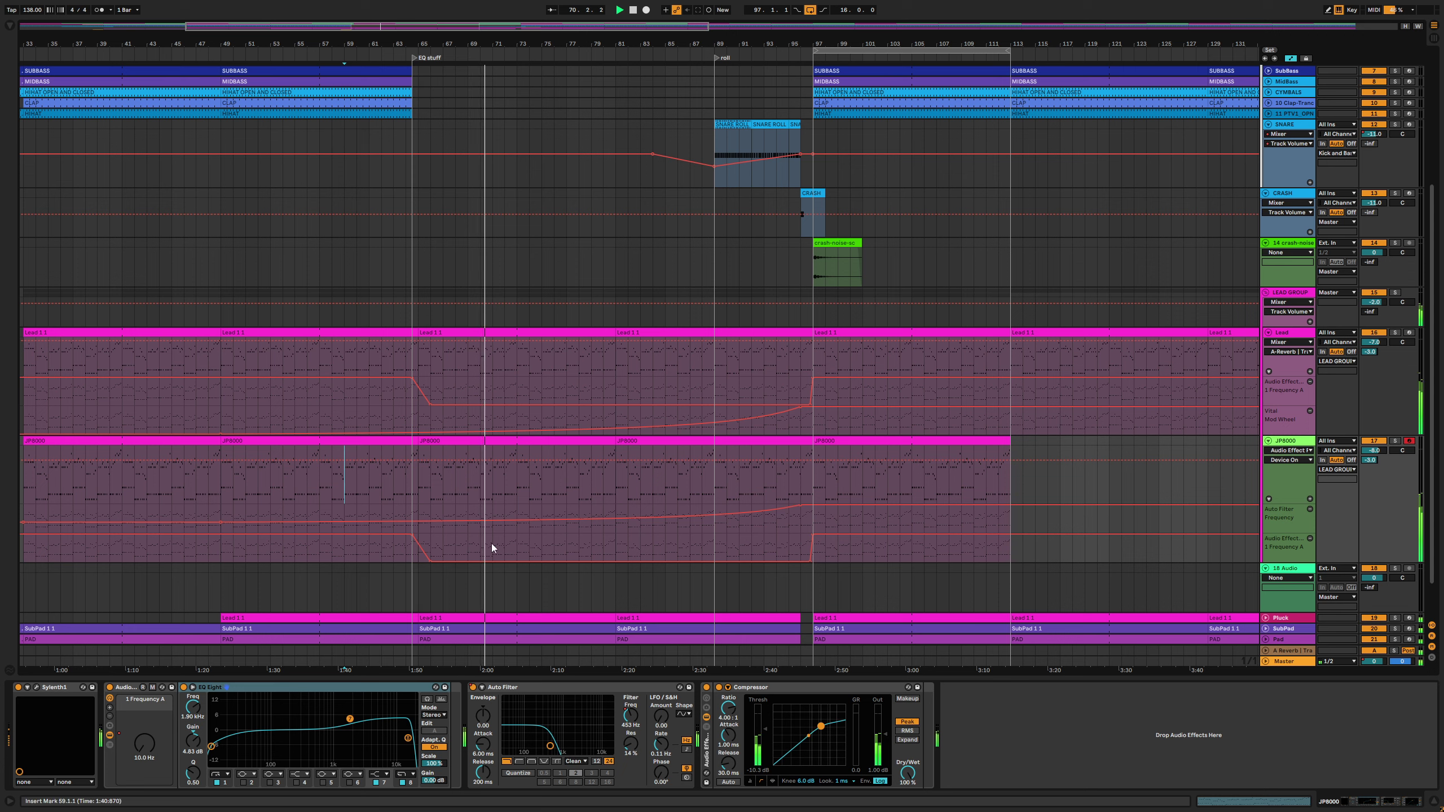
{"action": "left_click", "coordinate": [441, 700]}
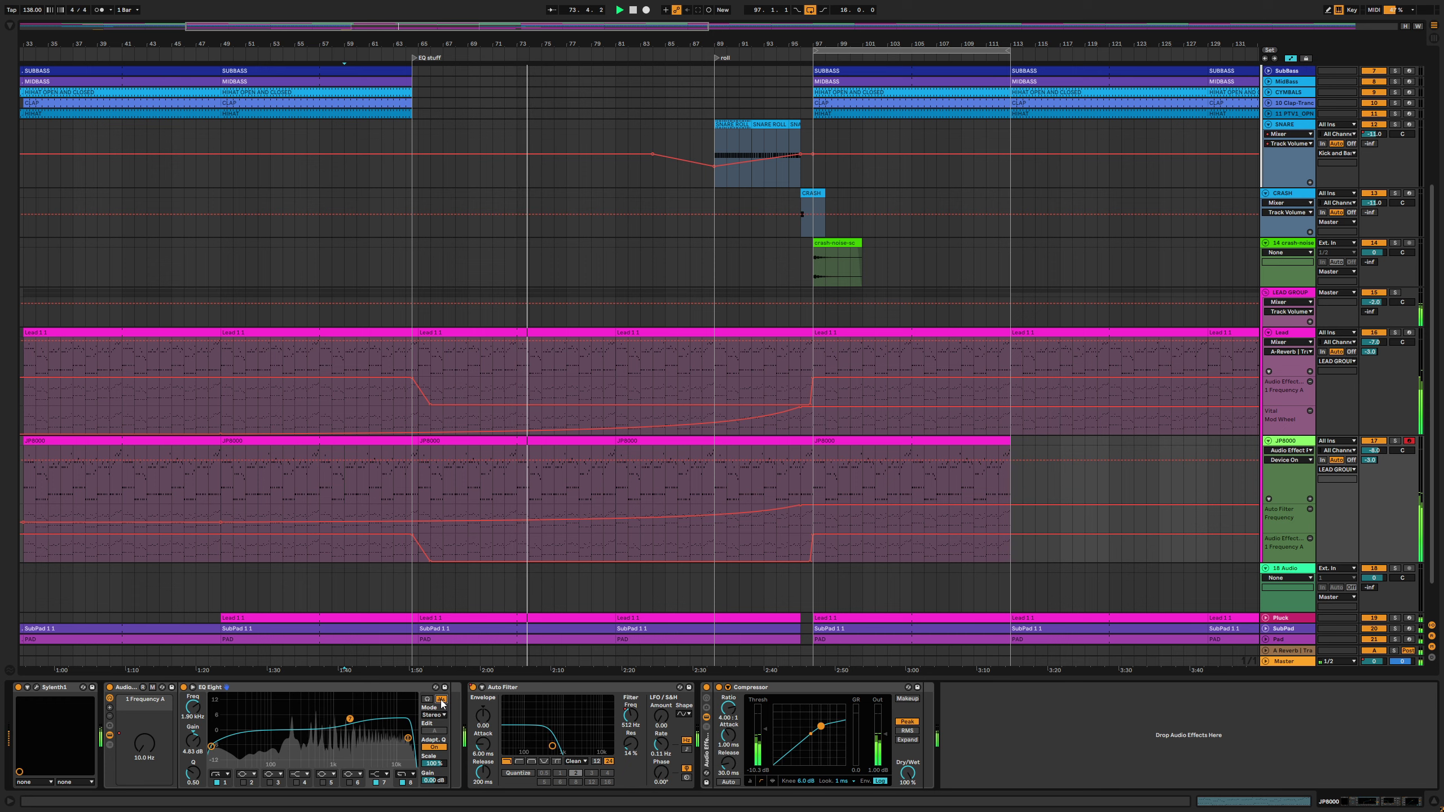
Unfold the Pluck, SubPad and Pad tracks in the arrangement to show their automation curves
{"action": "scroll", "coordinate": [1431, 400], "scroll_direction": "down", "scroll_amount": 2}
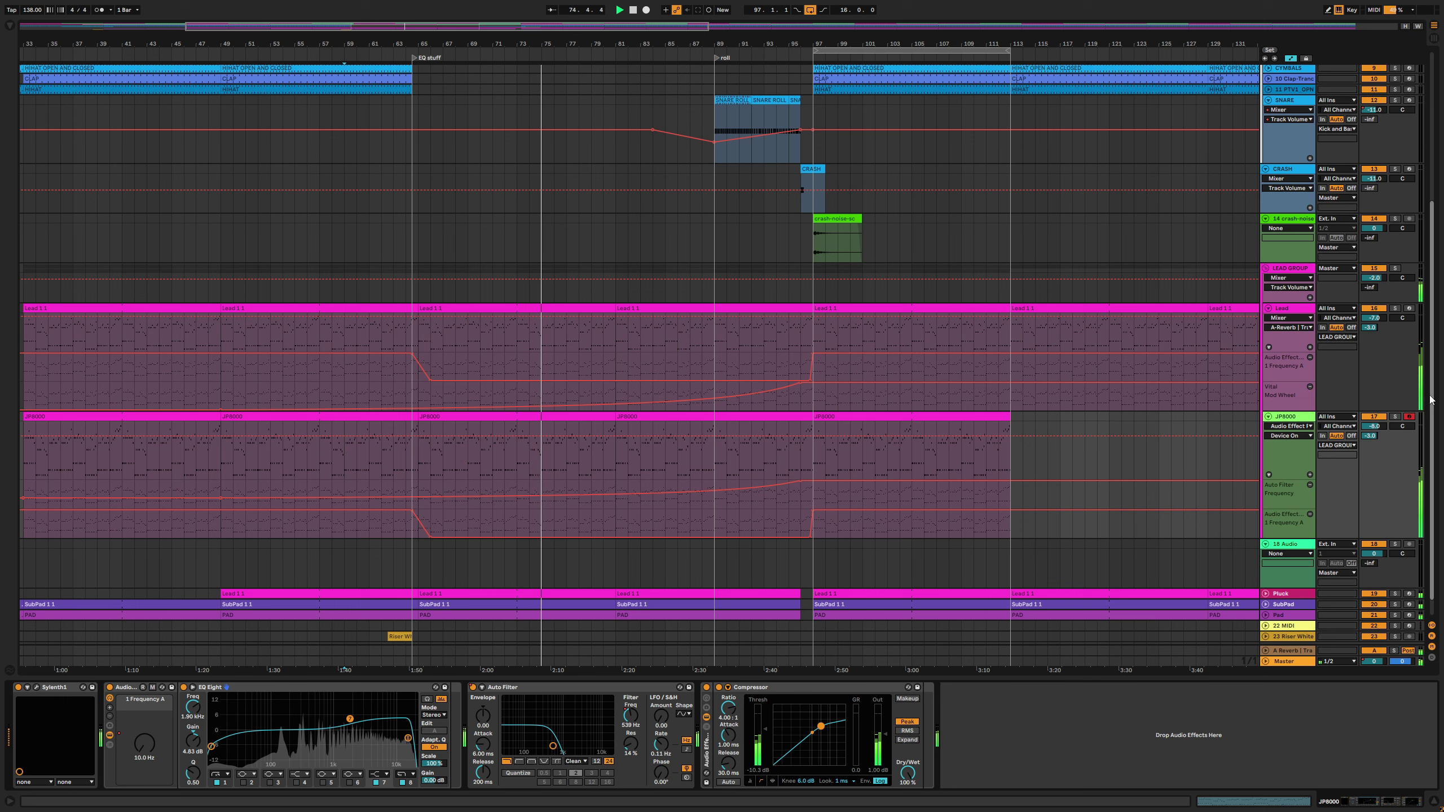
{"action": "scroll", "coordinate": [1431, 400], "scroll_direction": "down", "scroll_amount": 2}
{"action": "left_click", "coordinate": [1266, 571]}
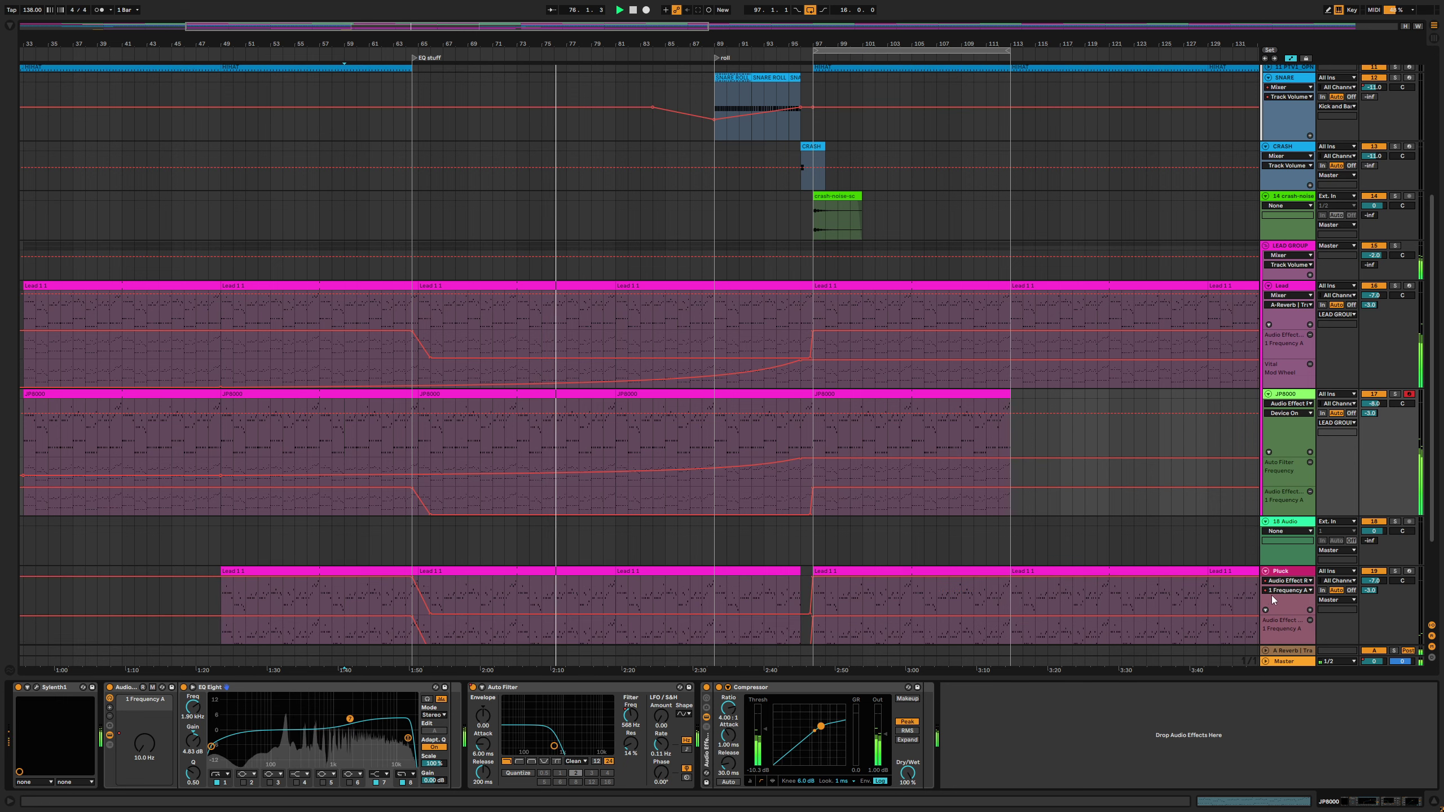
{"action": "scroll", "coordinate": [1272, 598], "scroll_direction": "down", "scroll_amount": 5}
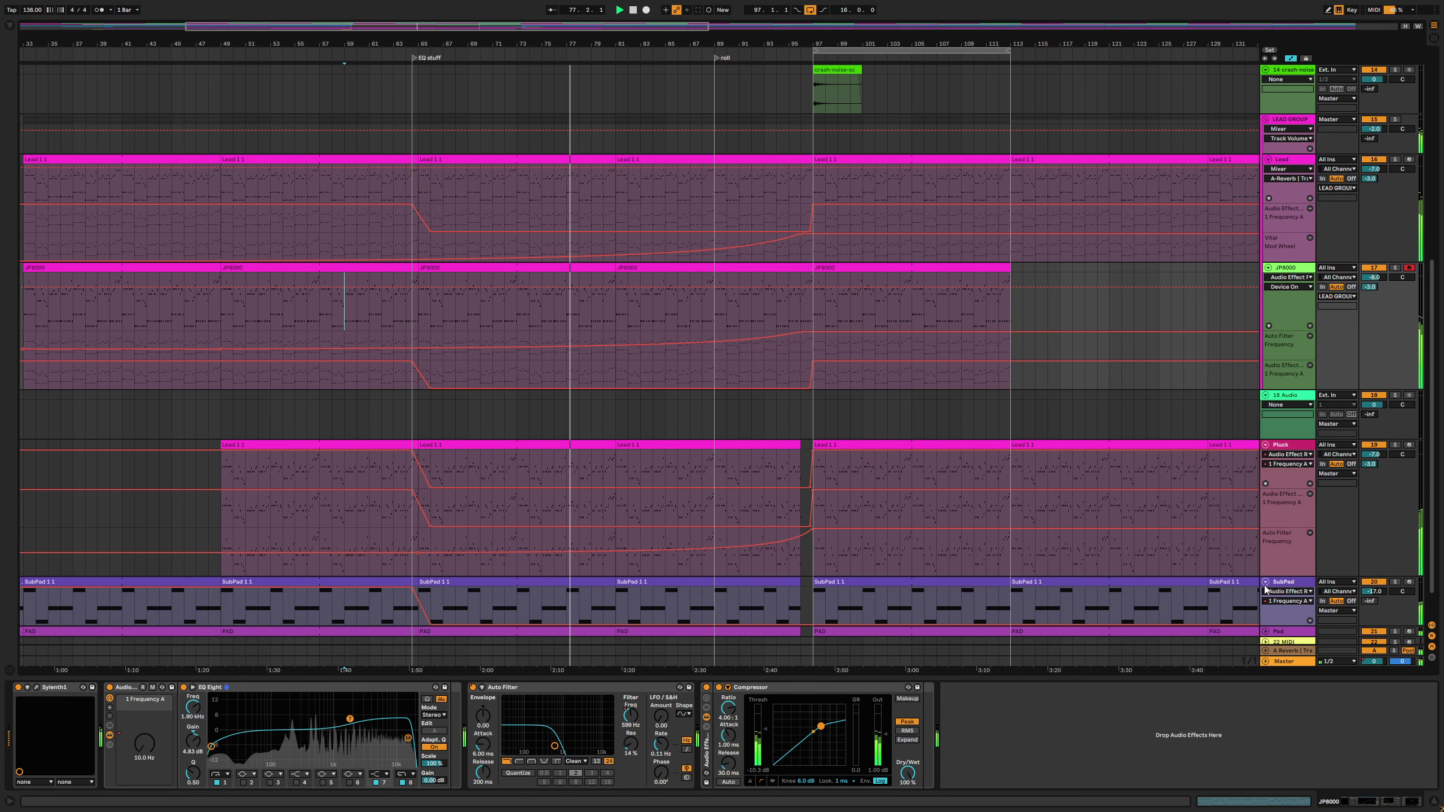
{"action": "scroll", "coordinate": [1266, 590], "scroll_direction": "down", "scroll_amount": 2}
{"action": "left_click", "coordinate": [1266, 593]}
{"action": "scroll", "coordinate": [1271, 557], "scroll_direction": "down", "scroll_amount": 4}
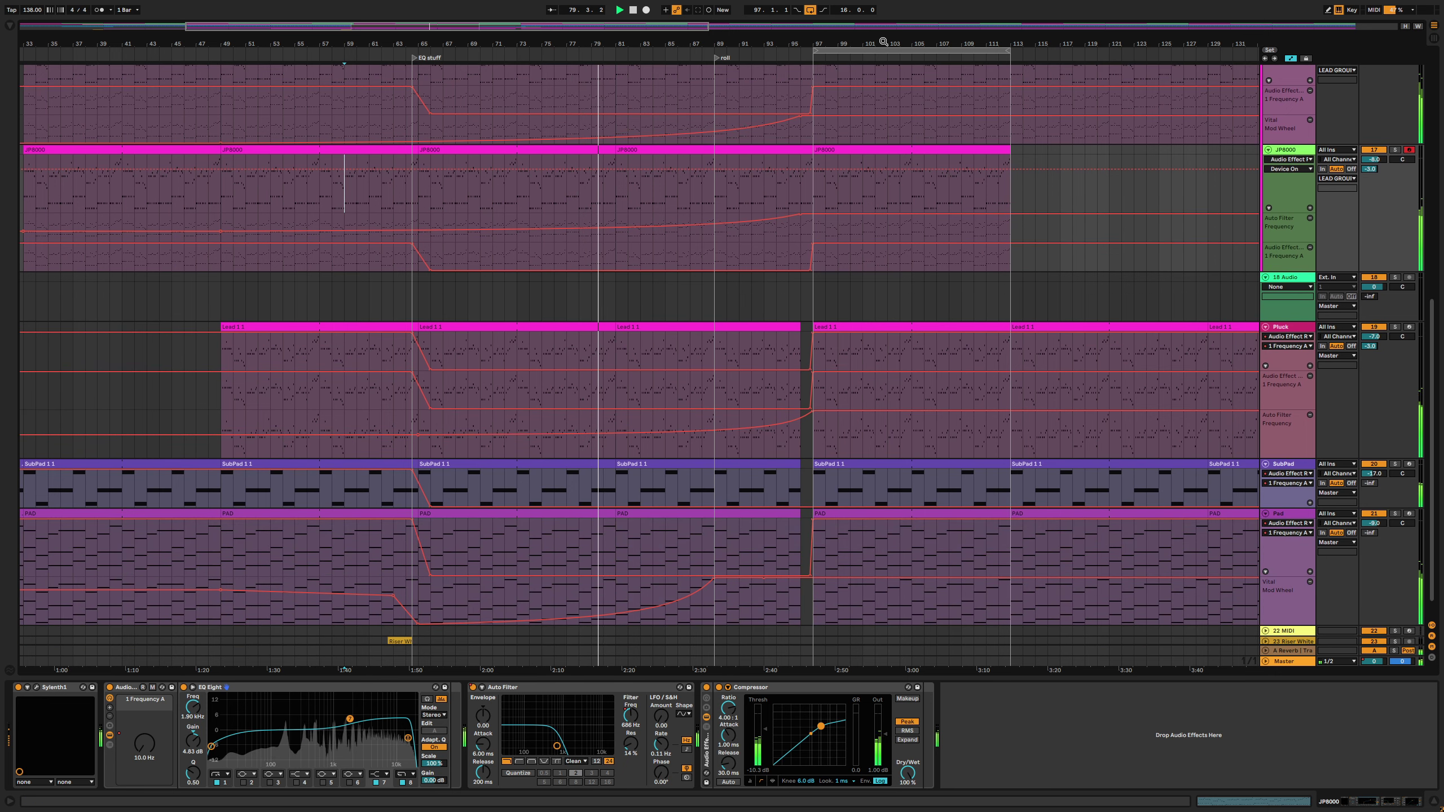
Review the automation of the drum, lead and pad tracks around the bar 97 drop, and unfold the Master track's volume automation
{"action": "scroll", "coordinate": [884, 42], "scroll_direction": "up", "scroll_amount": 4}
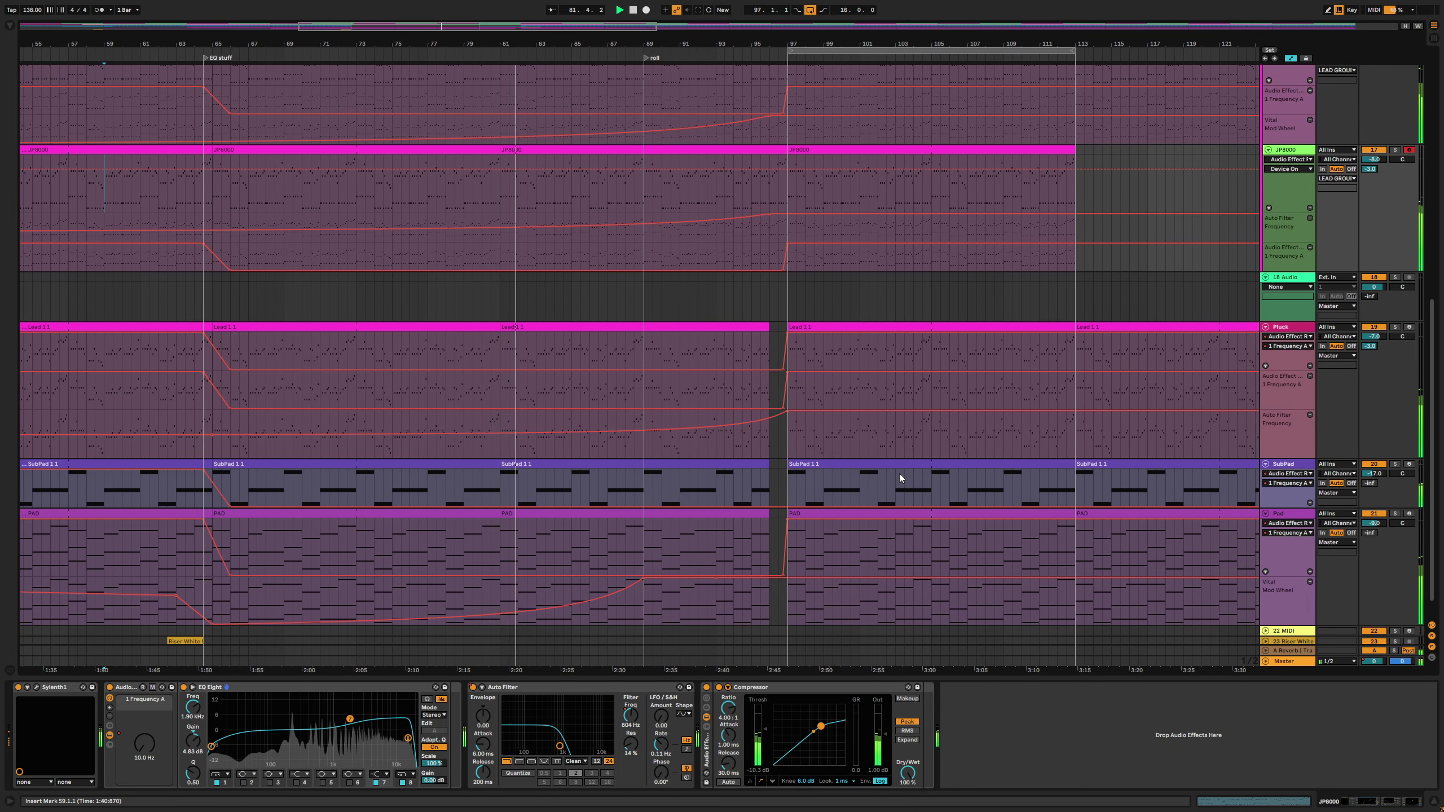
{"action": "scroll", "coordinate": [1426, 223], "scroll_direction": "up", "scroll_amount": 10}
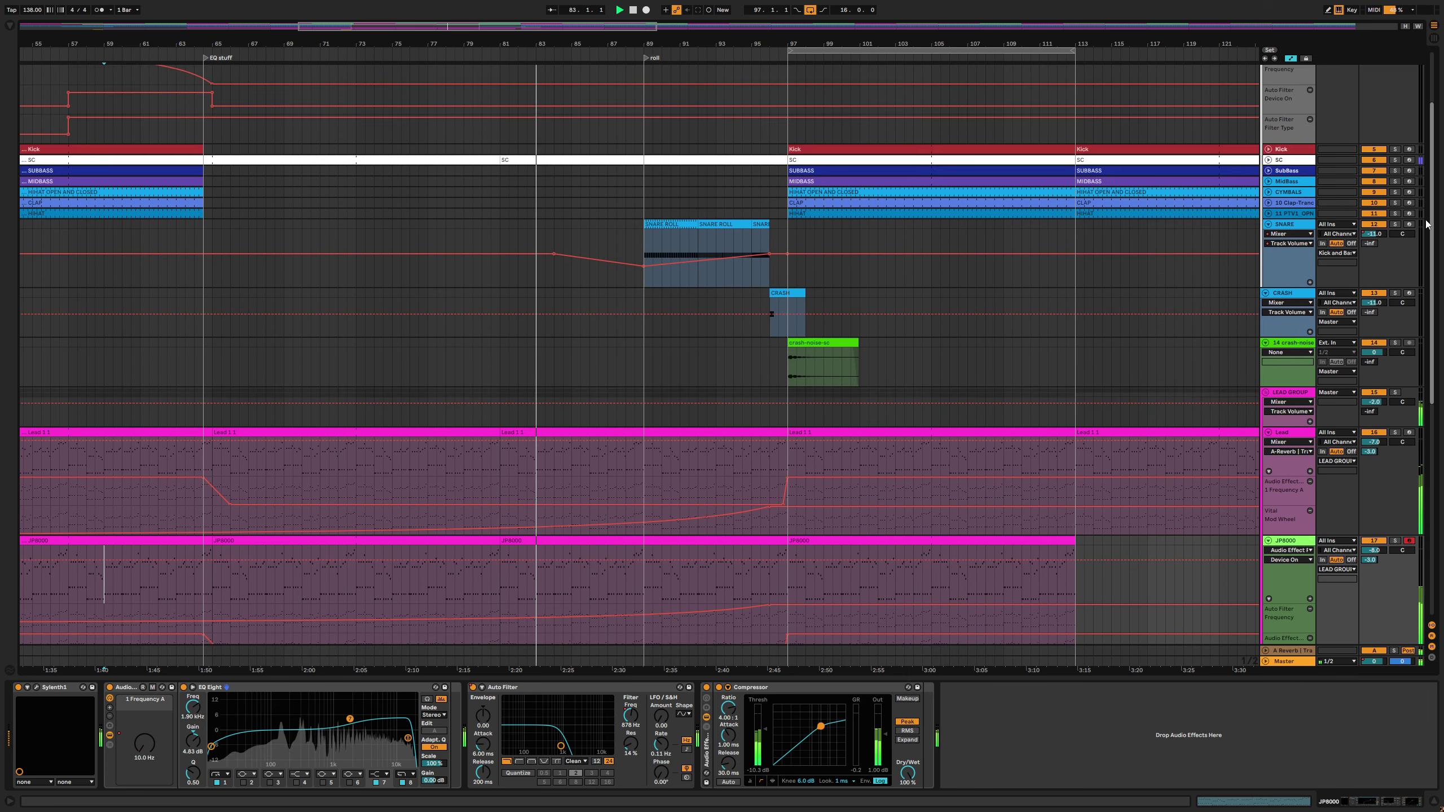
{"action": "scroll", "coordinate": [1426, 224], "scroll_direction": "up", "scroll_amount": 4}
{"action": "scroll", "coordinate": [1418, 227], "scroll_direction": "down", "scroll_amount": 4}
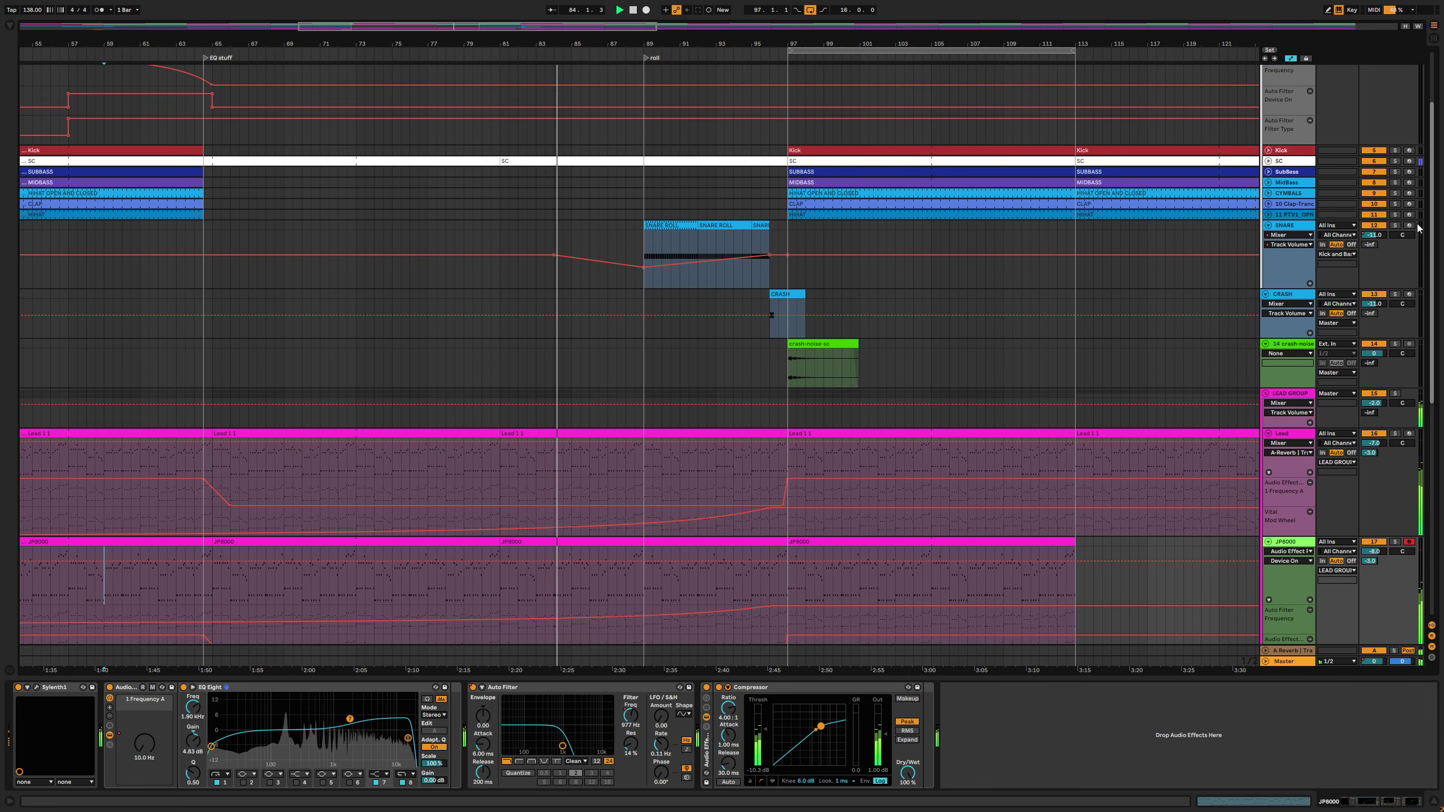
{"action": "scroll", "coordinate": [1416, 235], "scroll_direction": "down", "scroll_amount": 15}
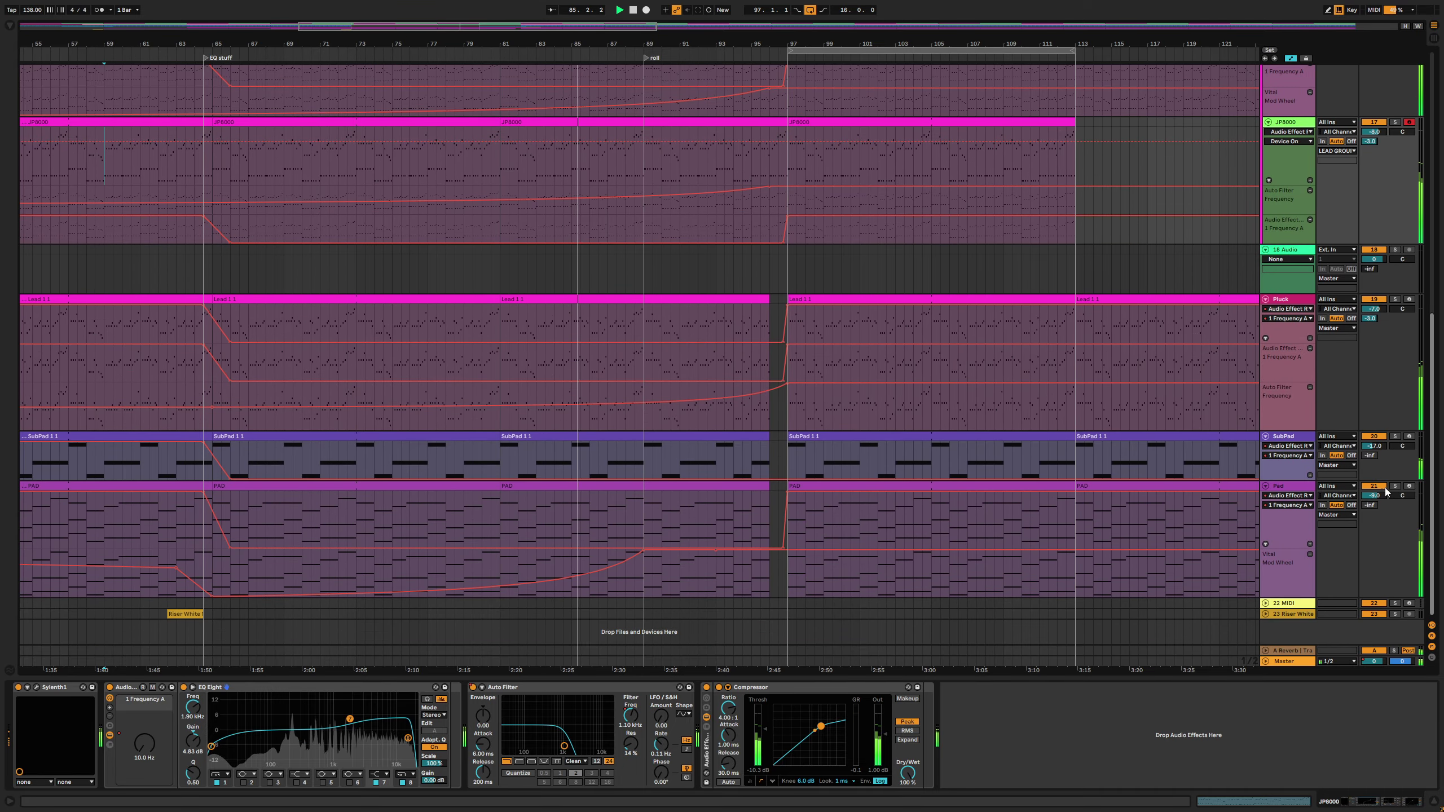
{"action": "scroll", "coordinate": [1386, 491], "scroll_direction": "up", "scroll_amount": 10}
{"action": "scroll", "coordinate": [1338, 388], "scroll_direction": "down", "scroll_amount": 10}
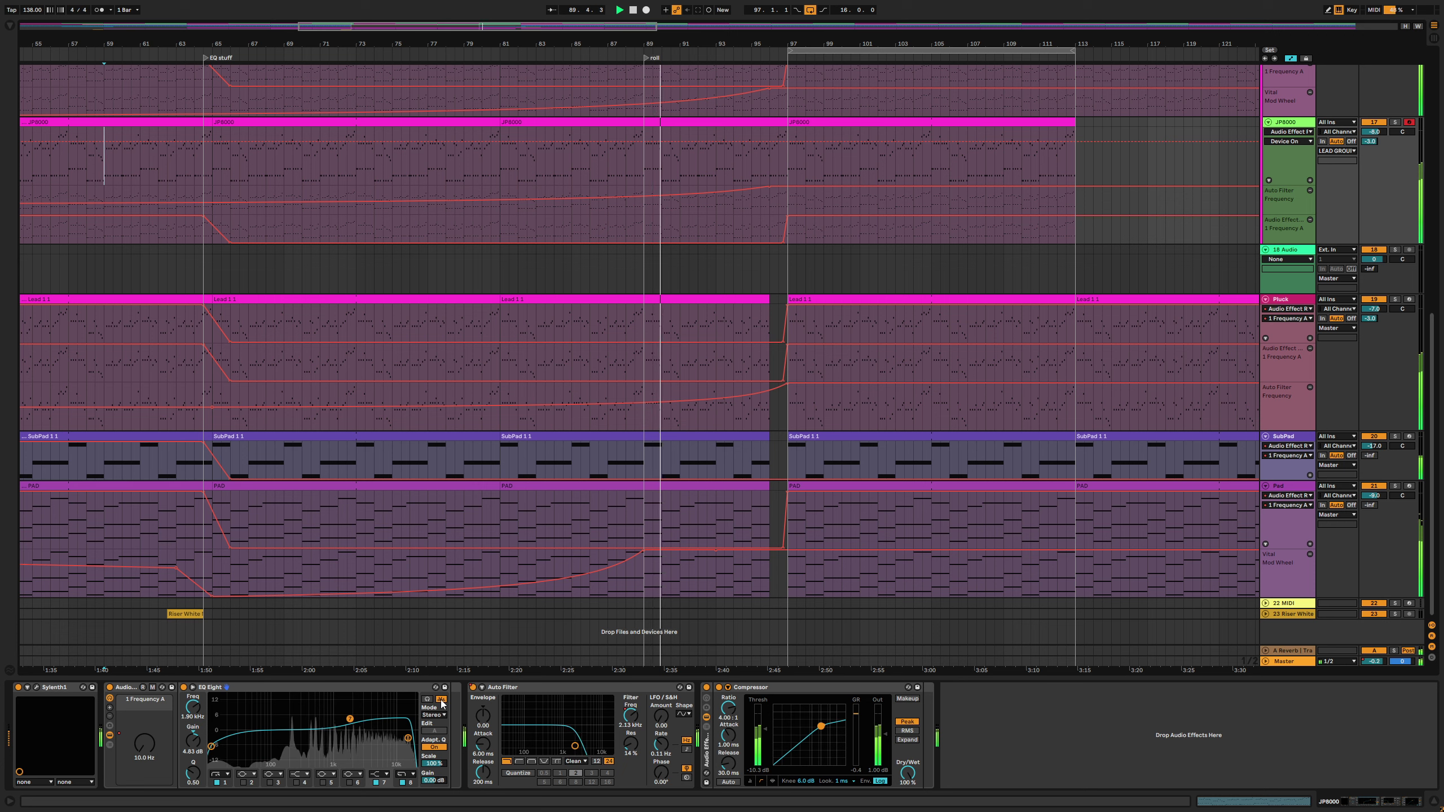
{"action": "left_click", "coordinate": [1266, 662]}
{"action": "left_click", "coordinate": [1373, 622]}
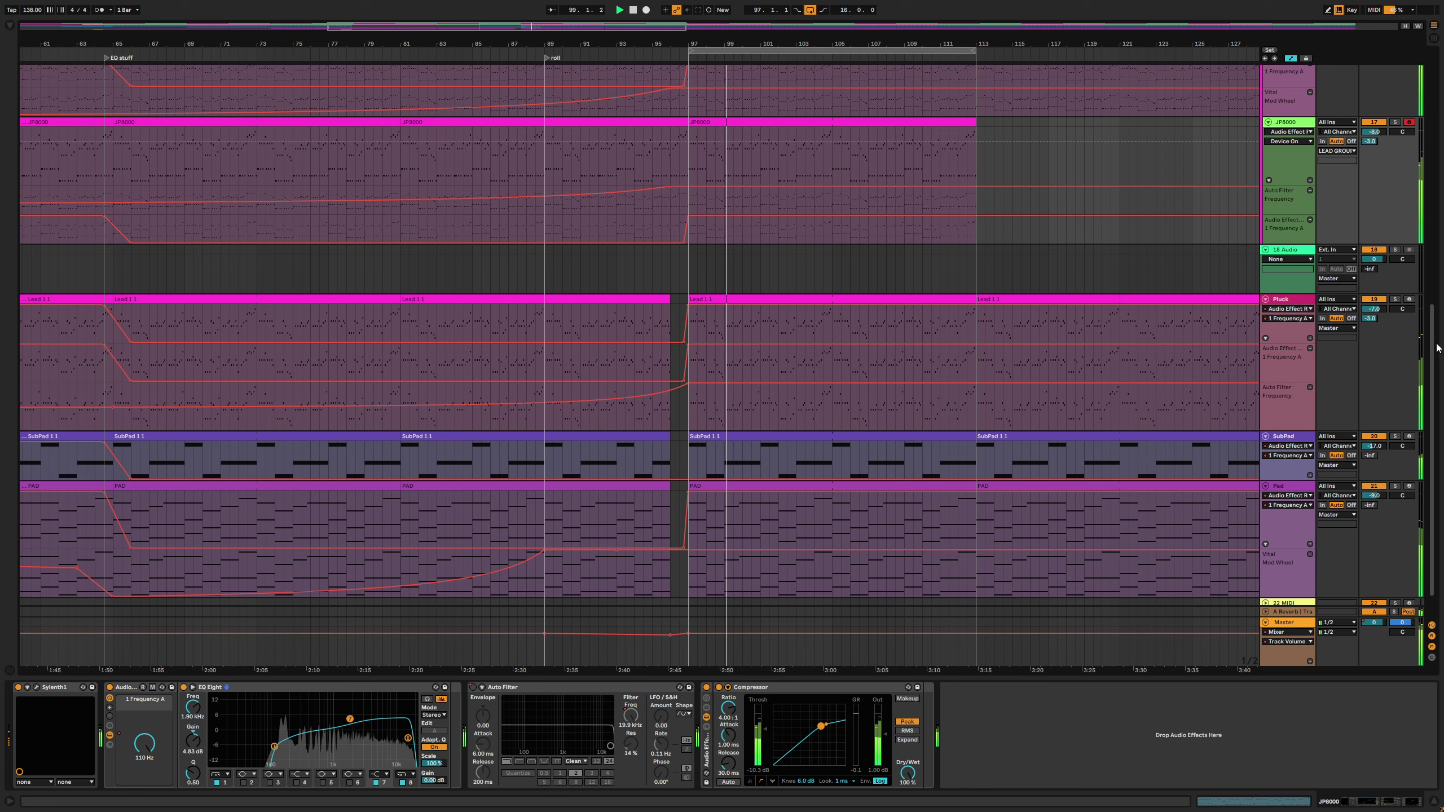
Turn off the arrangement loop and duplicate the JP8000 clip at bar 97 to bar 113
{"action": "left_click_drag", "start_coordinate": [1437, 348], "coordinate": [1439, 124]}
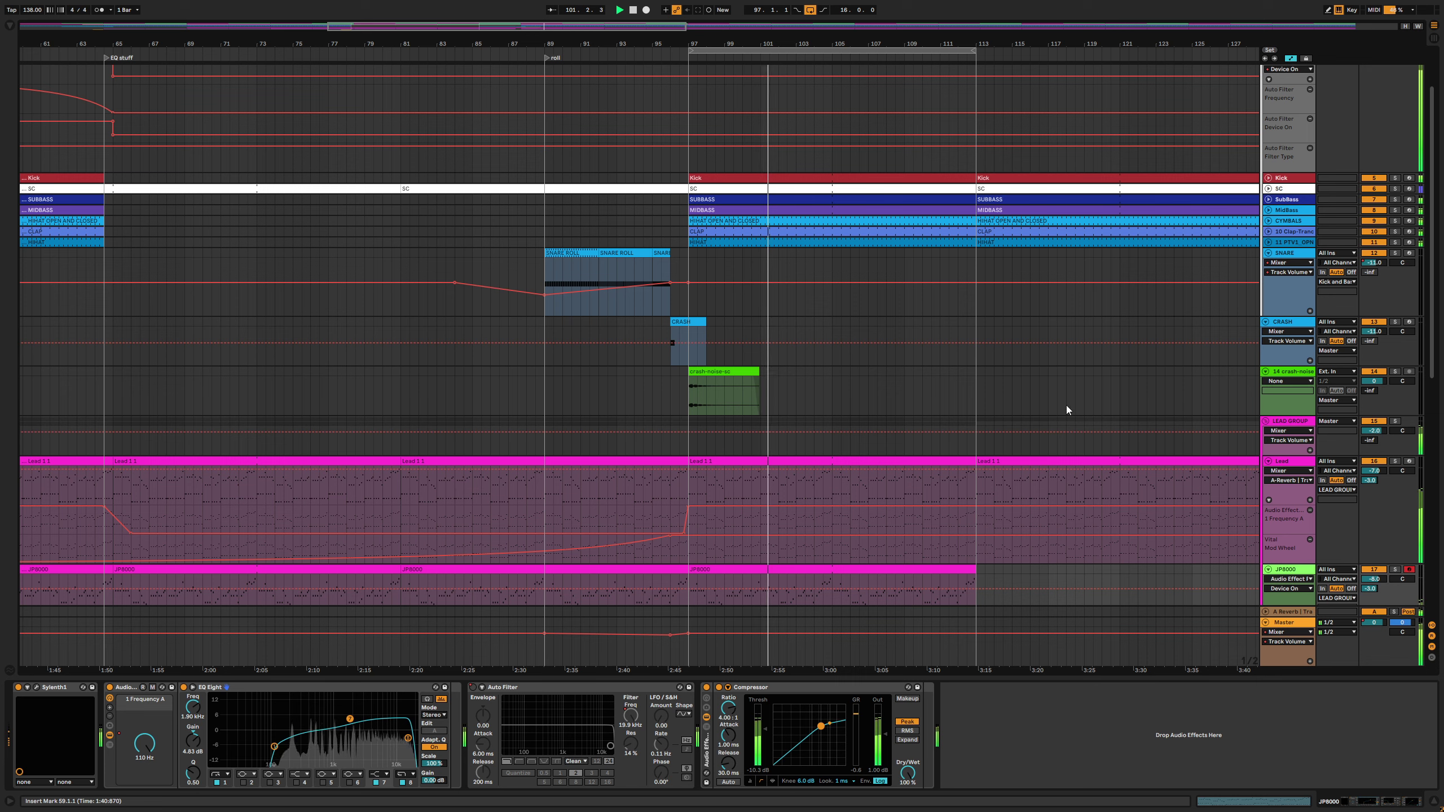
{"action": "left_click", "coordinate": [837, 49]}
{"action": "scroll", "coordinate": [837, 46], "scroll_direction": "right", "scroll_amount": 5}
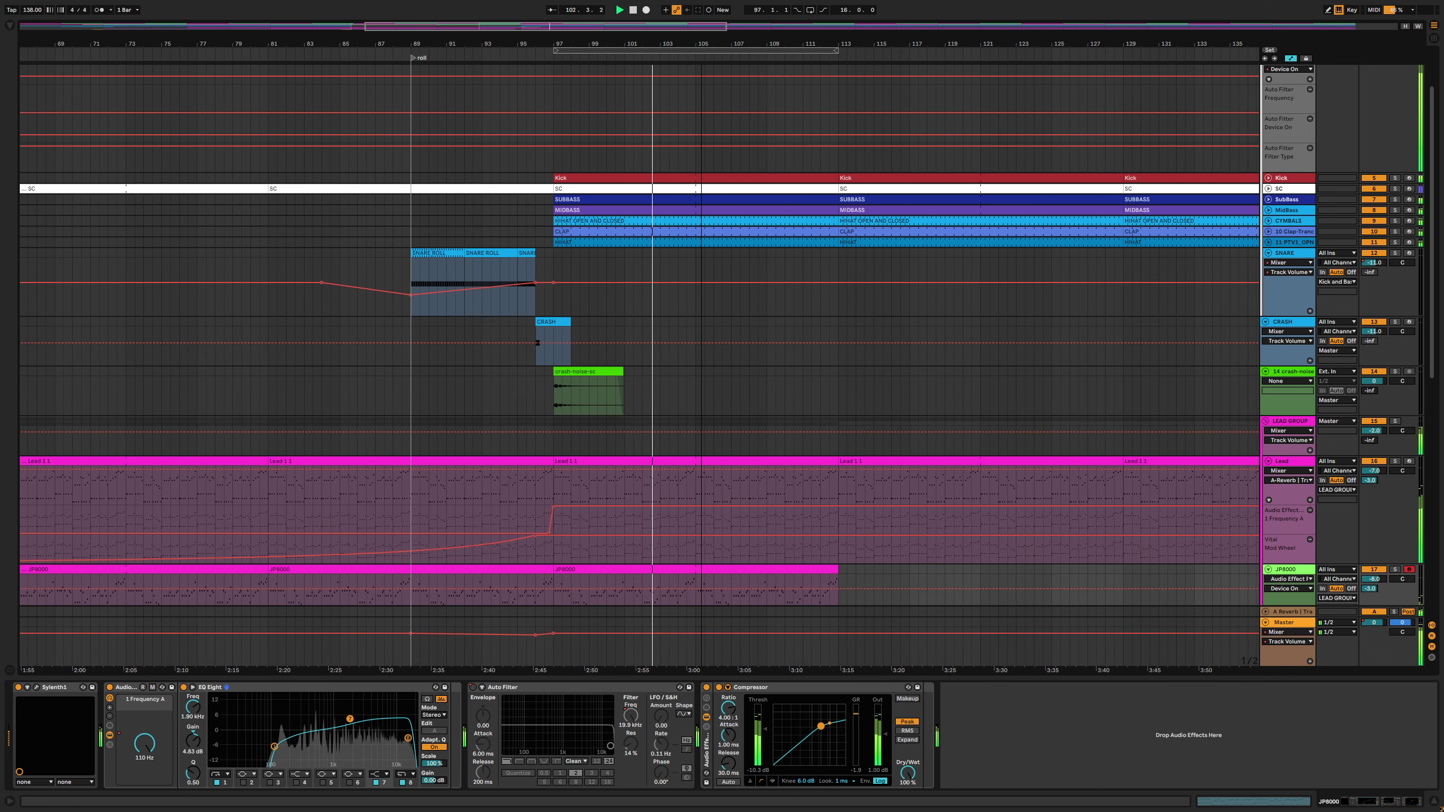
{"action": "scroll", "coordinate": [797, 331], "scroll_direction": "down", "scroll_amount": 5}
{"action": "left_click", "coordinate": [747, 413]}
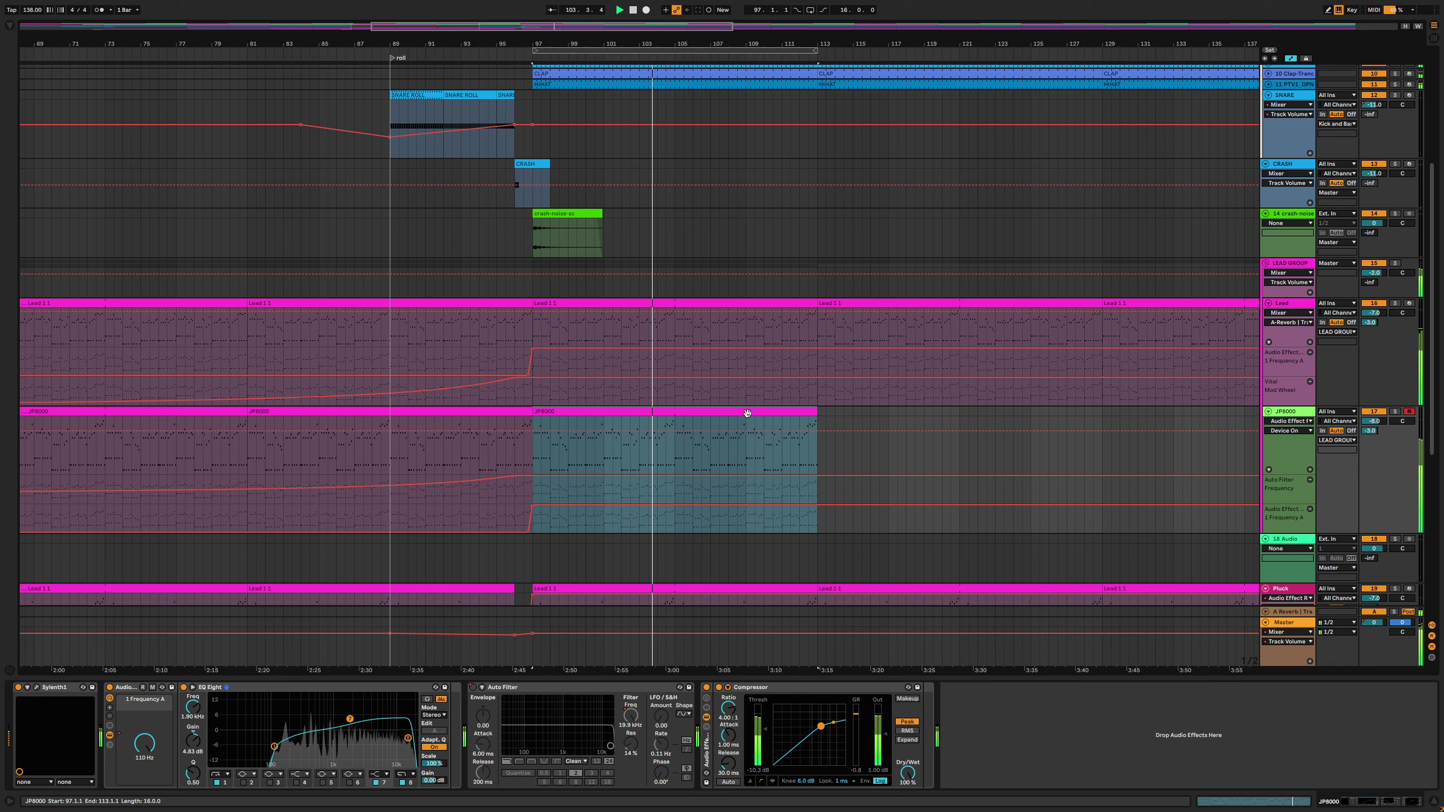
{"action": "key", "text": "ctrl+d"}
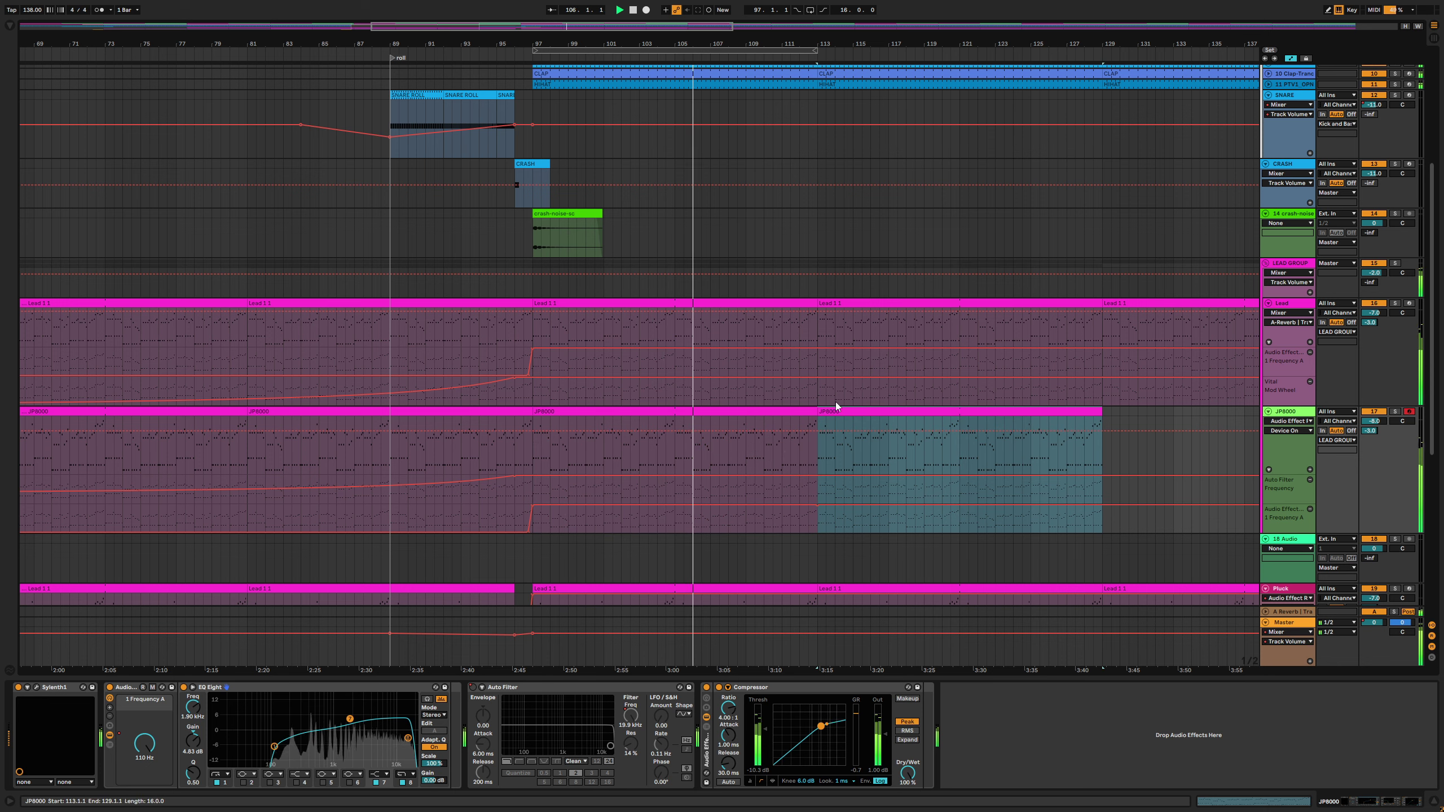
Hide the automation curves in the arrangement and stop playback near bar 113
{"action": "left_click", "coordinate": [1291, 58]}
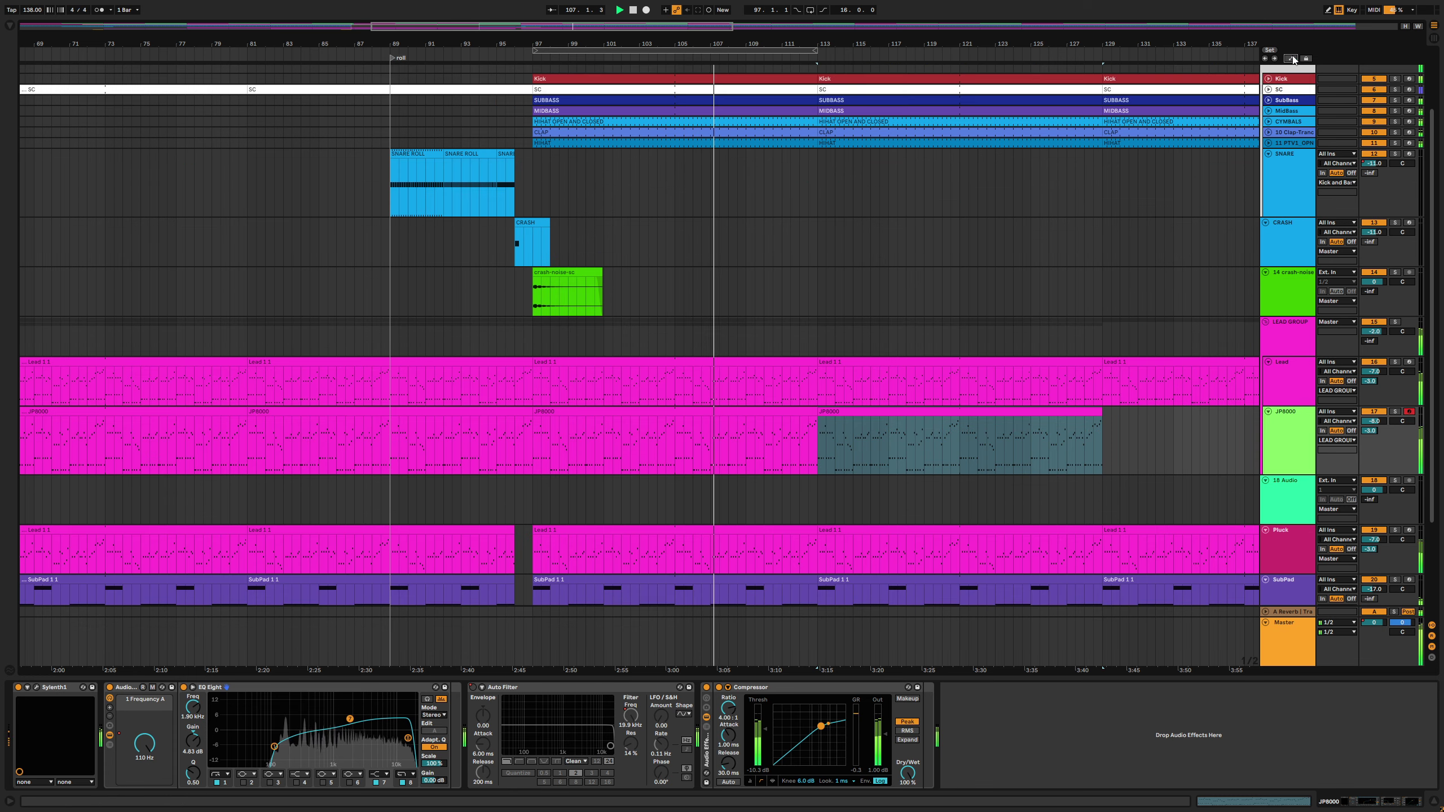
{"action": "scroll", "coordinate": [649, 171], "scroll_direction": "down", "scroll_amount": 2}
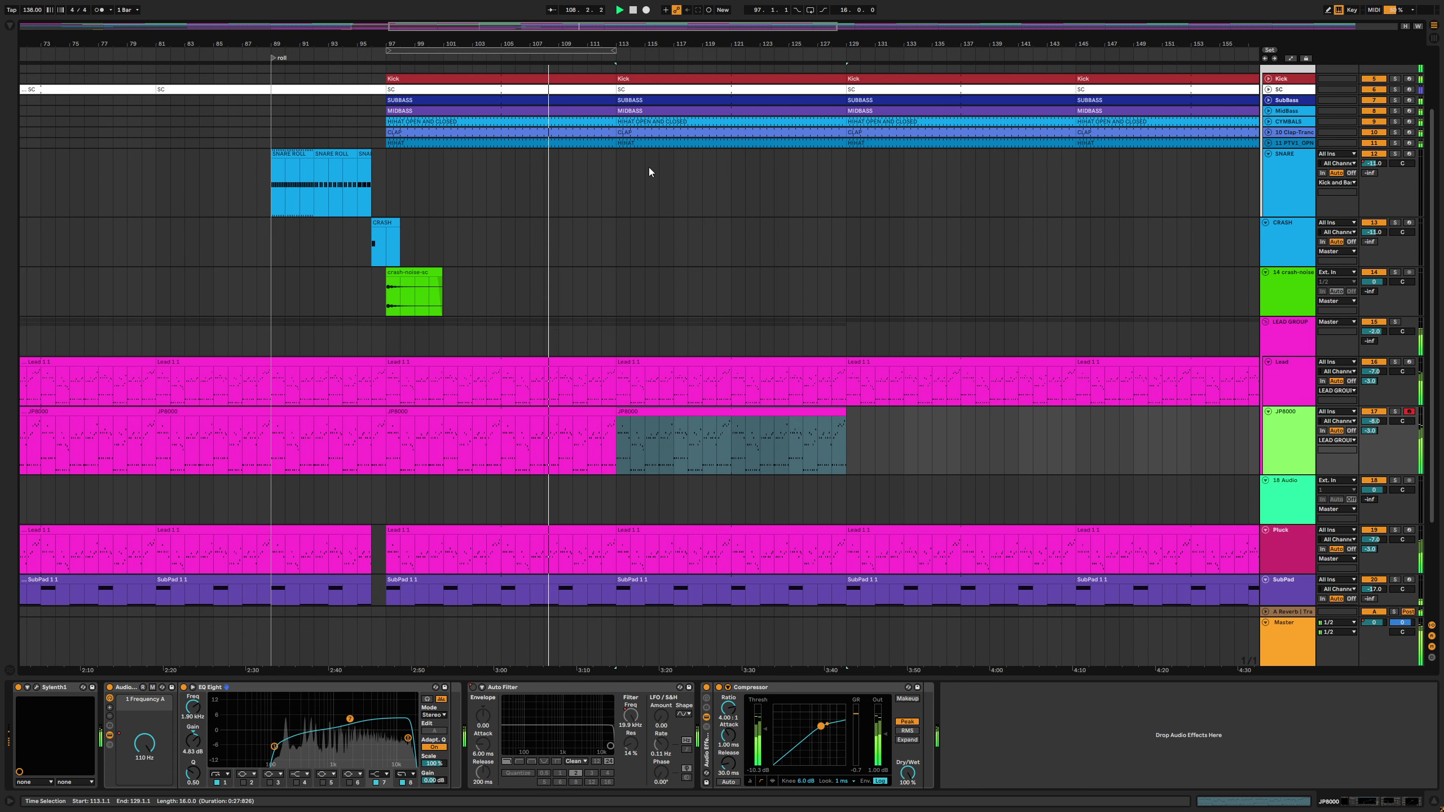
{"action": "scroll", "coordinate": [648, 171], "scroll_direction": "up", "scroll_amount": 3}
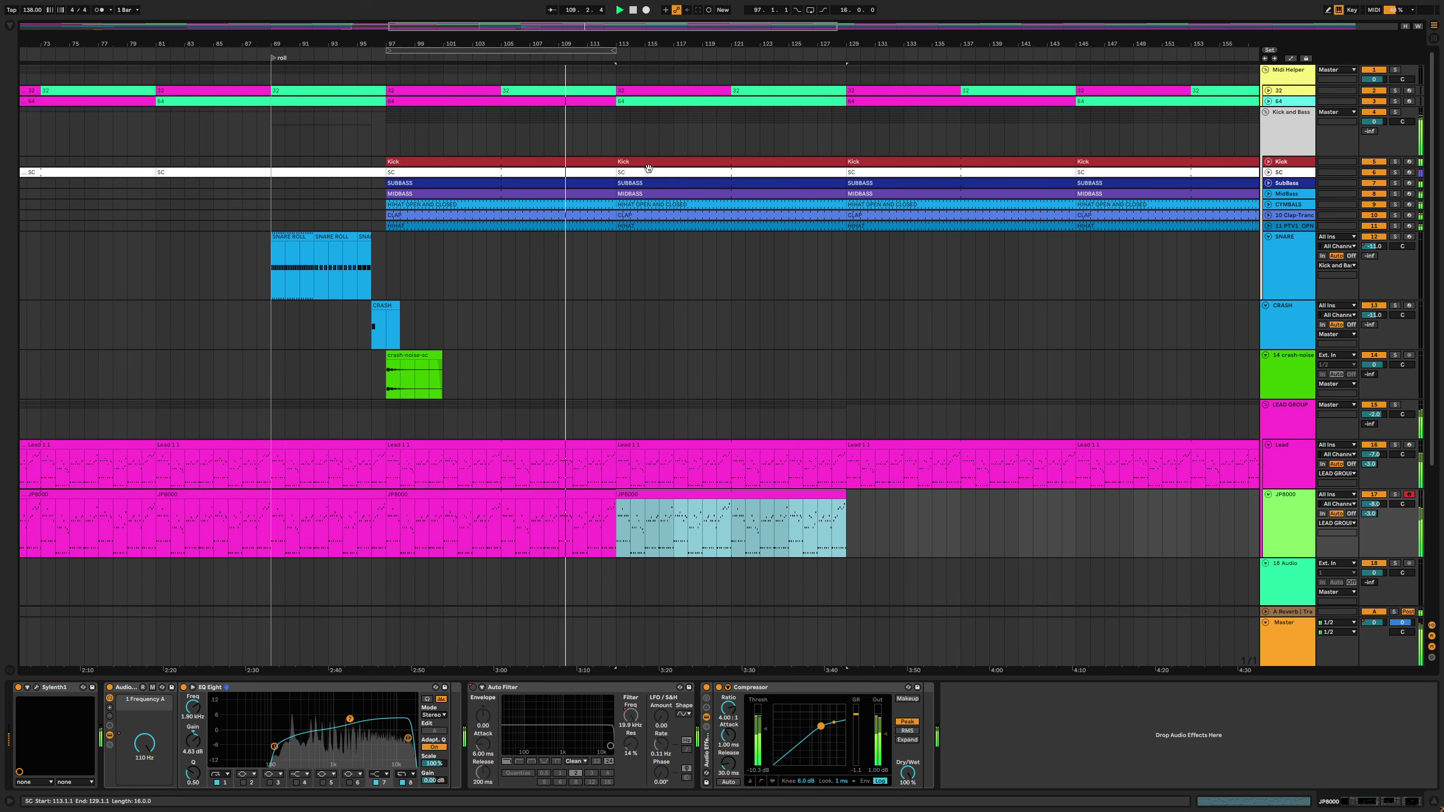
{"action": "left_click_drag", "start_coordinate": [567, 43], "coordinate": [667, 37]}
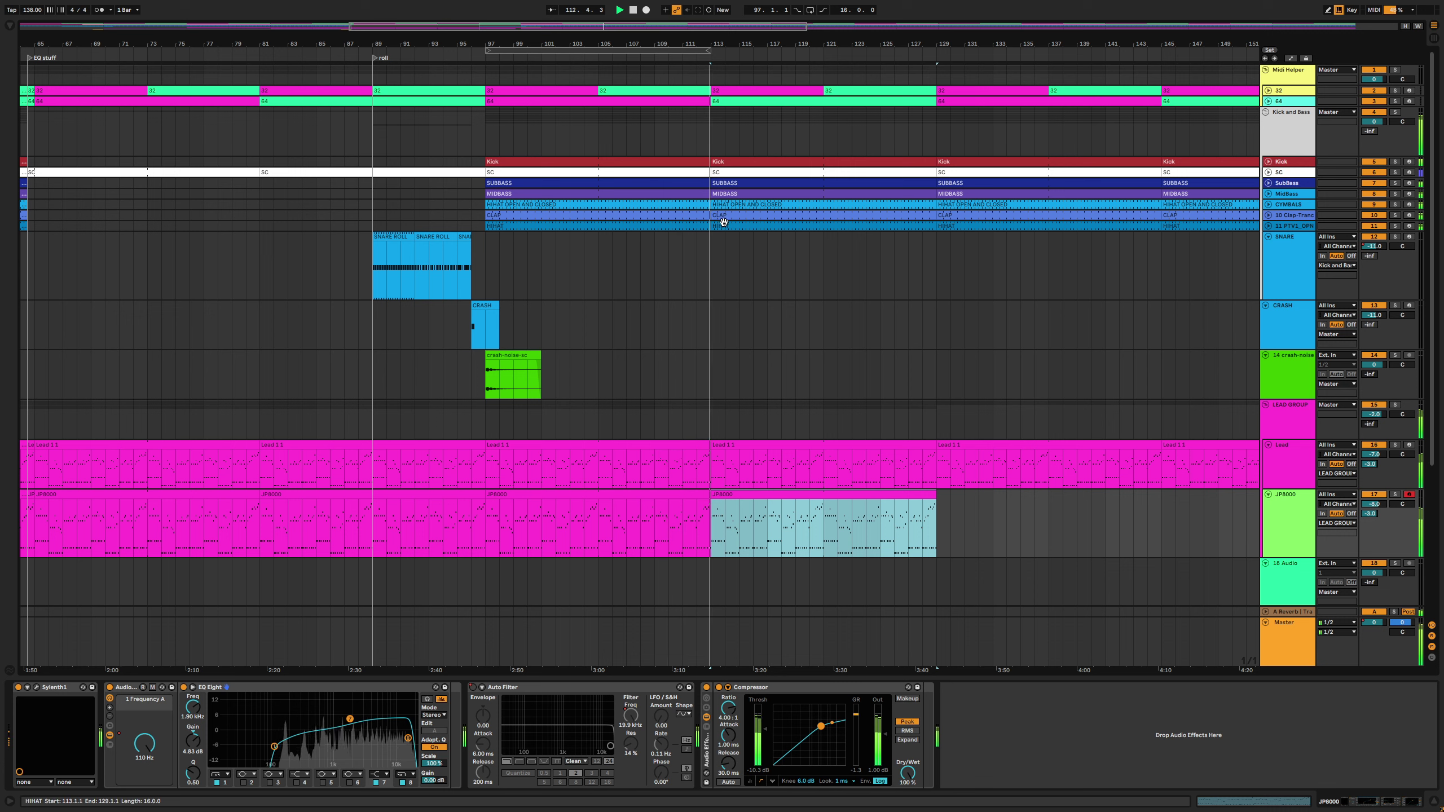
{"action": "left_click_drag", "start_coordinate": [703, 44], "coordinate": [746, 45]}
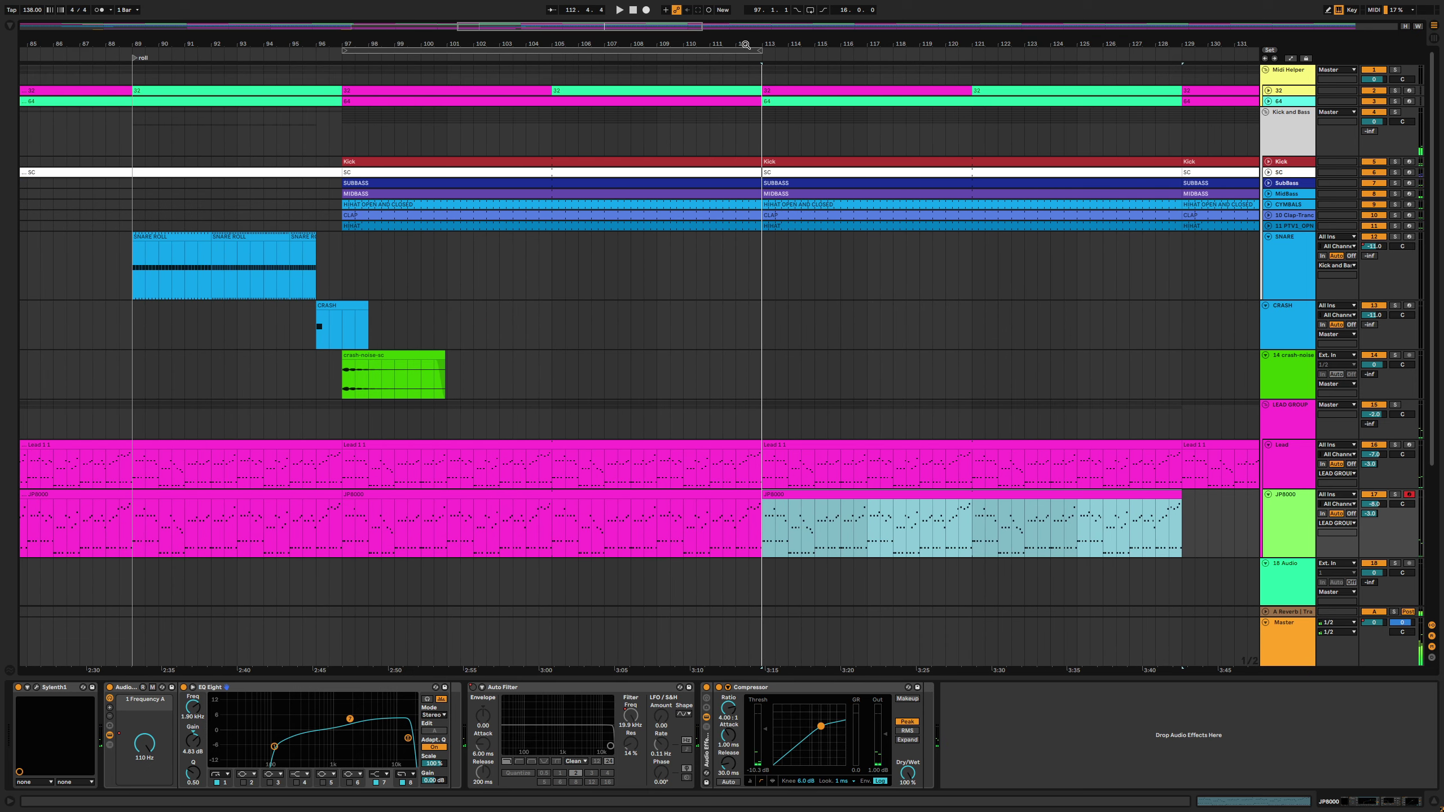
Unfold the Kick track, shorten its bar 97 clip to end at bar 112, and audition the gap before bar 113
{"action": "left_click", "coordinate": [725, 164]}
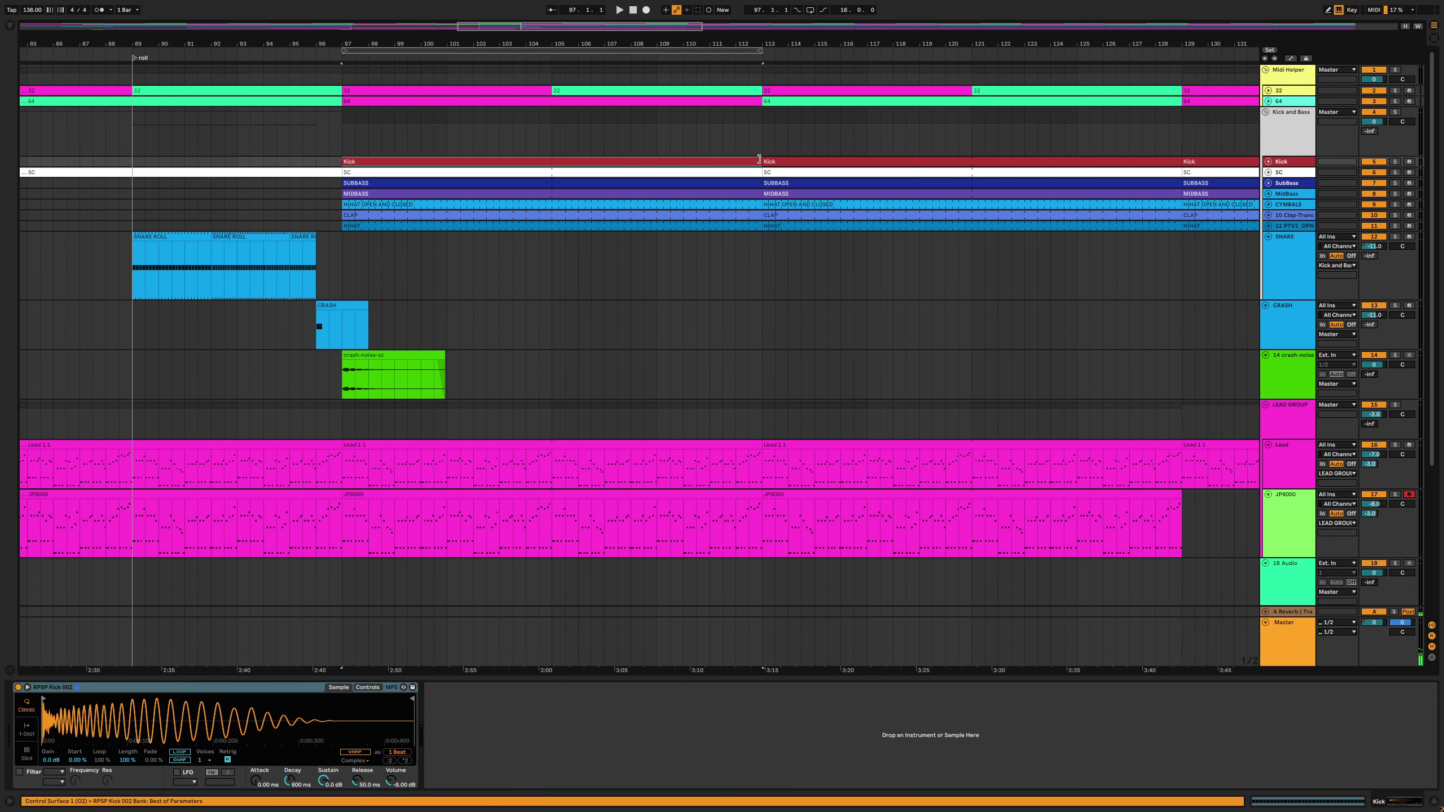
{"action": "left_click", "coordinate": [1268, 163]}
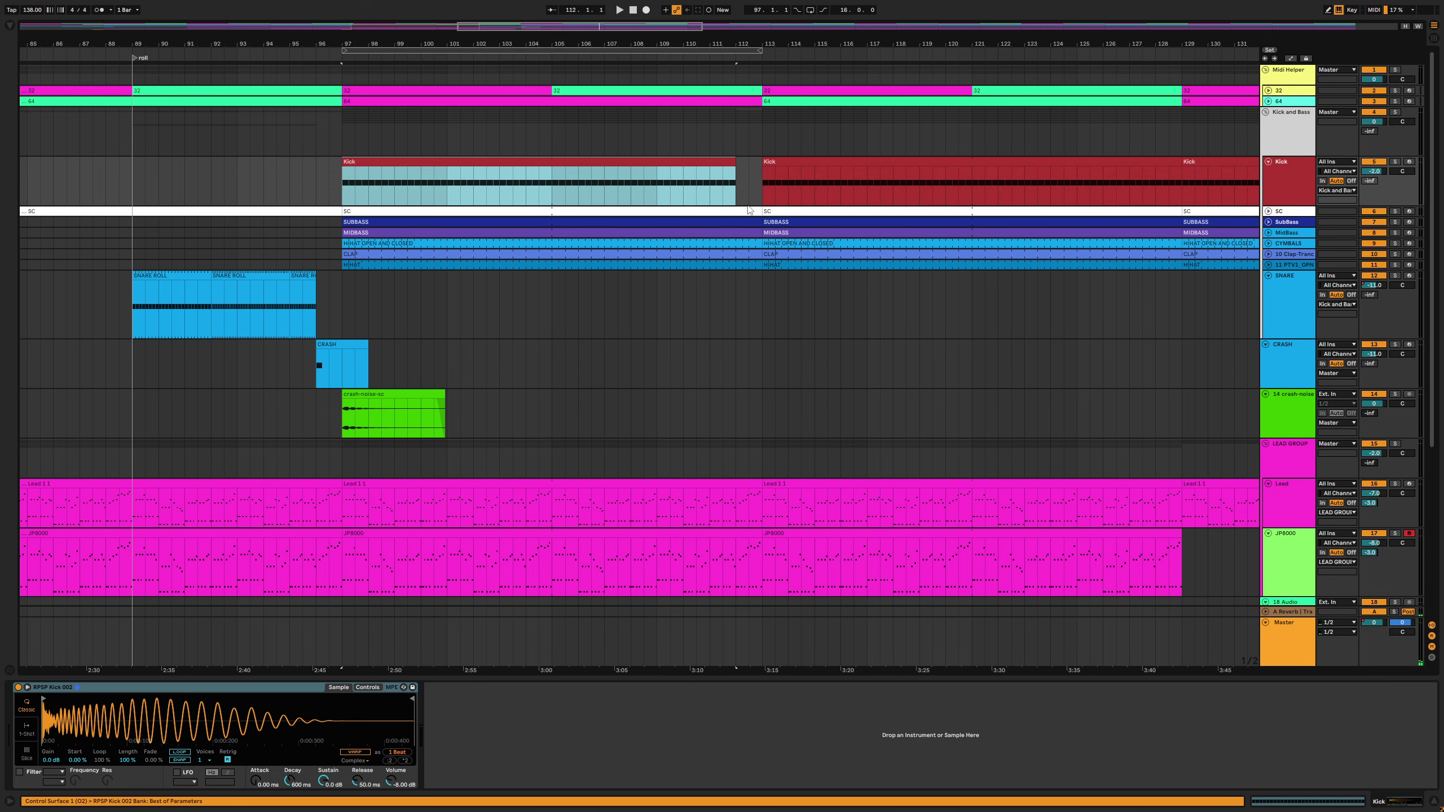
{"action": "left_click", "coordinate": [723, 194]}
{"action": "key", "text": "space"}
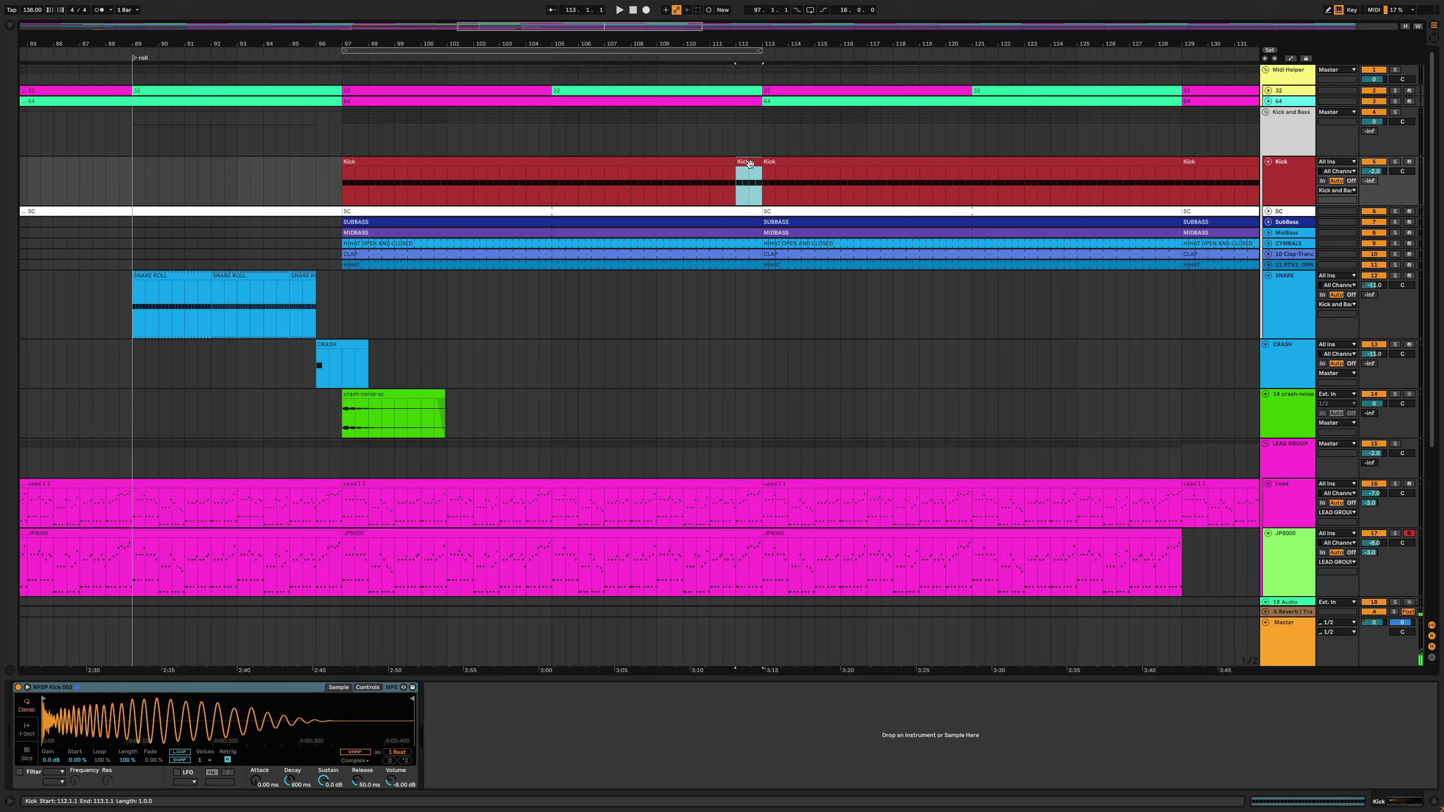
Try a one-bar Kick fill at bar 112 with C3 notes on every eighth, audition it, and delete the clip
{"action": "double_click", "coordinate": [750, 163]}
{"action": "left_click", "coordinate": [781, 645]}
{"action": "key", "text": "ctrl+a"}
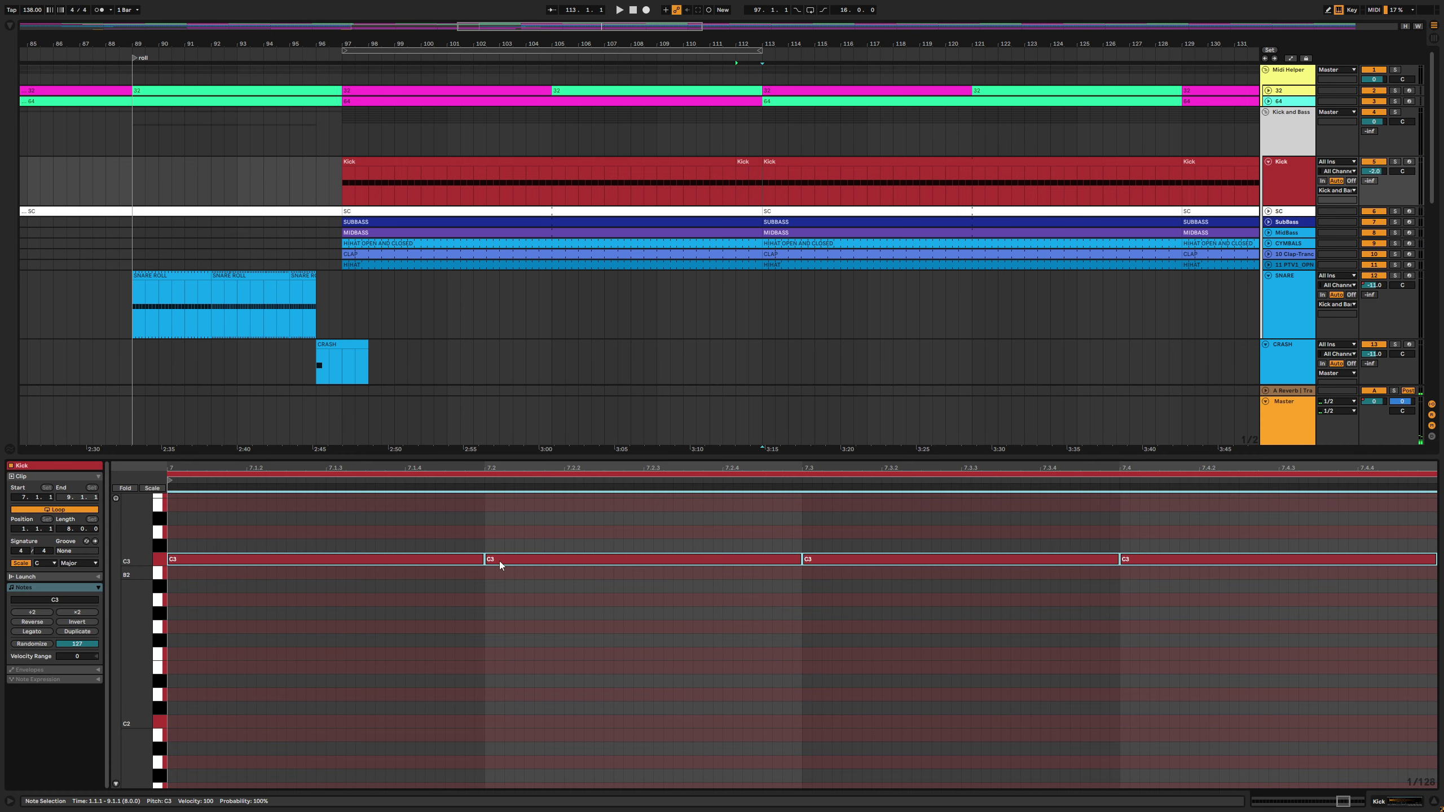
{"action": "left_click_drag", "start_coordinate": [484, 560], "coordinate": [445, 563]}
{"action": "left_click_drag", "start_coordinate": [736, 191], "coordinate": [763, 181]}
{"action": "key", "text": "space"}
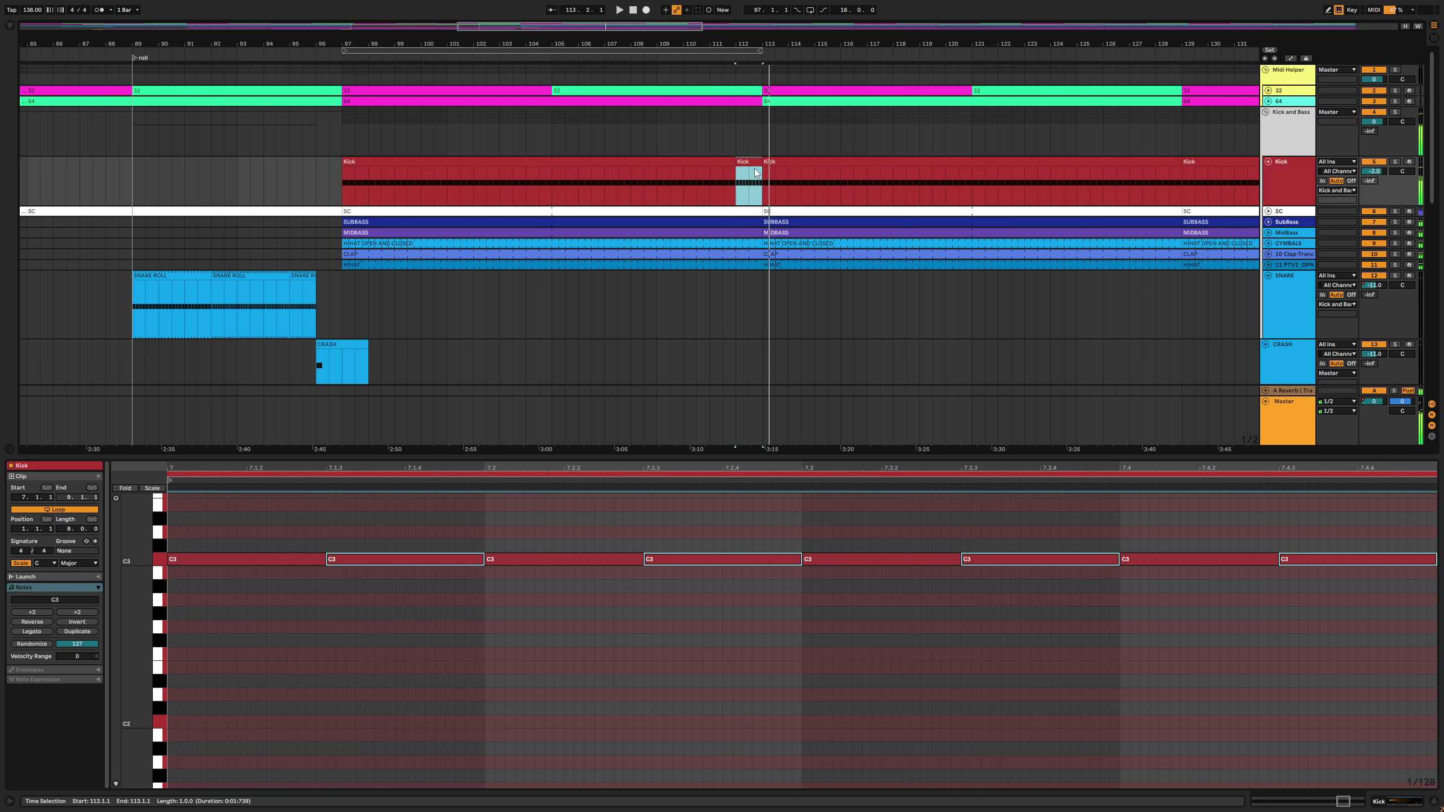
{"action": "key", "text": "Delete"}
Extend the bar 97 Kick clip to bar 112.3 and add a separate half-bar Kick clip up to bar 113
{"action": "left_click", "coordinate": [715, 194]}
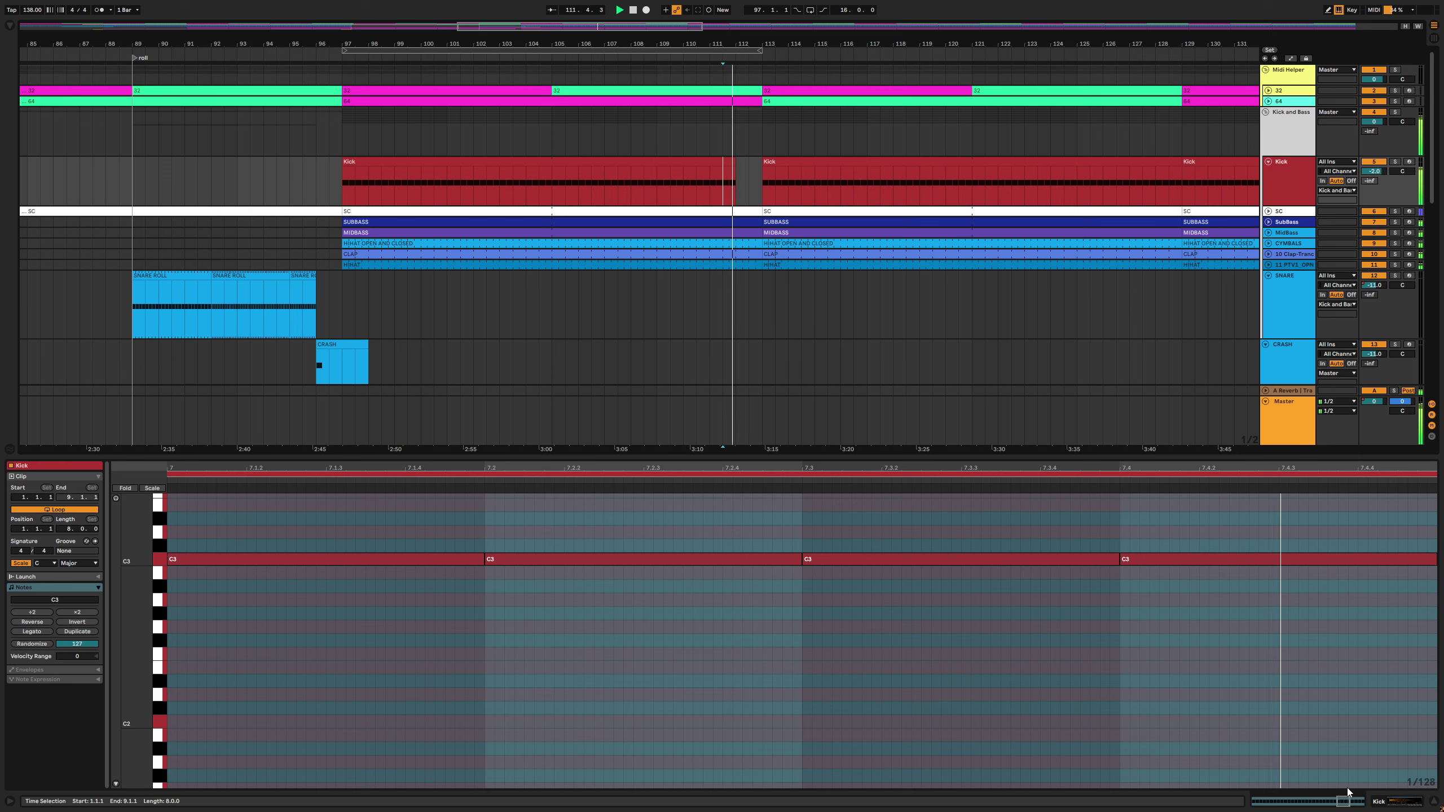
{"action": "left_click", "coordinate": [1431, 804]}
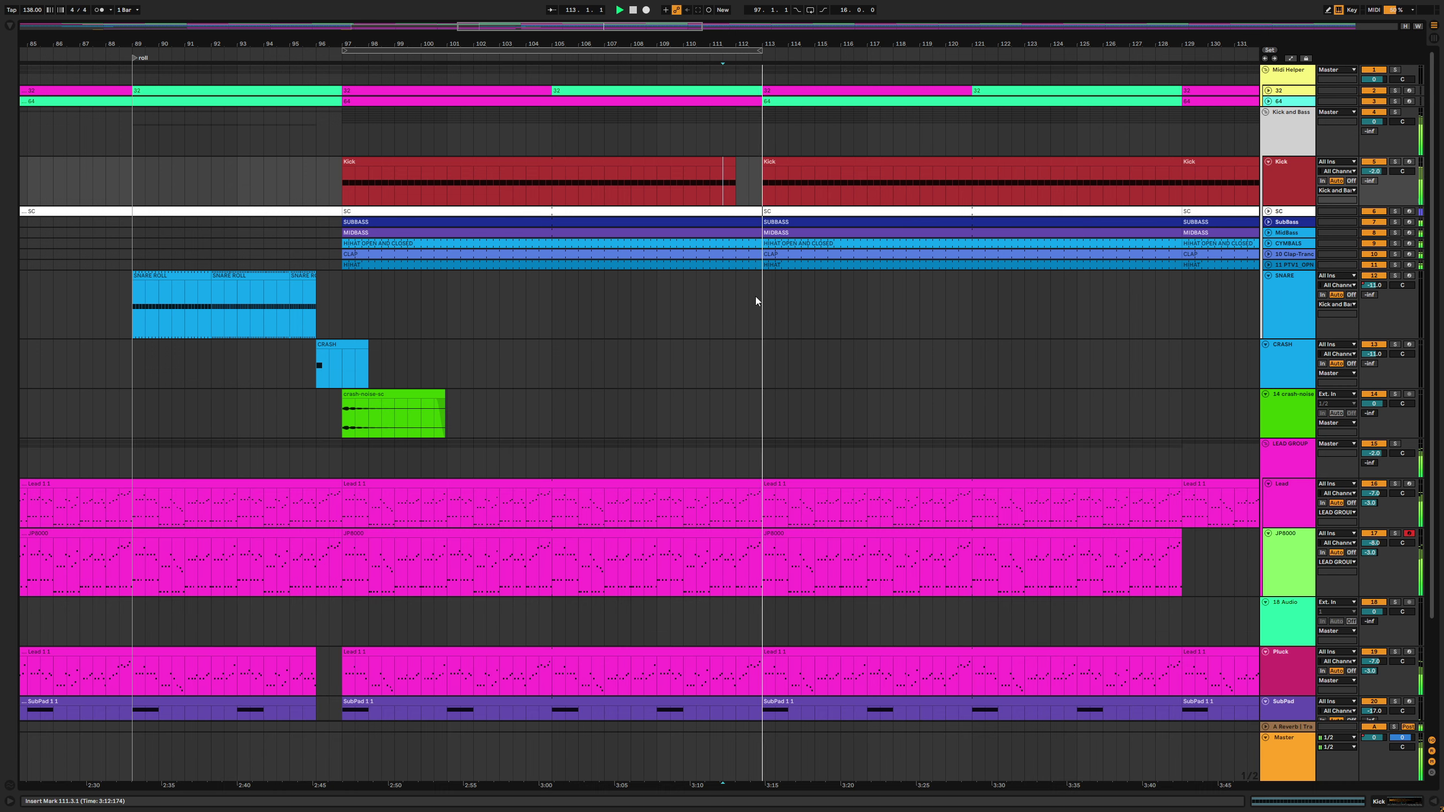
{"action": "left_click", "coordinate": [732, 159]}
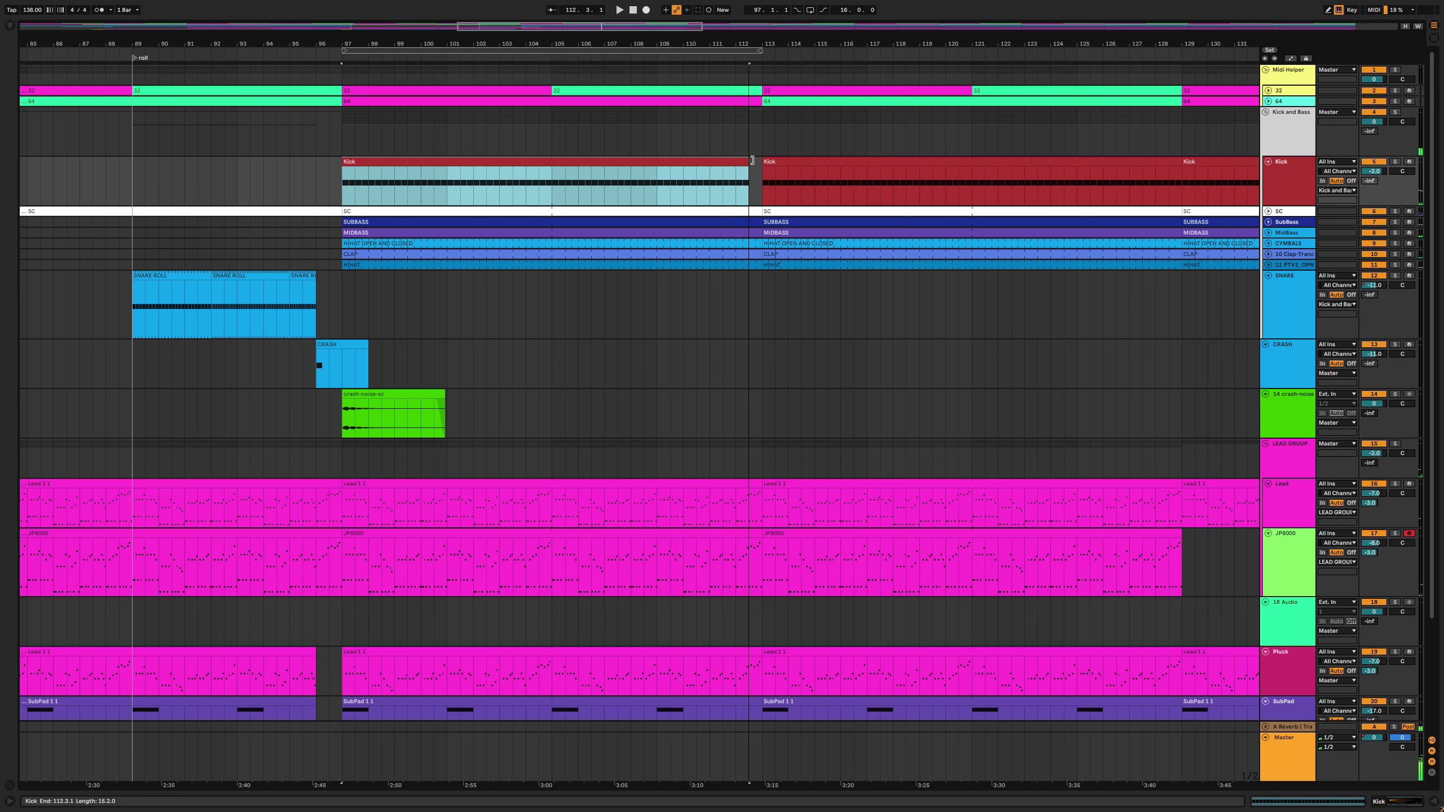
{"action": "left_click", "coordinate": [743, 175]}
{"action": "key", "text": "ctrl+d"}
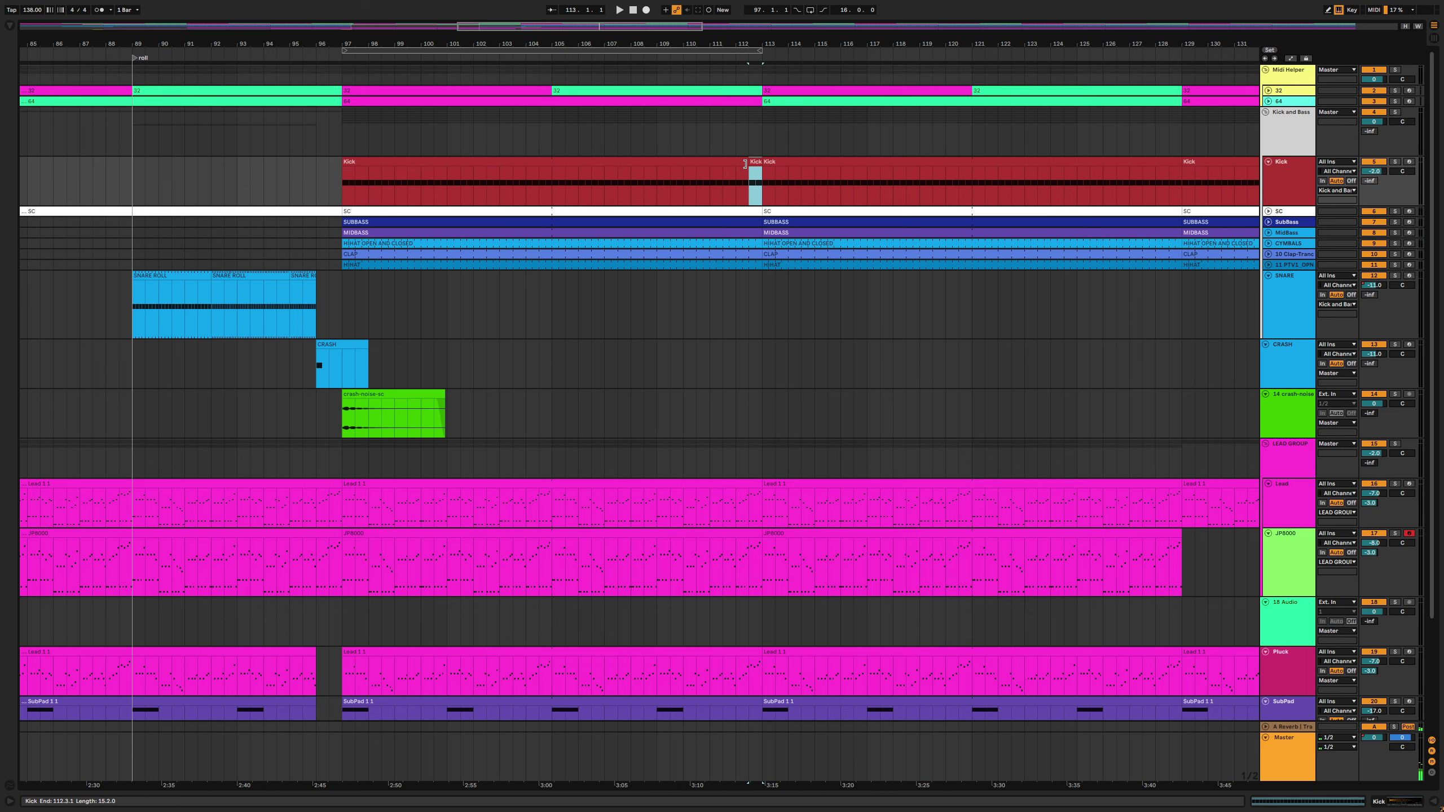
Shorten the last C3 note of the half-bar Kick clip to half a beat, duplicate it after itself, and audition the fill
{"action": "double_click", "coordinate": [758, 159]}
{"action": "left_click", "coordinate": [1298, 592]}
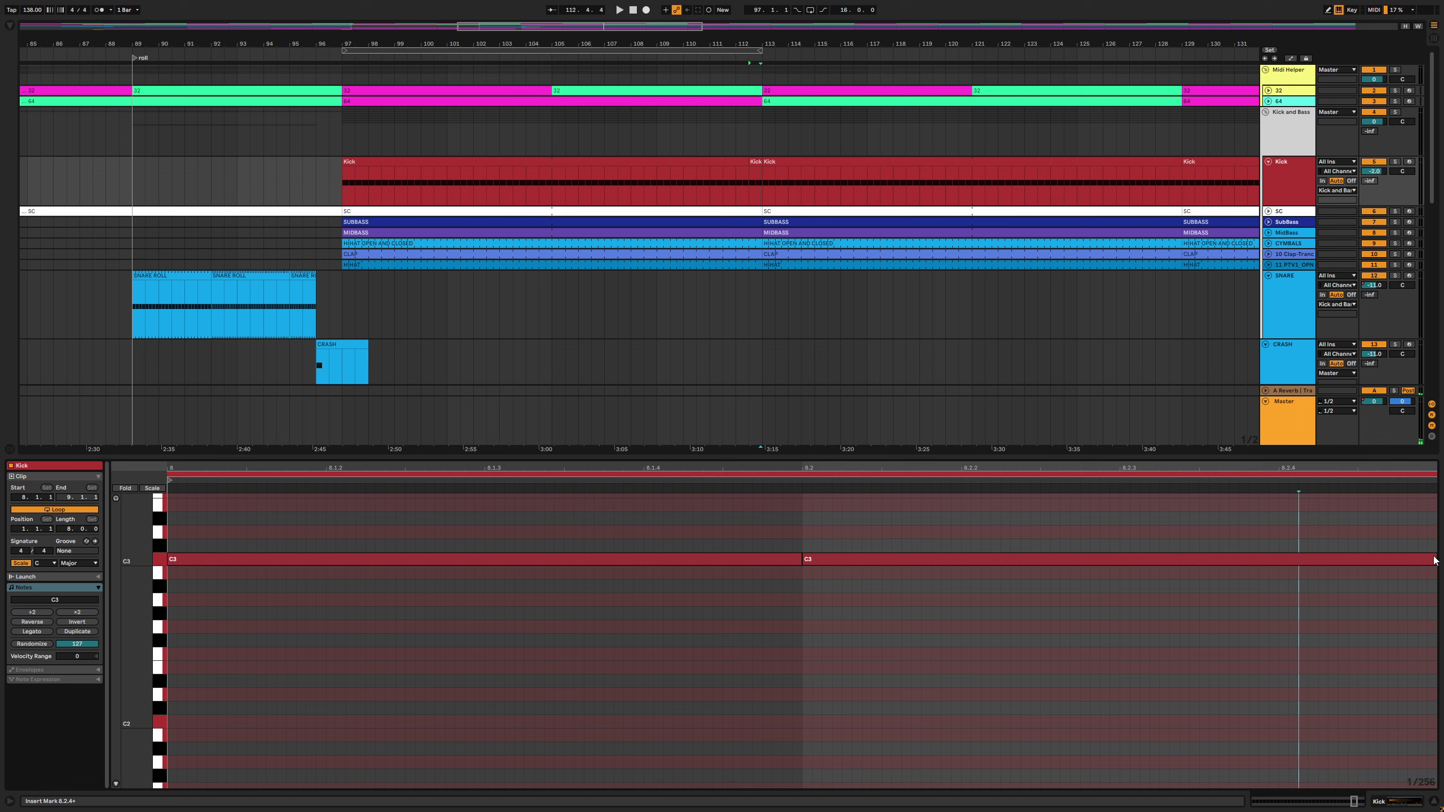
{"action": "left_click_drag", "start_coordinate": [1434, 560], "coordinate": [1123, 558]}
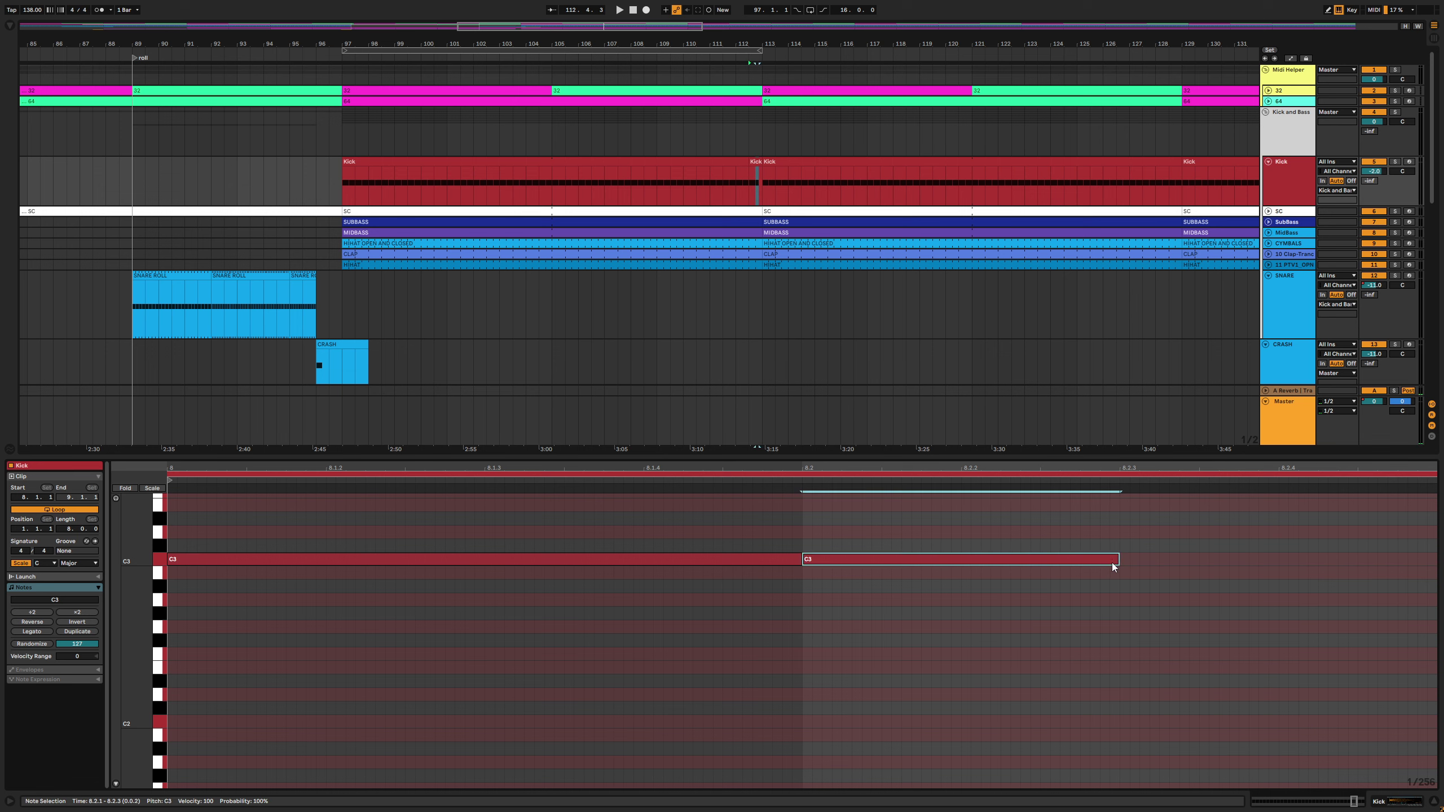
{"action": "key", "text": "ctrl+d"}
{"action": "left_click", "coordinate": [736, 194]}
{"action": "key", "text": "space"}
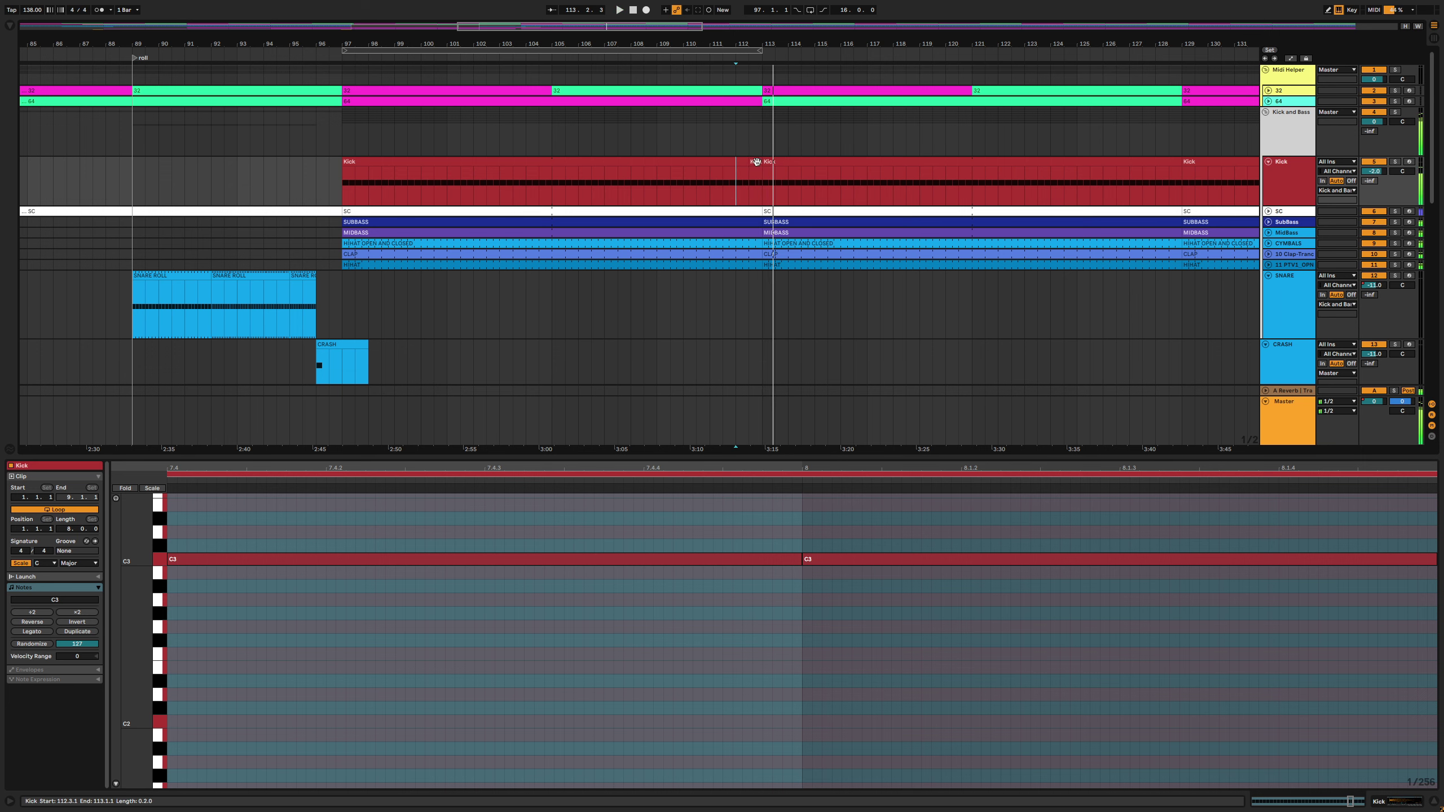
{"action": "key", "text": "space"}
{"action": "left_click", "coordinate": [755, 183]}
Copy the CRASH clip at bar 96 and the crash-noise clip at bar 97 to bar 113
{"action": "scroll", "coordinate": [381, 291], "scroll_direction": "up", "scroll_amount": 3}
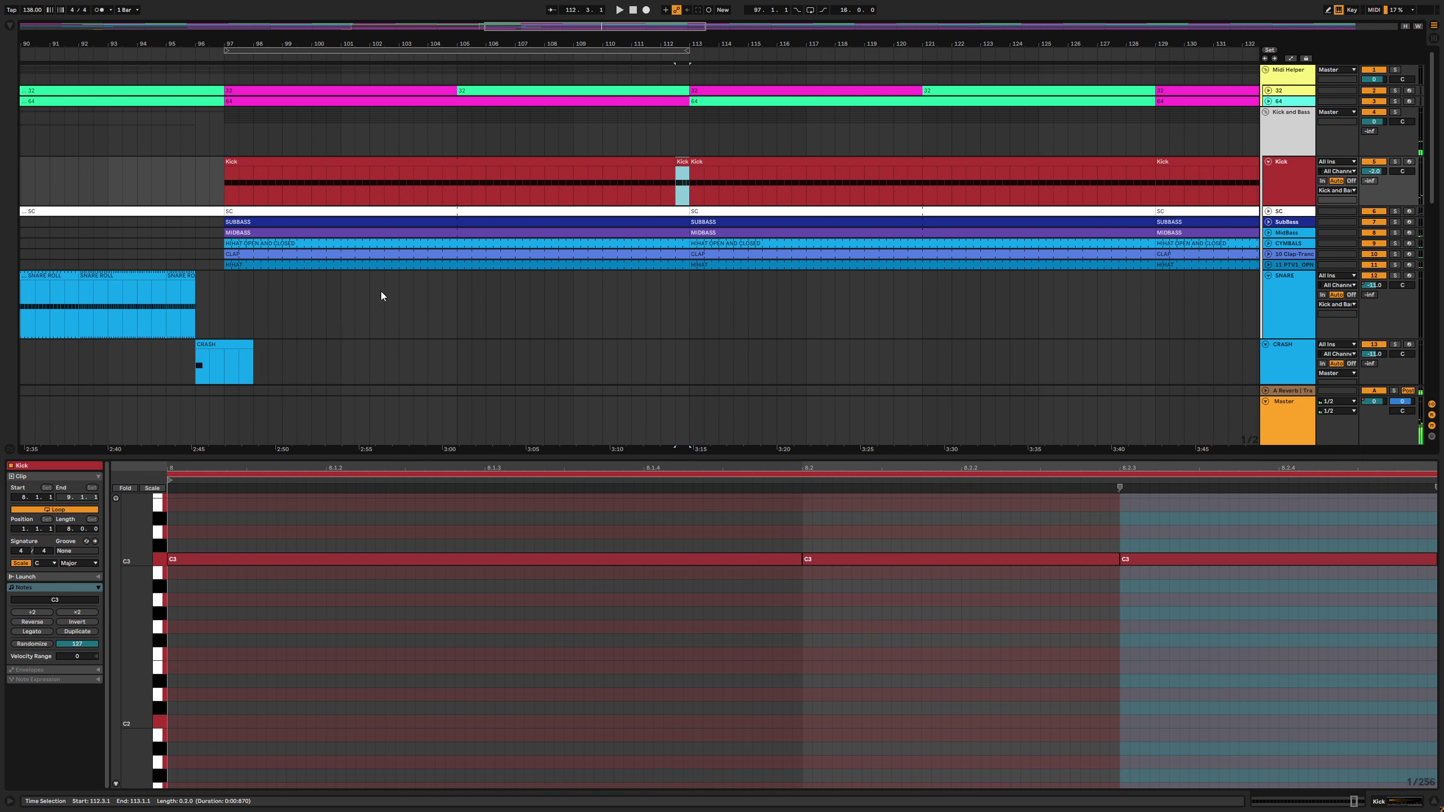
{"action": "left_click_drag", "start_coordinate": [235, 341], "coordinate": [720, 349]}
{"action": "left_click_drag", "start_coordinate": [239, 275], "coordinate": [736, 325]}
{"action": "left_click", "coordinate": [268, 328]}
Audition the kick fill and crashes from bar 112.3 with the clip view hidden, and stop playback
{"action": "left_click", "coordinate": [673, 219]}
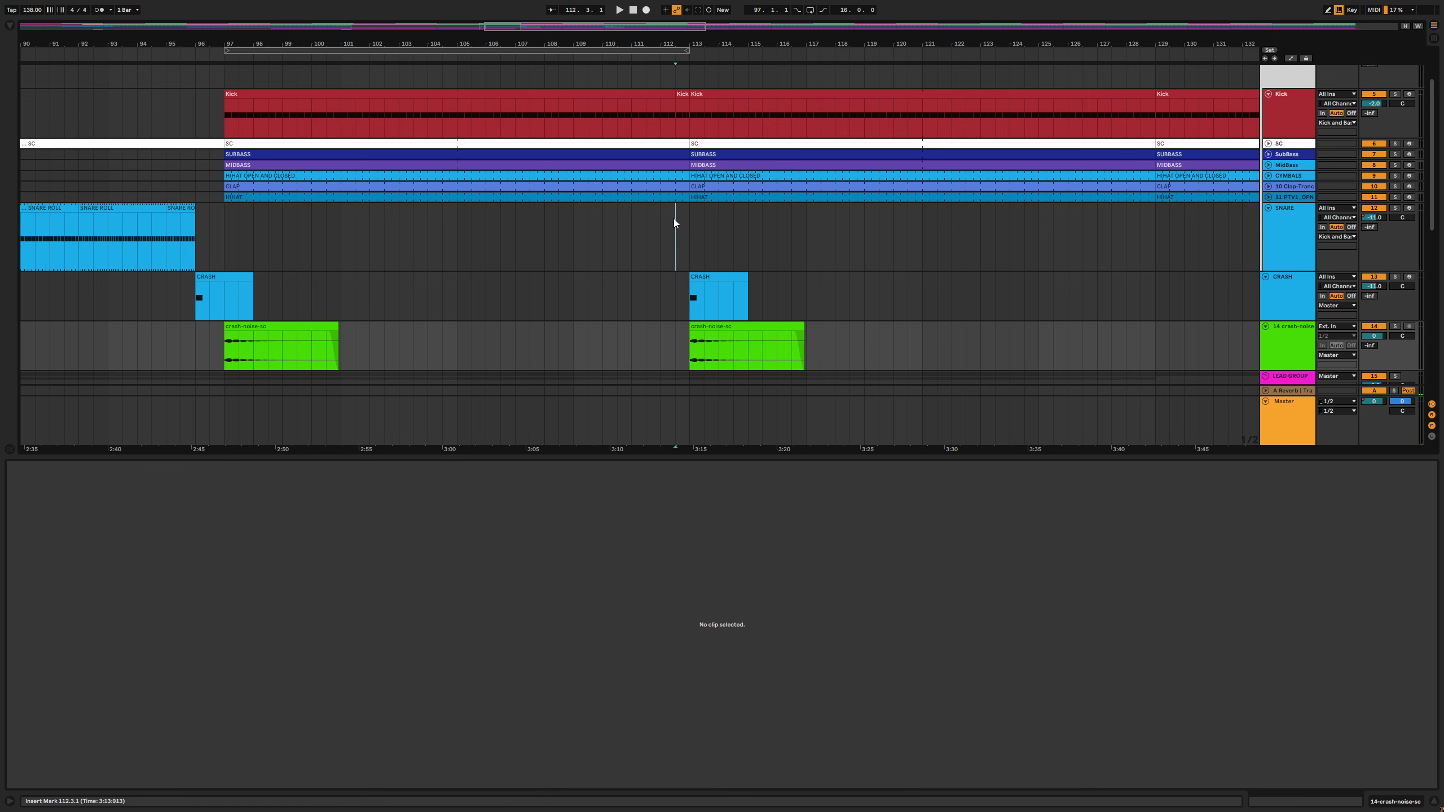
{"action": "key", "text": "space"}
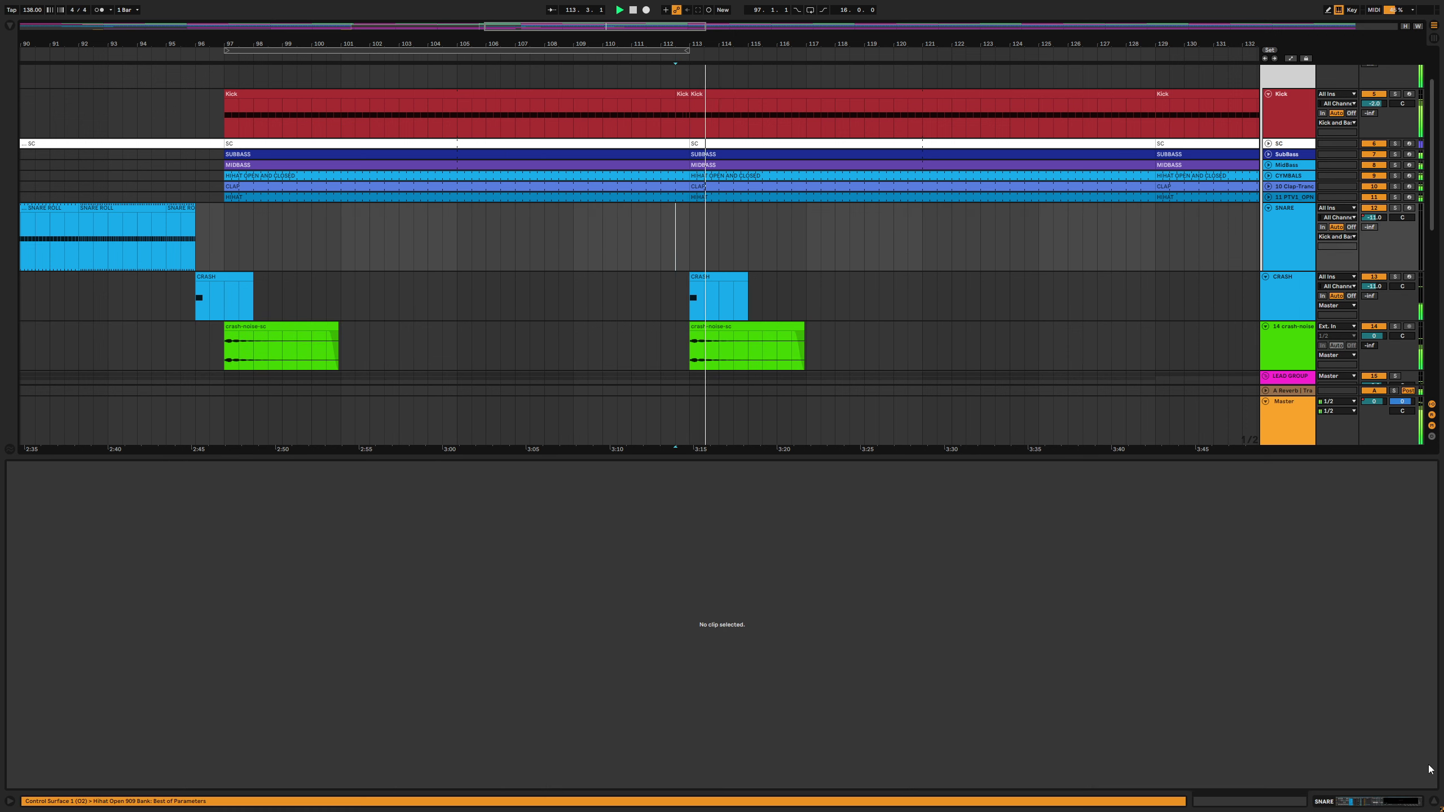
{"action": "left_click", "coordinate": [1435, 805]}
{"action": "scroll", "coordinate": [882, 346], "scroll_direction": "down", "scroll_amount": 1}
{"action": "scroll", "coordinate": [862, 295], "scroll_direction": "up", "scroll_amount": 1}
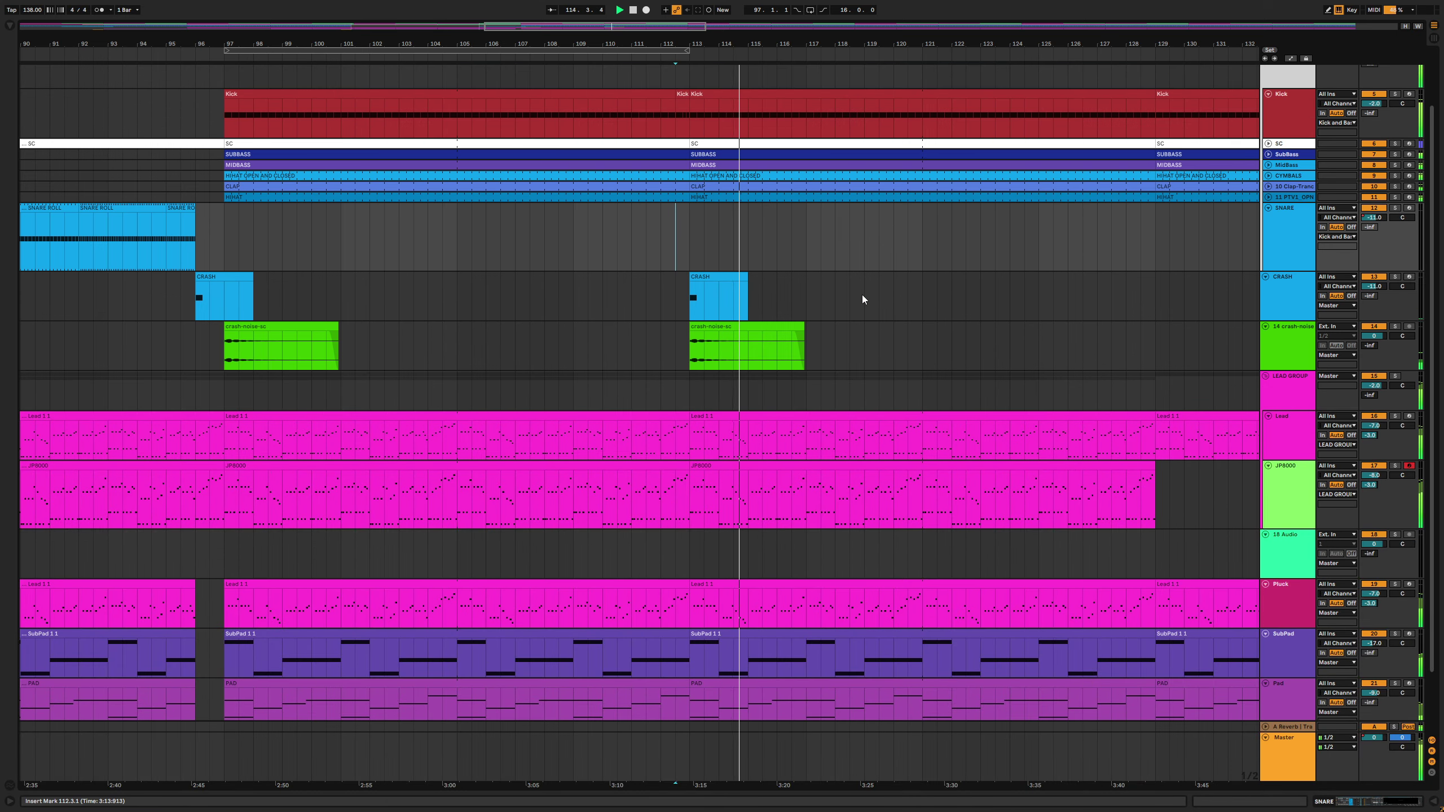
{"action": "key", "text": "space"}
{"action": "scroll", "coordinate": [755, 183], "scroll_direction": "down", "scroll_amount": 5}
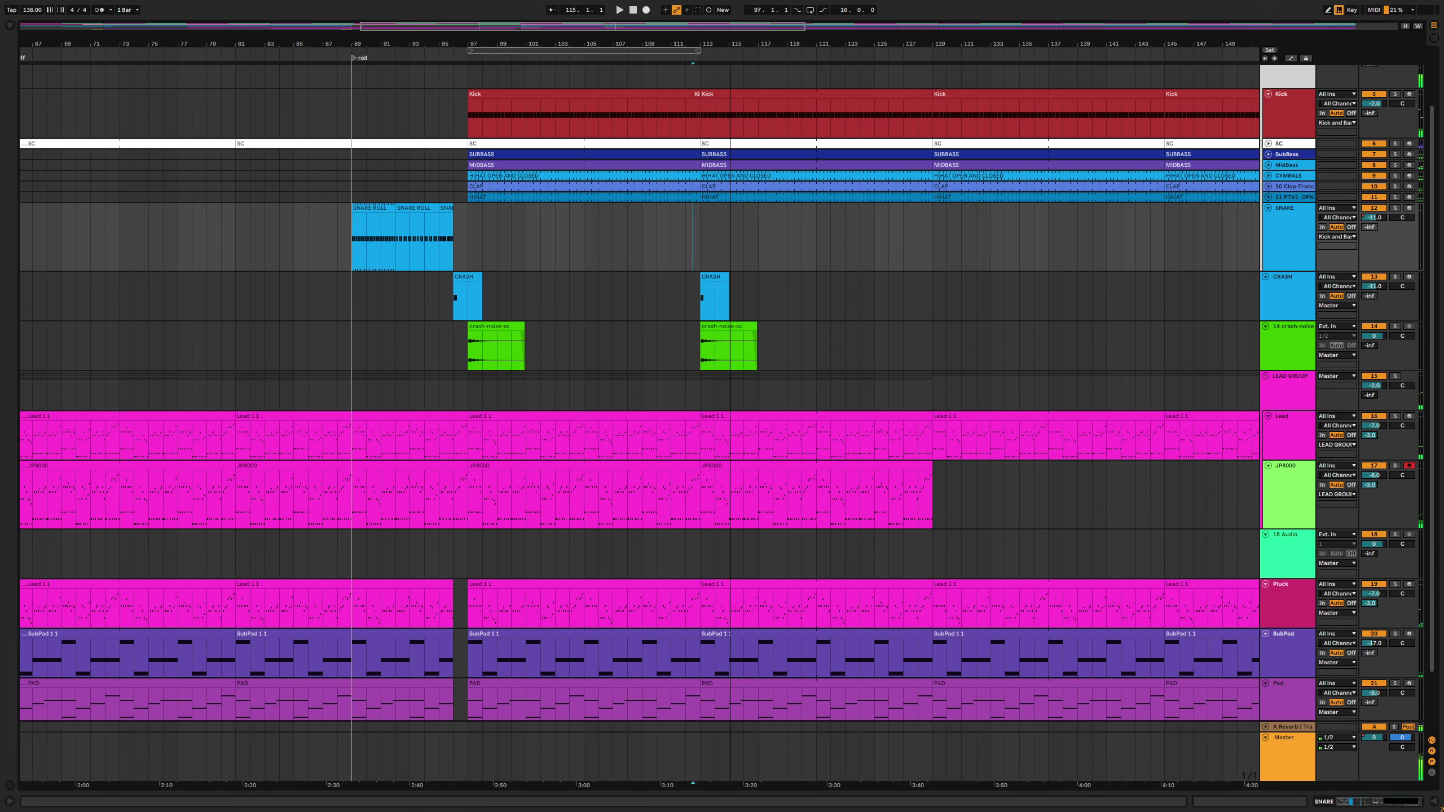